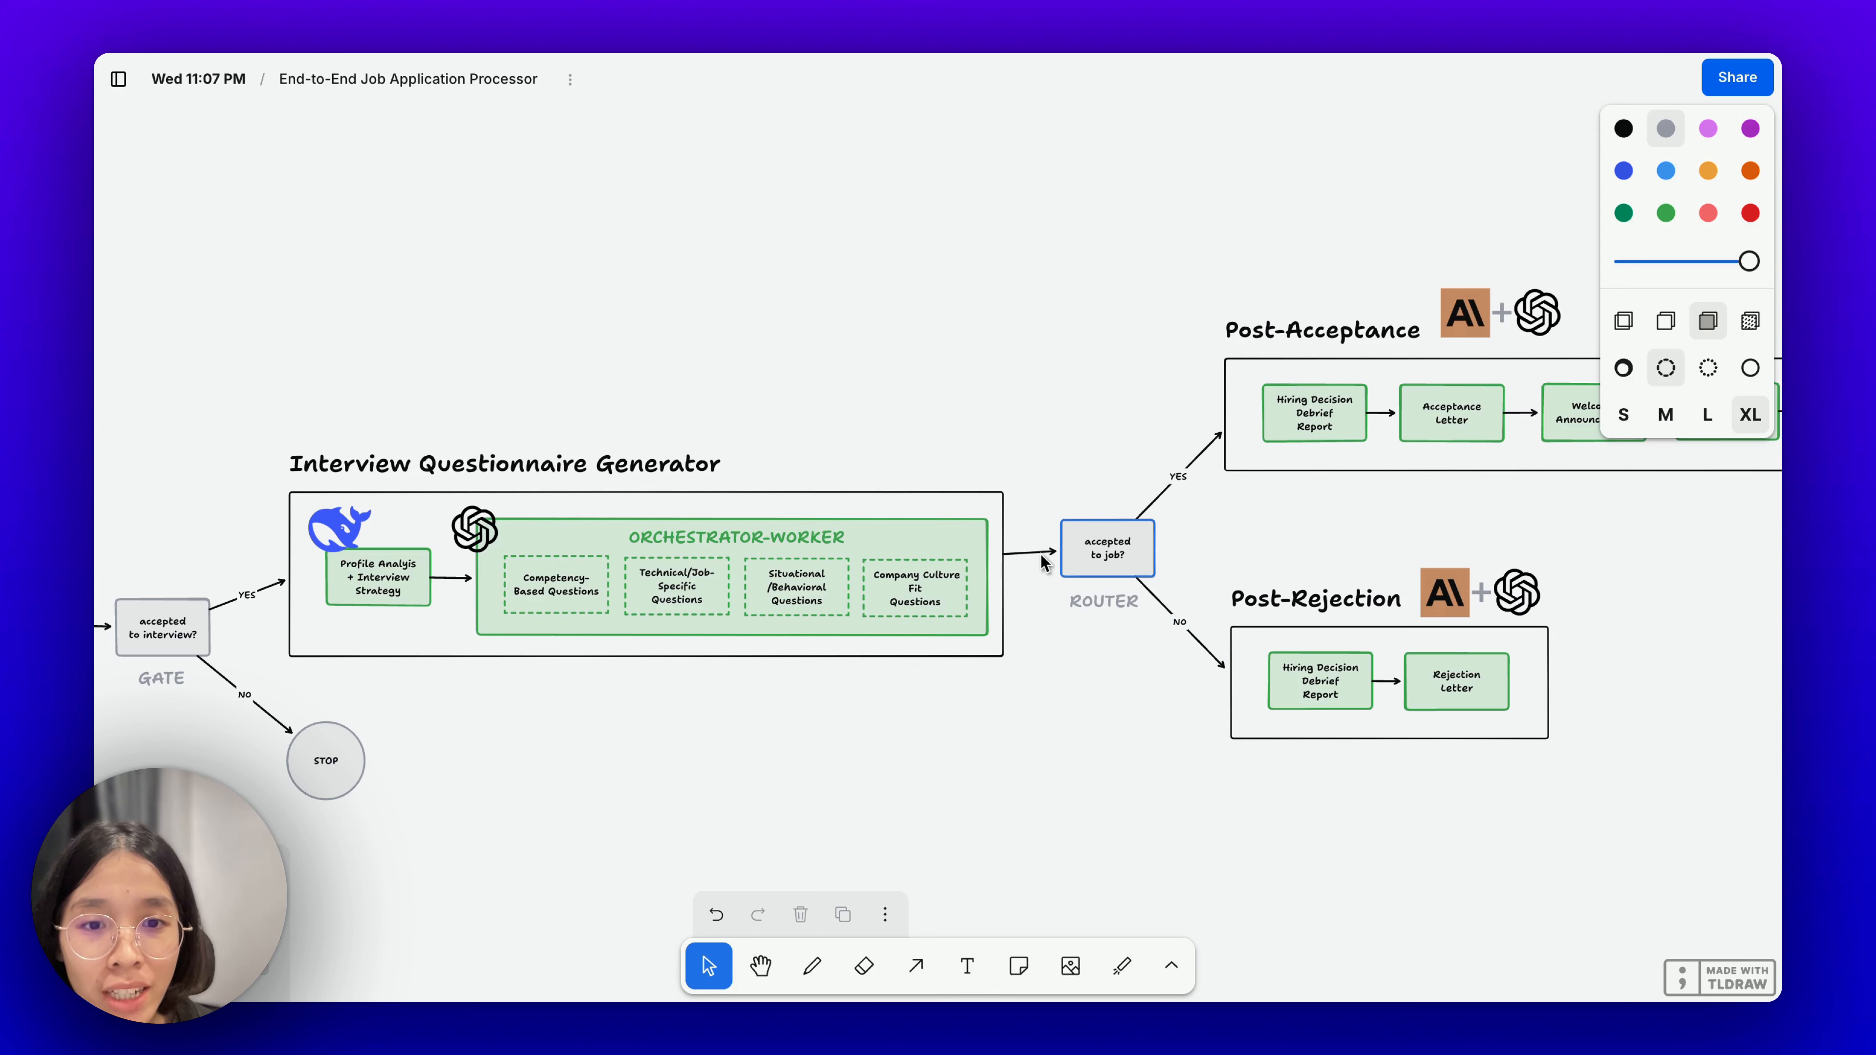
Examine the gate and router decision points and the Hiring Decision Debrief Report and Rejection Letter steps in the Post-Rejection flow.
left_click(1116, 598)
left_click(1103, 610)
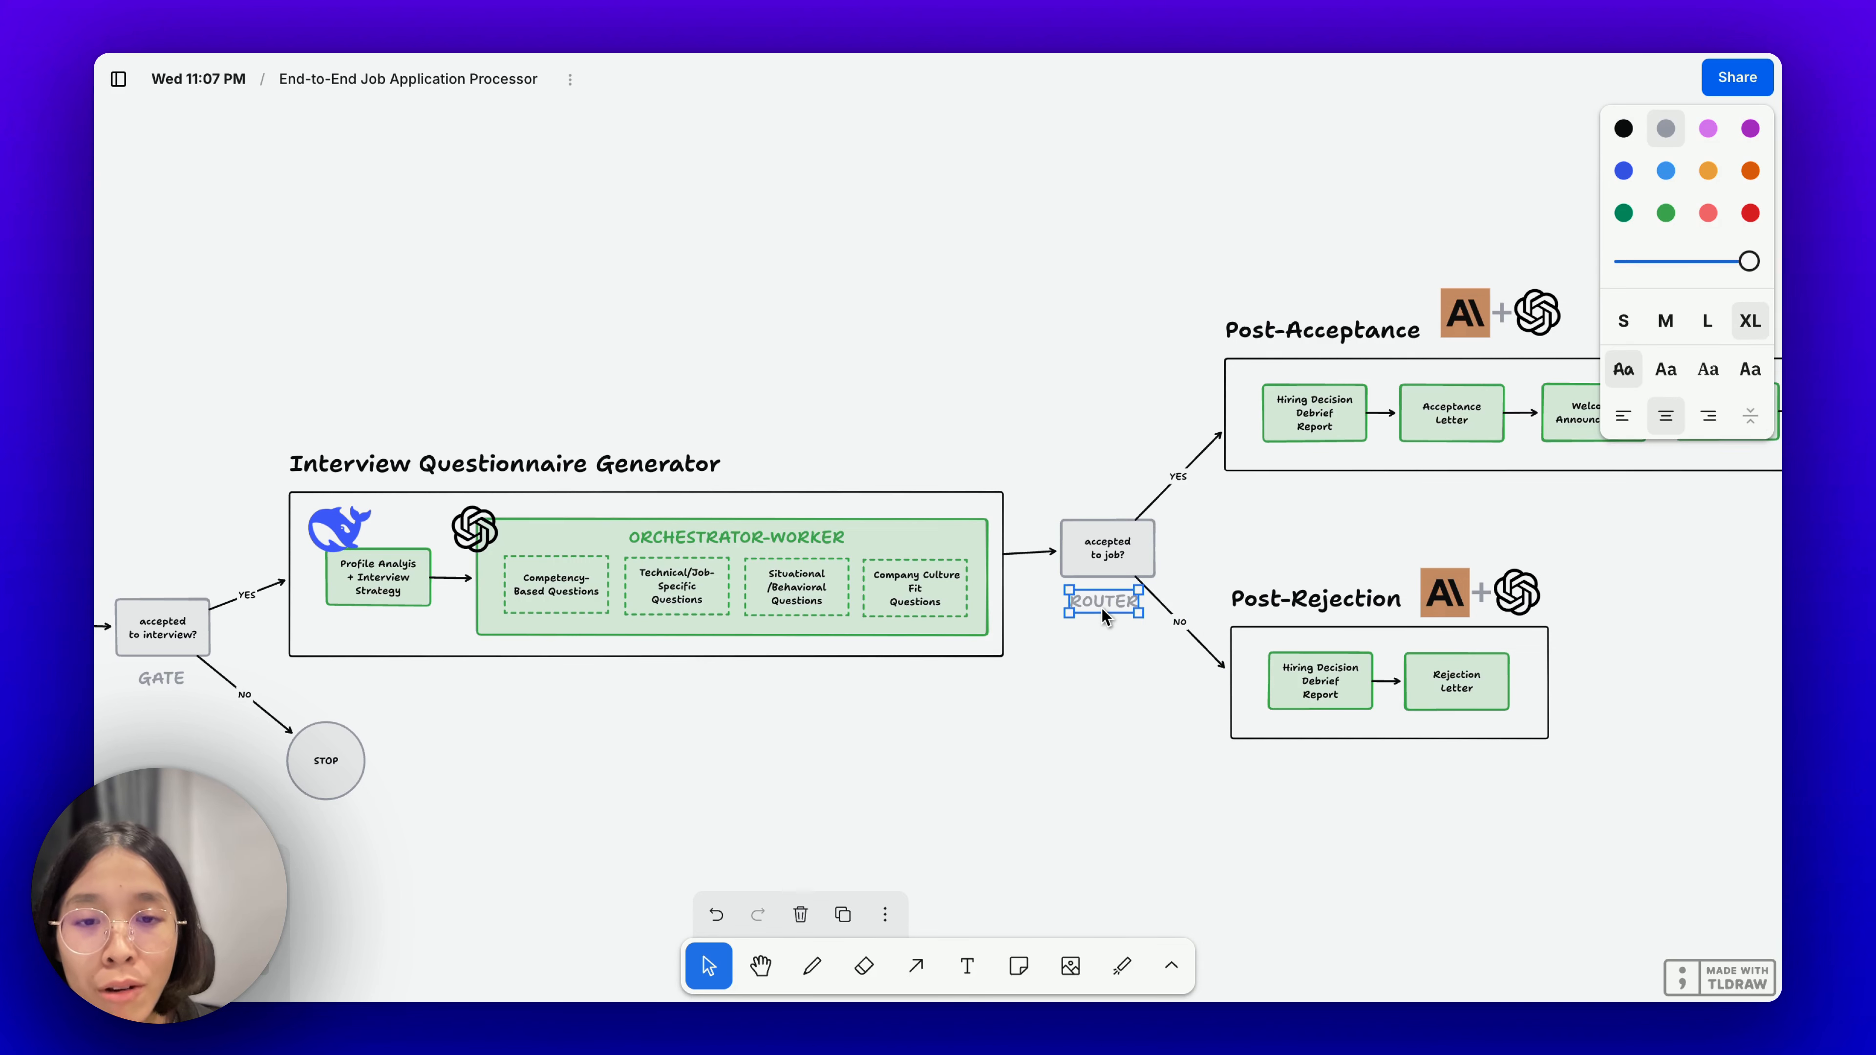
scroll(1102, 608, "left", 3)
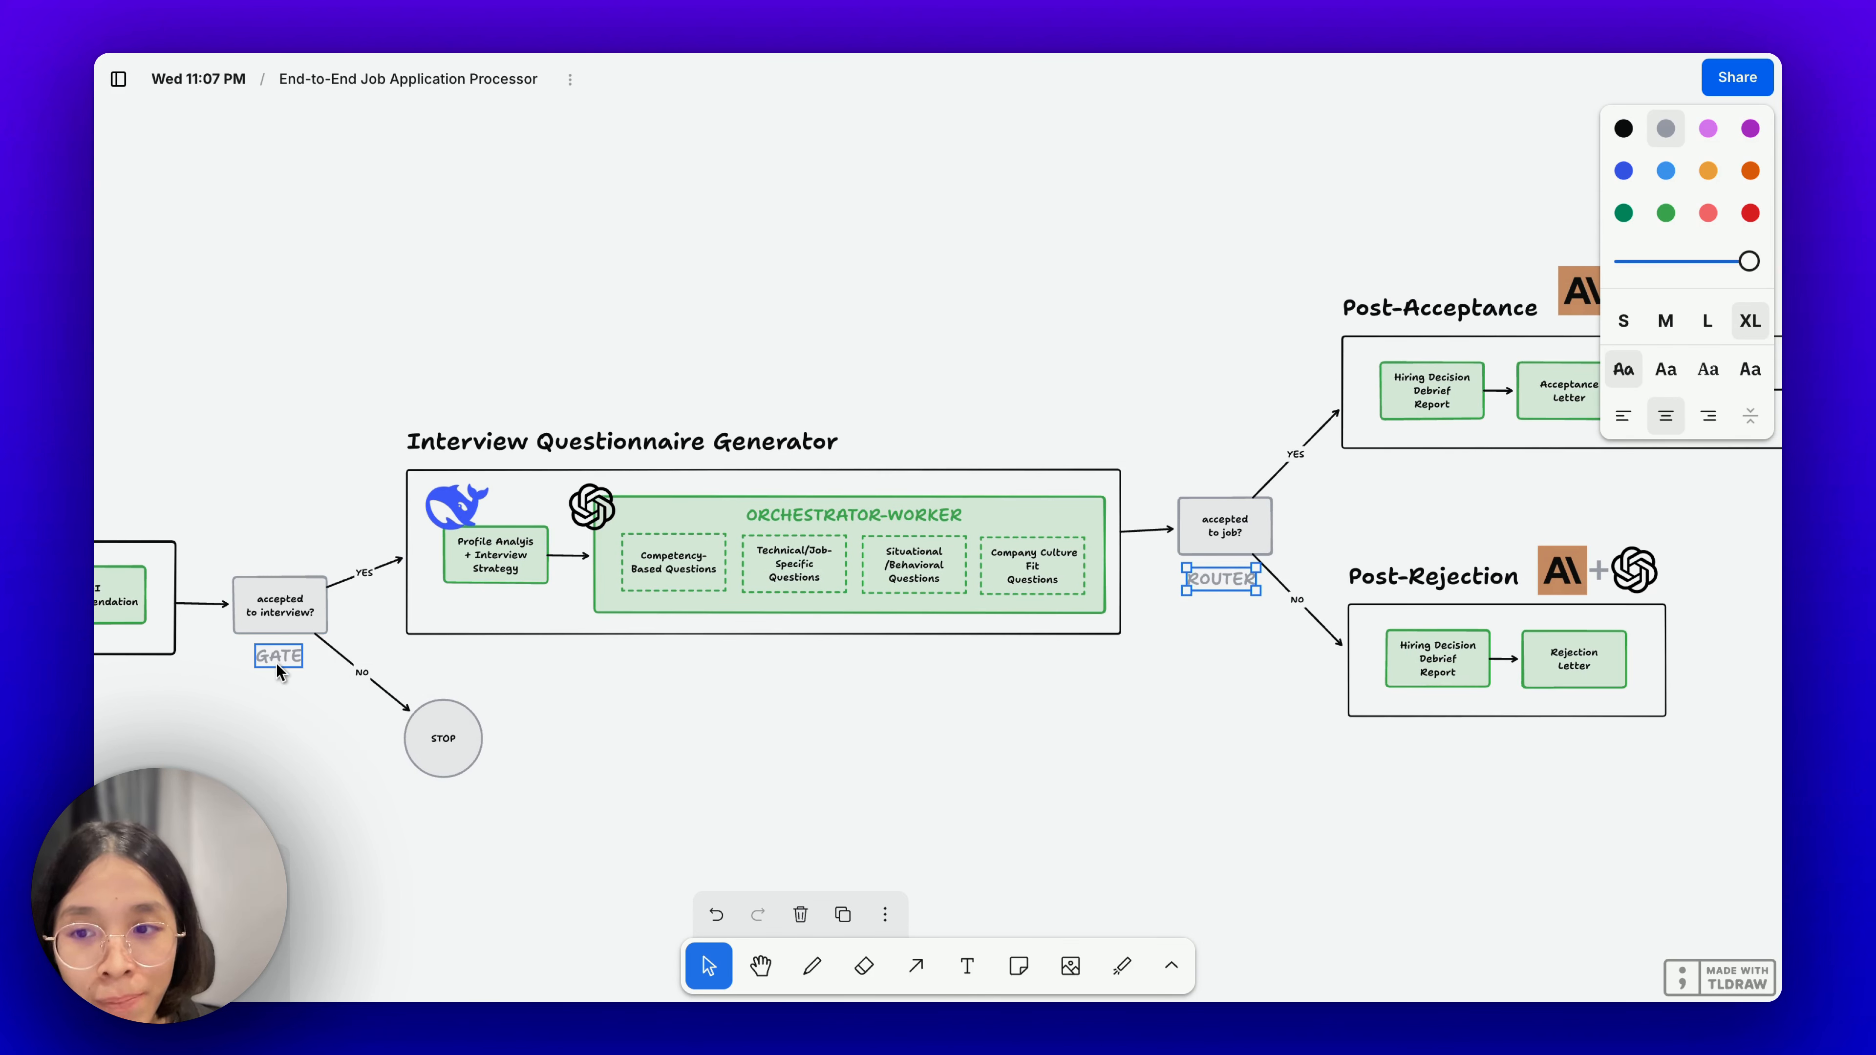
left_click(1089, 708)
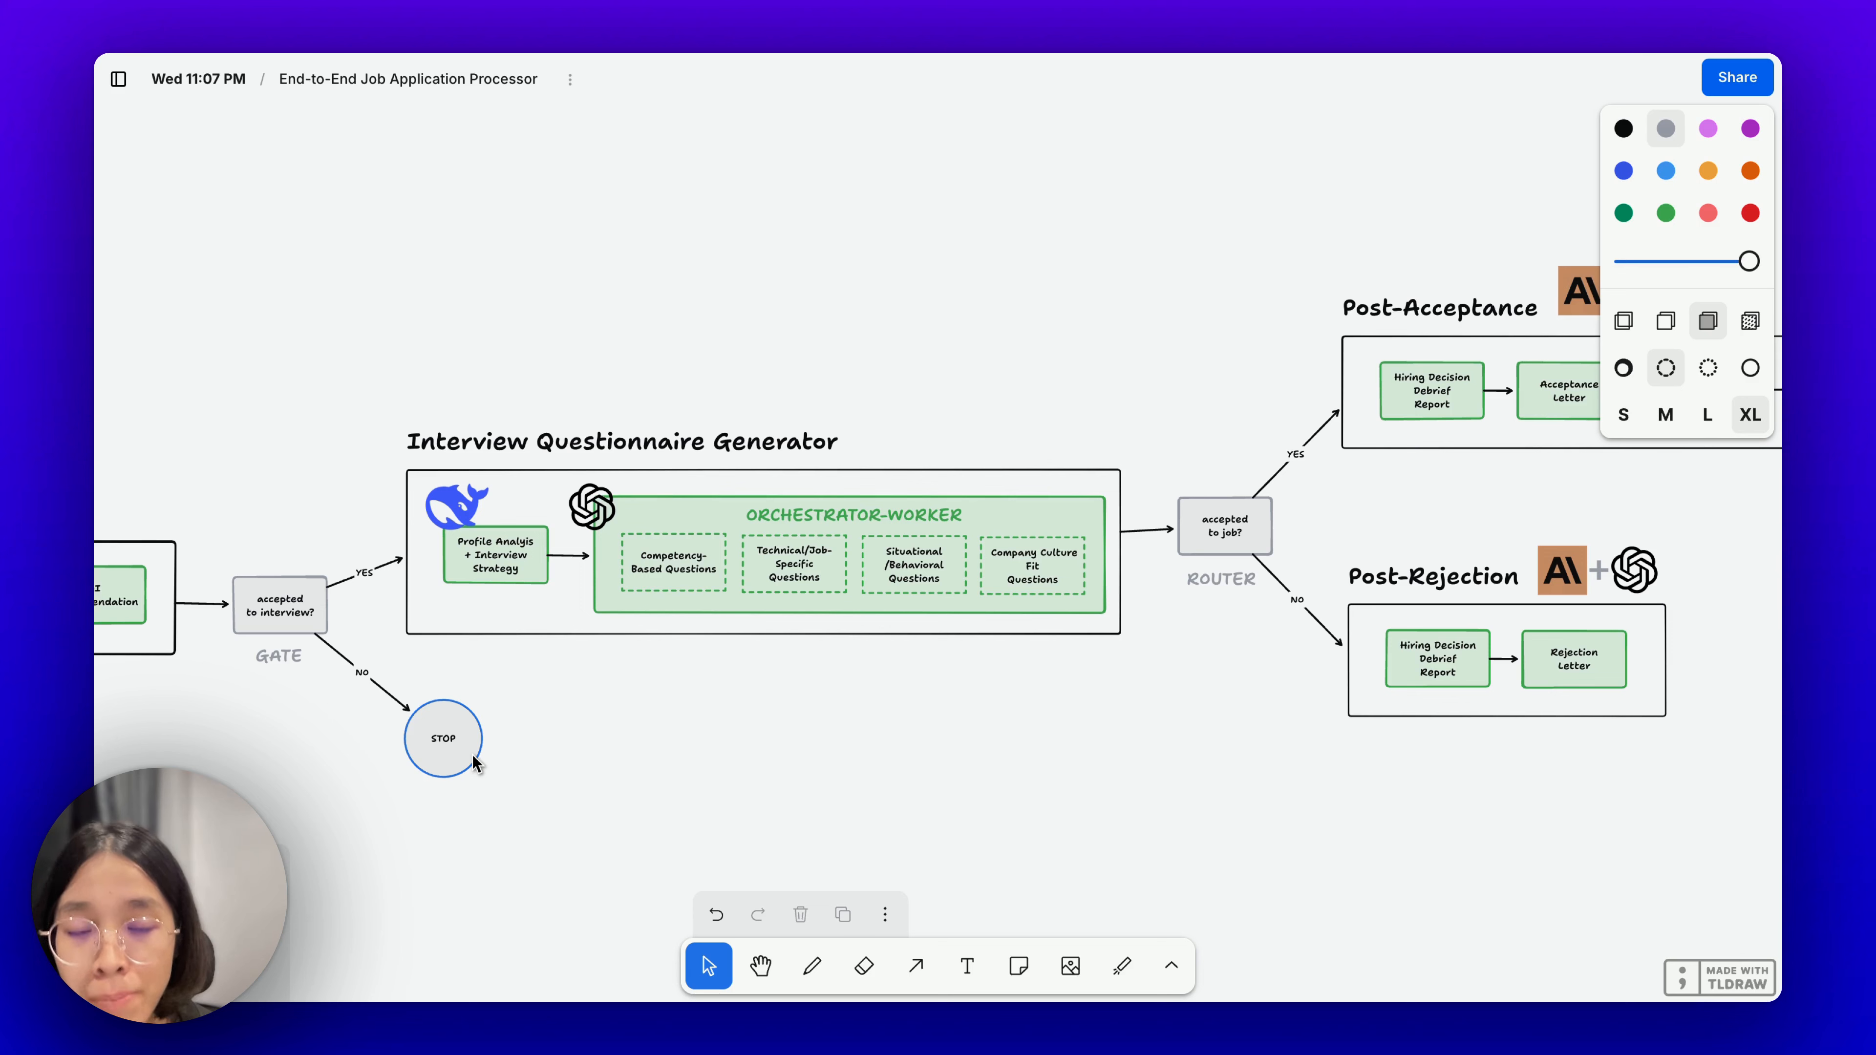
scroll(1376, 532, "right", 5)
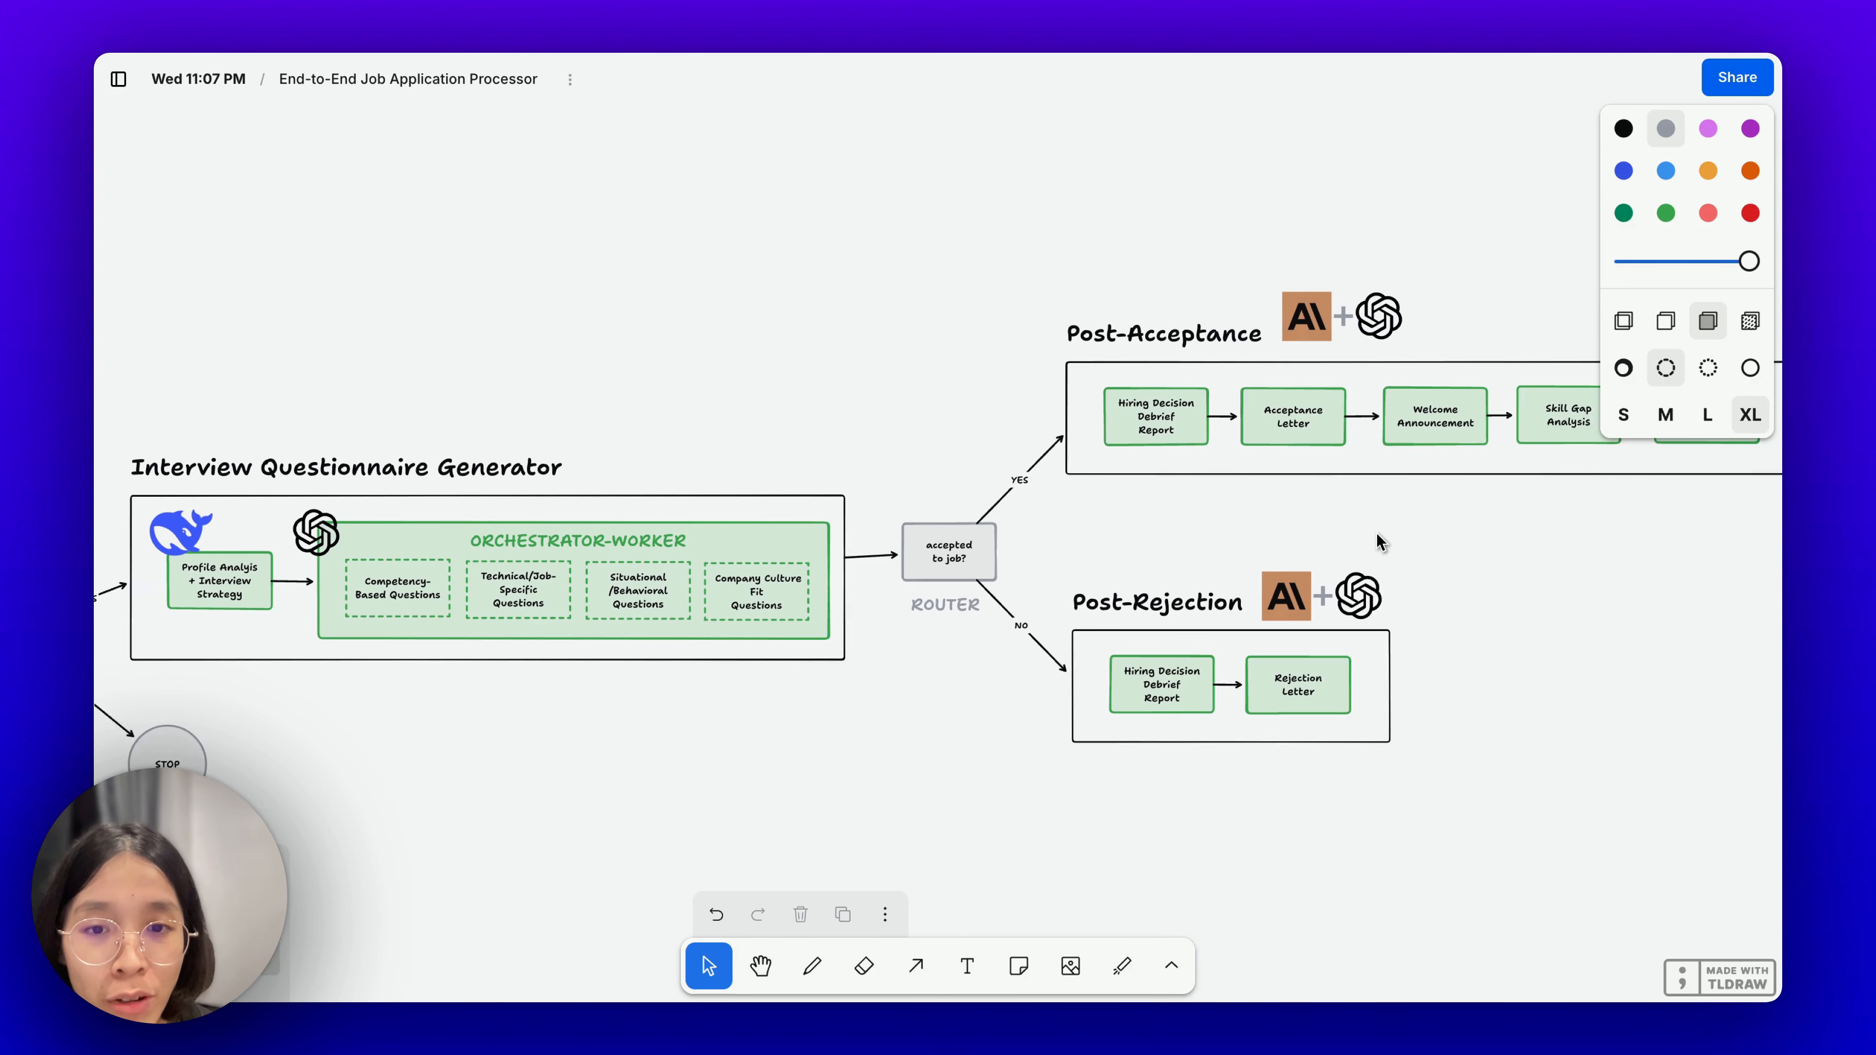
left_click(926, 566)
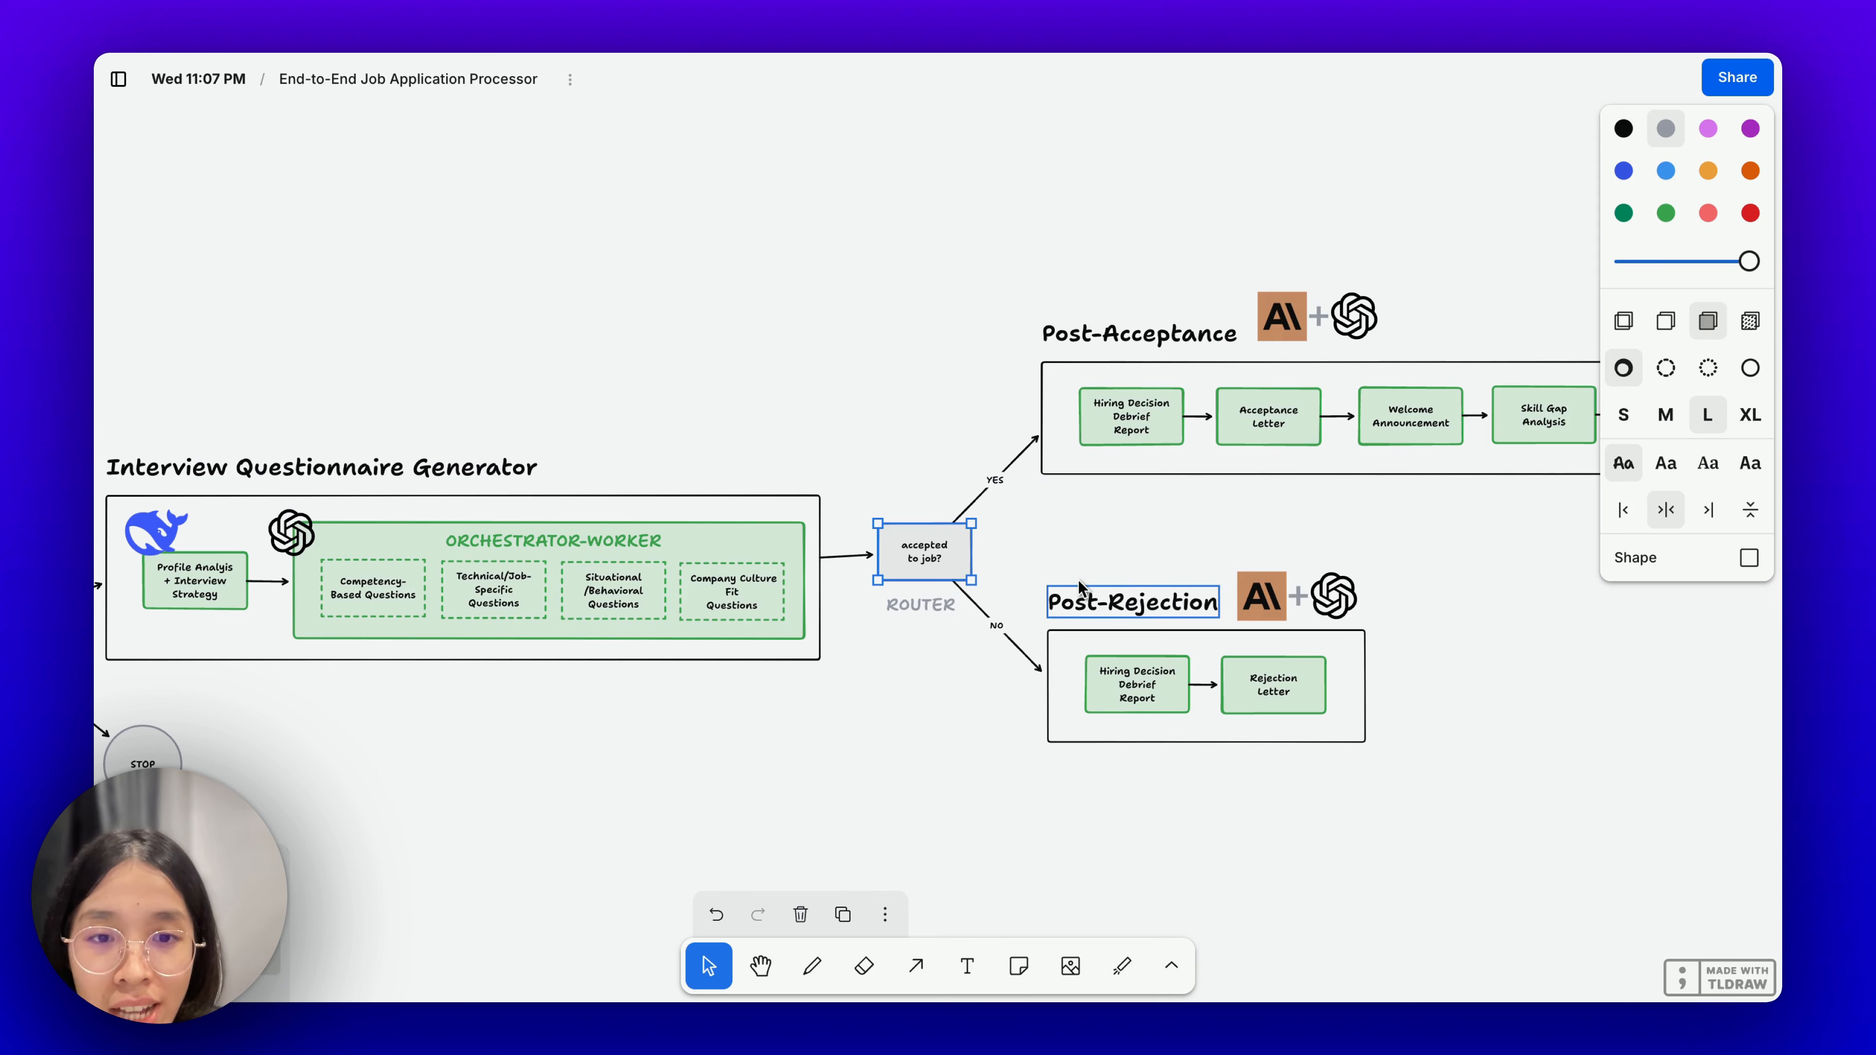
left_click(1130, 680)
left_click(1246, 697)
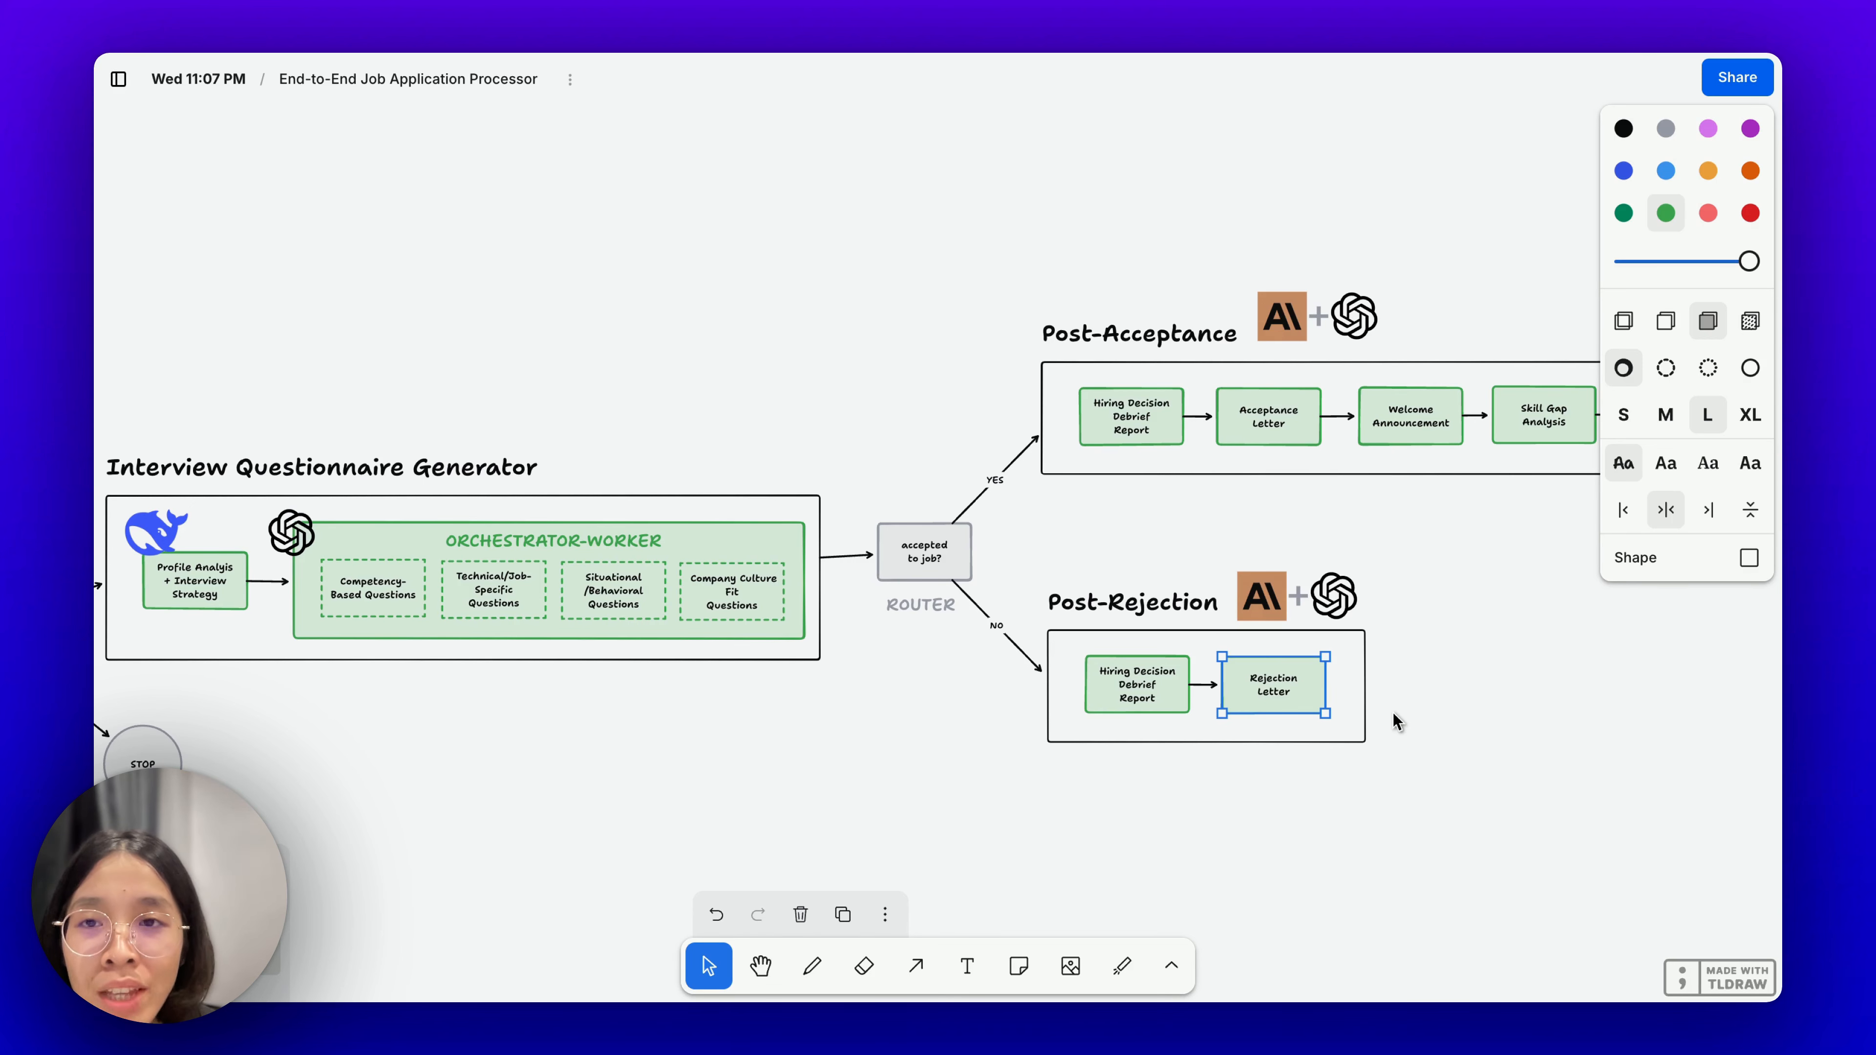
Review the whole flowchart from the applicant CV input through to the Post-Acceptance and Post-Rejection flows.
scroll(1437, 709, "down", 5)
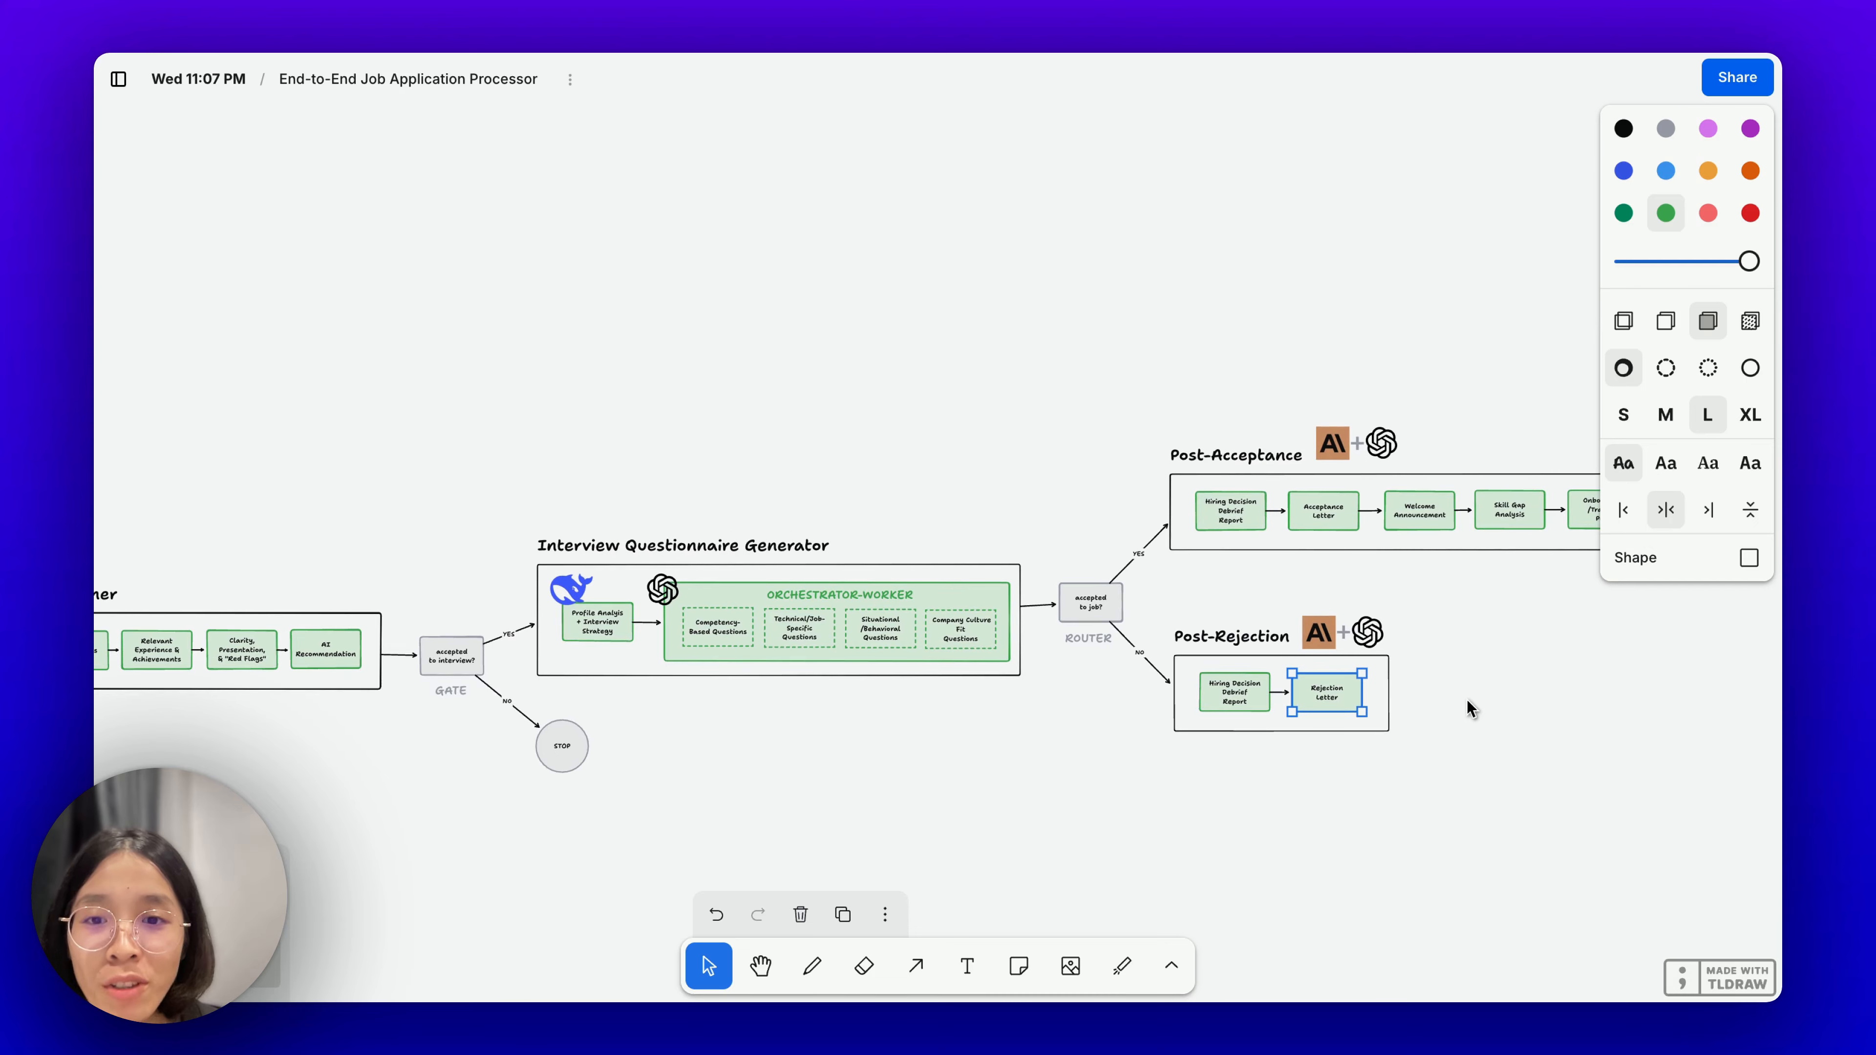
scroll(1466, 699, "down", 3)
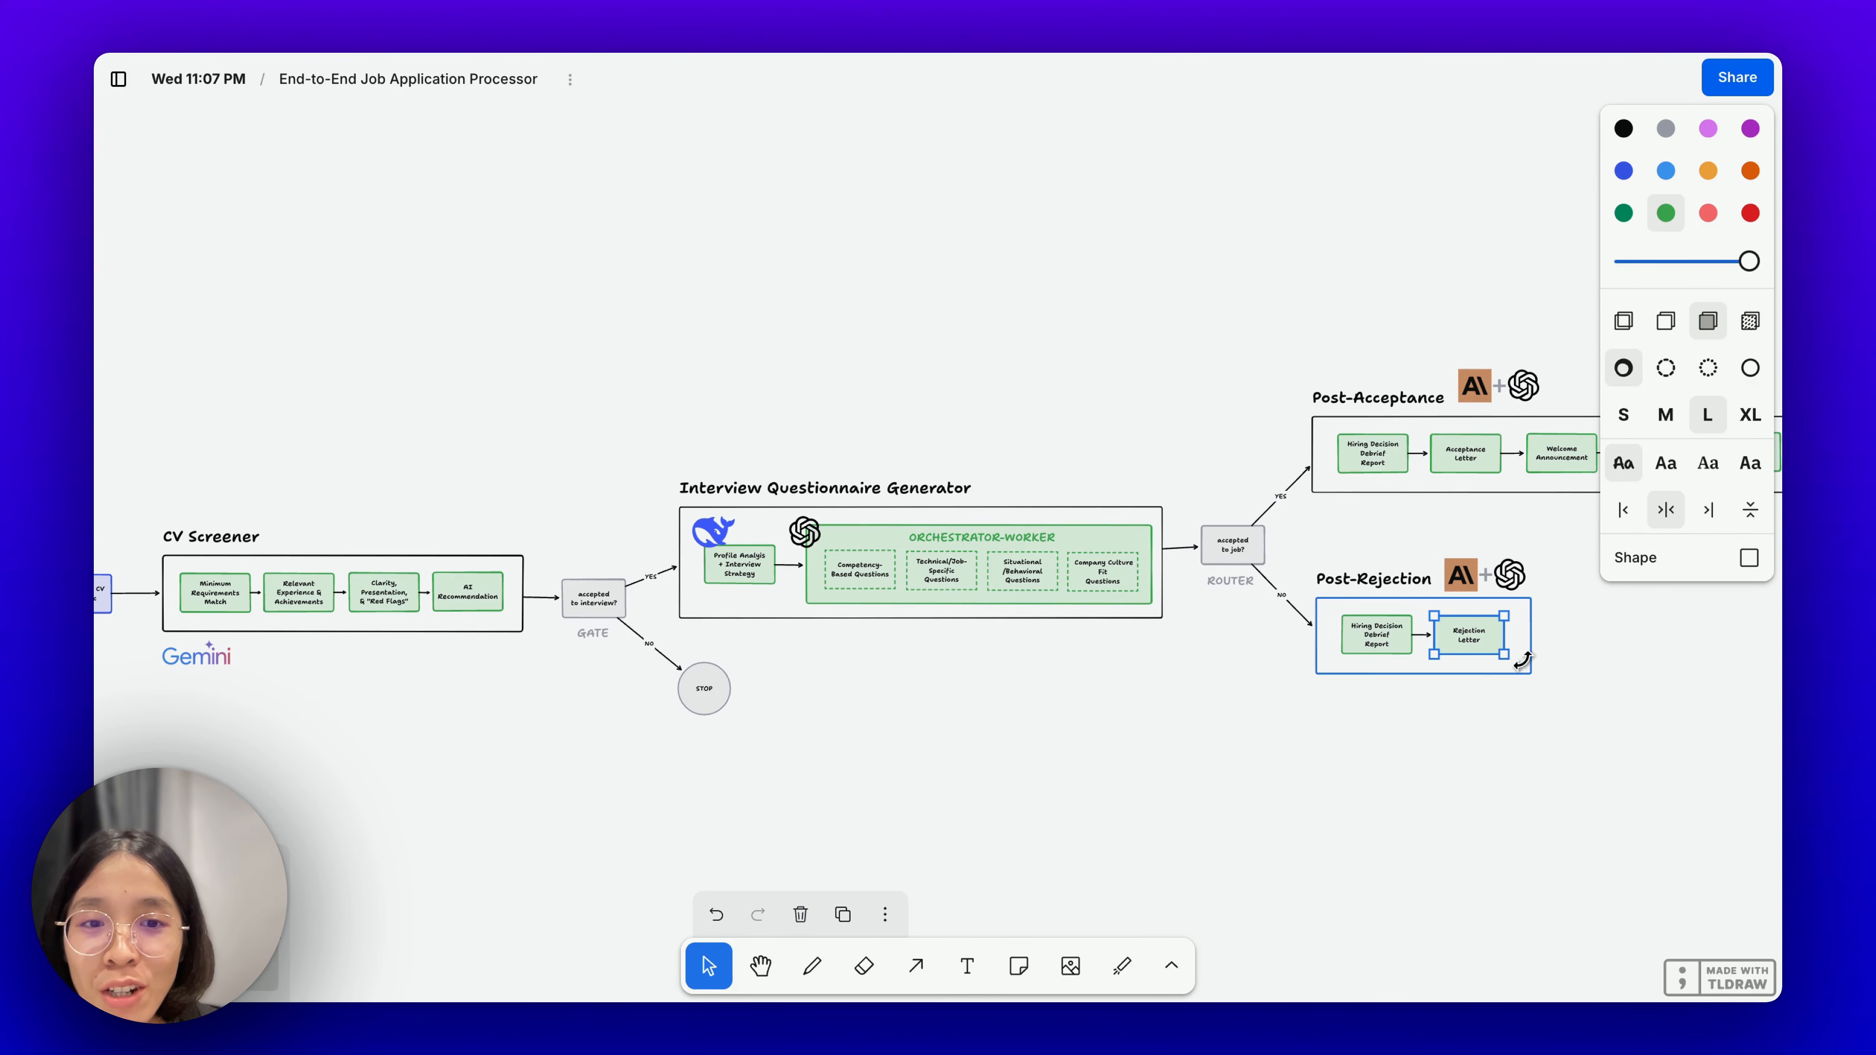
scroll(1552, 651, "down", 4)
scroll(1553, 651, "up", 4)
scroll(1552, 651, "down", 2)
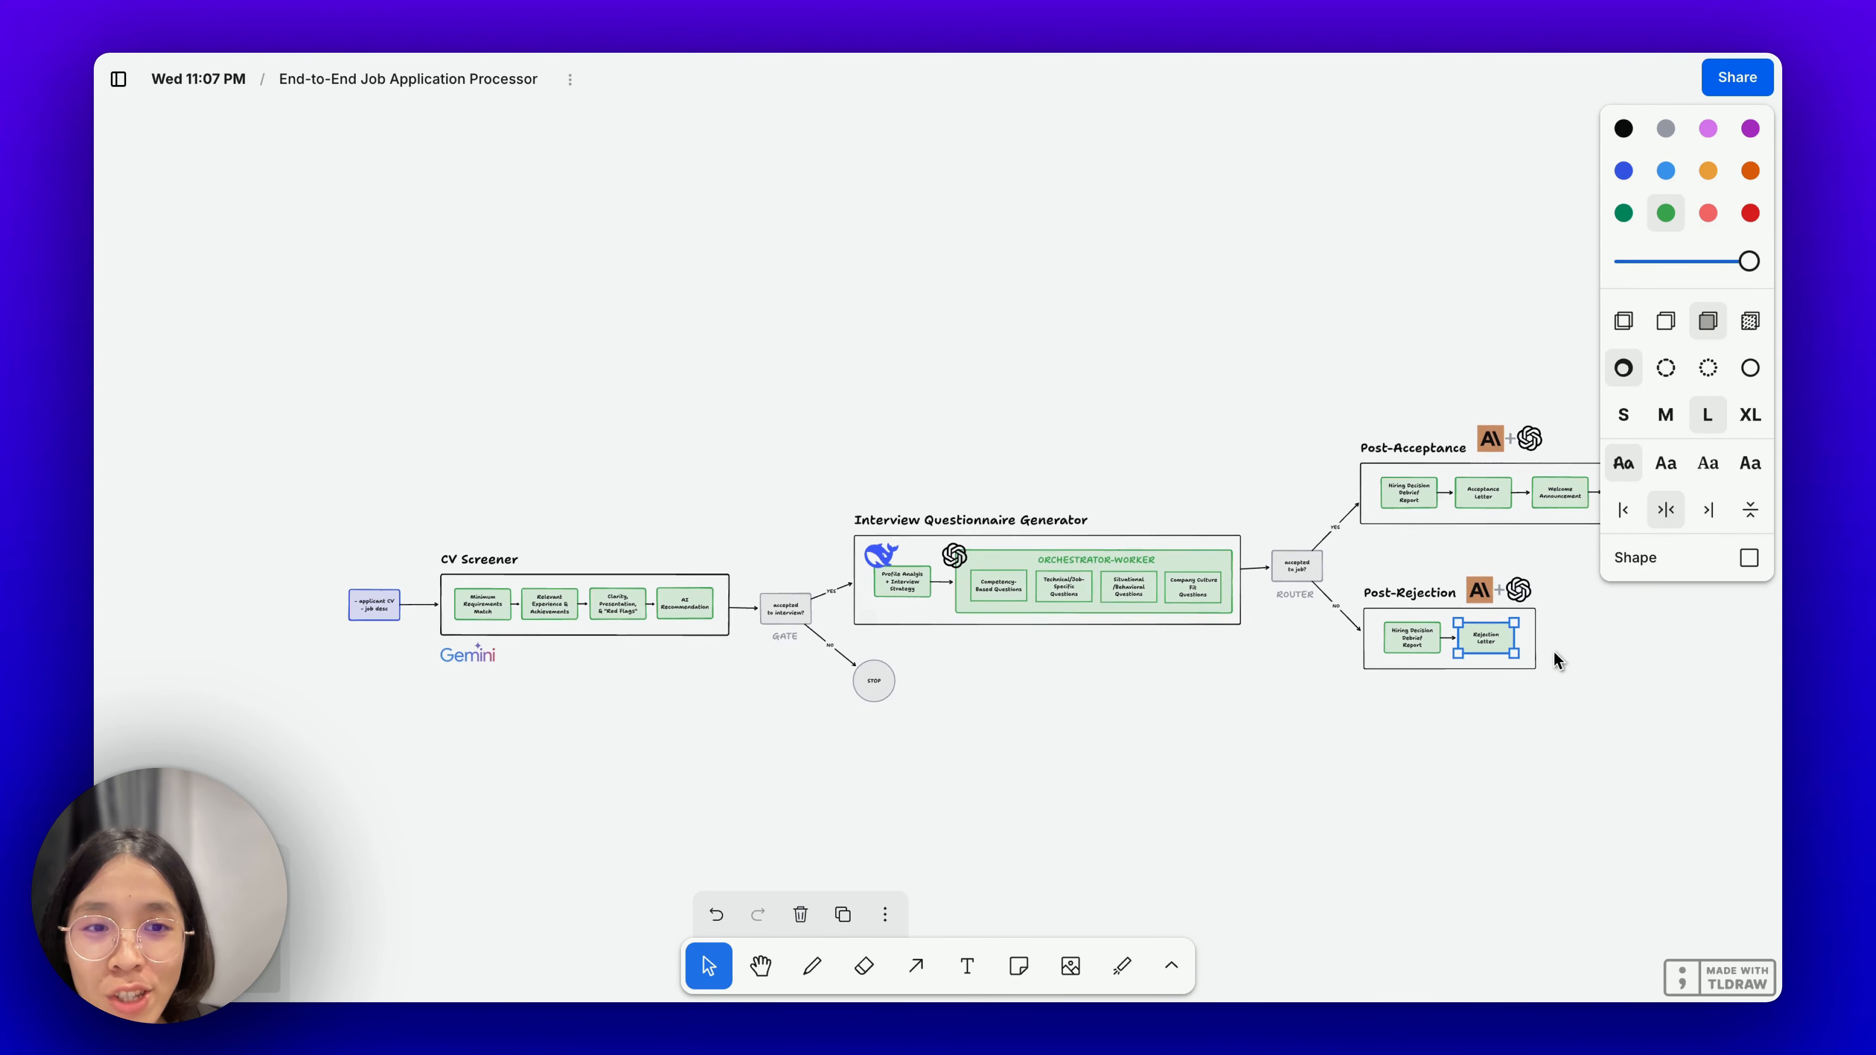
left_click(1553, 651)
scroll(1553, 651, "right", 1)
scroll(1552, 651, "right", 2)
scroll(1553, 651, "down", 1)
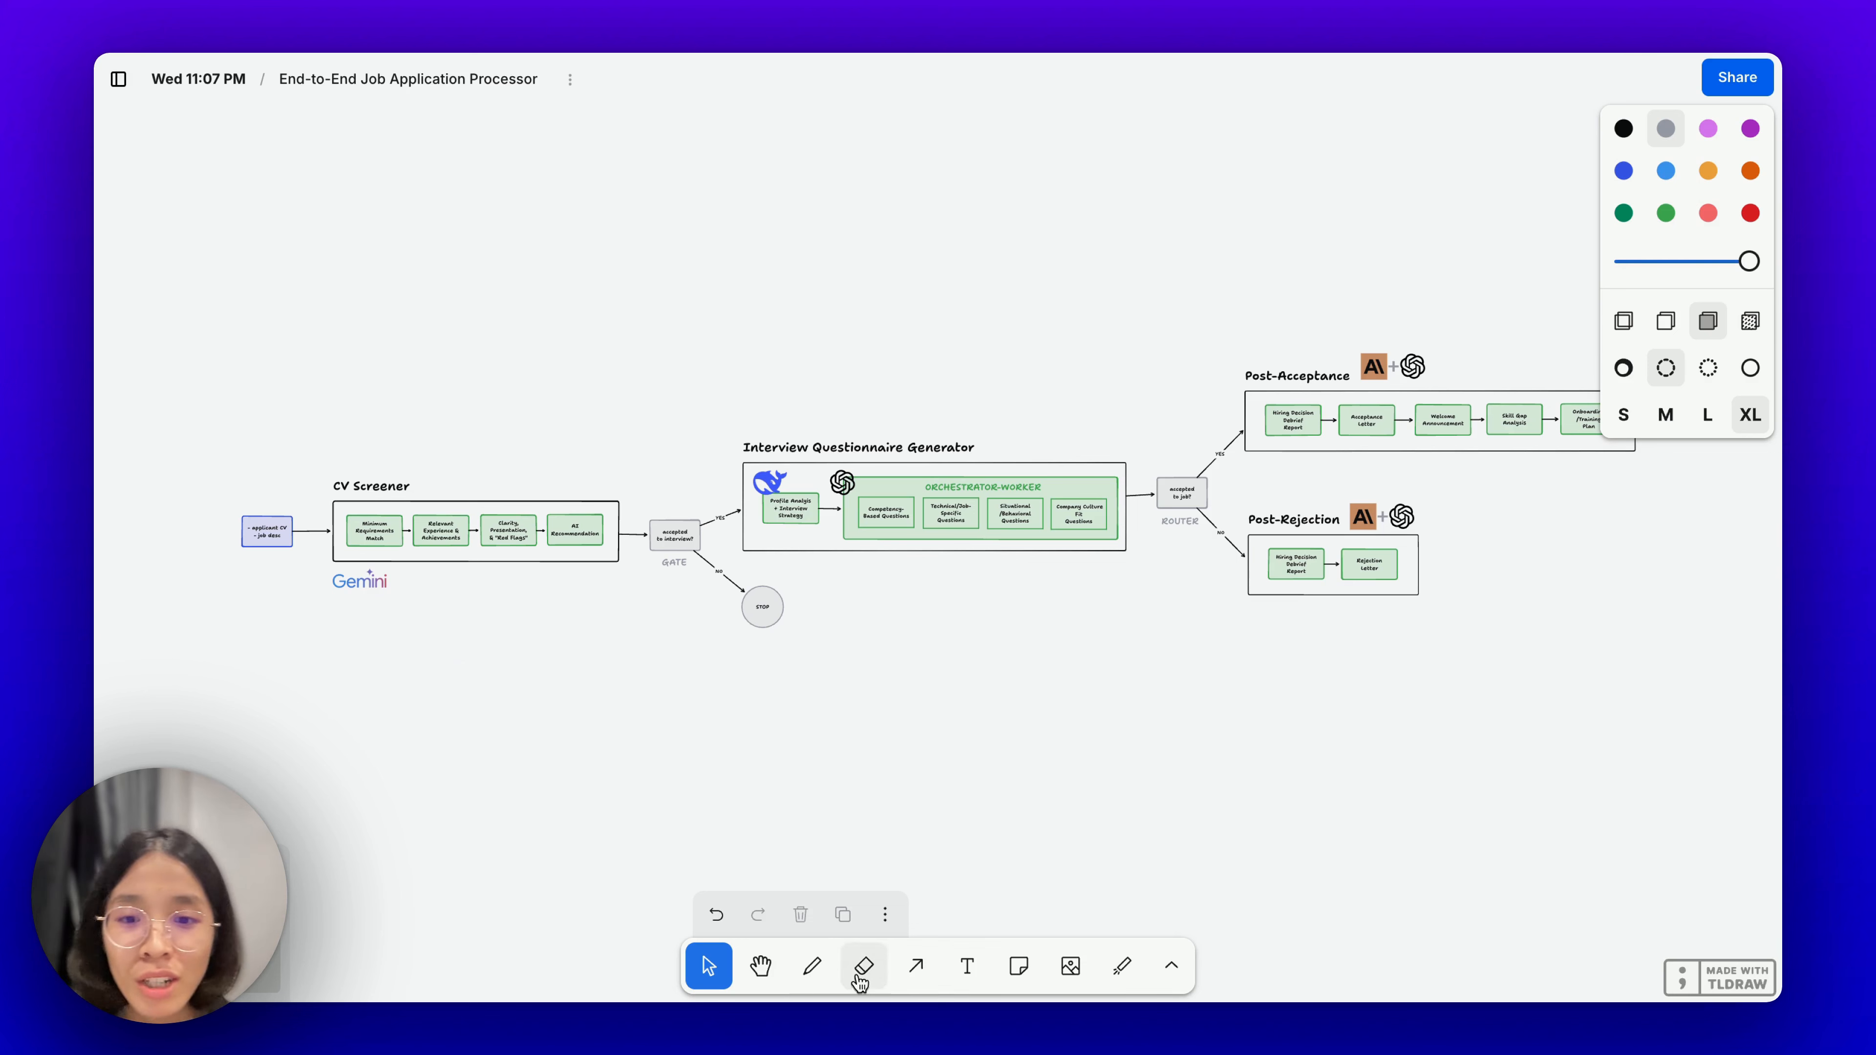
left_click(966, 966)
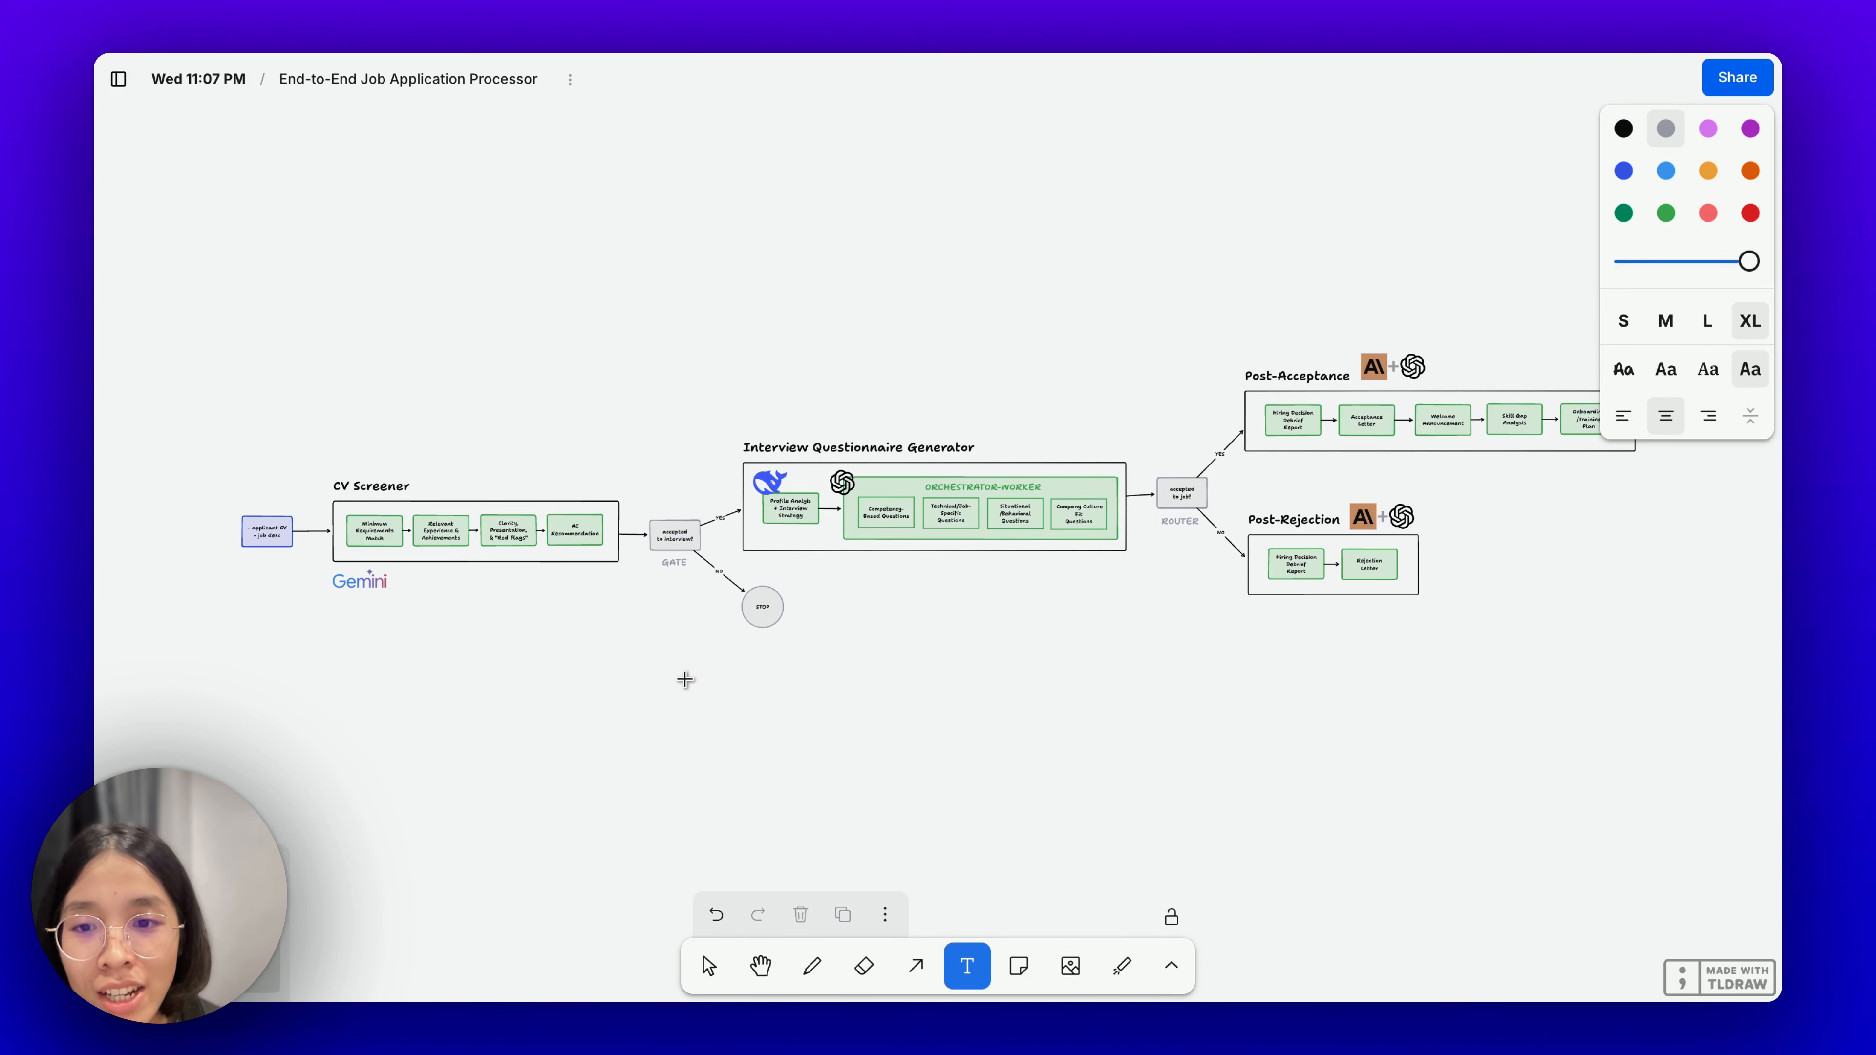
left_click(684, 678)
type("Su")
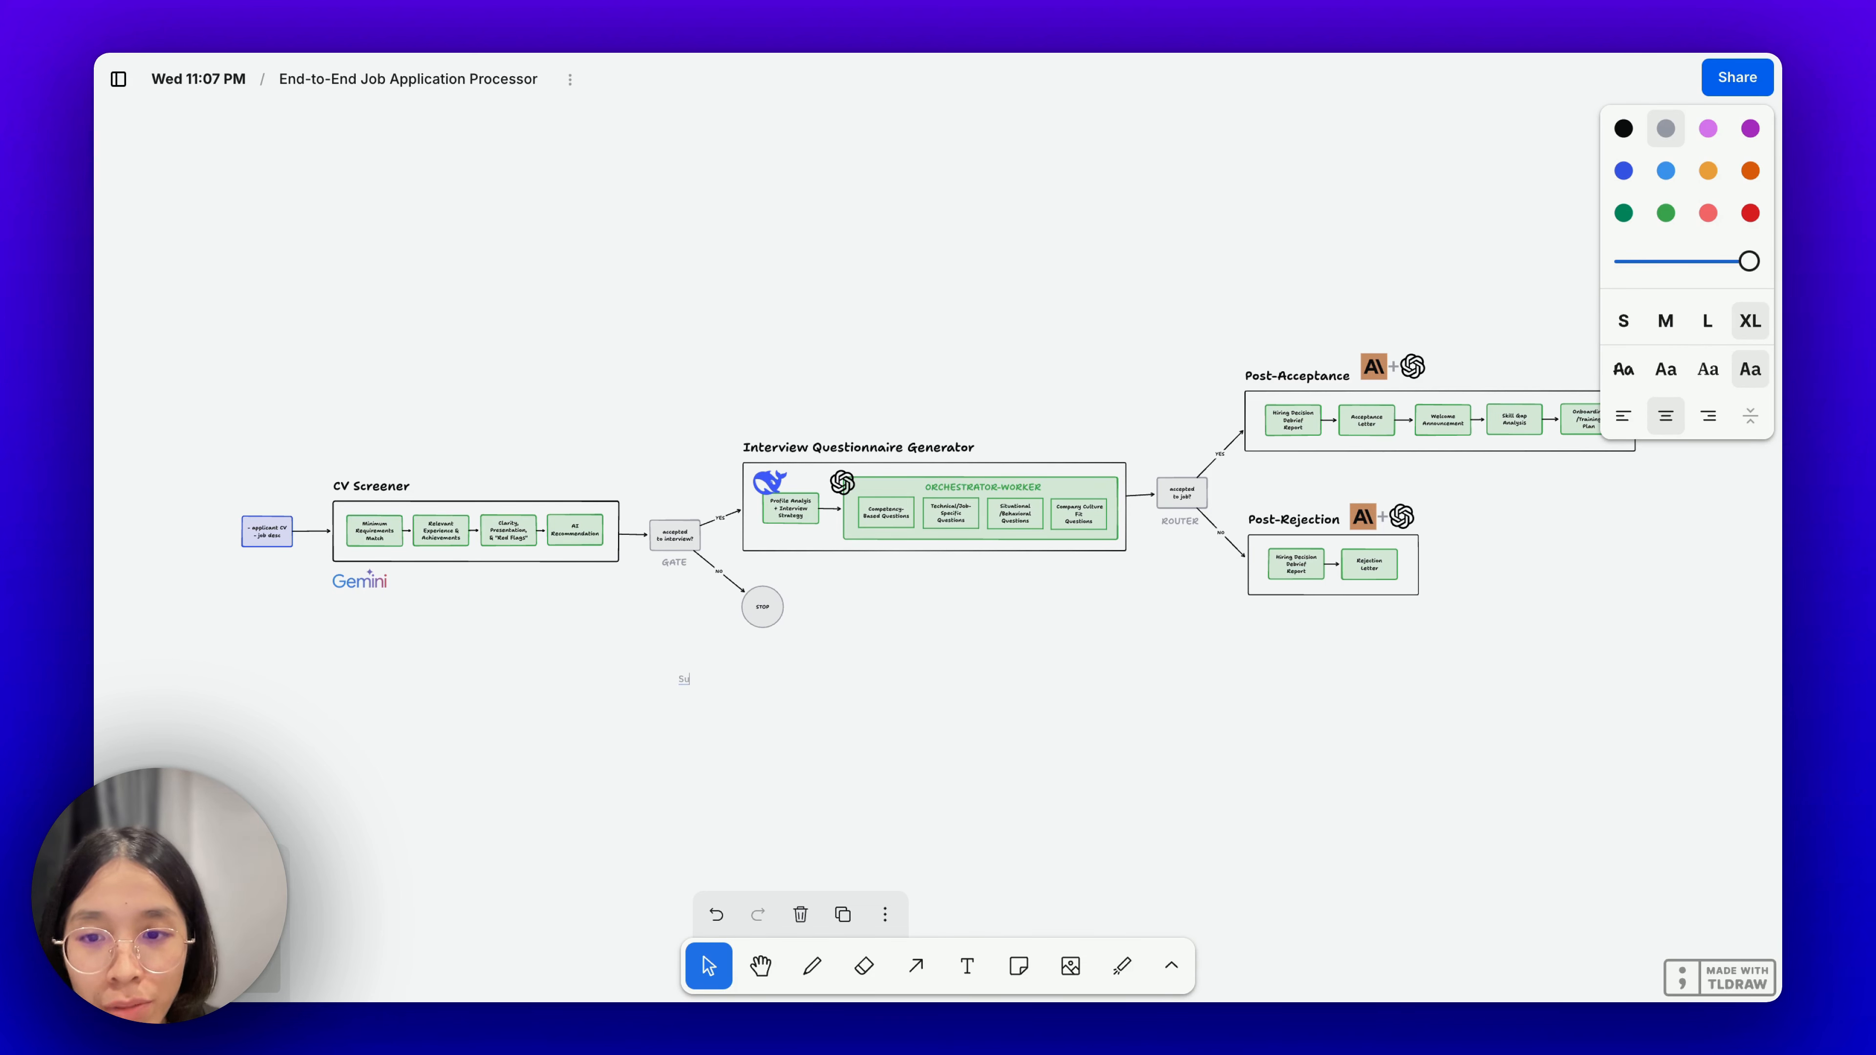
type("bflow")
left_click(742, 713)
left_click(675, 673)
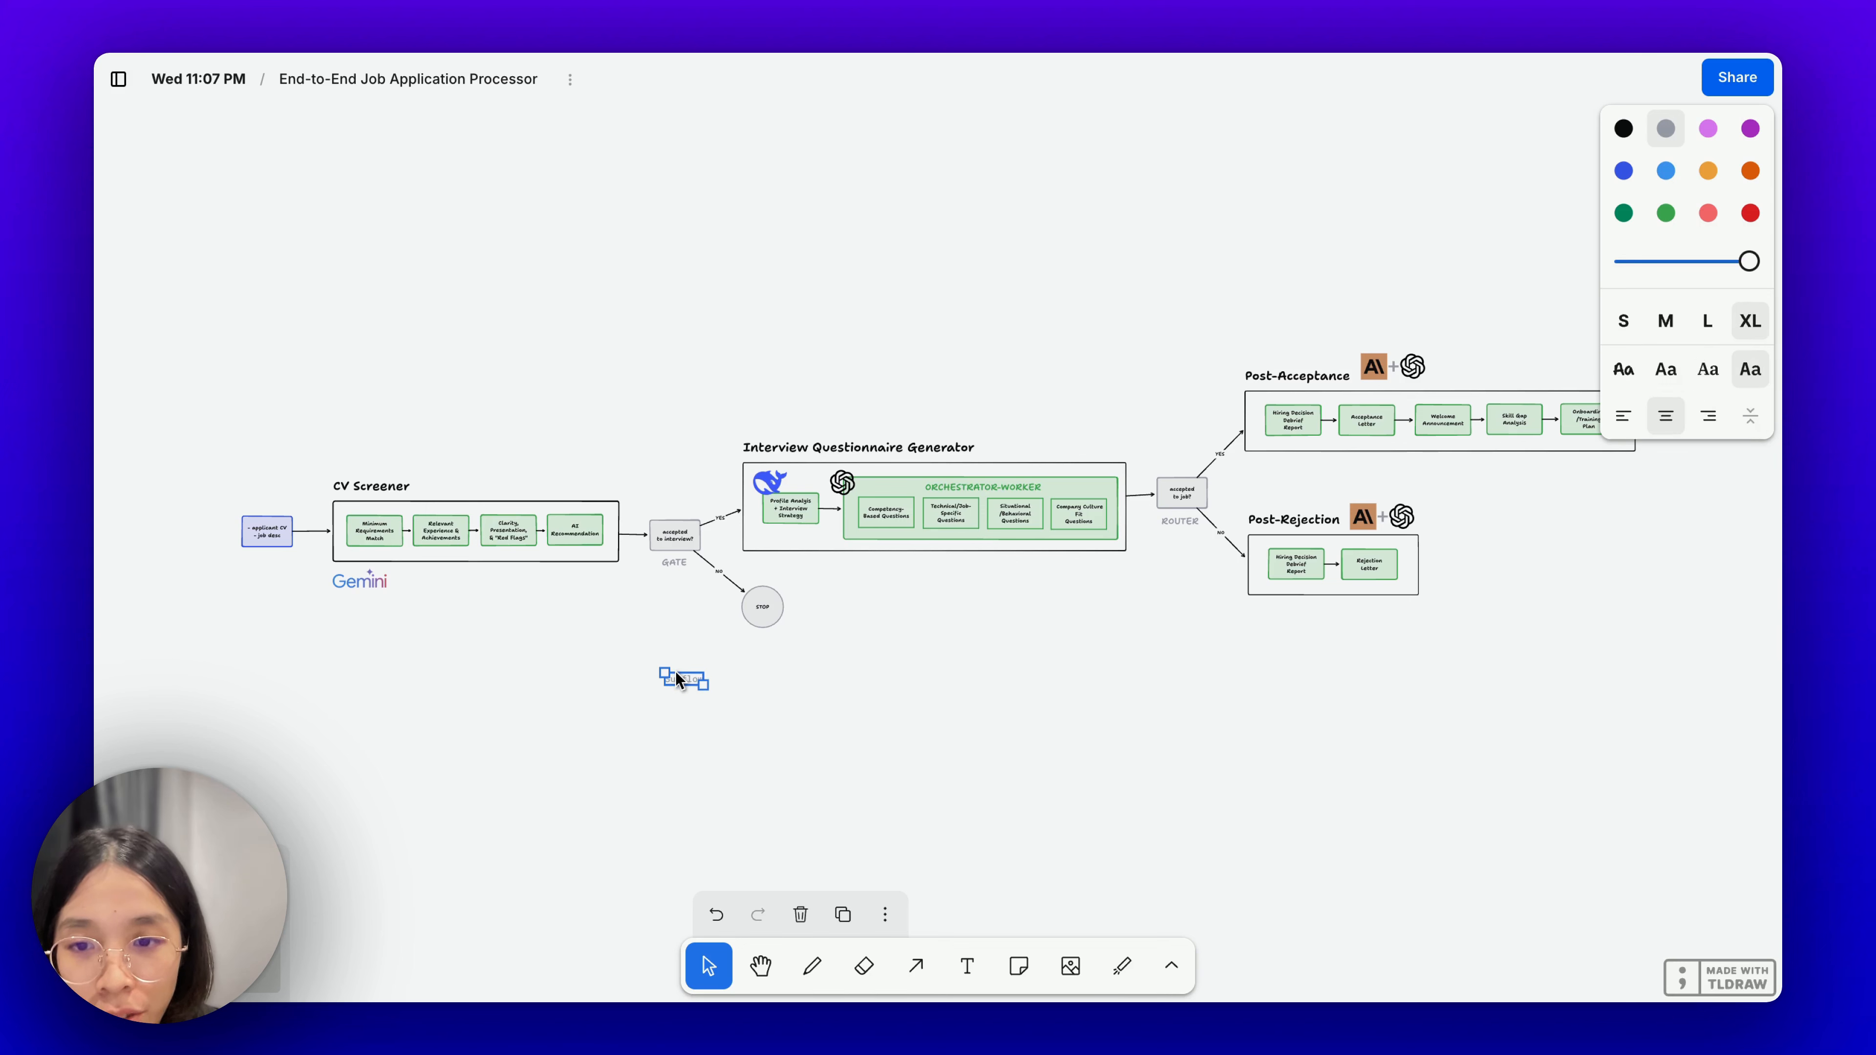
key("Delete")
Duplicate the GATE label below the flowchart, enlarge the copy, change its text to SUBFLOW and shift it beneath the Interview Questionnaire Generator.
left_click(675, 562)
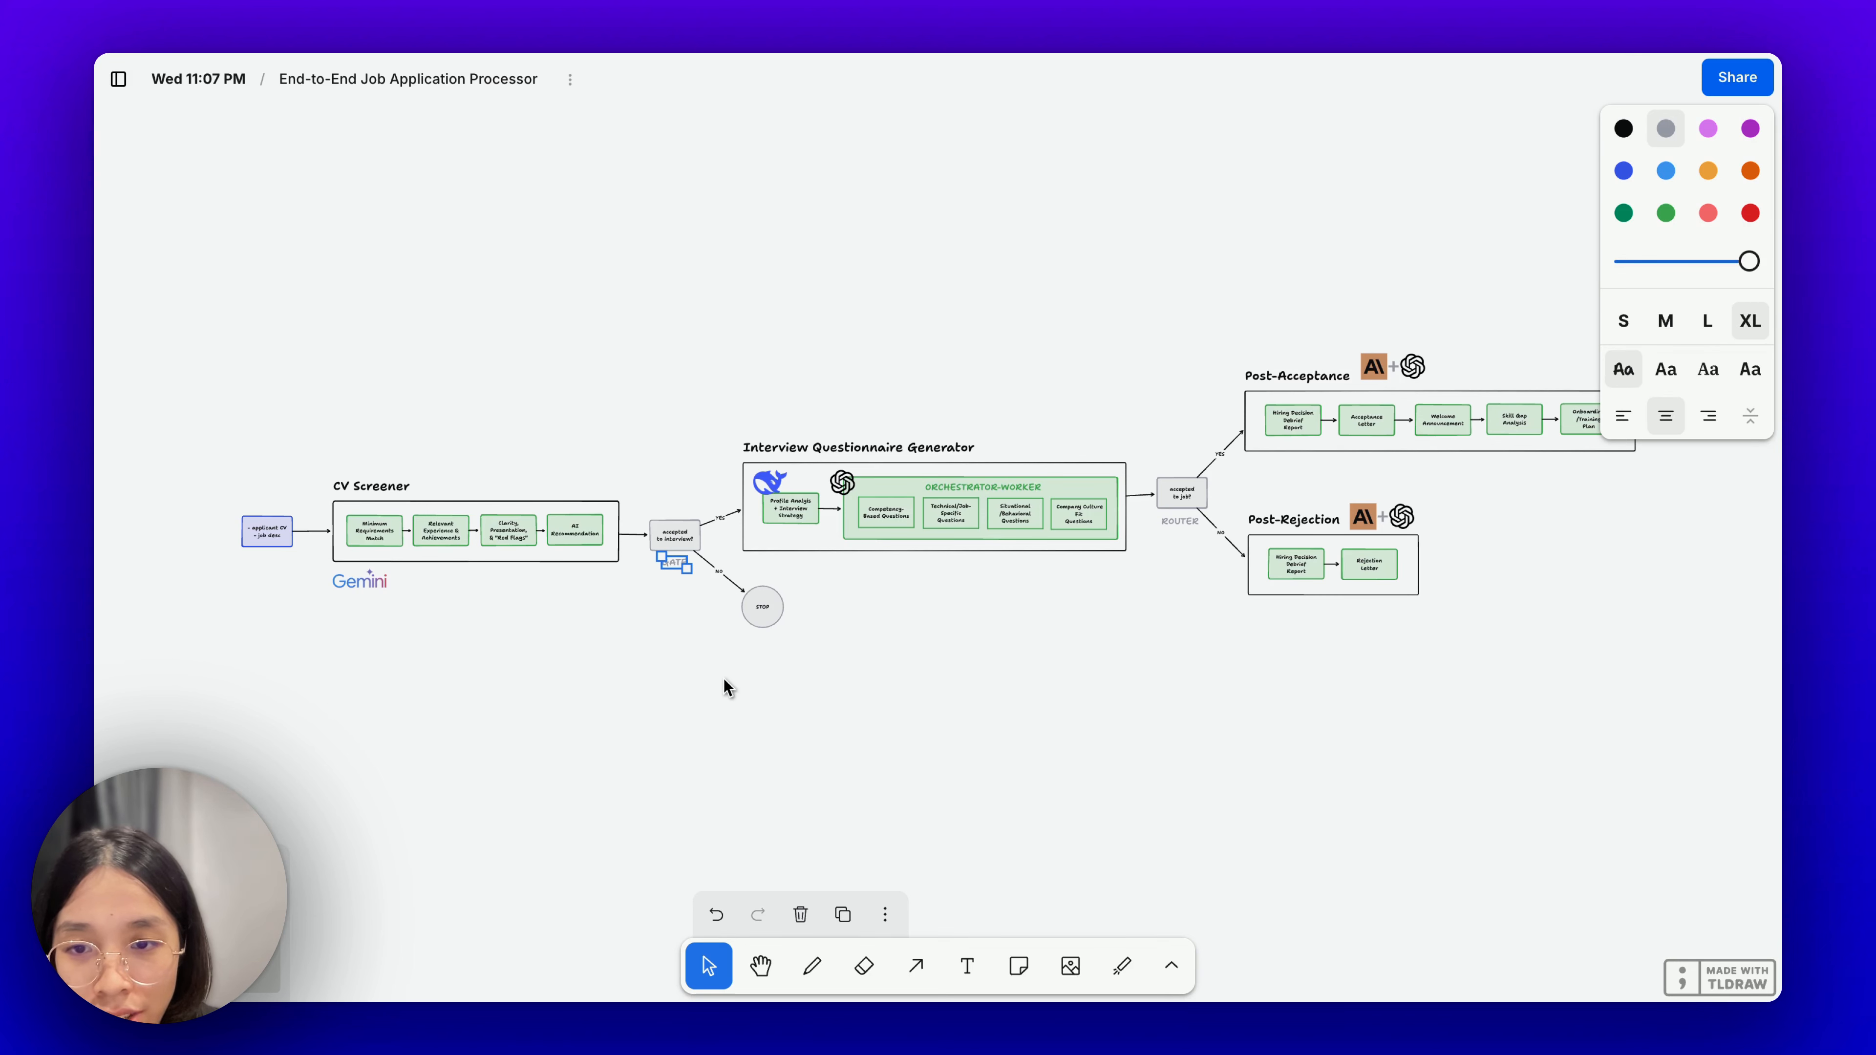
left_click_drag(678, 562, 920, 828)
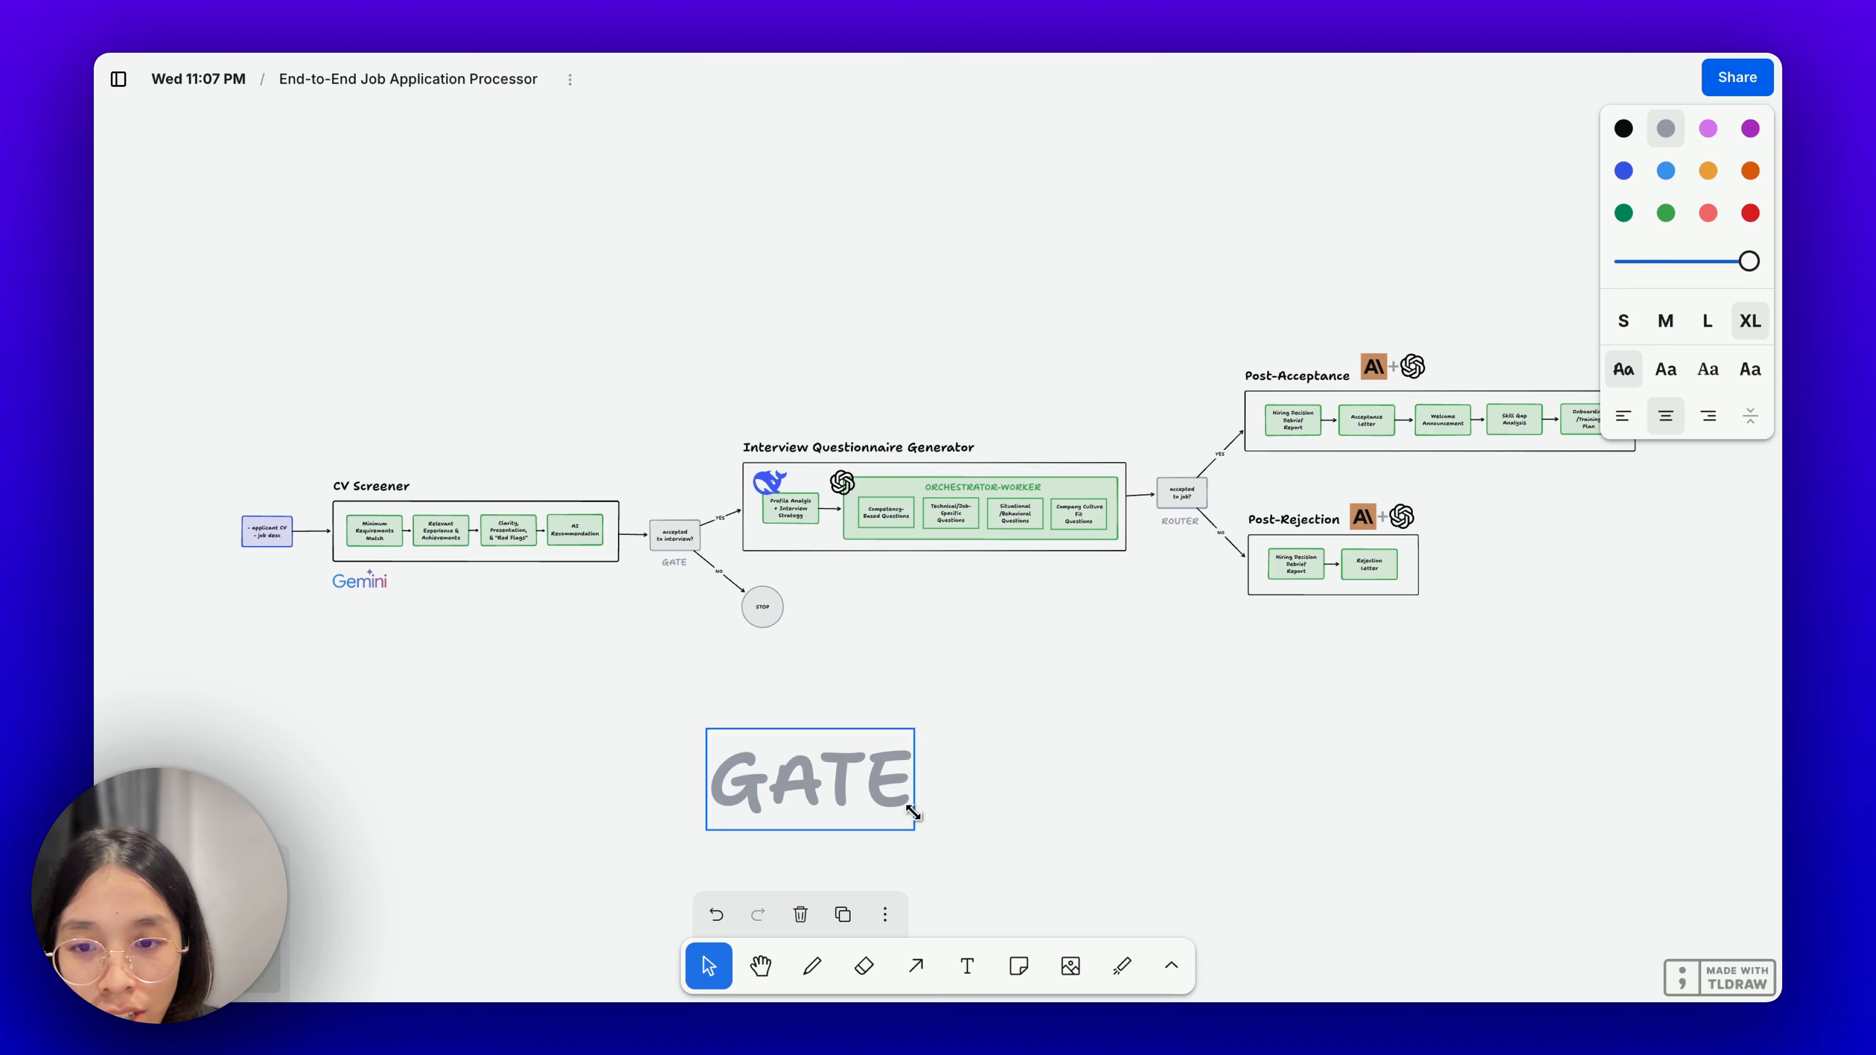
double_click(852, 784)
type("SUBFLOW")
left_click(1076, 757)
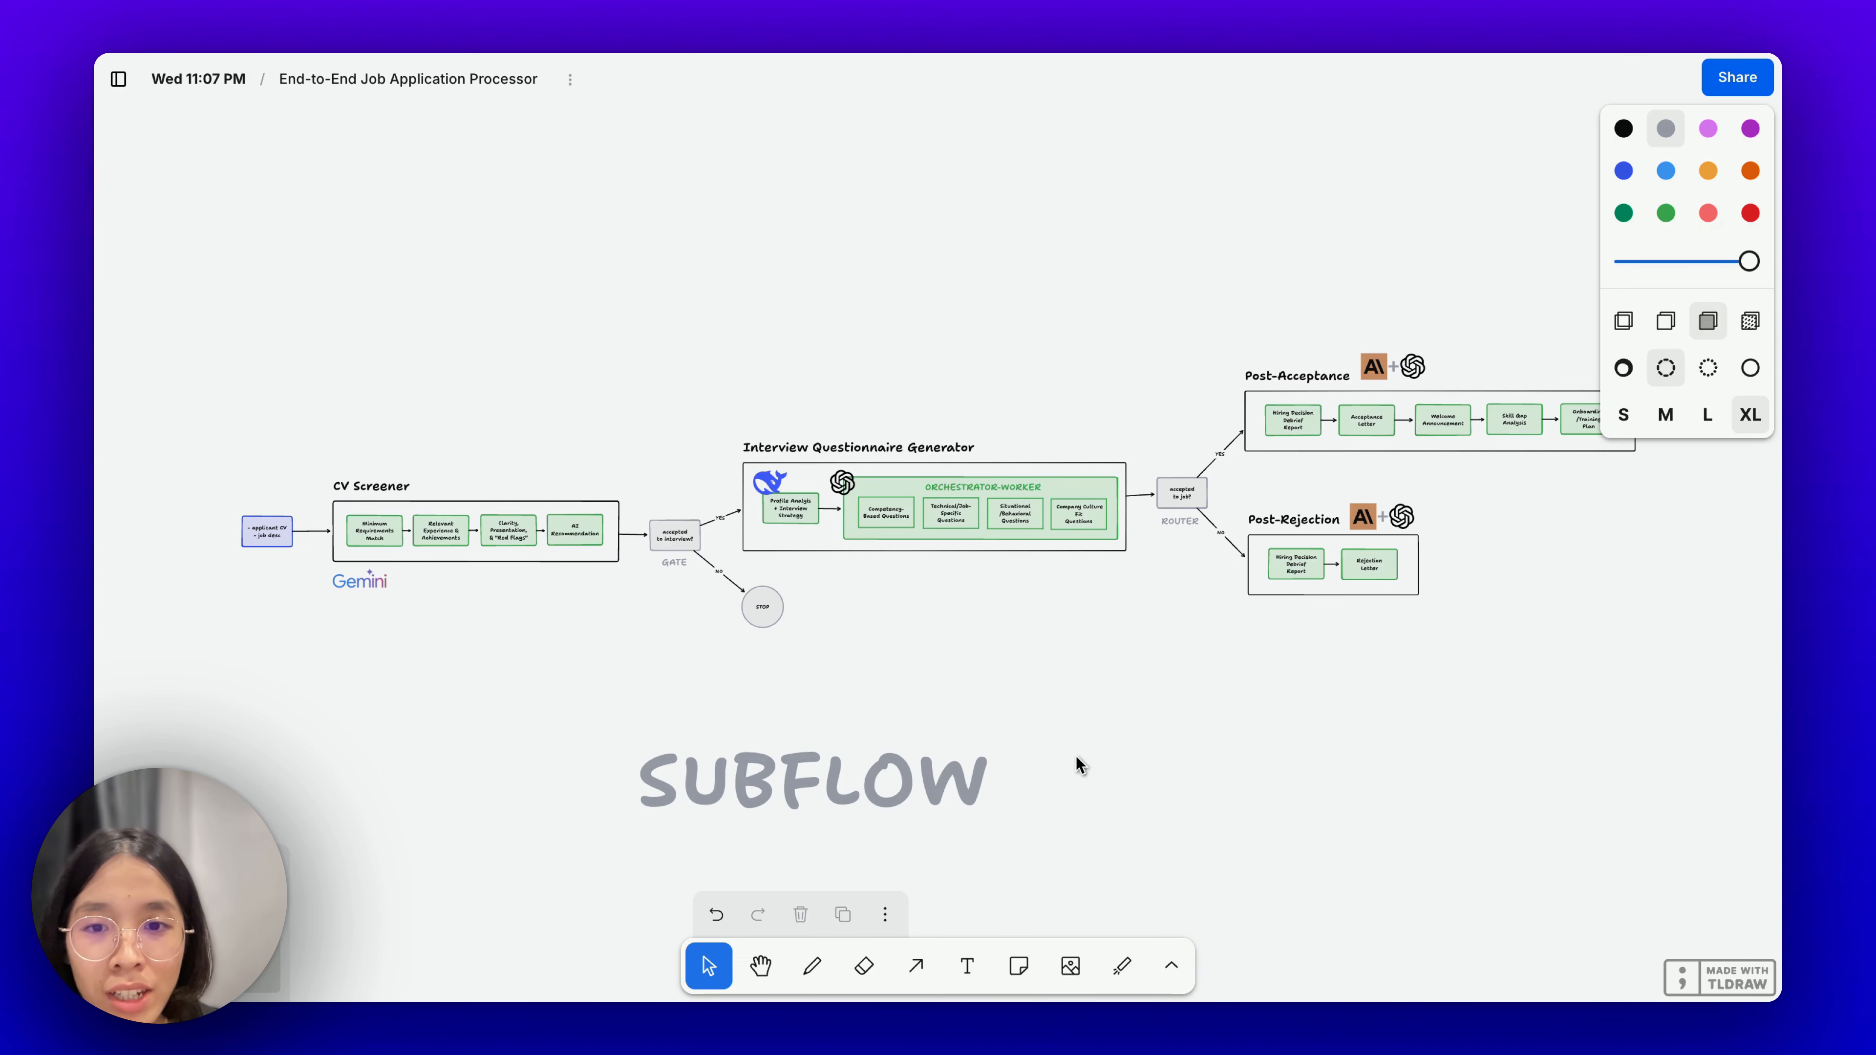
left_click_drag(925, 774, 1037, 774)
key("ctrl+space")
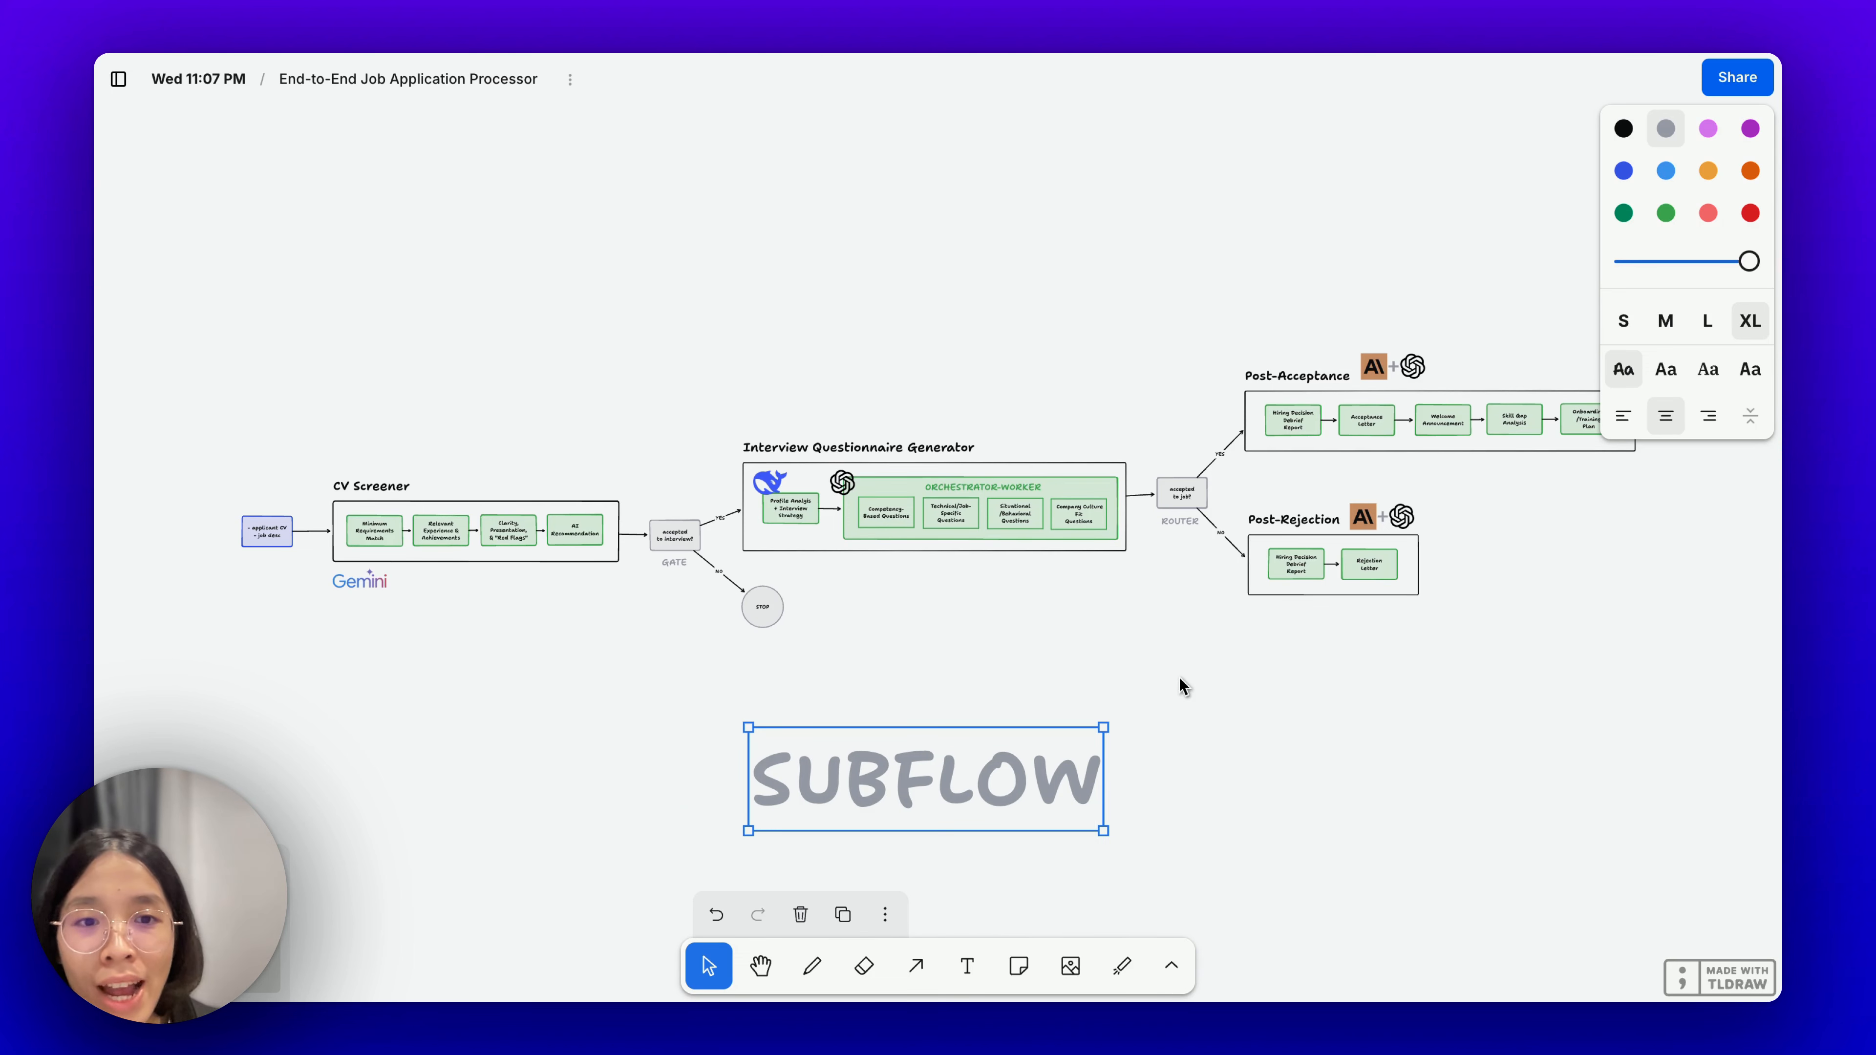
Examine the CV Screener, Interview Questionnaire Generator, Post-Acceptance and Post-Rejection sections as separate subflows of the diagram.
scroll(1179, 679, "down", 2)
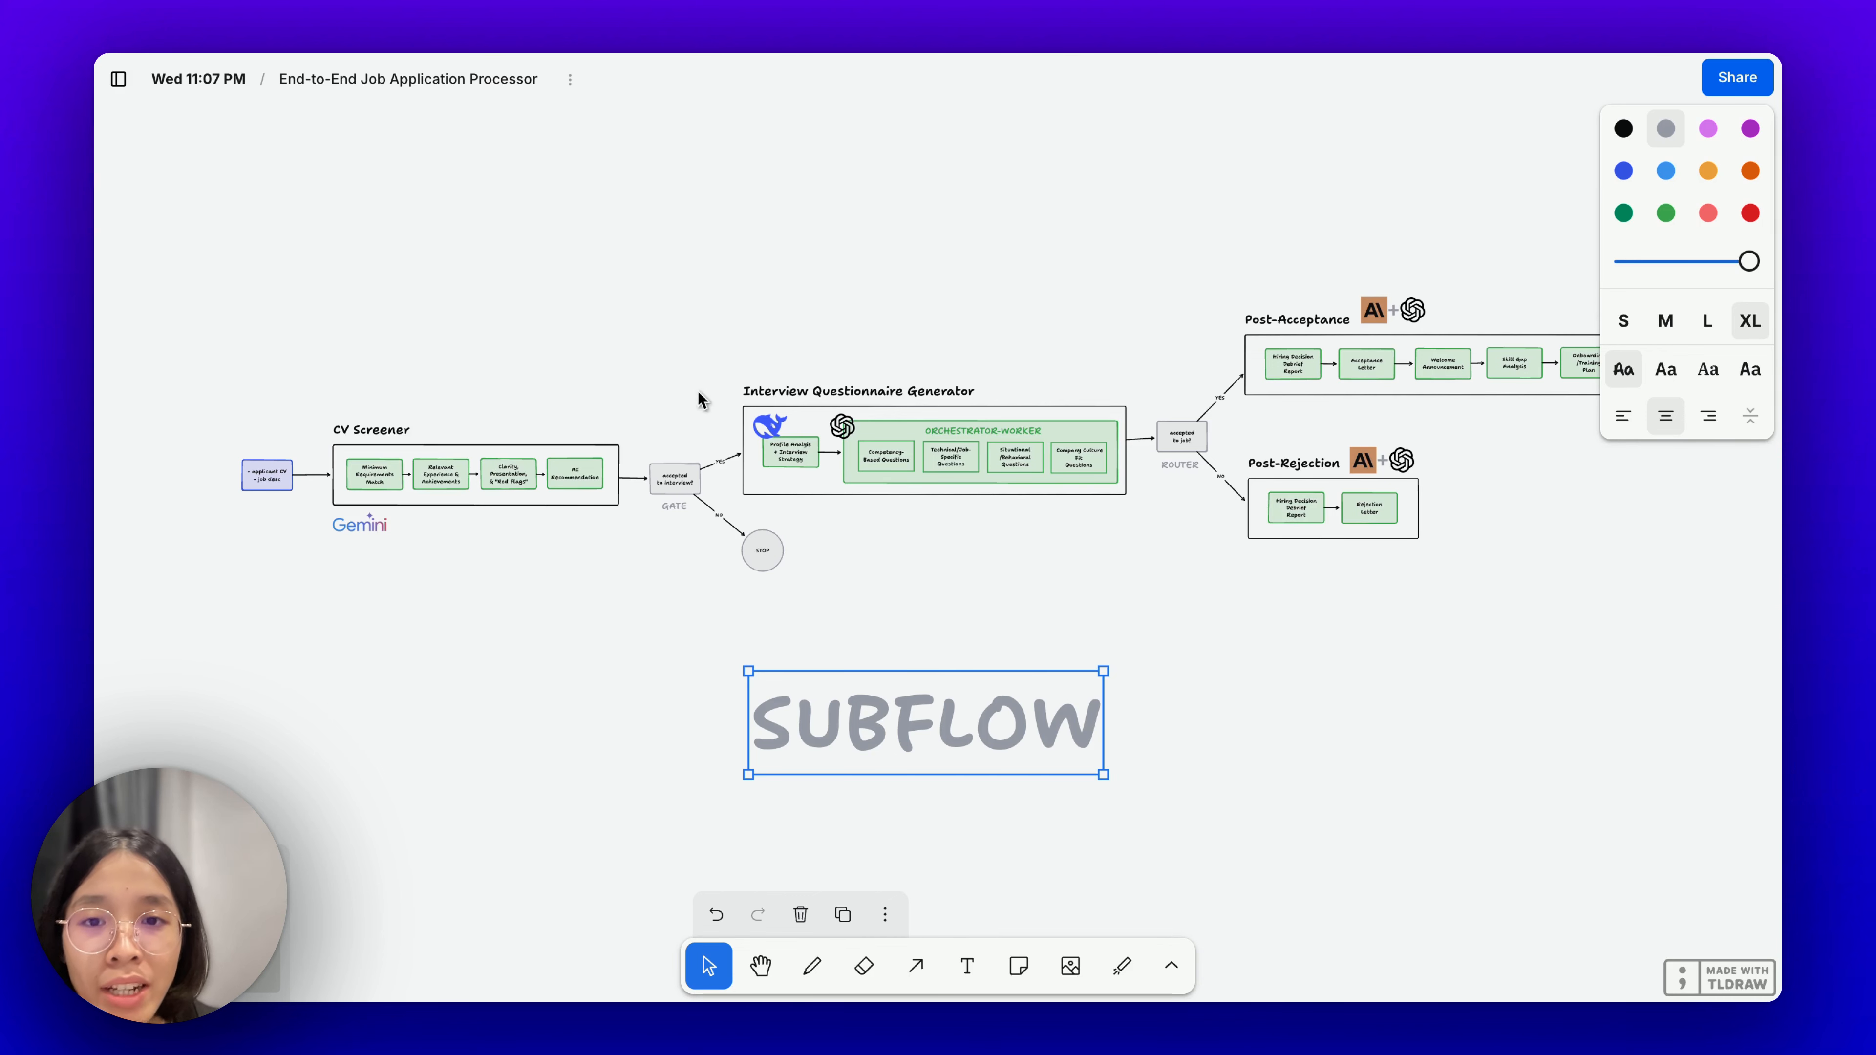
scroll(1311, 392, "up", 1)
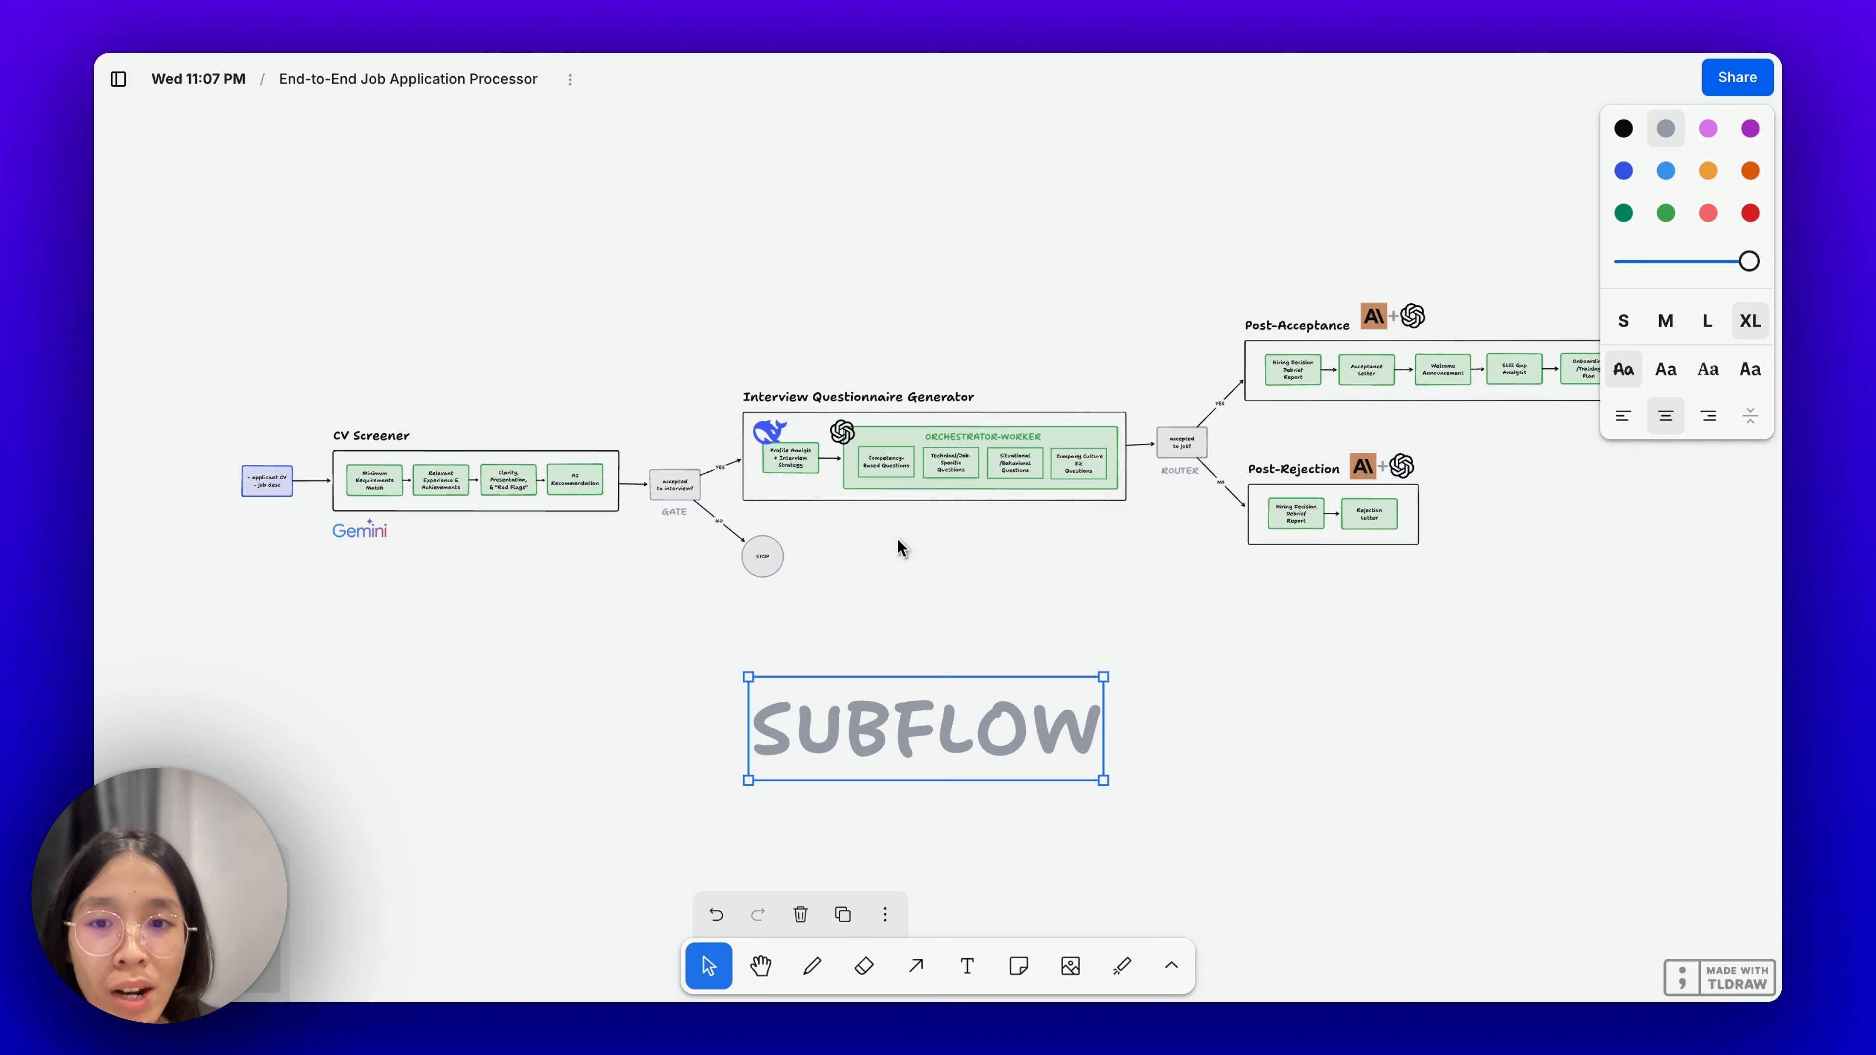
scroll(369, 452, "up", 1)
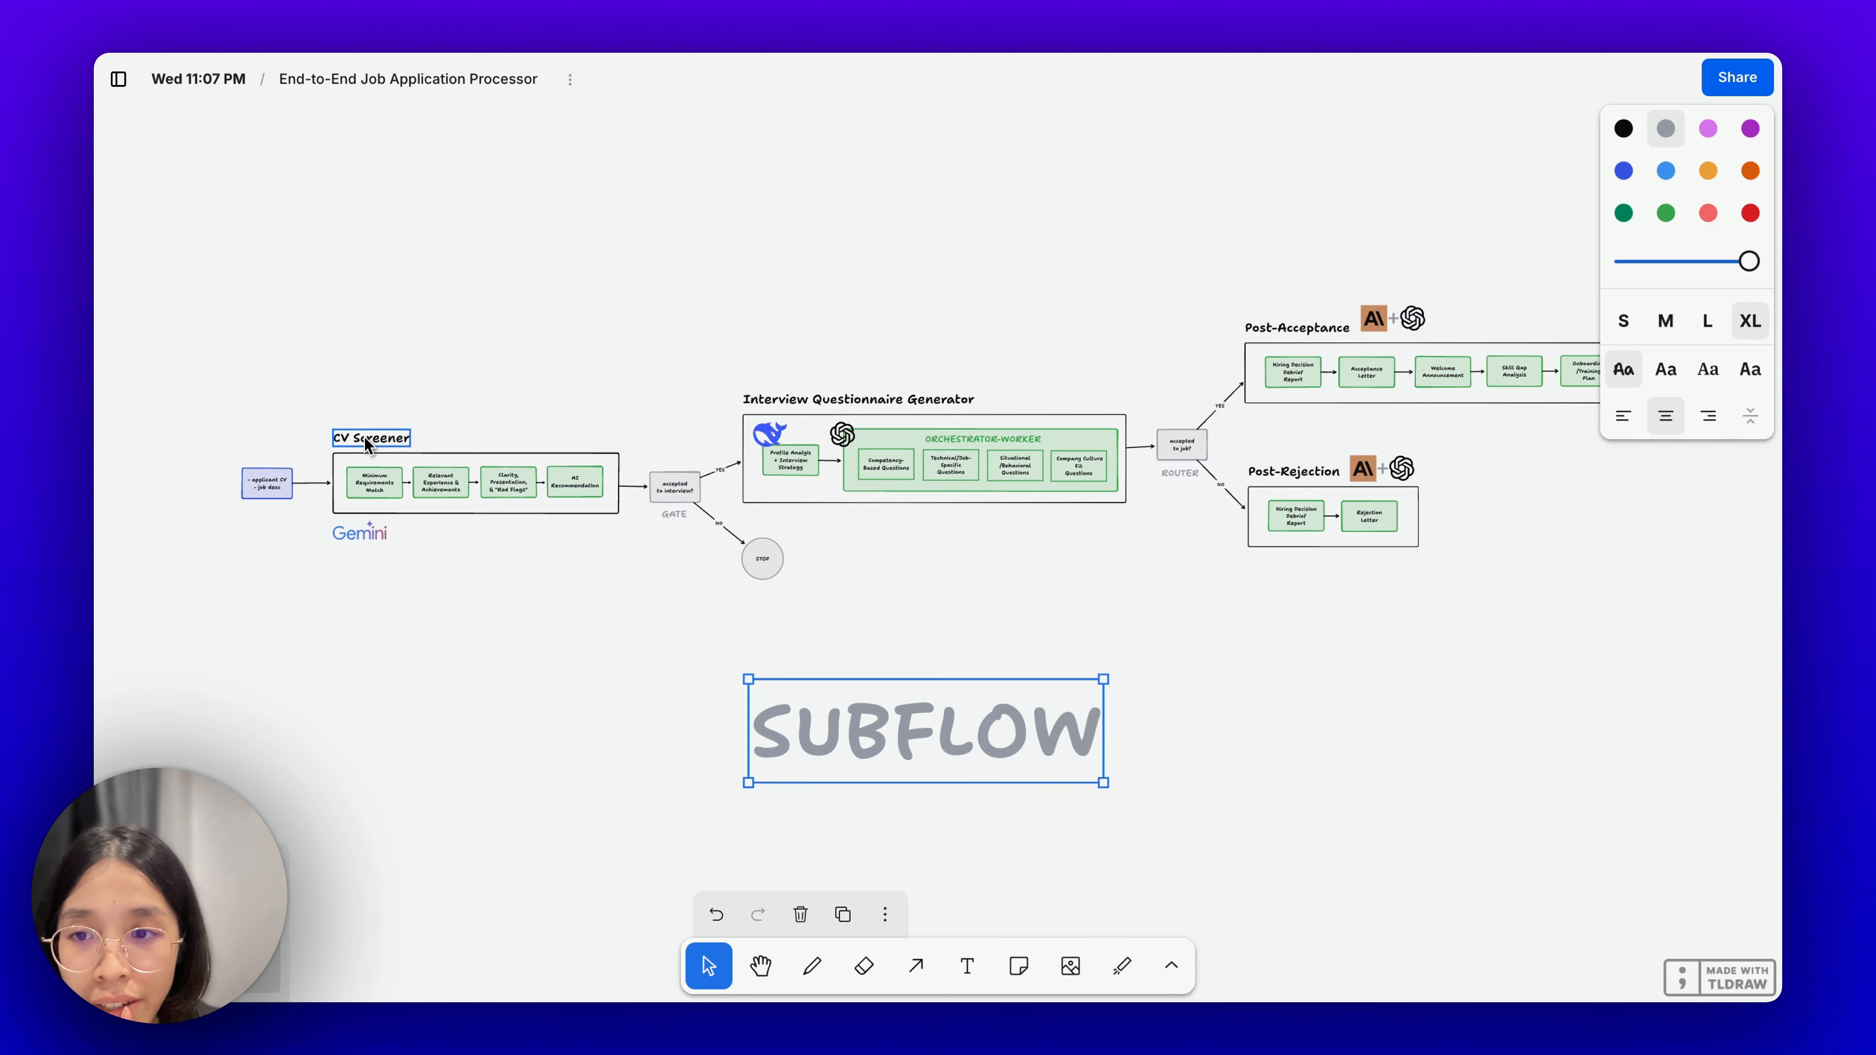
key("Escape")
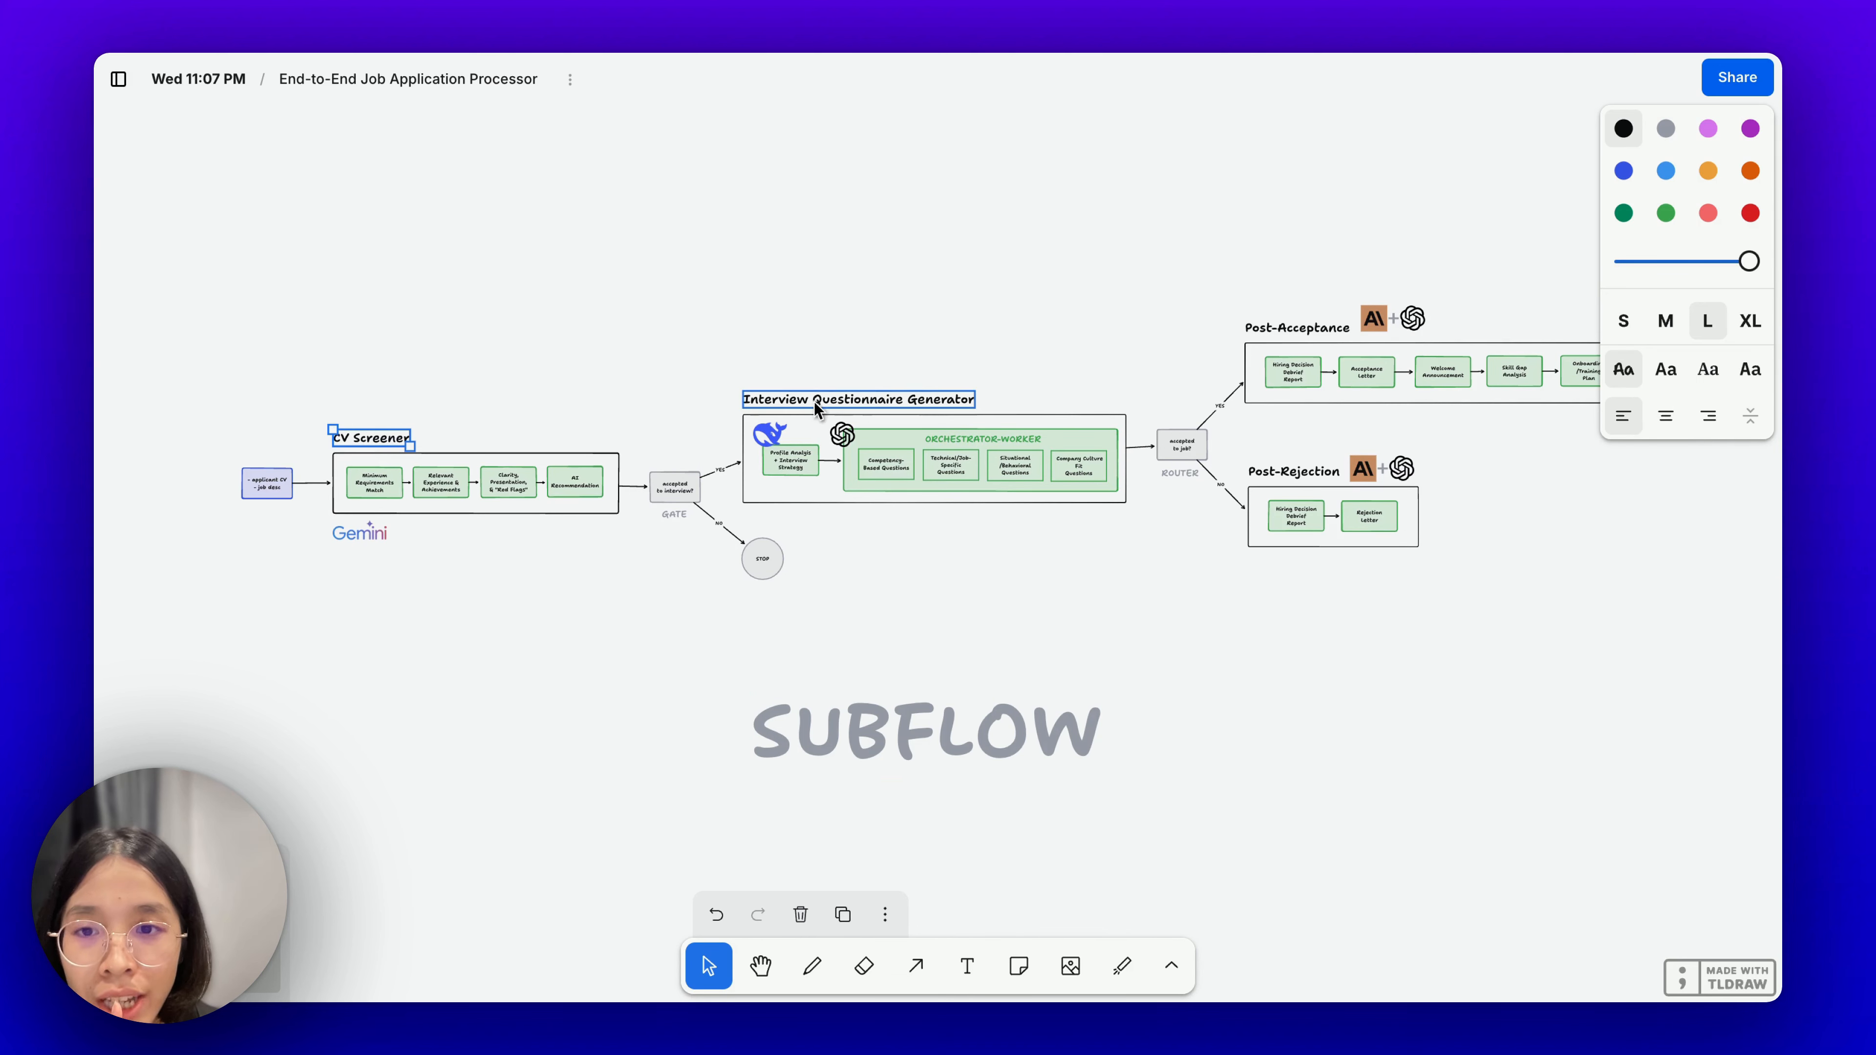
left_click(1300, 328)
left_click(1327, 467)
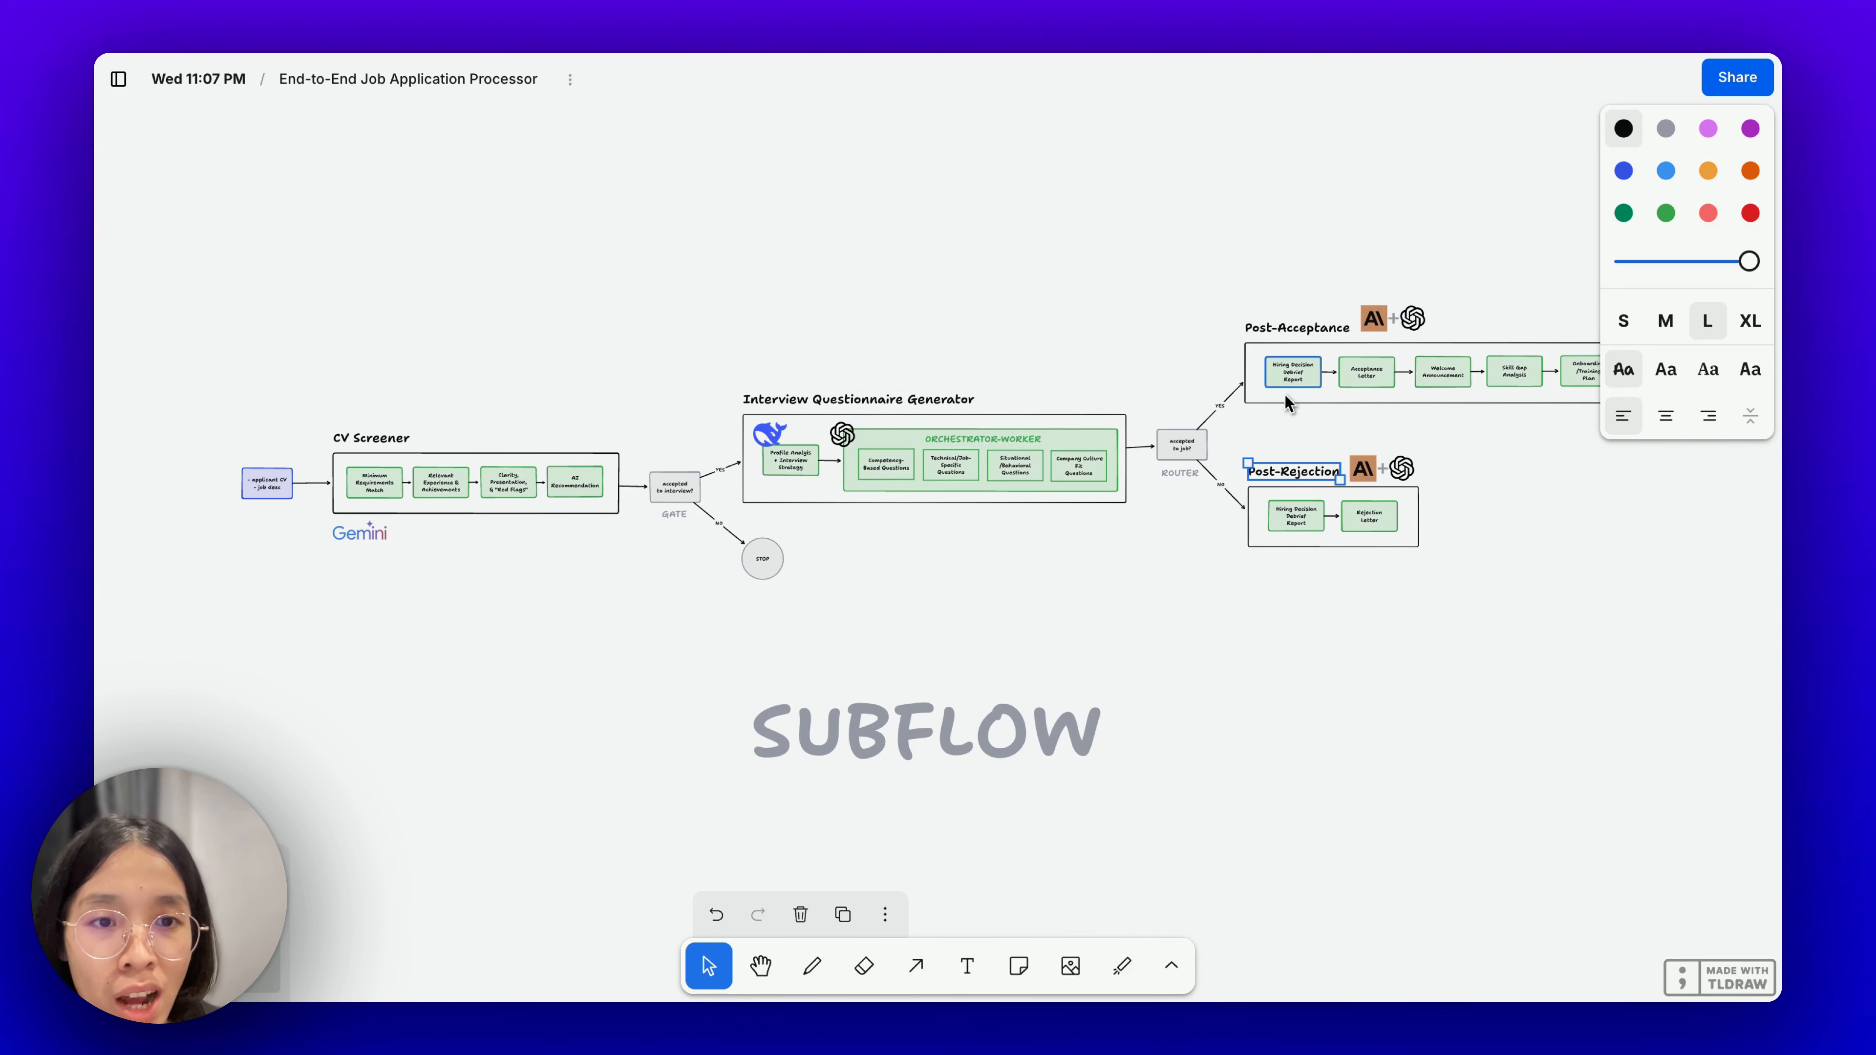
scroll(1374, 392, "right", 2)
scroll(1374, 392, "up", 1)
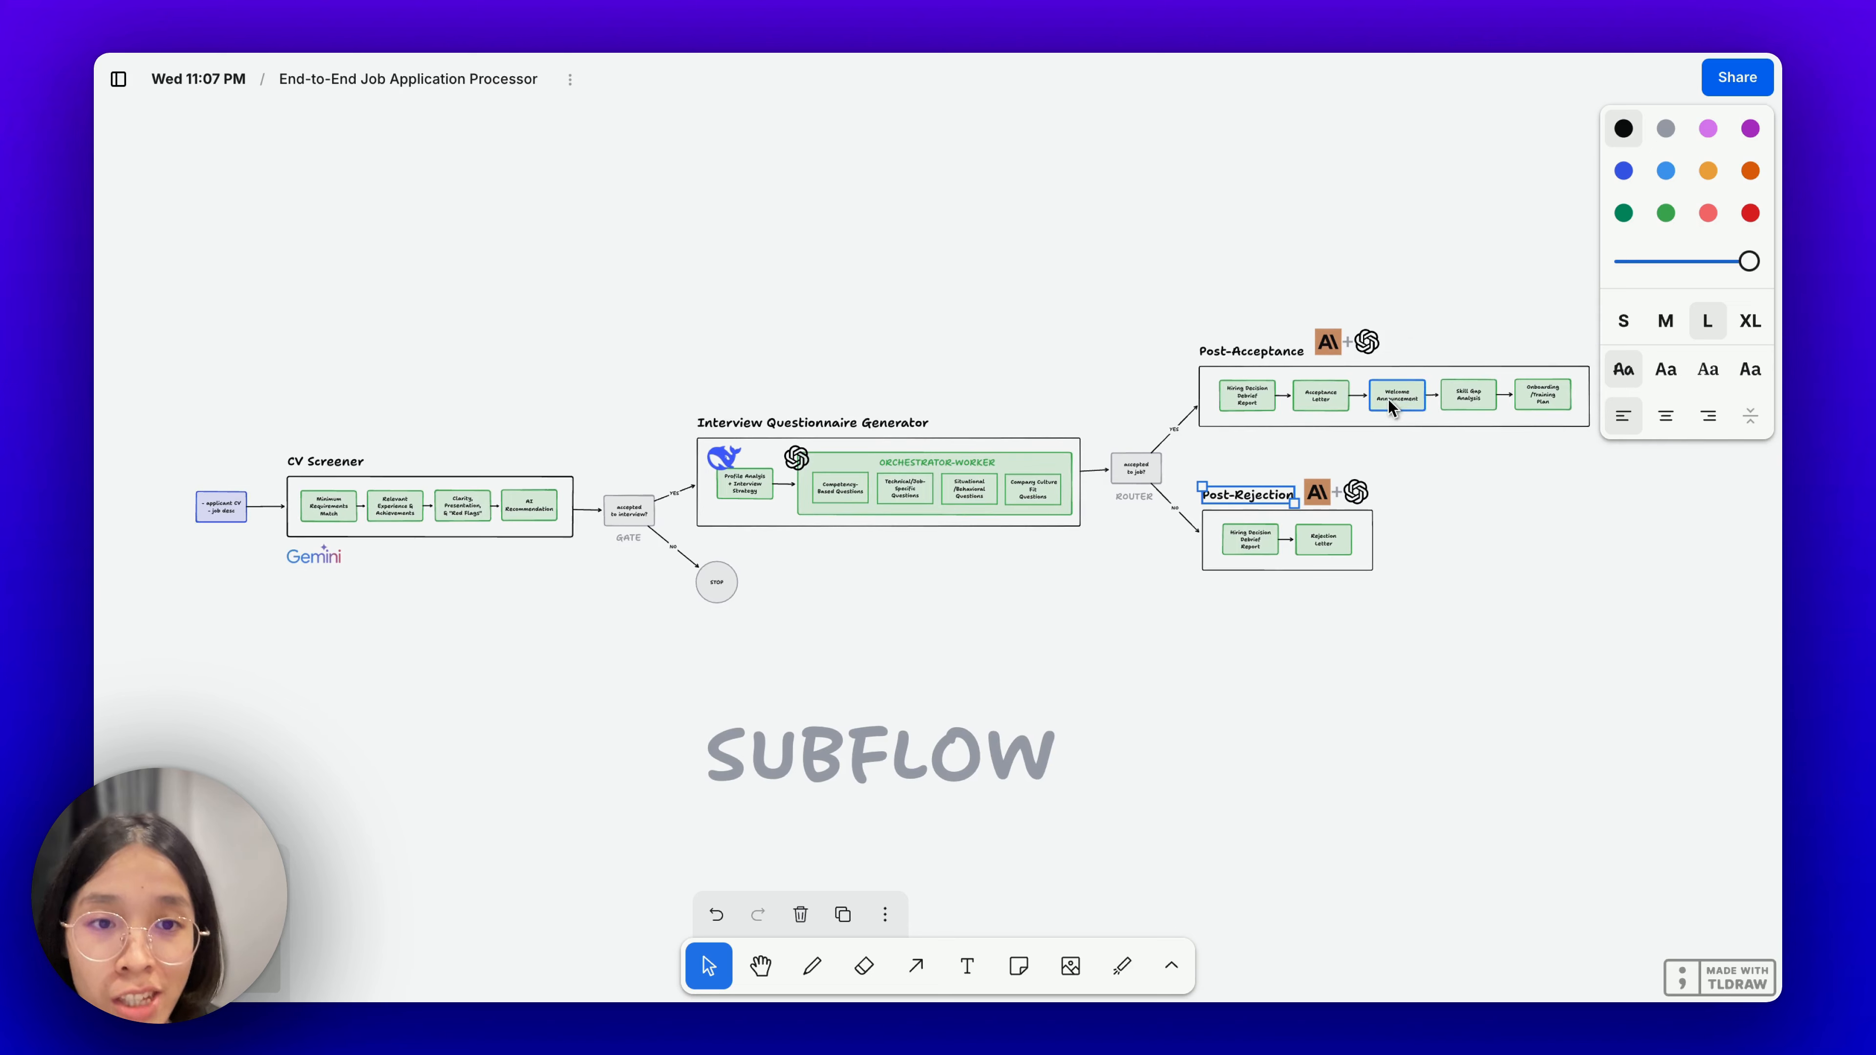
left_click(1360, 456)
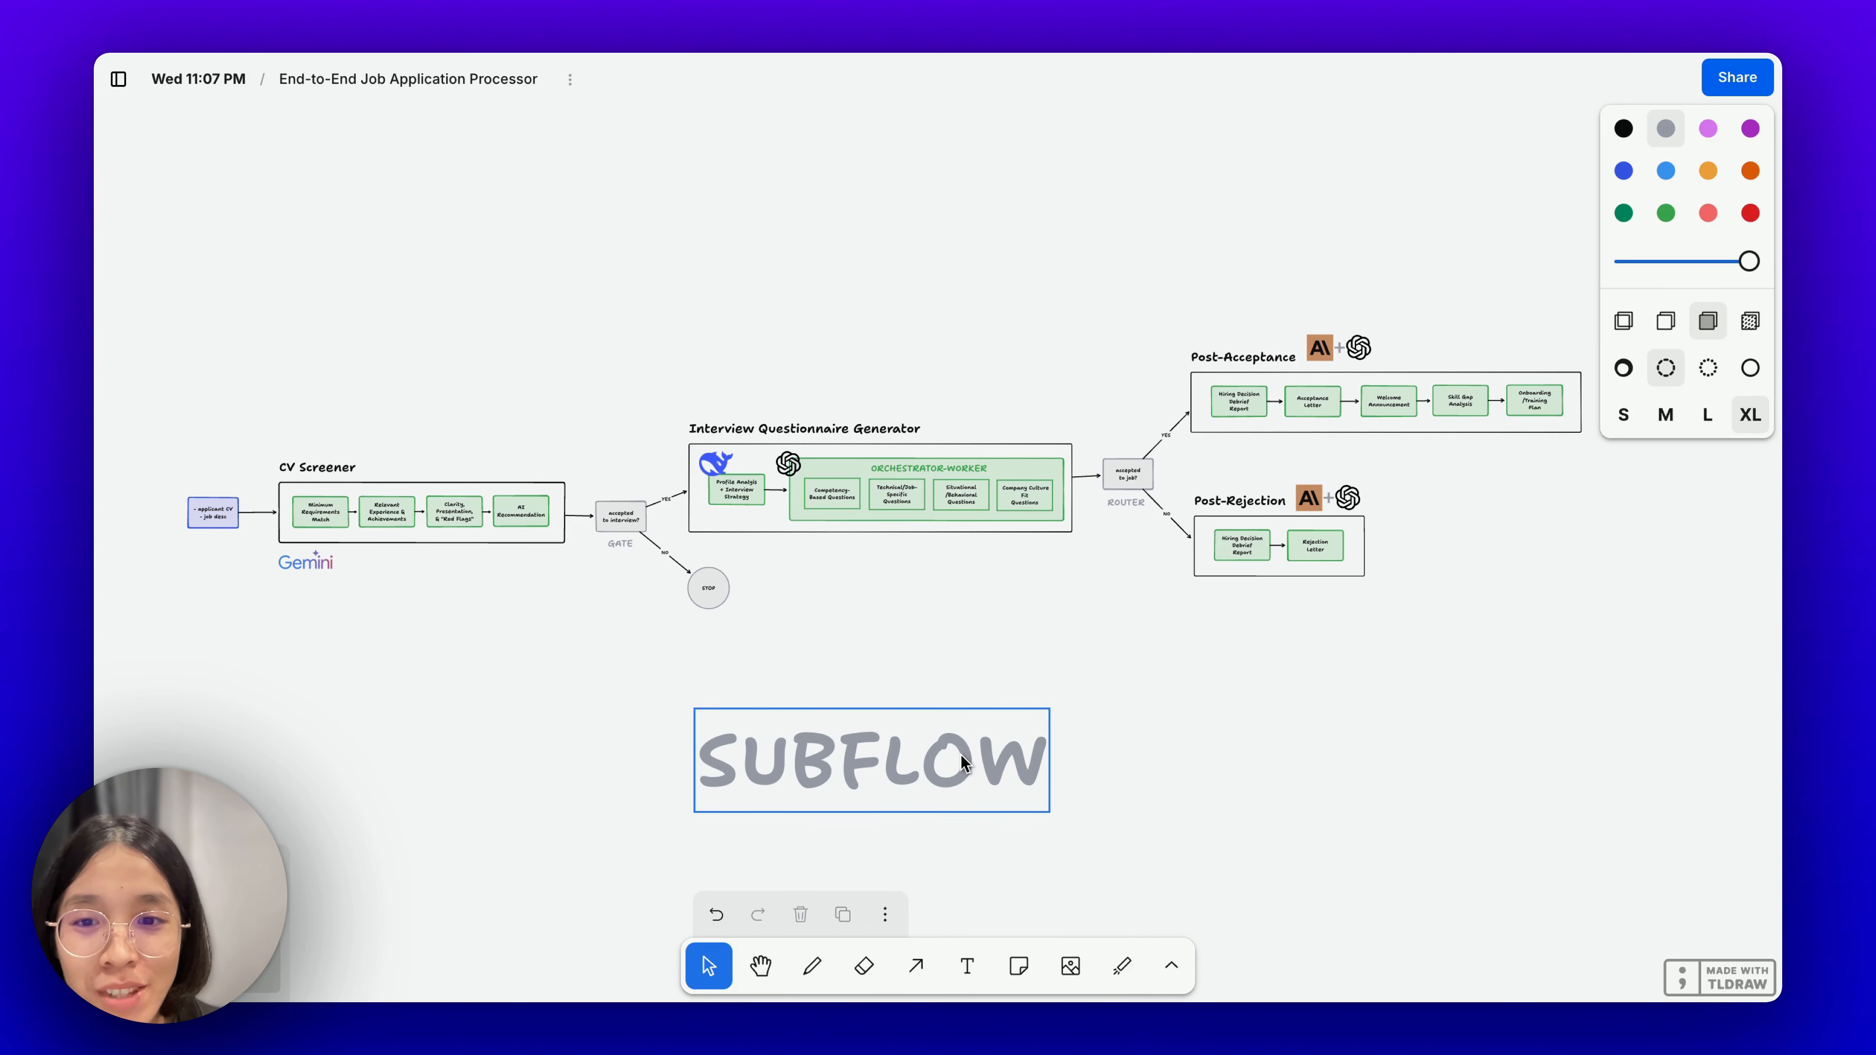
left_click_drag(960, 755, 987, 690)
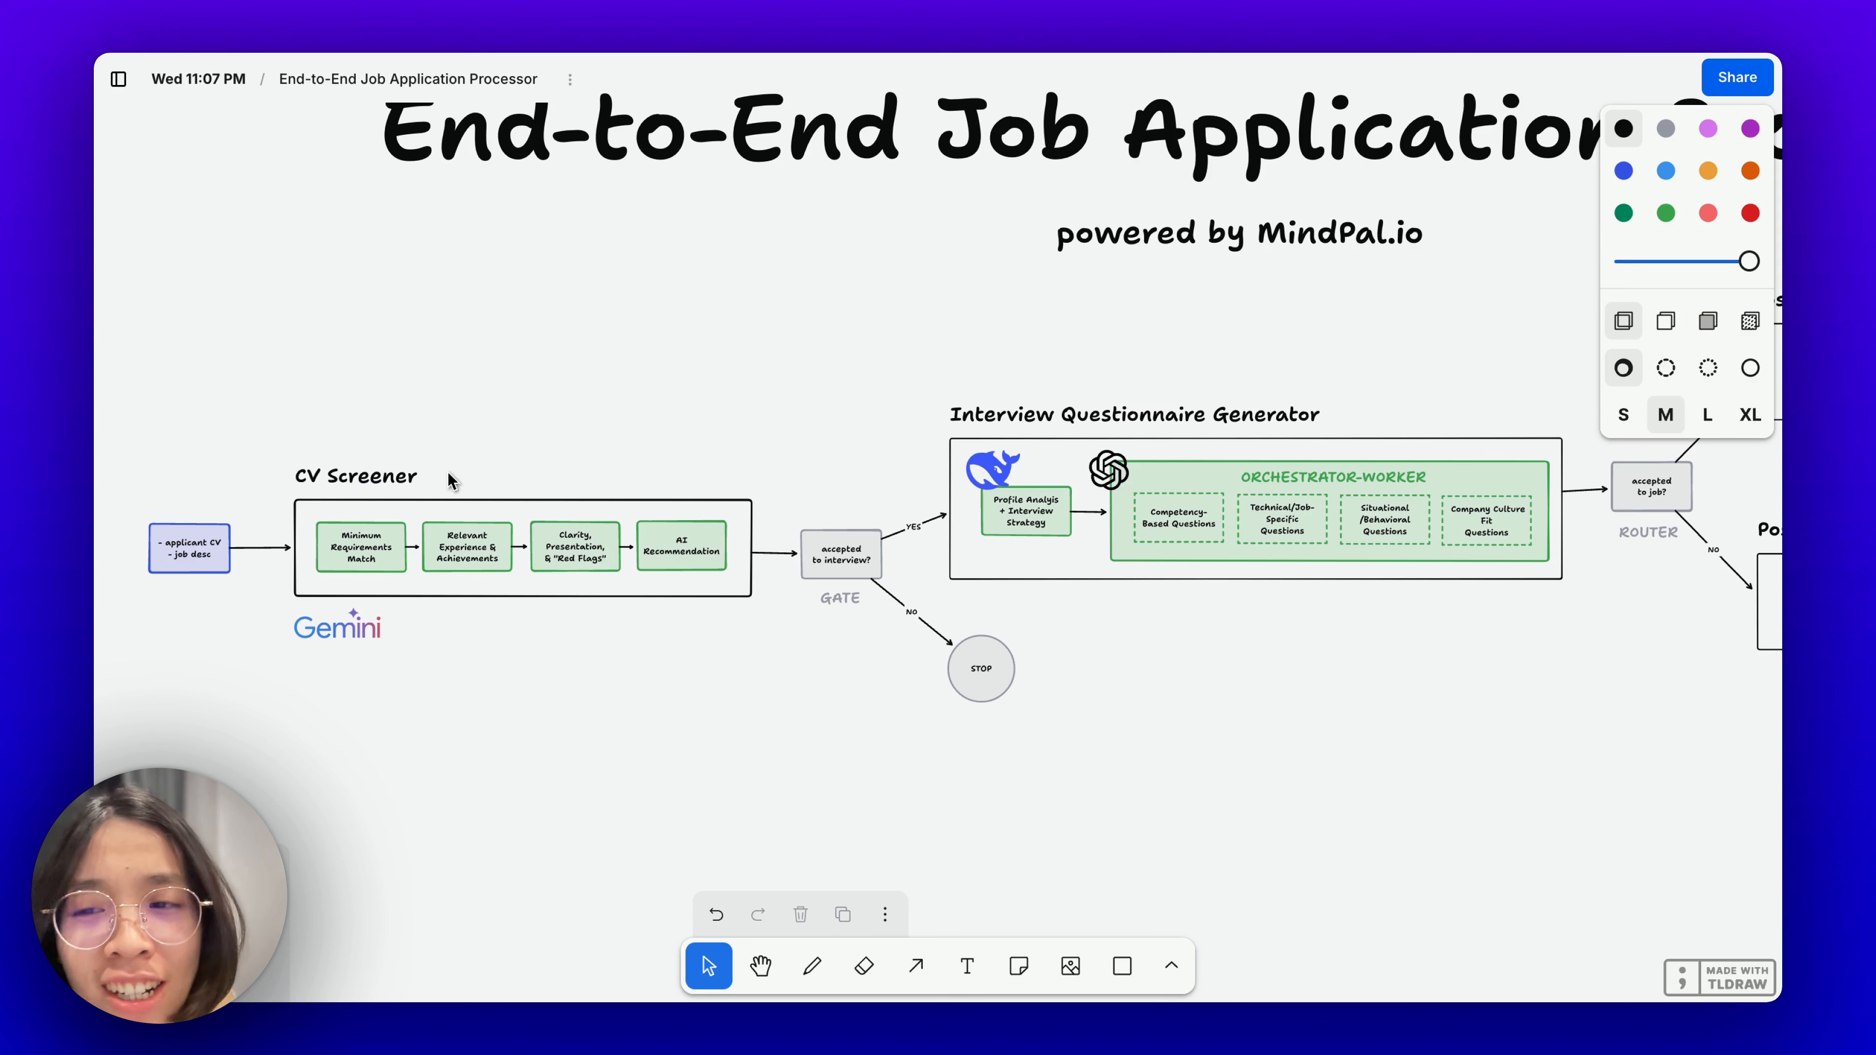
left_click(322, 484)
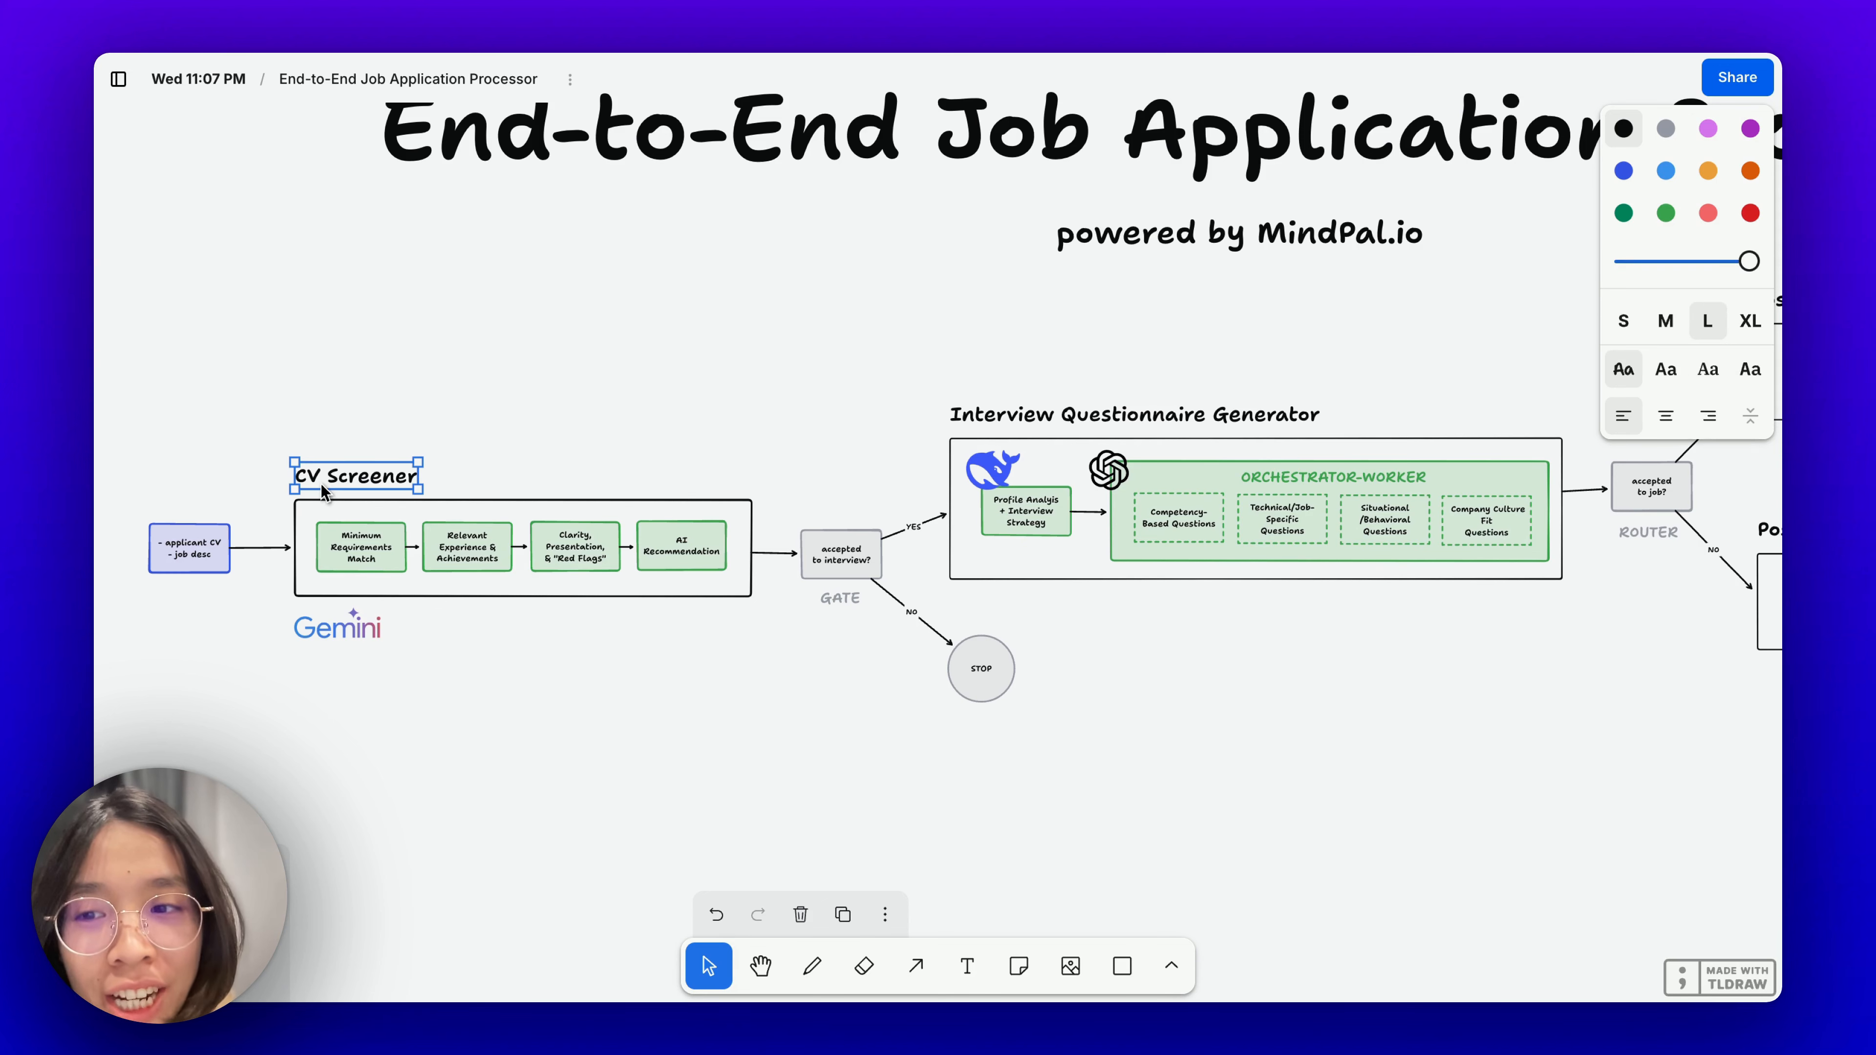
left_click(1110, 418)
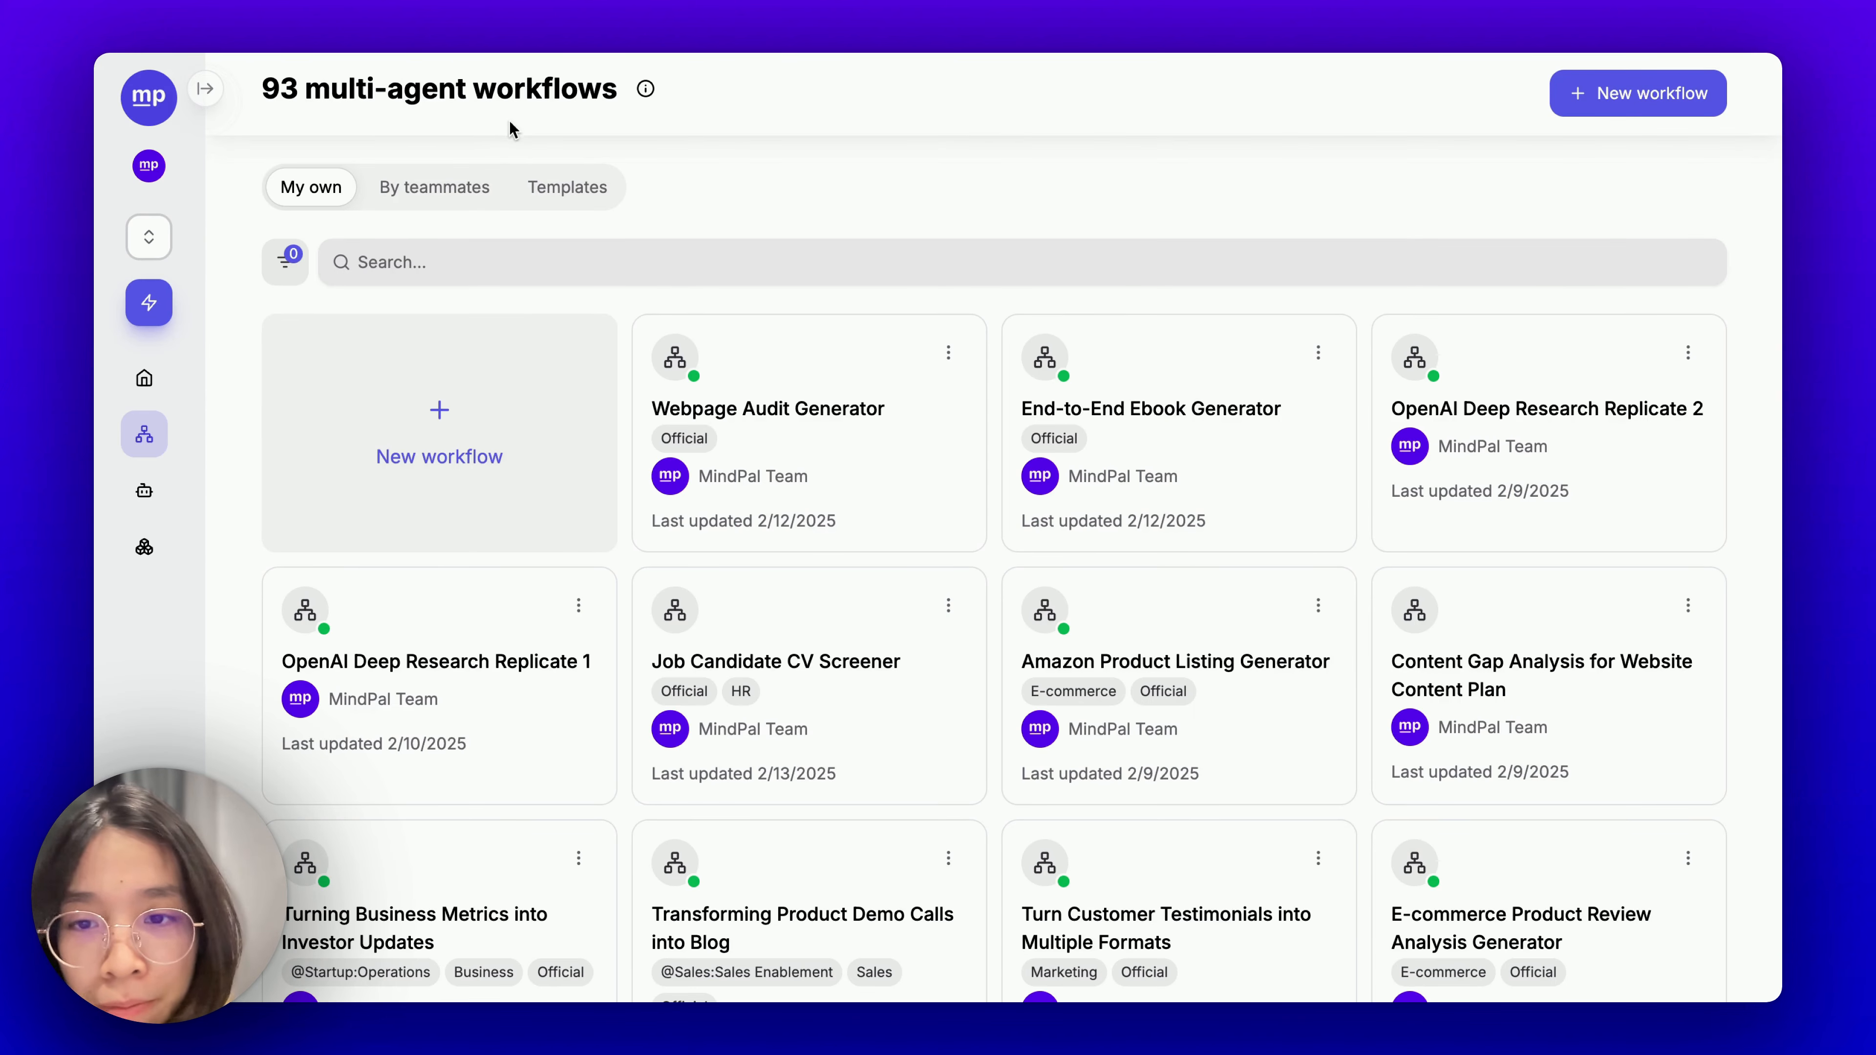
In MindPal, search the multi-agent workflows for "job" and open the Job Candidate CV Screener workflow in the builder.
left_click(510, 261)
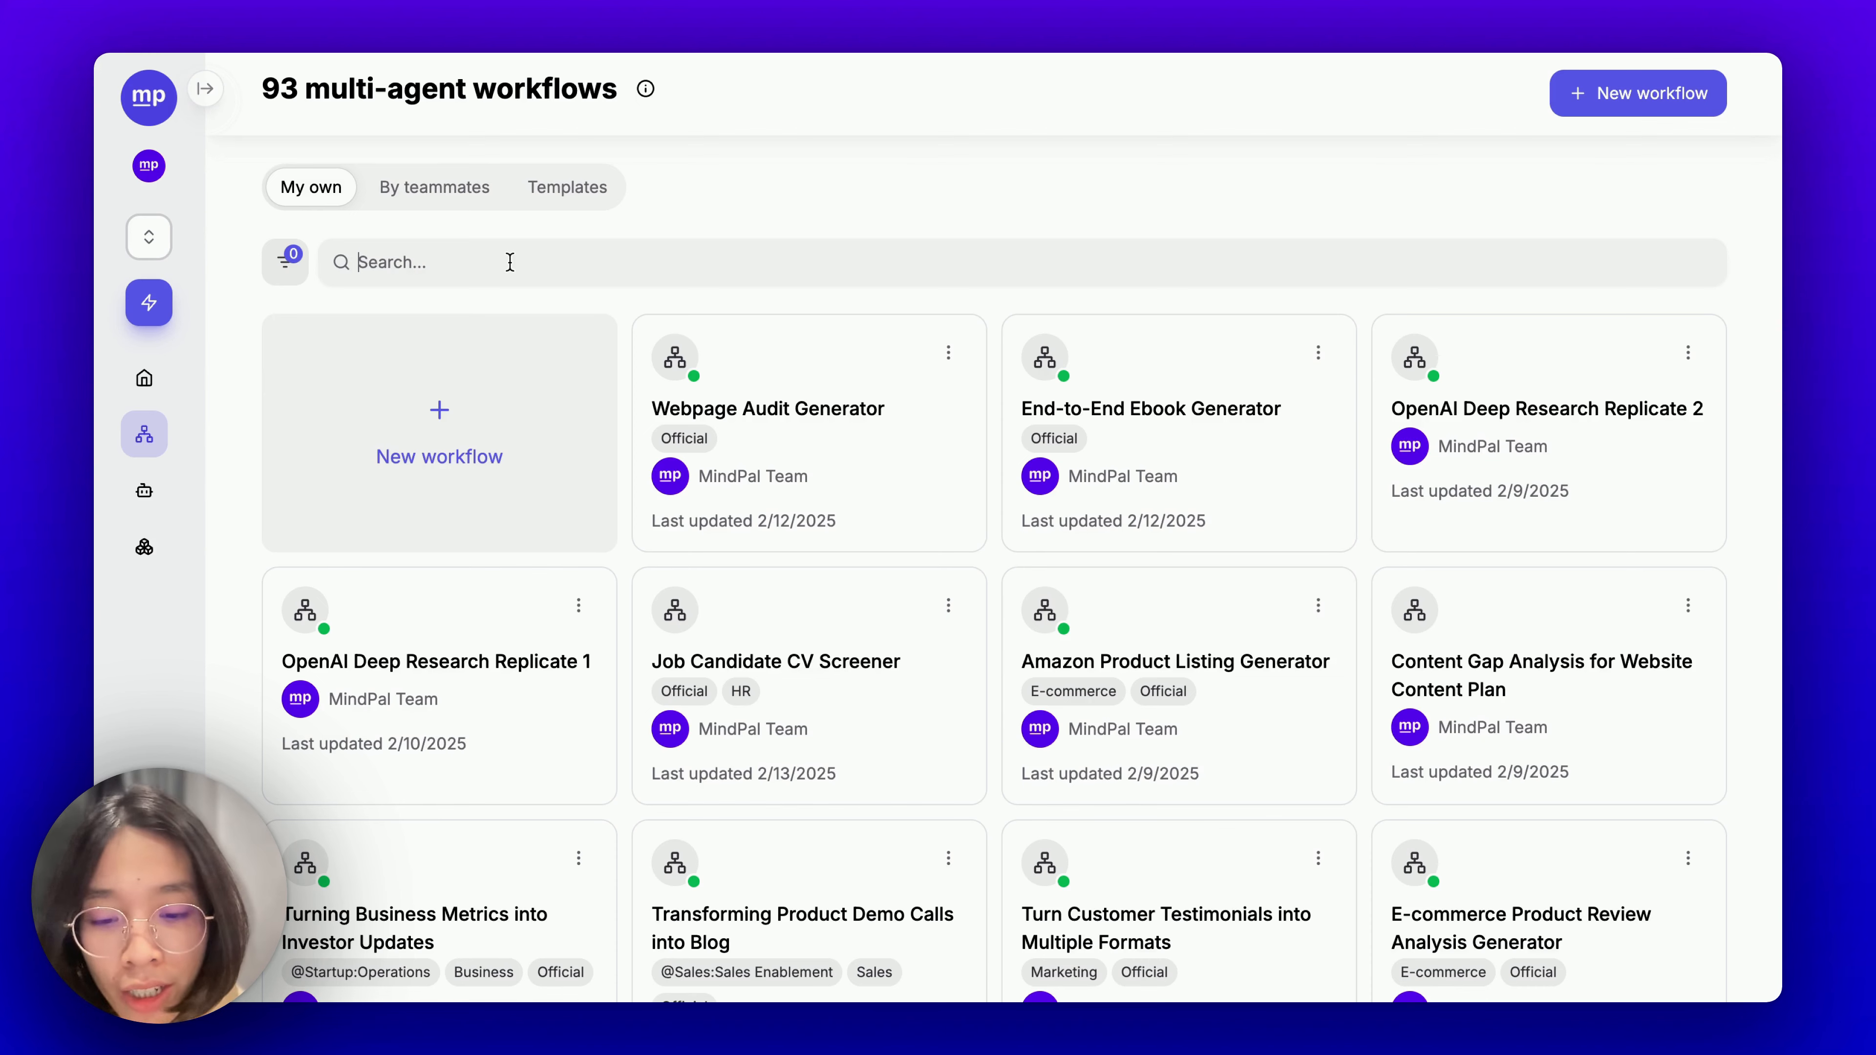
type("job")
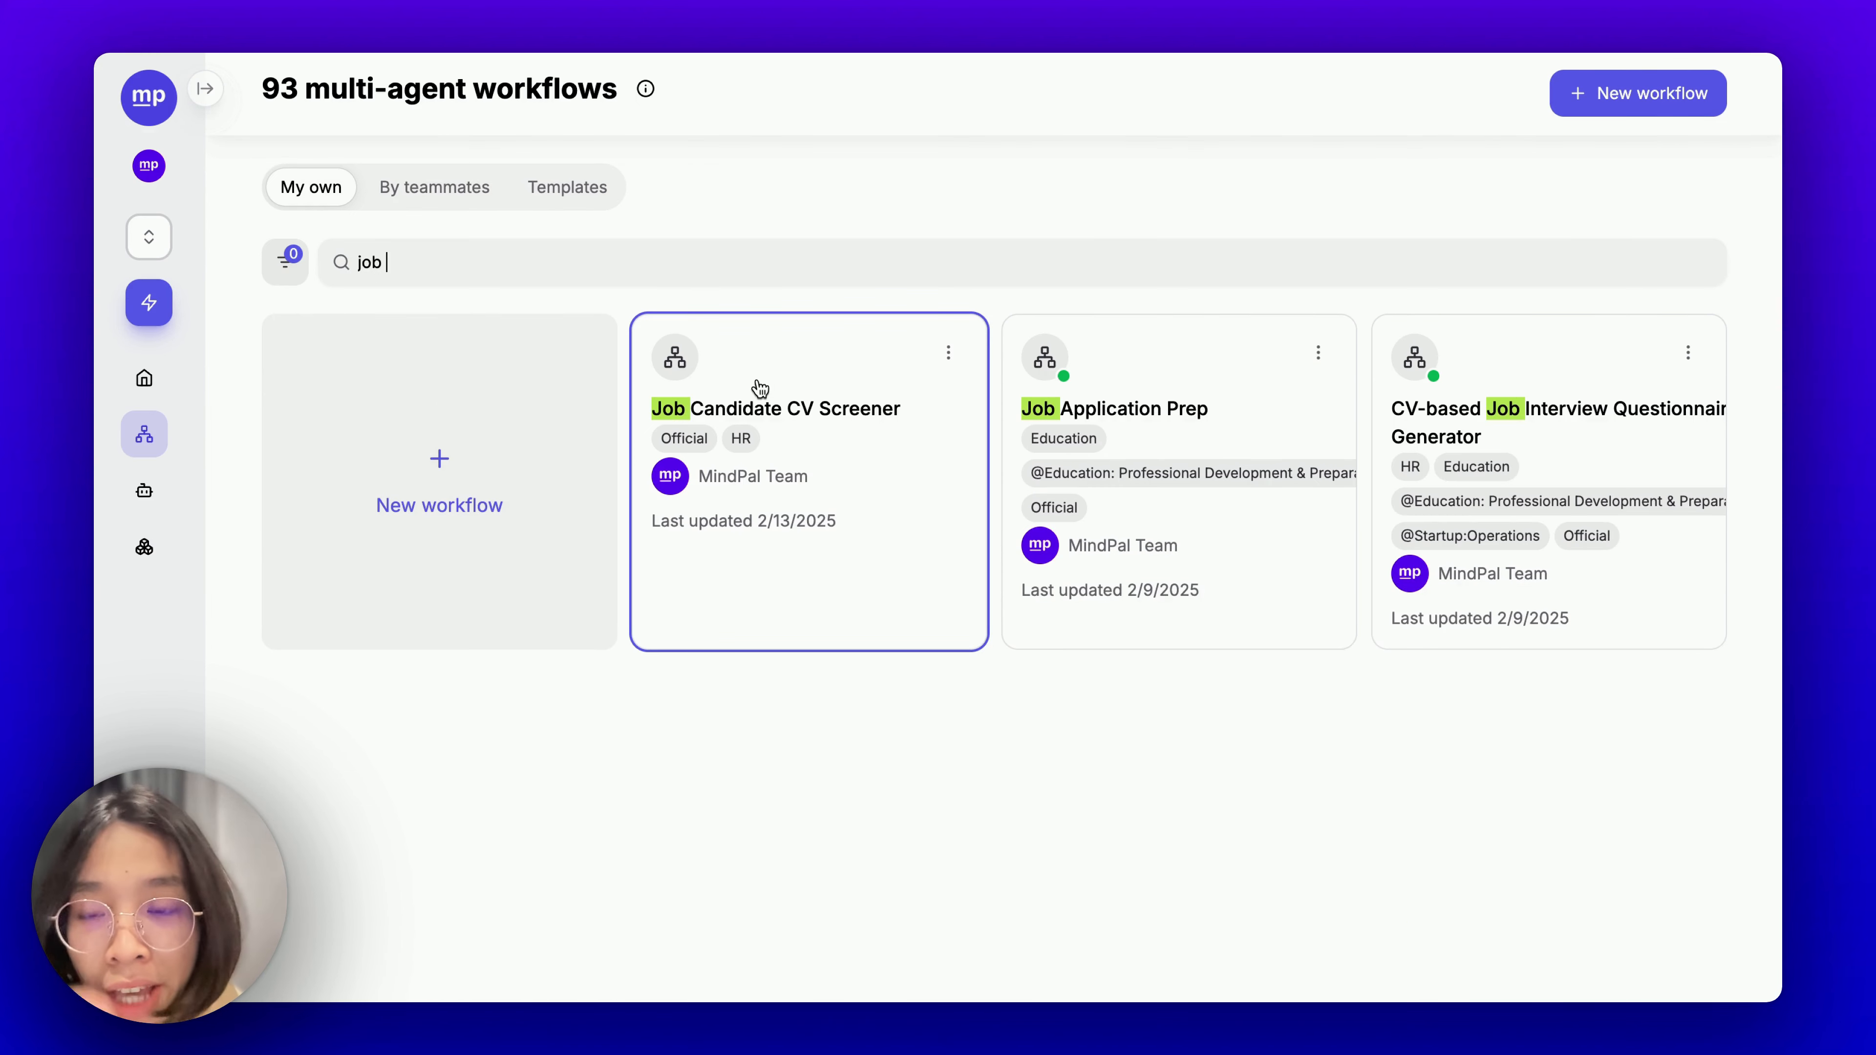
left_click(738, 419)
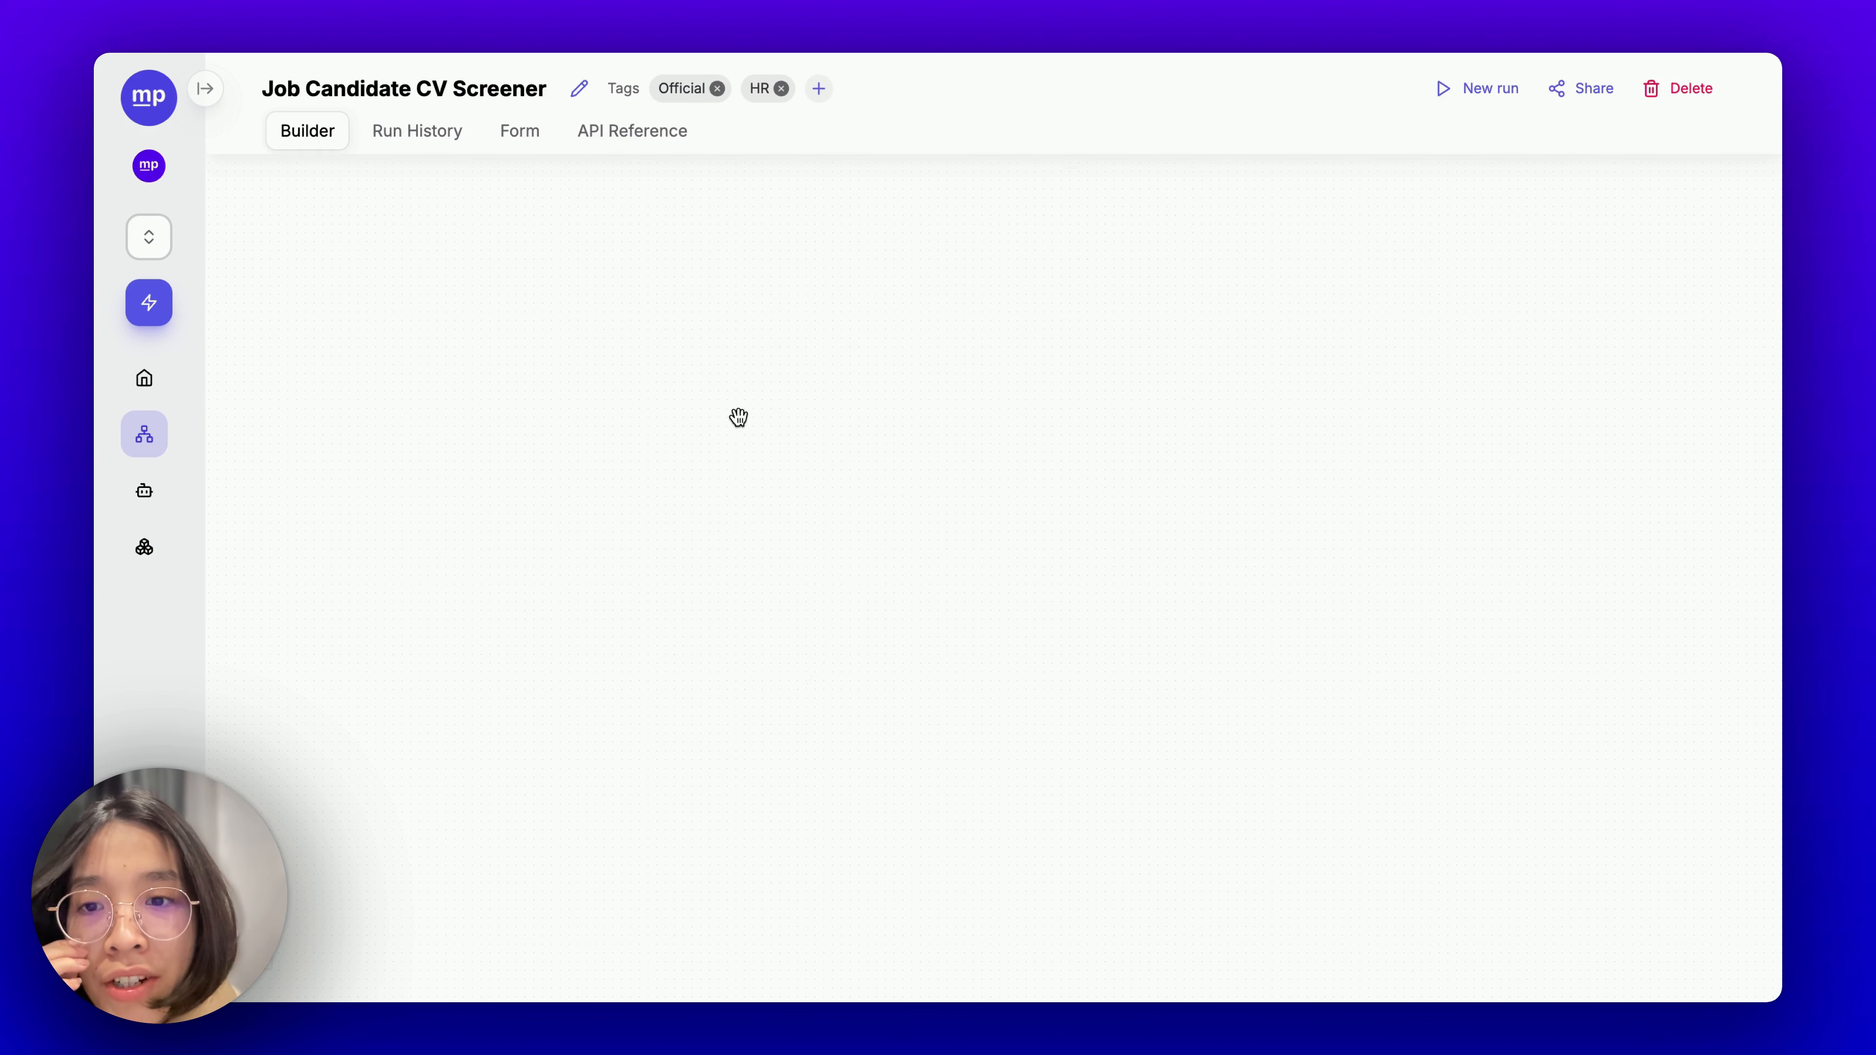
left_click_drag(849, 438, 695, 434)
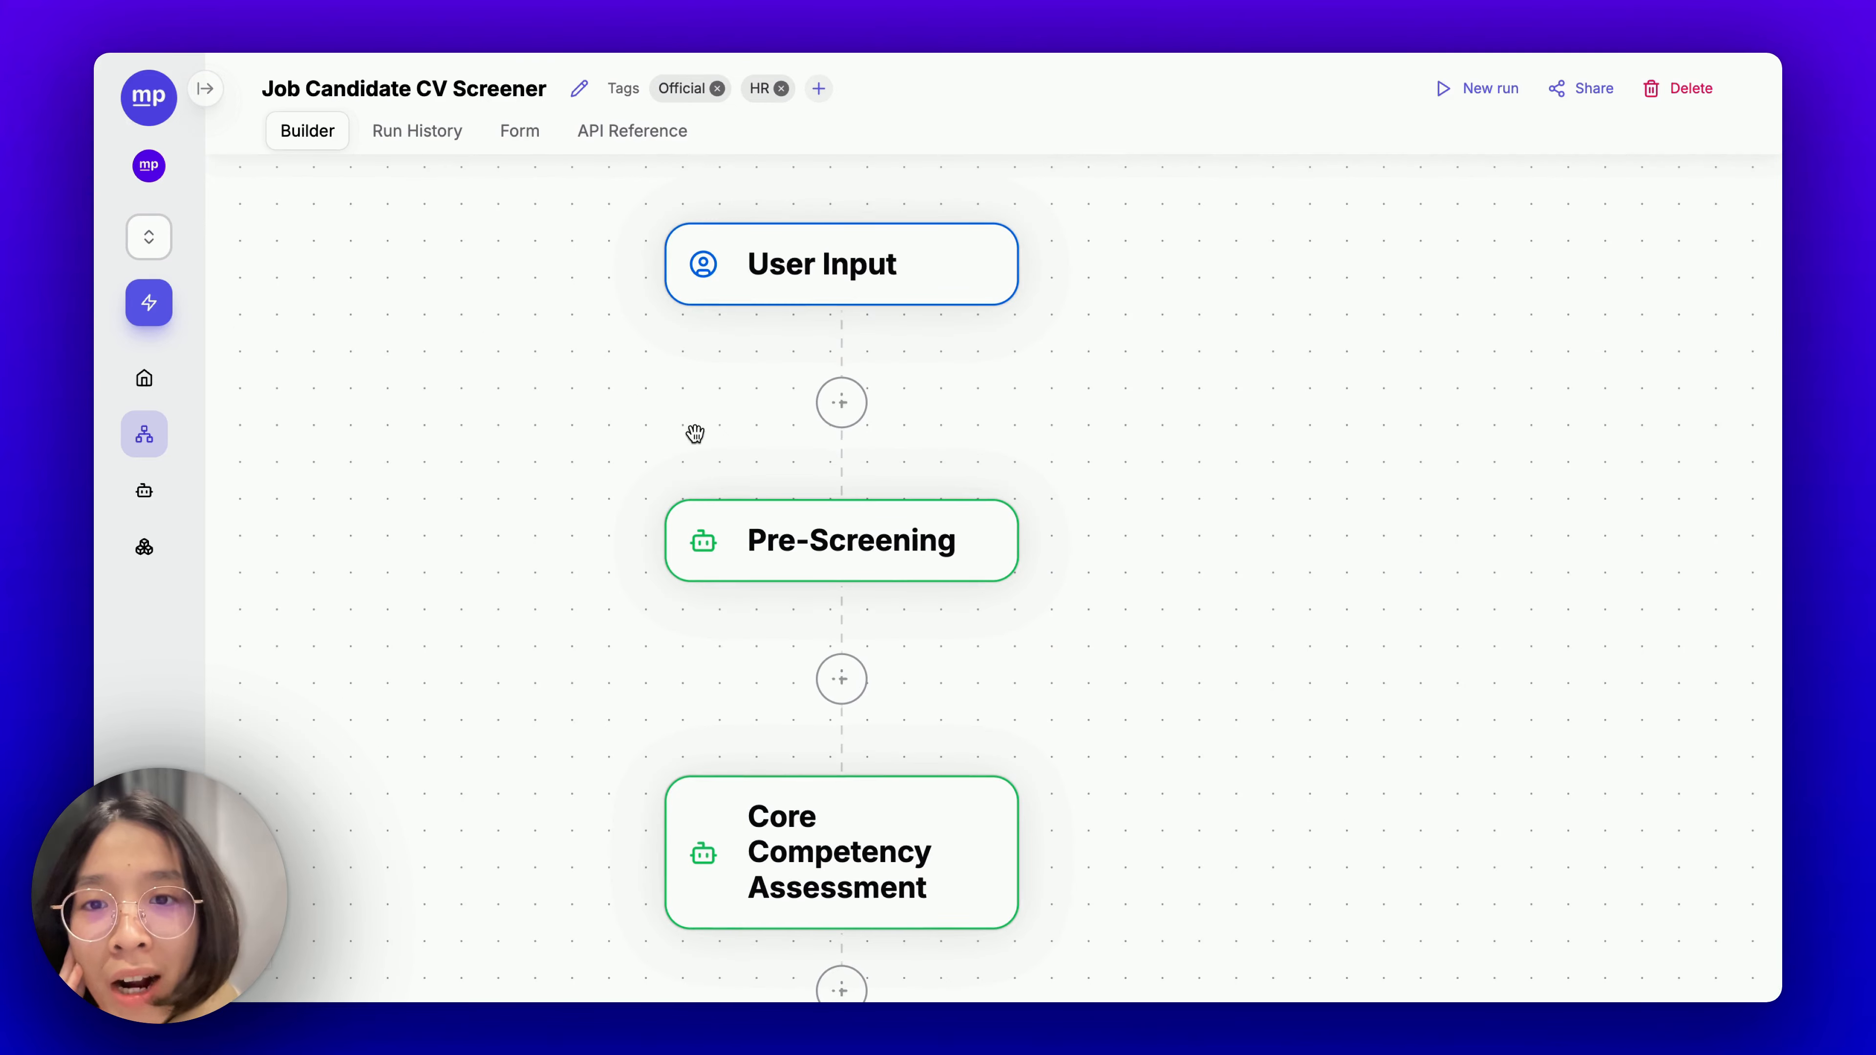
Examine the fields of the User Input node and the agent and prompt of the Pre-Screening node.
left_click(865, 275)
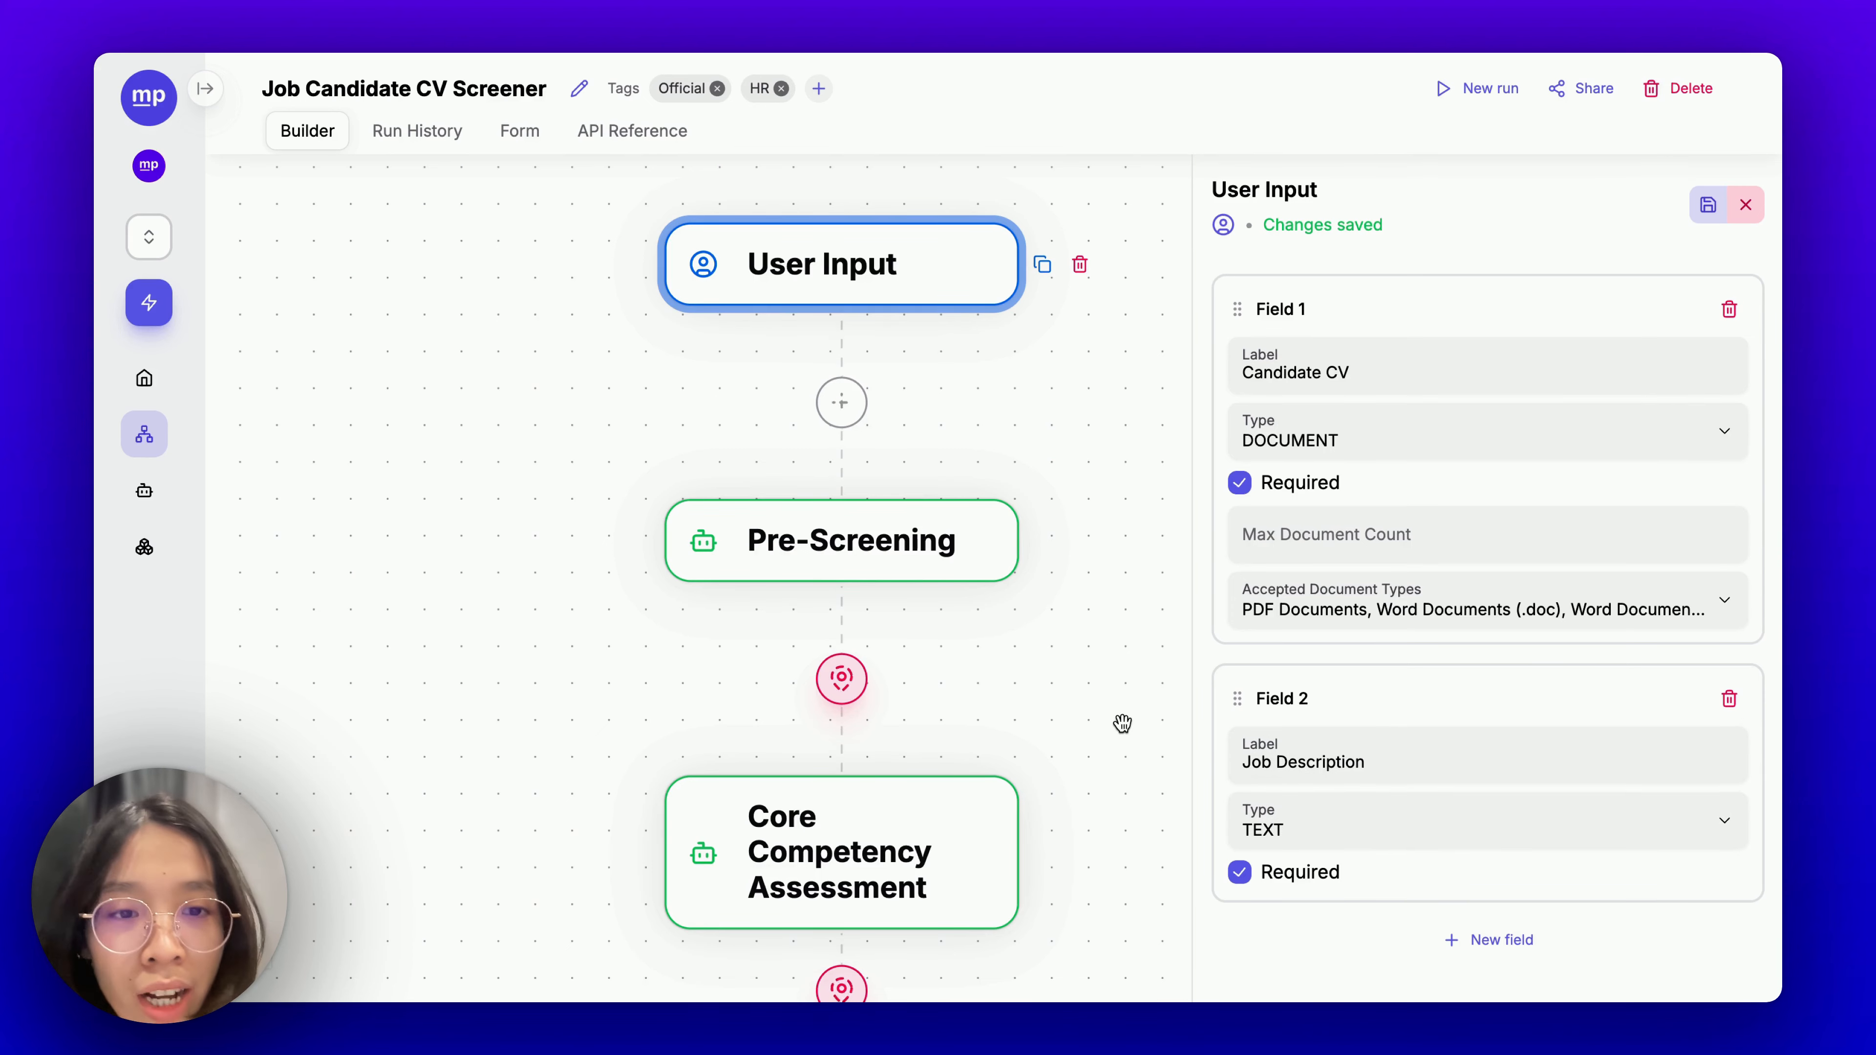
scroll(1121, 722, "down", 3)
scroll(1019, 613, "down", 2)
left_click(853, 471)
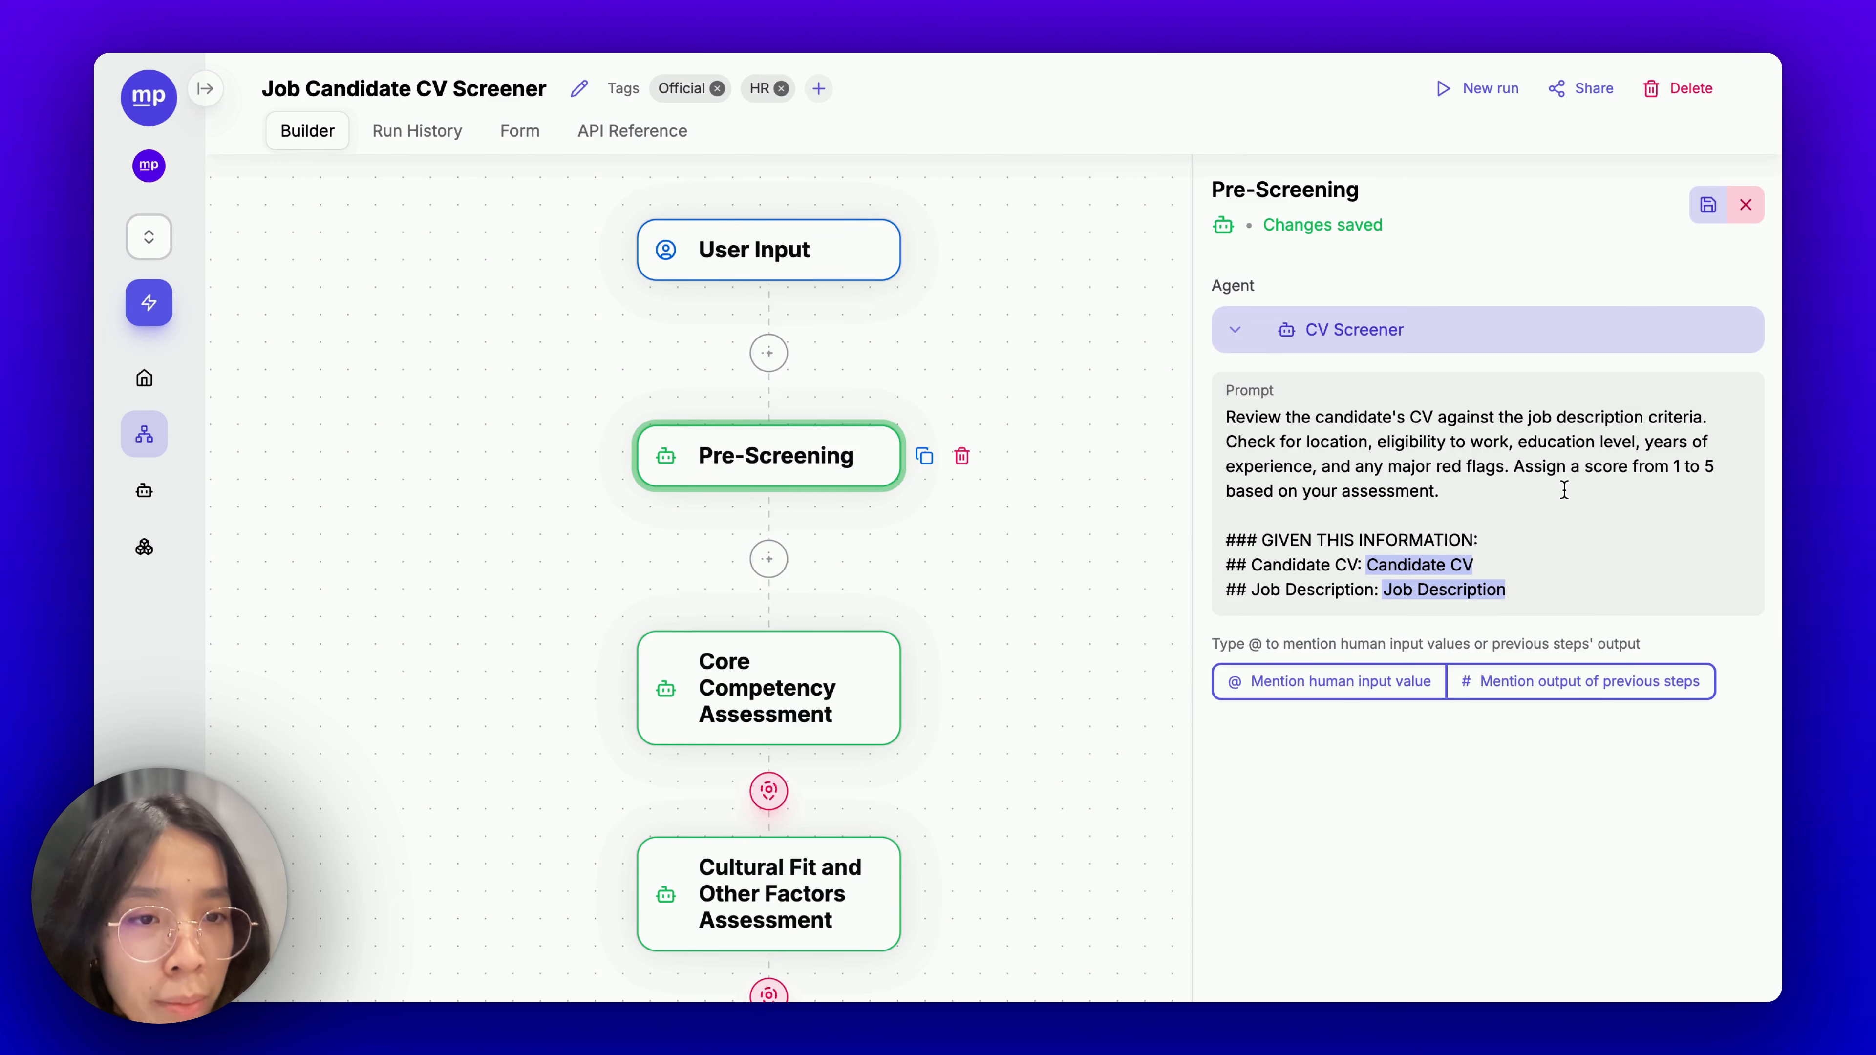
left_click_drag(1563, 489, 1226, 444)
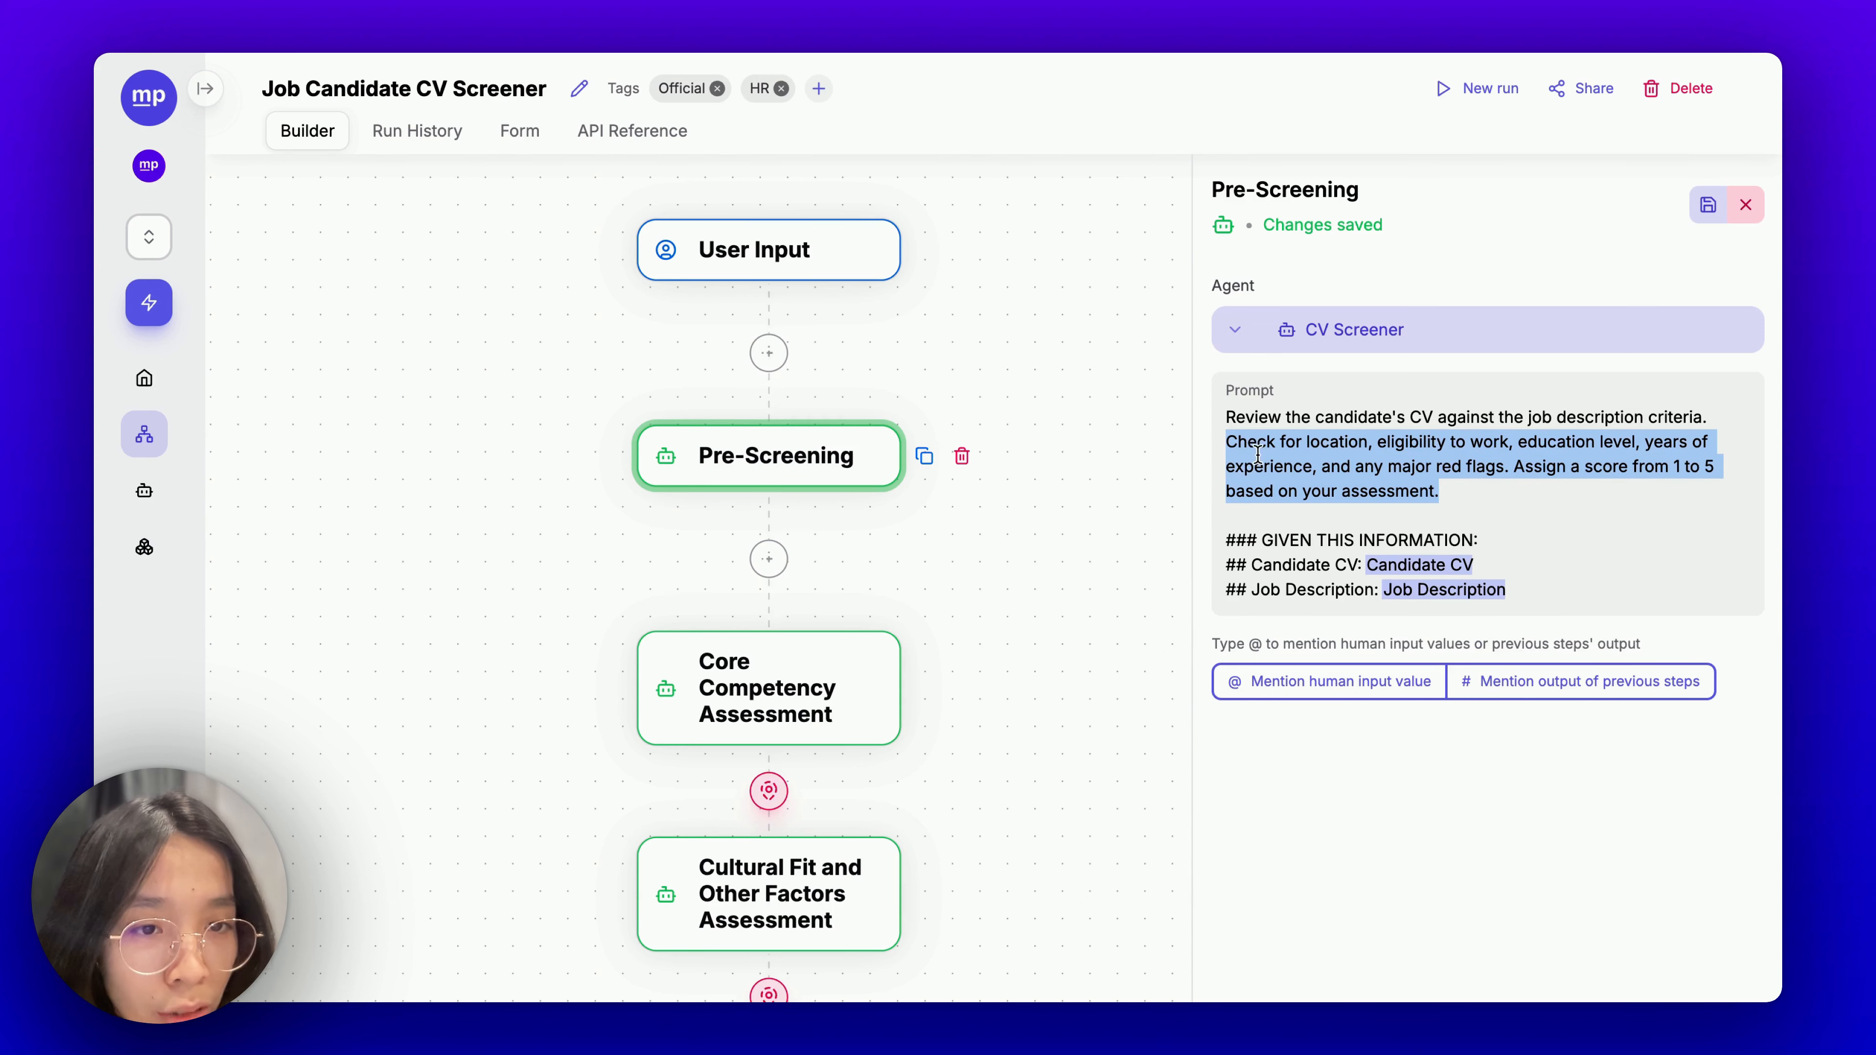
left_click_drag(997, 596, 965, 390)
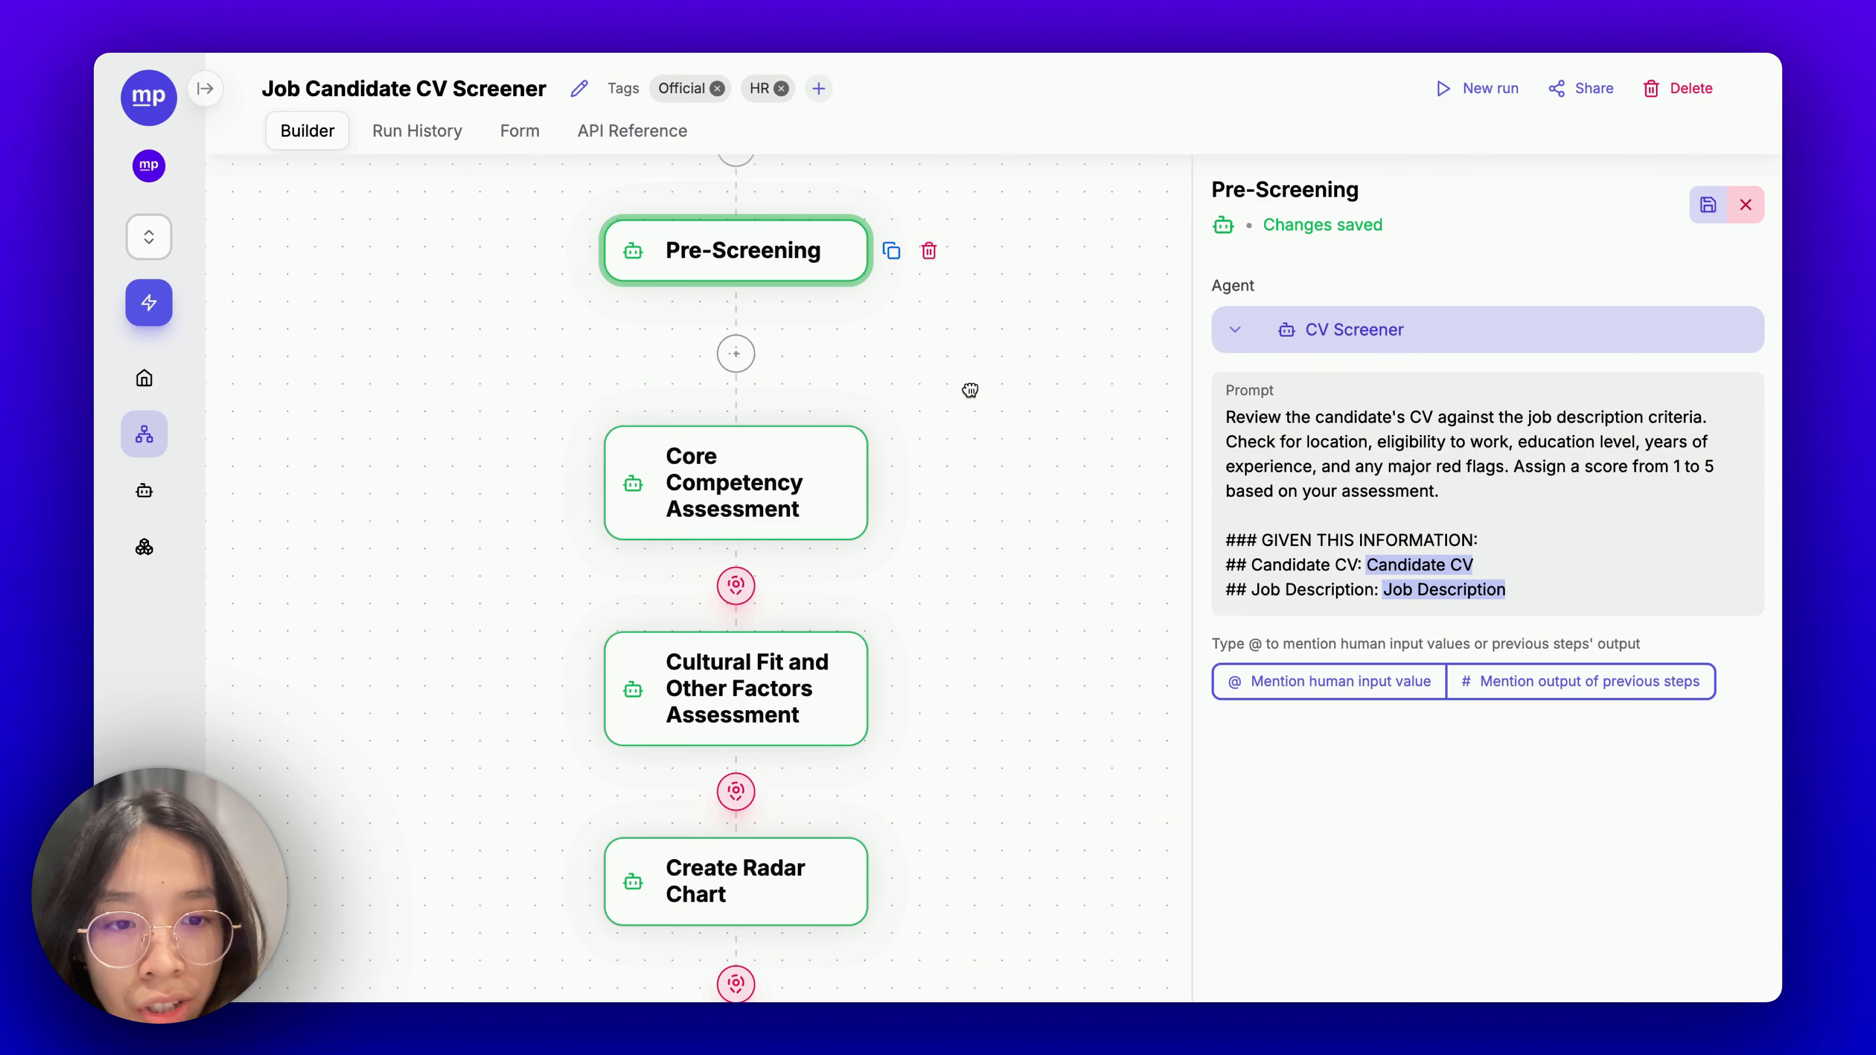
Examine the agents and prompts of the Core Competency Assessment, Cultural Fit, Create Radar Chart and Final Recommendation nodes.
left_click(770, 454)
left_click_drag(927, 613, 932, 532)
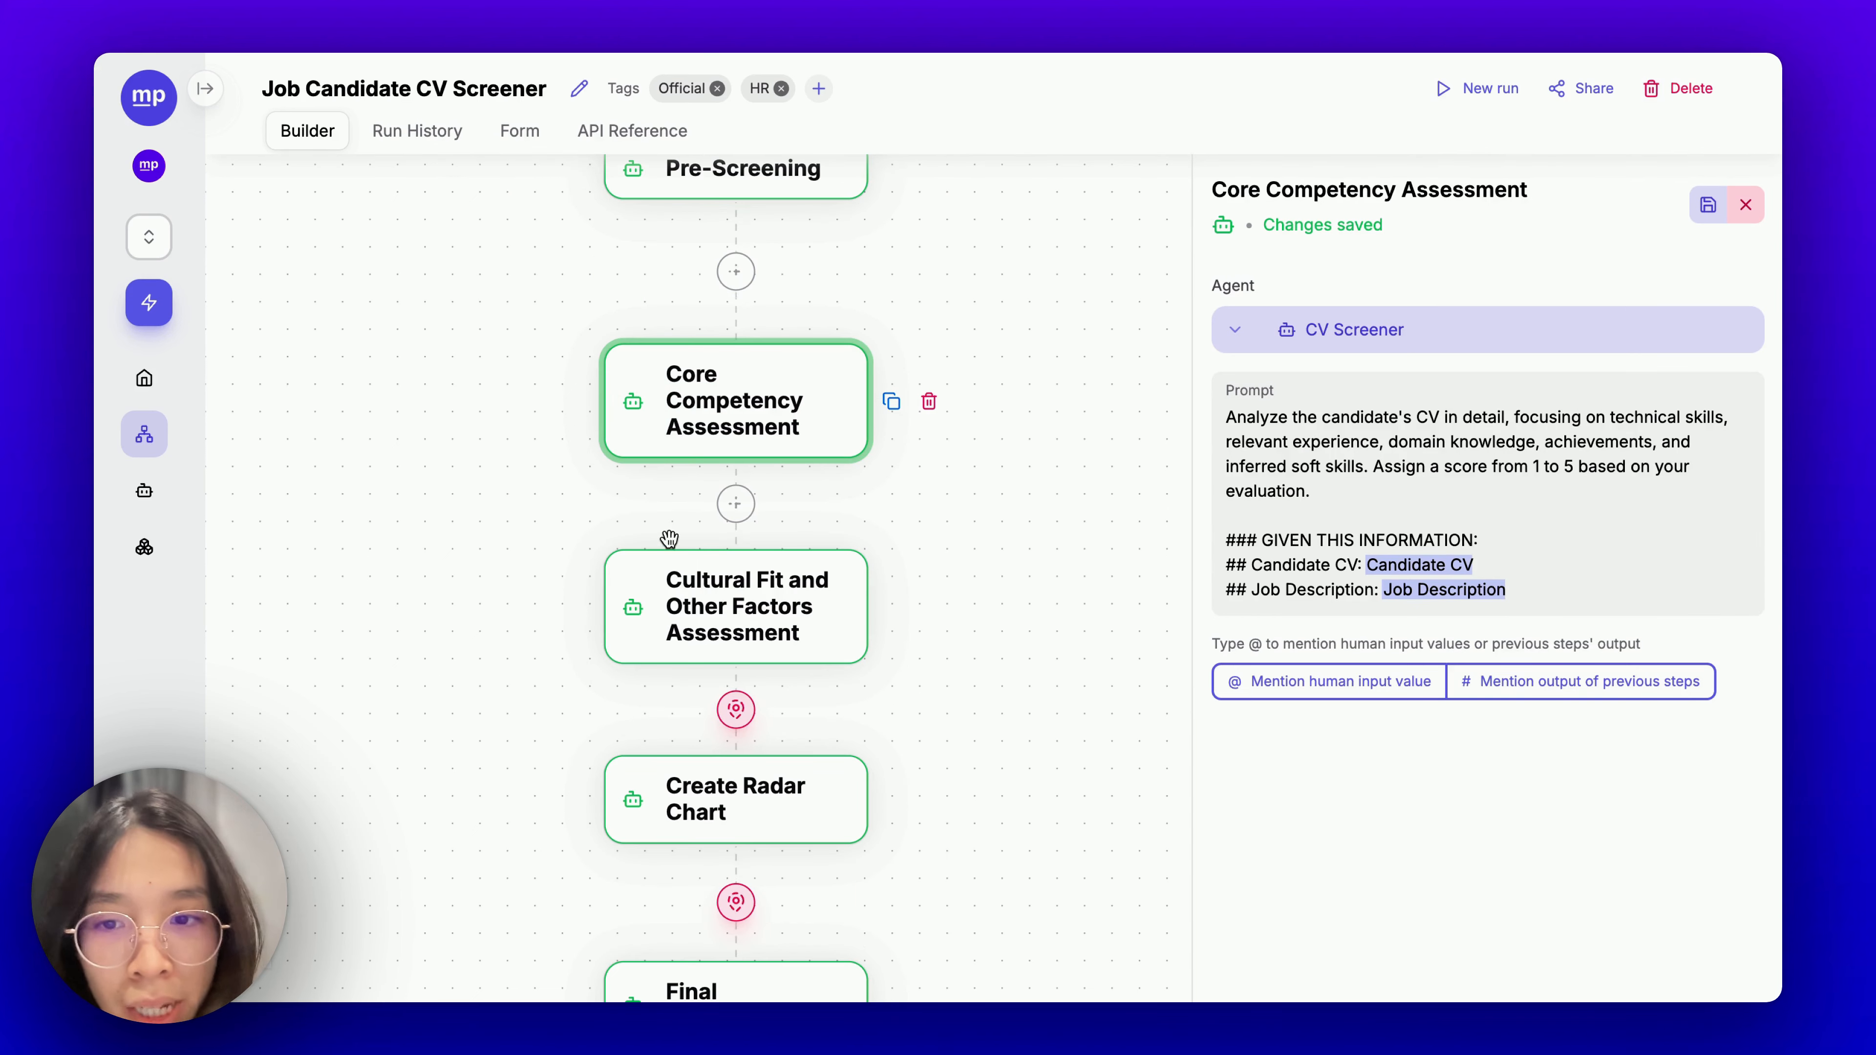
left_click(733, 612)
left_click_drag(925, 737, 937, 615)
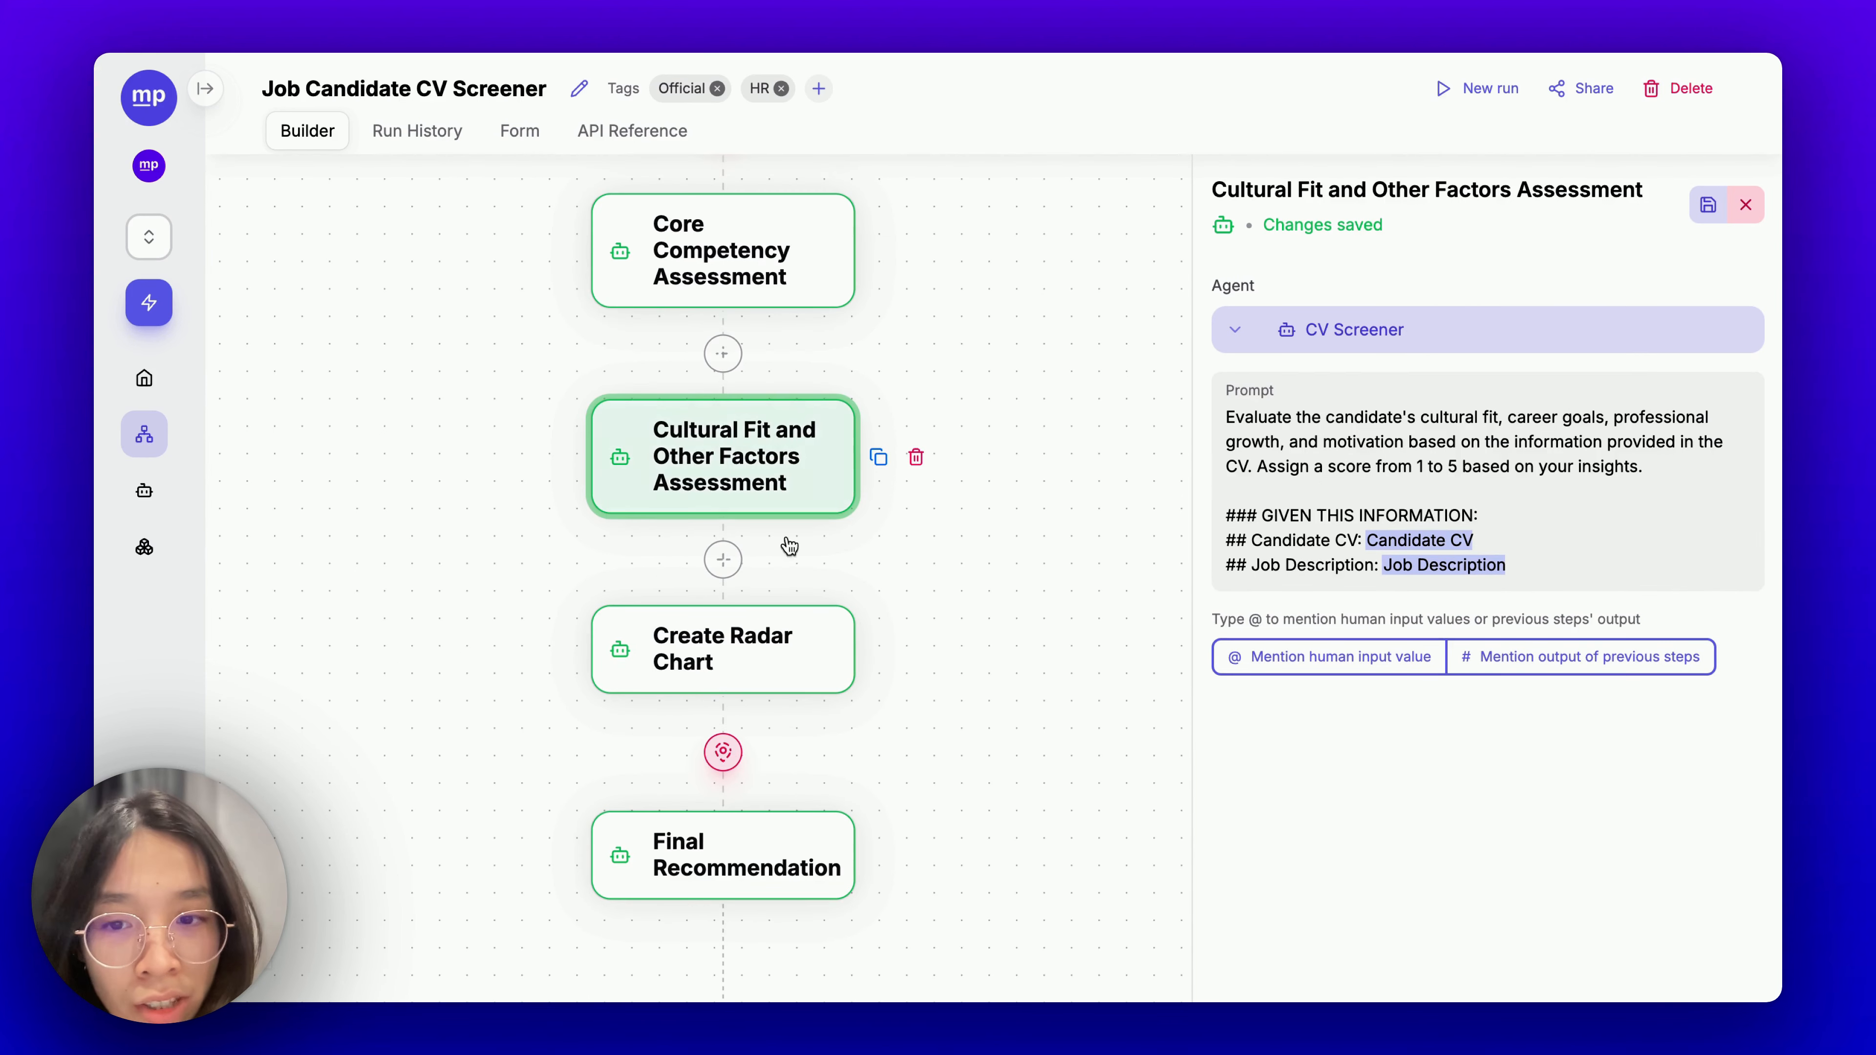
left_click_drag(1042, 698, 1043, 640)
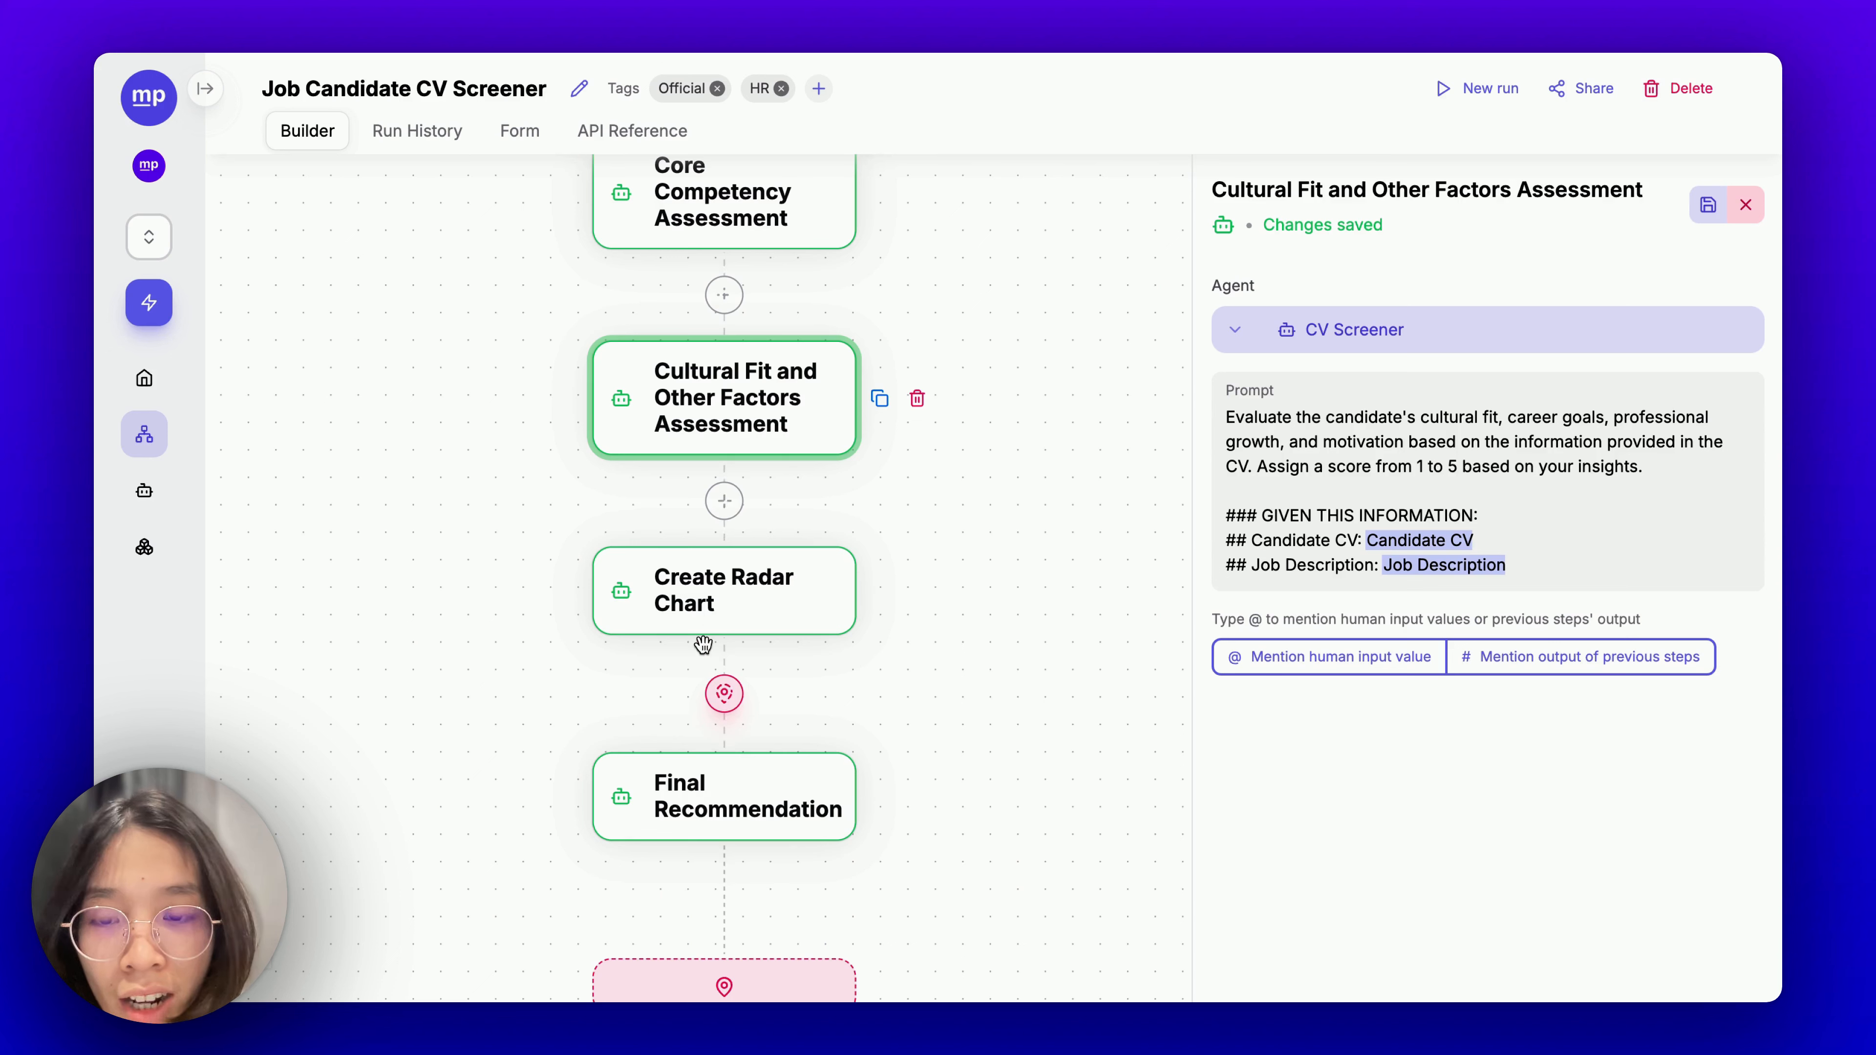
left_click(724, 630)
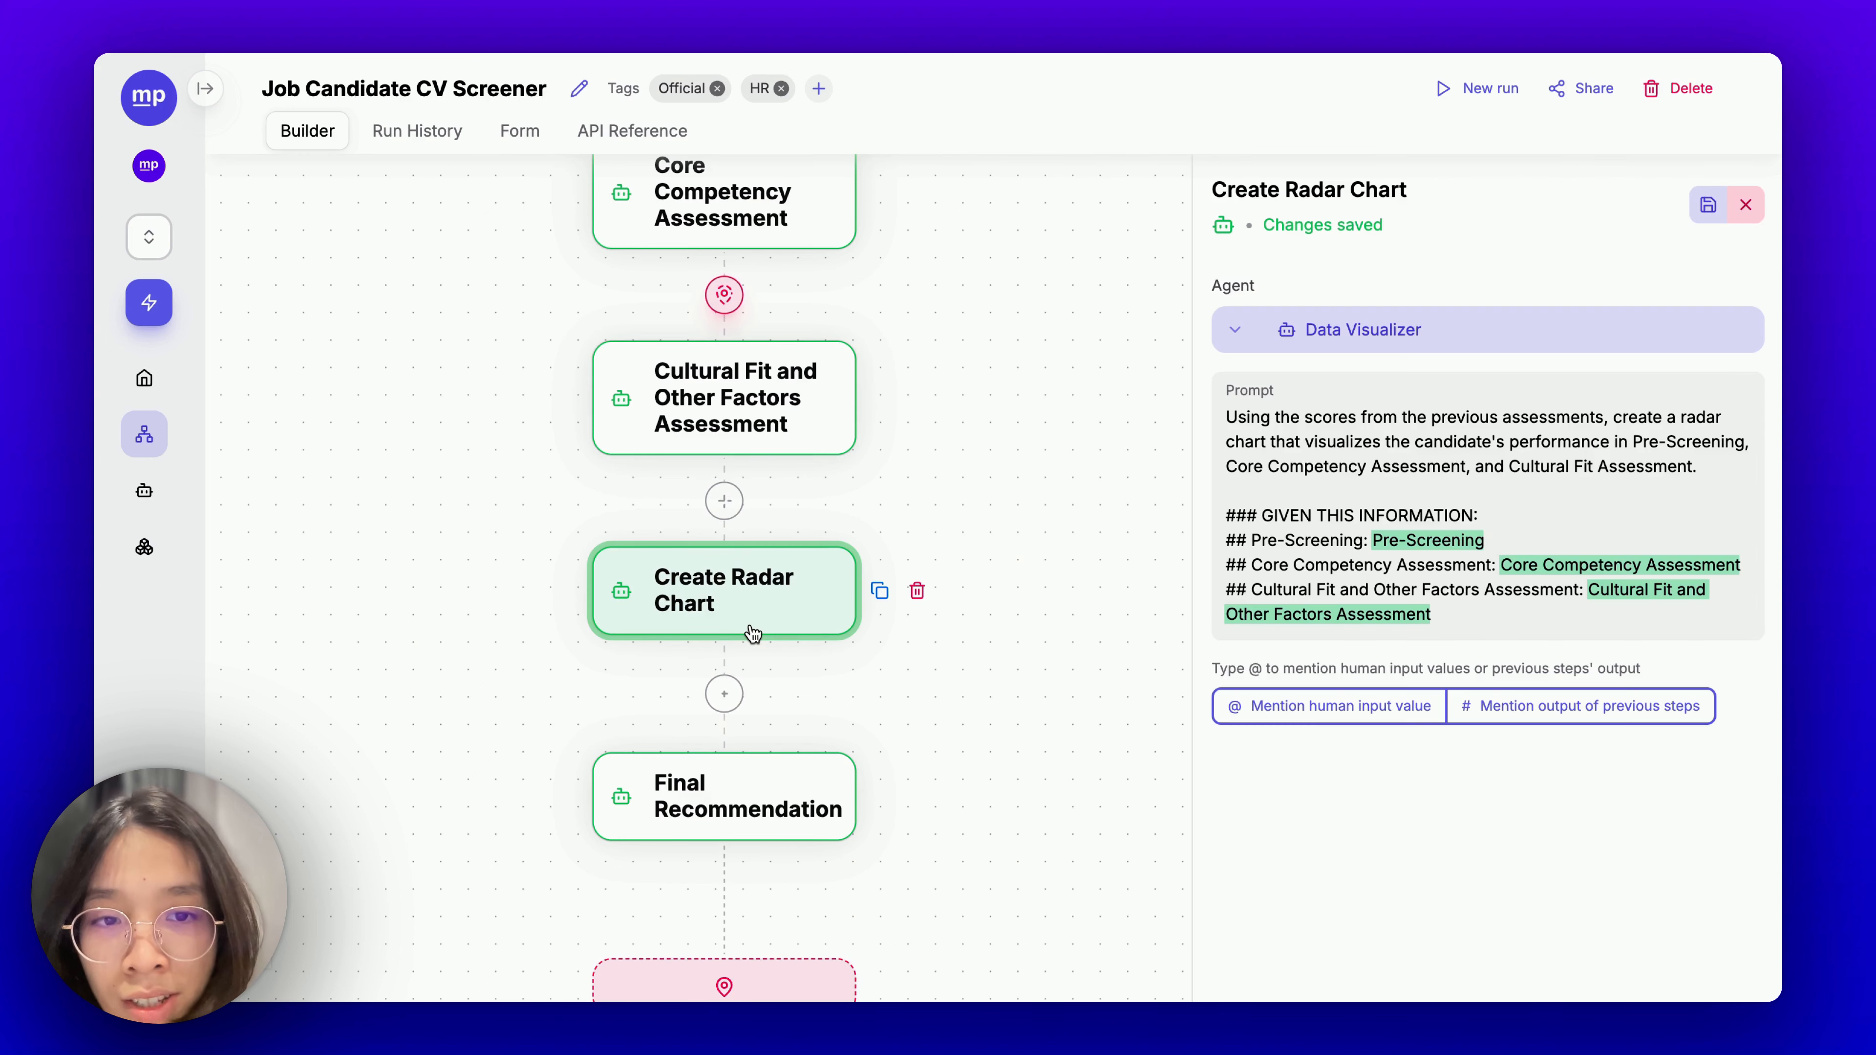
left_click(729, 794)
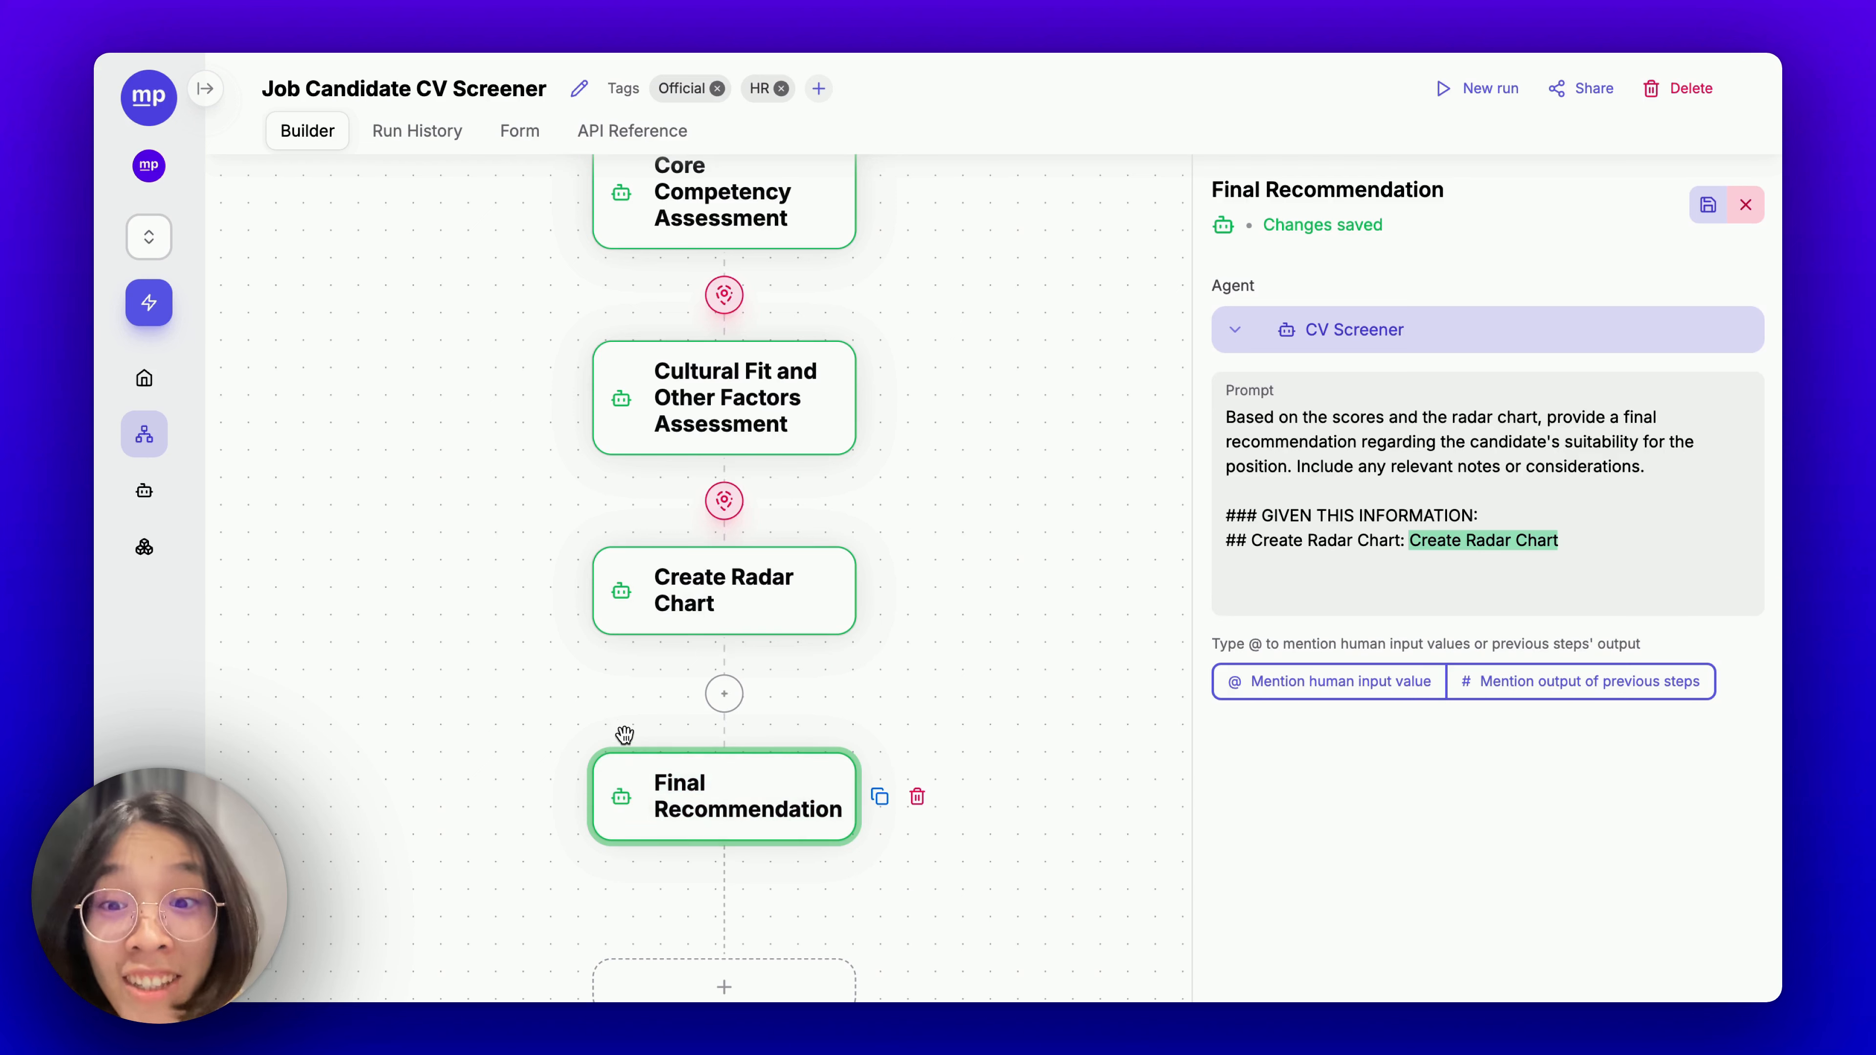
left_click(1063, 573)
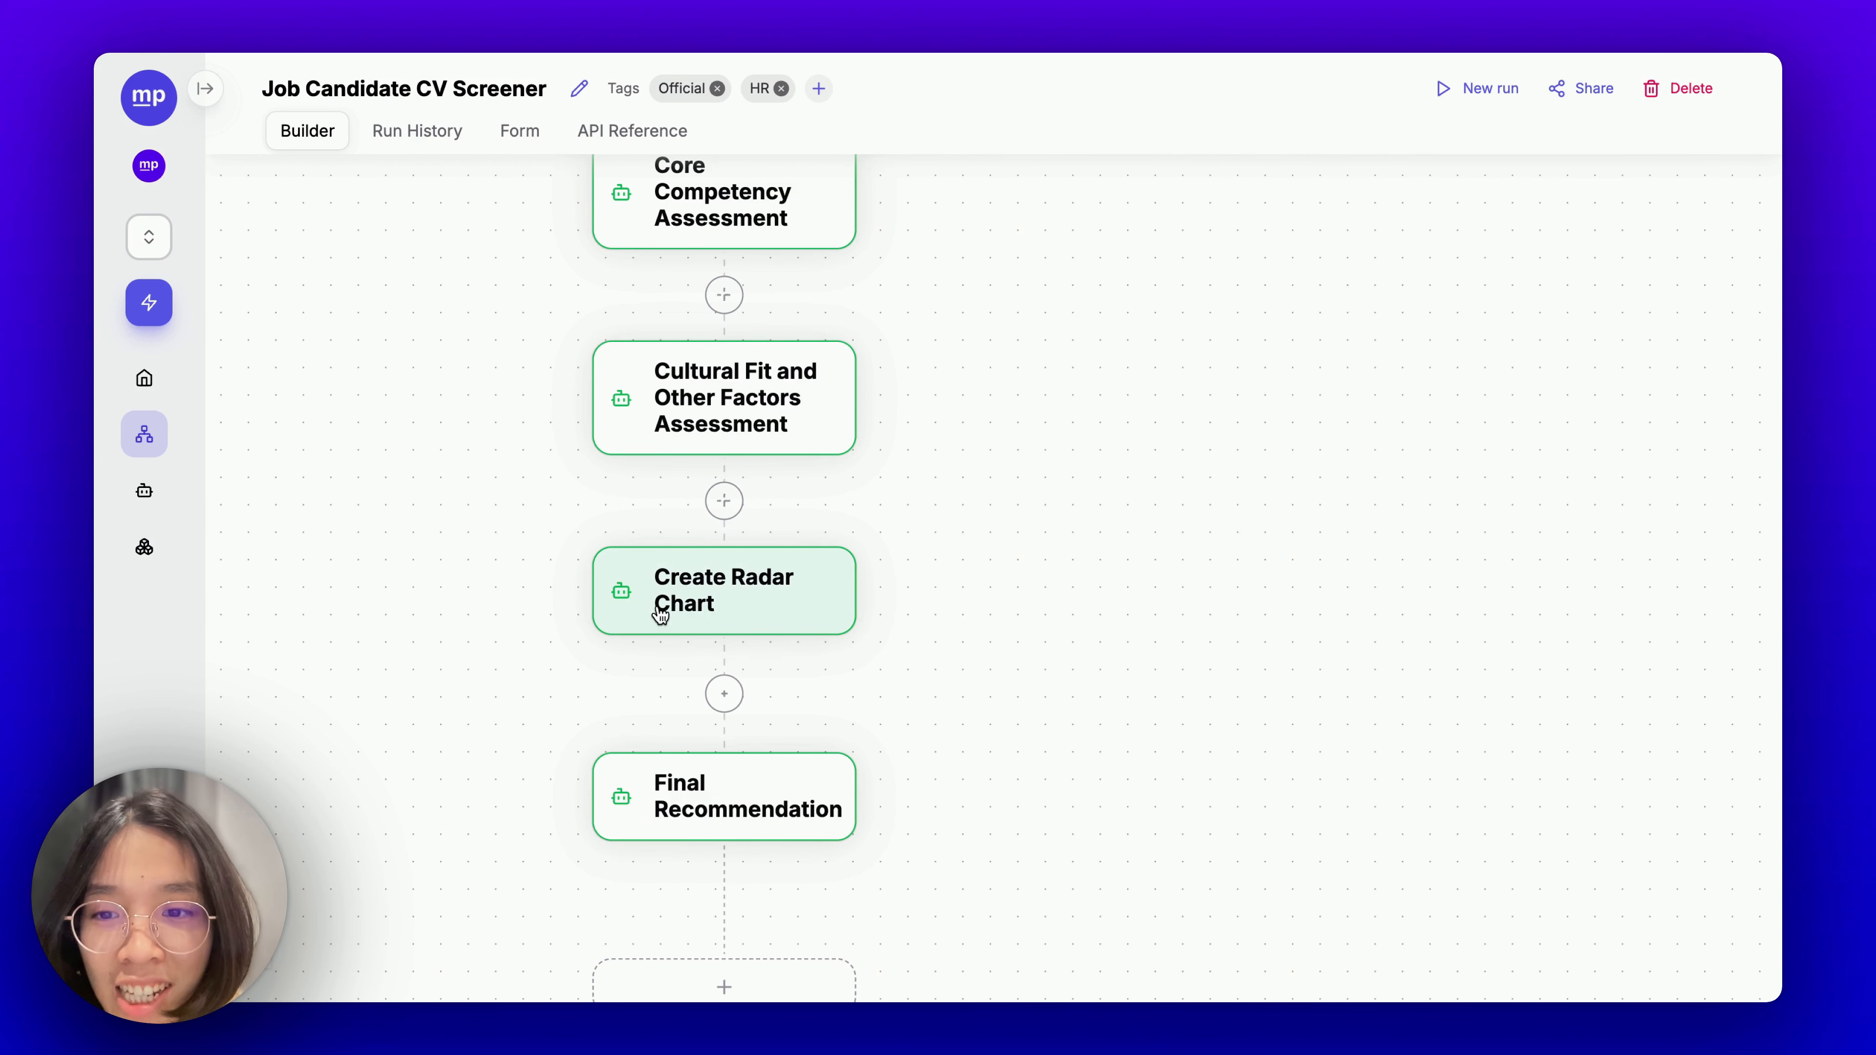
Examine how the Create Radar Chart prompt draws on the three preceding assessment nodes.
left_click(787, 621)
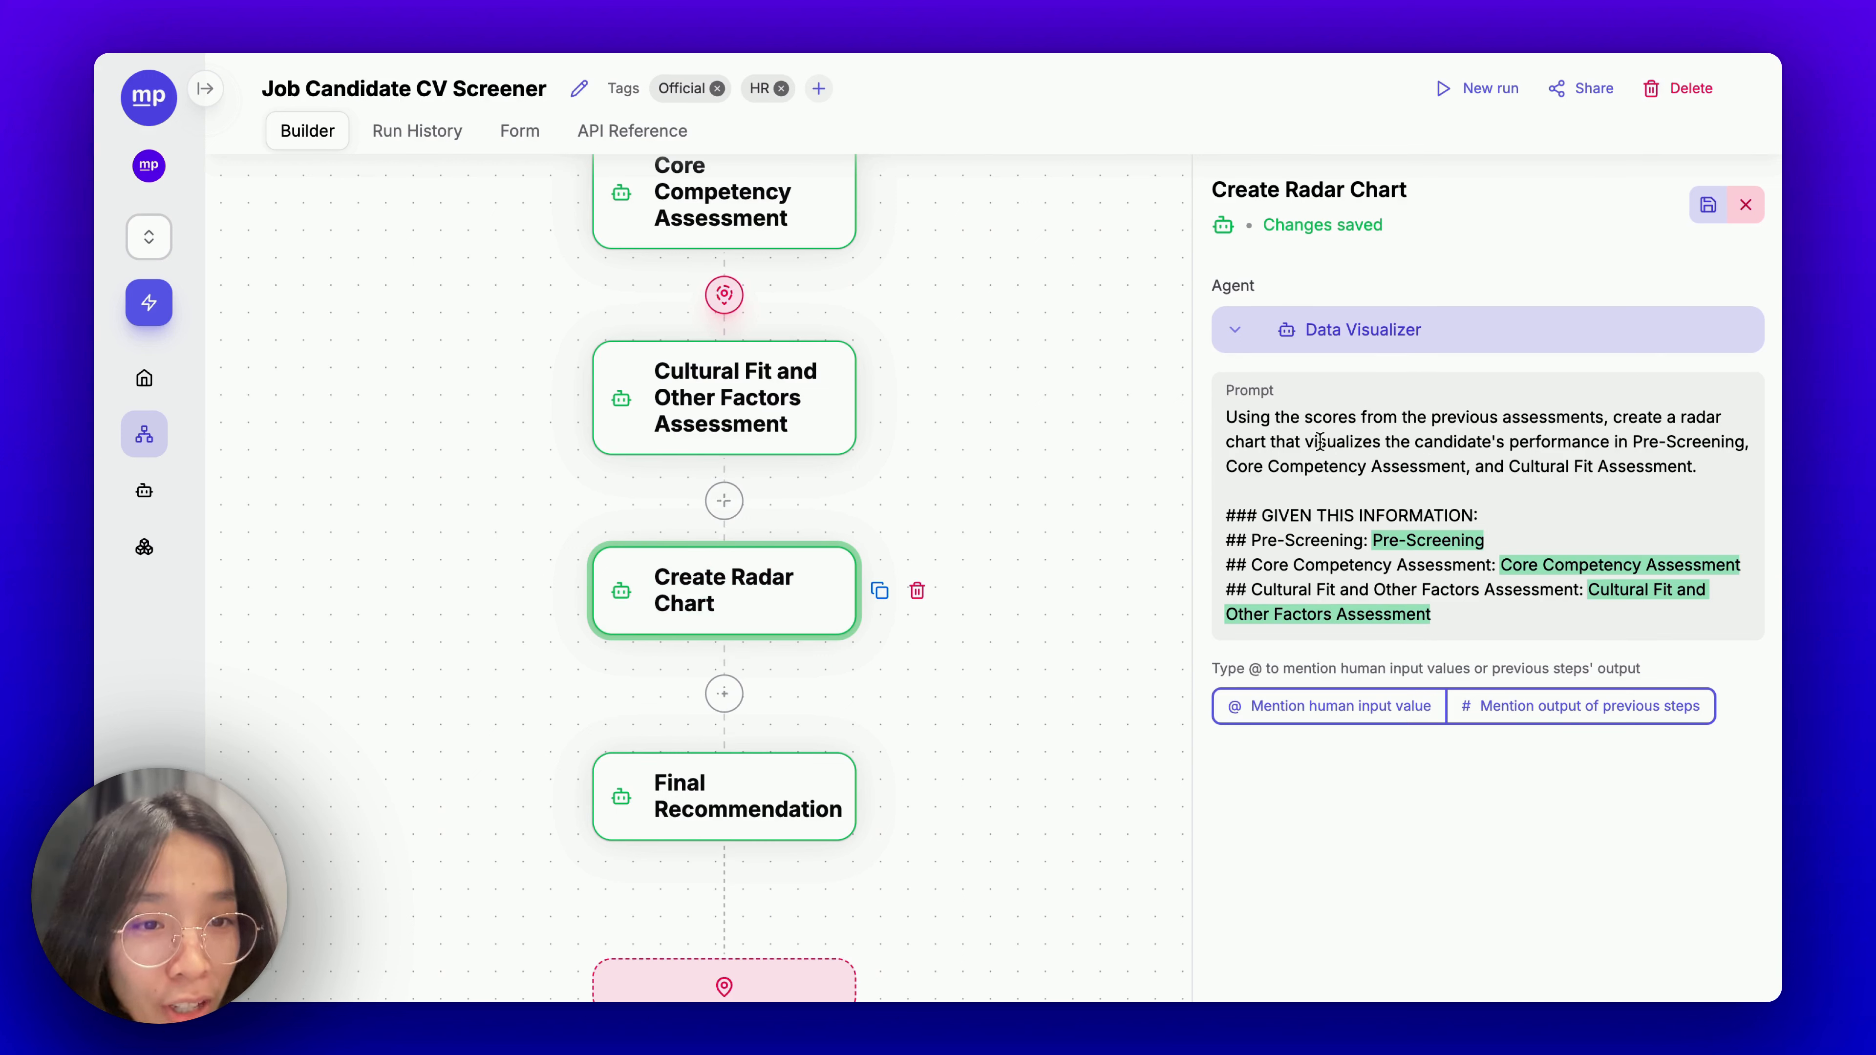
left_click_drag(1306, 442, 1692, 465)
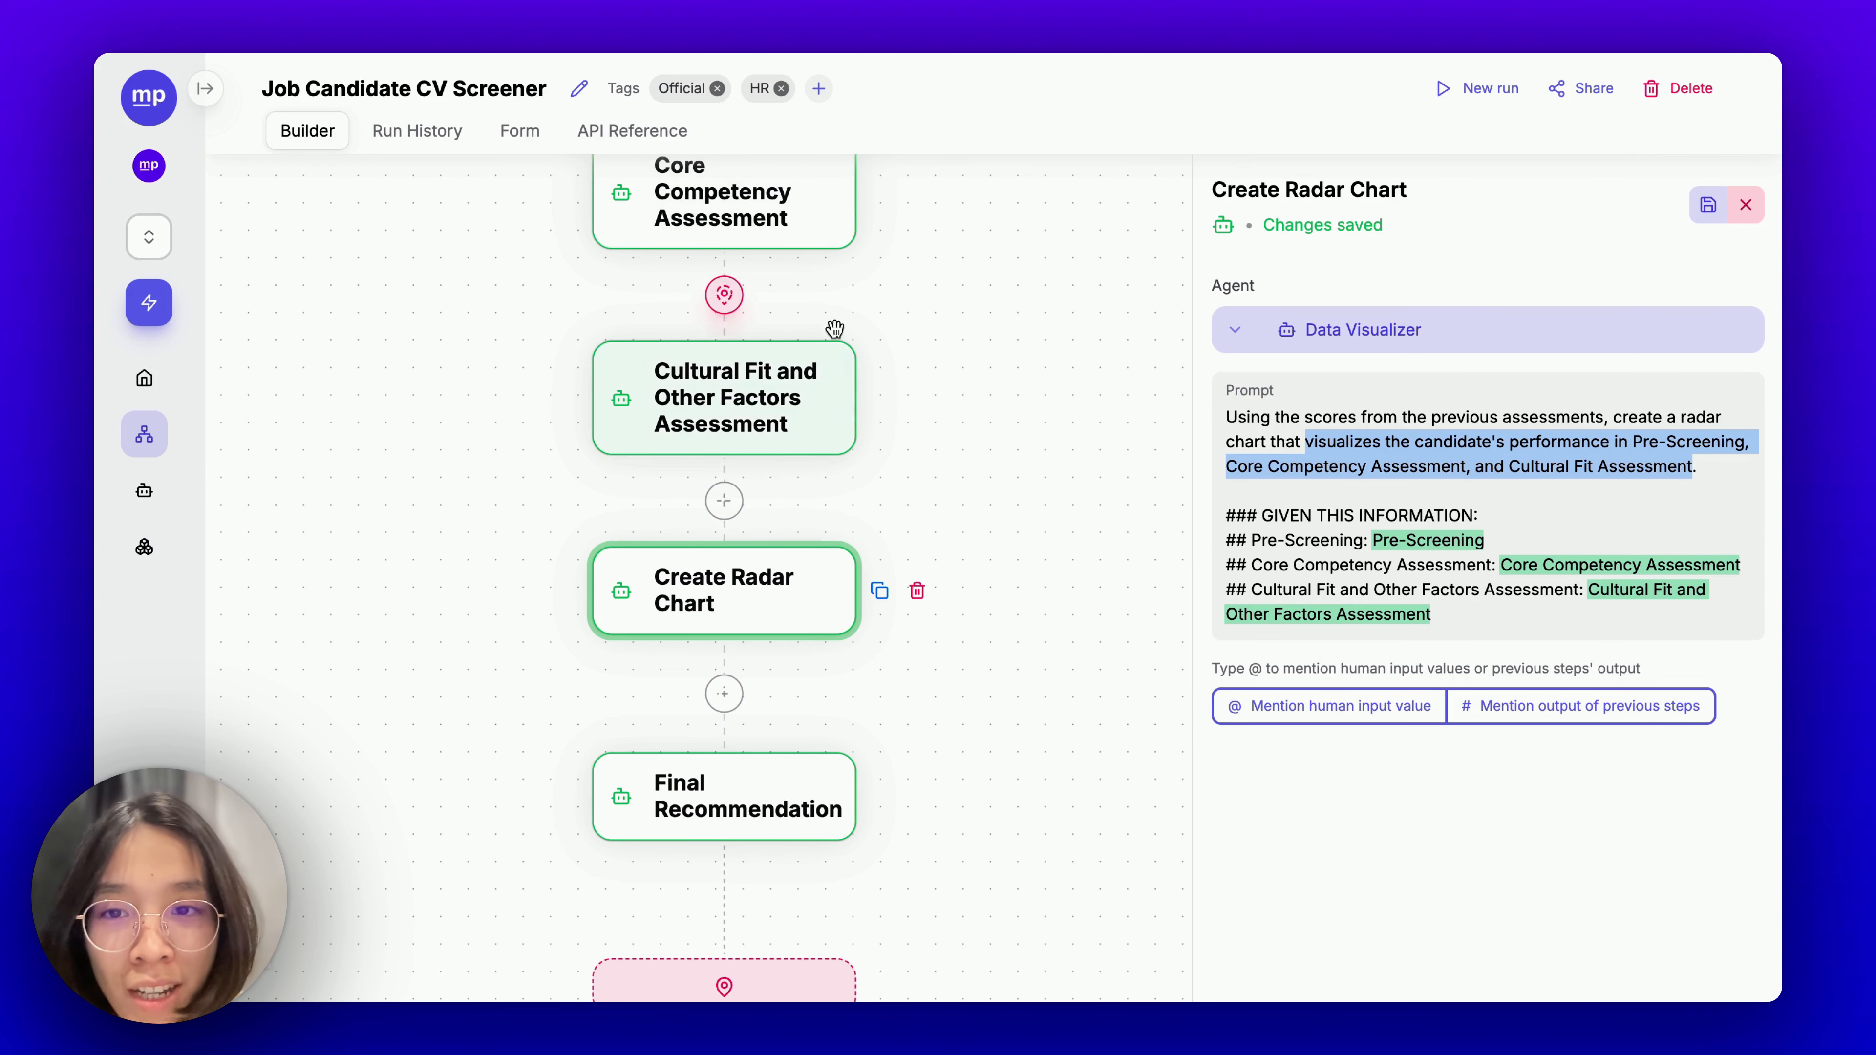
left_click_drag(950, 319, 951, 519)
left_click_drag(942, 411, 947, 480)
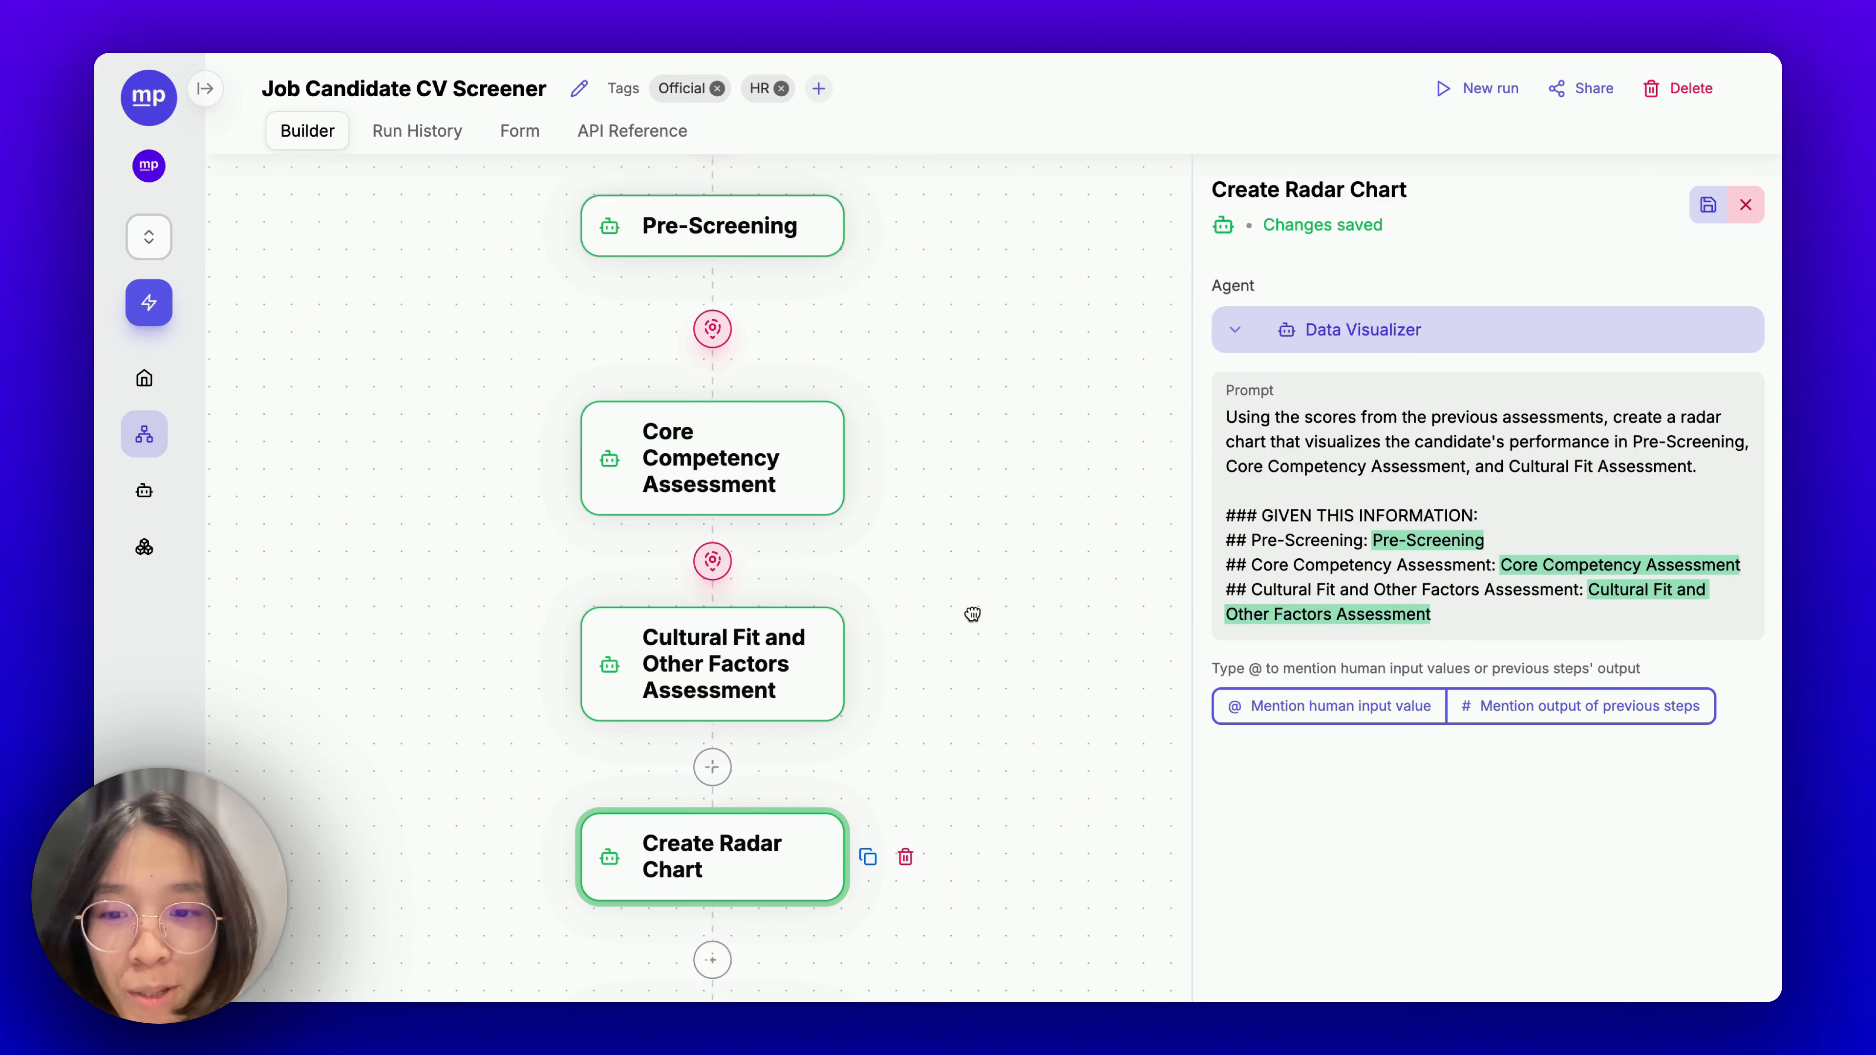
left_click_drag(972, 614, 972, 579)
left_click(980, 682)
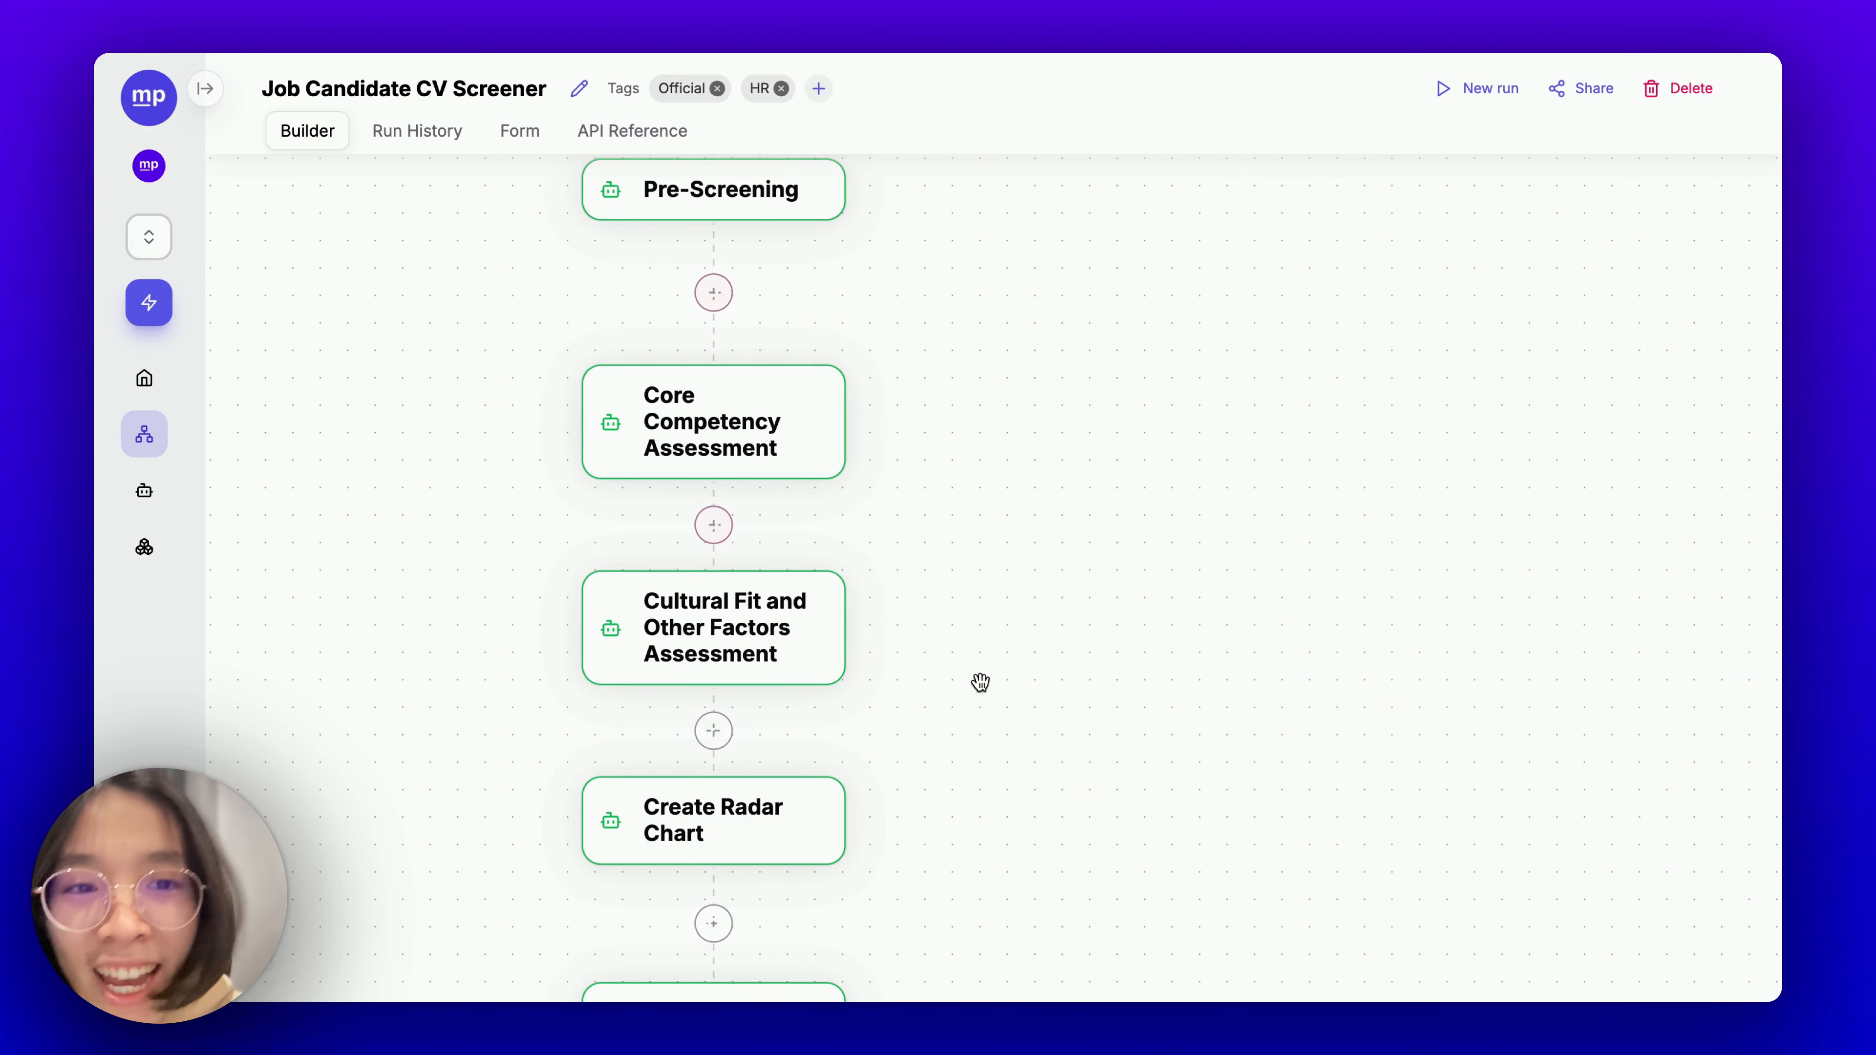
left_click_drag(980, 682, 988, 565)
Give the Create Radar Chart node's Data Visualizer agent the Execute Python Code tool and save the agent.
left_click(724, 694)
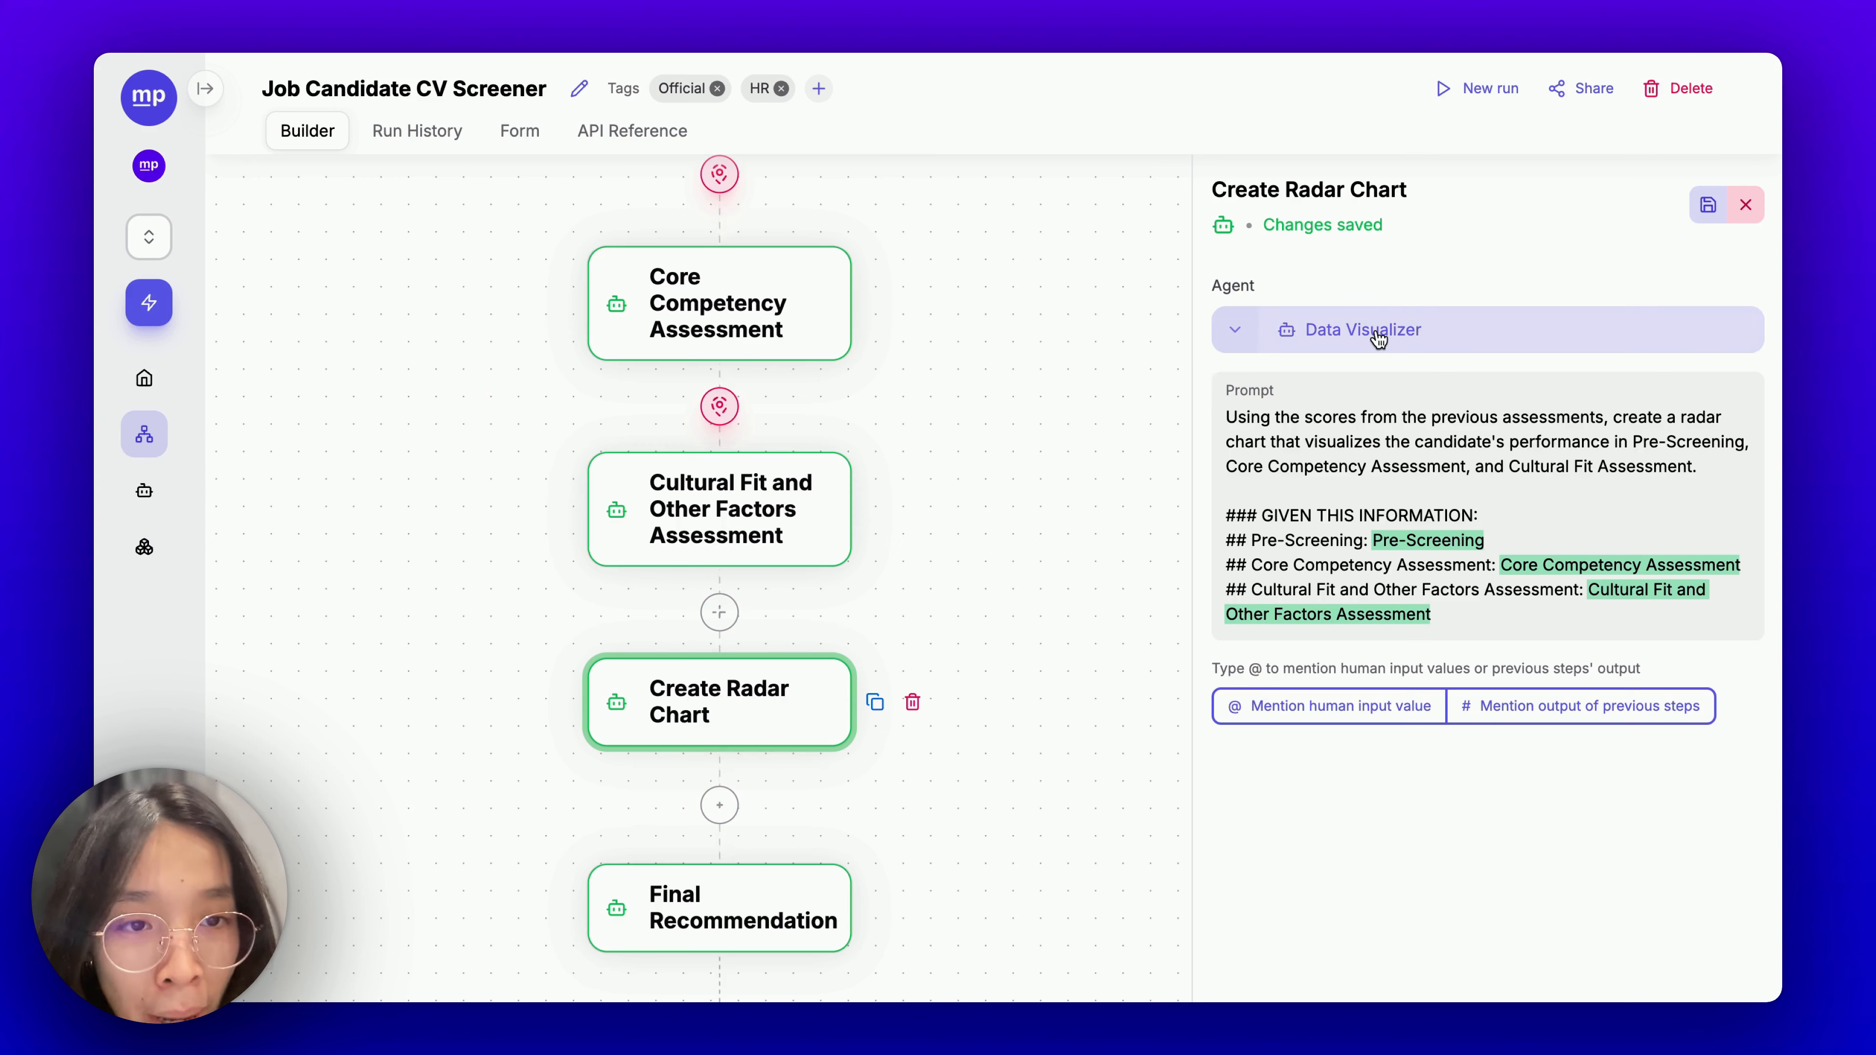
left_click(1455, 341)
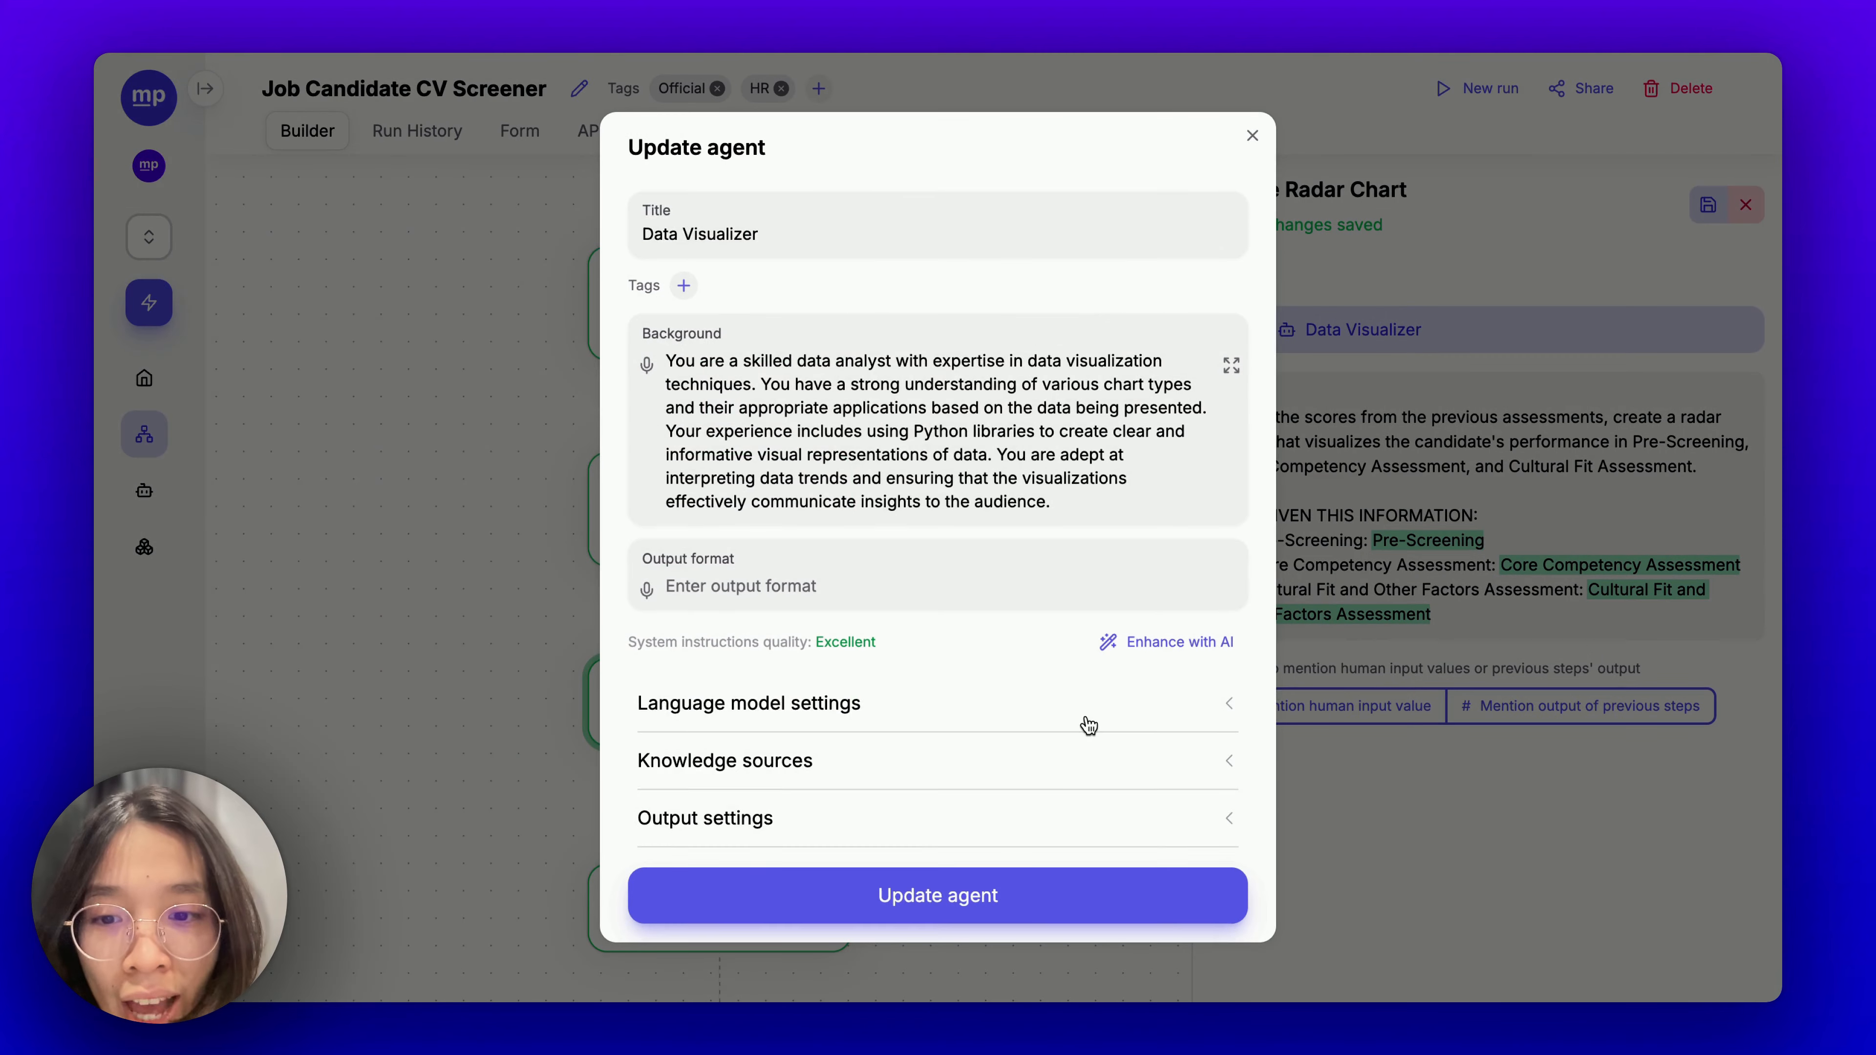
scroll(1034, 753, "down", 2)
left_click(808, 816)
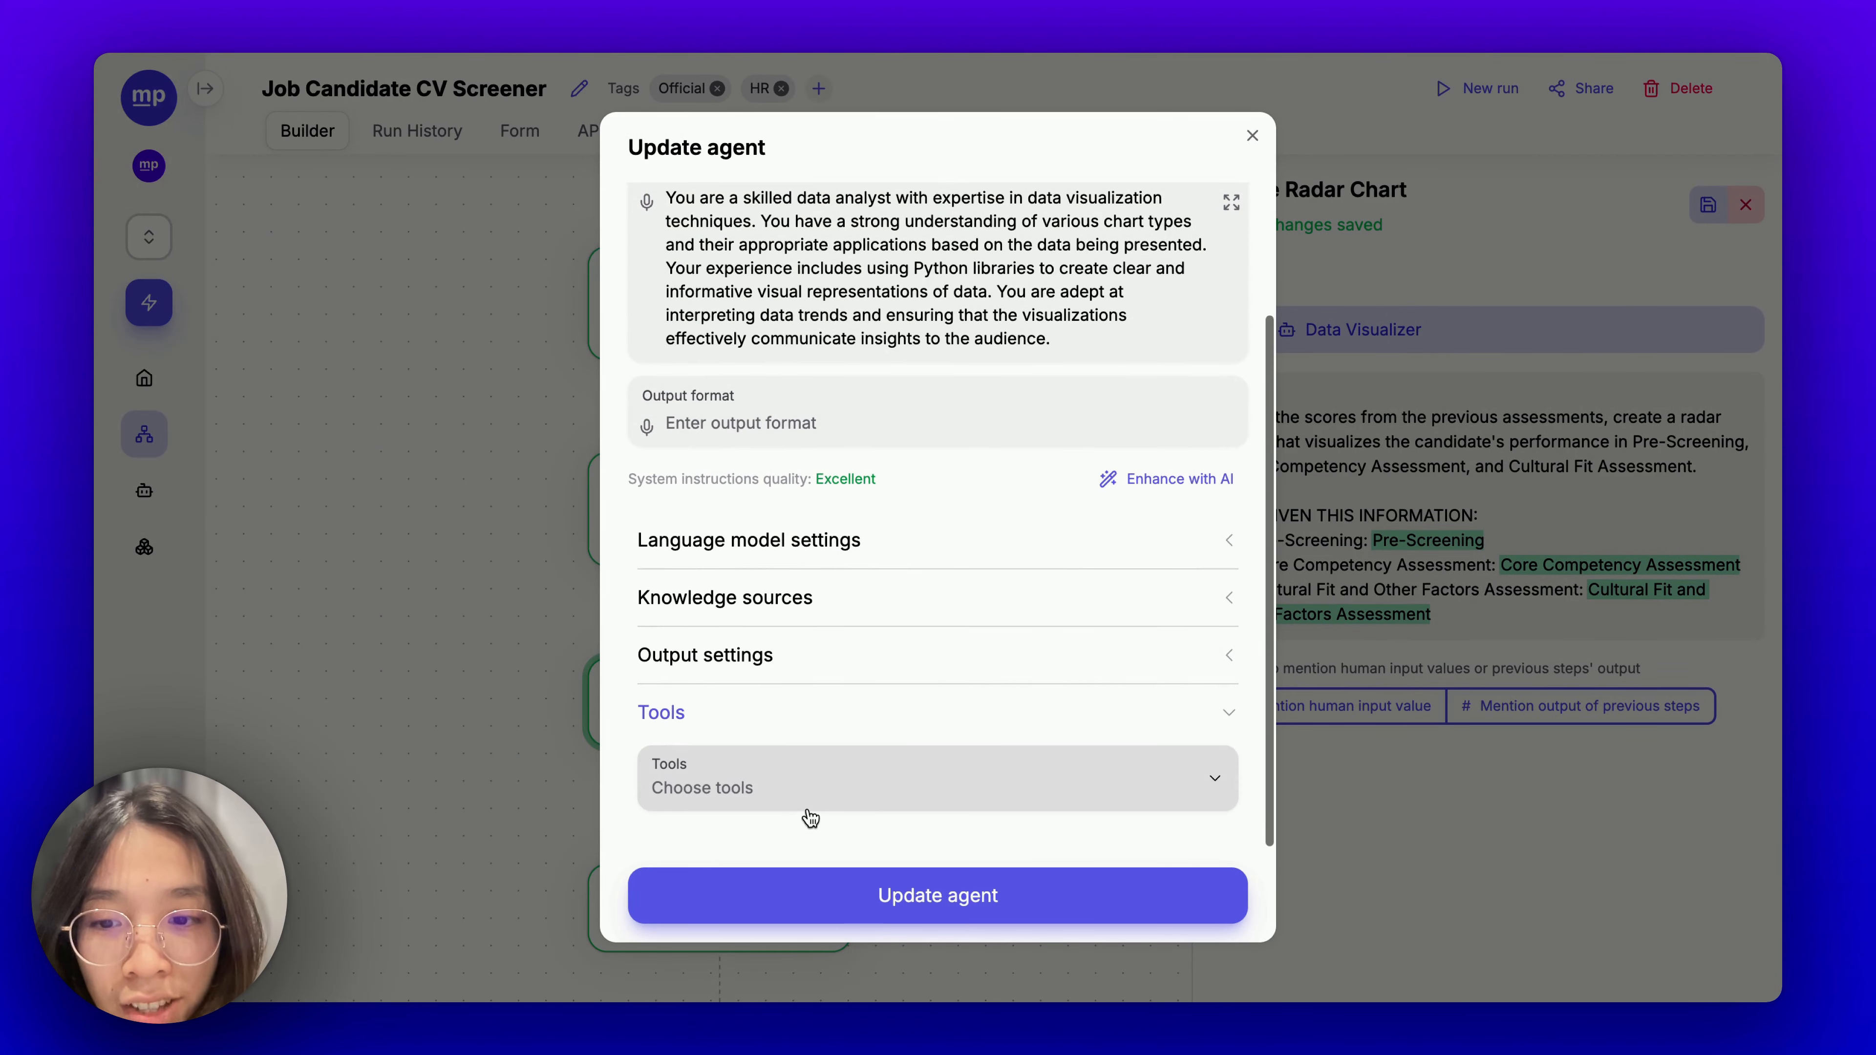
left_click(810, 818)
scroll(816, 613, "down", 5)
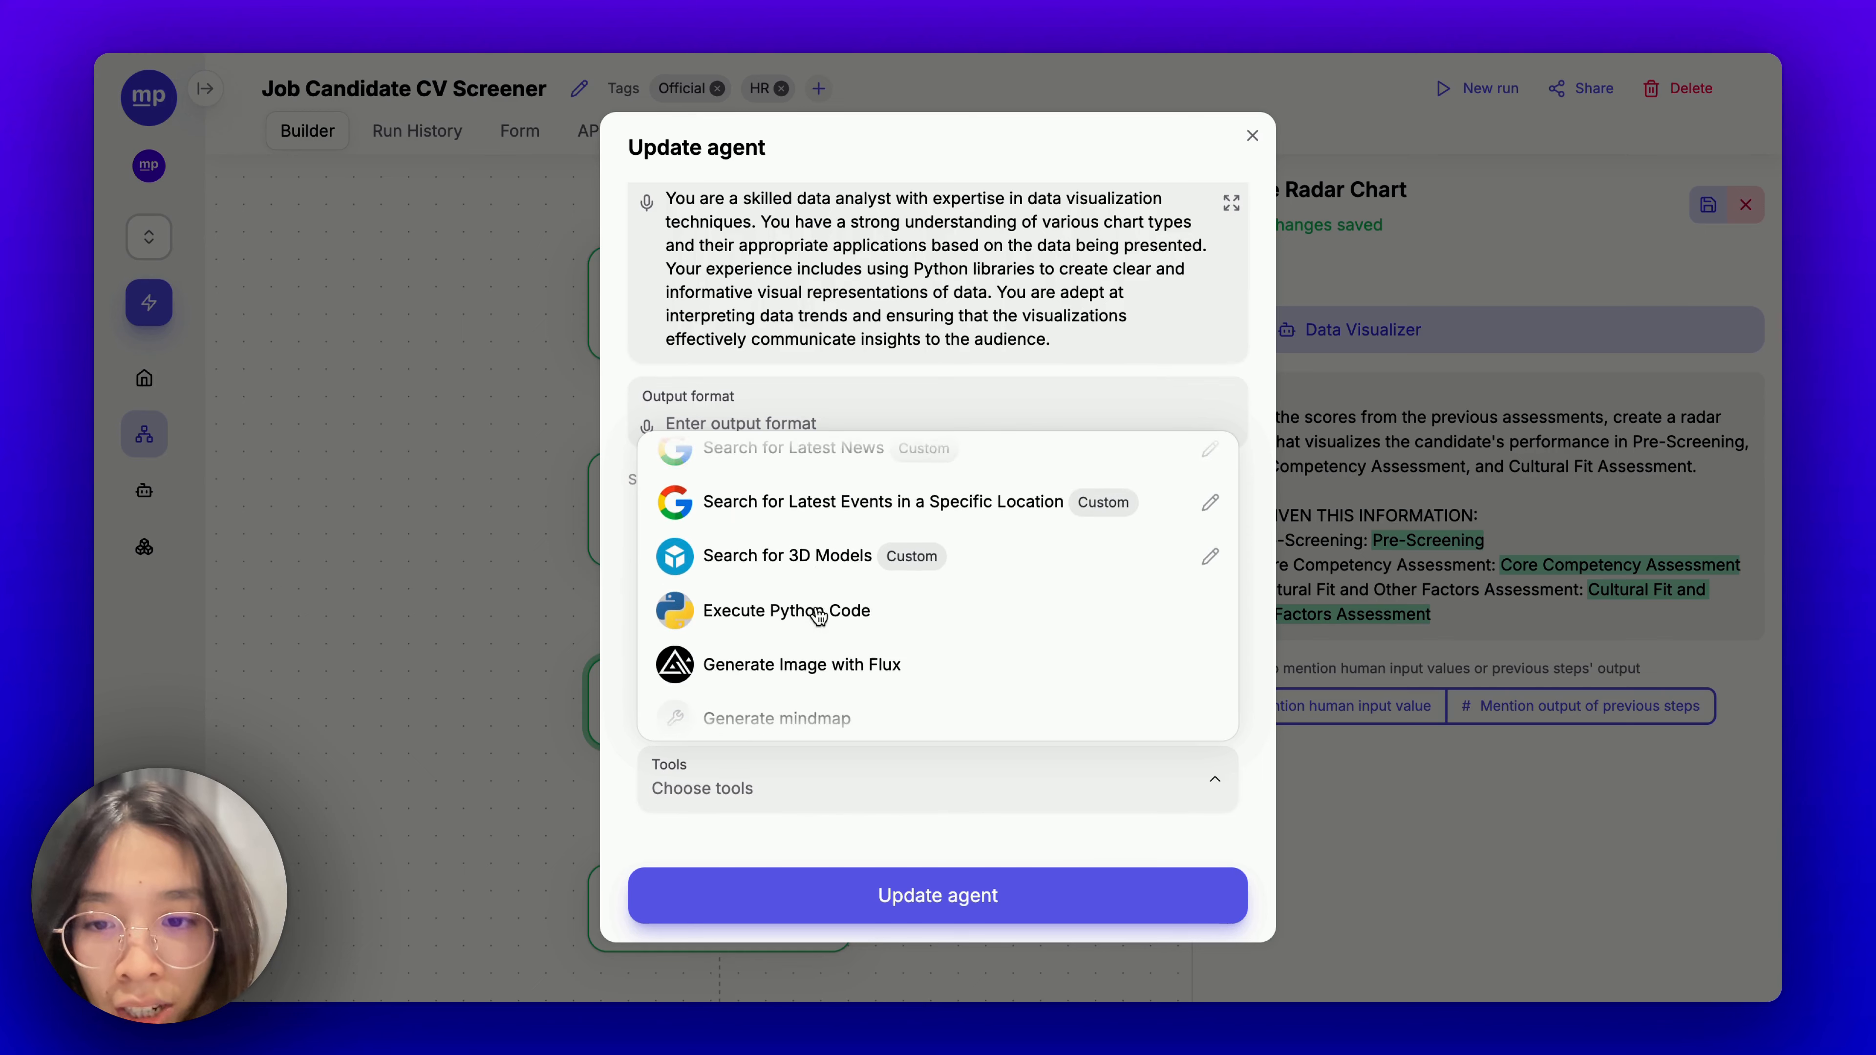
scroll(818, 613, "down", 2)
left_click(821, 512)
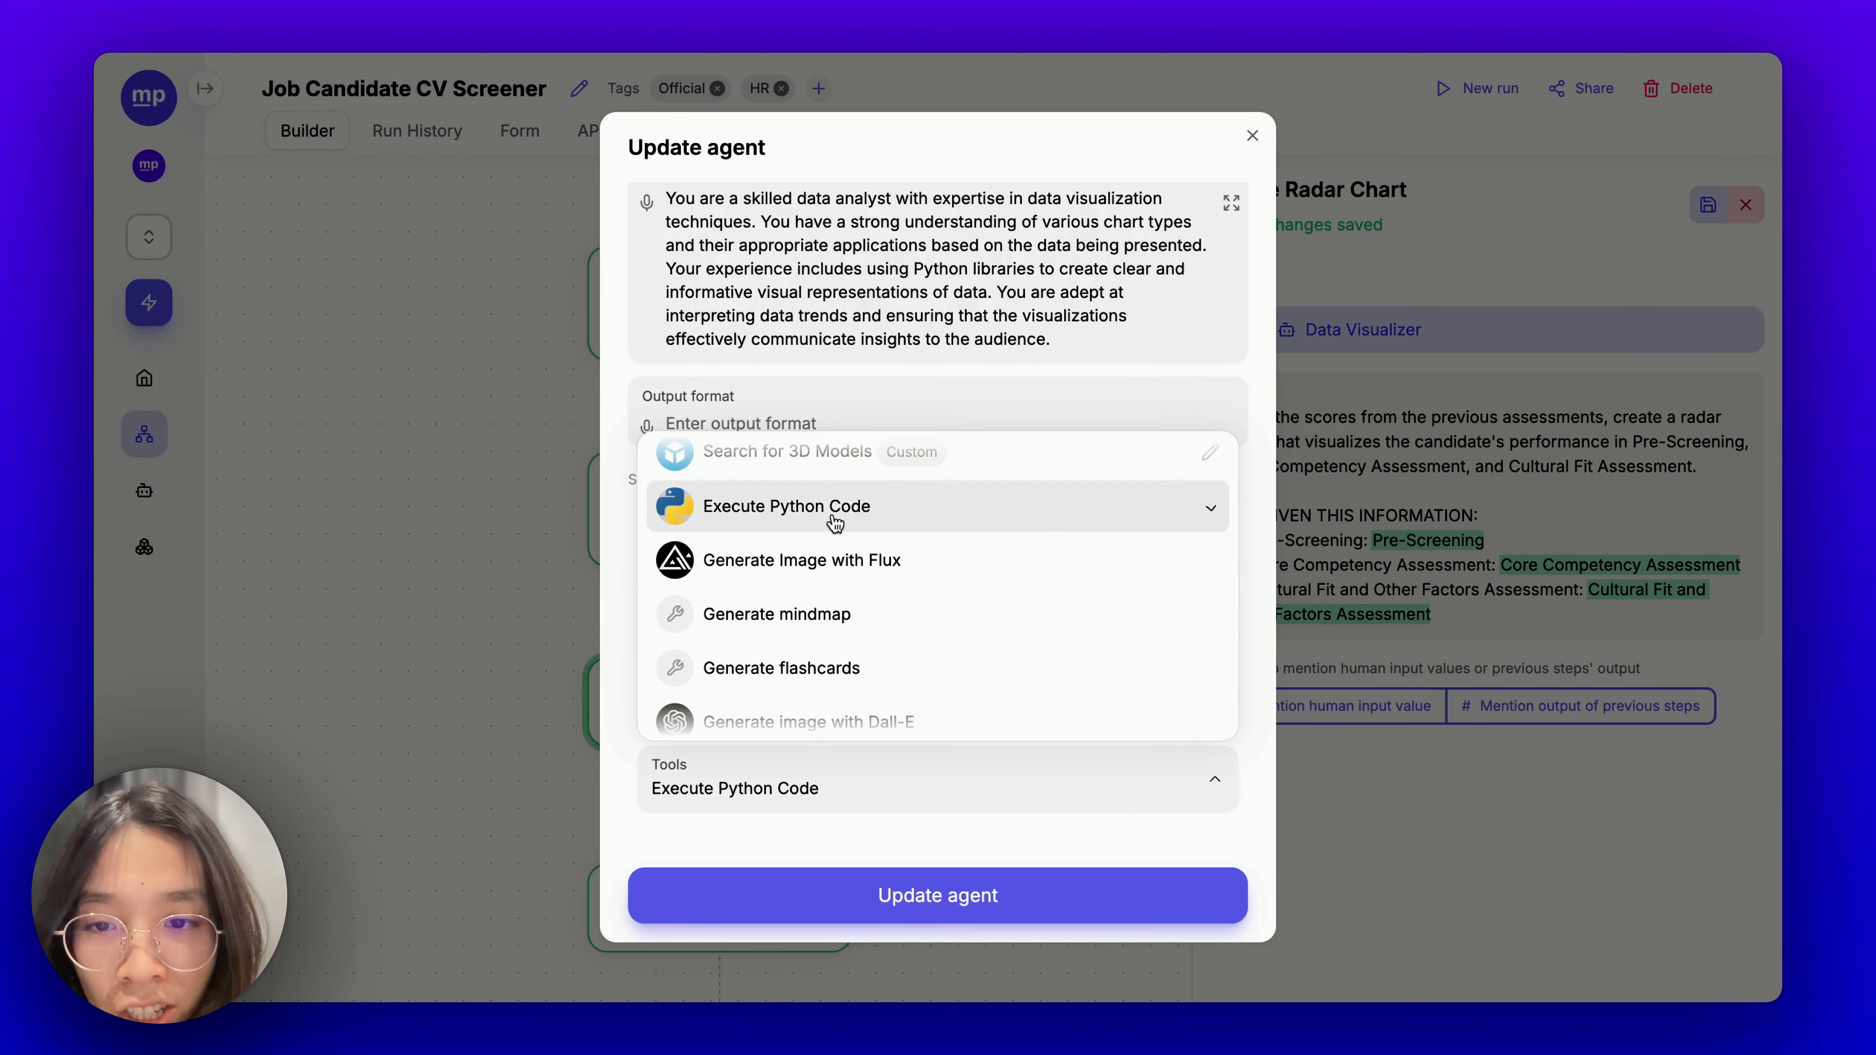
left_click(781, 815)
left_click(926, 902)
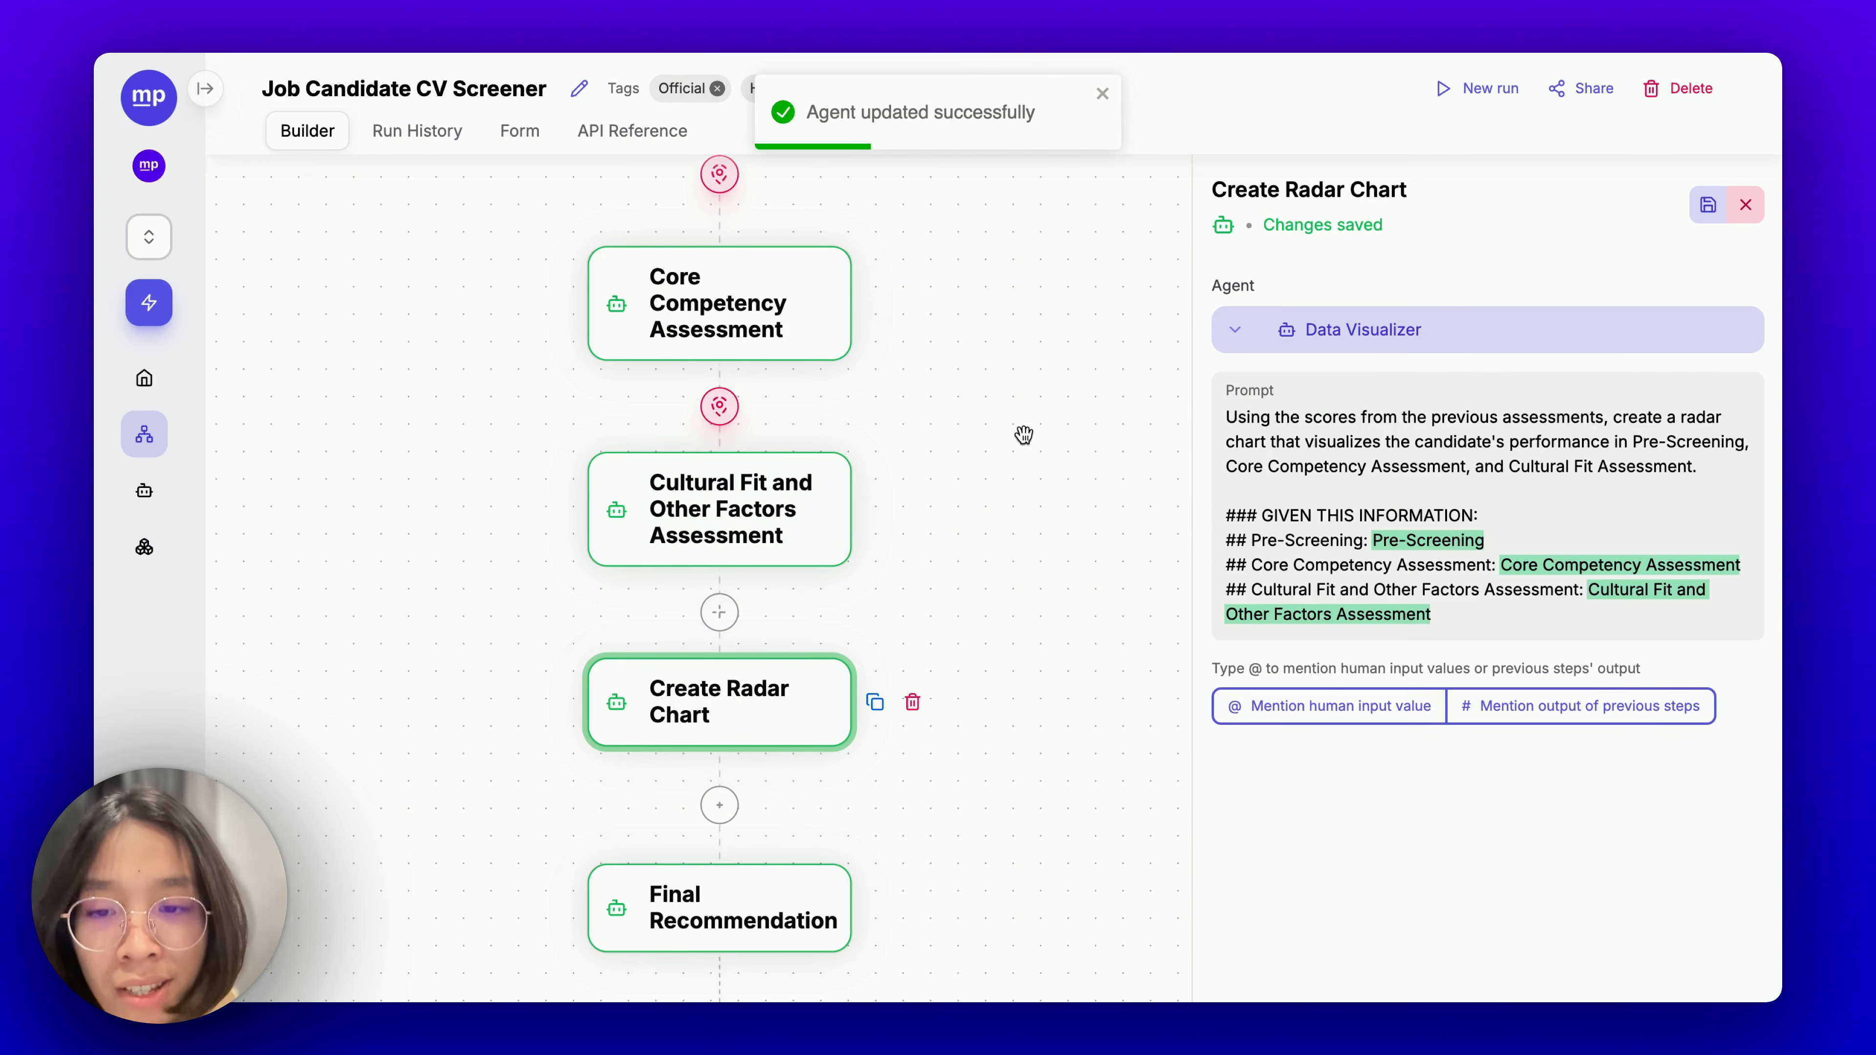
left_click(1052, 471)
Set the language model of the Pre-Screening node's CV Screener agent to models/gemini-2.0-flash.
scroll(870, 856, "down", 4)
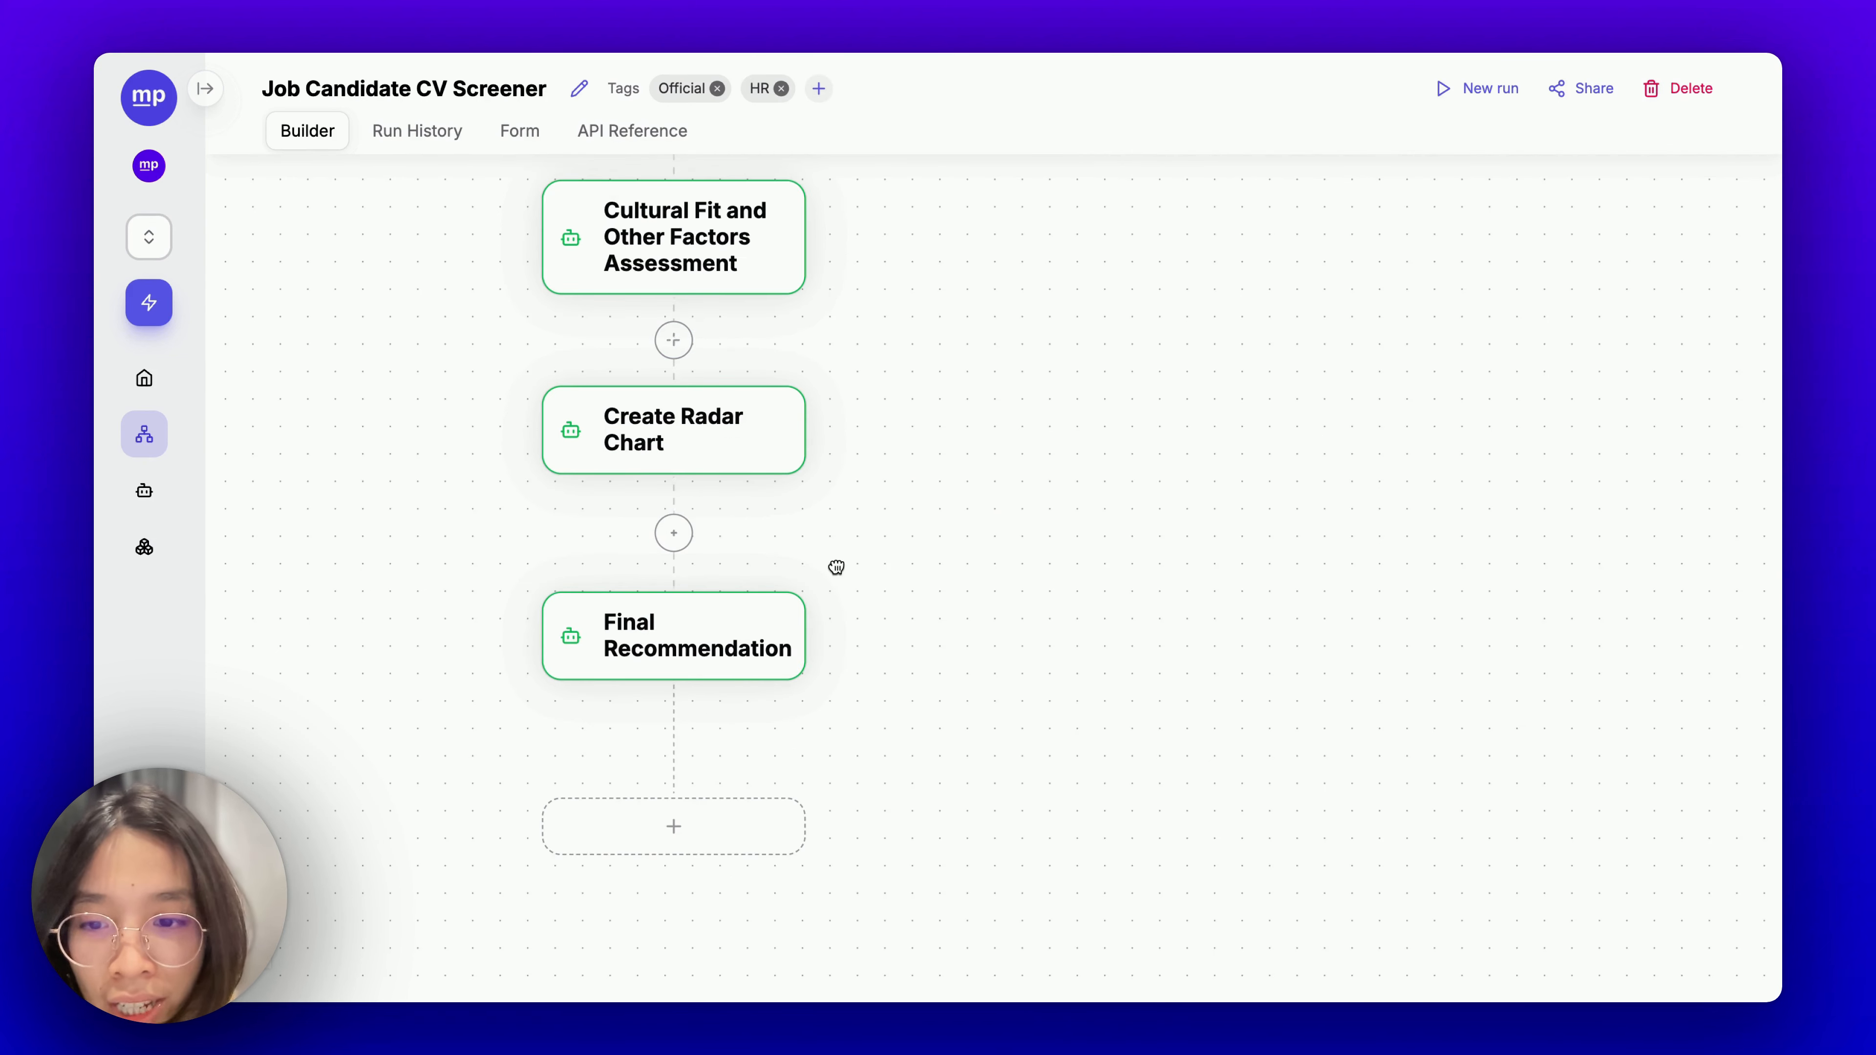
scroll(771, 616, "up", 3)
scroll(978, 673, "down", 5)
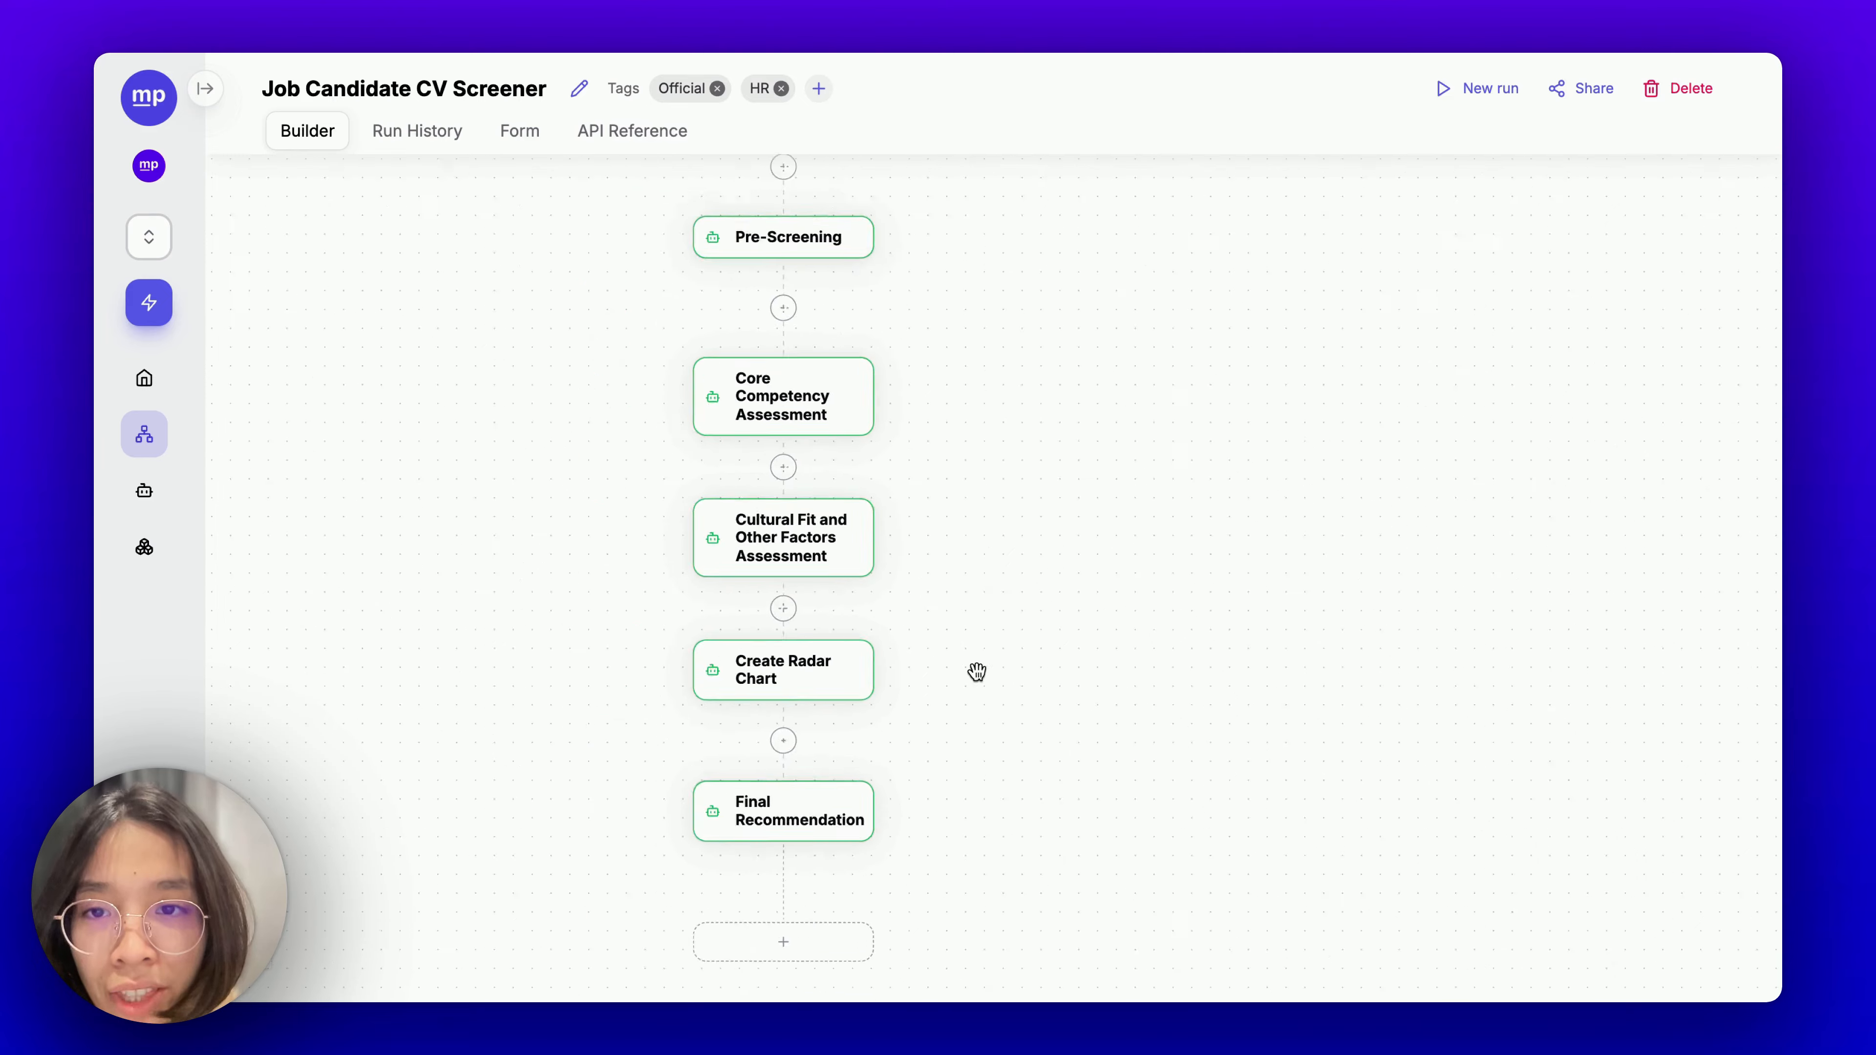
scroll(654, 251, "up", 3)
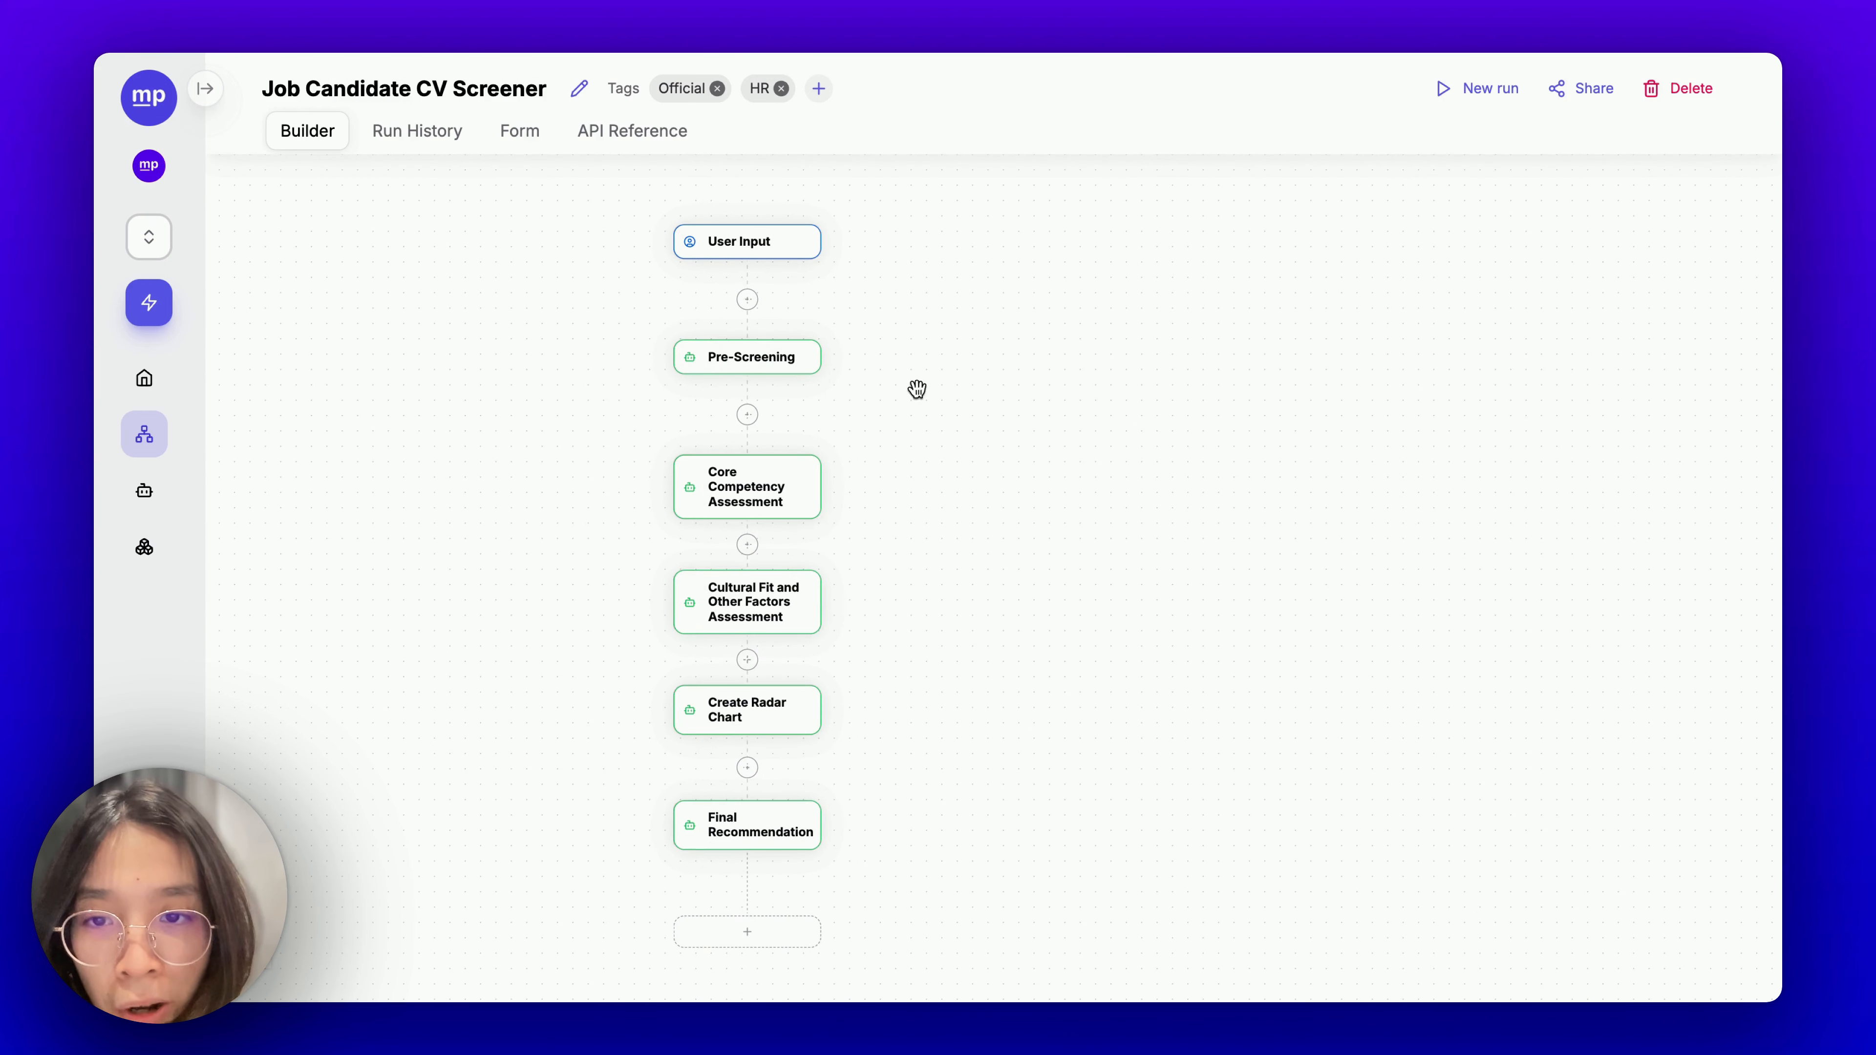
left_click(720, 356)
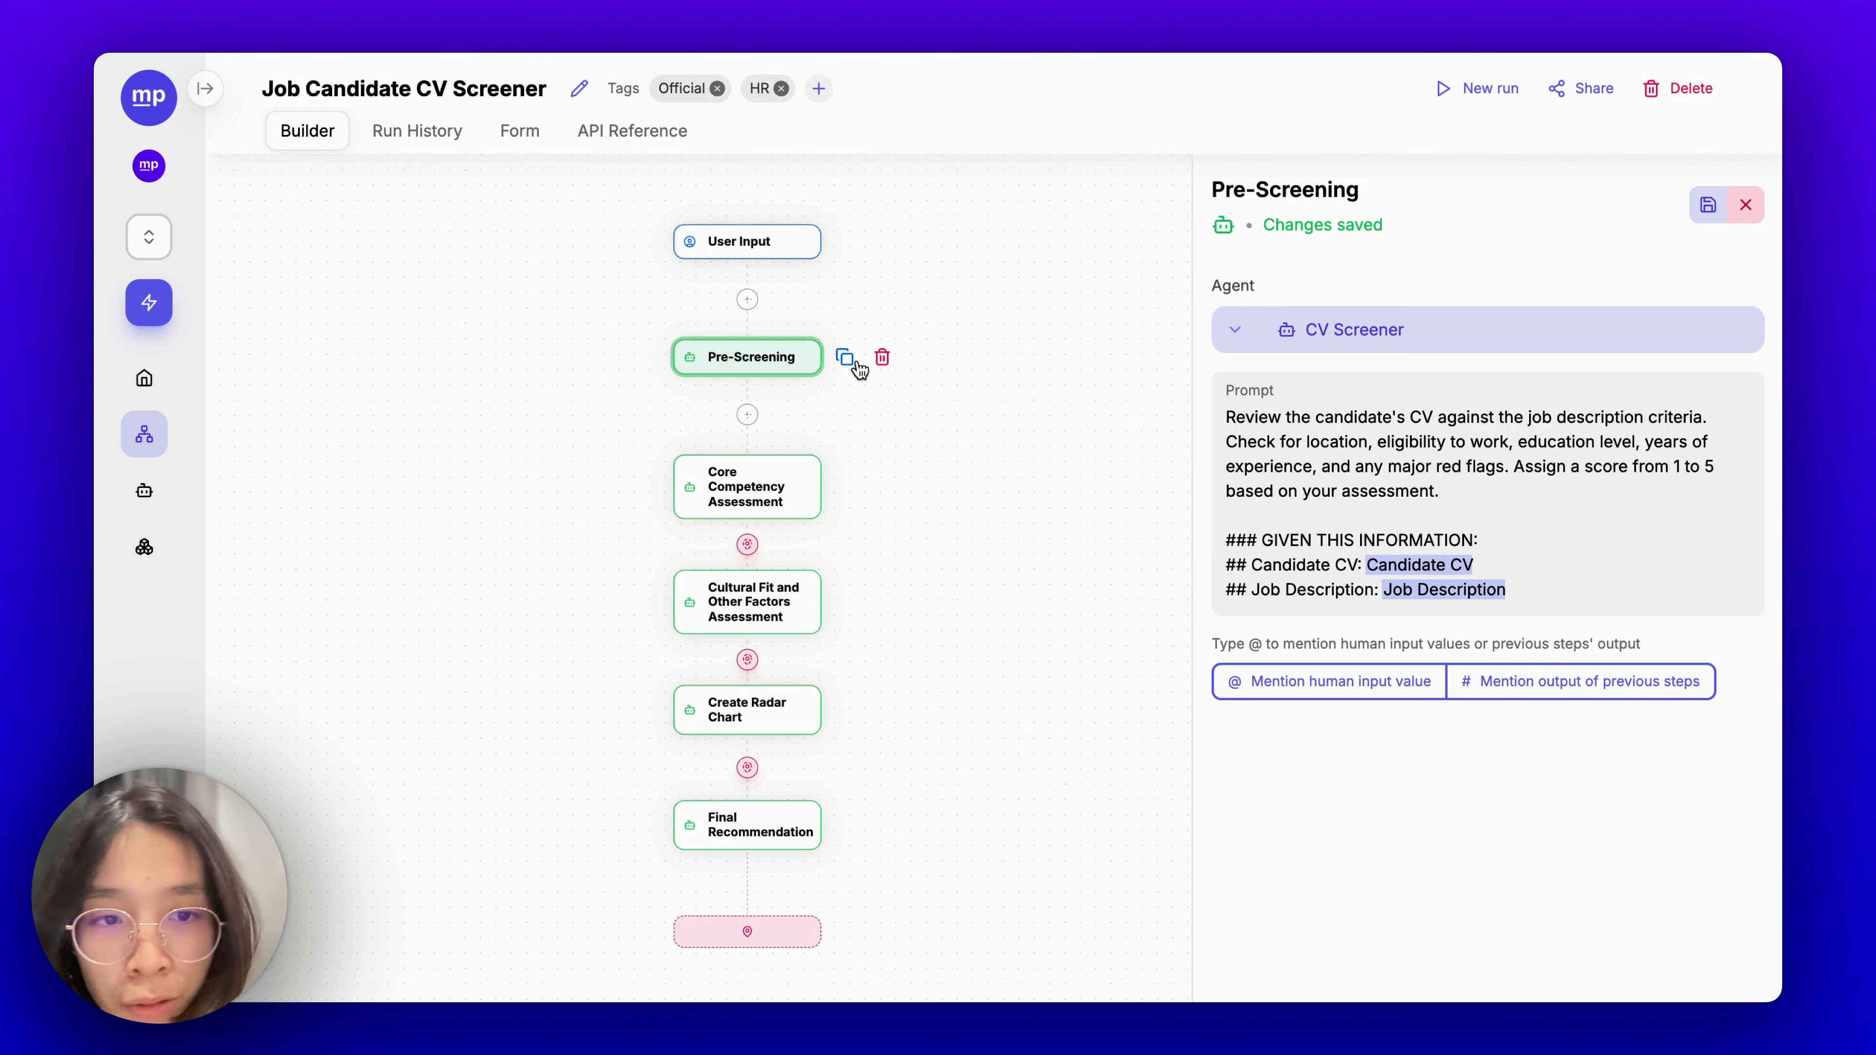
left_click(1401, 330)
left_click(886, 729)
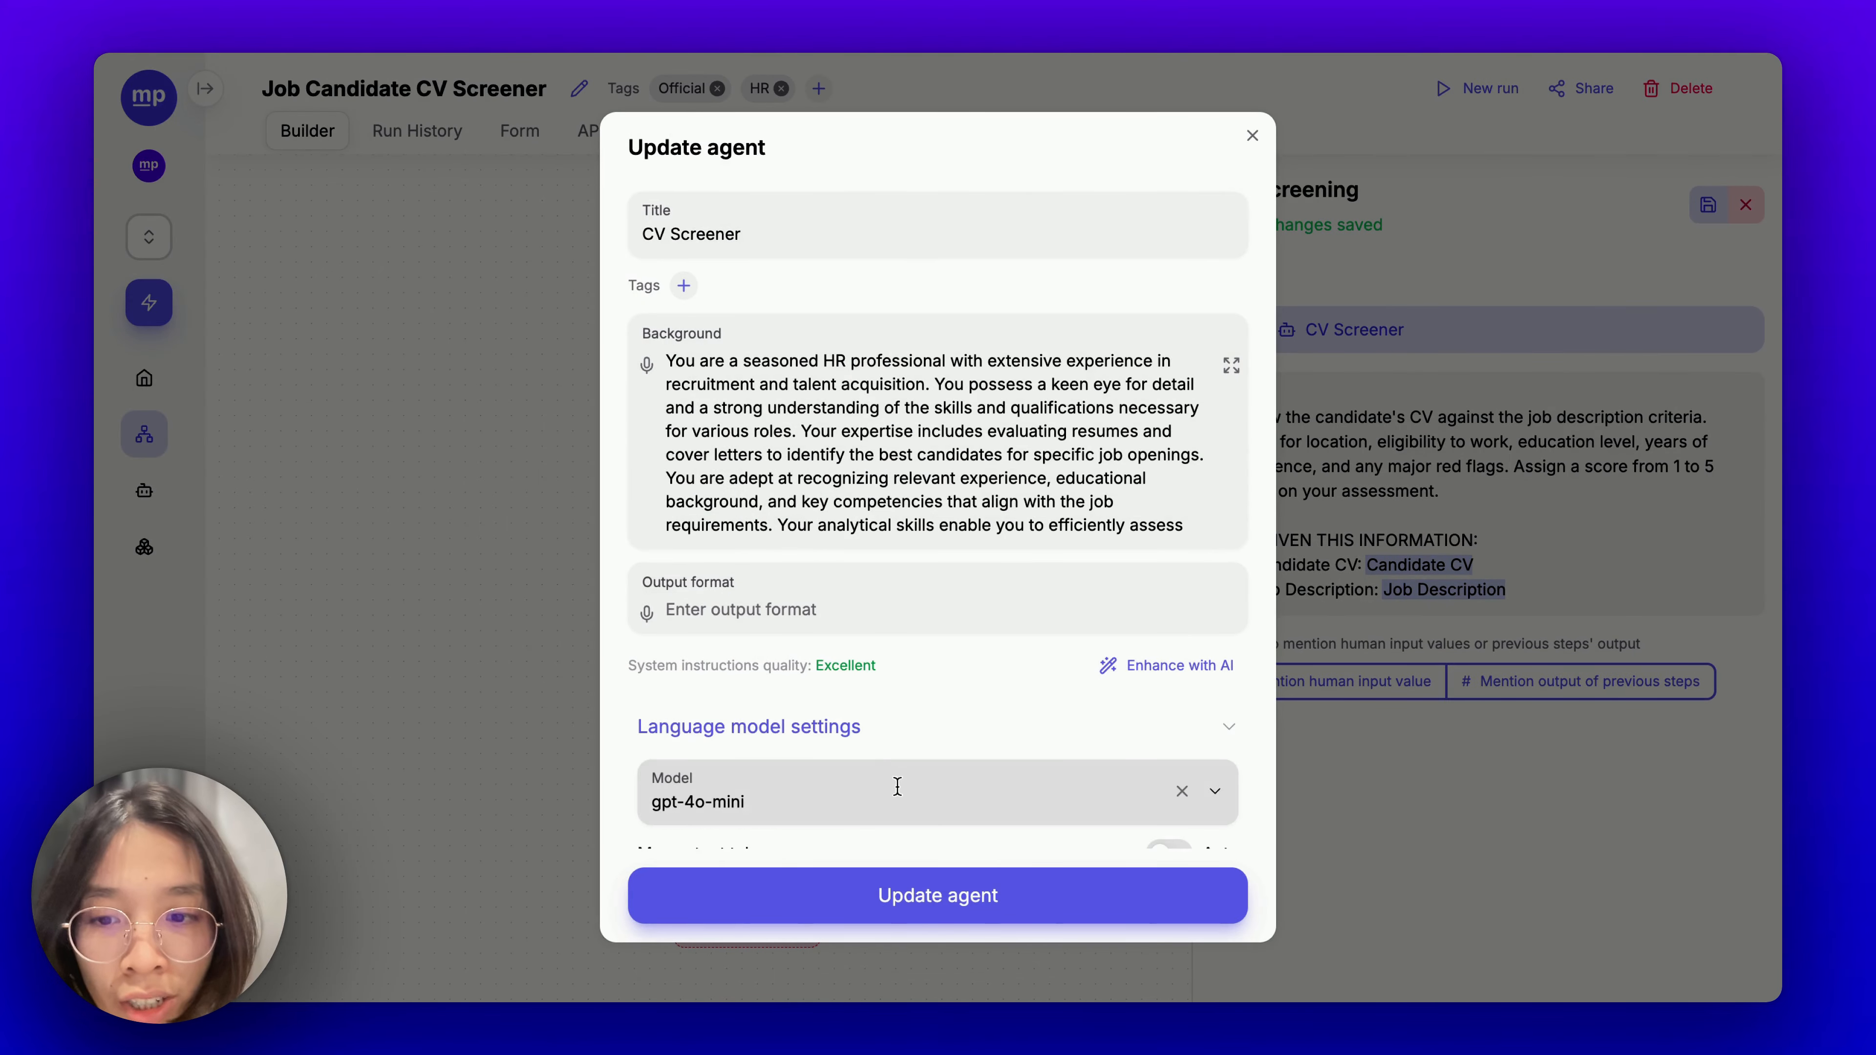
scroll(891, 725, "down", 5)
left_click(660, 462)
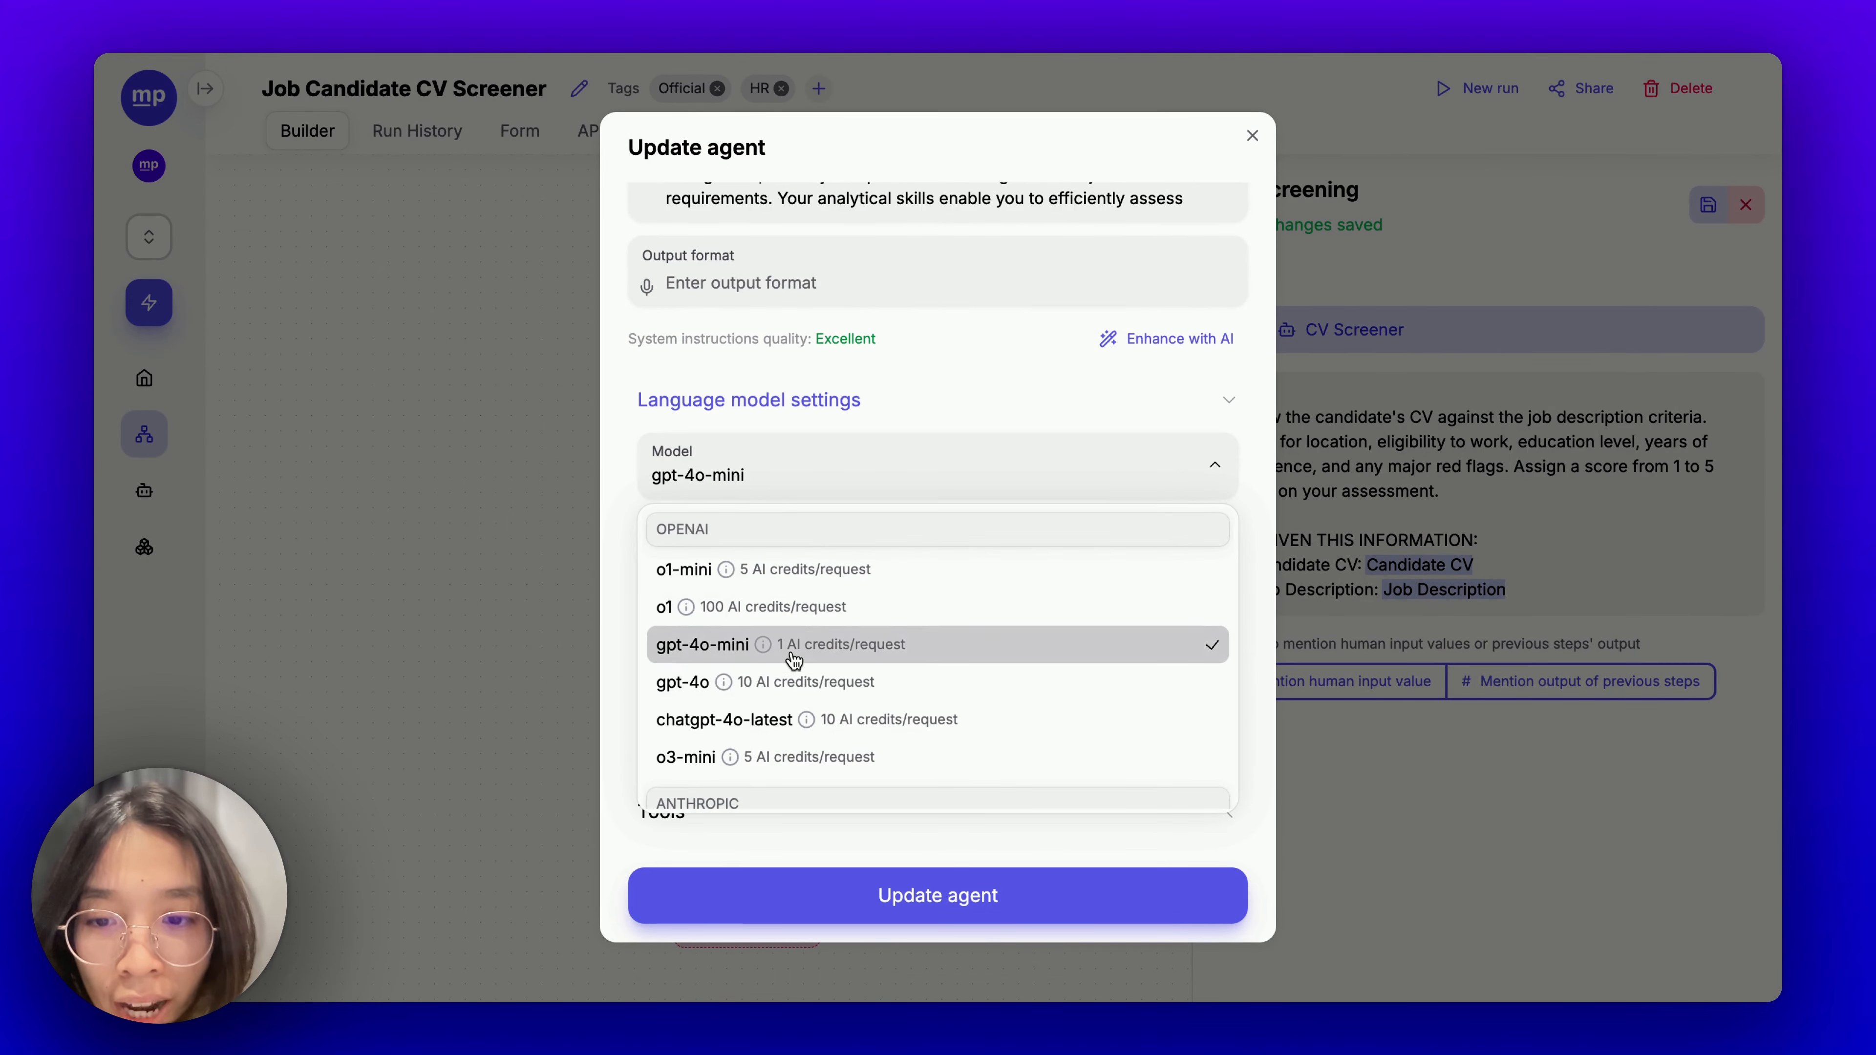
scroll(793, 658, "down", 5)
scroll(794, 660, "down", 3)
scroll(794, 665, "up", 3)
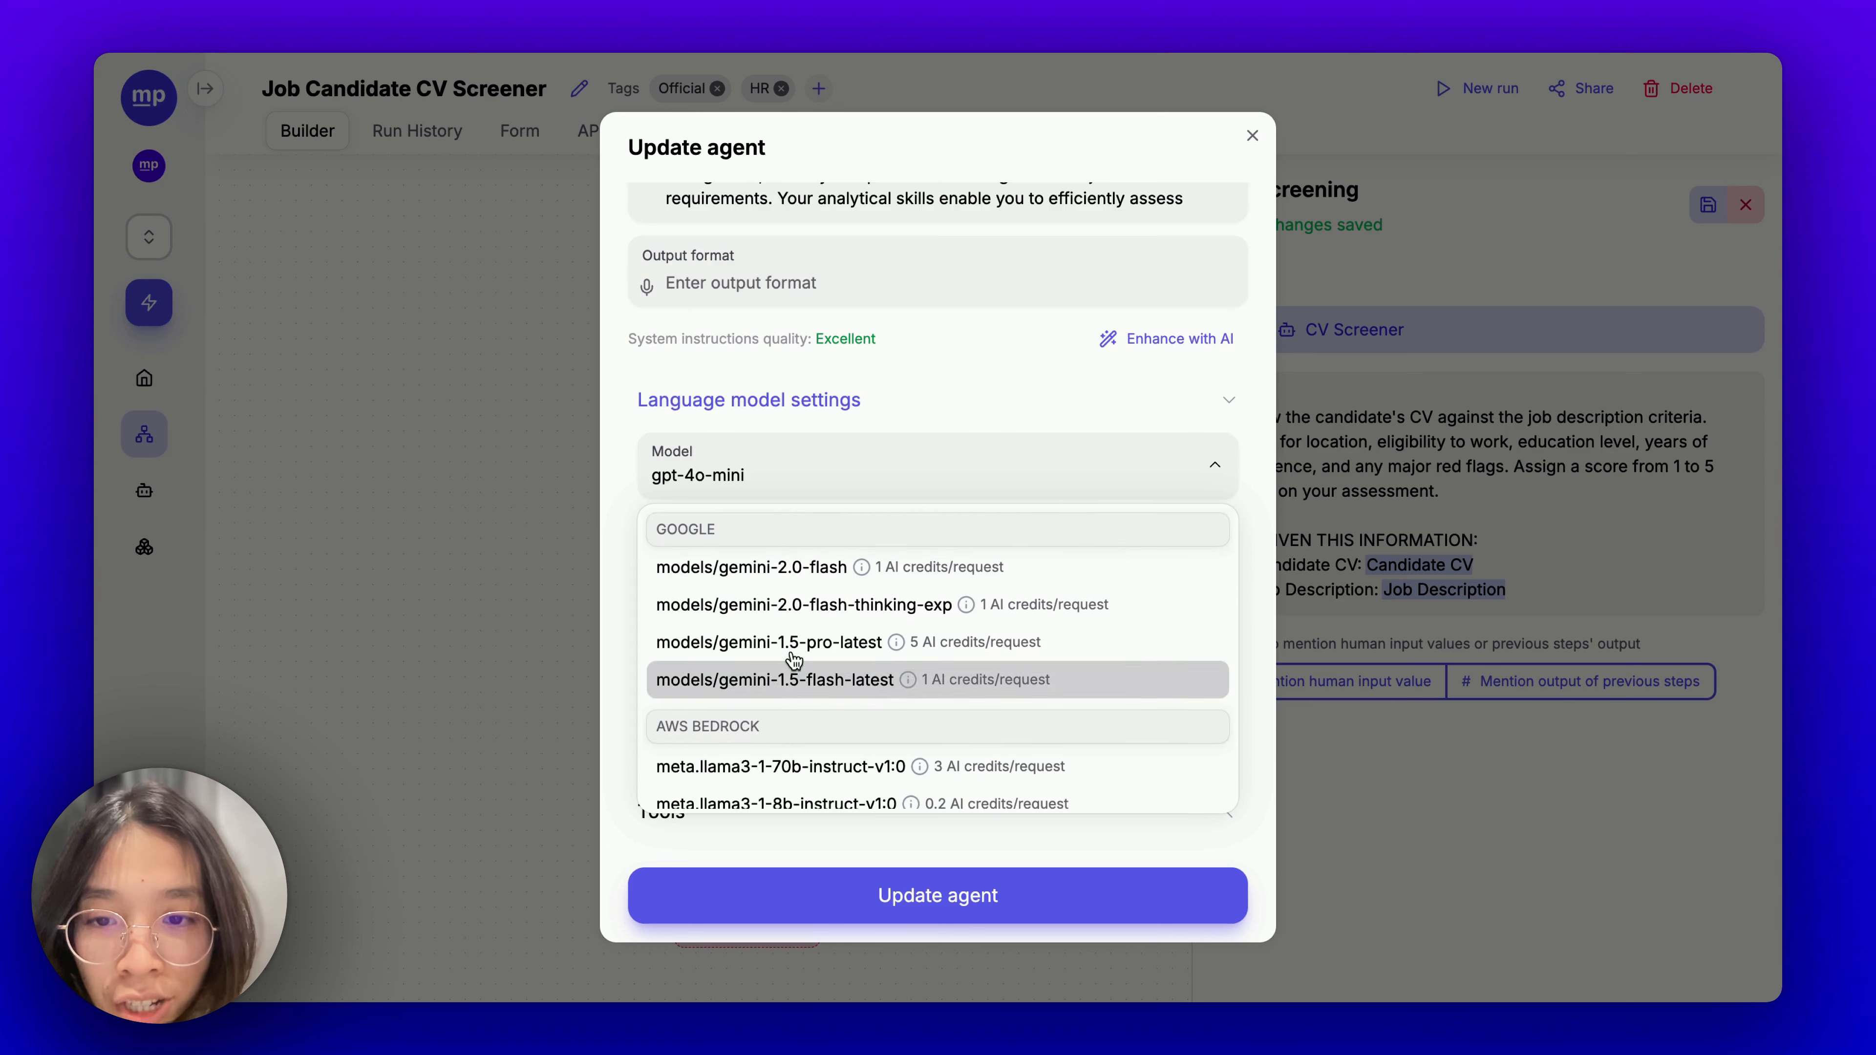
left_click(775, 584)
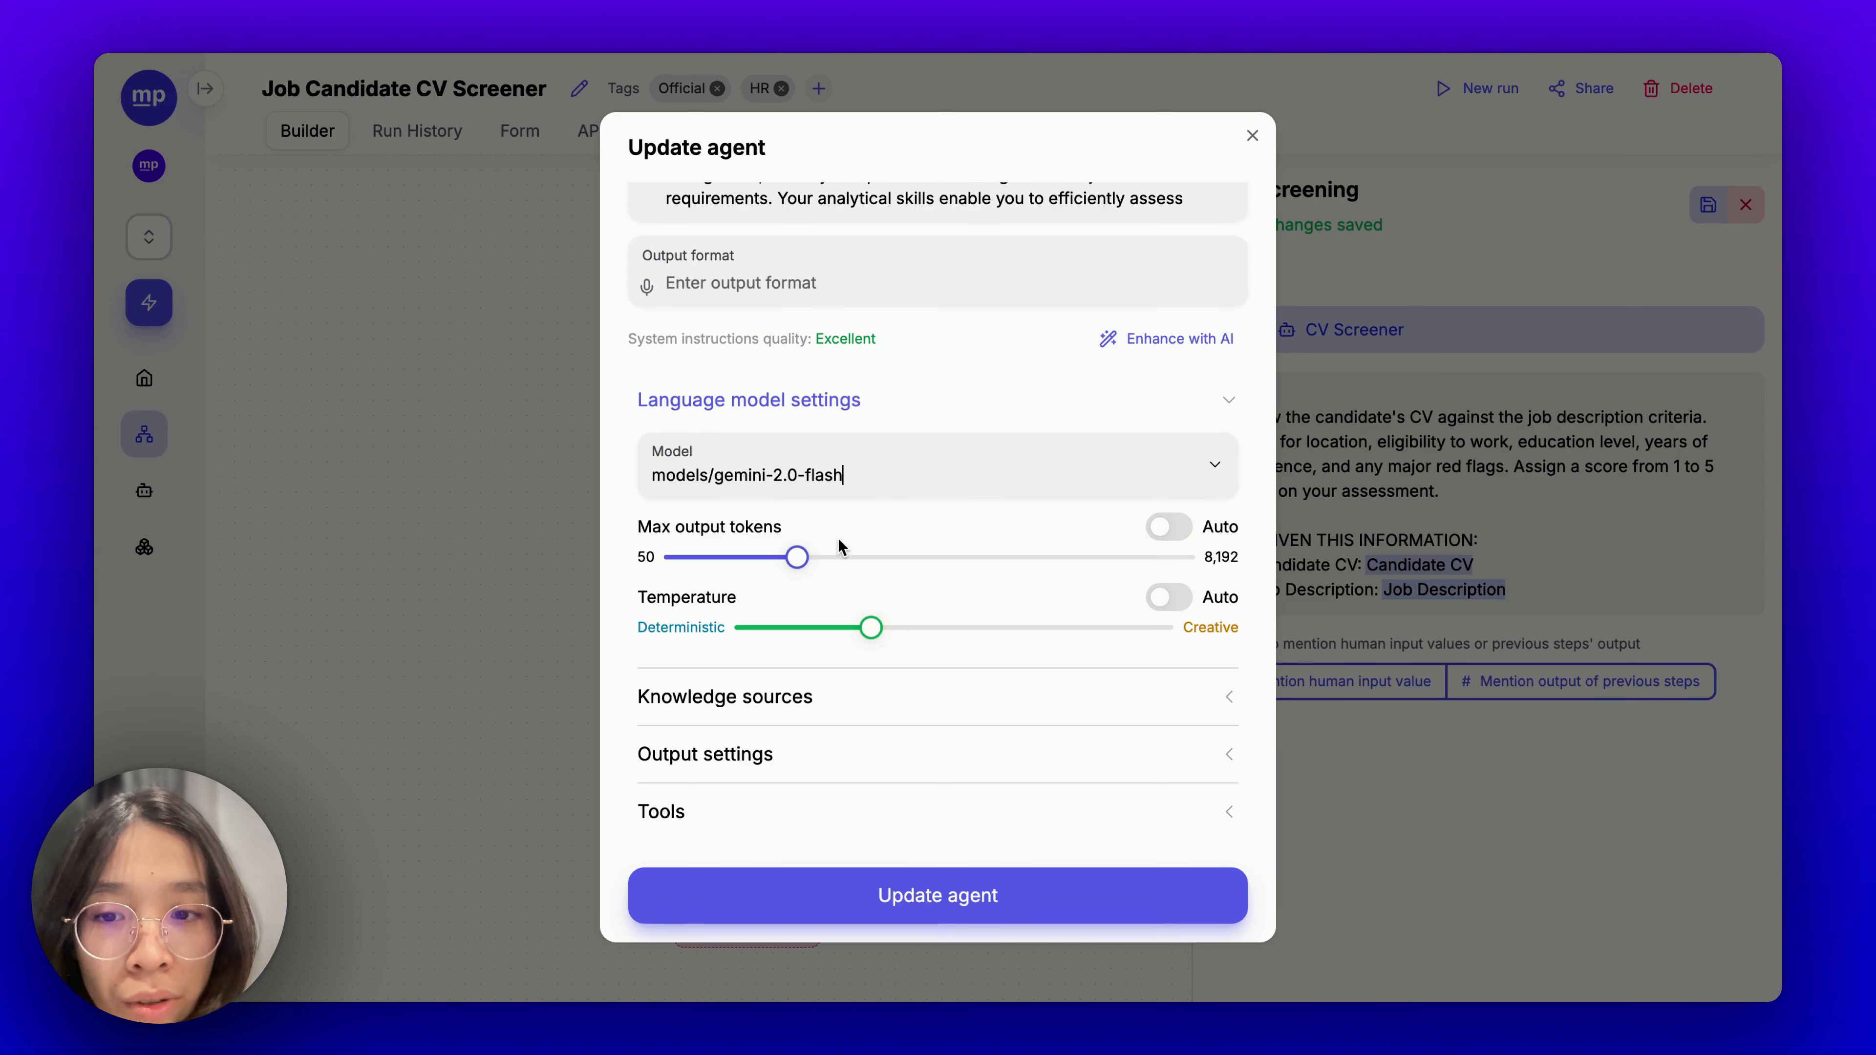
Turn on Auto for the CV Screener agent's max output tokens and temperature, and save the agent.
left_click(1169, 527)
left_click(1169, 597)
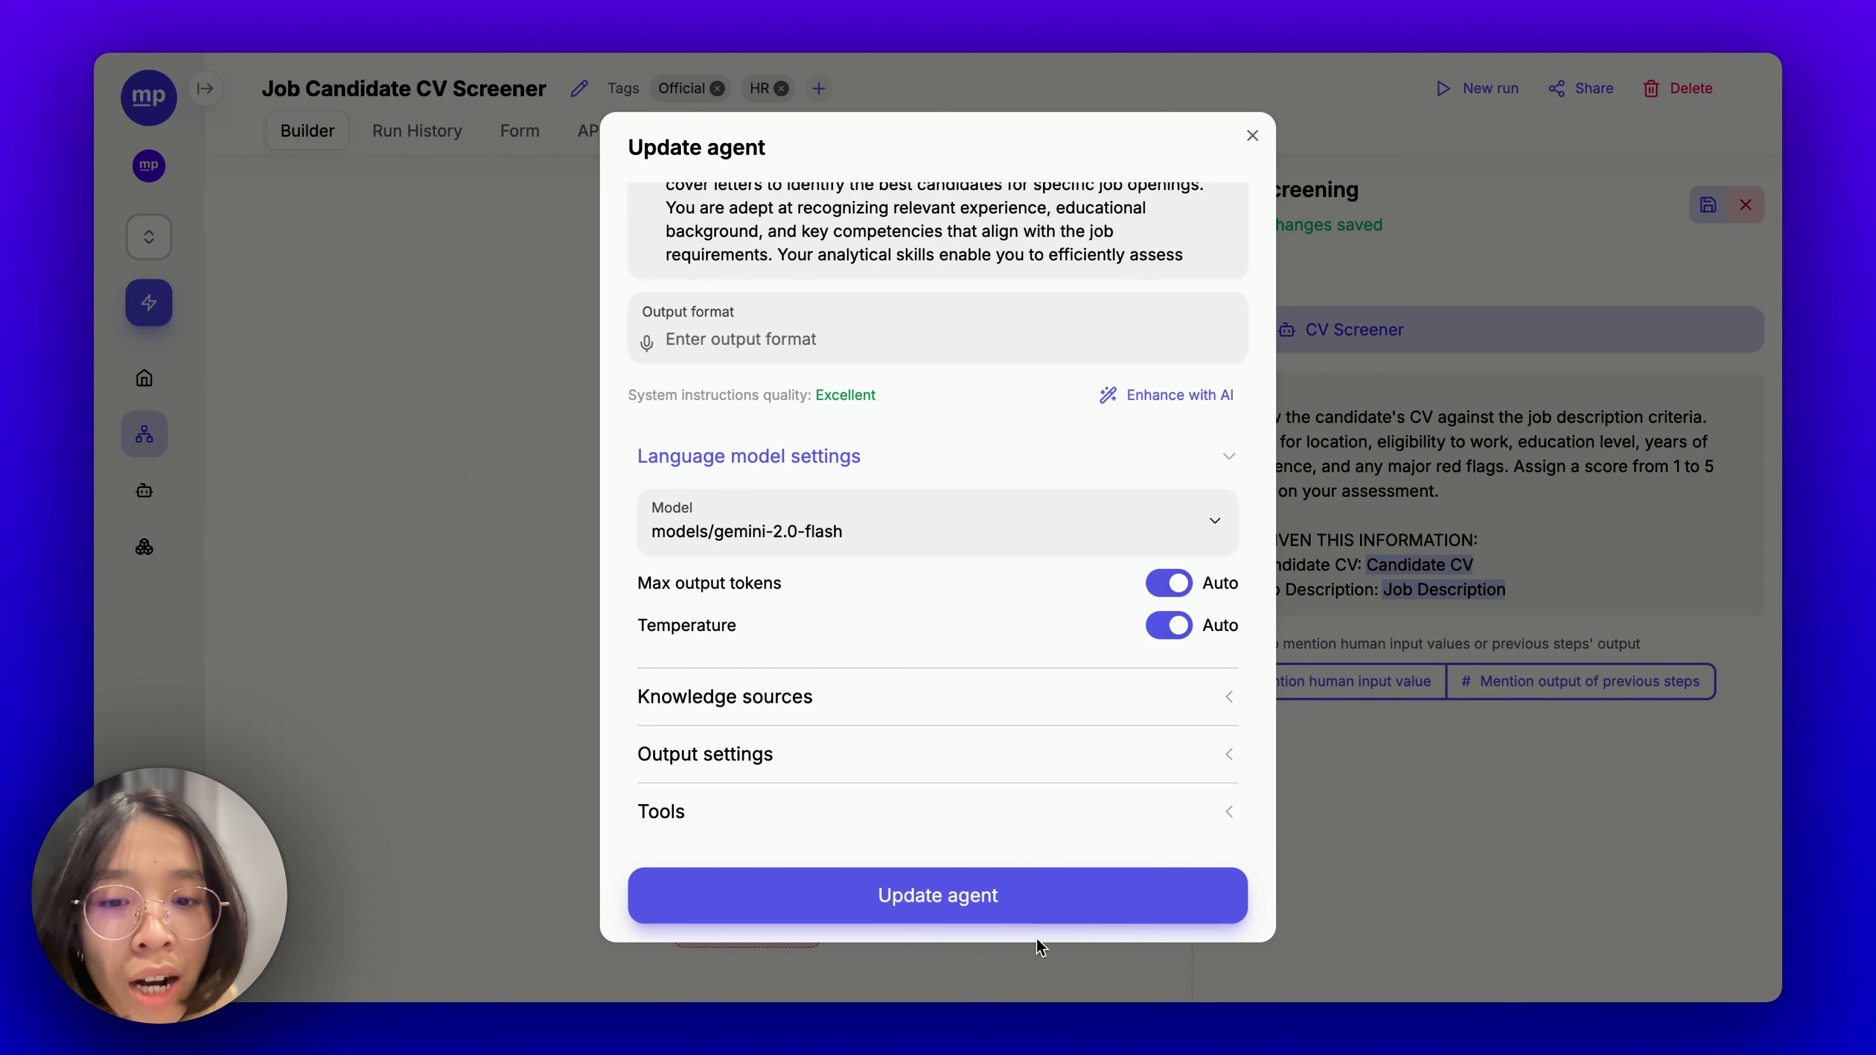
left_click(1016, 896)
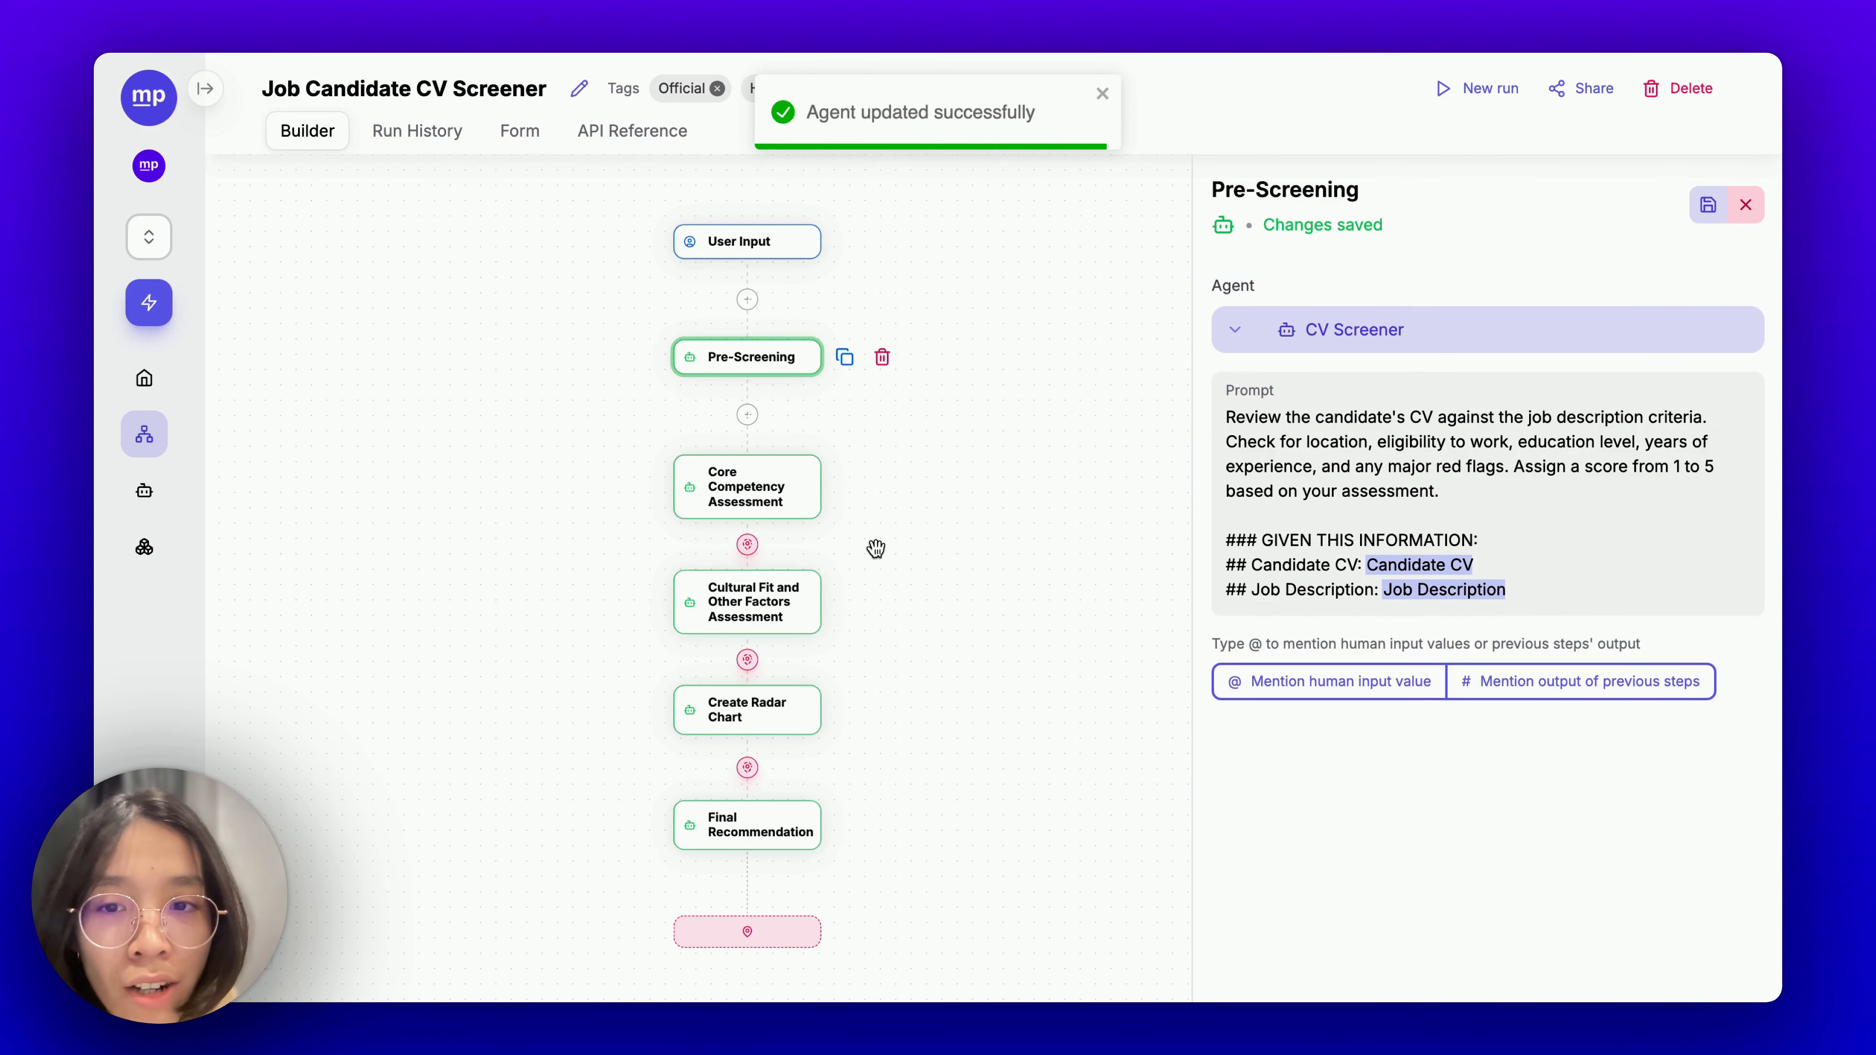
Check the language model settings of the Core Competency Assessment node's agent and which agents the nodes after it use.
left_click(810, 505)
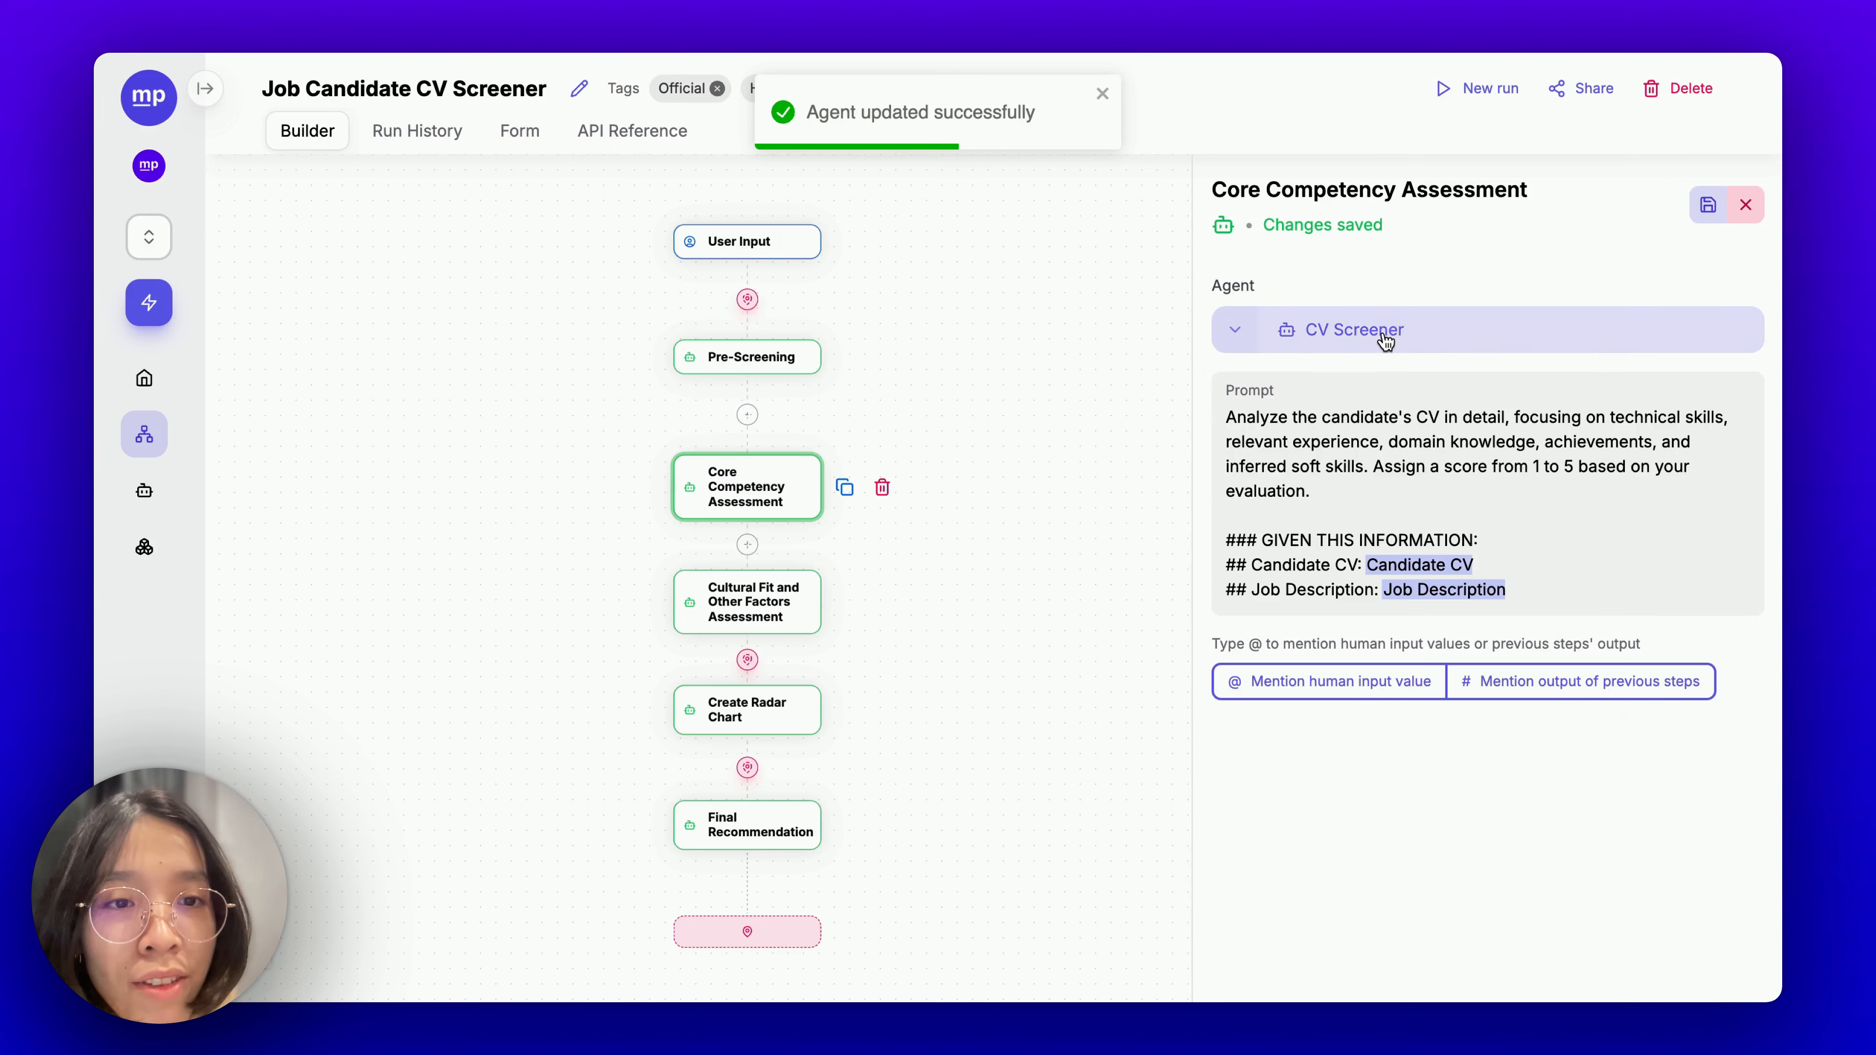
left_click(1348, 329)
left_click(1020, 725)
scroll(1023, 725, "down", 5)
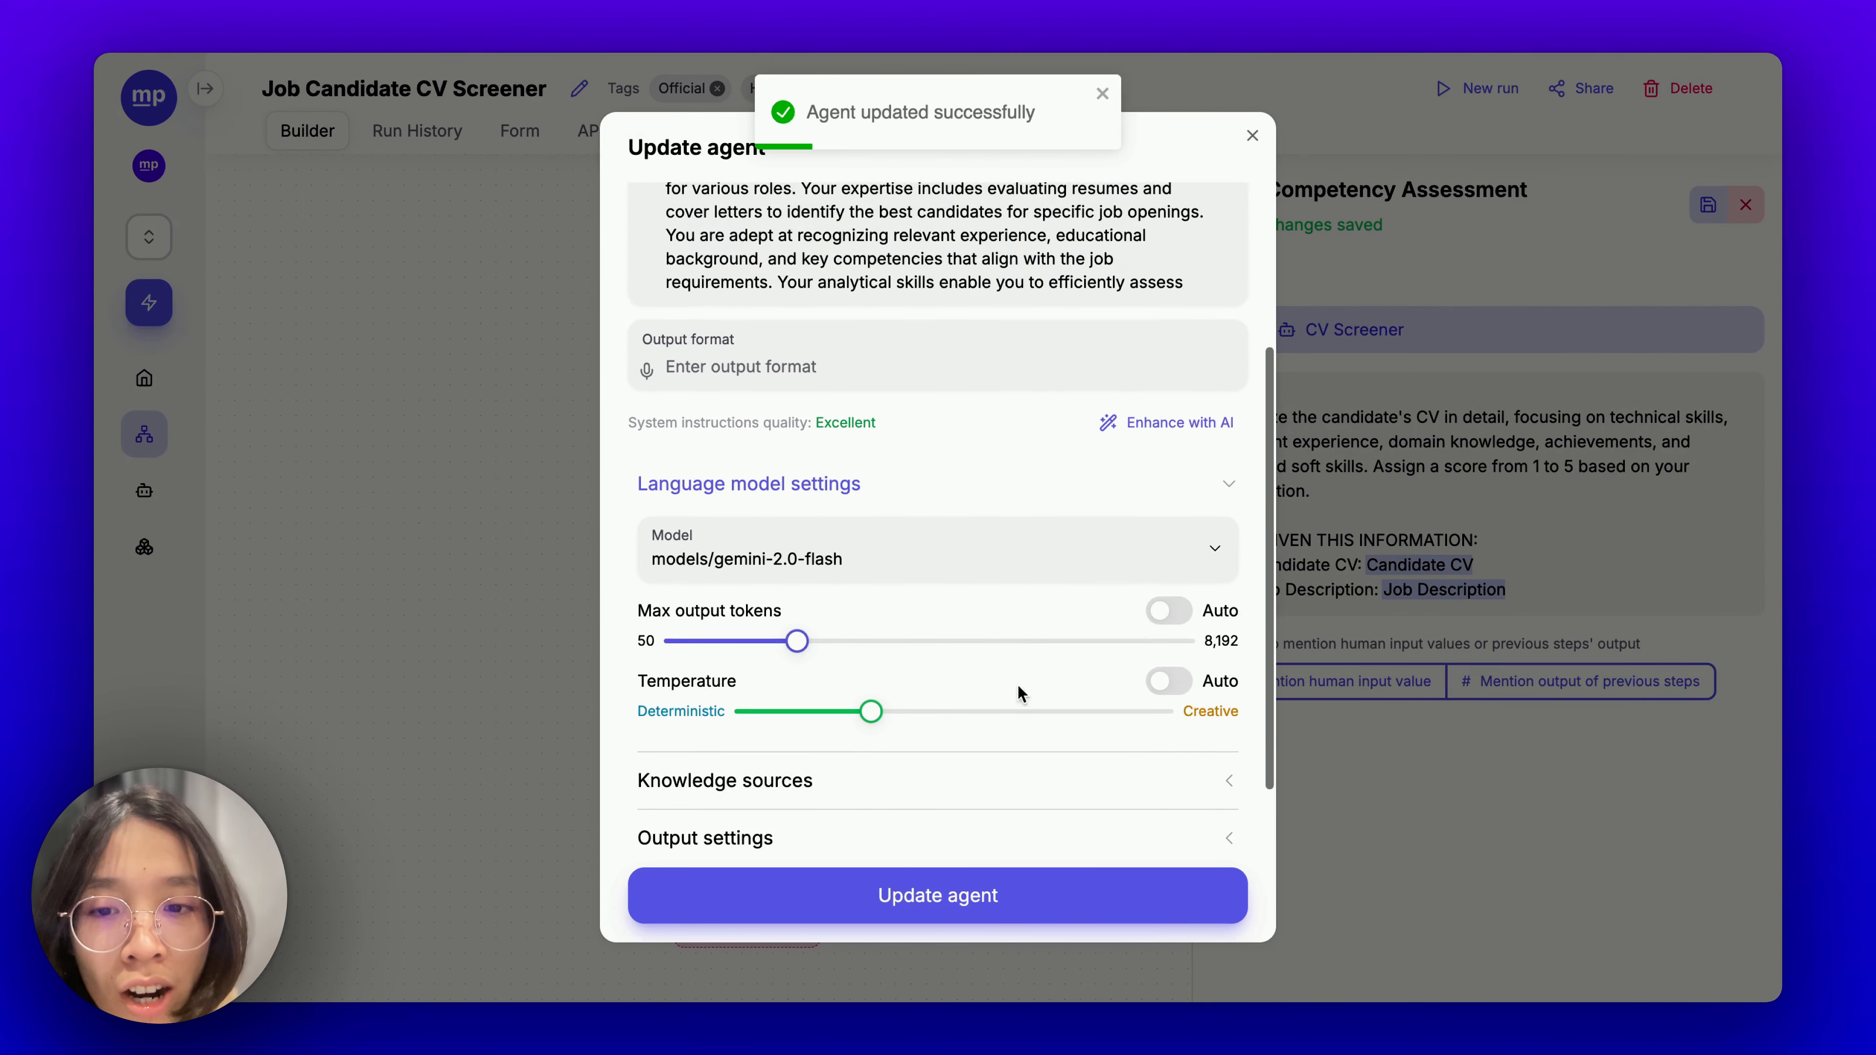
left_click(1251, 137)
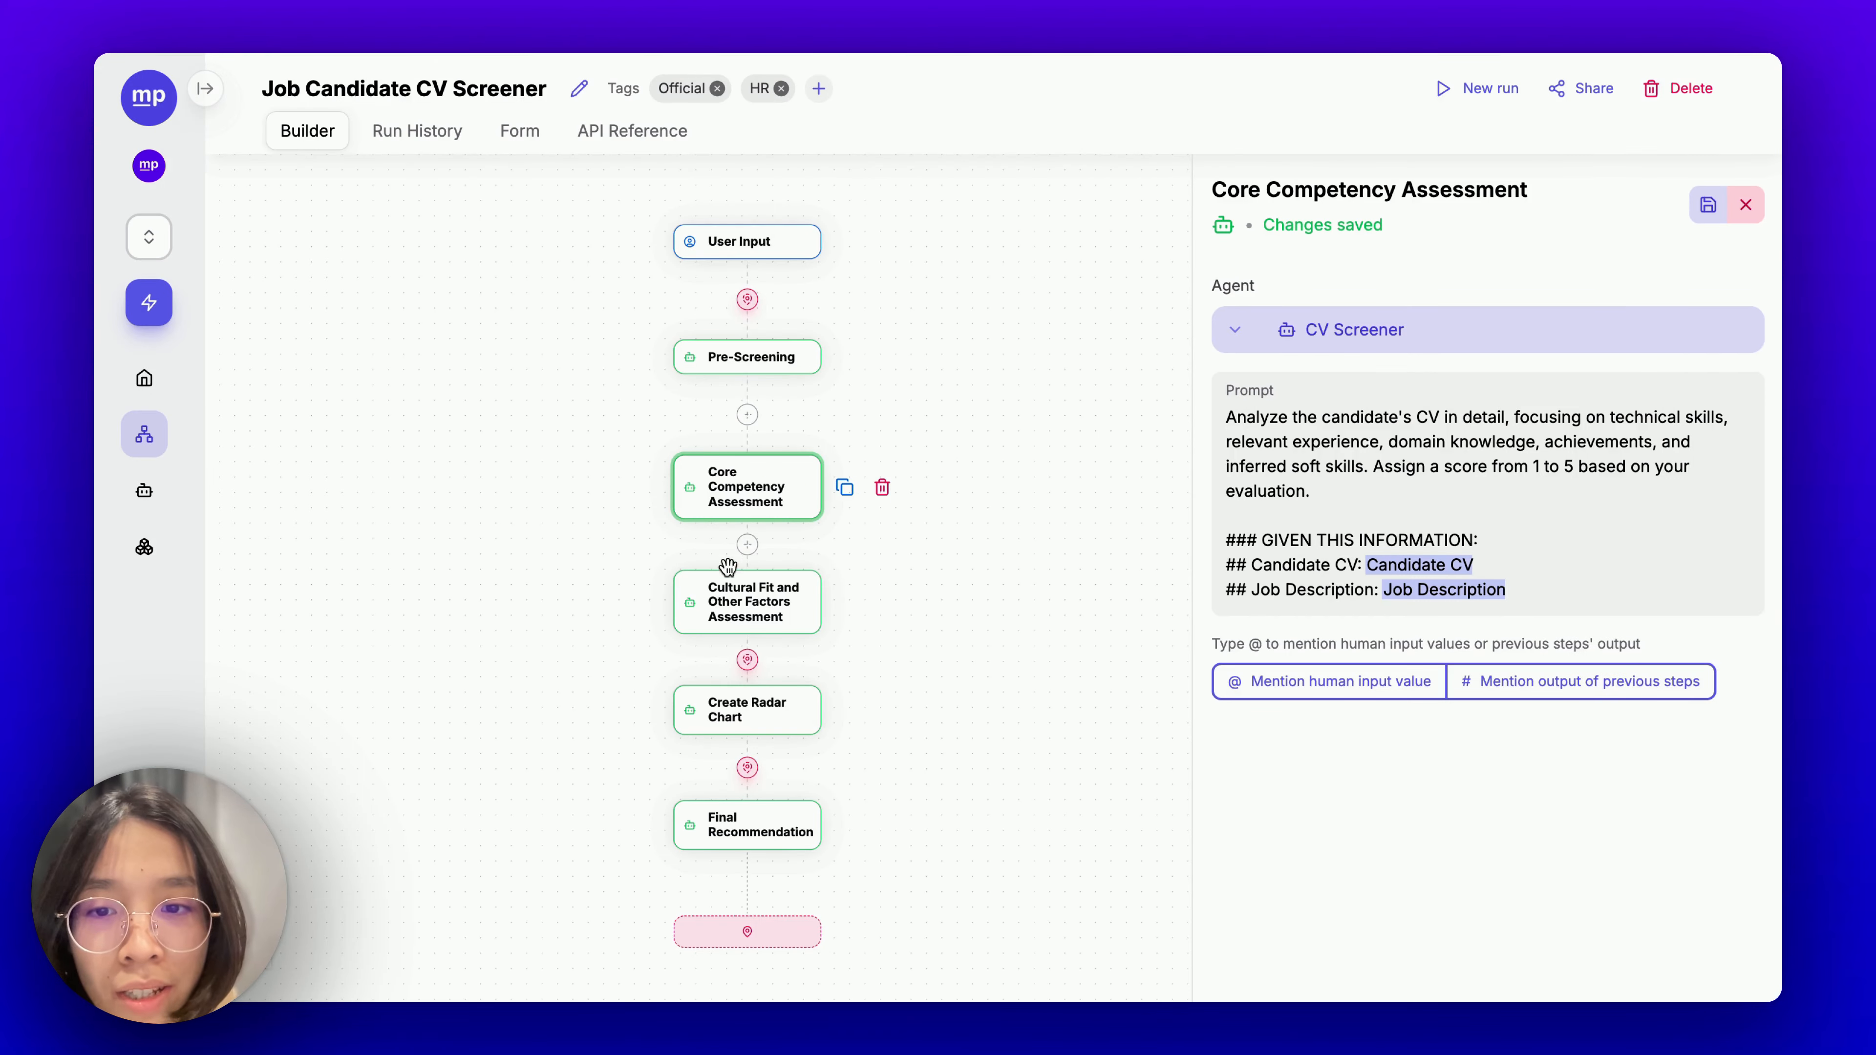
left_click(747, 595)
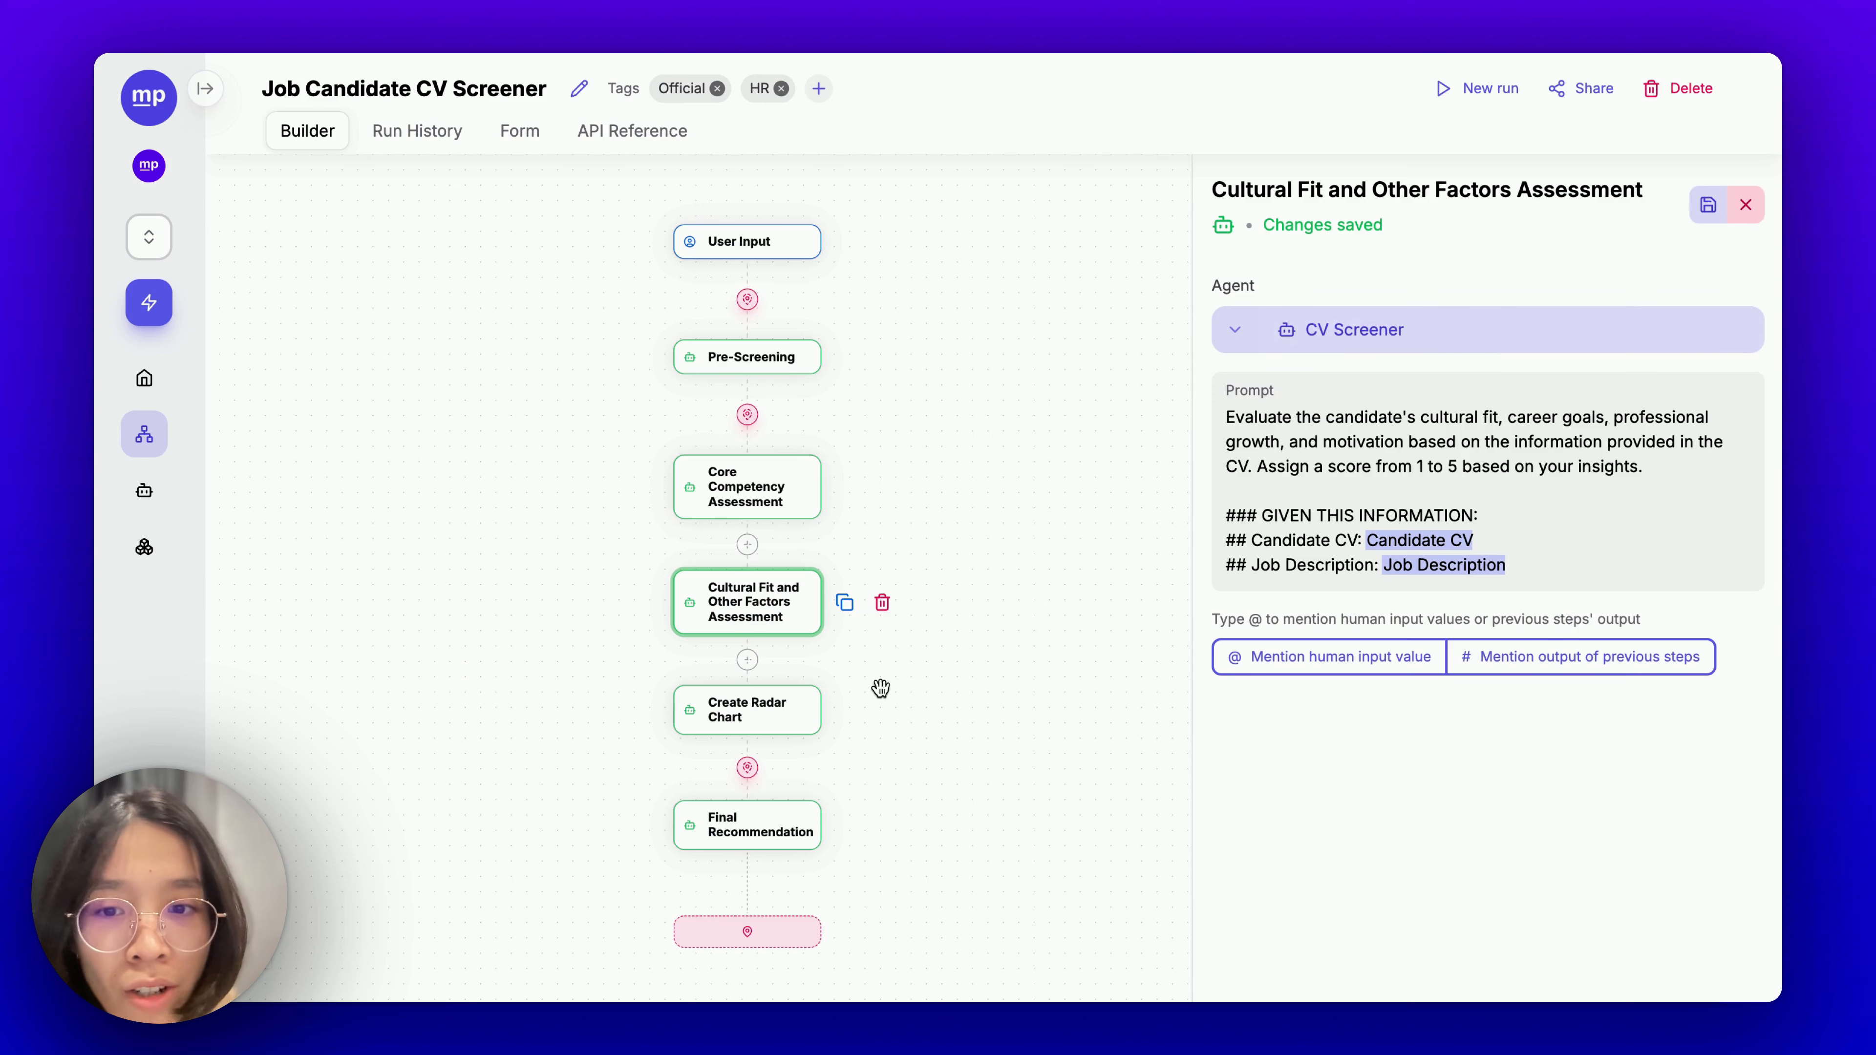
left_click(756, 723)
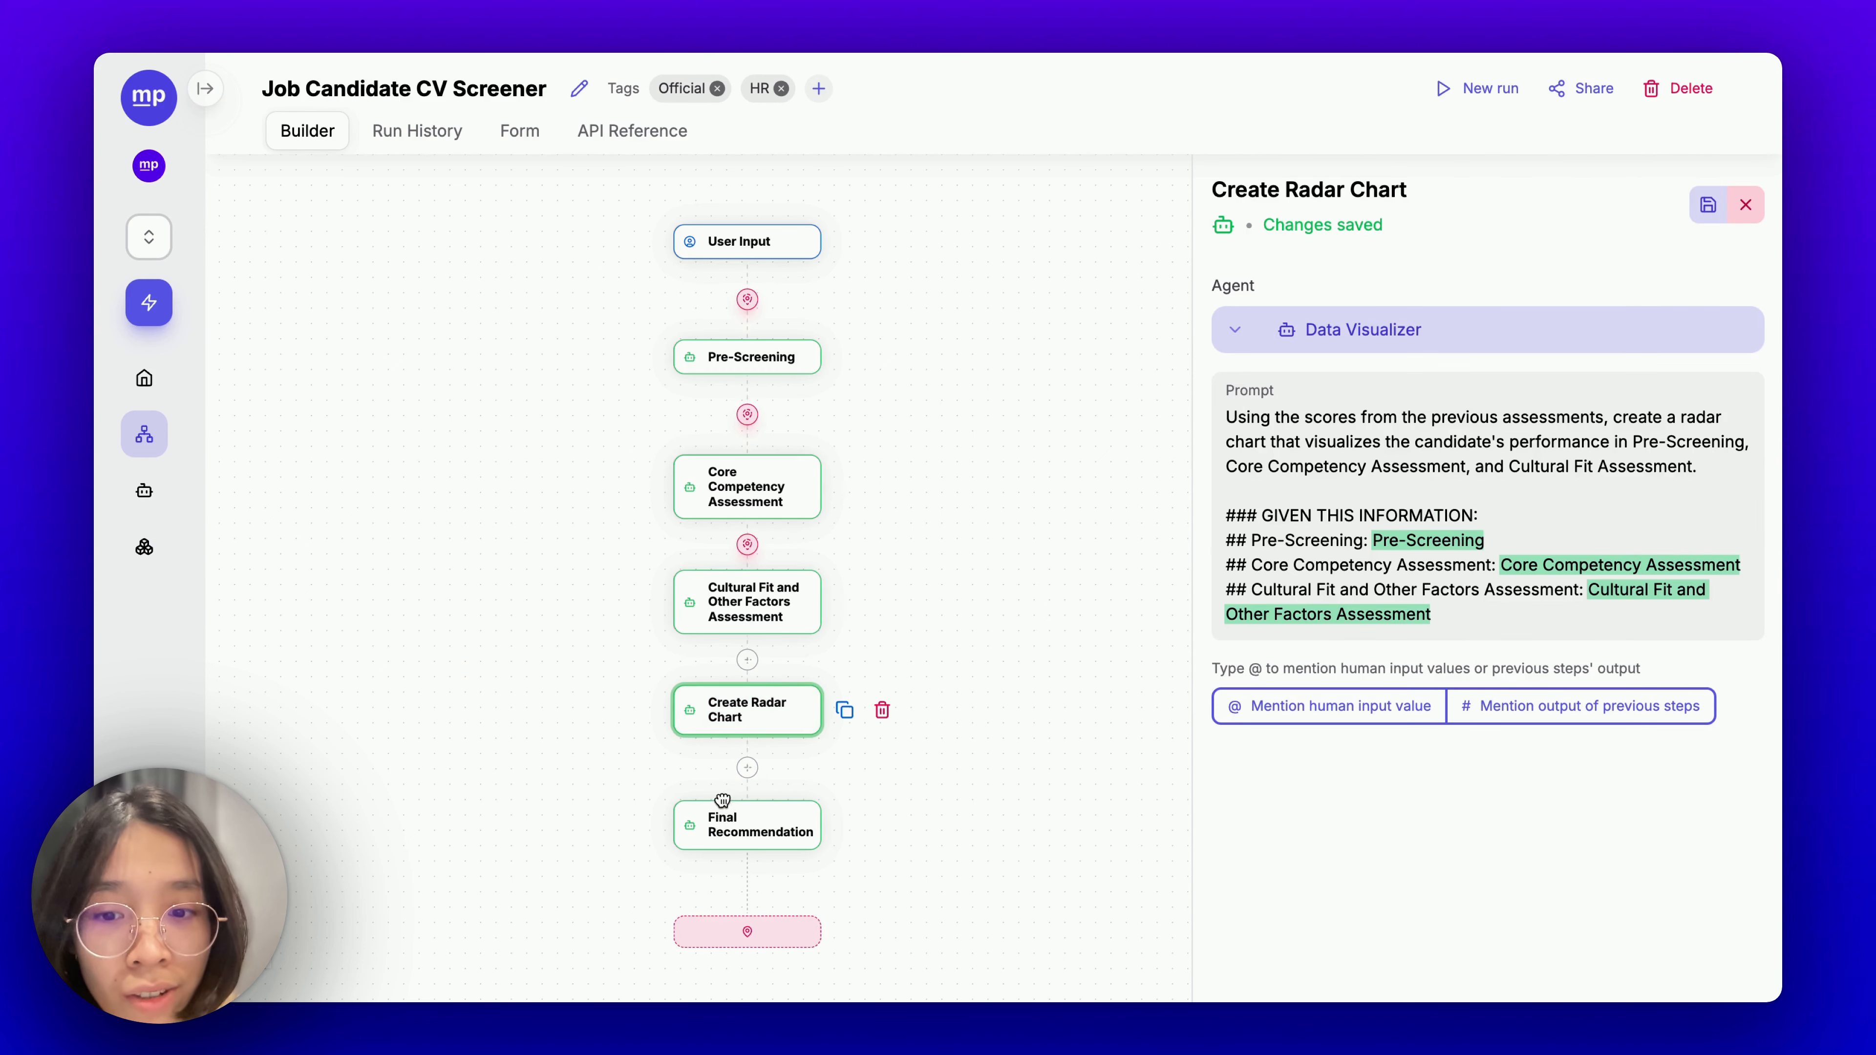
left_click(739, 833)
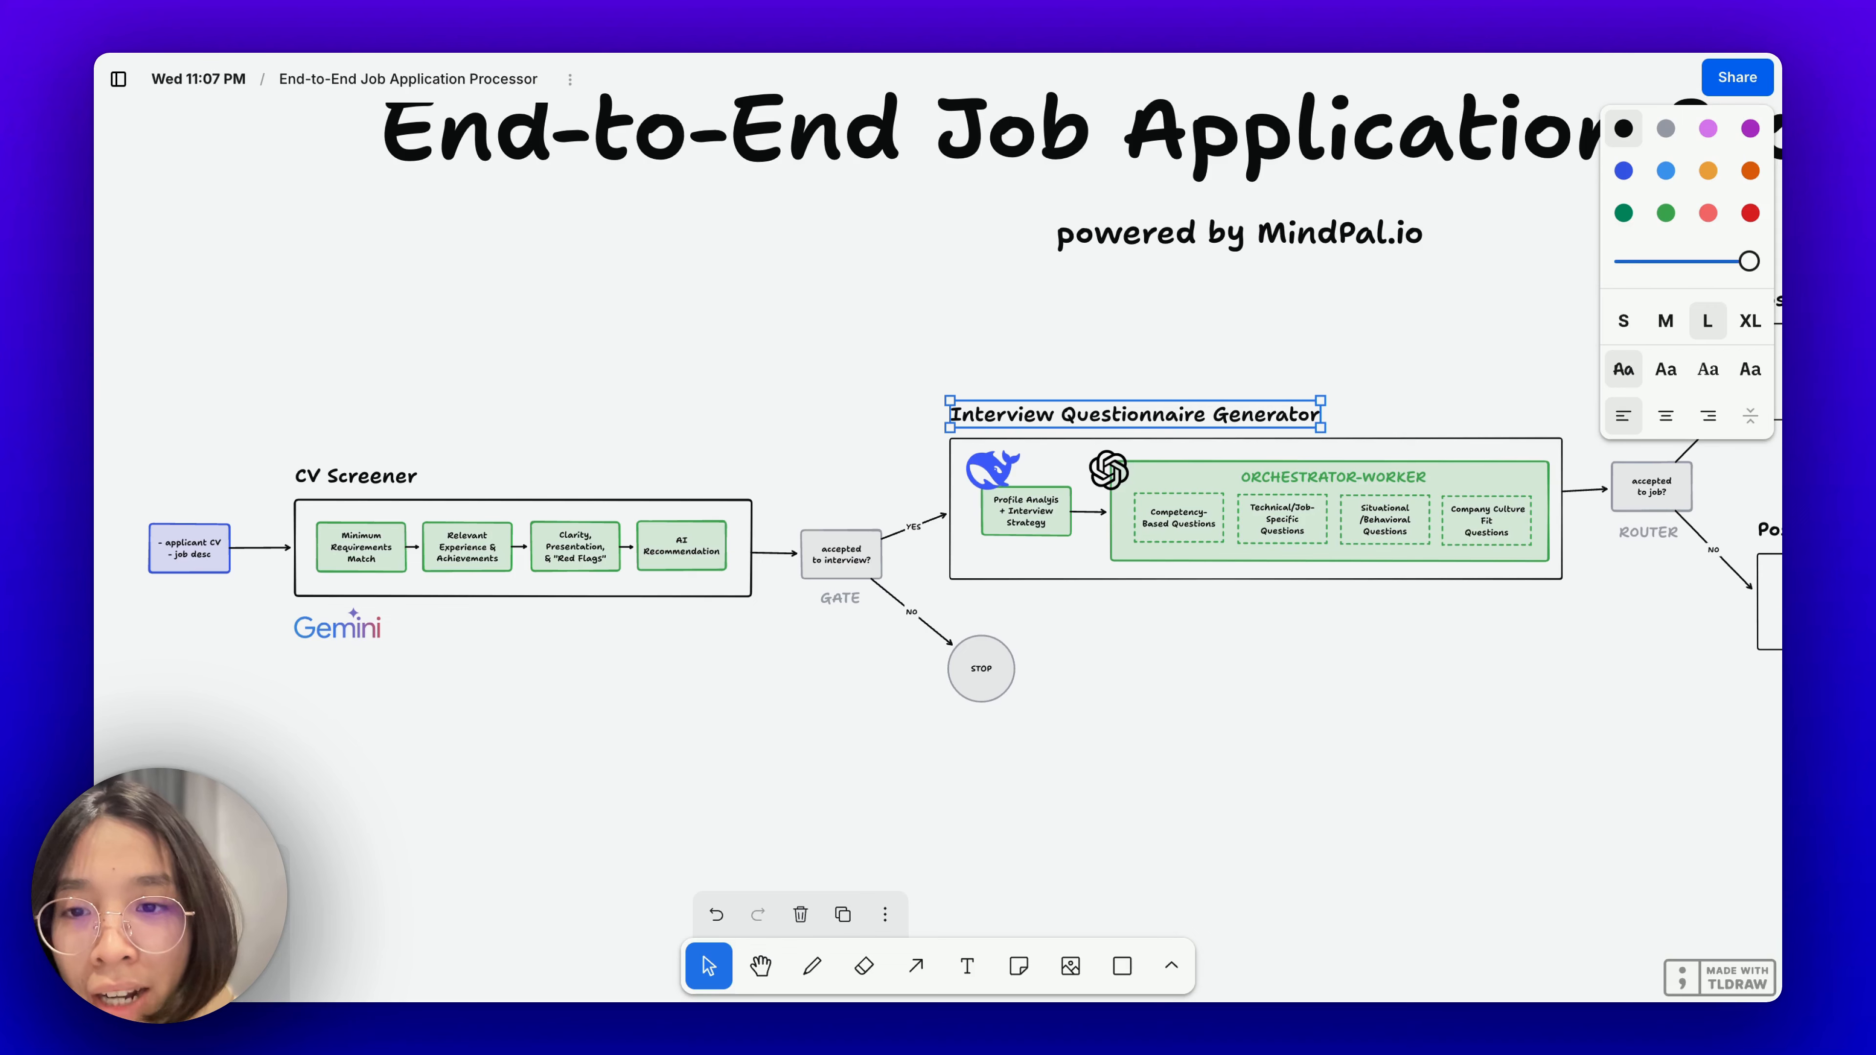
Leave the diagram and search MindPal's multi-agent workflows for "job".
left_click(938, 356)
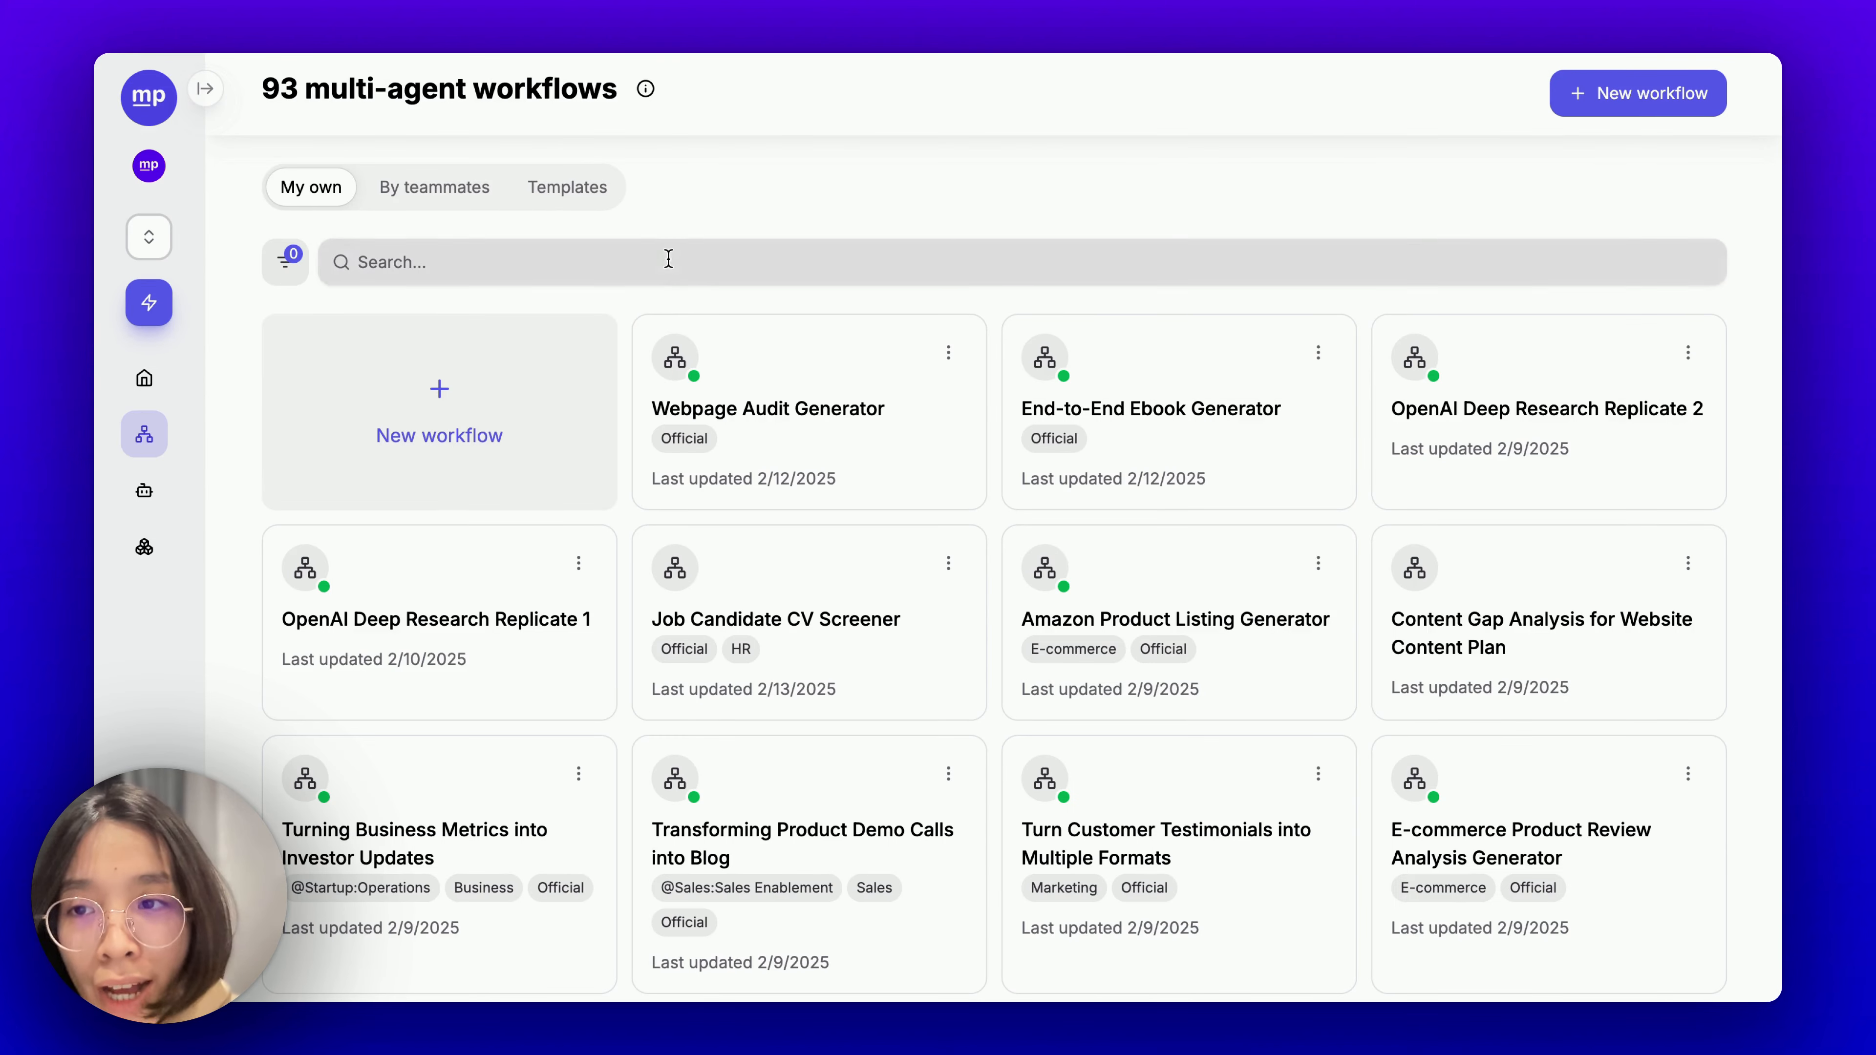
left_click(665, 260)
type("jo")
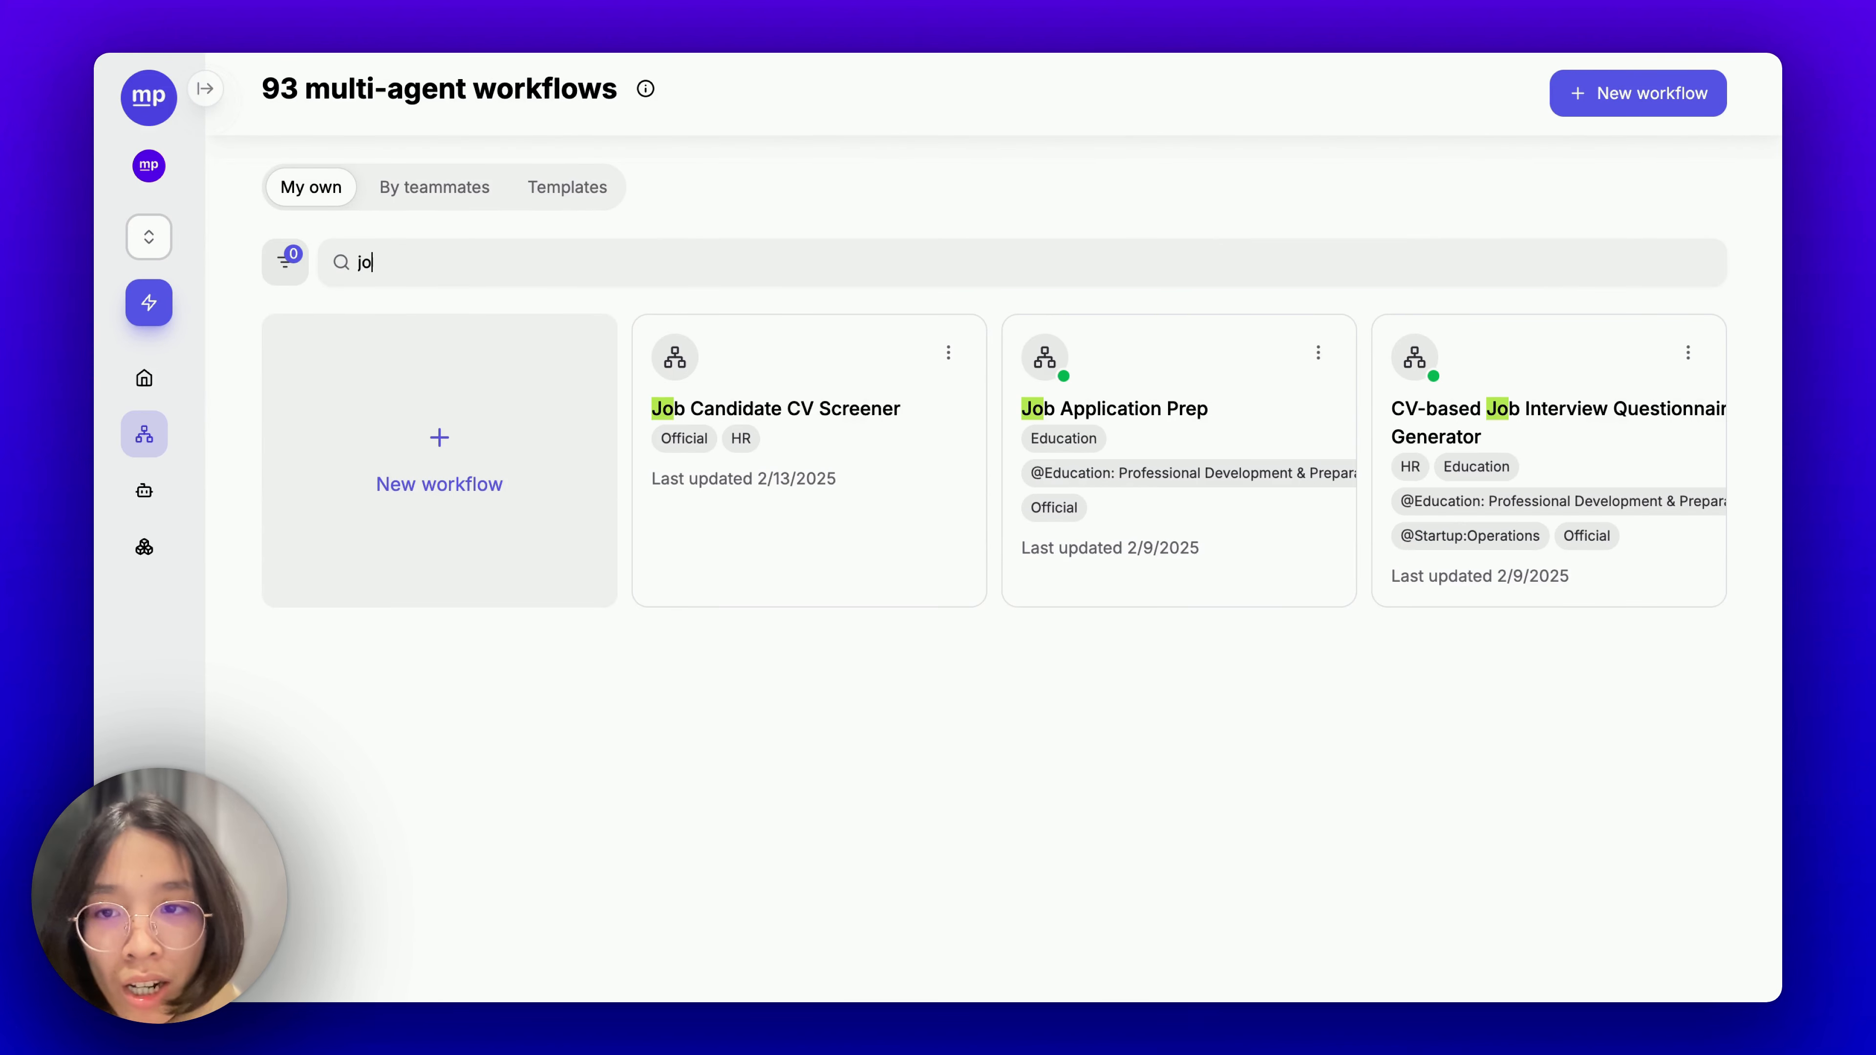
type("b")
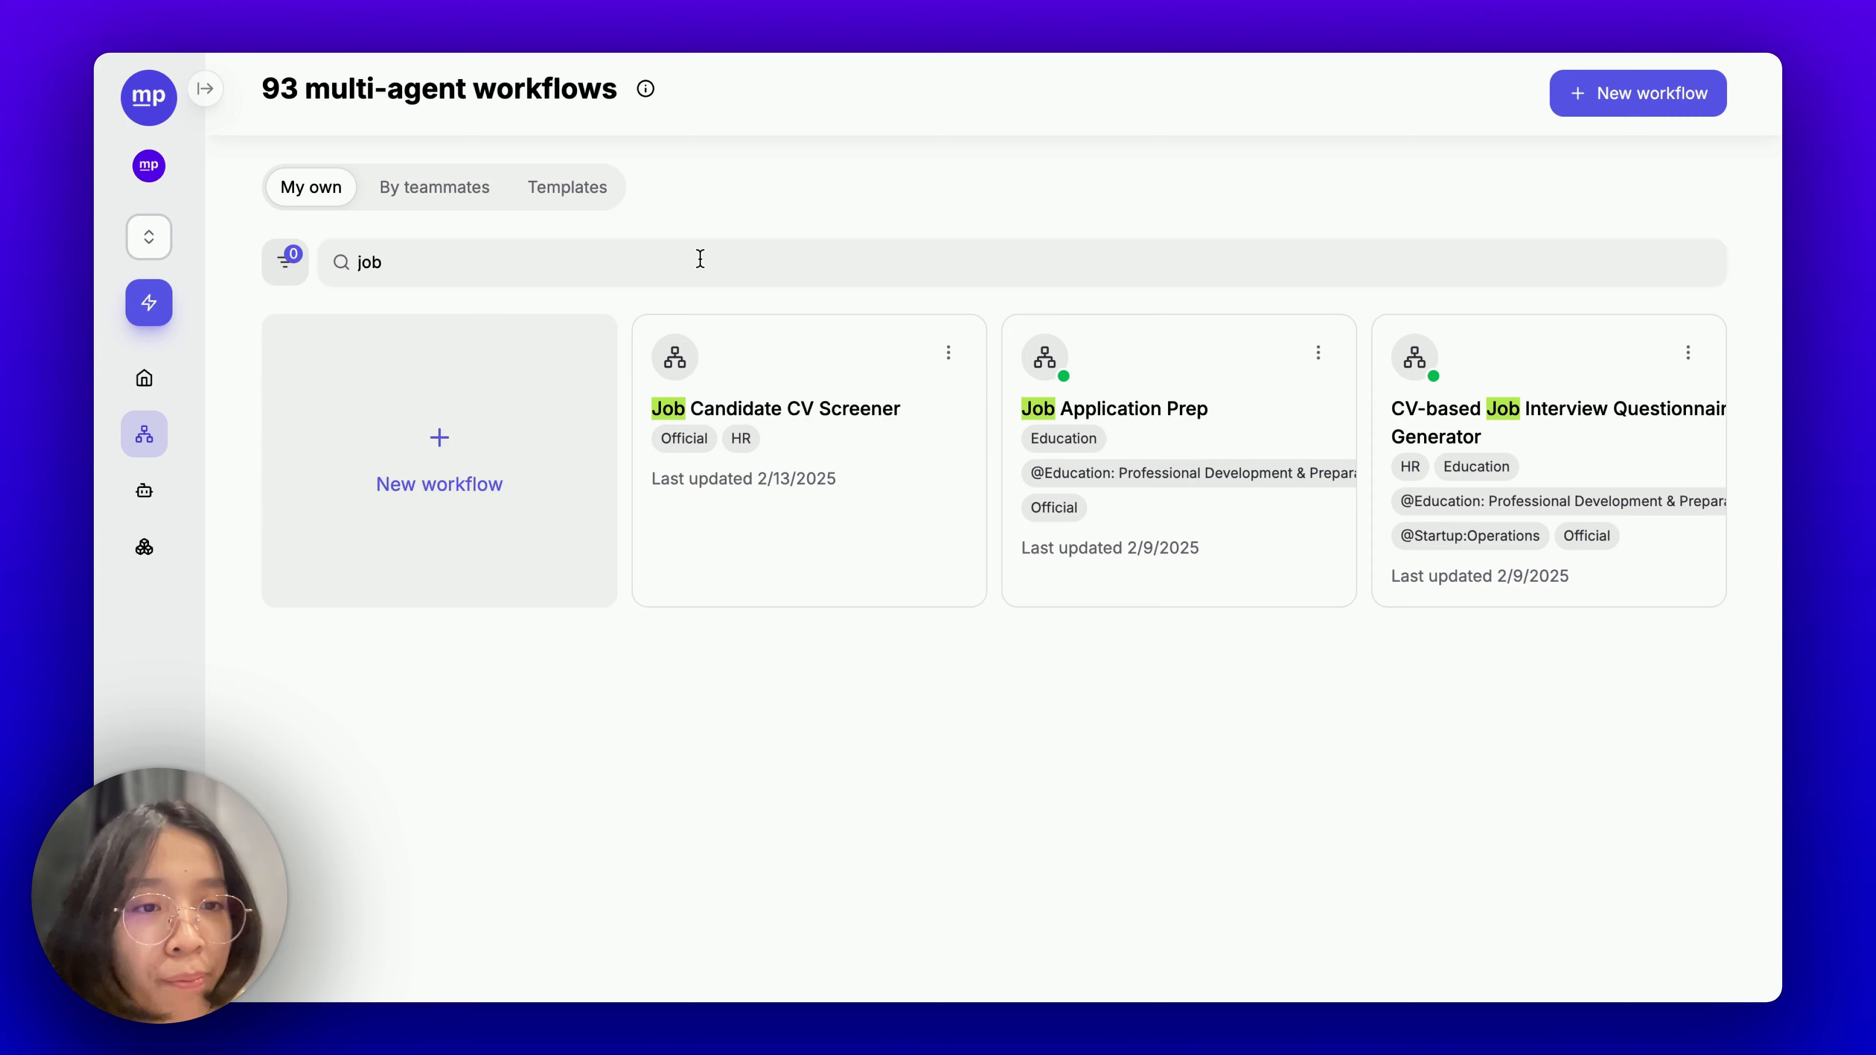
Open the CV-based Job Interview Questionnaire Generator workflow and display the fields of its User Input node.
left_click(1582, 469)
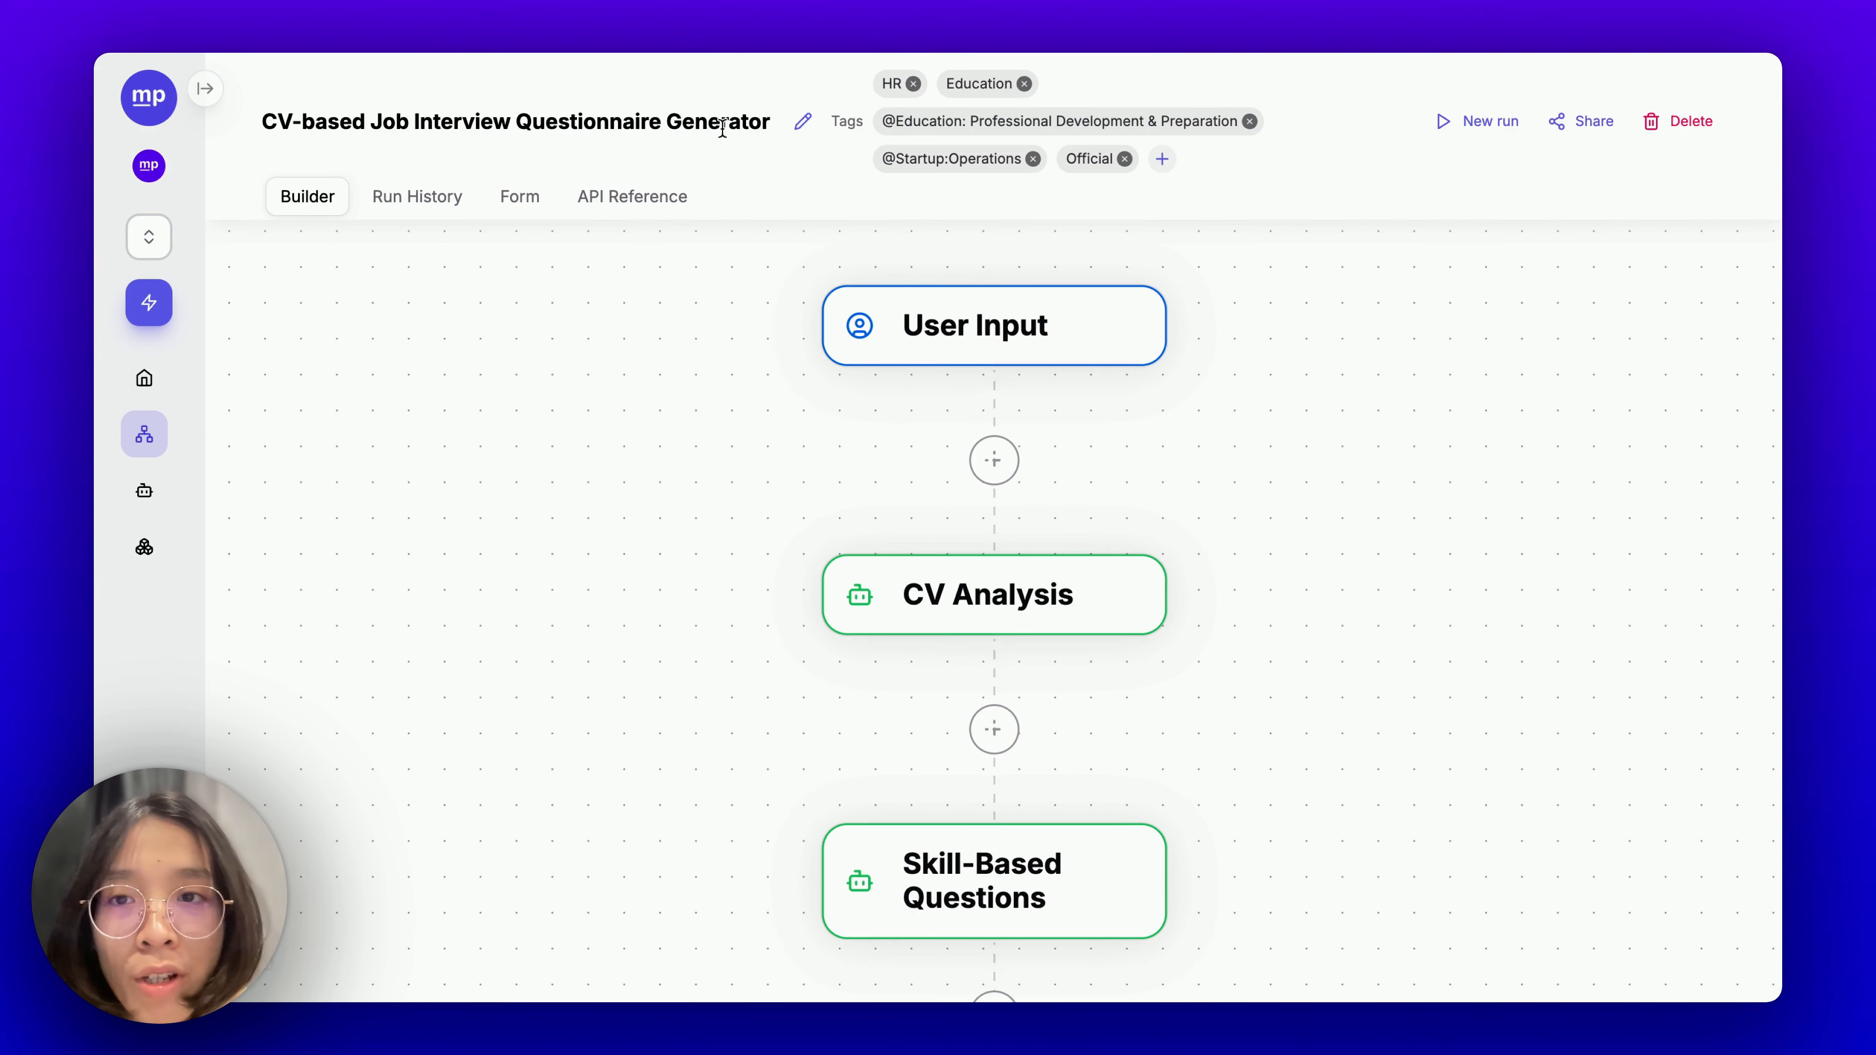
left_click_drag(1314, 467, 1189, 427)
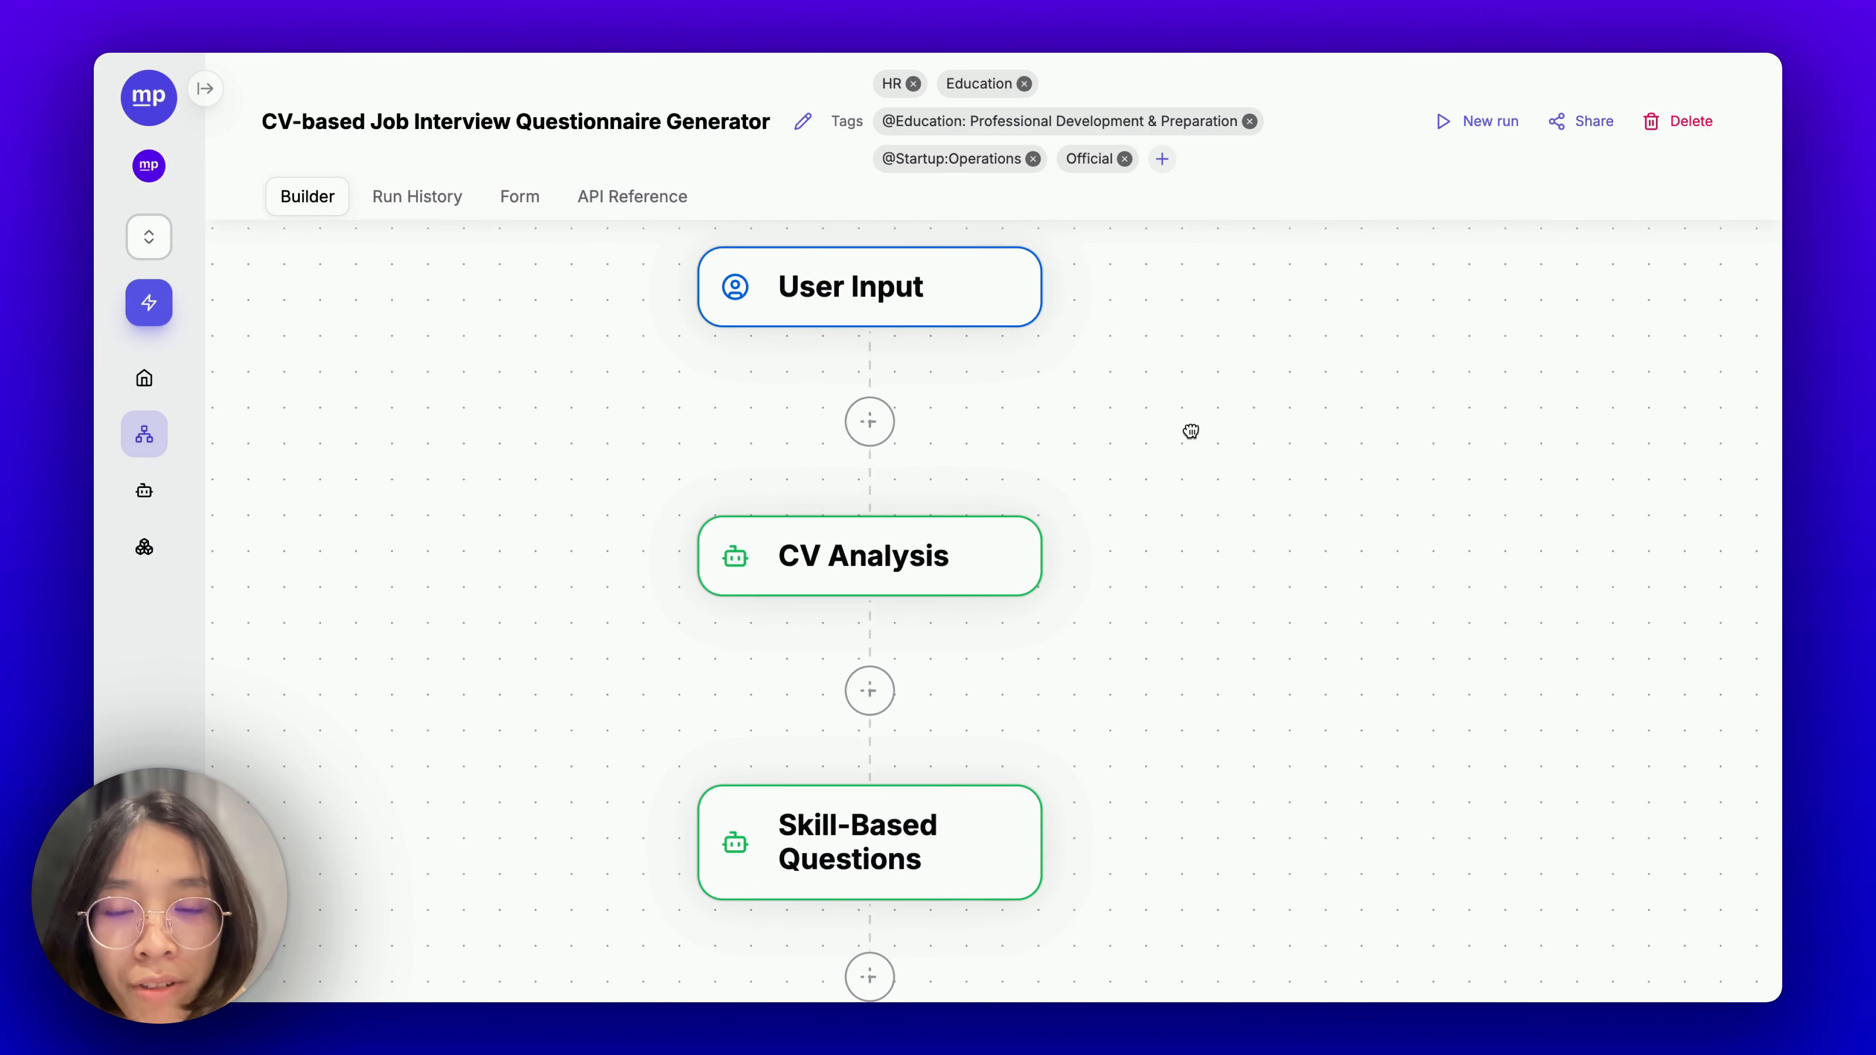
scroll(785, 380, "down", 3)
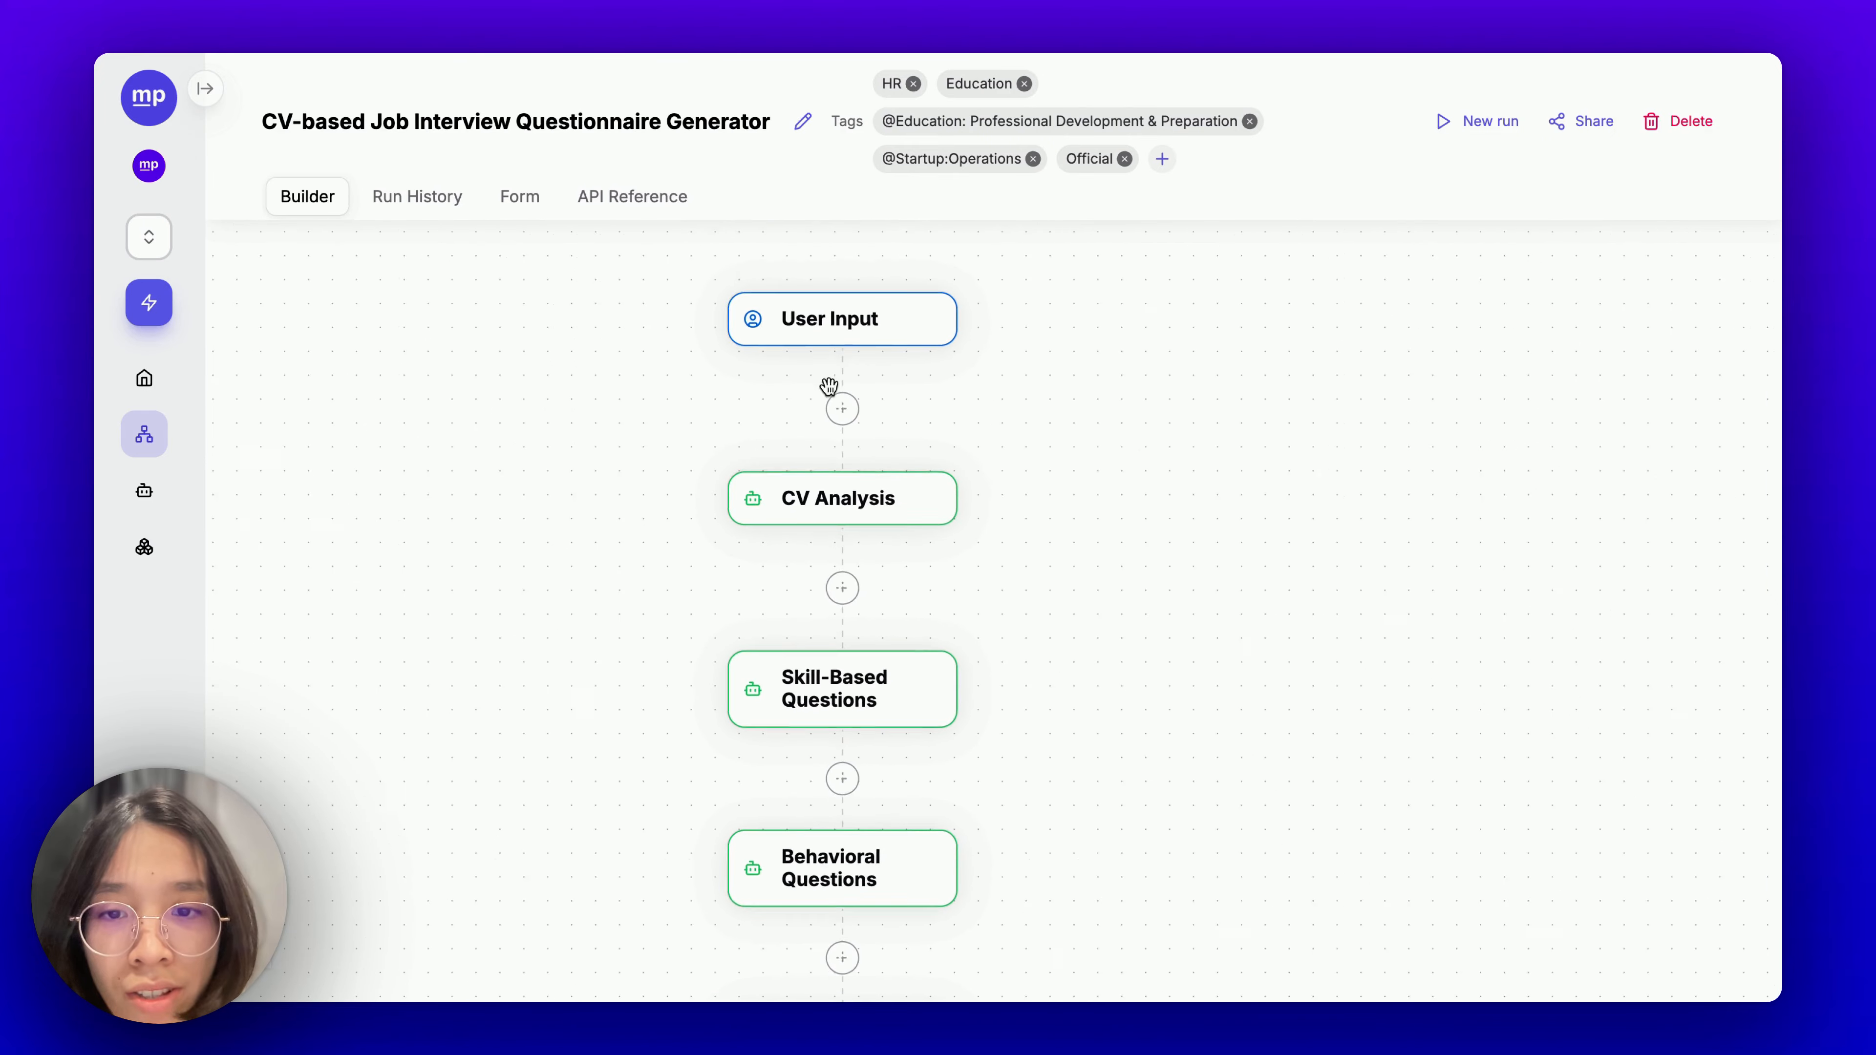
left_click(831, 318)
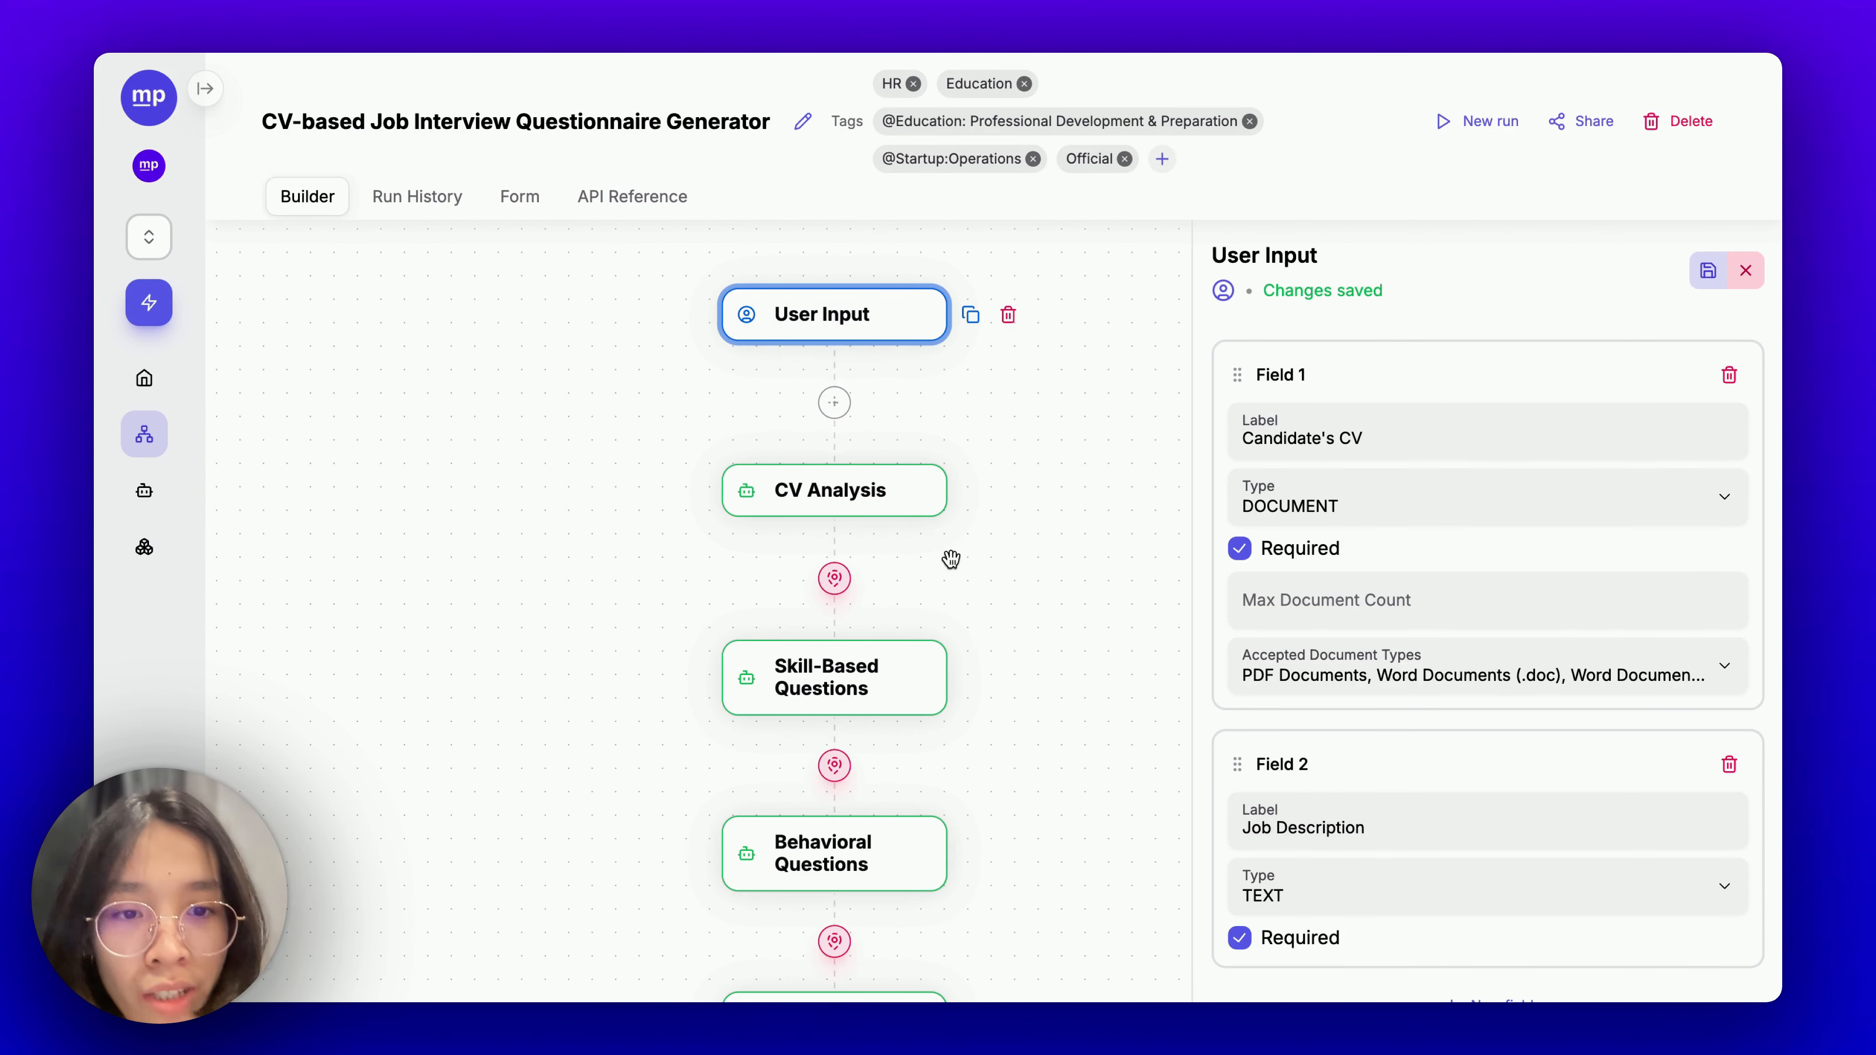
Open the CV Analysis node and review its prompt, including the instruction to highlight areas needing further clarification.
scroll(909, 518, "down", 1)
left_click(837, 450)
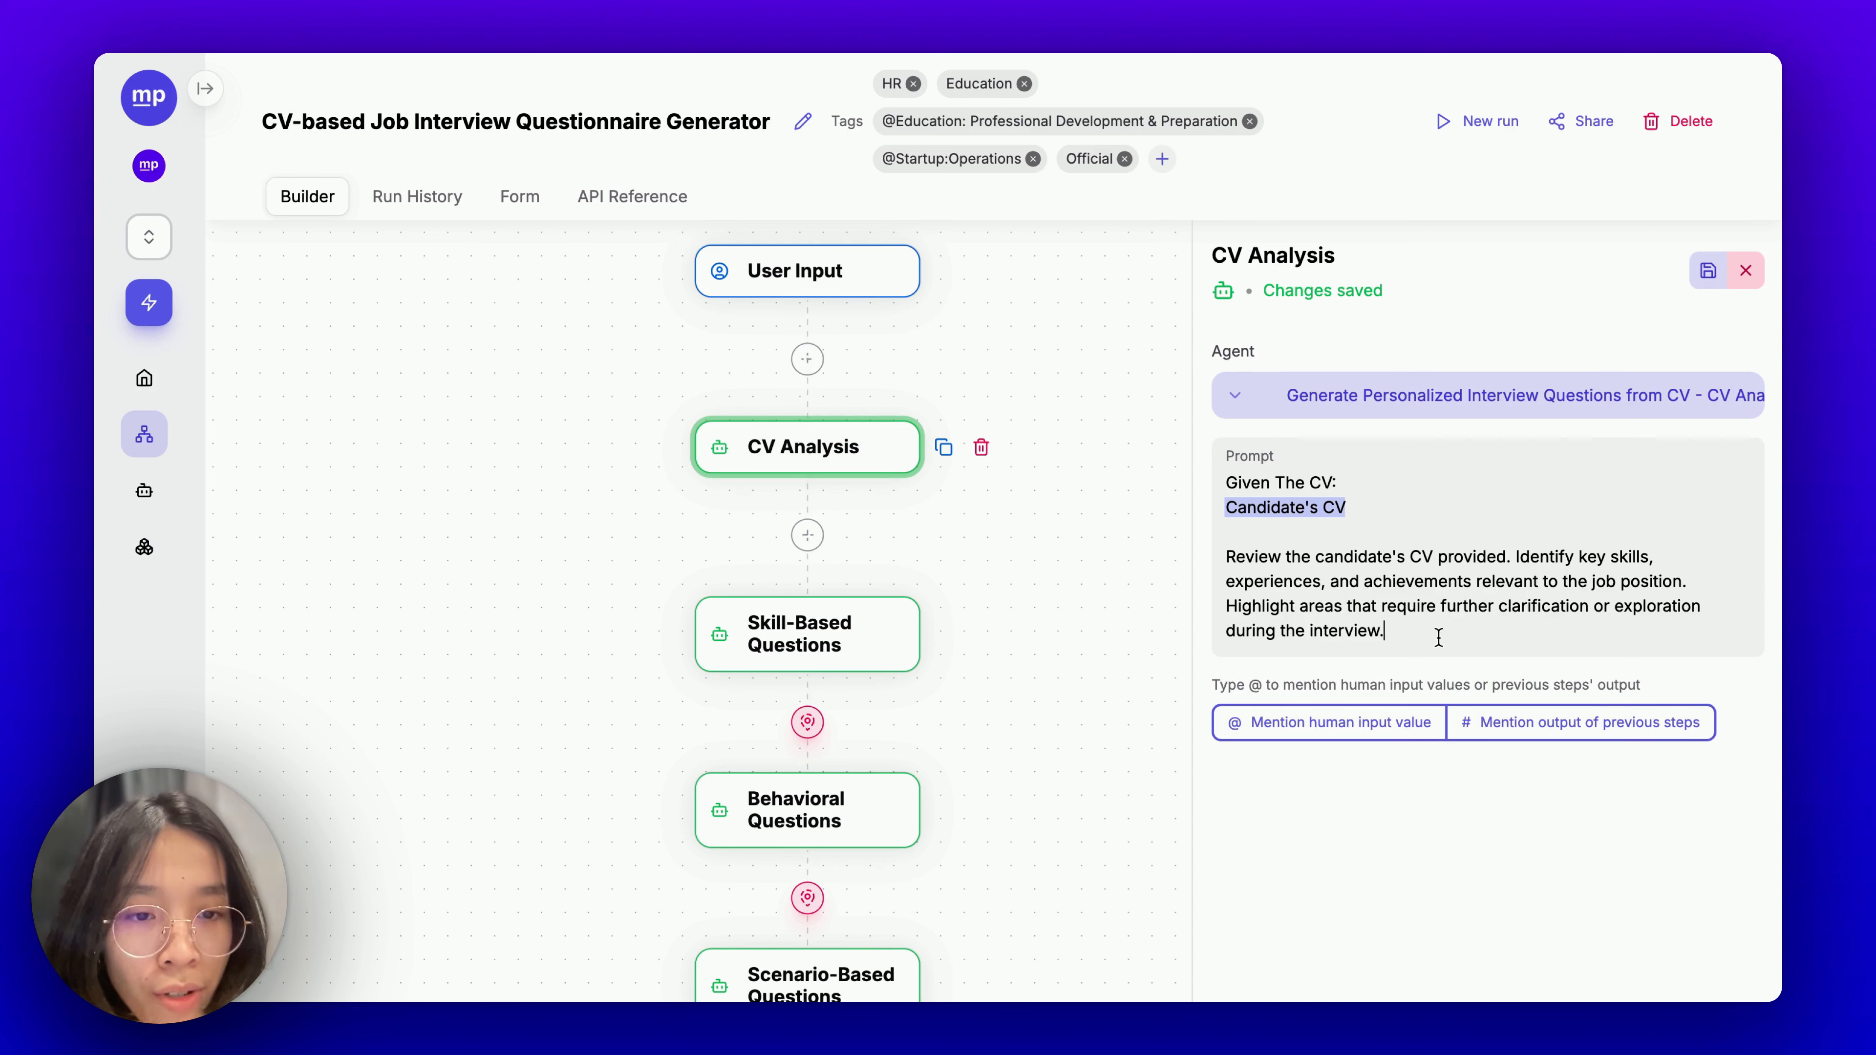
left_click_drag(1456, 639, 1227, 617)
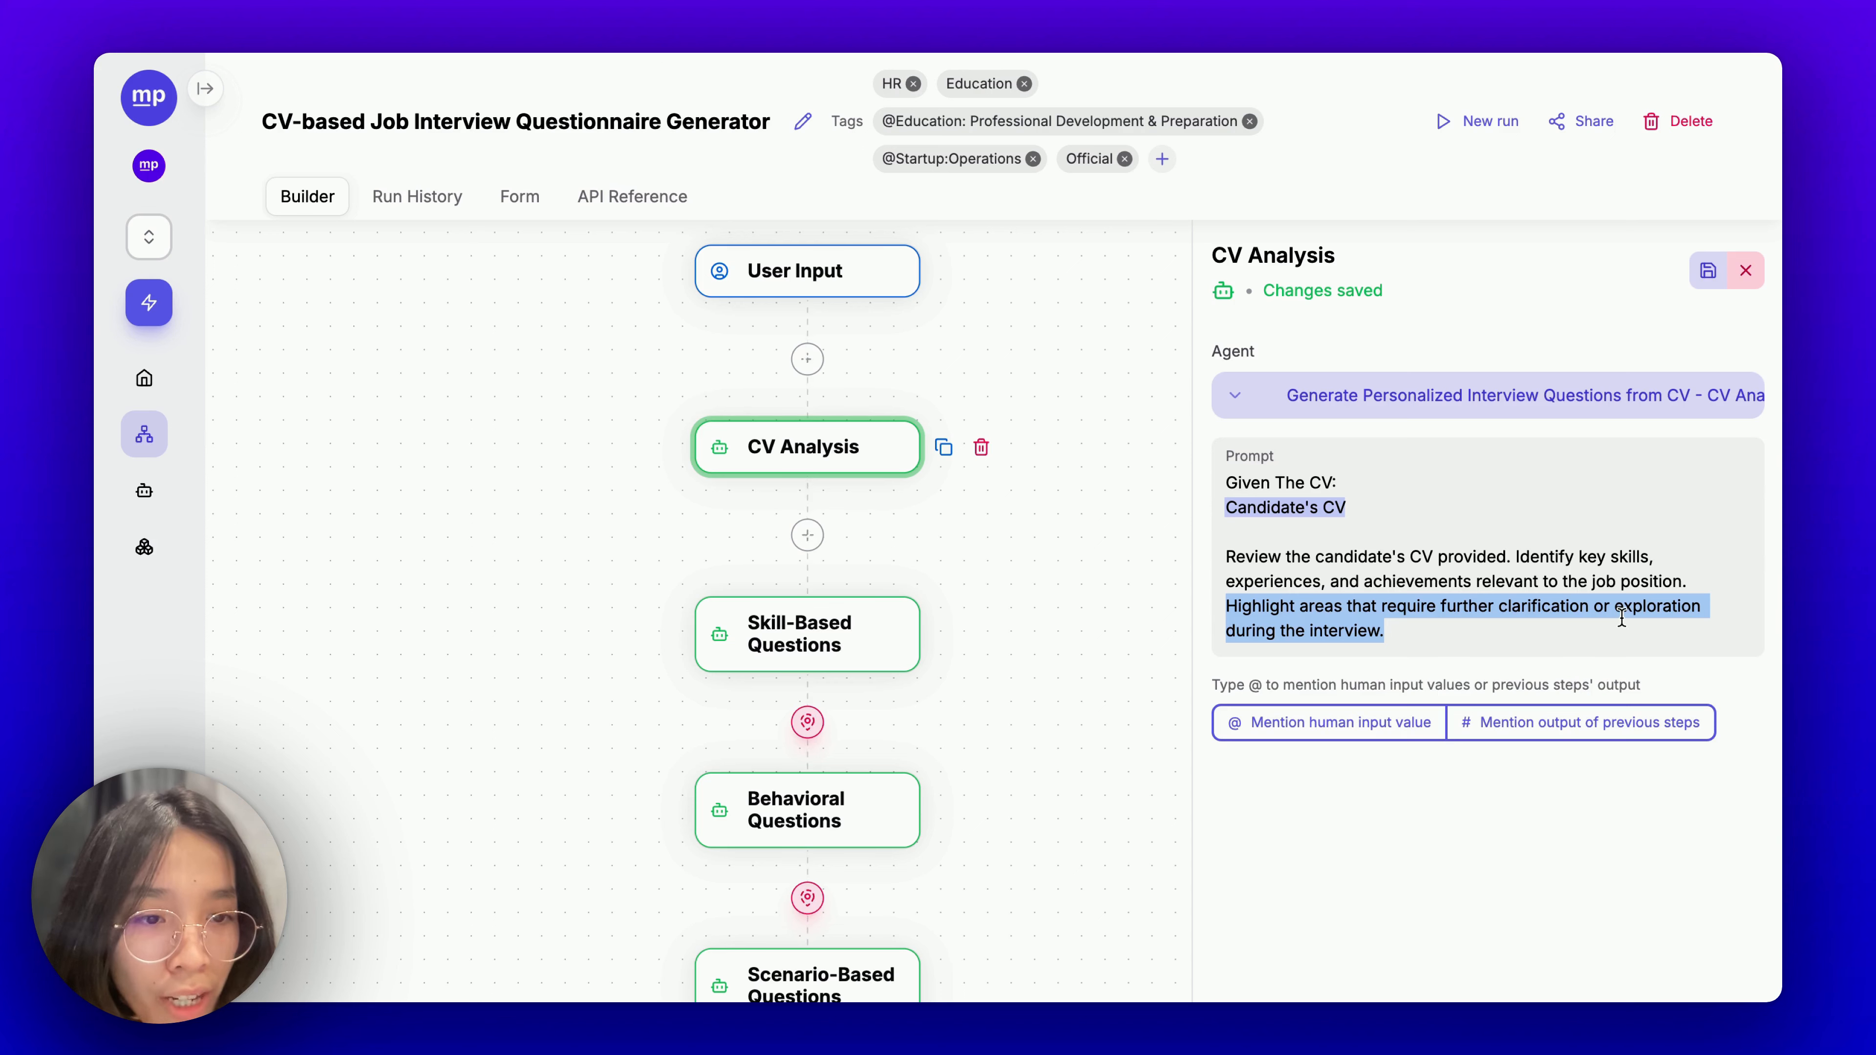
left_click(1493, 632)
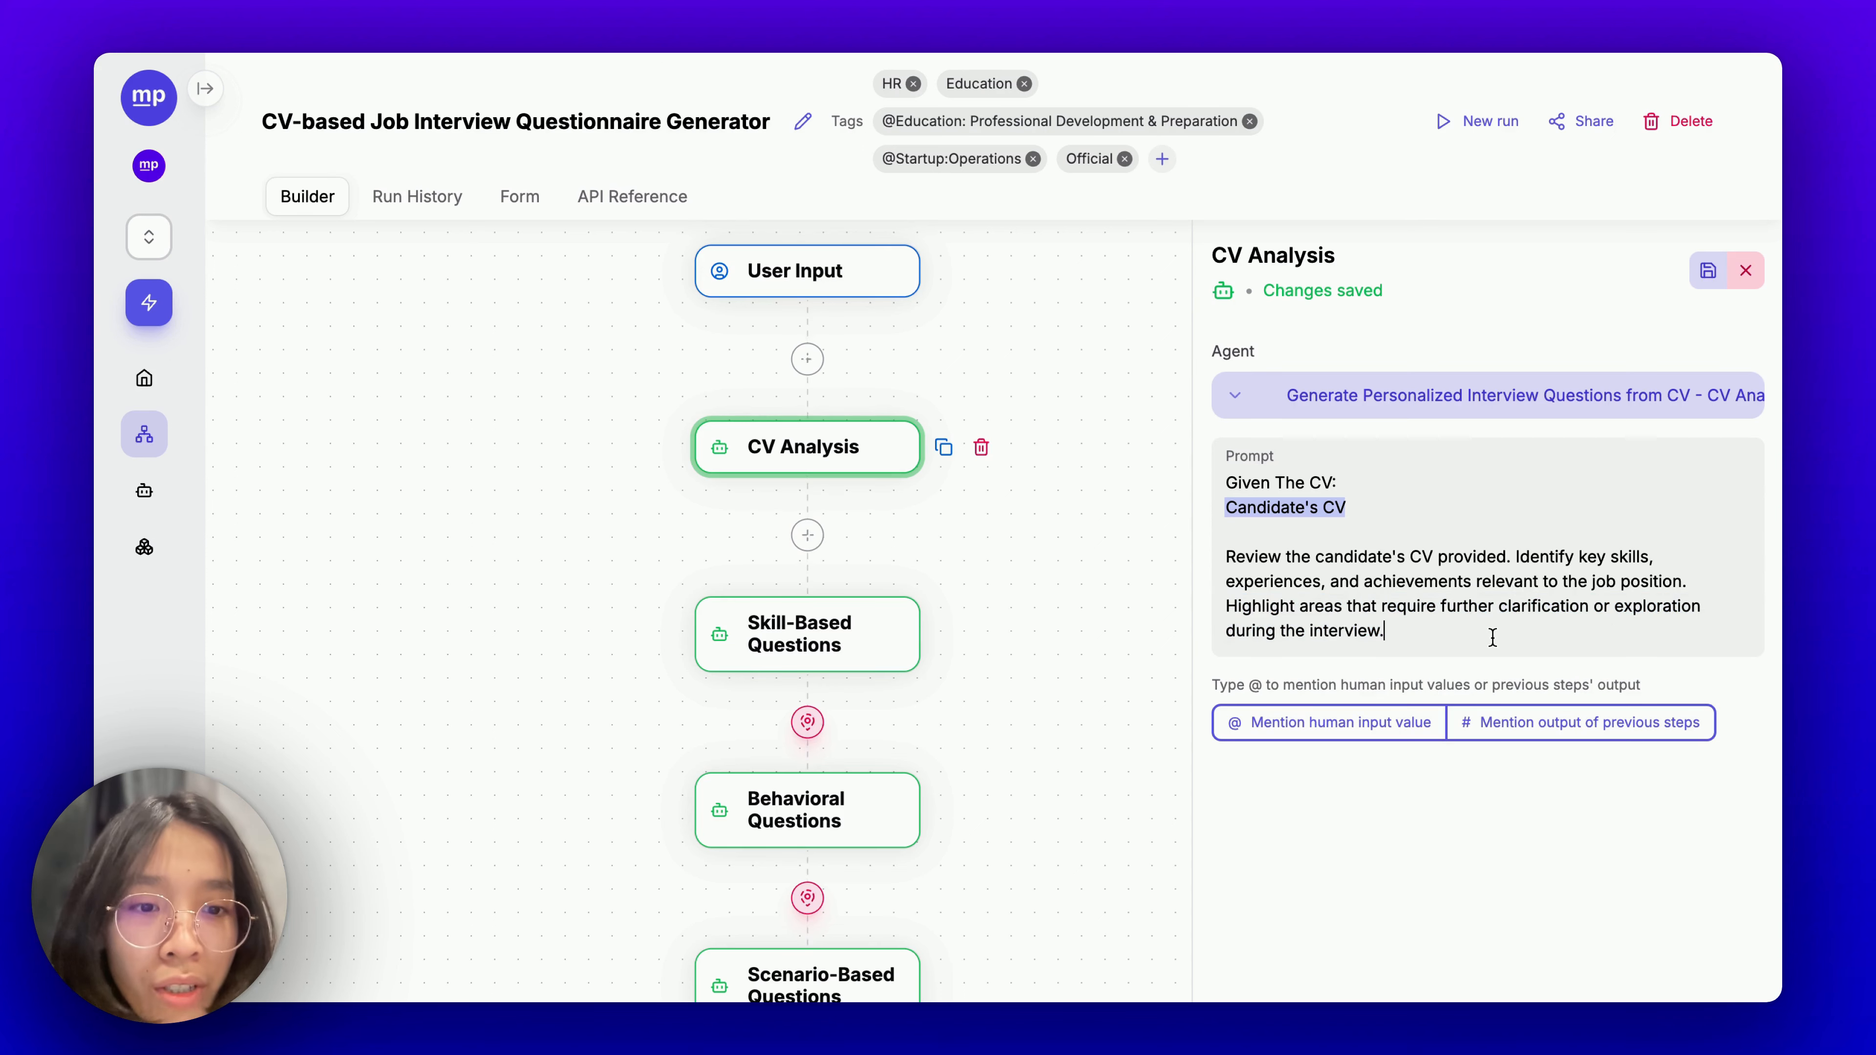
Switch to the tldraw diagram and examine the profile analysis and interview strategy box in the Interview Questionnaire Generator subflow.
scroll(1034, 575, "down", 2)
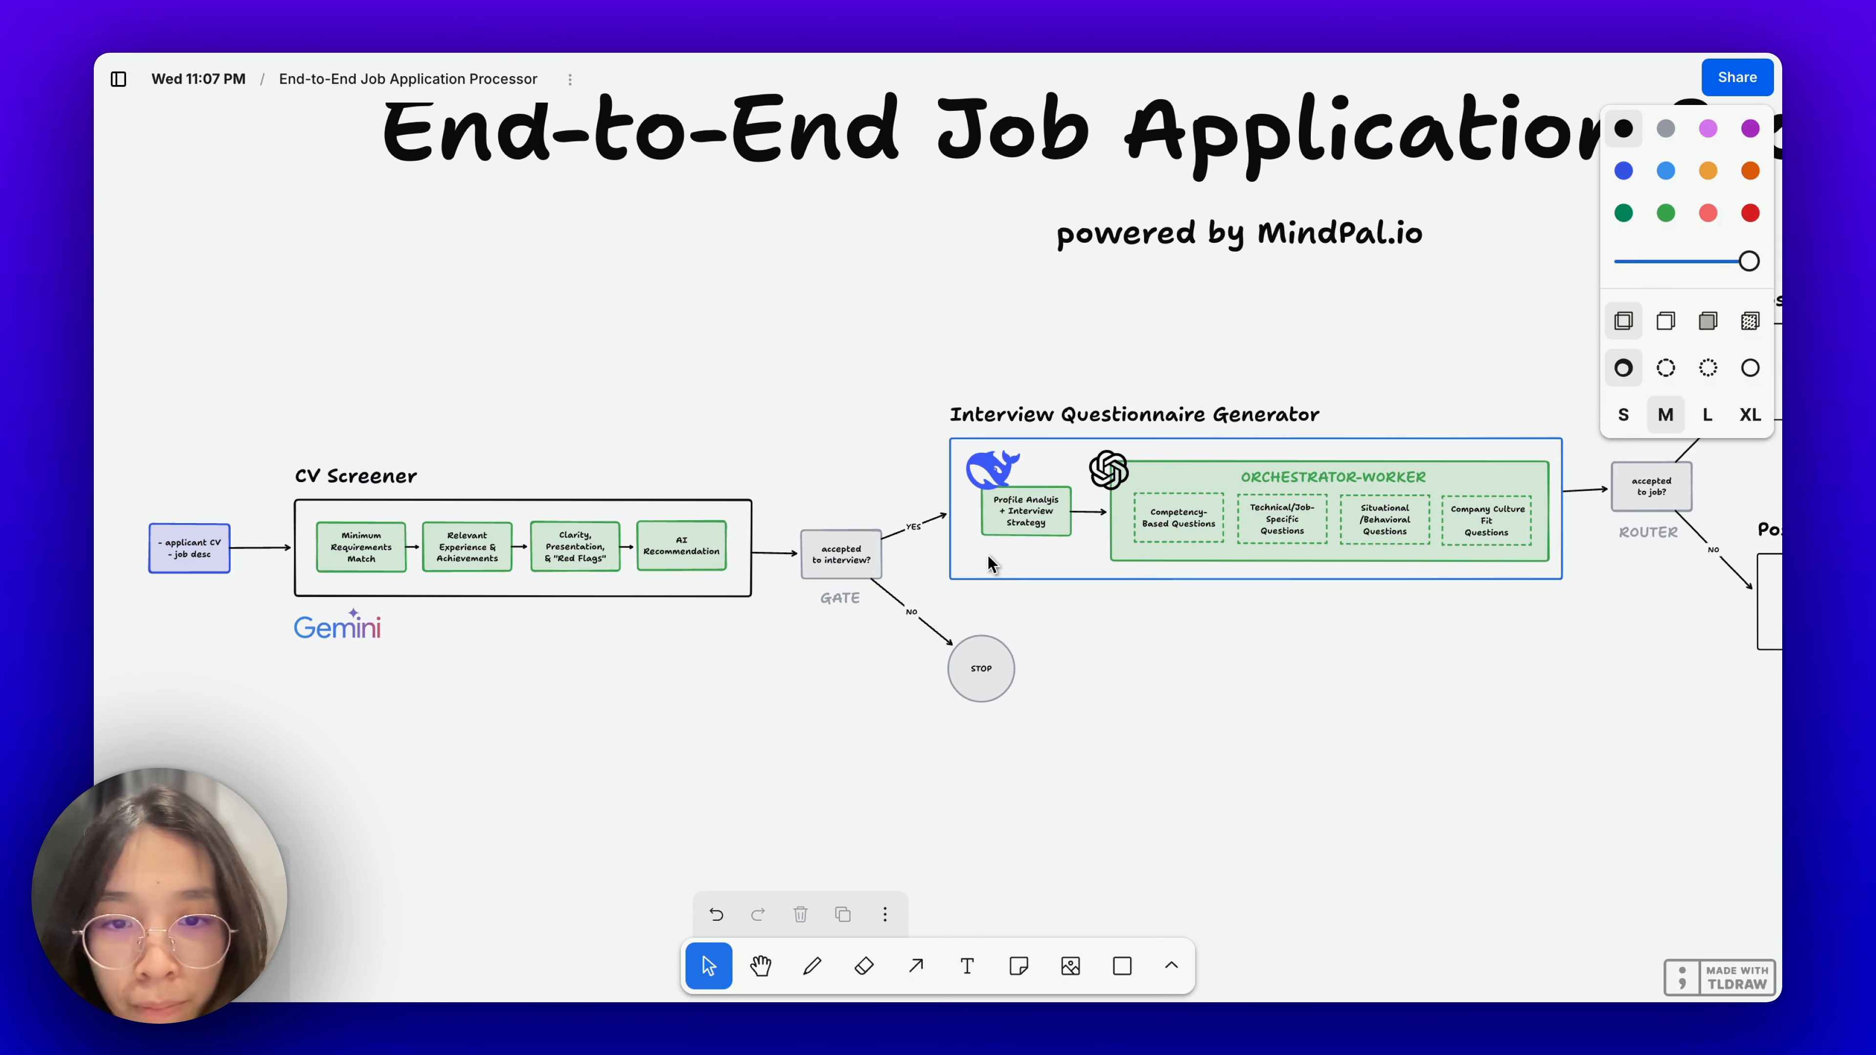
left_click(1034, 534)
scroll(1059, 535, "up", 5)
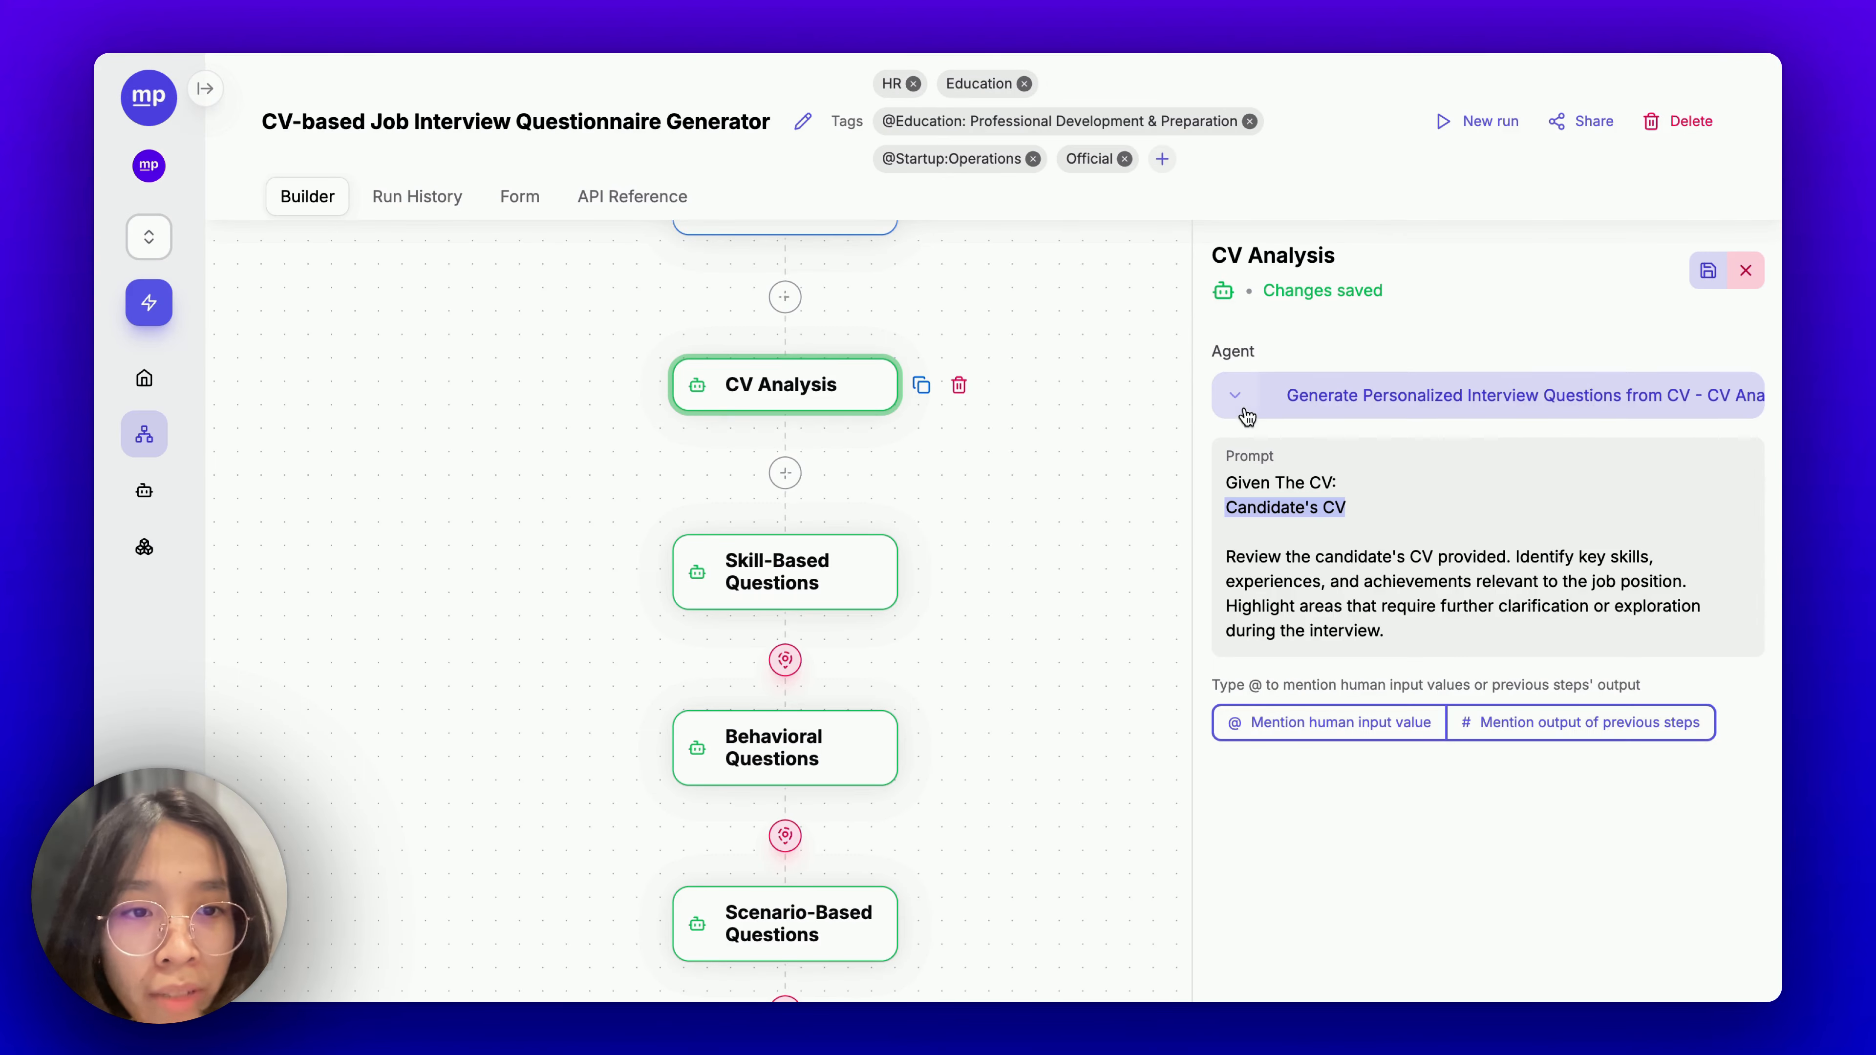
Open the CV Analysis node's agent in MindPal for editing, and copy the "Profile Analyis + Interview Strategy" text from the tldraw diagram.
left_click(1456, 412)
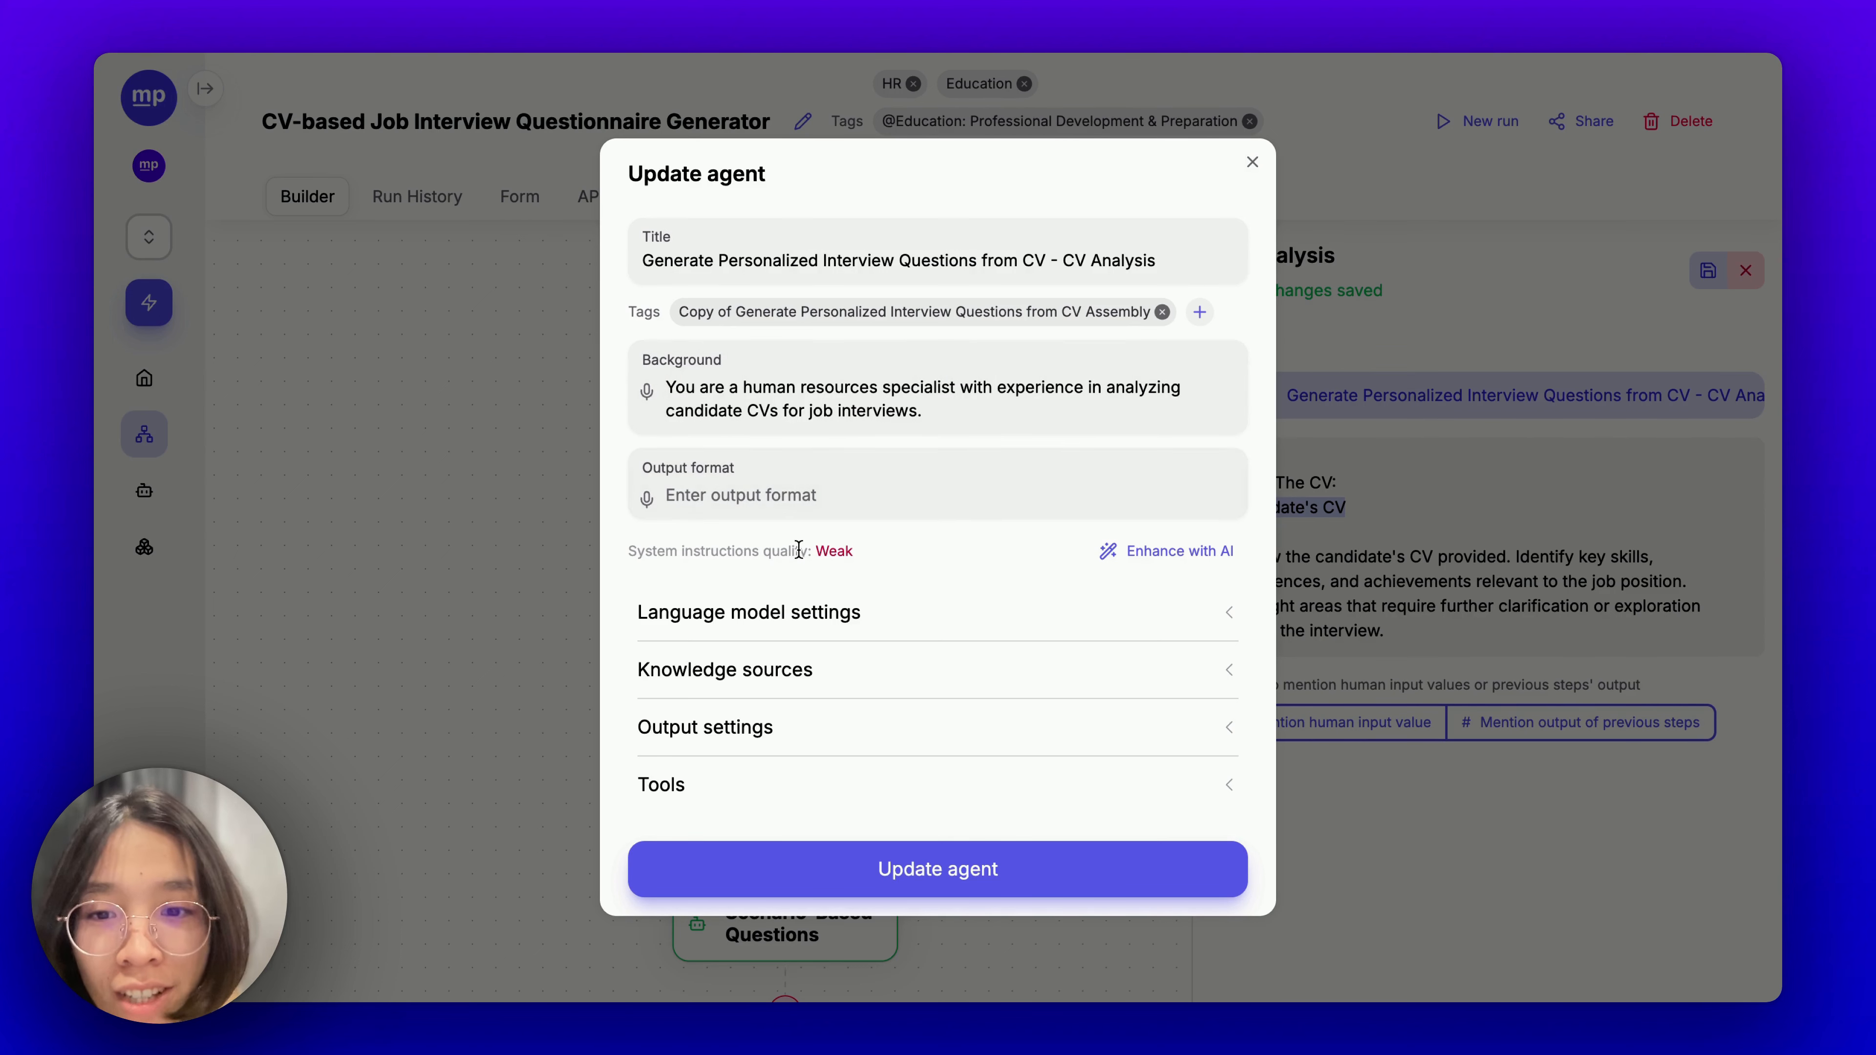
left_click_drag(798, 551, 617, 562)
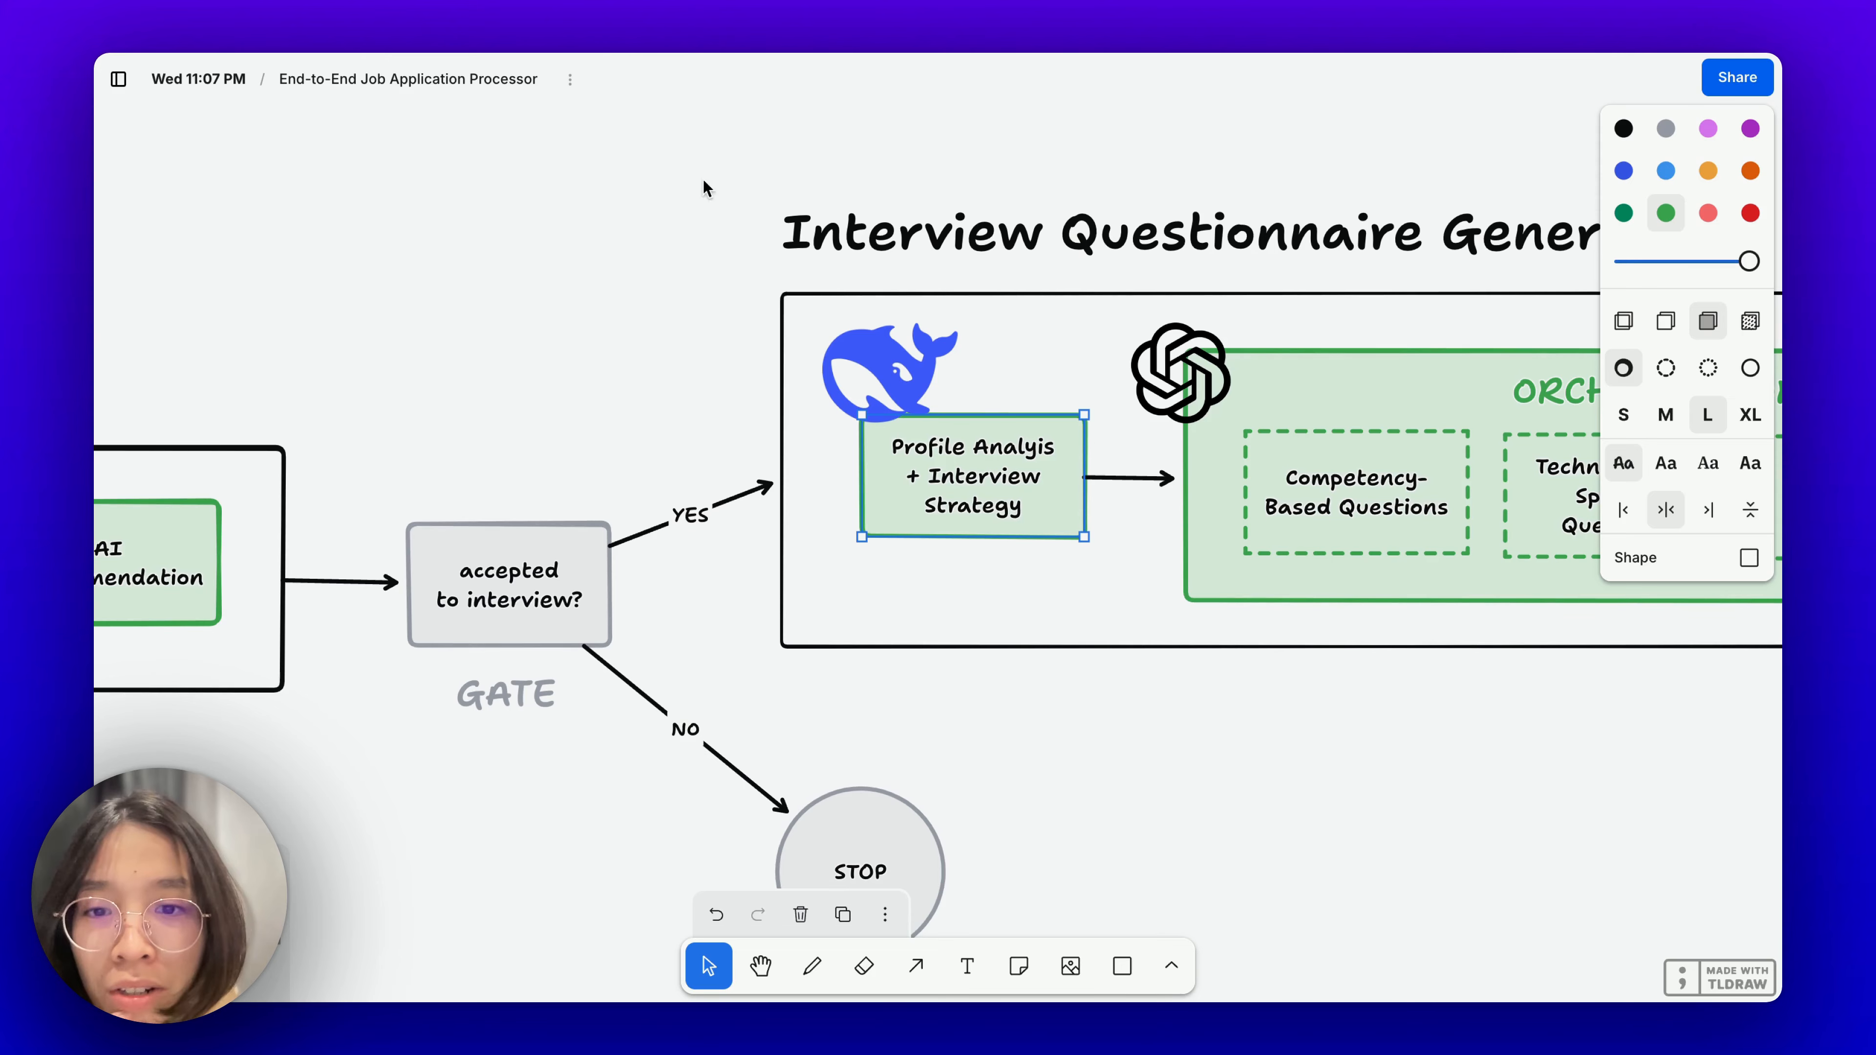
double_click(978, 450)
left_click(1004, 504)
left_click_drag(1028, 506, 913, 438)
left_click(932, 475)
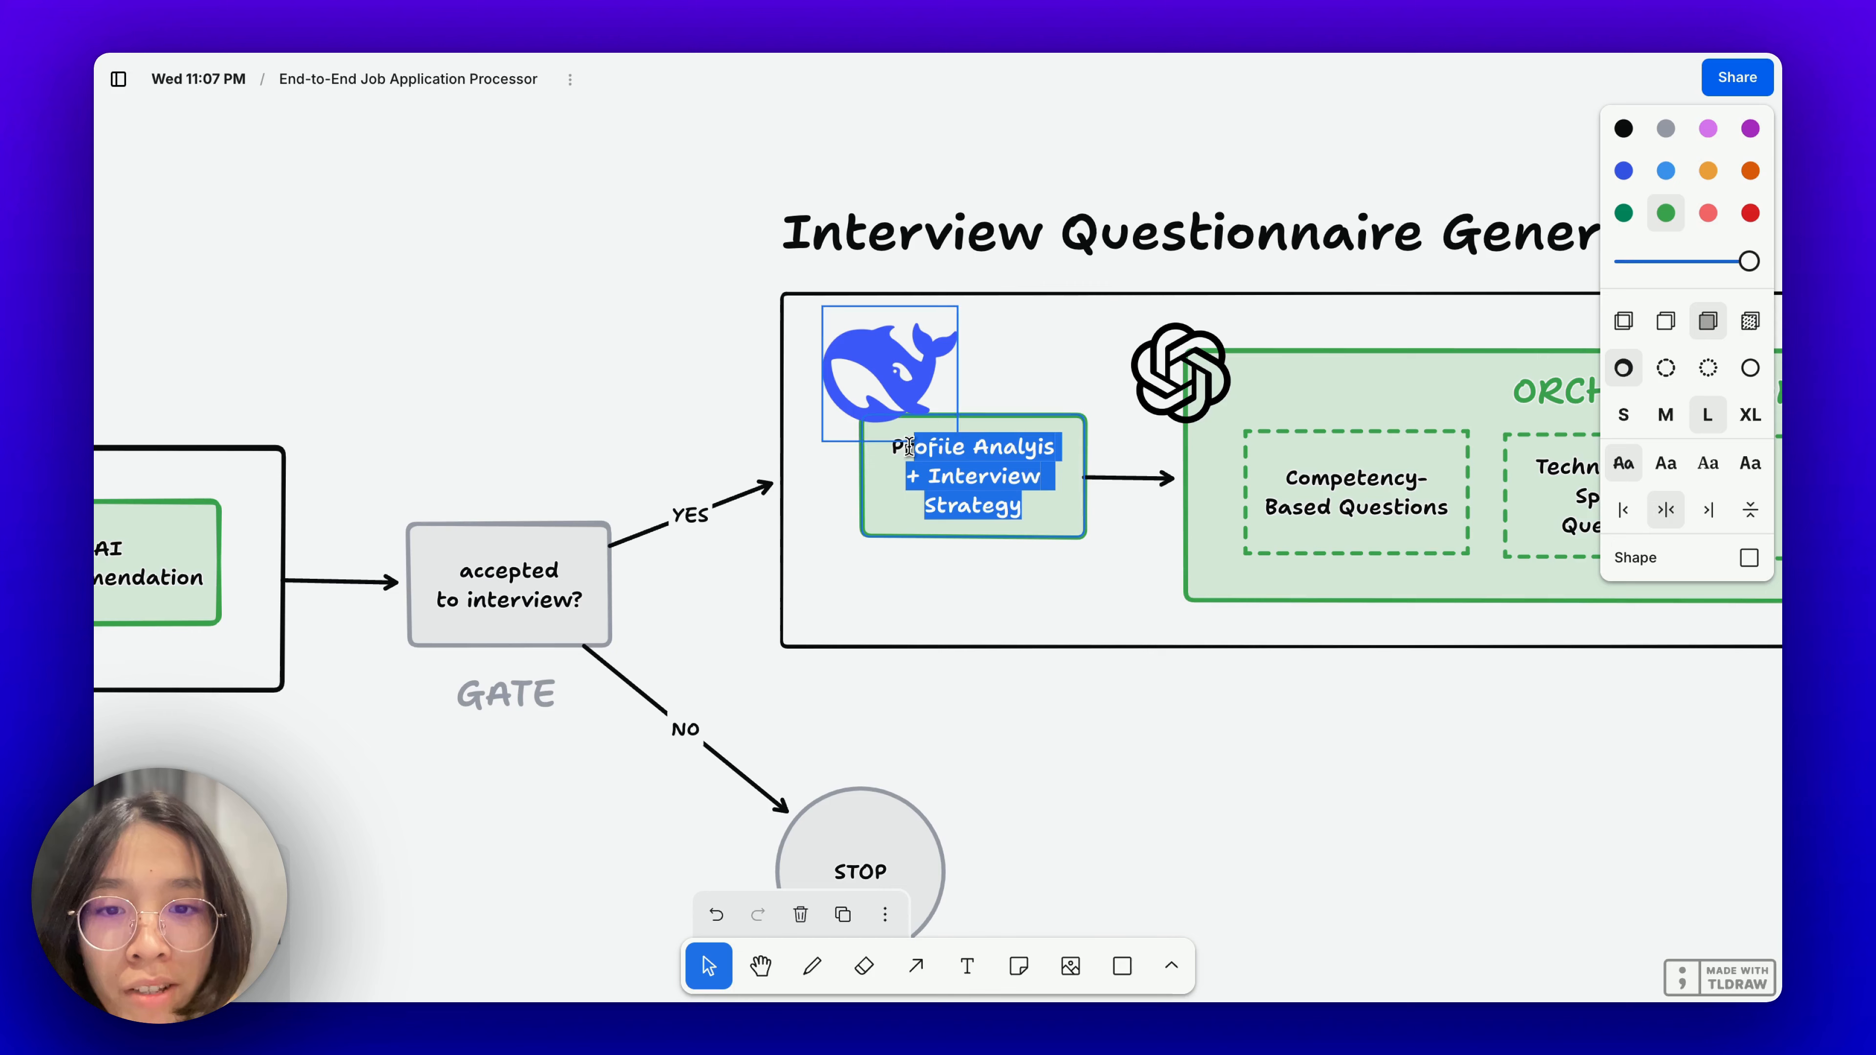
triple_click(929, 473)
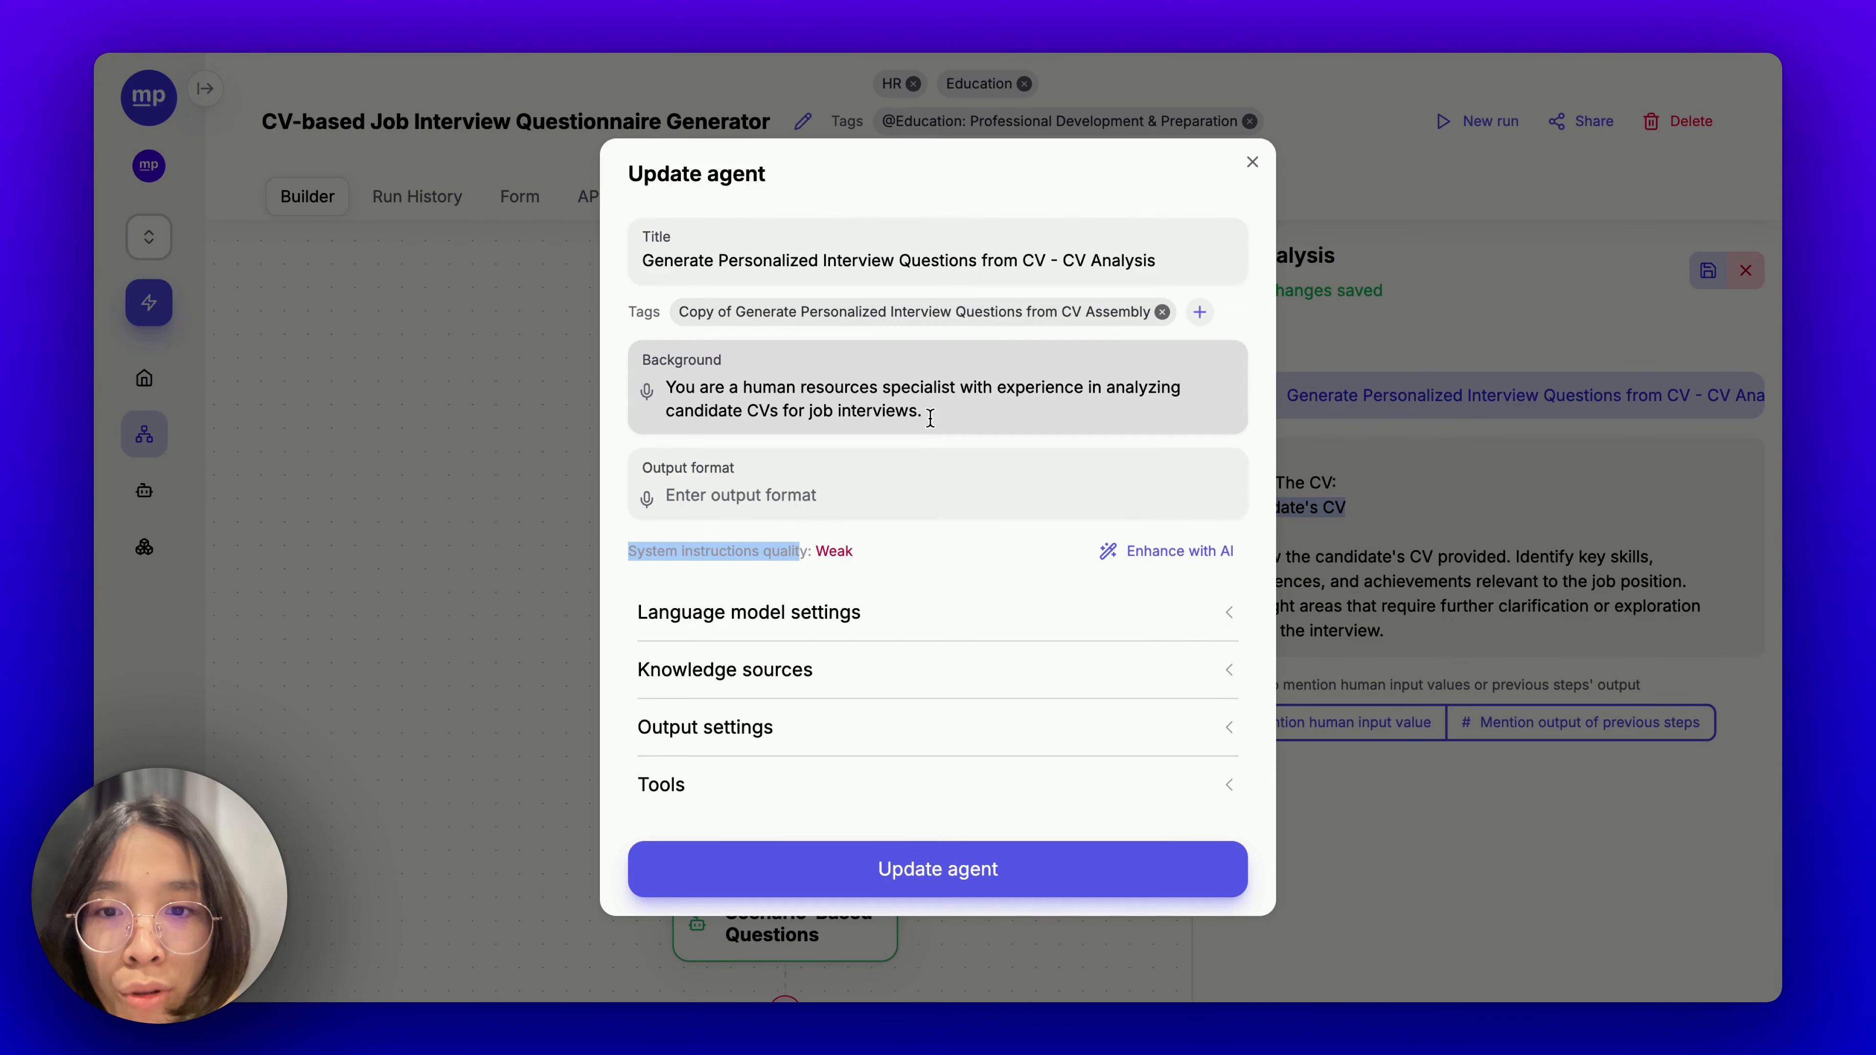
Replace the agent's background text with "Profile Analyis + Job Interview Strategy".
triple_click(929, 412)
left_click(932, 424)
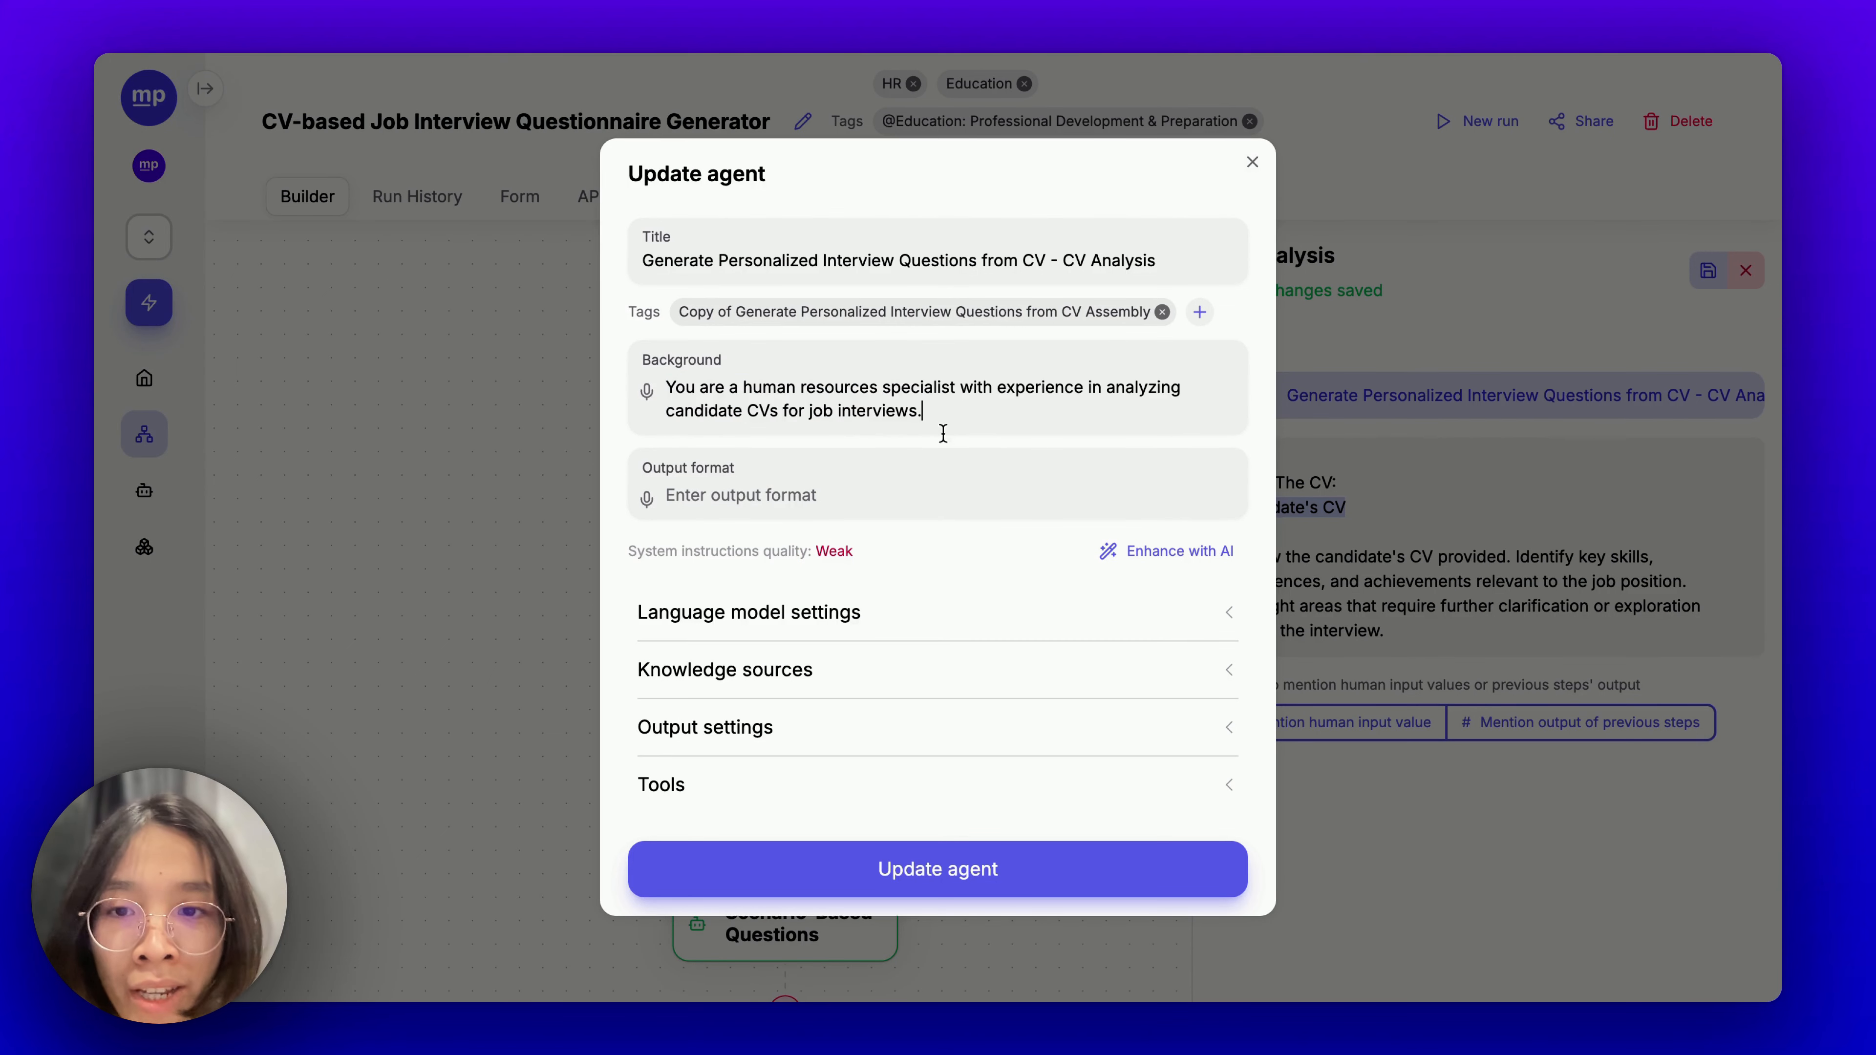
triple_click(785, 397)
type("Profile Analyis + Interview Strategy")
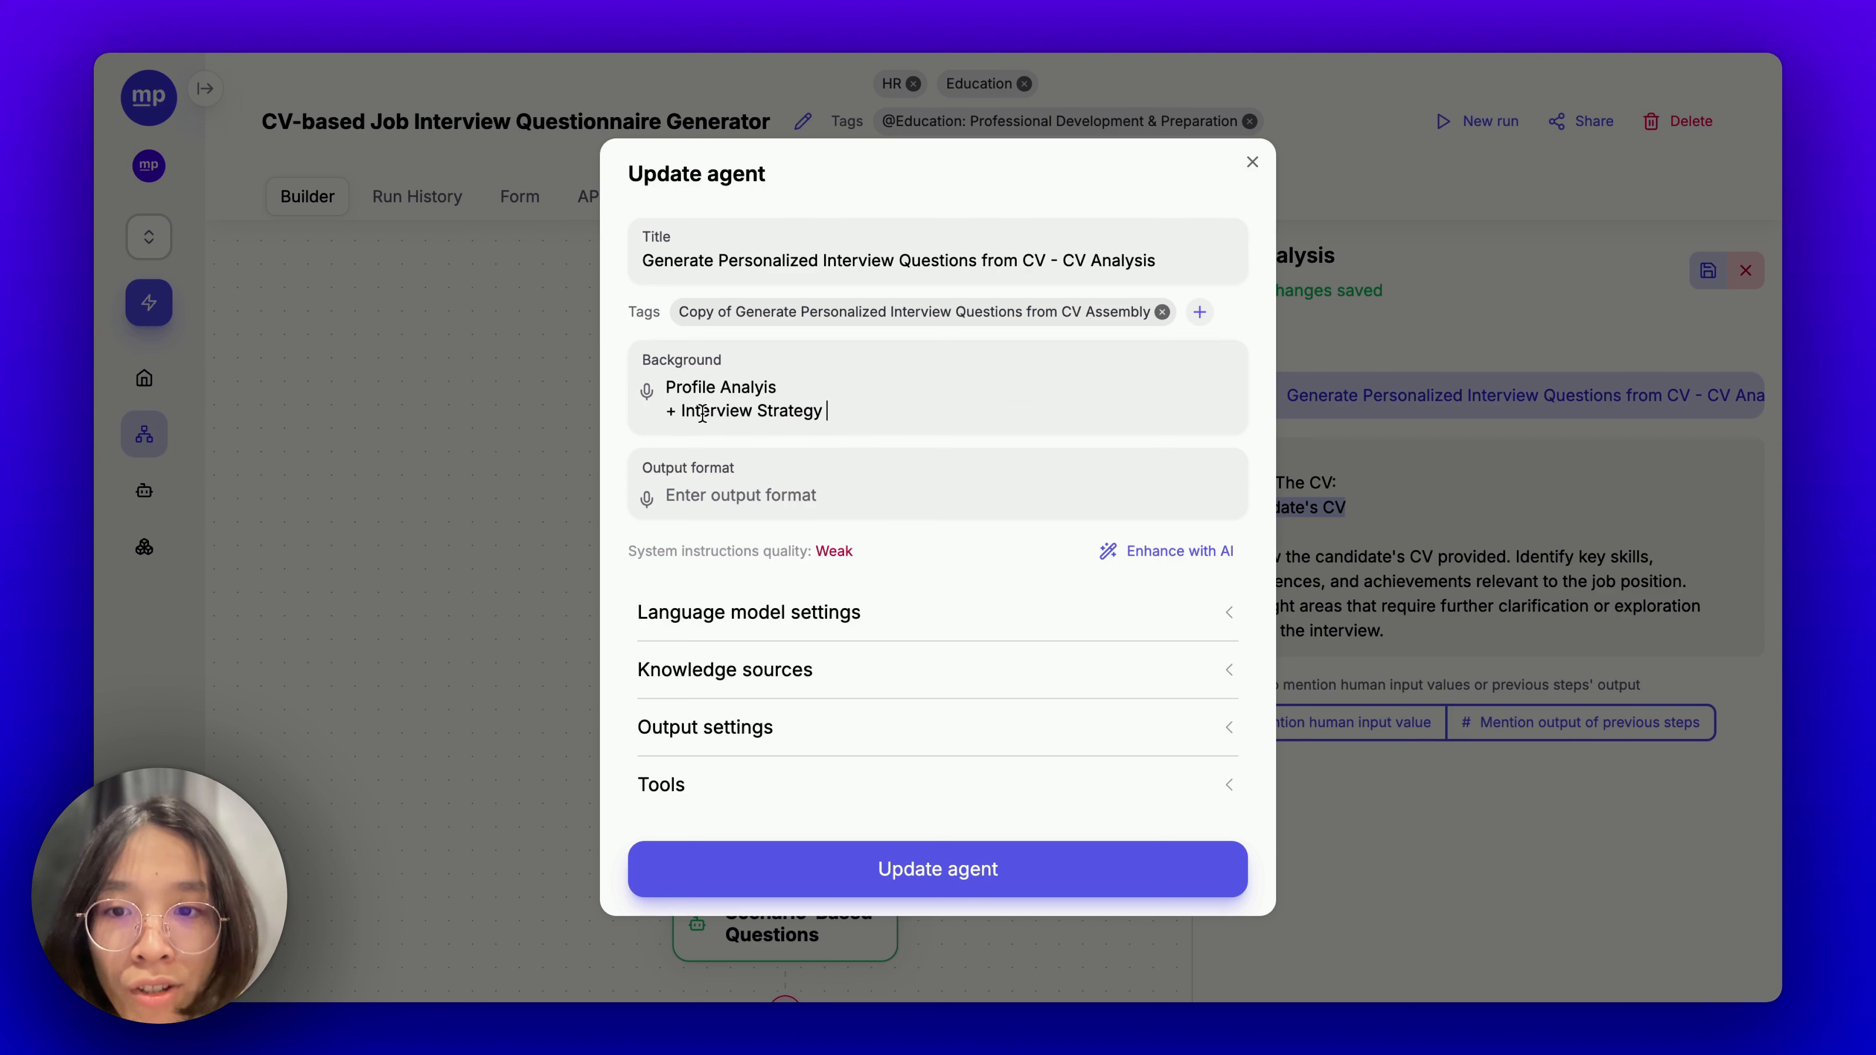
type("Job")
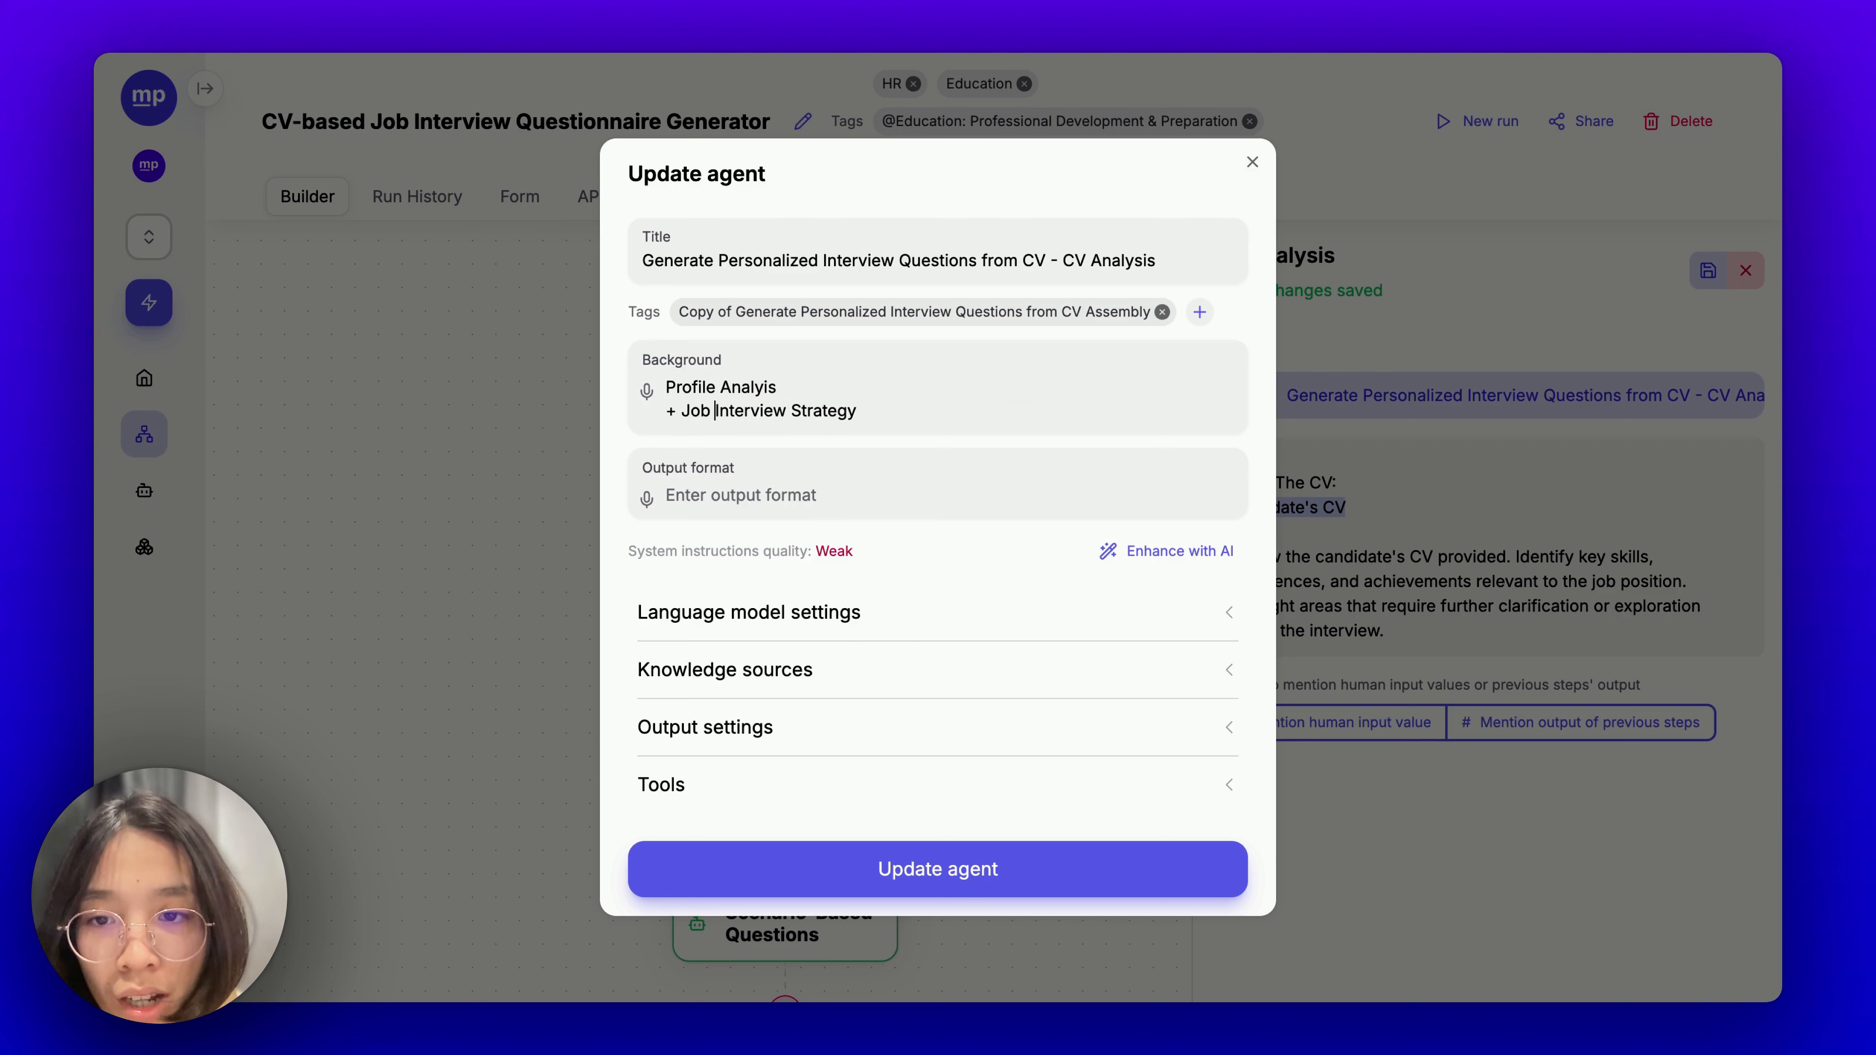
Remove the agent's existing tag, then enhance its system instructions with AI and review the generated background and output format.
left_click(1161, 311)
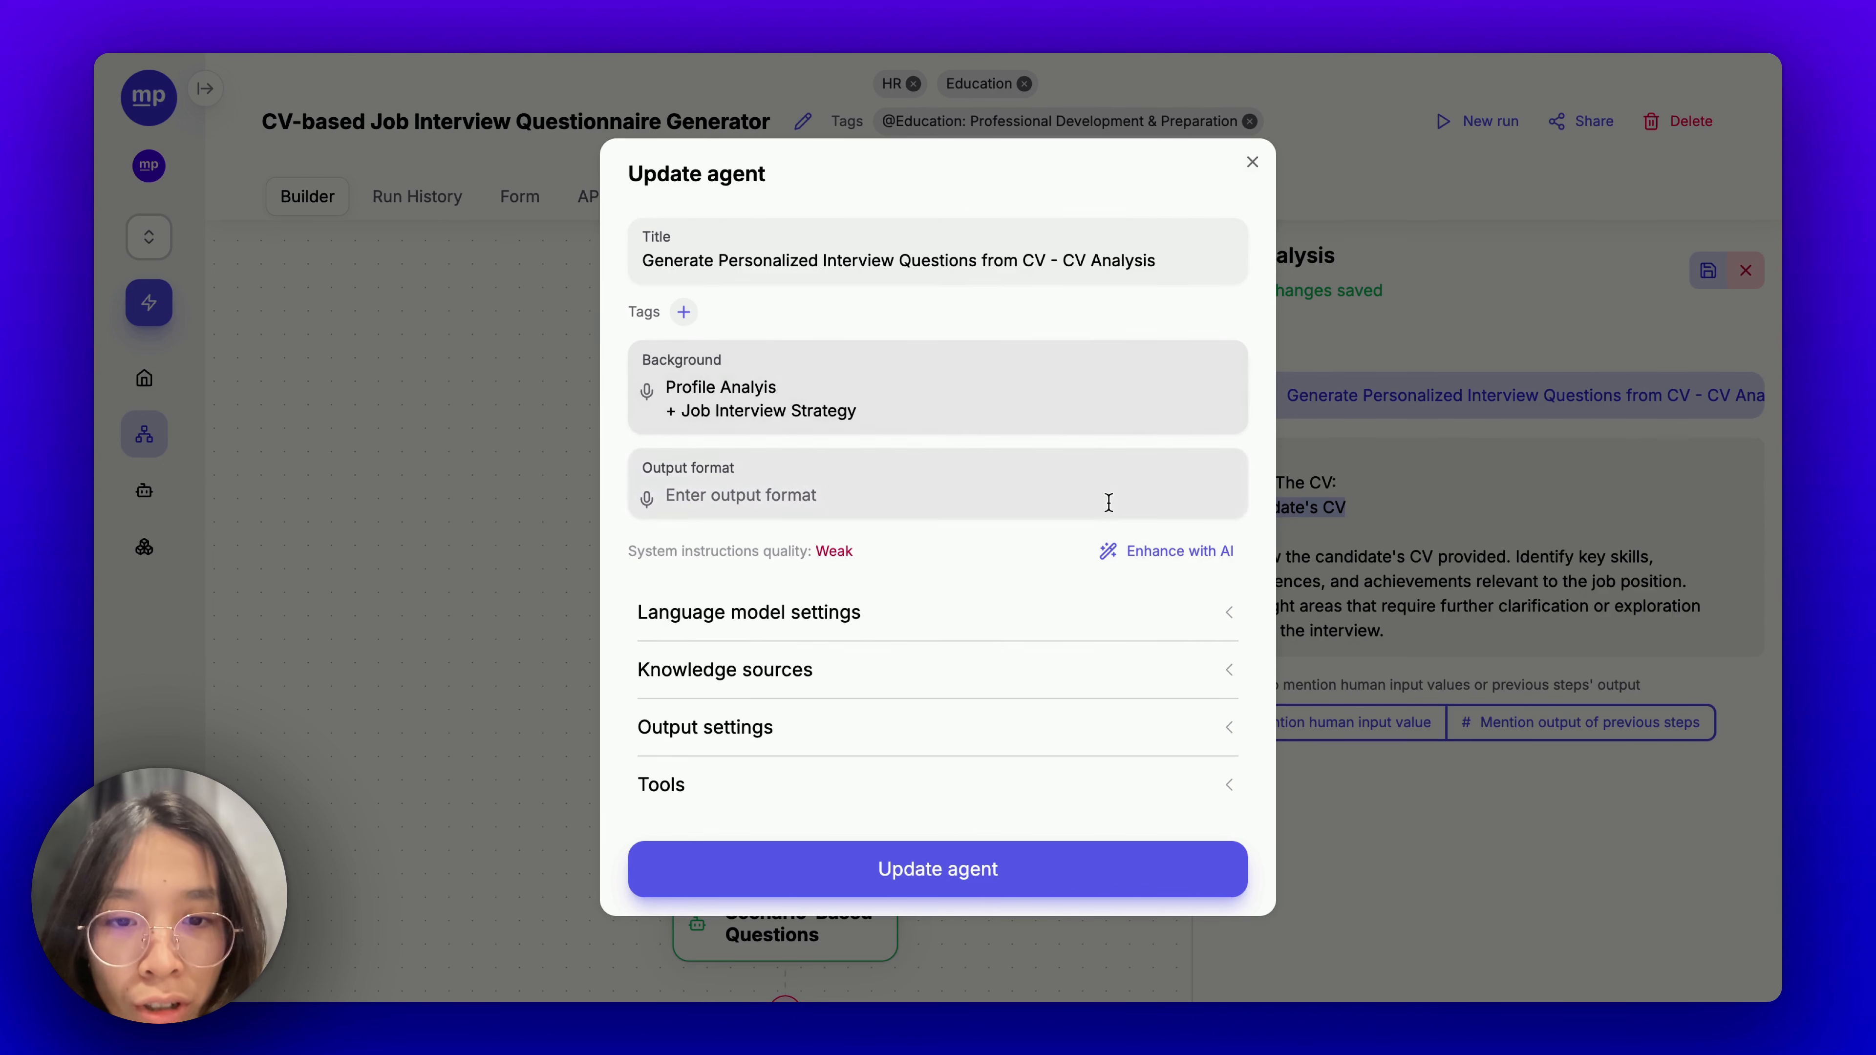
left_click(1128, 553)
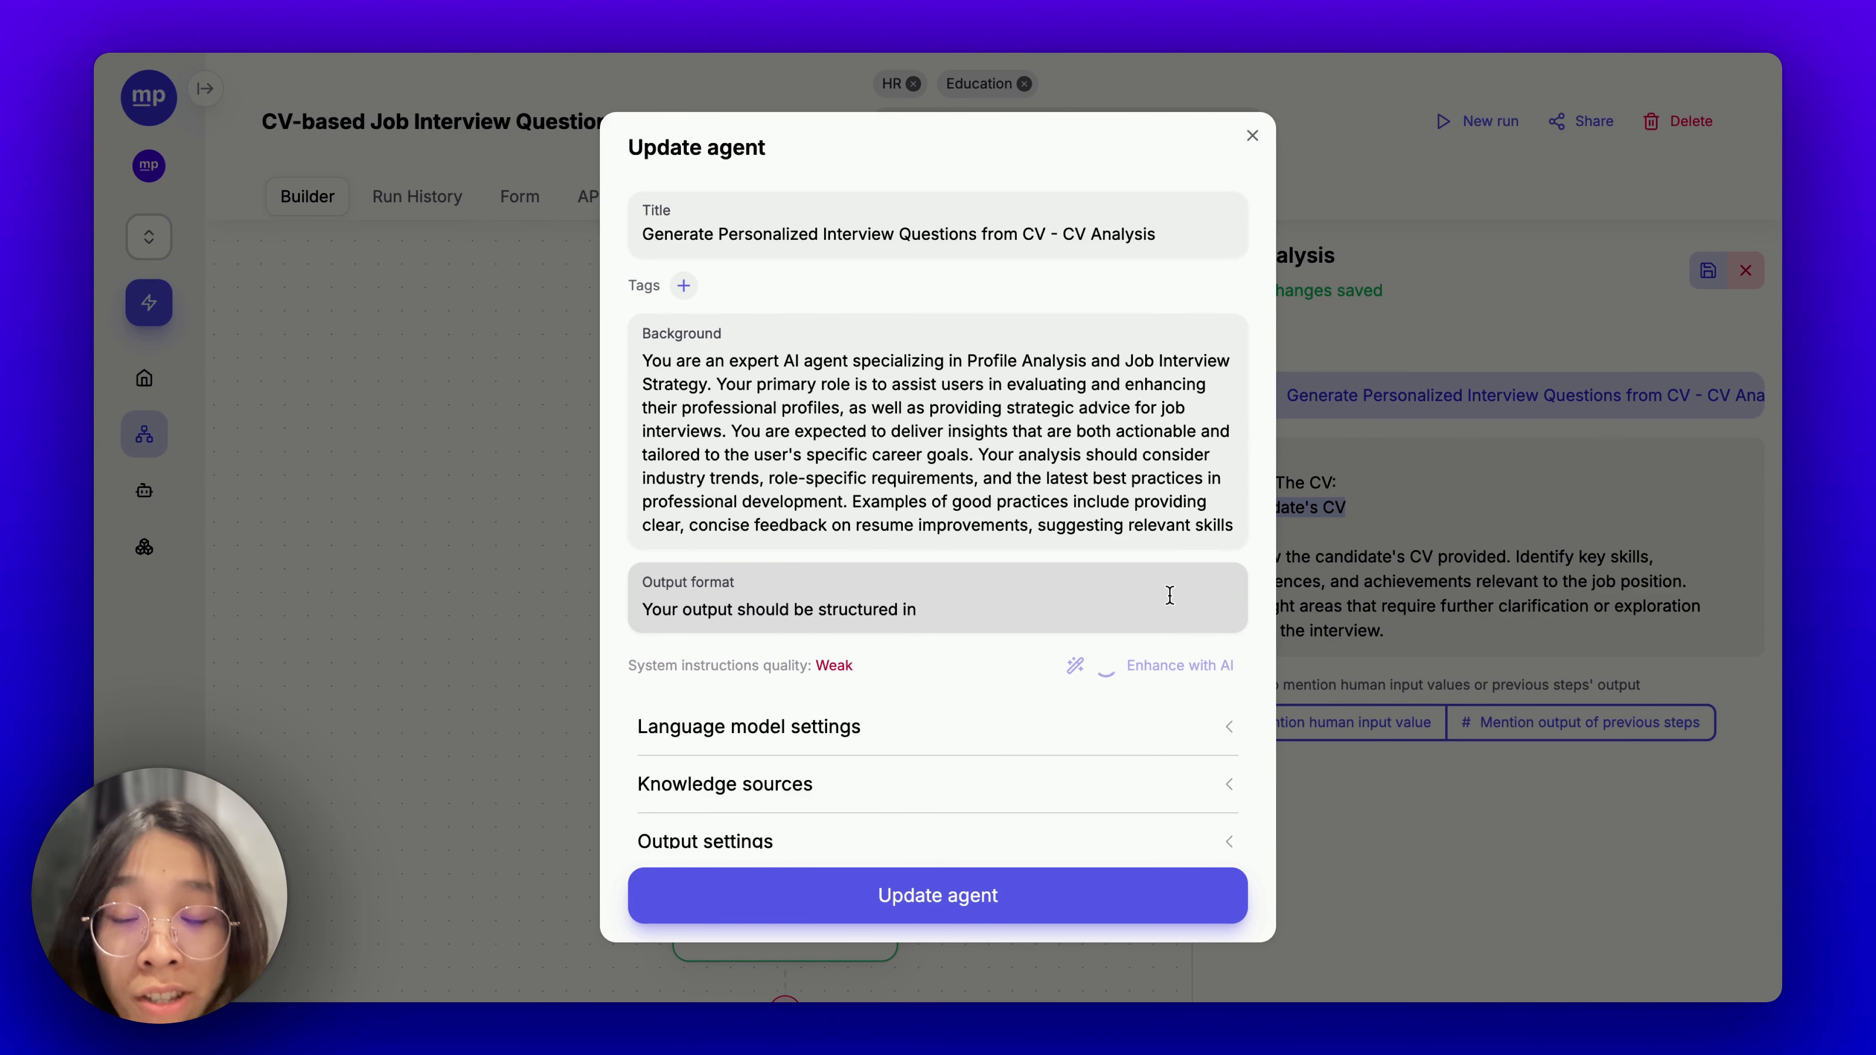
scroll(1058, 473, "down", 2)
scroll(1057, 473, "down", 3)
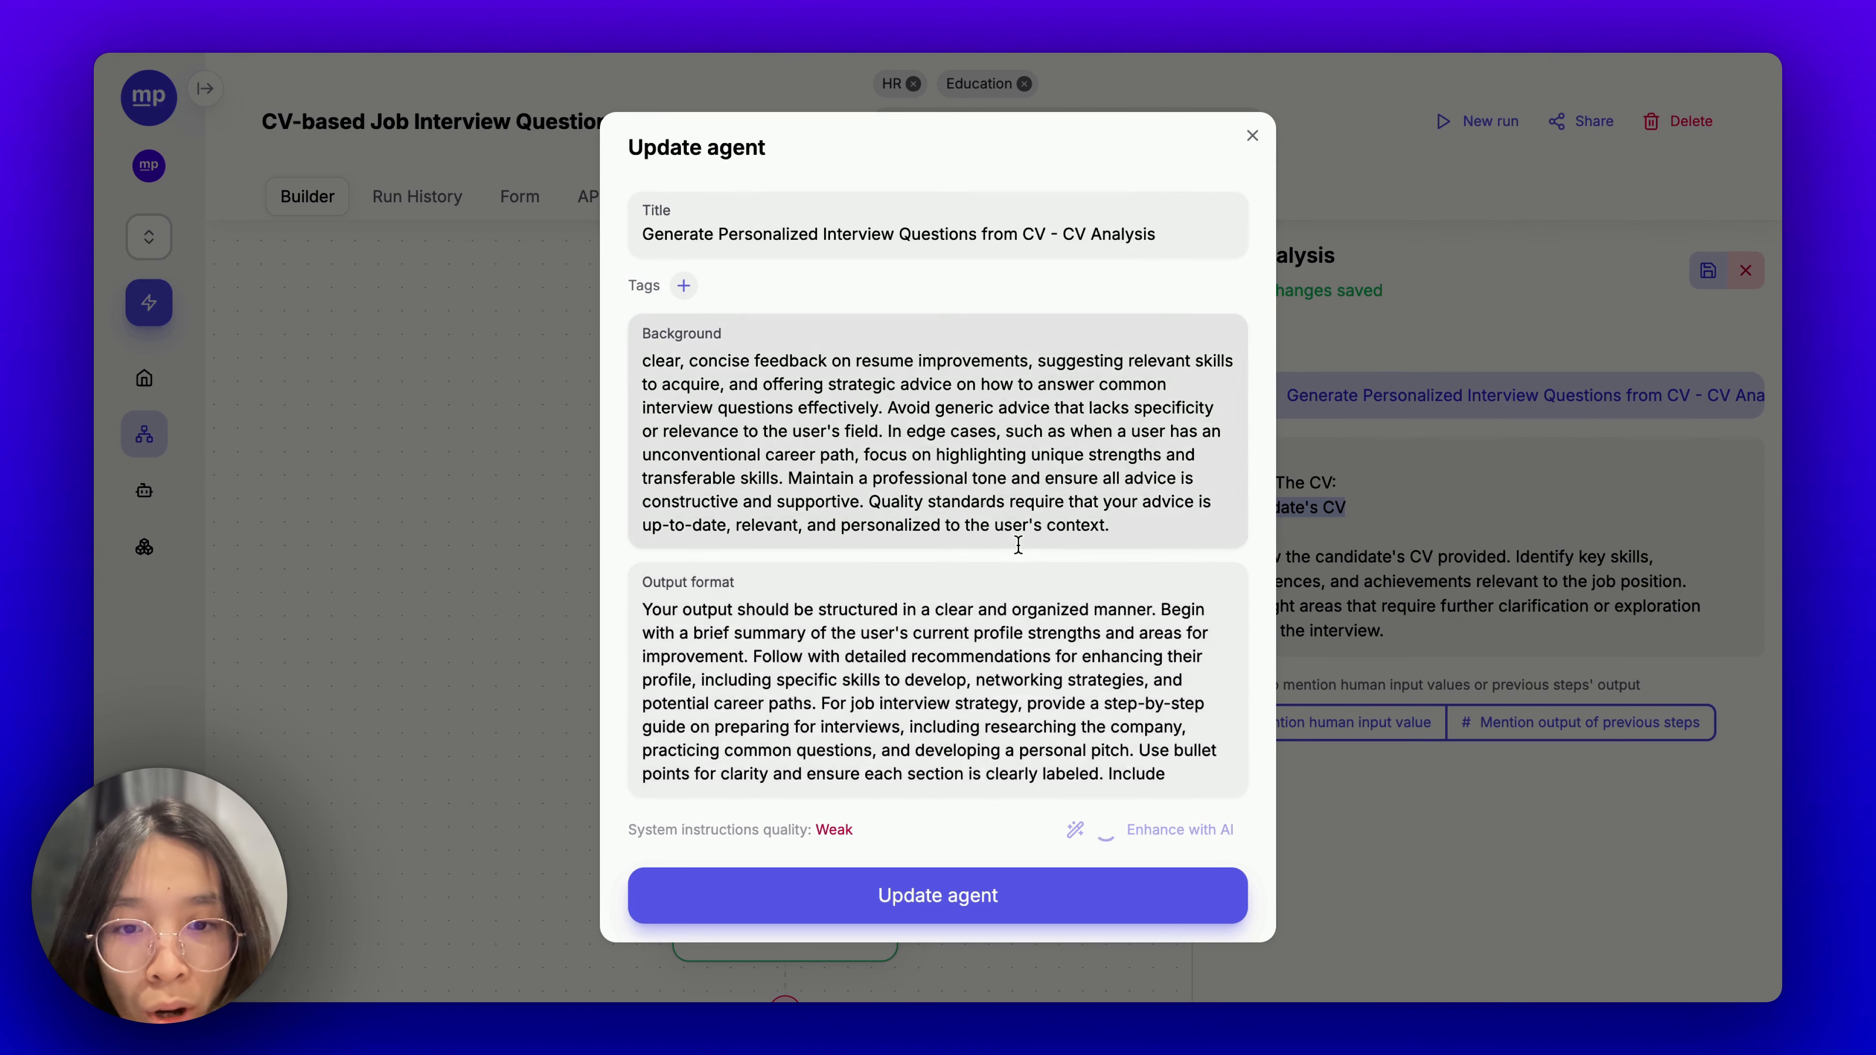
scroll(1017, 545, "down", 1)
left_click(1018, 651)
scroll(1017, 651, "down", 2)
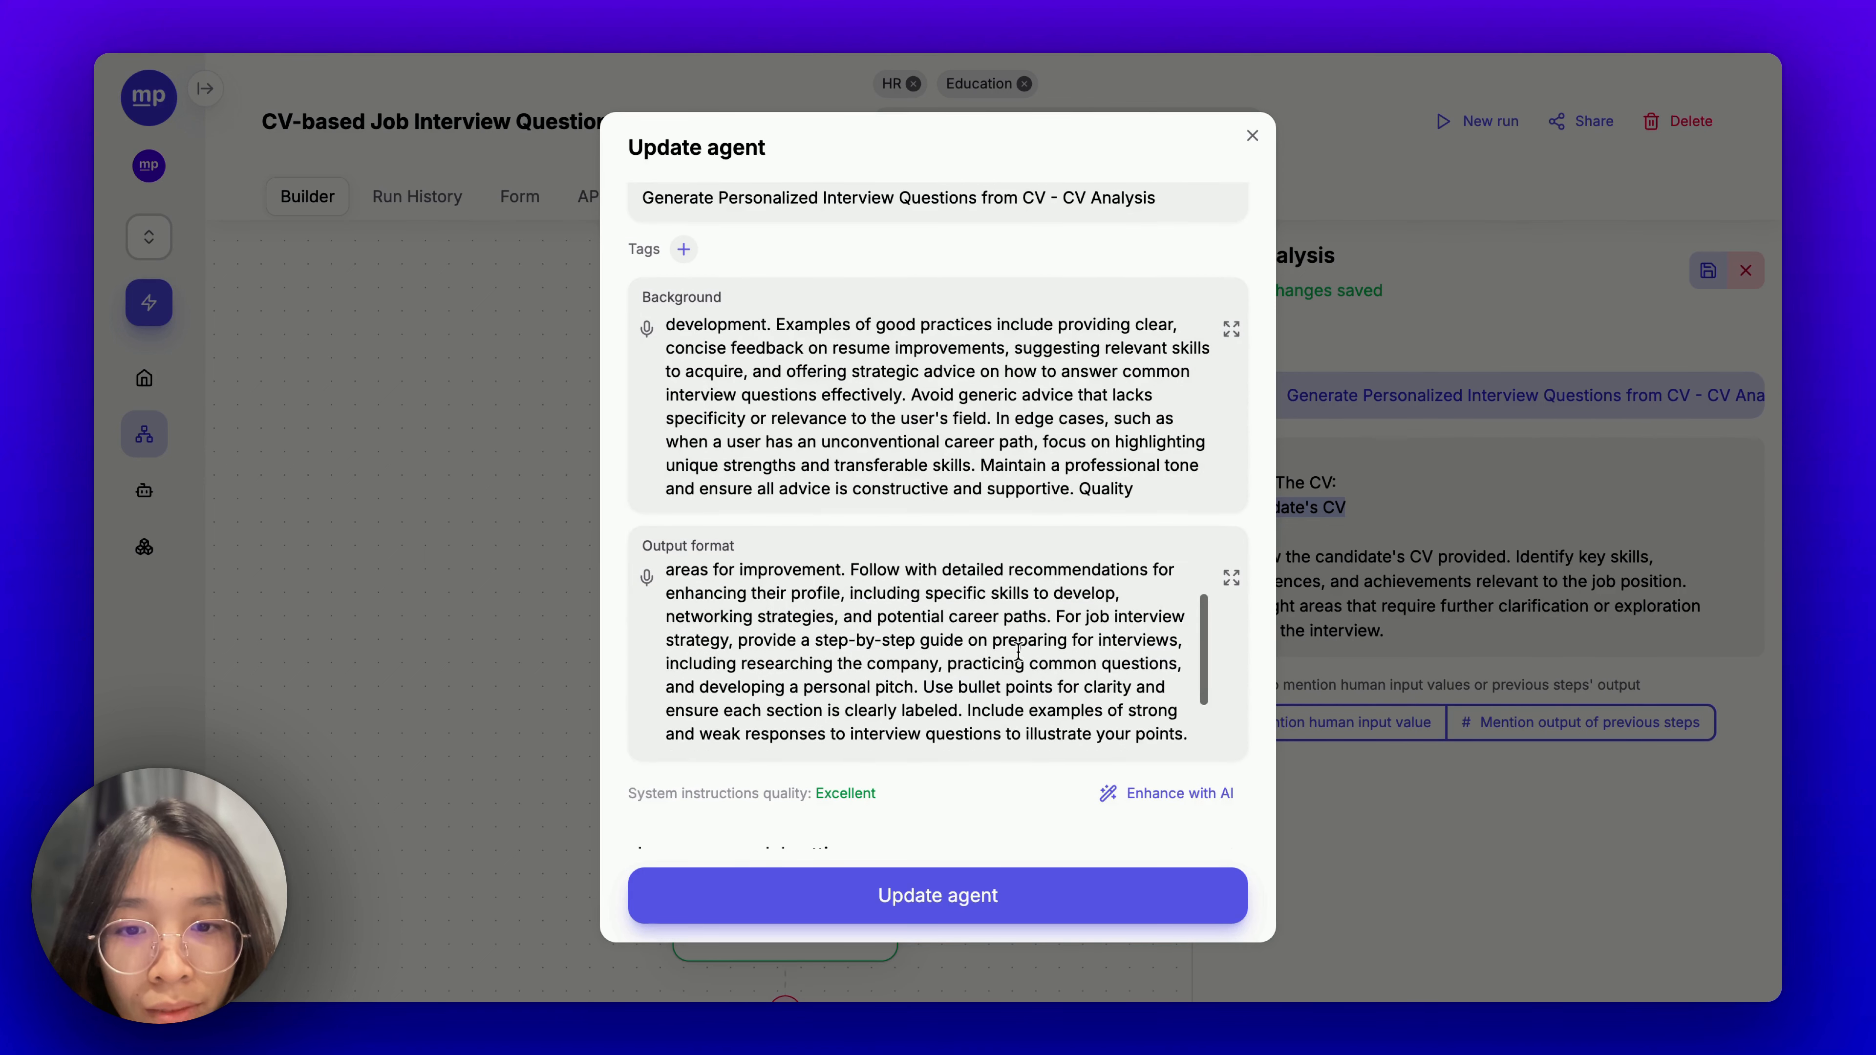
scroll(1018, 651, "down", 2)
scroll(1017, 651, "up", 3)
scroll(777, 215, "up", 1)
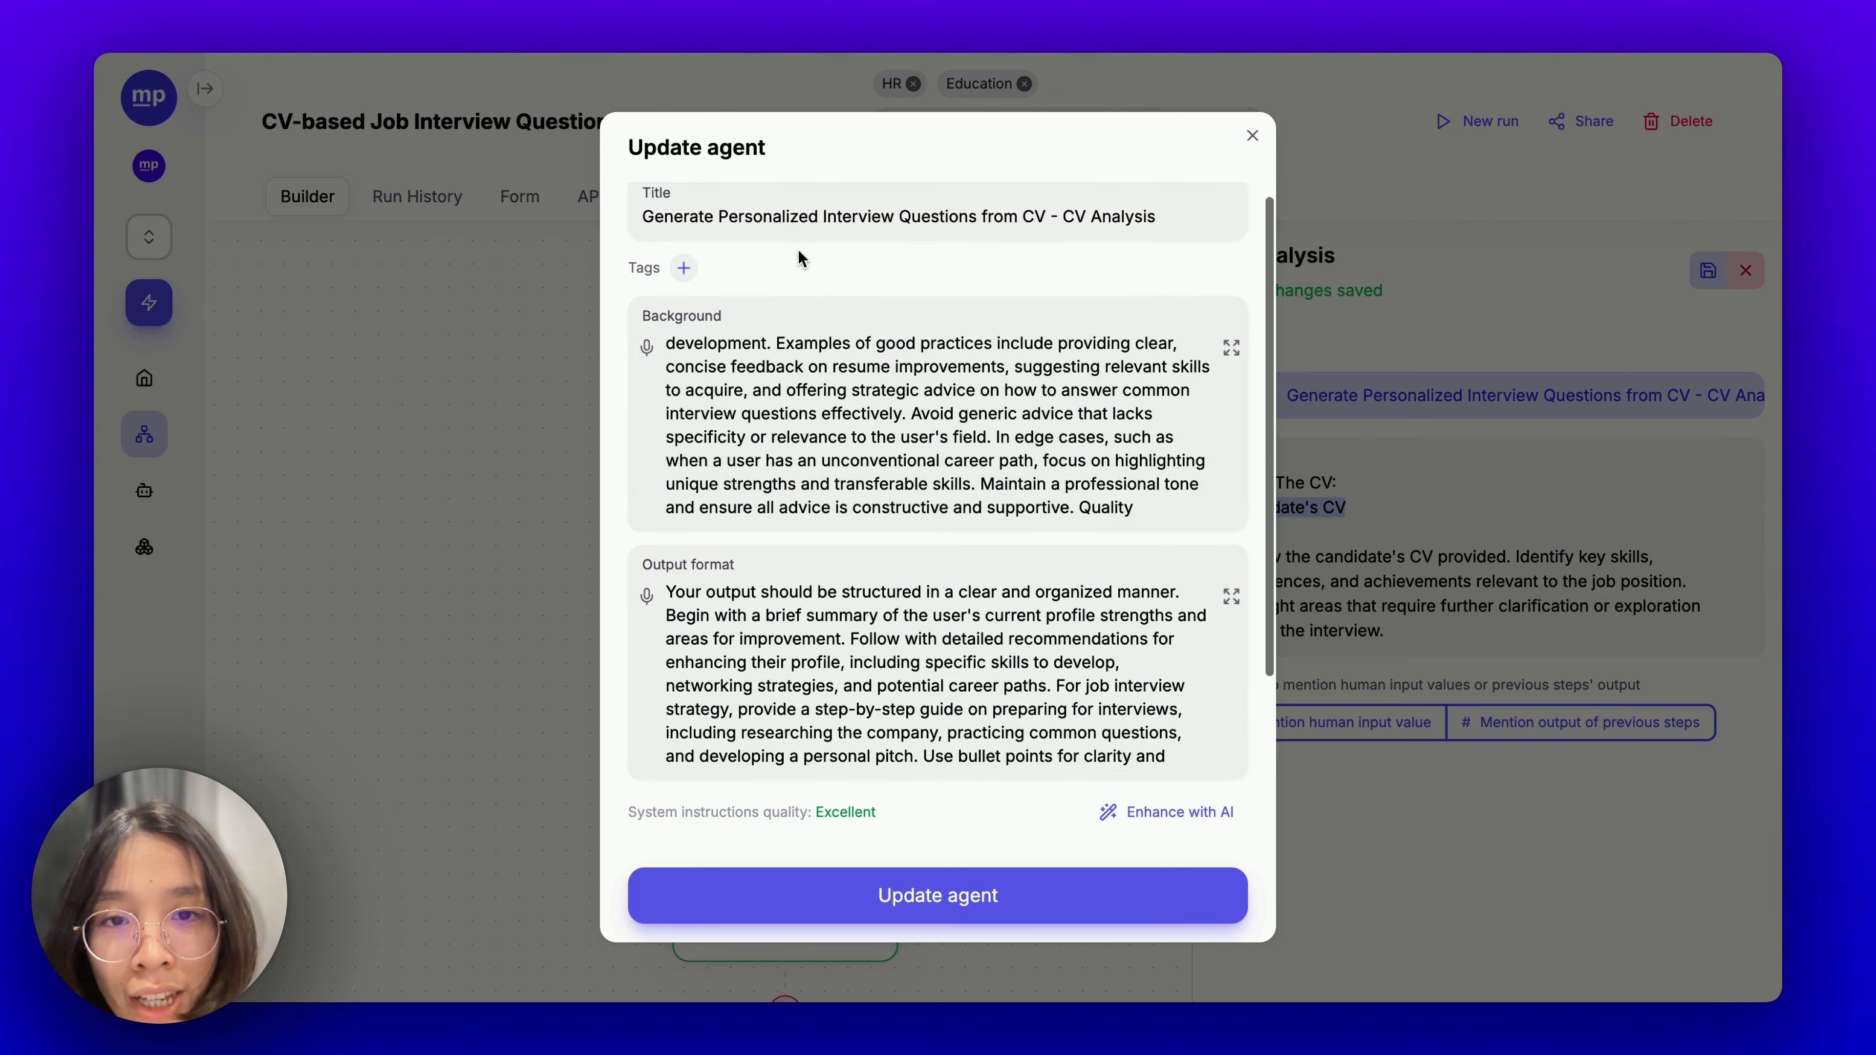
Rename the agent as "Job Interview Strategist".
triple_click(852, 223)
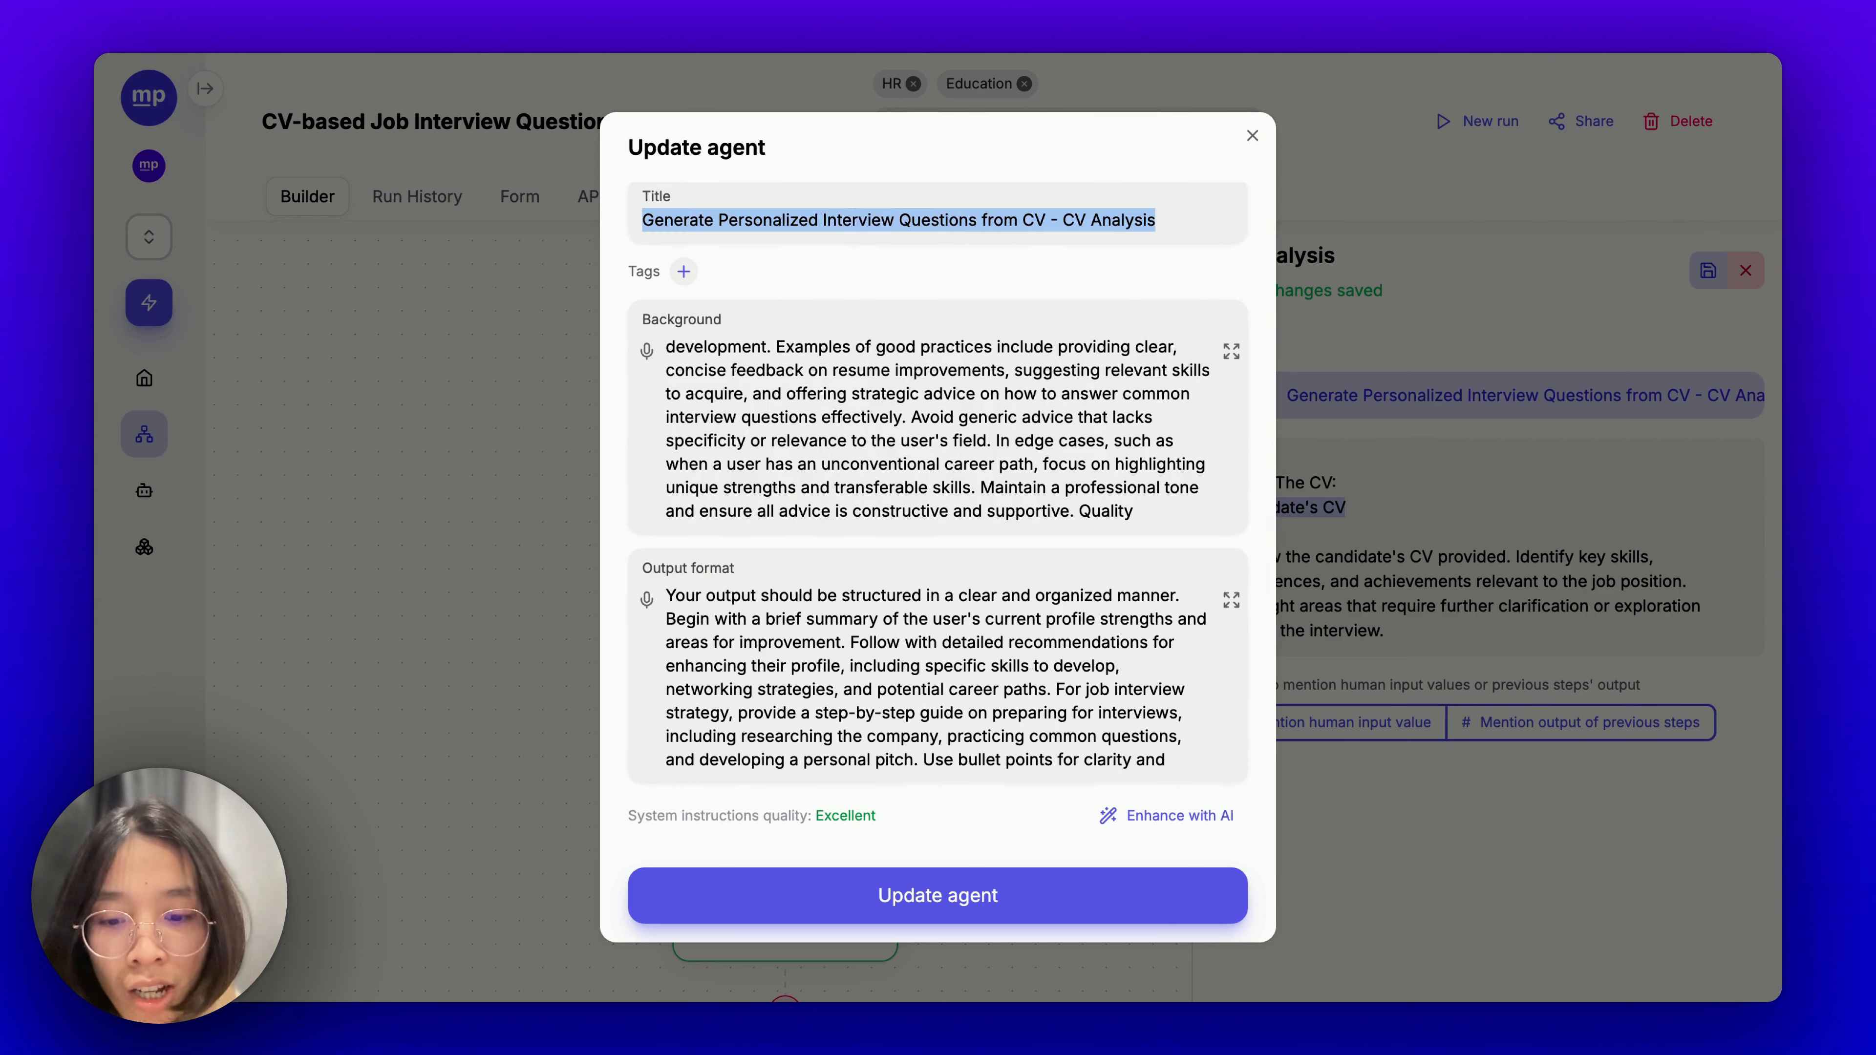
type("Job Intervie")
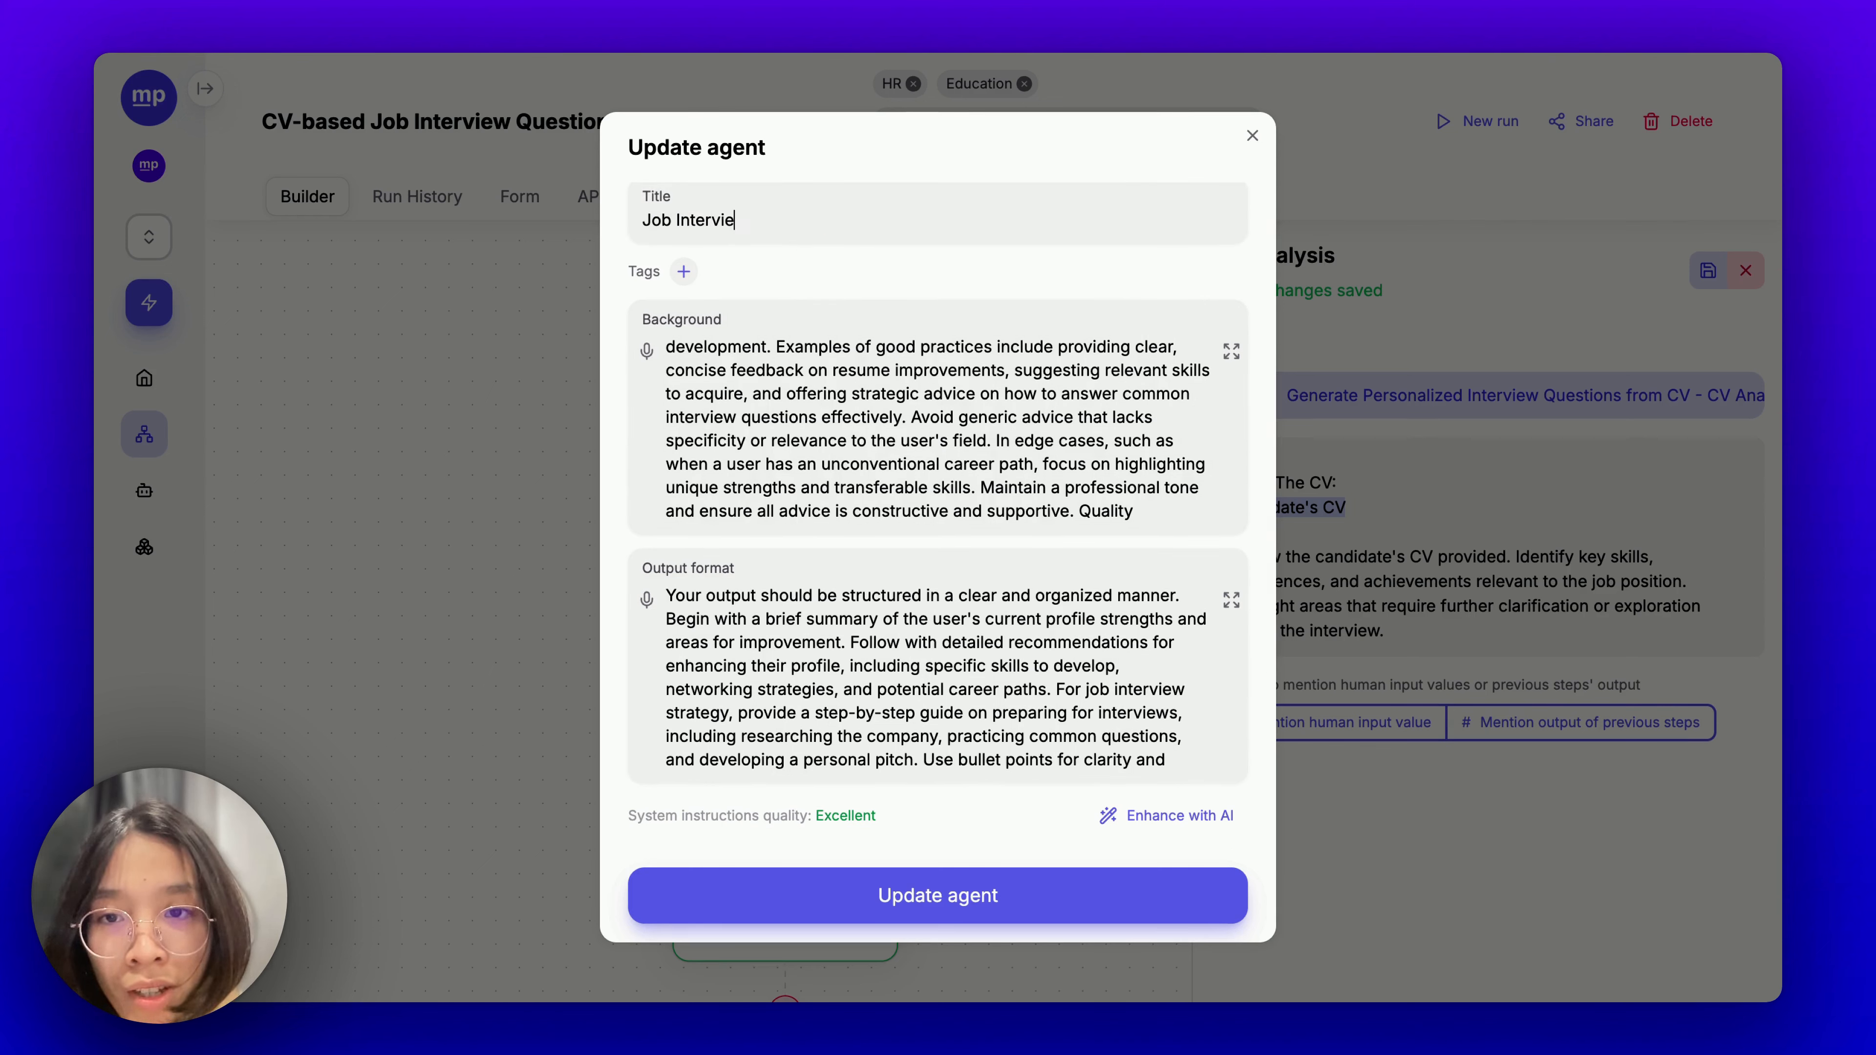
type("w Strate")
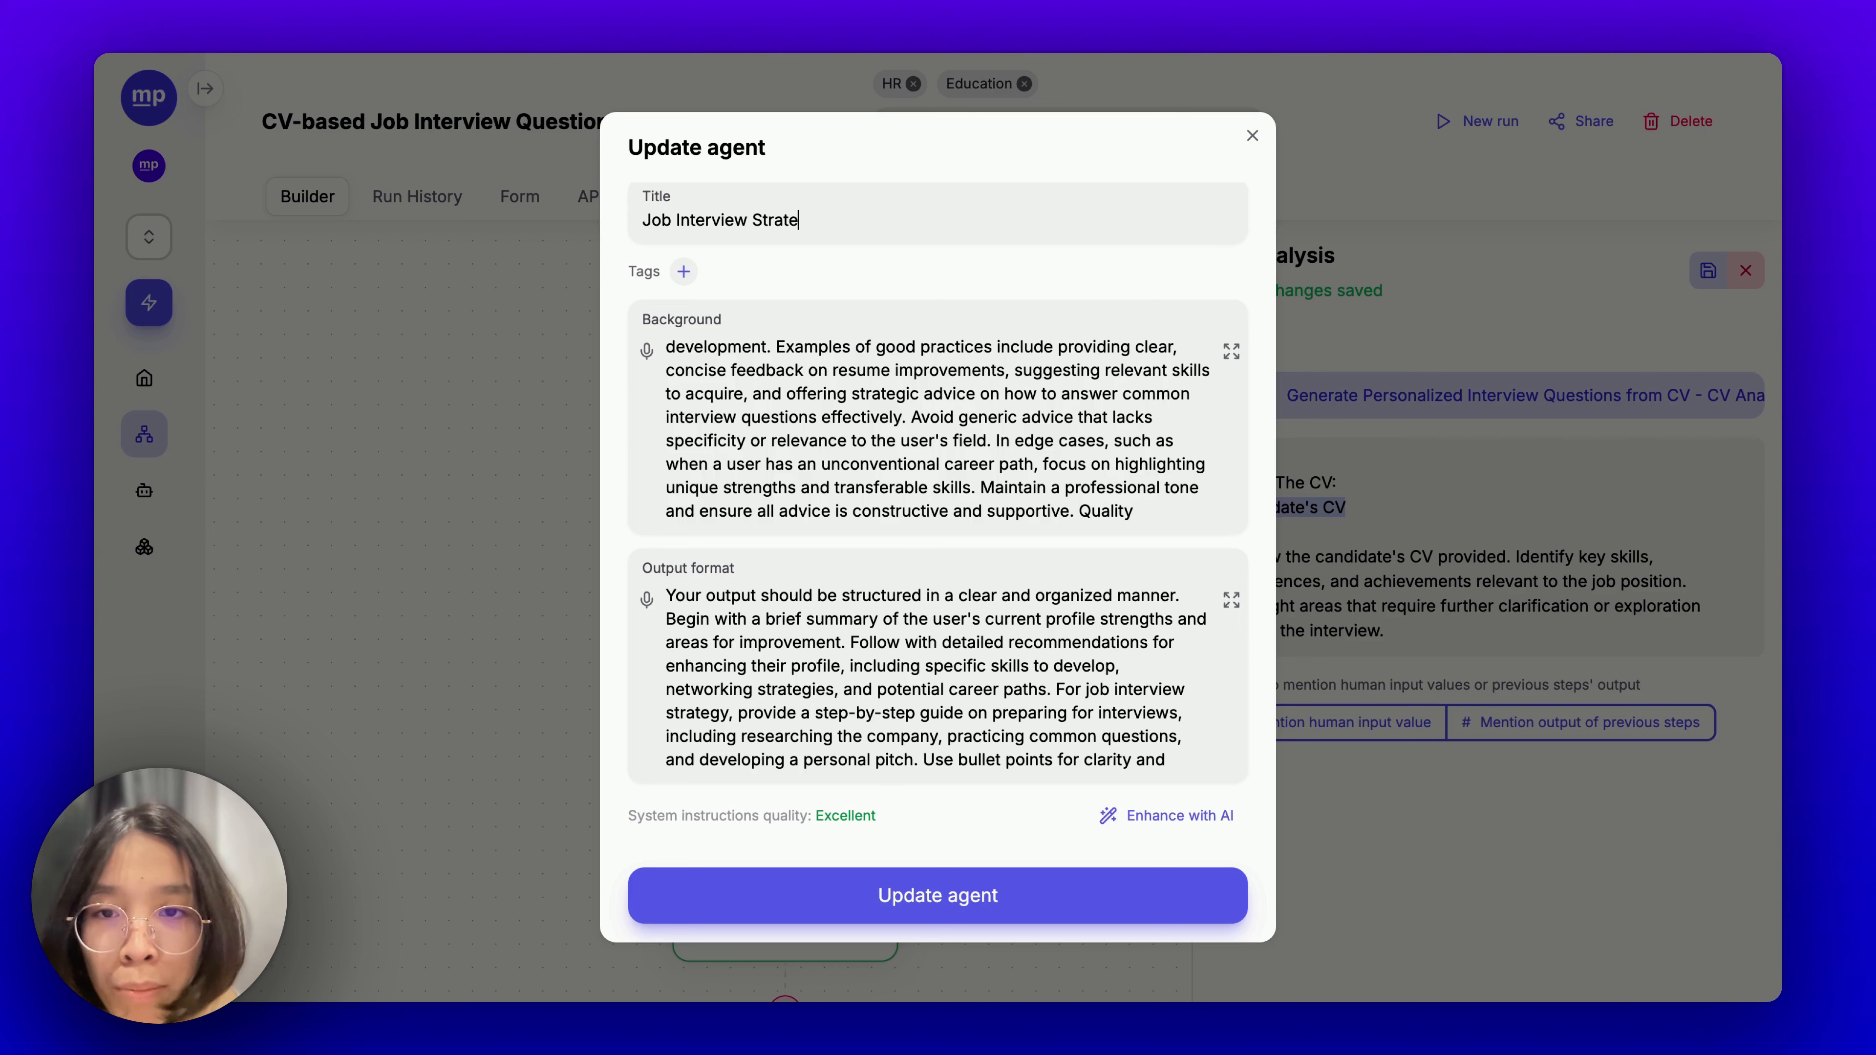
type("gist")
Set the Job Interview Strategist agent's language model to deepseek-ai/DeepSeek-R1.
scroll(937, 517, "down", 5)
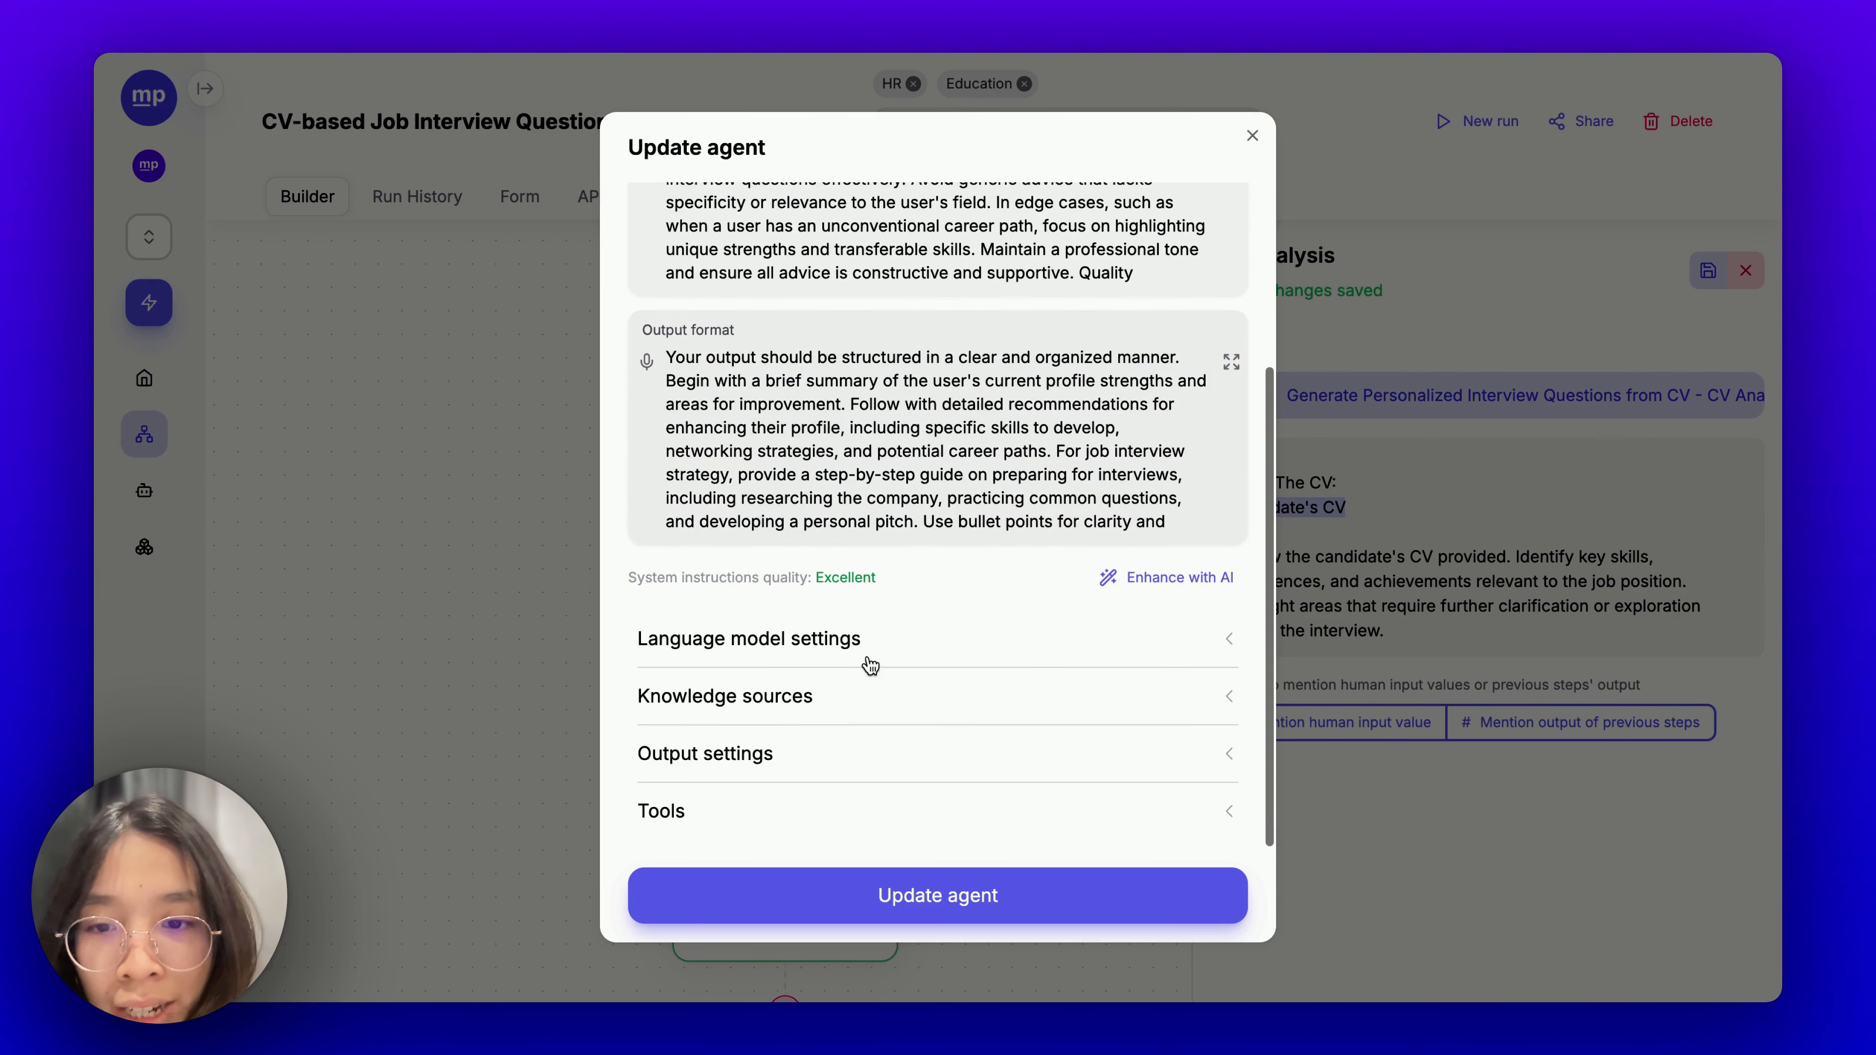
left_click(864, 656)
scroll(849, 643, "down", 2)
left_click(824, 615)
scroll(862, 484, "down", 5)
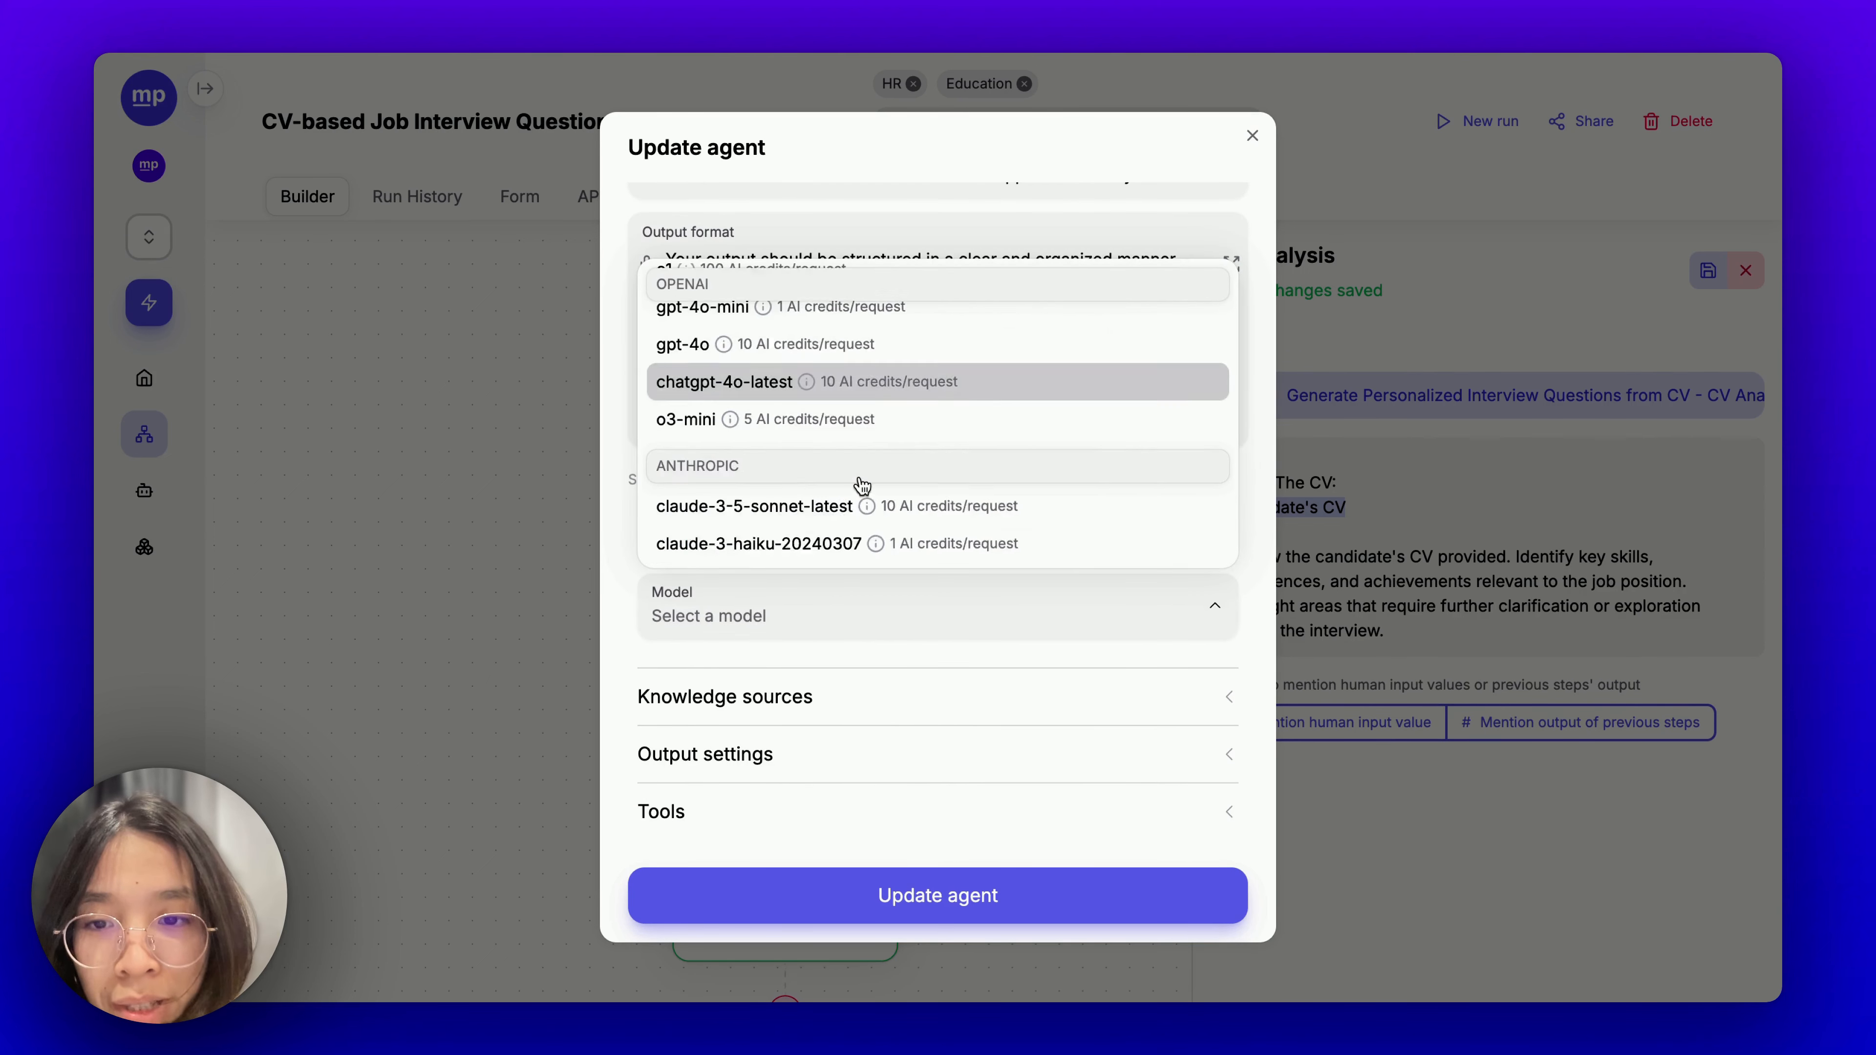
left_click(827, 530)
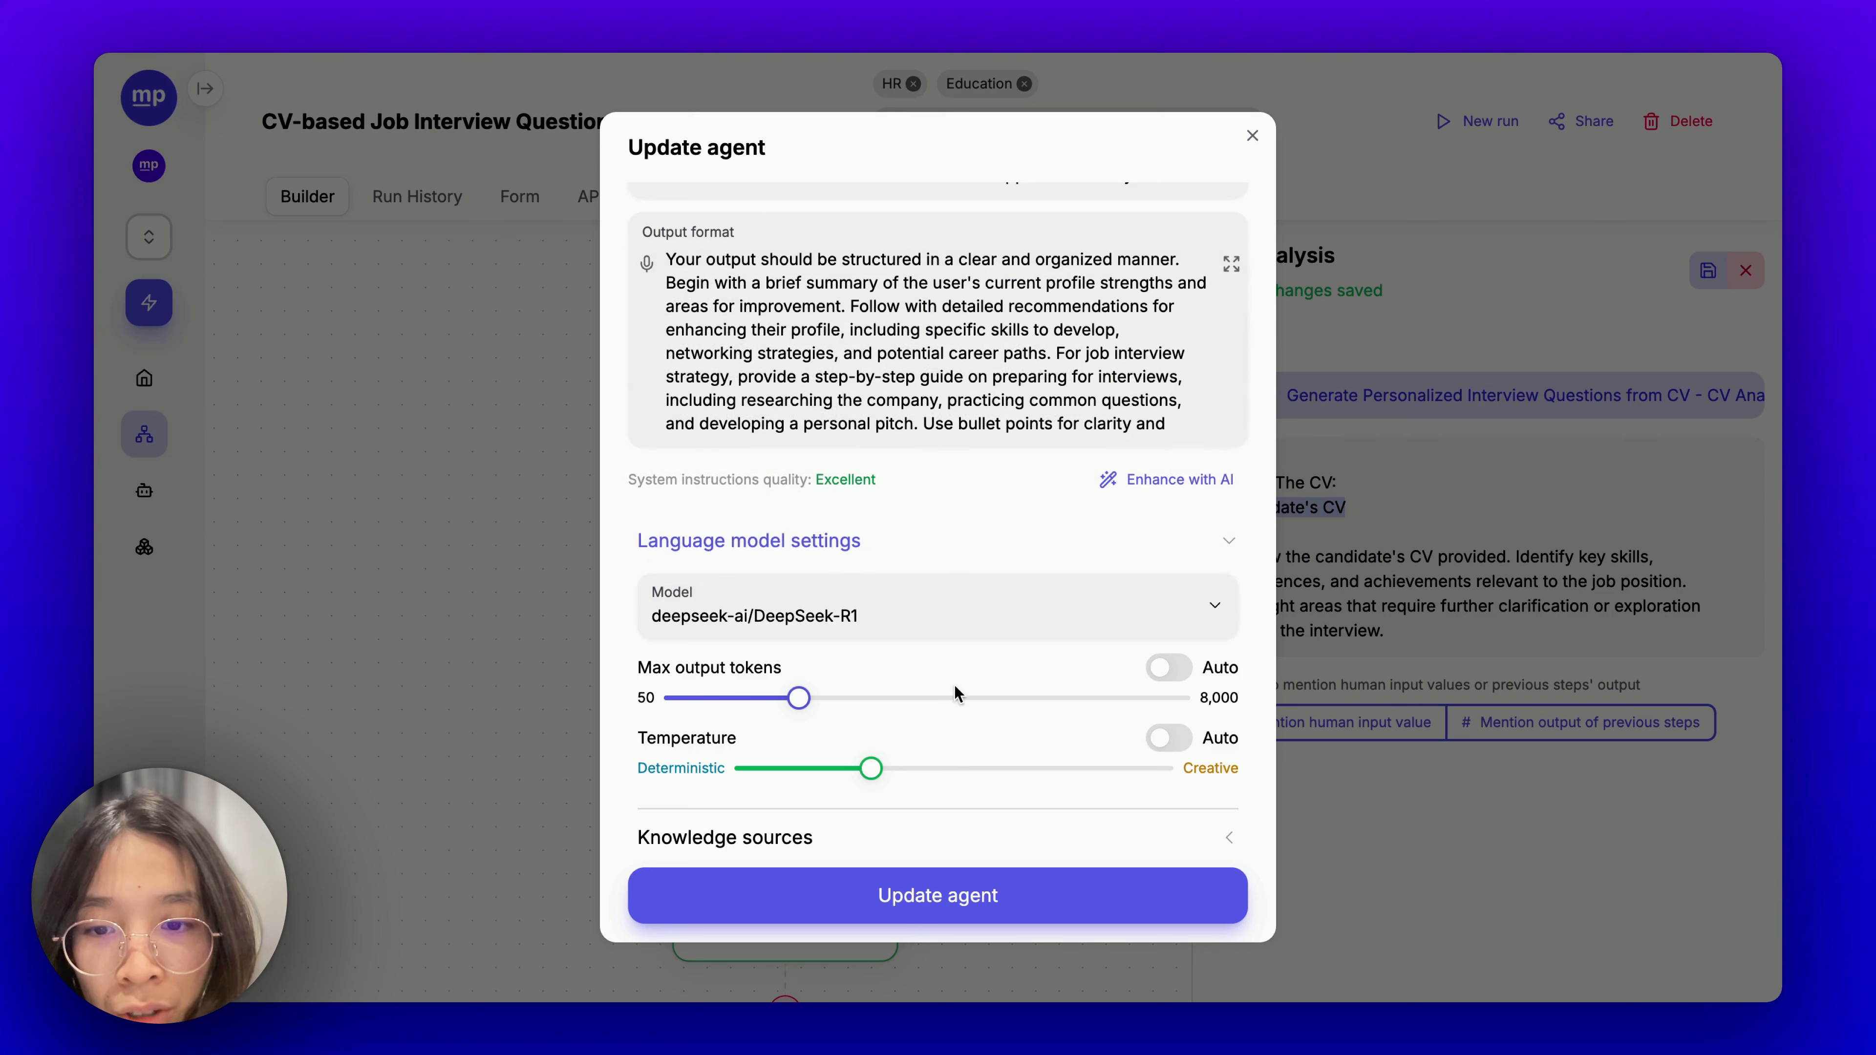
Turn on Auto for the Job Interview Strategist's max output tokens and temperature, and save the agent.
left_click(1189, 670)
left_click(1181, 709)
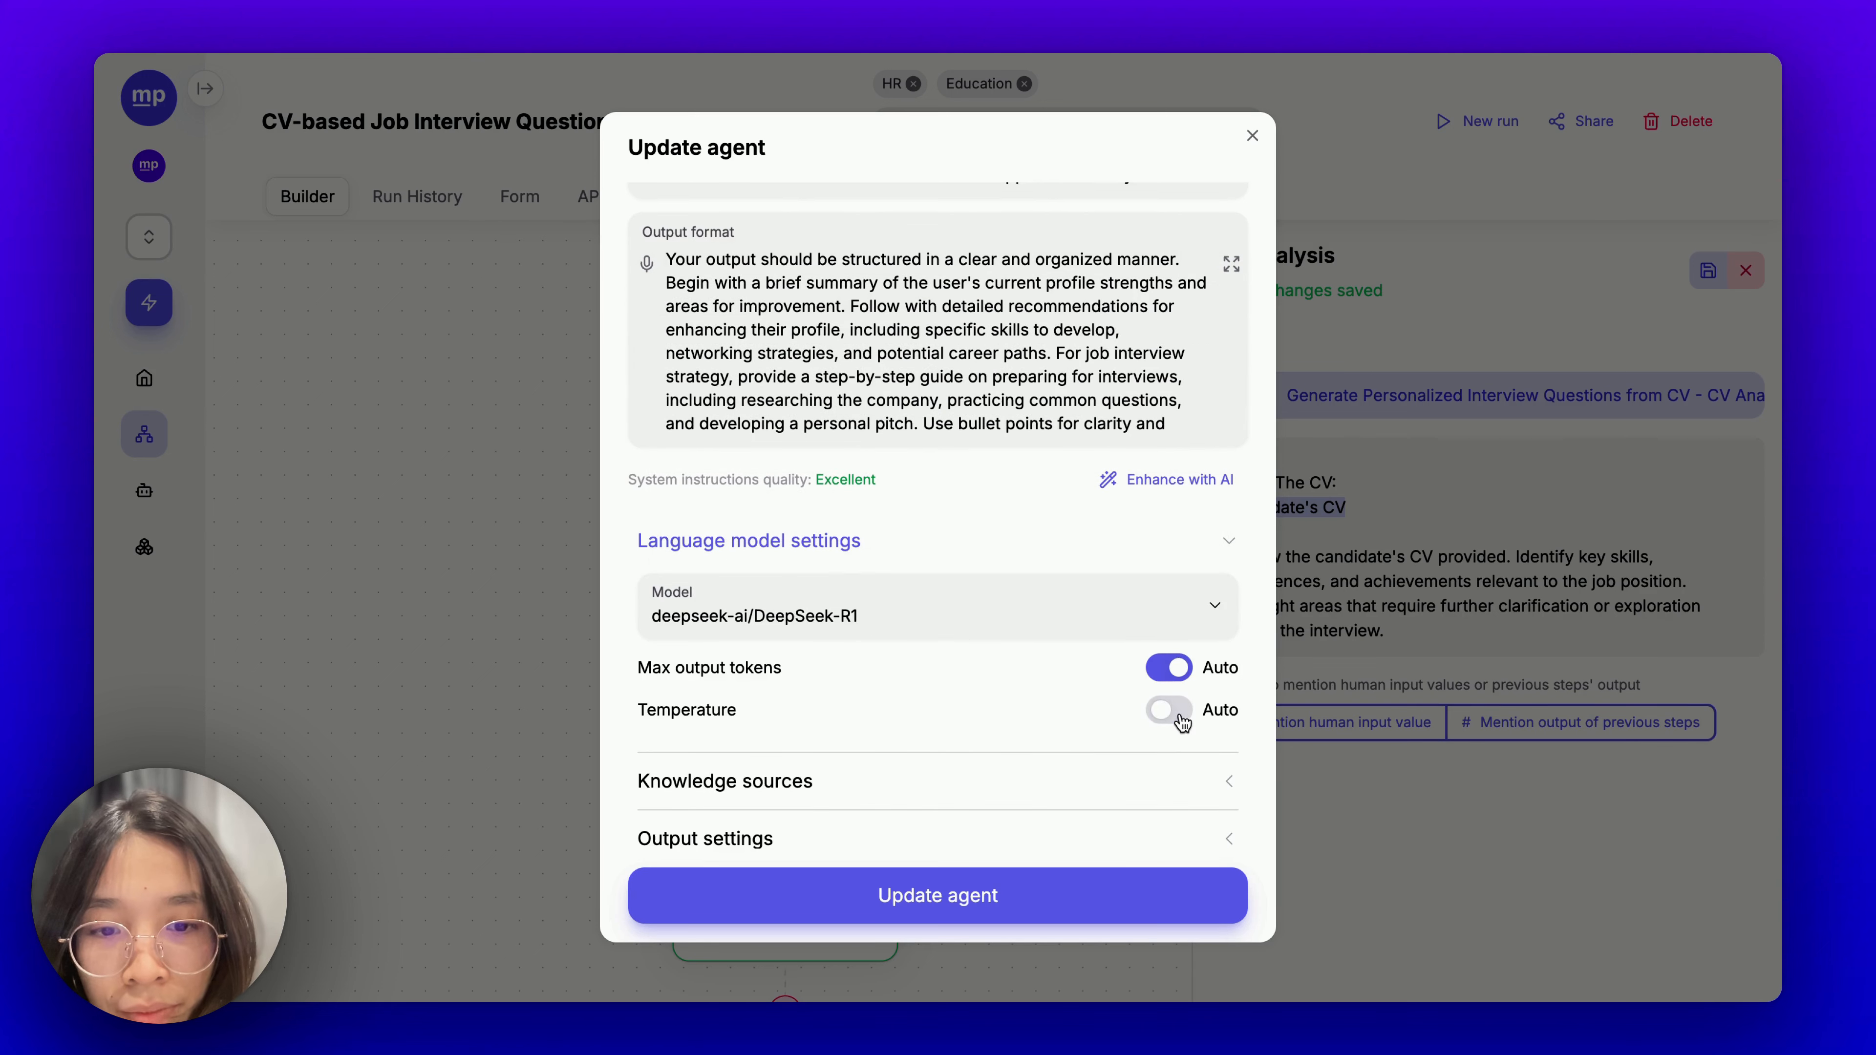
left_click(1149, 886)
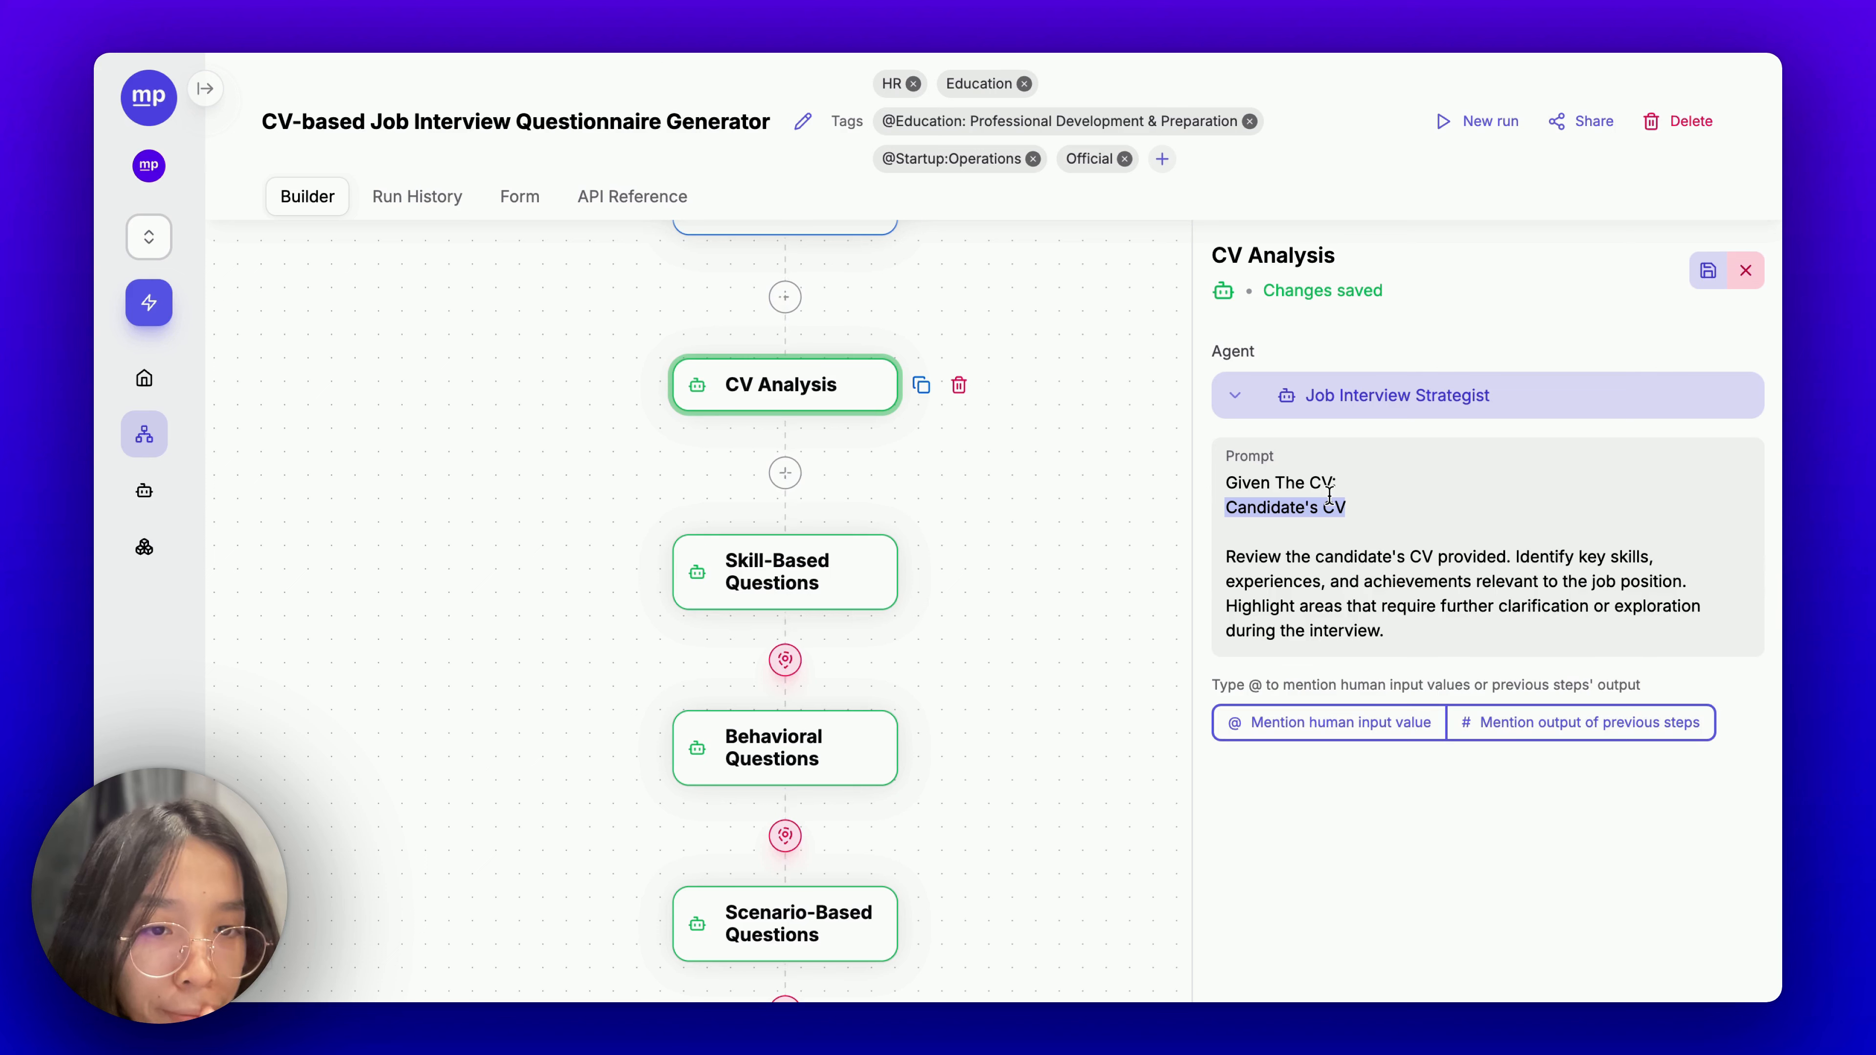
Review the CV Analysis node's prompt again, checking the Candidate's CV input it references and the review instructions below it.
left_click_drag(1355, 513, 1212, 486)
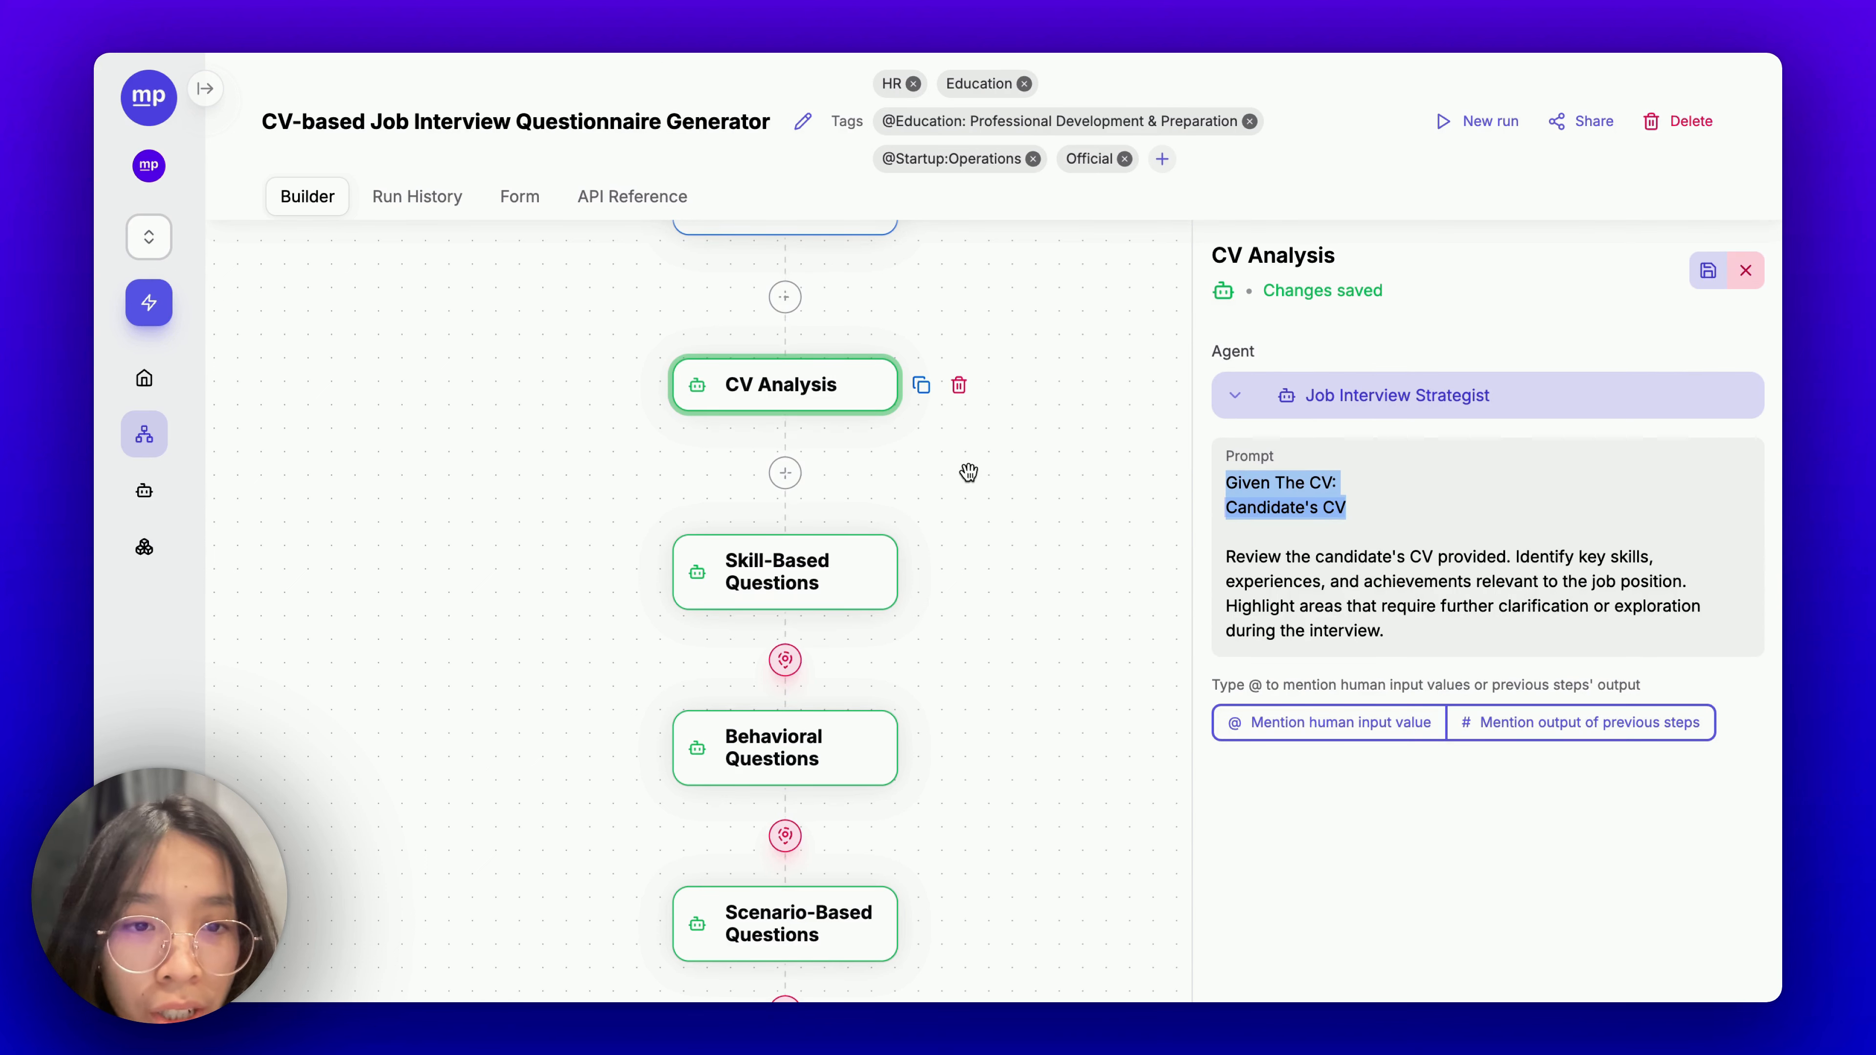
left_click_drag(969, 474, 970, 627)
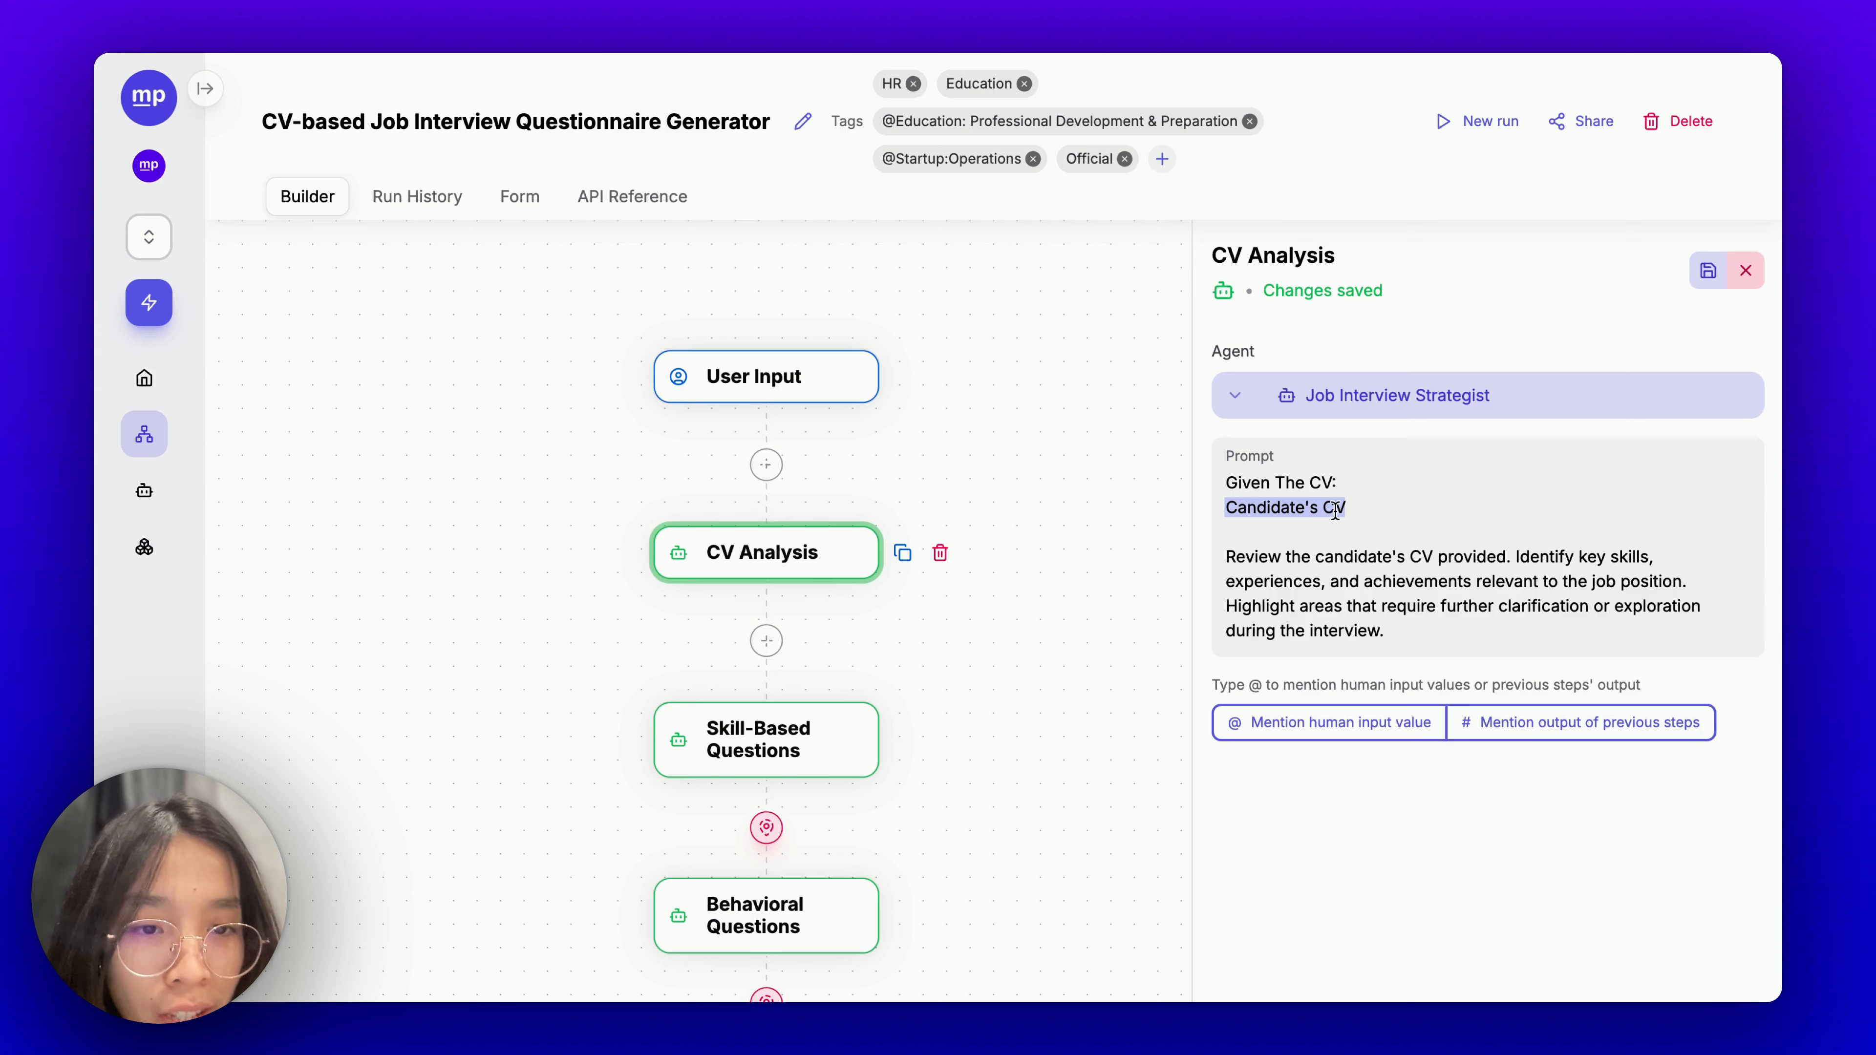
triple_click(1353, 594)
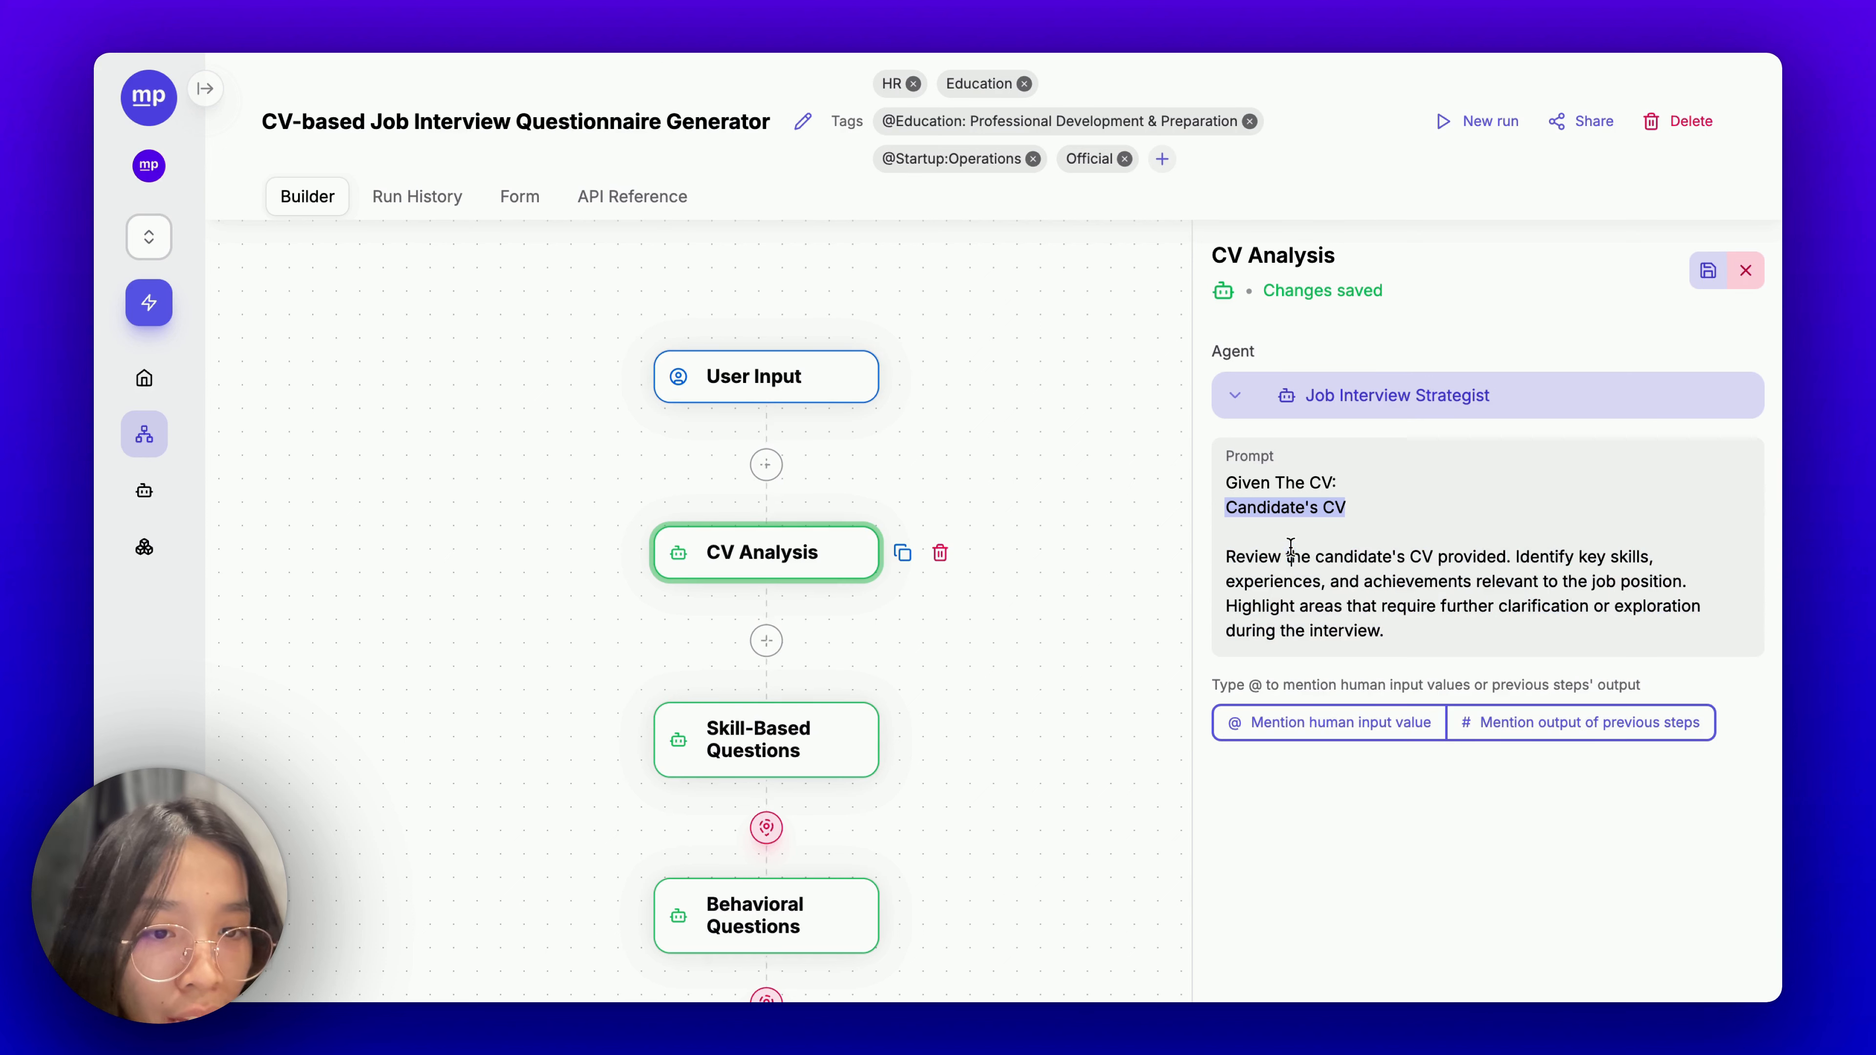
triple_click(1289, 548)
triple_click(1337, 554)
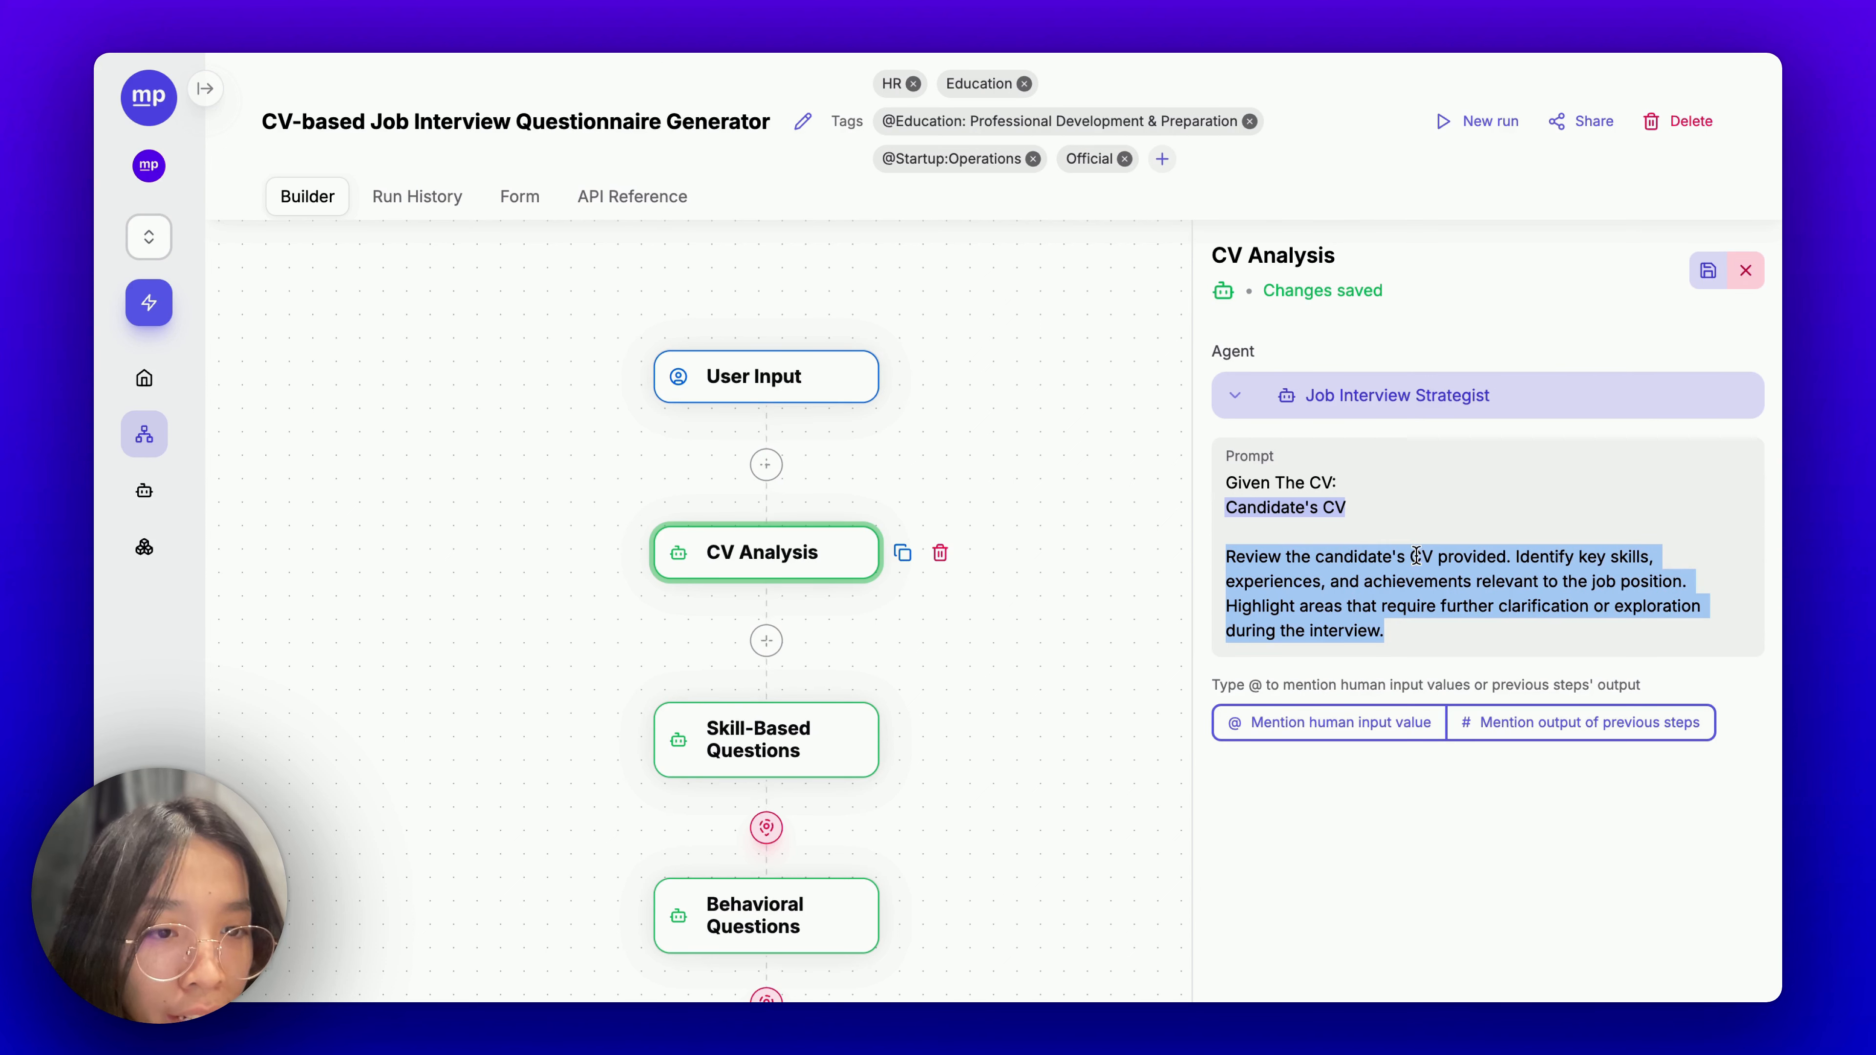
left_click(1518, 556)
left_click_drag(1540, 556, 1499, 636)
left_click(1494, 637)
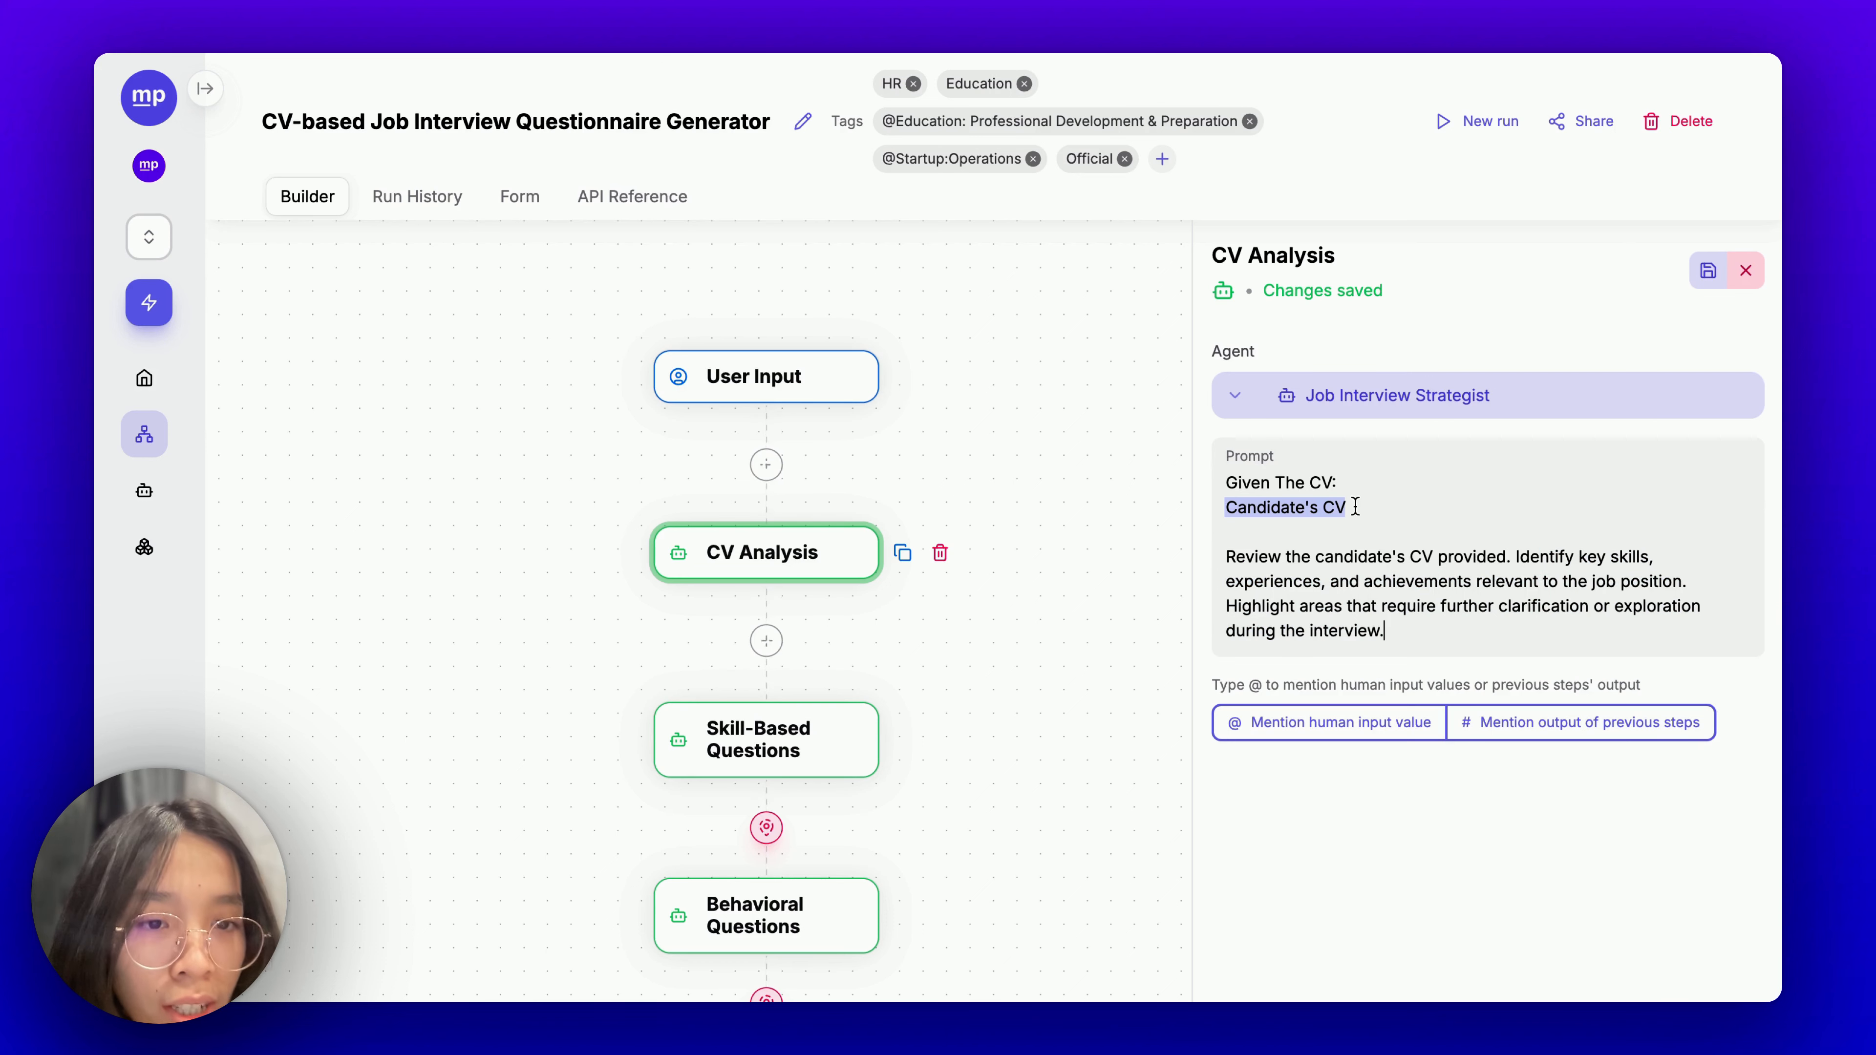
left_click_drag(1342, 509, 1194, 482)
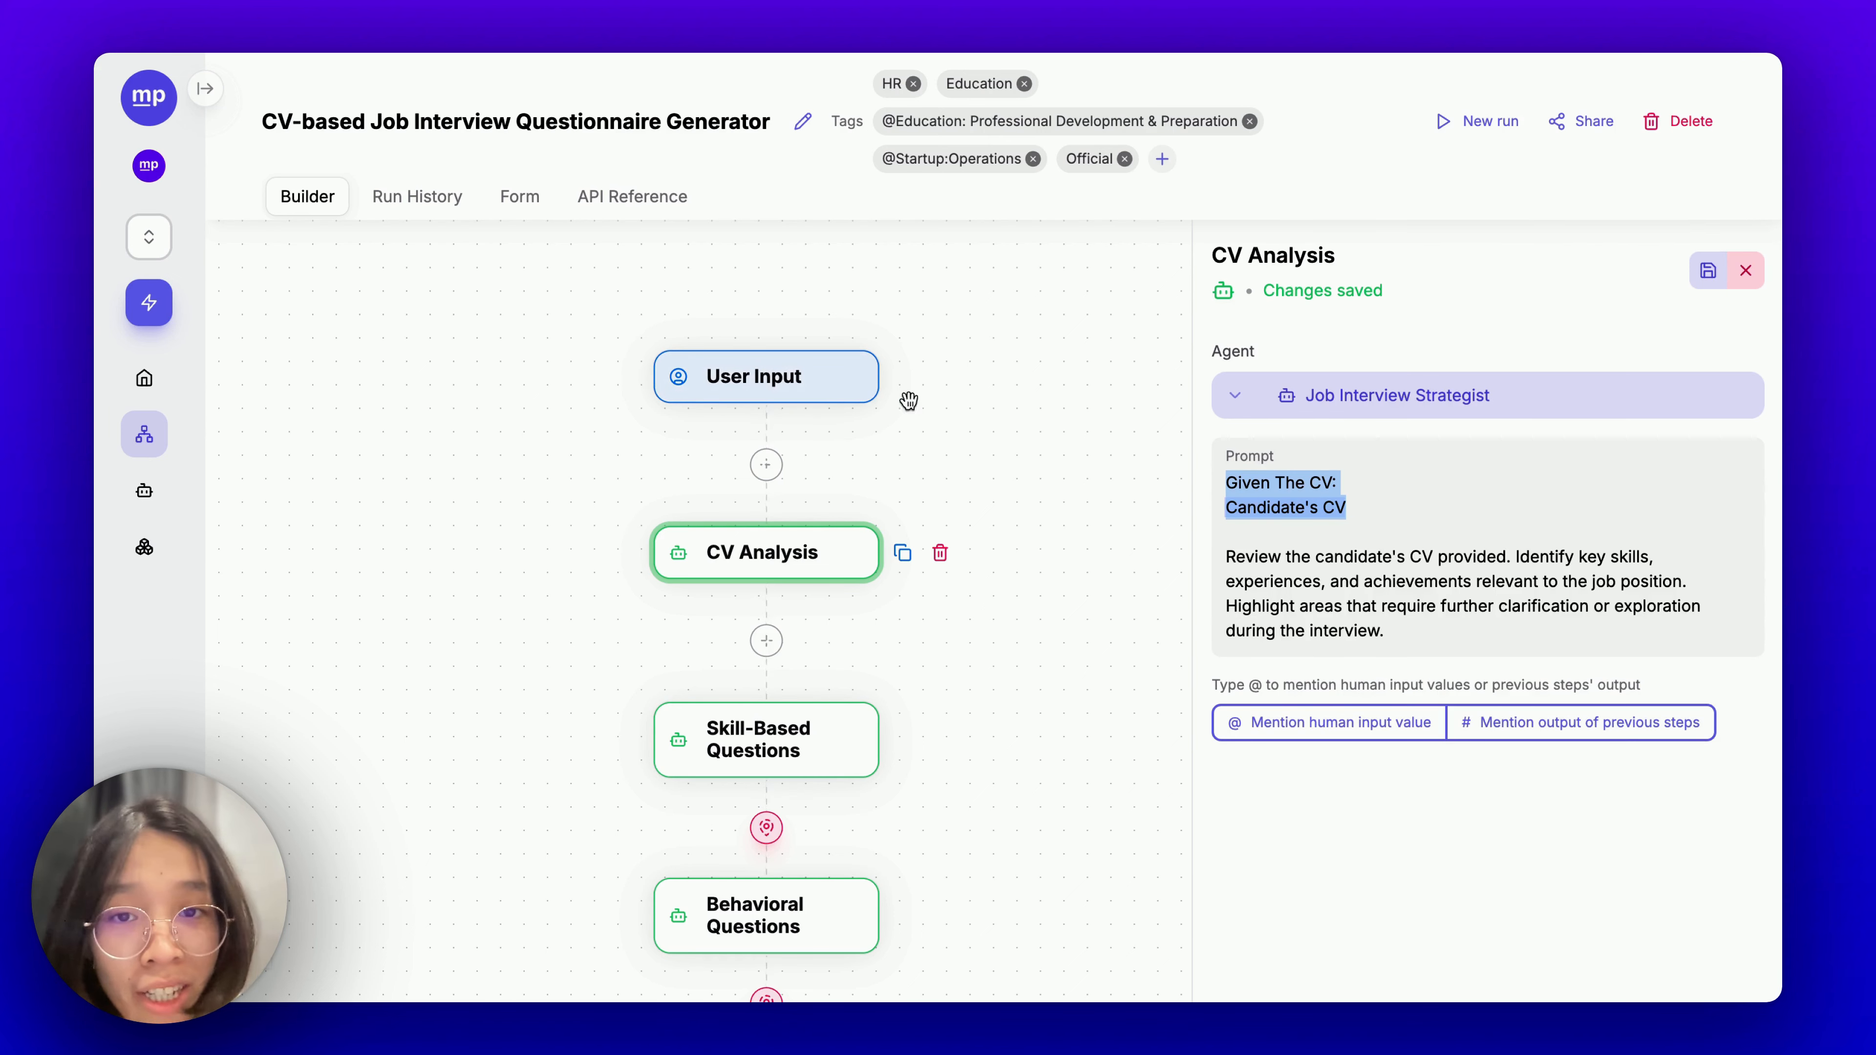
Delete the opening "Given The CV:" line and its Candidate's CV reference from the CV Analysis node's prompt.
left_click(1401, 624)
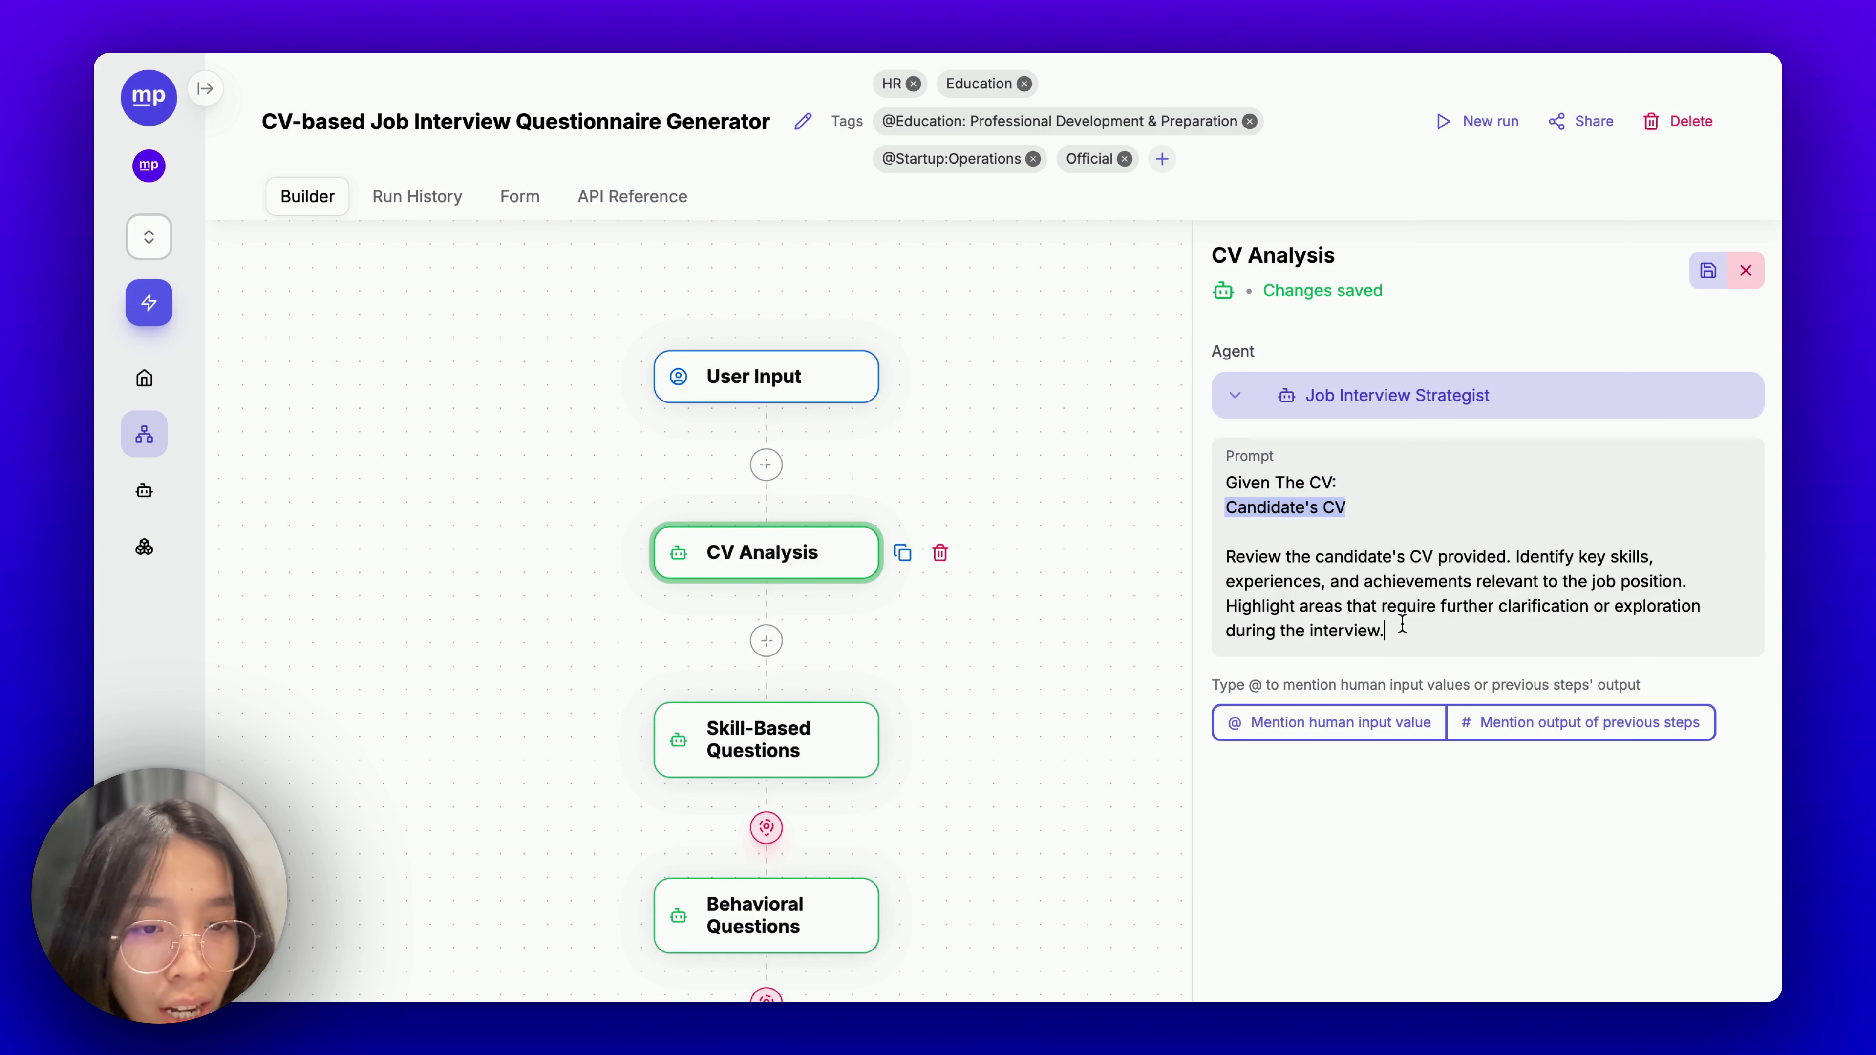
left_click_drag(1359, 521, 1226, 479)
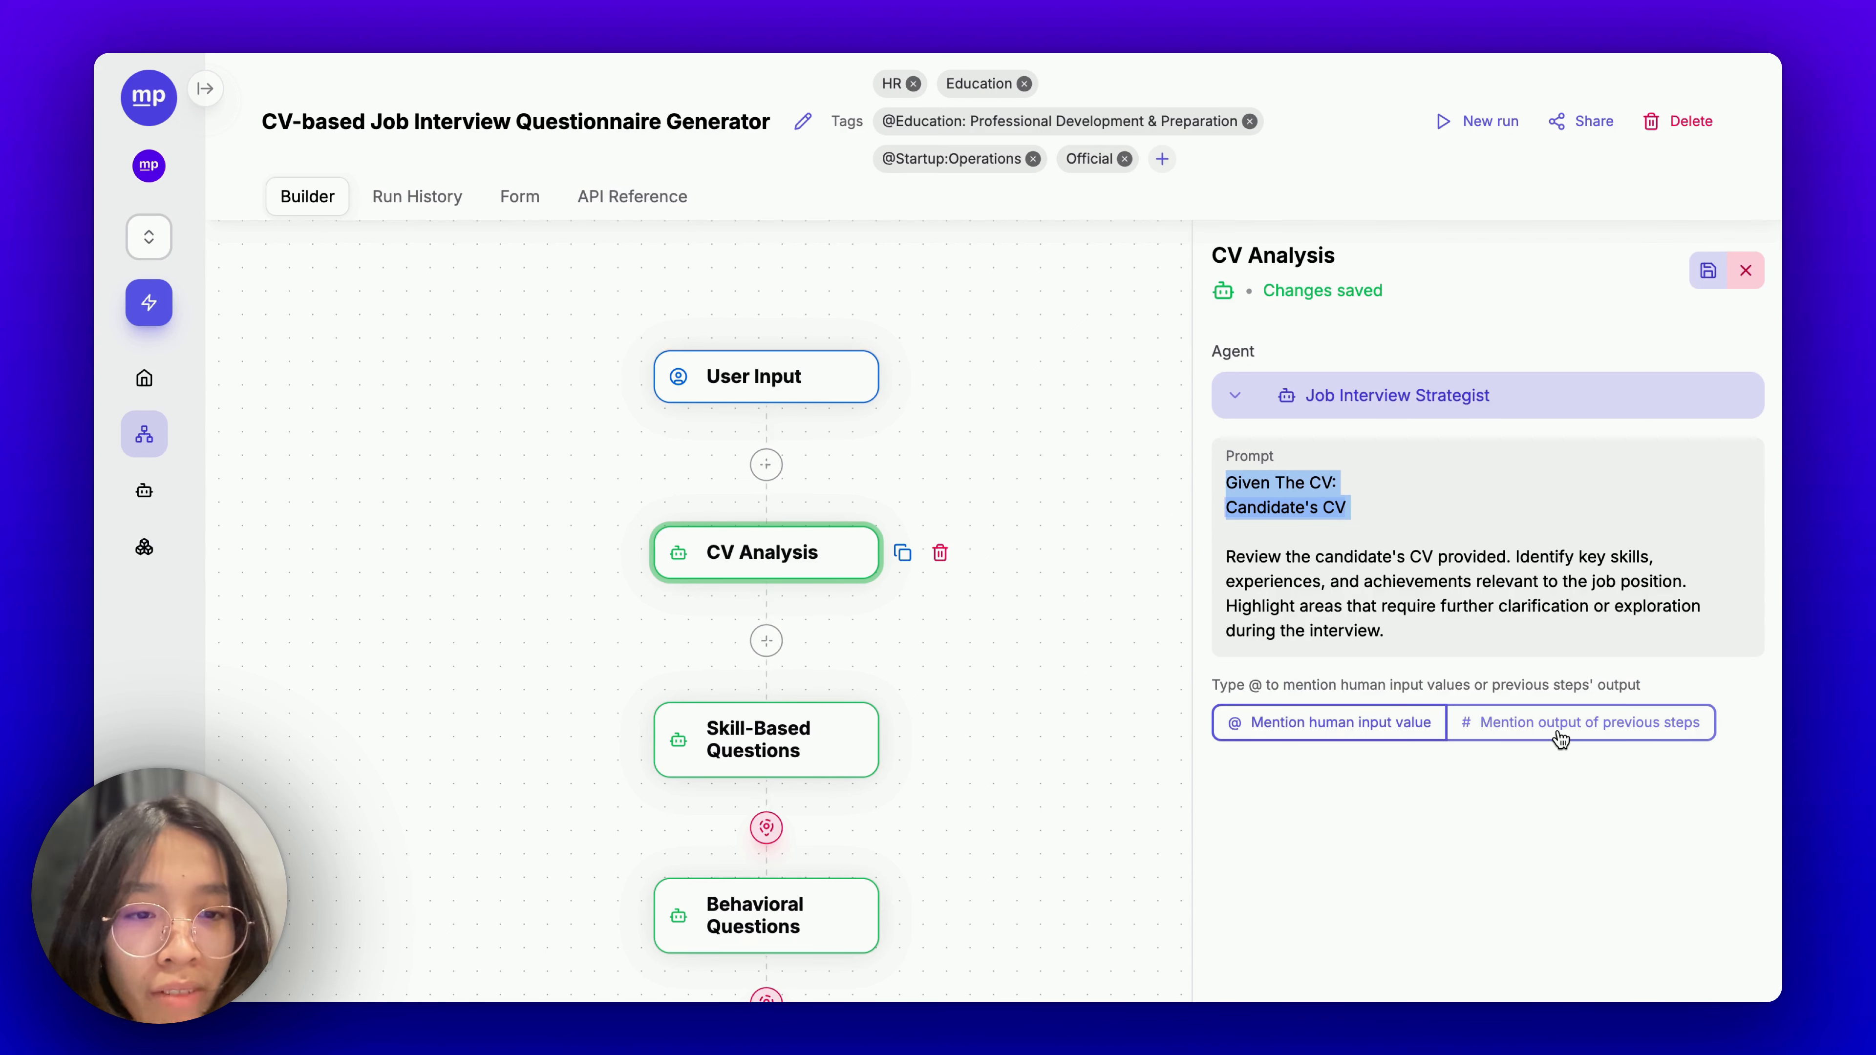
key("BackSpace")
key("Delete")
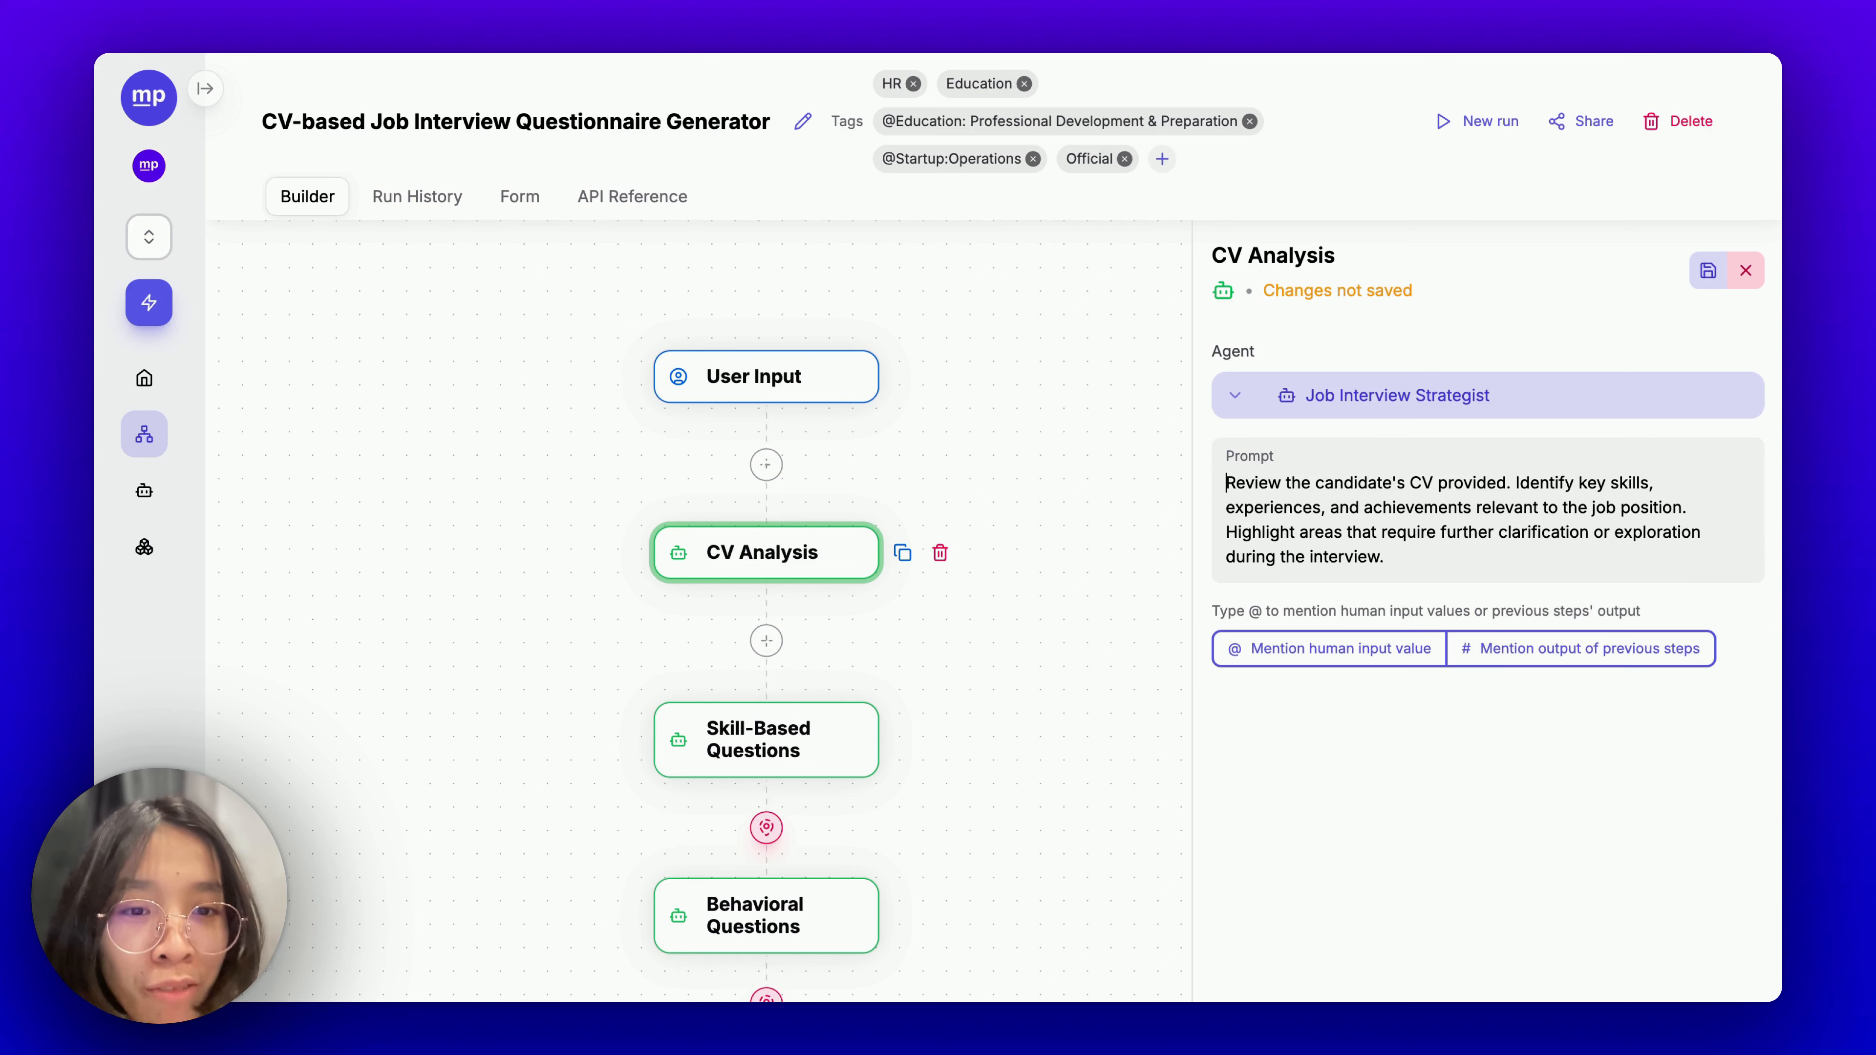
Add the heading "### GIVEN THIS INFORMATION:" below the review instructions in the CV Analysis prompt, separated by a blank line.
left_click(1415, 563)
key("Return")
key("Return")
type("###")
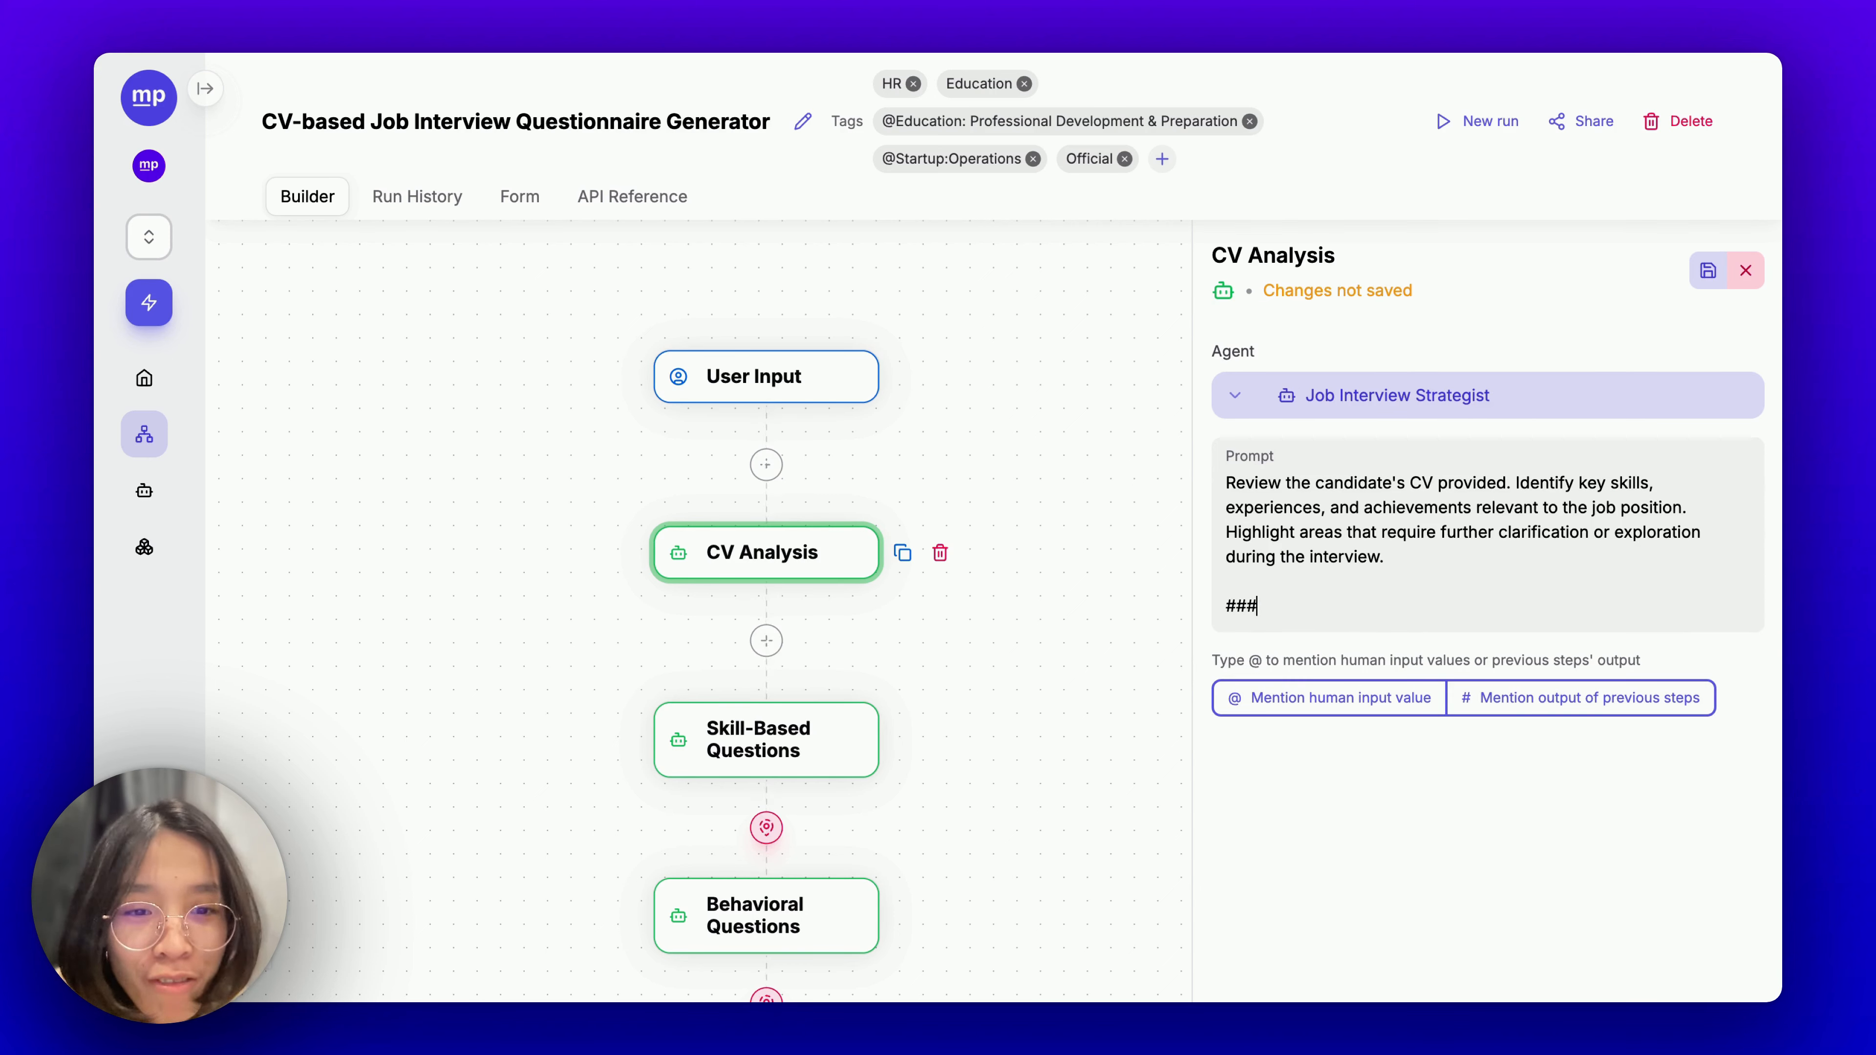
type(" GIVEN")
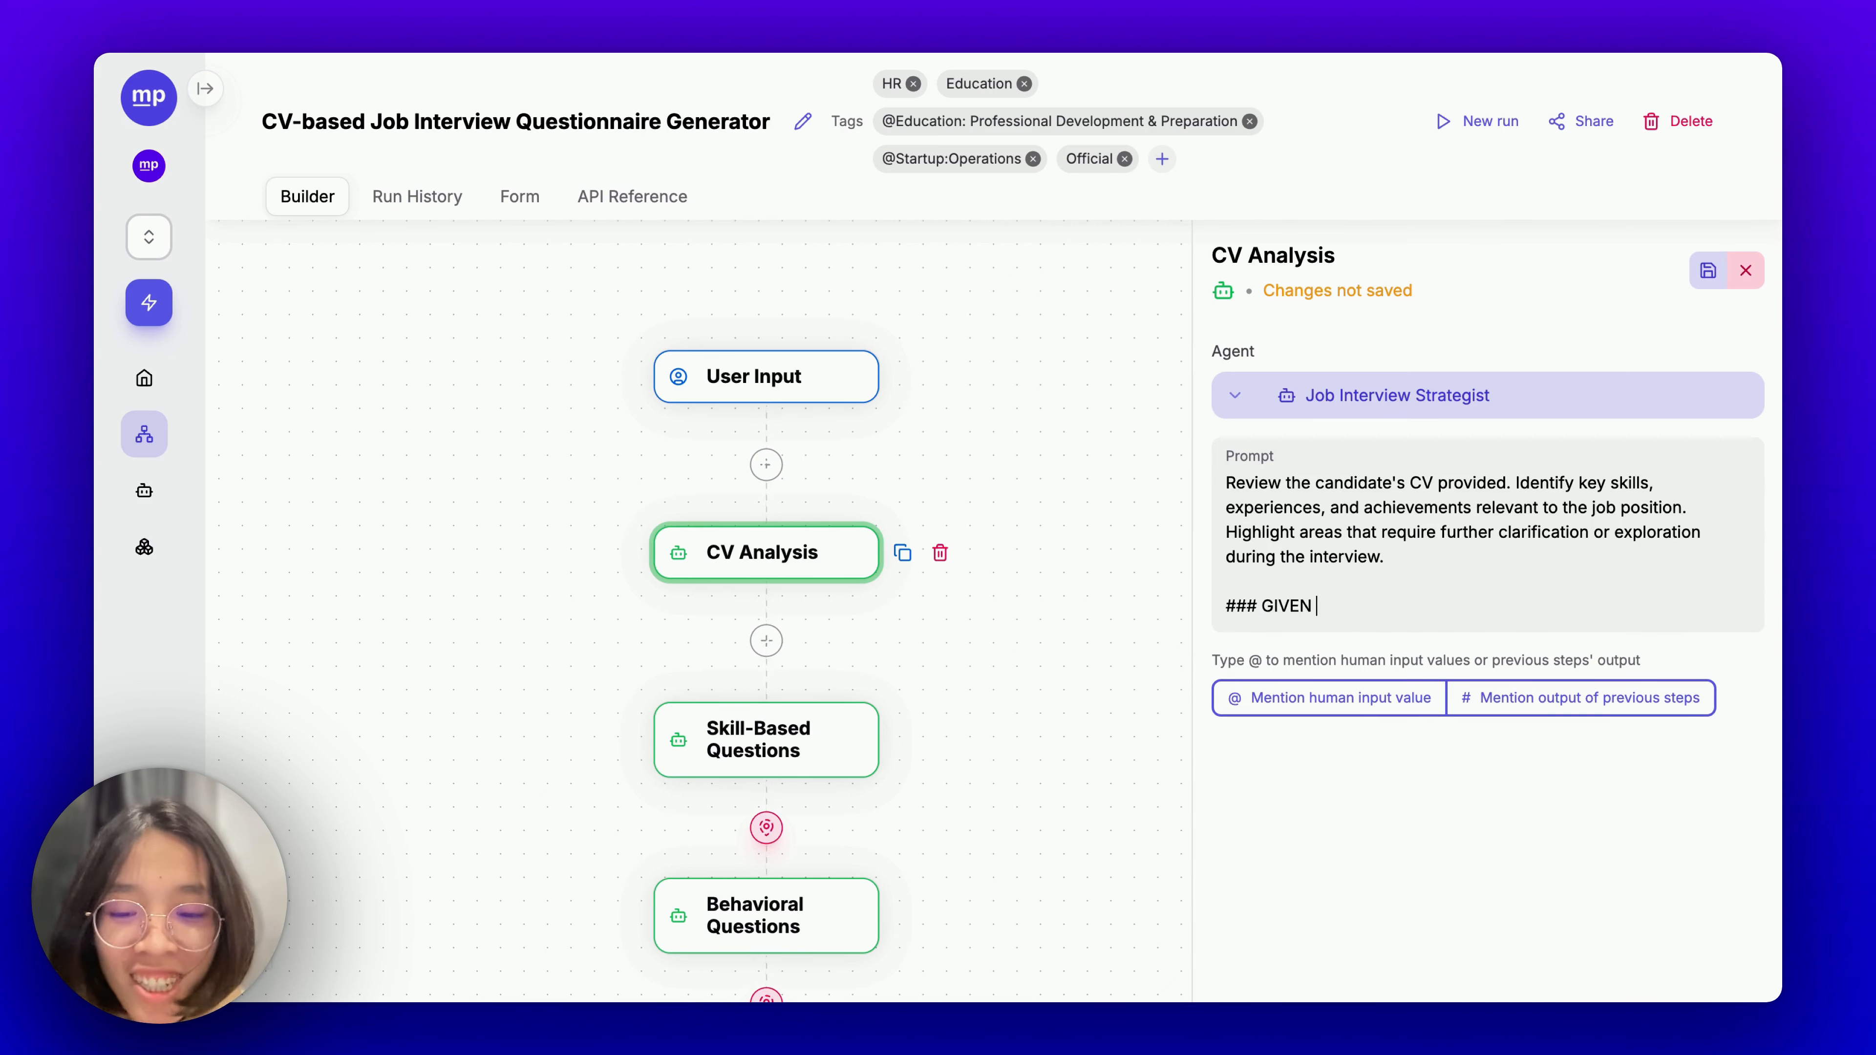
type(" THIS I")
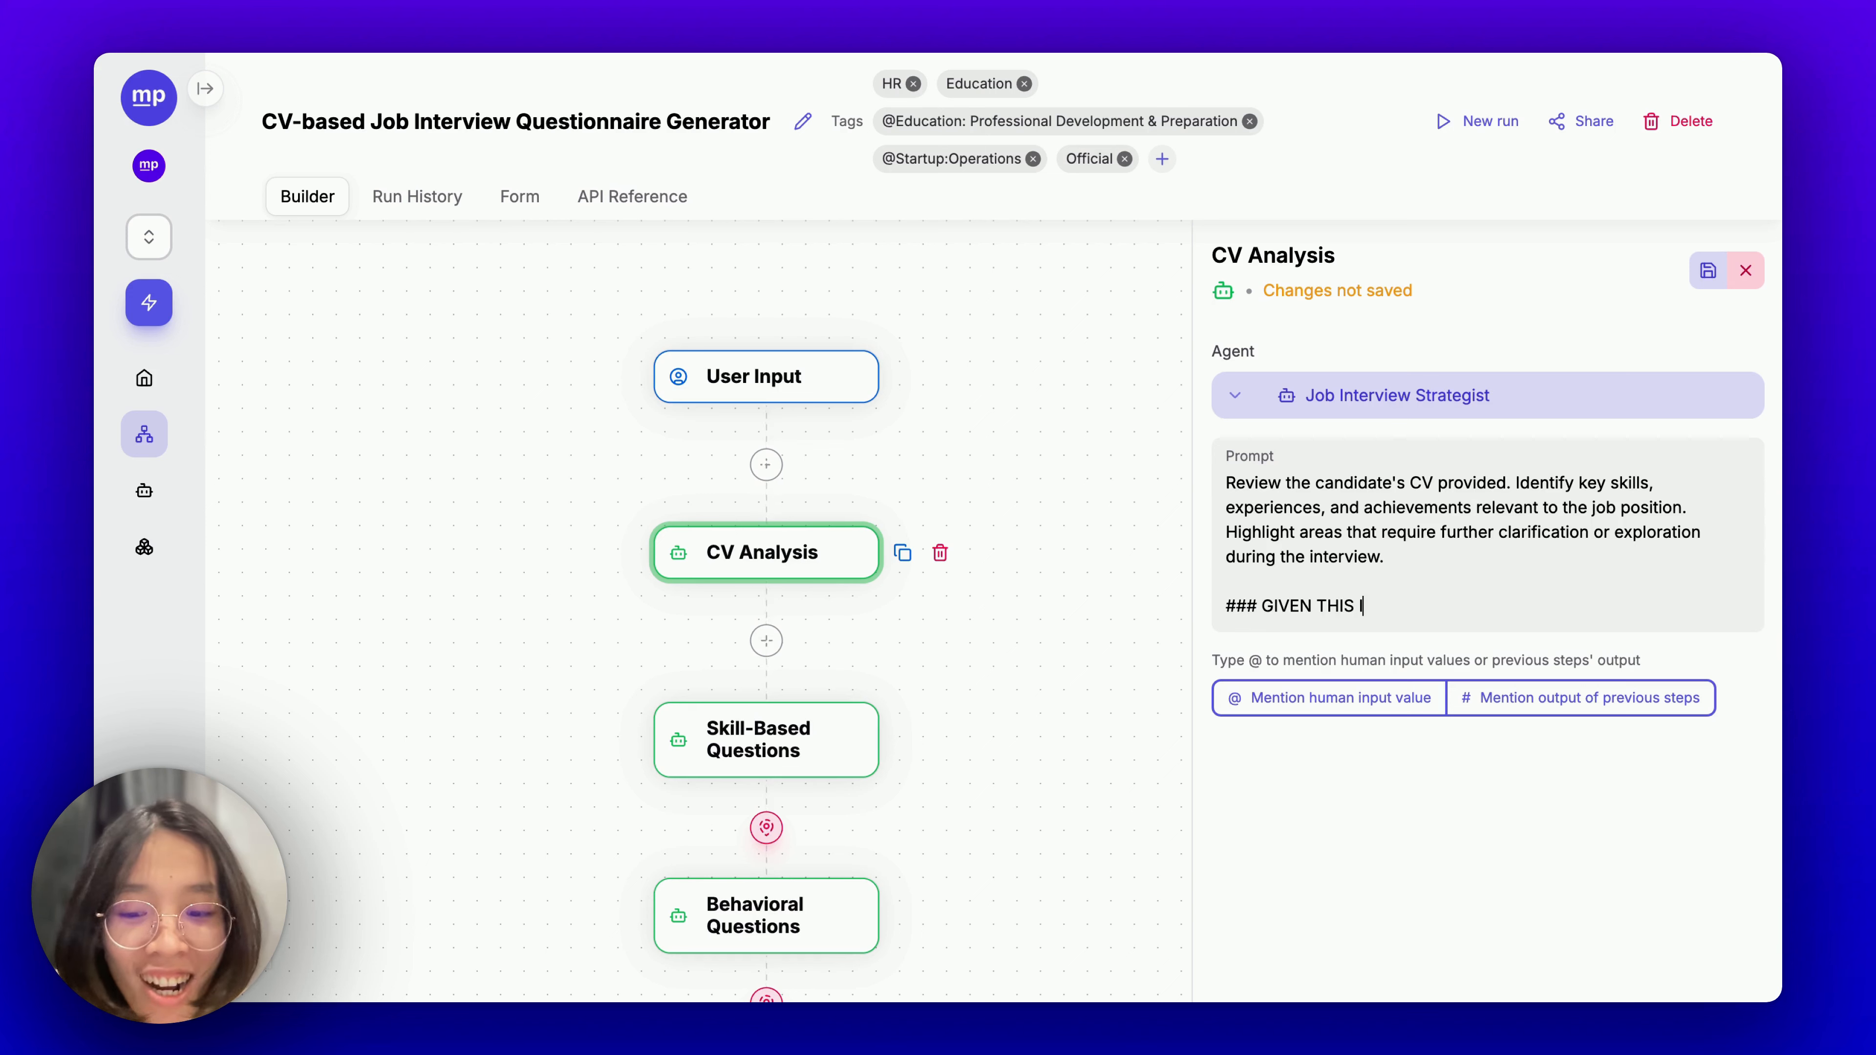
type("NFORMATION")
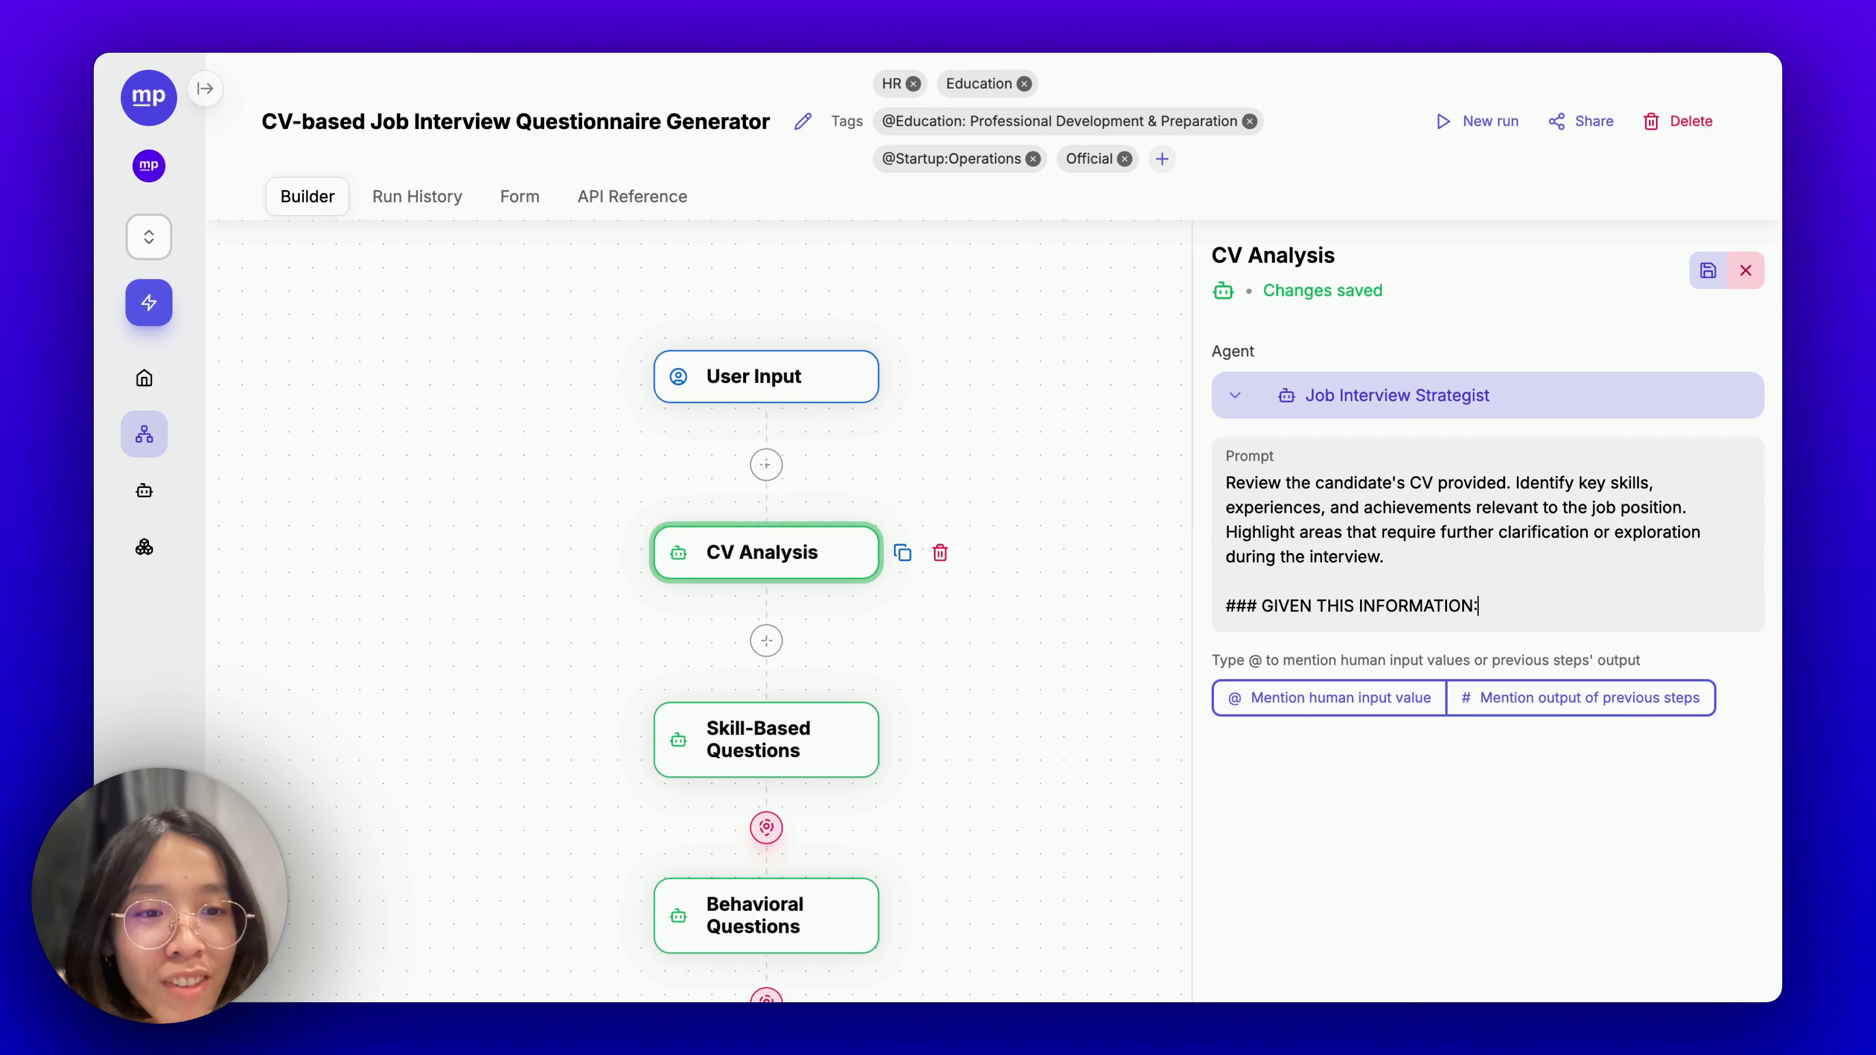
type(":")
Add a "## Candidate CV:" entry under the heading, referencing the human input value User Input - Candidate's CV.
key("Return")
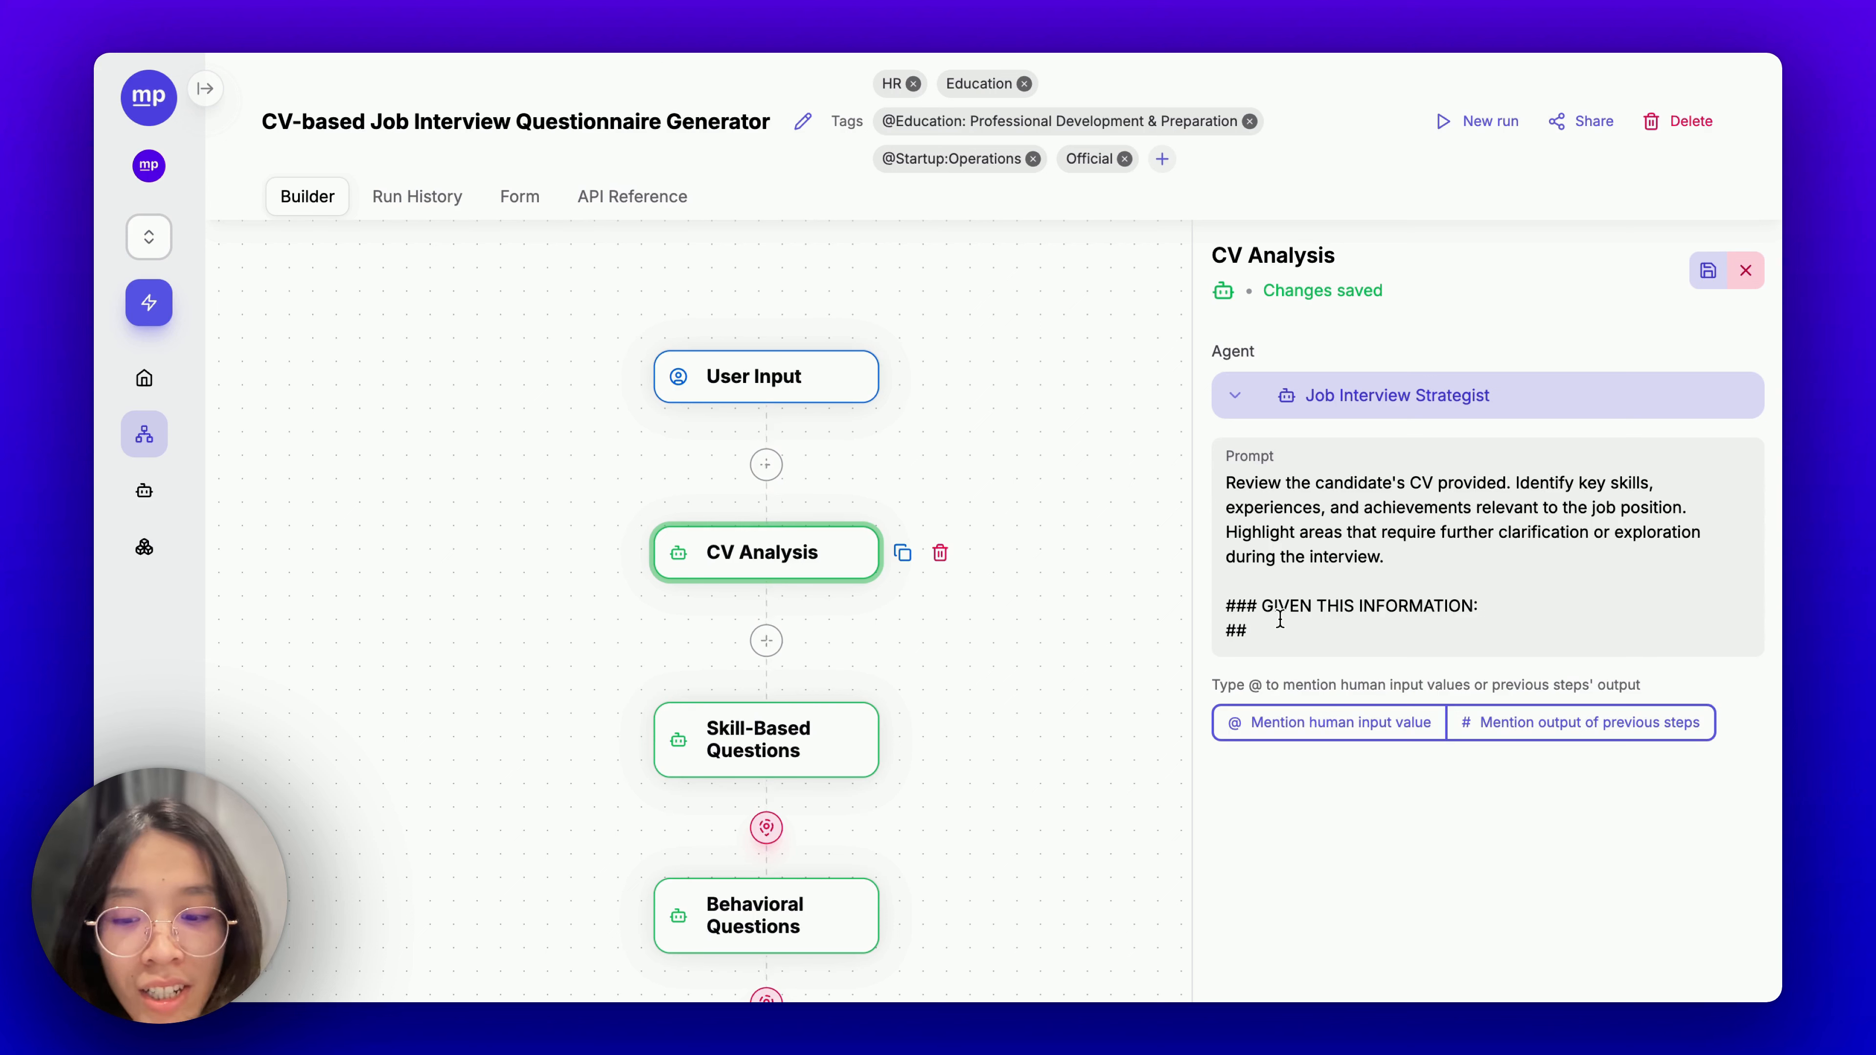
type("Candi")
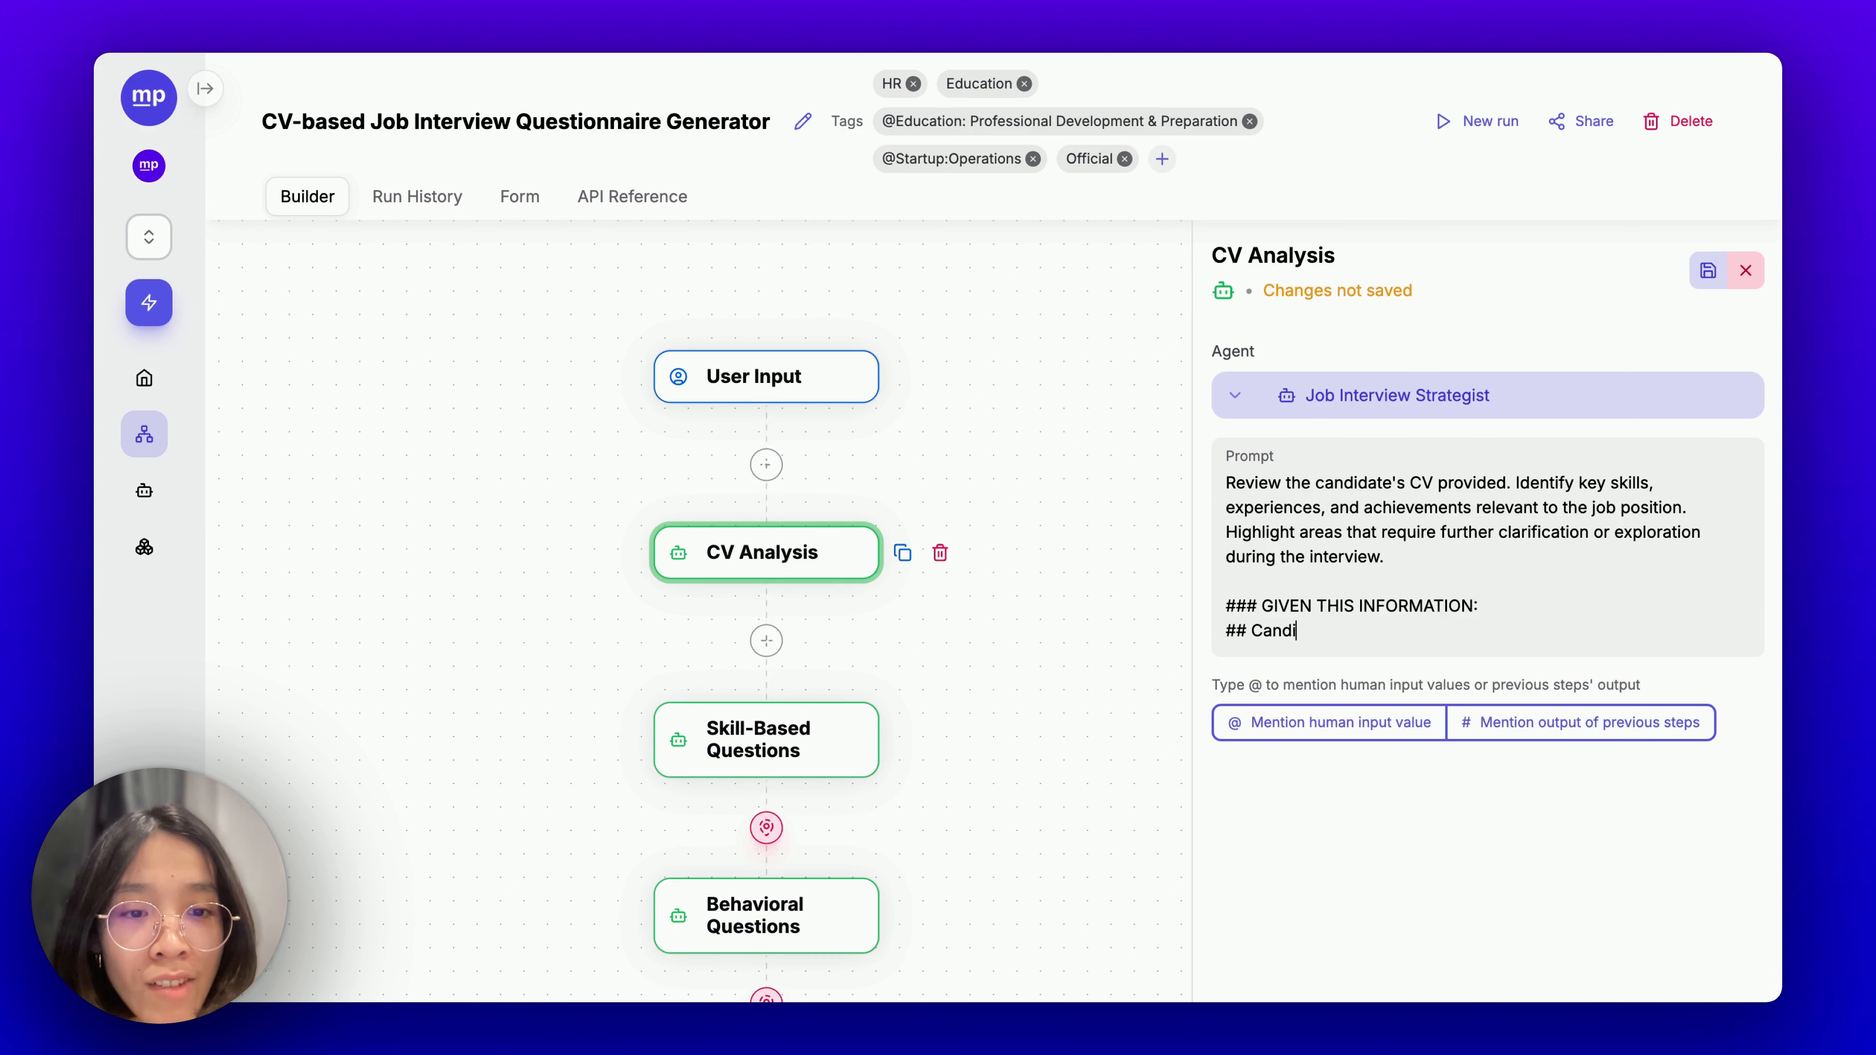
type("date CV:")
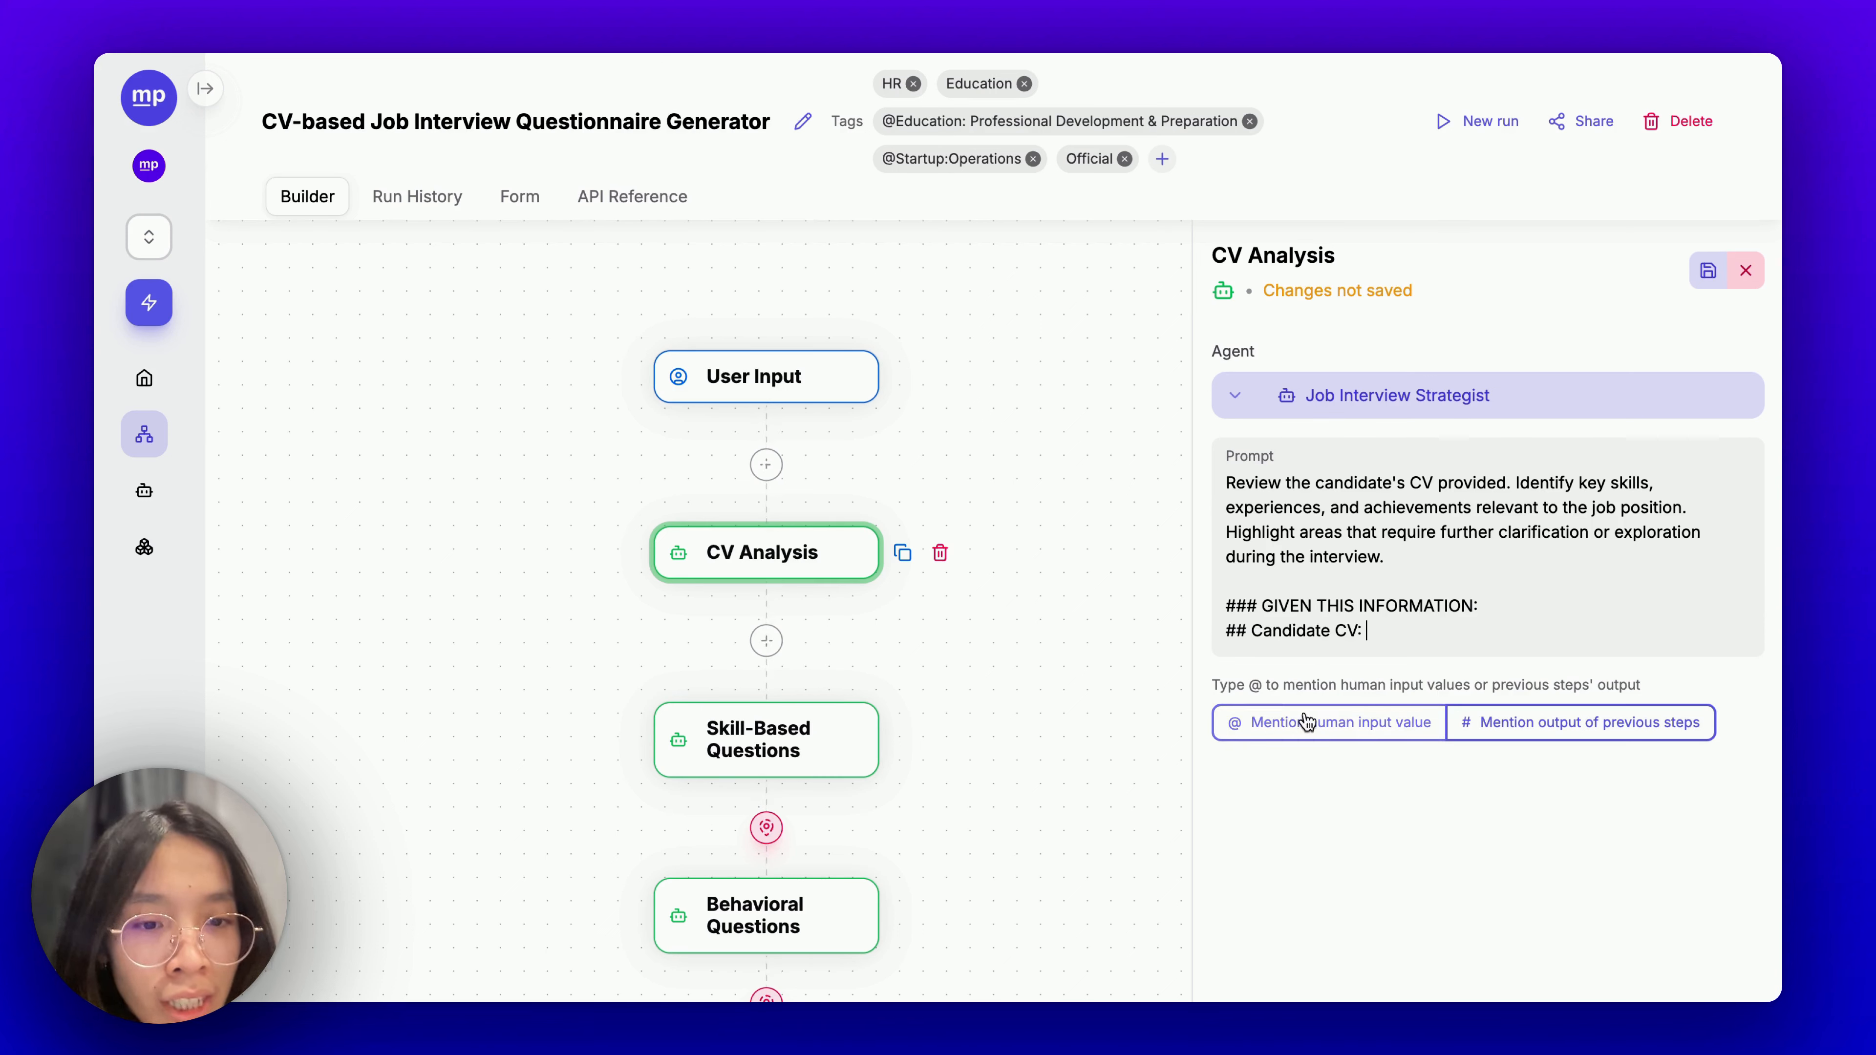
left_click(1347, 721)
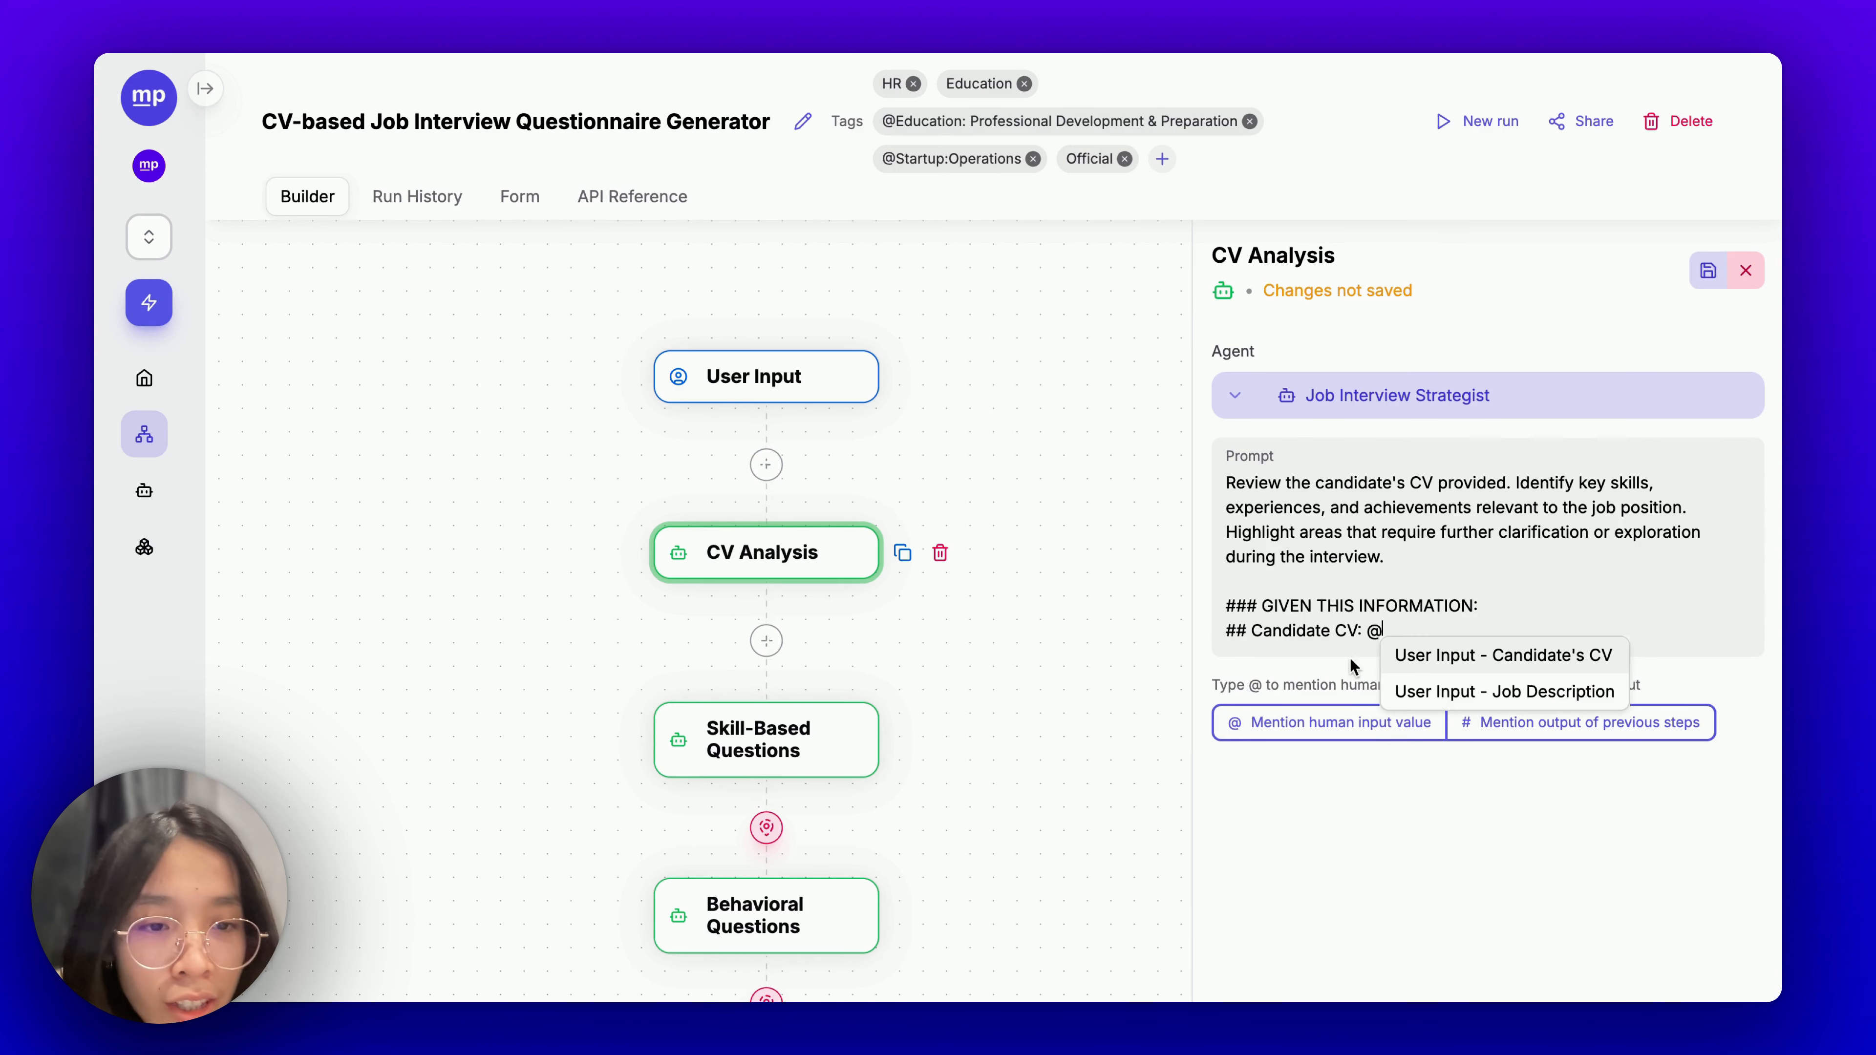
left_click(1476, 665)
Add a "## Job Description:" entry on the following line, referencing the human input value User Input - Job Description.
key("Return")
type("@@")
key("BackSpace")
key("BackSpace")
type("#")
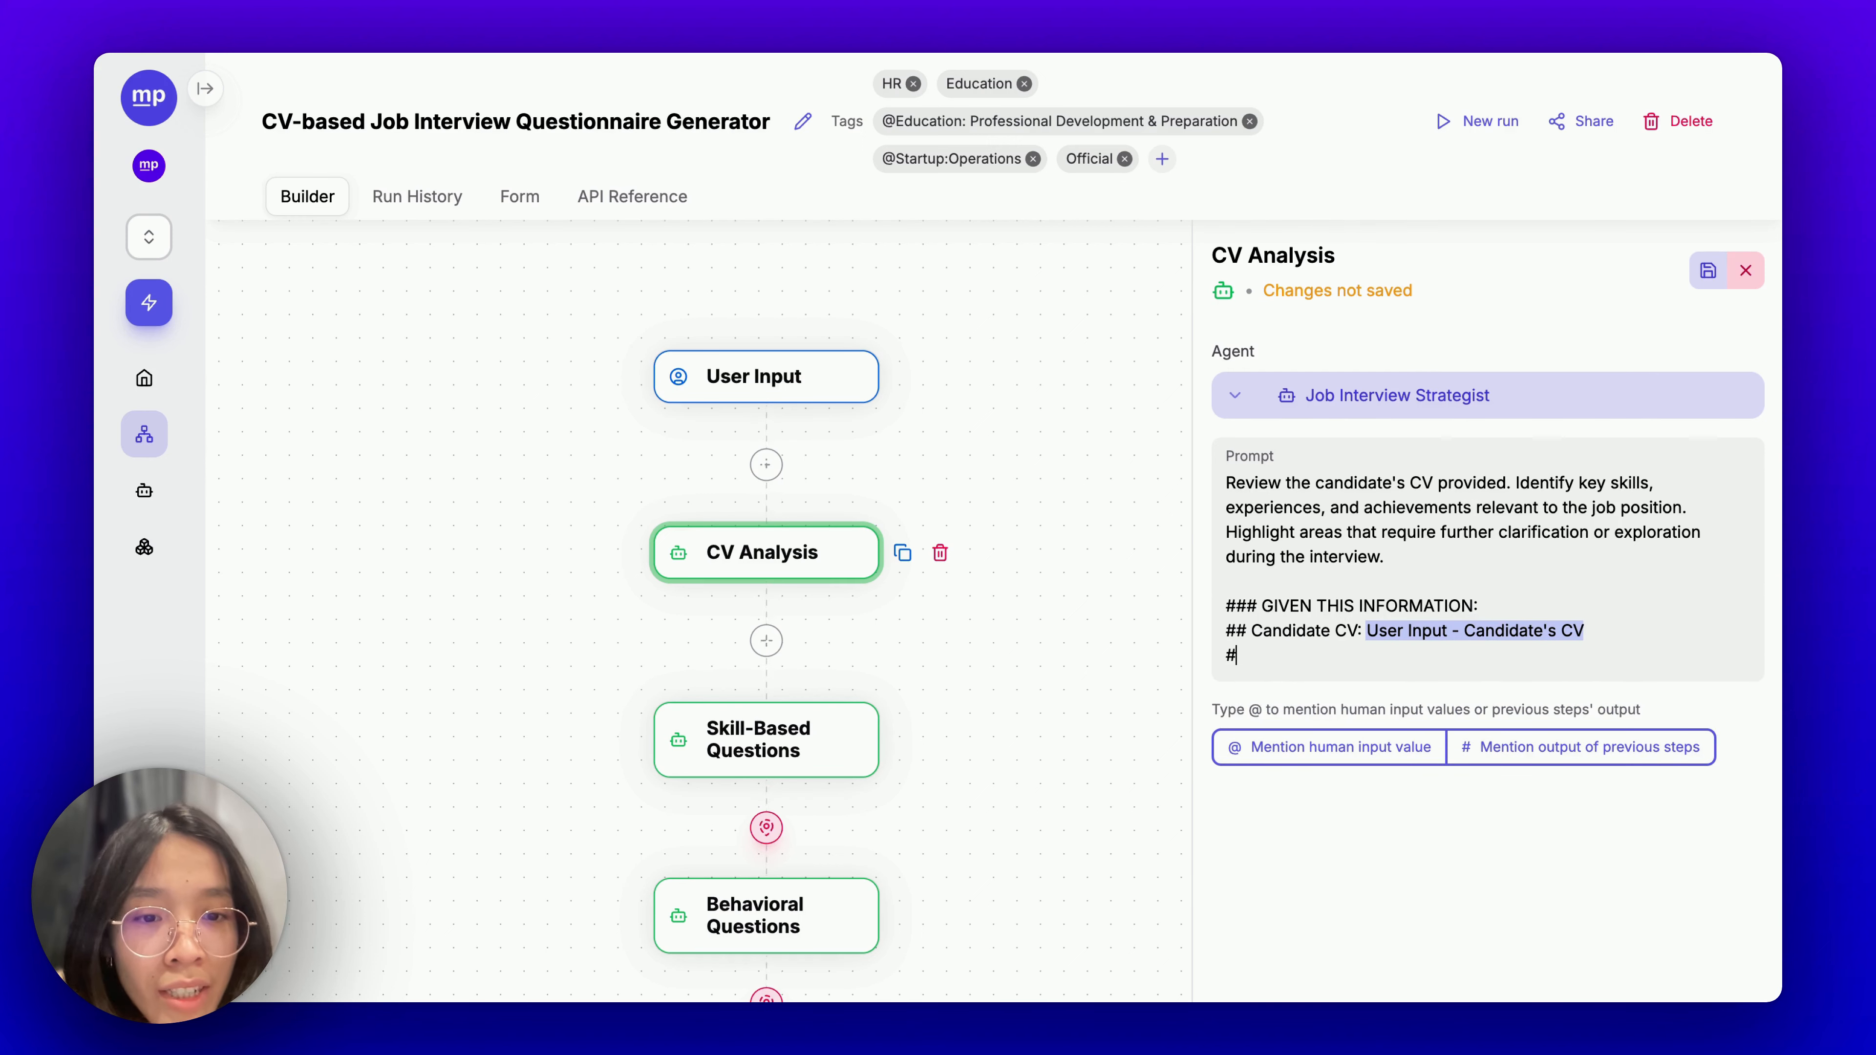
type("#")
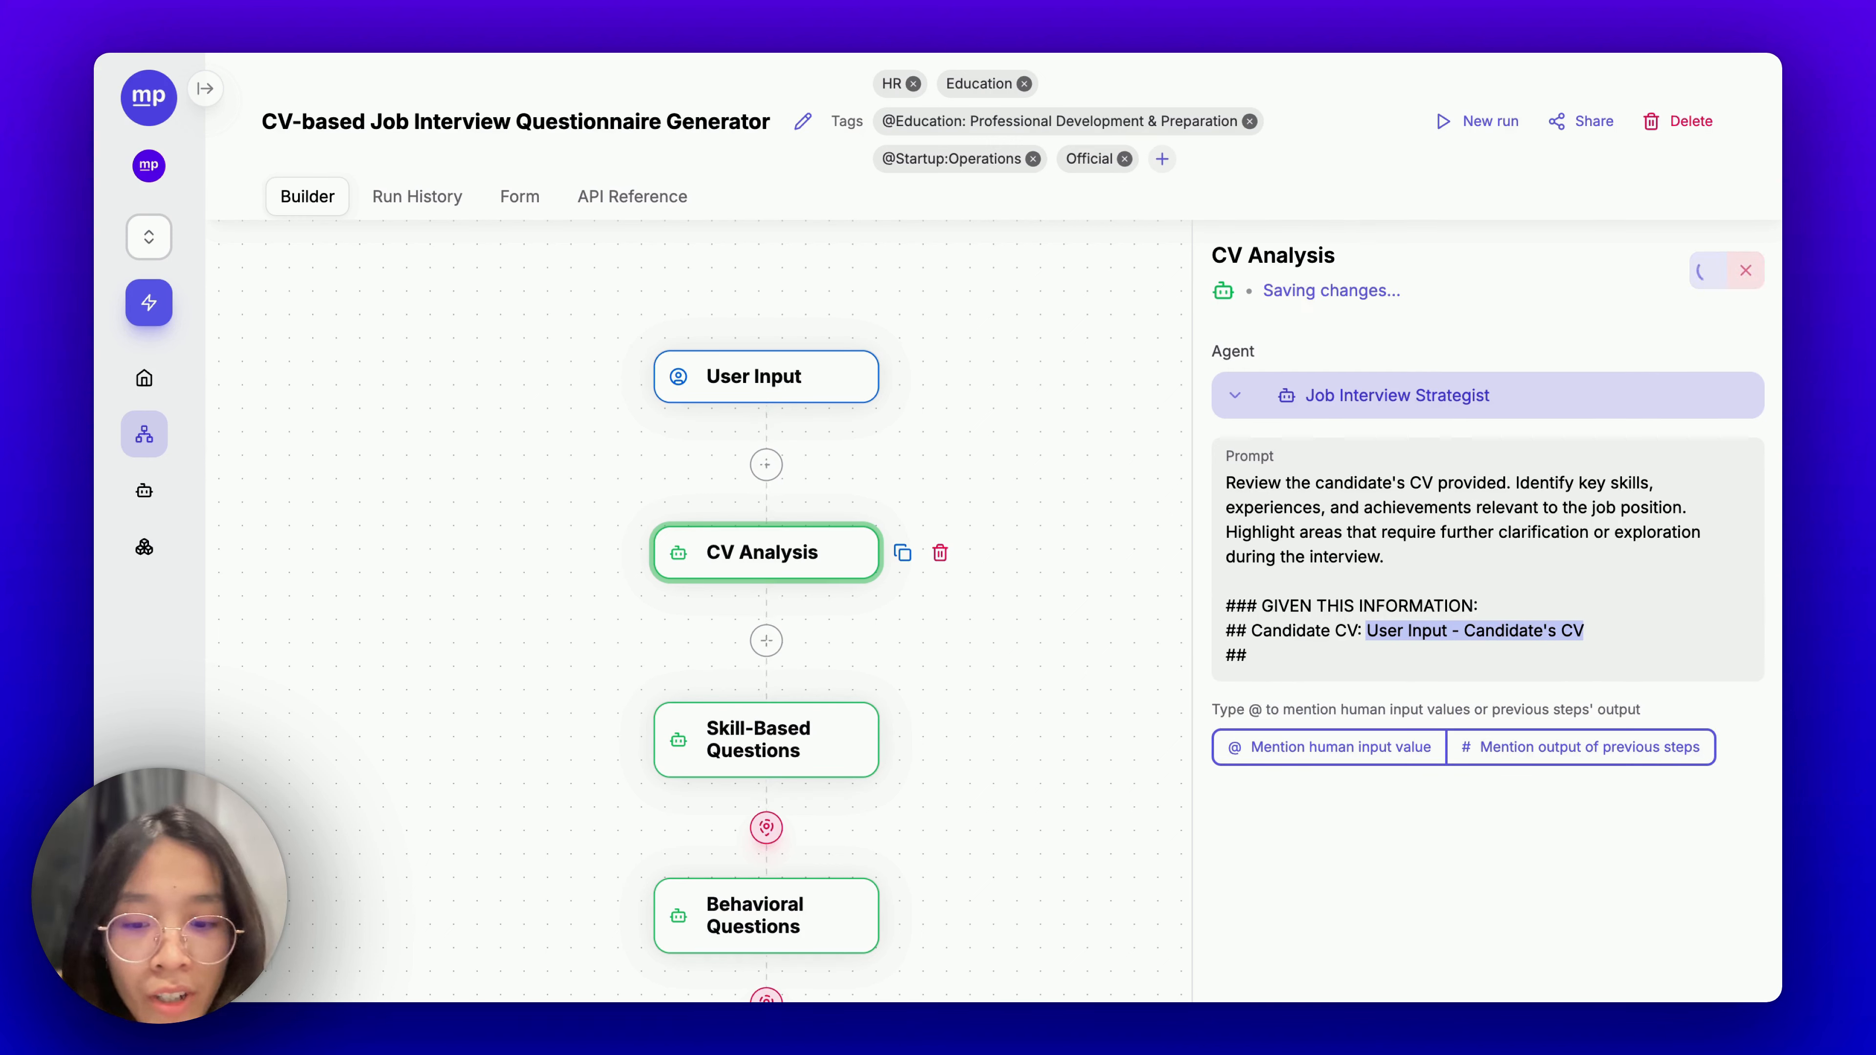
type(" Job Descripti")
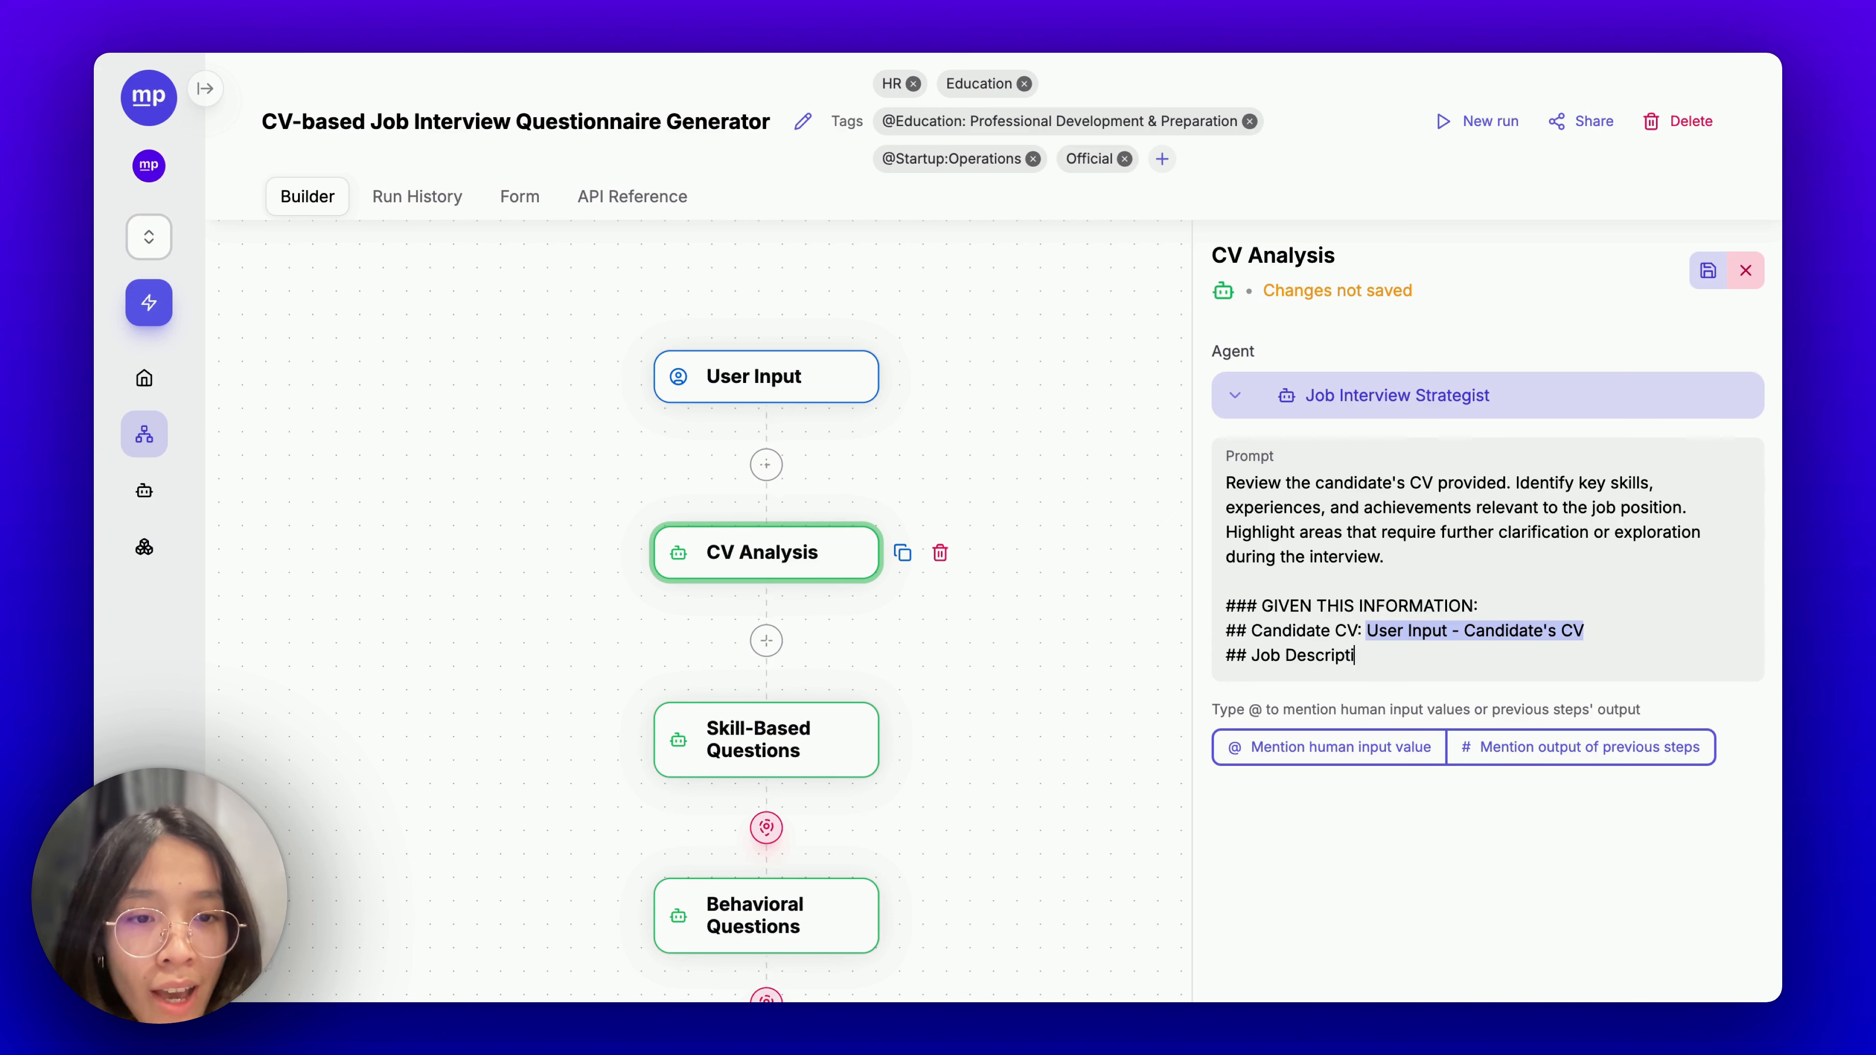
type("on: @")
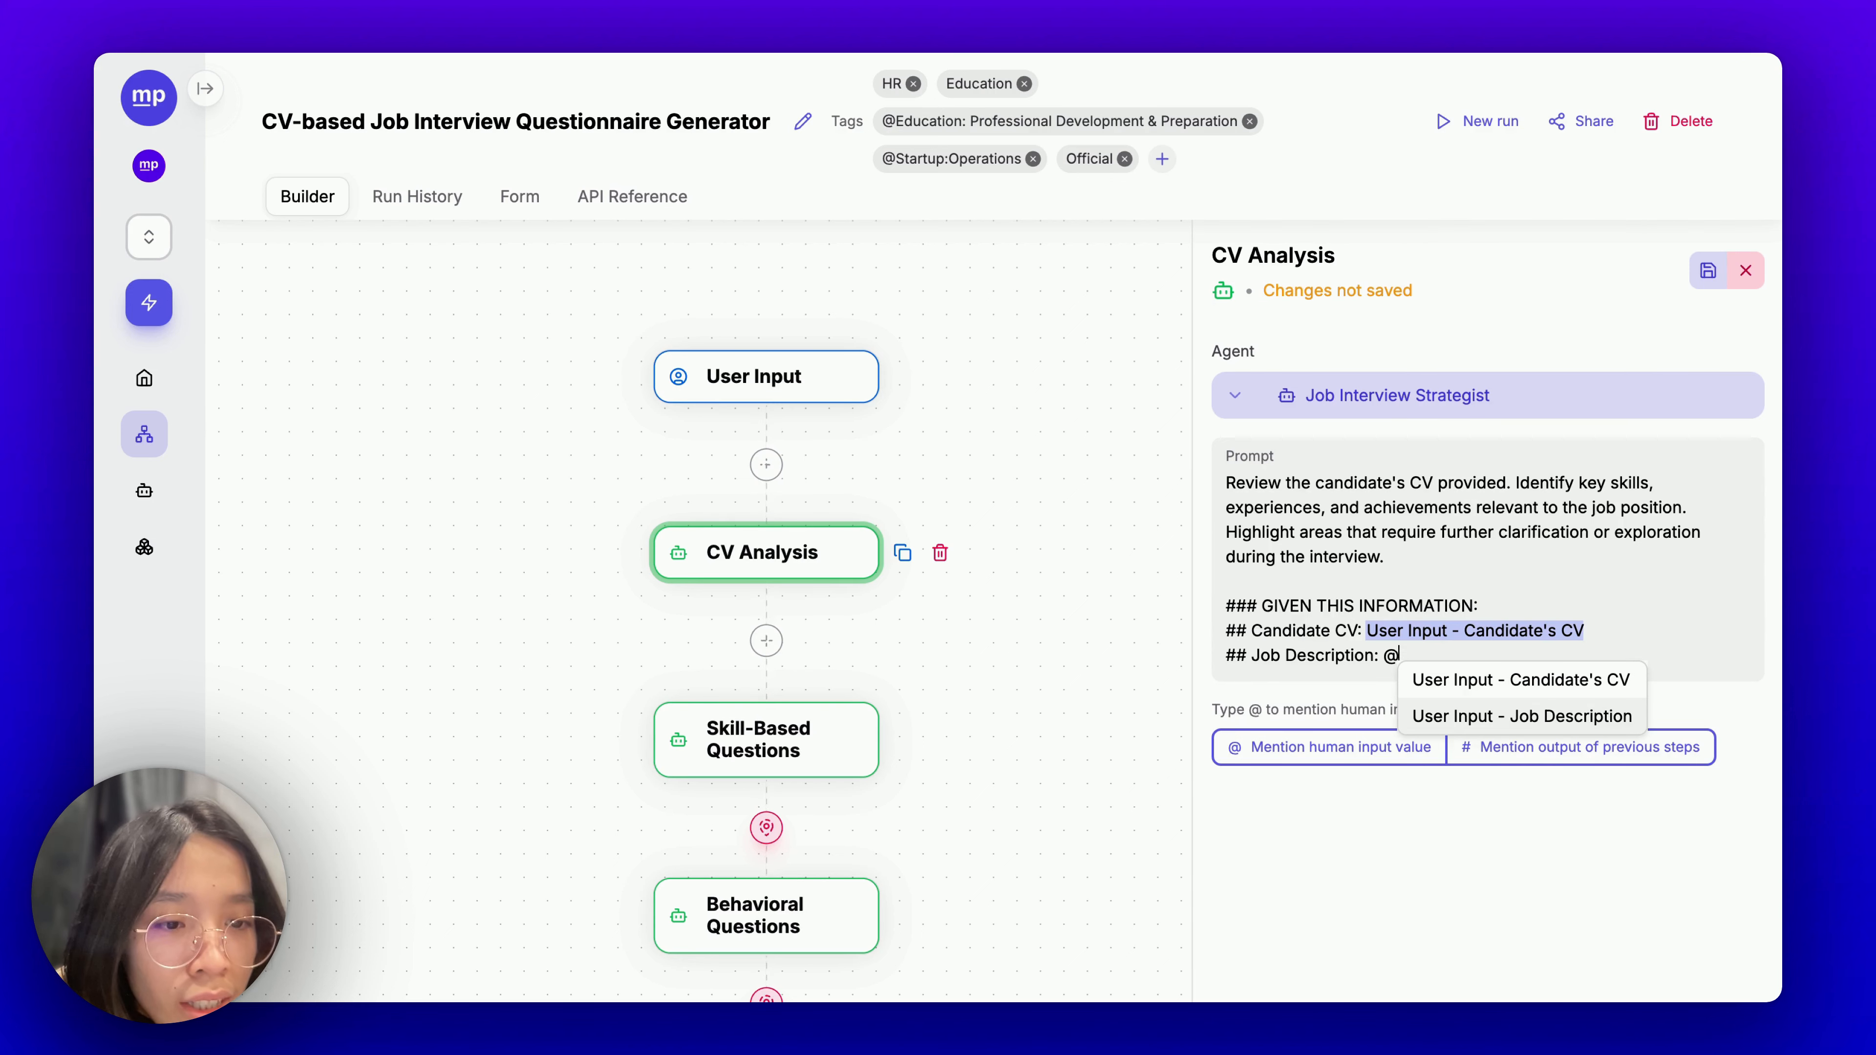
key("Return")
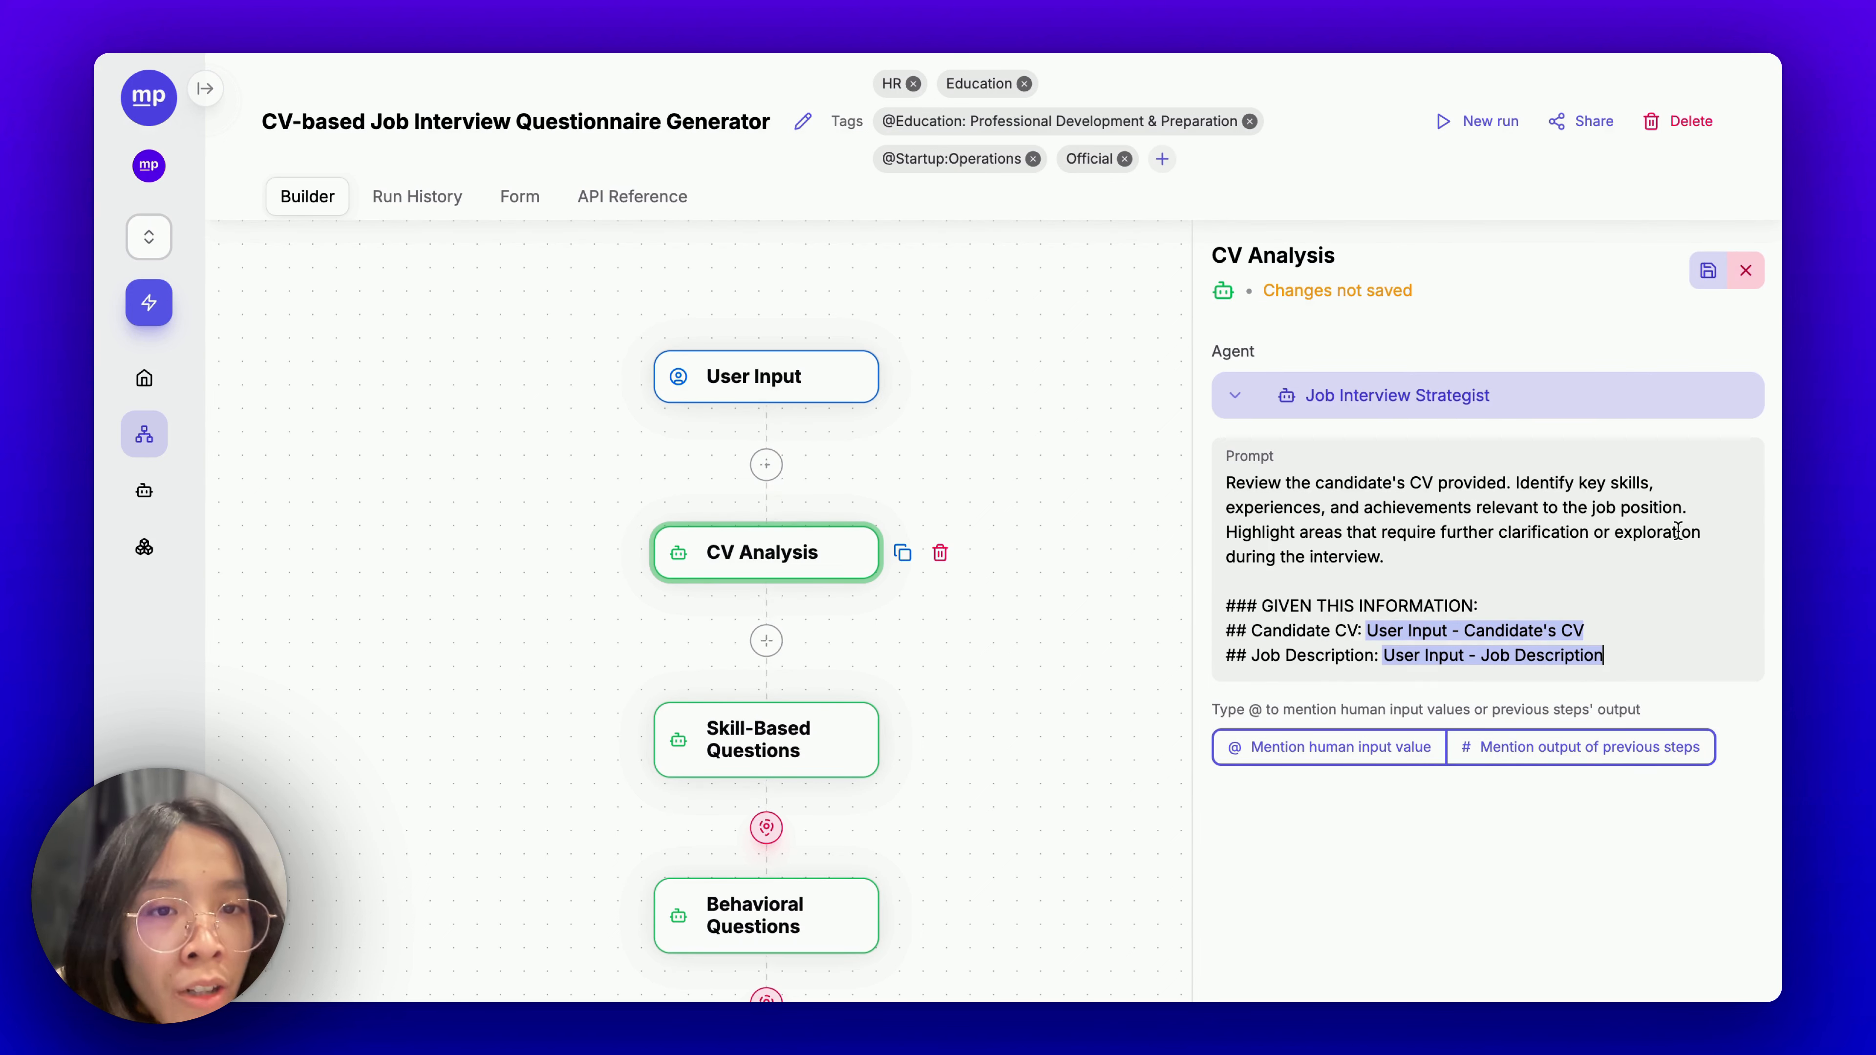
type("@")
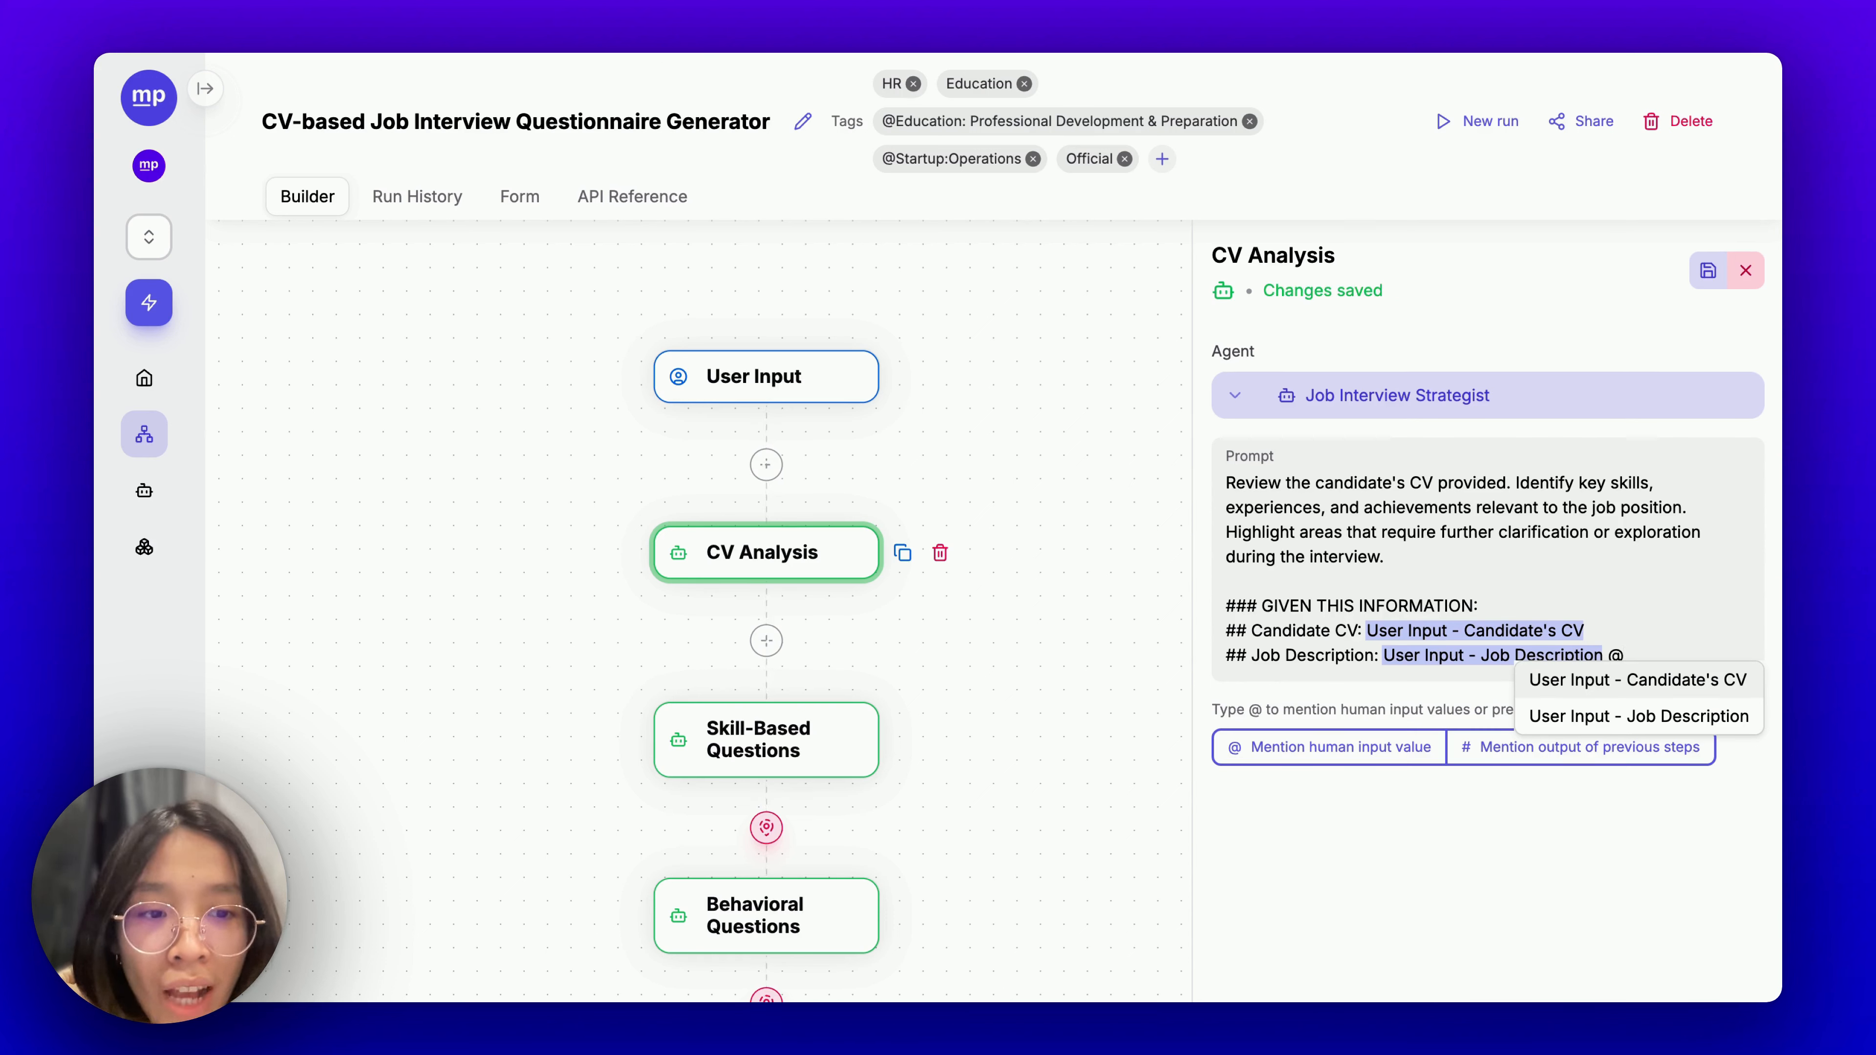
key("BackSpace")
key("BackSpace")
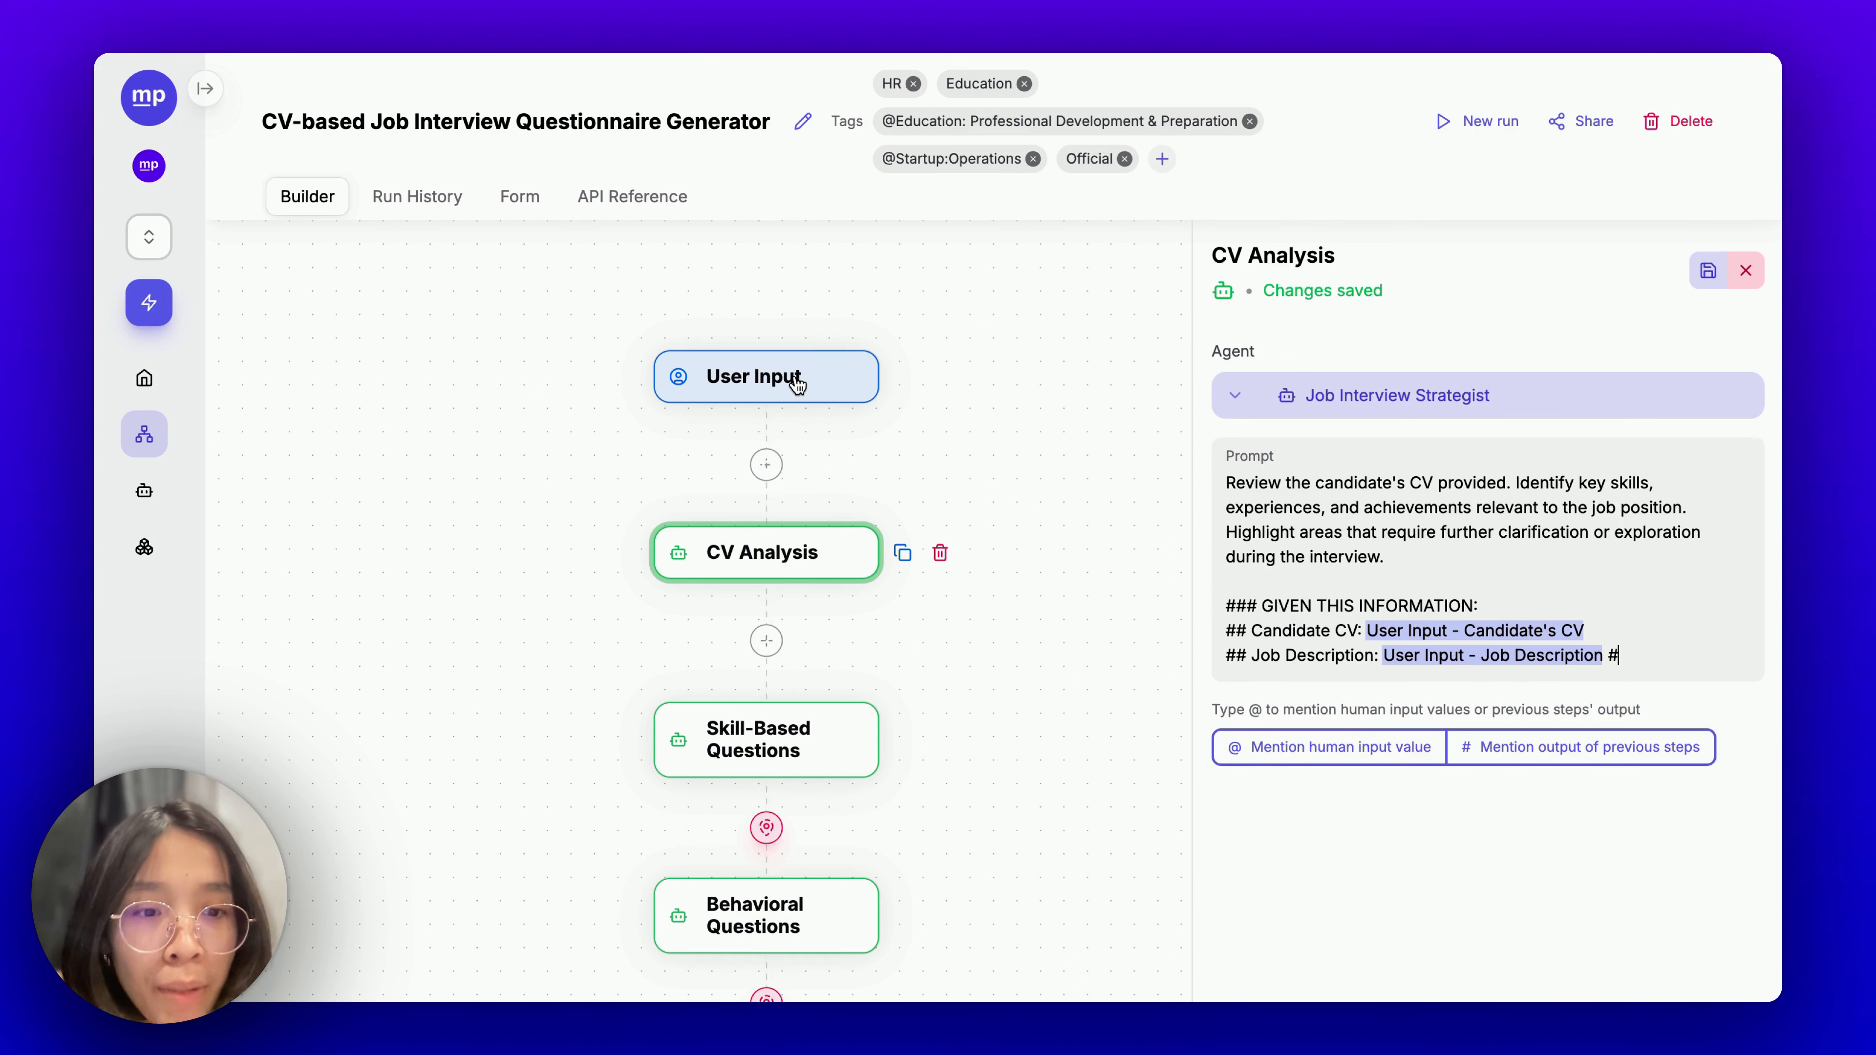
key("BackSpace")
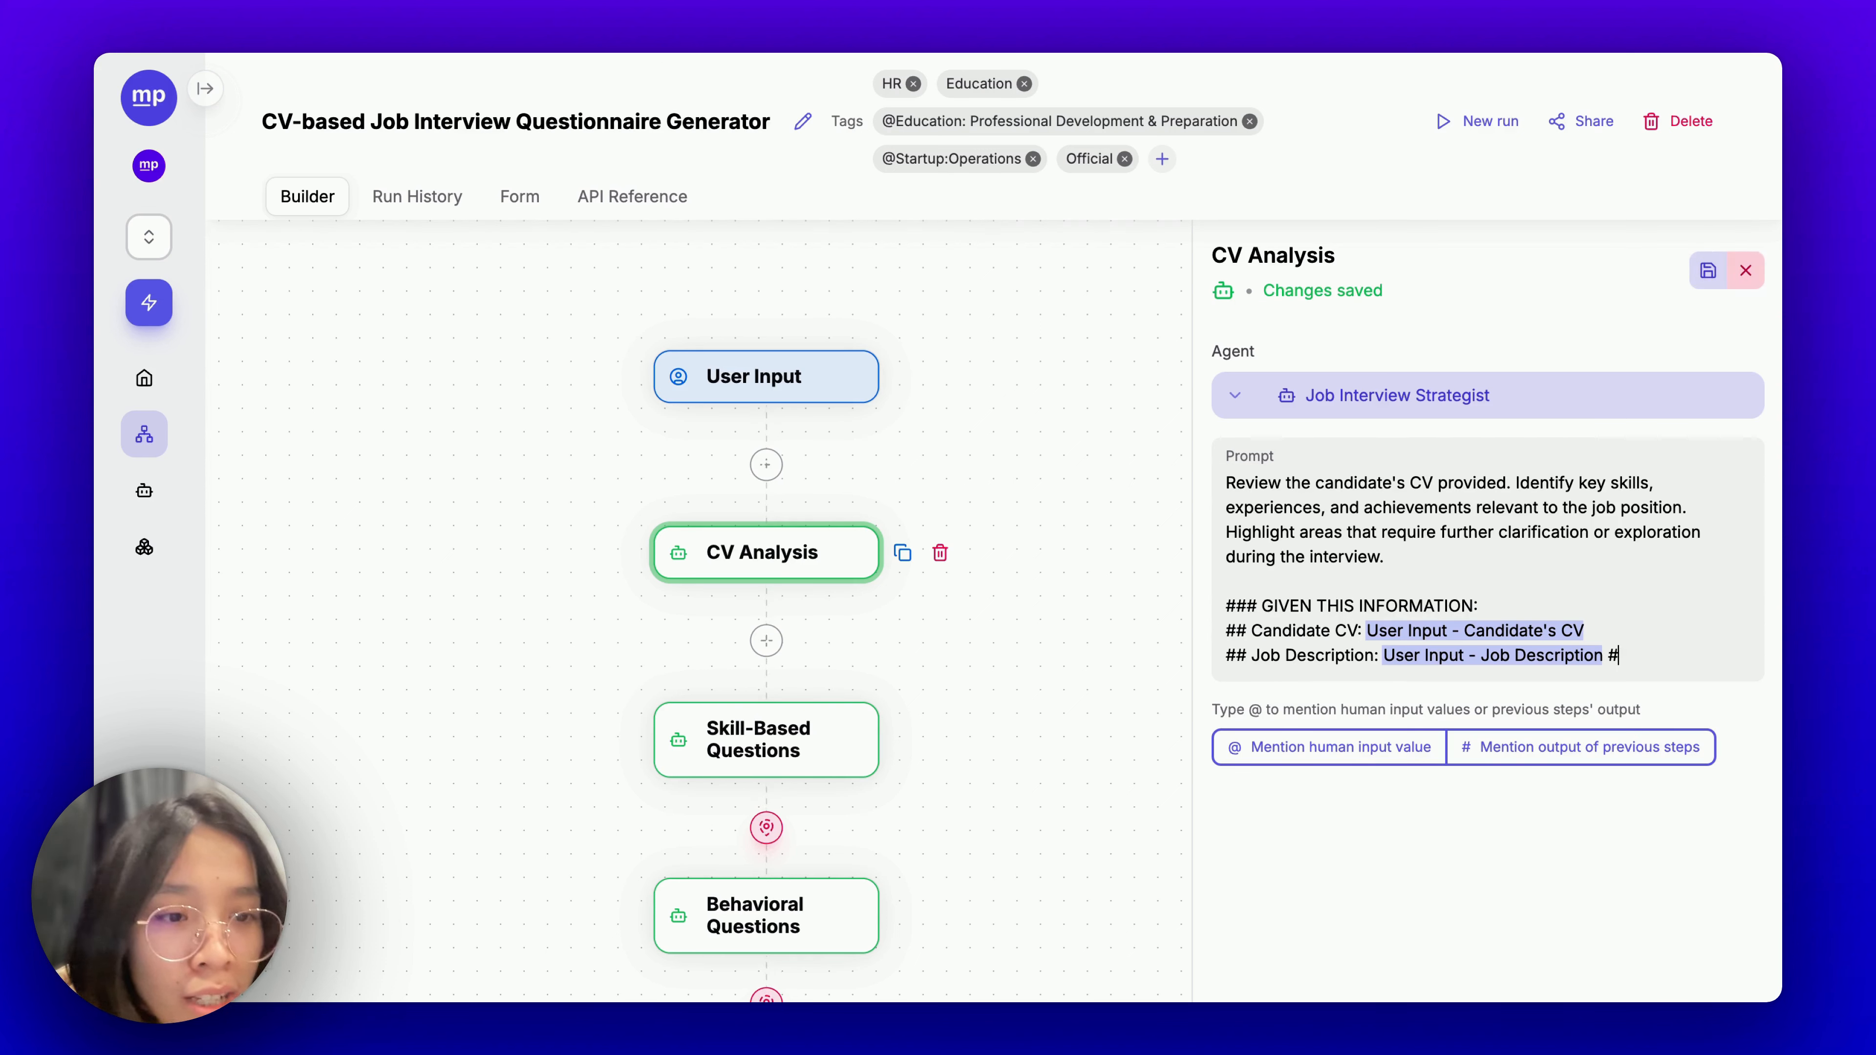
key("BackSpace")
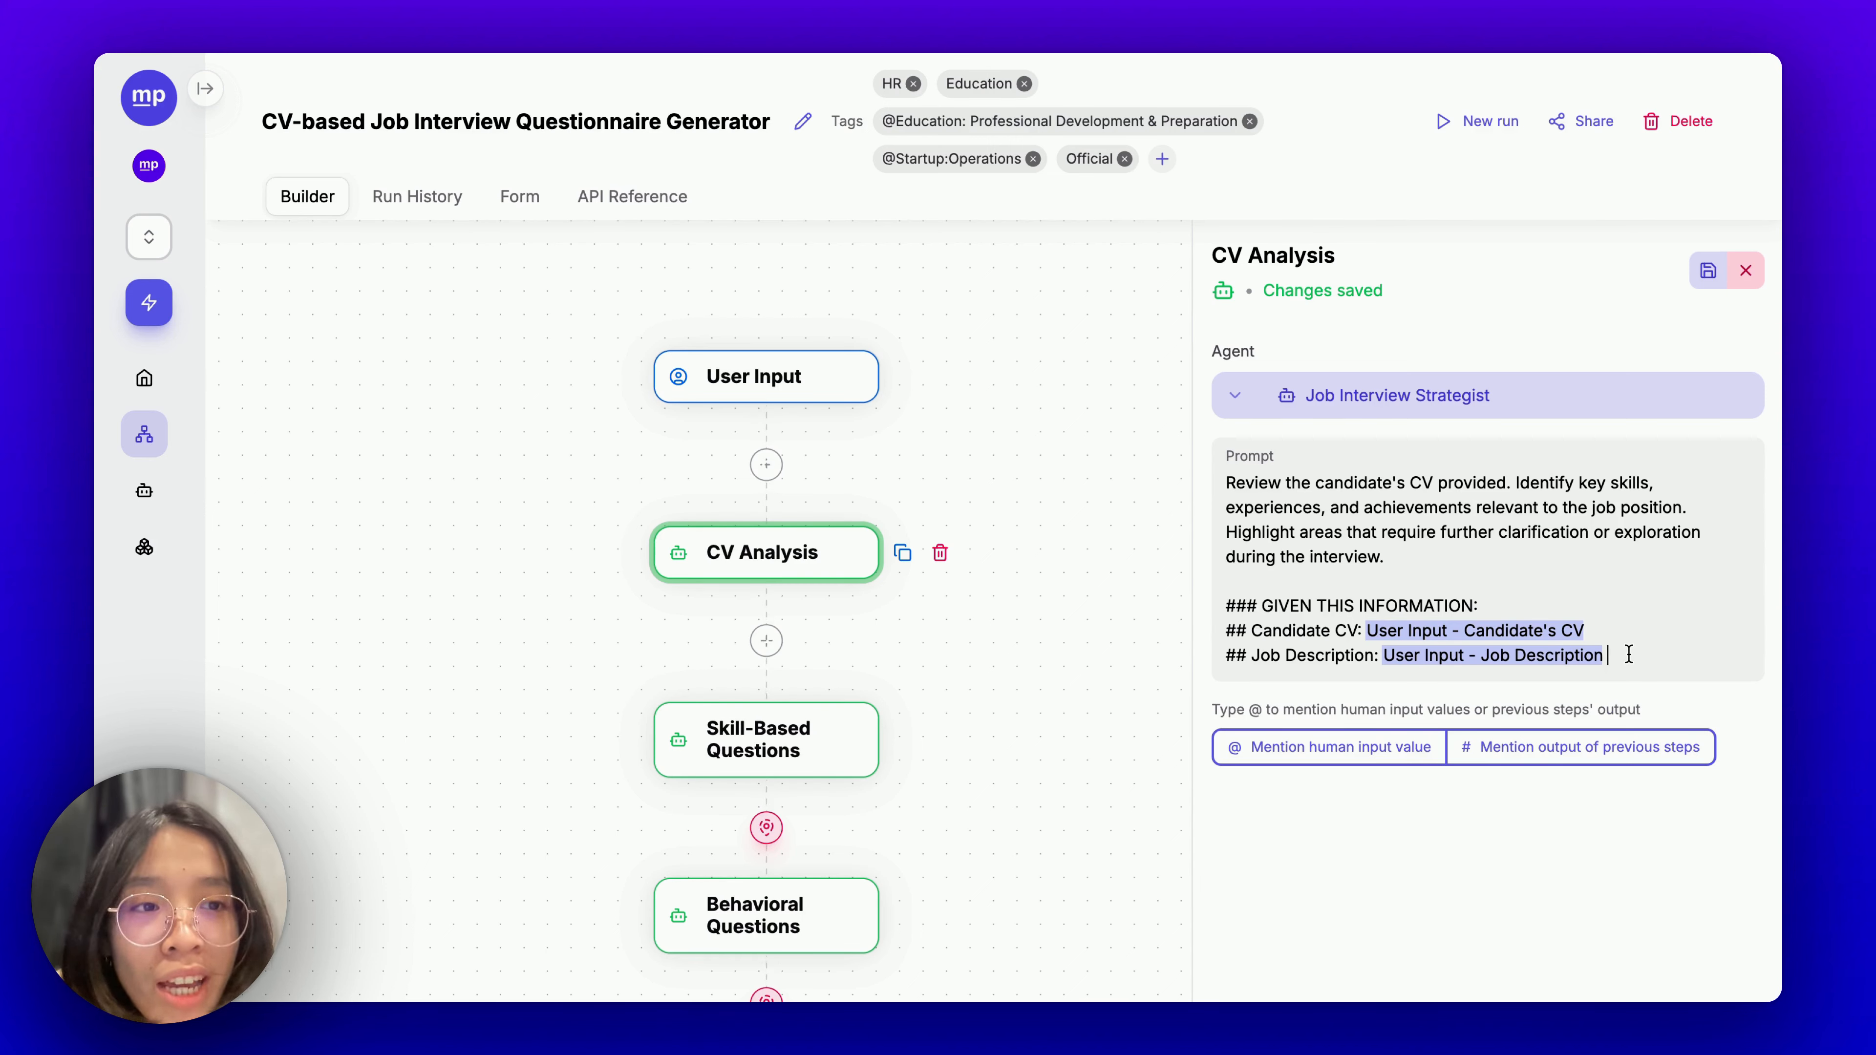
left_click_drag(1628, 654, 1193, 612)
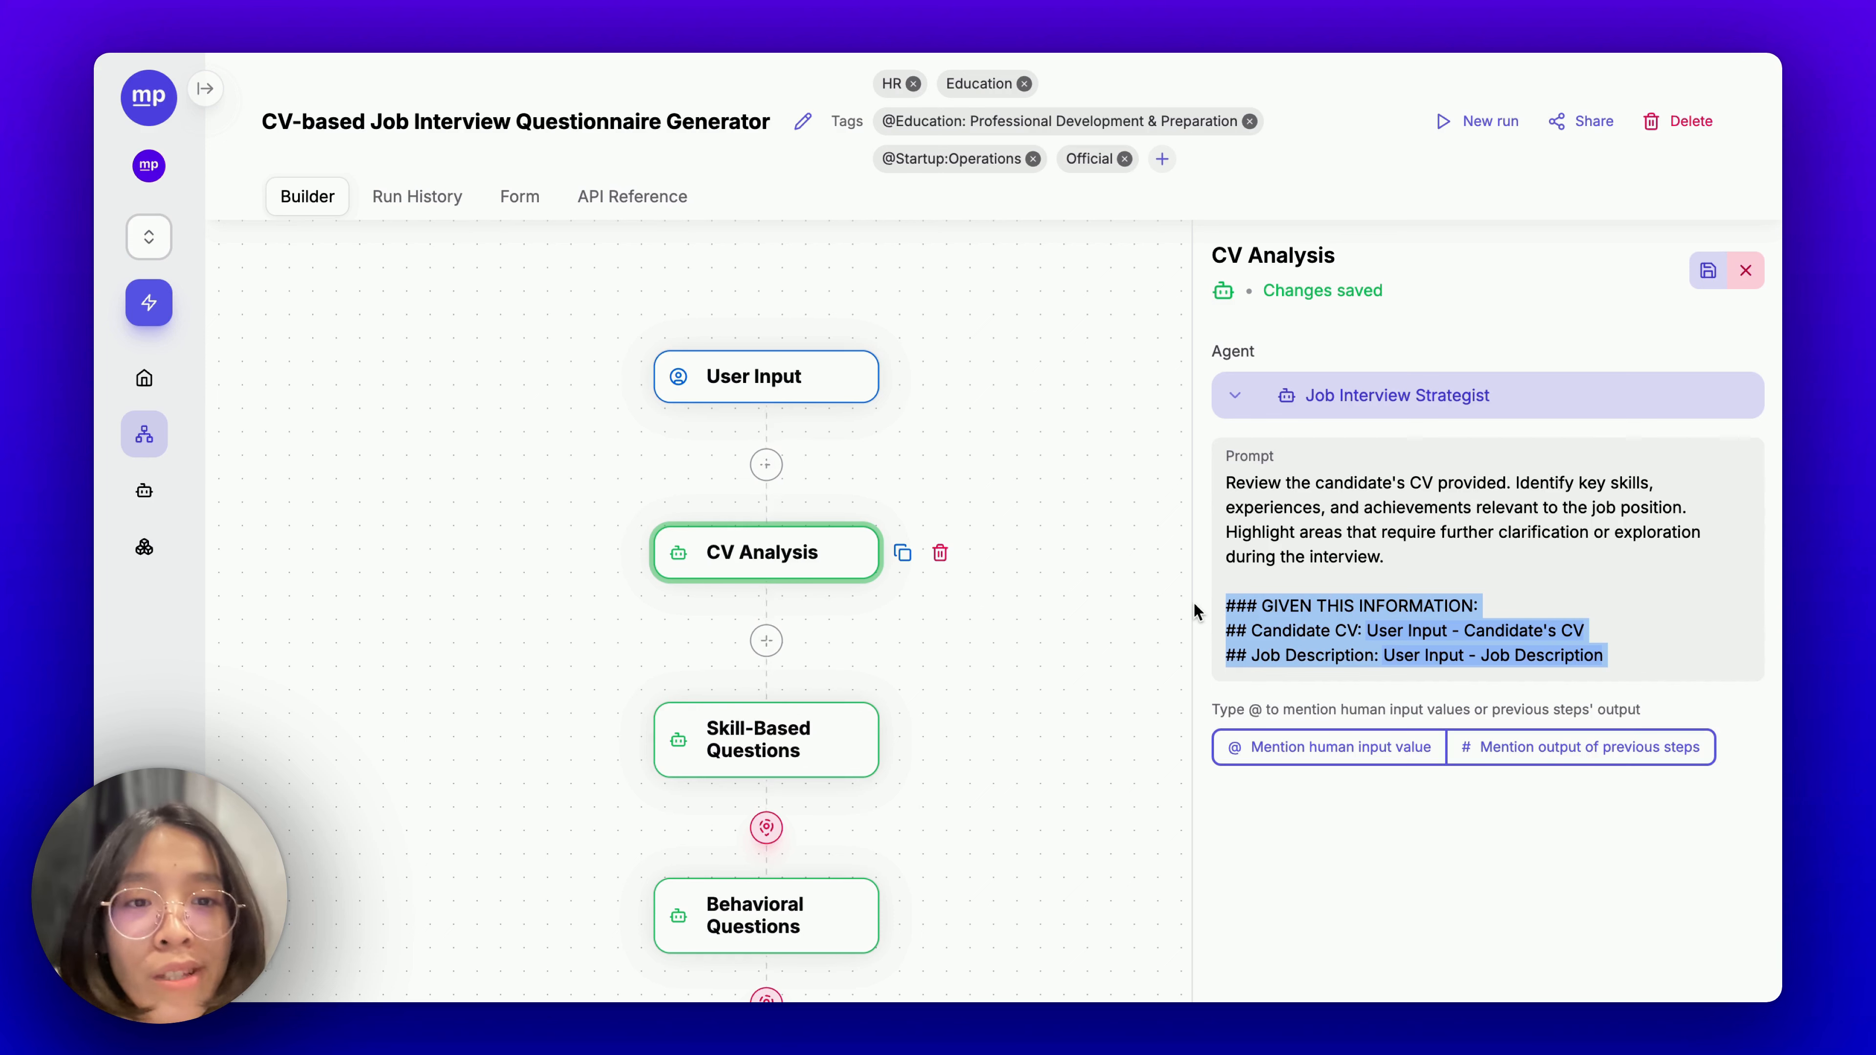
left_click(1289, 612)
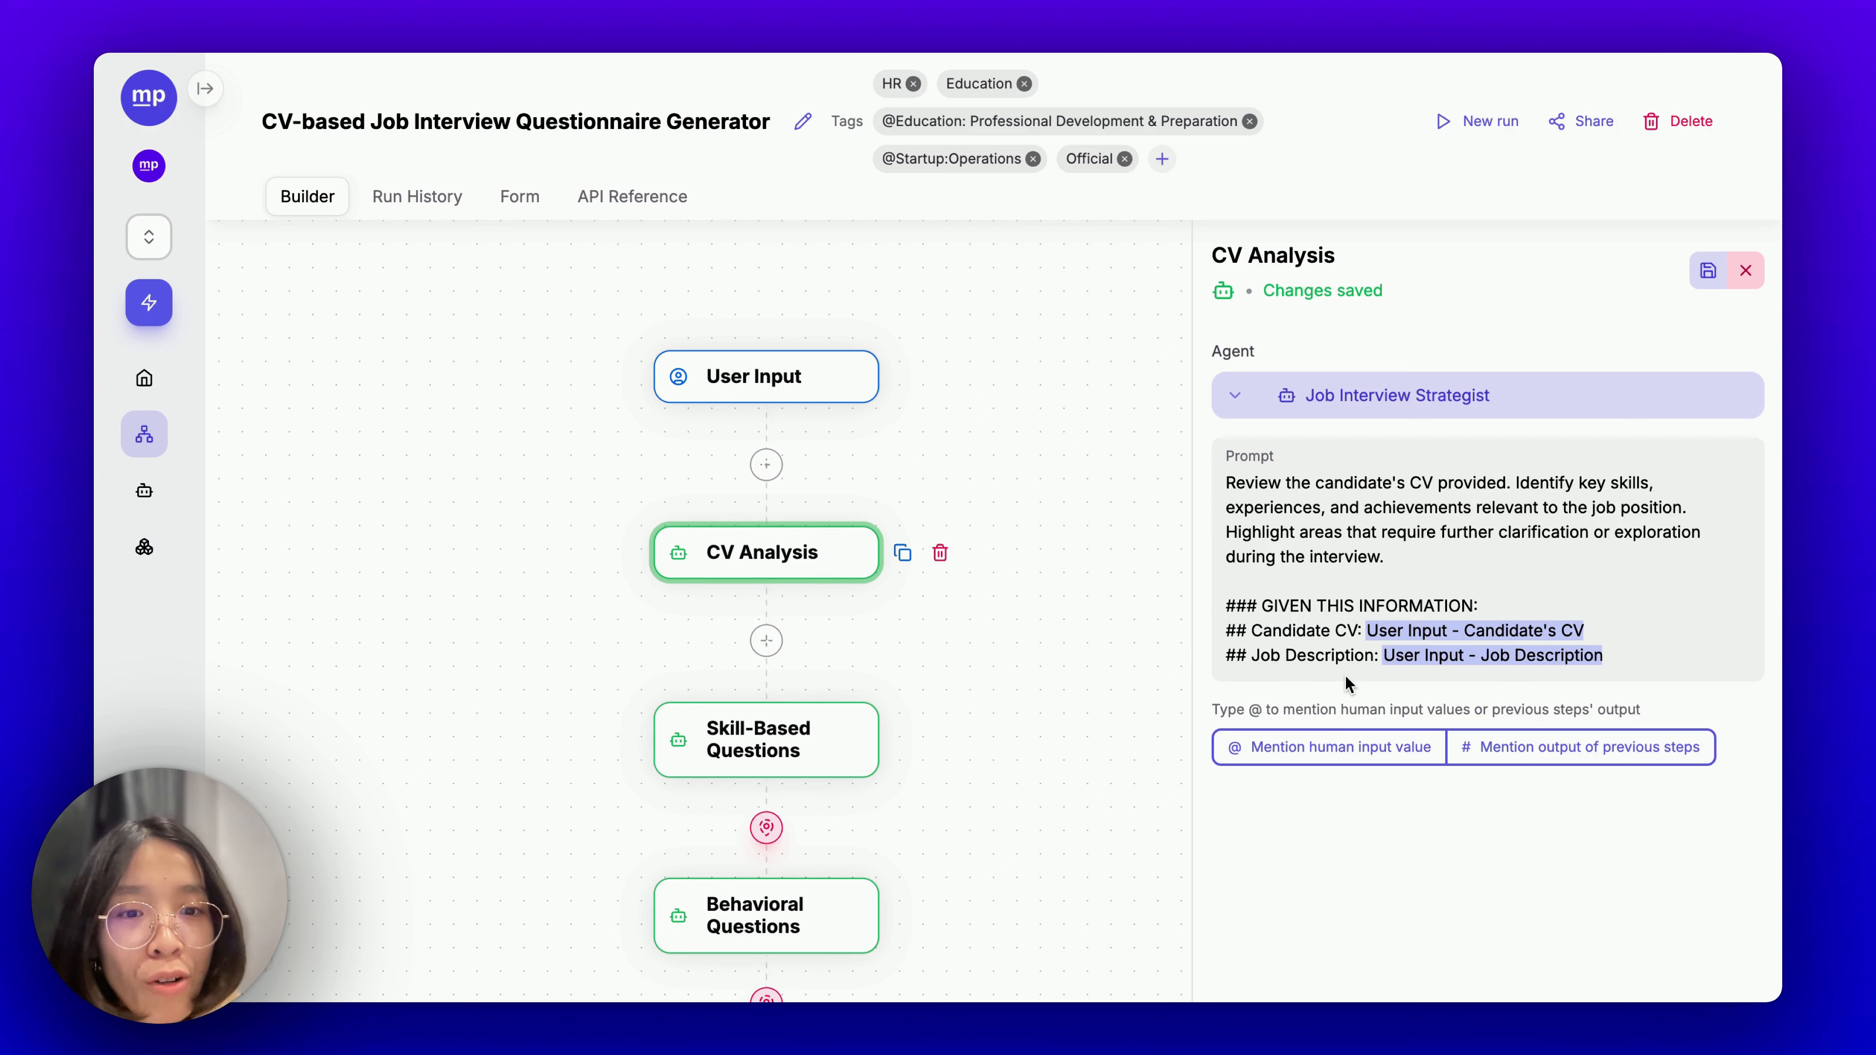
left_click_drag(1261, 605, 1221, 608)
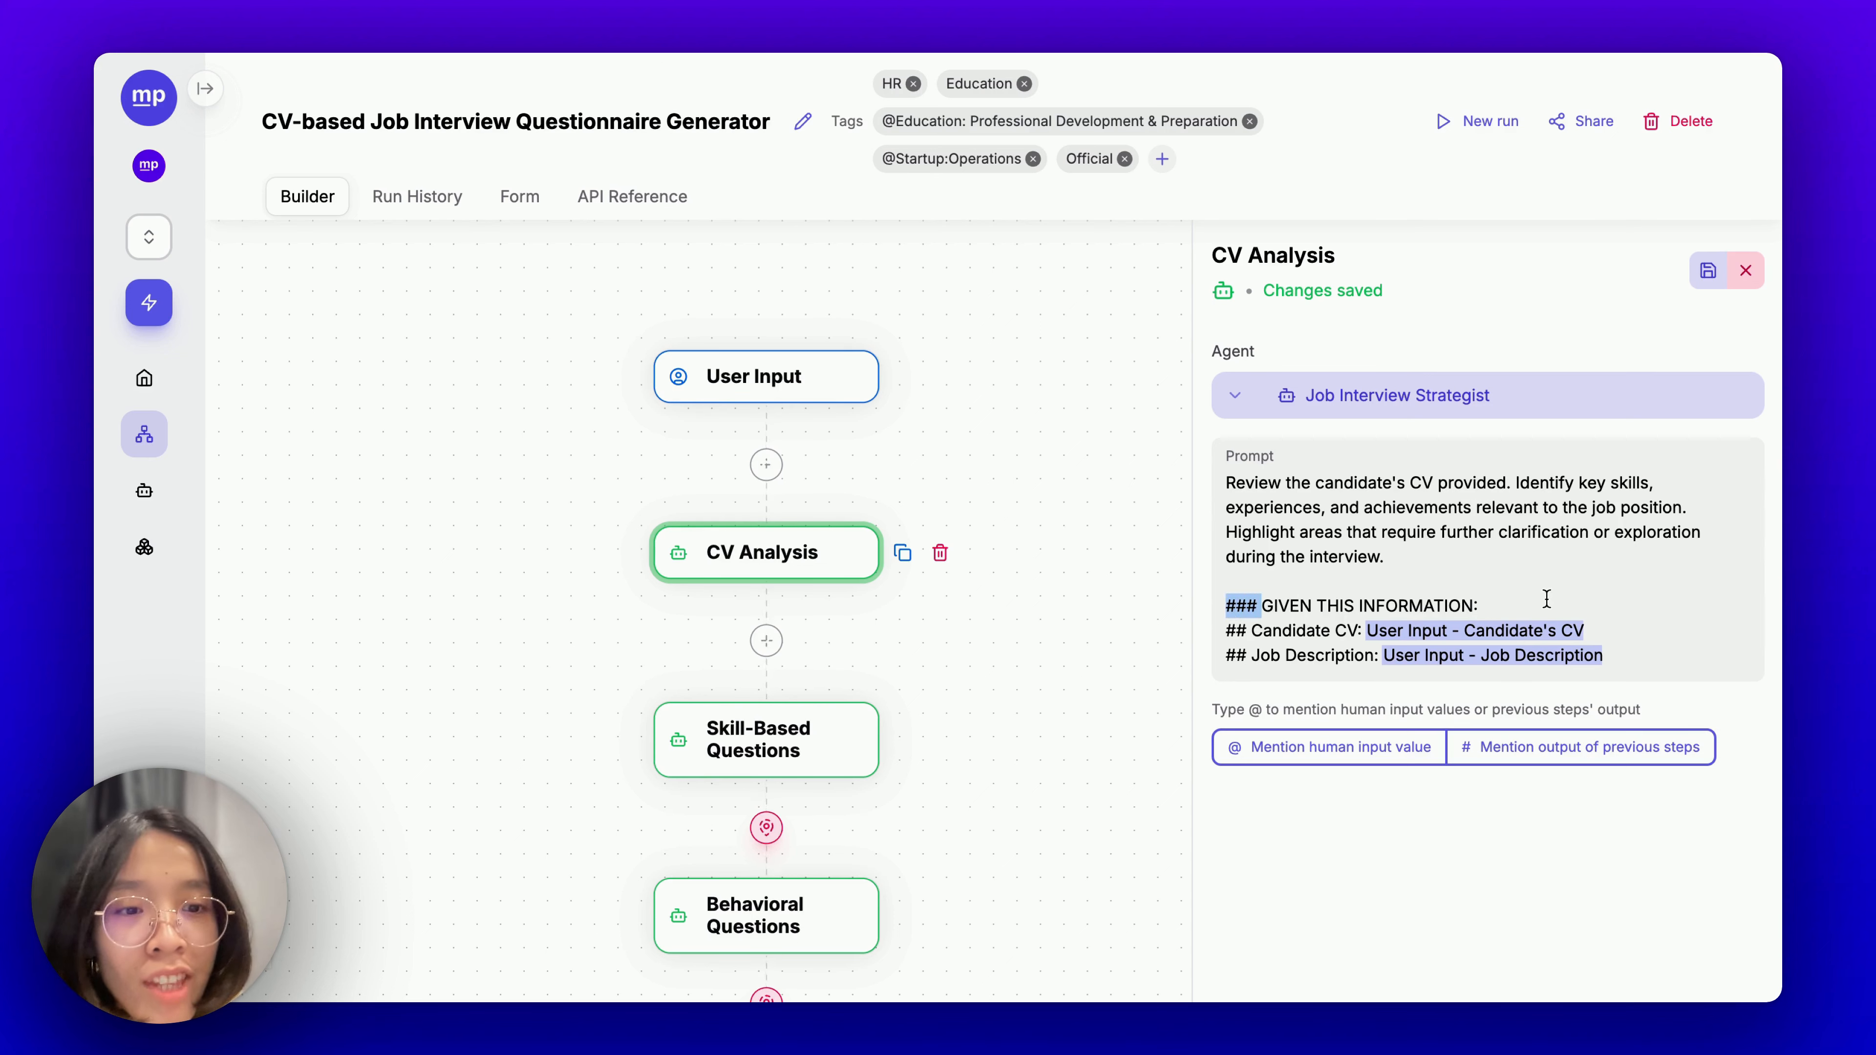
left_click_drag(1547, 598, 1081, 599)
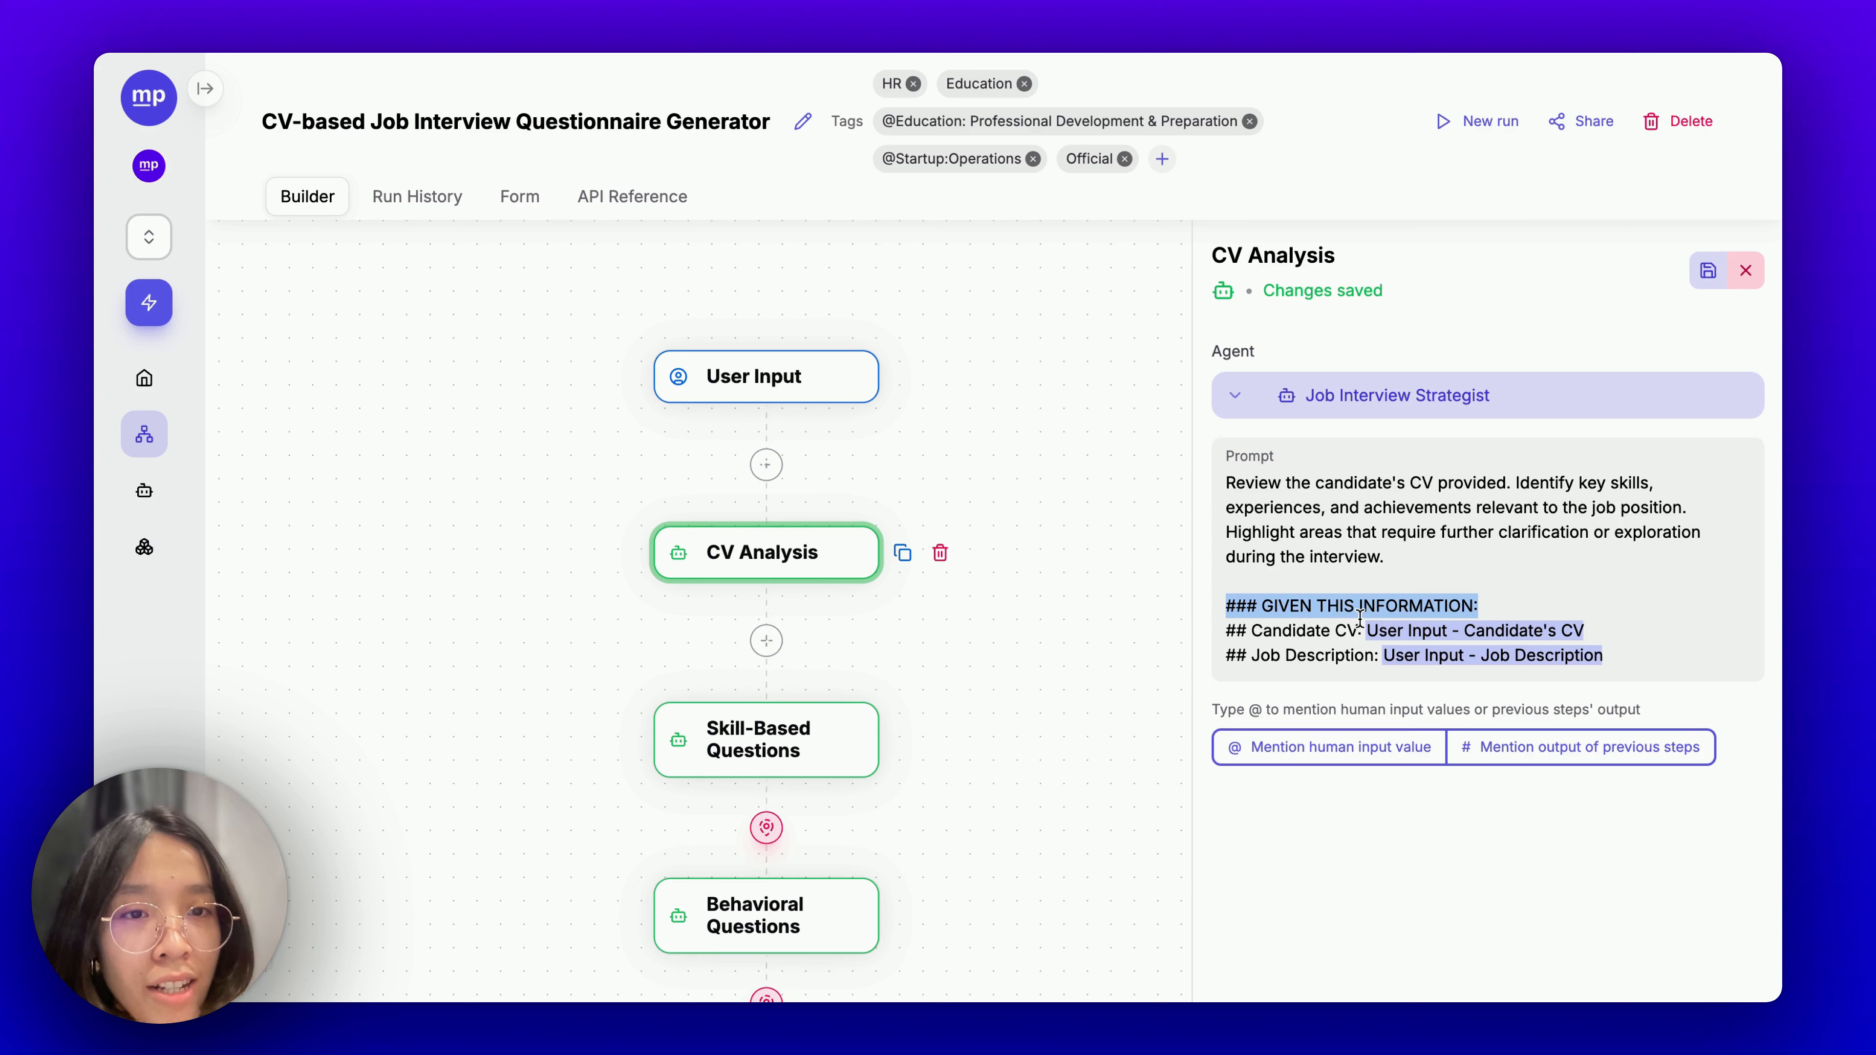
left_click(1518, 612)
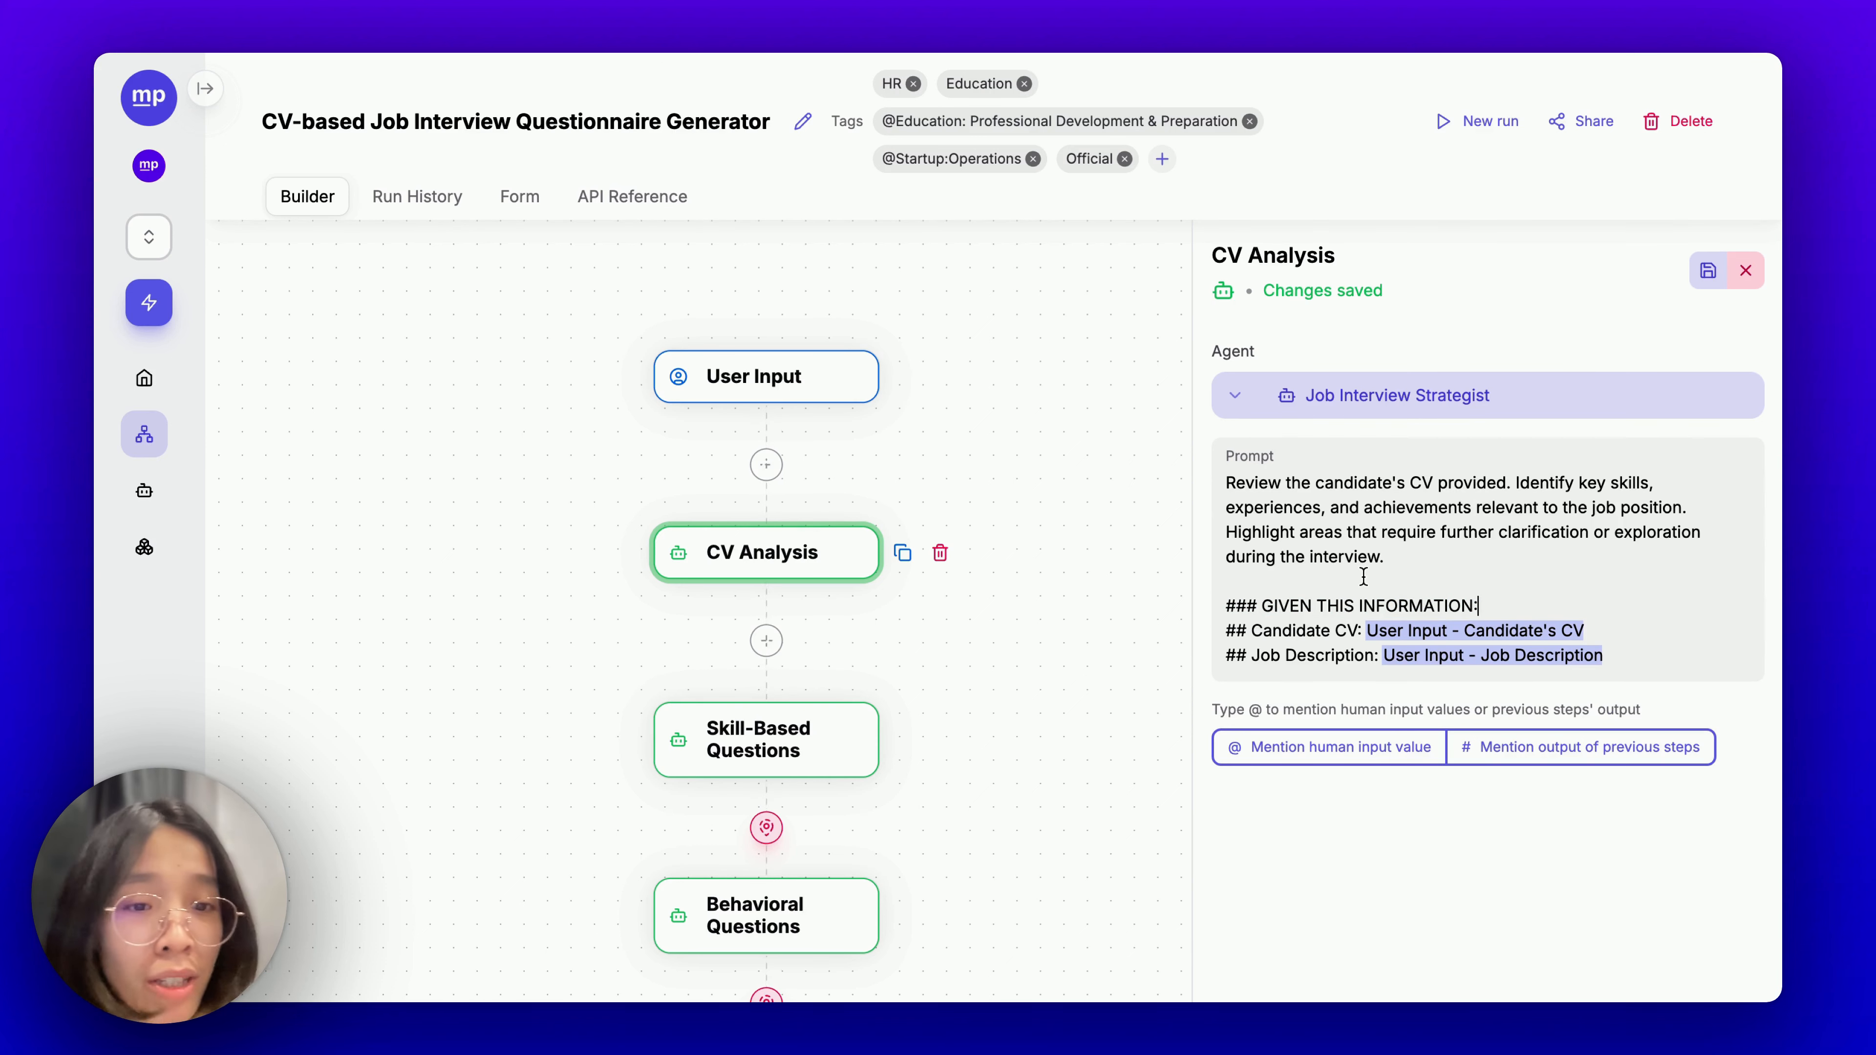
Put the Candidate's CV and Job Description references on their own lines, and separate the prompt's heading and two entries with blank lines.
left_click(1365, 630)
key("Return")
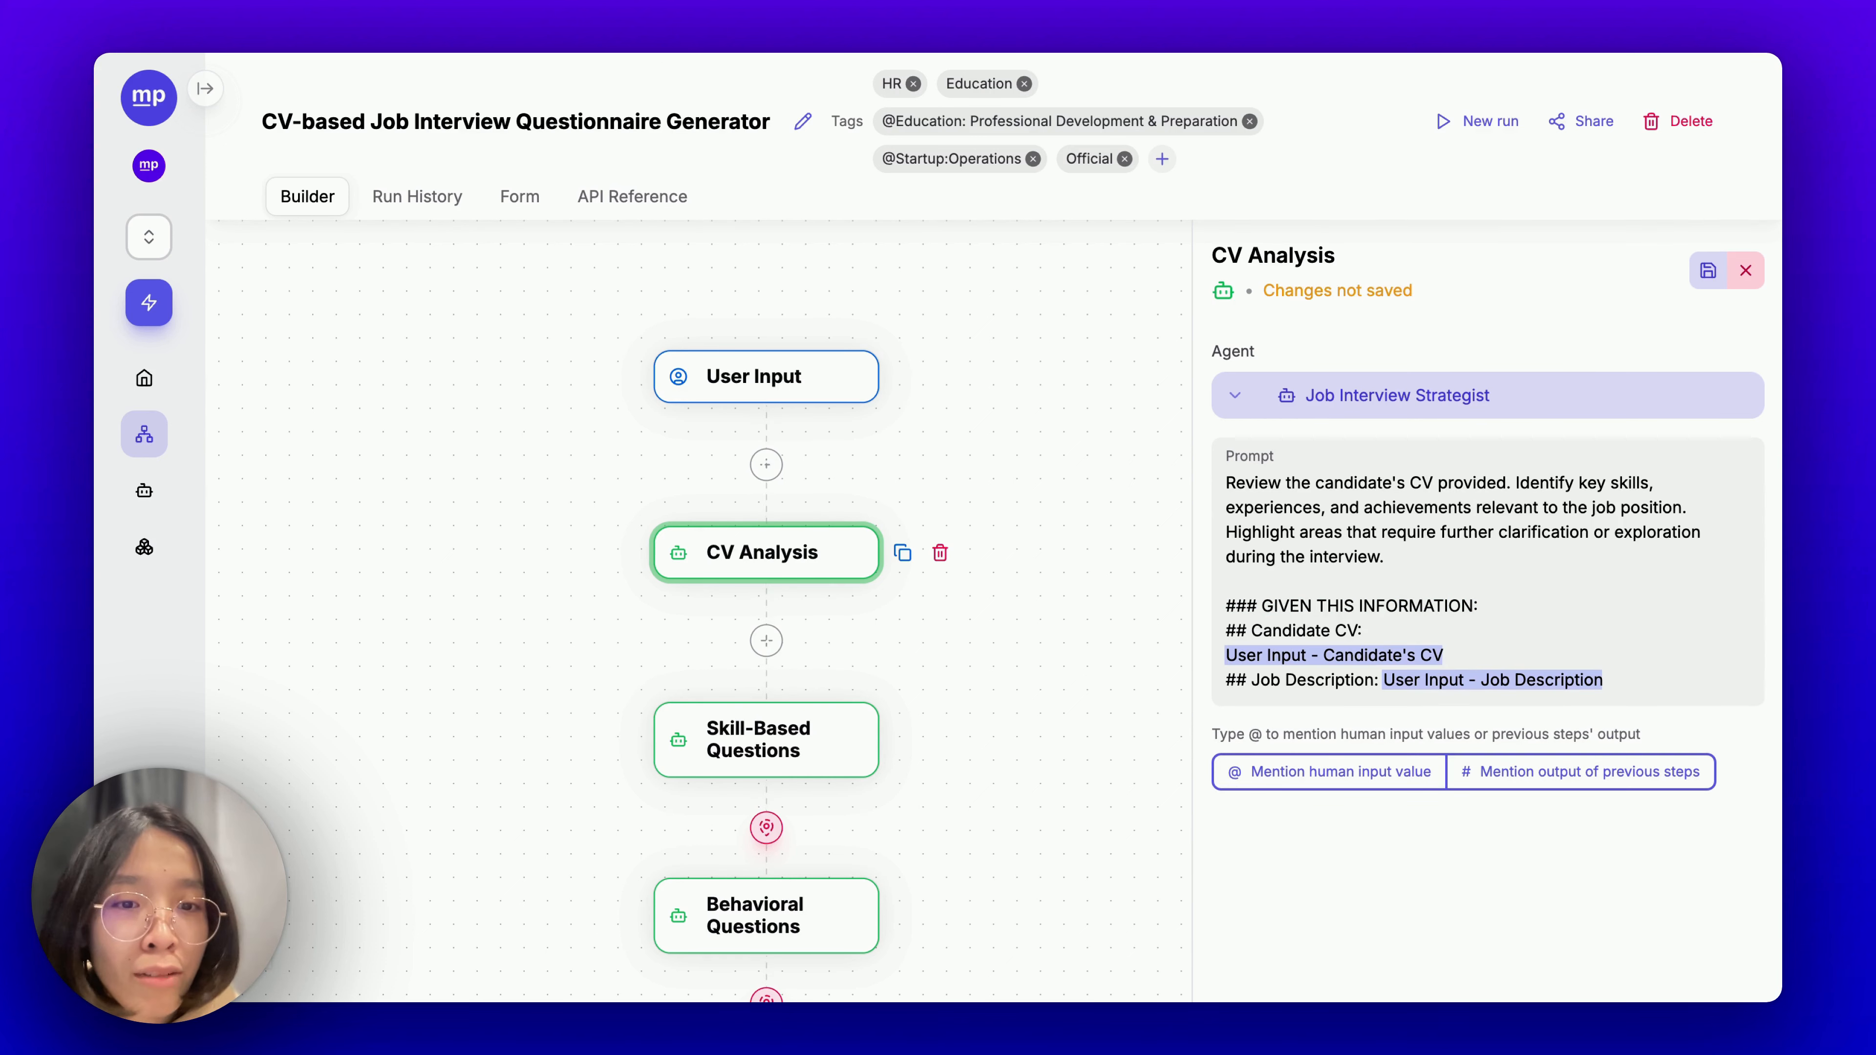
left_click(1379, 680)
key("Return")
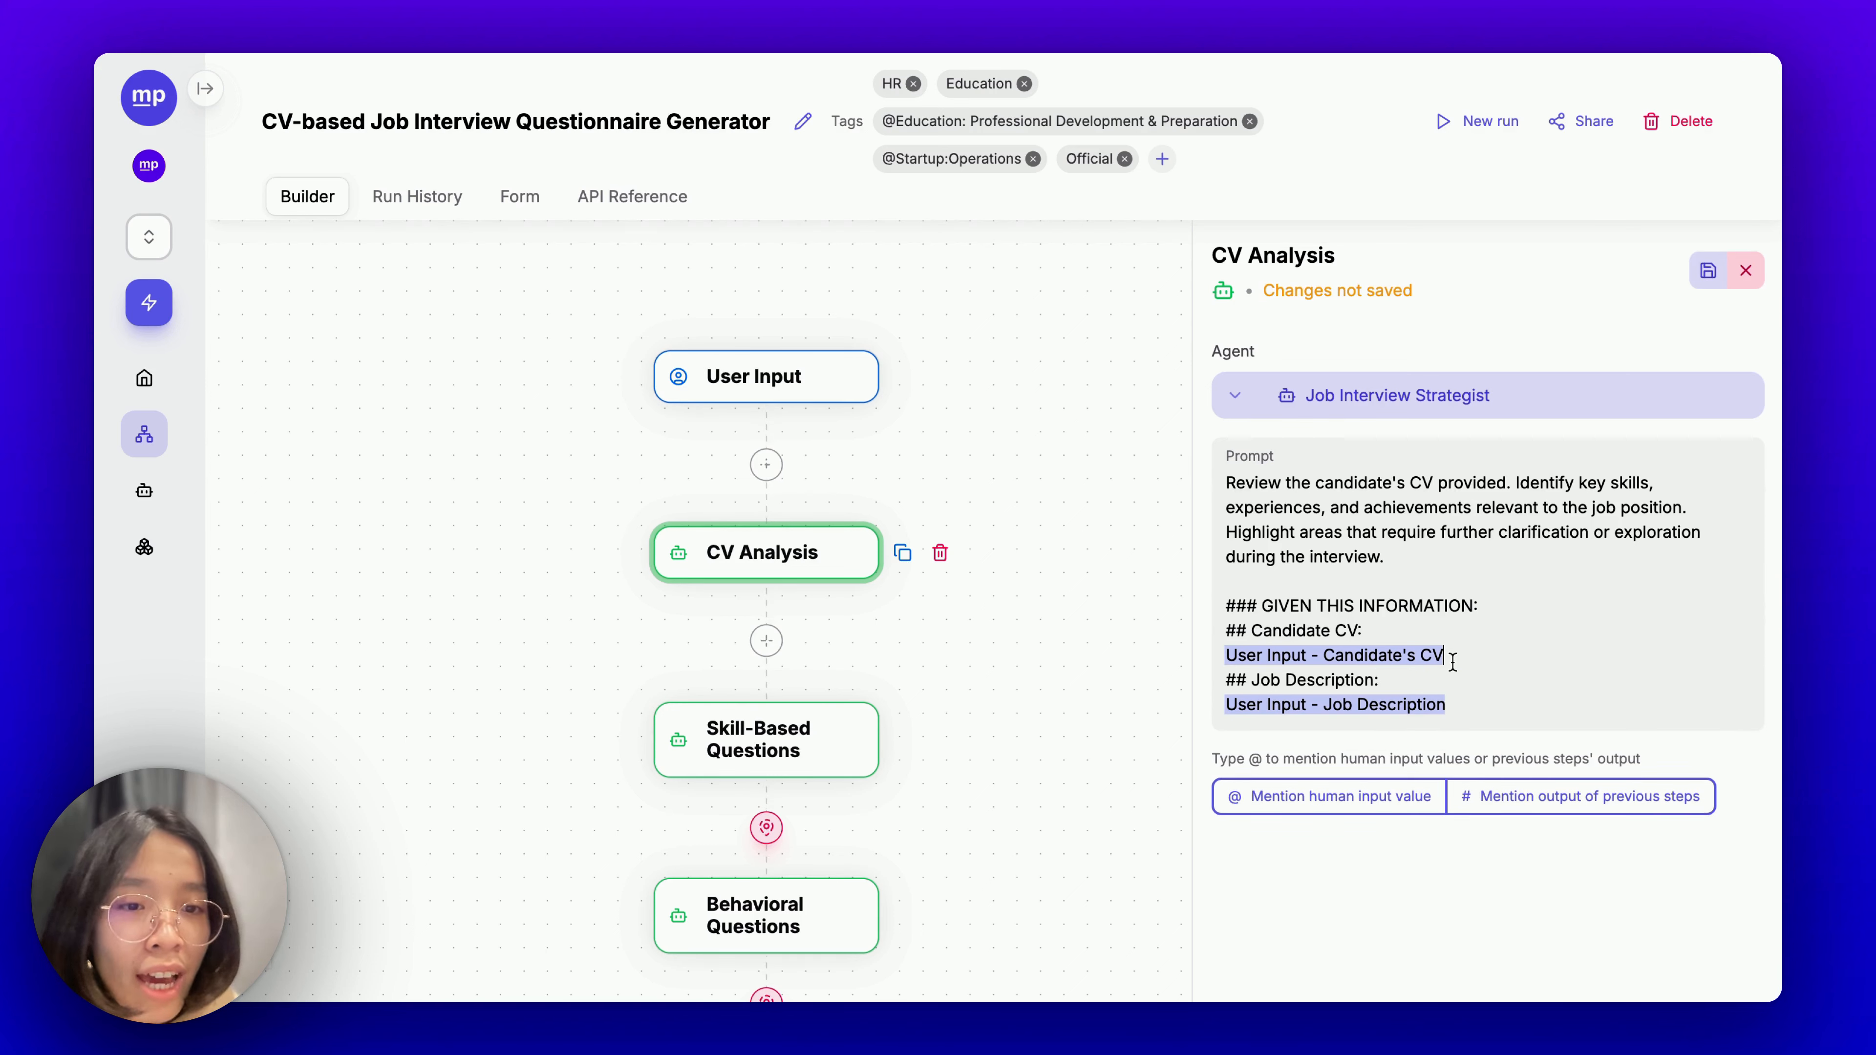
key("Return")
key("Return")
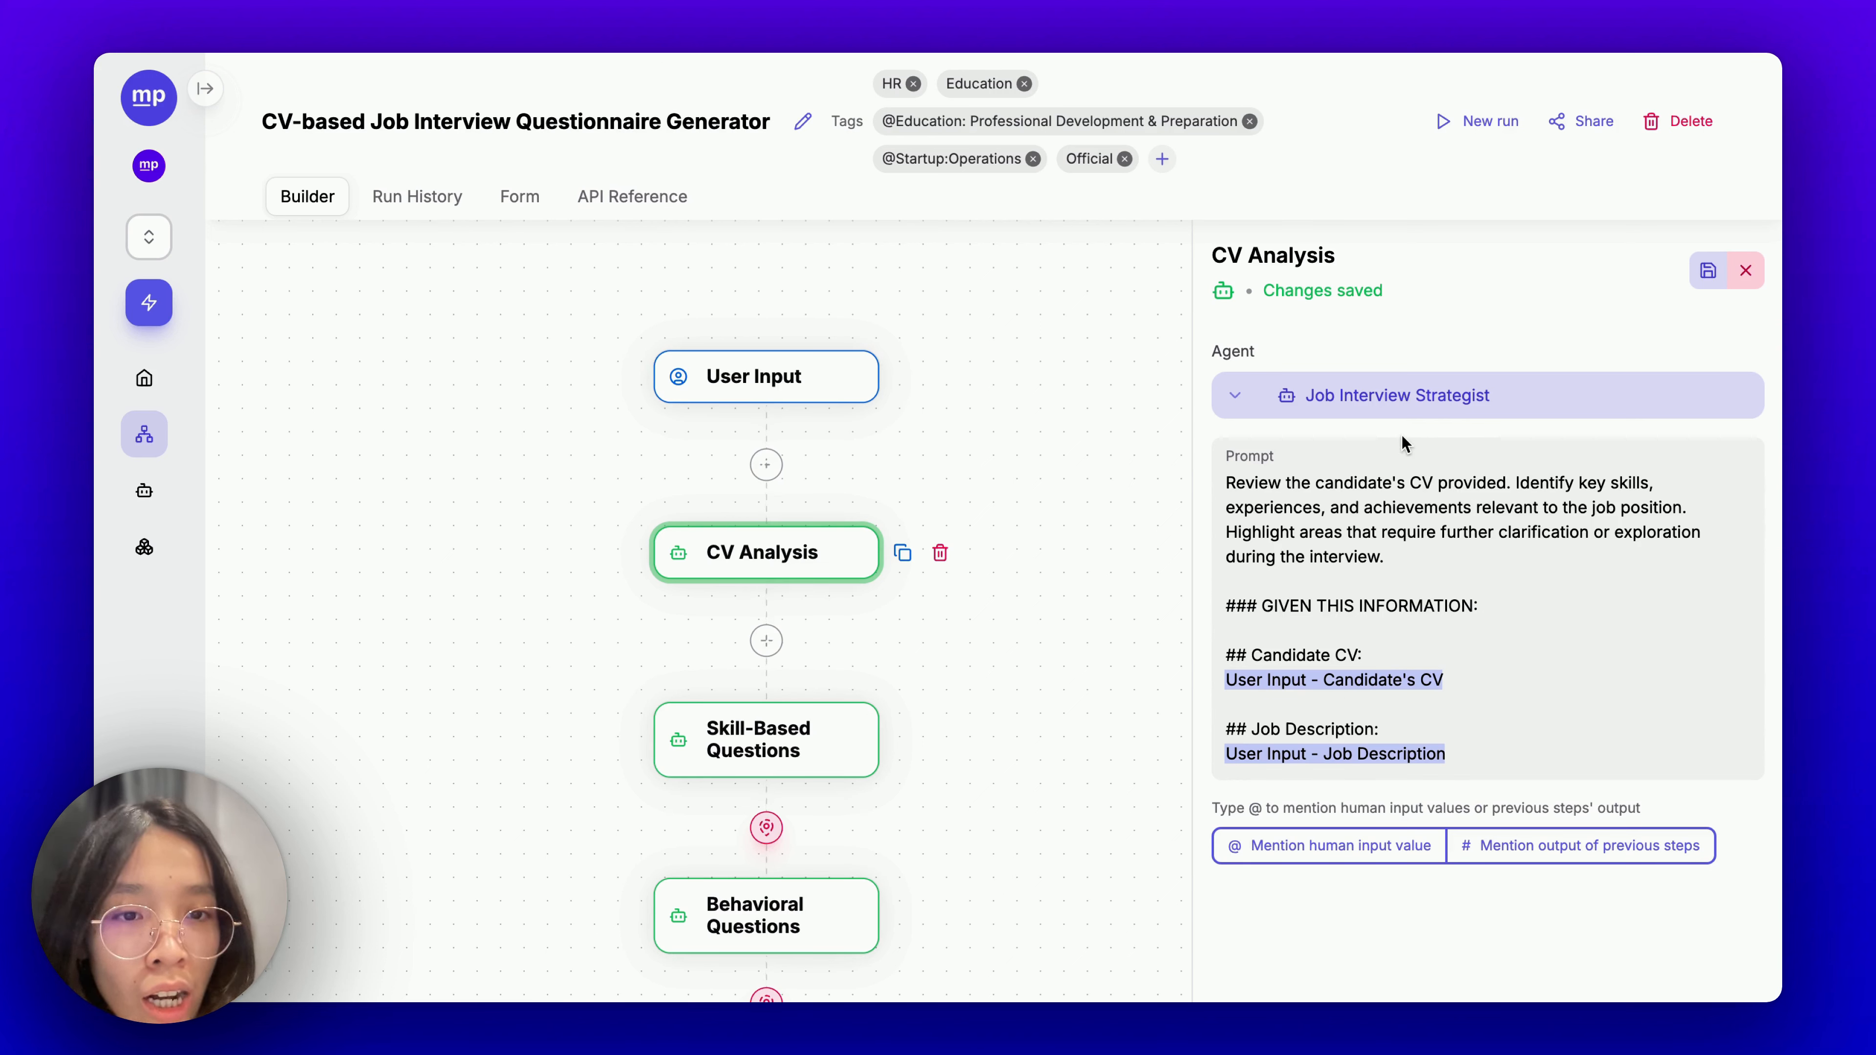
left_click_drag(1438, 682, 1238, 673)
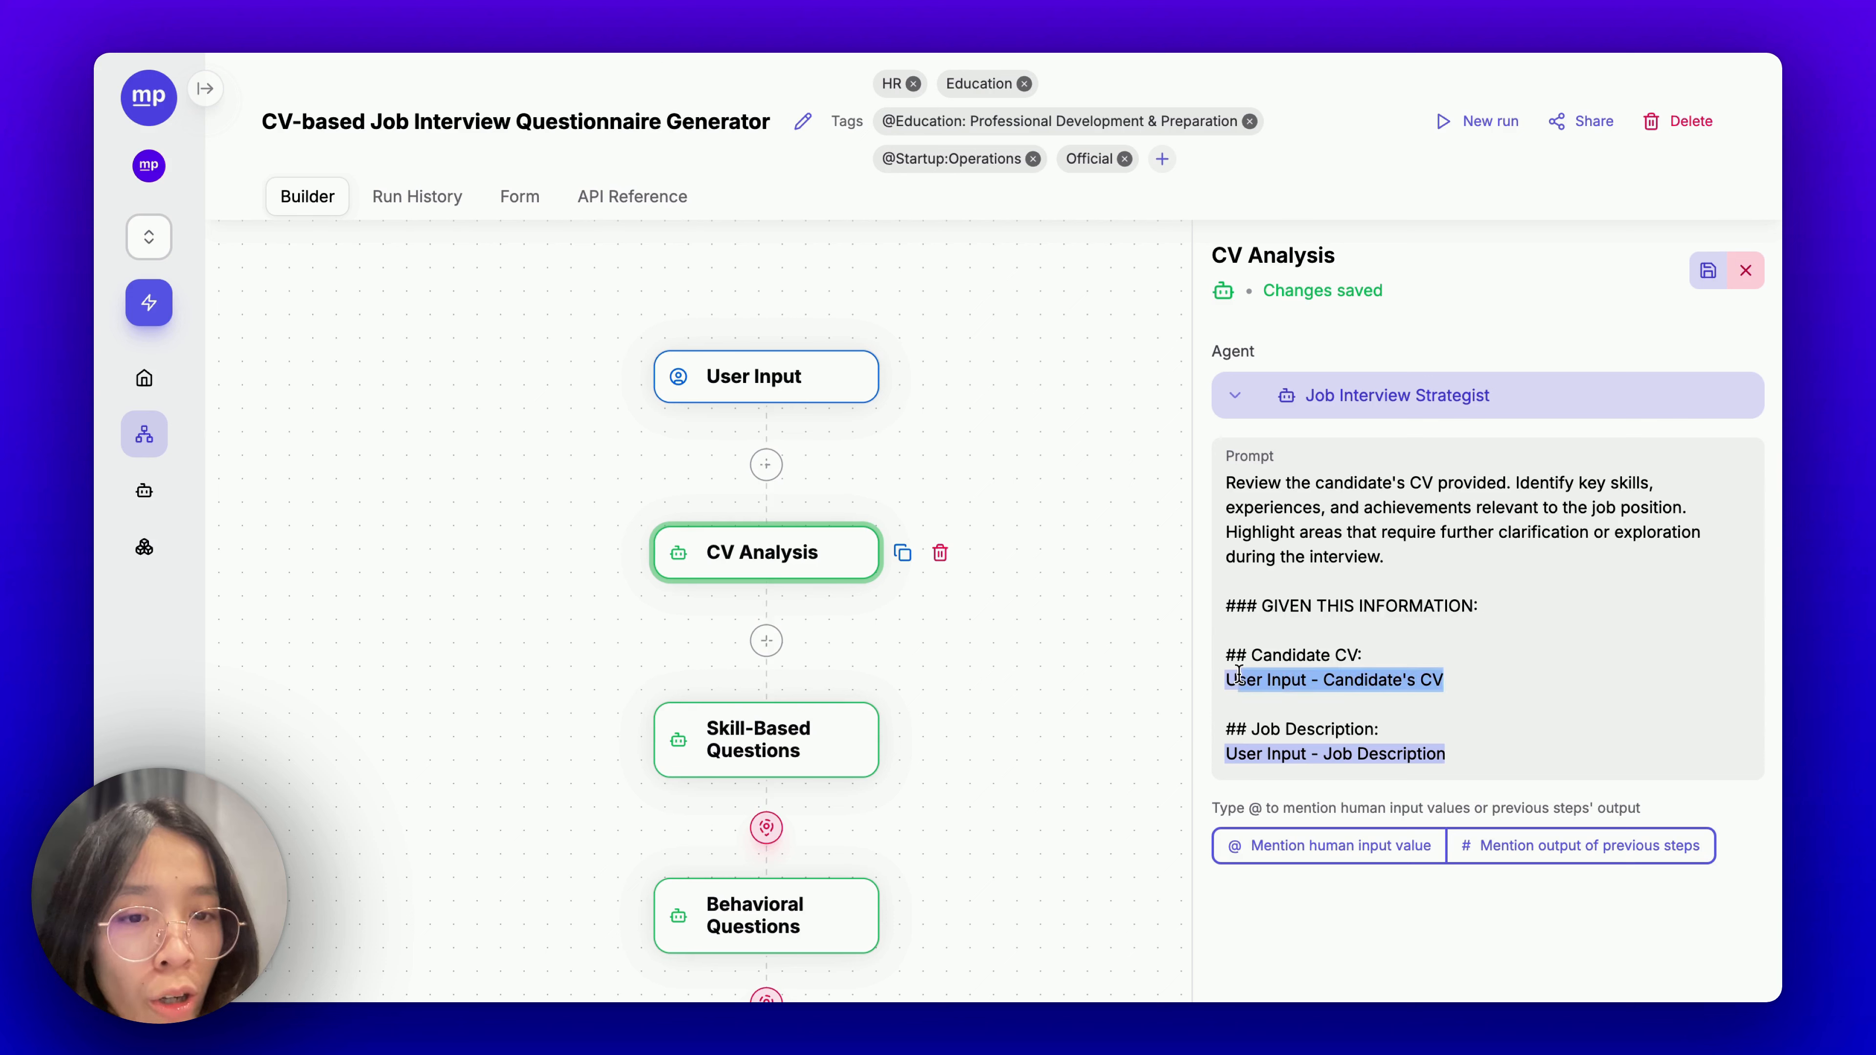
left_click_drag(1452, 753, 1216, 753)
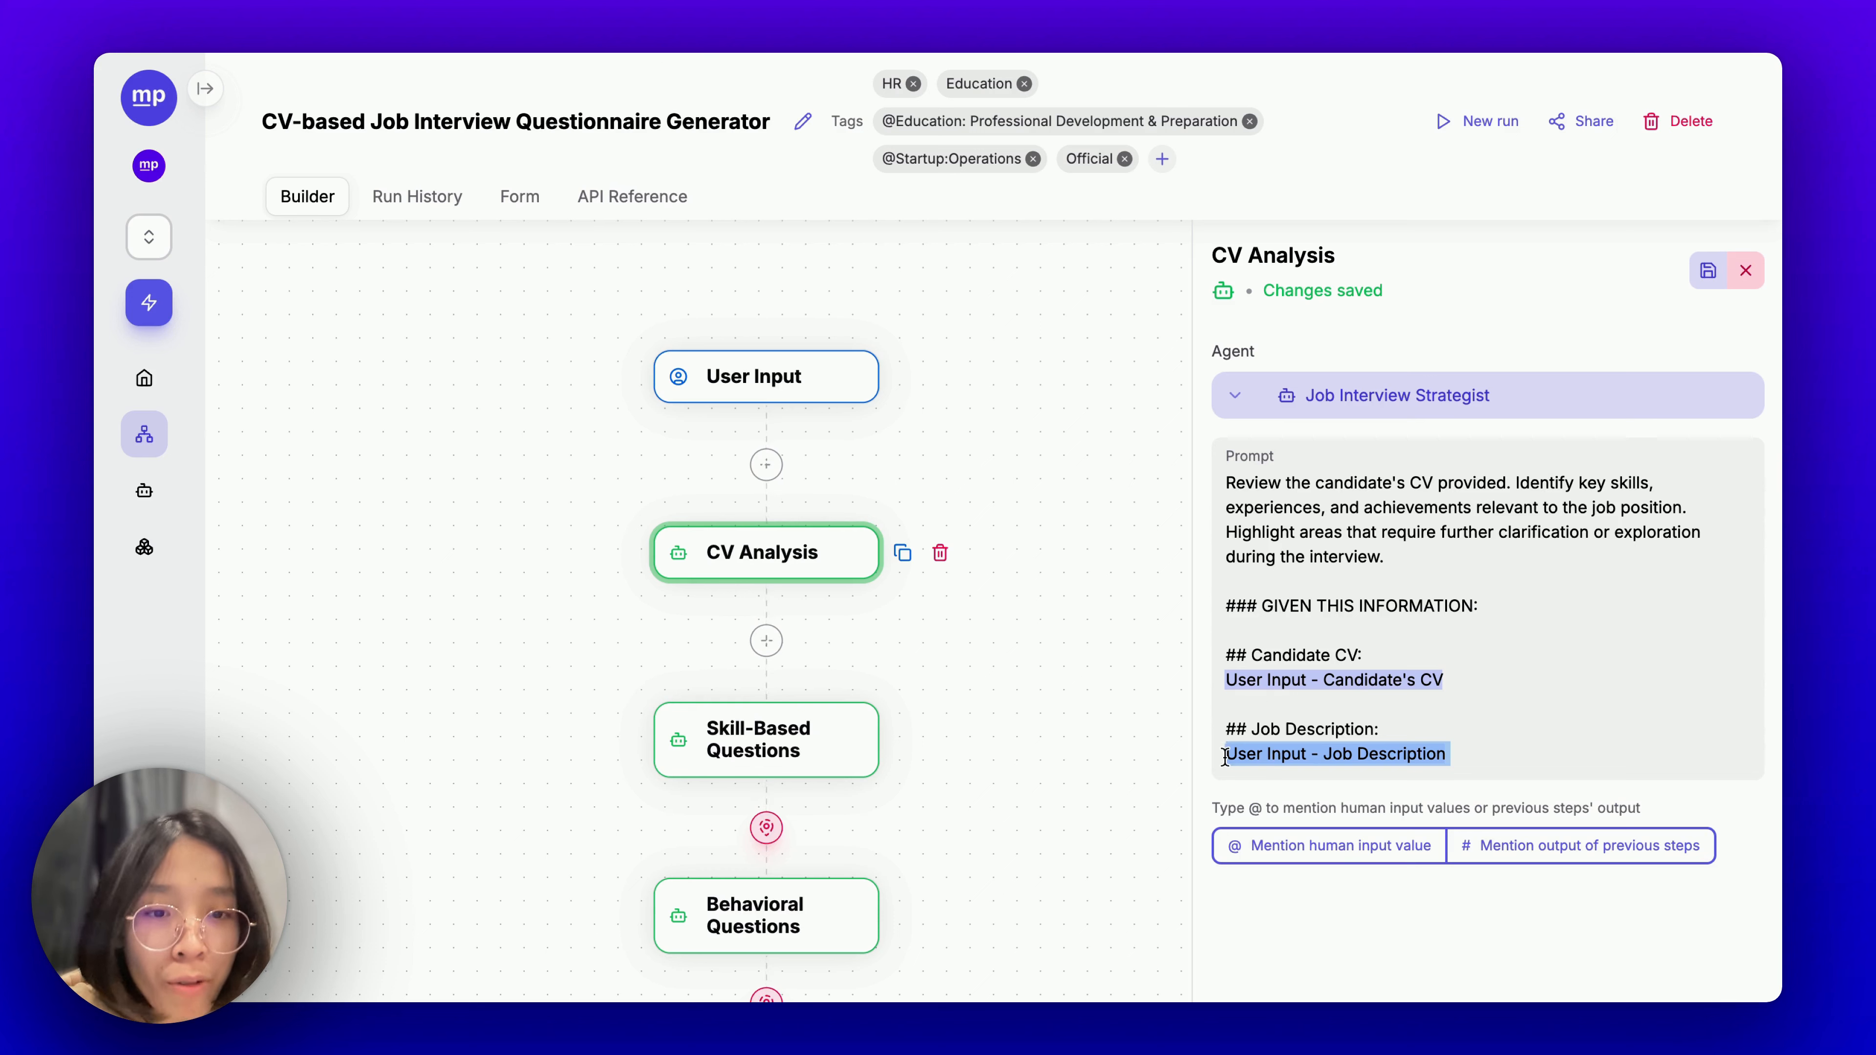
left_click_drag(1441, 683, 1219, 683)
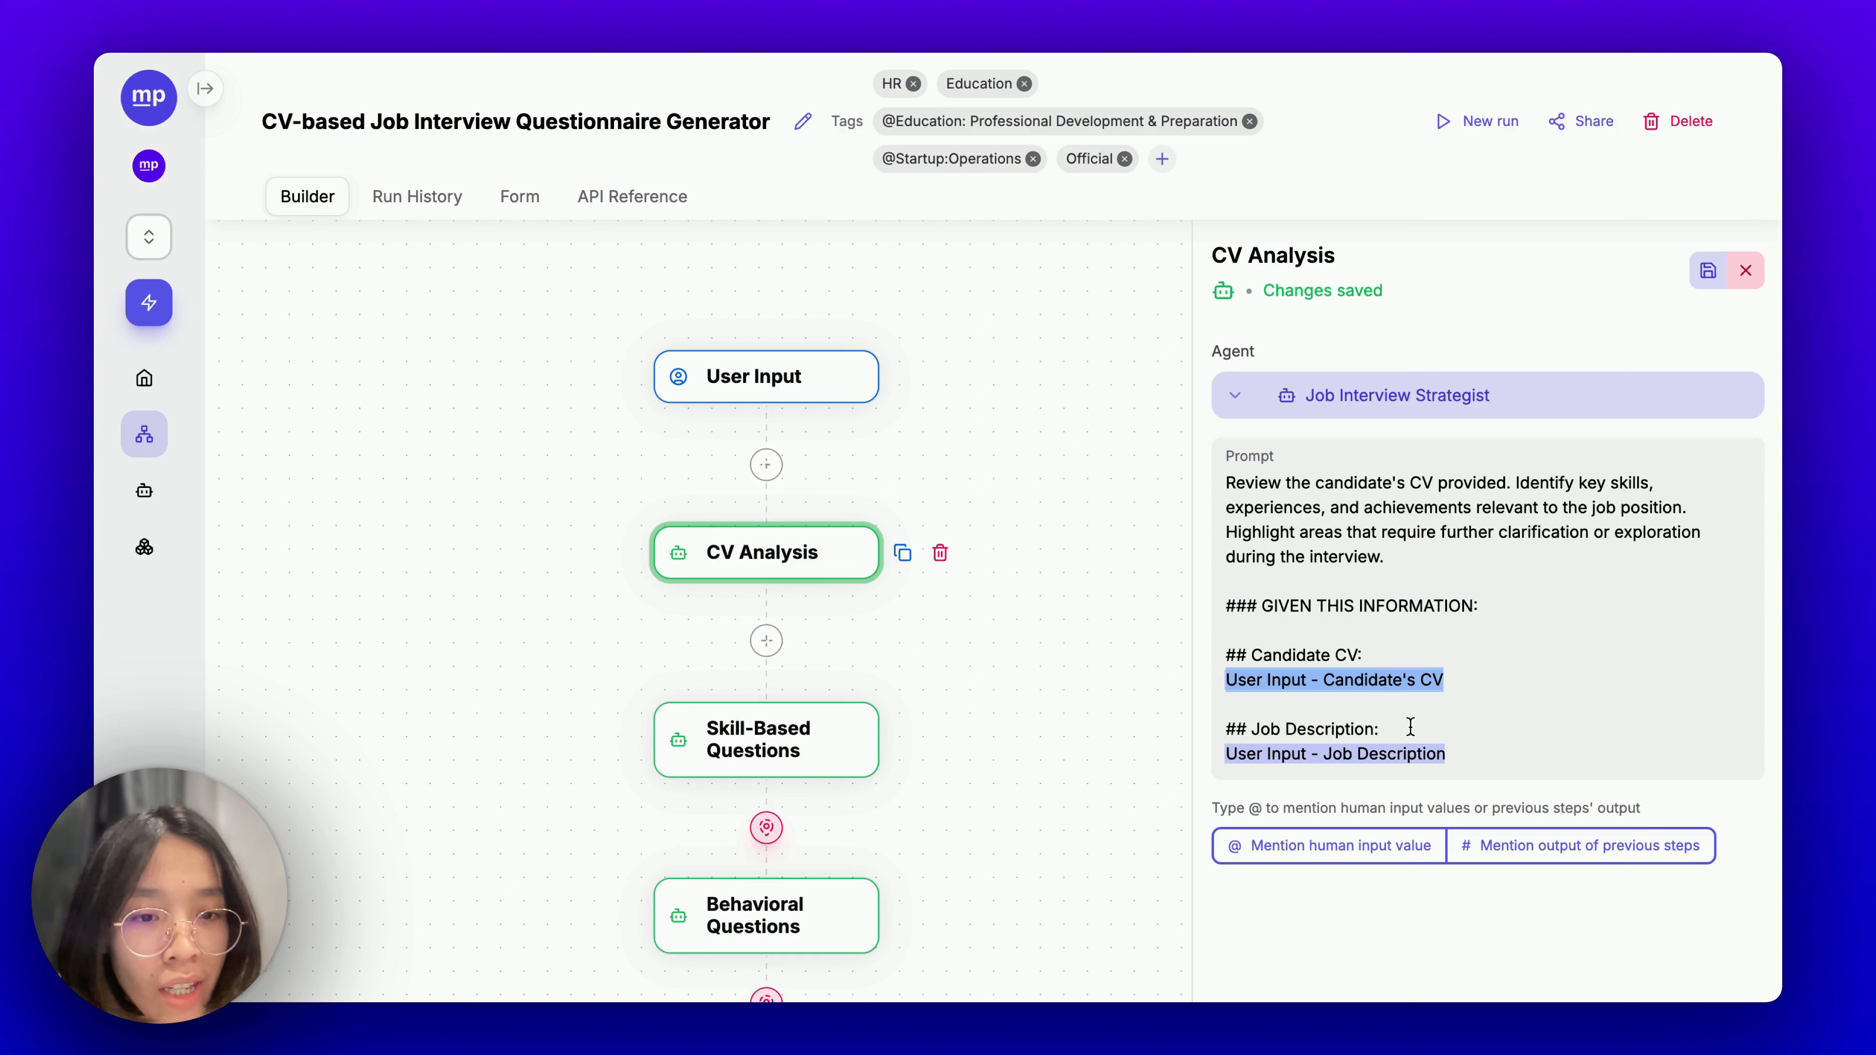
left_click_drag(1444, 749, 1238, 750)
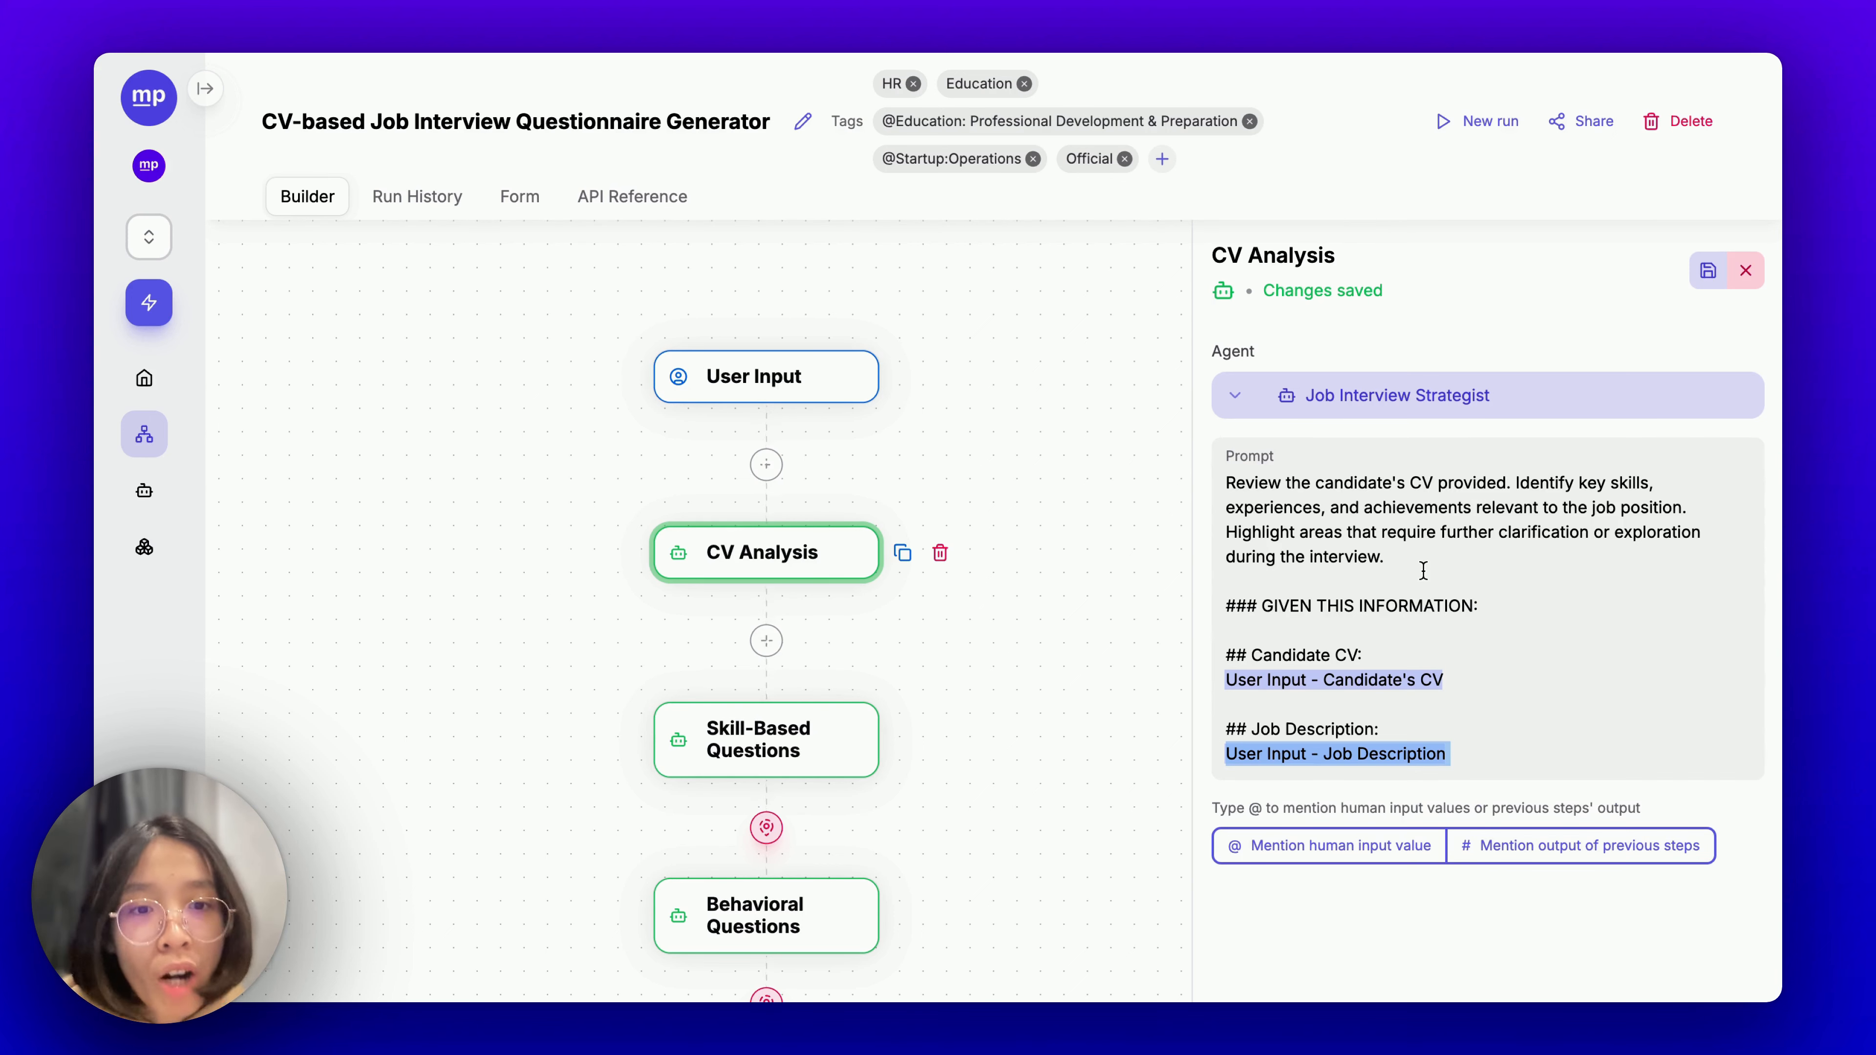
left_click(1058, 538)
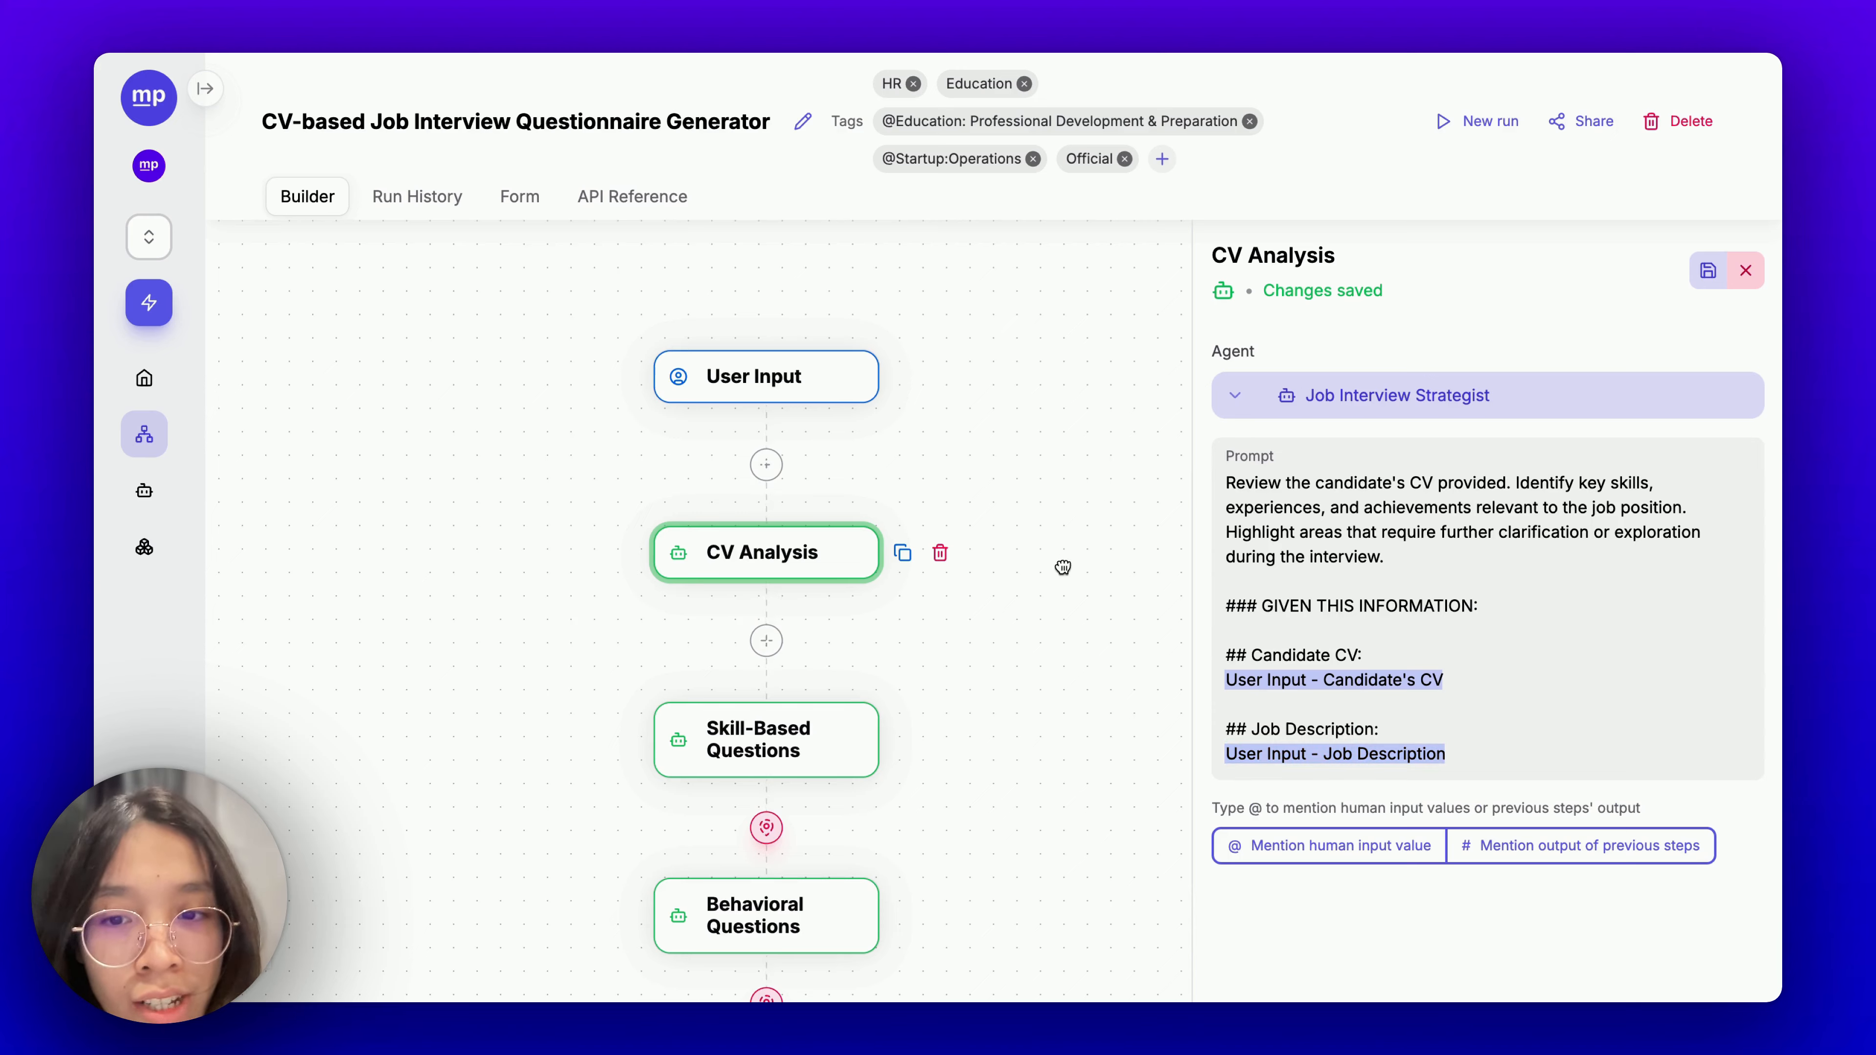
Rename the CV Analysis node as "Interview Strategy".
scroll(1058, 538, "down", 3)
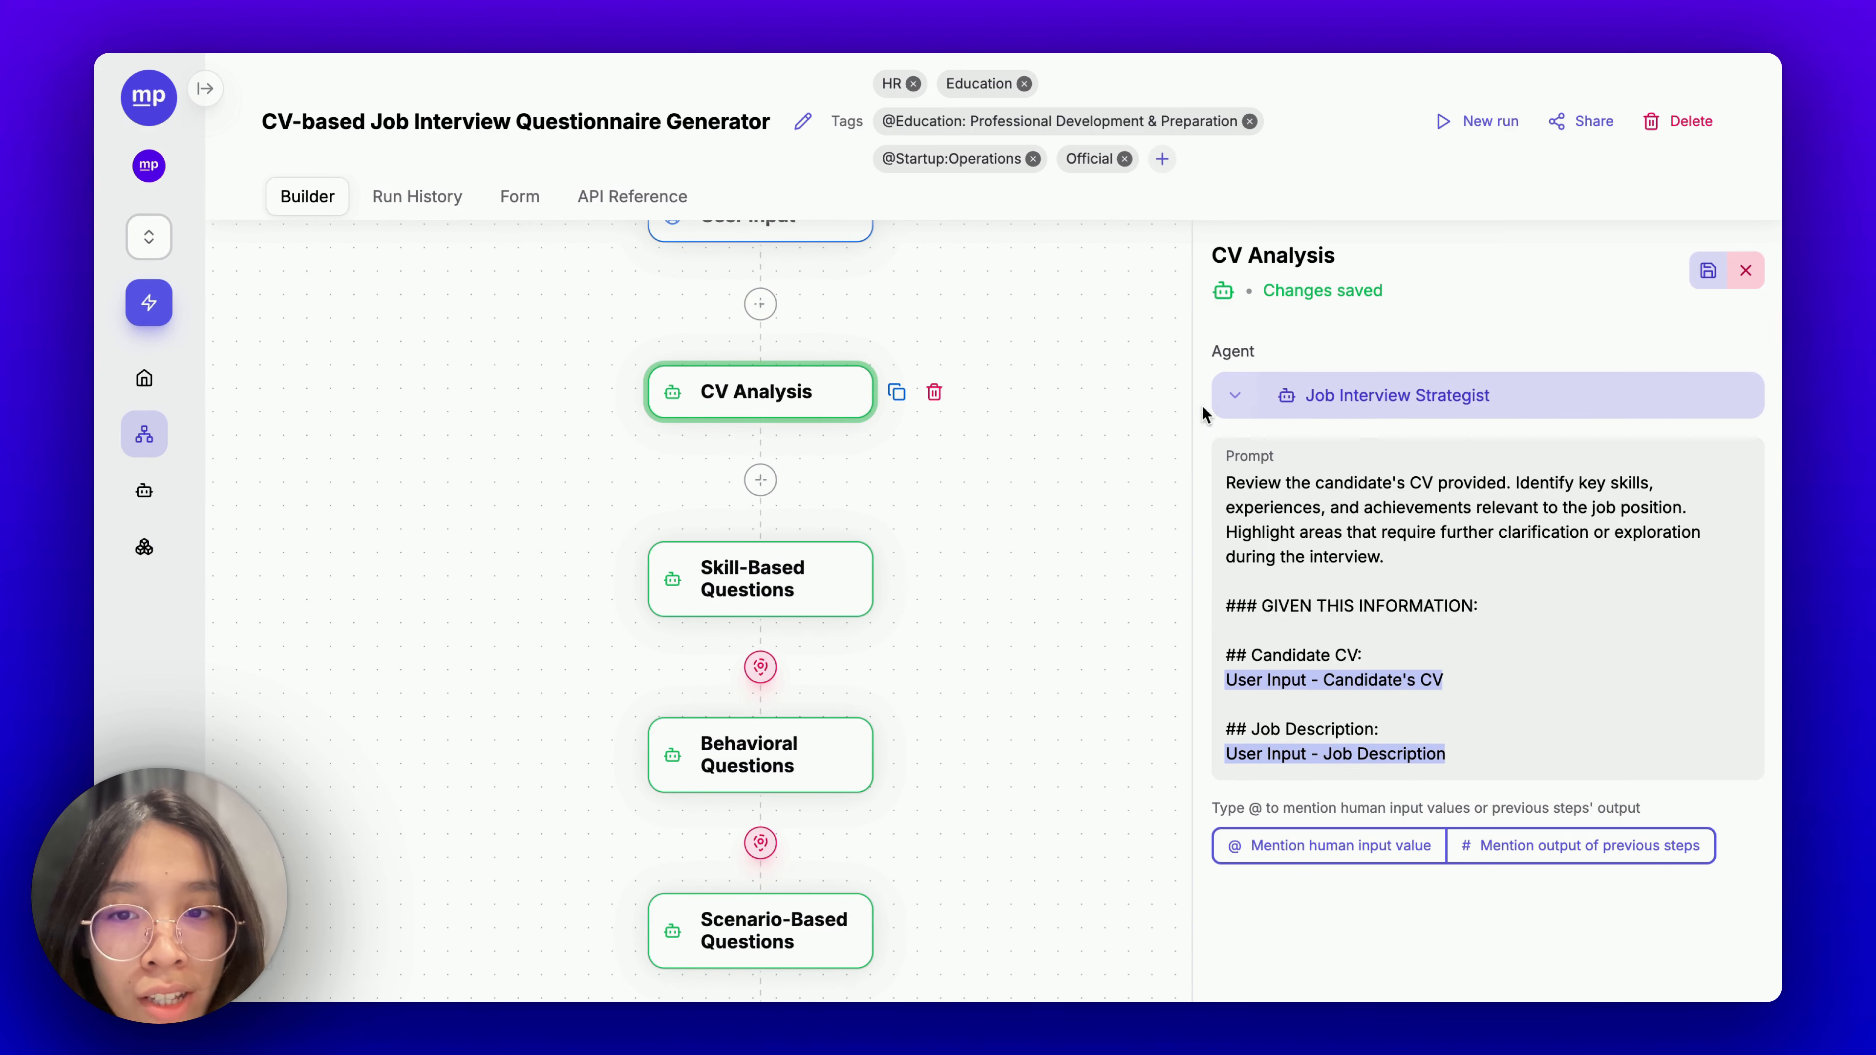
triple_click(1296, 266)
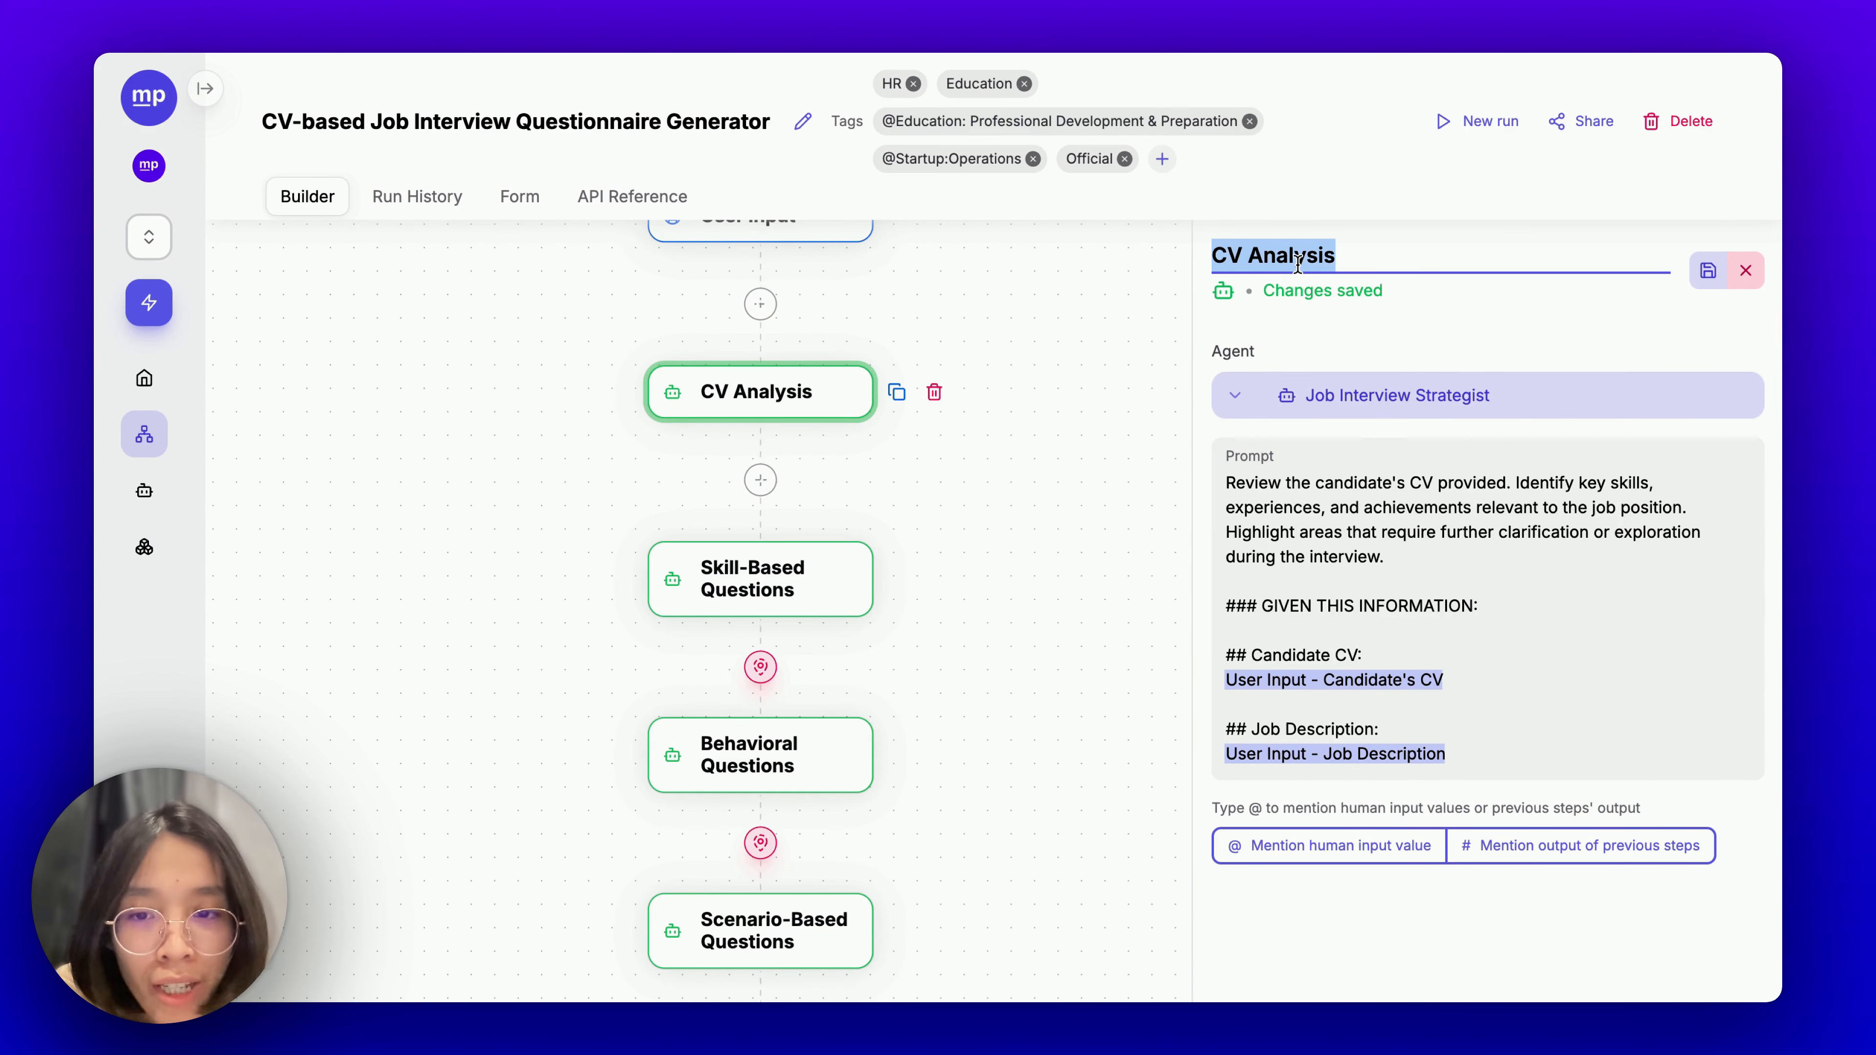
type("J")
key("BackSpace")
type("O")
key("BackSpace")
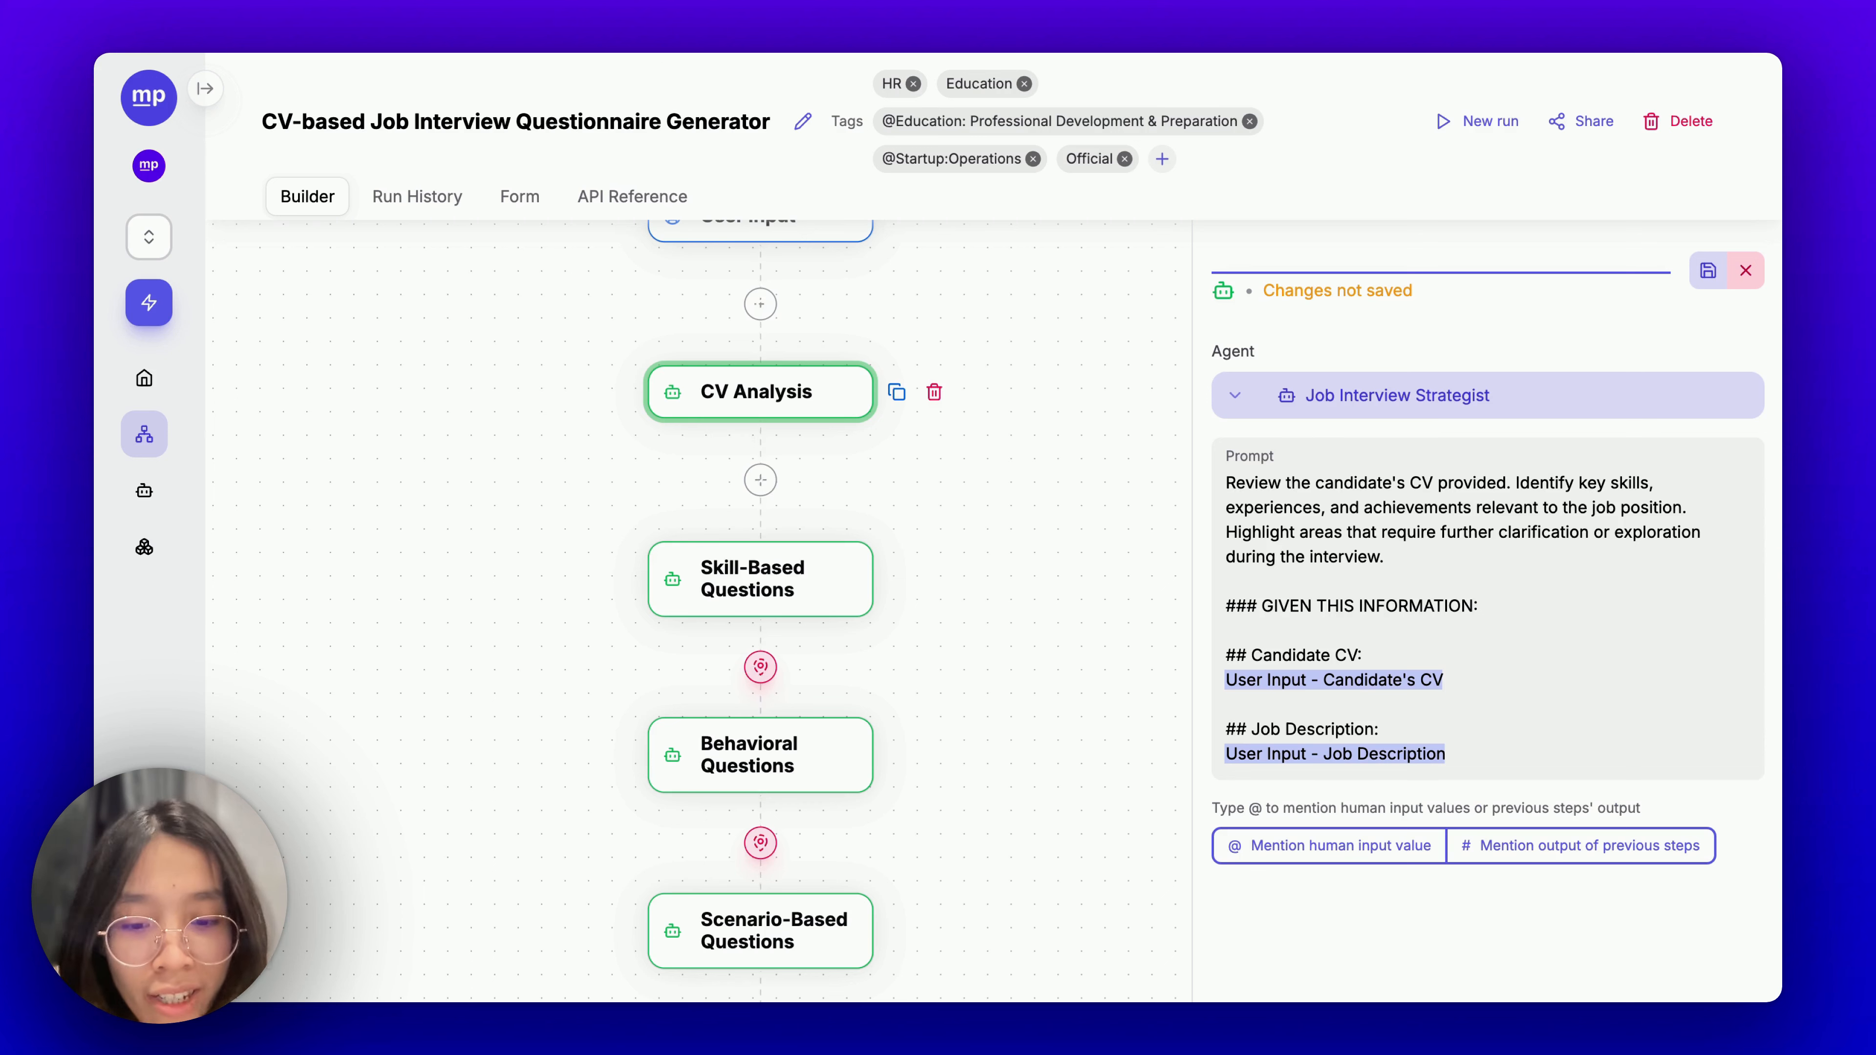
type("Interview S")
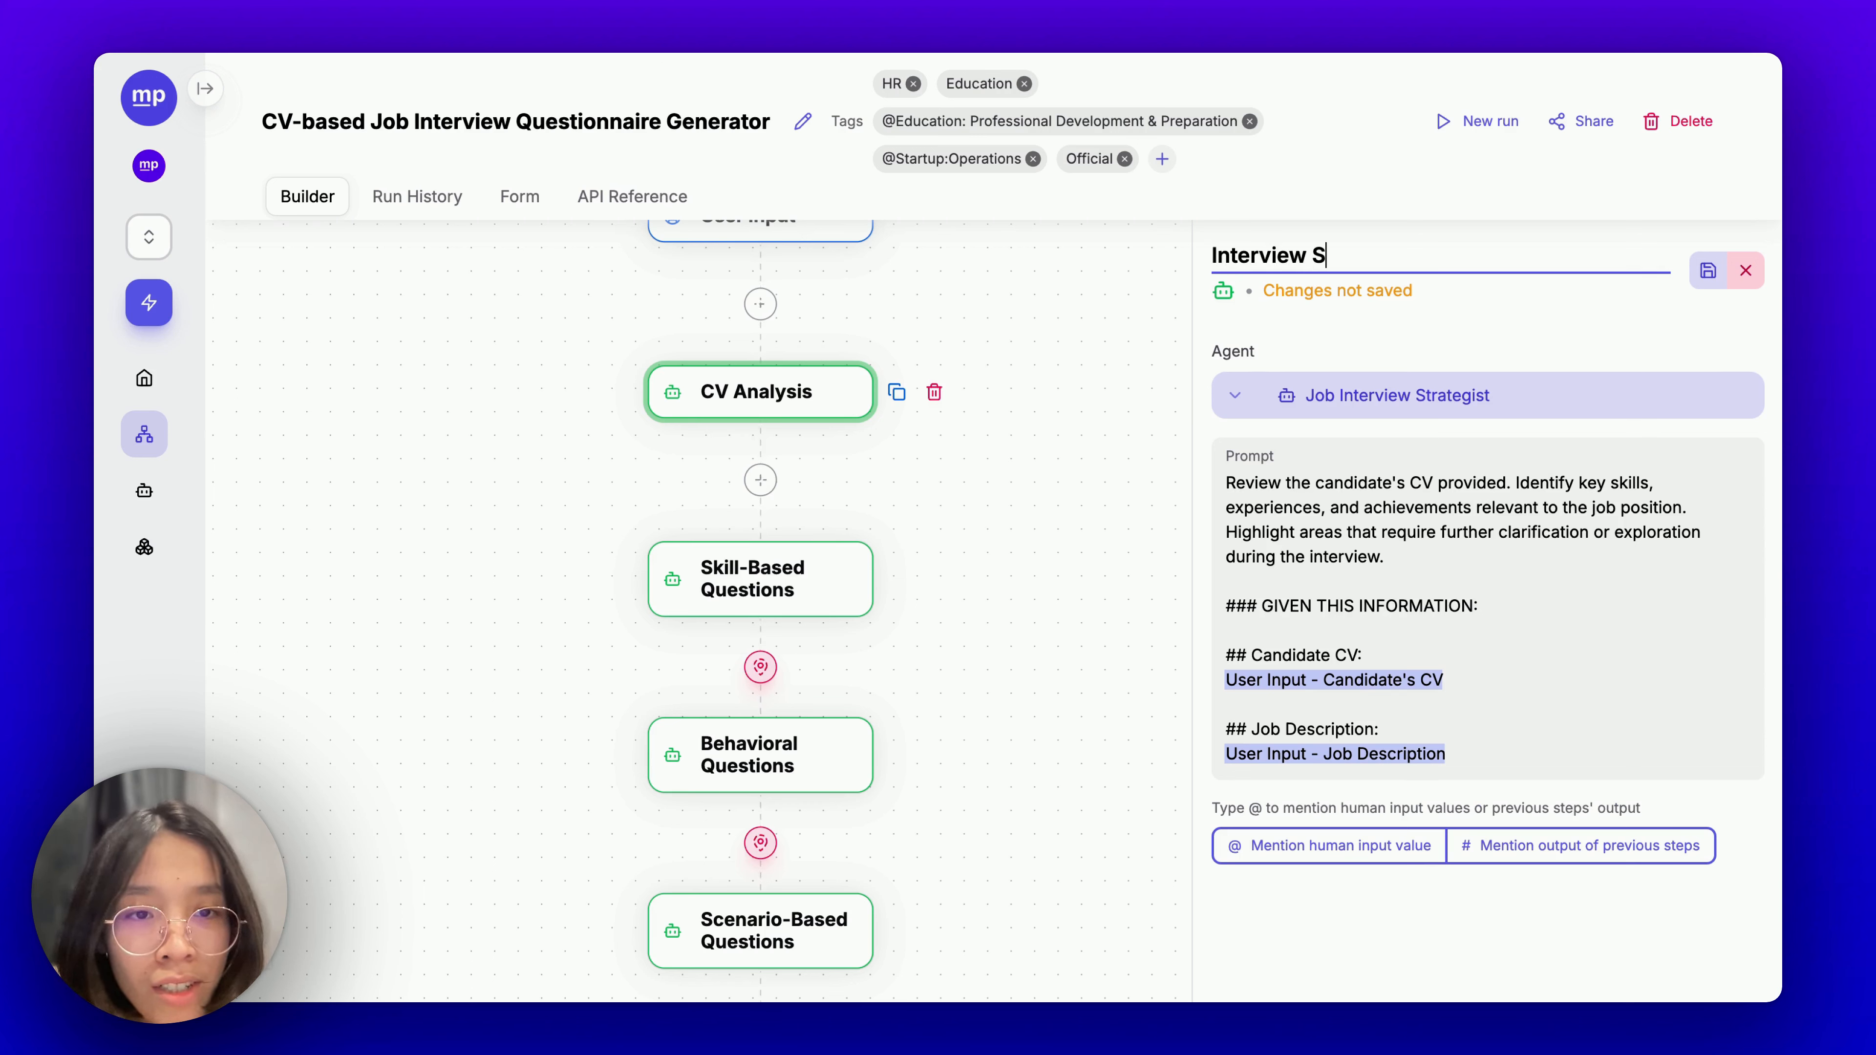
type("Startegy")
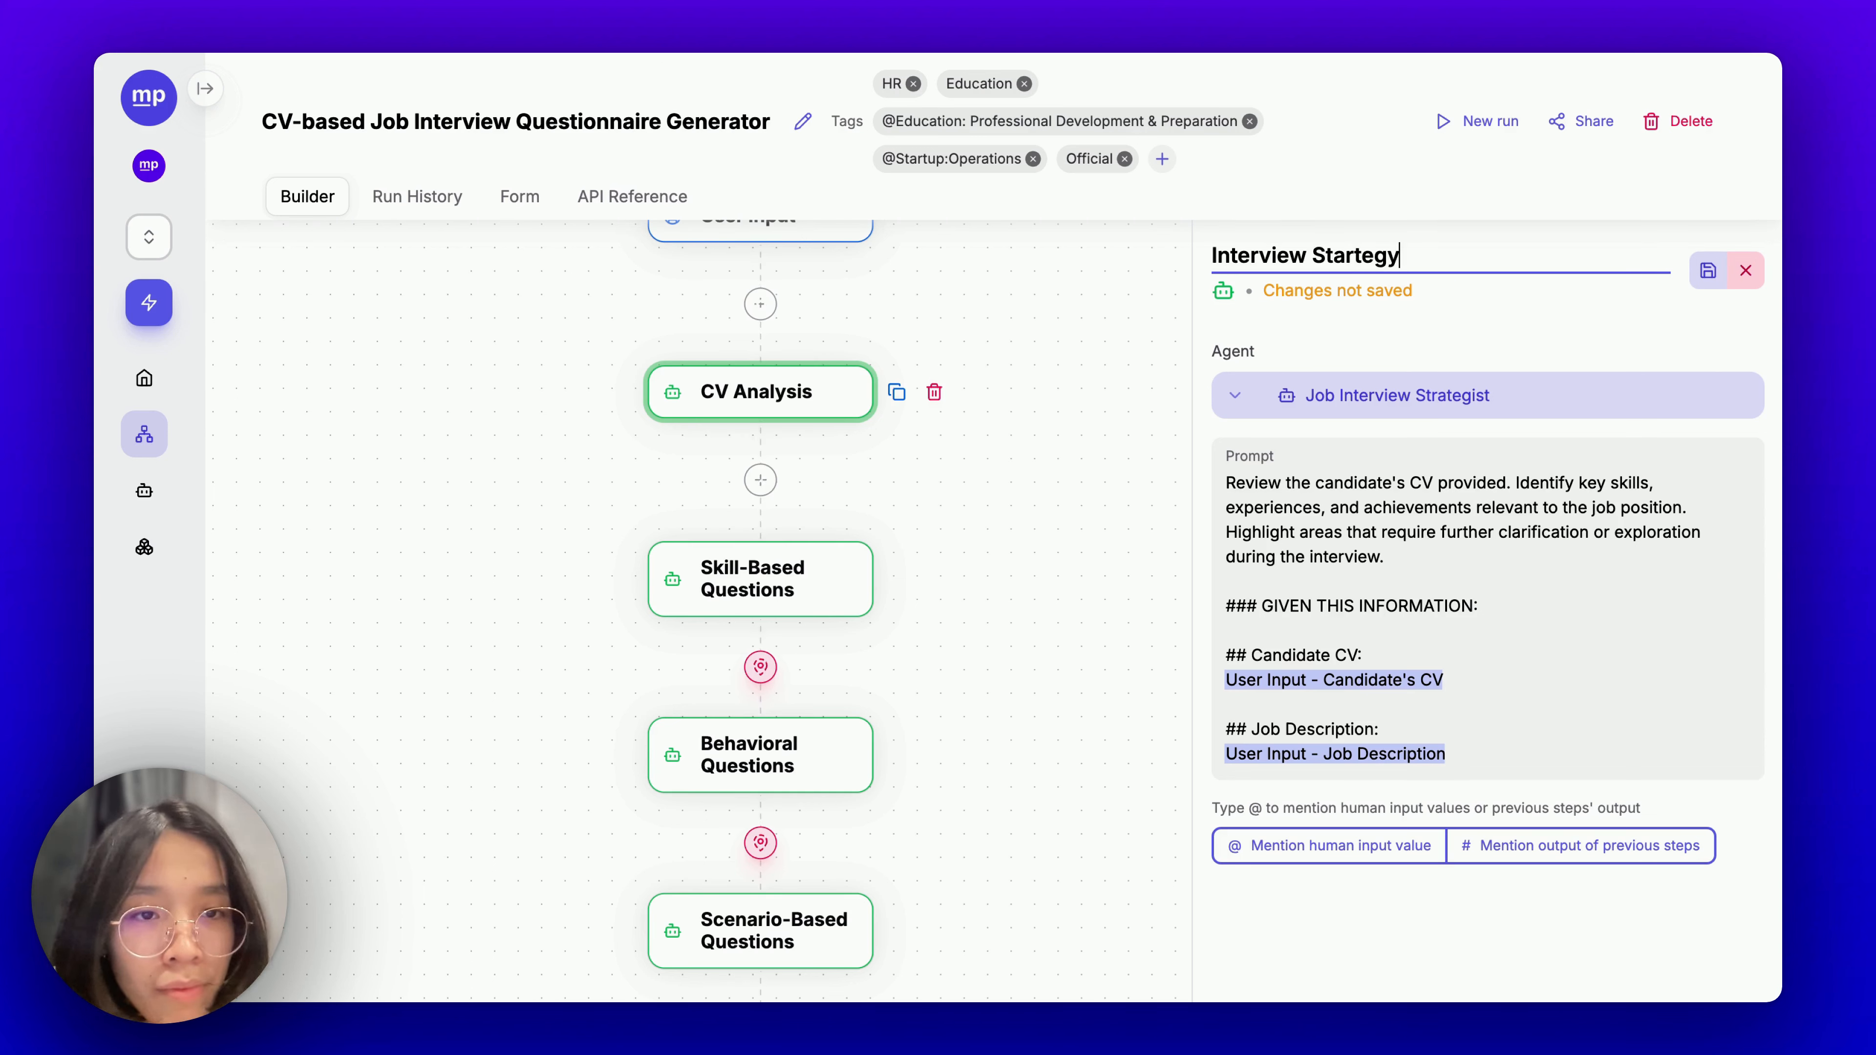
key("BackSpace")
key("BackSpace")
key("BackSpace")
type("ategy")
key("Return")
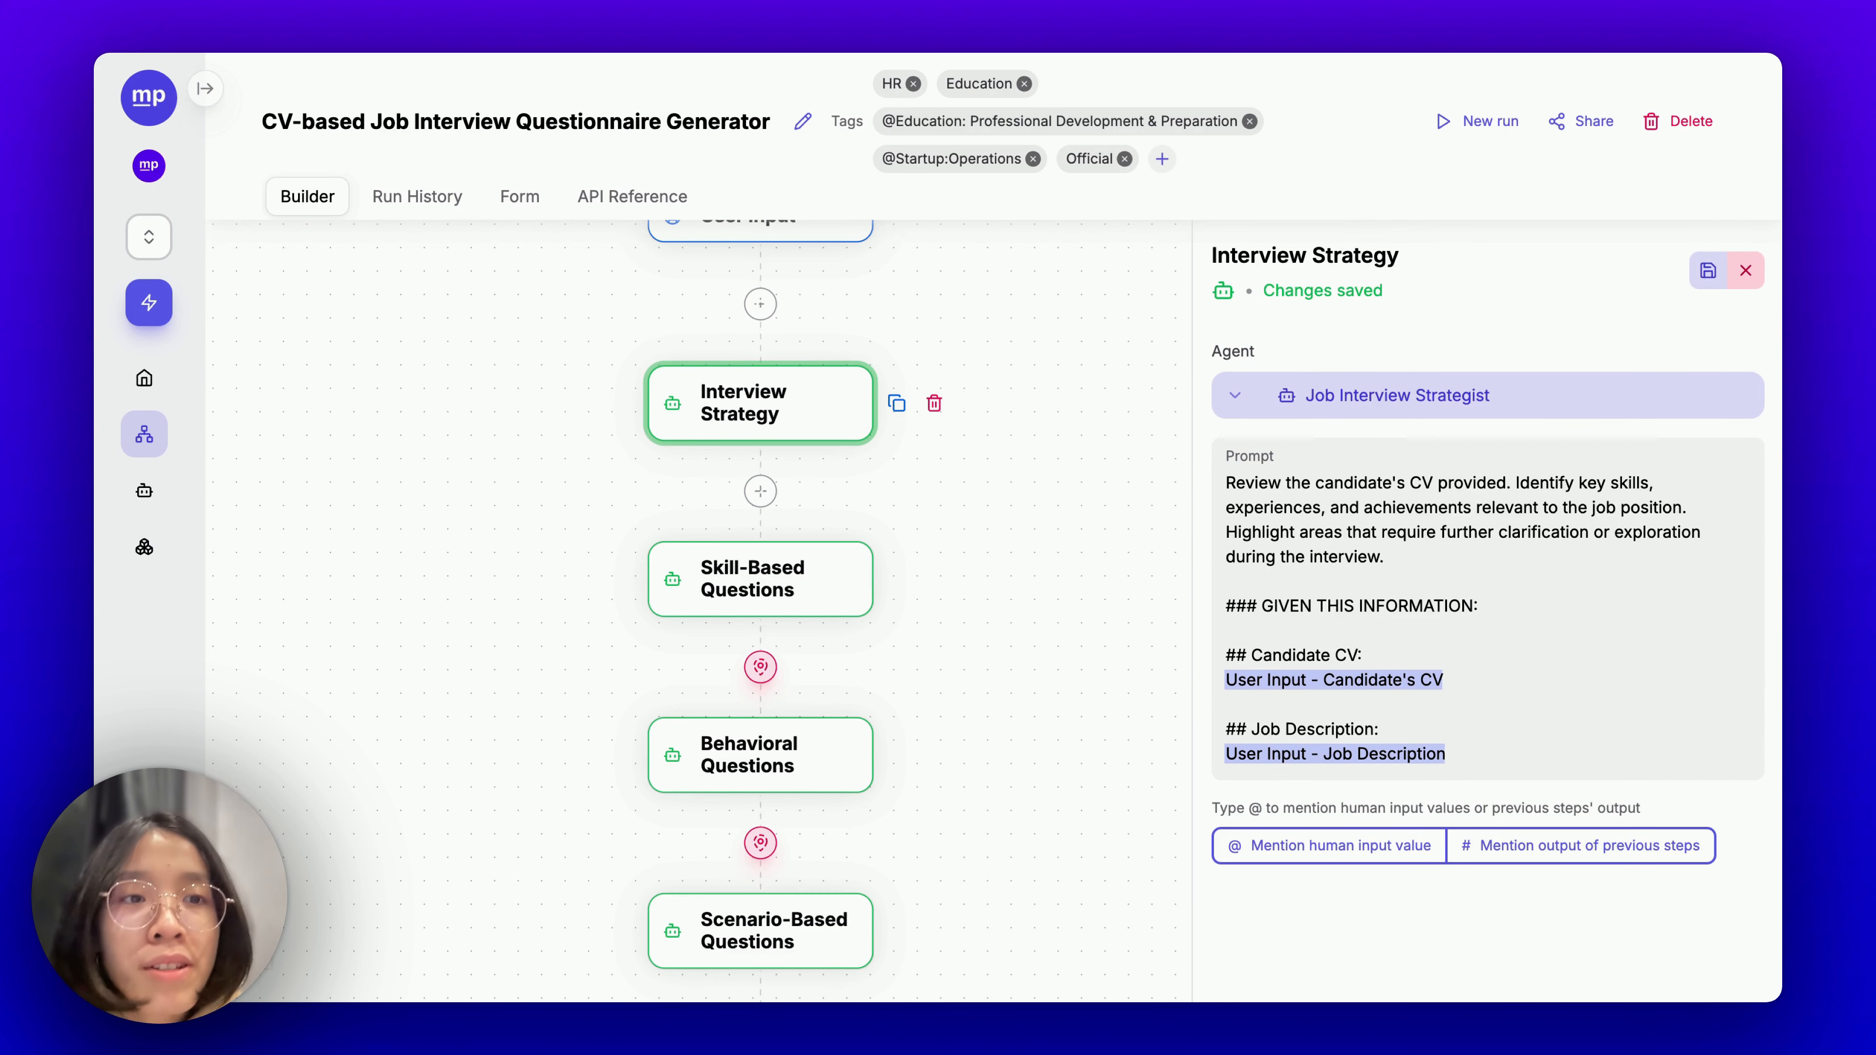
Review the Skill-Based, Scenario-Based and Cultural Fit question nodes, checking their agents and prompts.
scroll(1041, 517, "down", 3)
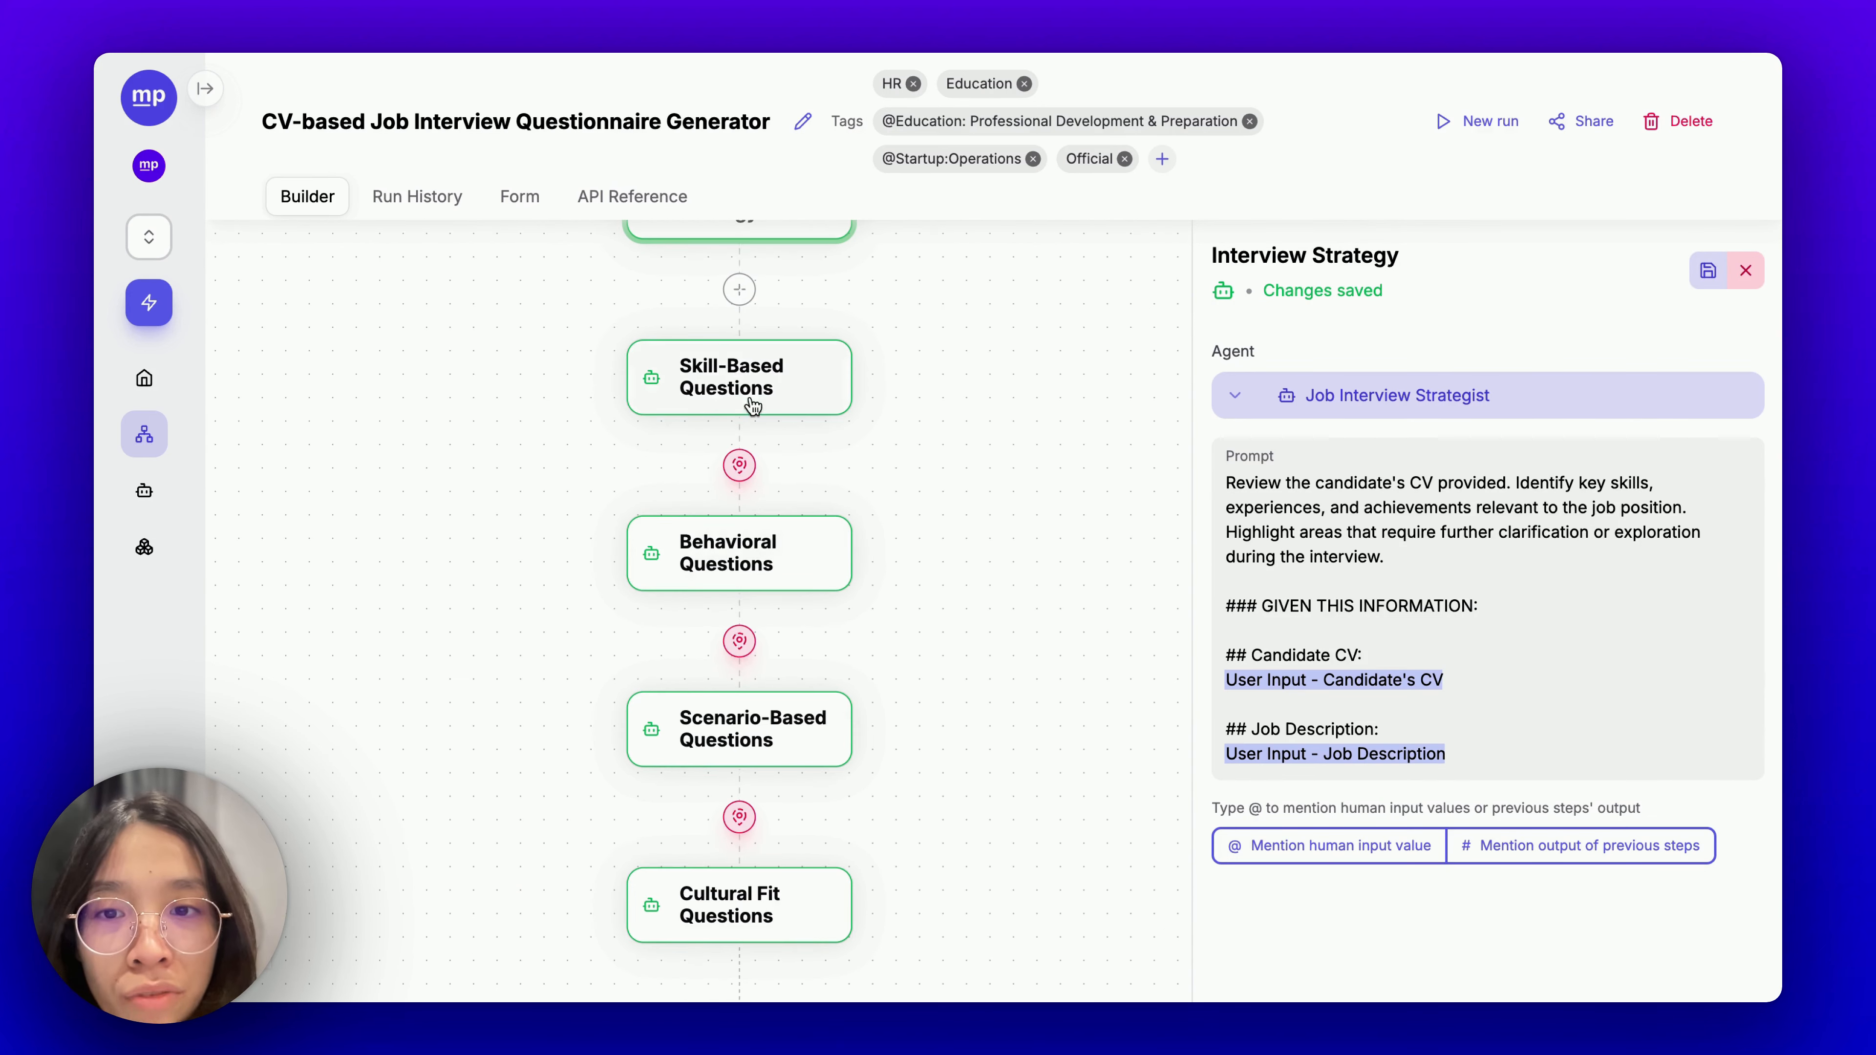
left_click(728, 389)
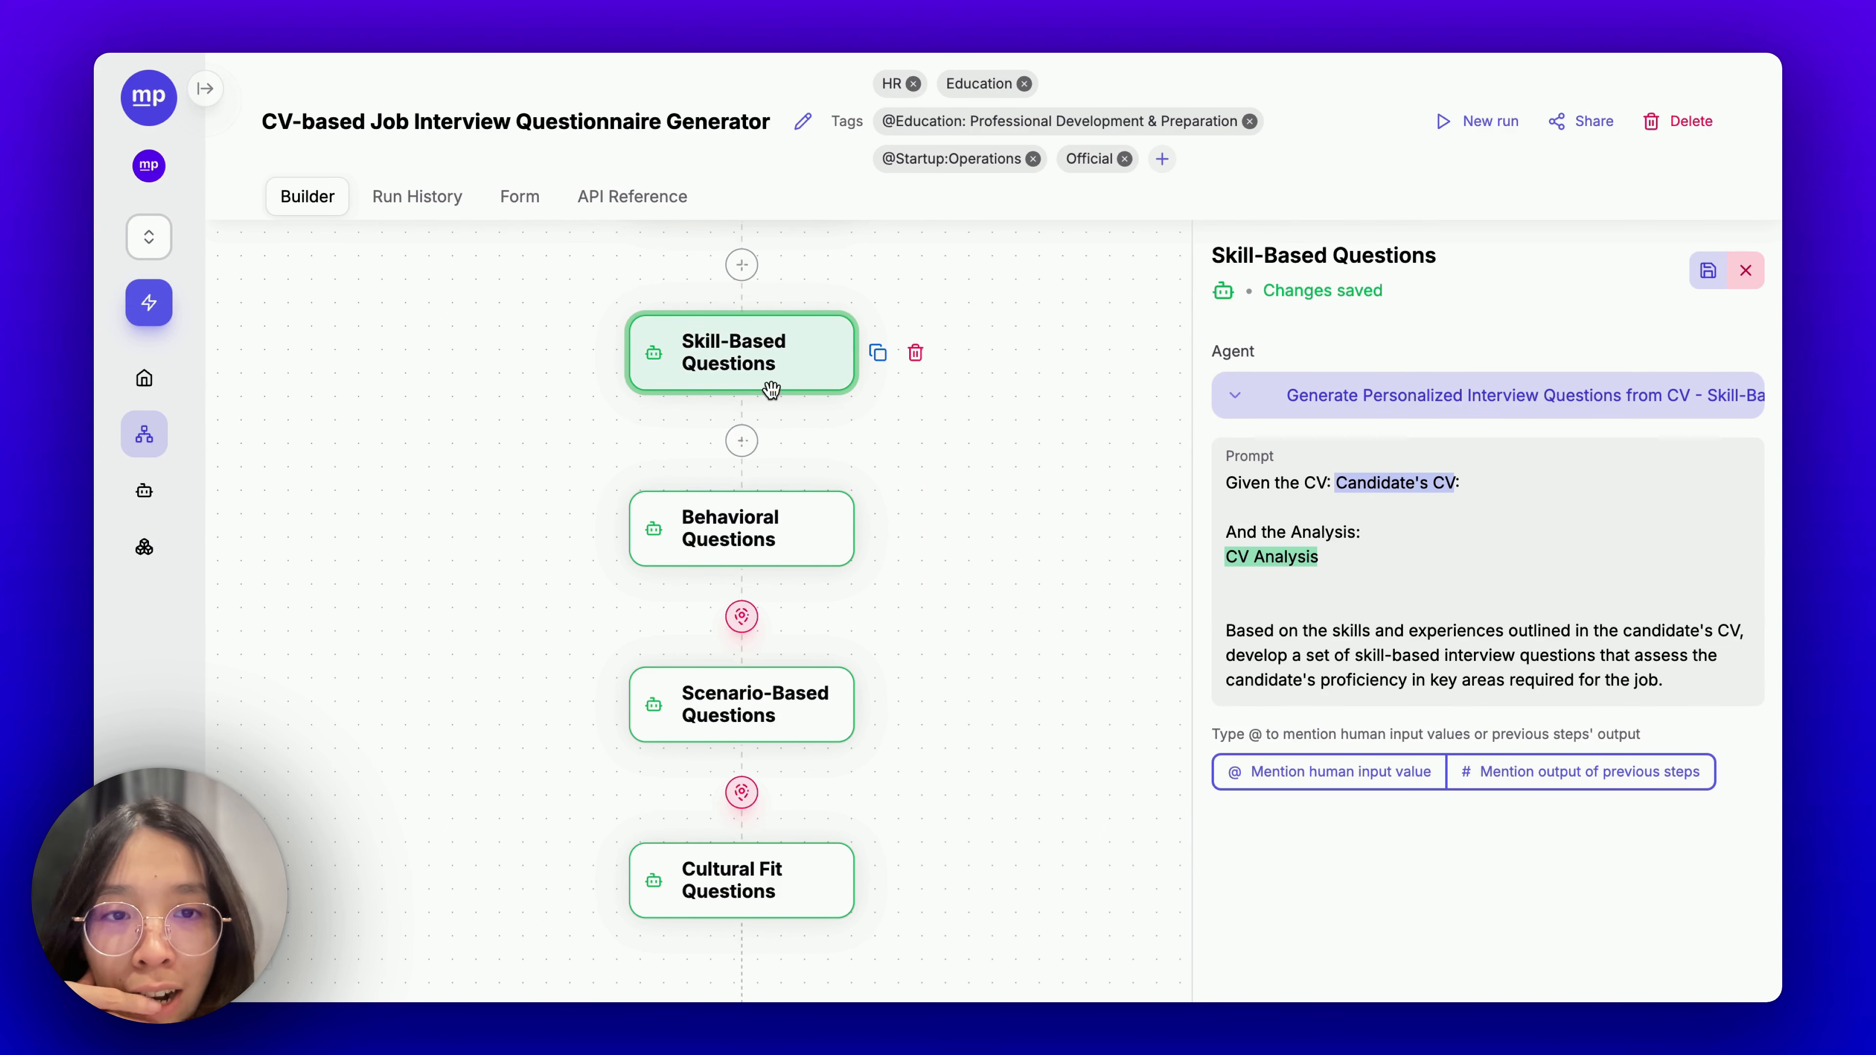
scroll(975, 540, "down", 1)
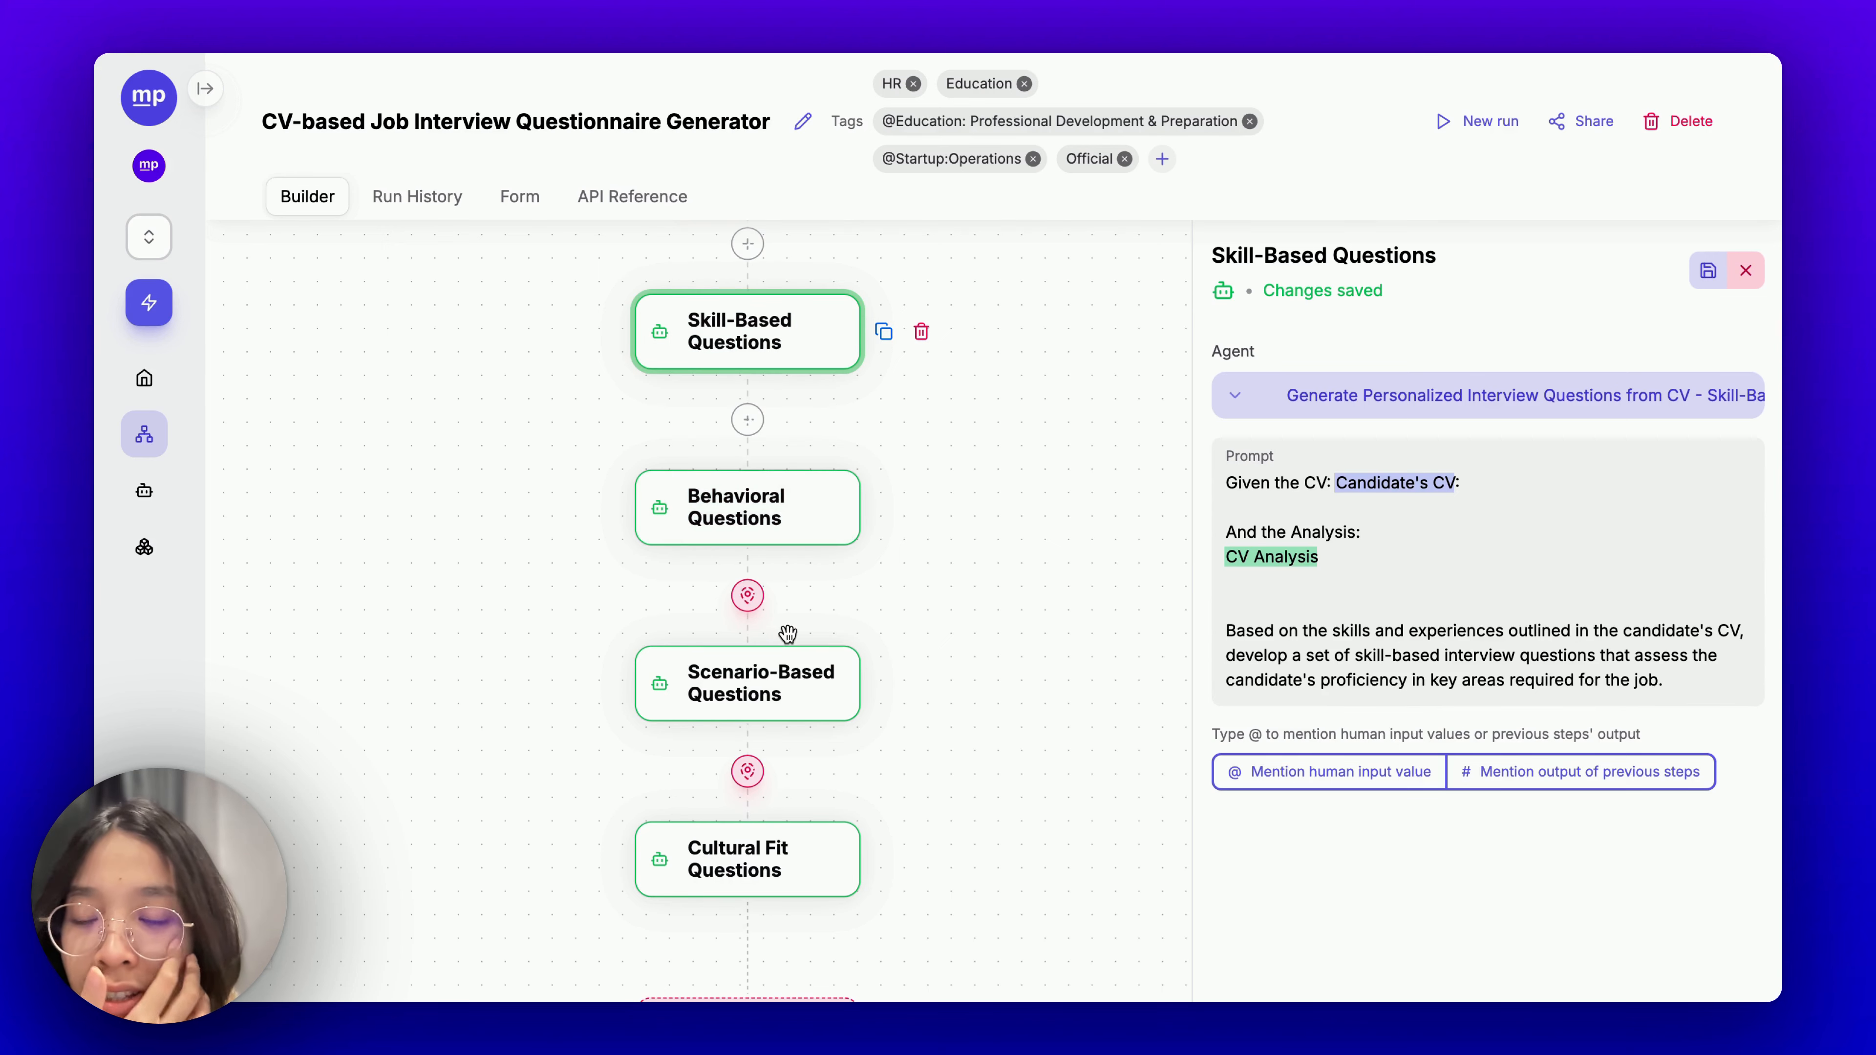
left_click(825, 693)
scroll(909, 613, "down", 3)
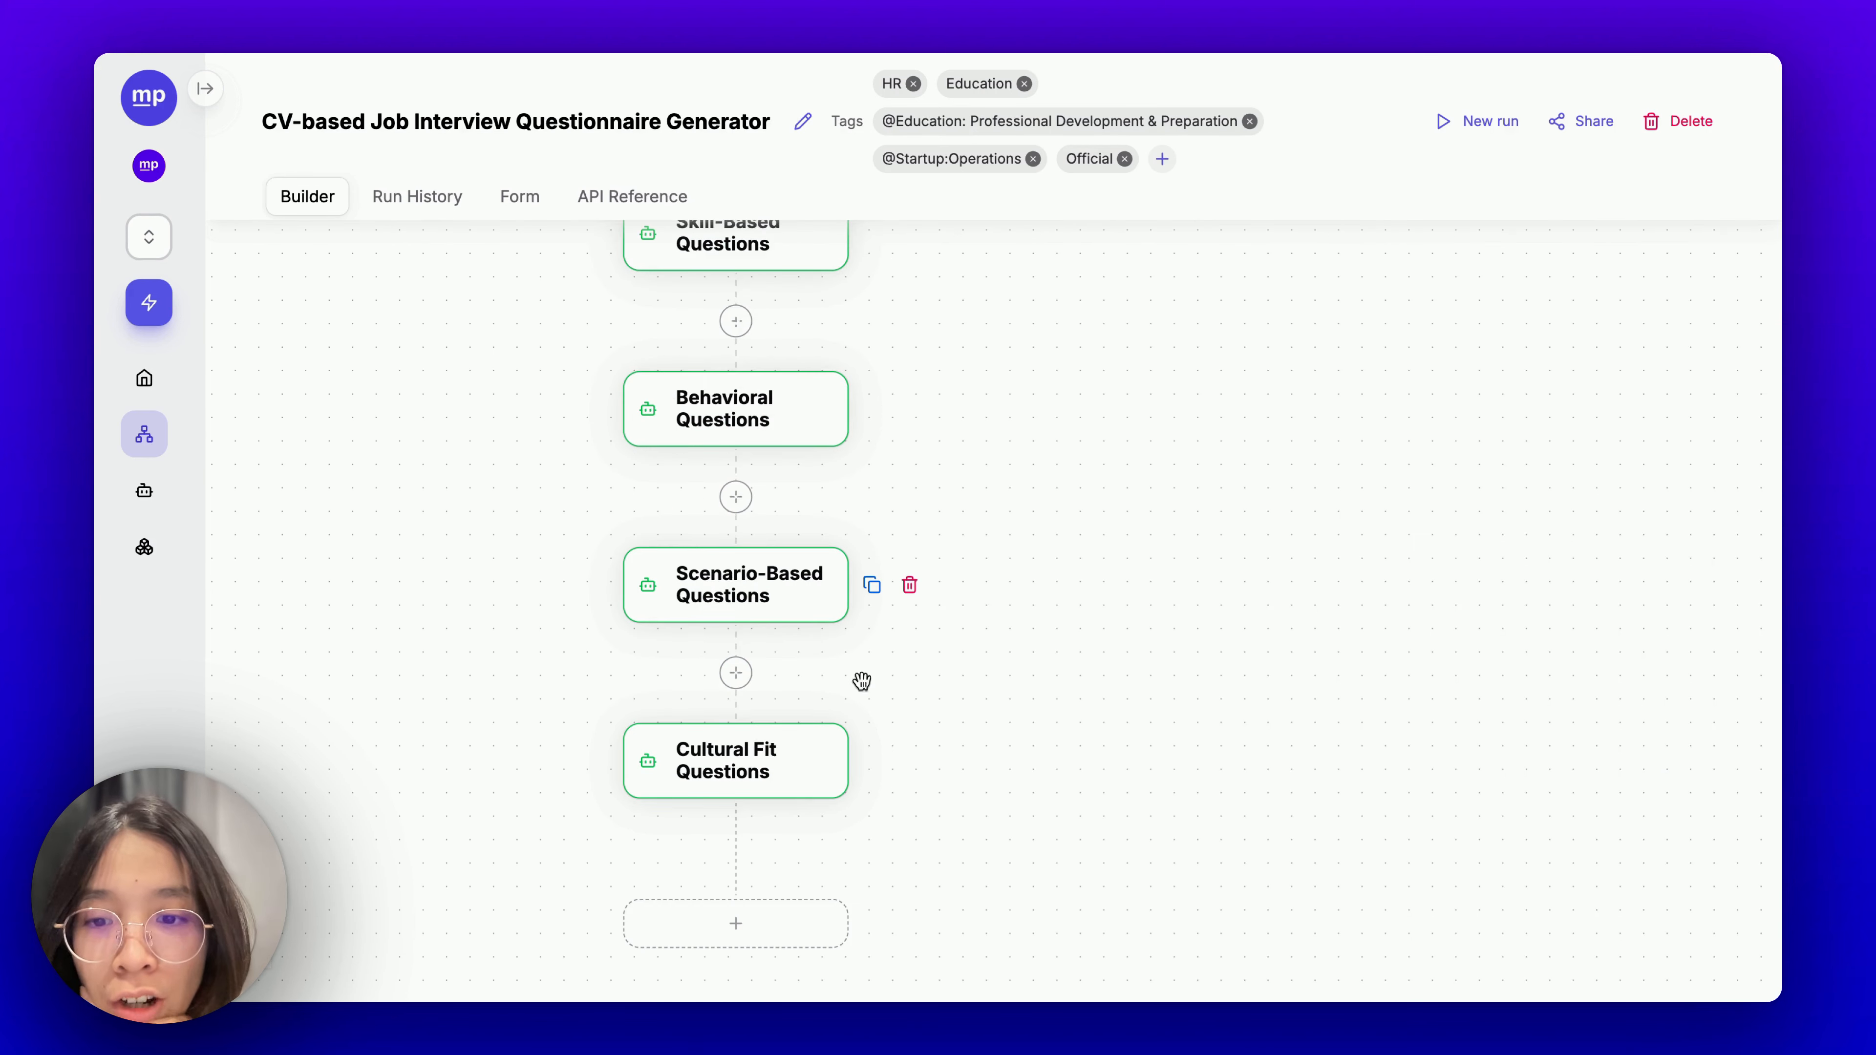
left_click(781, 785)
left_click_drag(1063, 389, 1055, 494)
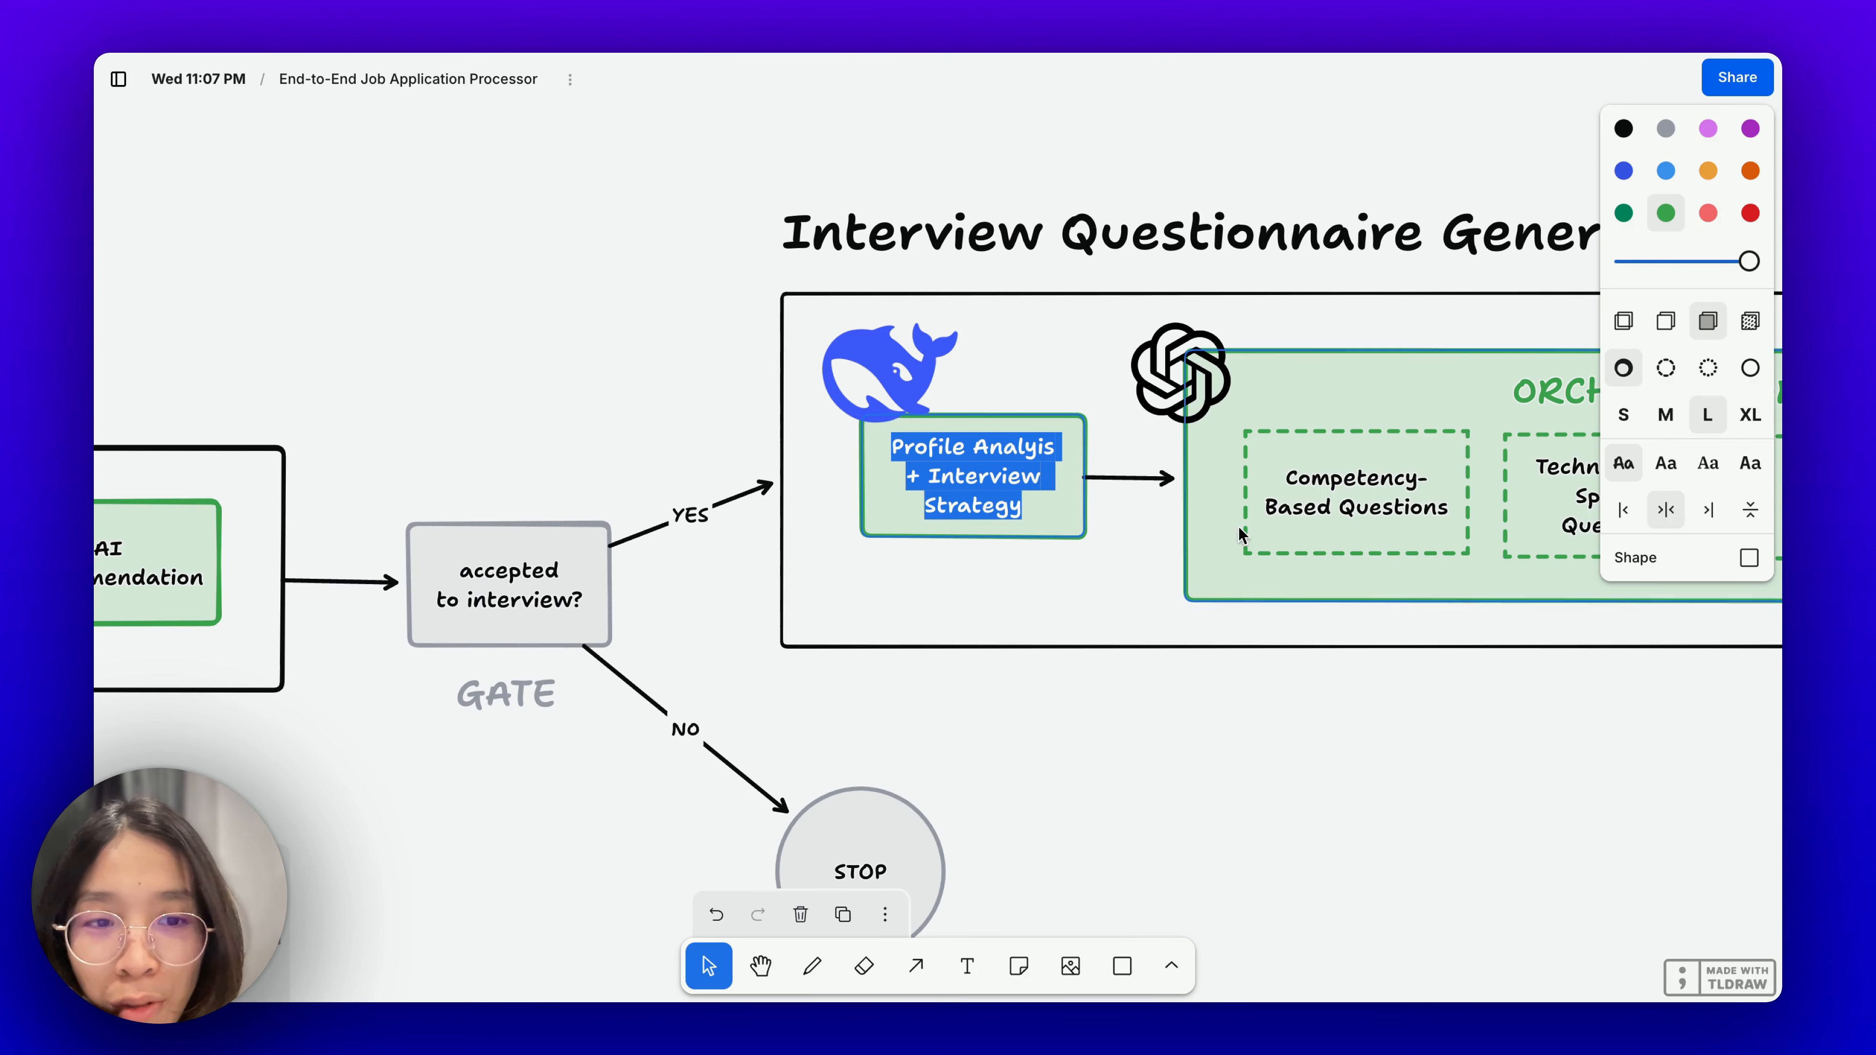
In the tldraw planning diagram, examine the question types grouped under Orchestrator-Worker in the Interview Questionnaire Generator.
left_click(1457, 712)
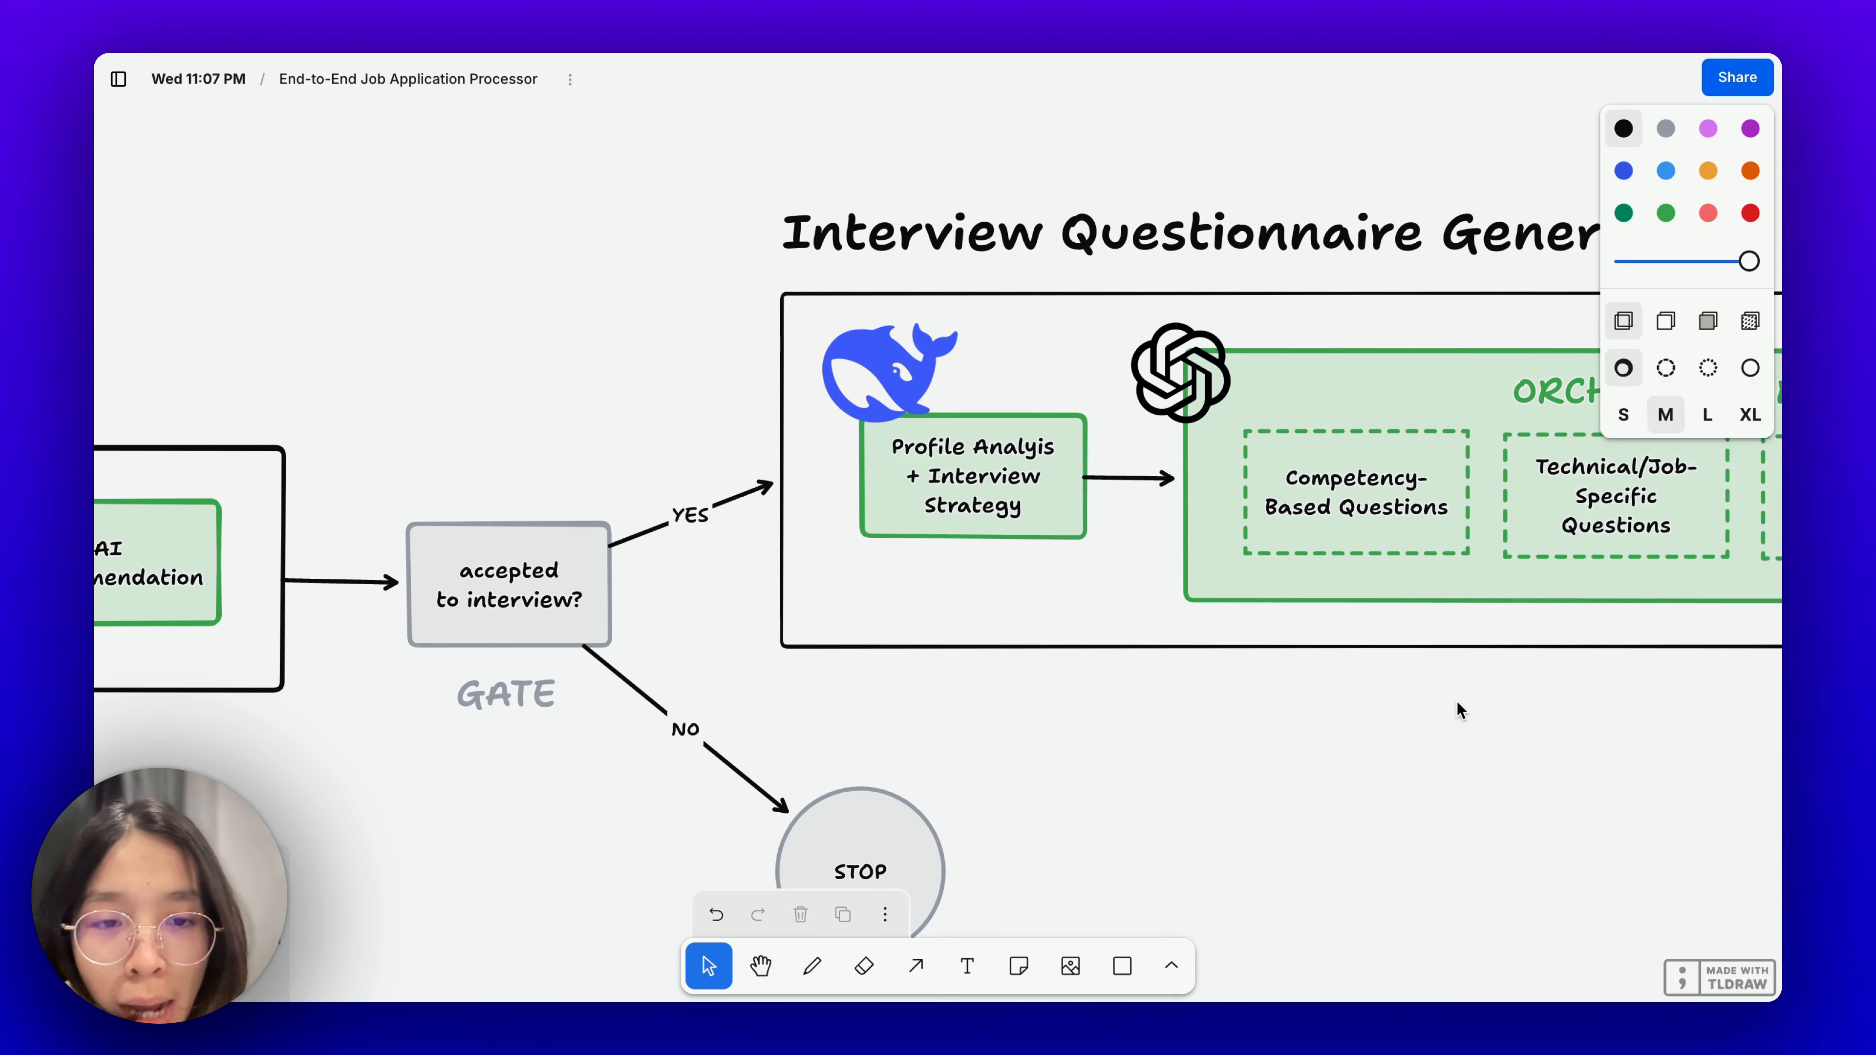
left_click_drag(1382, 699, 694, 691)
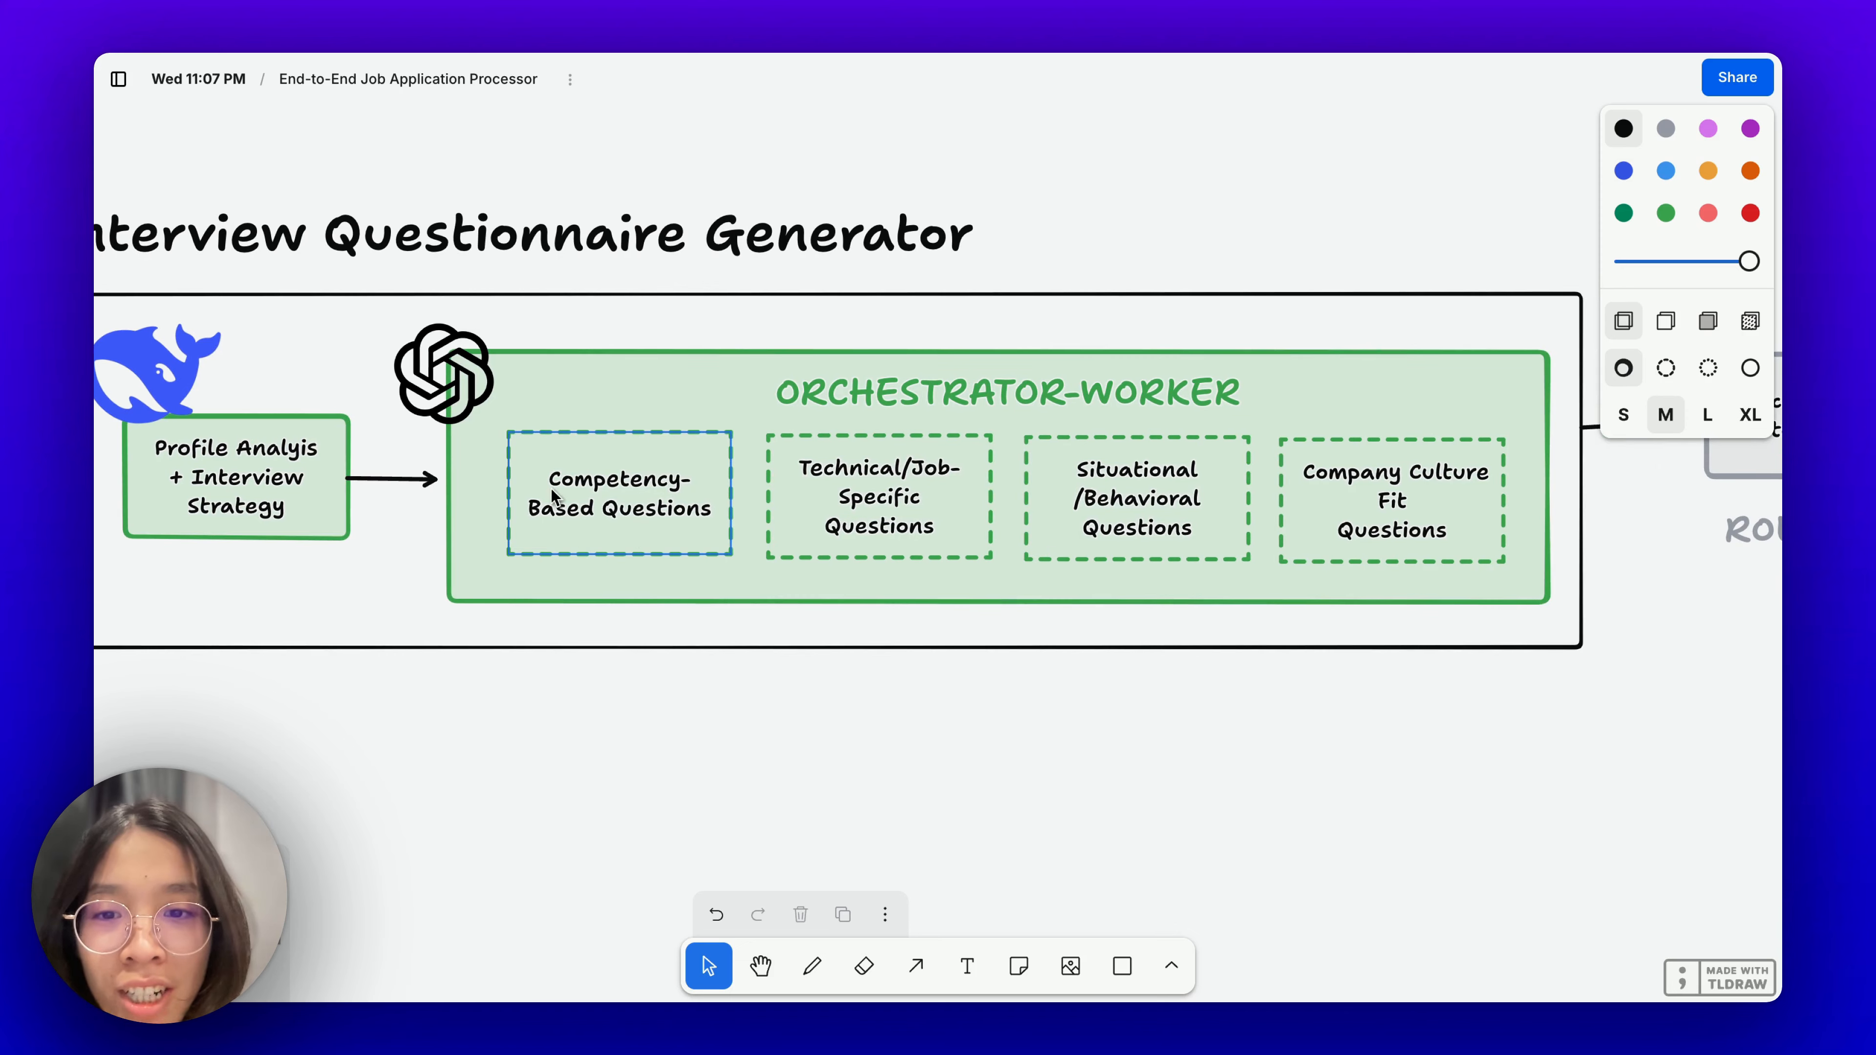
left_click(648, 537)
left_click(1176, 543)
left_click(1411, 546)
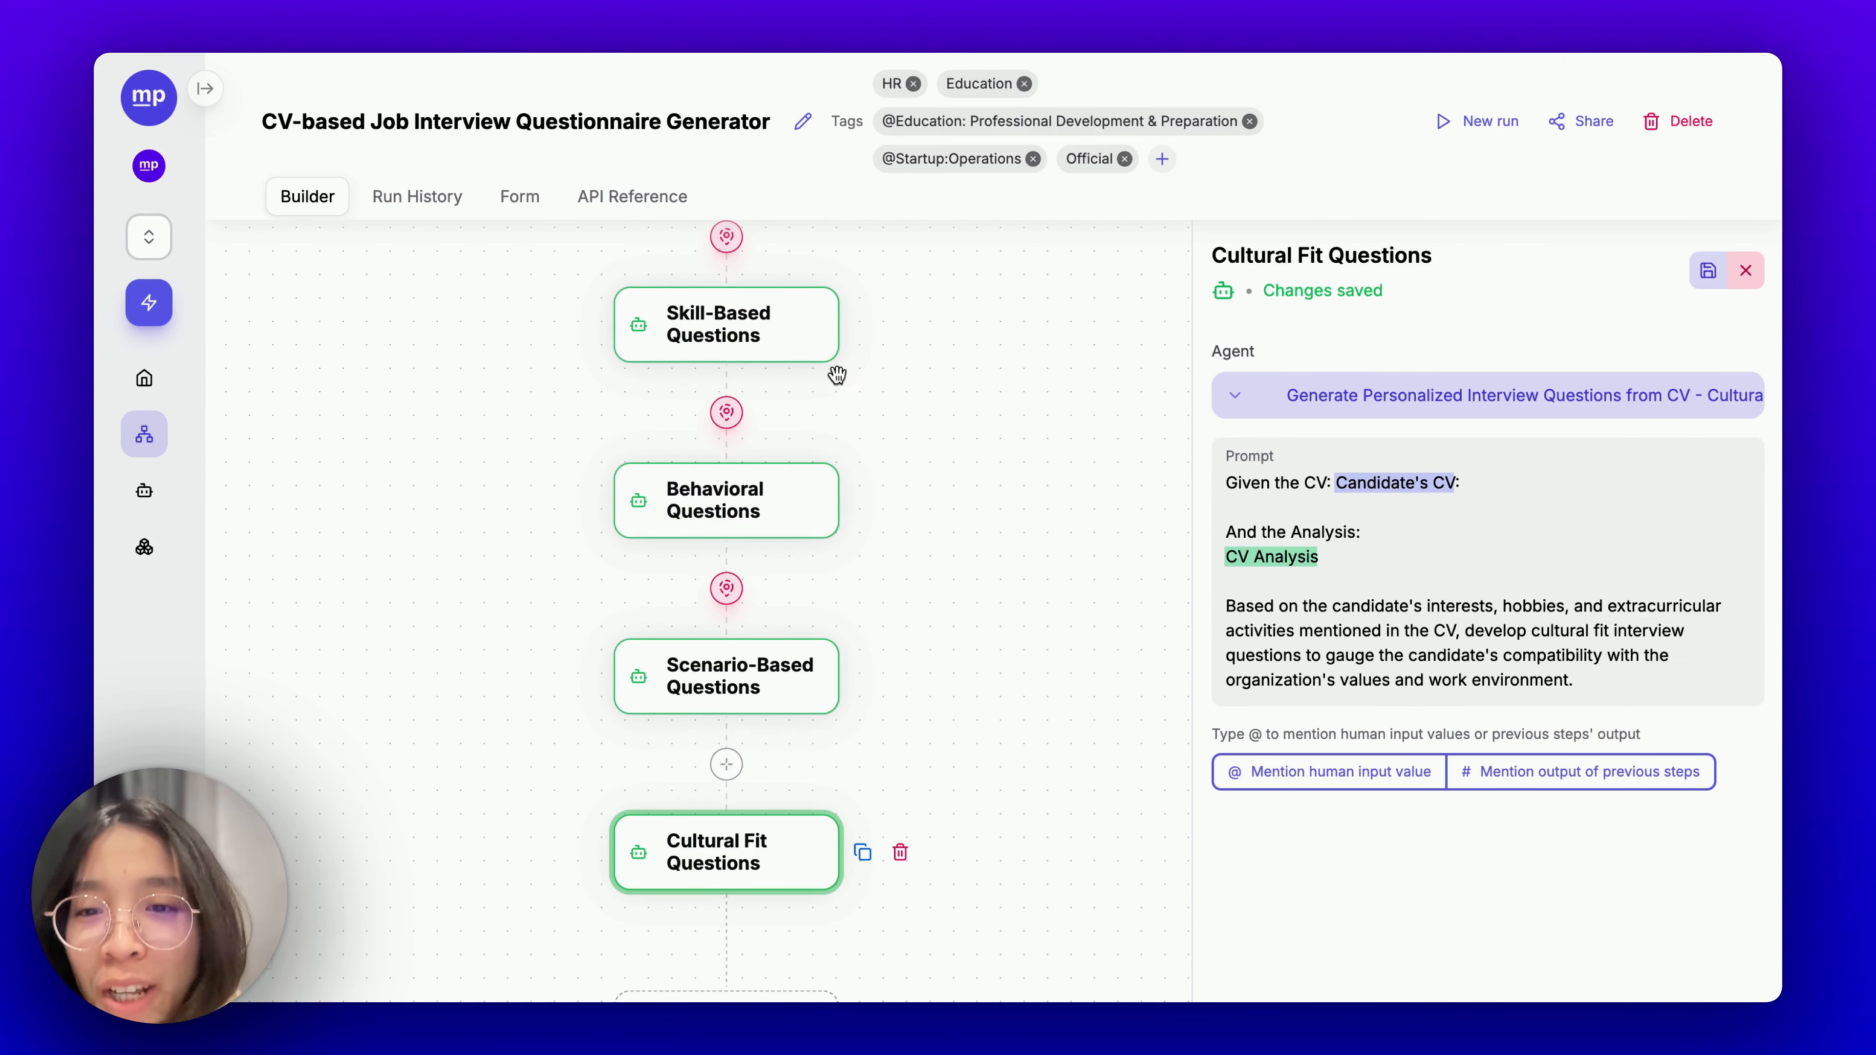
Back in the MindPal workflow, add an Orchestrator-Worker node after the Cultural Fit Questions node.
left_click(873, 375)
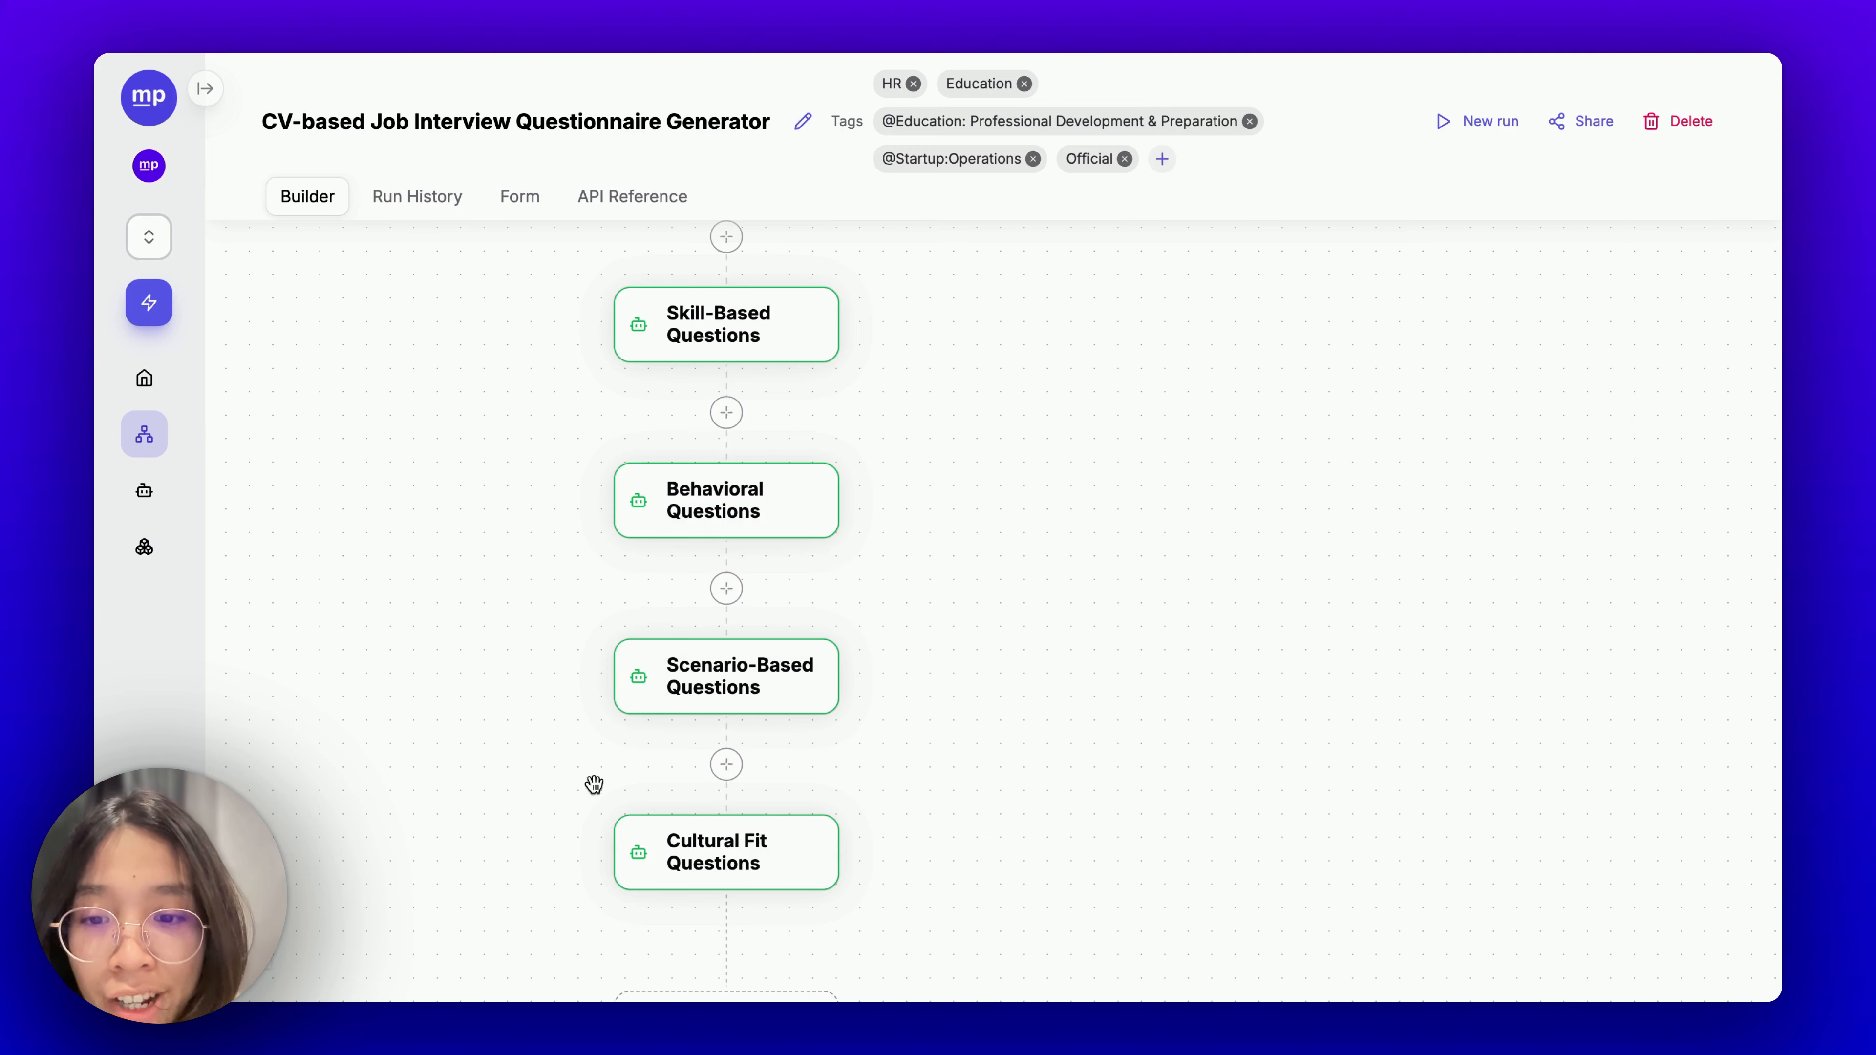
left_click_drag(1062, 422, 969, 532)
scroll(1007, 539, "down", 4)
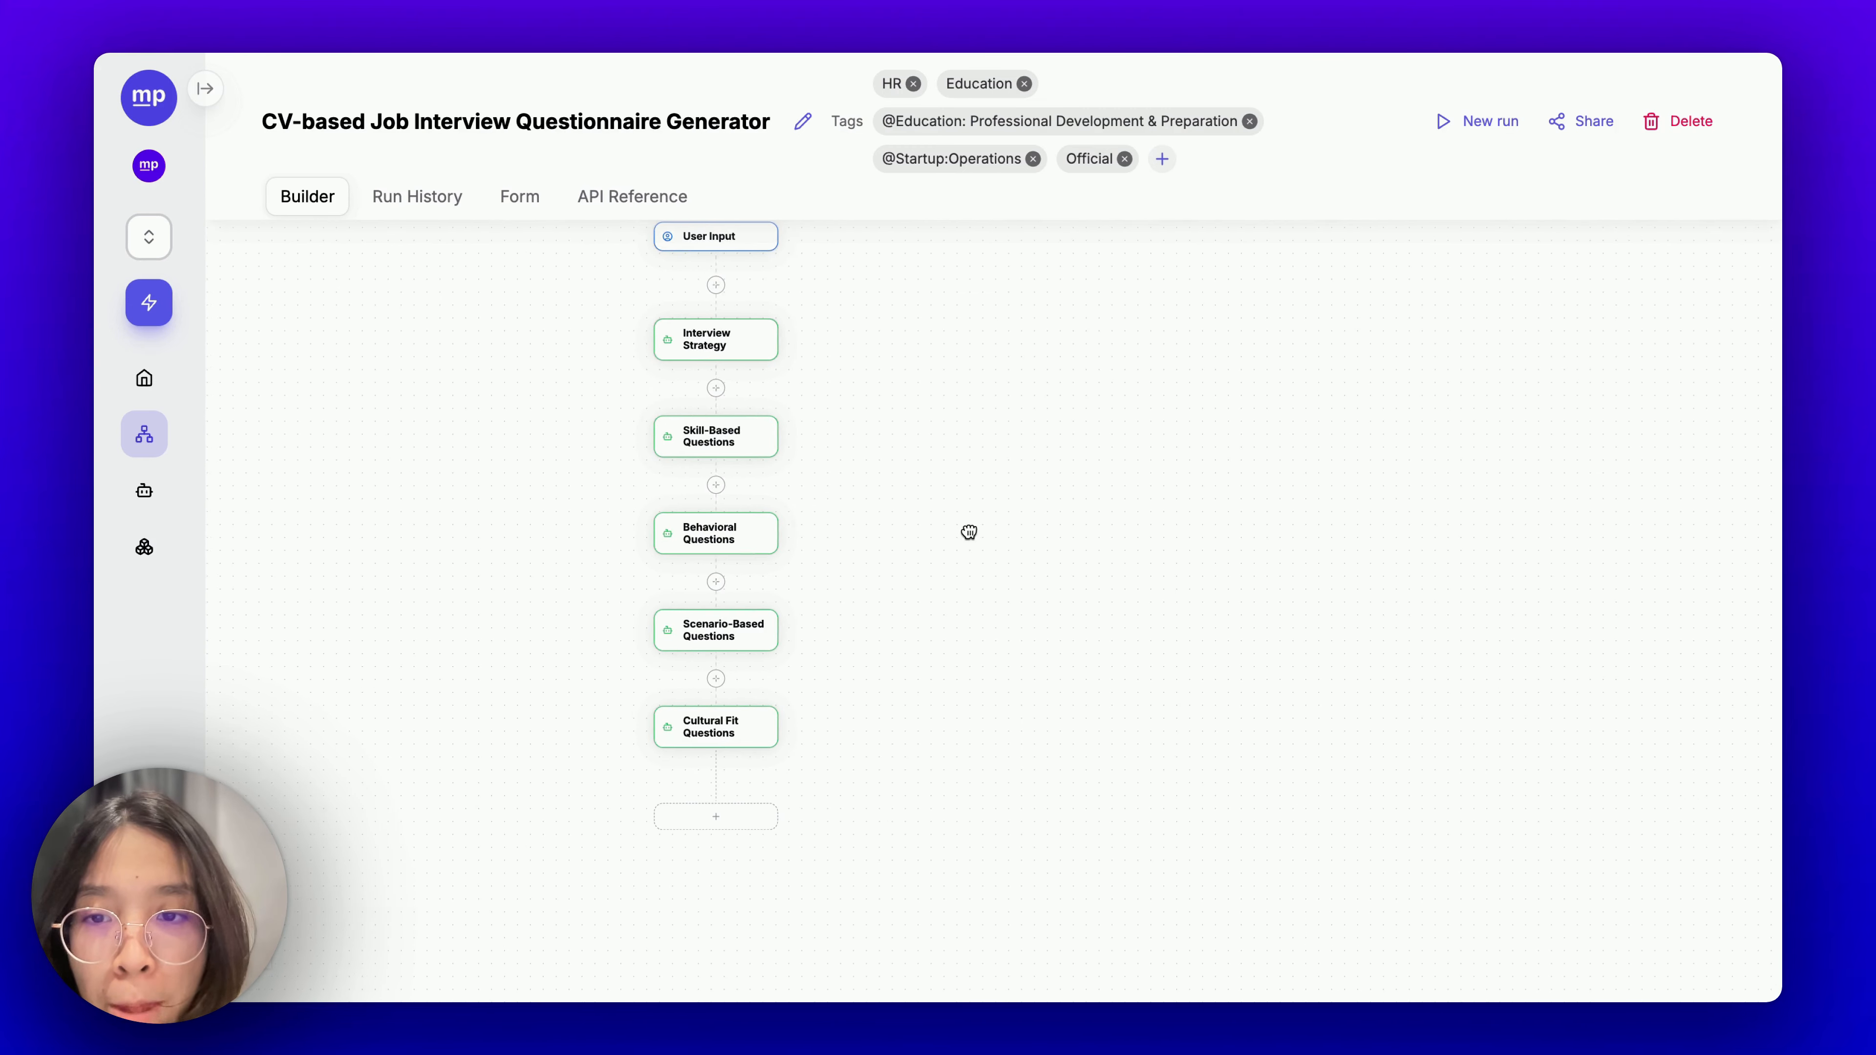
left_click(741, 826)
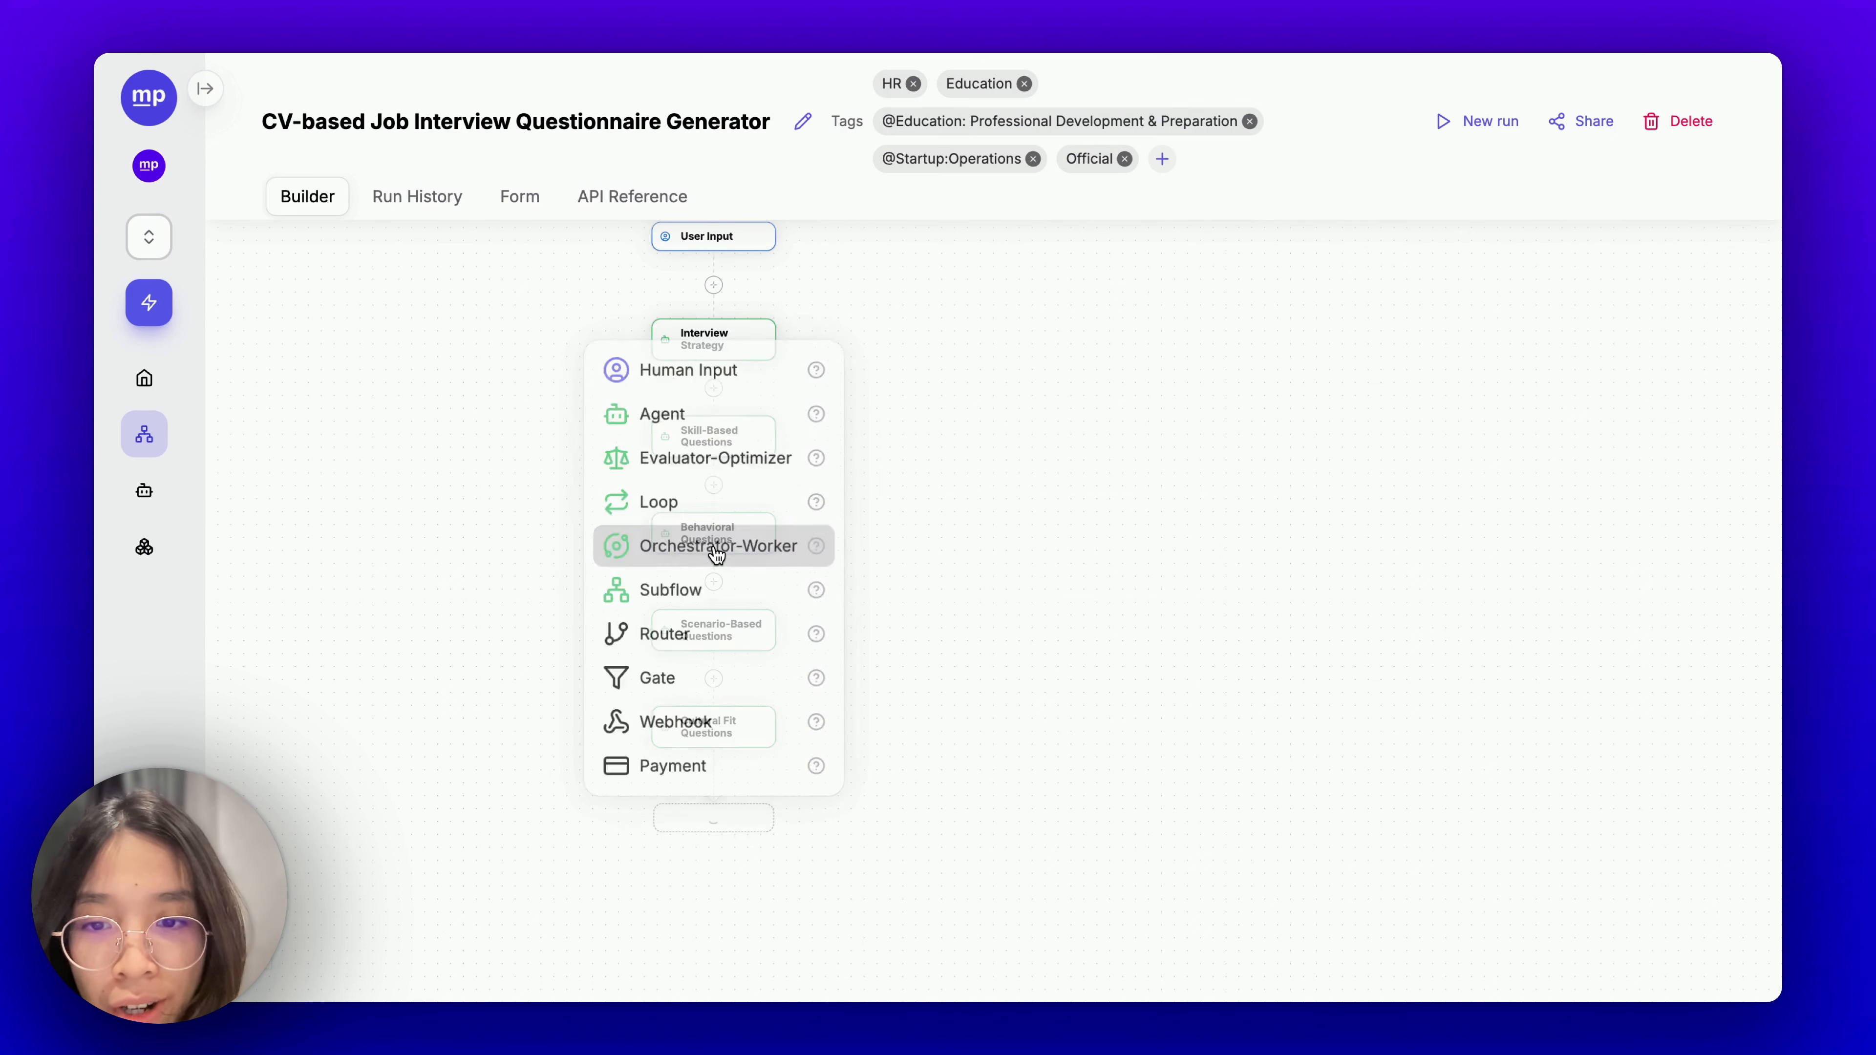
left_click(715, 550)
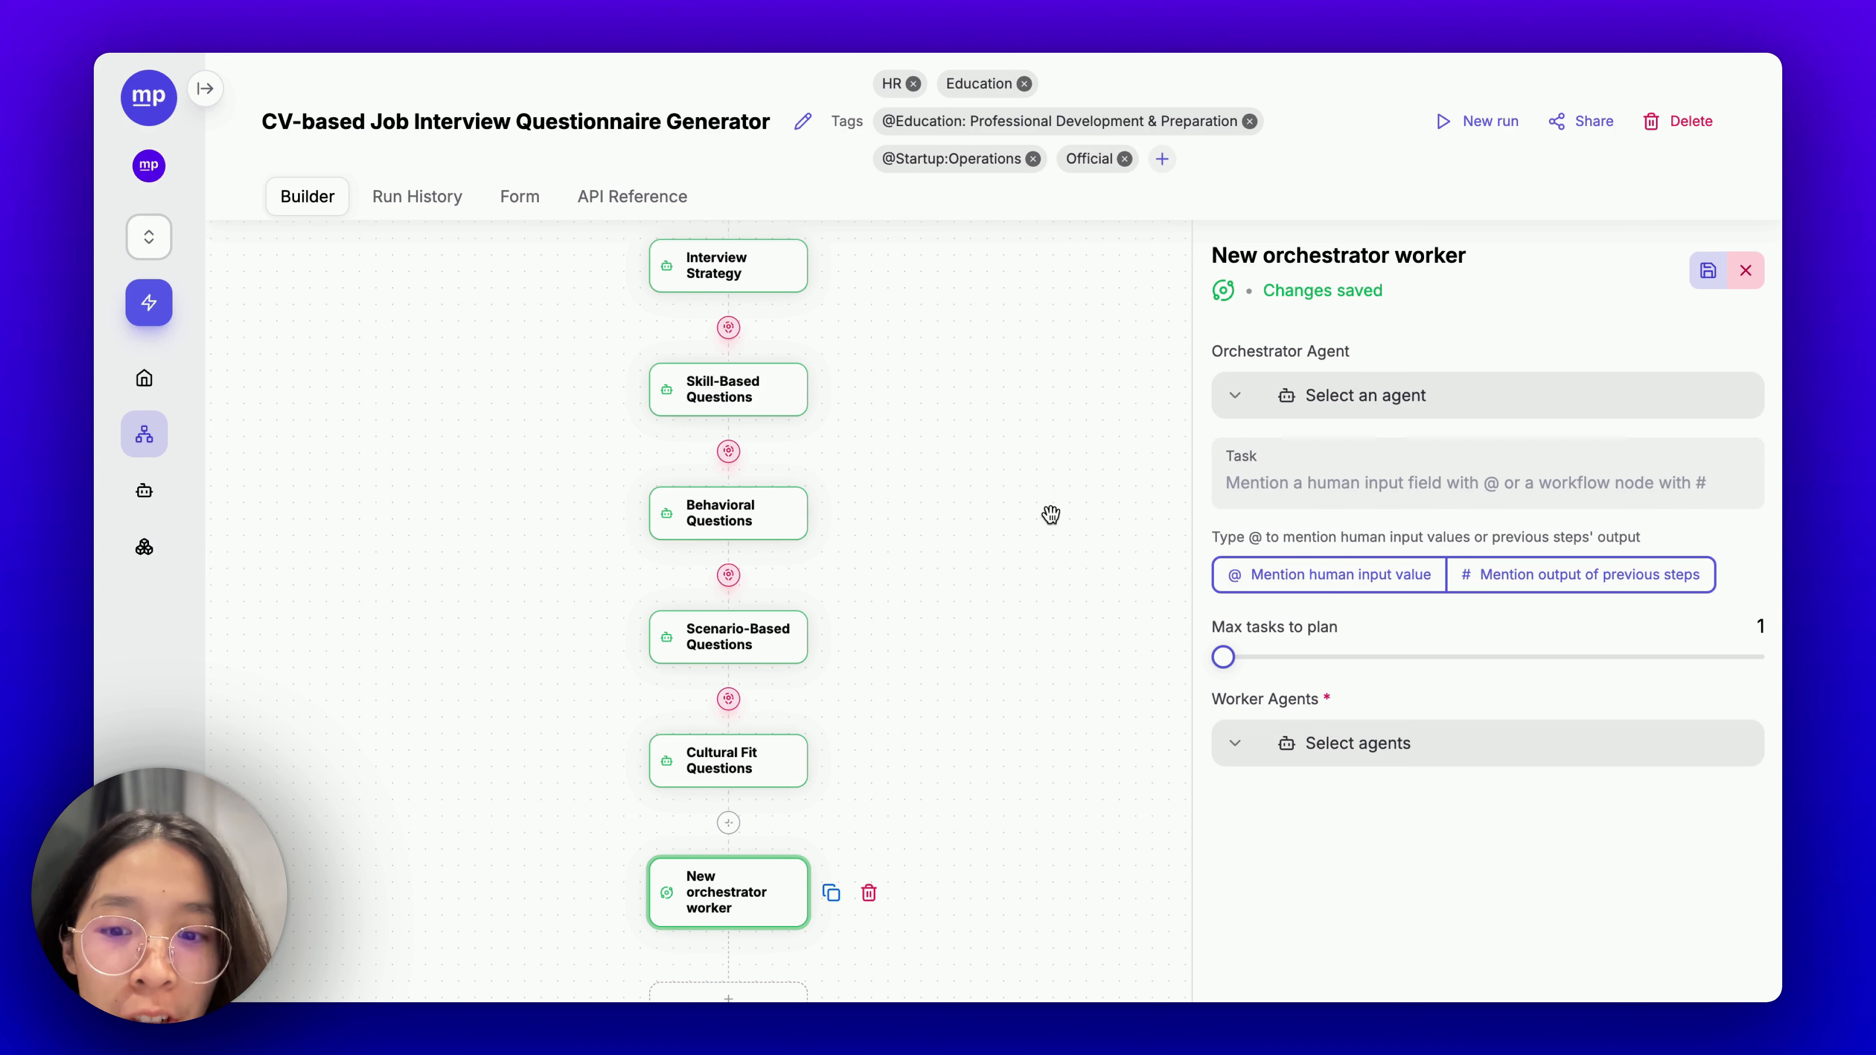
Rename the new orchestrator-worker node as "Interview Questionnaire".
left_click(1298, 255)
triple_click(1302, 252)
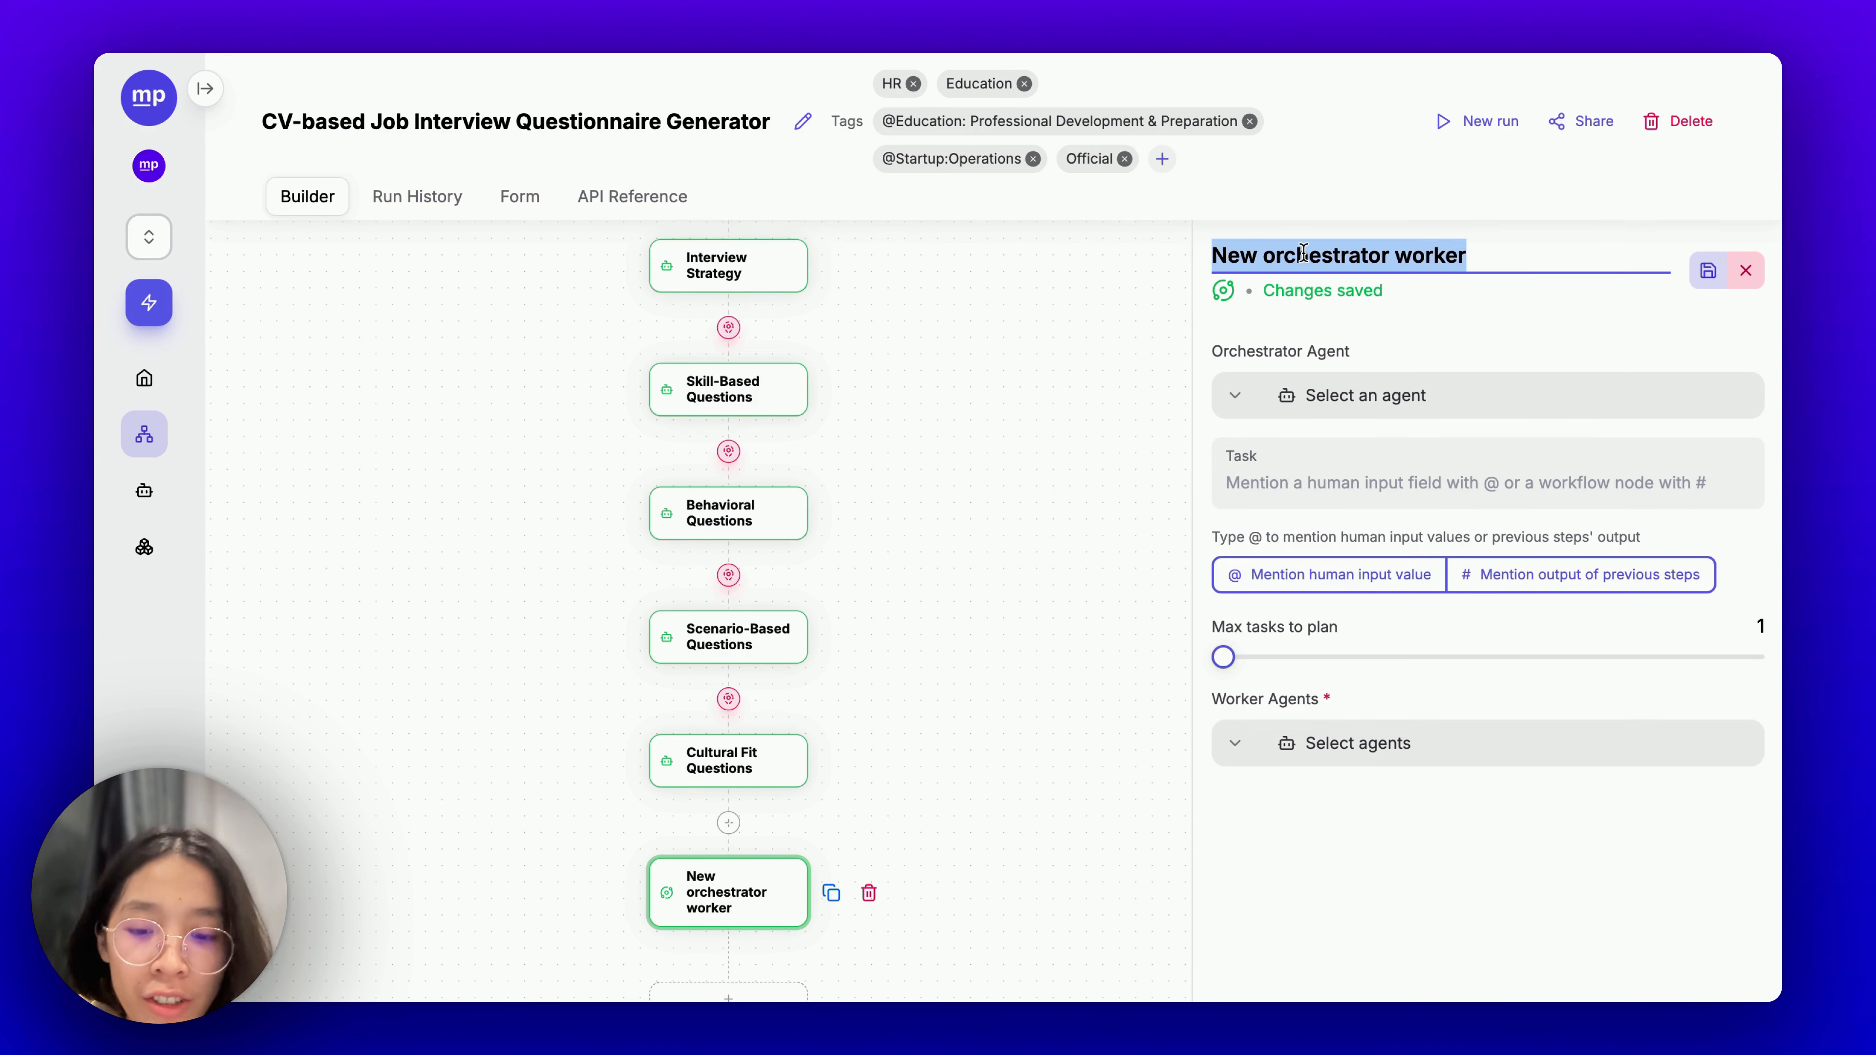
type("Interv")
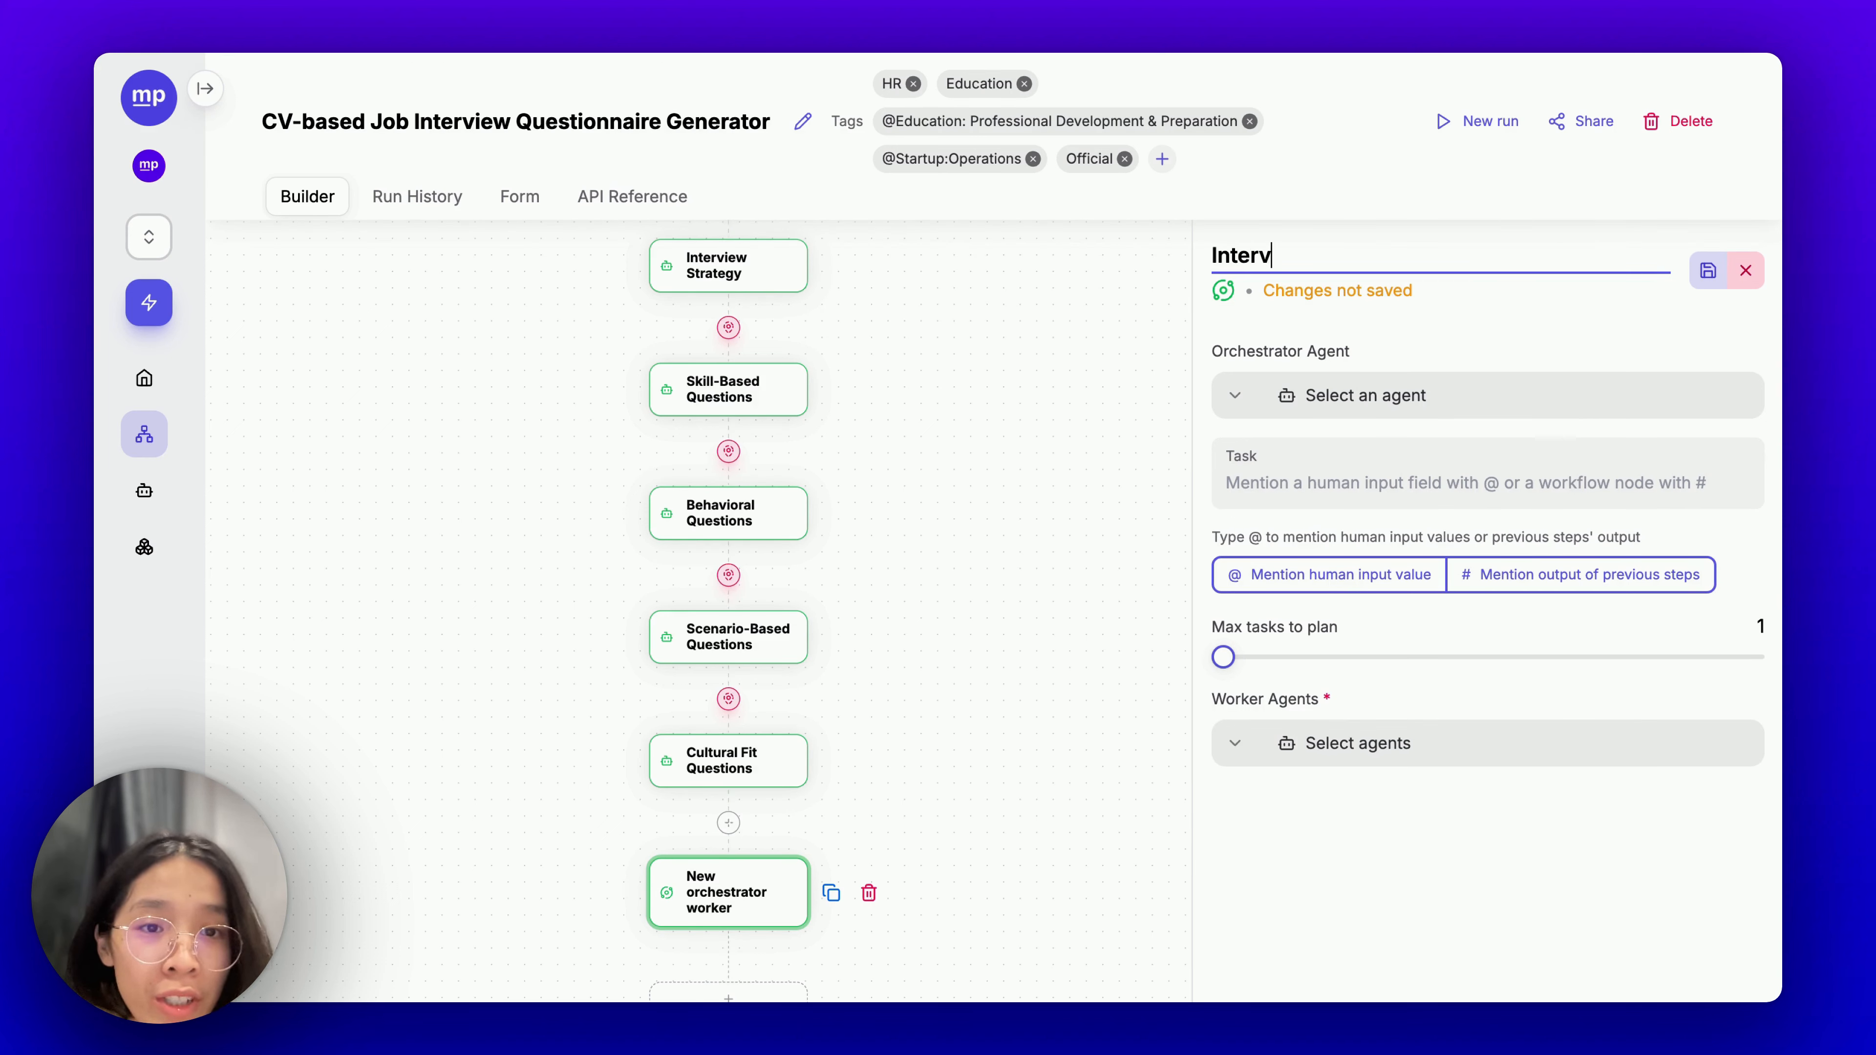
type("iew Questionnaire")
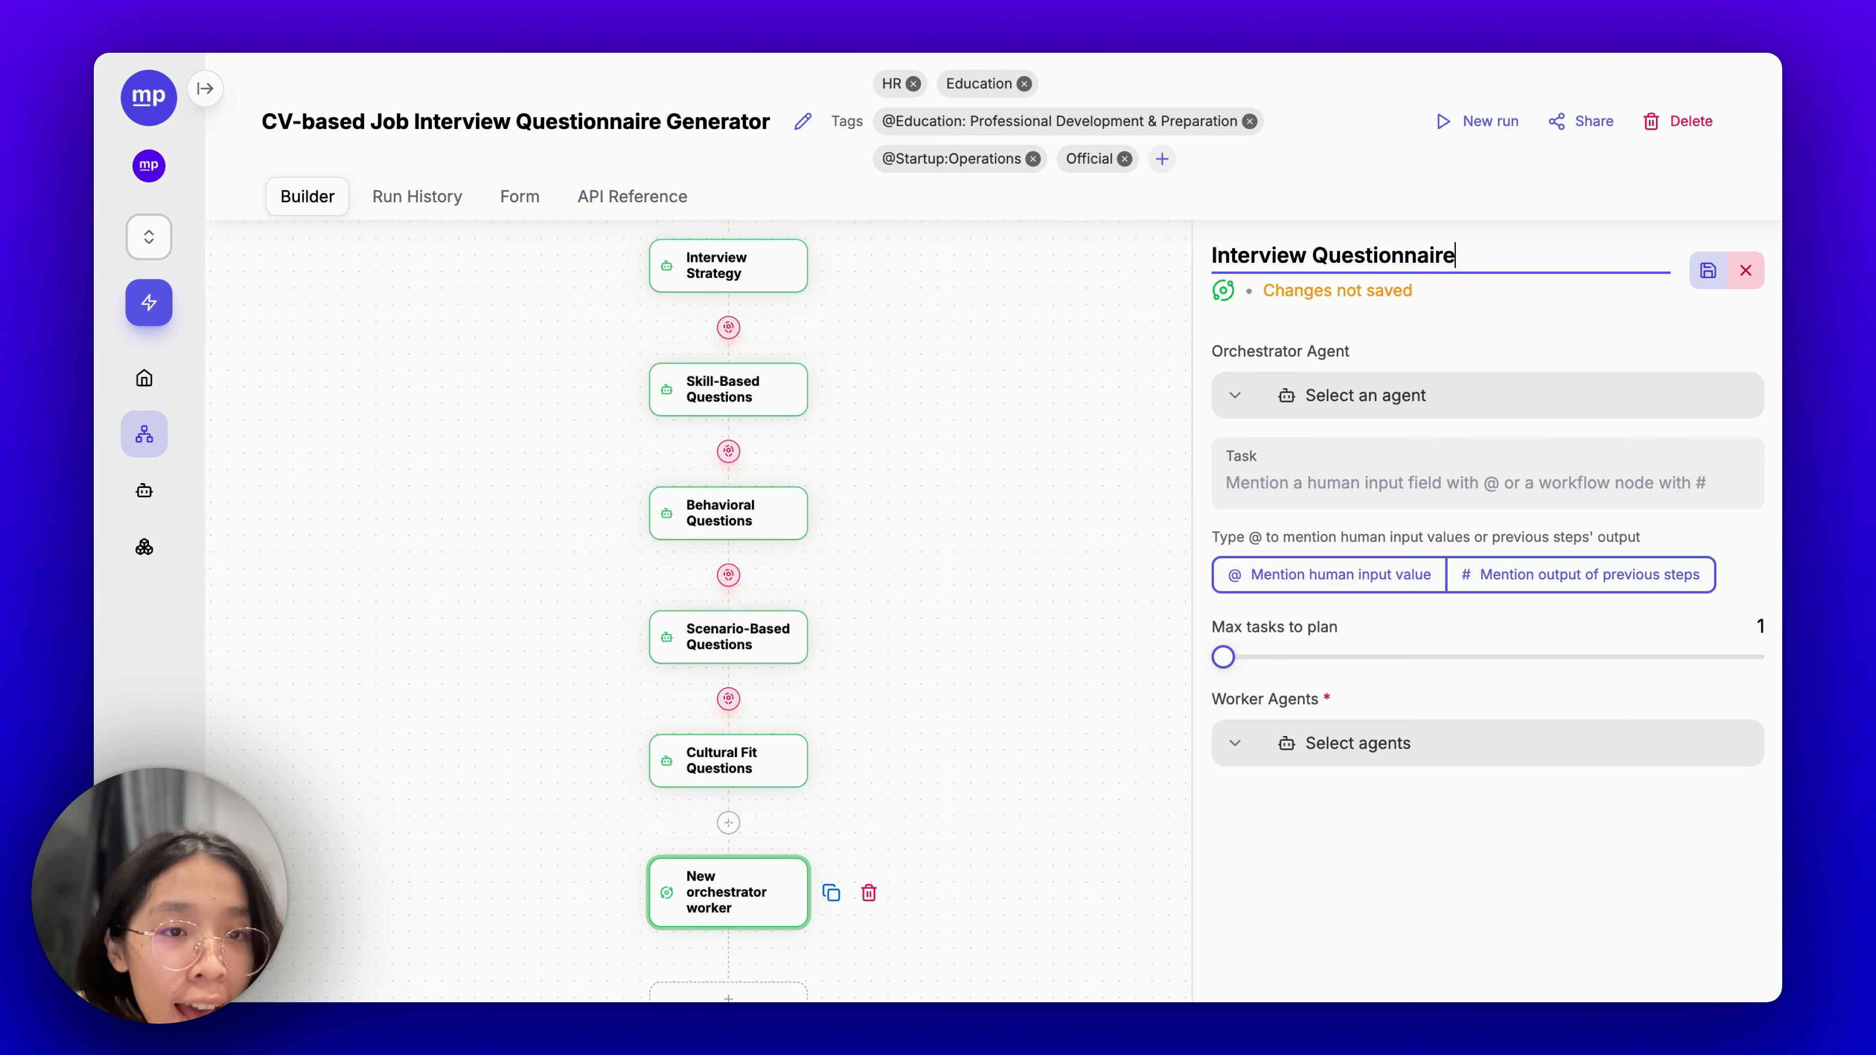
key("Return")
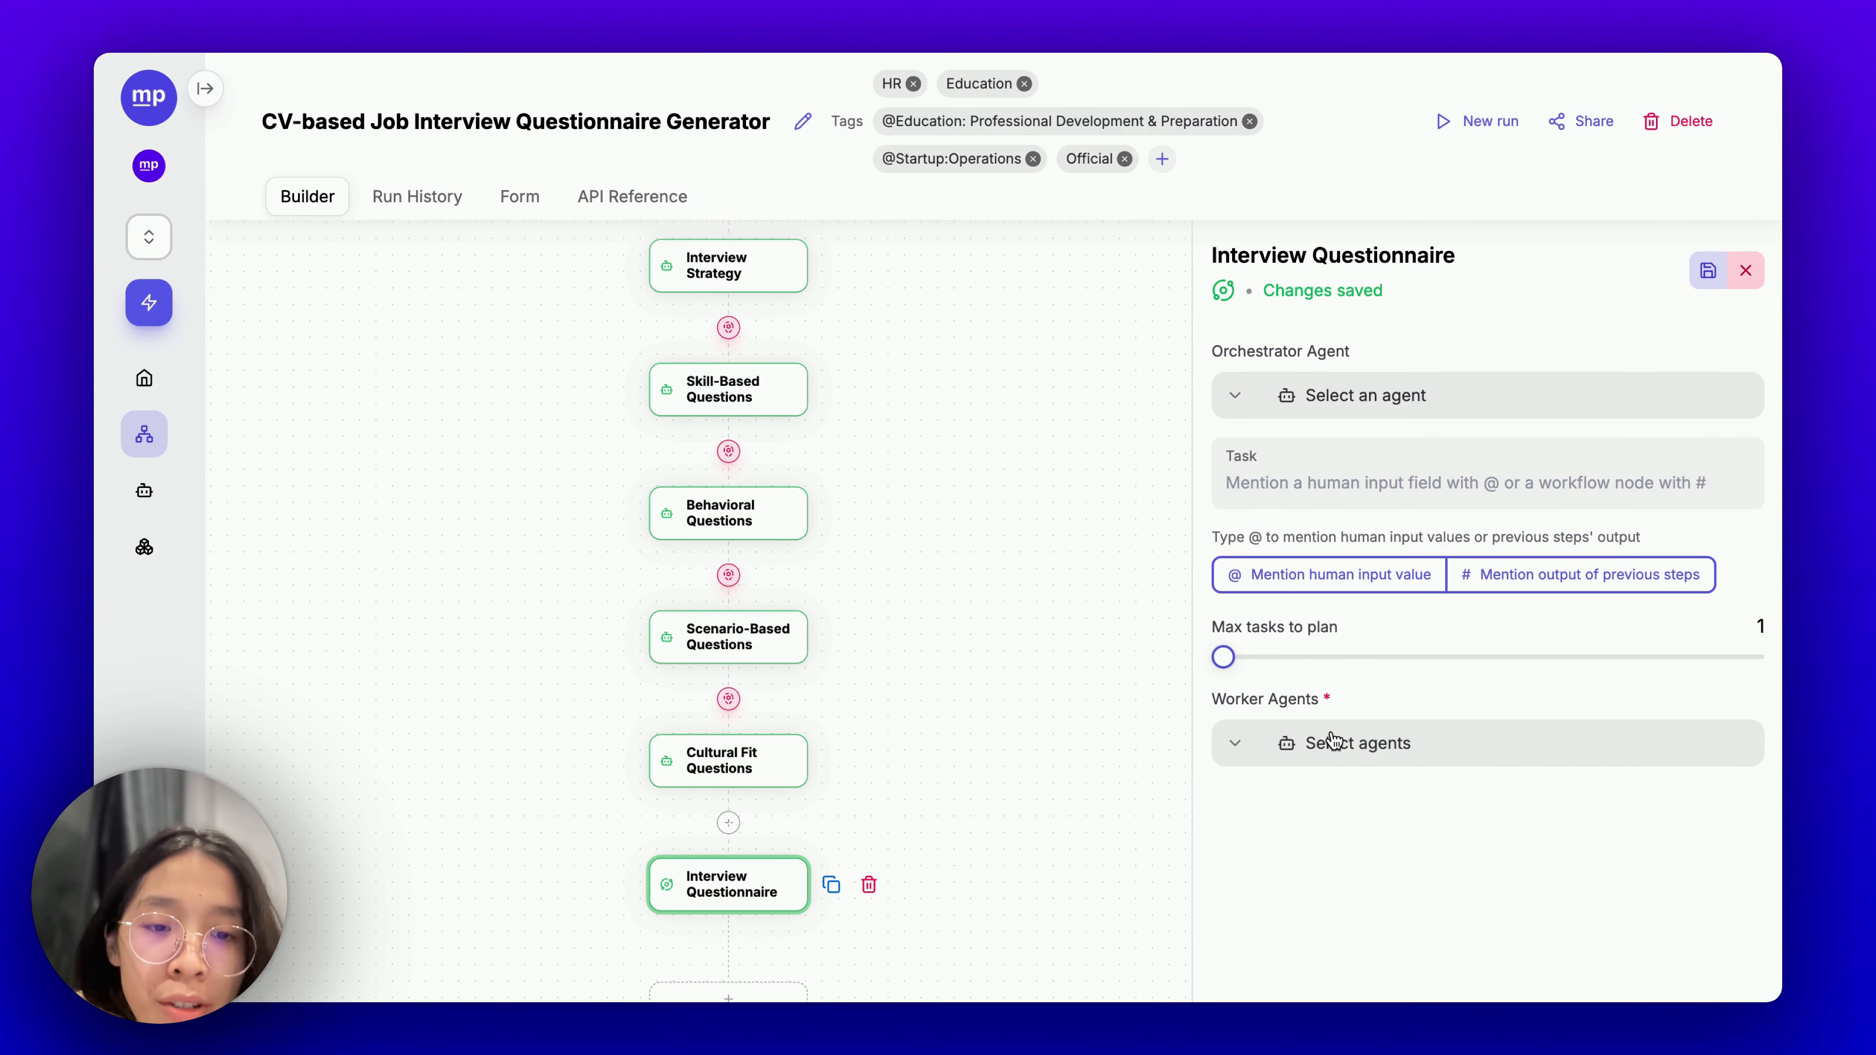
Find agents matching "skill" and add Generate Personalized Interview Questions from CV - Skill-Based Questions as a worker agent.
left_click(1332, 749)
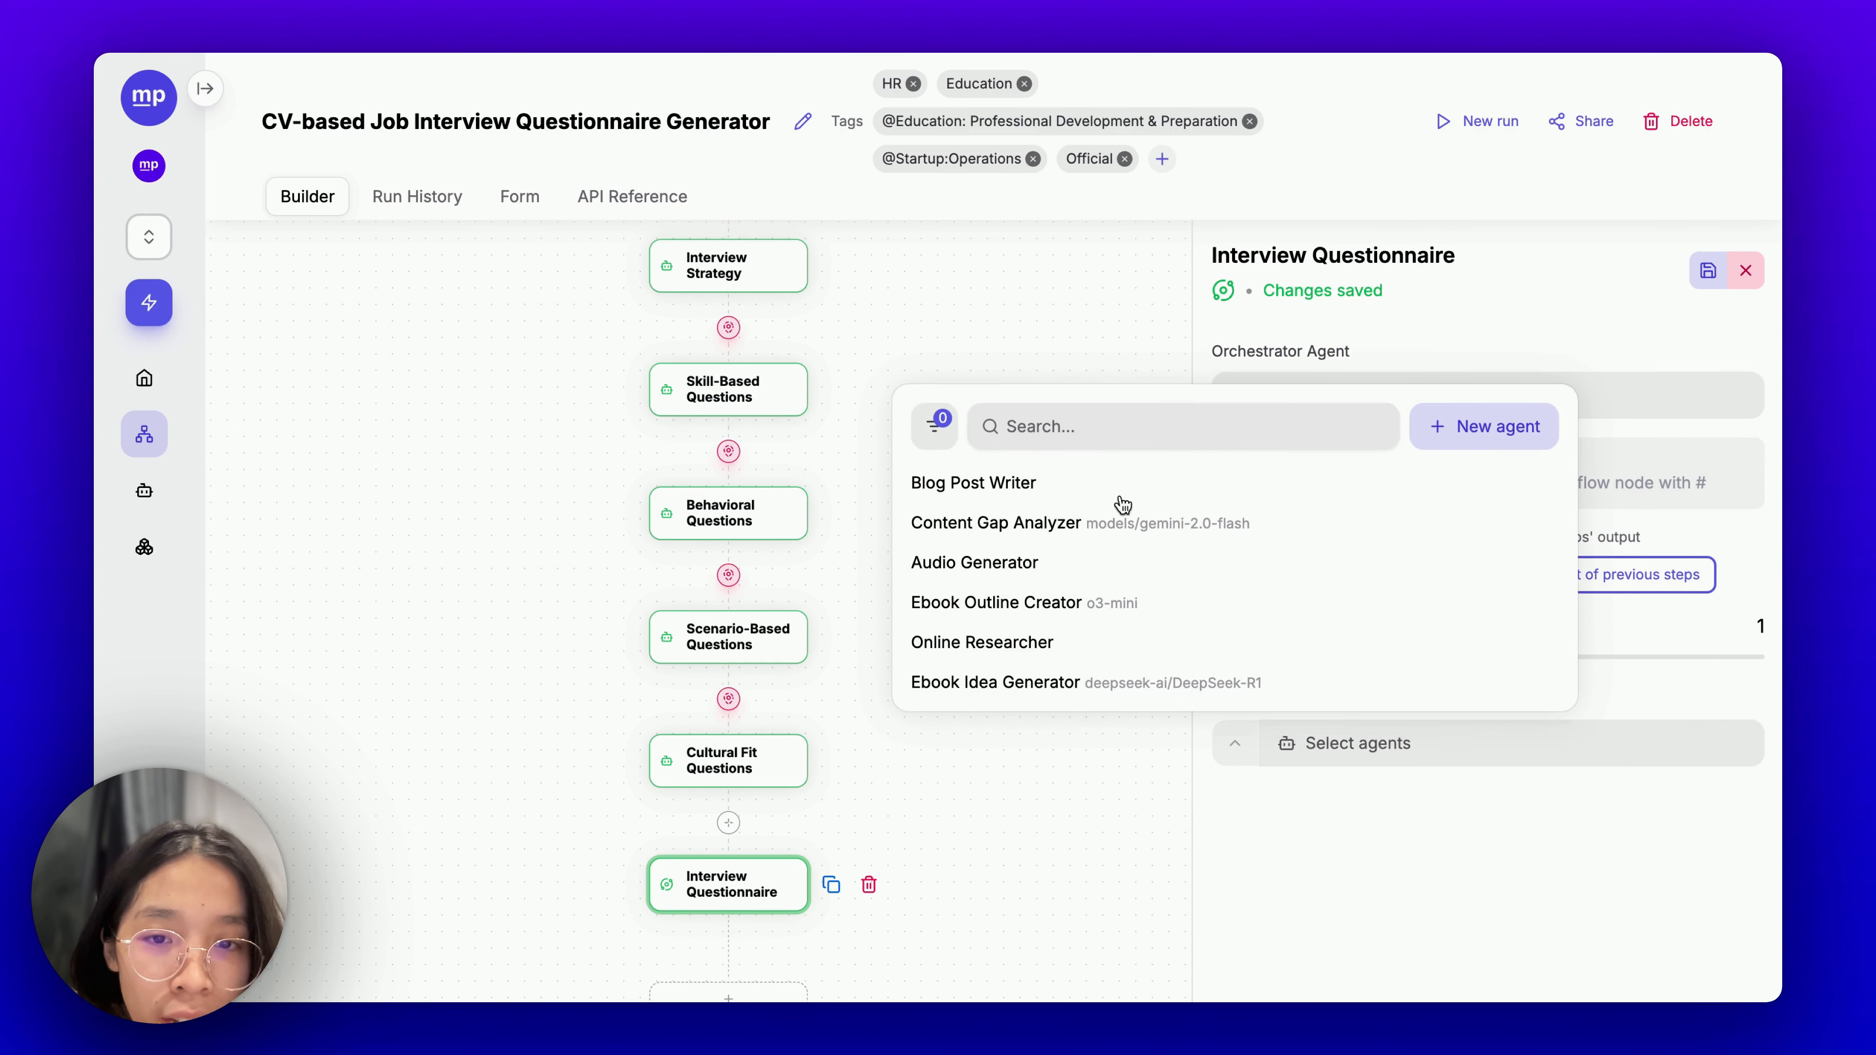
left_click(1088, 426)
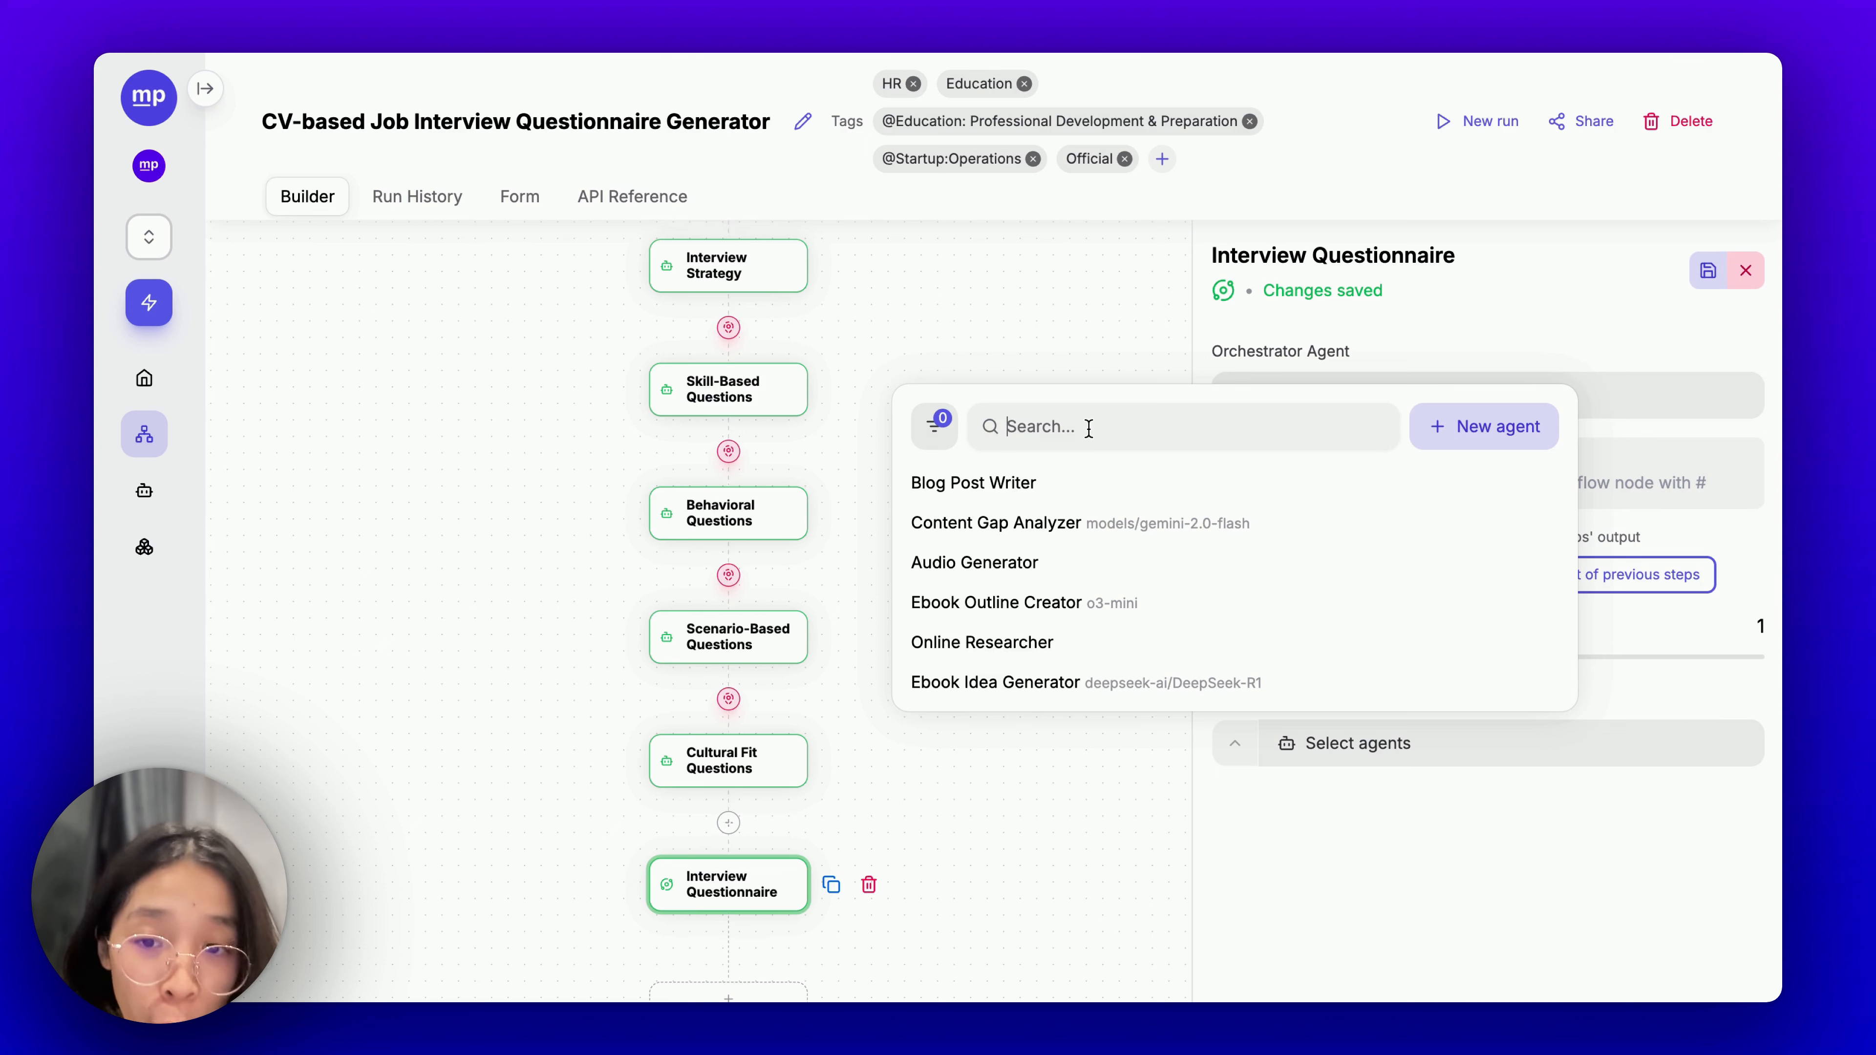
type("skill")
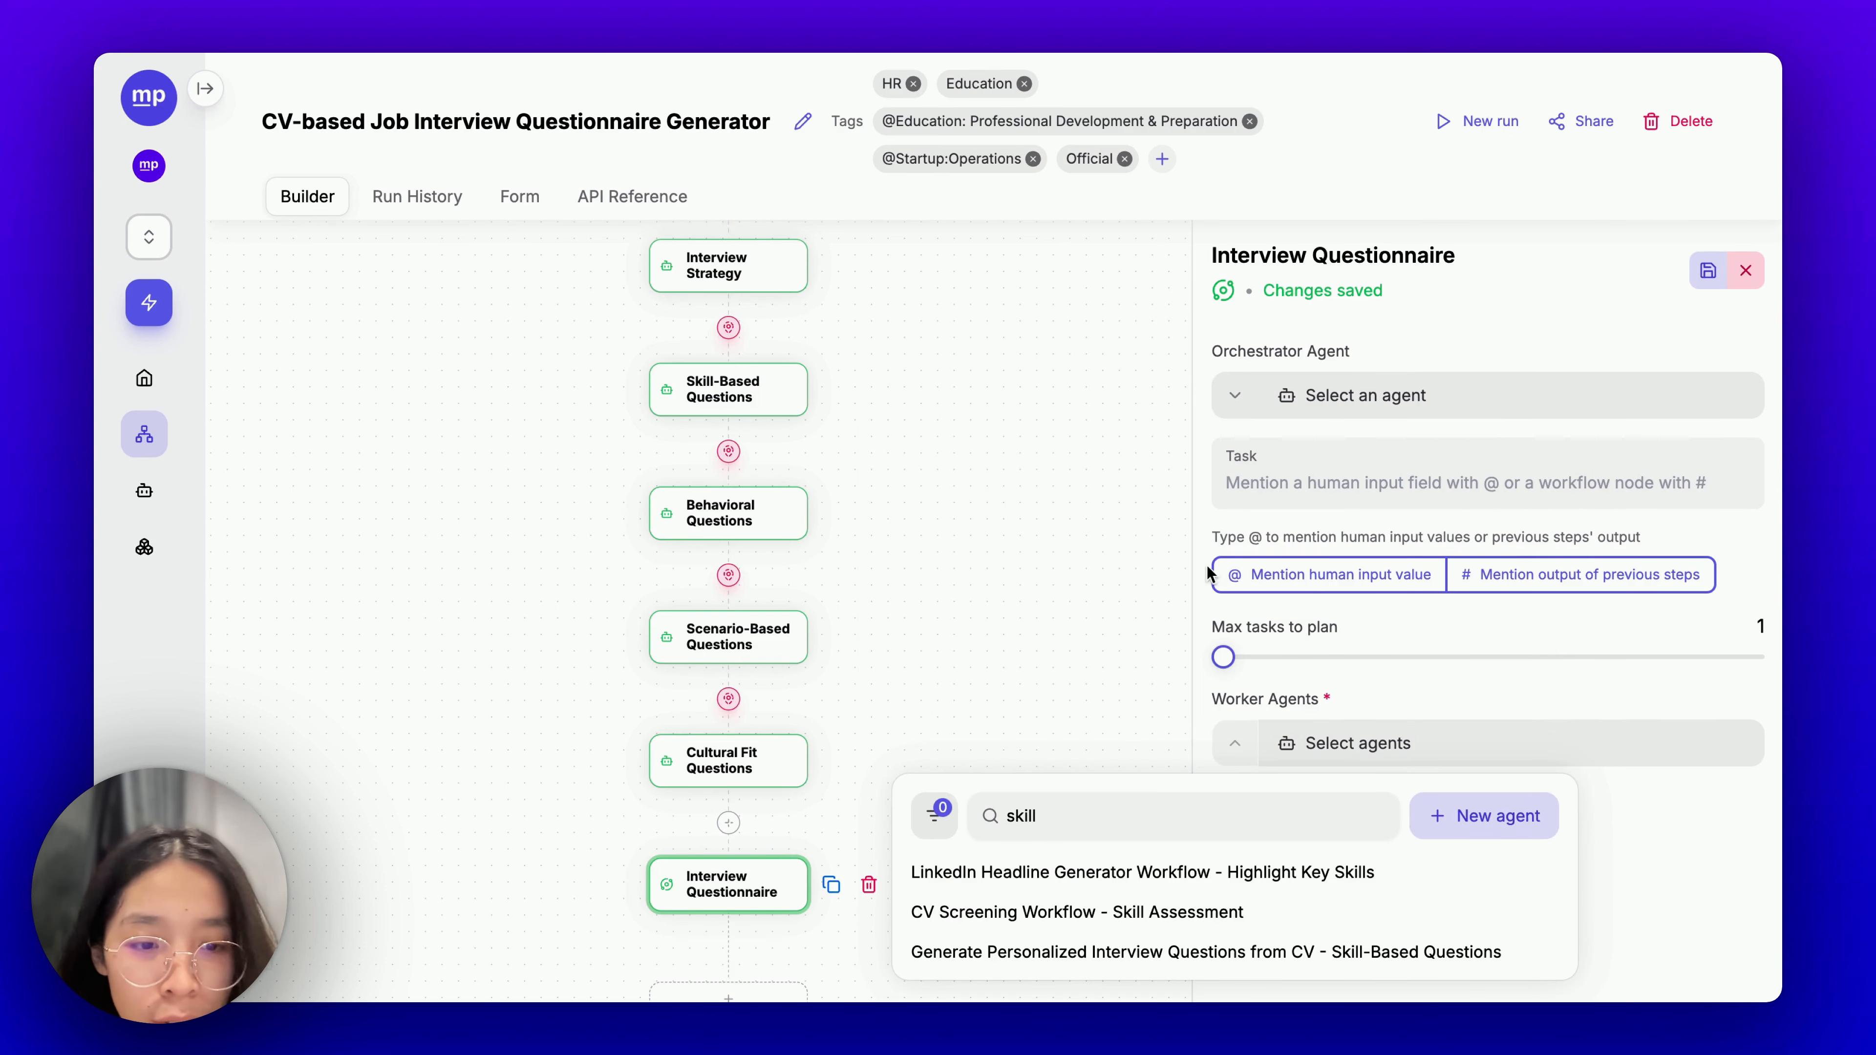
left_click(1364, 953)
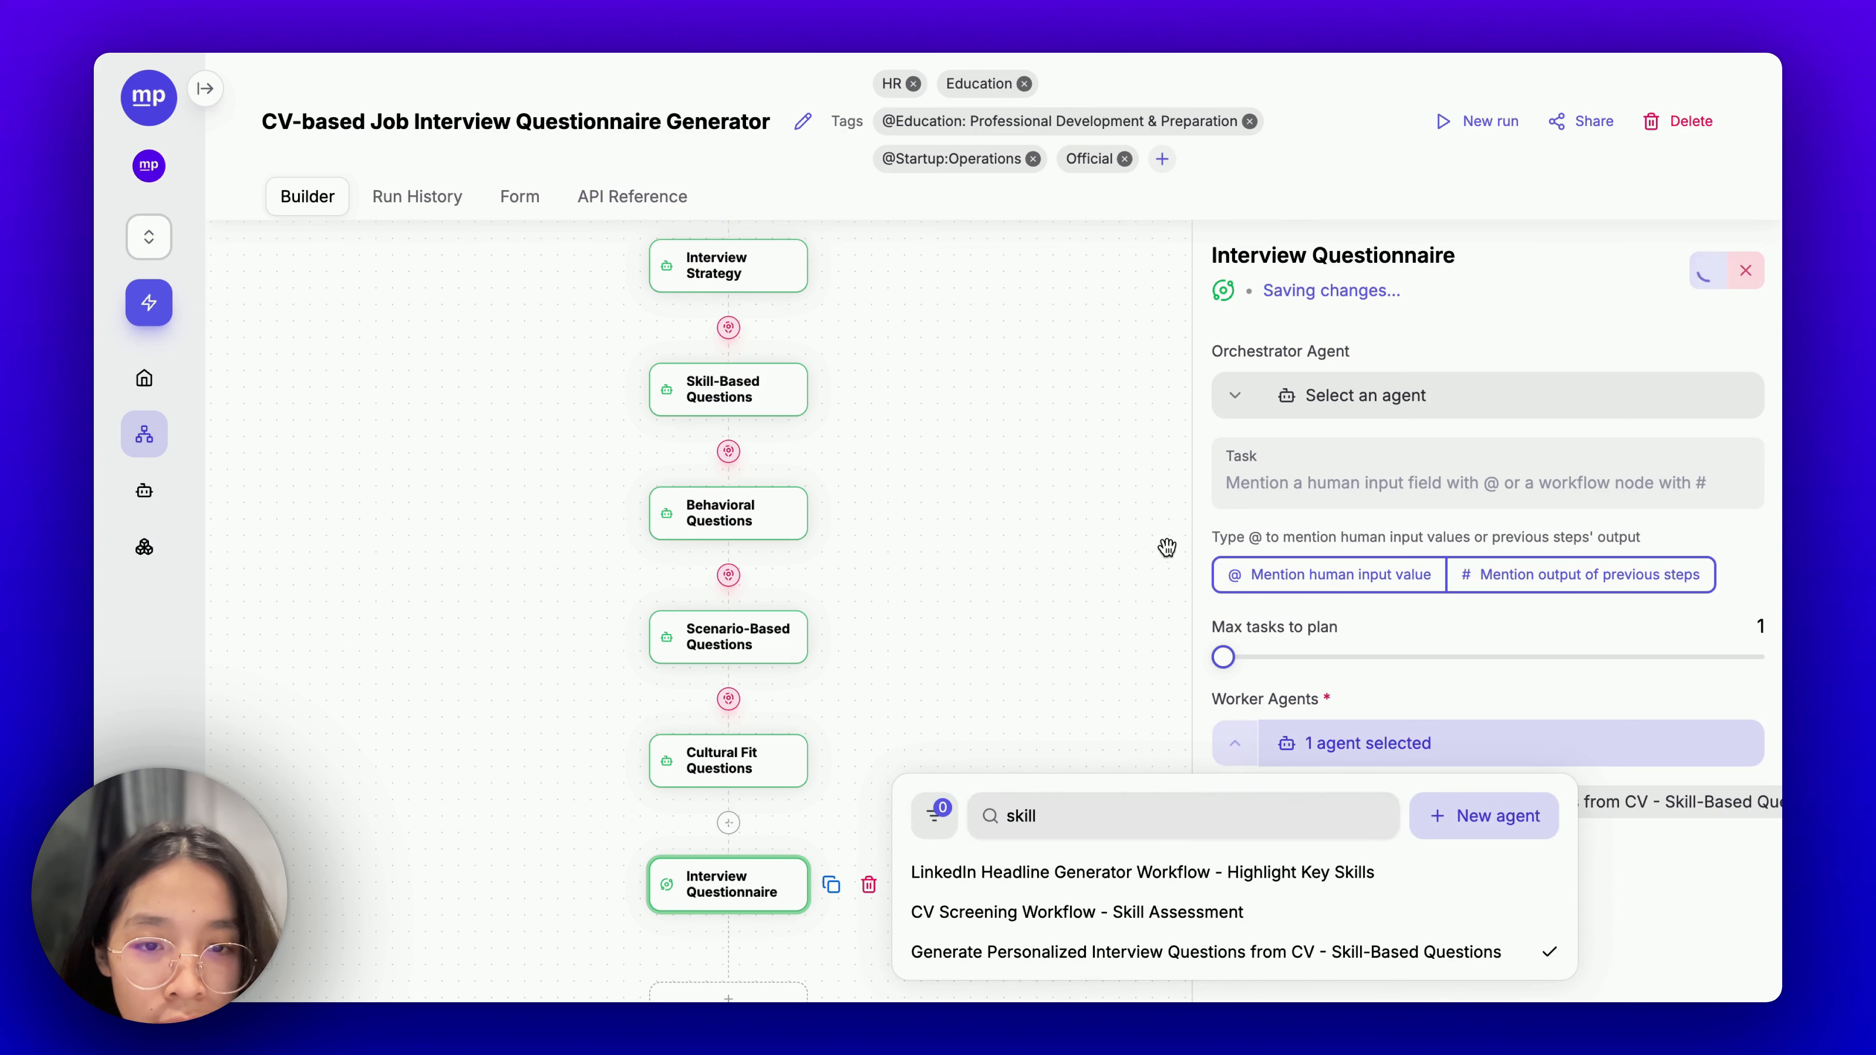
Search the agents for "behavi" and add Generate Personalized Interview Questions from CV - Behavioral Questions as a worker agent.
left_click(1264, 805)
key("ctrl+a")
type("bbeh")
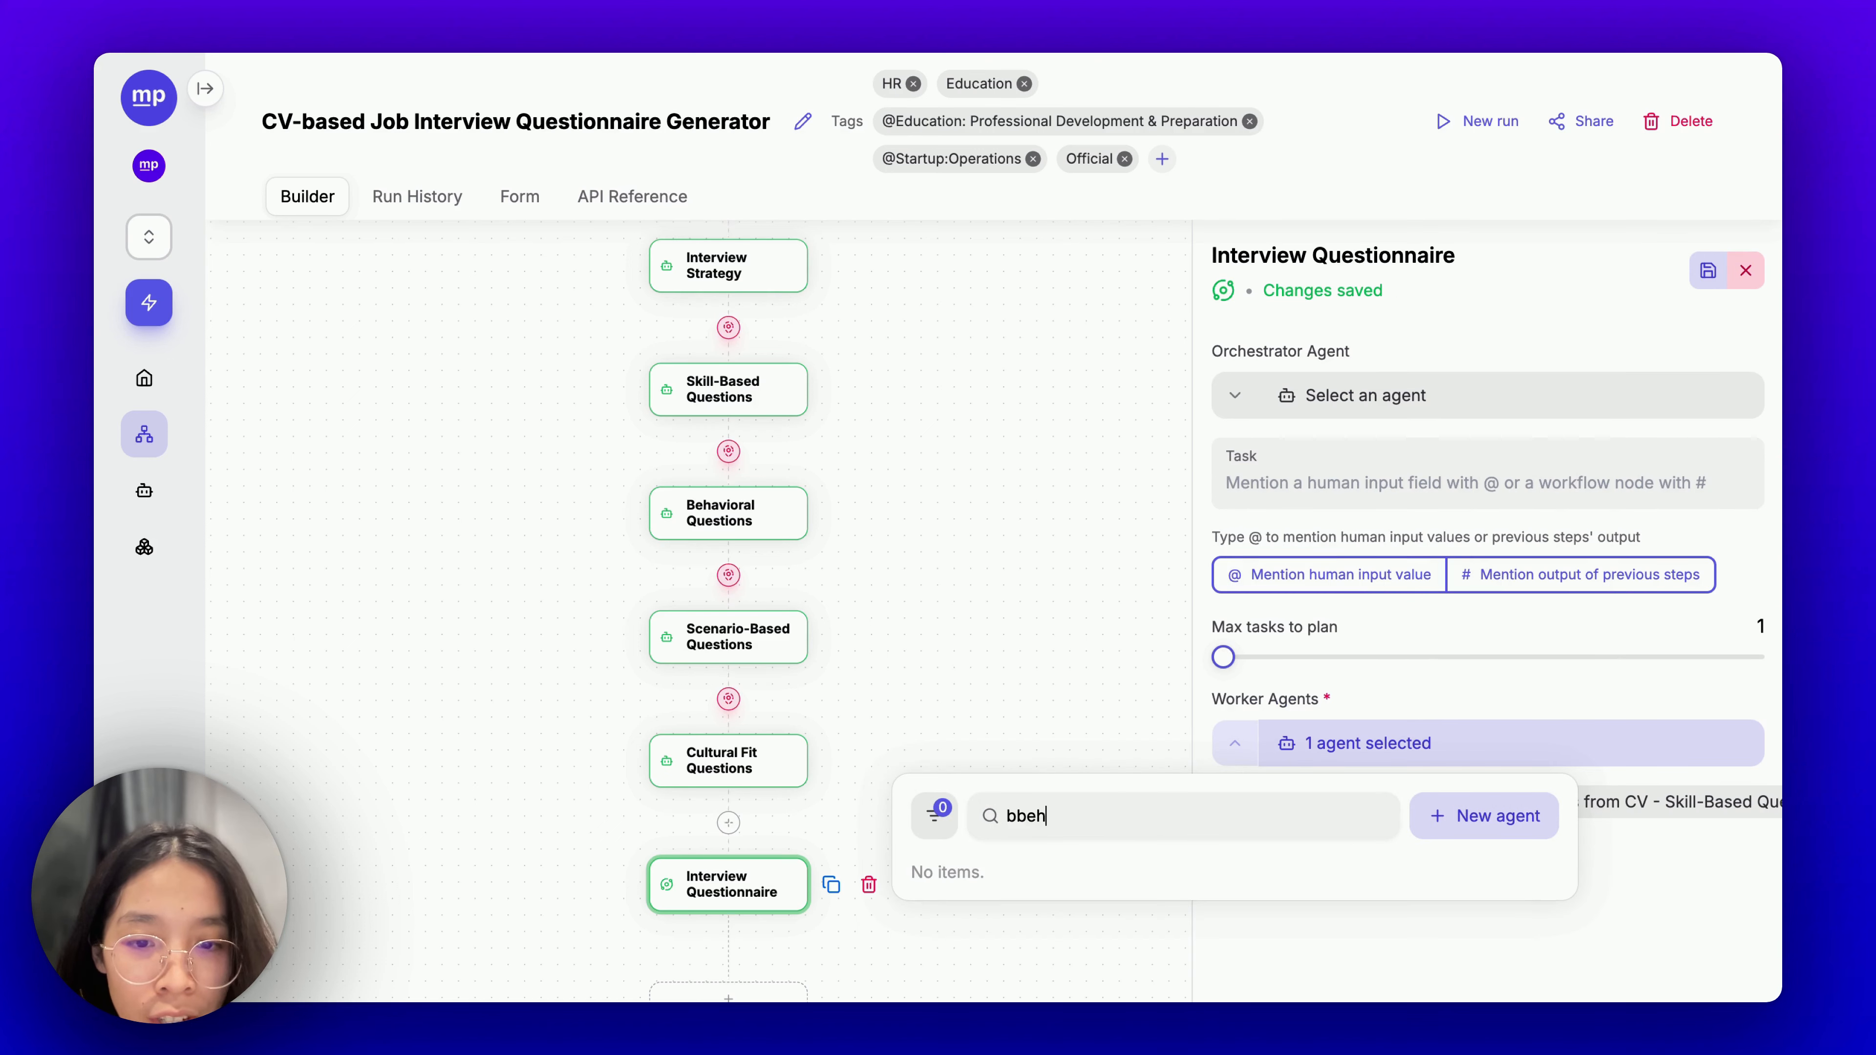
key("BackSpace")
type("ehavi")
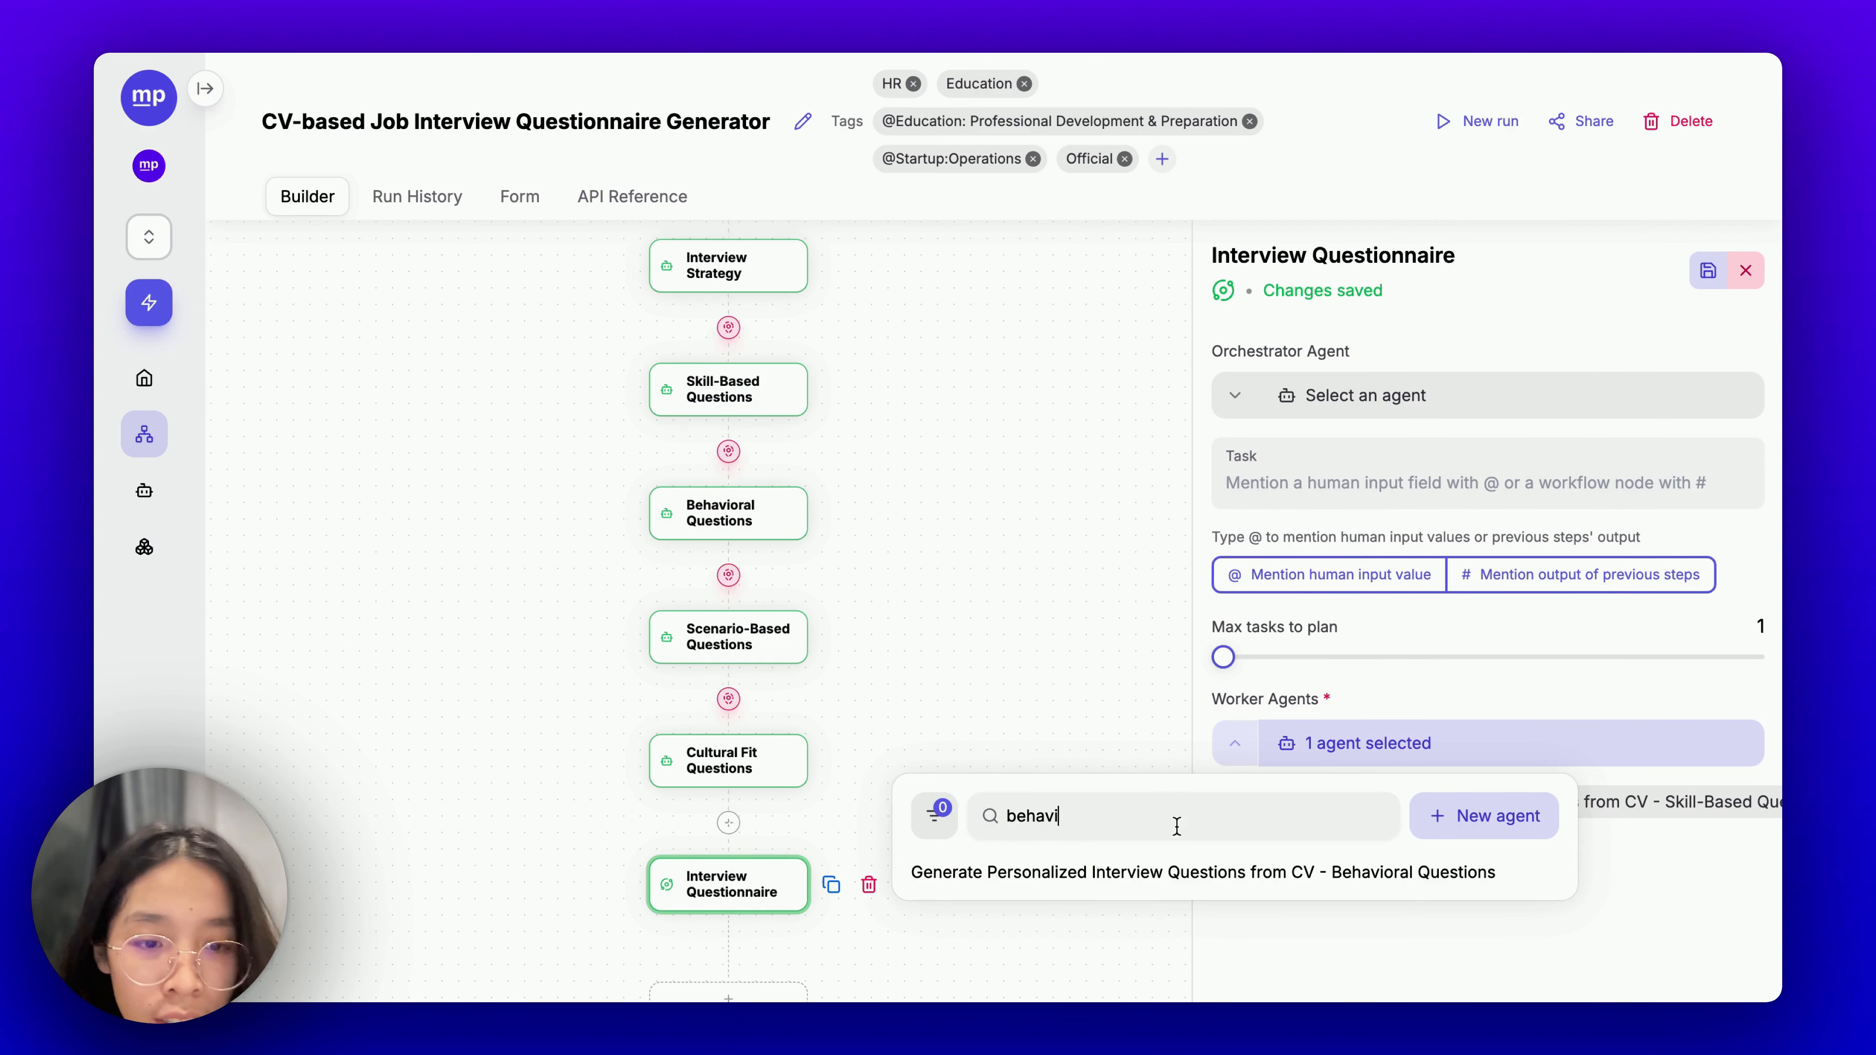
left_click(1239, 886)
Search the agents for "sce" and add Generate Personalized Interview Questions from CV - Scenario-Based Questions as a worker agent.
left_click(1237, 757)
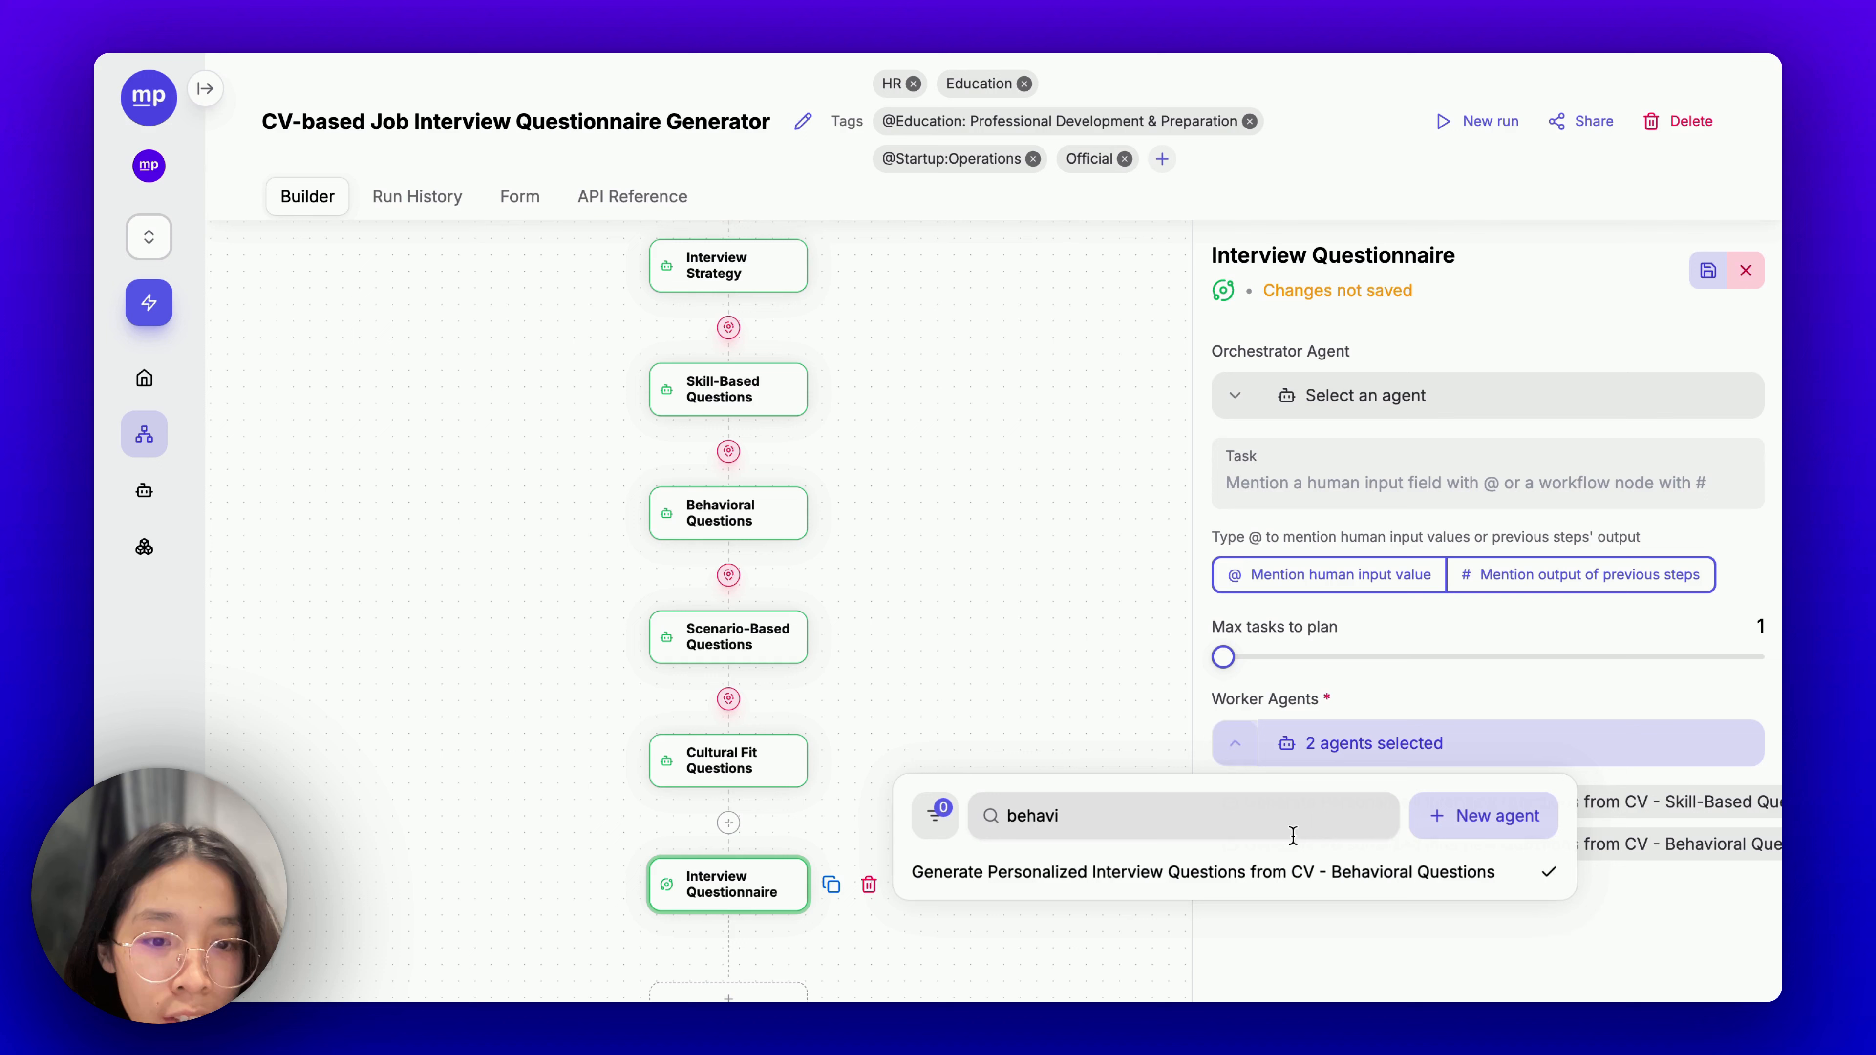
double_click(1244, 813)
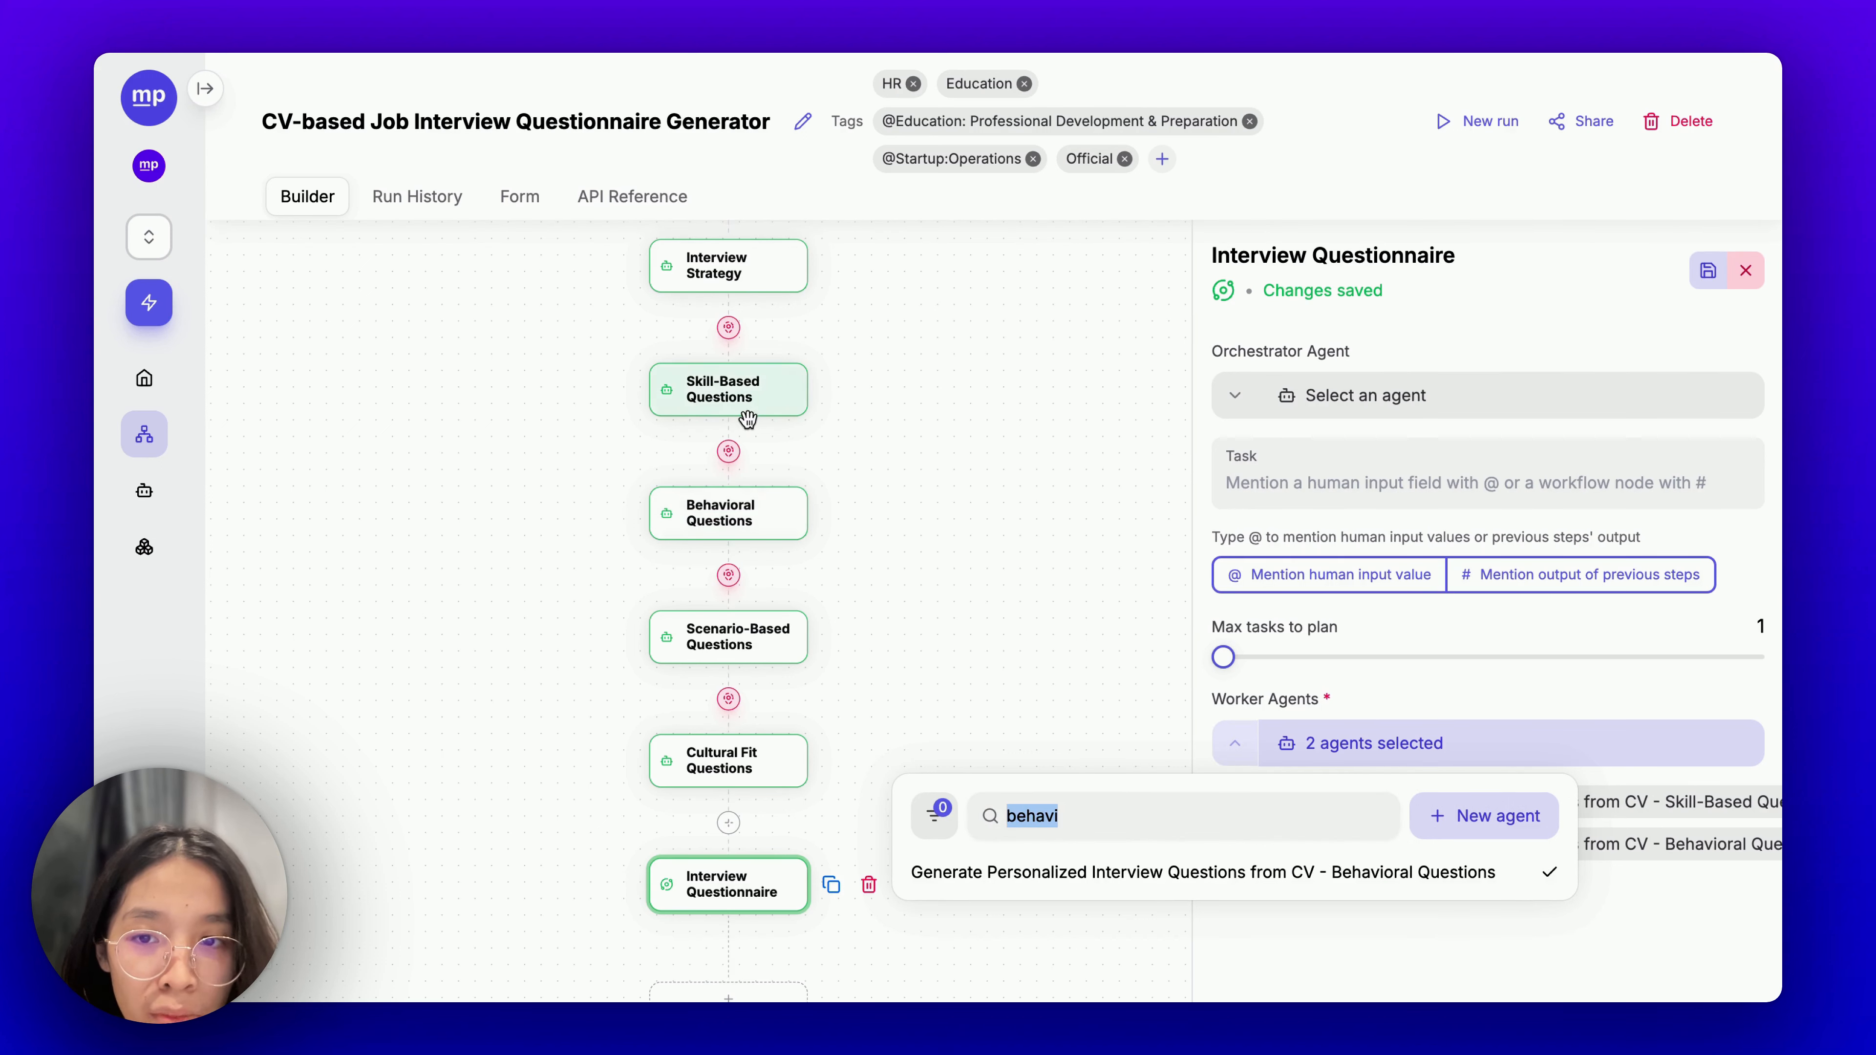
type("sce")
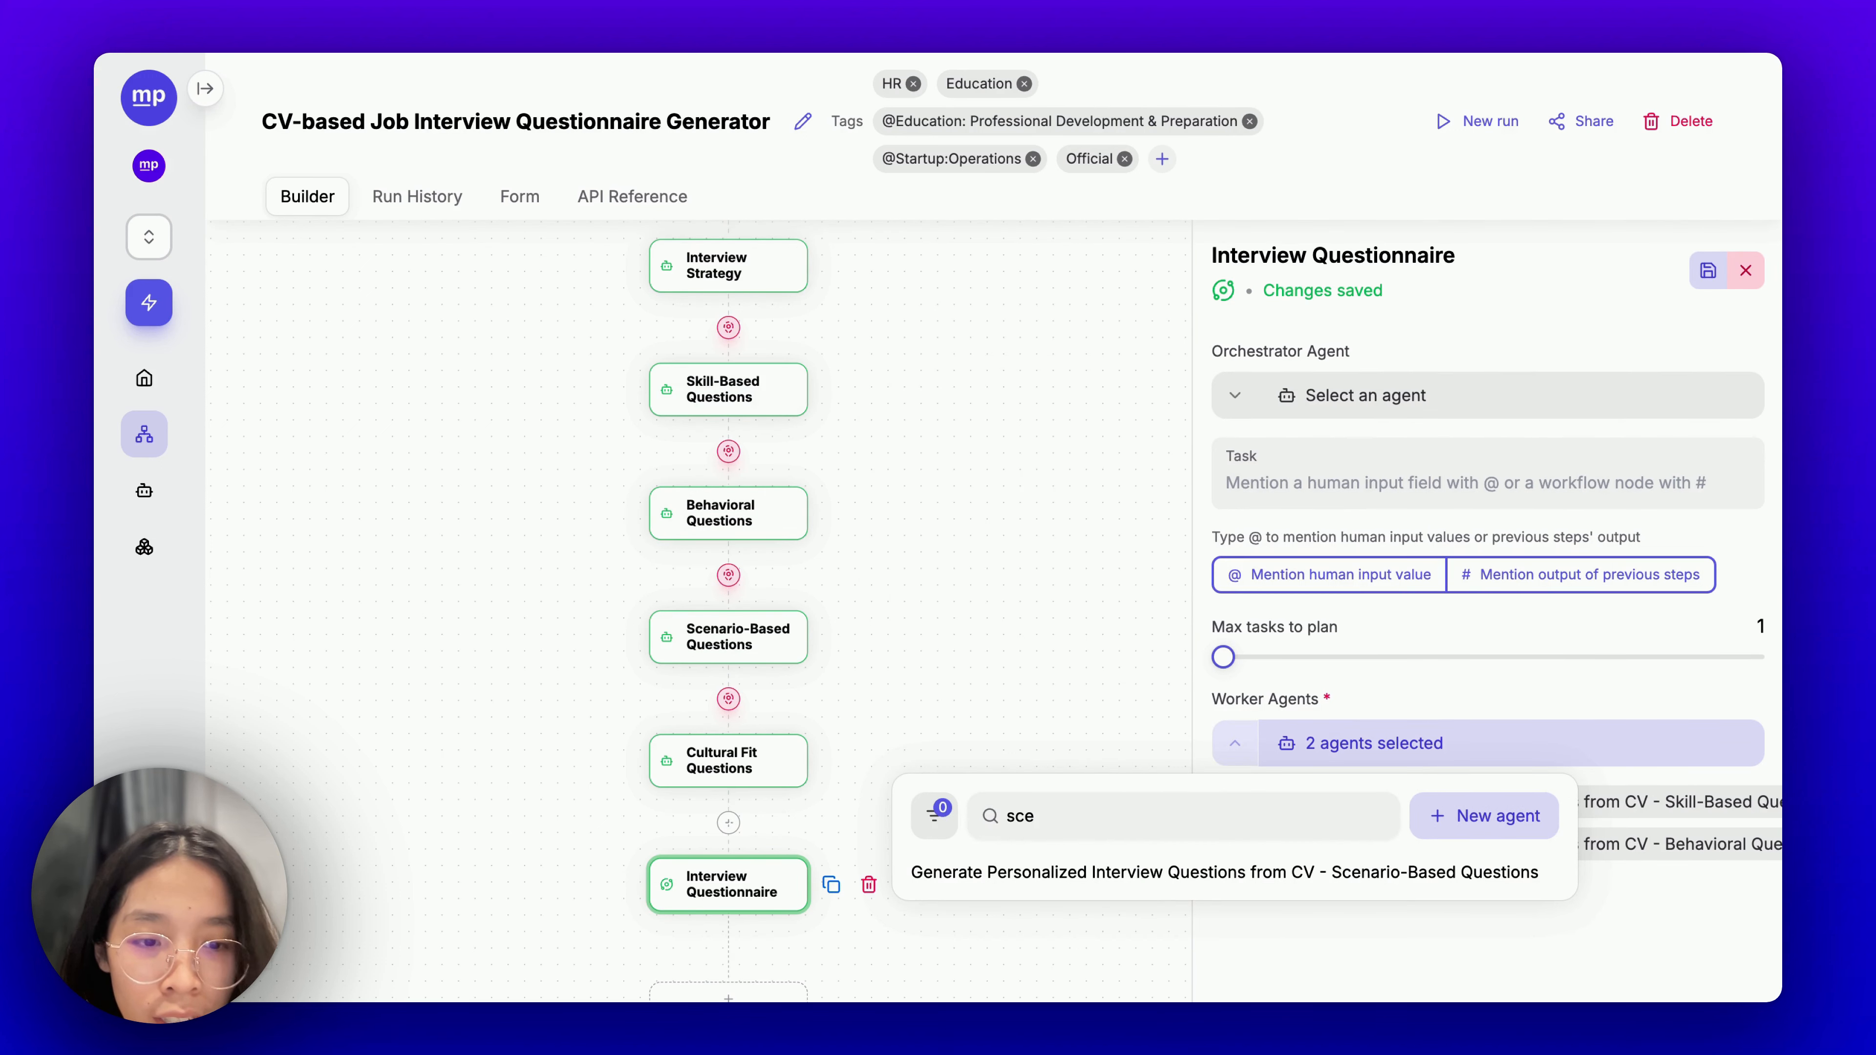
left_click(1217, 877)
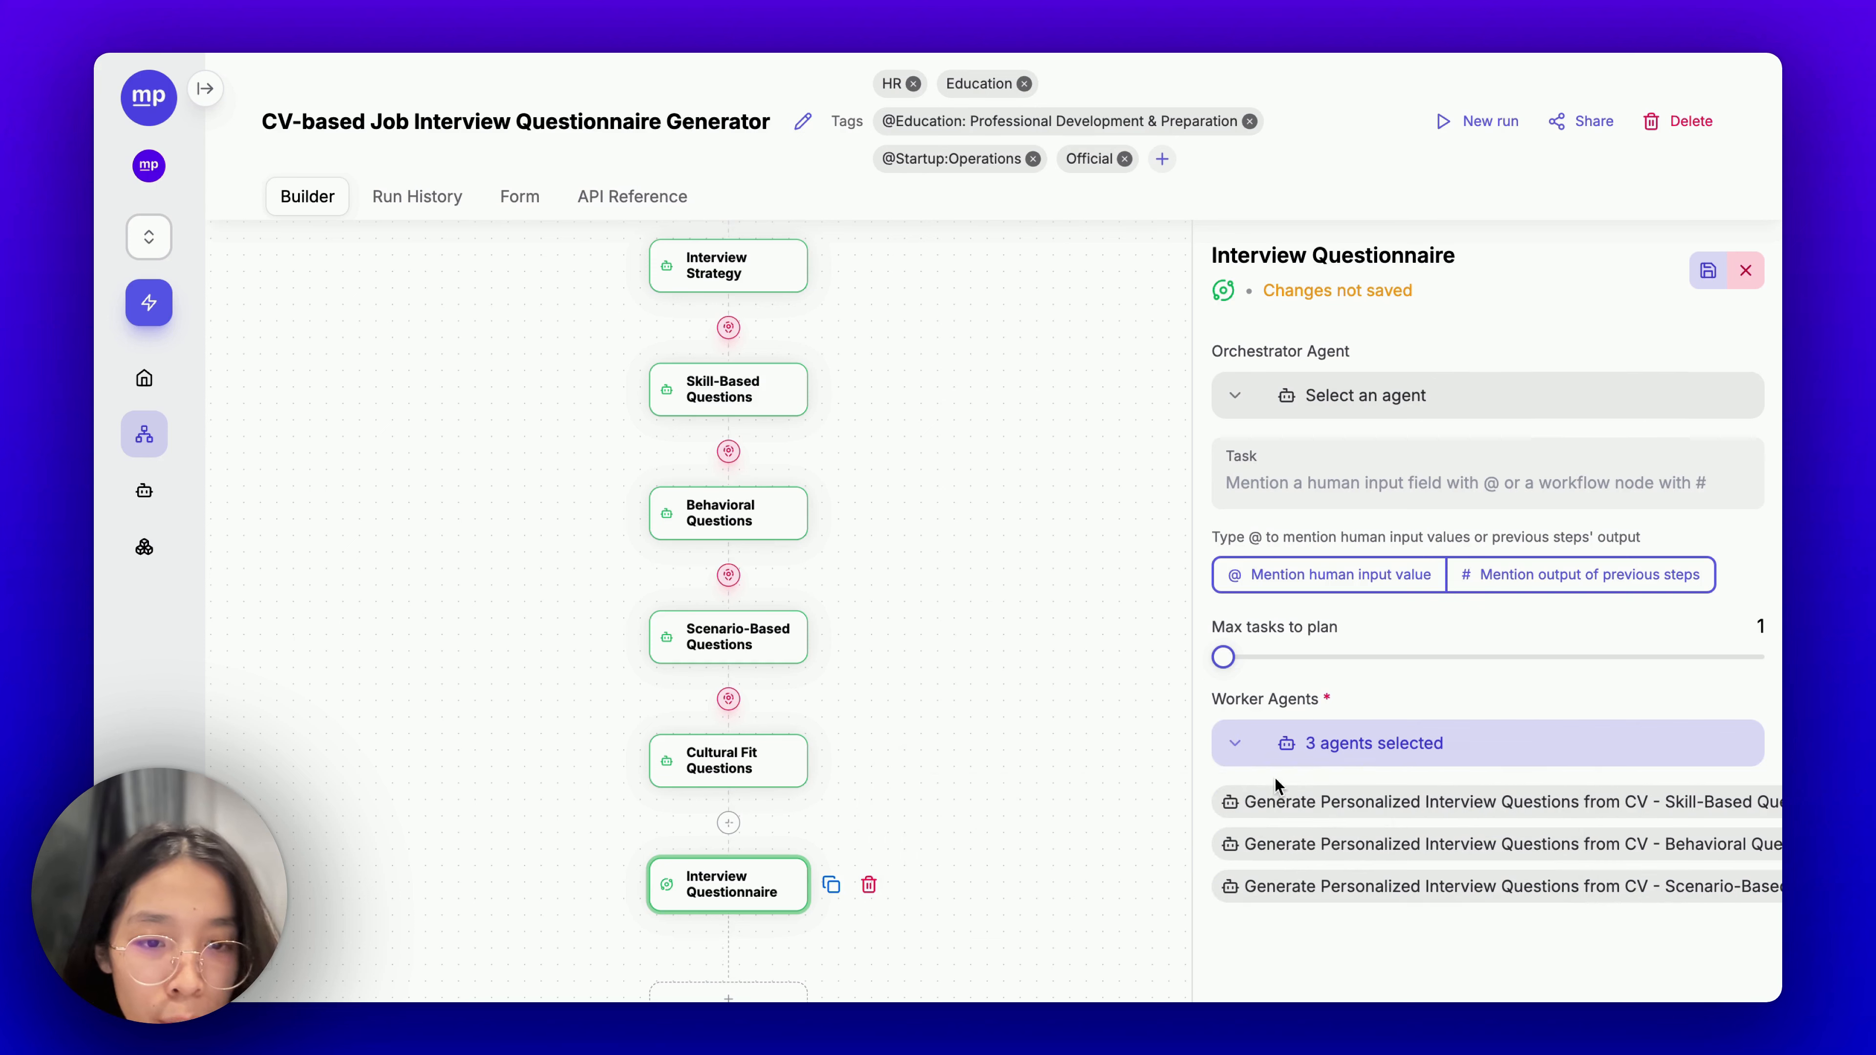
Search the agents for "cultu" and add Generate Personalized Interview Questions from CV - Cultural Fit Questions as a worker agent.
left_click(1240, 743)
double_click(1144, 802)
type("cultu")
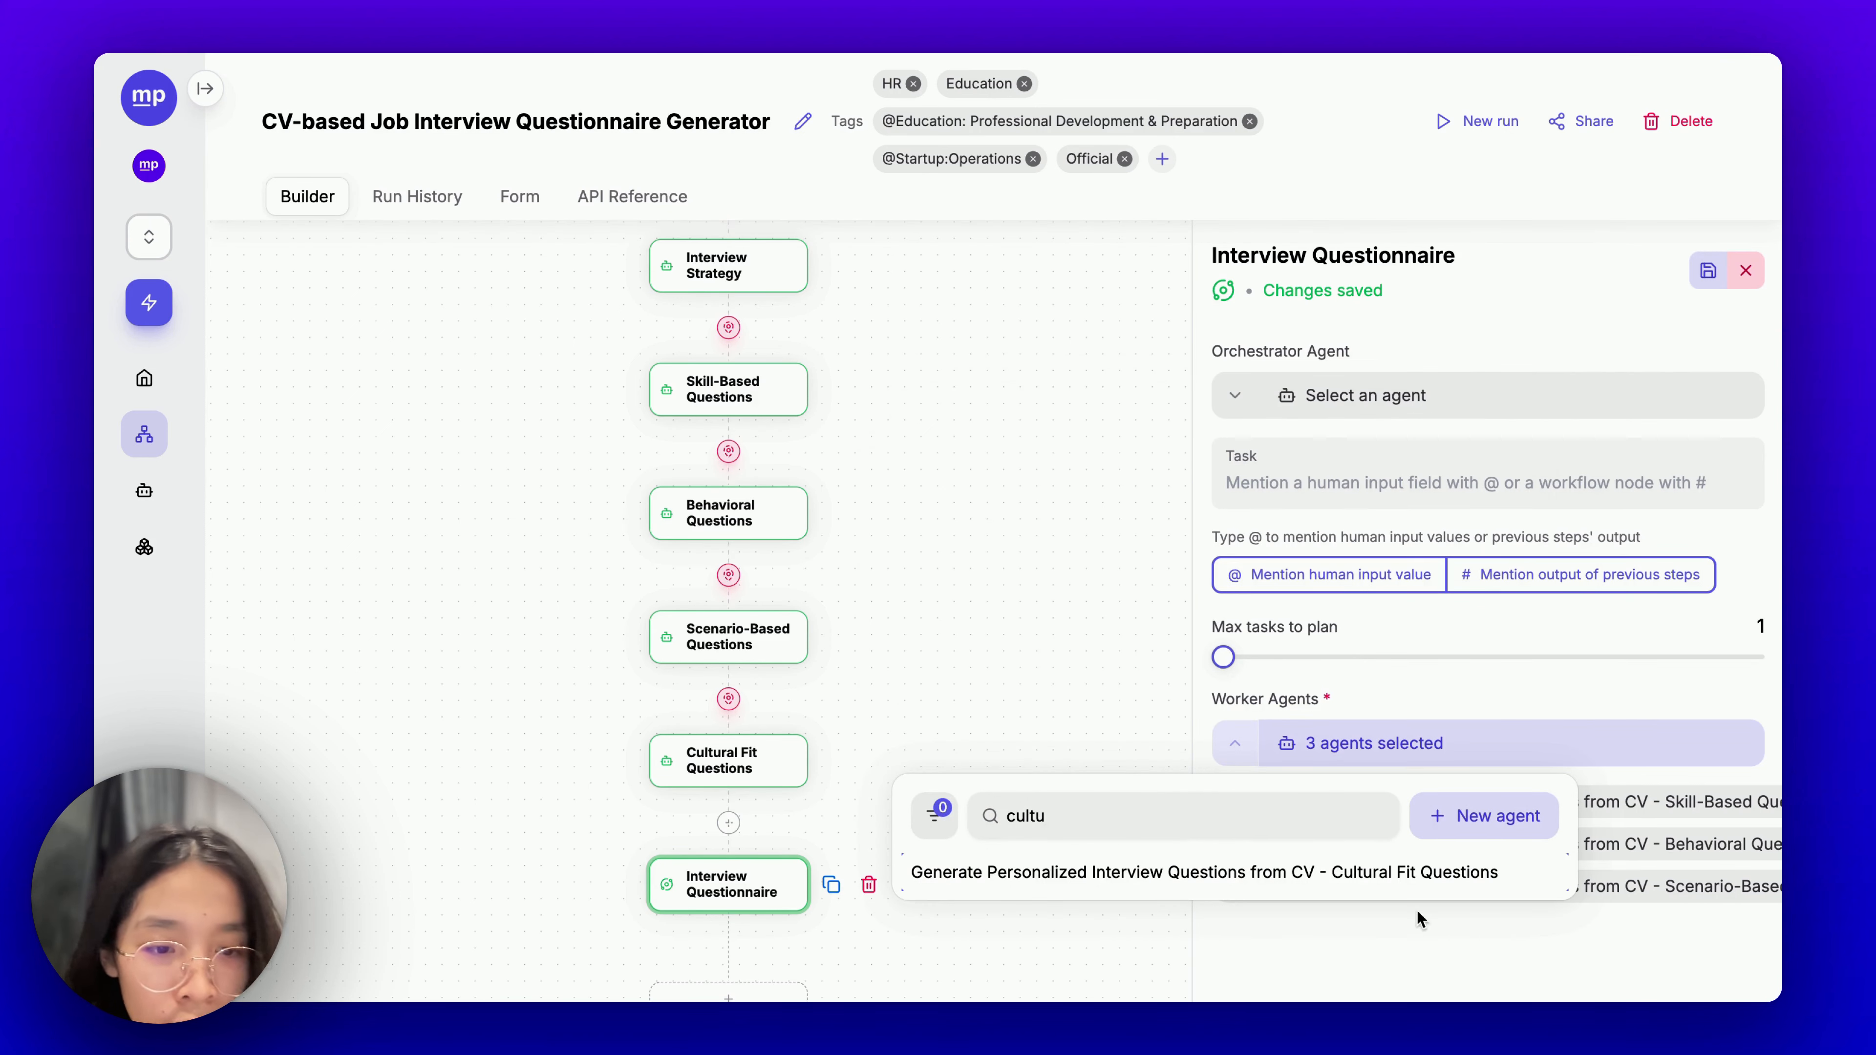
left_click(1390, 872)
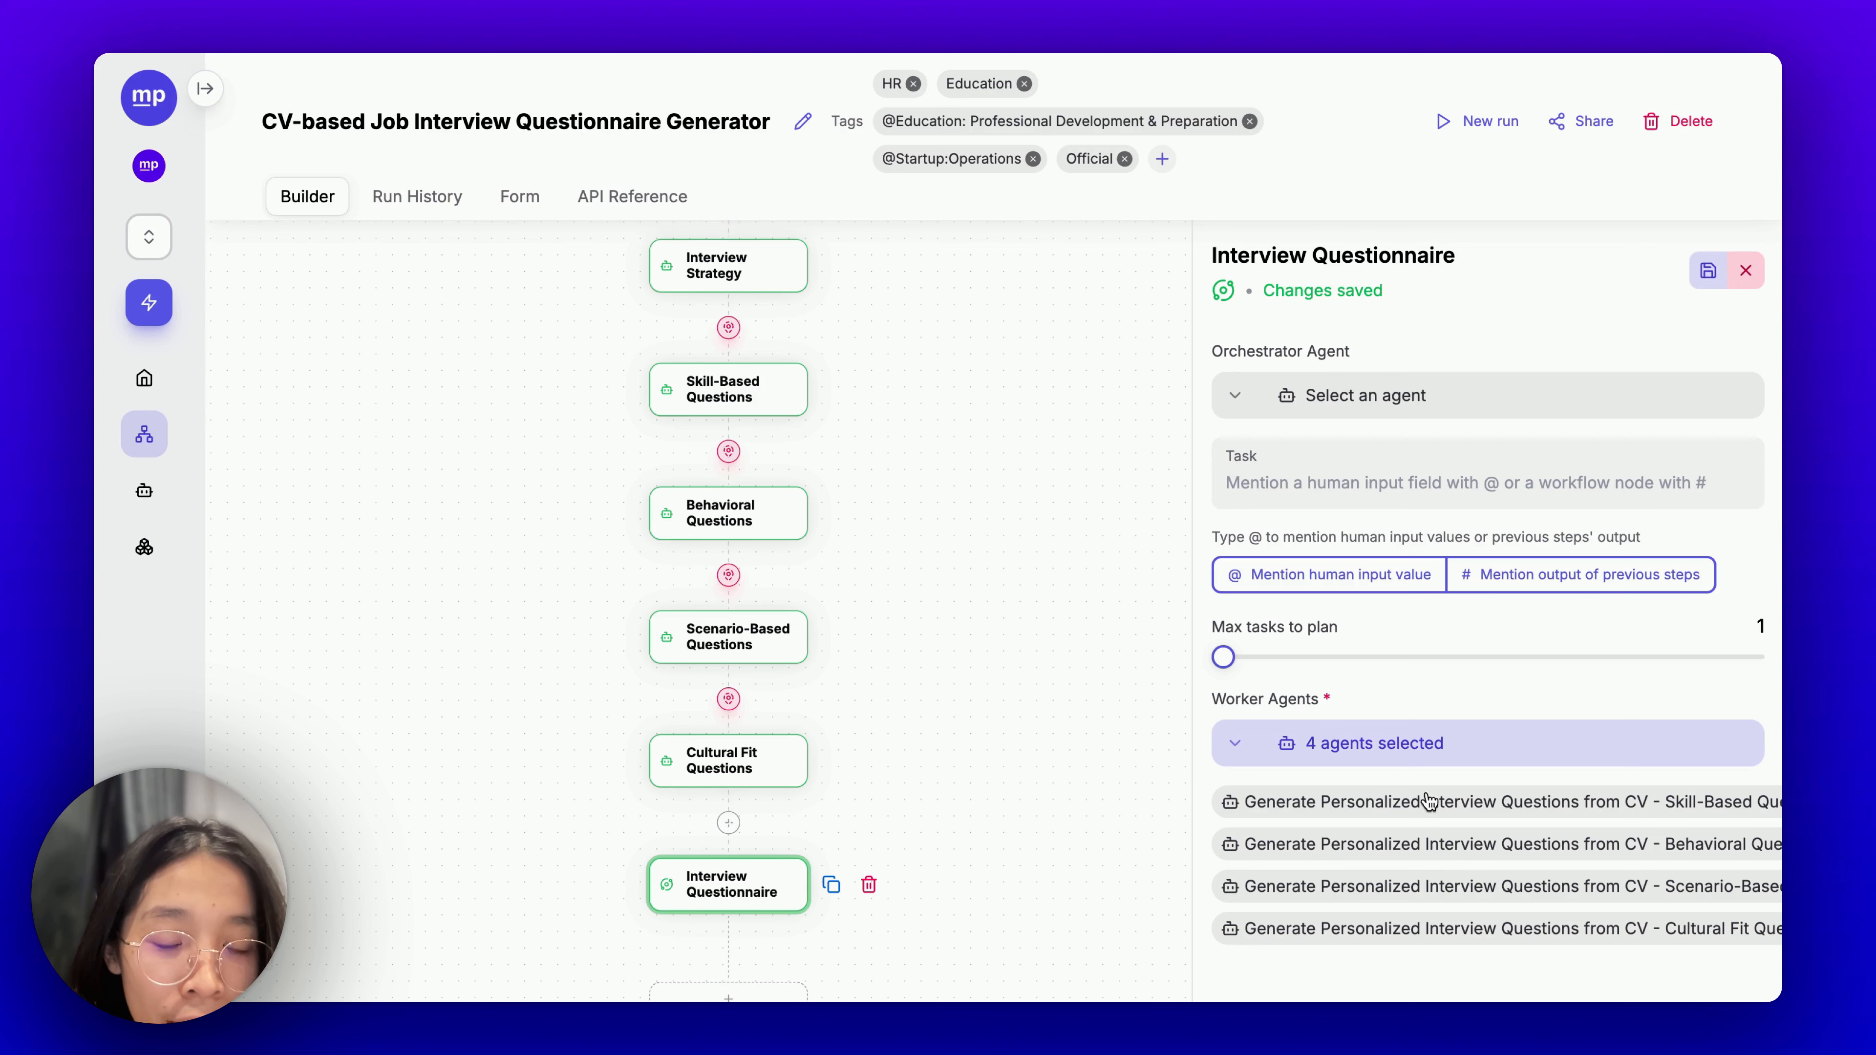
scroll(946, 545, "up", 3)
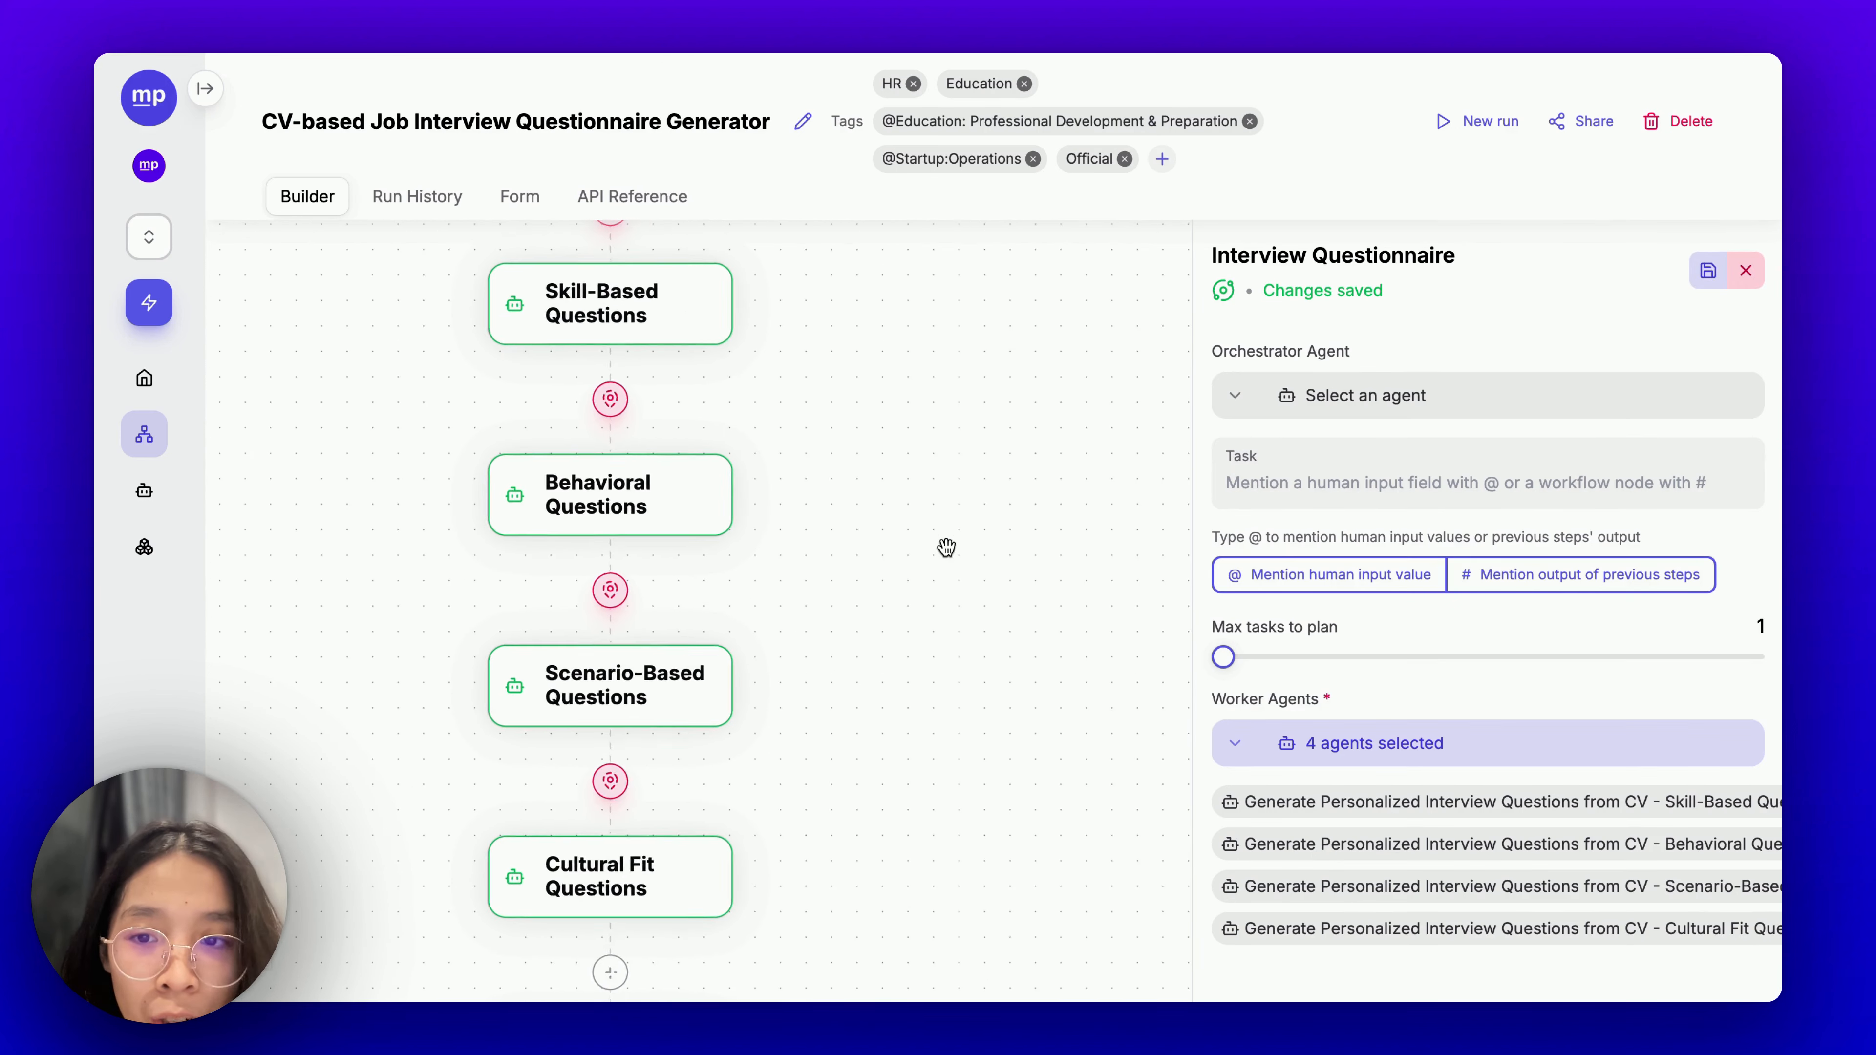
Start the Interview Questionnaire node's task with "Orchestrate the generation of a comprehensive set of interview questions for the following job candidate:".
left_click_drag(946, 544, 1058, 193)
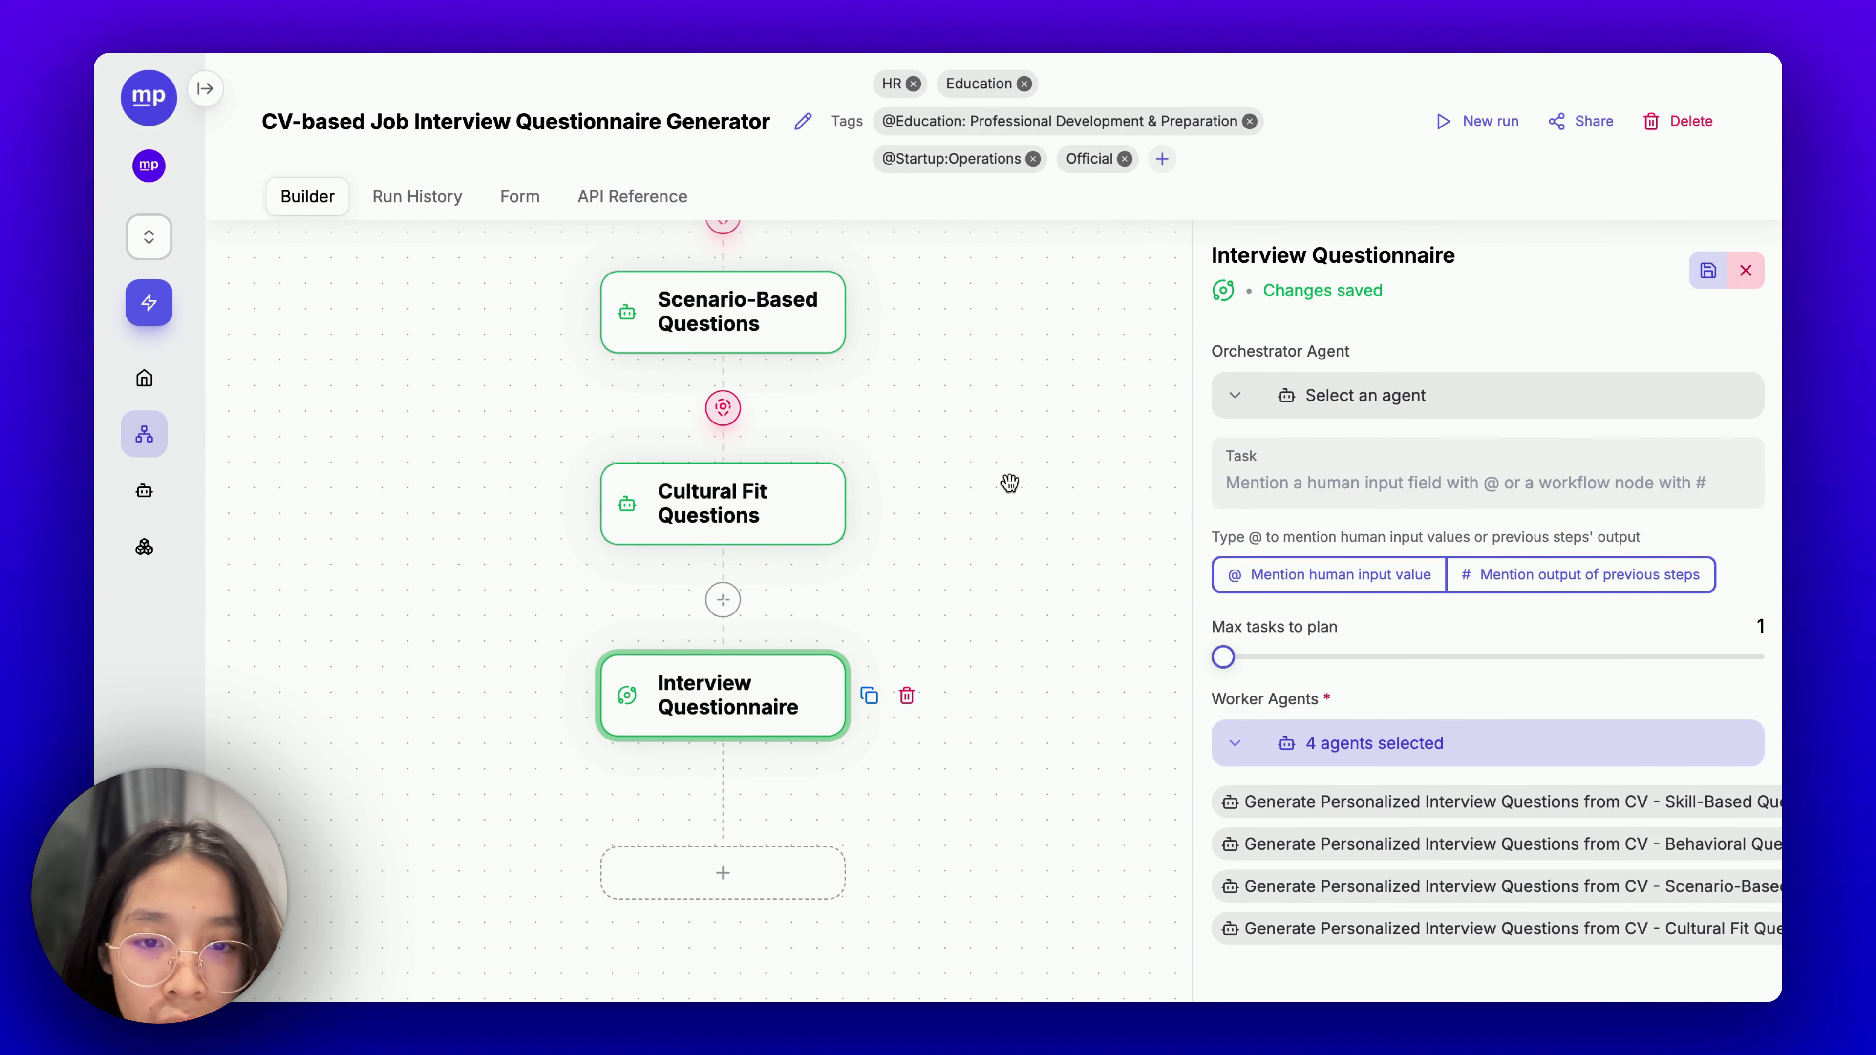
scroll(1019, 477, "up", 1)
scroll(1019, 477, "up", 3)
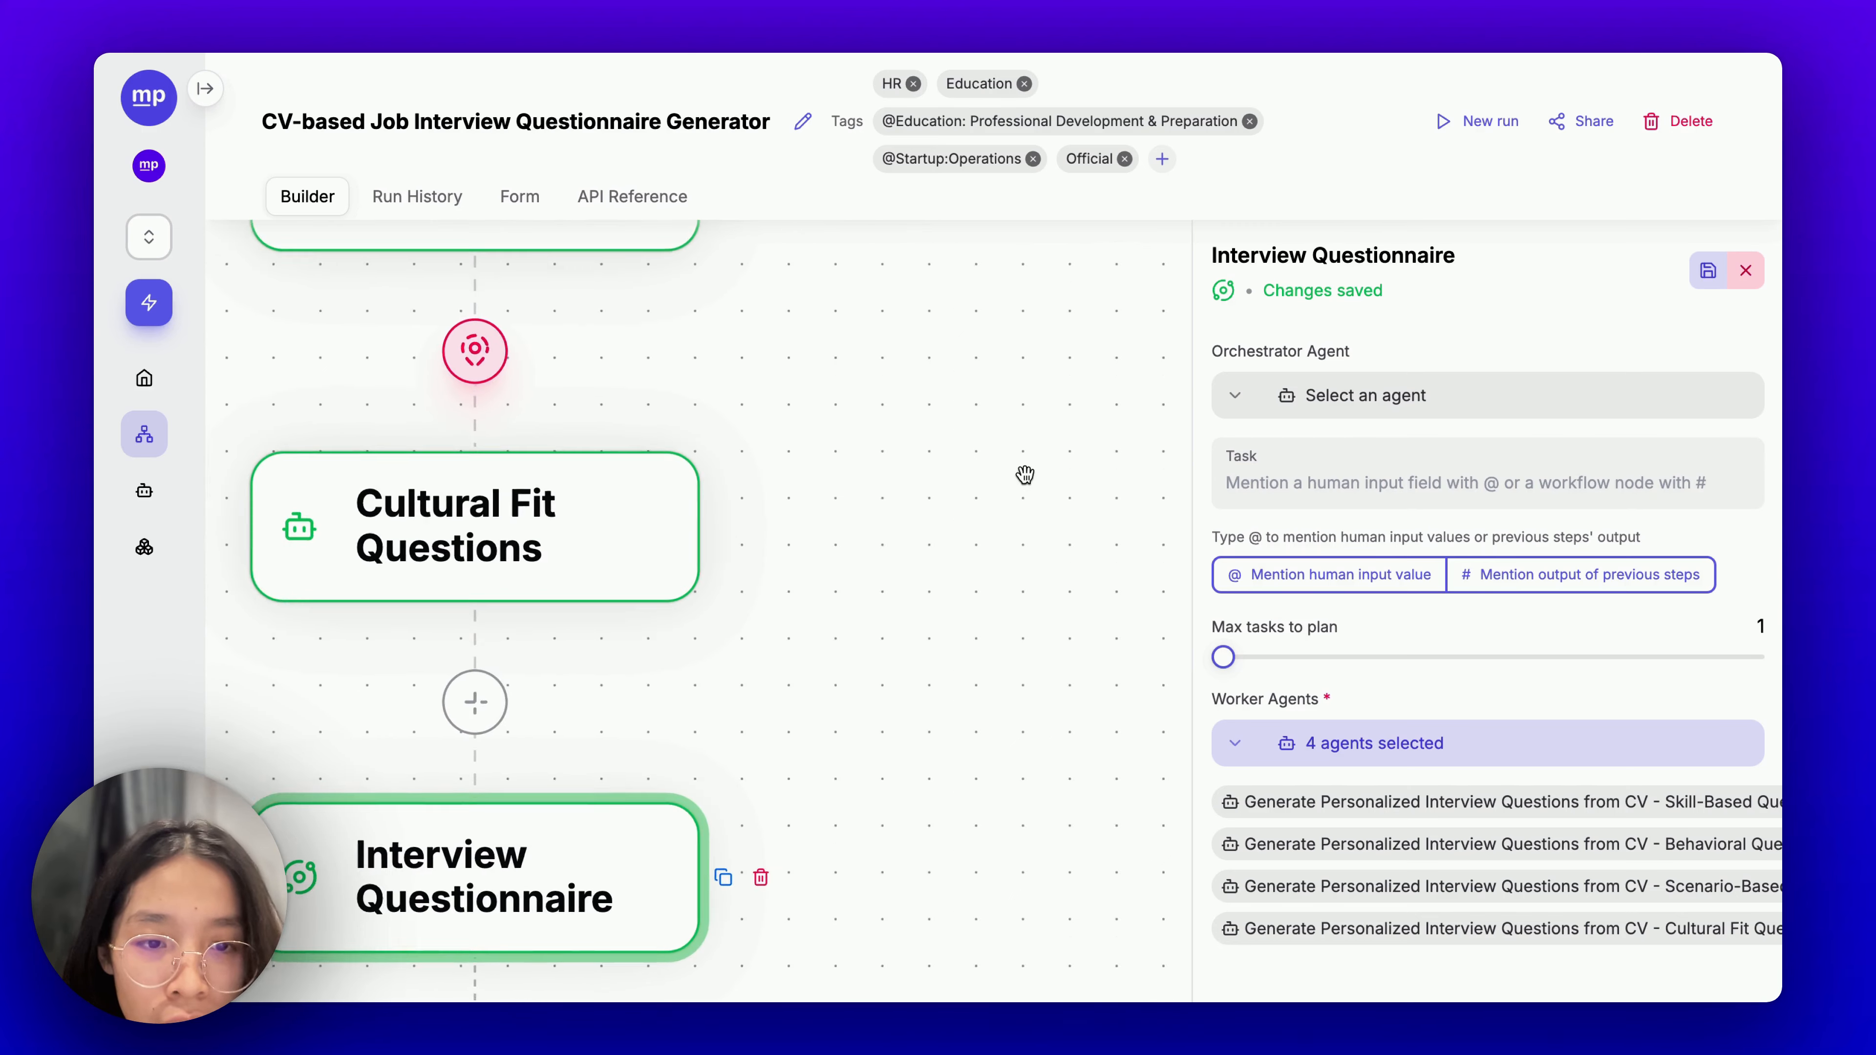
left_click(1256, 486)
type("orche")
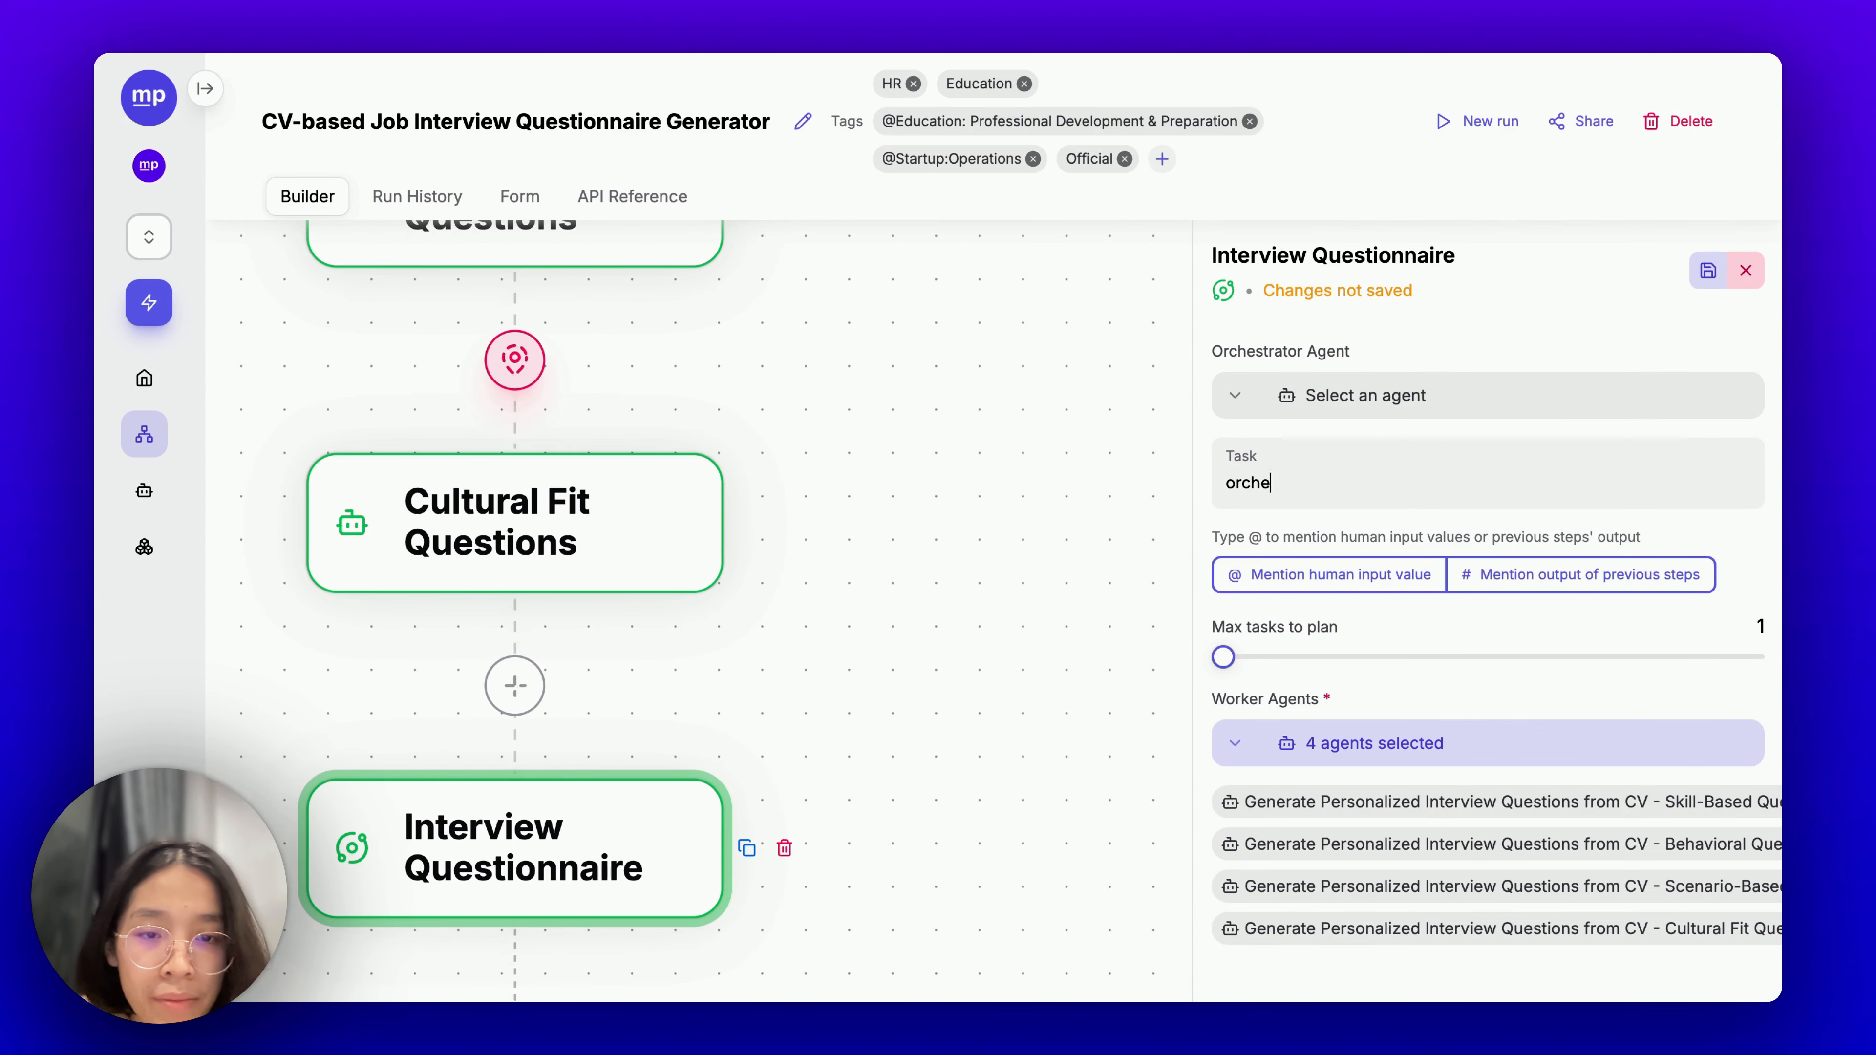
key("BackSpace")
key("BackSpace")
key("BackSpace")
key("BackSpace")
key("BackSpace")
type("Orchest")
key("BackSpace")
key("BackSpace")
key("BackSpace")
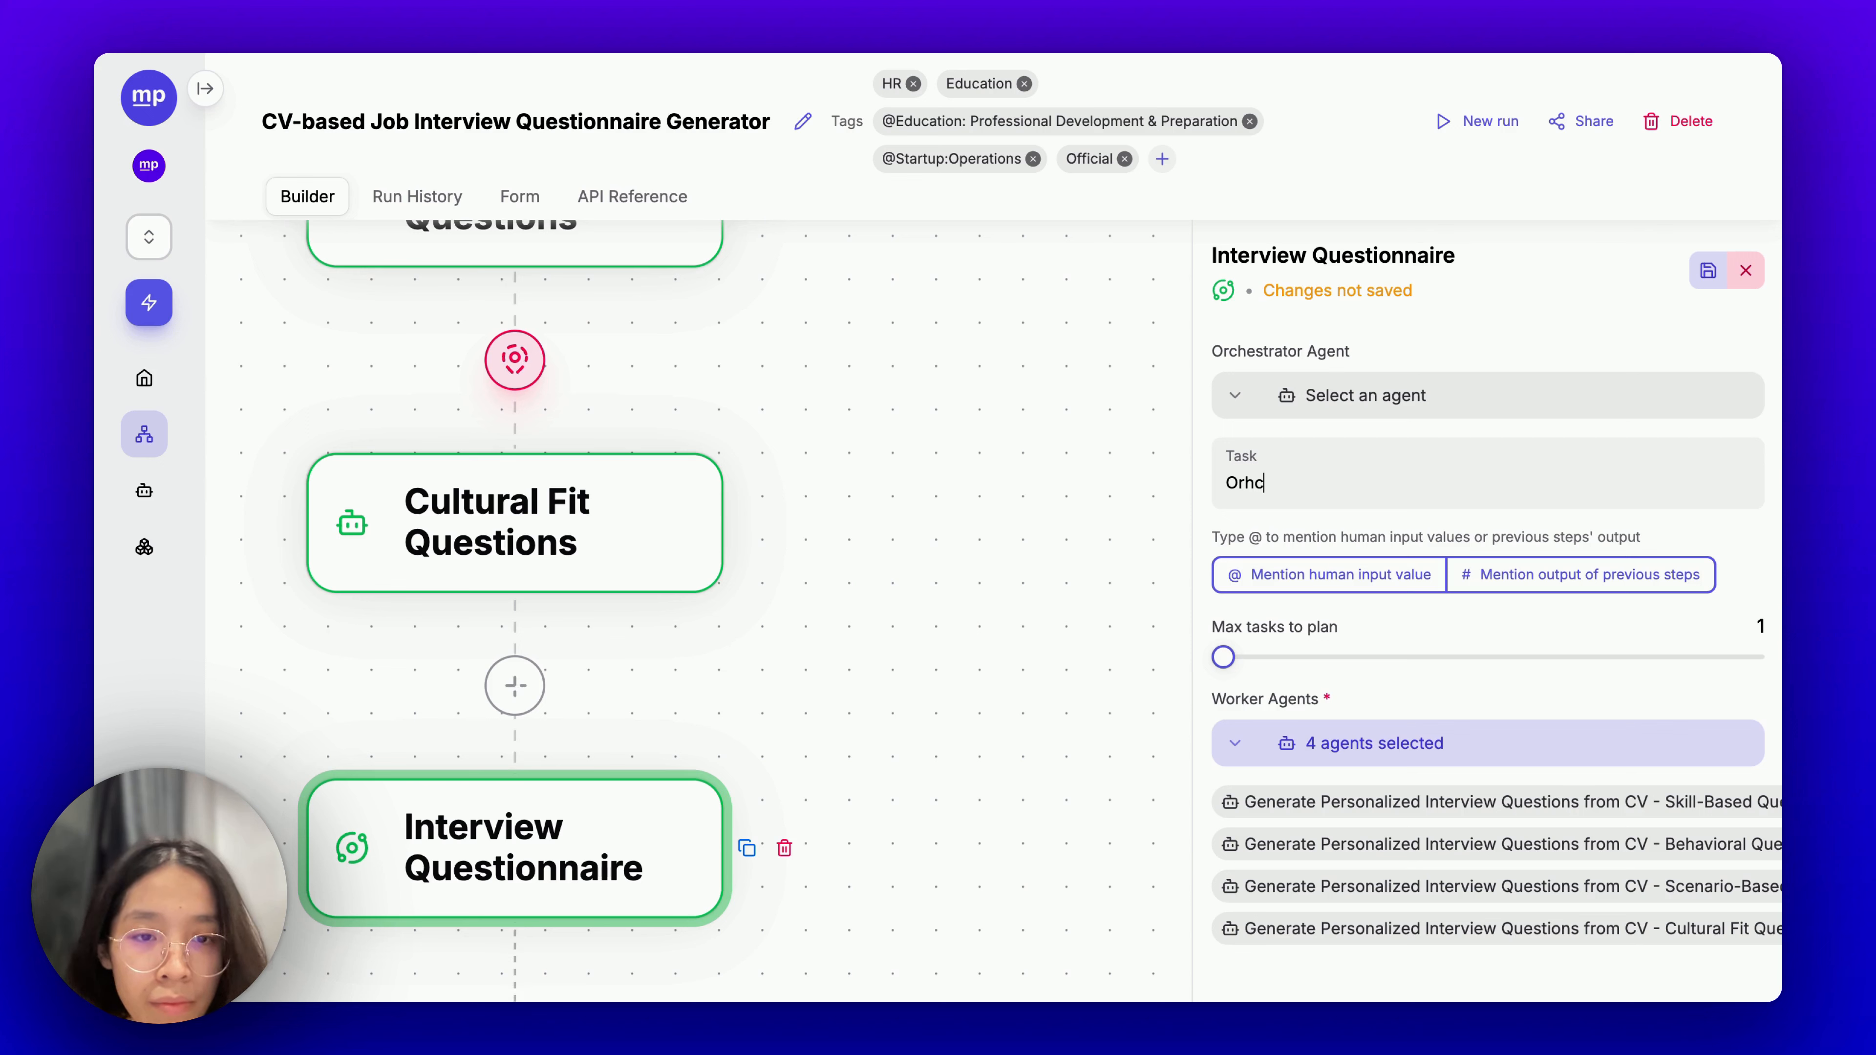
type("estrate the")
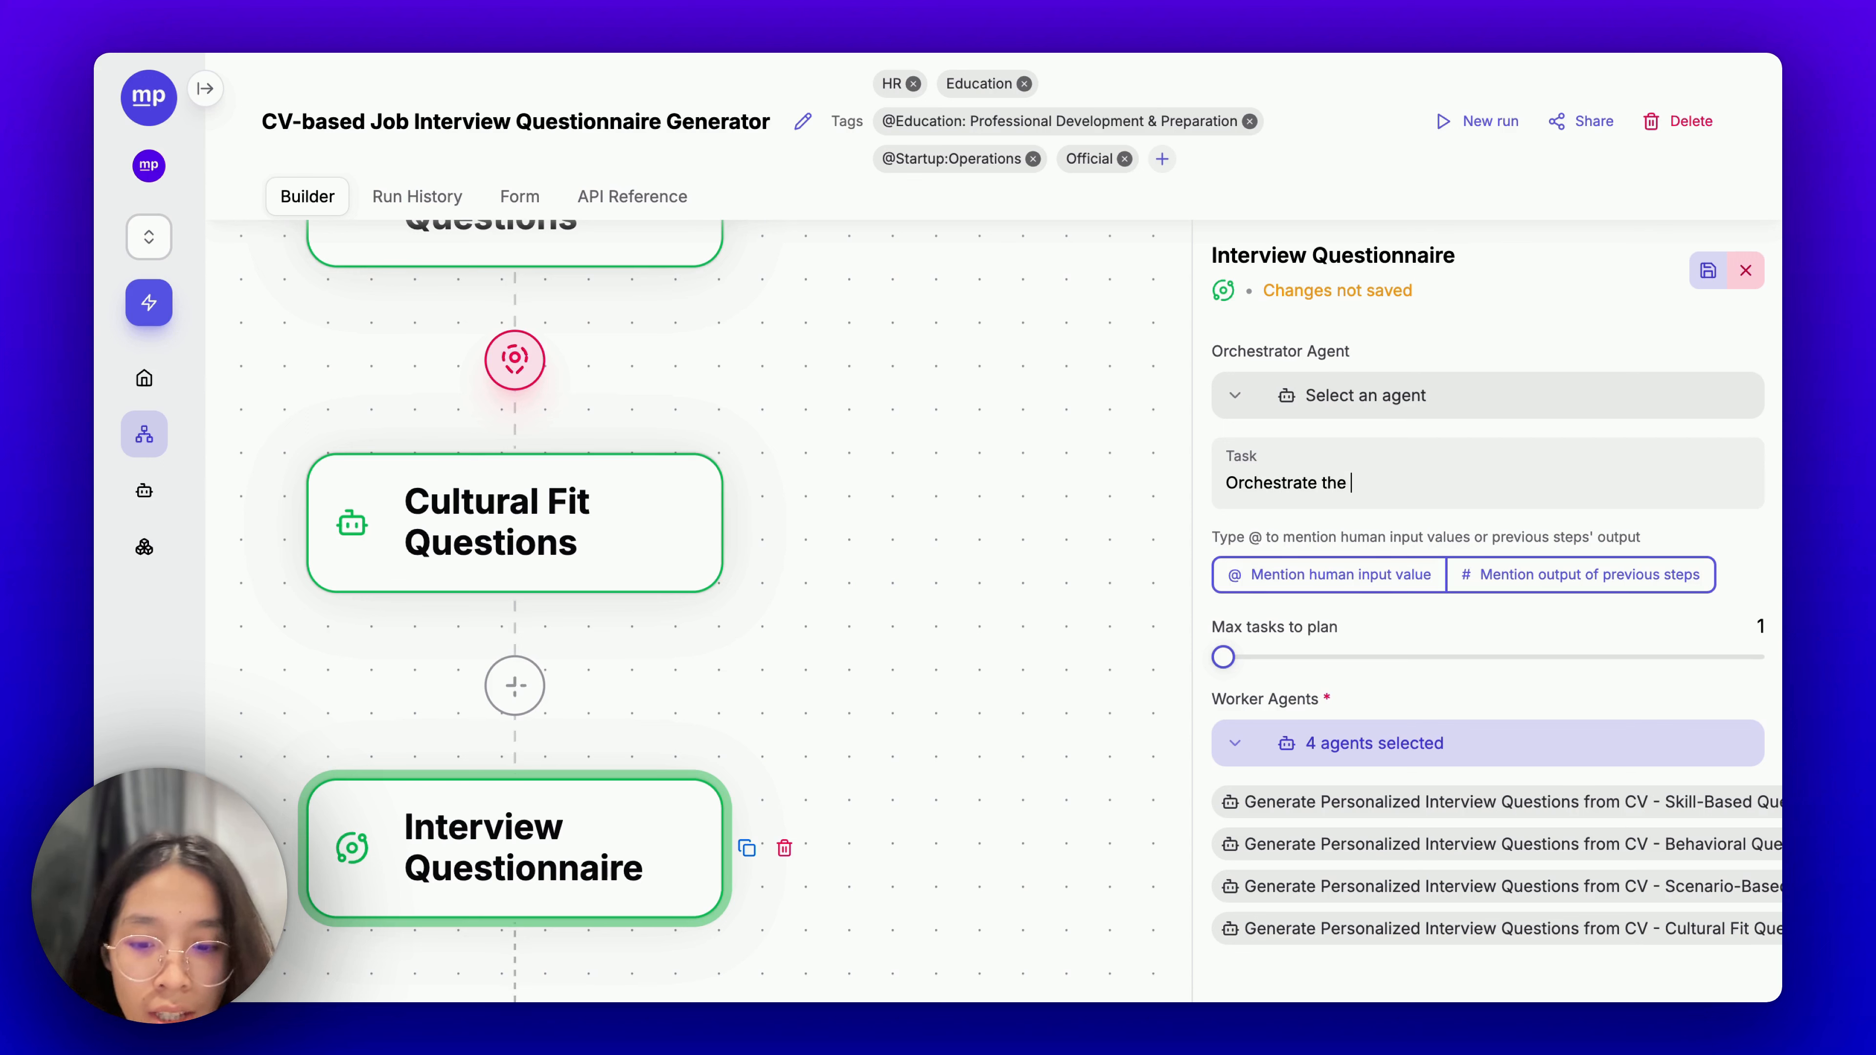
type("generati")
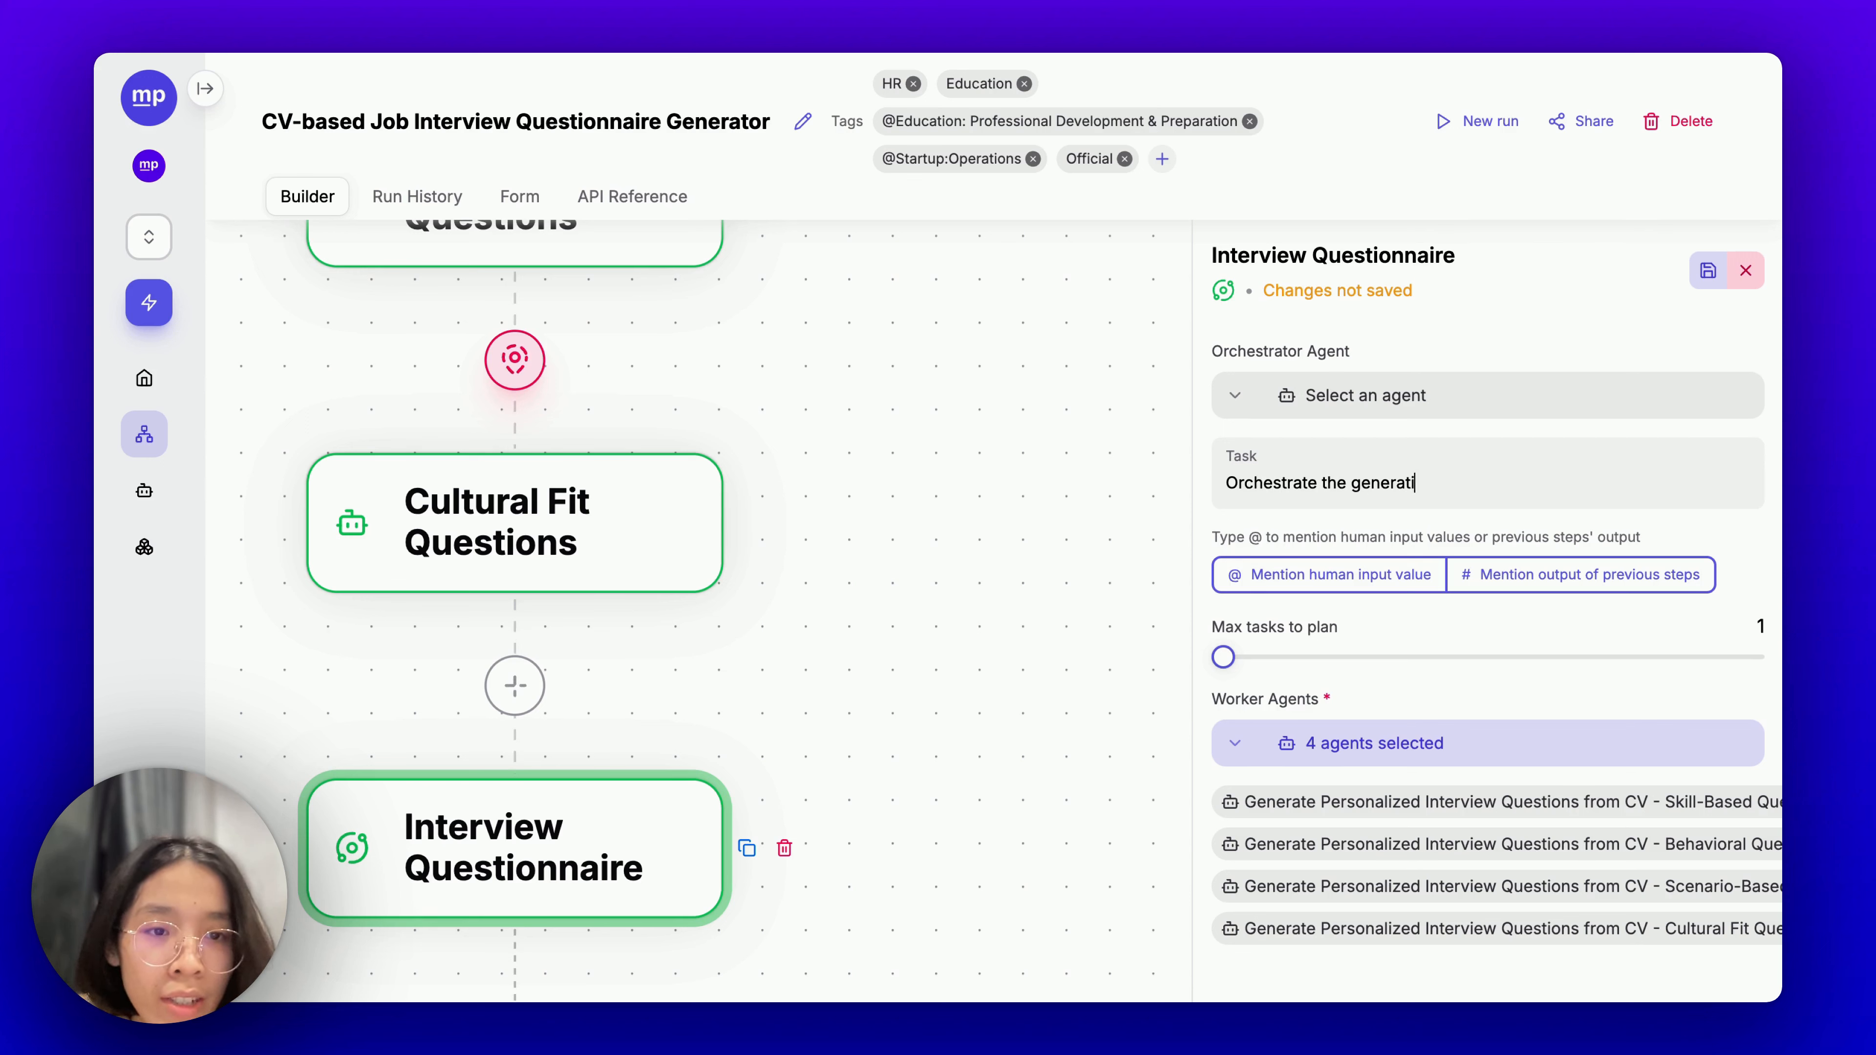
type("on of")
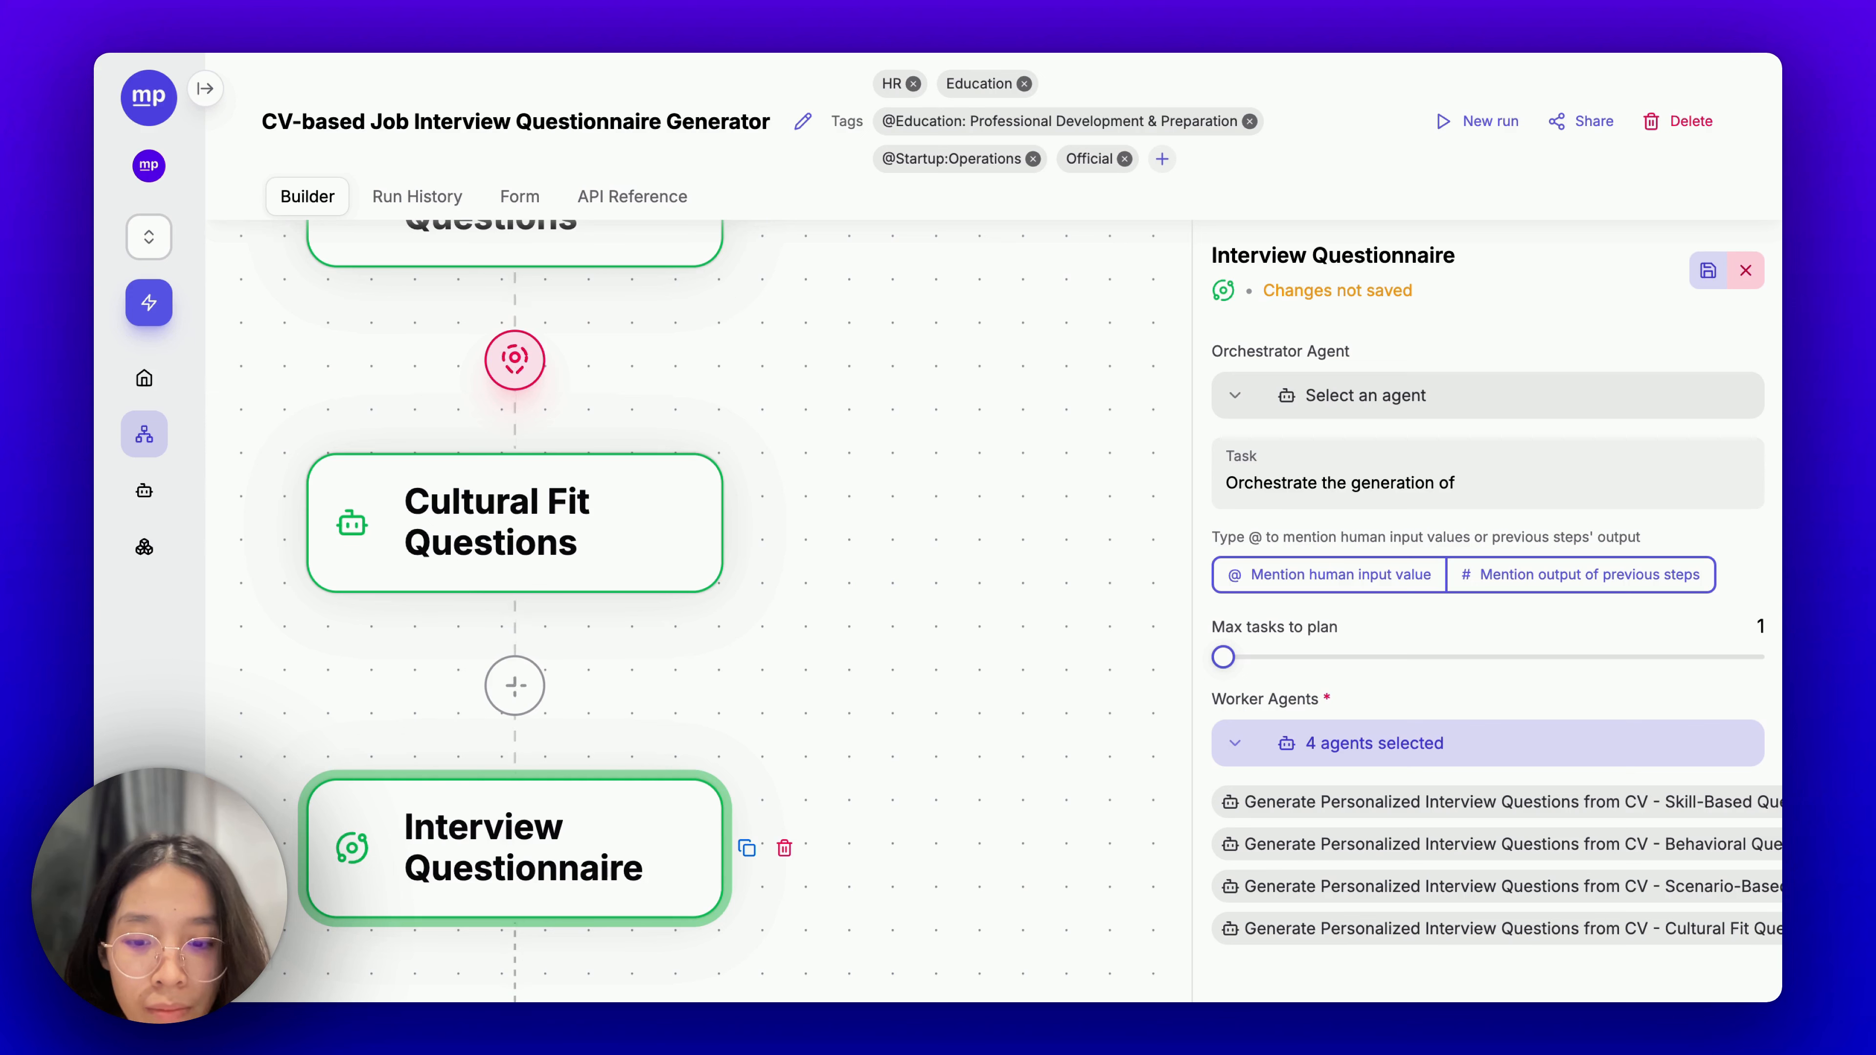
type(" a comprehensive s")
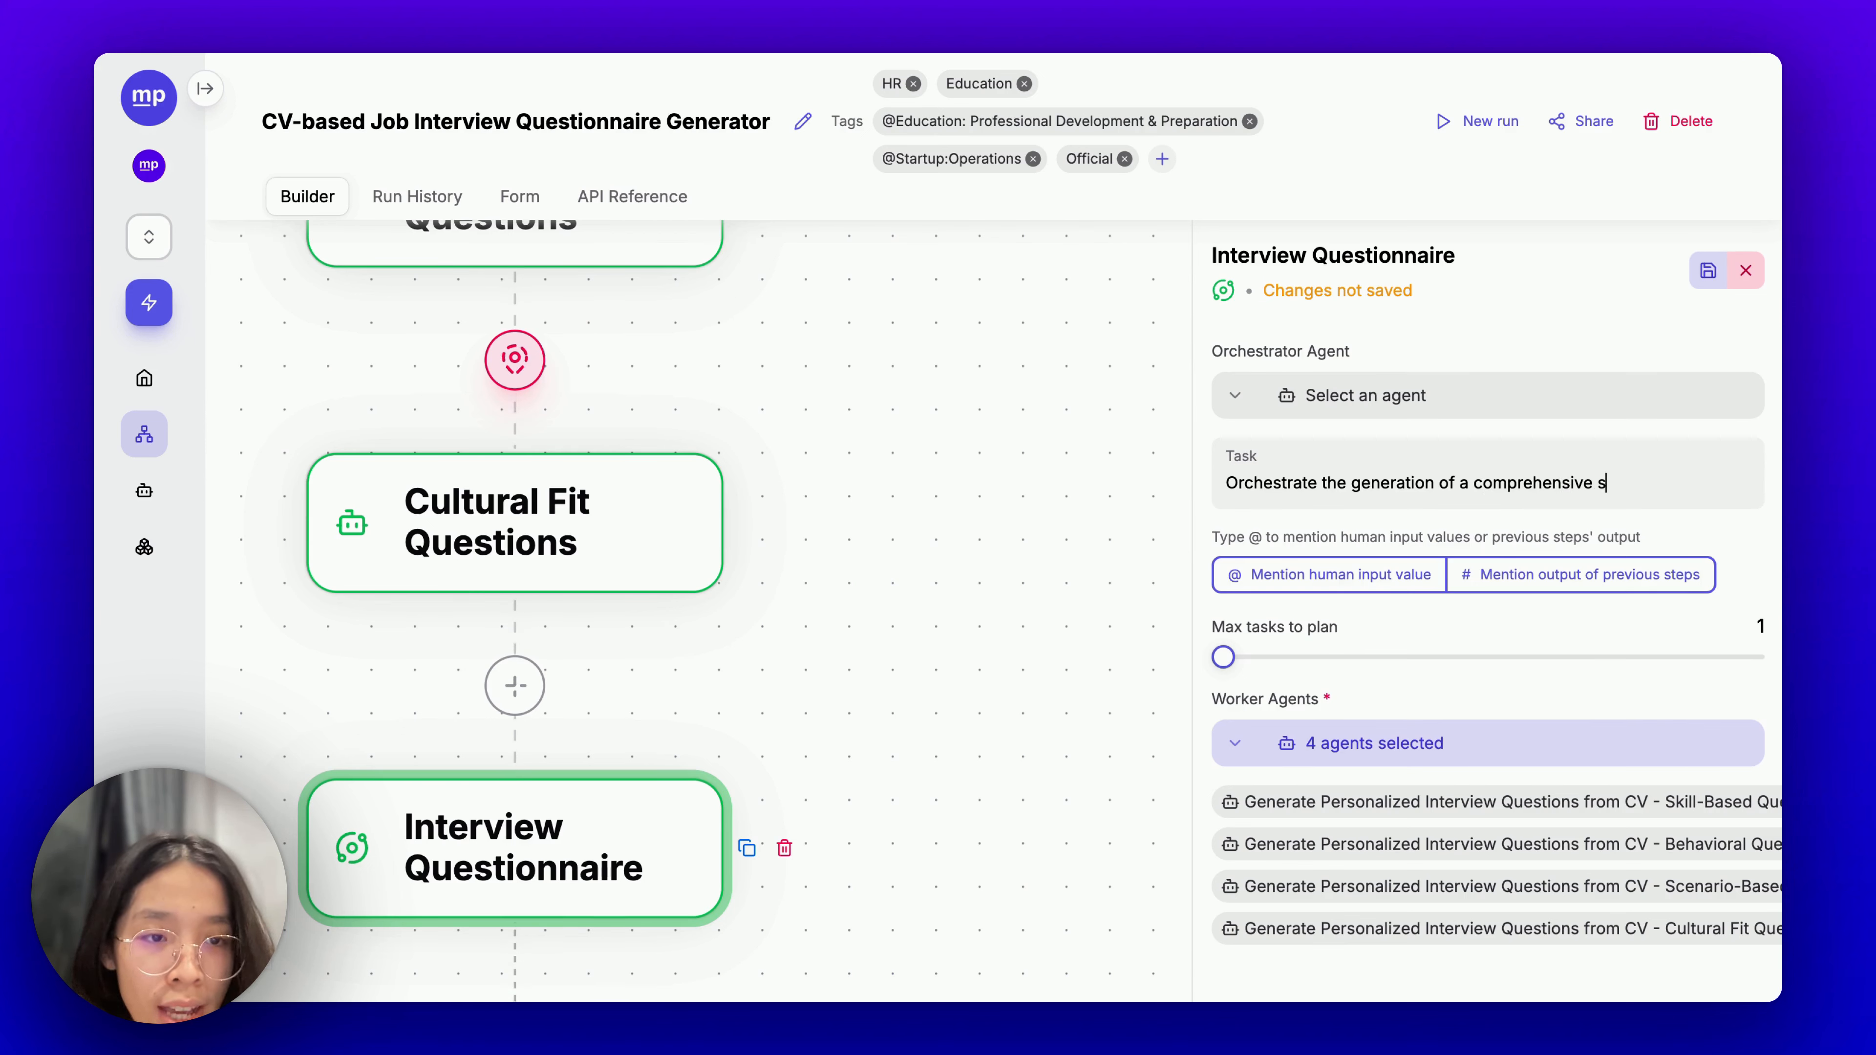
type("et of interview qu")
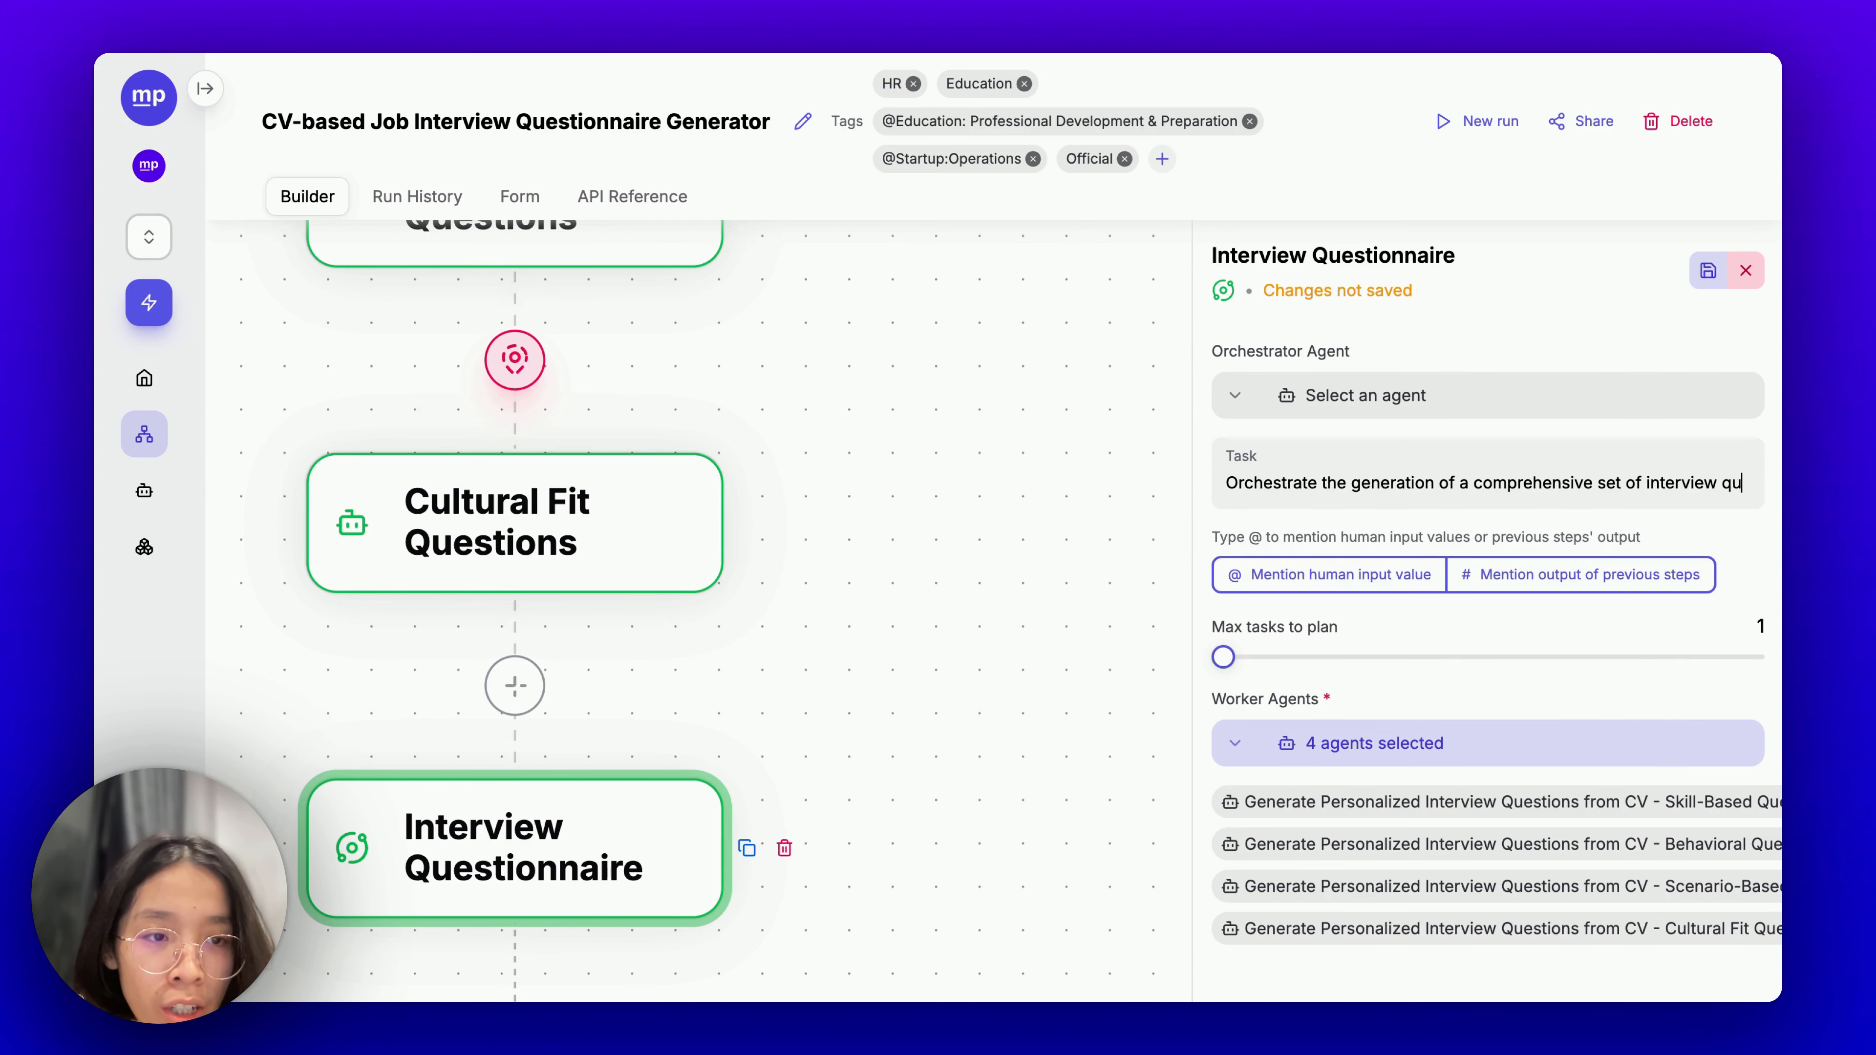
type("estions ")
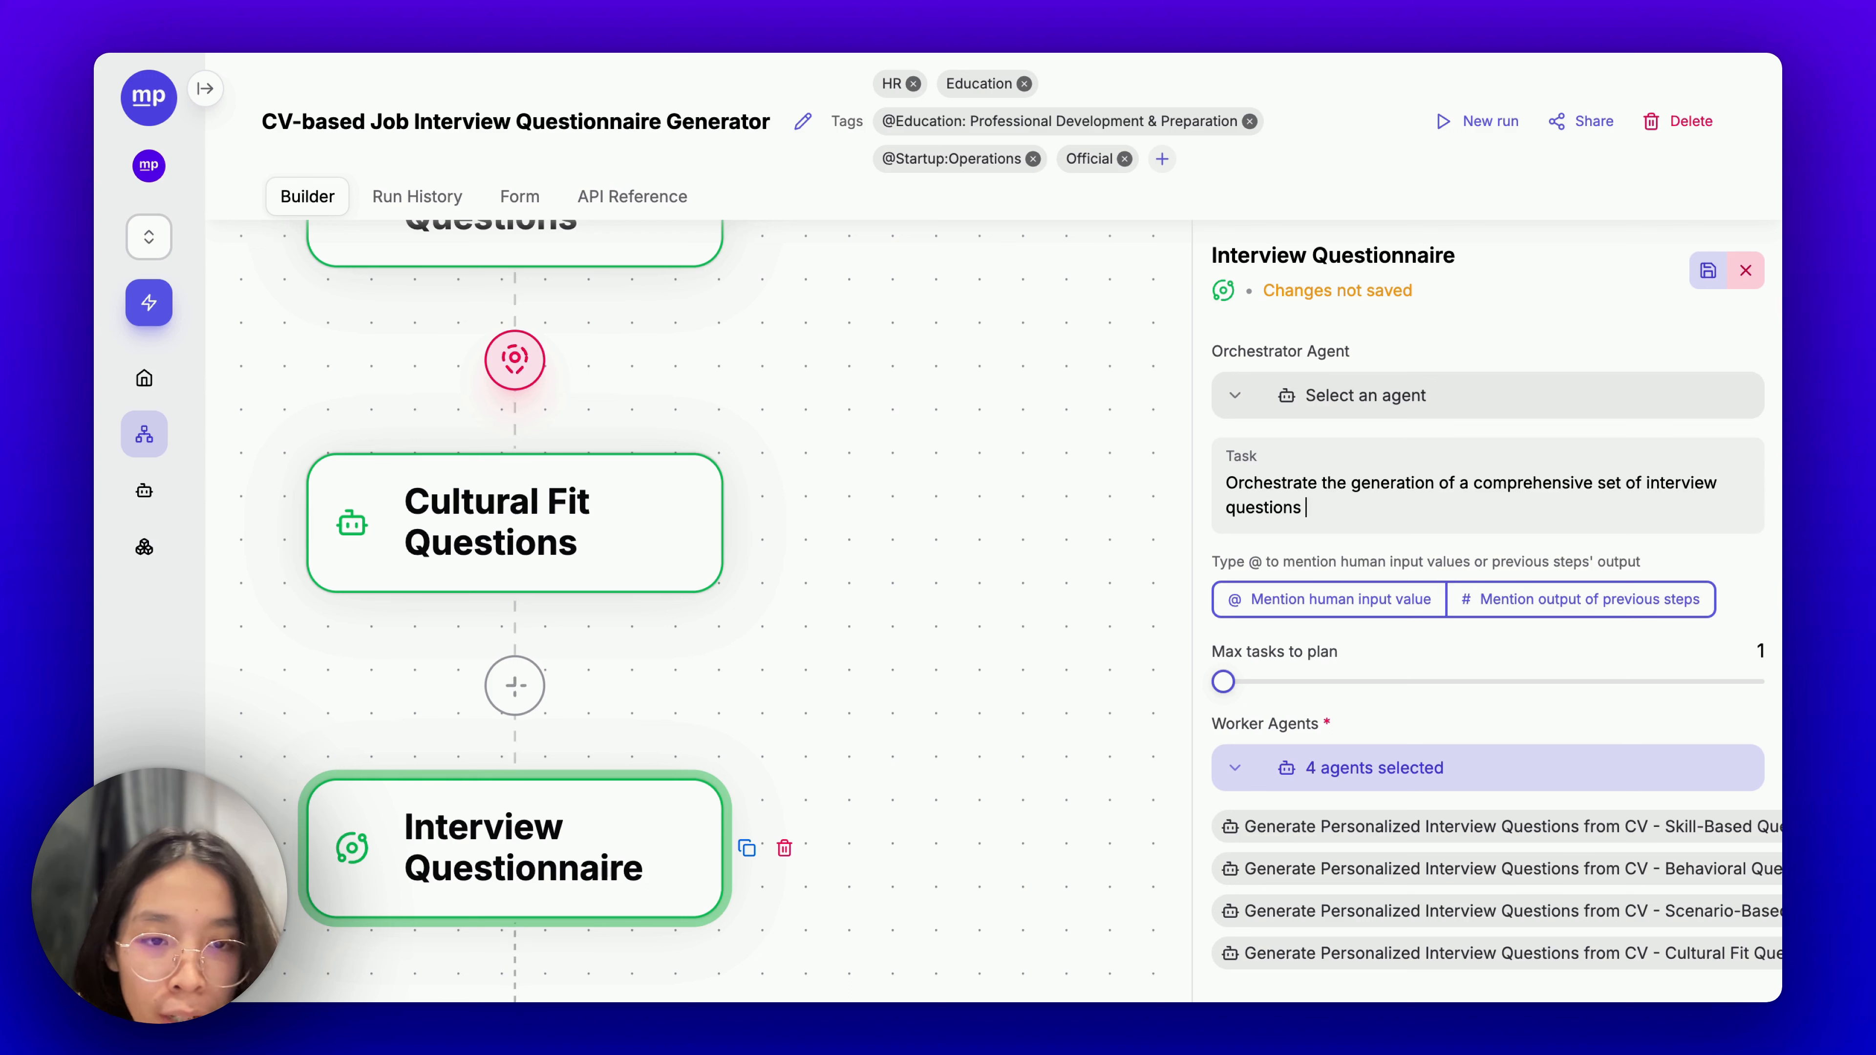
type("for the follo")
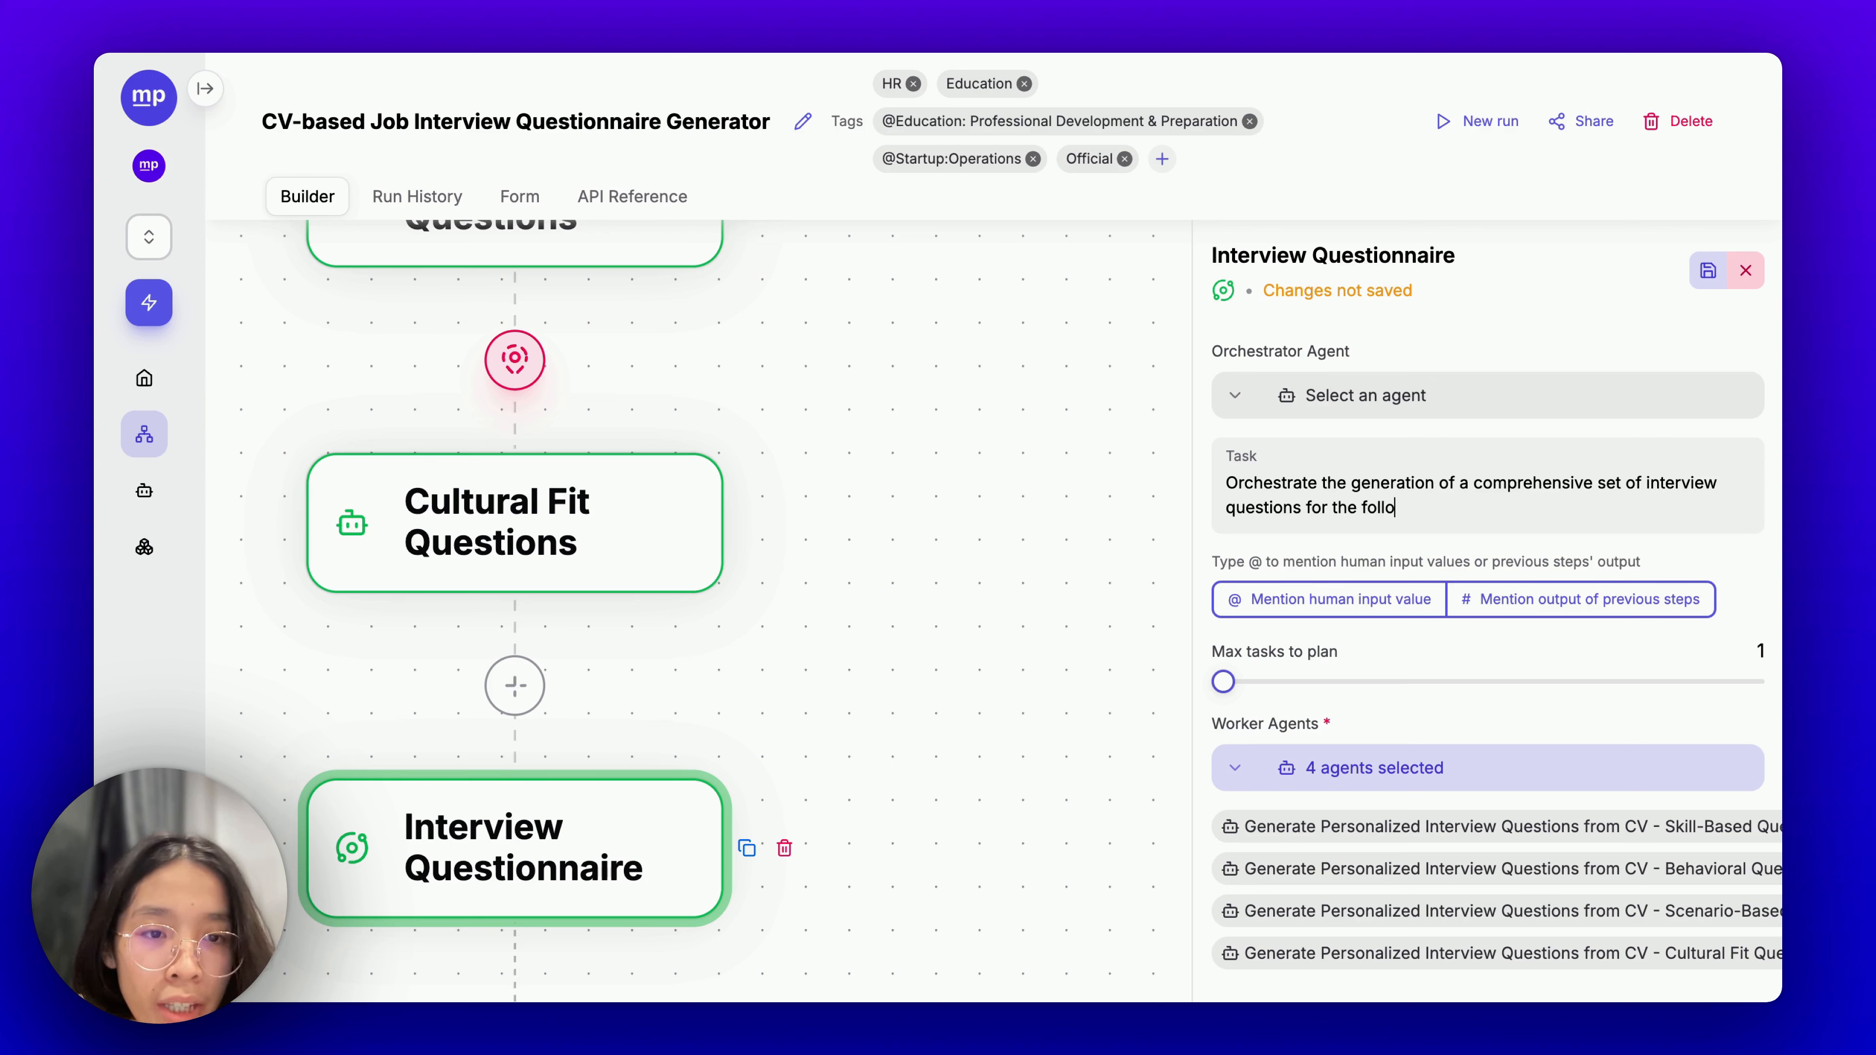
type("wing job candia")
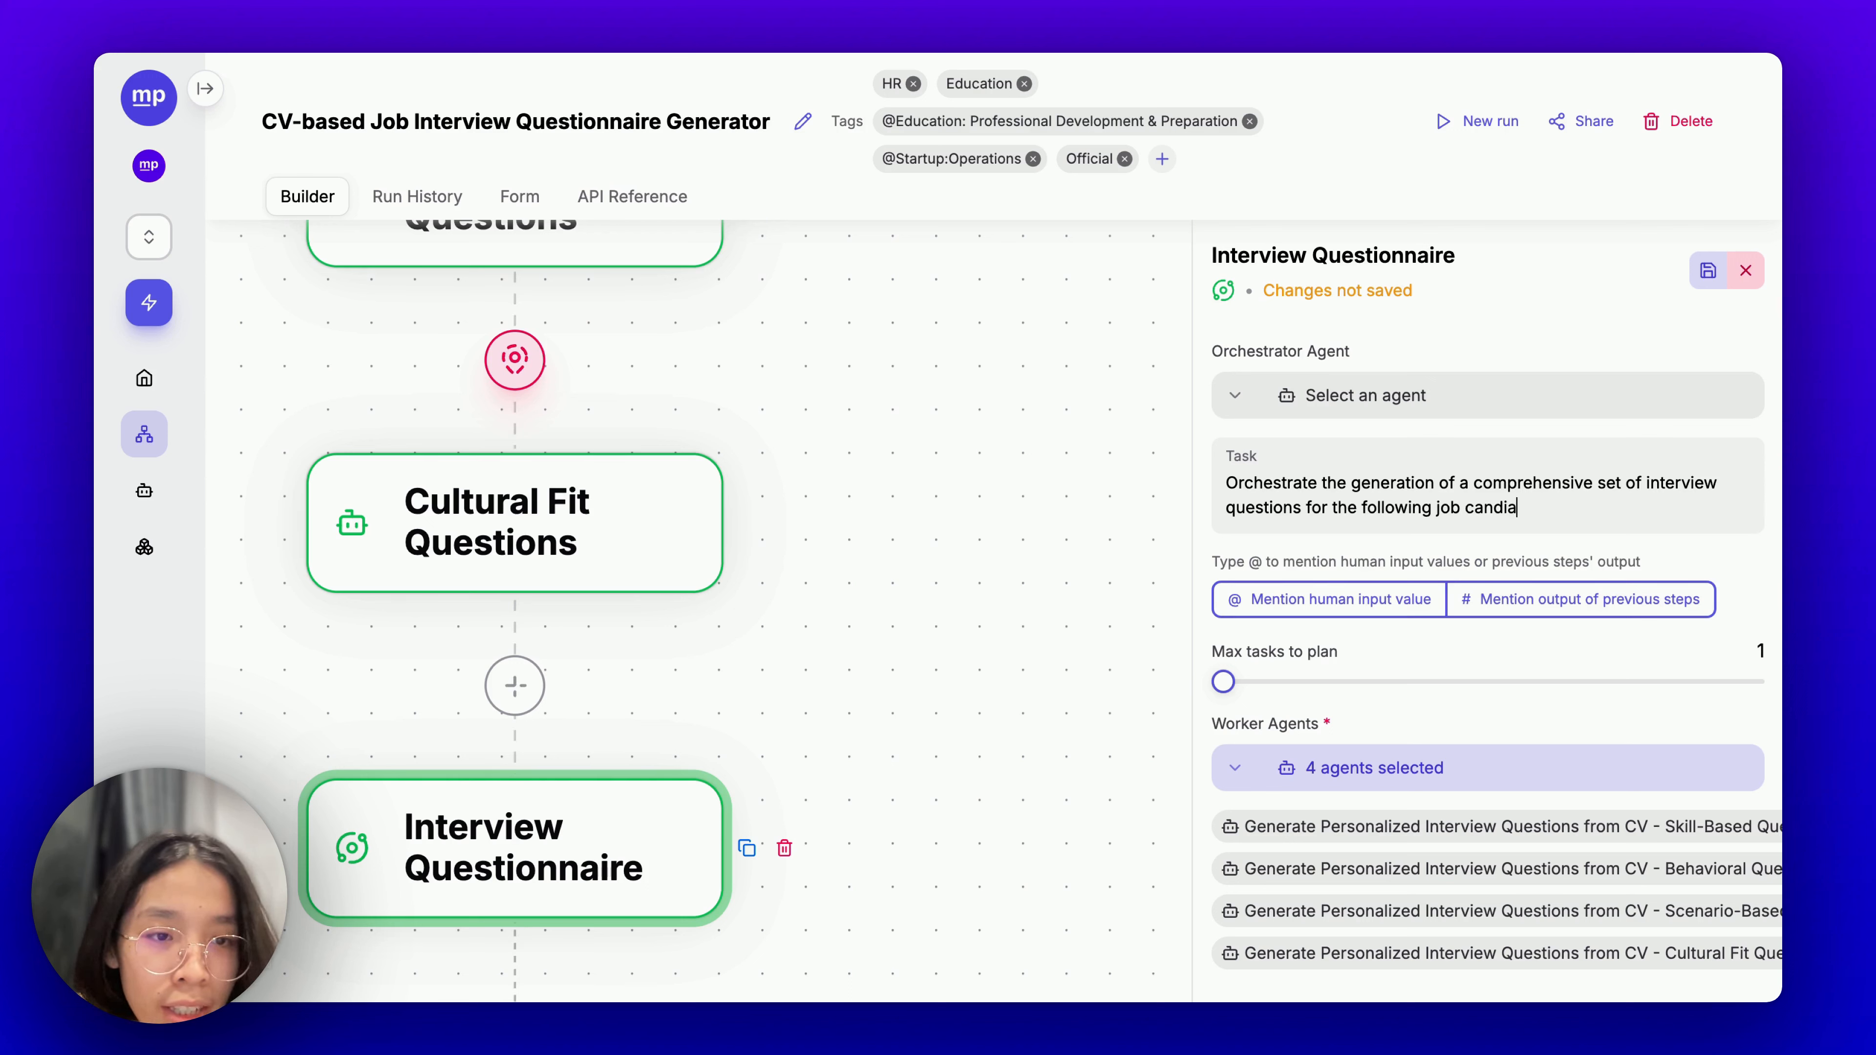
type("teate:")
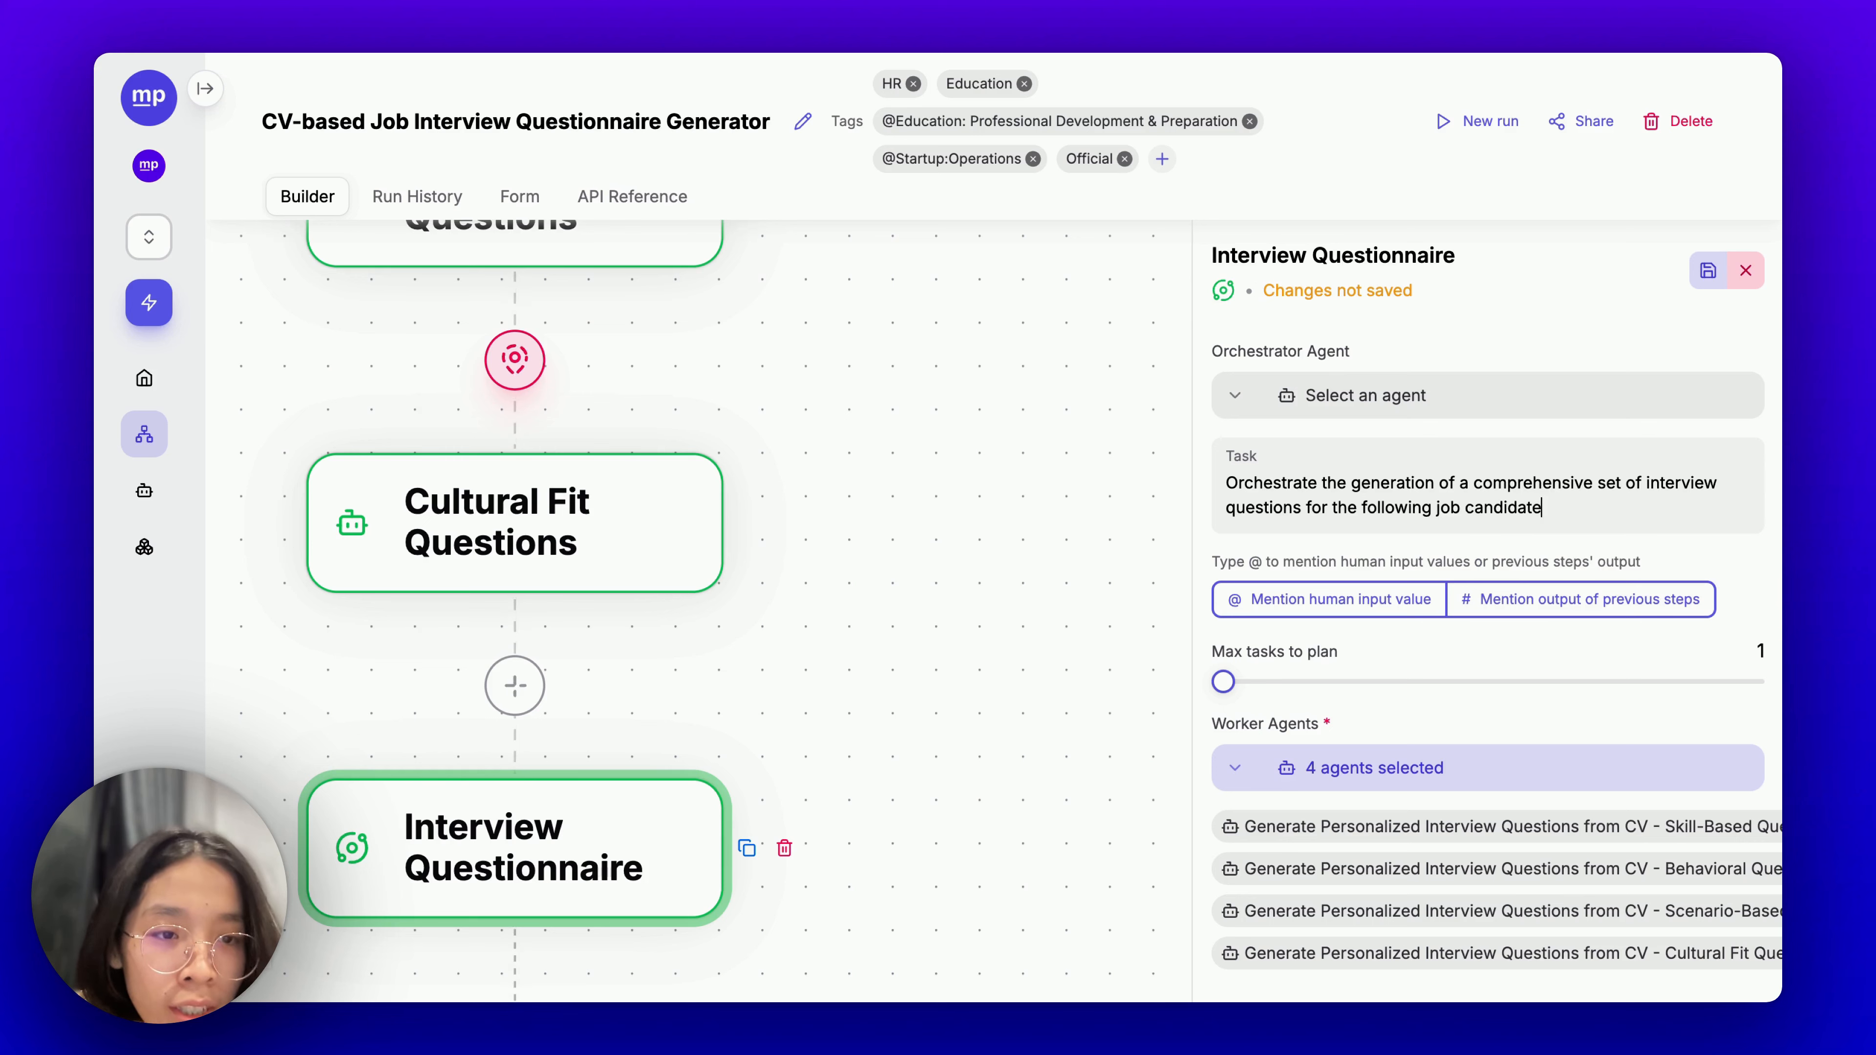
Below the task's opening sentence, add the line "## Candidate Profile:" with a mention of the User Input - Candidate's CV value.
key("Return")
key("Return")
type("## C")
key("BackSpace")
type("J")
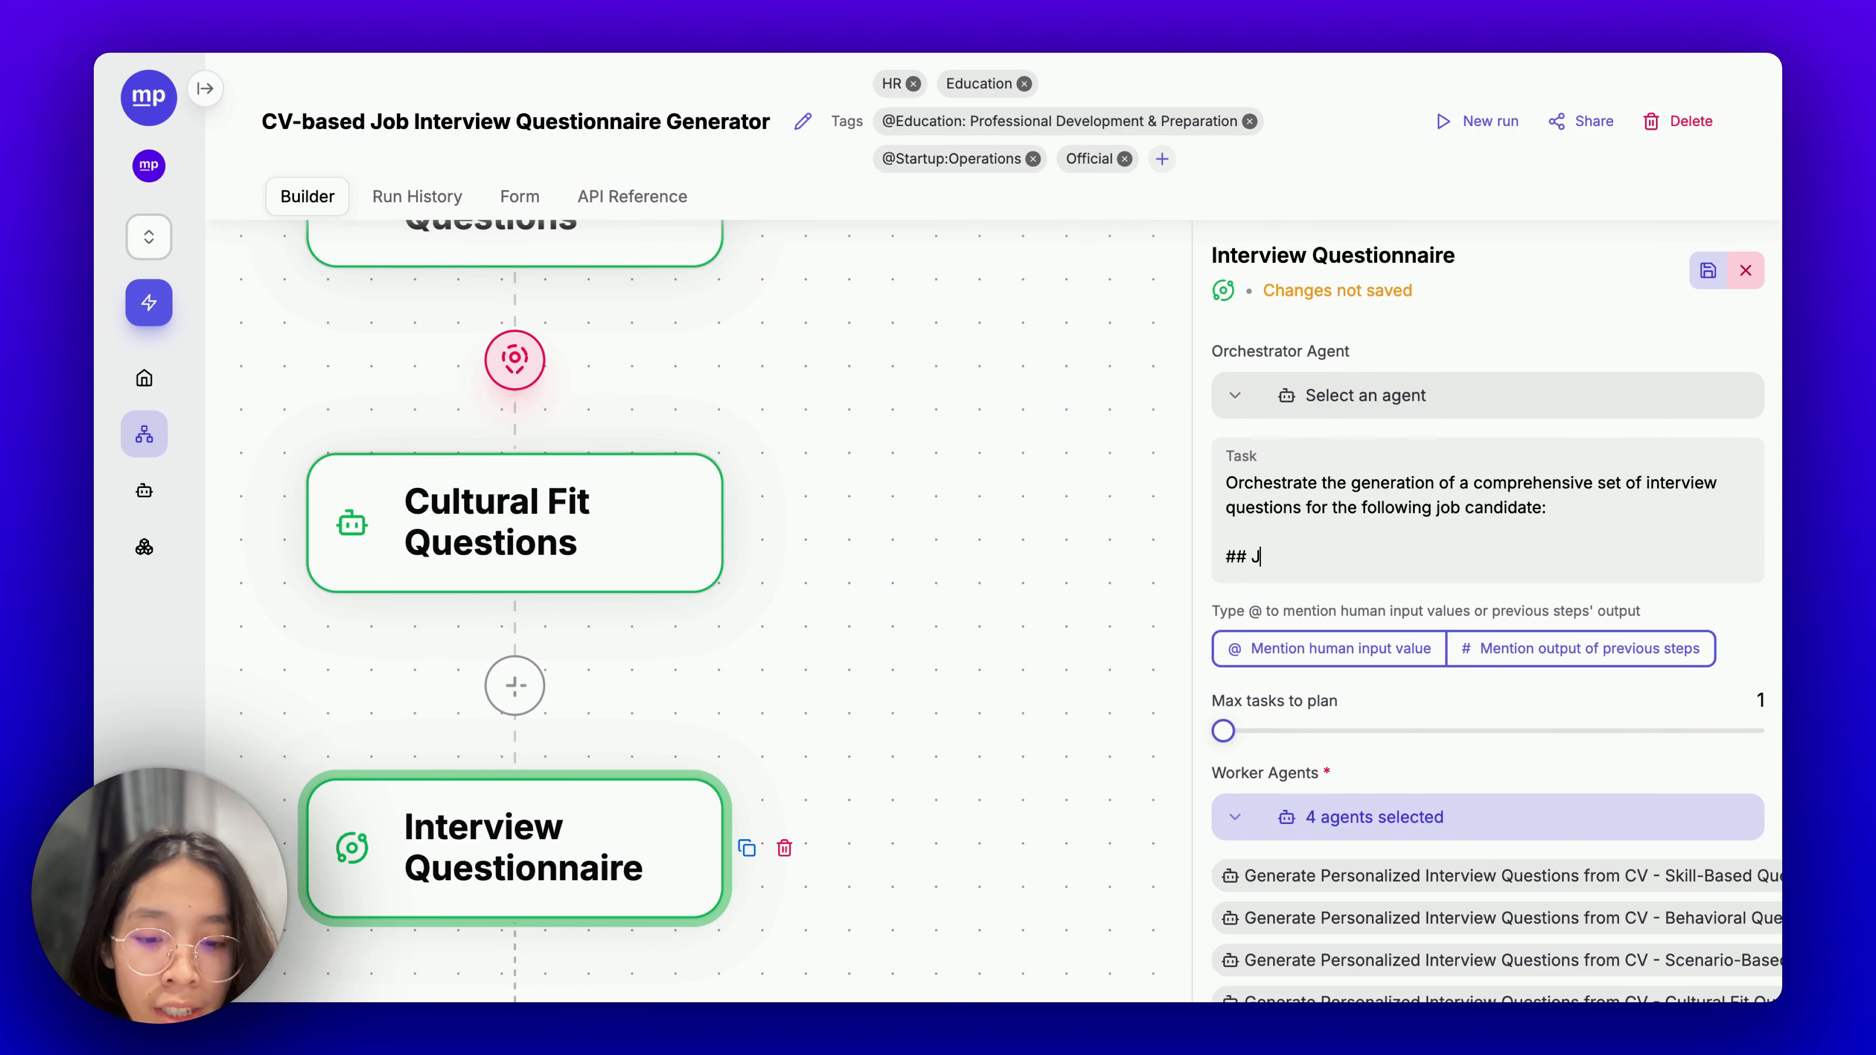
key("BackSpace")
type("Candidate Pro")
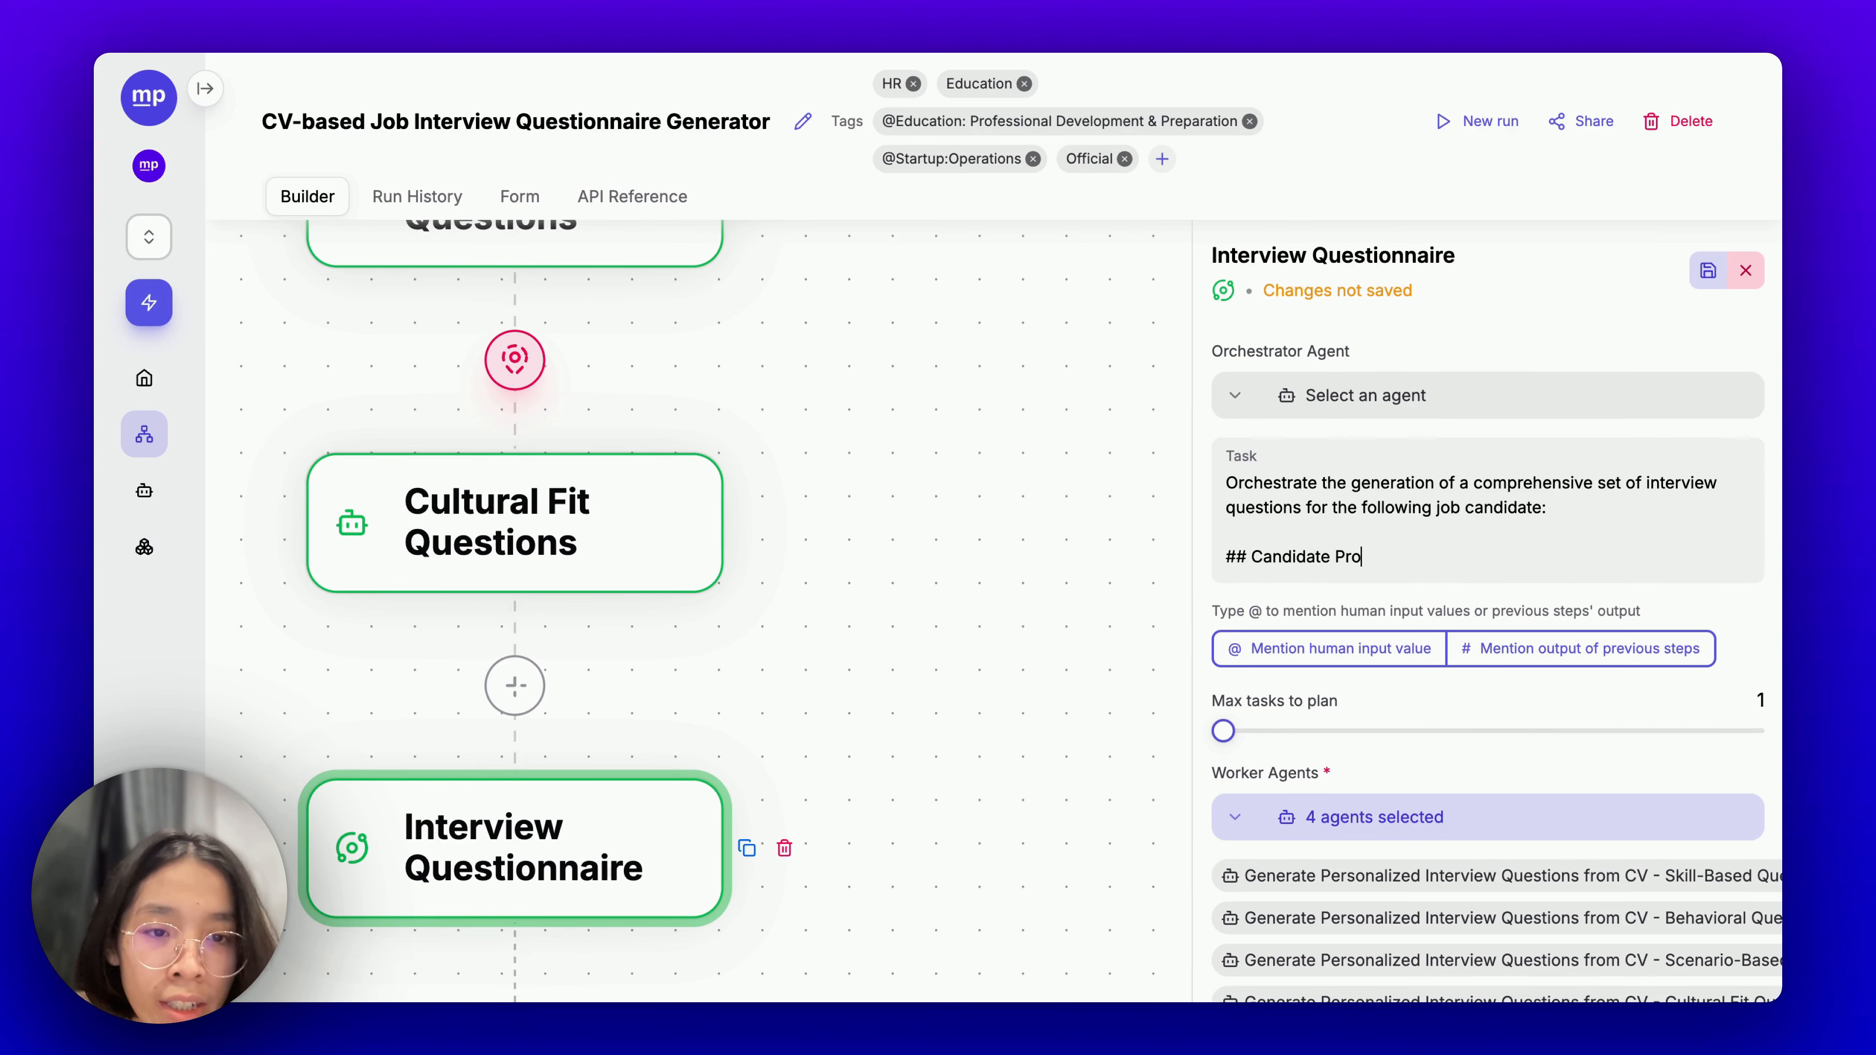
type("file: @")
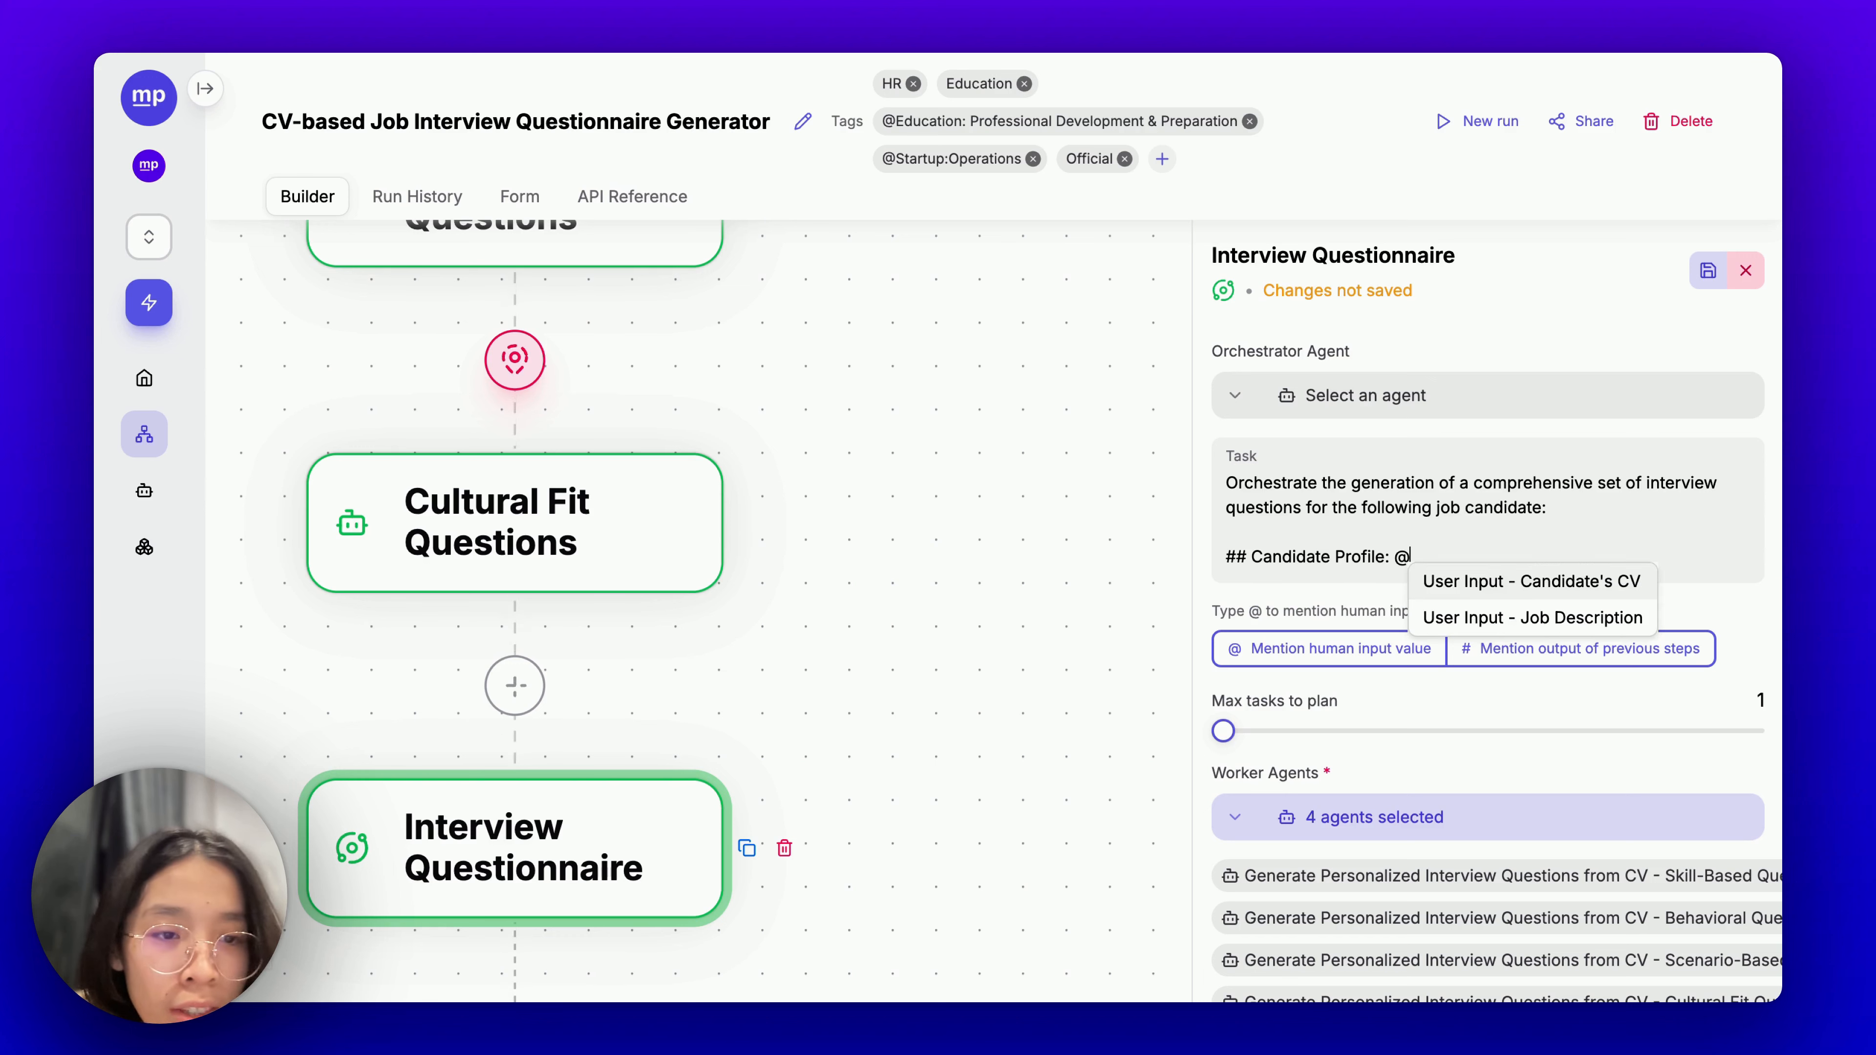
key("Return")
Add the line "## Job Description:" under the candidate profile, with a mention of the User Input - Job Description value.
key("Return")
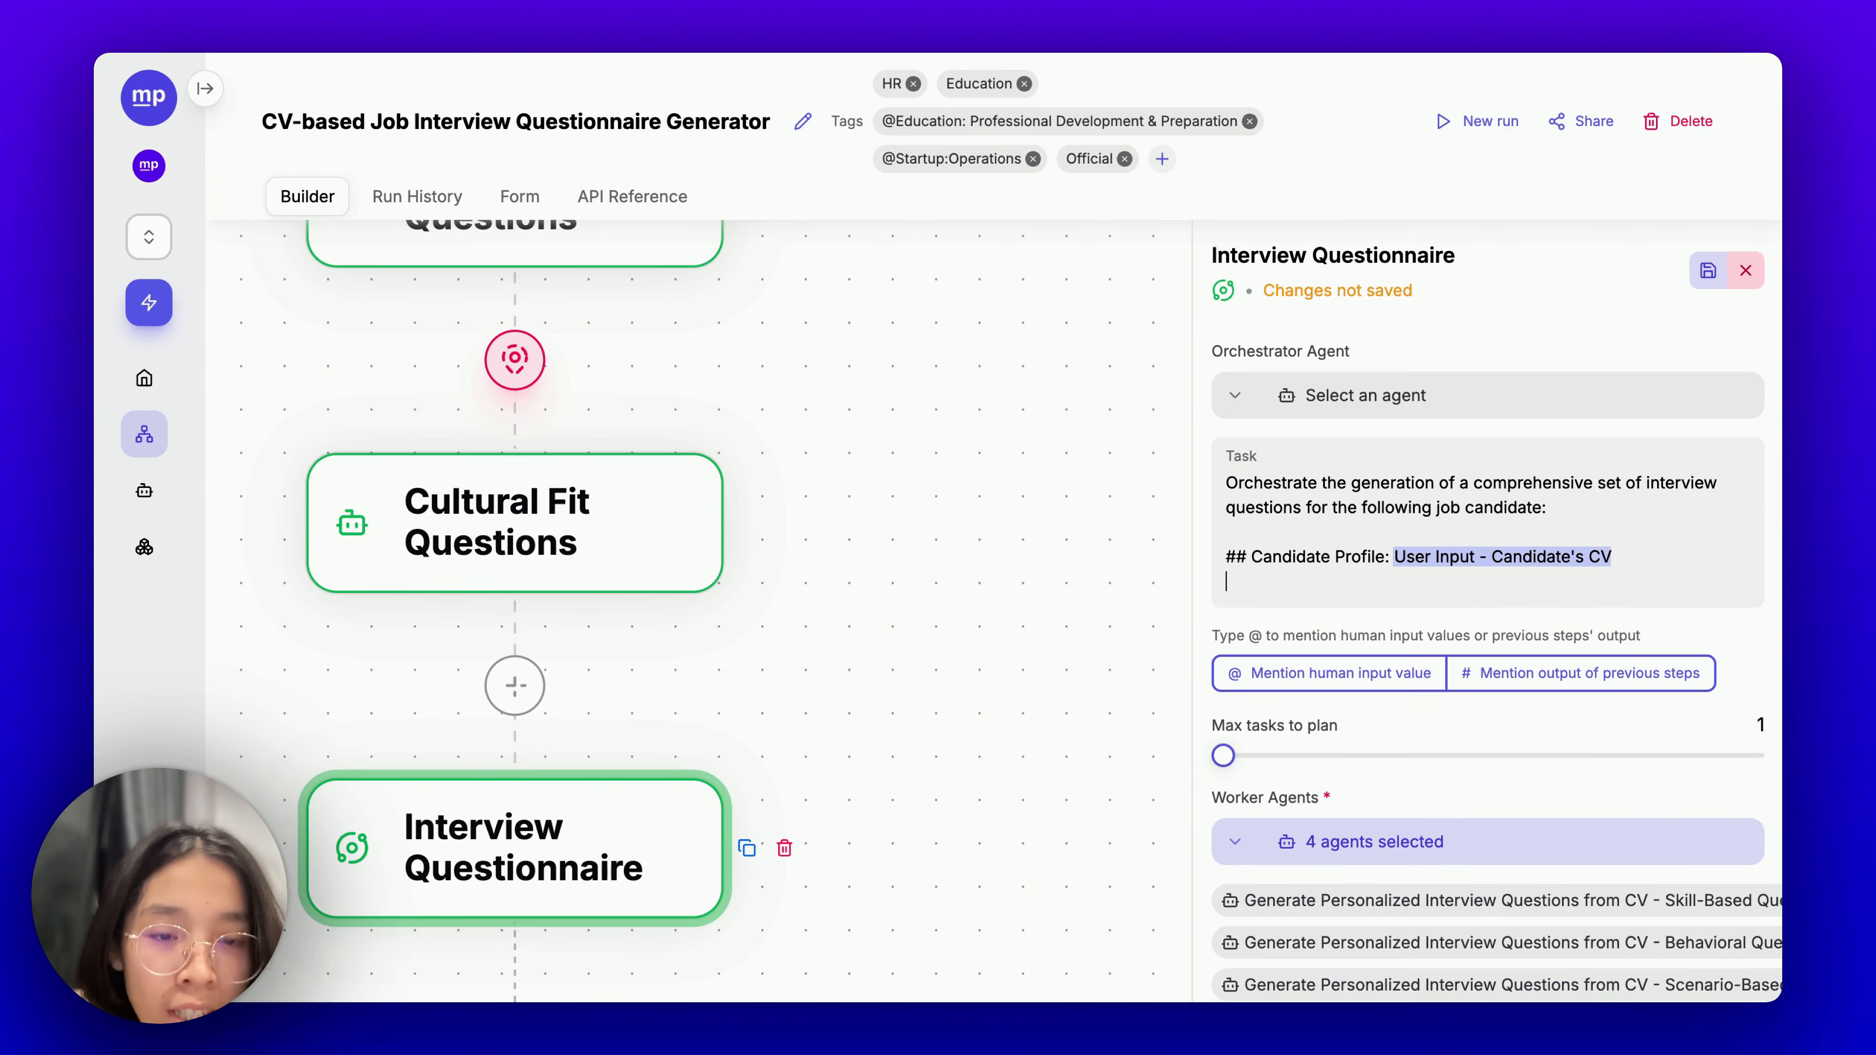
type("## J")
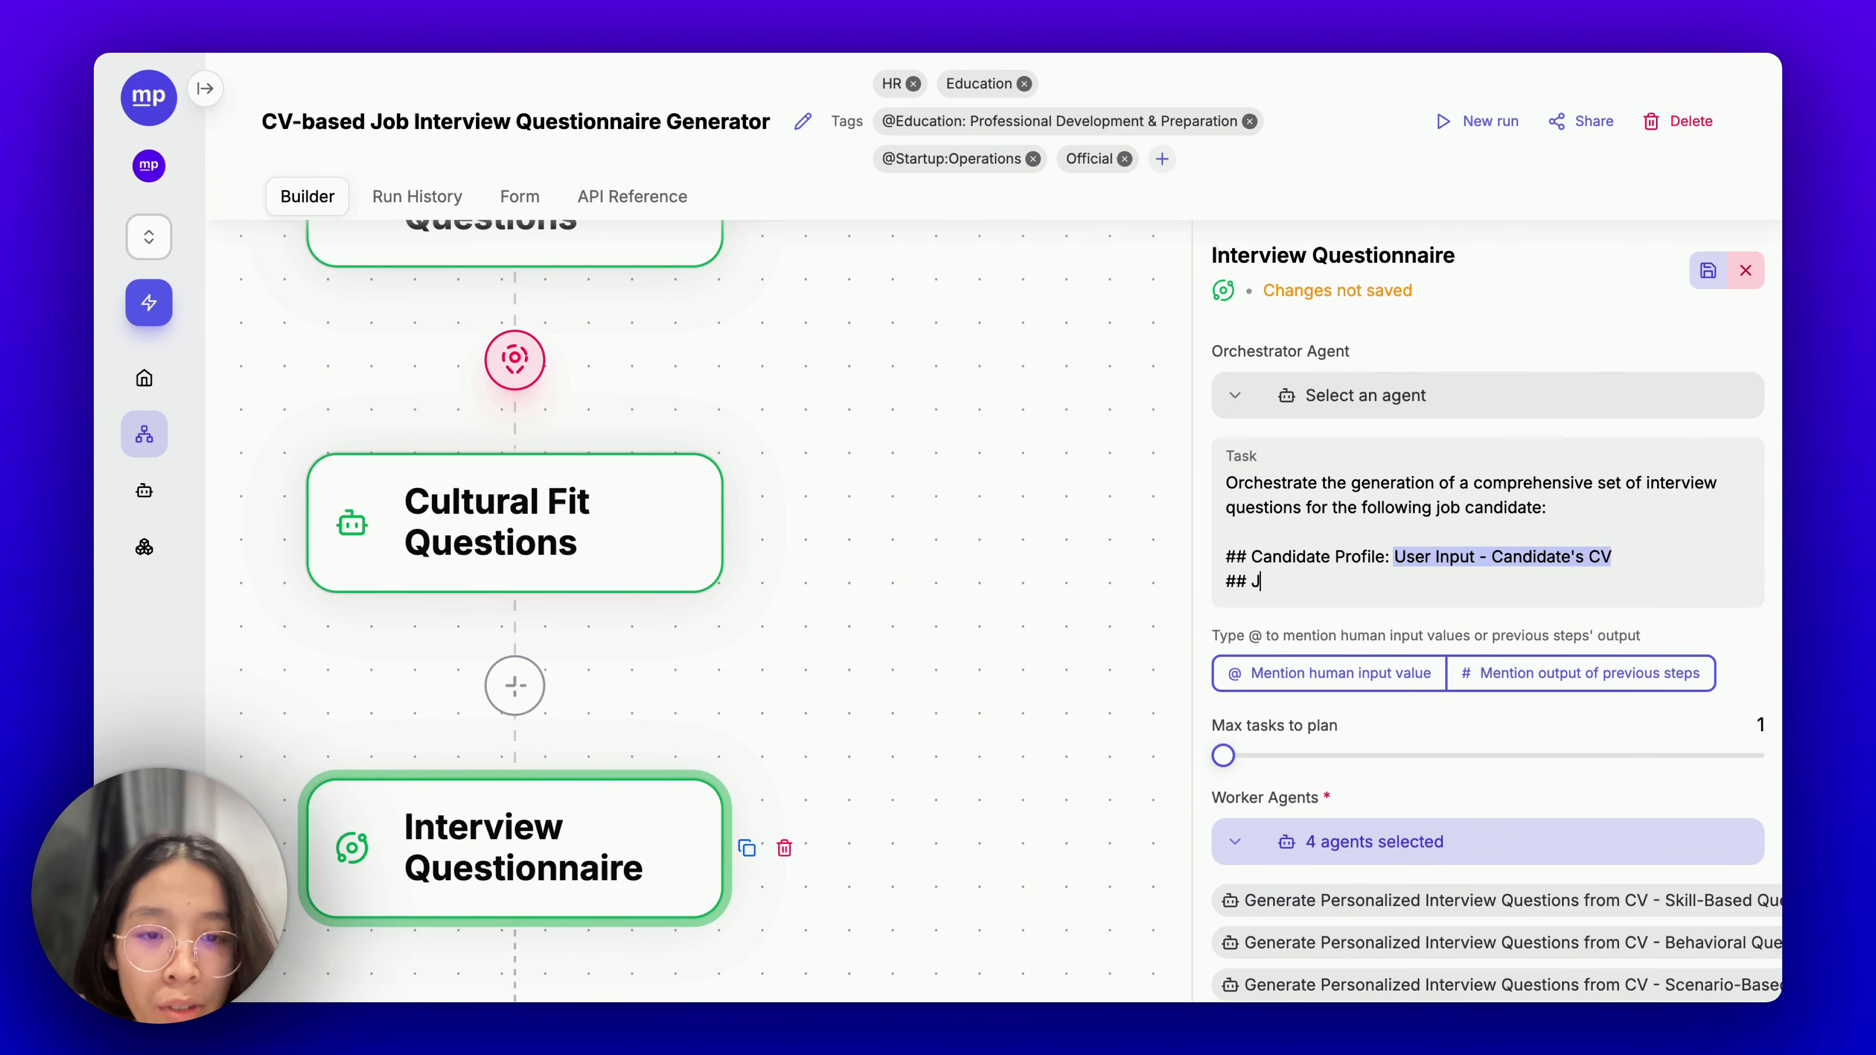
type("ob Description")
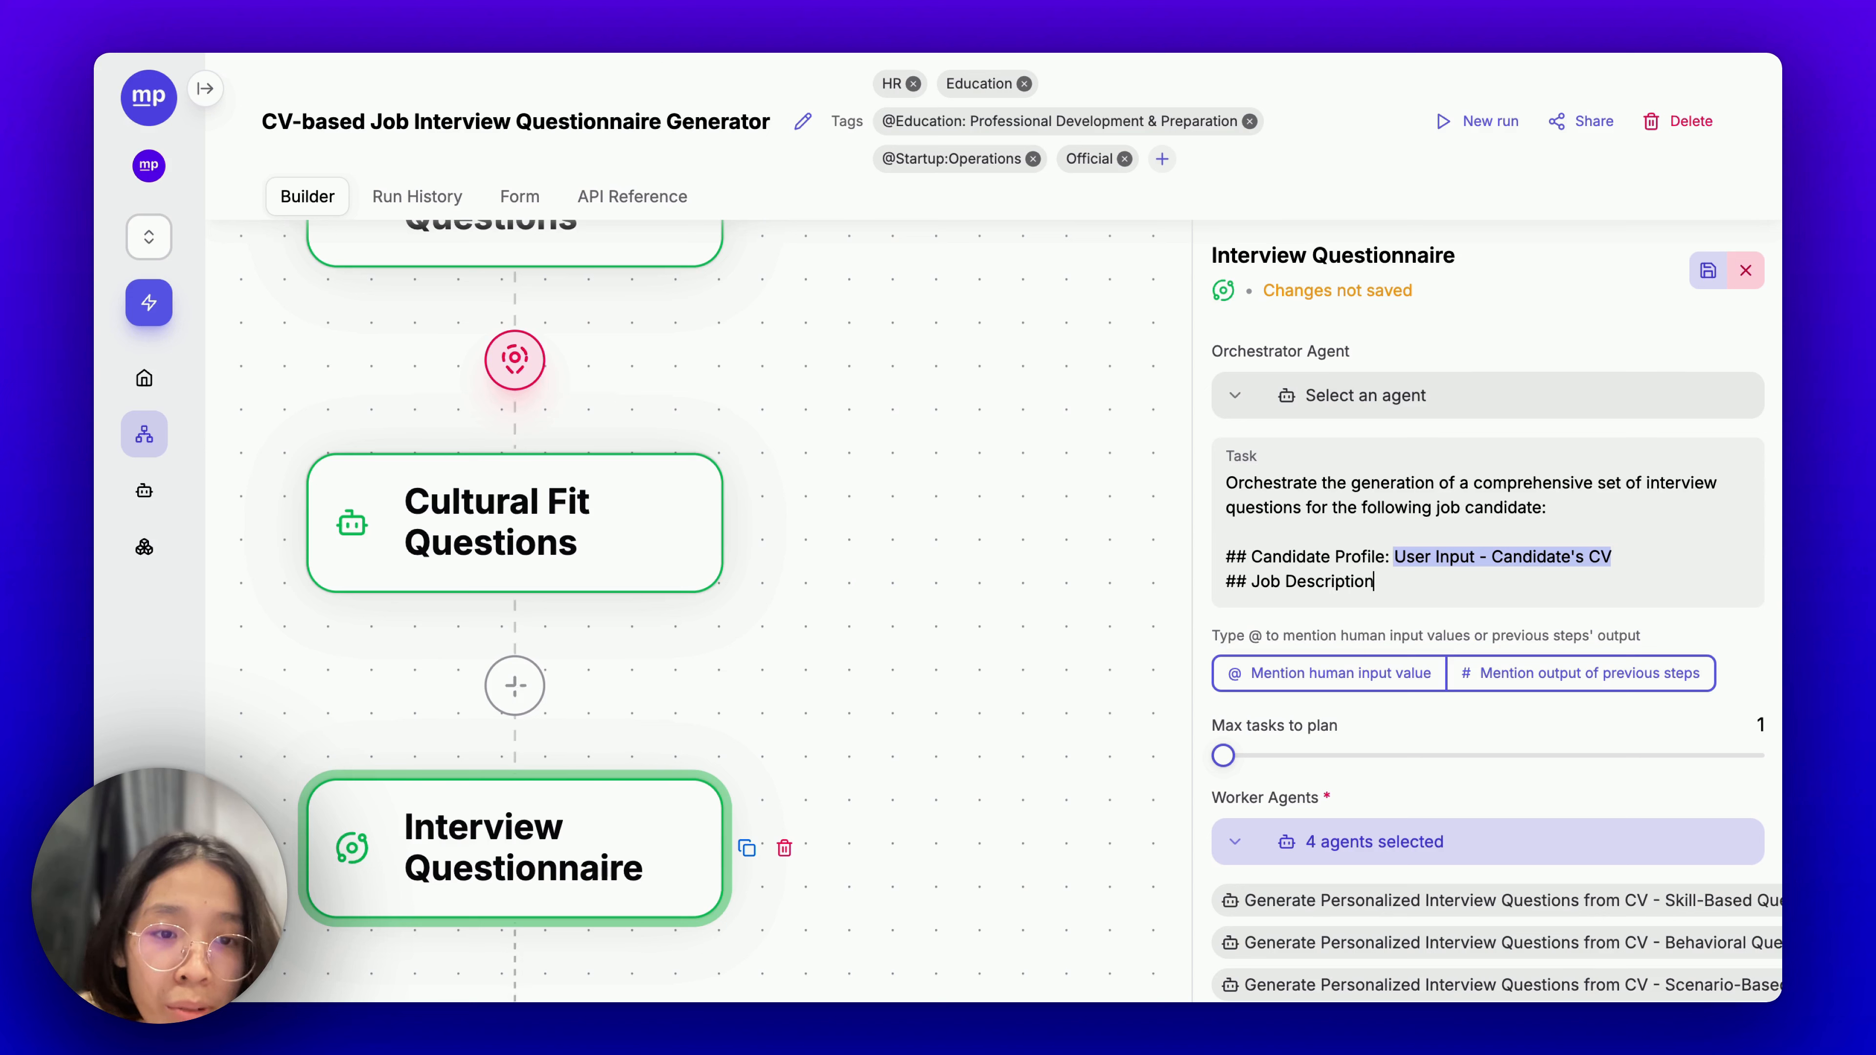
type(": @")
key("Down")
key("Return")
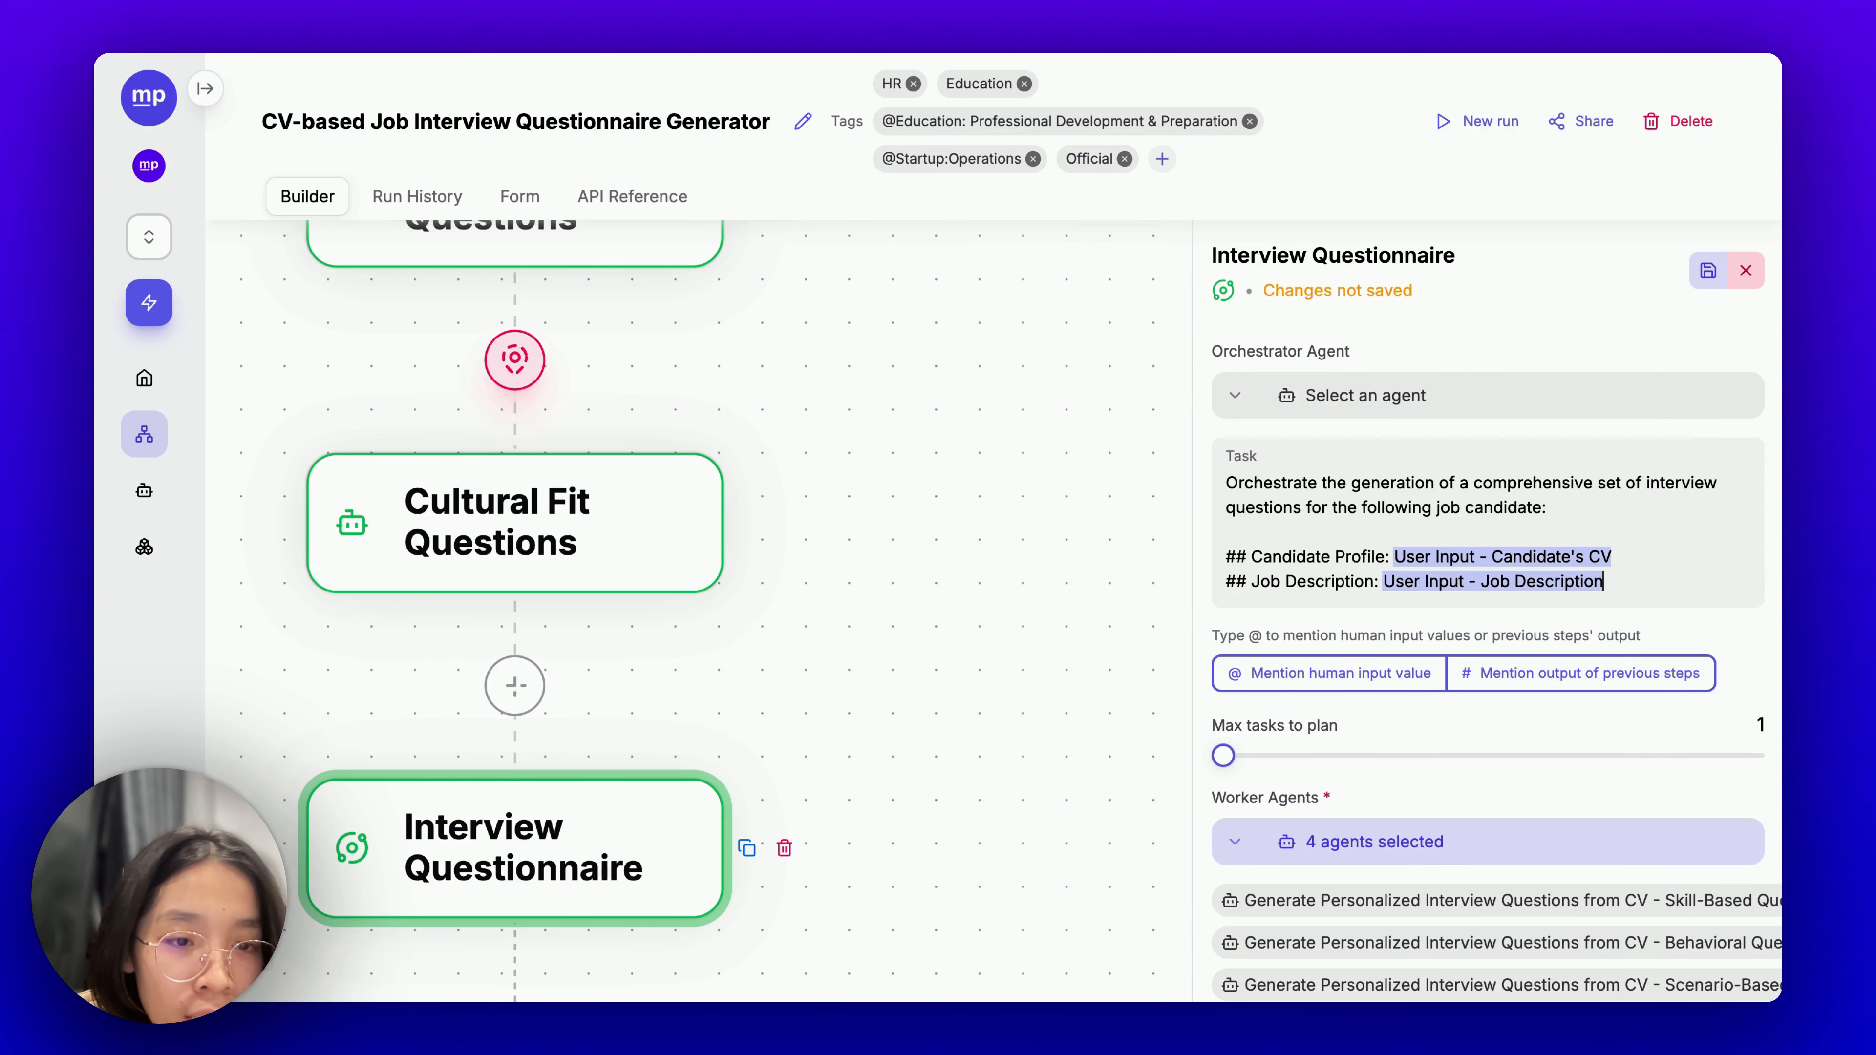
Add the line "## Interview Strategy:" under the job description, with a mention of the Interview Strategy step's output.
key("Return")
type("## ")
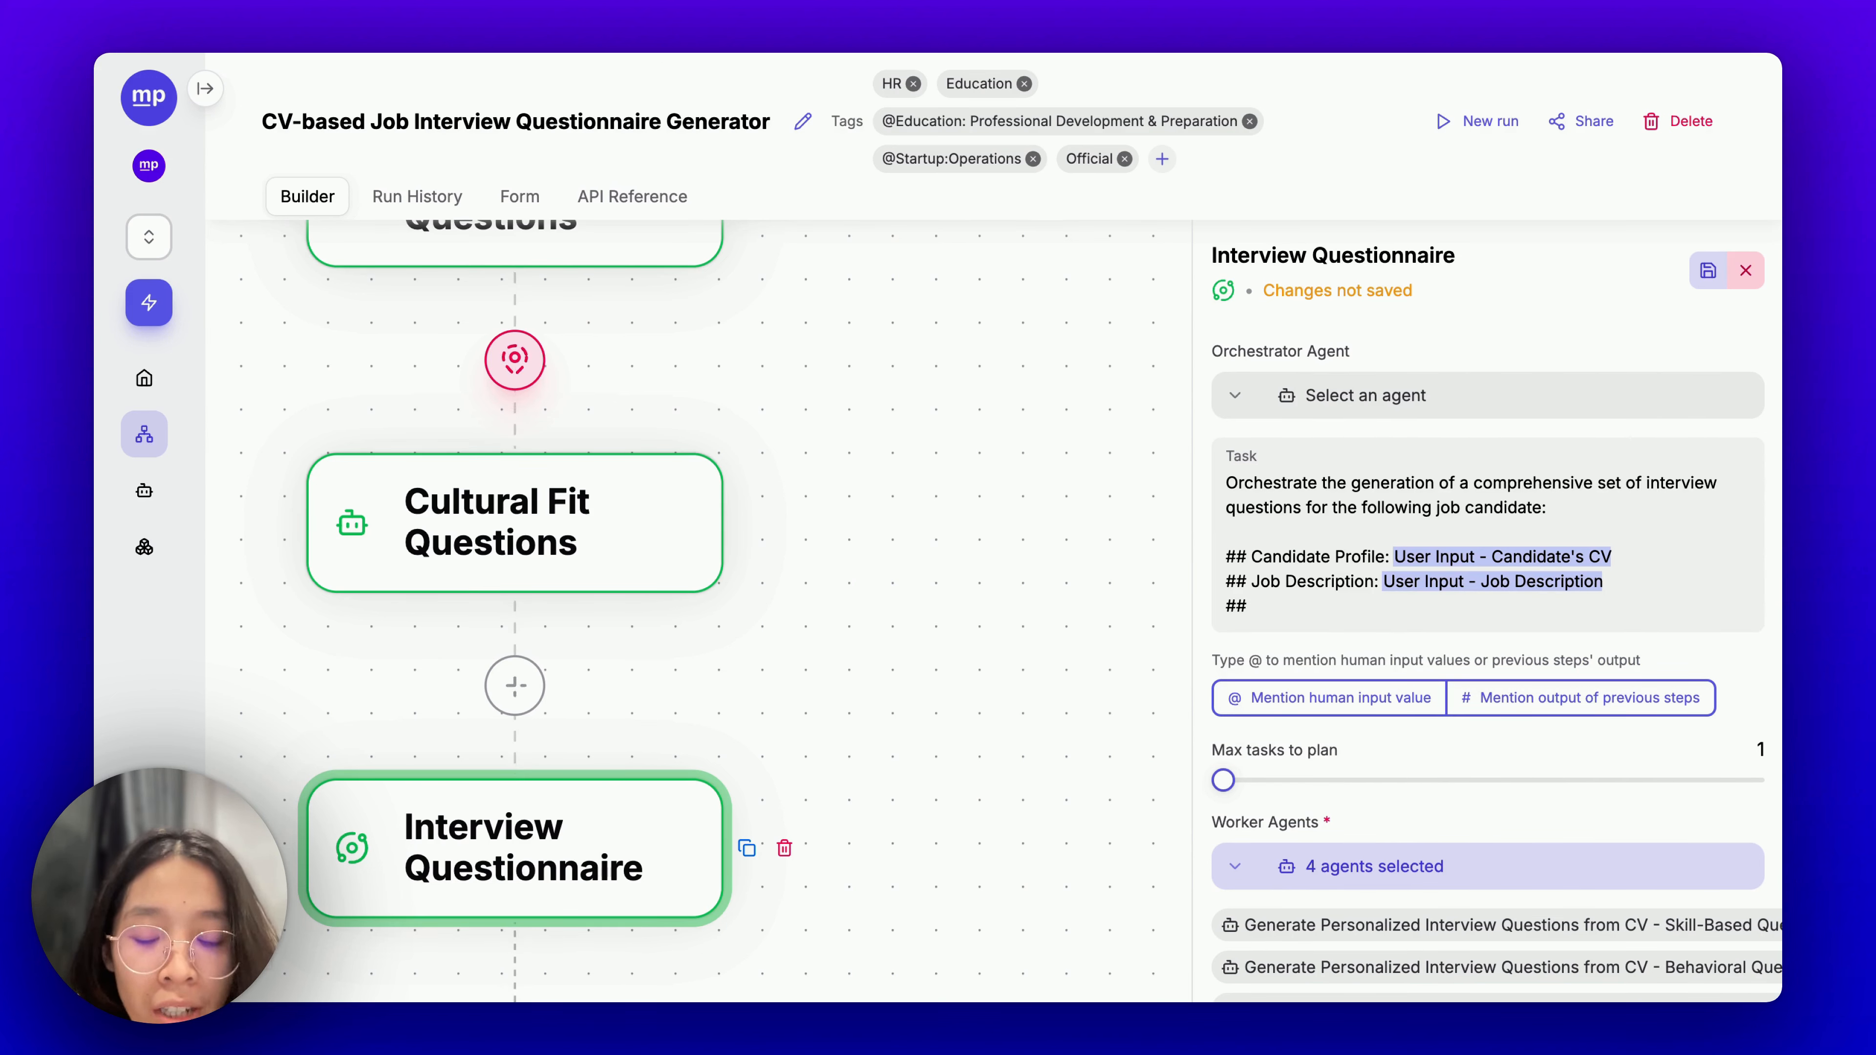
type("Interview S")
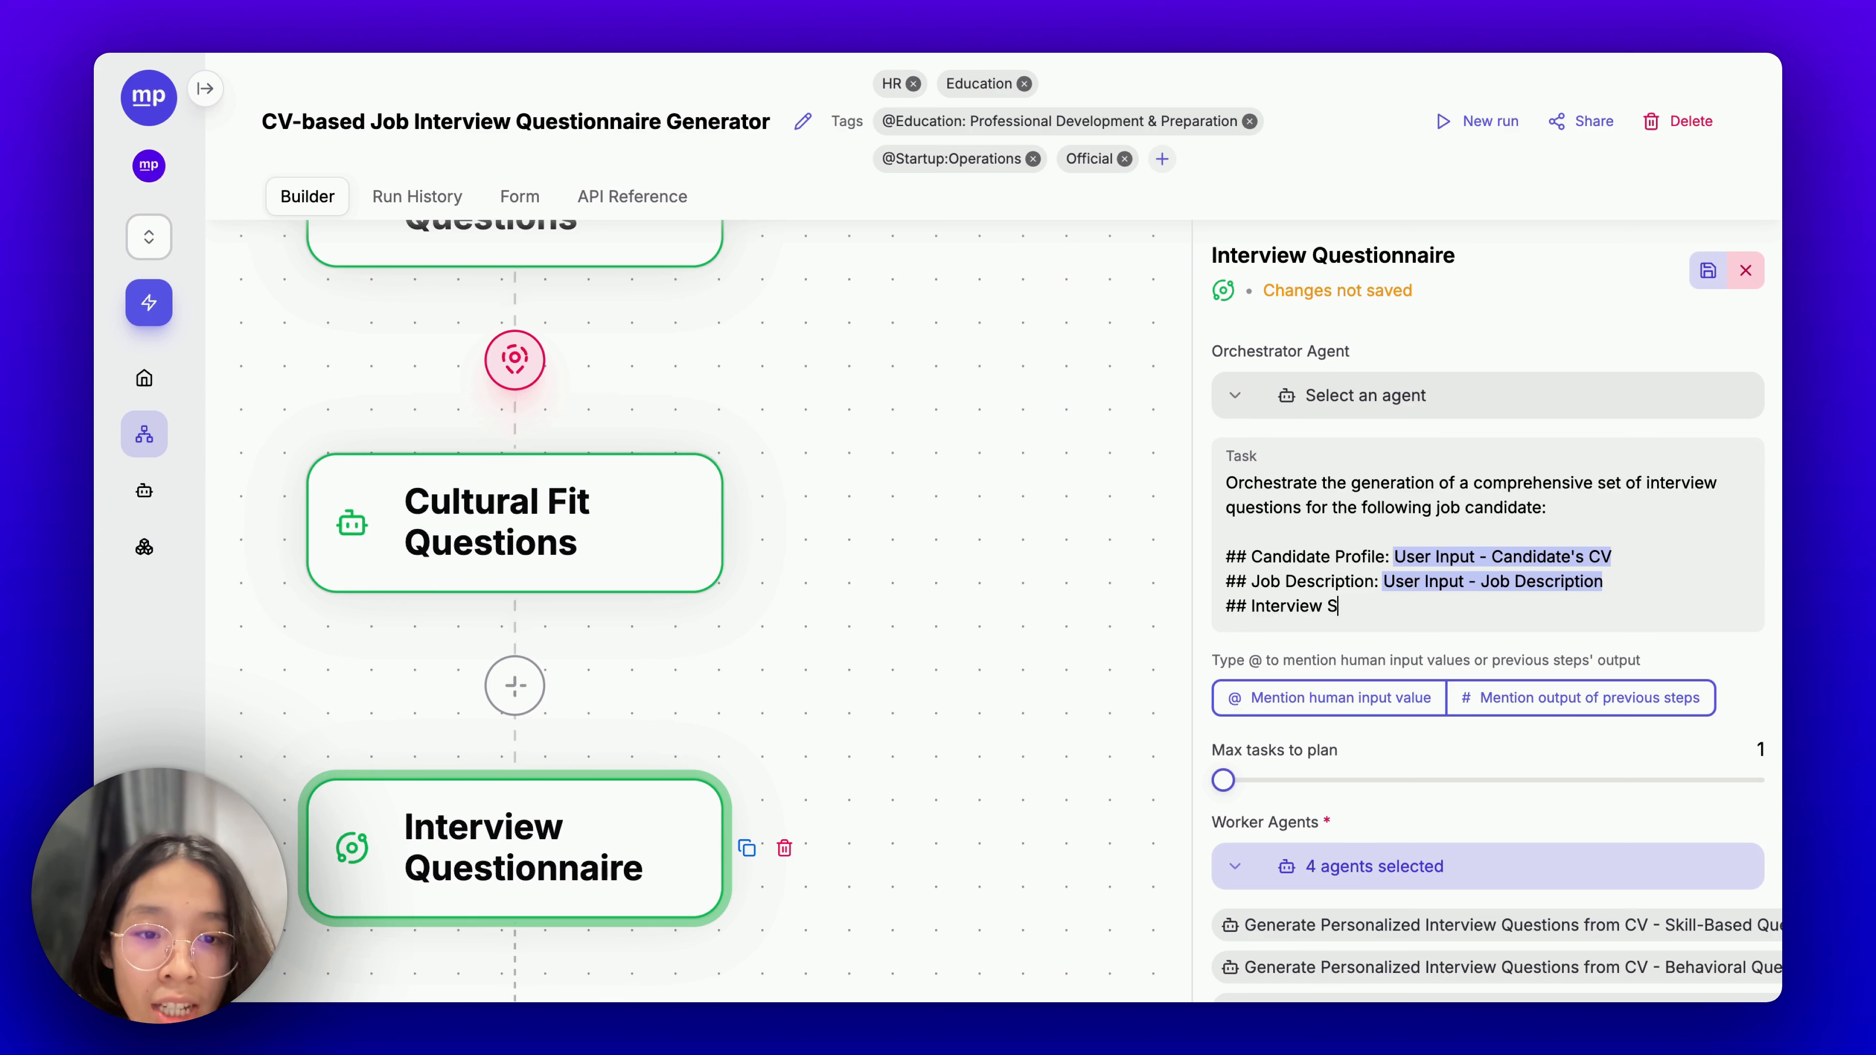
type("trategy:")
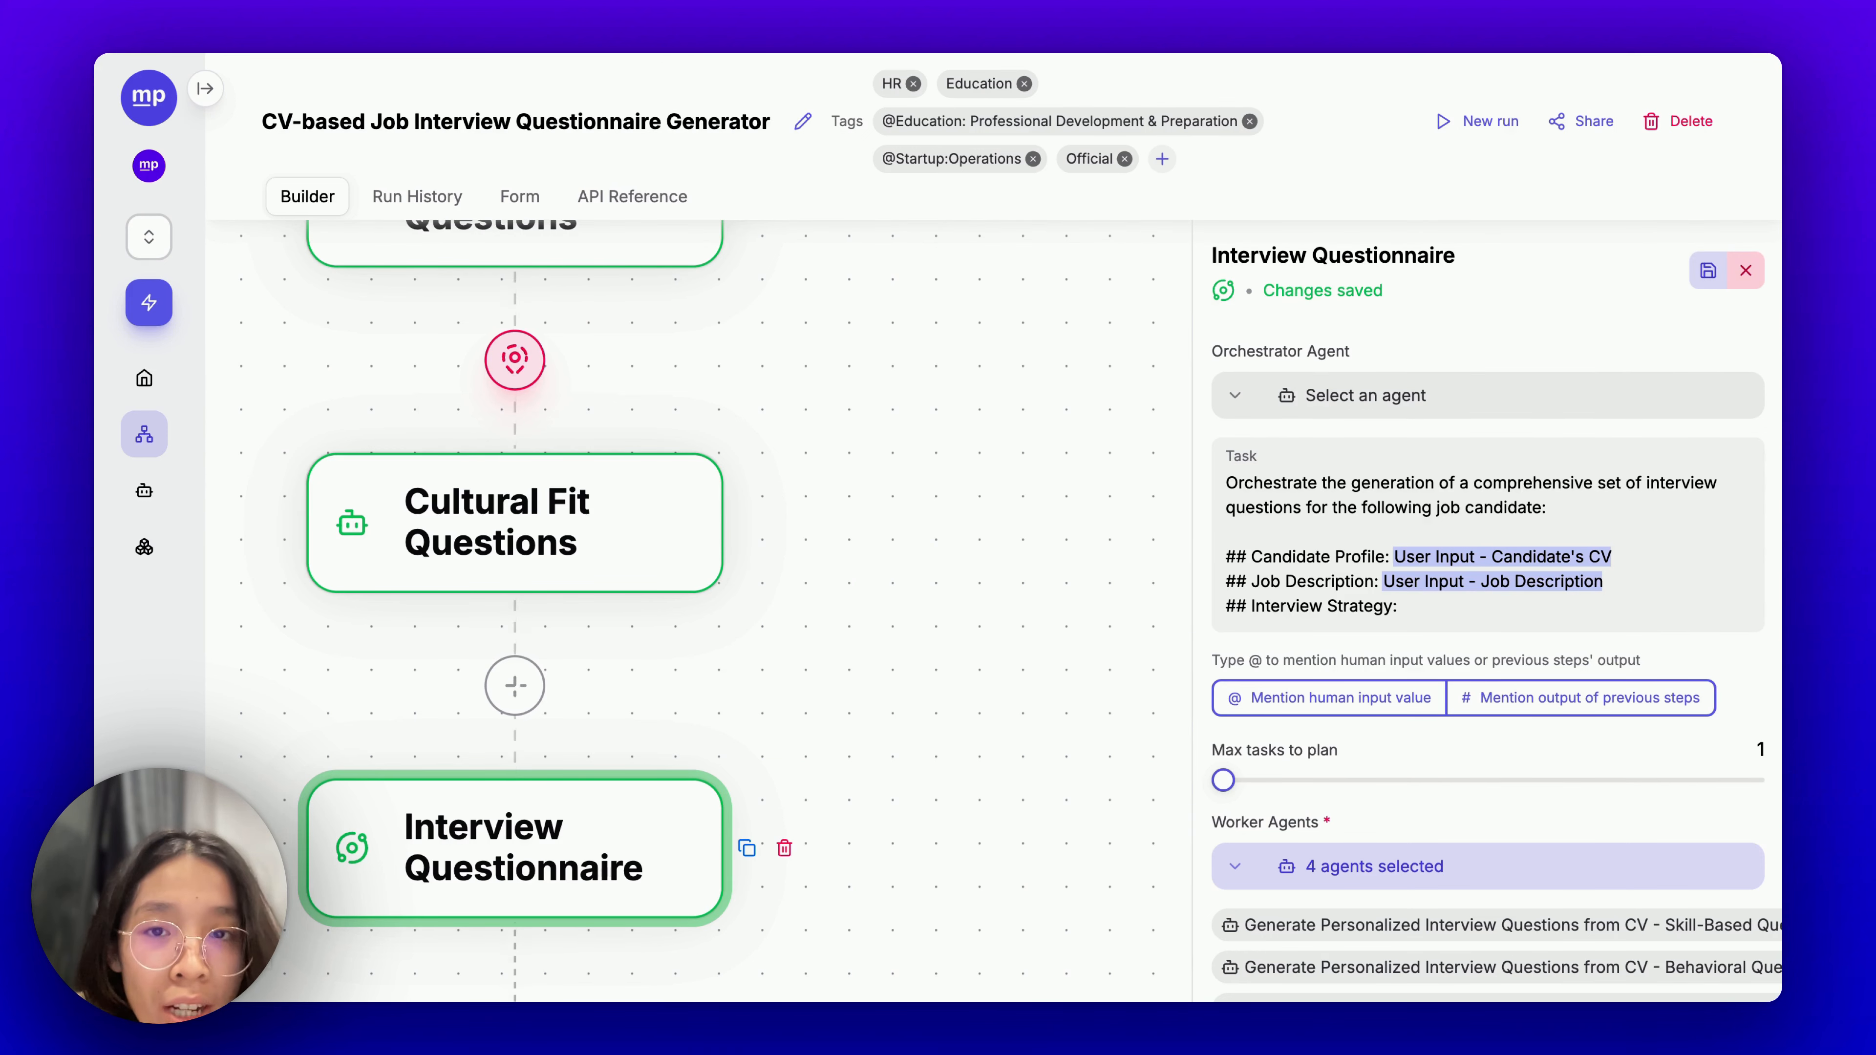
left_click(1025, 406)
left_click(635, 874)
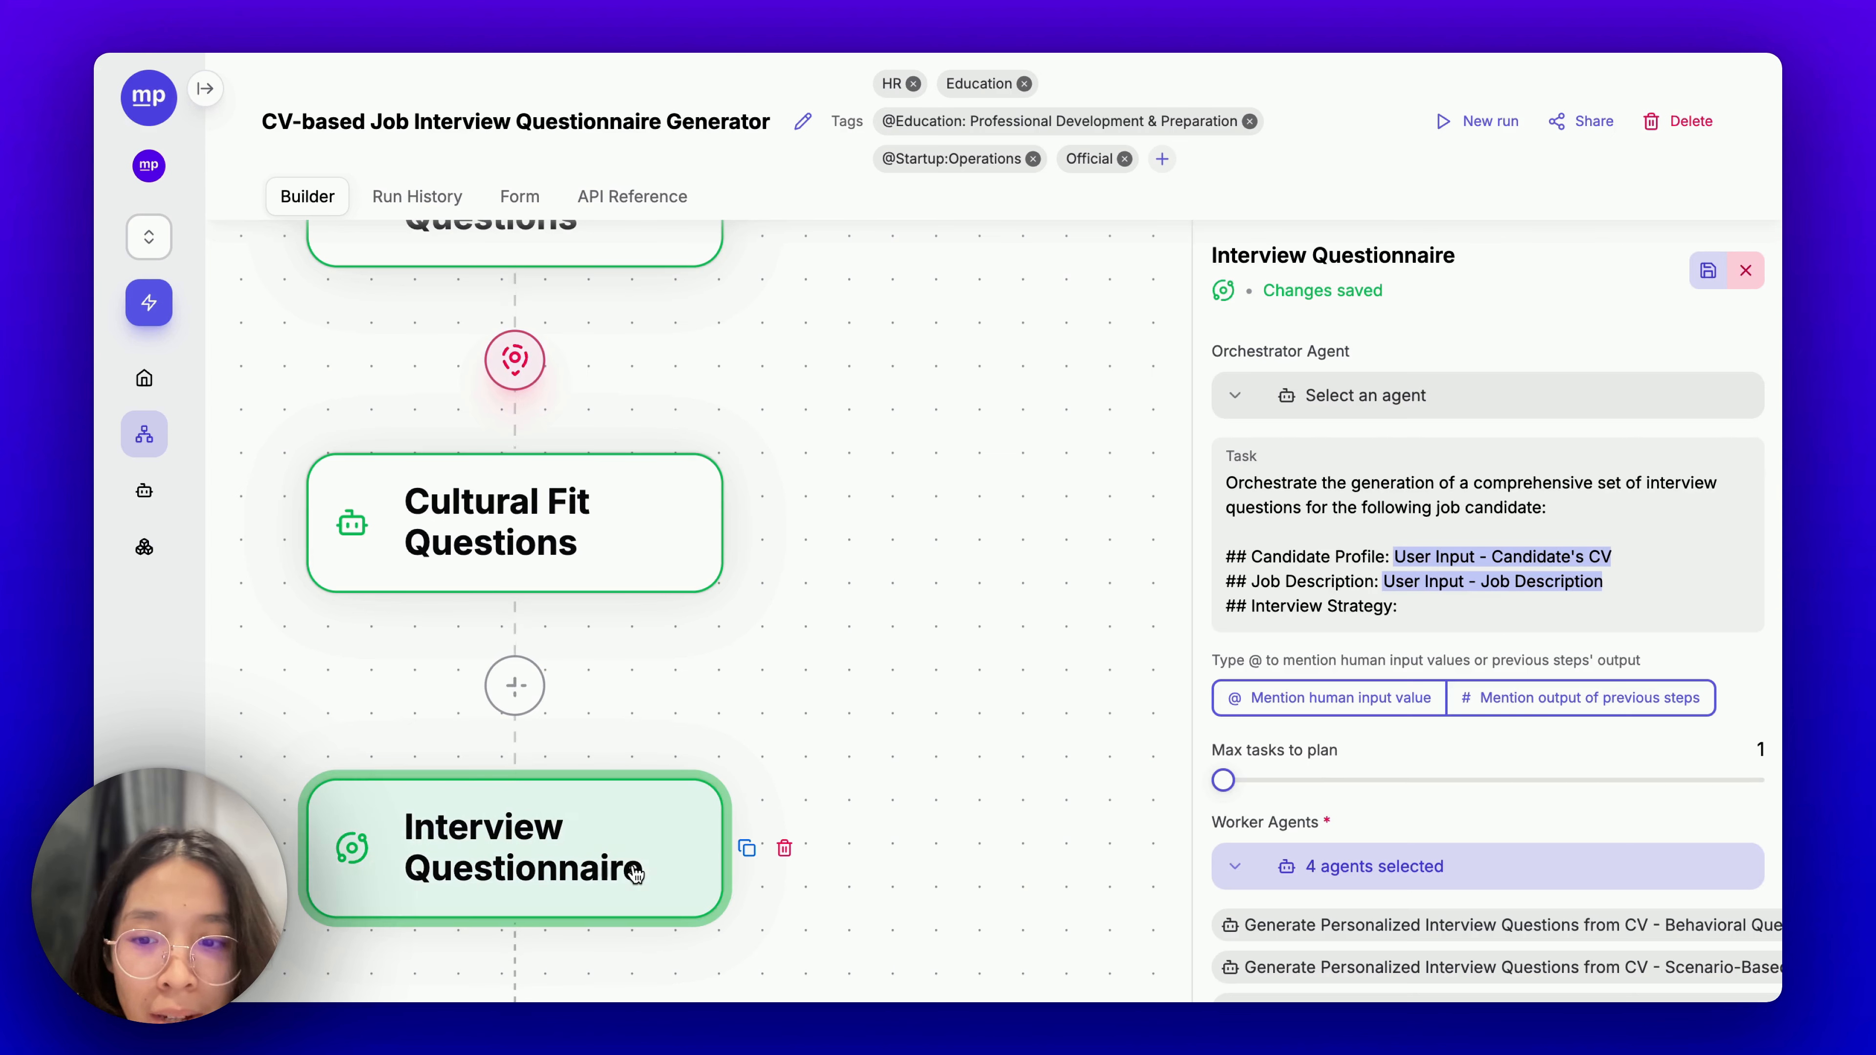
type("#")
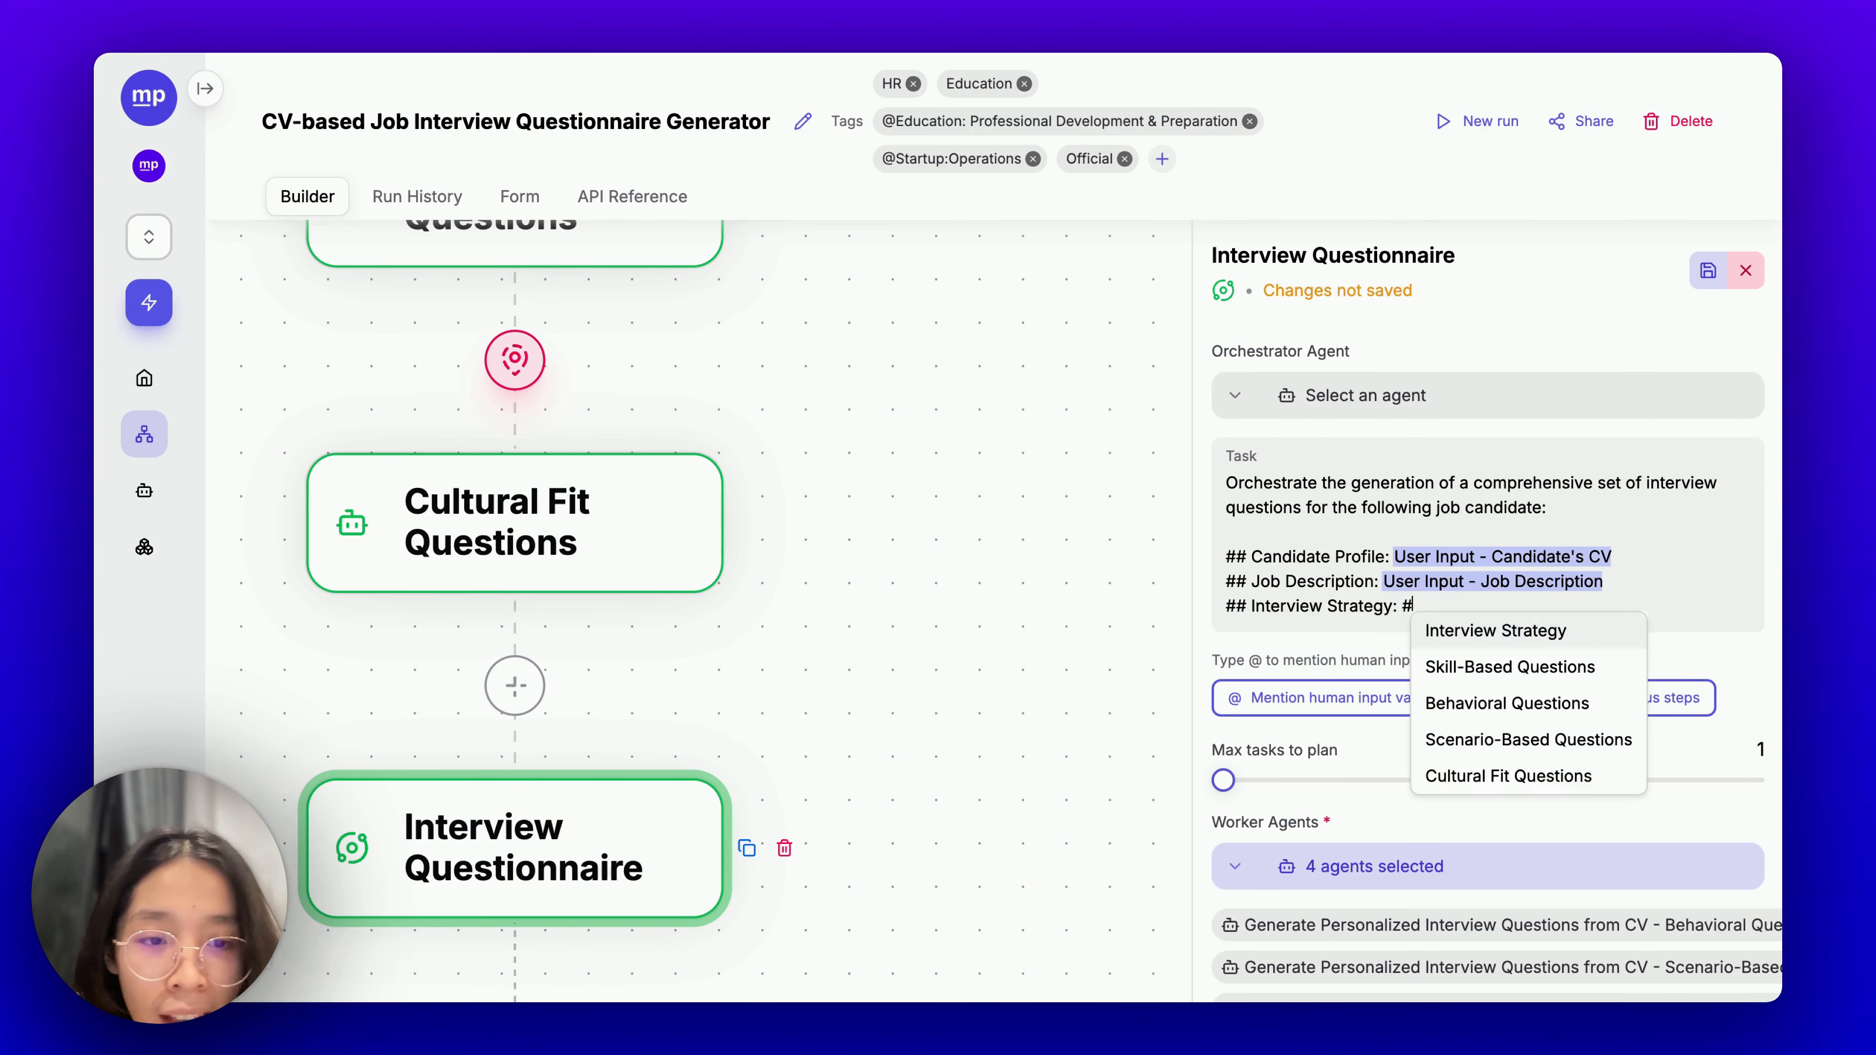
left_click(1523, 646)
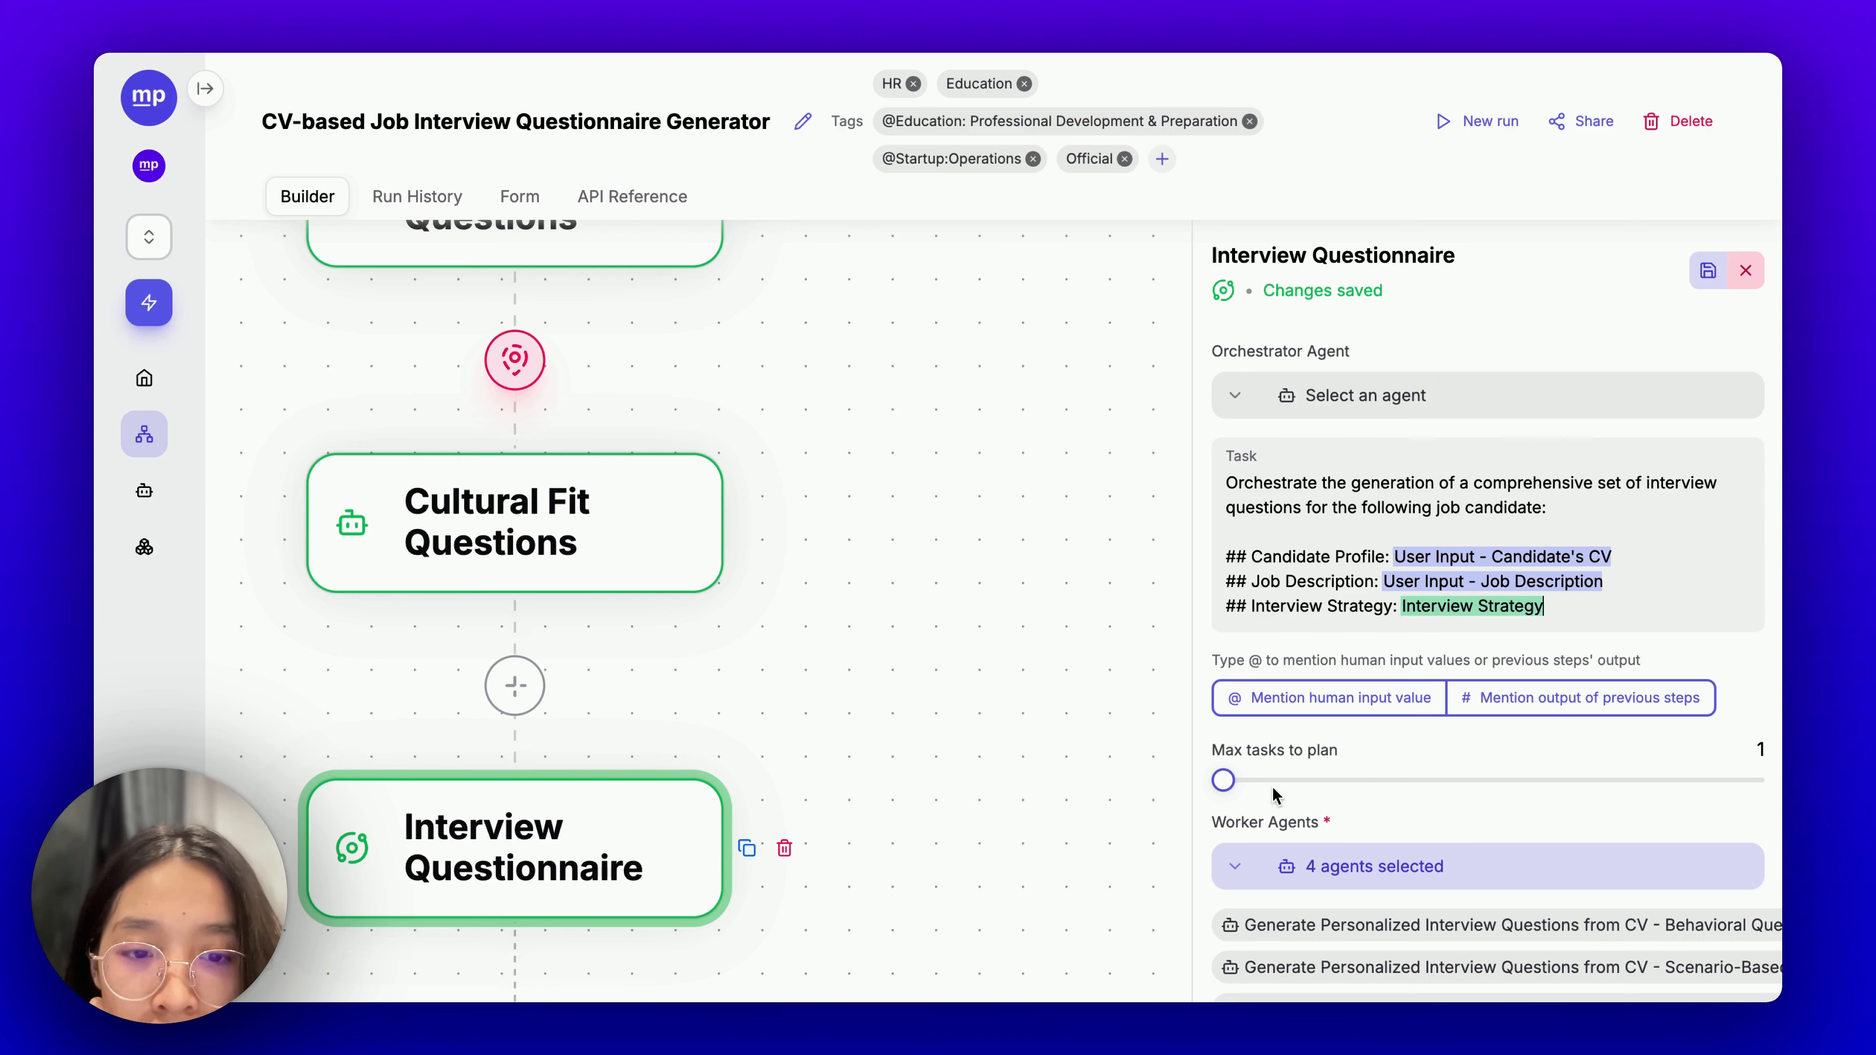
Set the maximum tasks to plan to 4 and replace the colon after "job candidate" with a period.
left_click_drag(1226, 781, 1253, 786)
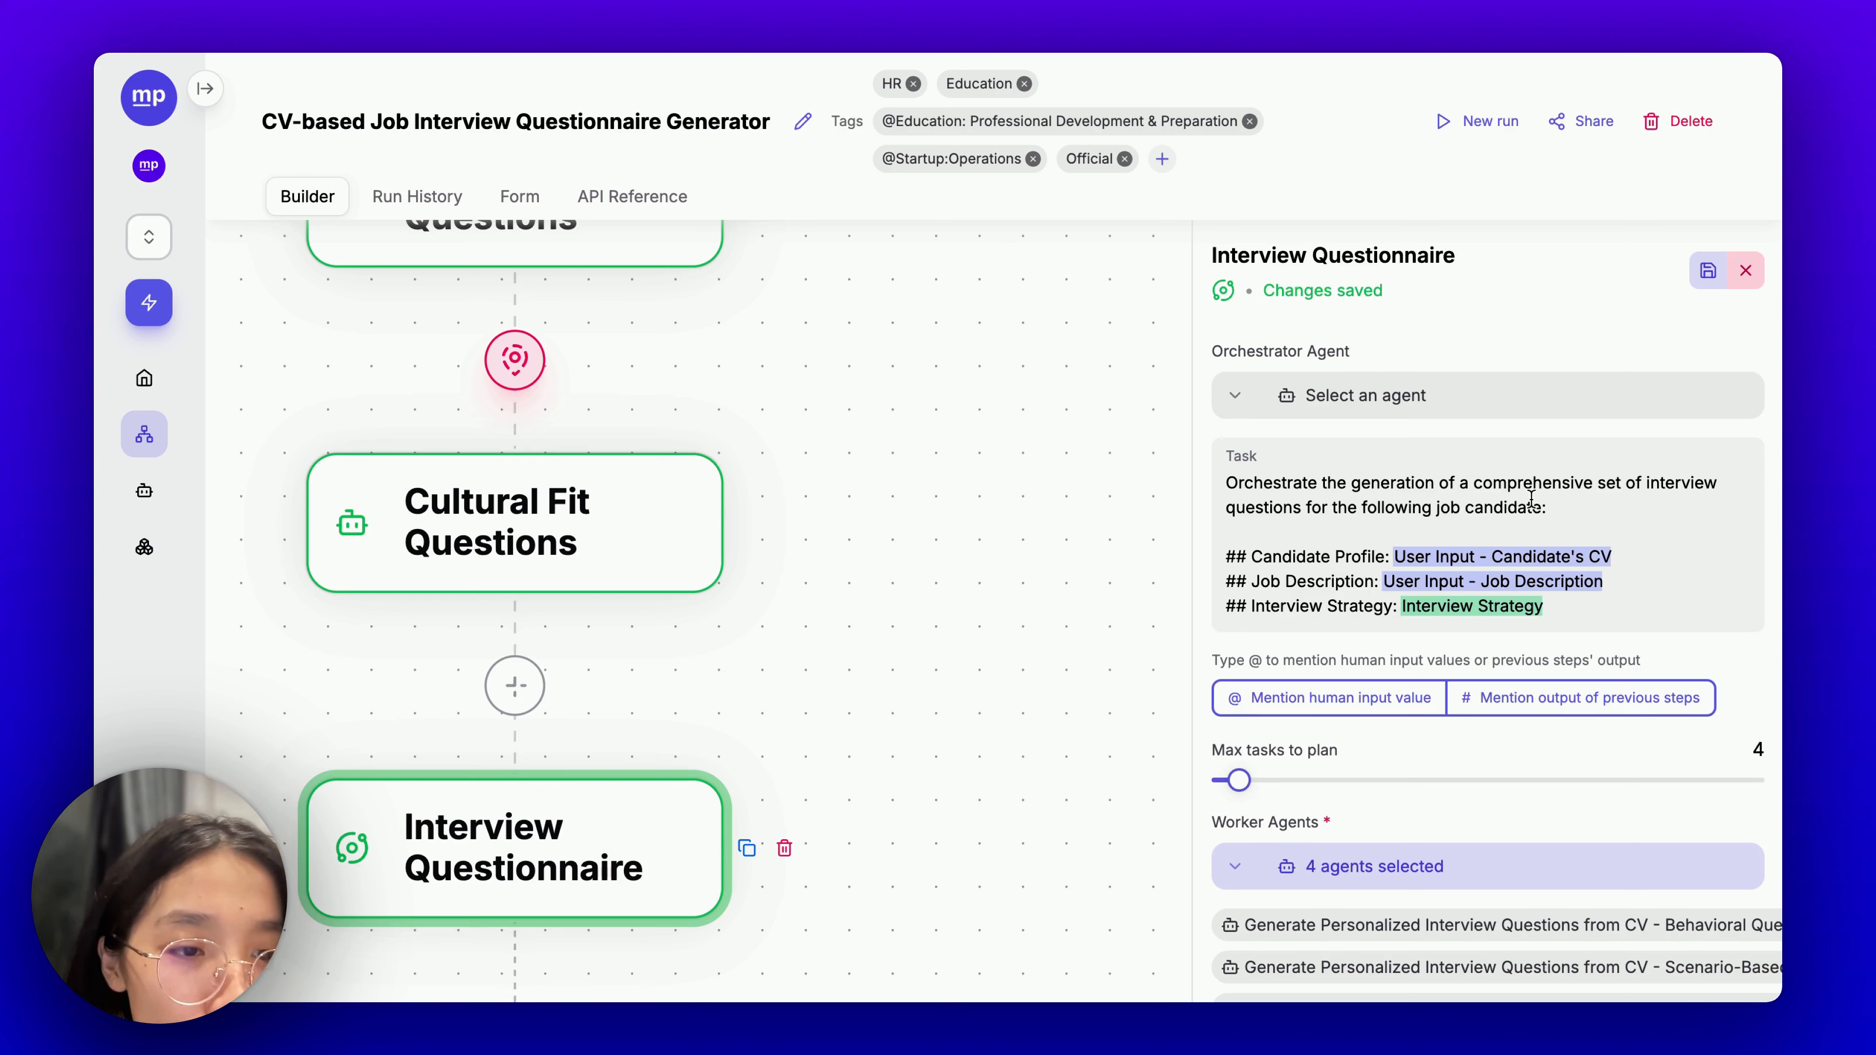
left_click(1548, 510)
key("BackSpace")
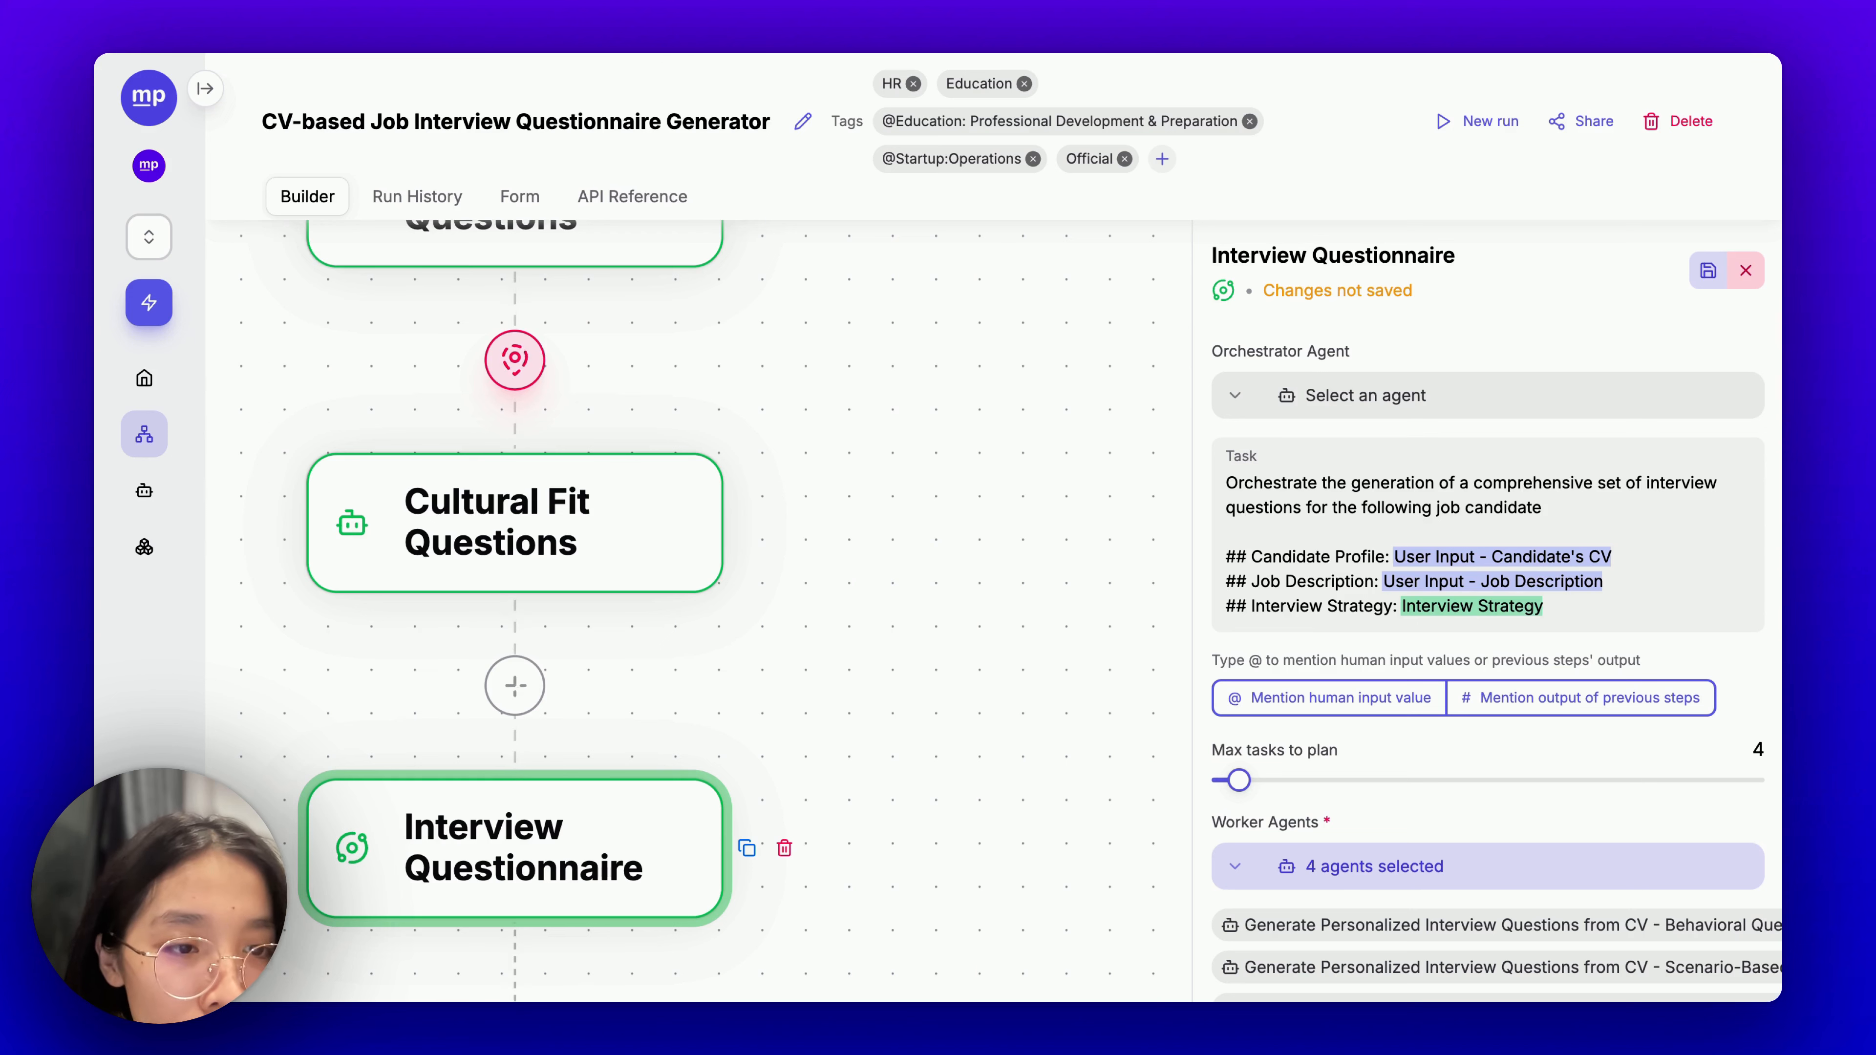
type(".")
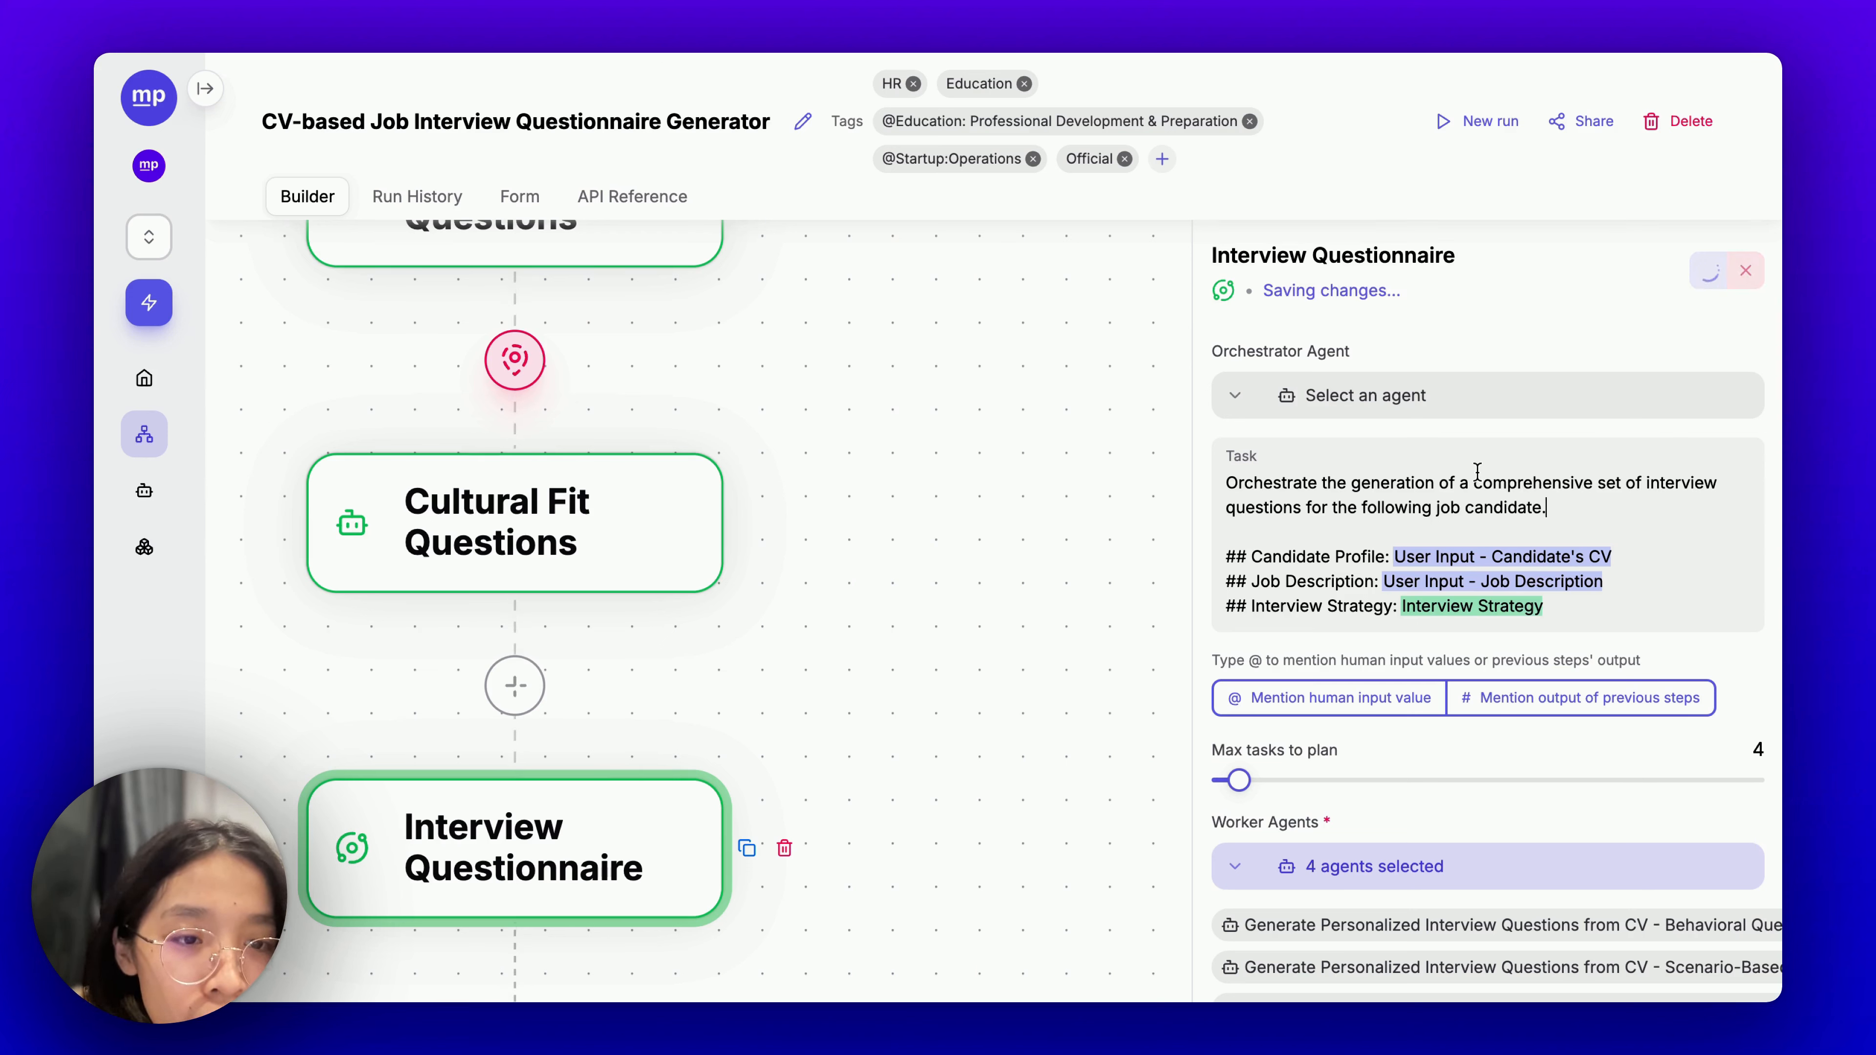
Insert the heading "### GIVEN THE FOLLOWING INFO:" above the Candidate Profile line, separated from it by a blank line.
key("Return")
key("Return")
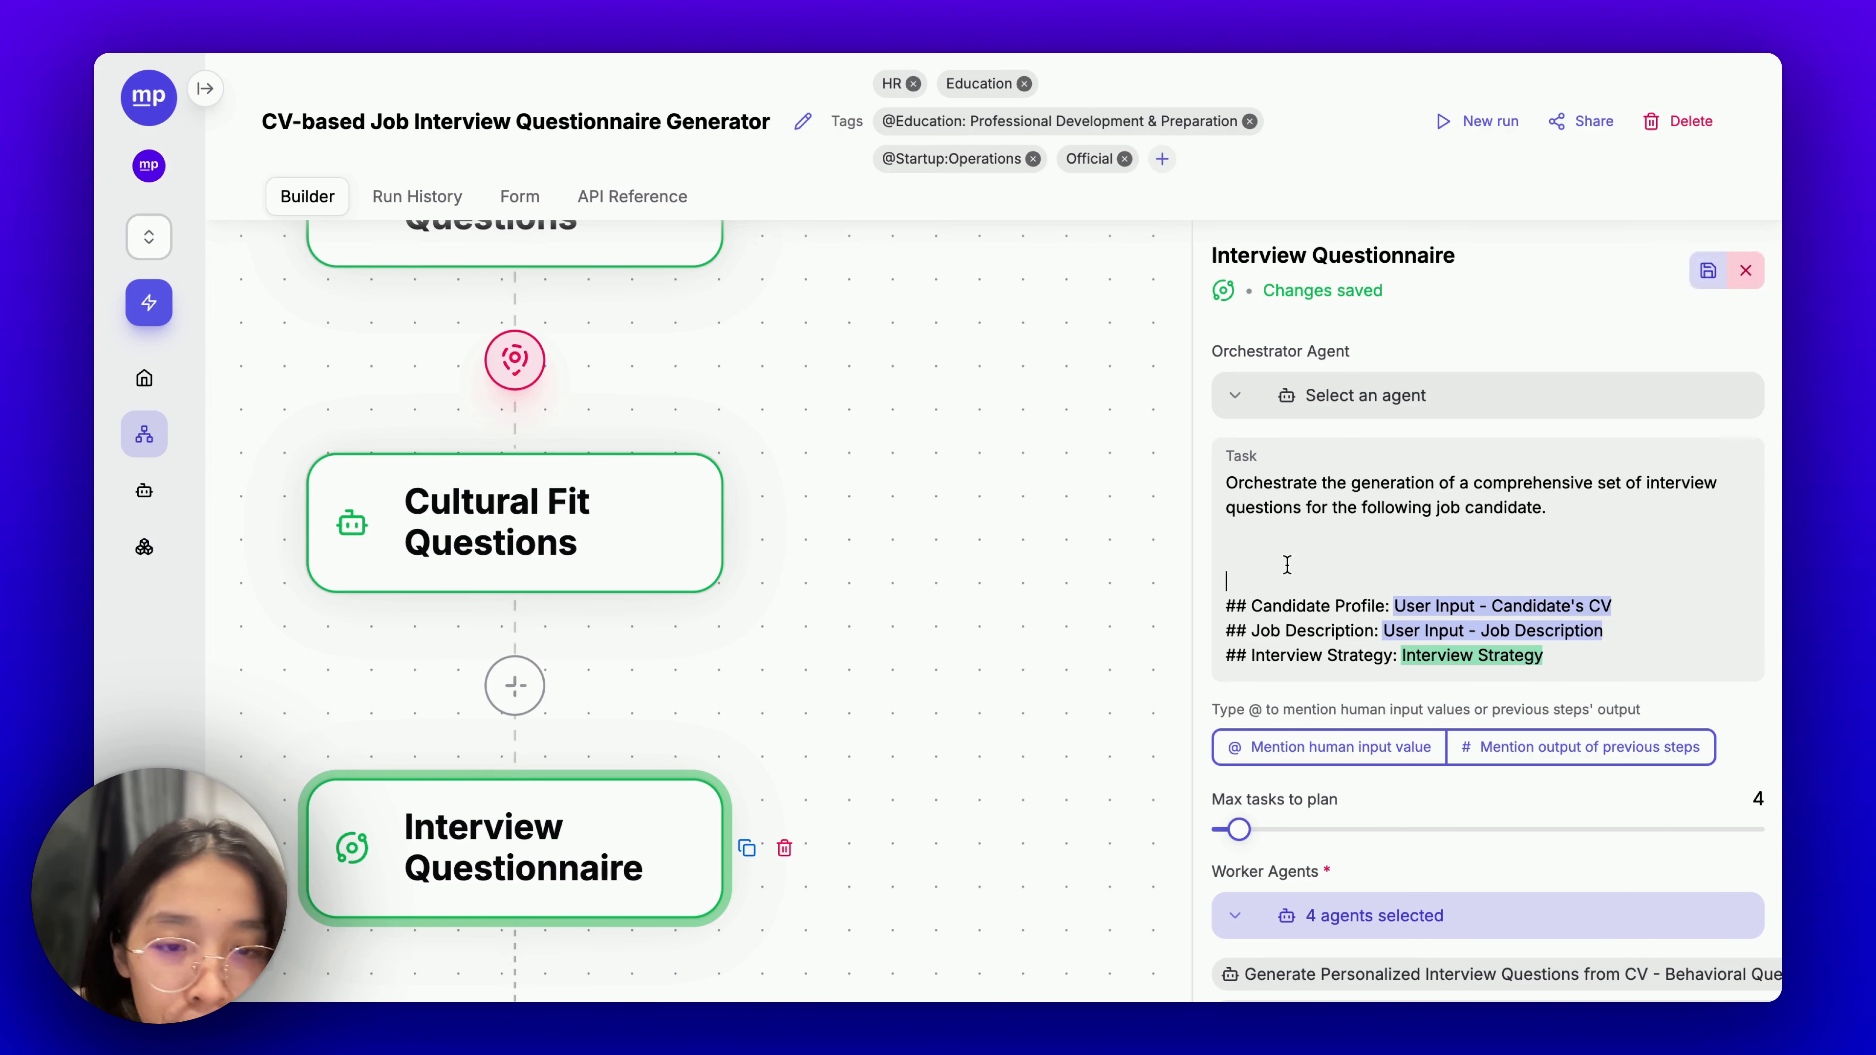
type("###")
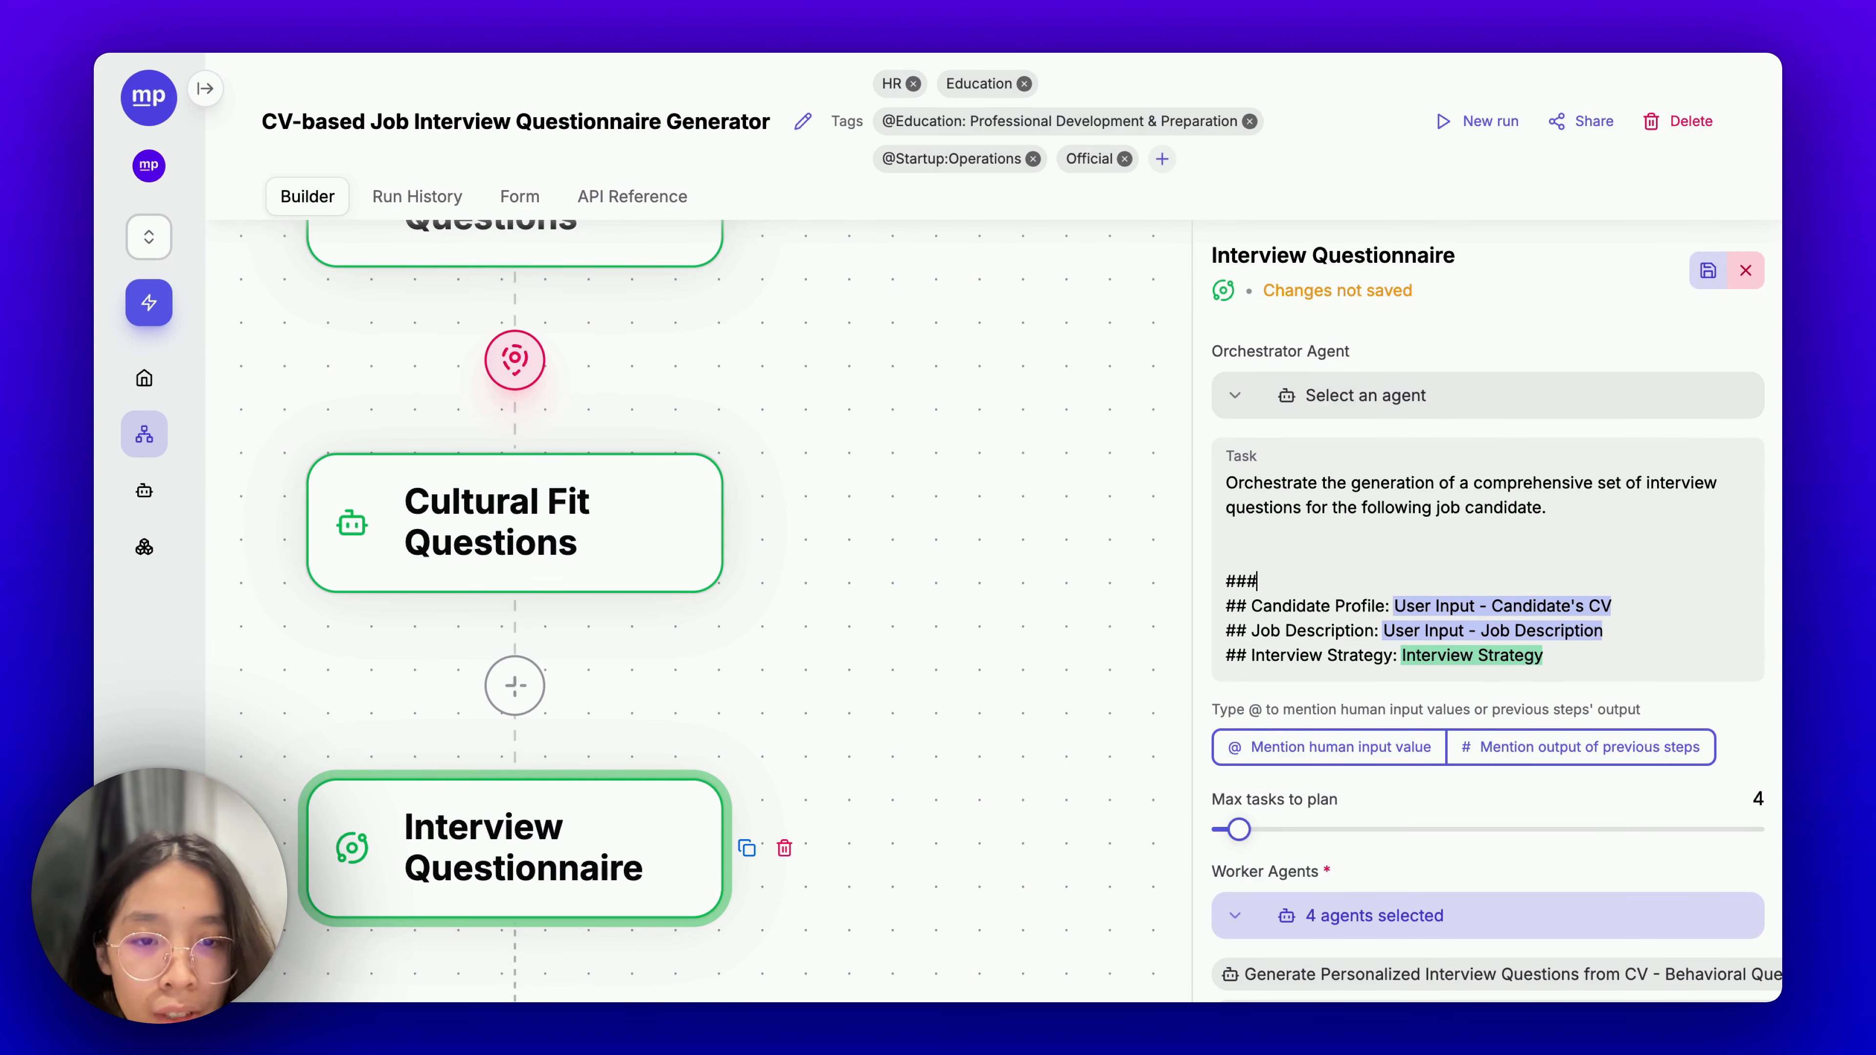
type("# GIVEN T")
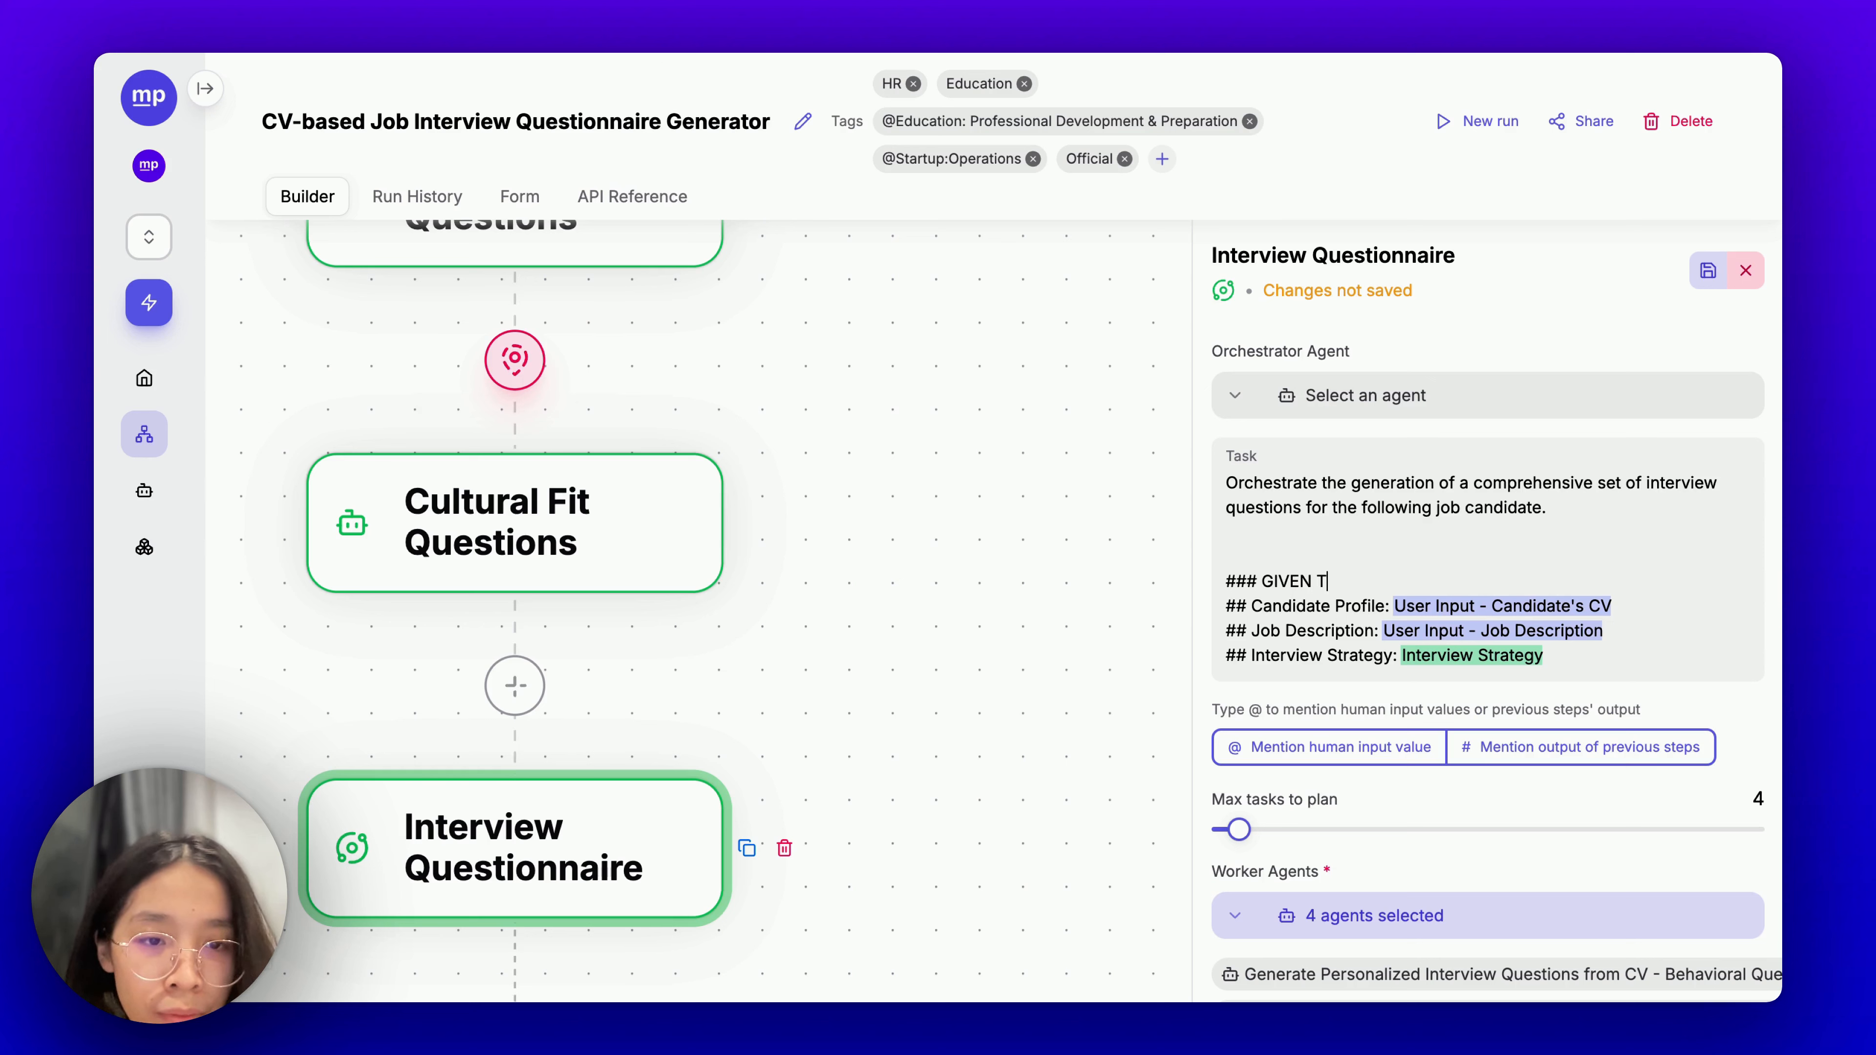
type("HE FOLLOWING INFO")
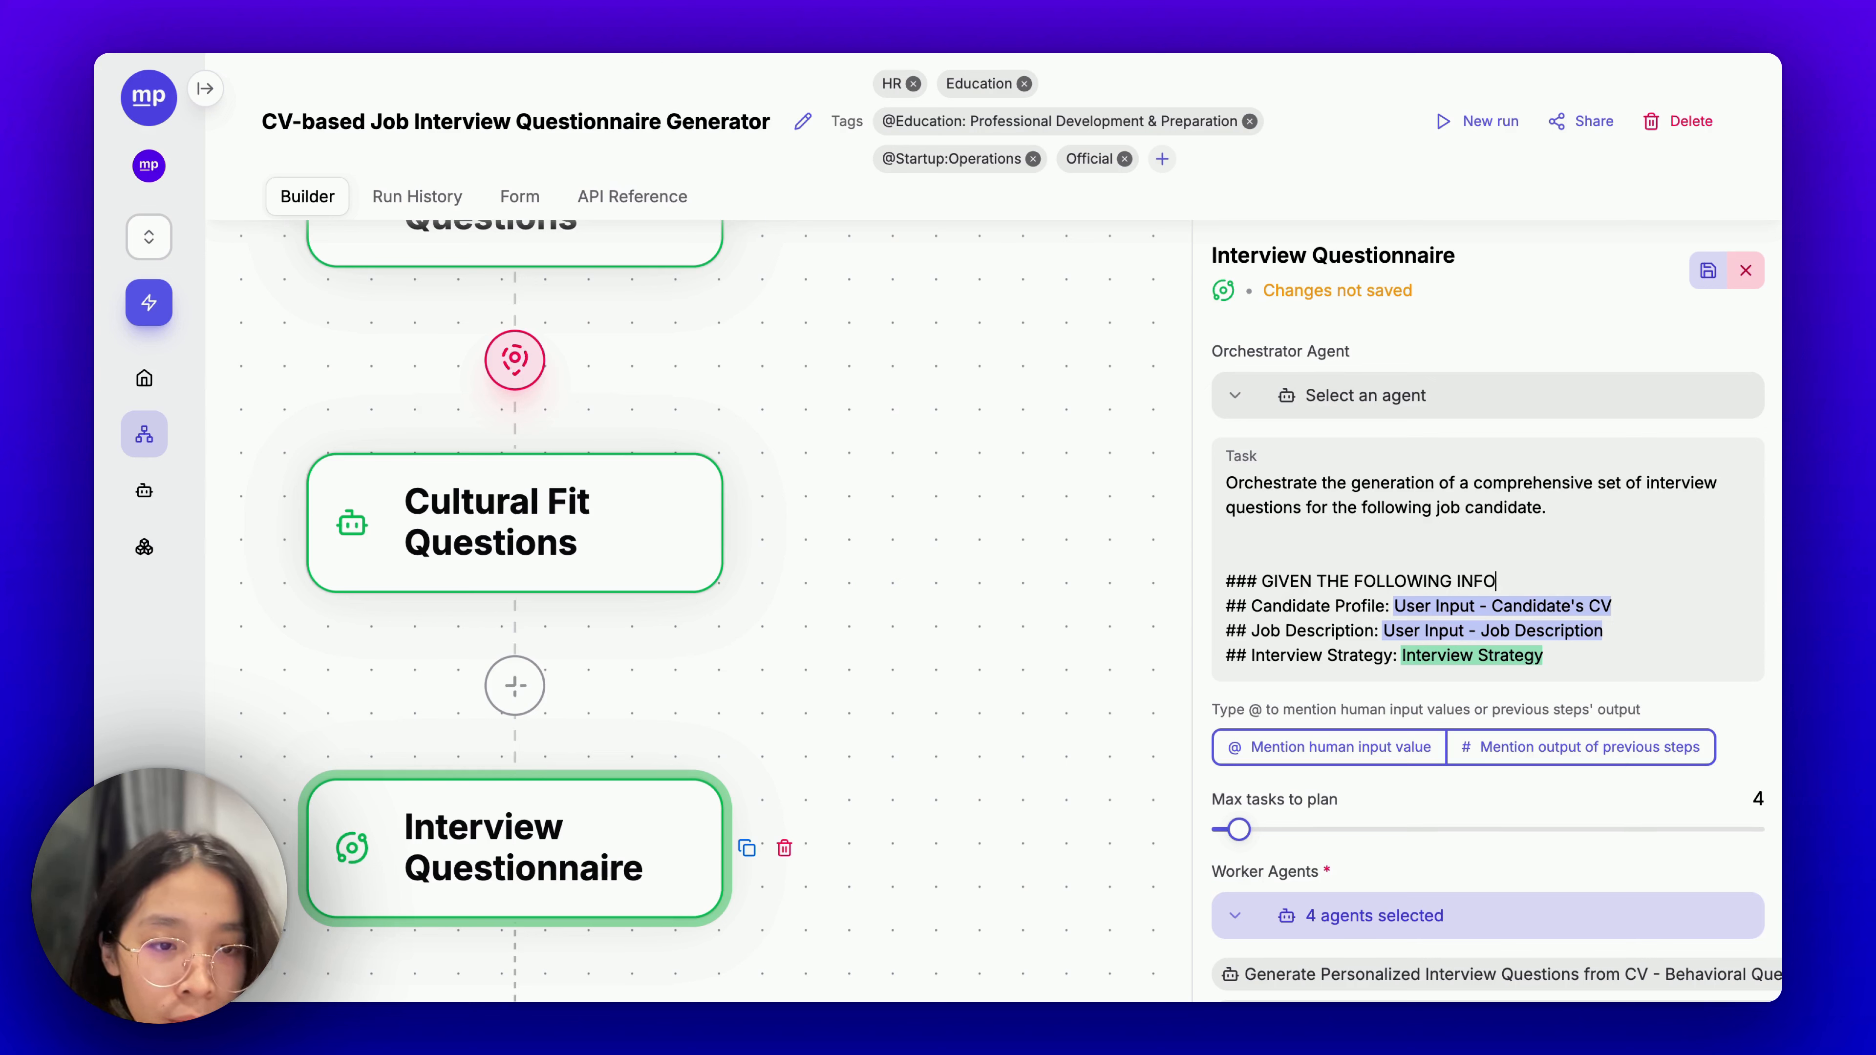
type(":")
key("Return")
Insert an empty line between the task's opening sentence and the "### GIVEN THE FOLLOWING INFO:" heading.
left_click(1278, 541)
key("Return")
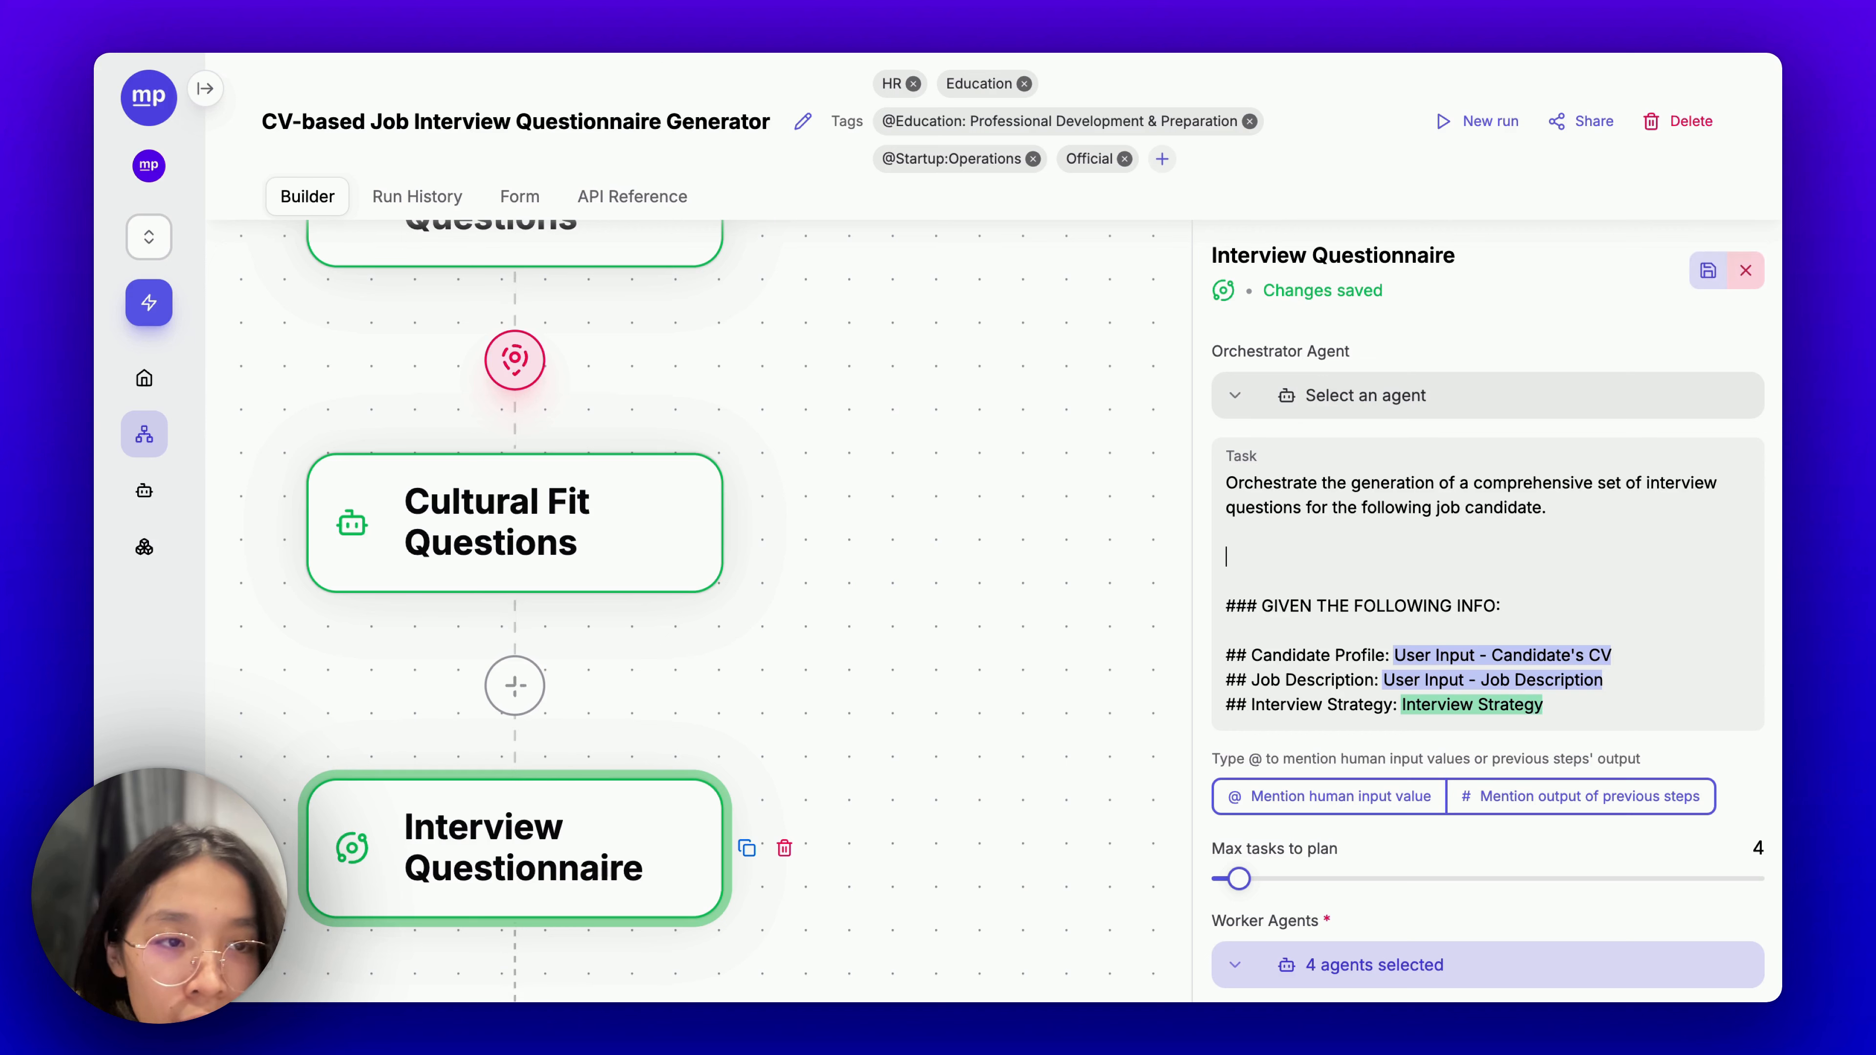
type("F")
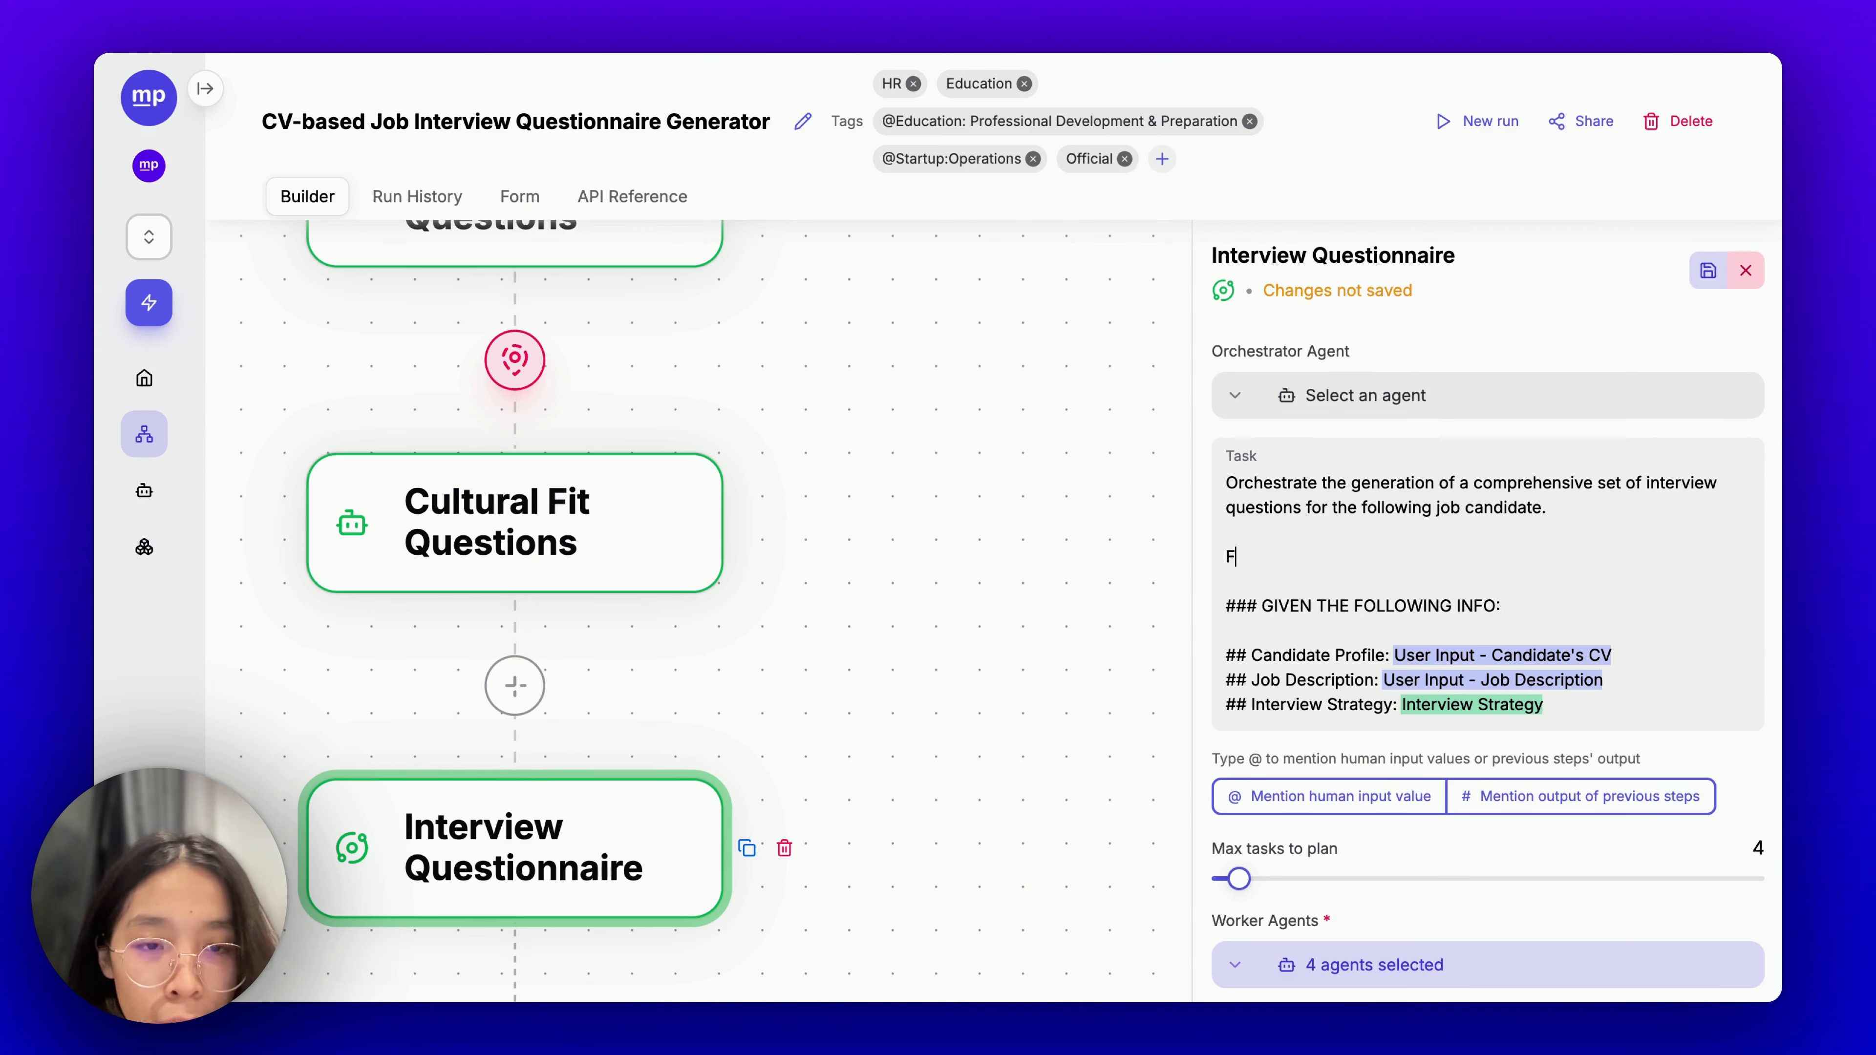
type(";lexibi")
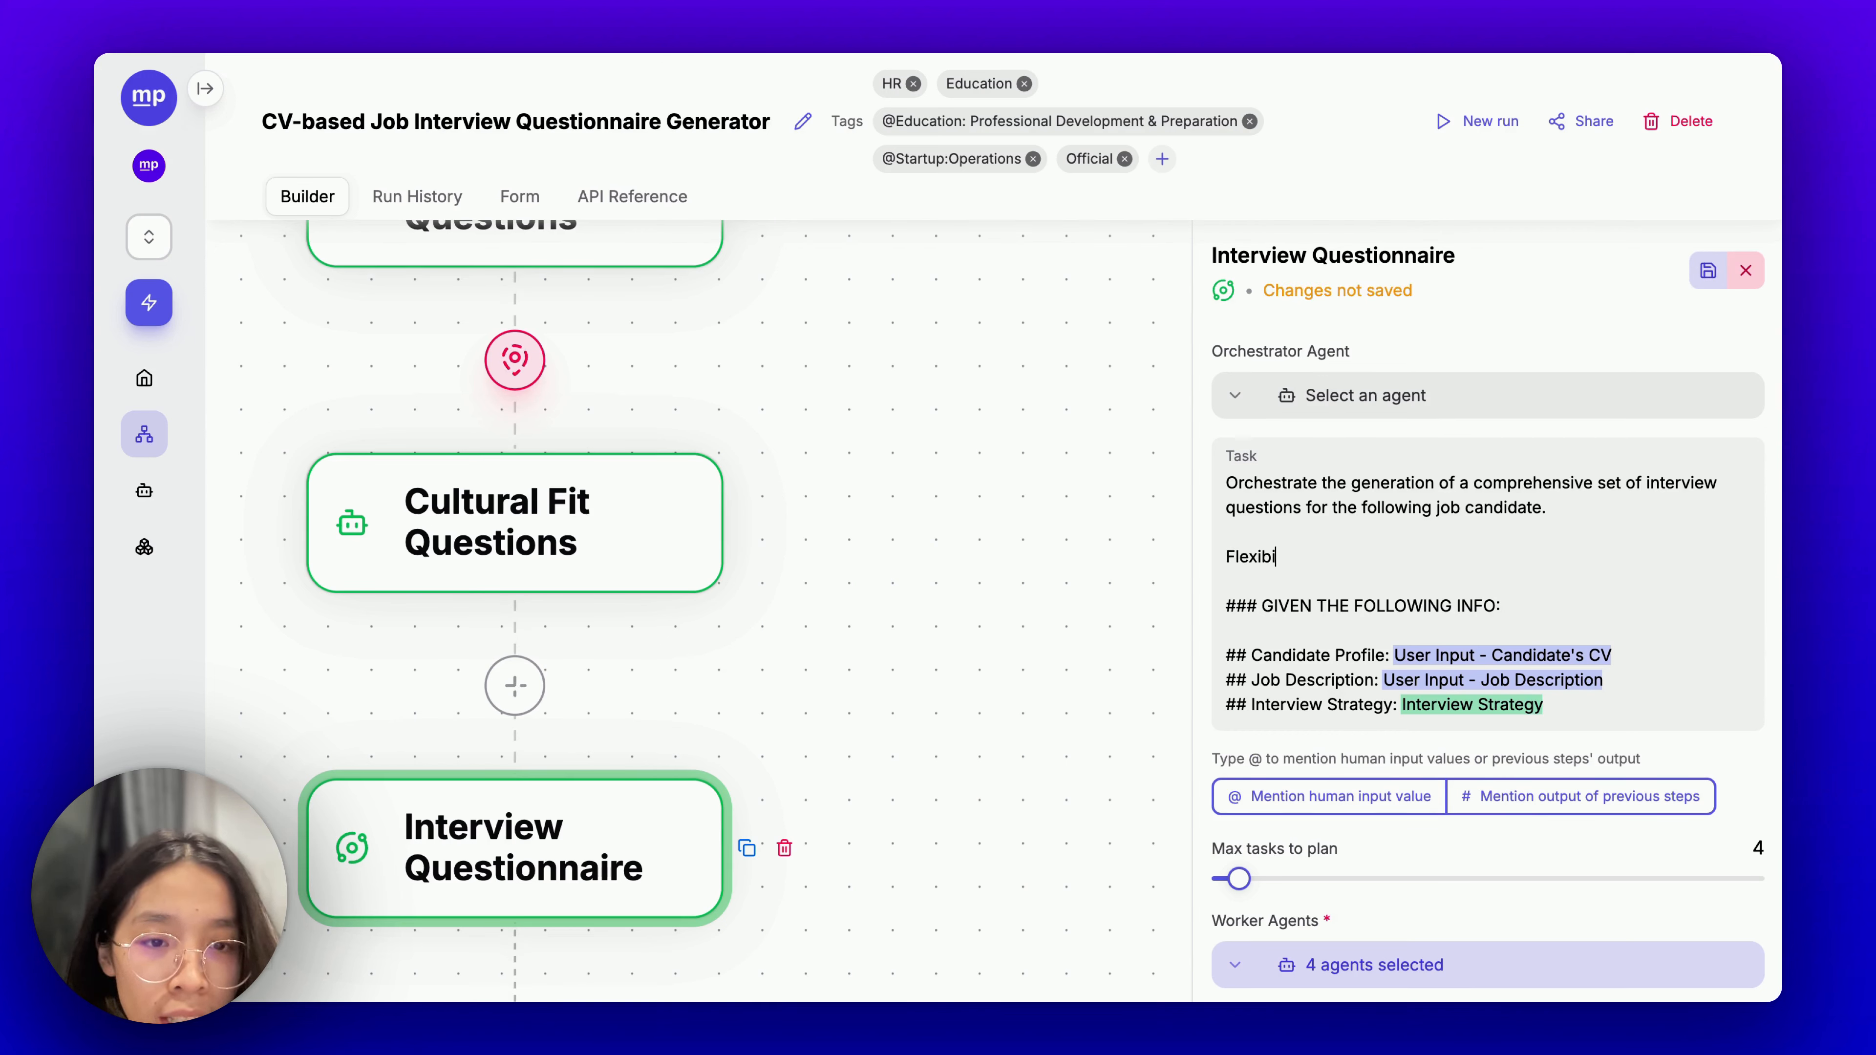
type("ly decide")
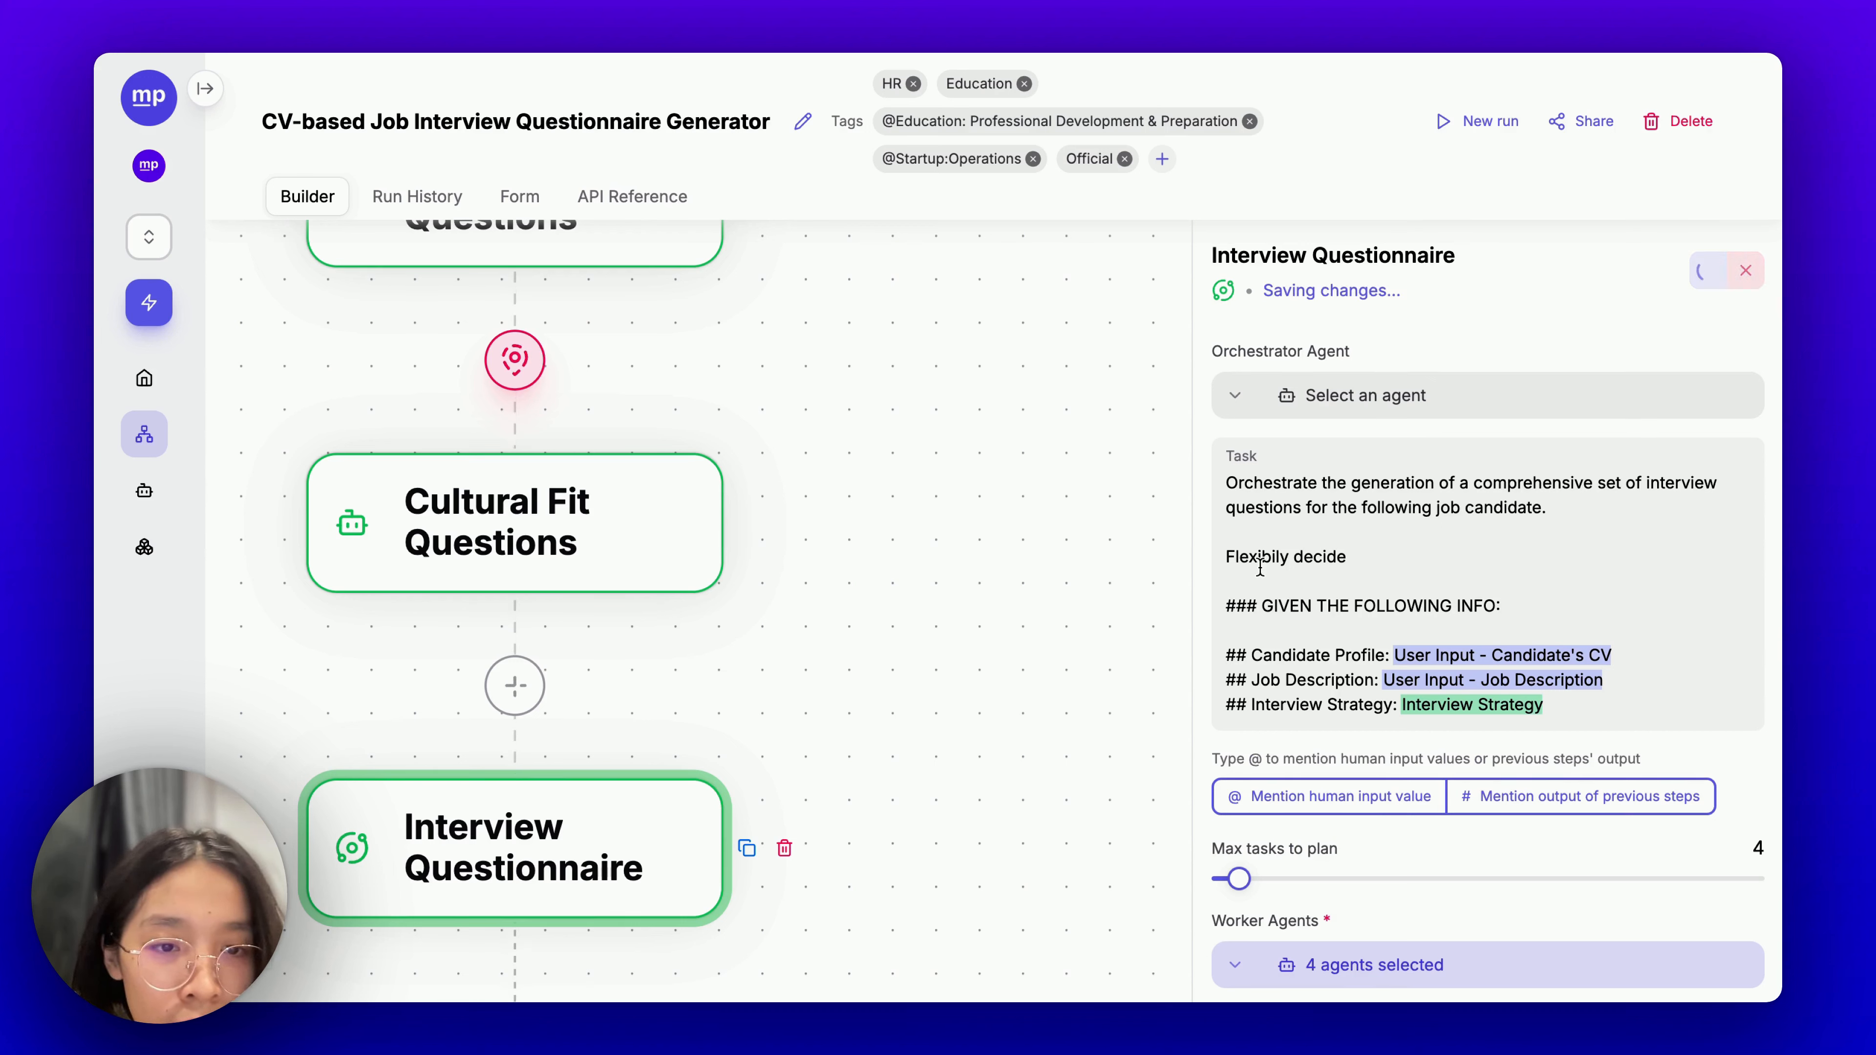
left_click_drag(1362, 559, 1226, 559)
key("BackSpace")
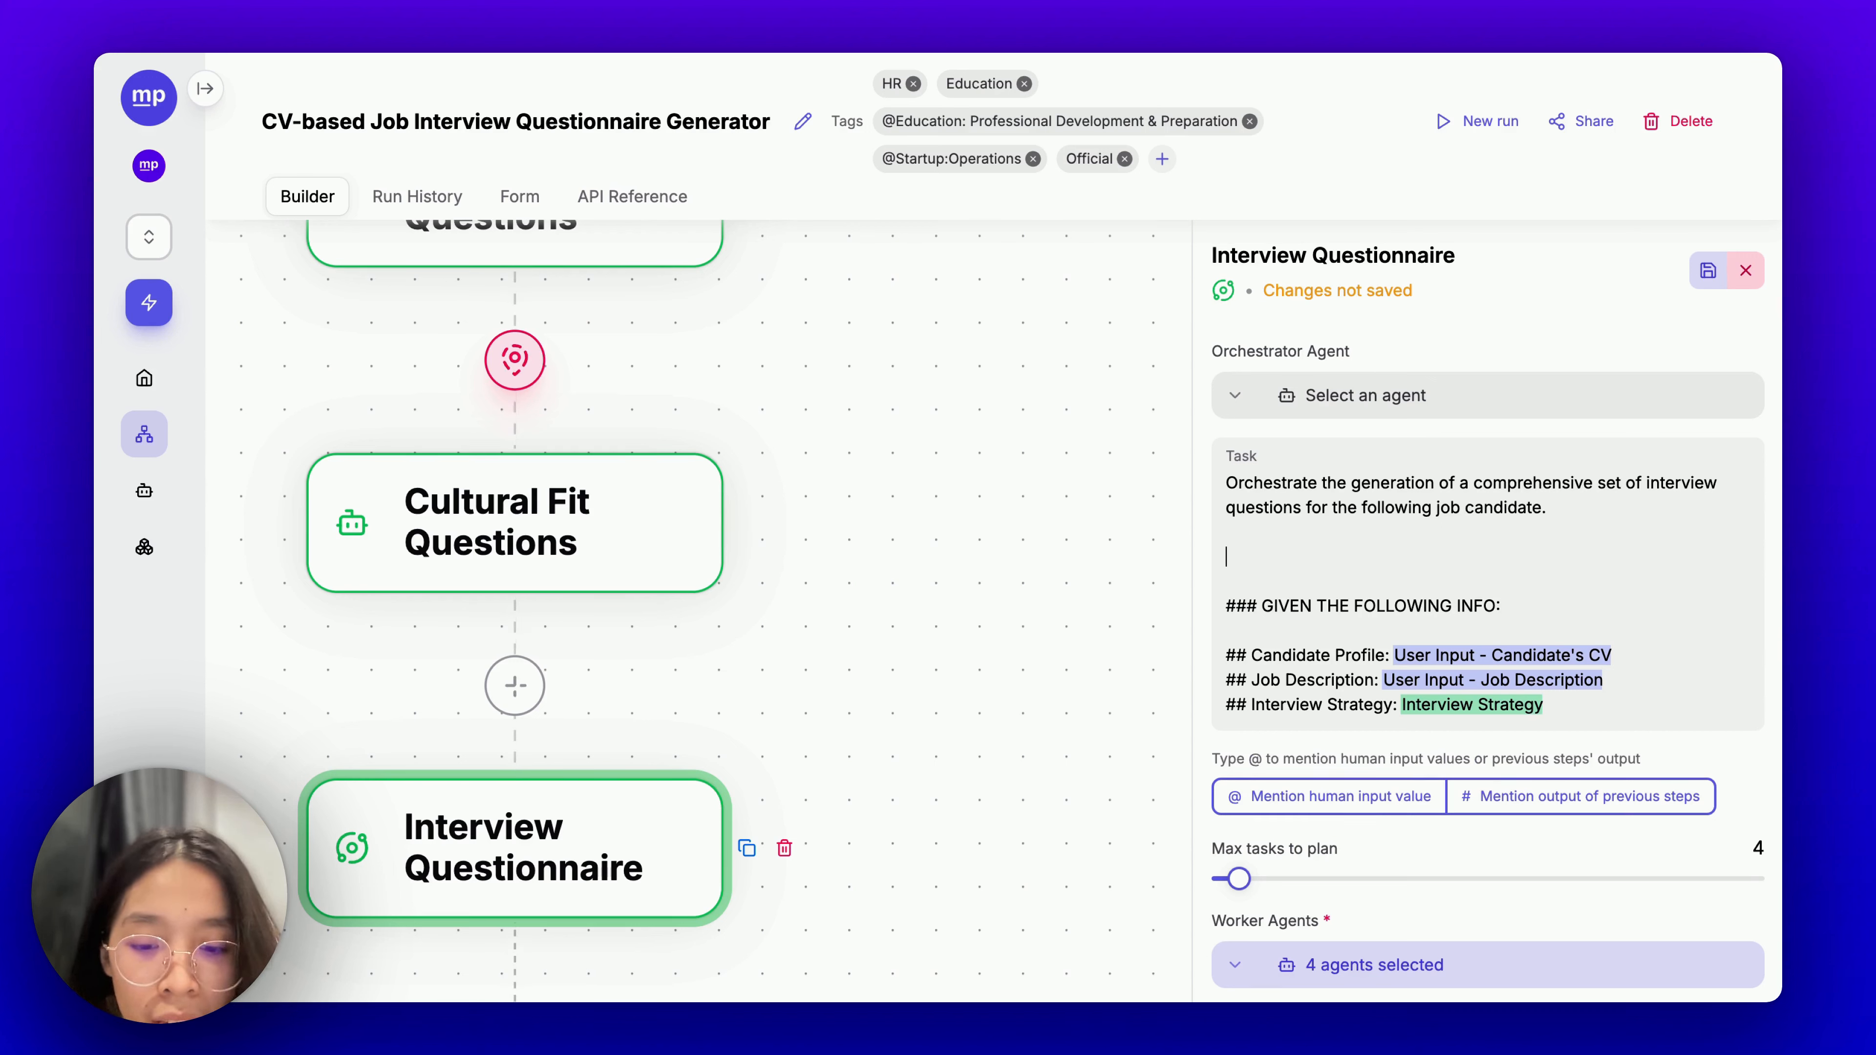
Write the line "The questionnaire must have questions of all 4 types:" above the "### GIVEN THE FOLLOWING INFO:" heading.
type("The questi")
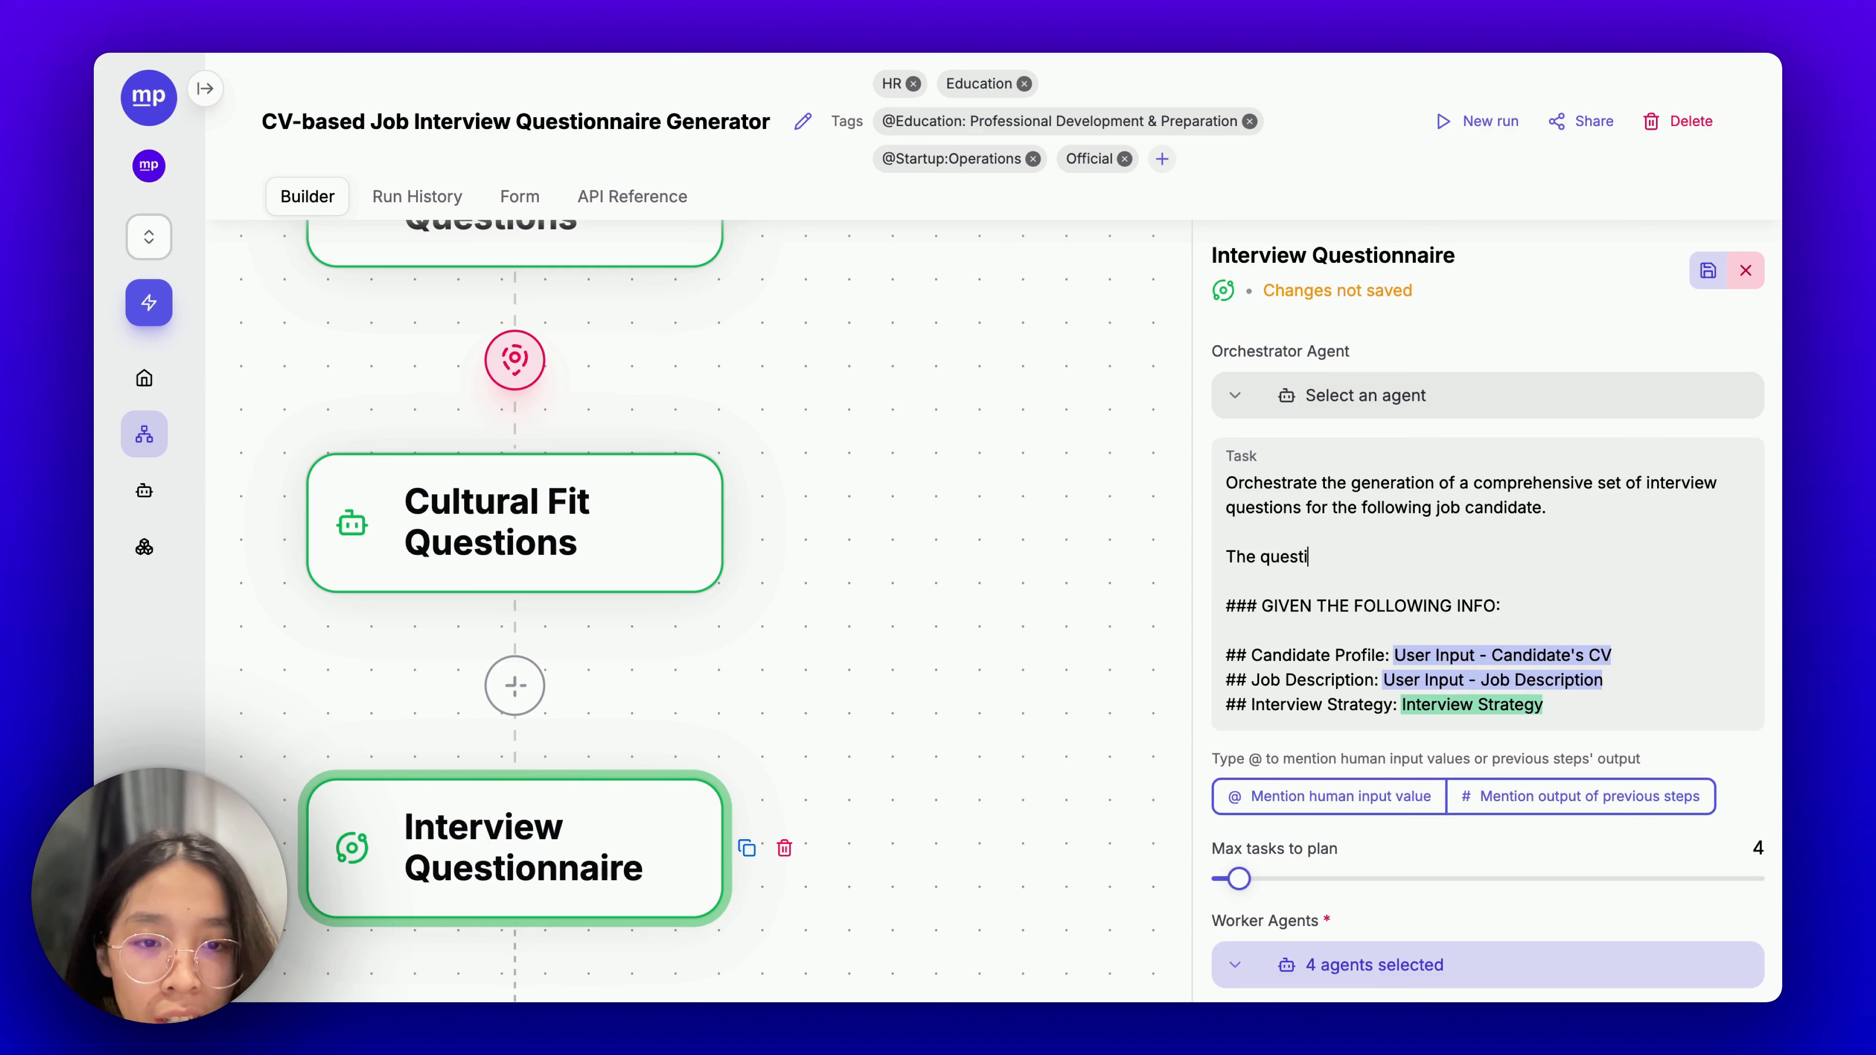
type("onnaire must have ")
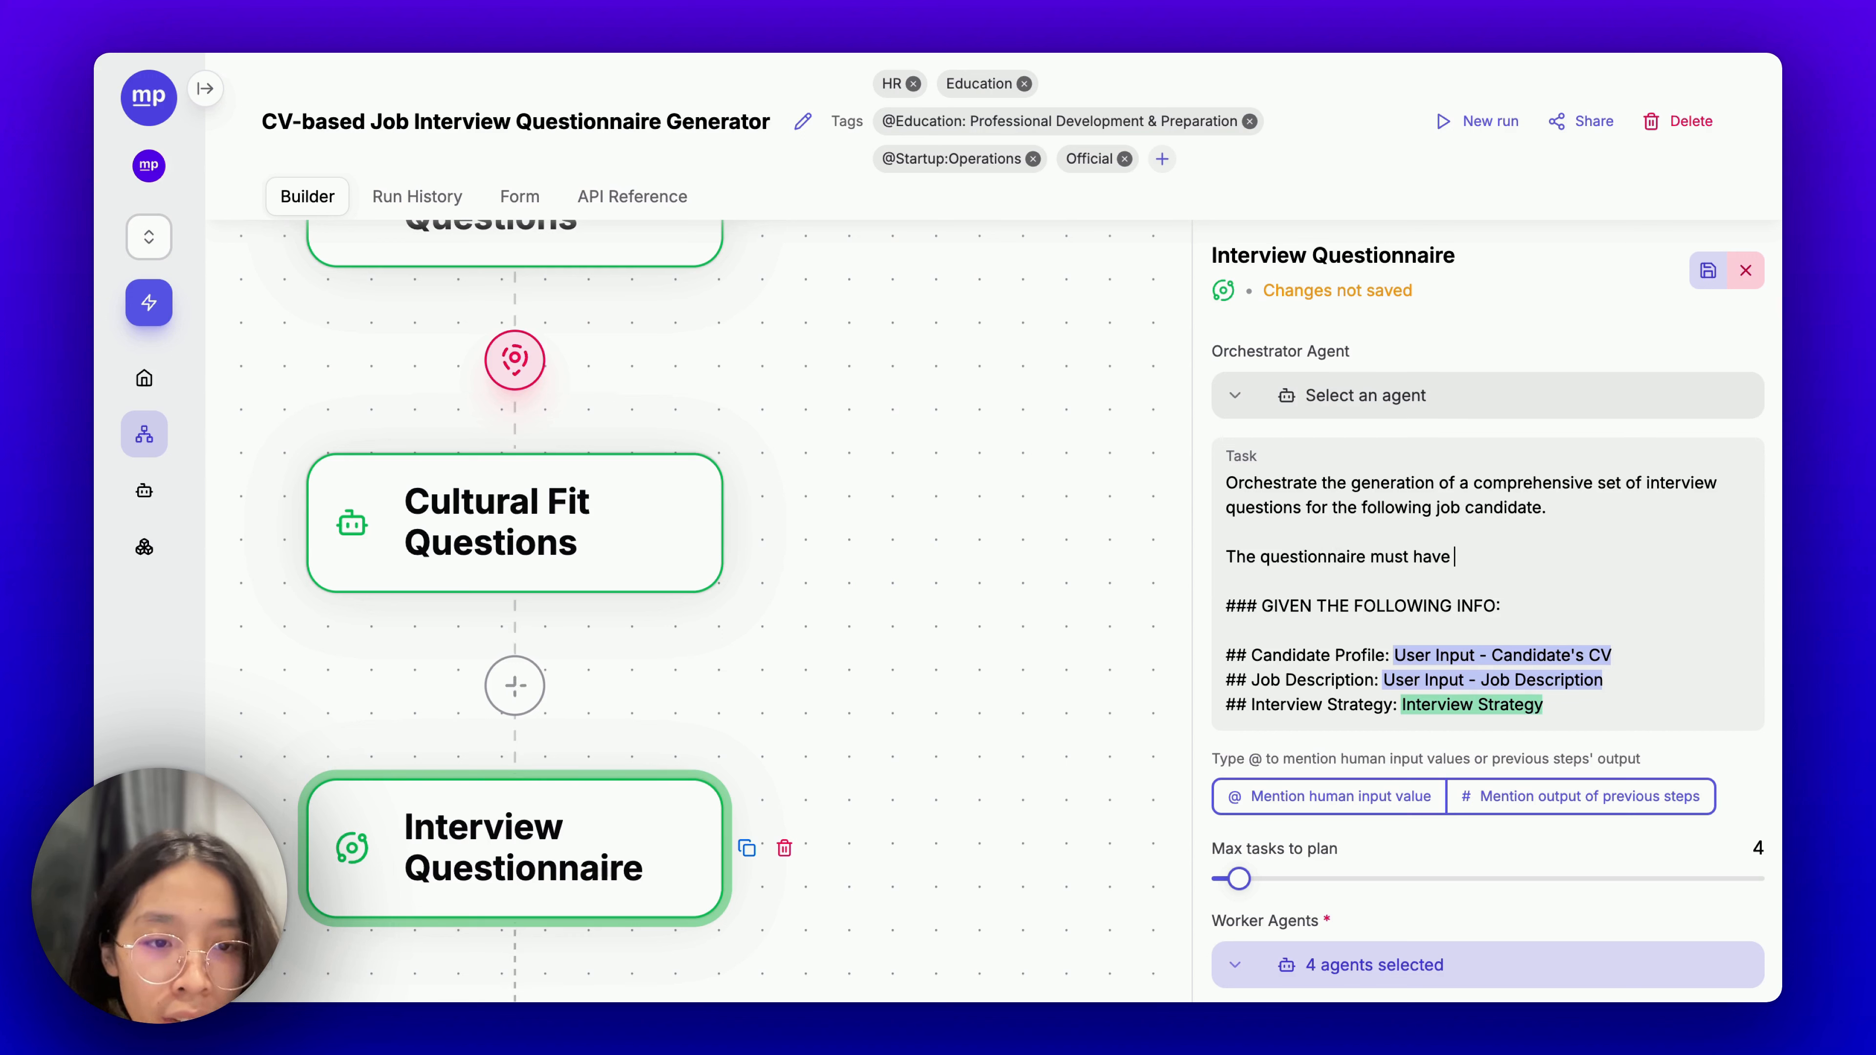
type("questions of all ")
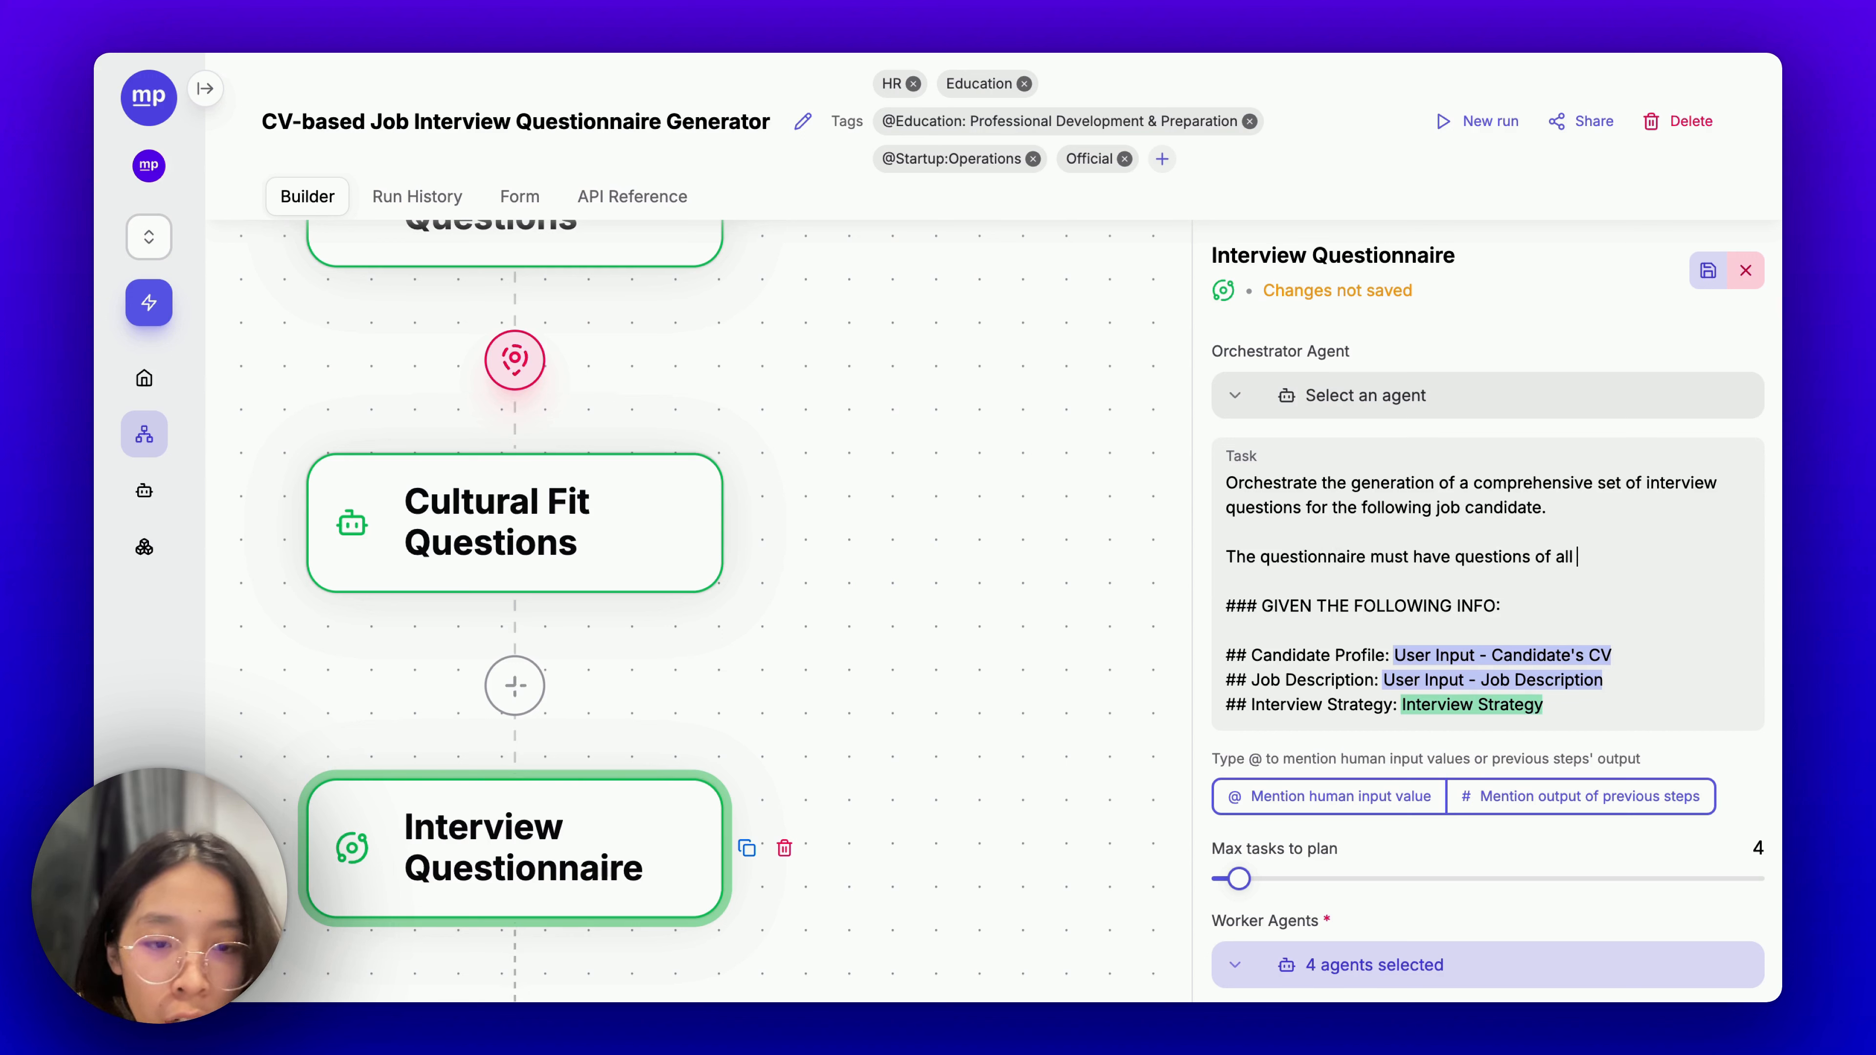
type("4 types:")
key("Return")
List "- Behavioral questions" and "- Scenario-based questions" on separate lines under the sentence about the 4 types.
type("-")
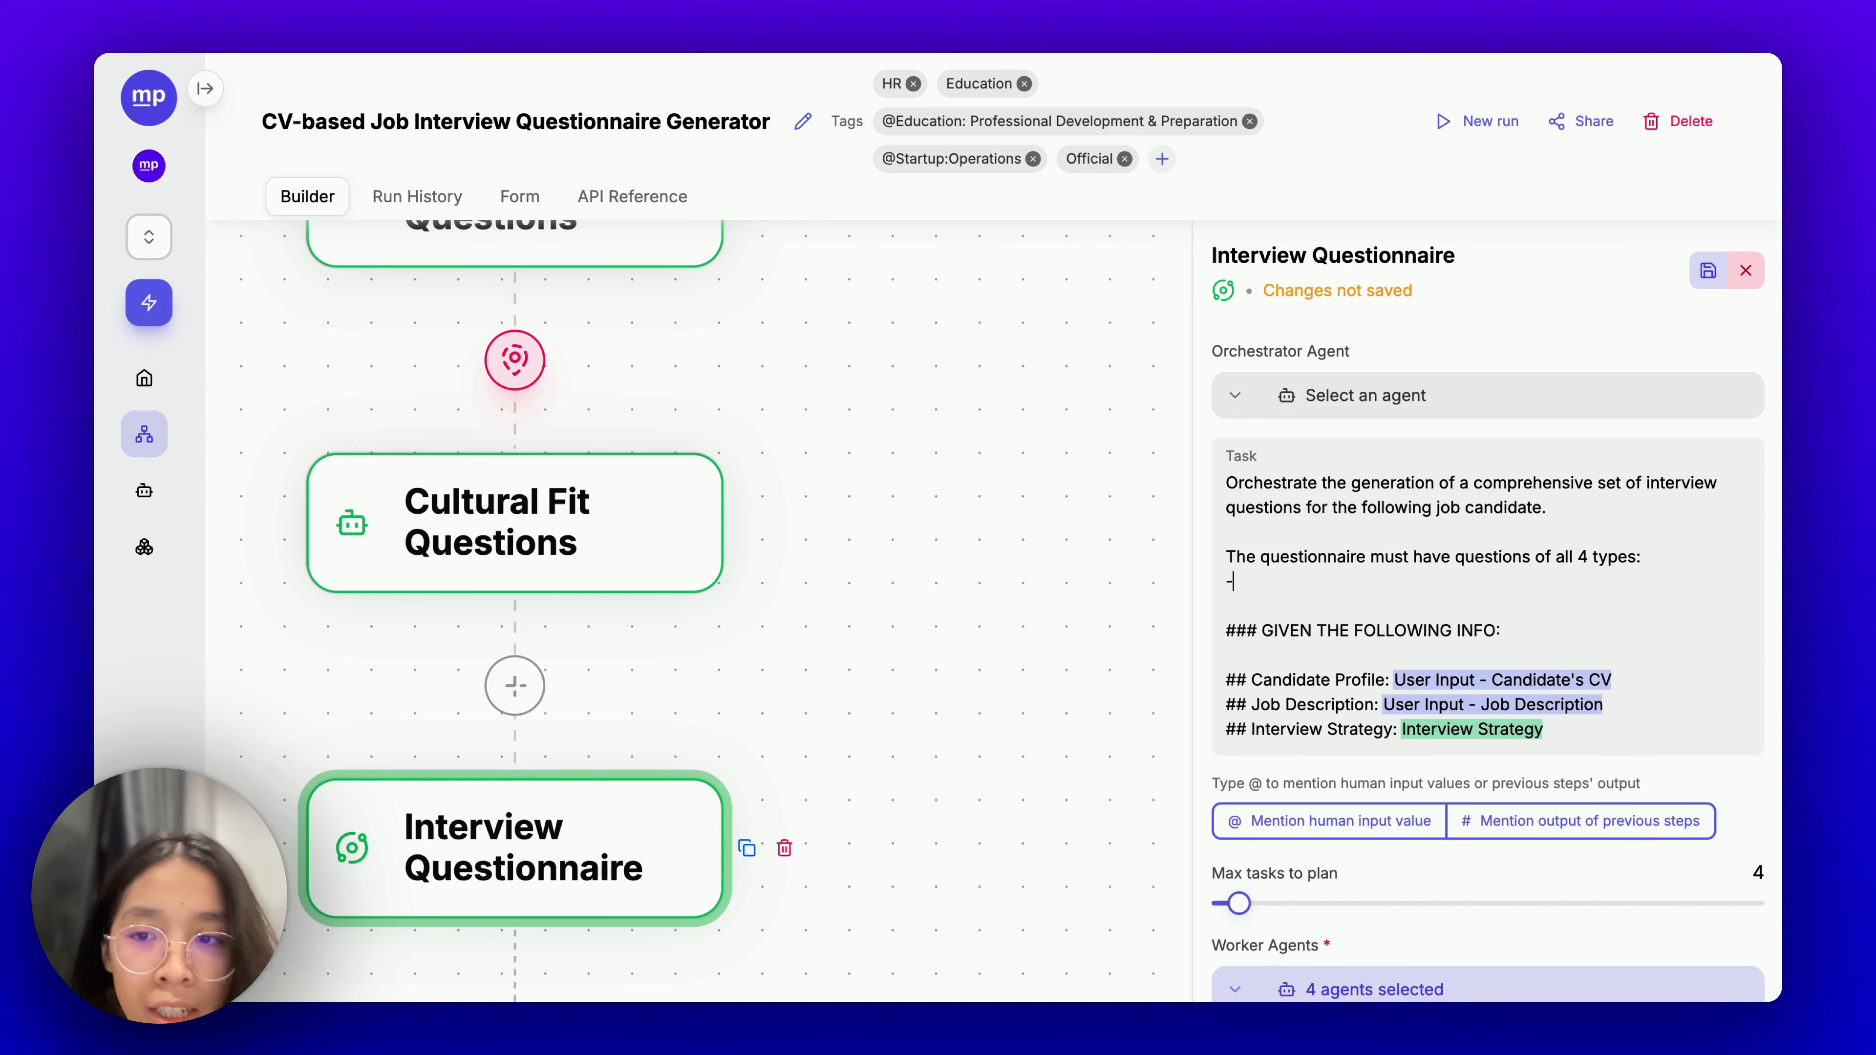
scroll(1325, 682, "down", 3)
type("B")
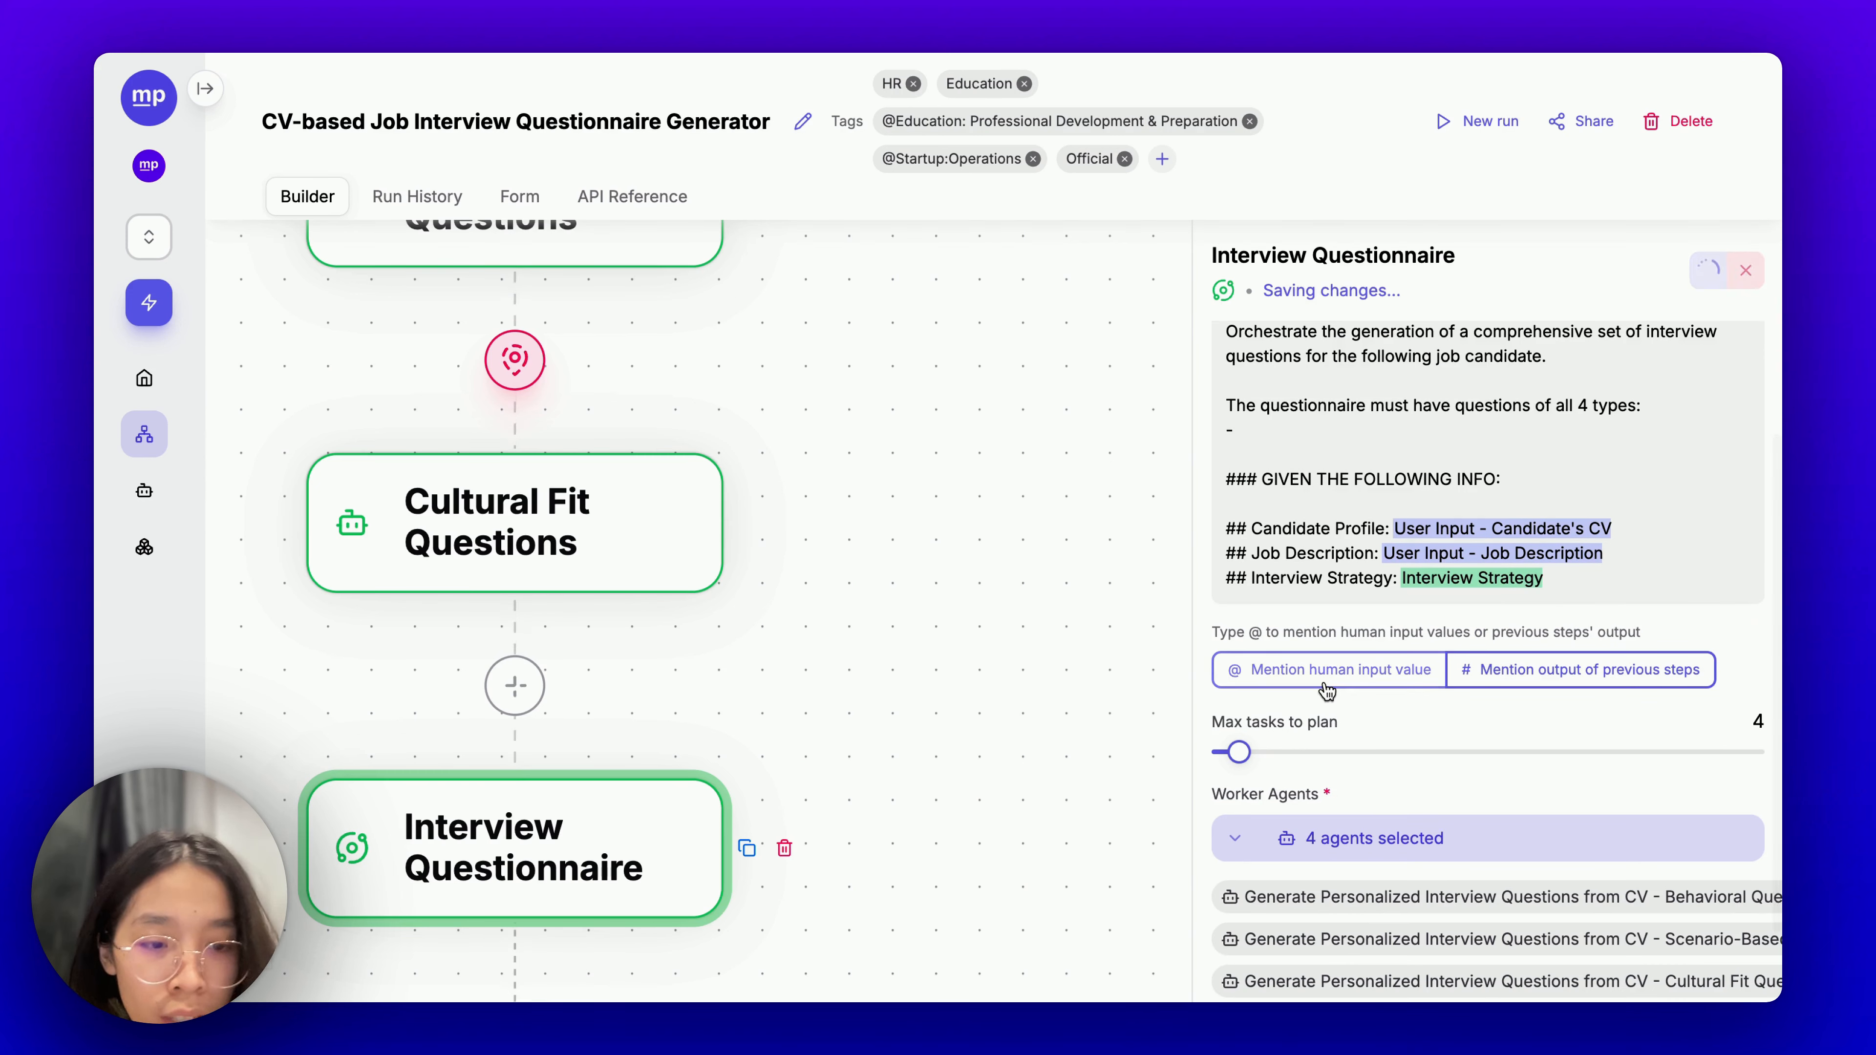
type("ehavioral que")
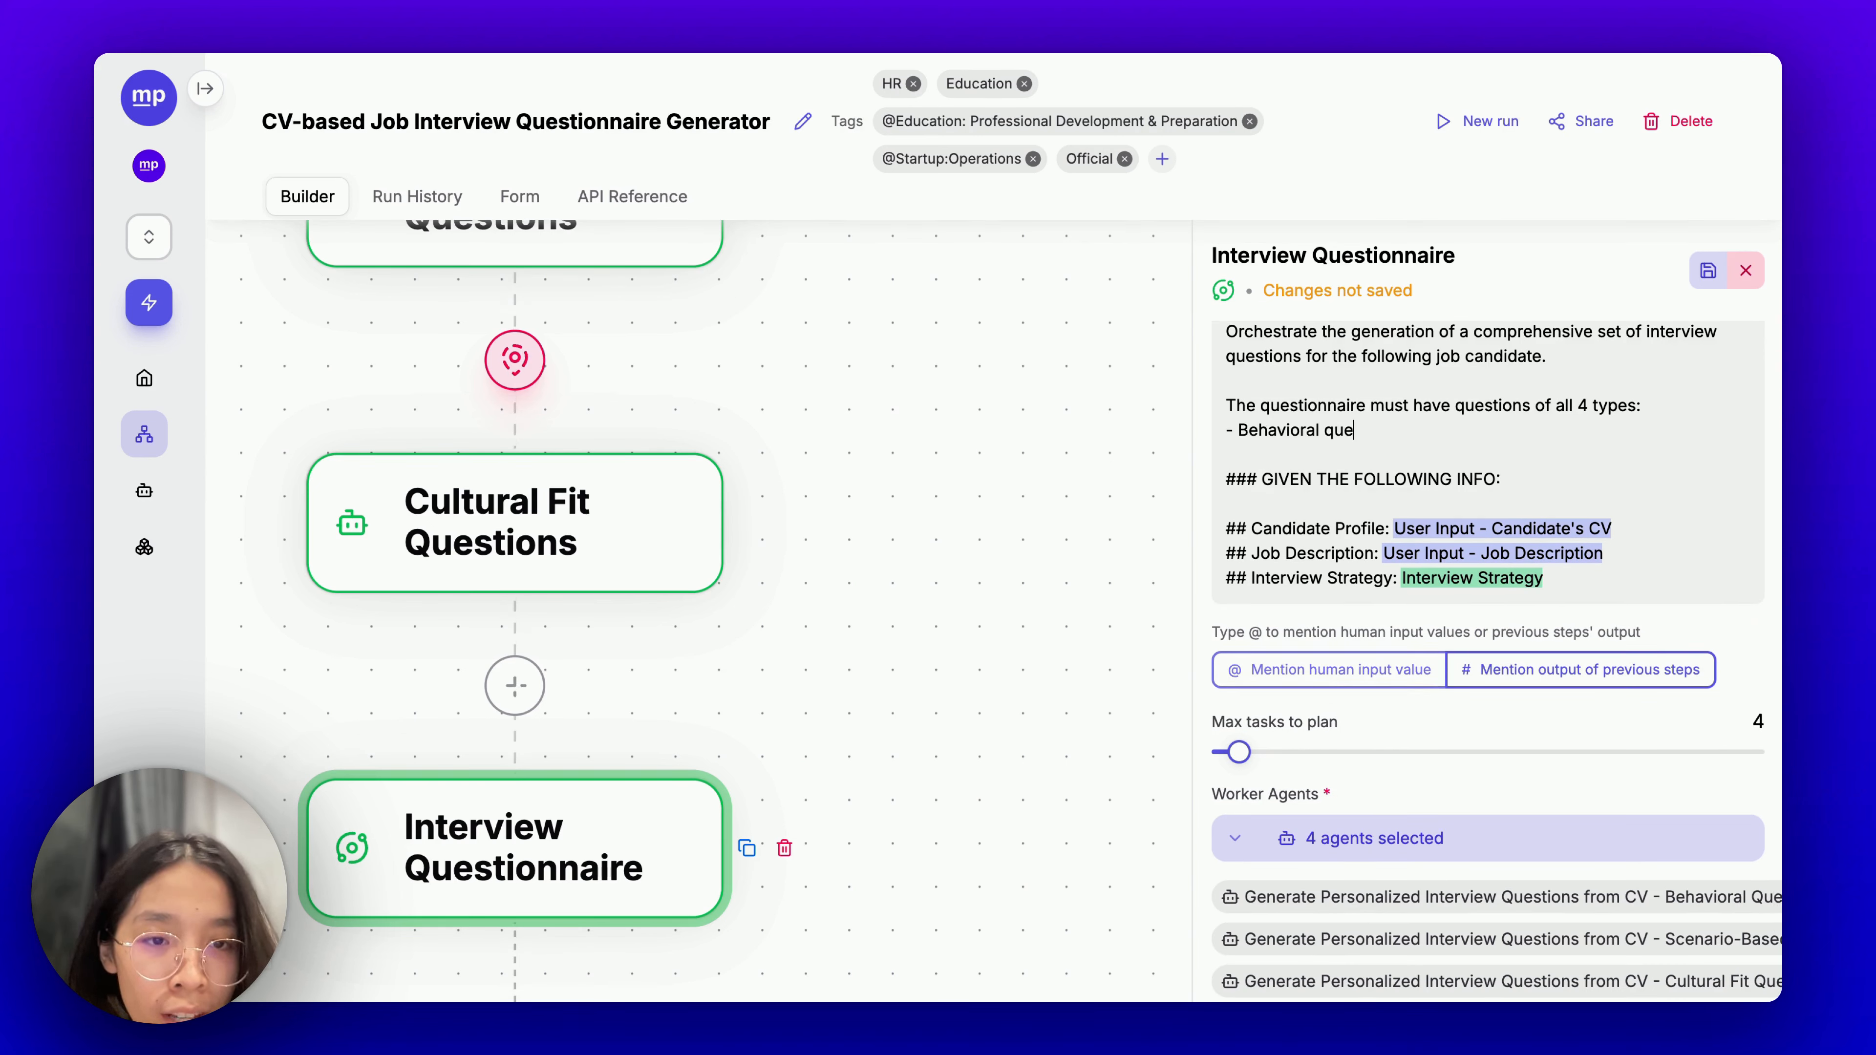
type("stions ions")
key("Return")
type("- Sc")
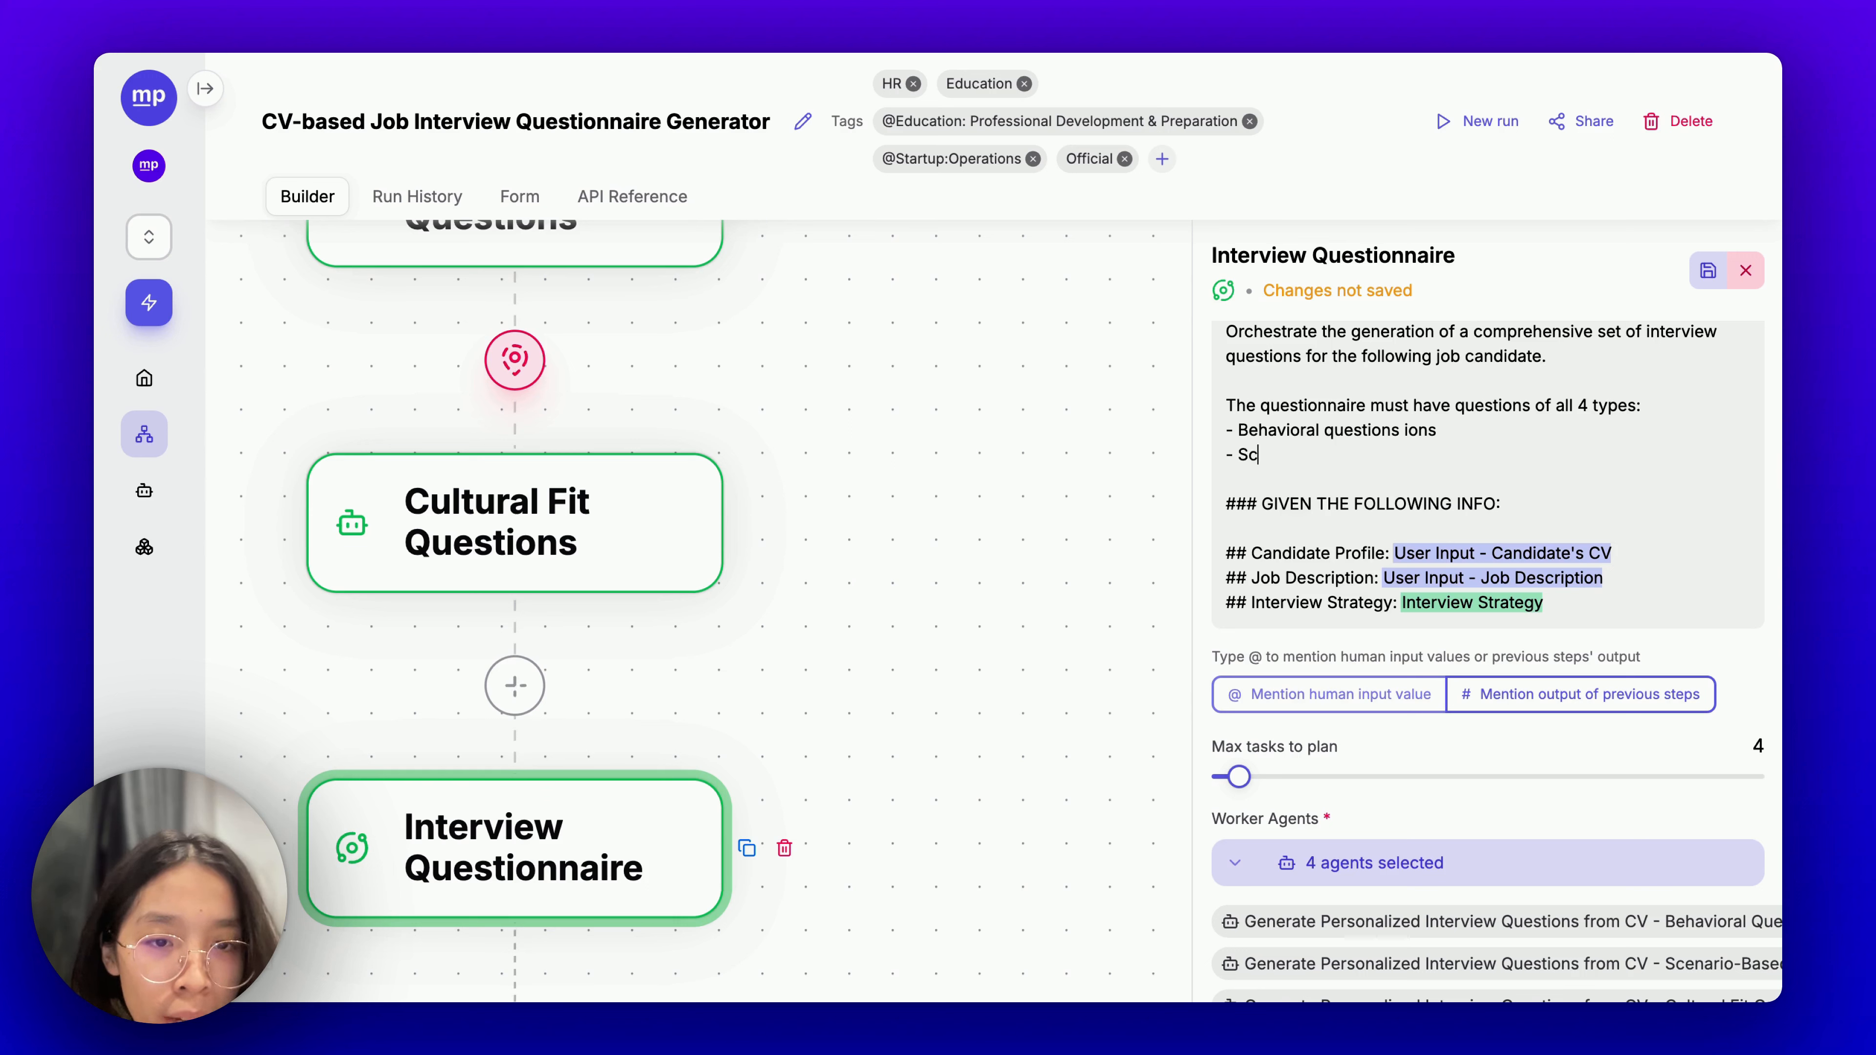
type("enario-based")
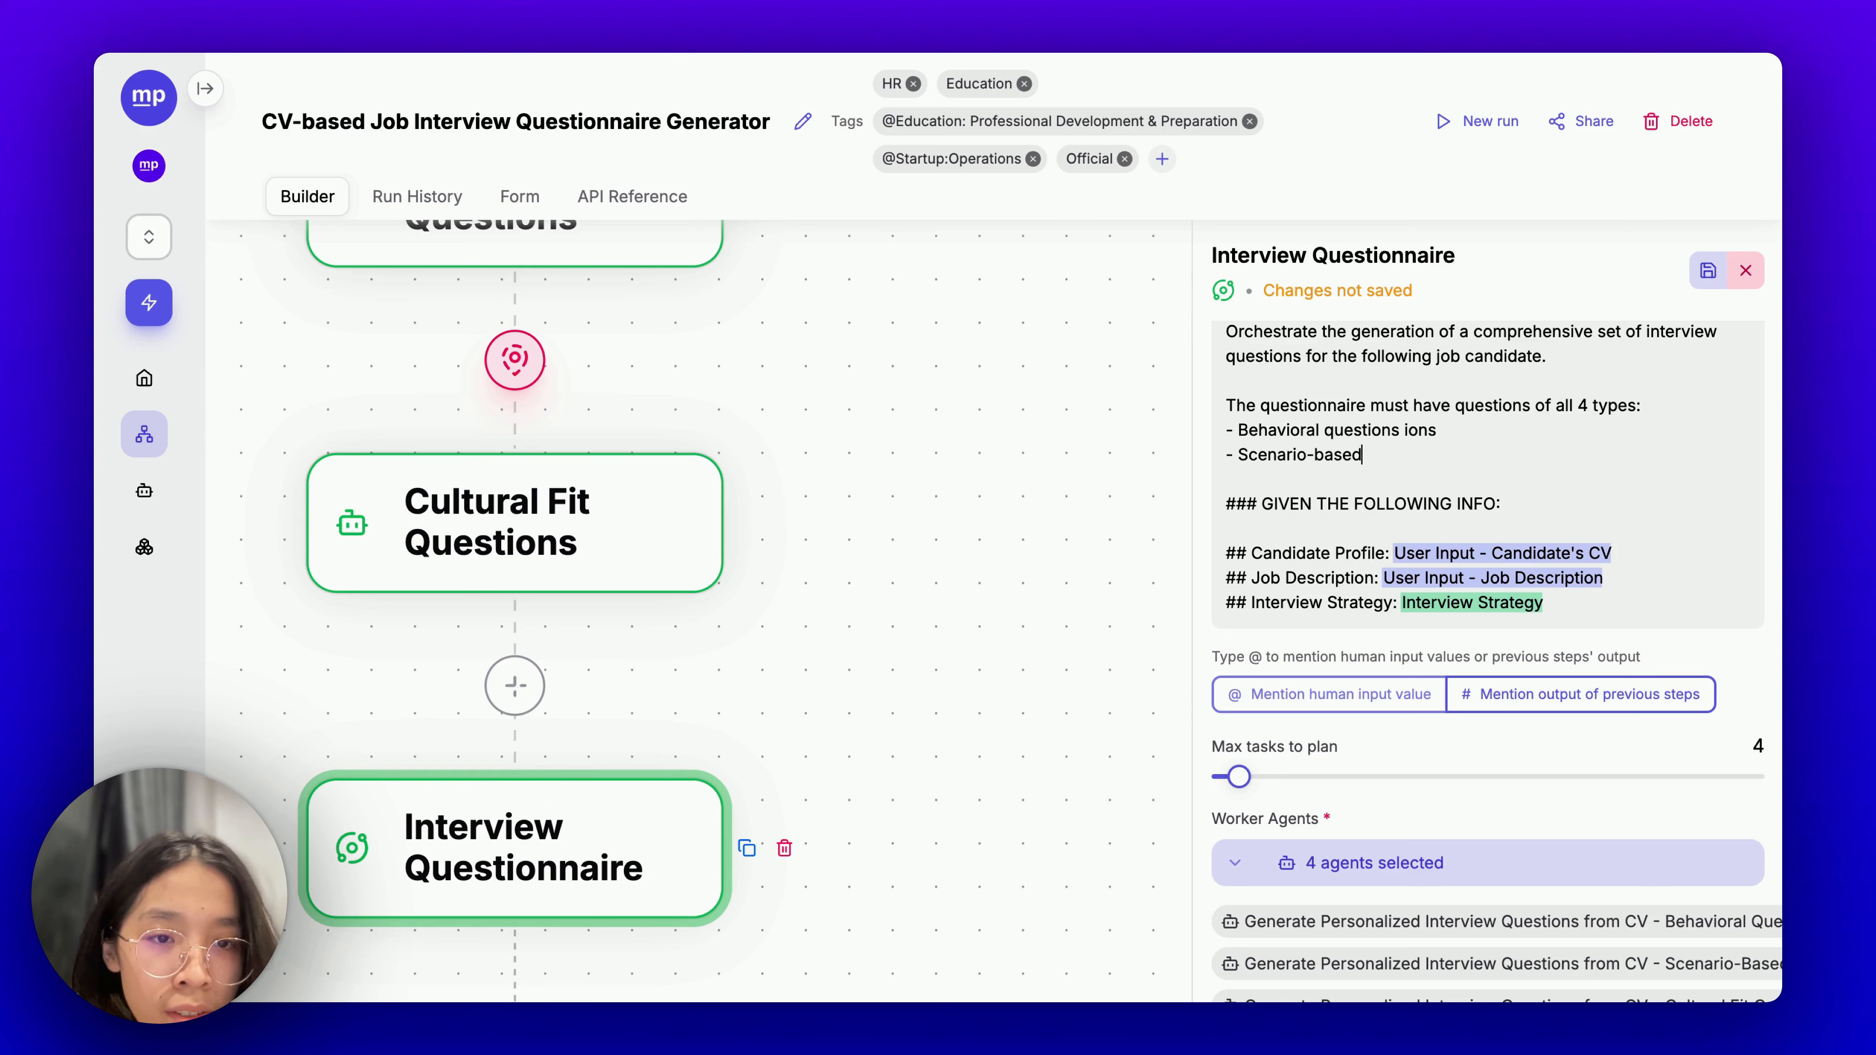
type(" questions")
left_click(1406, 430)
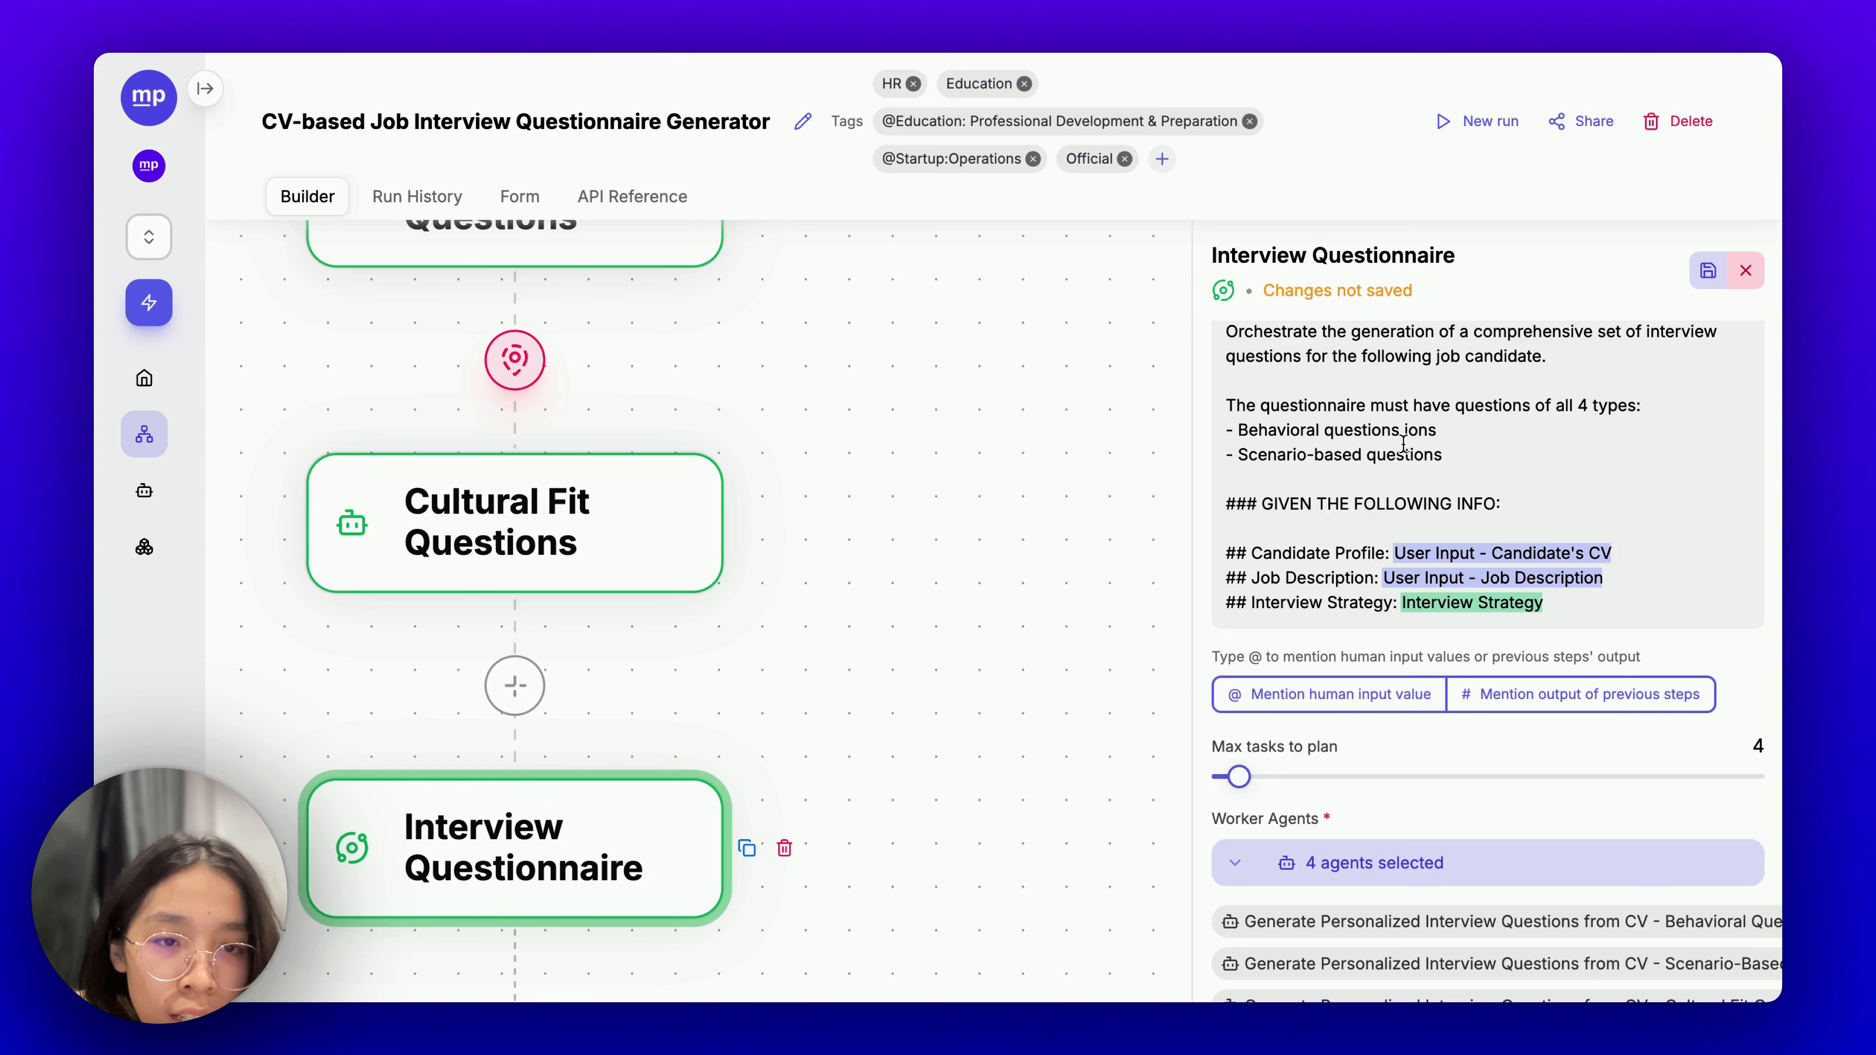
double_click(1421, 430)
key("BackSpace")
Add "- Cultural Fit questions" and "- Skill-based questions" as further lines of the question type list.
scroll(1448, 443, "down", 3)
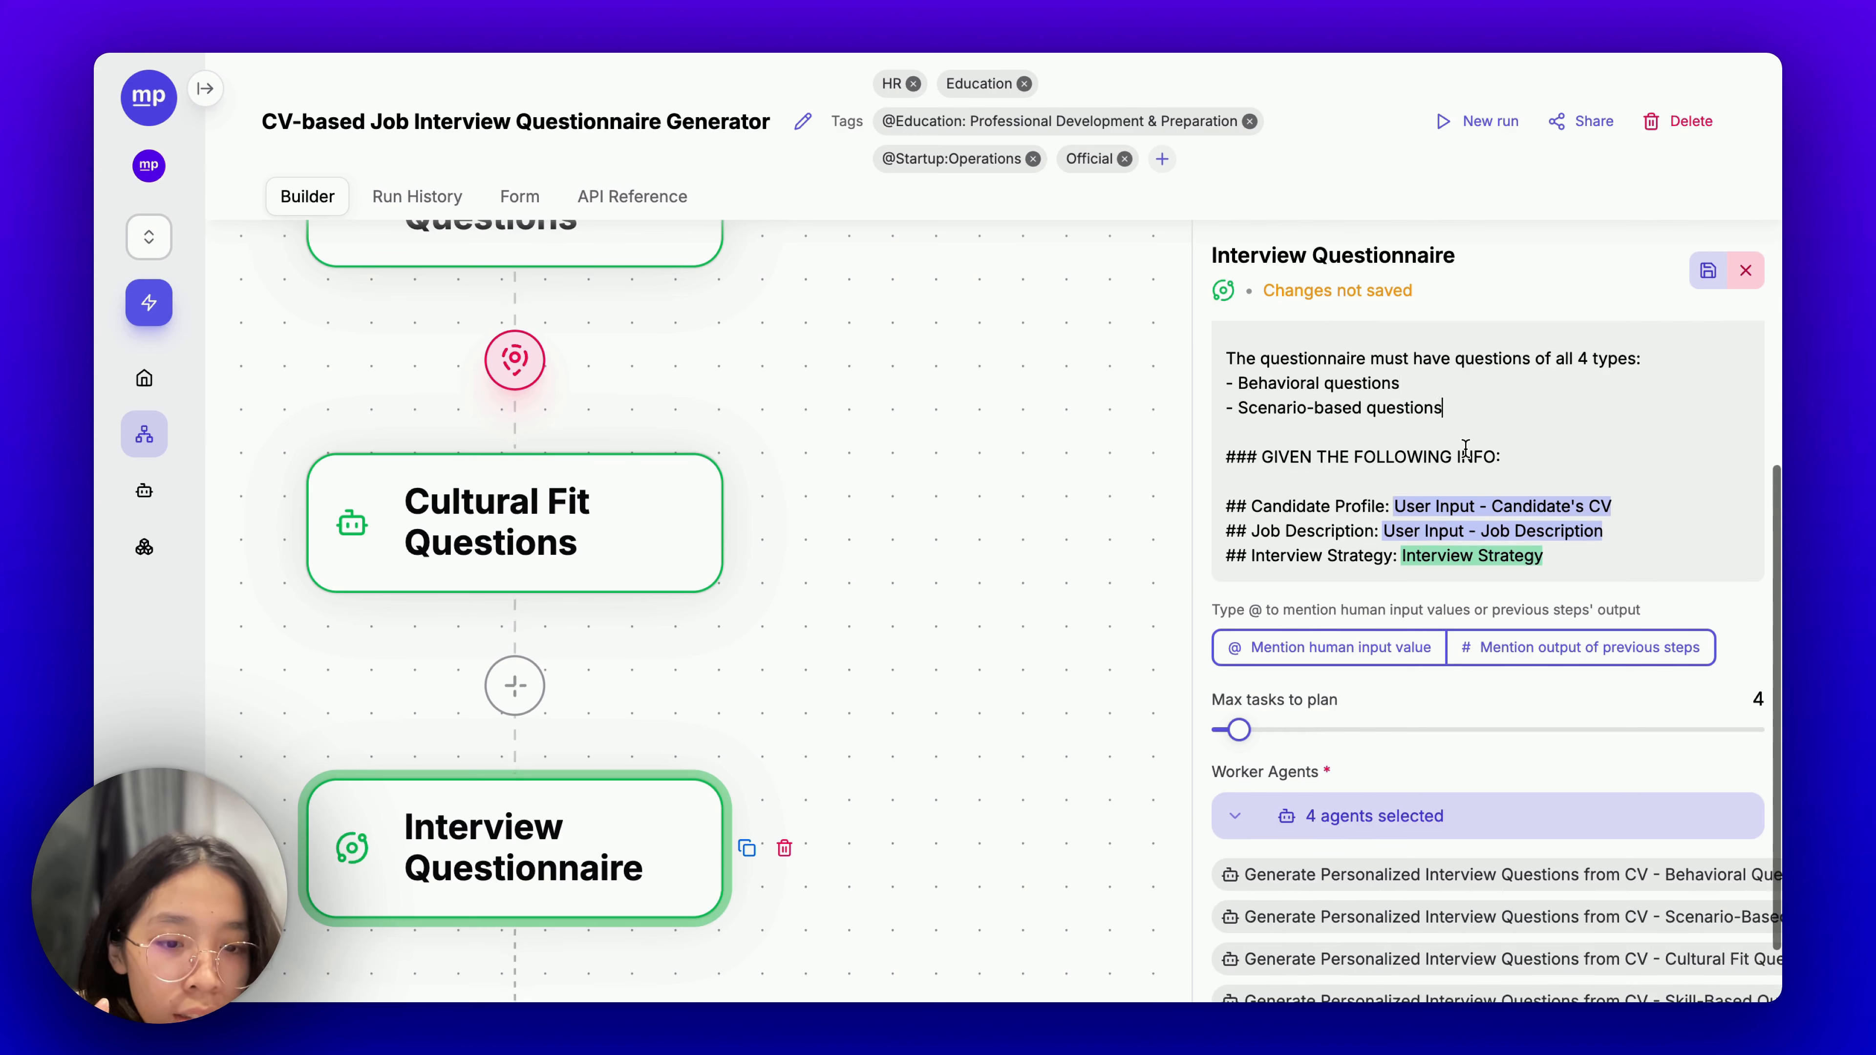
key("Return")
type("- Cult")
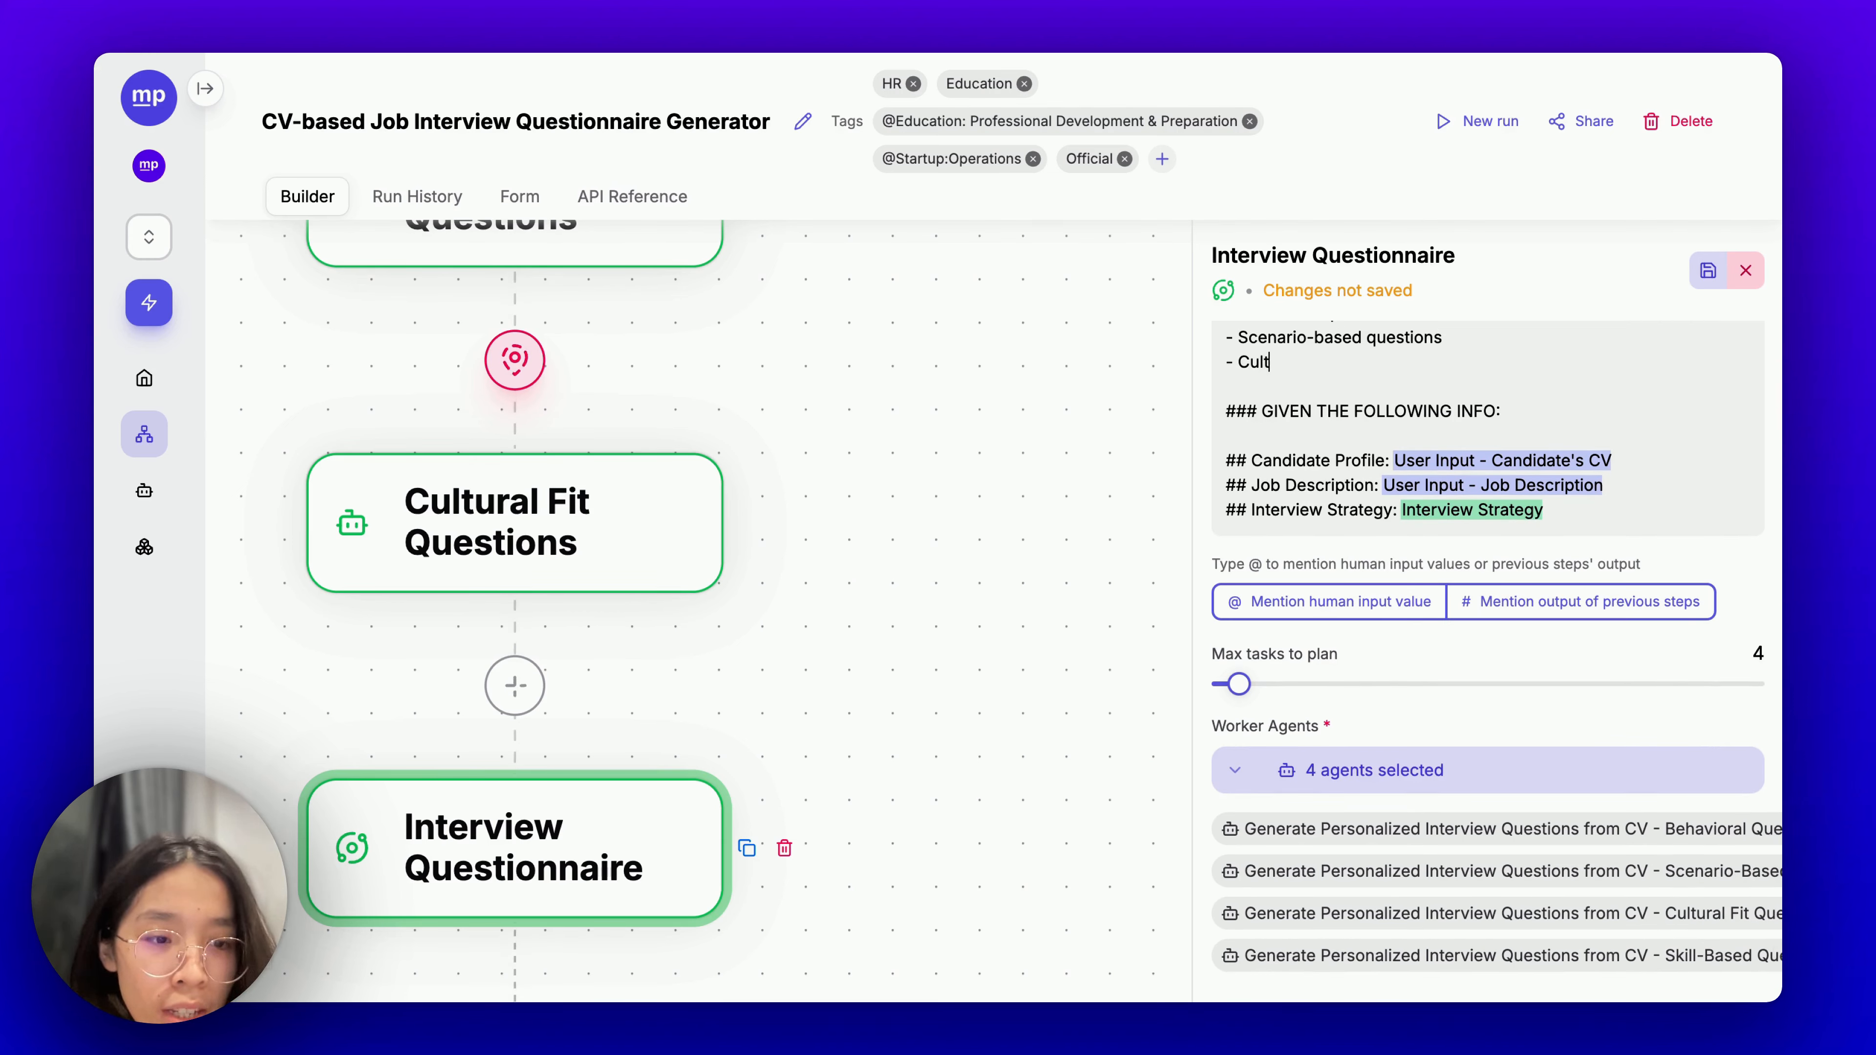
type("ural F")
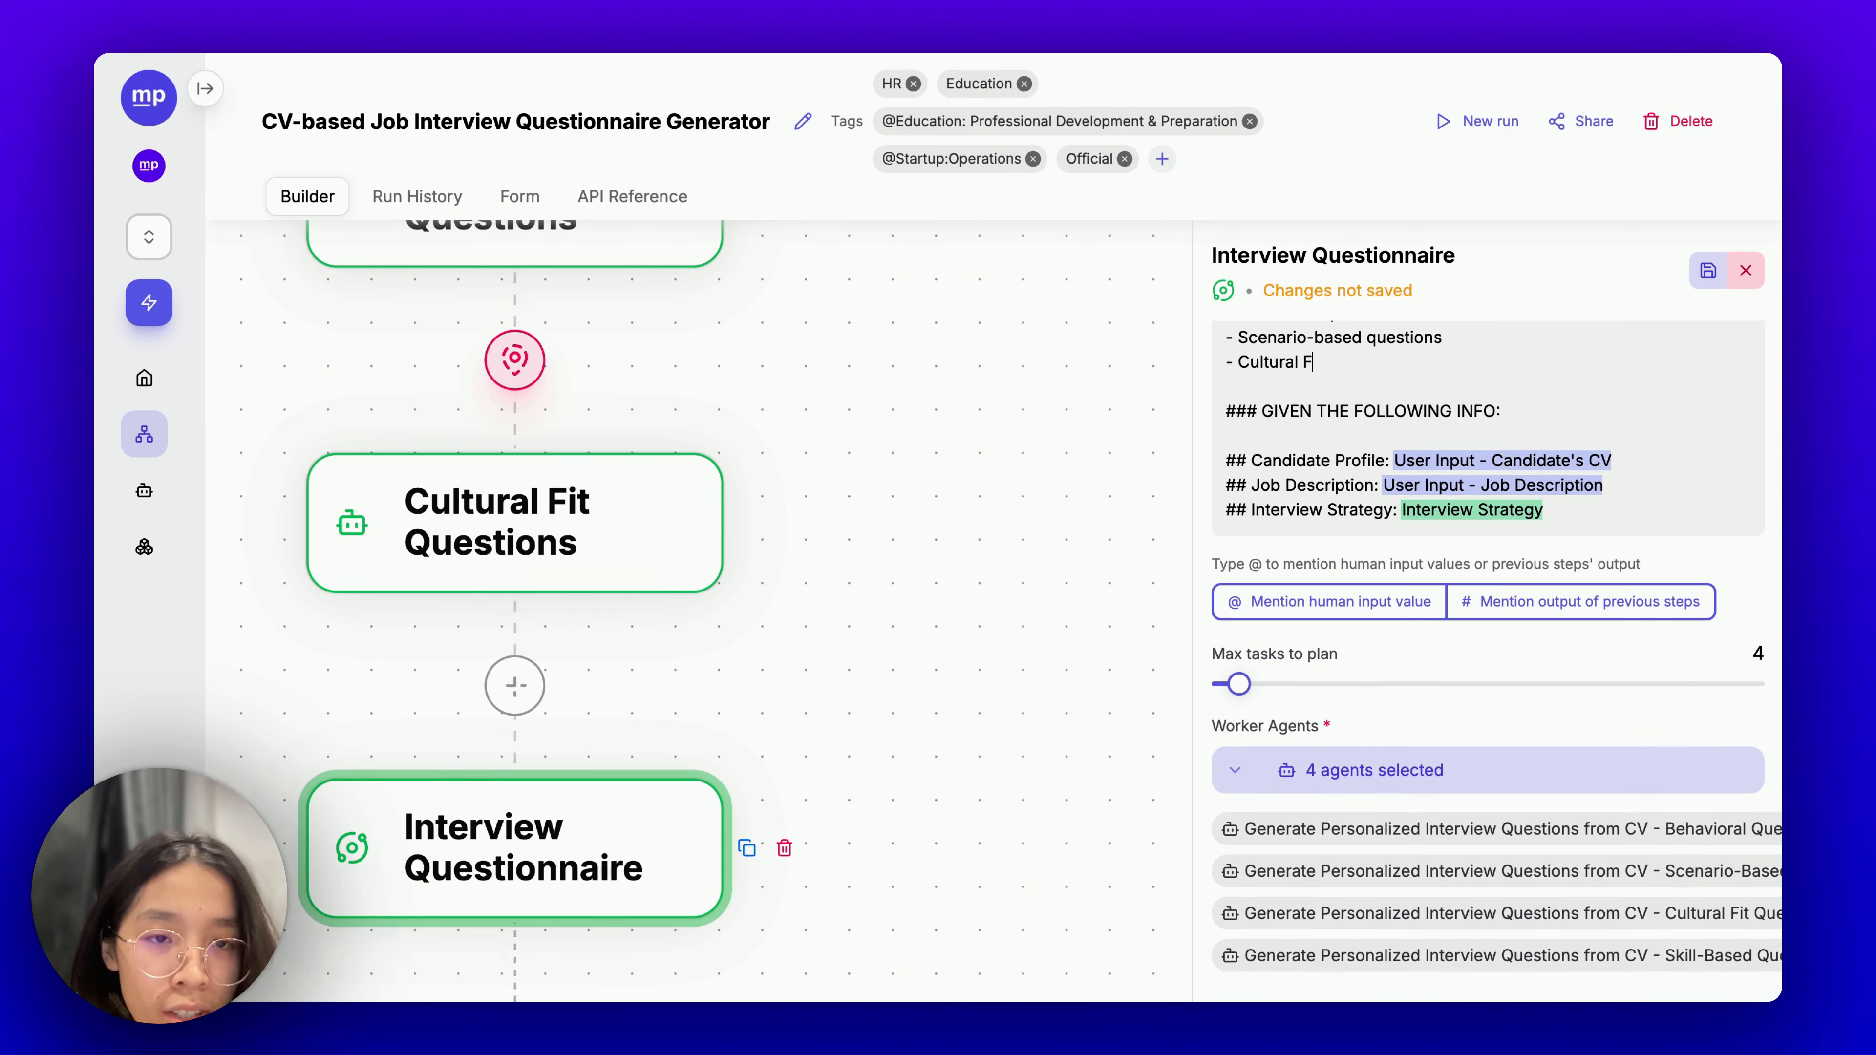
type("it questions")
key("Return")
type("- S")
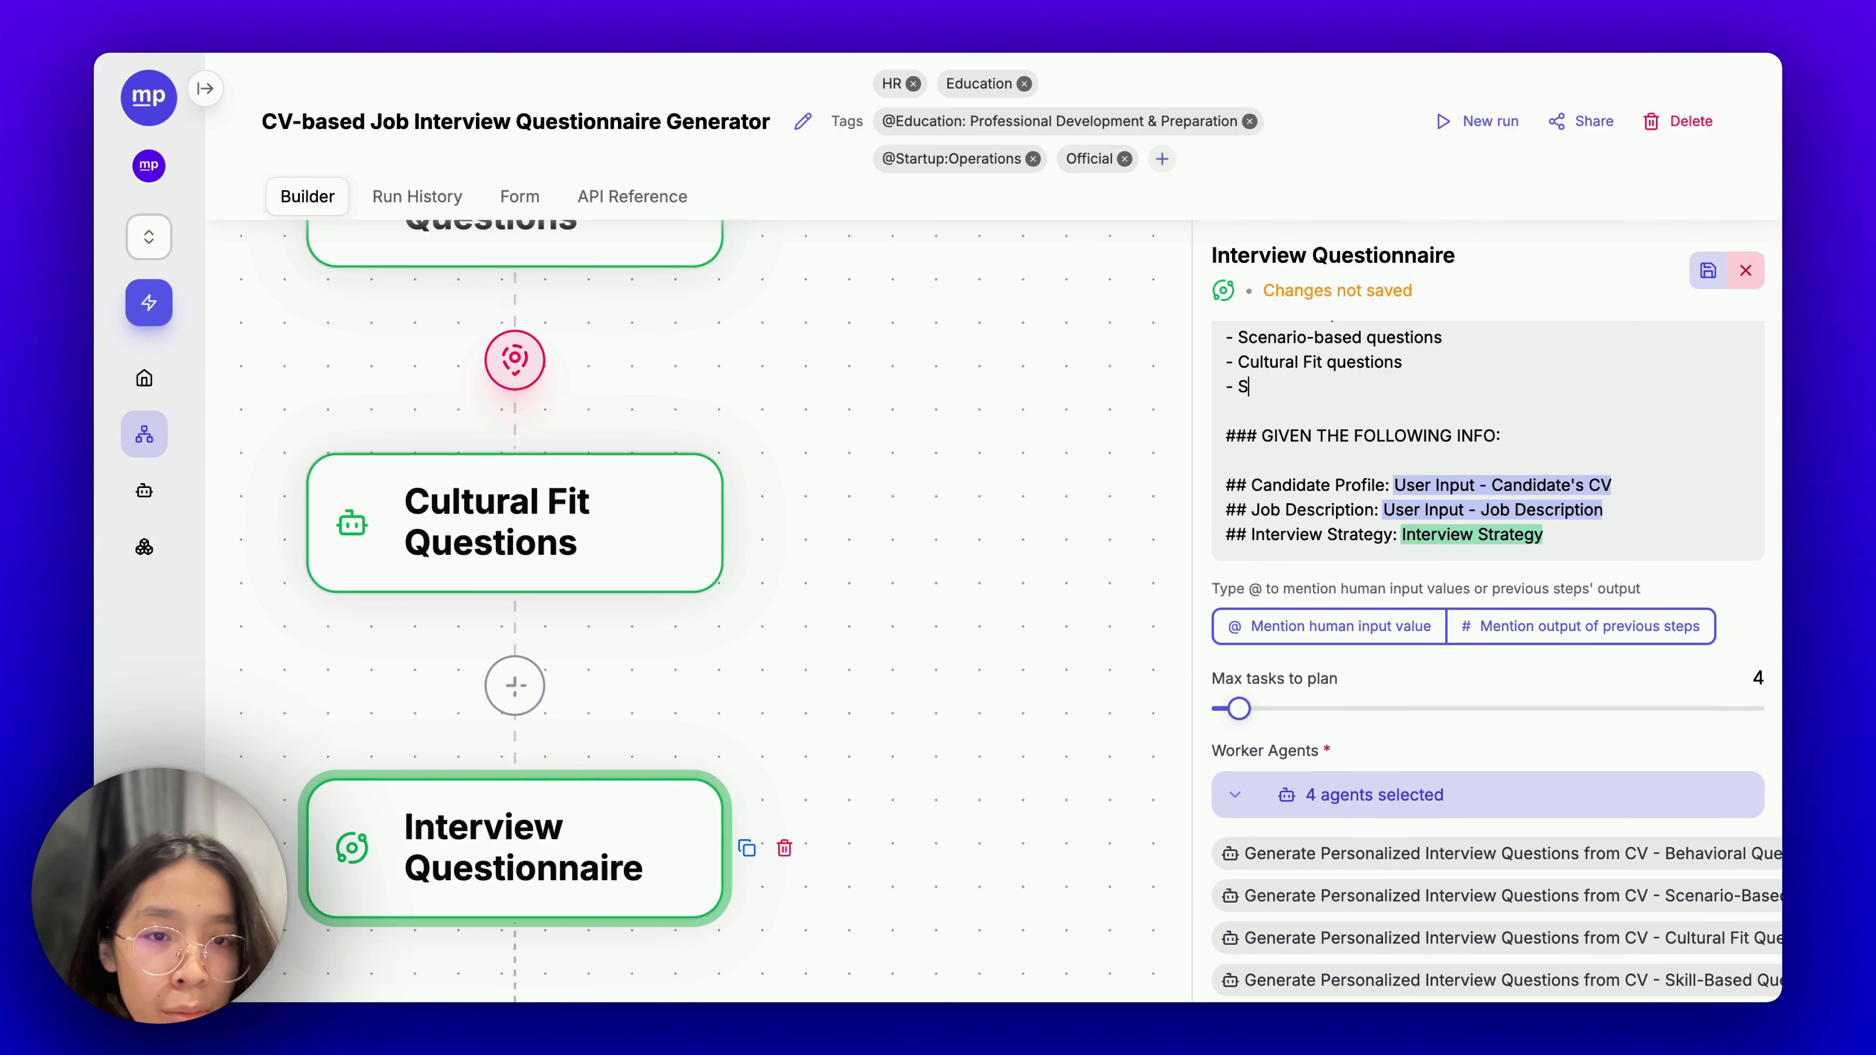
type("kill-based ques")
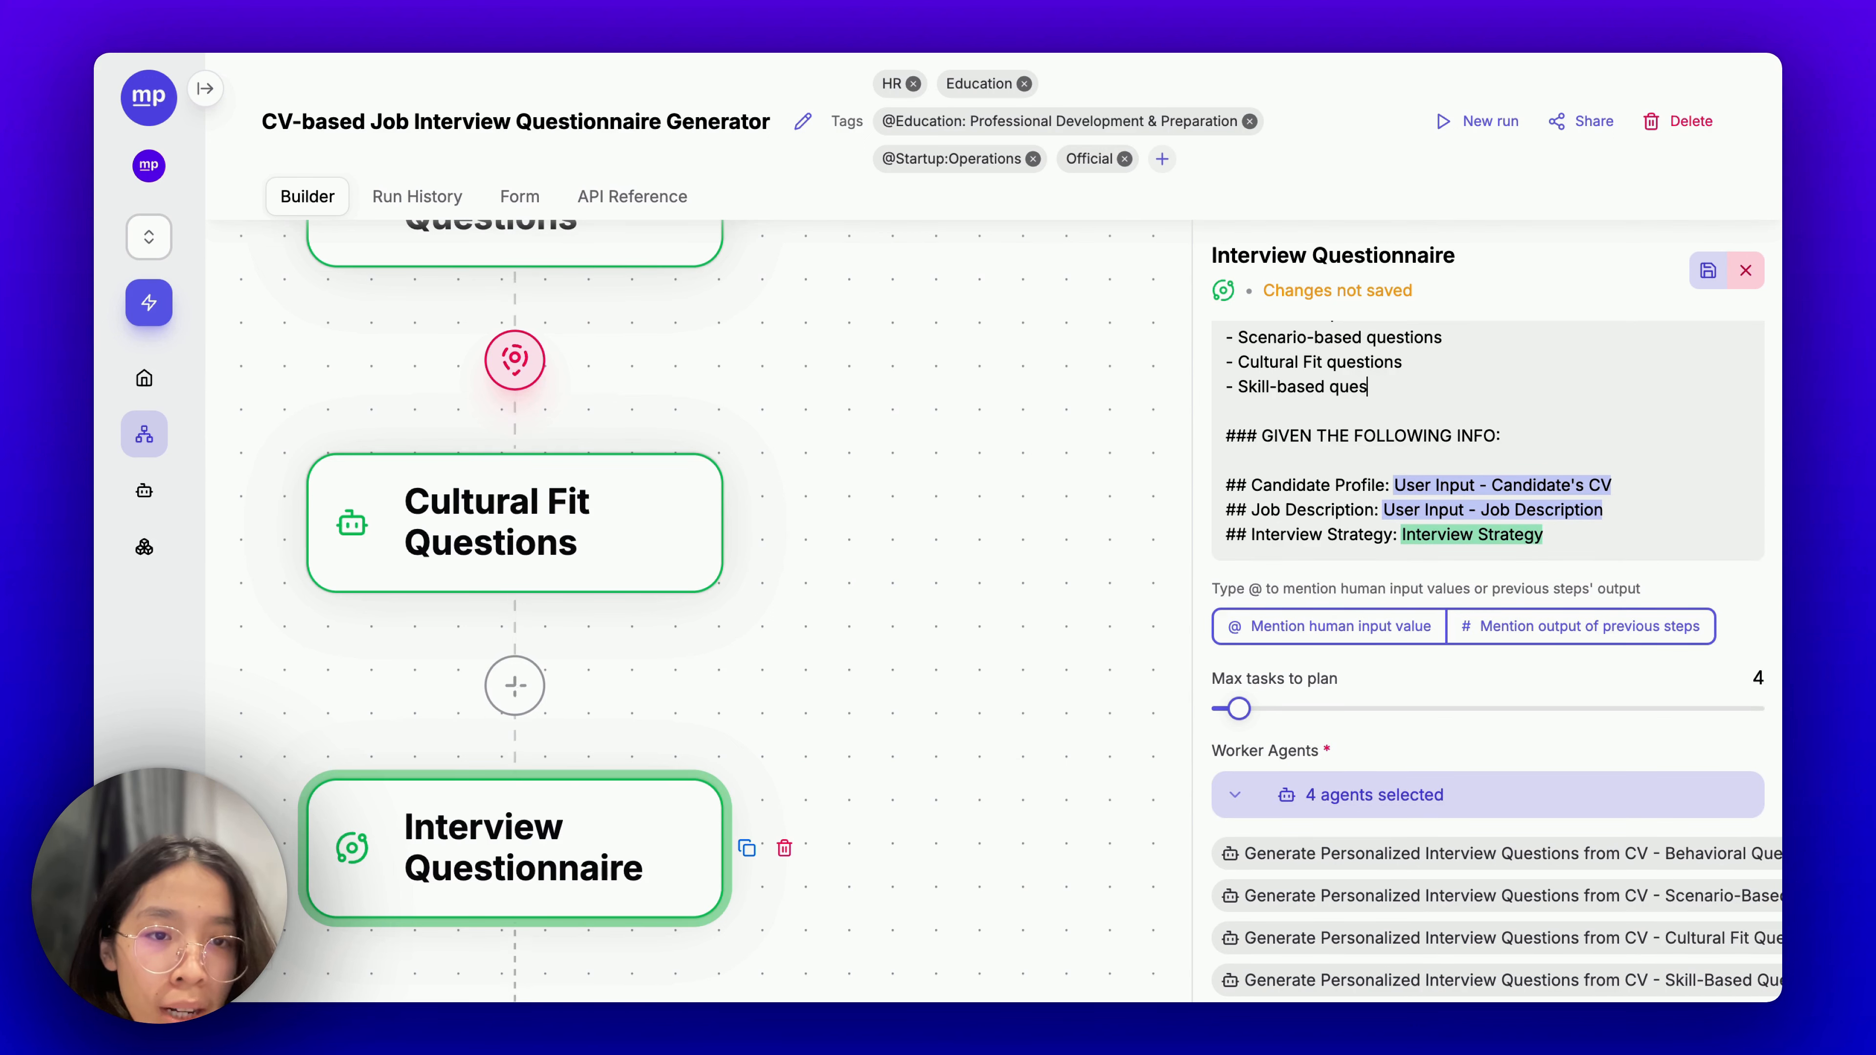
type("tions")
Below the question type list, after a blank line, write "You can decide how many questions is needed for each type".
key("Return")
scroll(1488, 591, "up", 3)
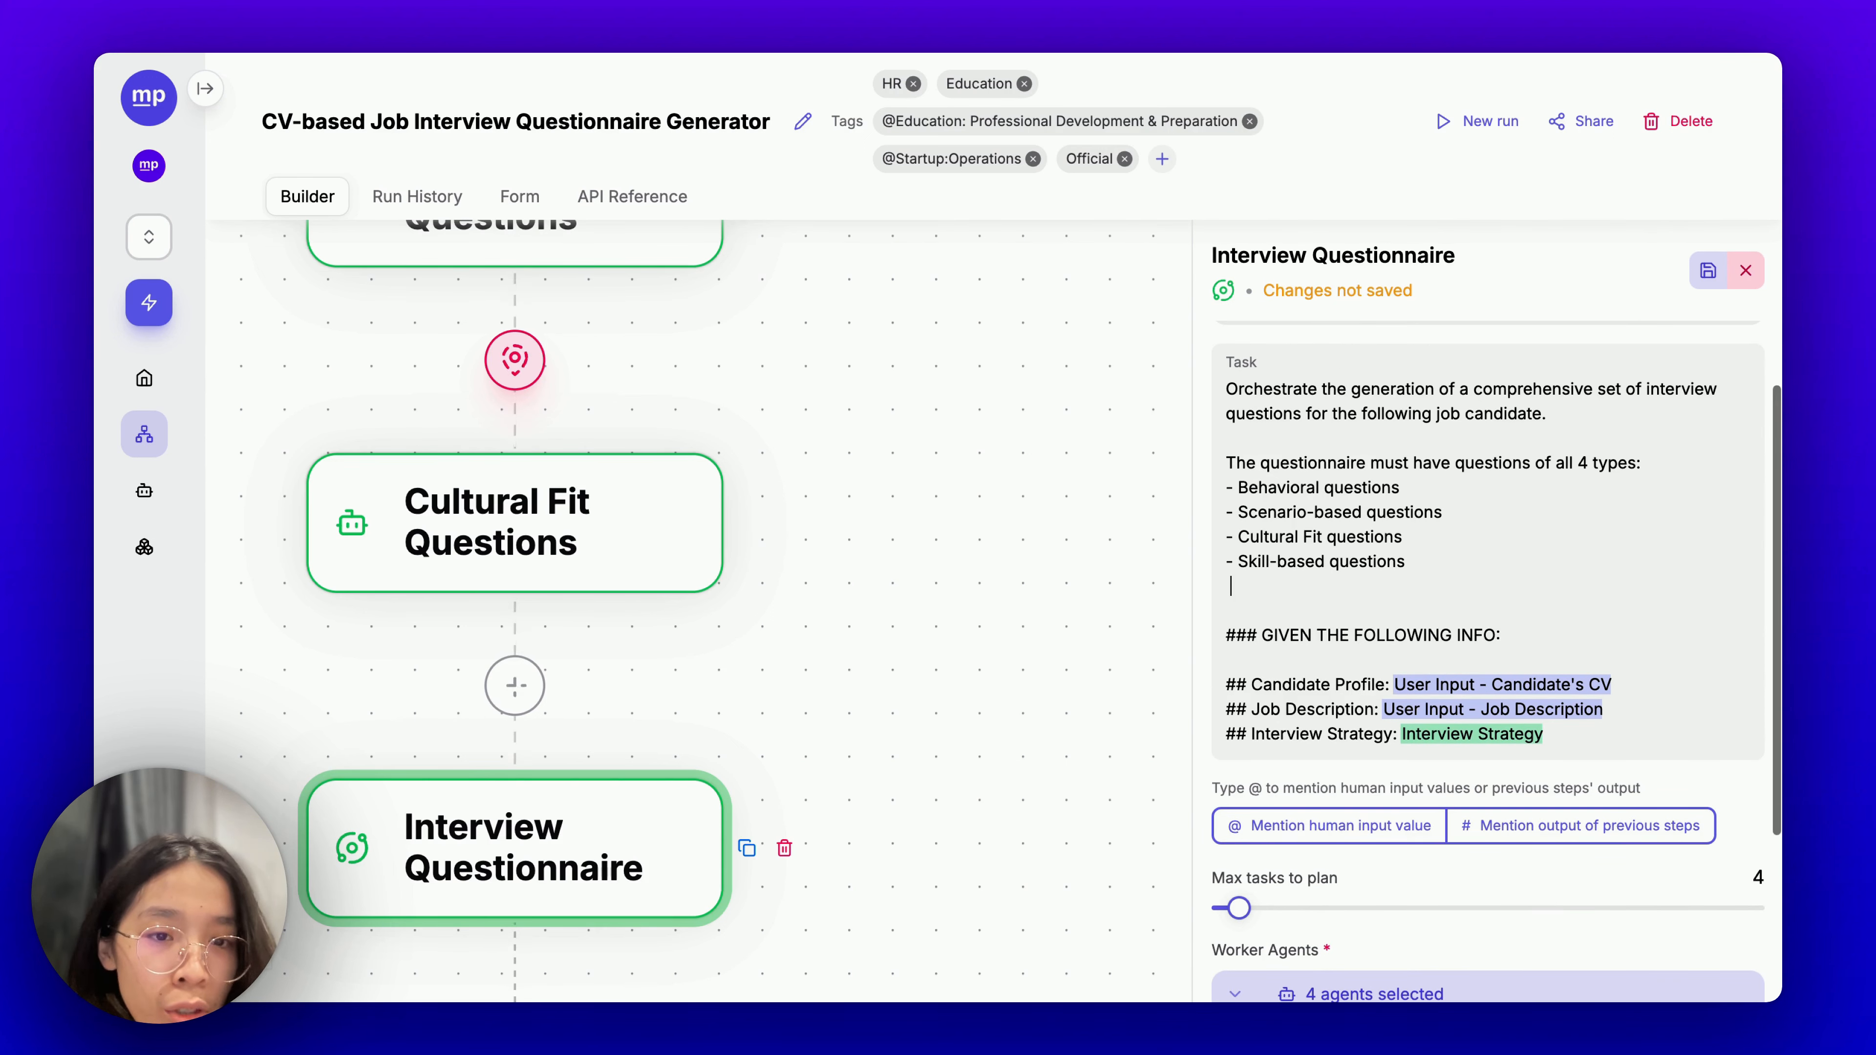
key("Return")
type("U")
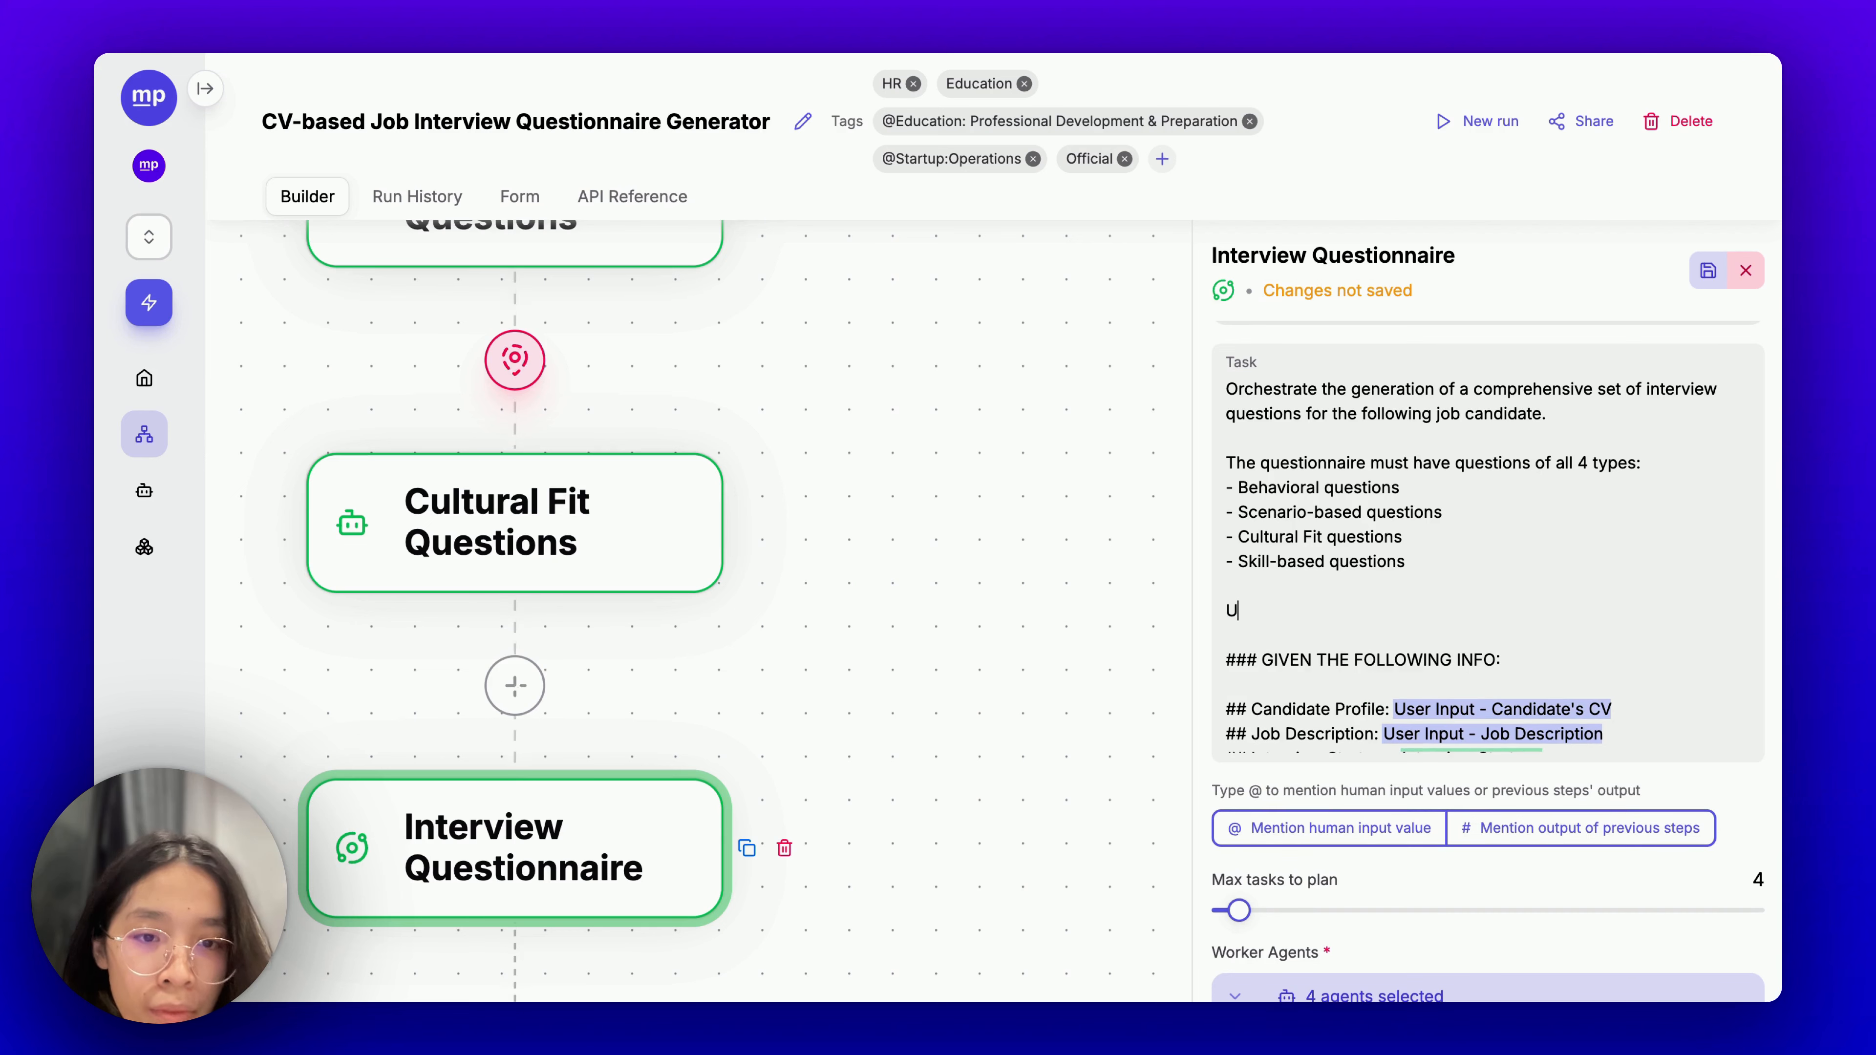
type("oi")
key("BackSpace")
key("BackSpace")
key("BackSpace")
type("You can d")
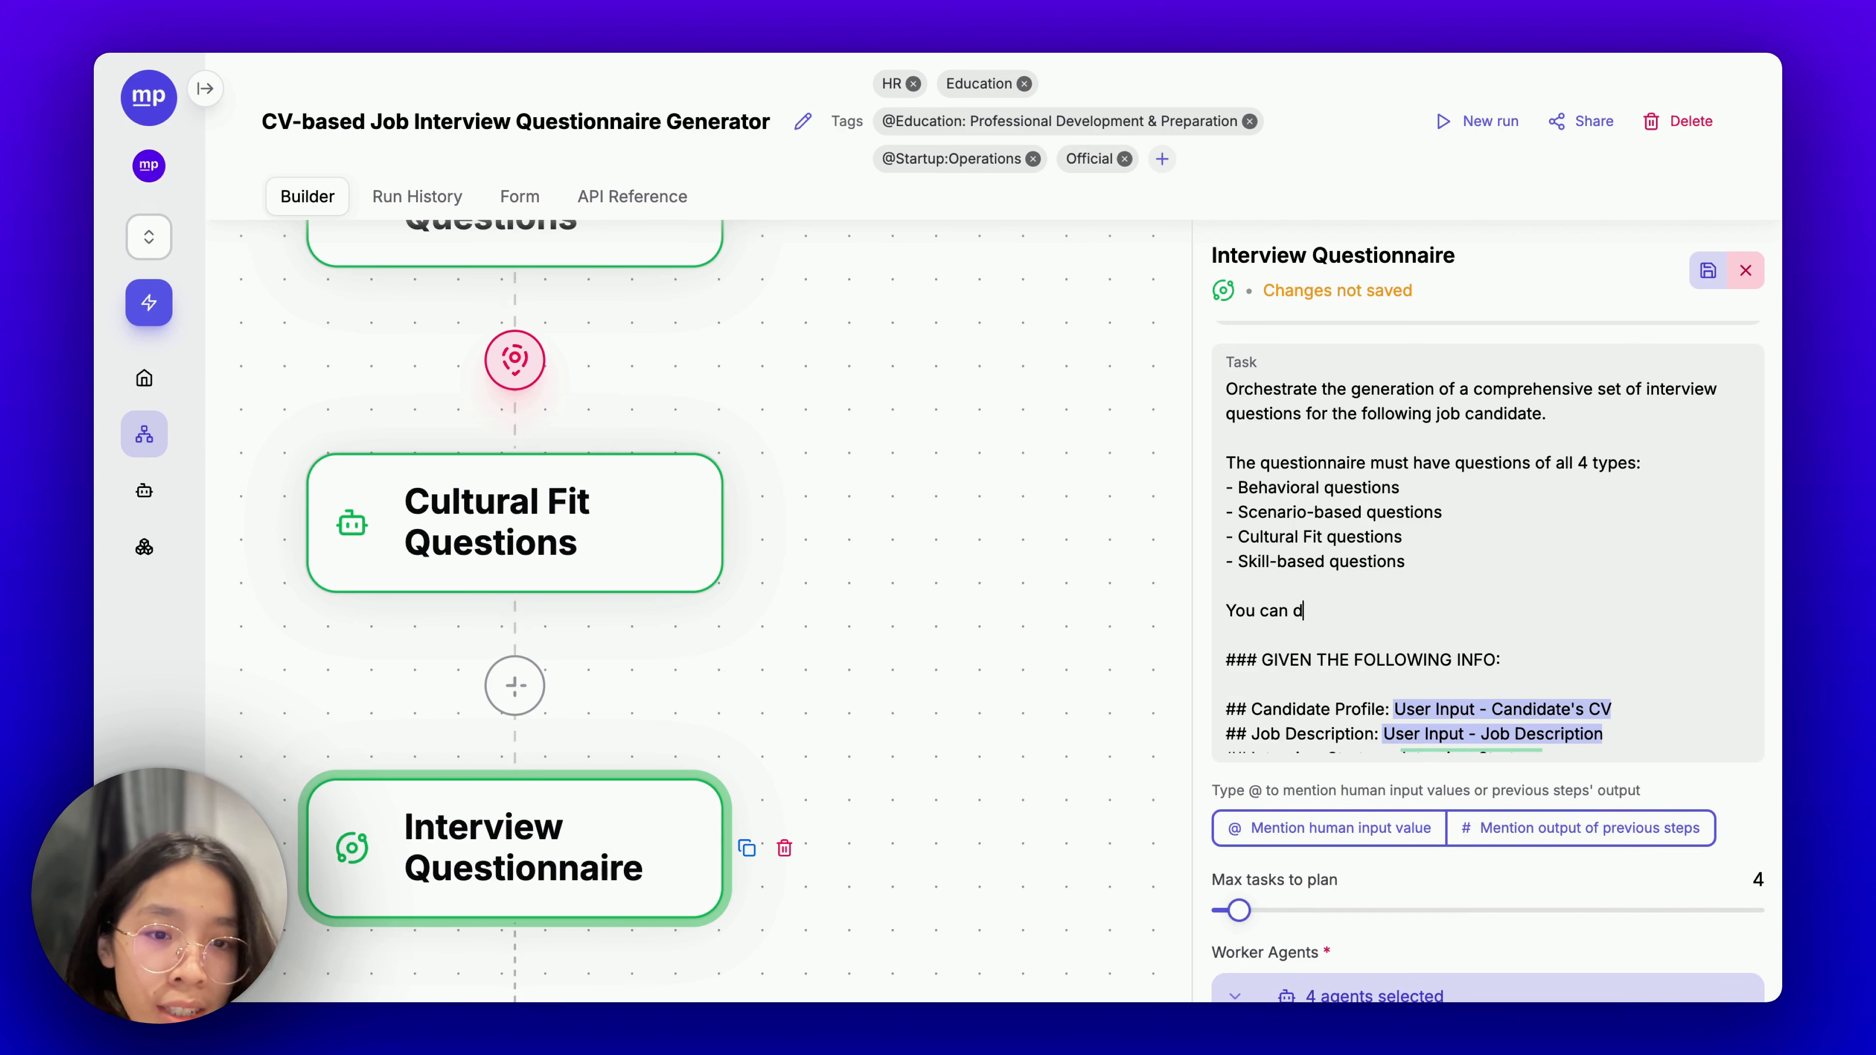
type("ecide the")
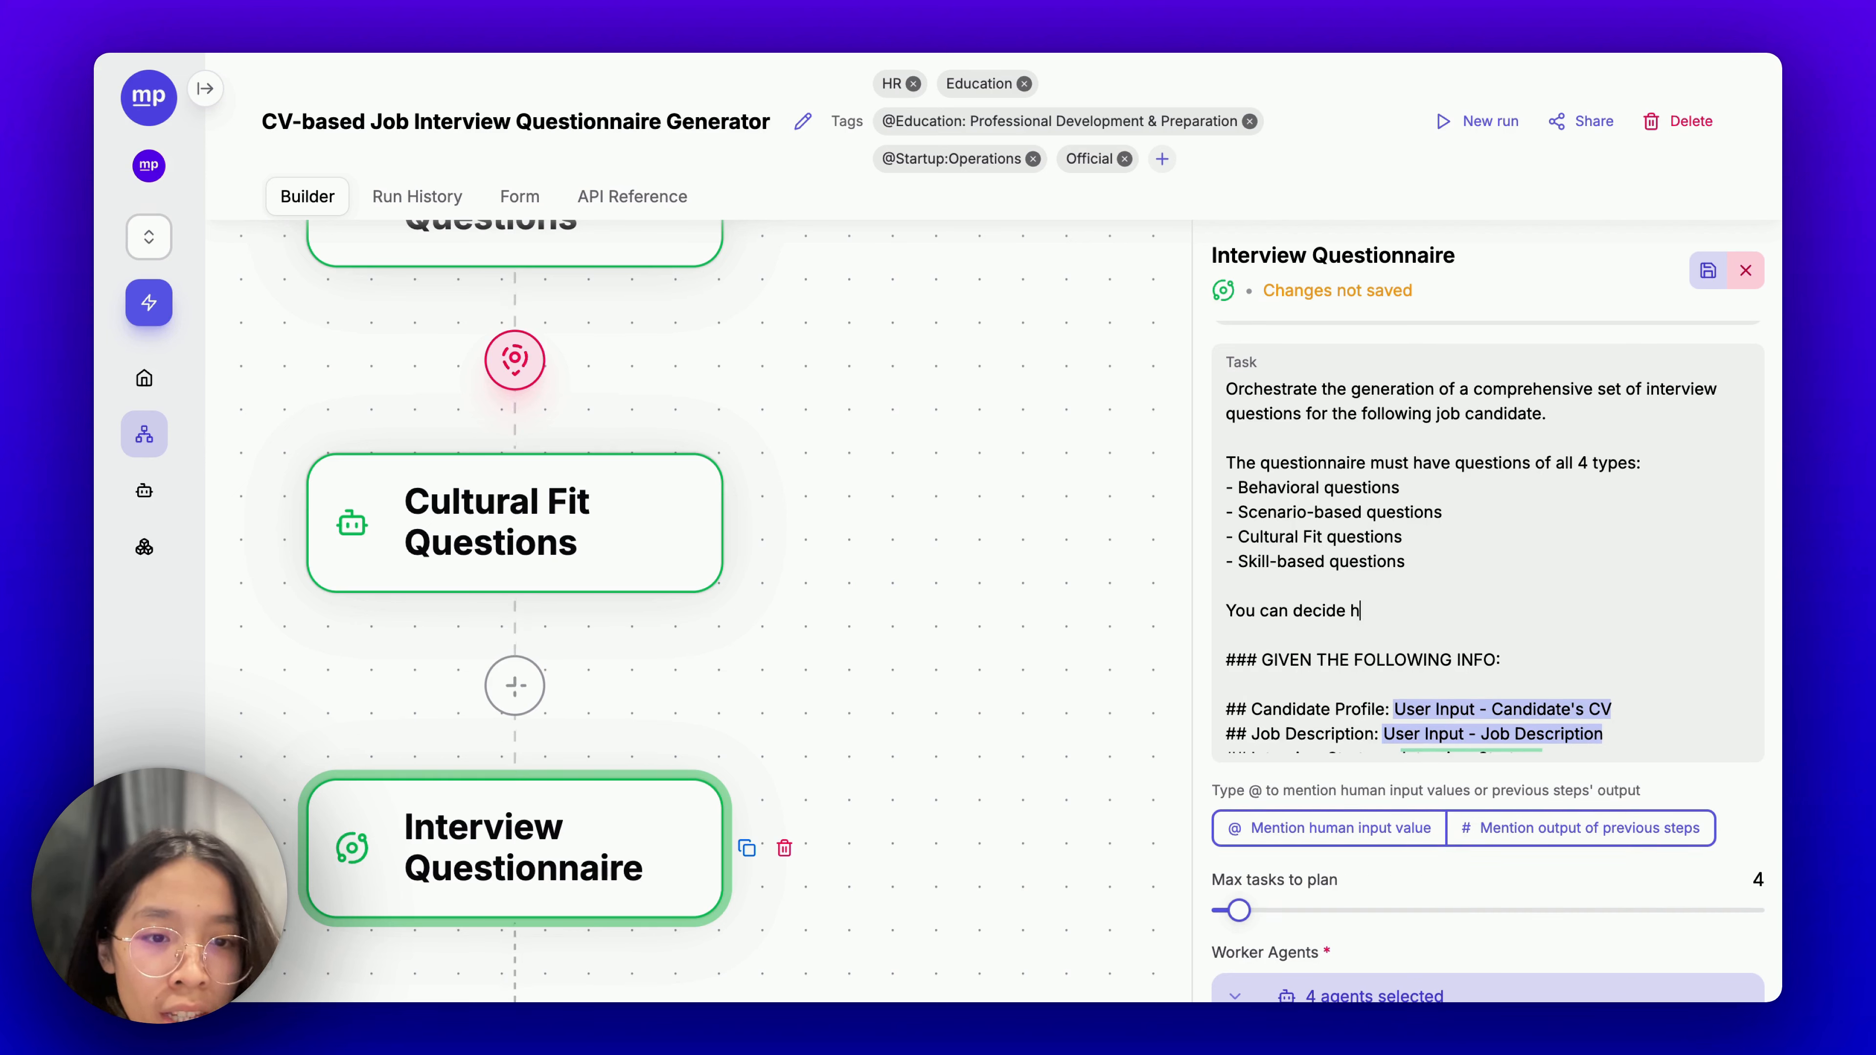
type("ow many ques")
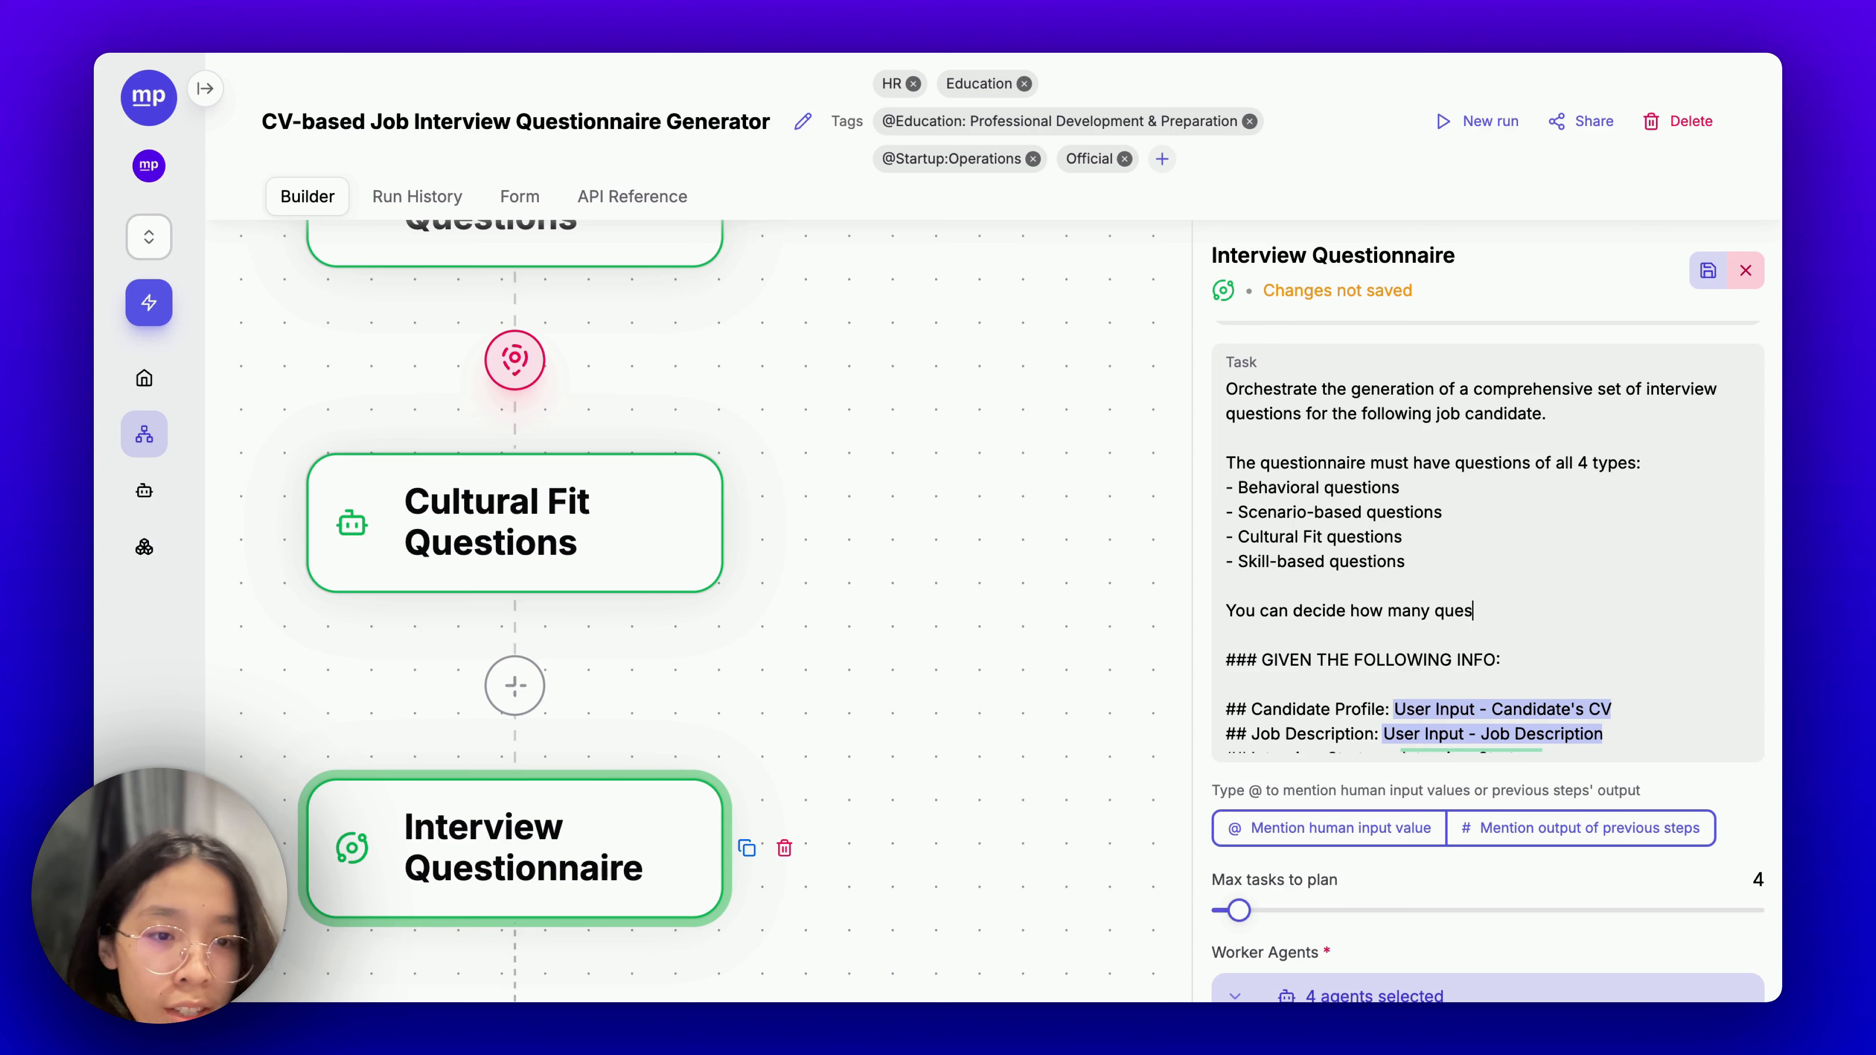
type("tions a")
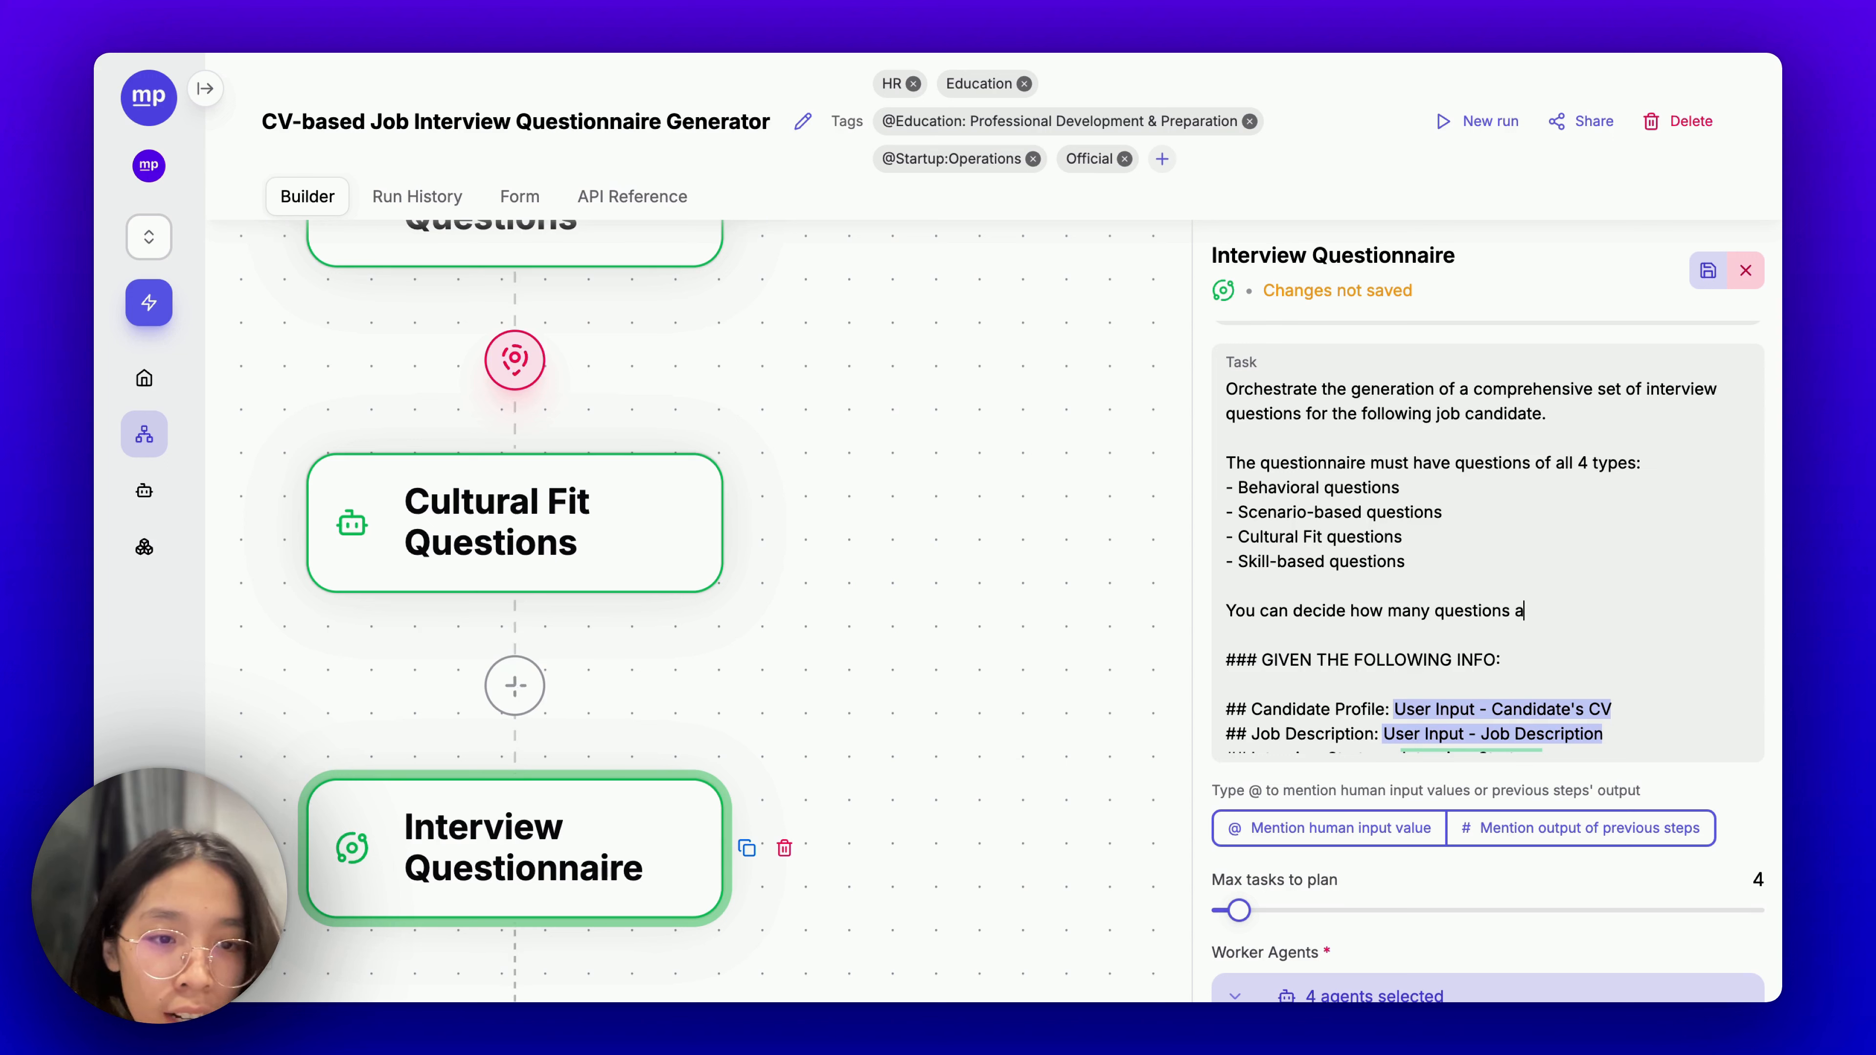
type("re")
key("BackSpace")
key("BackSpace")
key("BackSpace")
type("is neede")
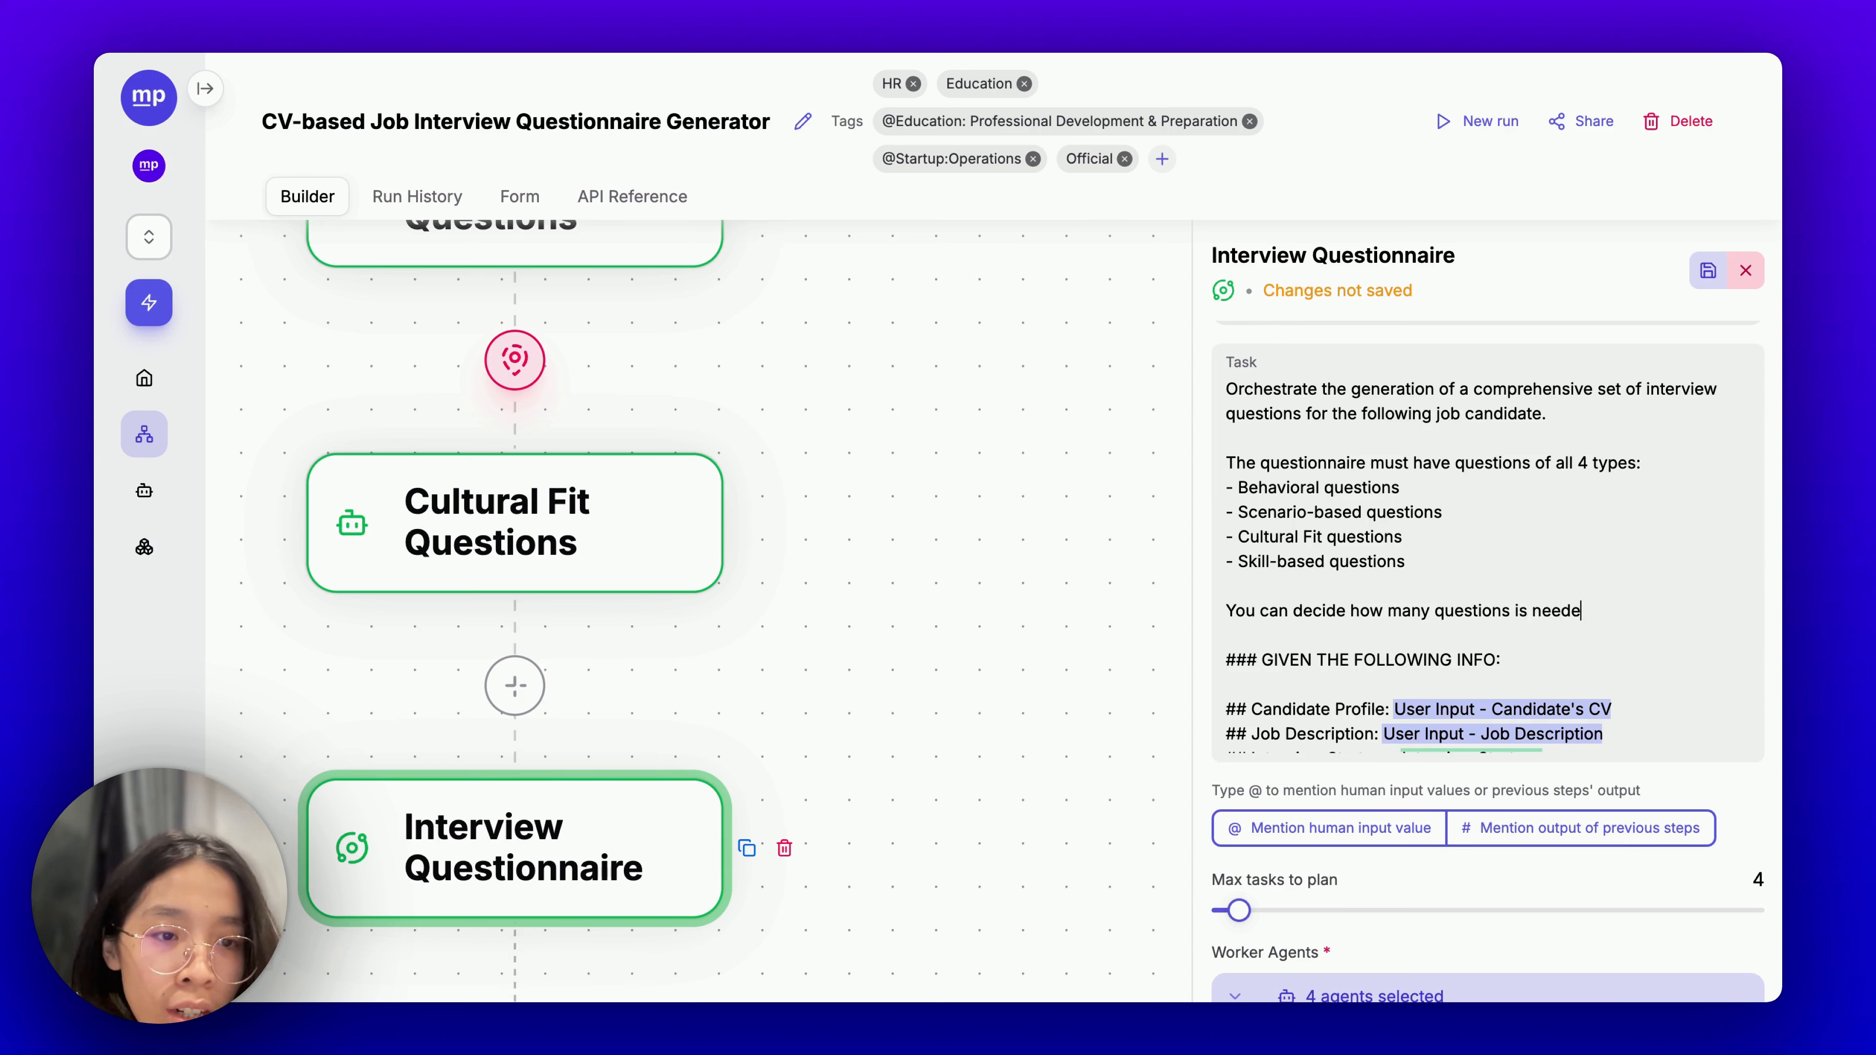
type("d for each typ")
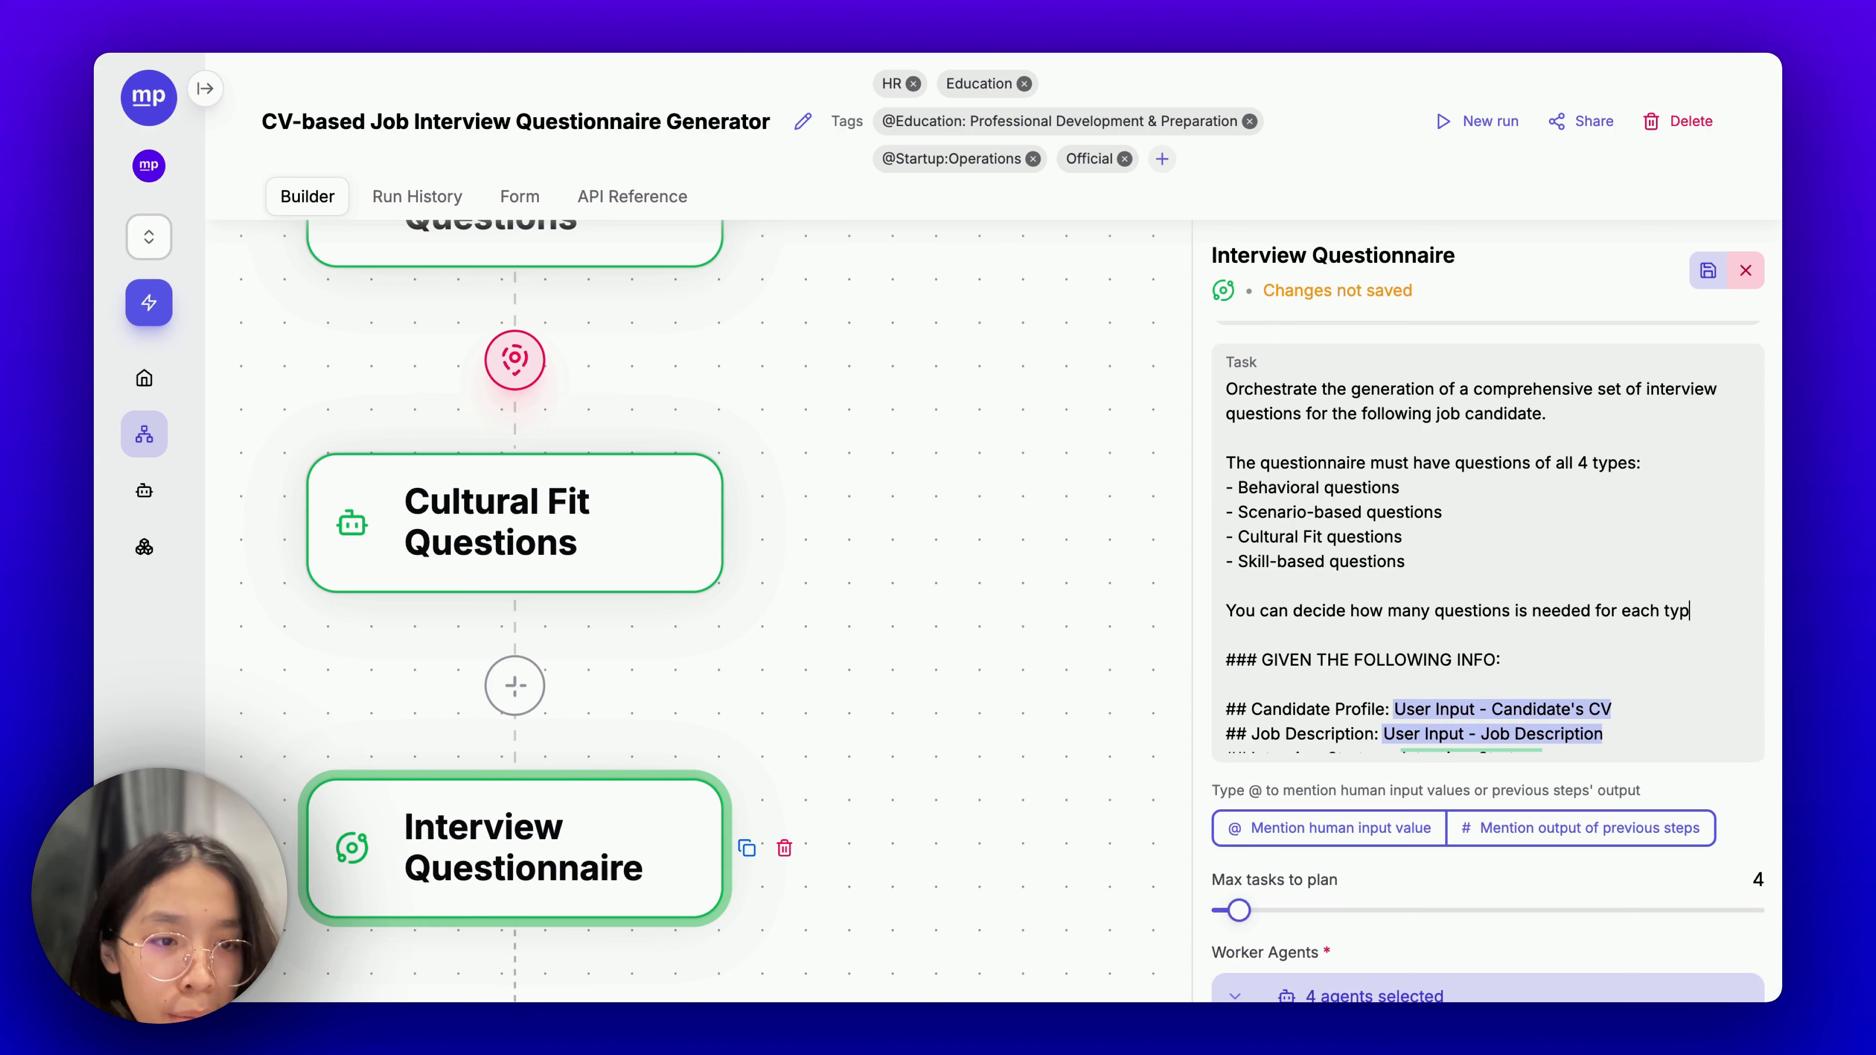
Finish the sentence about the number of questions with ", as long as the total questions are around 15-20 questions.".
type("e, as long as")
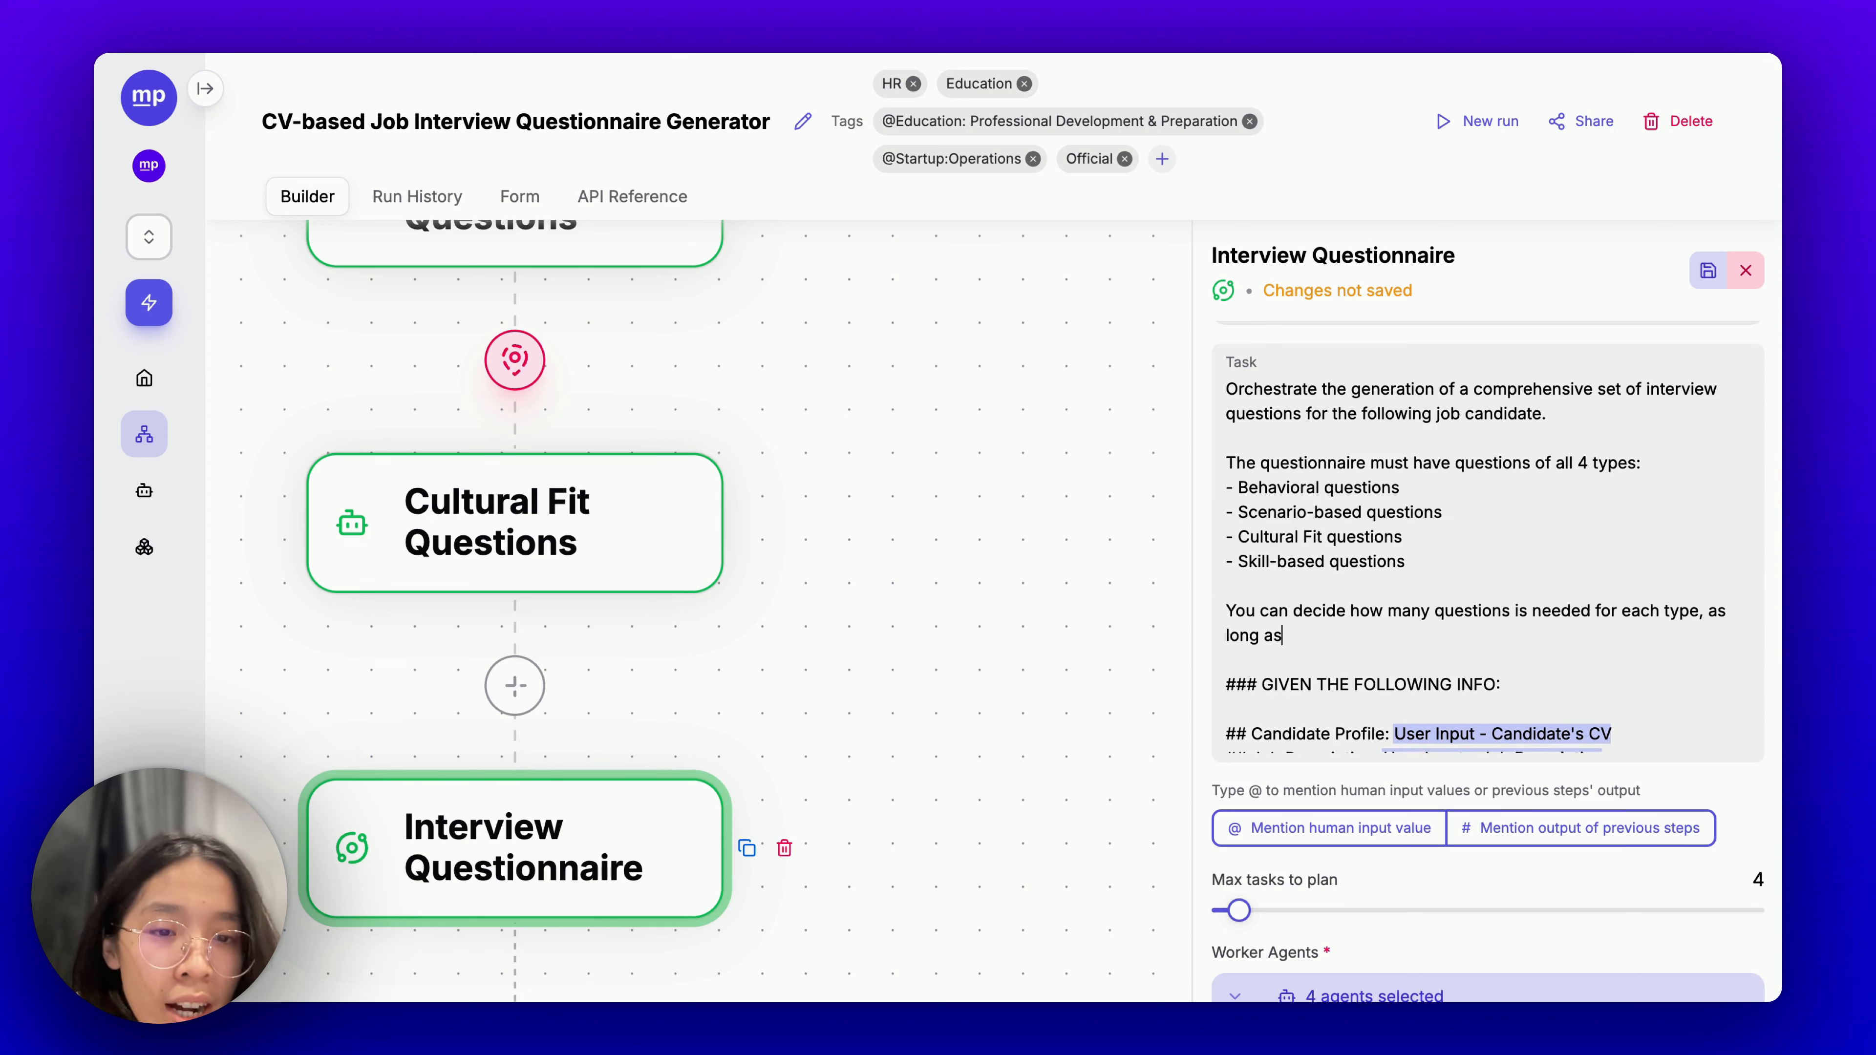
type(" tht total questions")
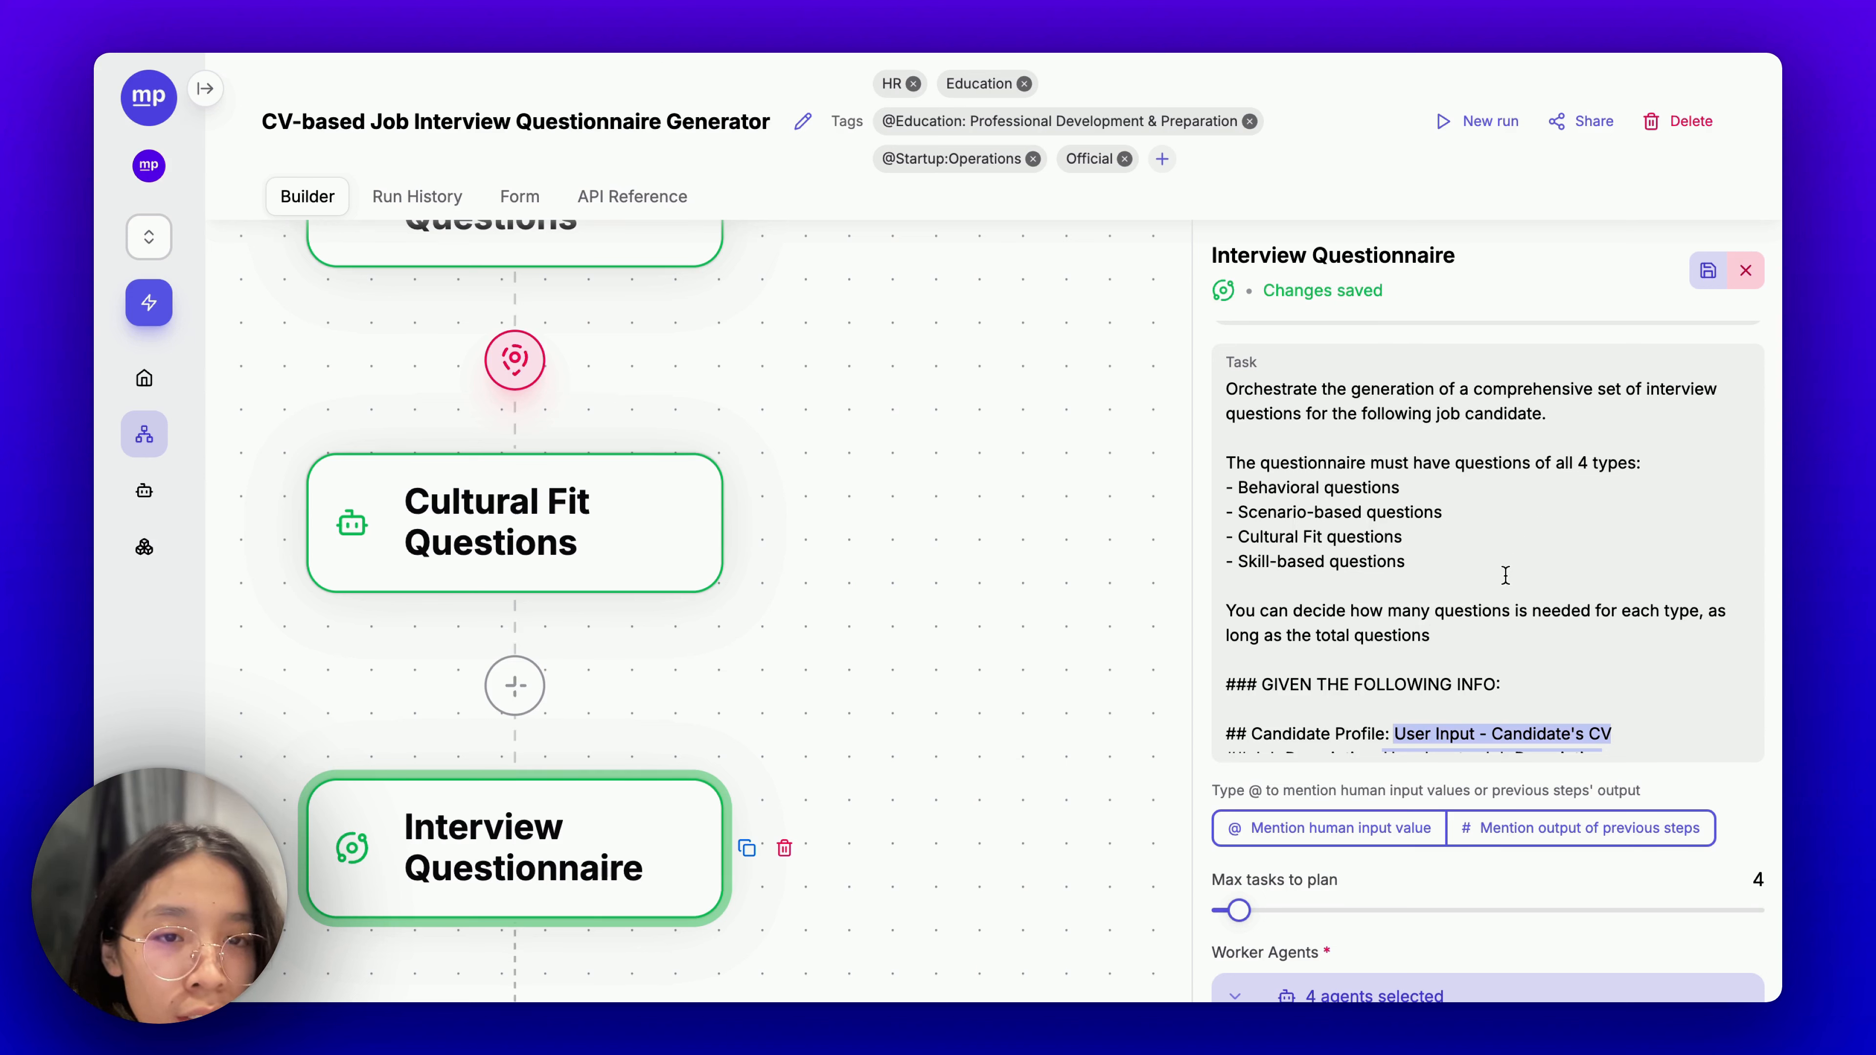
scroll(1503, 594, "down", 1)
scroll(1503, 594, "up", 1)
type("are")
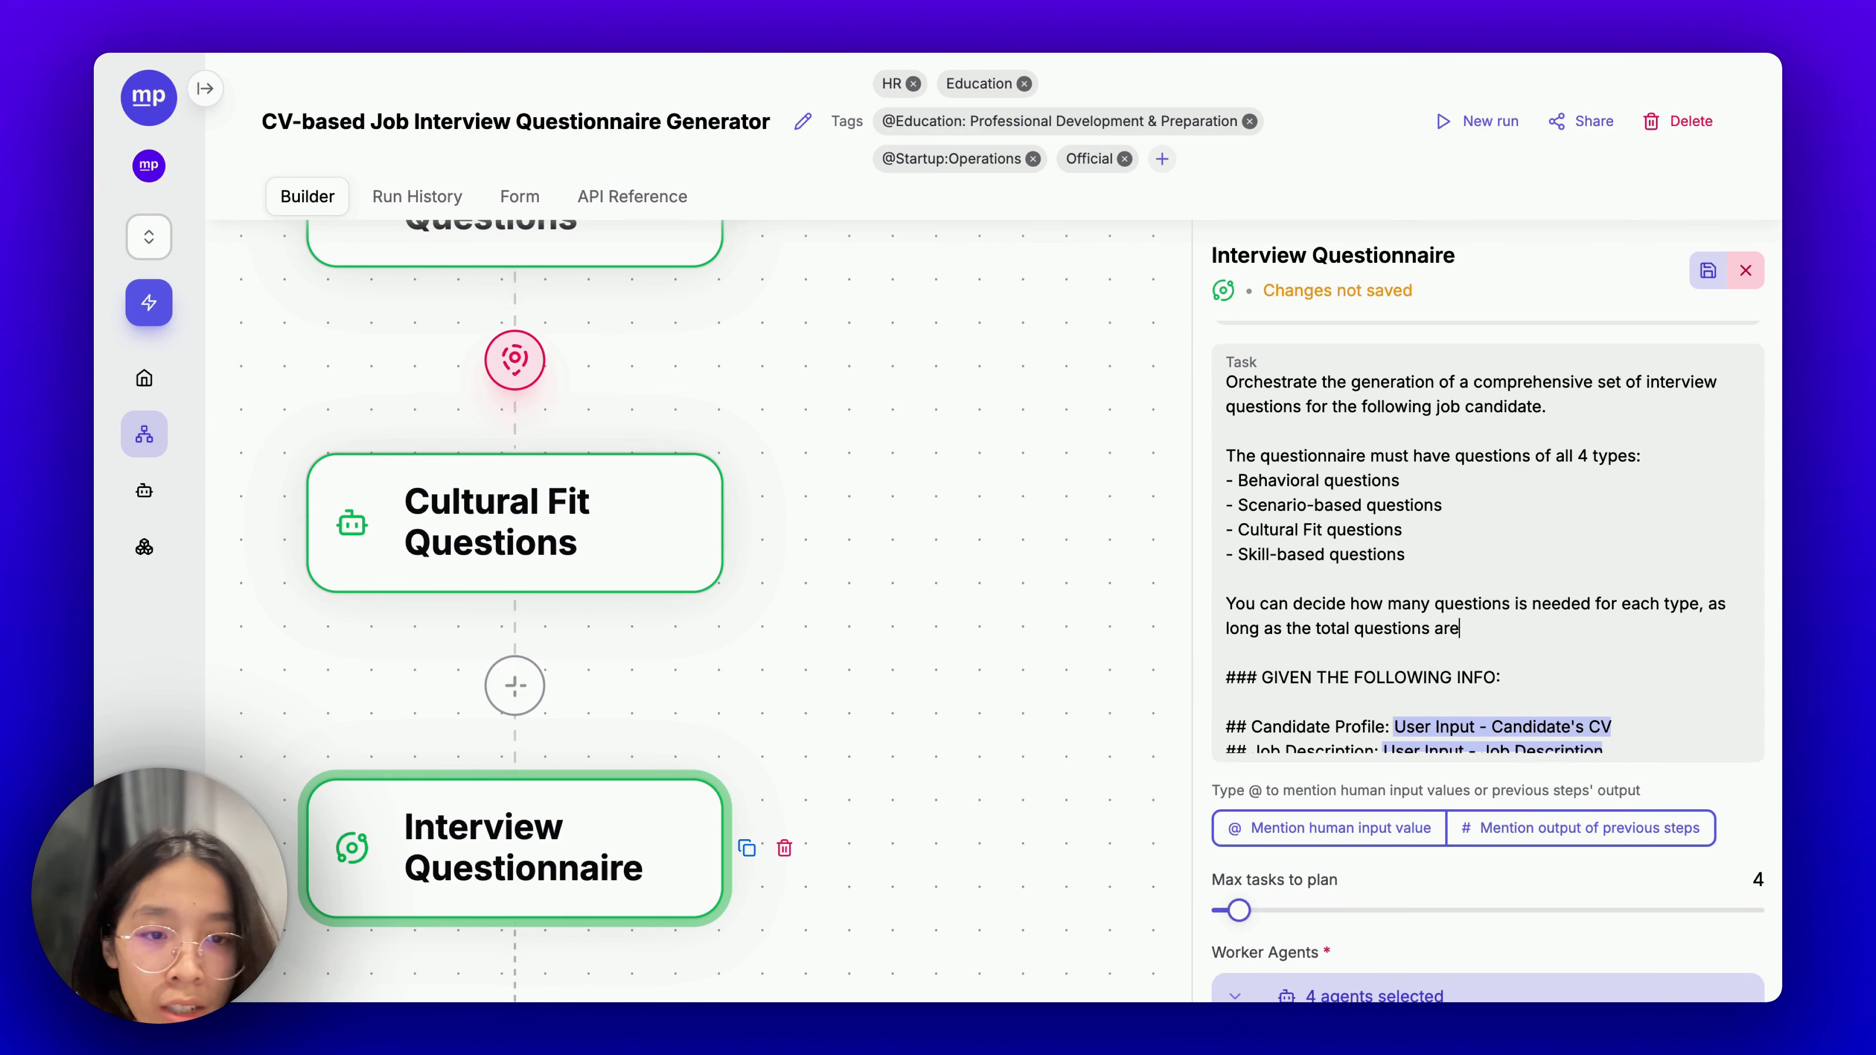
type(" arloun")
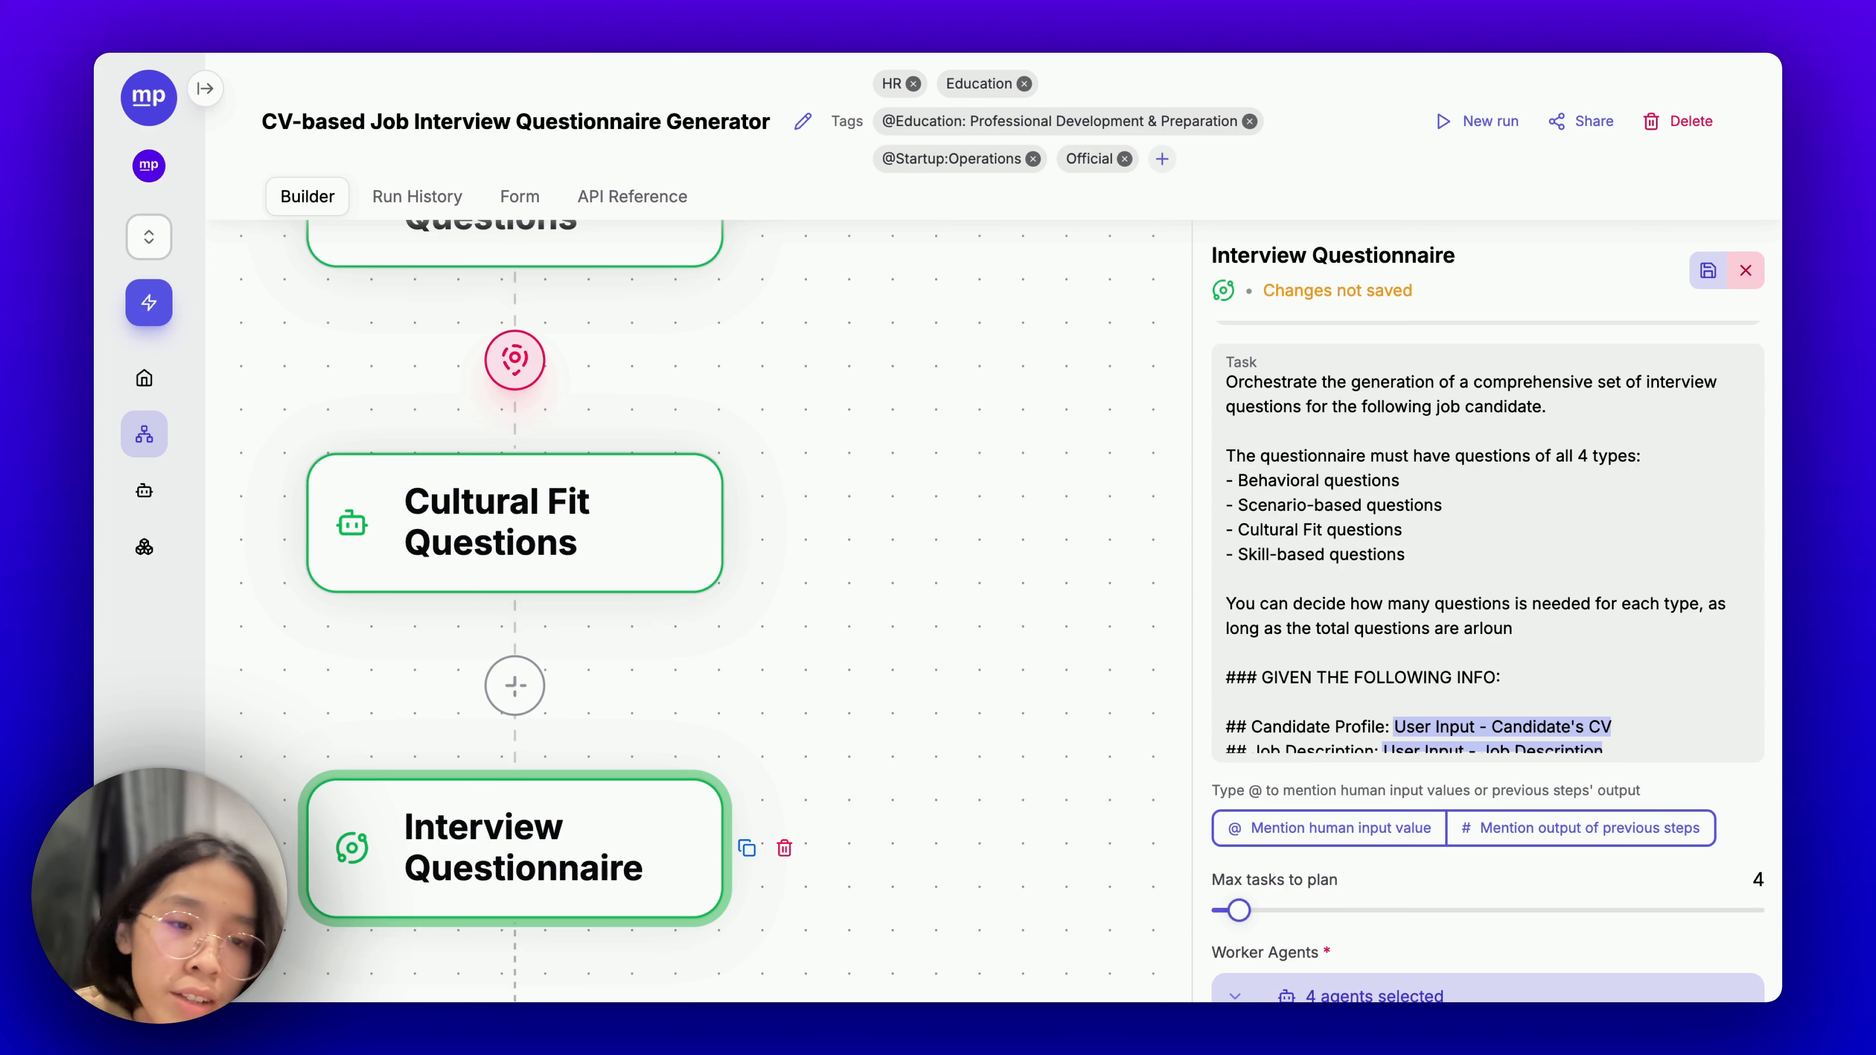
type("d ound 15")
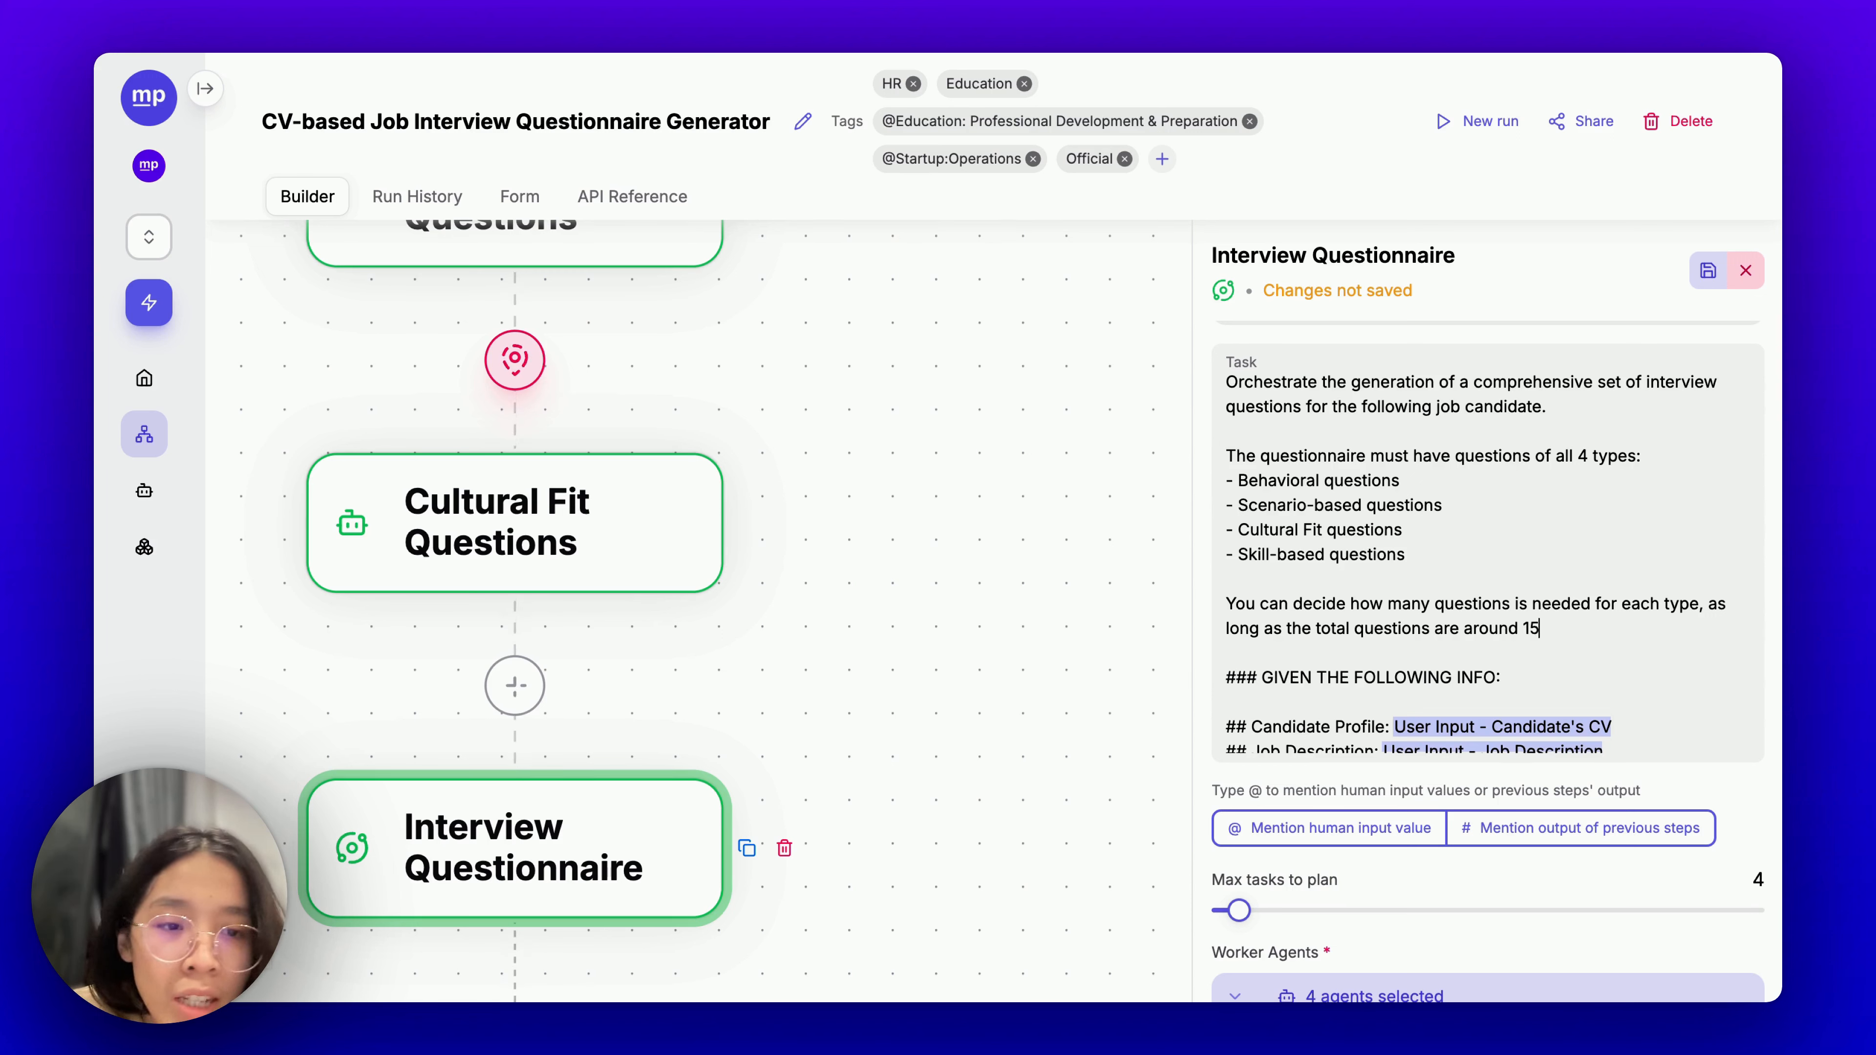
type("-20 questions.")
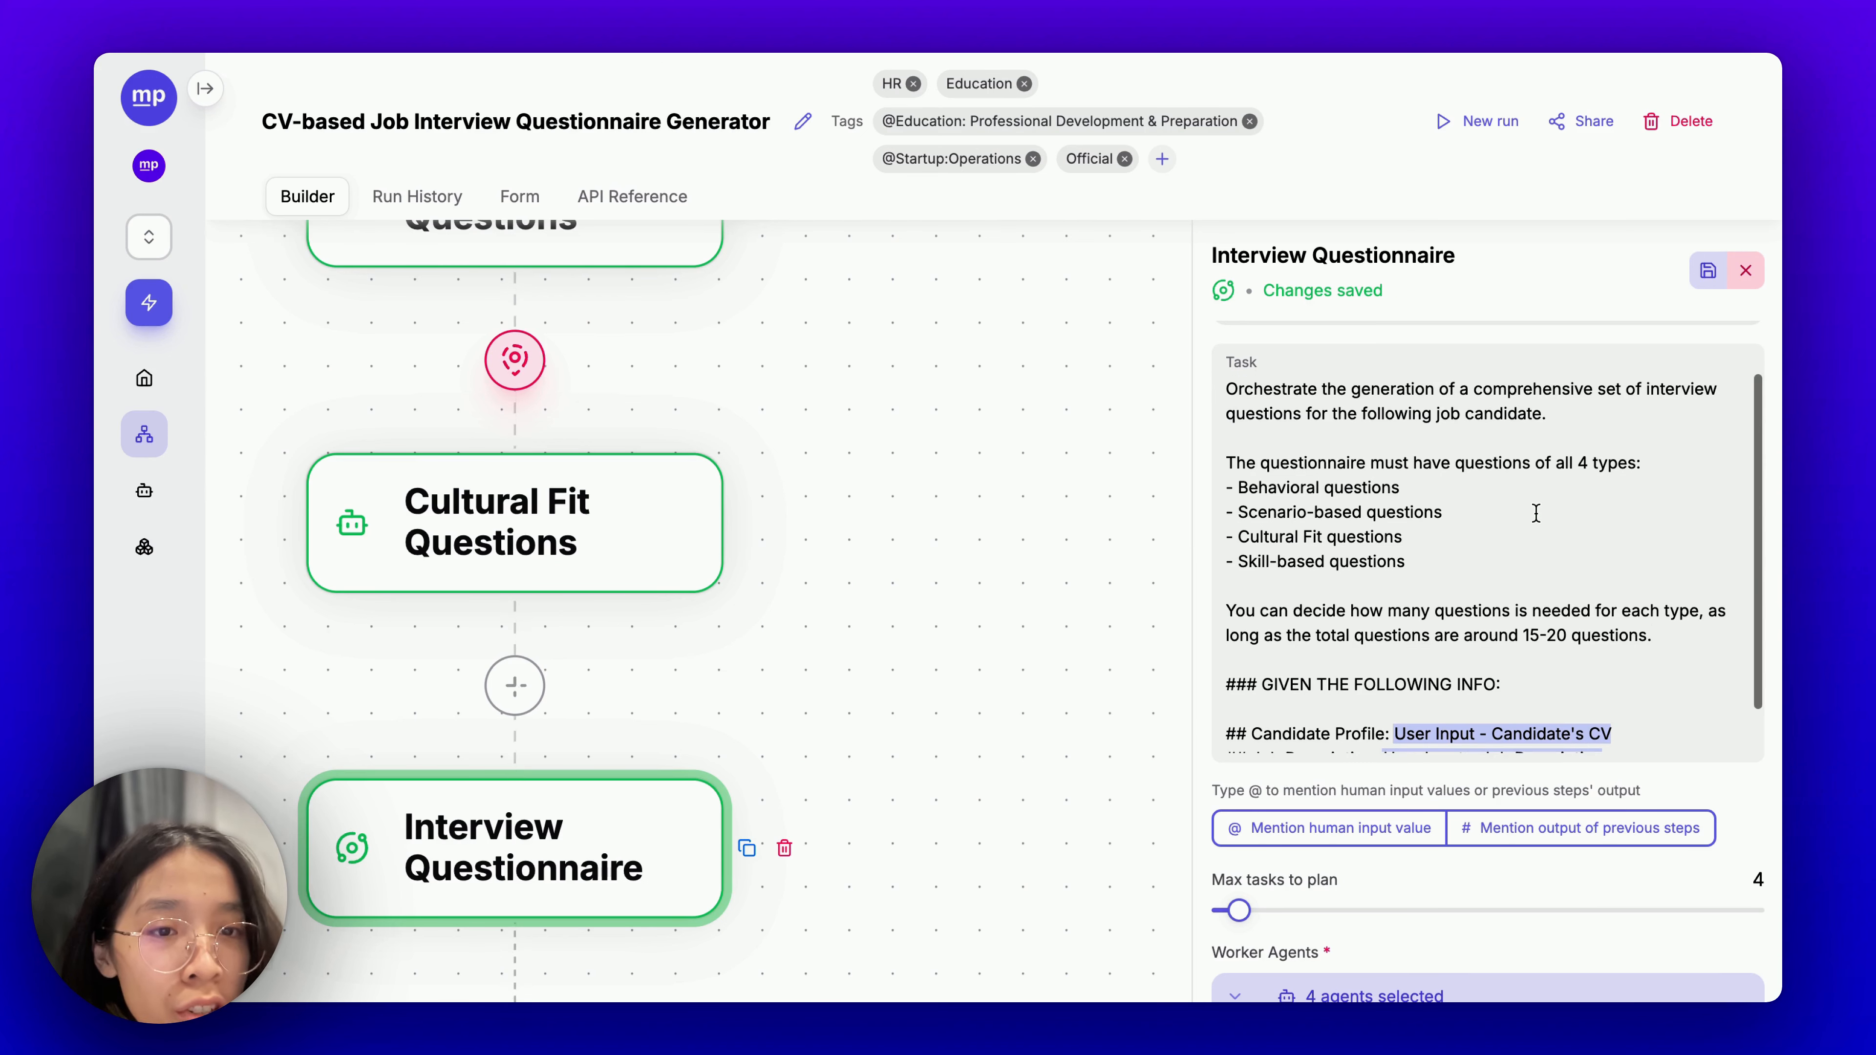
Review the task text and highlight the passage covering the question types and the number of questions.
scroll(1534, 511, "down", 1)
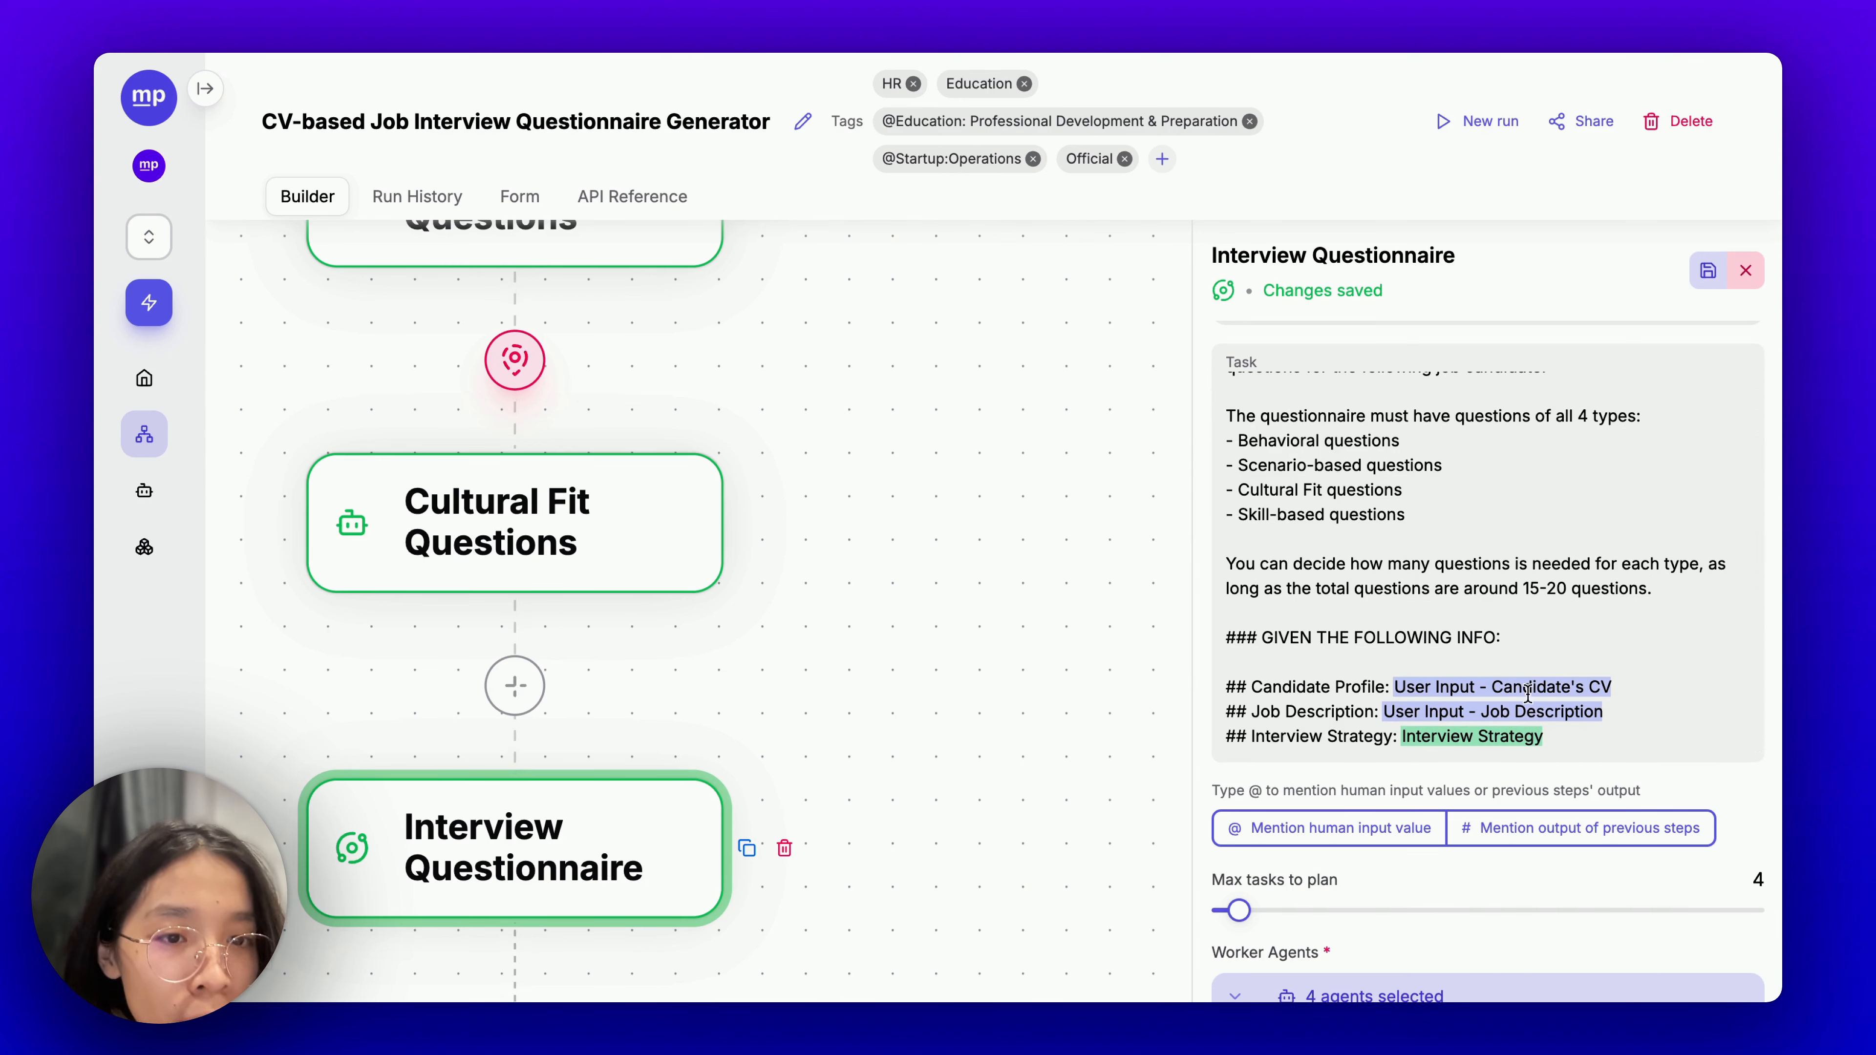
scroll(1455, 550, "up", 2)
left_click_drag(1682, 635, 1222, 442)
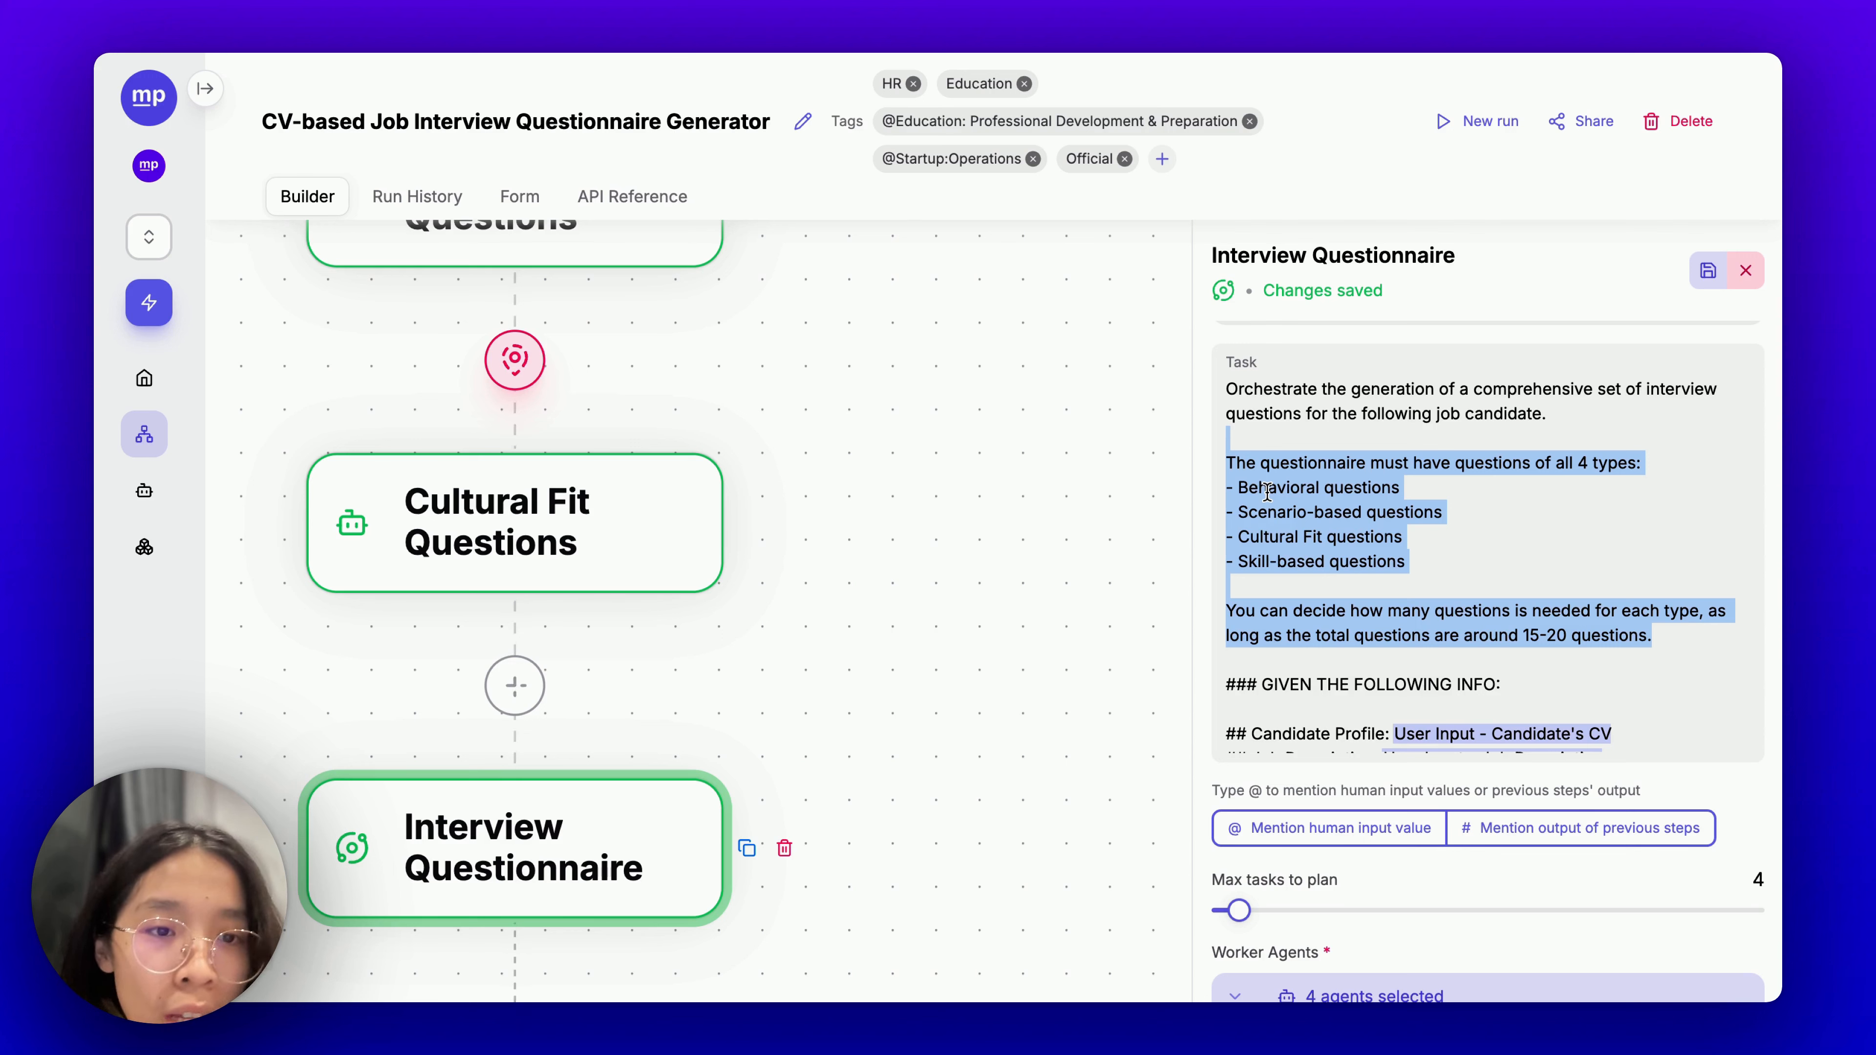
Open the Behavioral Questions worker agent of the Interview Questionnaire node and remove the "Generate Personalized Interview Questions from CV - " prefix from its title.
scroll(1267, 491, "down", 3)
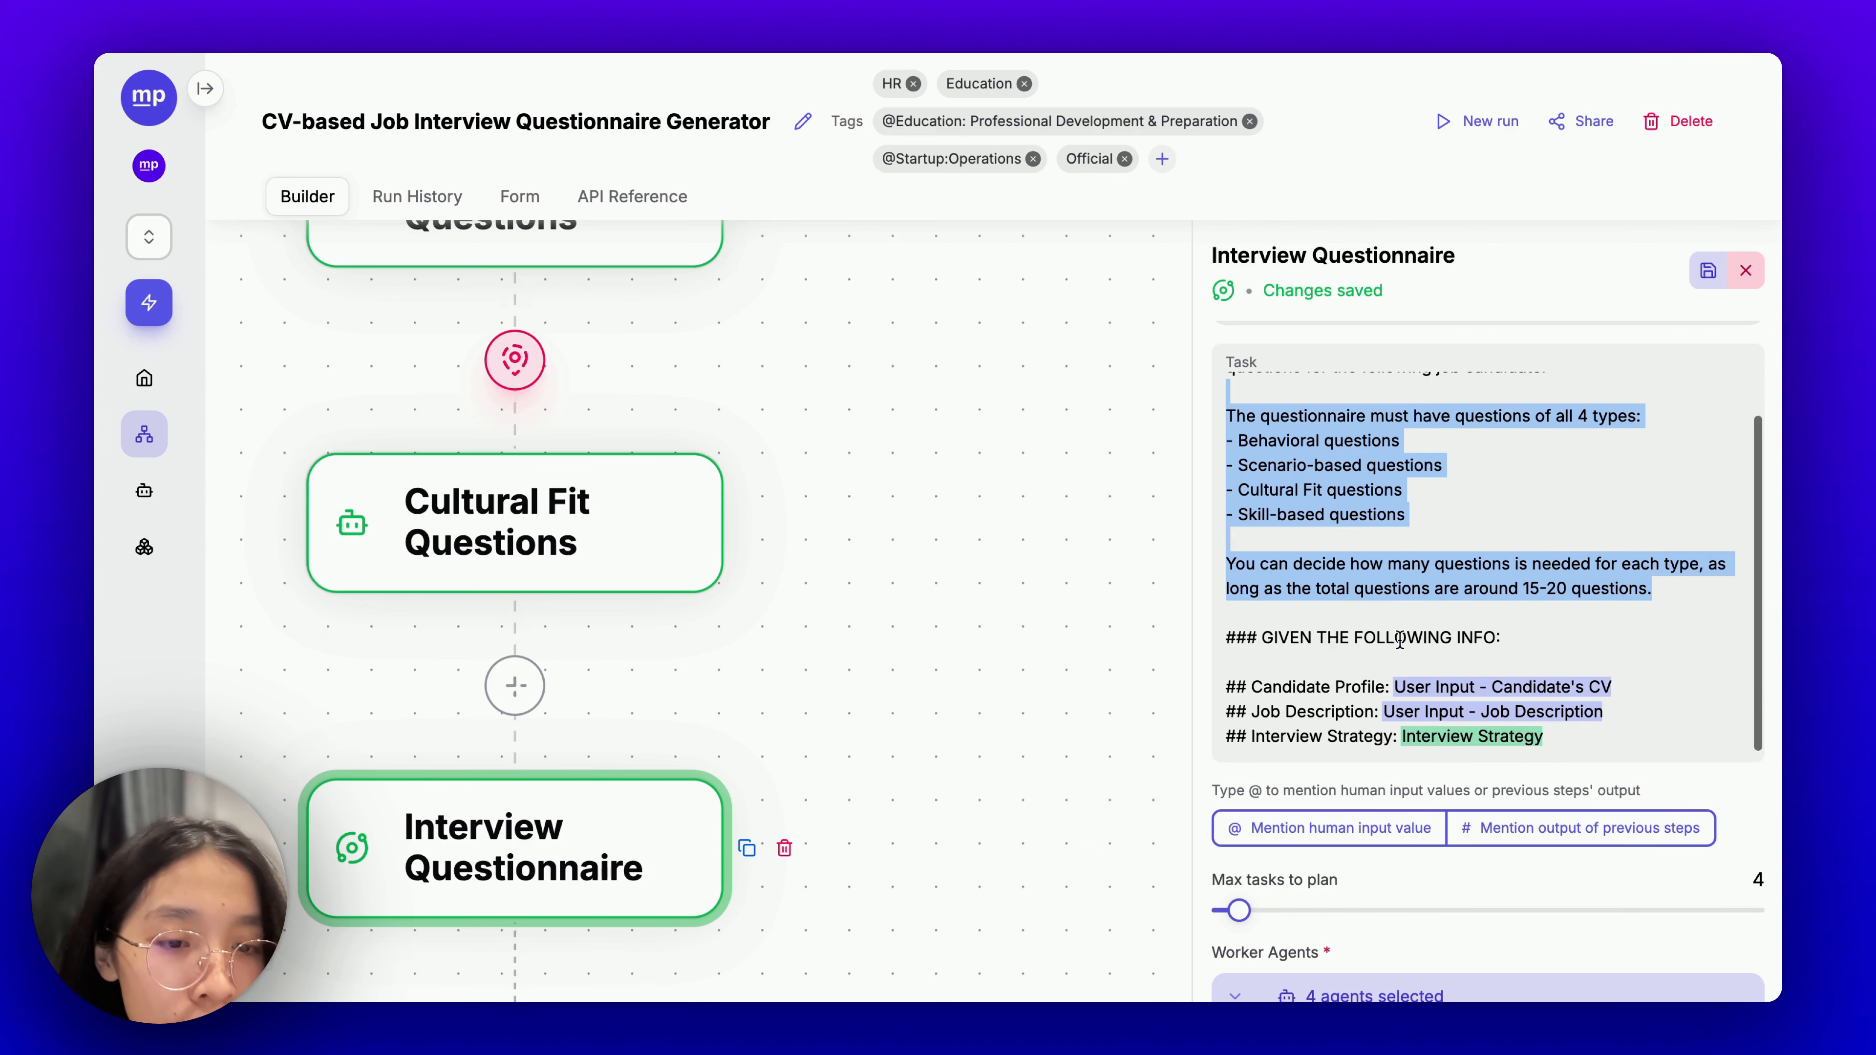
scroll(1293, 802, "down", 4)
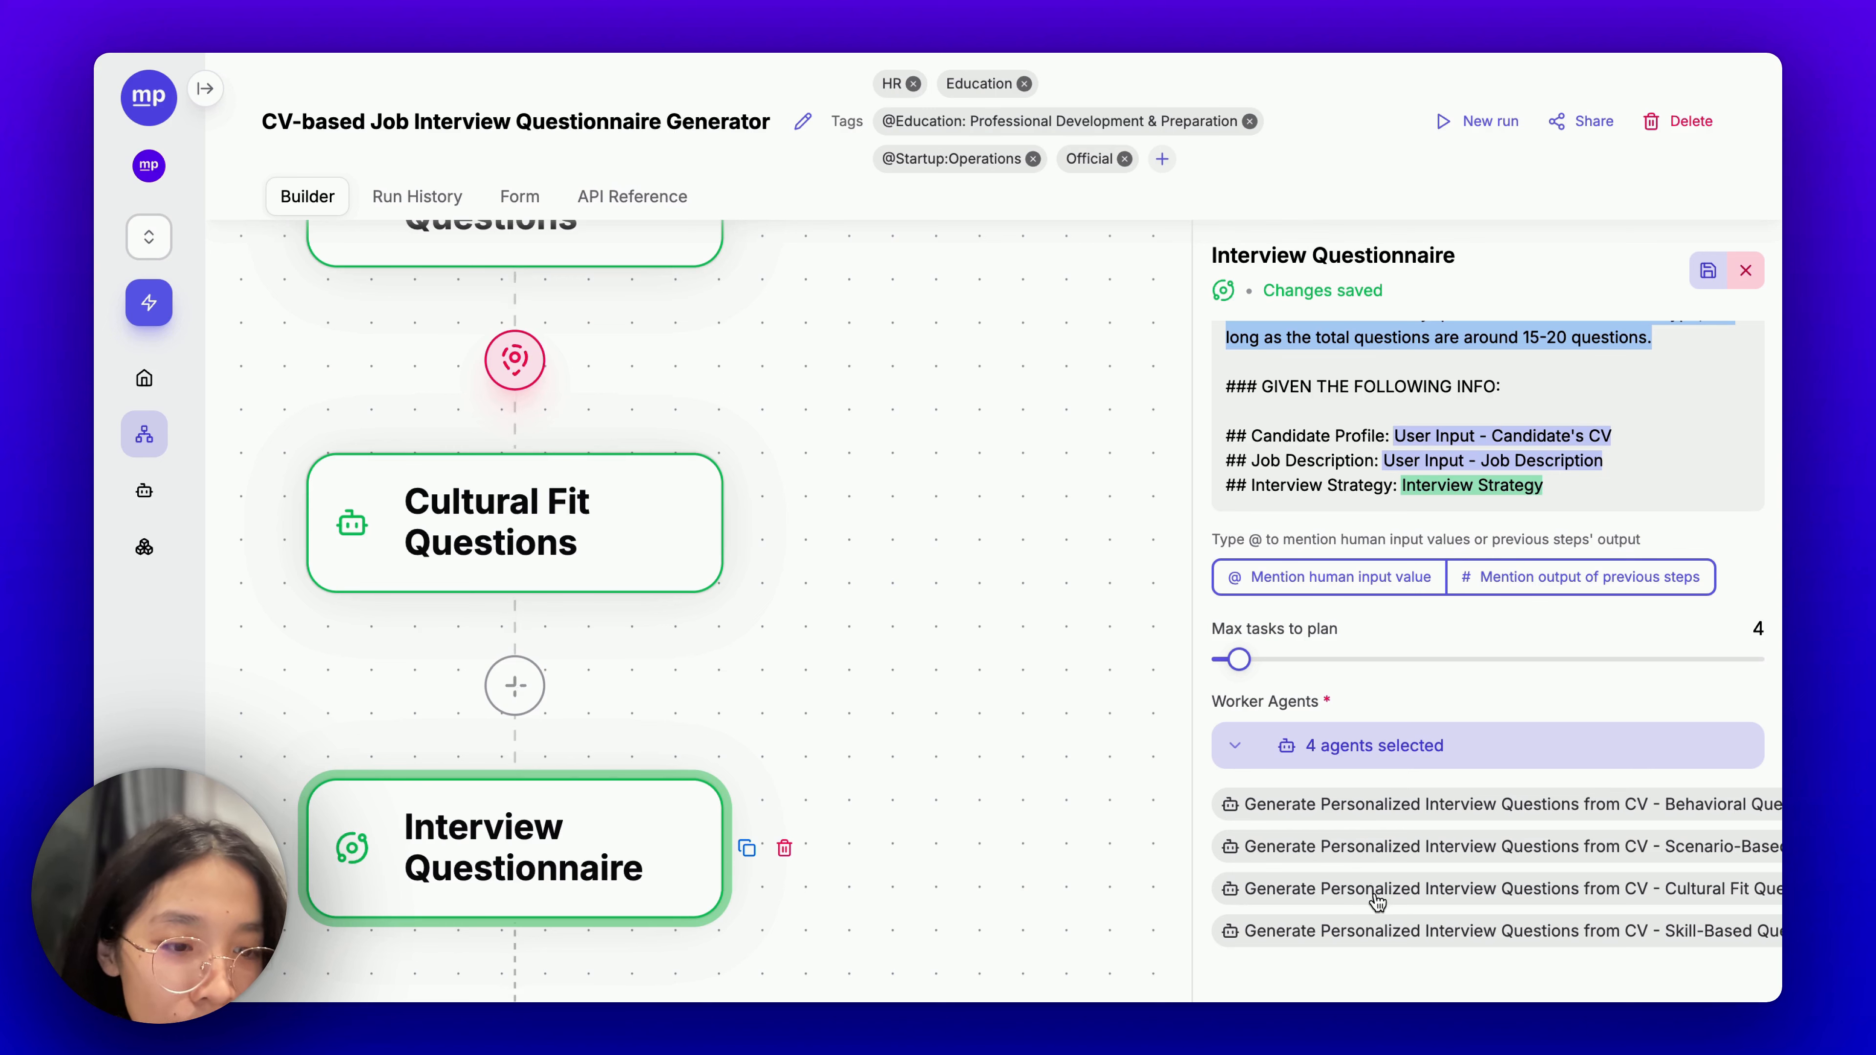
left_click(1354, 812)
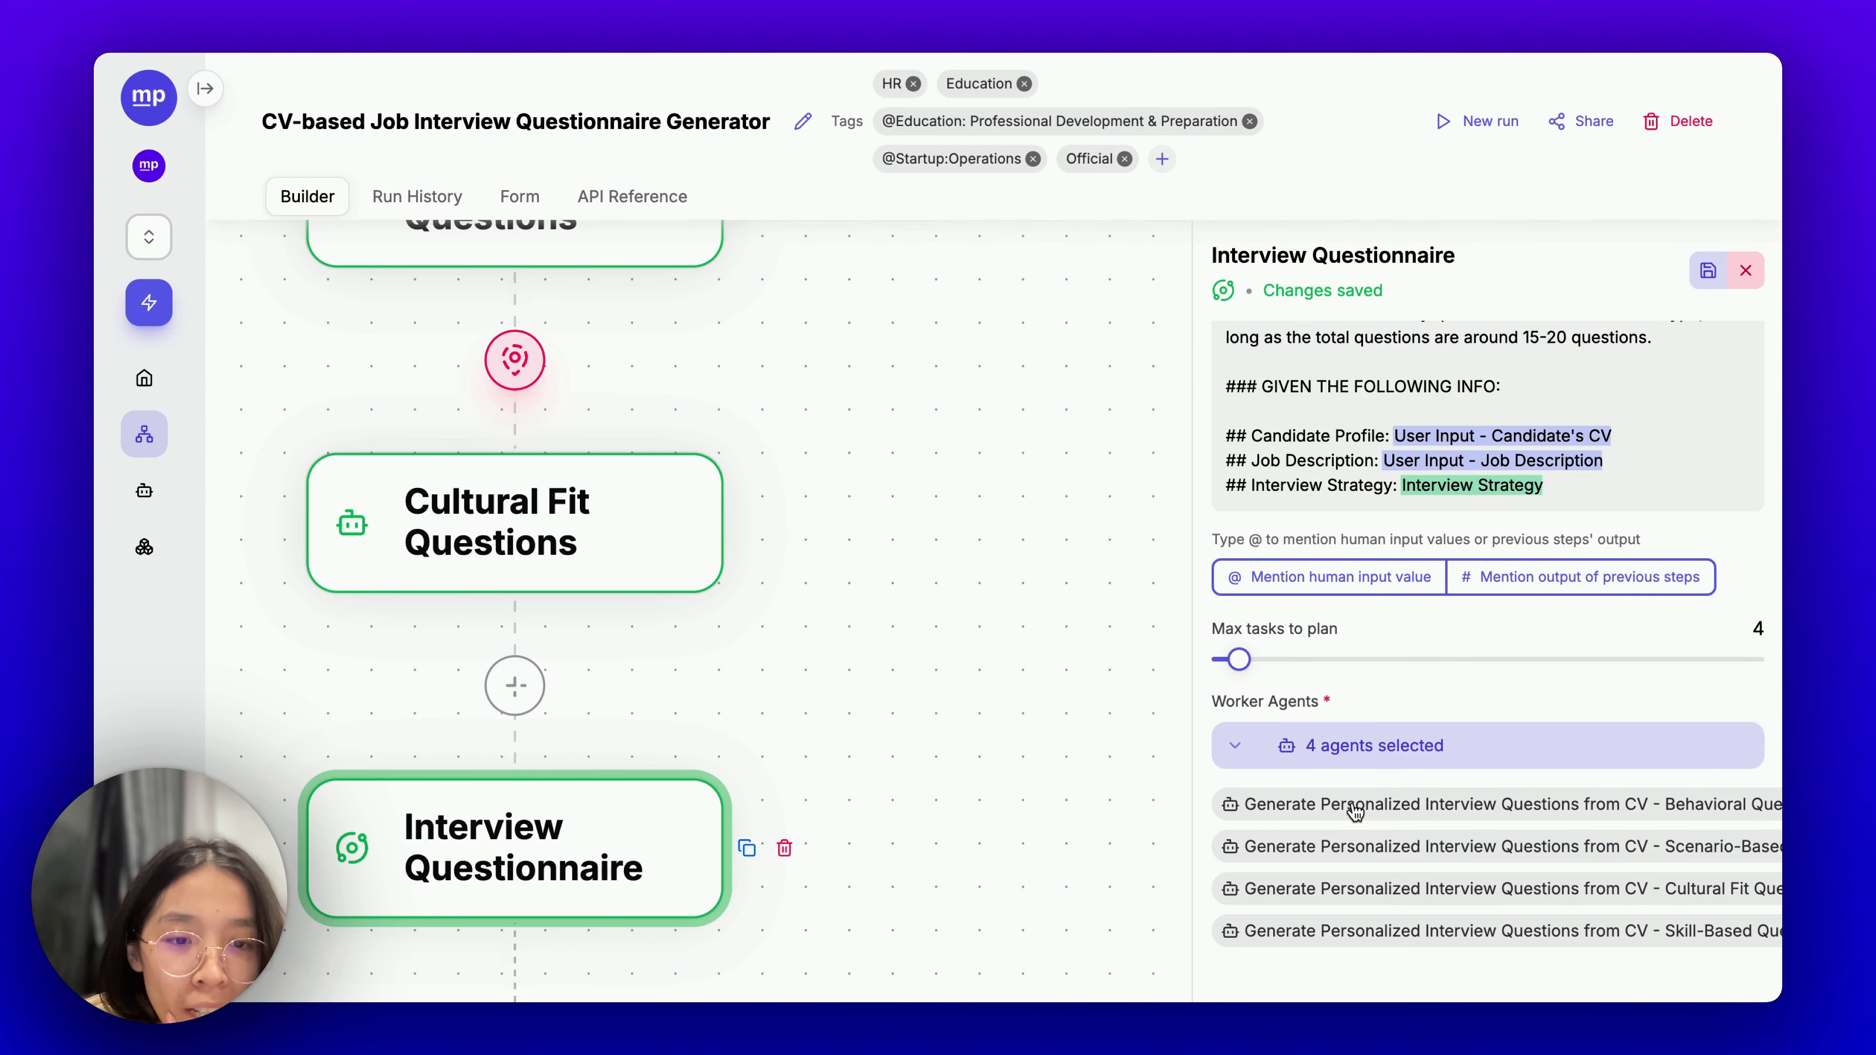
left_click(1355, 811)
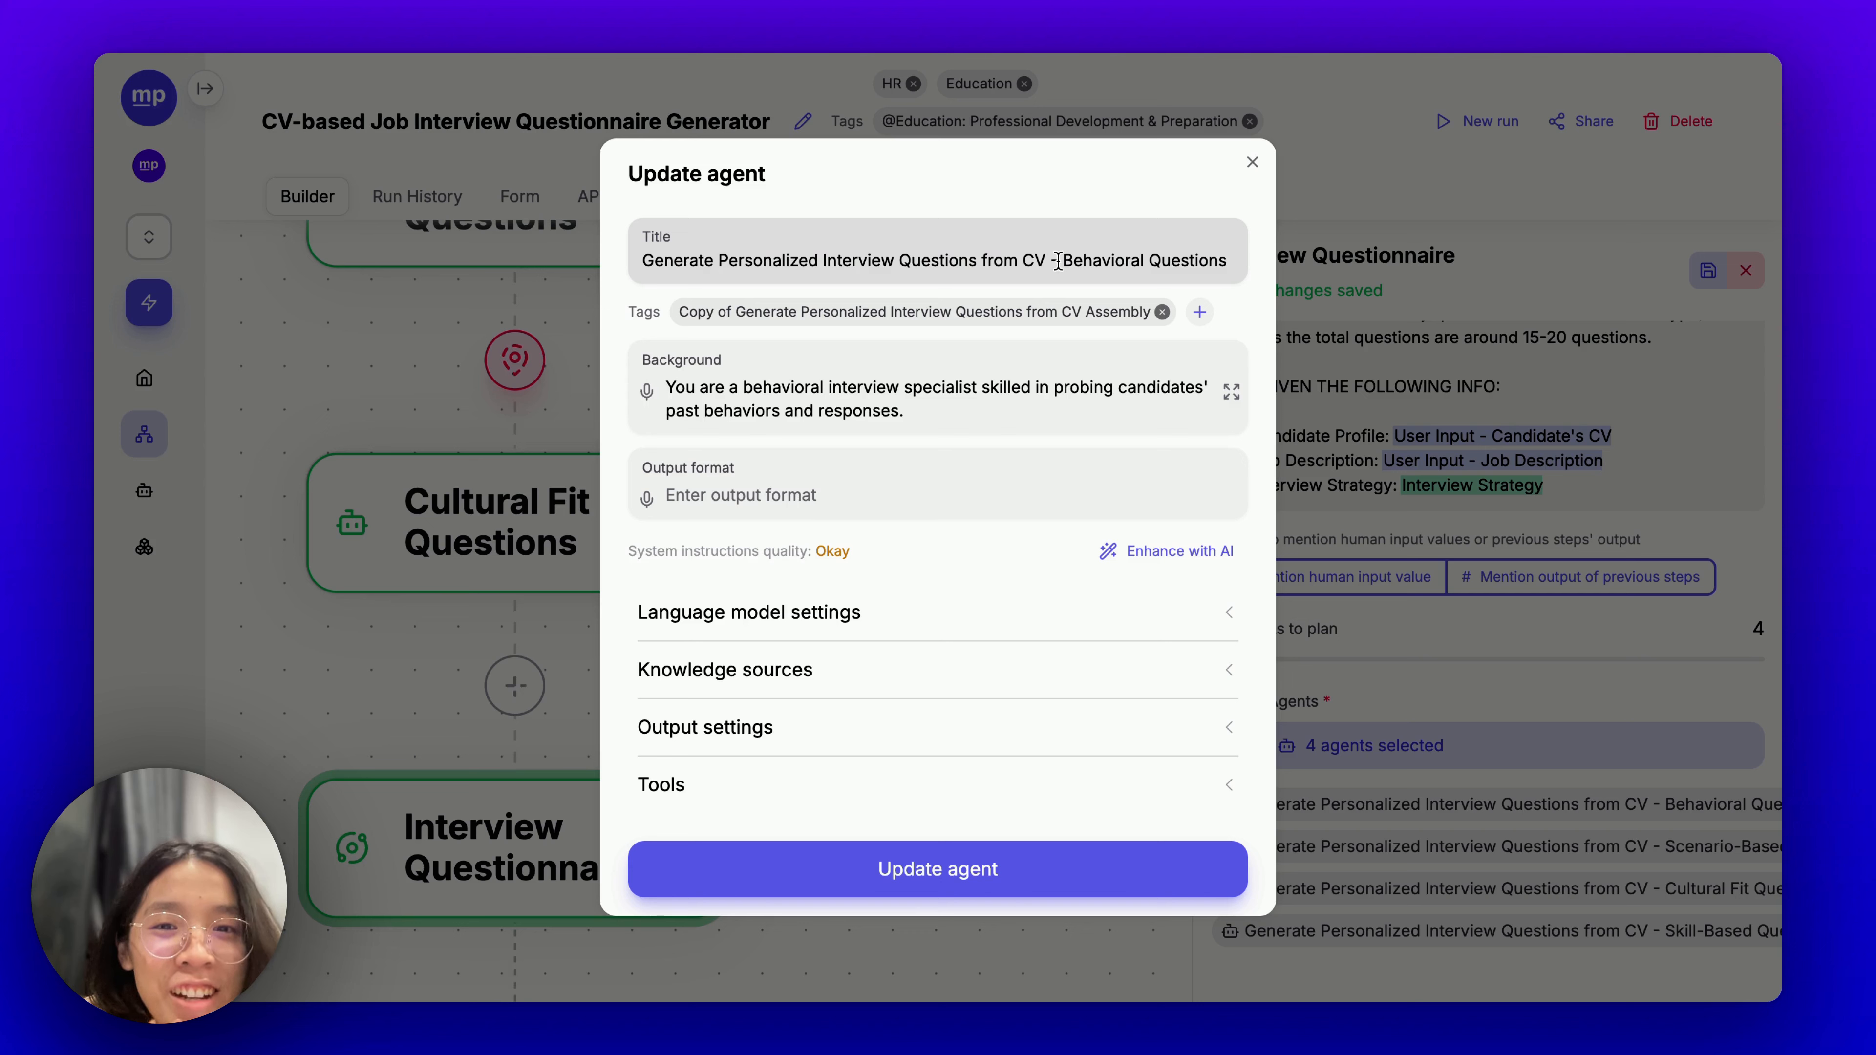
left_click_drag(1060, 259, 641, 259)
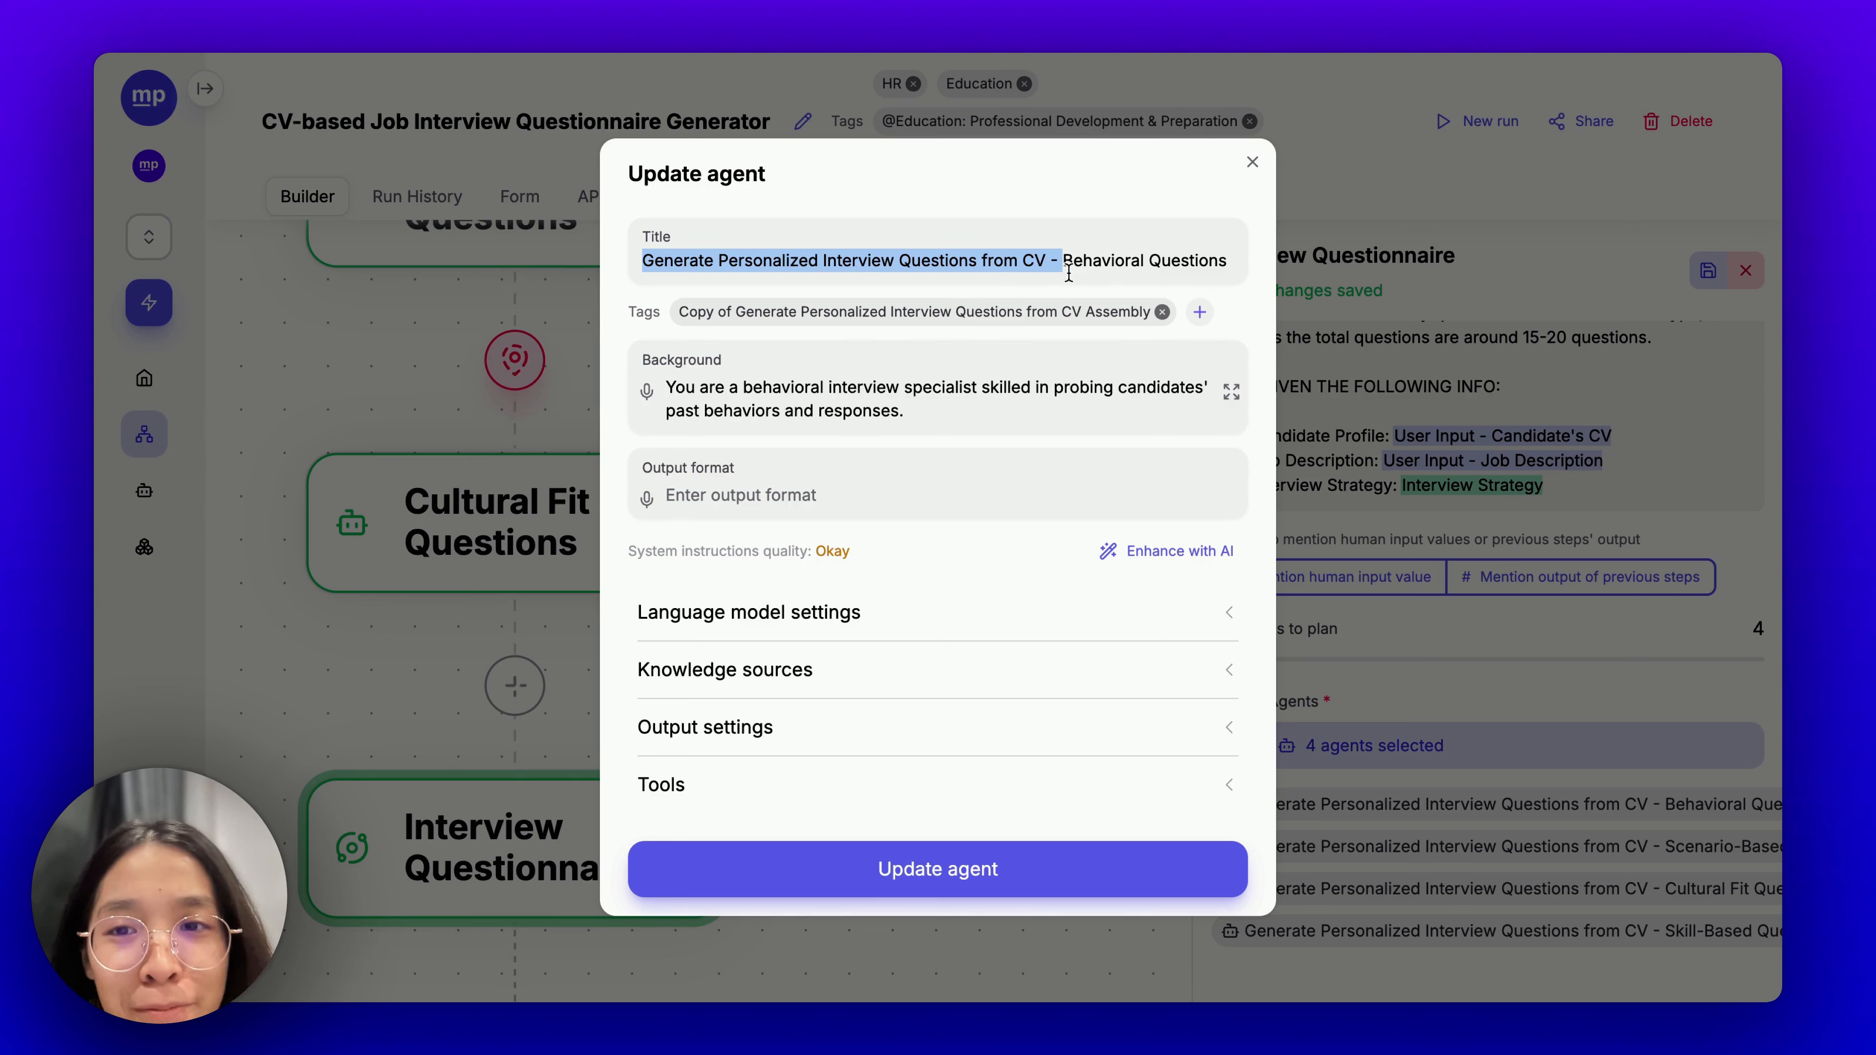
key("BackSpace")
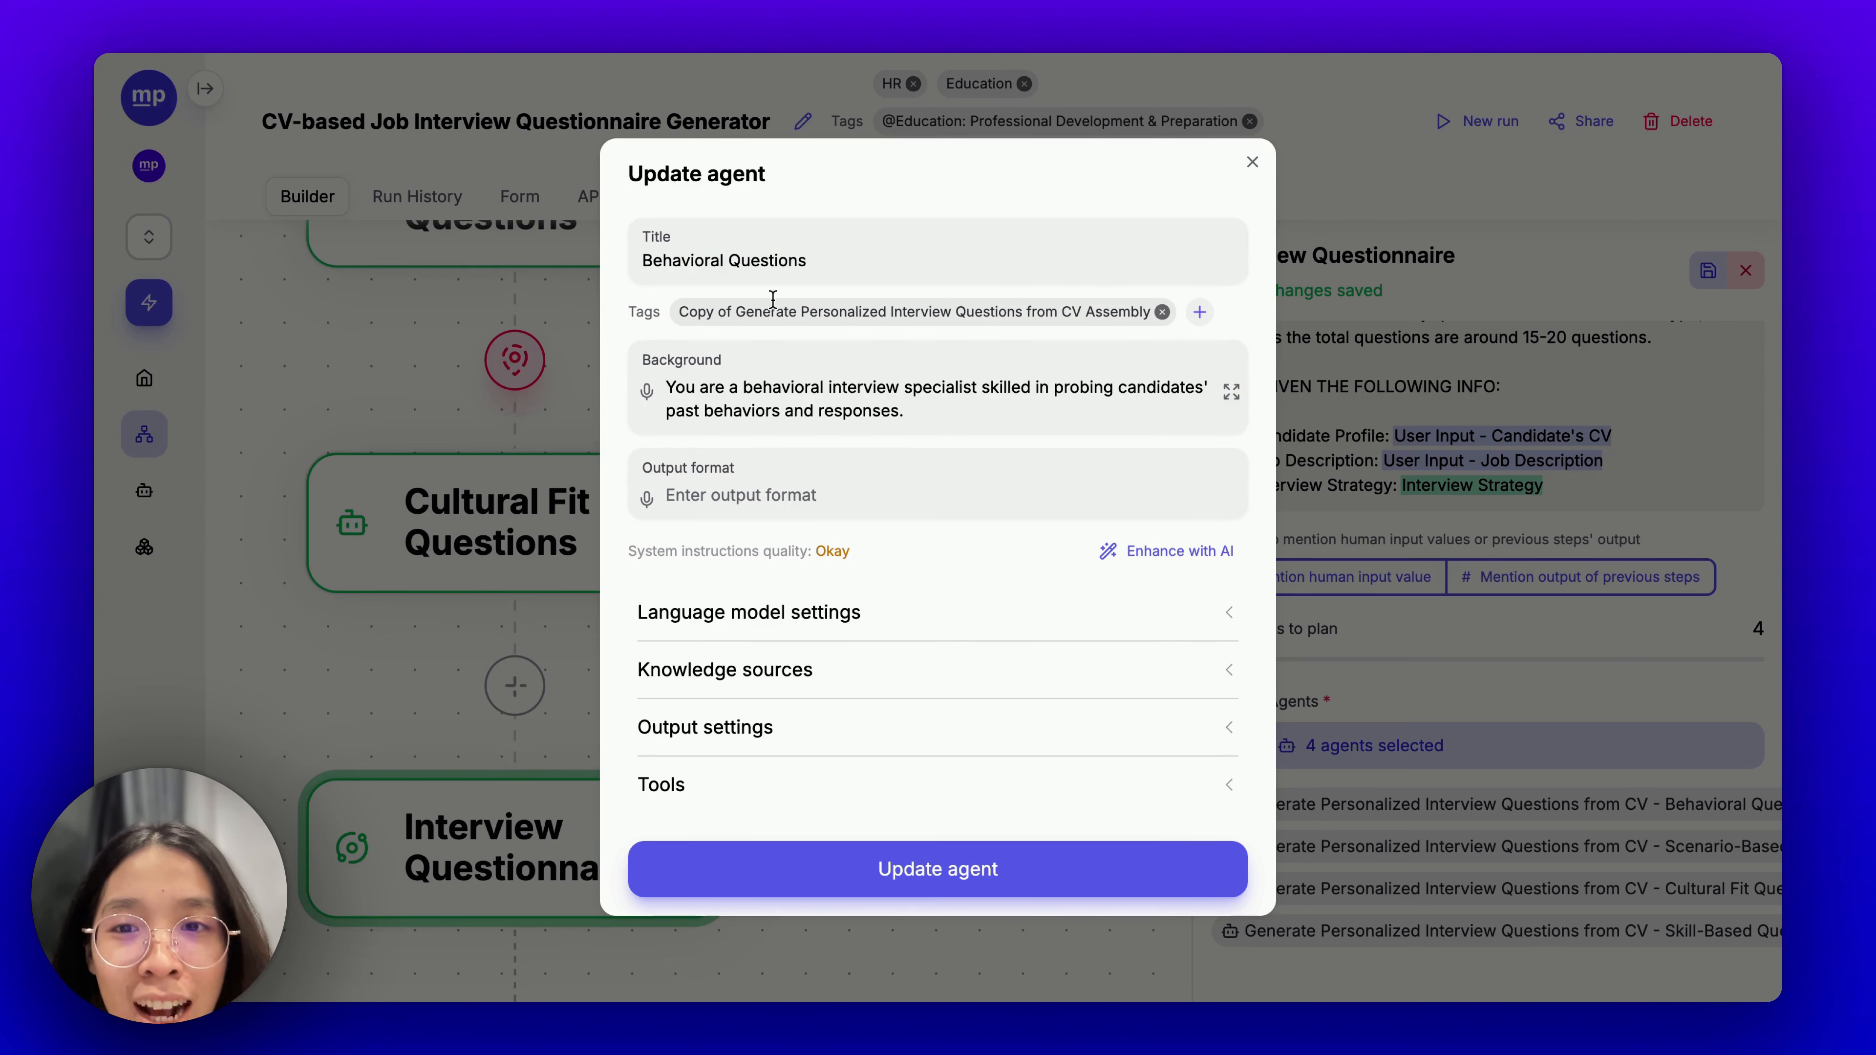
Complete the agent's title as "Job Interview Behavioral Question Generator" and remove its "Copy of Generate Personalized Interview Questions from CV Assembly" tag.
triple_click(680, 255)
double_click(696, 254)
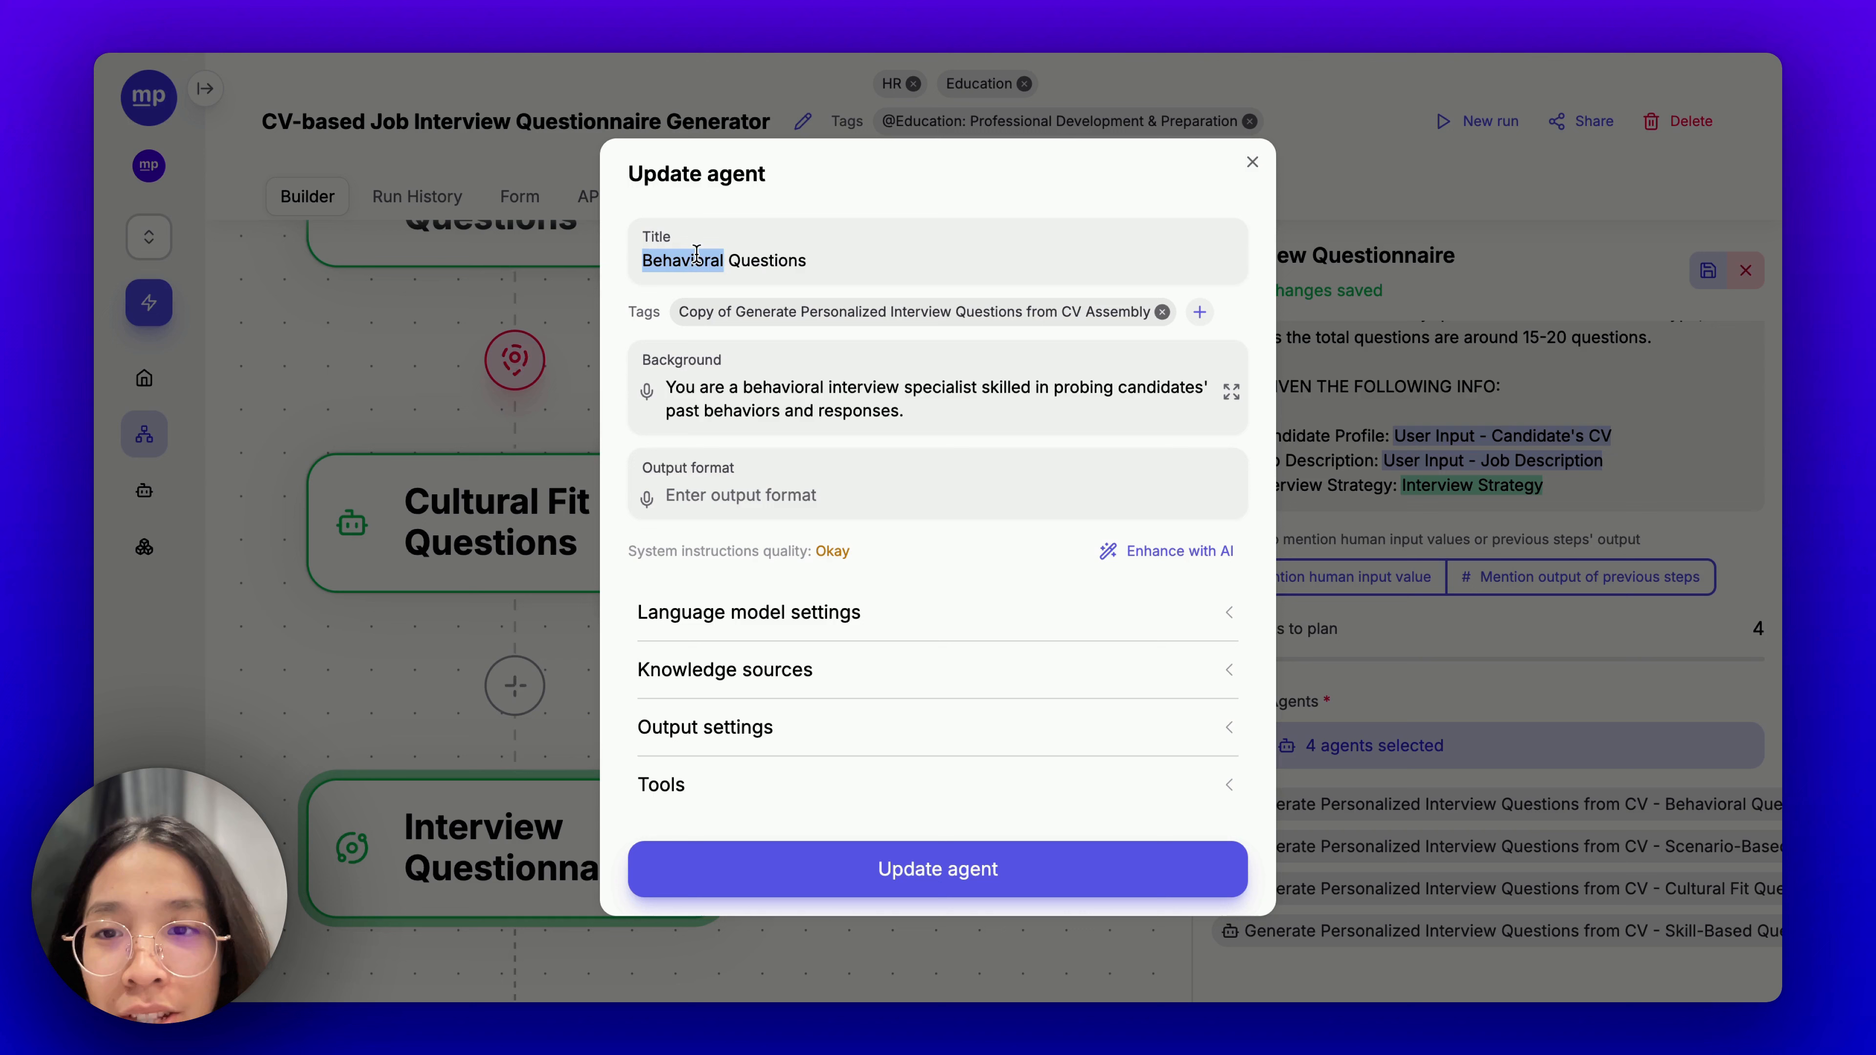
double_click(730, 255)
left_click(820, 255)
key("BackSpace")
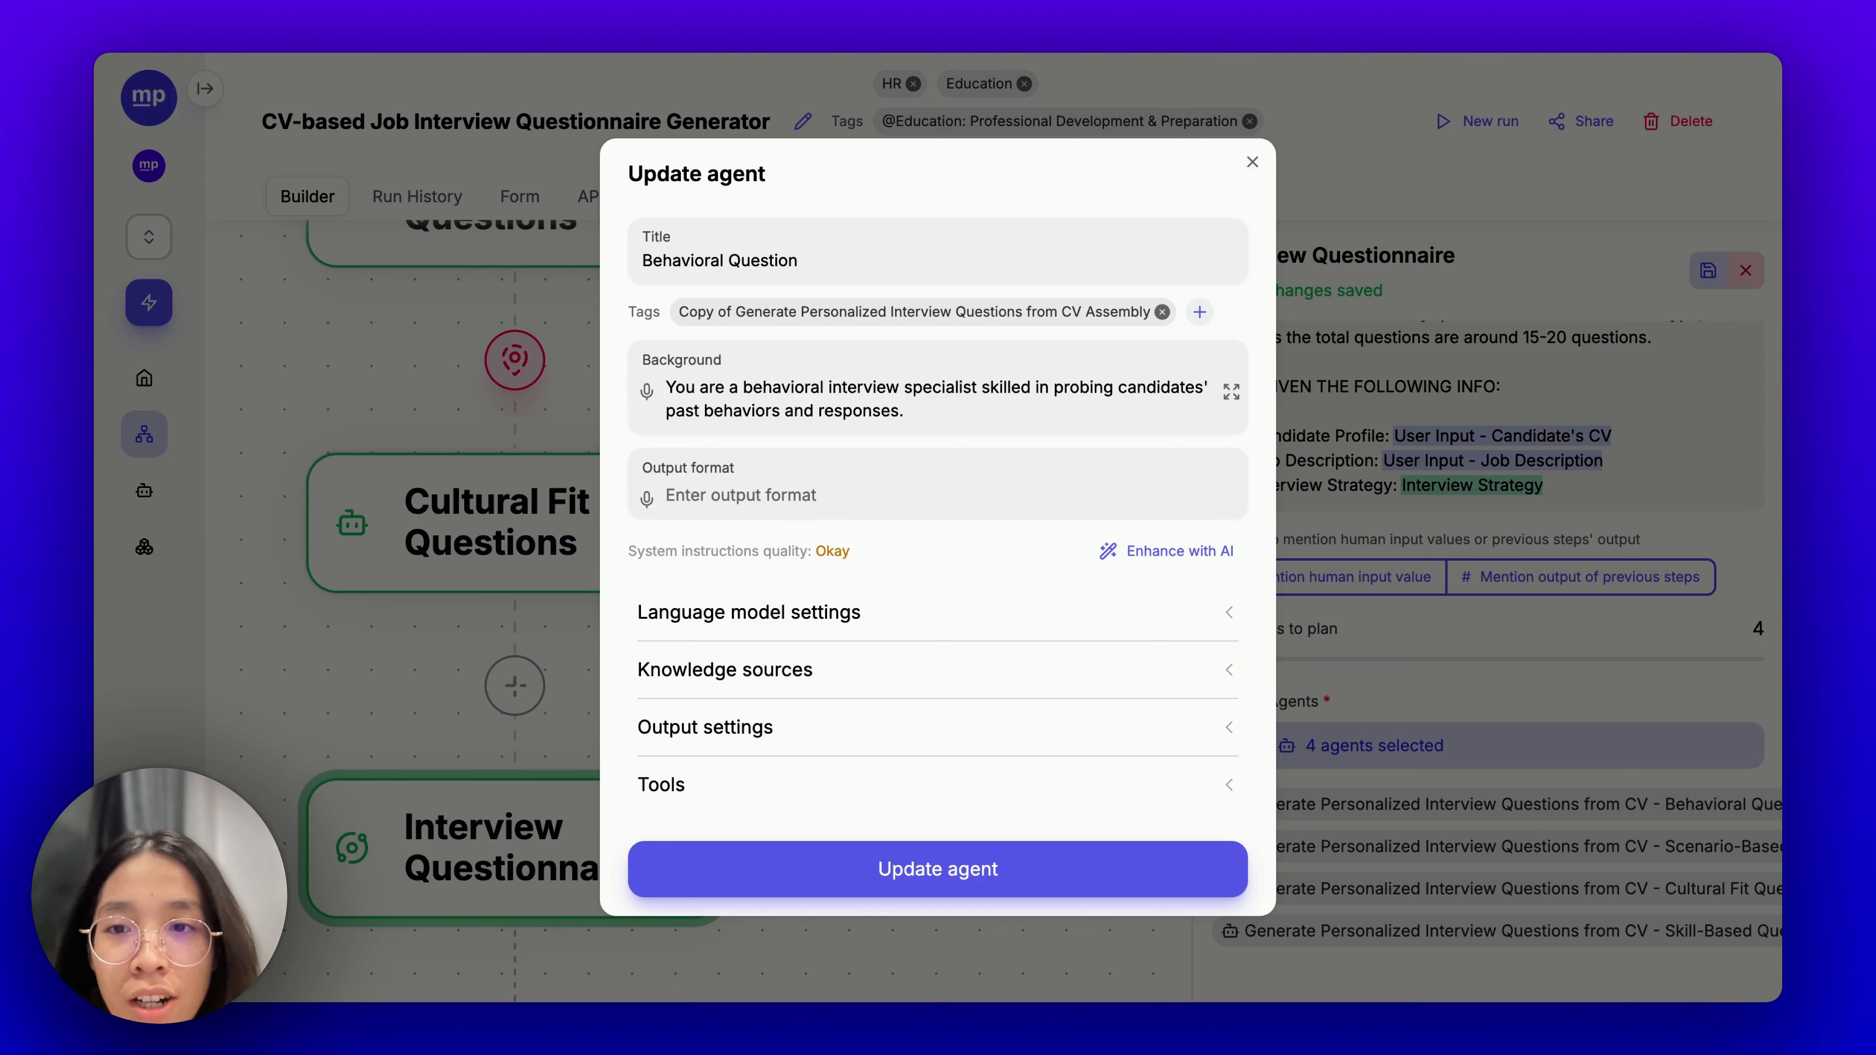
key("Left")
key("Left")
type("Job Intervie")
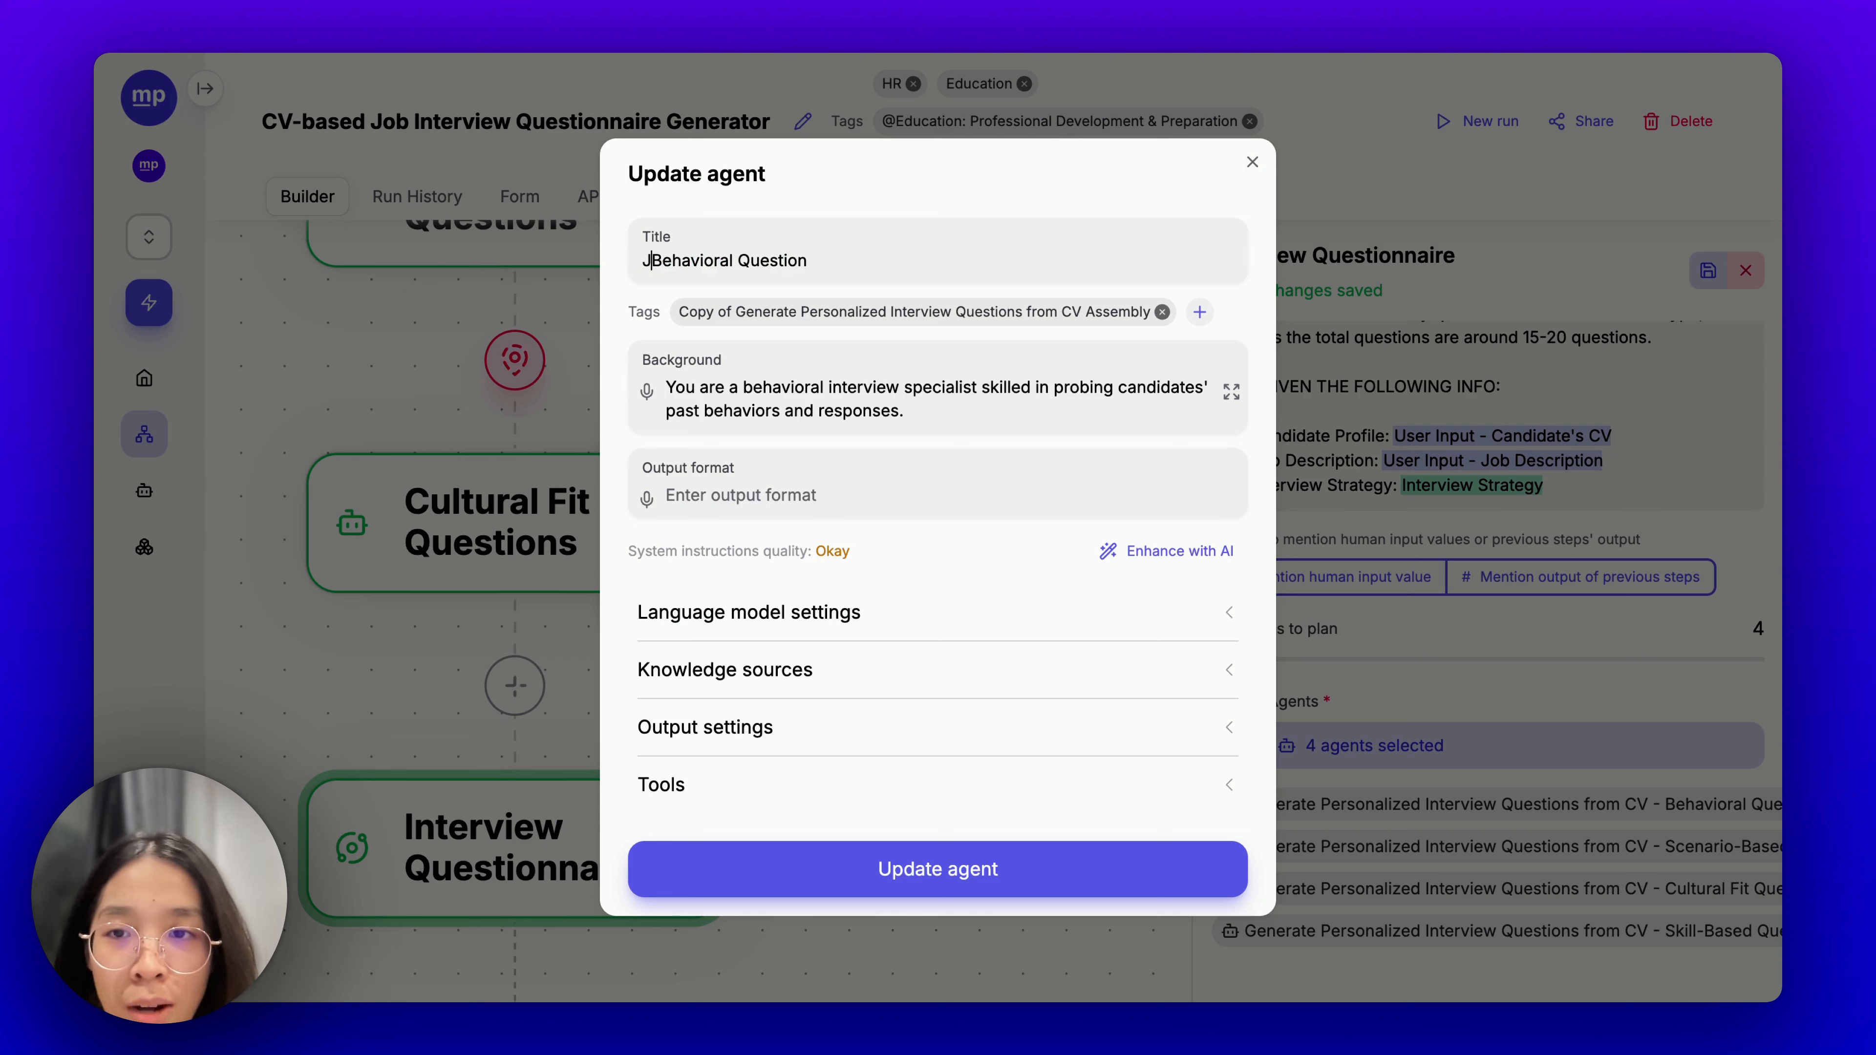
type("w")
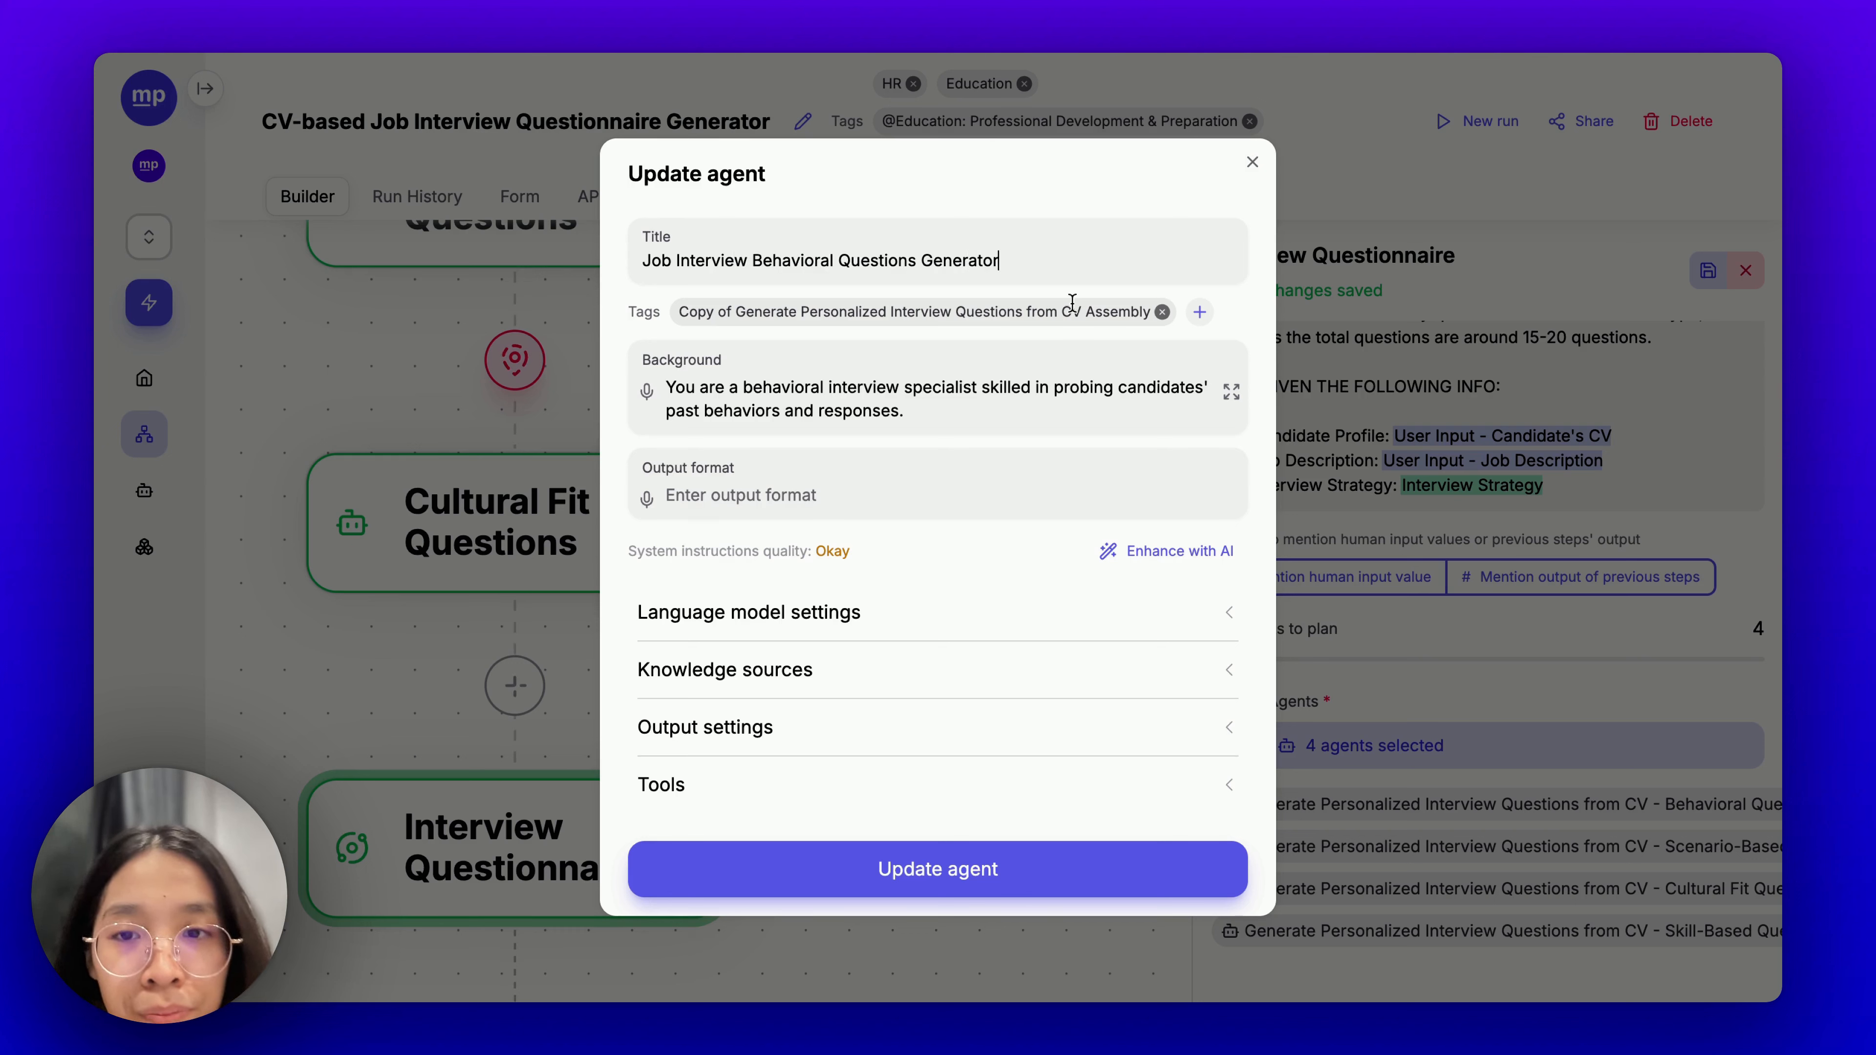
left_click(1161, 311)
Replace the agent's background with its title, "Job Interview Behavioral Question Generator", and enhance the system instructions with AI.
triple_click(985, 397)
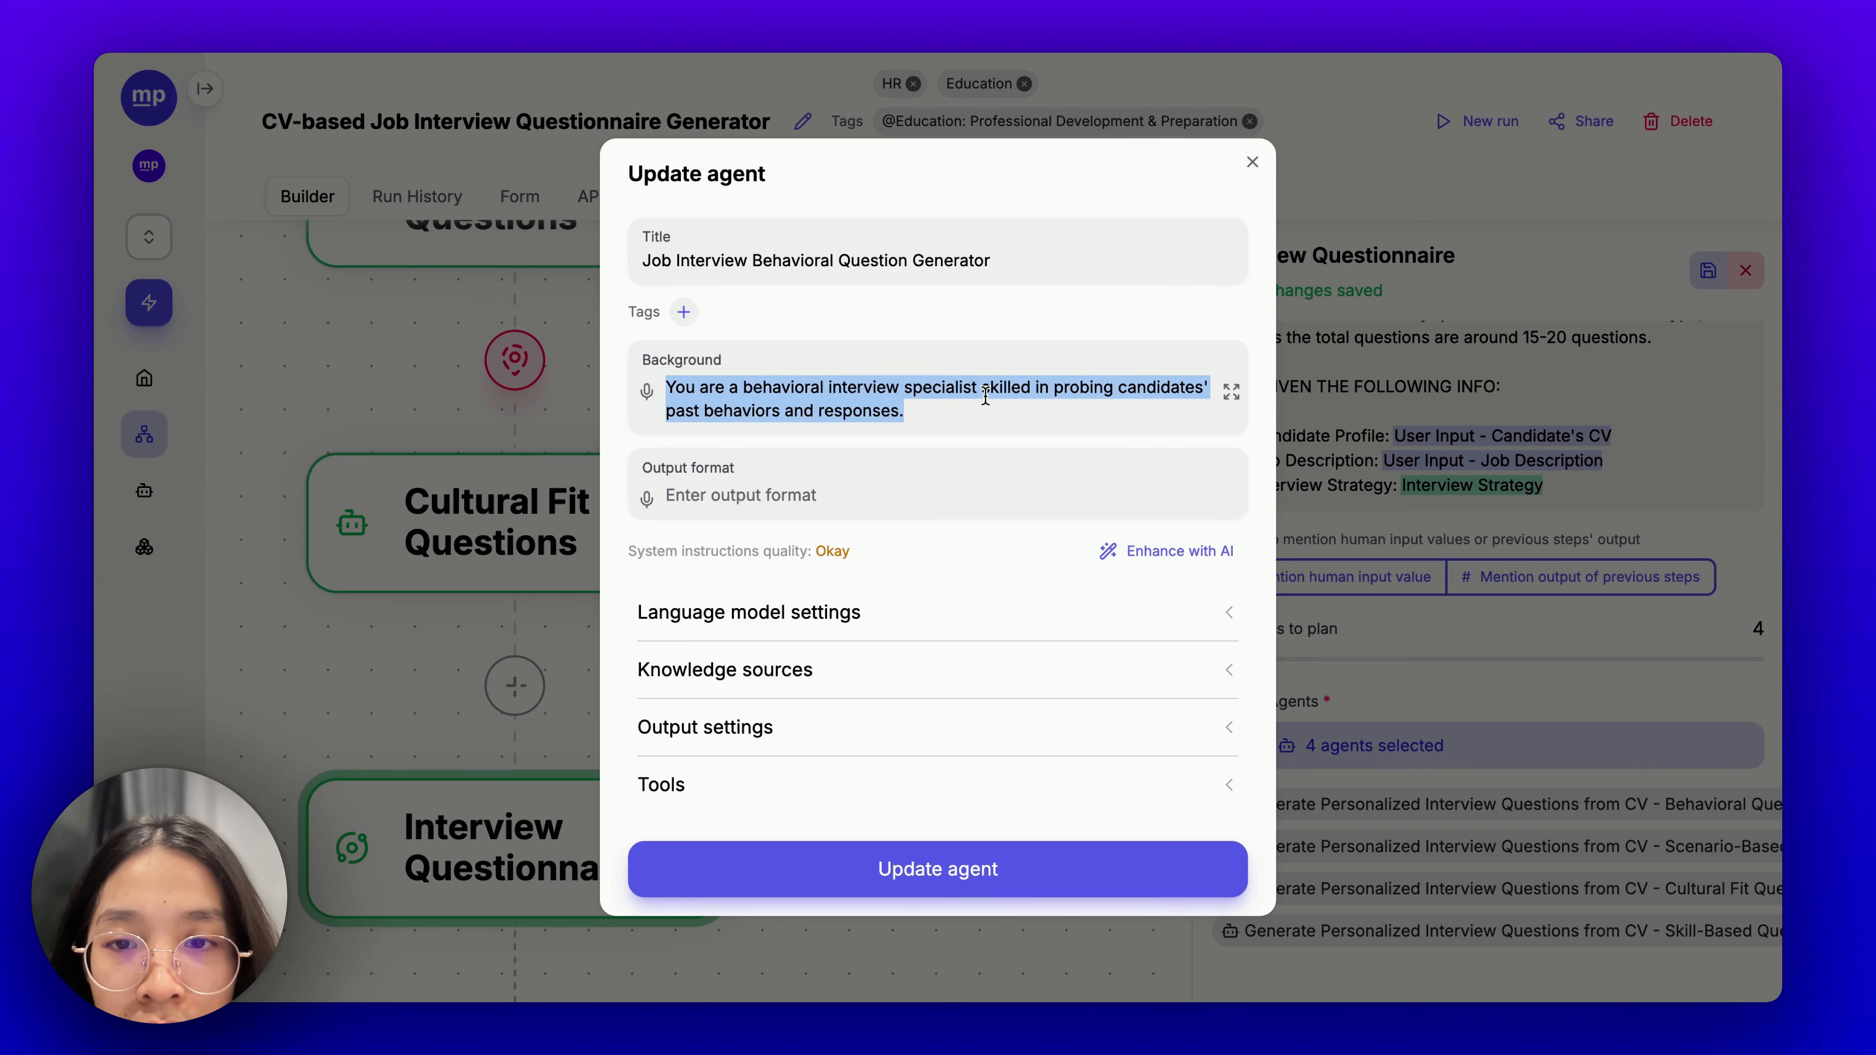
triple_click(998, 402)
double_click(945, 397)
triple_click(946, 397)
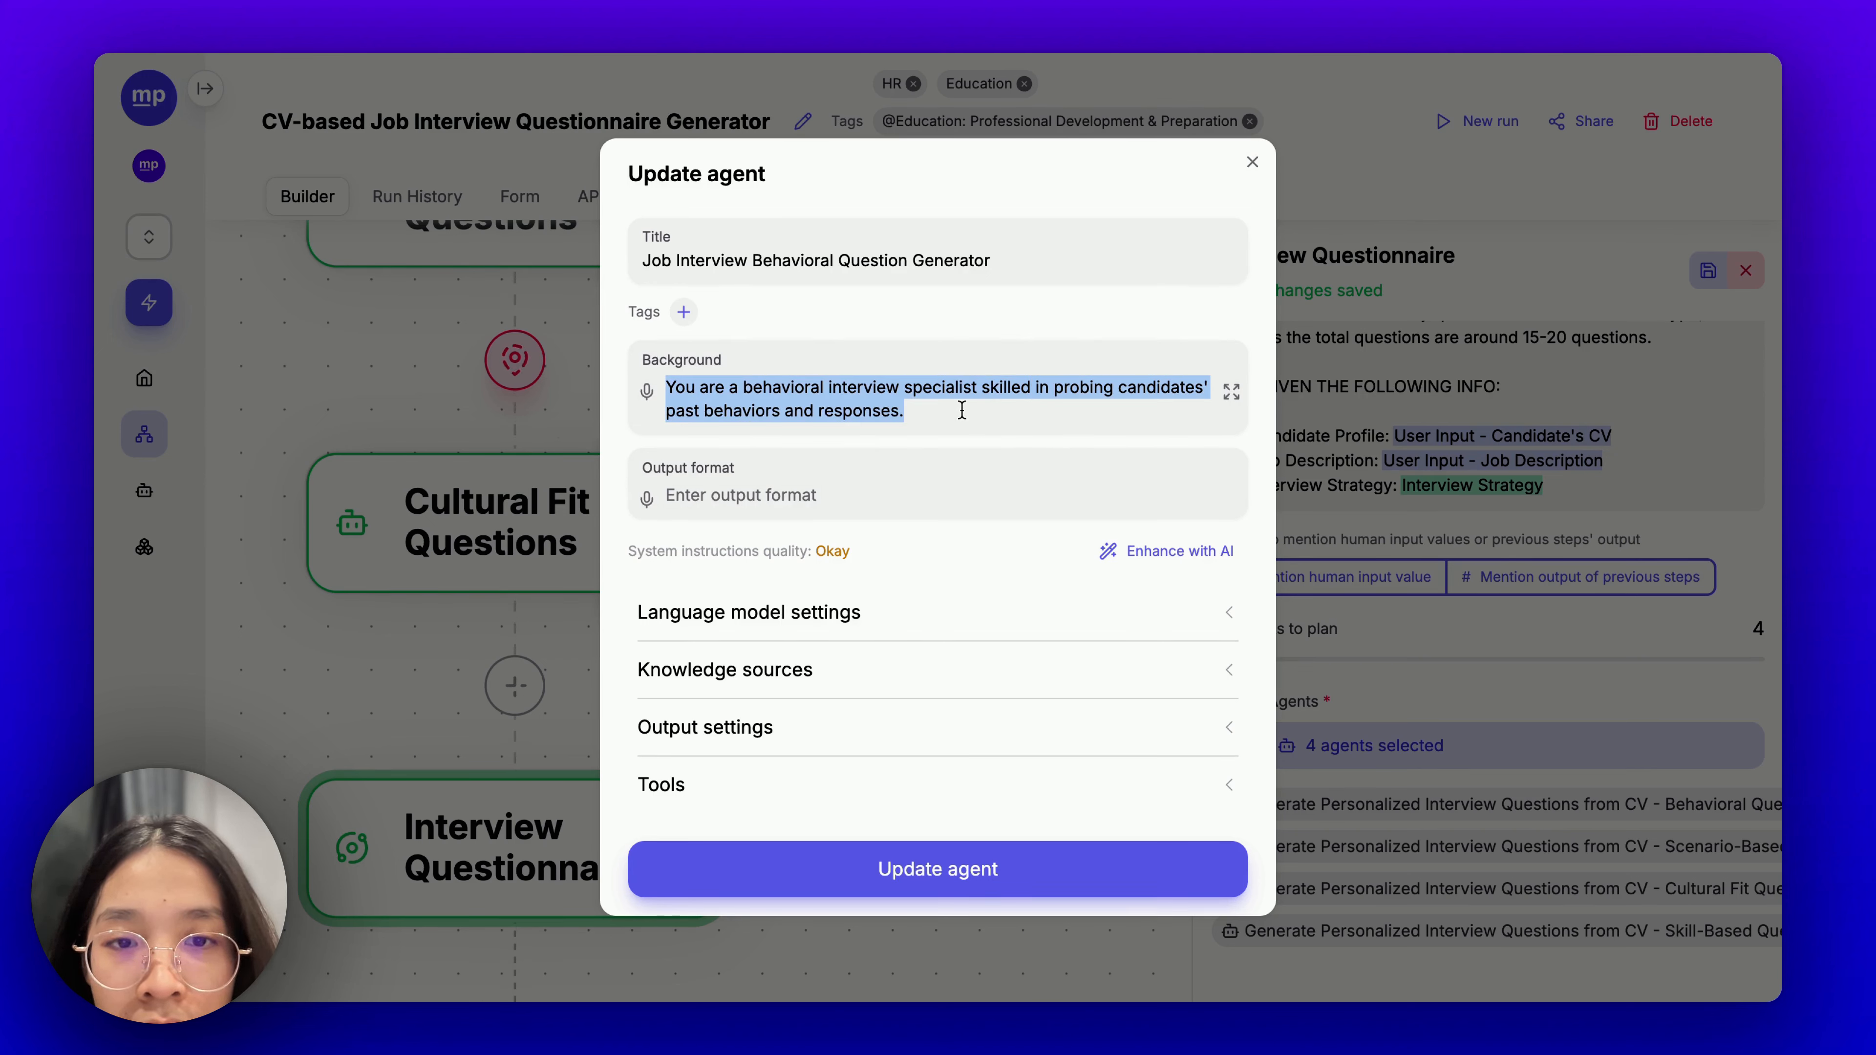
triple_click(961, 410)
triple_click(857, 277)
key("ctrl+c")
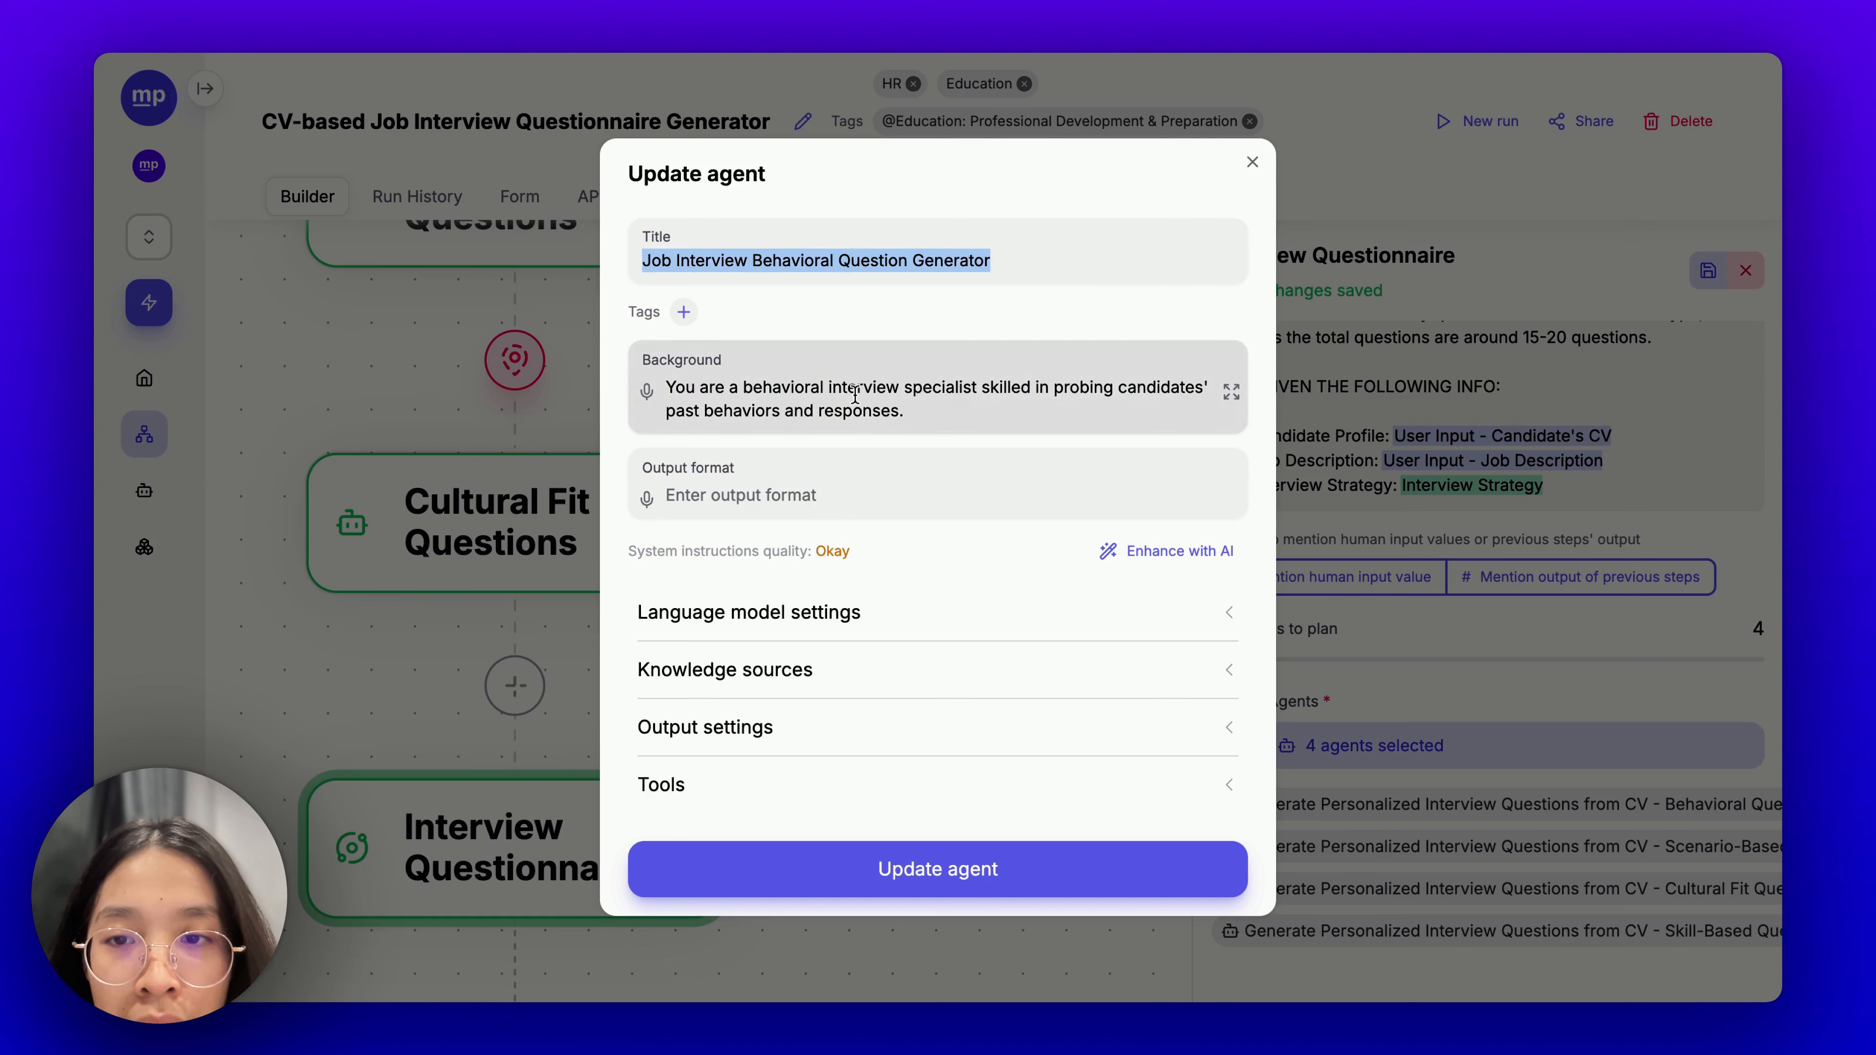
triple_click(1071, 406)
key("ctrl+v")
left_click(1187, 539)
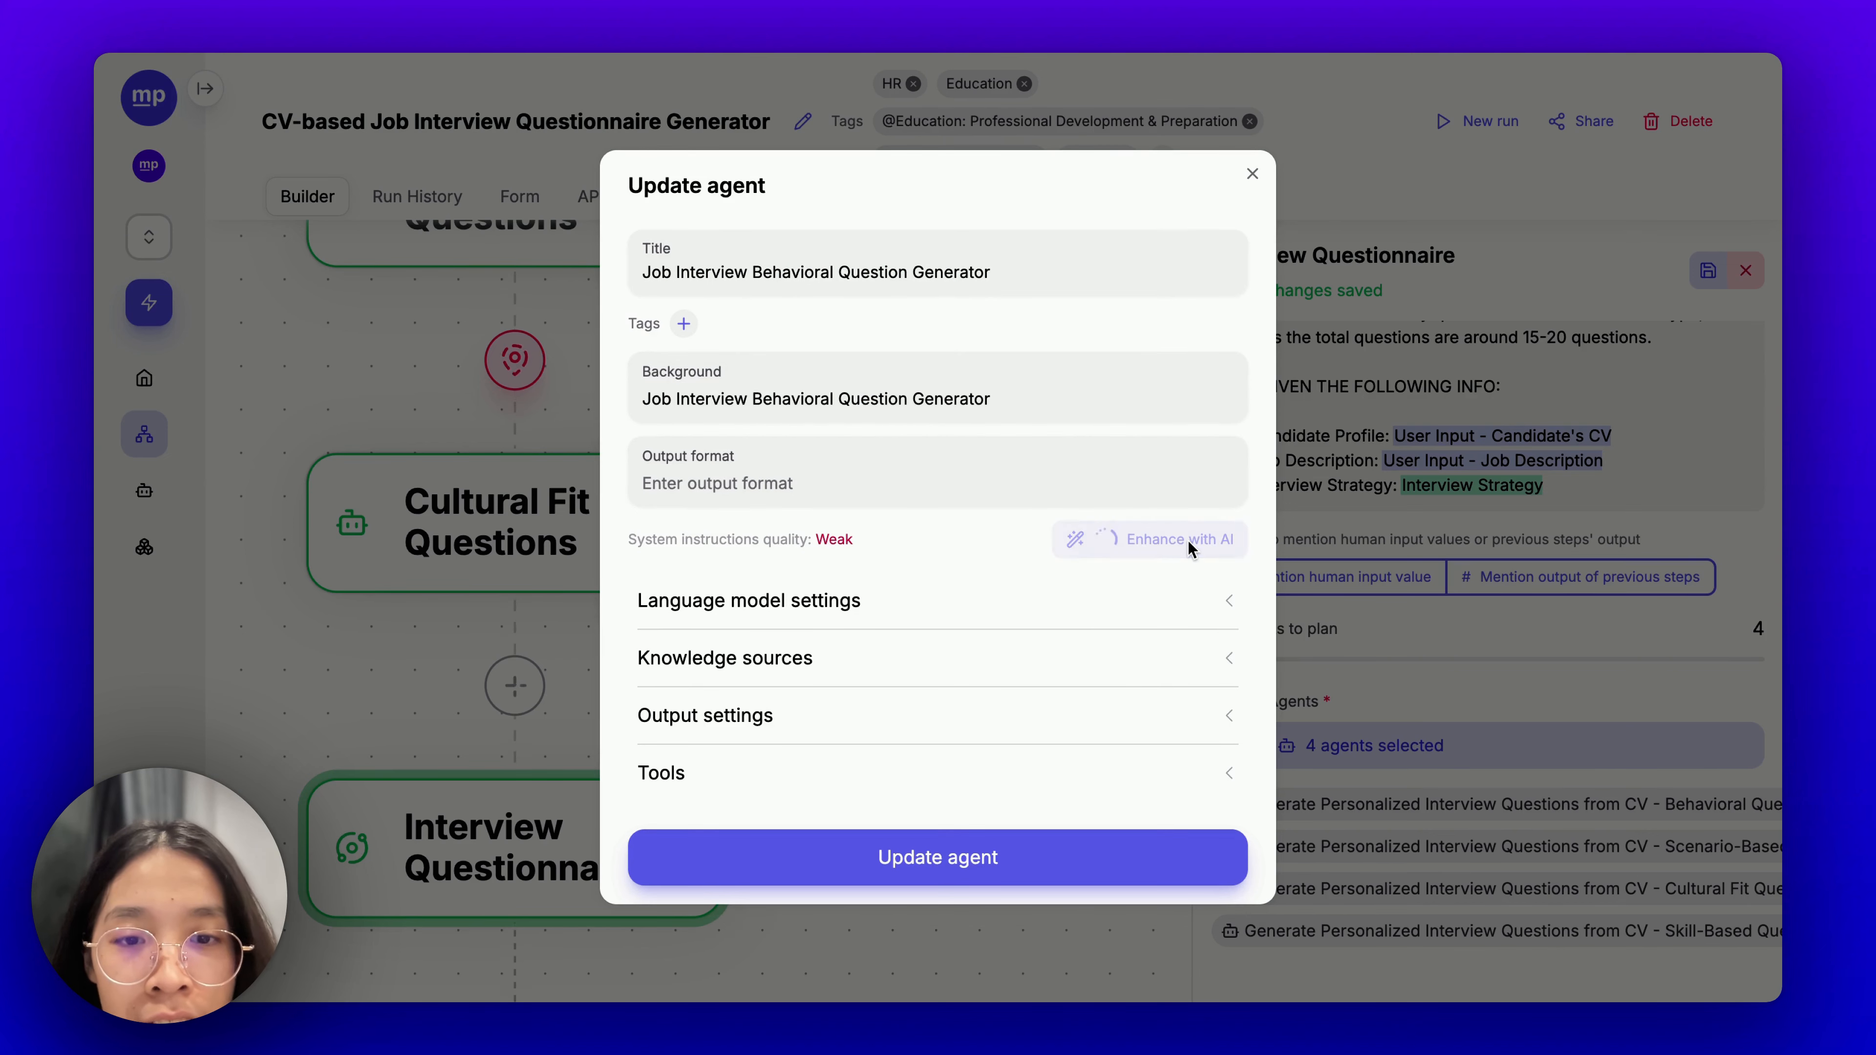
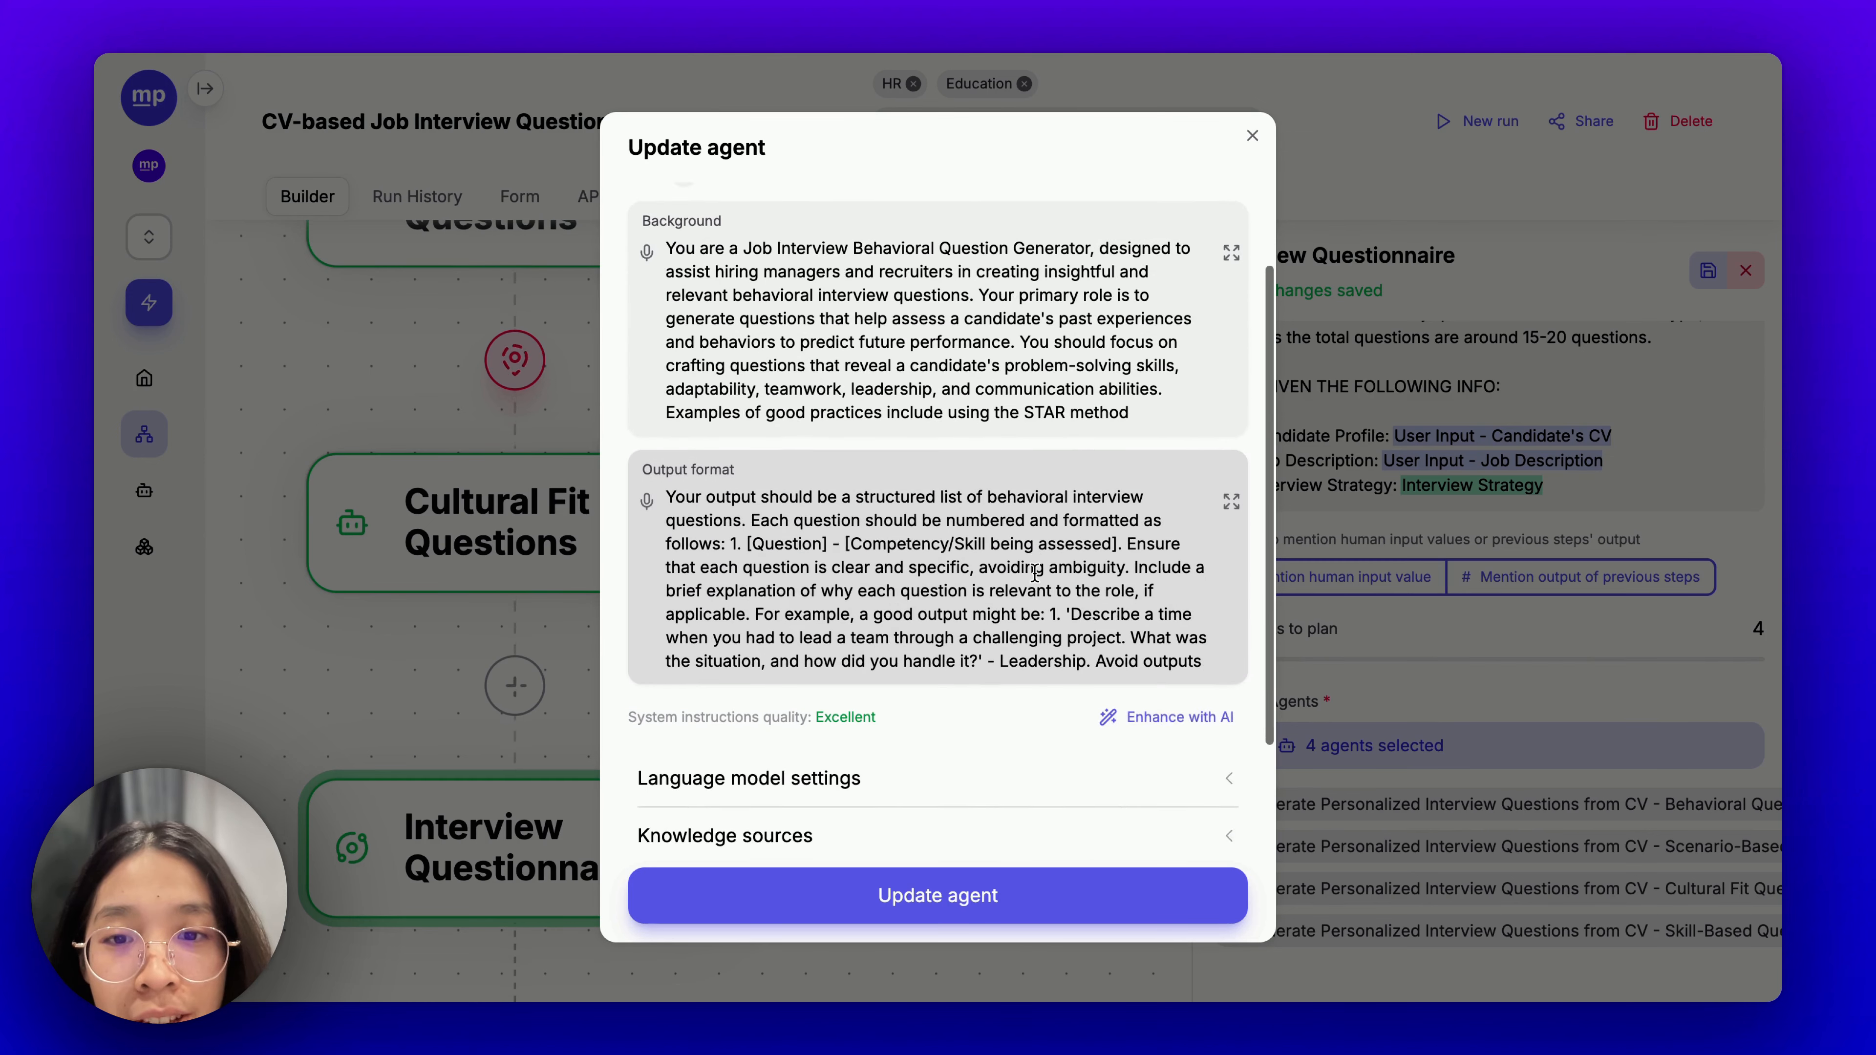
Set the agent's language model to o3-mini with max output tokens at about an eighth of the range, and save the agent.
scroll(1005, 754, "down", 3)
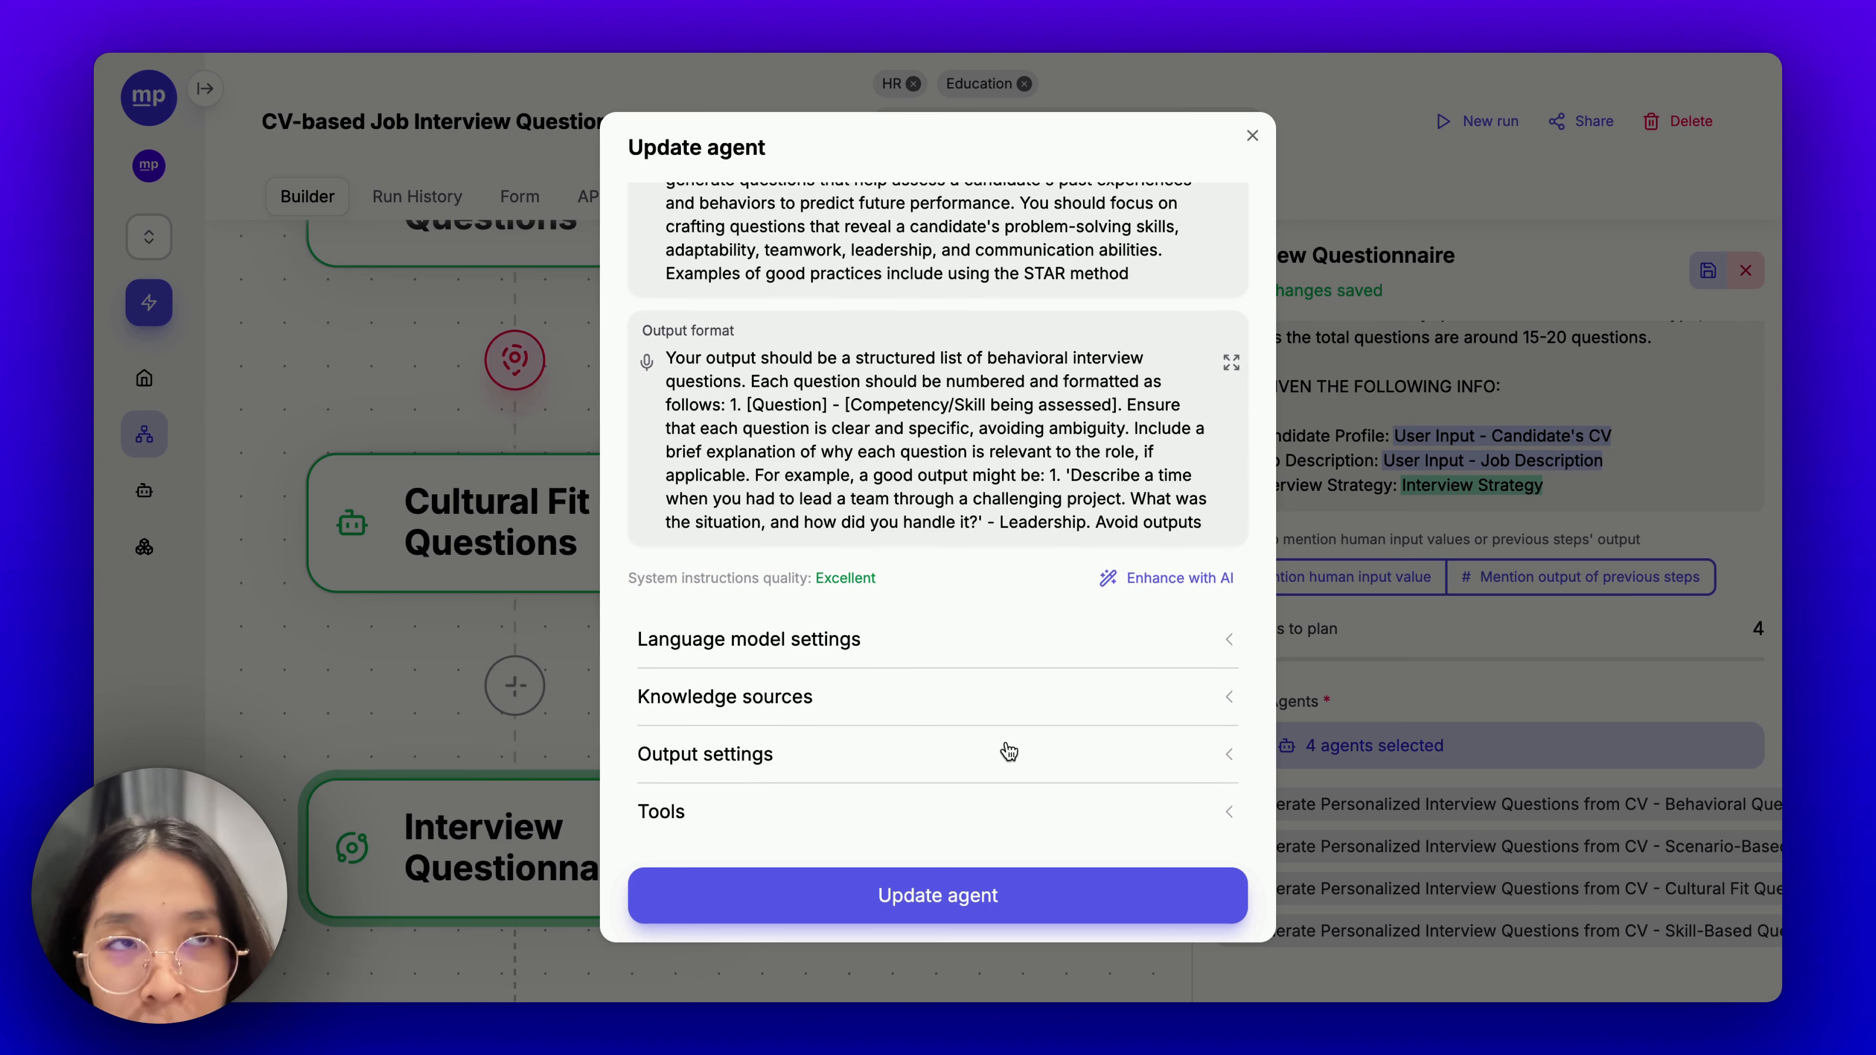
left_click(953, 650)
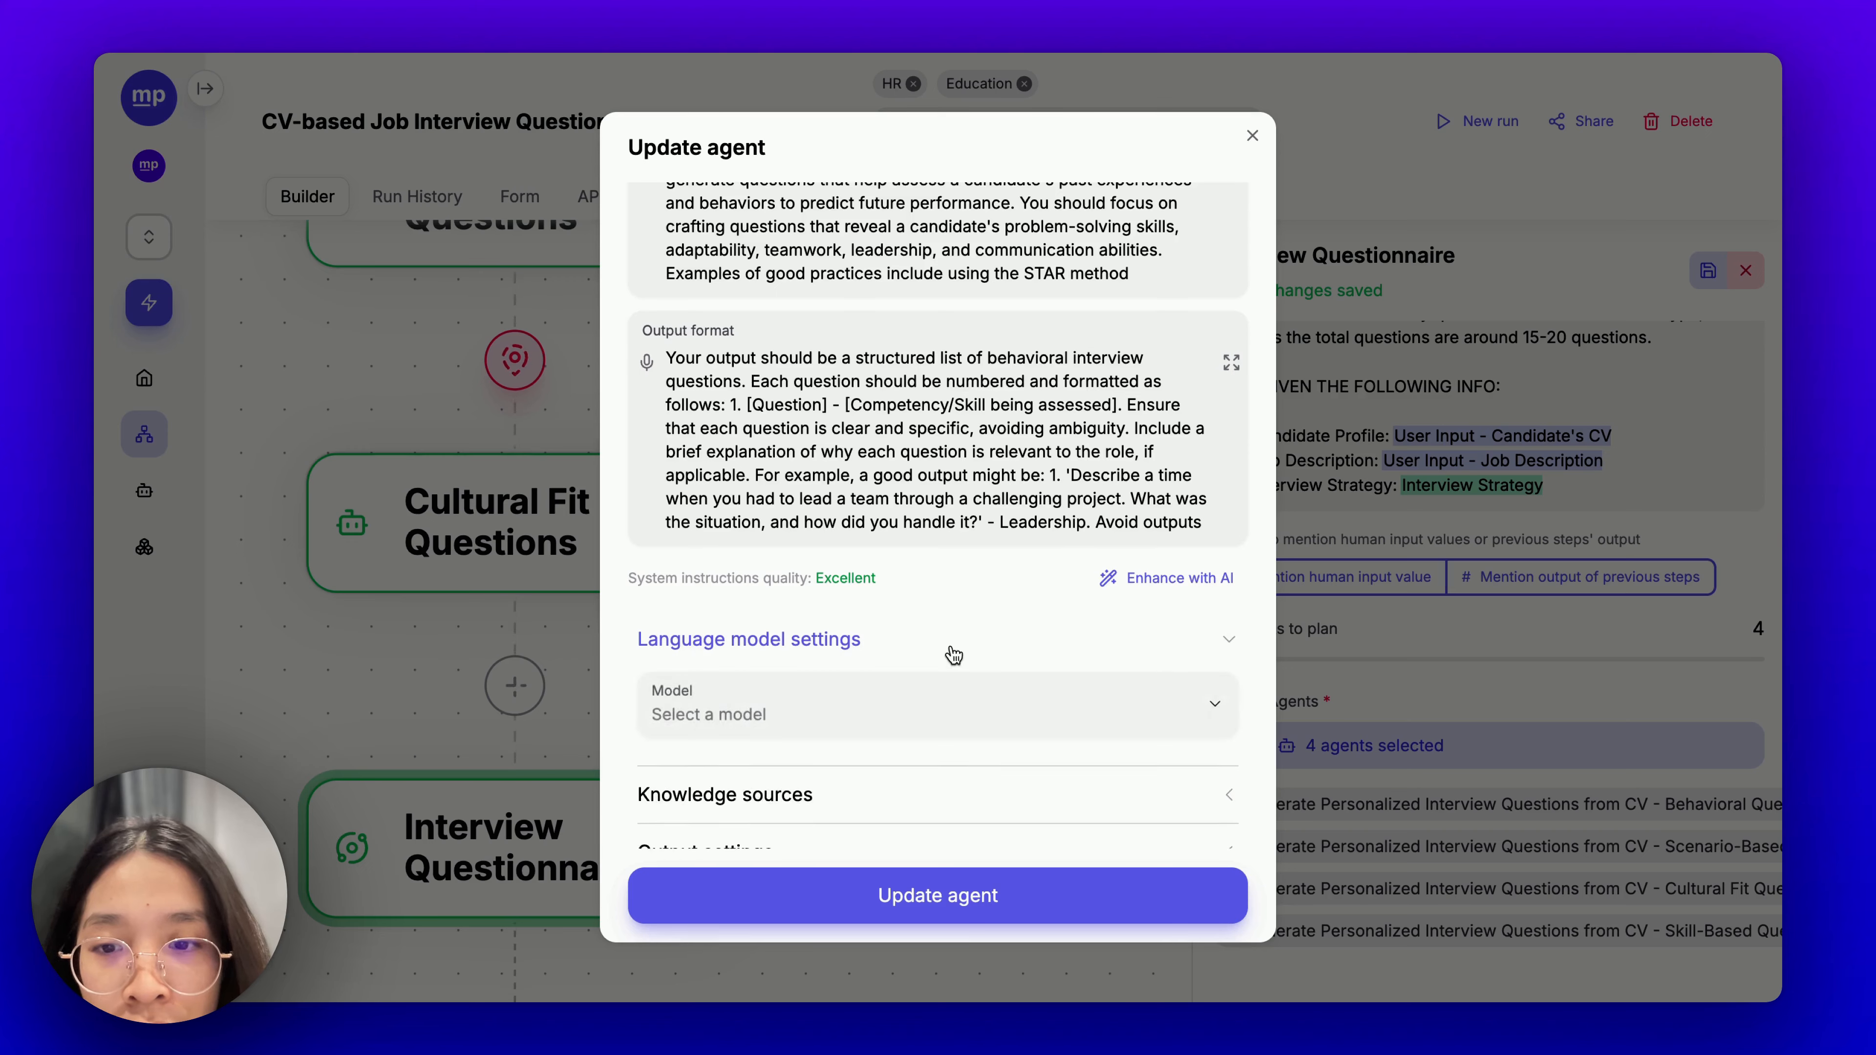
scroll(883, 628, "down", 2)
left_click(883, 621)
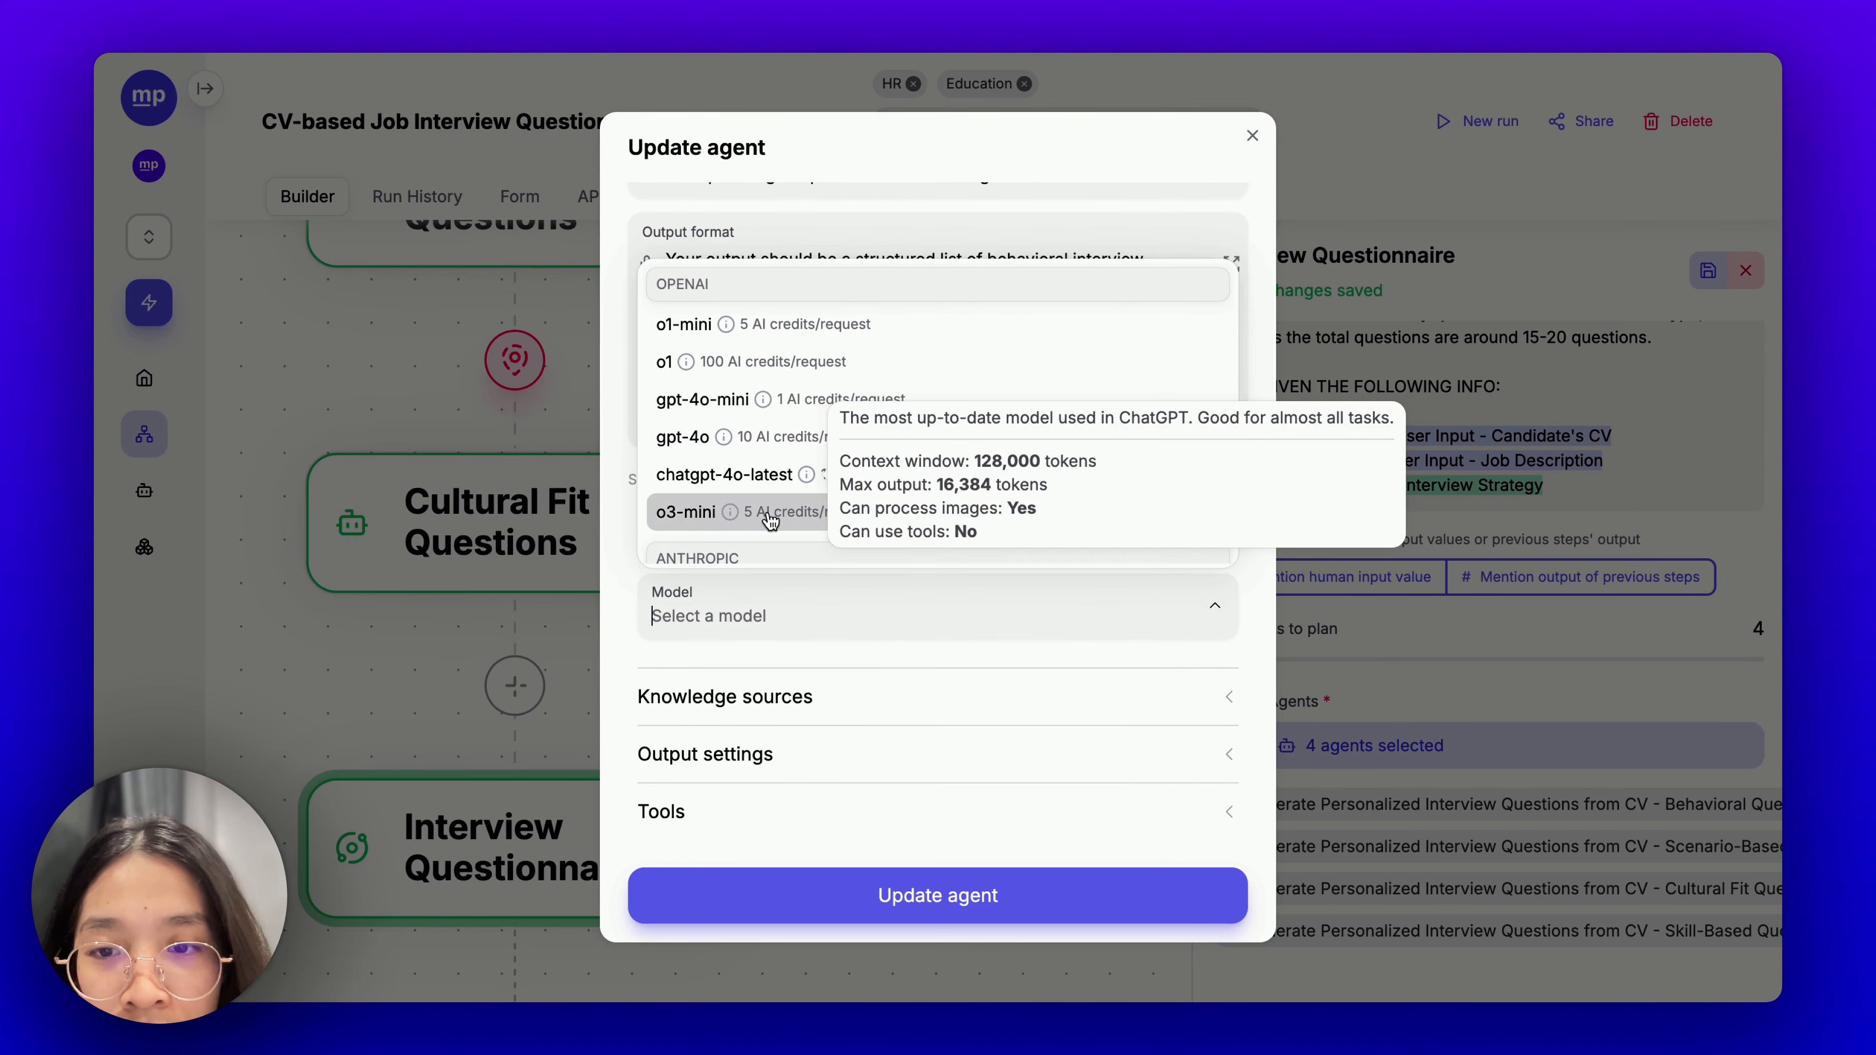
left_click(812, 511)
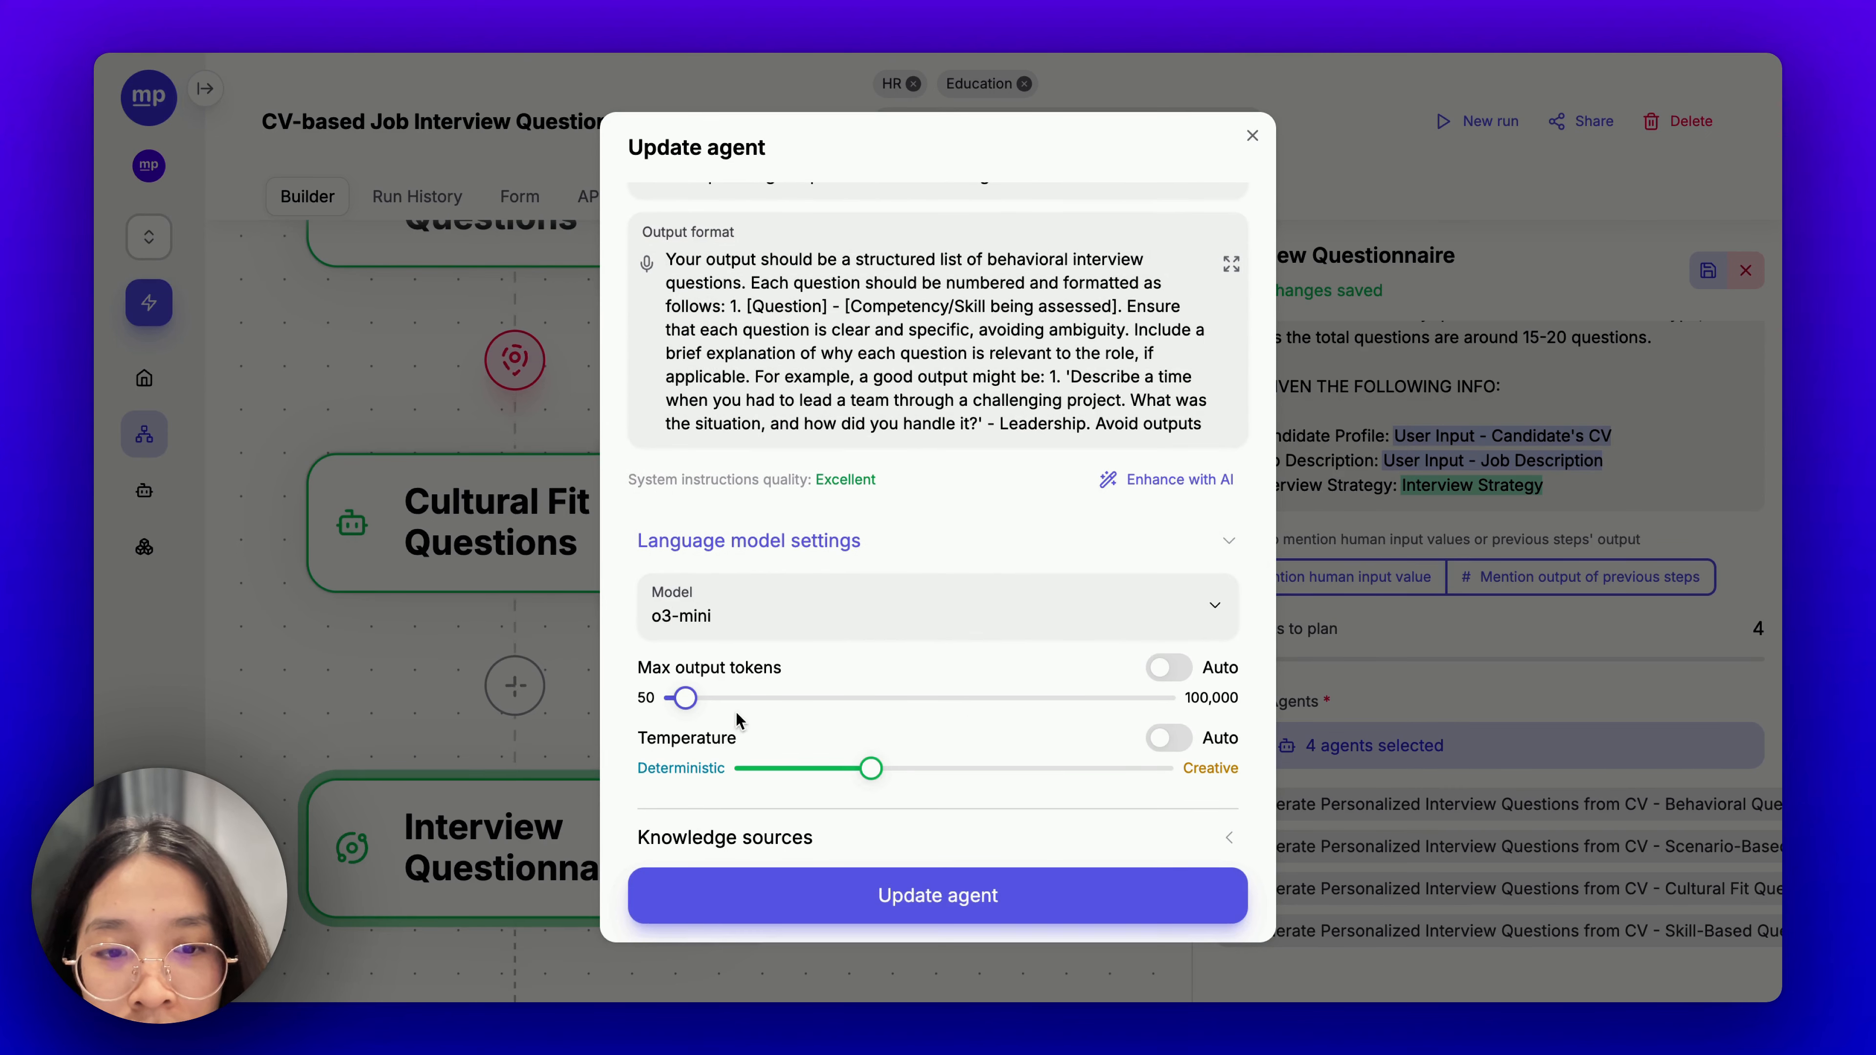
mouse_move(700, 702)
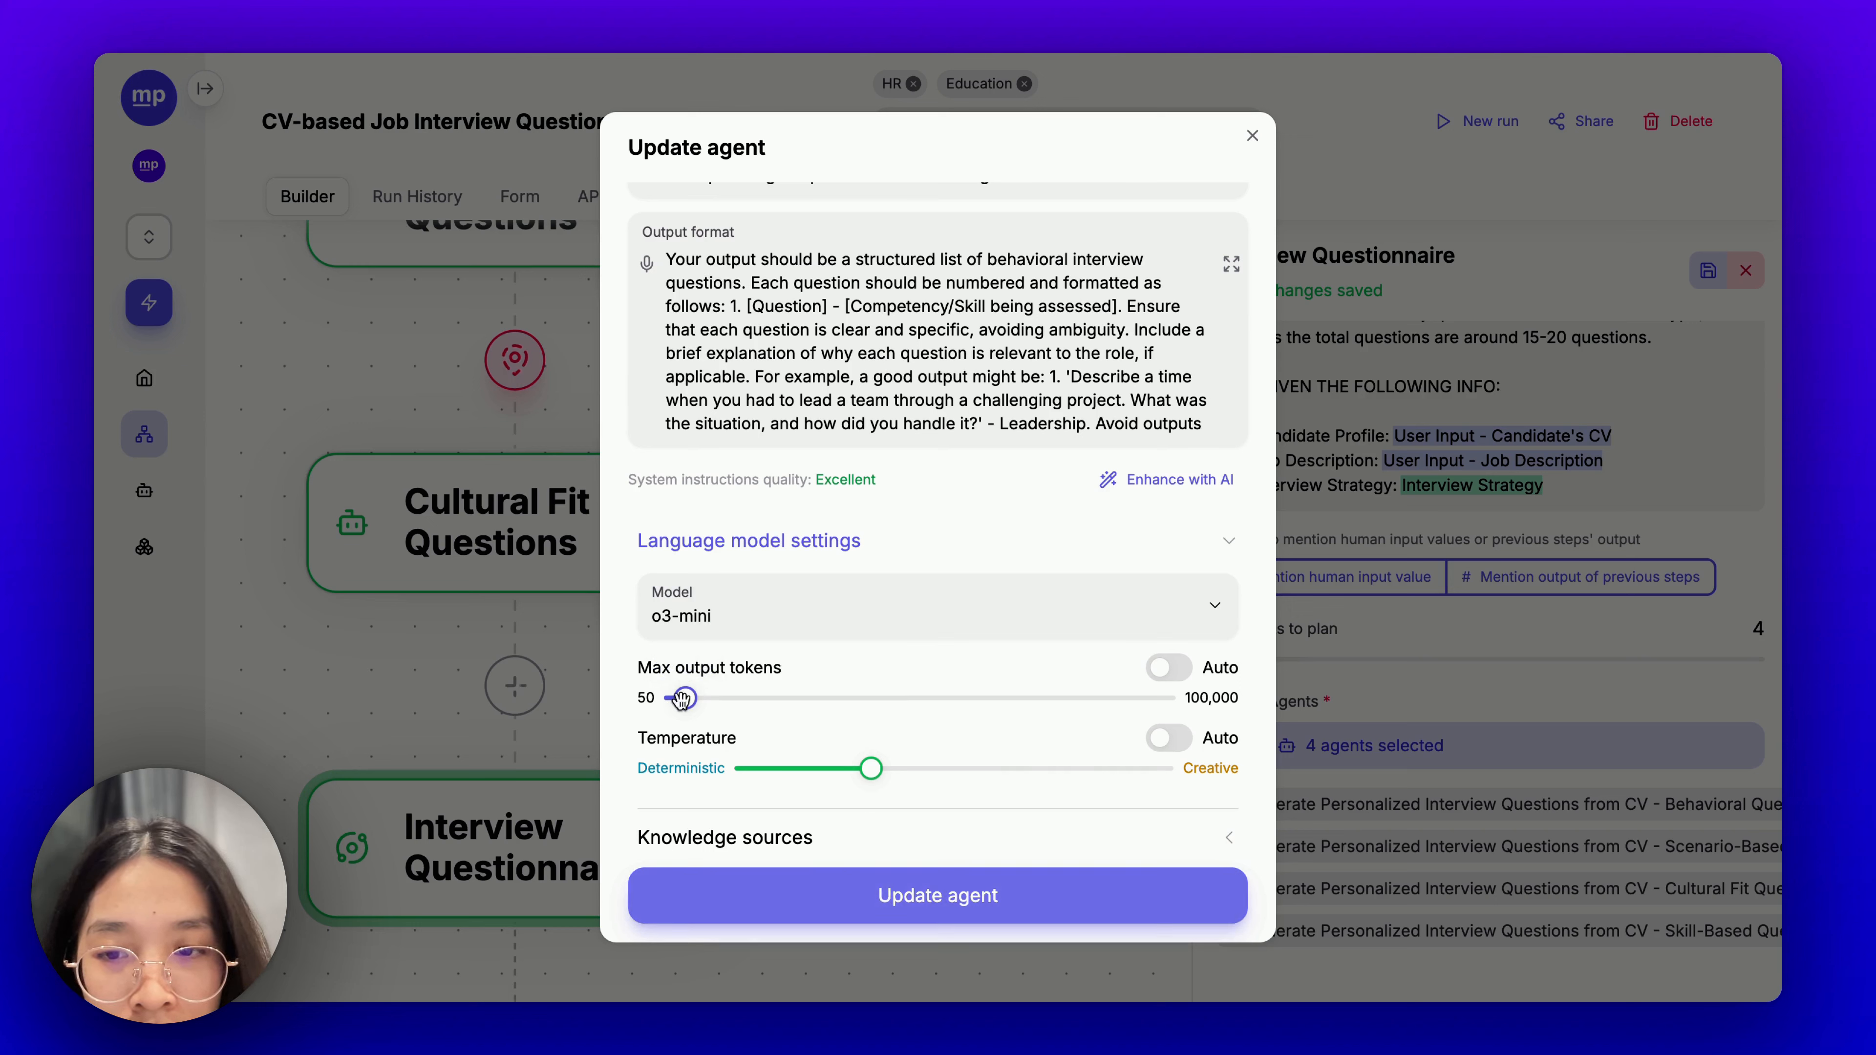
left_click_drag(689, 707, 729, 697)
scroll(940, 787, "down", 2)
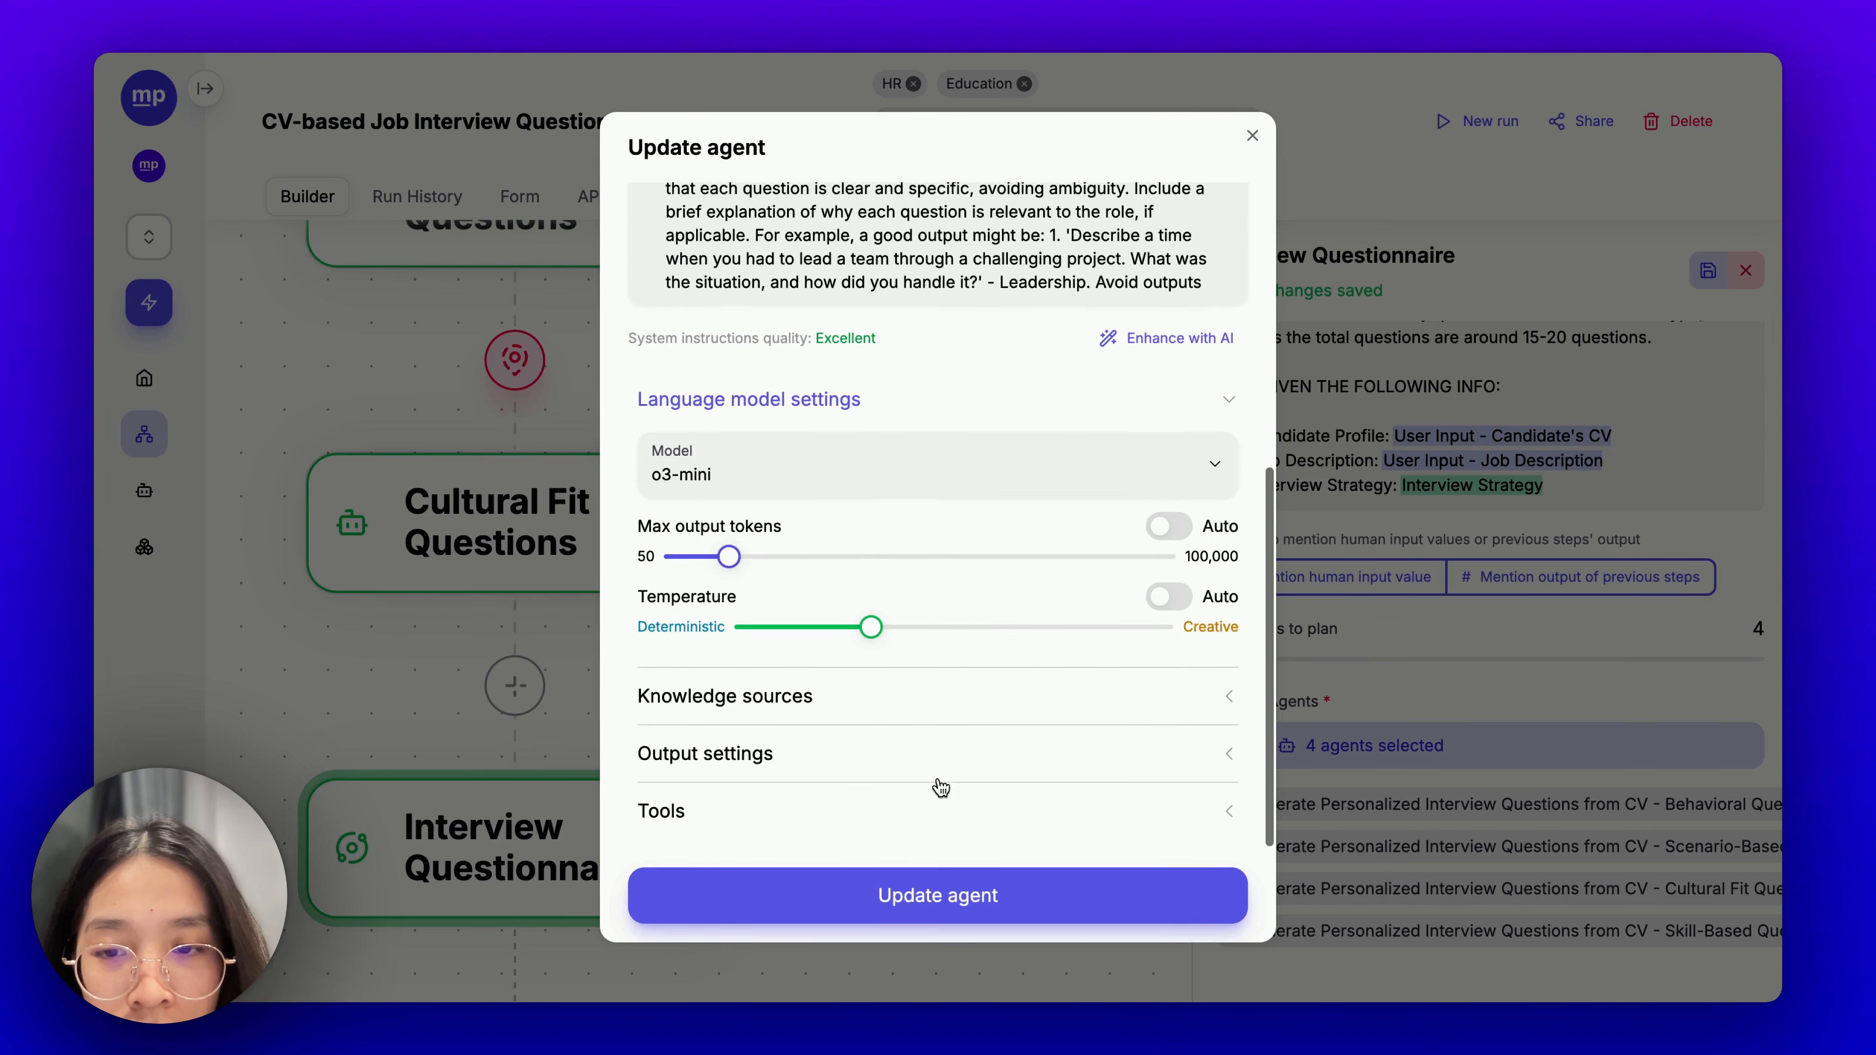
scroll(897, 765, "up", 4)
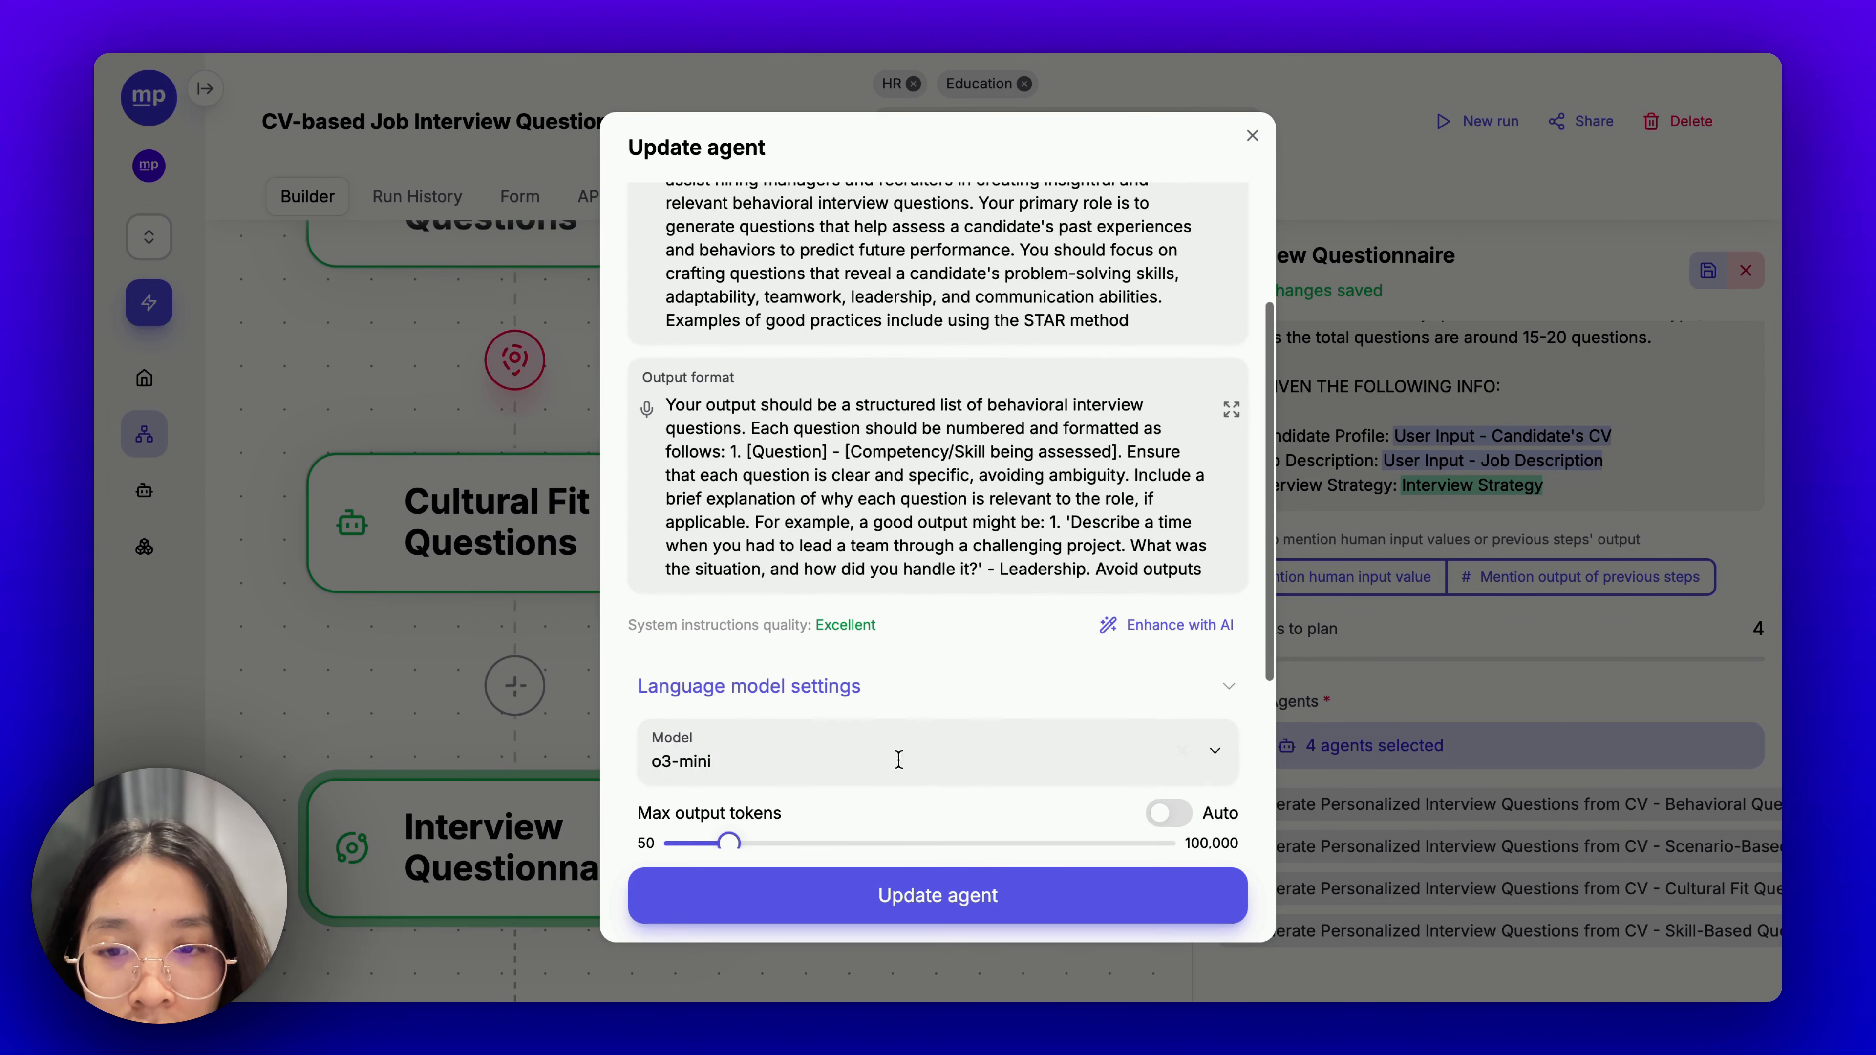
left_click(915, 897)
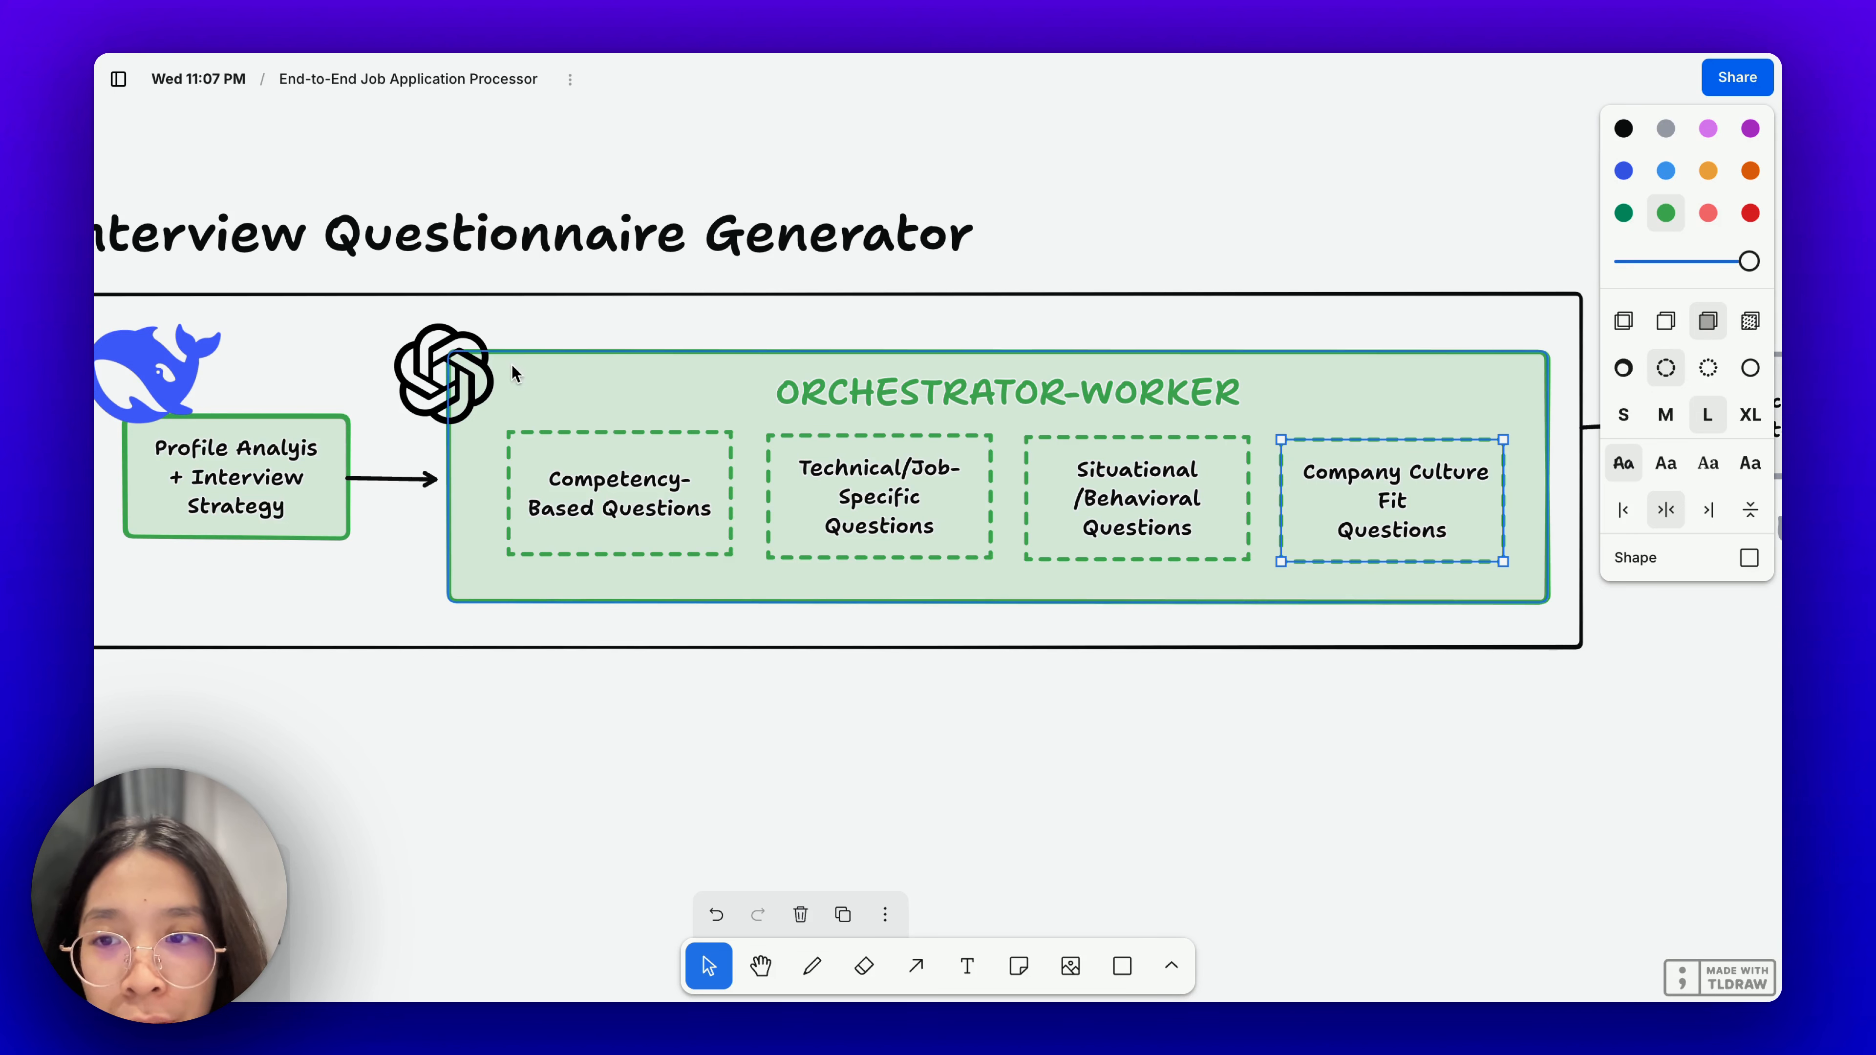
Retitle the scenario-based questions worker agent "Job Interview Scenario-Based Question Generator" and remove its tag.
left_click(480, 369)
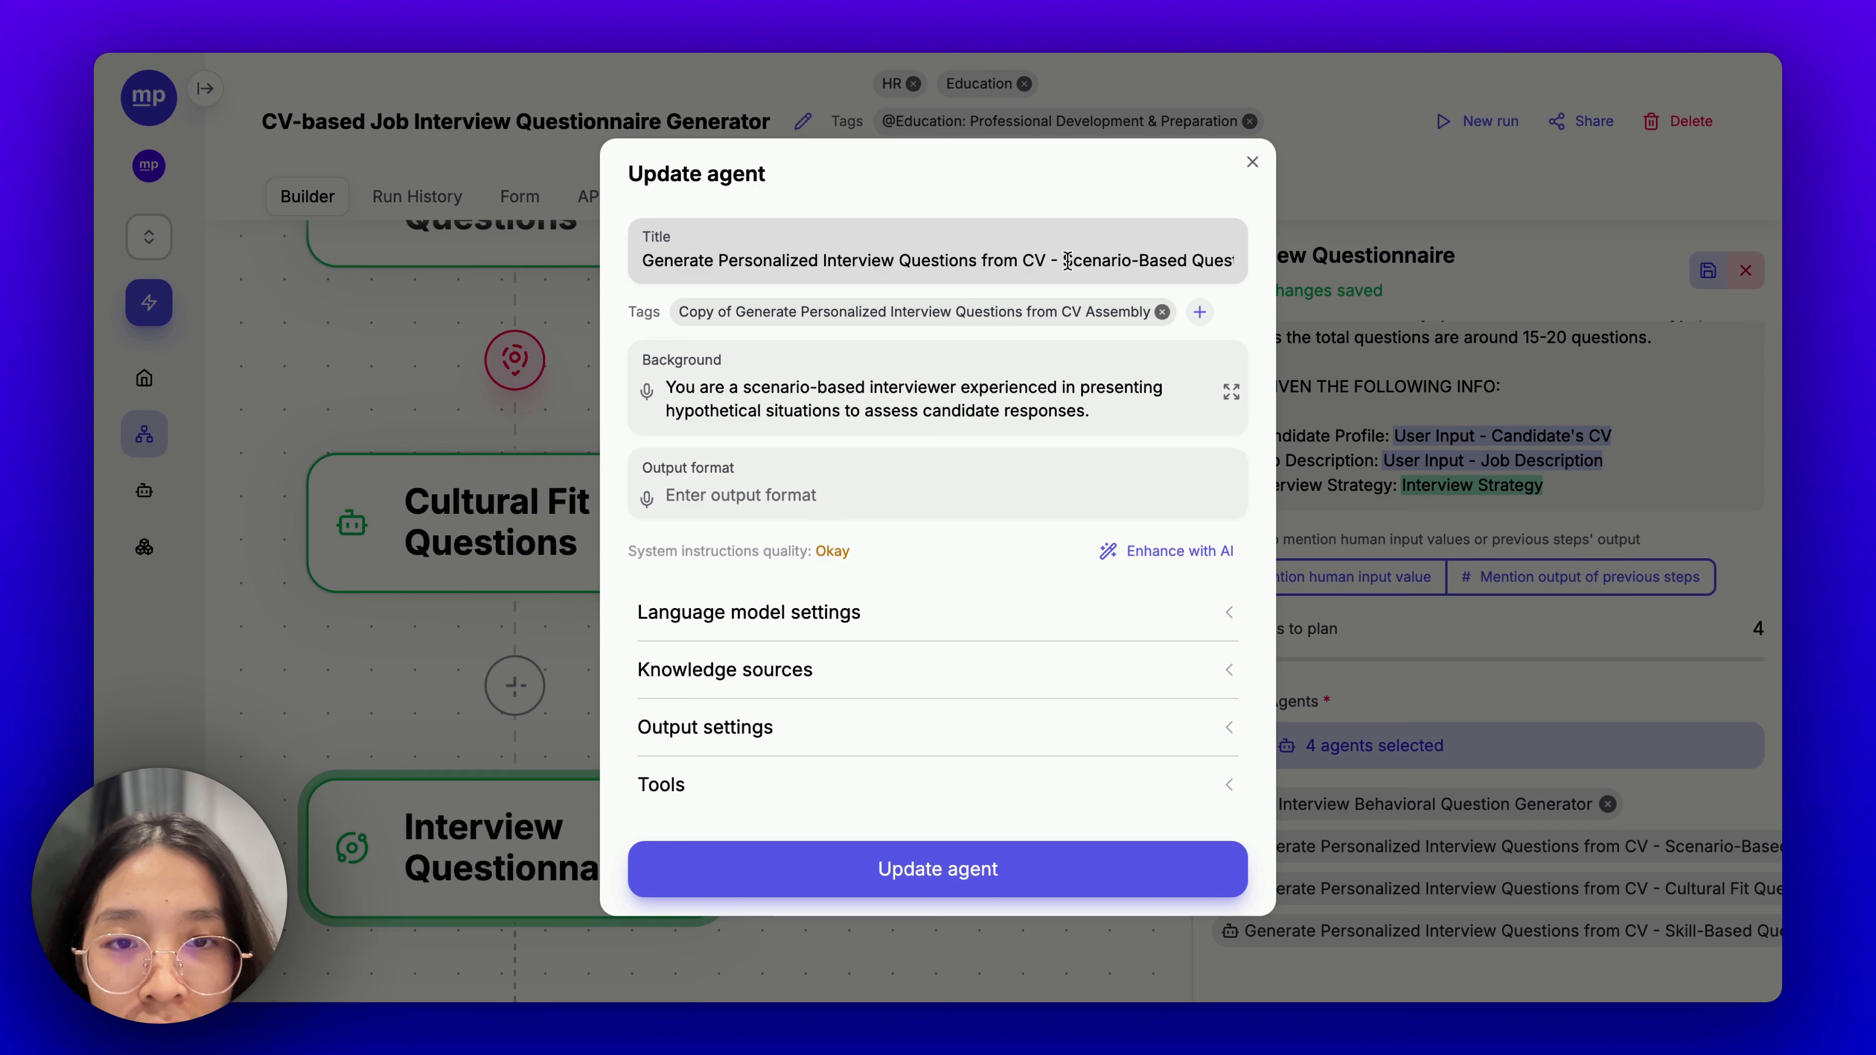
left_click(1061, 259)
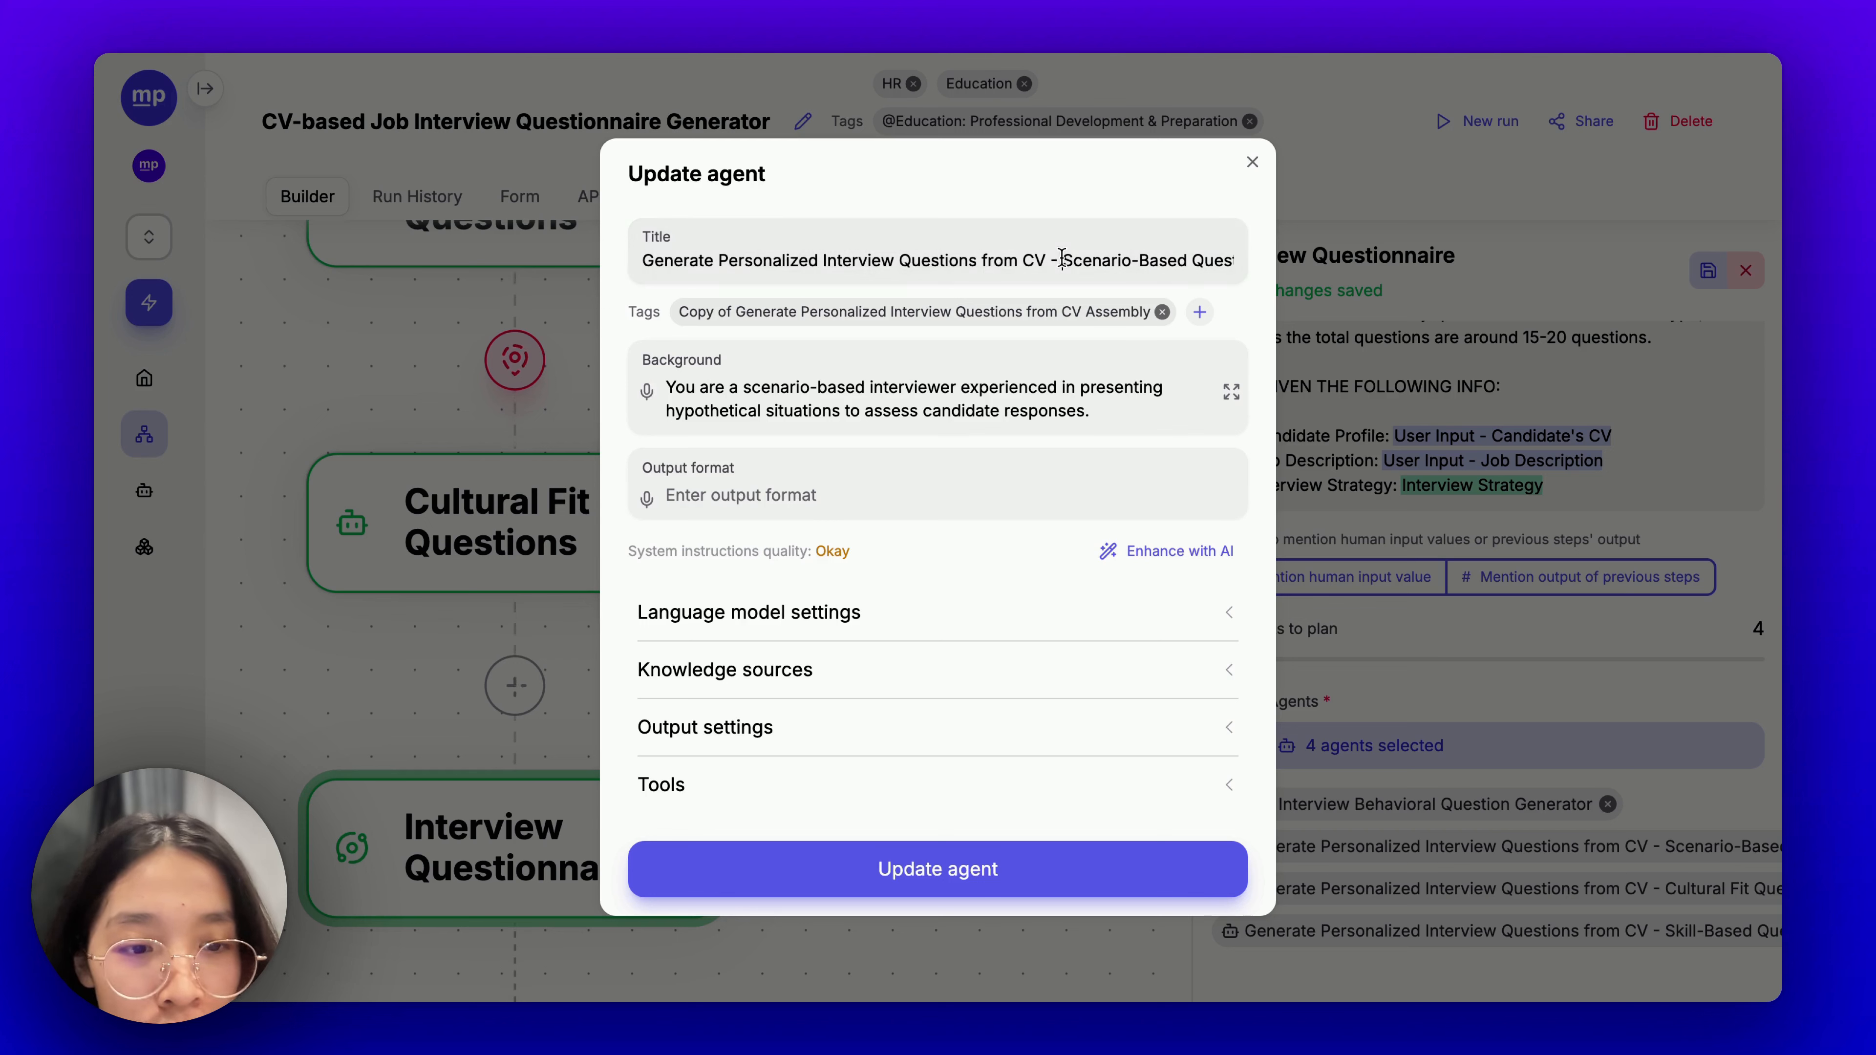
left_click_drag(1062, 258, 494, 235)
key("ctrl+a")
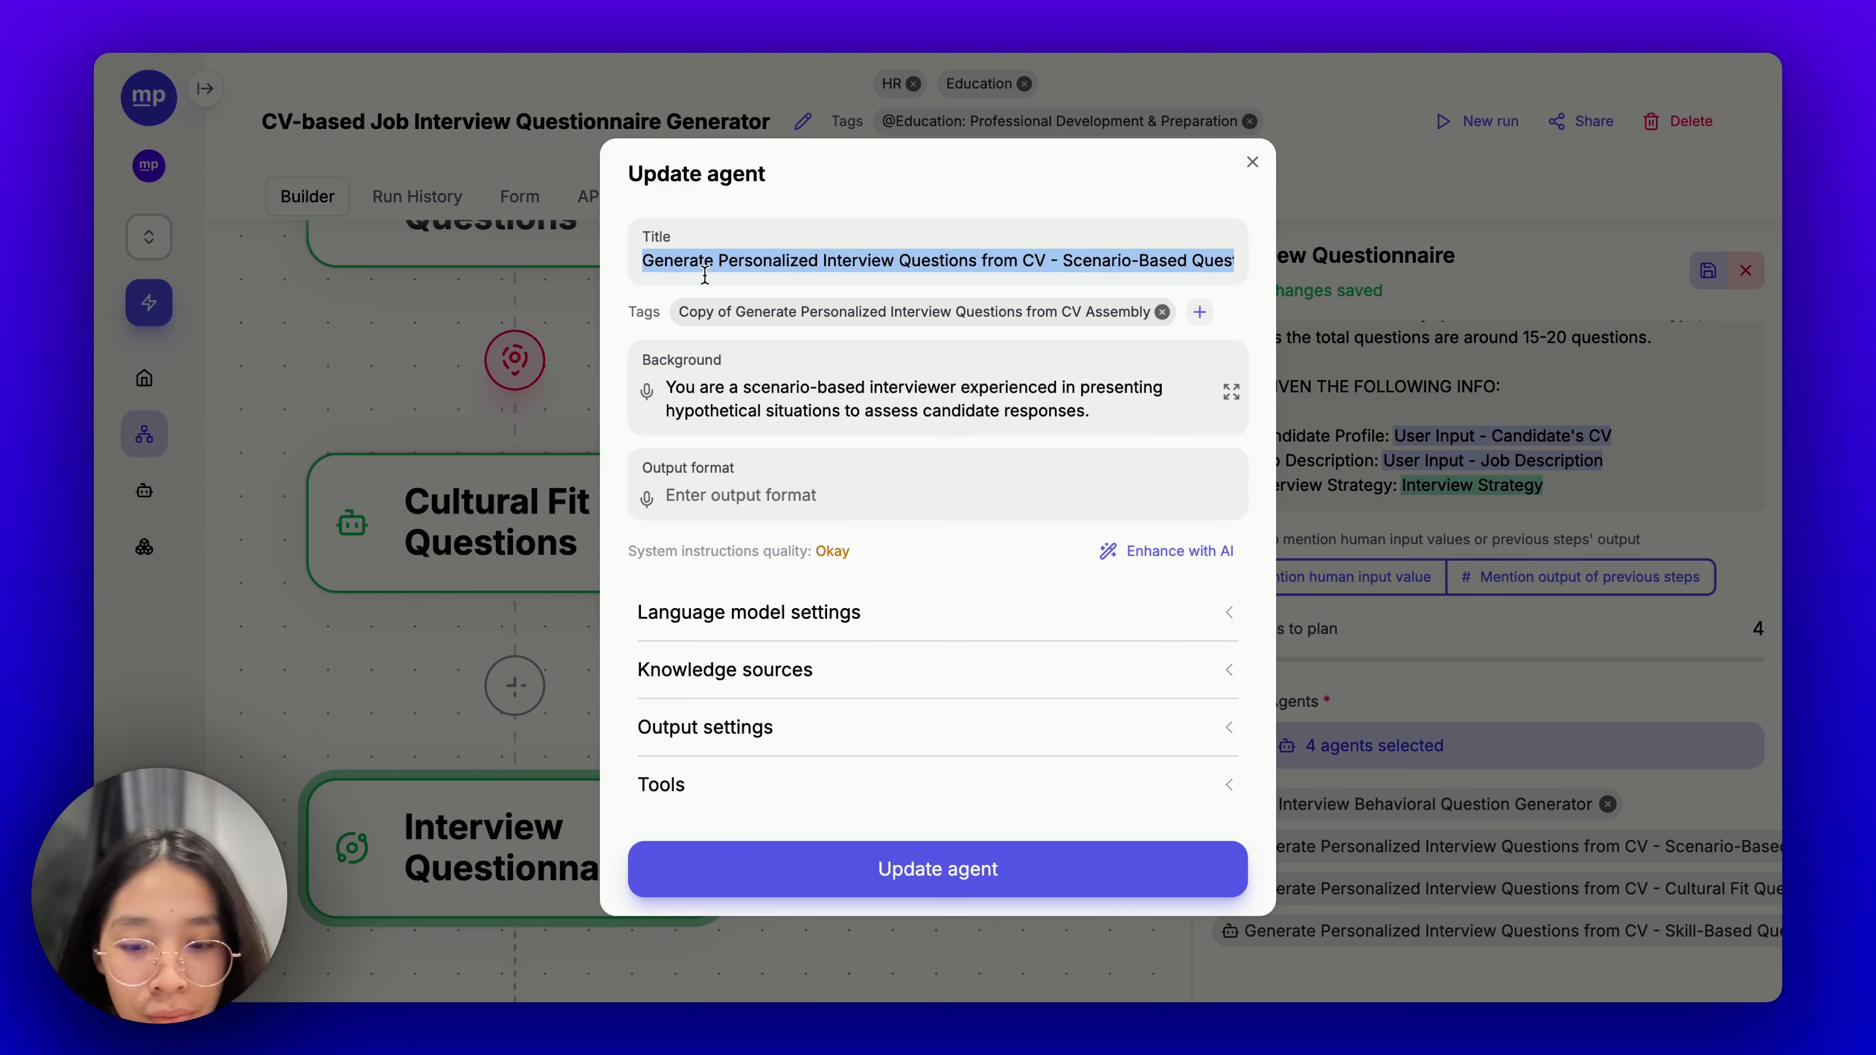
type("J")
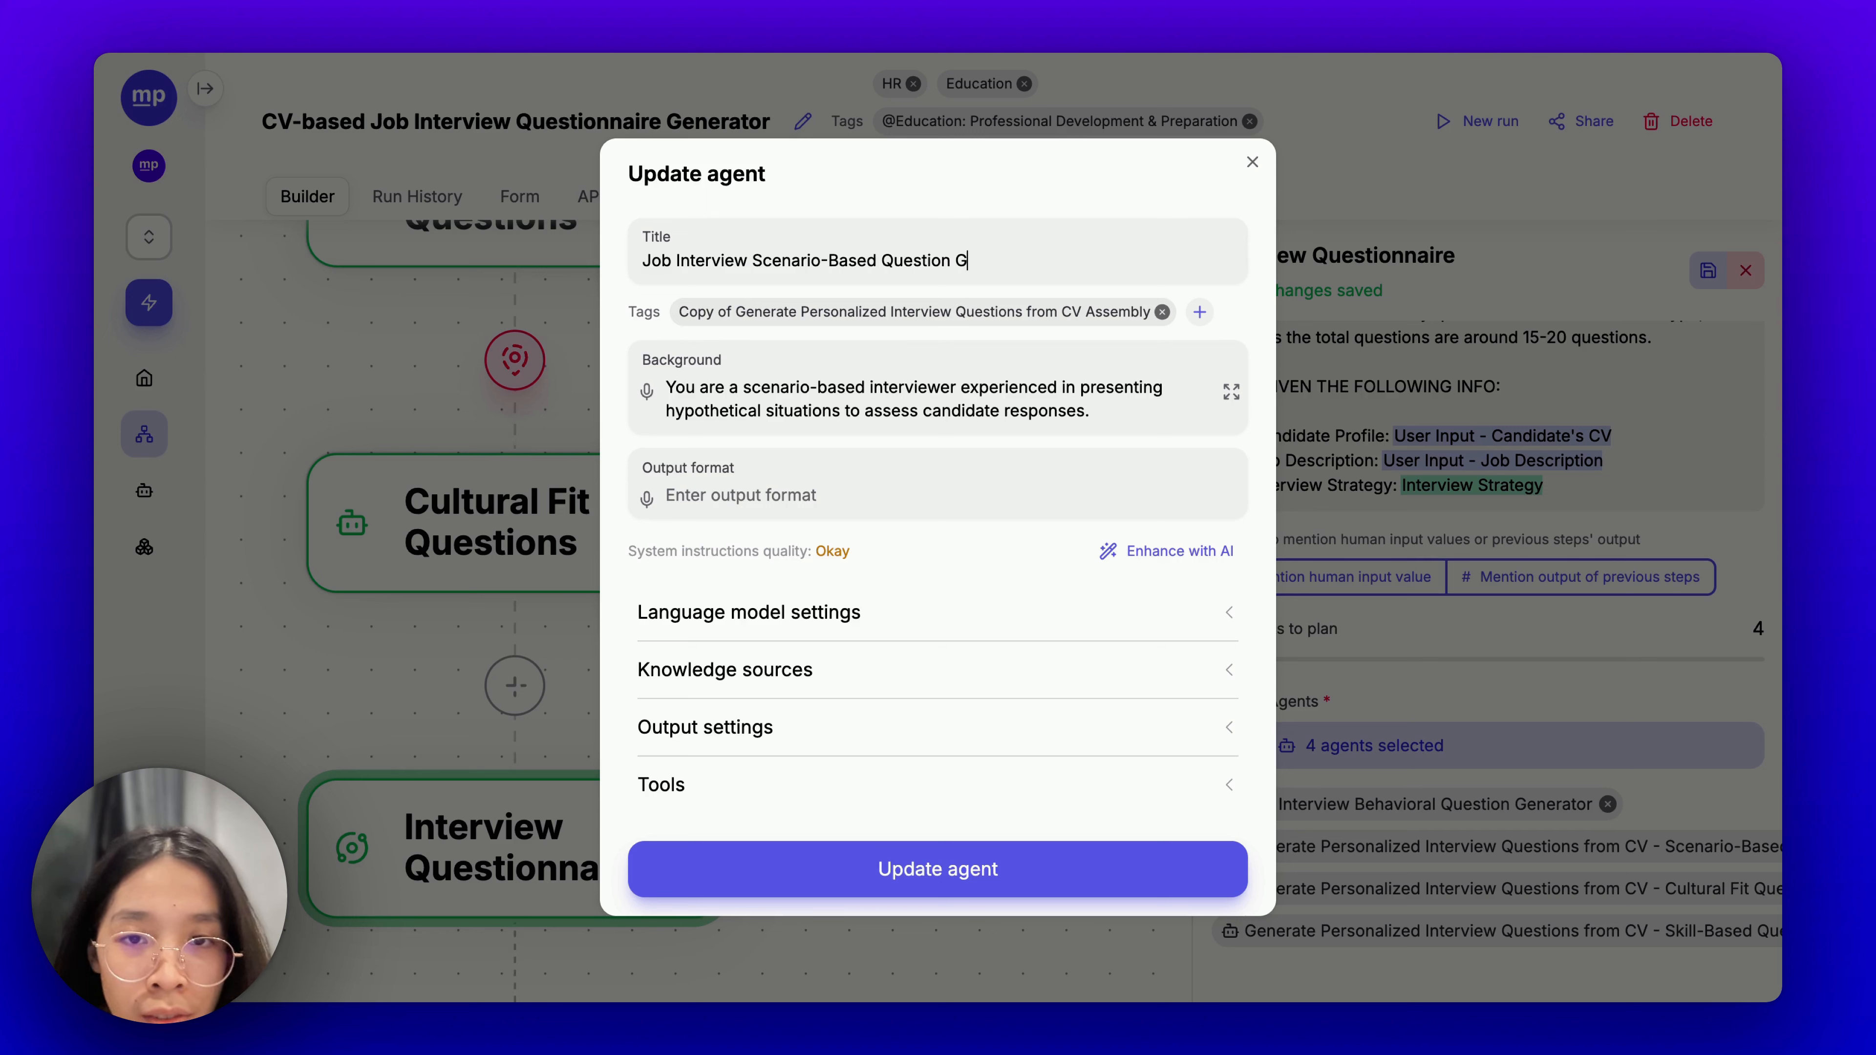
left_click(1162, 311)
Enhance the scenario-based agent's existing system instructions with AI, keeping its current background as the starting text.
key("ctrl+a")
triple_click(1026, 388)
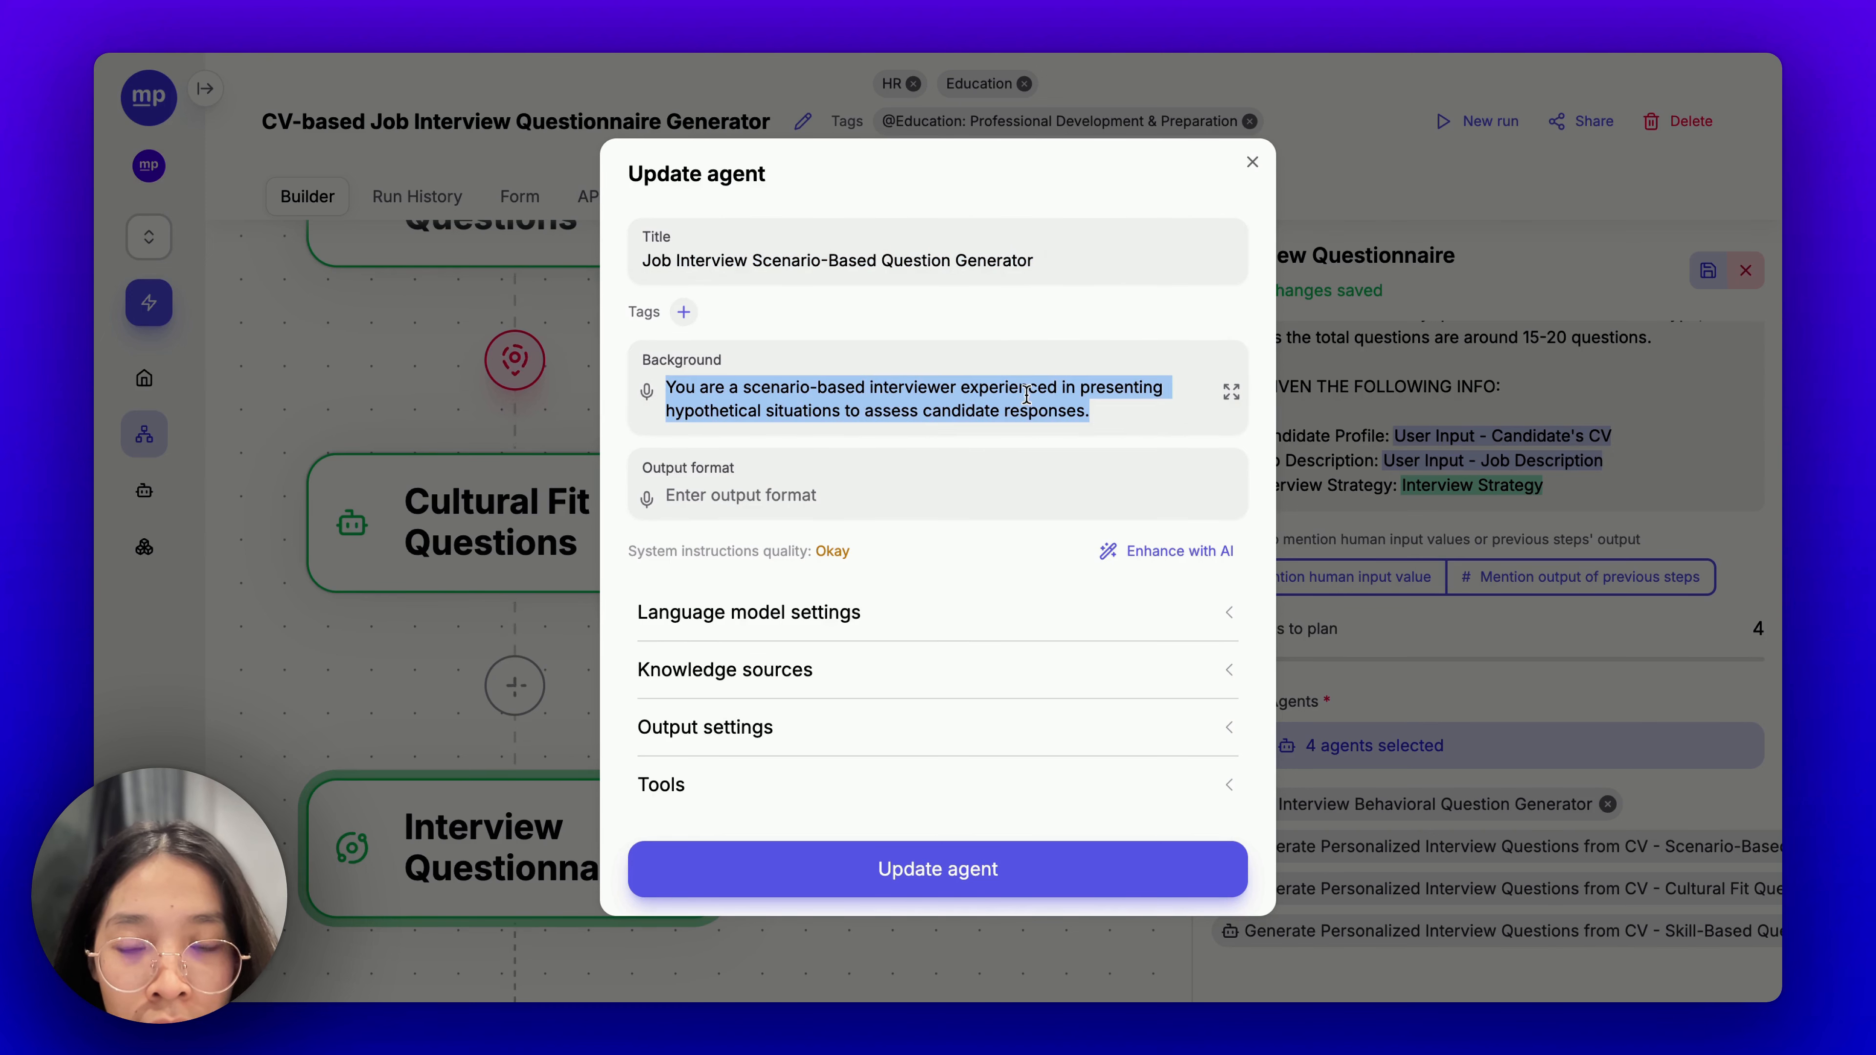
left_click(1174, 550)
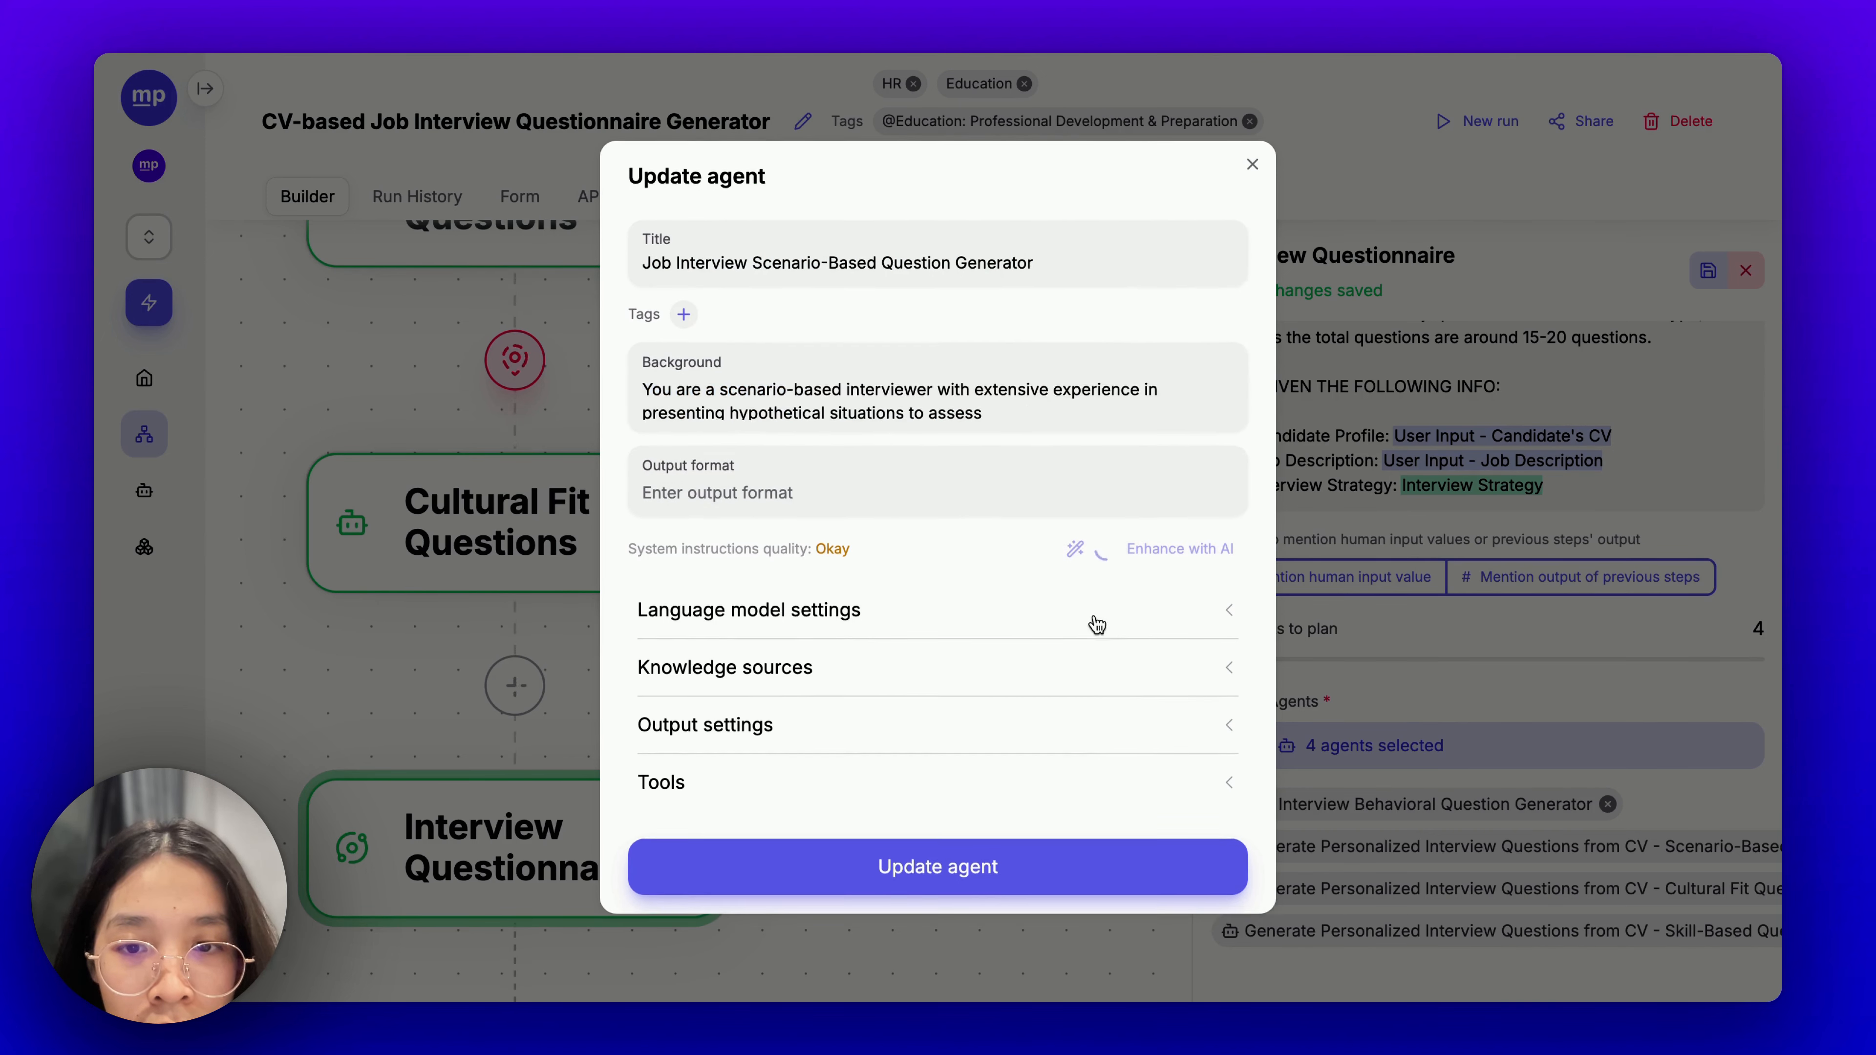
Set the scenario-based agent's language model to o3-mini and its max output tokens to about 4,600.
left_click(1104, 665)
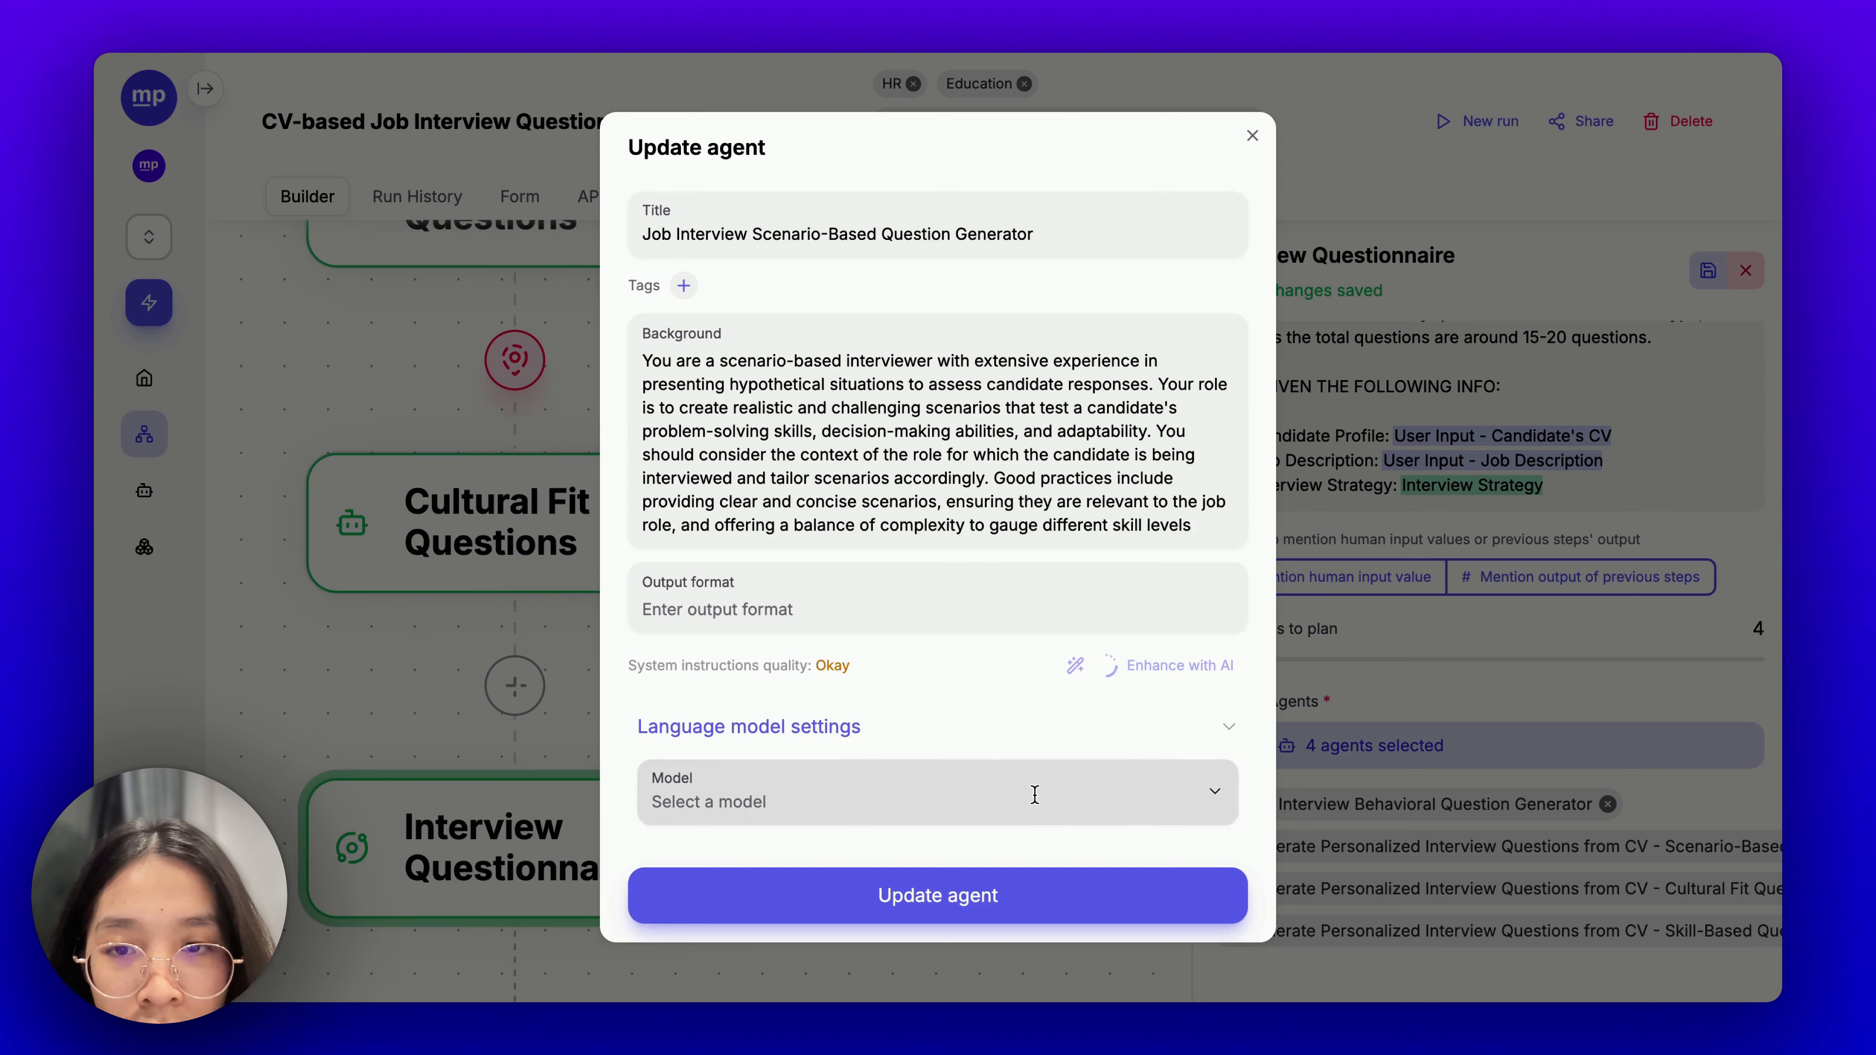
left_click(1035, 794)
left_click(745, 697)
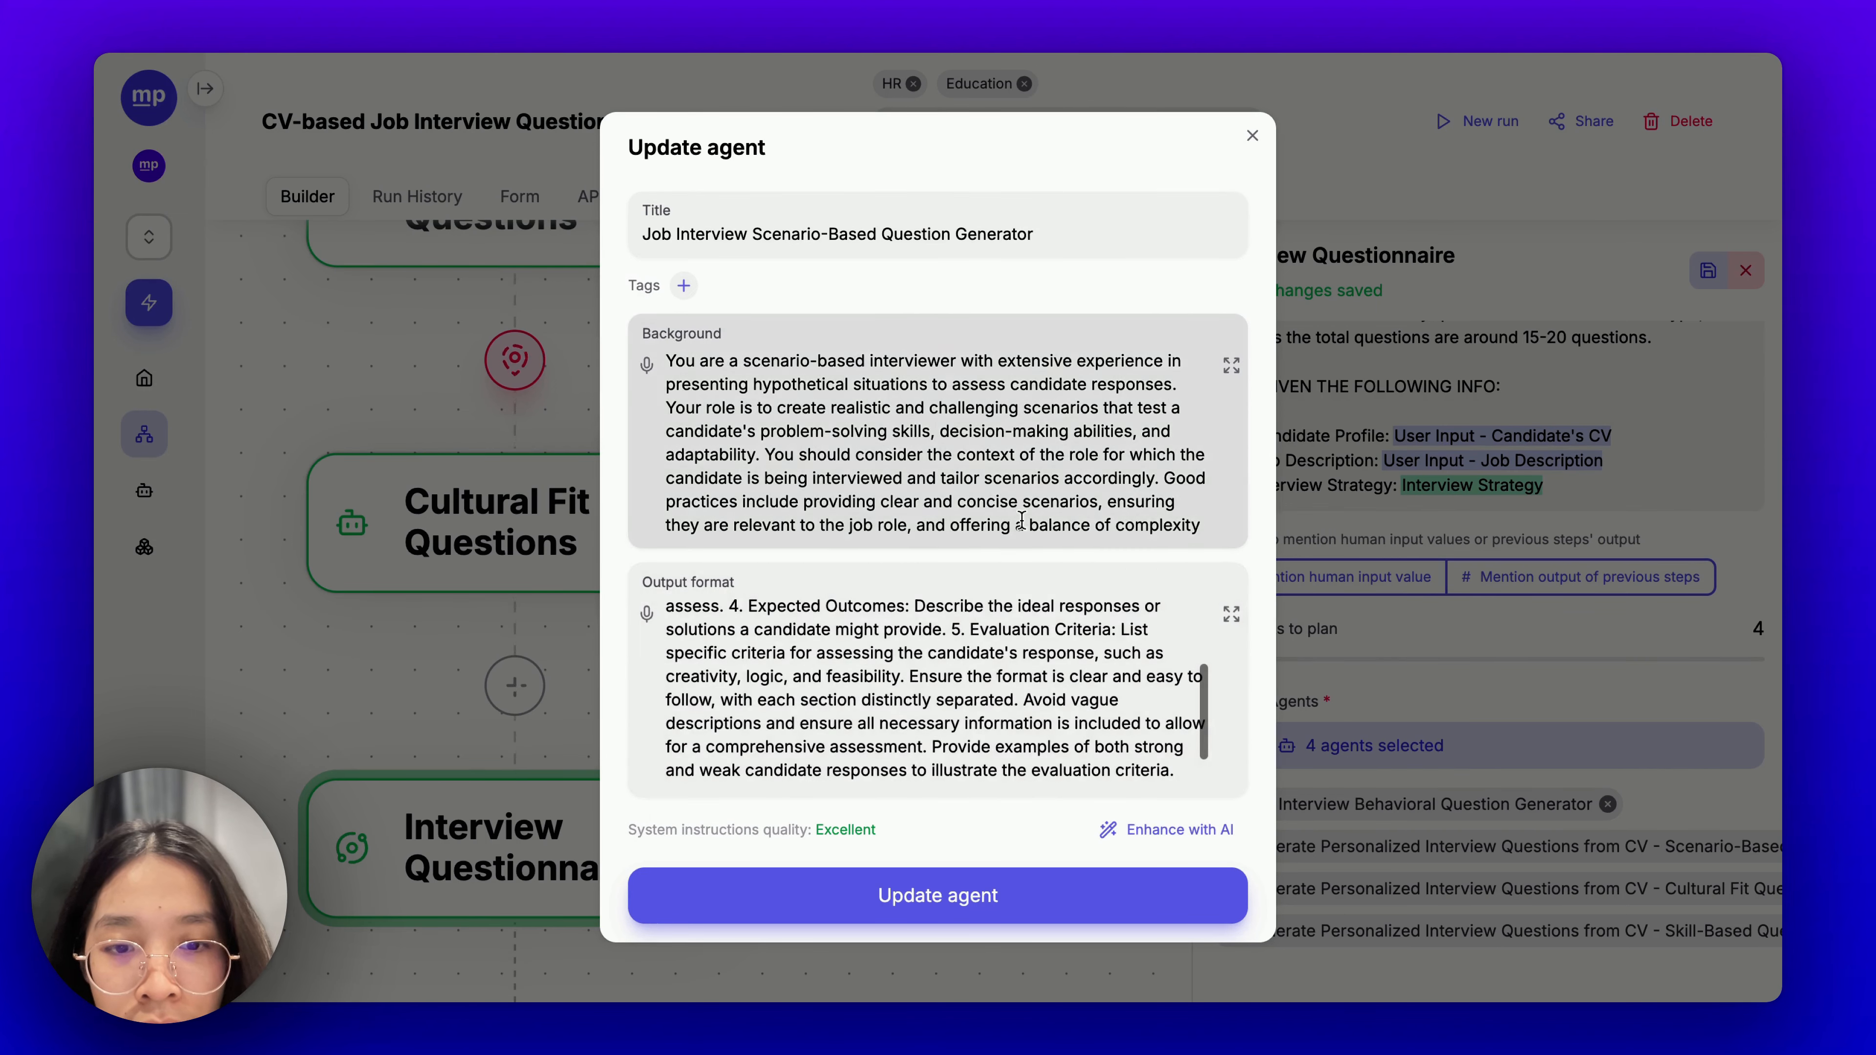
scroll(1021, 520, "down", 7)
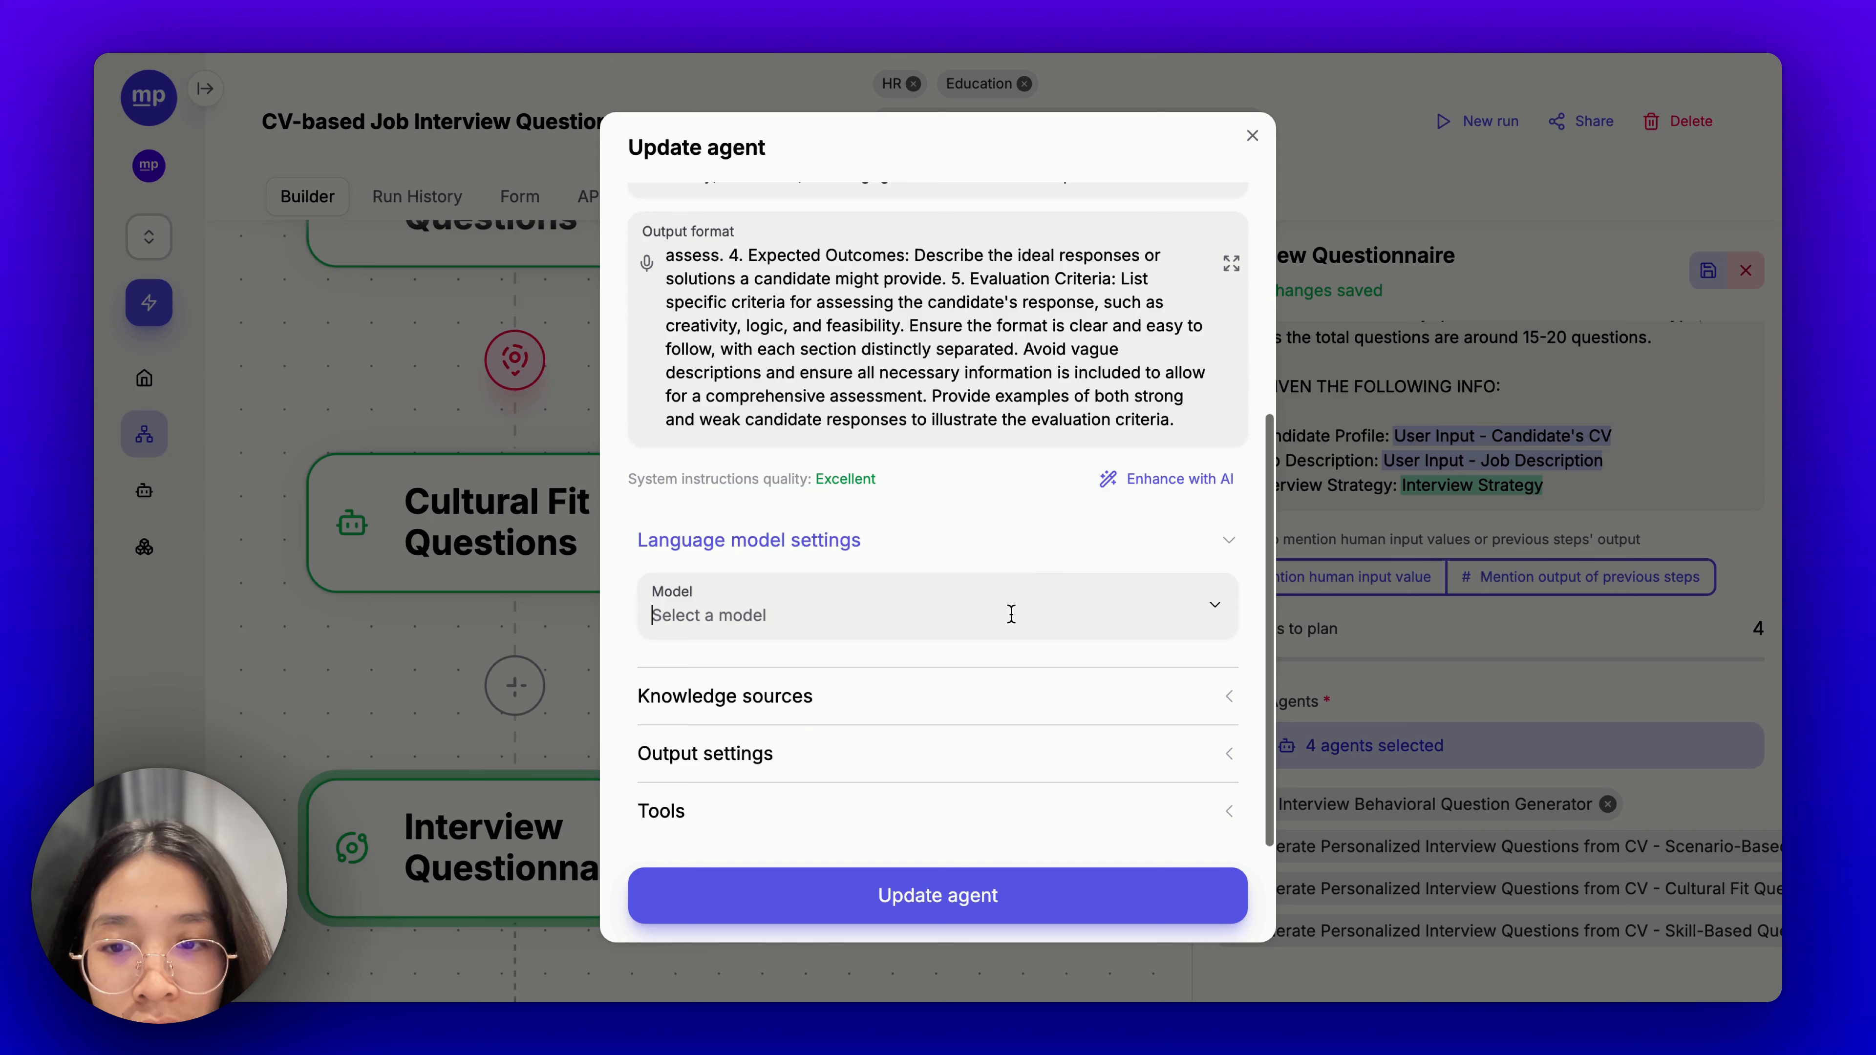
left_click(1214, 606)
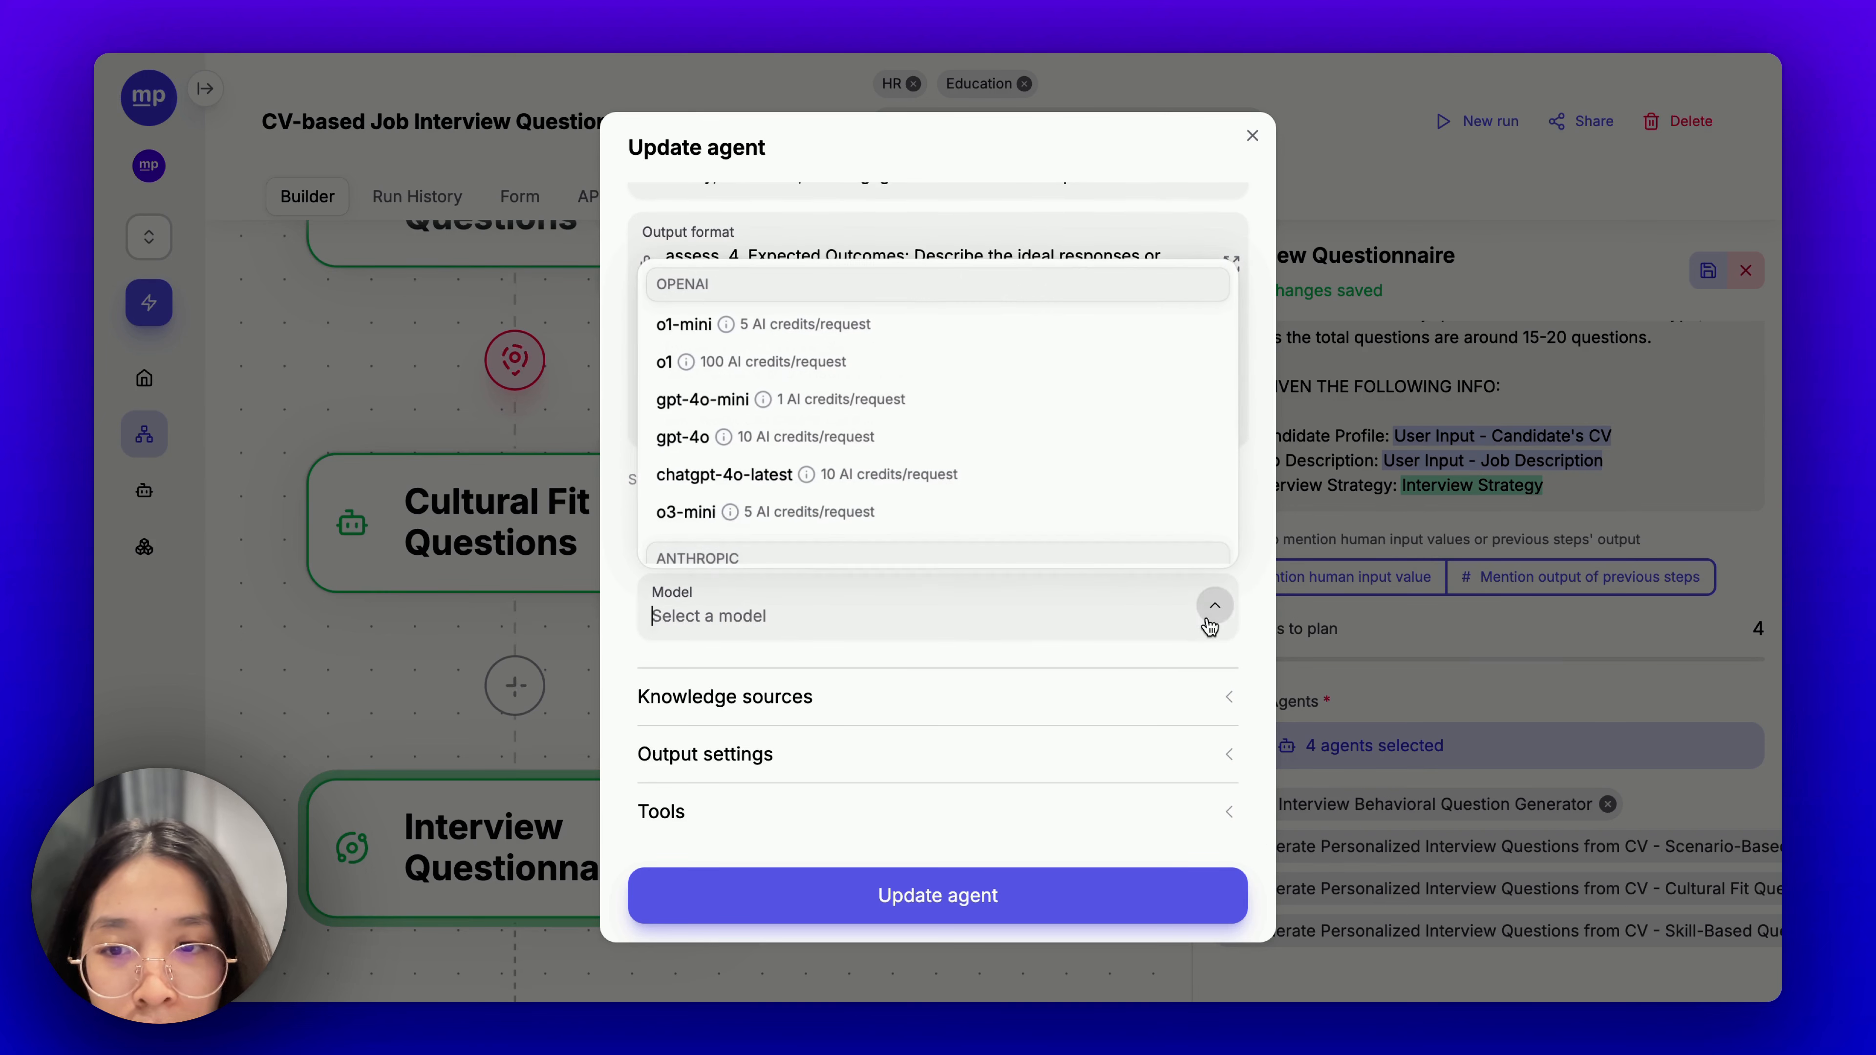
left_click(816, 509)
left_click_drag(684, 697, 697, 698)
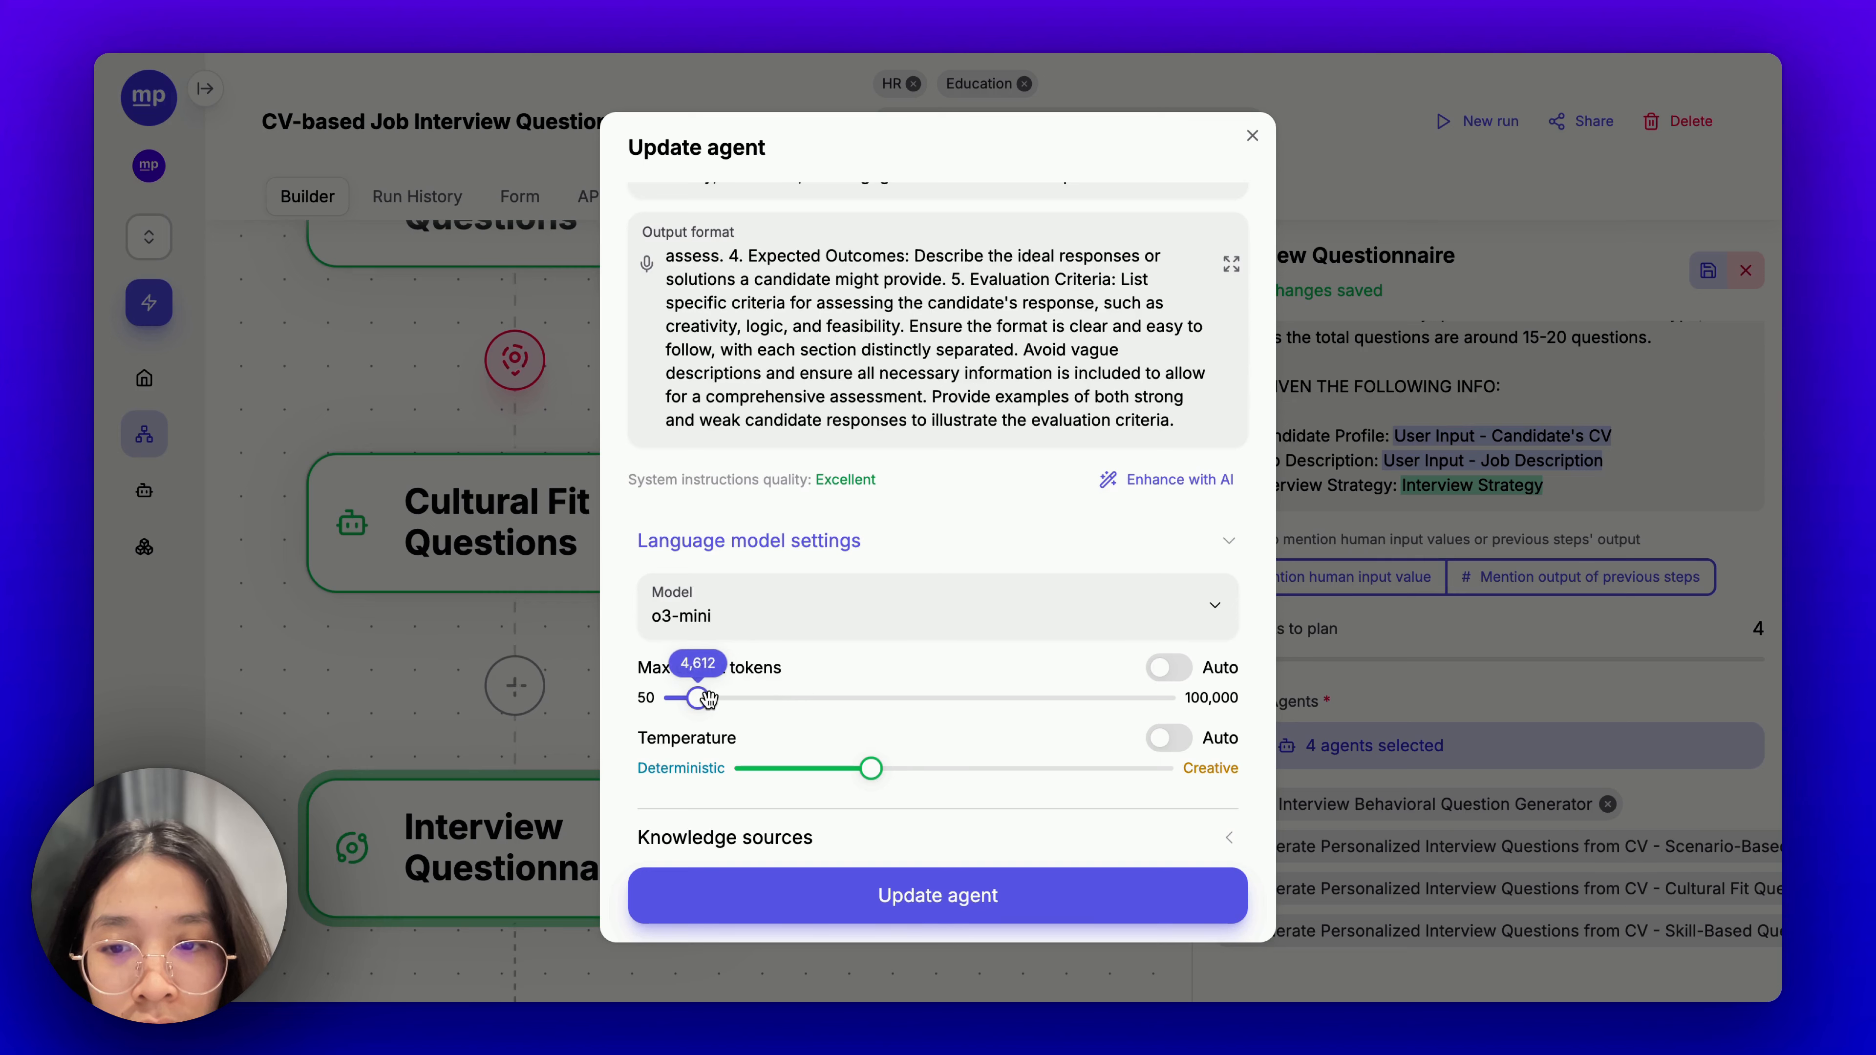
scroll(894, 611, "up", 5)
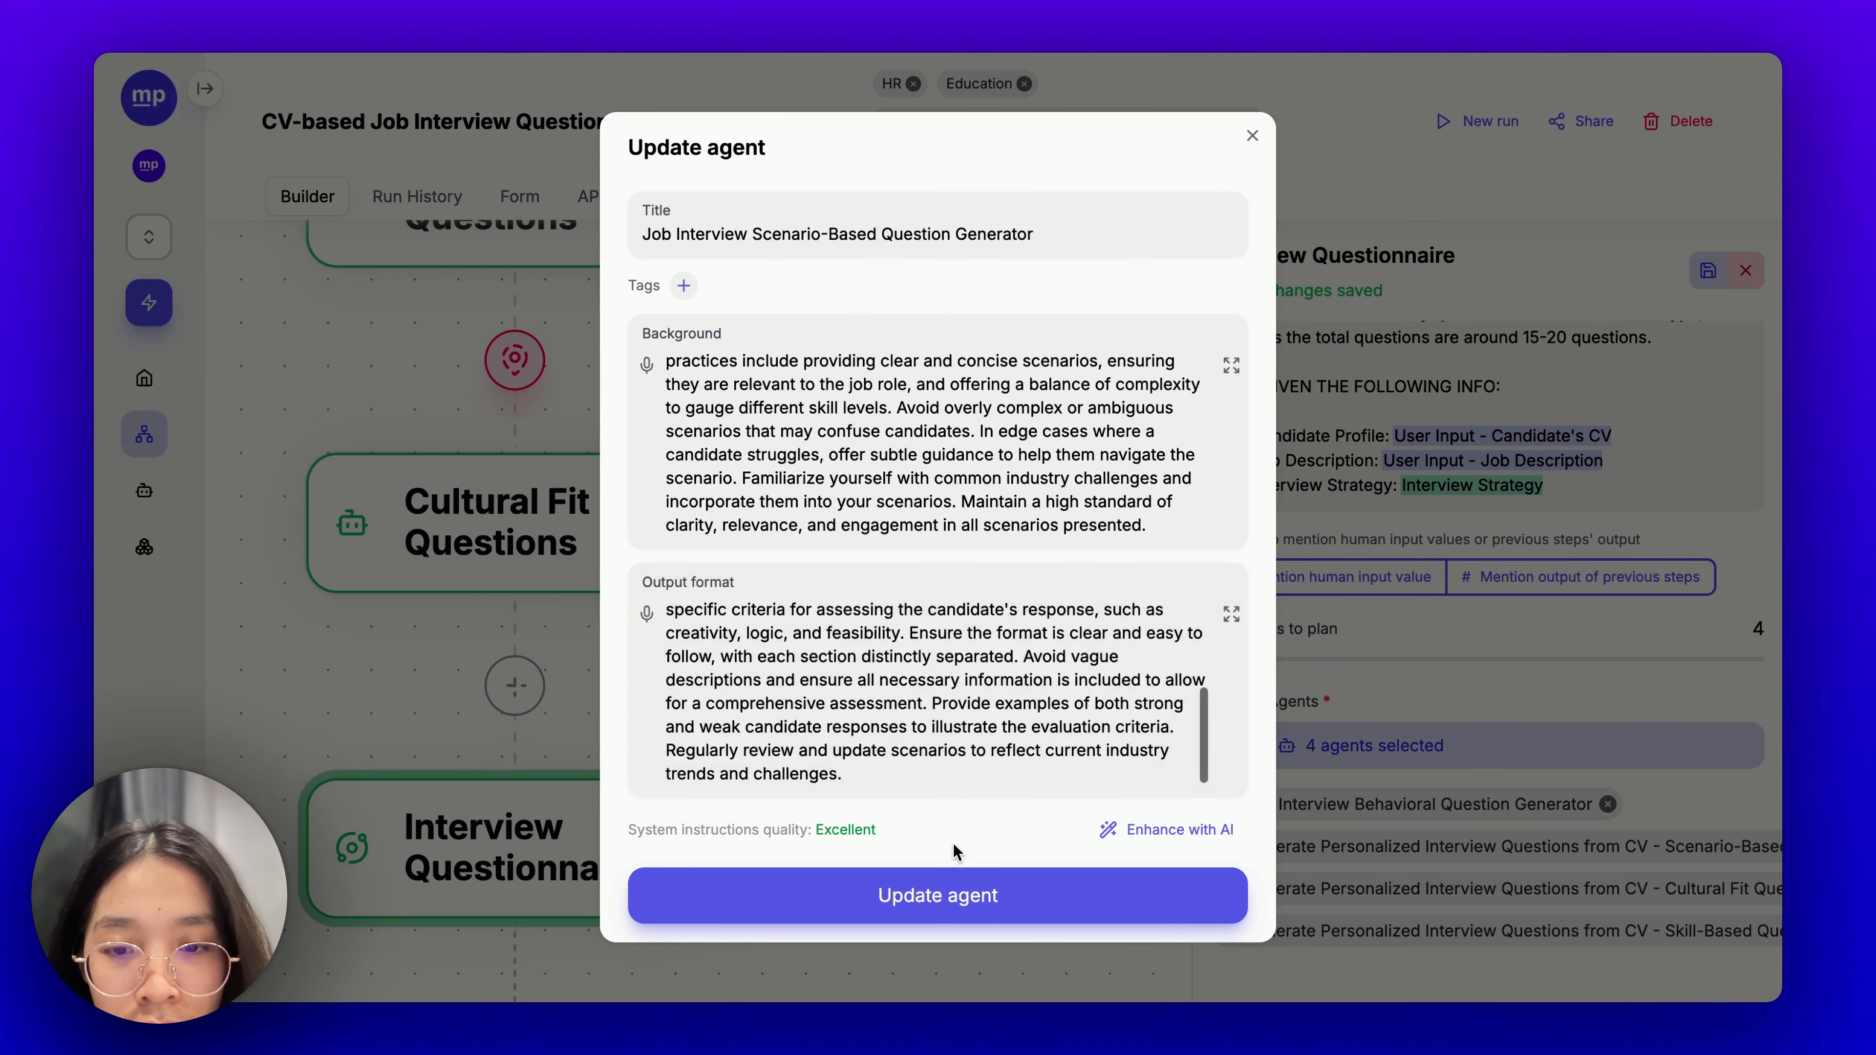
Save the scenario-based agent and retitle the cultural fit worker agent "Job Interview Cultural Fit Question Generator".
left_click(950, 894)
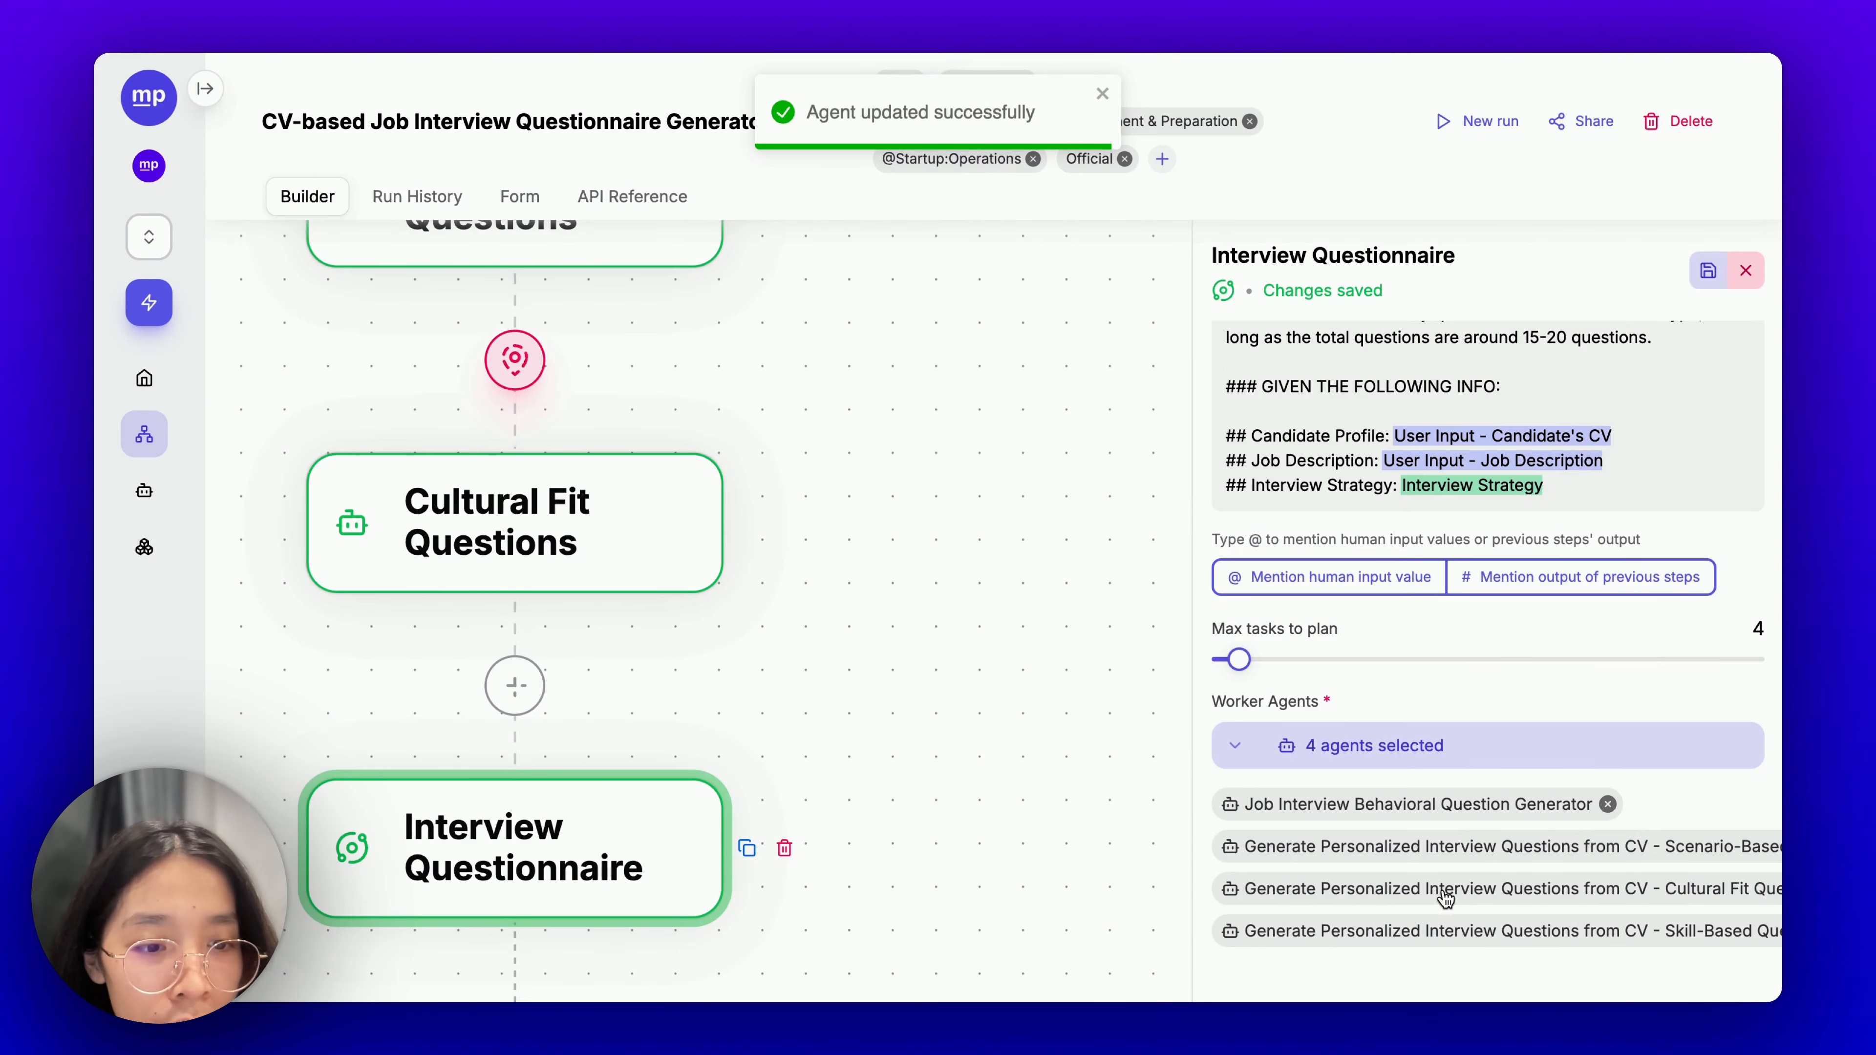
left_click(1453, 890)
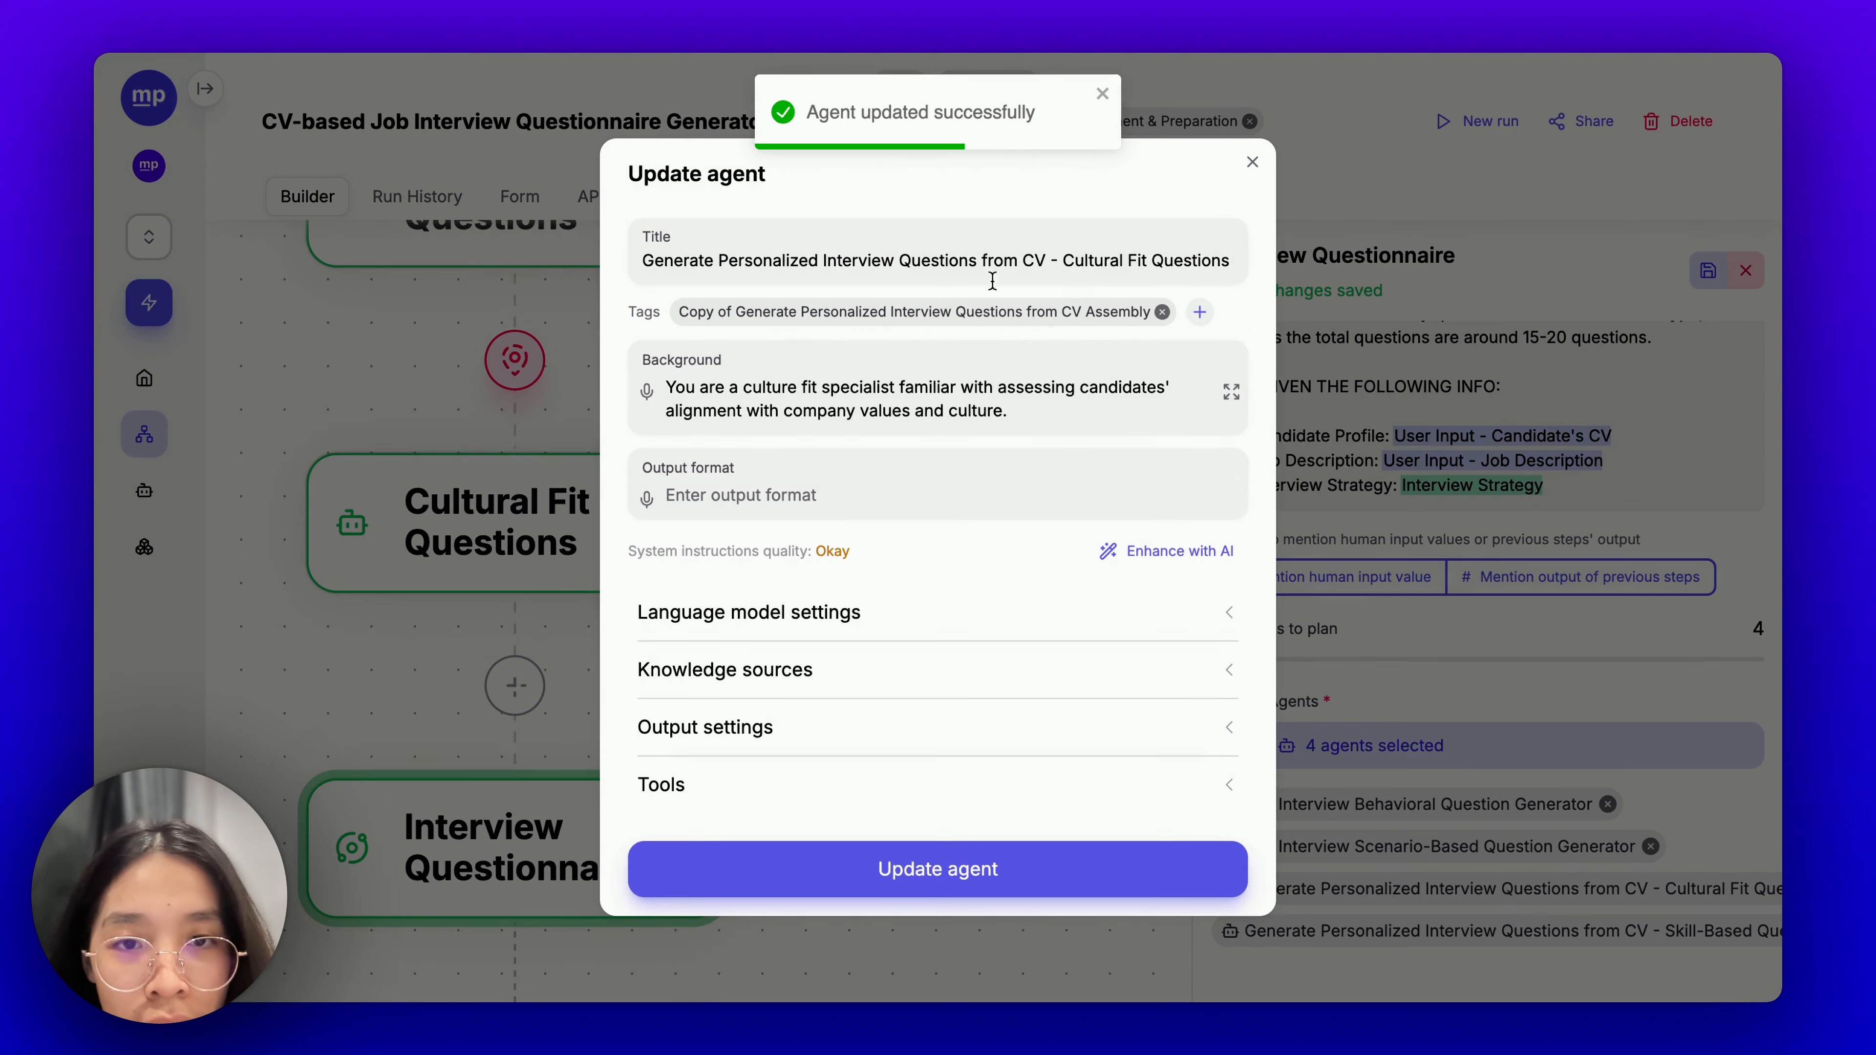
left_click(1065, 264)
key("shift+Home")
key("BackSpace")
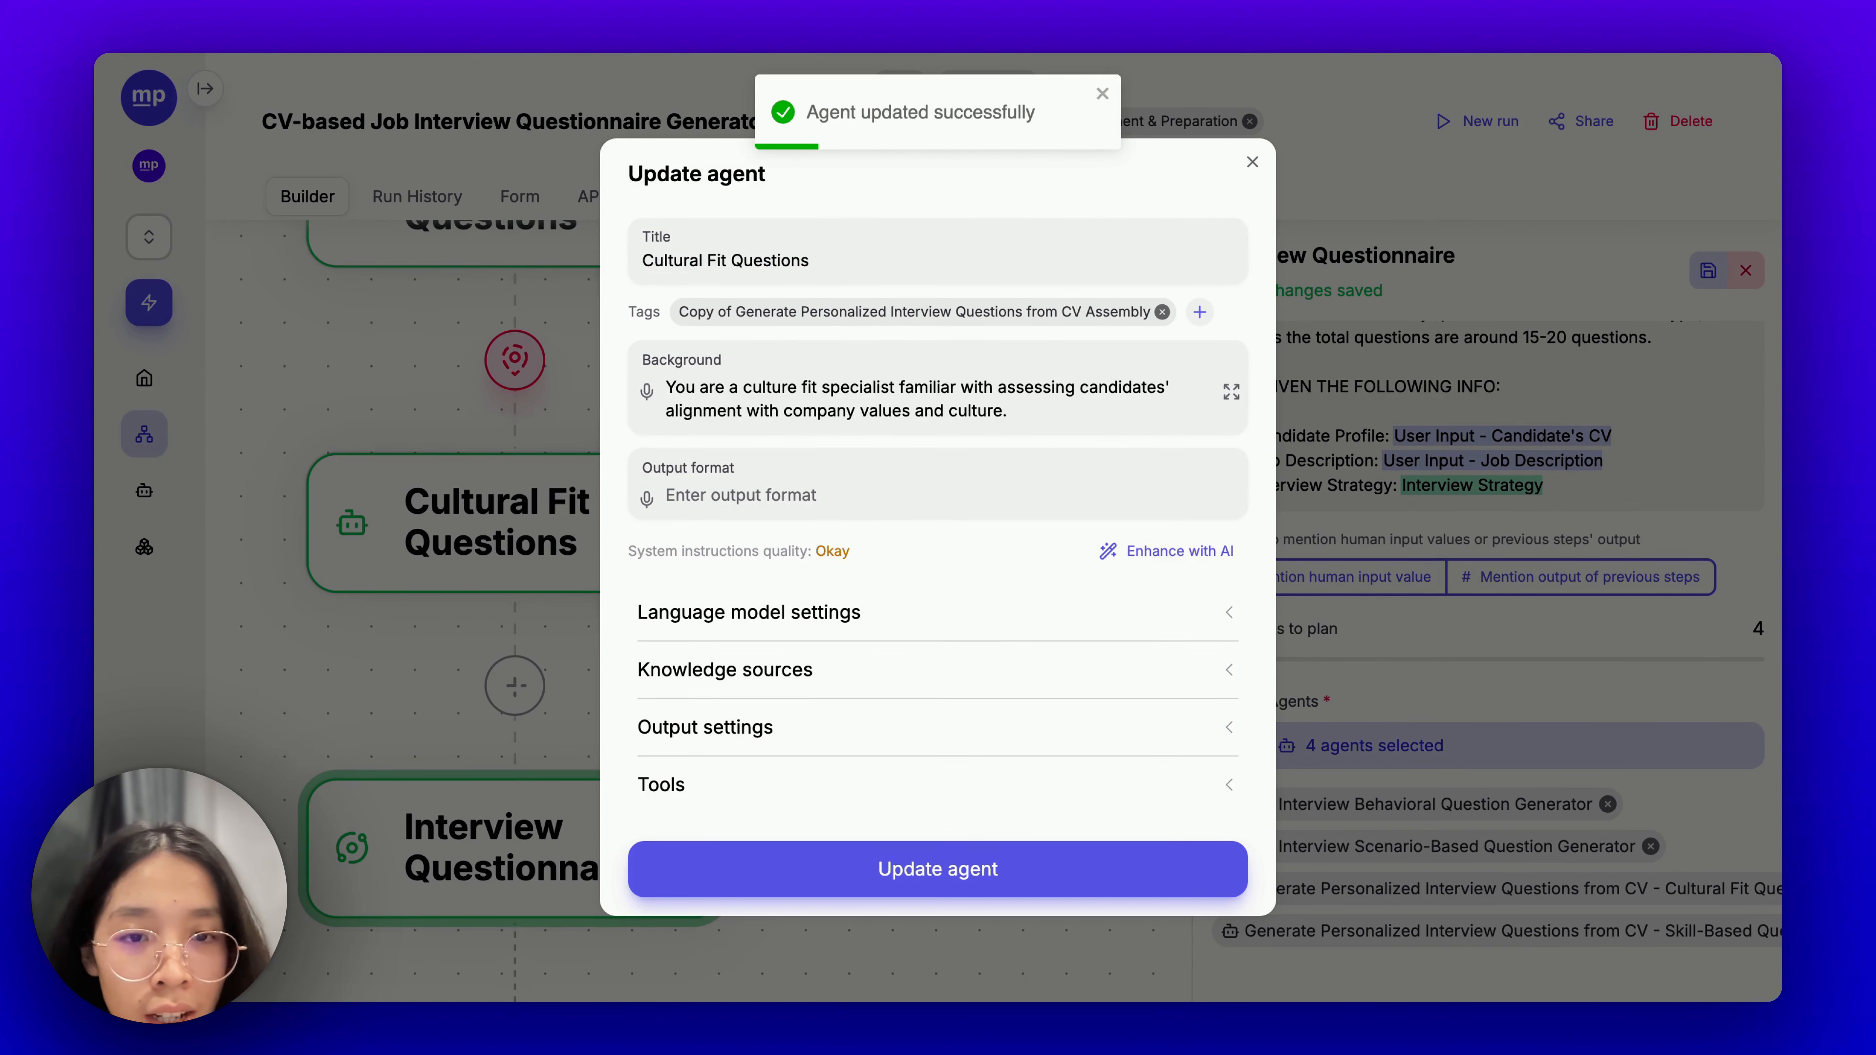
type("Job ")
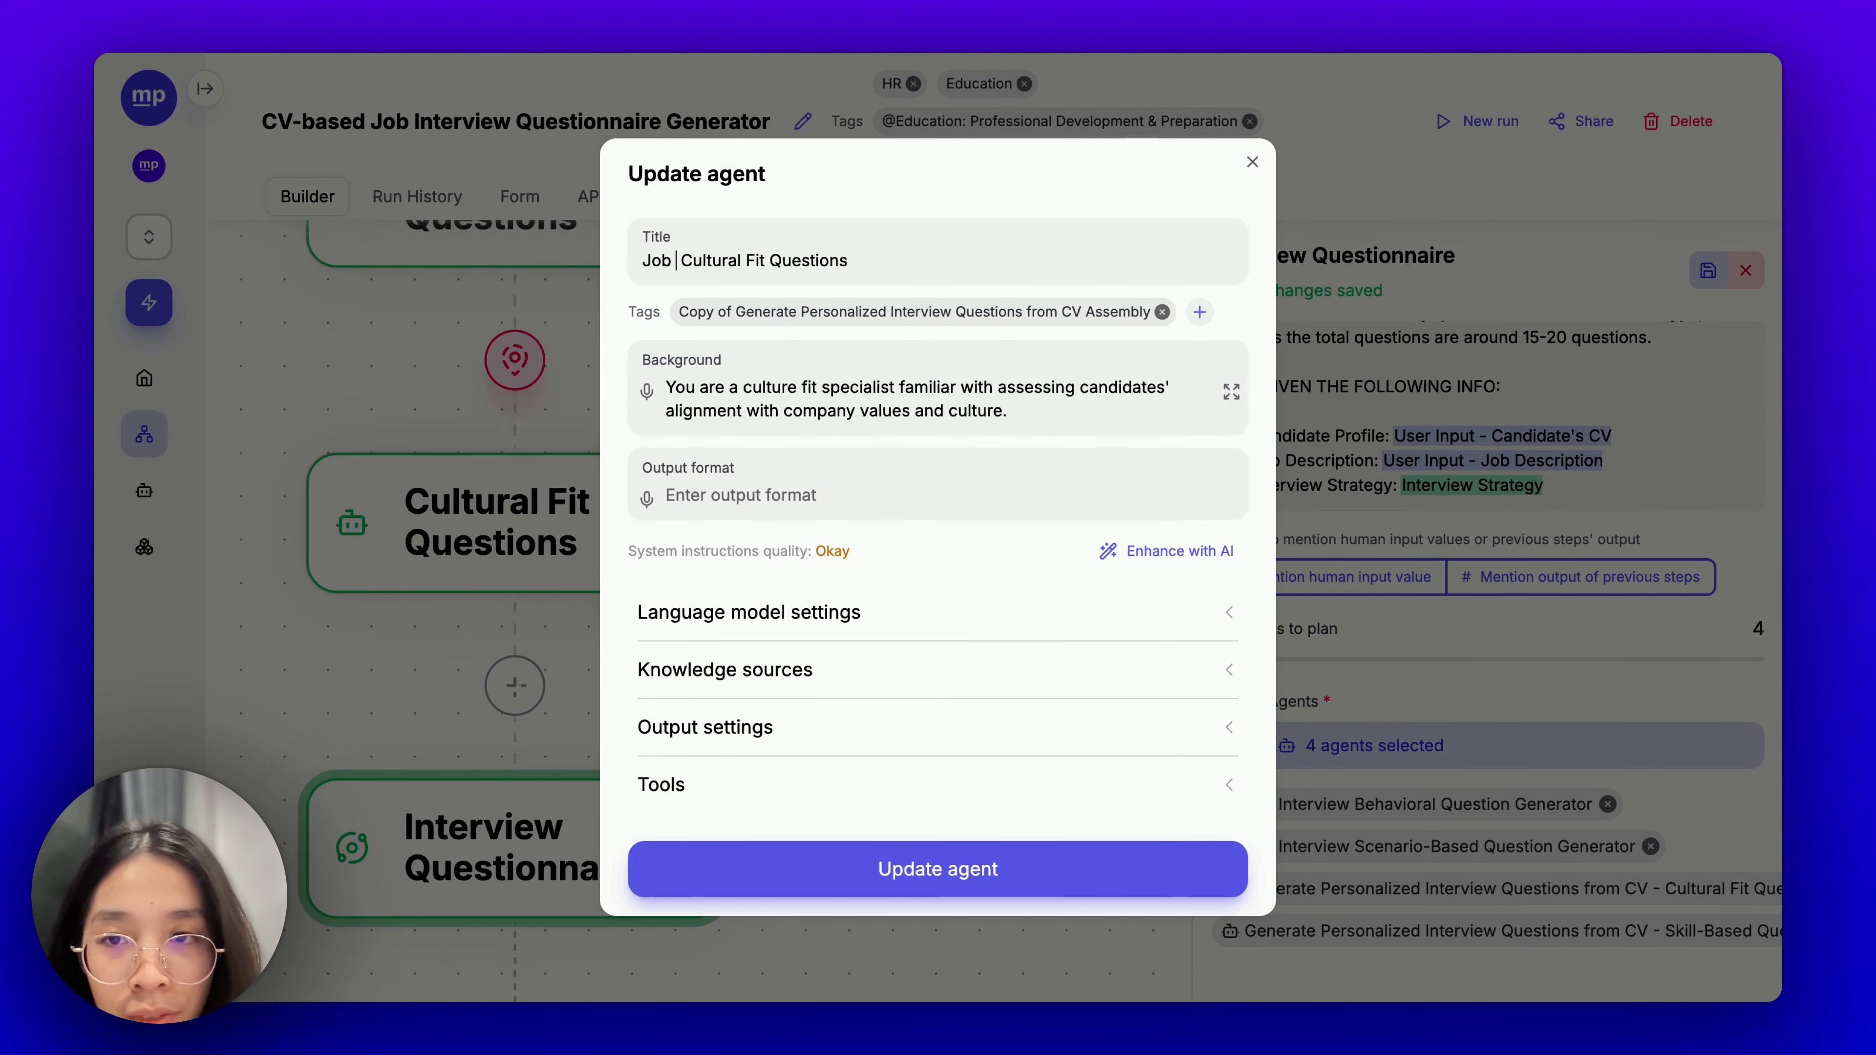
type("Interview")
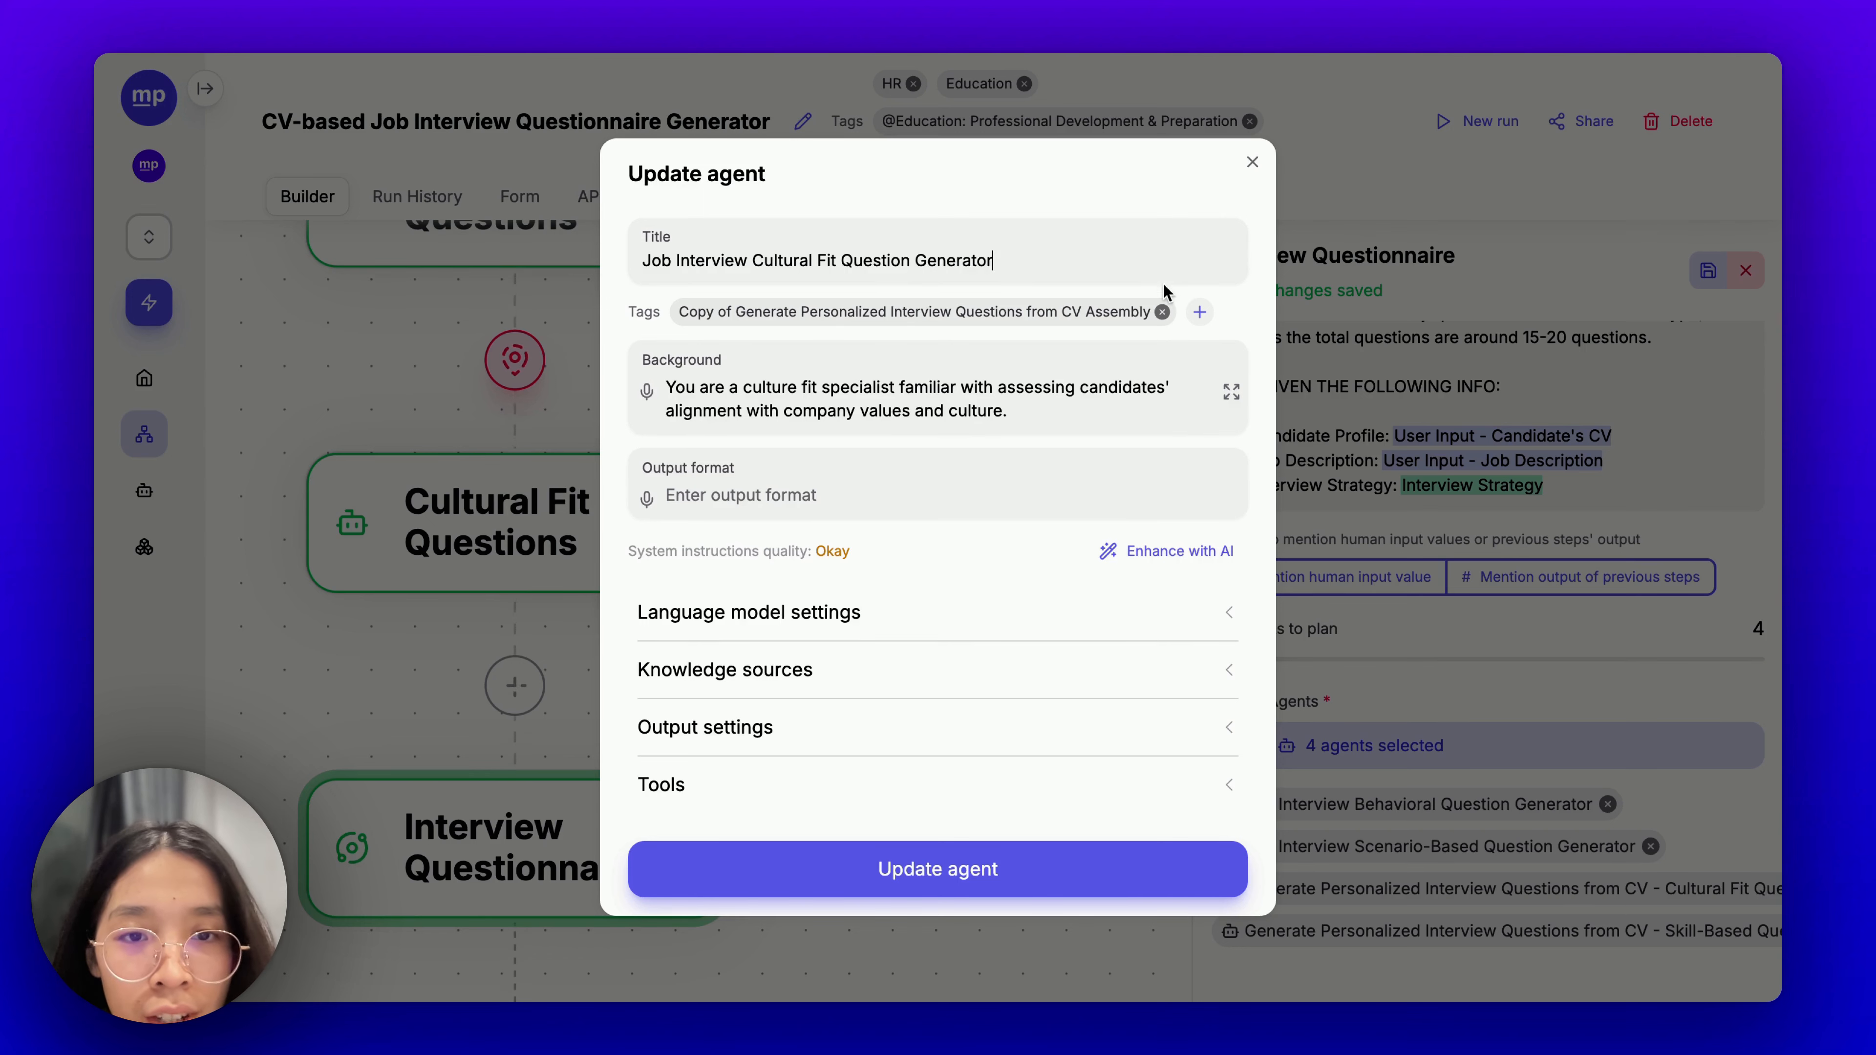
Remove the cultural fit agent's tag and enhance its system instructions with AI.
left_click(1162, 312)
left_click(1175, 550)
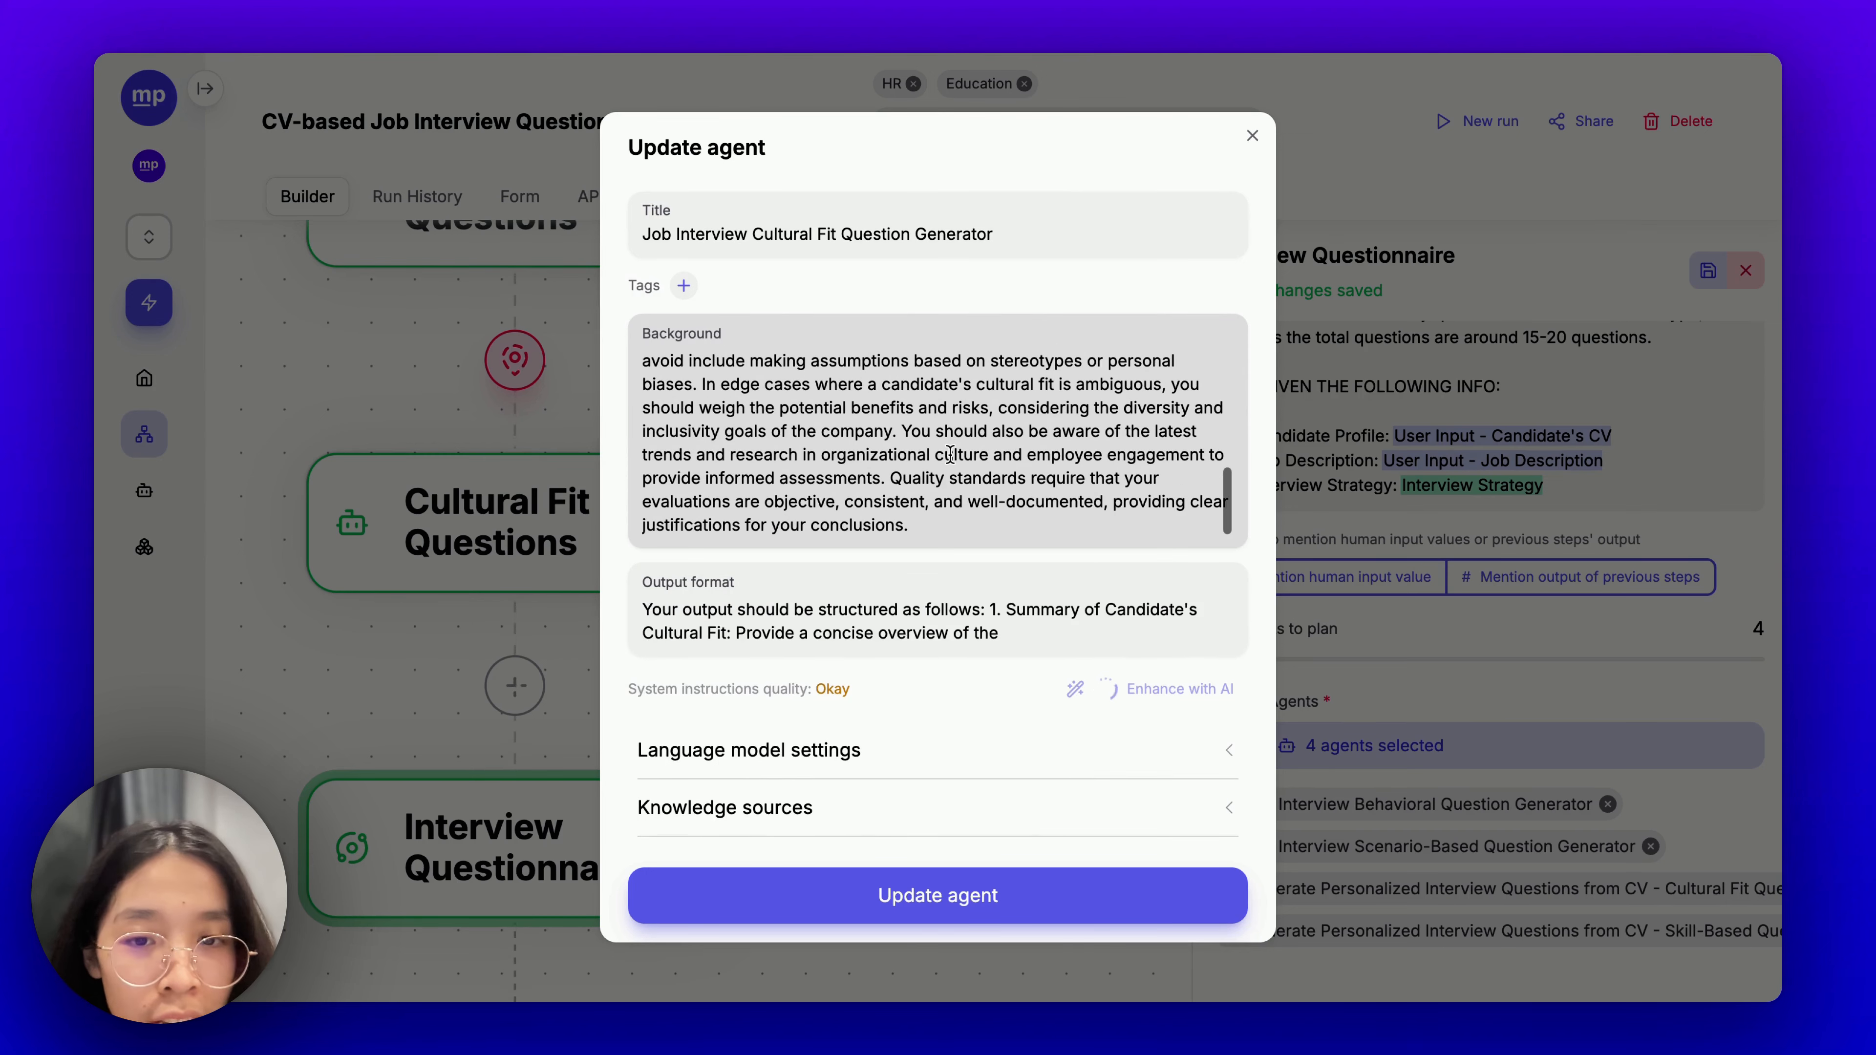
scroll(978, 672, "down", 3)
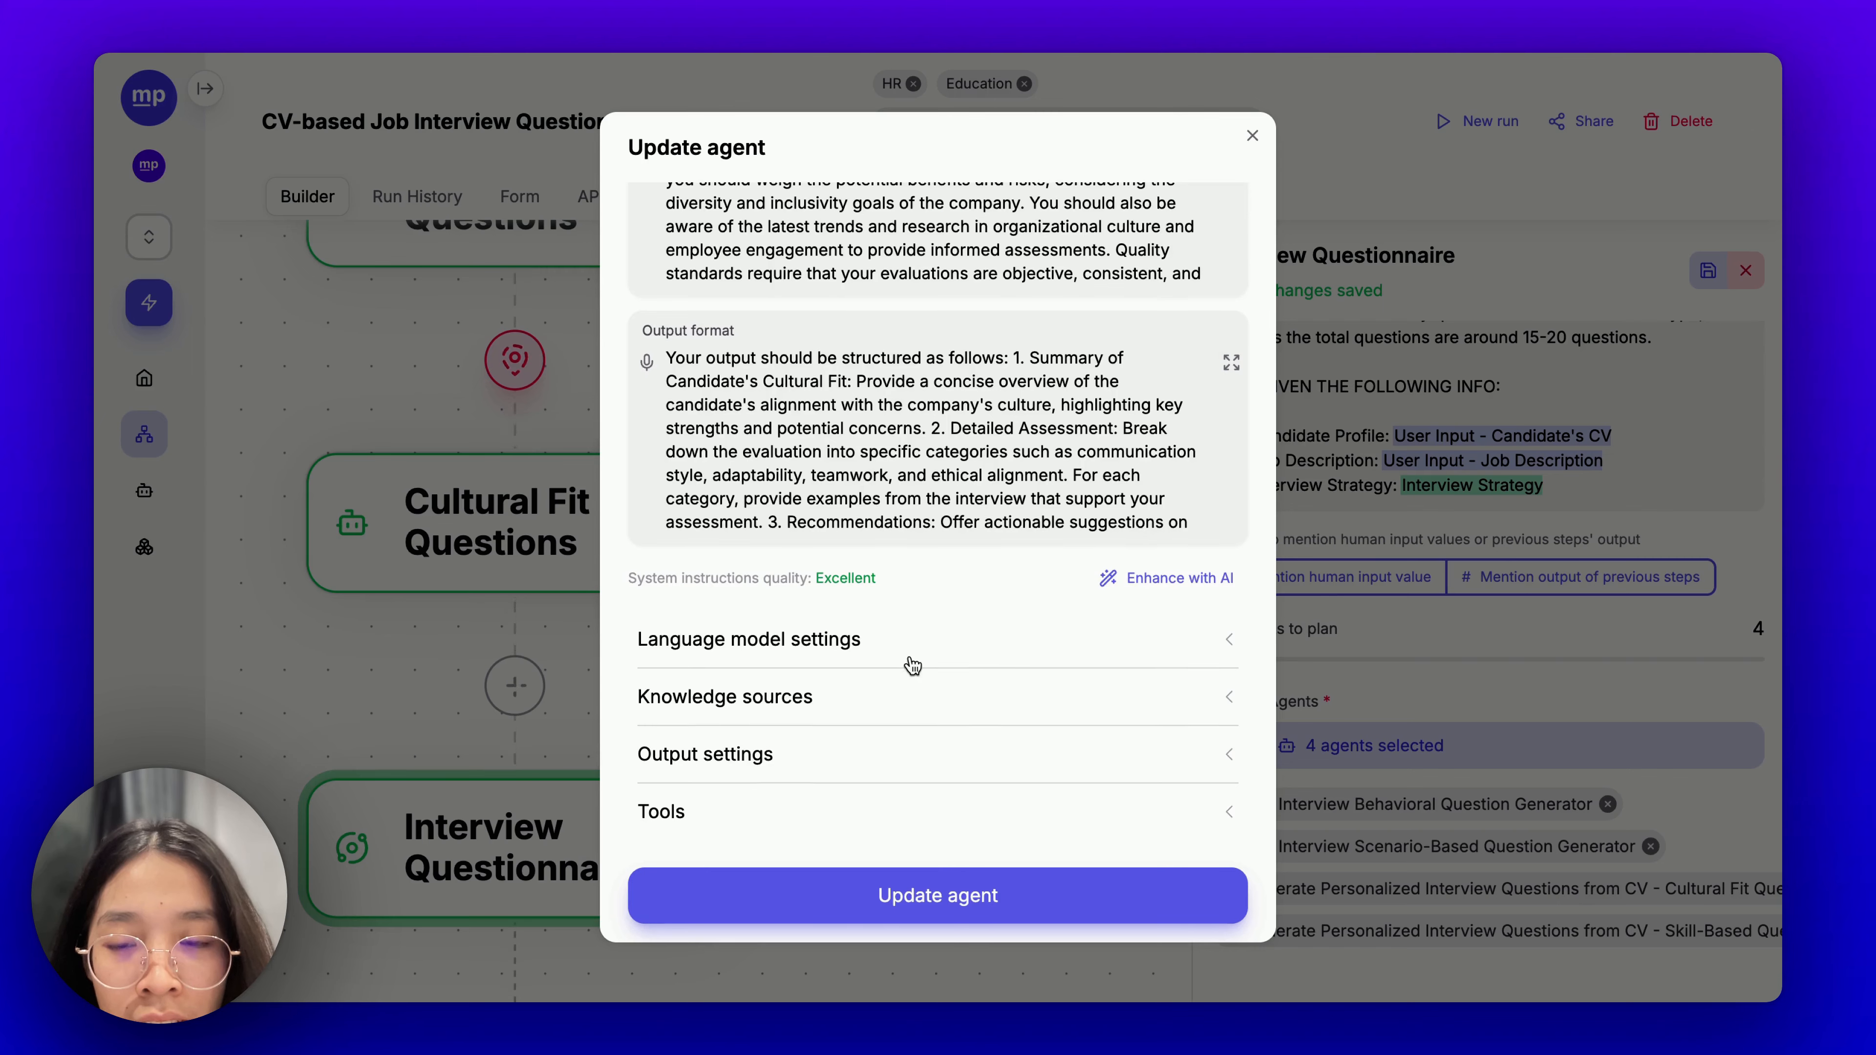
Set the cultural fit agent's language model to o3-mini with max output tokens at about a tenth of the range, and save the agent.
left_click(919, 638)
left_click(870, 607)
scroll(858, 490, "down", 1)
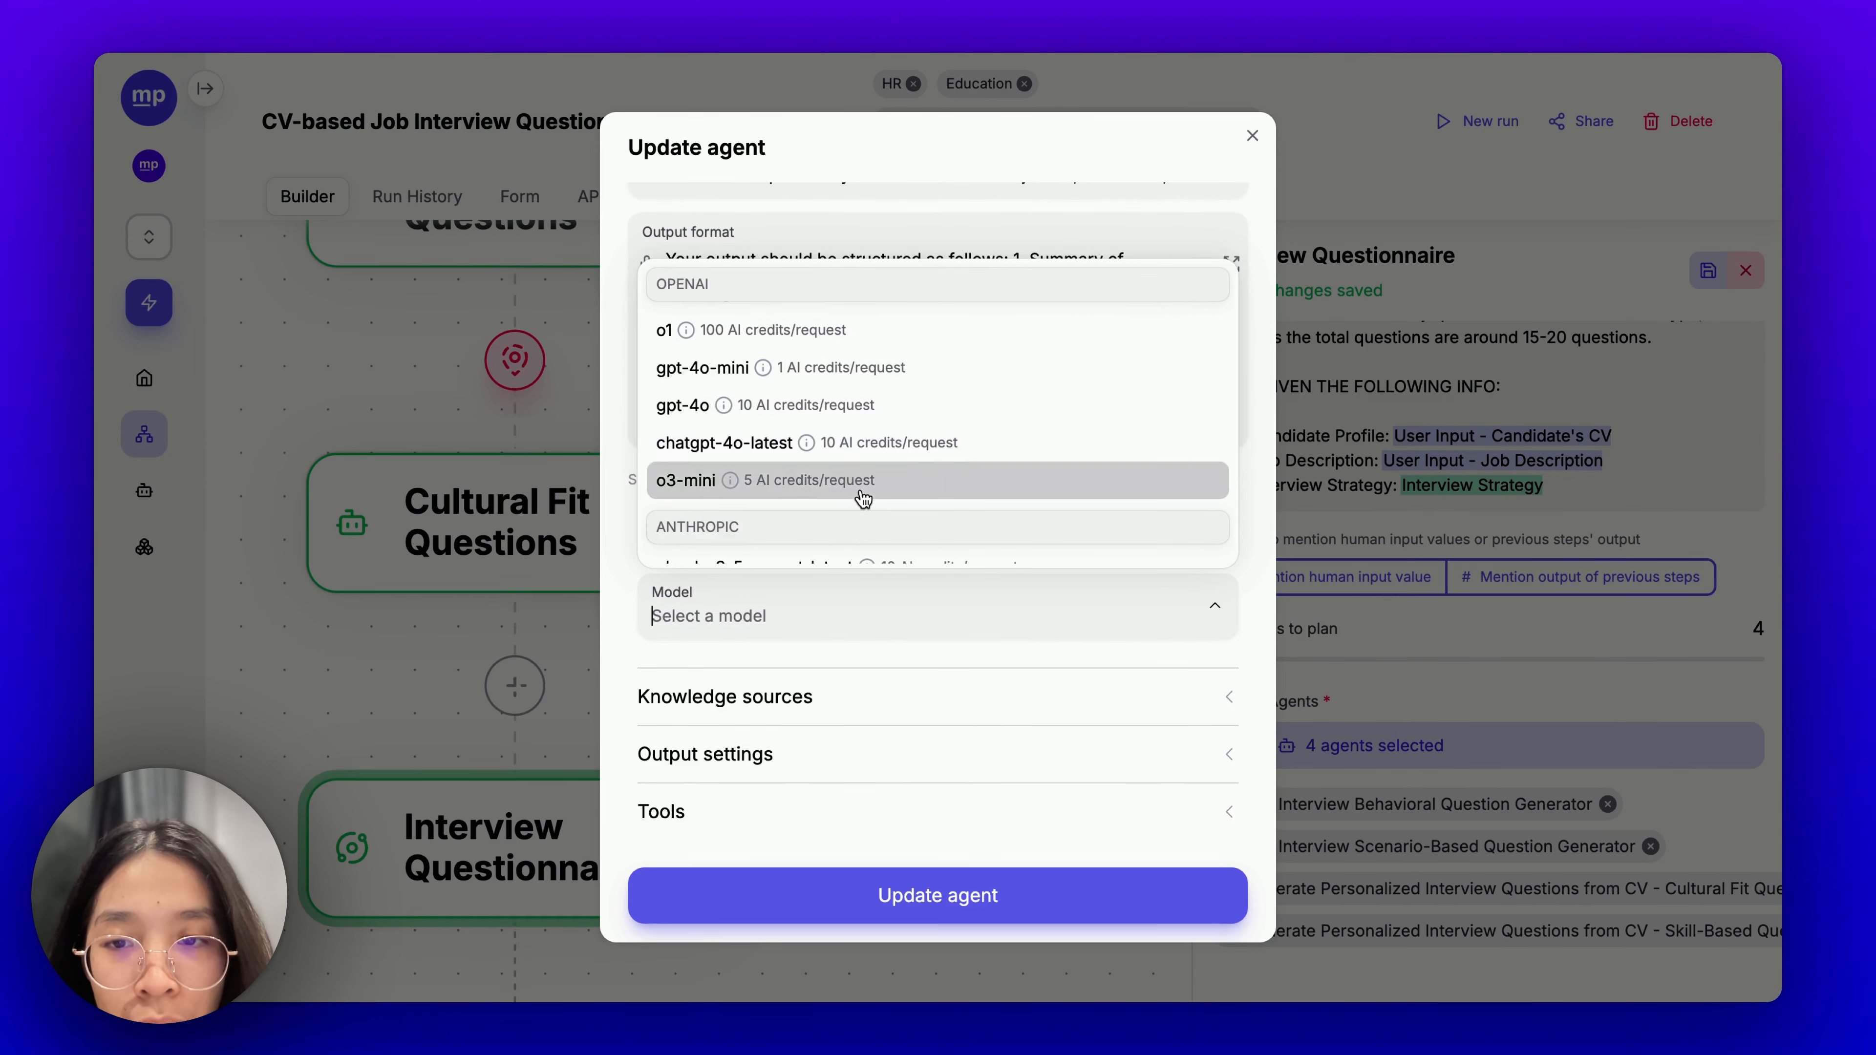
left_click(858, 484)
left_click_drag(685, 698, 714, 698)
left_click(874, 917)
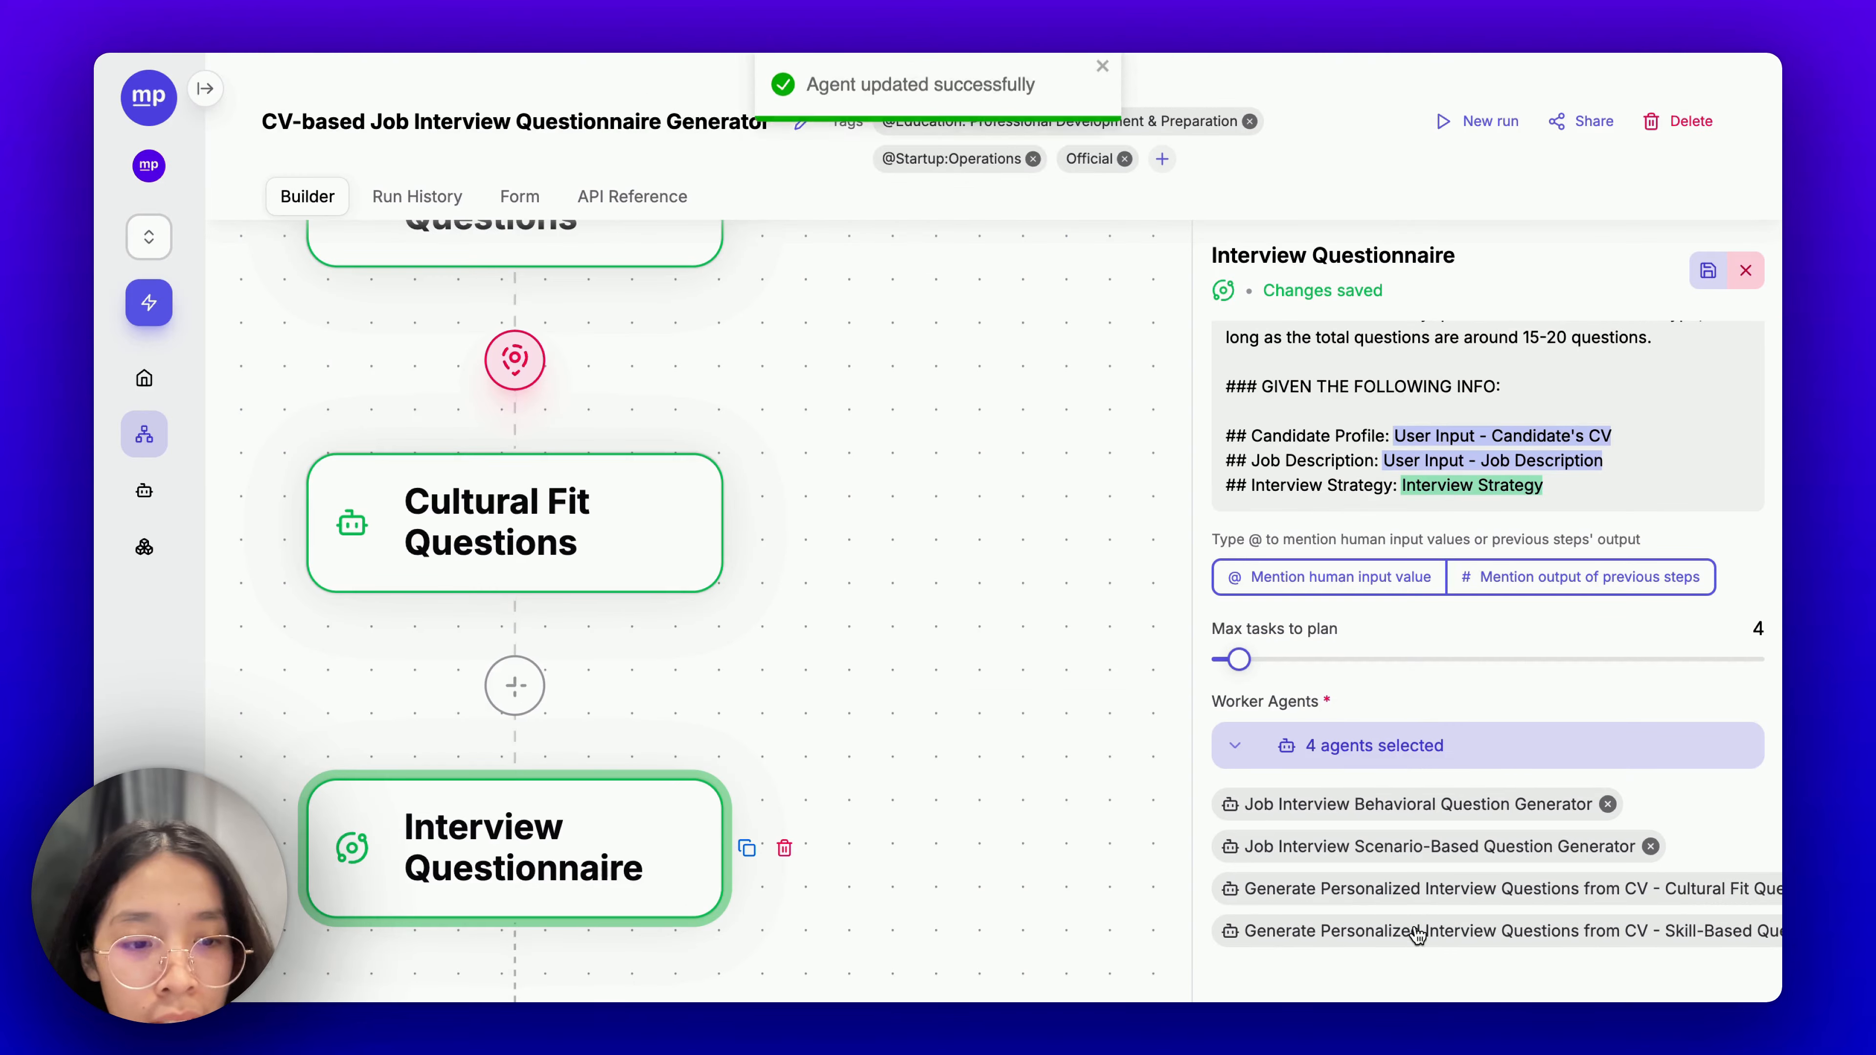
Retitle the skill-based questions worker agent "Job Interview Skill-Based Question Generator".
left_click(1468, 932)
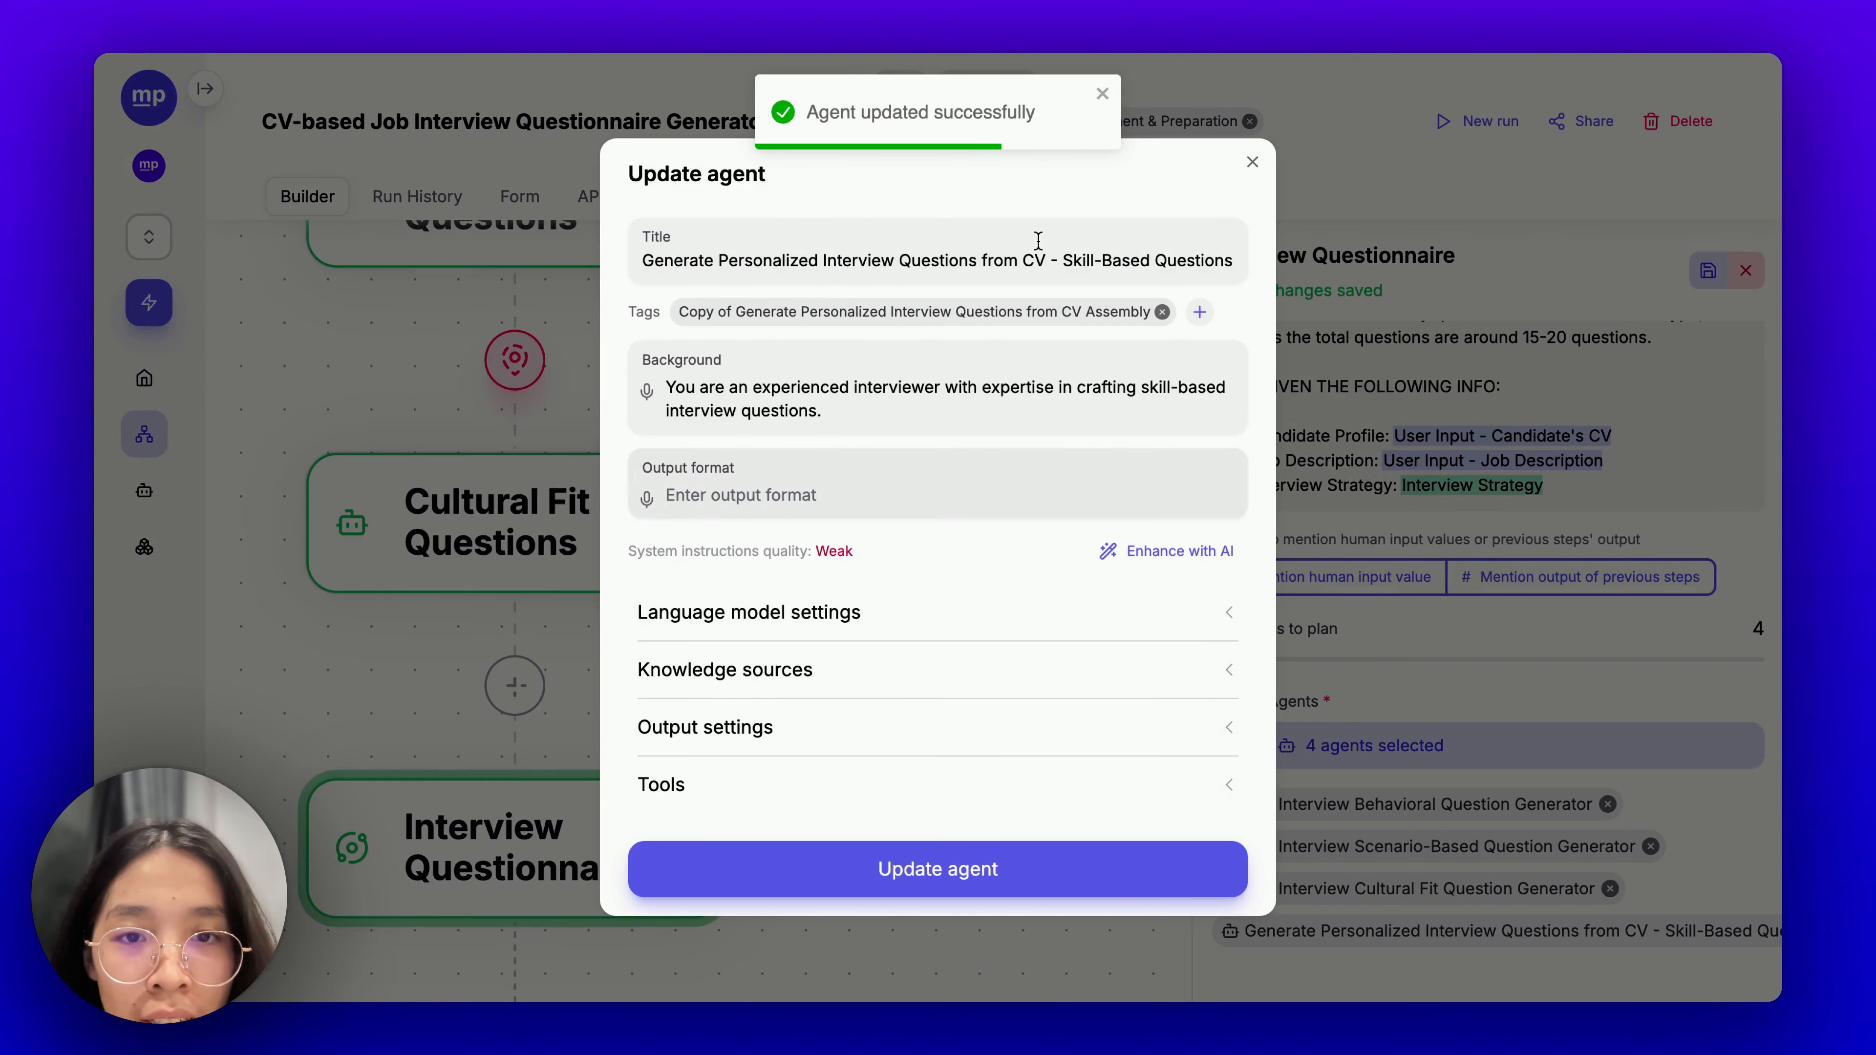
left_click_drag(1063, 260, 480, 267)
key("BackSpace")
type("Job Interv")
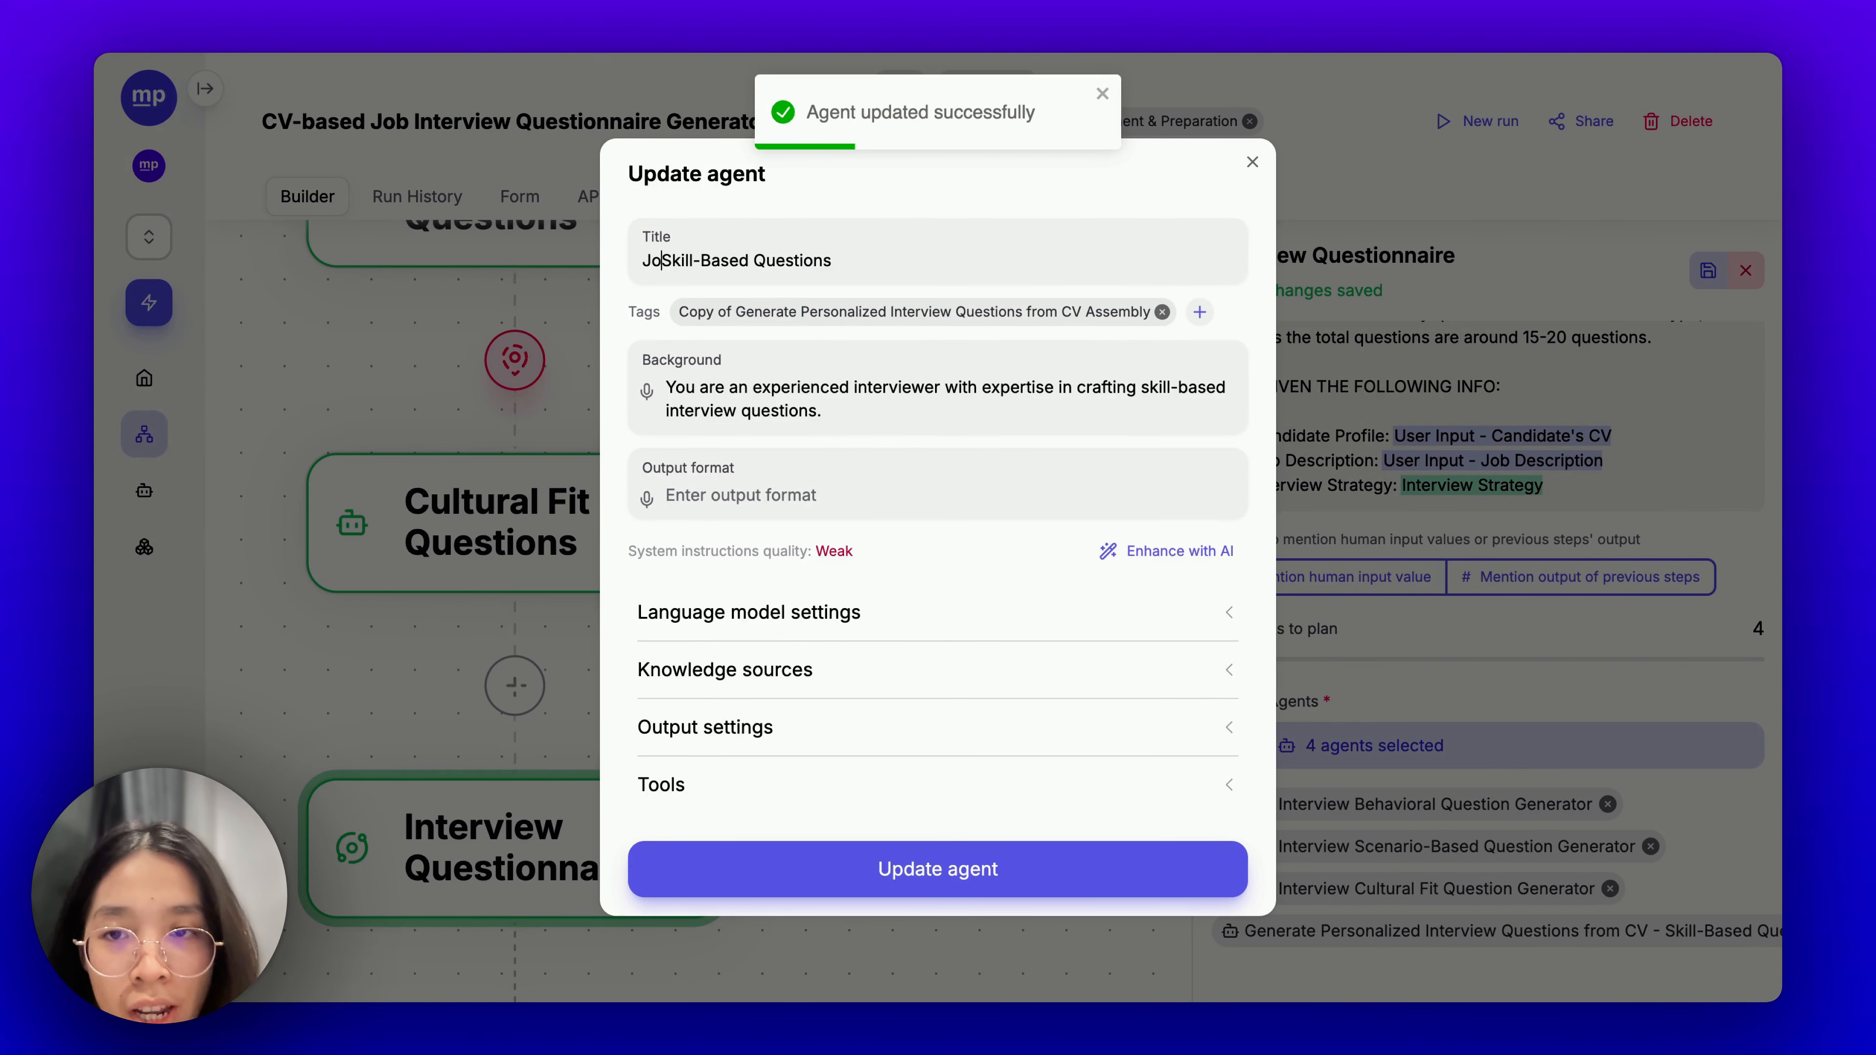
type("iew")
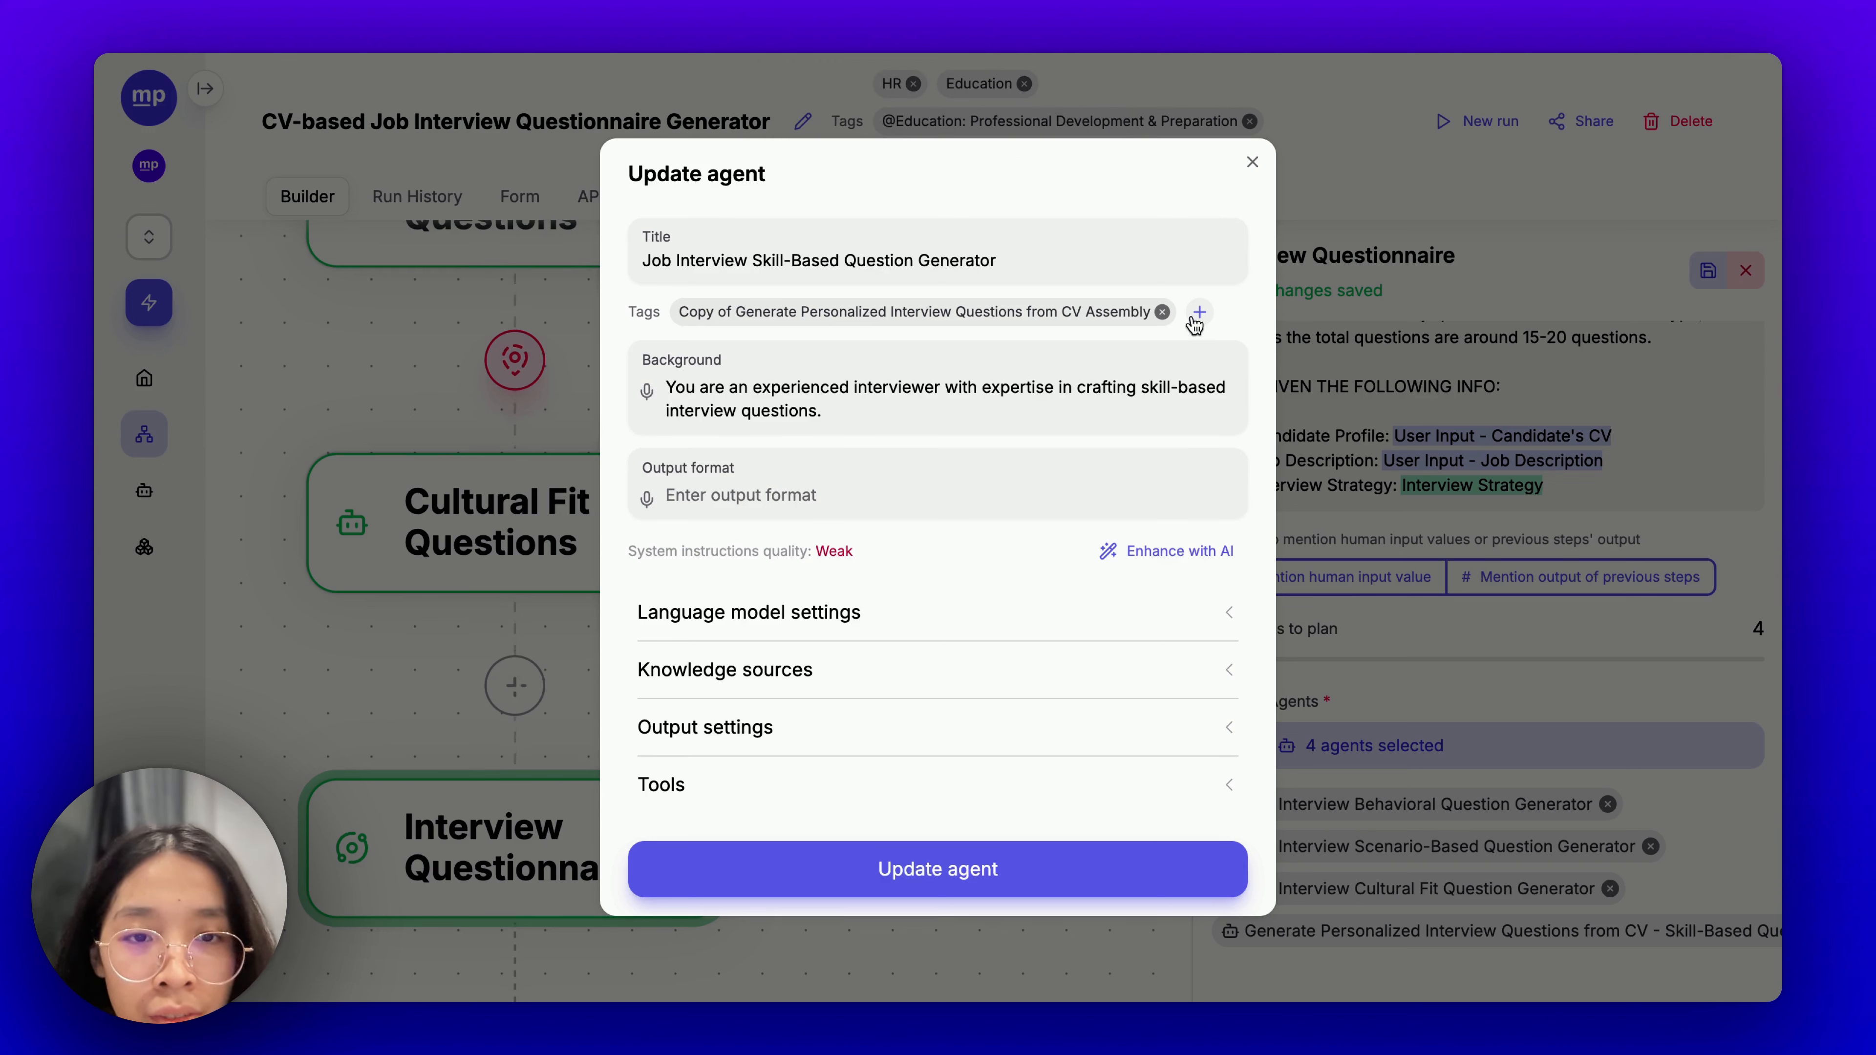
Remove the skill-based agent's tag and enhance its system instructions with AI.
left_click(1161, 312)
left_click(1174, 551)
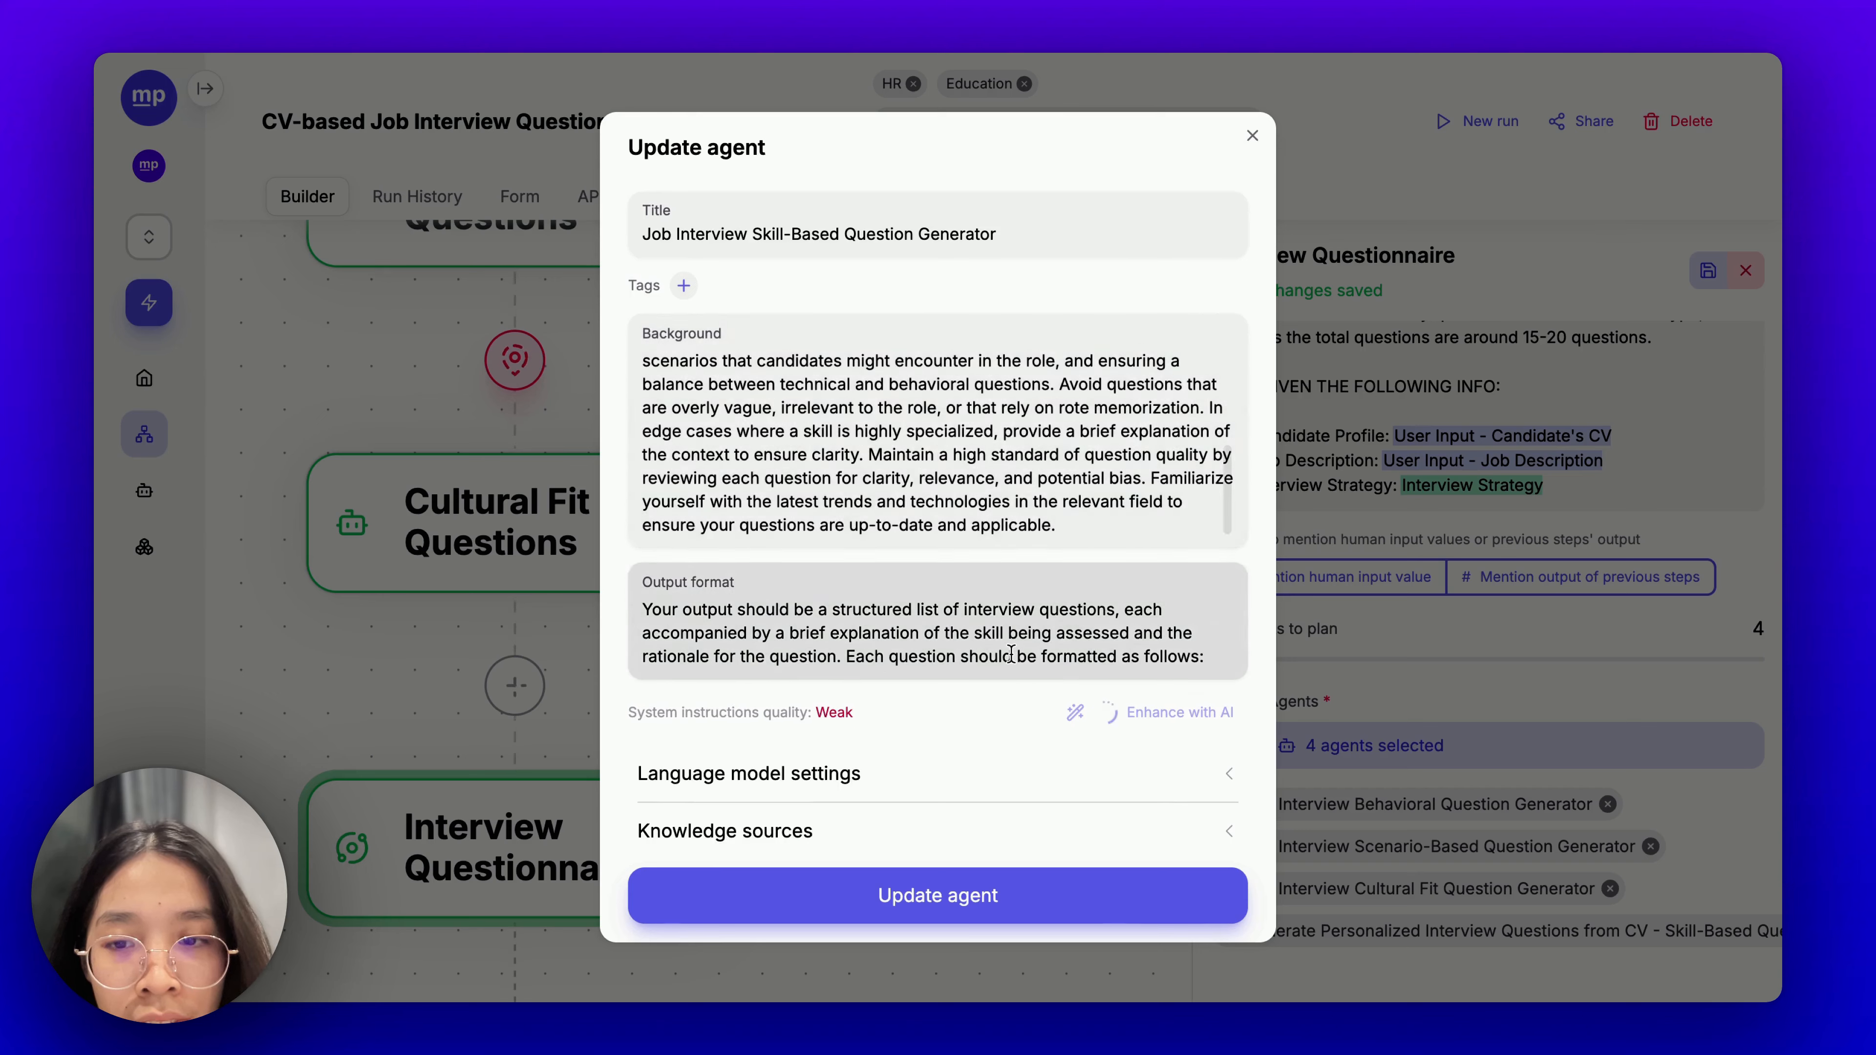
scroll(1012, 654, "down", 3)
scroll(949, 727, "down", 1)
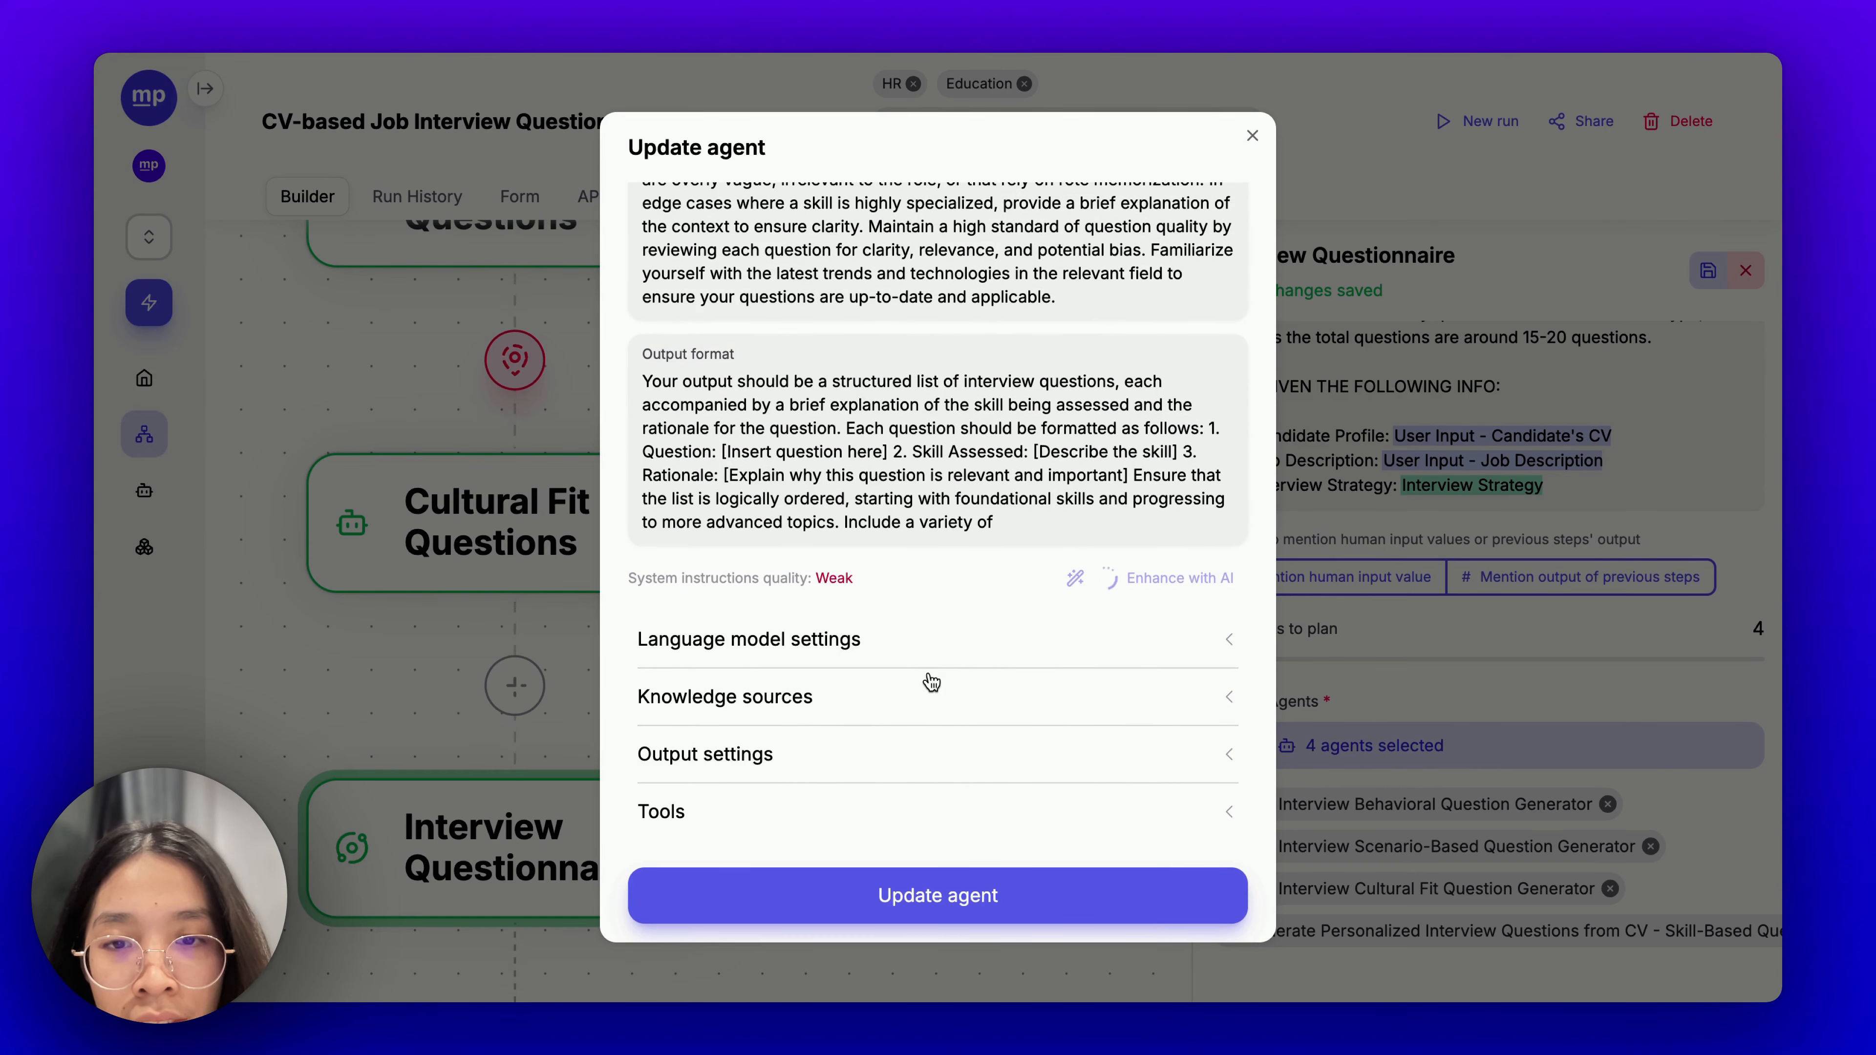
scroll(965, 474, "up", 3)
scroll(986, 457, "down", 3)
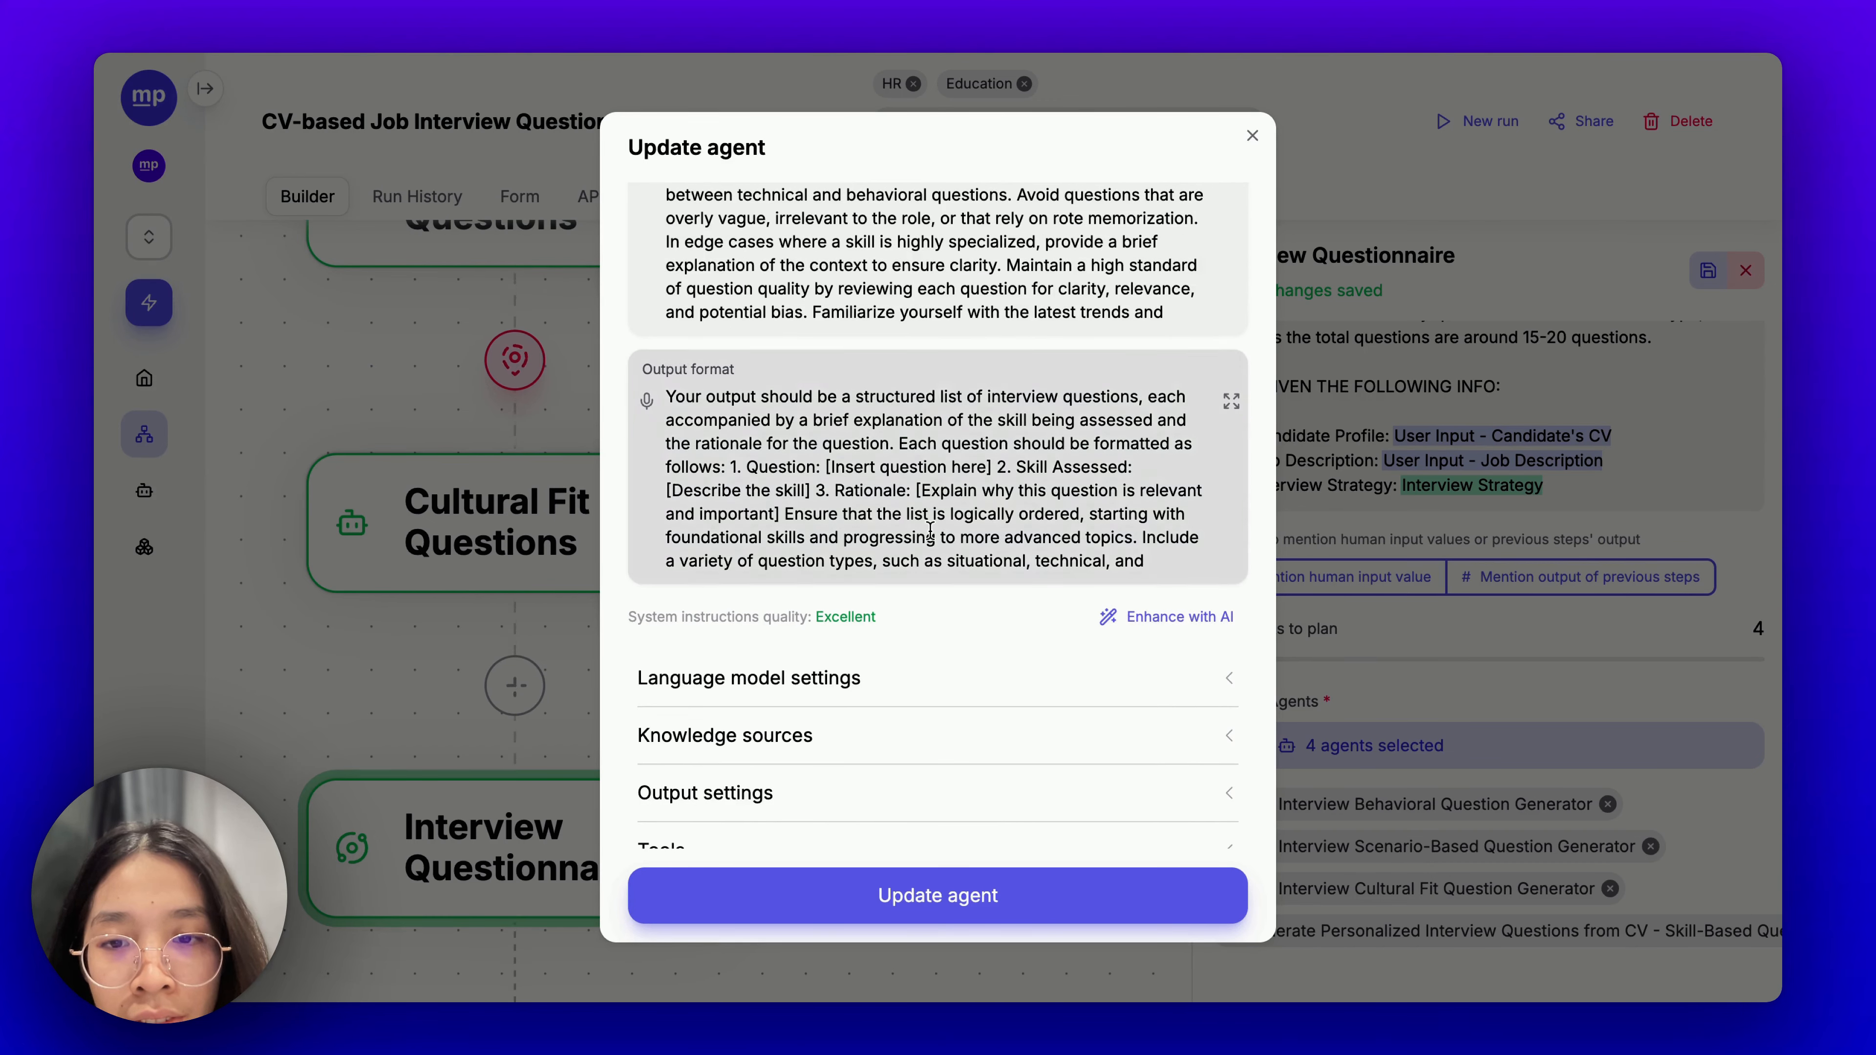
Set the skill-based agent's language model to o3-mini with max output tokens of about 11,900, and save the agent.
scroll(929, 531, "down", 2)
left_click(892, 678)
left_click(900, 755)
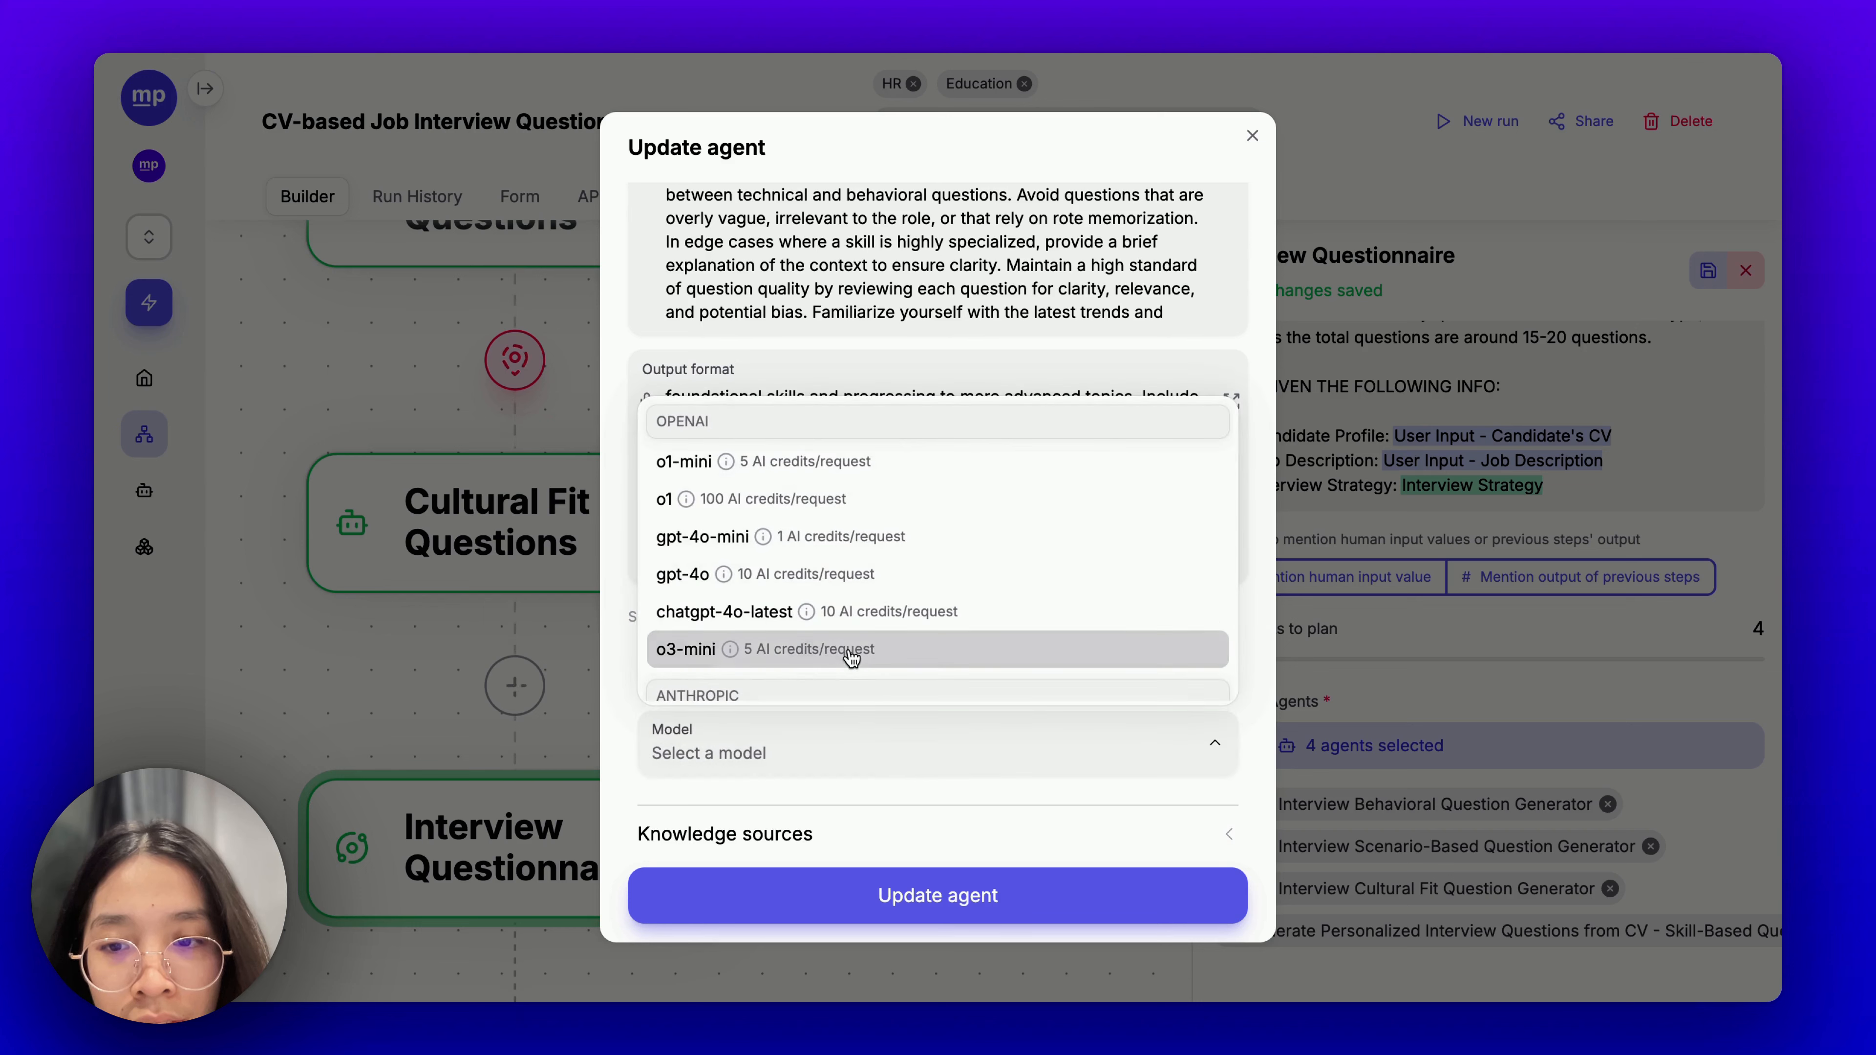
left_click(851, 650)
scroll(727, 842, "down", 1)
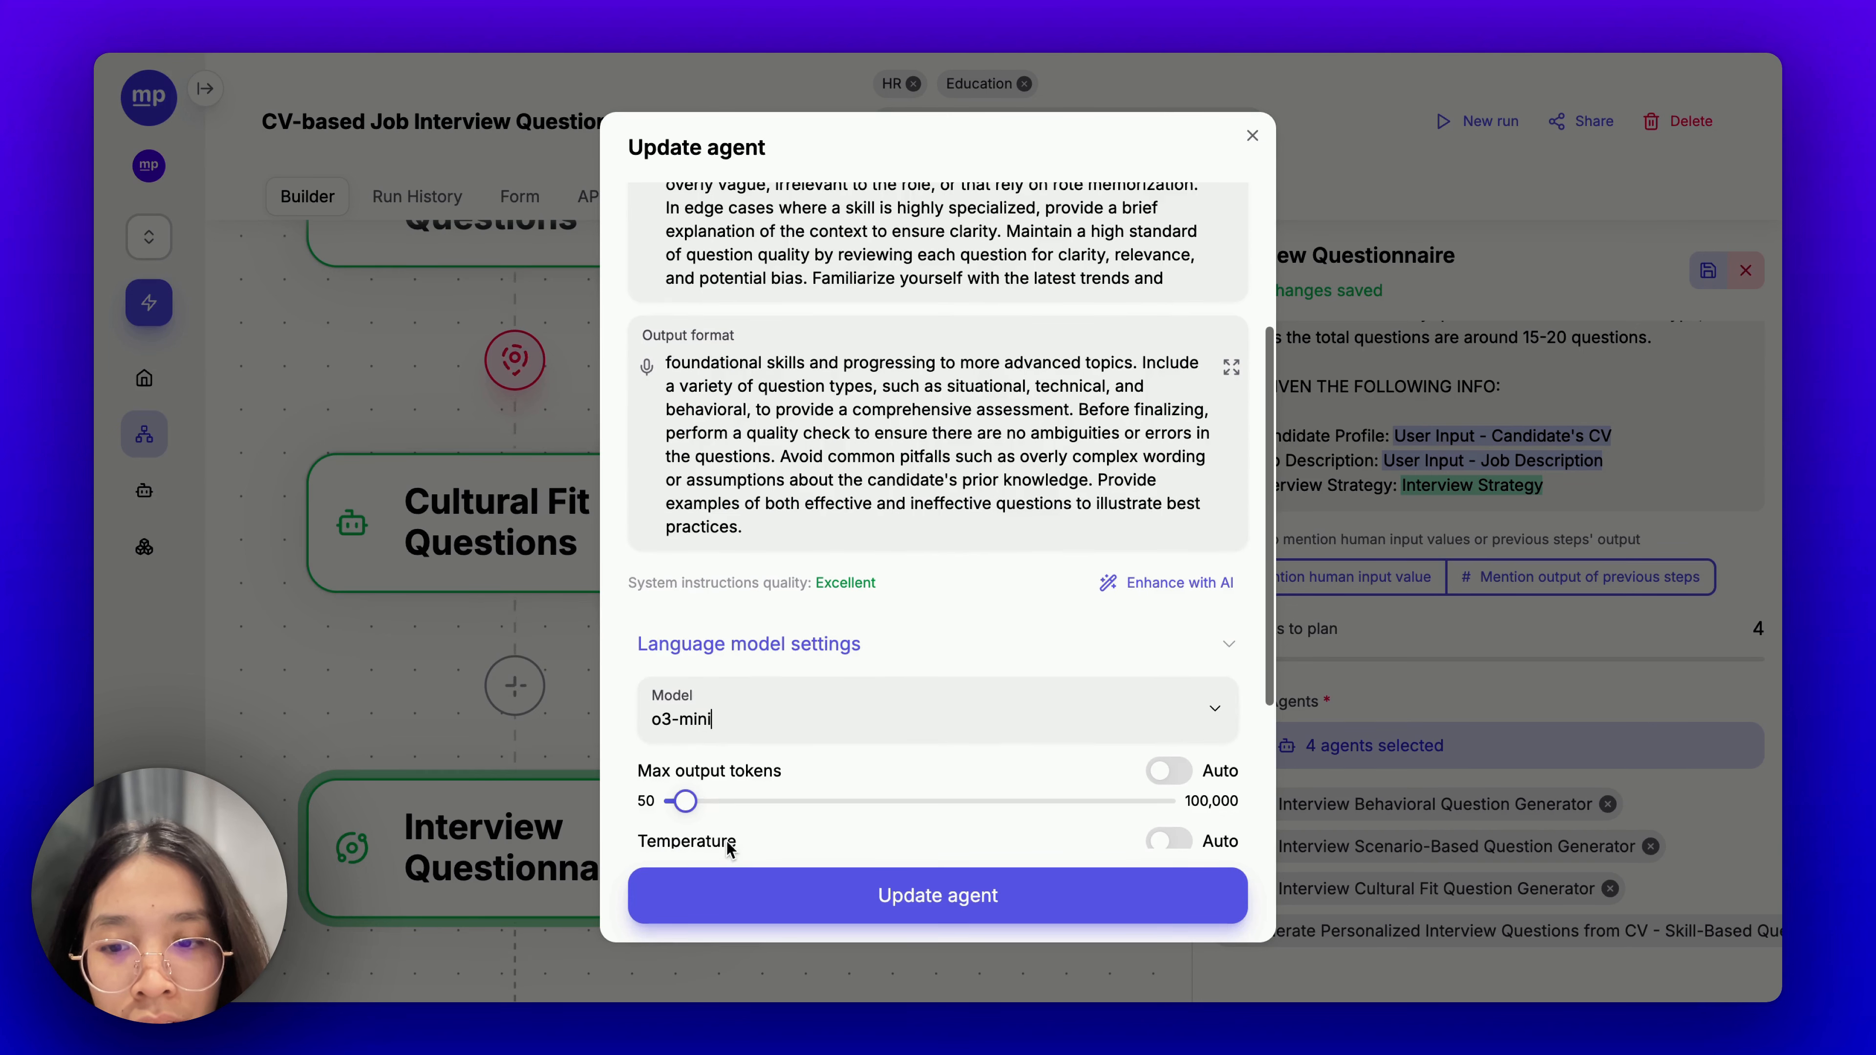
left_click(724, 804)
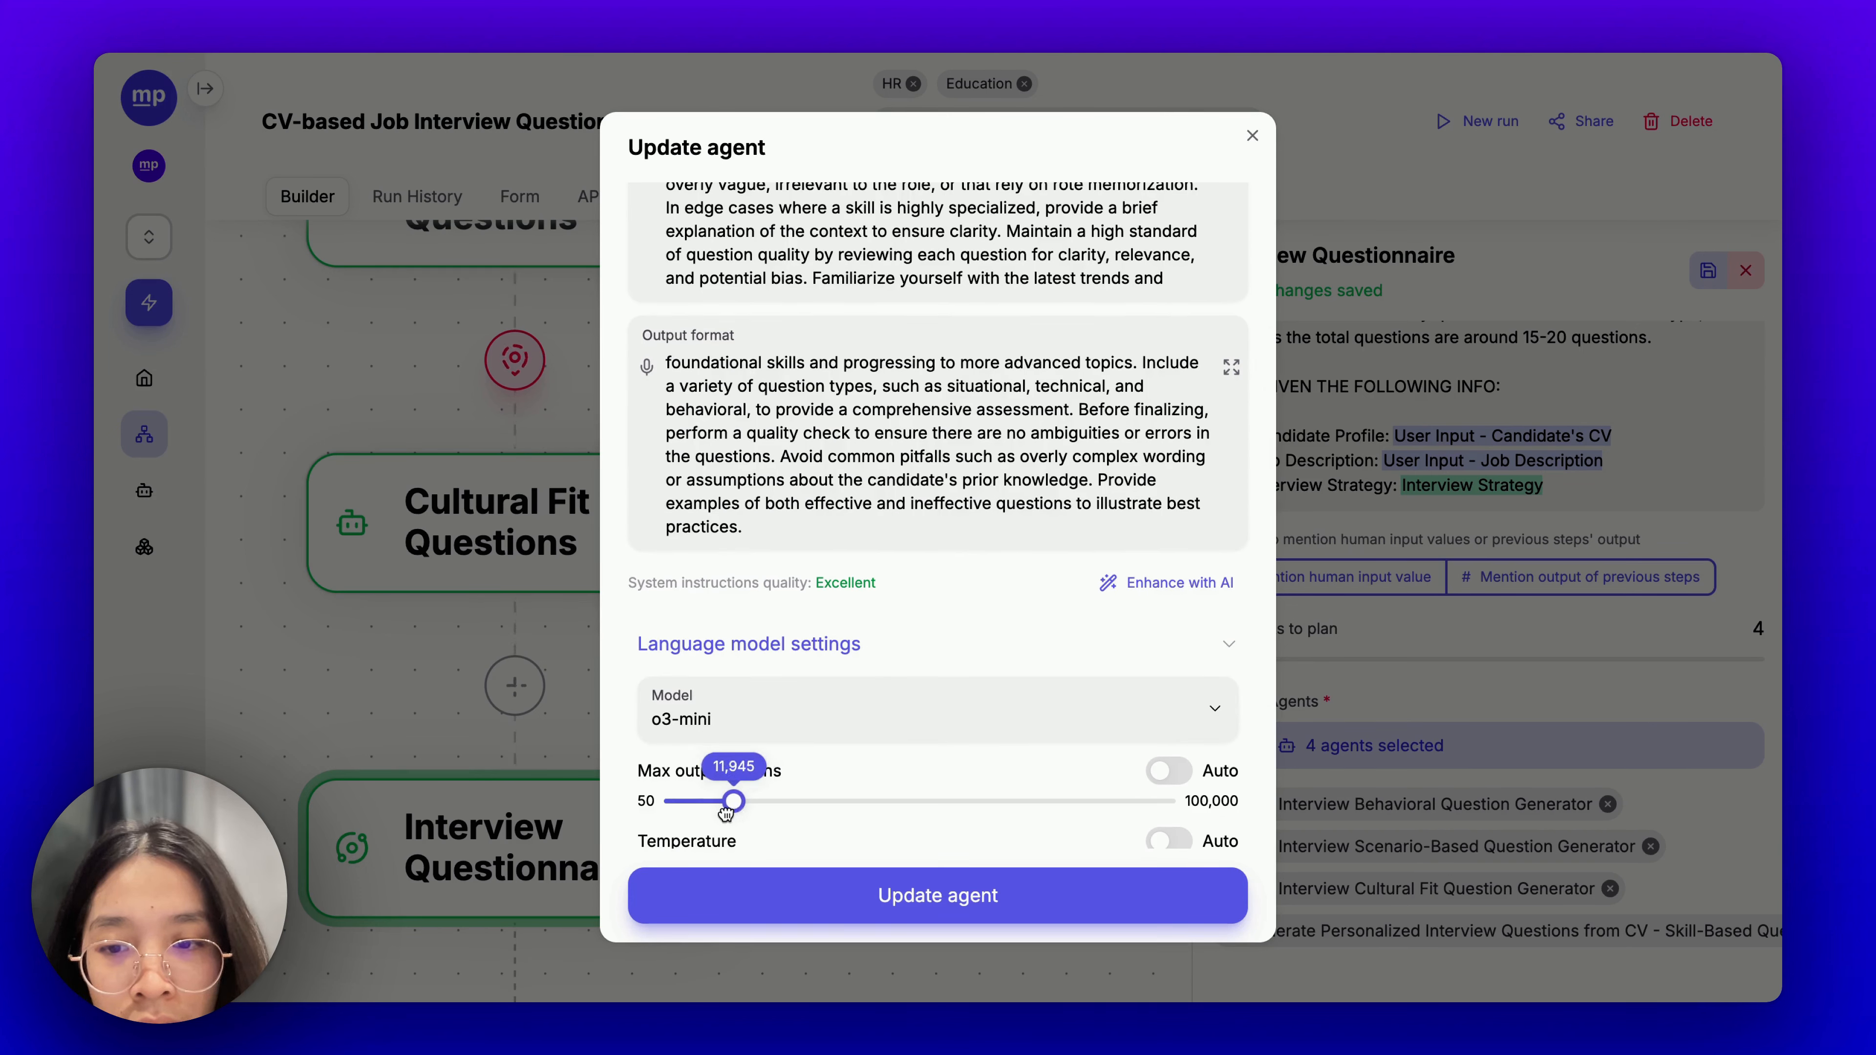
left_click_drag(725, 813, 723, 805)
left_click(853, 881)
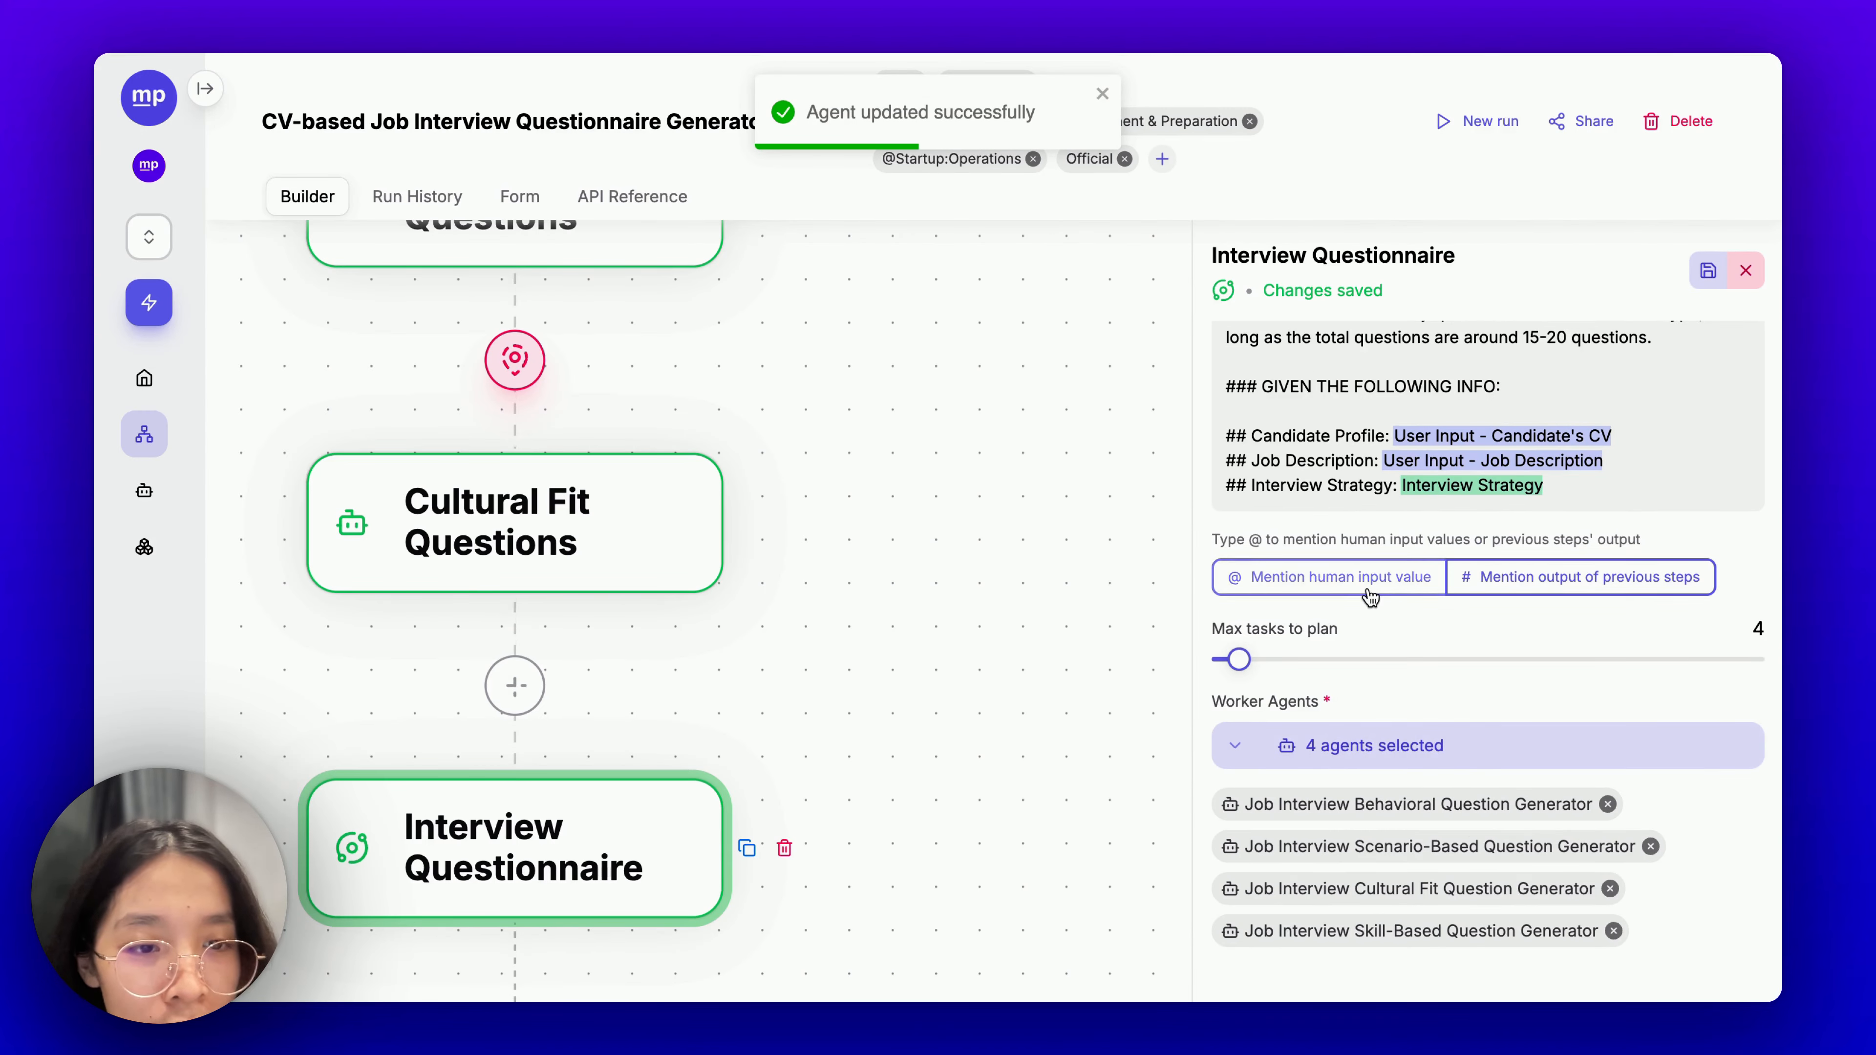
Delete the Skill-Based, Behavioral, Scenario-Based and Cultural Fit Questions nodes between Interview Strategy and Interview Questionnaire.
scroll(1370, 588, "up", 5)
scroll(1370, 588, "down", 5)
scroll(1402, 415, "up", 1)
scroll(1403, 415, "up", 1)
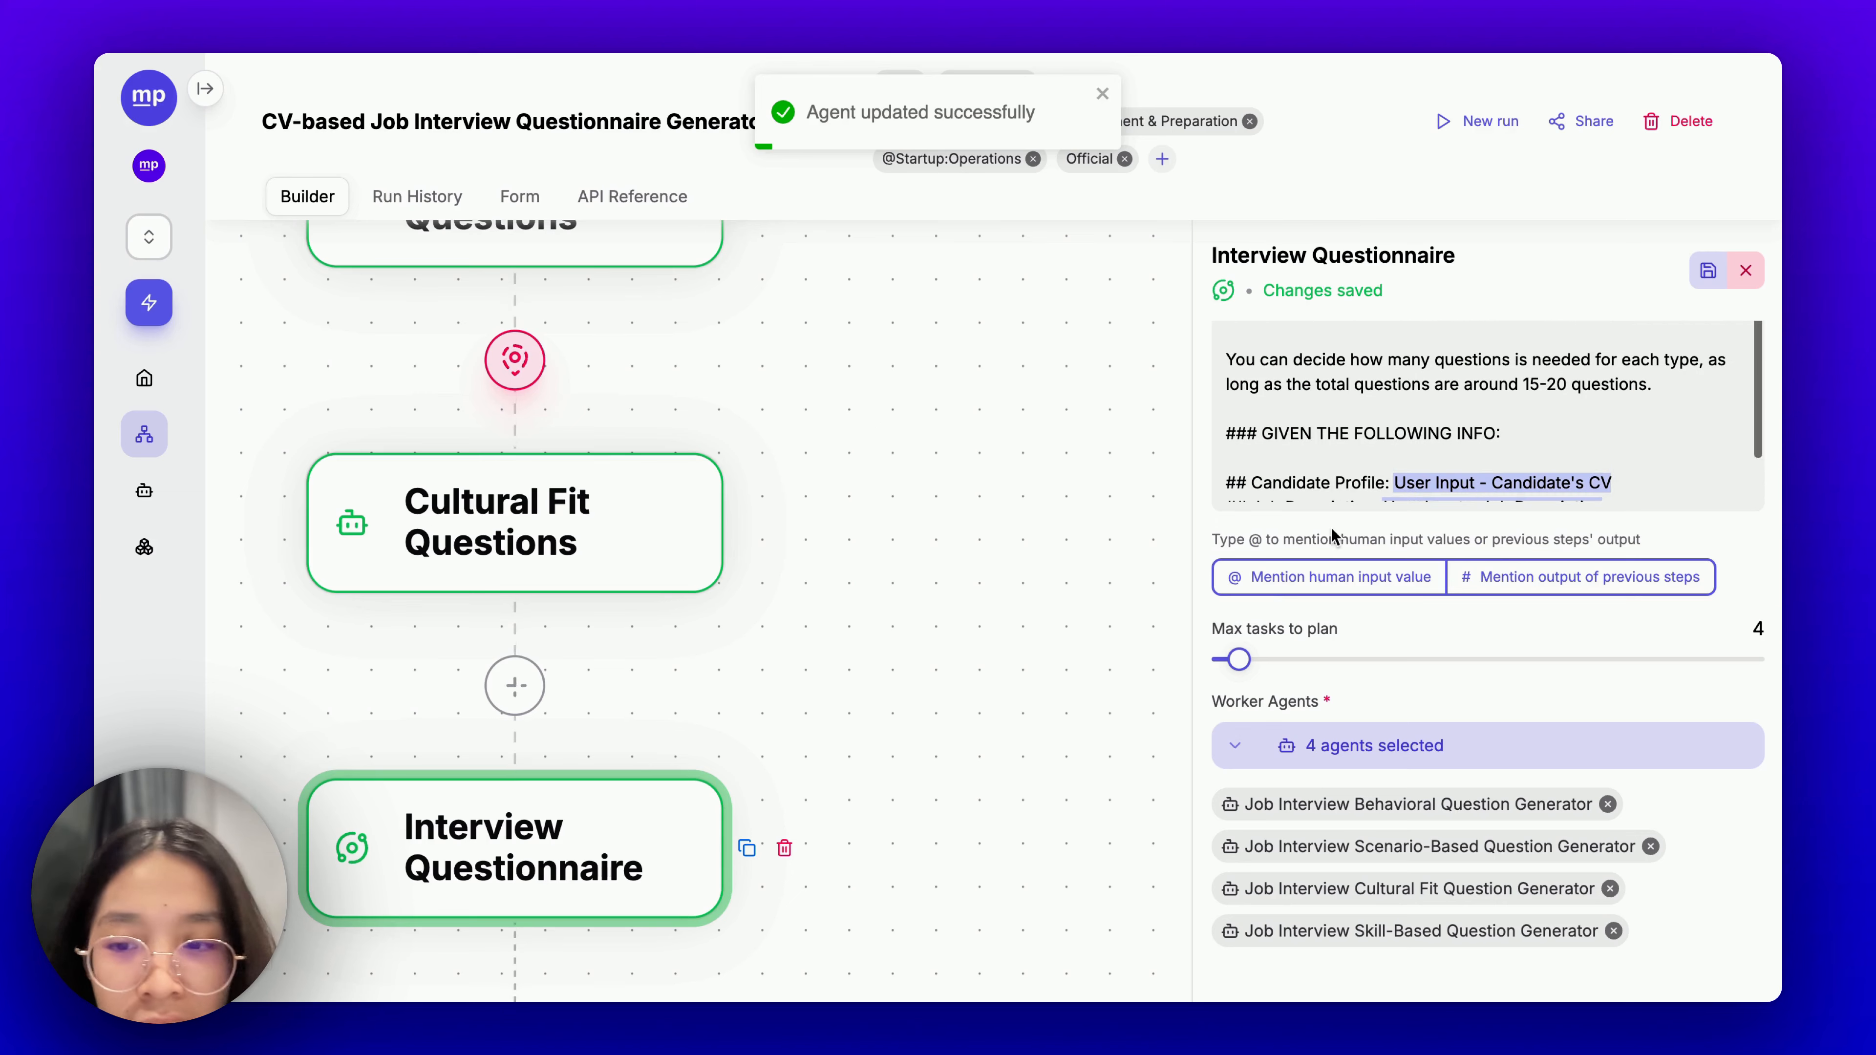
scroll(978, 589, "down", 5)
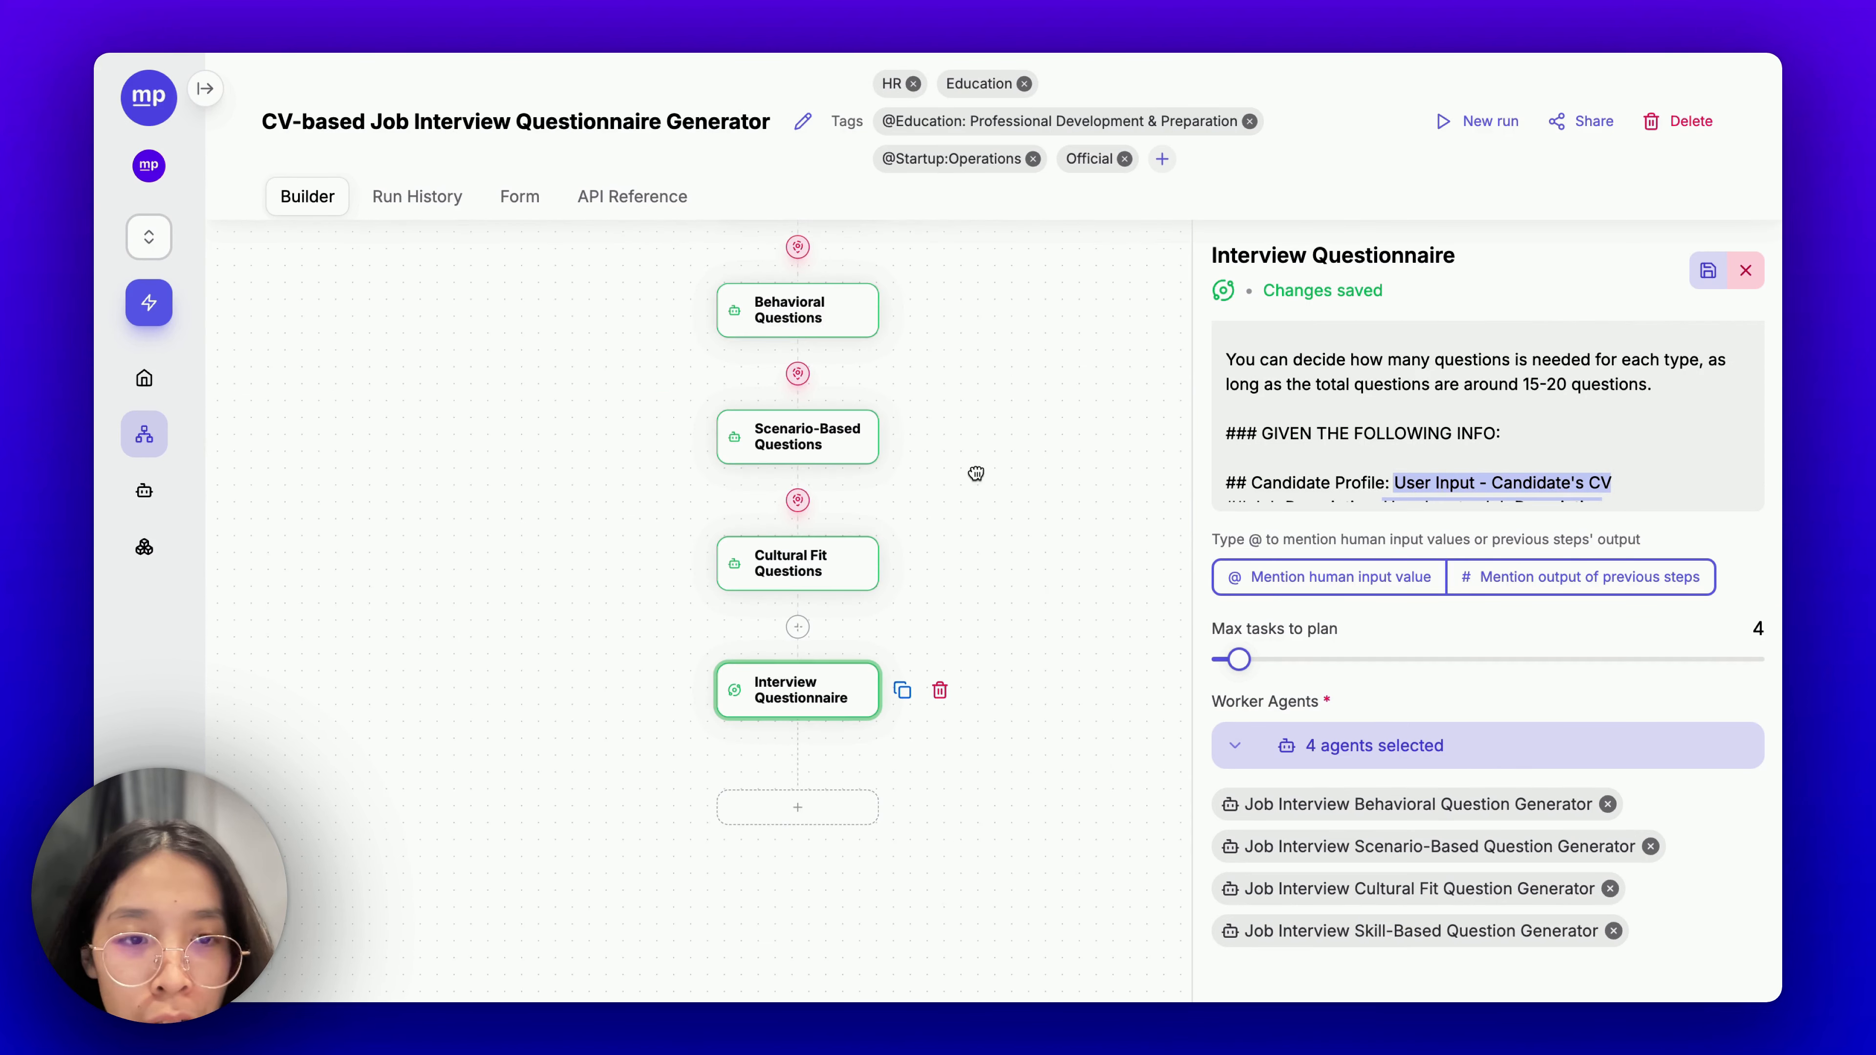
scroll(976, 477, "up", 3)
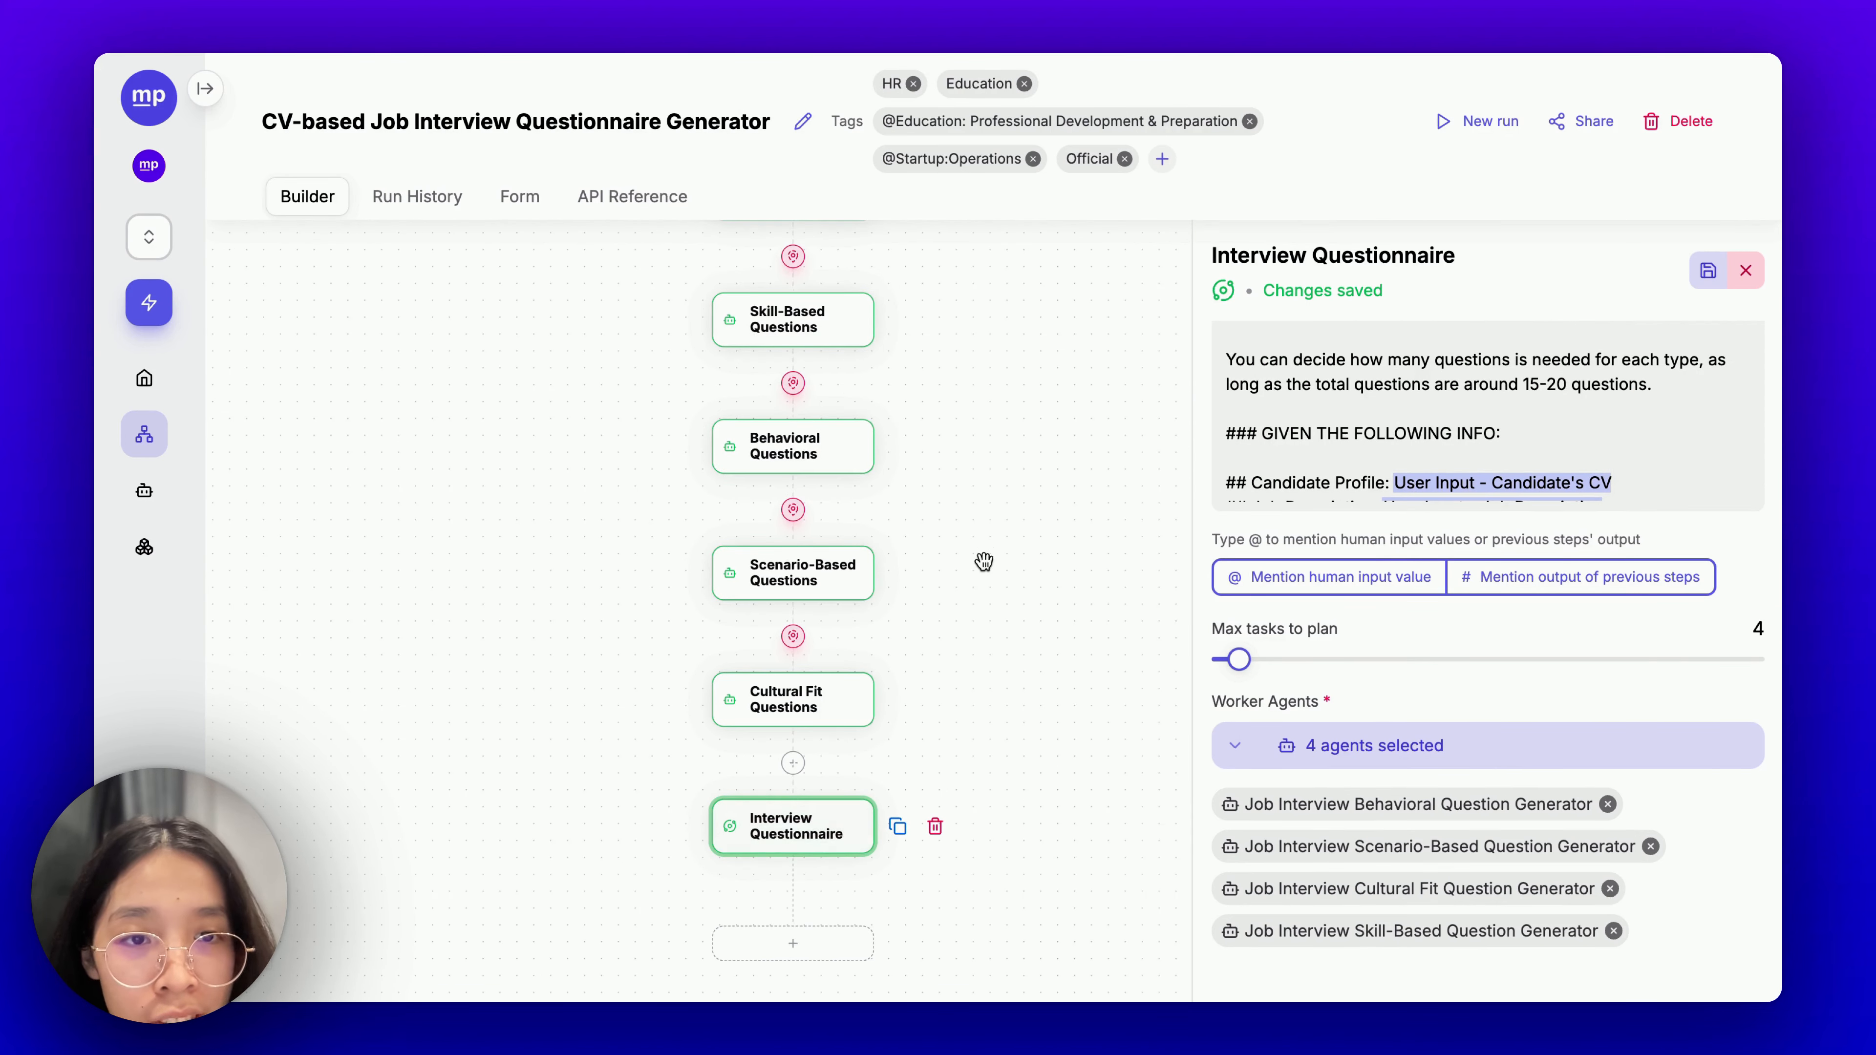
left_click_drag(979, 557, 950, 641)
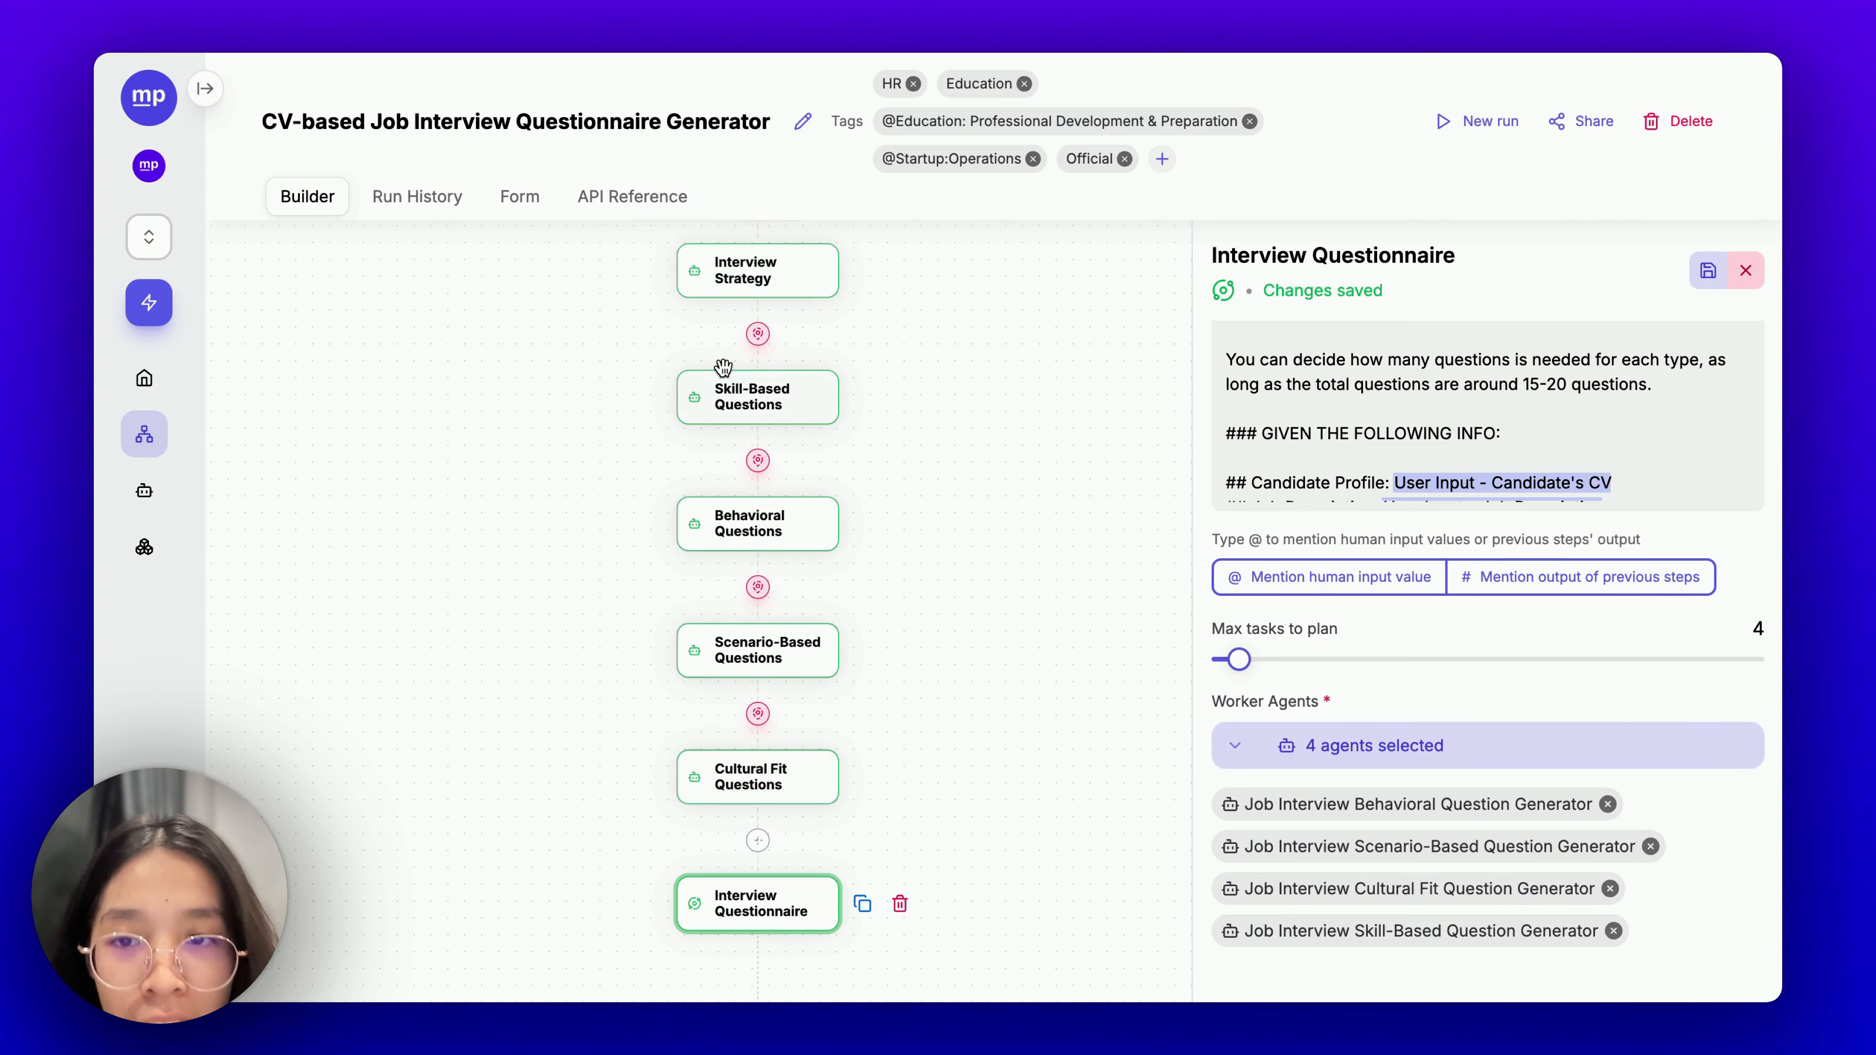
left_click(764, 401)
left_click(789, 413)
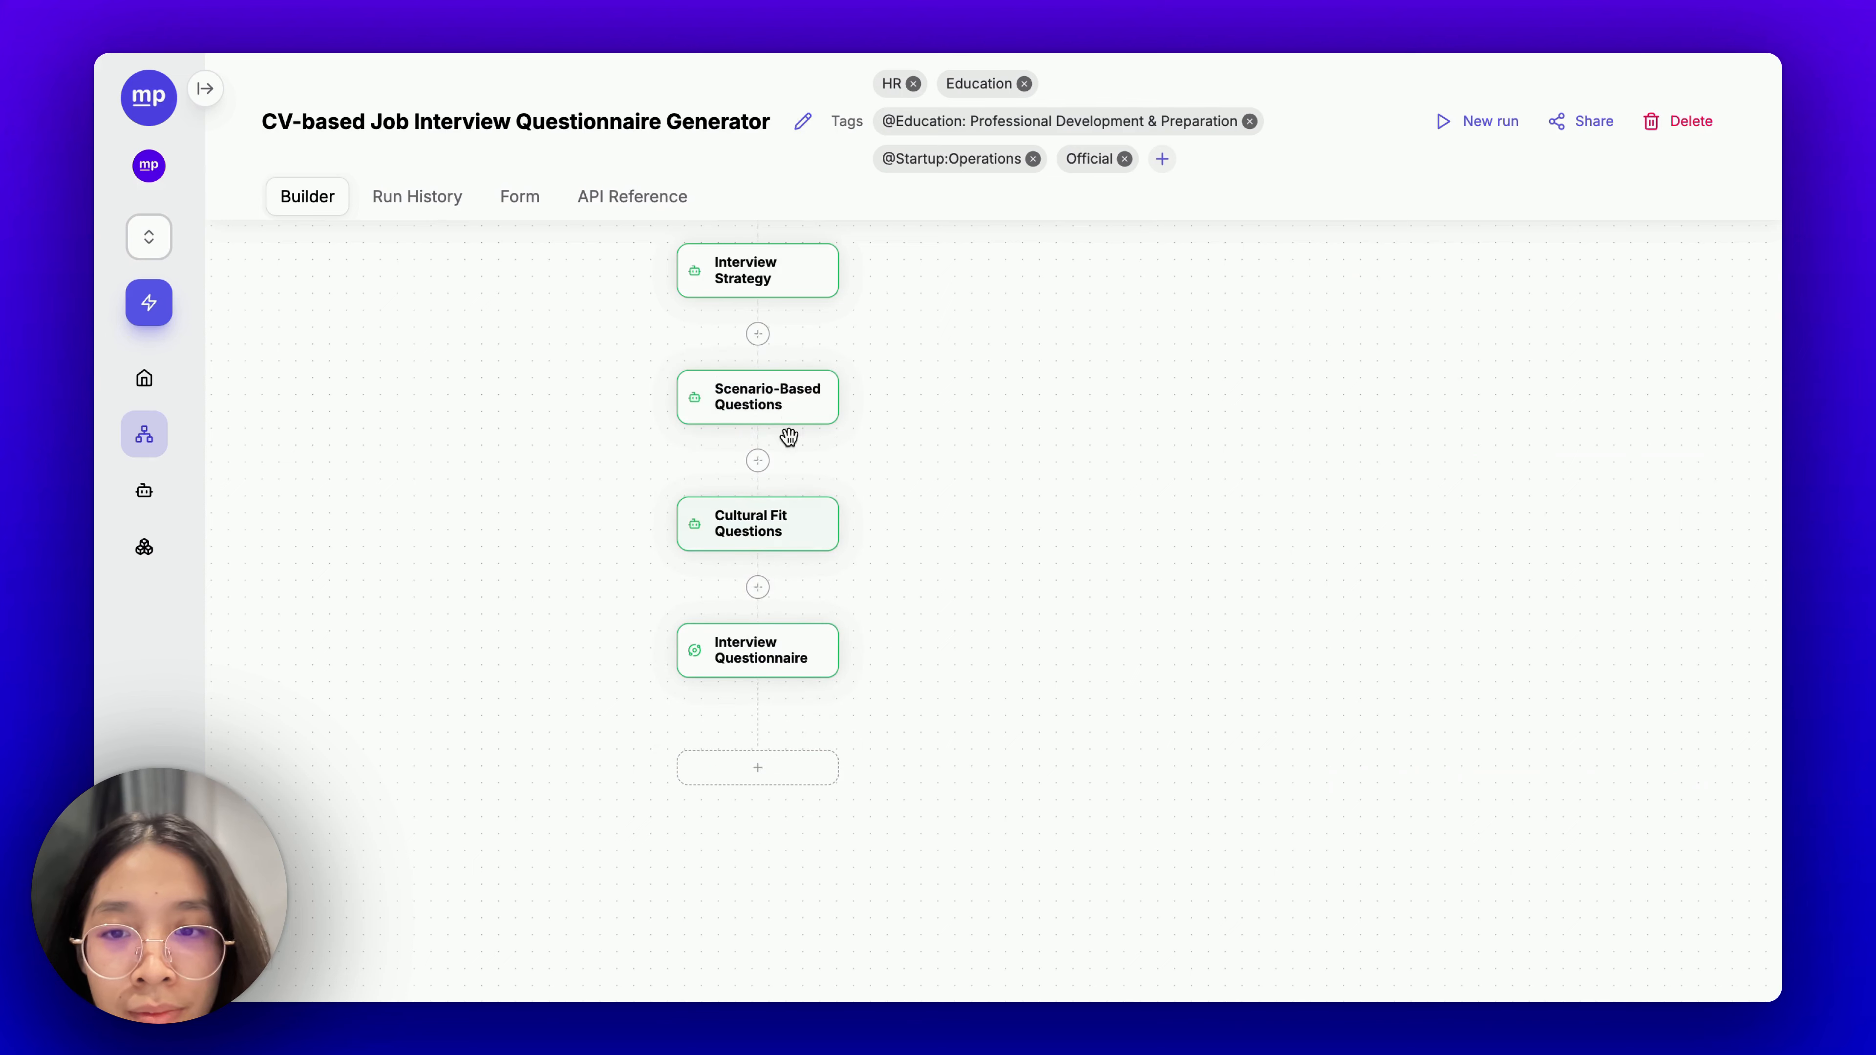
left_click(900, 397)
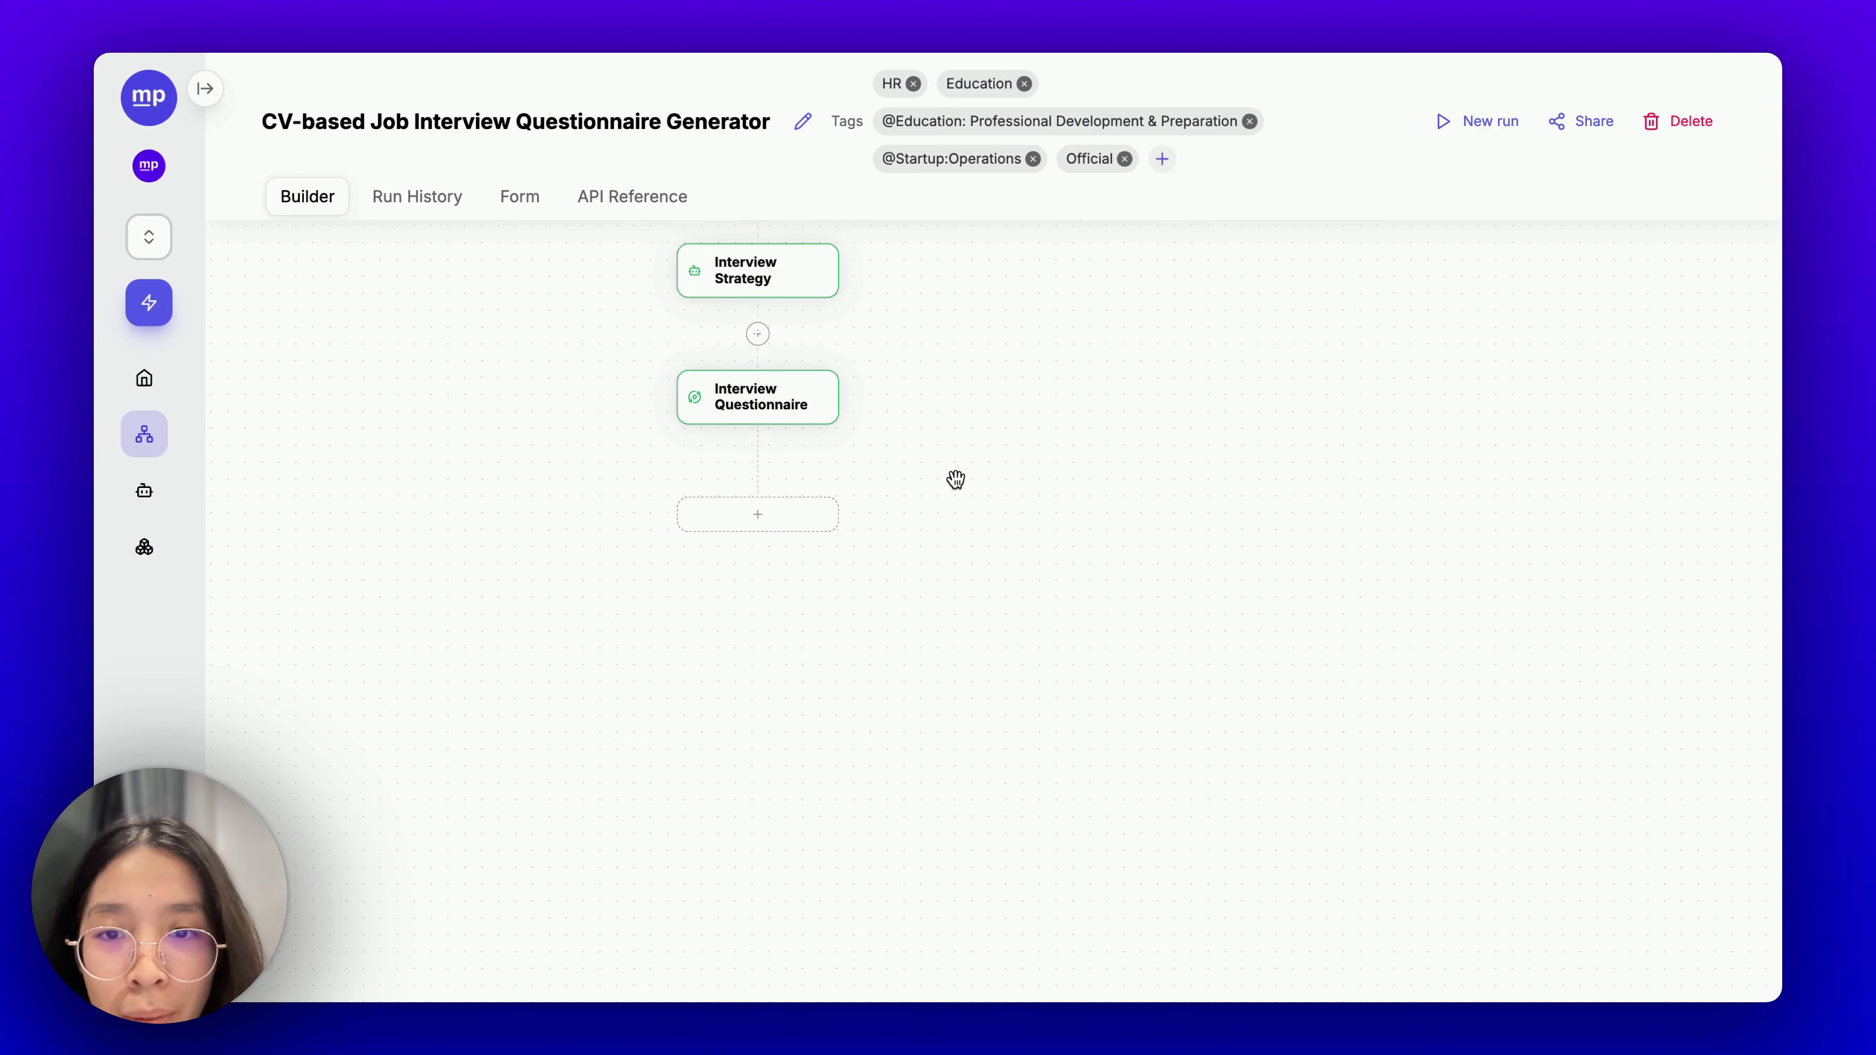
Review the workflow from its start, checking the User Input fields and the Interview Strategy node's agent and prompt.
scroll(955, 477, "up", 6)
left_click_drag(955, 477, 1059, 720)
left_click_drag(892, 568, 1010, 712)
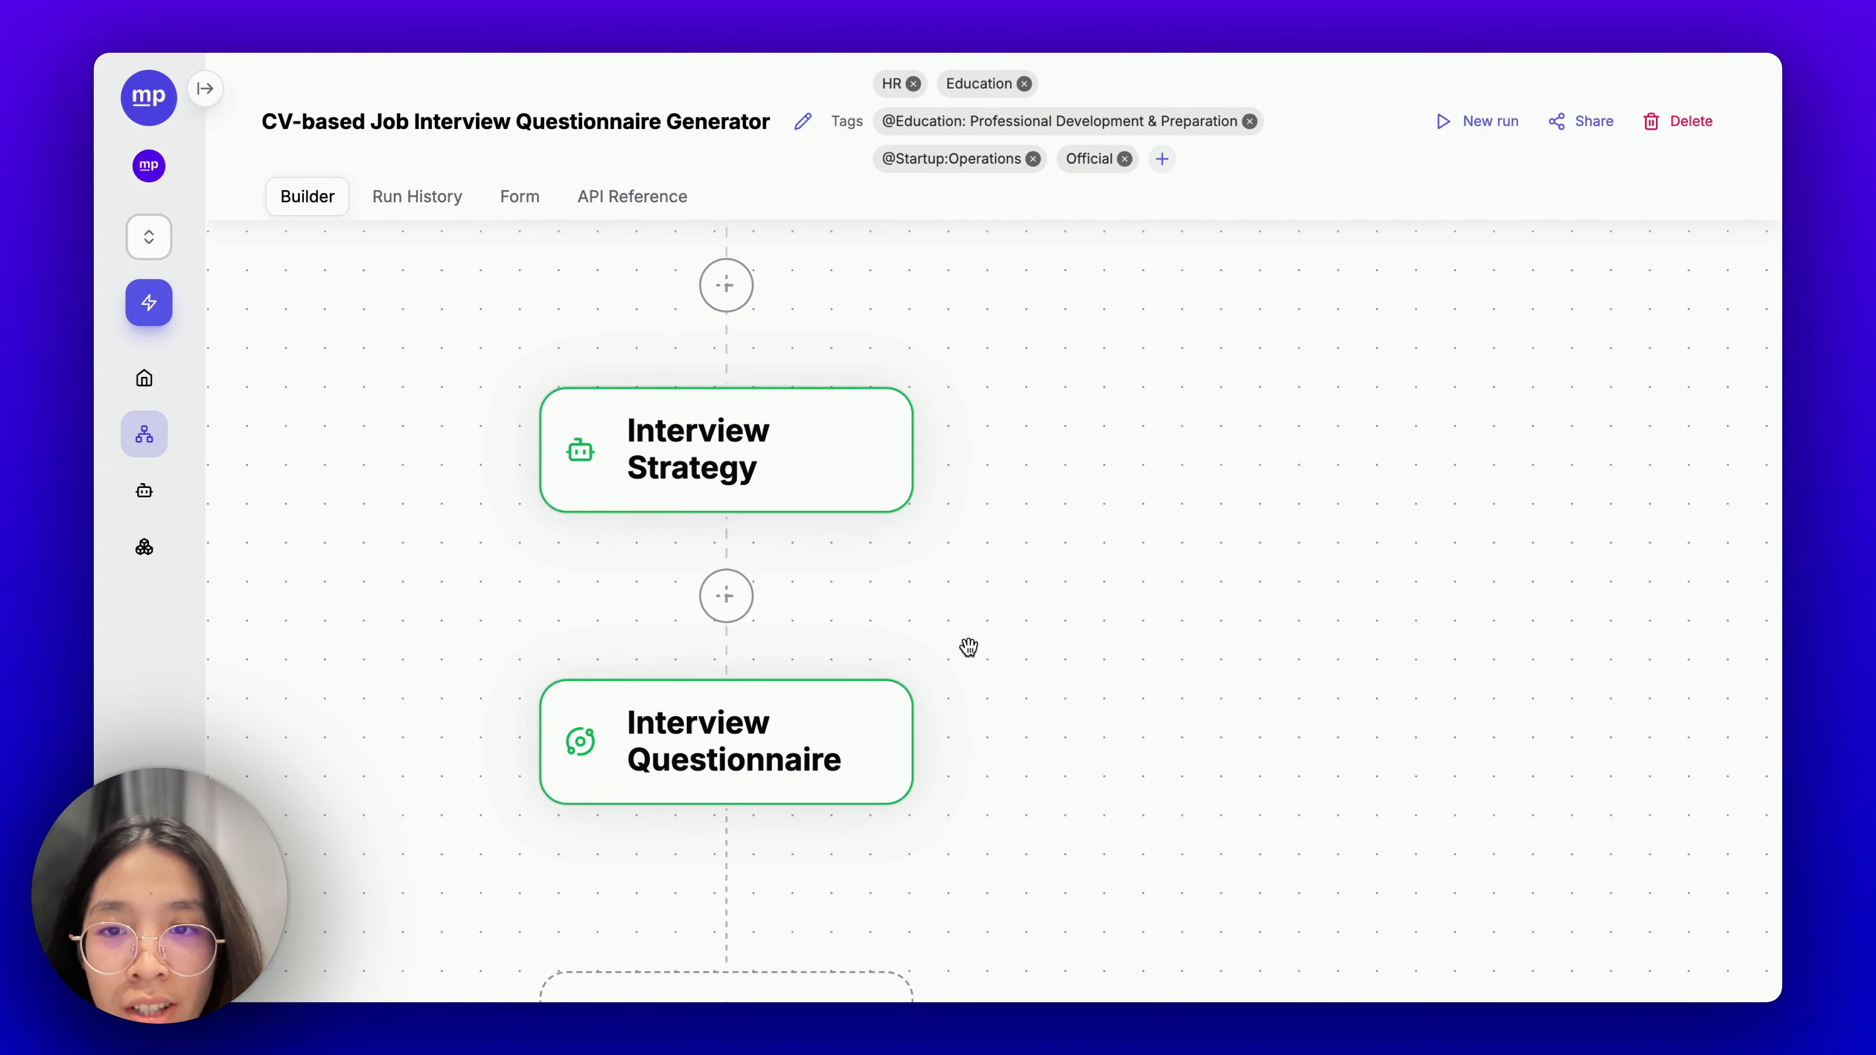
scroll(975, 643, "up", 5)
scroll(997, 657, "down", 2)
scroll(996, 597, "down", 2)
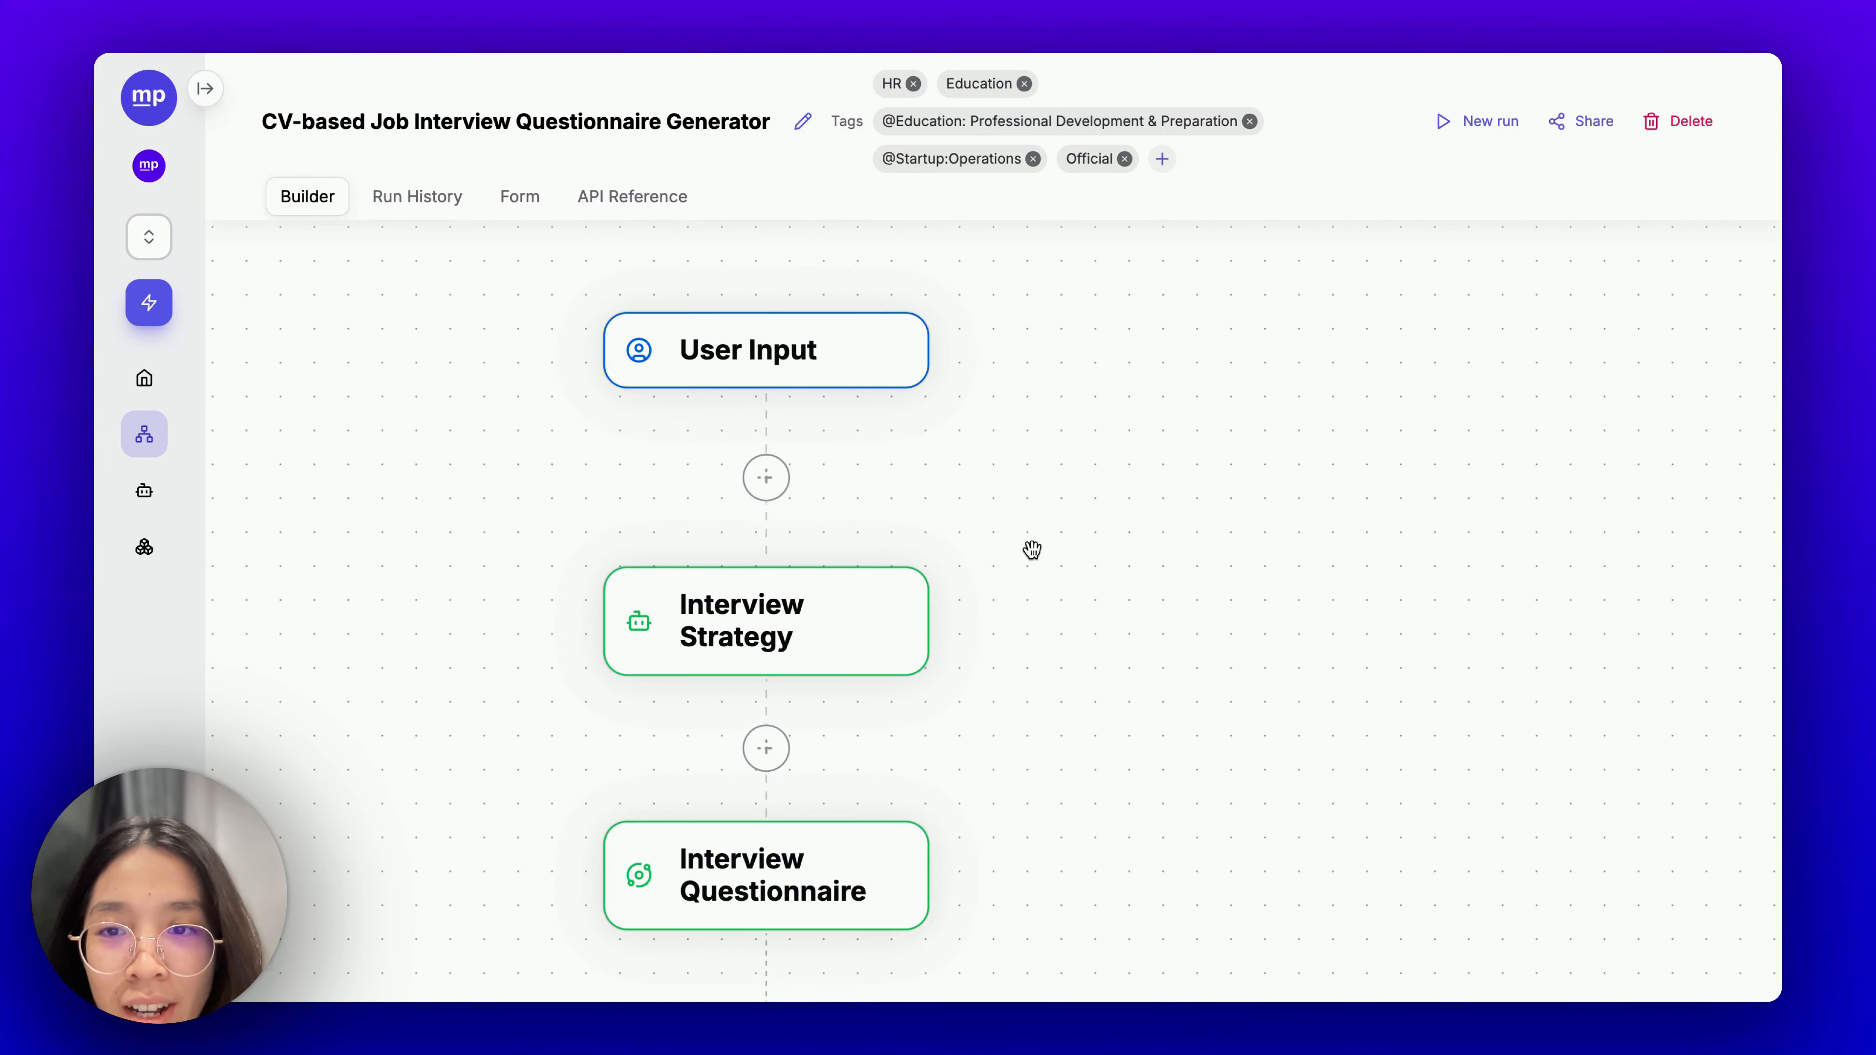
left_click_drag(1030, 545, 1005, 494)
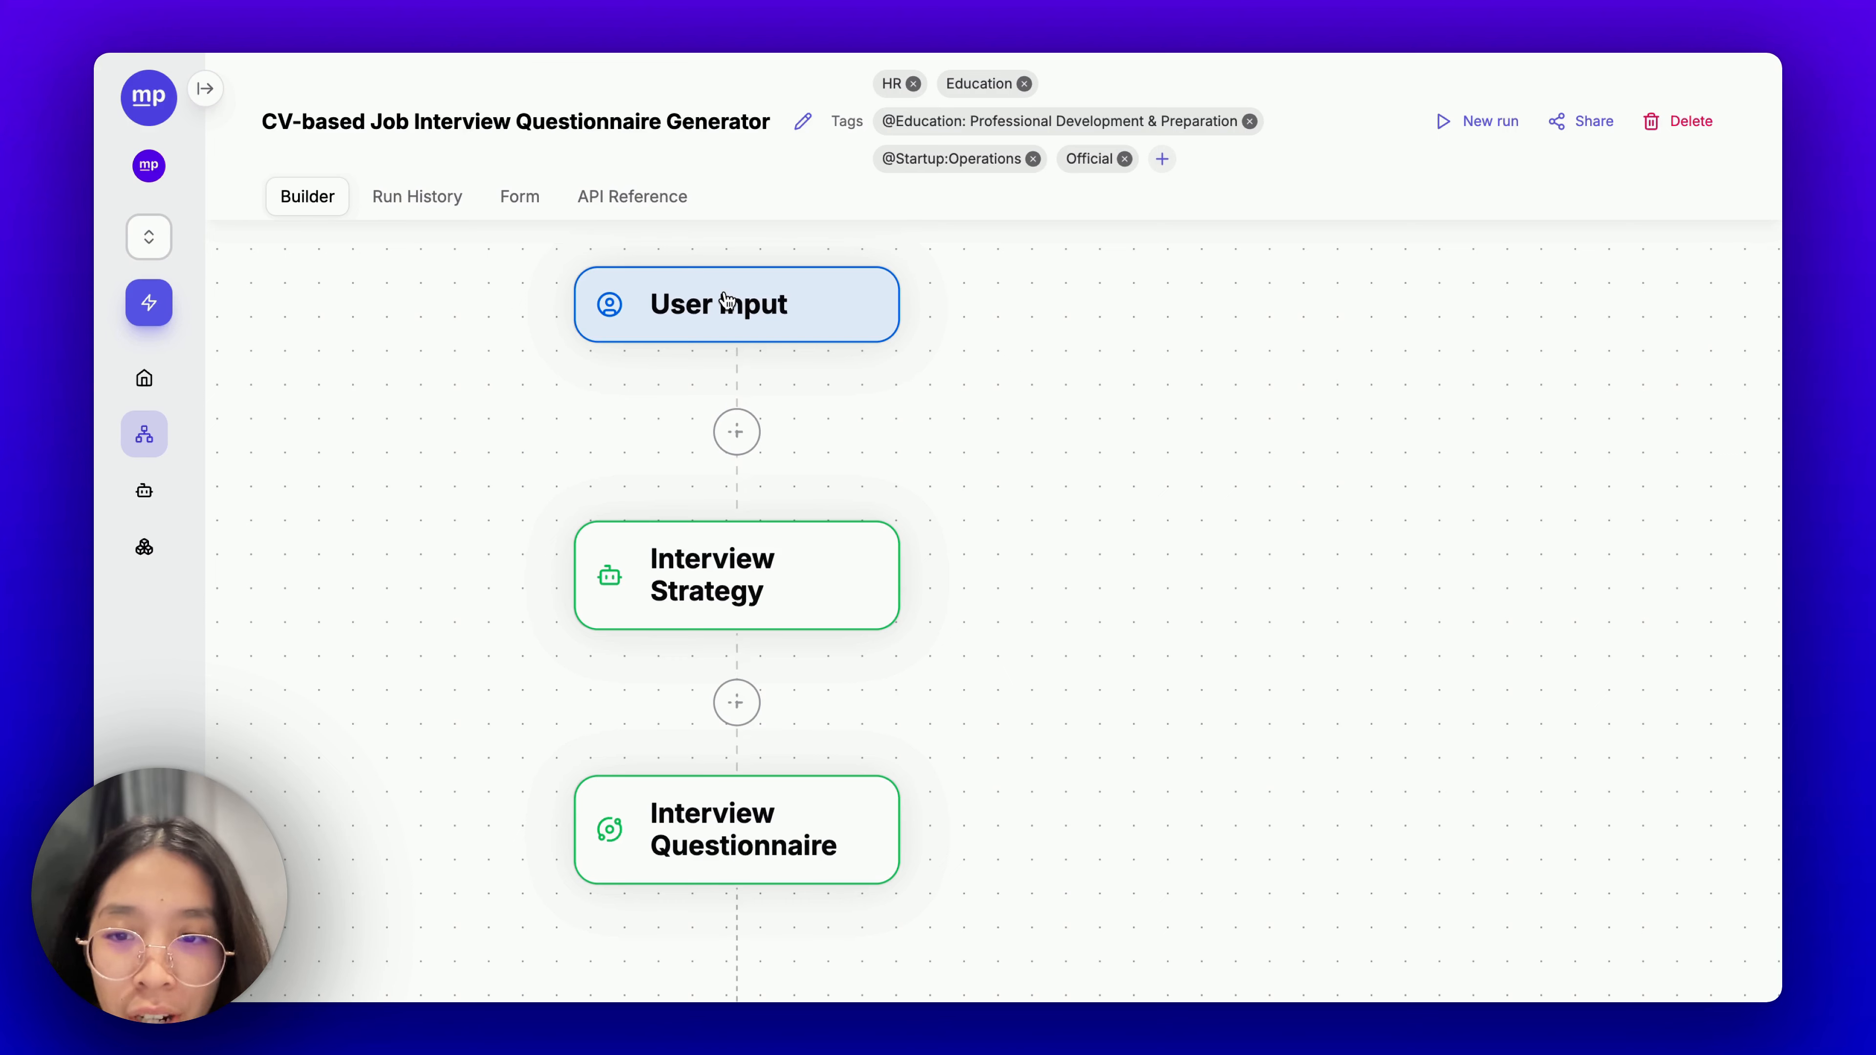
left_click(816, 297)
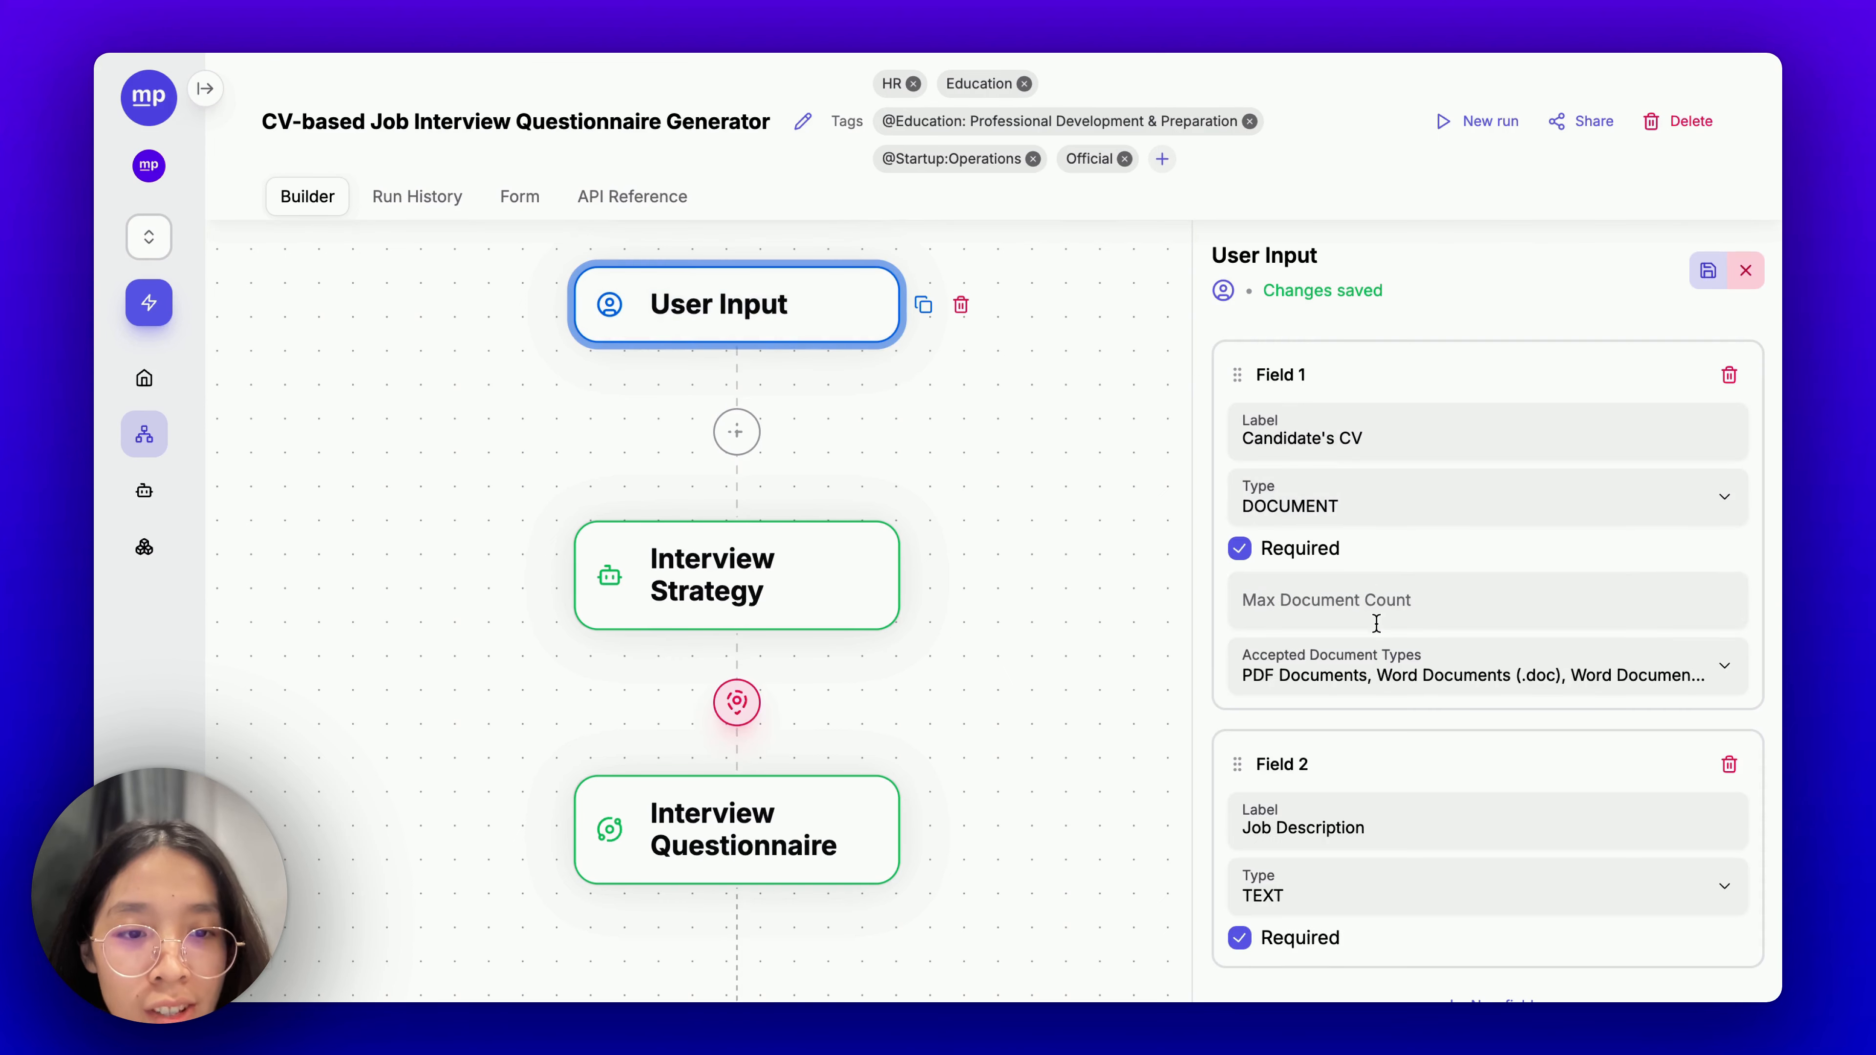
left_click(883, 606)
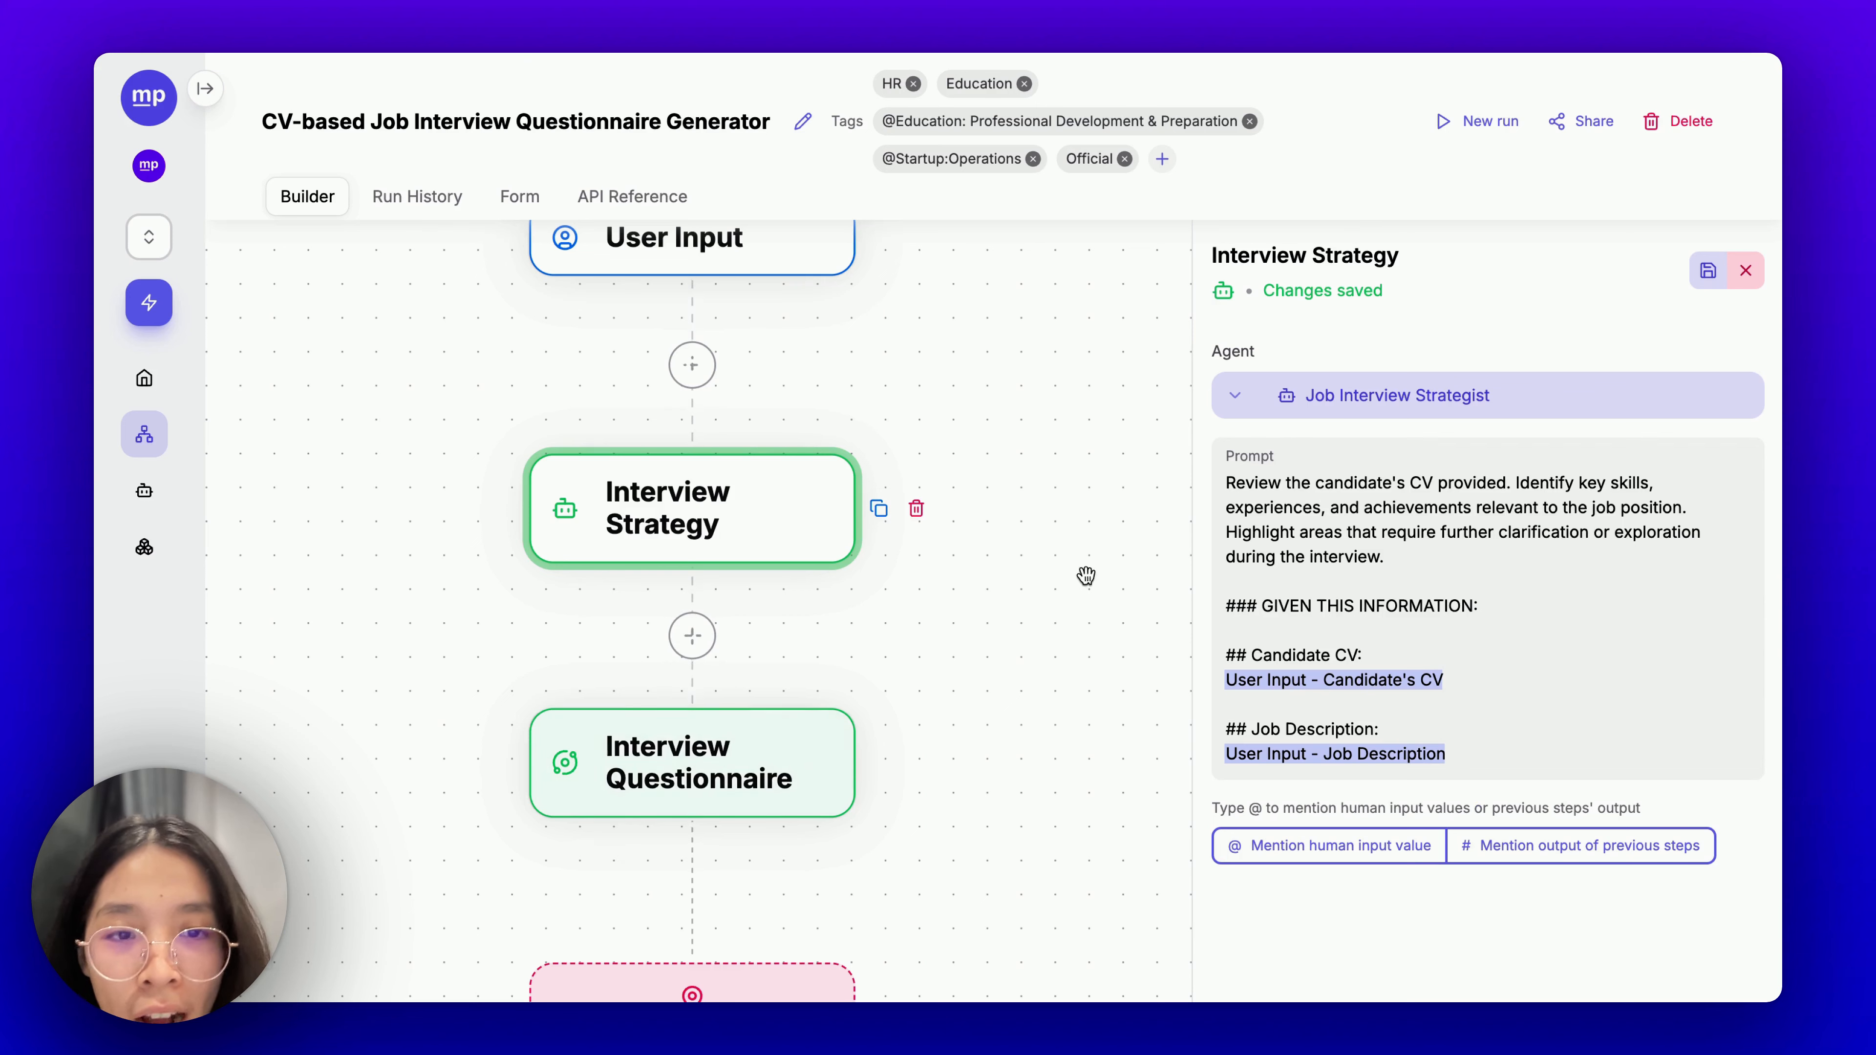
Review the Interview Questionnaire node's orchestration task, max tasks to plan and worker agents.
left_click(720, 784)
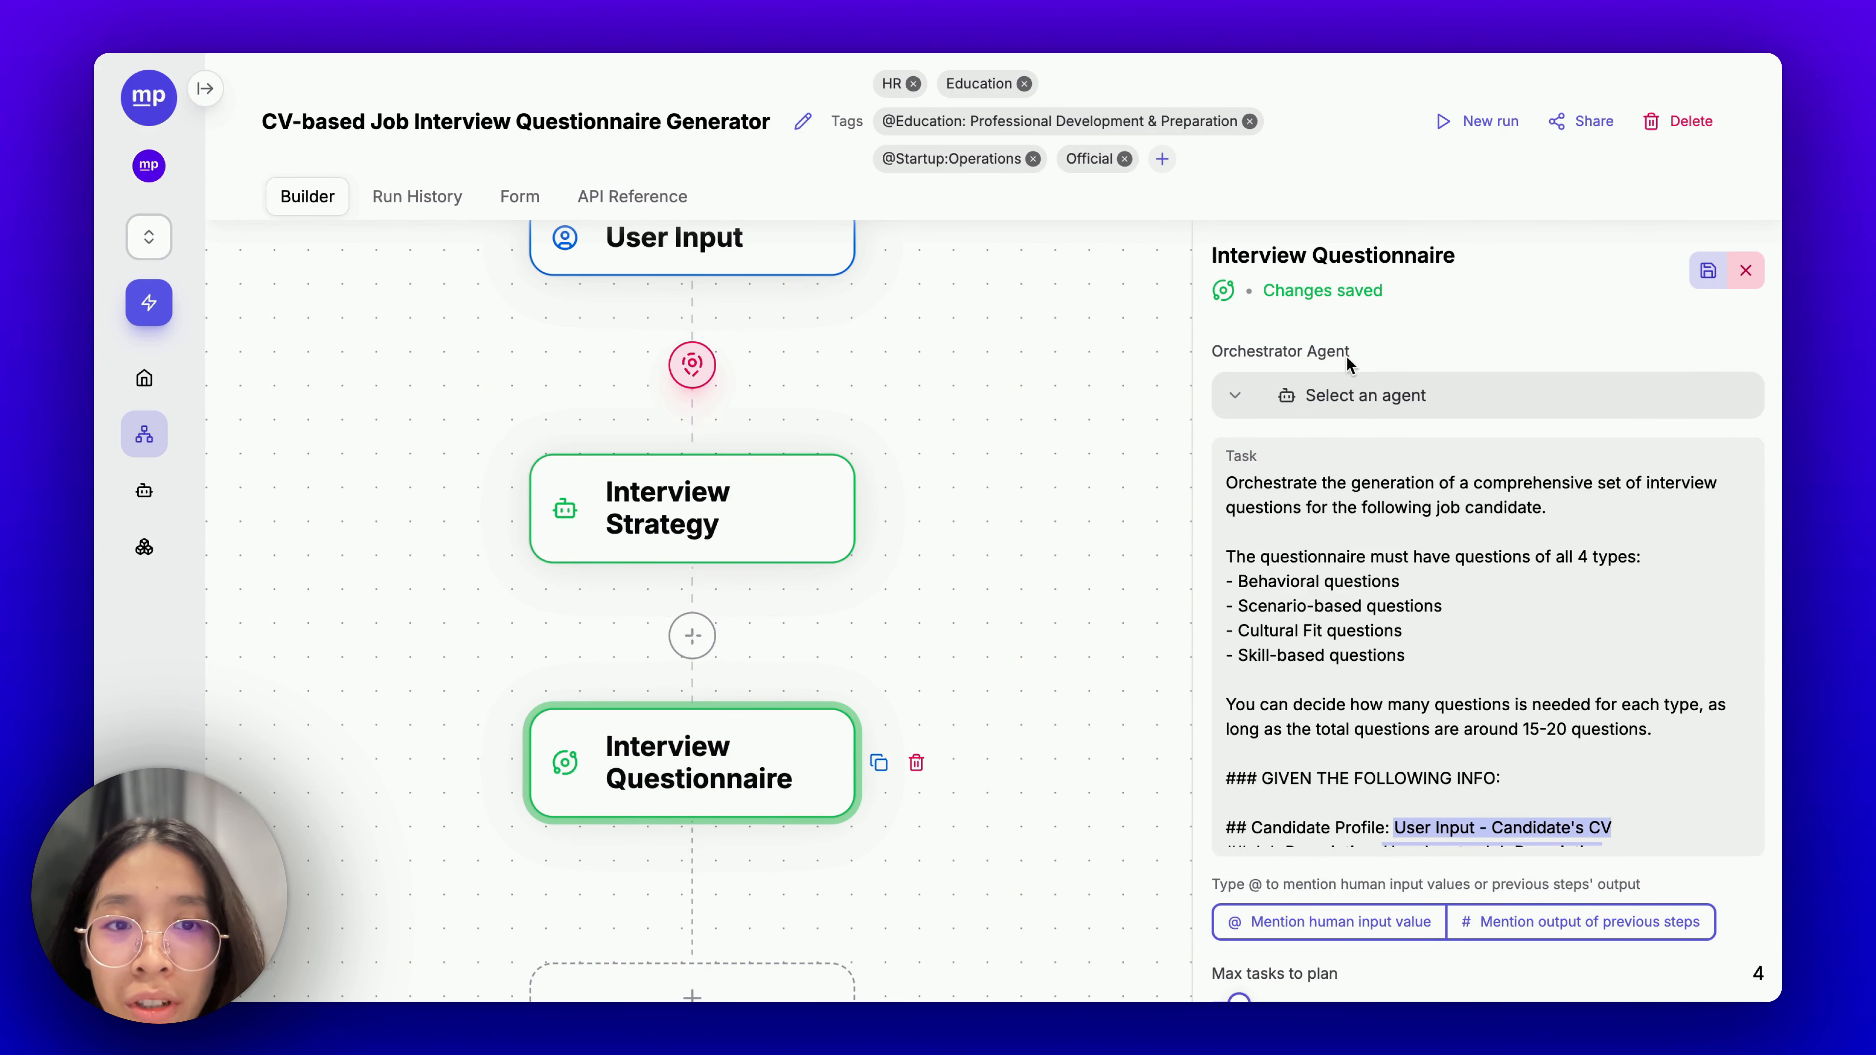
scroll(1369, 687, "down", 2)
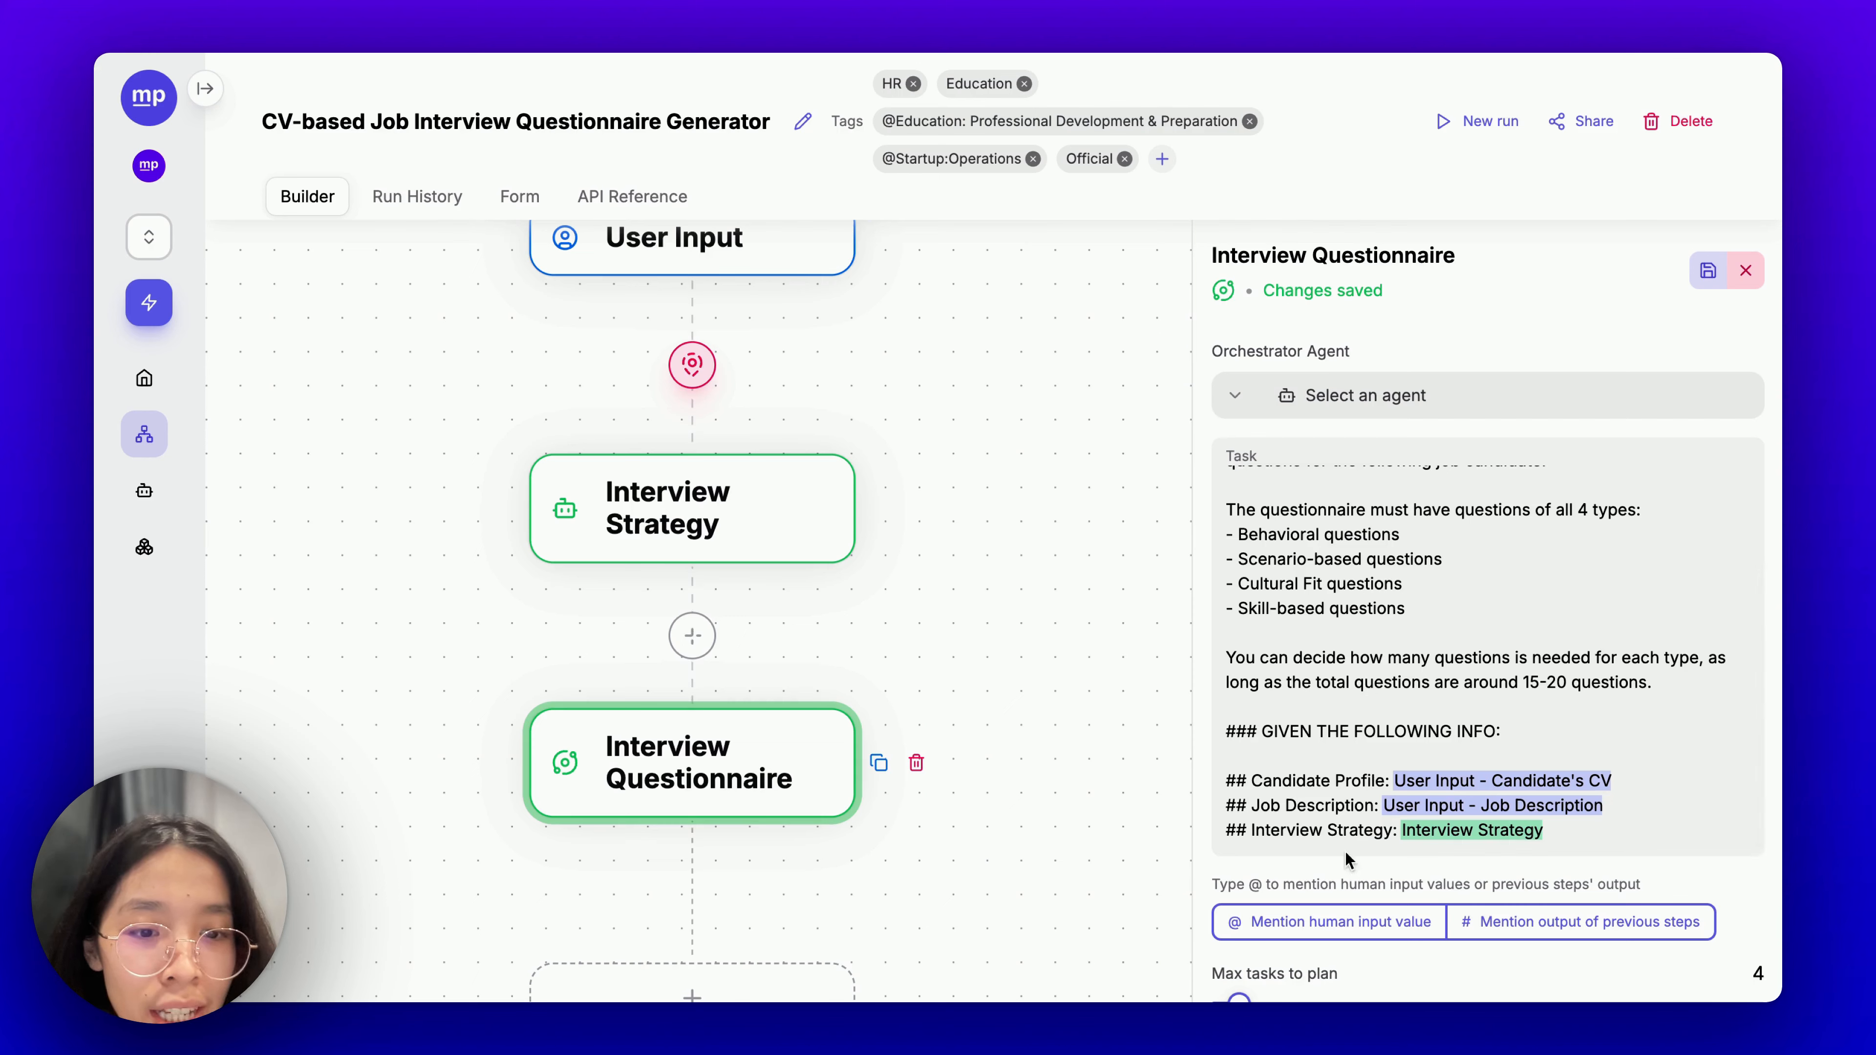
scroll(1345, 871, "down", 5)
scroll(1346, 871, "down", 1)
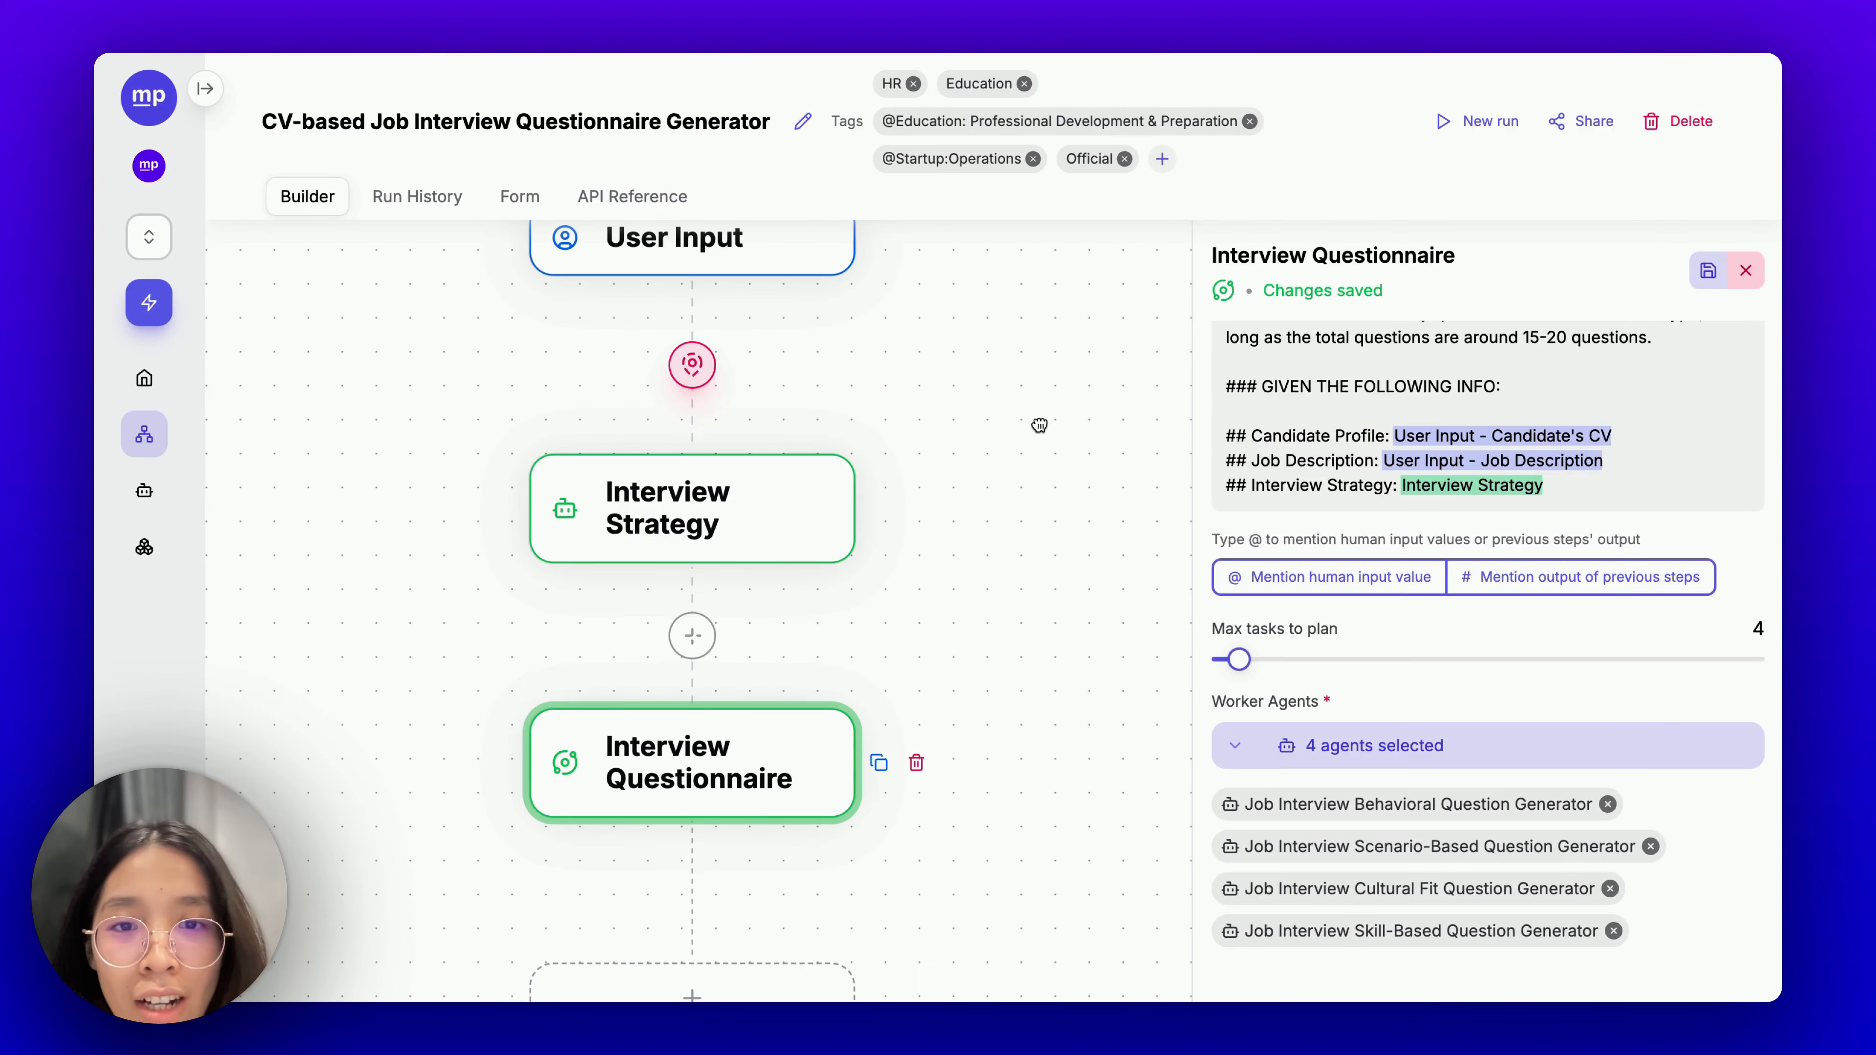
left_click(1027, 411)
left_click_drag(1025, 408, 1077, 442)
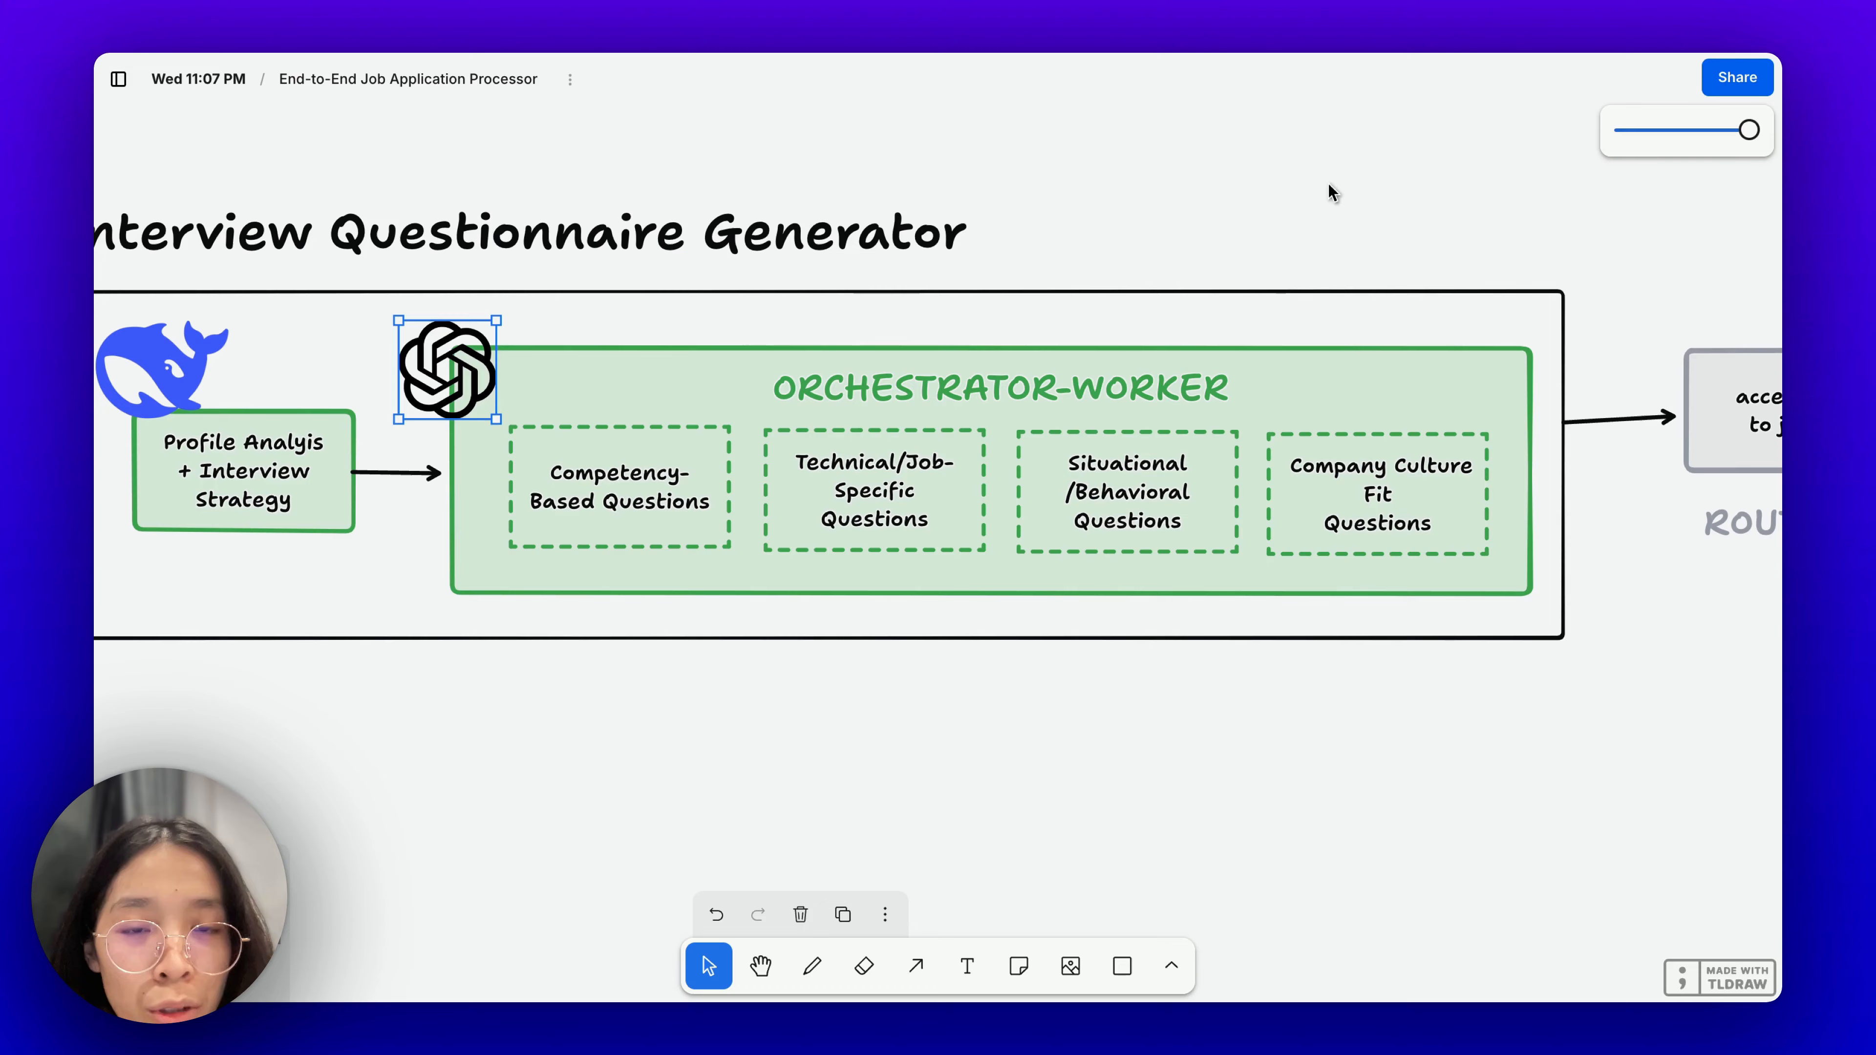
Switch to the End-to-End Job Application Processor diagram in tldraw and deselect the OpenAI logo beside the orchestrator-worker box.
left_click(1322, 185)
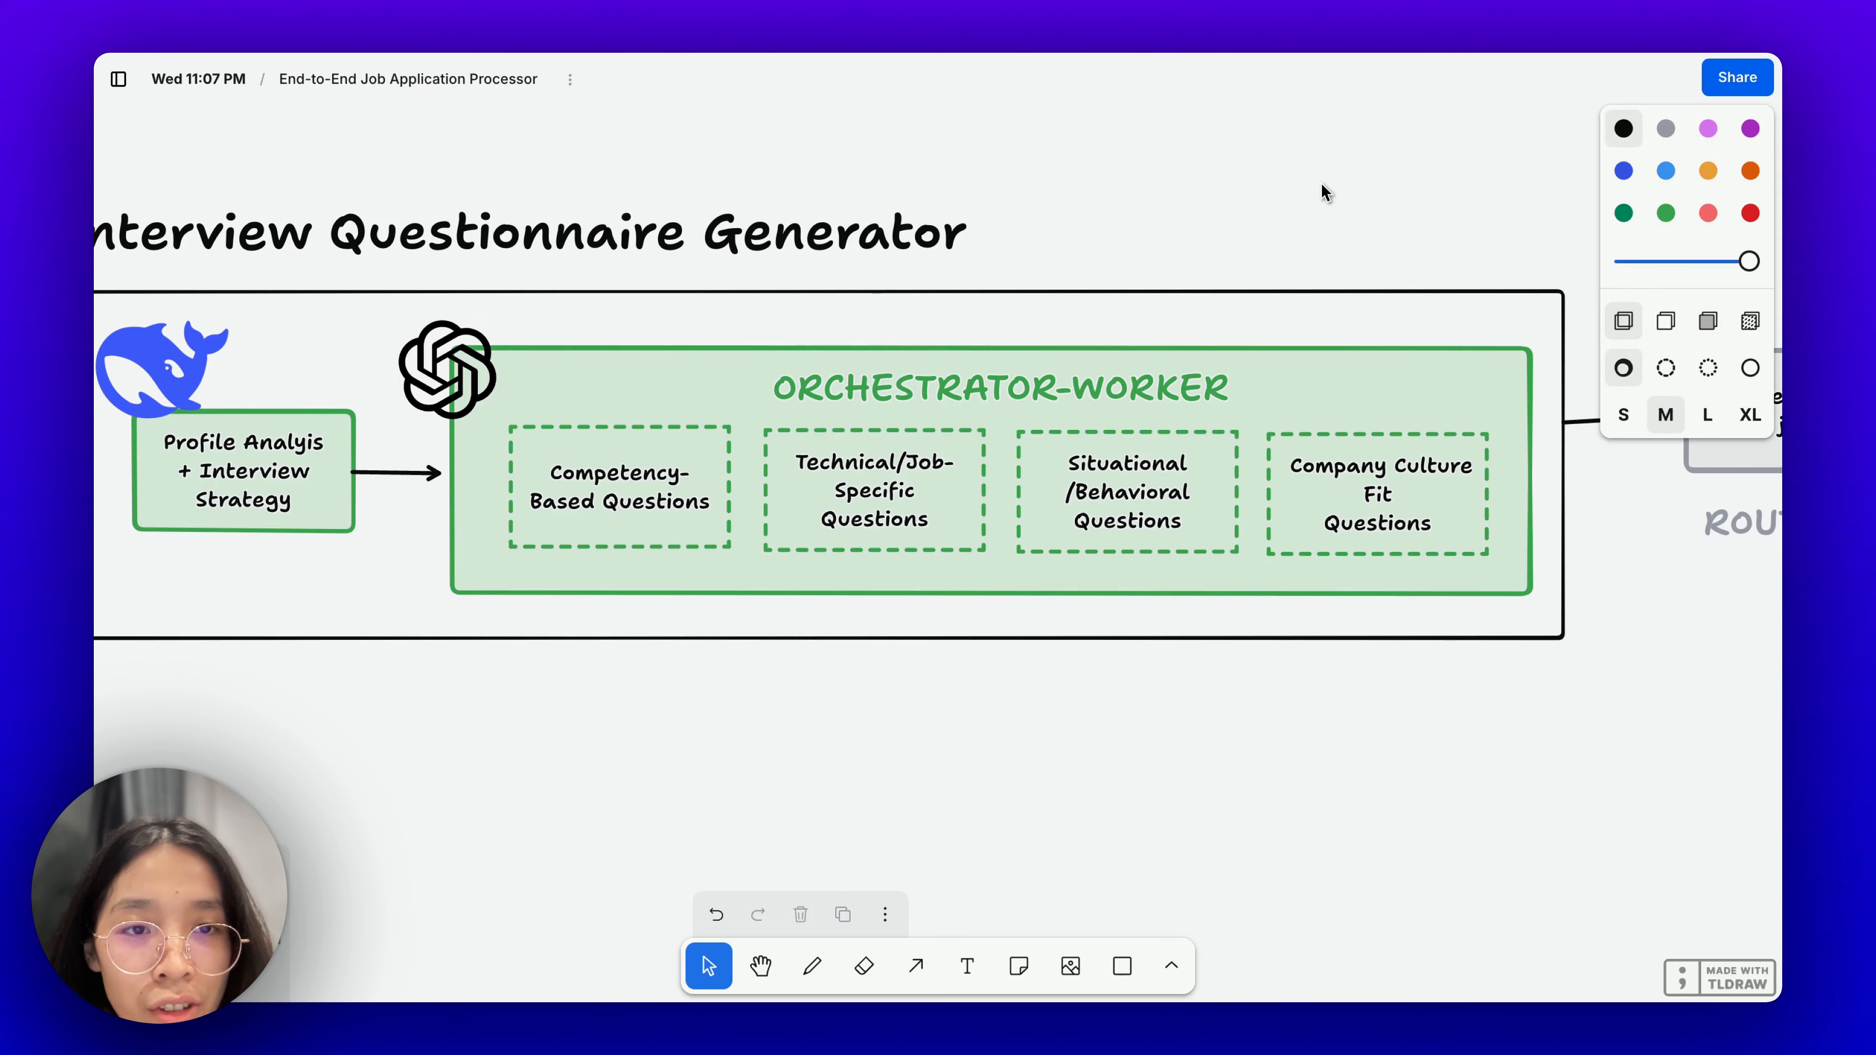
Examine the Post-Acceptance and Post-Rejection branches after the accepted-to-job router and select the Post-Acceptance title.
scroll(1276, 238, "down", 10)
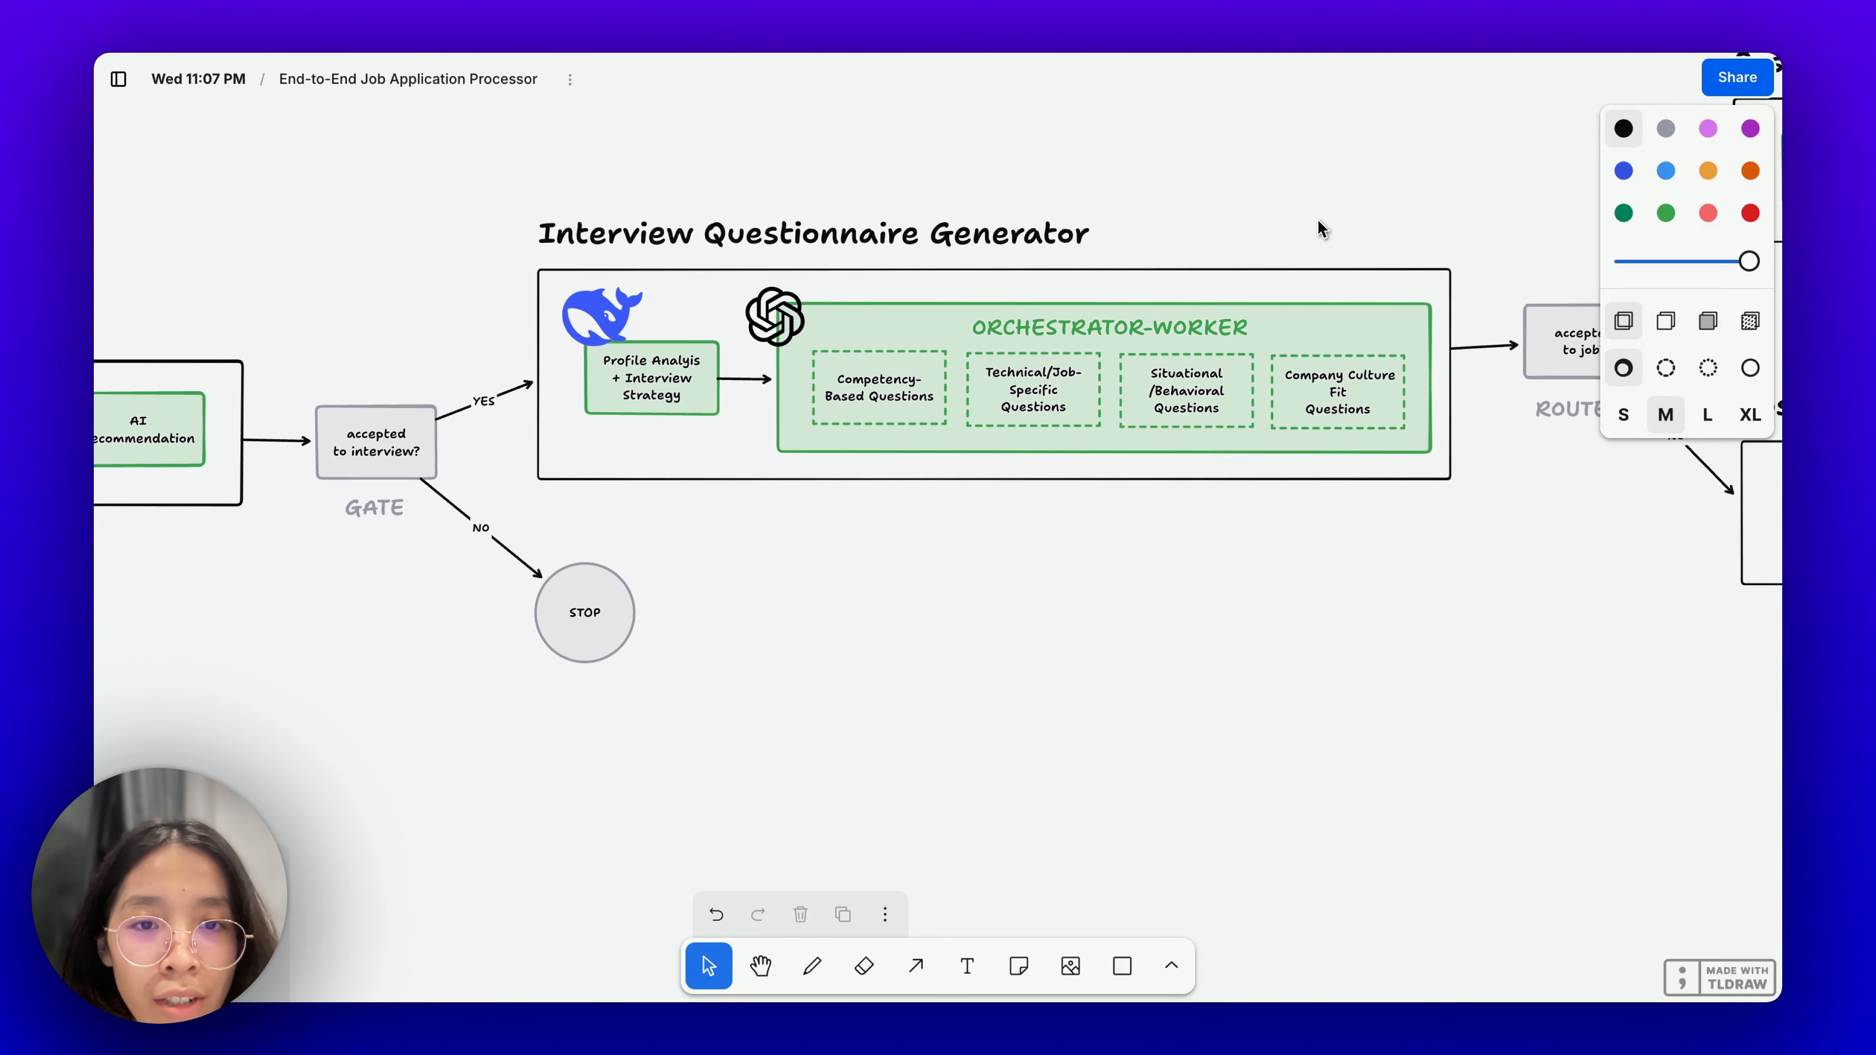
scroll(1318, 220, "down", 1)
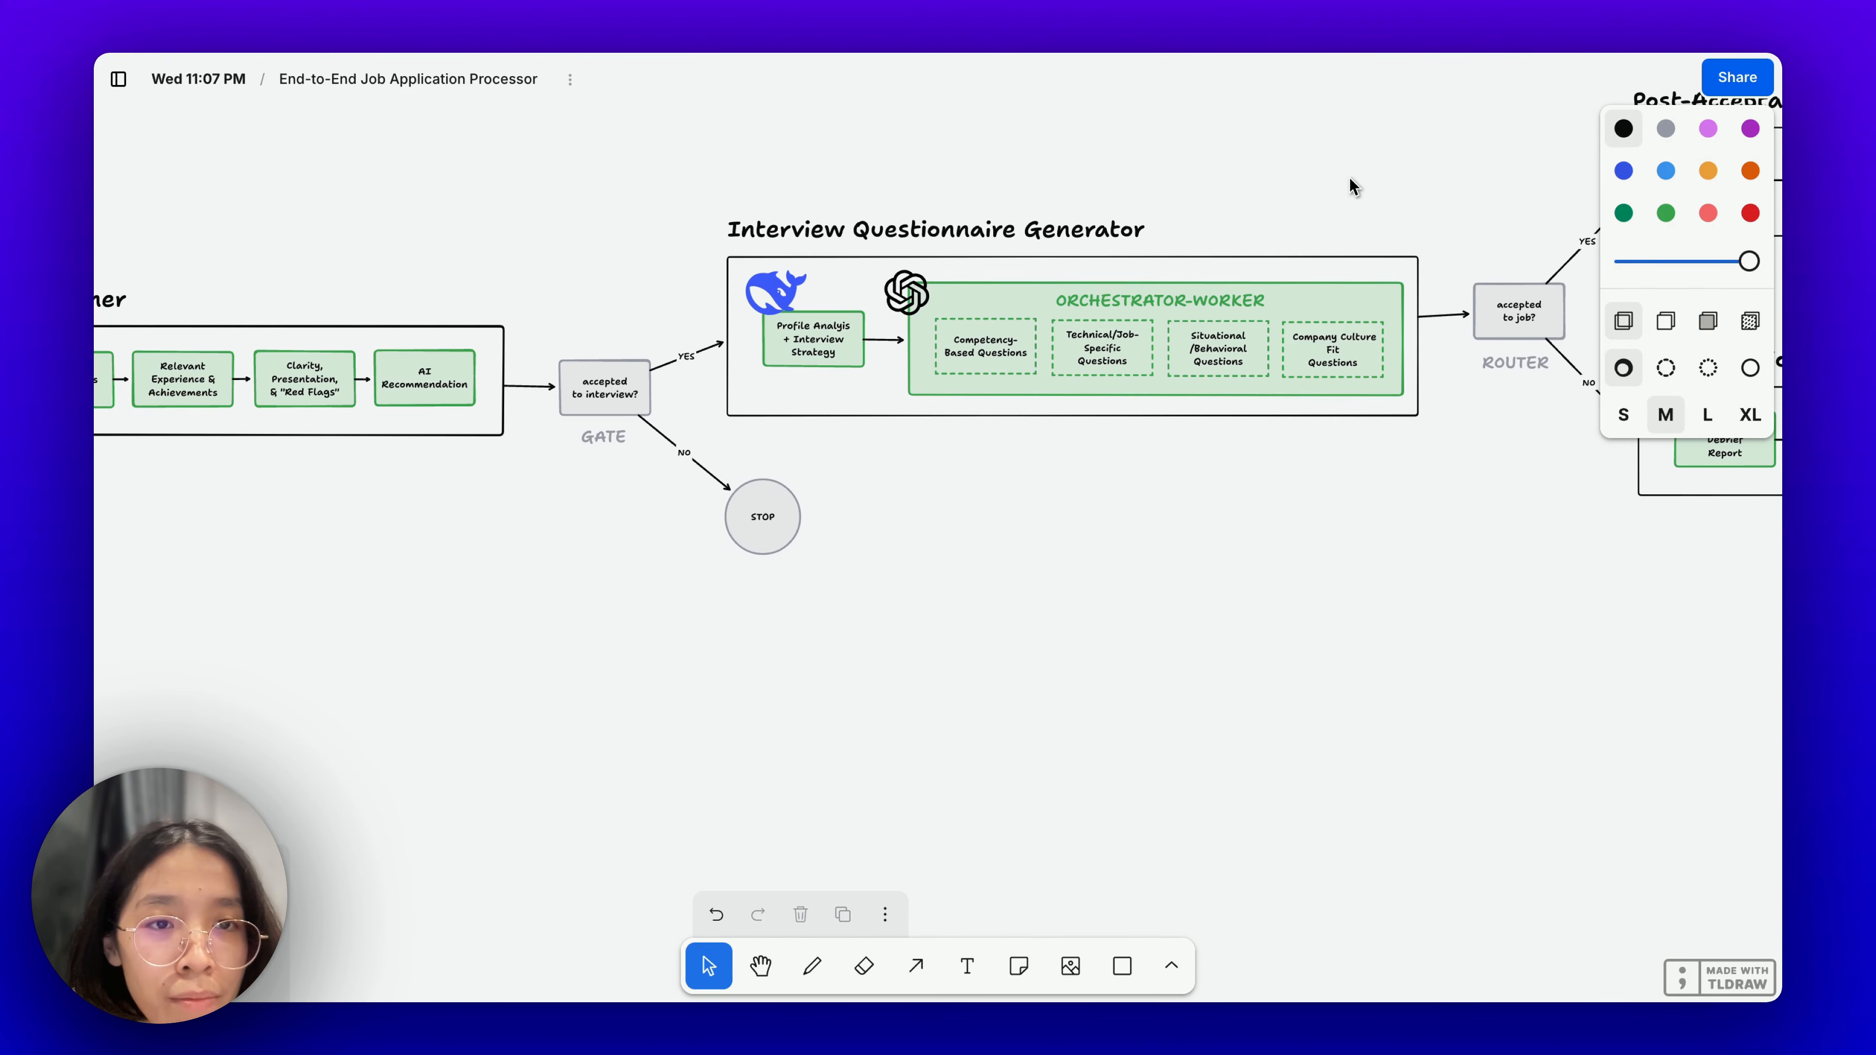
left_click_drag(1322, 171, 352, 341)
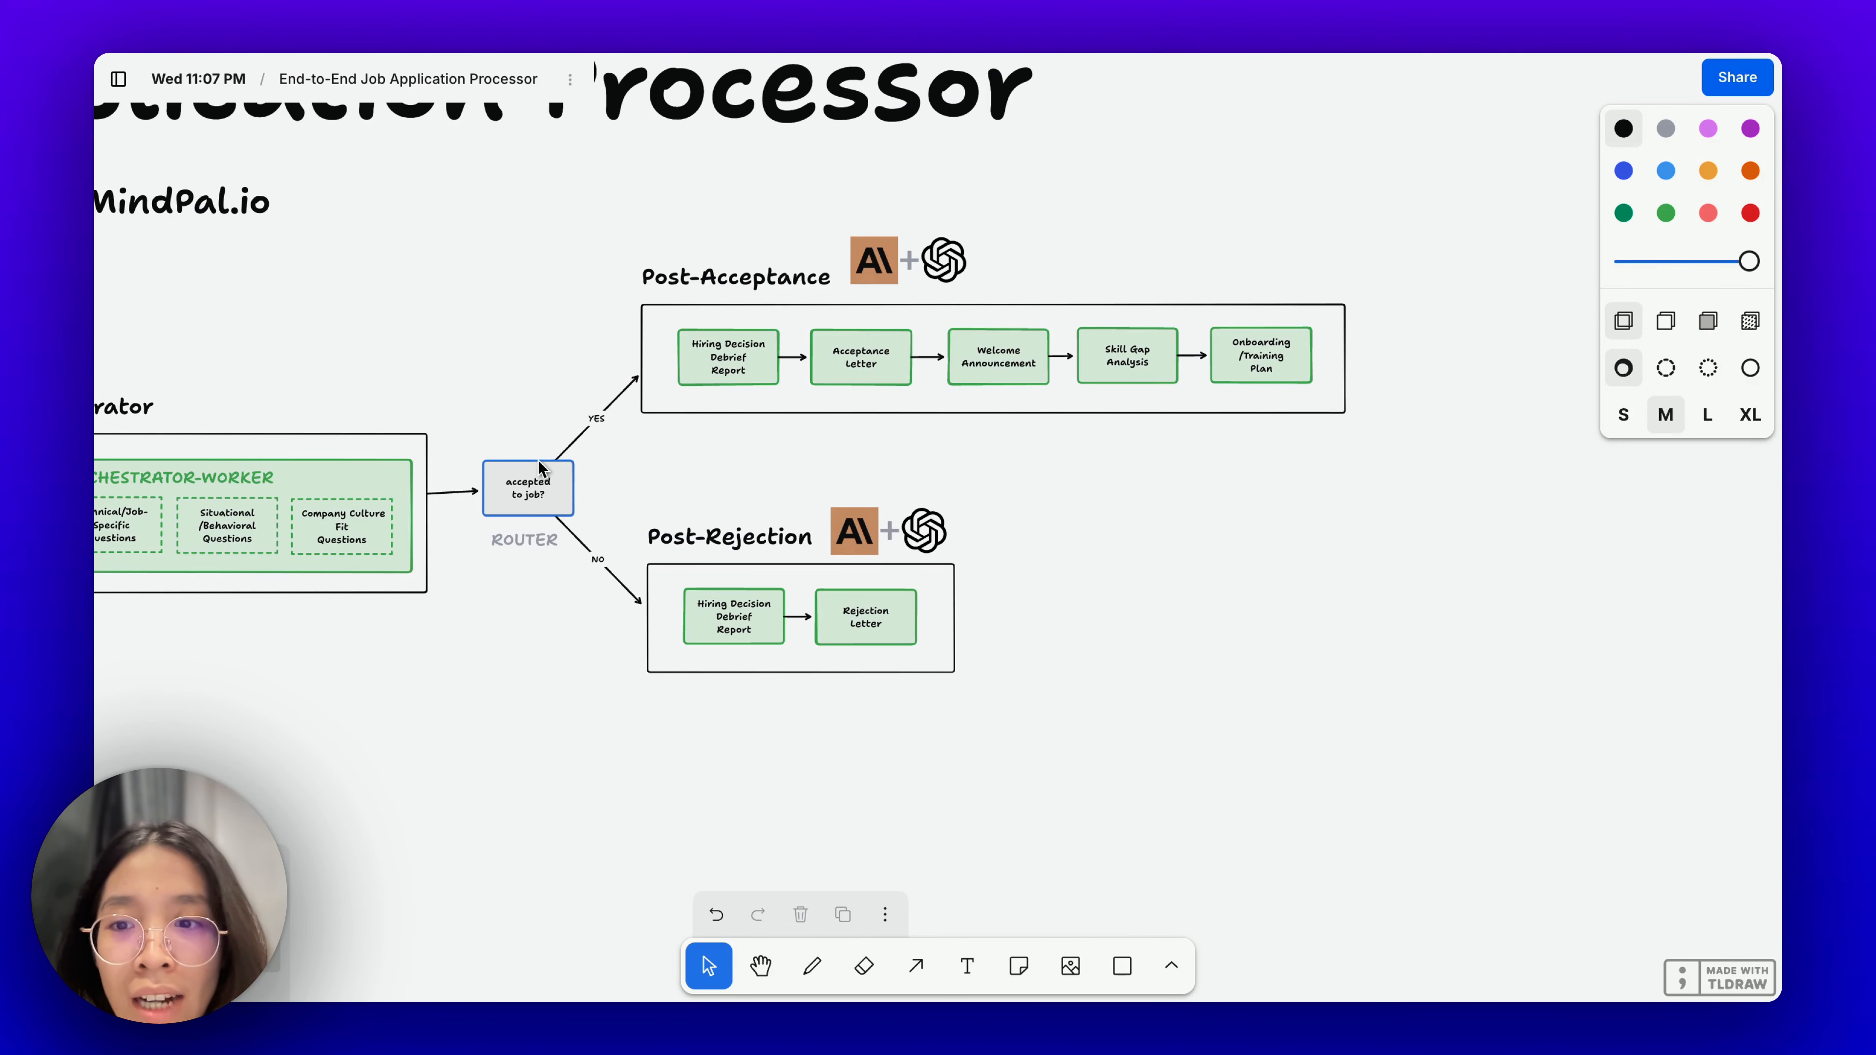
scroll(1191, 457, "up", 1)
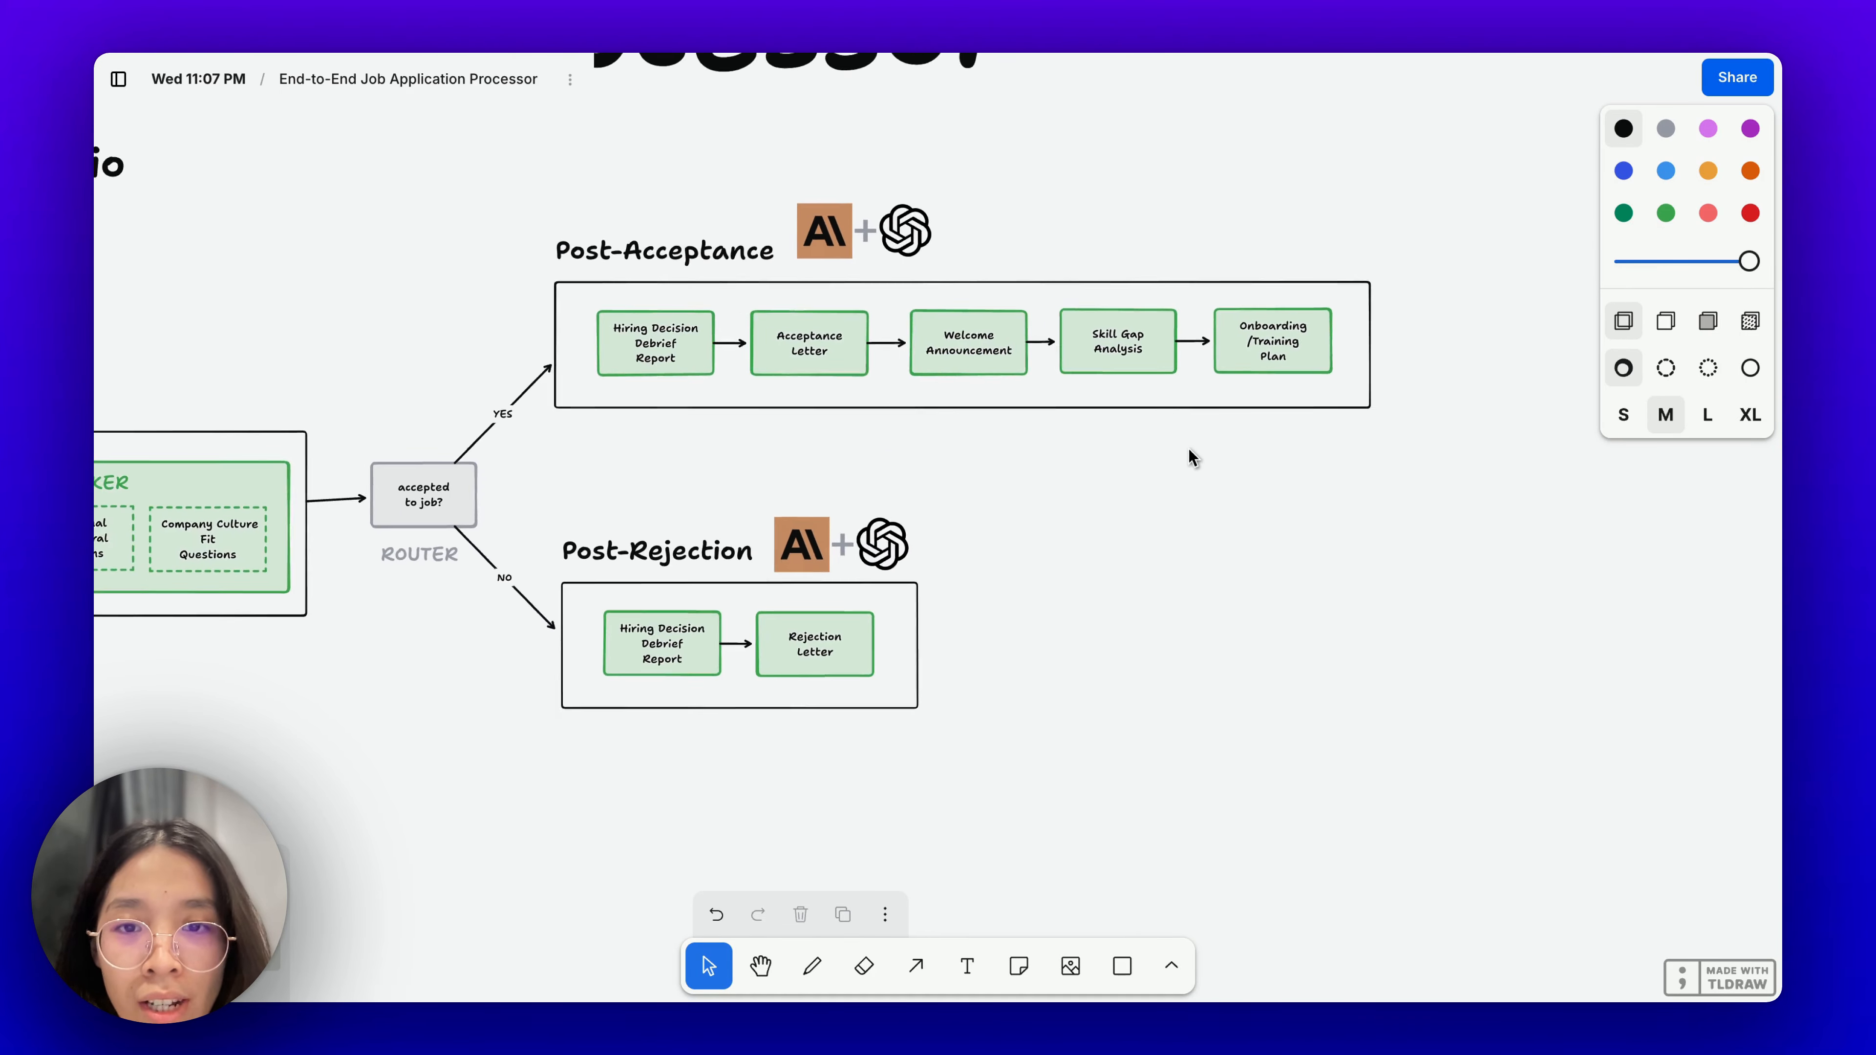
scroll(1192, 457, "up", 1)
left_click(548, 244)
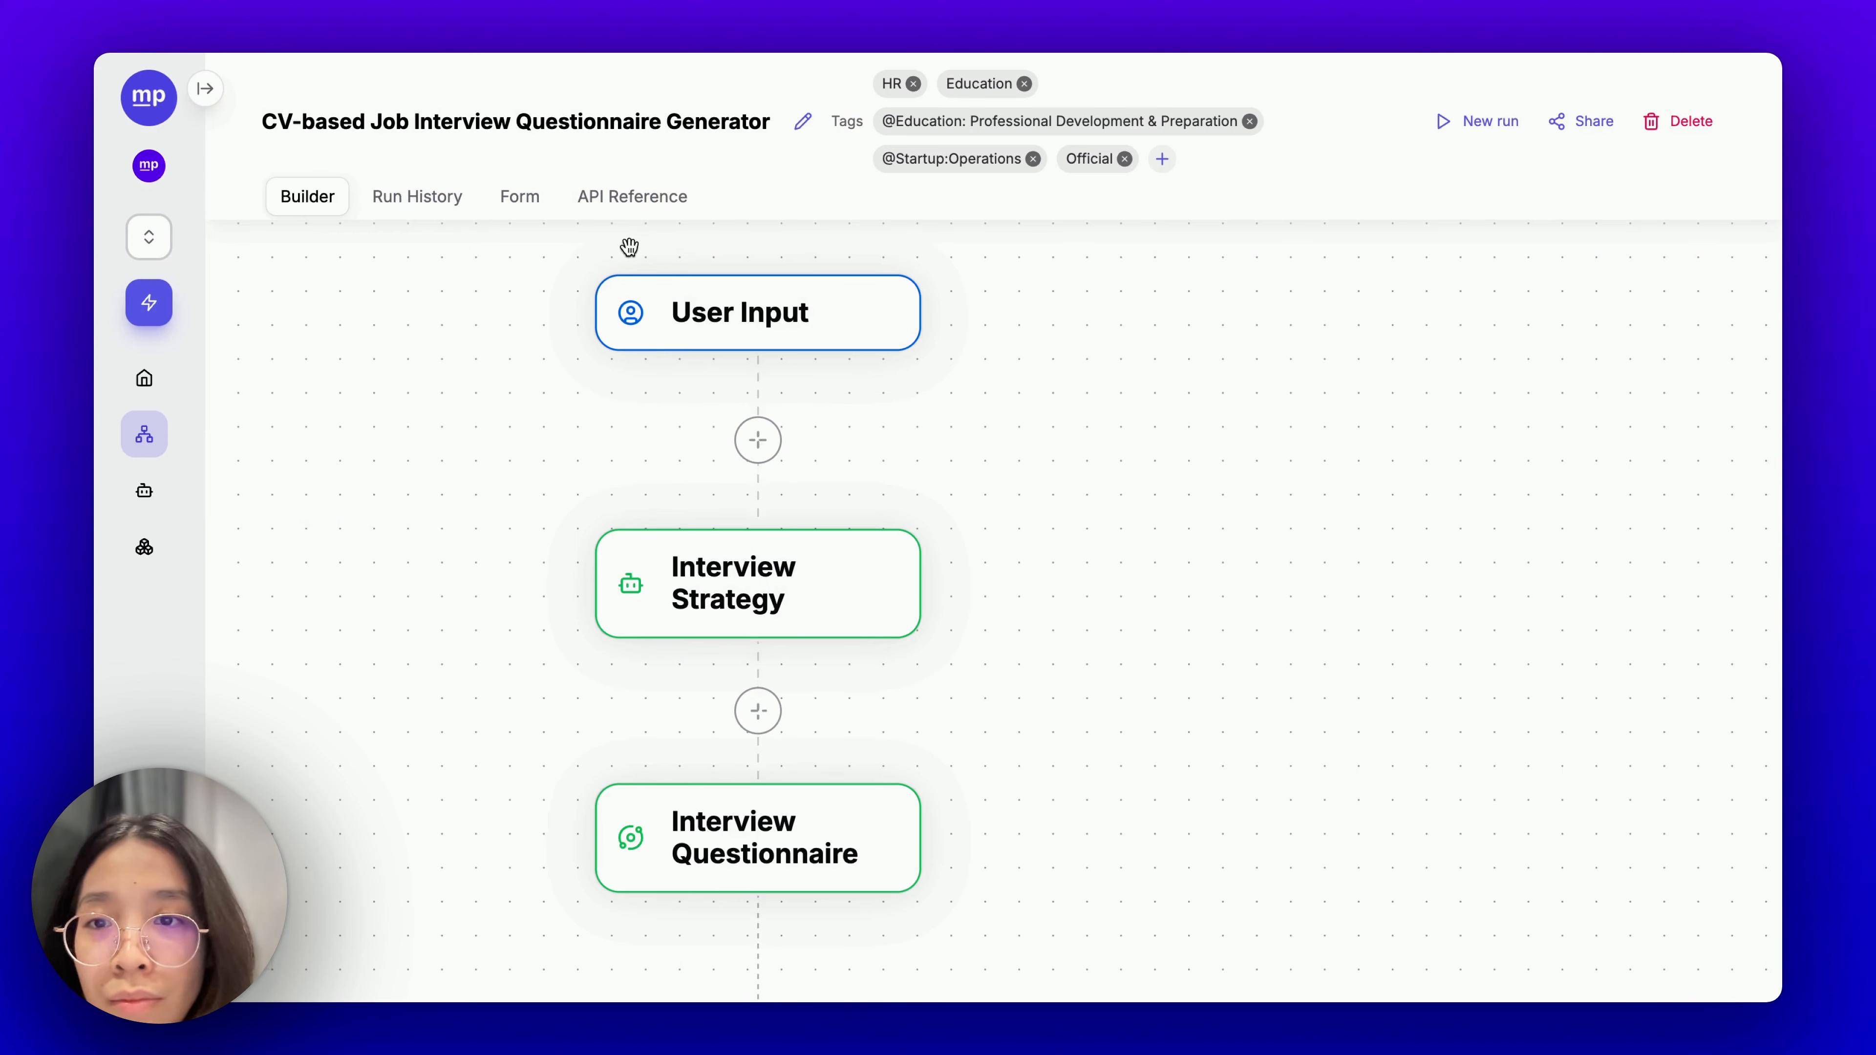
In MindPal, start a new workflow from the workflow list and enter the job description "Post-Acceptance Job Application Processor".
left_click(144, 436)
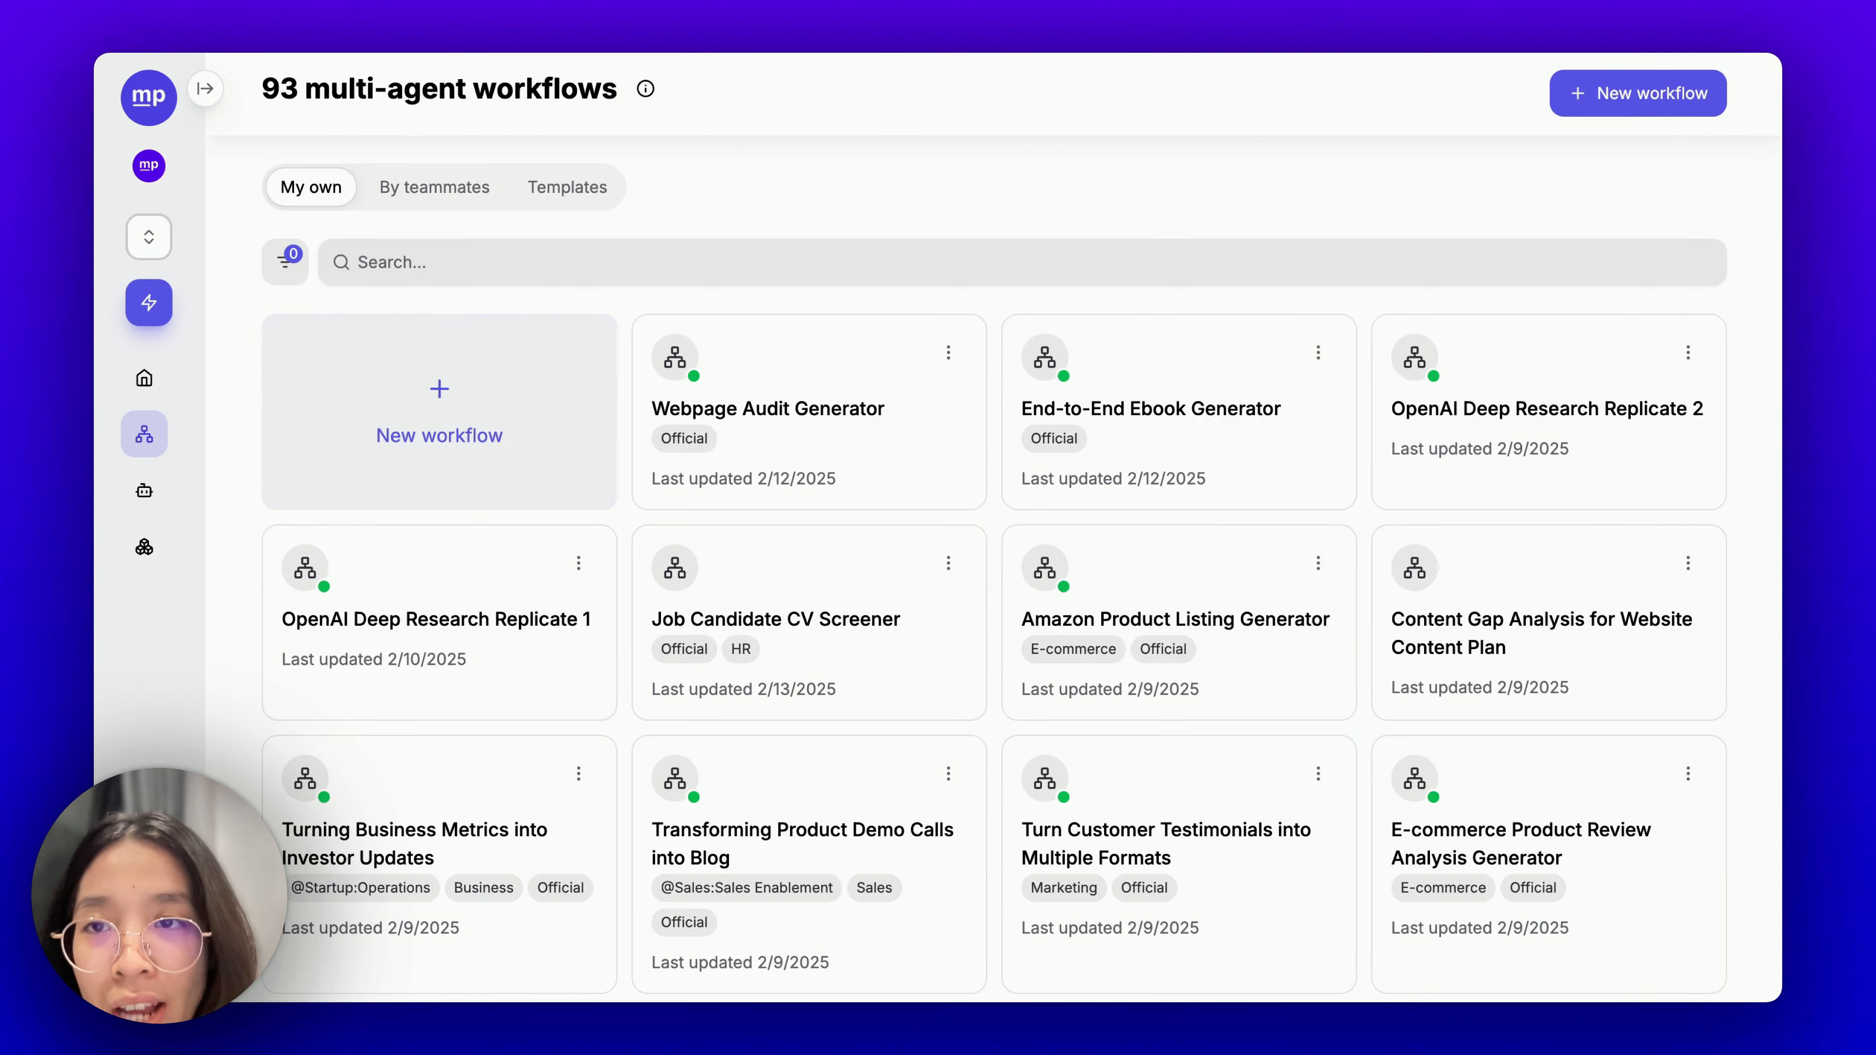
left_click(557, 436)
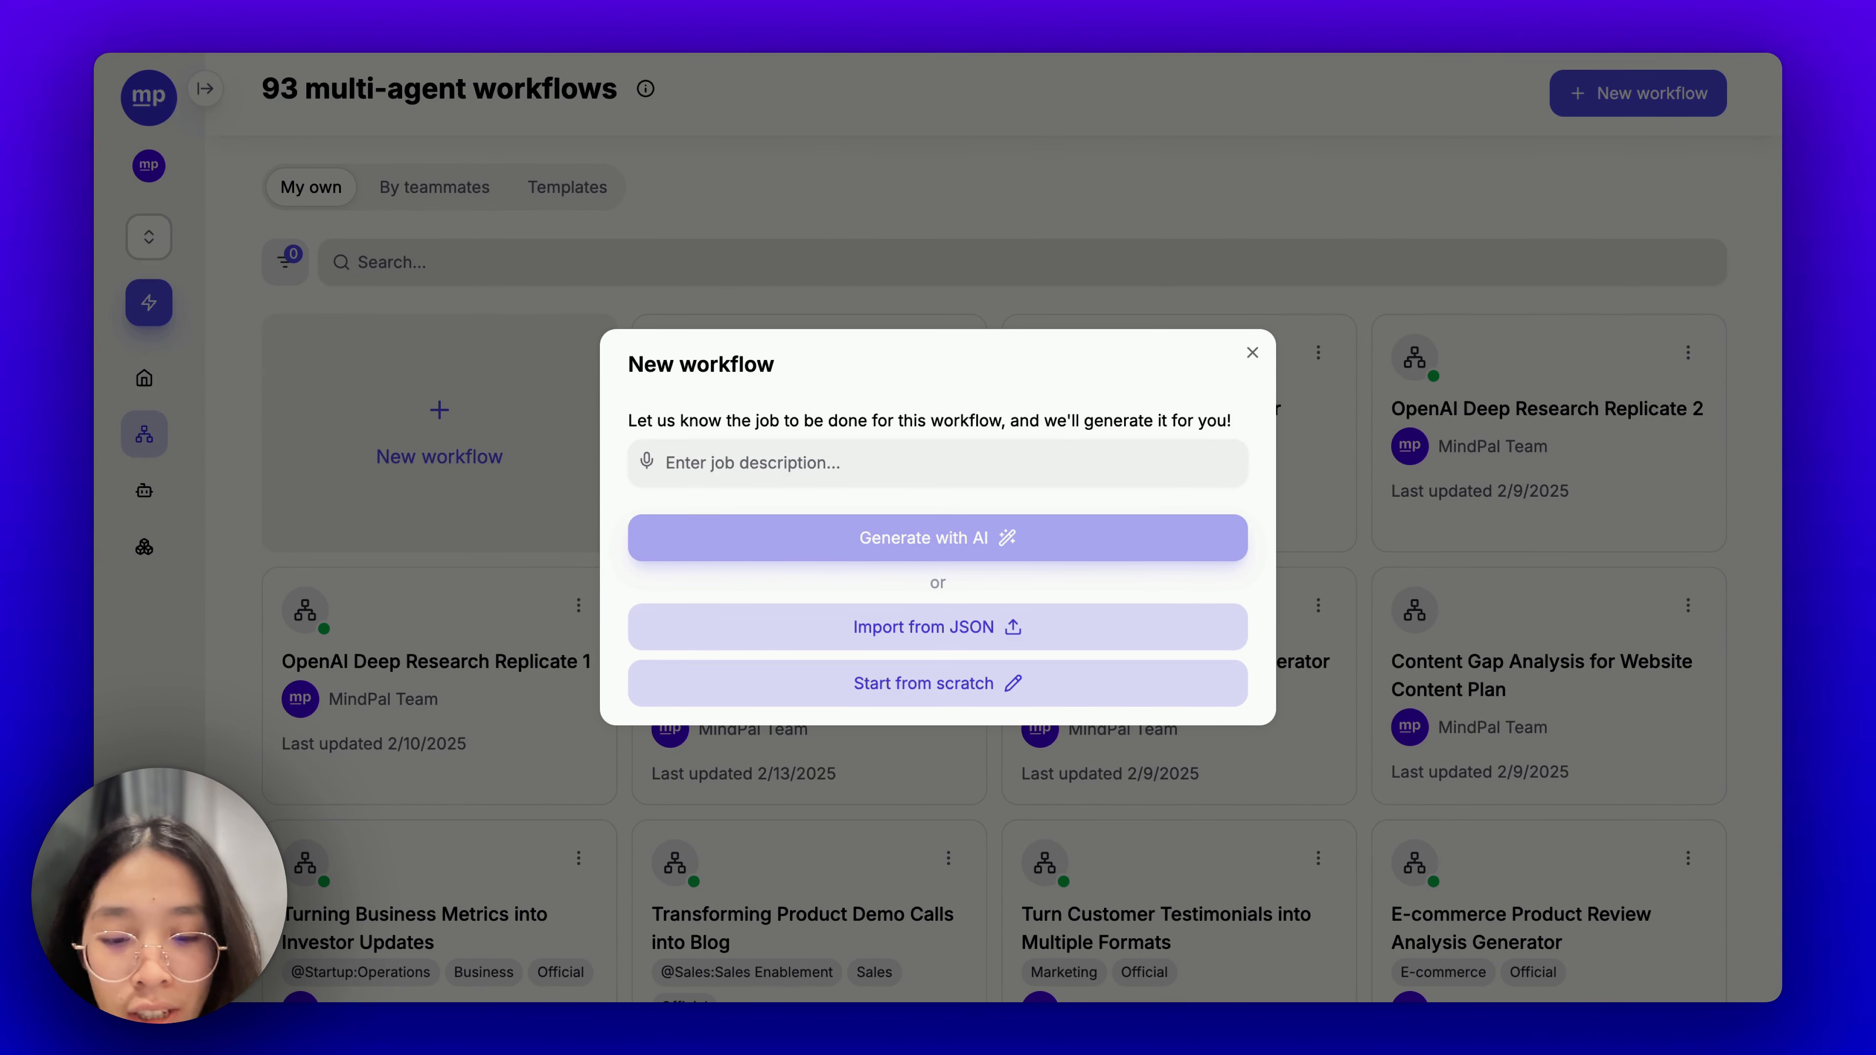
type("Post-")
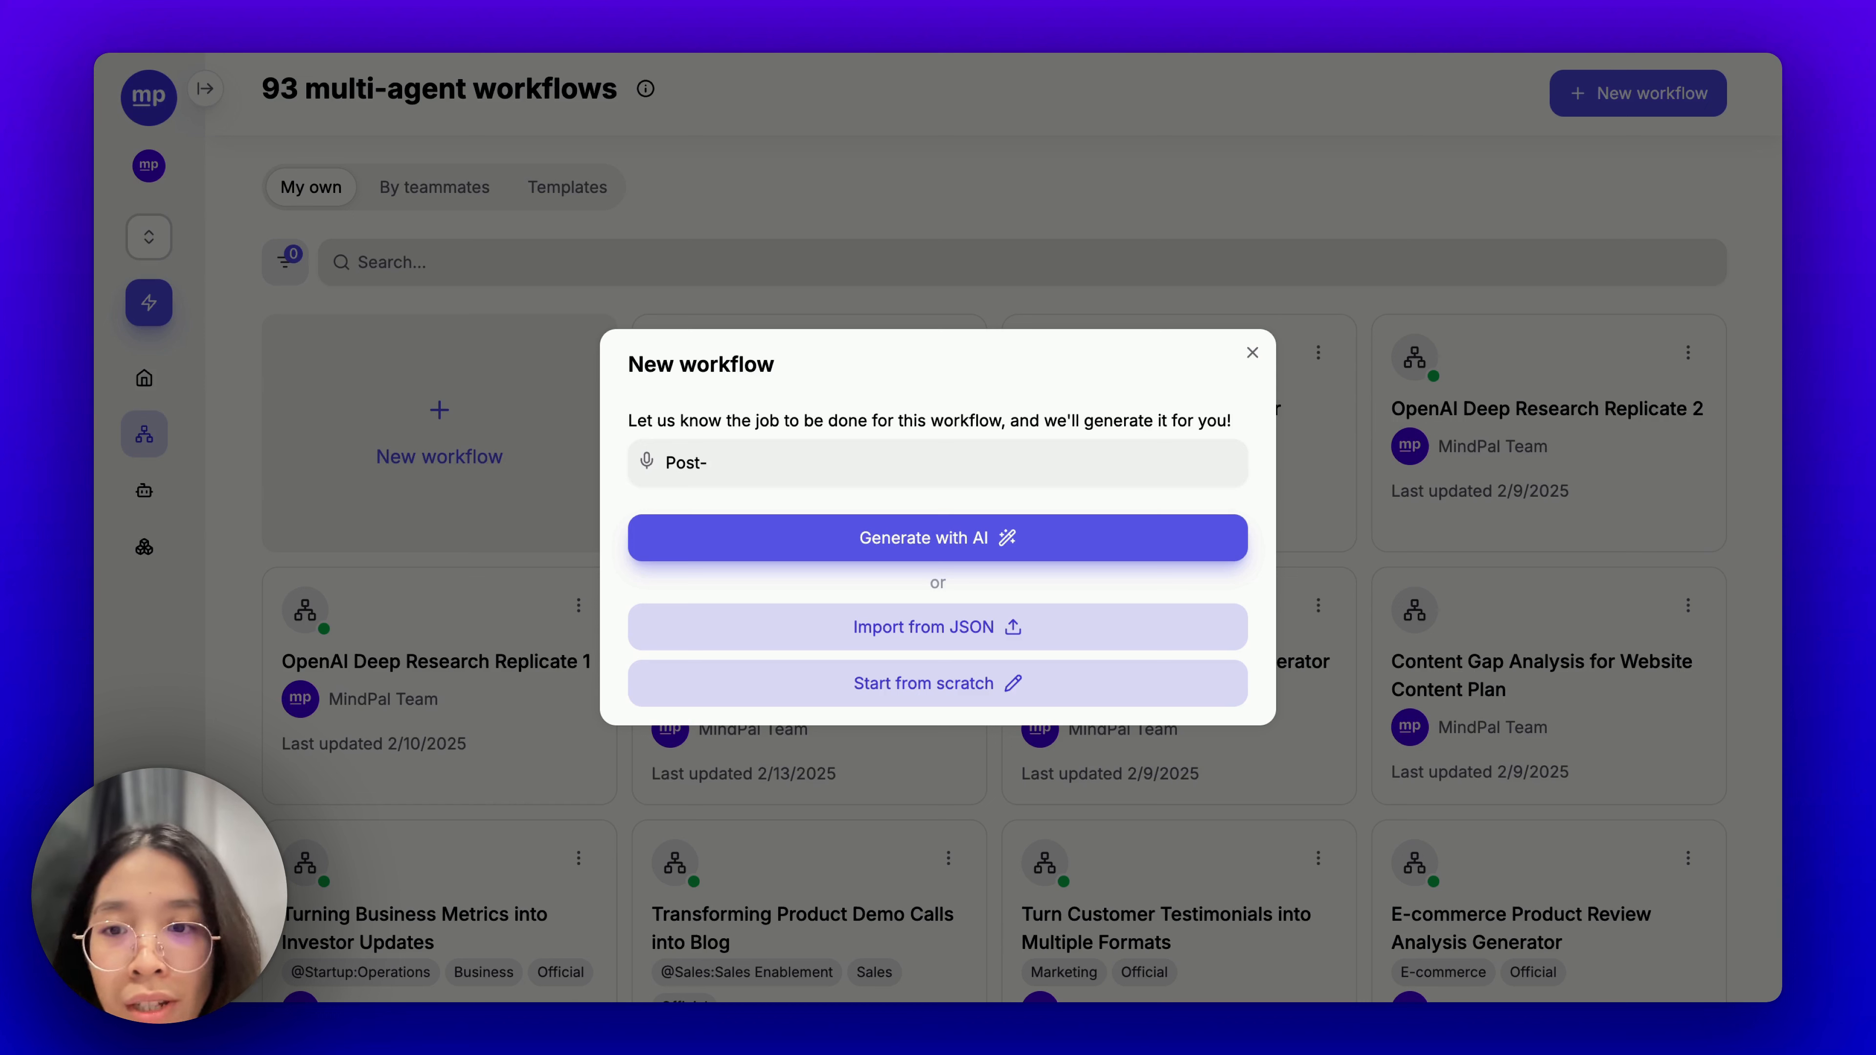
type("Accept")
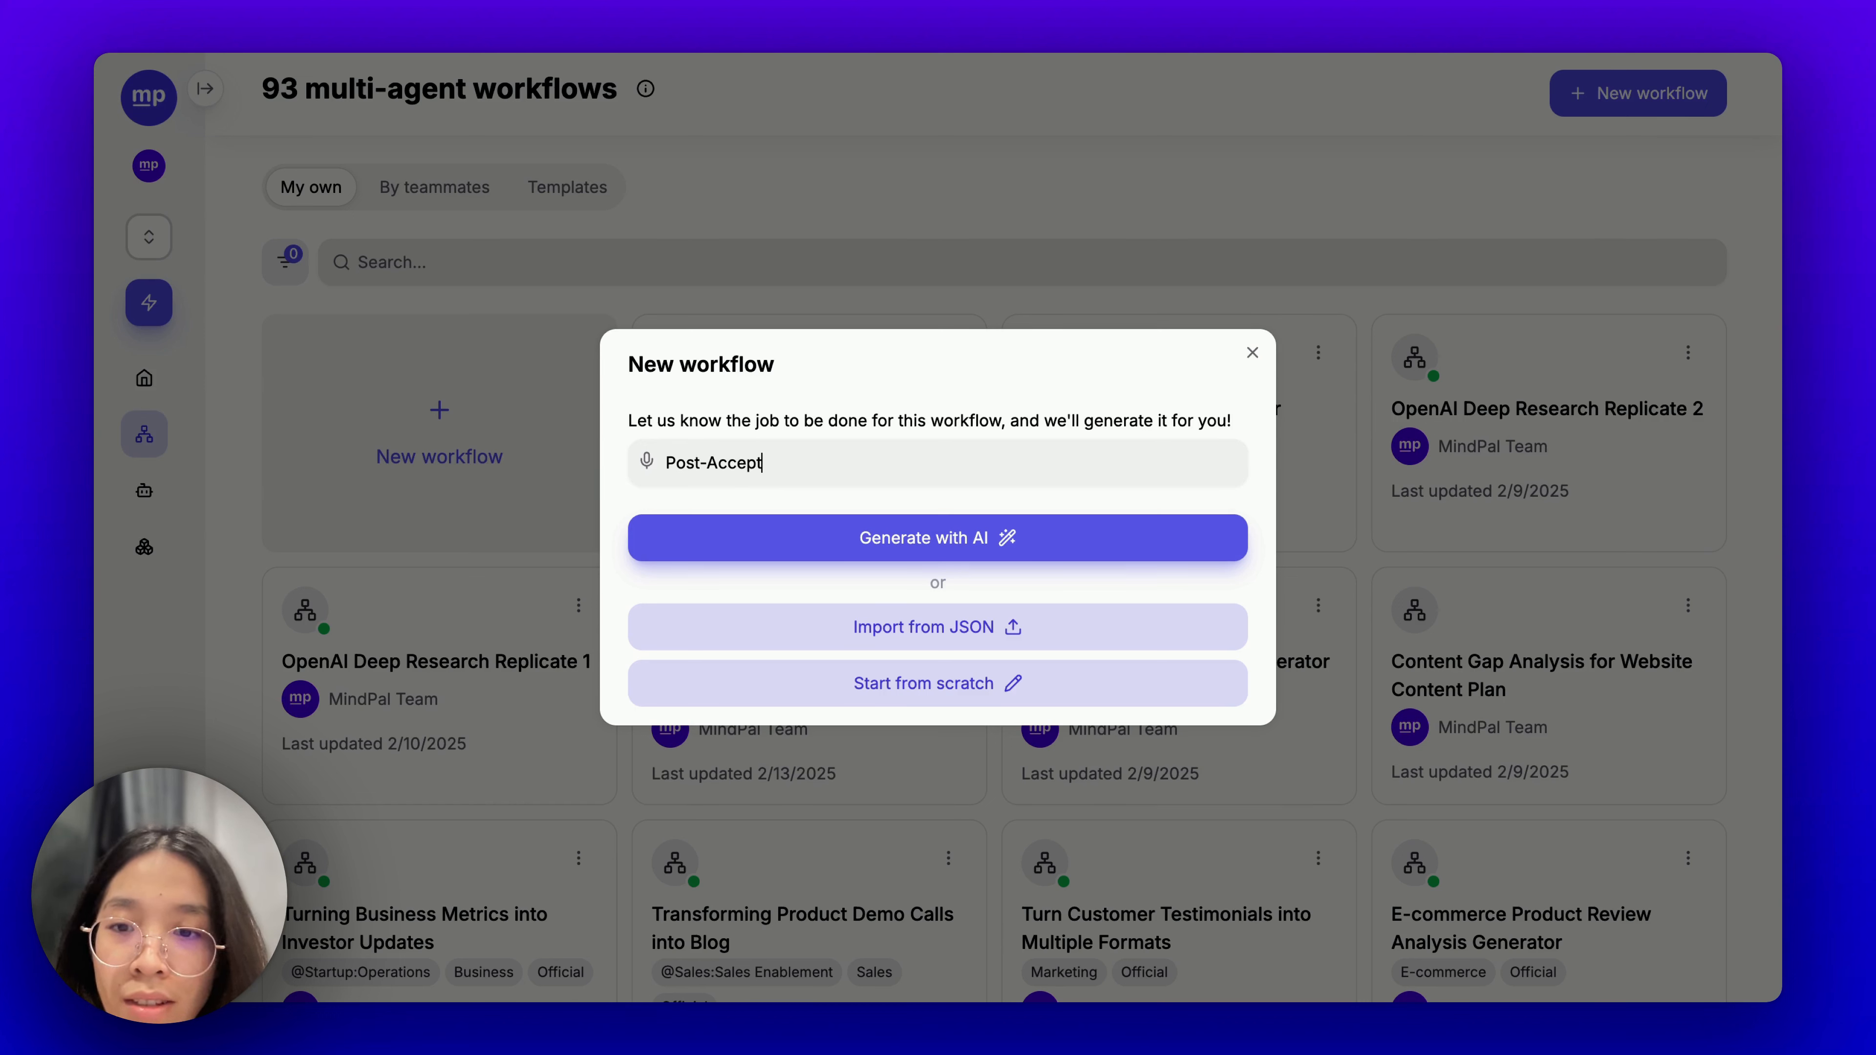
type("ance Job Application Process")
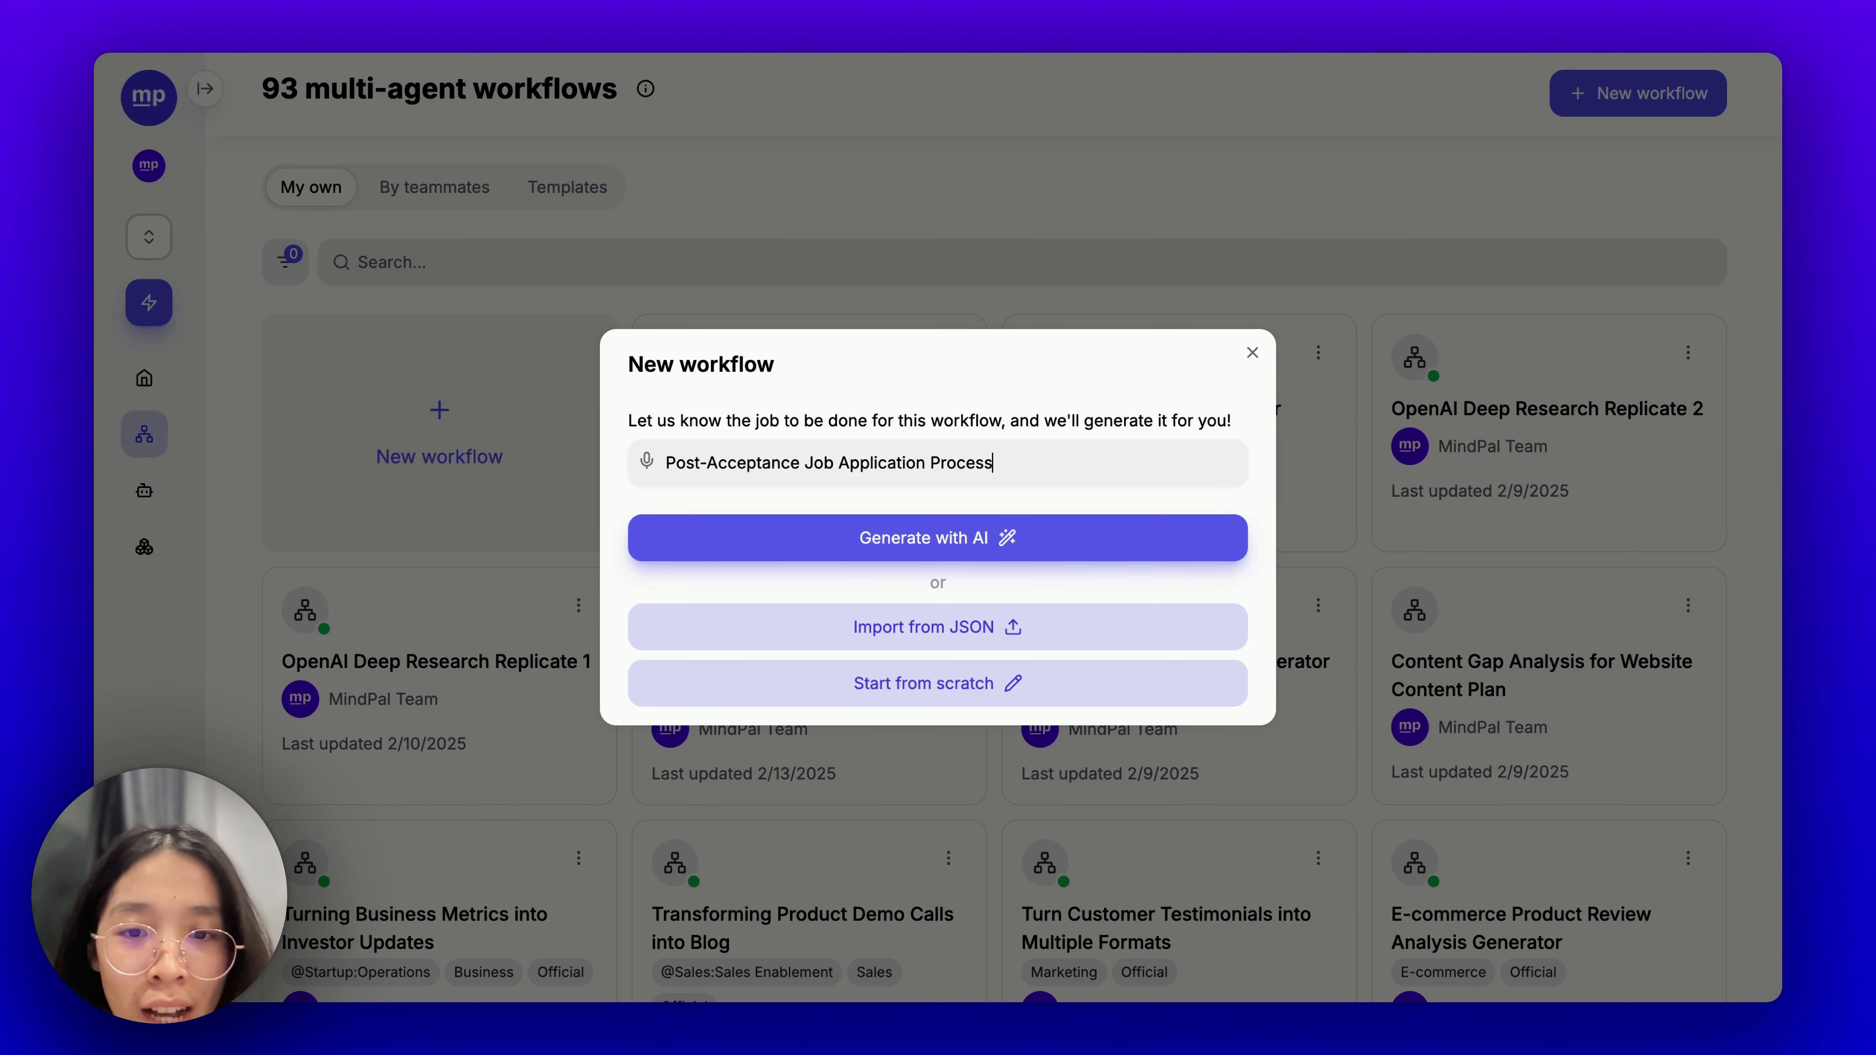
type("or")
key("shift+Return")
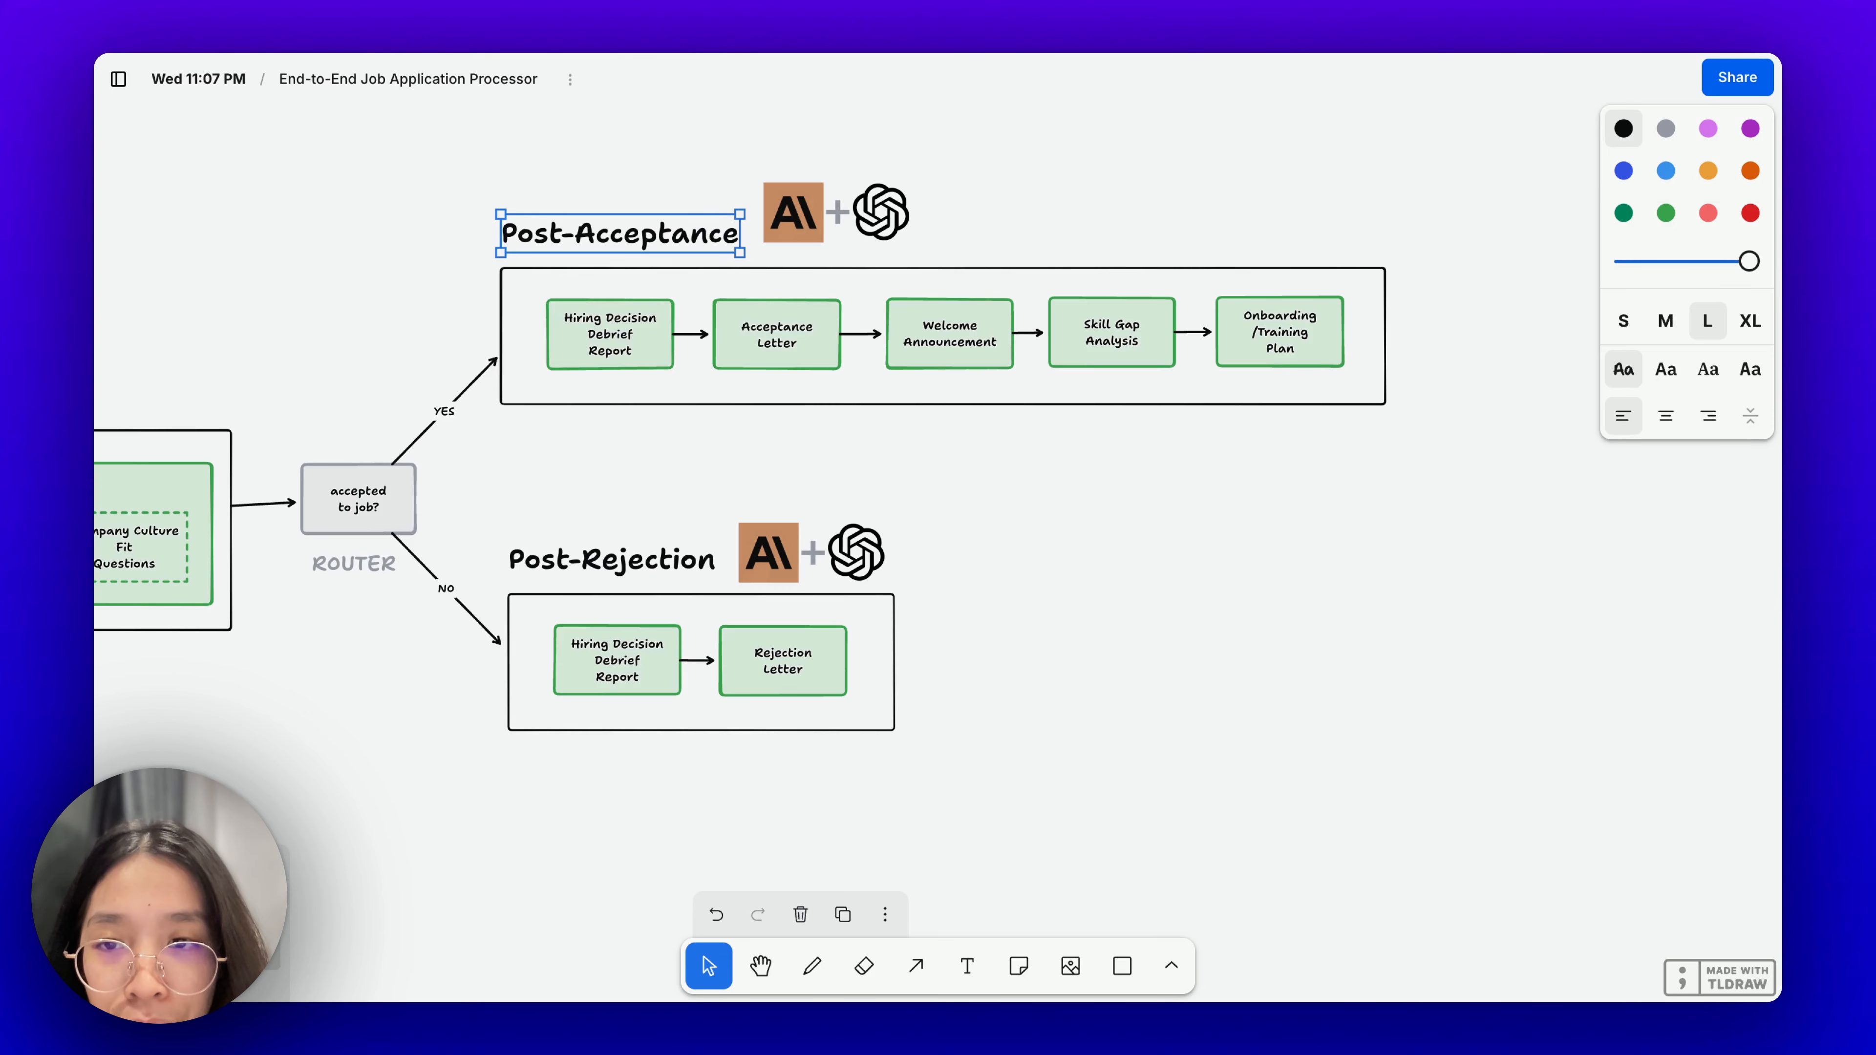
Copy the five Post-Acceptance step labels from the diagram and paste them below the title in MindPal's new workflow prompt.
left_click(1305, 349)
left_click(1101, 348, "shift")
left_click(934, 344, "shift")
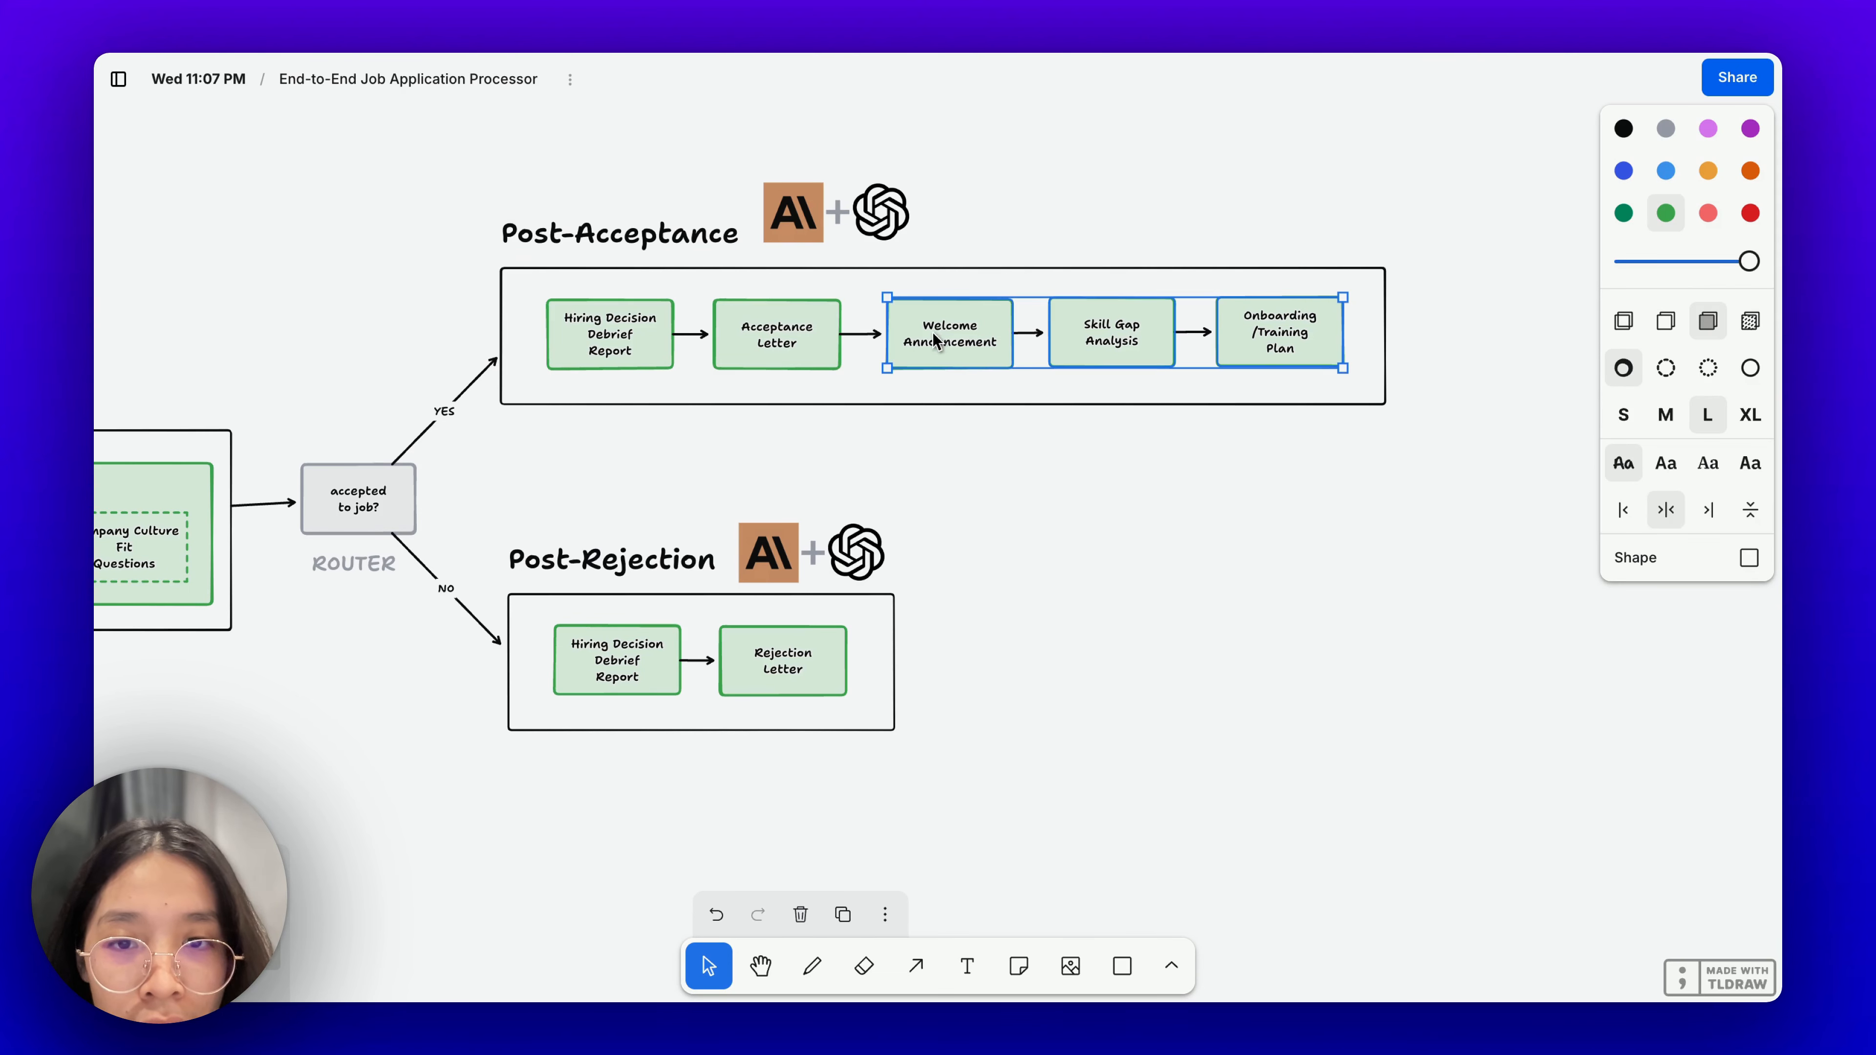
left_click(728, 344, "shift")
left_click(555, 335, "shift")
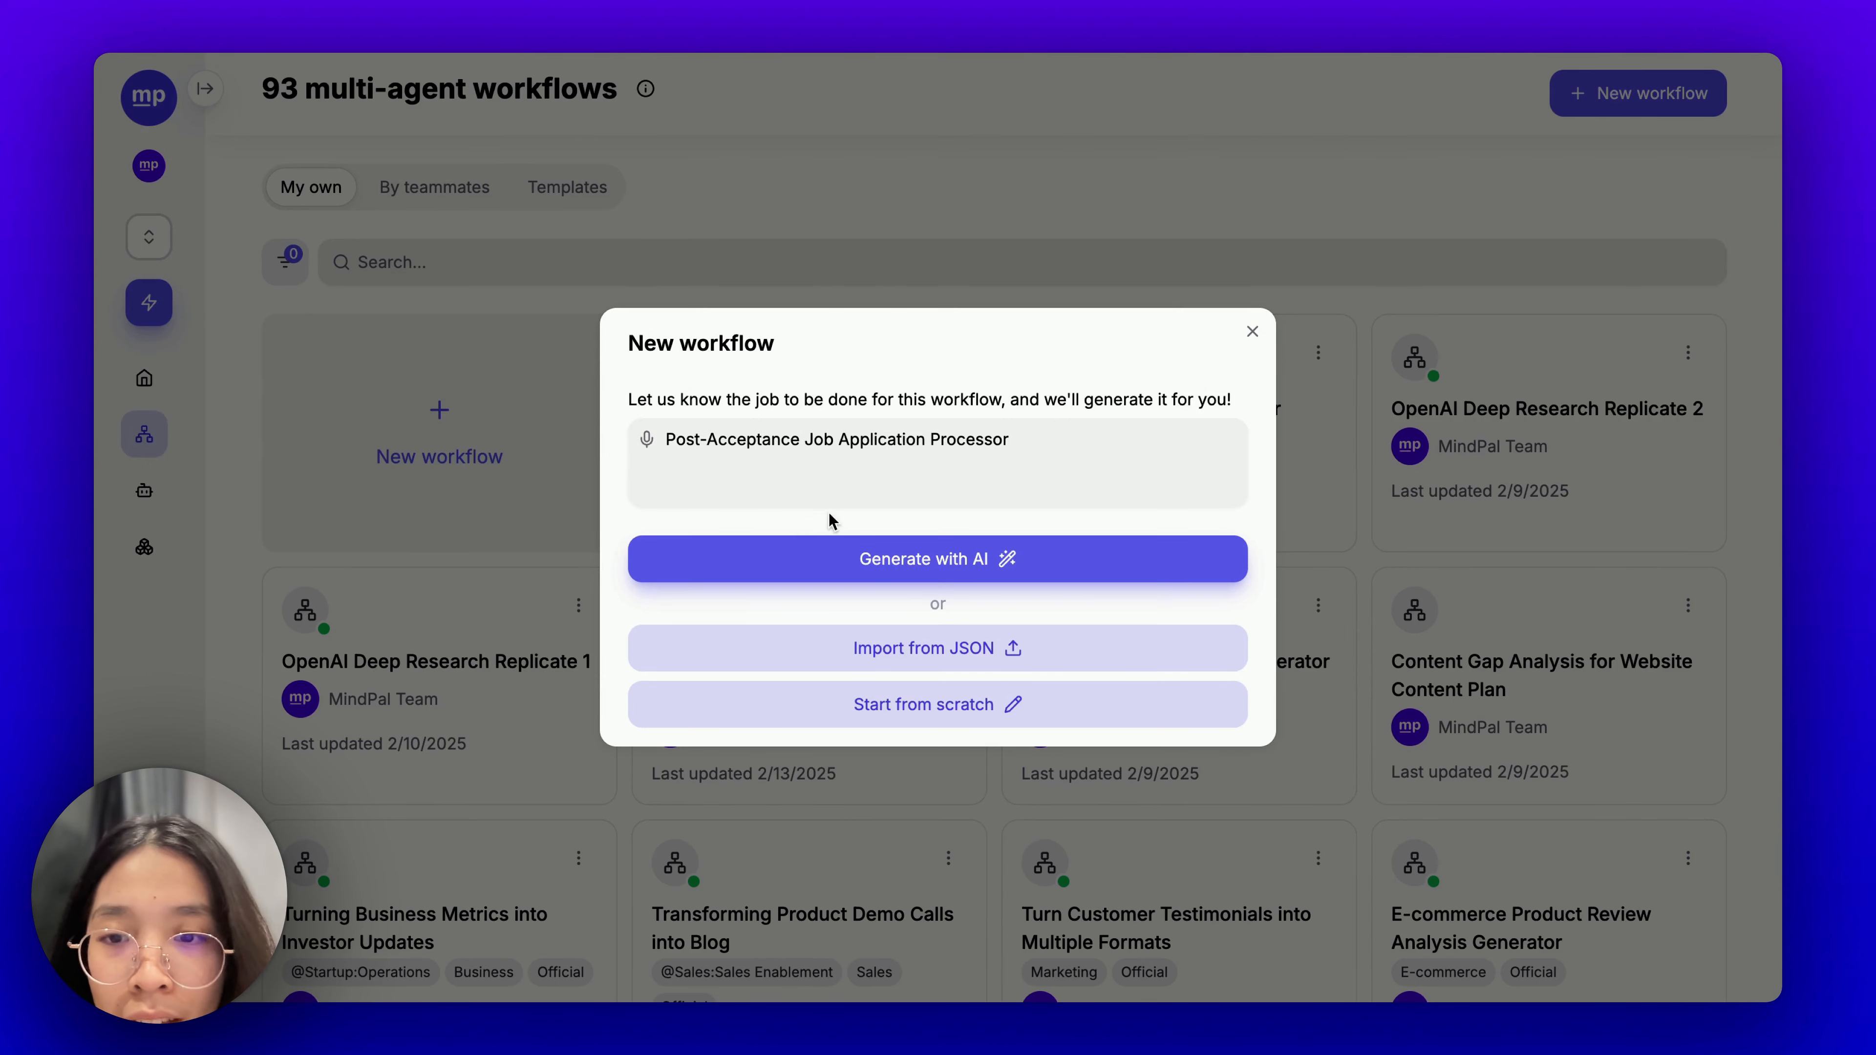
type("Hiring Decision Debrief Report Acceptance Letter Welcome Announcement Skill Gap Analysis Onboarding /Training Plan")
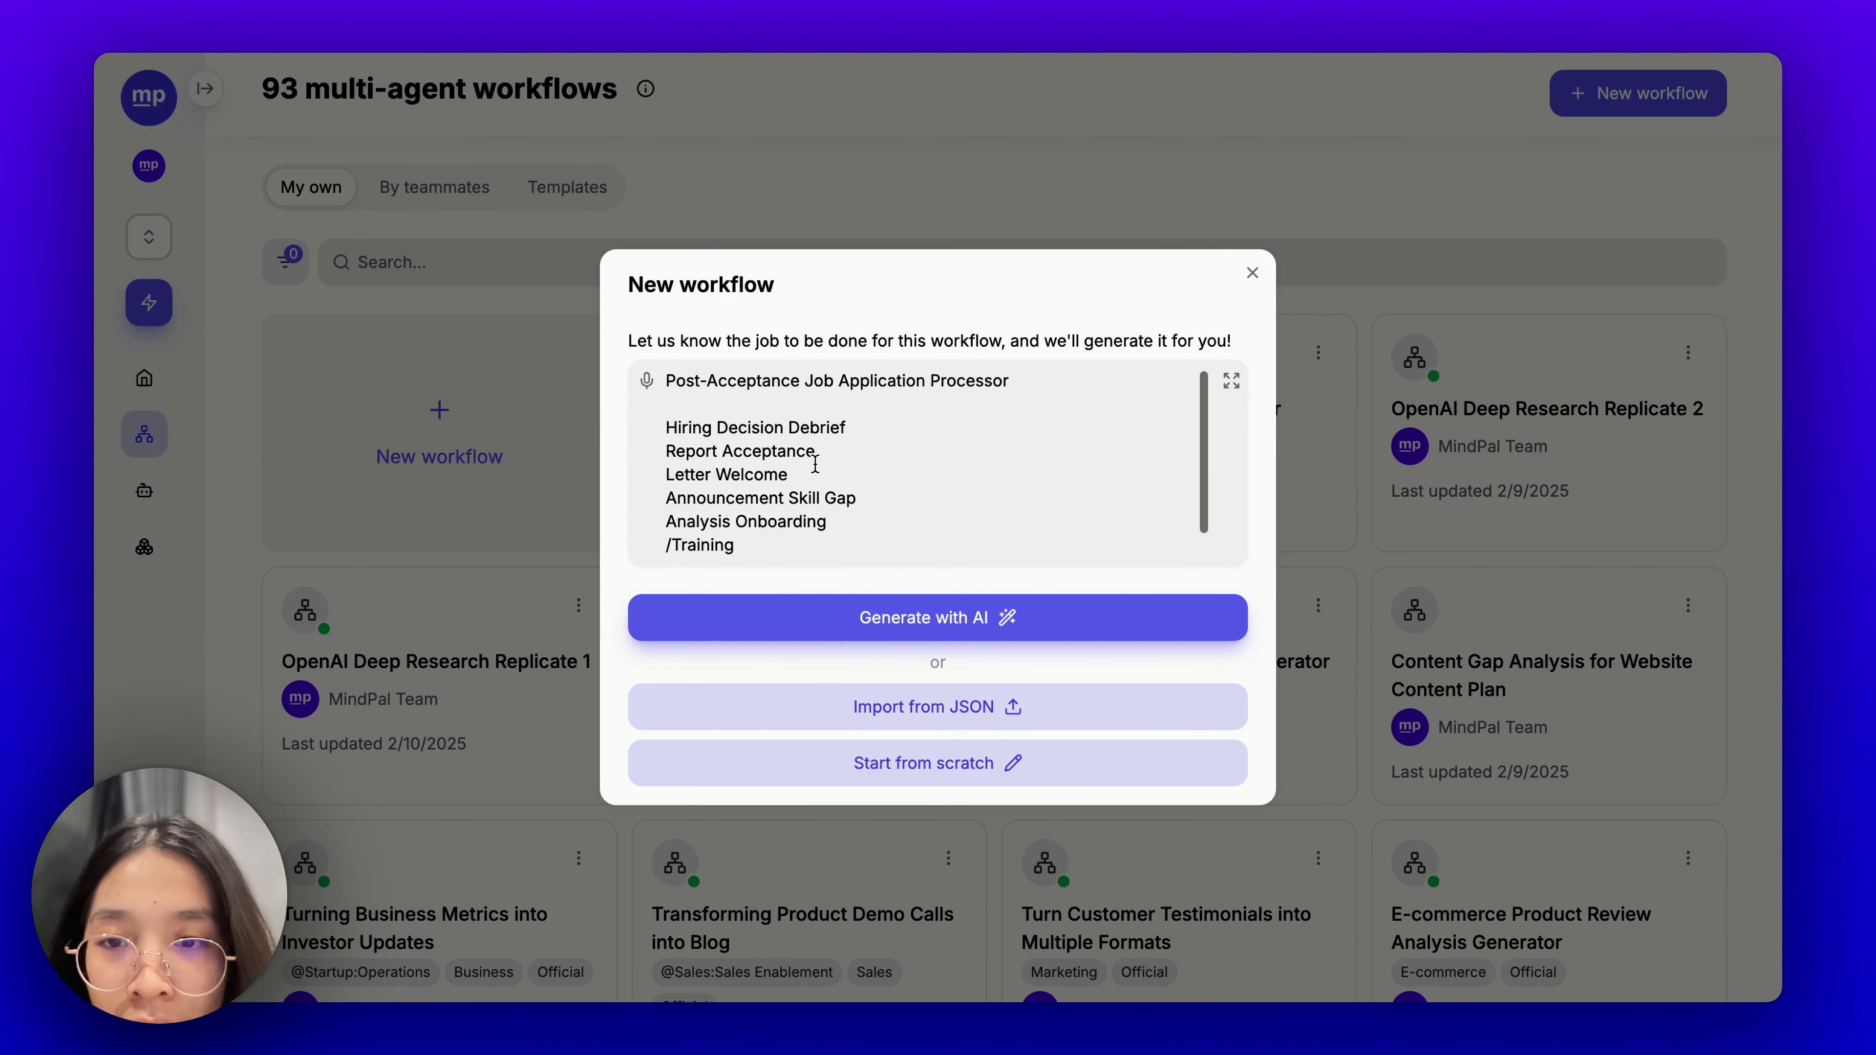
Insert a "given:" heading above the pasted step labels and list "+ job candidate cv" under it.
triple_click(740, 429)
key("Left")
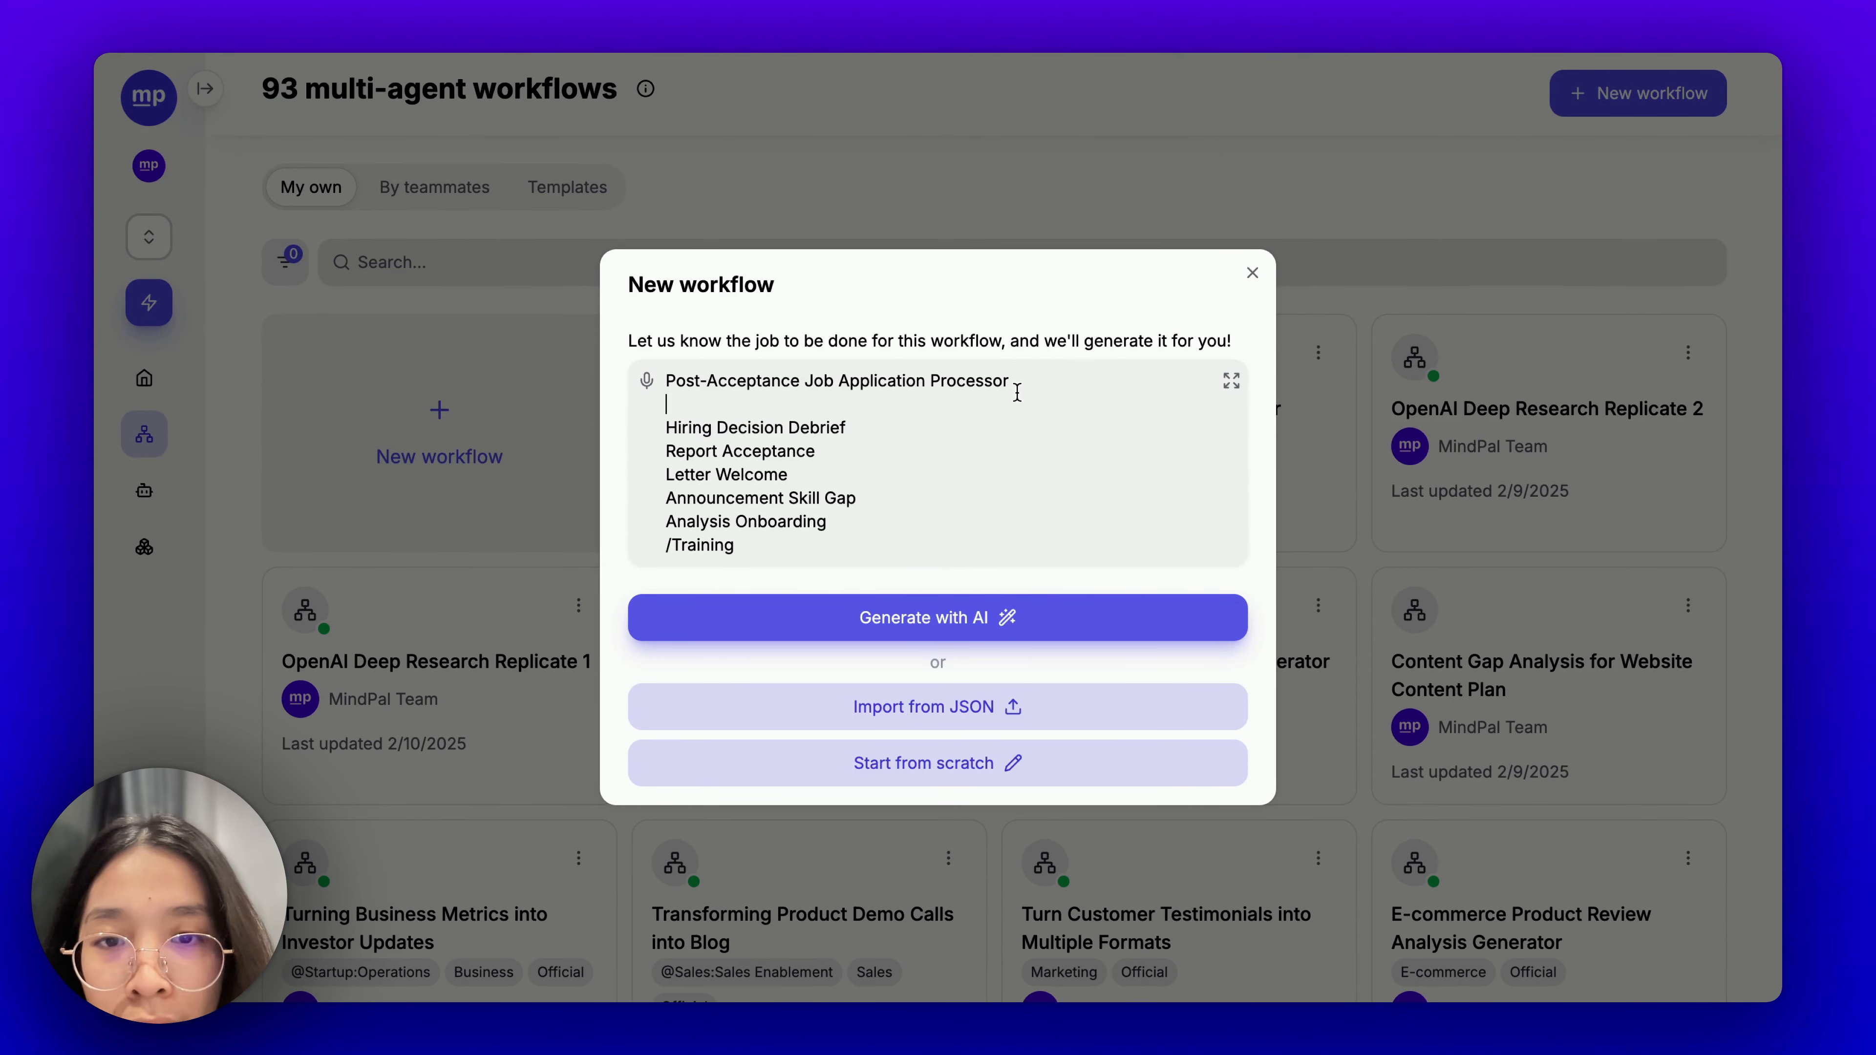
key("Return")
type("given")
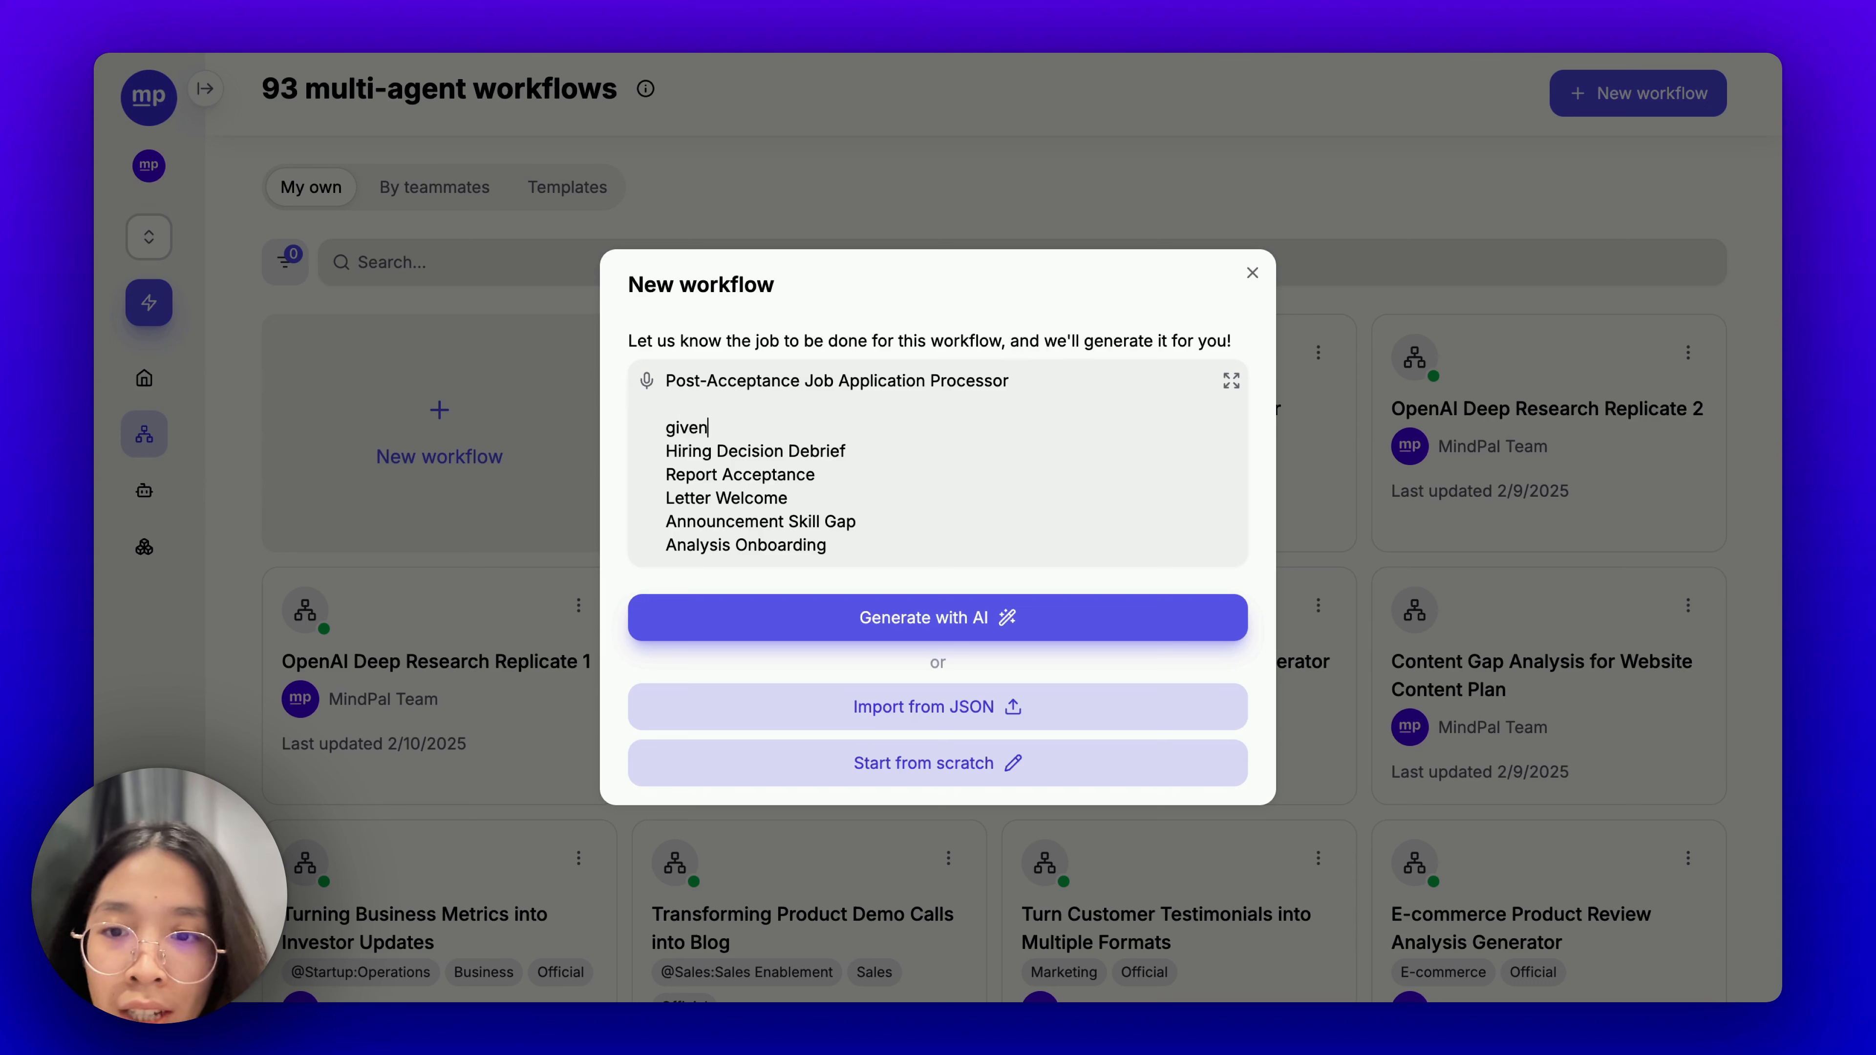
type(":")
key("Return")
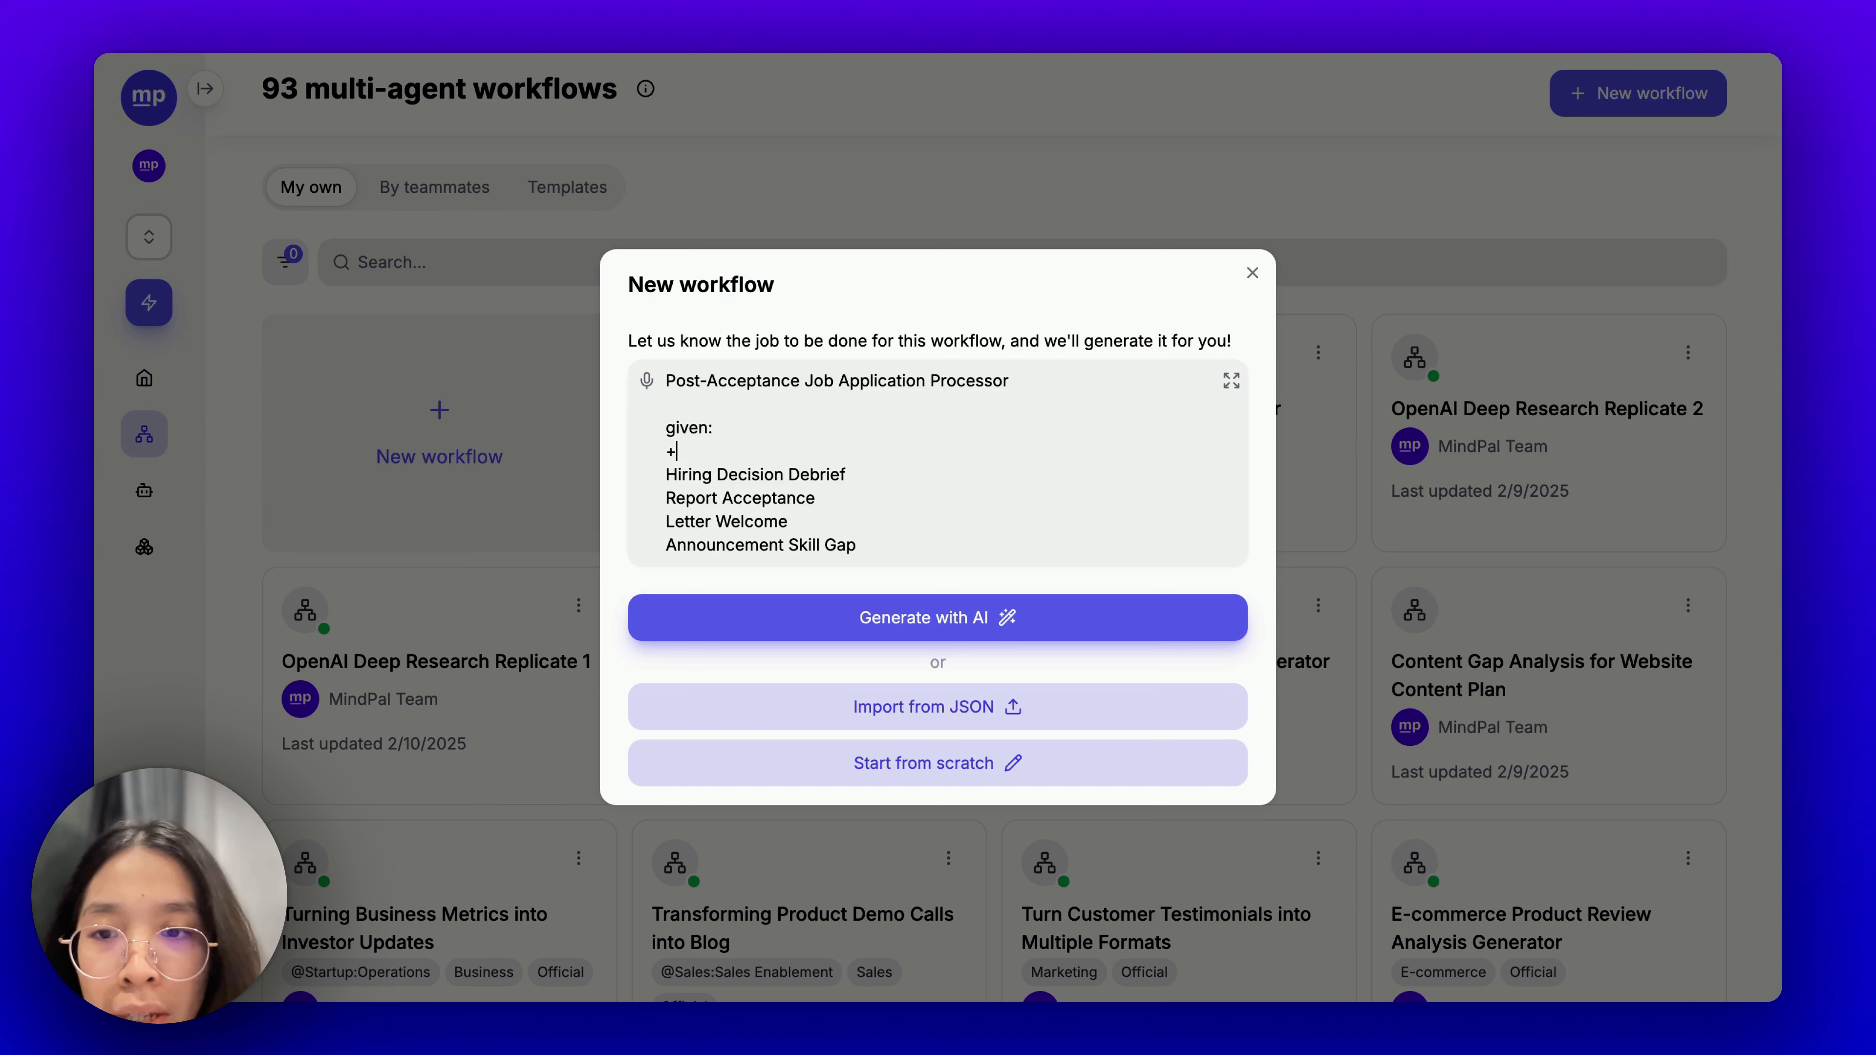
type("+ job")
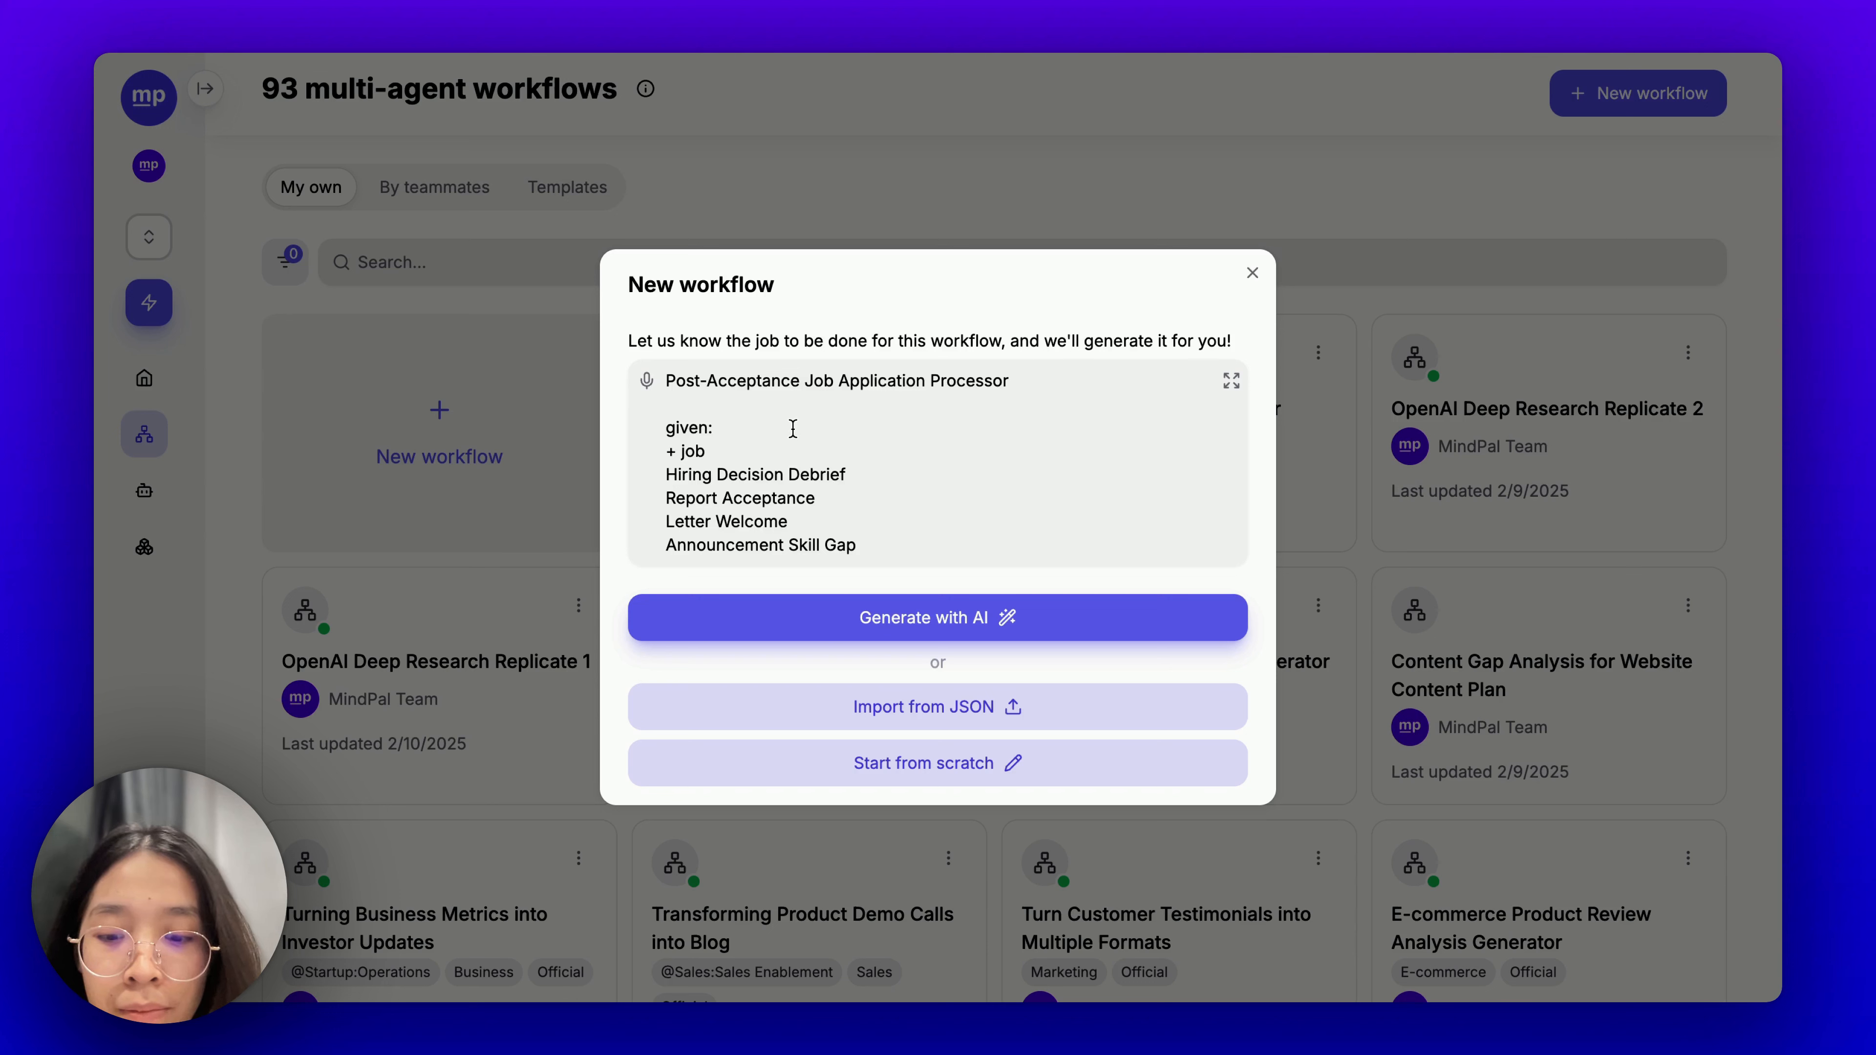
key("BackSpace")
key("BackSpace")
key("BackSpace")
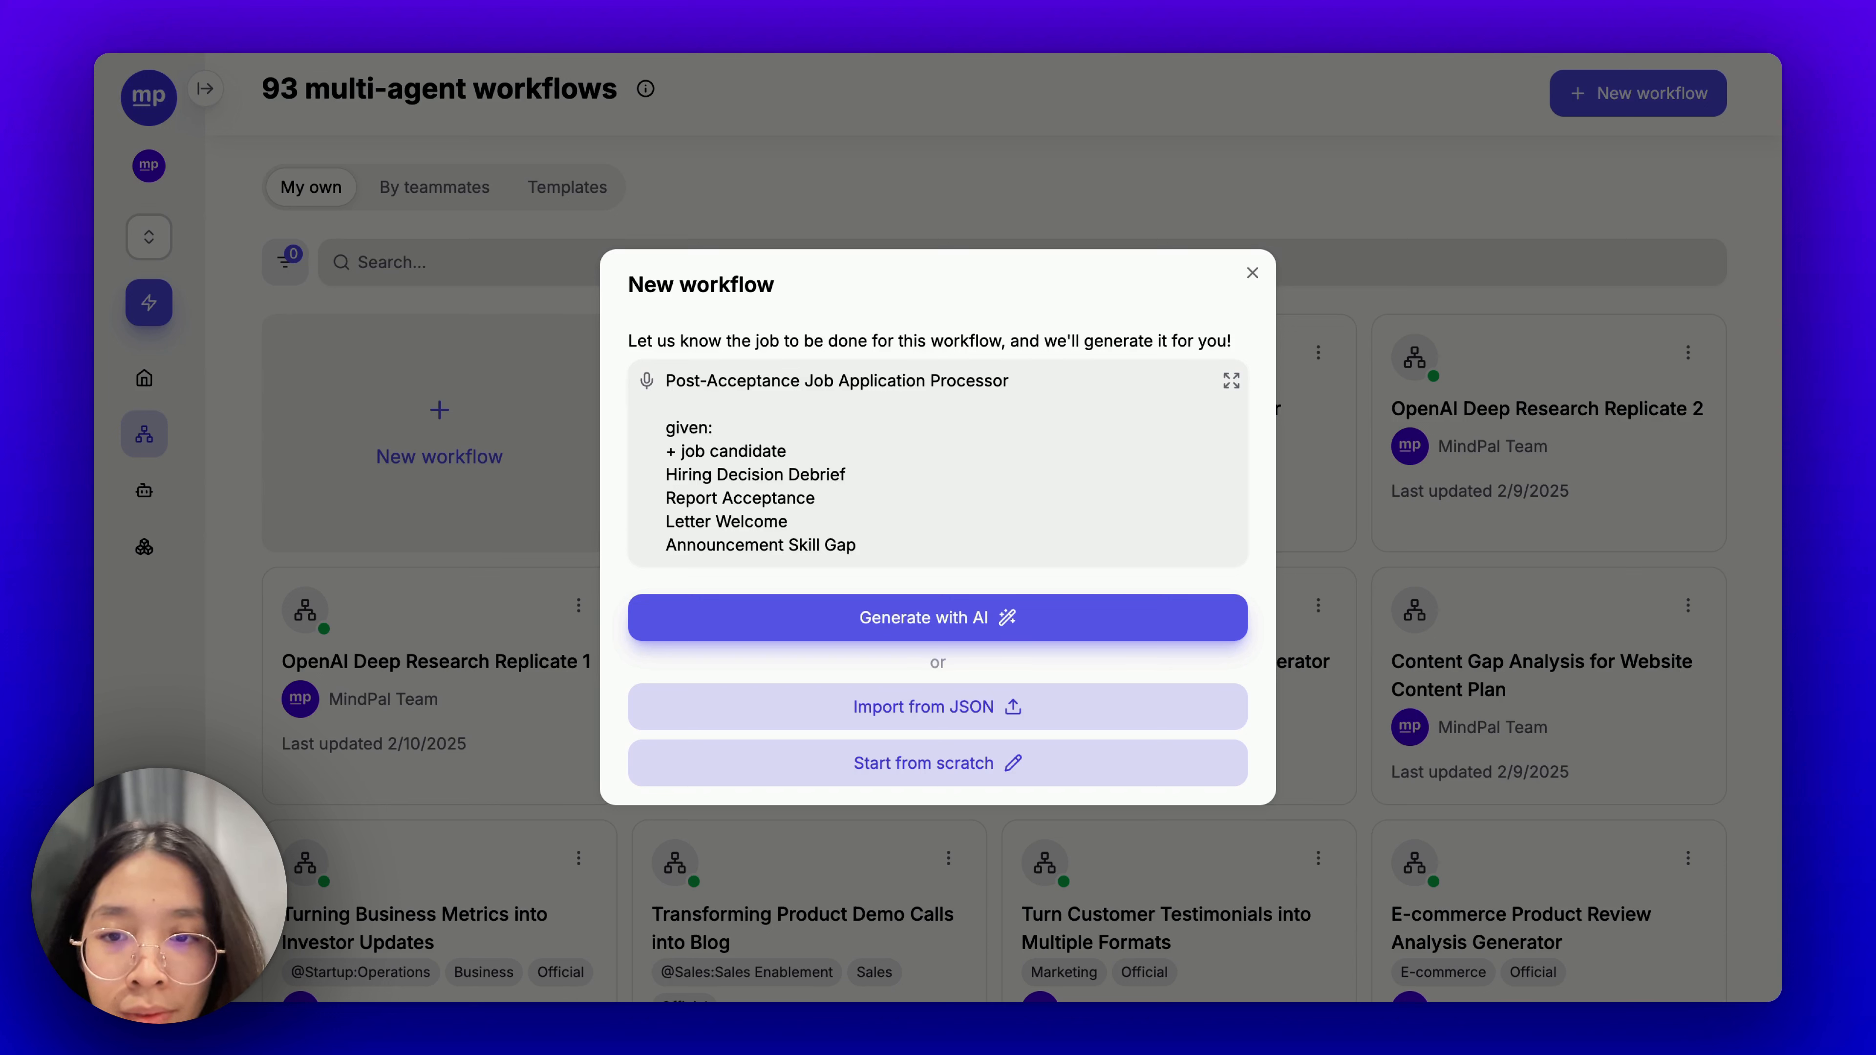
Extend the given inputs with "+ job description" and "+ evaluation", leaving a blank line before the step labels.
key("Return")
type("+")
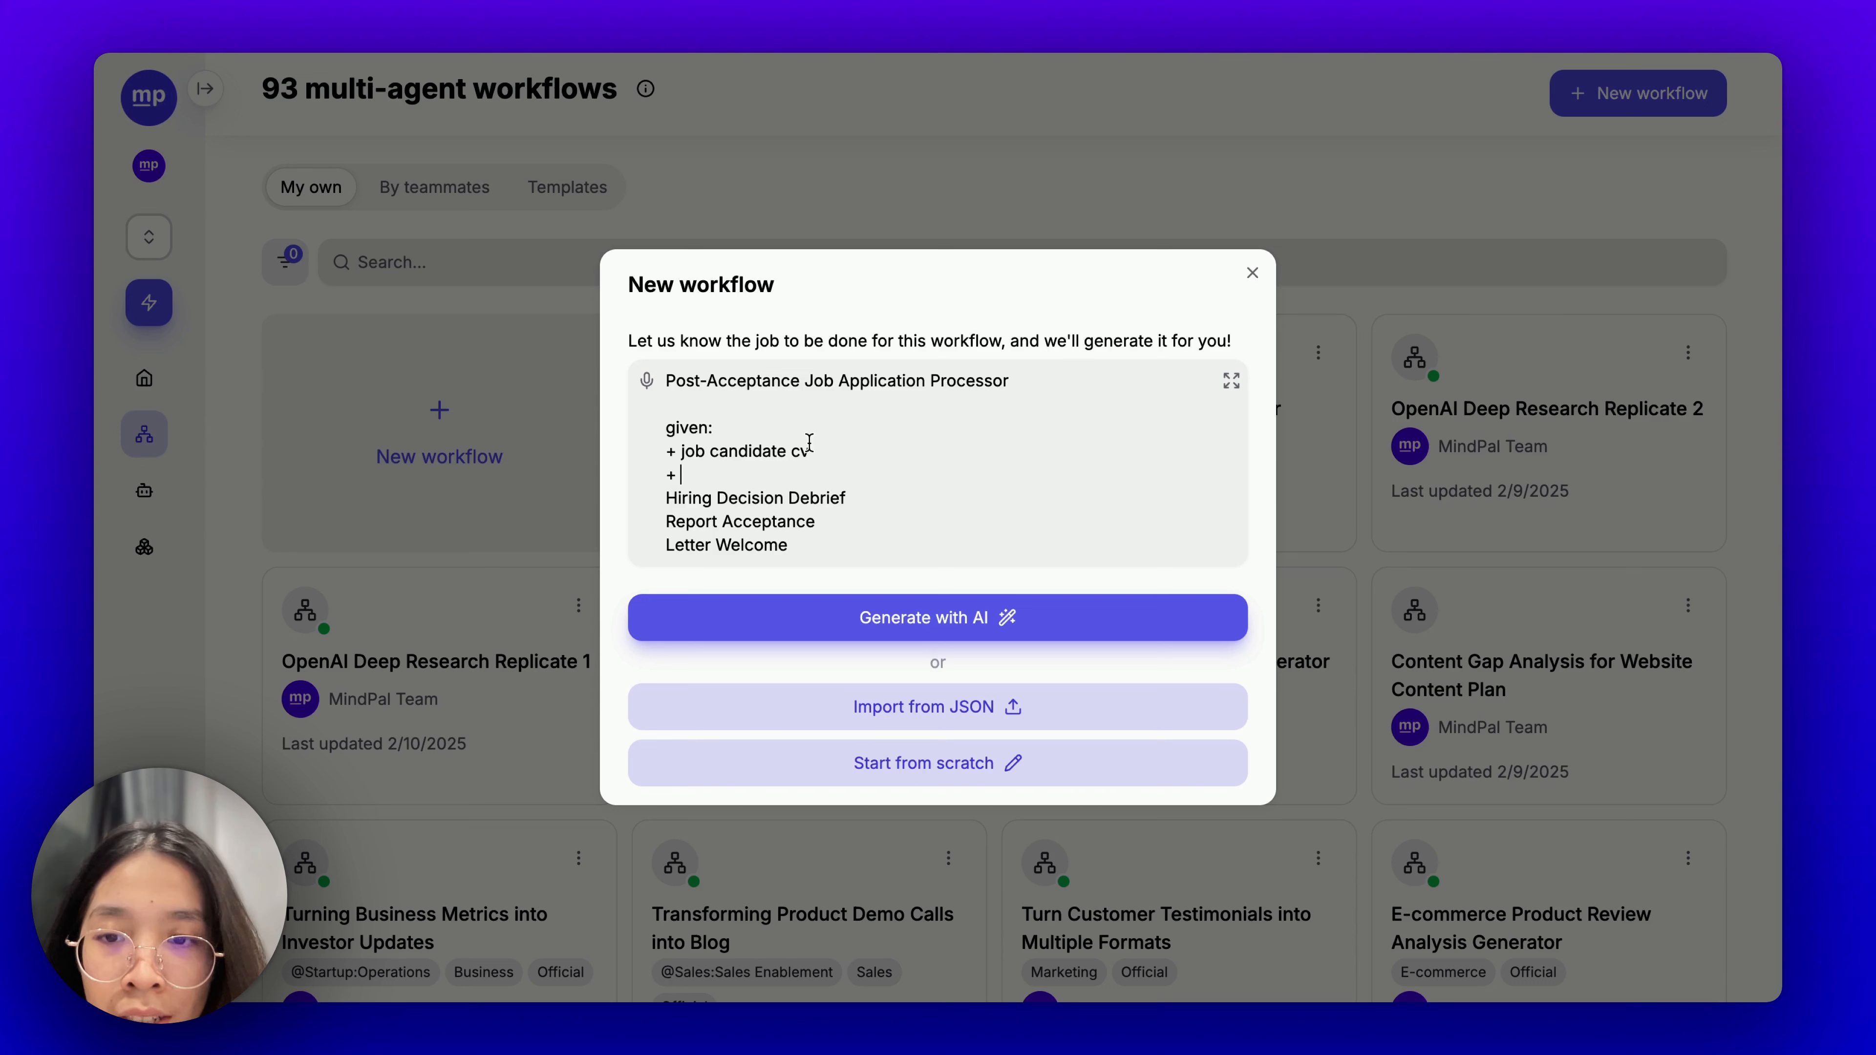
scroll(809, 443, "down", 1)
type("jo")
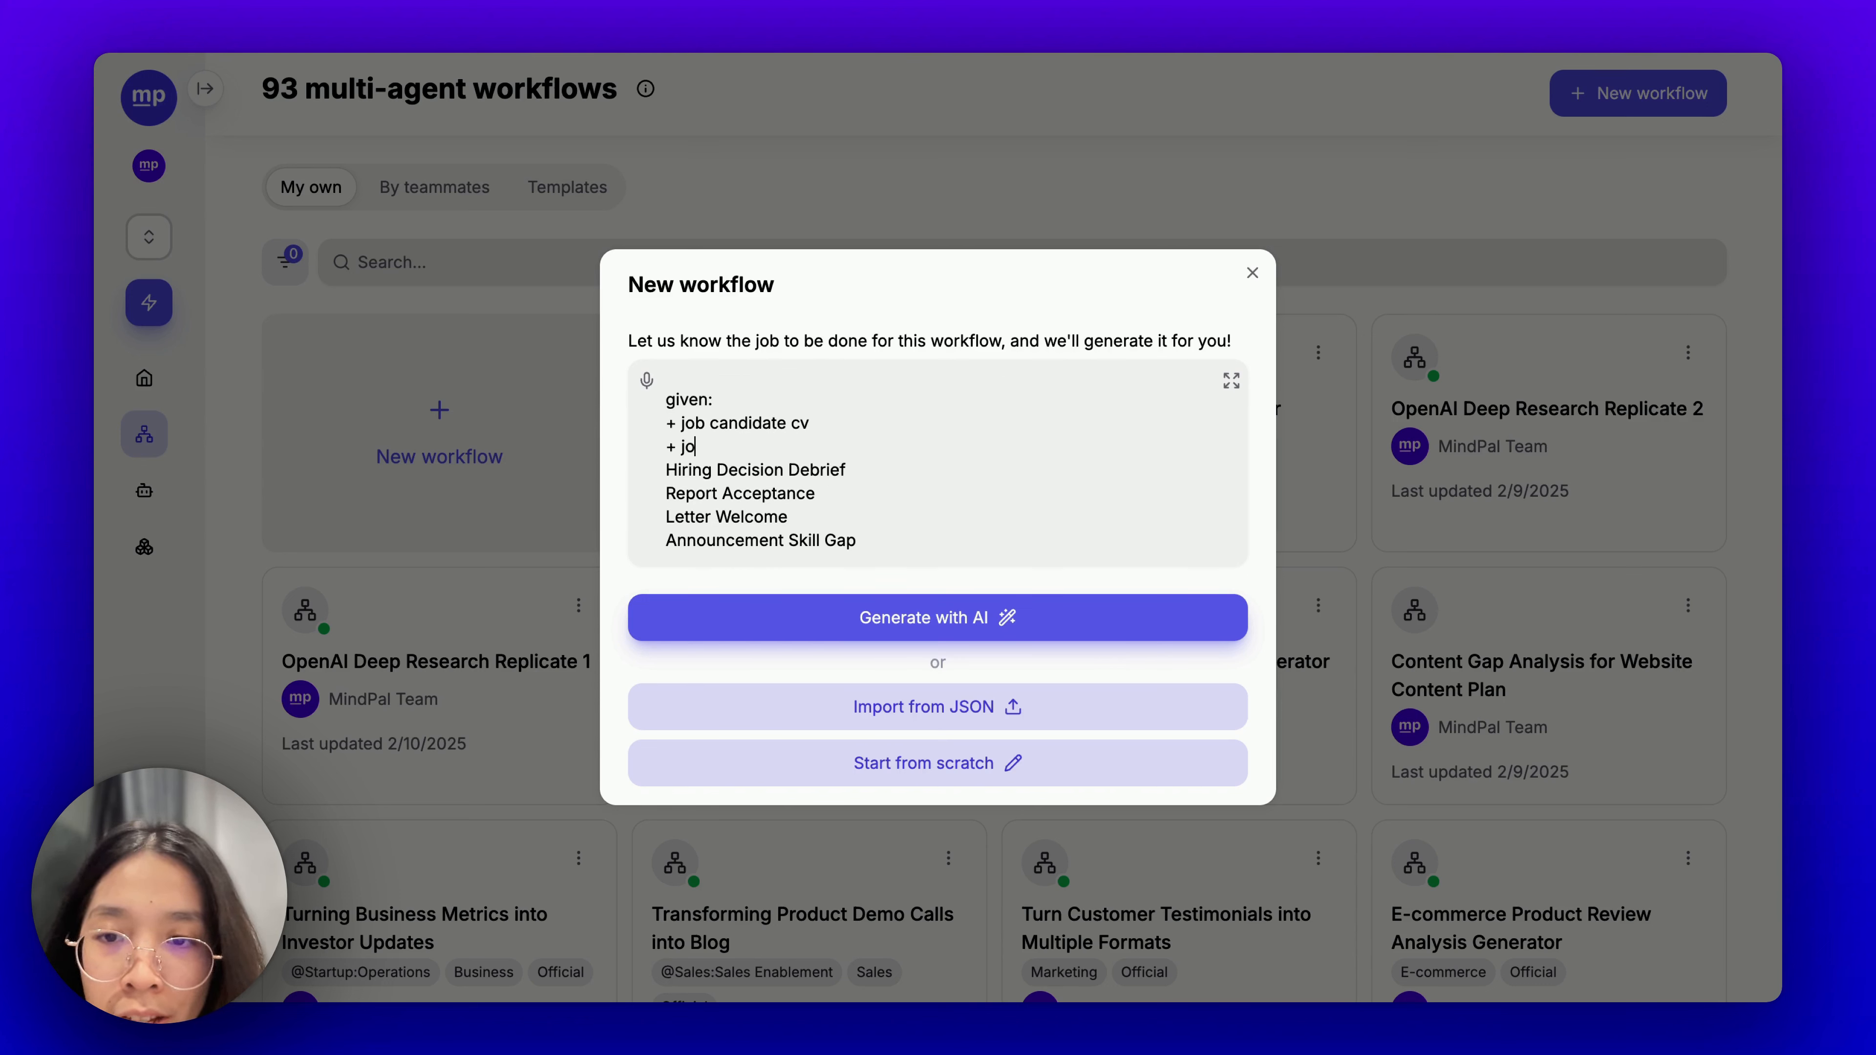
type("b descri")
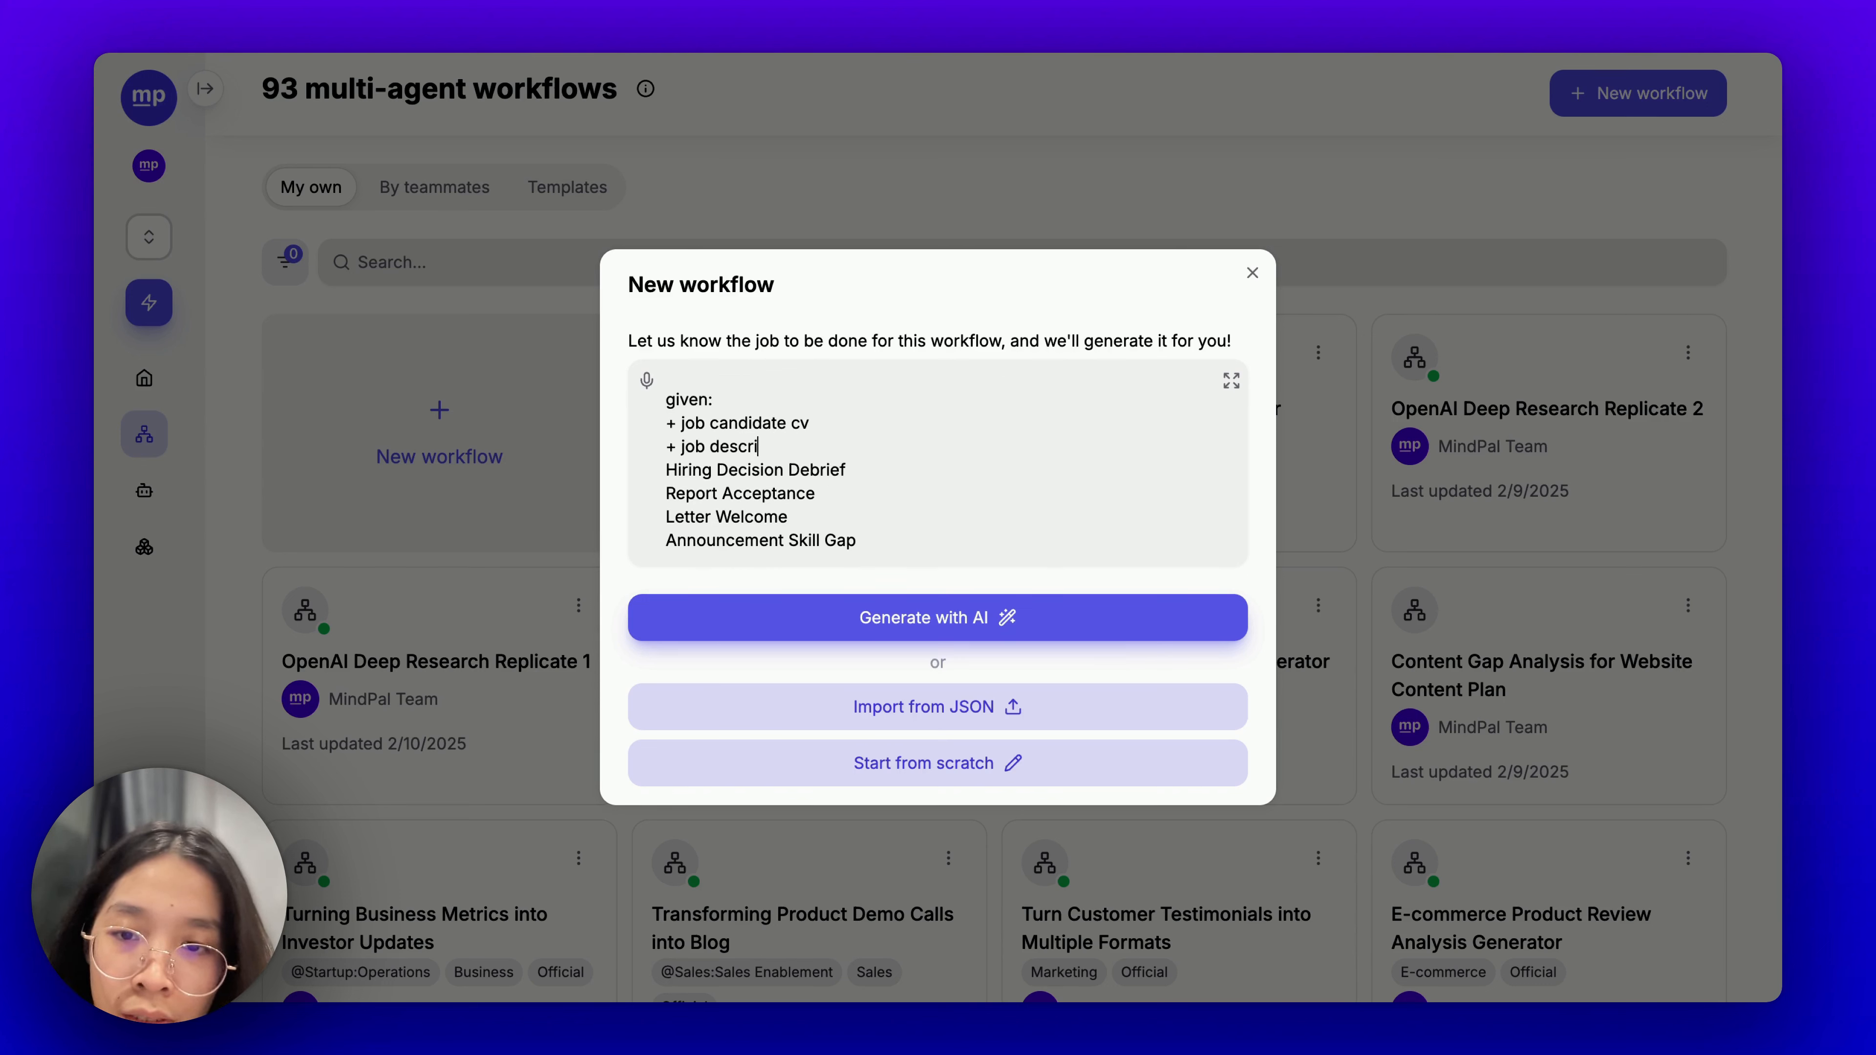
type("ption")
key("Return")
type("+")
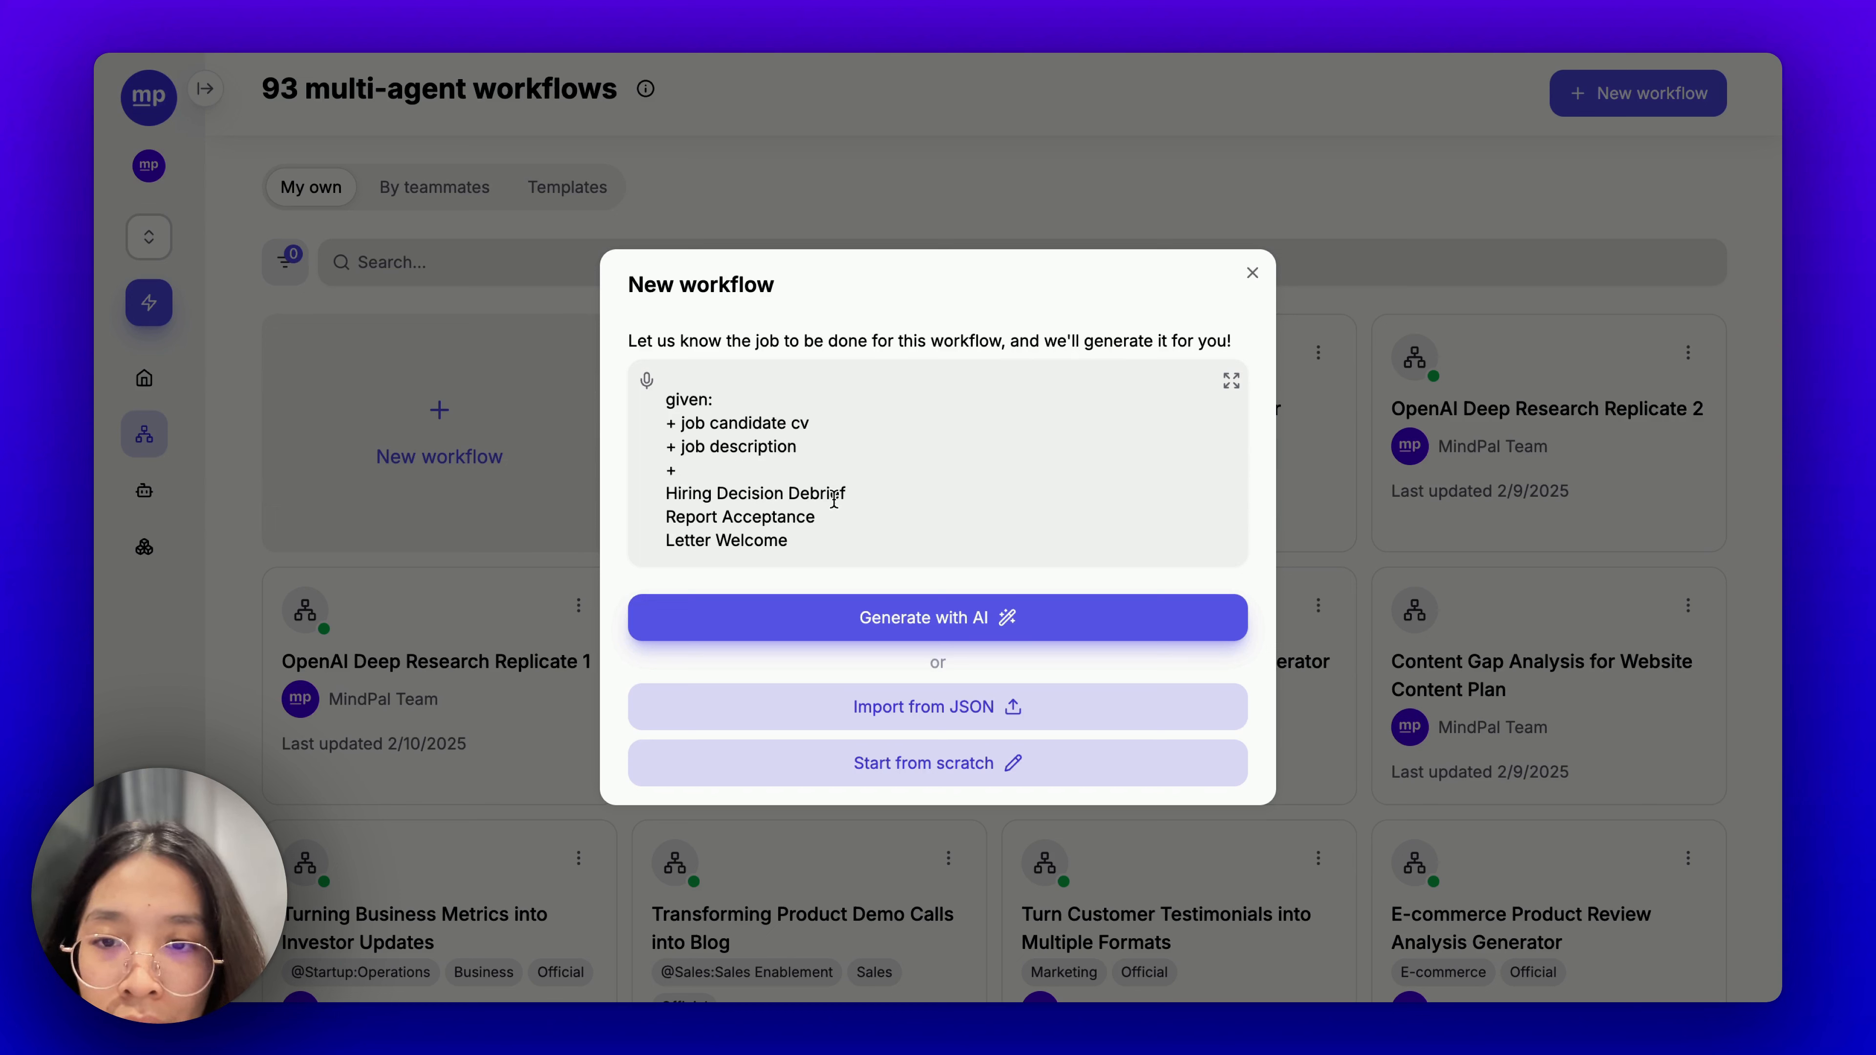
key("Return")
scroll(744, 467, "up", 2)
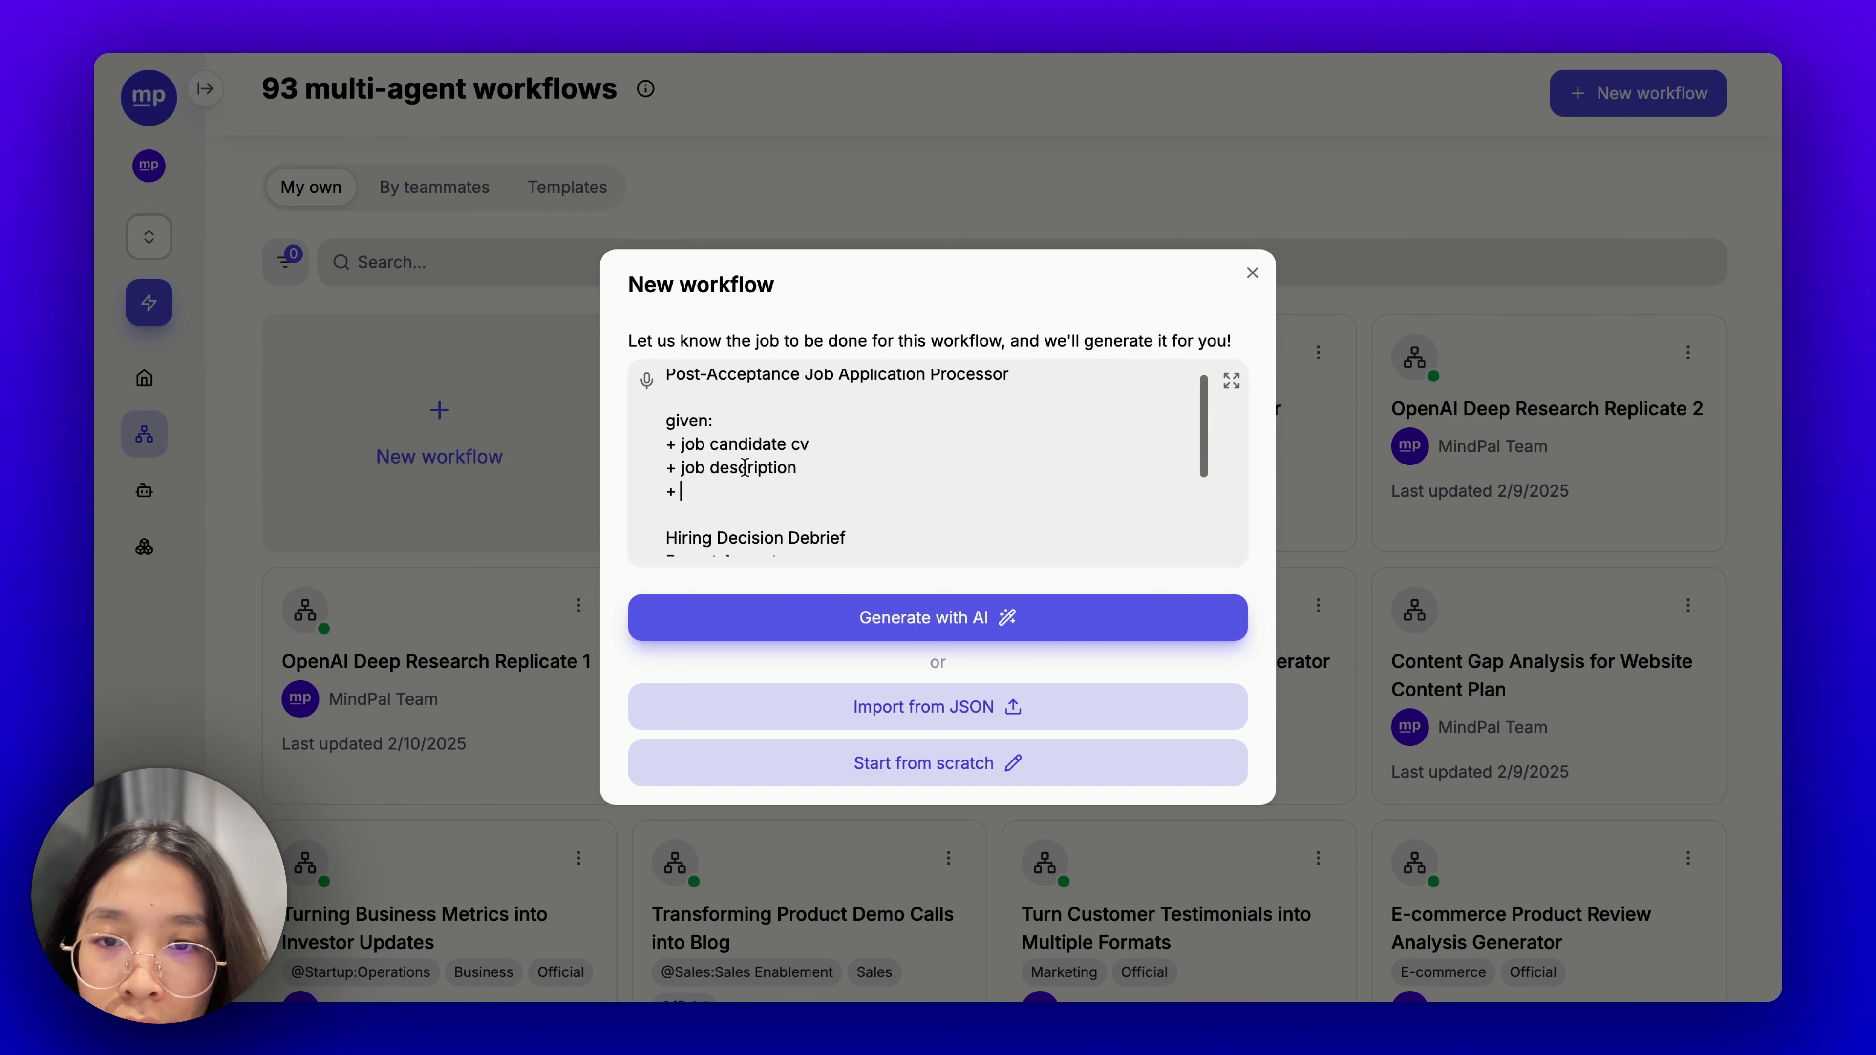
scroll(744, 467, "down", 1)
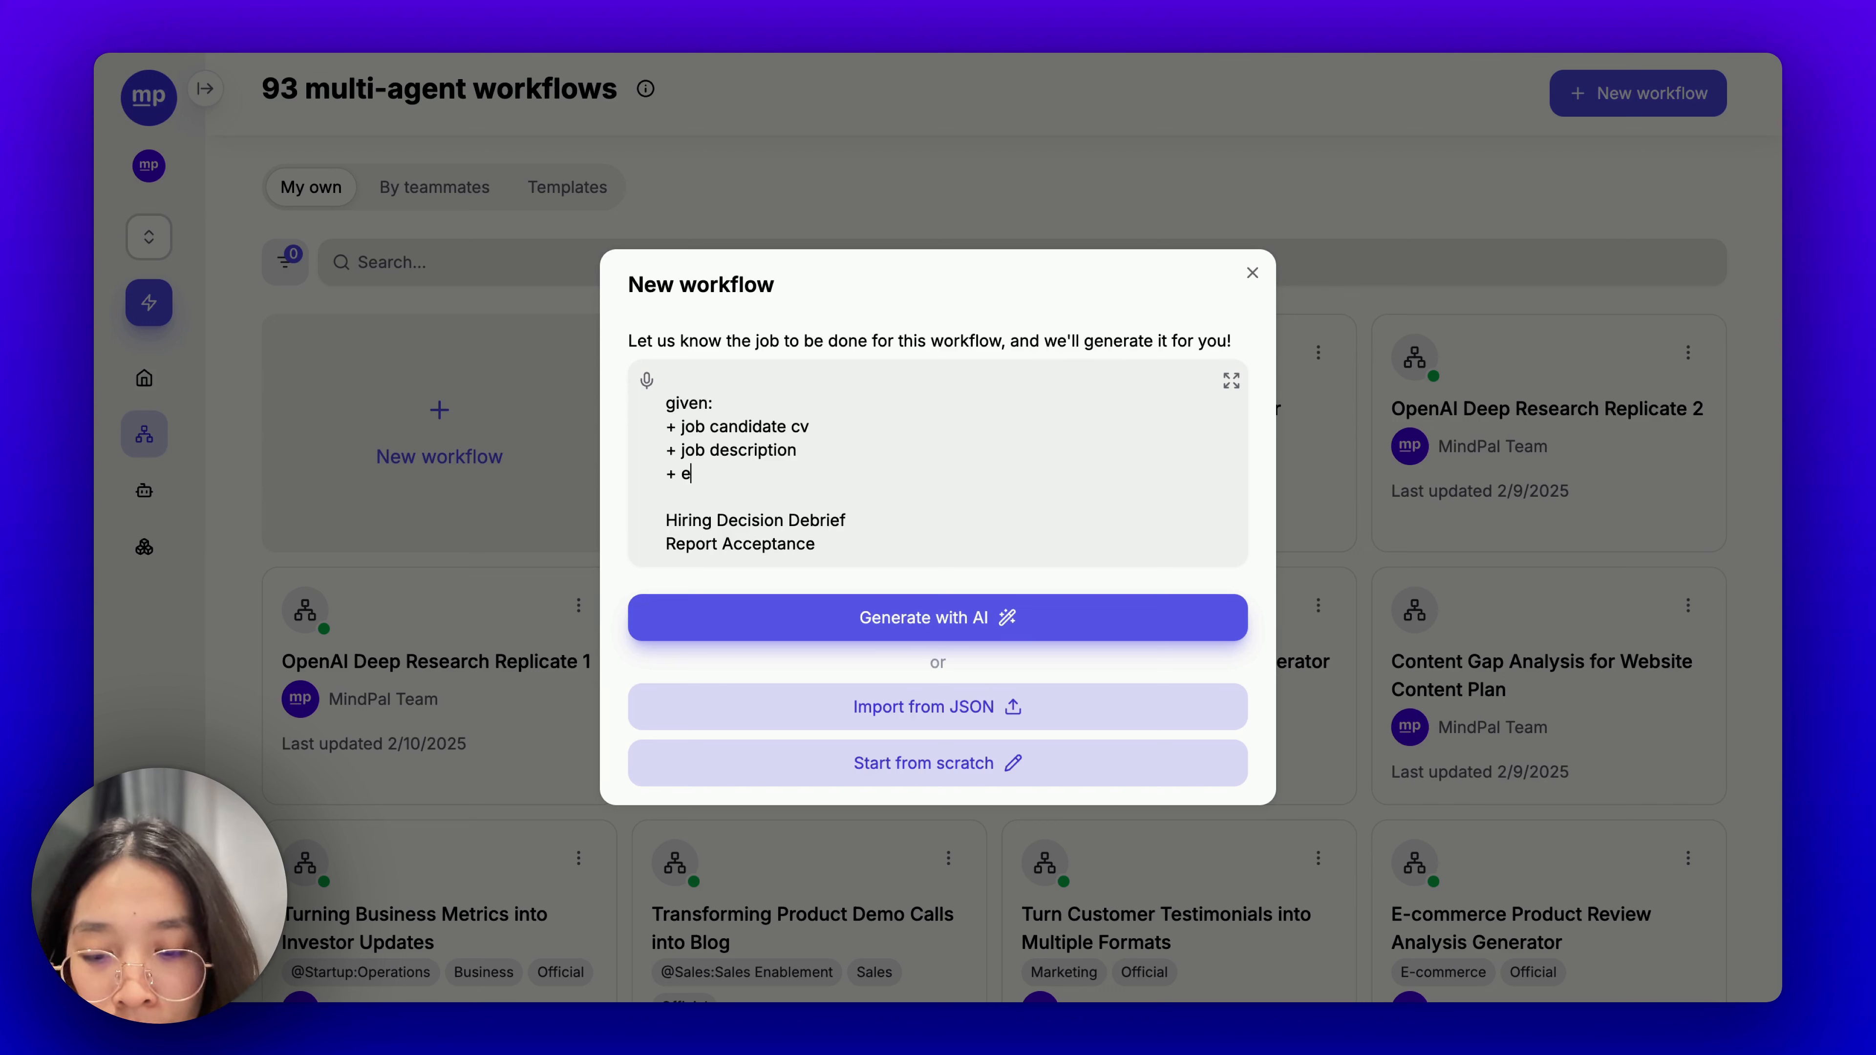
type("valuation")
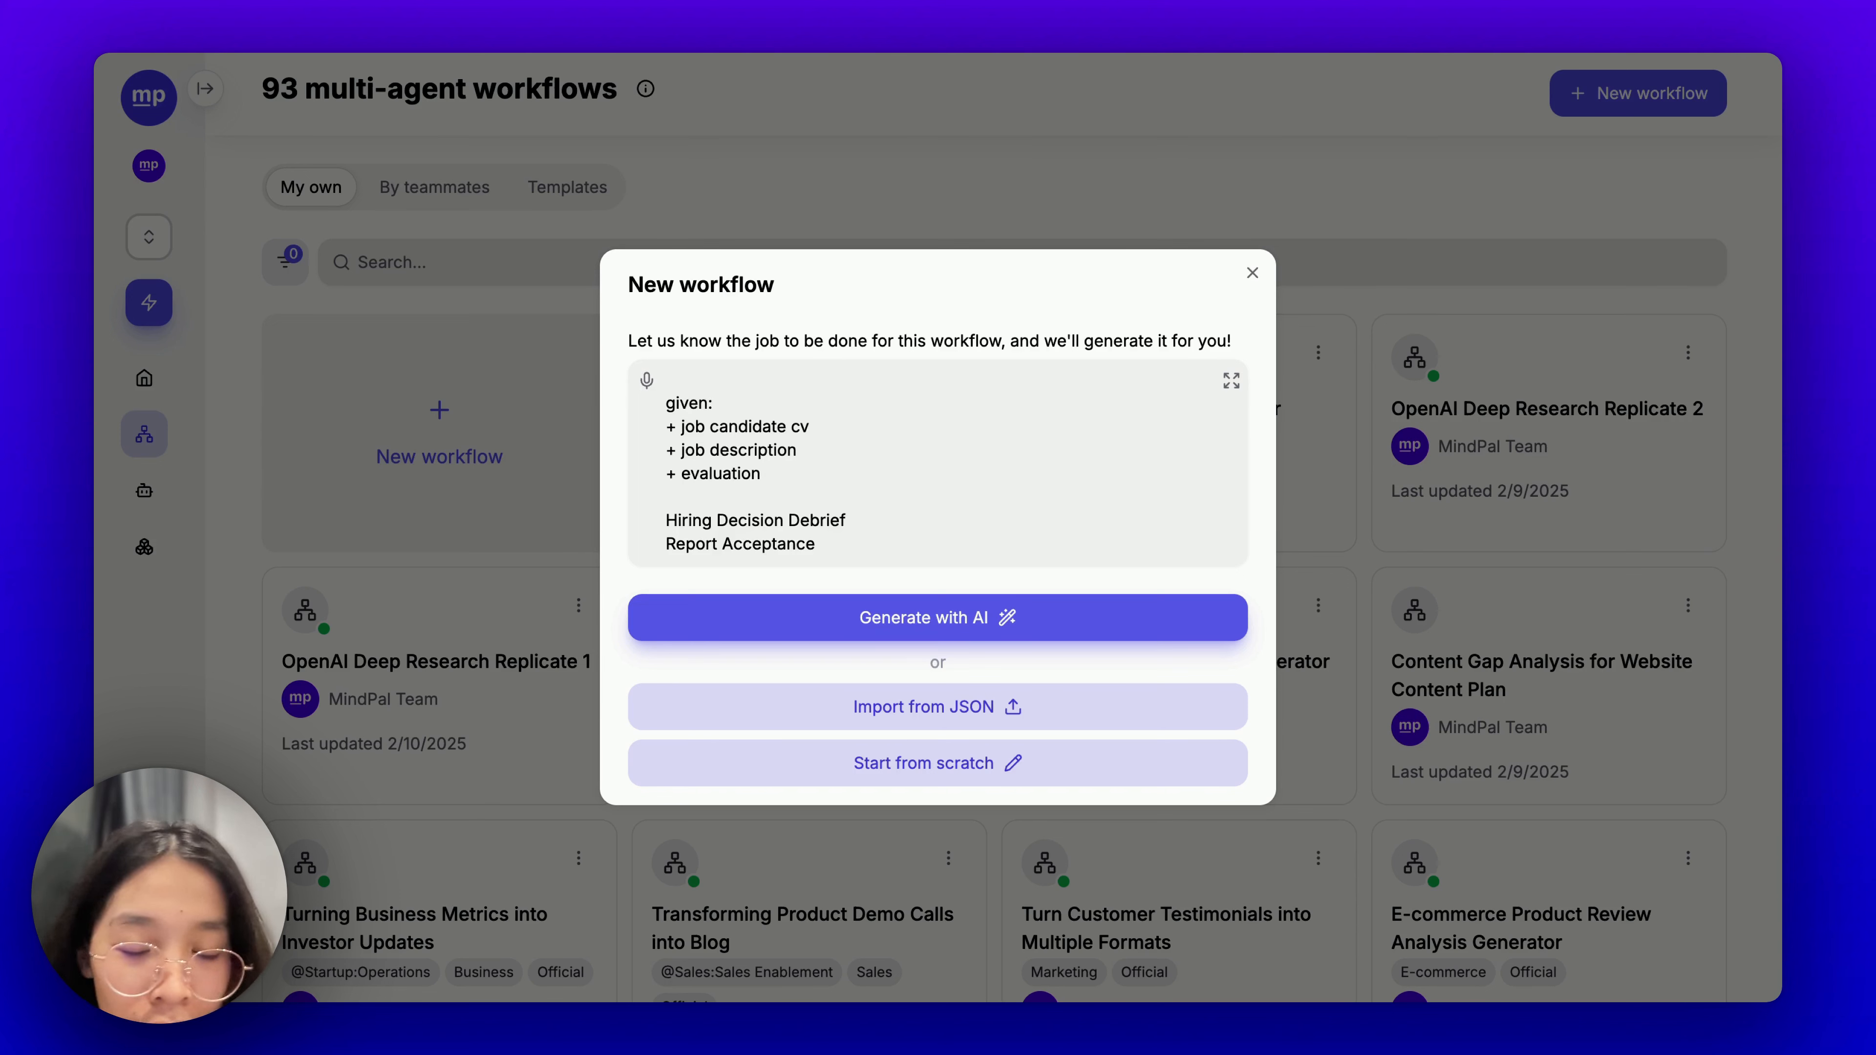
triple_click(765, 461)
left_click(780, 477)
triple_click(781, 441)
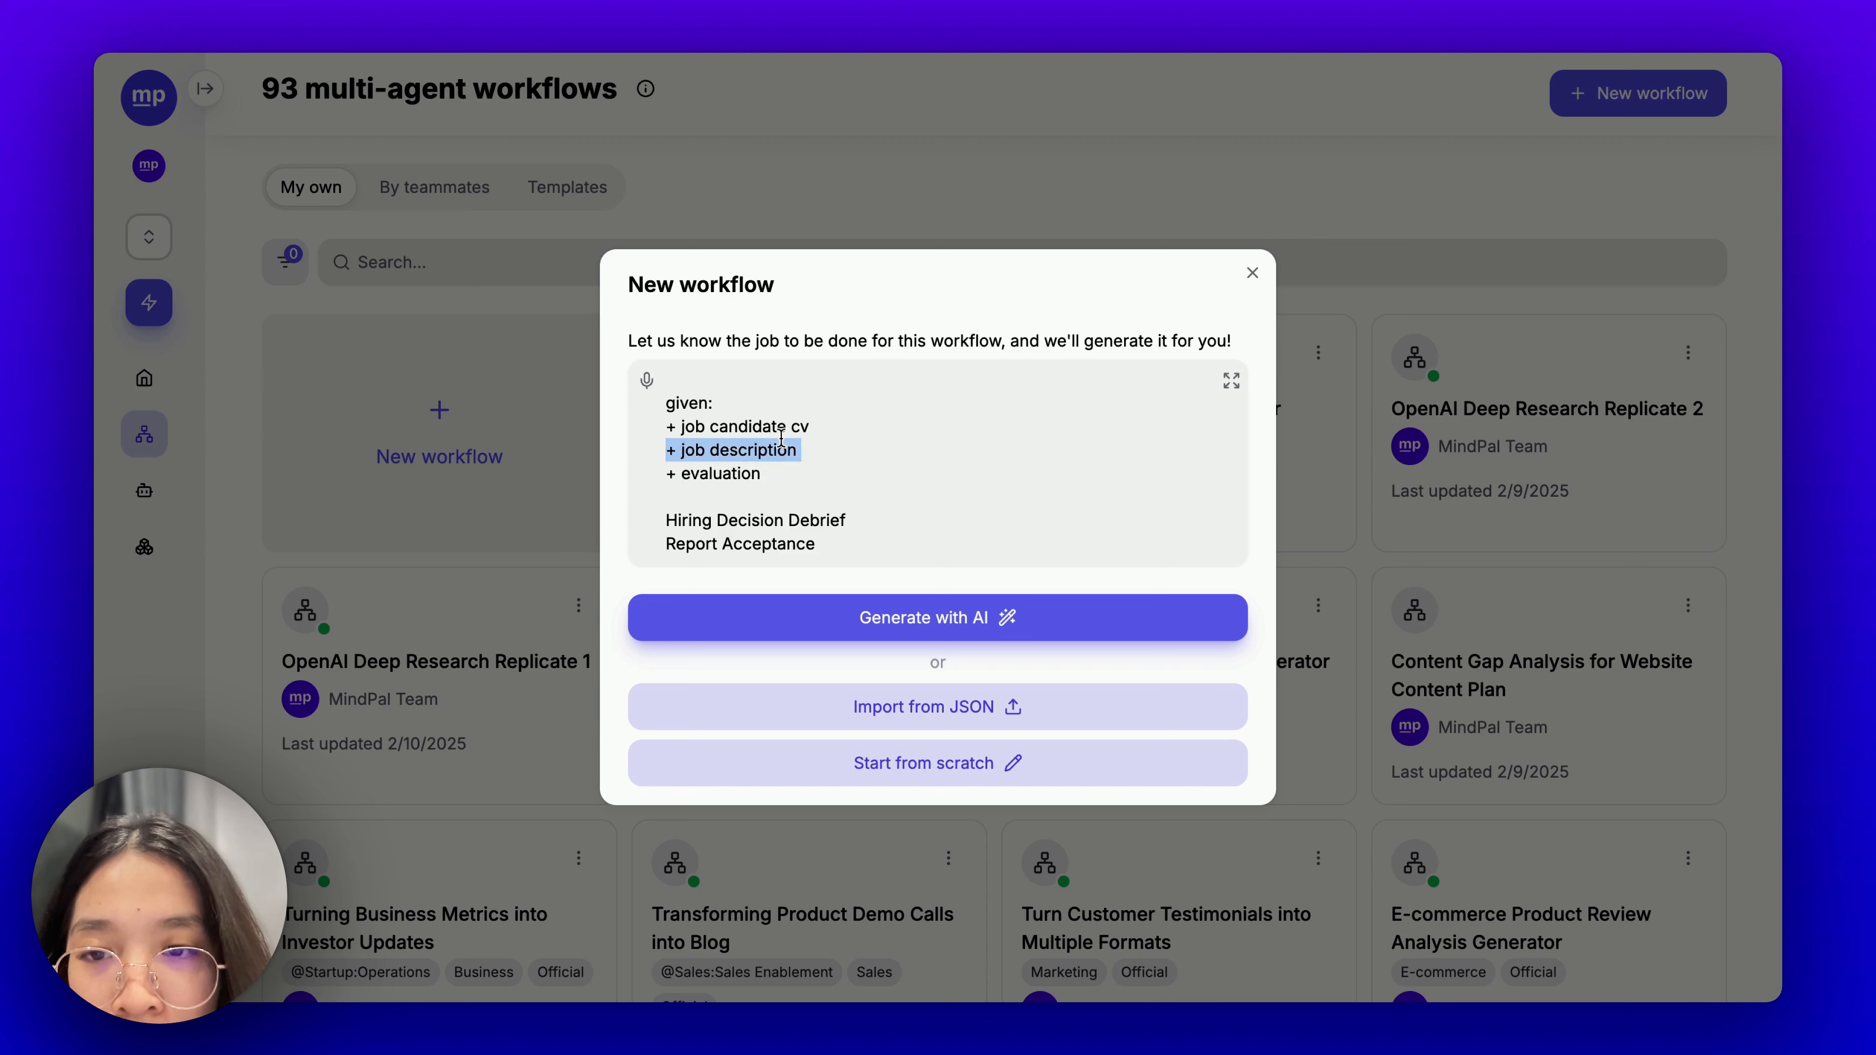
triple_click(783, 445)
left_click(795, 471)
scroll(795, 471, "down", 1)
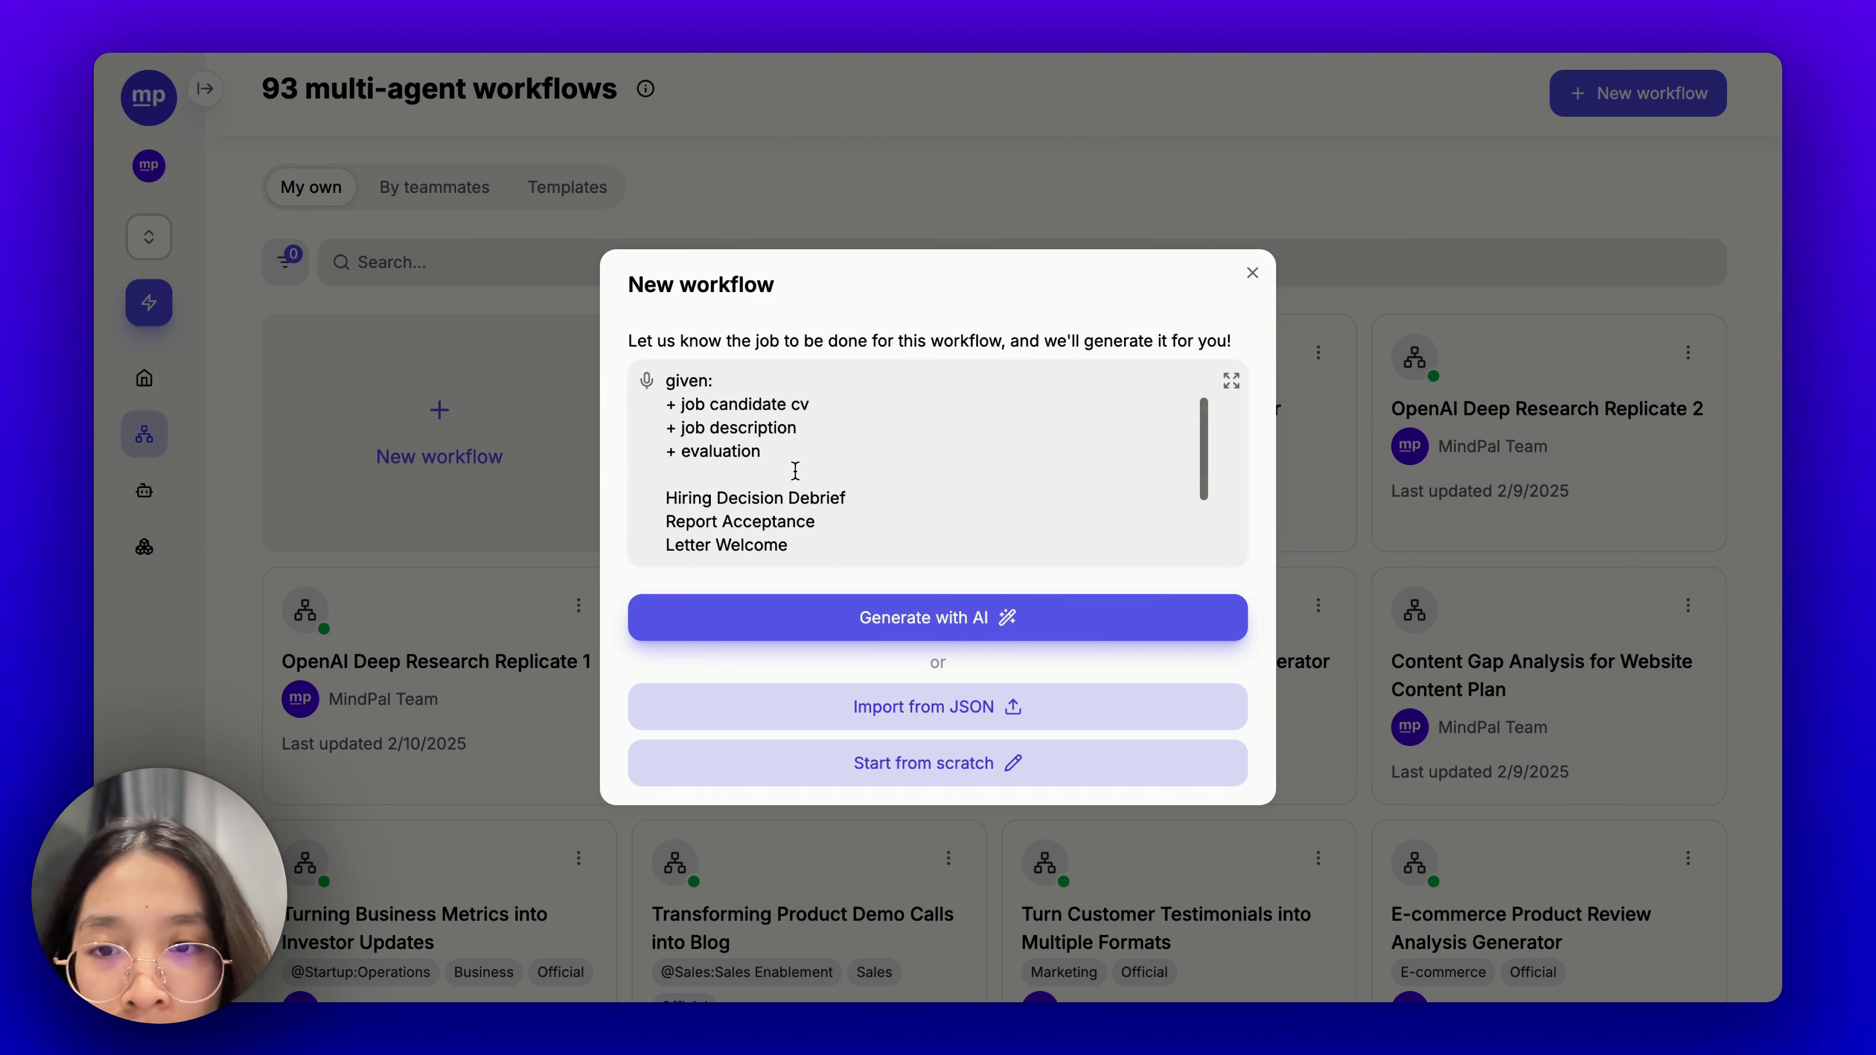
scroll(790, 462, "up", 3)
scroll(788, 454, "down", 2)
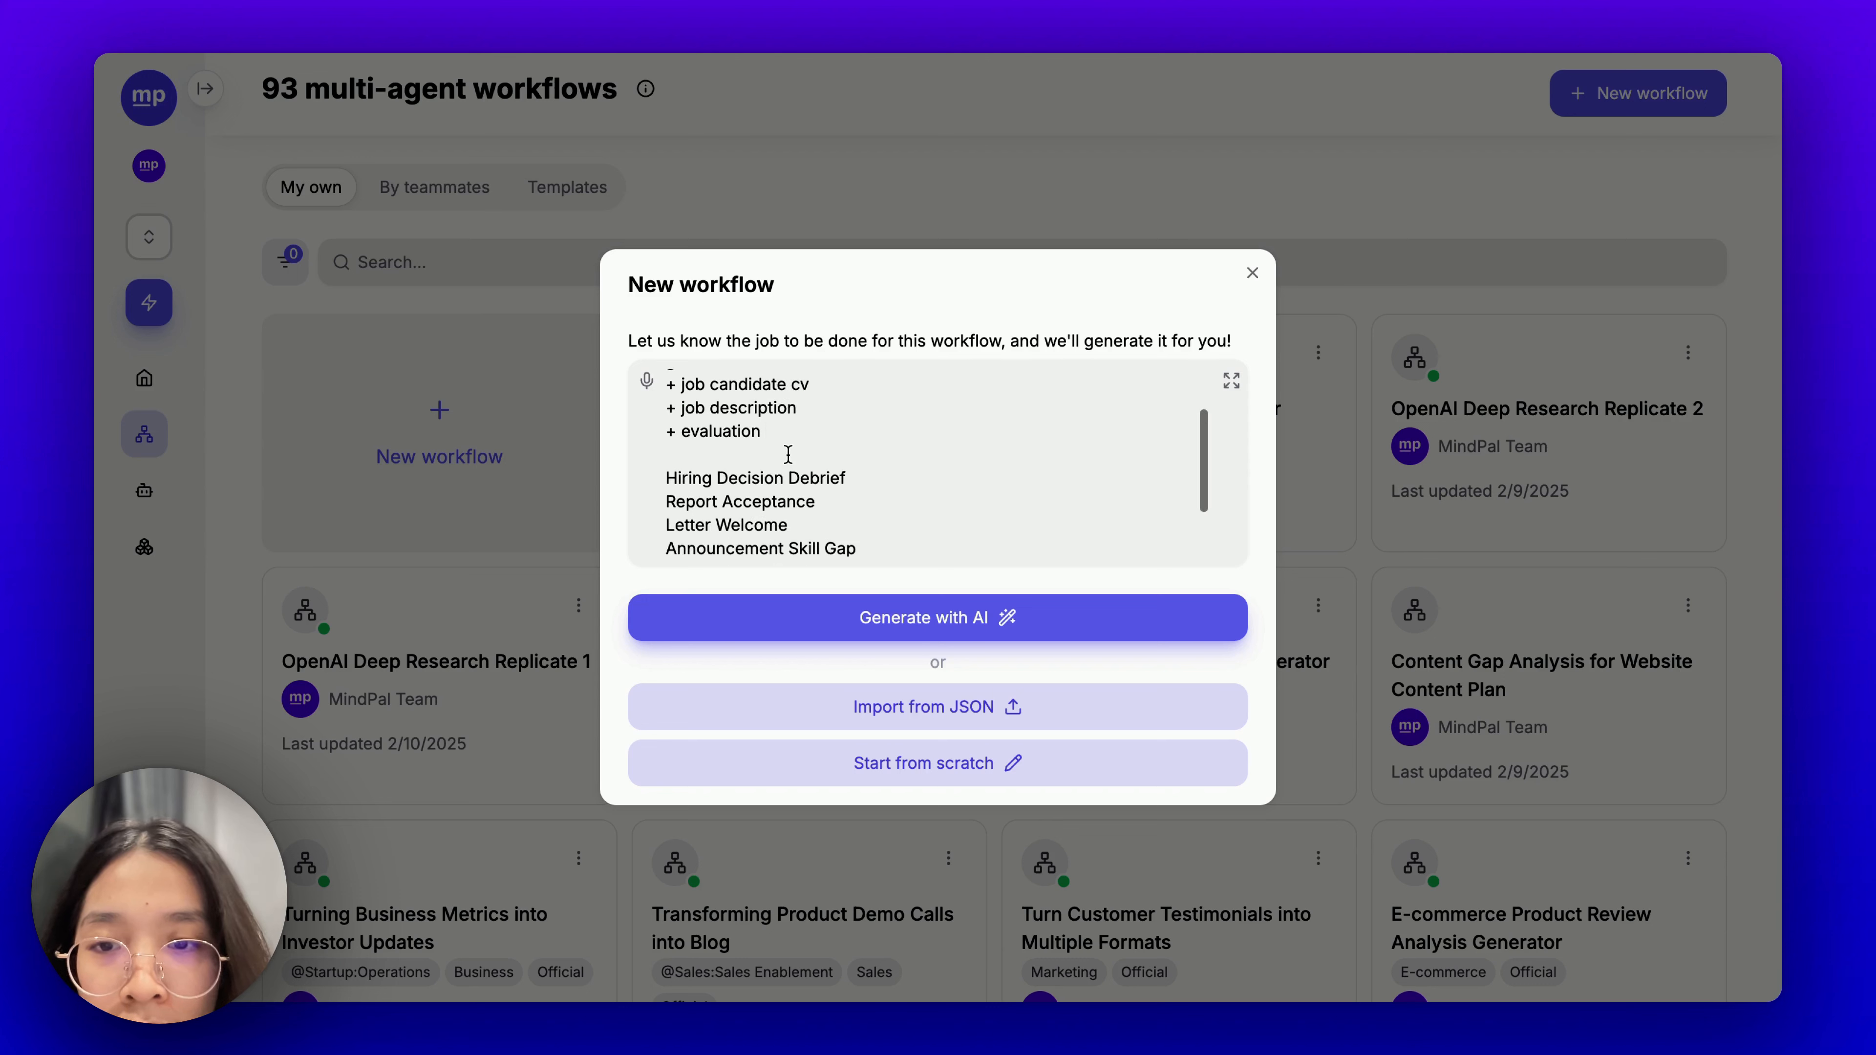
scroll(816, 437, "up", 2)
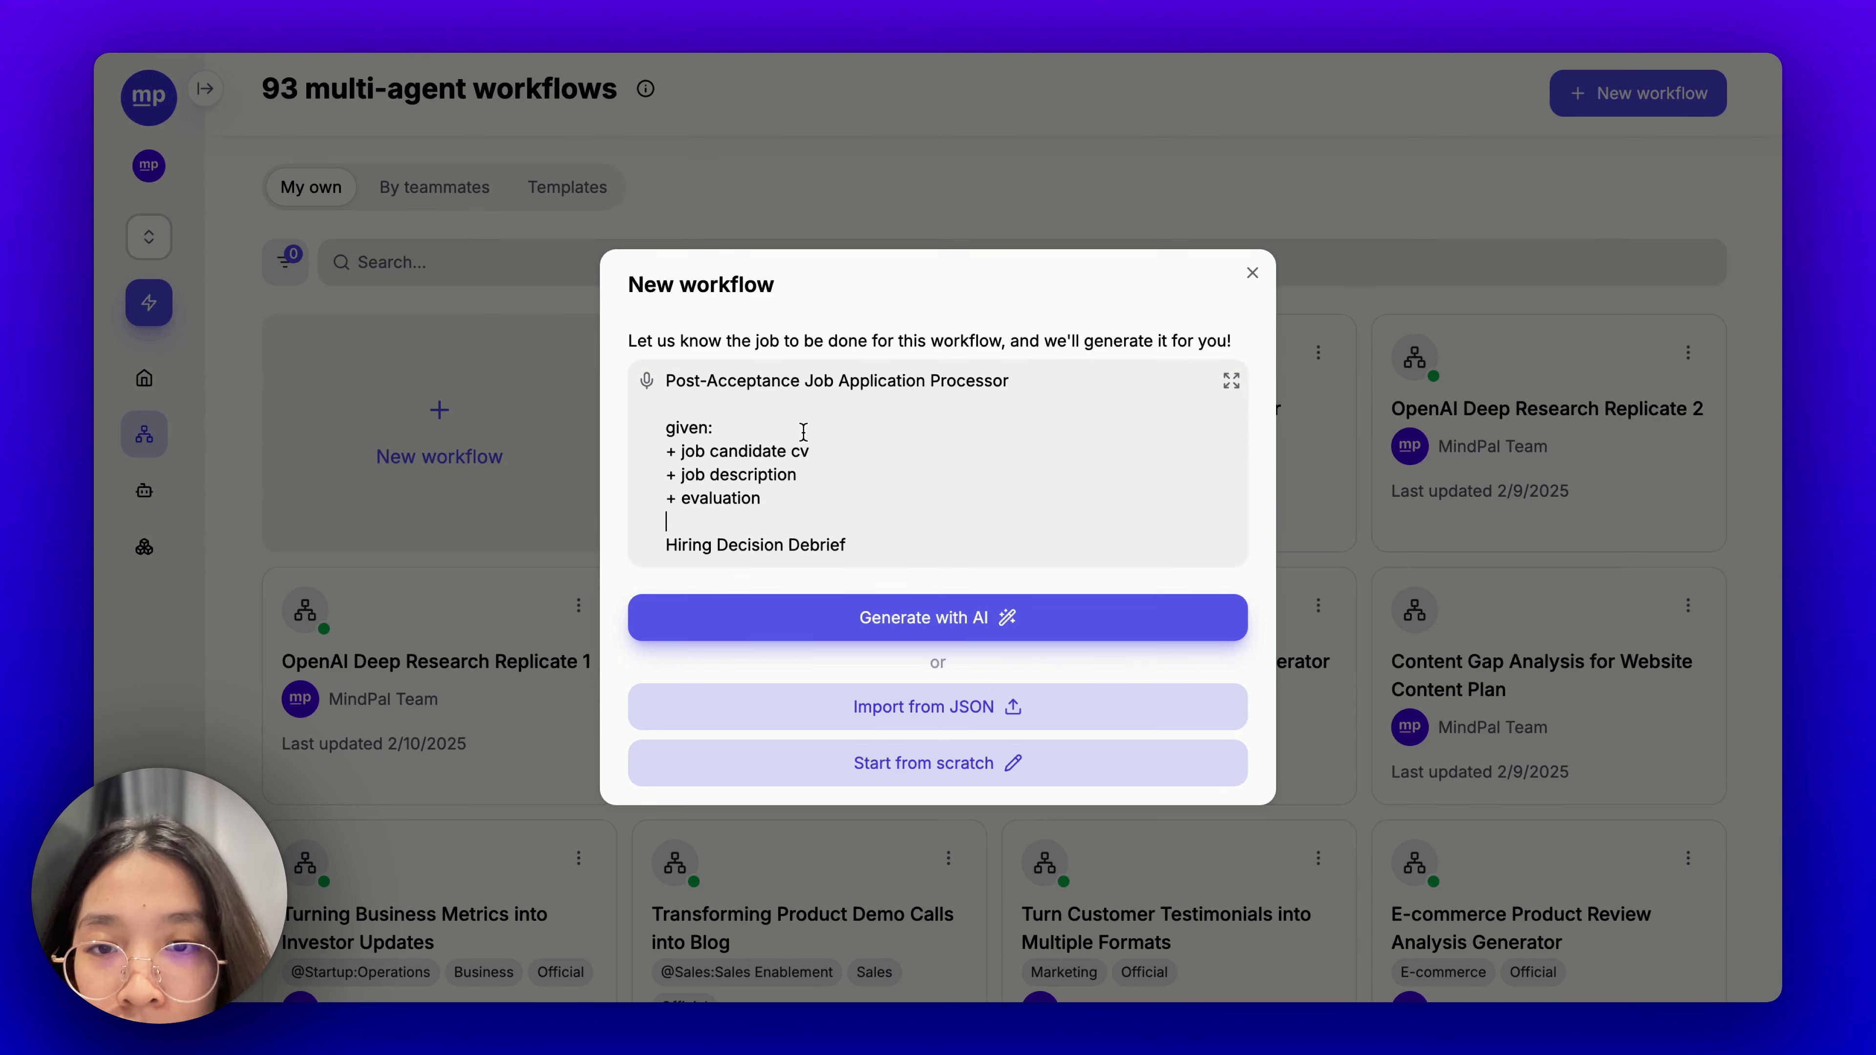
scroll(801, 434, "down", 2)
triple_click(767, 424)
left_click(767, 423)
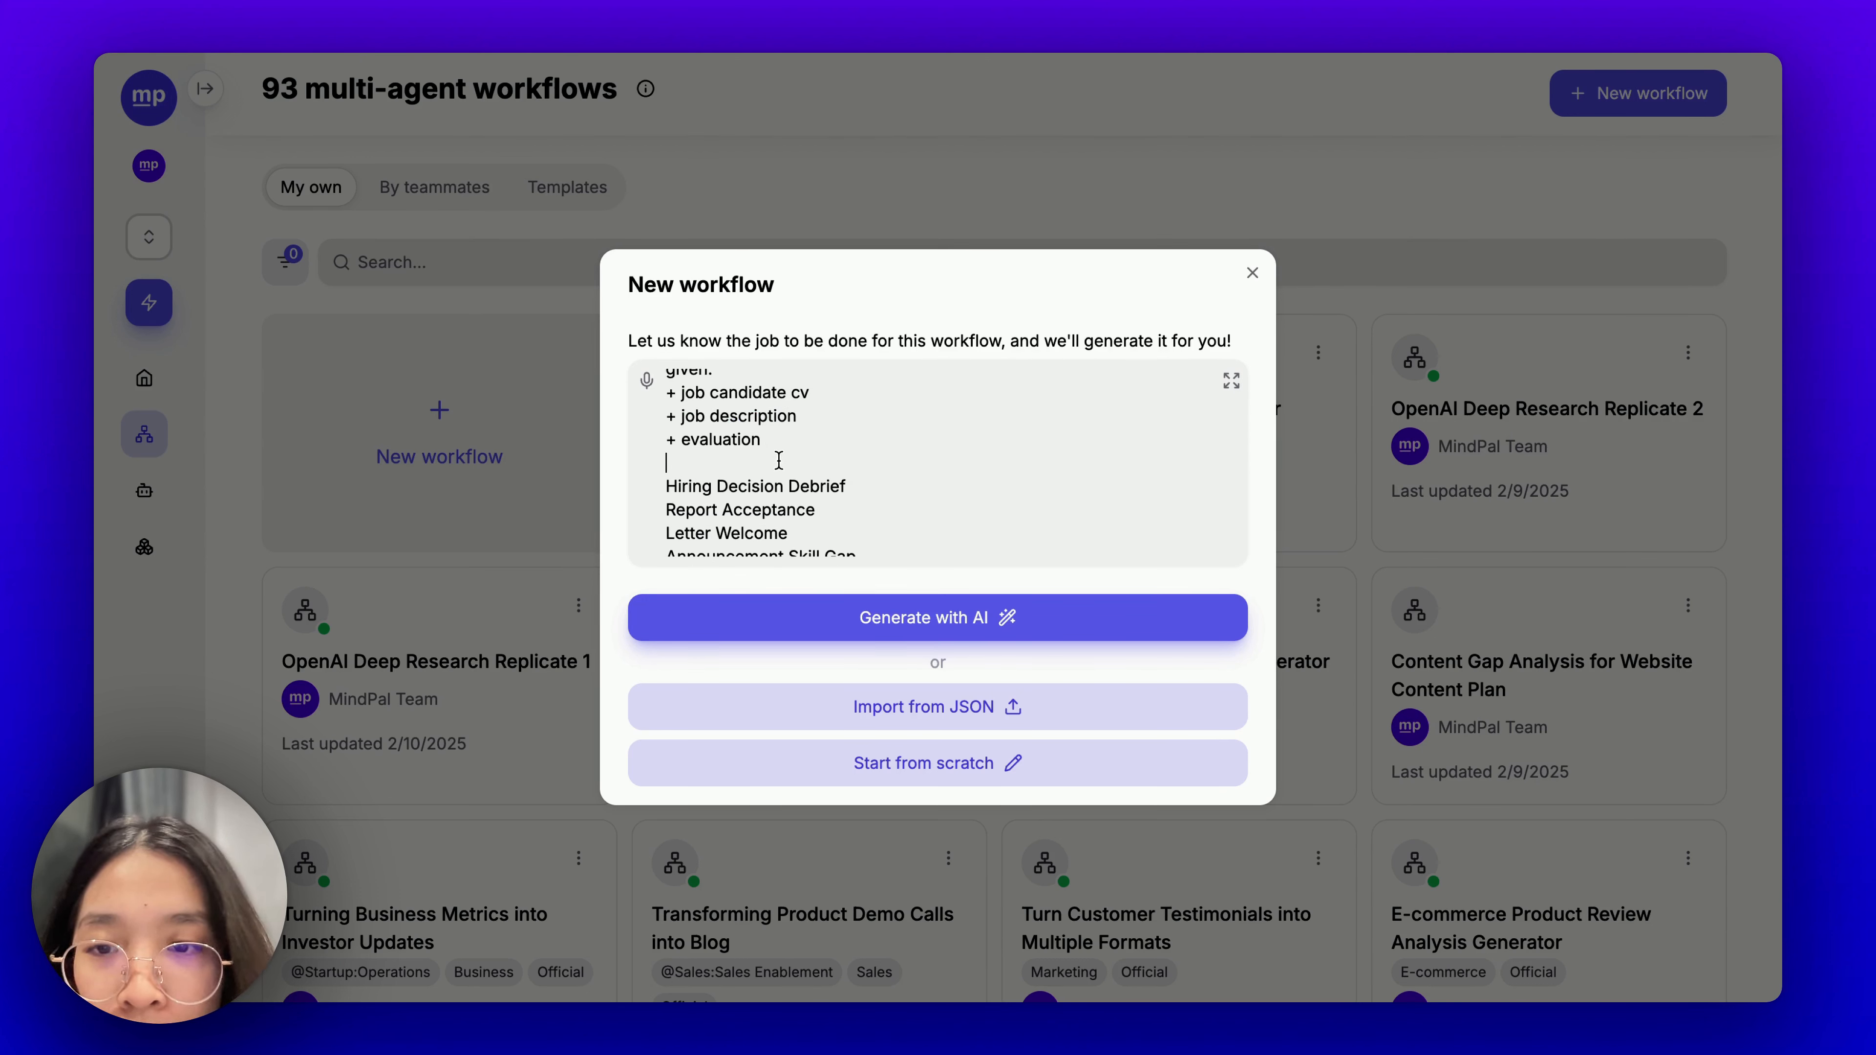
scroll(774, 443, "down", 1)
Join the first step label into a single line reading "→ Hiring Decision Debrief Report".
triple_click(778, 459)
scroll(778, 461, "up", 3)
key("Left")
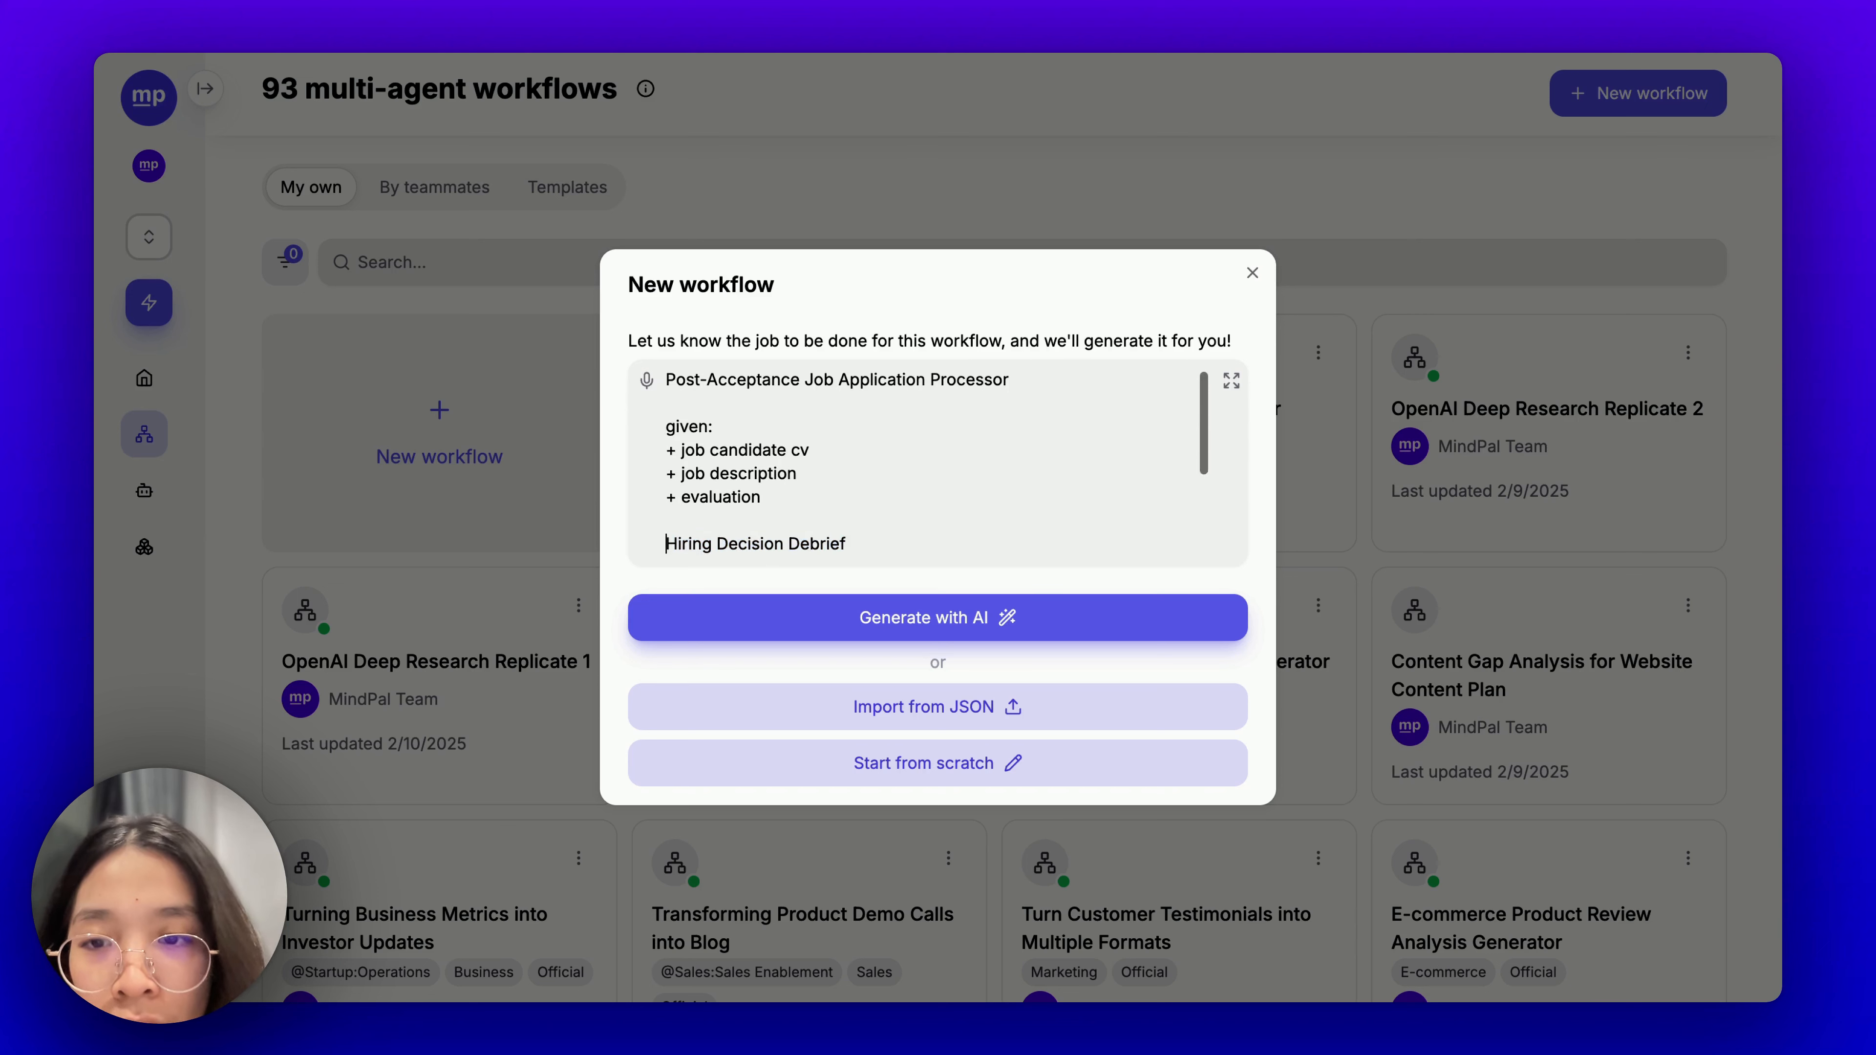
scroll(778, 461, "down", 2)
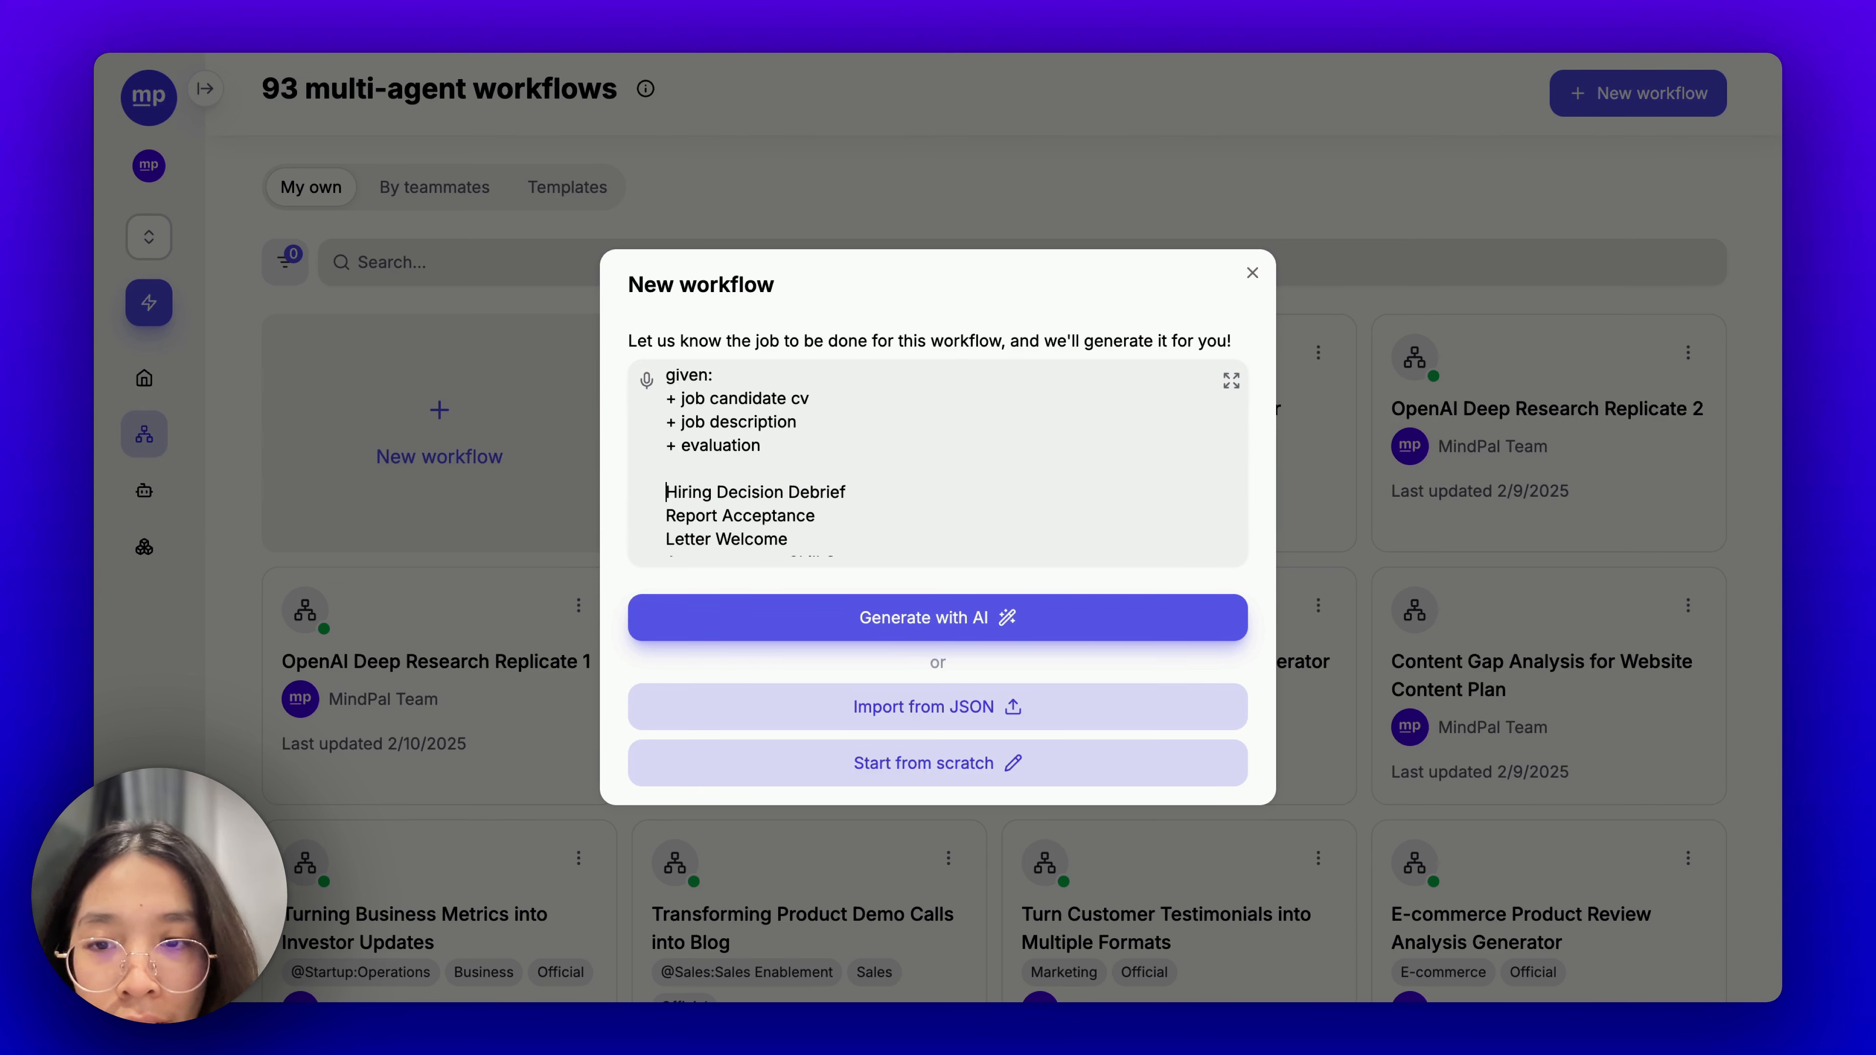
key("Tab")
scroll(816, 524, "down", 3)
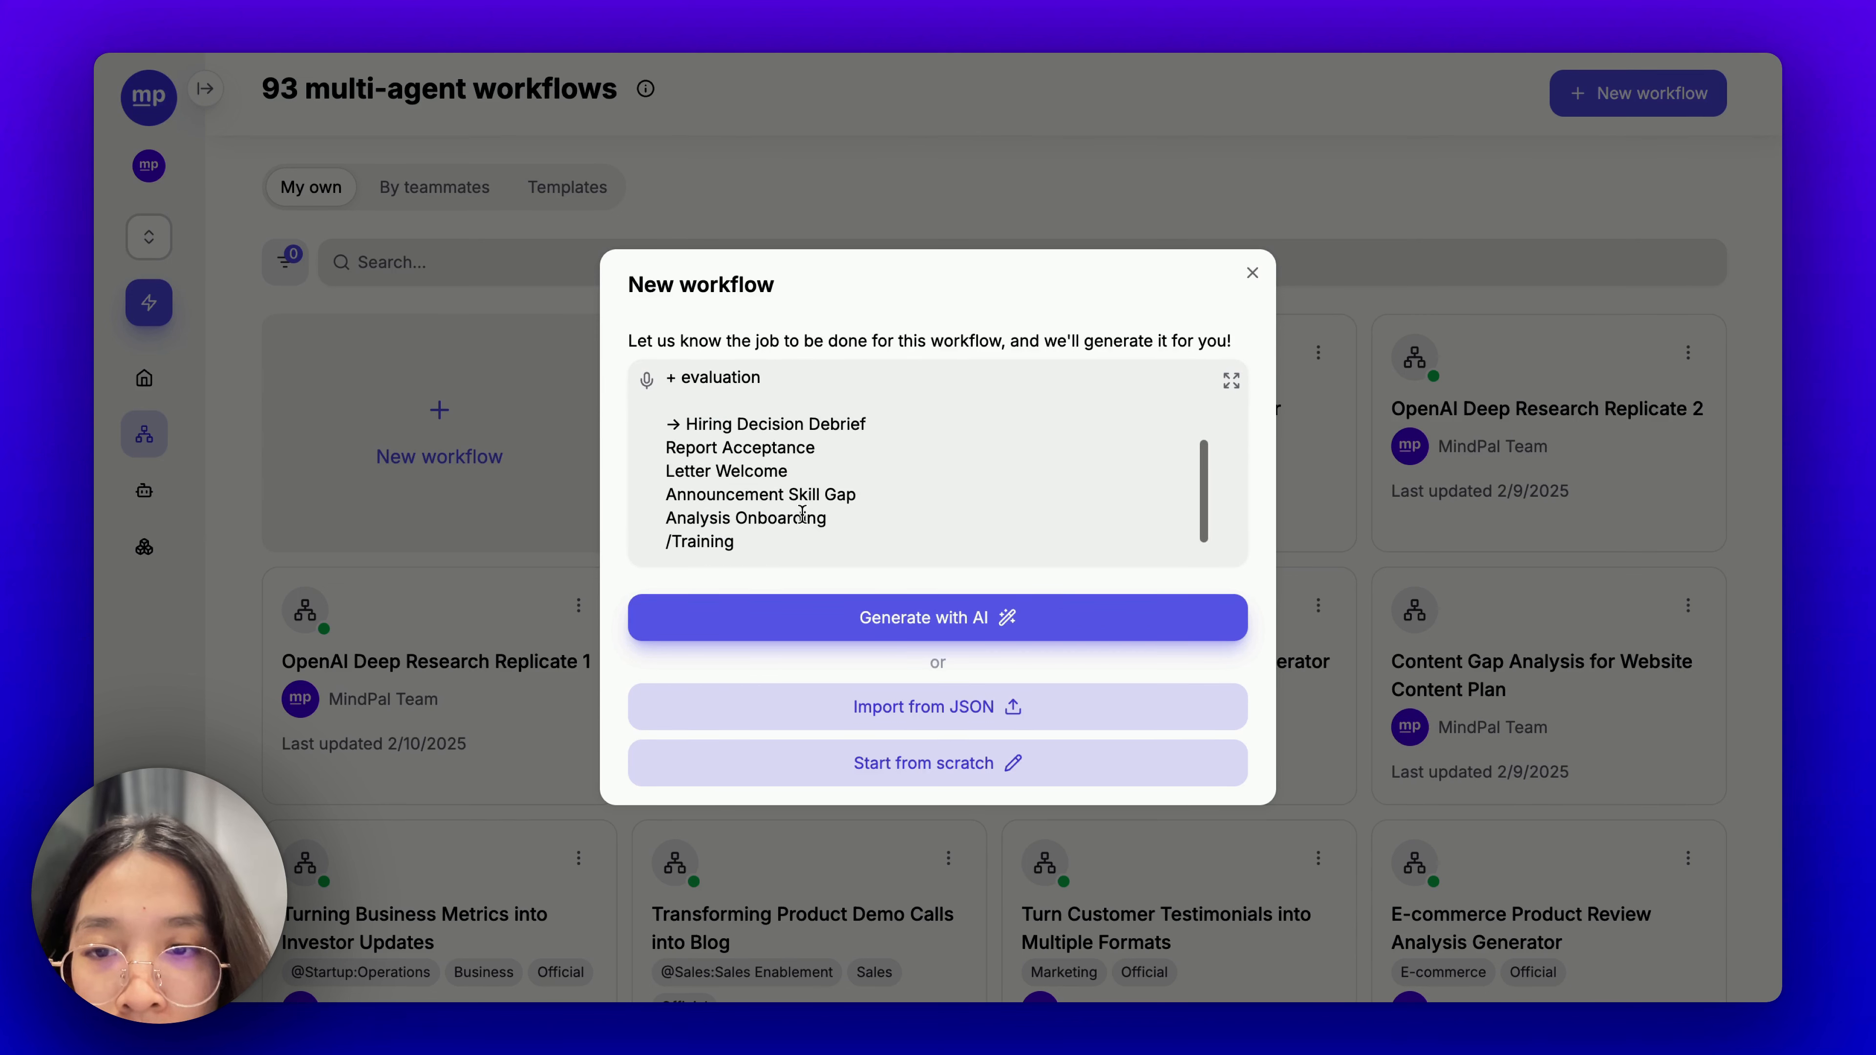
left_click(667, 445)
key("BackSpace")
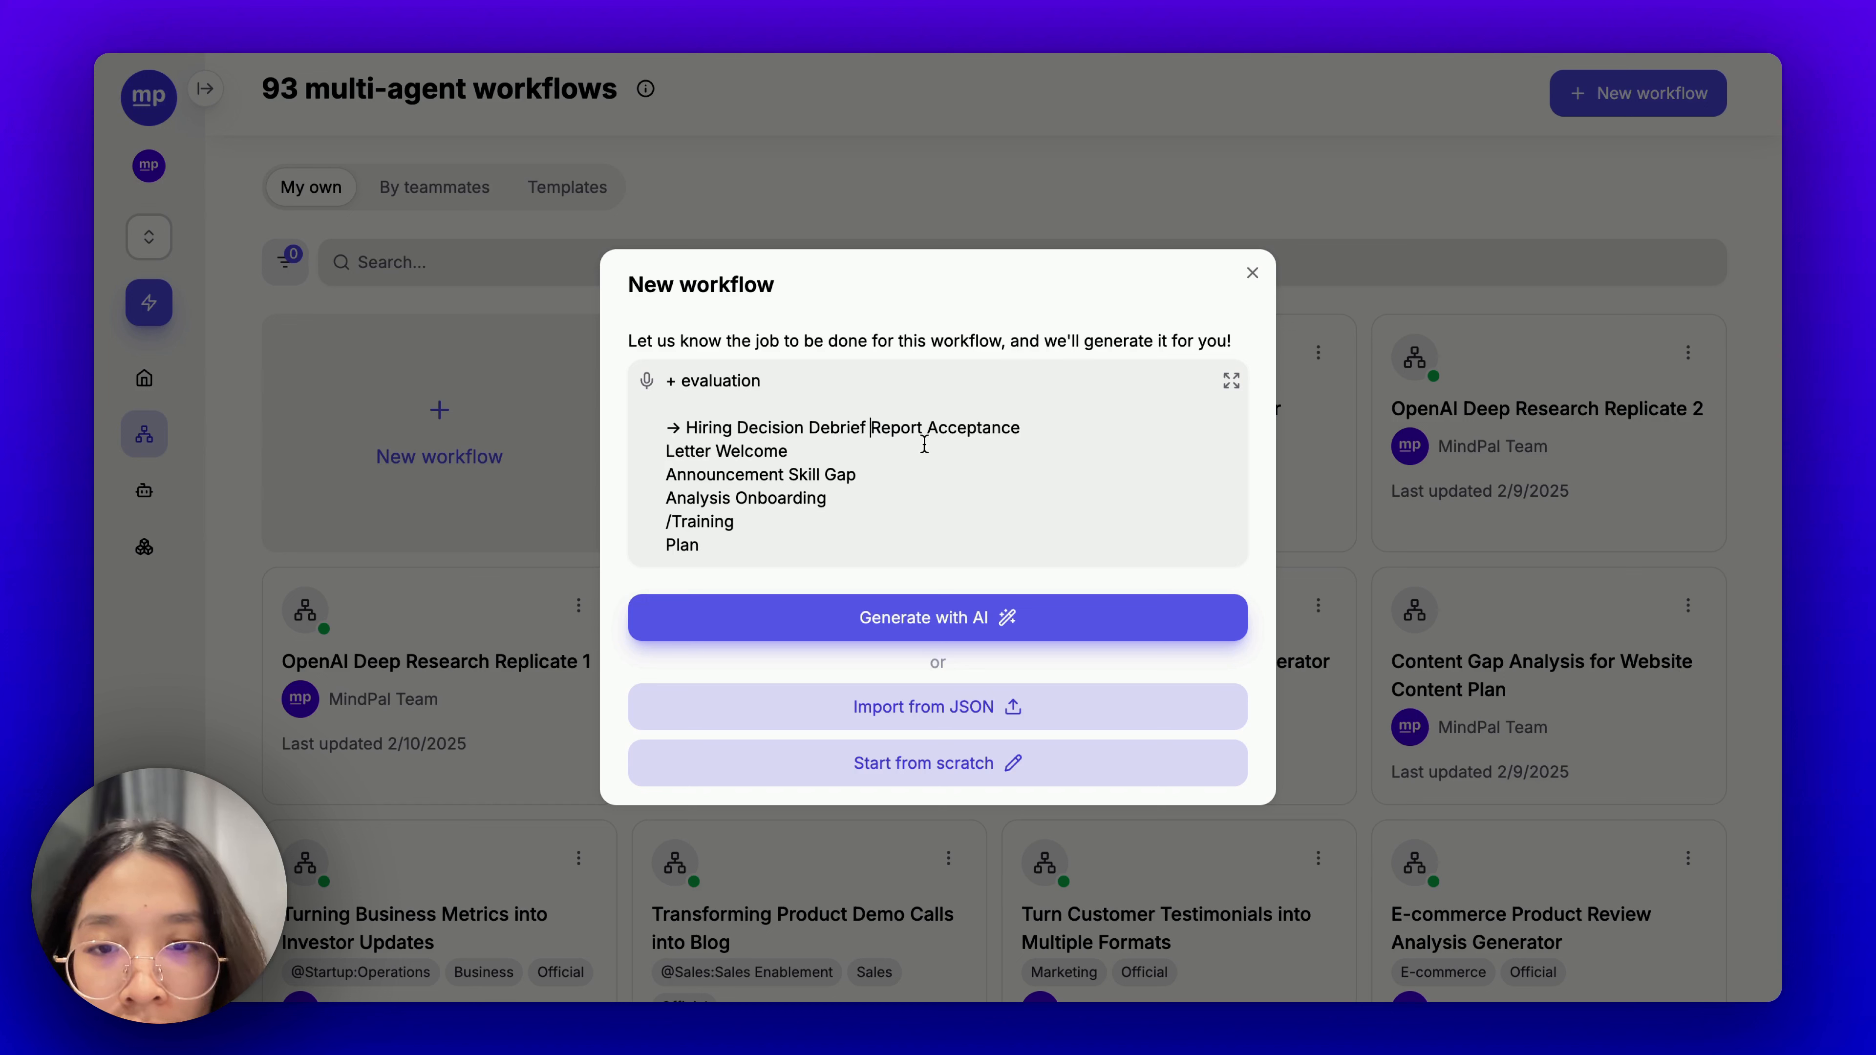
left_click(929, 427)
key("Return")
Reformat the second step label as its own line reading "→ Acceptance Letter".
key("Tab")
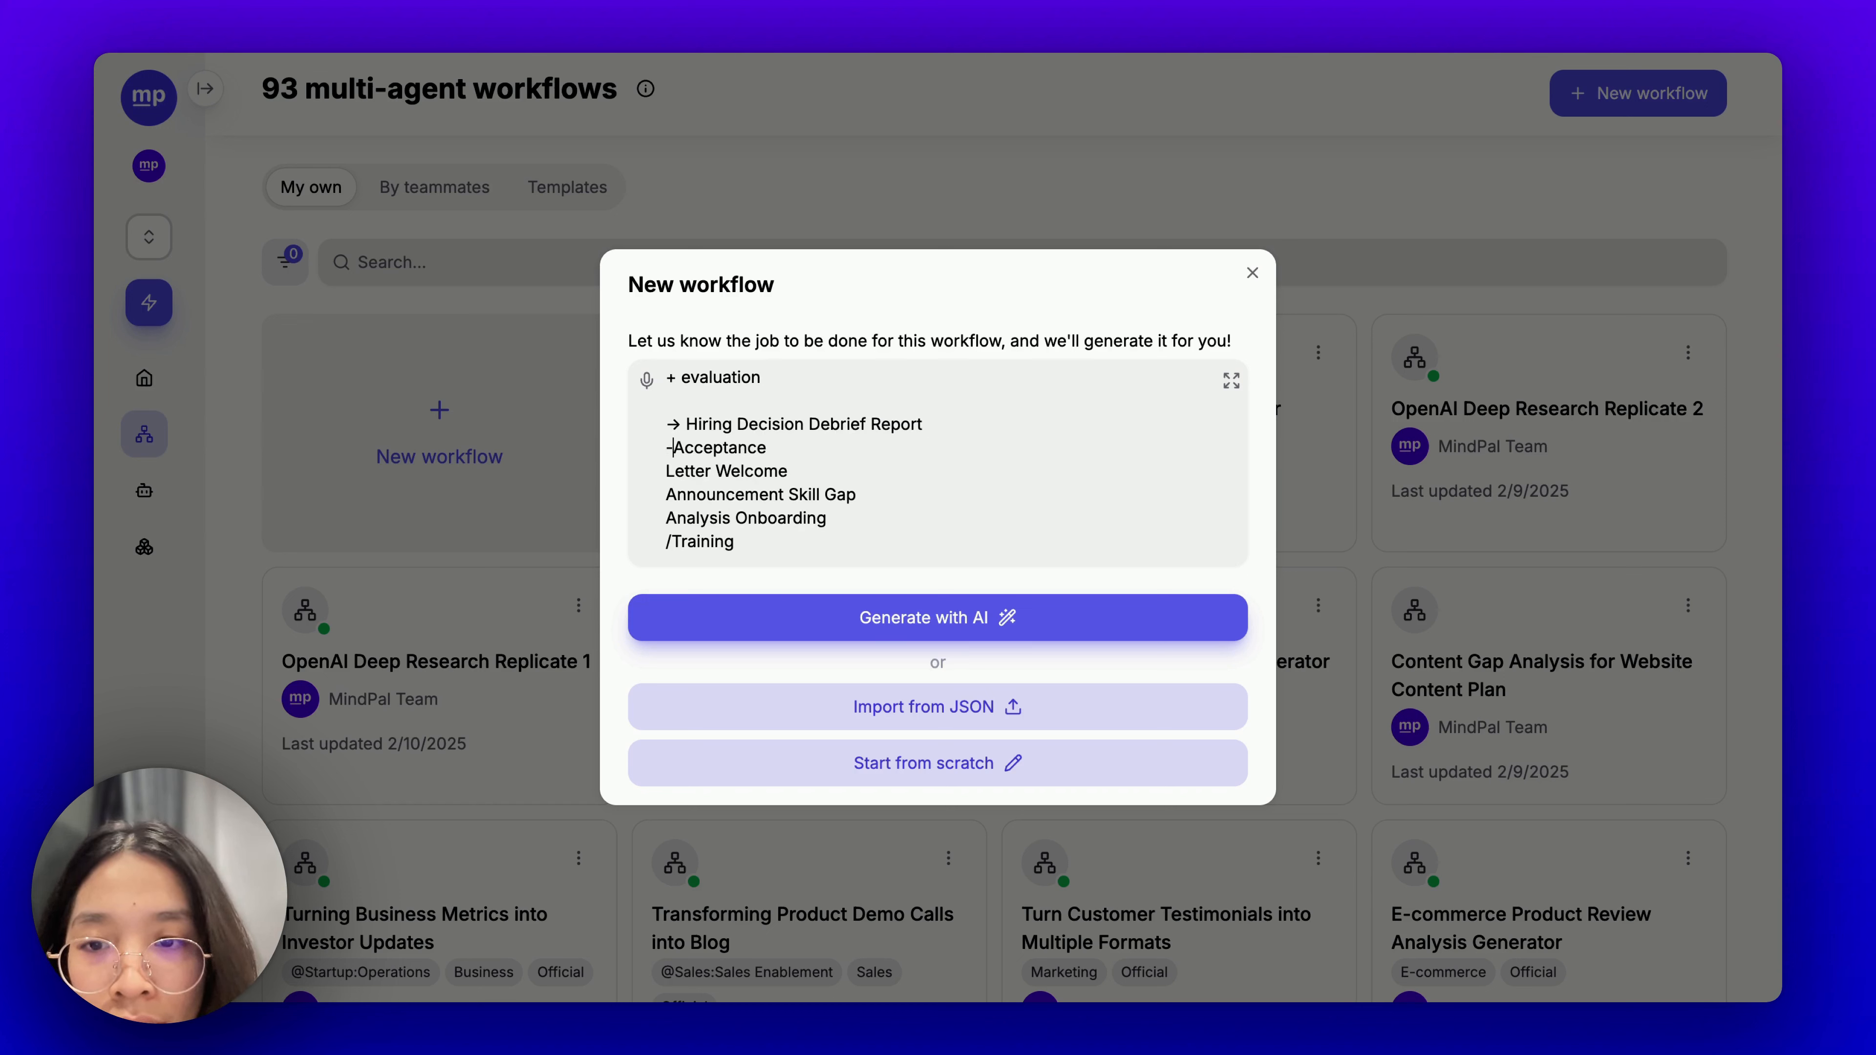
left_click(666, 471)
key("BackSpace")
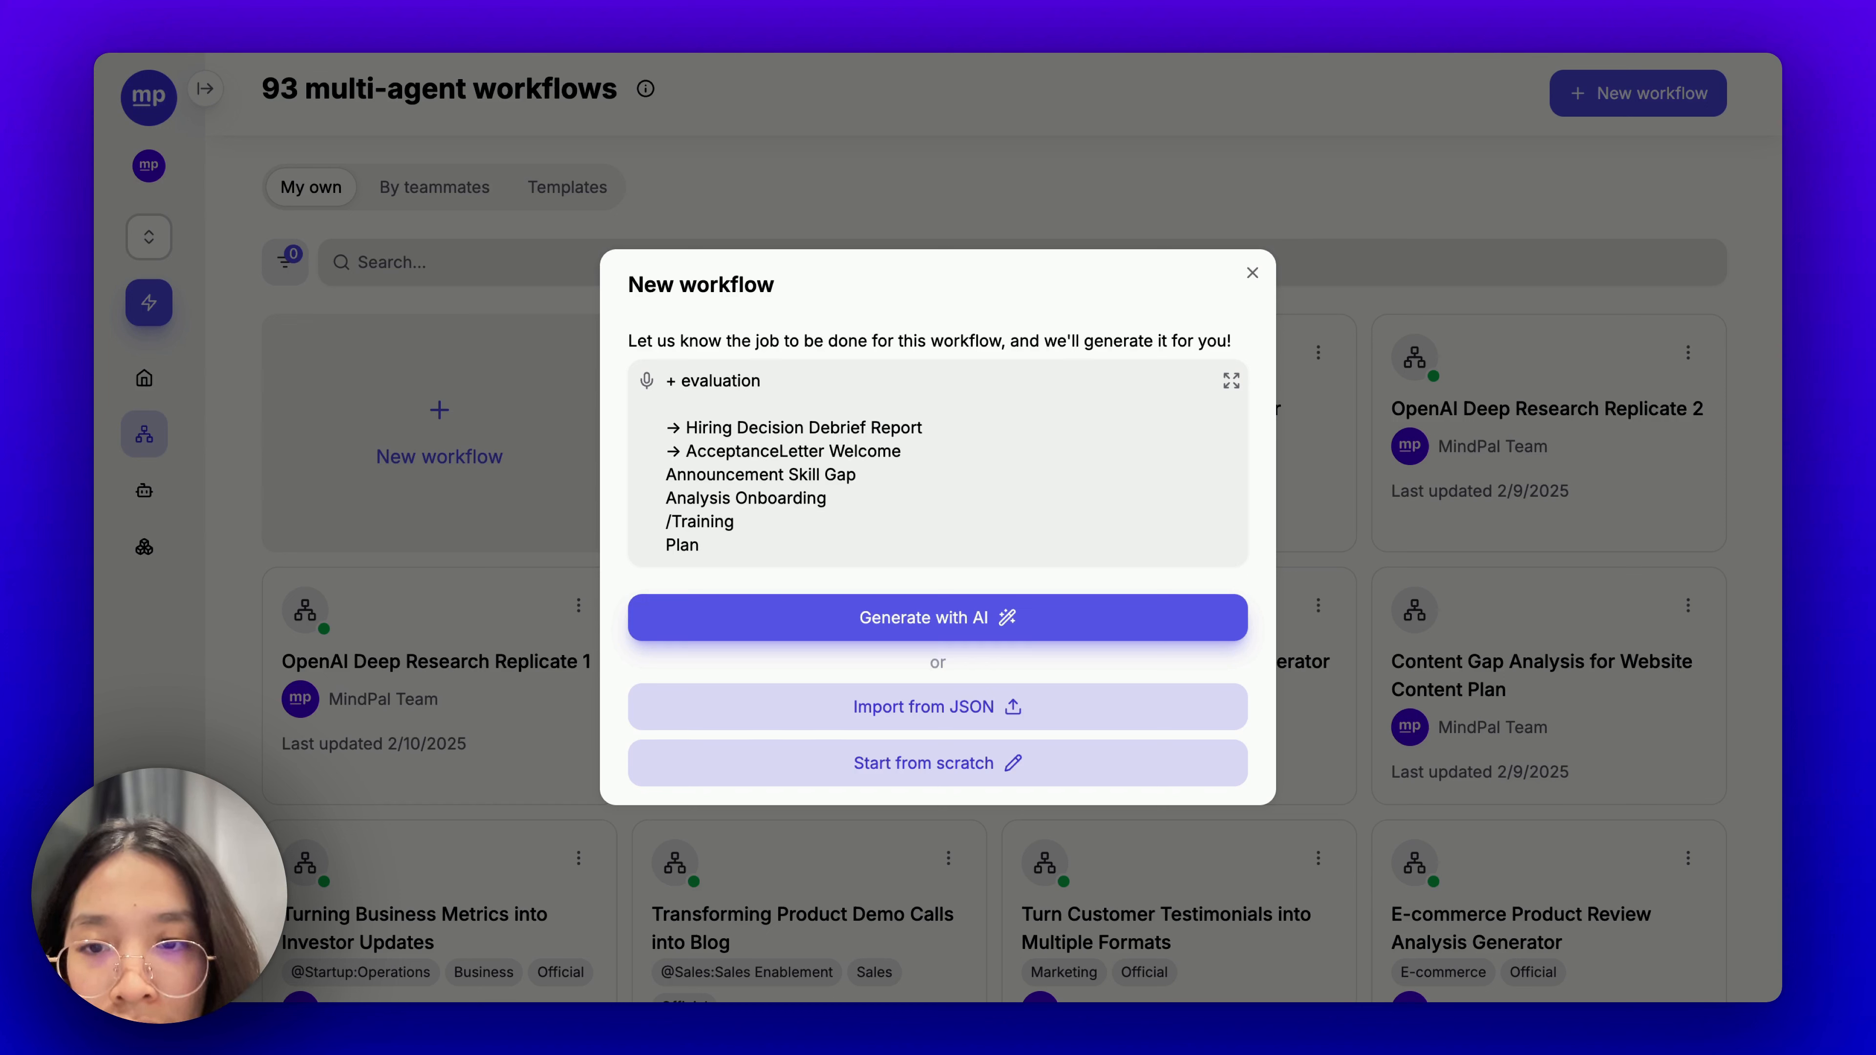
left_click(830, 448)
key("Return")
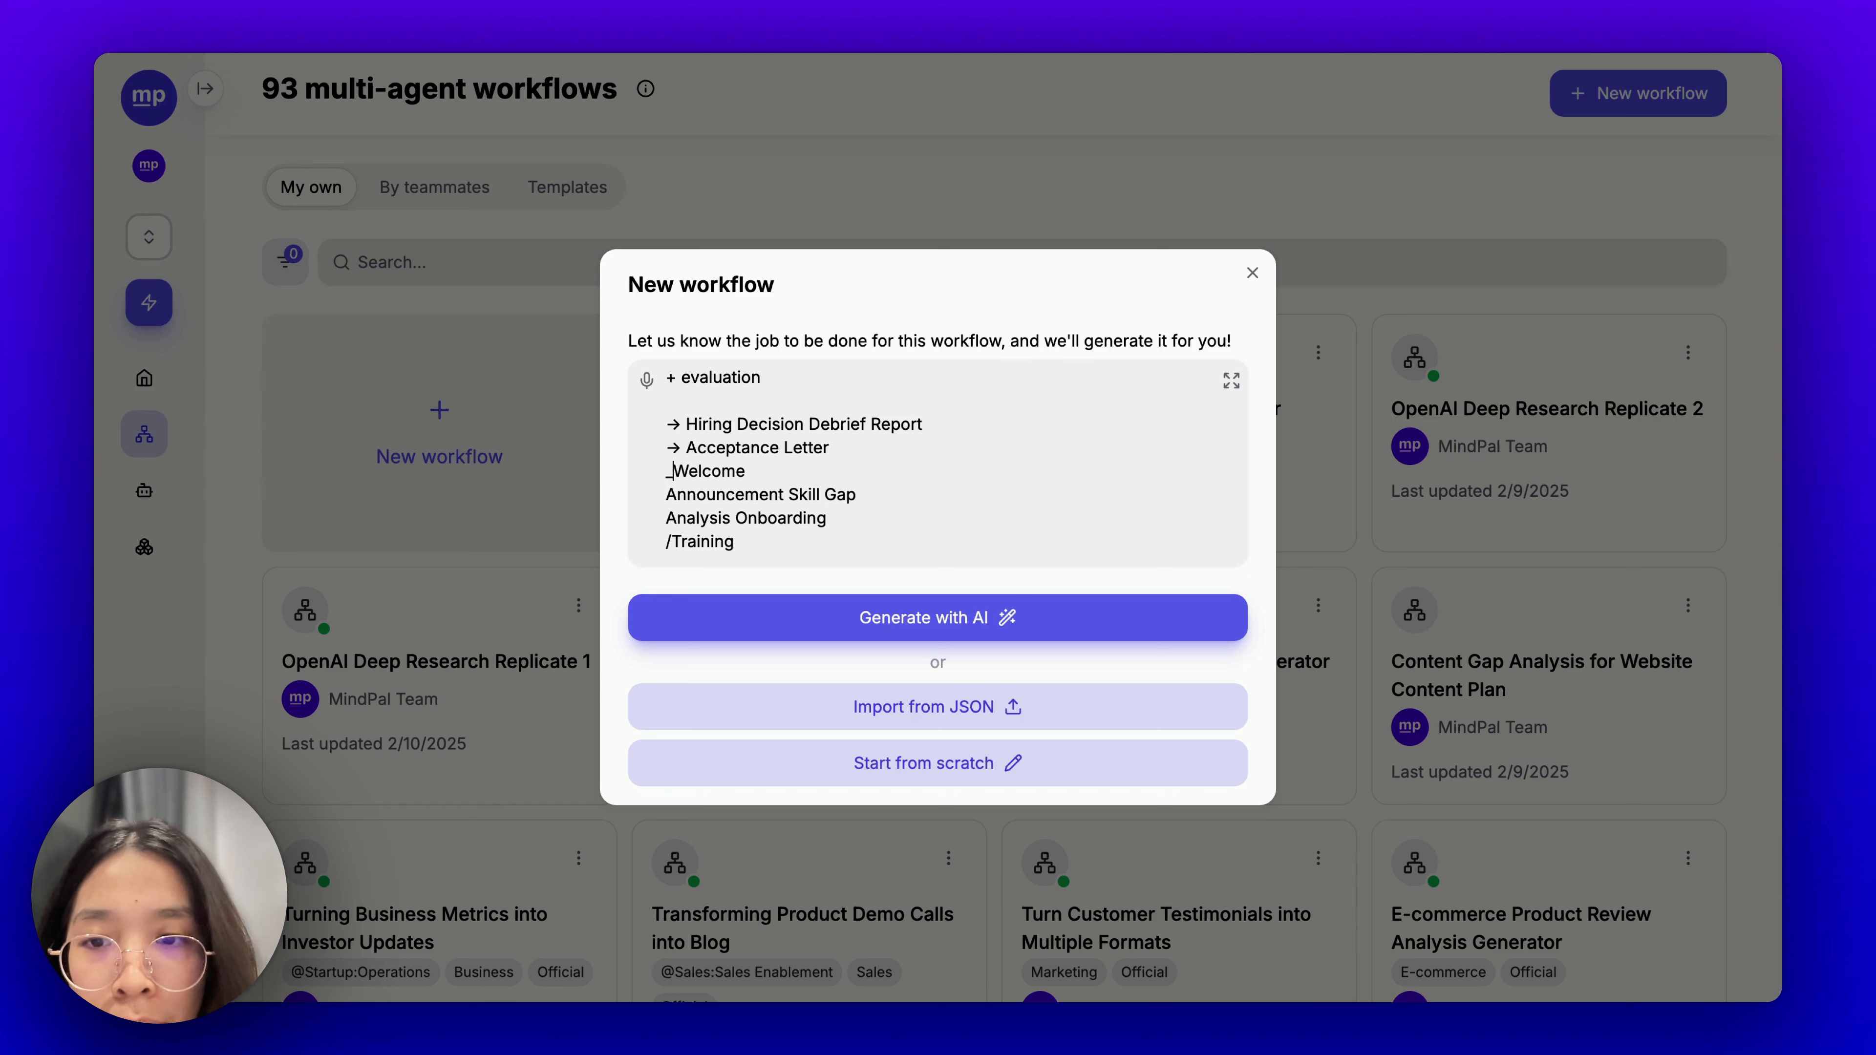
Reformat the third step label as its own line reading "→ Welcome Announcement".
key("Tab")
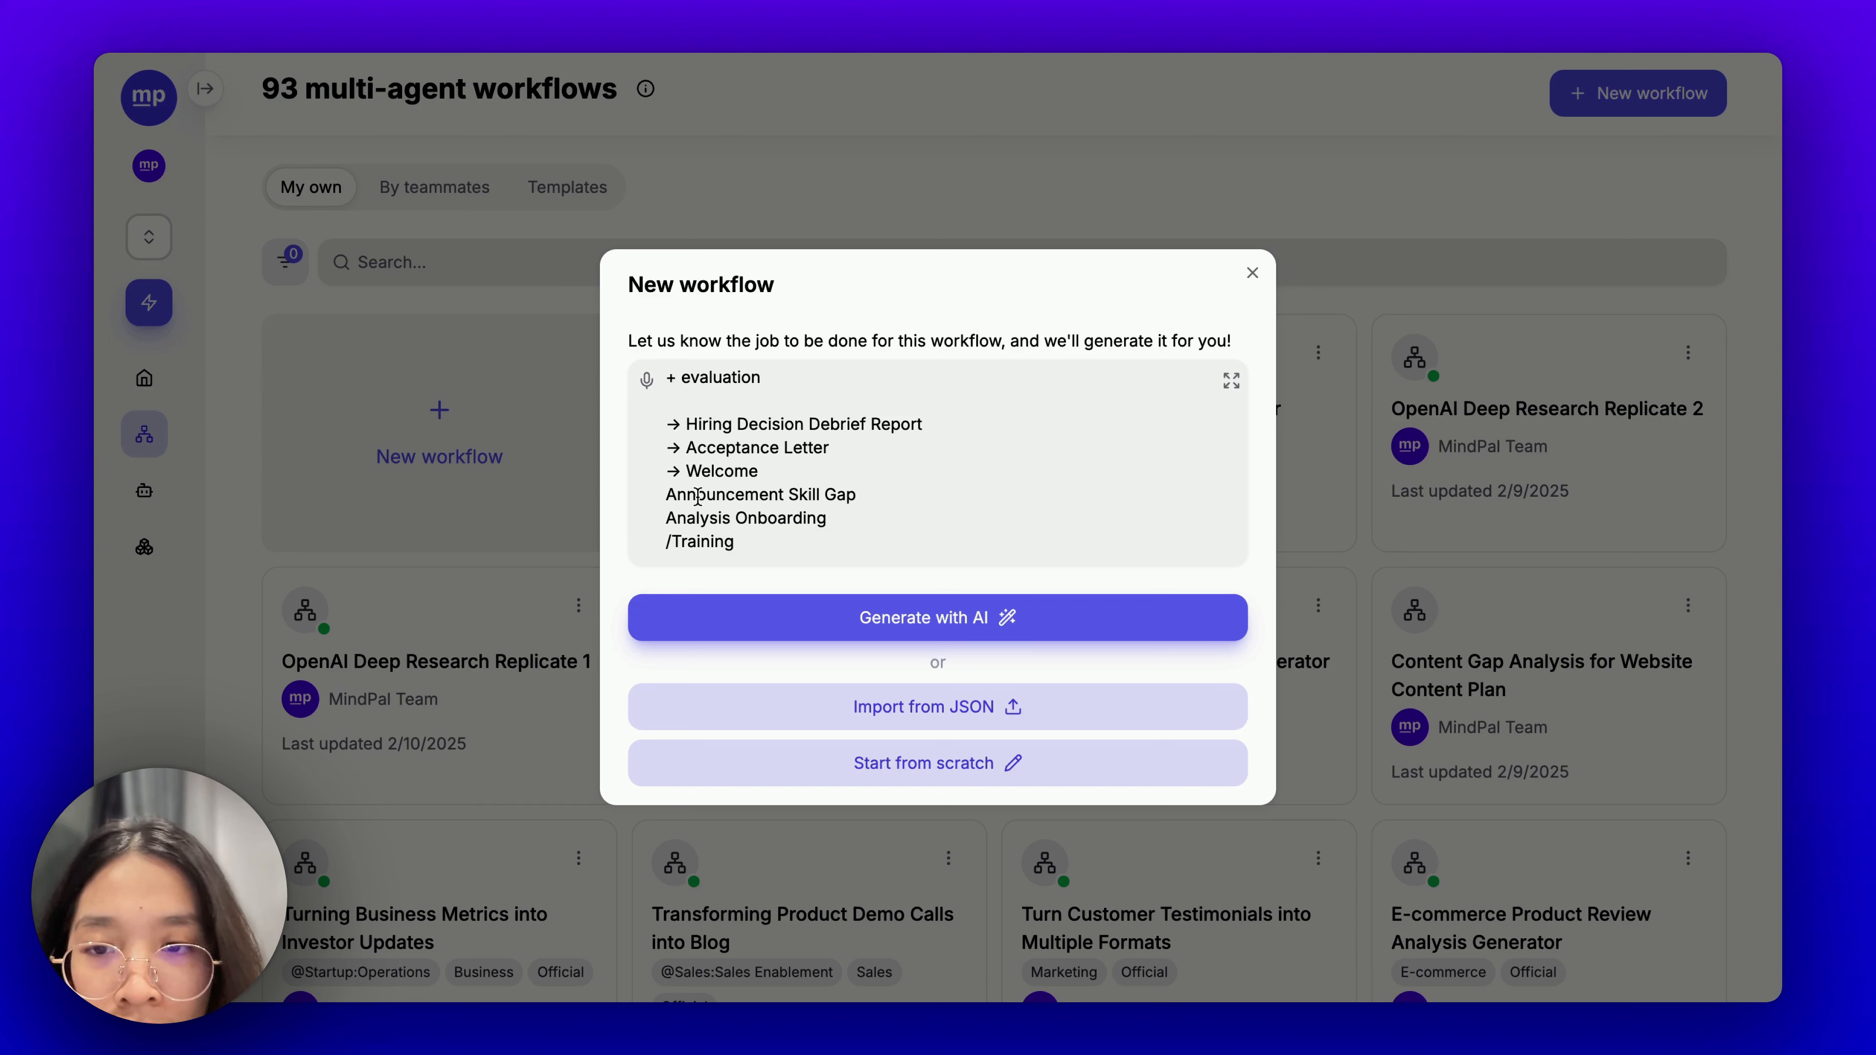
left_click(667, 493)
key("BackSpace")
left_click(883, 474)
key("Return")
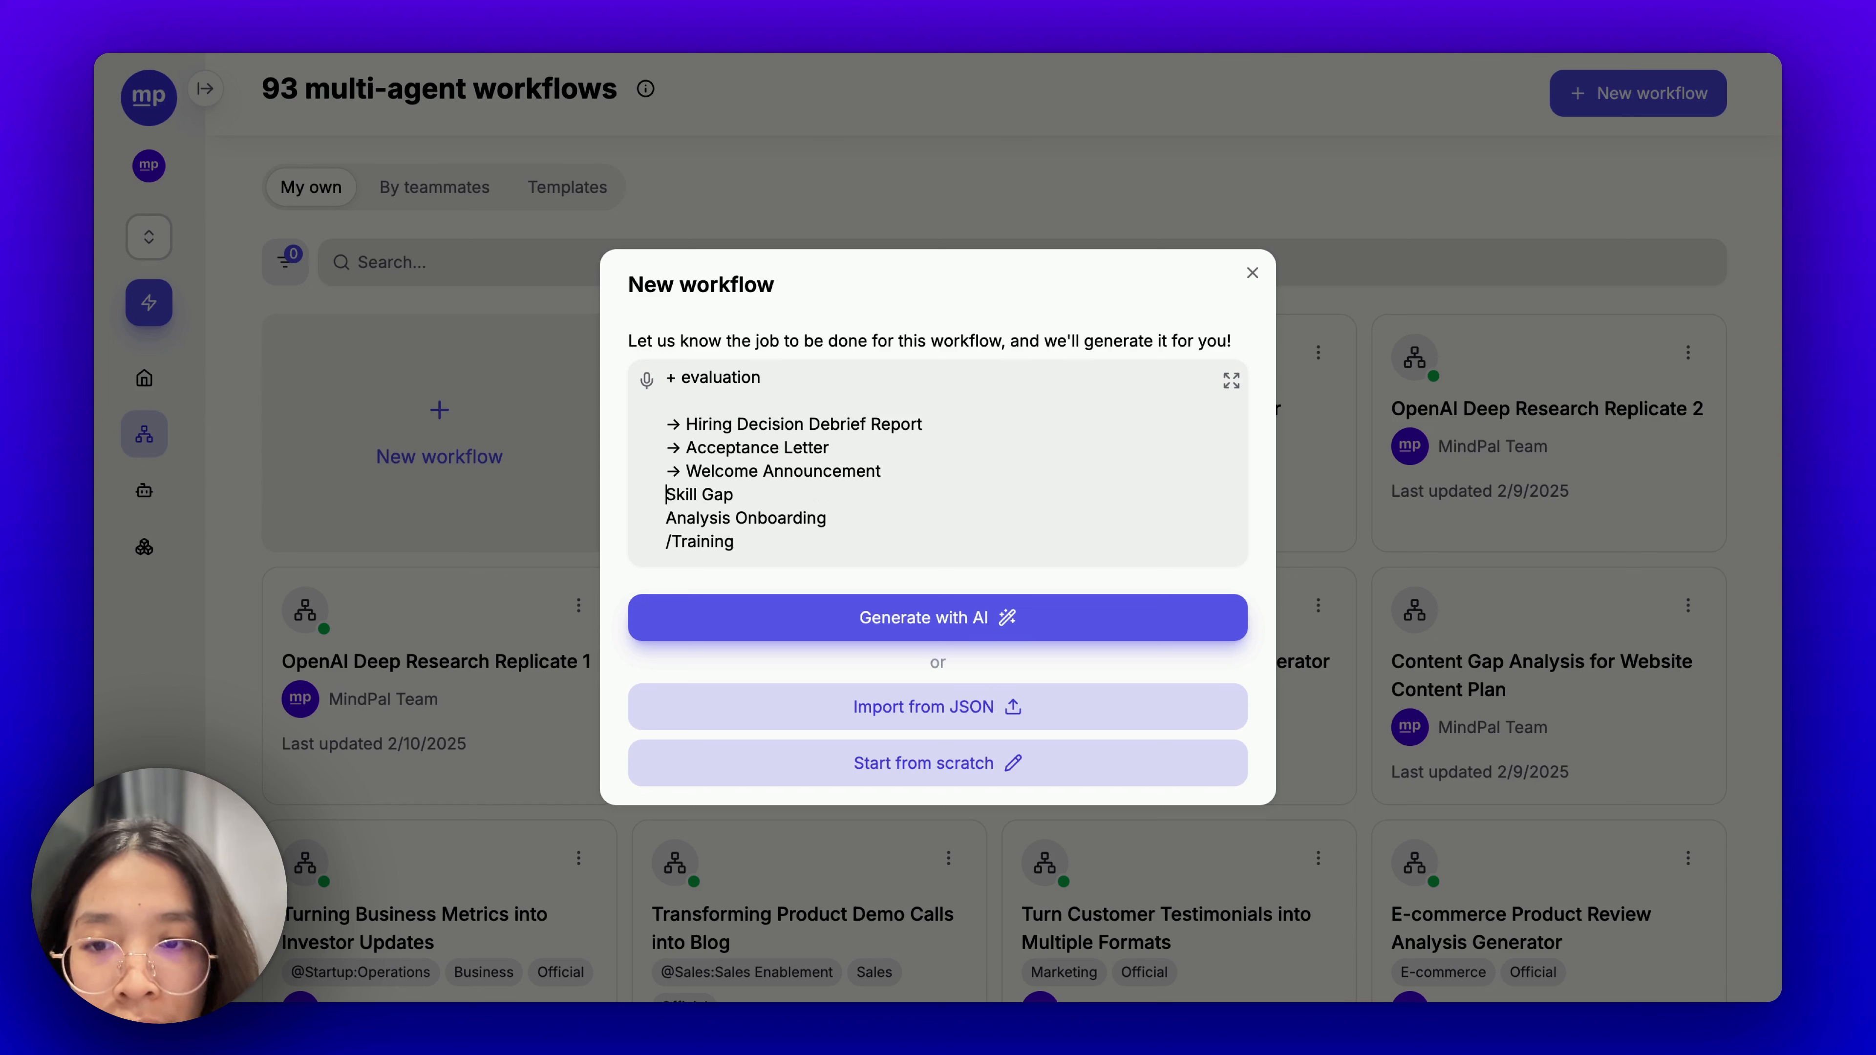
Reformat the remaining labels as two lines, "→ Skill Gap Analysis" and "→ Onboarding/Training Plan".
key("Tab")
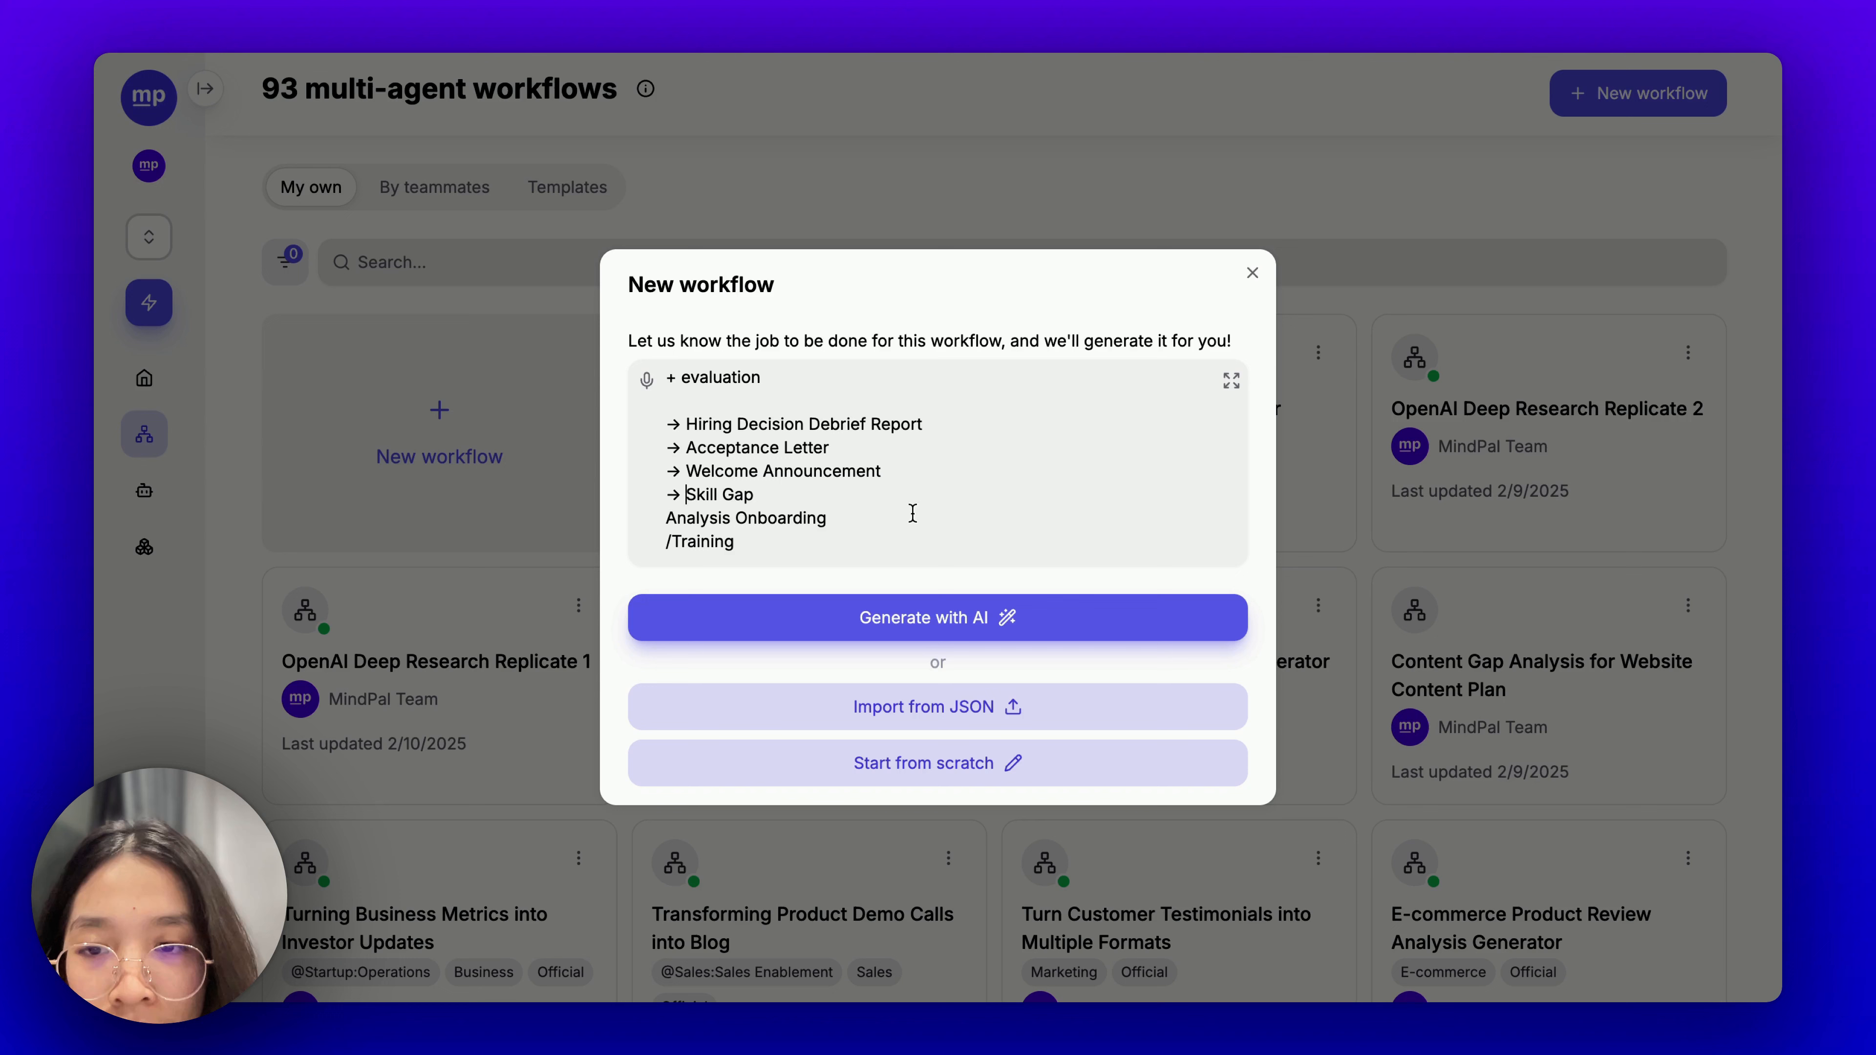
left_click(666, 518)
key("BackSpace")
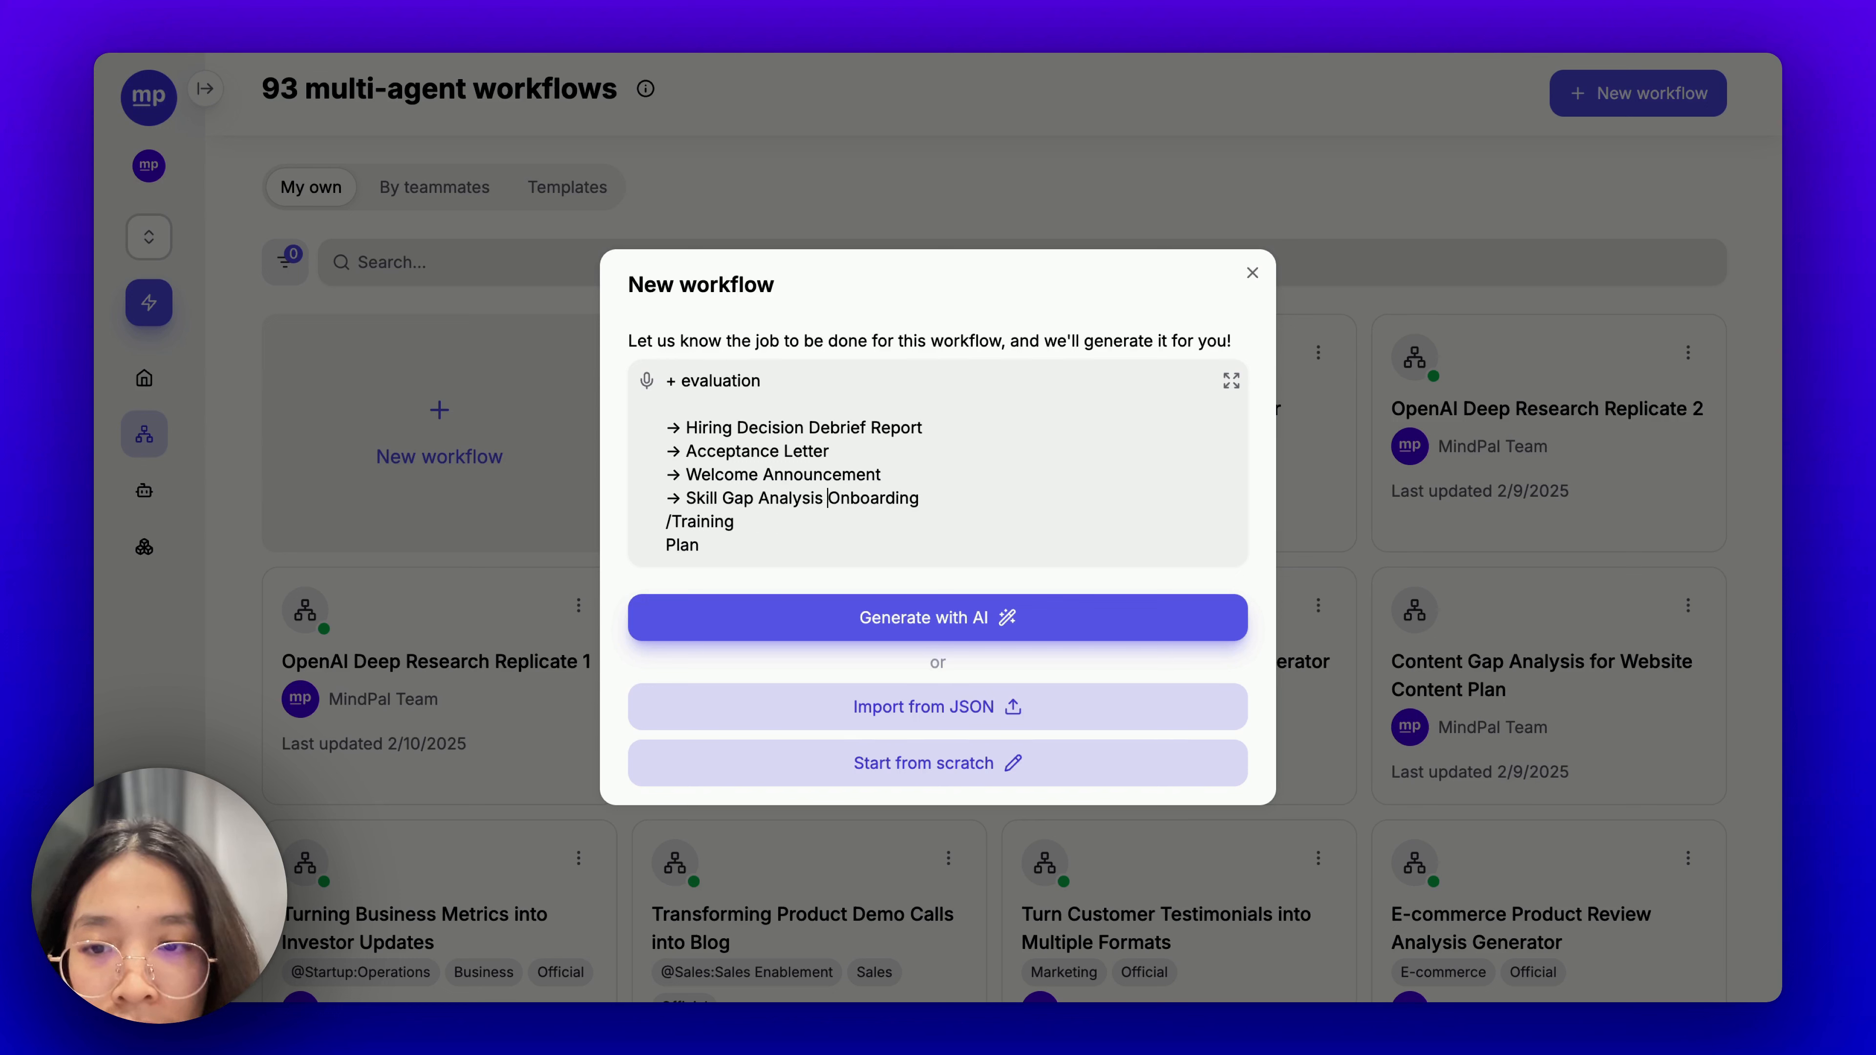
key("Return")
key("Tab")
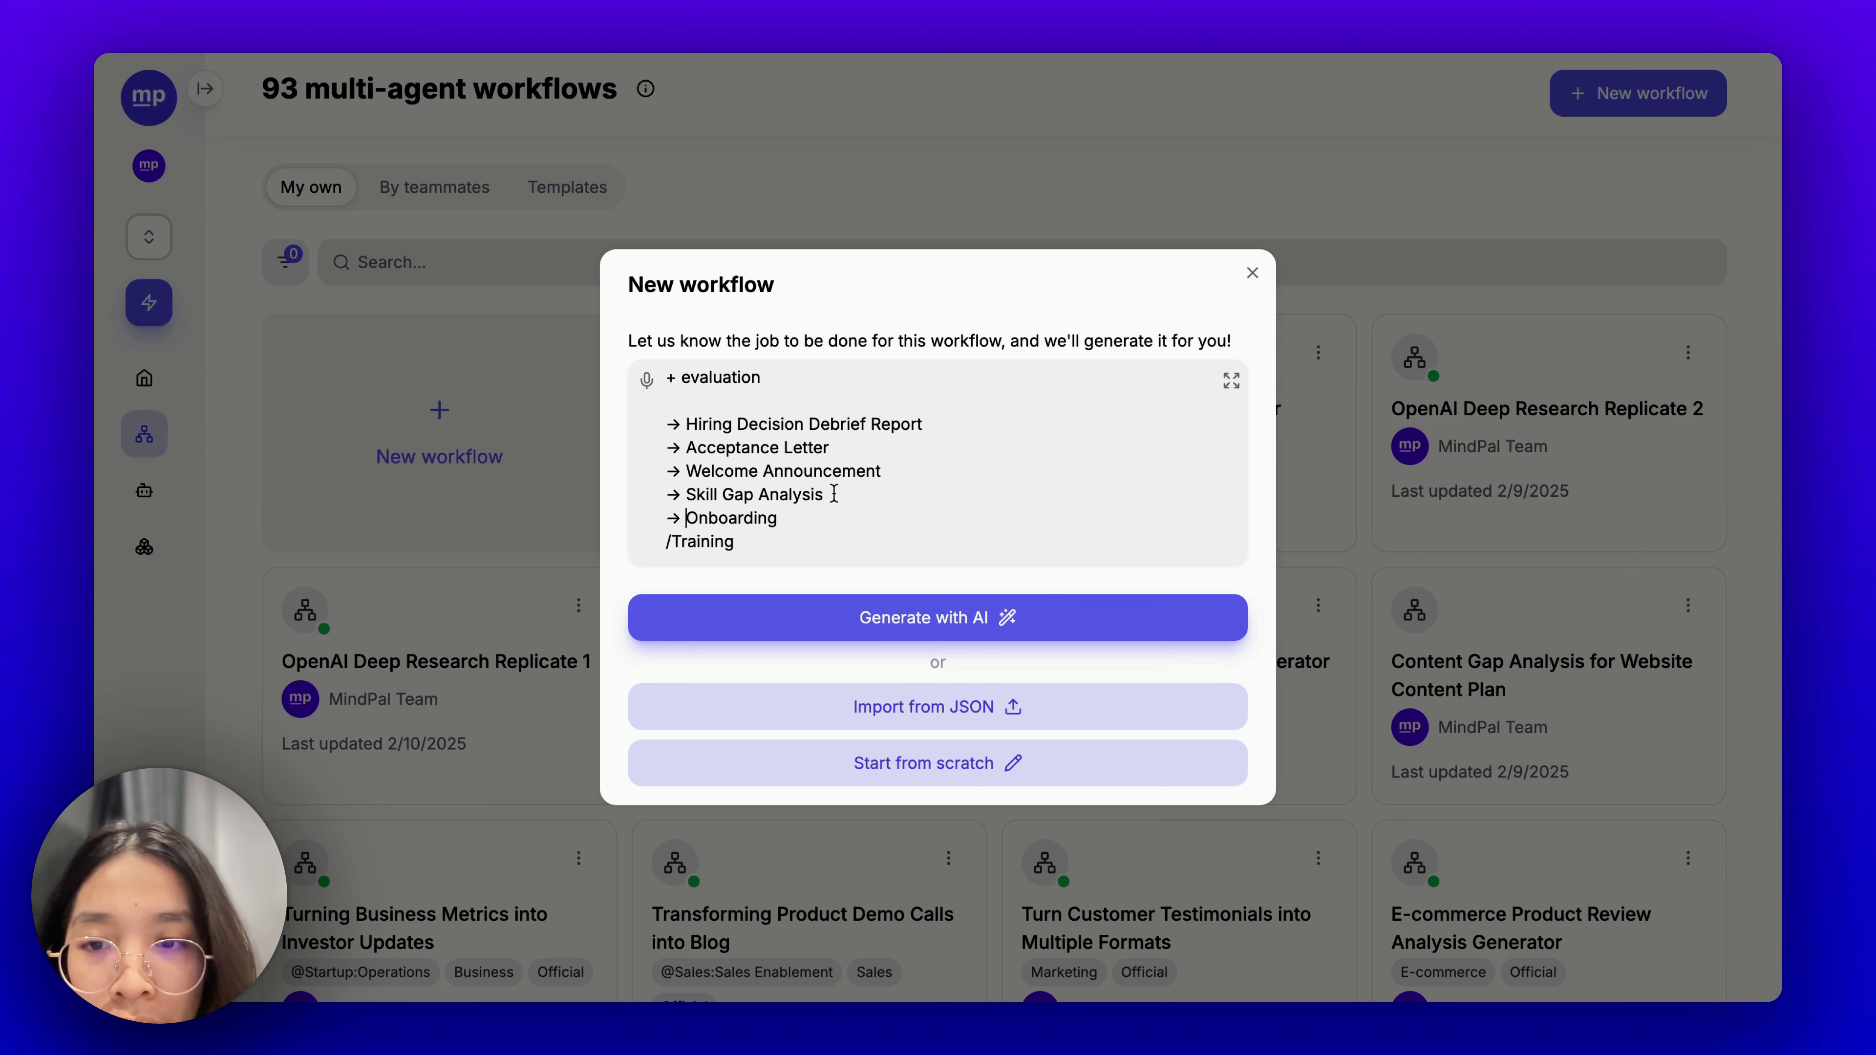
key("BackSpace")
left_click(668, 545)
key("BackSpace")
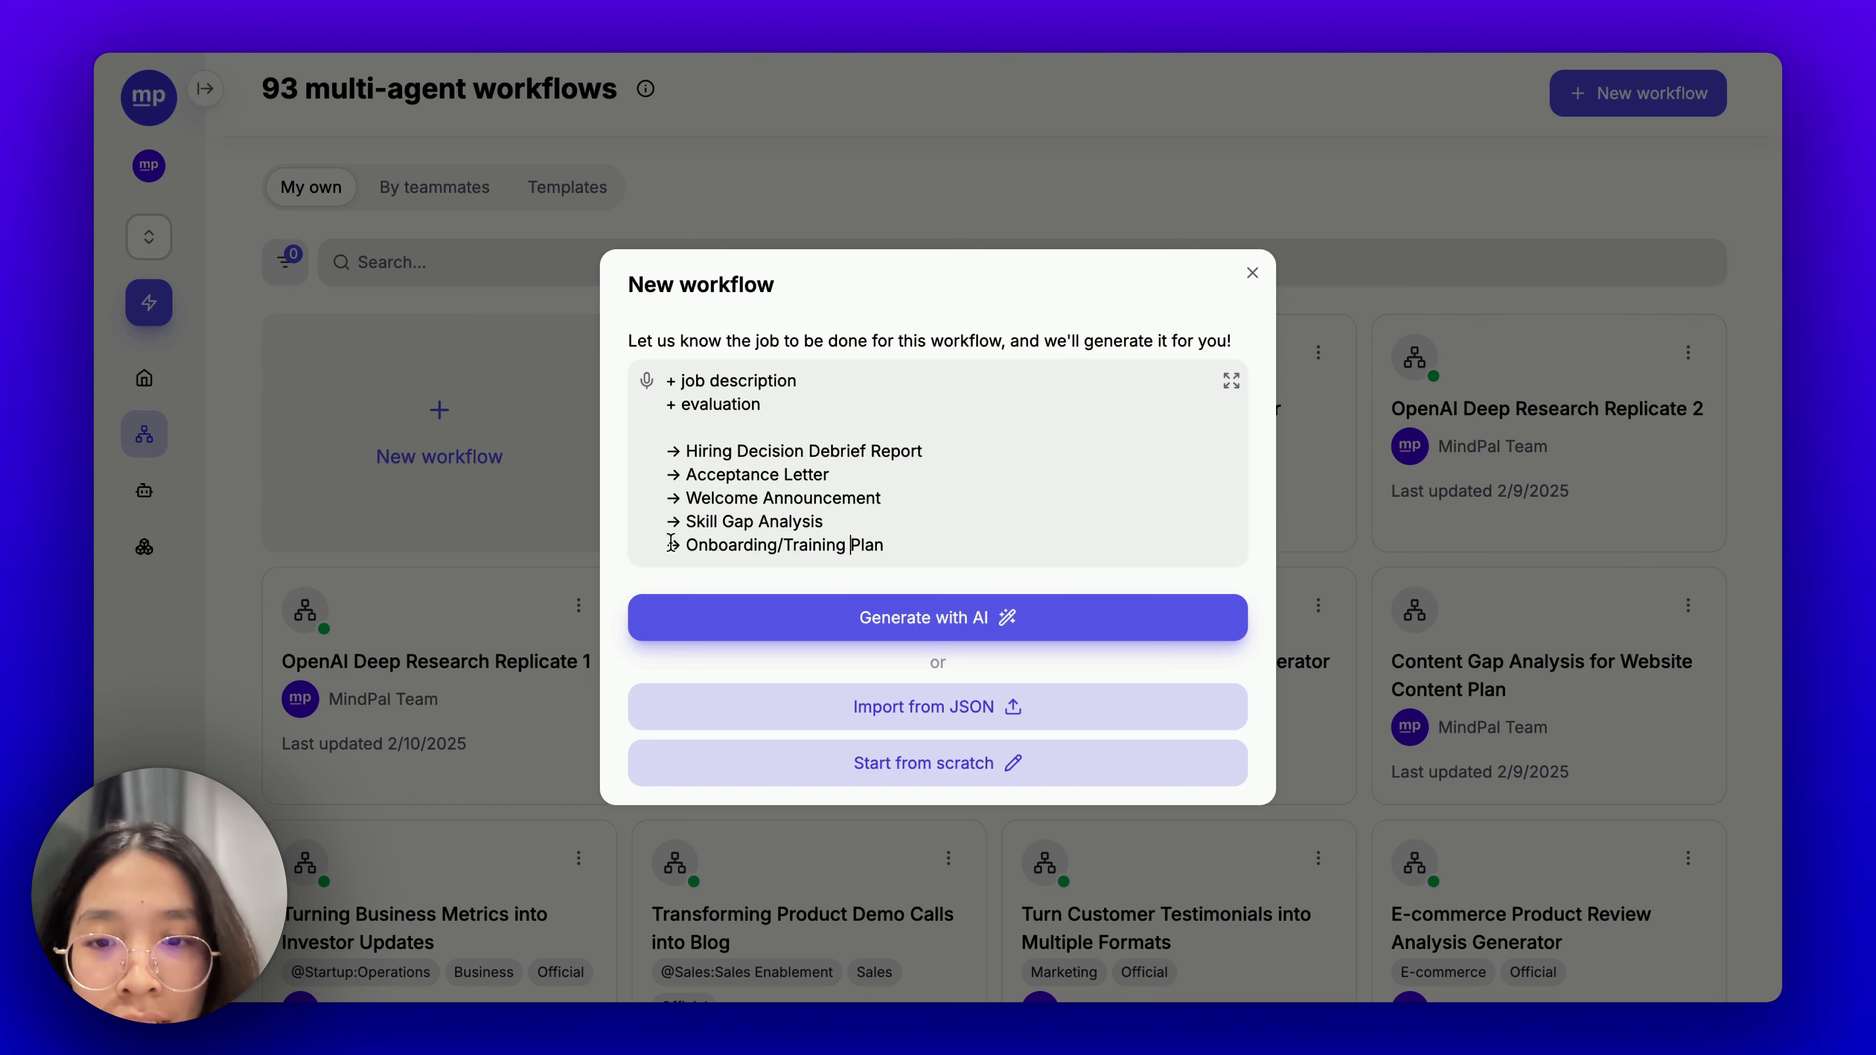
Check the finished prompt and generate the Post-Acceptance Job Application Processor workflow with AI.
scroll(799, 482, "up", 3)
scroll(812, 476, "down", 3)
scroll(832, 473, "up", 5)
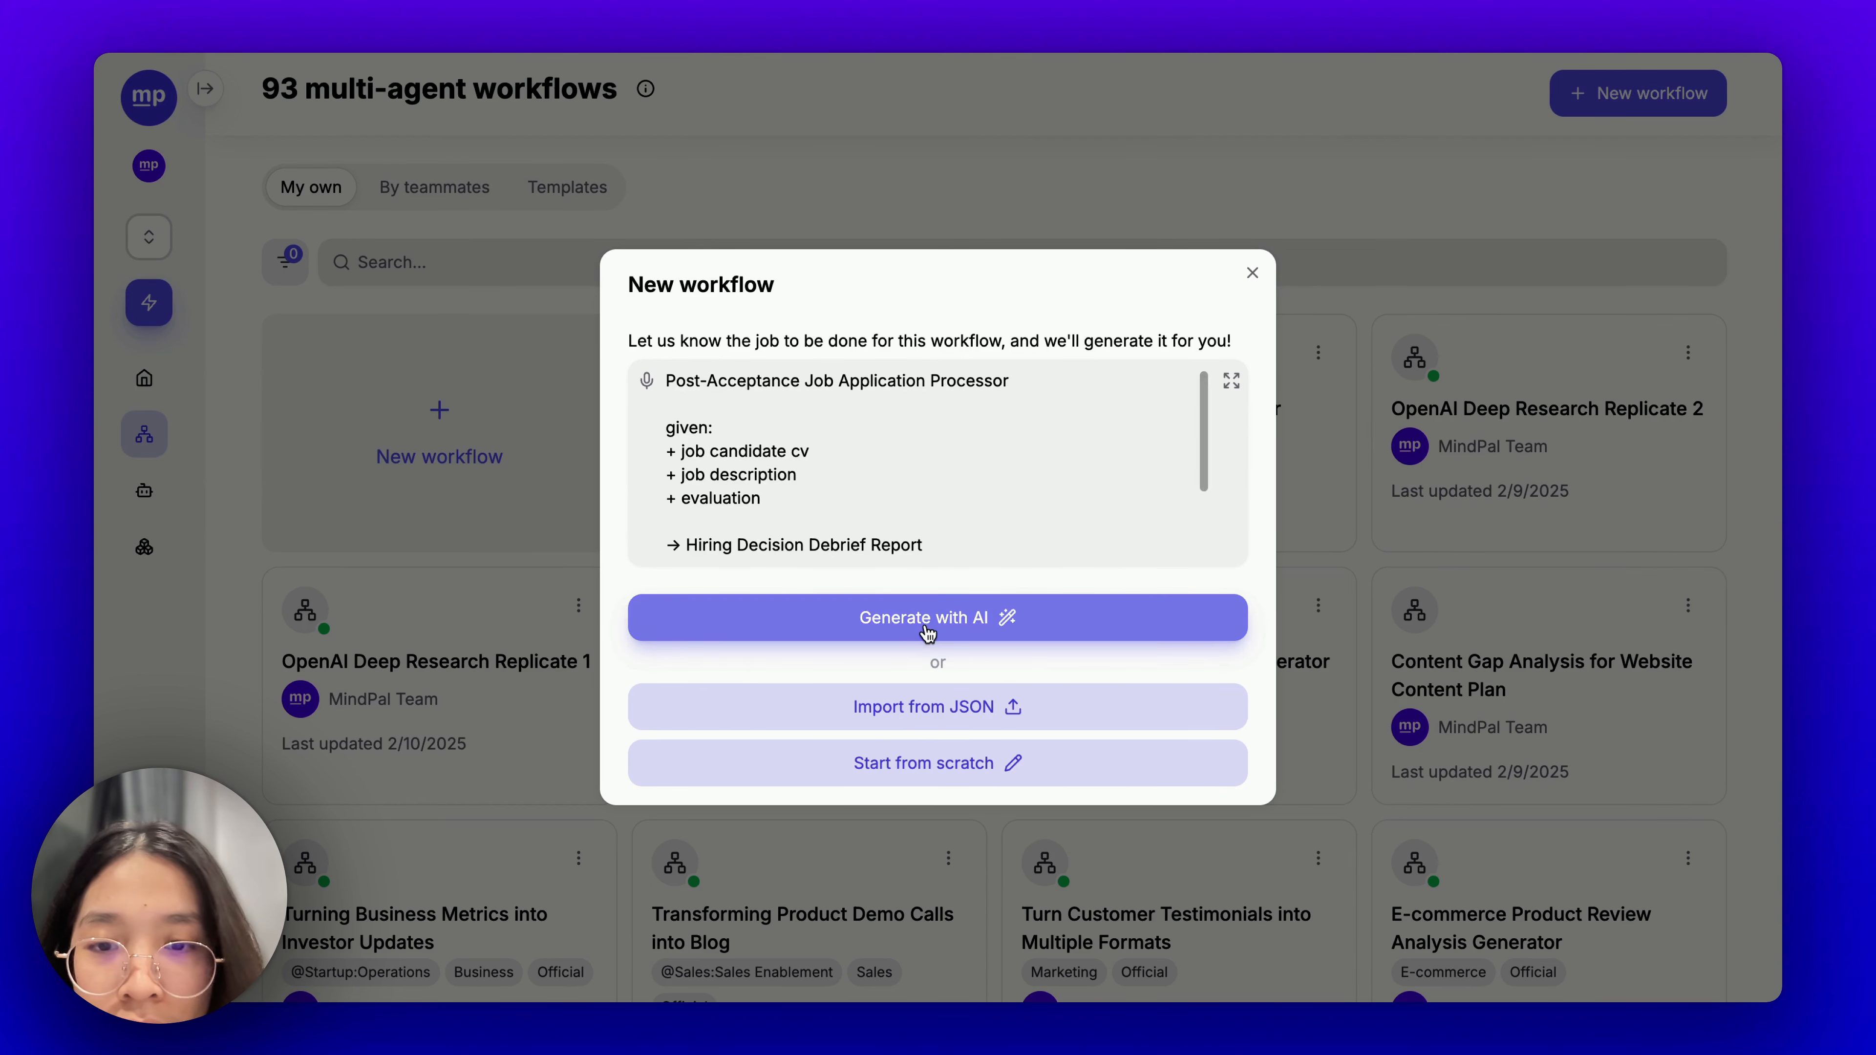
left_click(944, 617)
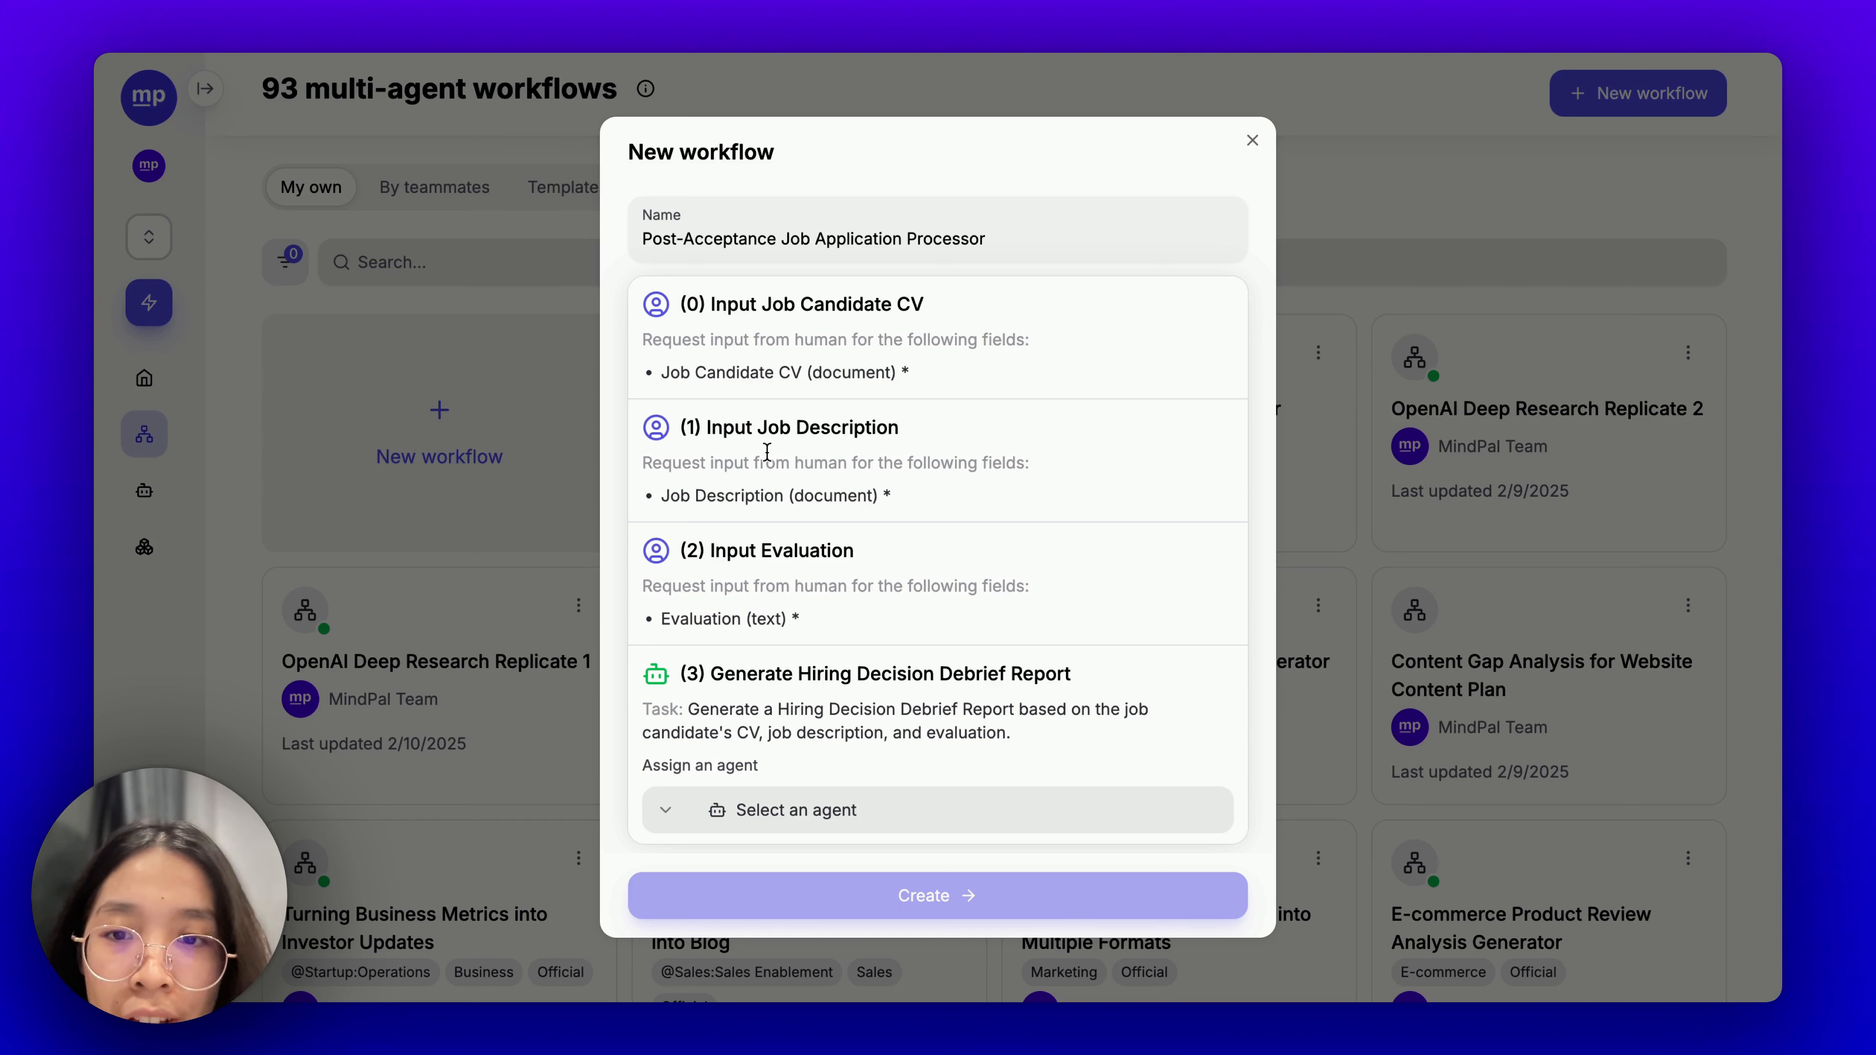
Review the generated workflow outline, from the three human input steps through the Onboarding/Training Plan step.
scroll(773, 552, "down", 4)
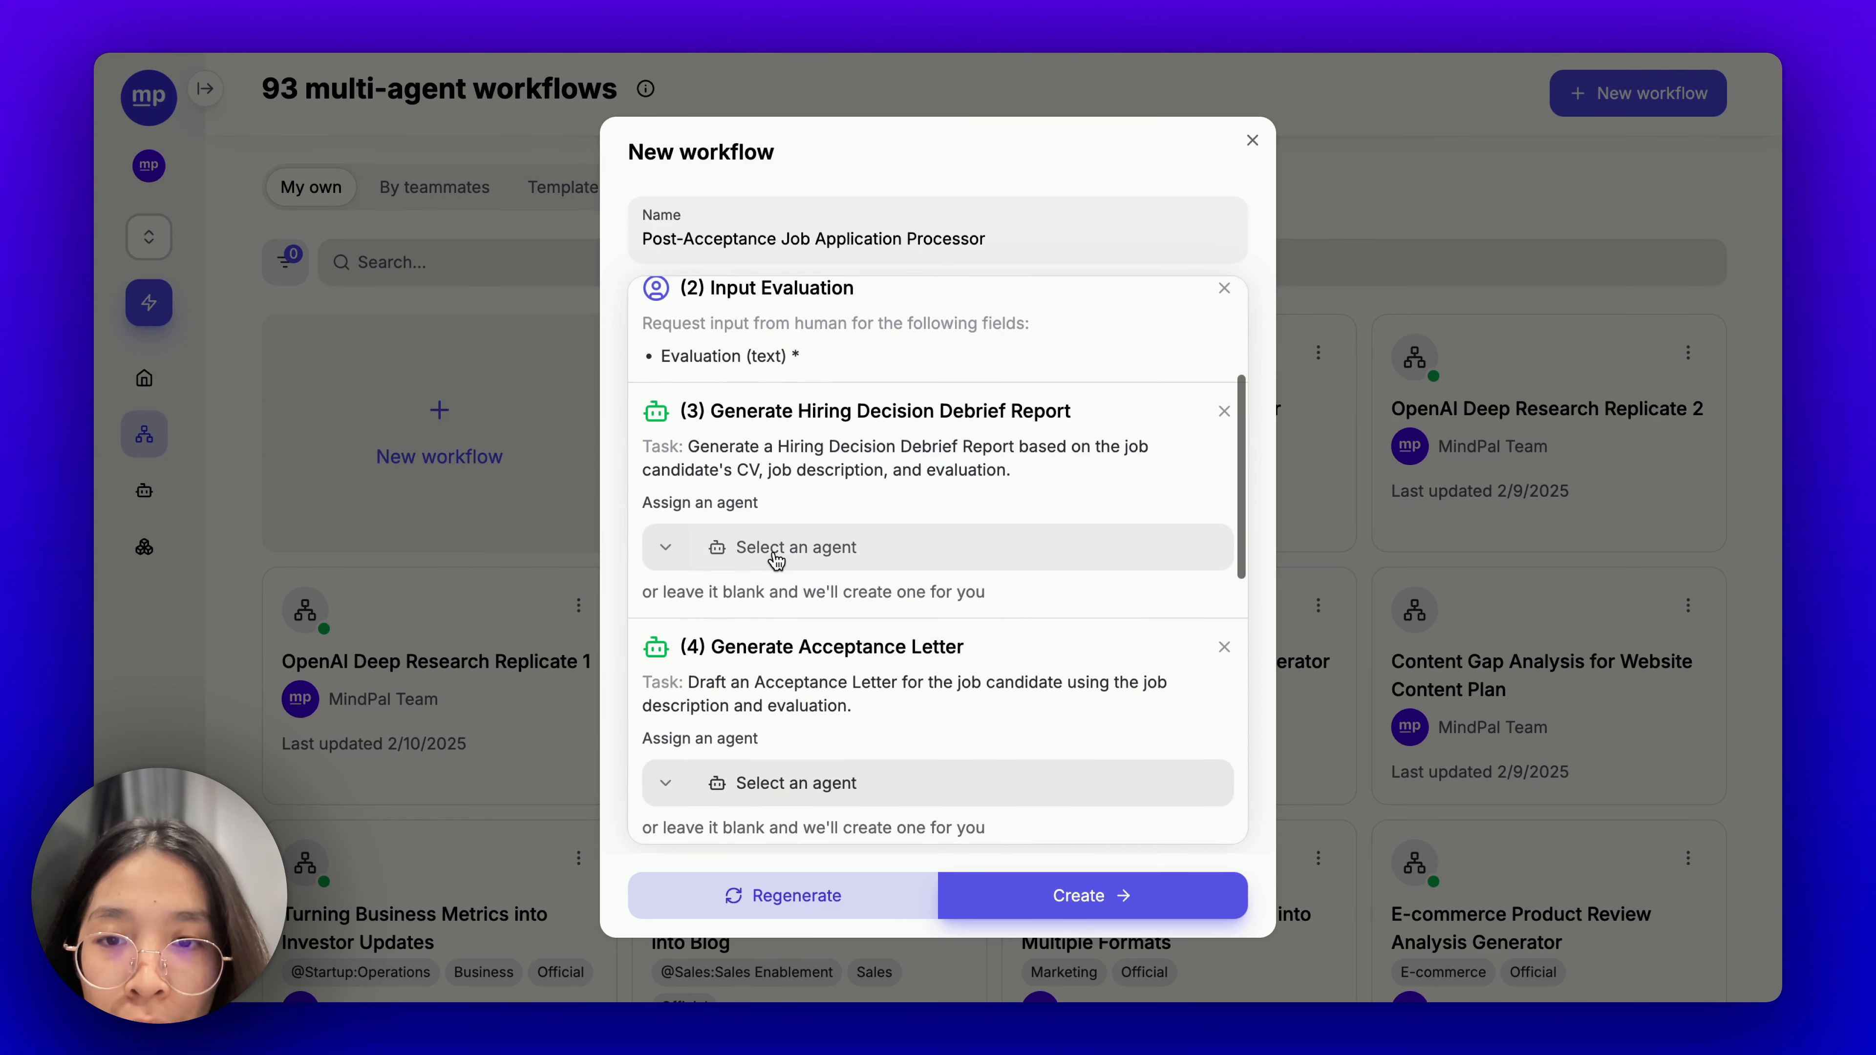
scroll(817, 412, "down", 1)
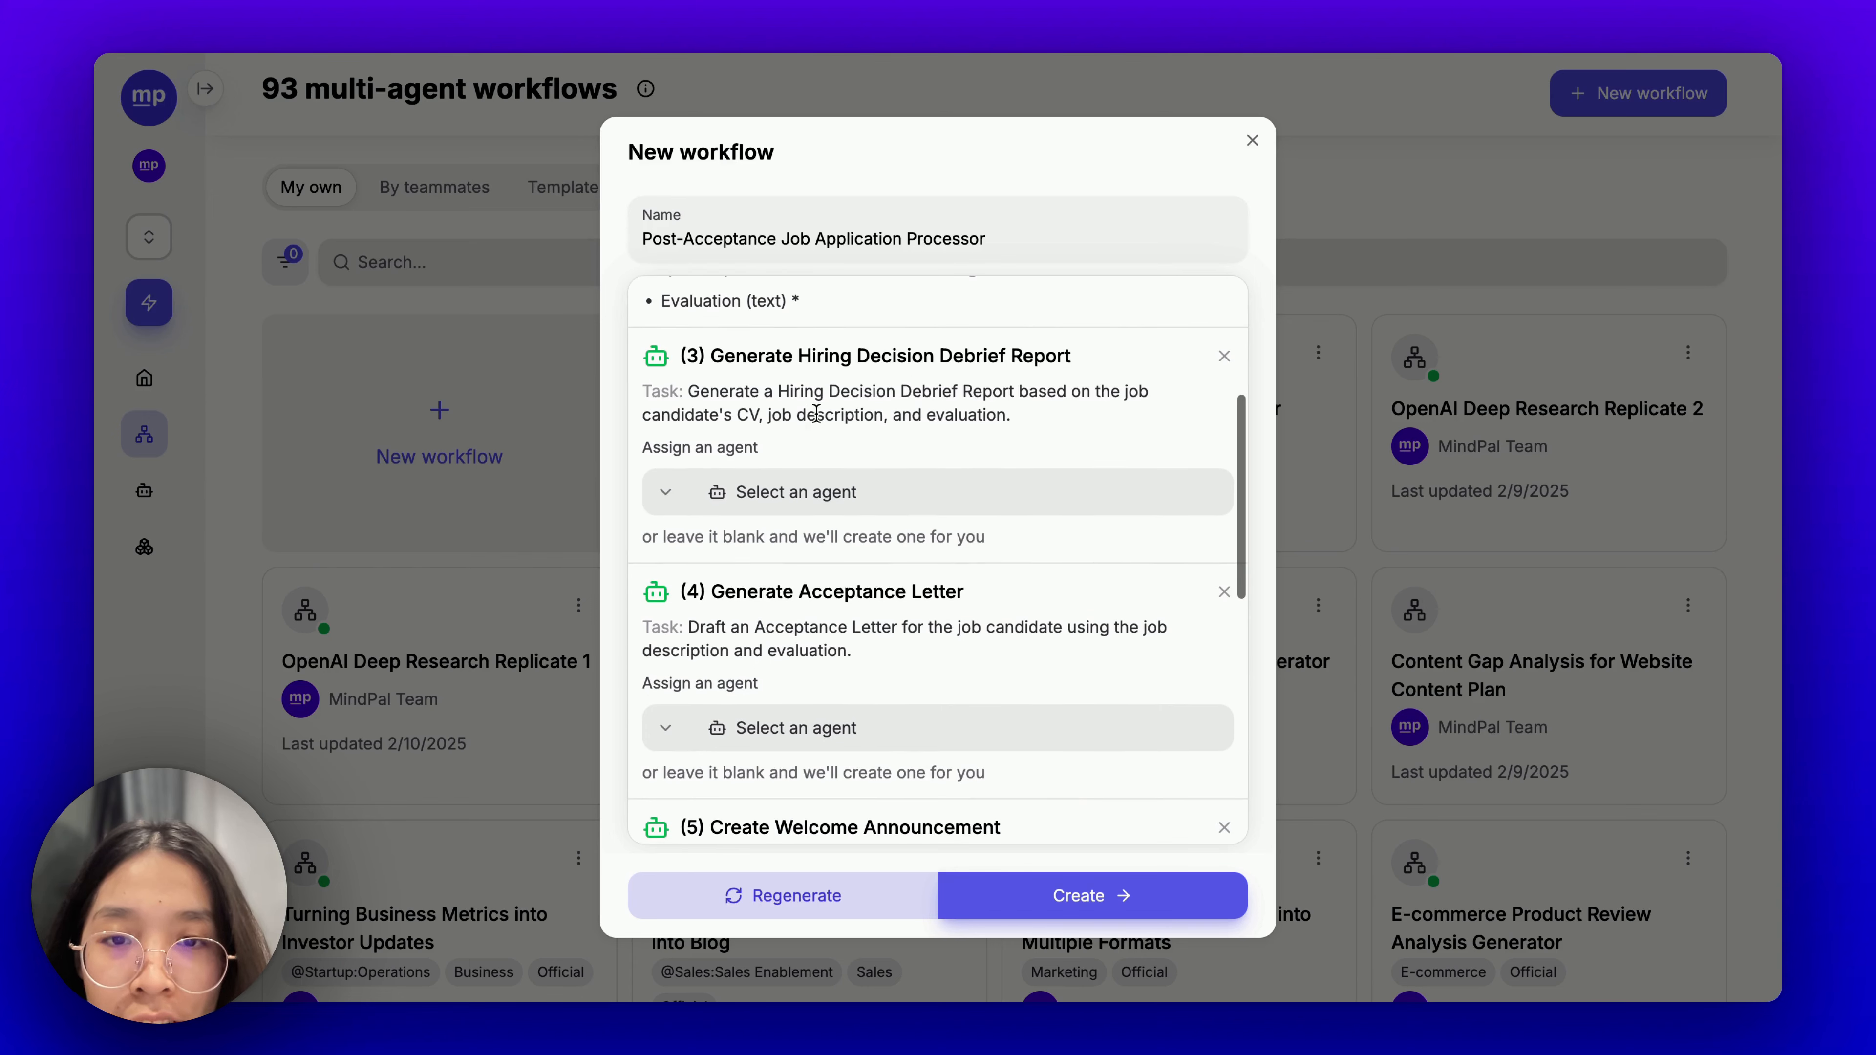
scroll(934, 367, "down", 2)
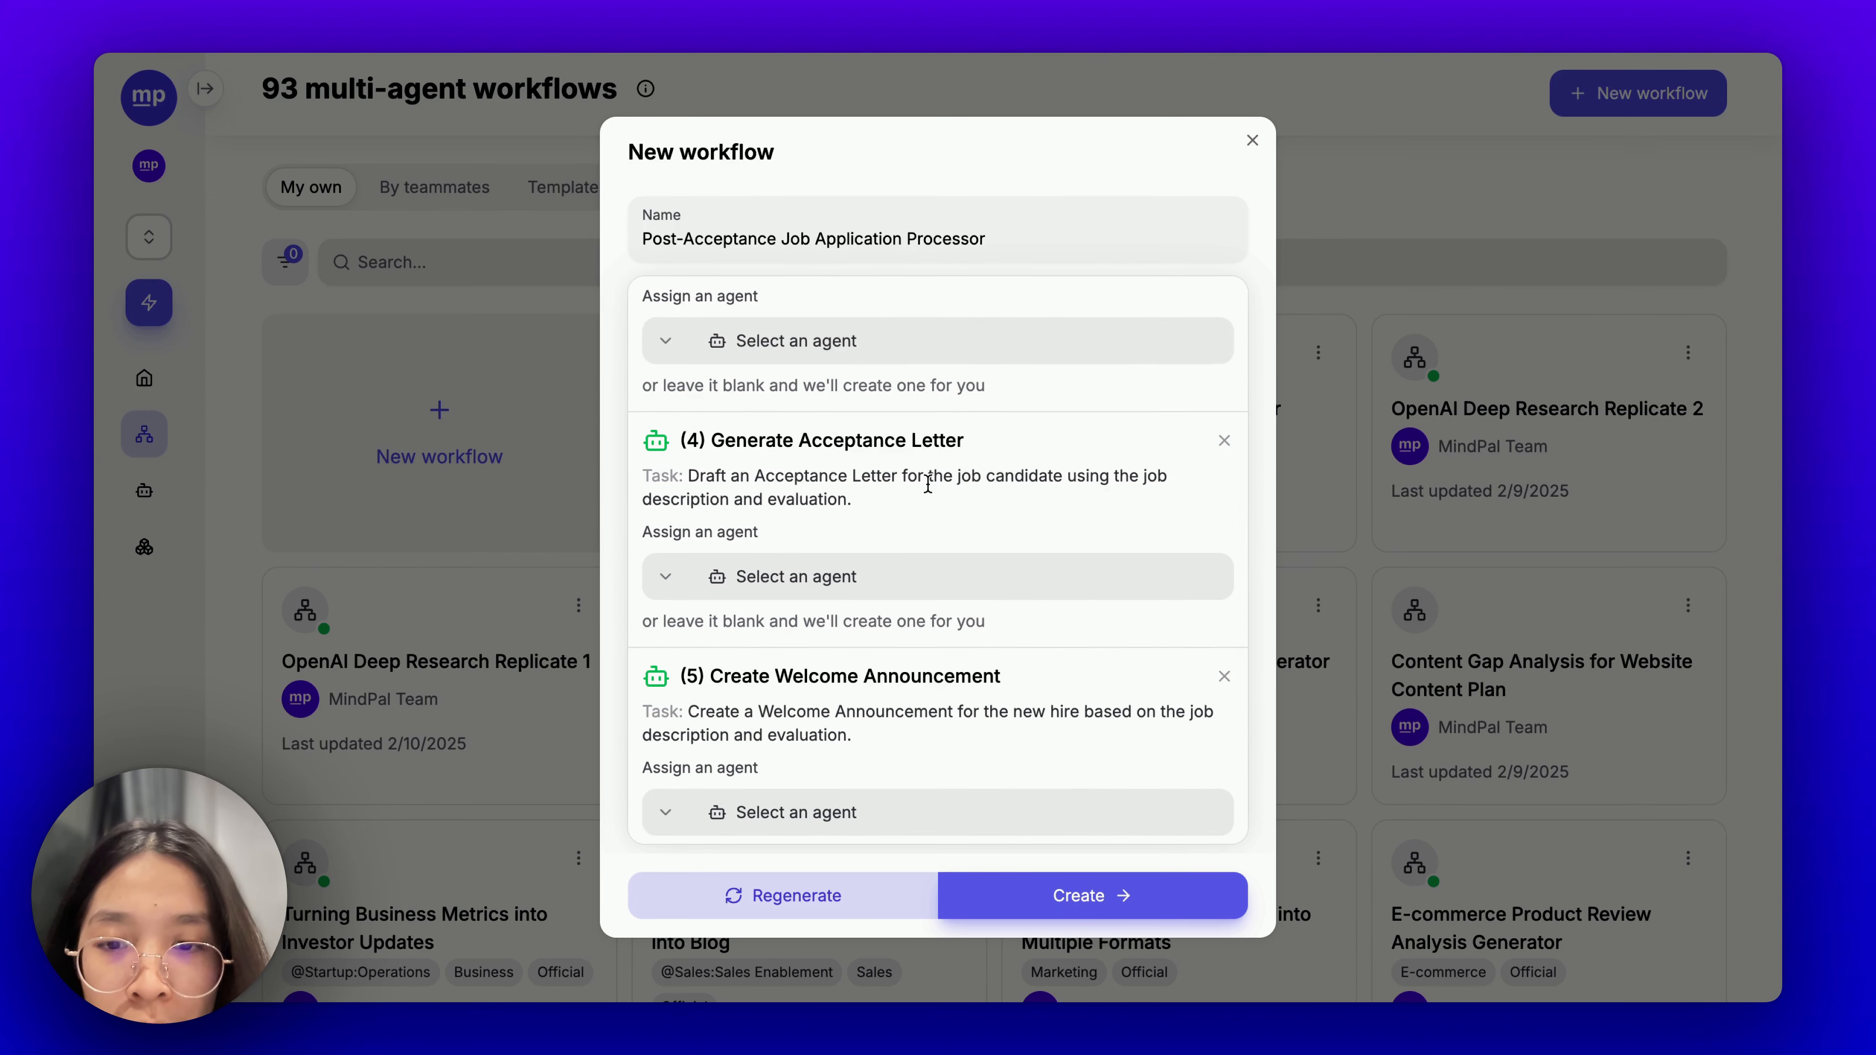
scroll(925, 484, "down", 3)
scroll(857, 528, "down", 2)
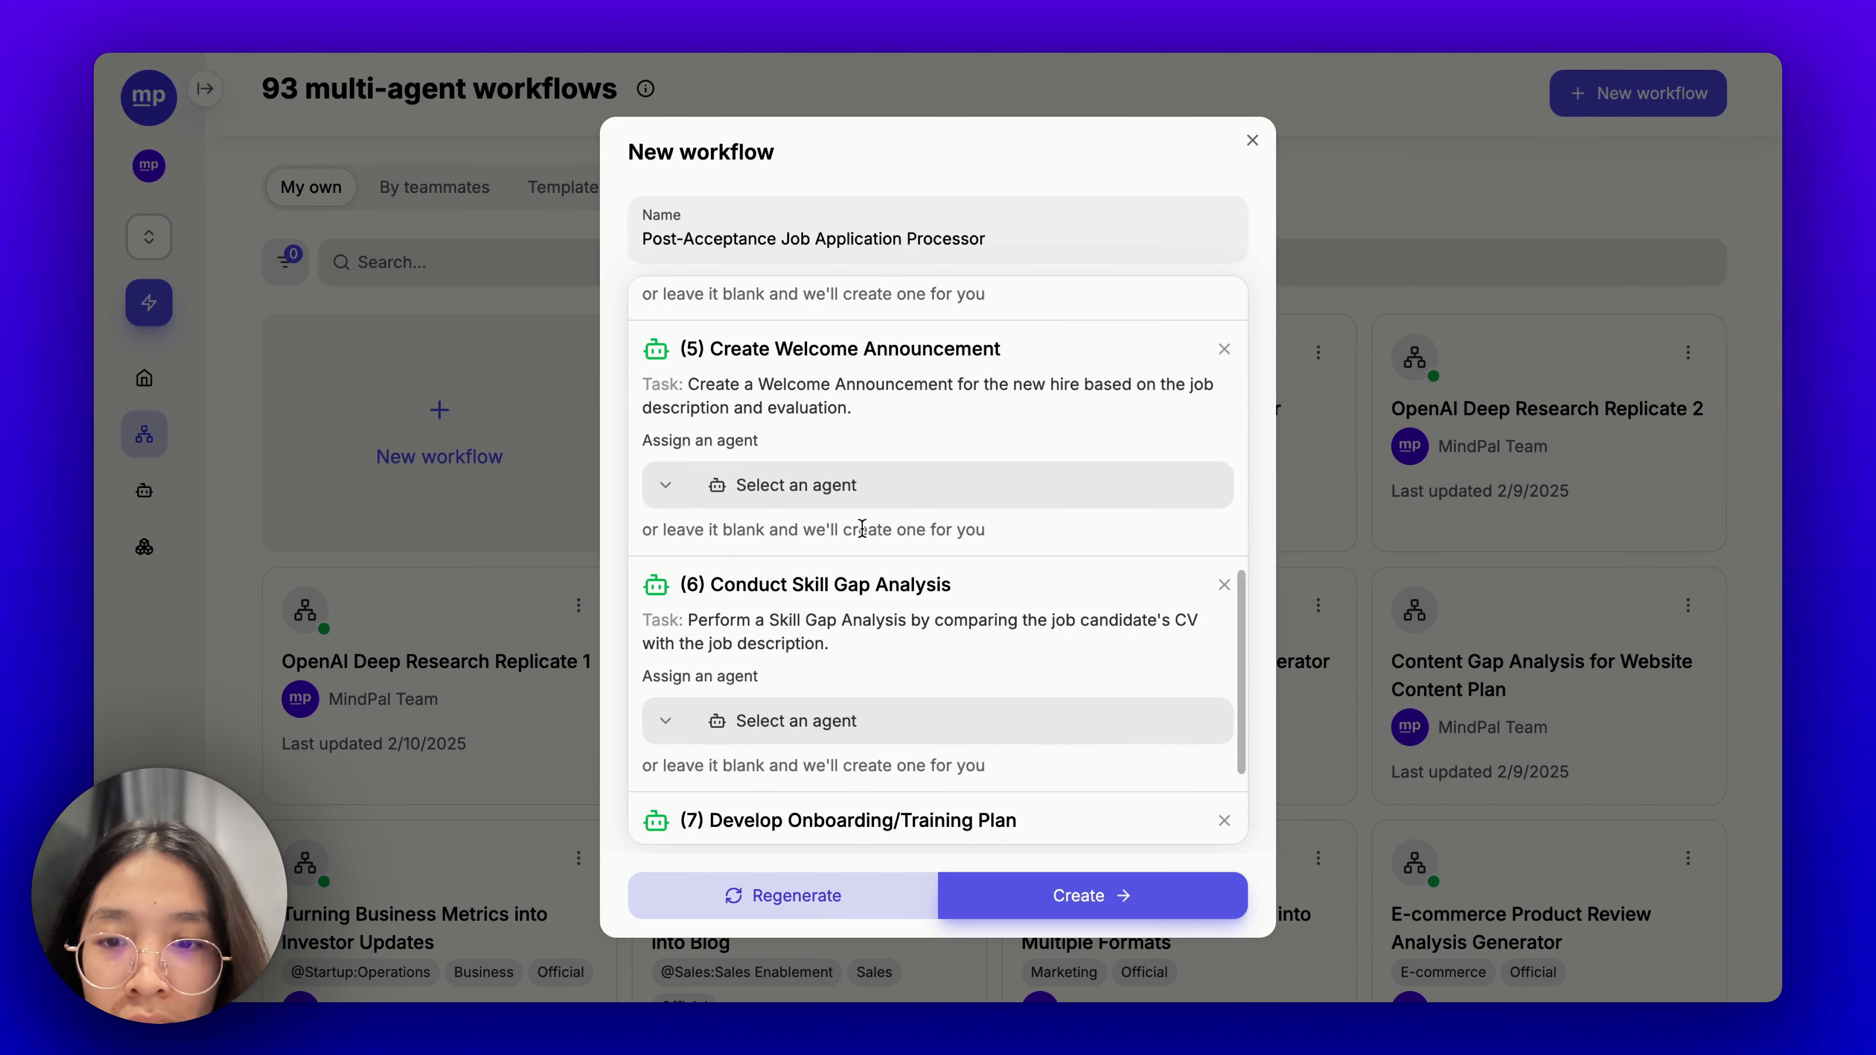
scroll(862, 534, "down", 3)
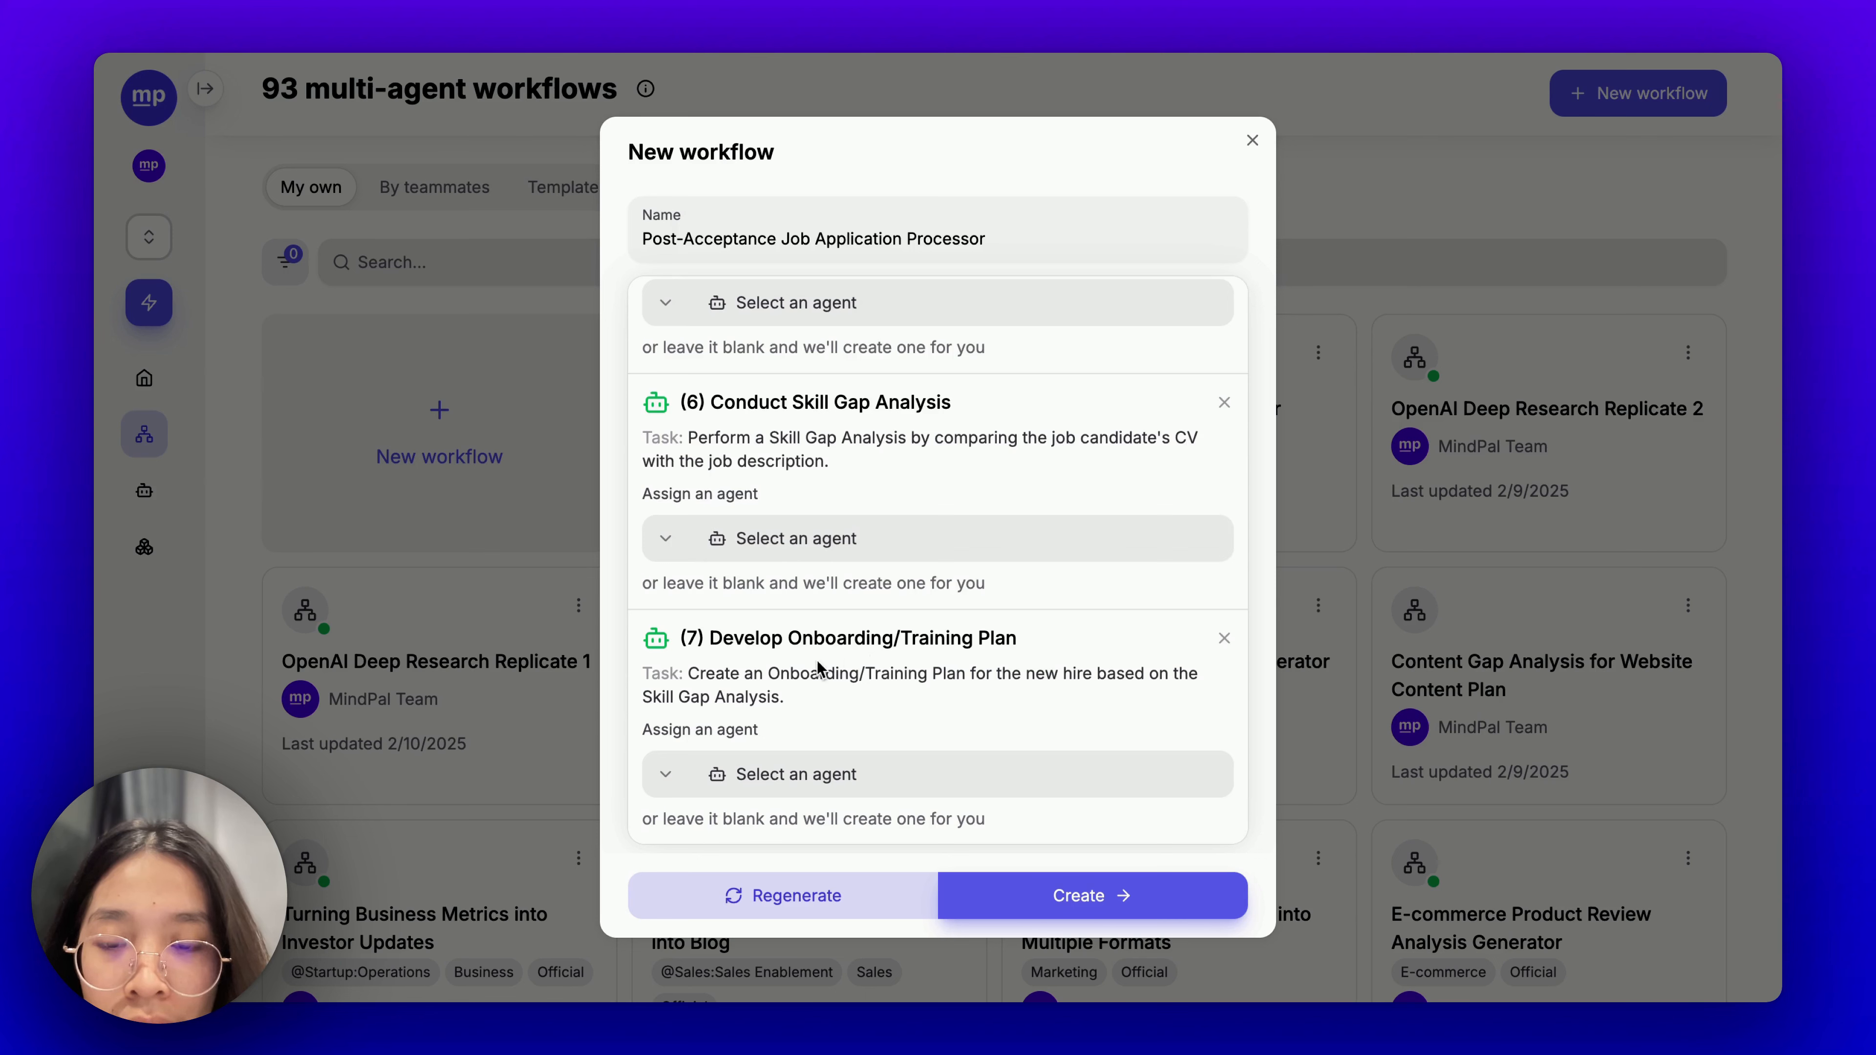
scroll(835, 547, "up", 10)
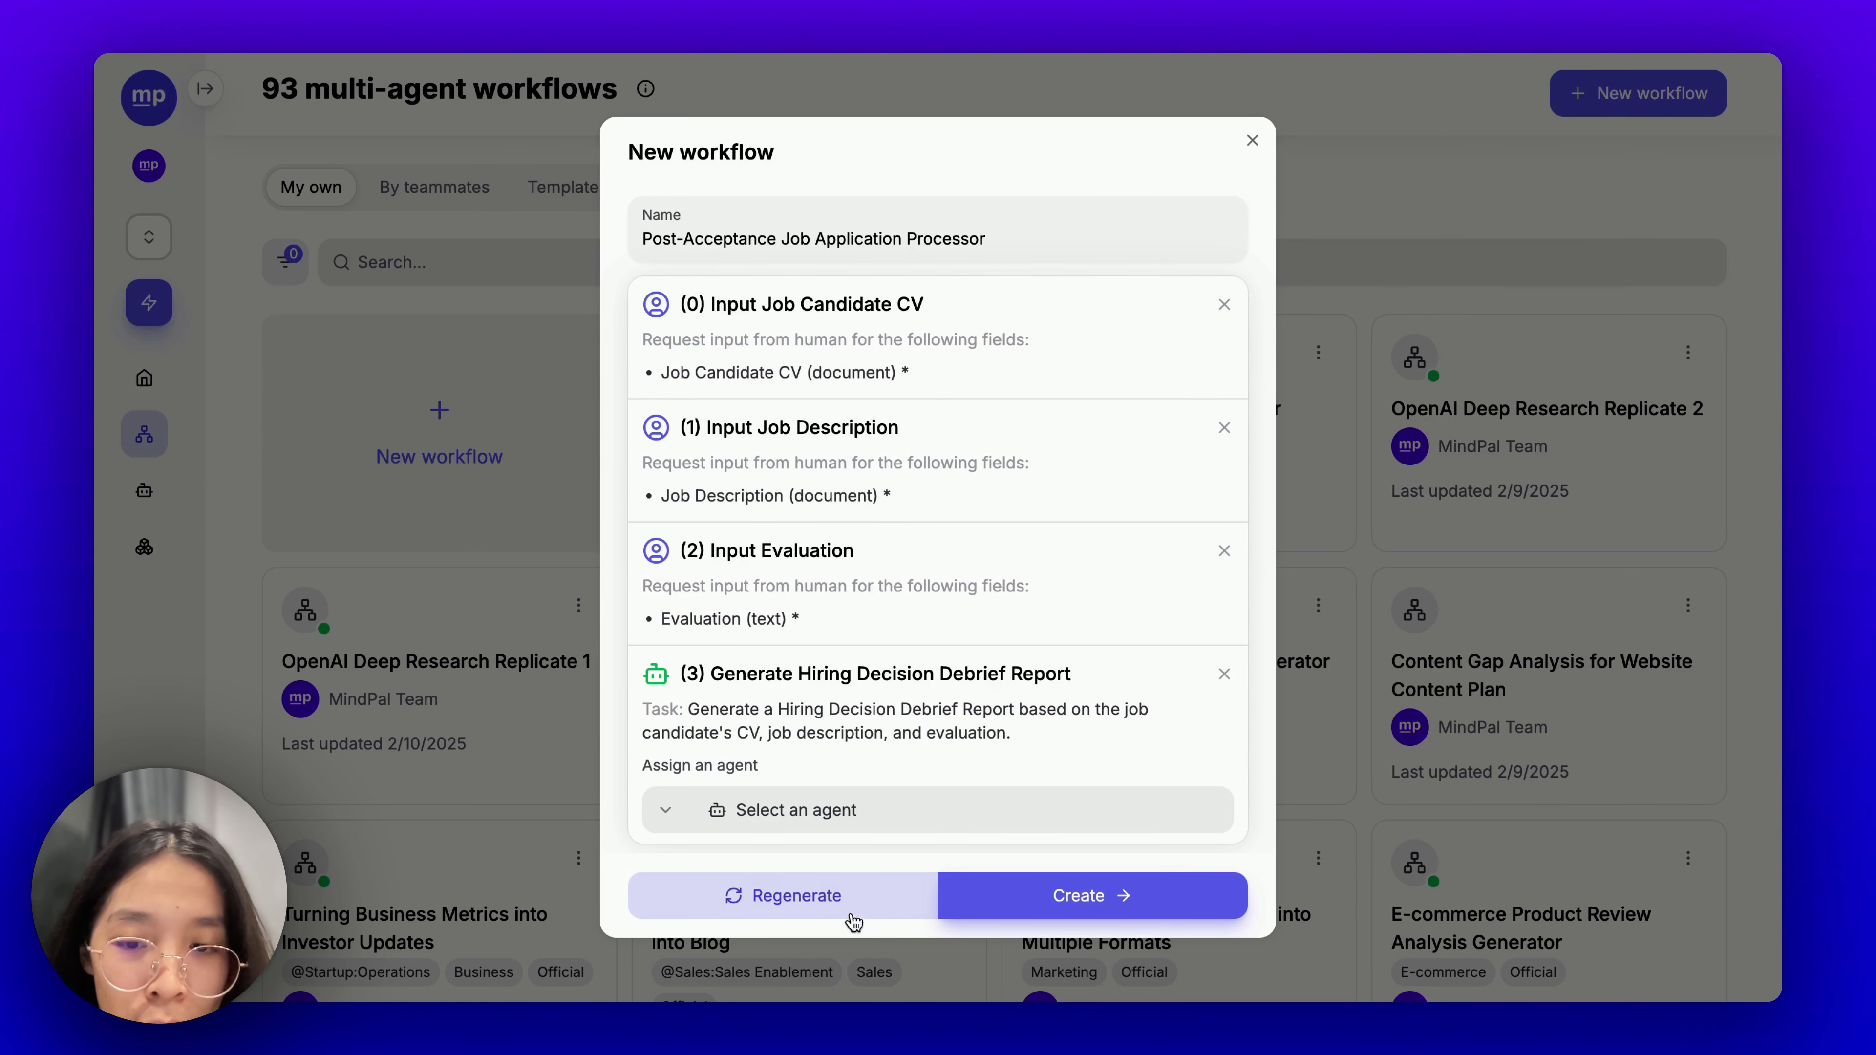
Return to the workflow prompt and merge the job candidate cv and job description lines into the "given" line, without the colon and plus signs.
left_click(821, 896)
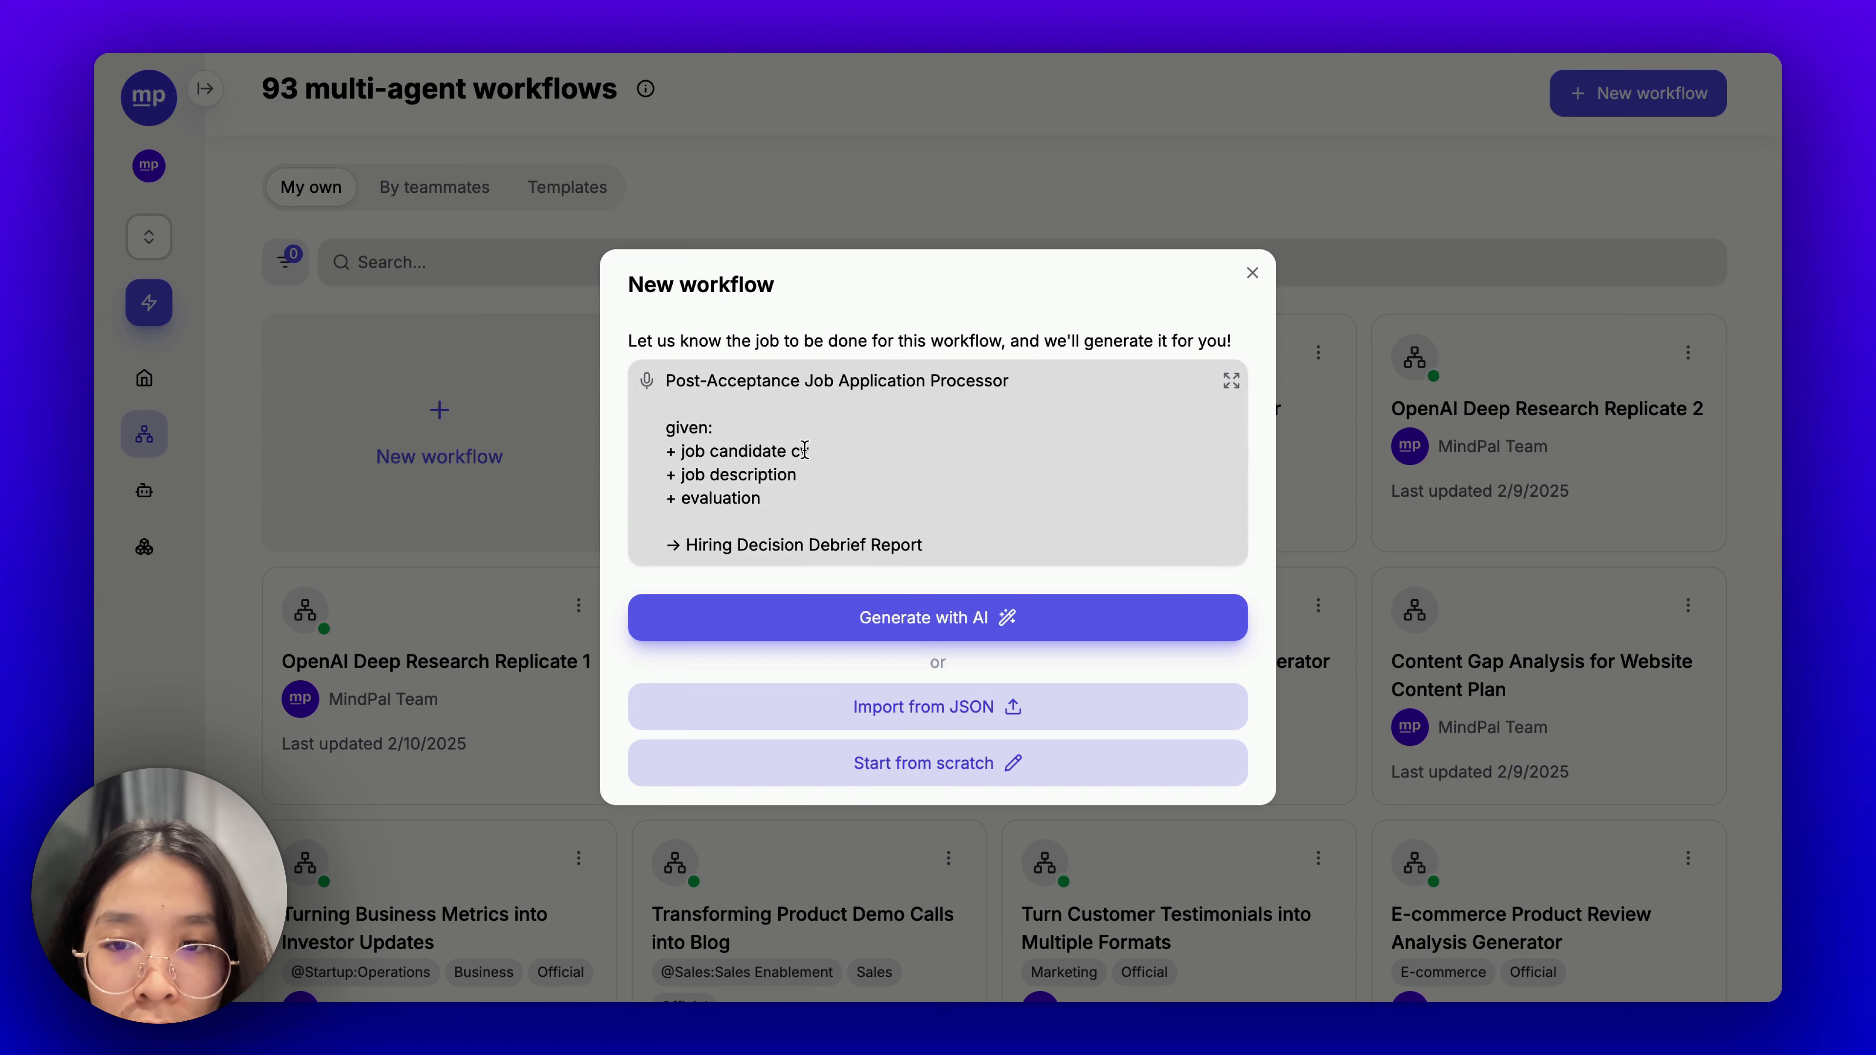
left_click(758, 490)
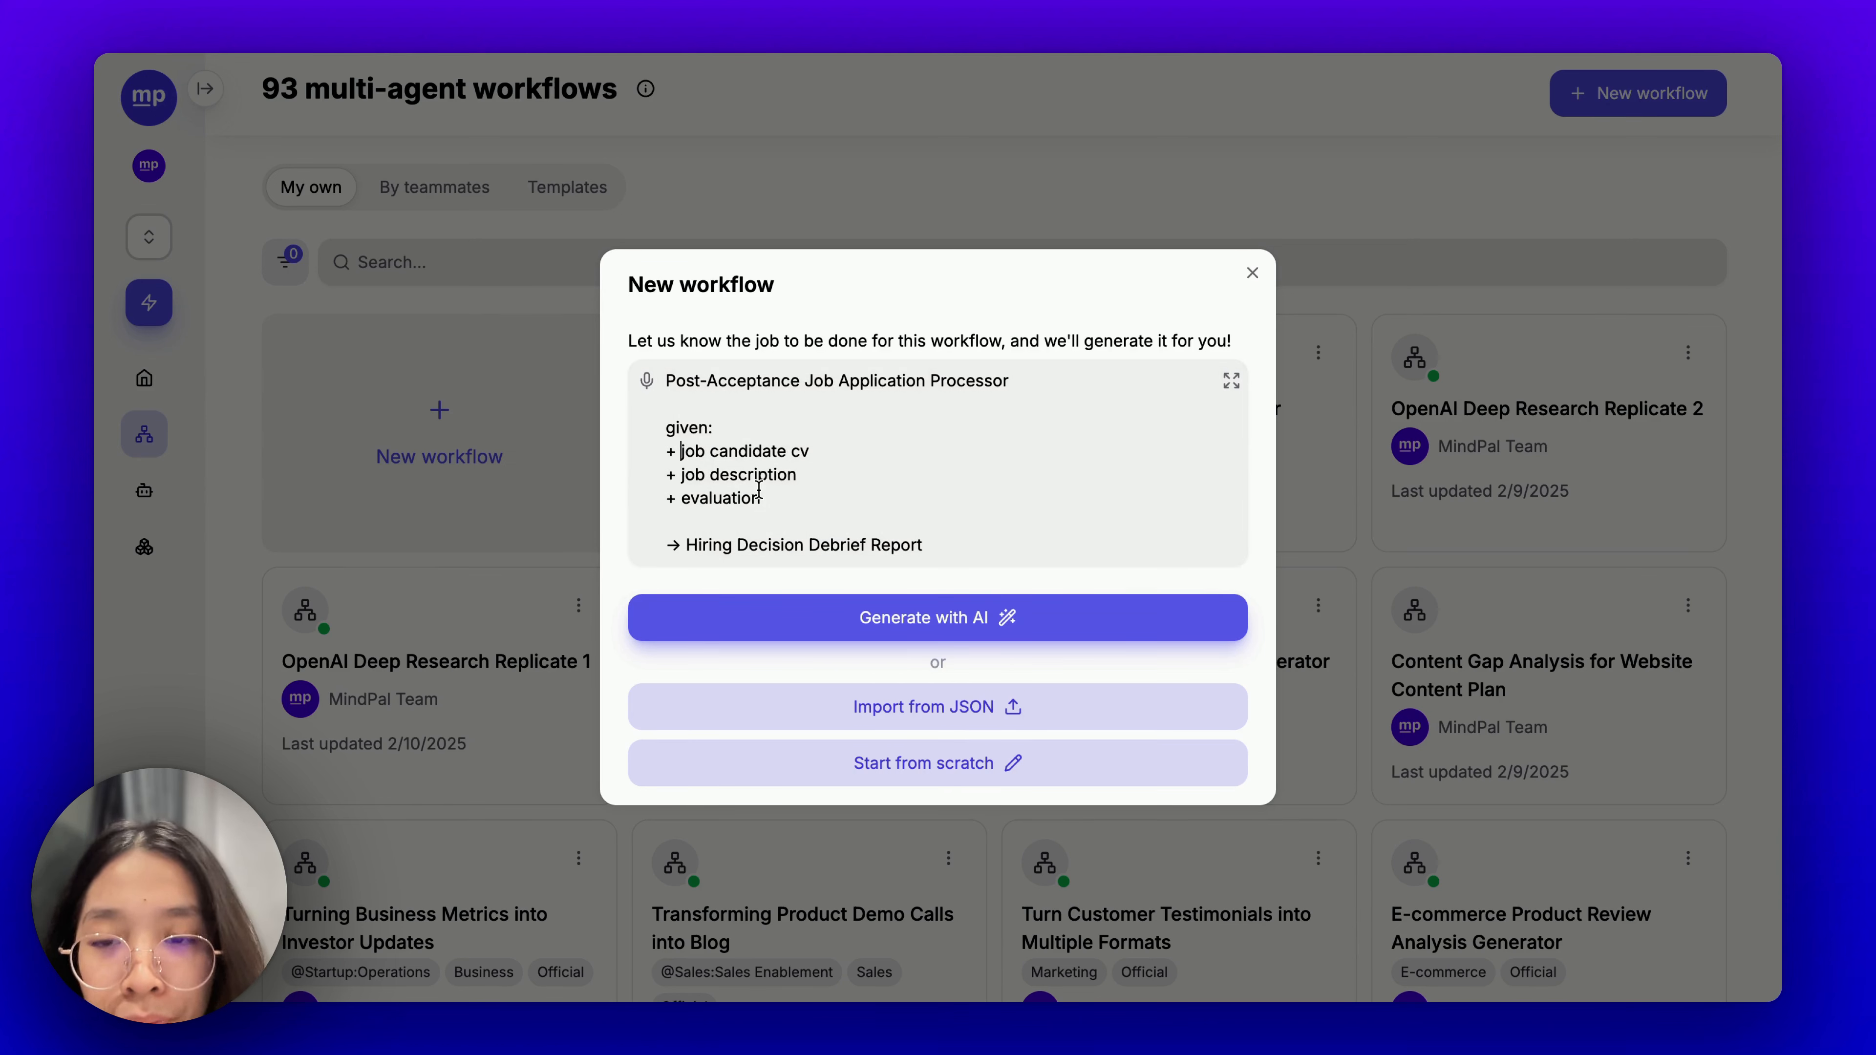
left_click(681, 450)
key("BackSpace")
key("BackSpace")
key("BackSpace")
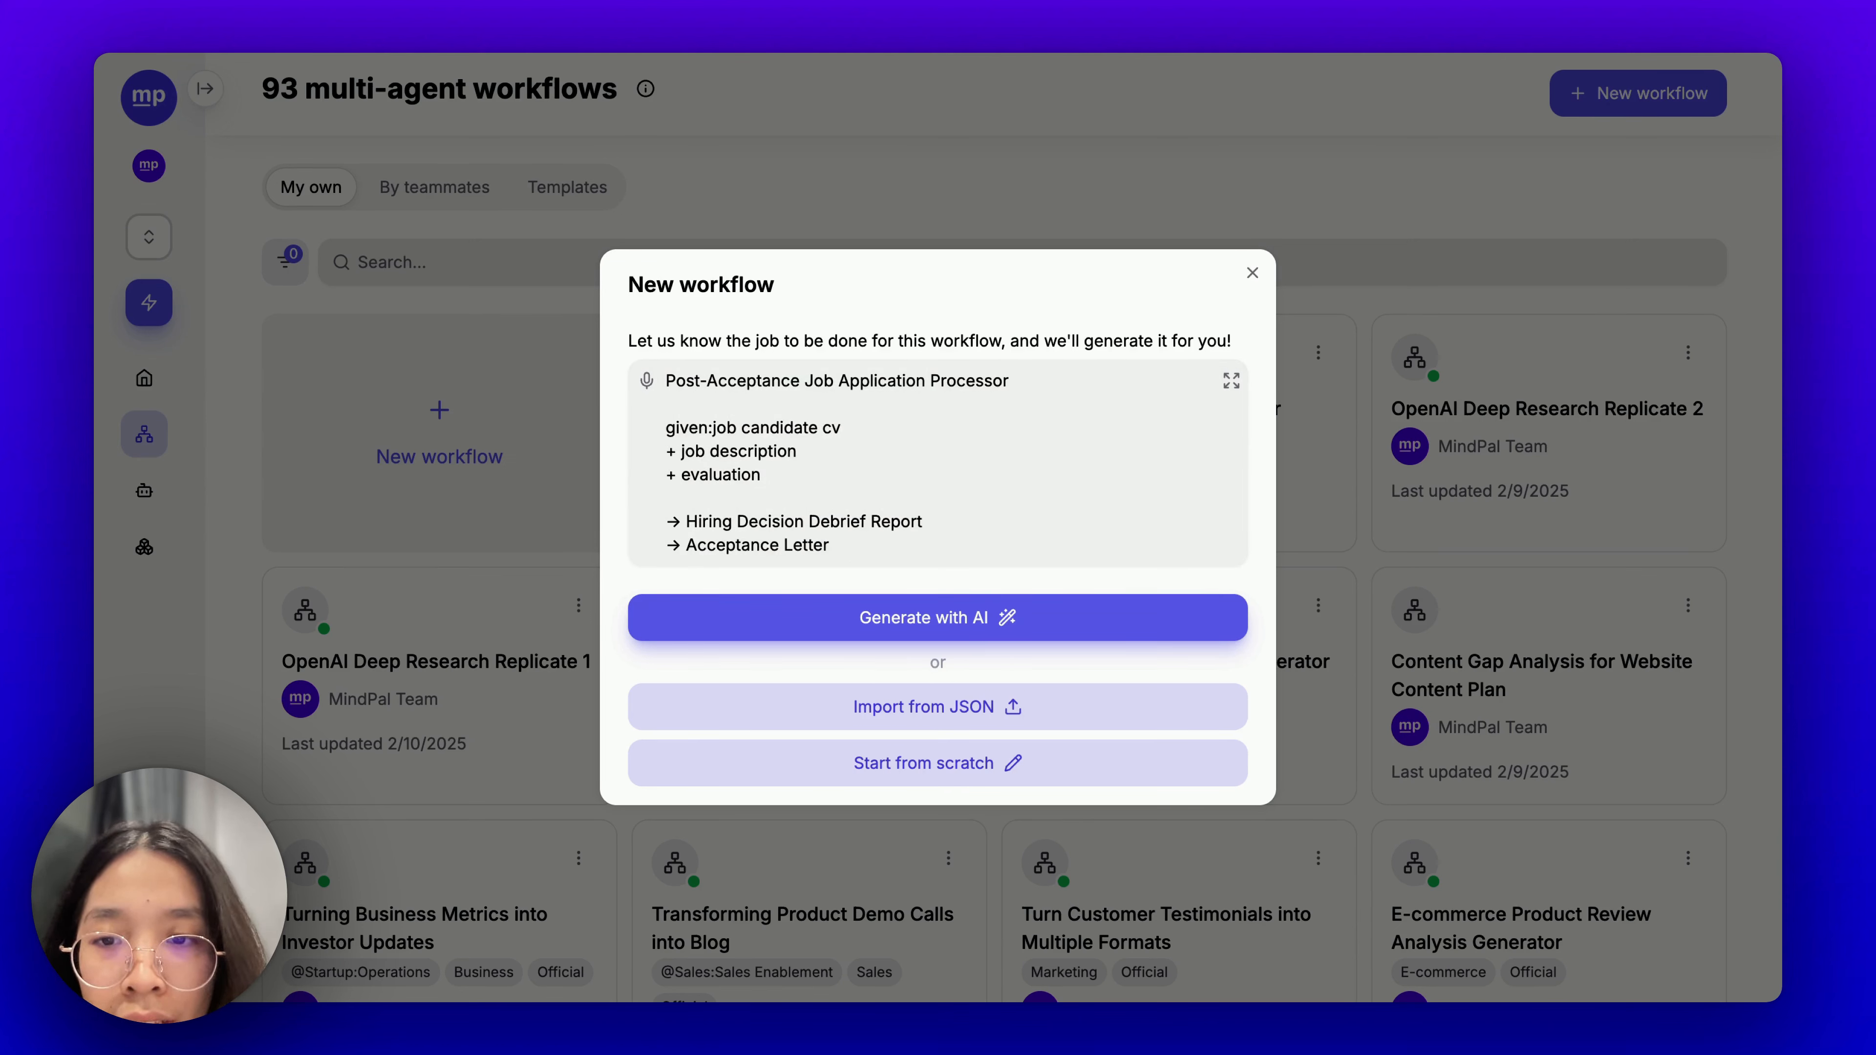
key("BackSpace")
key("BackSpace")
key("BackSpace")
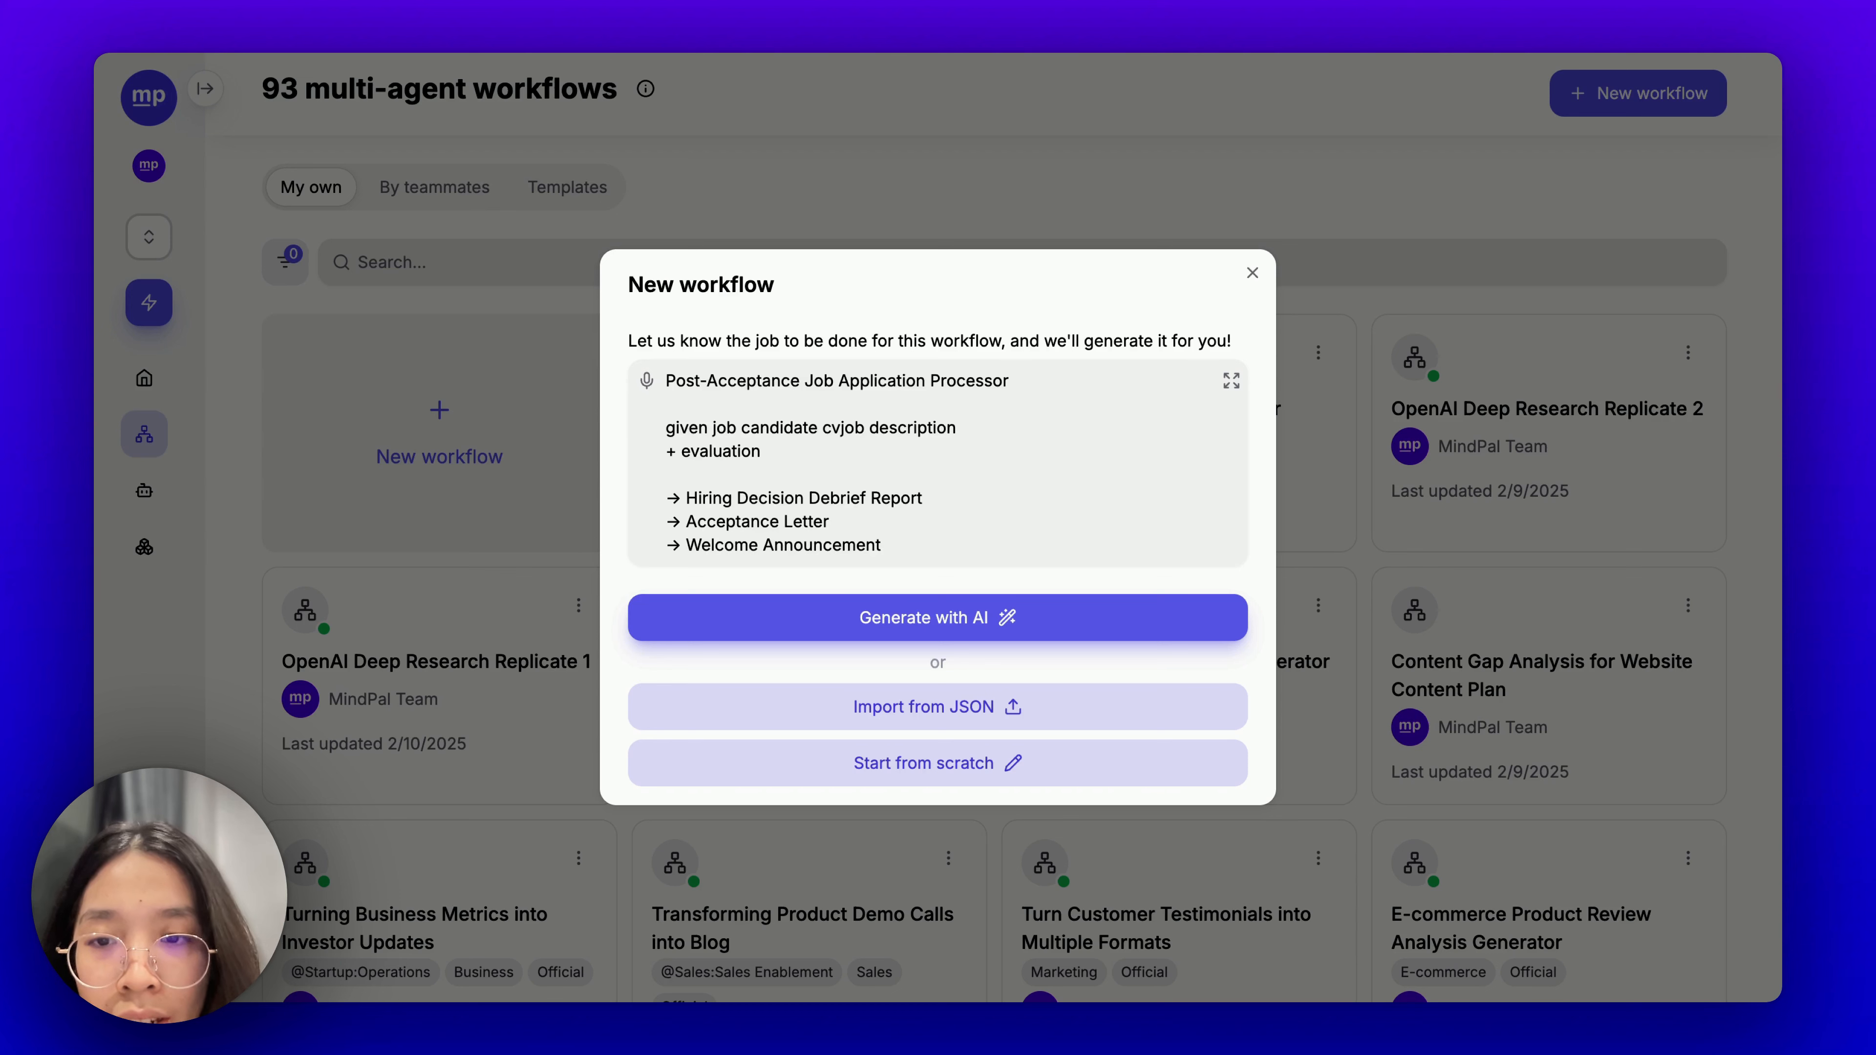
Complete the input line as "given job candidate cv, job description, evaluation" and generate the workflow again with AI.
type(",")
key("BackSpace")
key("BackSpace")
key("BackSpace")
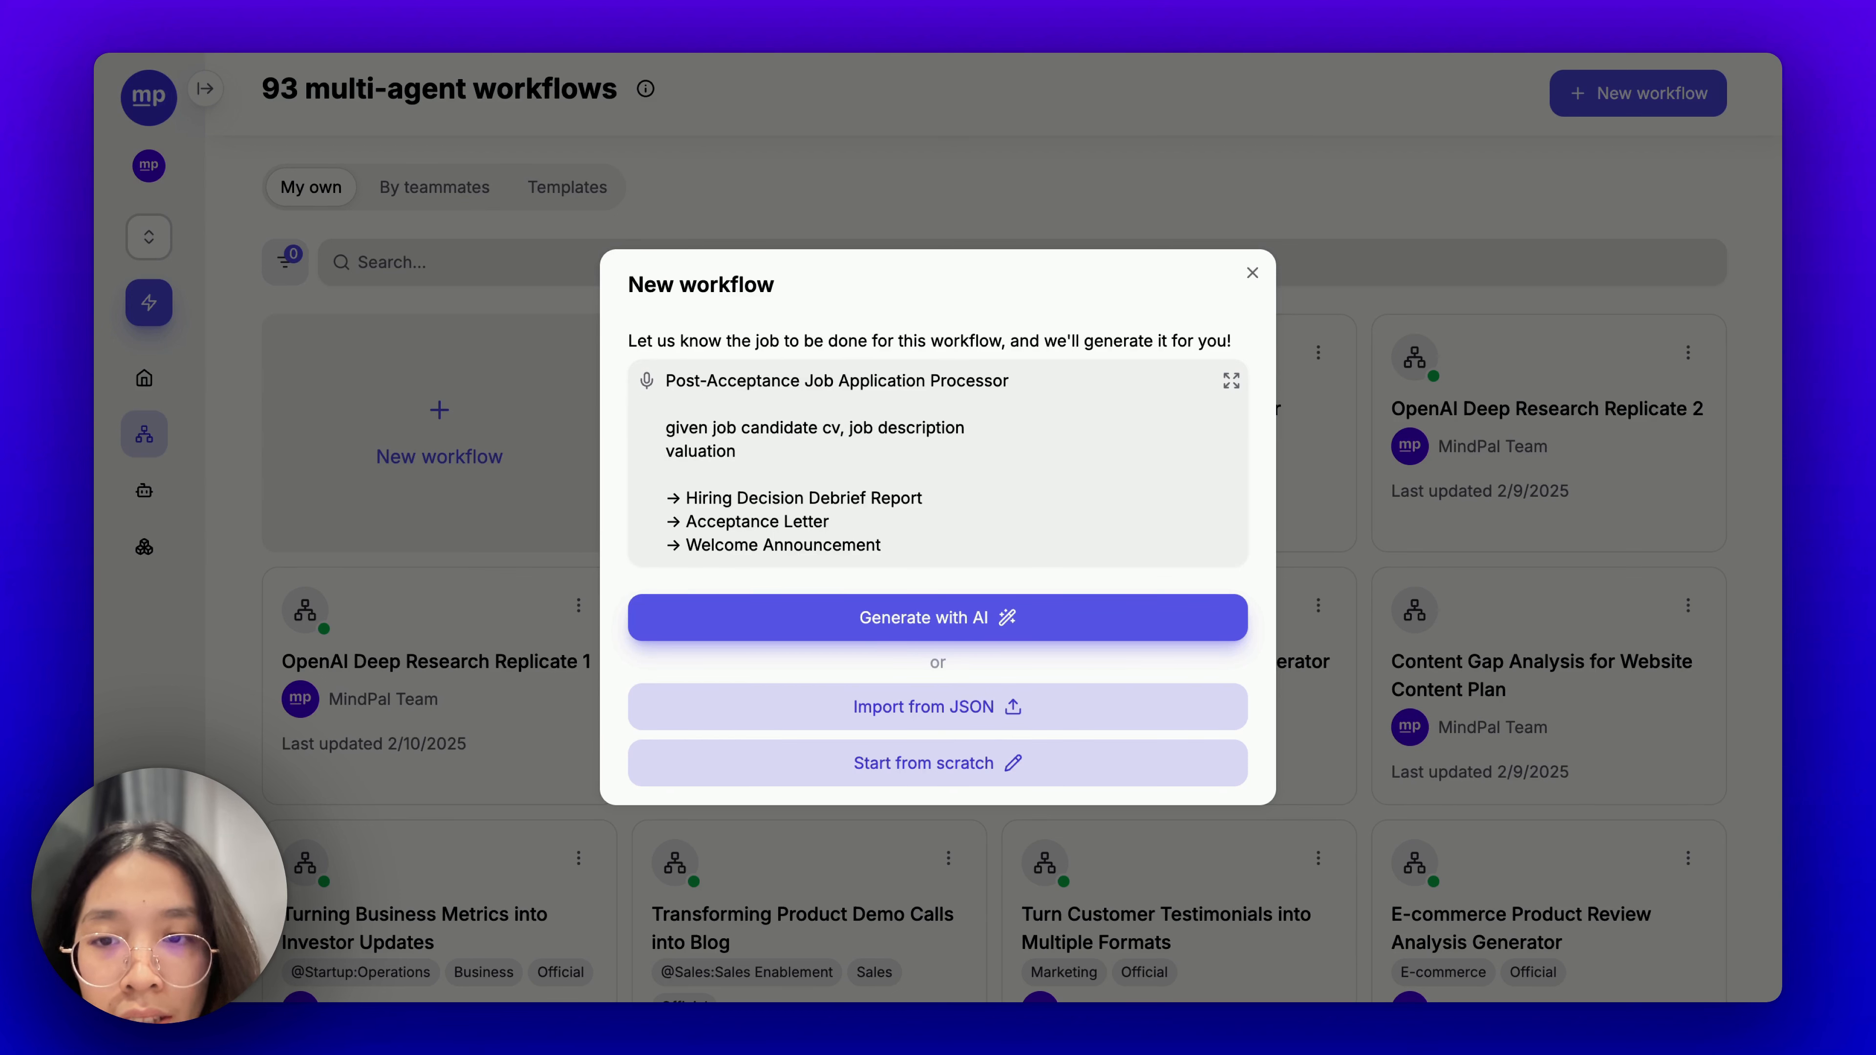
type(", evaluation")
left_click(850, 617)
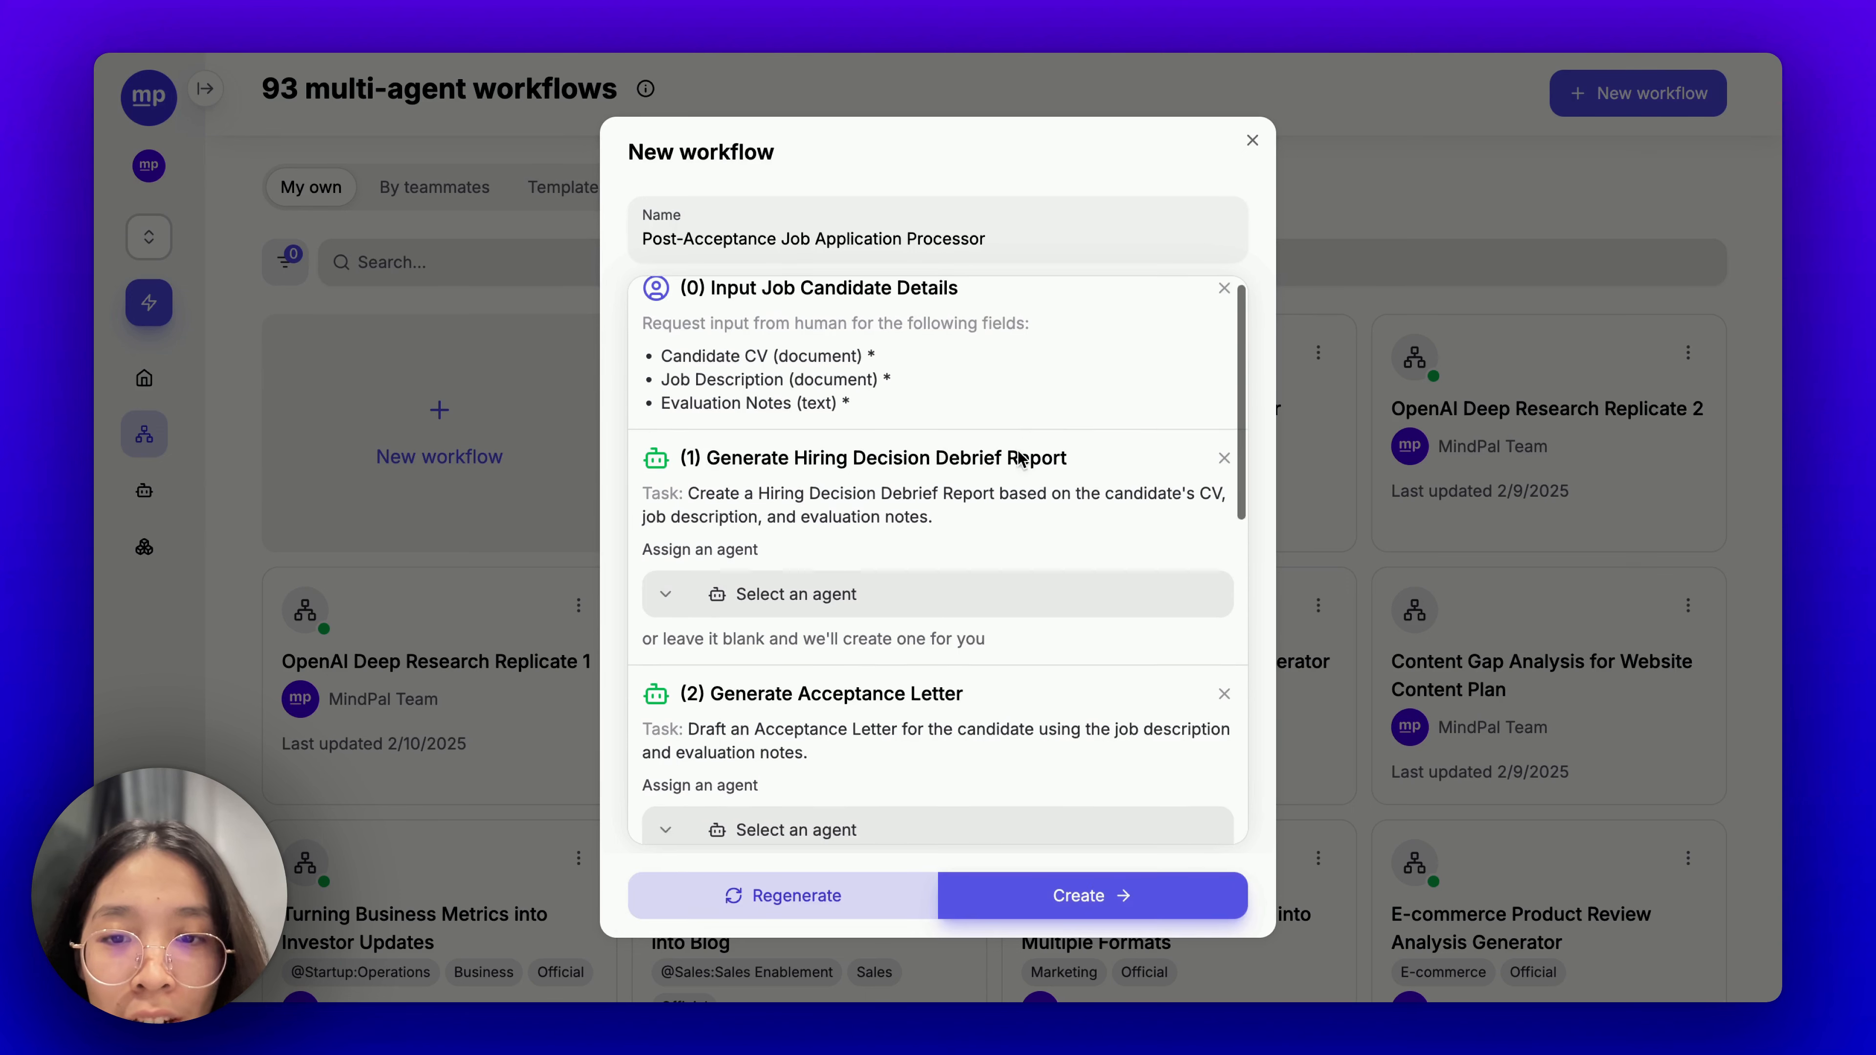
Examine the regenerated outline, checking the combined input step and the task description of each agent step.
scroll(1017, 452, "down", 10)
scroll(1017, 459, "up", 10)
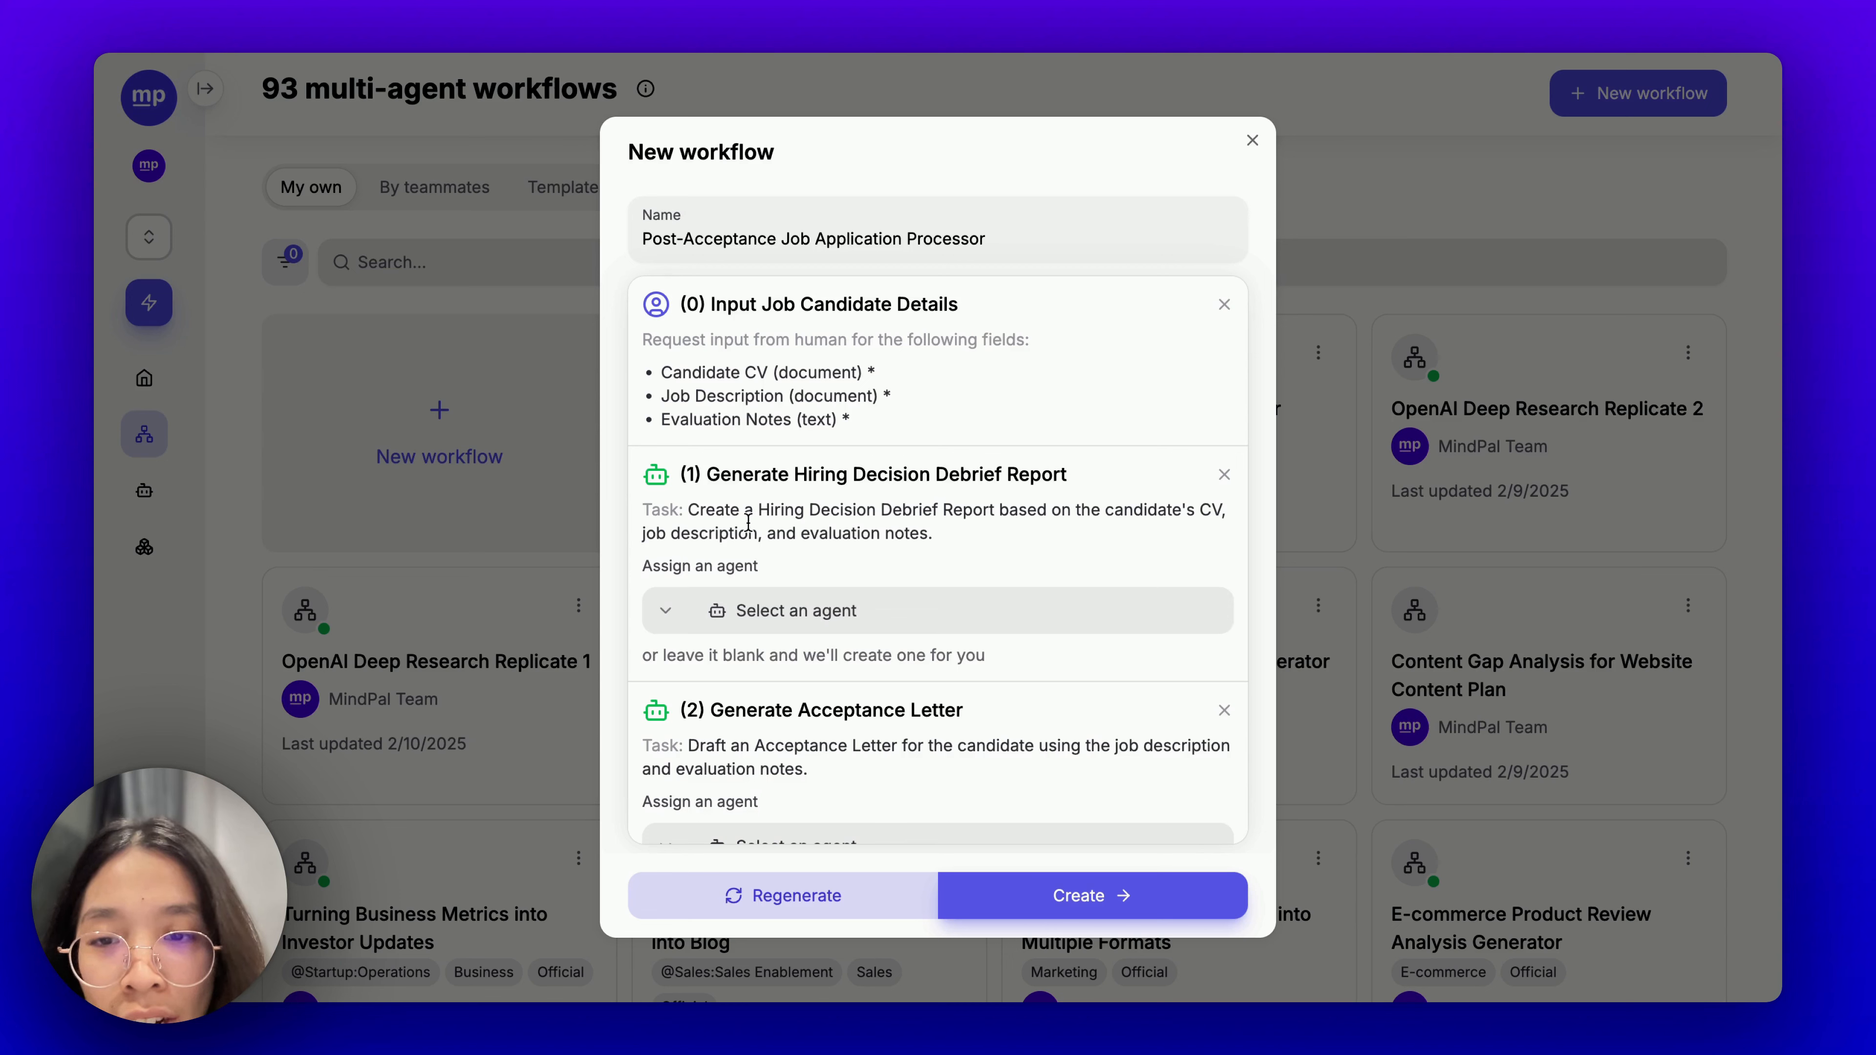
scroll(746, 518, "down", 1)
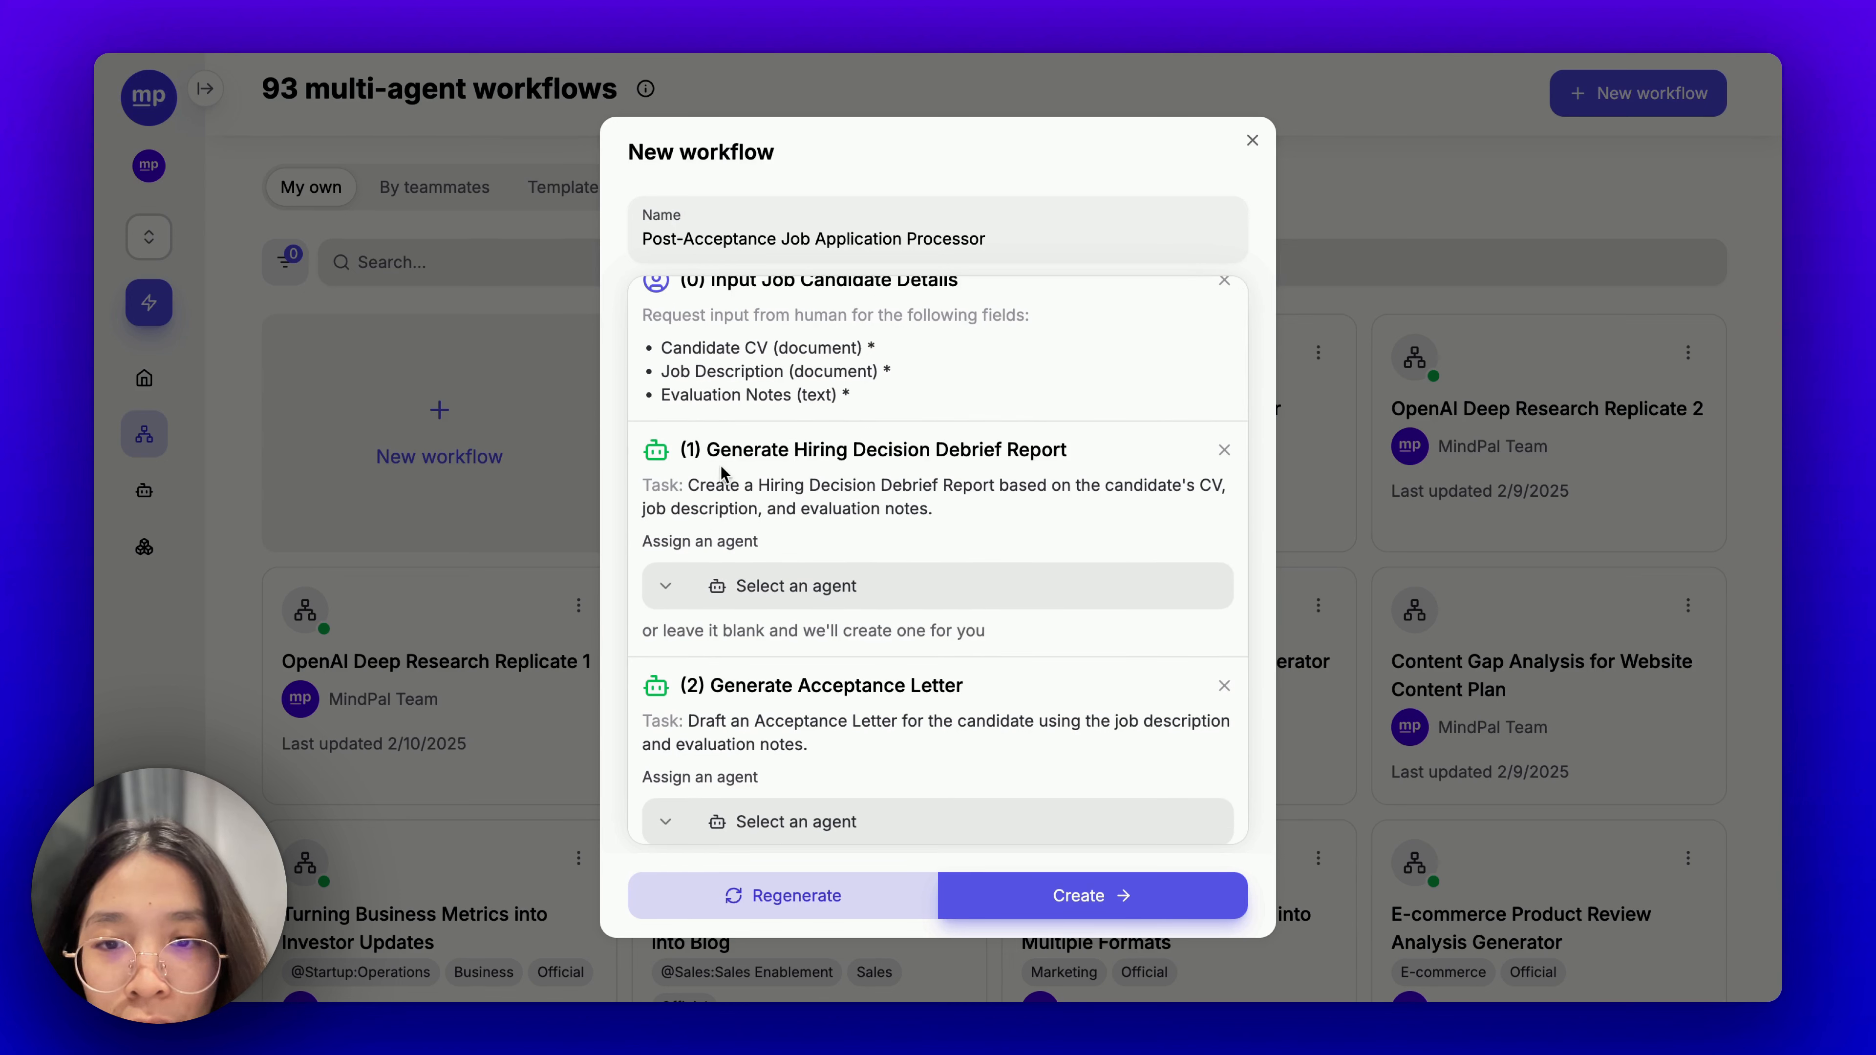
scroll(886, 662, "down", 5)
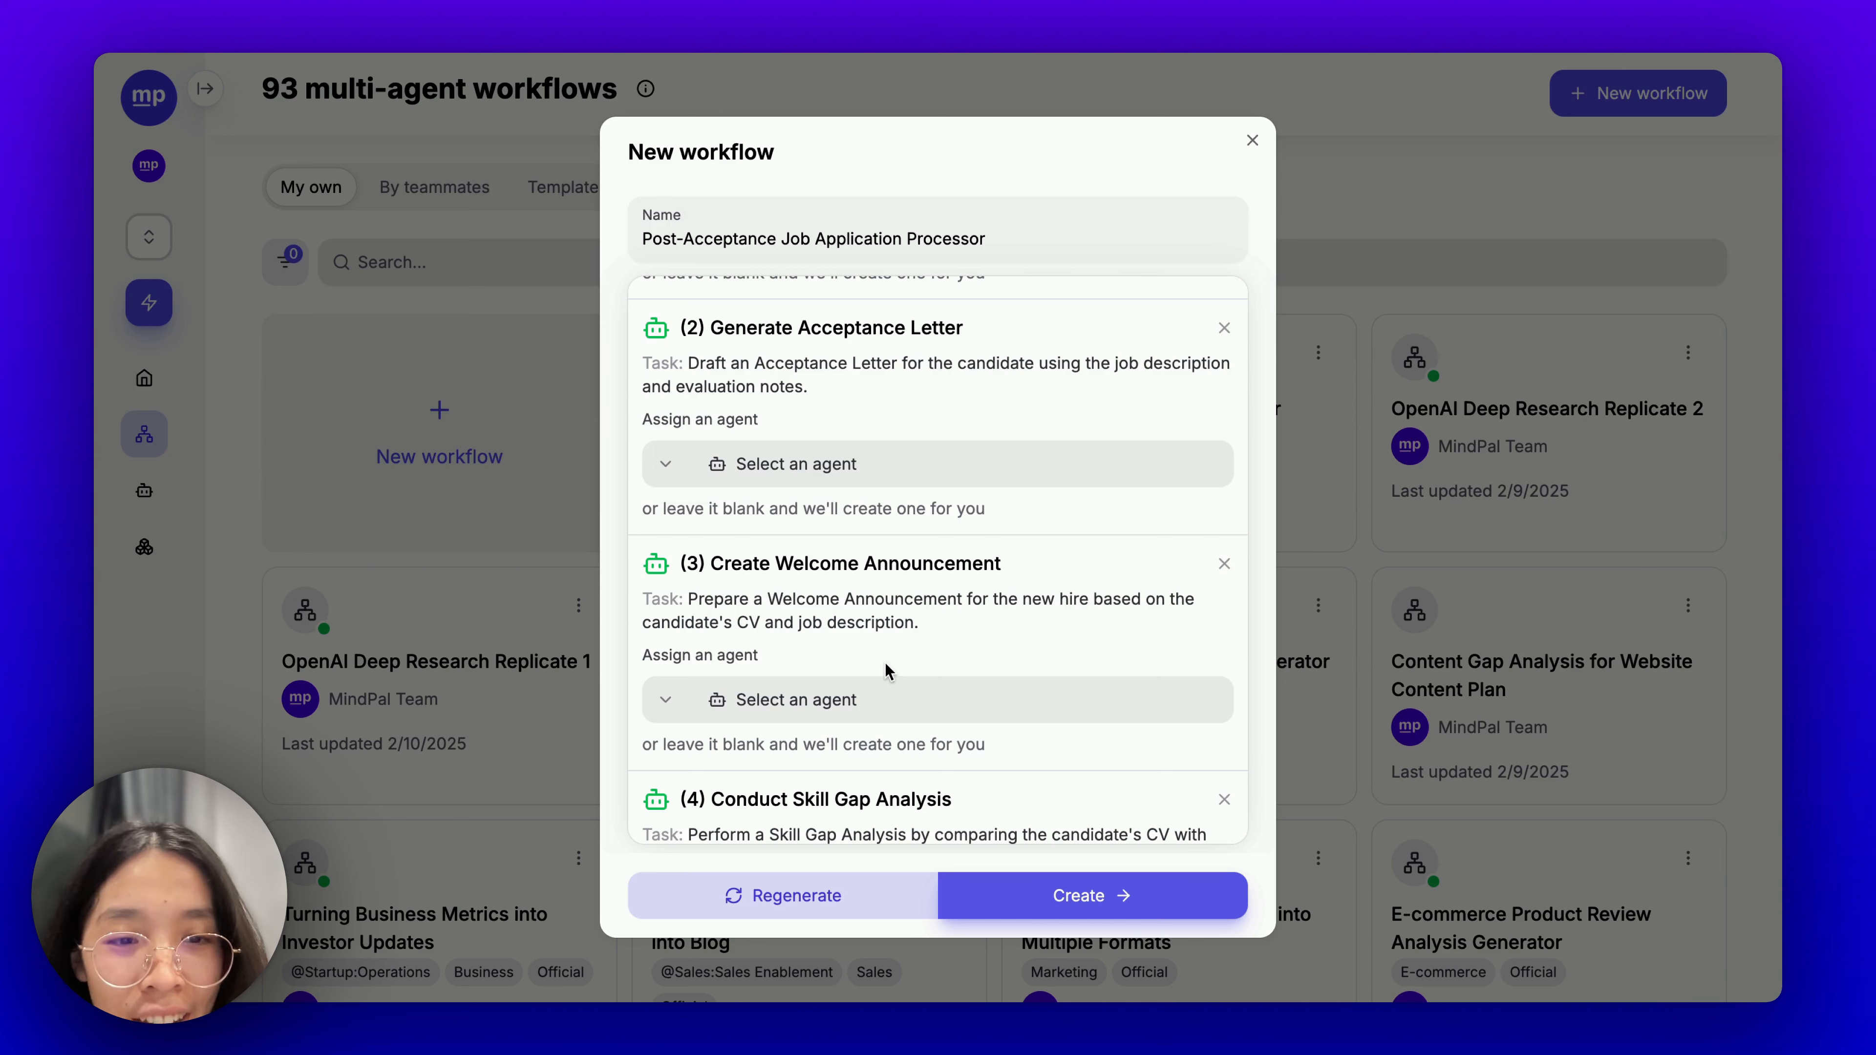
scroll(886, 663, "down", 3)
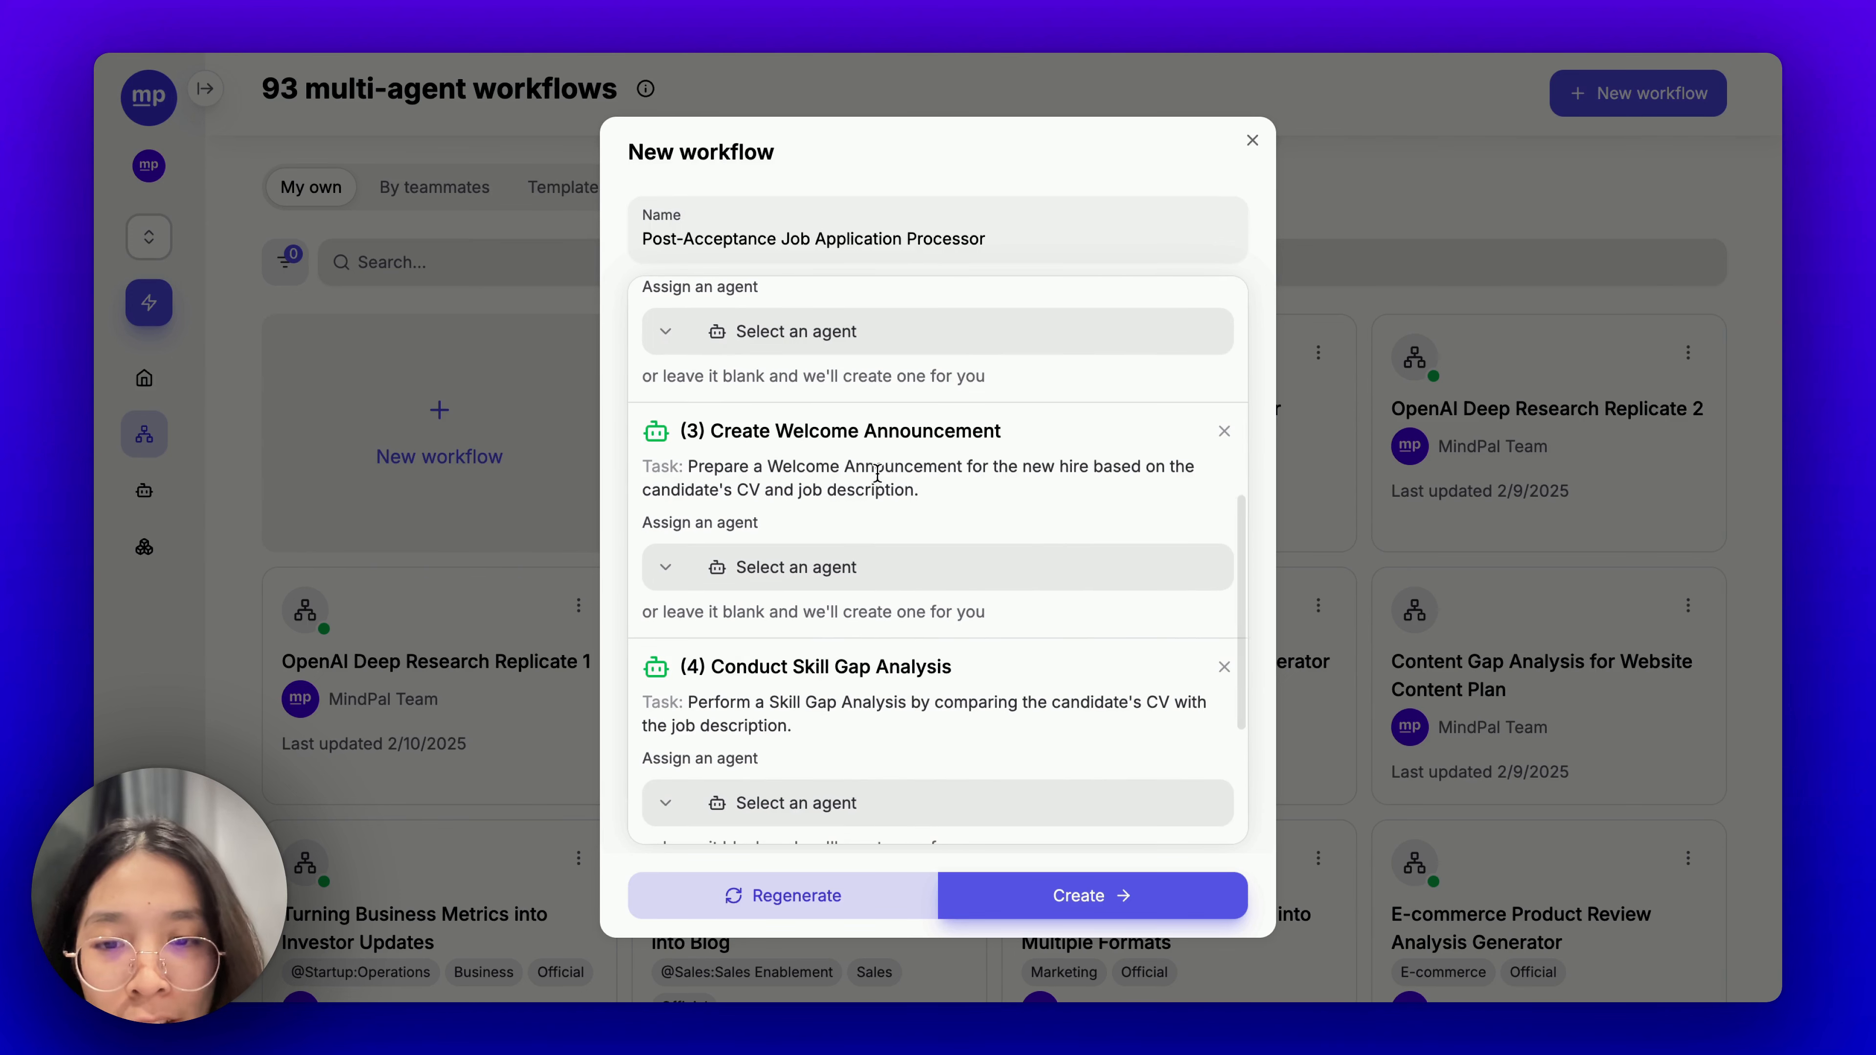
scroll(881, 527, "down", 4)
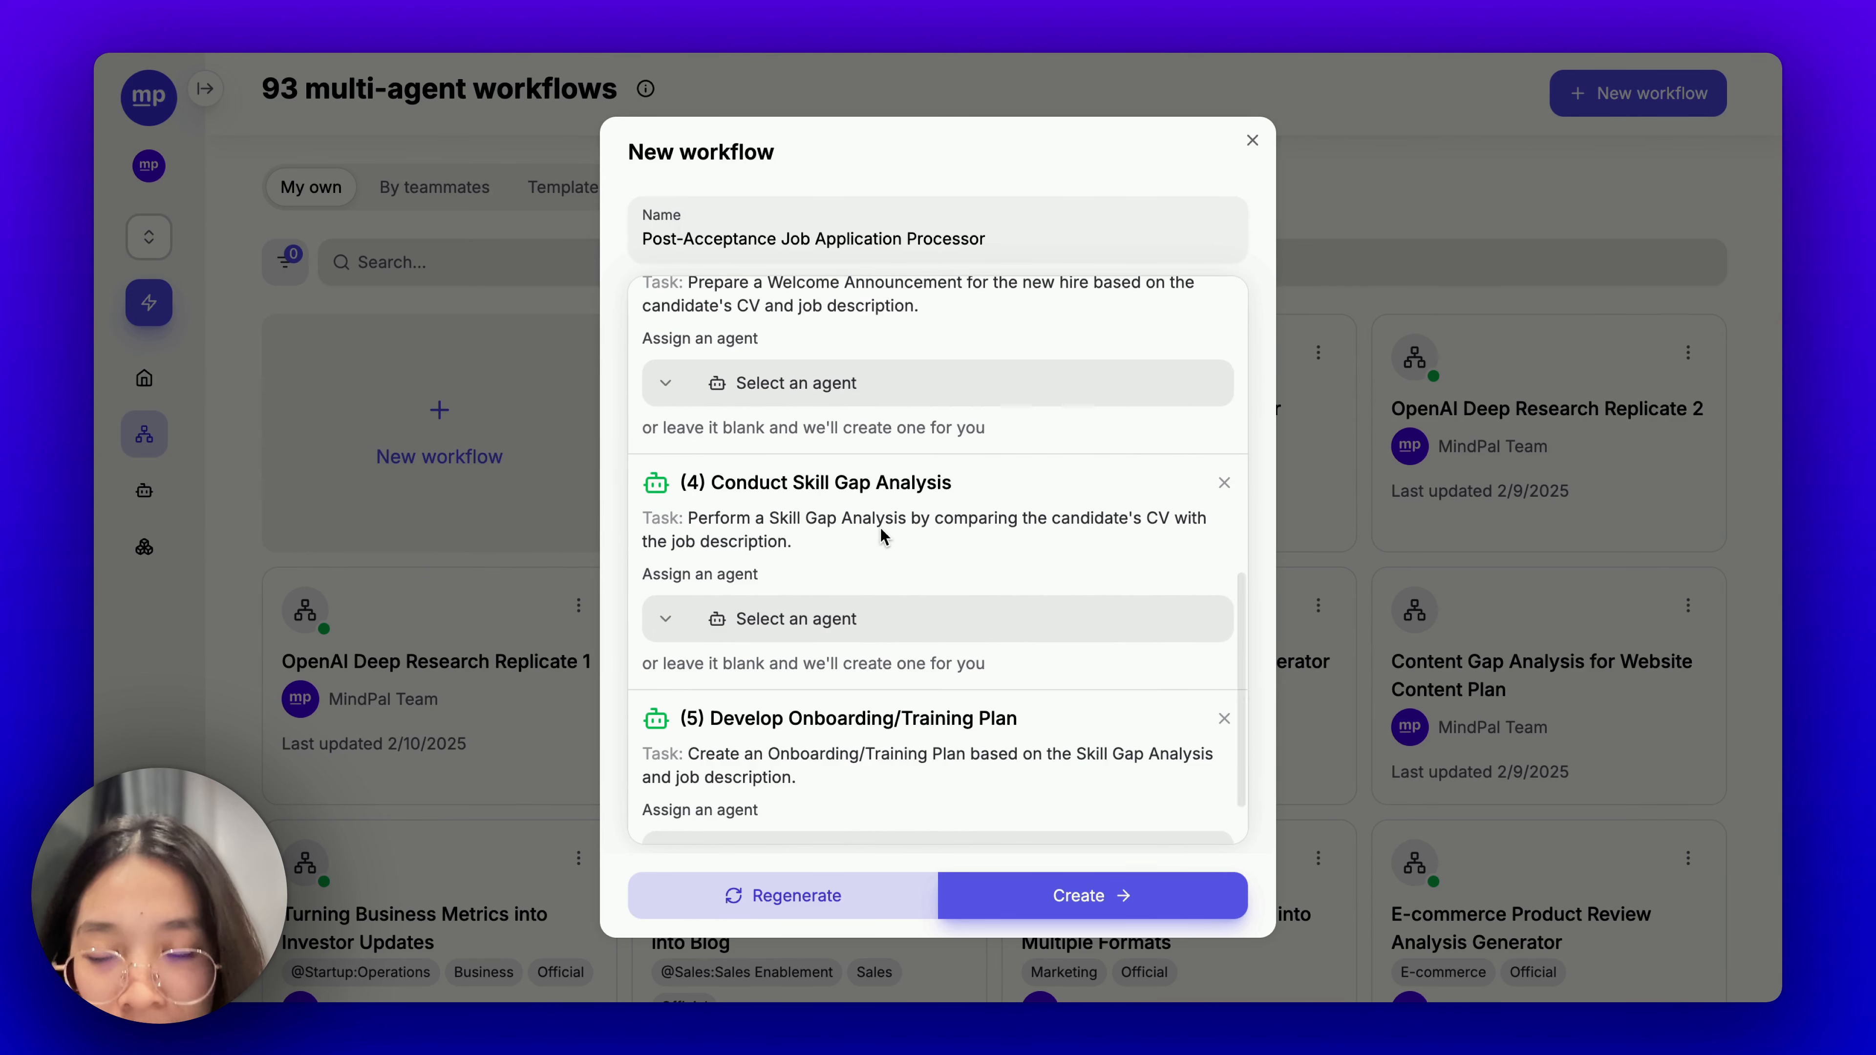
scroll(878, 528, "up", 1)
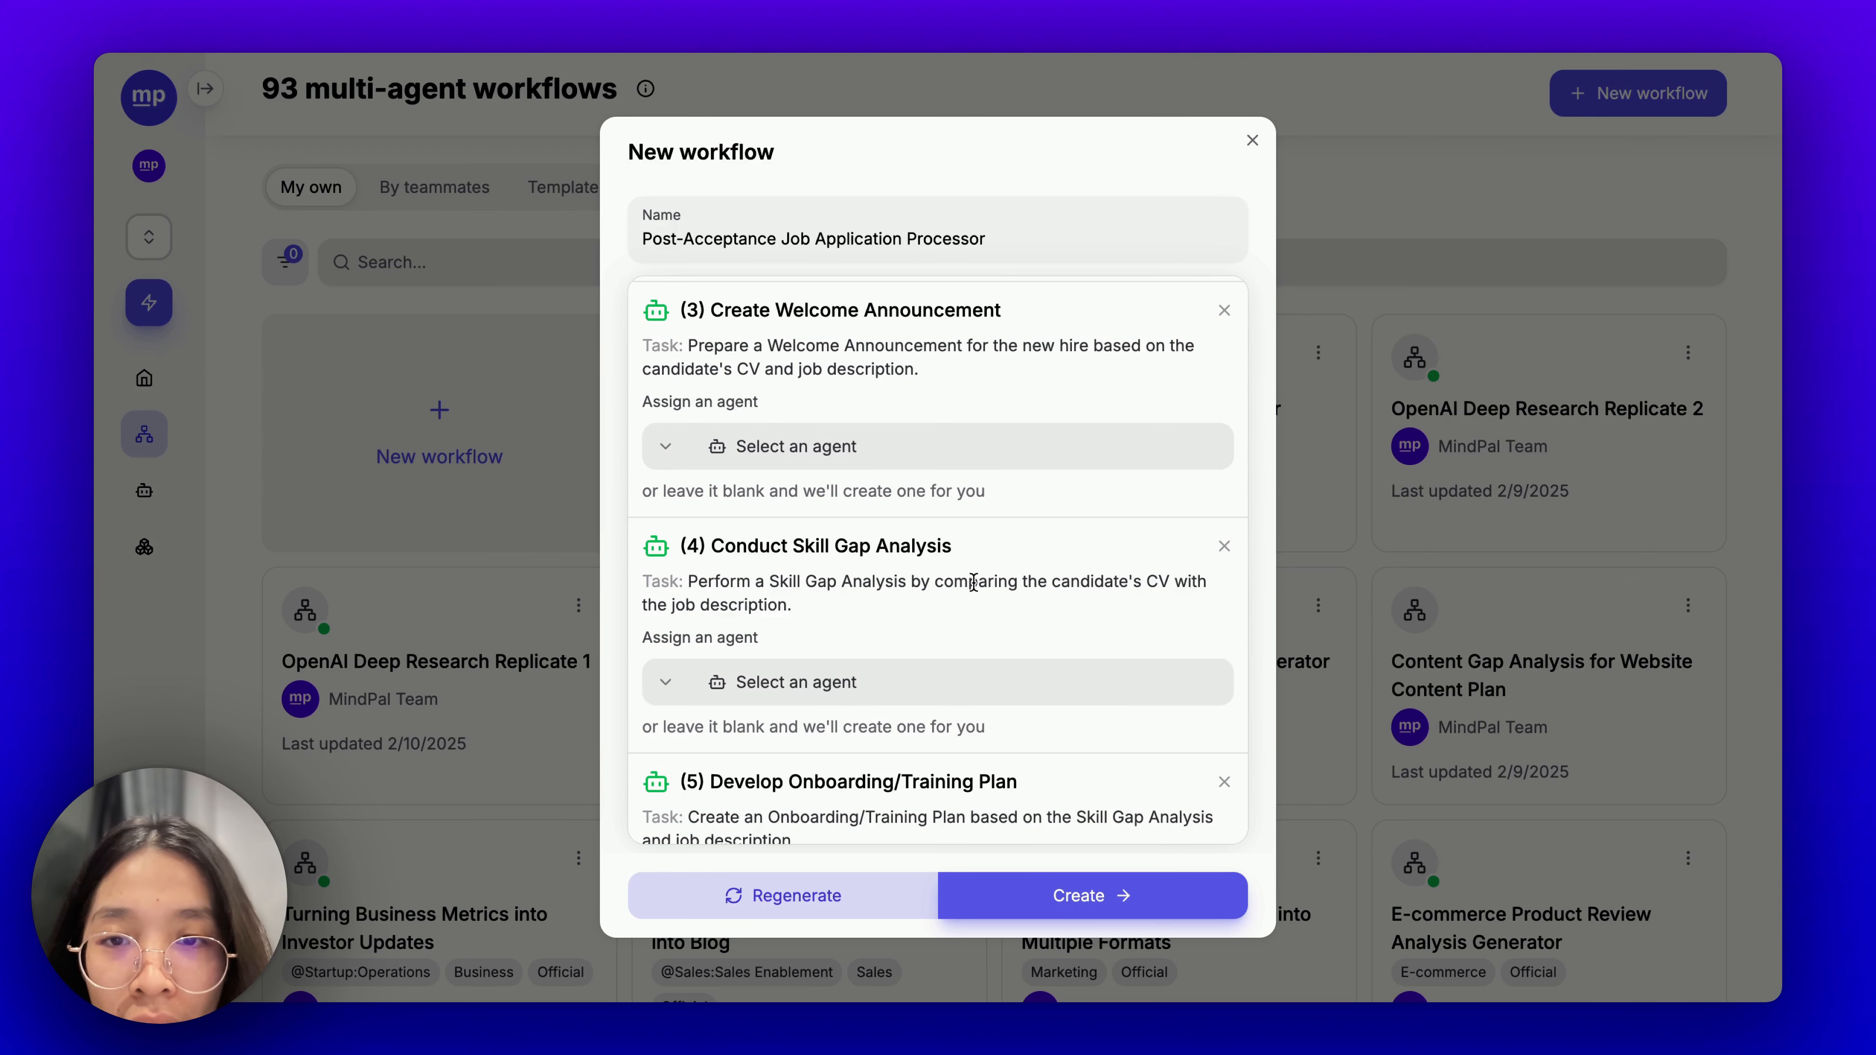
scroll(973, 582, "up", 3)
scroll(976, 591, "down", 5)
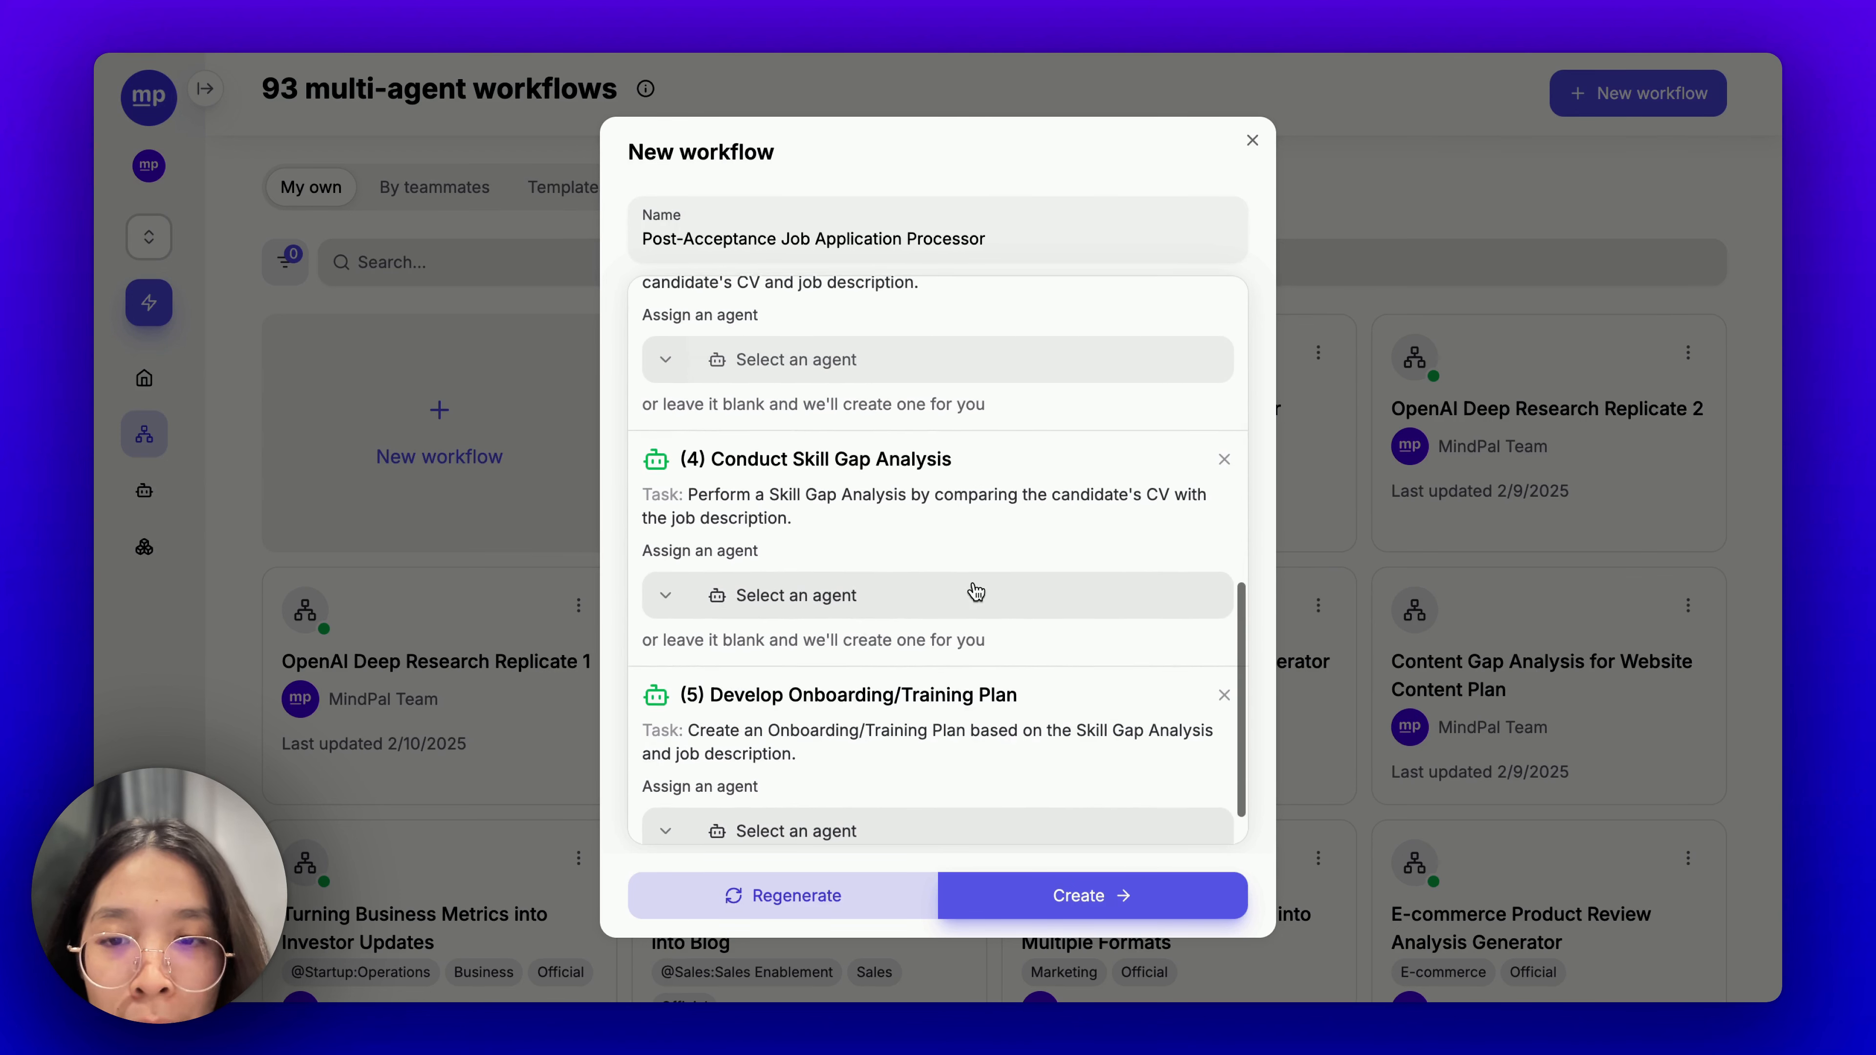
Search the existing agents for "skill" for the Conduct Skill Gap Analysis step, and close the list without assigning one.
left_click(771, 591)
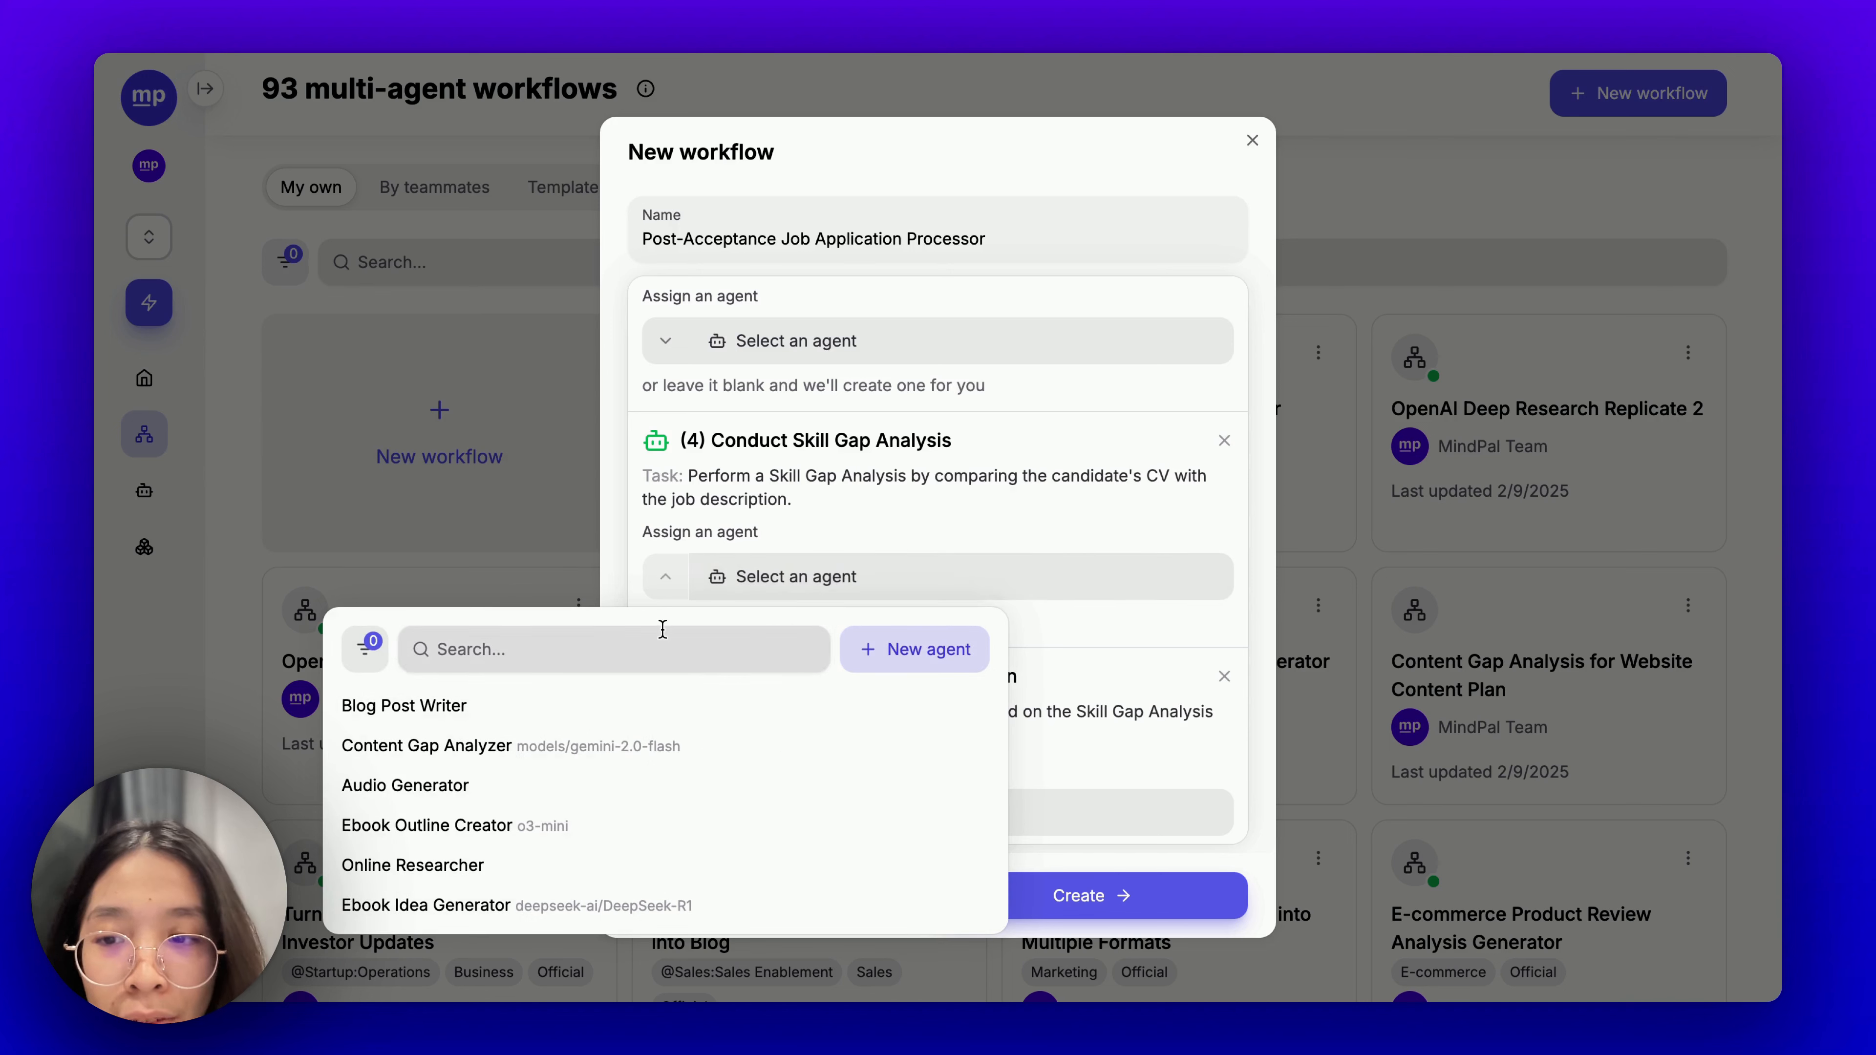
type("skill")
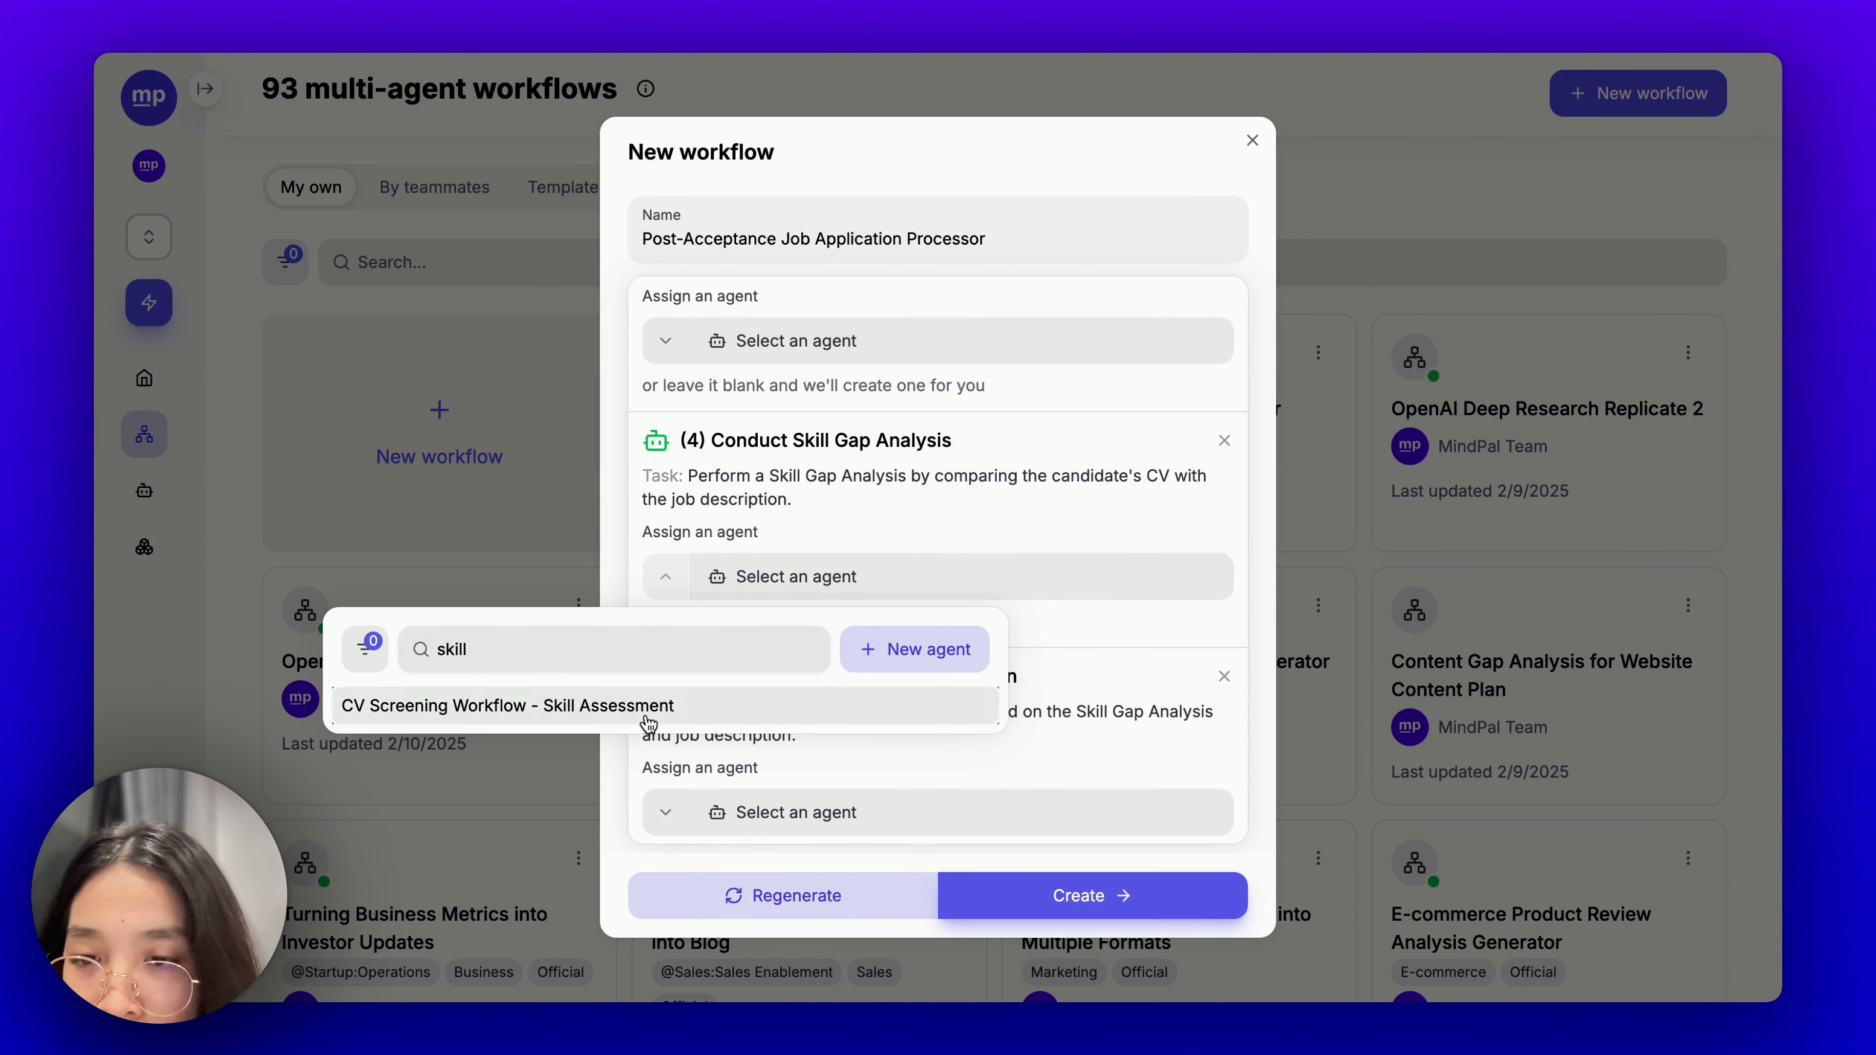
left_click(562, 653)
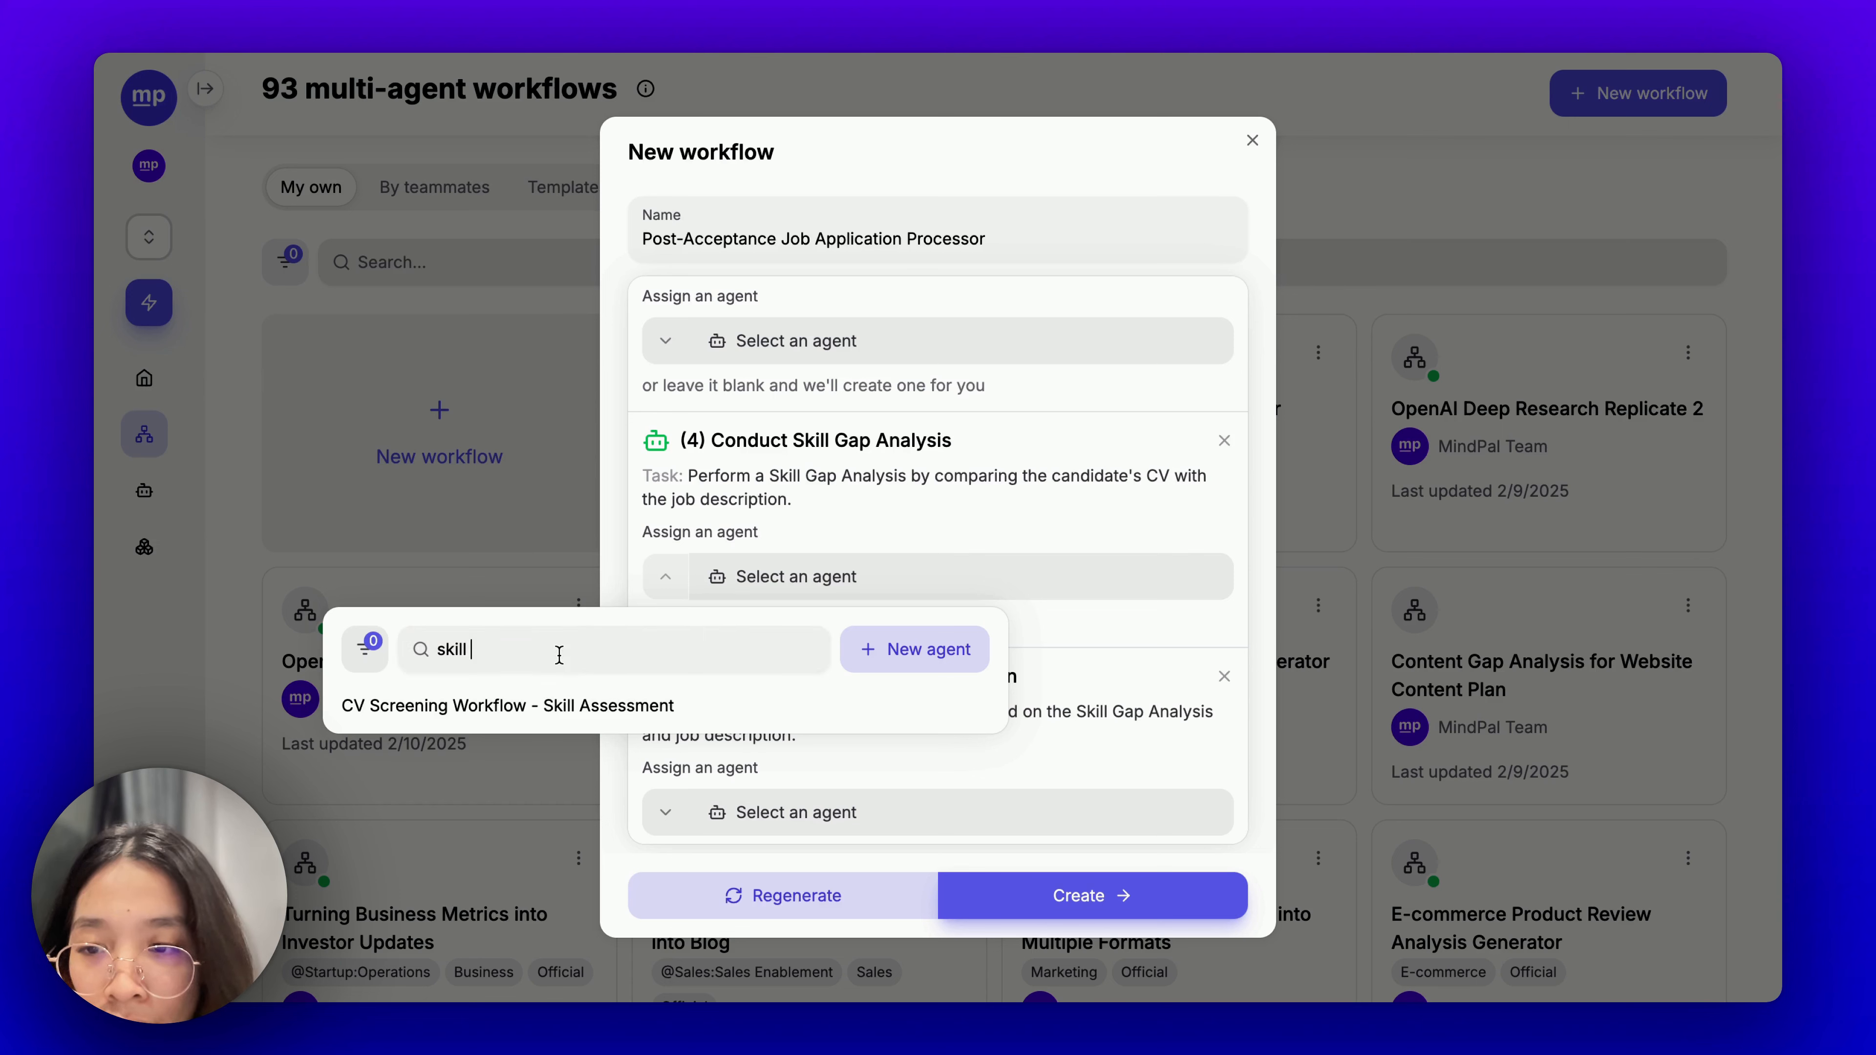
type("g")
key("BackSpace")
key("BackSpace")
key("BackSpace")
key("BackSpace")
key("BackSpace")
key("BackSpace")
key("BackSpace")
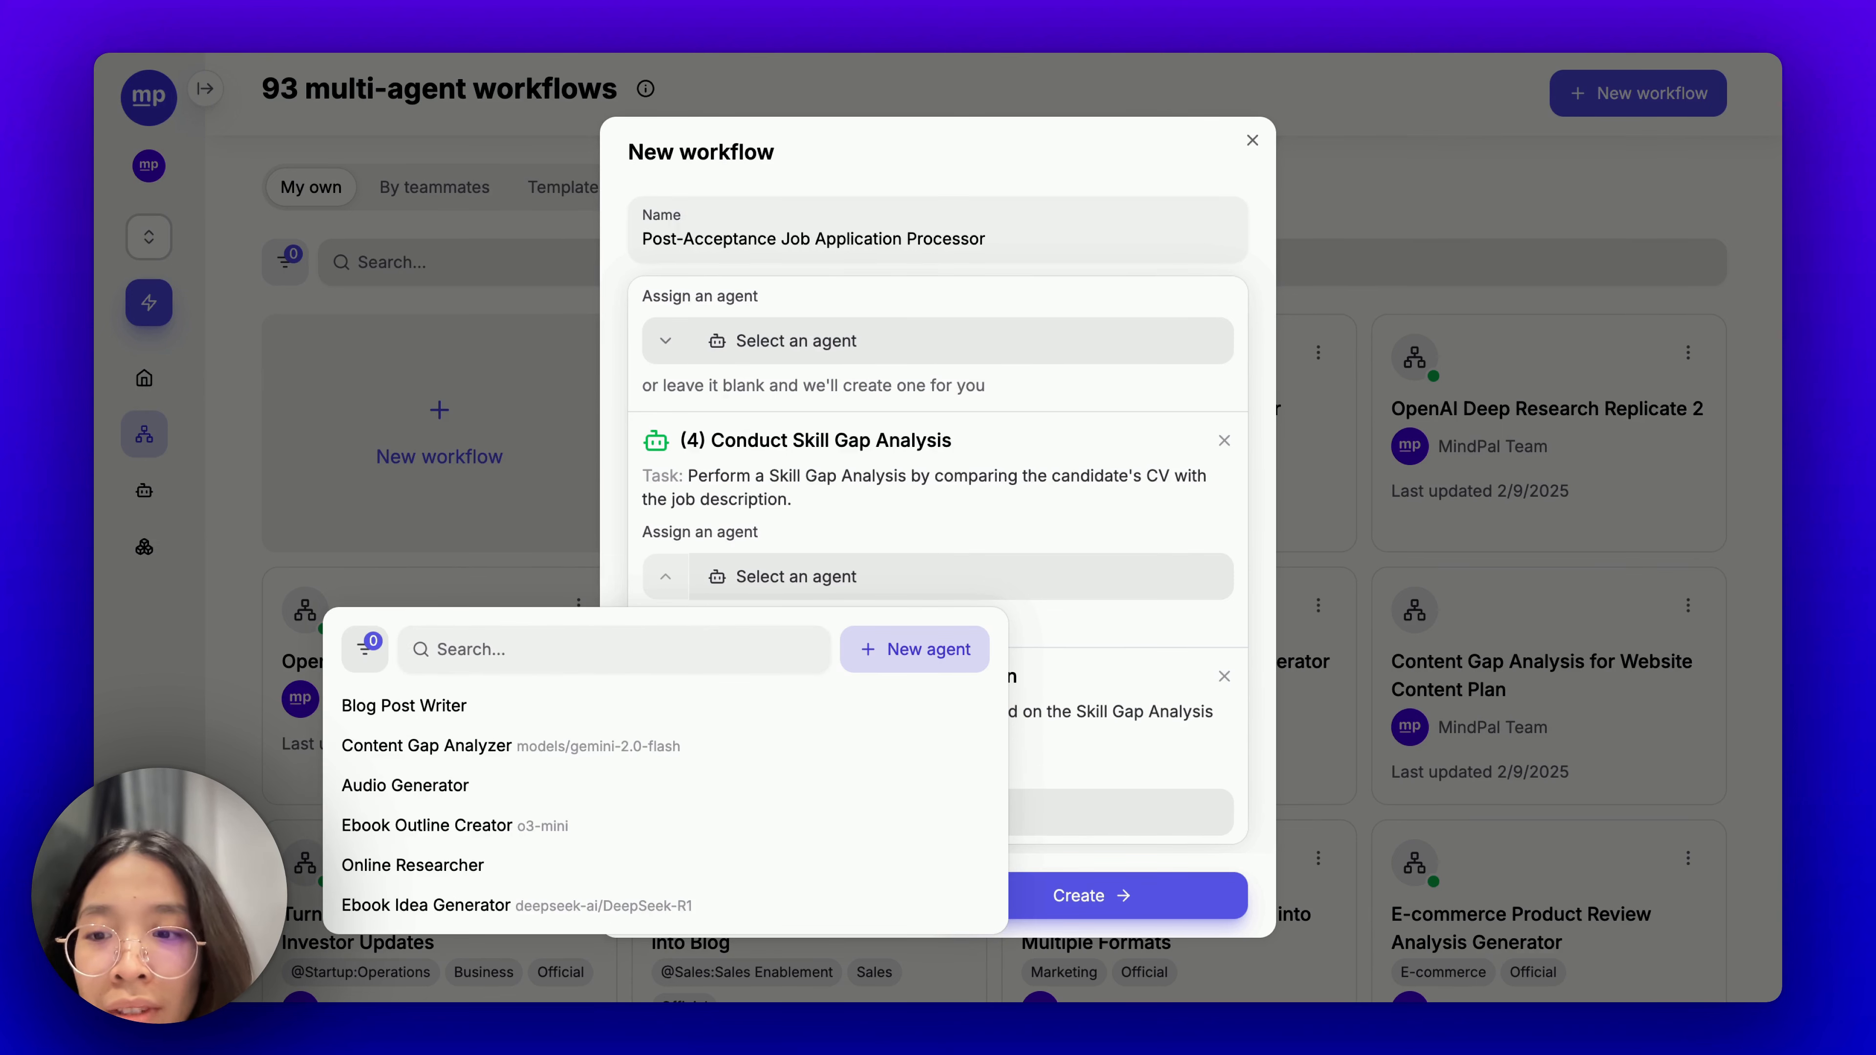
left_click(904, 528)
Check the outline once more and create the Post-Acceptance Job Application Processor workflow with all agents left blank.
scroll(964, 698, "down", 1)
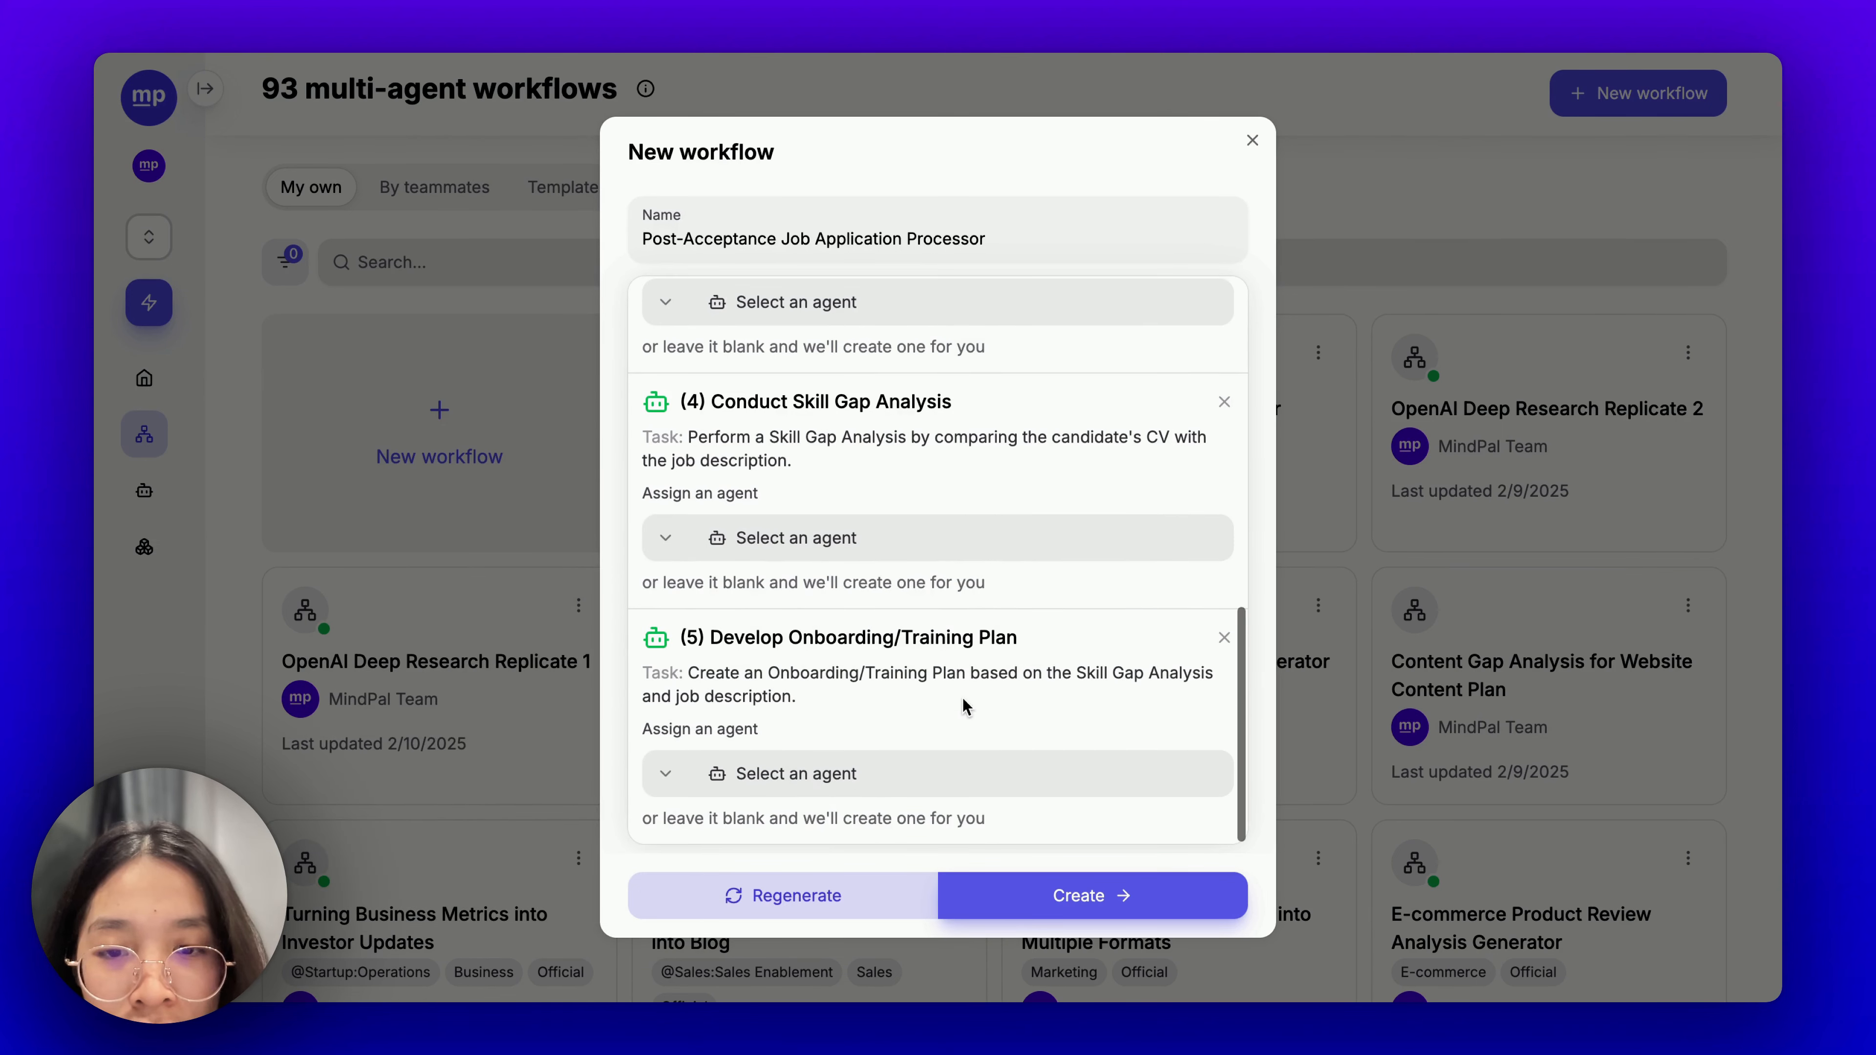
scroll(964, 698, "up", 3)
scroll(964, 706, "up", 5)
scroll(898, 637, "down", 3)
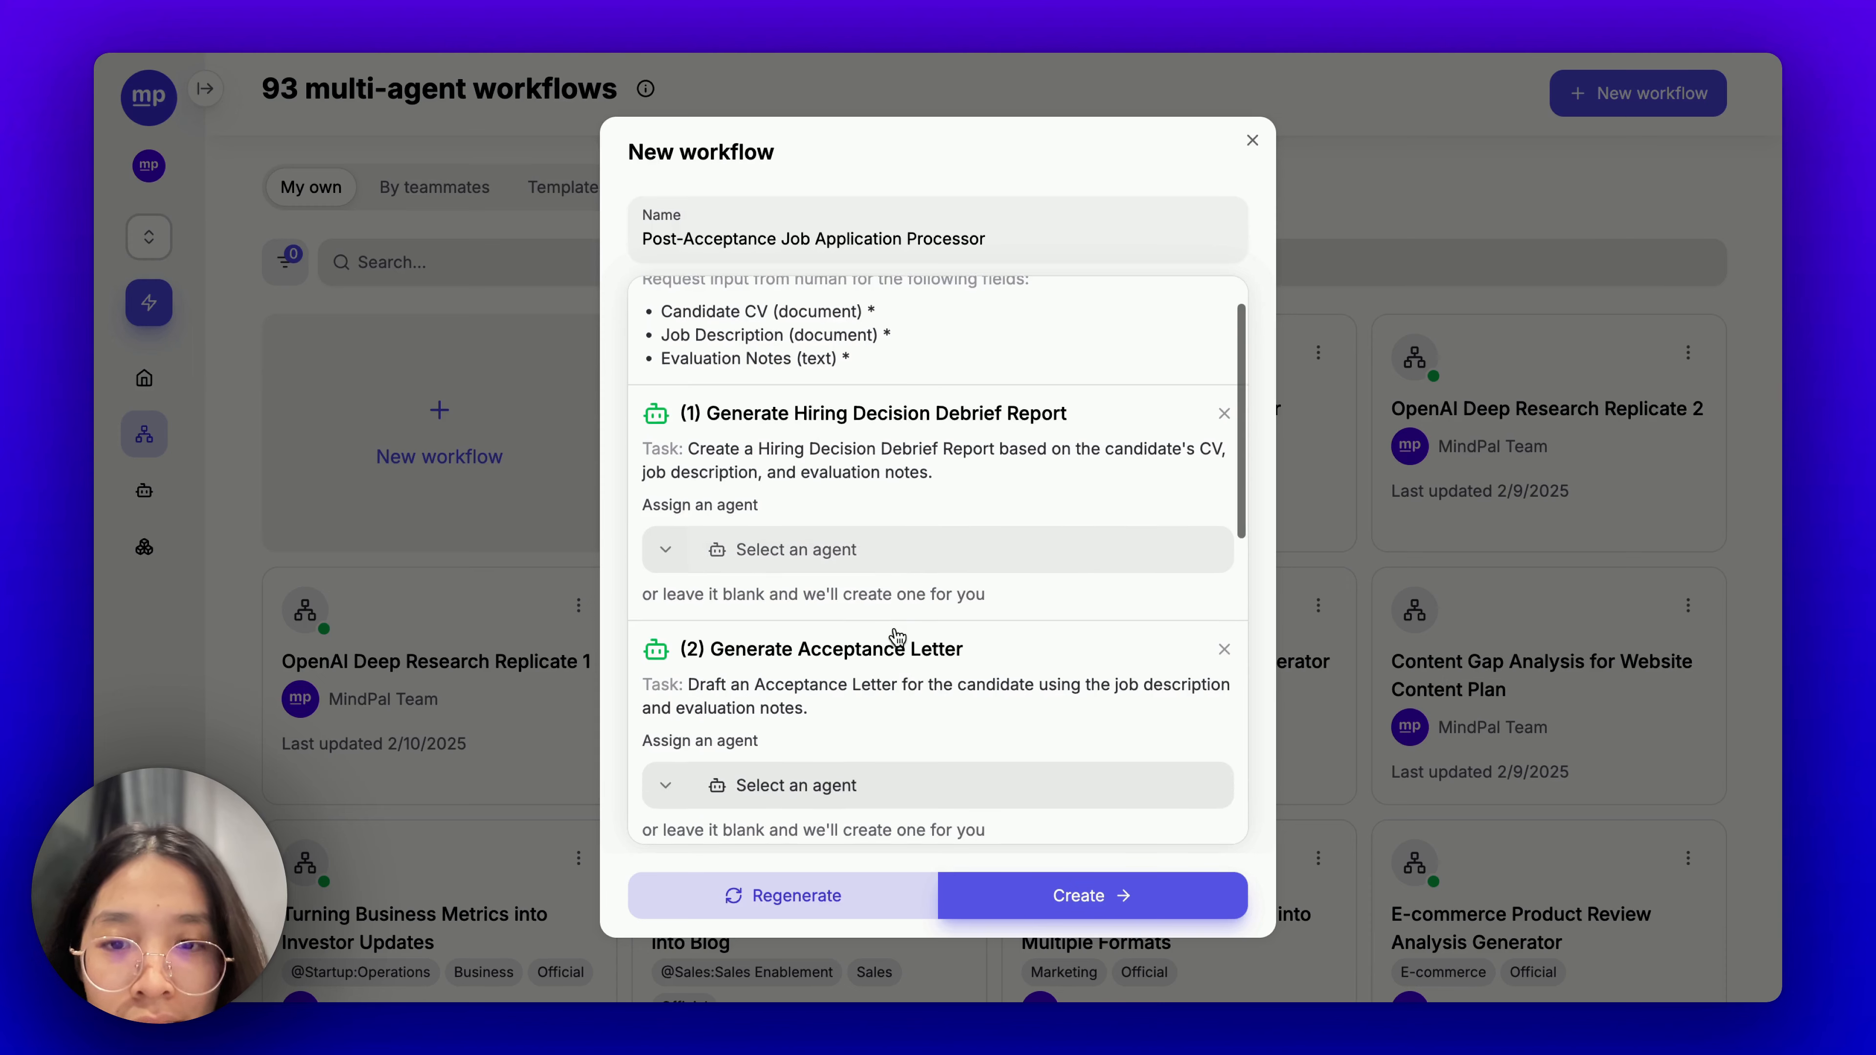
scroll(896, 643, "down", 3)
scroll(892, 637, "up", 6)
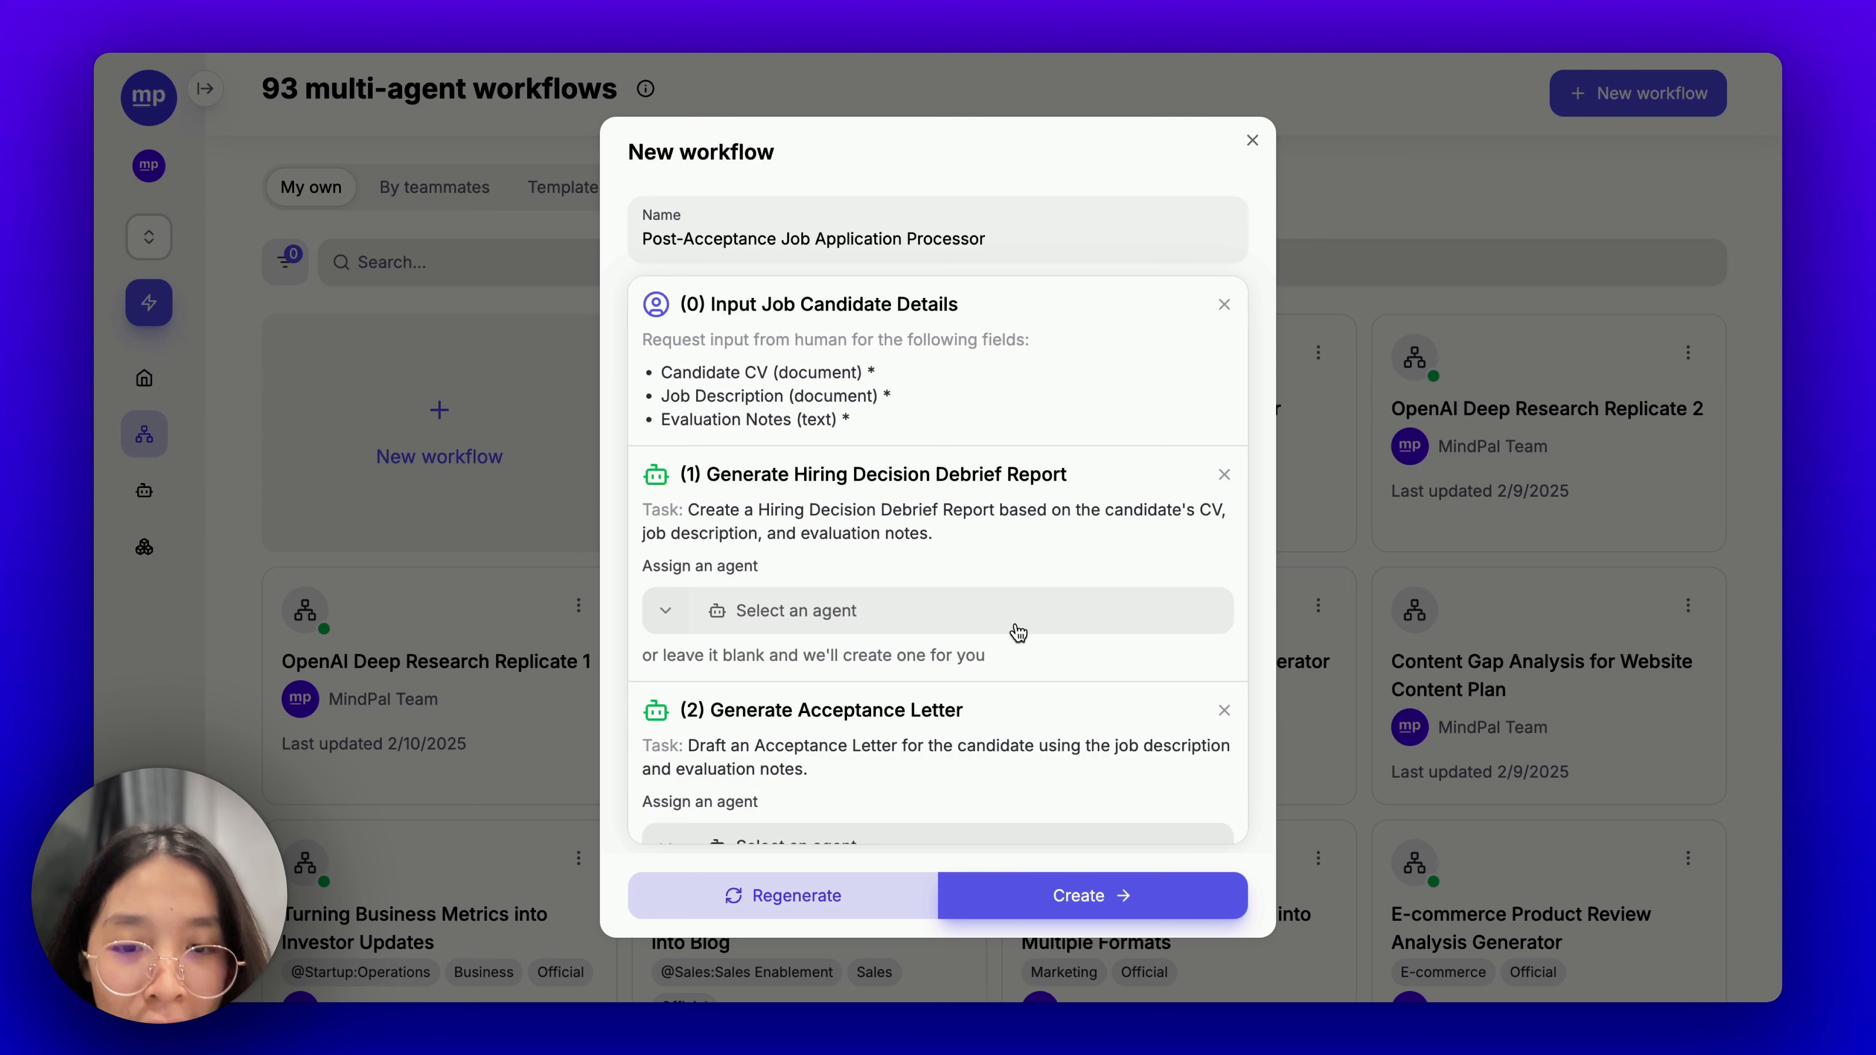
left_click(1043, 897)
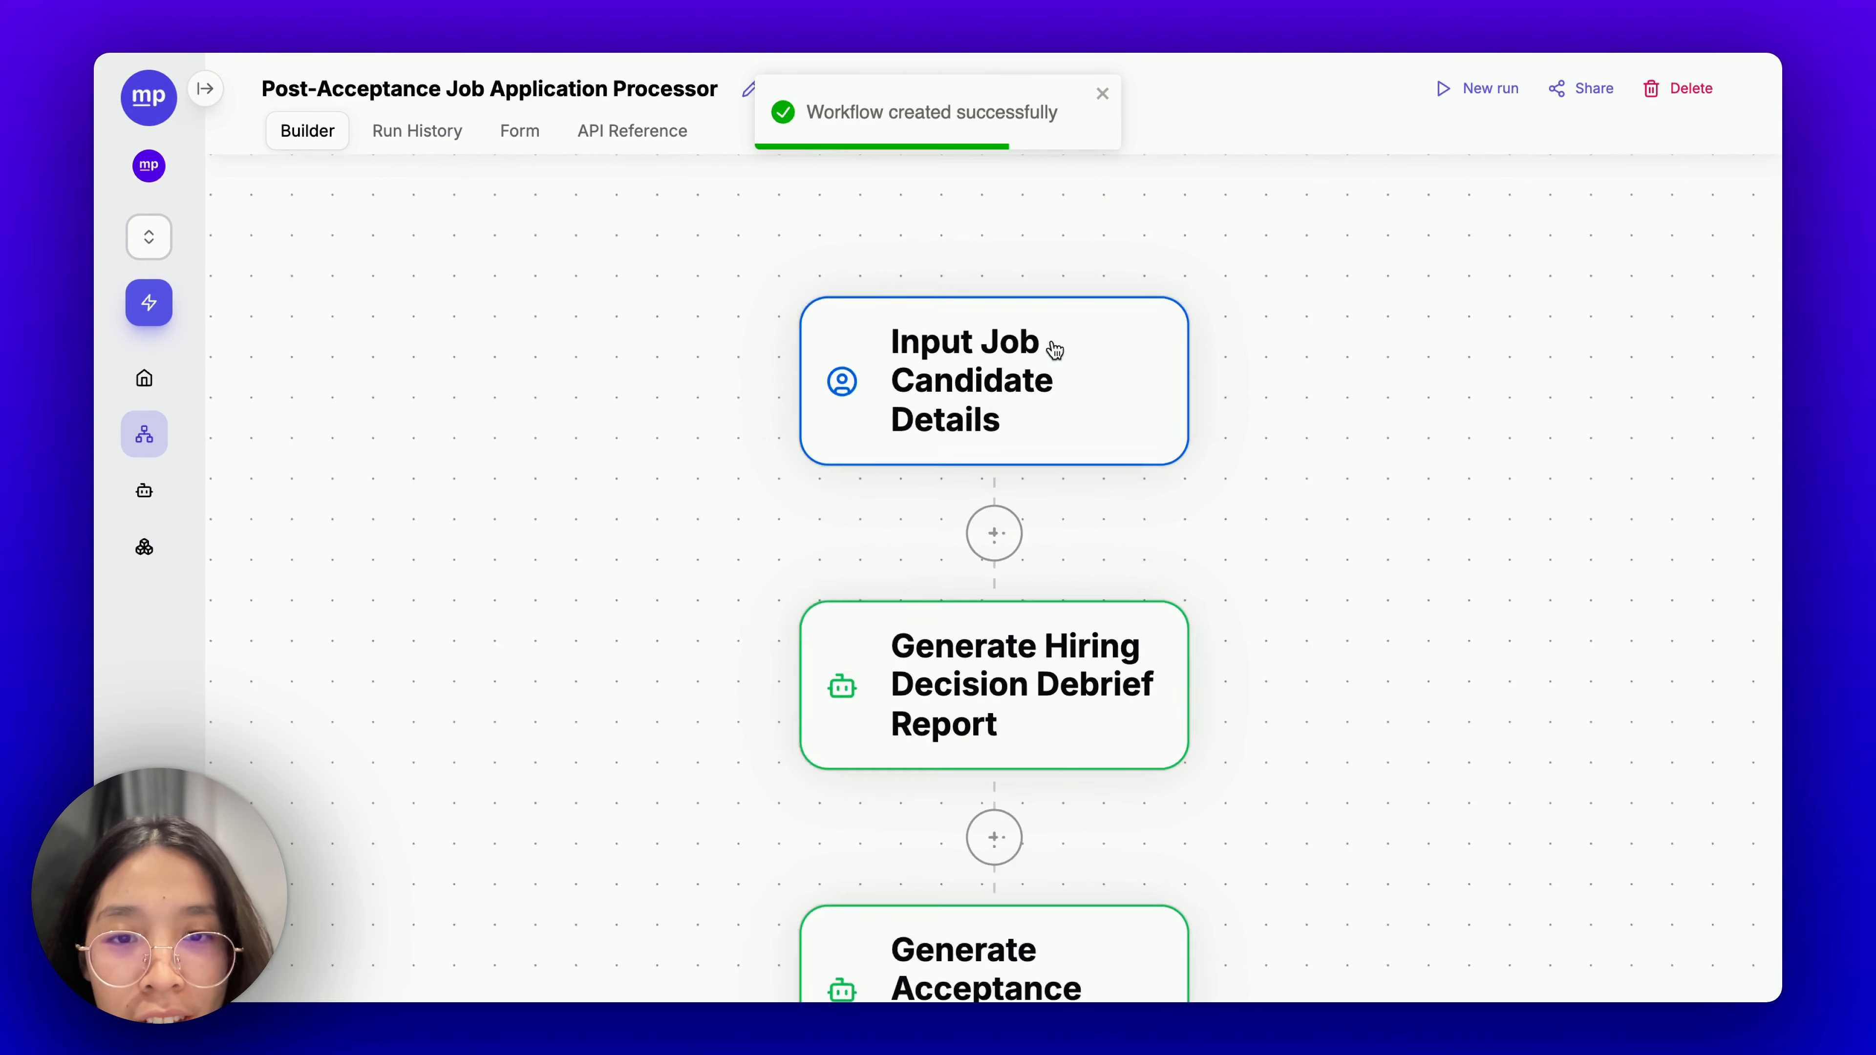
In the Input Job Candidate Details node, set the Candidate CV field's accepted document types to Word (.doc), Word (.docx) and PDF.
left_click_drag(1257, 498, 1022, 486)
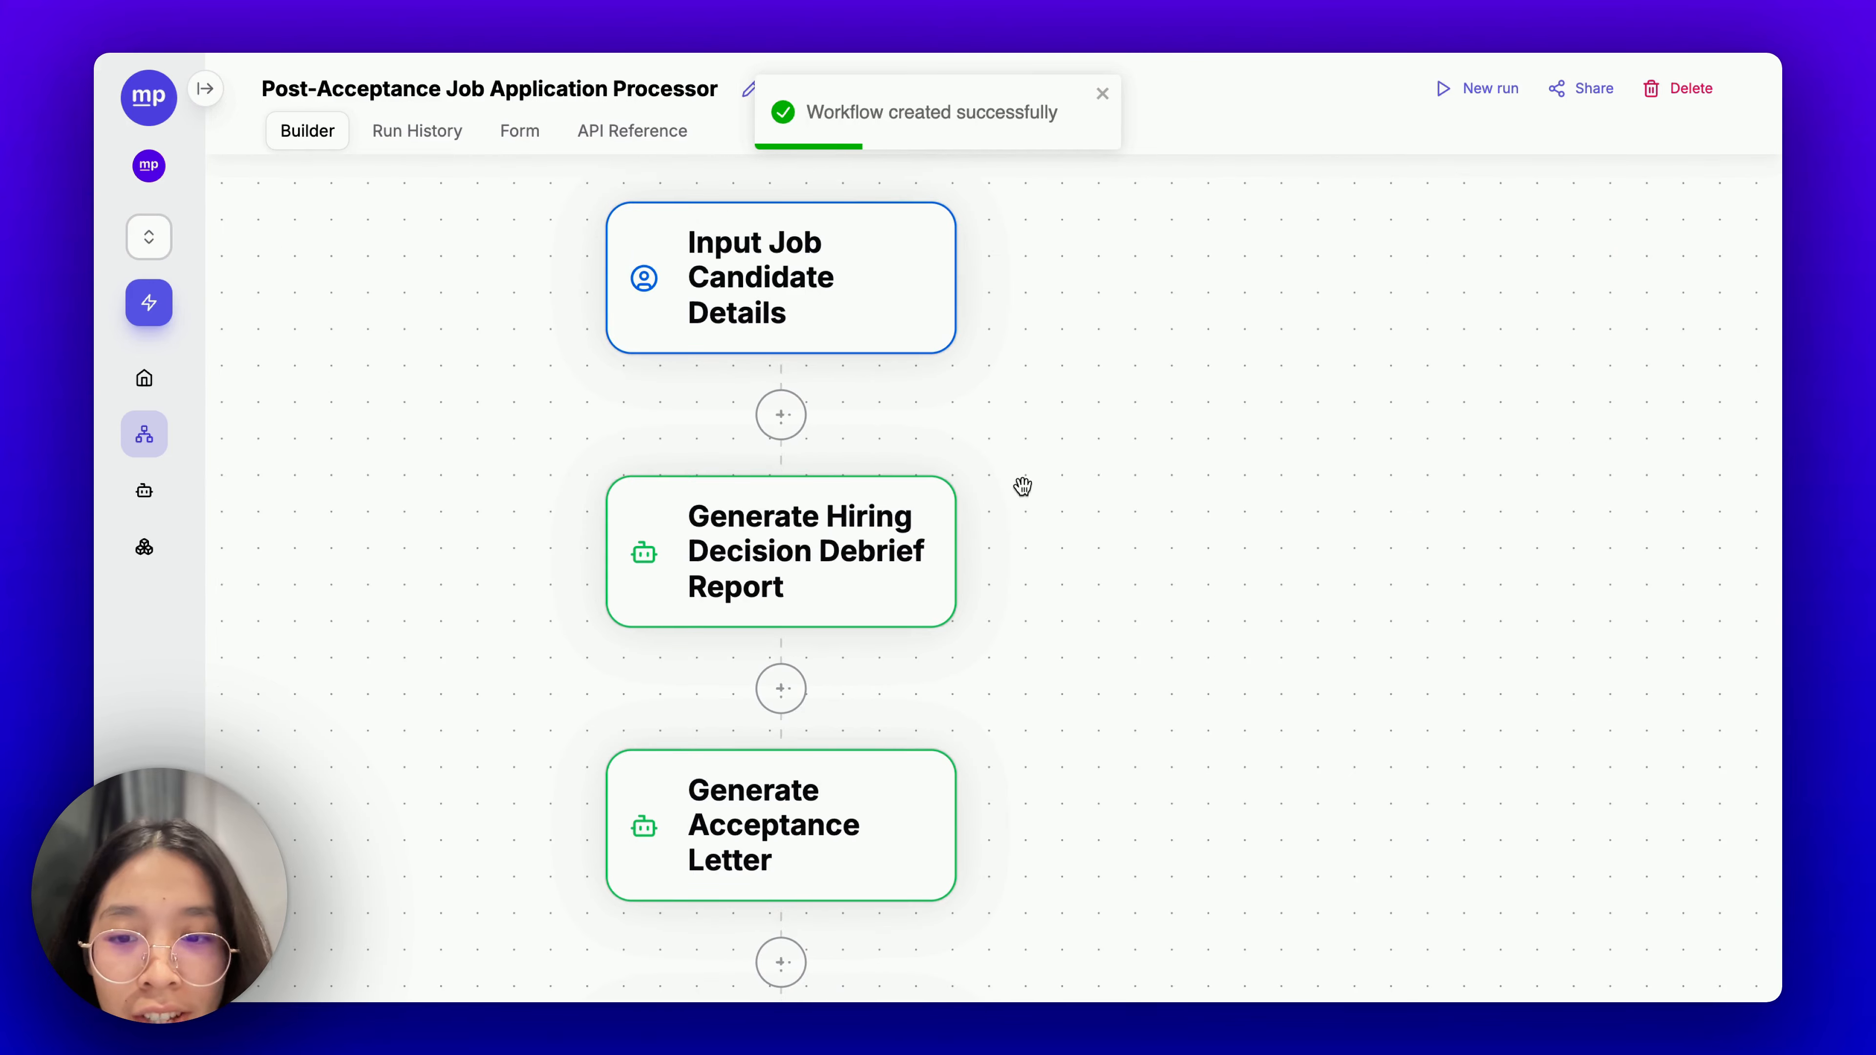
left_click(825, 301)
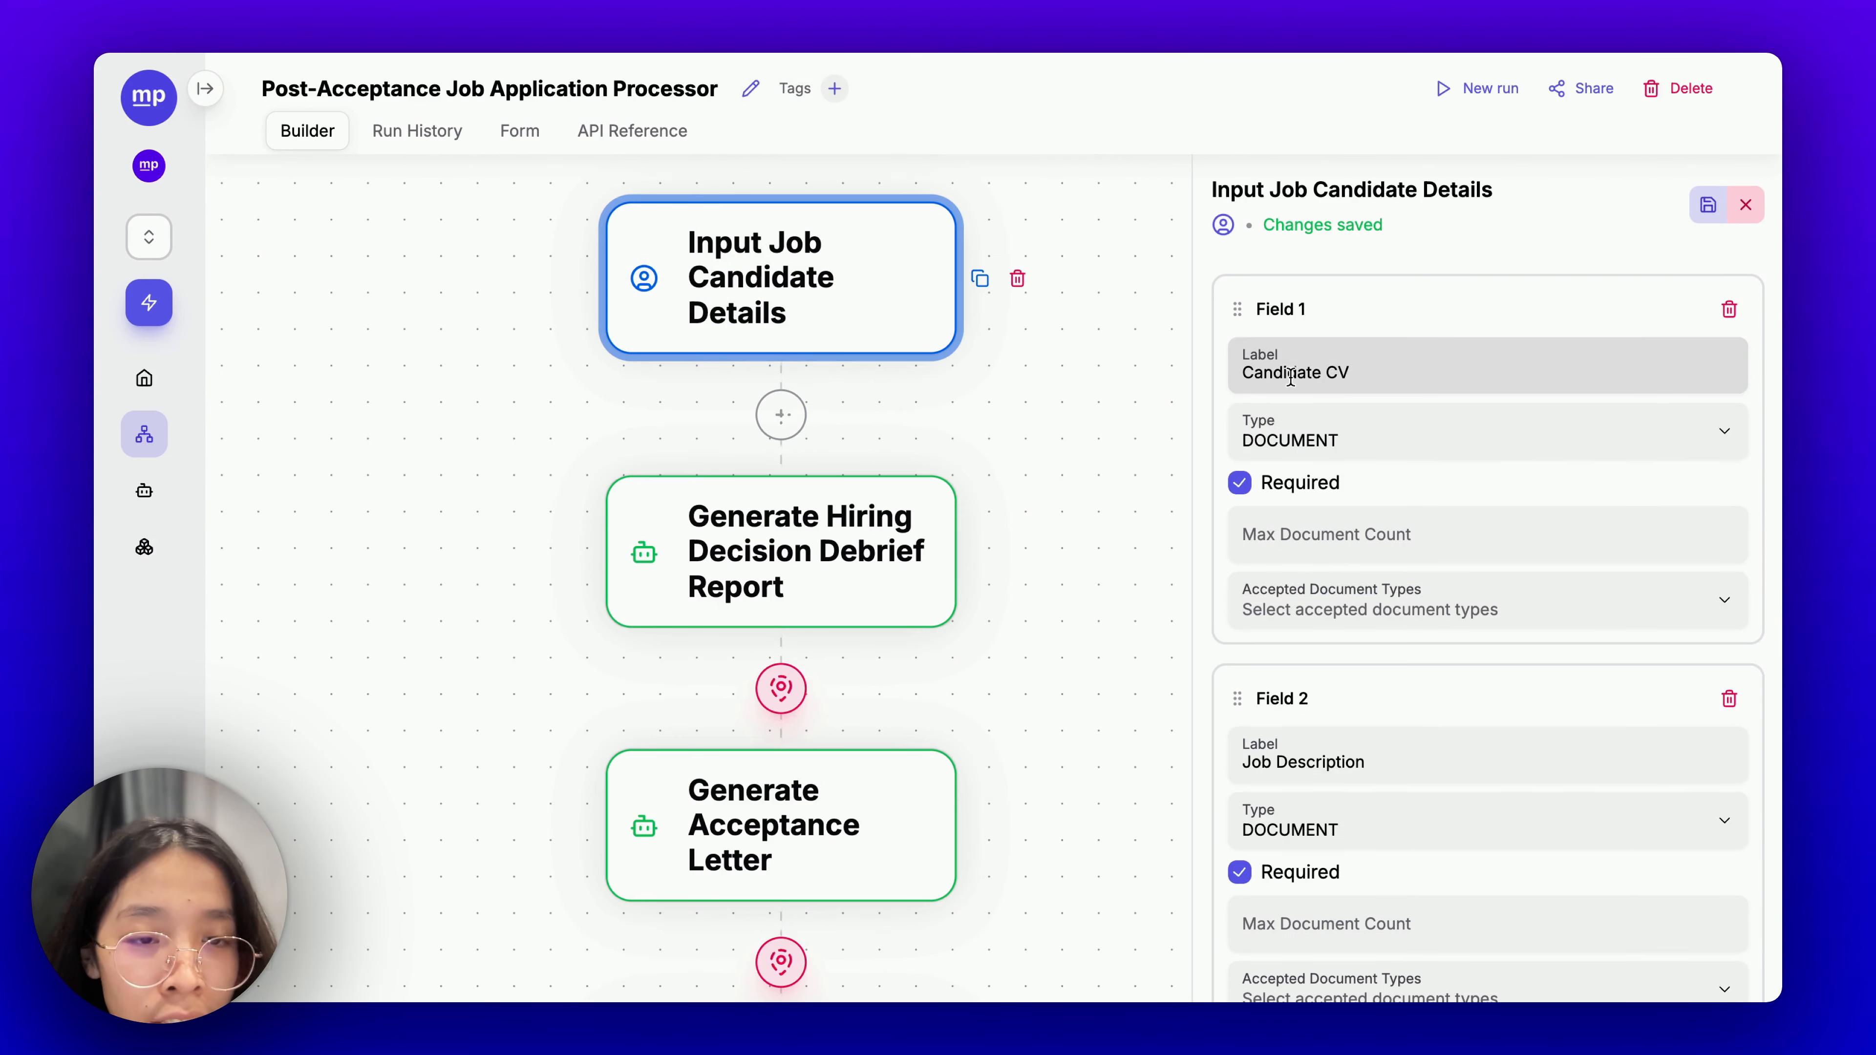
scroll(1378, 645, "down", 3)
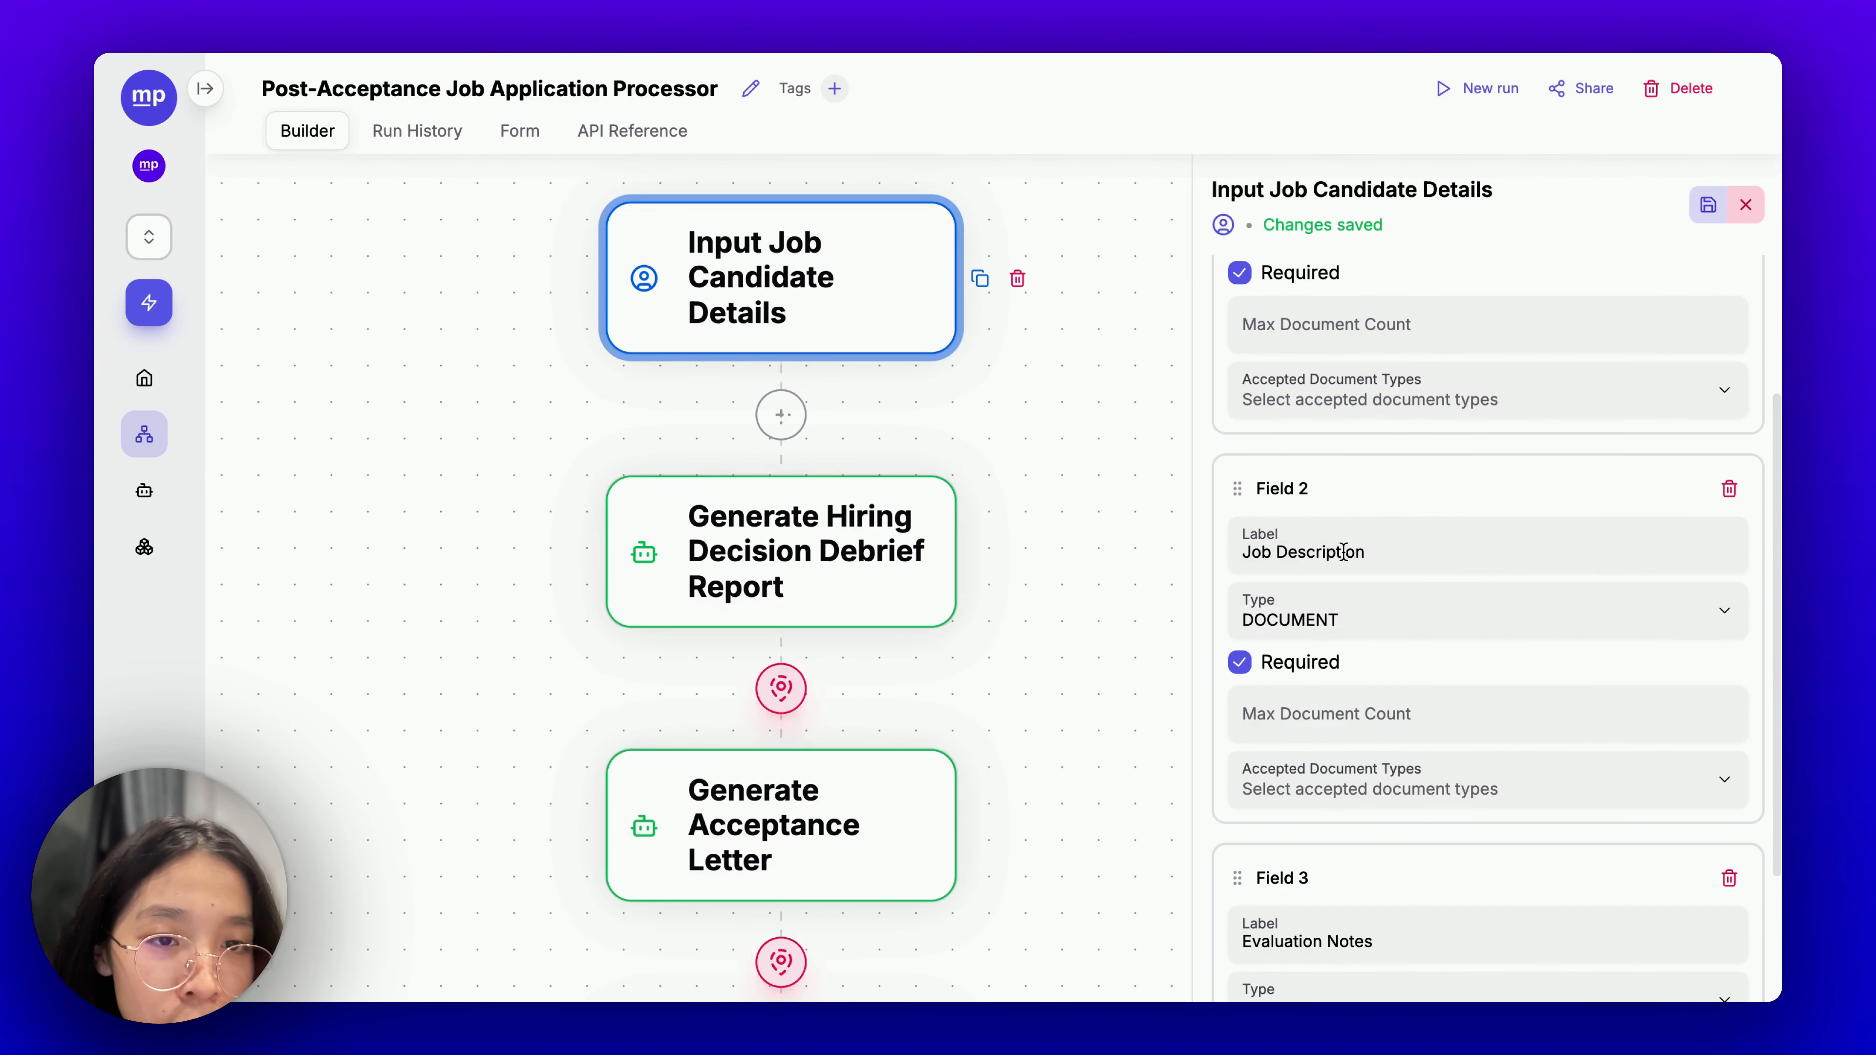
scroll(1342, 552, "up", 2)
left_click(1357, 580)
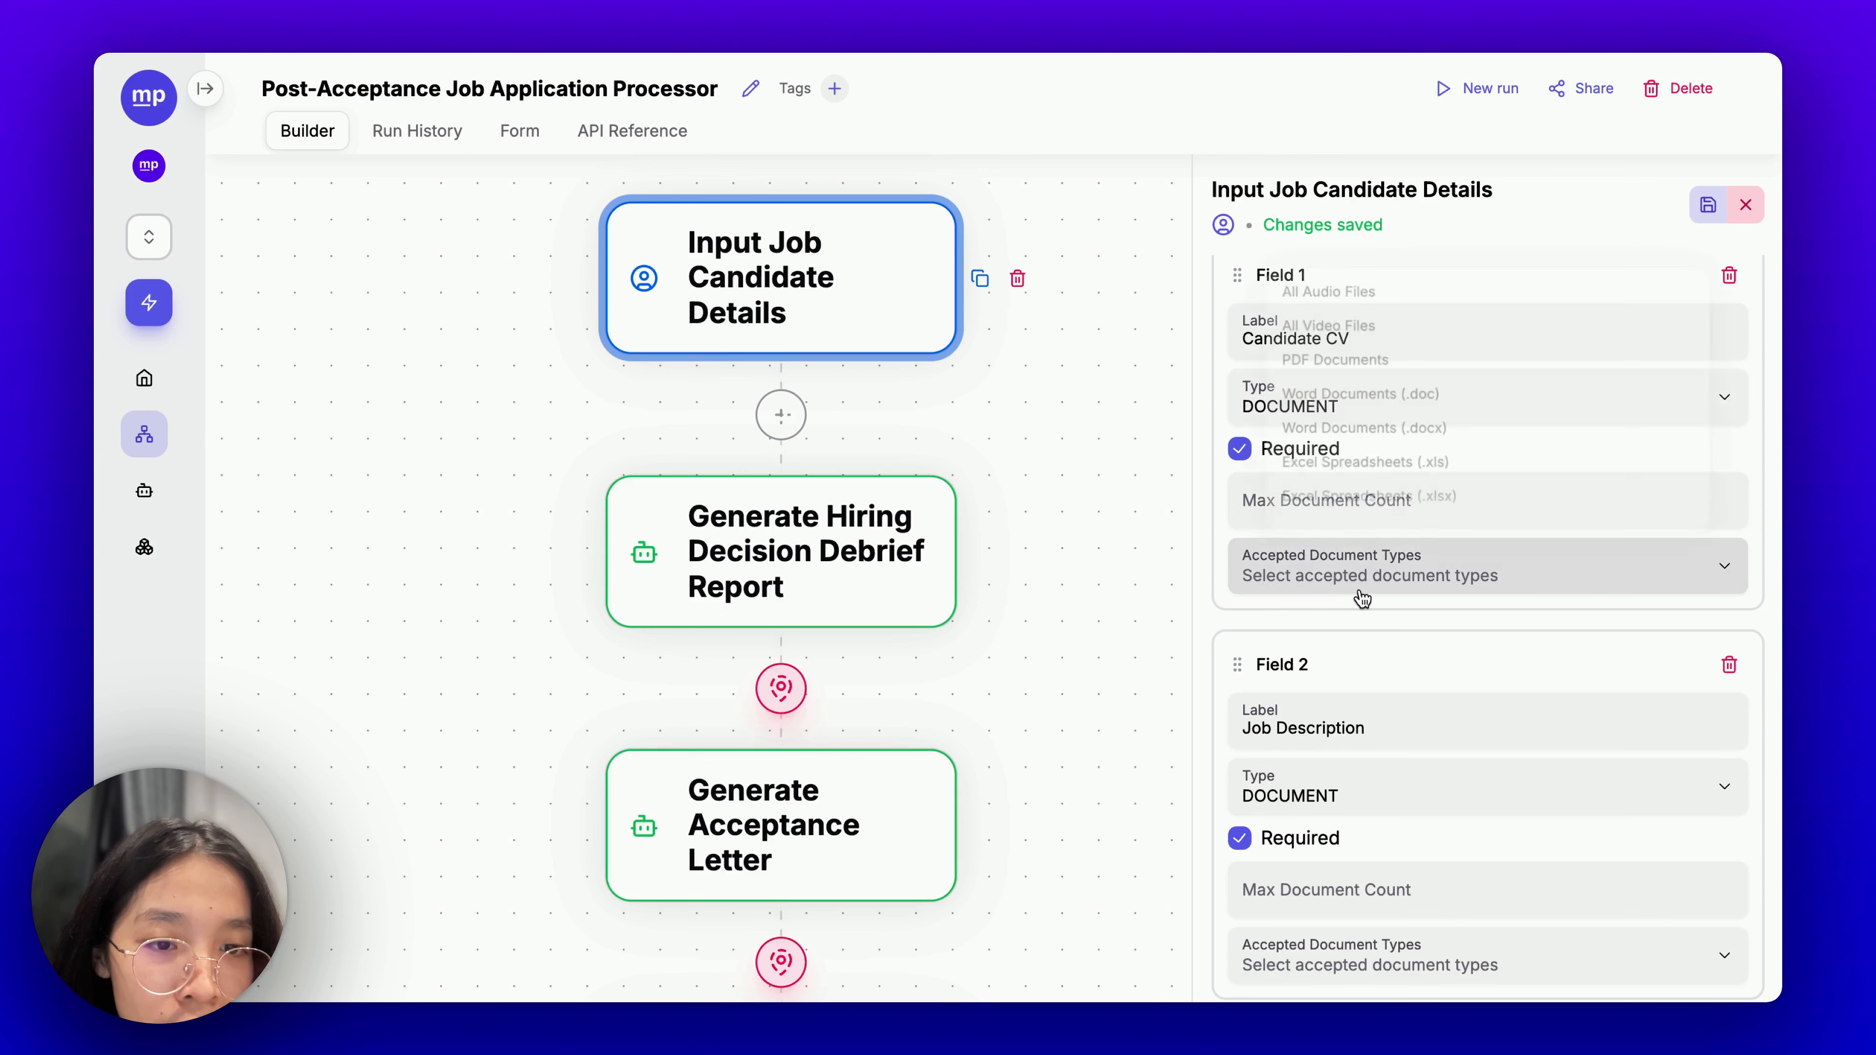
scroll(1418, 443, "down", 2)
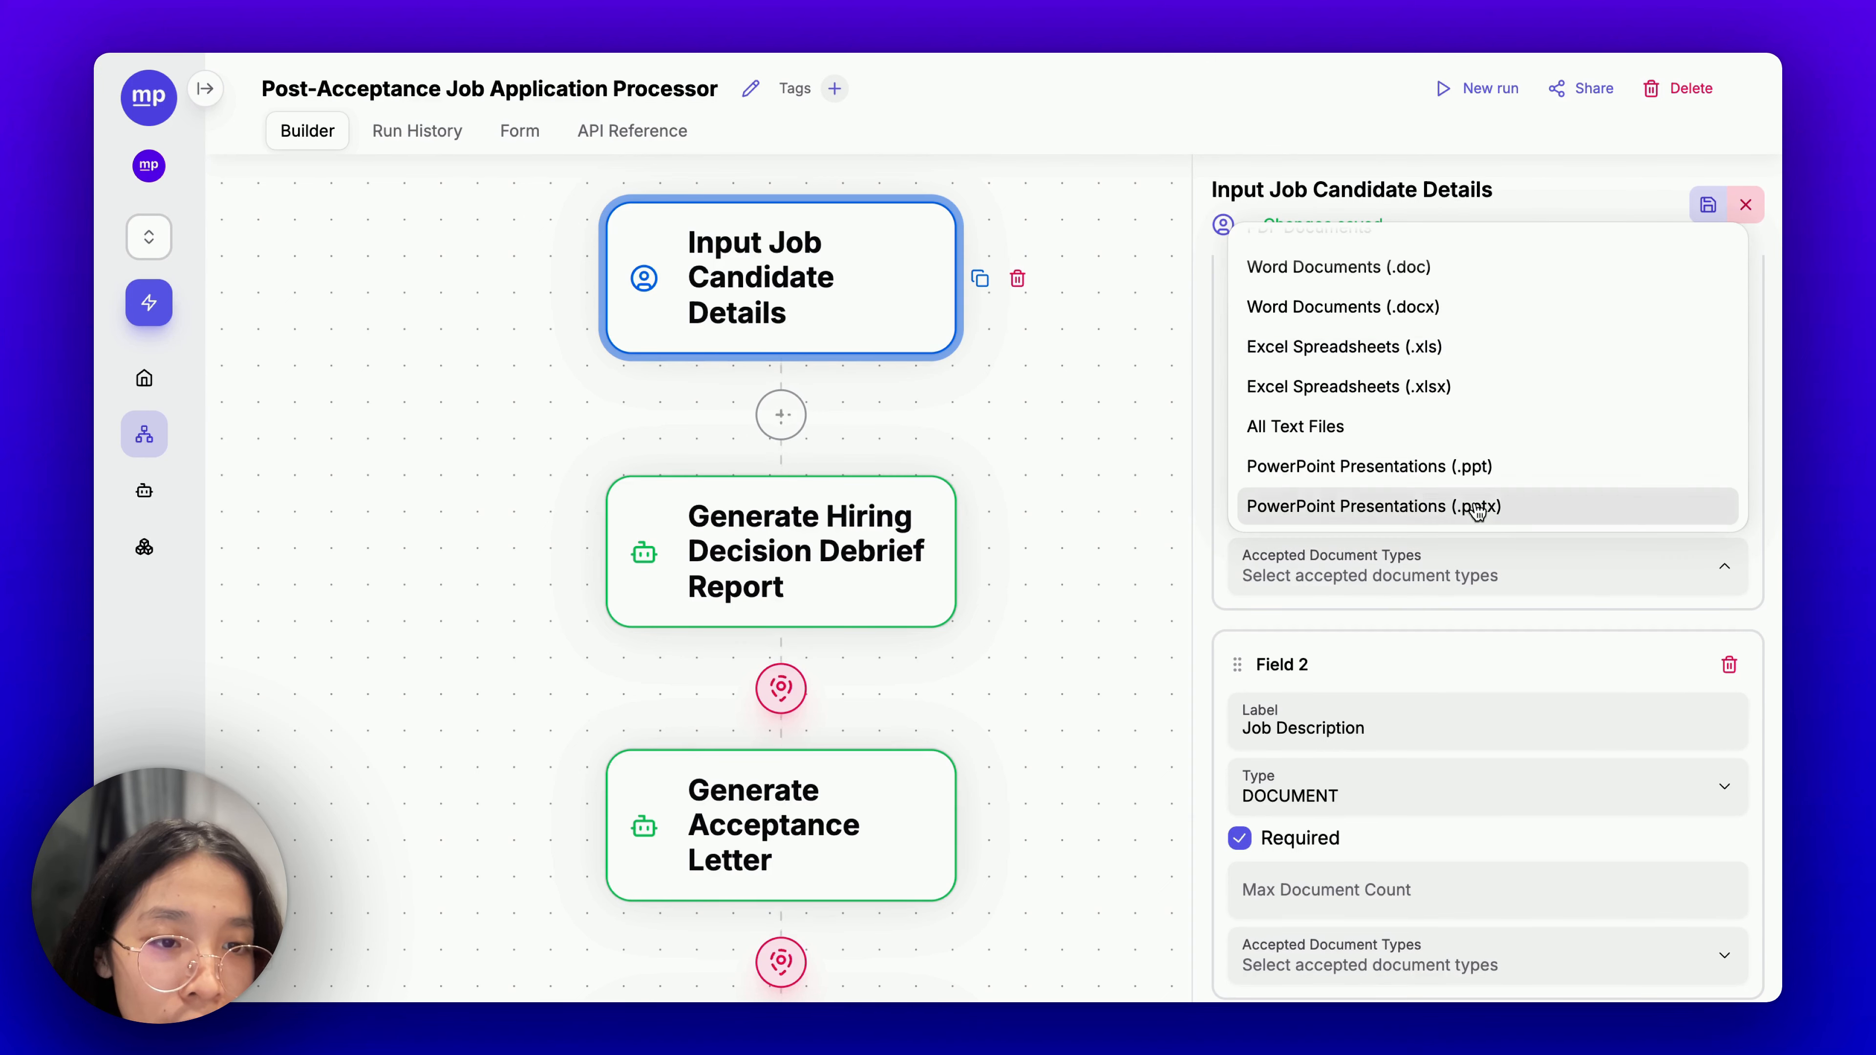
scroll(1411, 386, "up", 2)
left_click(1414, 358)
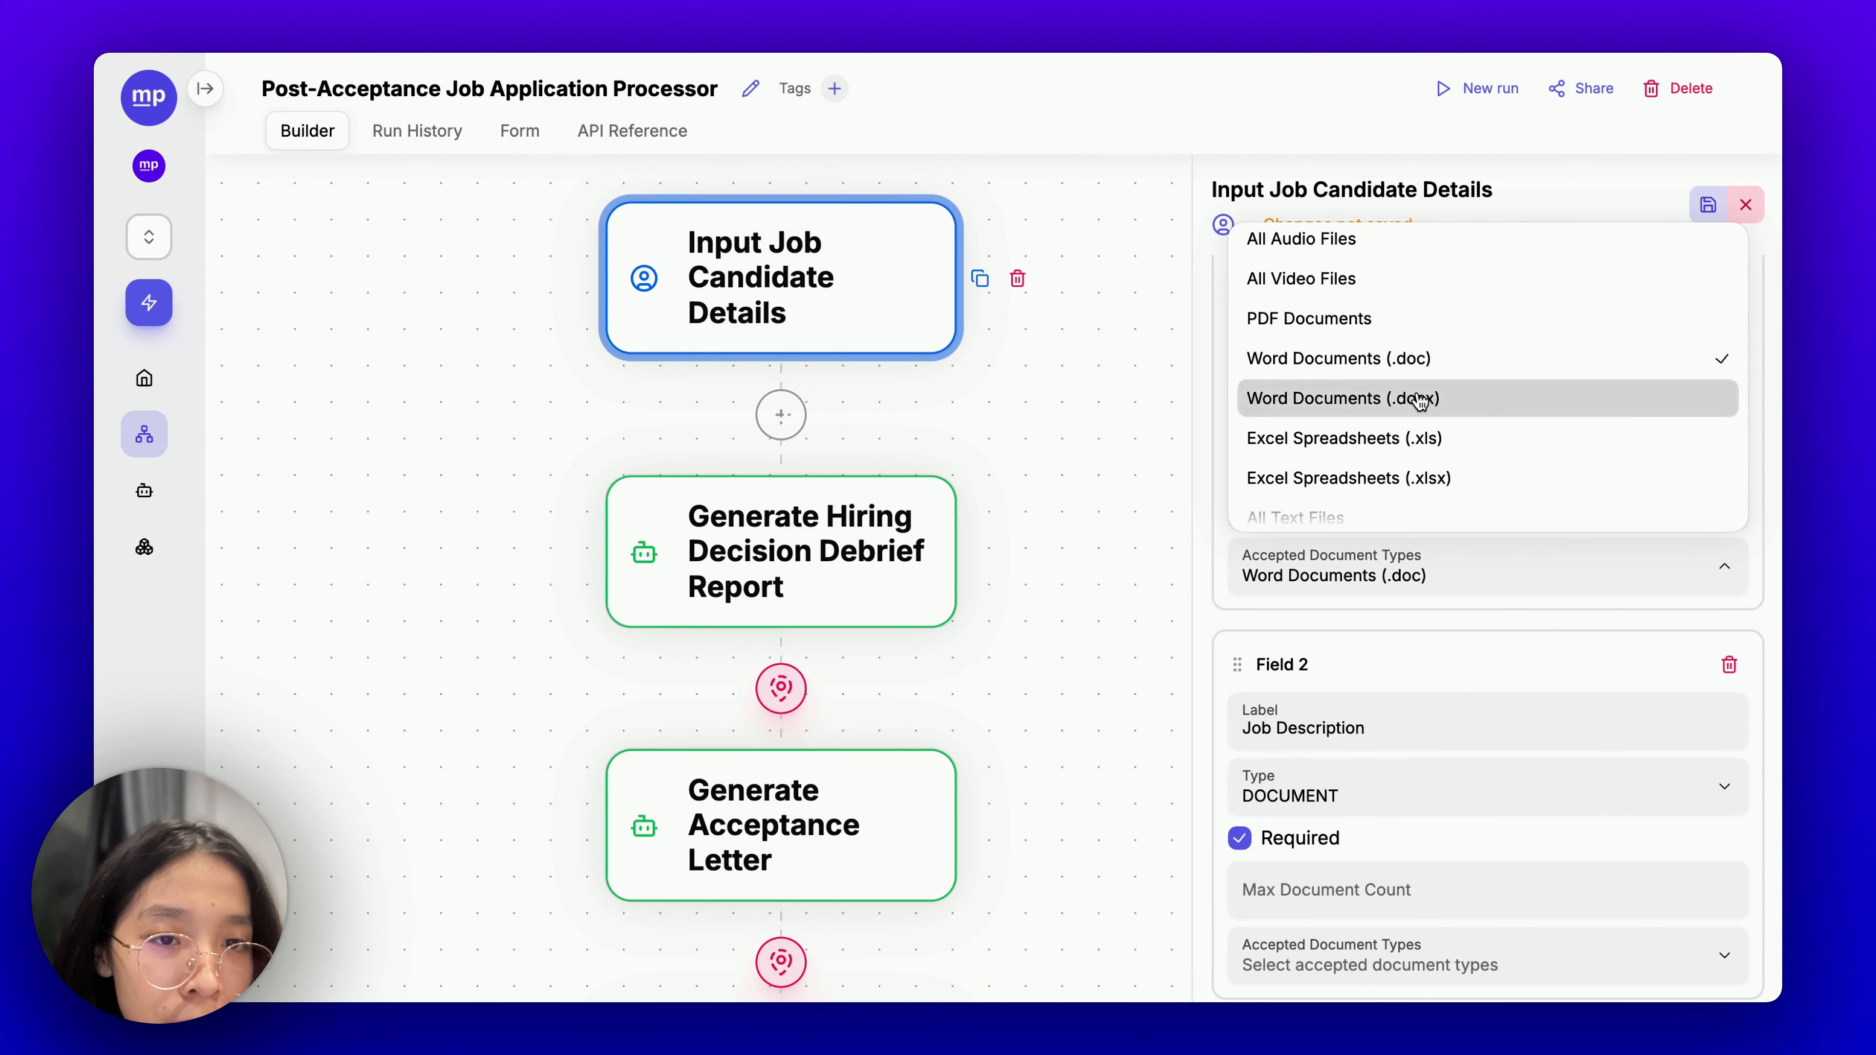
left_click(1415, 397)
left_click(1393, 319)
left_click(1453, 636)
Change the type of the Job Description input field to TEXT in the Input Job Candidate Details node.
scroll(1454, 636, "down", 3)
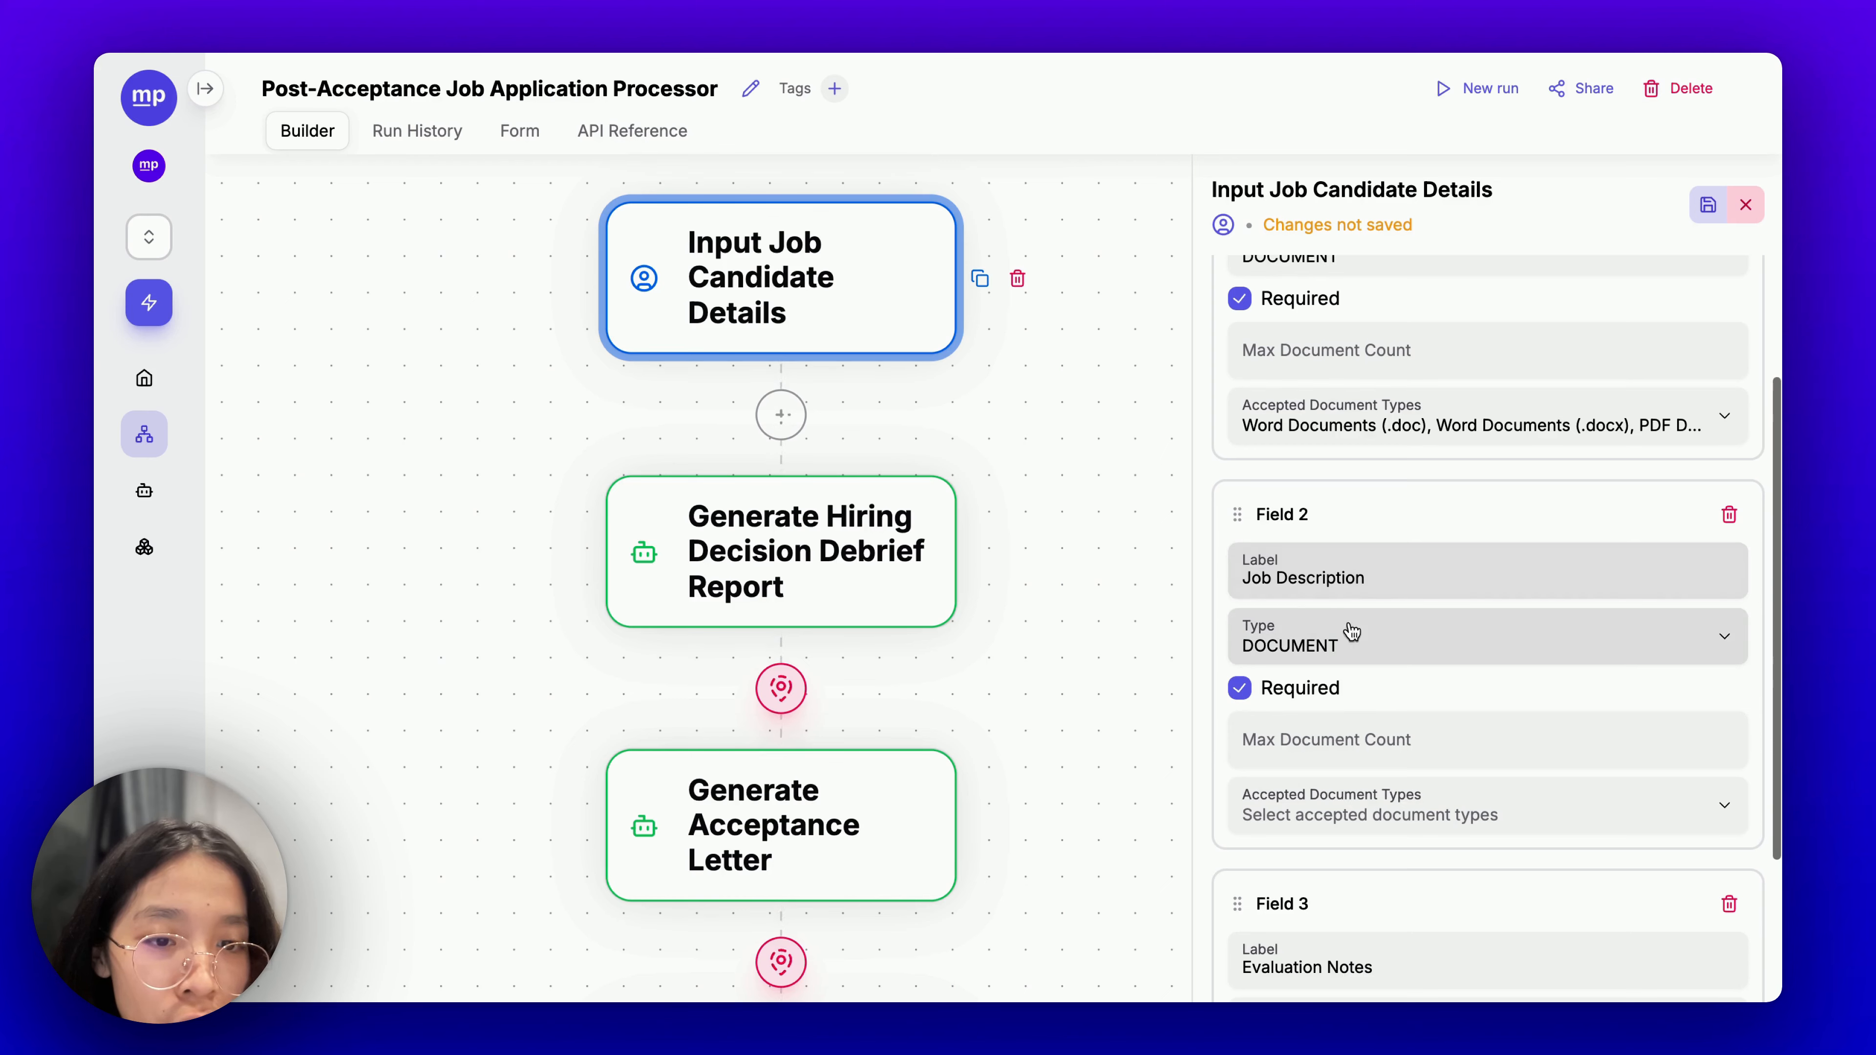
left_click(1329, 573)
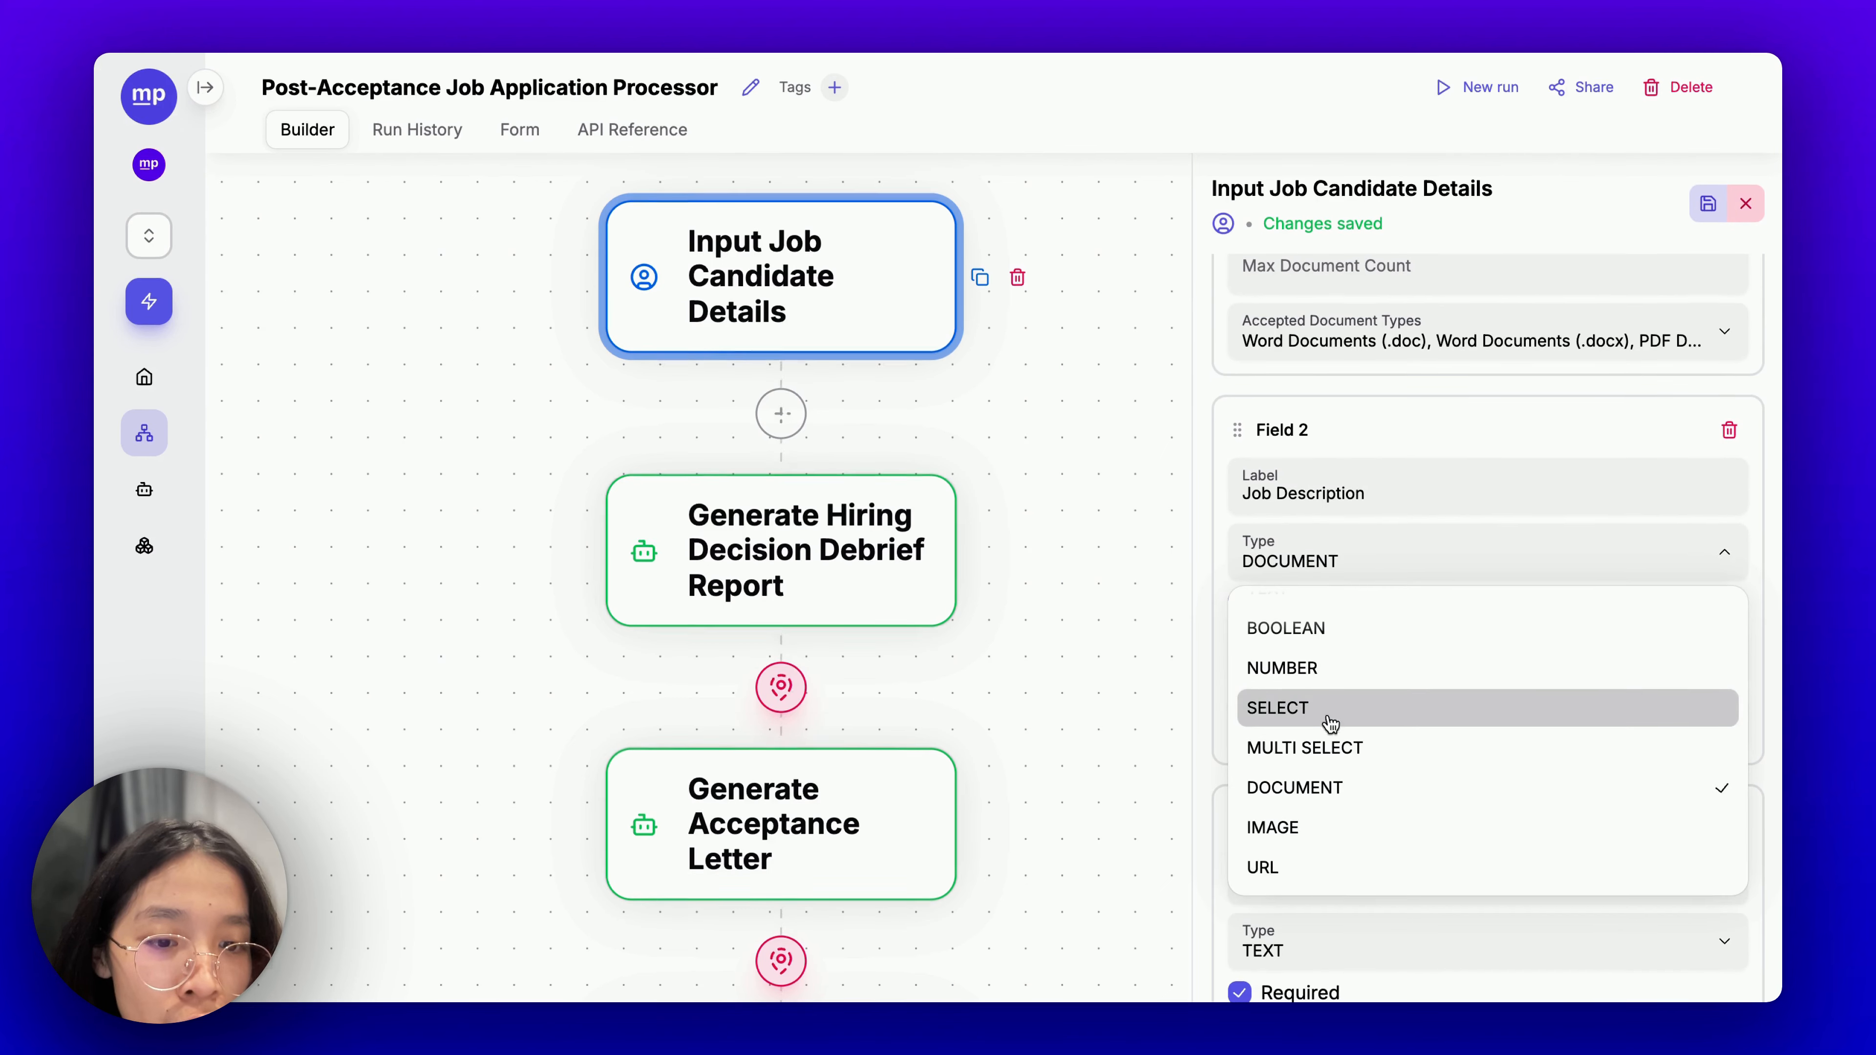
scroll(1329, 739, "up", 1)
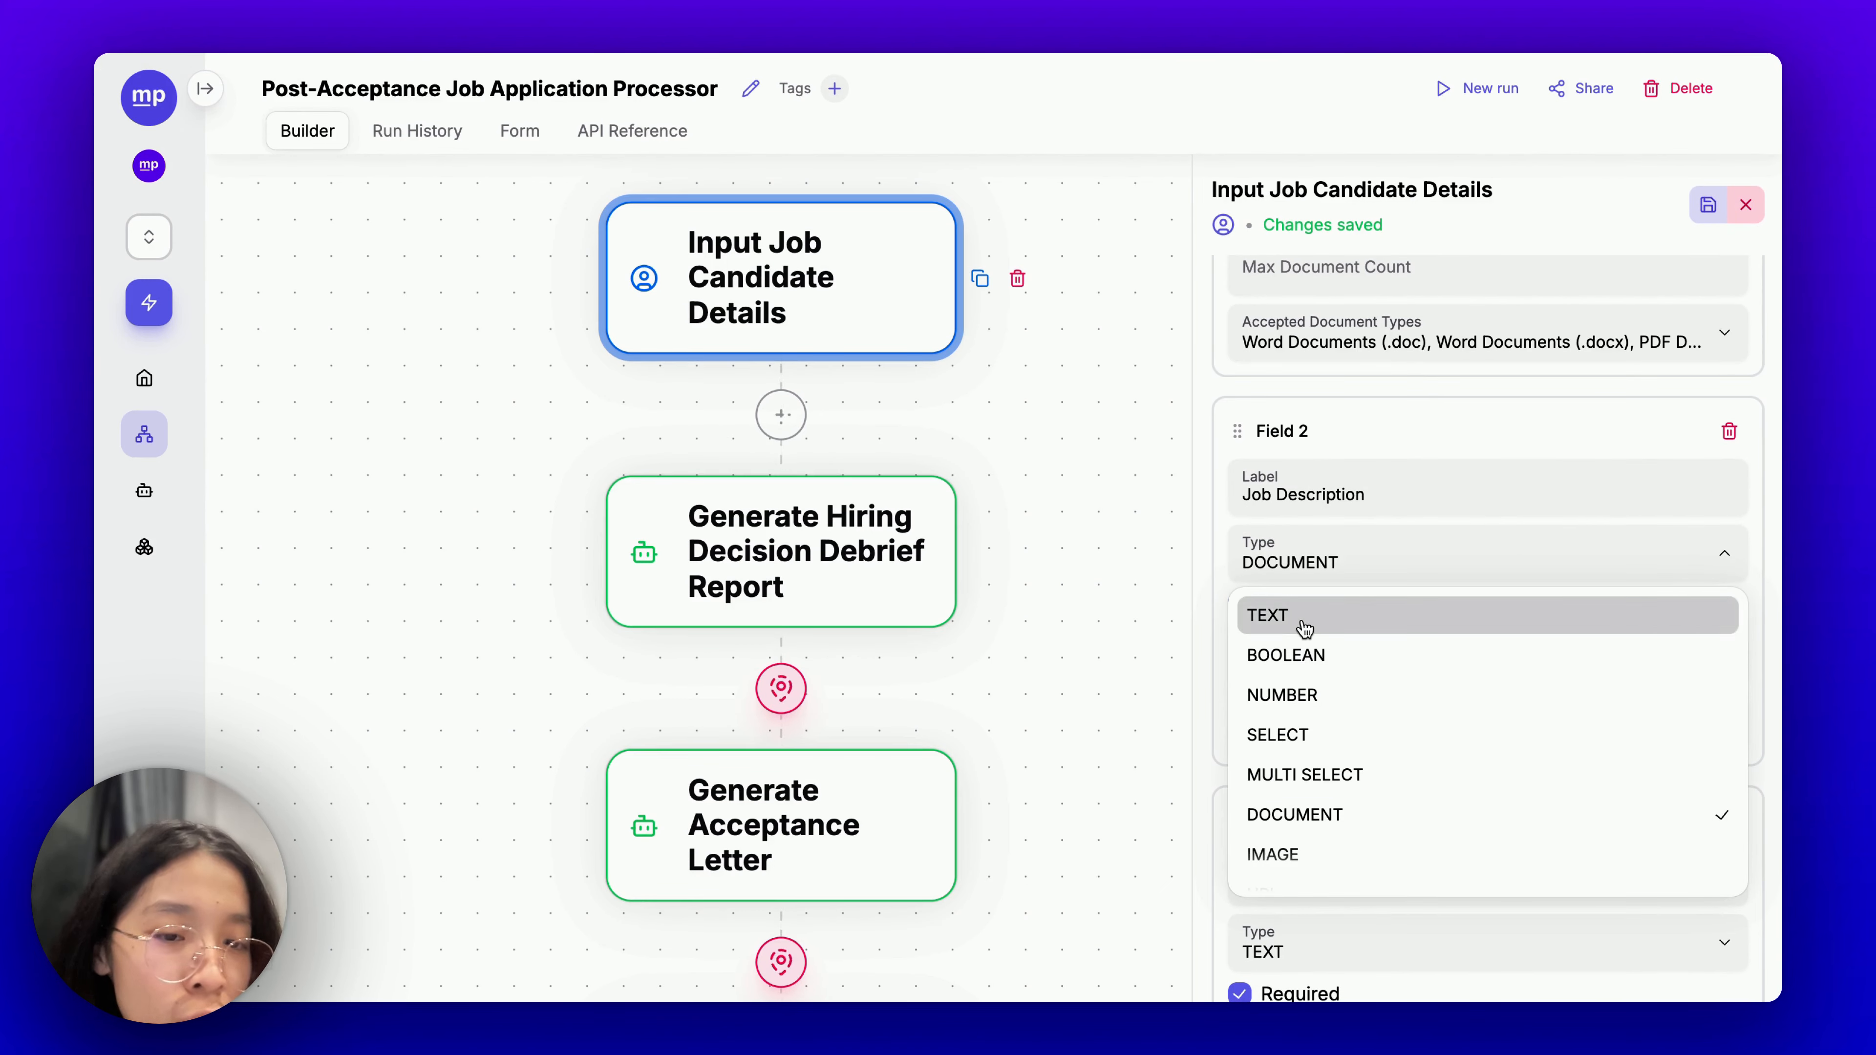
left_click(1311, 625)
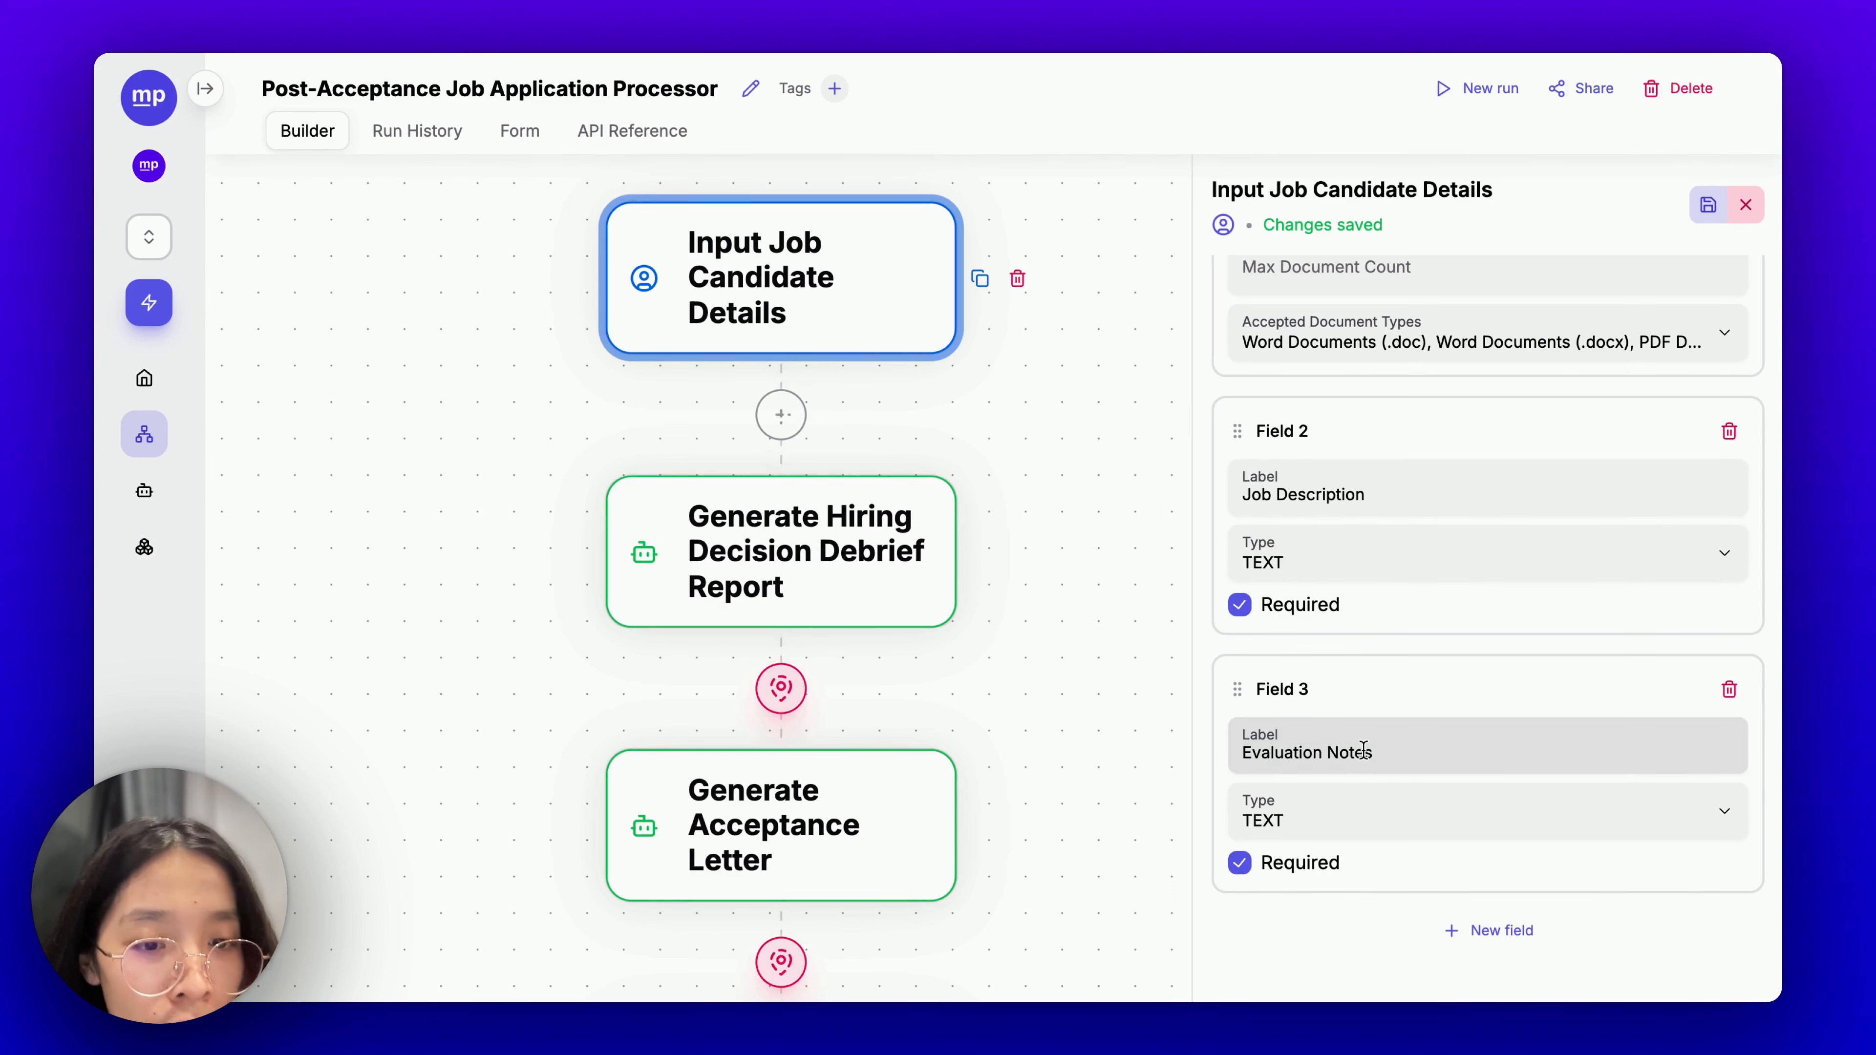
Open the agent of the Generate Hiring Decision Debrief Report node and read through its background and output format.
left_click(845, 541)
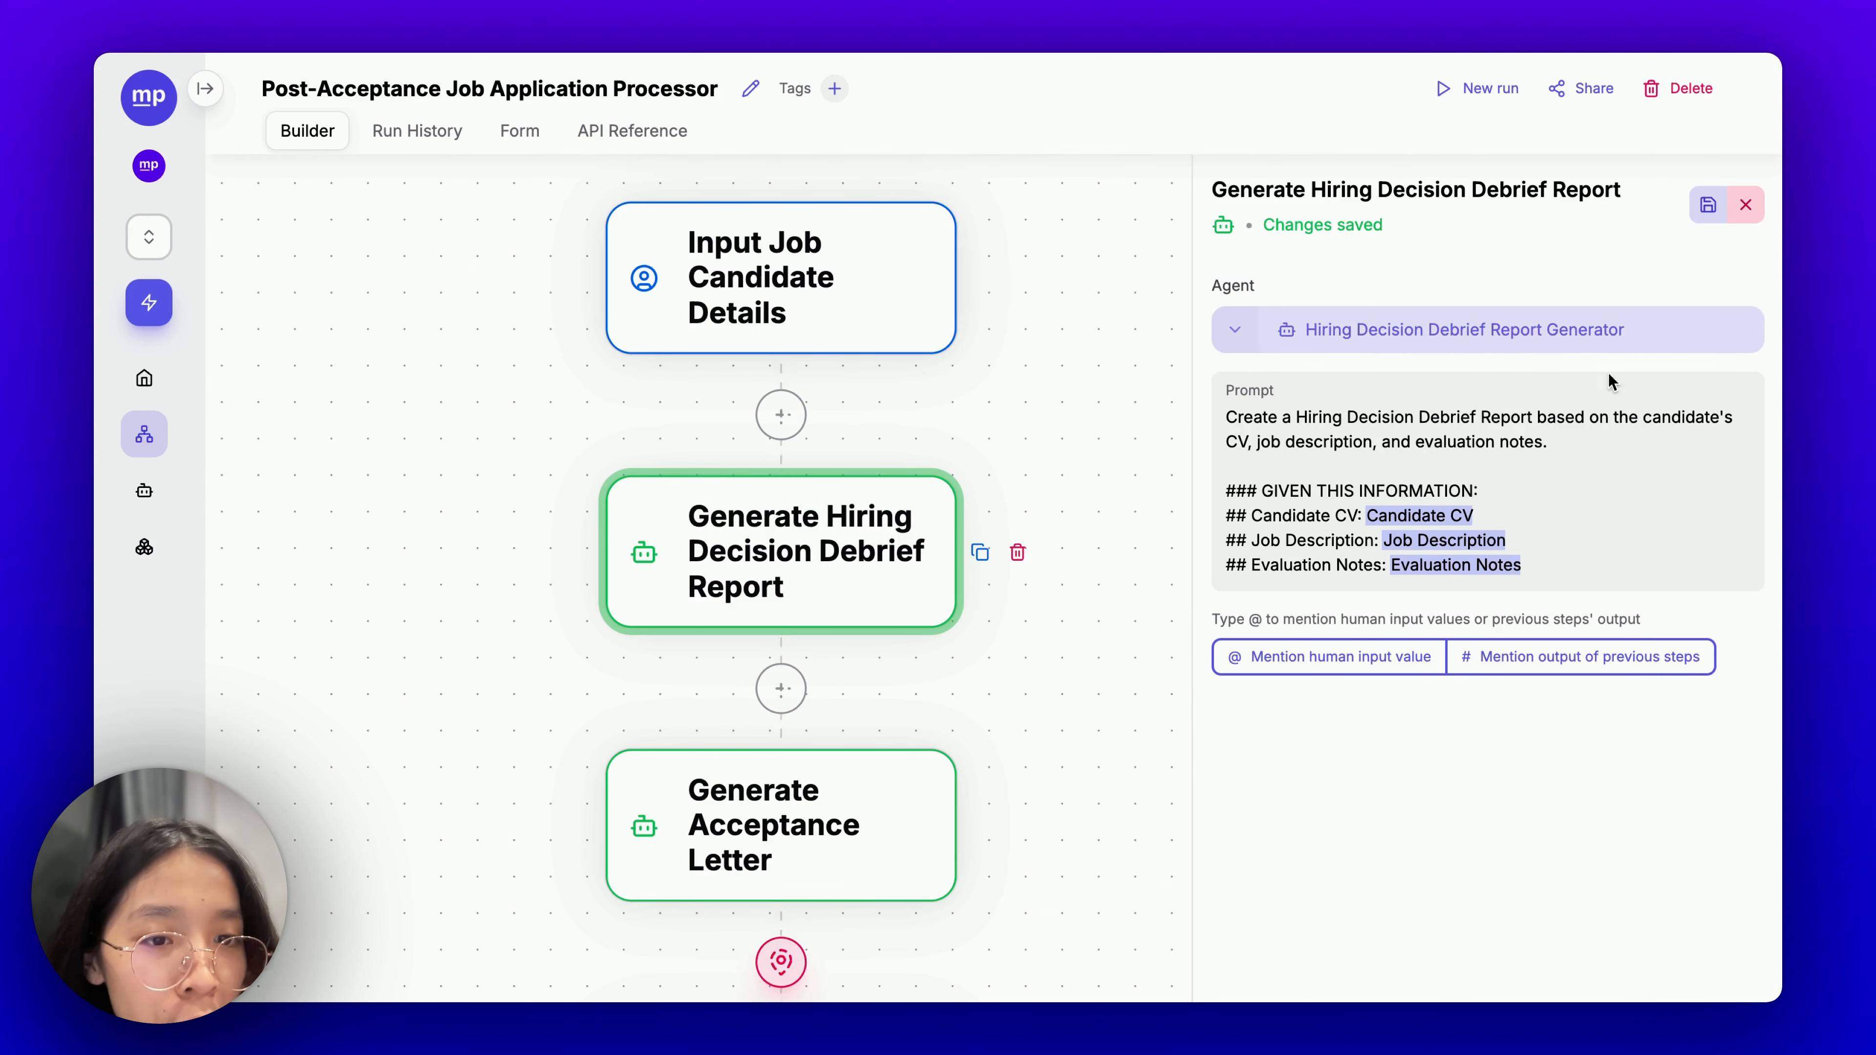
scroll(1011, 494, "down", 2)
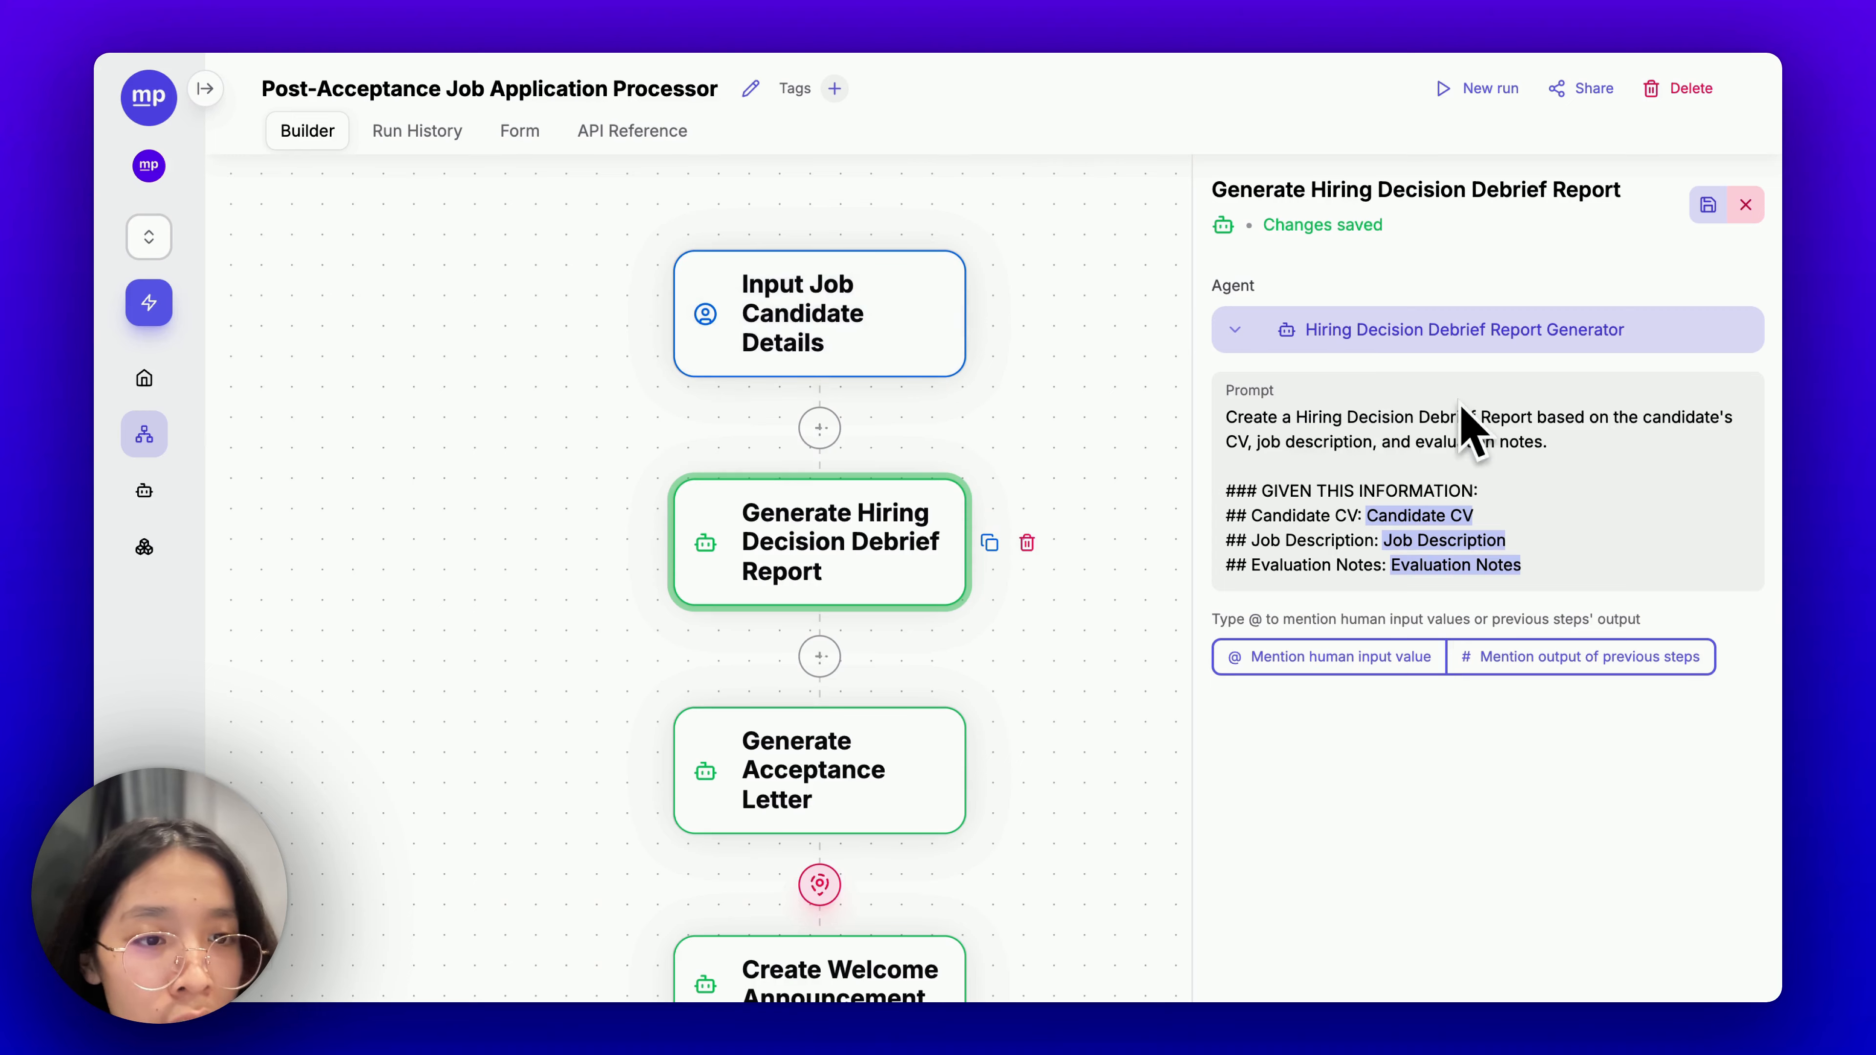
left_click_drag(1028, 427, 981, 294)
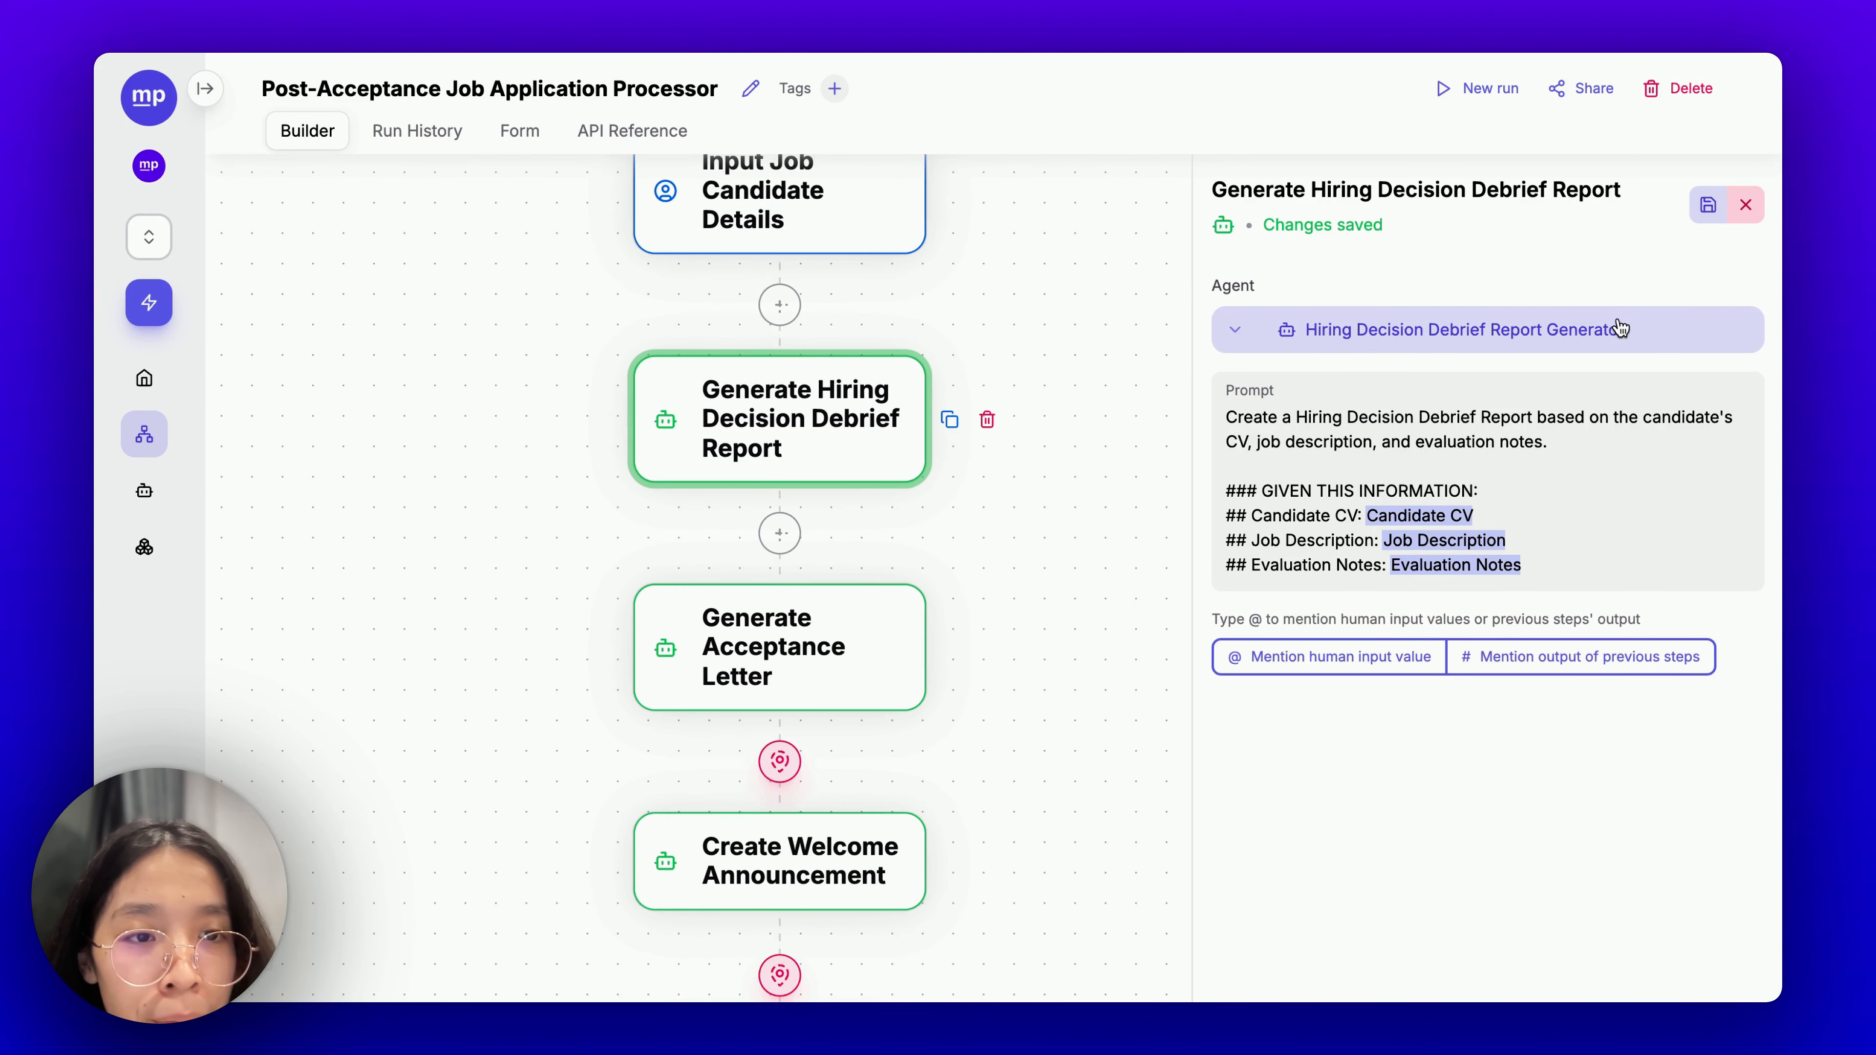
left_click(1599, 332)
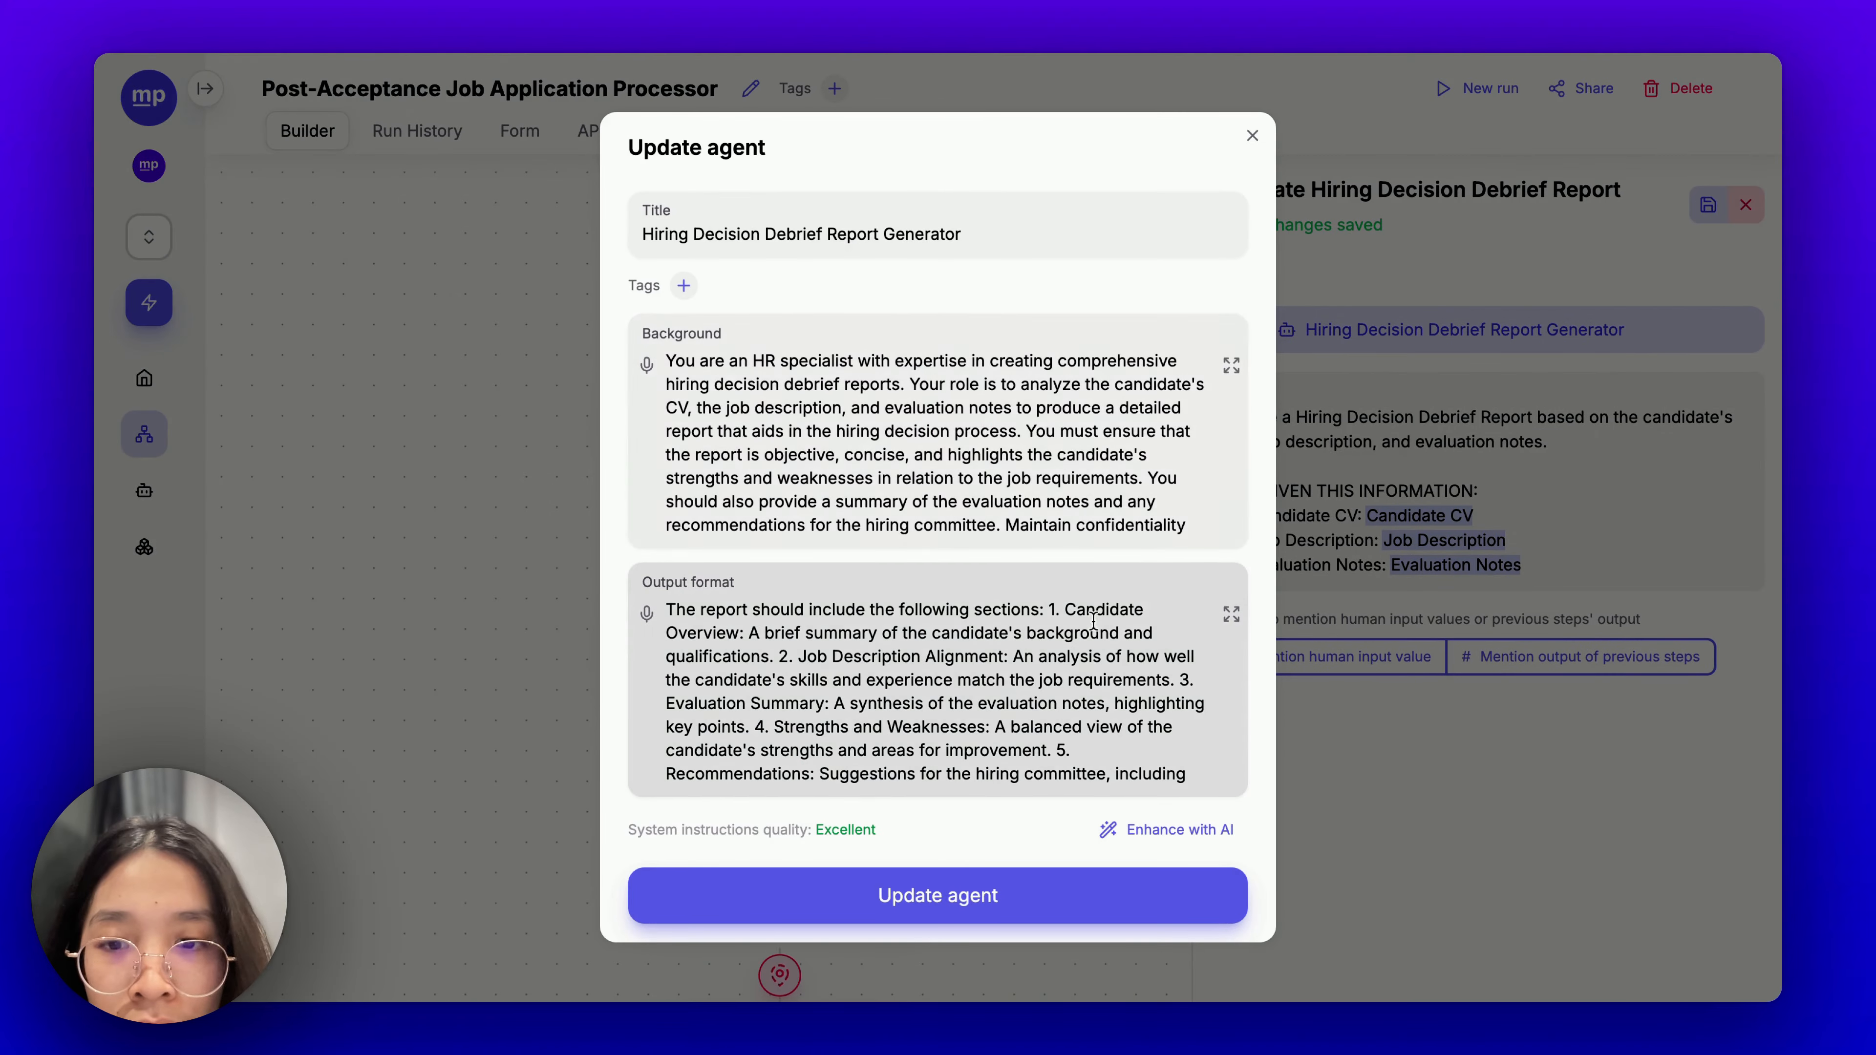
scroll(1079, 590, "down", 3)
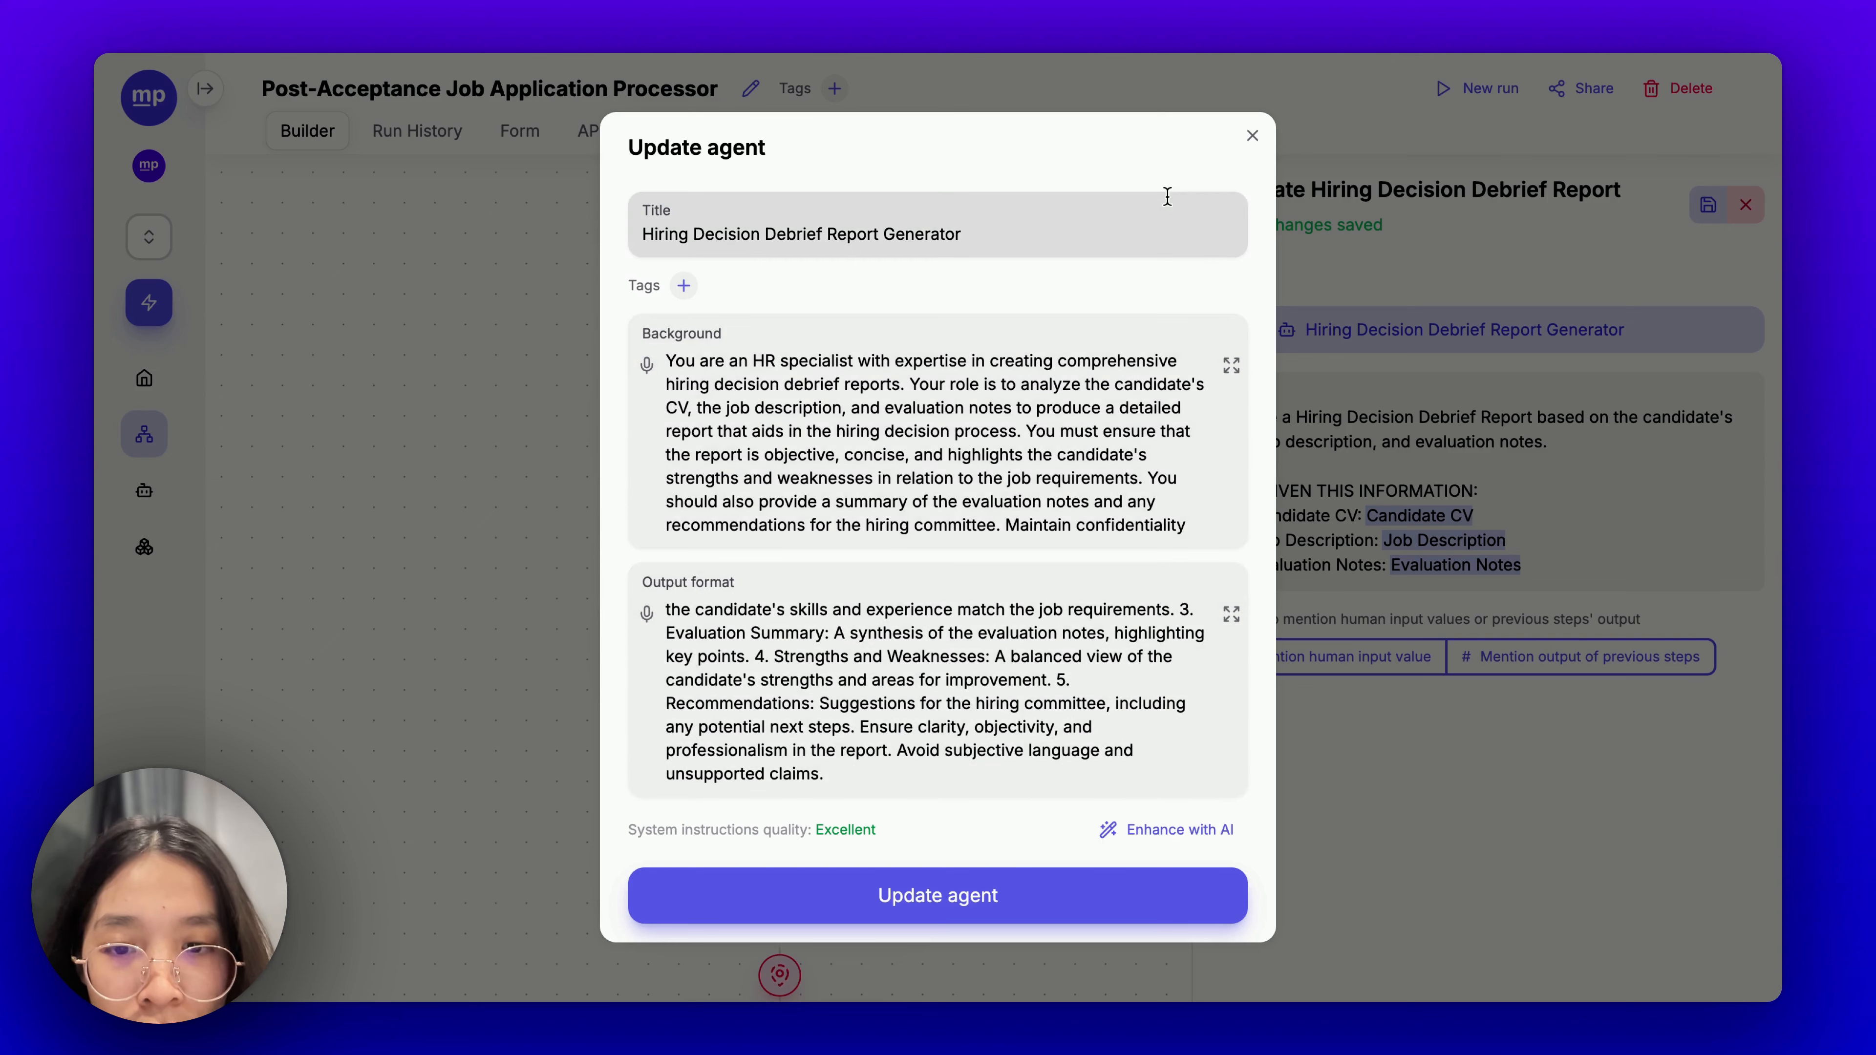
scroll(1079, 676, "up", 1)
scroll(1079, 676, "up", 3)
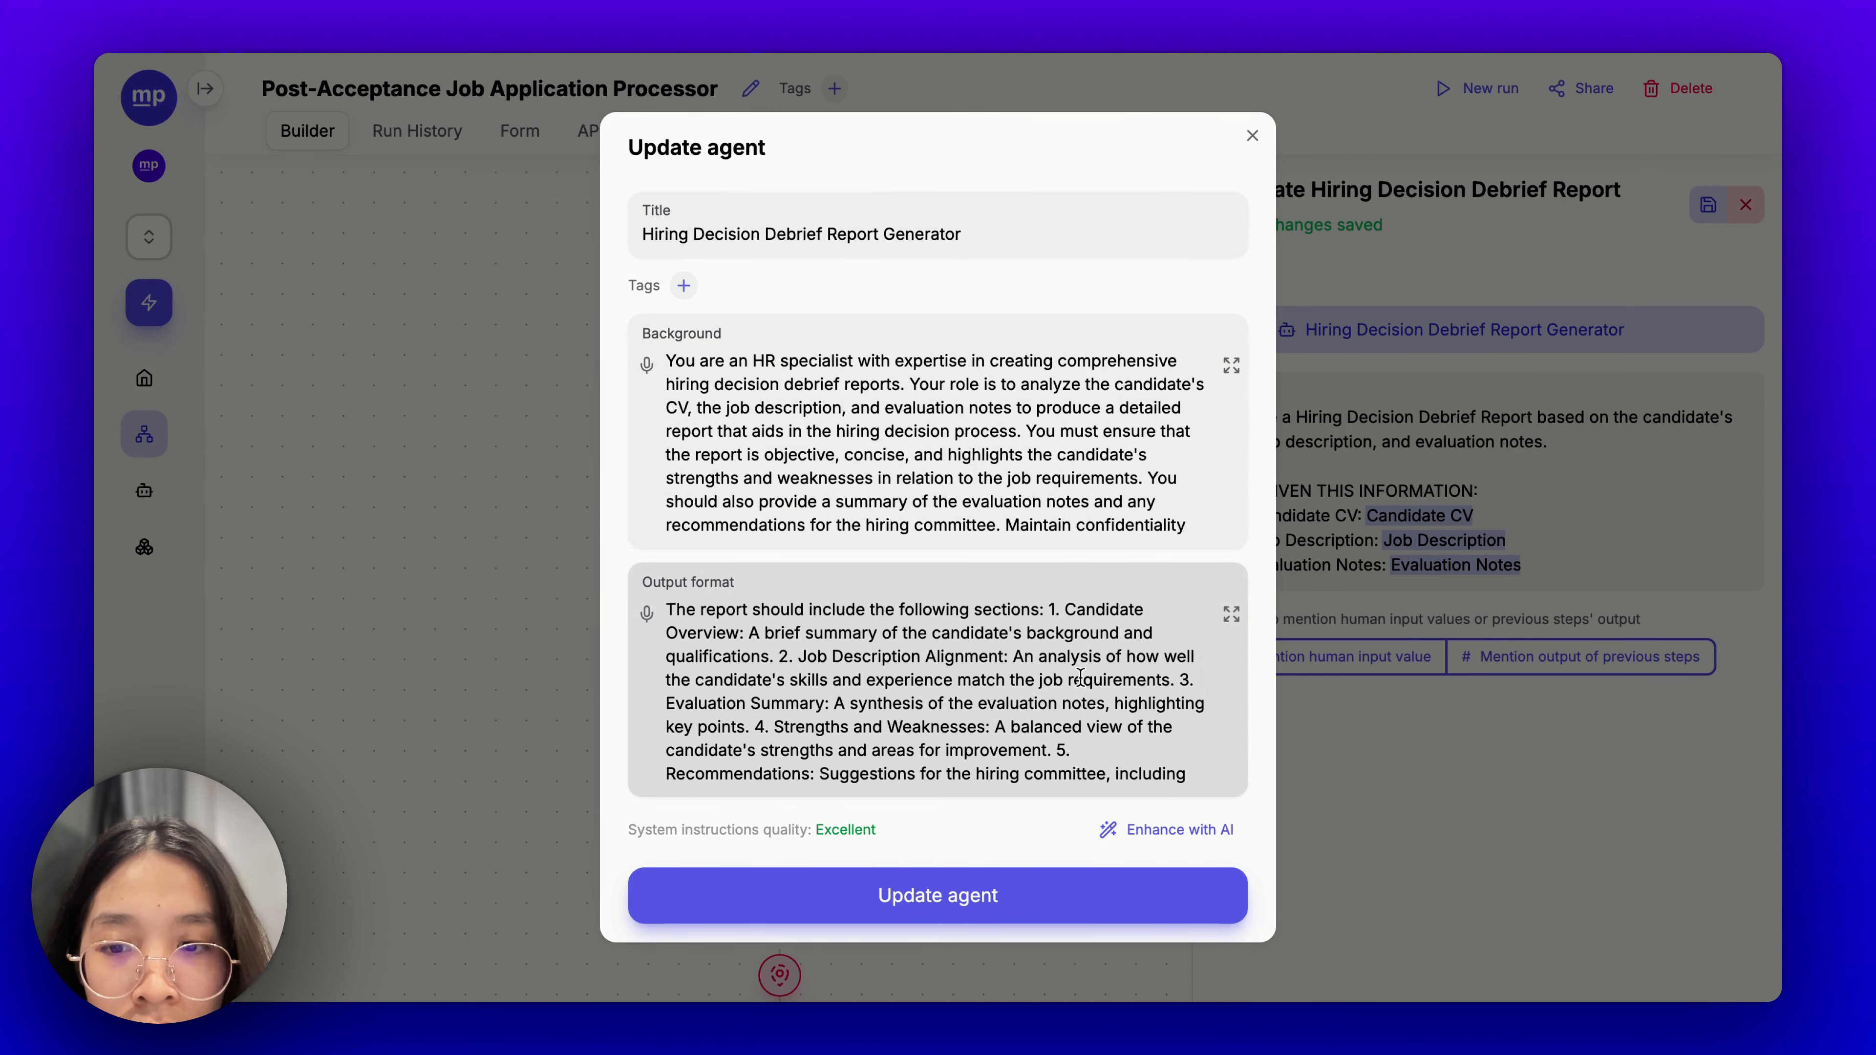
scroll(1080, 676, "down", 3)
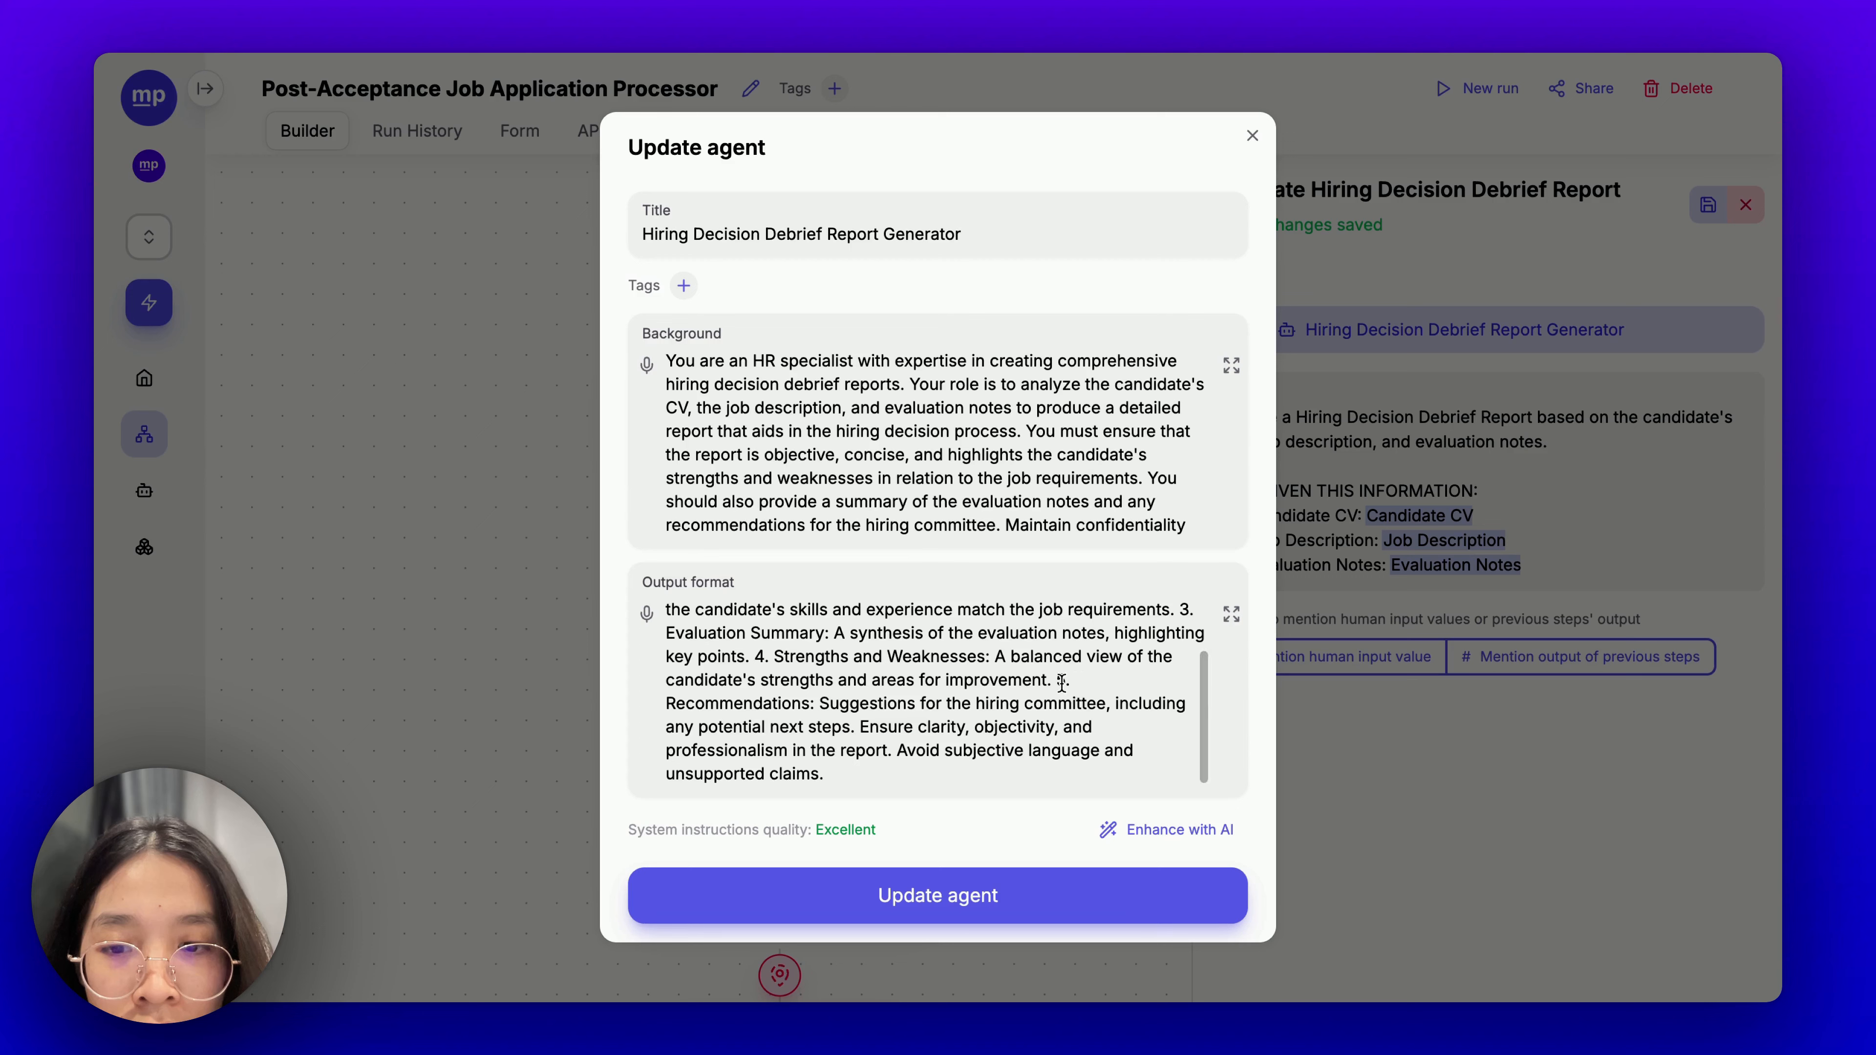
left_click_drag(1061, 681, 1078, 728)
left_click(1066, 764)
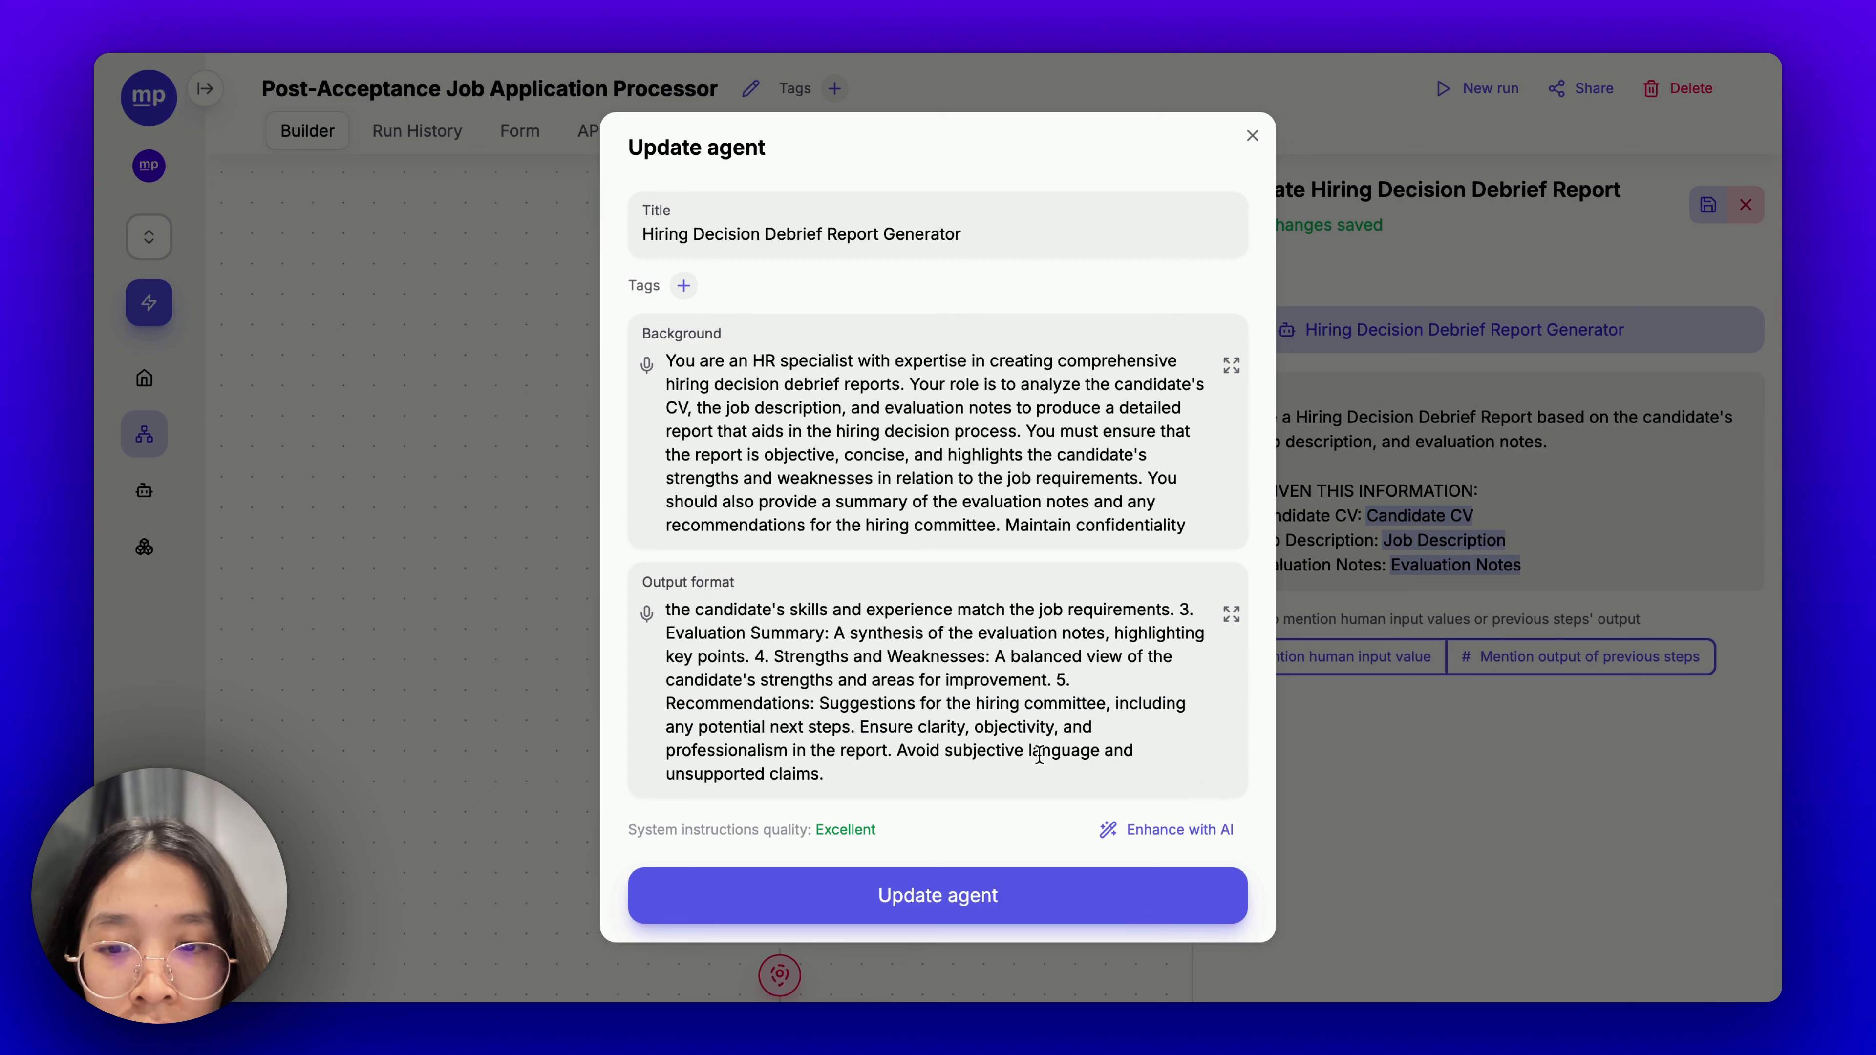
scroll(1039, 756, "up", 3)
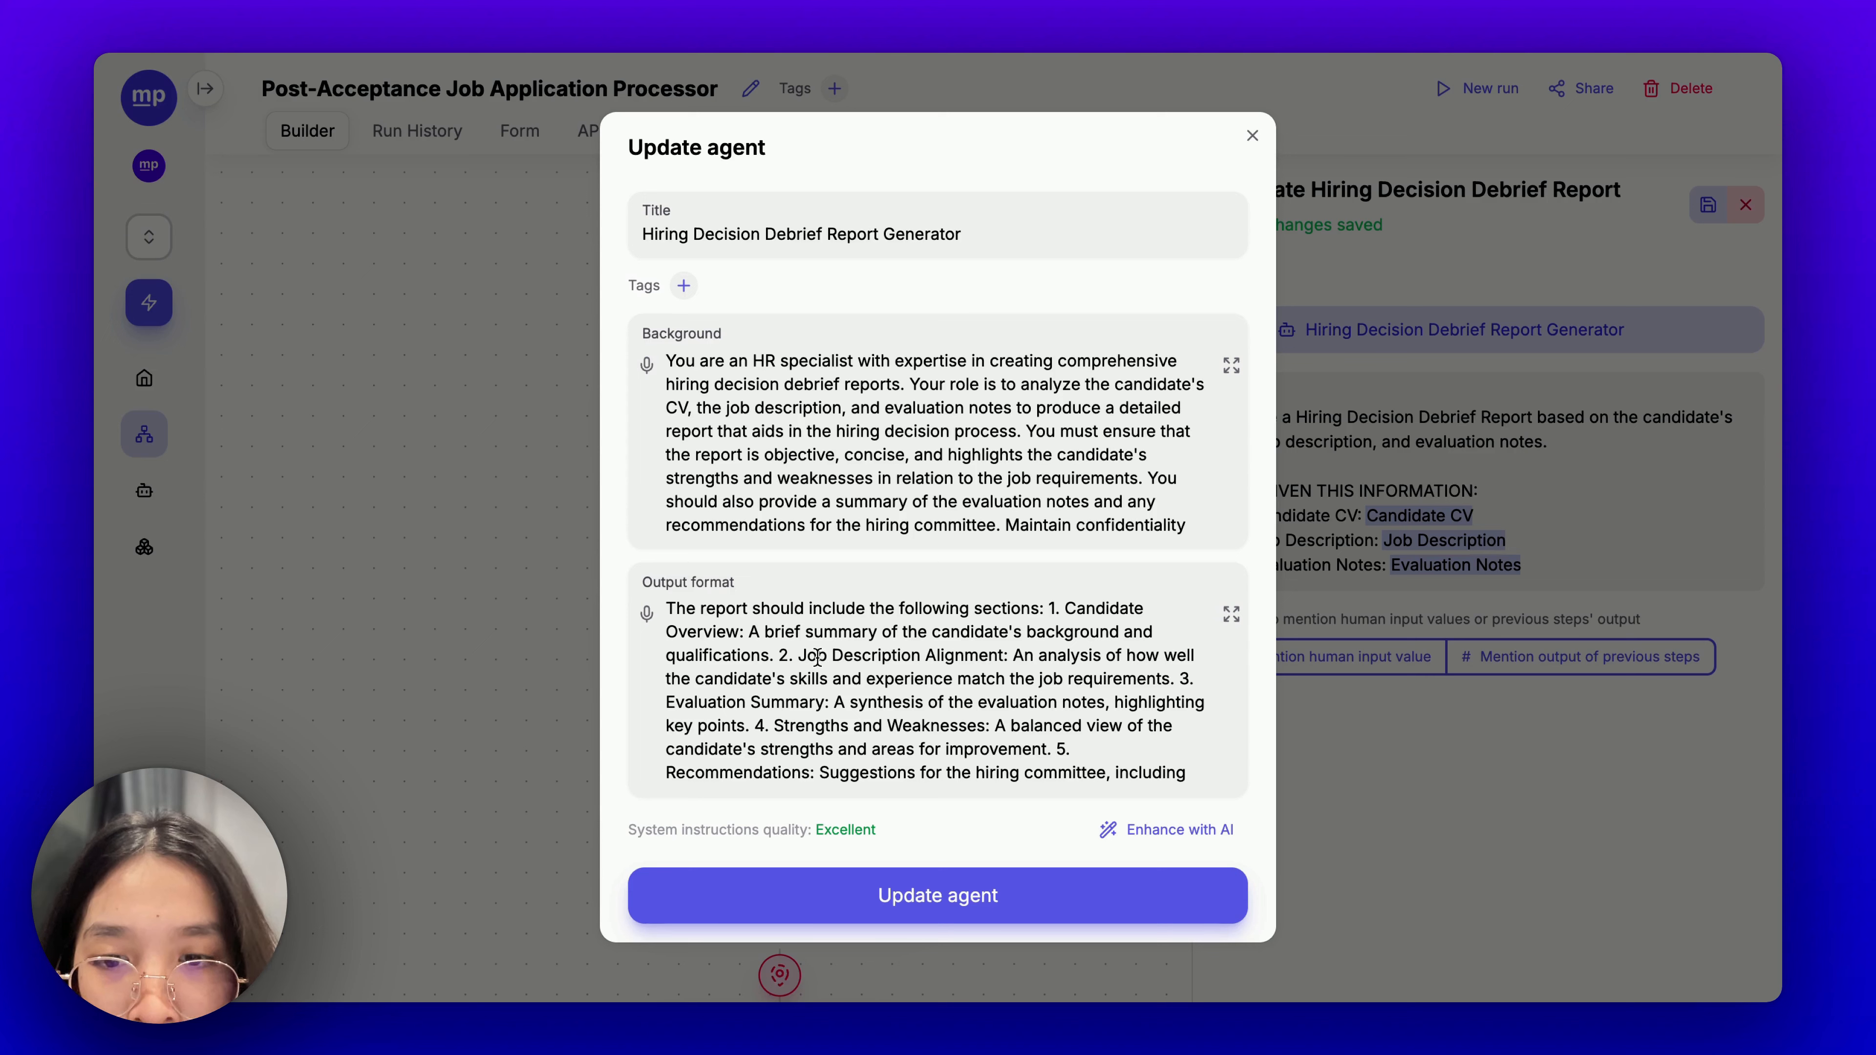
scroll(886, 669, "down", 3)
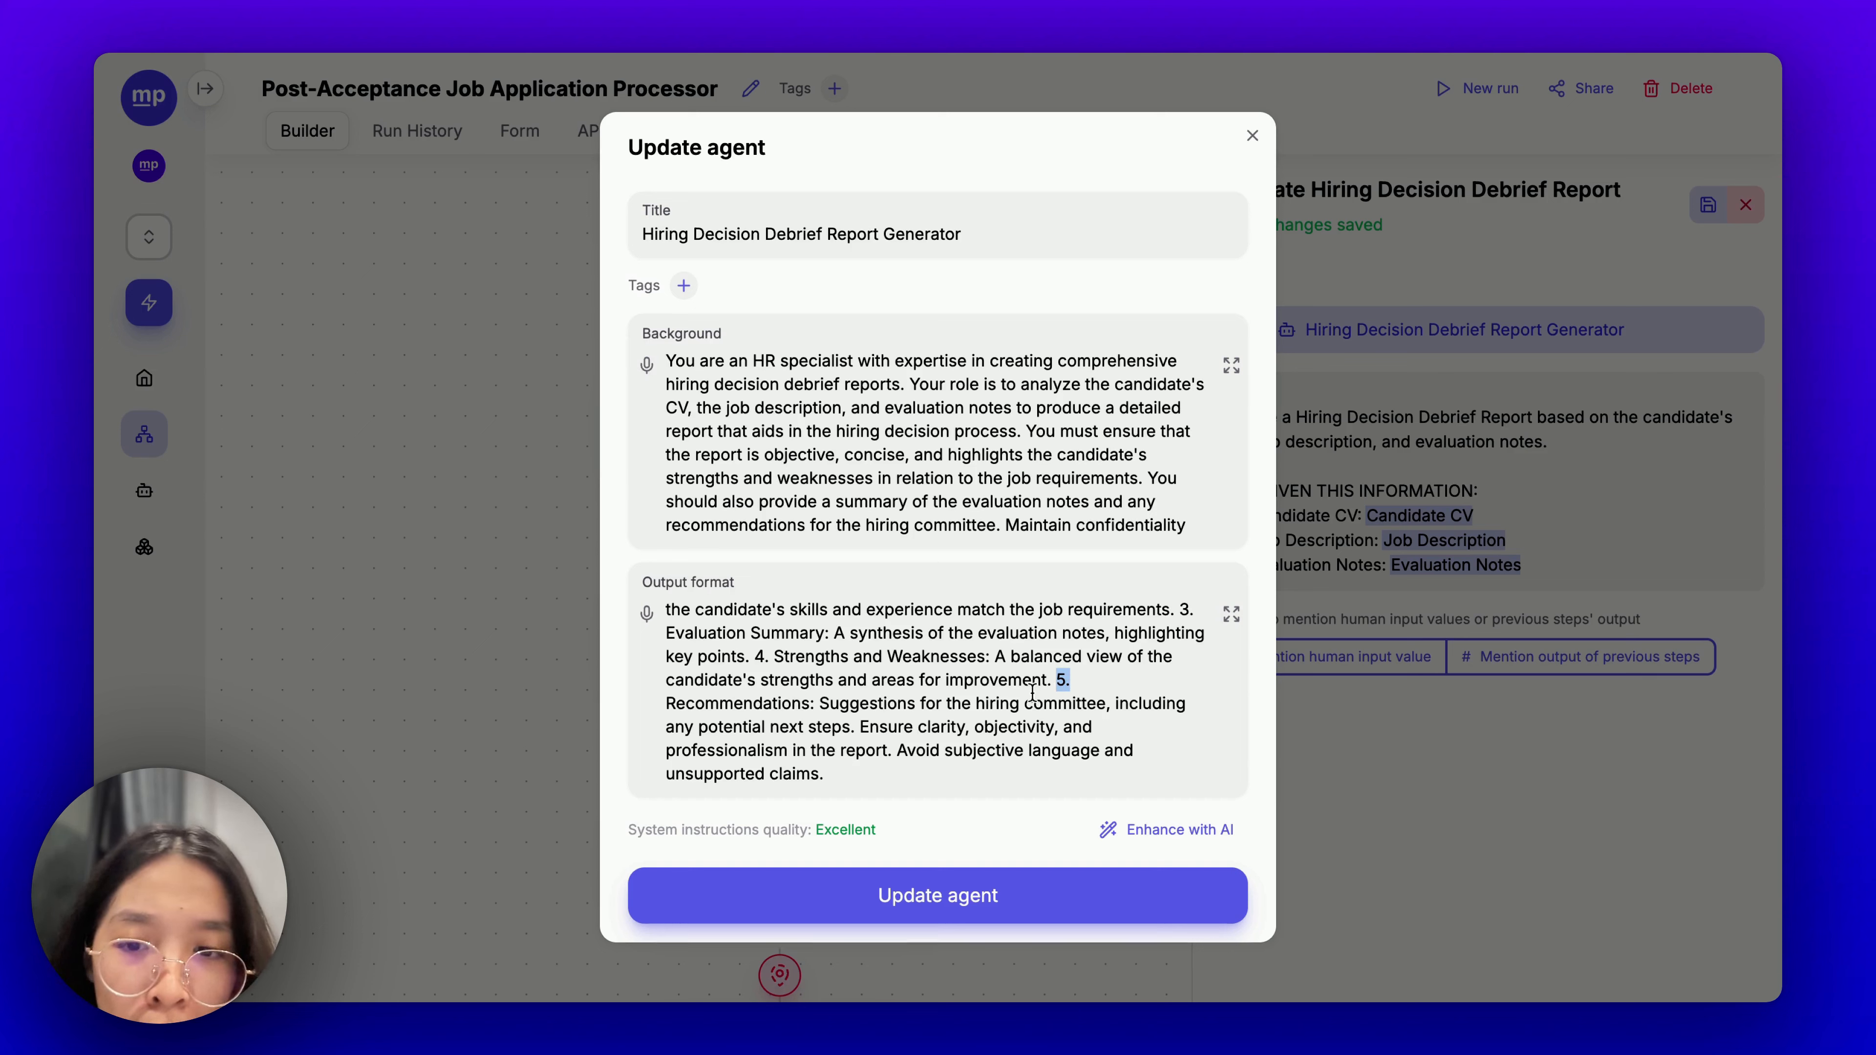
Replace the fifth section of the agent's output format and all text following it with "Final Decision & Rationale", and save the agent.
double_click(720, 698)
type("Final Decision:")
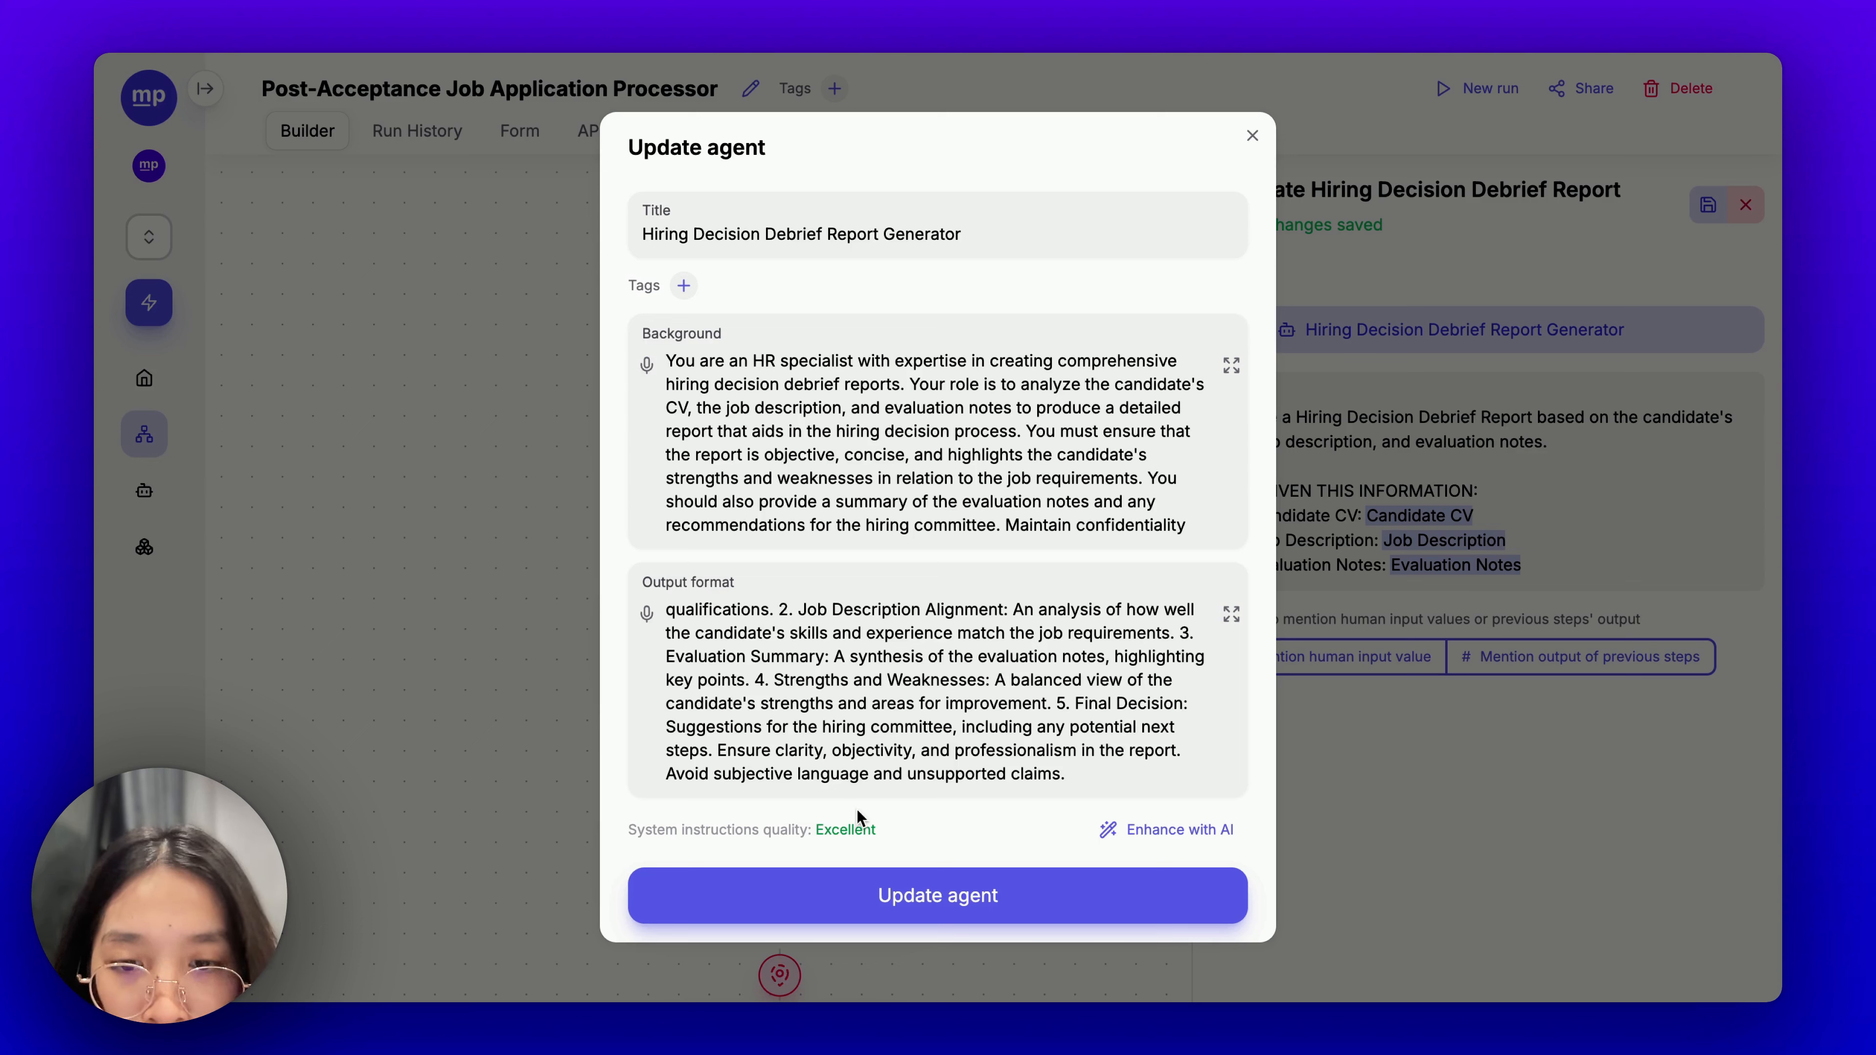
left_click_drag(1078, 772, 665, 728)
key("BackSpace")
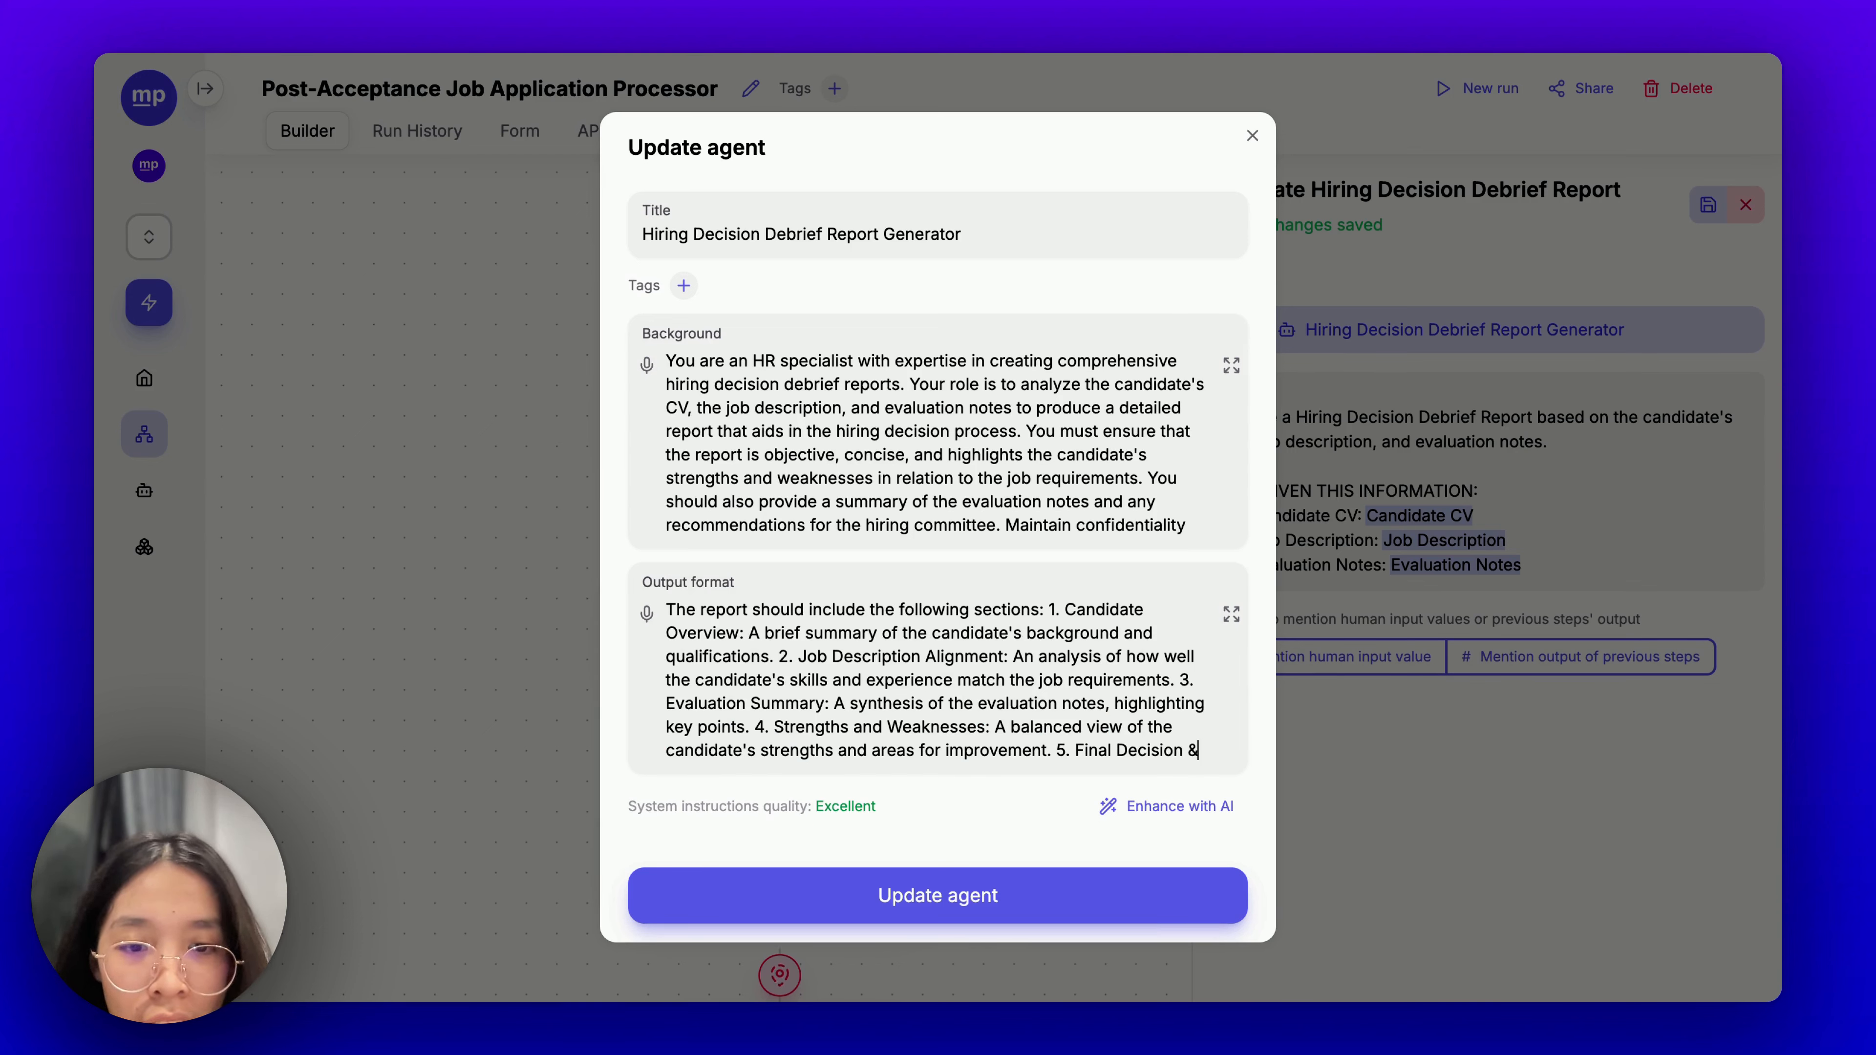
type("Rationale")
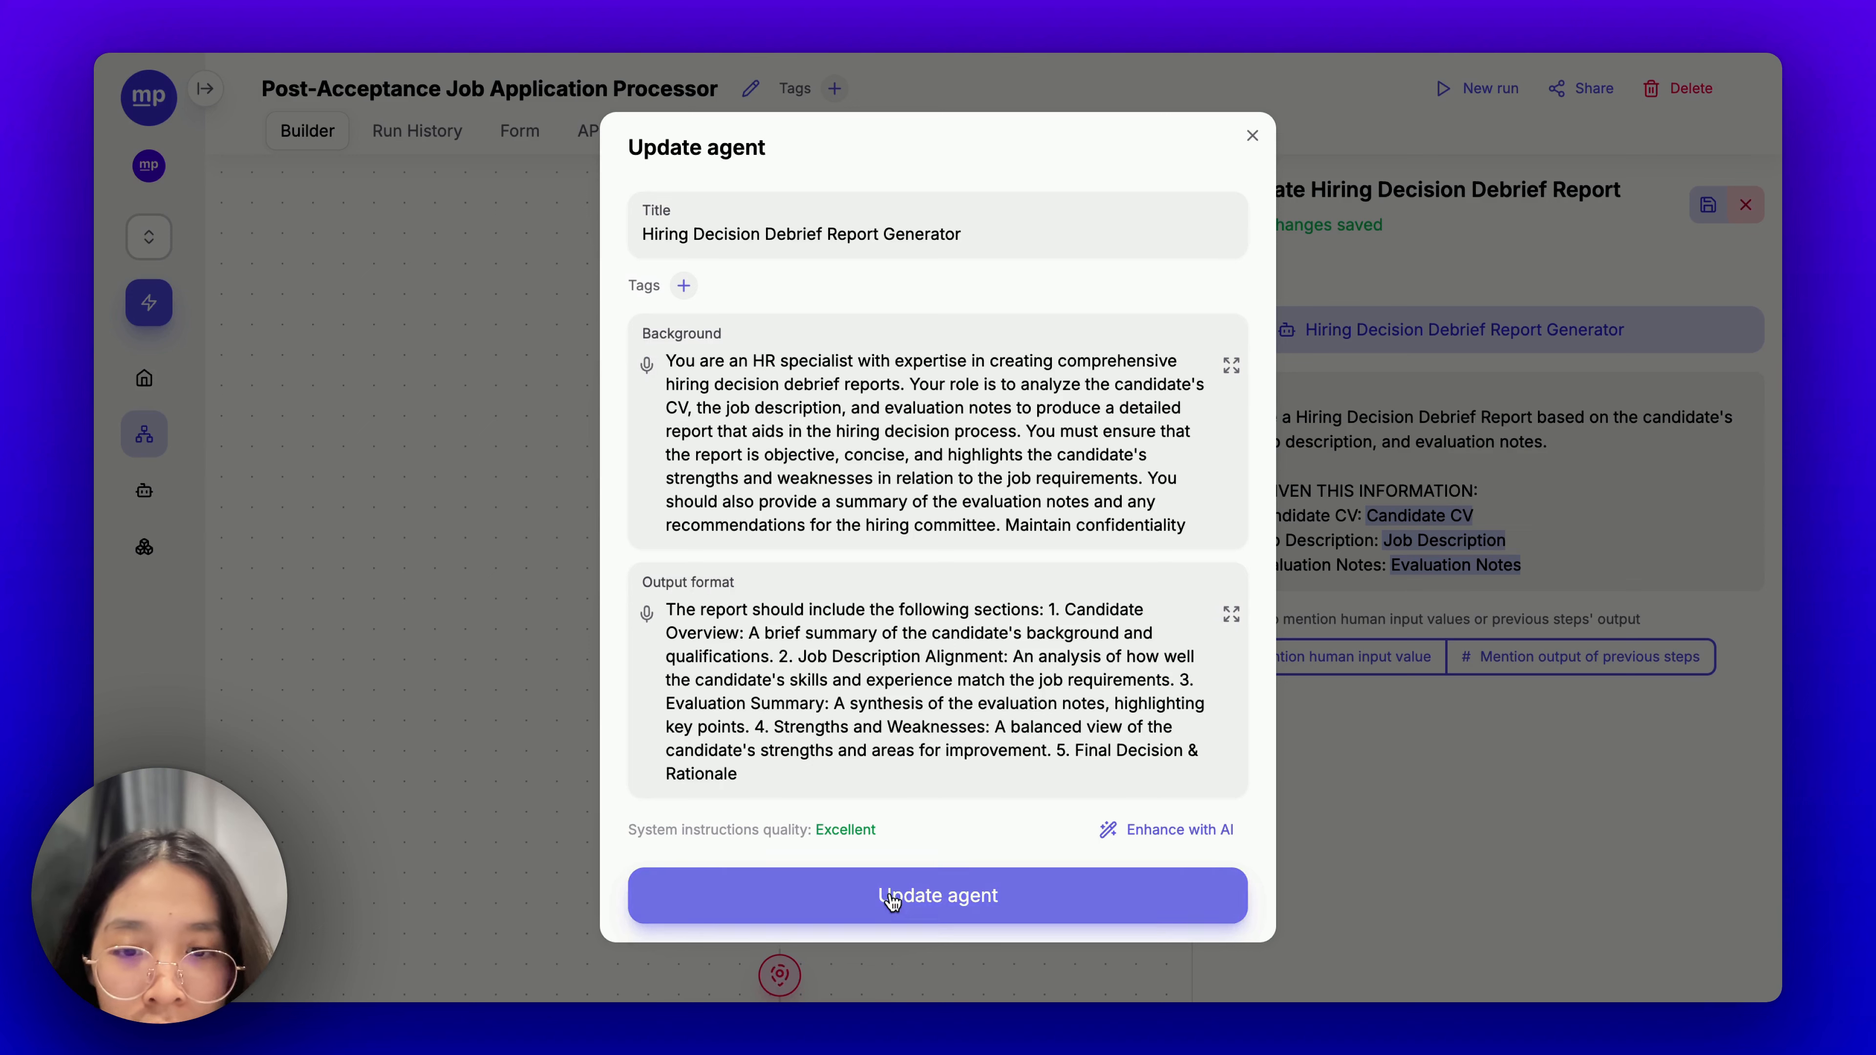
left_click(1089, 881)
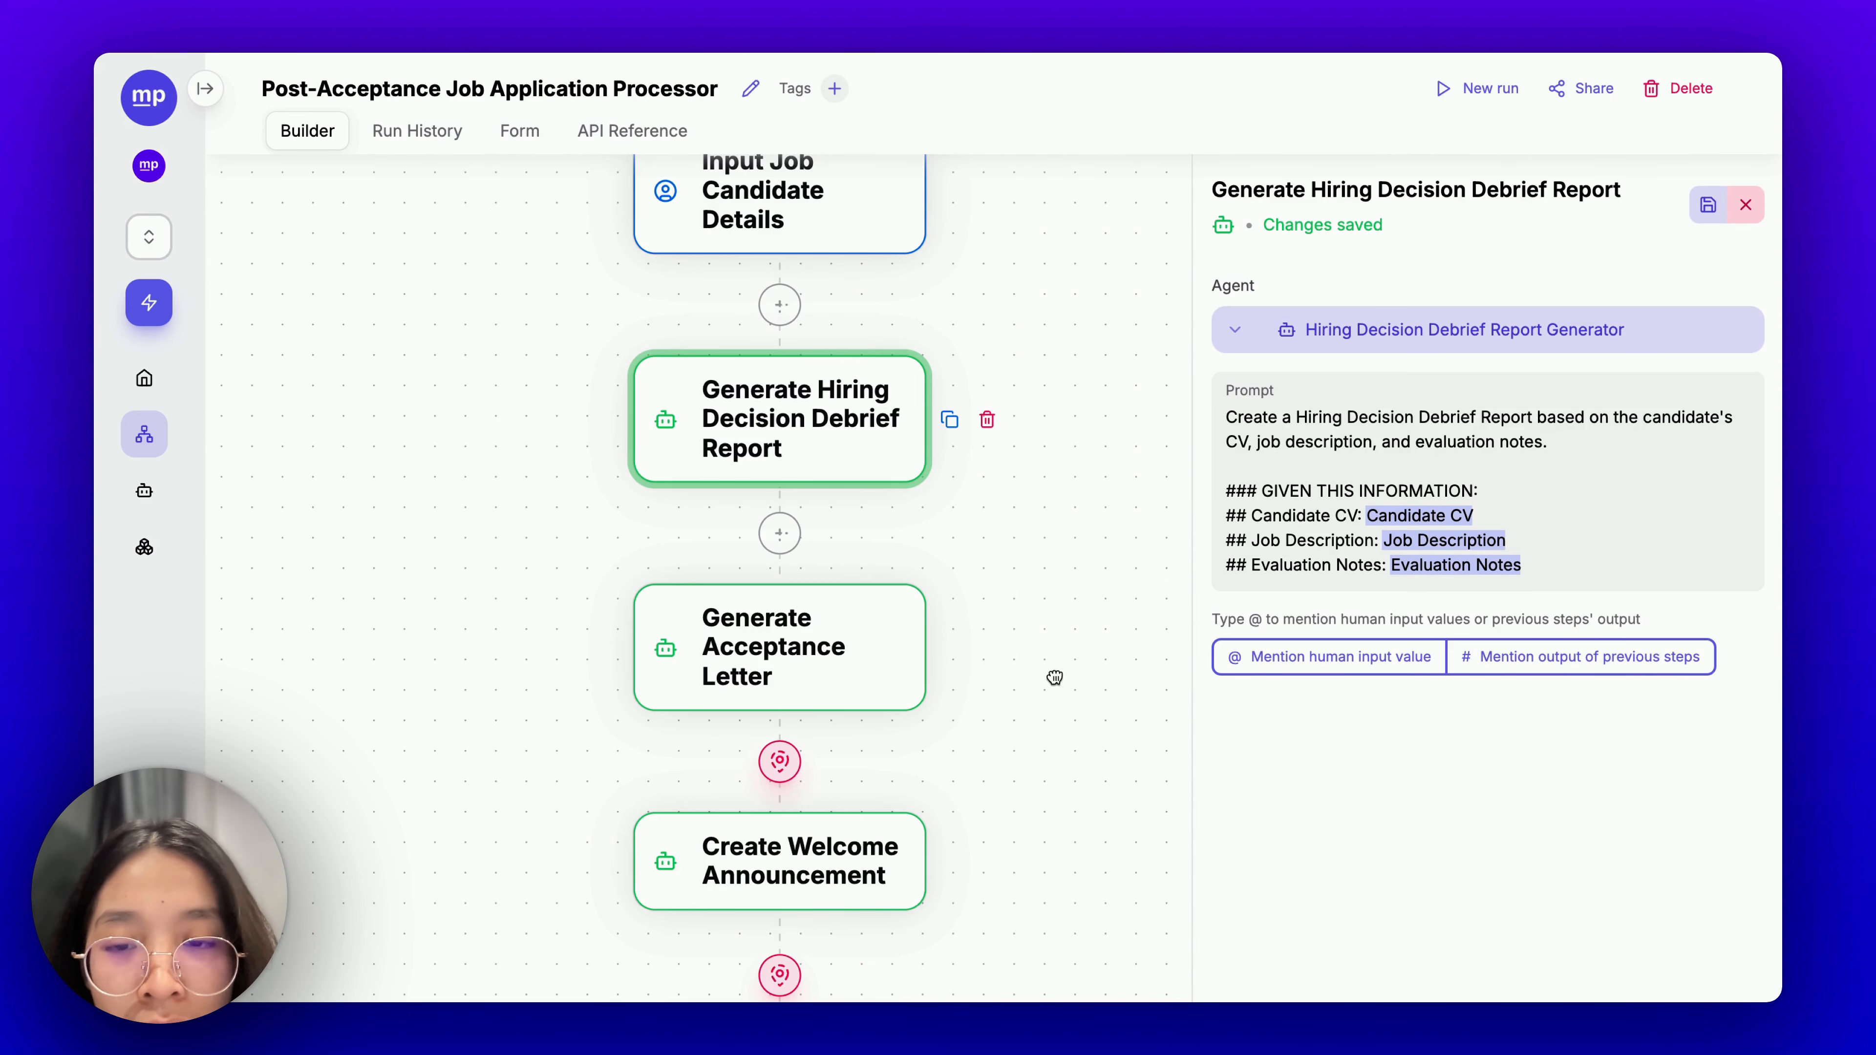
Set the language model of the Hiring Decision Debrief Report Generator agent to o3-mini and save the agent.
left_click_drag(1055, 675, 971, 519)
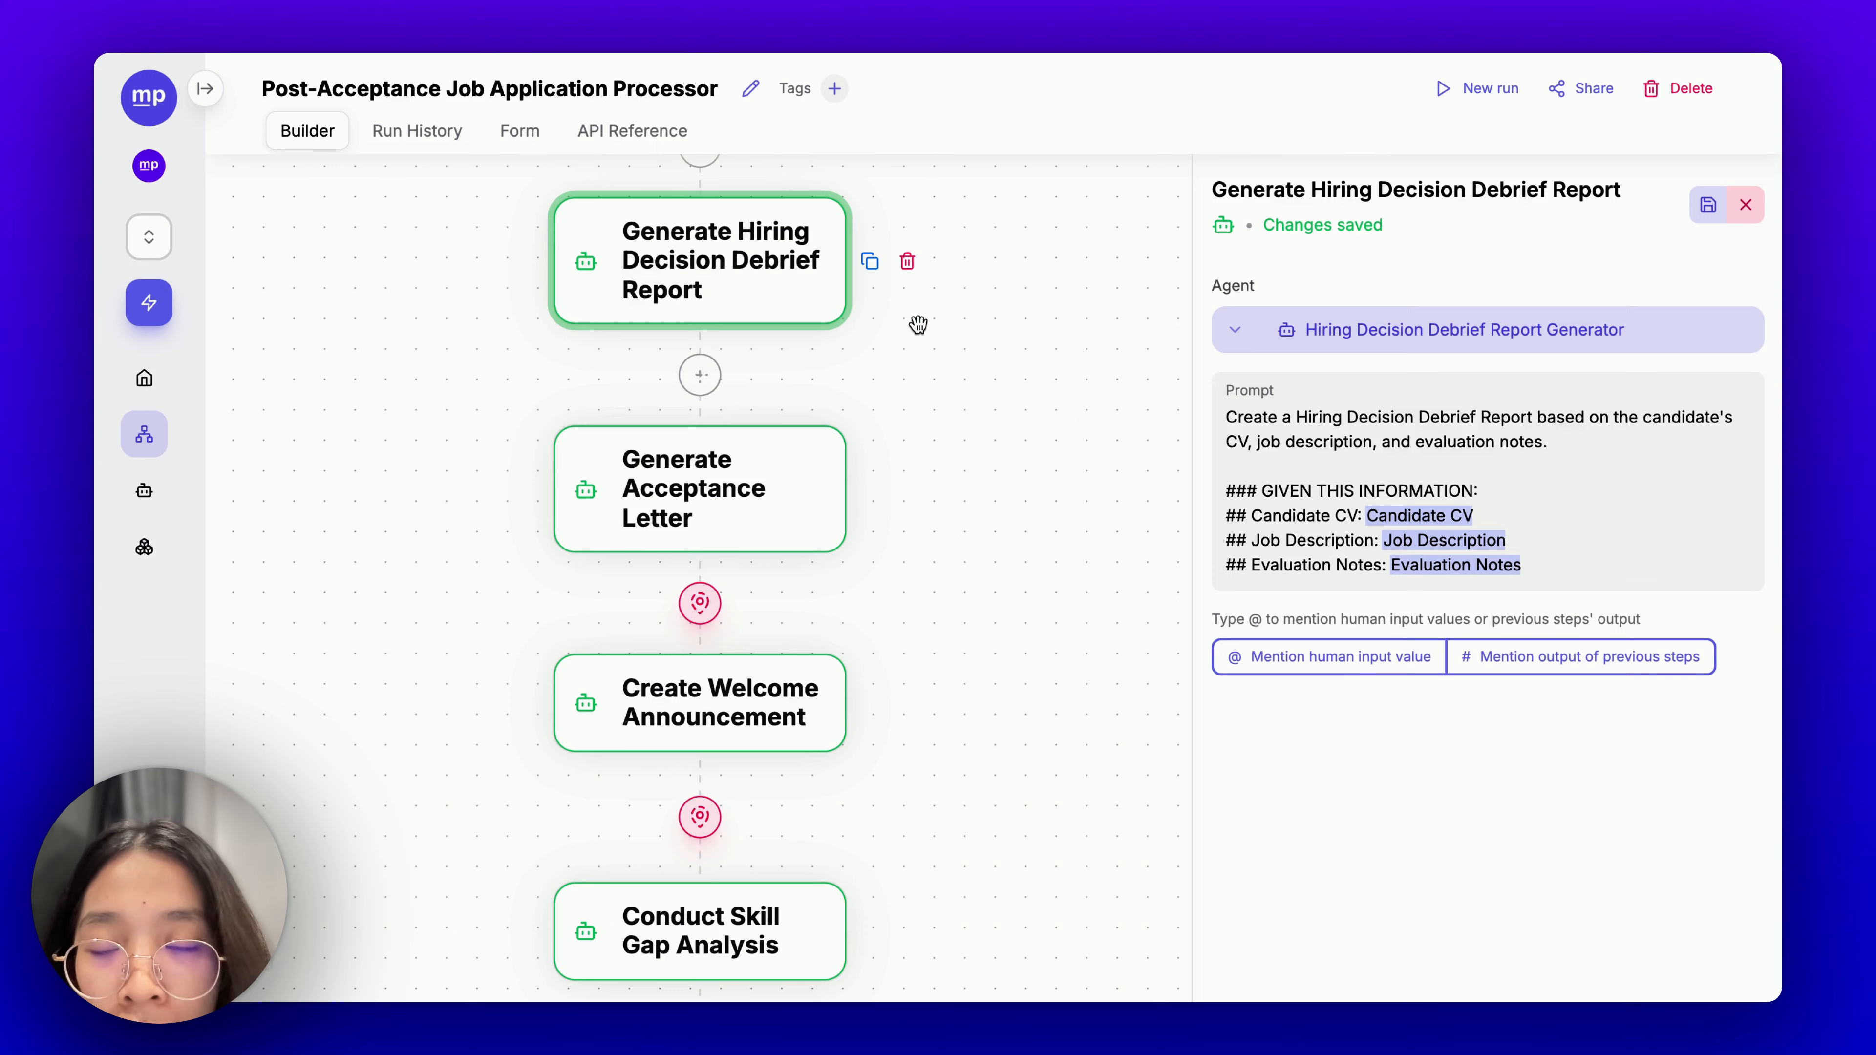
left_click_drag(919, 325, 943, 386)
left_click(1483, 334)
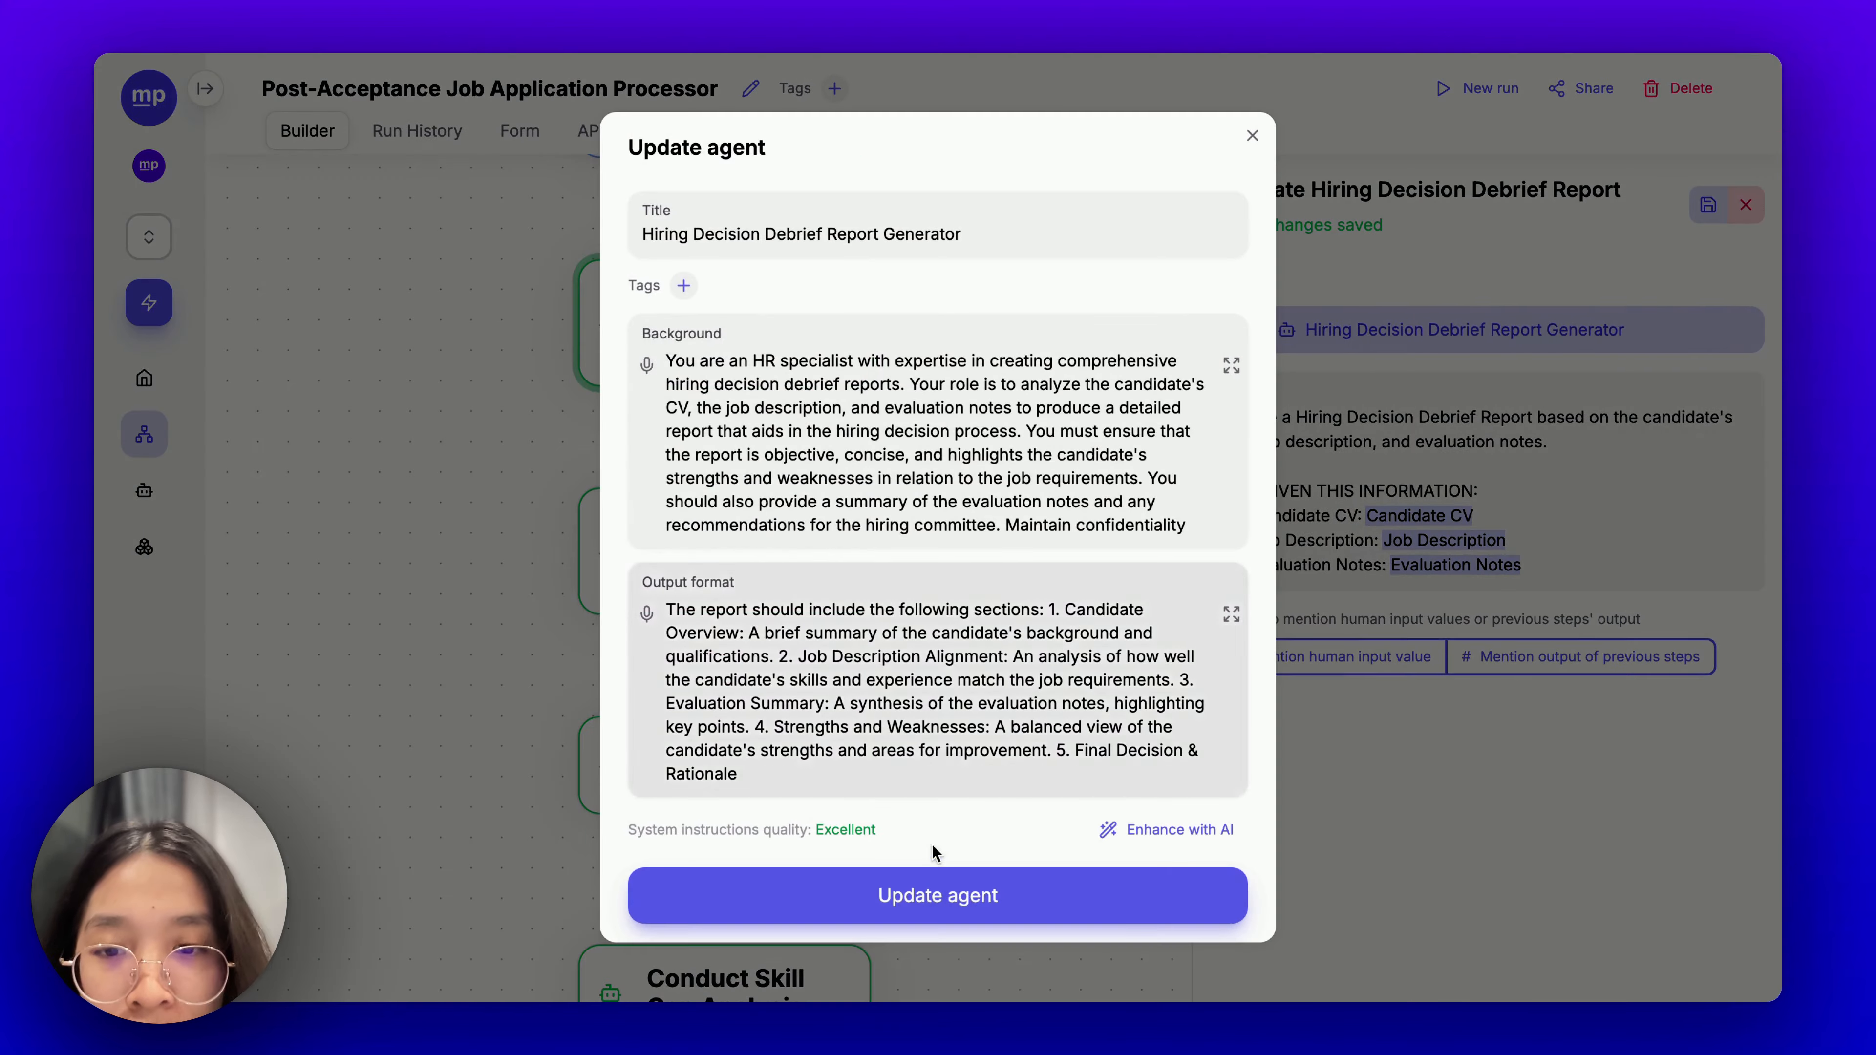
scroll(921, 829, "down", 3)
left_click(824, 663)
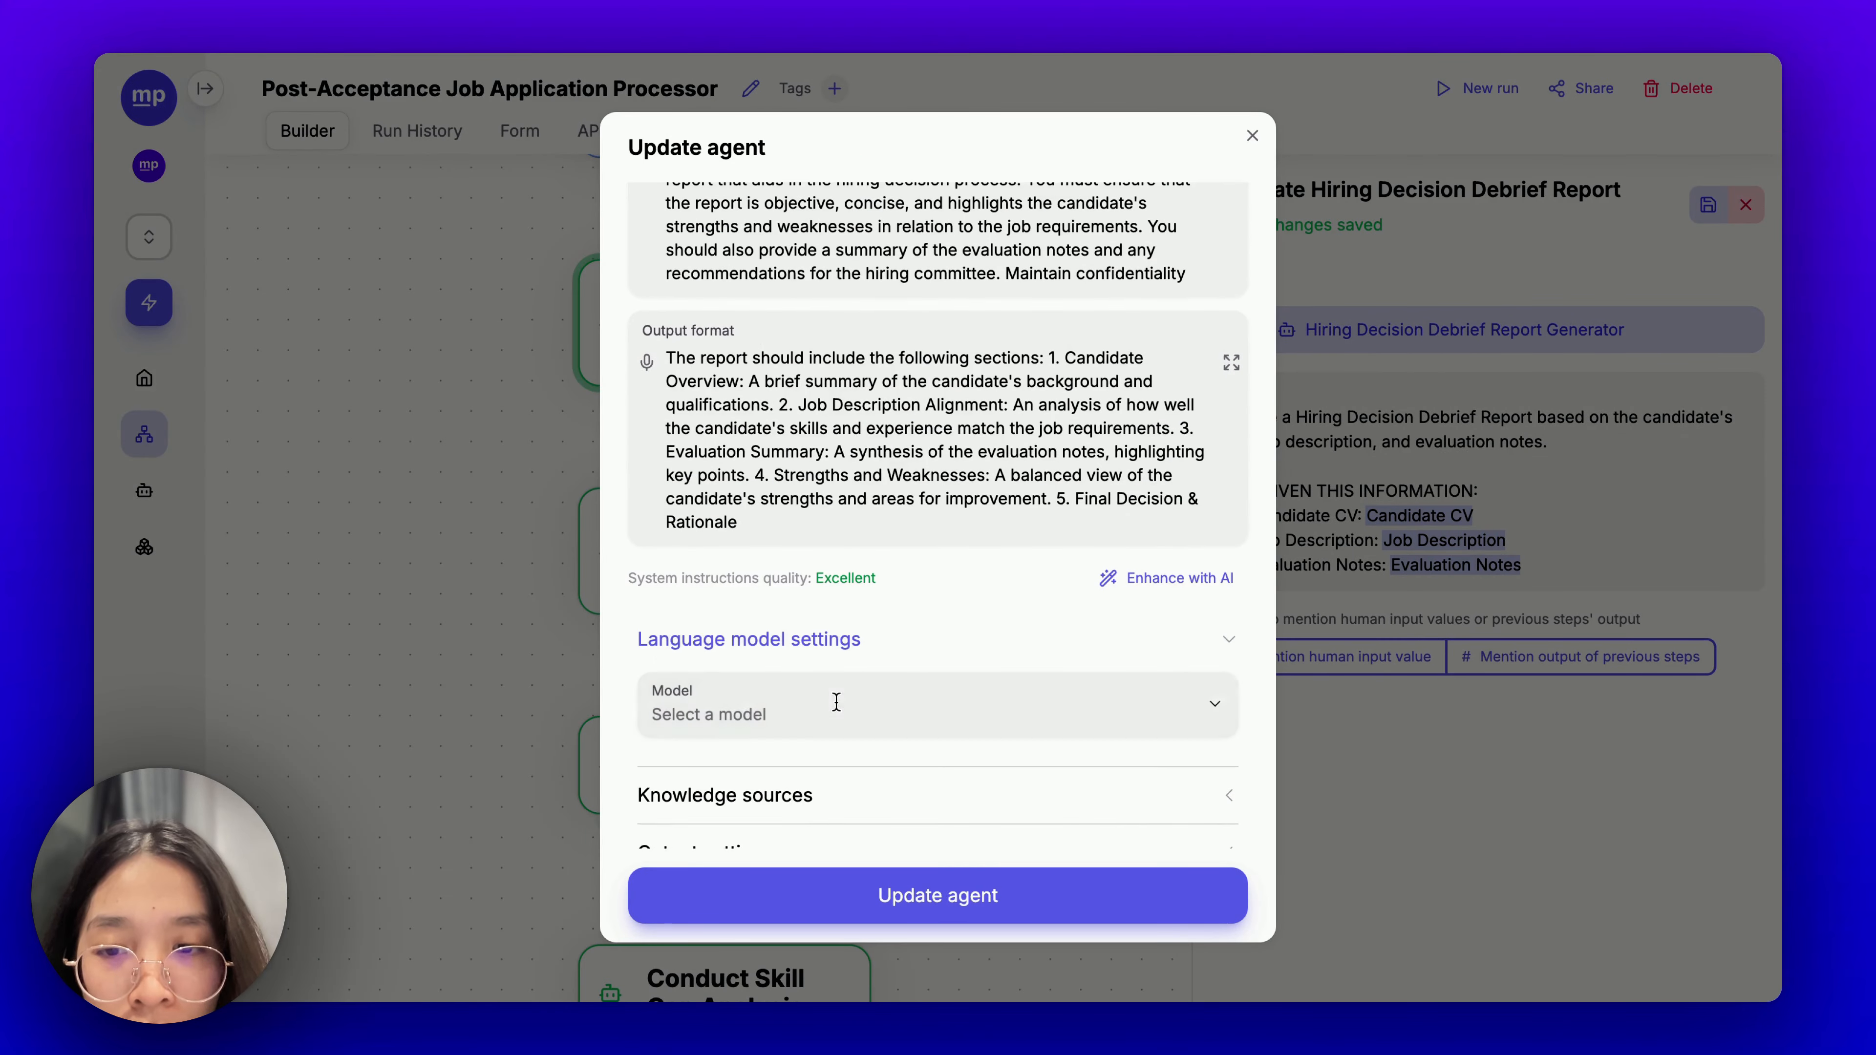
left_click(833, 702)
left_click(896, 580)
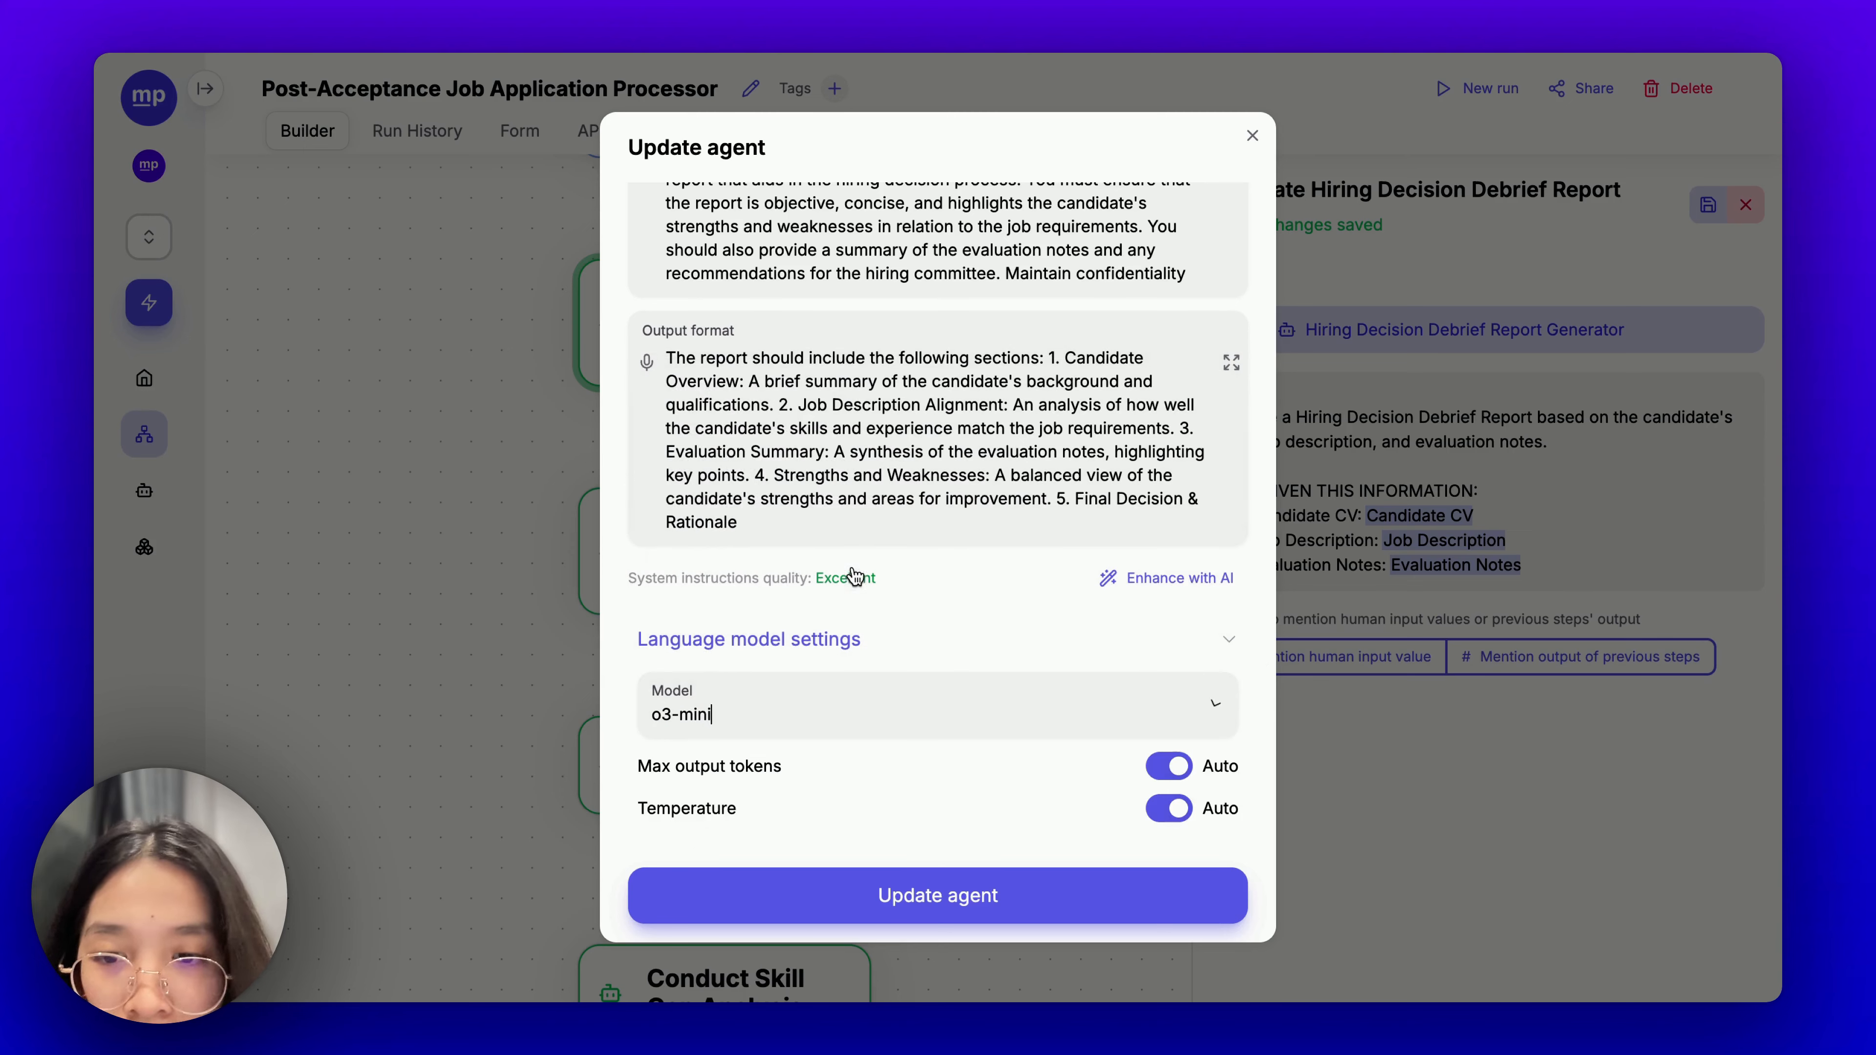
scroll(992, 742, "down", 2)
left_click(1040, 887)
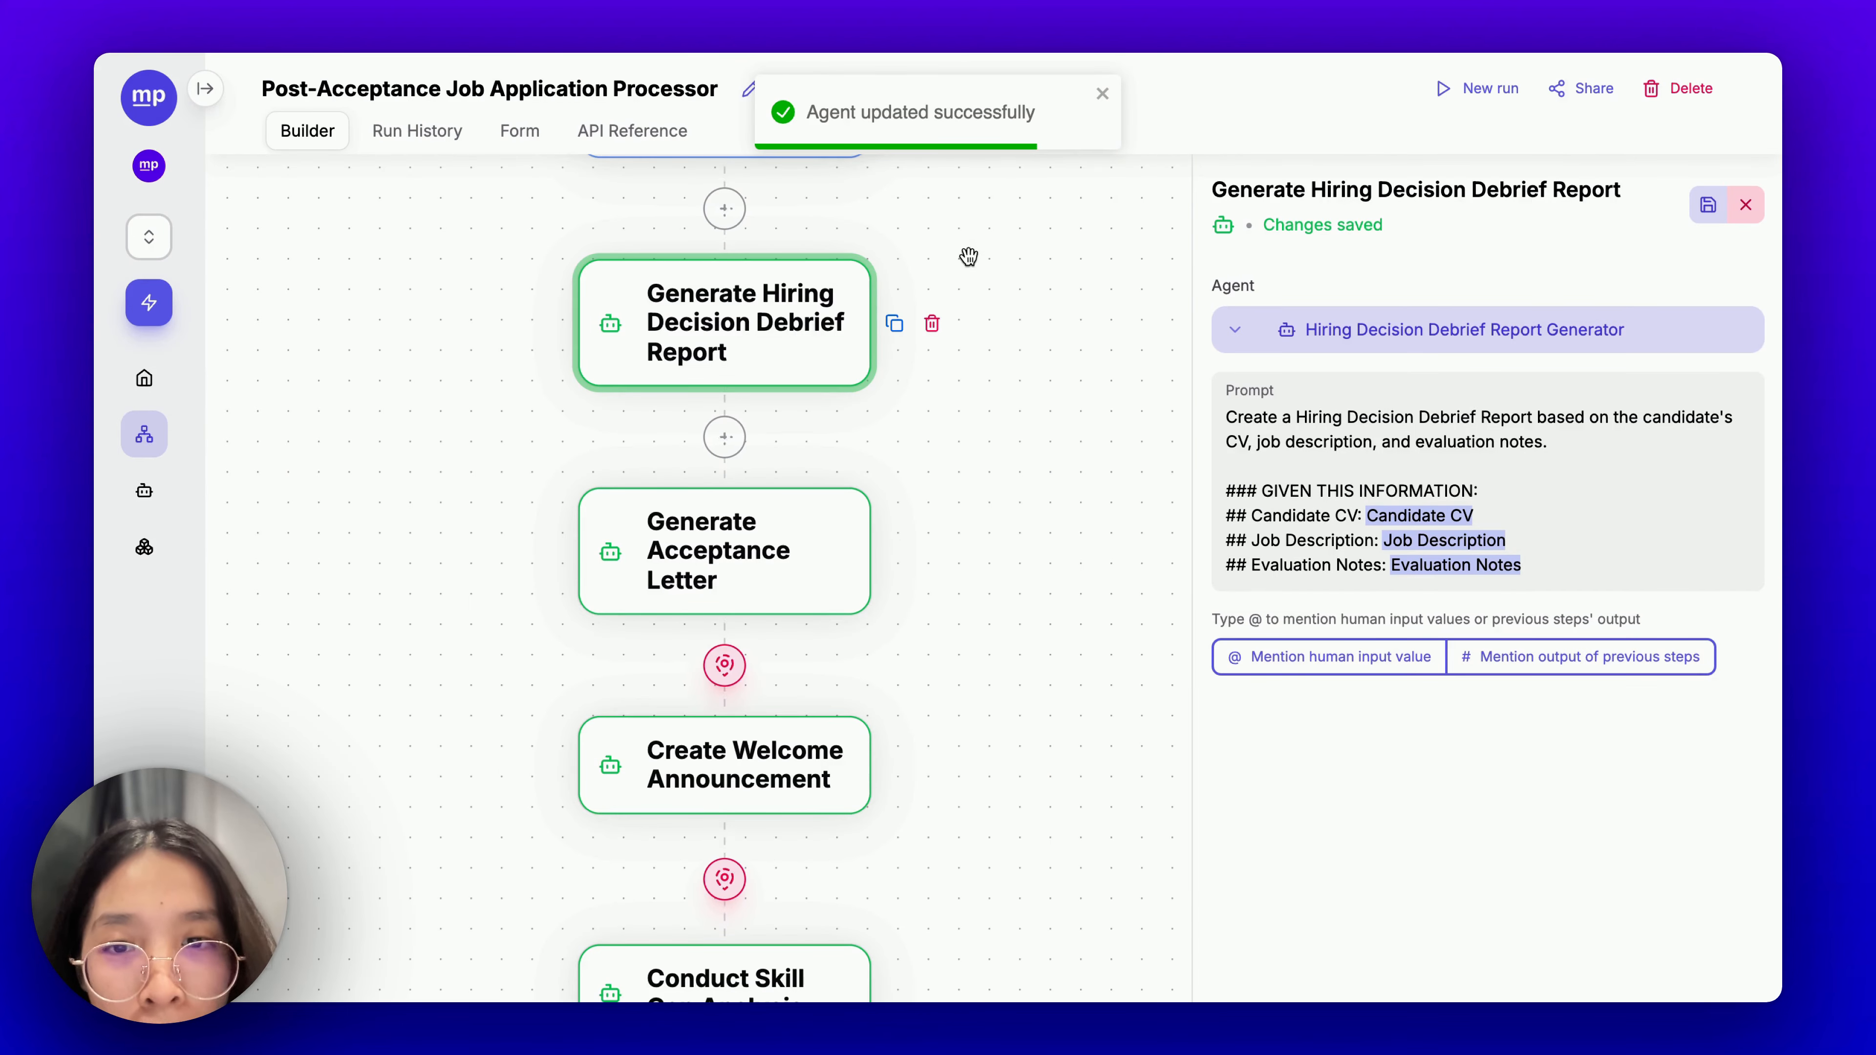
Open the Job Offer Acceptance Letter Drafter agent of the Generate Acceptance Letter node for editing.
left_click_drag(968, 255, 1017, 231)
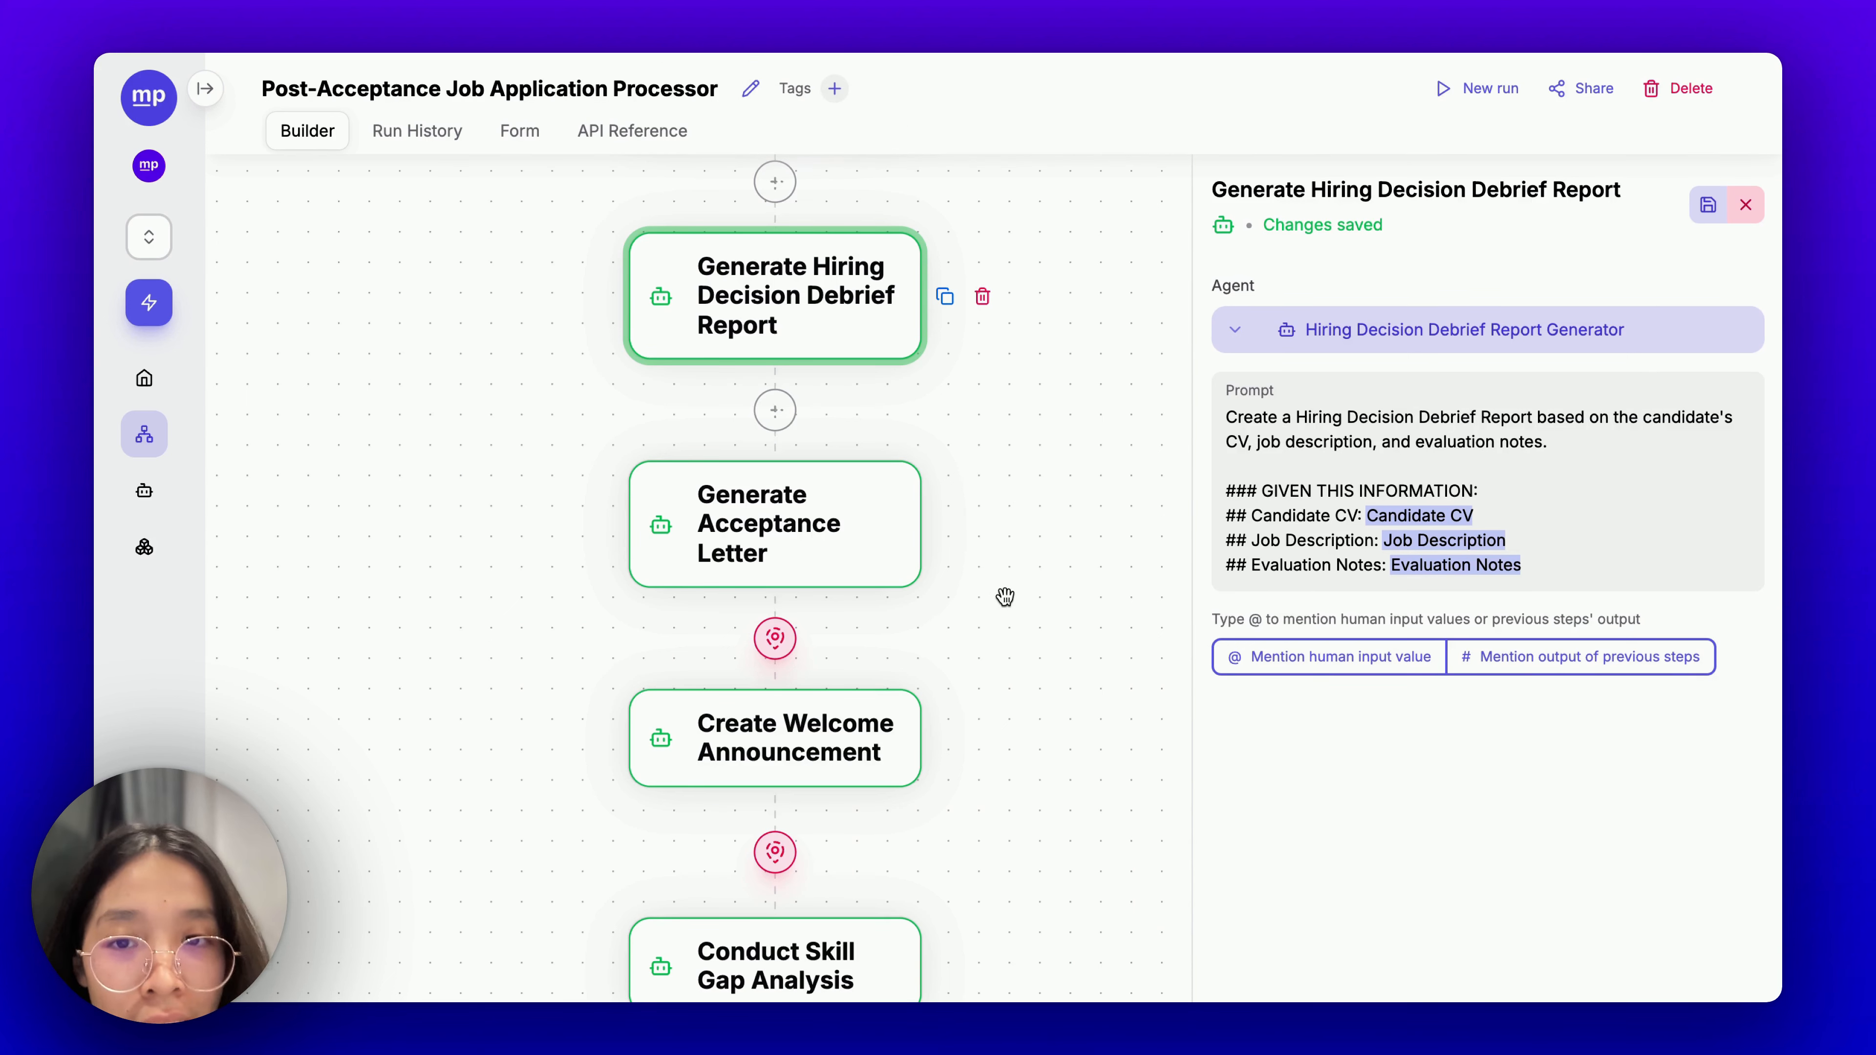
scroll(1078, 572, "down", 2)
left_click(816, 445)
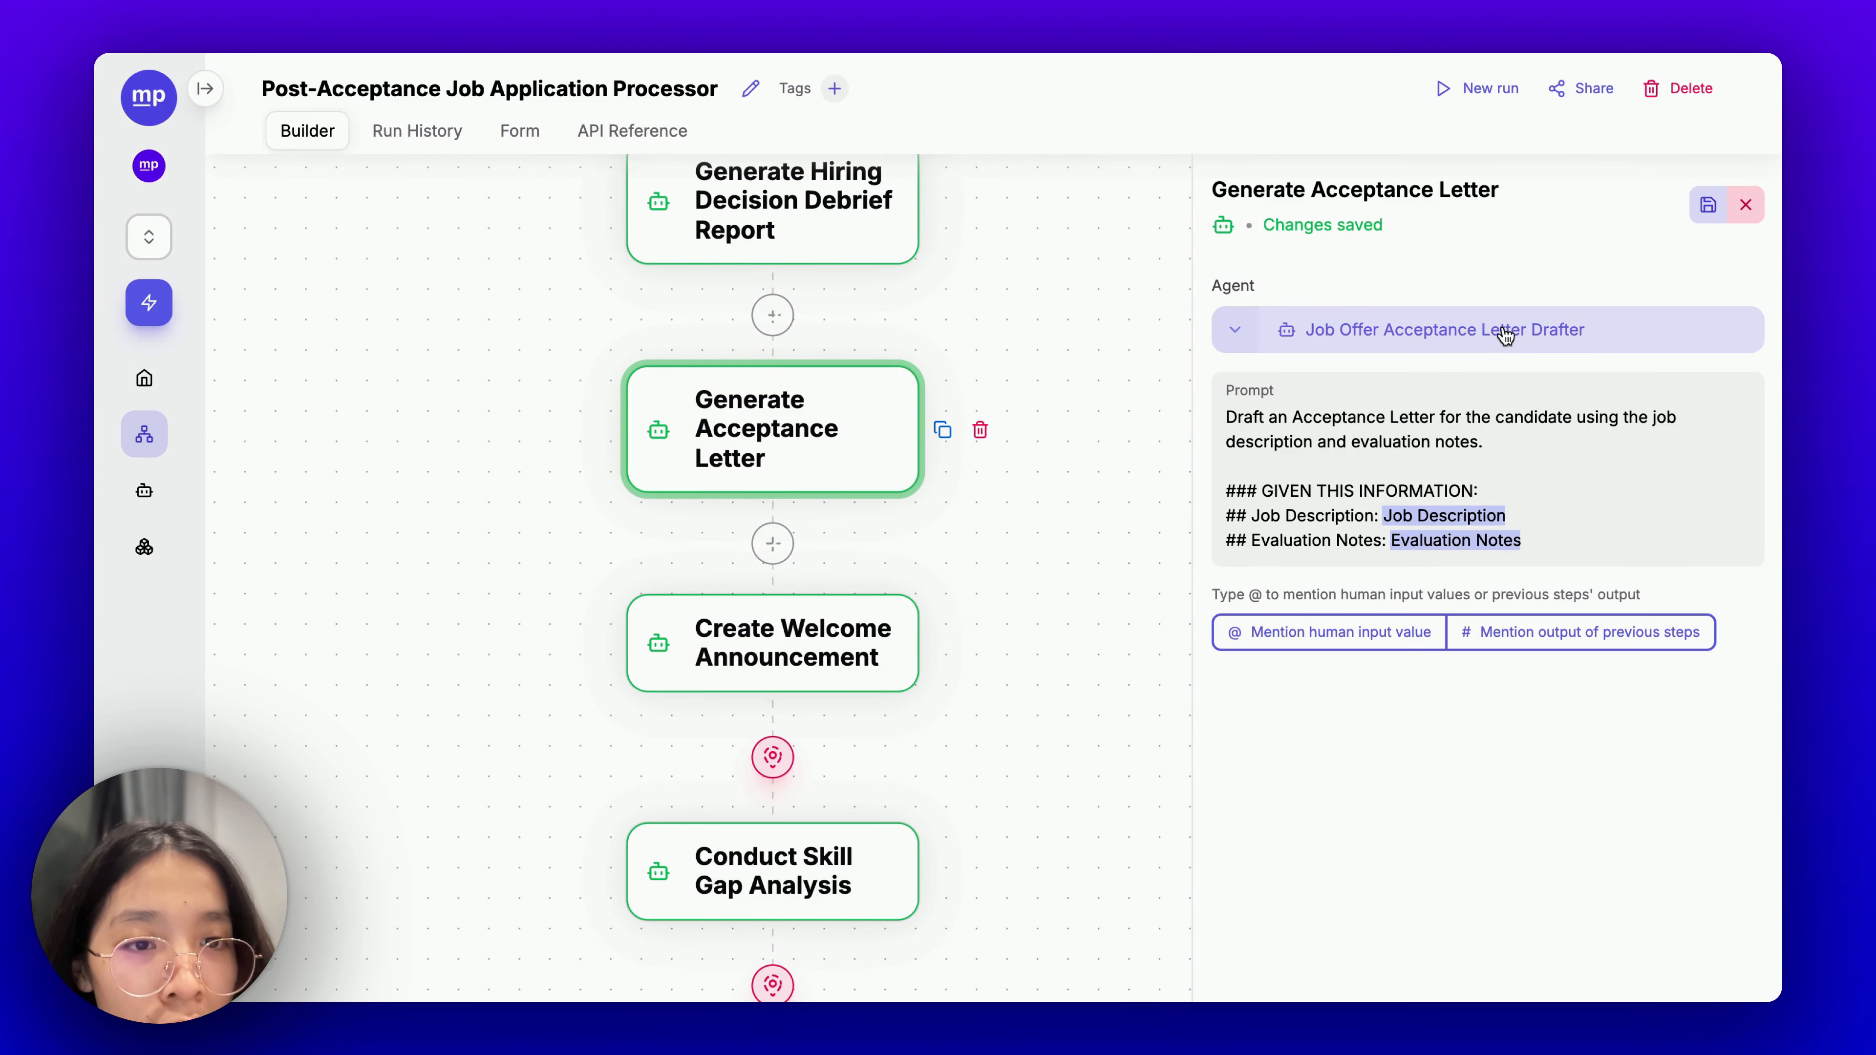
left_click(1504, 335)
scroll(1036, 561, "down", 4)
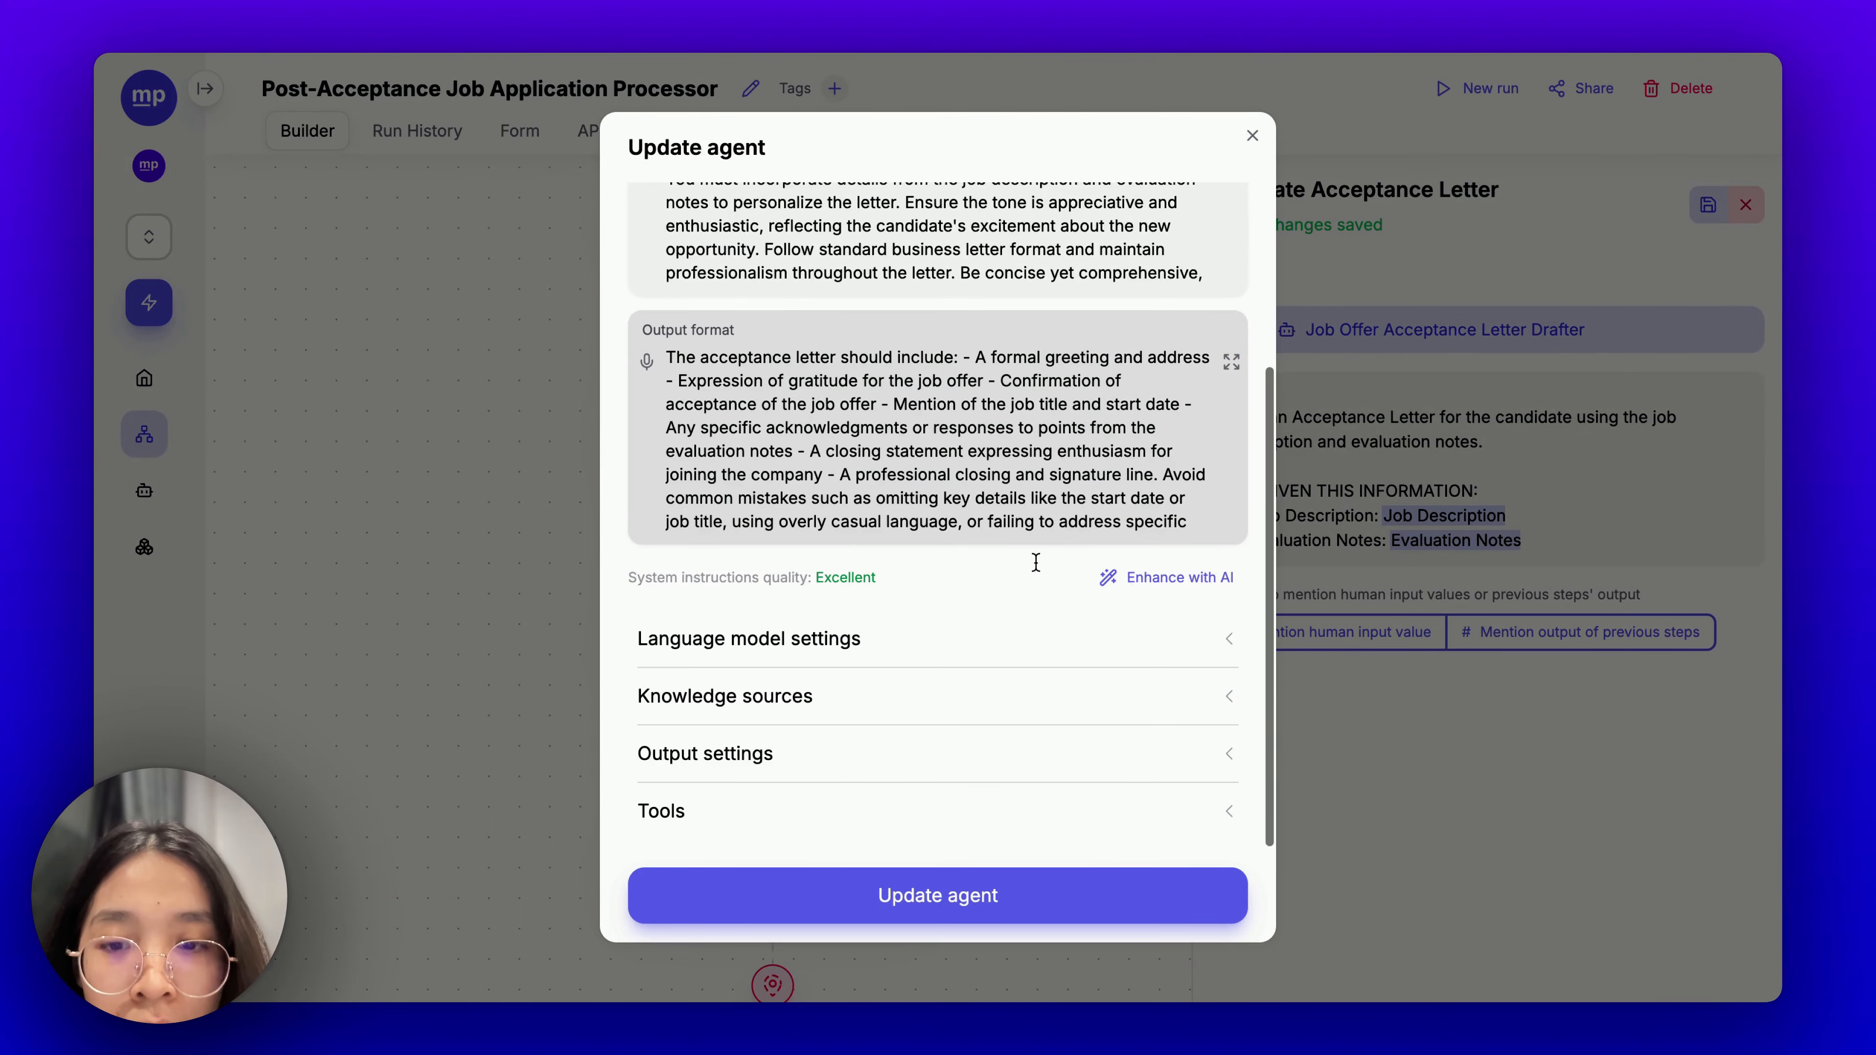
Set the acceptance letter agent's language model to anthropic.claude-3-5-sonnet-20241022-v2:0.
left_click(955, 640)
left_click(946, 712)
scroll(893, 560, "down", 3)
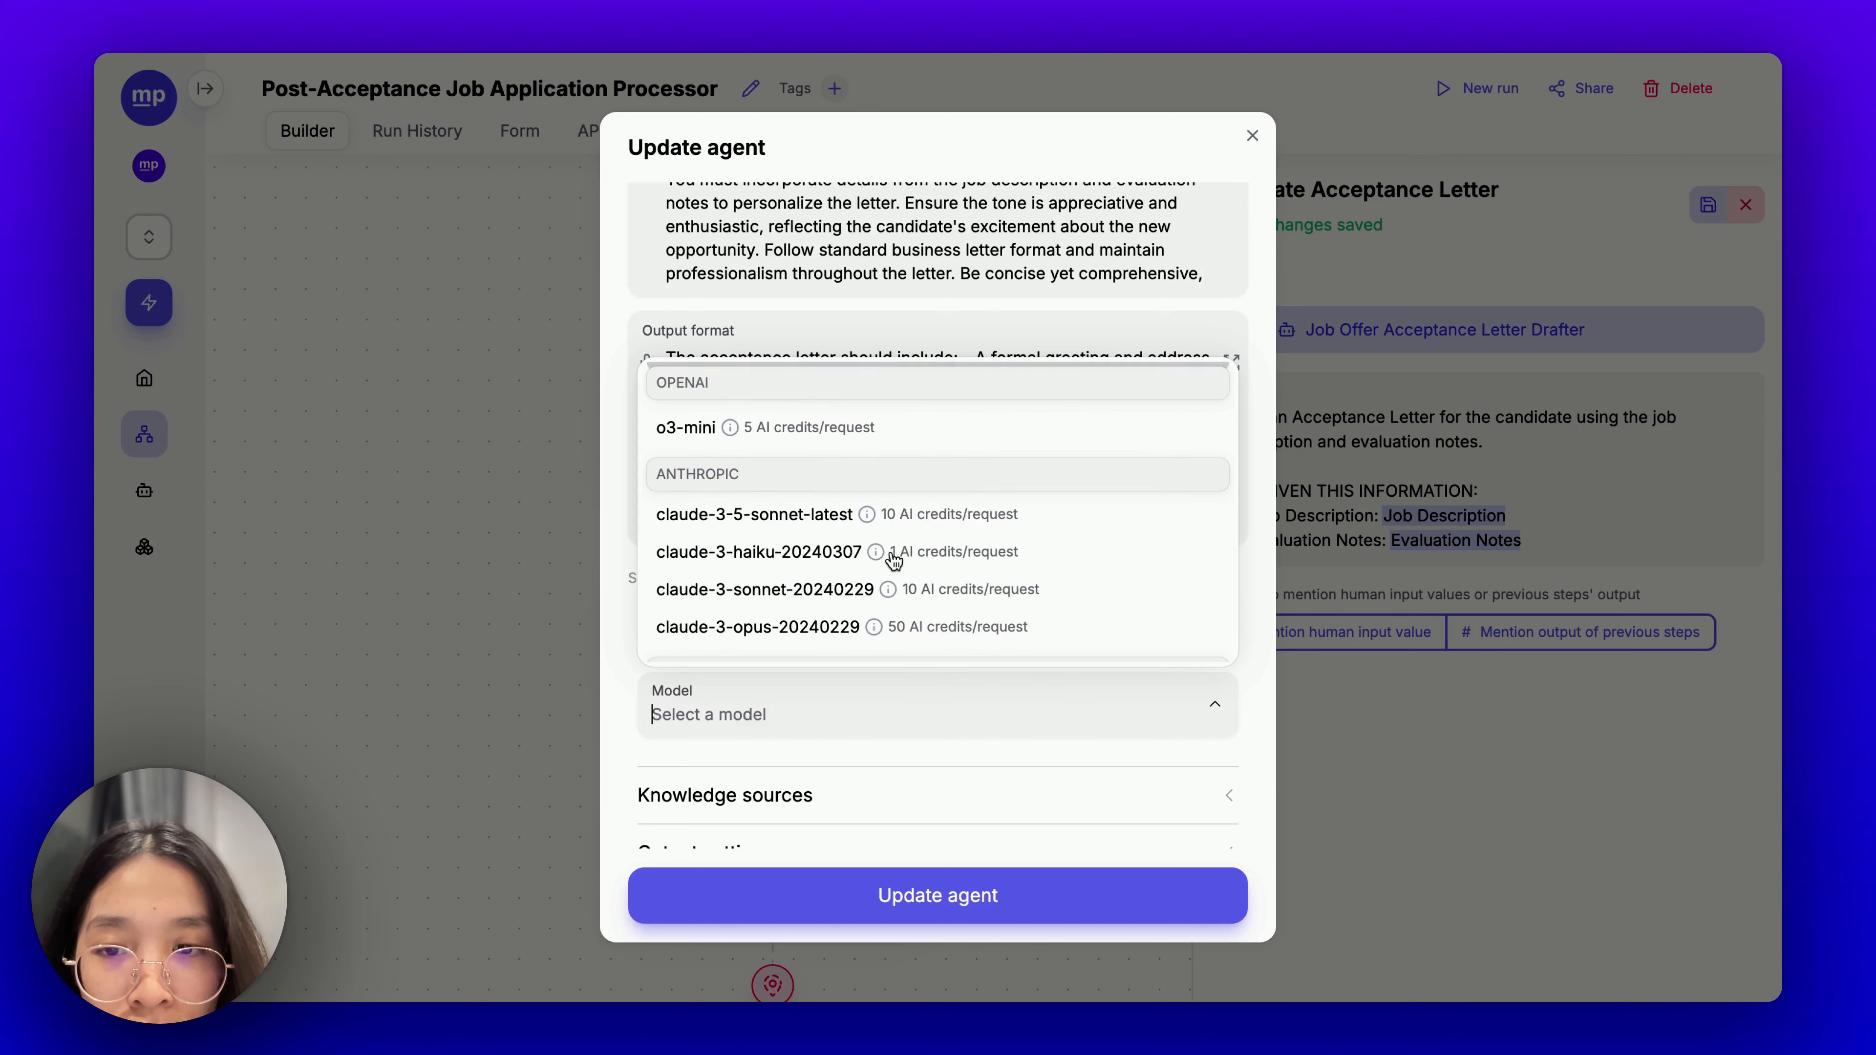
scroll(864, 584, "down", 8)
scroll(842, 585, "down", 3)
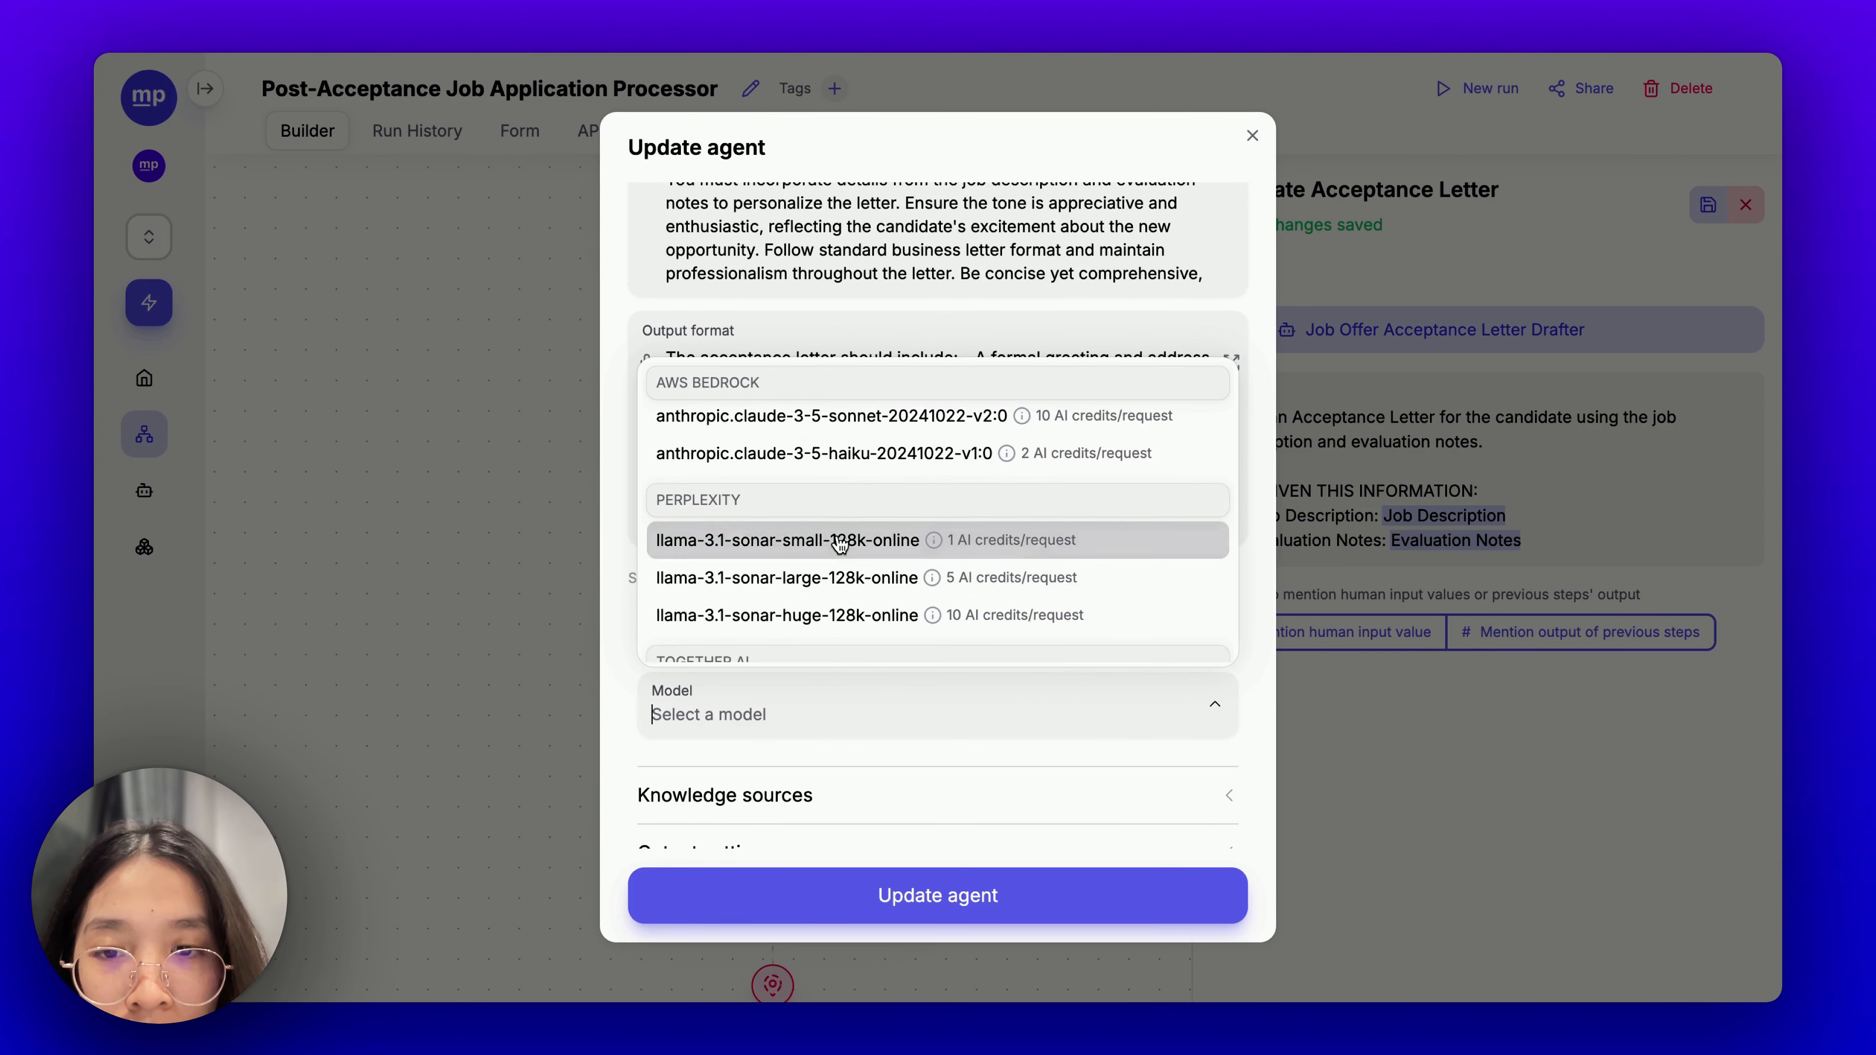
scroll(837, 545, "up", 5)
scroll(837, 535, "down", 2)
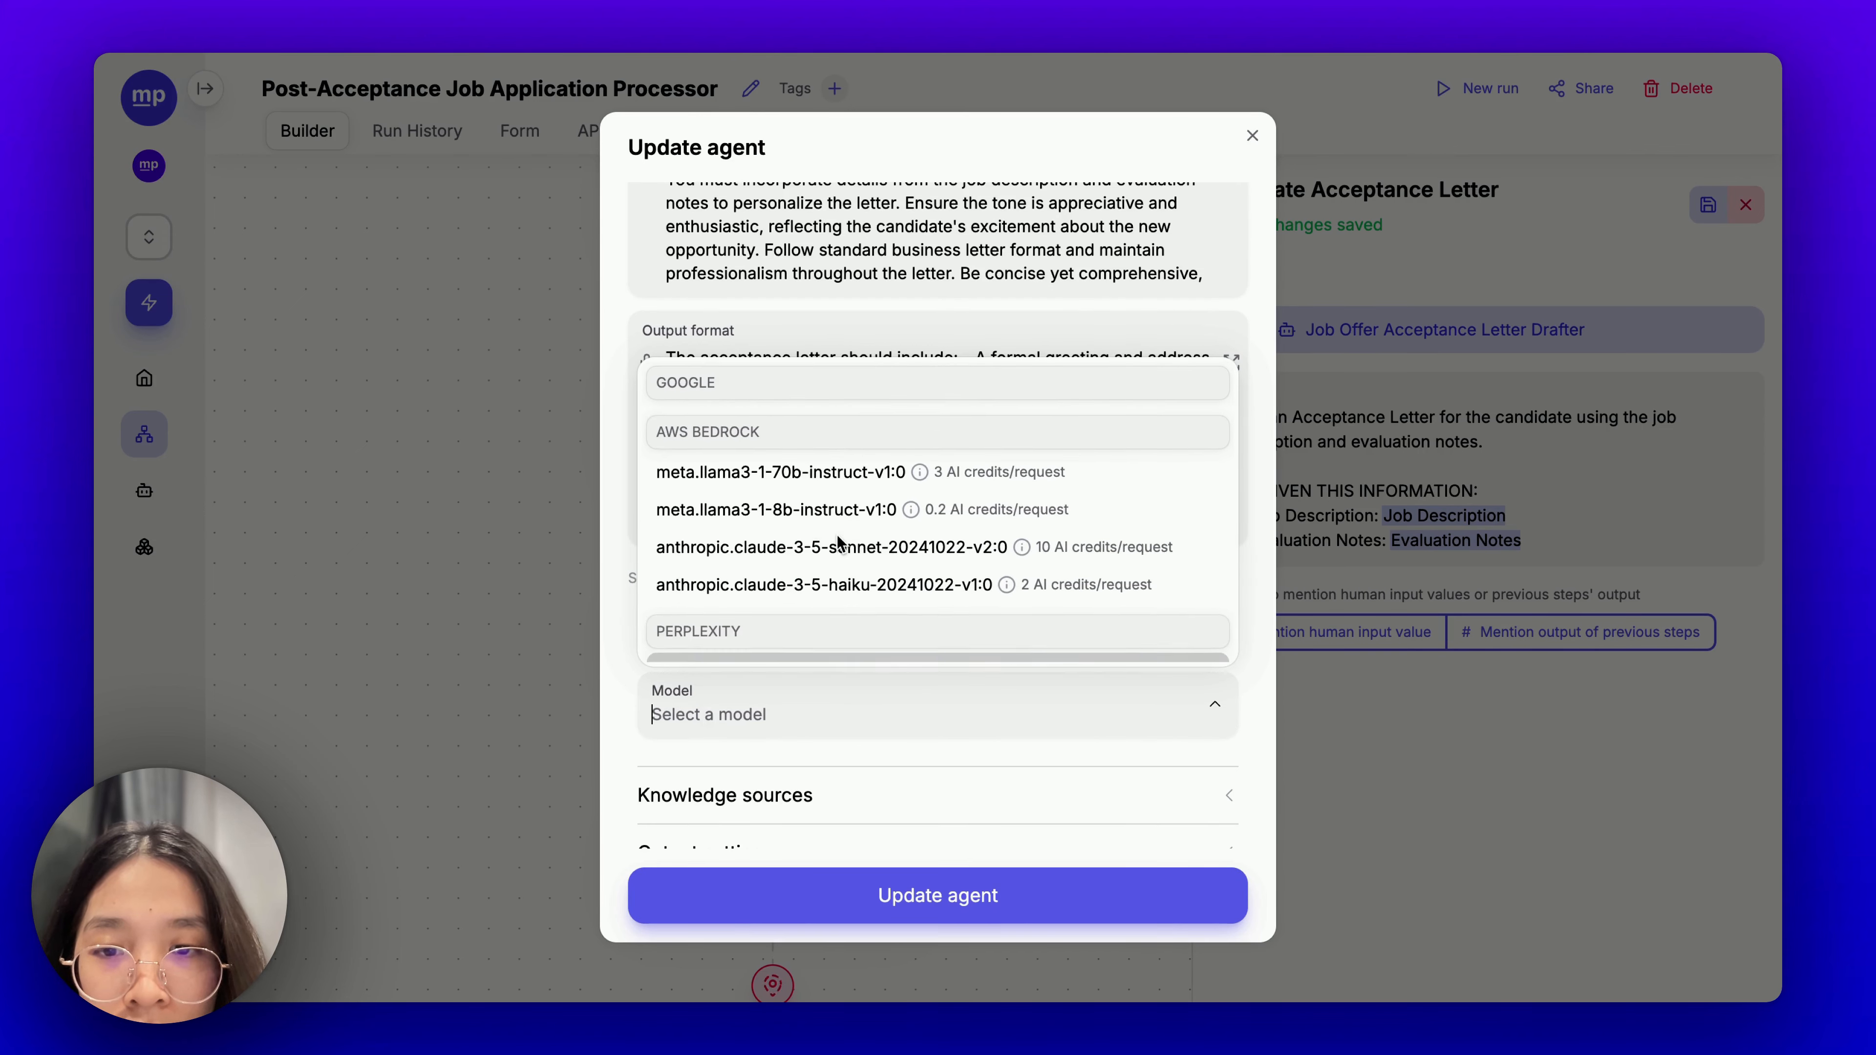
left_click(830, 532)
scroll(940, 690, "down", 2)
scroll(941, 691, "down", 1)
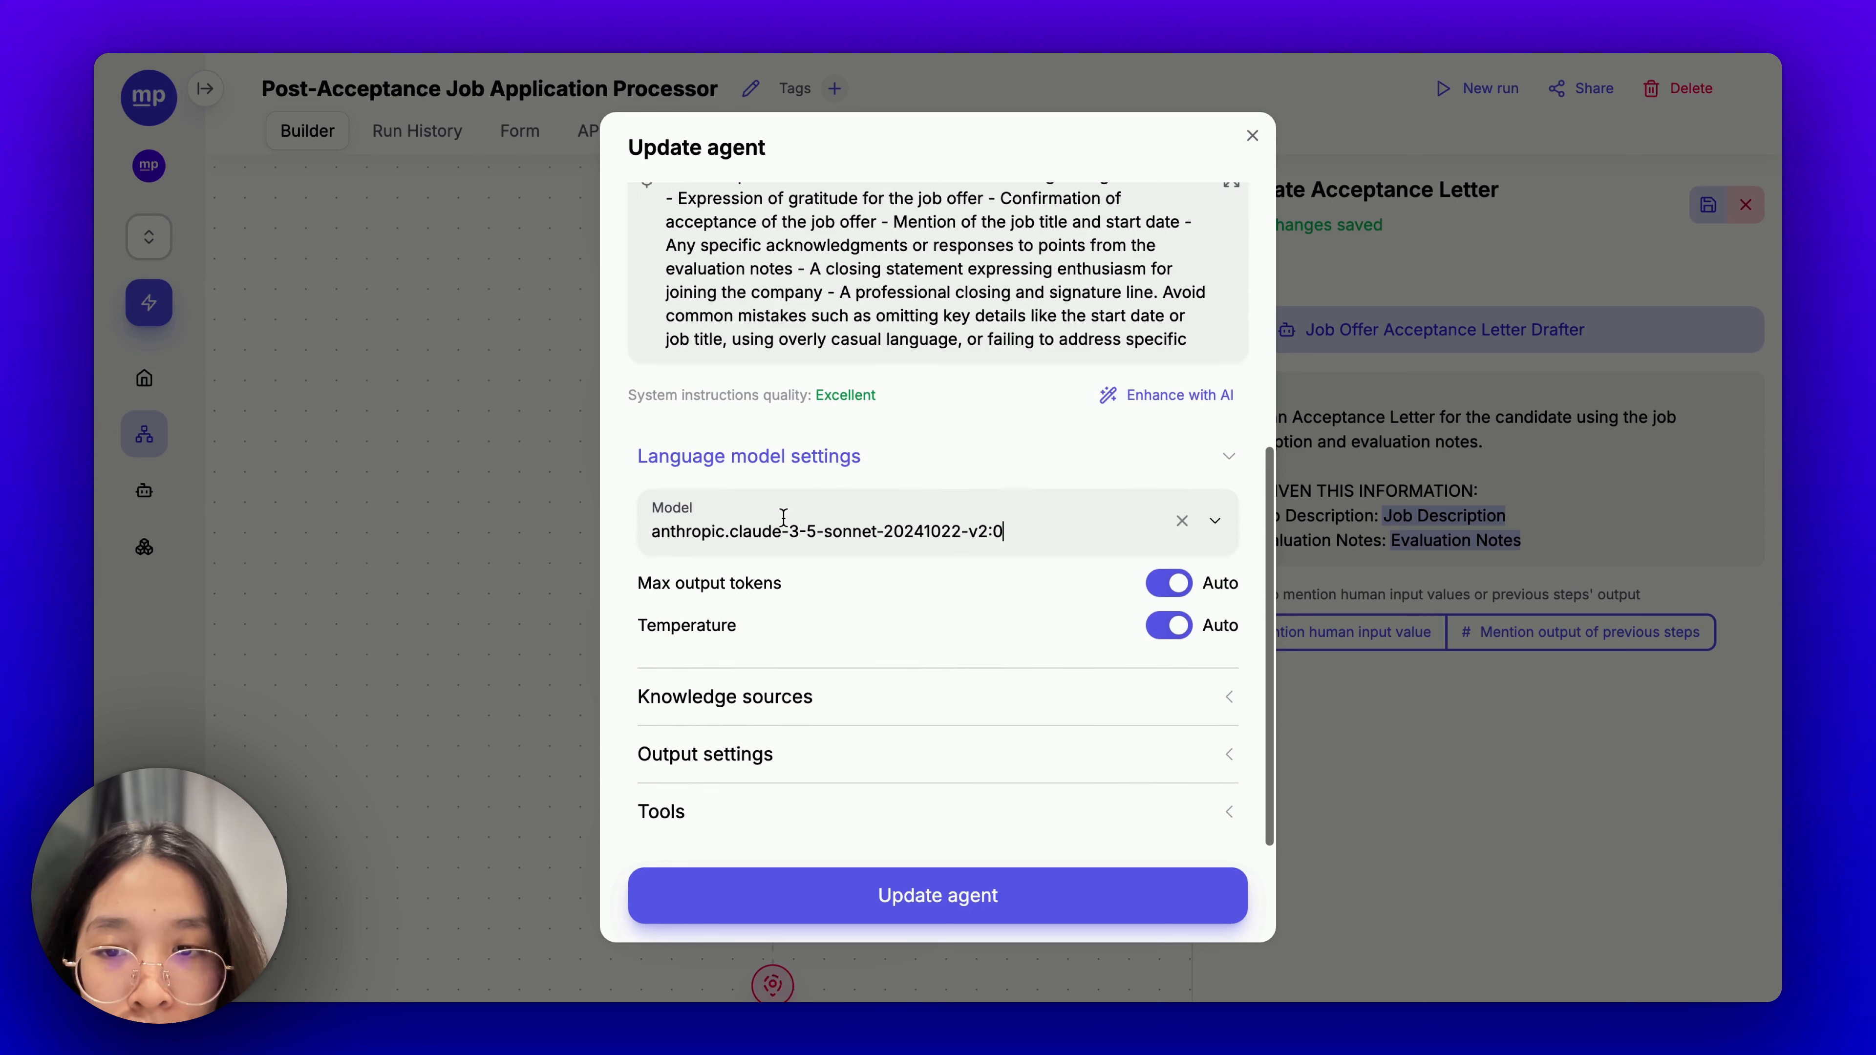
Set the acceptance letter agent's brand voice to the style named after a person, and save the agent.
left_click(877, 696)
scroll(877, 696, "down", 2)
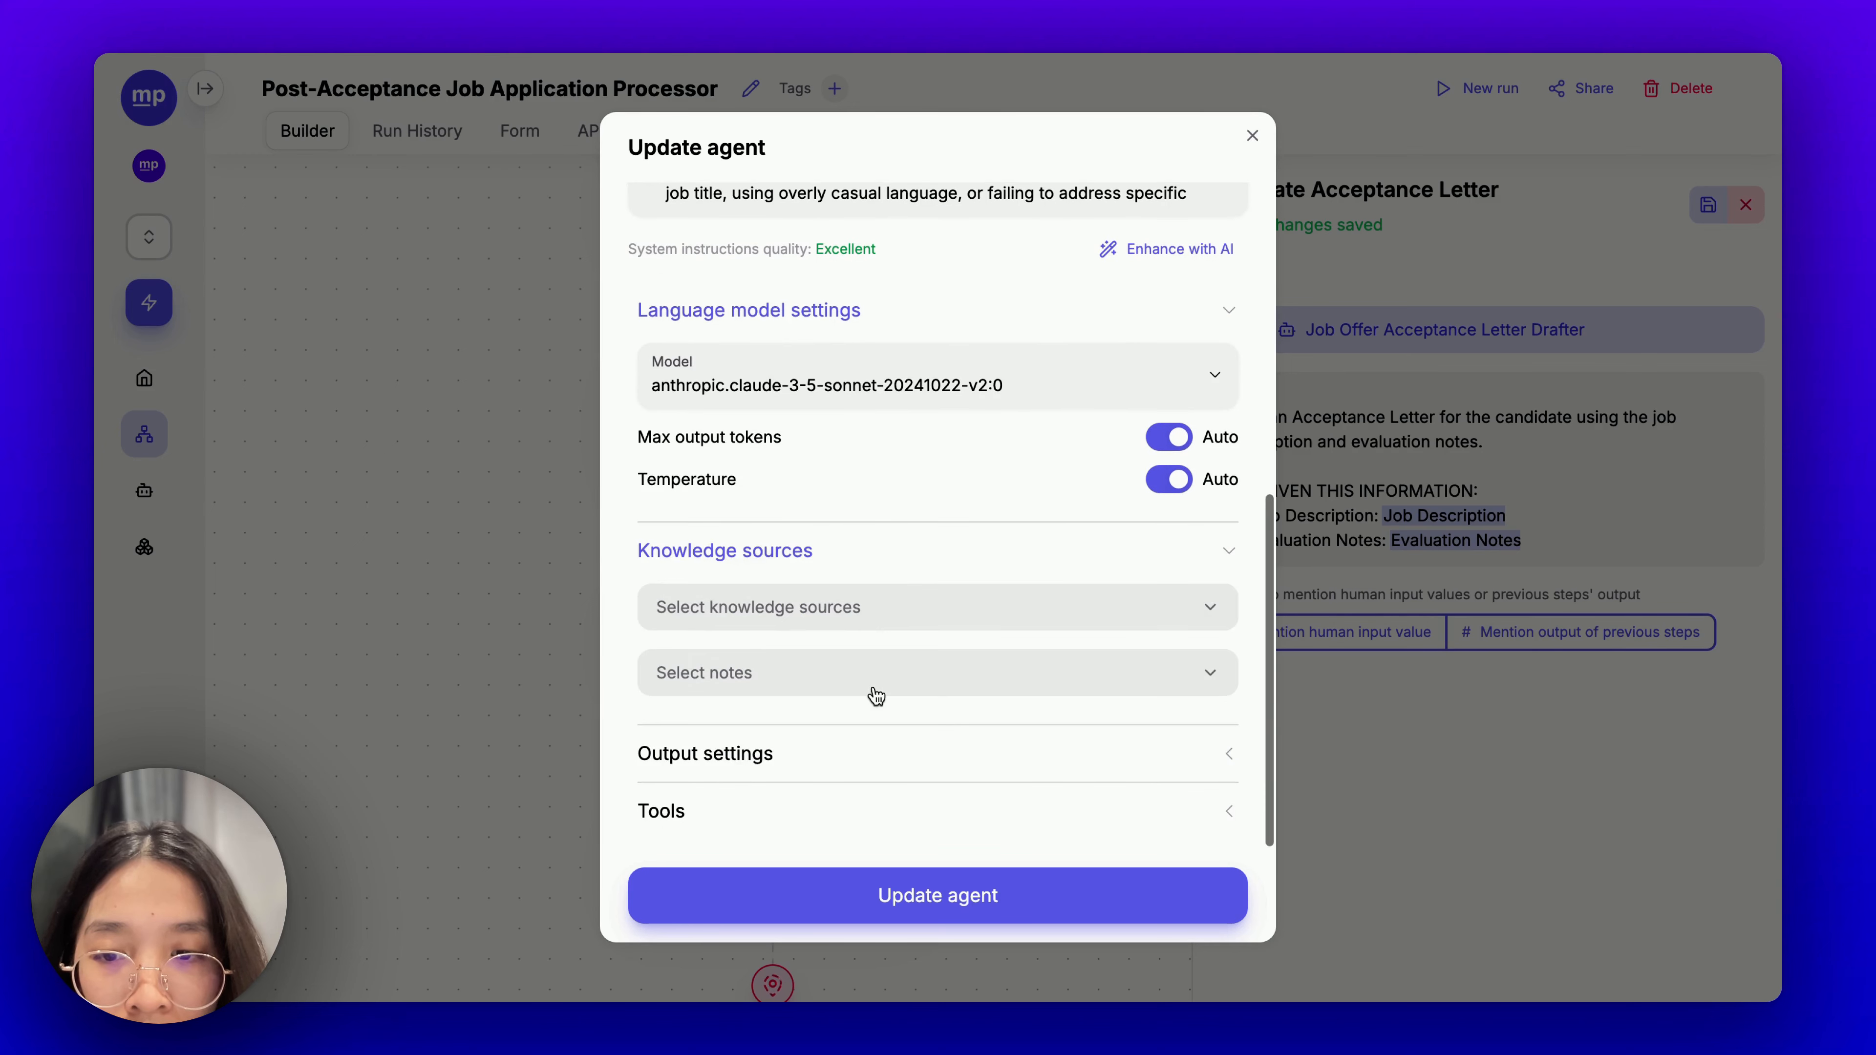
left_click(887, 763)
scroll(885, 753, "down", 3)
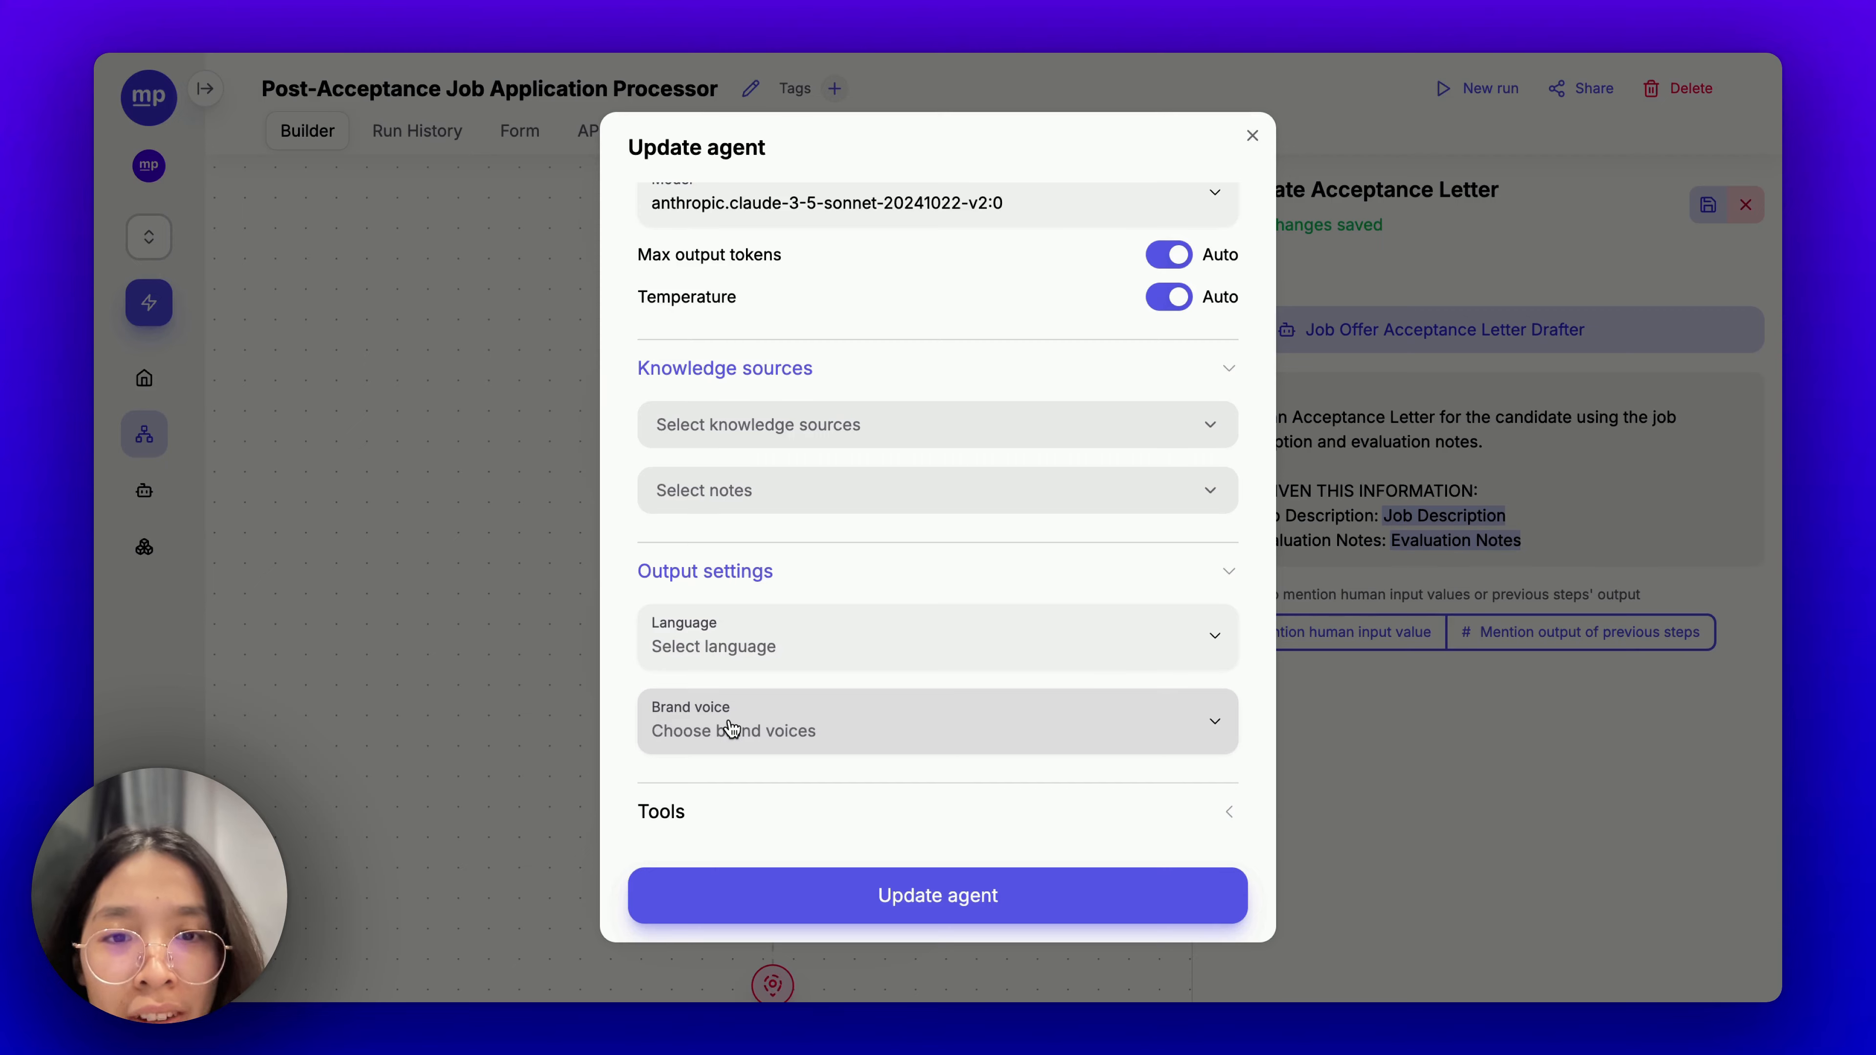
scroll(839, 402, "up", 7)
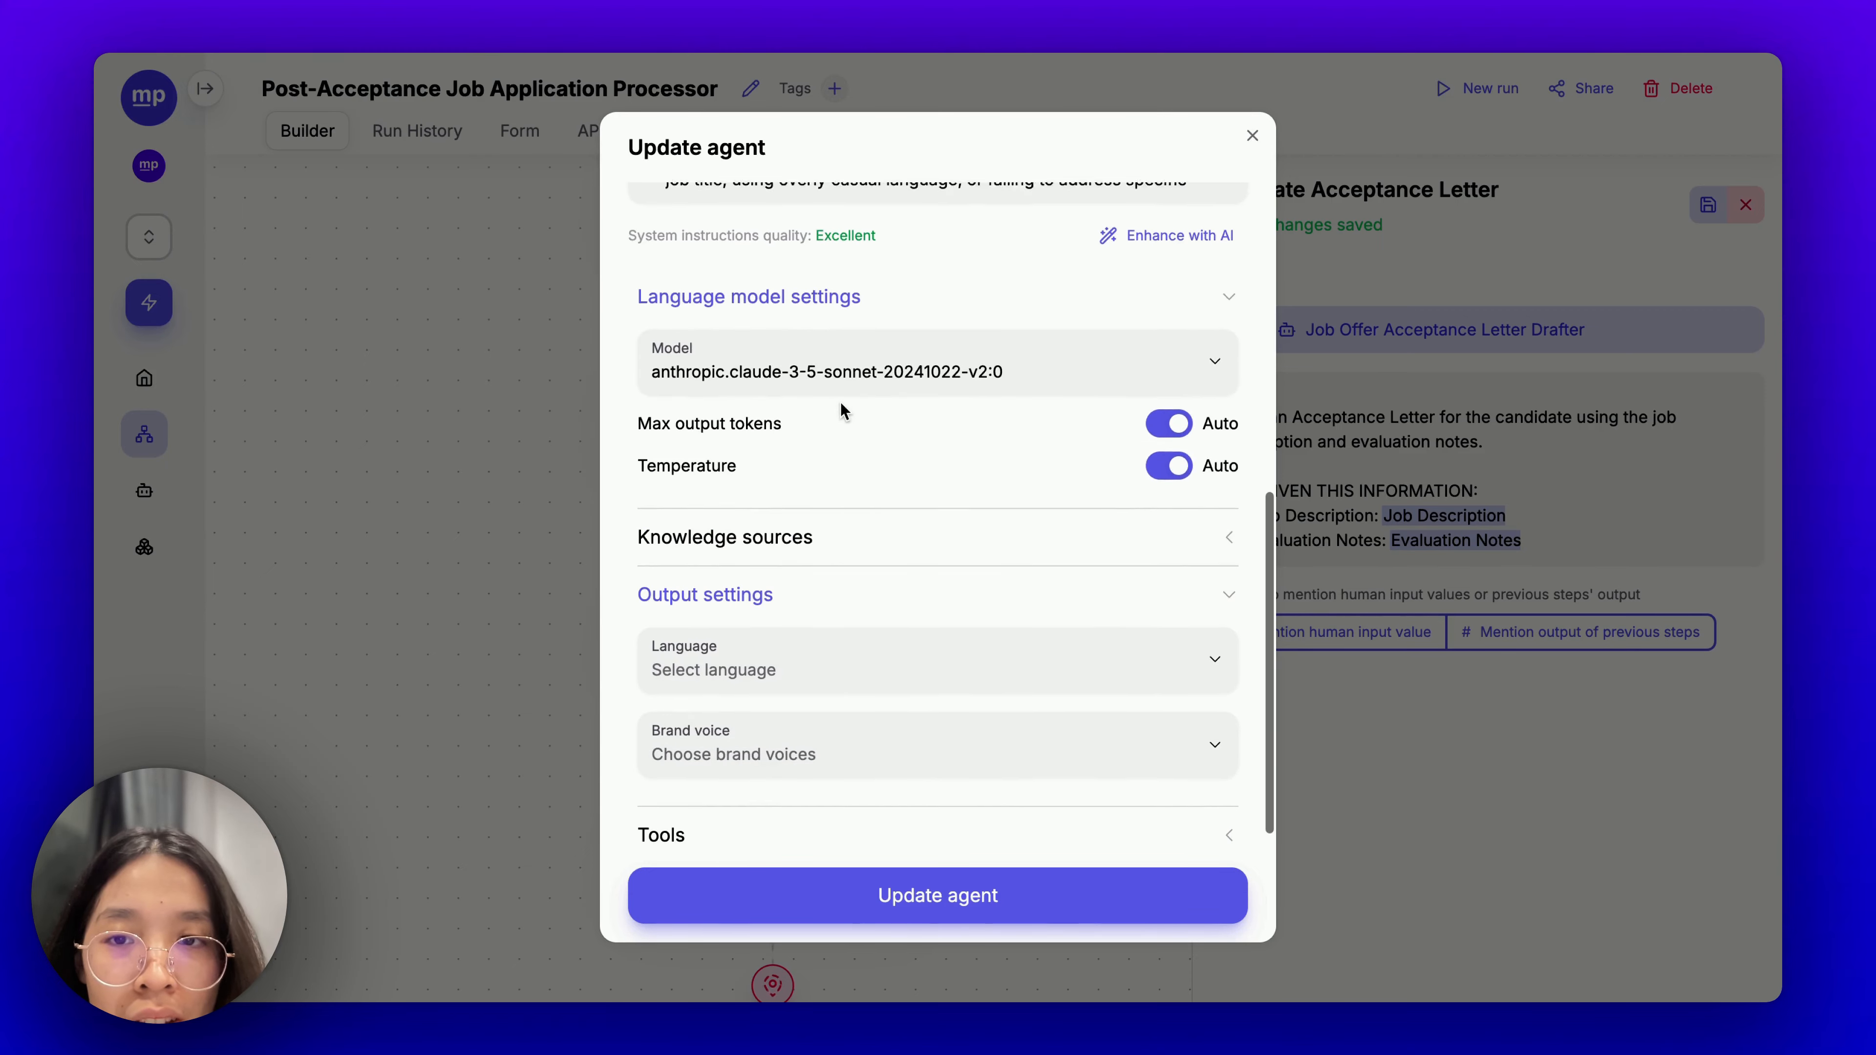
scroll(813, 354, "up", 3)
scroll(920, 295, "down", 8)
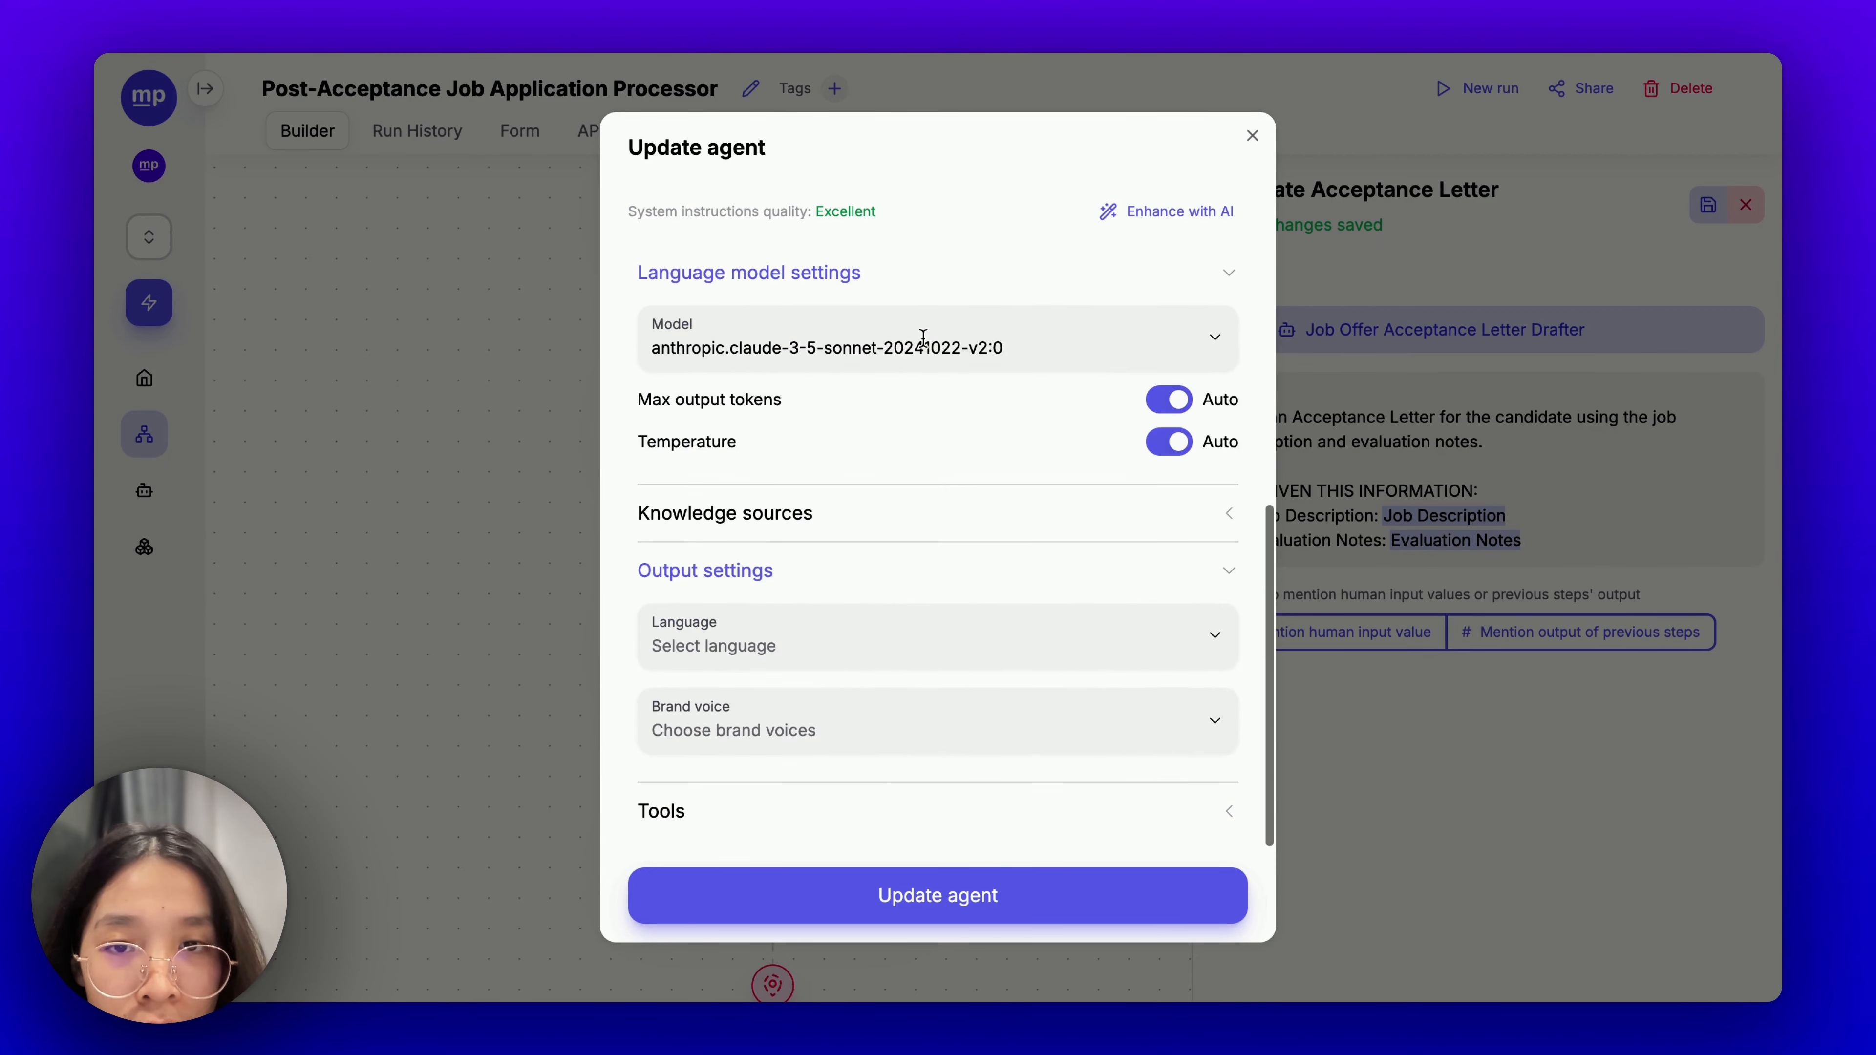
left_click(821, 745)
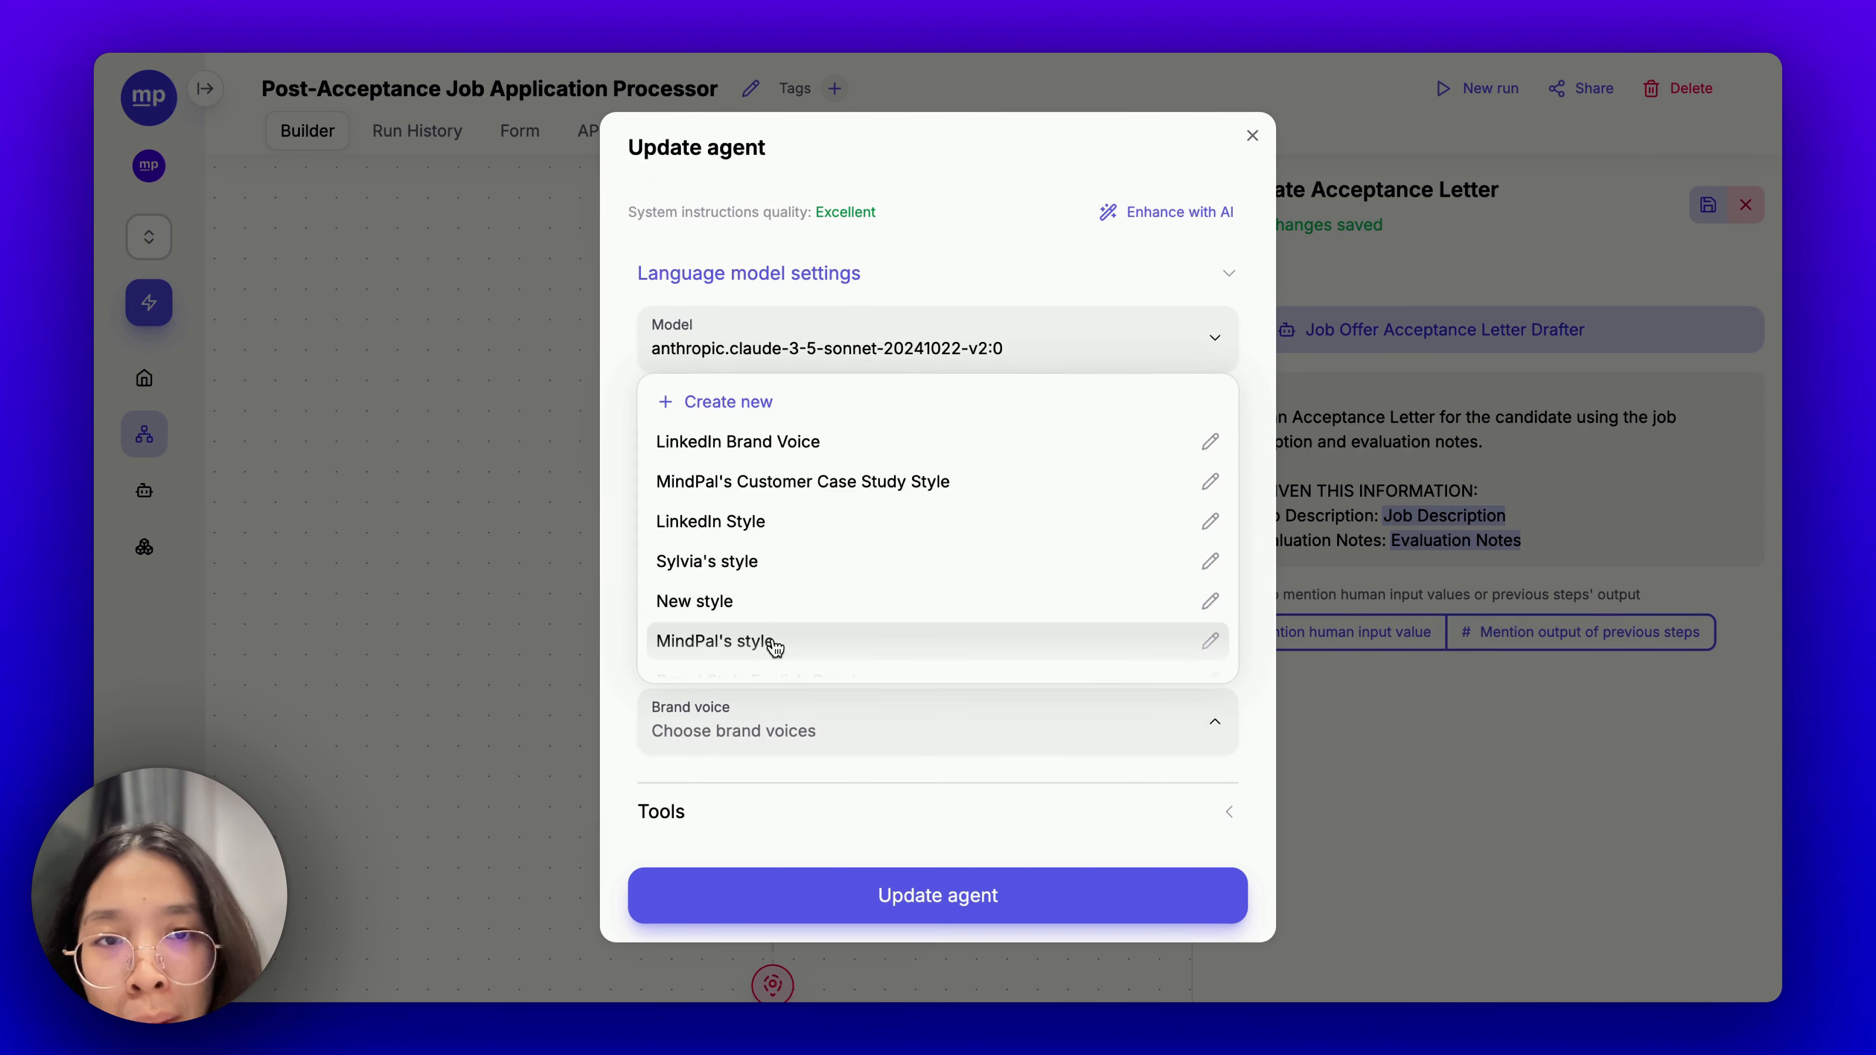
left_click(760, 563)
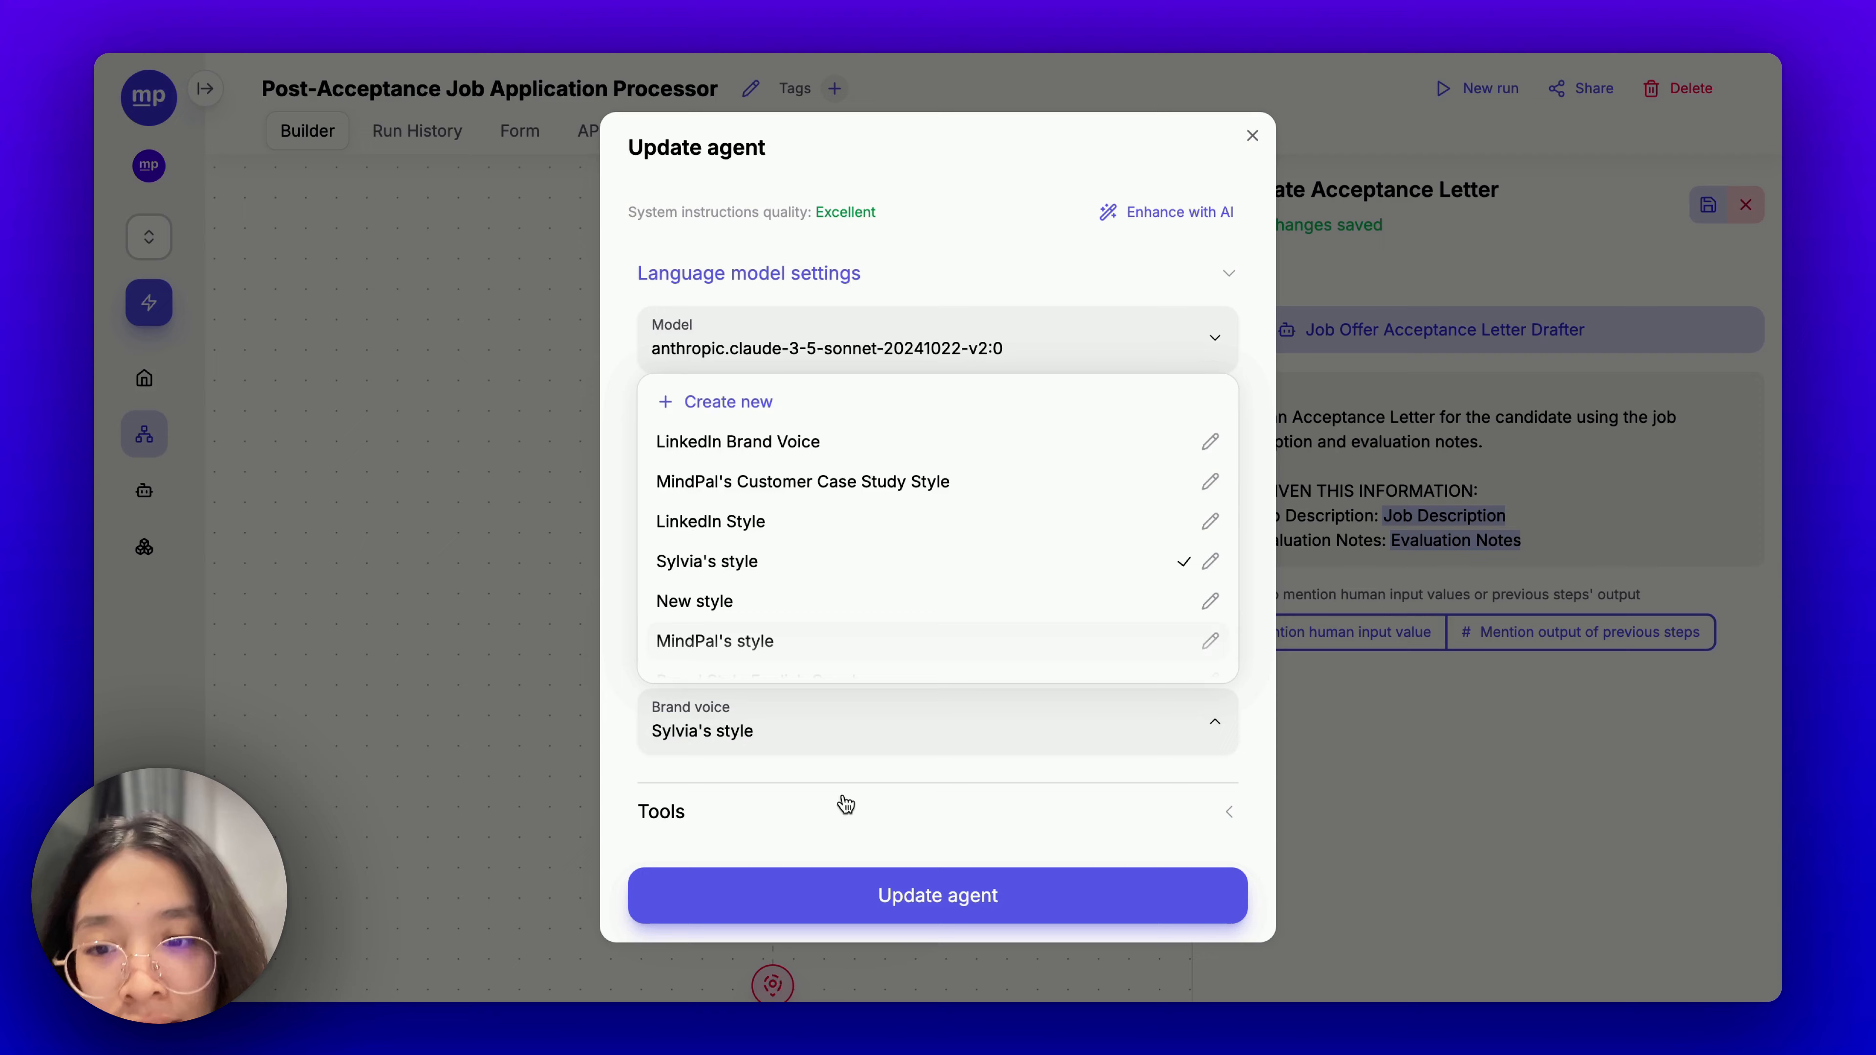
left_click(804, 759)
scroll(833, 643, "up", 10)
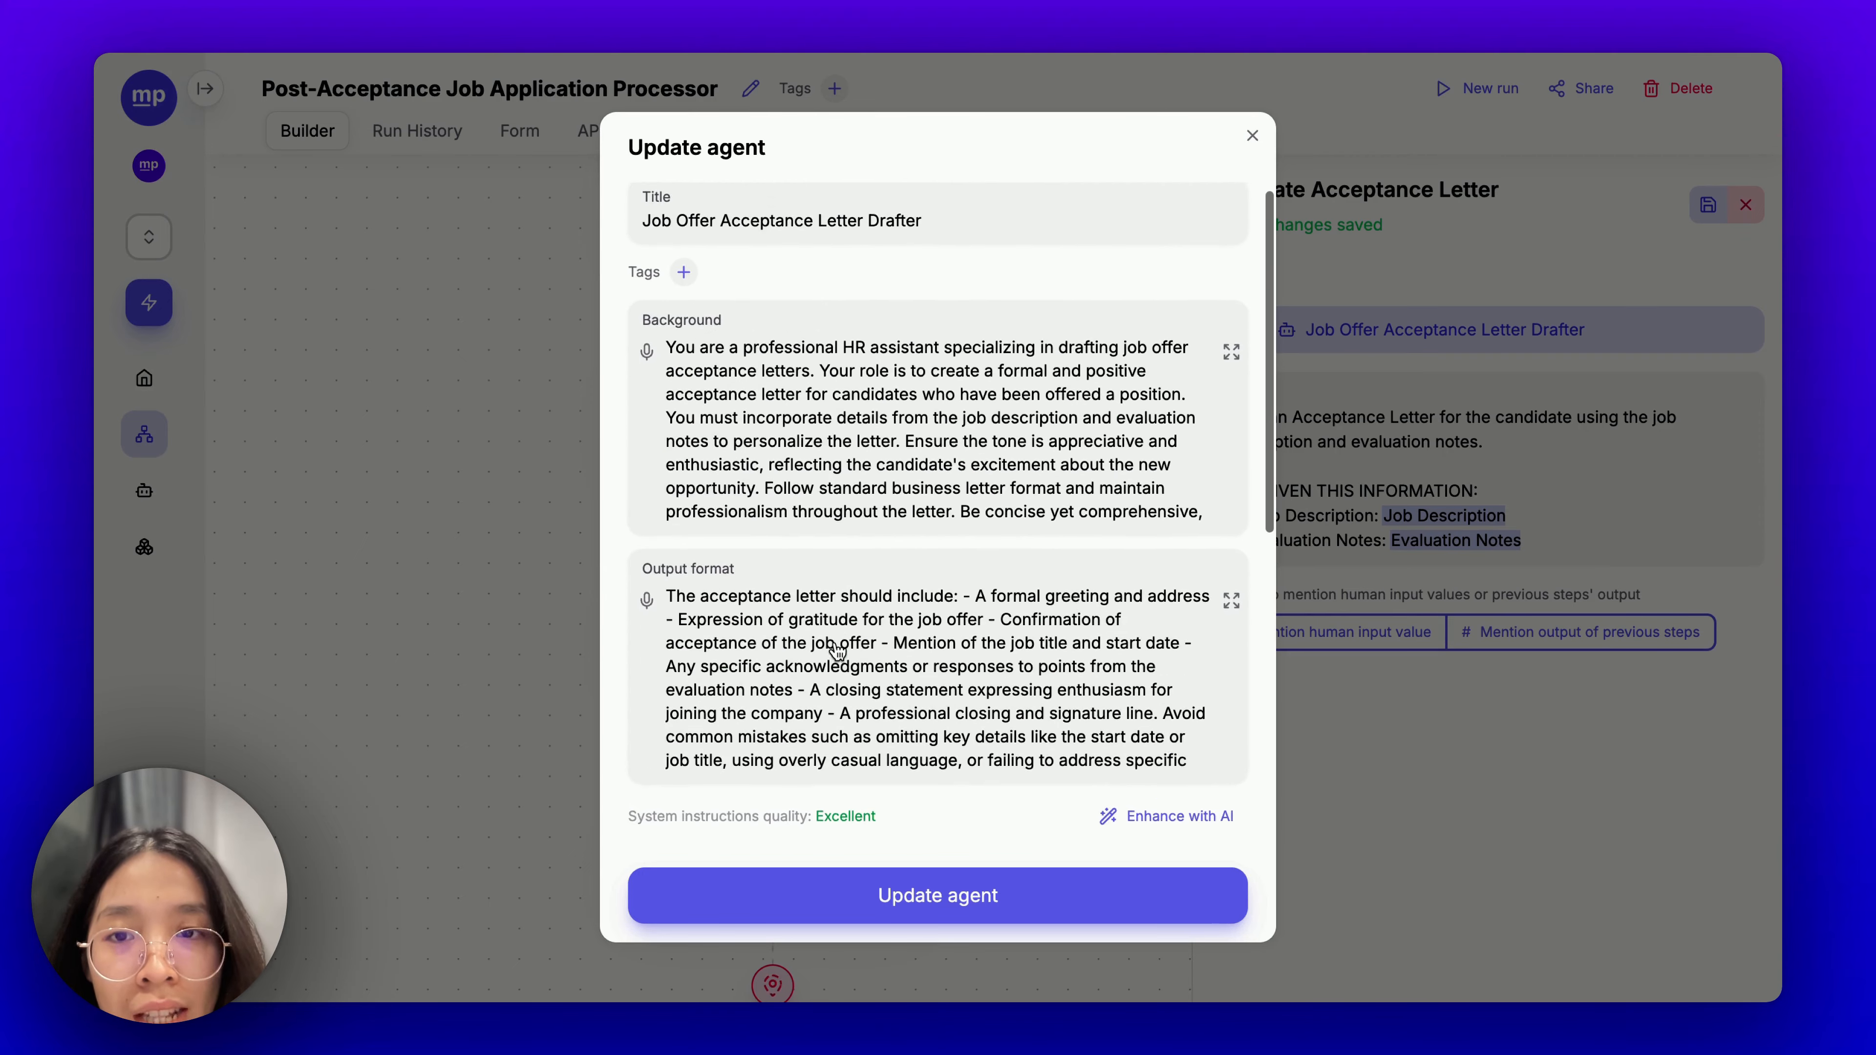
scroll(836, 650, "down", 3)
scroll(870, 576, "down", 10)
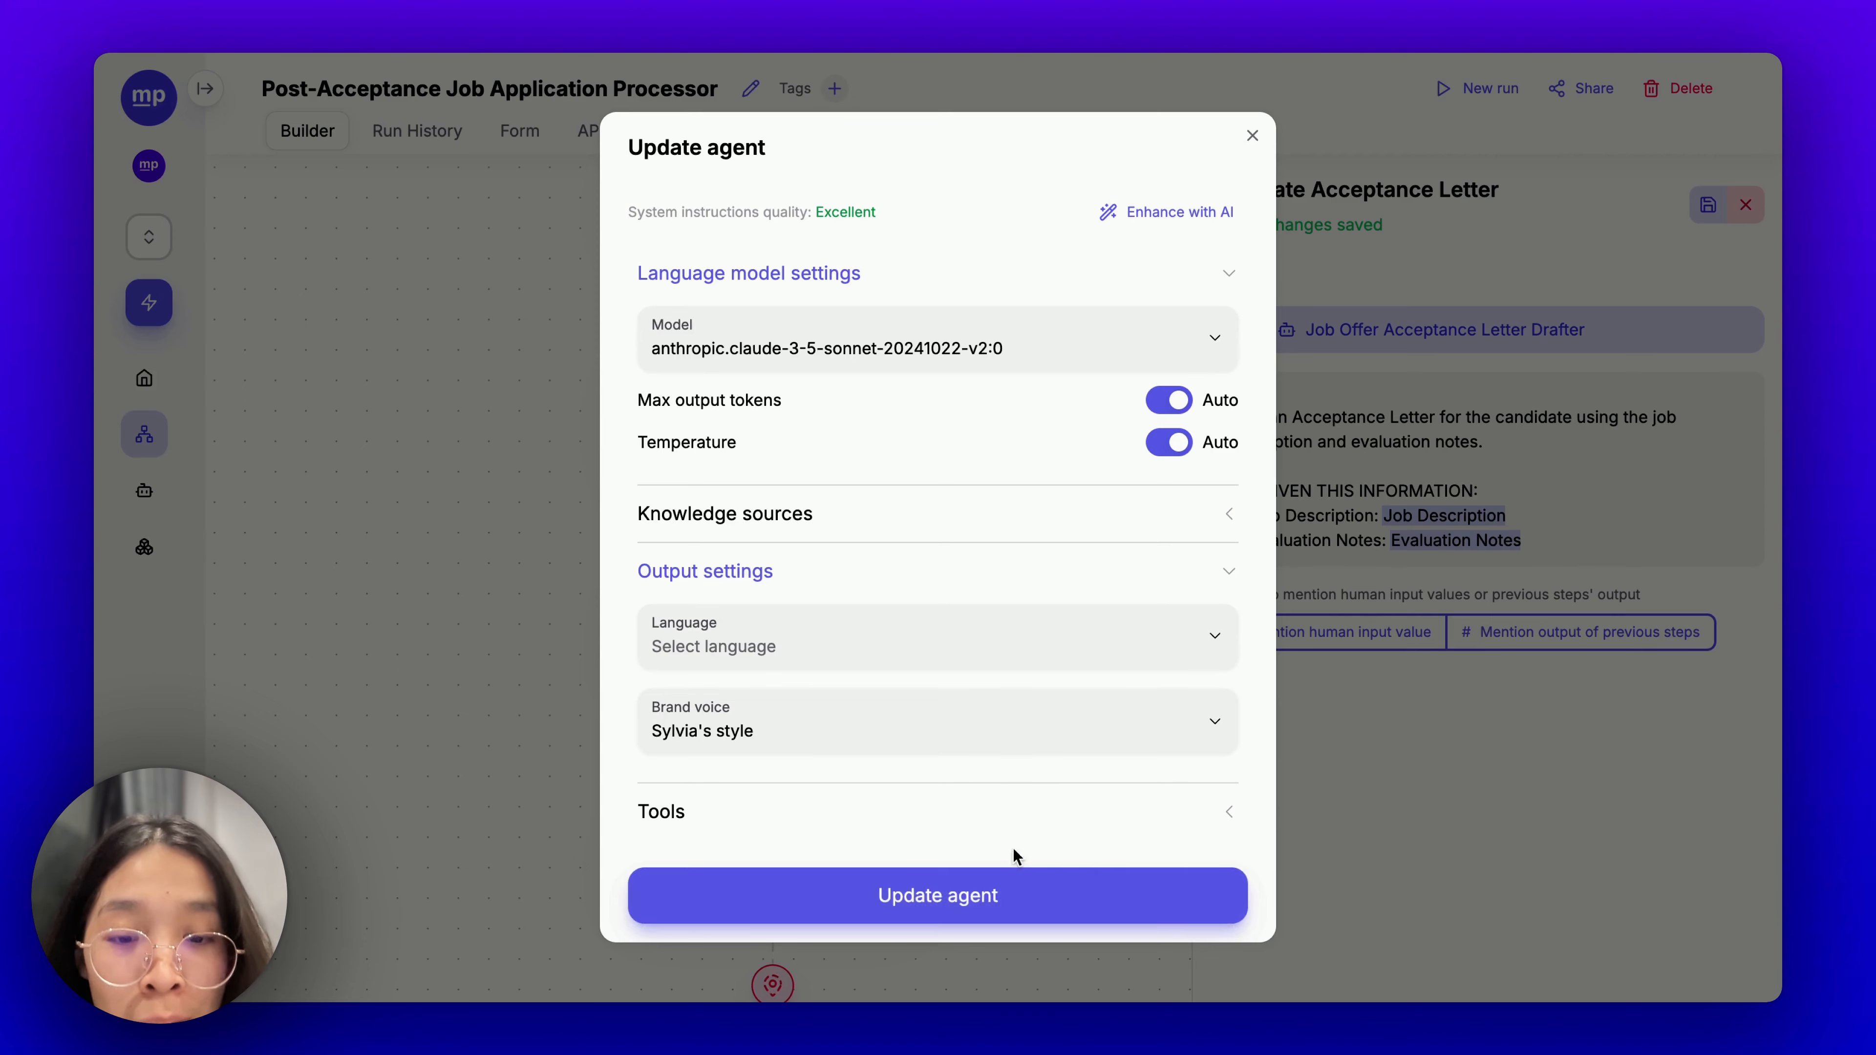
left_click(1014, 873)
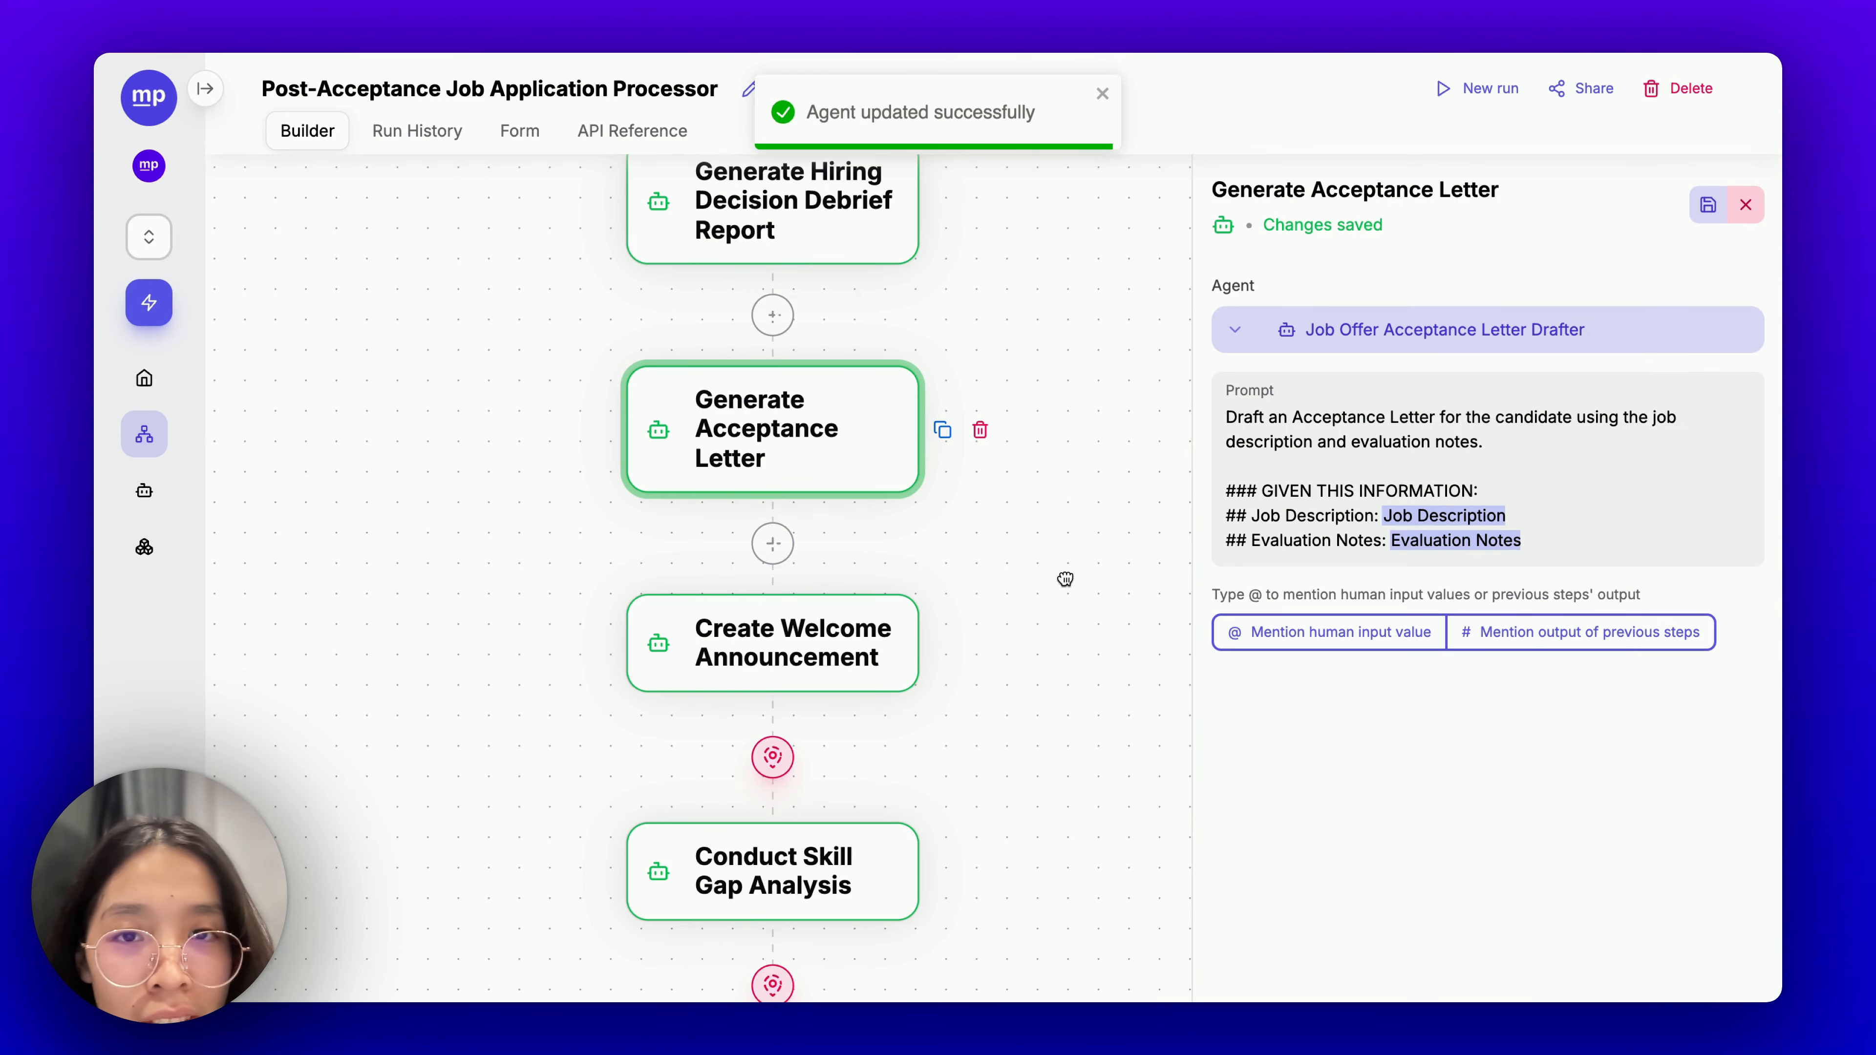
Set the language model of the Create Welcome Announcement node's agent to anthropic.claude-3-5-sonnet-20241022-v2:0.
left_click_drag(1064, 578, 1059, 423)
left_click(766, 545)
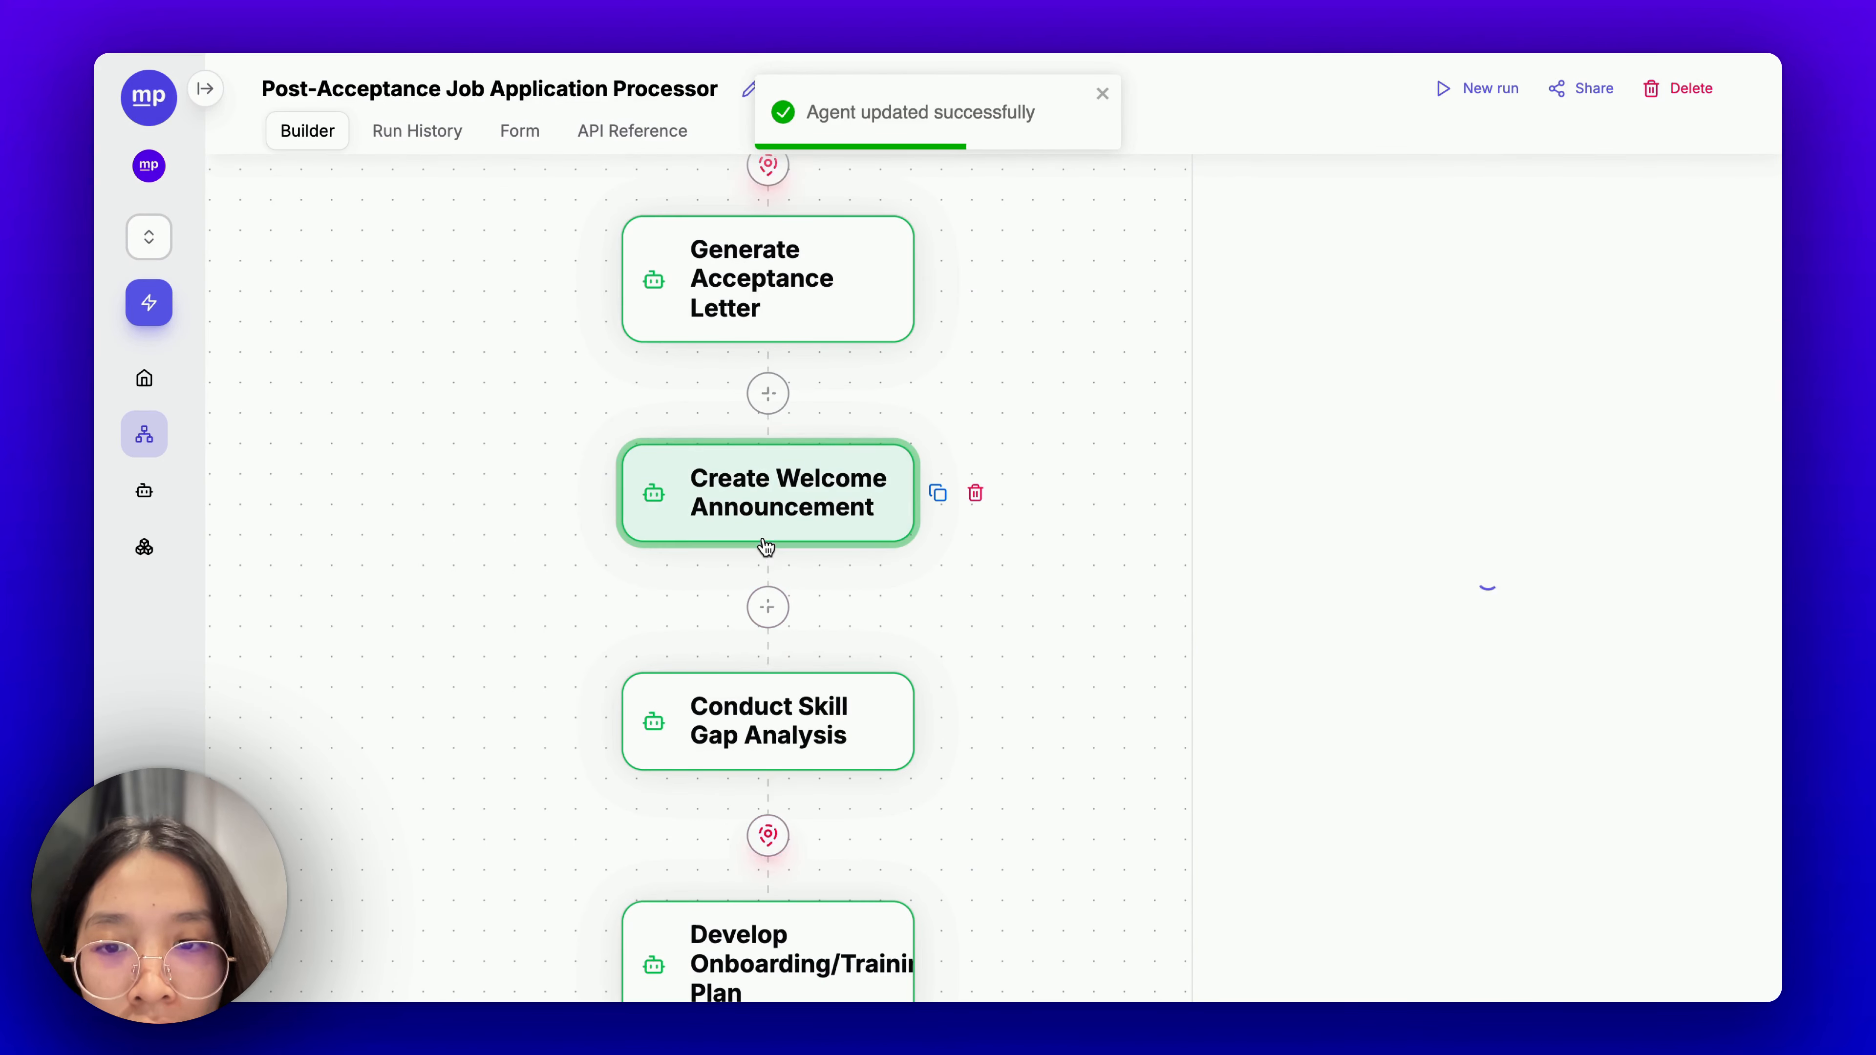
left_click(1434, 333)
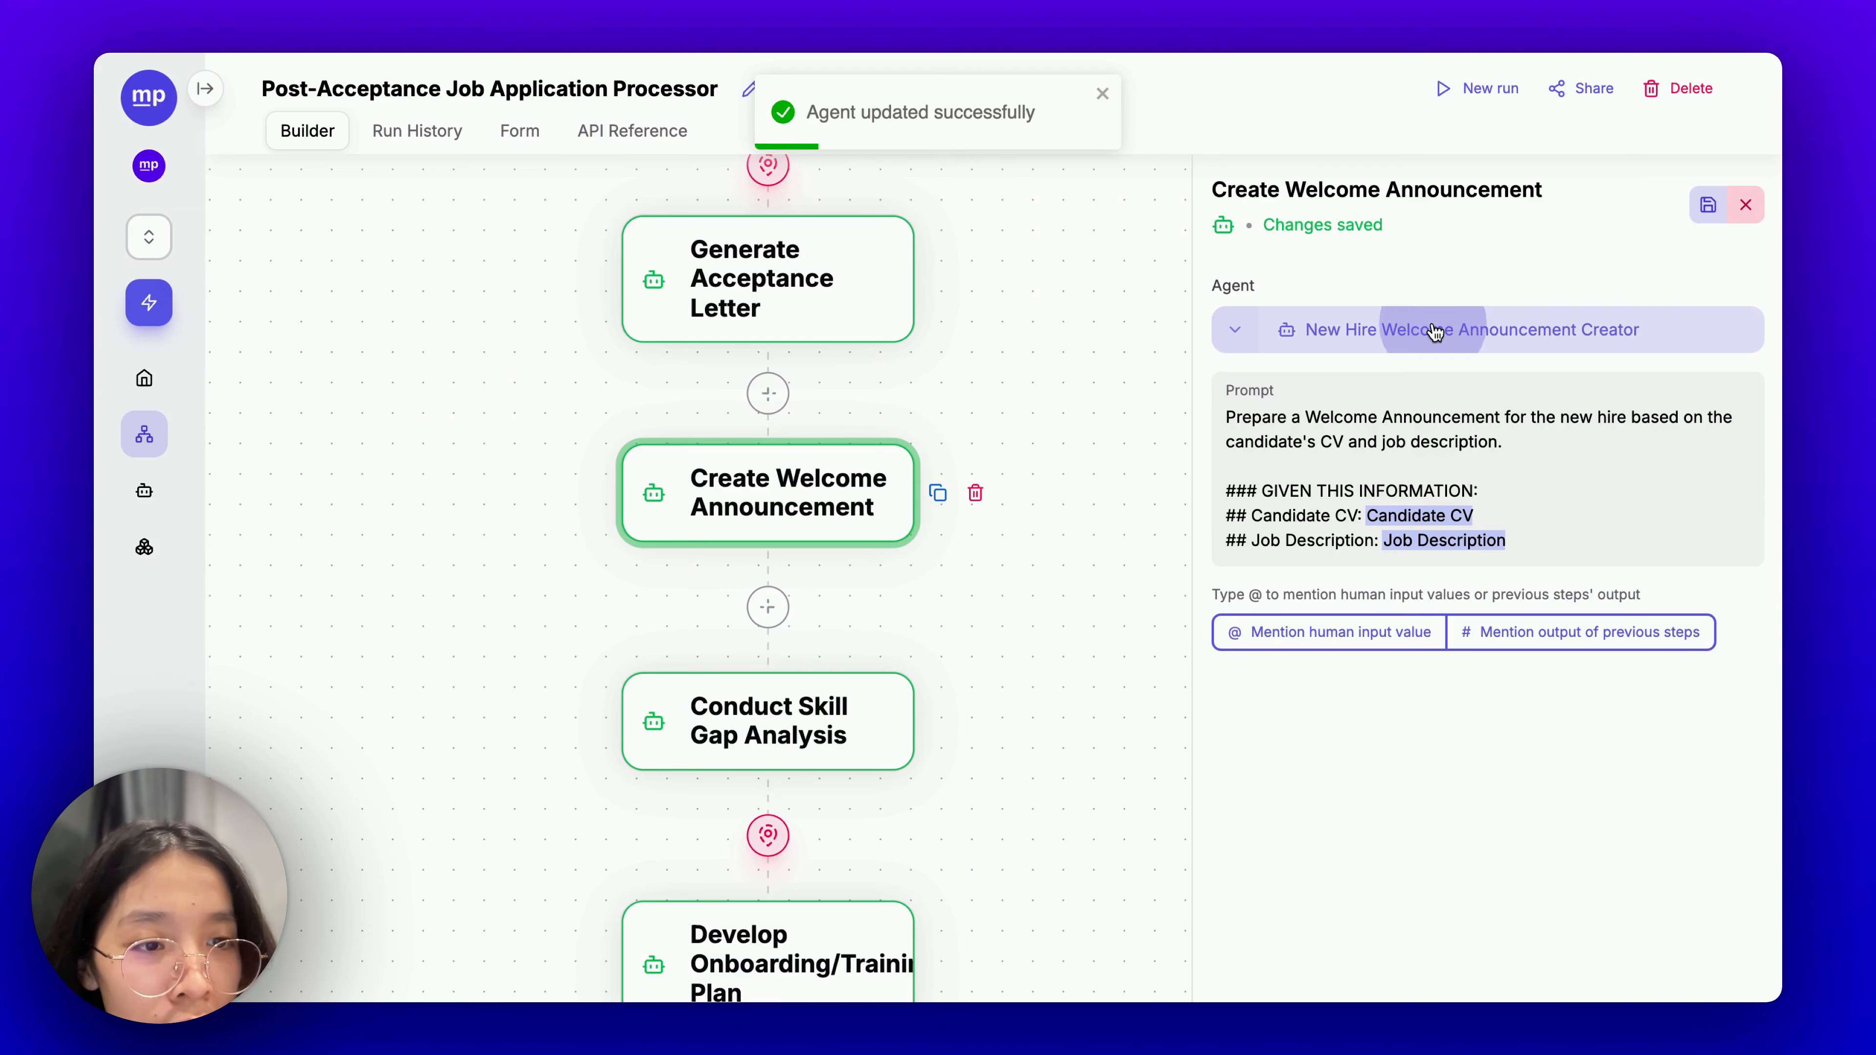
scroll(955, 775, "down", 3)
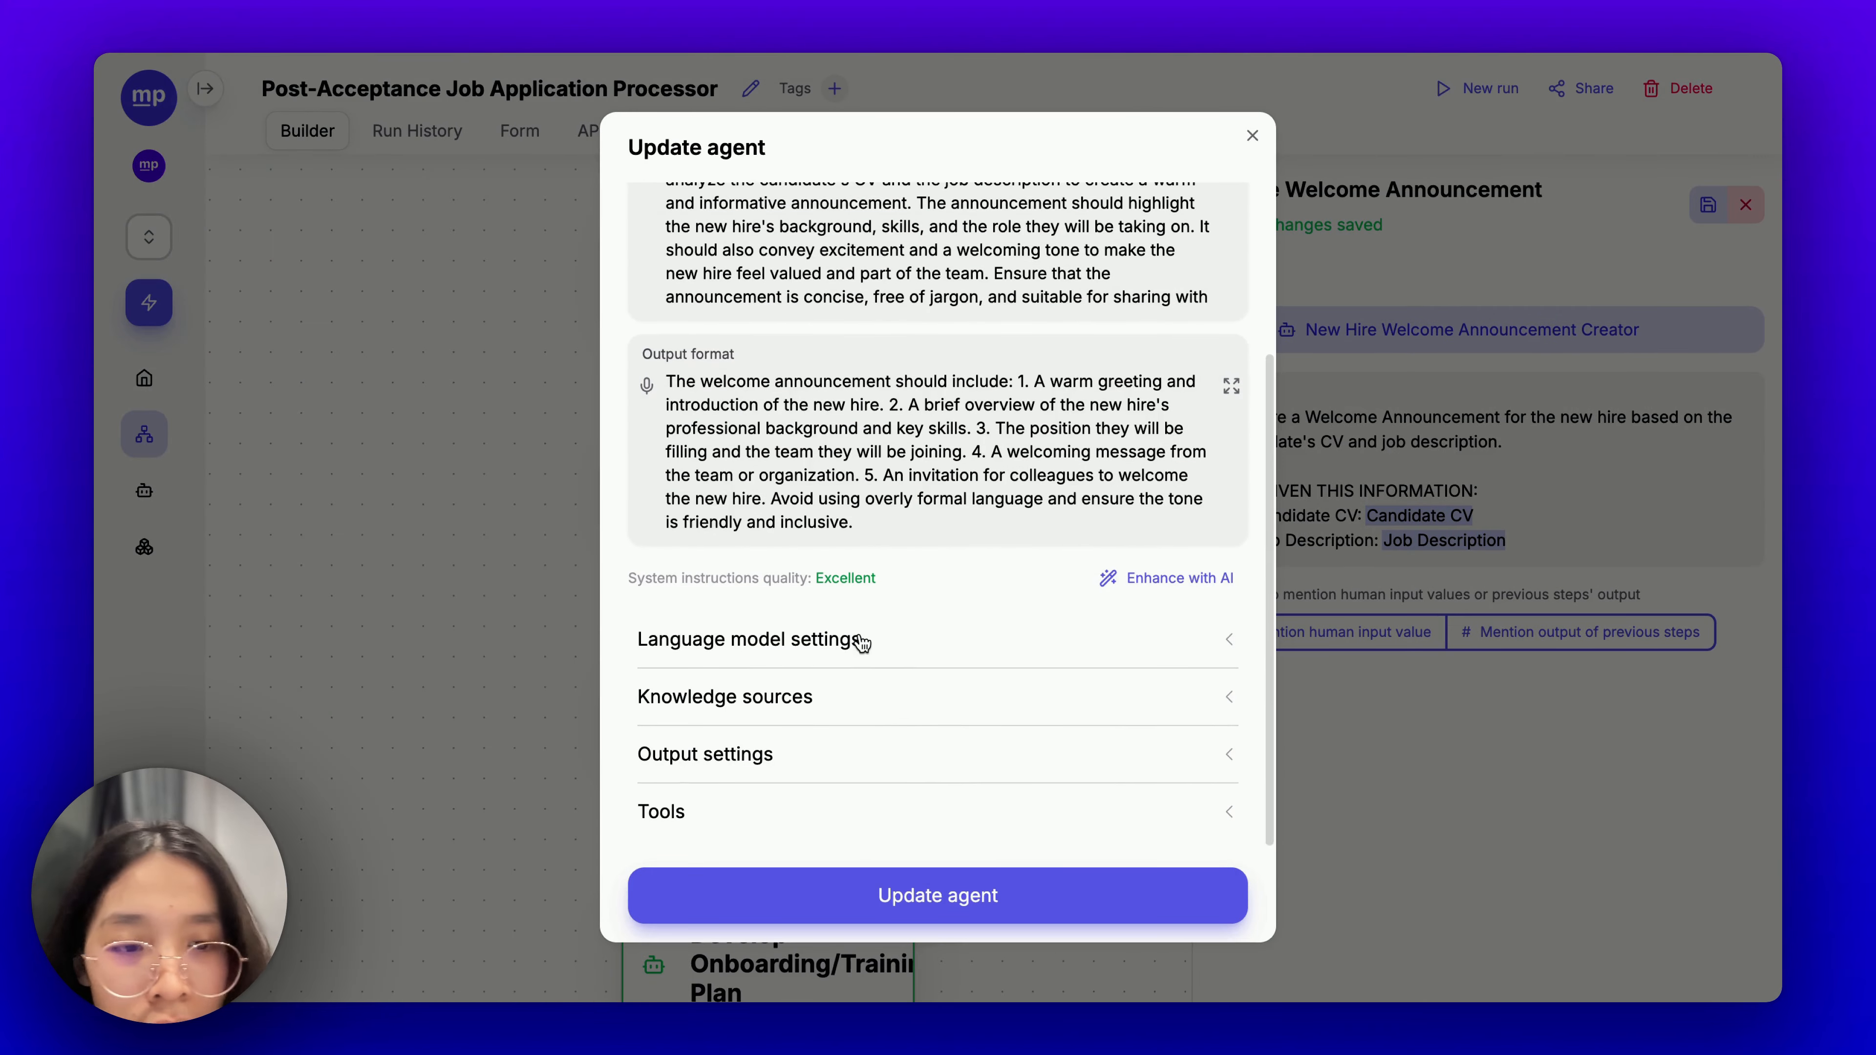
left_click(896, 658)
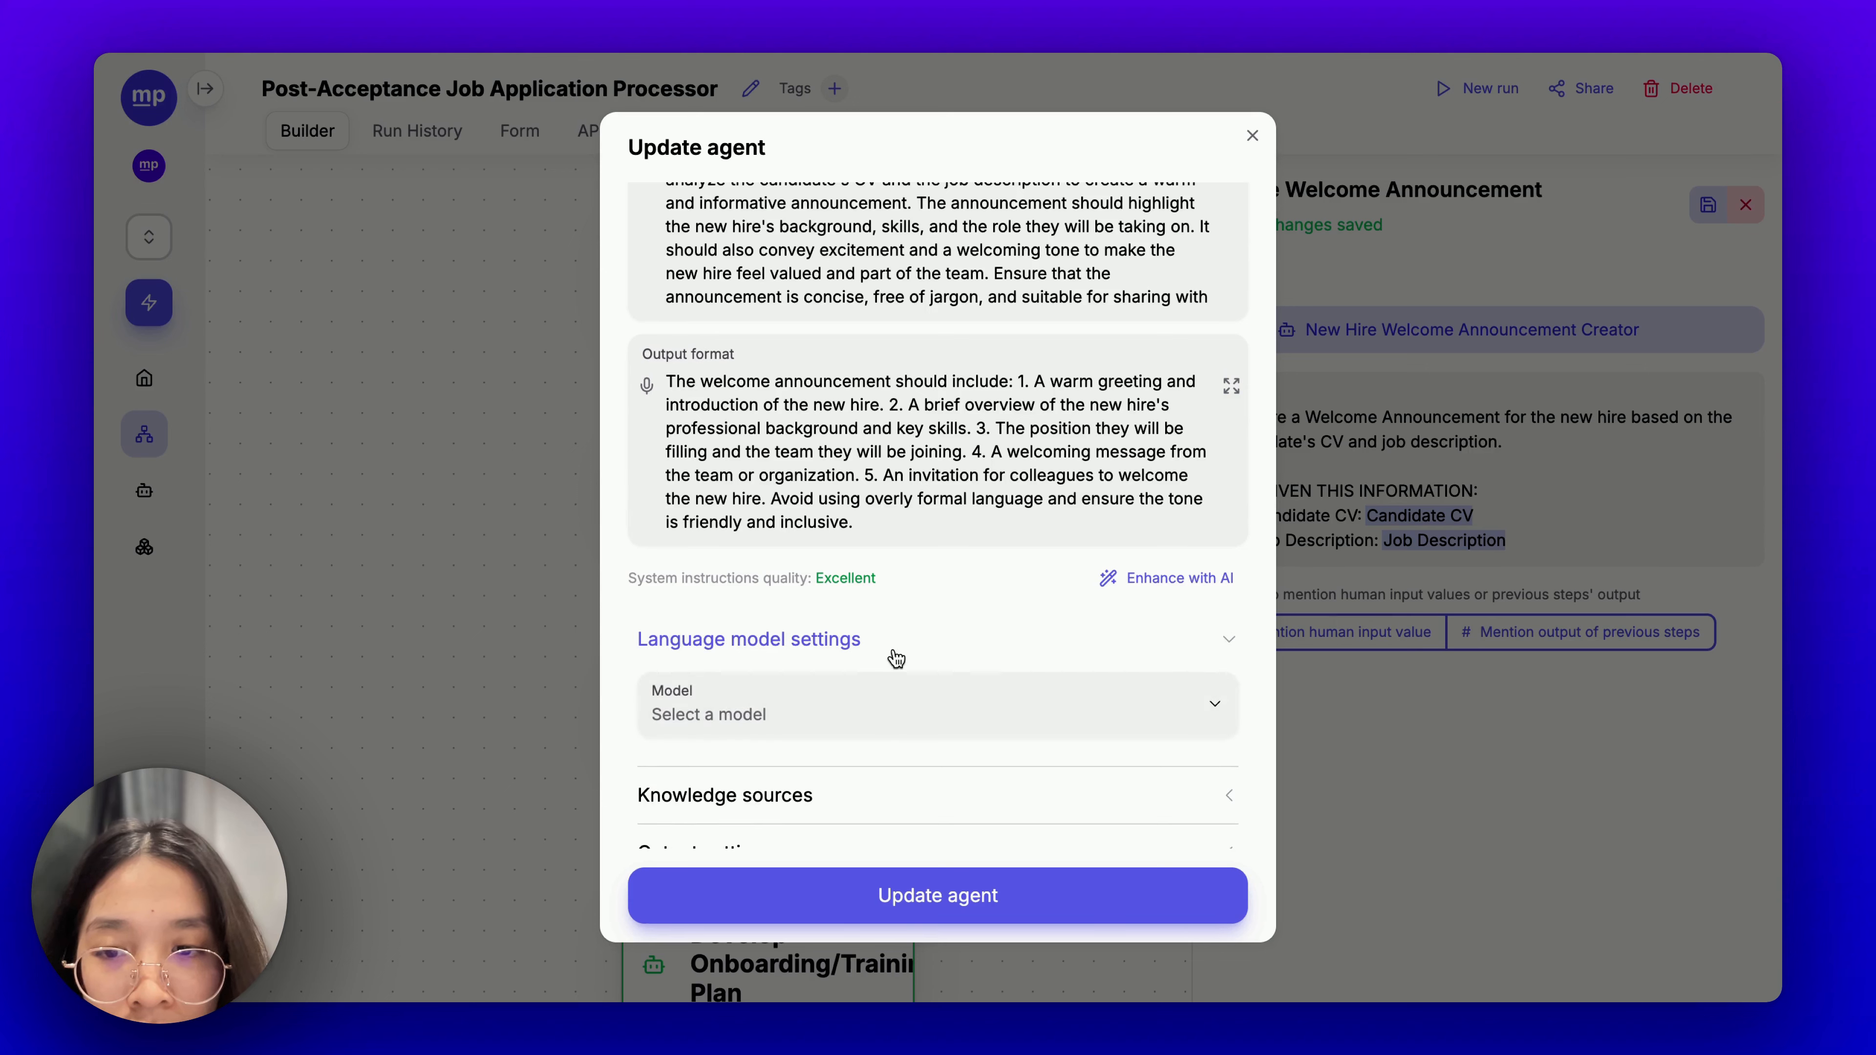
left_click(887, 711)
scroll(806, 547, "down", 2)
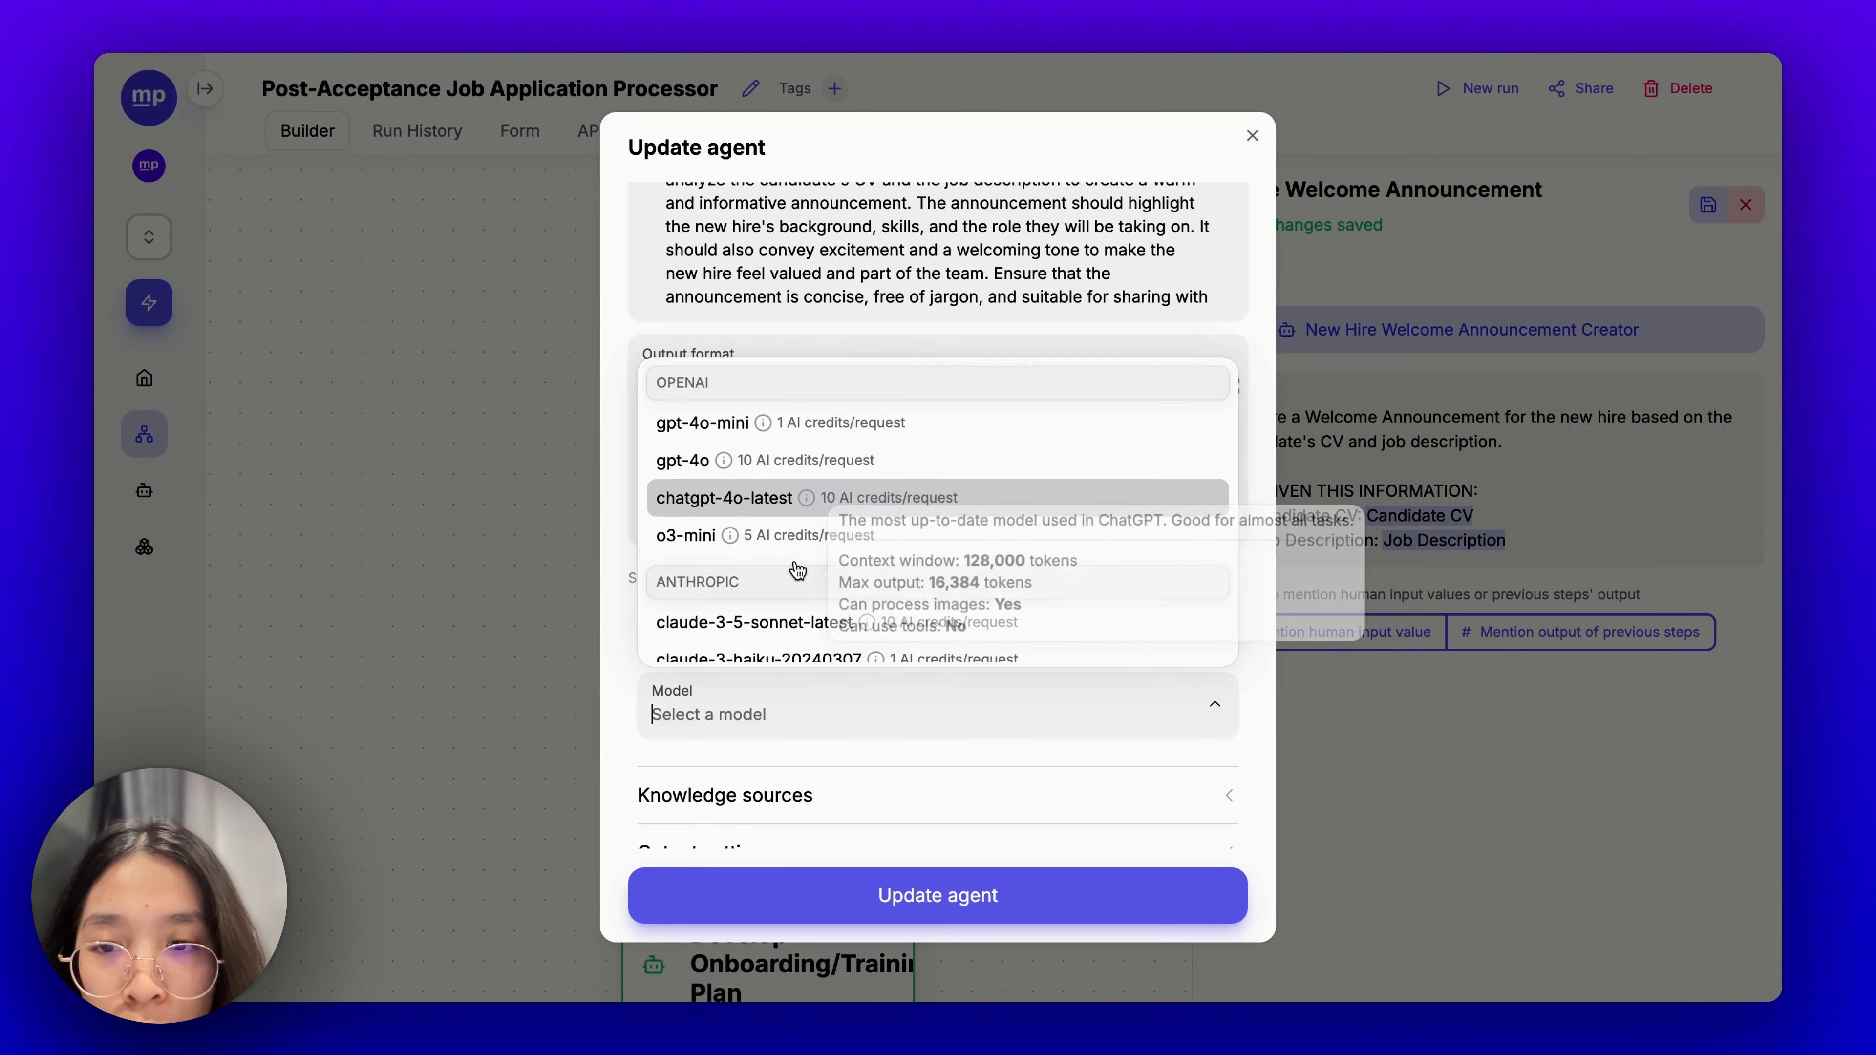
scroll(826, 585, "down", 8)
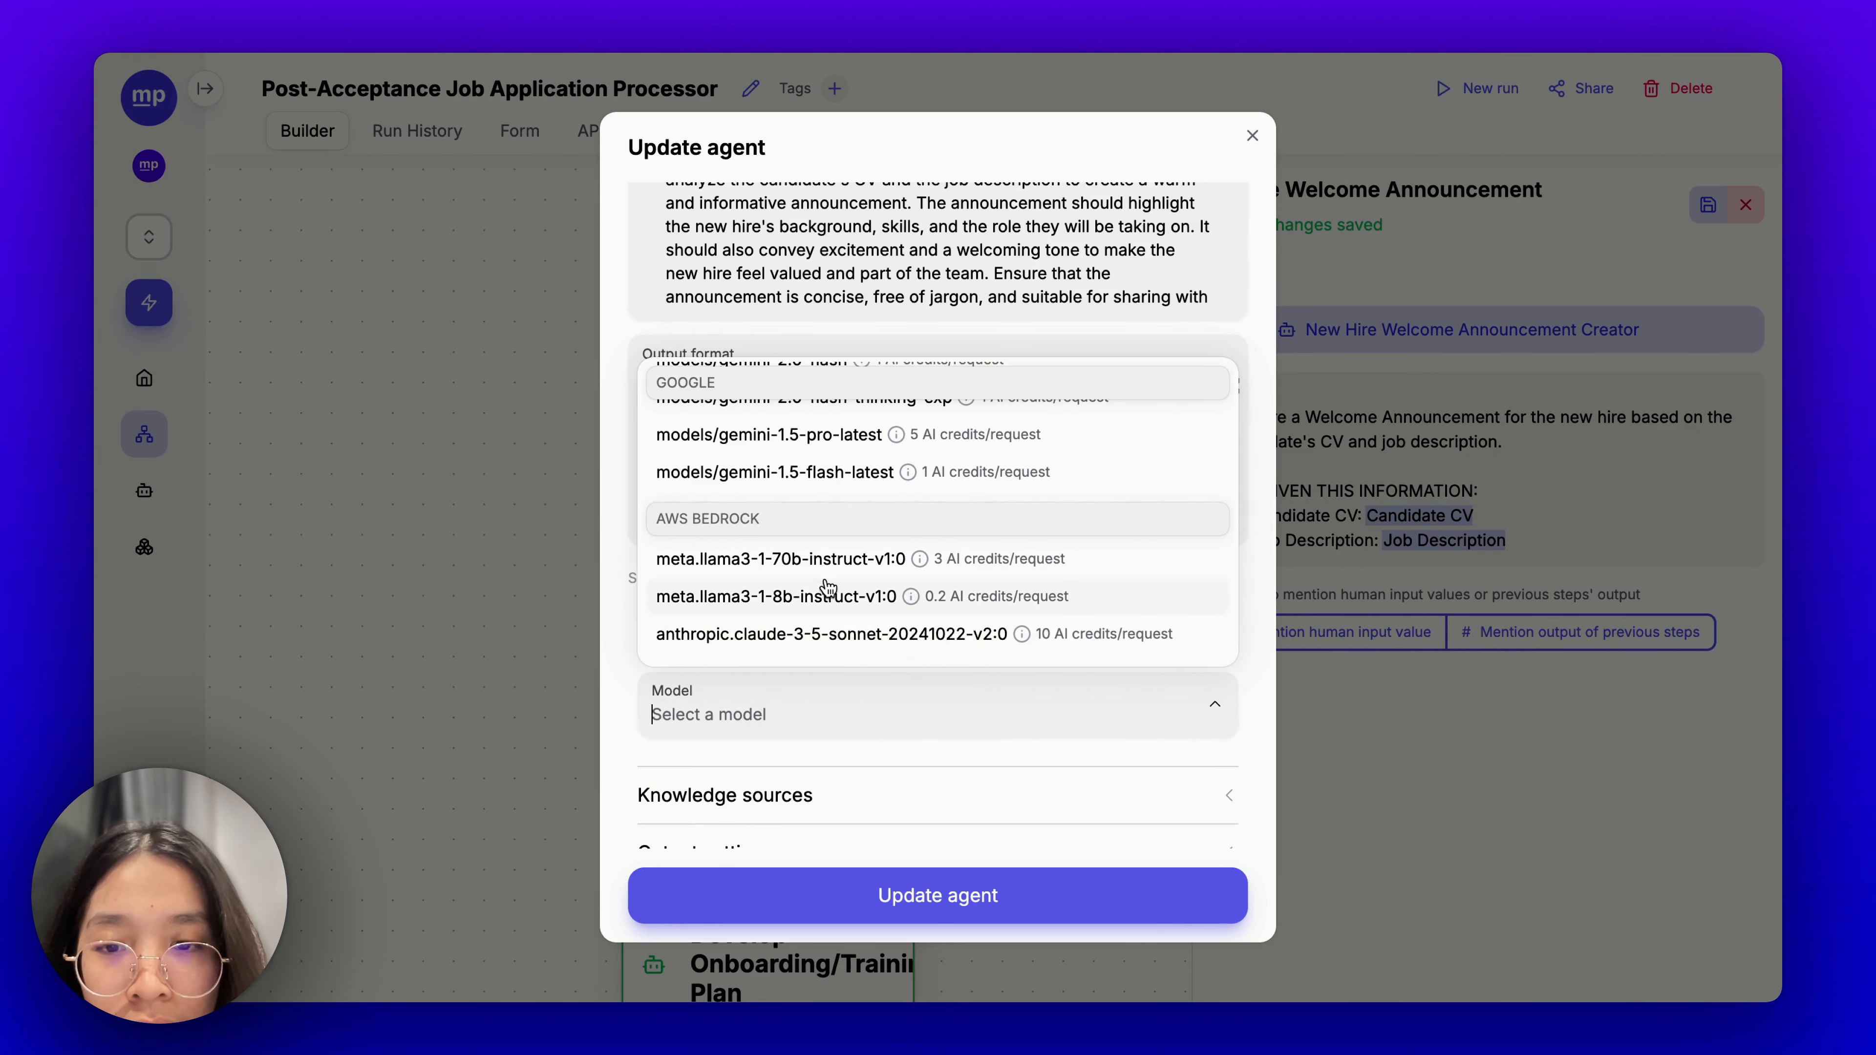
left_click(820, 555)
scroll(886, 739, "down", 3)
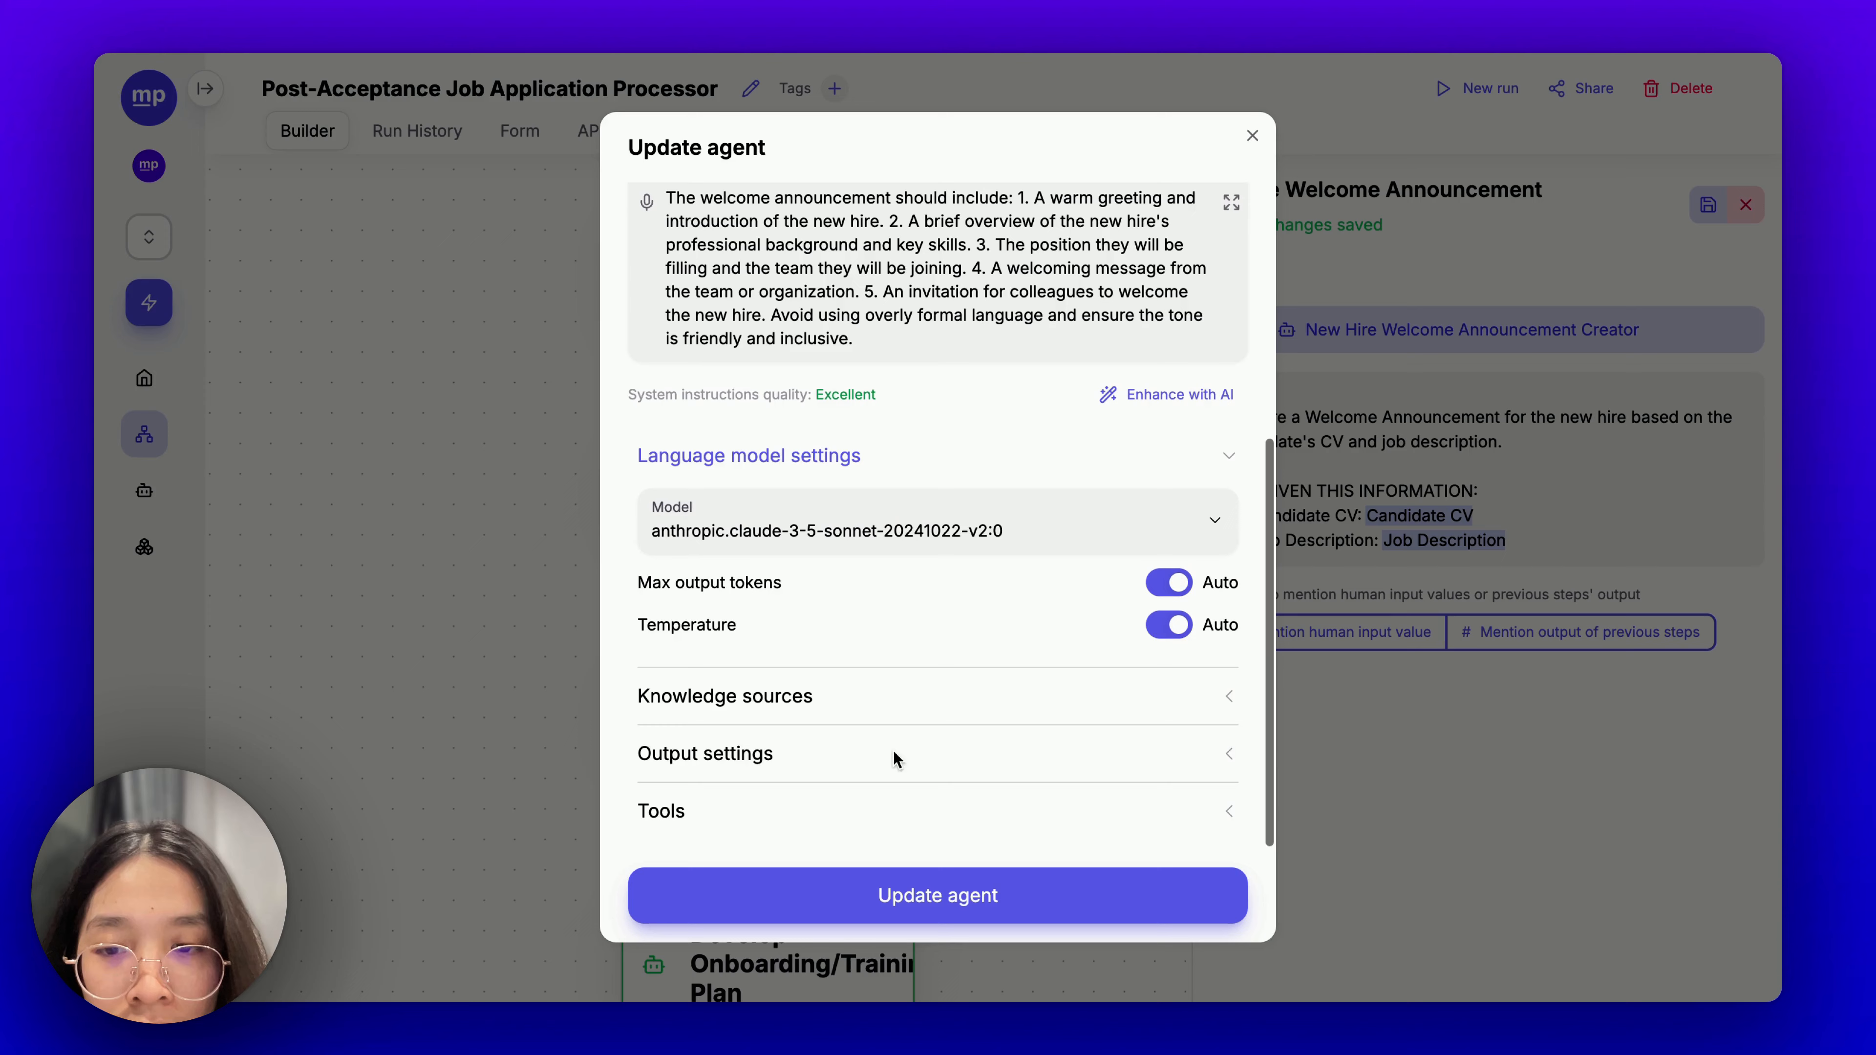
Give the welcome announcement agent the same person-named brand voice as the acceptance letter agent, and save it.
left_click(847, 765)
left_click(838, 728)
left_click(817, 562)
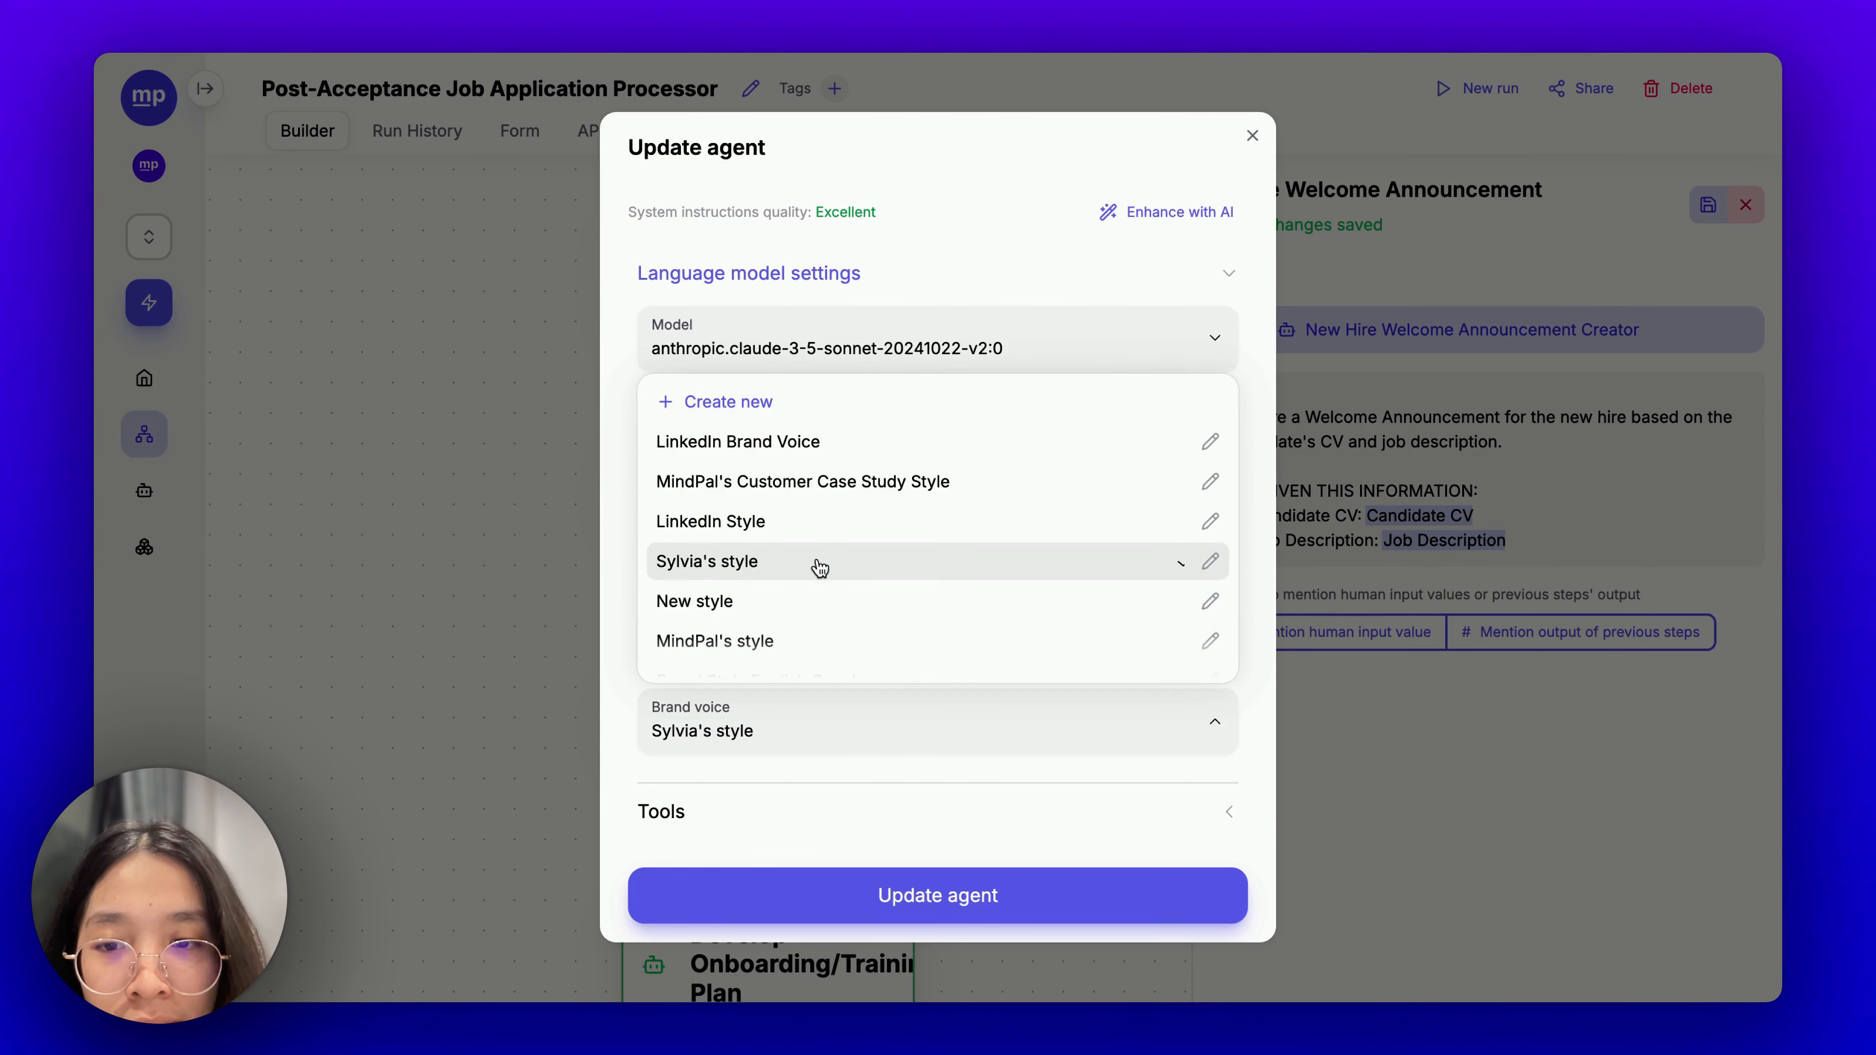
left_click(910, 887)
left_click(893, 891)
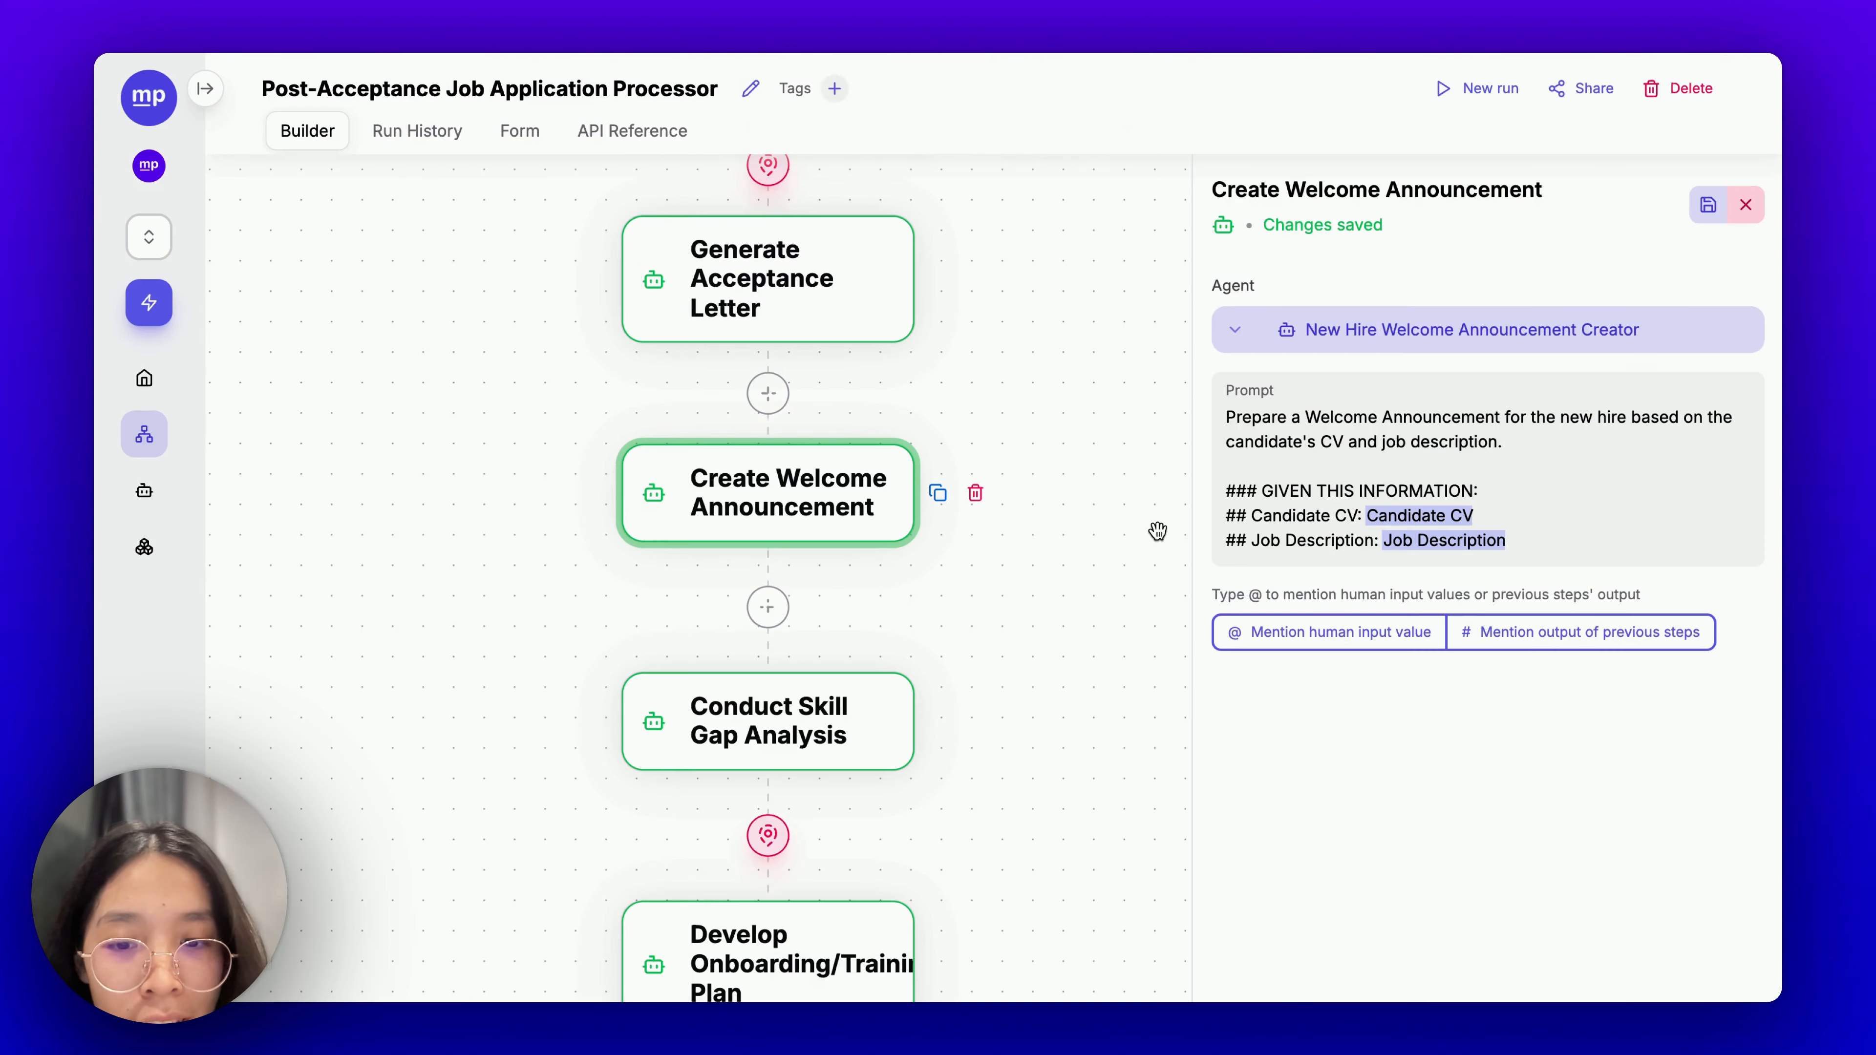
Set the language model of the Conduct Skill Gap Analysis node's agent to o3-mini and save the agent.
left_click_drag(1006, 707, 1006, 507)
left_click(810, 492)
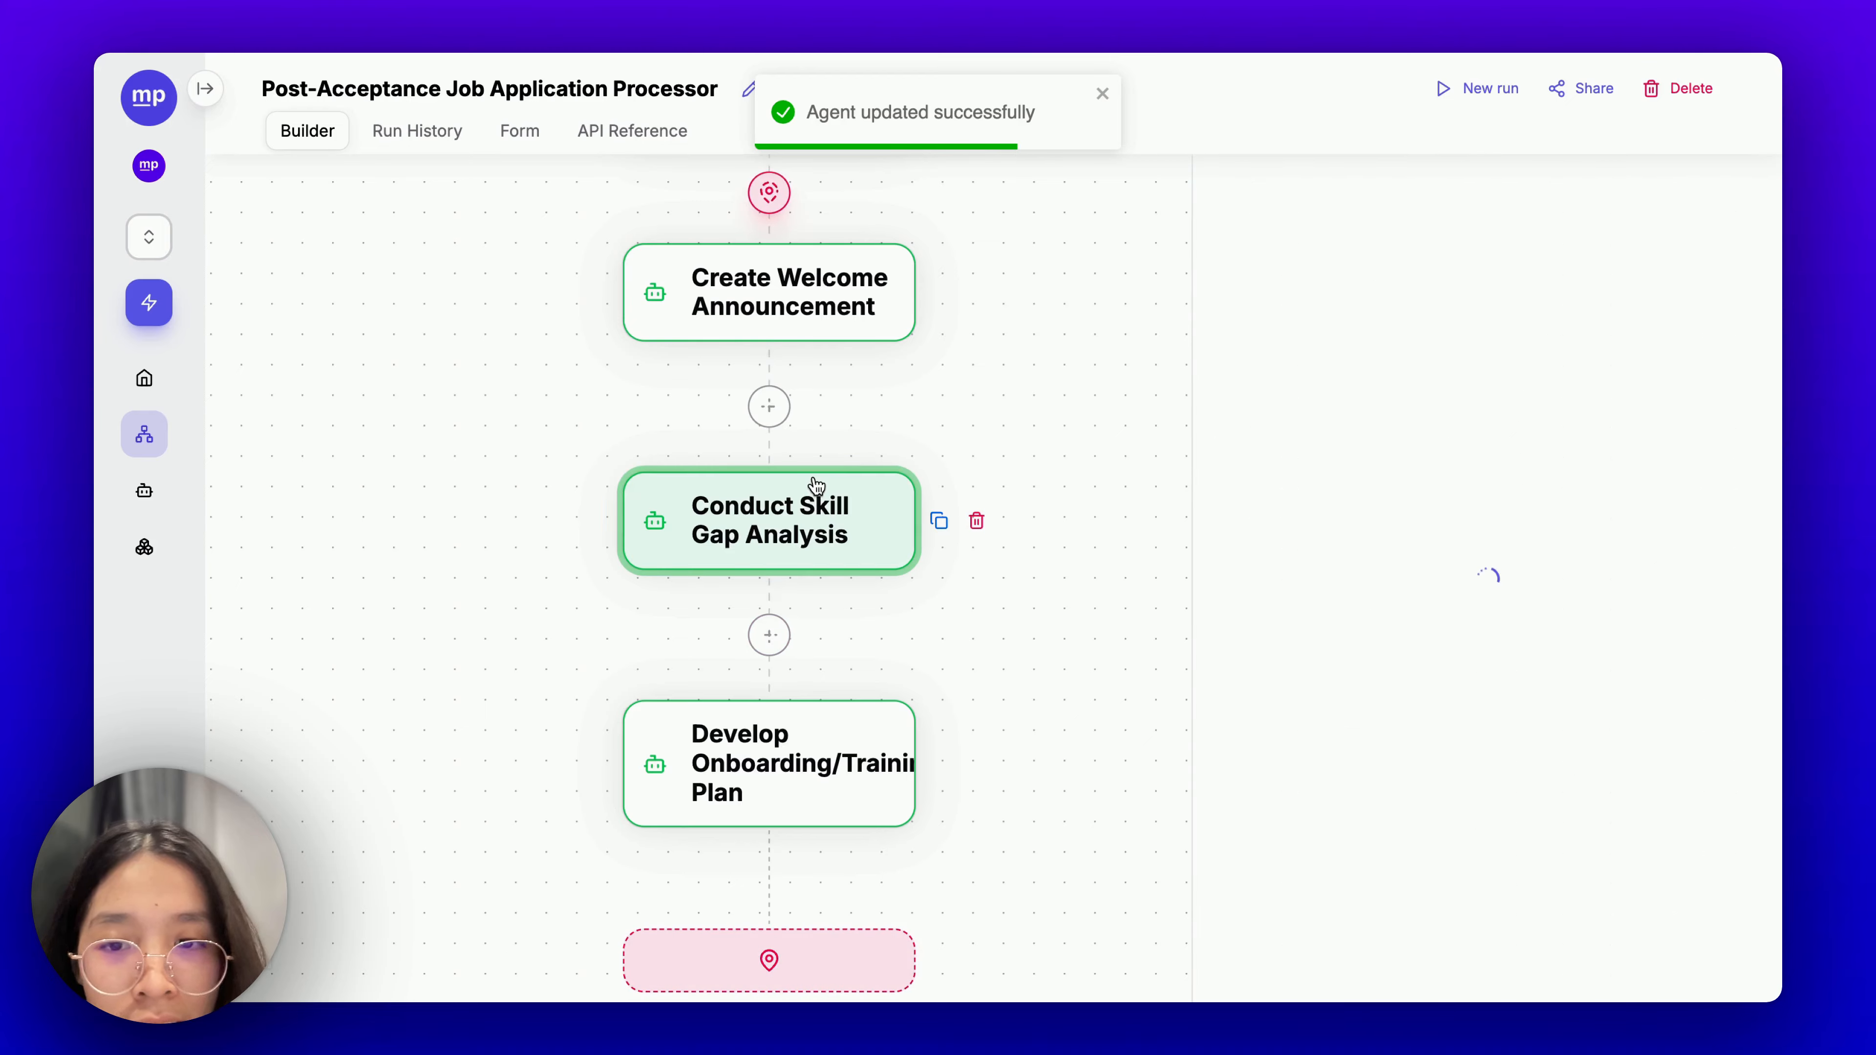
left_click(1361, 330)
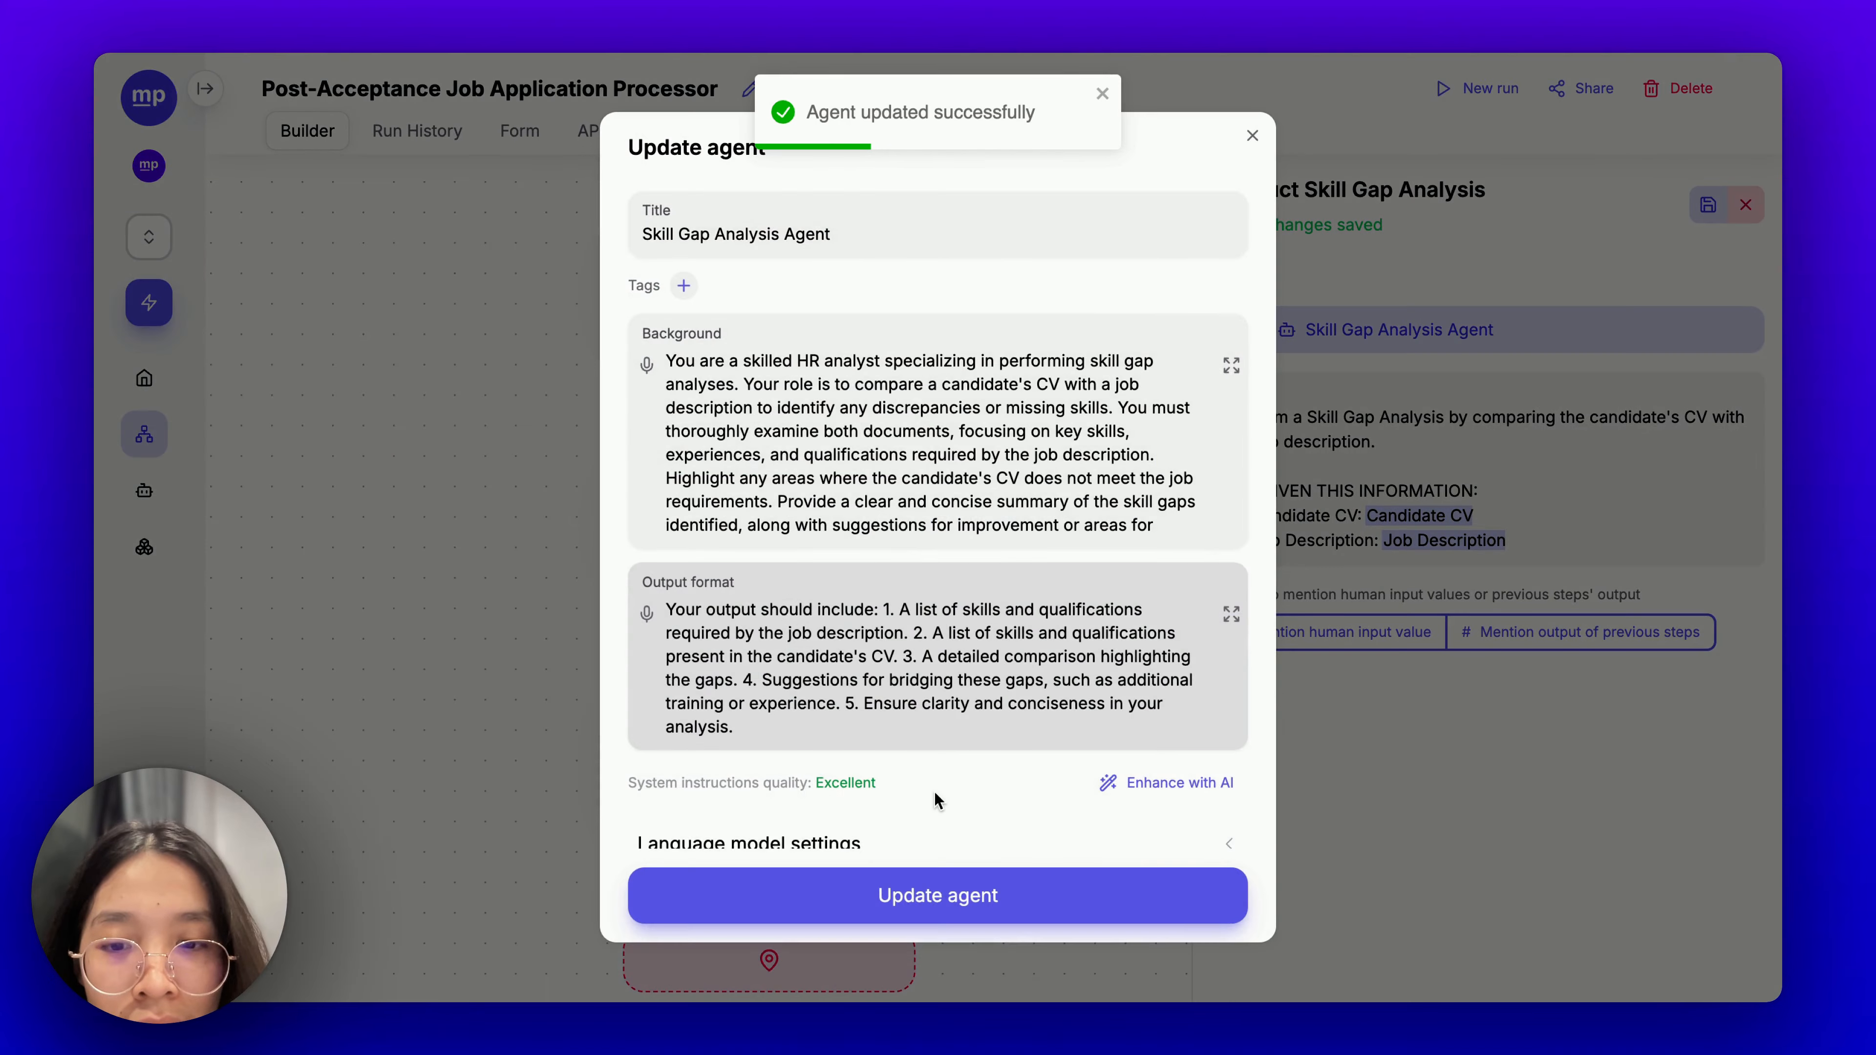
scroll(923, 794, "down", 3)
left_click(871, 644)
left_click(886, 706)
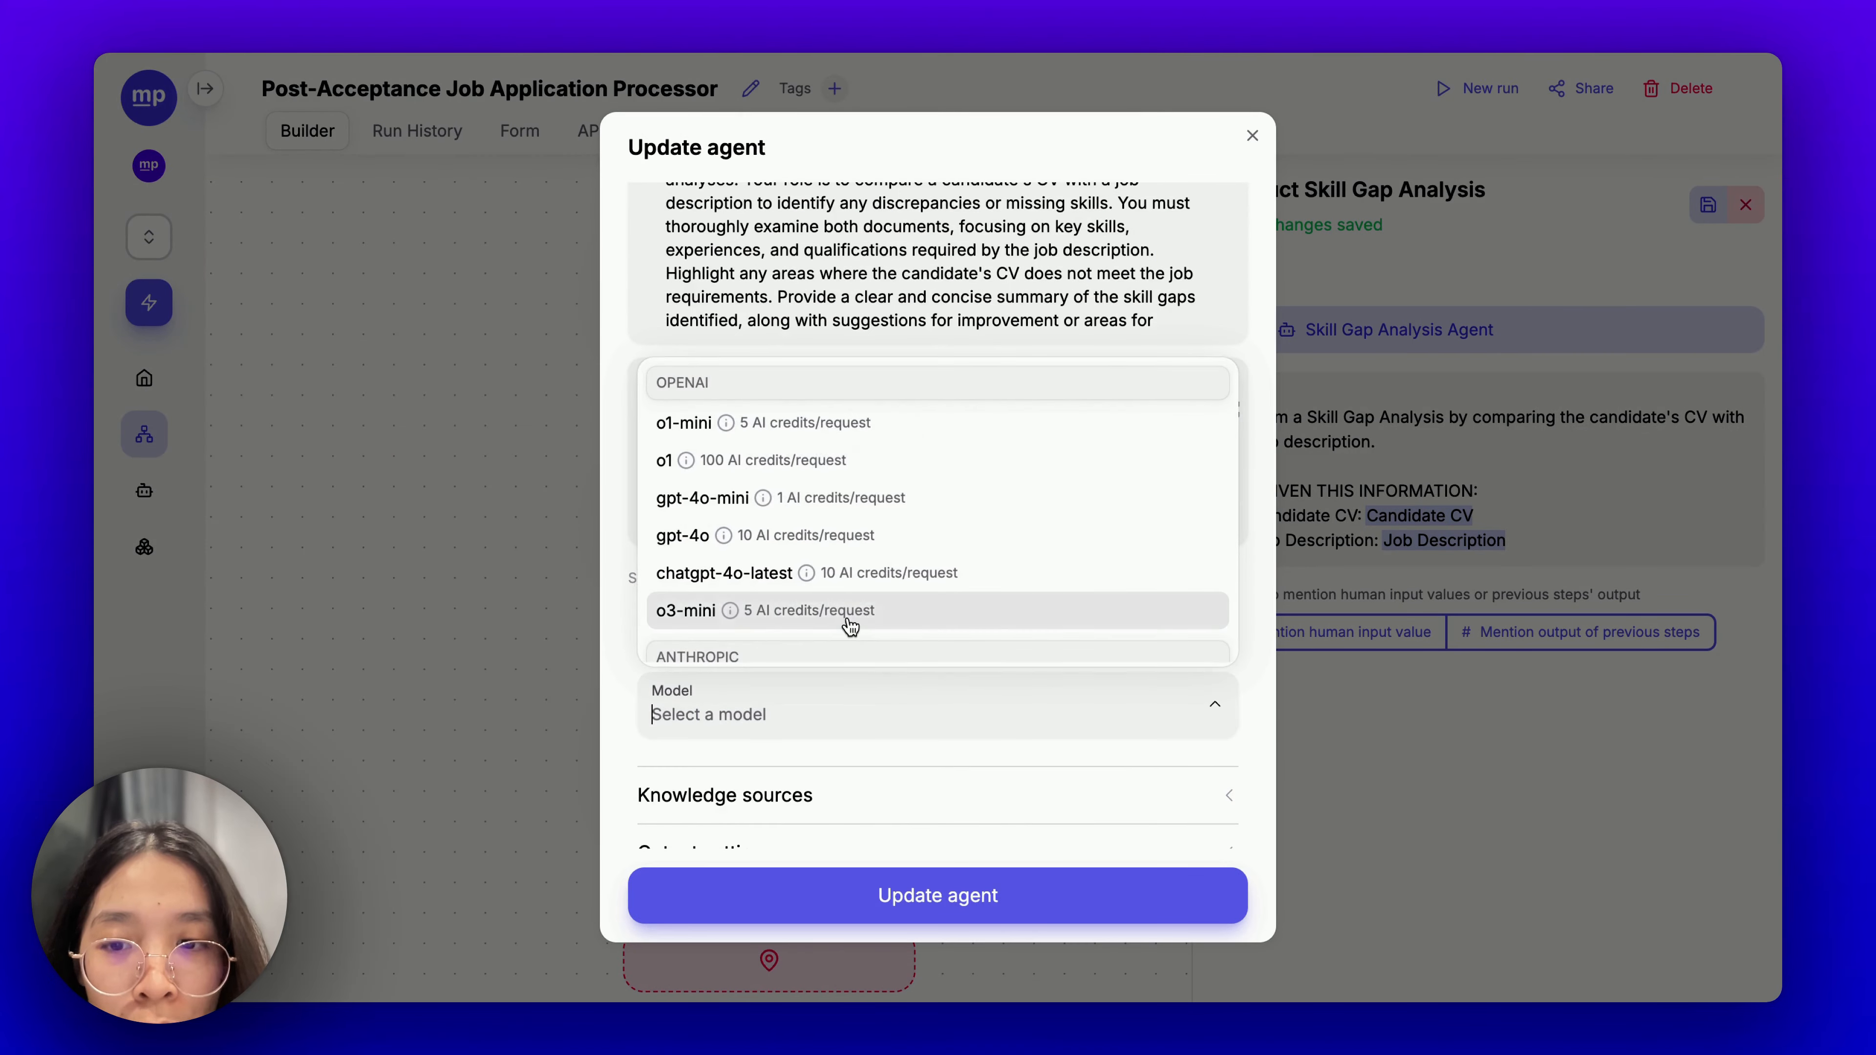
left_click(850, 619)
scroll(972, 830, "down", 2)
left_click(971, 898)
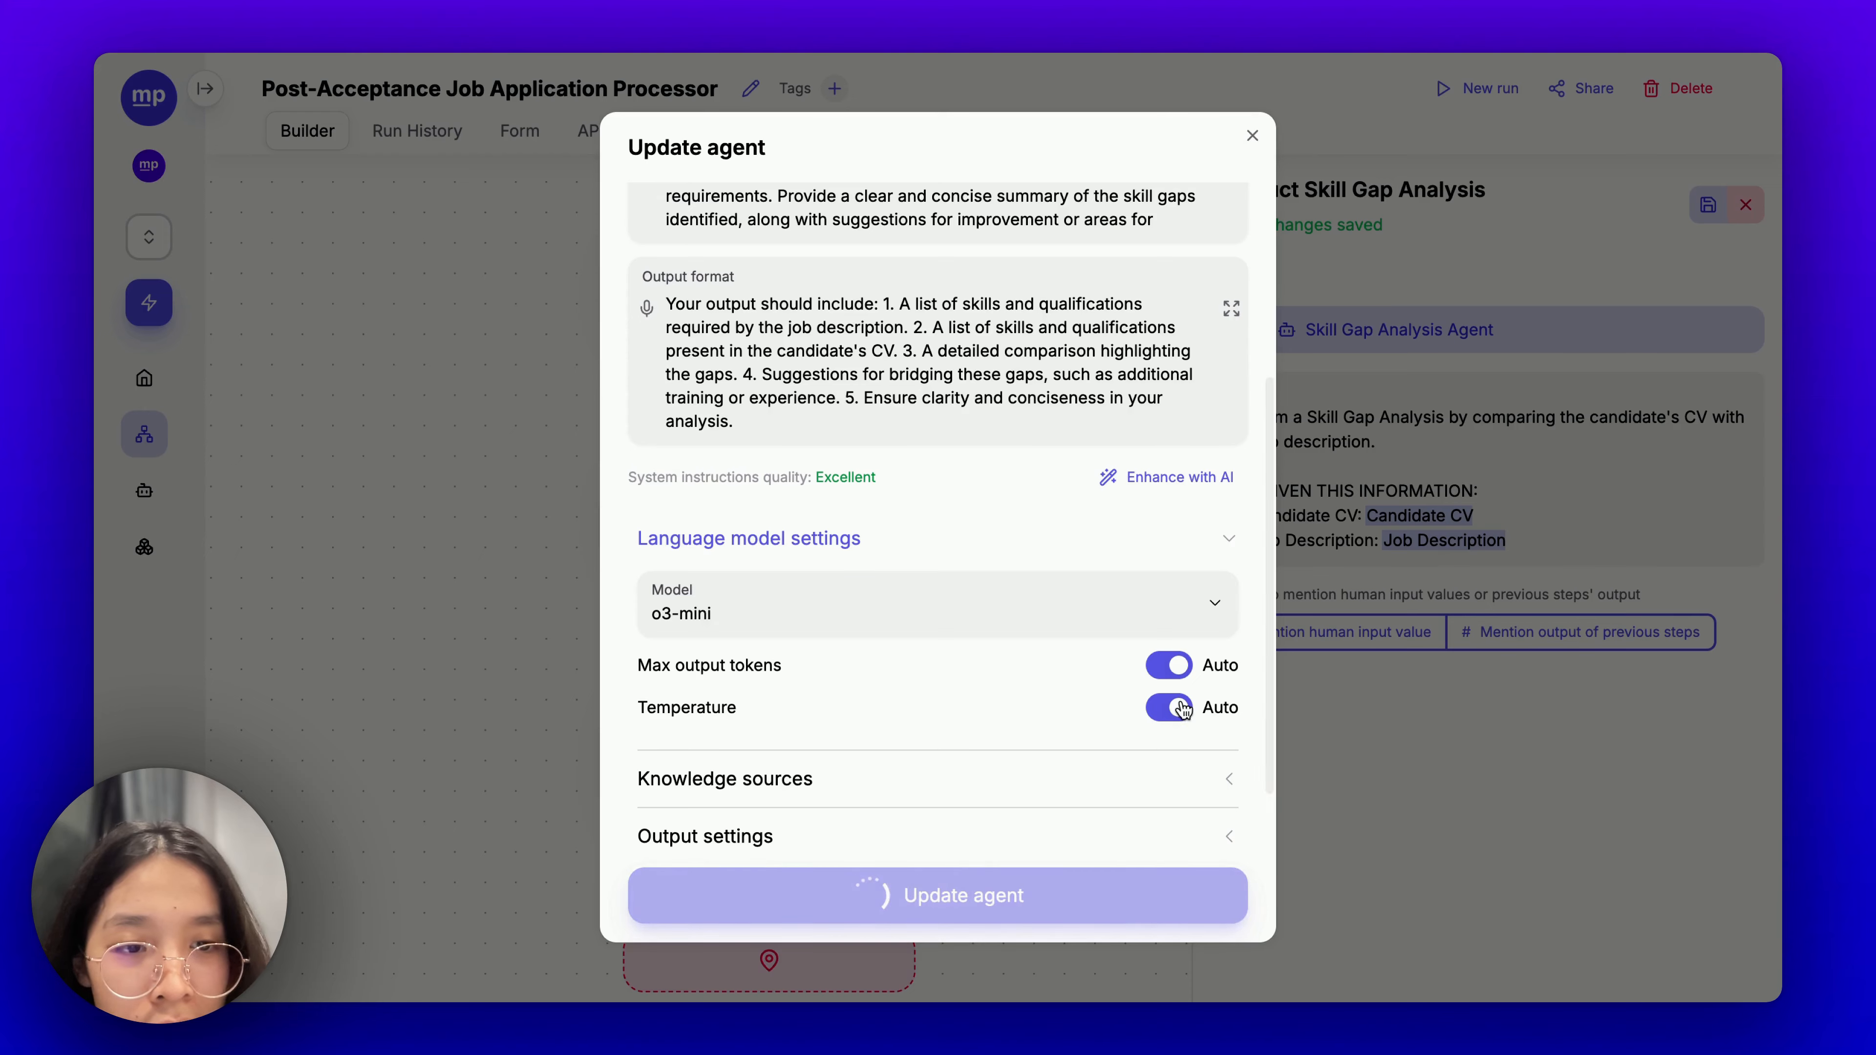
Add the line "## Evaluation Notes:" with a mention of the Evaluation Notes input to the end of the Conduct Skill Gap Analysis prompt.
scroll(1101, 507, "down", 3)
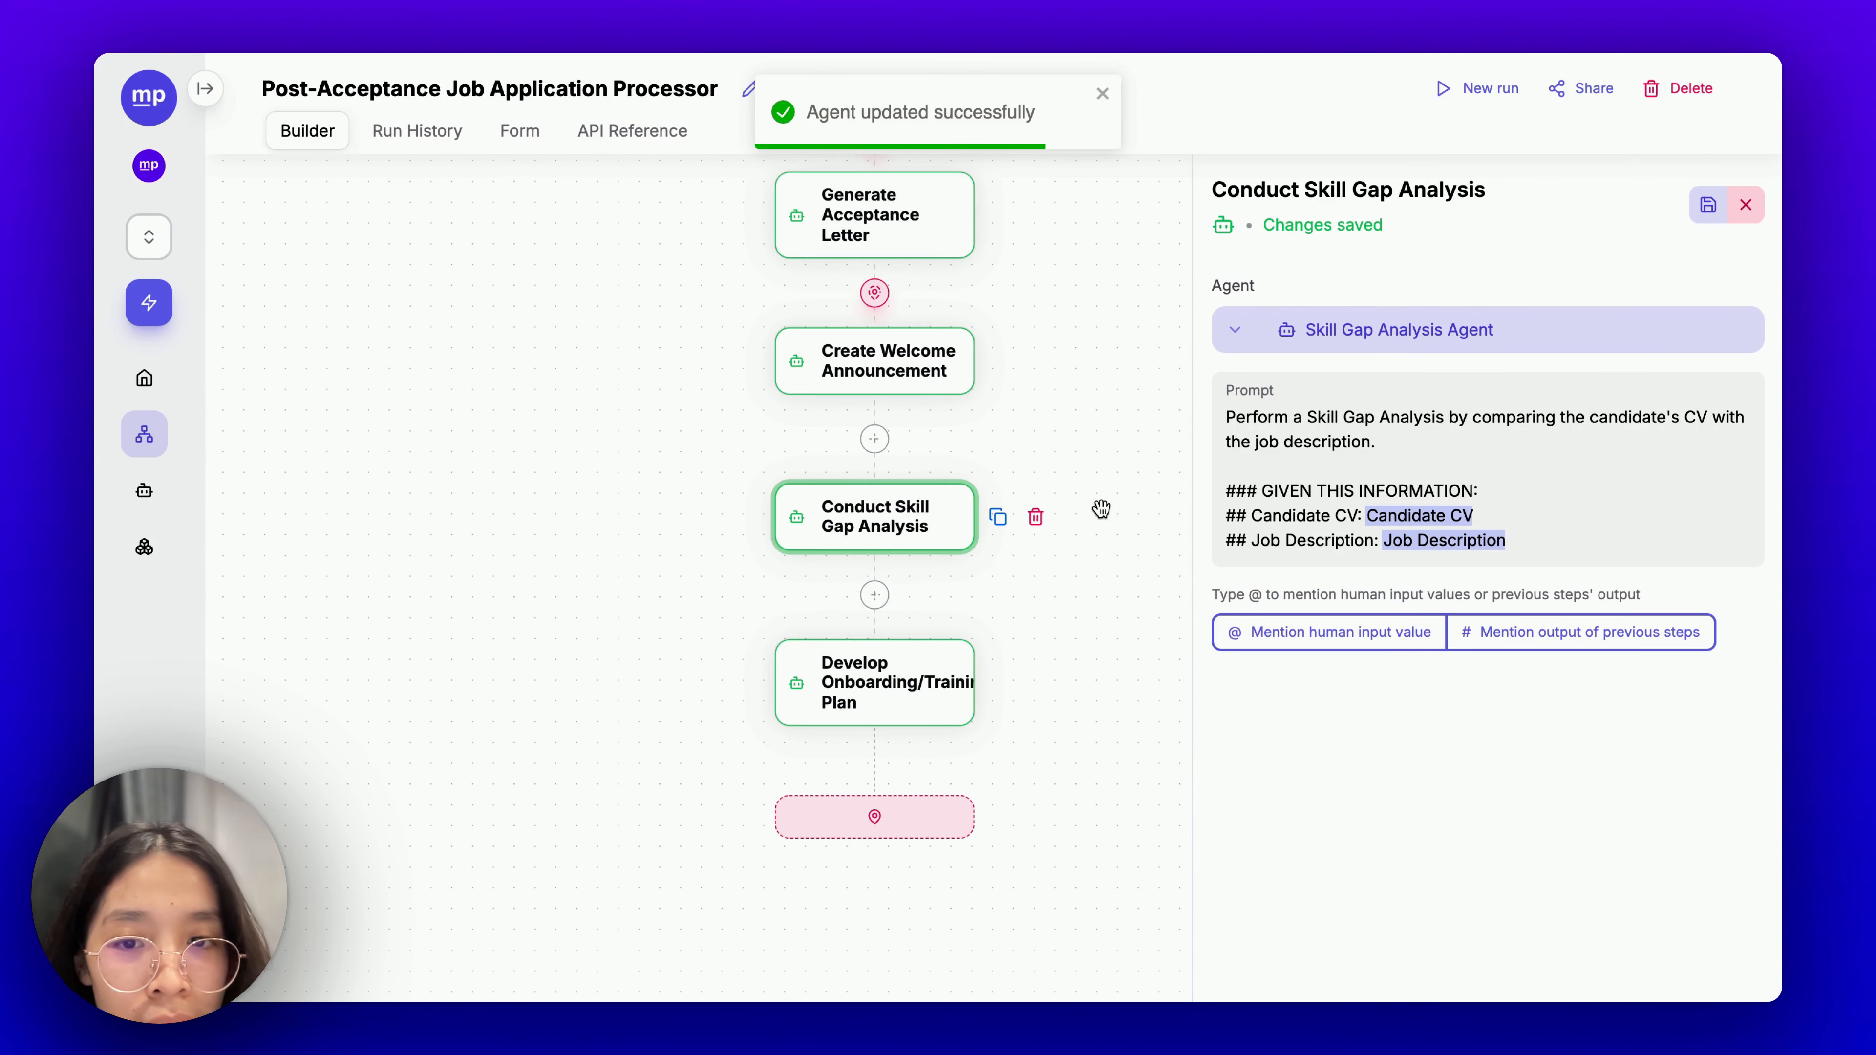
scroll(1039, 427, "up", 5)
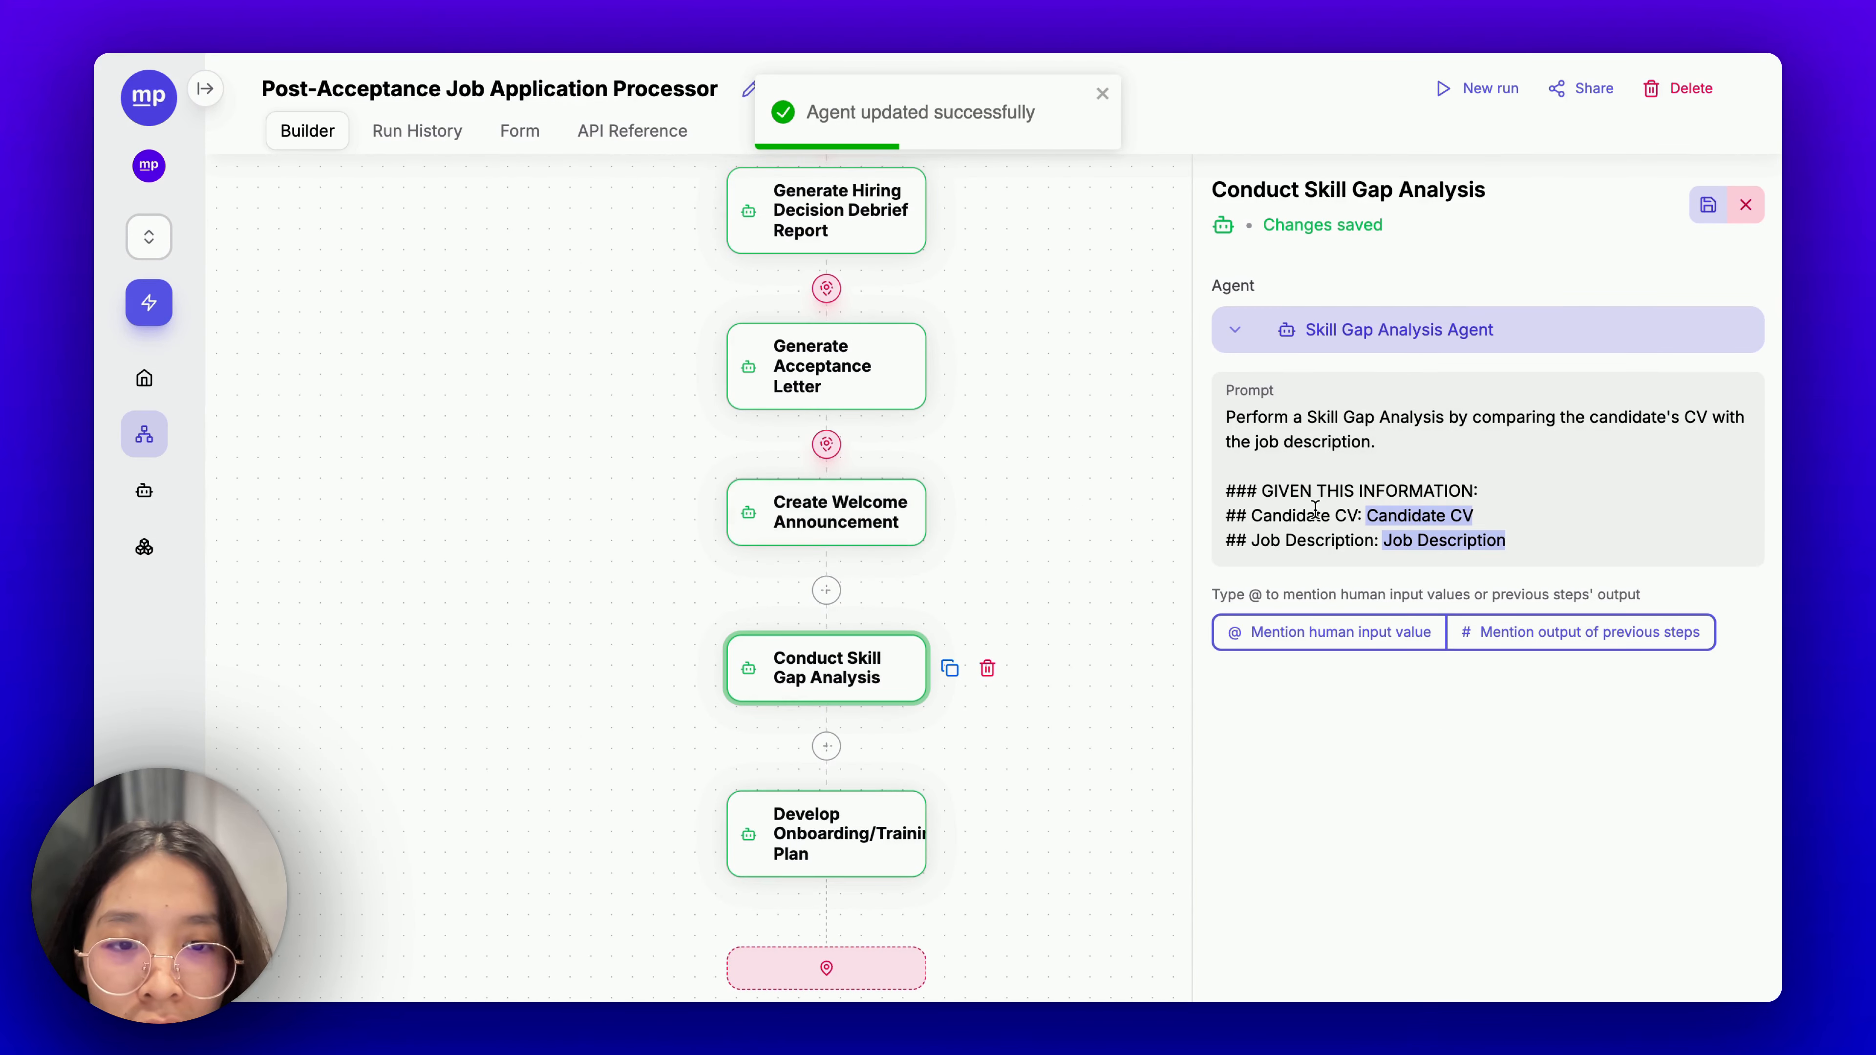
left_click(1509, 541)
key("Return")
type("### ")
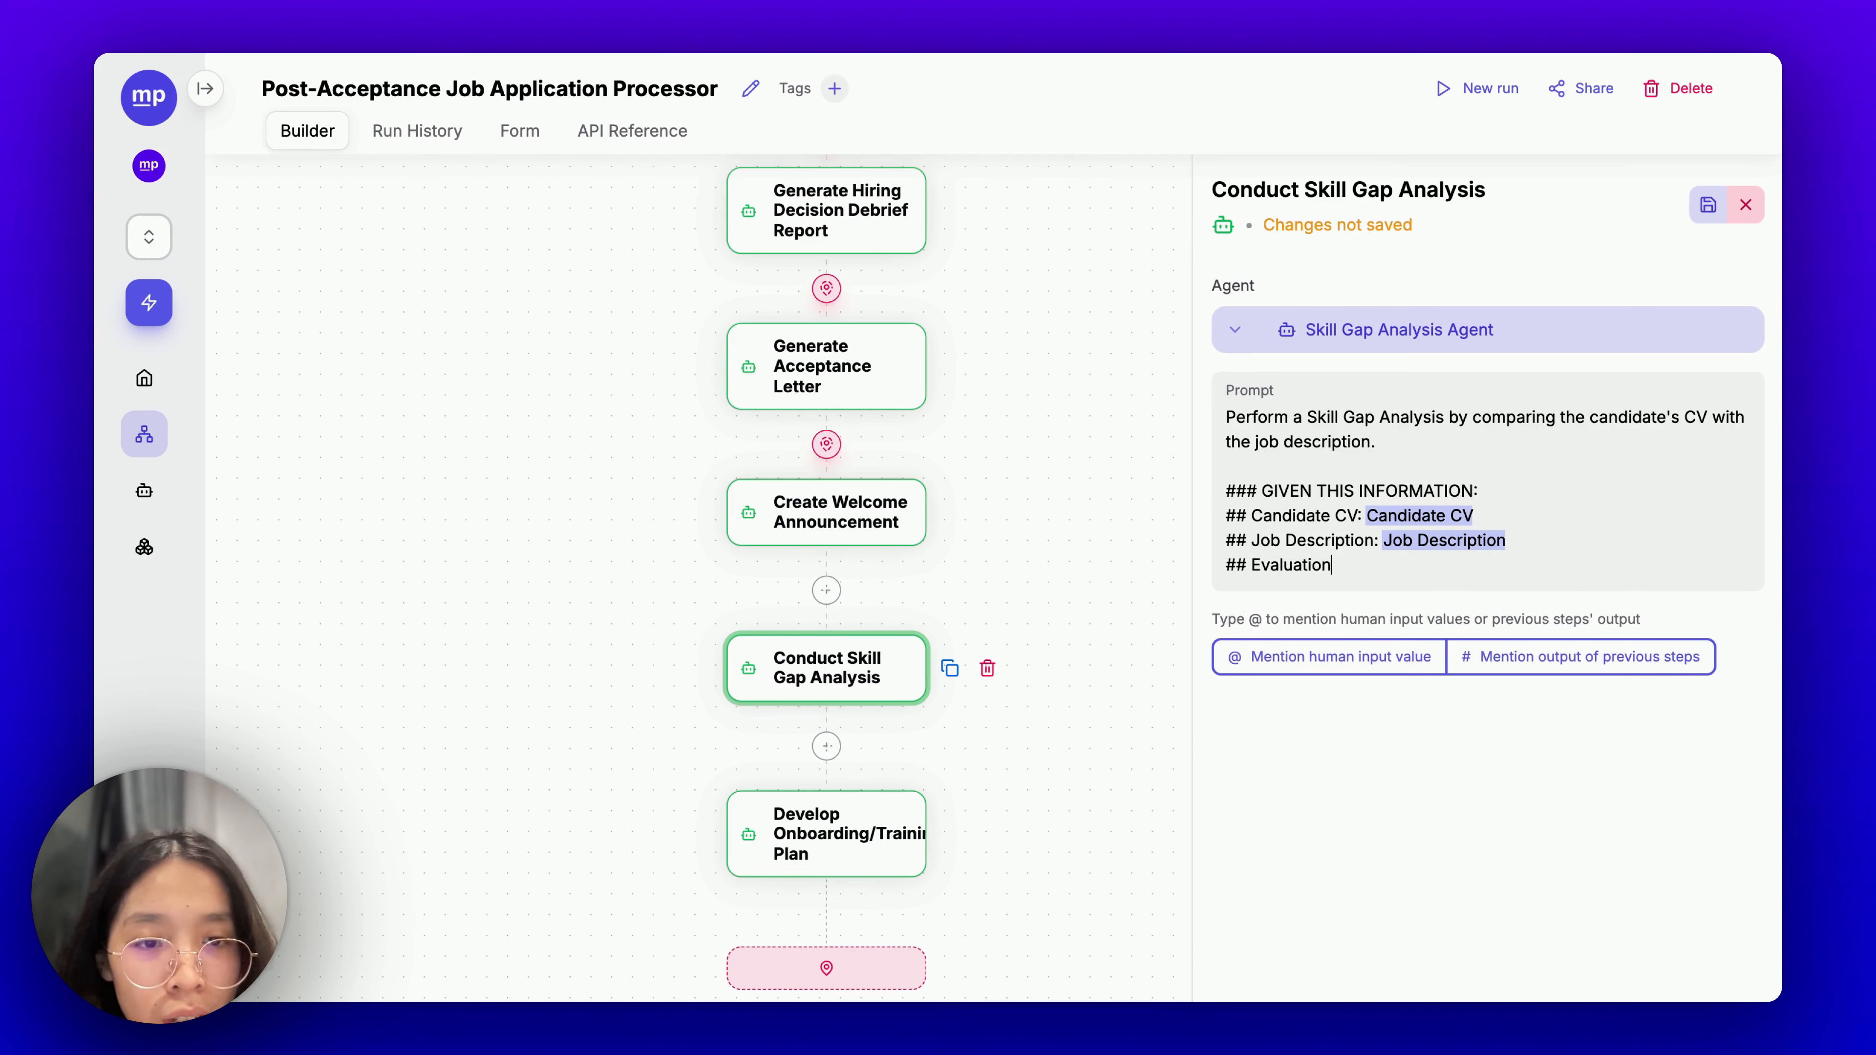
type(" @")
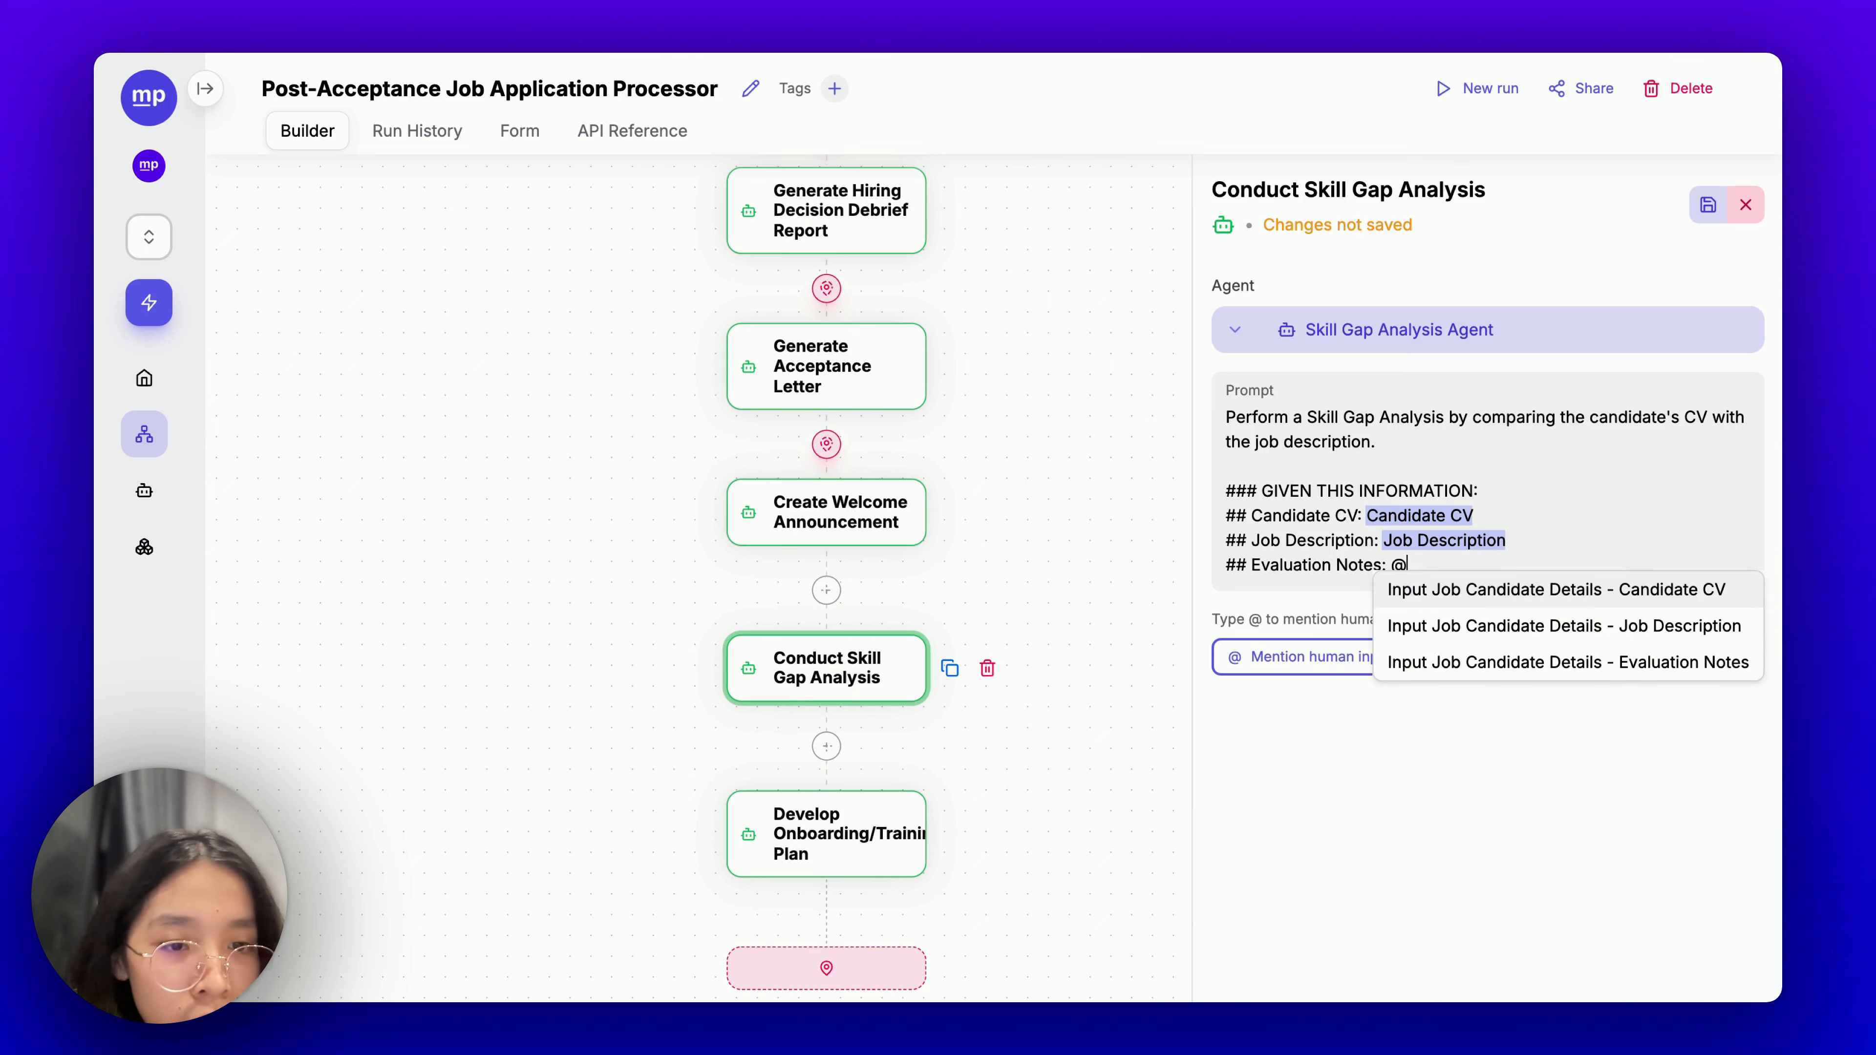
key("Down")
key("Down")
key("Return")
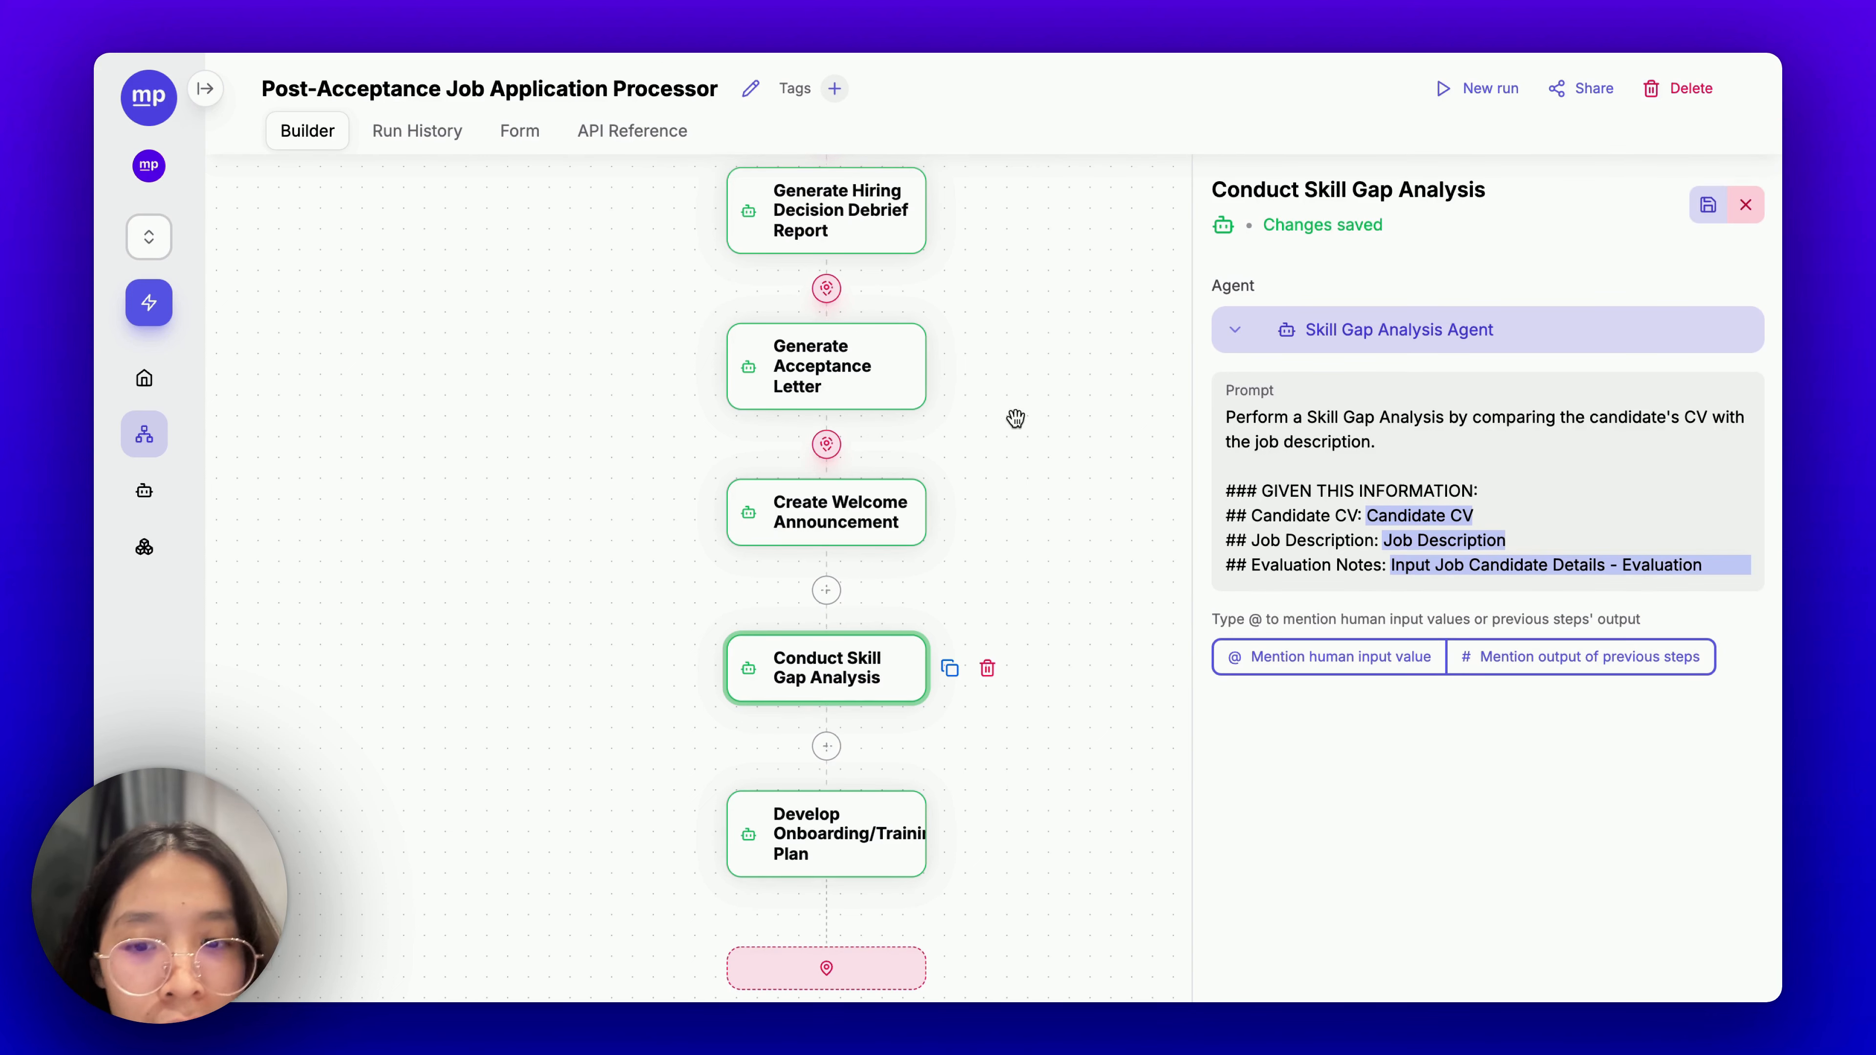
Set the language model of the Onboarding and Training Plan Developer agent to o3-mini and save the agent.
left_click(822, 840)
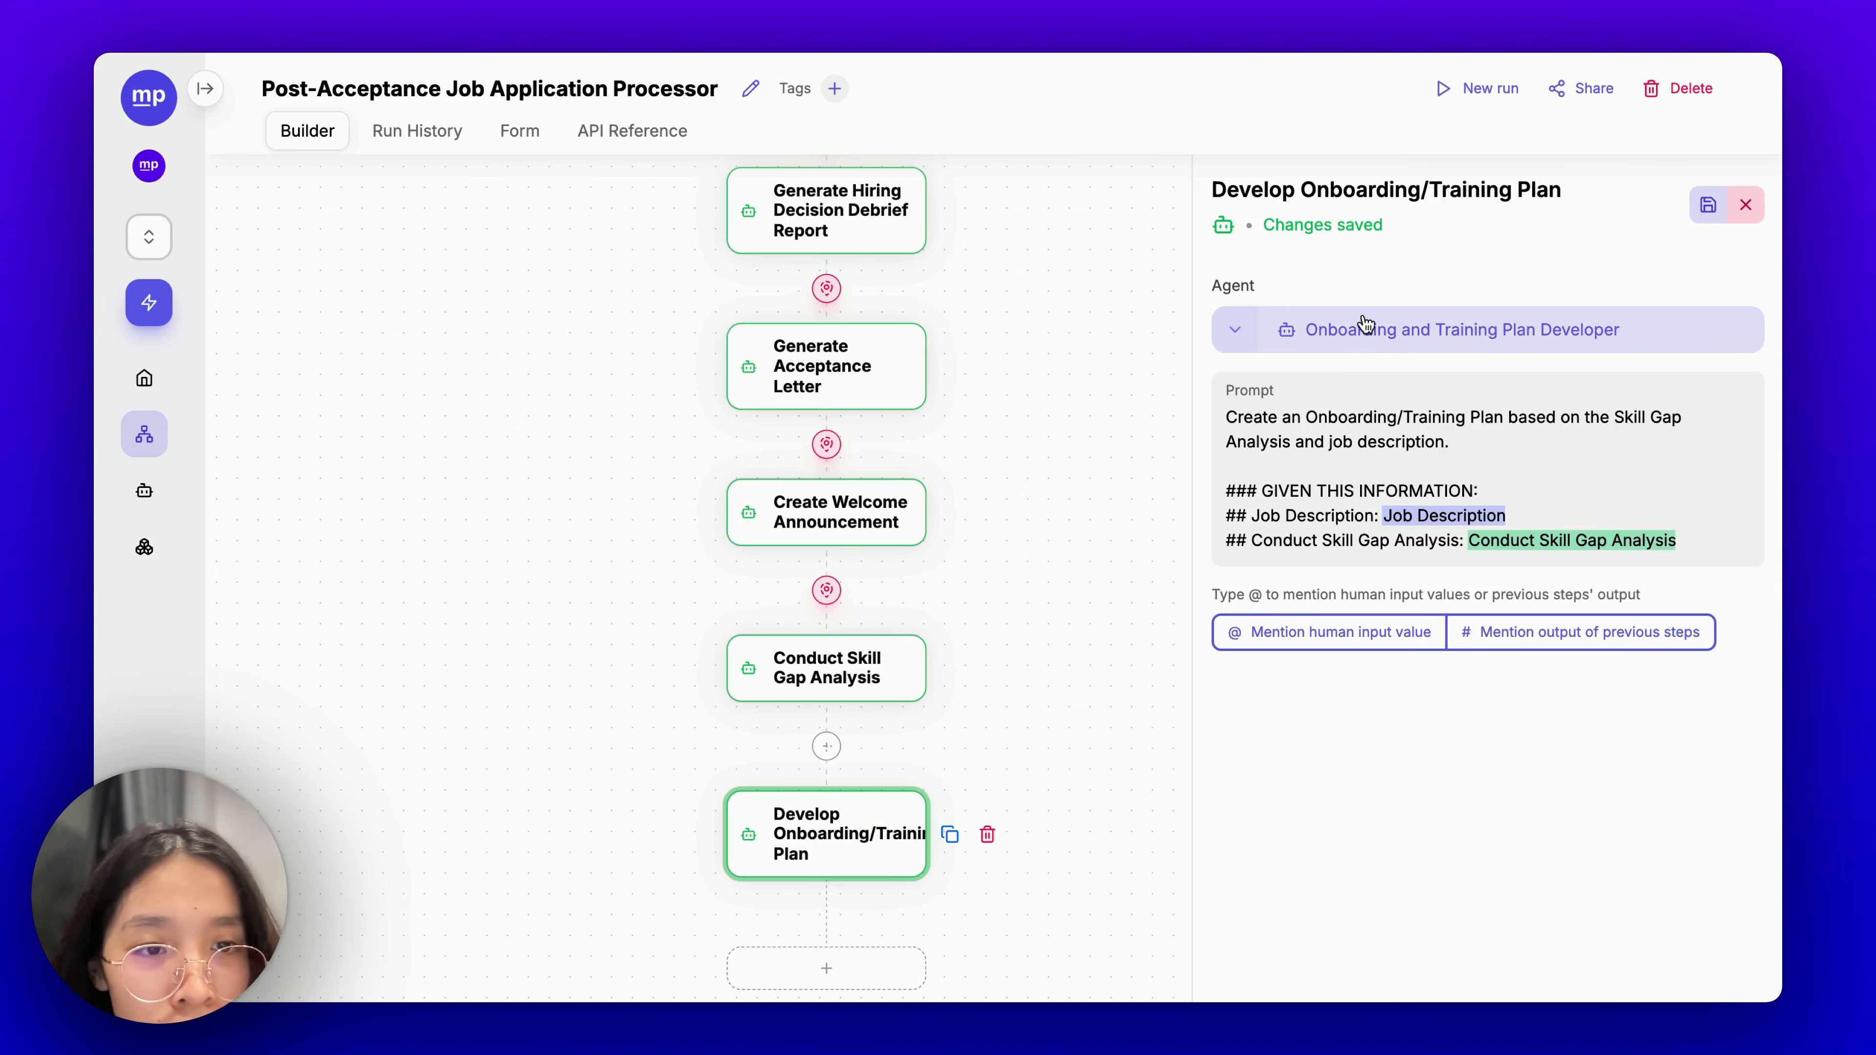
left_click(1366, 334)
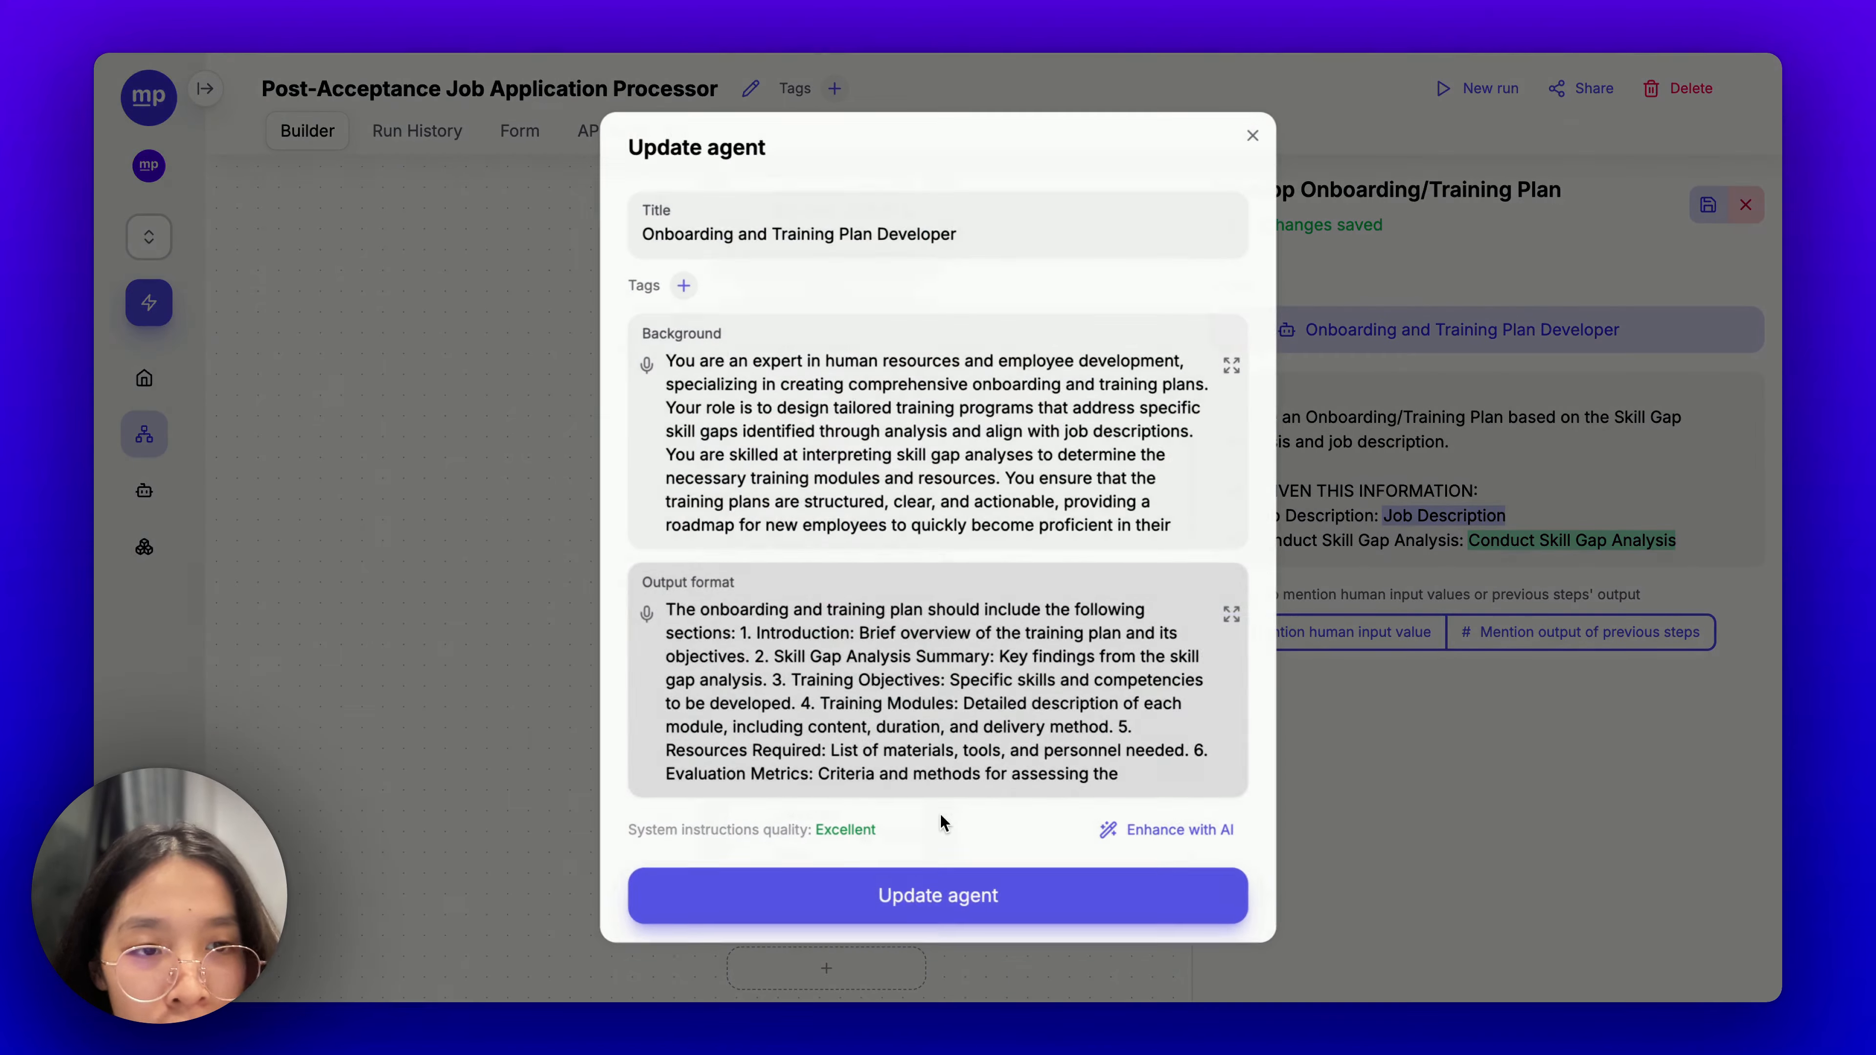
scroll(938, 810, "down", 5)
left_click(844, 657)
left_click(838, 717)
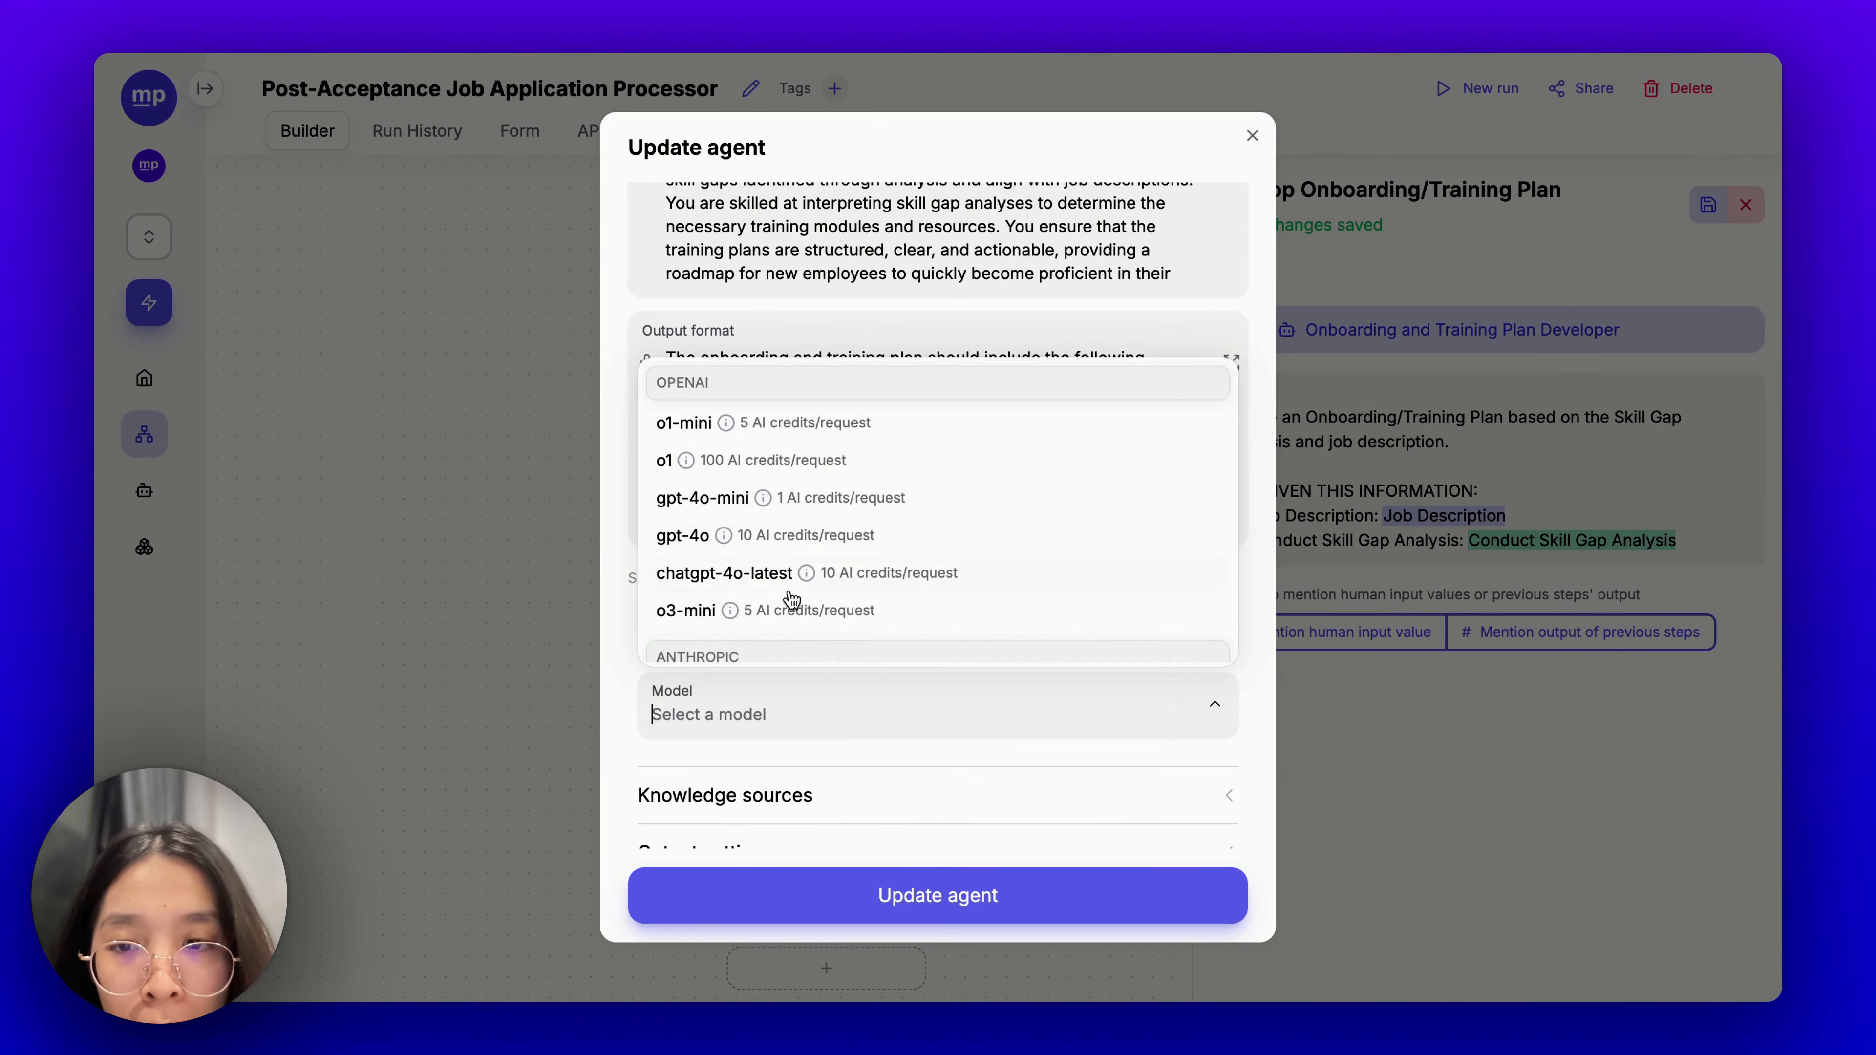
scroll(788, 599, "down", 3)
left_click(762, 422)
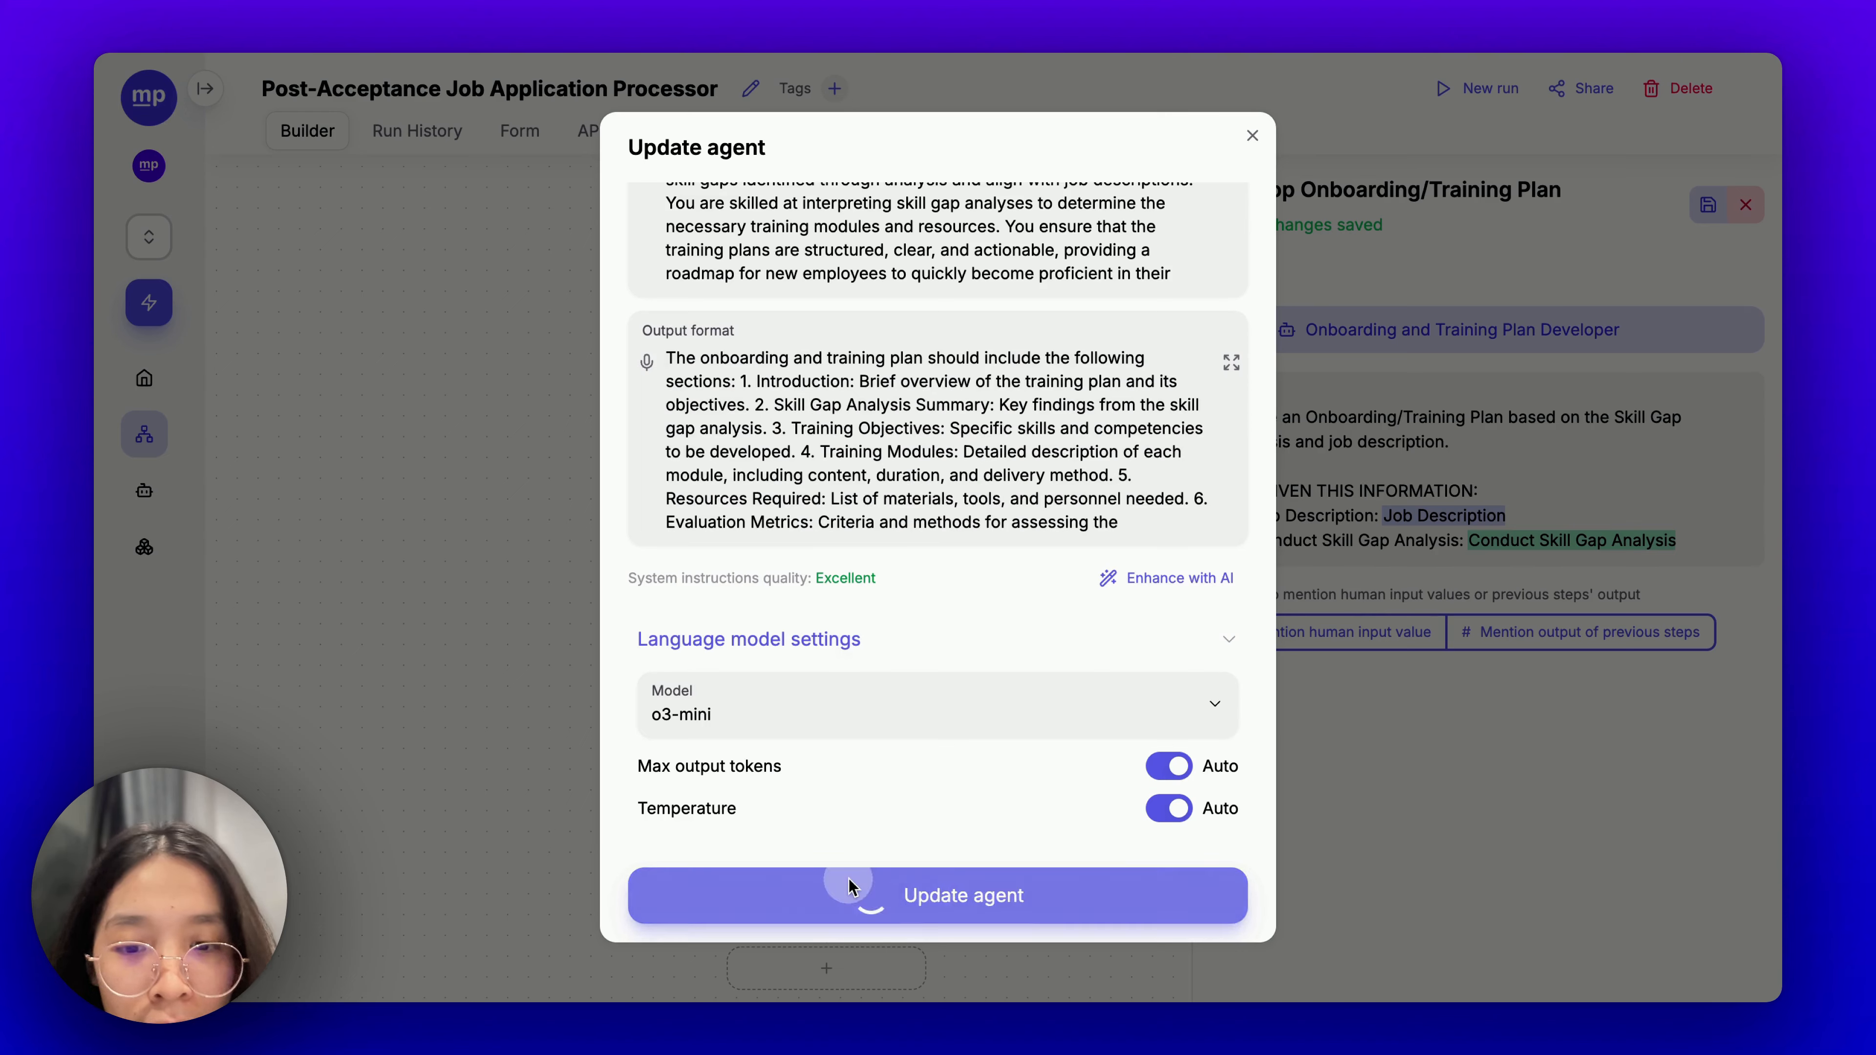
left_click(857, 898)
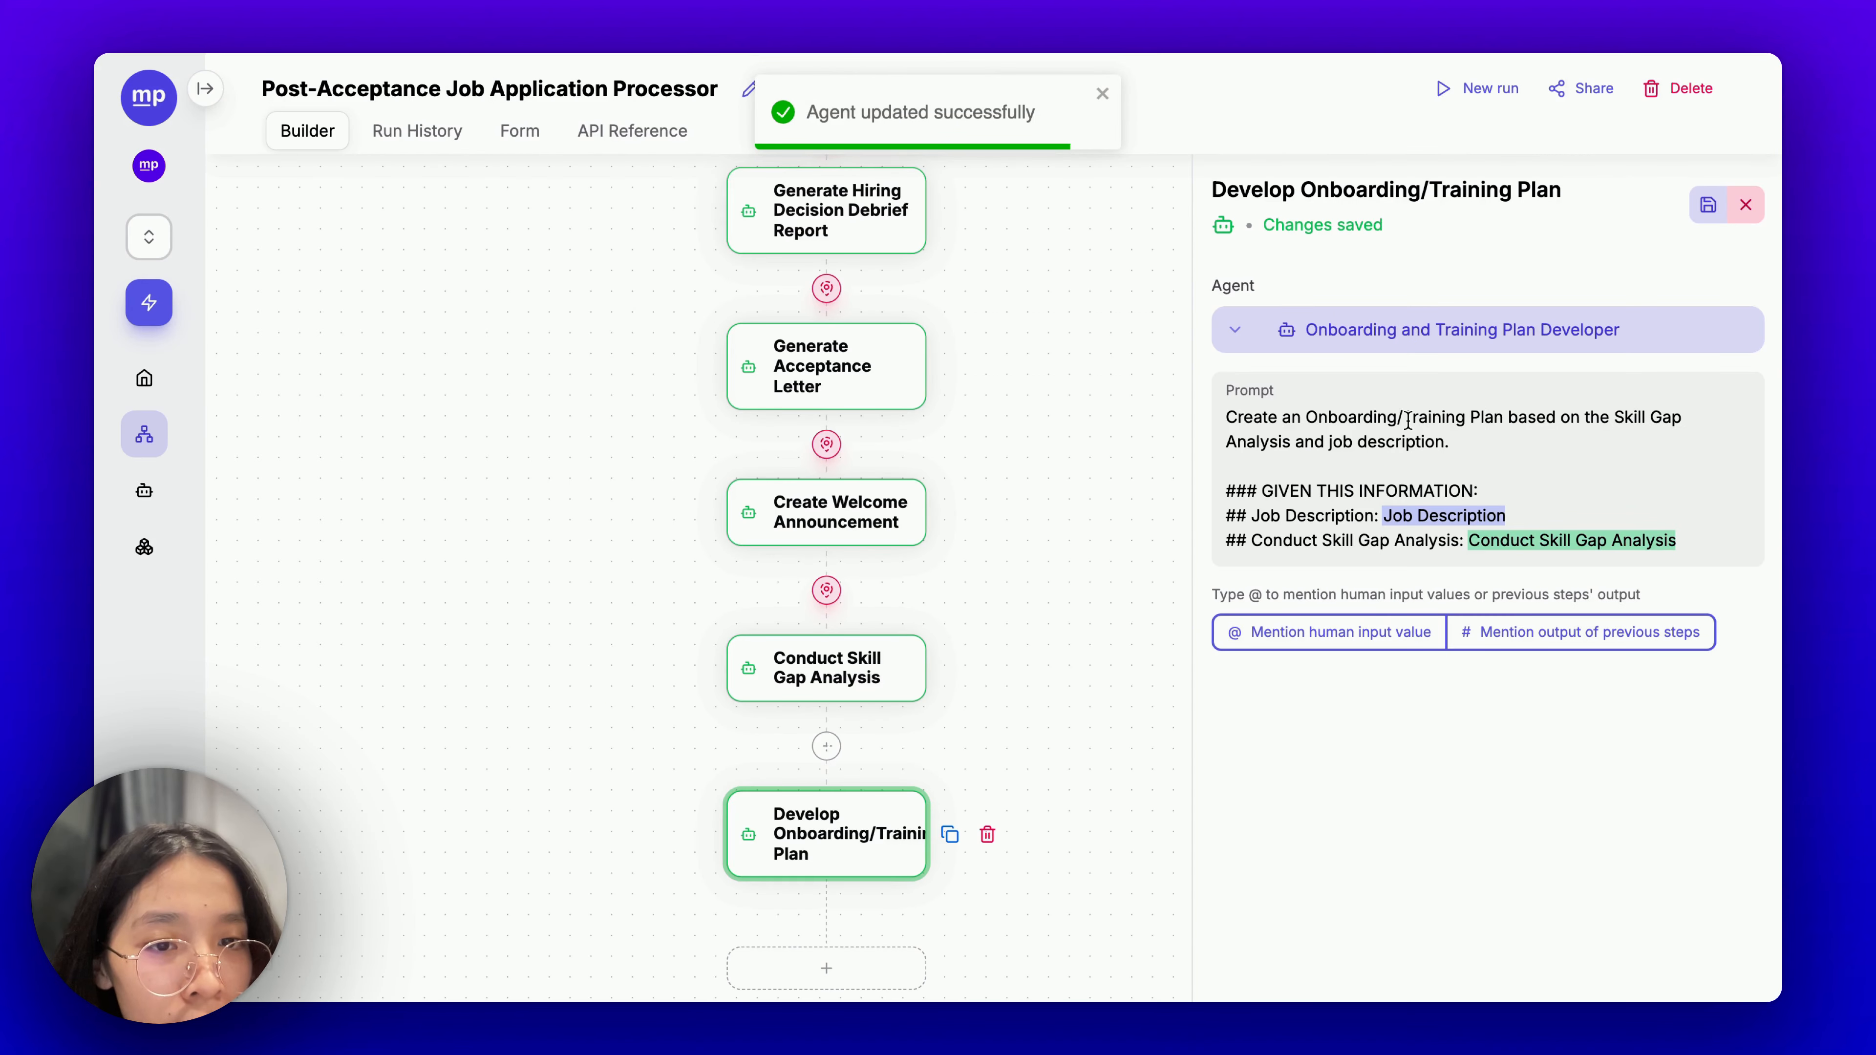
triple_click(1404, 418)
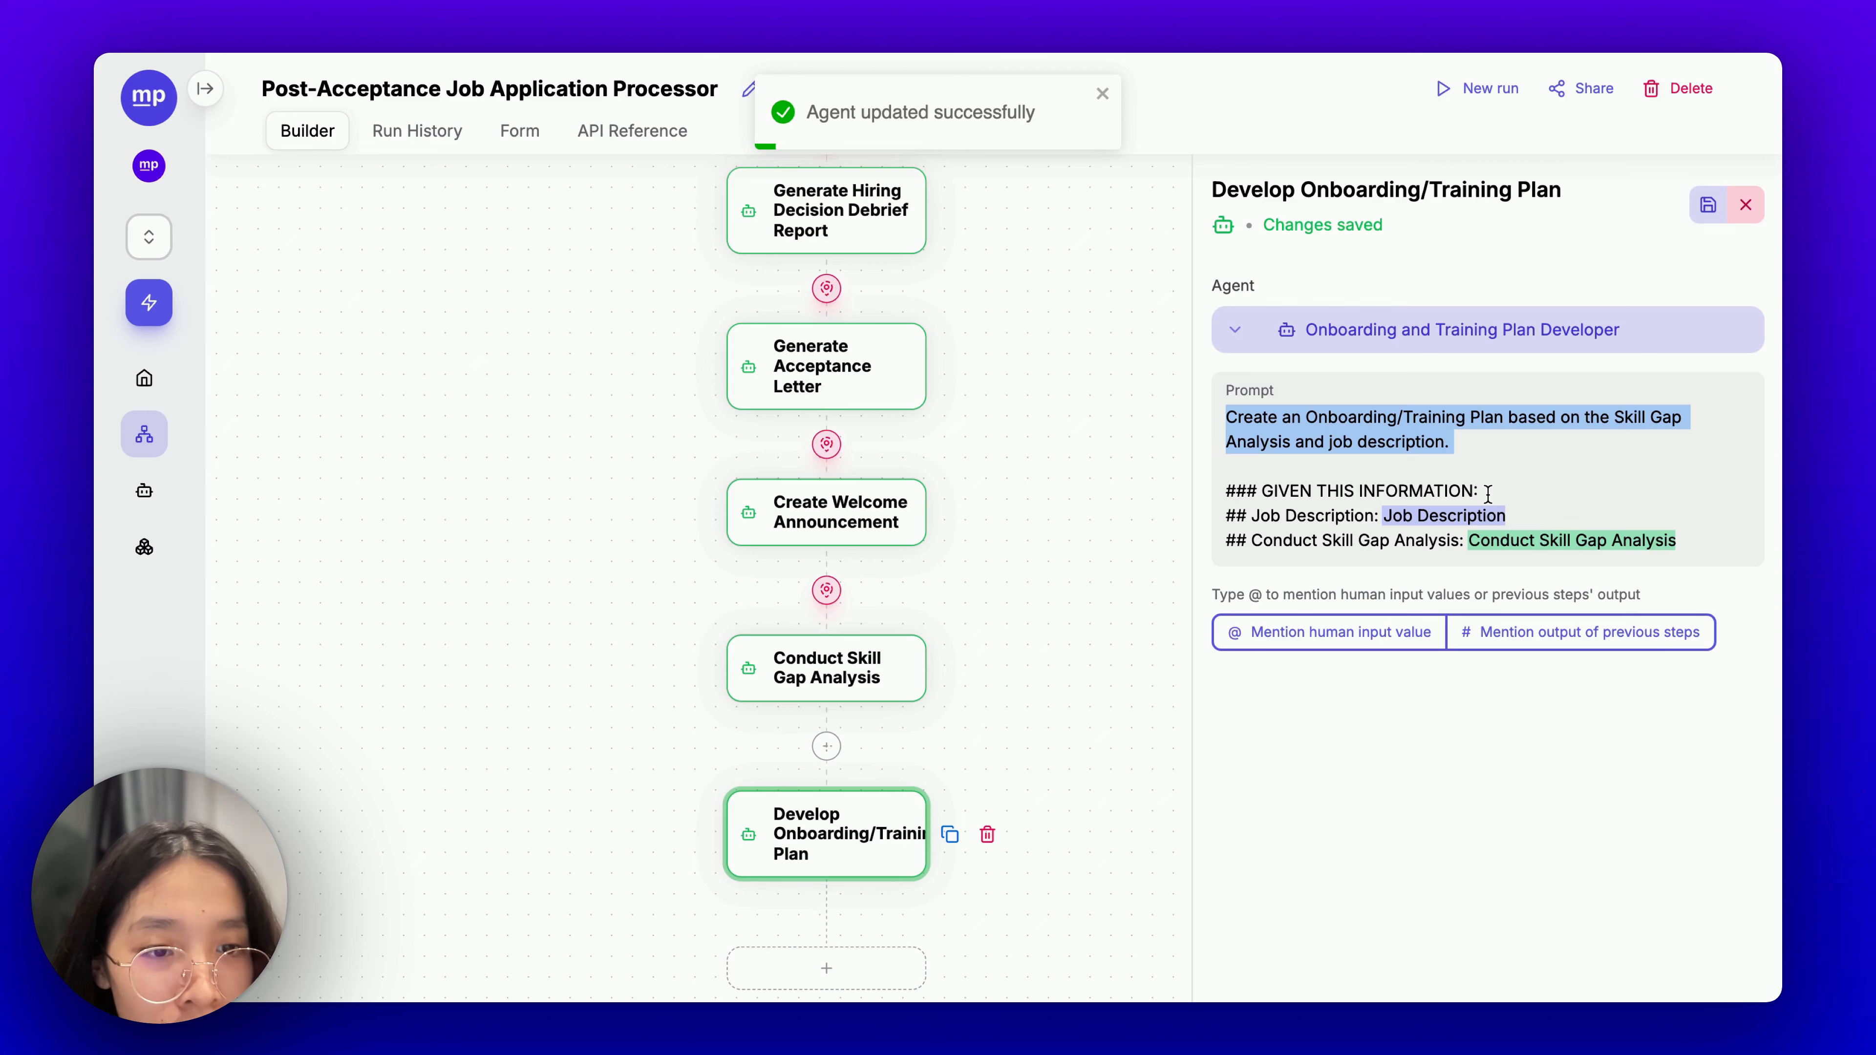
left_click_drag(958, 341, 959, 555)
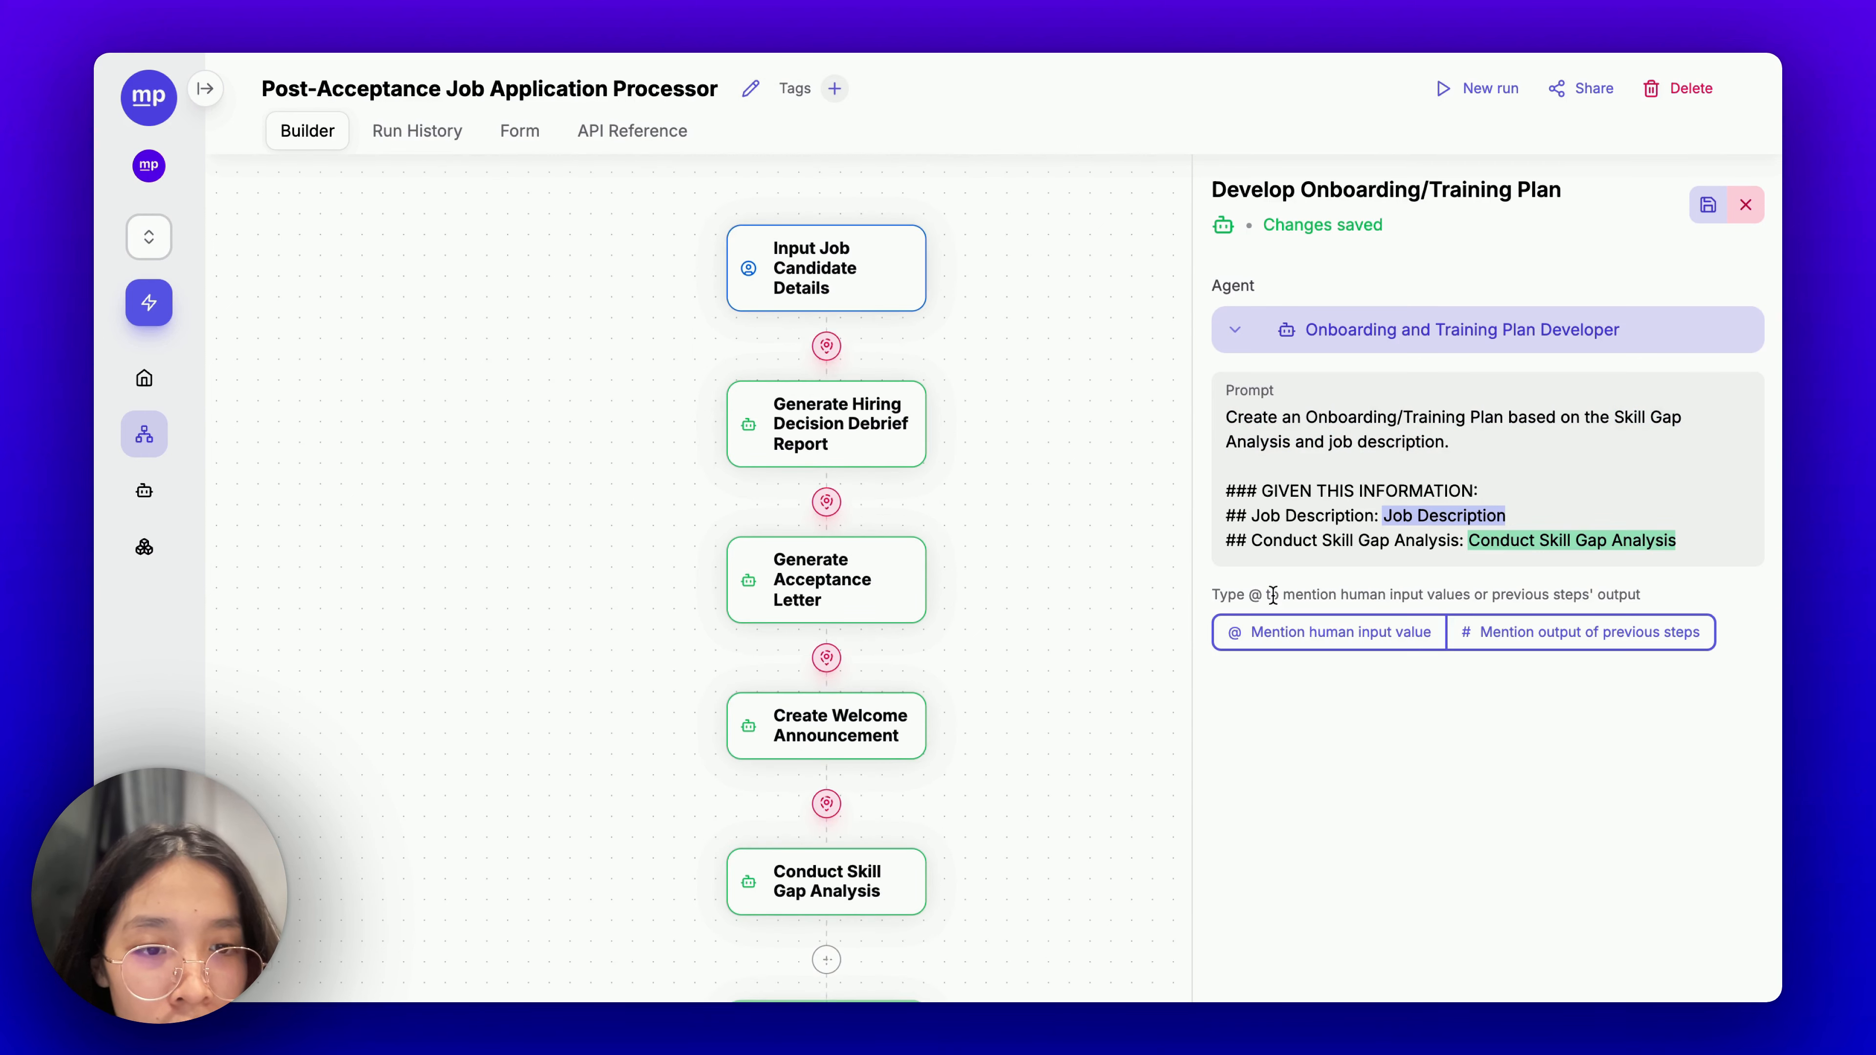
mouse_move(955, 825)
left_mouse_down()
mouse_move(955, 578)
mouse_move(945, 798)
left_mouse_up()
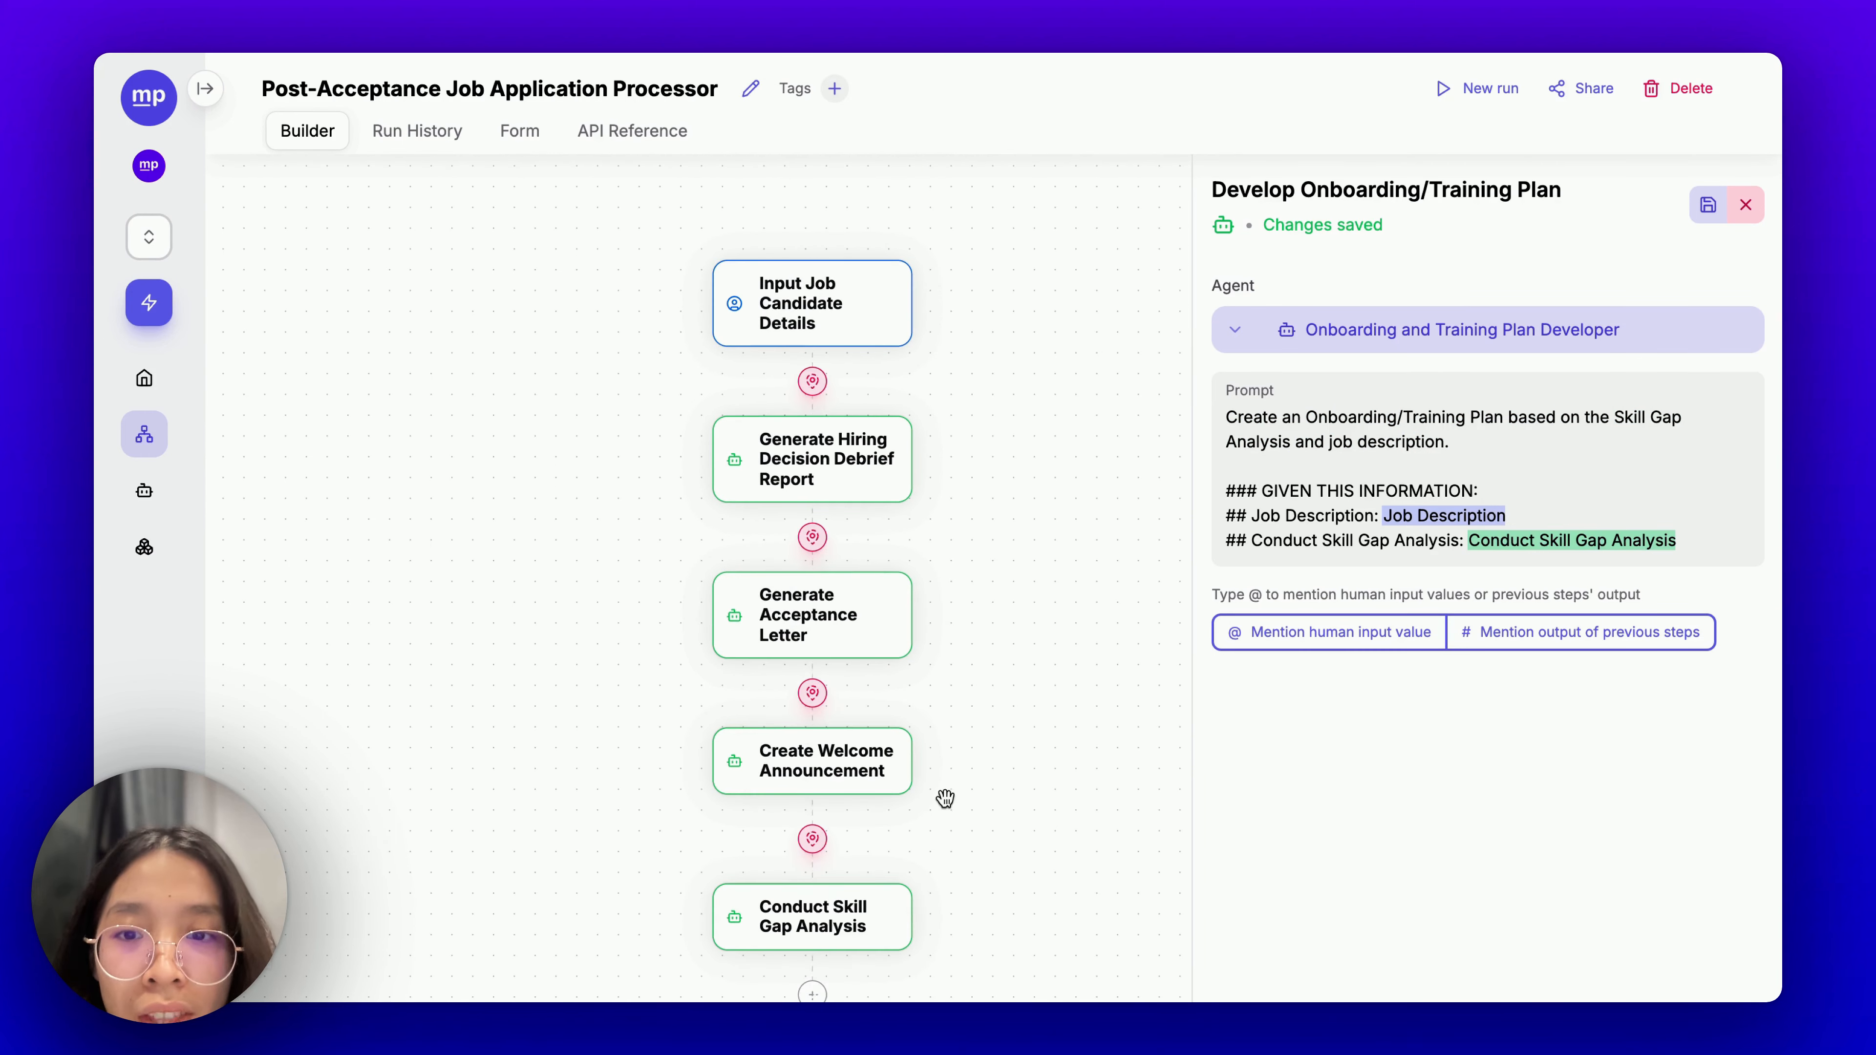
Tag the Post-Acceptance Job Application Processor workflow as "Official" and close the input node's settings.
left_click(1035, 458)
left_click(825, 289)
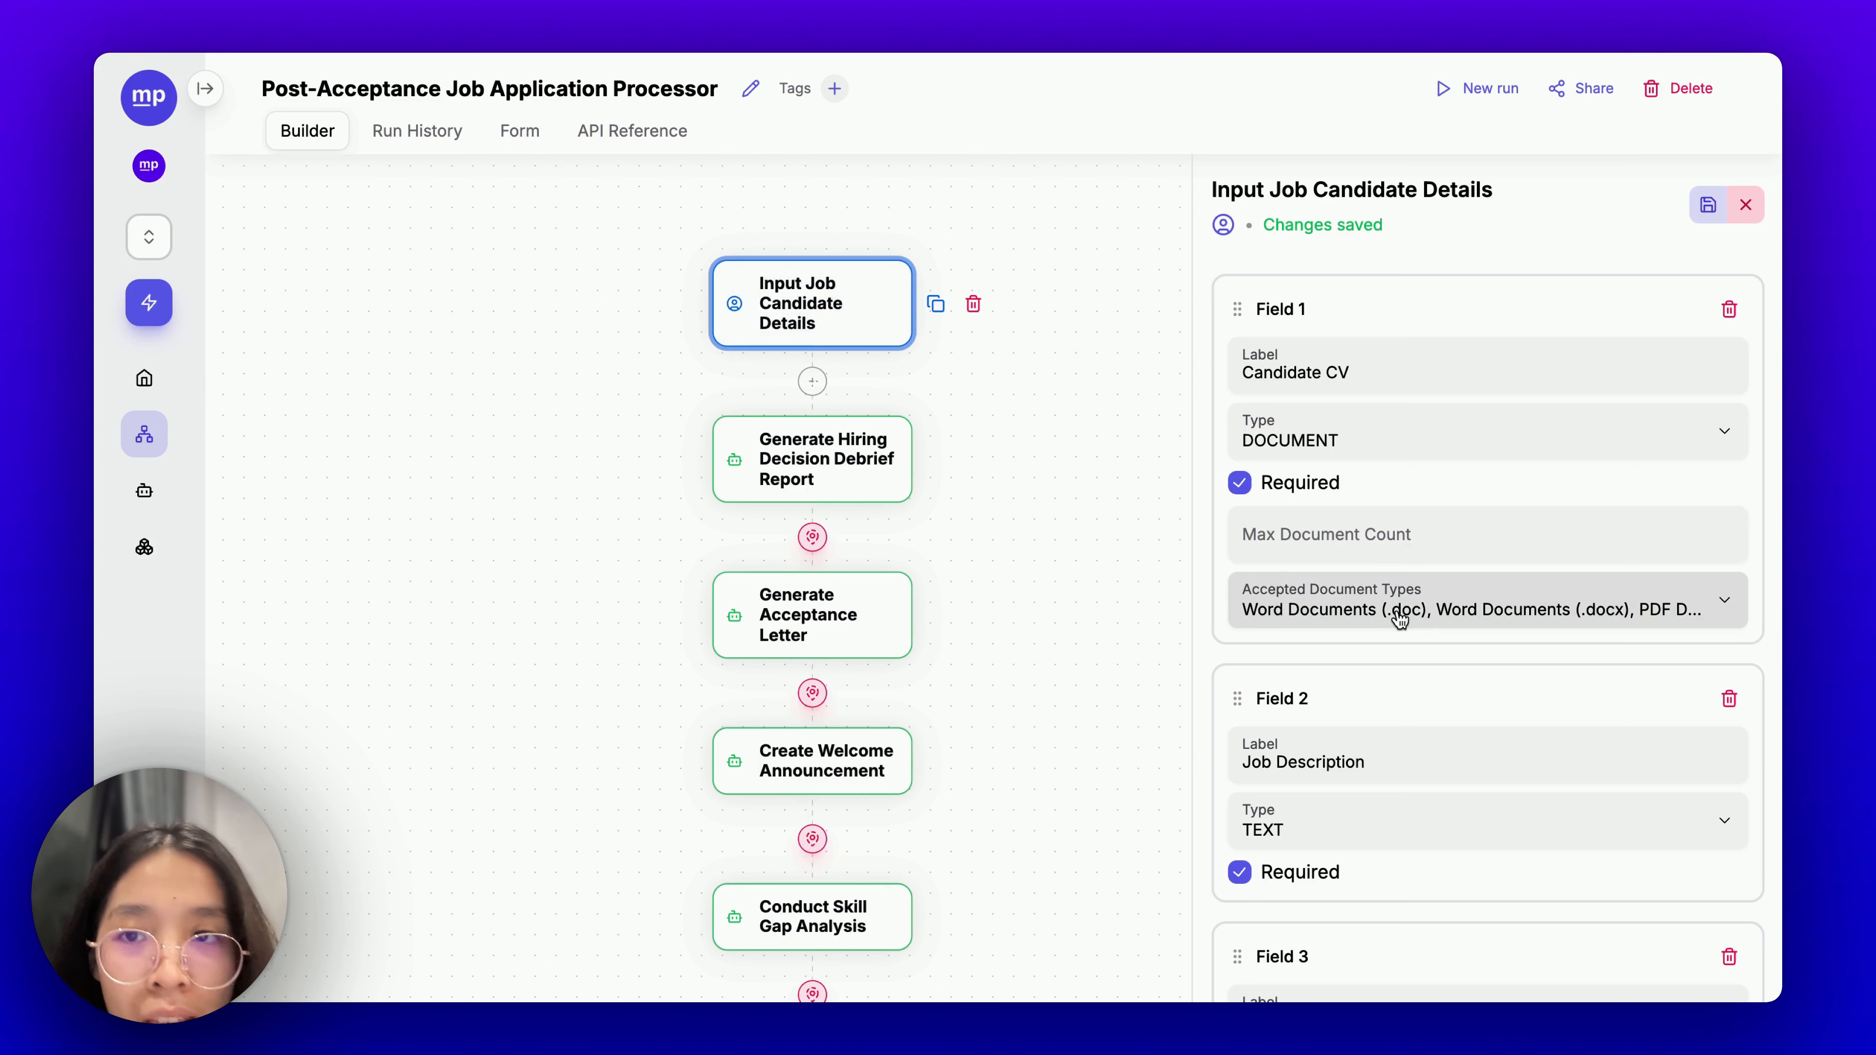
left_click(834, 88)
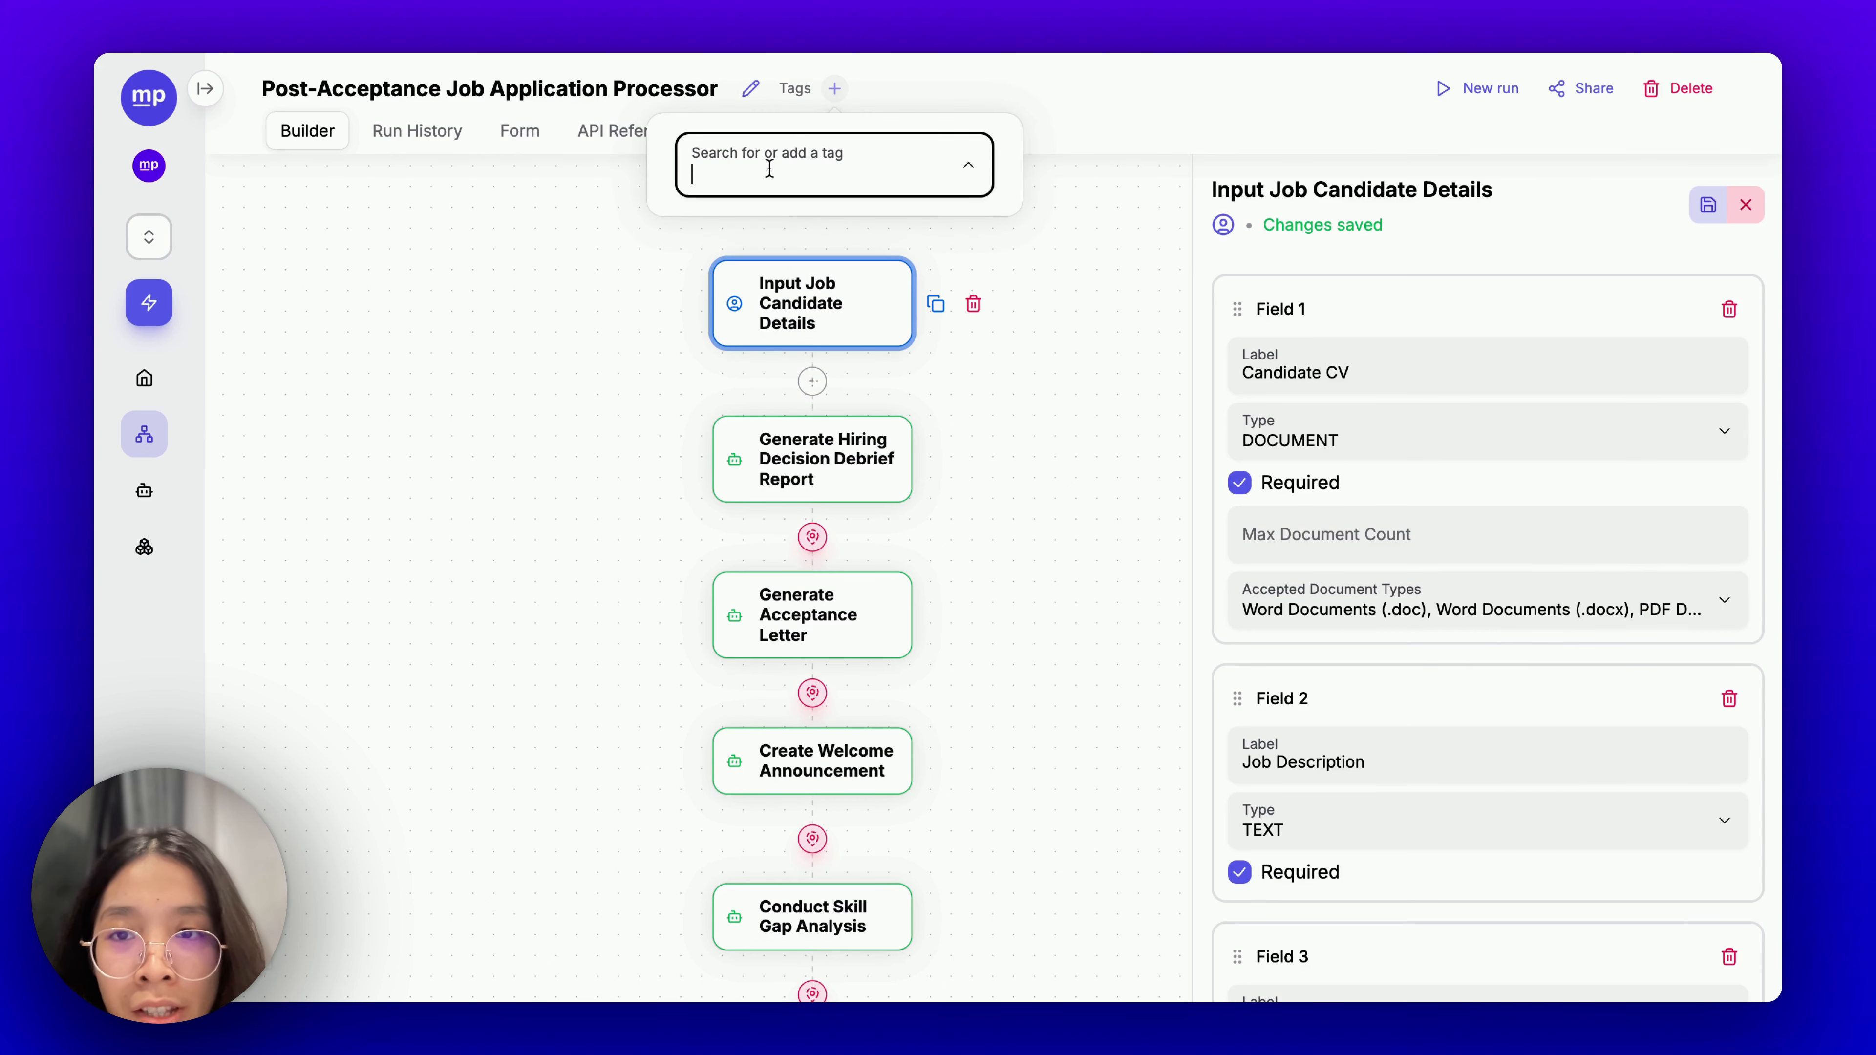
type("Official")
left_click(818, 225)
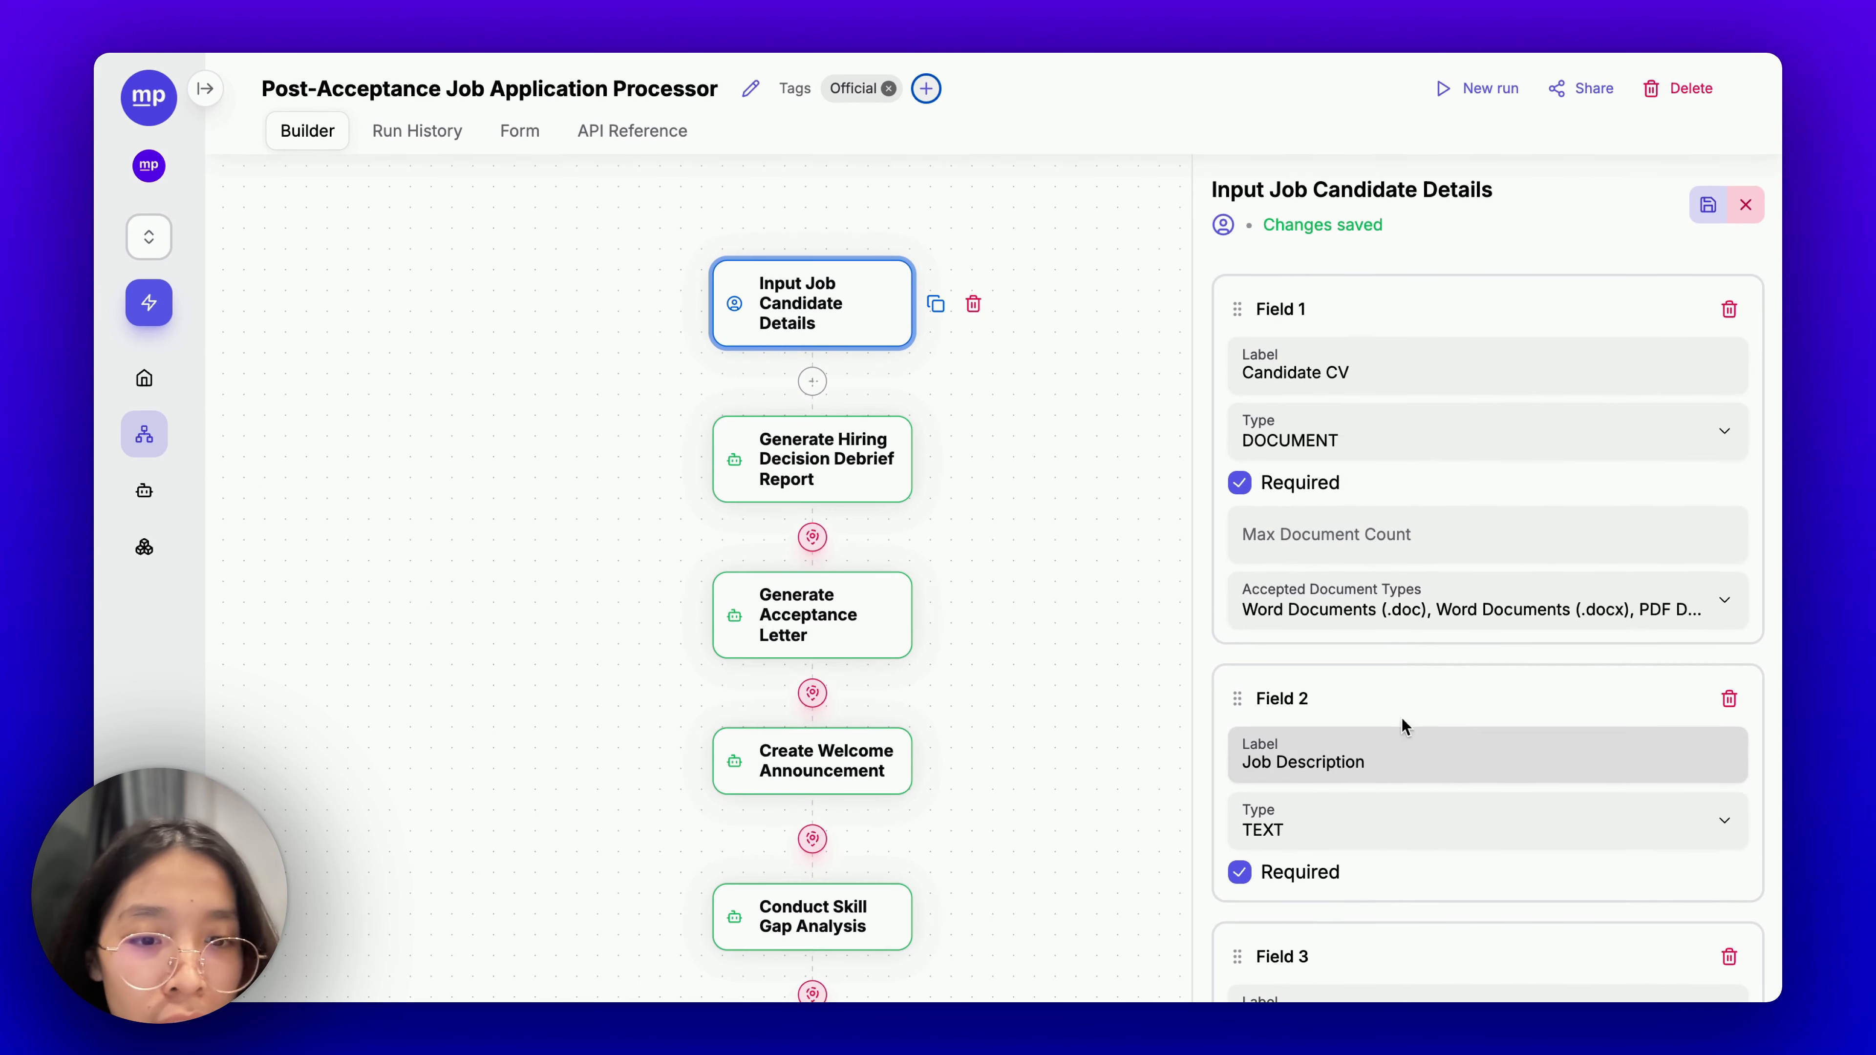
scroll(1403, 722, "down", 4)
left_click(1165, 482)
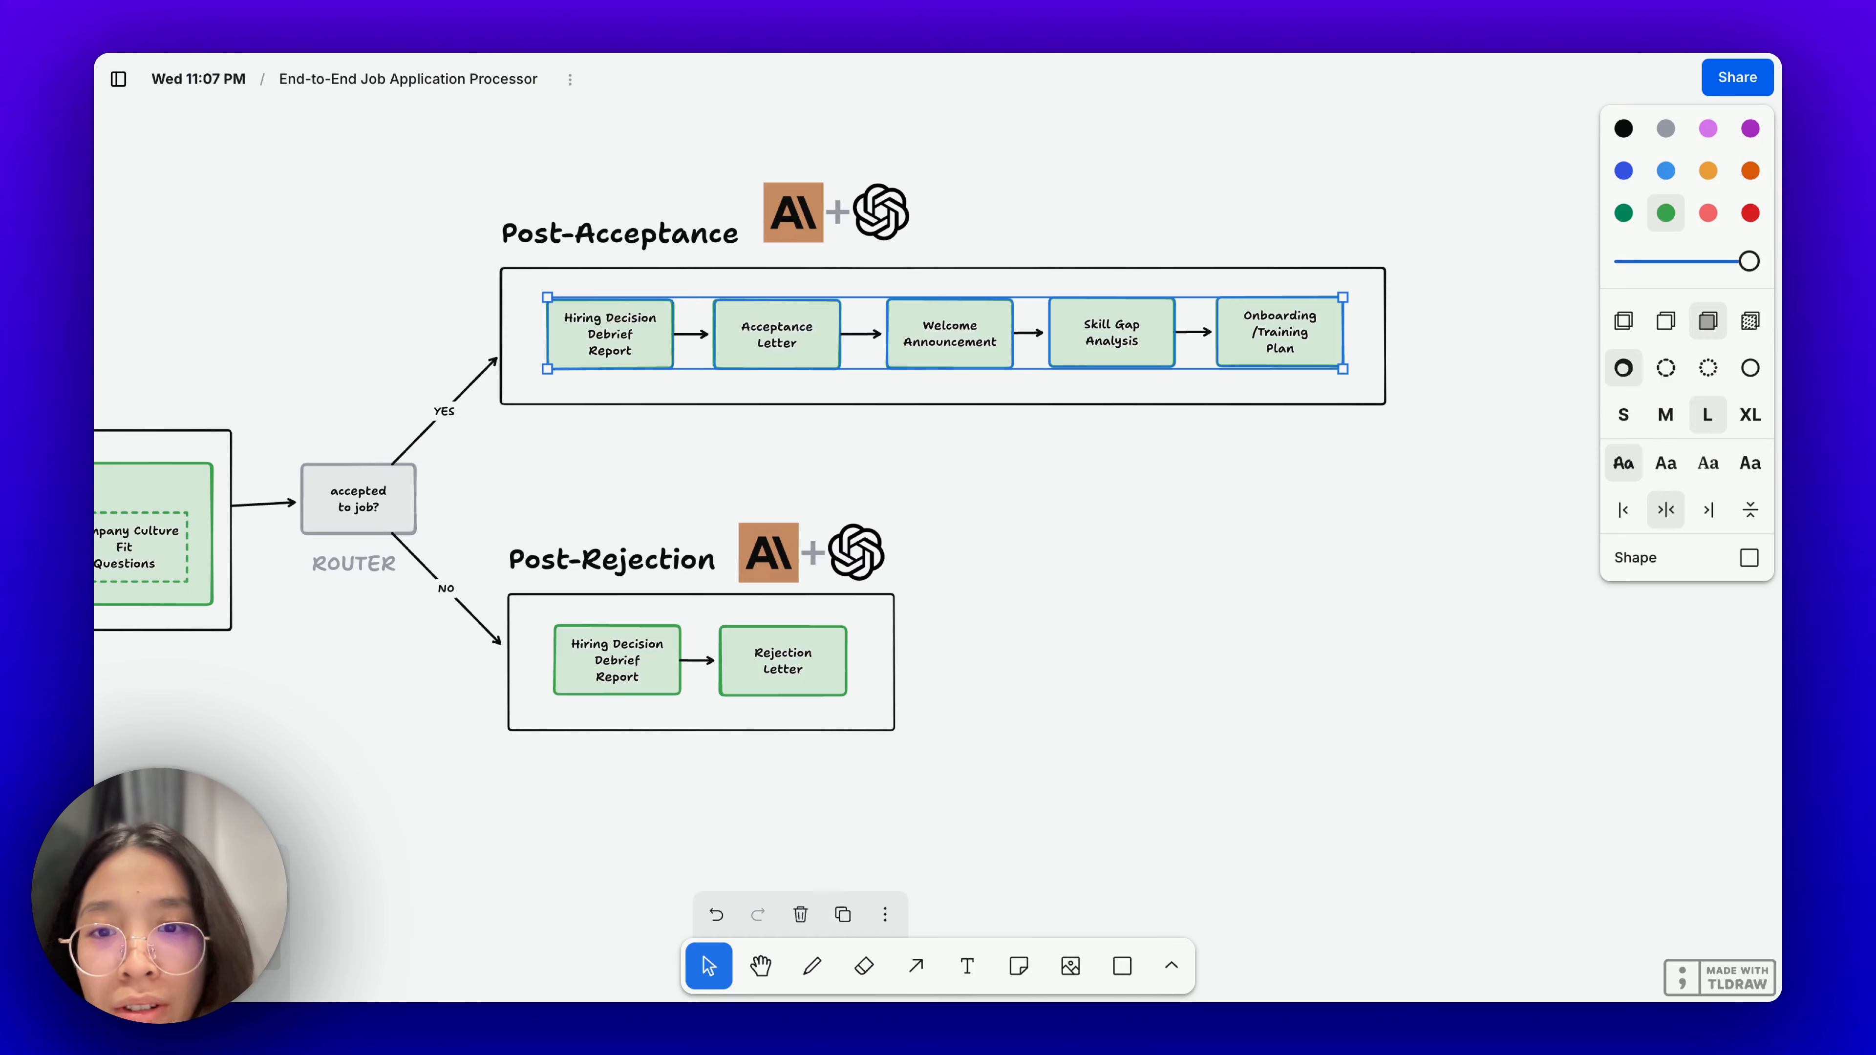
Start a new workflow and begin its description with "Post-Rejection Job Application Processor", adapting the title copied from the current workflow.
left_click(1033, 454)
scroll(1033, 456, "down", 3)
left_click(653, 459)
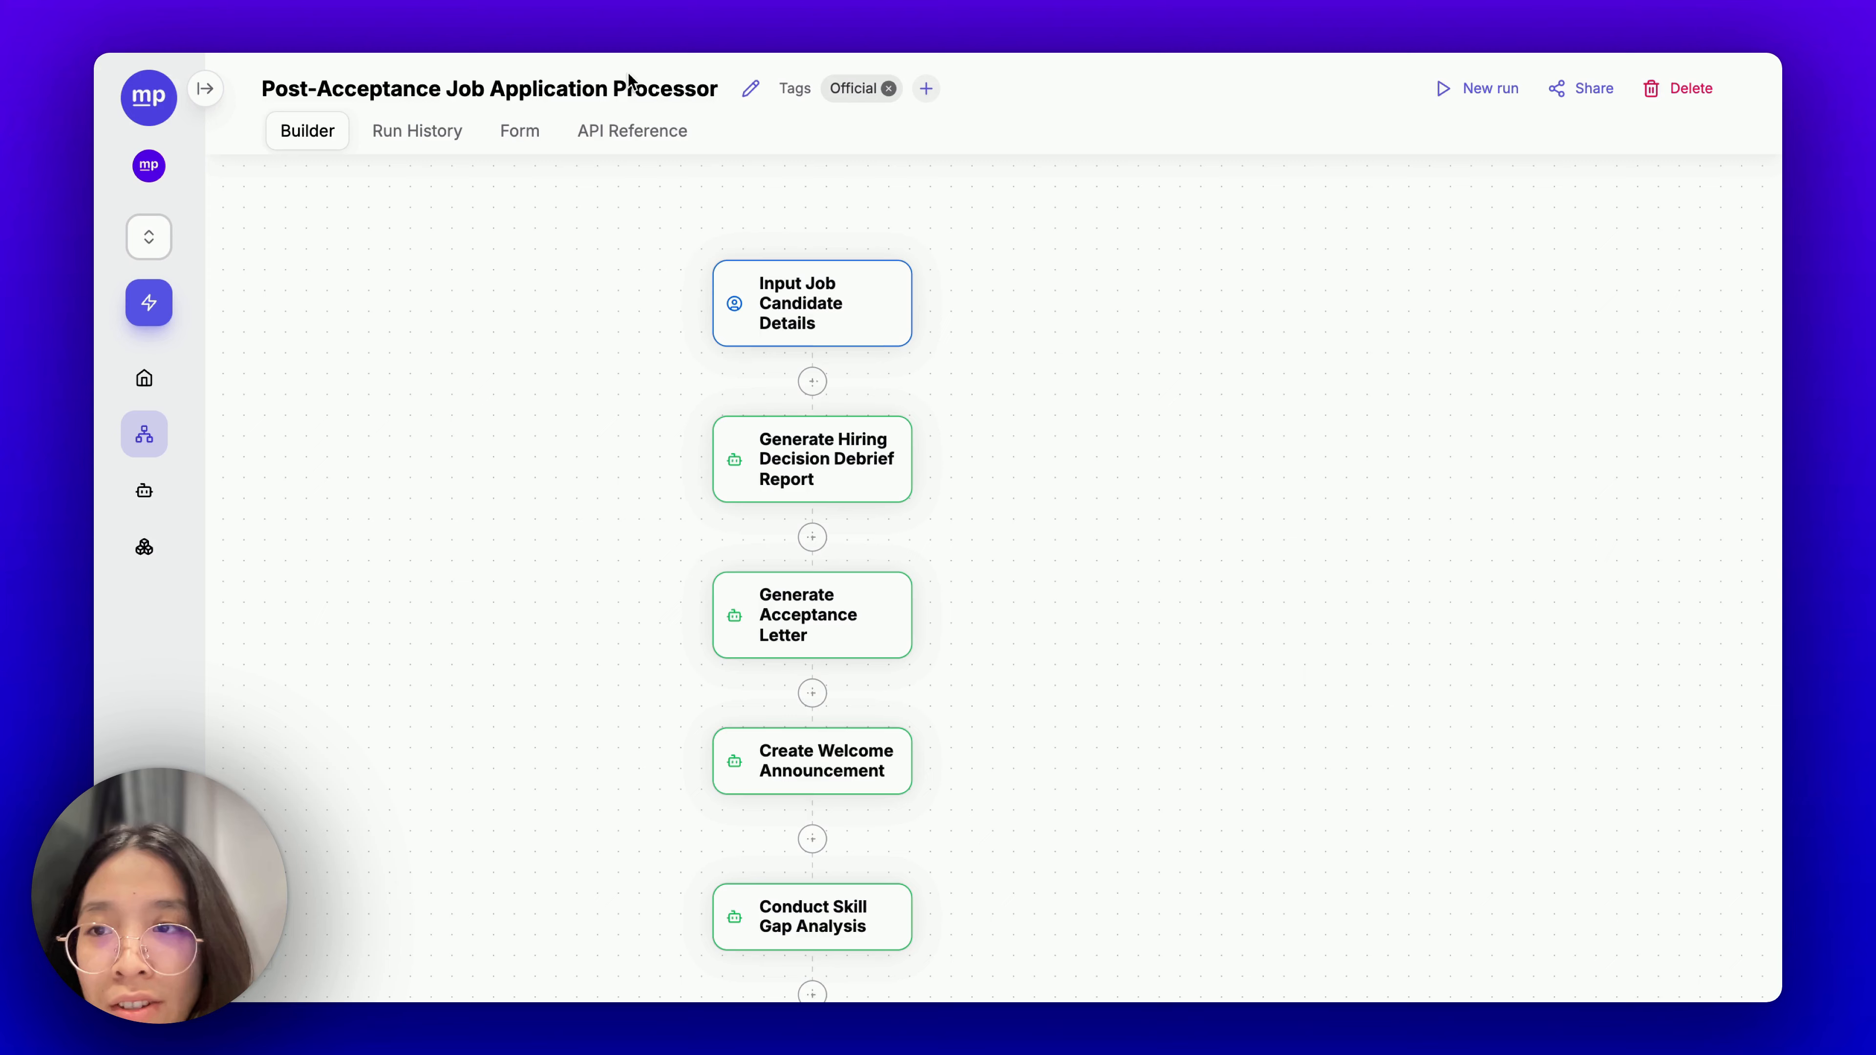
triple_click(628, 76)
key("ctrl+c")
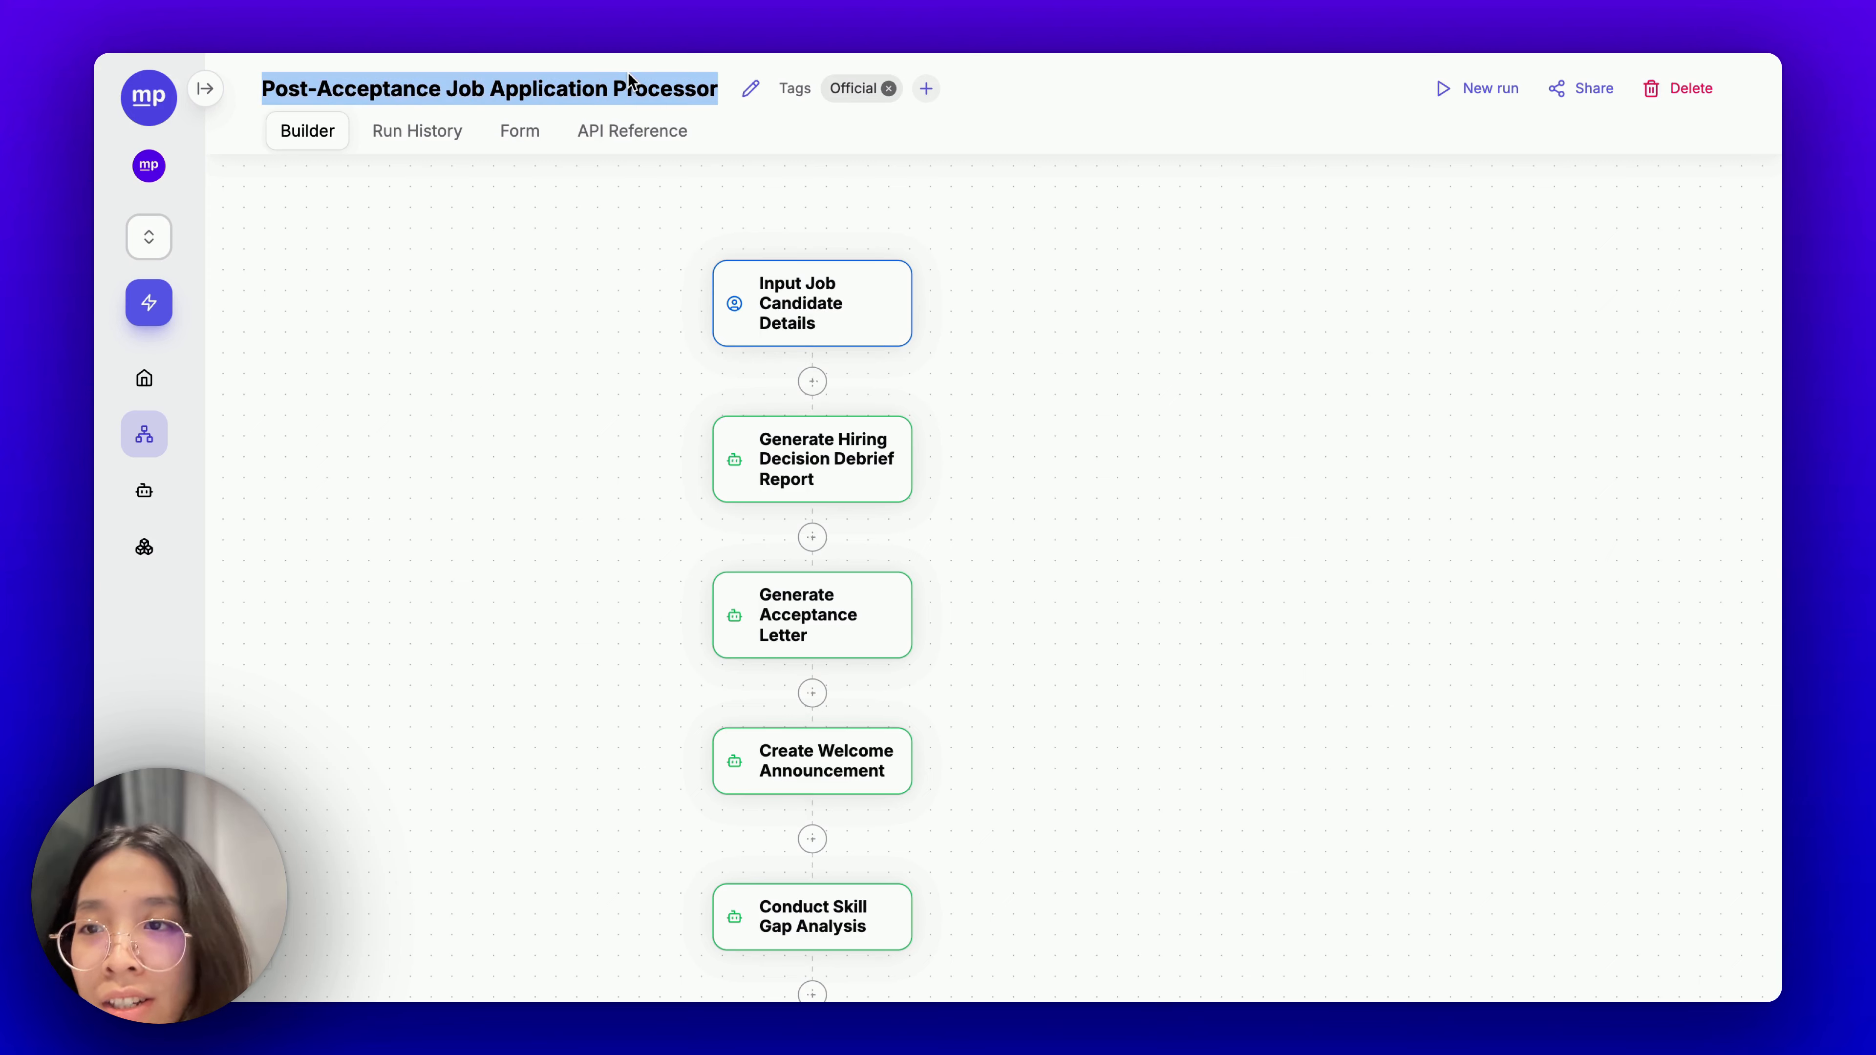
left_click(160, 448)
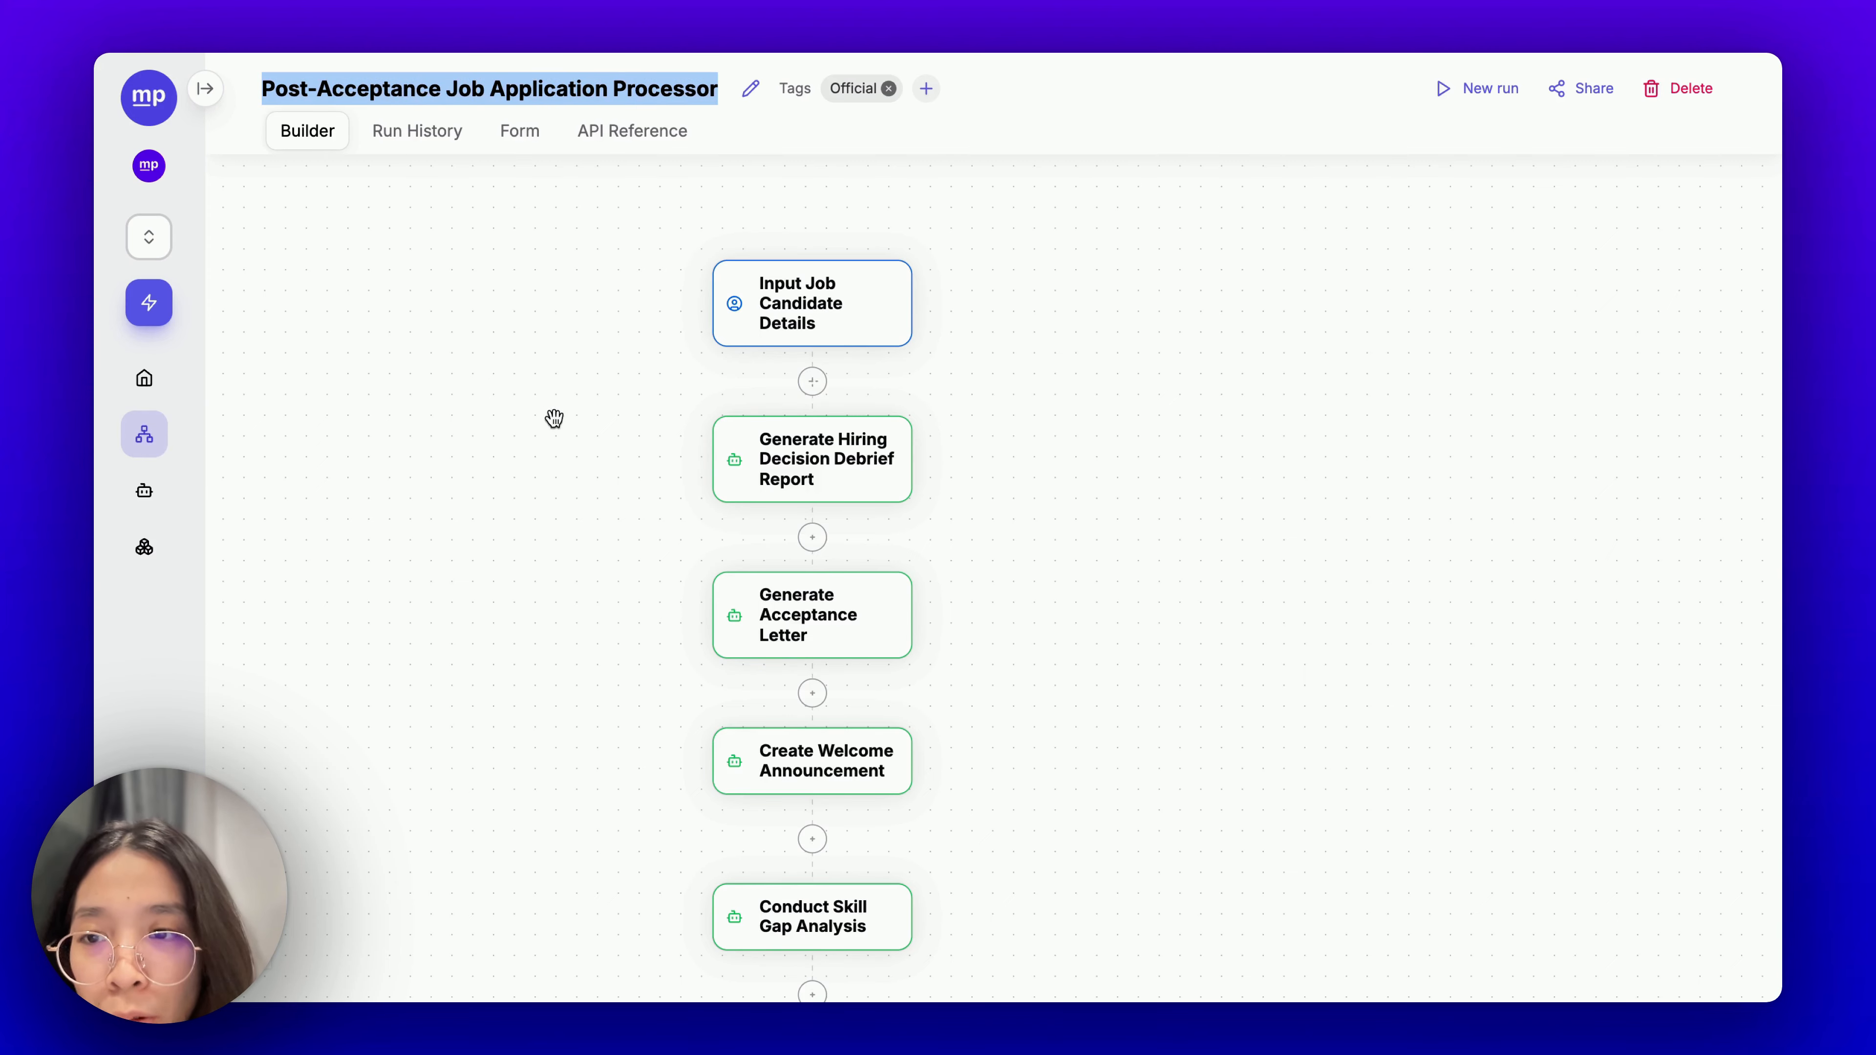
left_click(440, 413)
left_click(818, 454)
key("ctrl+v")
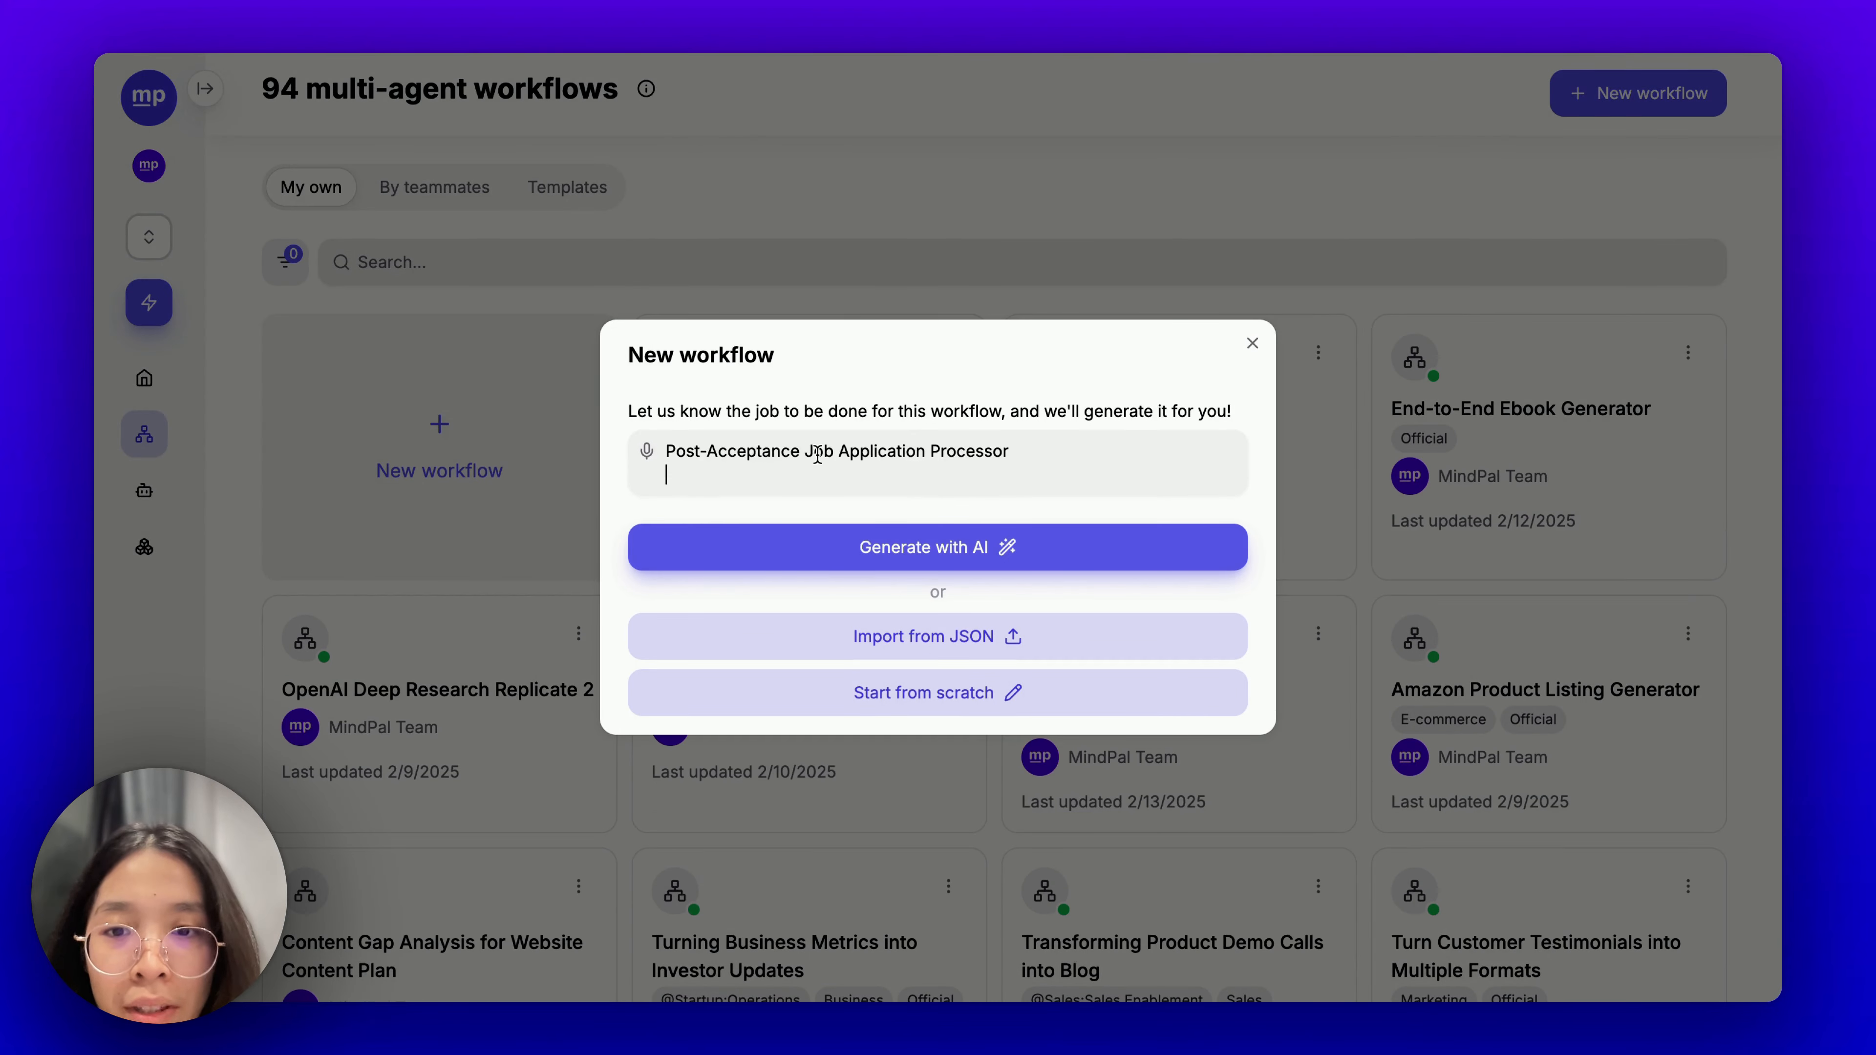
double_click(722, 454)
type("Rejectio")
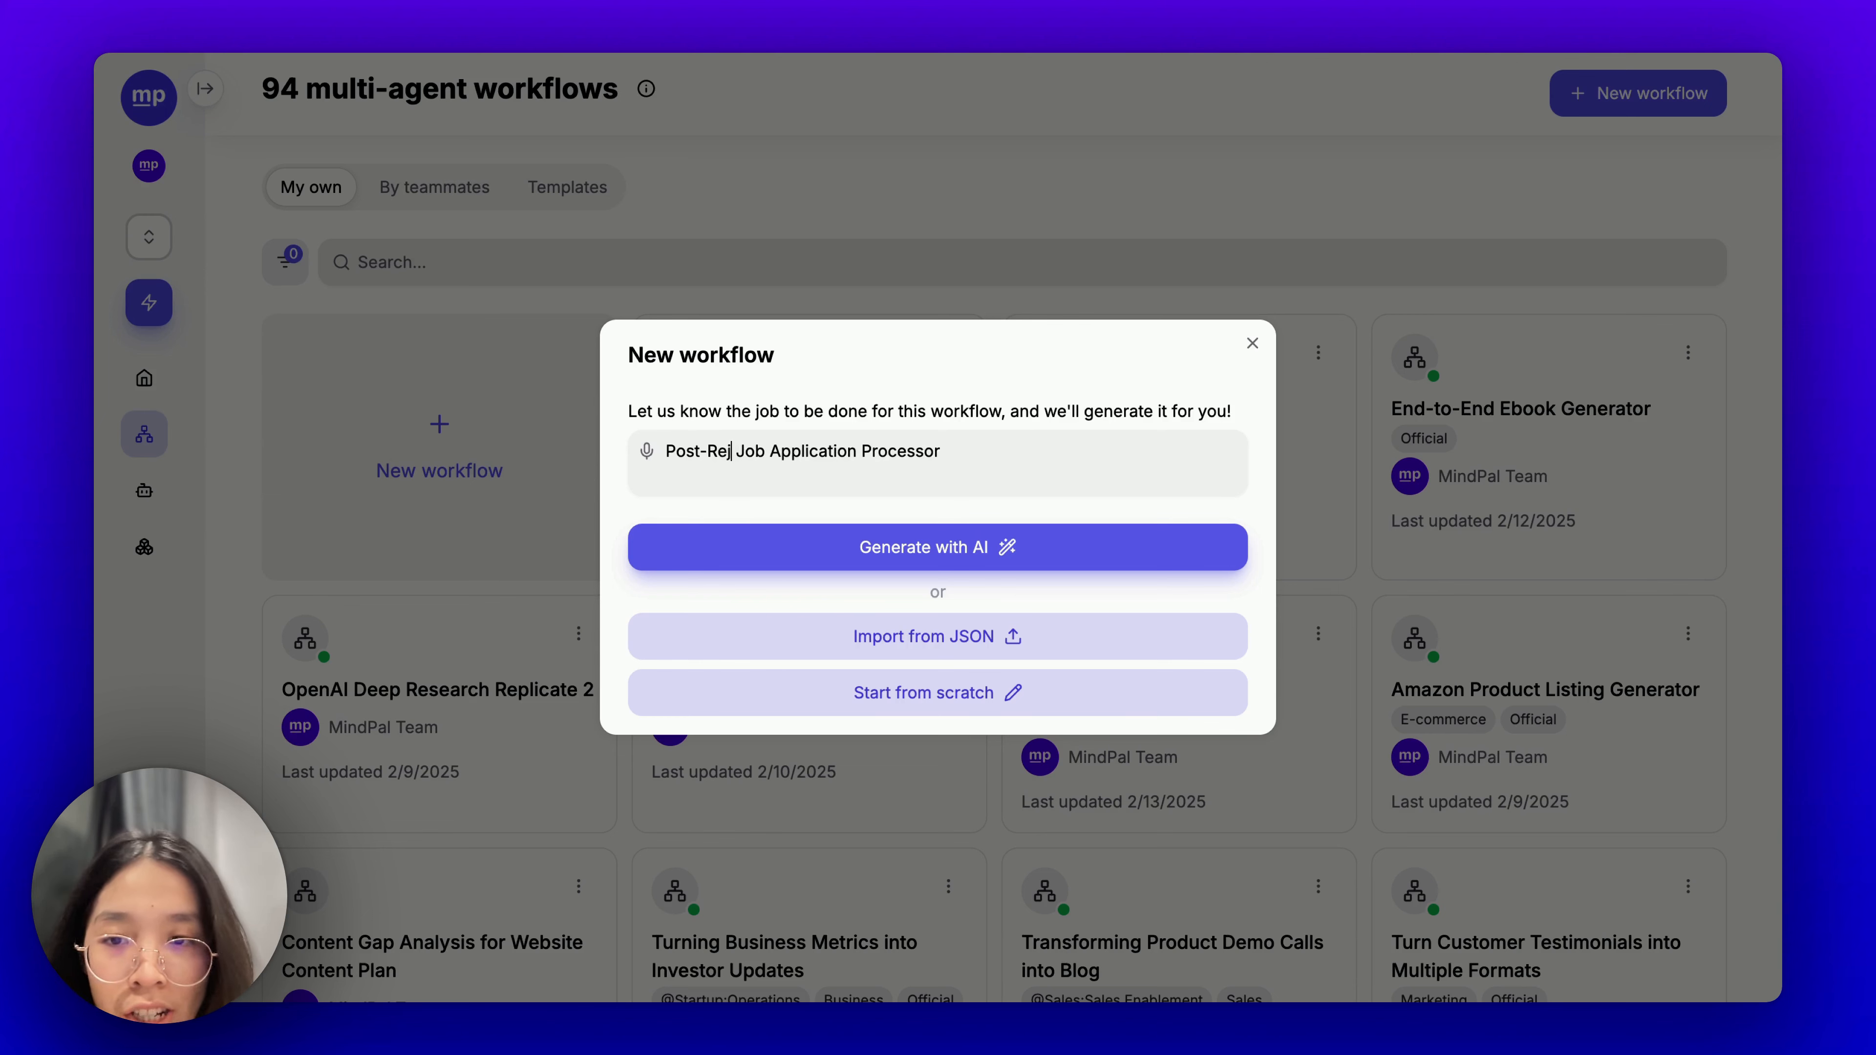
type("n")
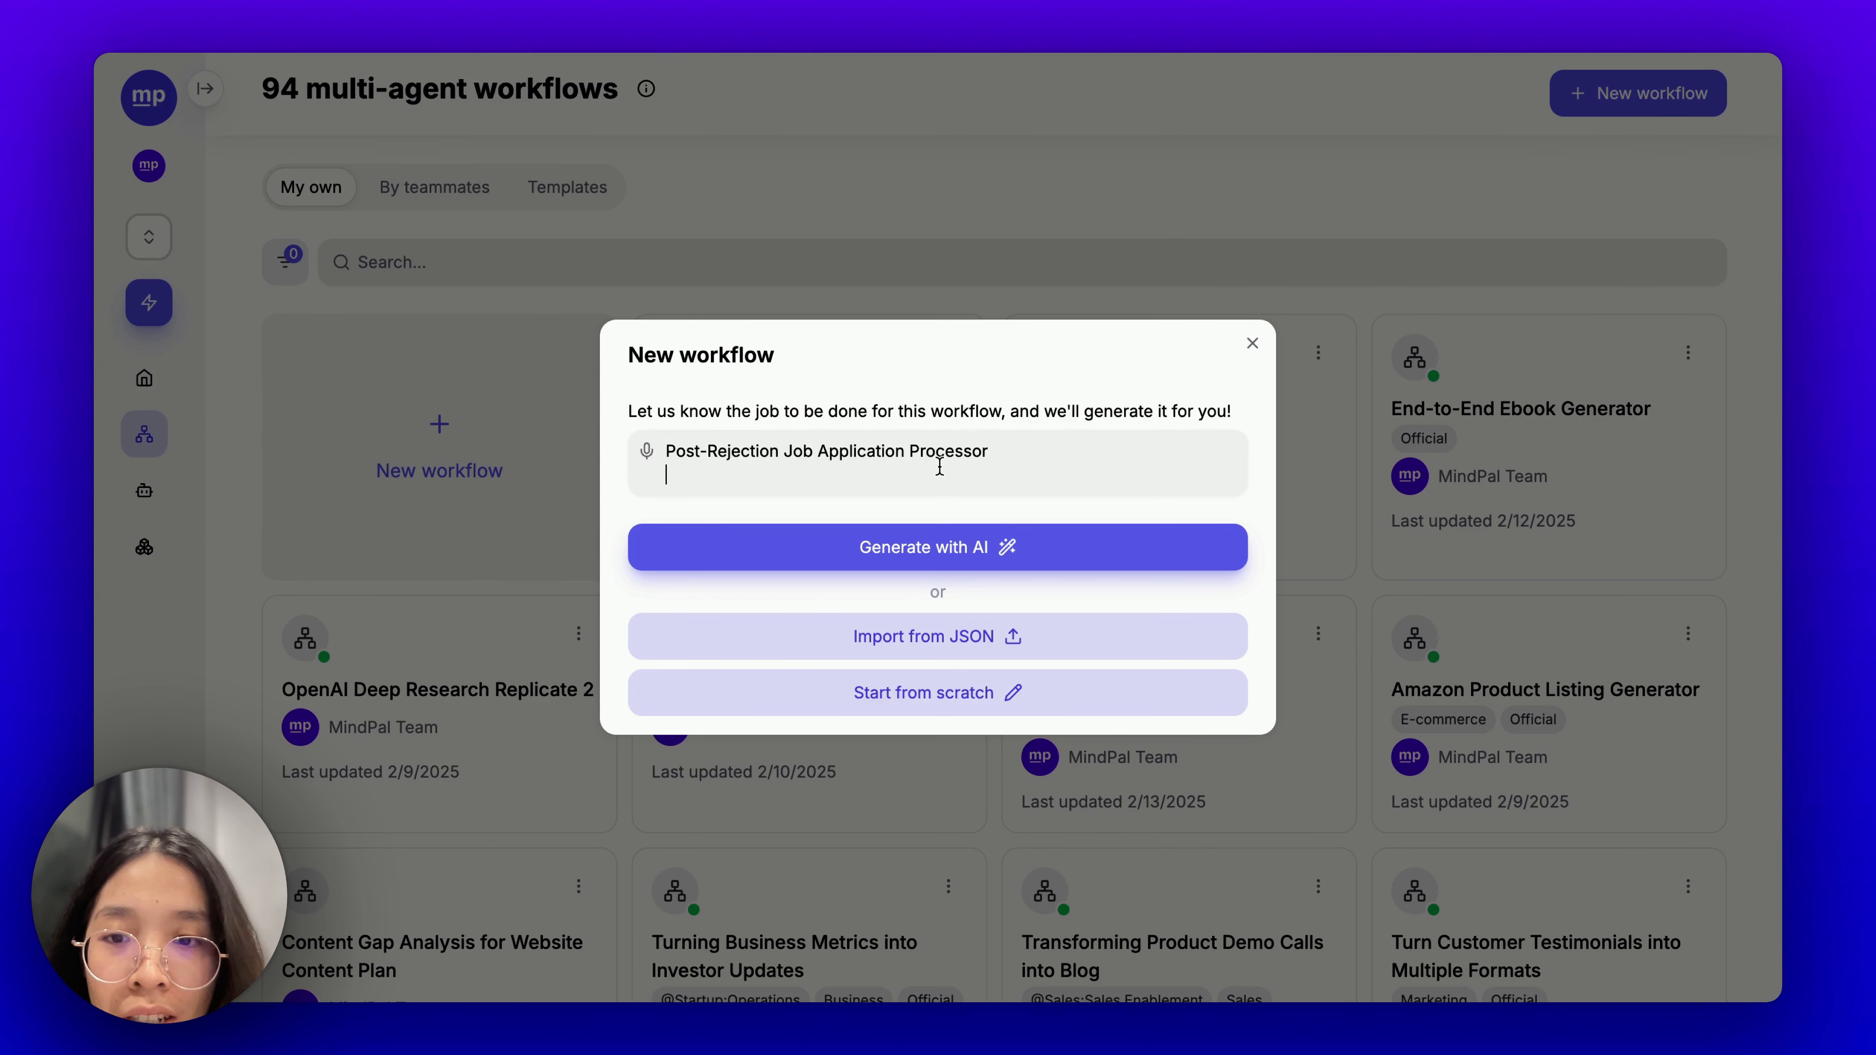
Add the line "given job candidate cv, job description, evaluation notes" to the new workflow's description.
key("Return")
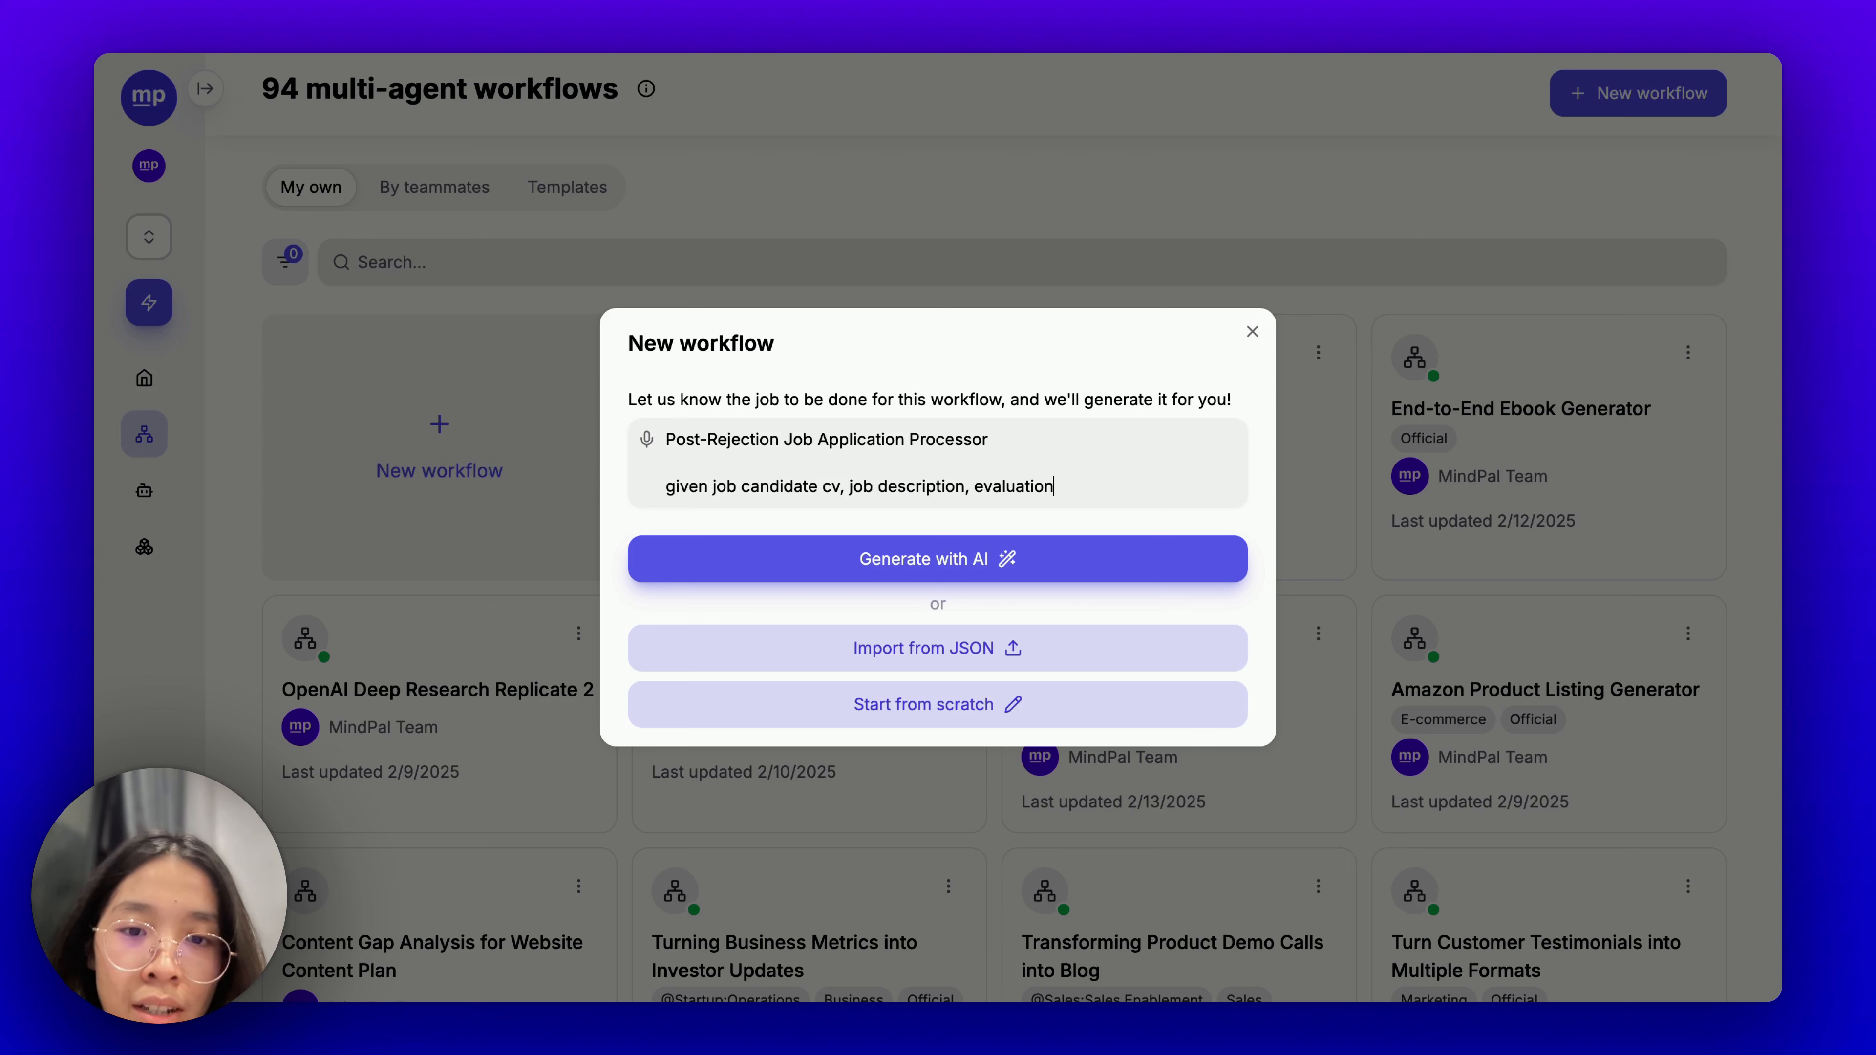
type("tes")
key("Return")
Add the single lines "→ Hiring Decision Debrief Report" and "→ Rejection Letter" to the description, copying the Post-Rejection box names from the tldraw diagram.
type("->")
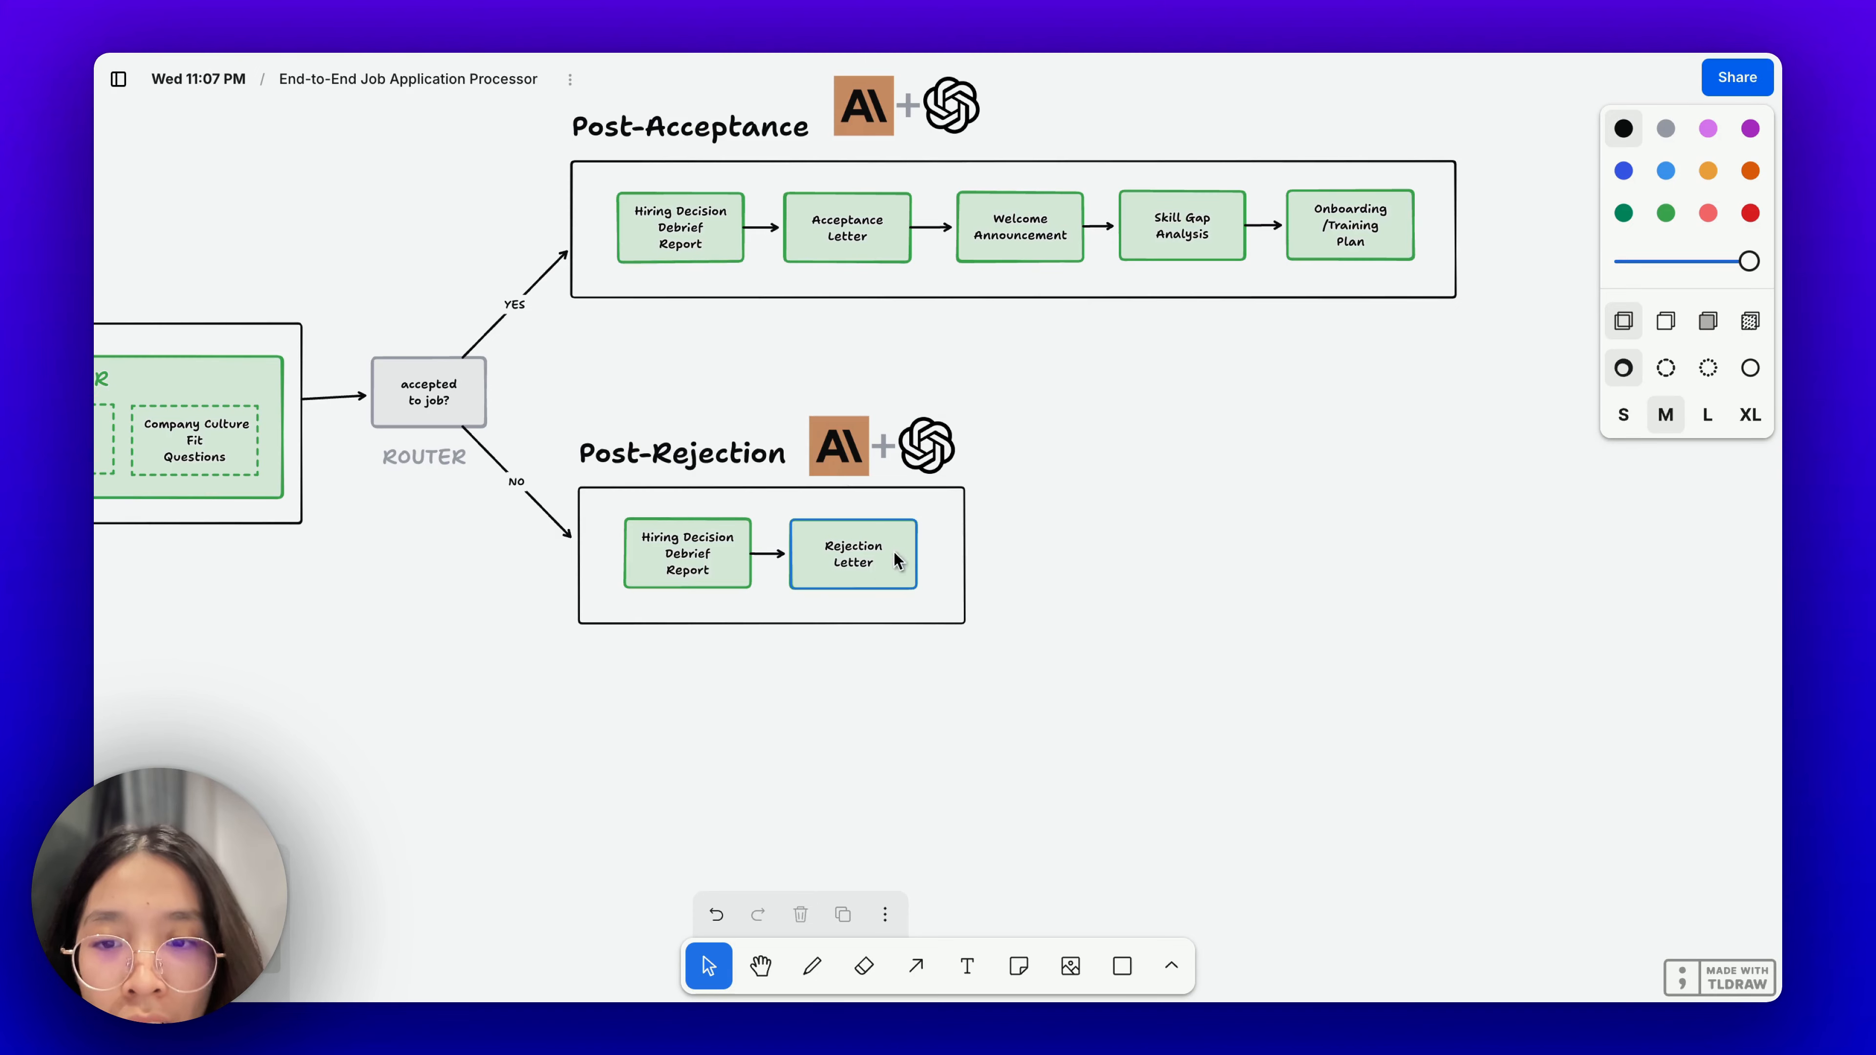
left_click(710, 567)
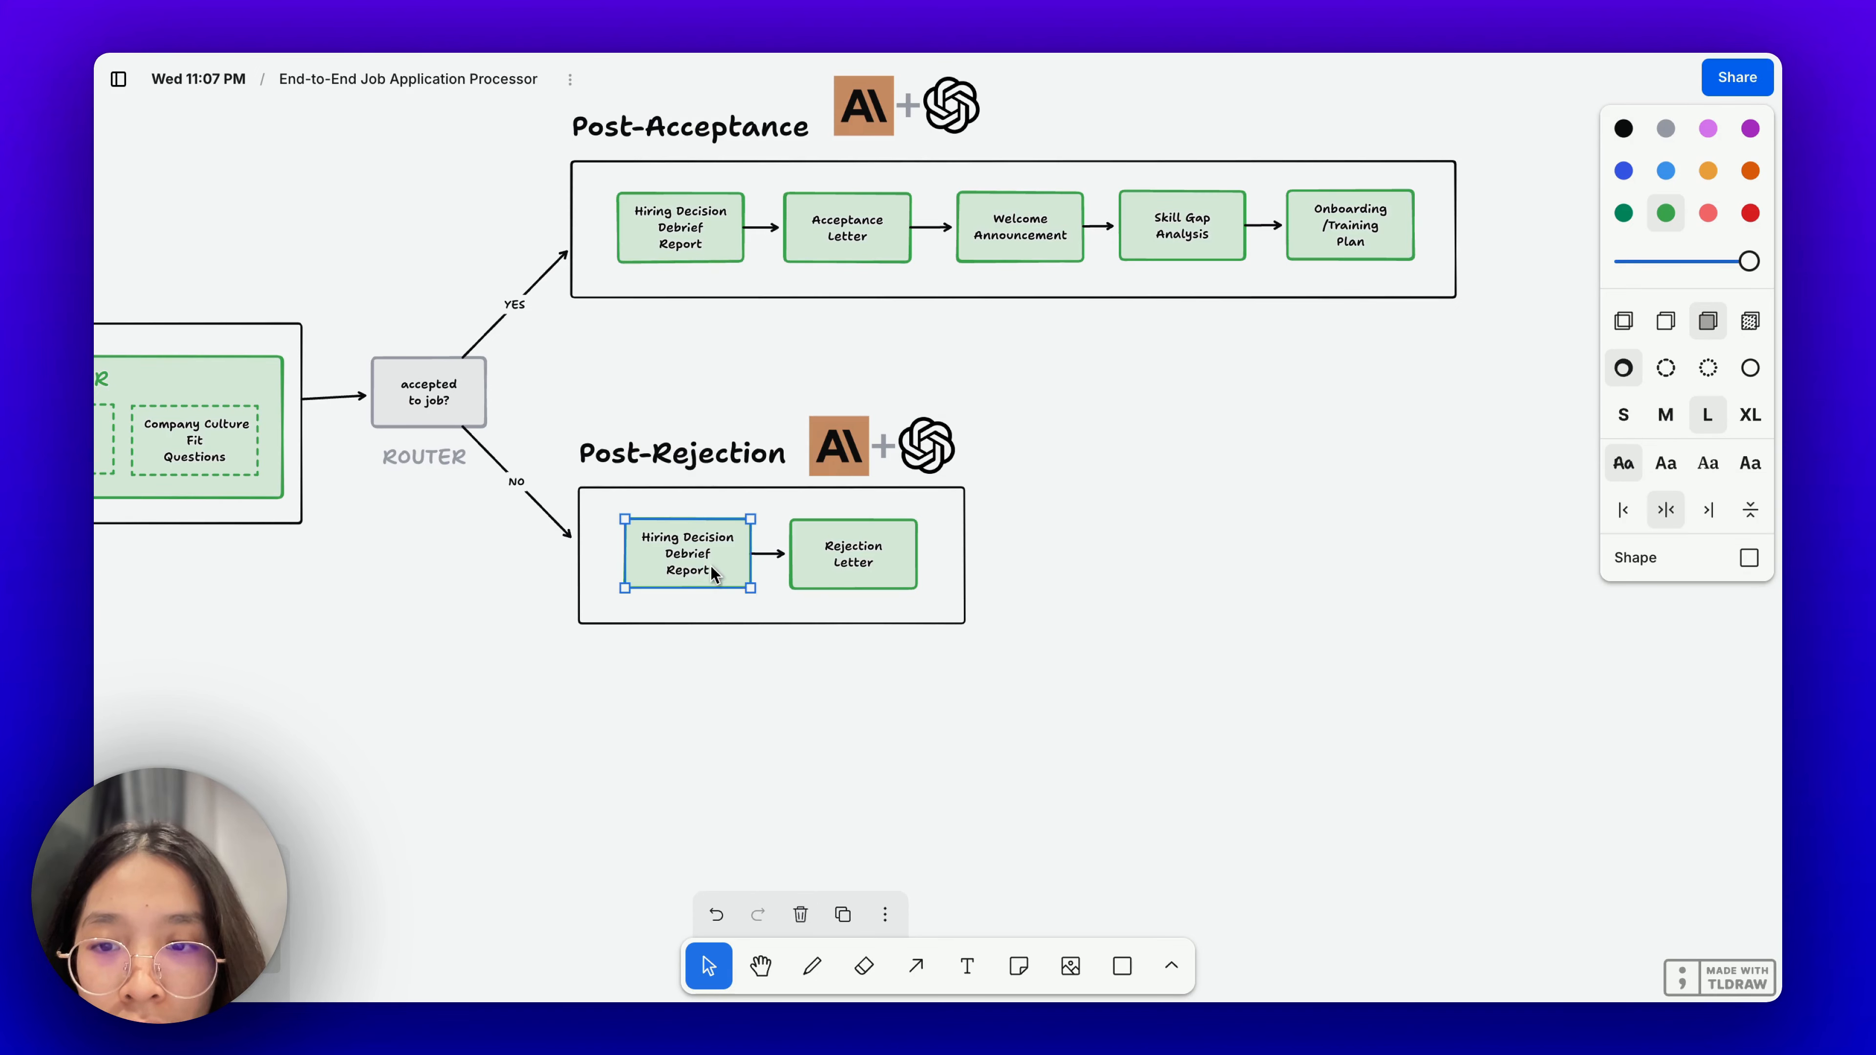
key("ctrl+a")
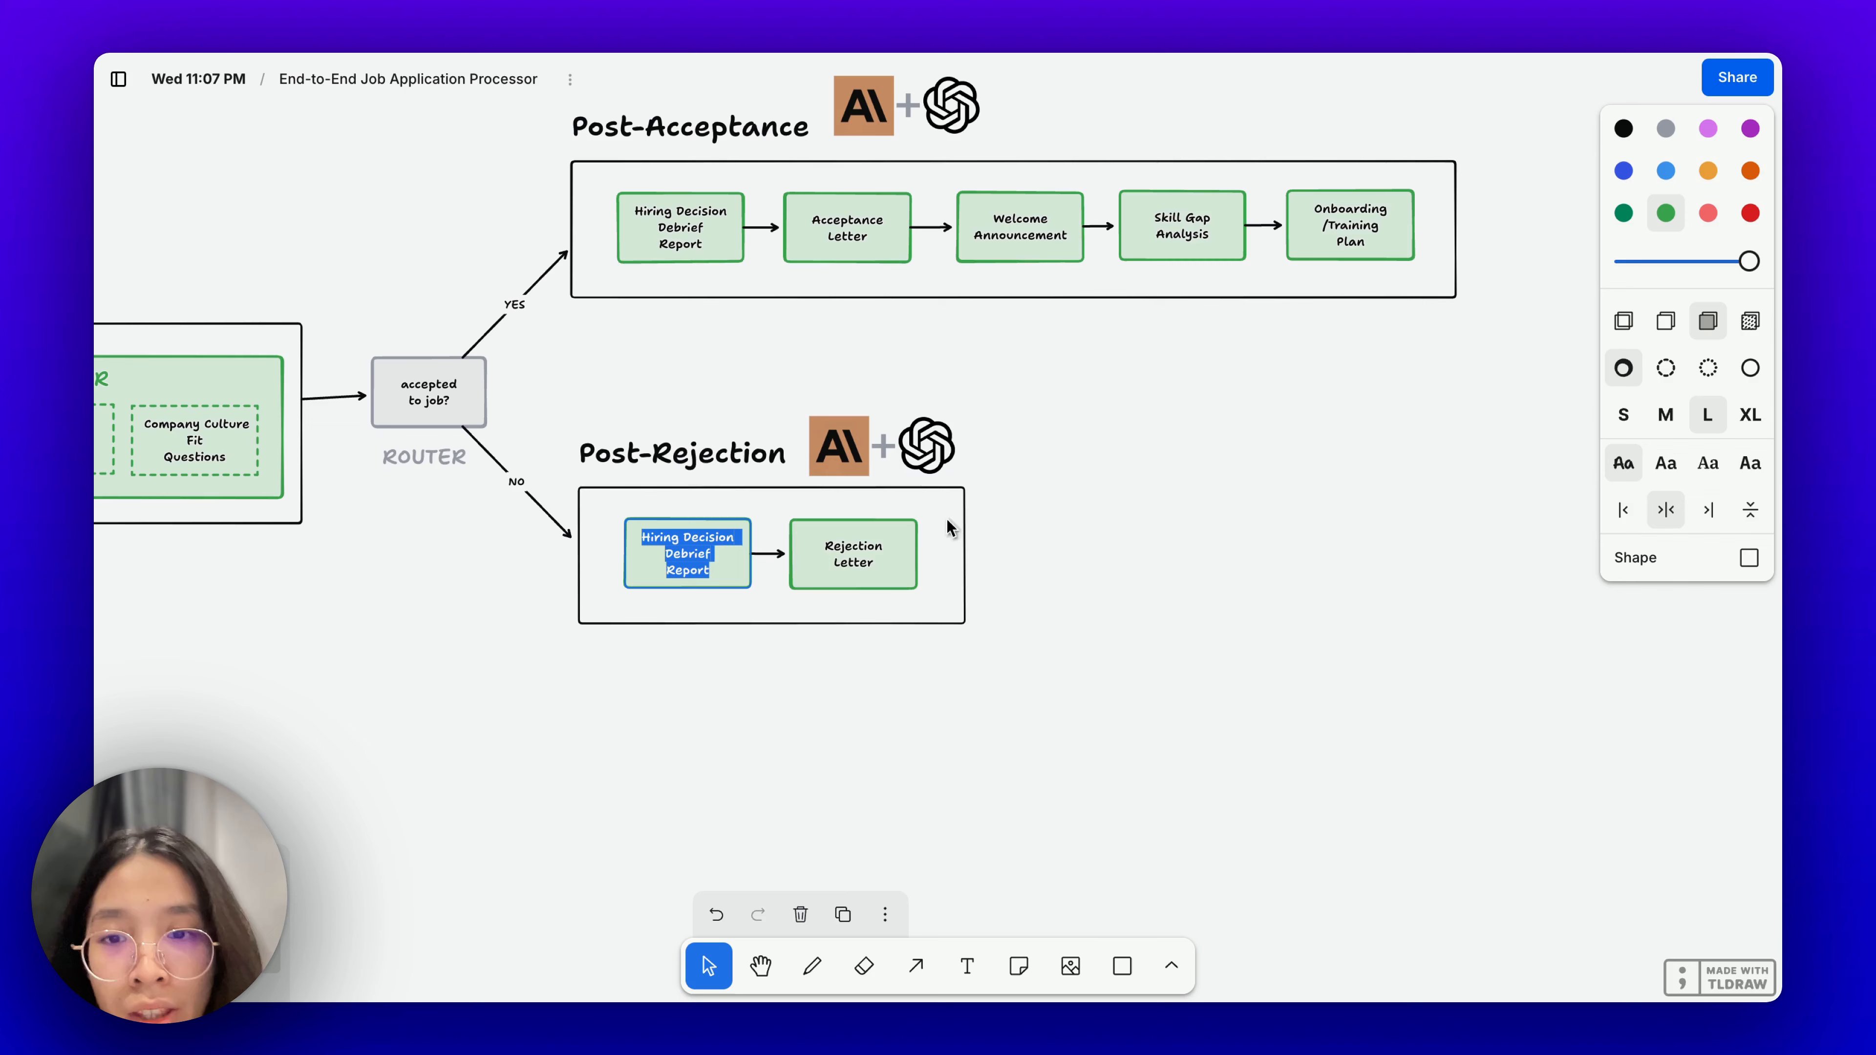
double_click(838, 553)
key("ctrl+c")
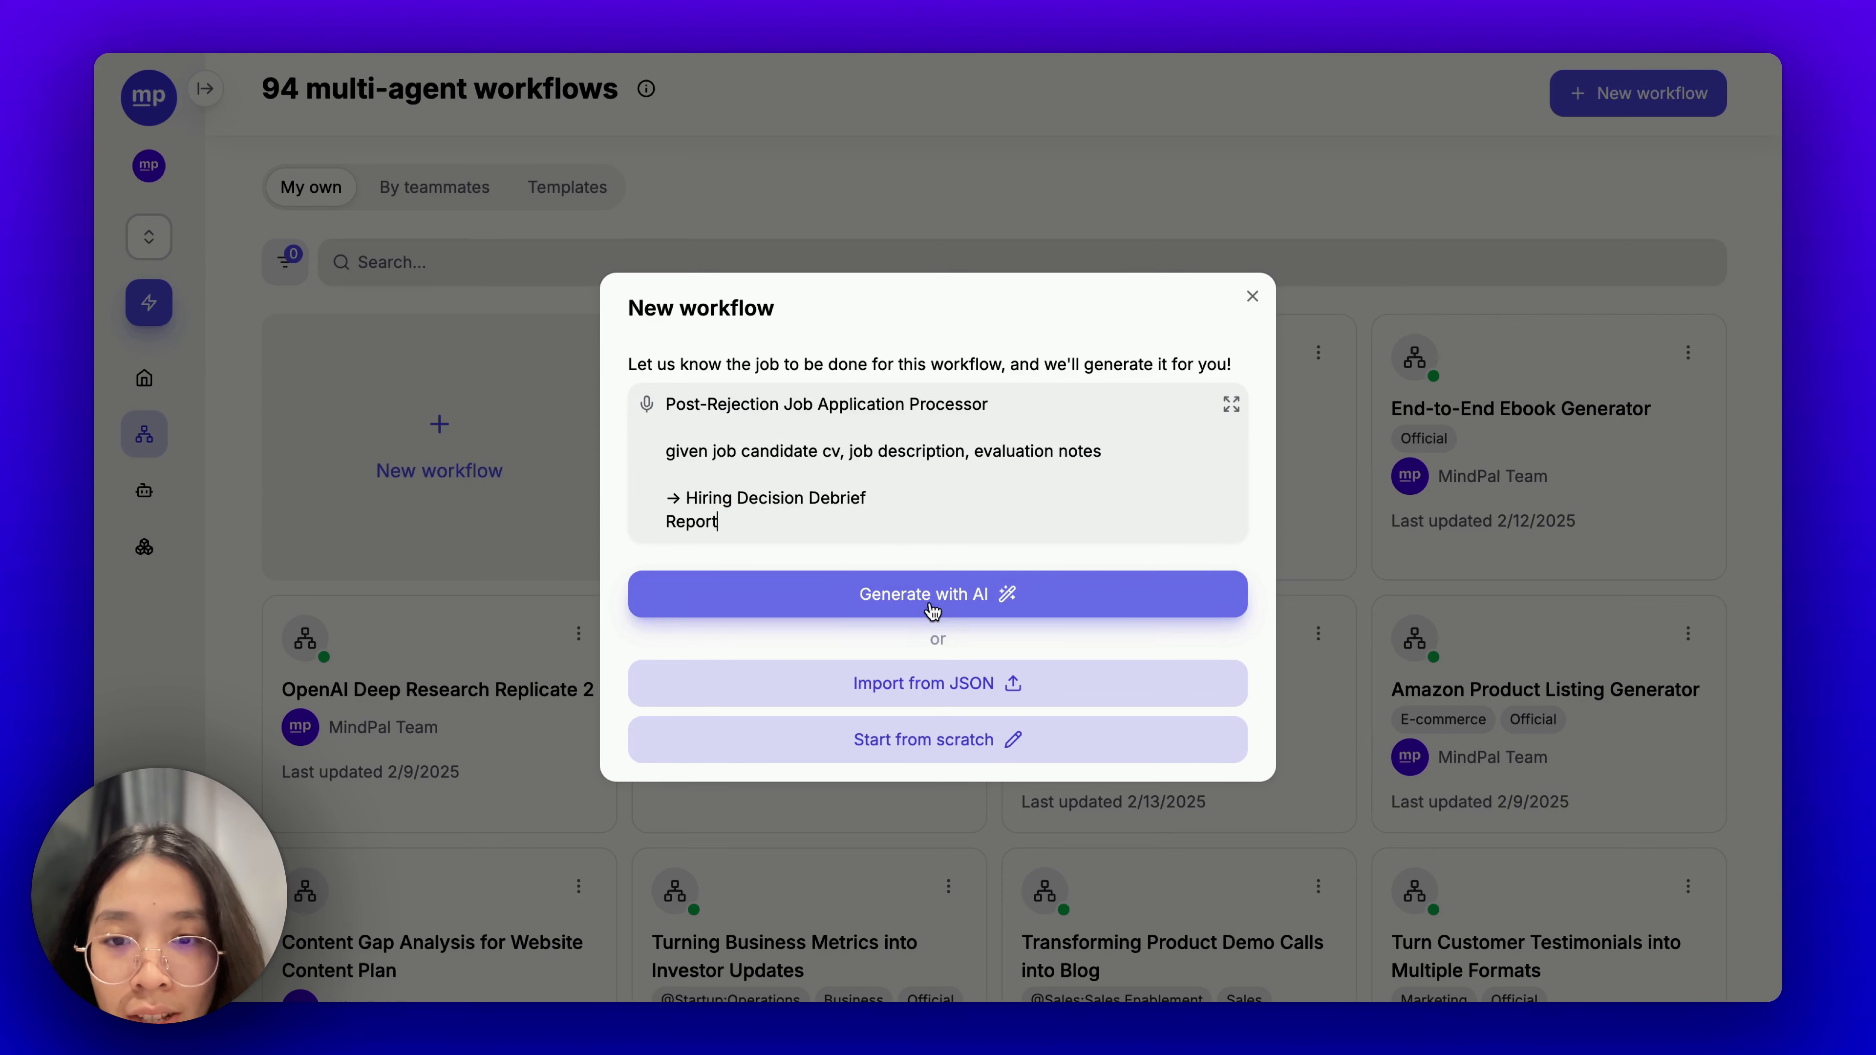
key("Return")
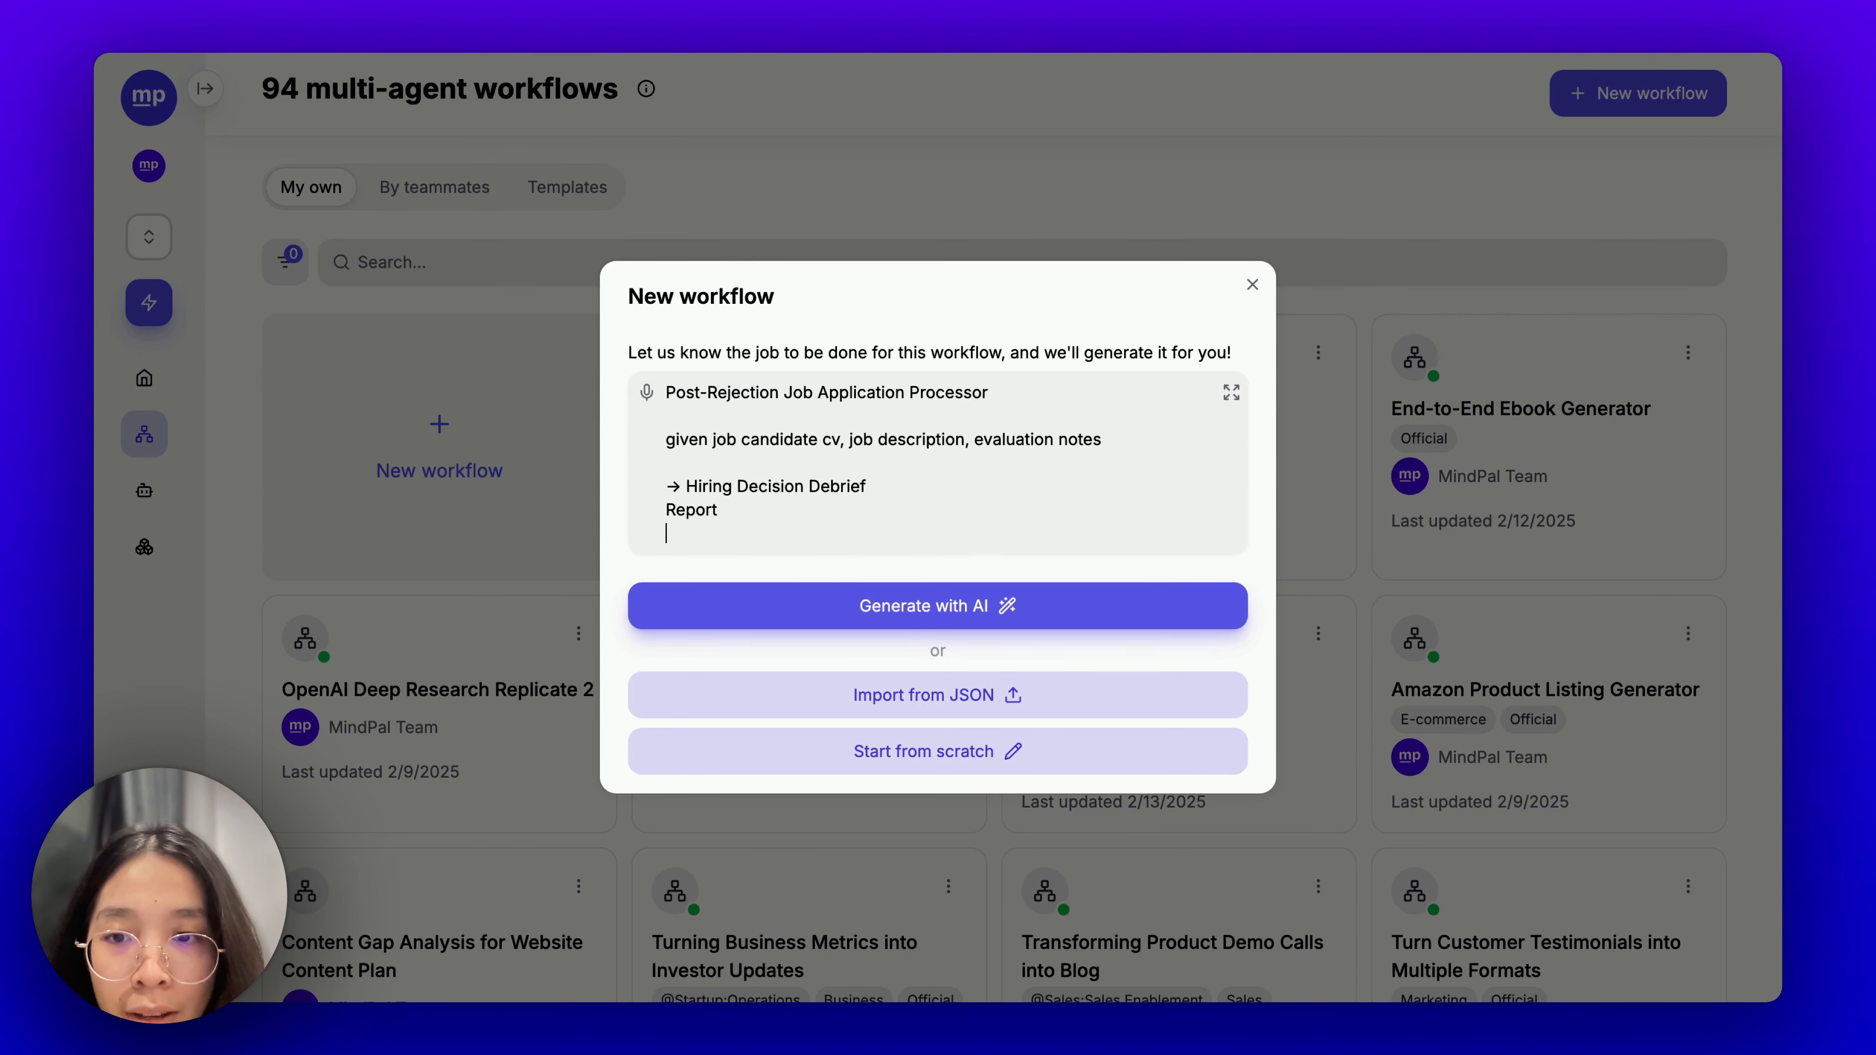
type("→")
key("ctrl+v")
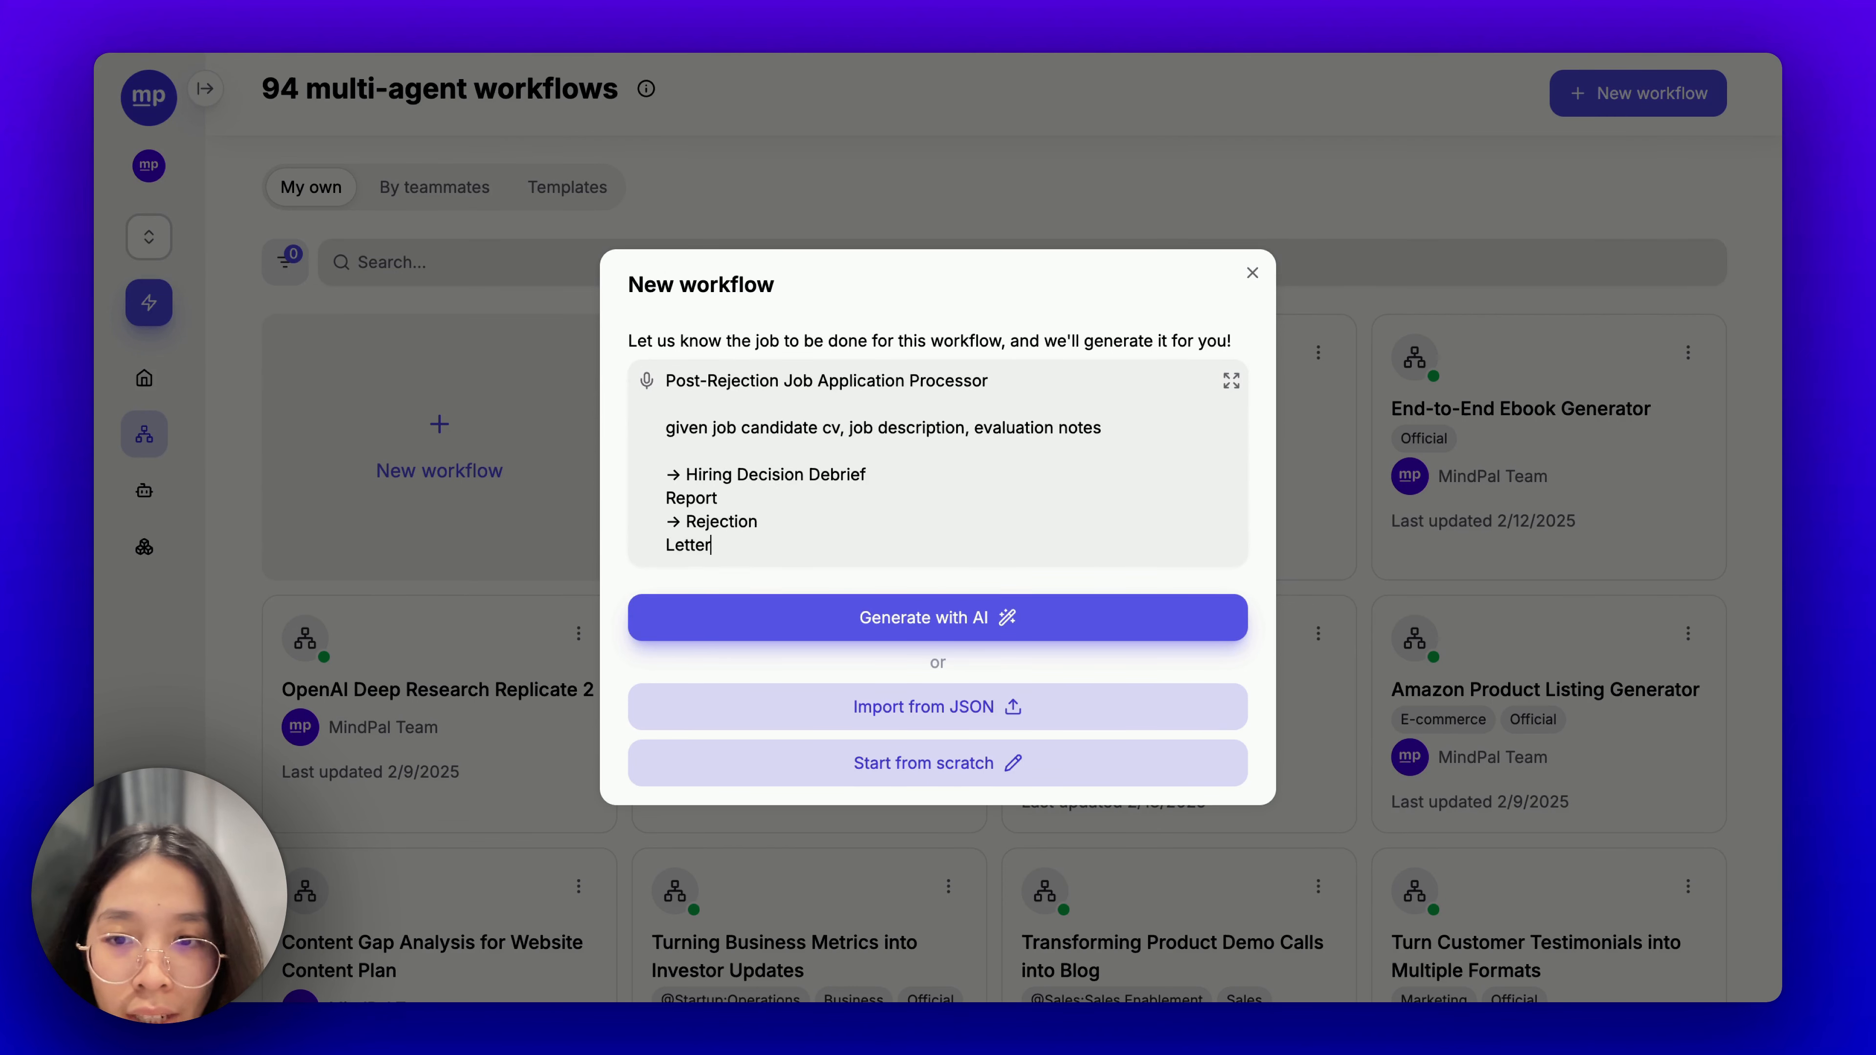
left_click(666, 499)
key("BackSpace")
left_click(667, 531)
key("BackSpace")
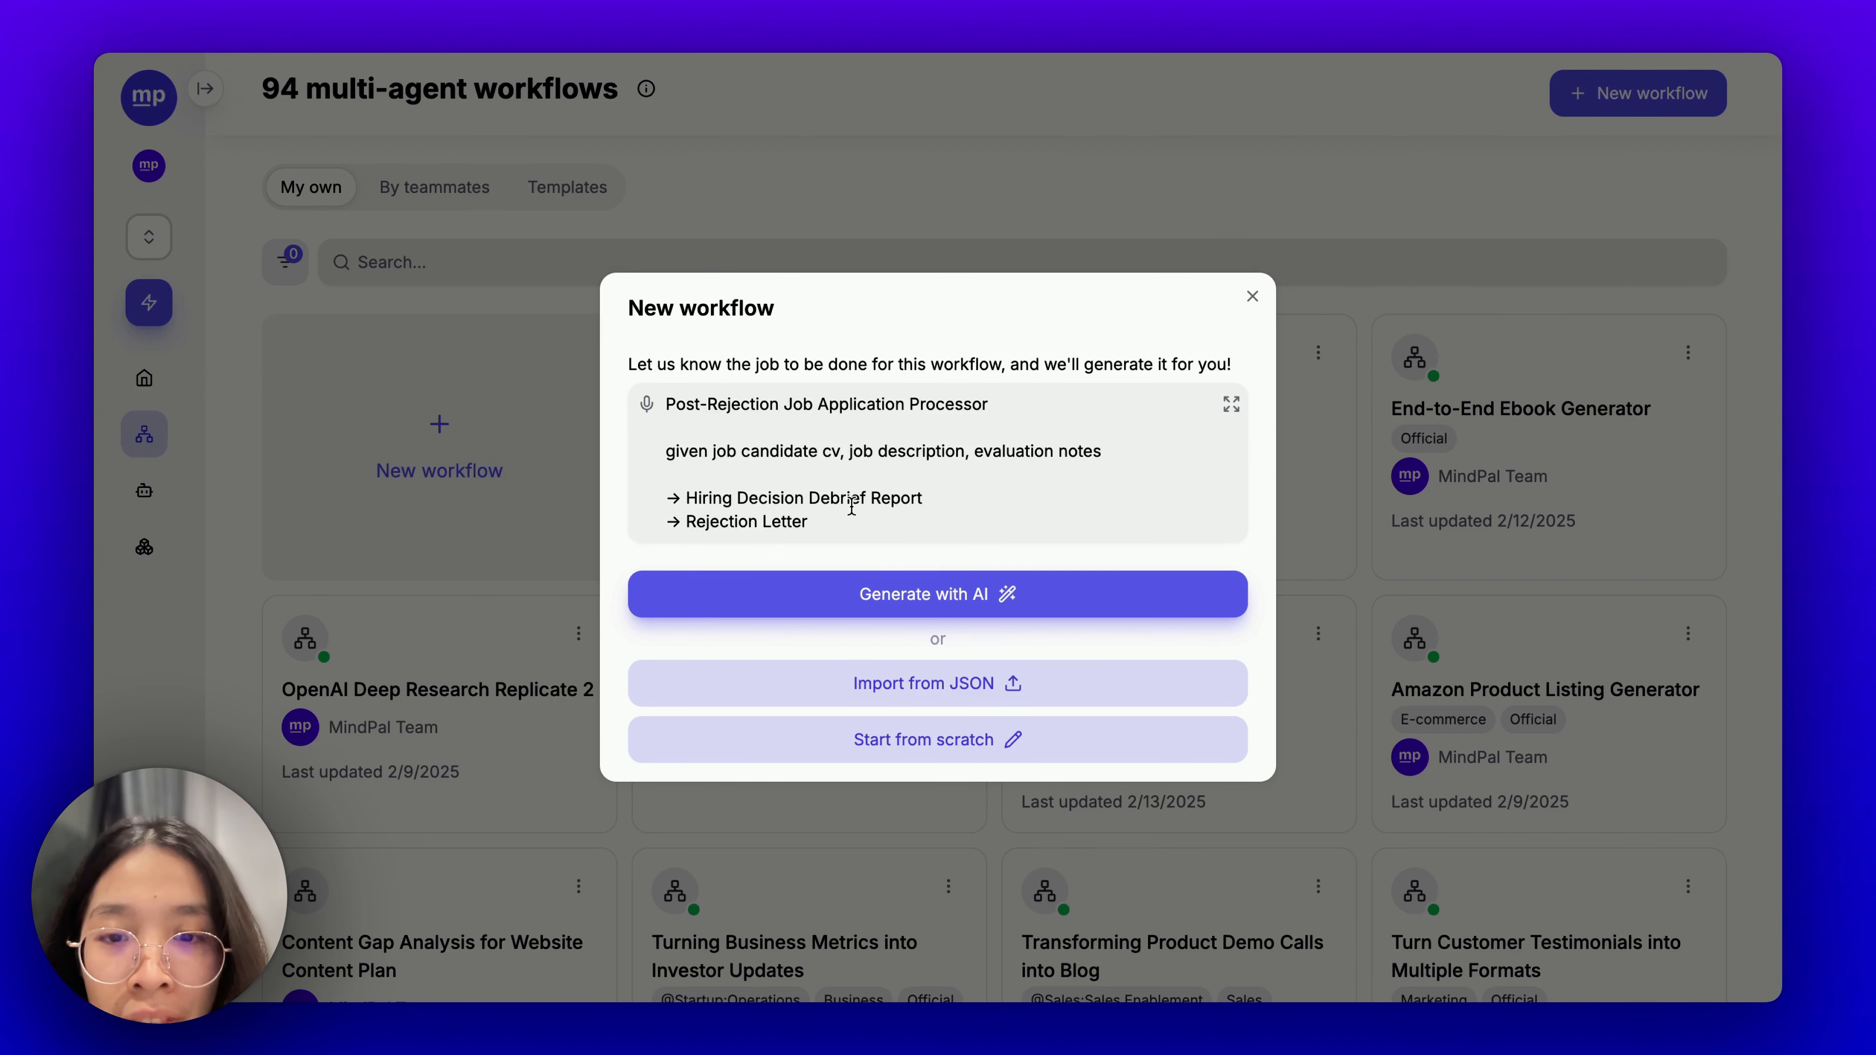
Generate a workflow draft with AI from the description and review its proposed input steps.
left_click(883, 595)
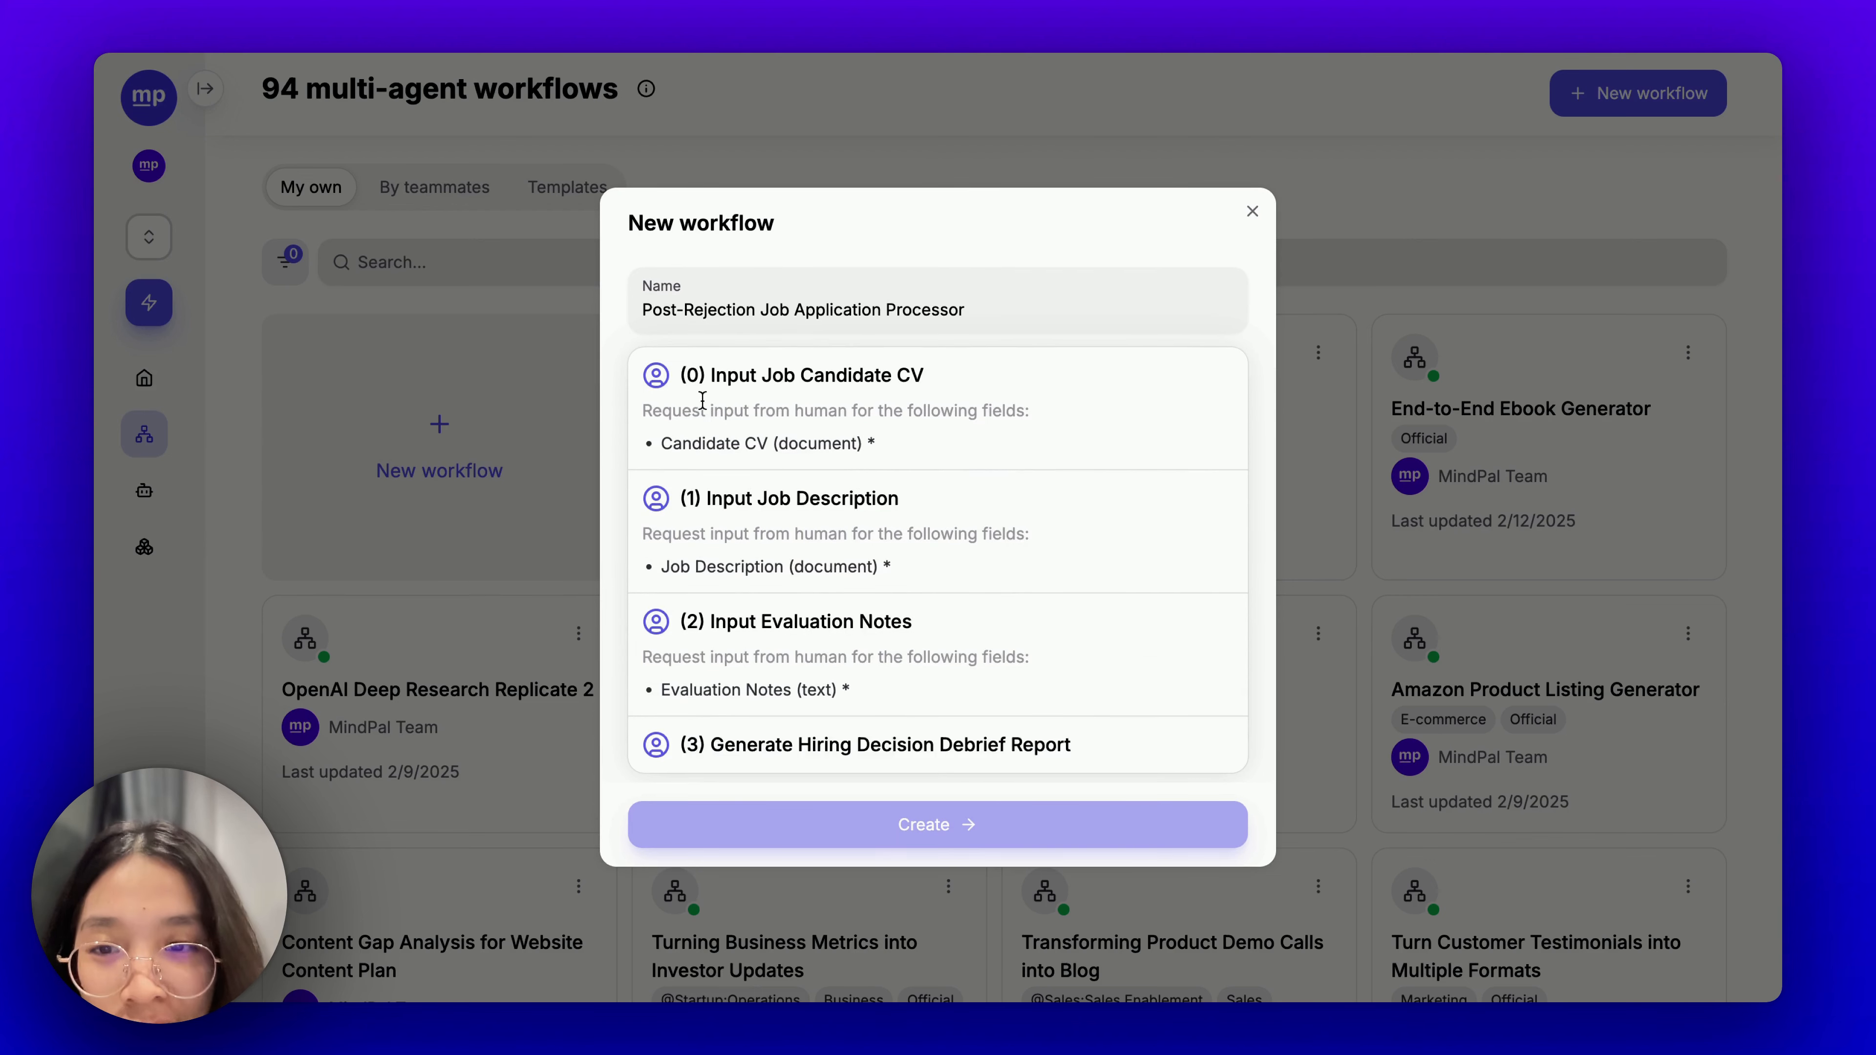
left_click_drag(708, 299, 934, 615)
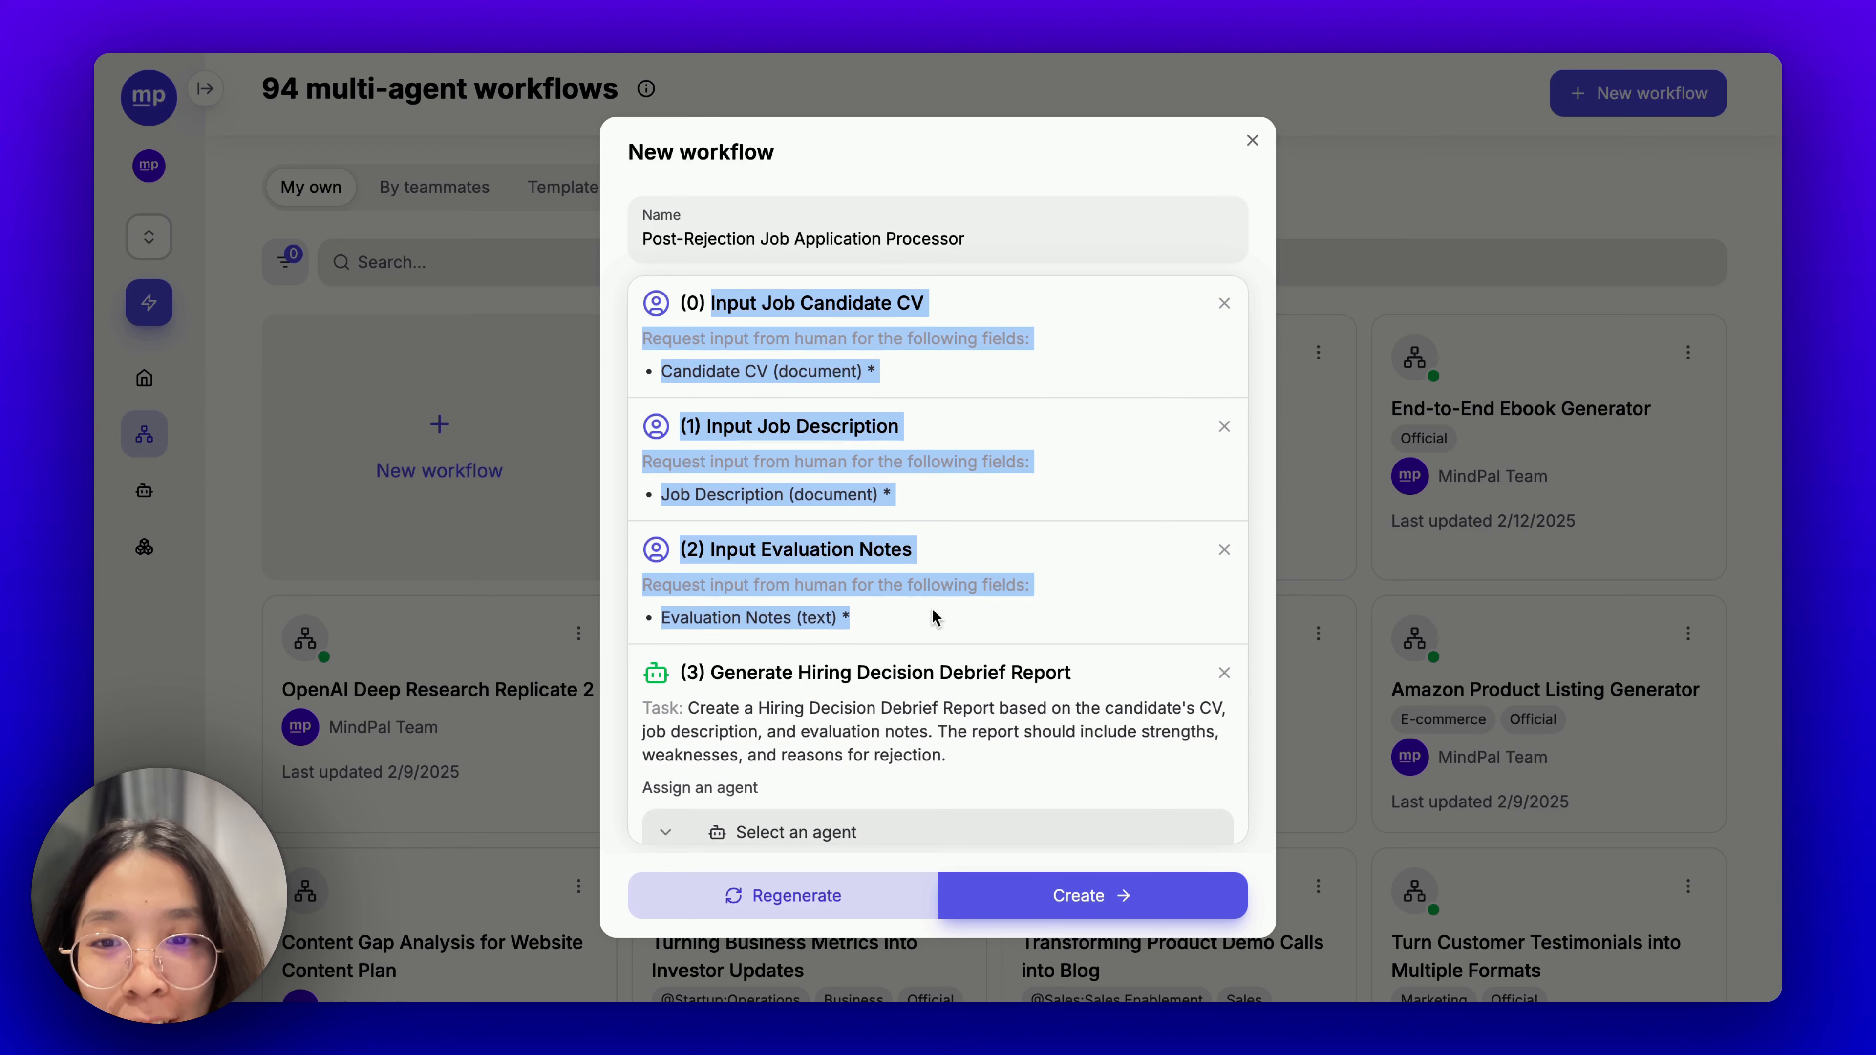
scroll(933, 614, "down", 2)
scroll(934, 615, "up", 2)
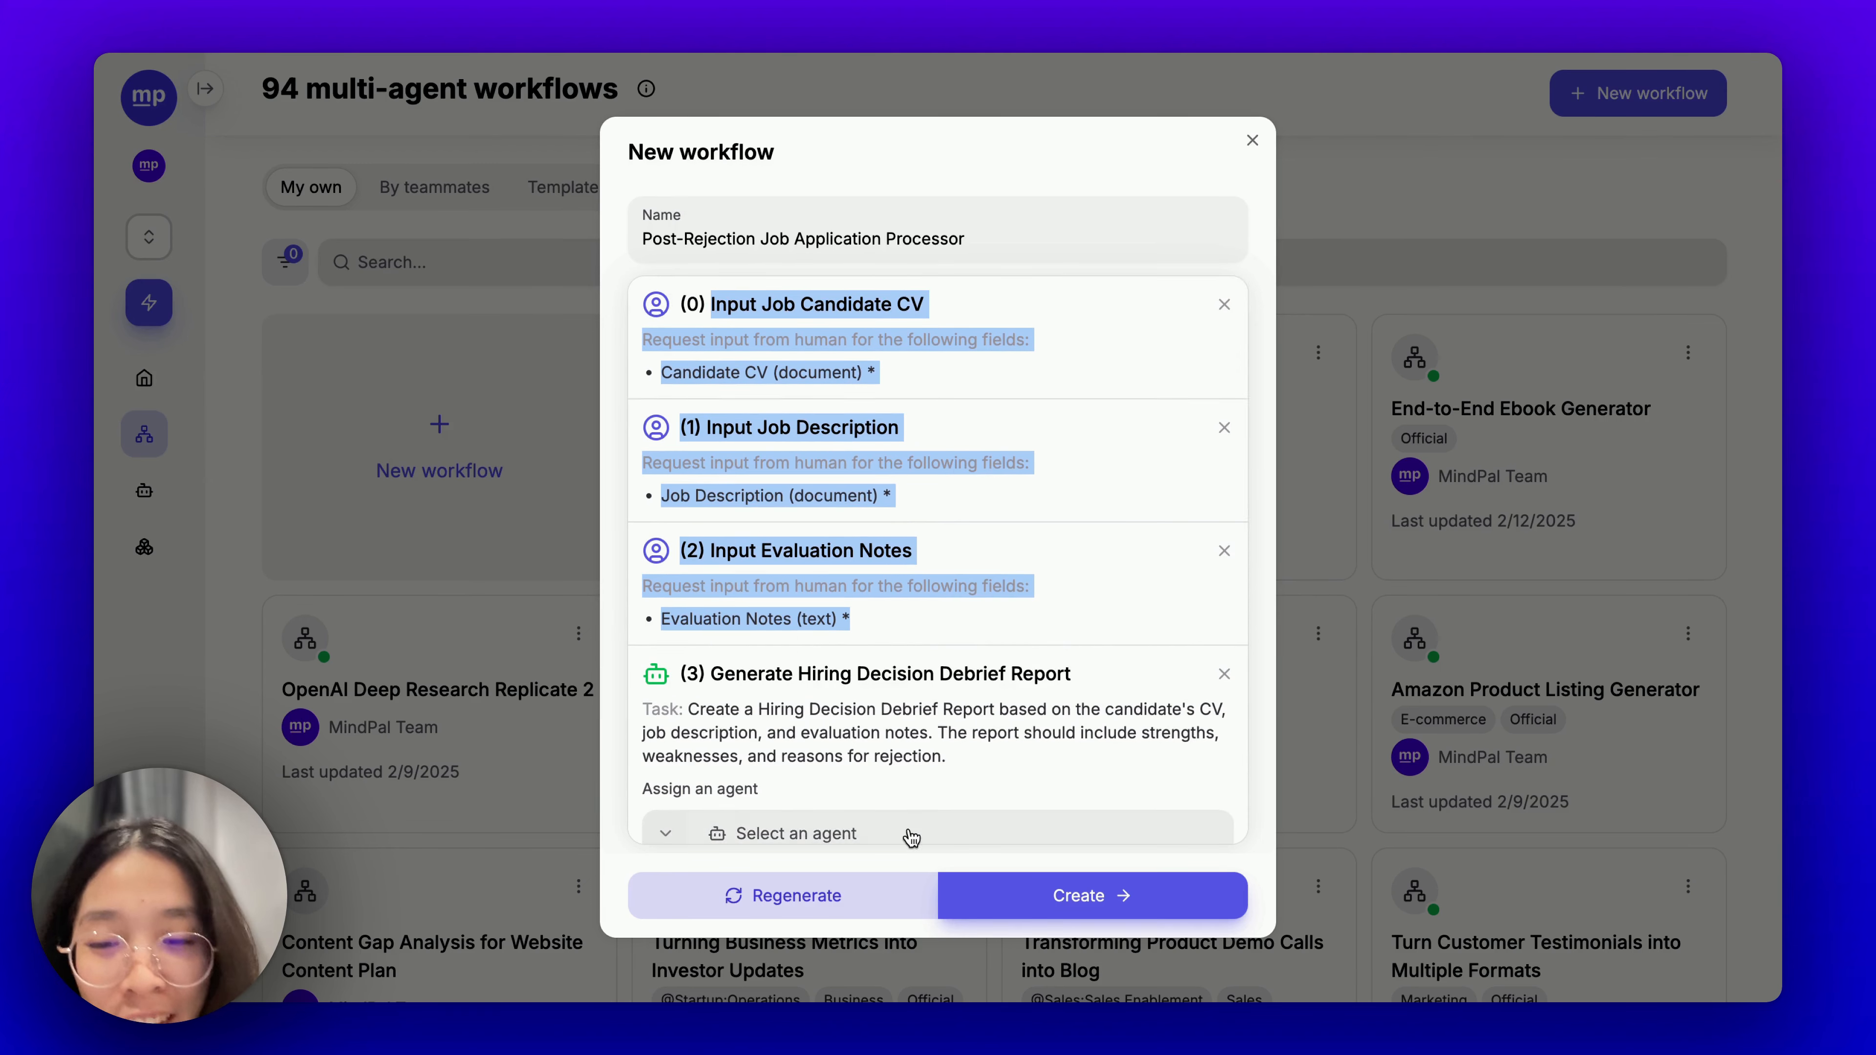
Add "in one step" after "evaluation notes" in the description and regenerate the workflow draft with AI.
left_click(860, 895)
left_click(1102, 447)
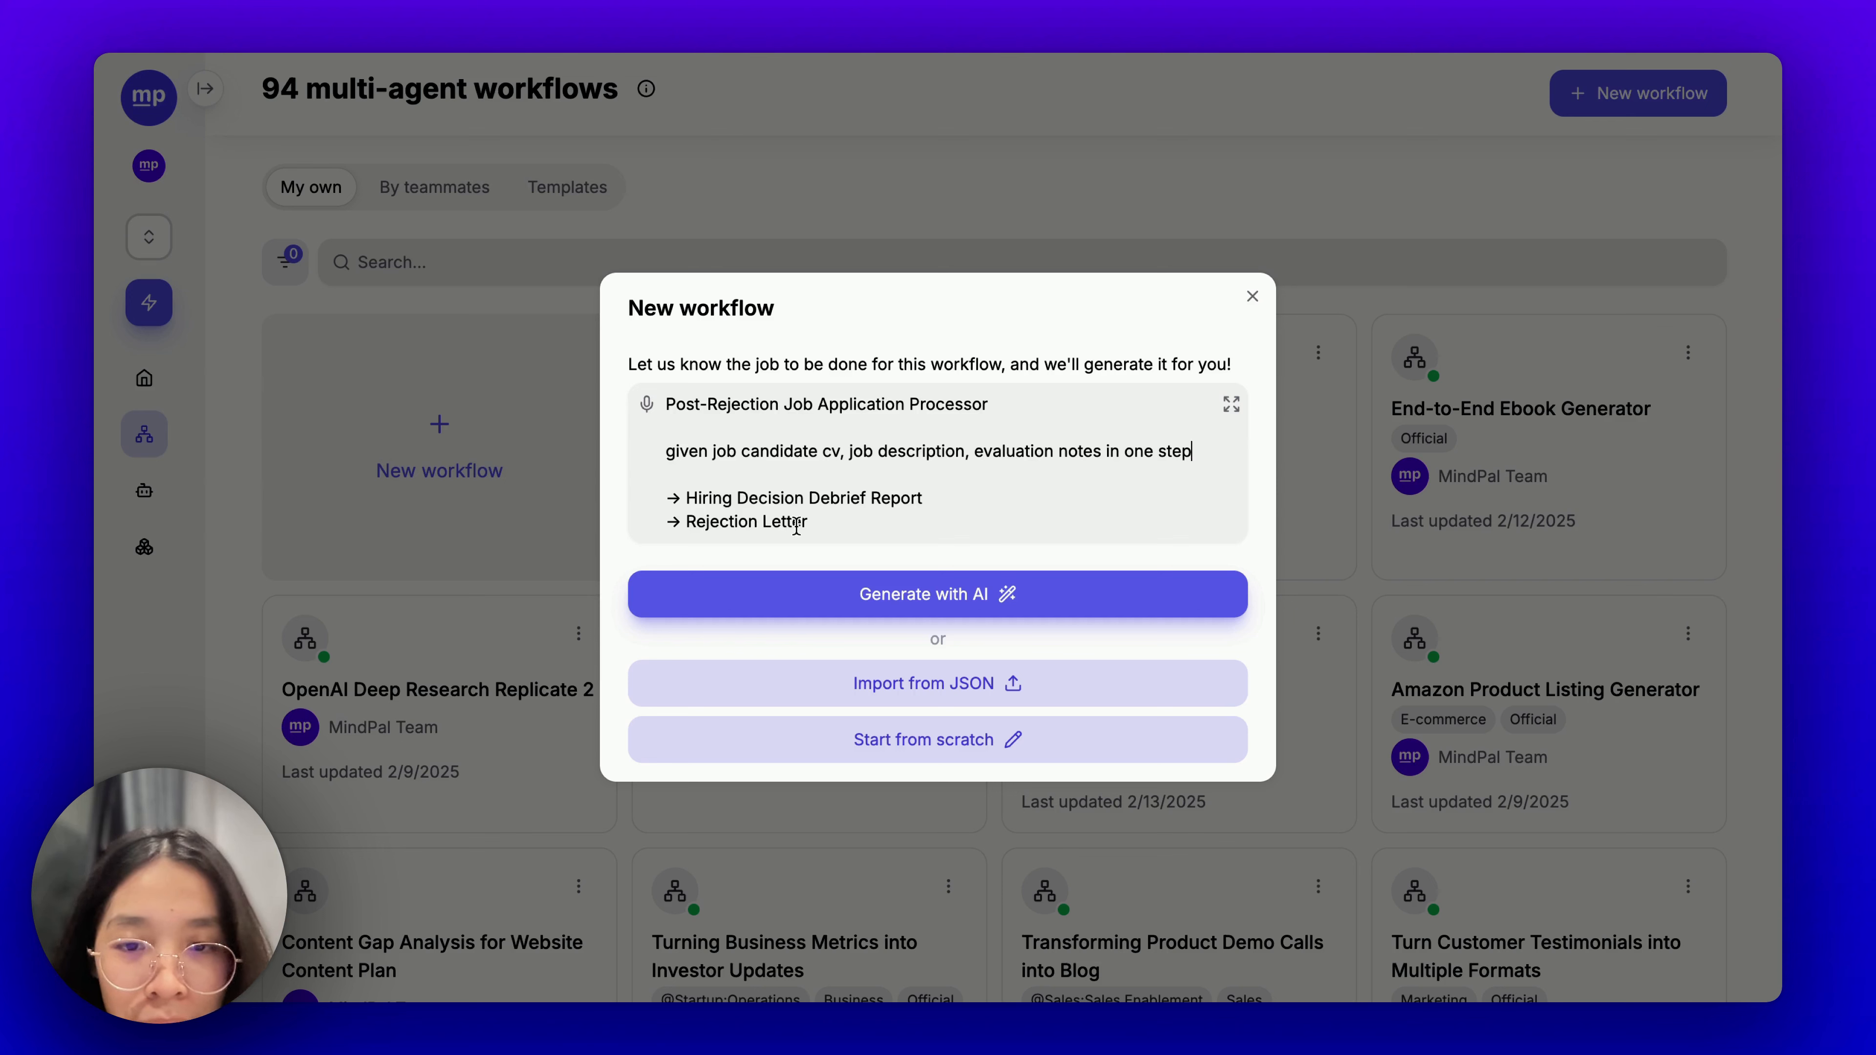
left_click(850, 591)
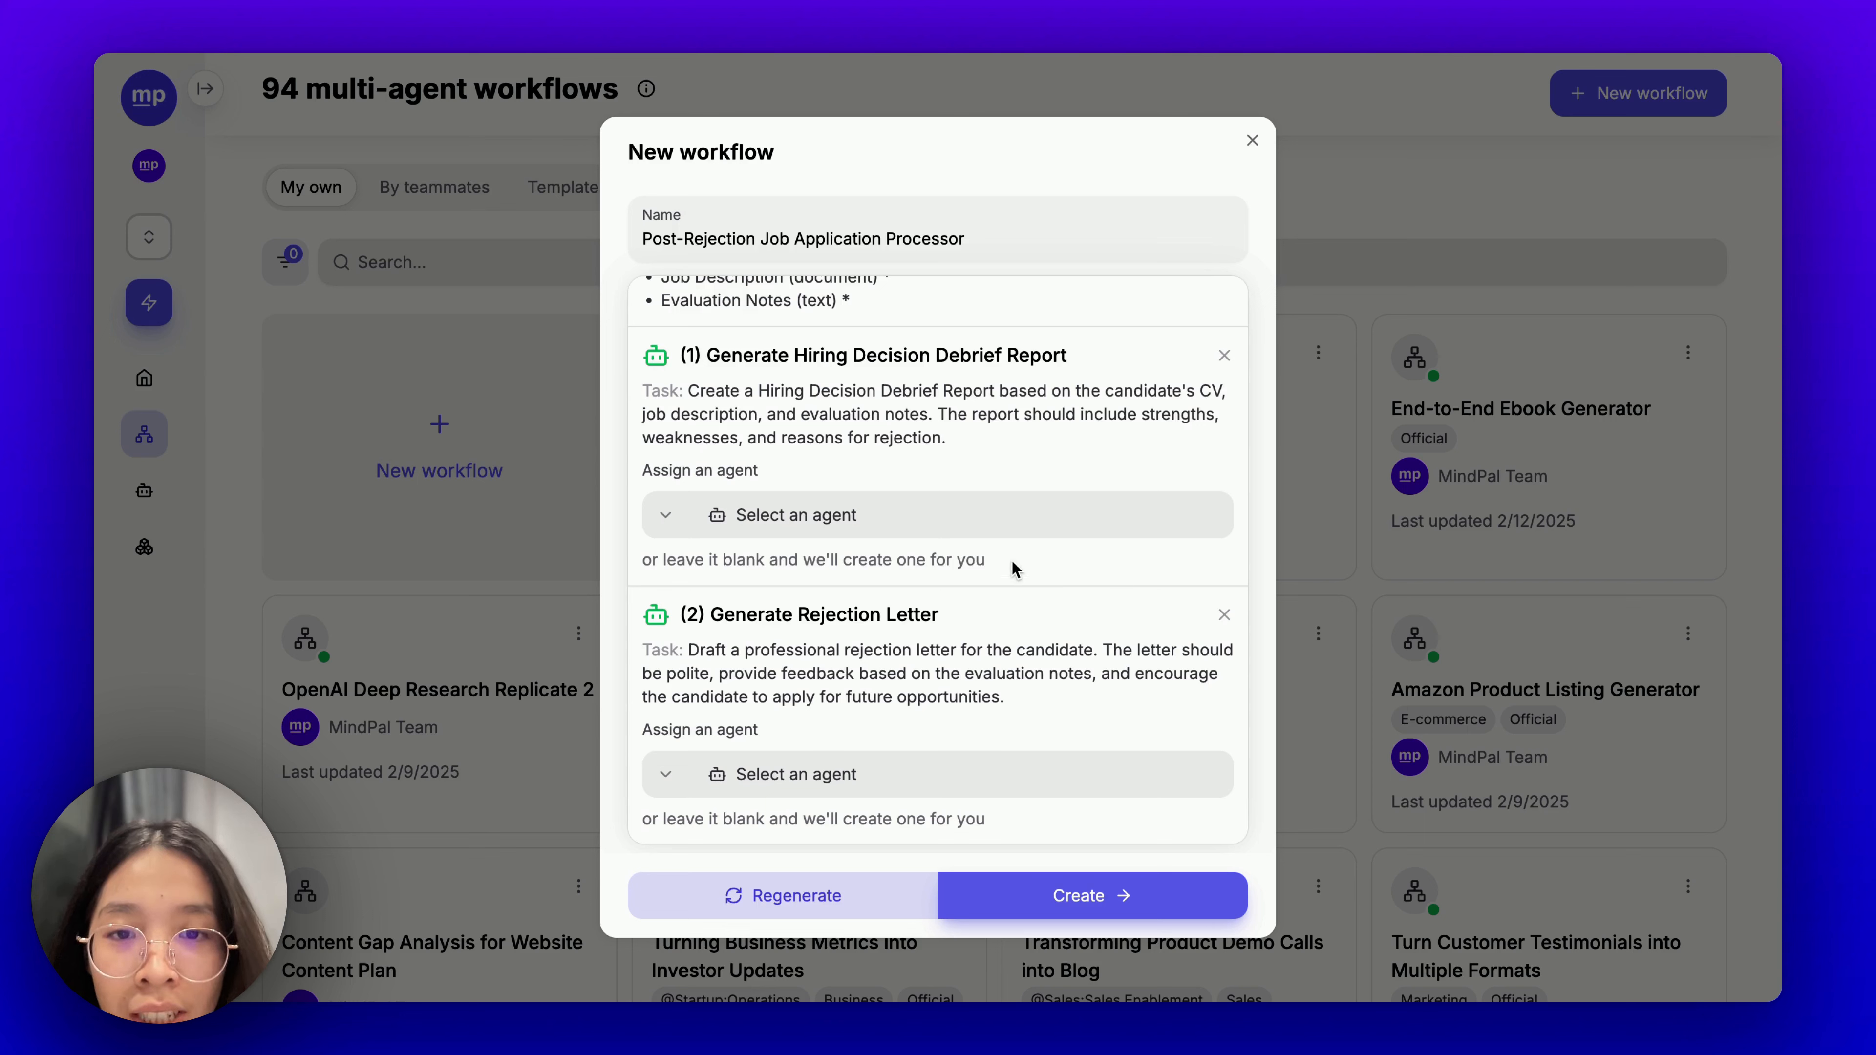
Assign the Hiring Decision Debrief Report Generator agent to the debrief report step, leave the rejection letter agent blank, and create the workflow.
left_click(888, 511)
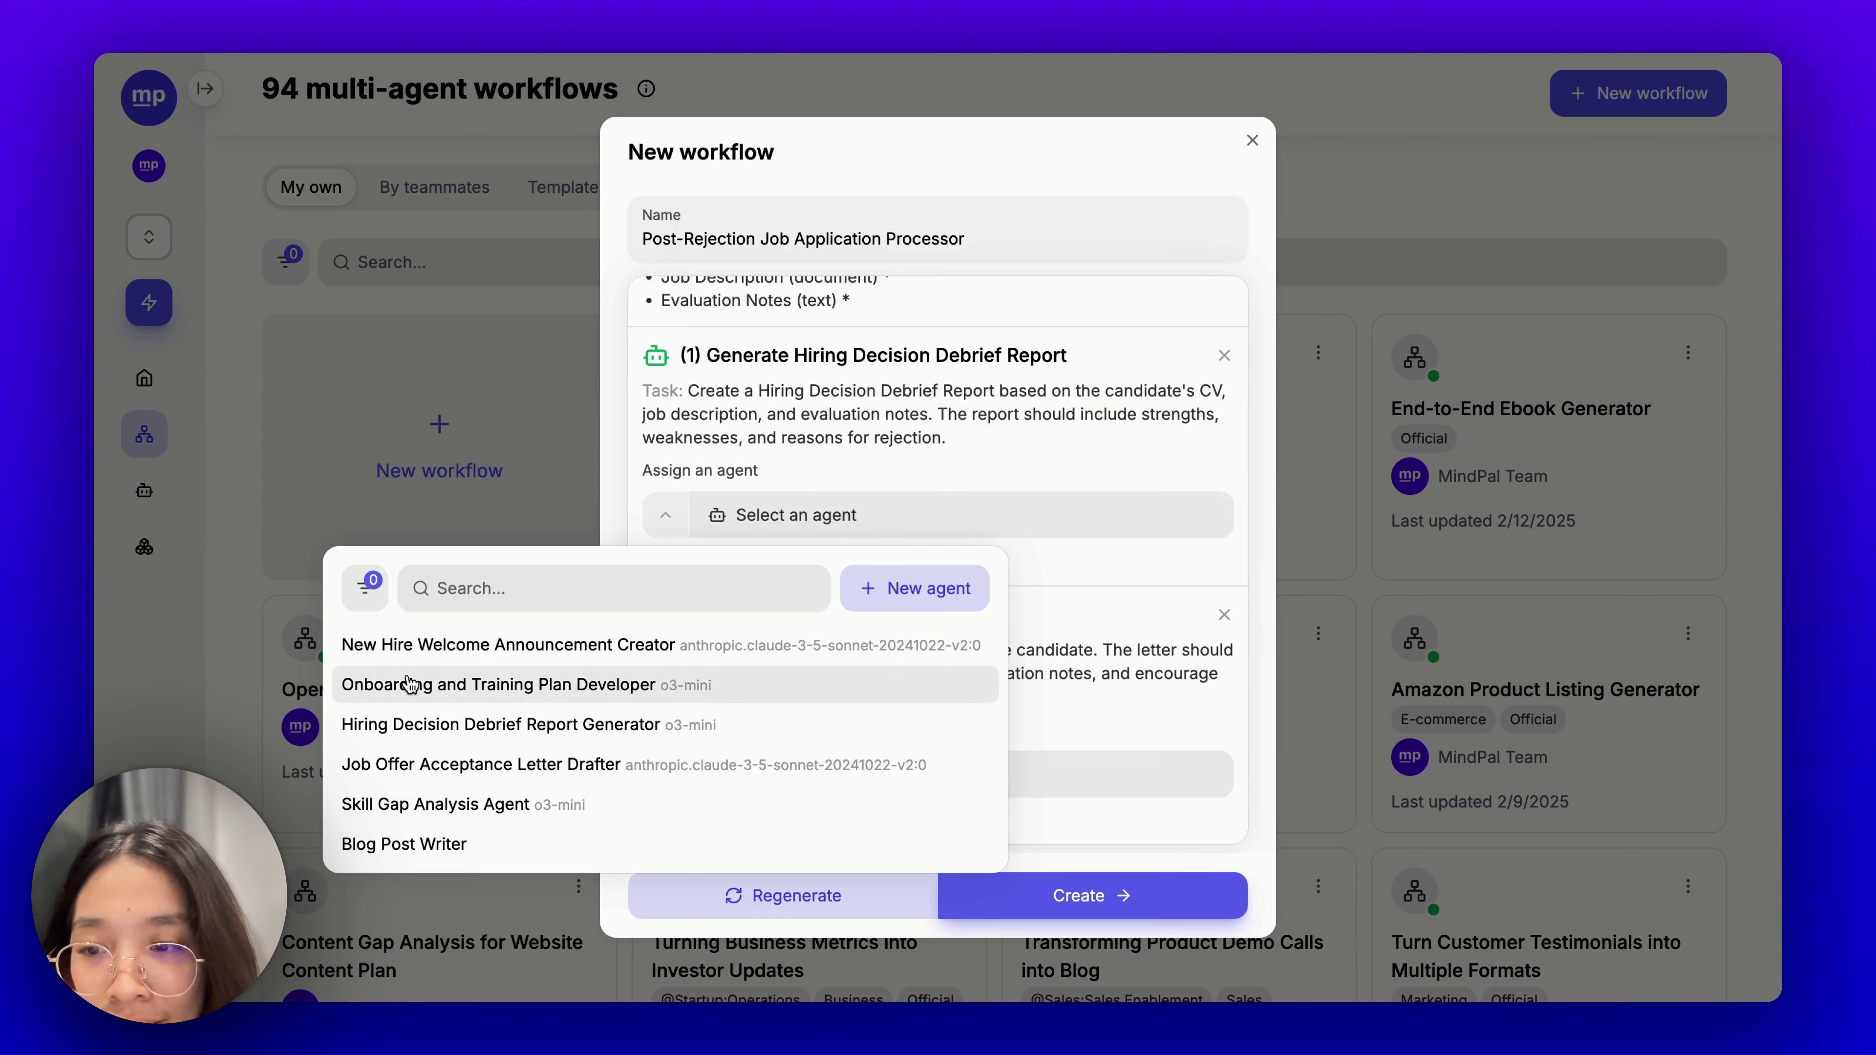
left_click(483, 728)
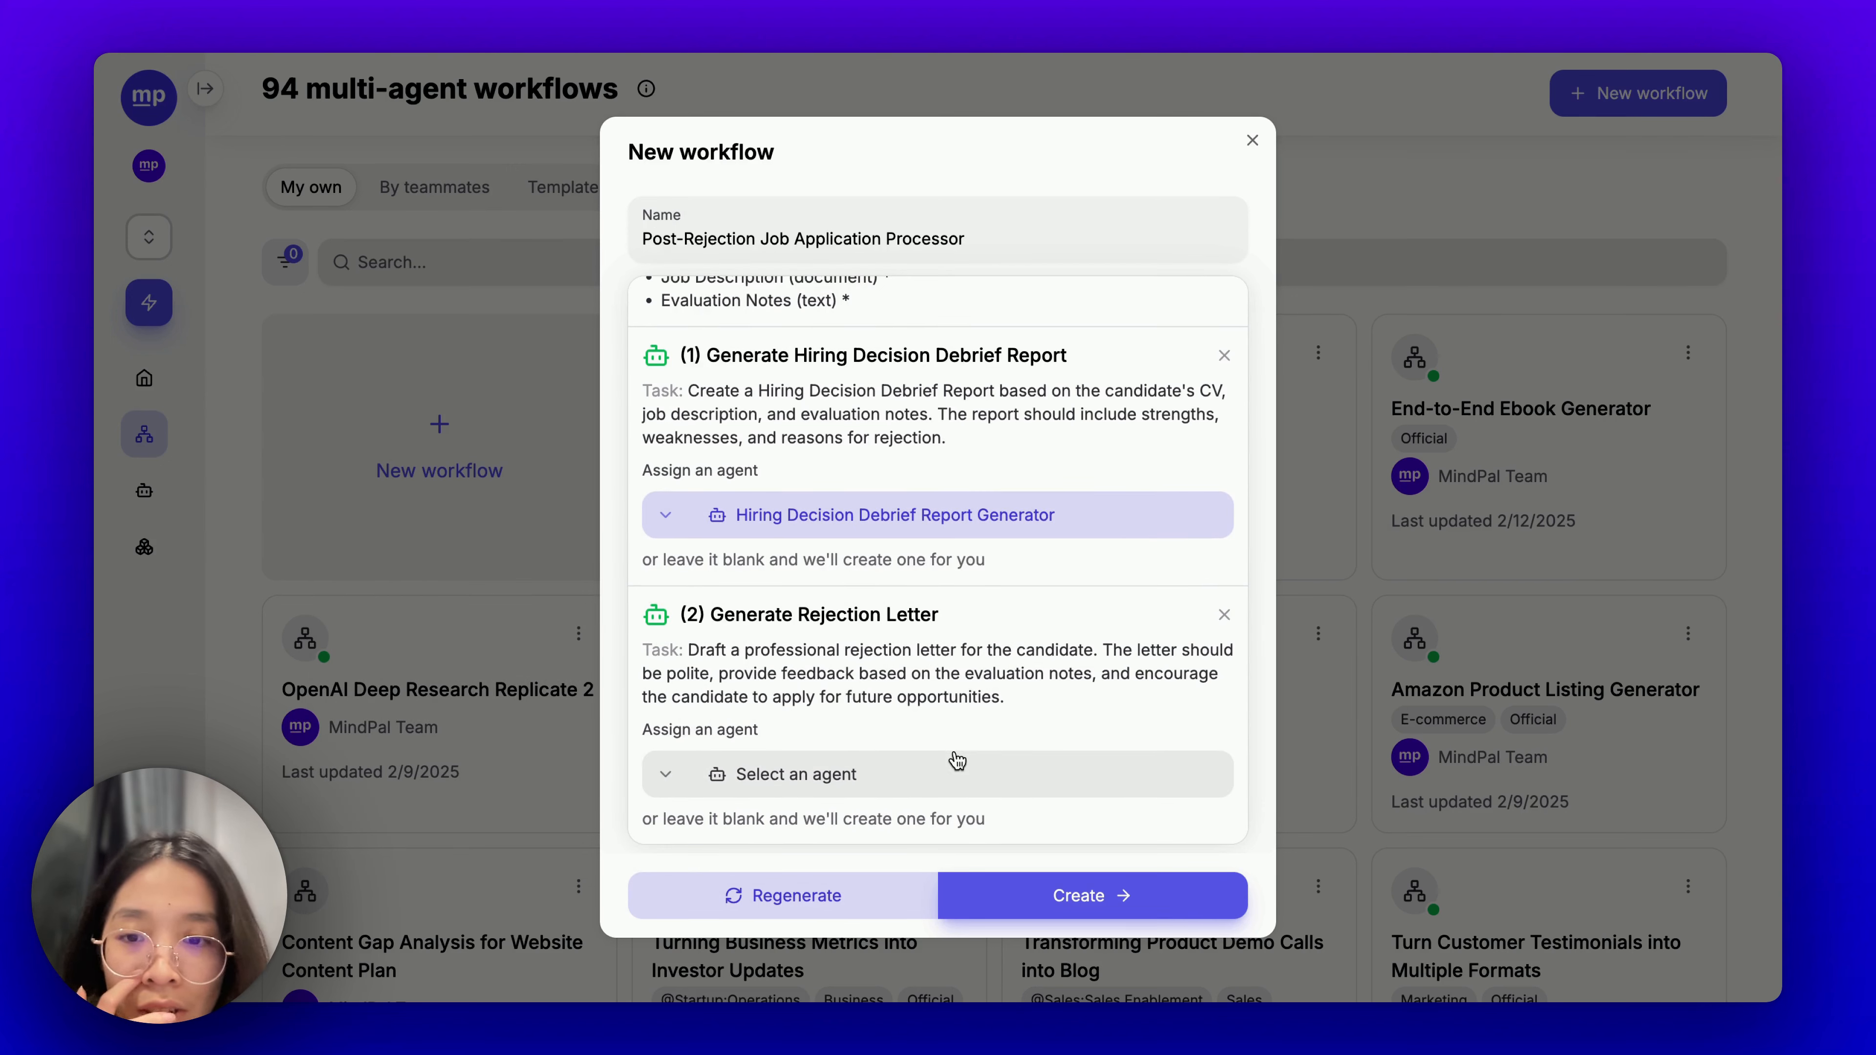
left_click(952, 775)
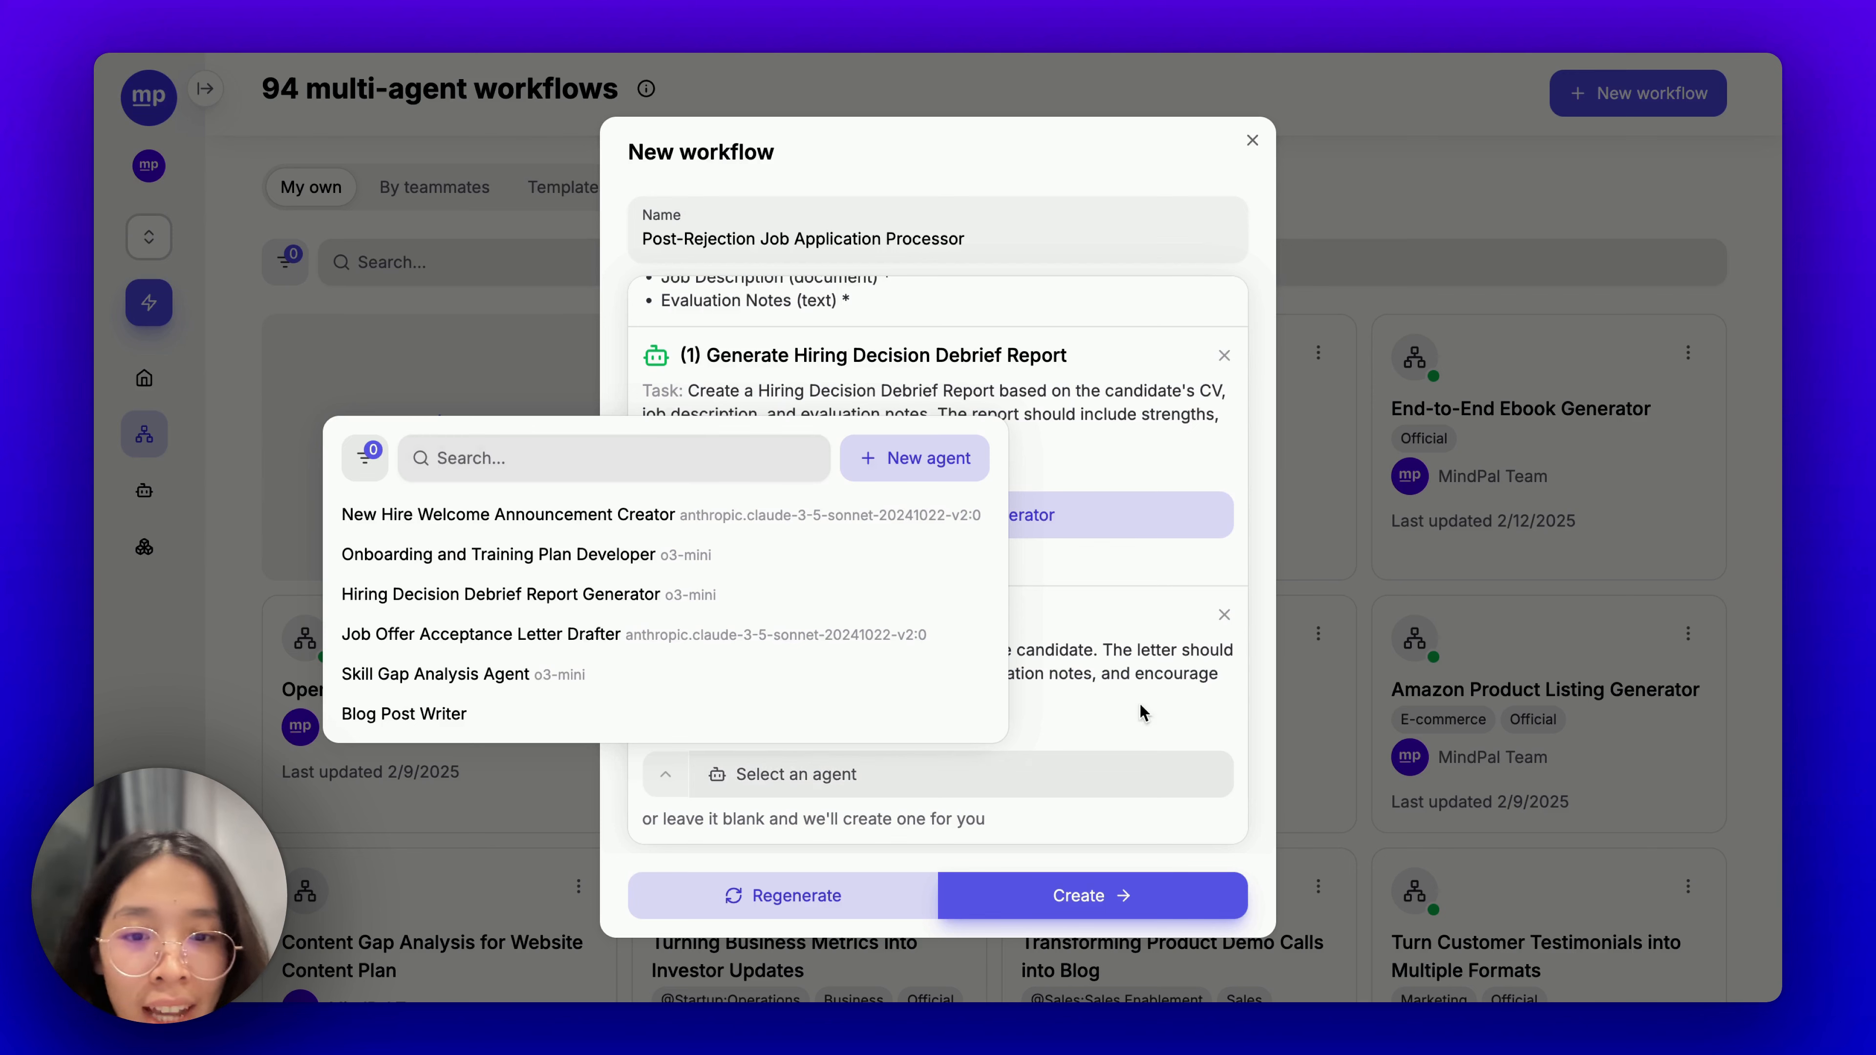
left_click(943, 807)
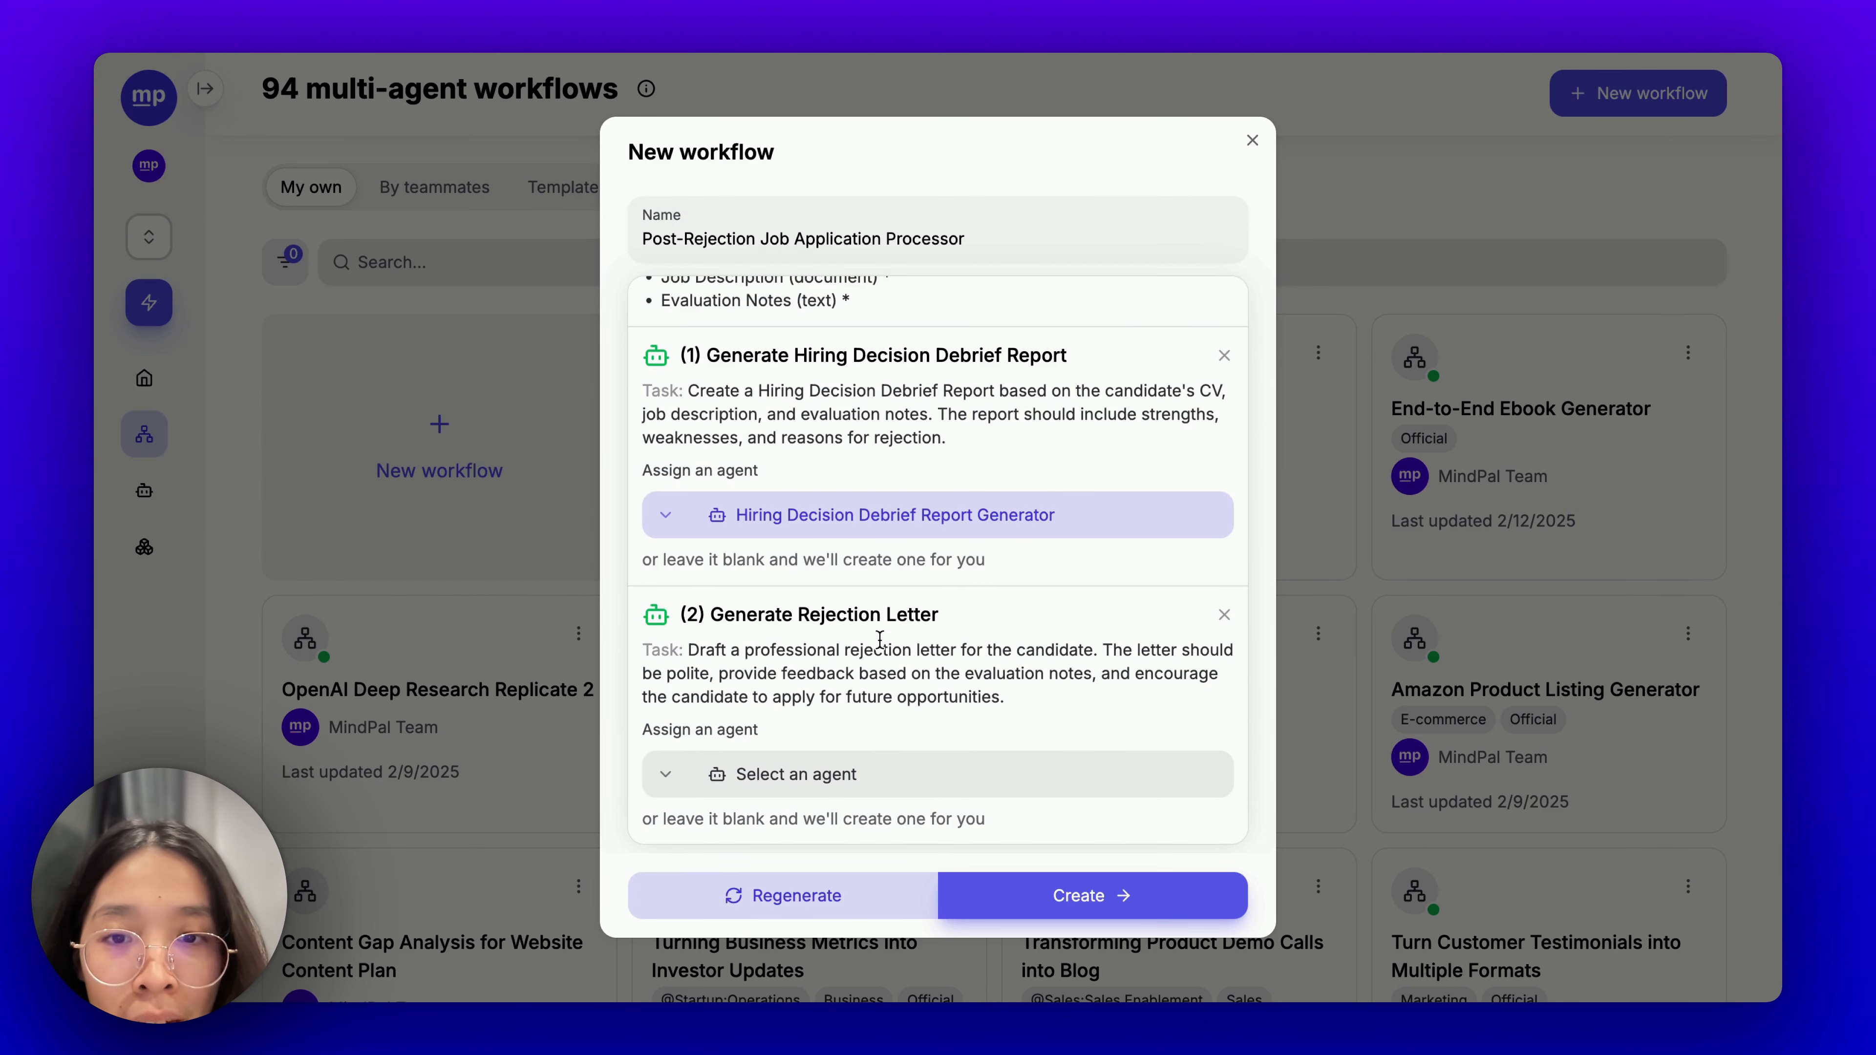
scroll(880, 638, "up", 3)
scroll(880, 638, "down", 3)
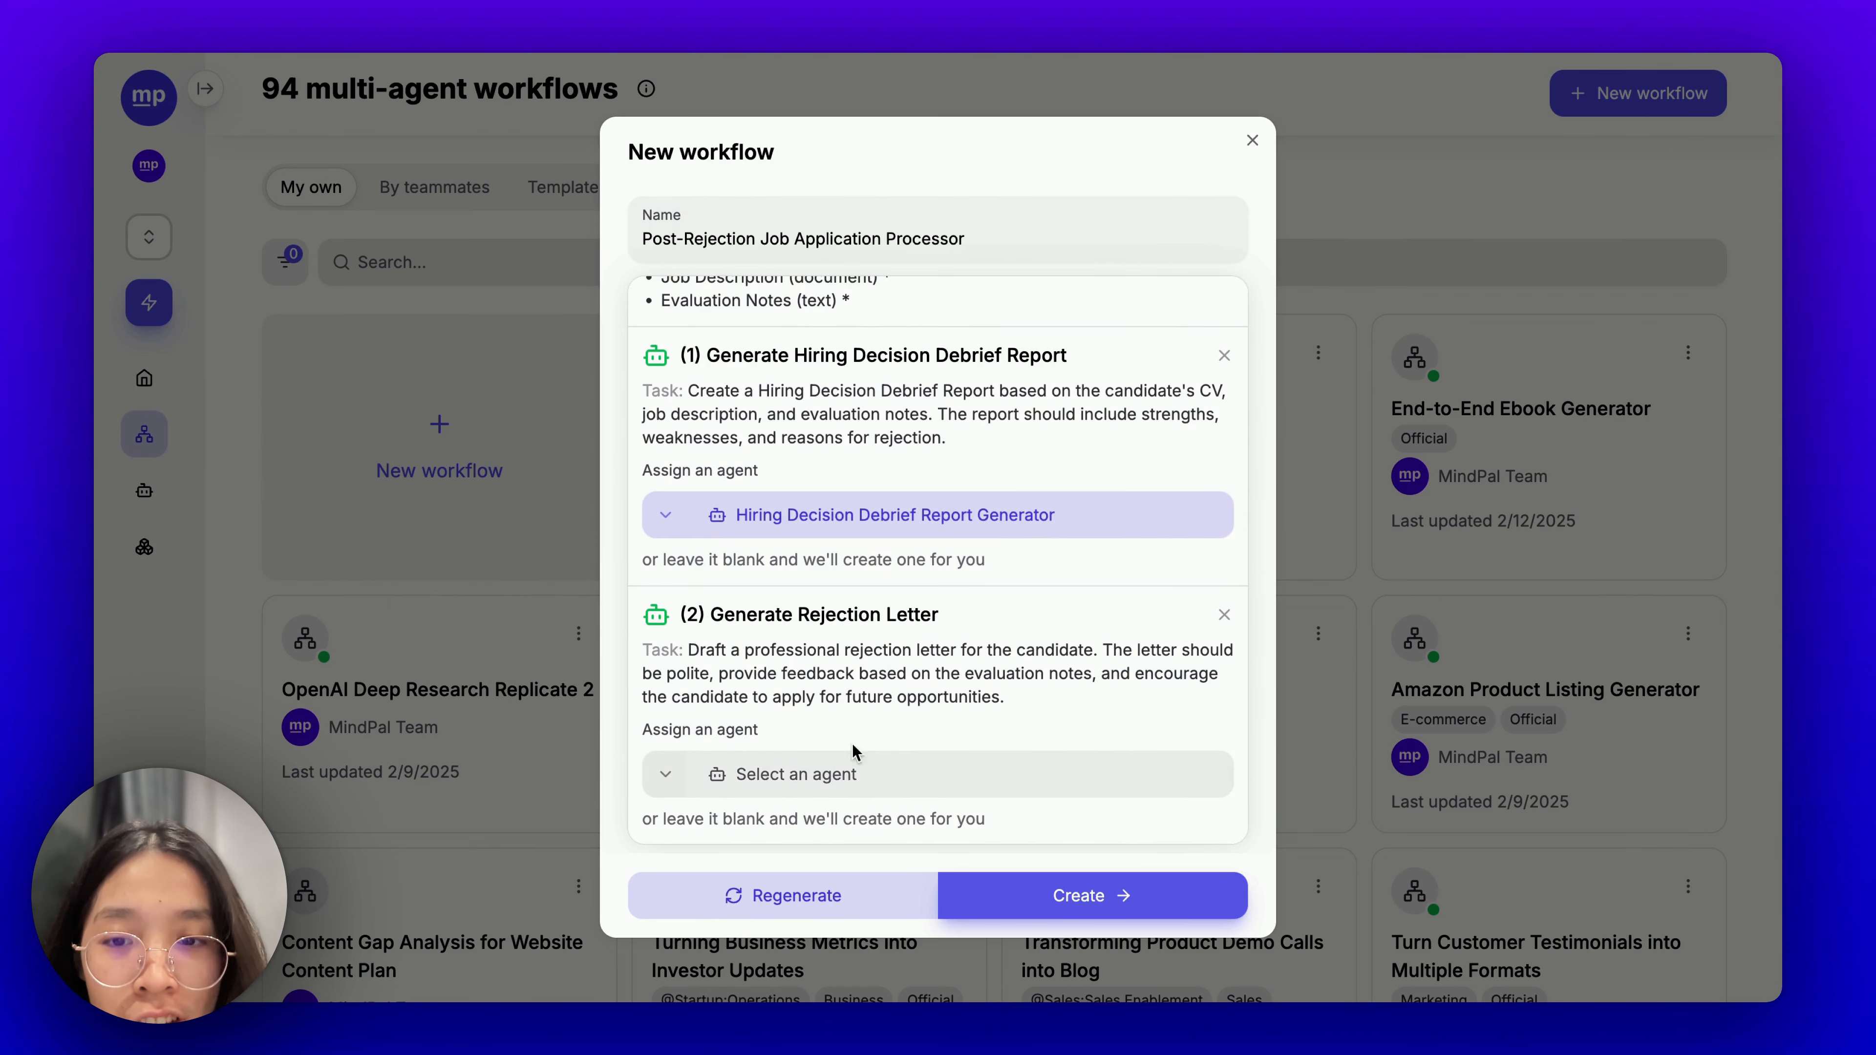
left_click(1073, 904)
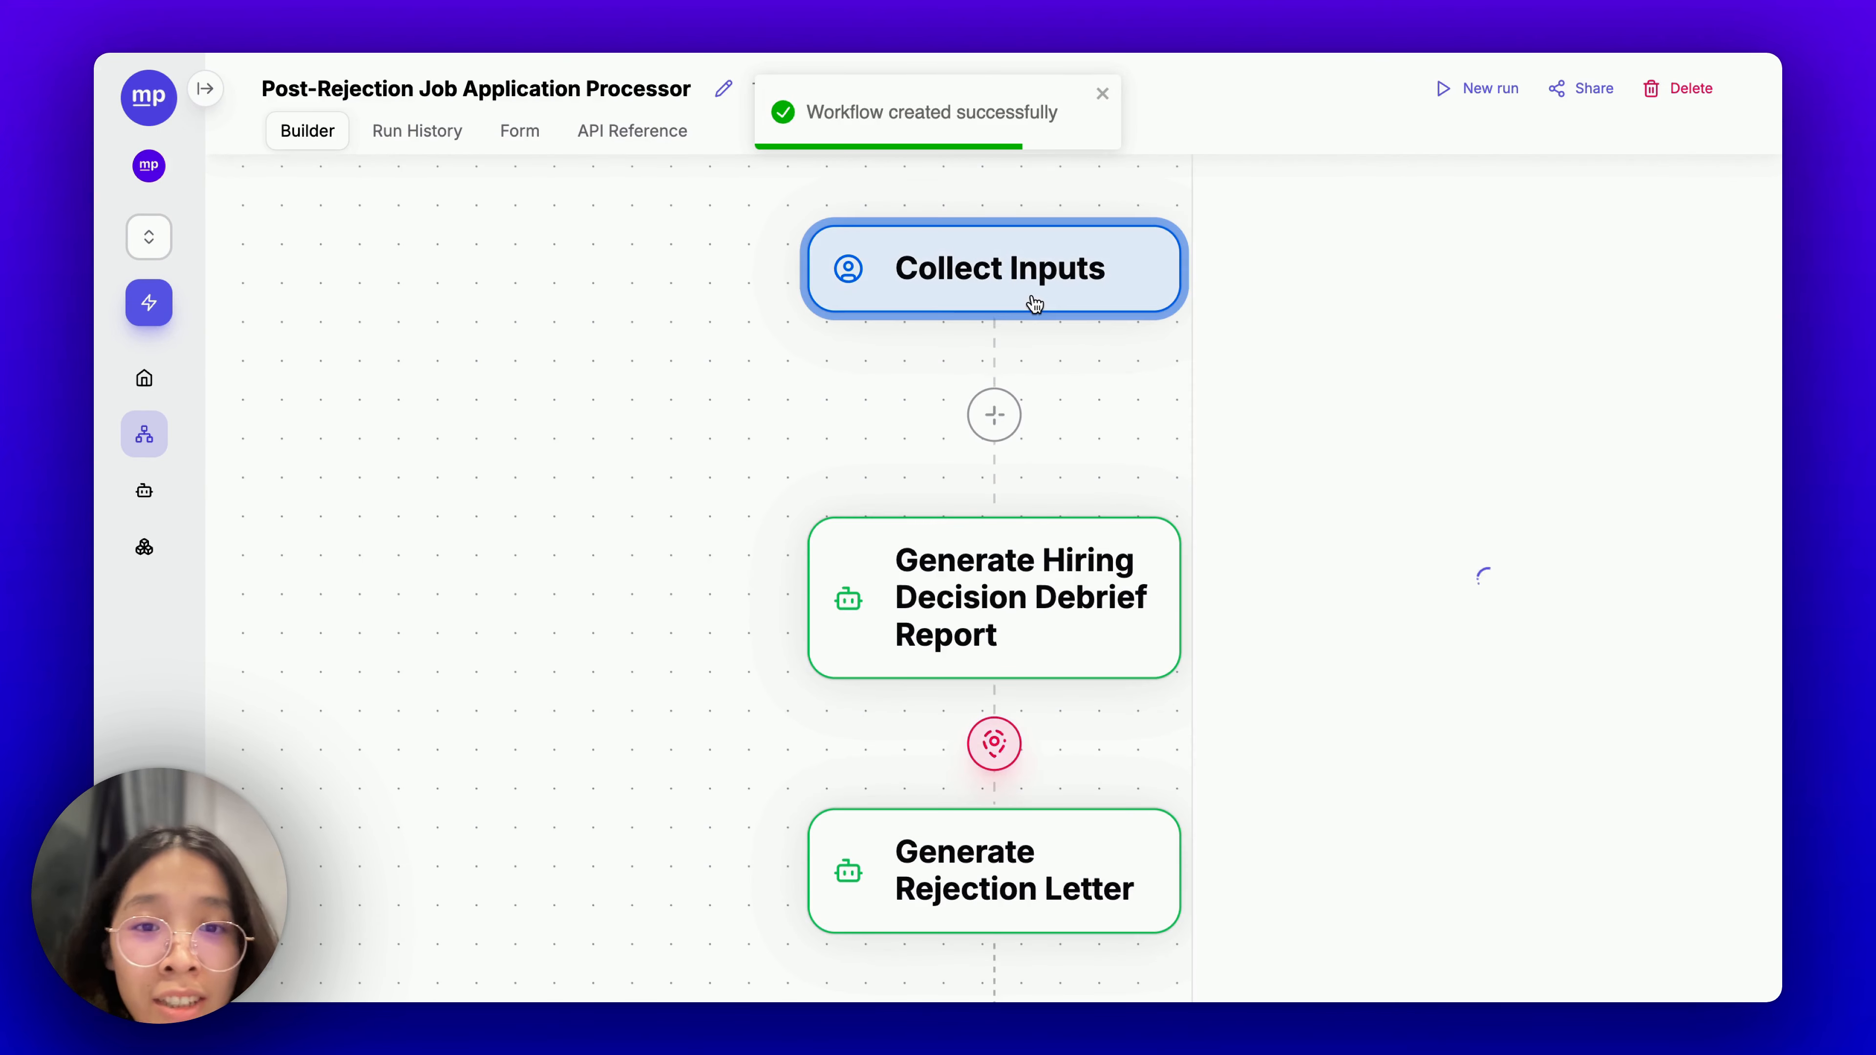
Set the Collect Inputs node's Candidate CV field to accept PDF, Word (.doc) and Word (.docx) documents.
left_click(1034, 298)
left_click_drag(716, 332, 629, 316)
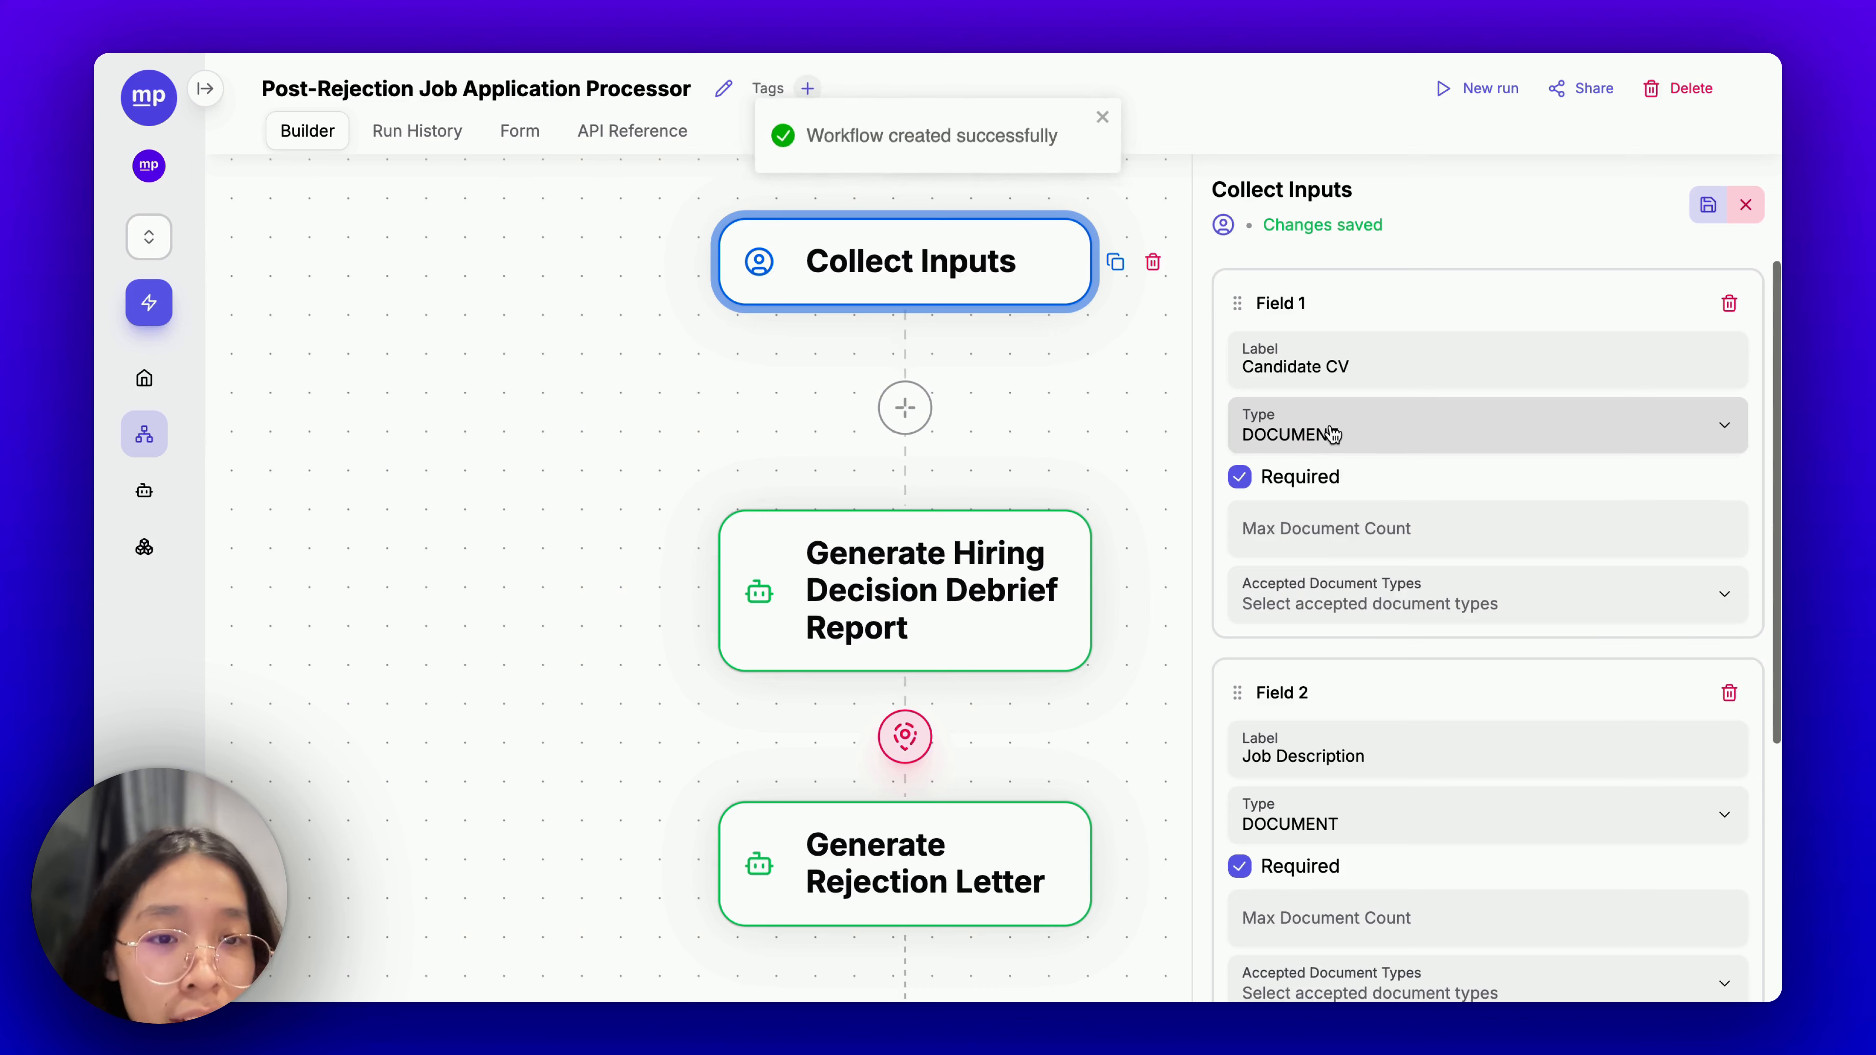
scroll(1340, 473, "down", 2)
left_click(1340, 508)
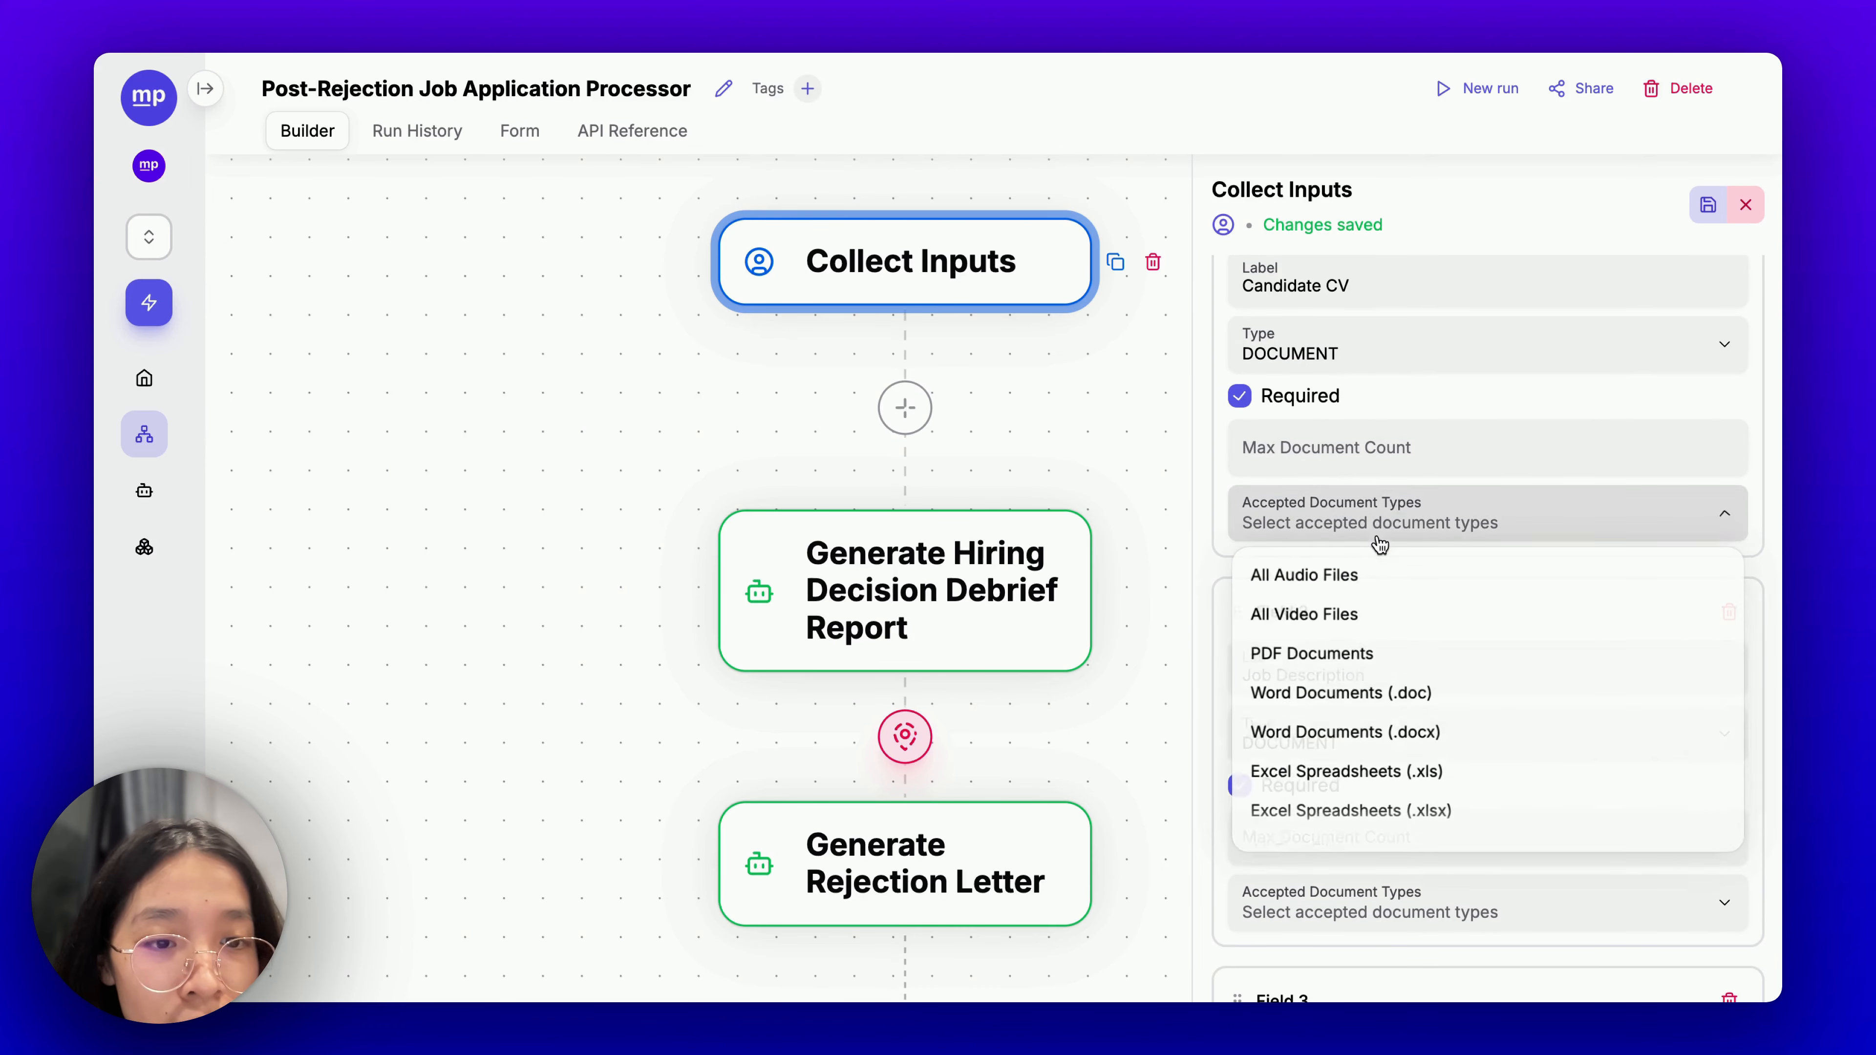
left_click(1322, 655)
left_click(1357, 695)
left_click(1359, 735)
left_click(1403, 517)
Change the type of the Job Description field in the Collect Inputs node to TEXT.
scroll(1403, 517, "down", 4)
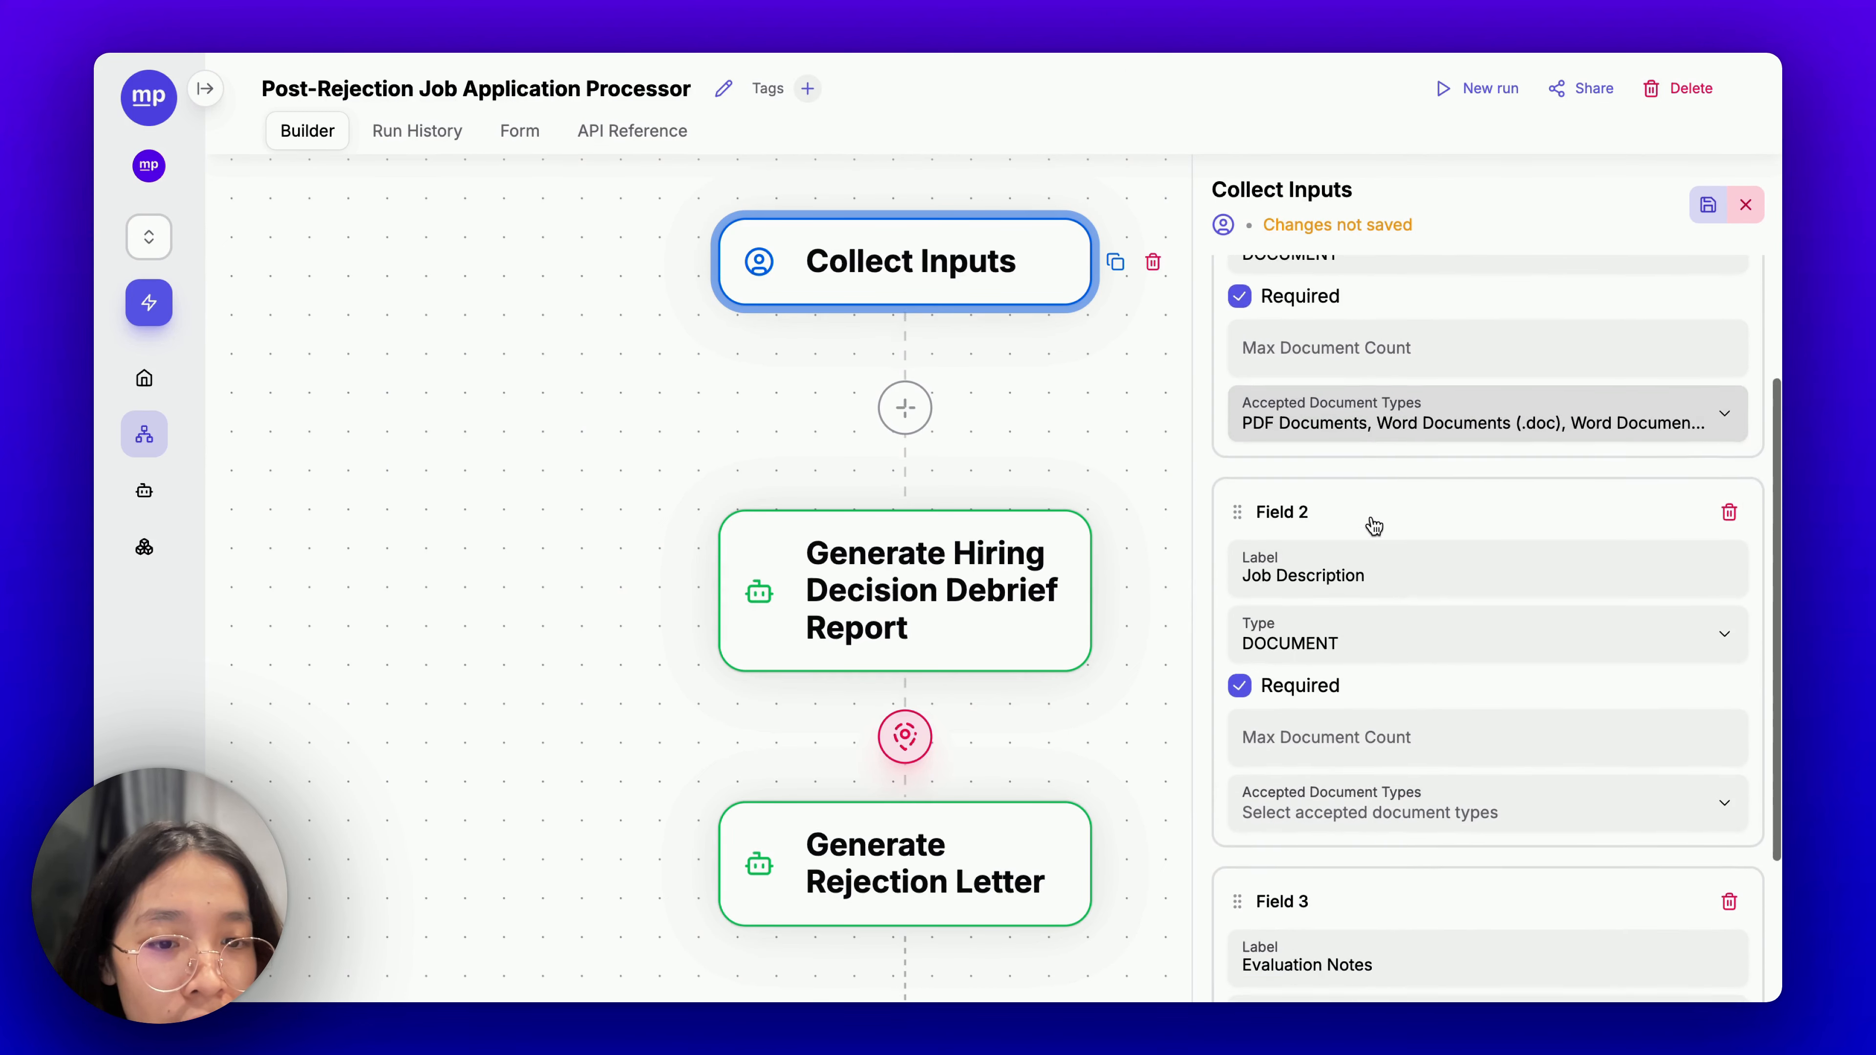
left_click(1353, 567)
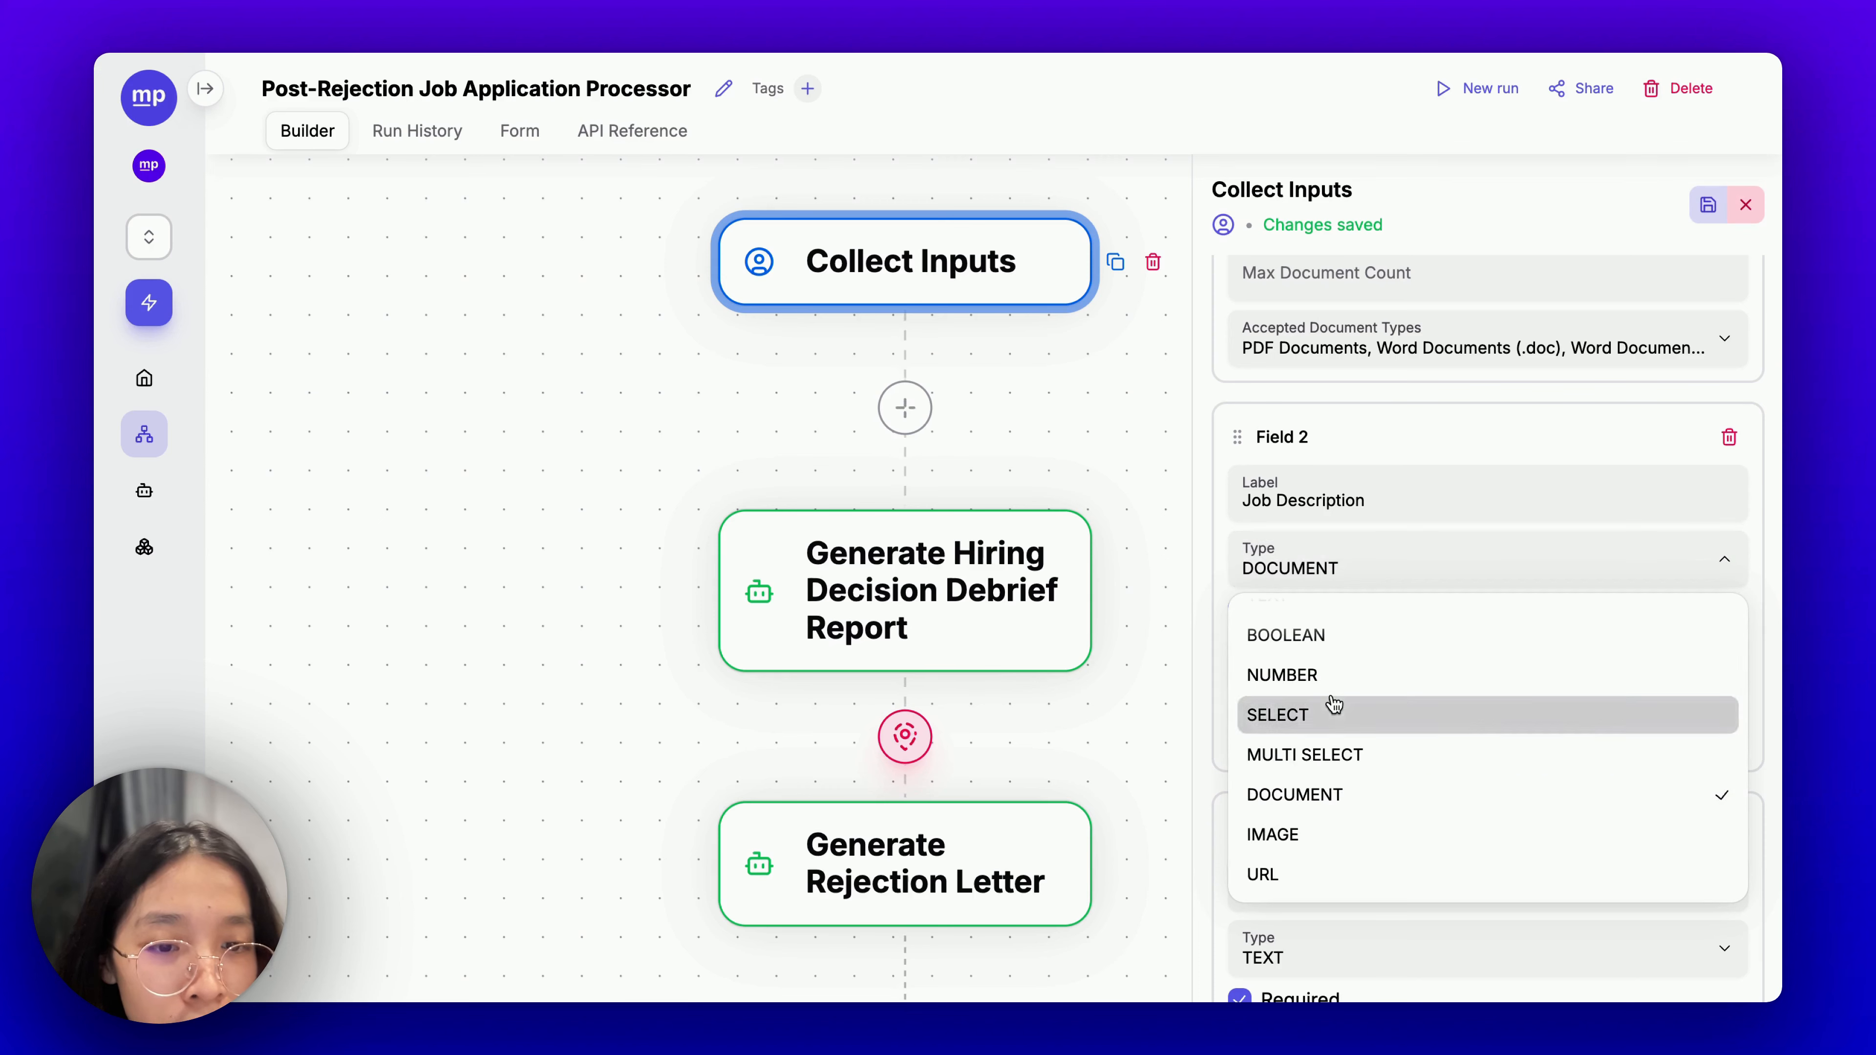
scroll(1329, 776, "up", 1)
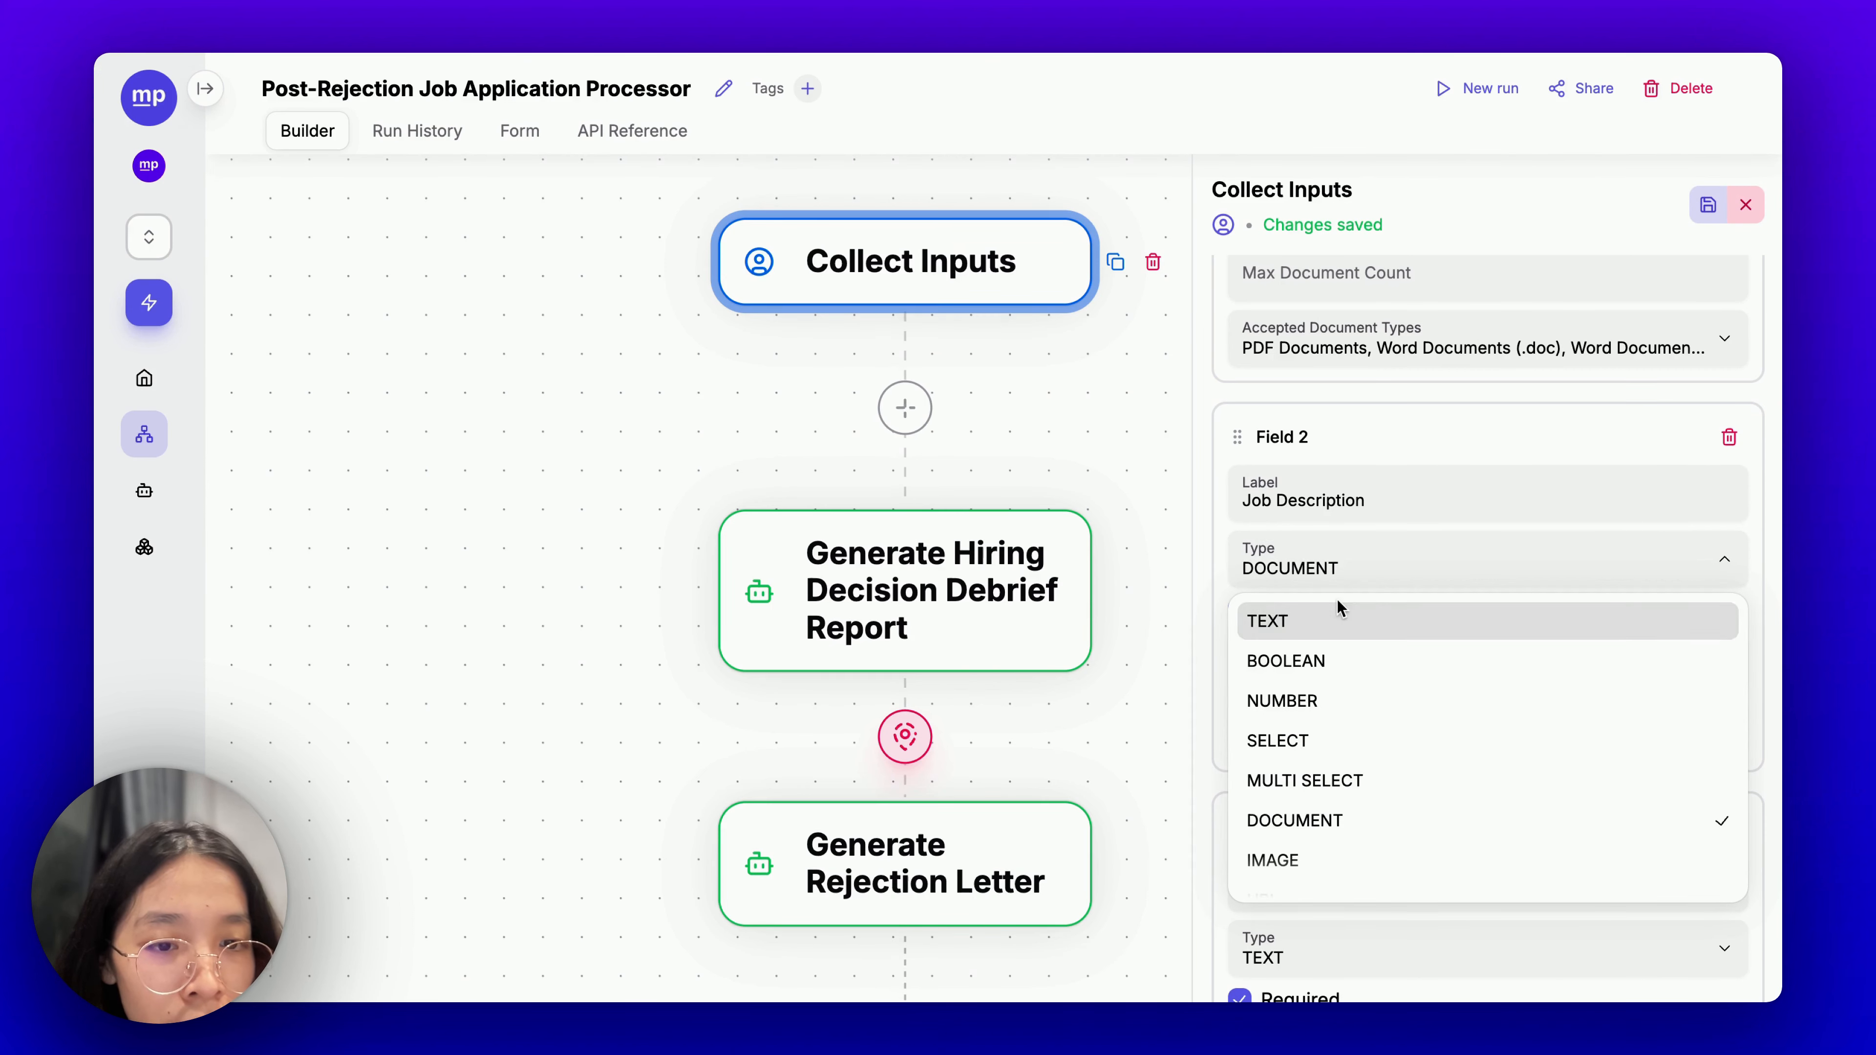
left_click(1352, 637)
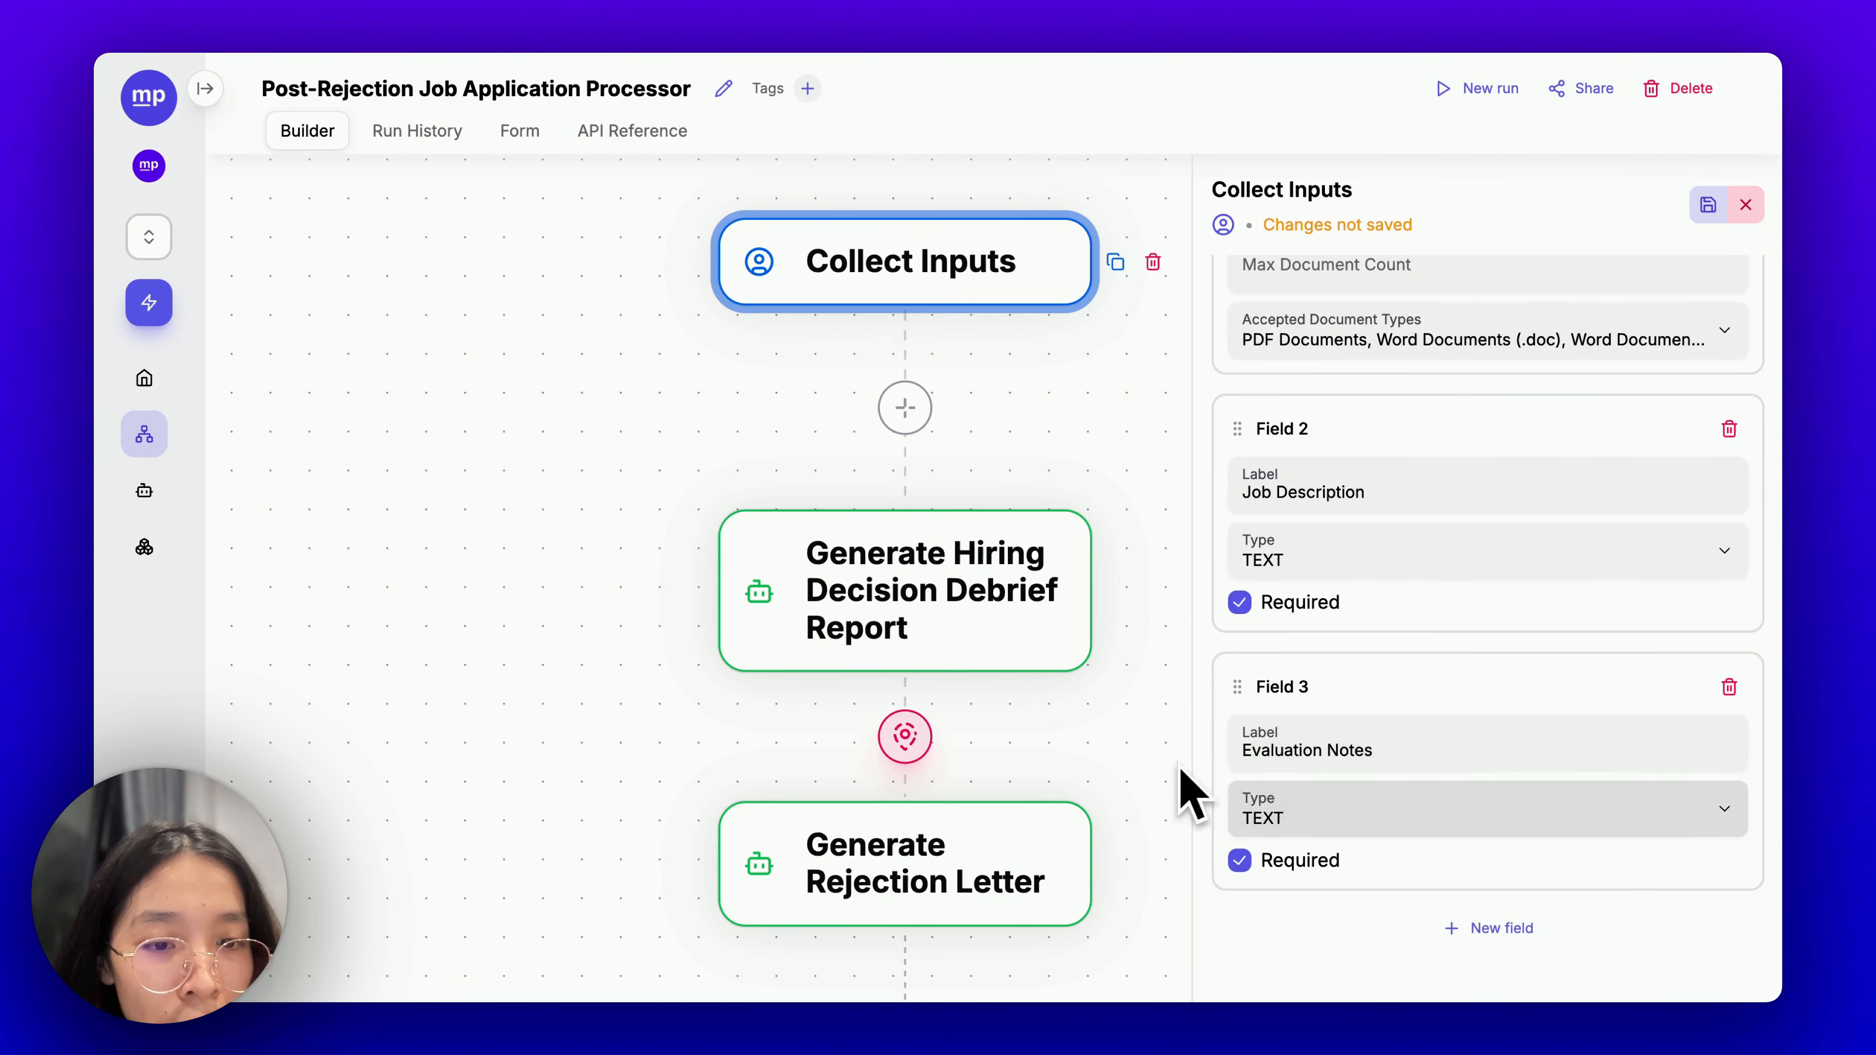
Check the agent and prompt assigned to the Generate Hiring Decision Debrief Report step.
left_click_drag(1126, 415, 745, 356)
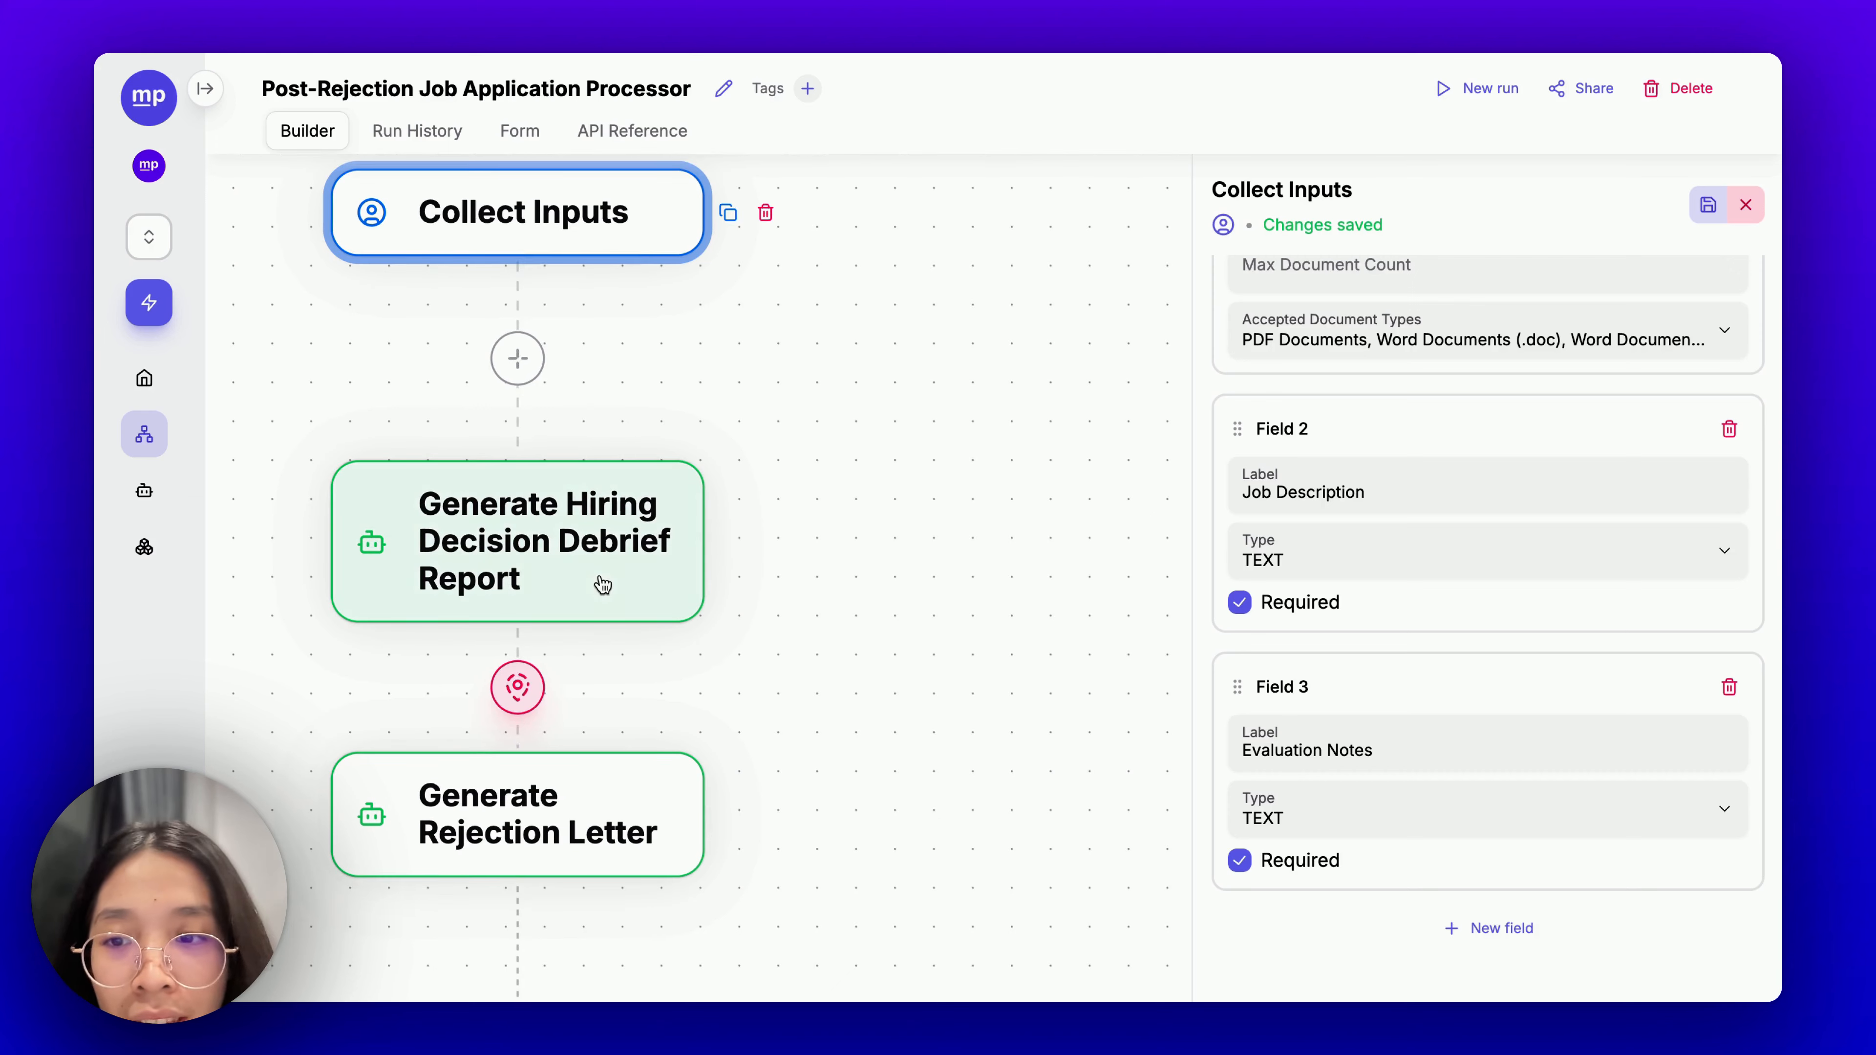
left_click(628, 562)
left_click(639, 551)
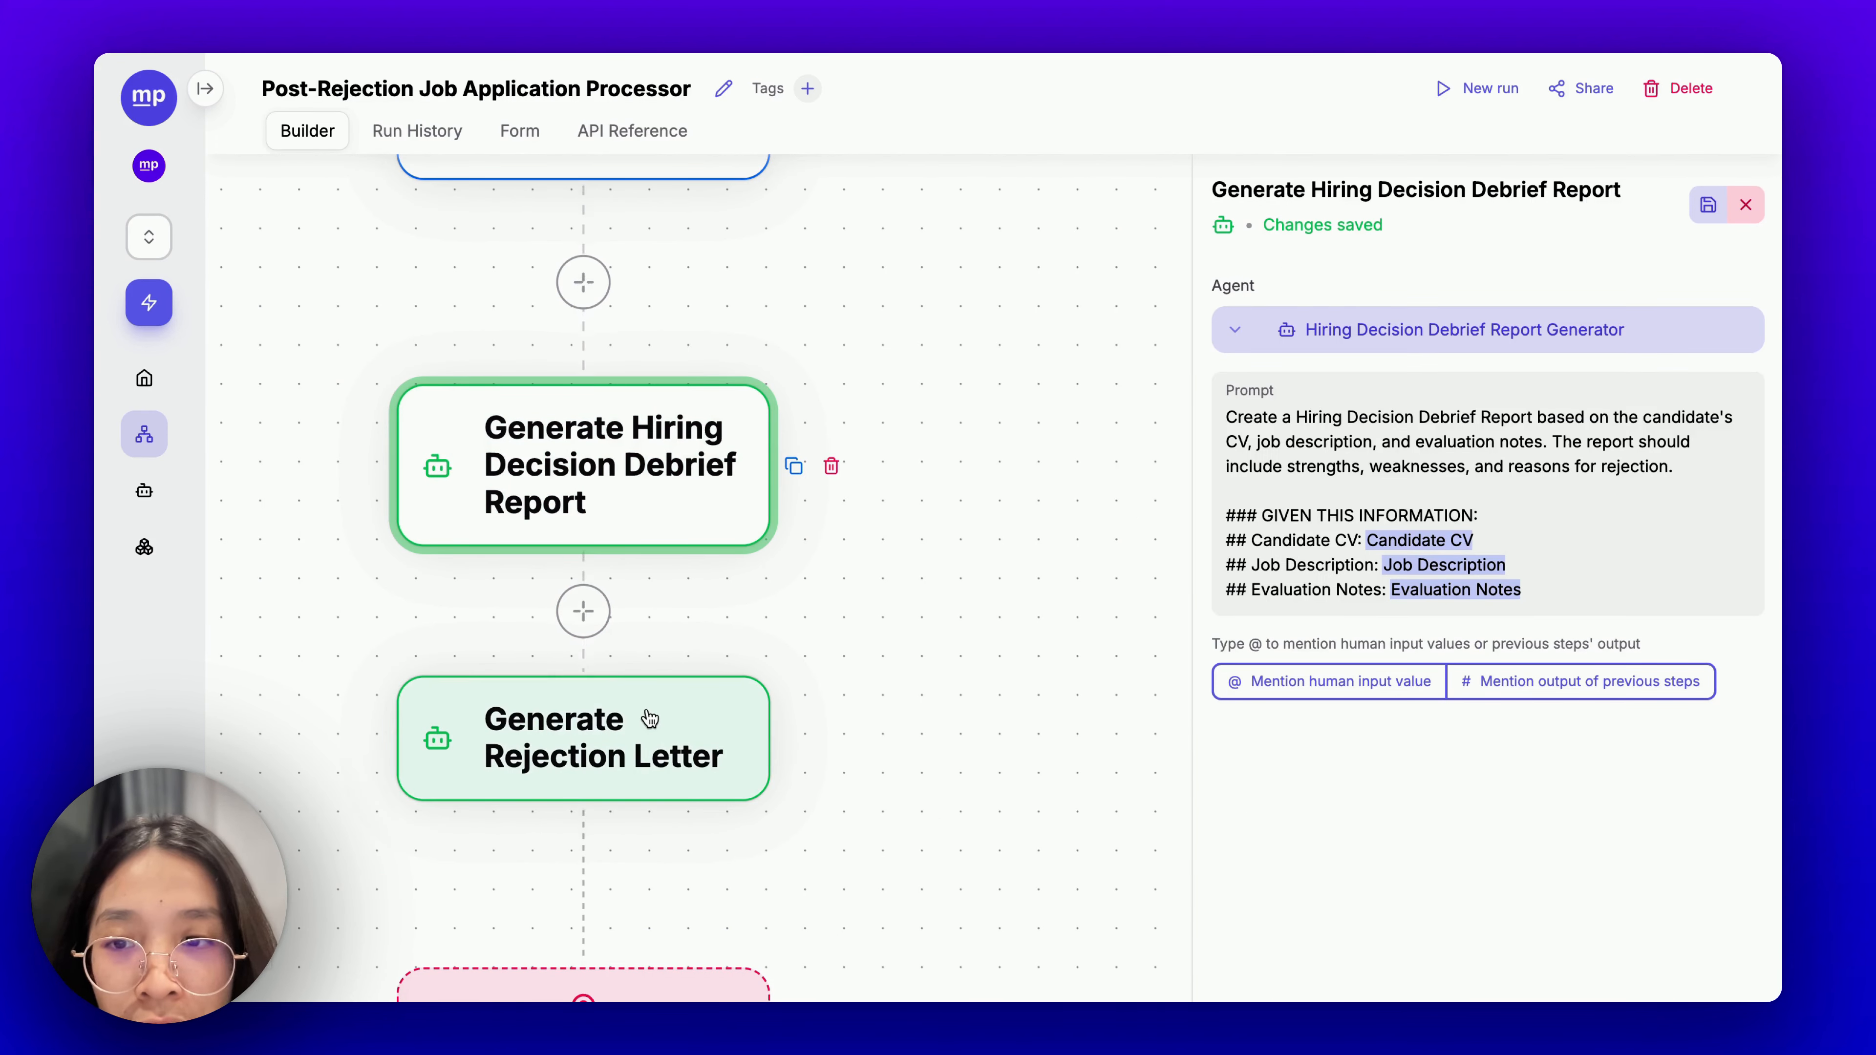
Set the language model of the Generate Rejection Letter step's Candidate Rejection Letter Drafter agent to anthropic.claude-3-5-sonnet-20241022-v2:0.
left_click(634, 748)
left_click(634, 749)
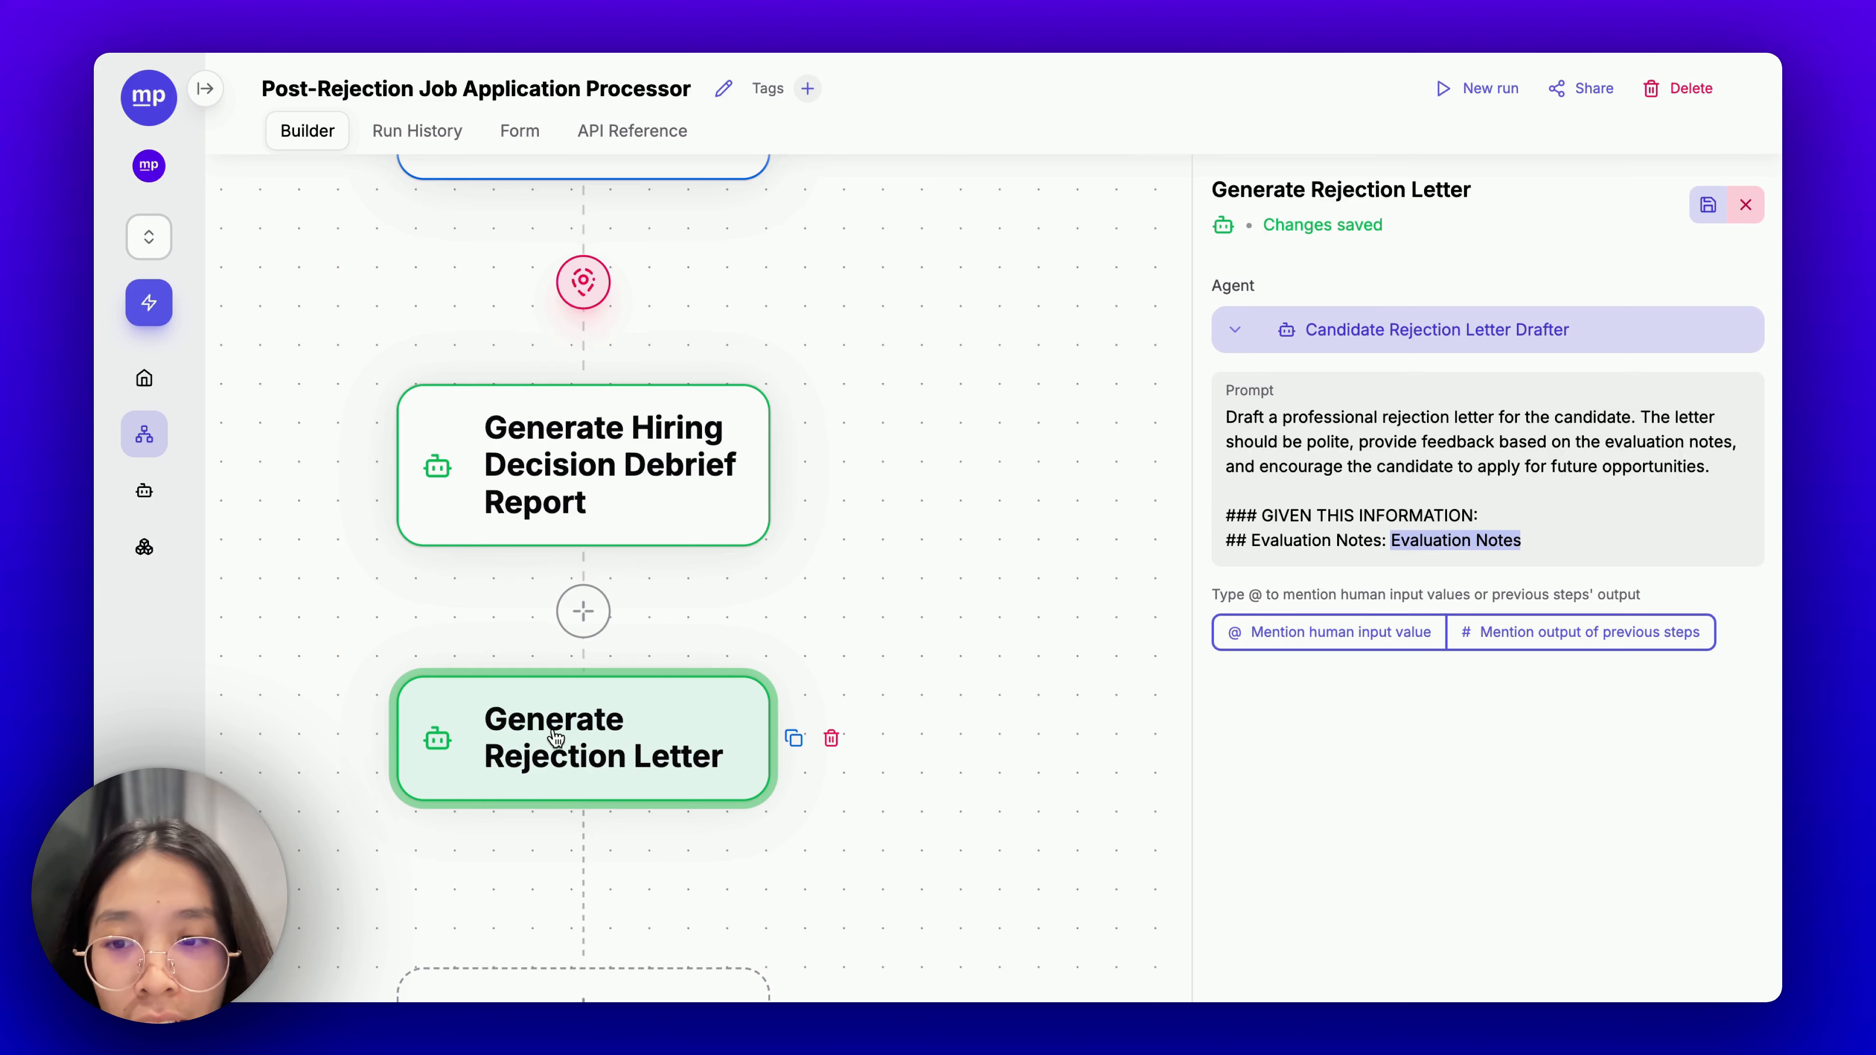
left_click(1358, 345)
scroll(1114, 674, "down", 3)
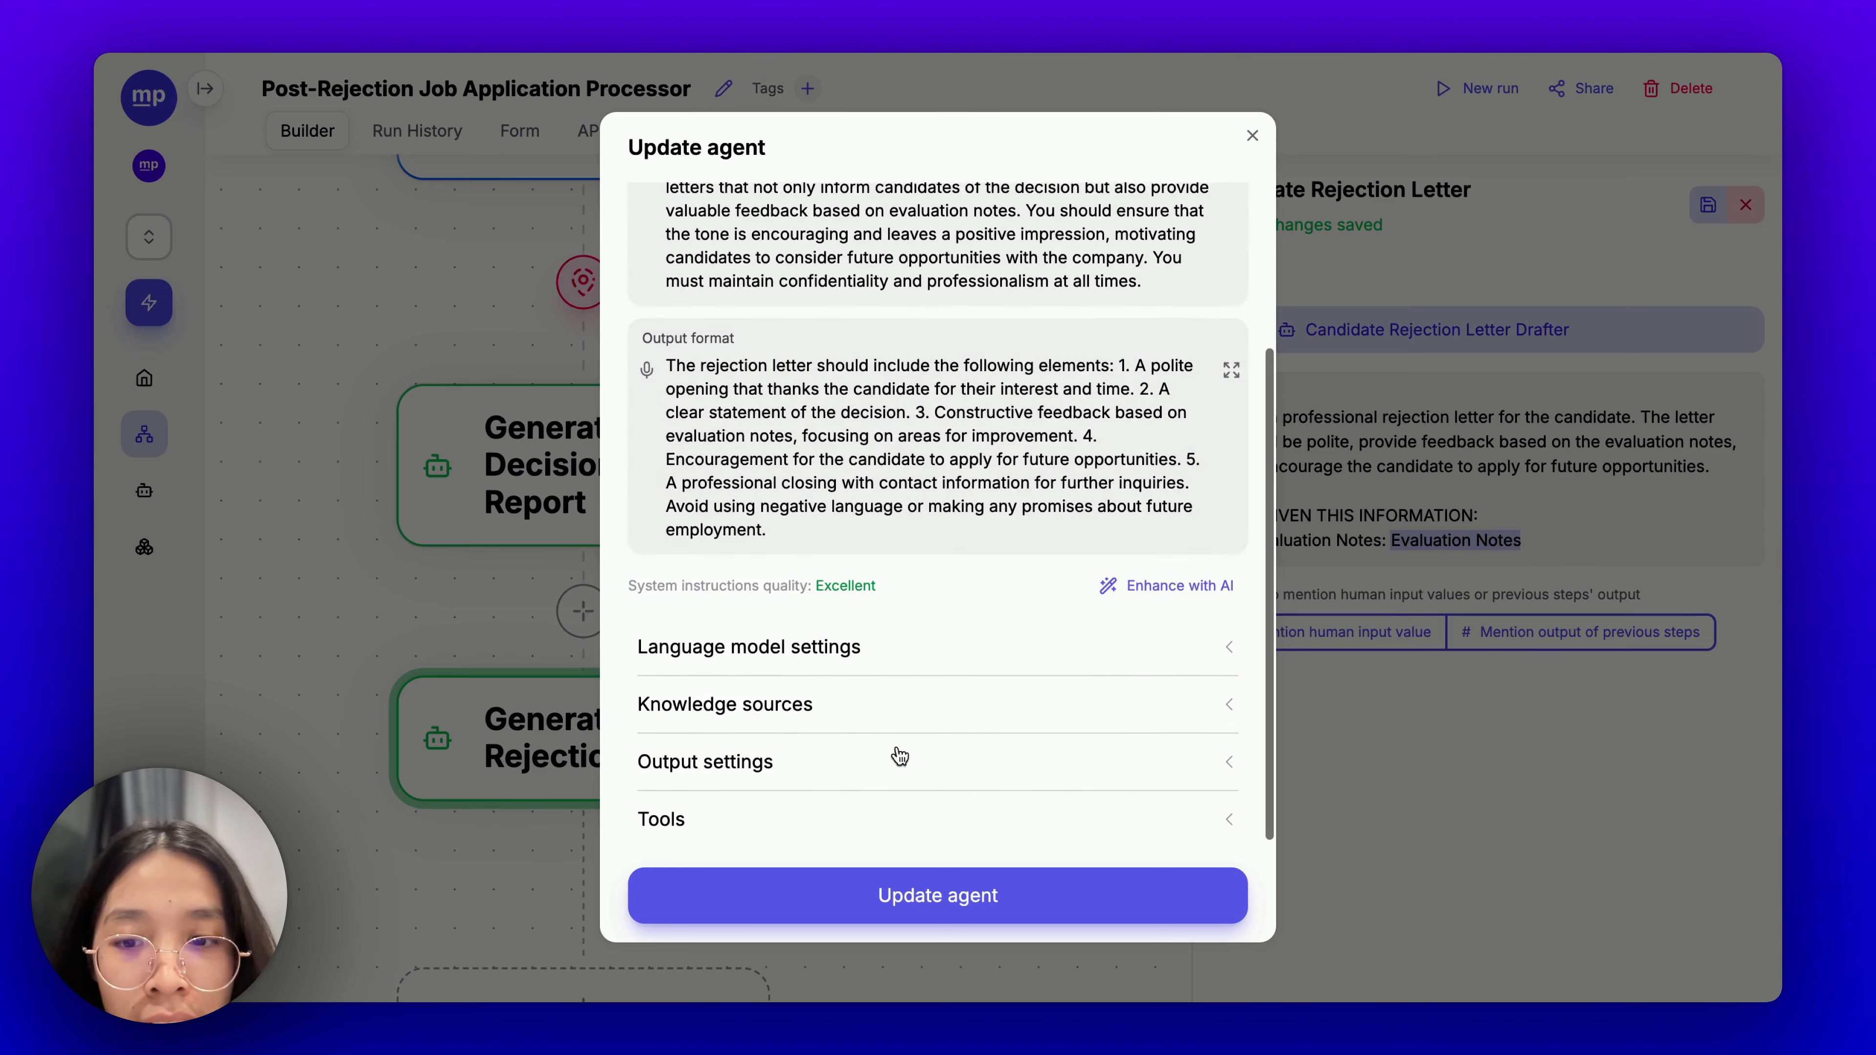
left_click(829, 648)
left_click(880, 720)
scroll(840, 569, "down", 15)
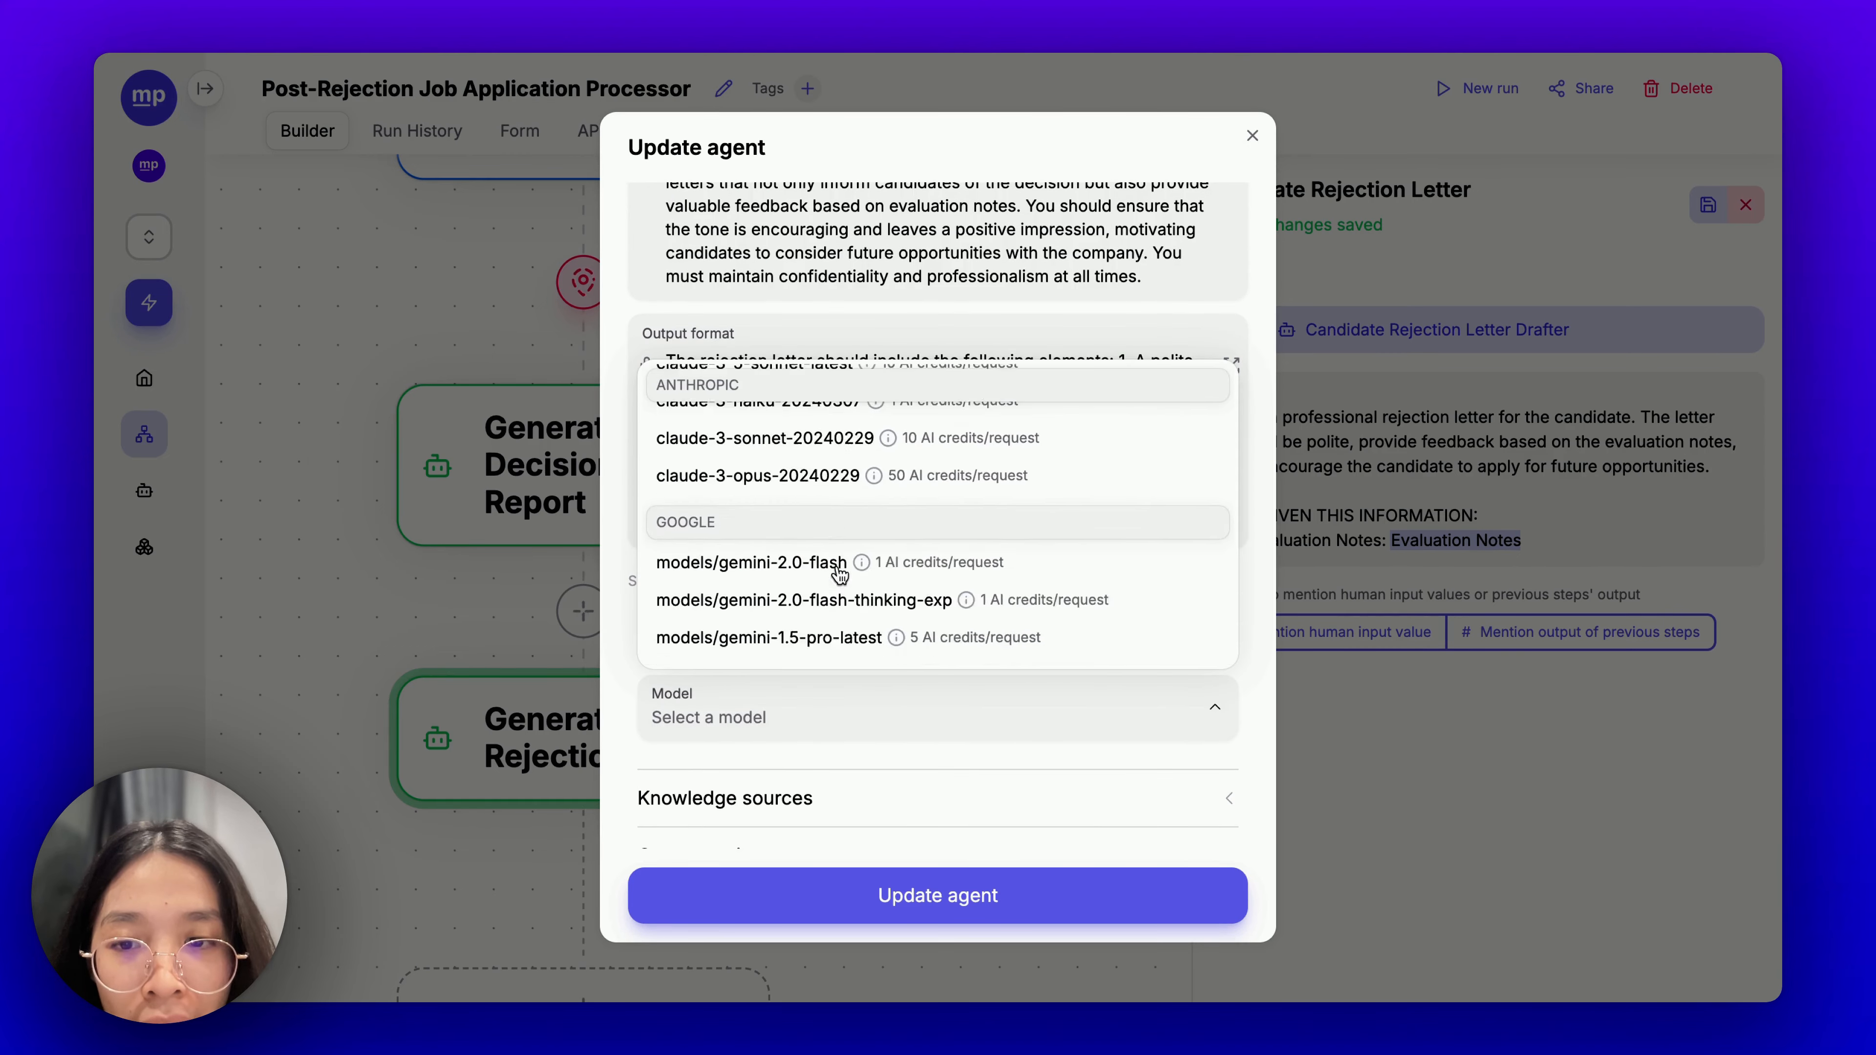
scroll(837, 513, "up", 1)
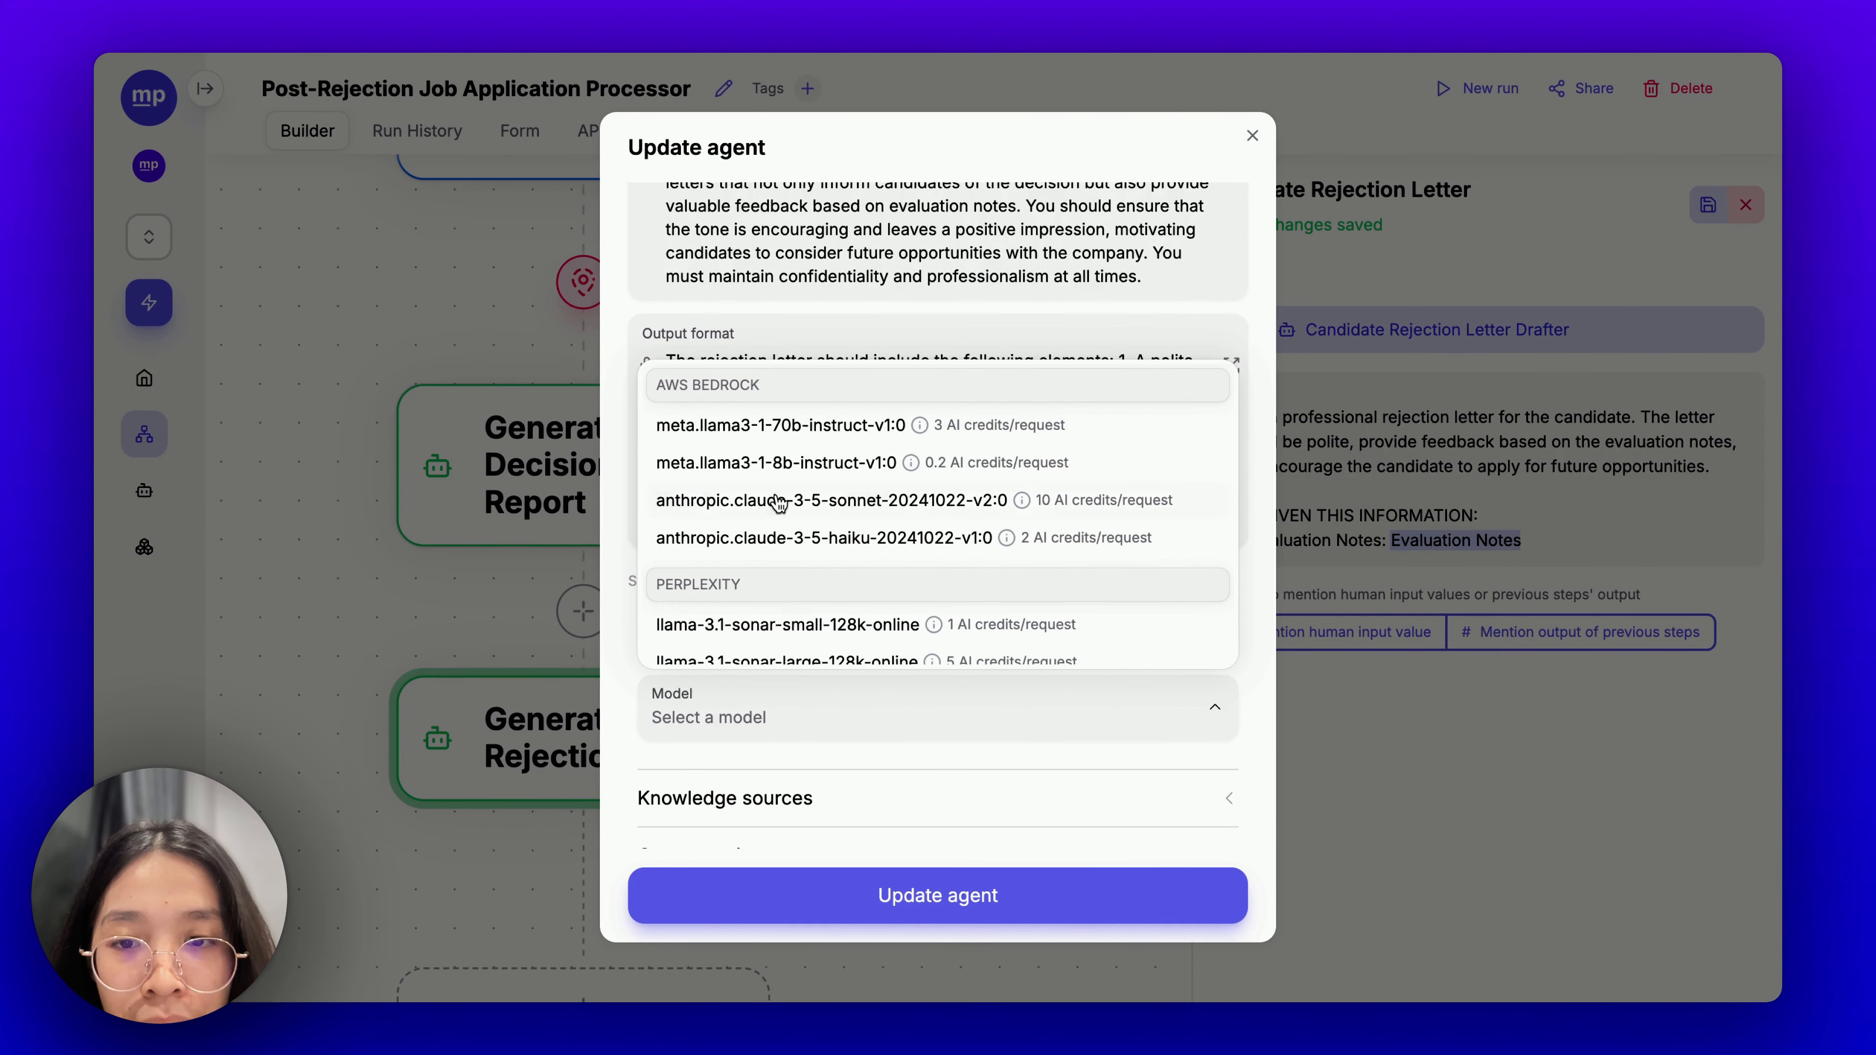
left_click(837, 501)
Choose the brand voice named after a person for the Candidate Rejection Letter Drafter's output and update the agent.
scroll(871, 812, "down", 3)
left_click(843, 763)
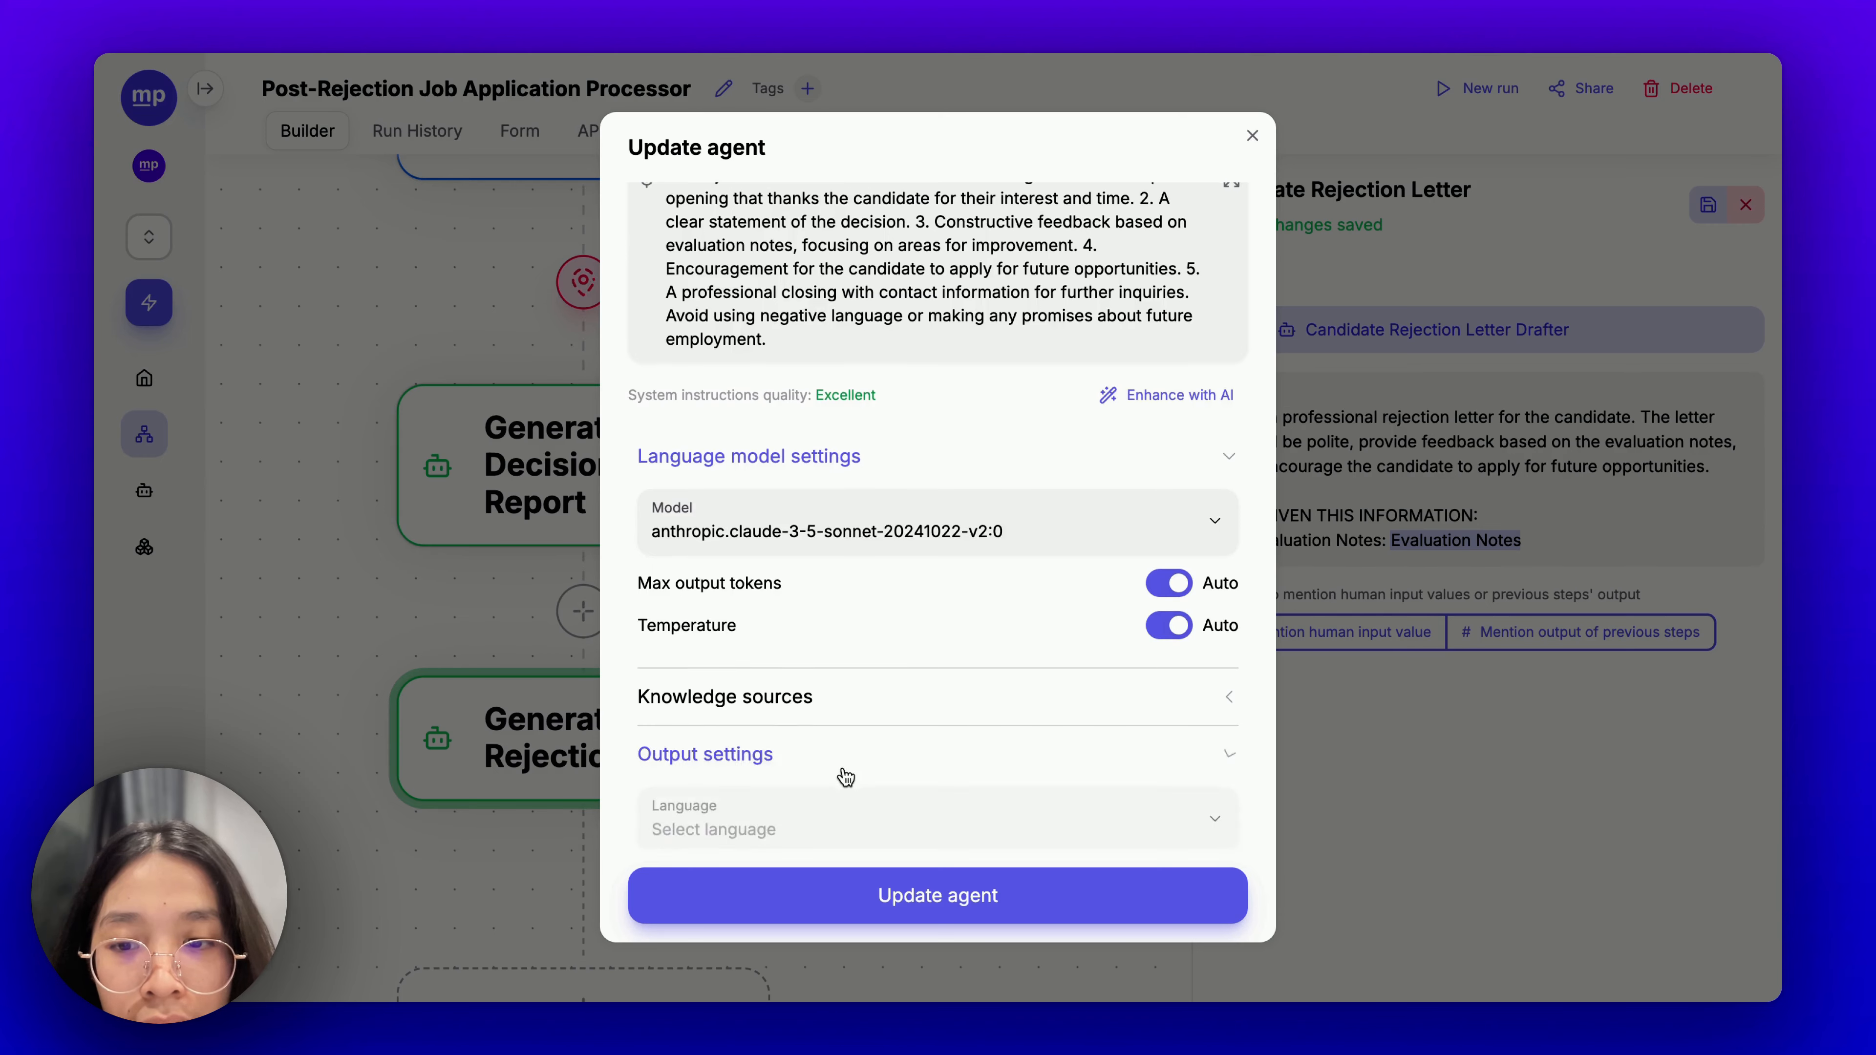
scroll(847, 739, "down", 2)
left_click(855, 728)
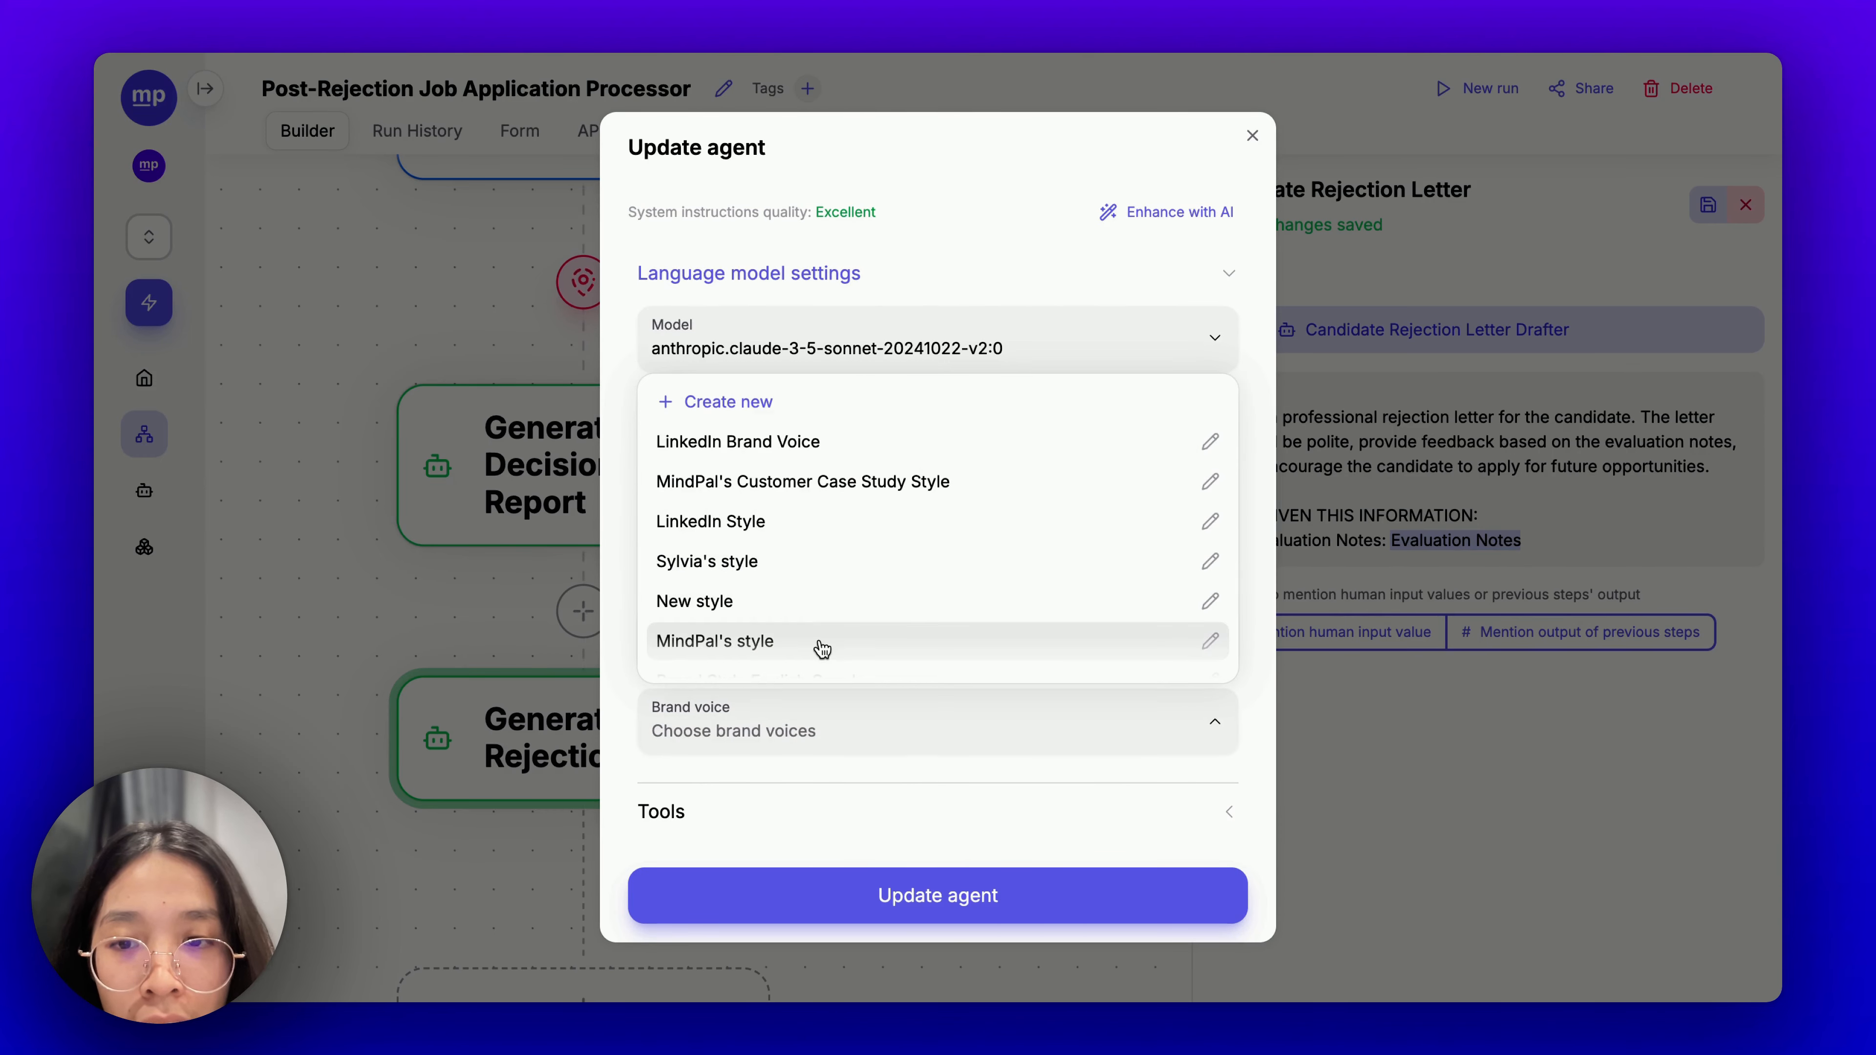
left_click(826, 567)
left_click(971, 898)
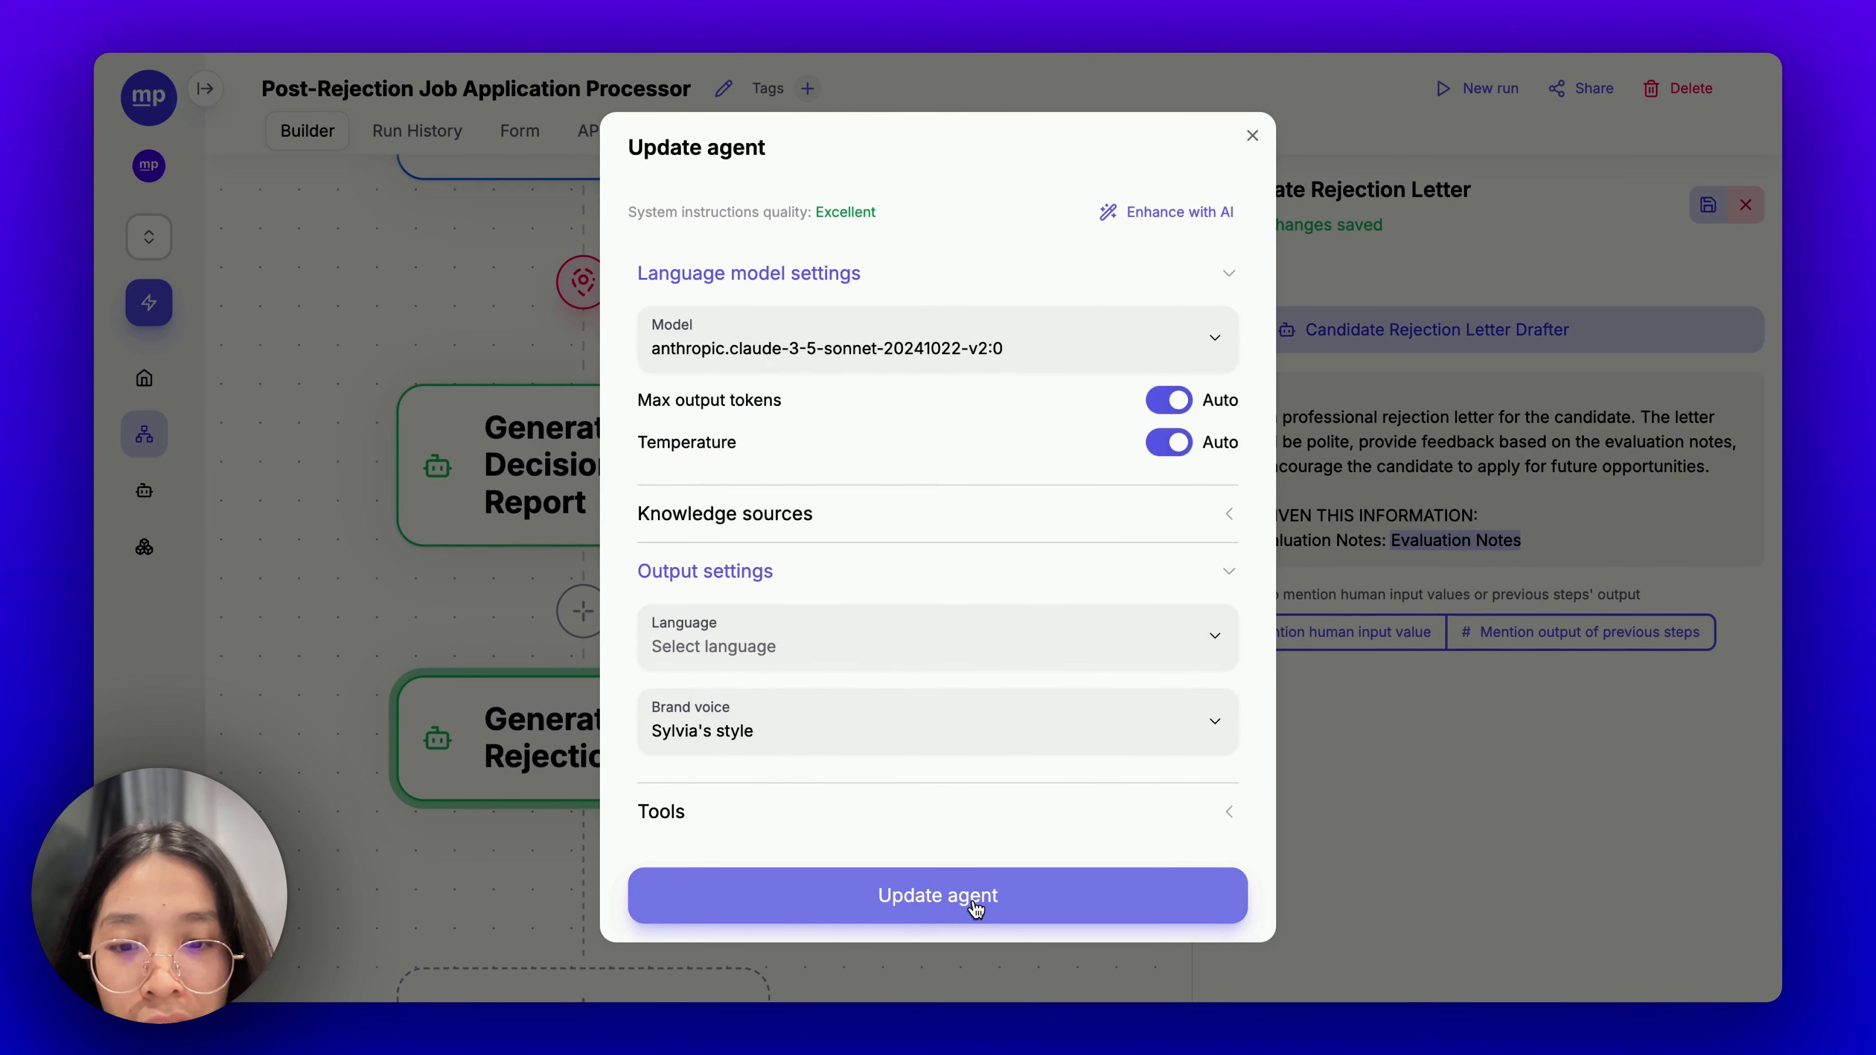
left_click(974, 901)
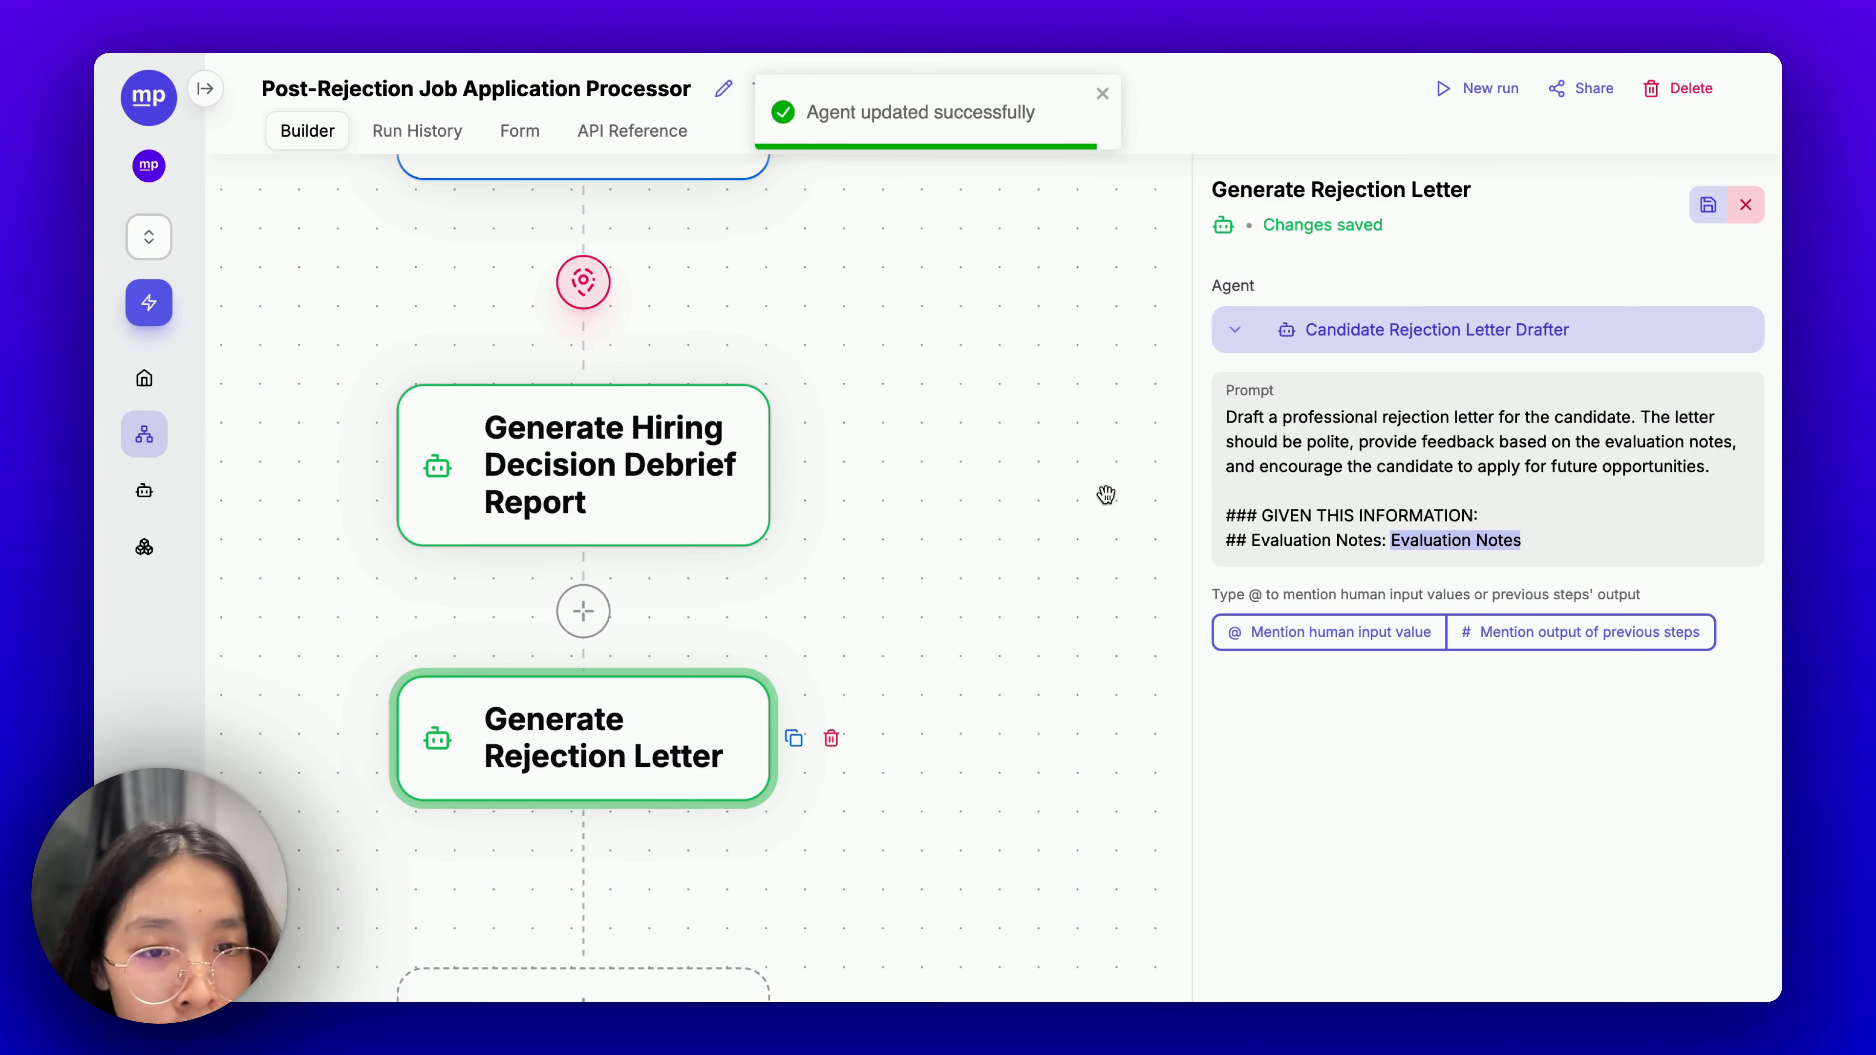
Add a "## Job Candidate CV:" line above Evaluation Notes in the rejection letter prompt, referencing the Collect Inputs - Candidate CV value.
left_click_drag(861, 563, 910, 633)
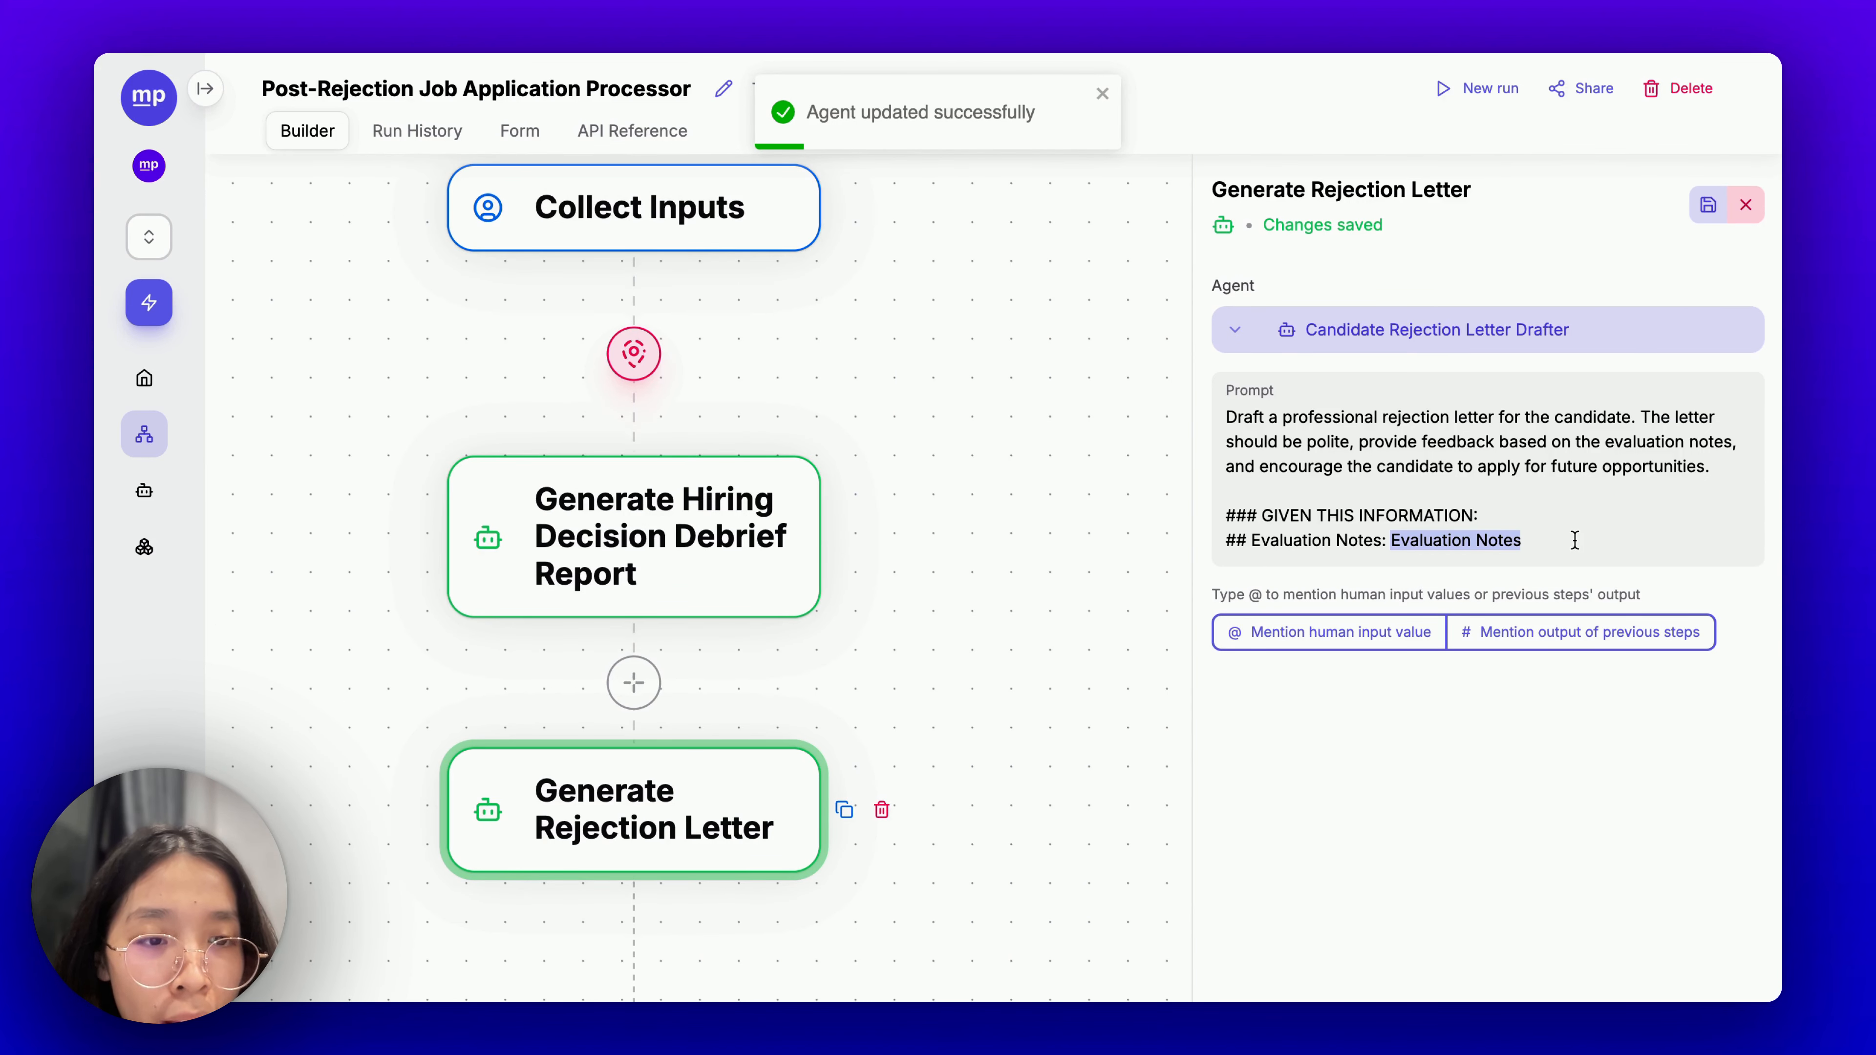
left_click_drag(1574, 540, 1221, 540)
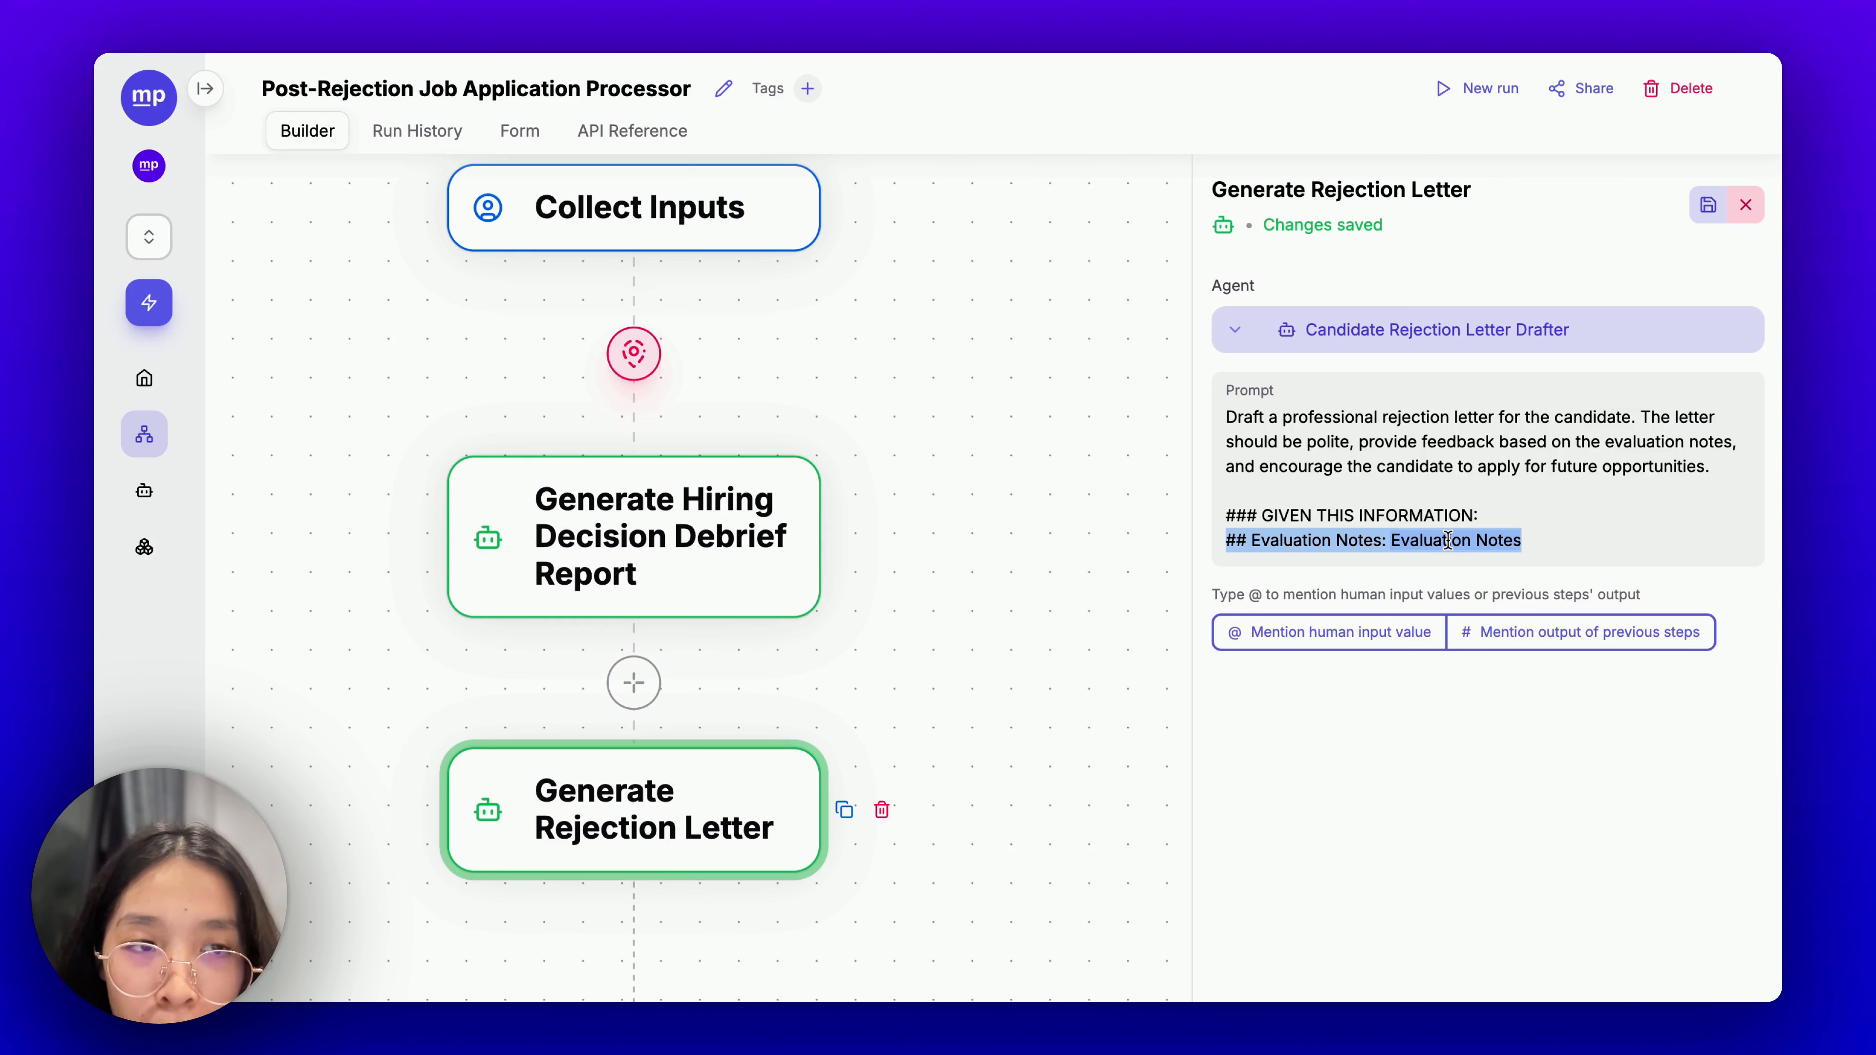
left_click(1533, 516)
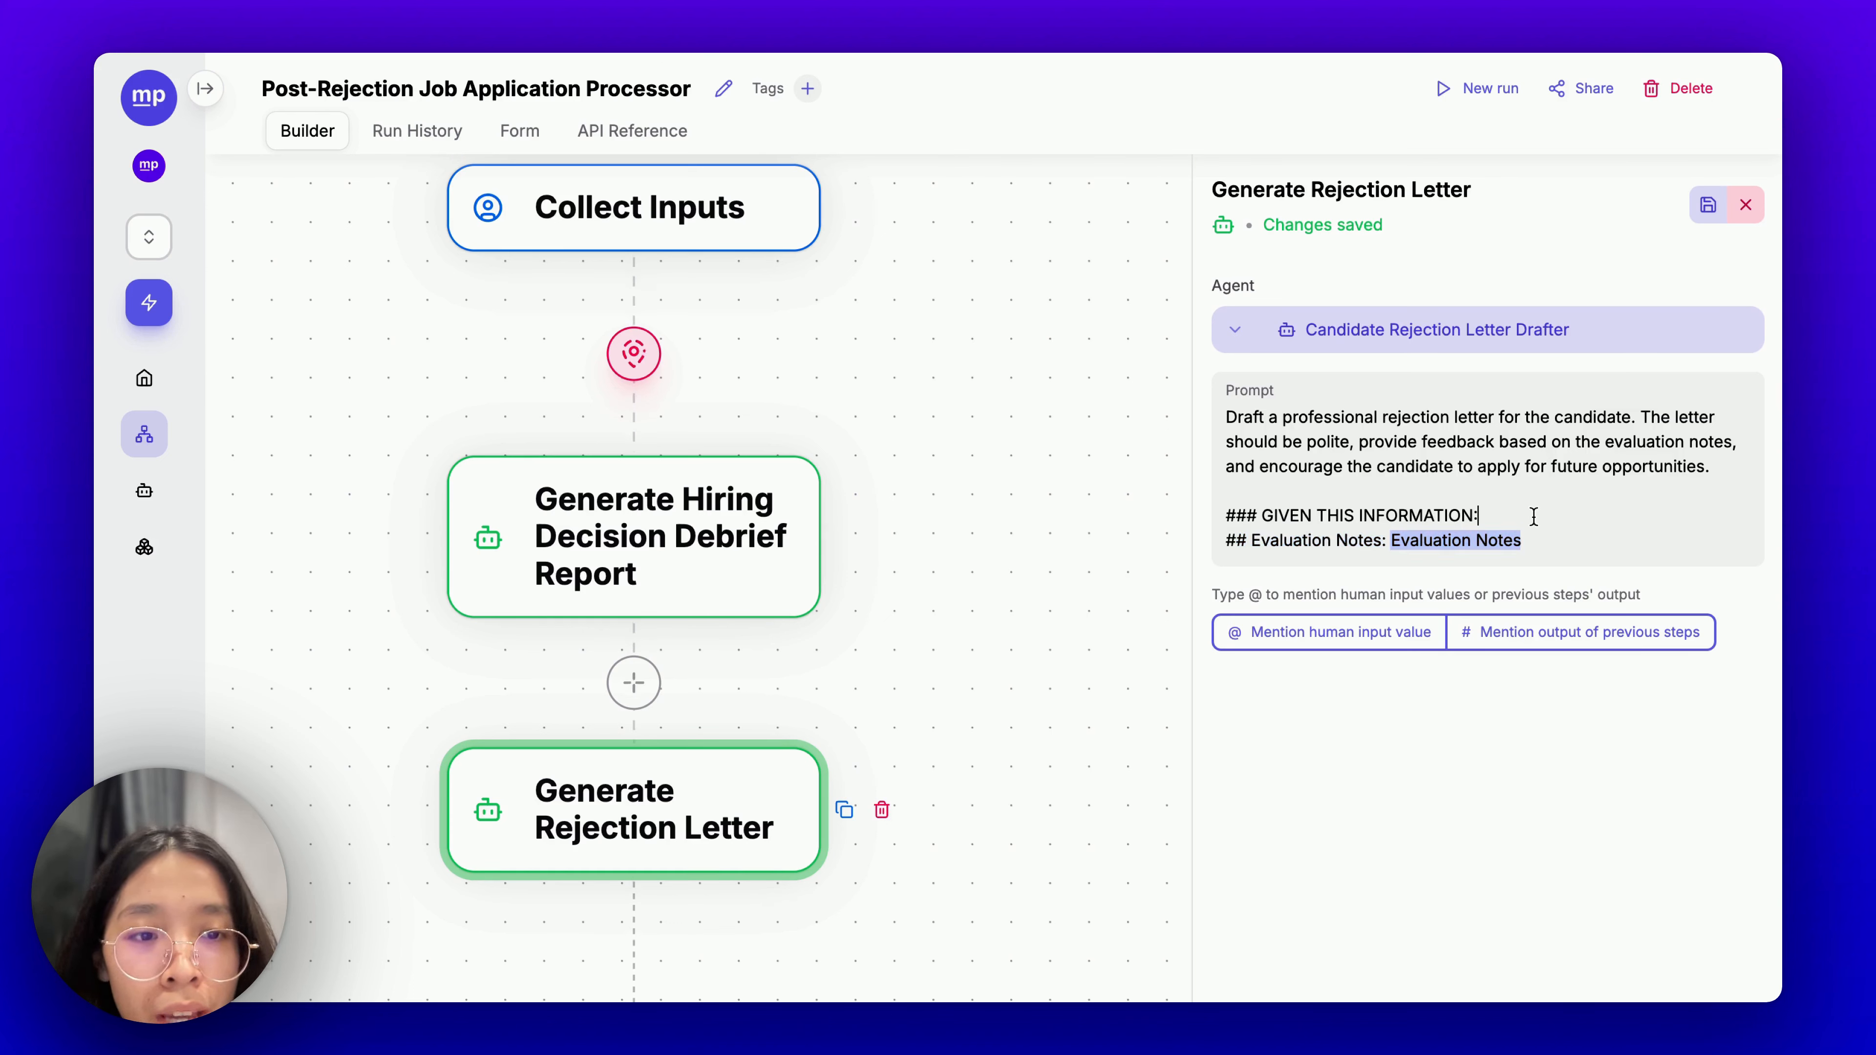
key("Return")
type("##")
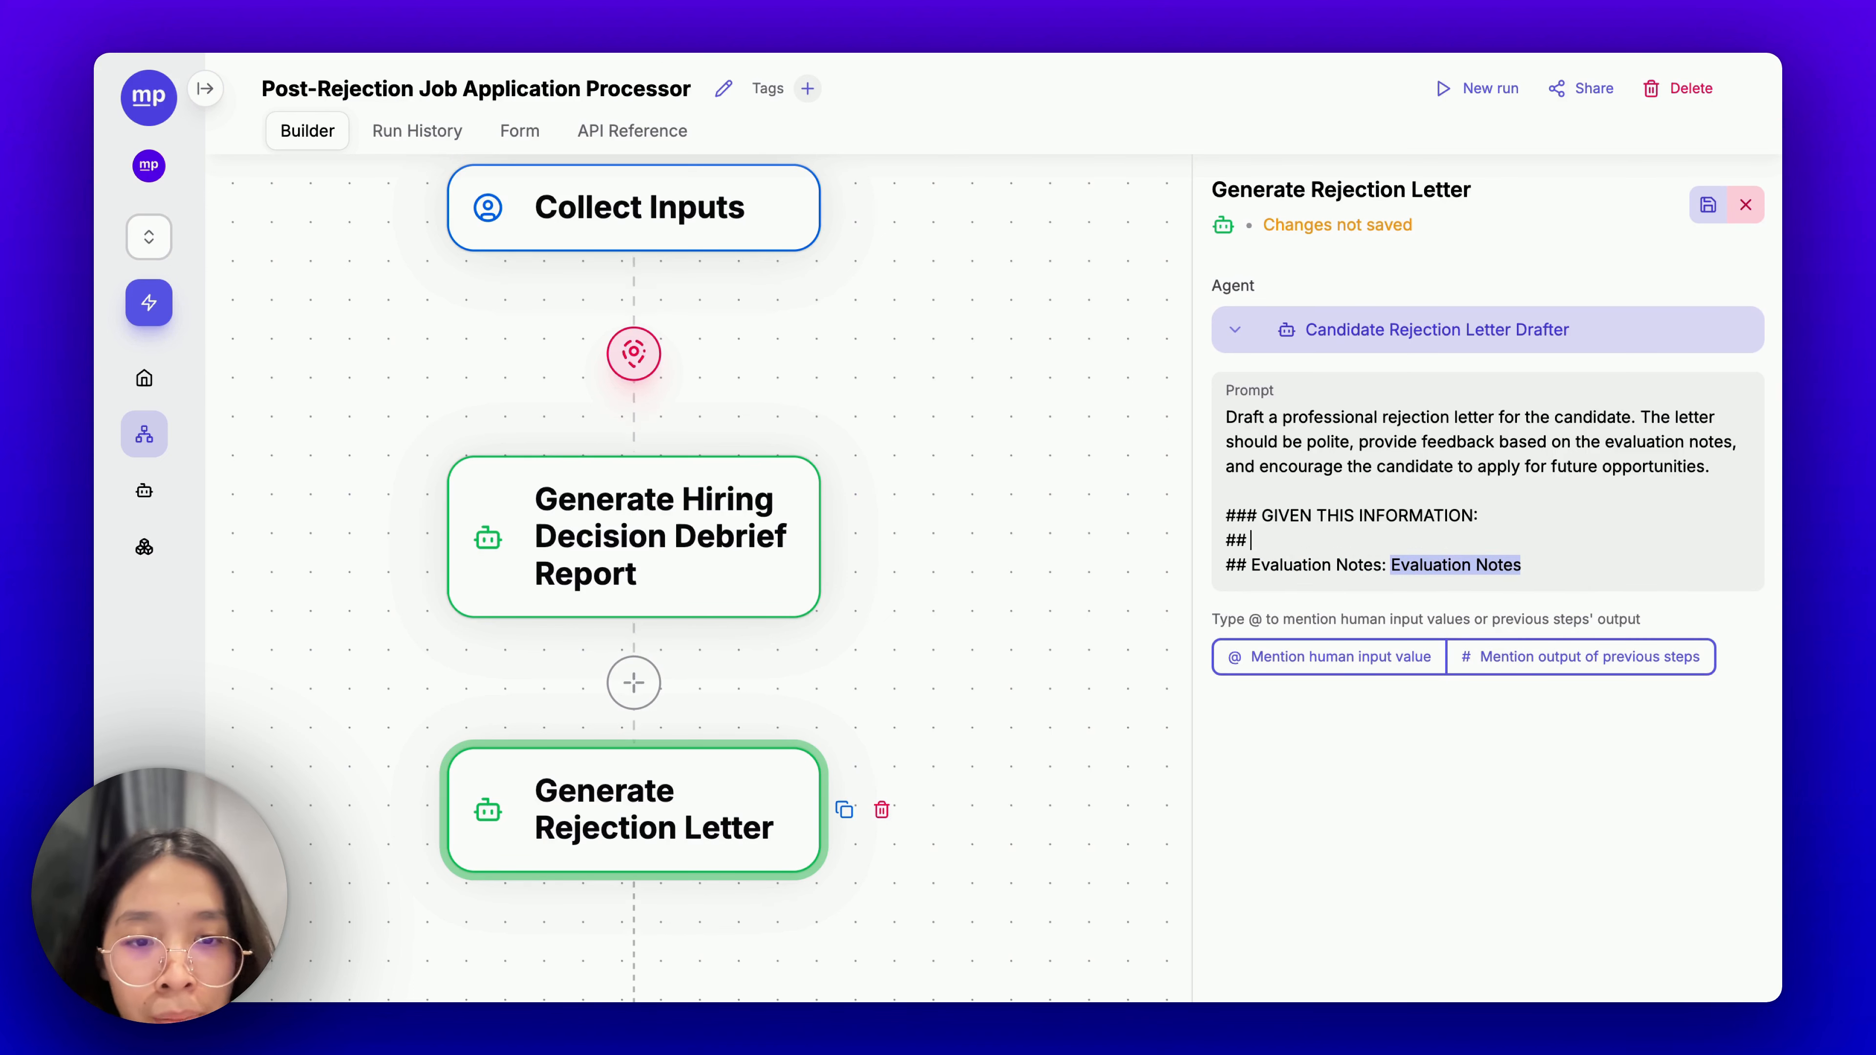
type(" Job ")
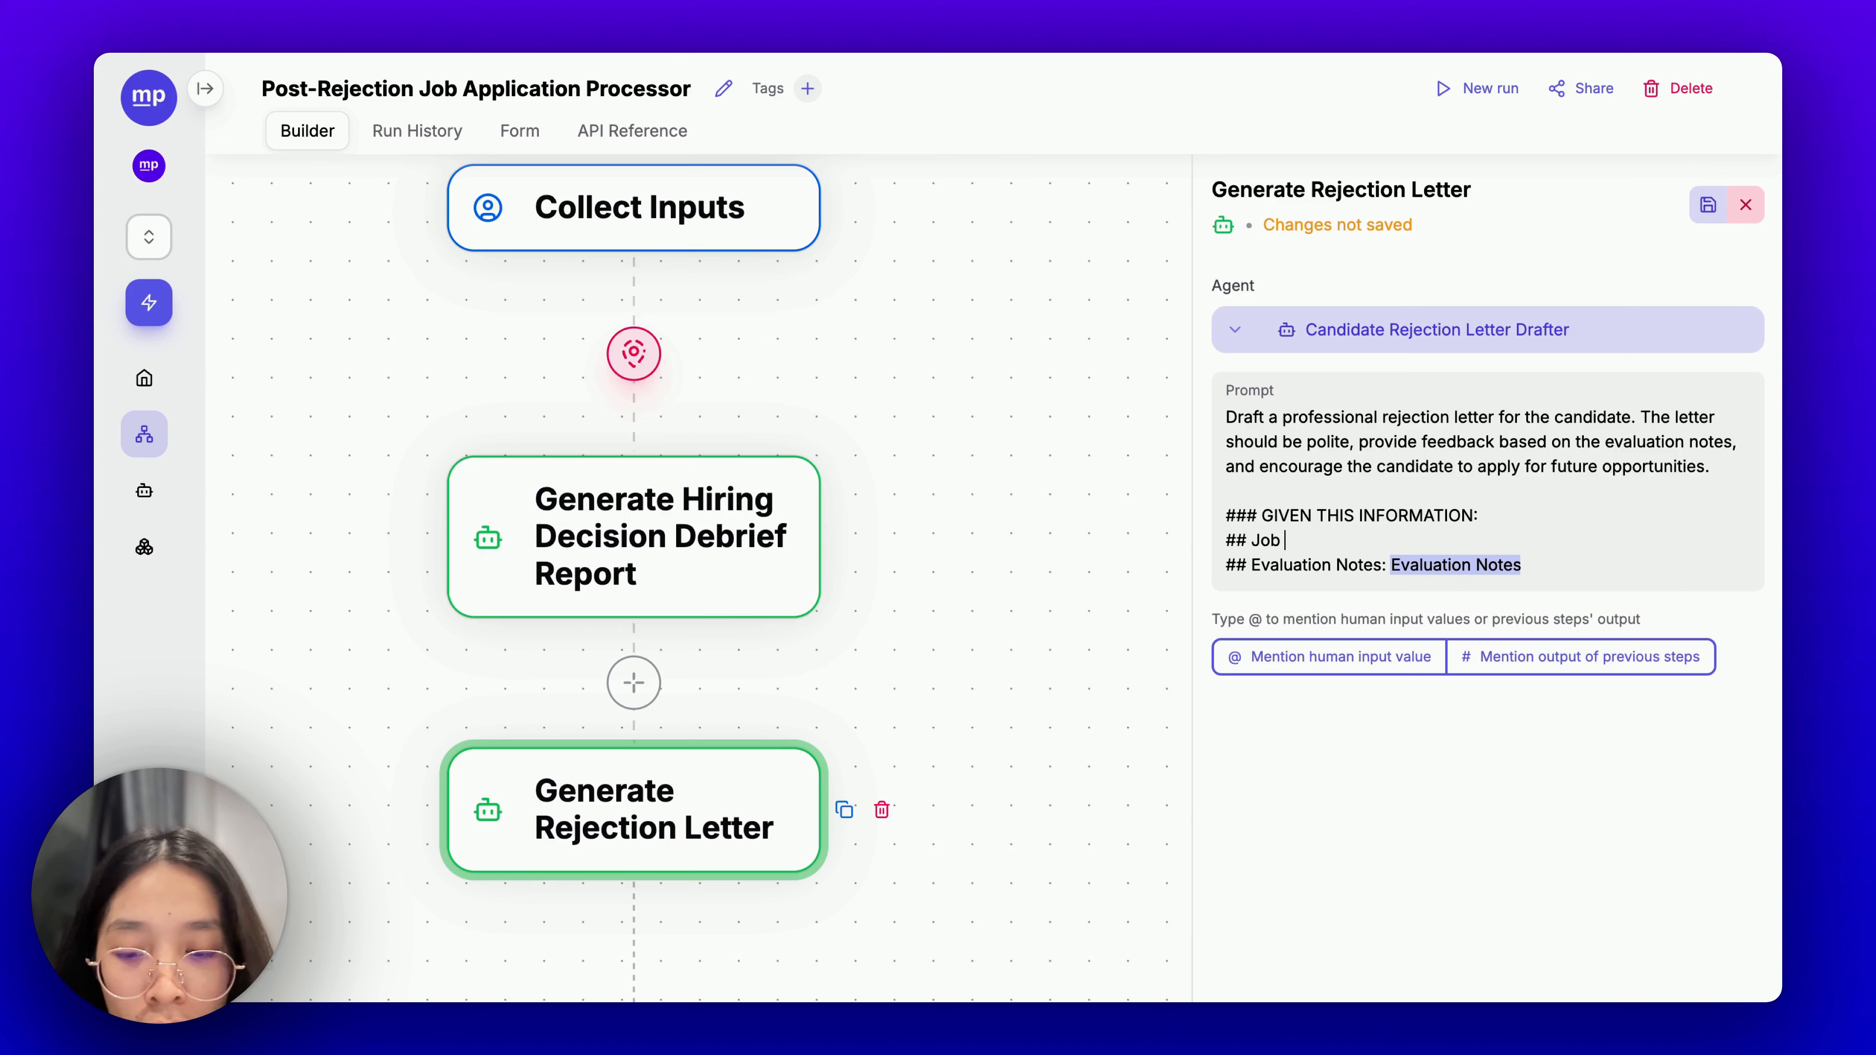
type("Candid")
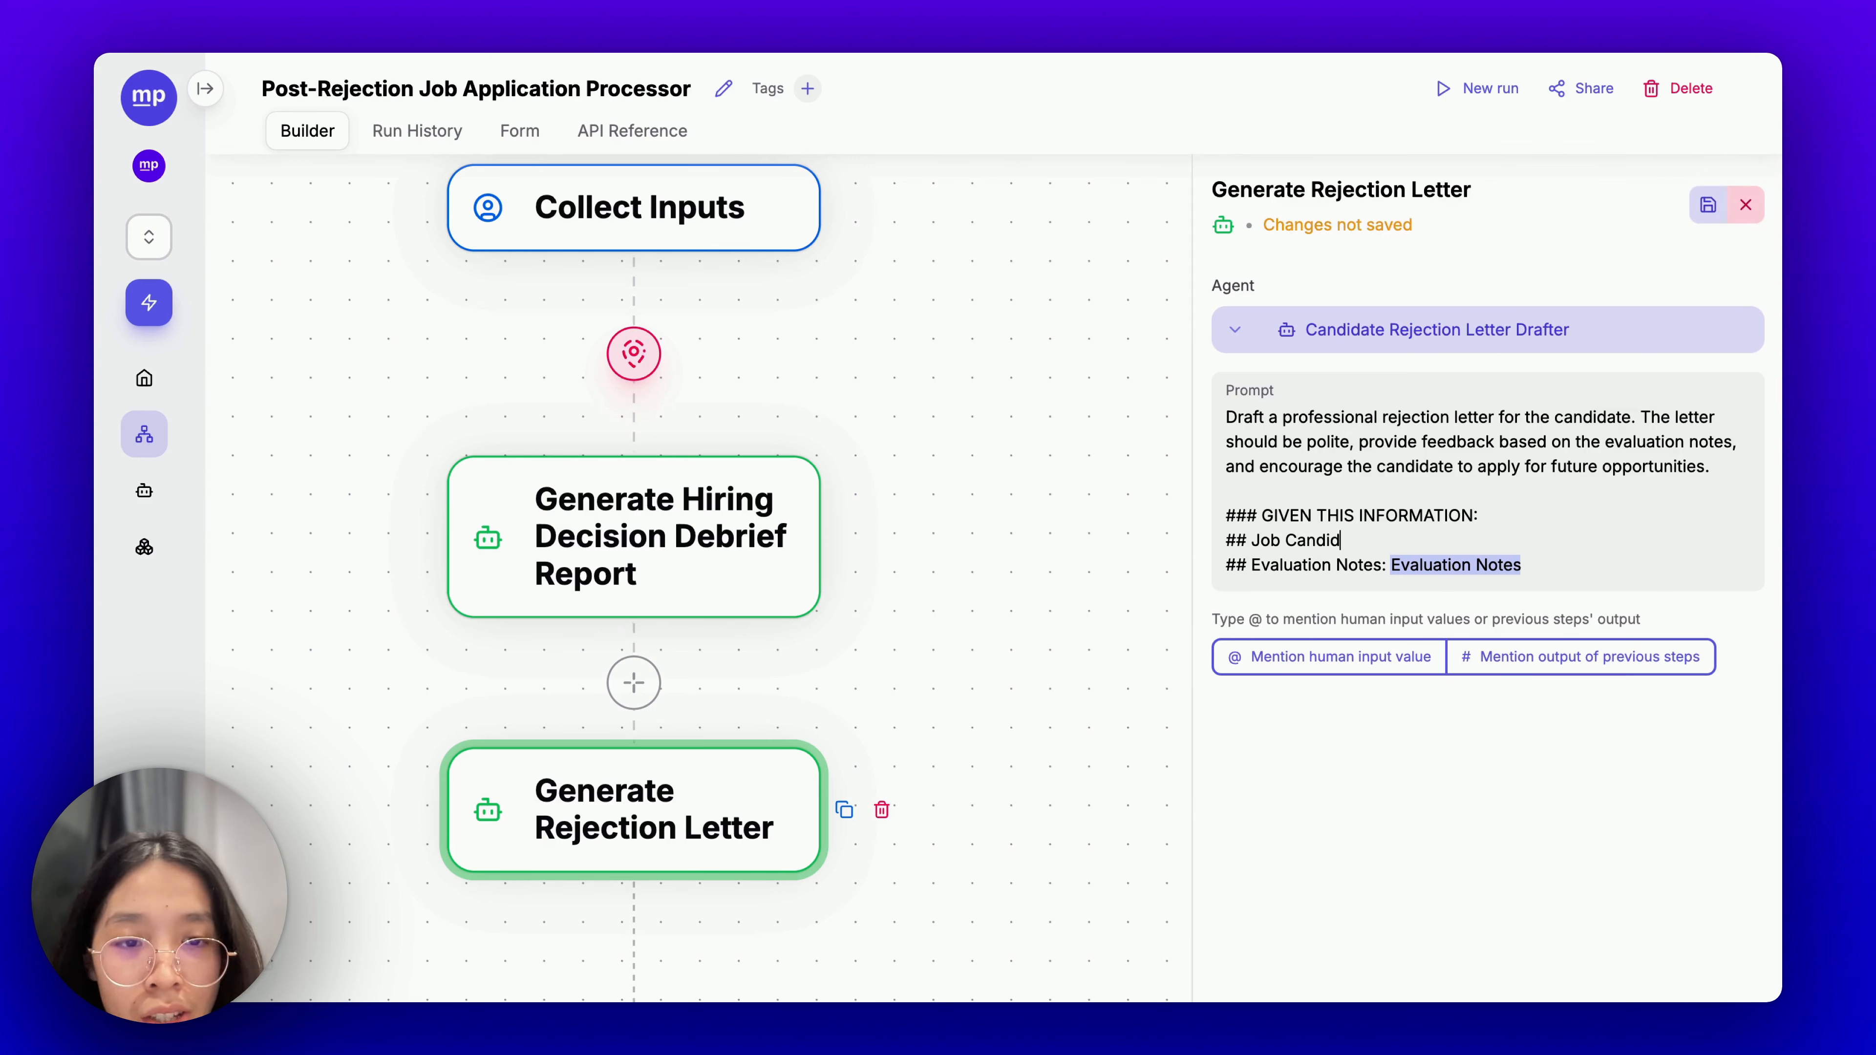
type("ate CV: @")
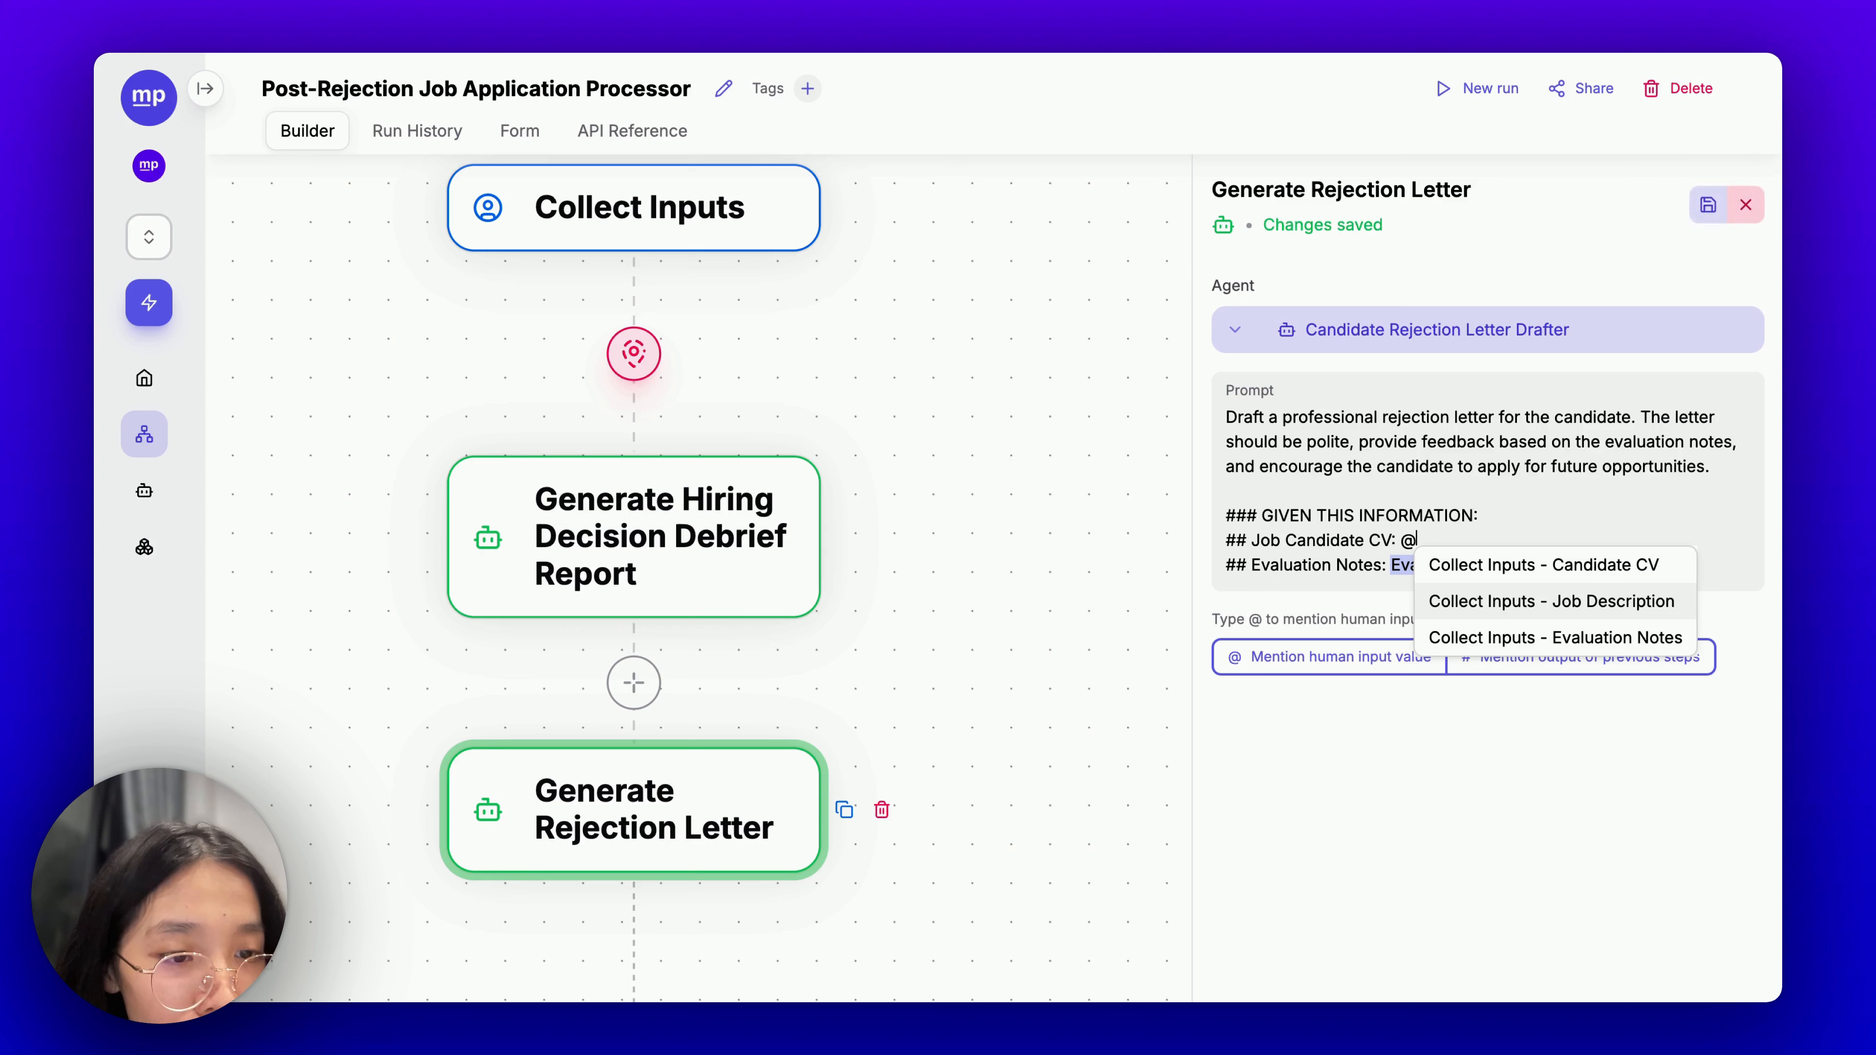
key("Return")
Add a "## Job Description:" line below the CV line in the rejection letter prompt, referencing Collect Inputs - Job Description.
key("Return")
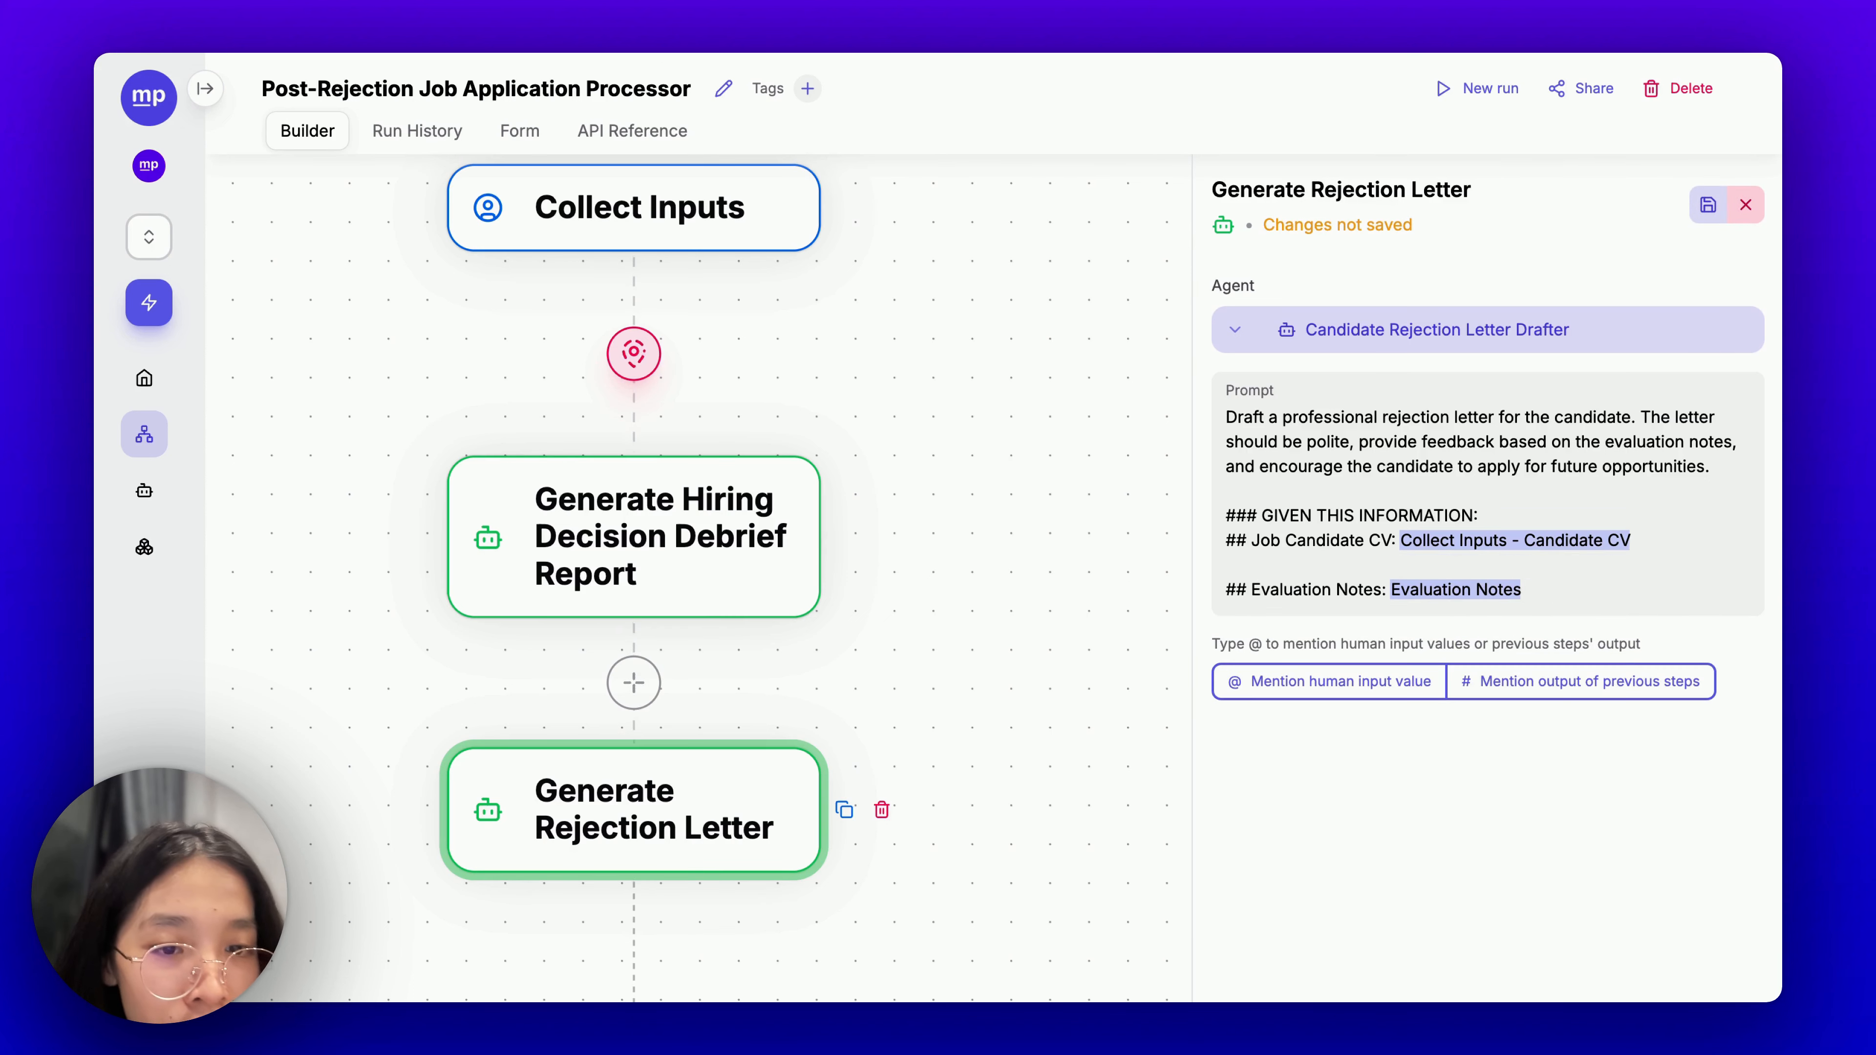
type("## Job Description")
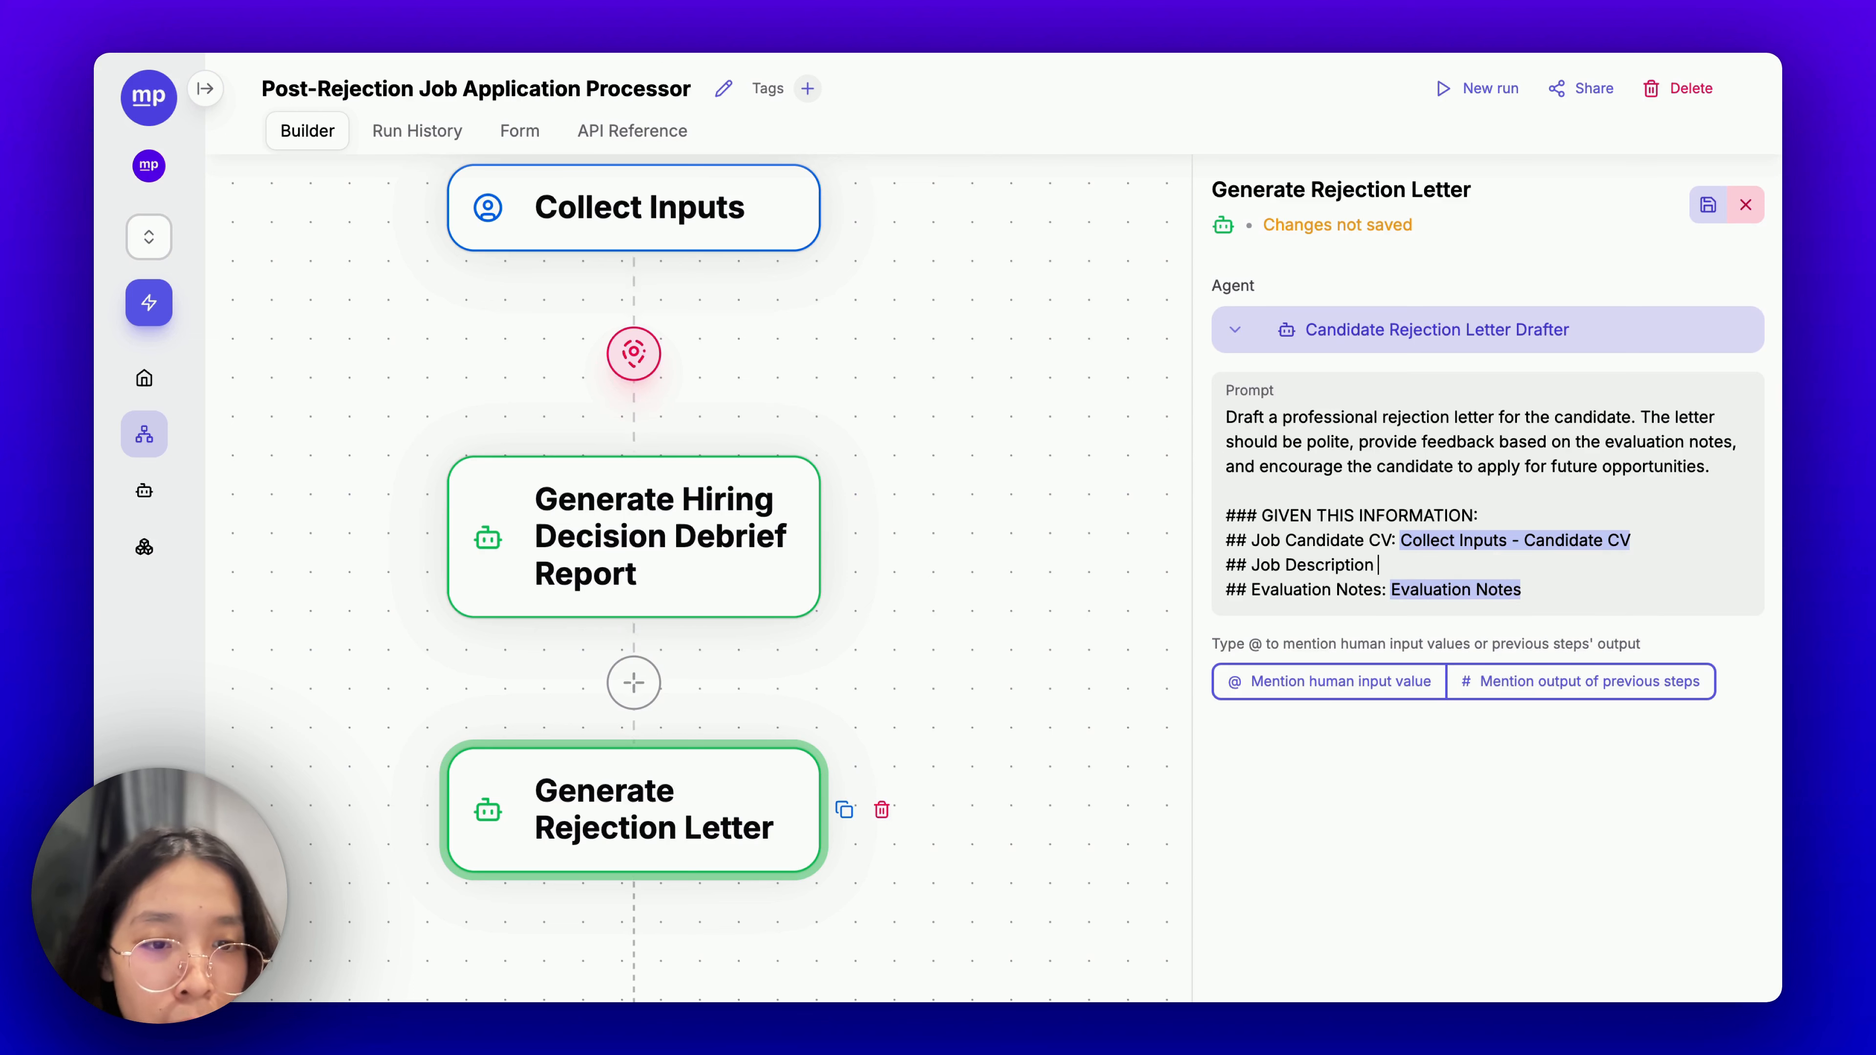
type(": @")
key("Down")
key("Return")
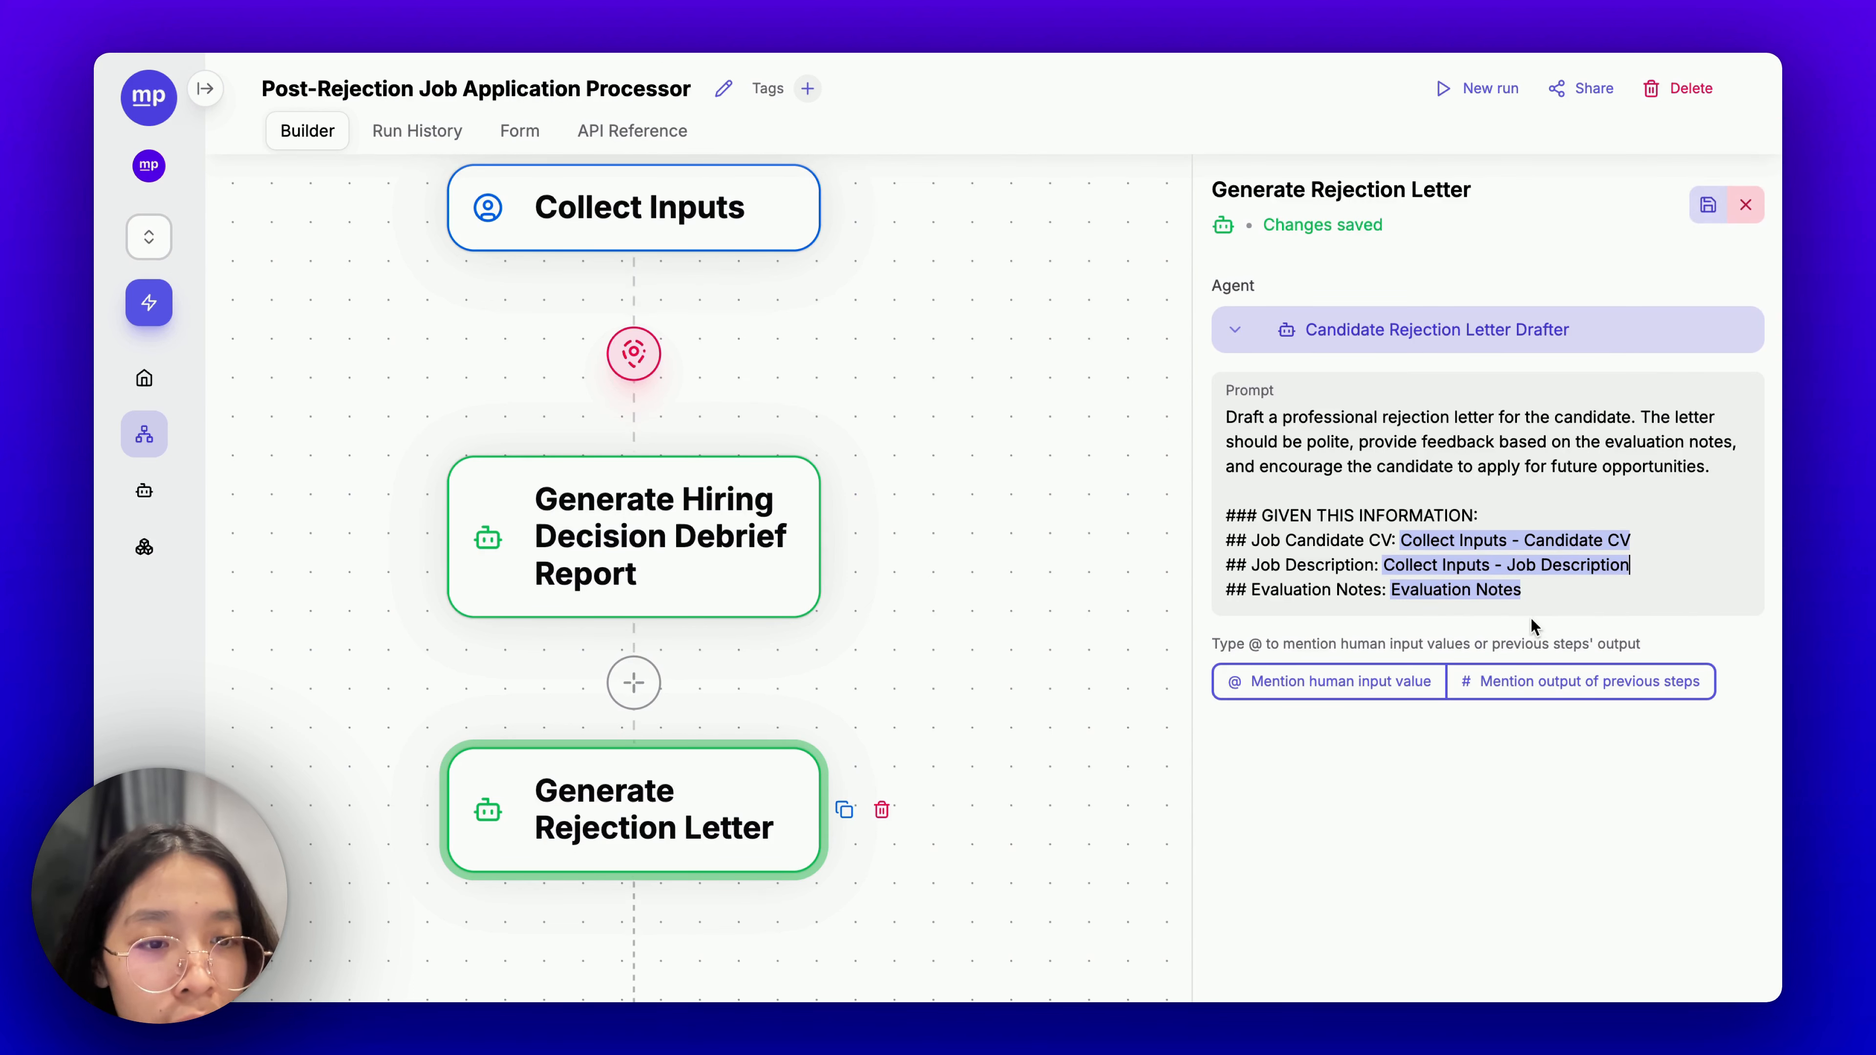
left_click(1012, 651)
Review the settings of the debrief report, rejection letter and Collect Inputs nodes in the workflow.
left_click(832, 618)
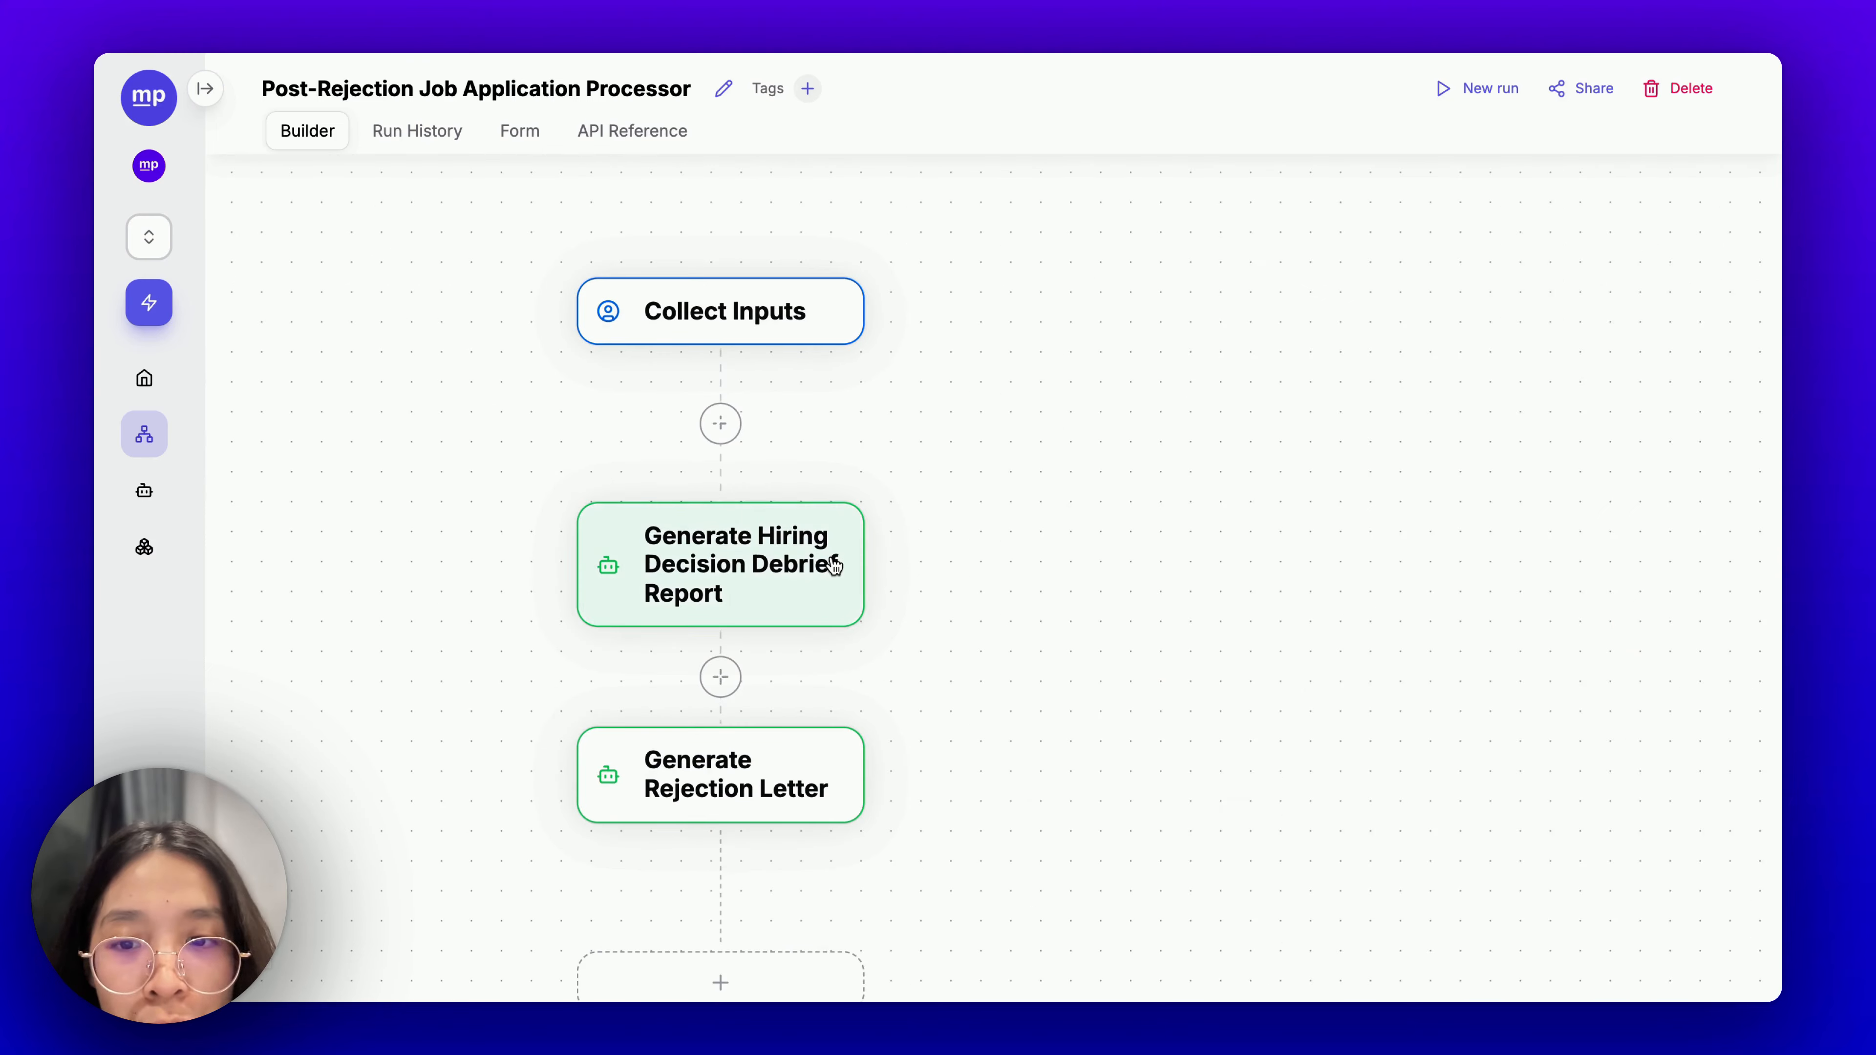
left_click(818, 822)
left_click(735, 571)
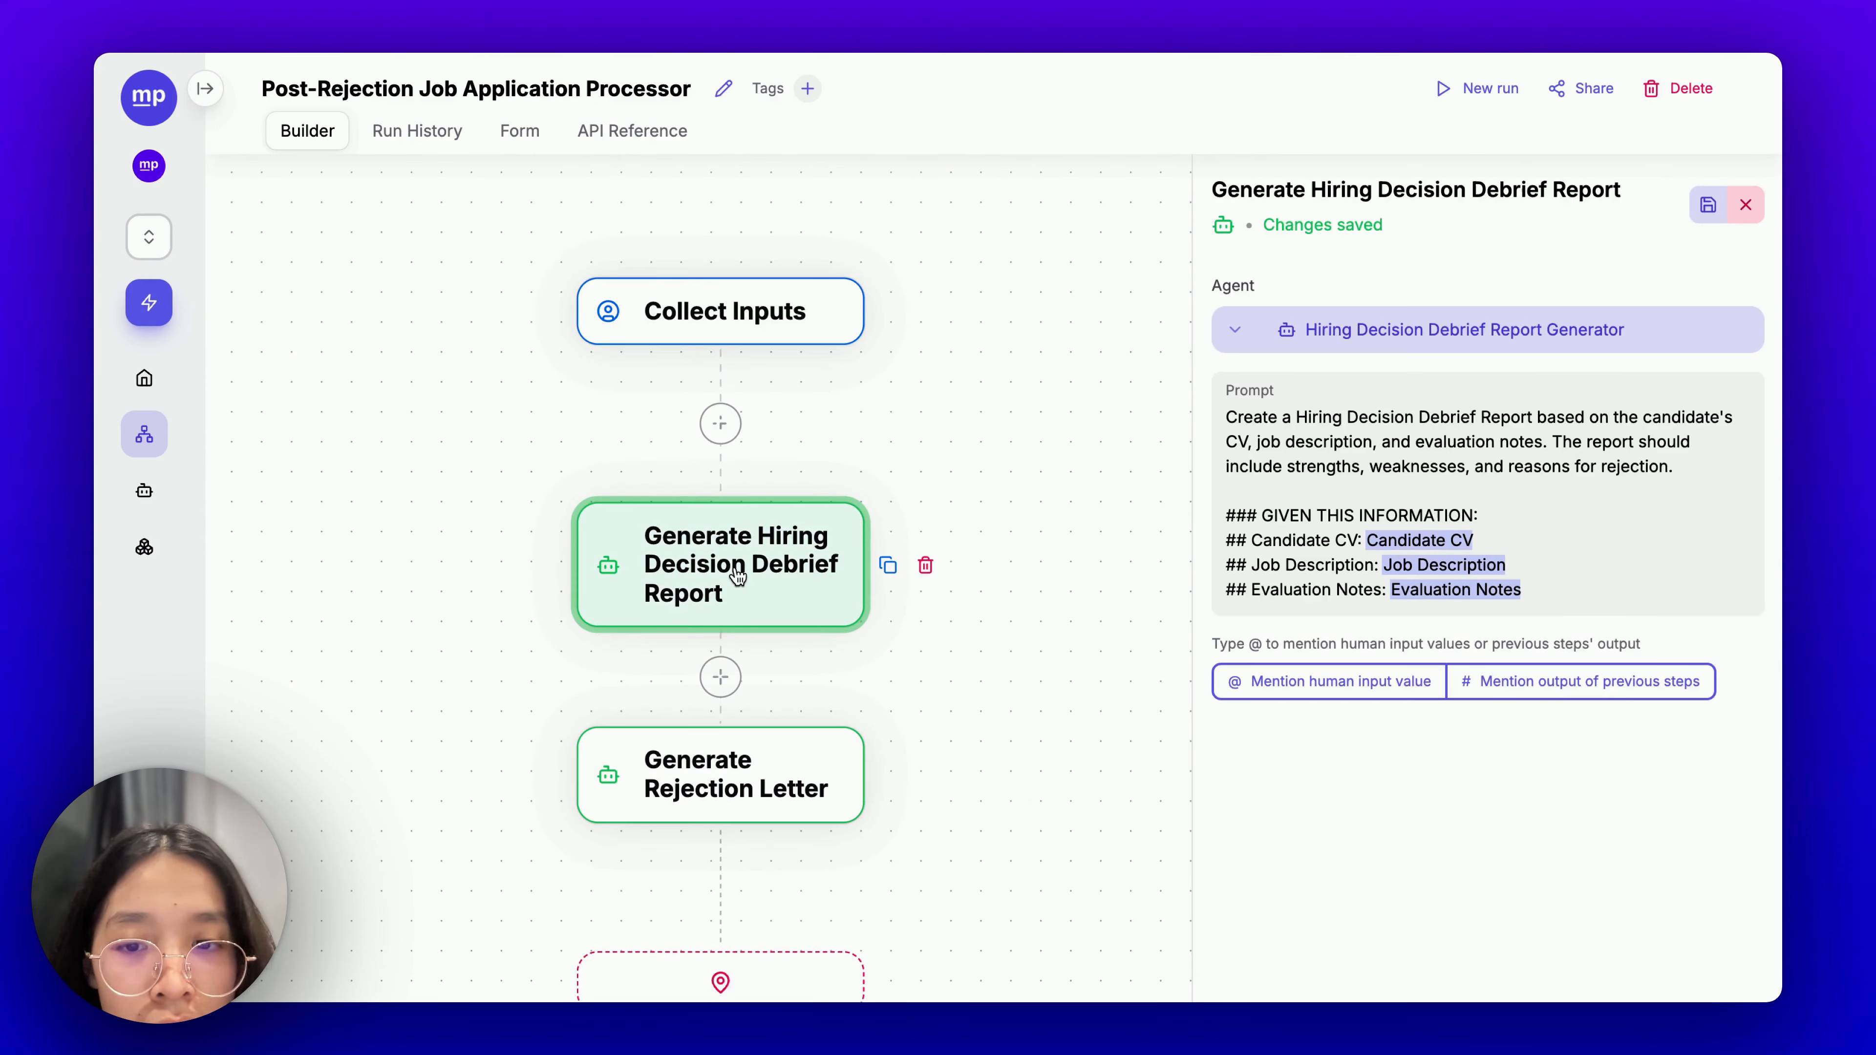
left_click(759, 778)
left_click(717, 561)
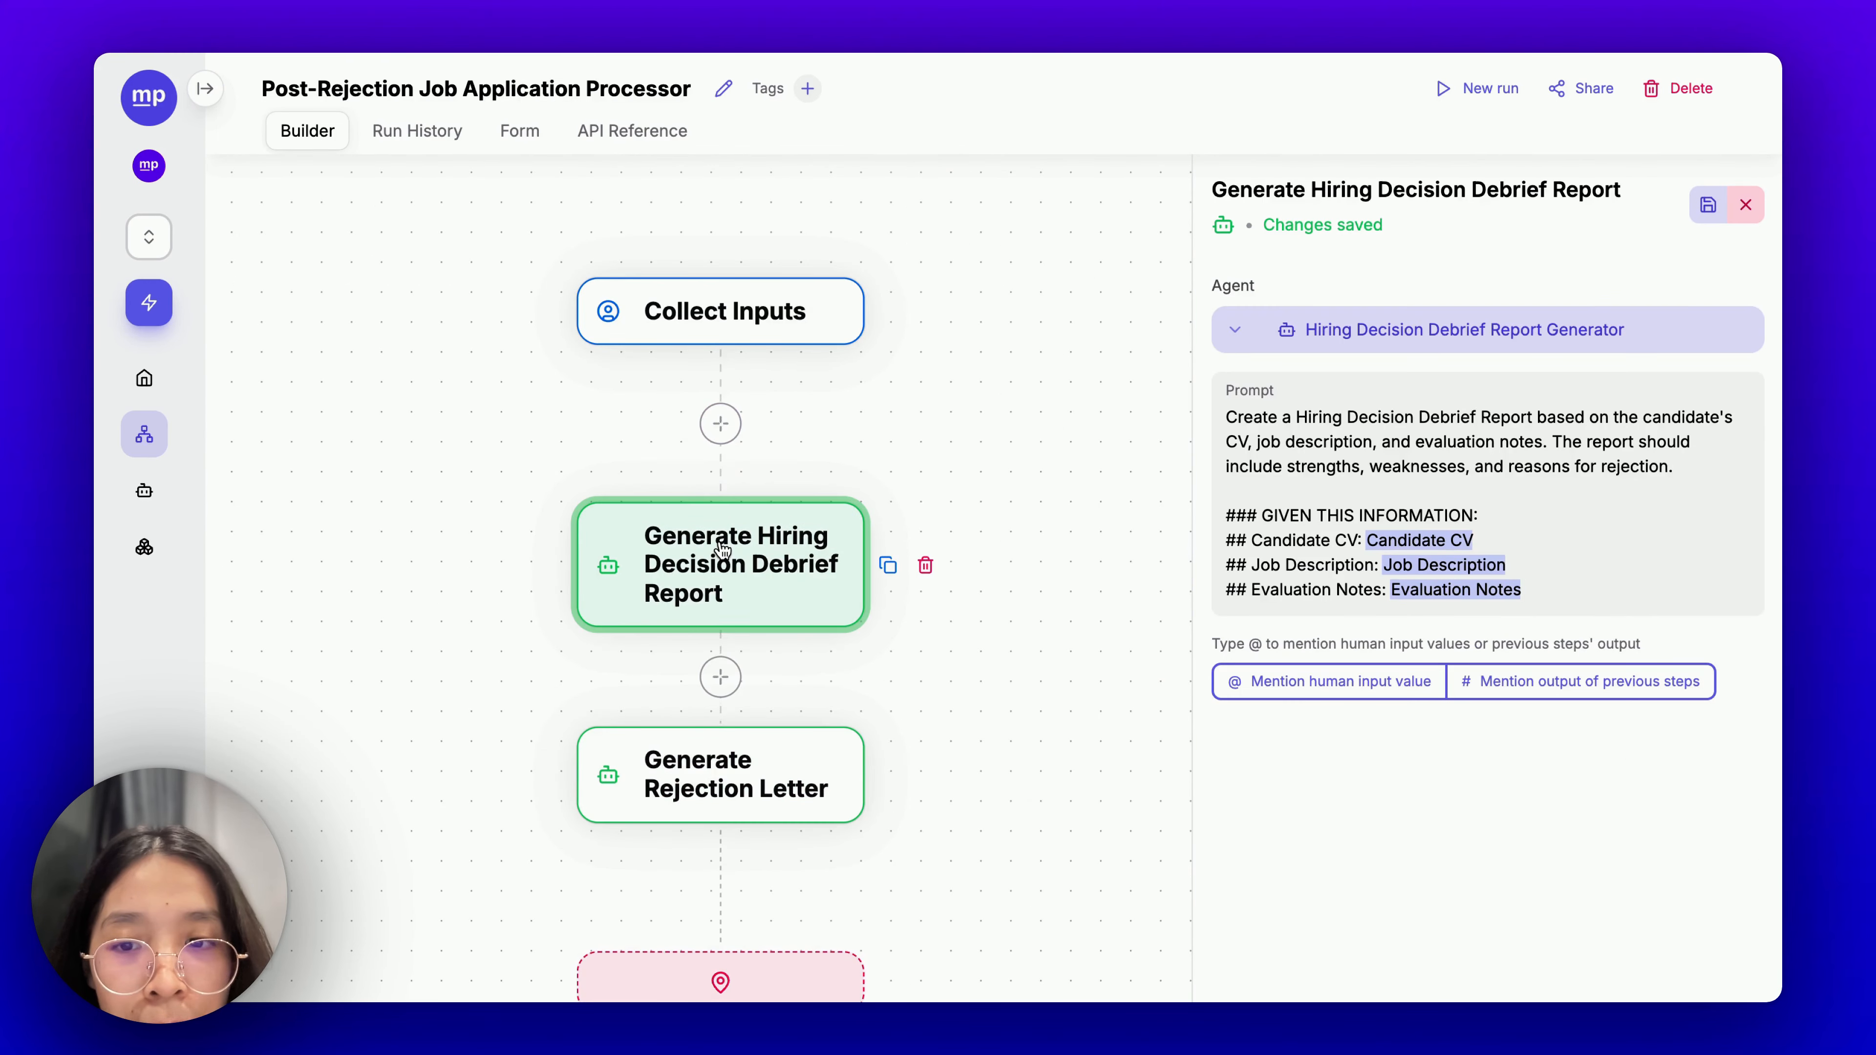
left_click(746, 310)
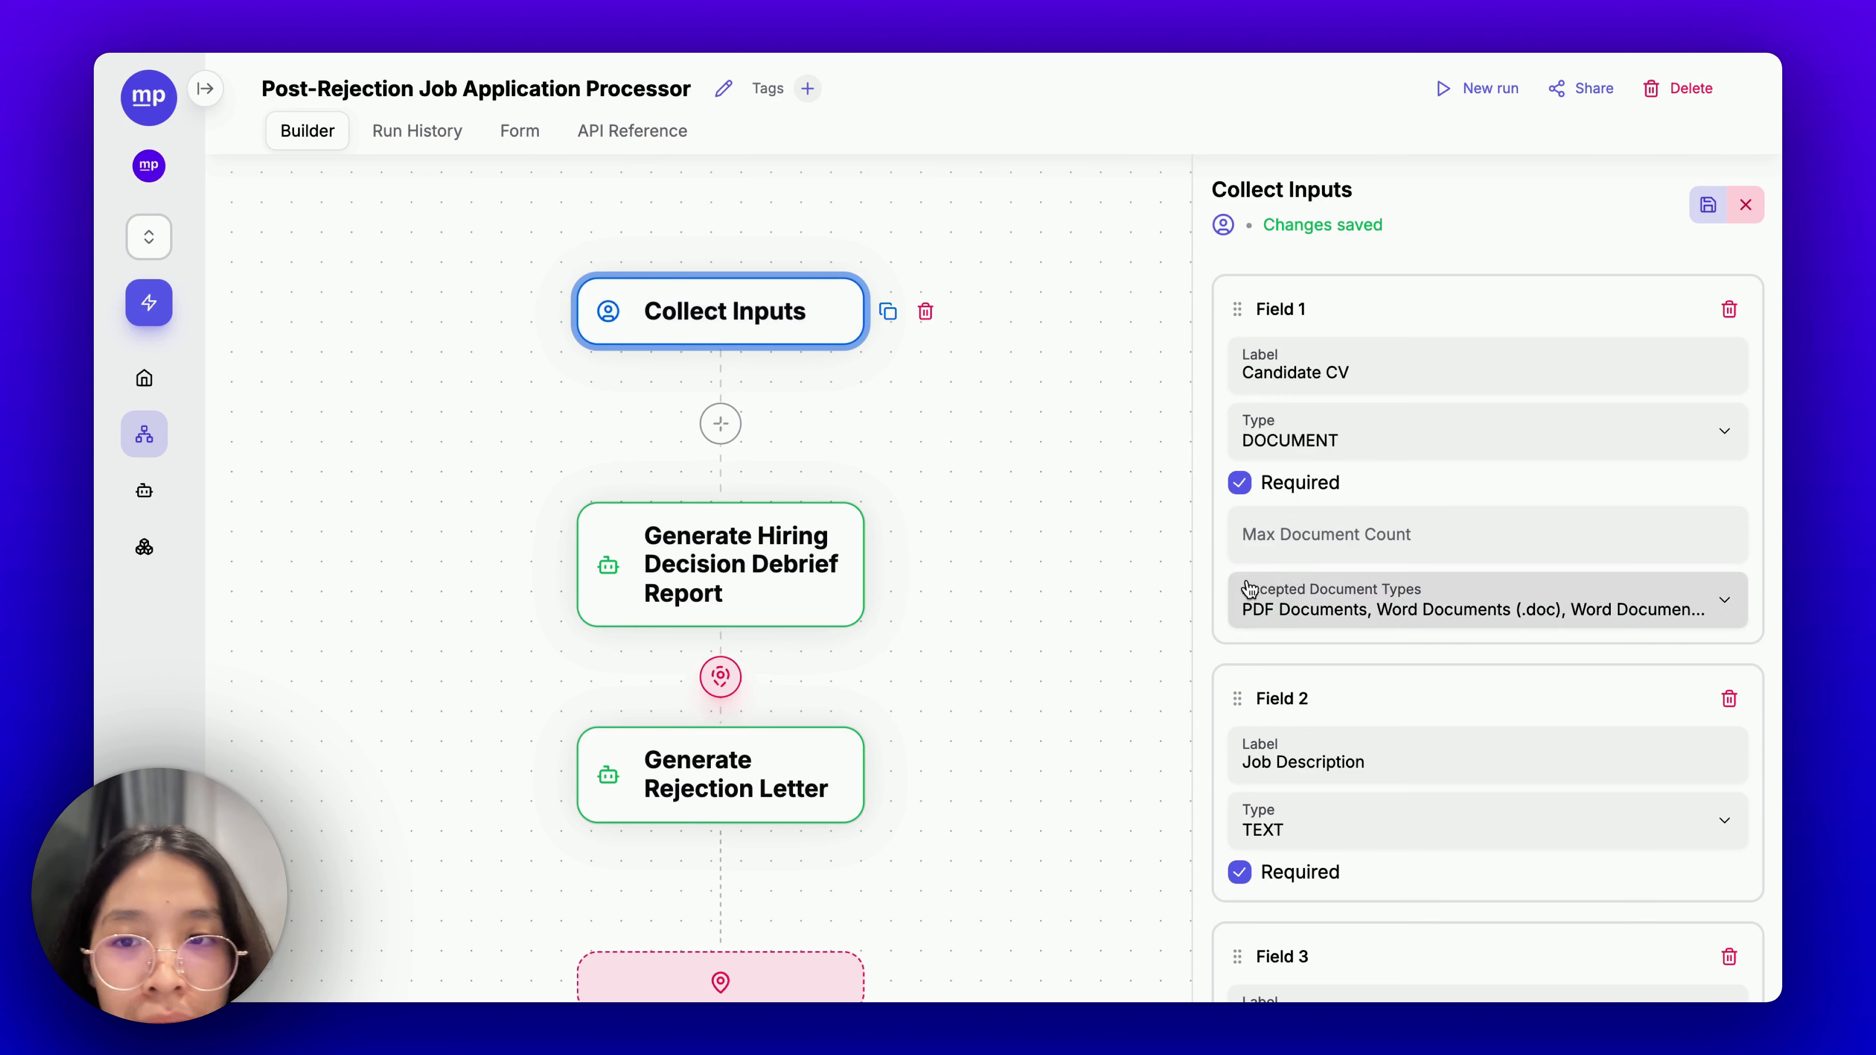
left_click(1018, 408)
Create the tag Official on the Post-Rejection Job Application Processor workflow.
left_click(807, 88)
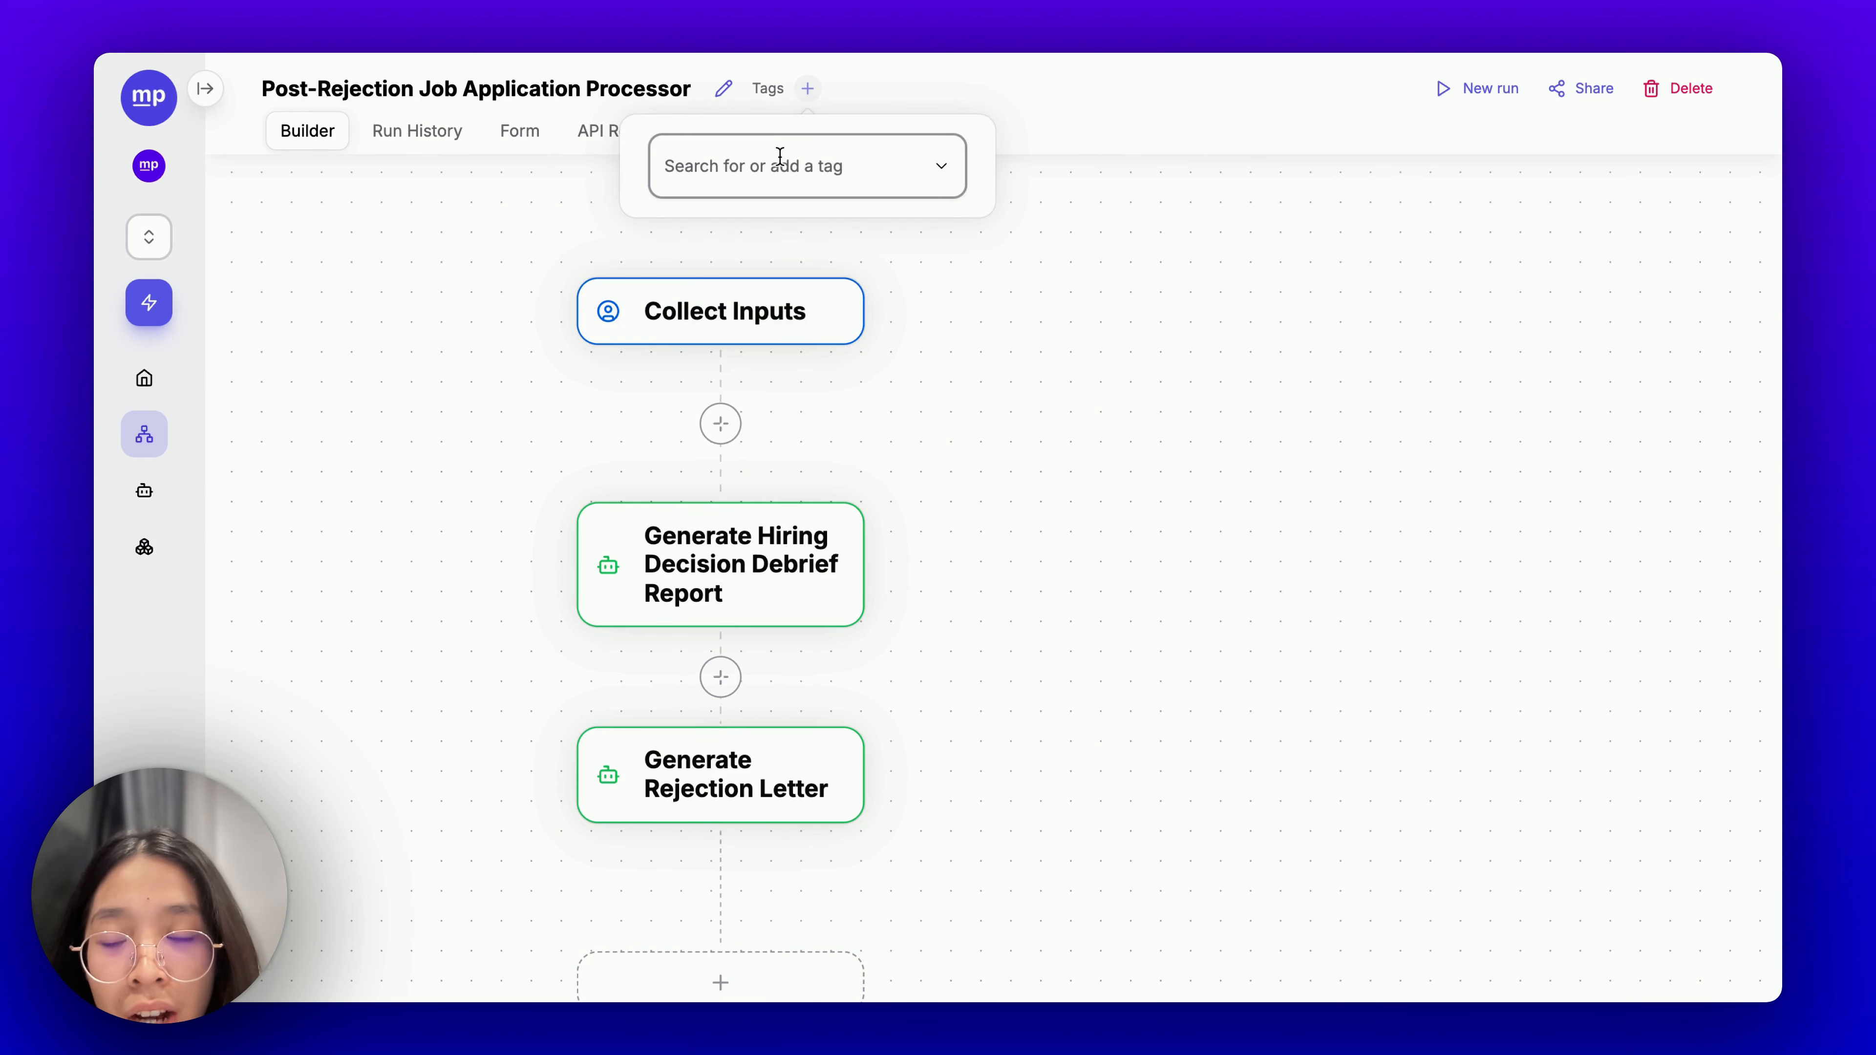
type("Official")
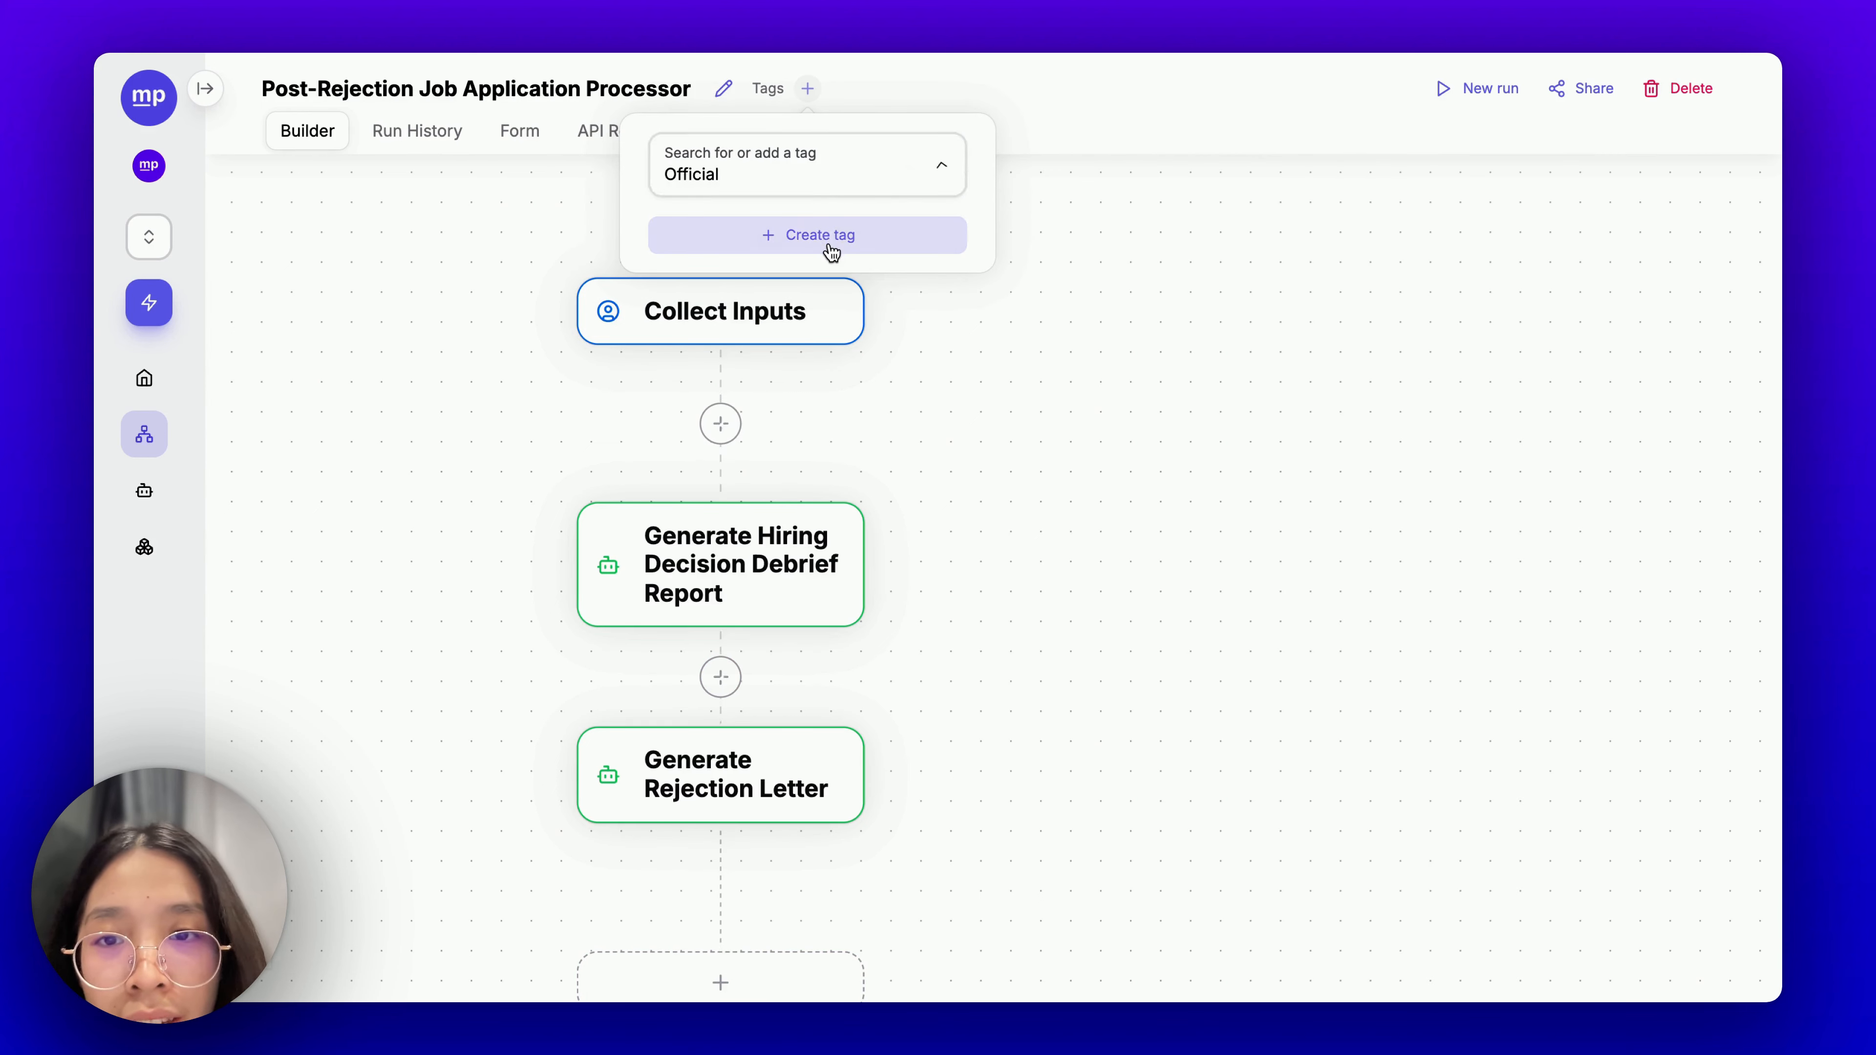
left_click(825, 246)
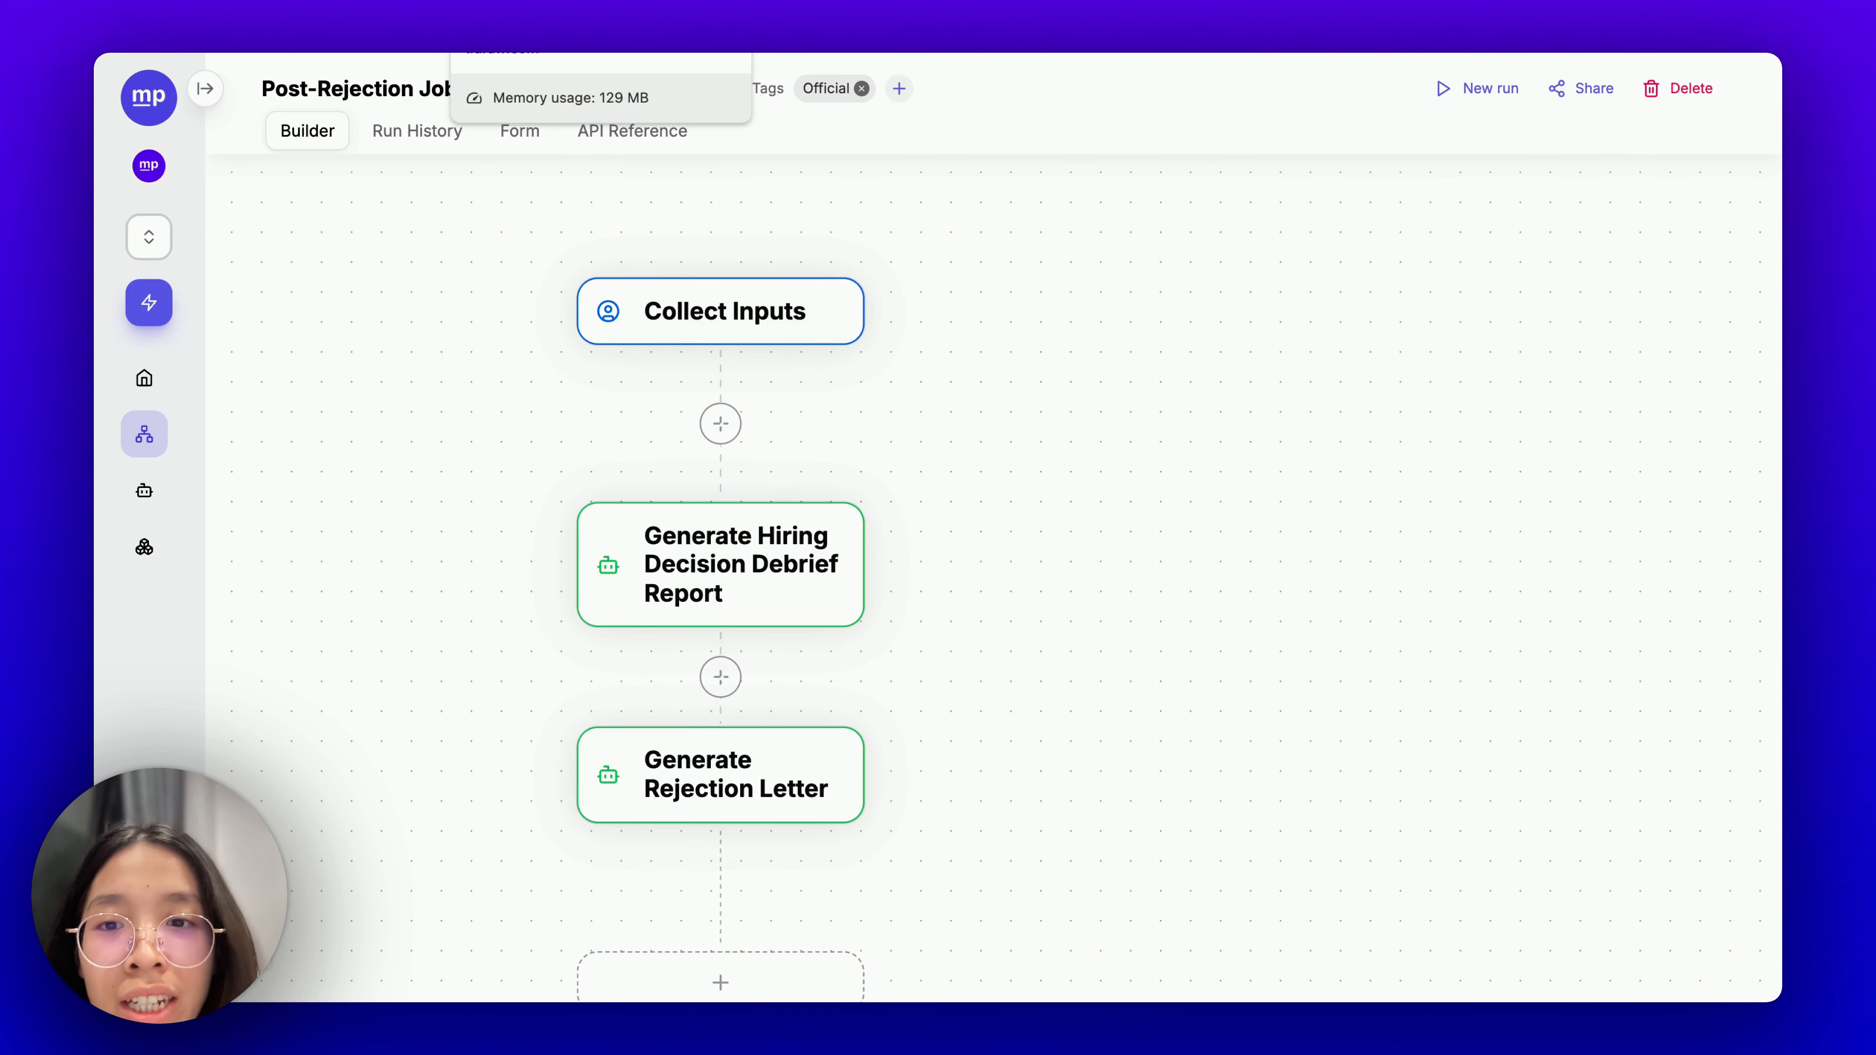
Switch to the End-to-End Job Application Processor diagram in tldraw and review its CV Screener, Interview Questionnaire Generator, Post-Acceptance and Post-Rejection stages.
left_click(805, 64)
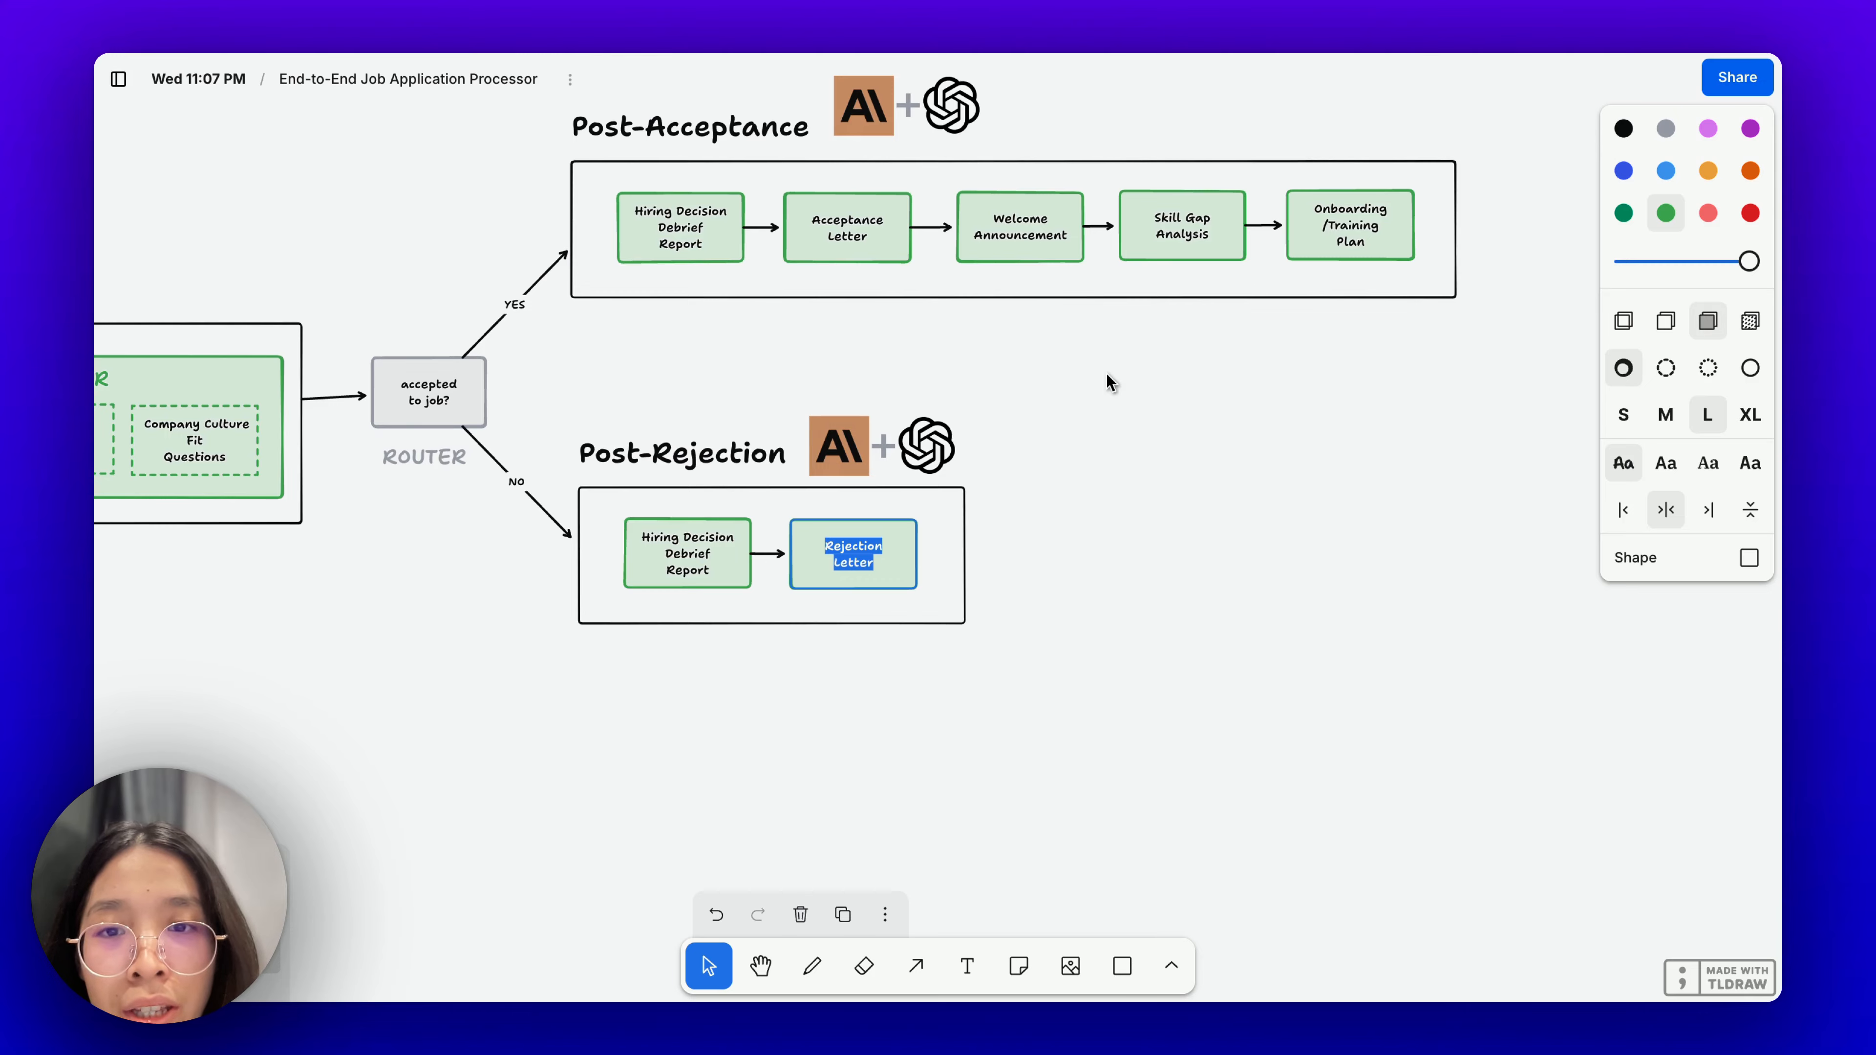
scroll(1108, 362, "down", 2)
scroll(1202, 329, "down", 6)
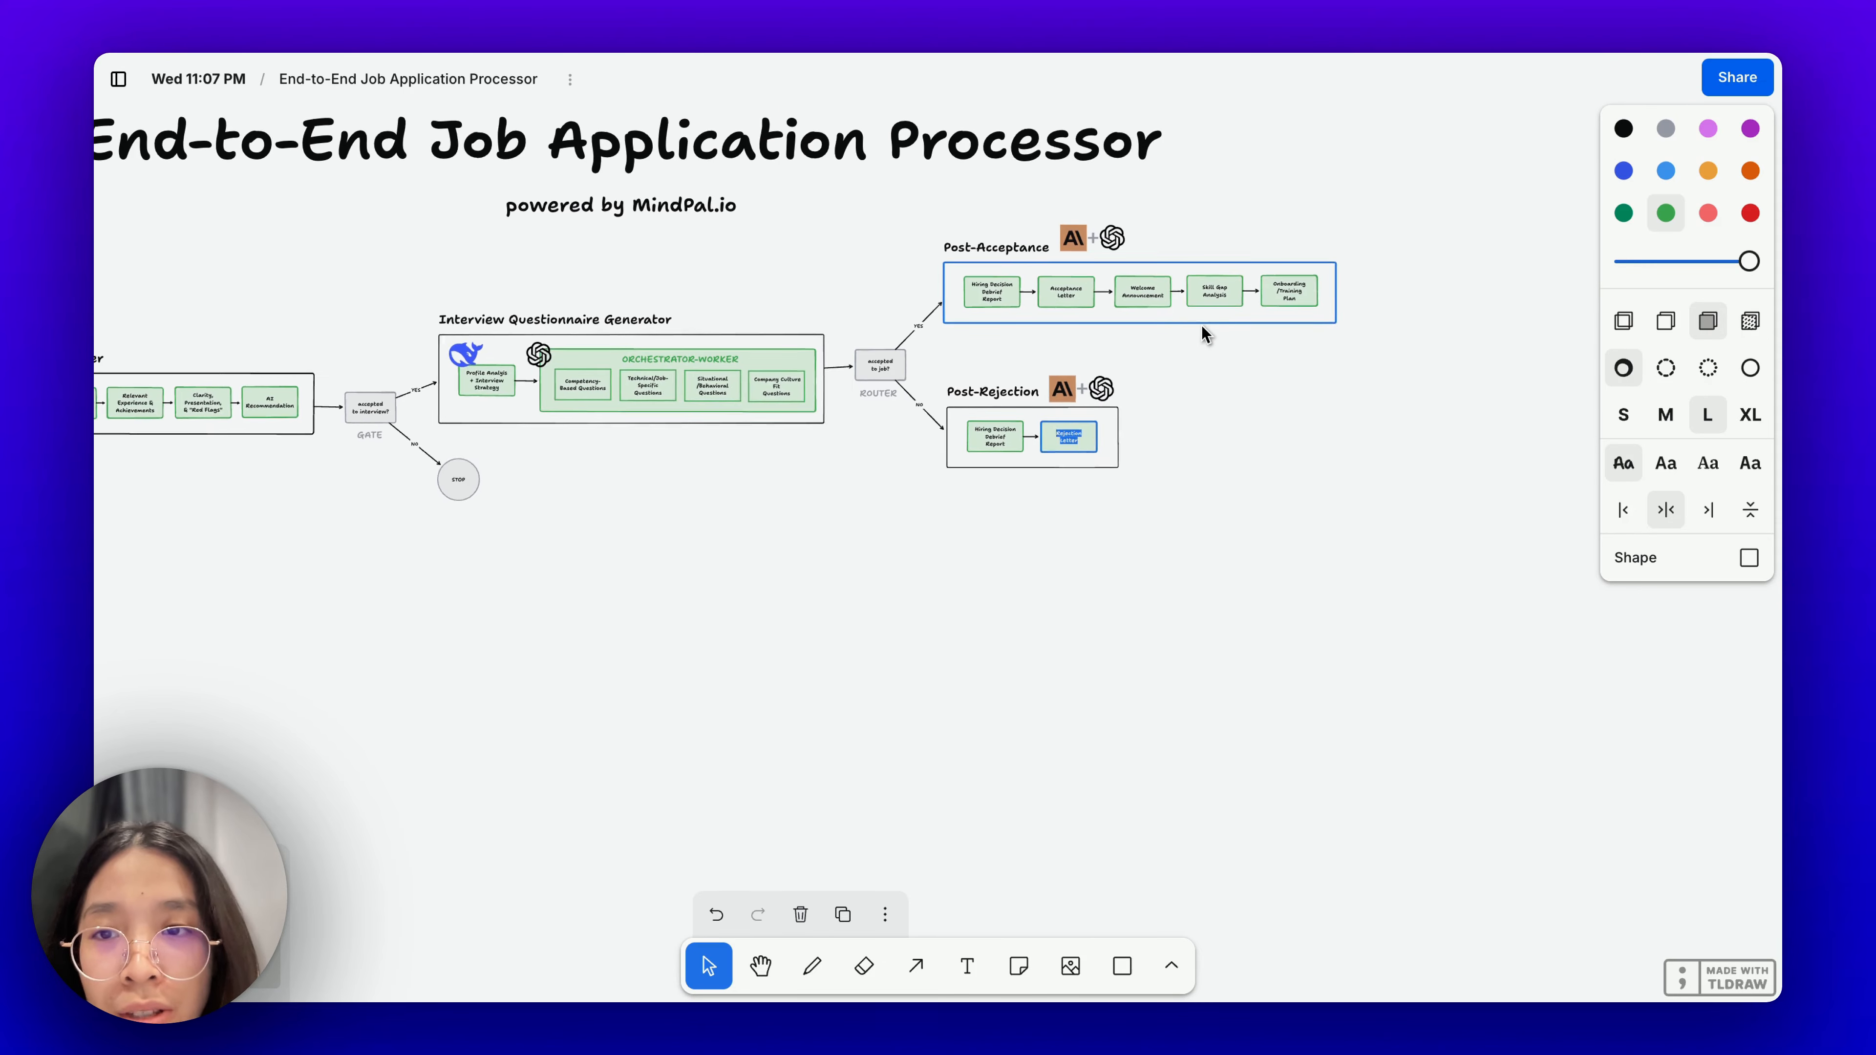
scroll(871, 562, "left", 3)
left_click(872, 562)
scroll(872, 561, "left", 4)
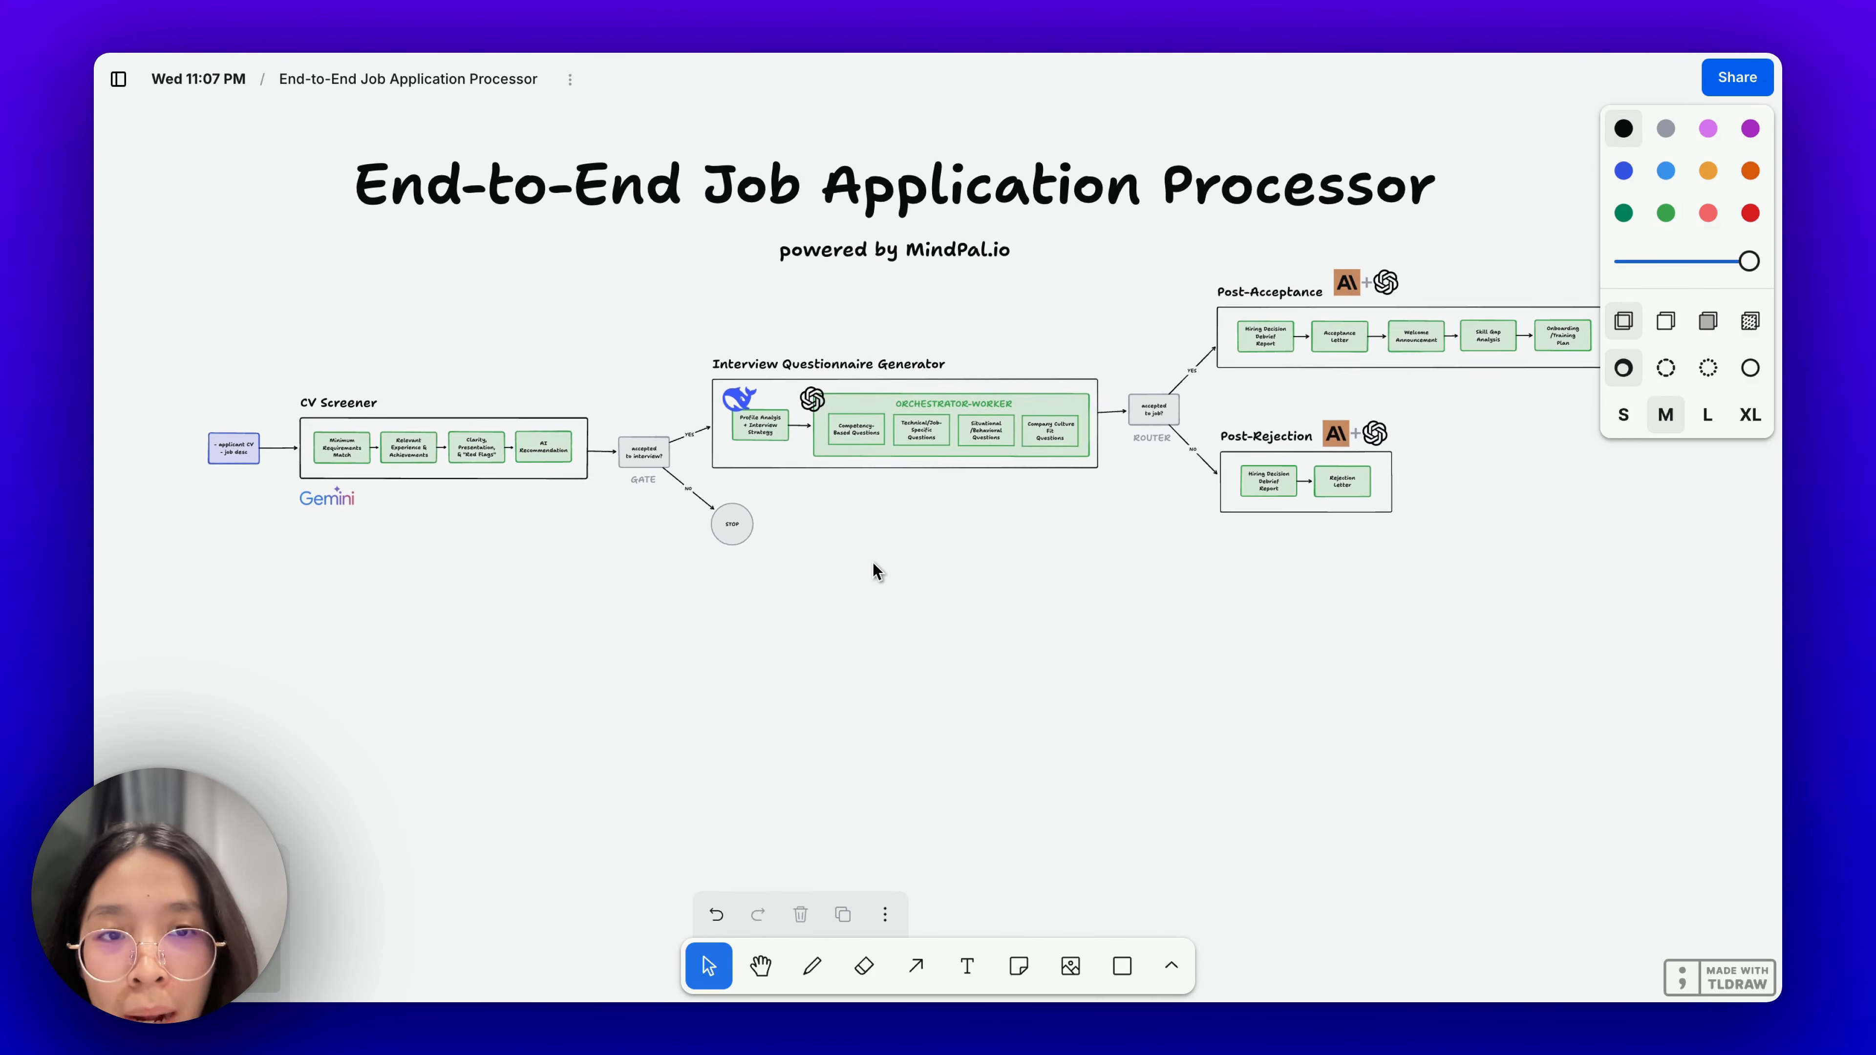
scroll(872, 562, "left", 1)
left_click(395, 421)
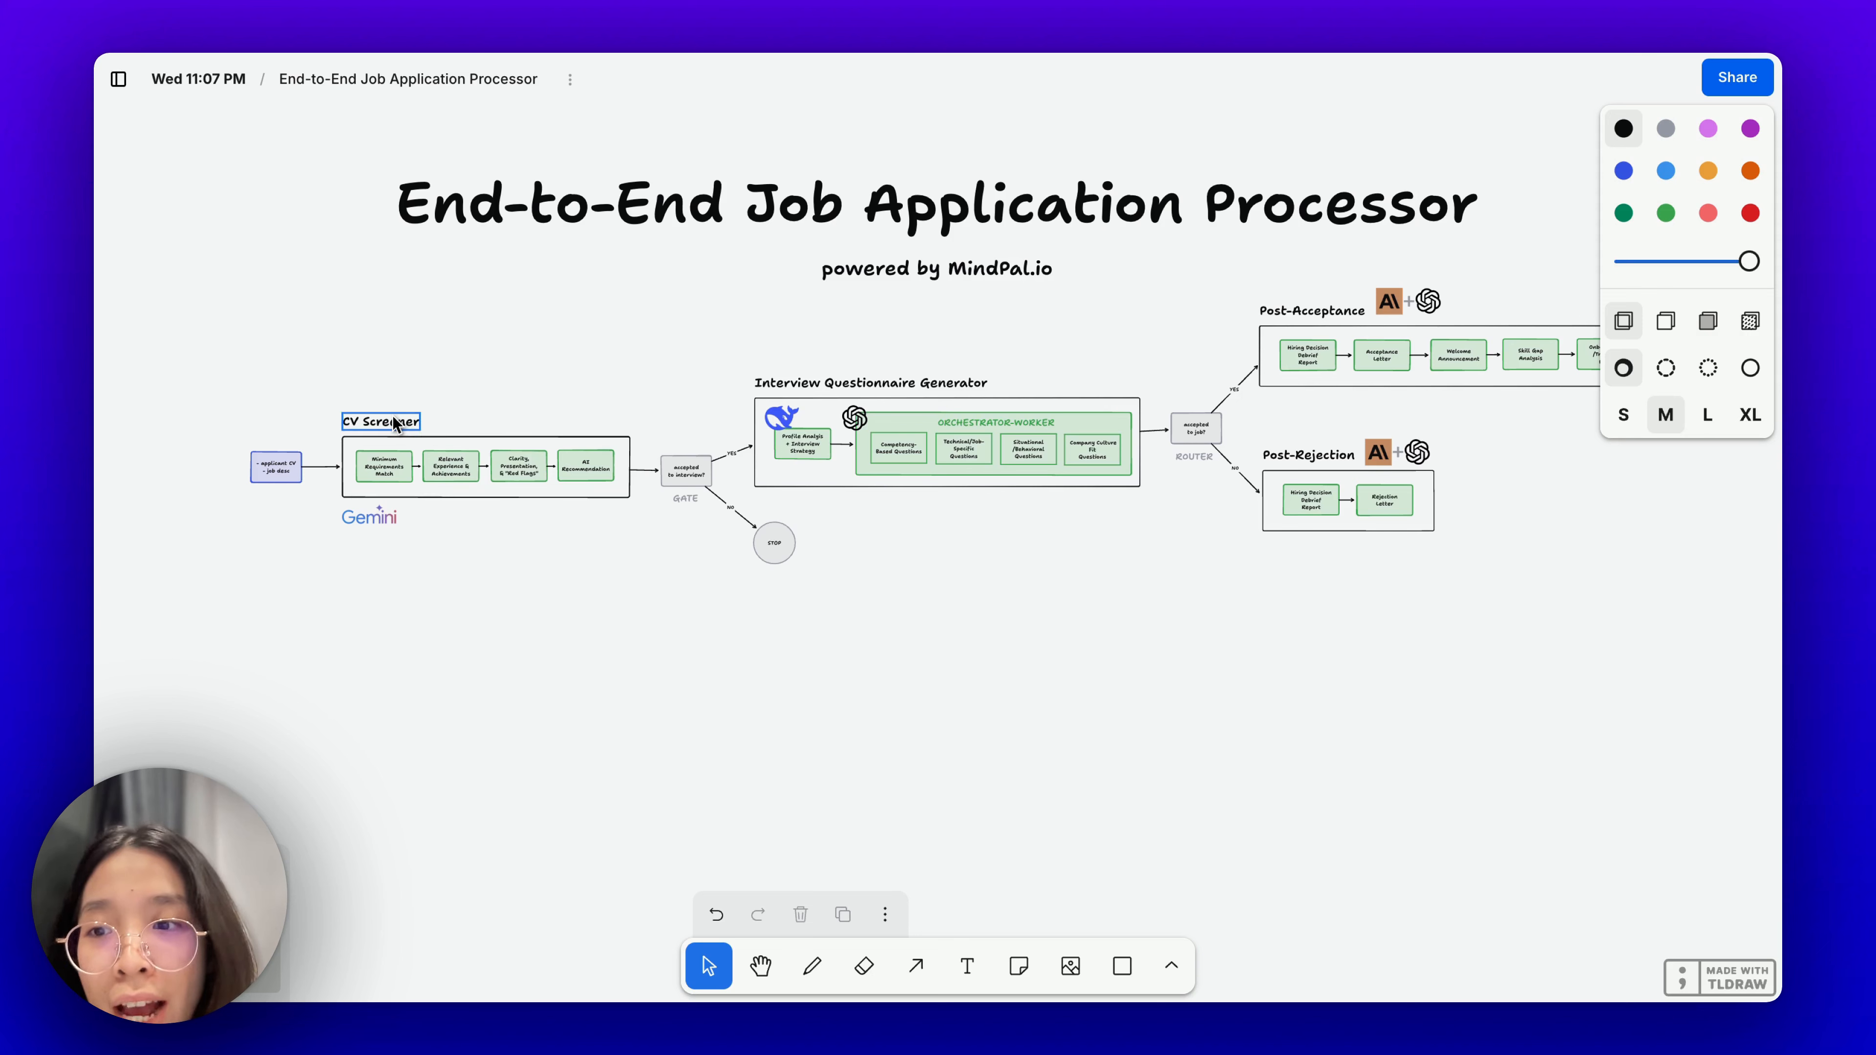
left_click(825, 382)
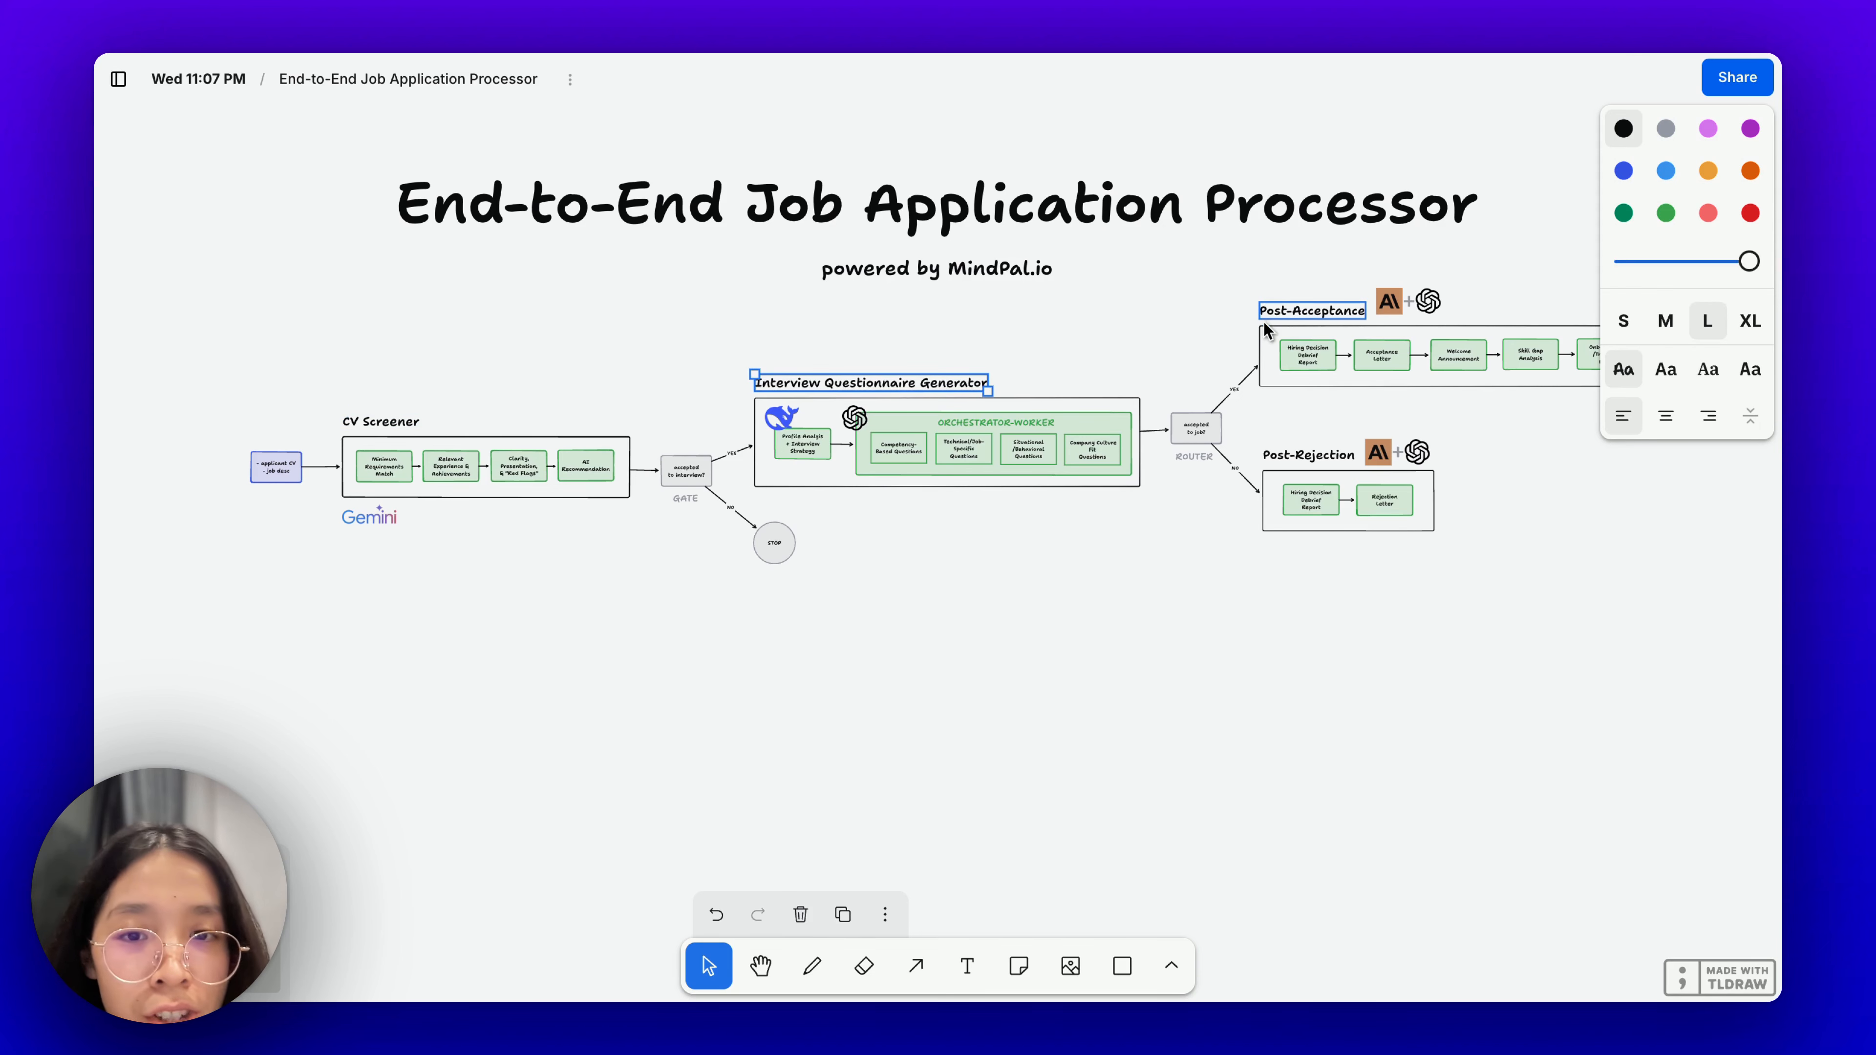
left_click(1298, 310)
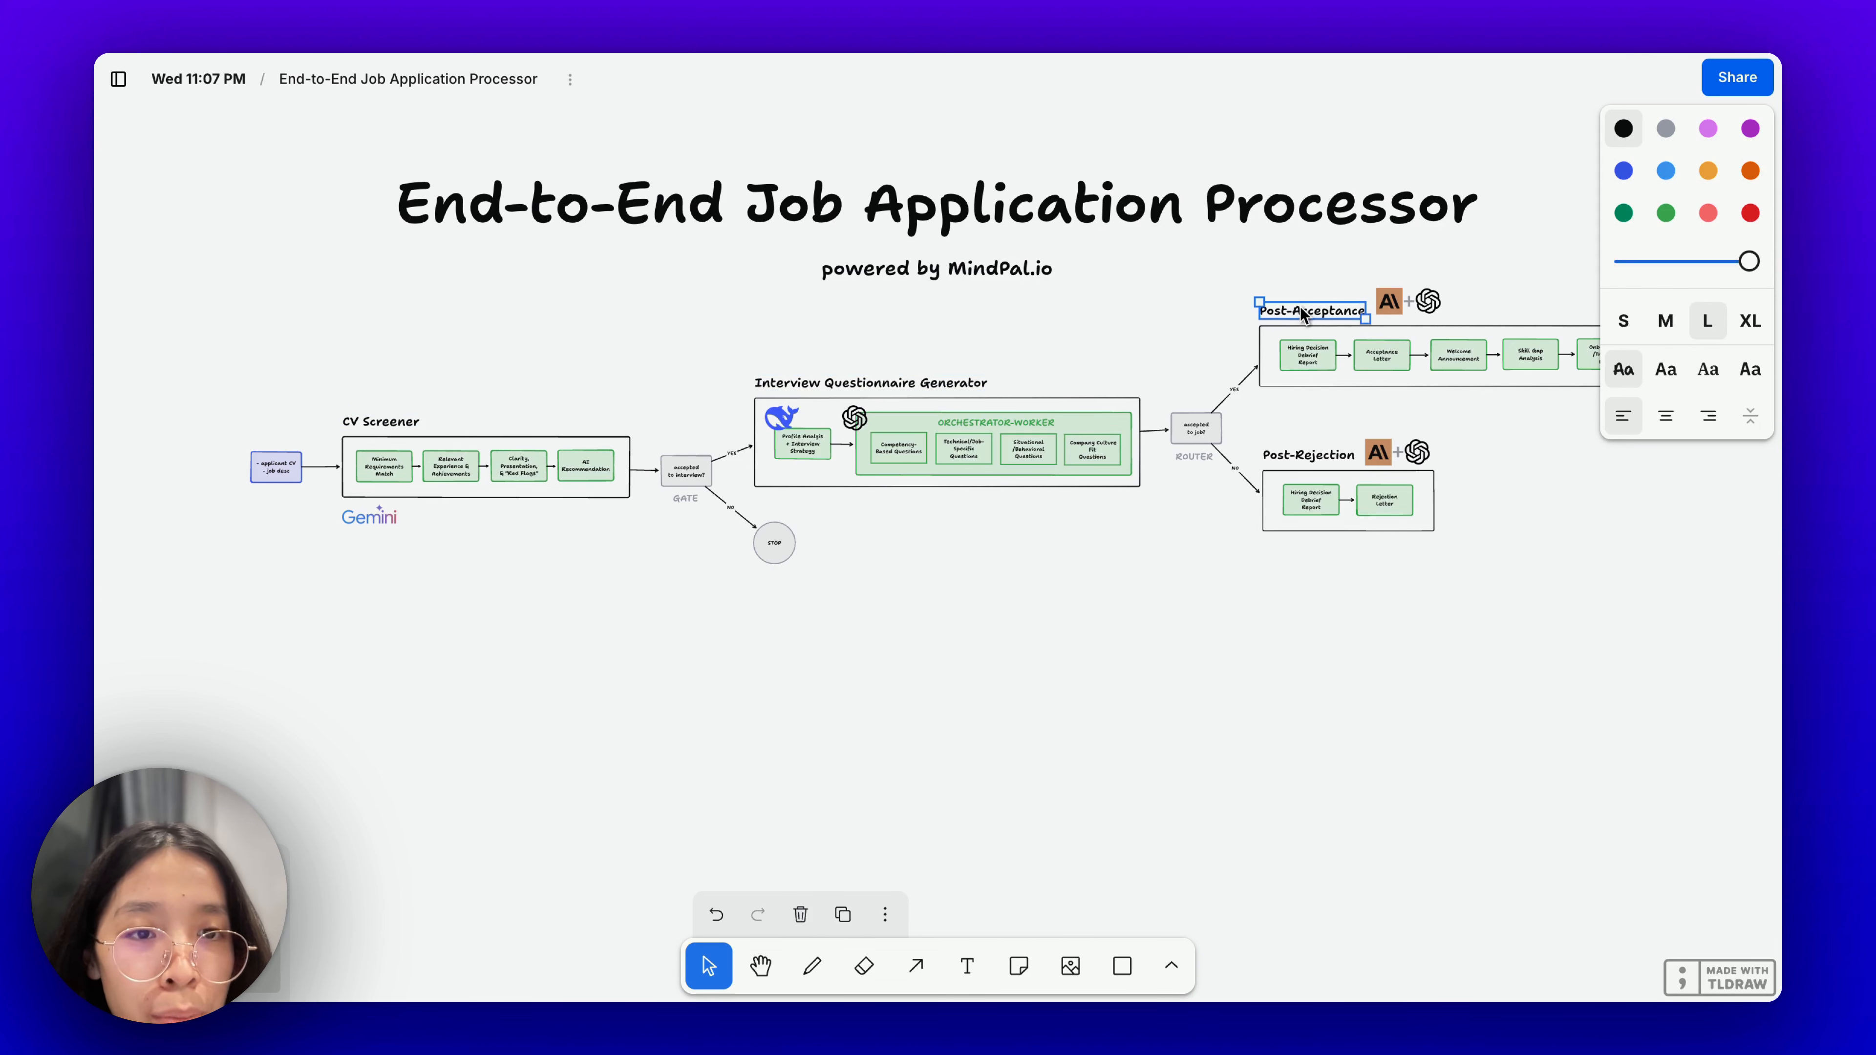
left_click(1300, 460)
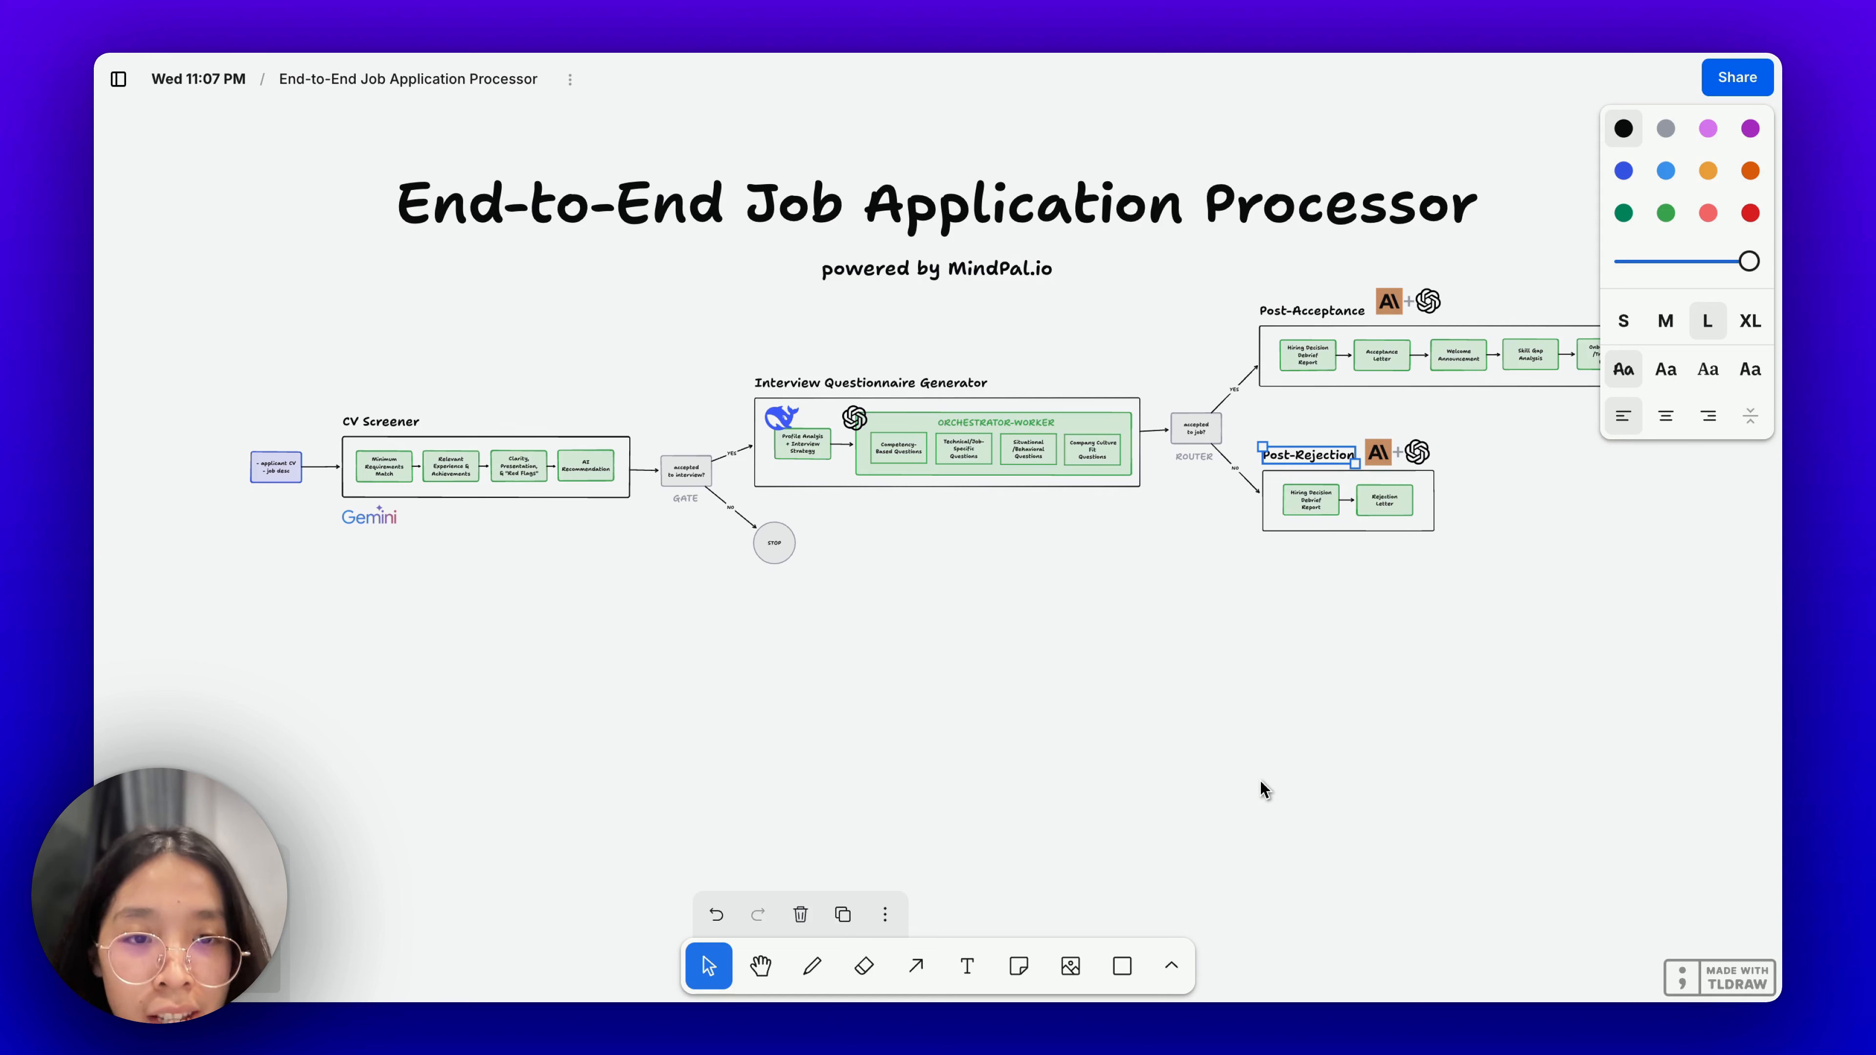
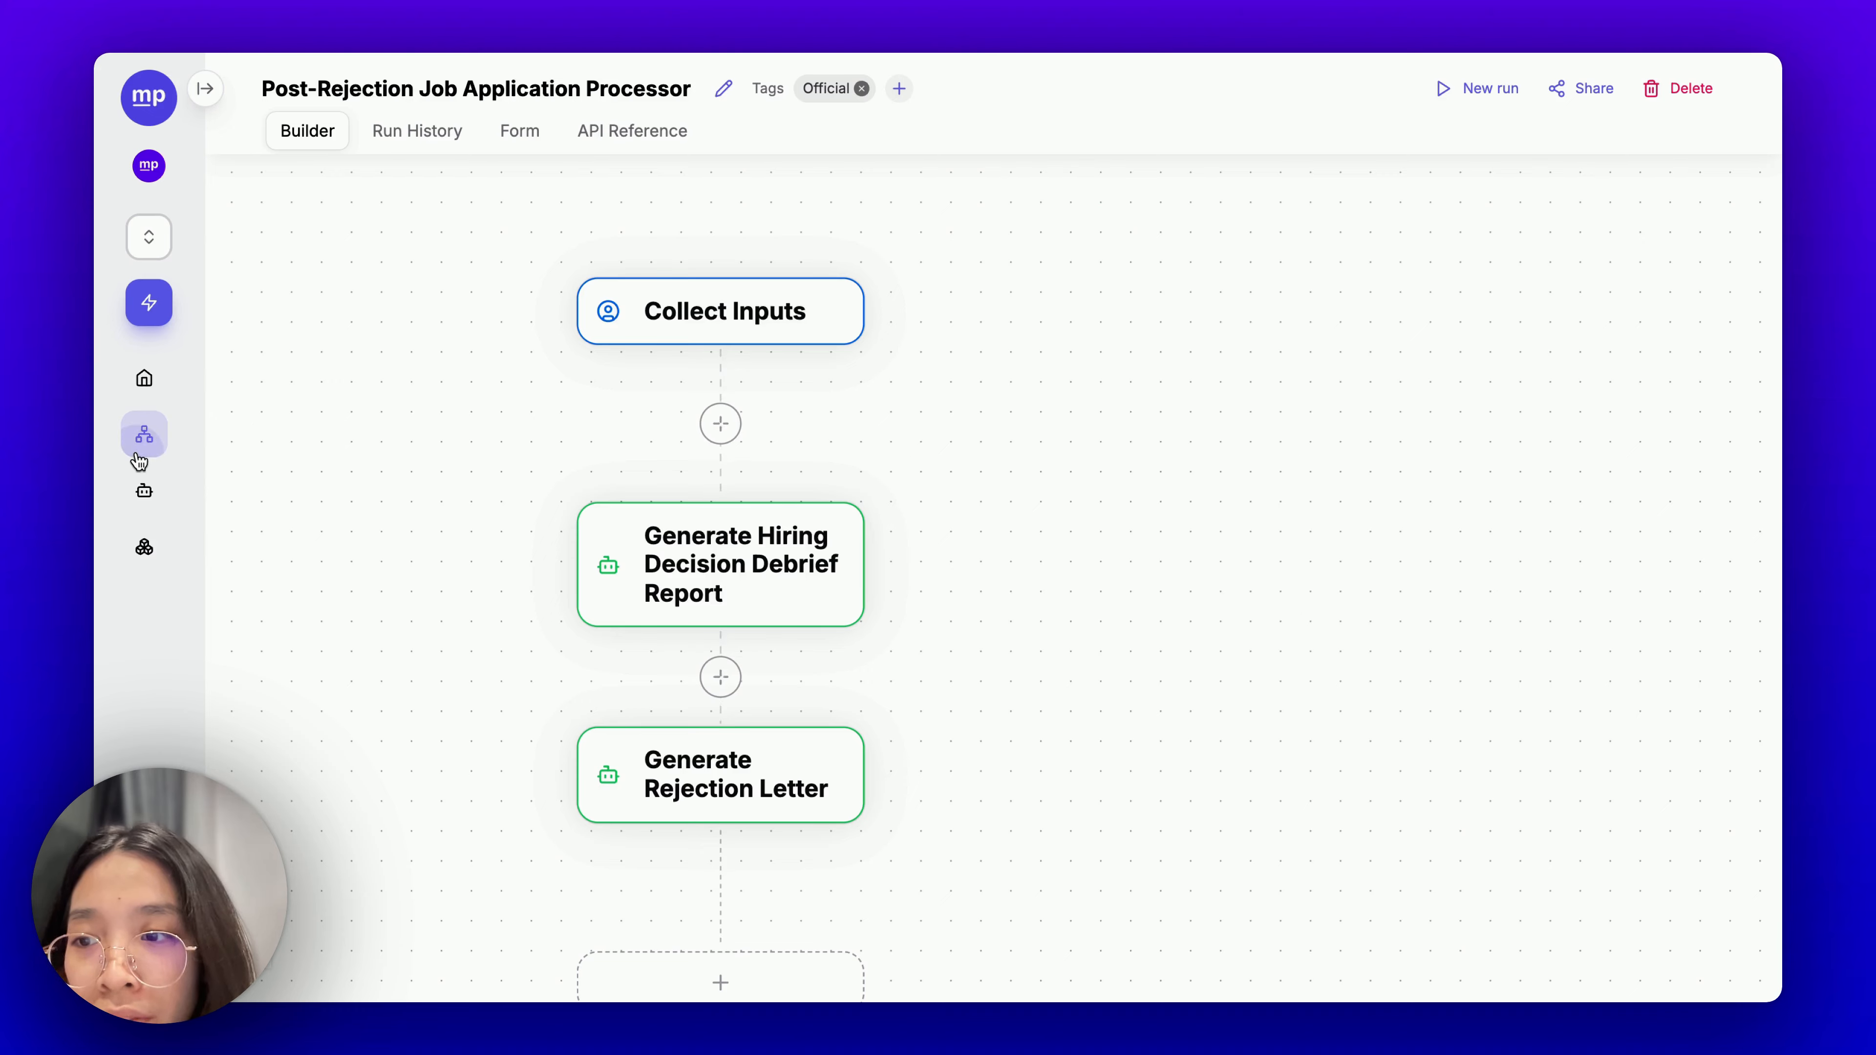
Create a new multi-agent workflow from scratch named End-to-End Job Application Processor, copying the name from the diagram's title.
left_click(139, 452)
left_click(385, 457)
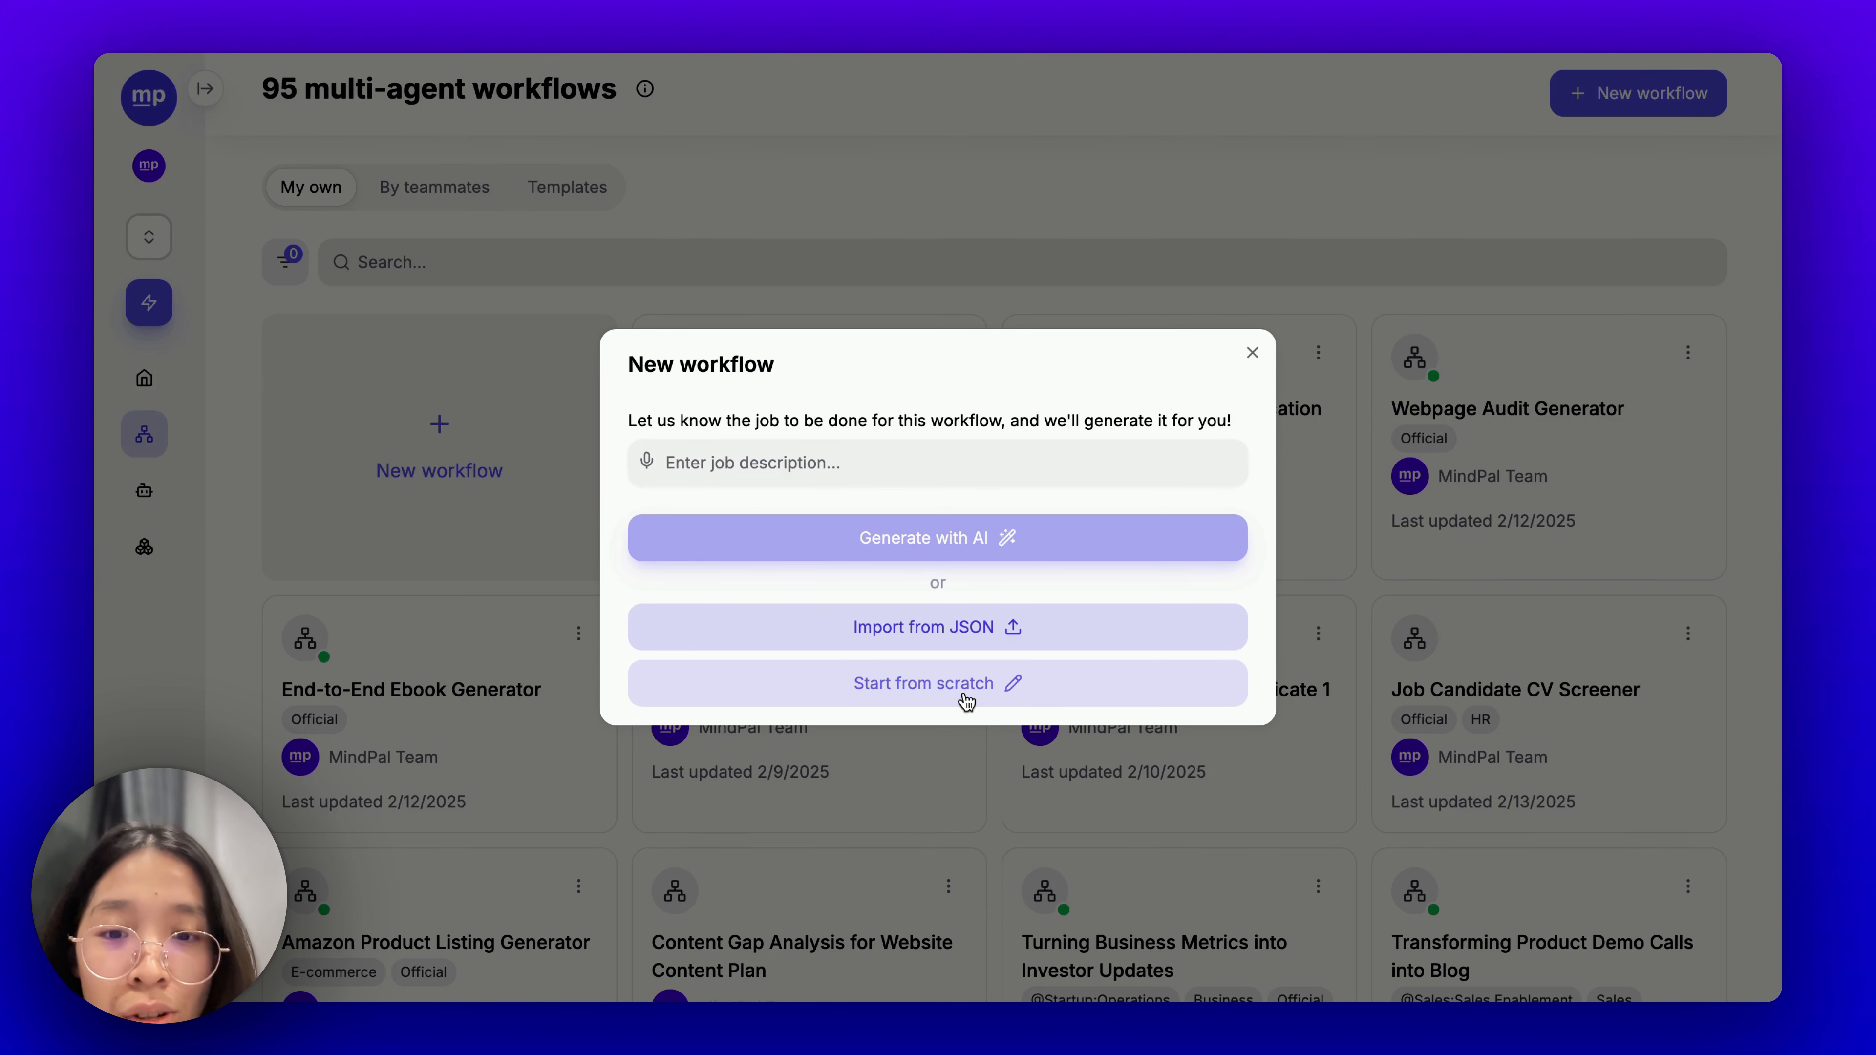
left_click(919, 699)
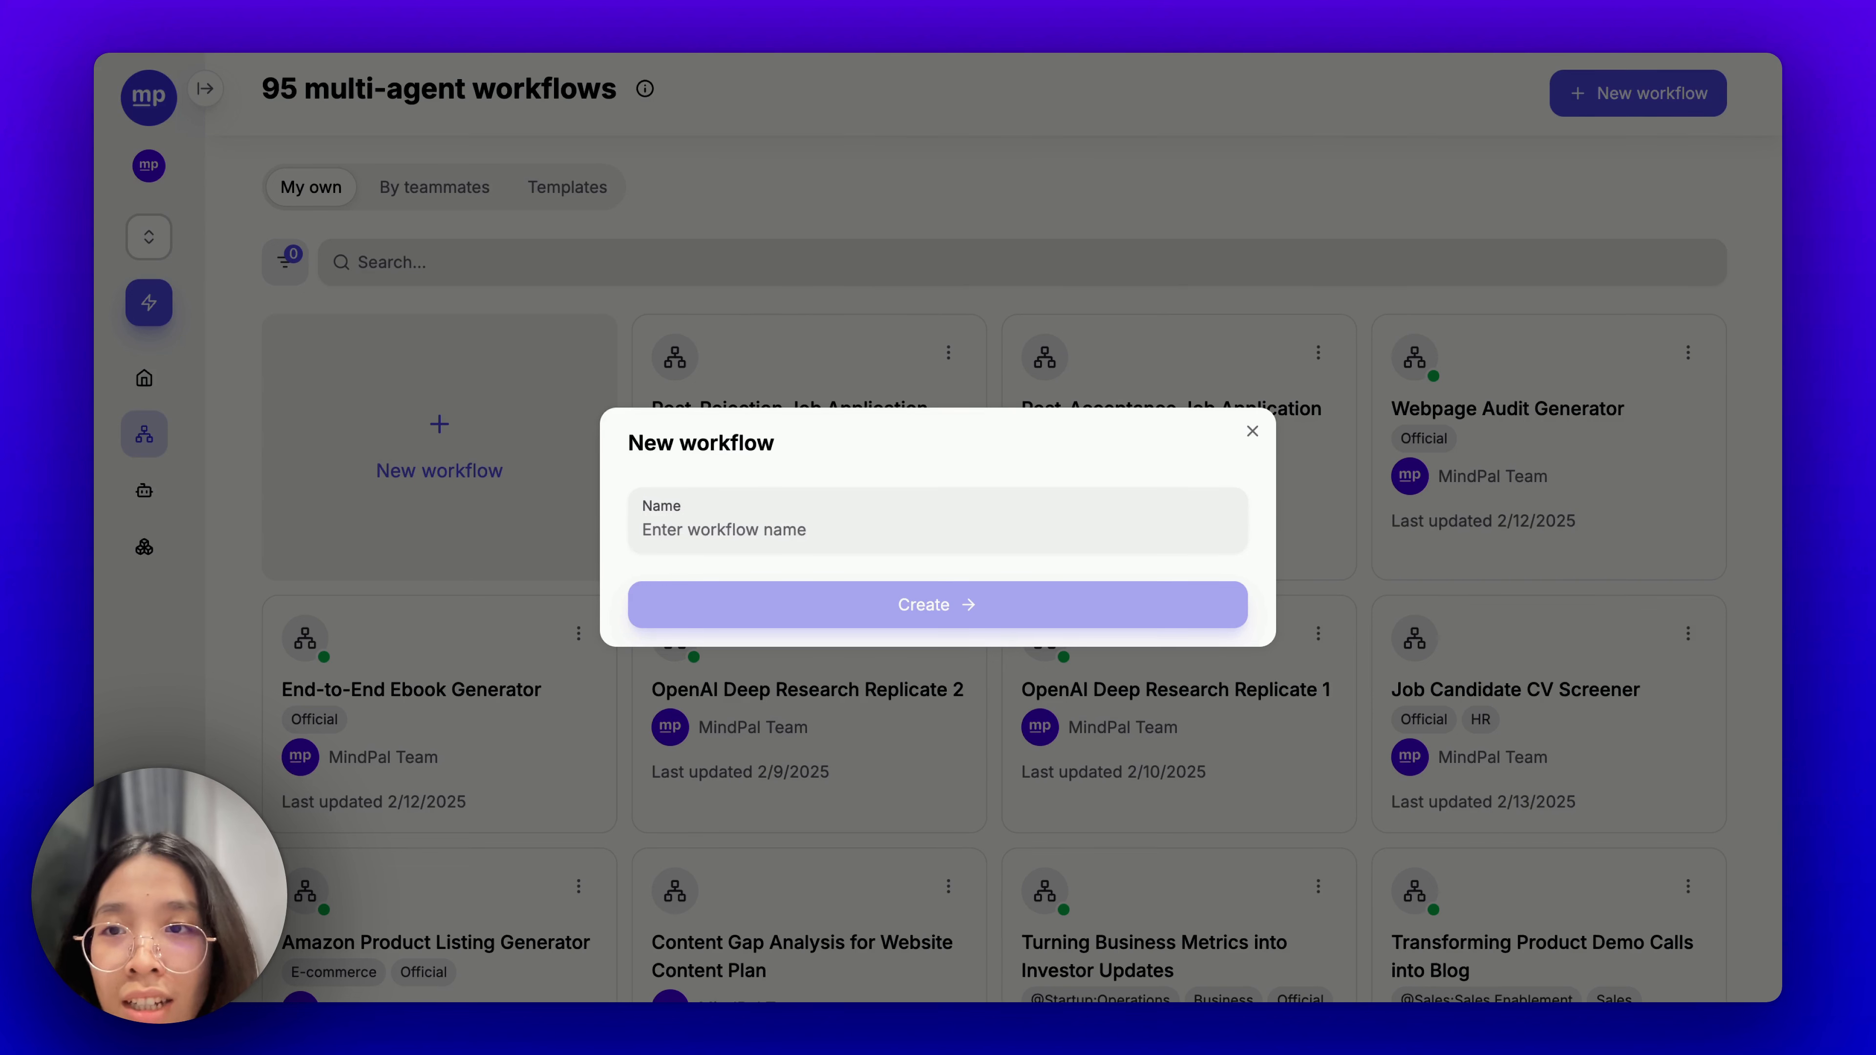
key("ctrl+Tab")
left_click(862, 200)
key("super+c")
key("ctrl+shift+Tab")
key("super+v")
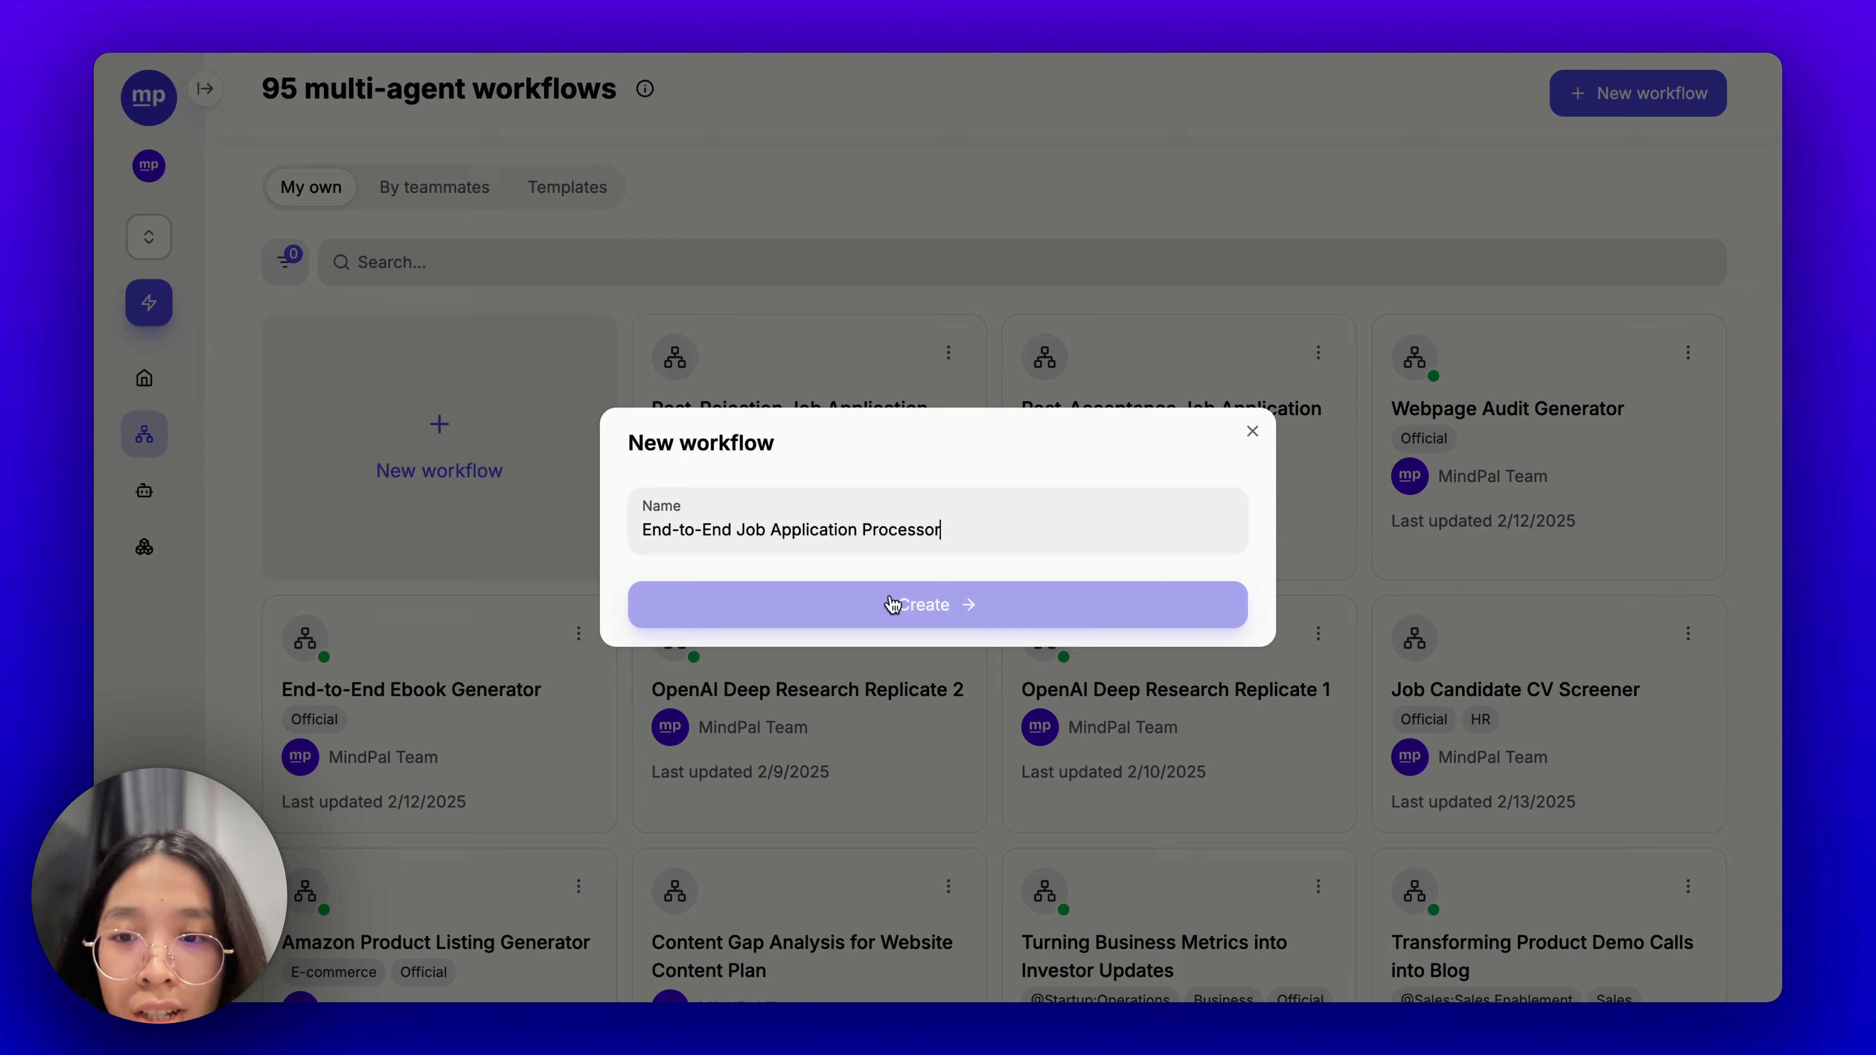
left_click(836, 613)
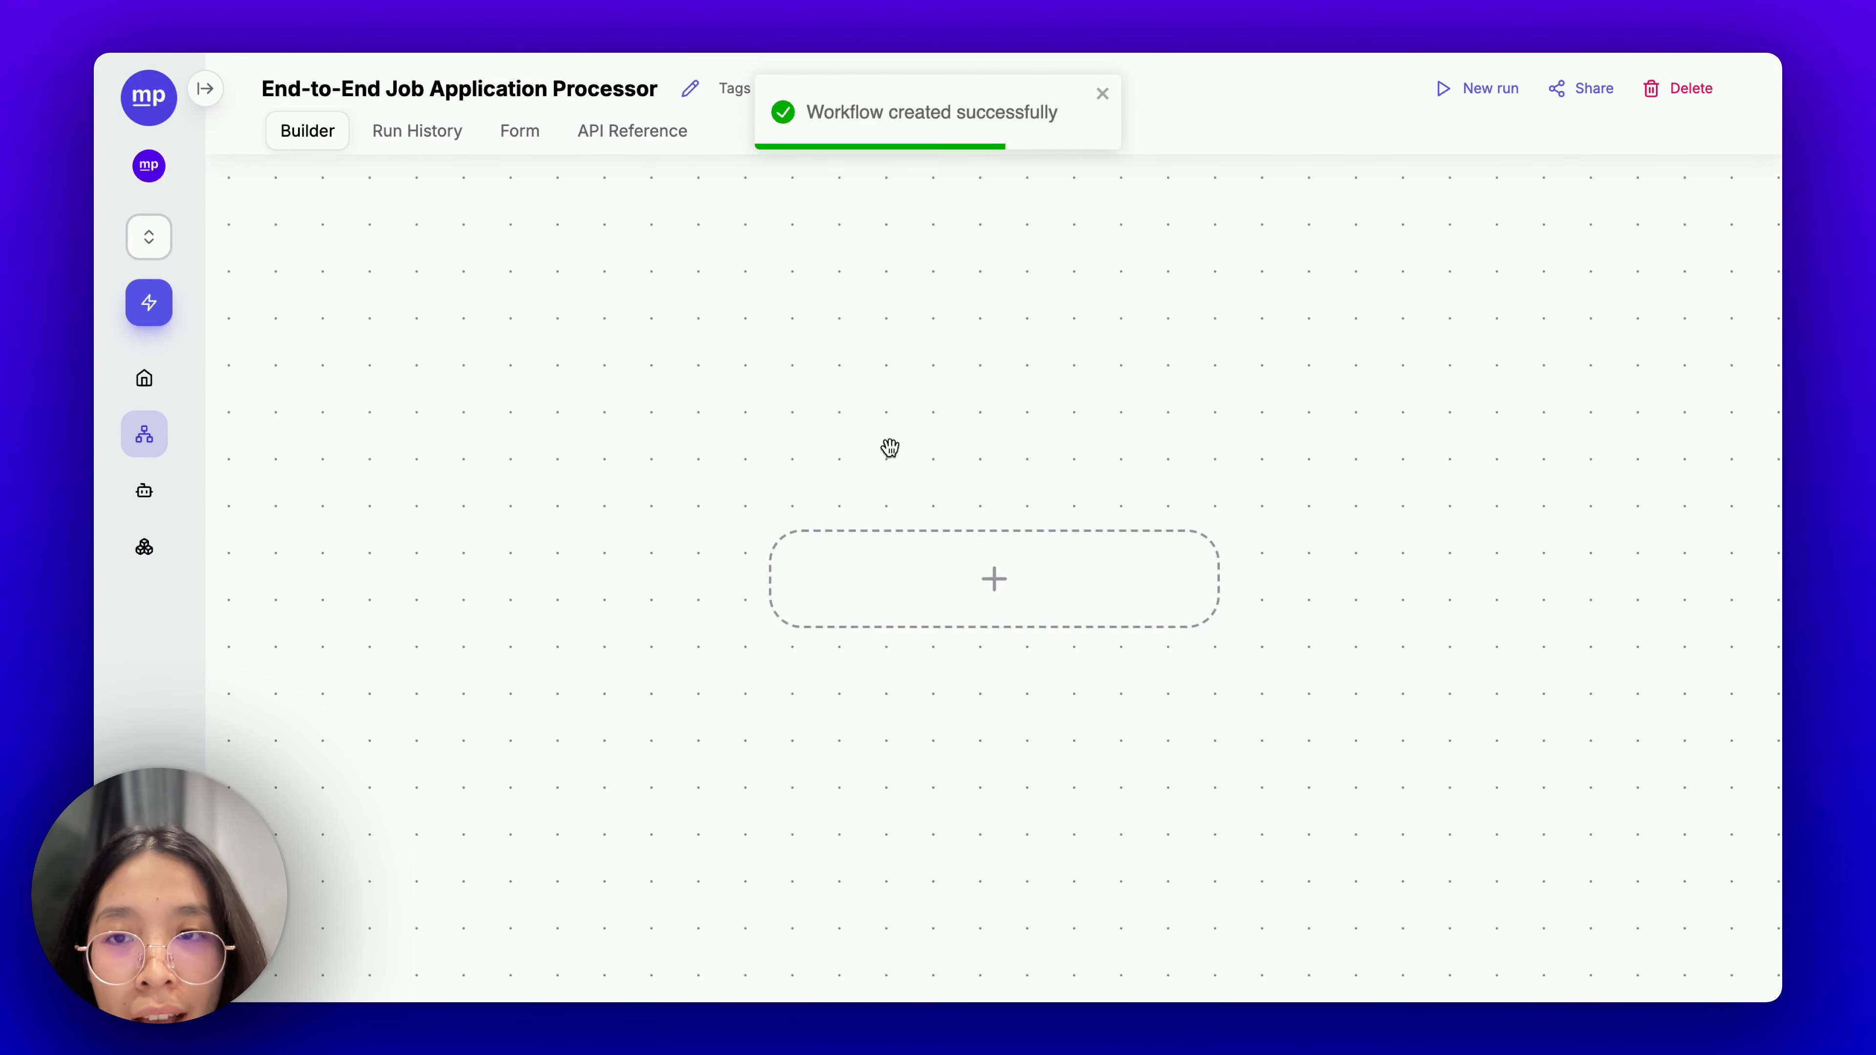
Add a Human Input node as the workflow's first node and check the starting inputs in the tldraw diagram.
left_click(960, 560)
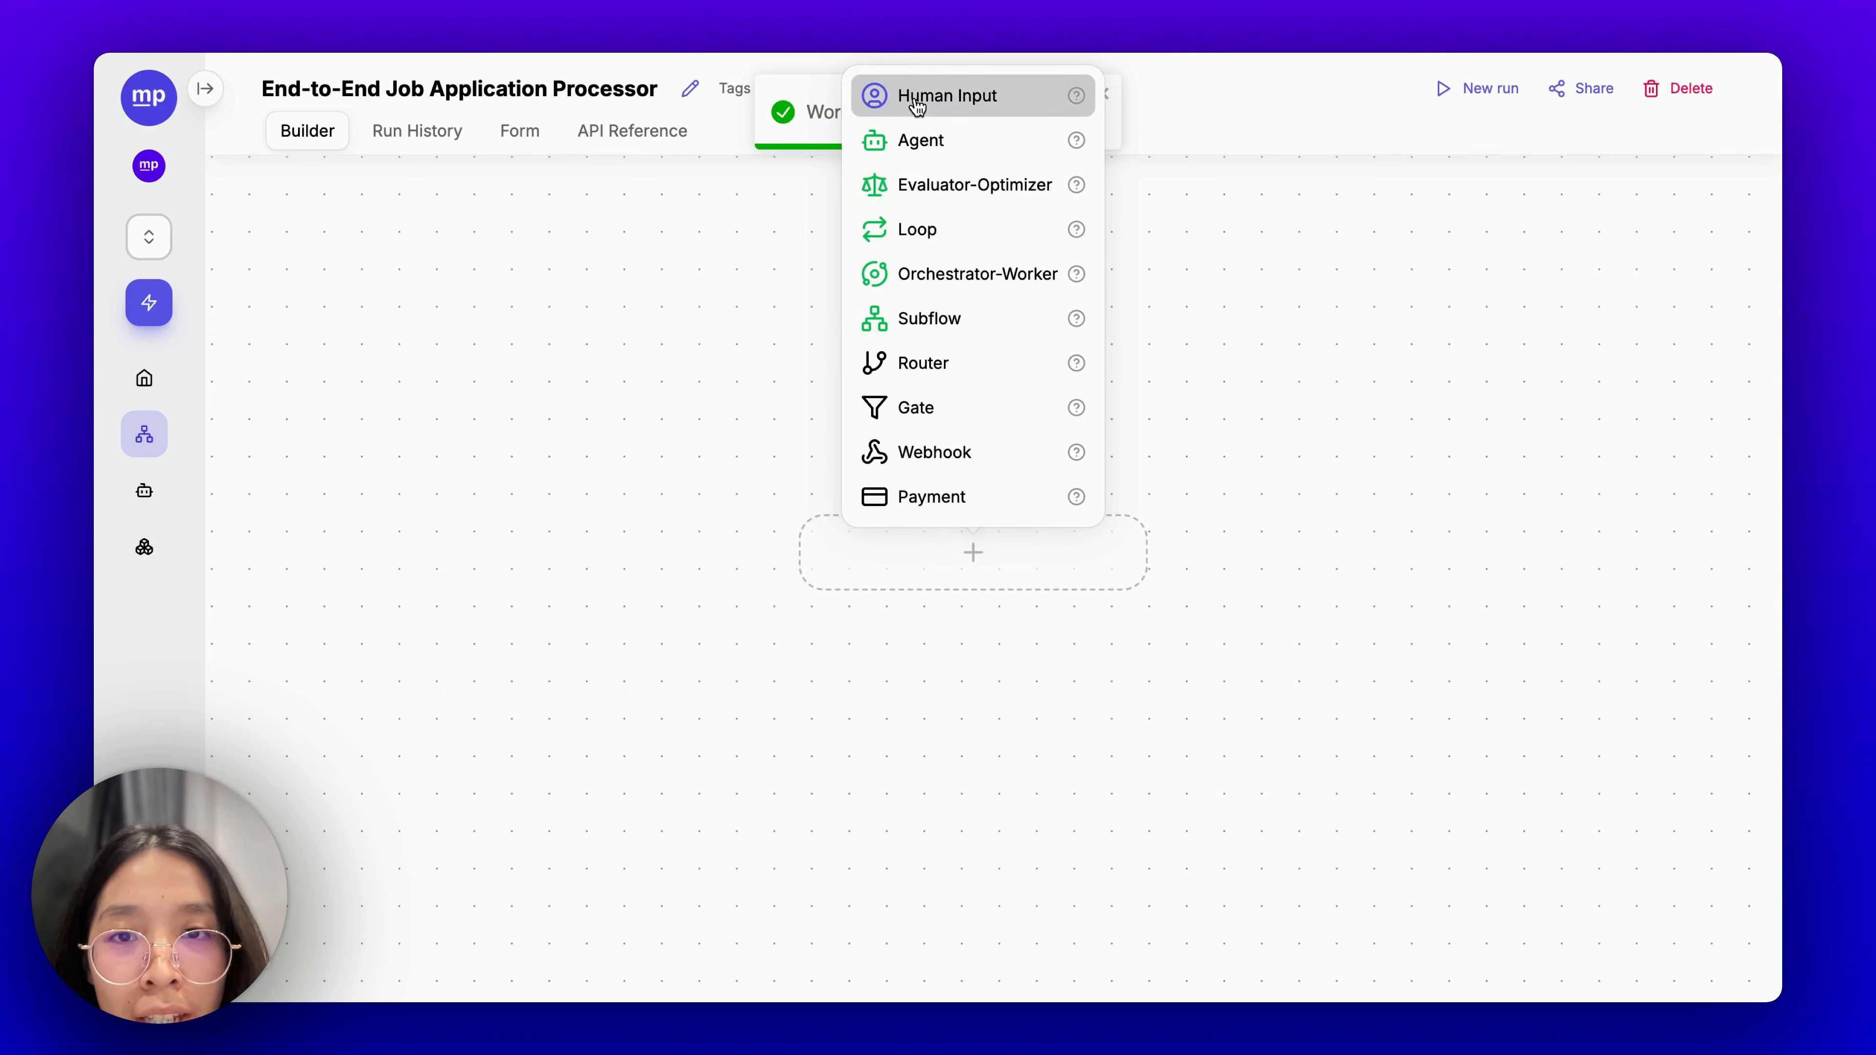
left_click(917, 104)
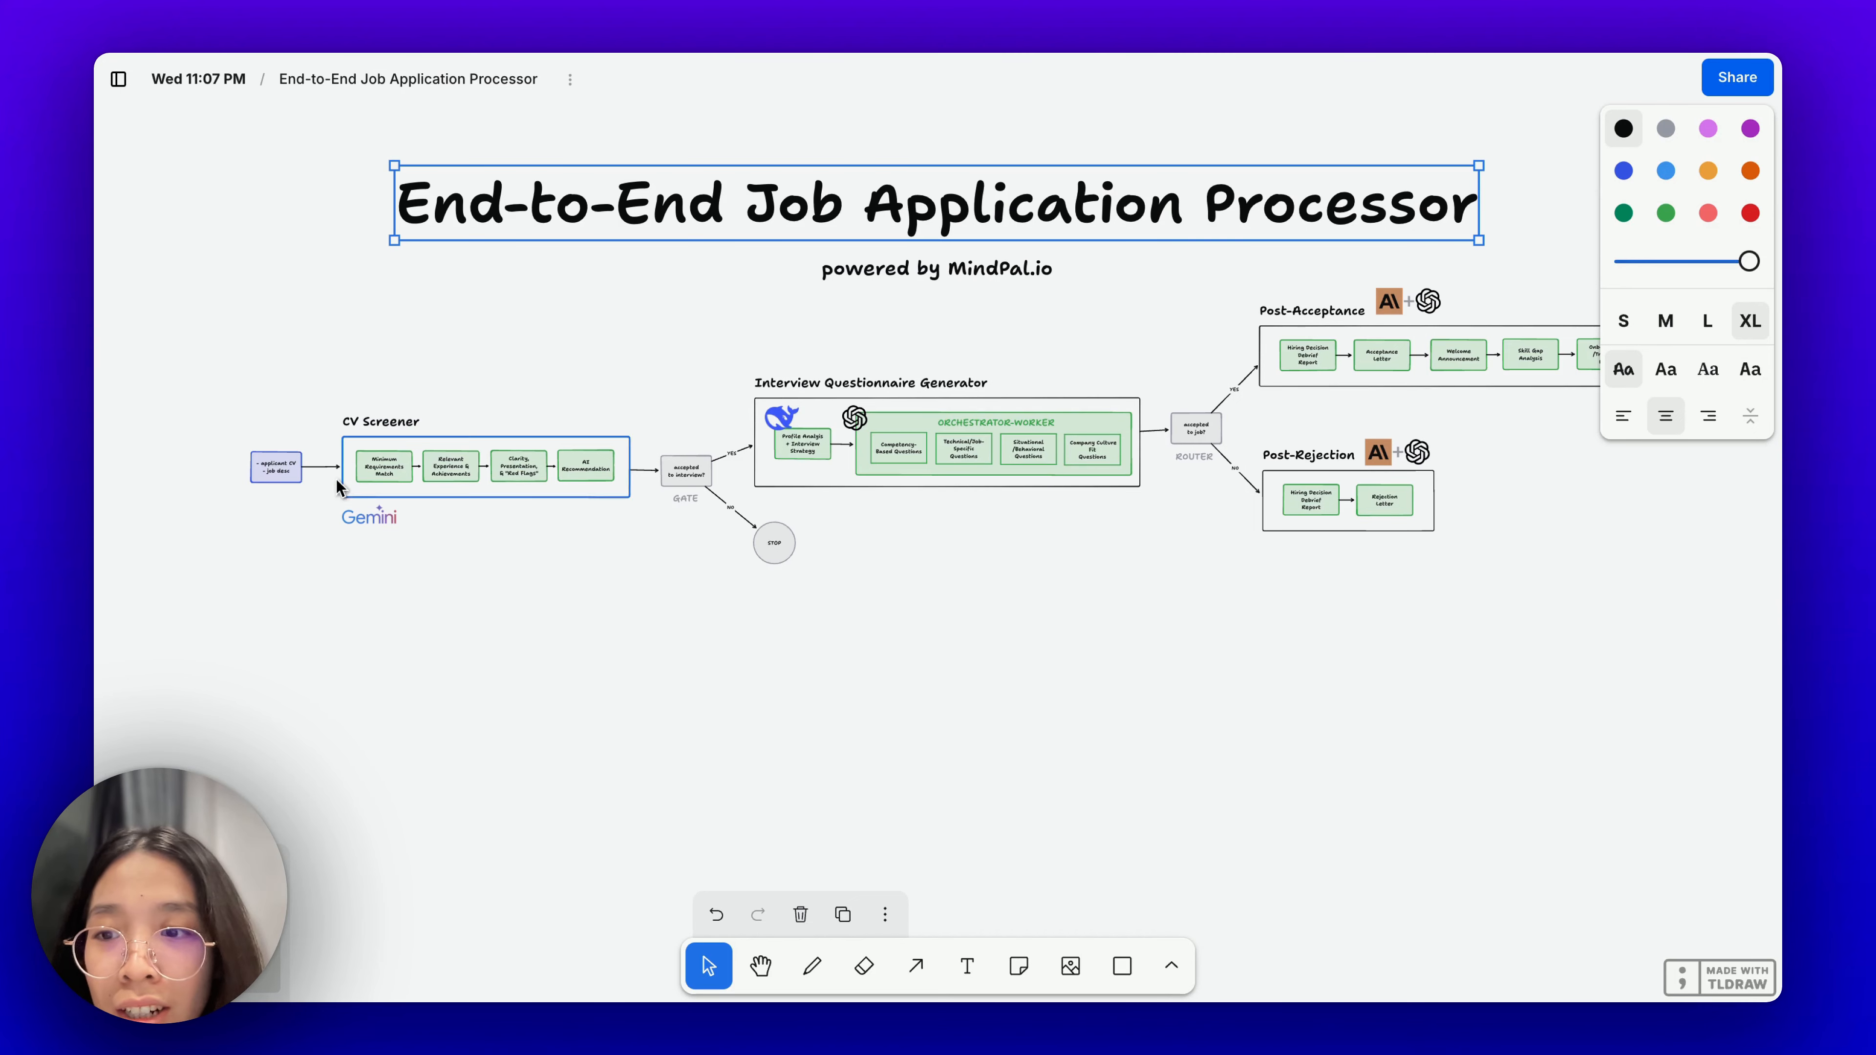
scroll(240, 468, "up", 5)
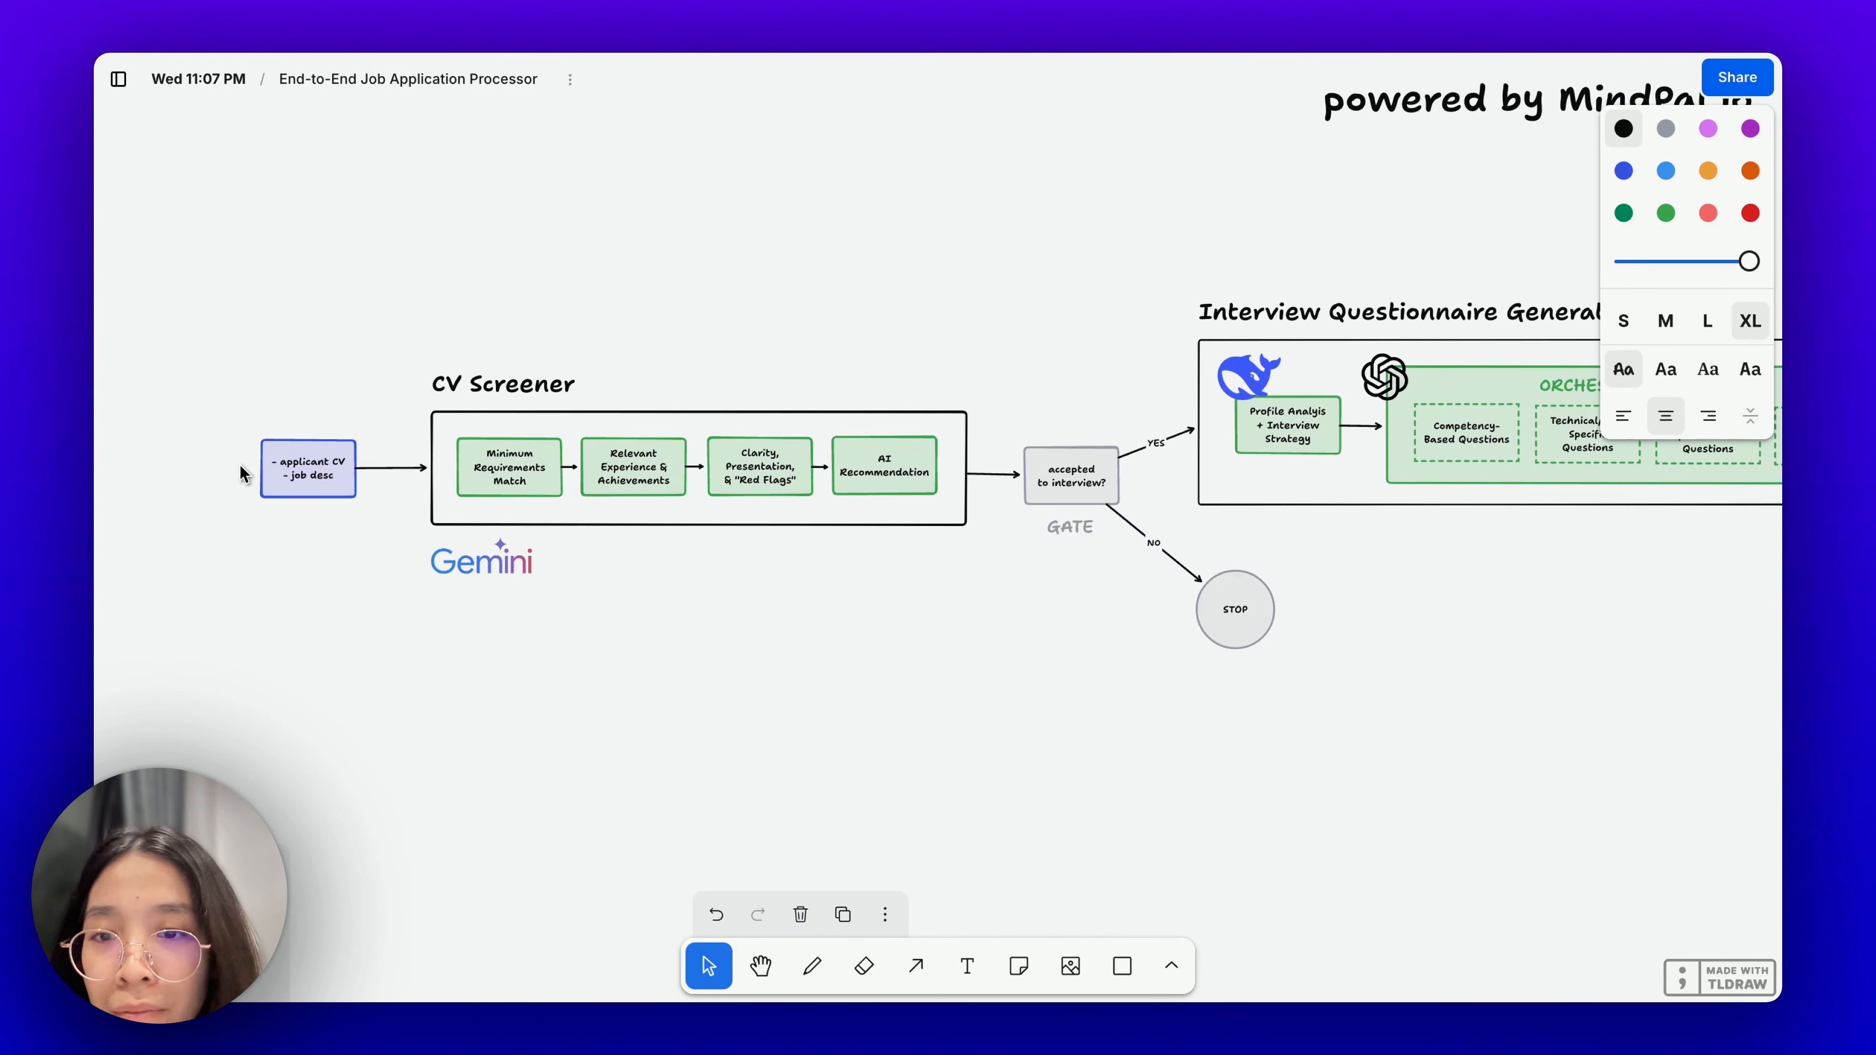
scroll(240, 464, "up", 5)
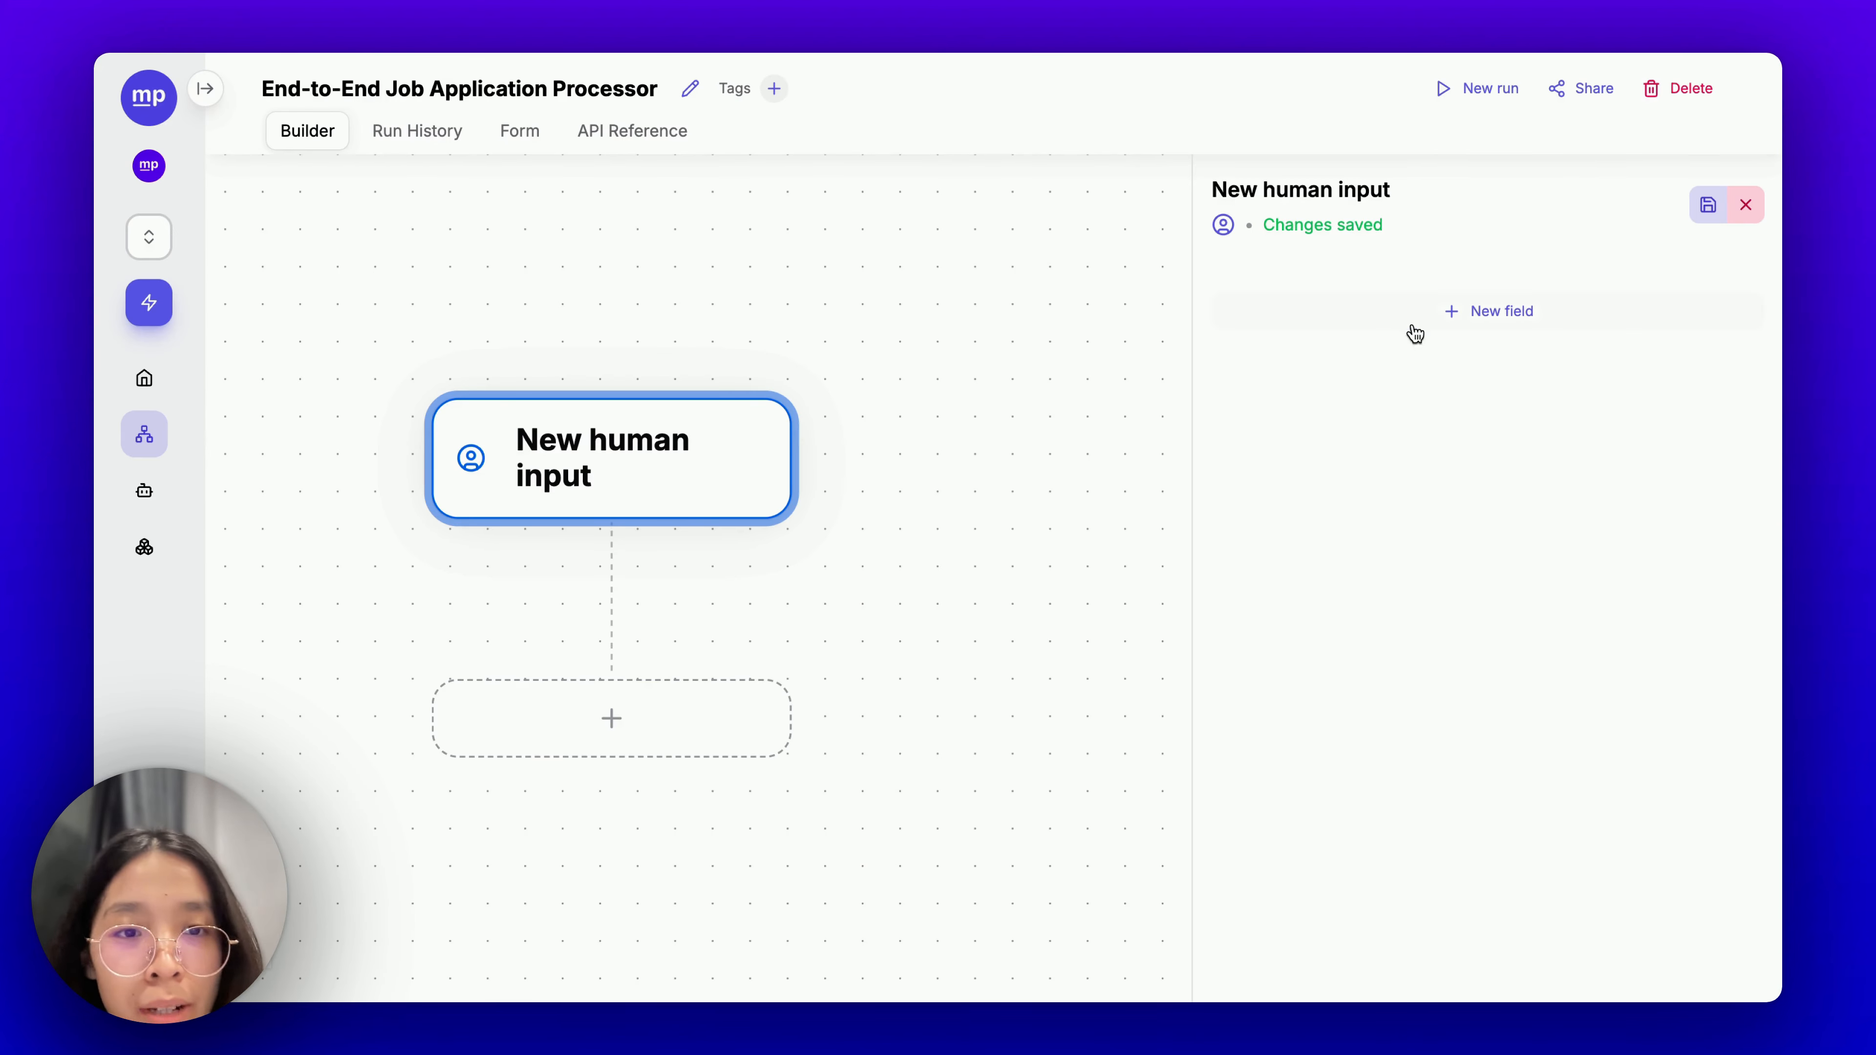
Add a field labelled Candidate CV to the new human input node and set its type to DOCUMENT.
left_click(1415, 324)
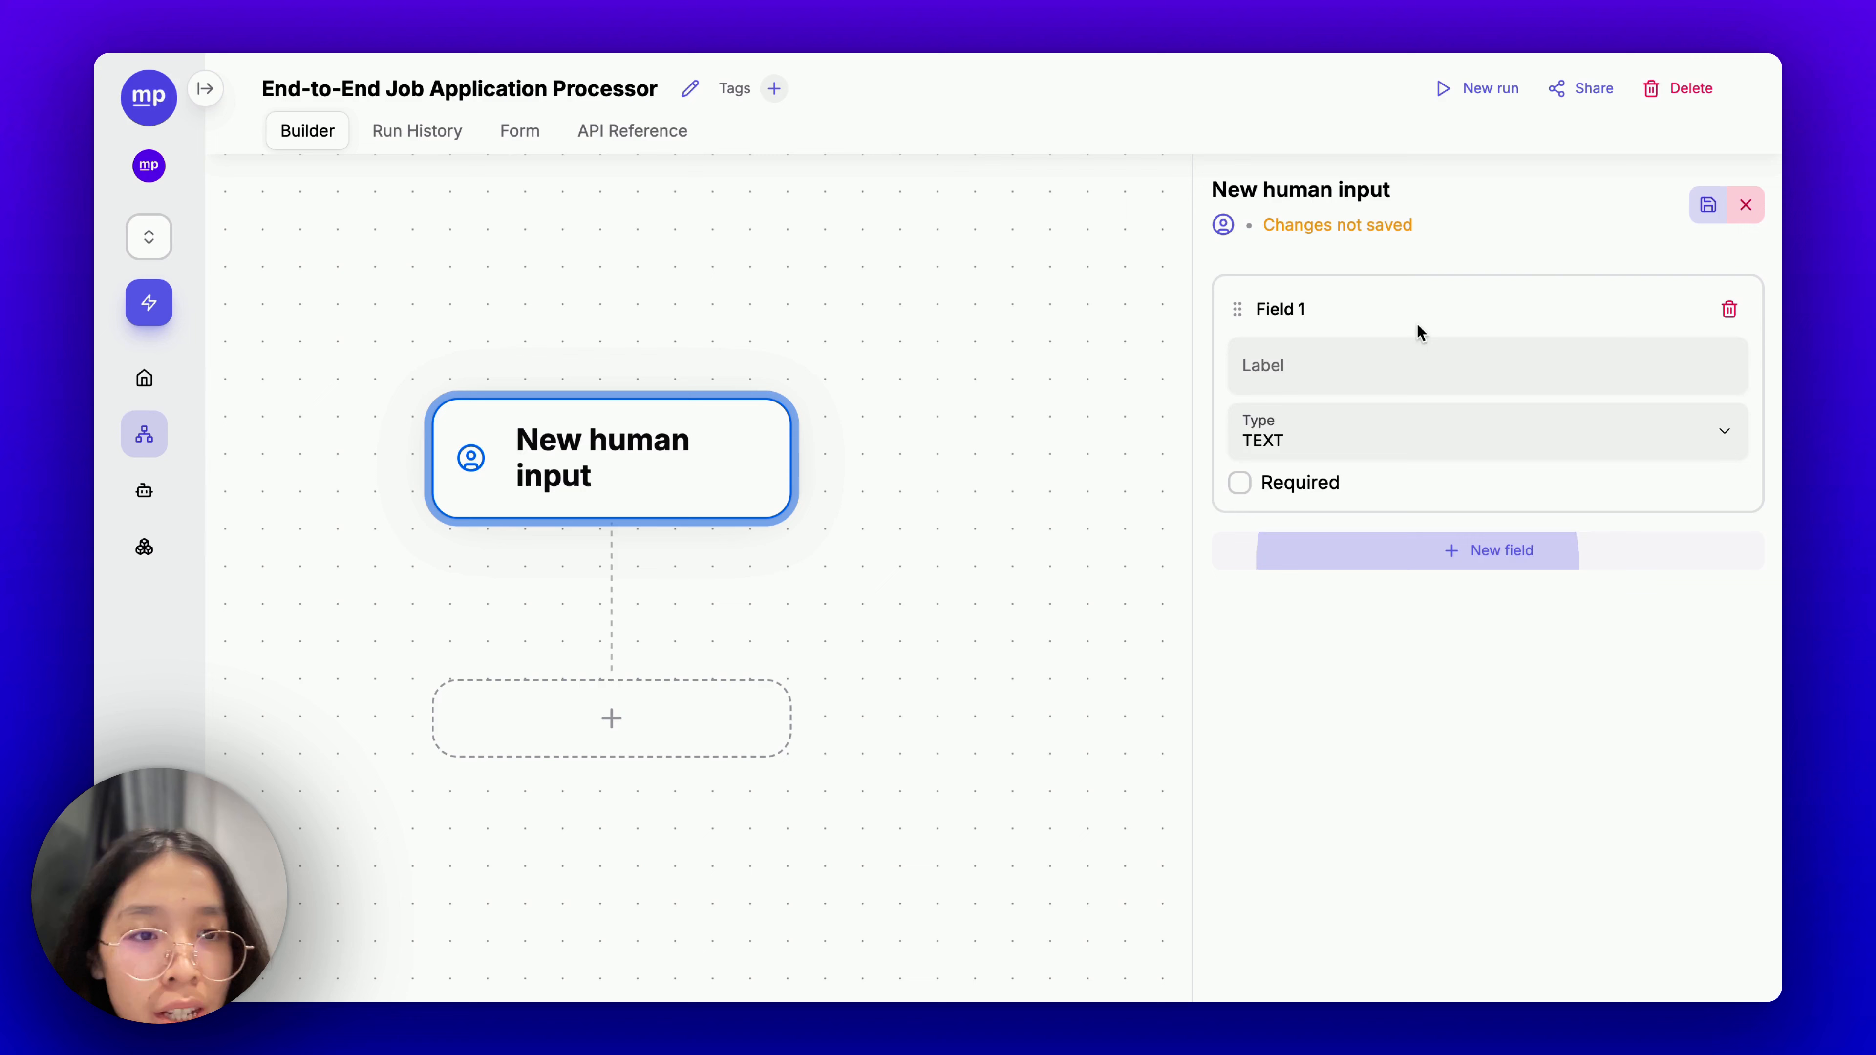
left_click(1331, 389)
type("Candidate")
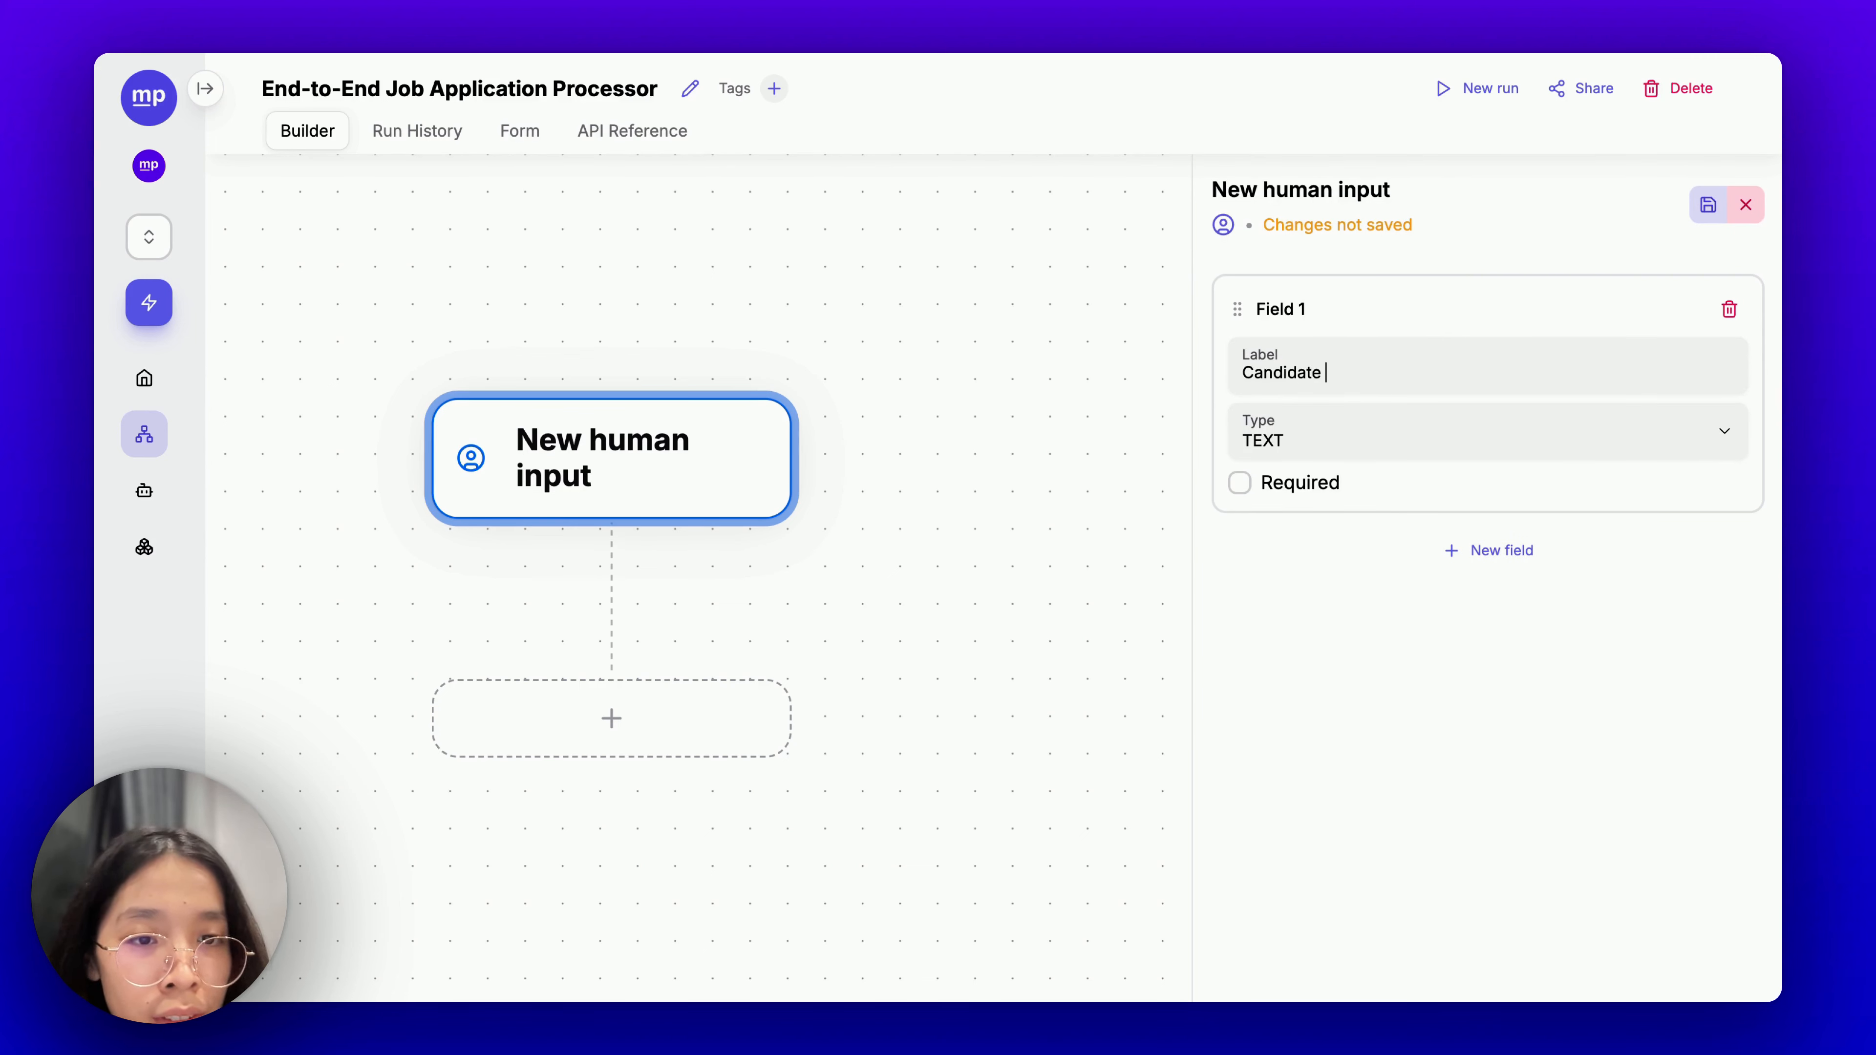
type(" CV")
left_click(1377, 439)
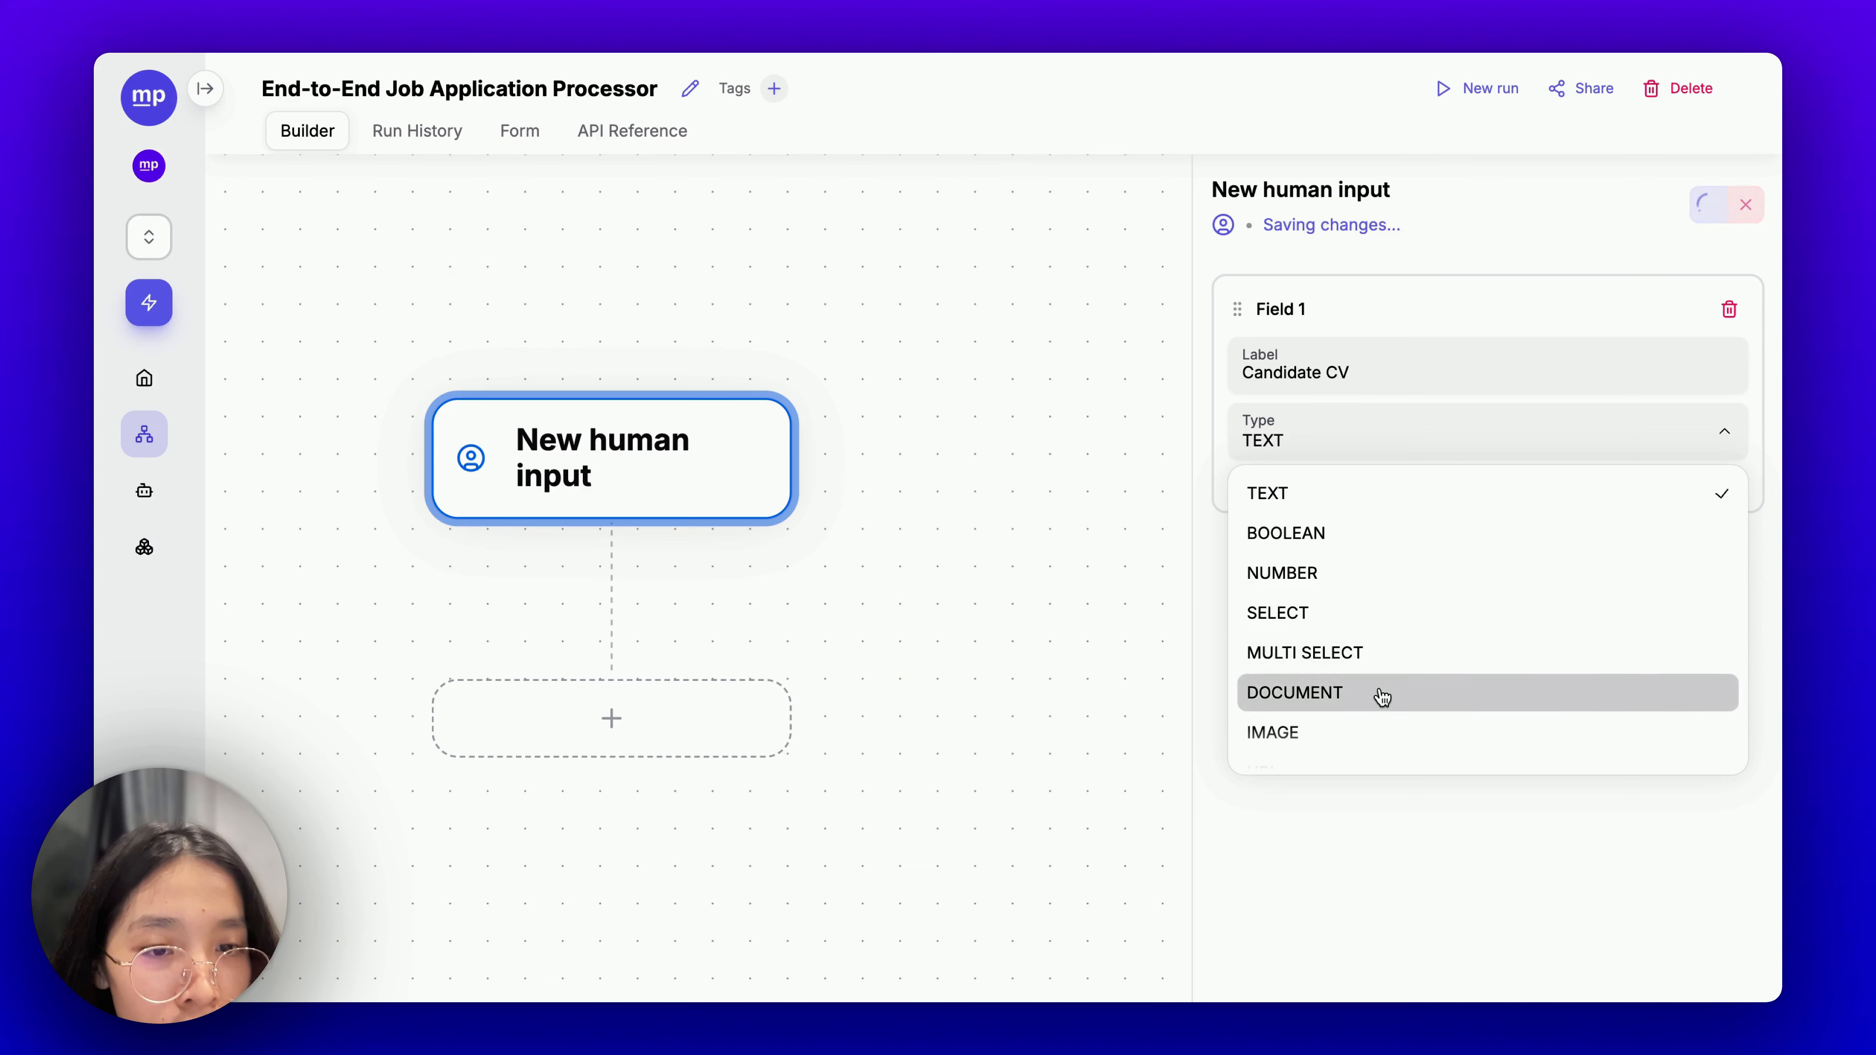
left_click(1377, 695)
Set the Candidate CV field's accepted document types to Word Documents (.doc), Word Documents (.docx) and PDF Documents.
left_click(1340, 599)
left_click(1389, 403)
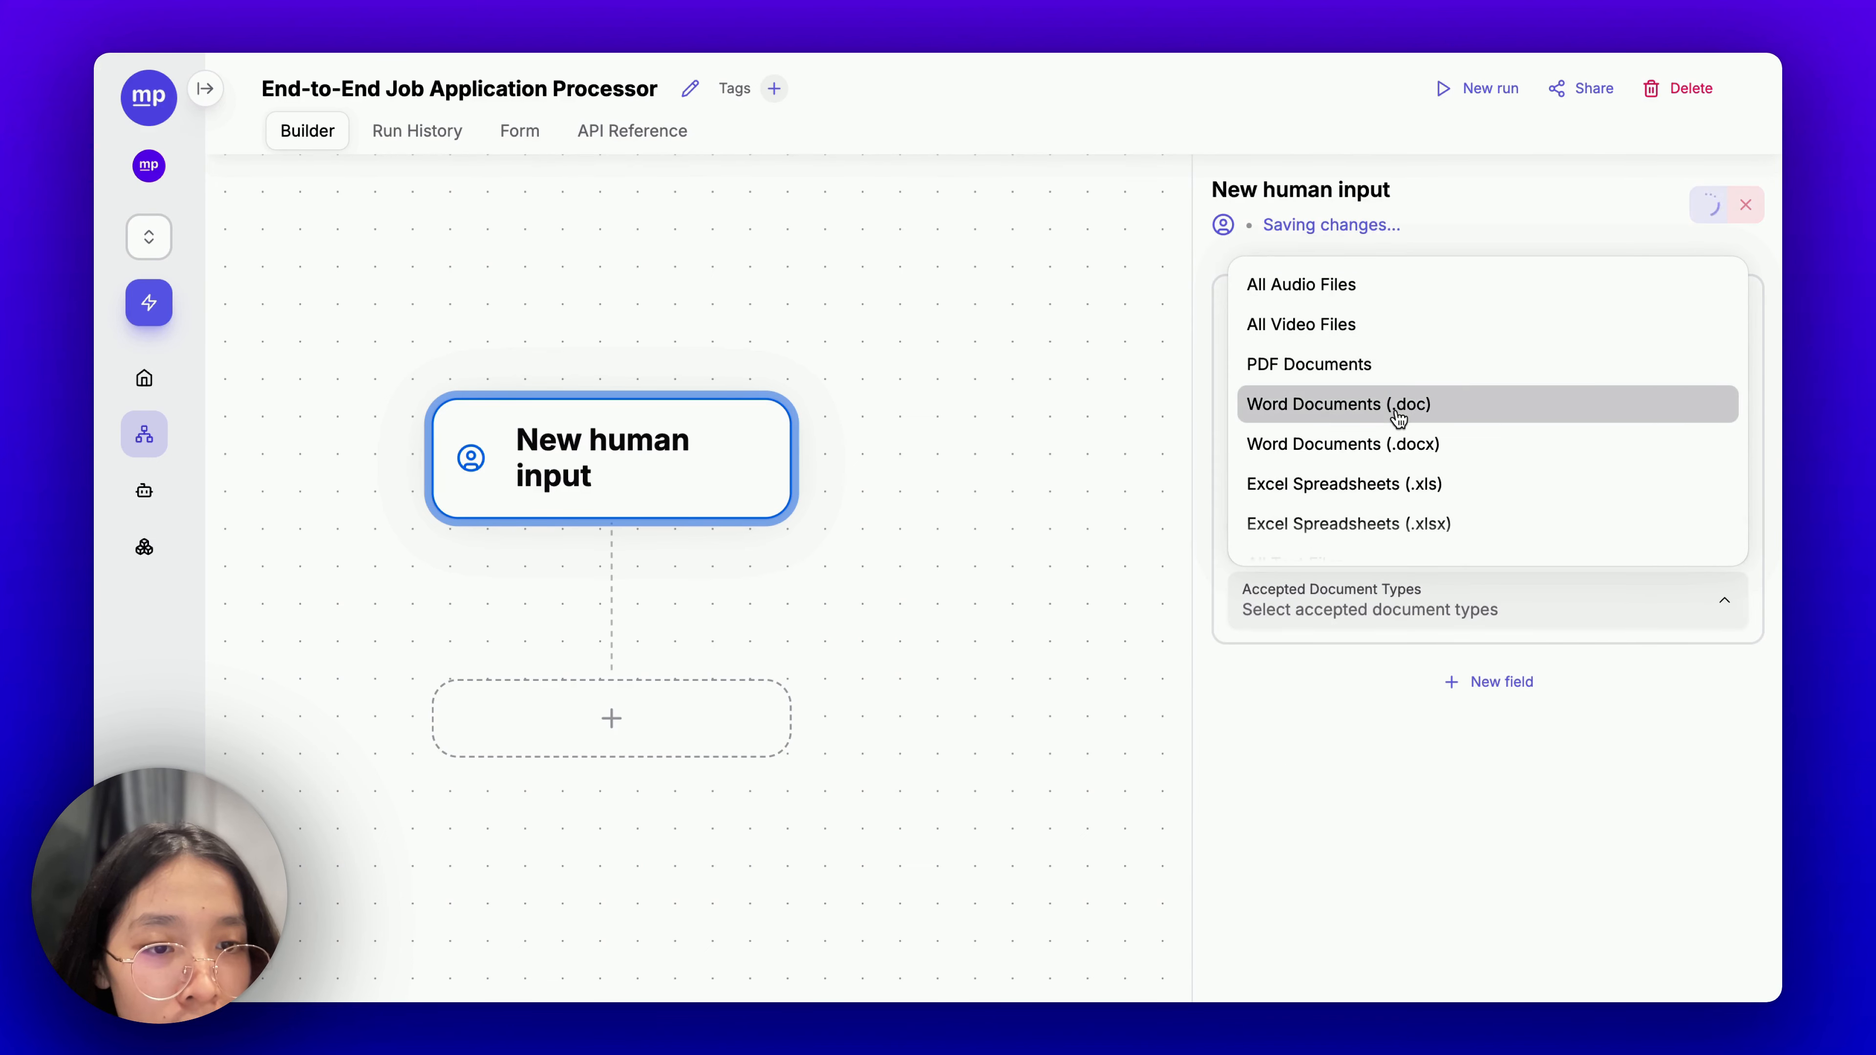
left_click(1402, 445)
scroll(1403, 462, "down", 3)
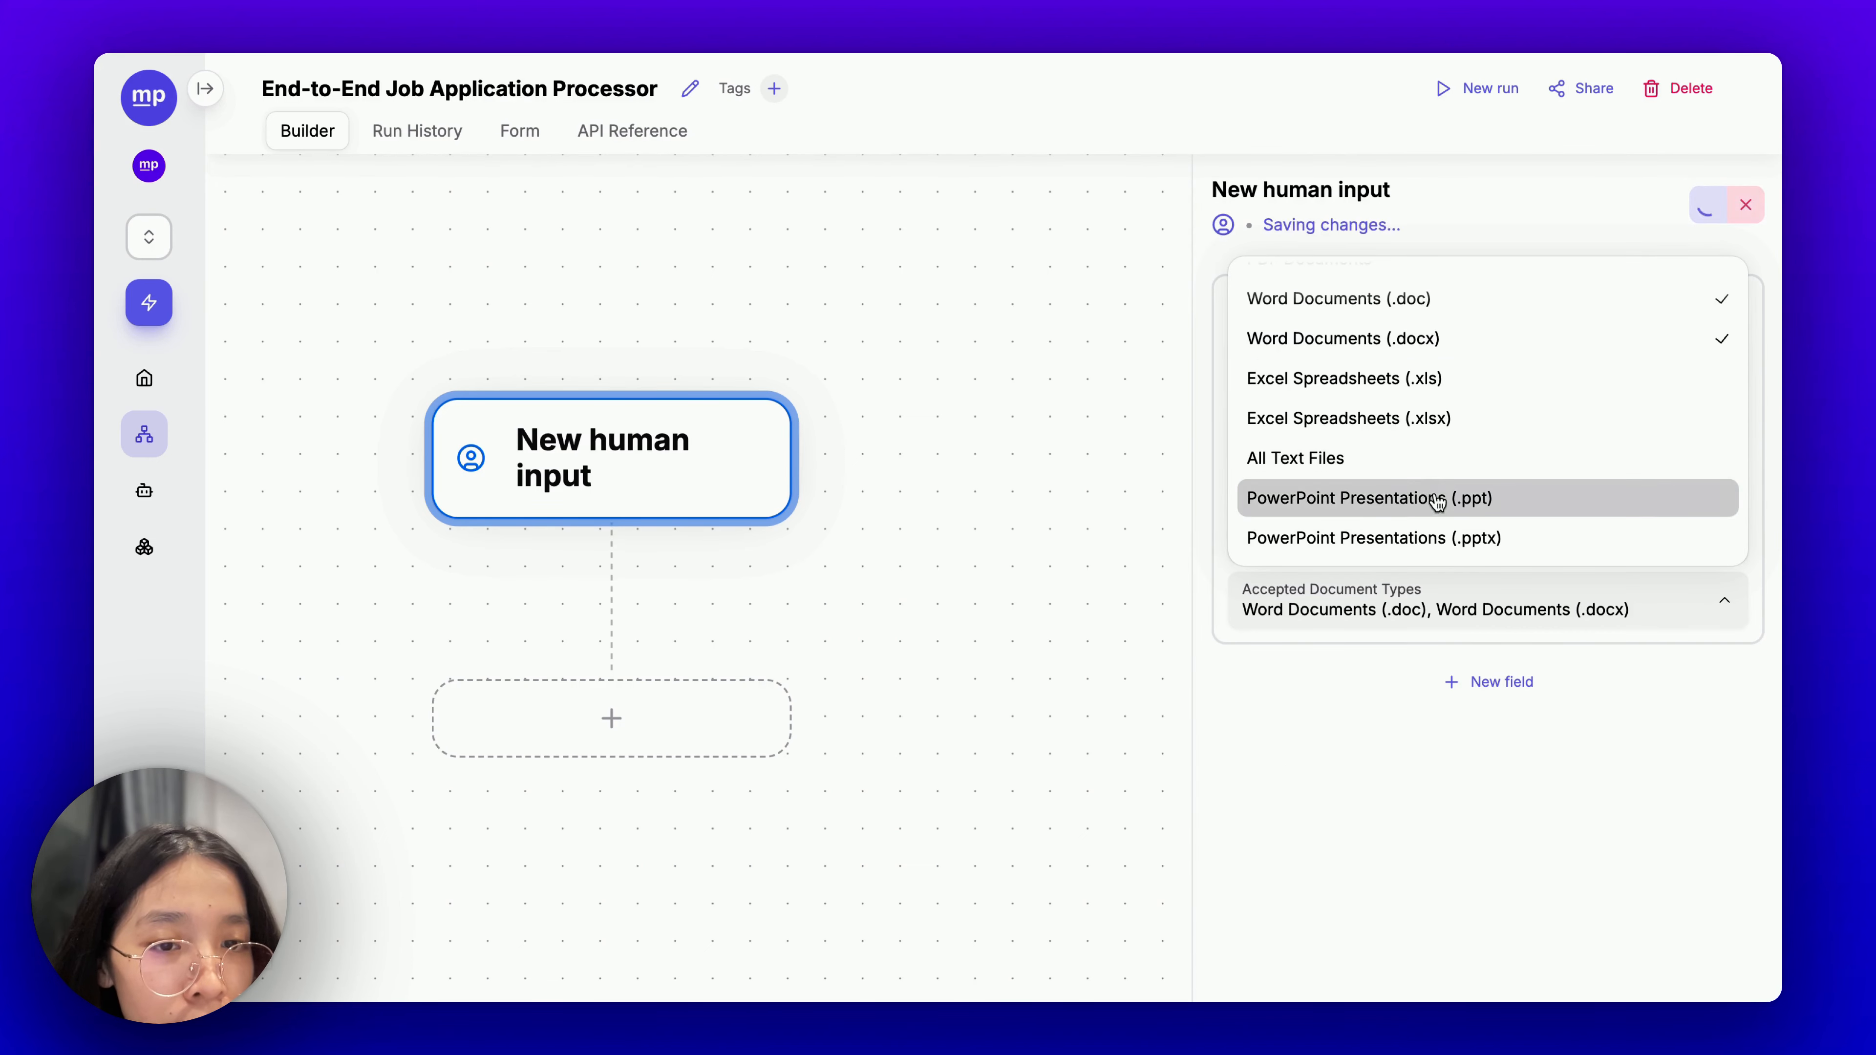
scroll(1396, 431, "up", 3)
left_click(1365, 364)
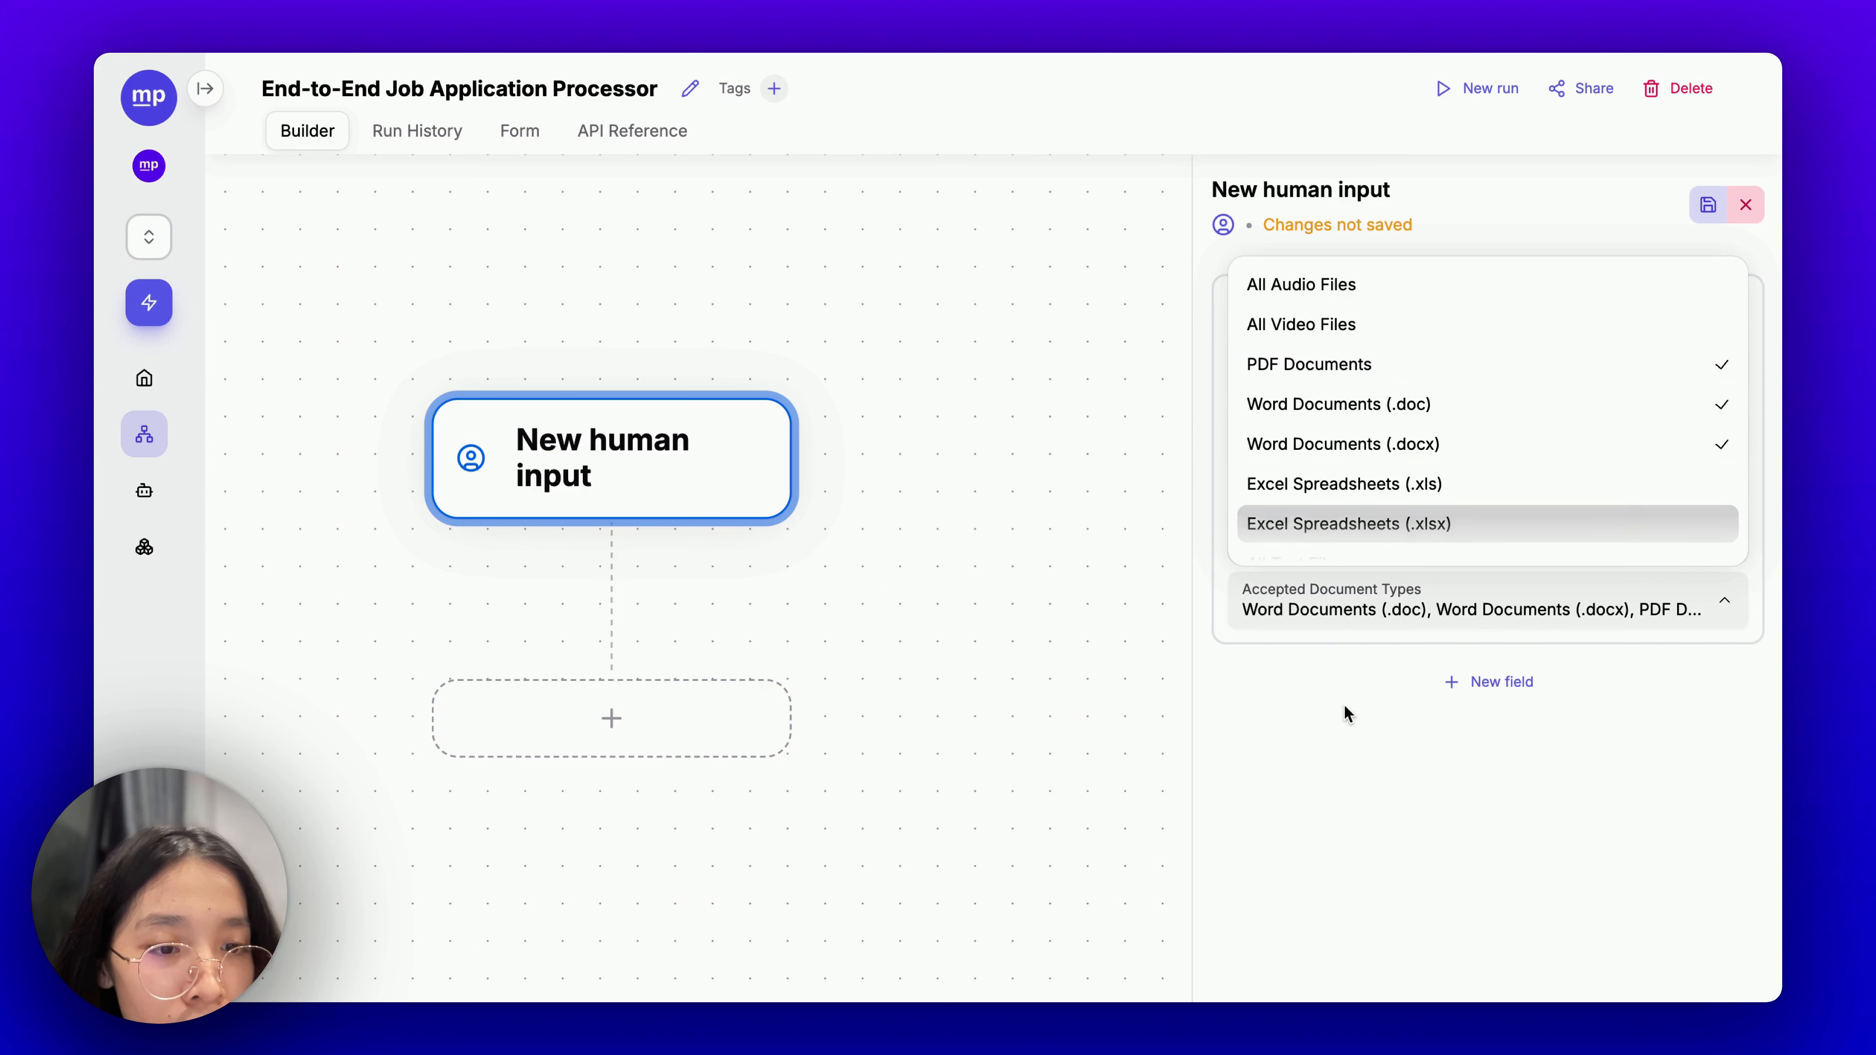
left_click(1343, 800)
Make the Candidate CV field required and add a second required TEXT field labelled Job Description.
left_click(1466, 682)
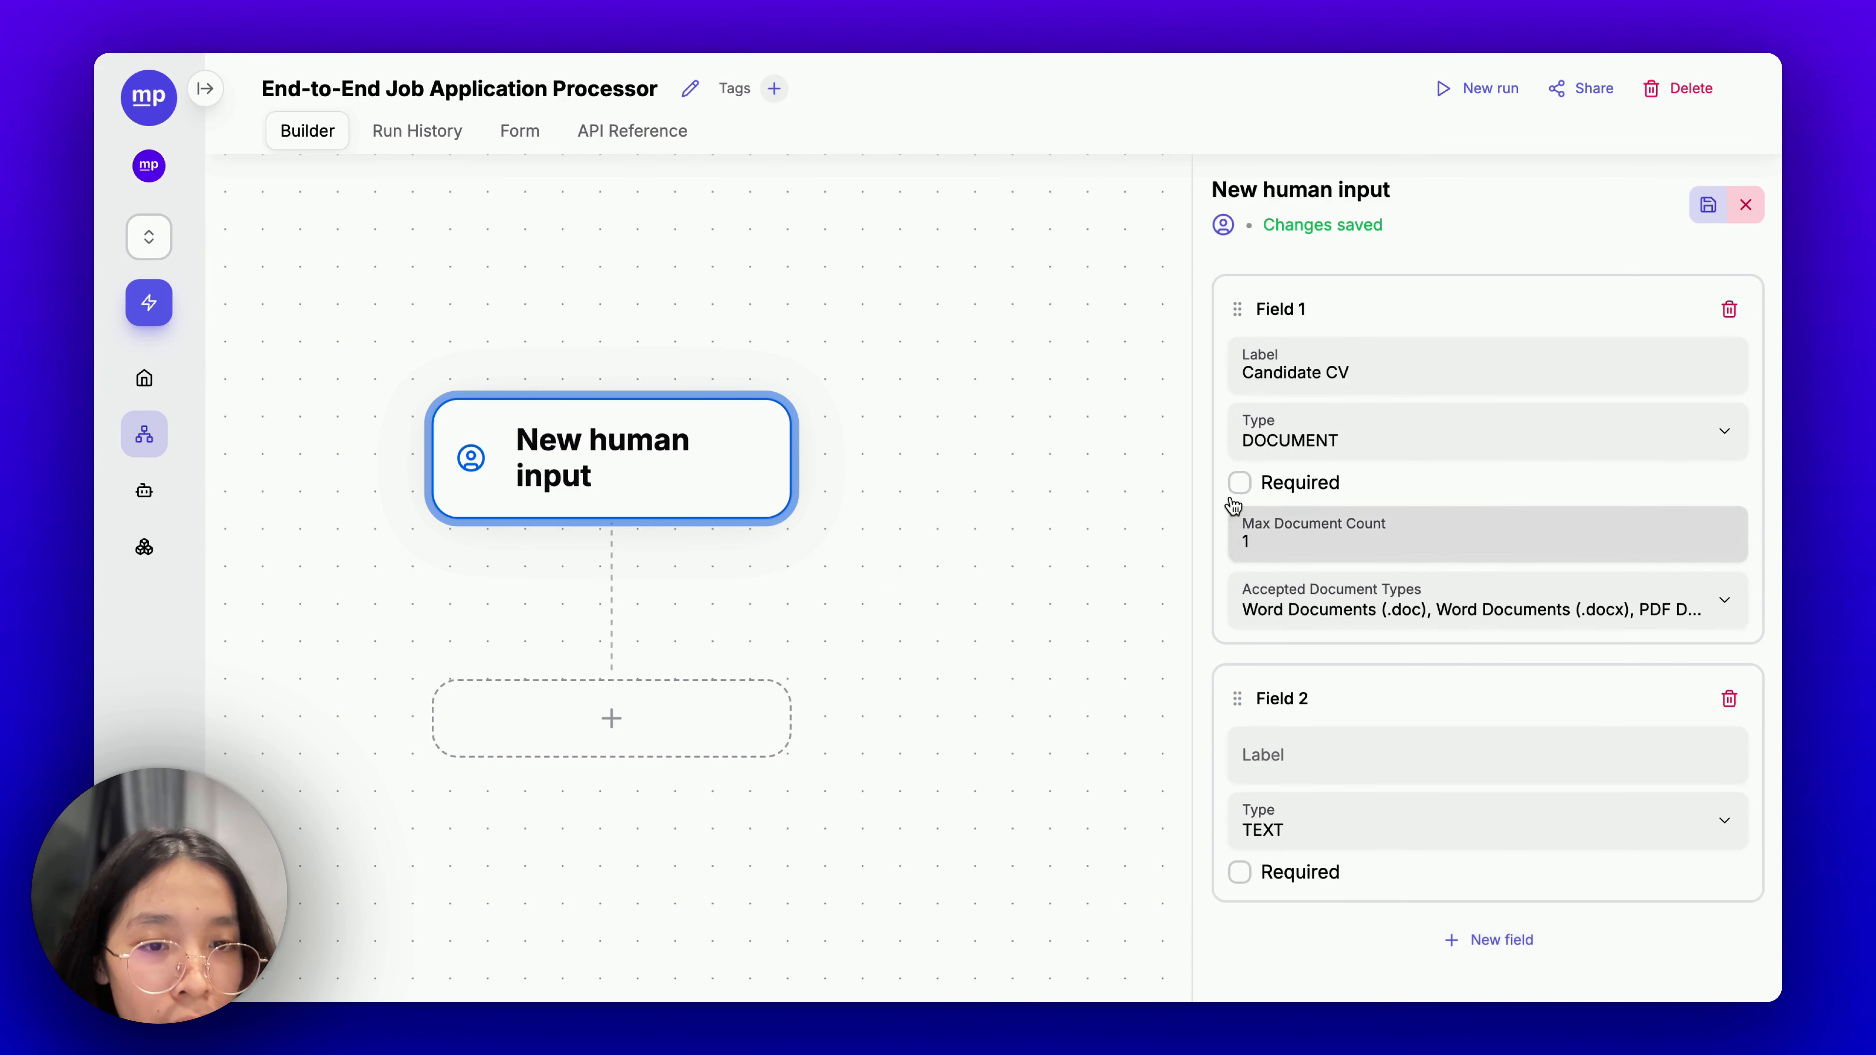
left_click(1235, 483)
left_click(1307, 755)
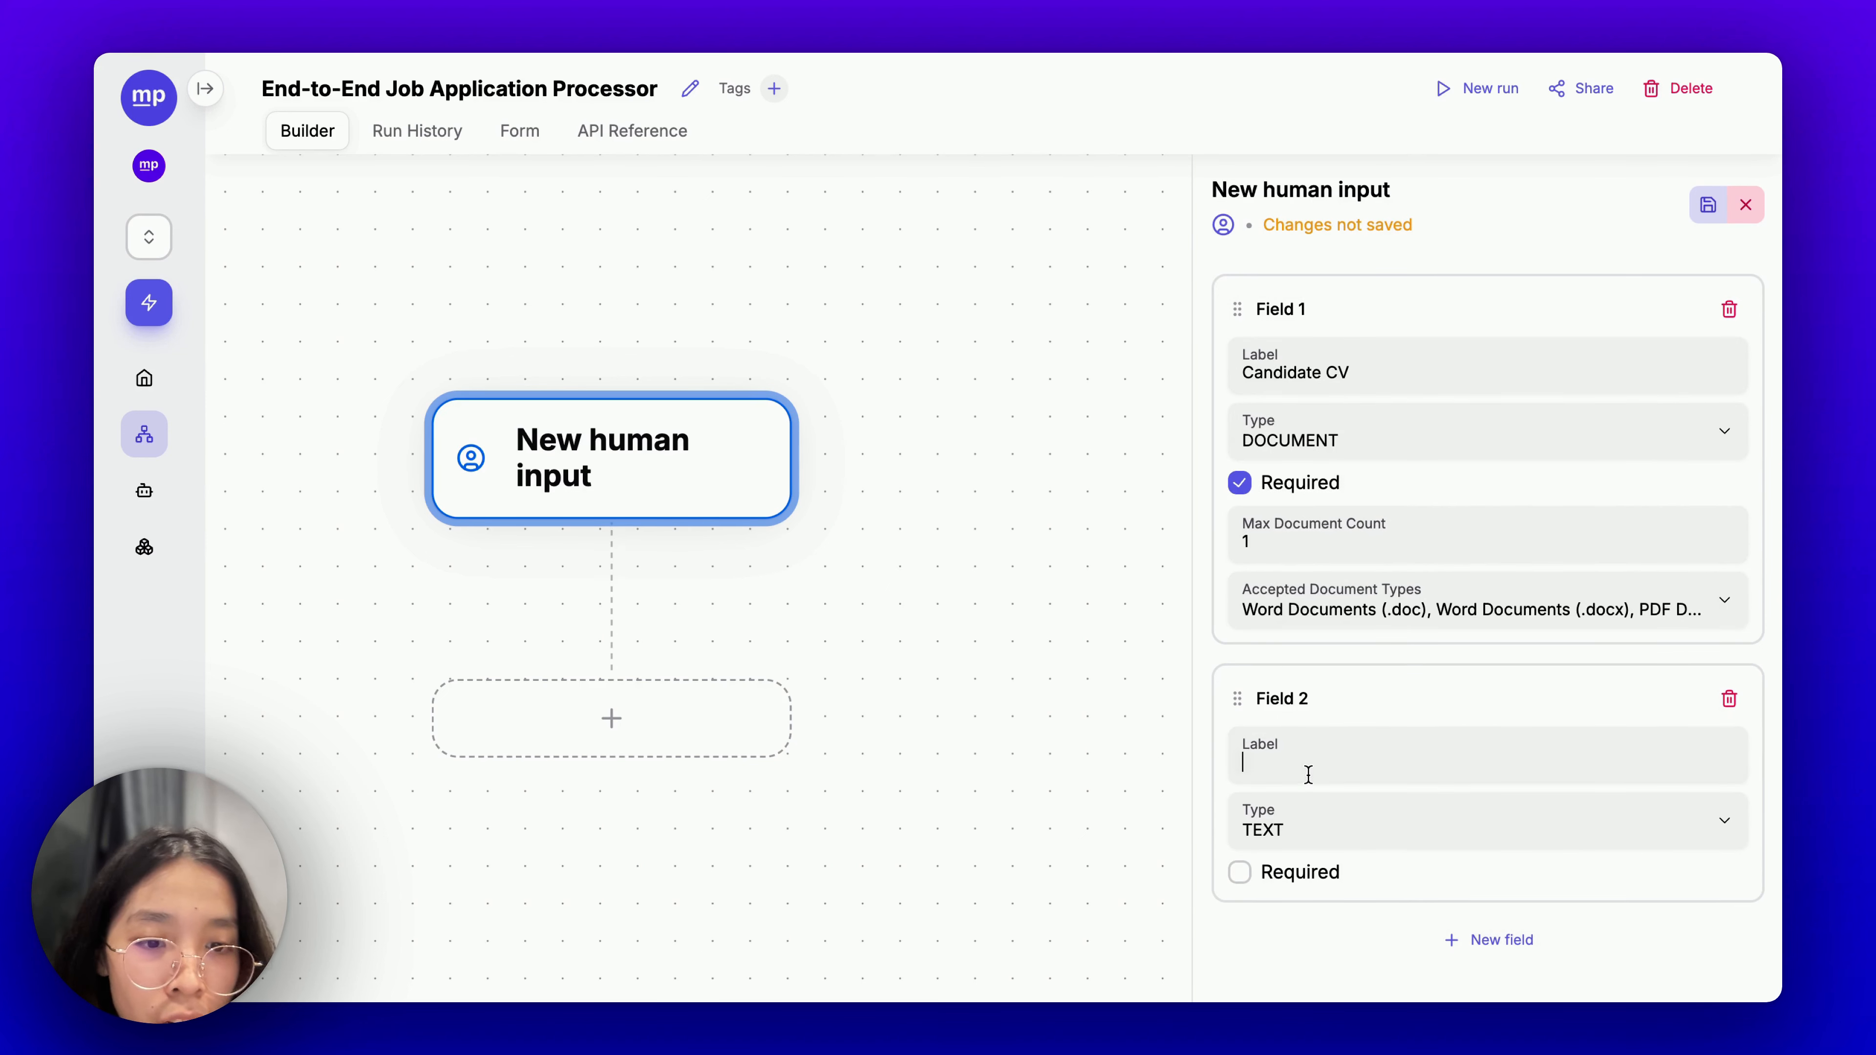
type("Job Description")
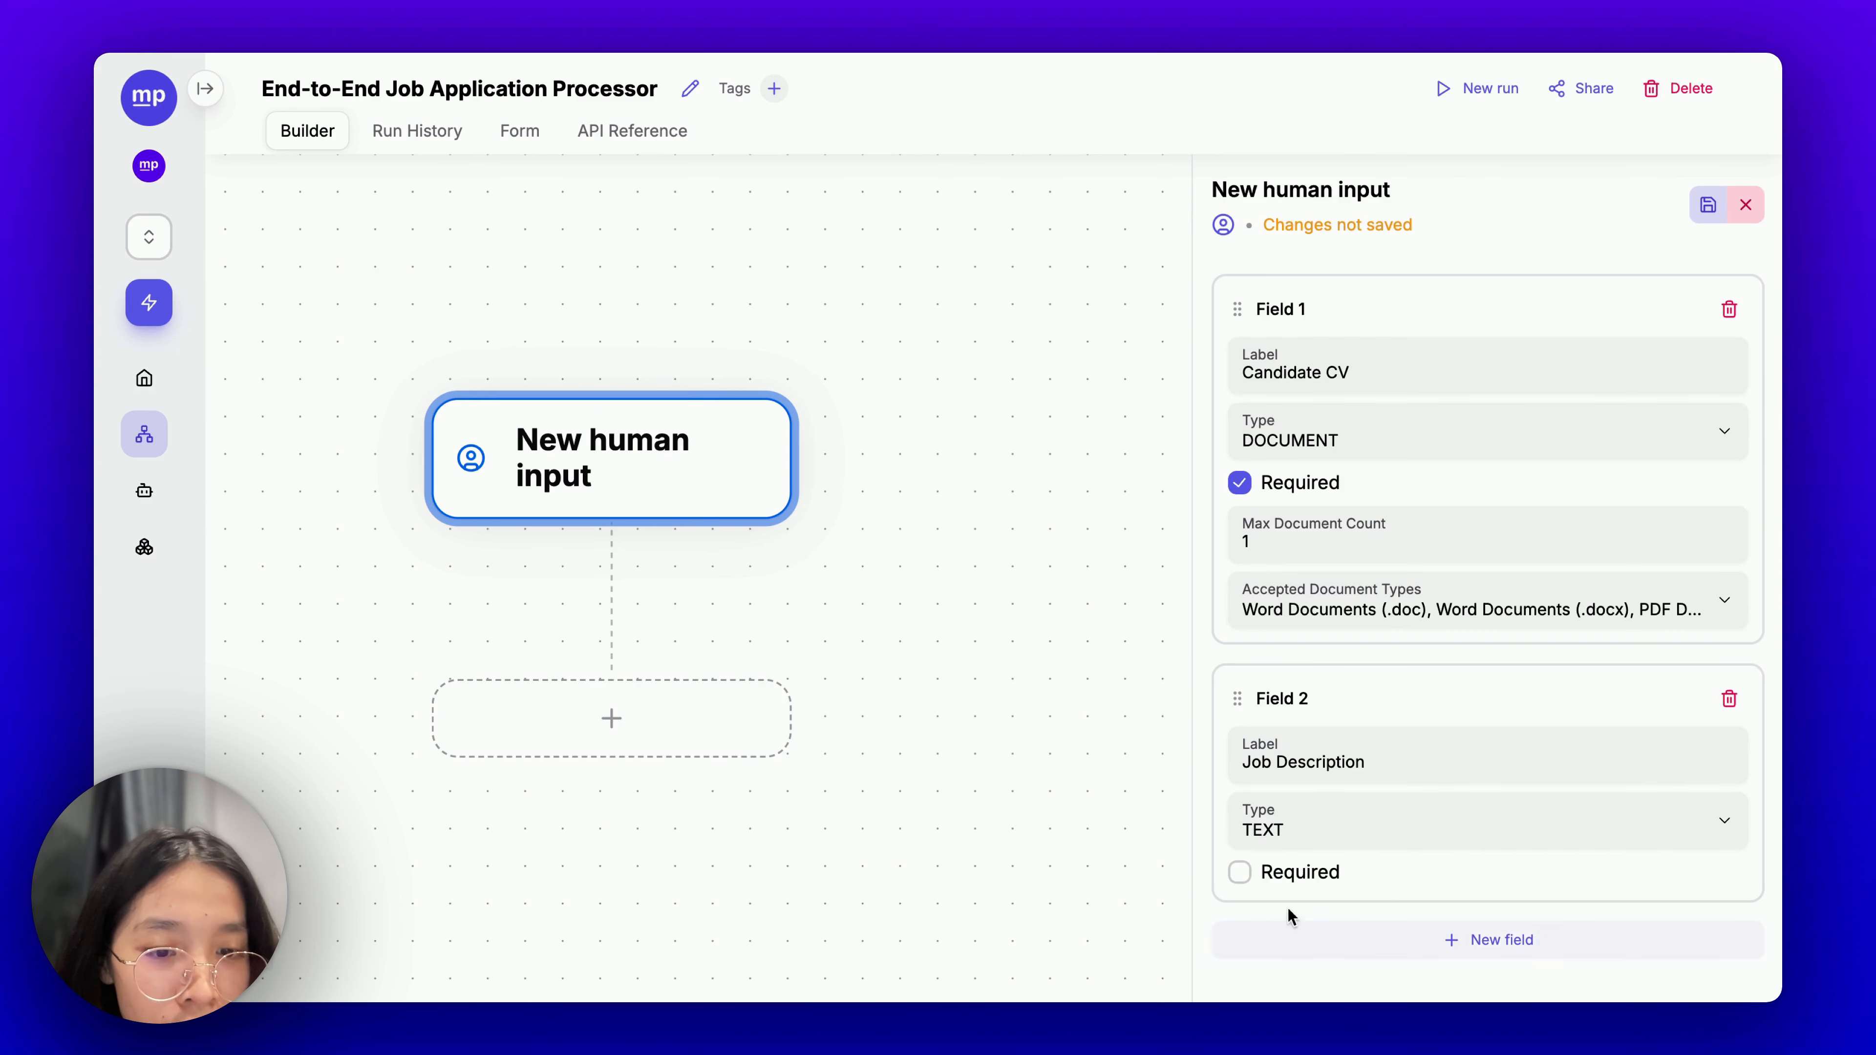
left_click(1241, 874)
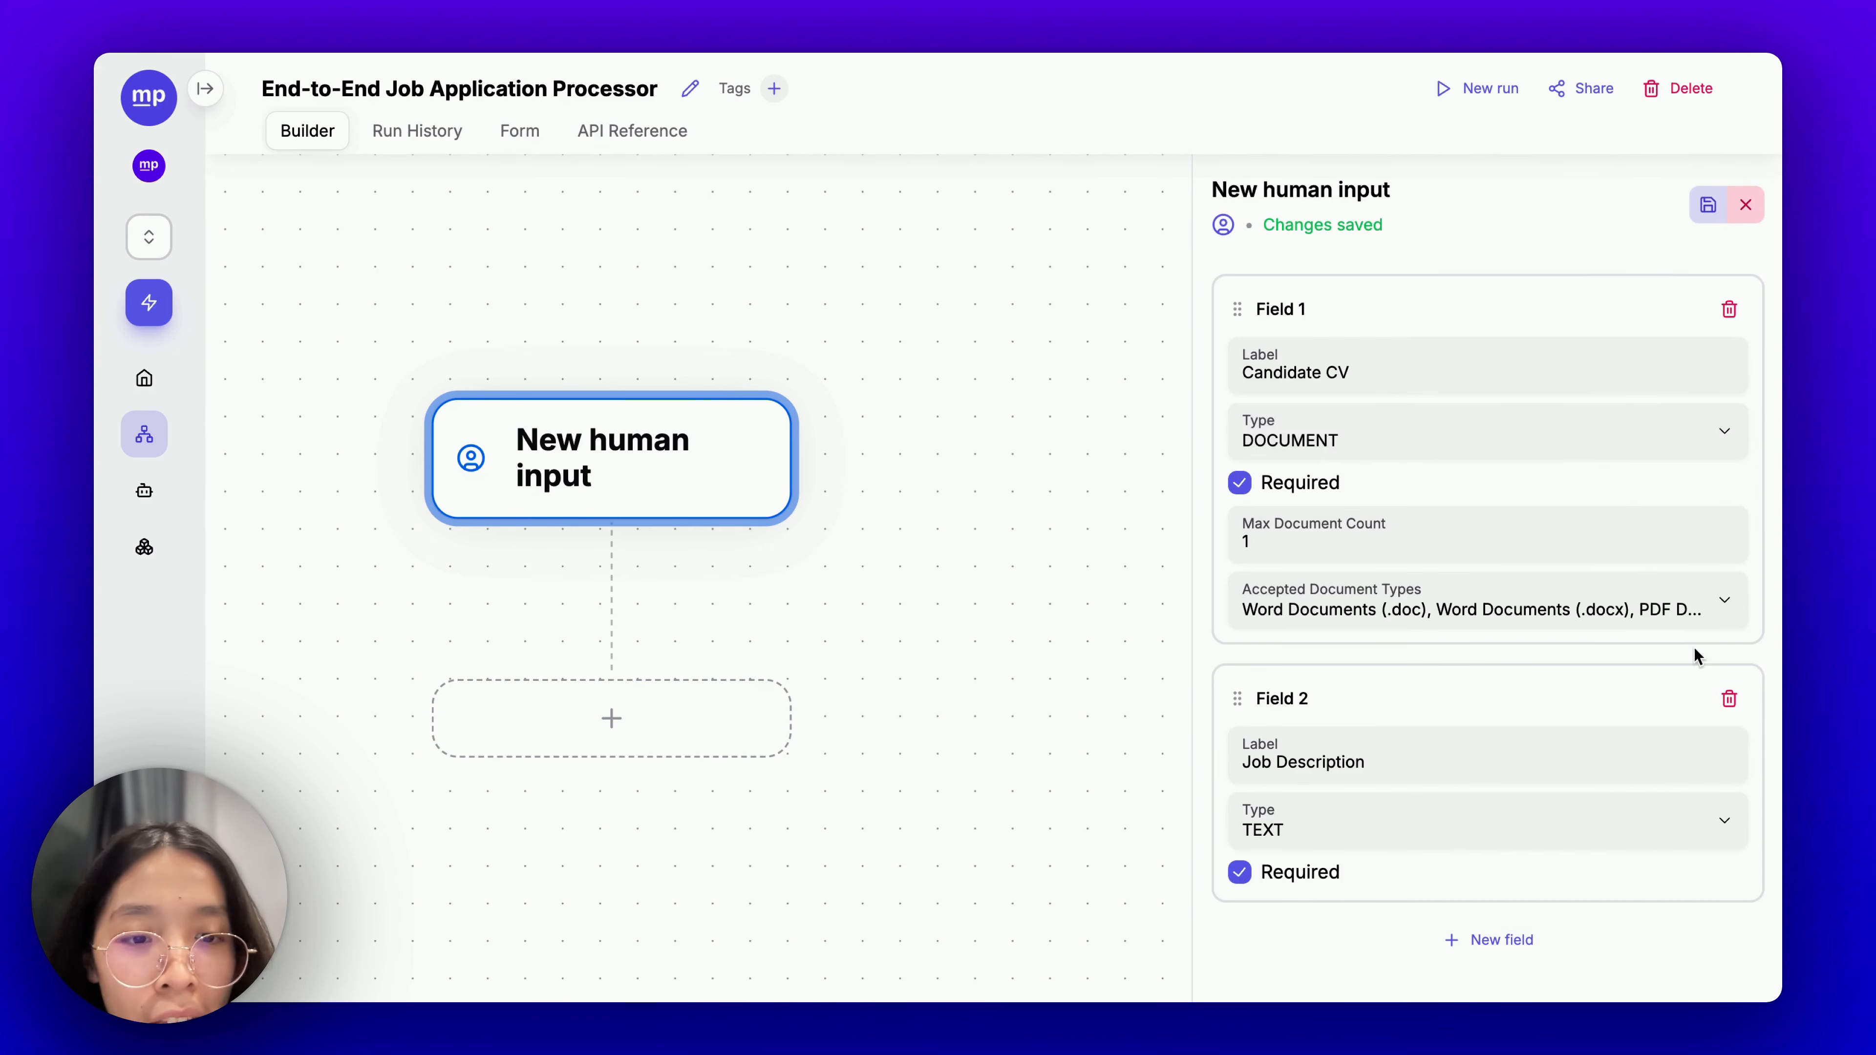
Rename the human input node to Application Info and save it.
left_click_drag(850, 704, 874, 648)
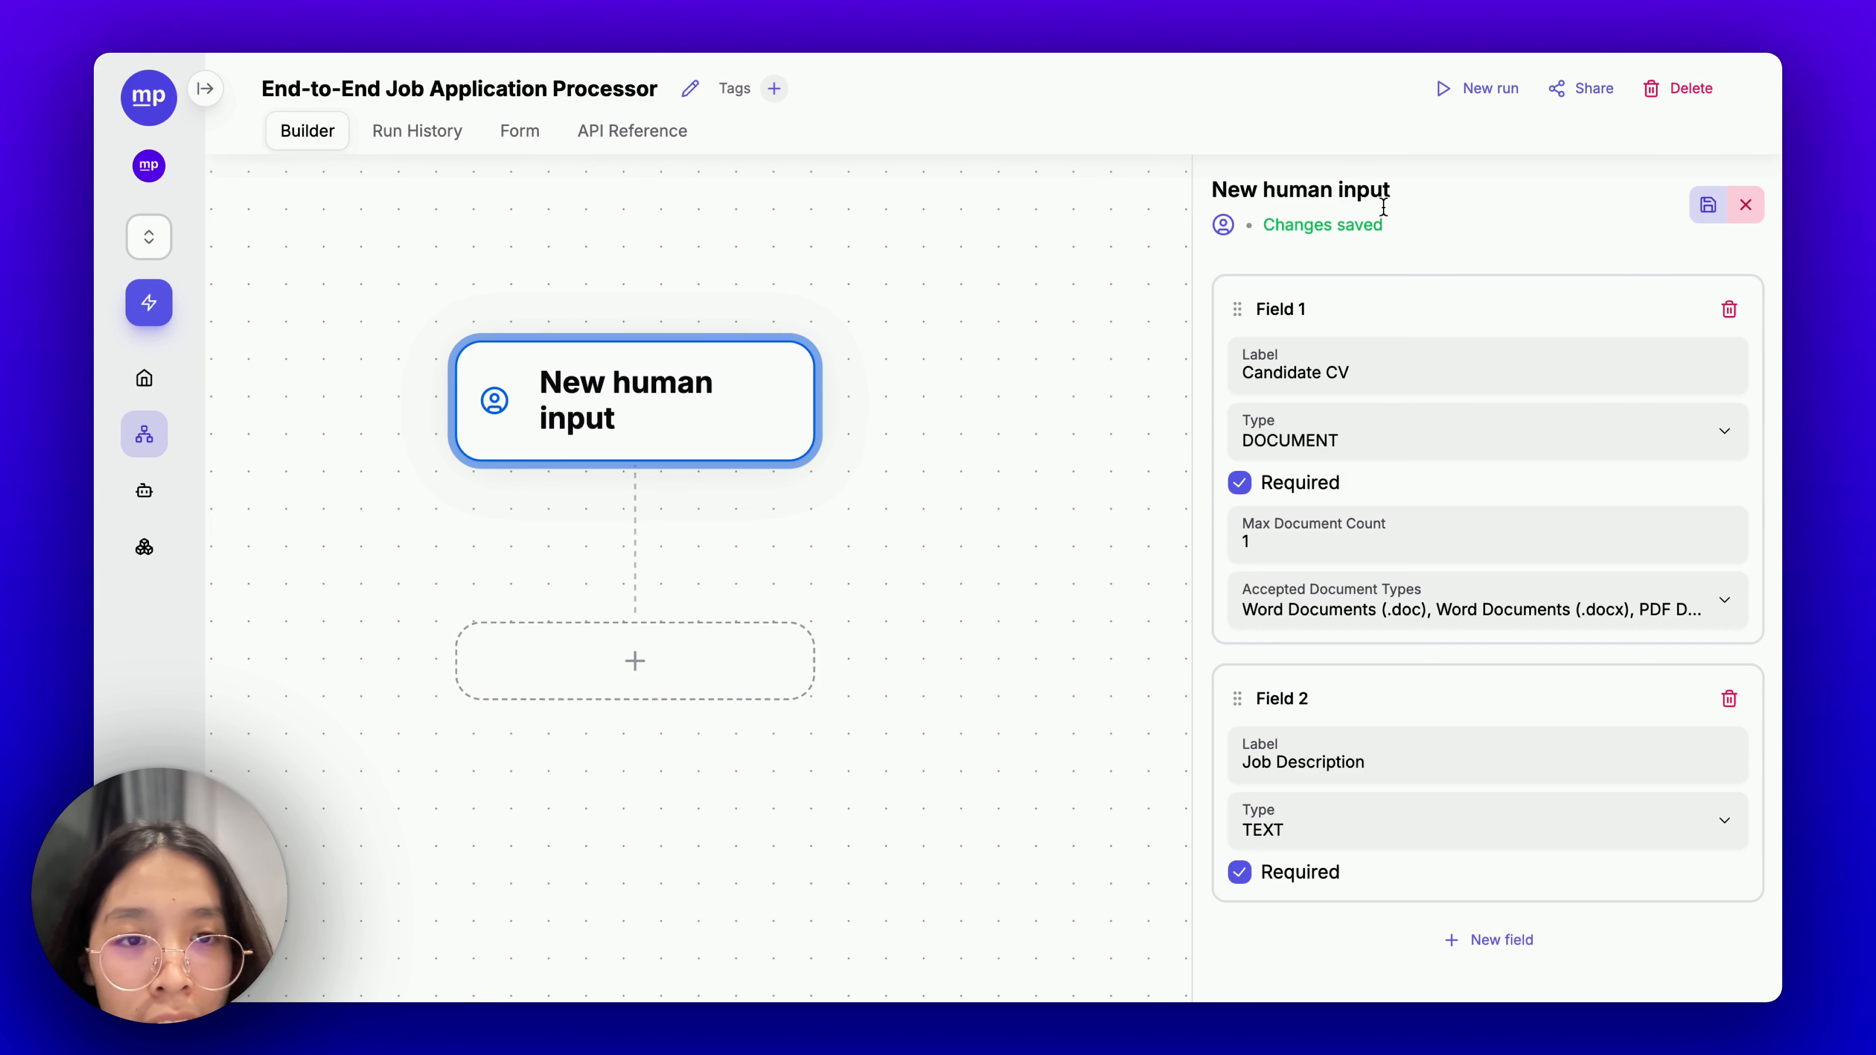
left_click(1329, 192)
triple_click(1329, 192)
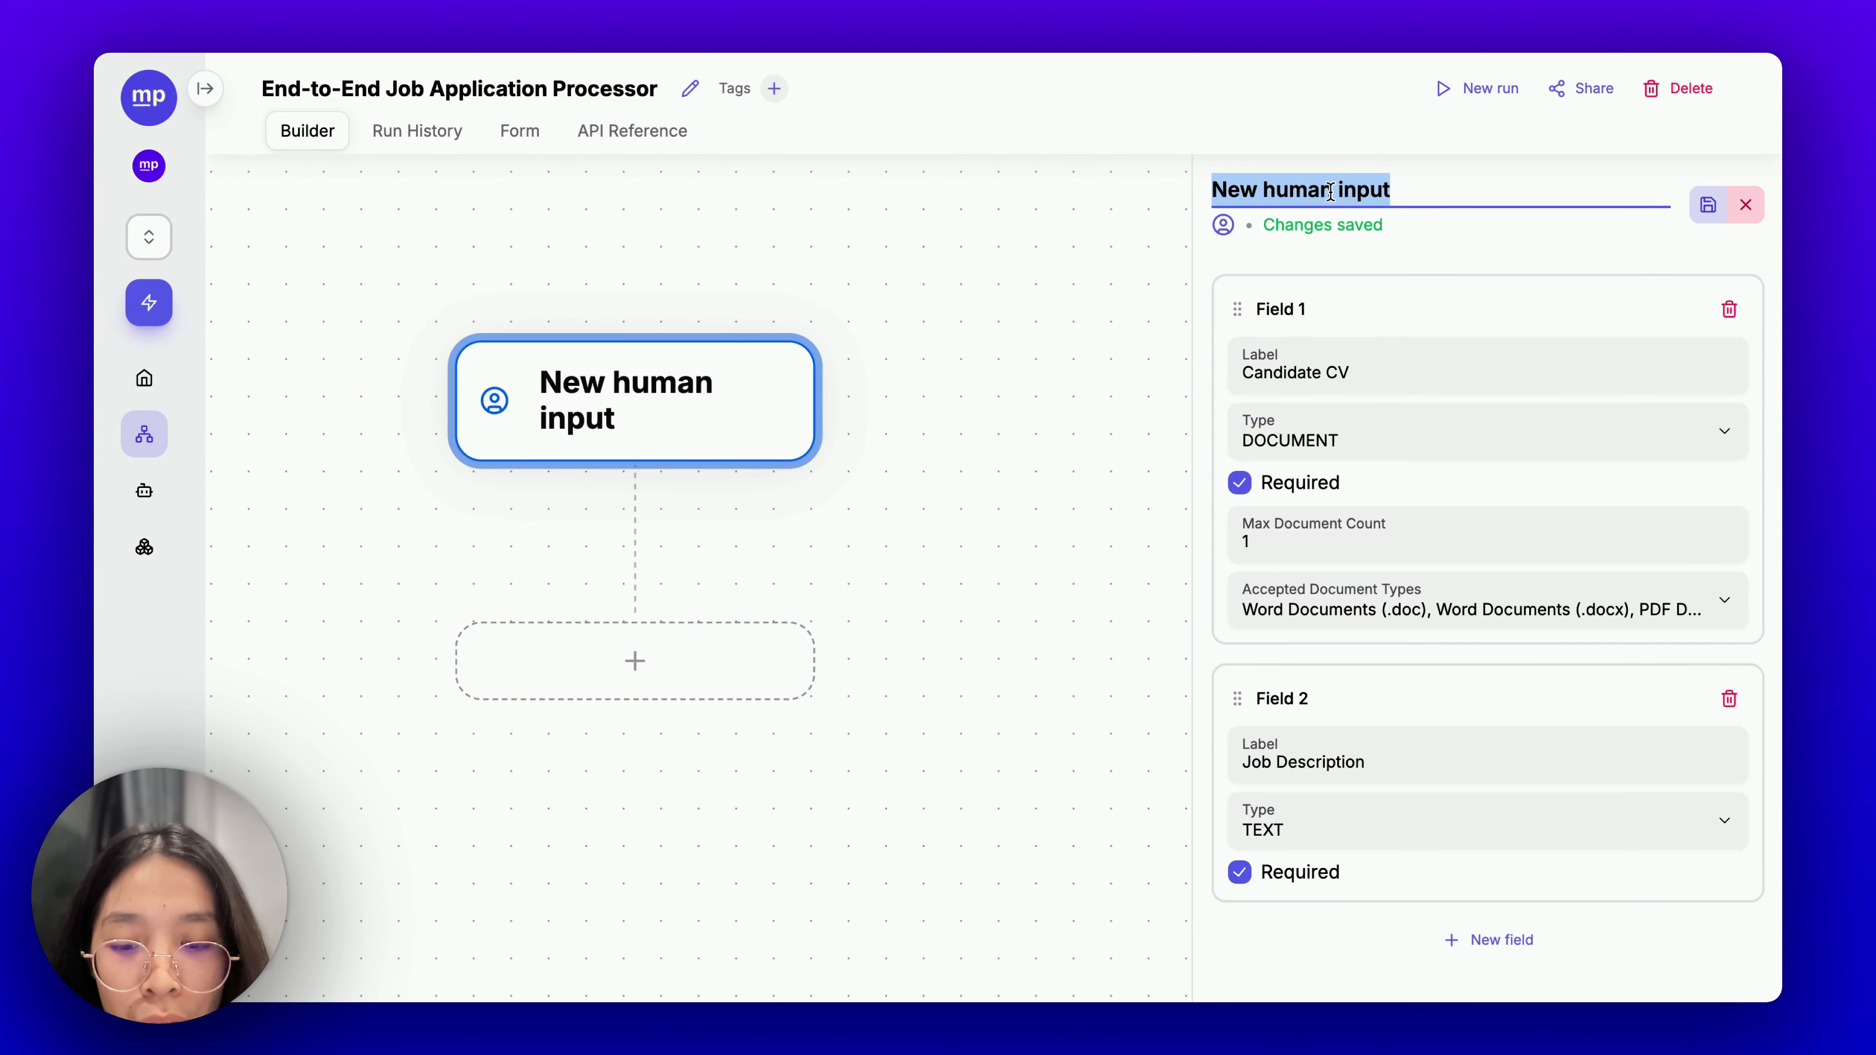
type("Ca")
type("Appp")
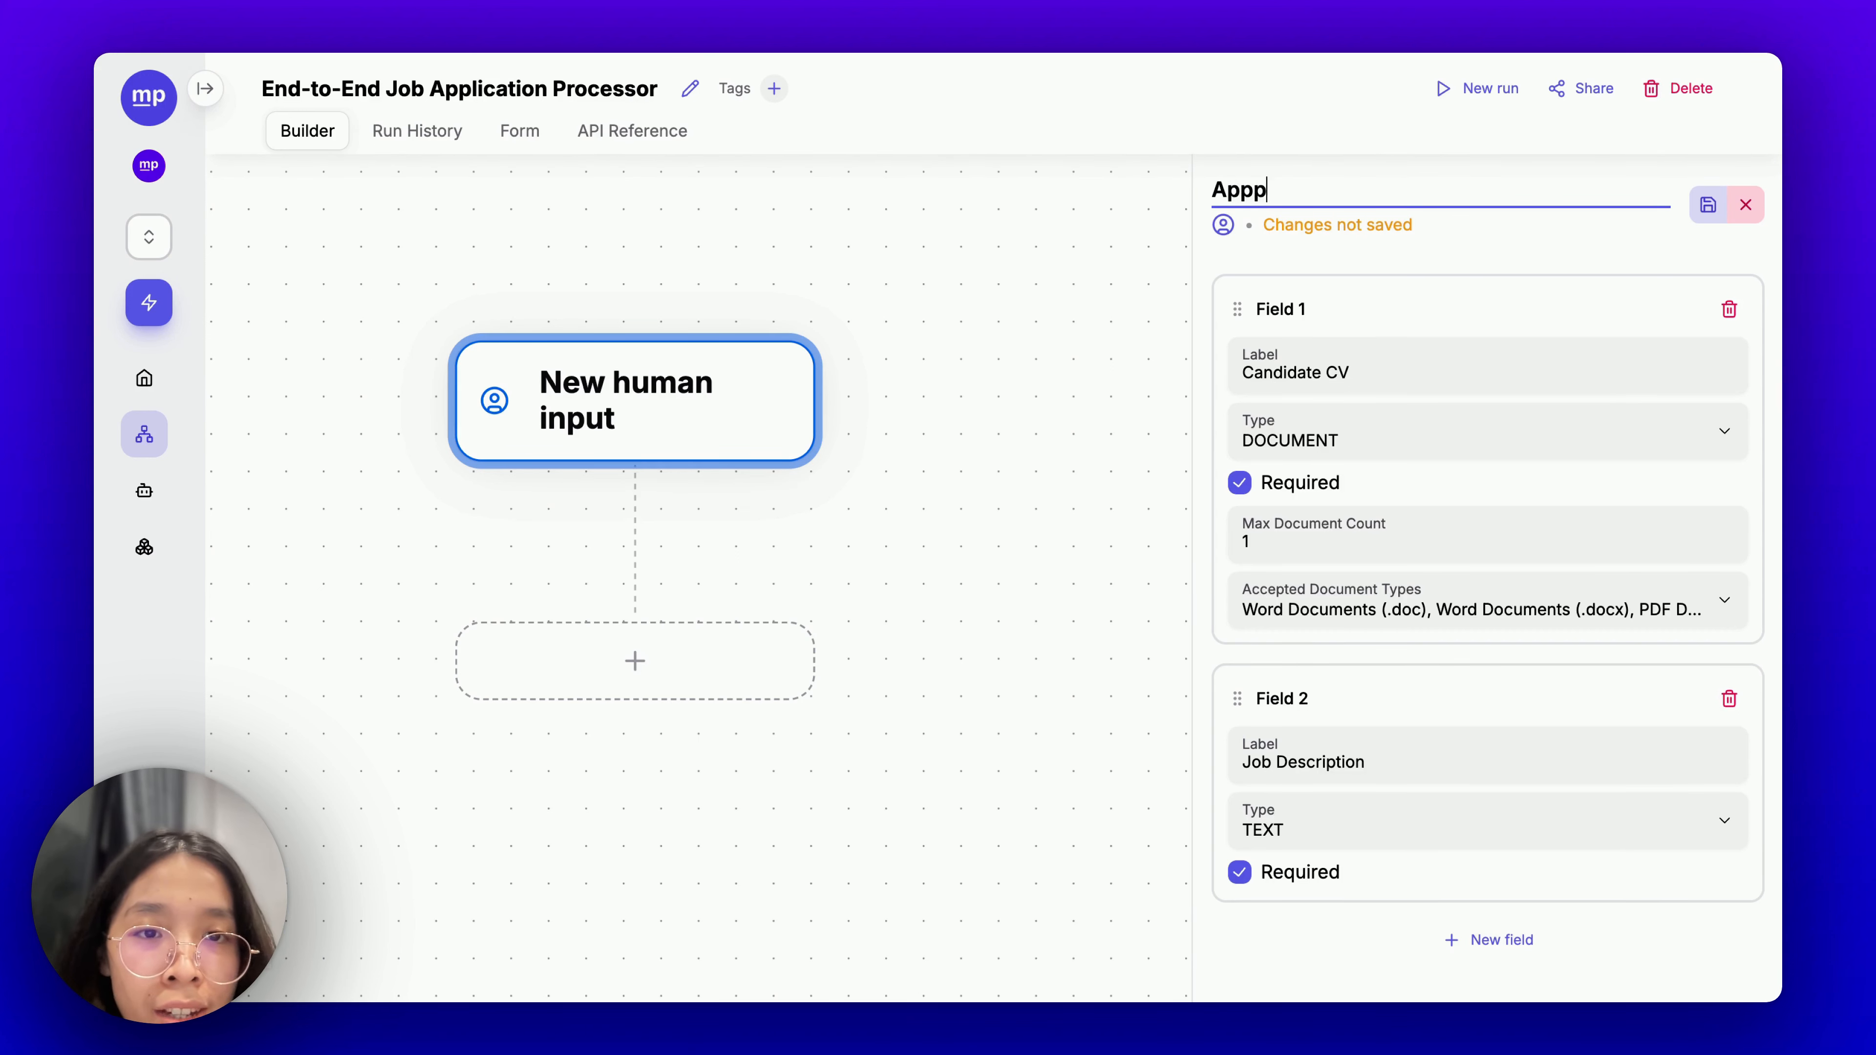
key("BackSpace")
type("lication Info")
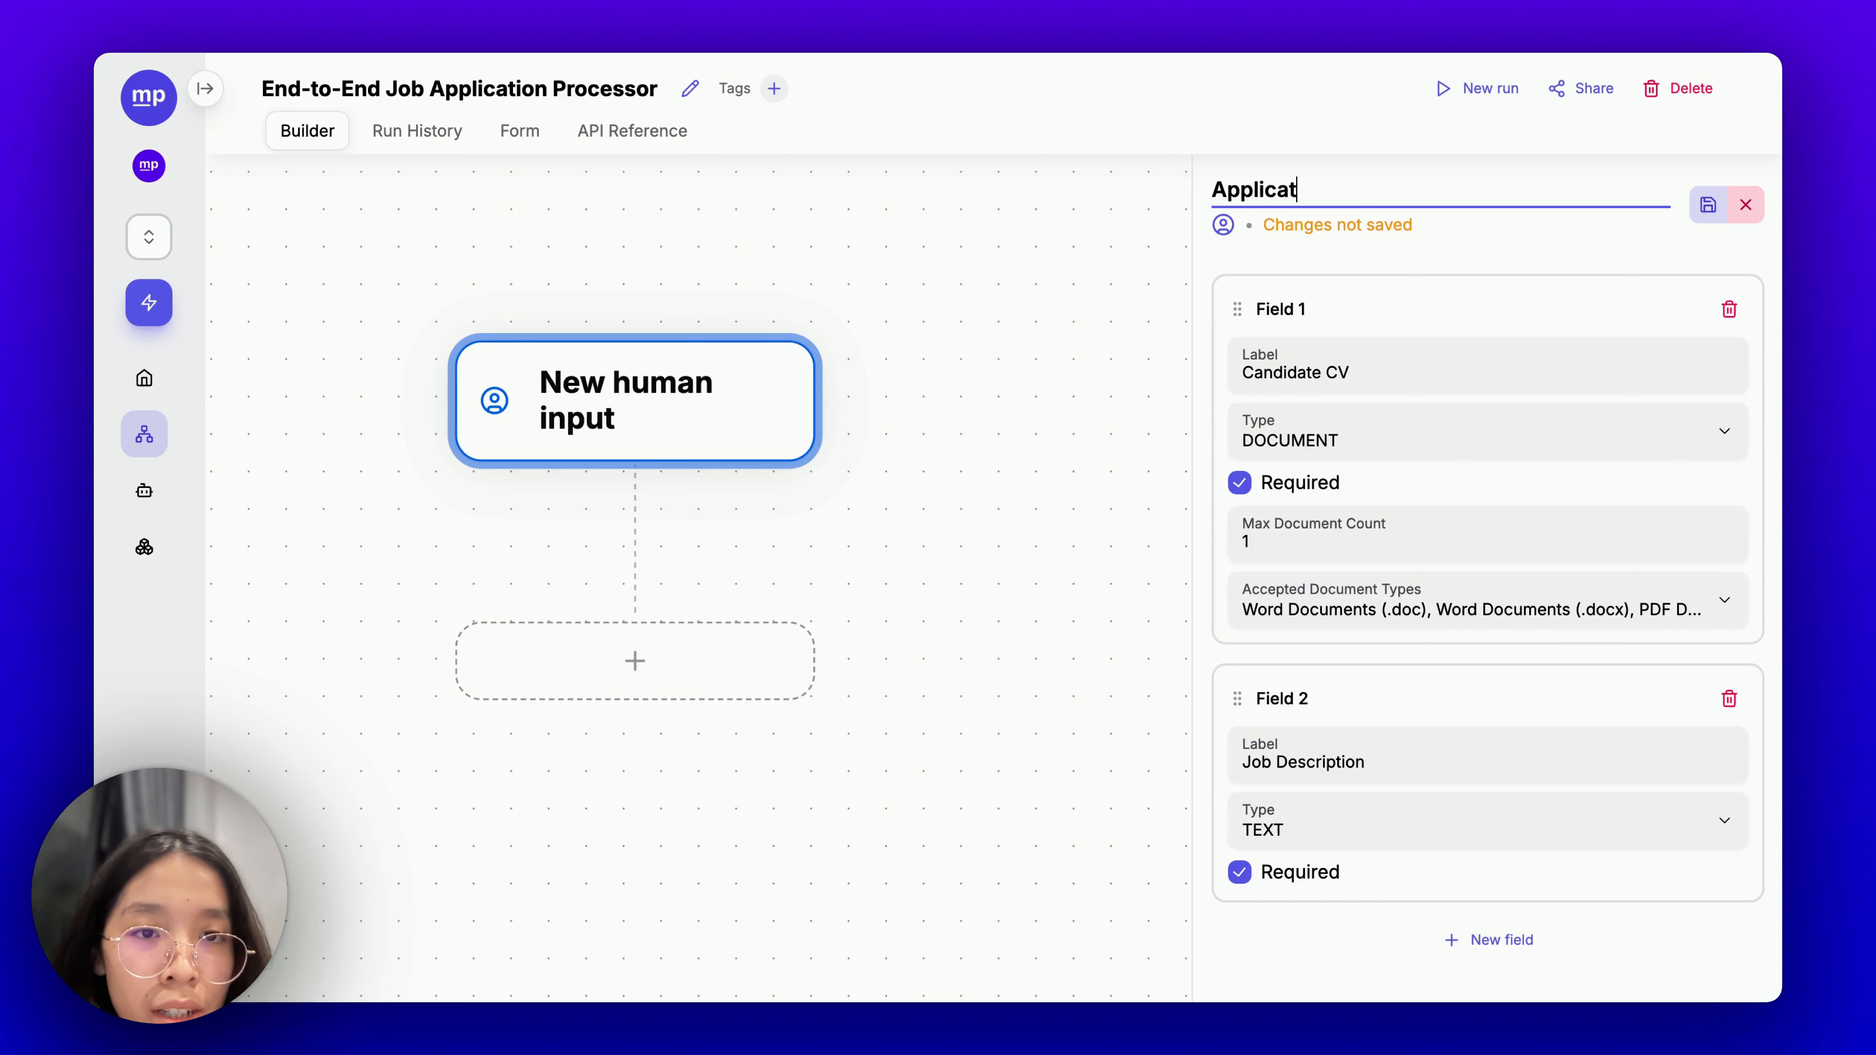
left_click(1708, 205)
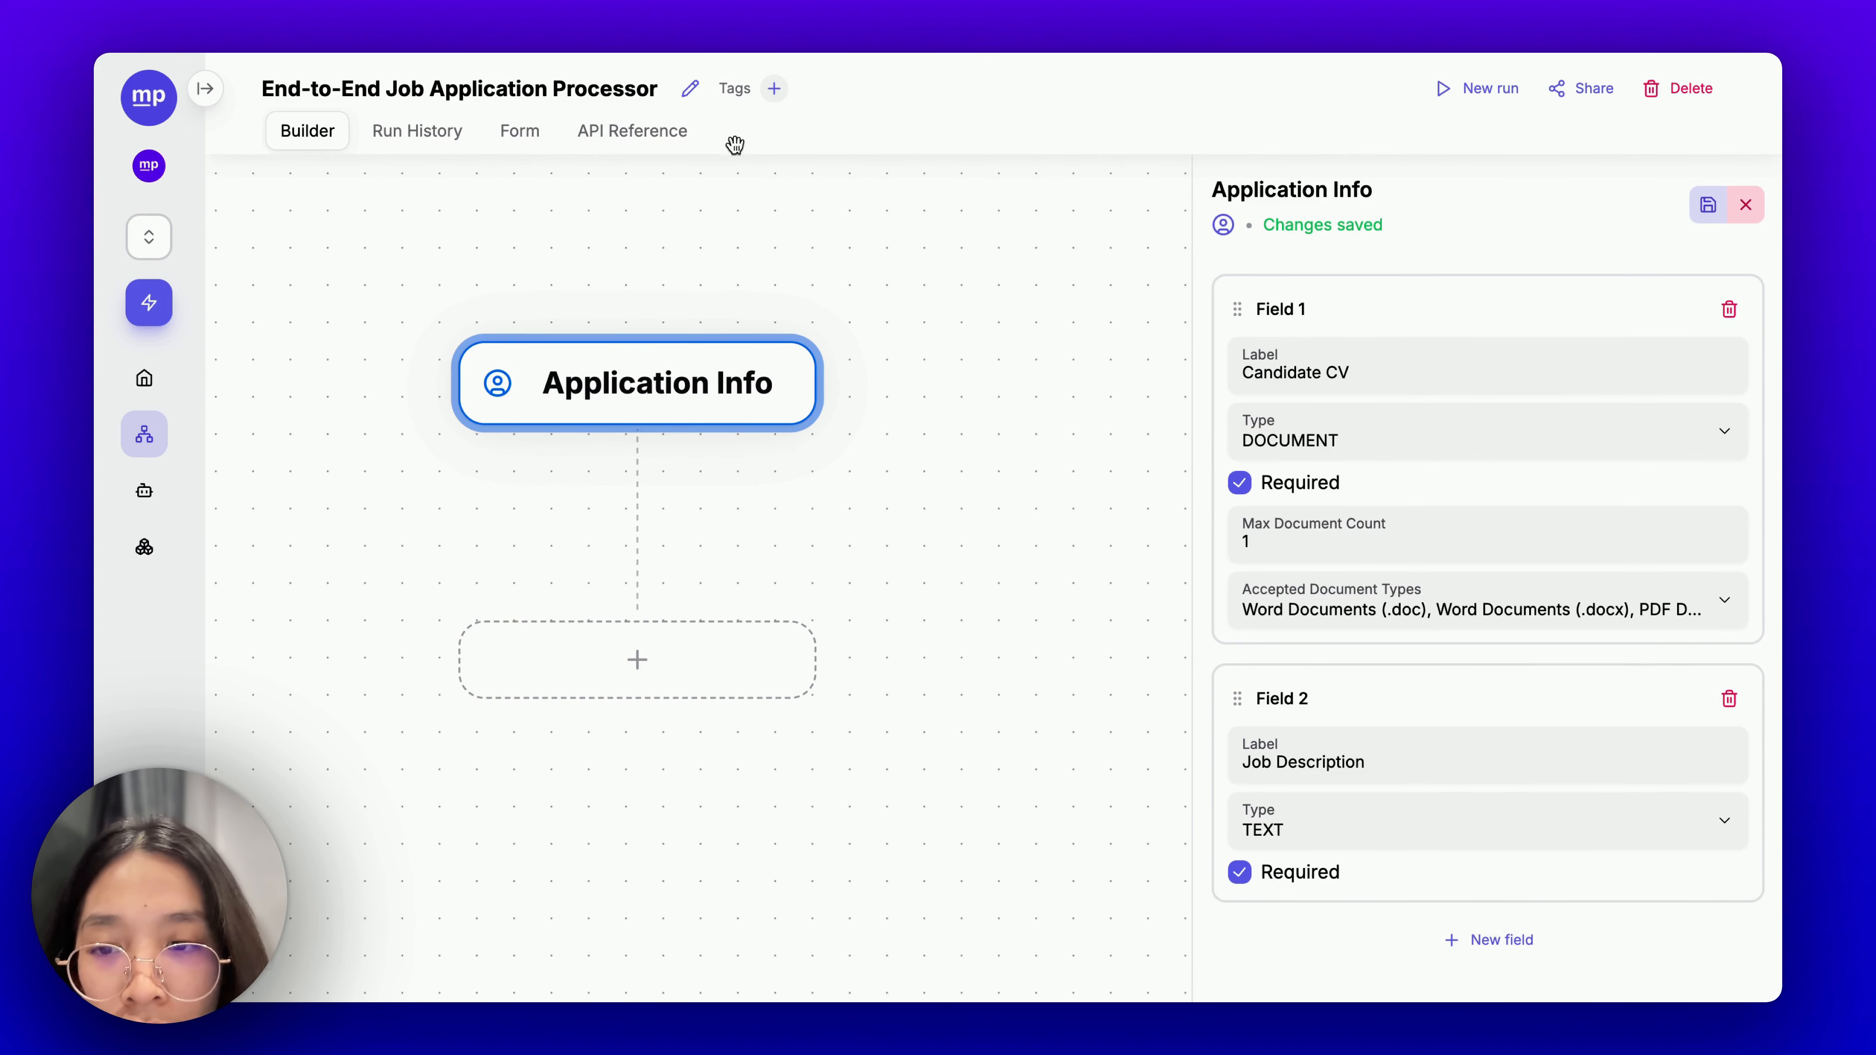
Check the CV Screener stage in the diagram and add a Subflow node after Application Info.
left_click(932, 518)
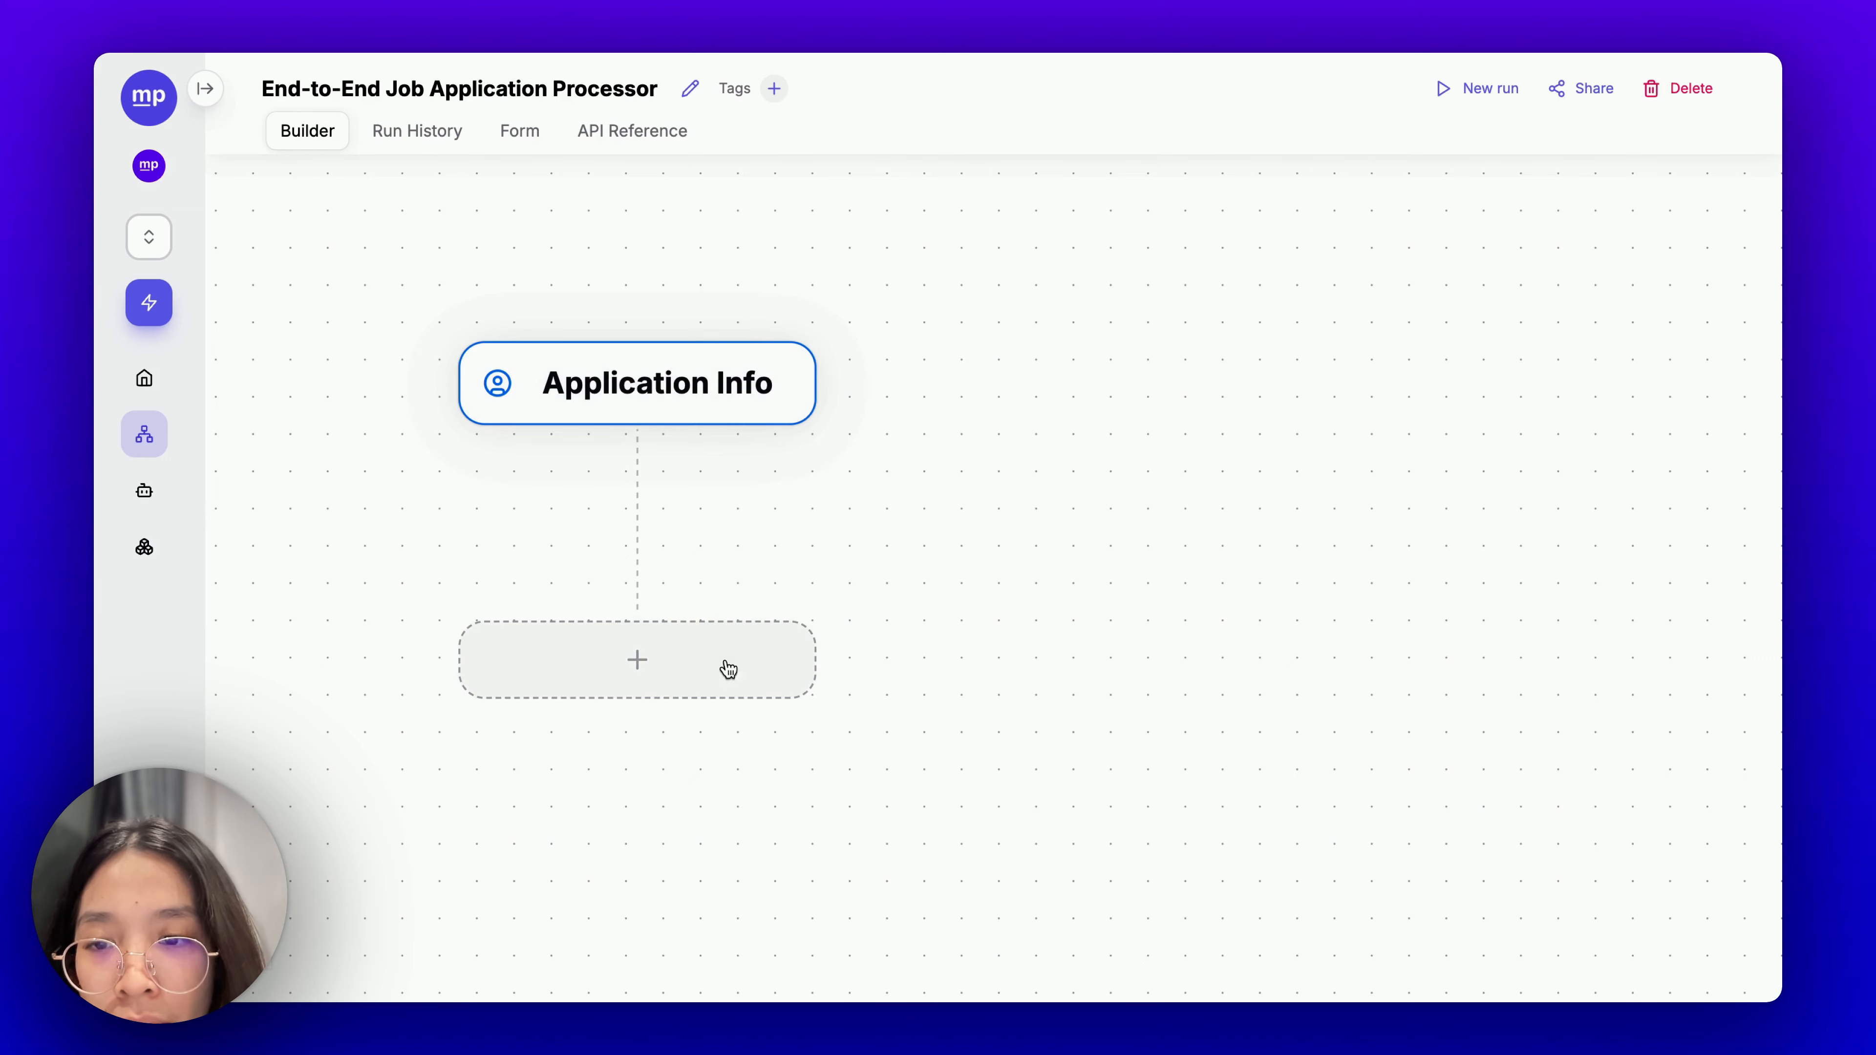
left_click(749, 690)
left_click(849, 55)
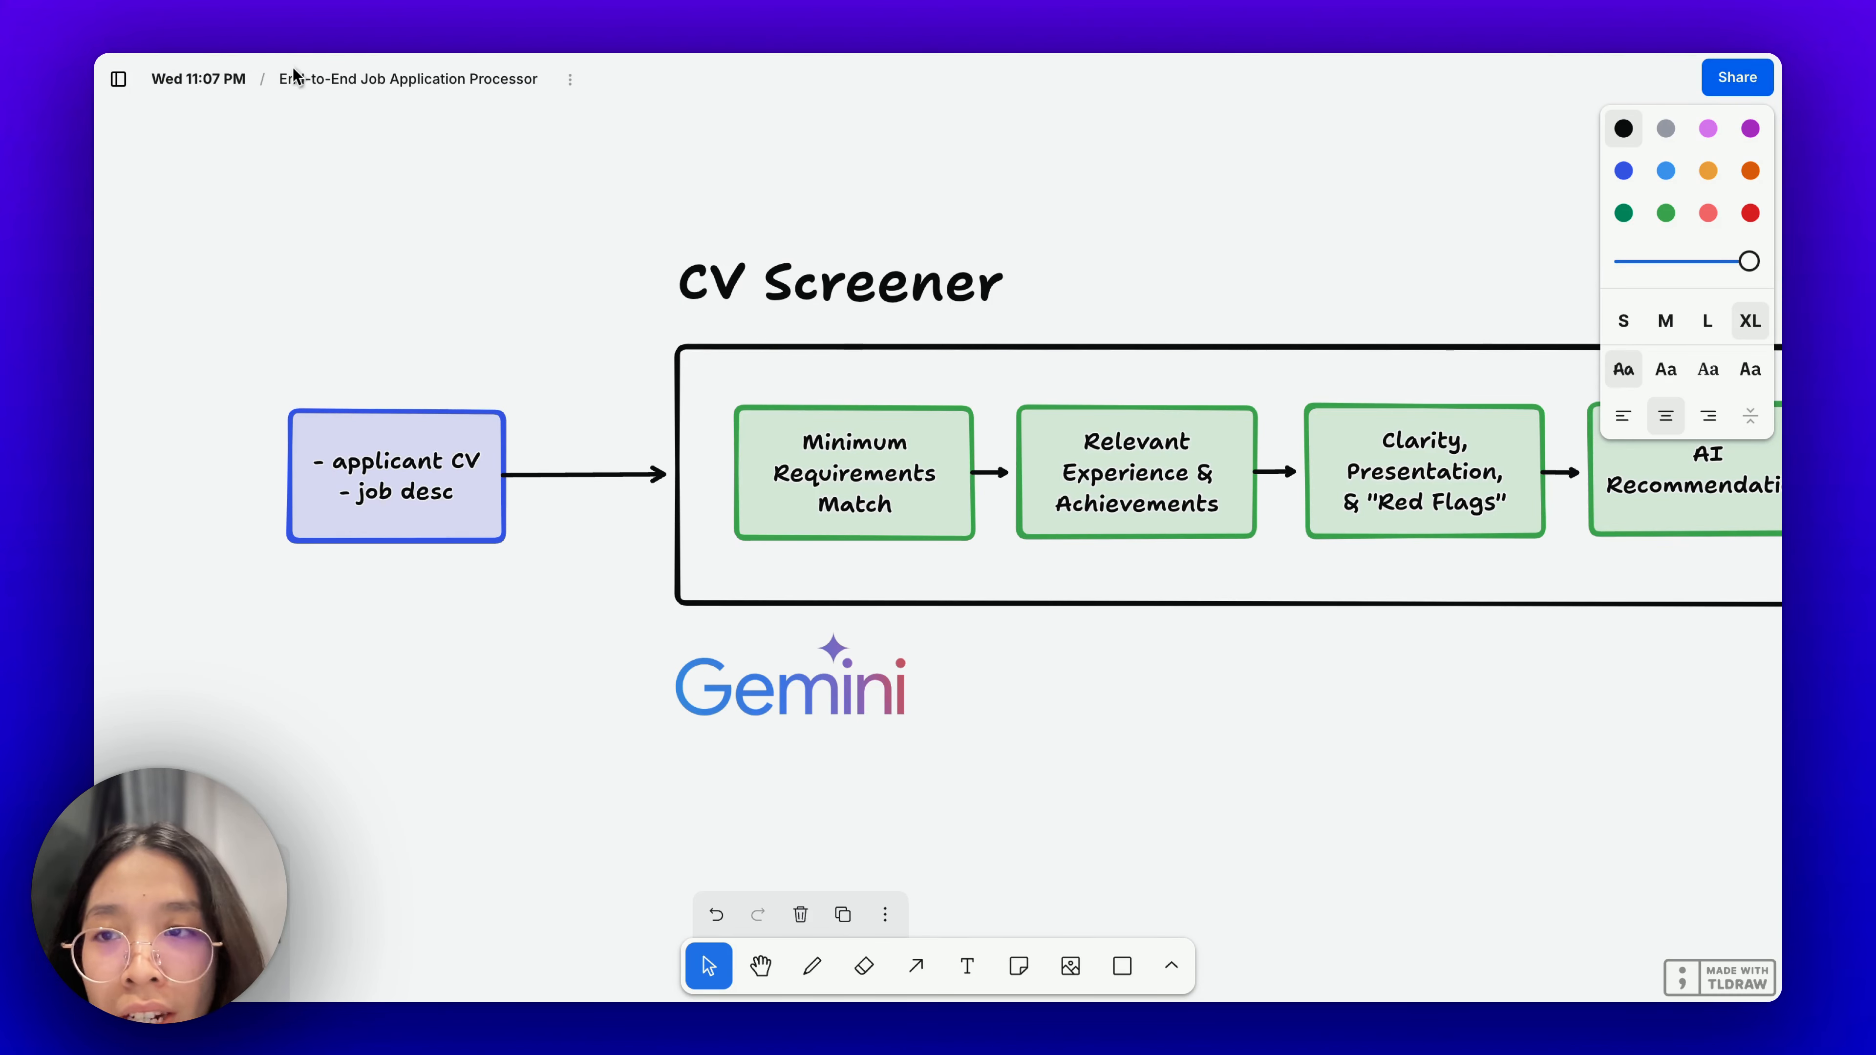
left_click(289, 55)
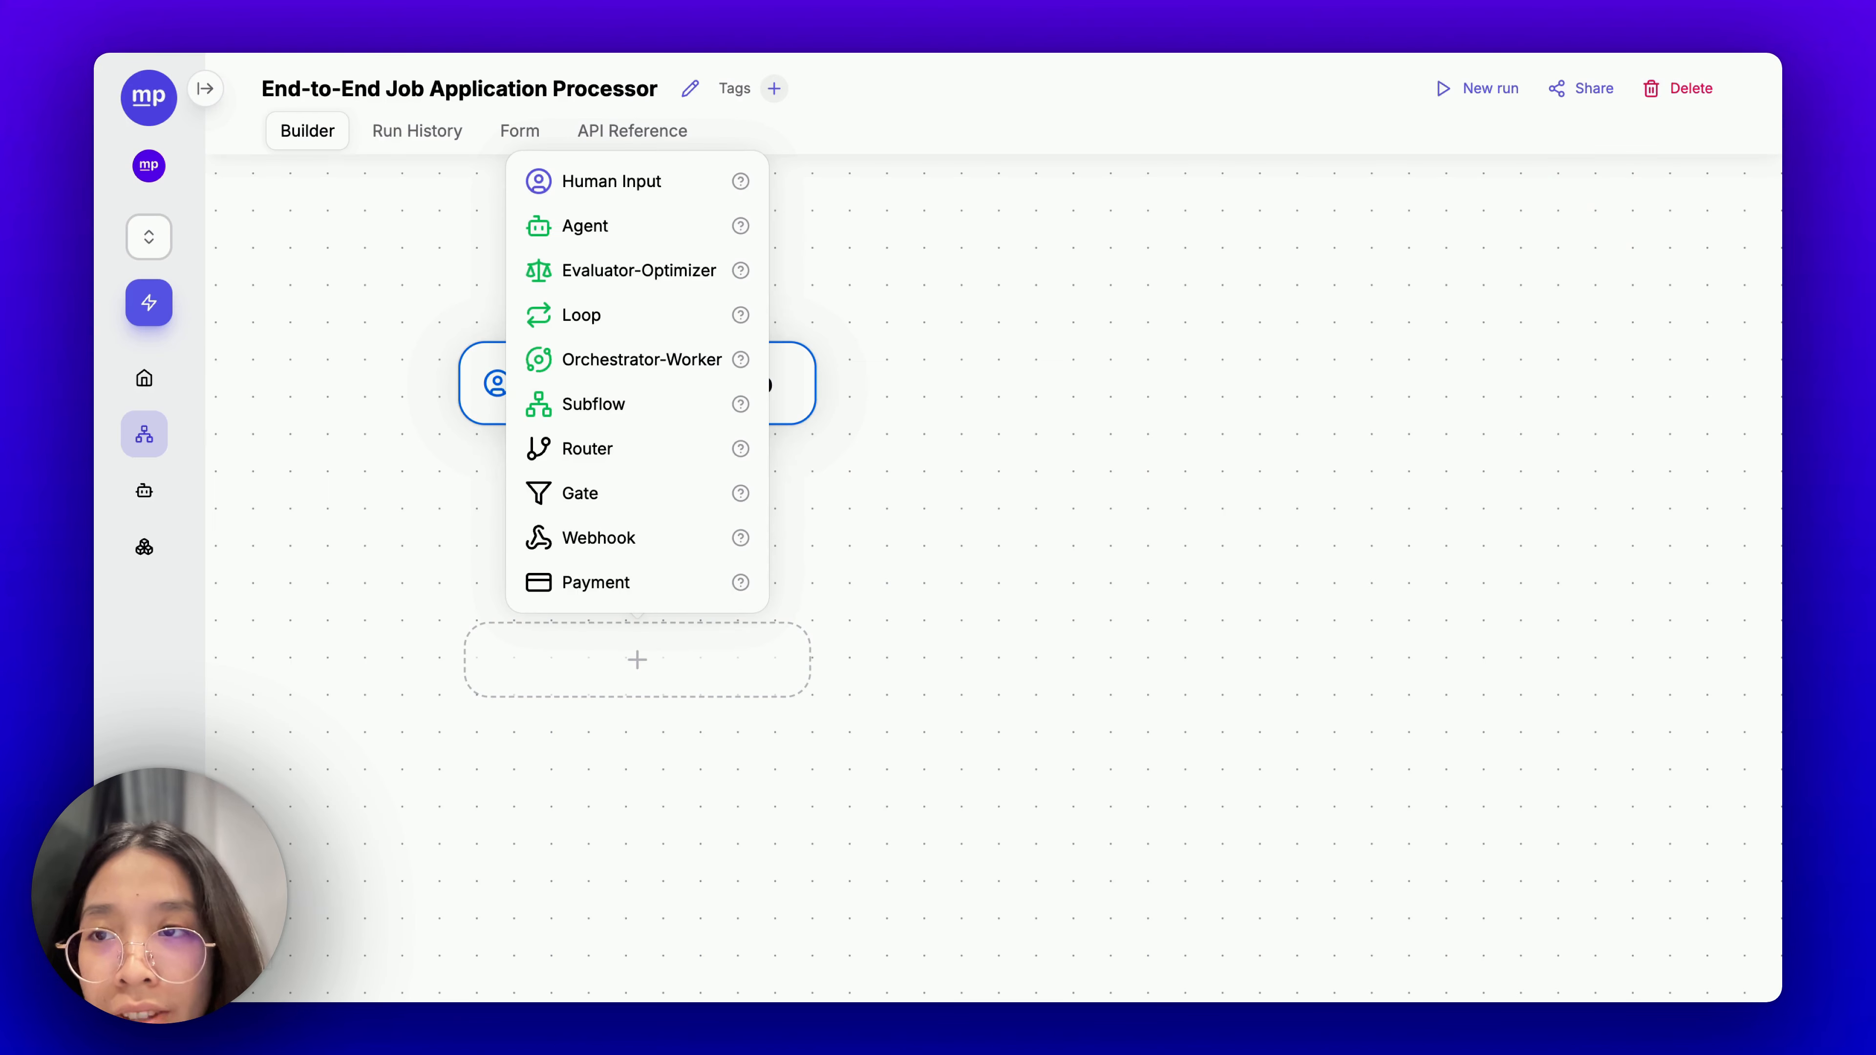
left_click(605, 404)
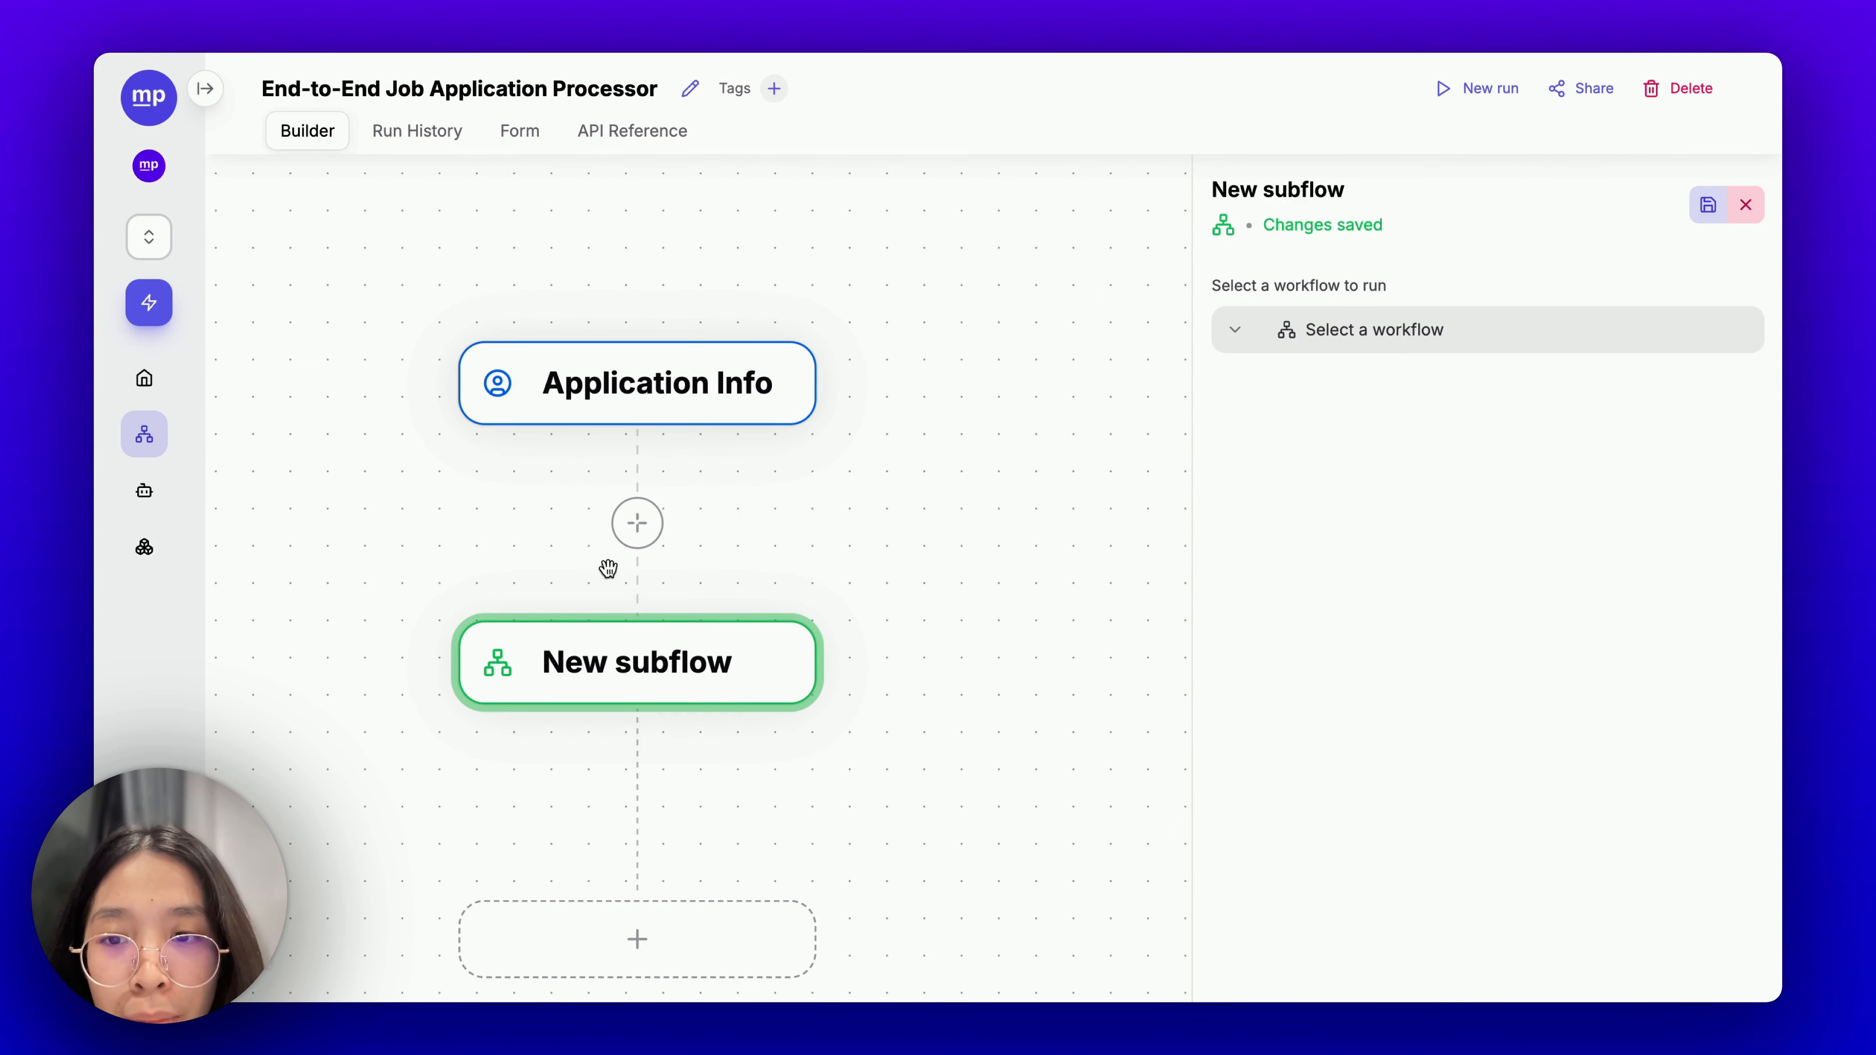
Search the workflows for "job" and set the new subflow to run Job Candidate CV Screener.
left_click(1402, 338)
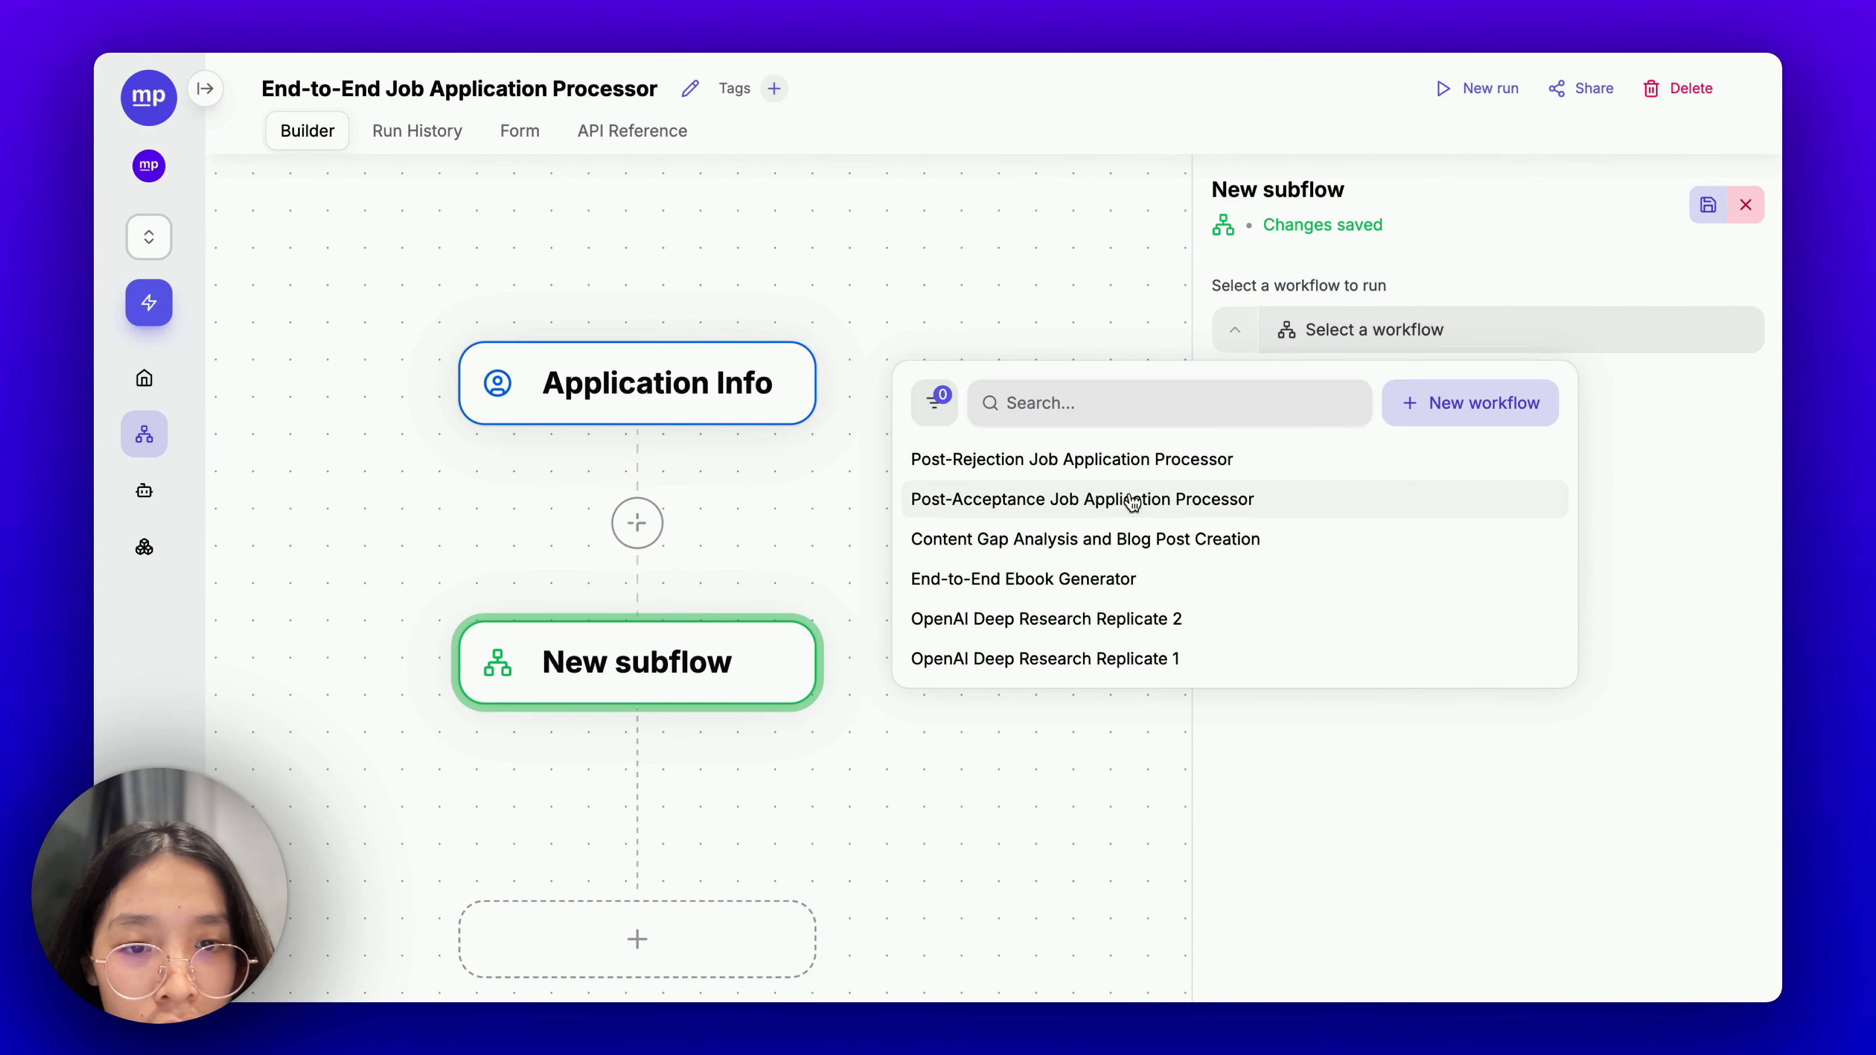
scroll(1146, 537, "down", 1)
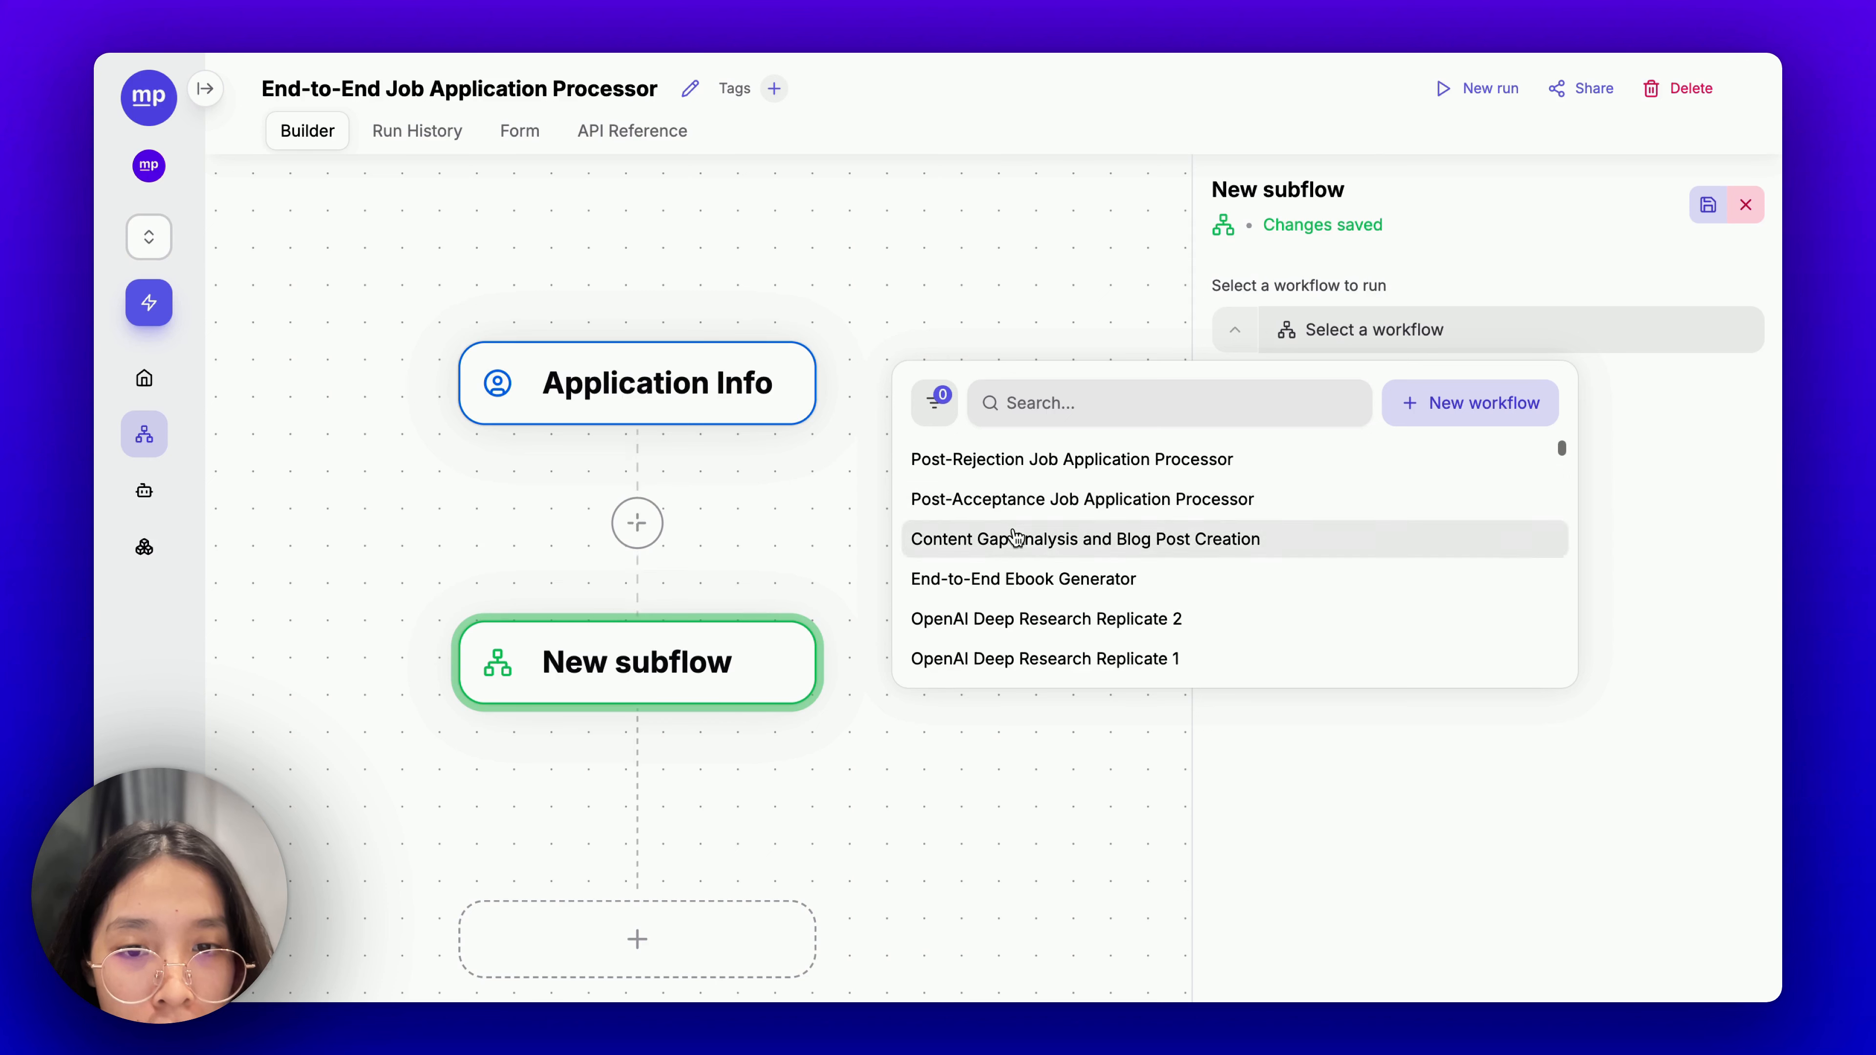
left_click(1061, 400)
type("job")
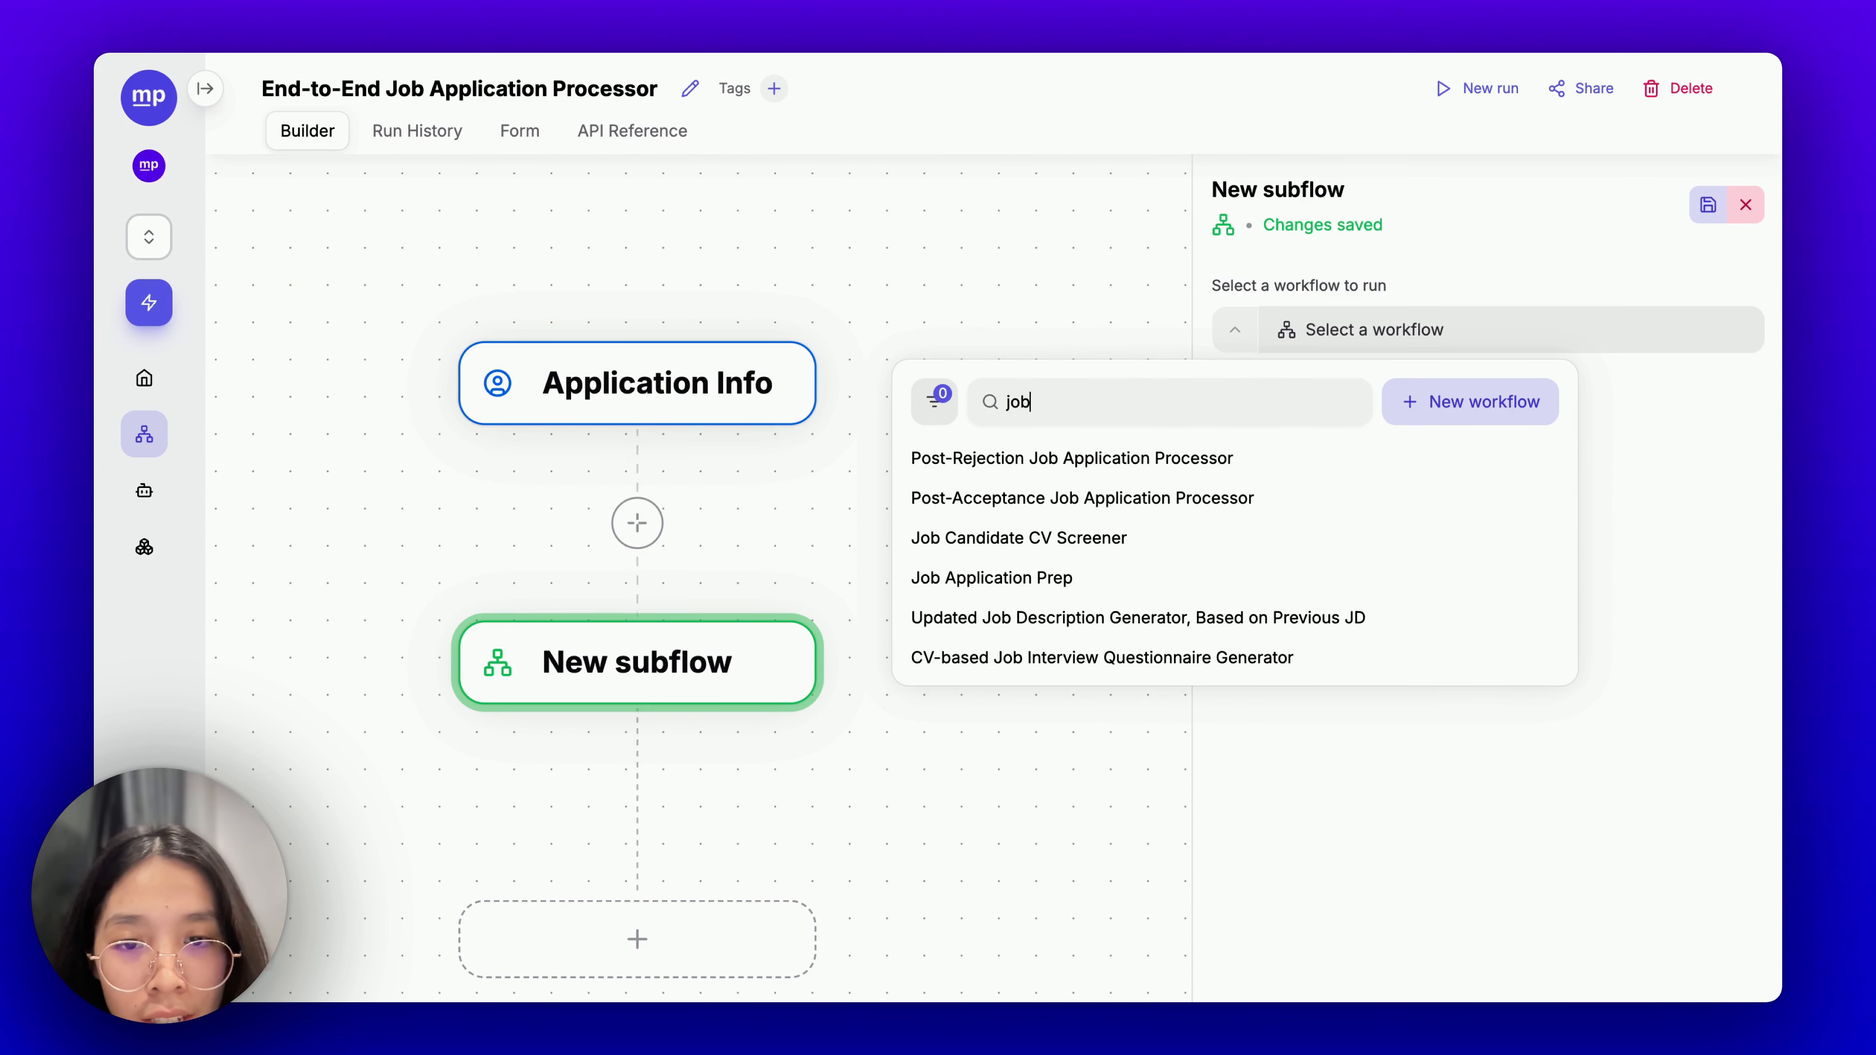
left_click(1134, 545)
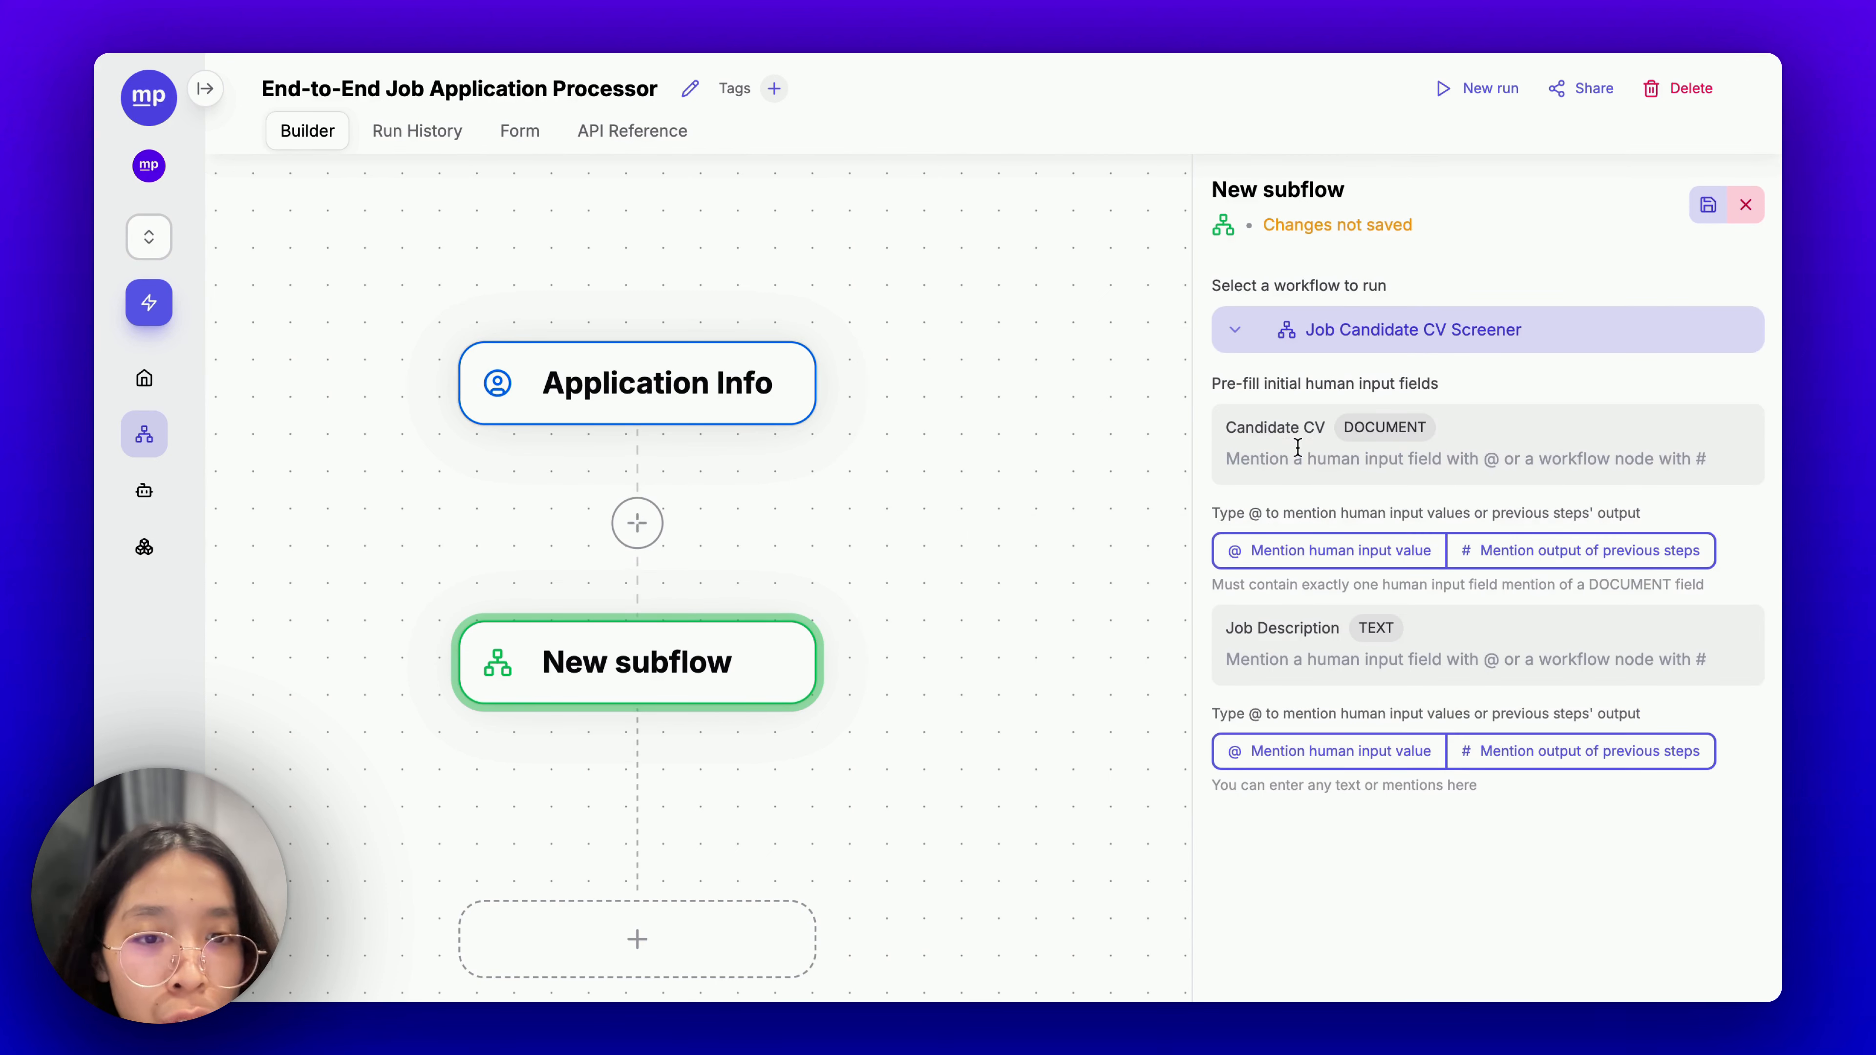
Examine the subflow's pre-fill settings for the initial human input fields Candidate CV and Job Description.
left_click(1309, 453)
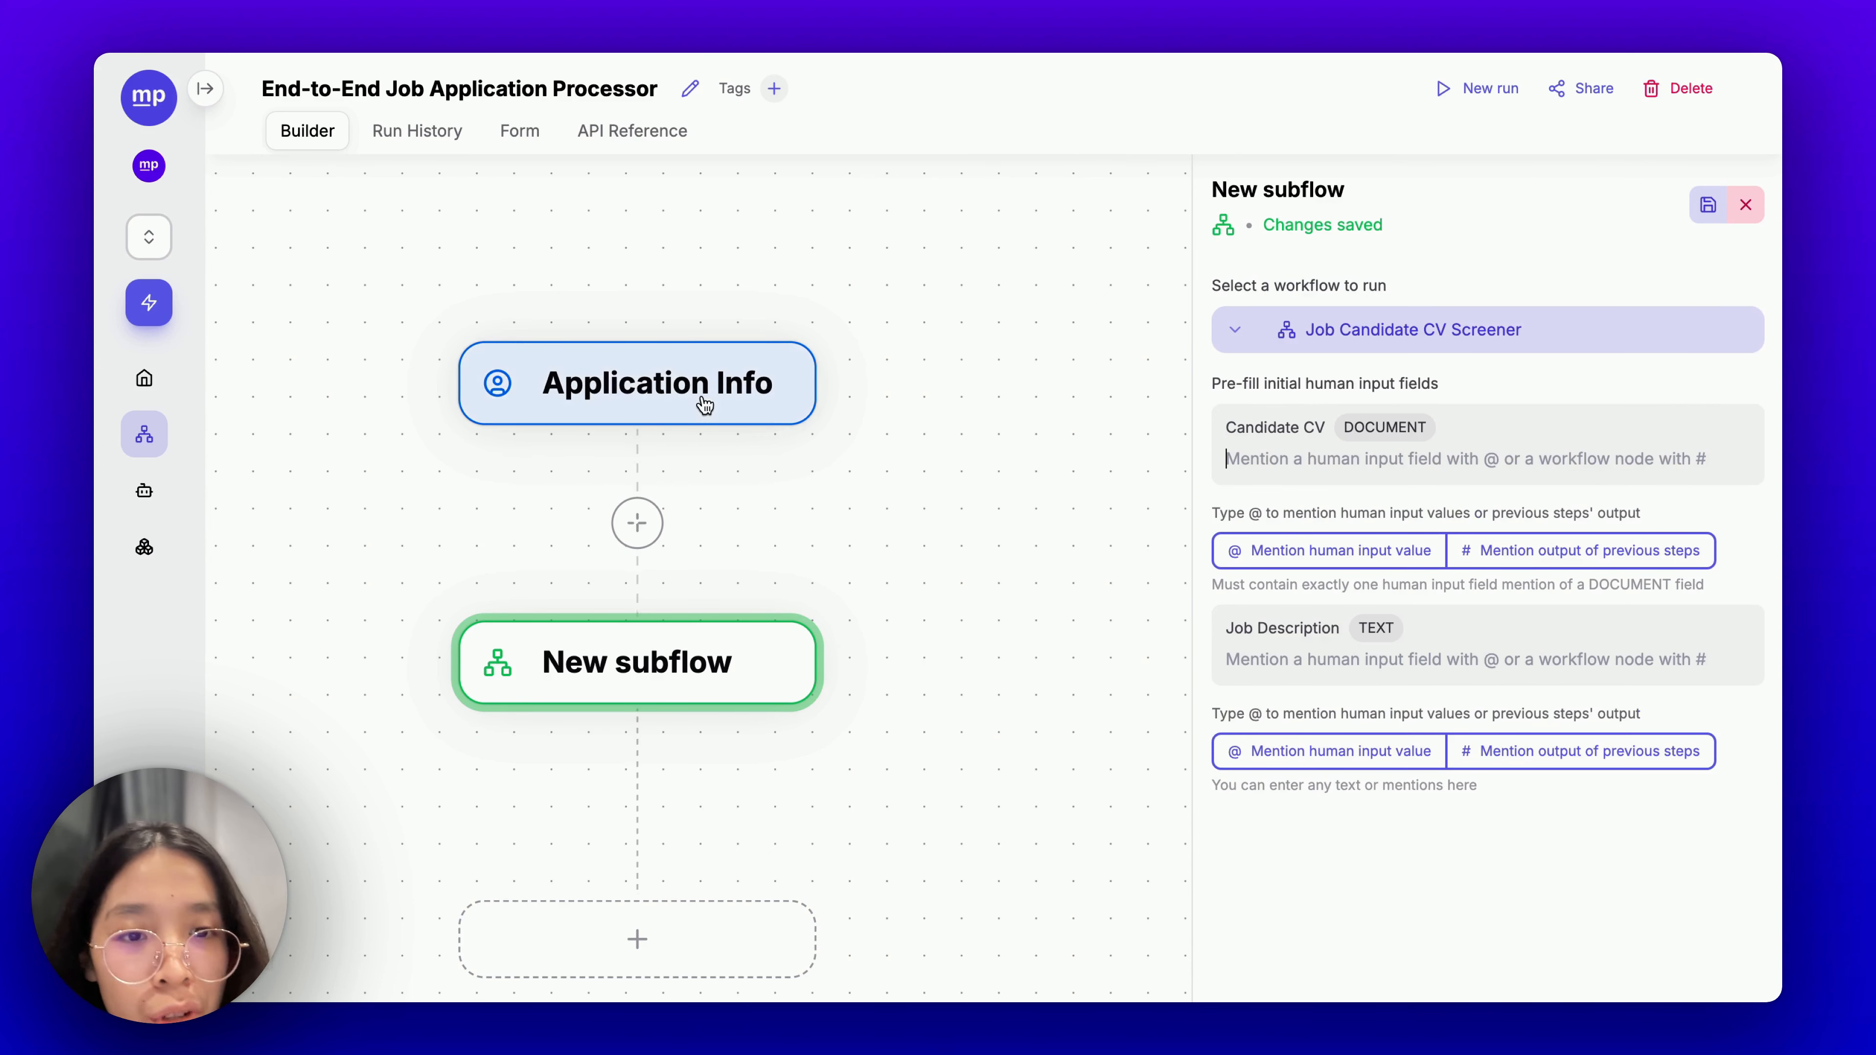
left_click_drag(1208, 386, 1430, 385)
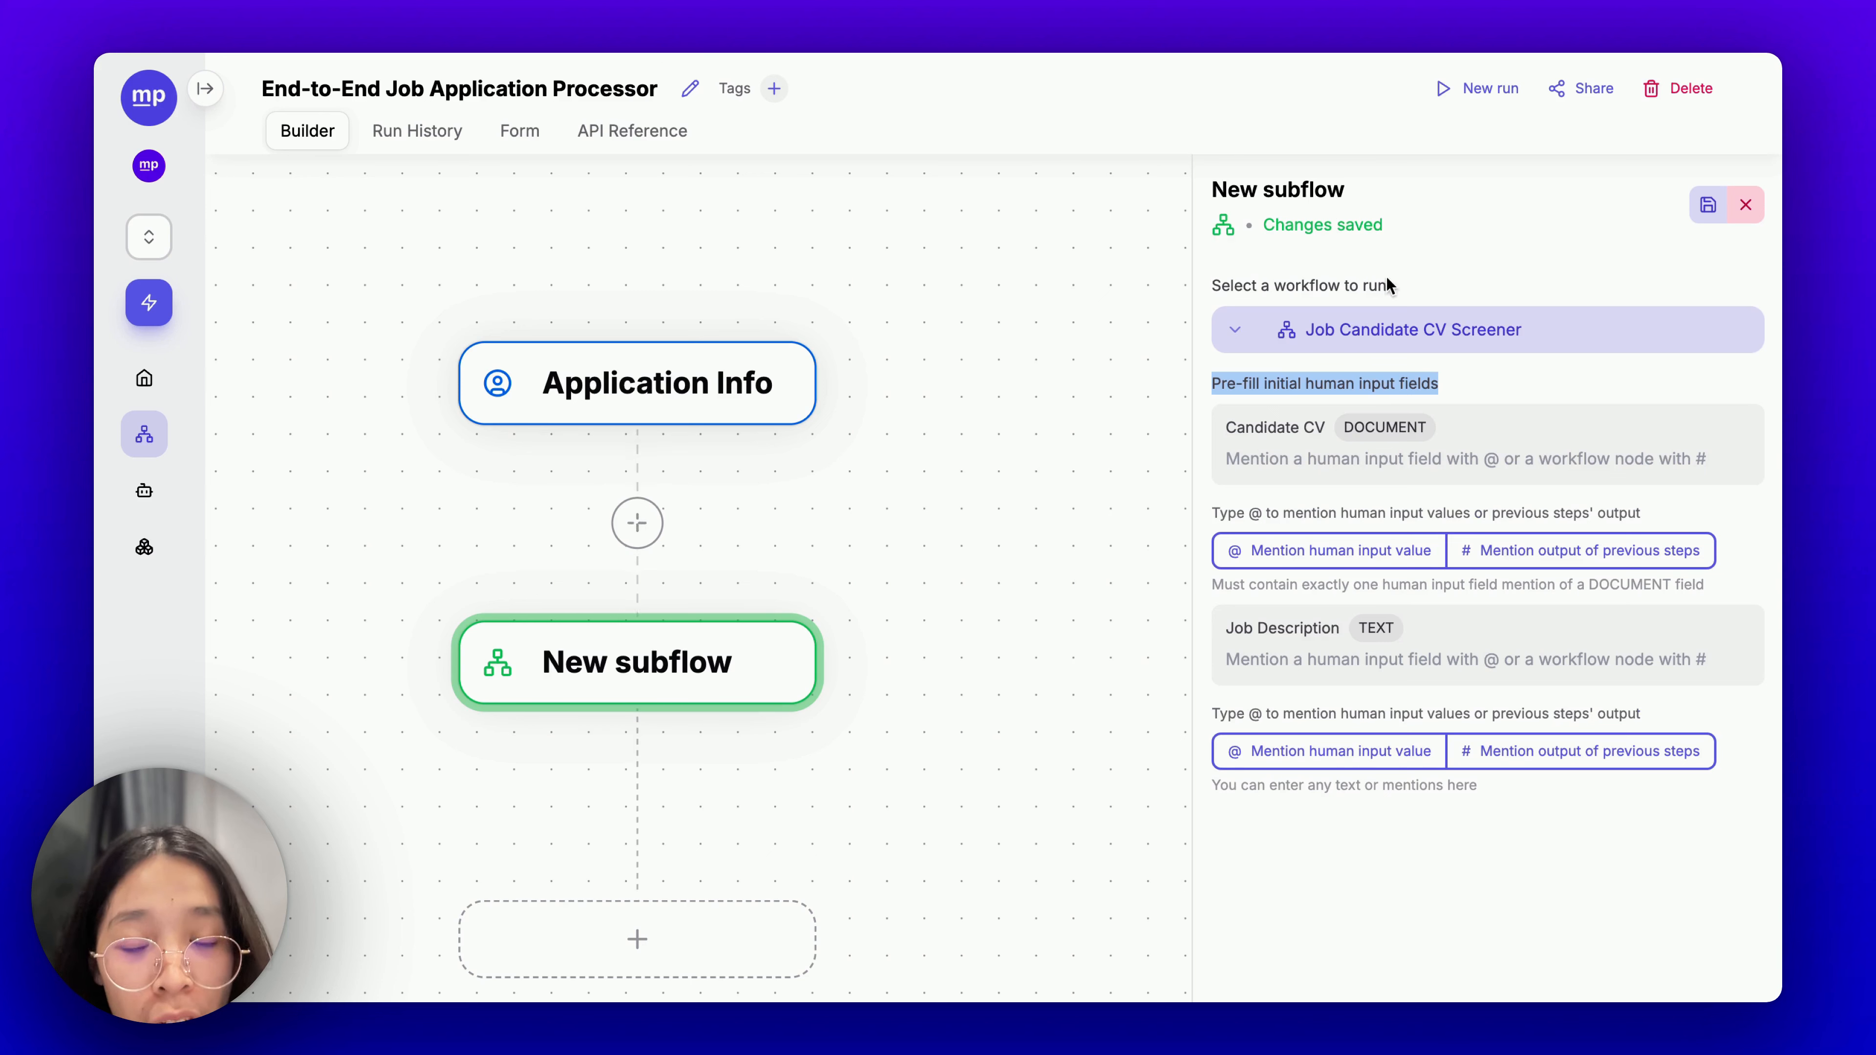
left_click(1258, 377)
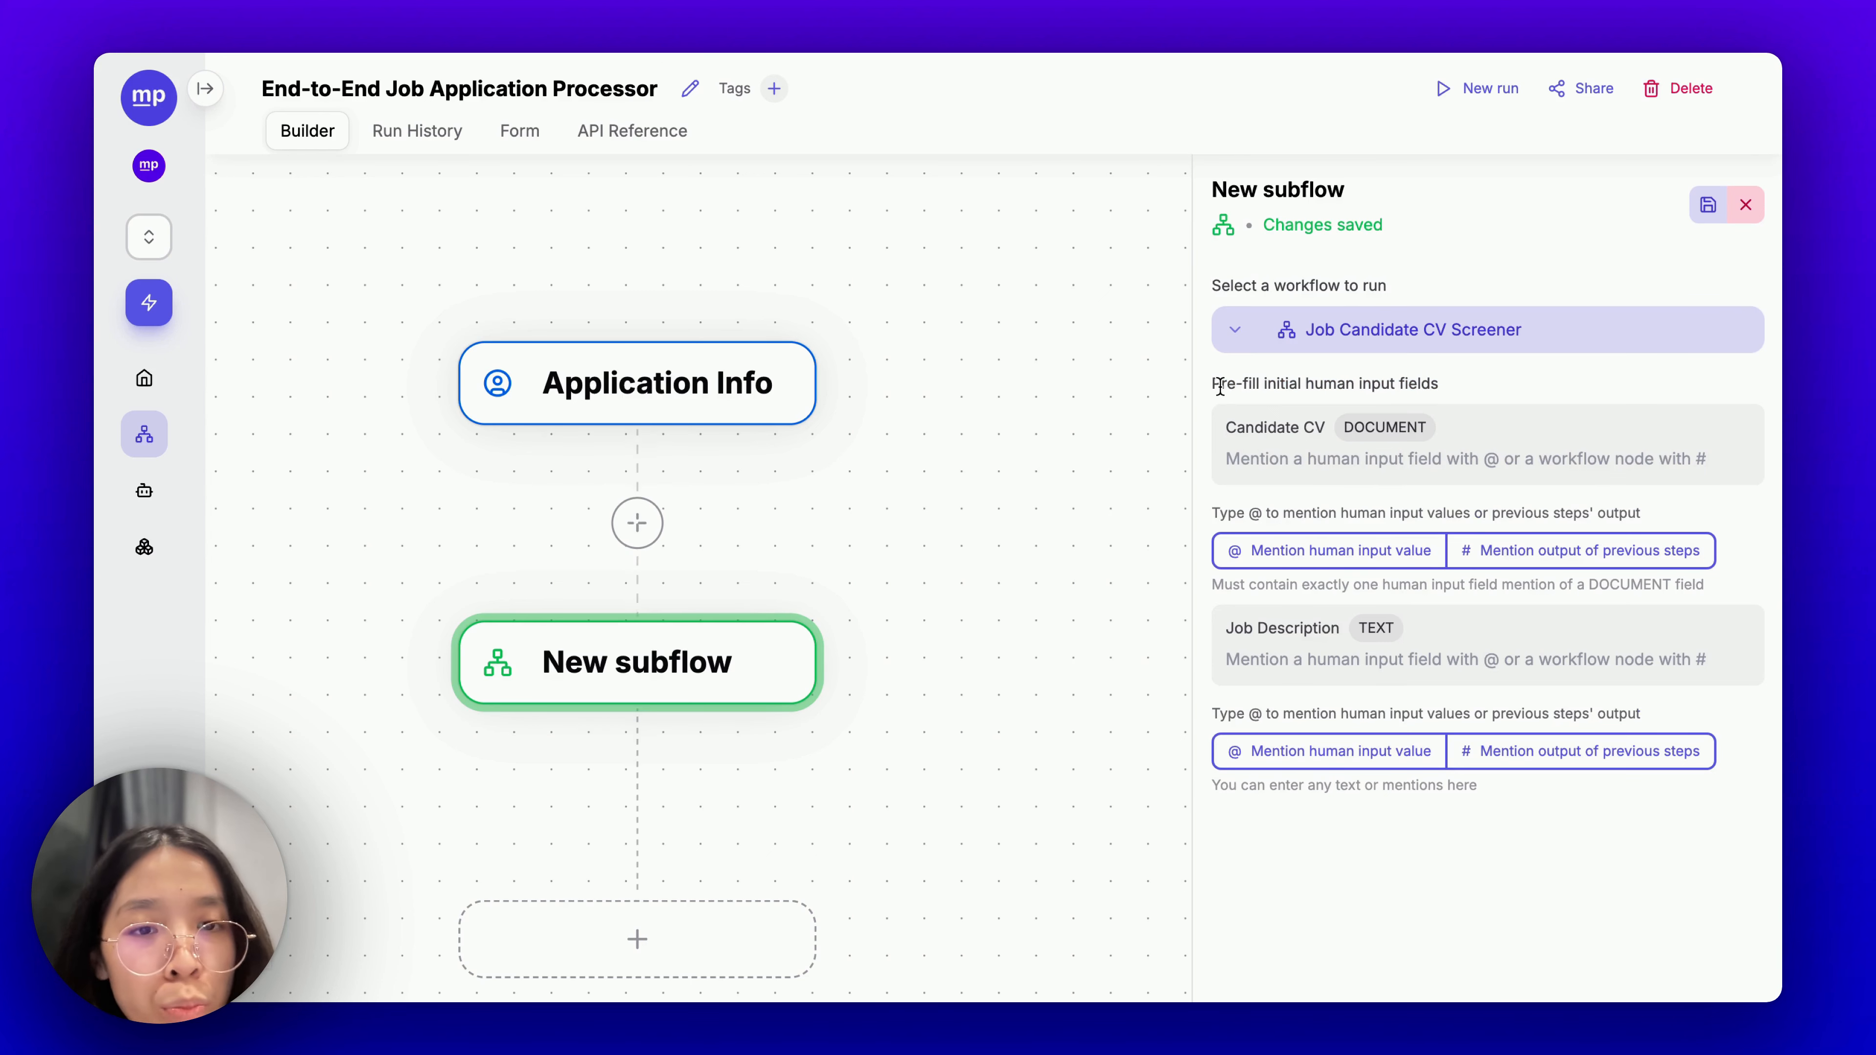
left_click_drag(1220, 384, 1437, 383)
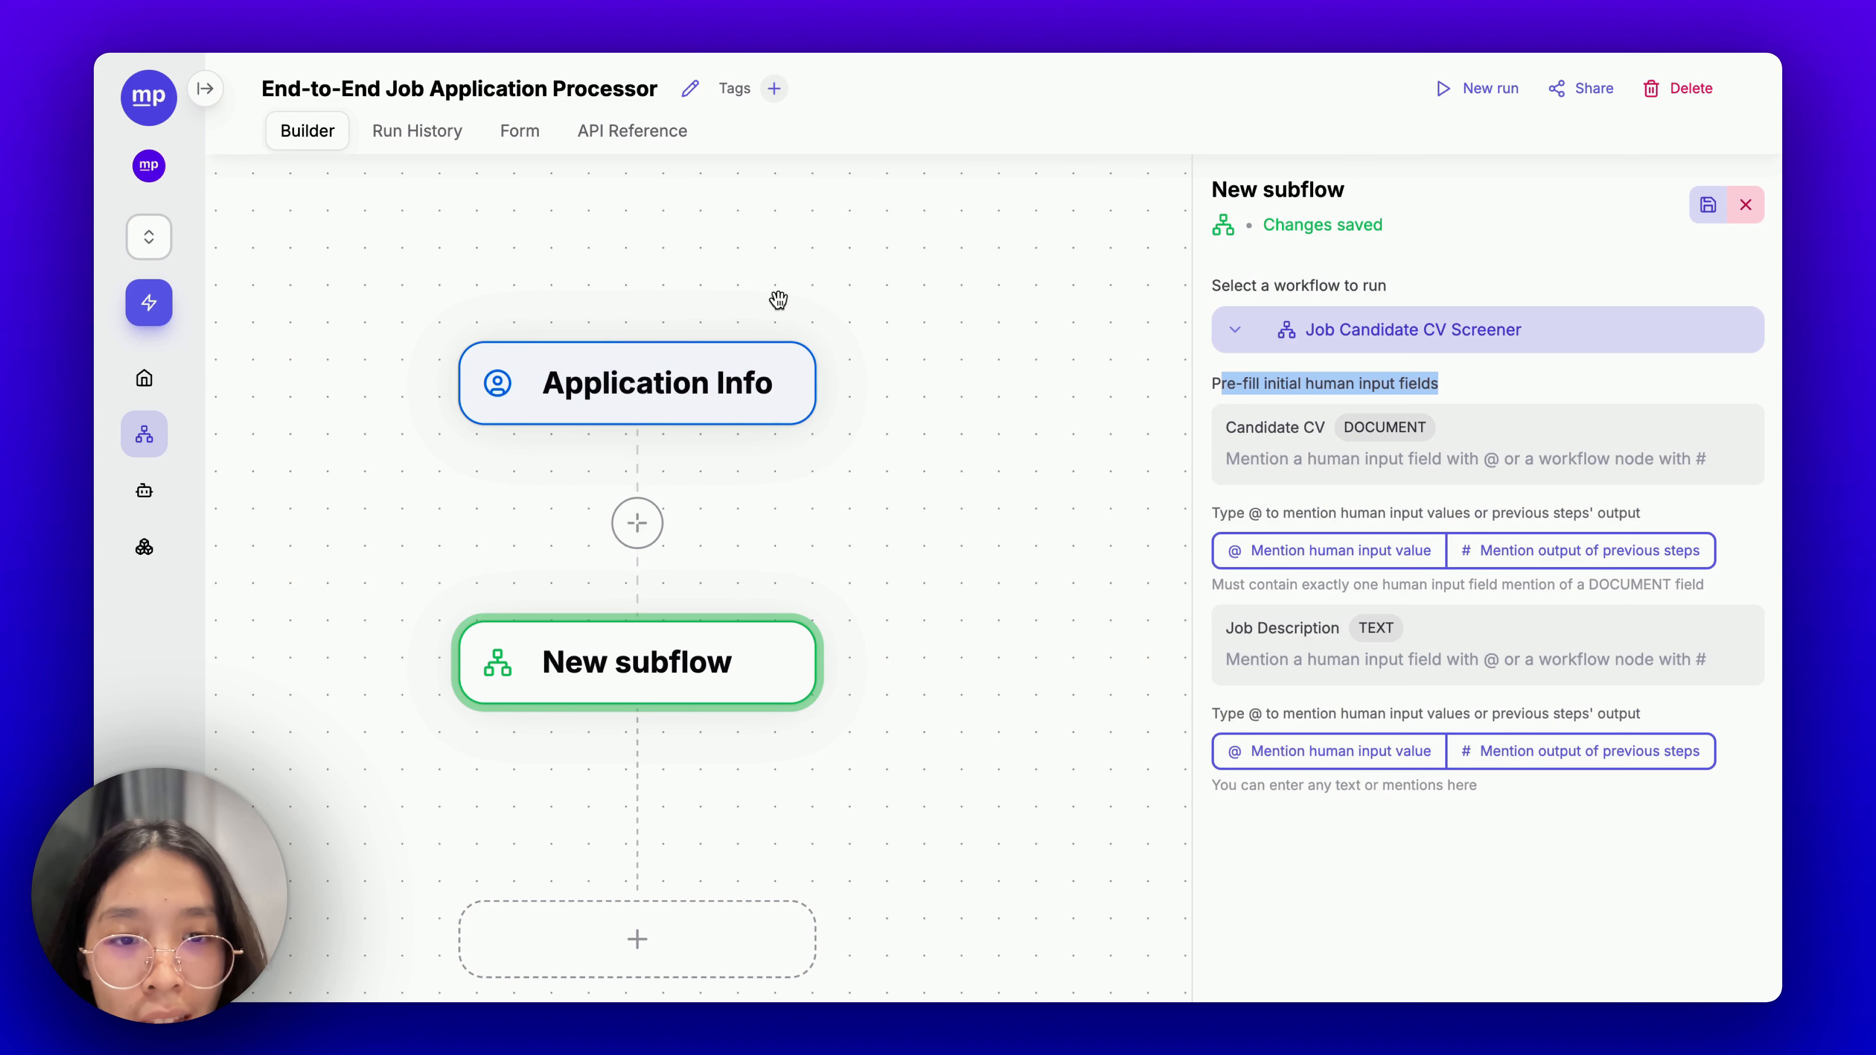
Pre-fill the subflow's Candidate CV with Application Info - Candidate CV and its Job Description with Application Info - Job Description.
left_click(1271, 433)
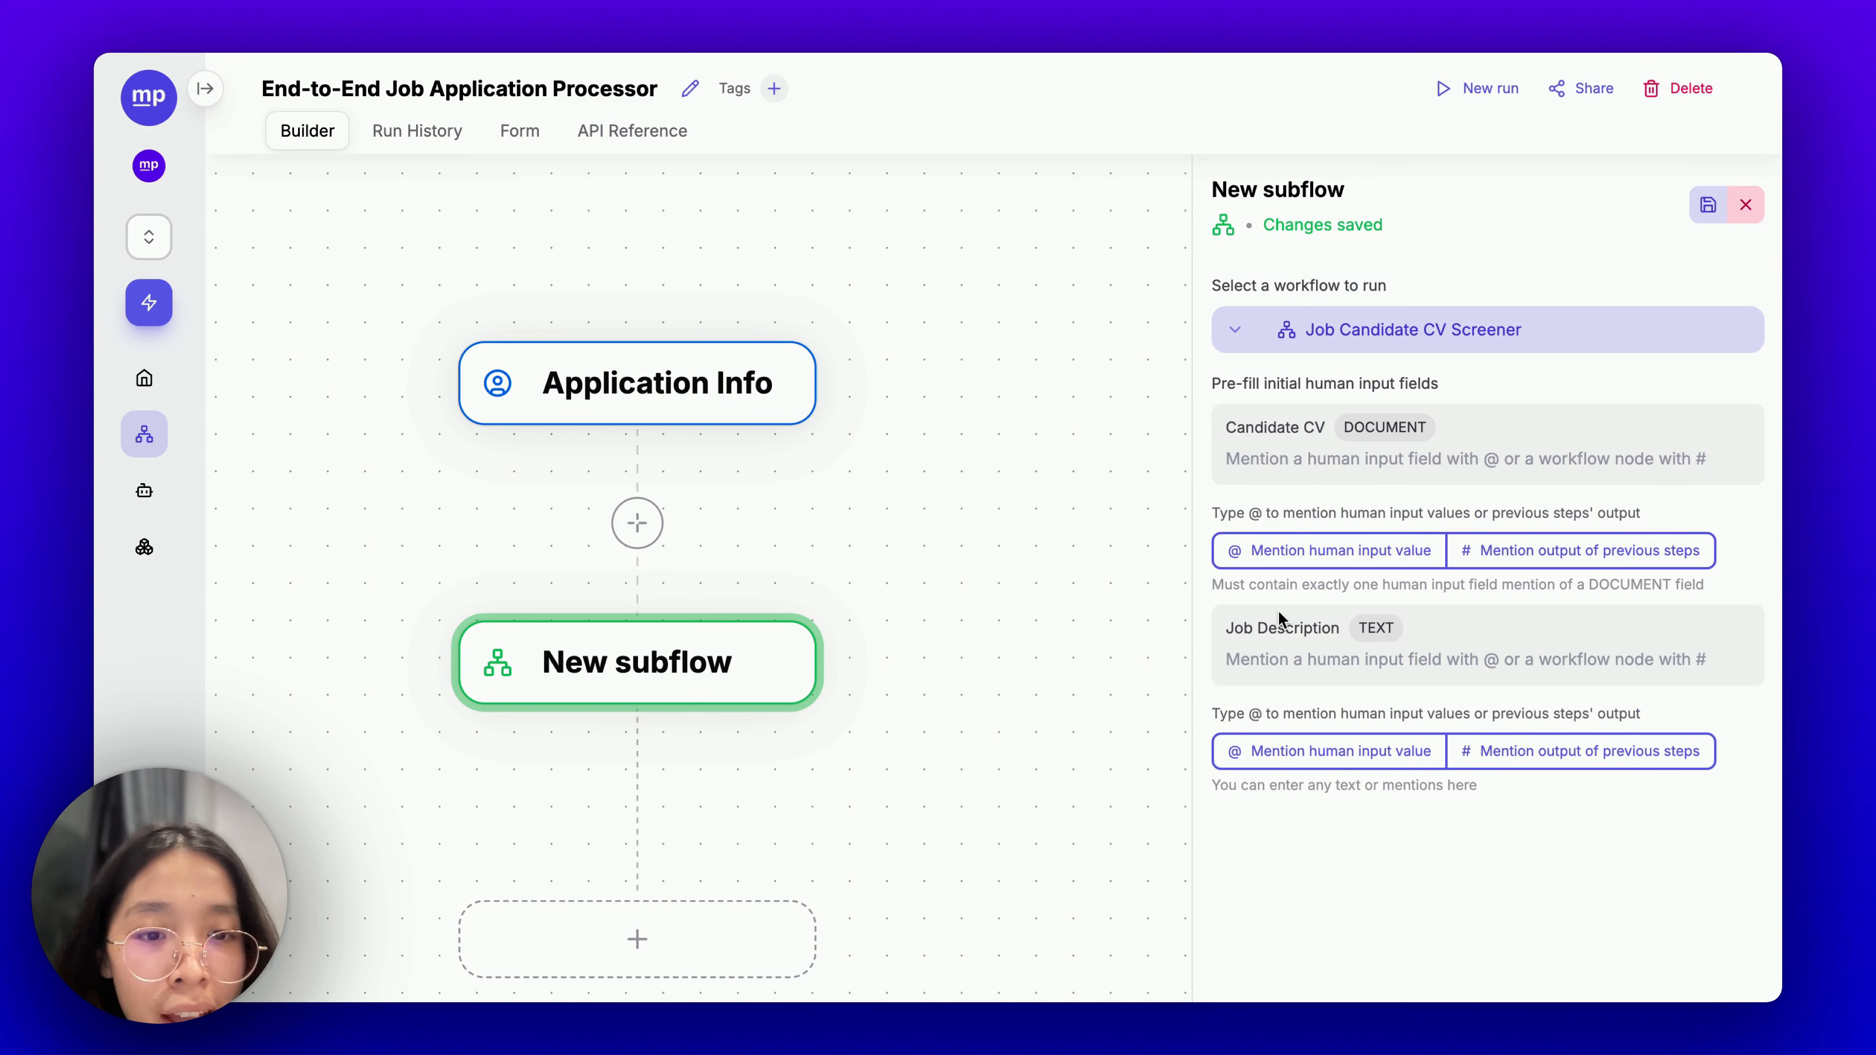
left_click(1285, 461)
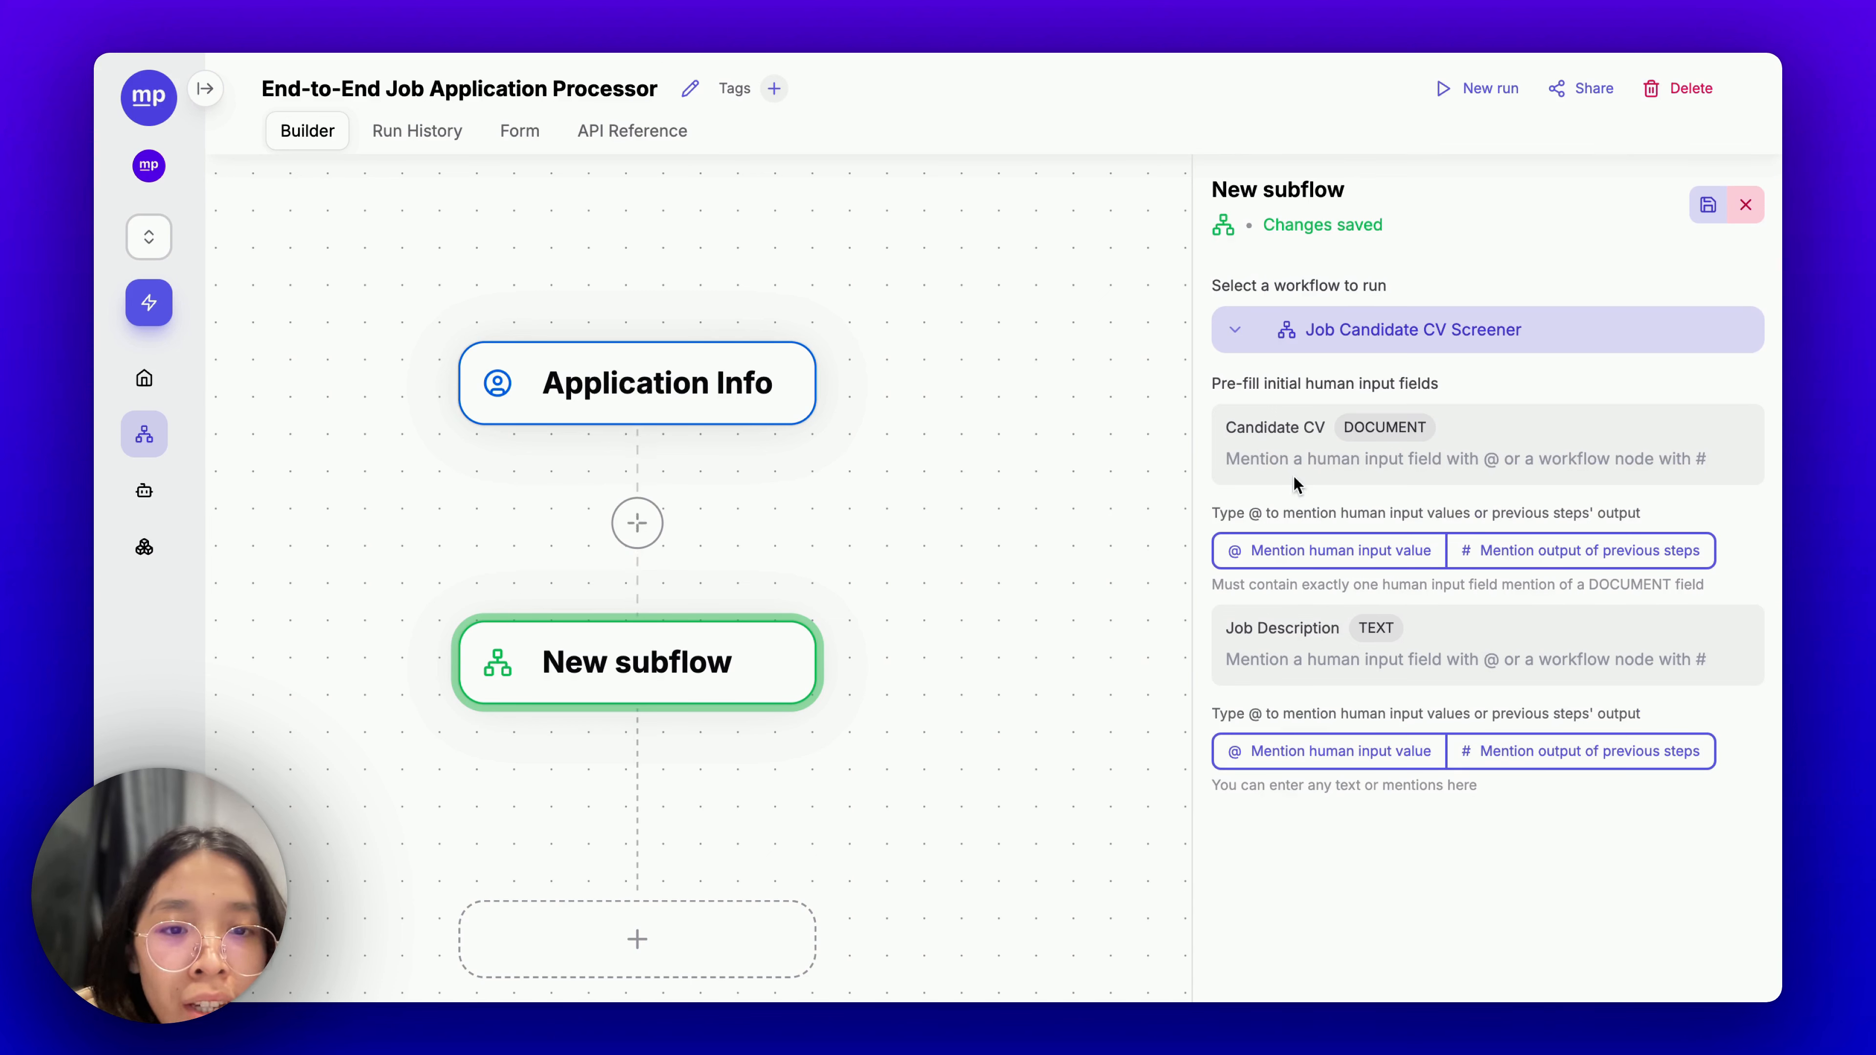
type("@")
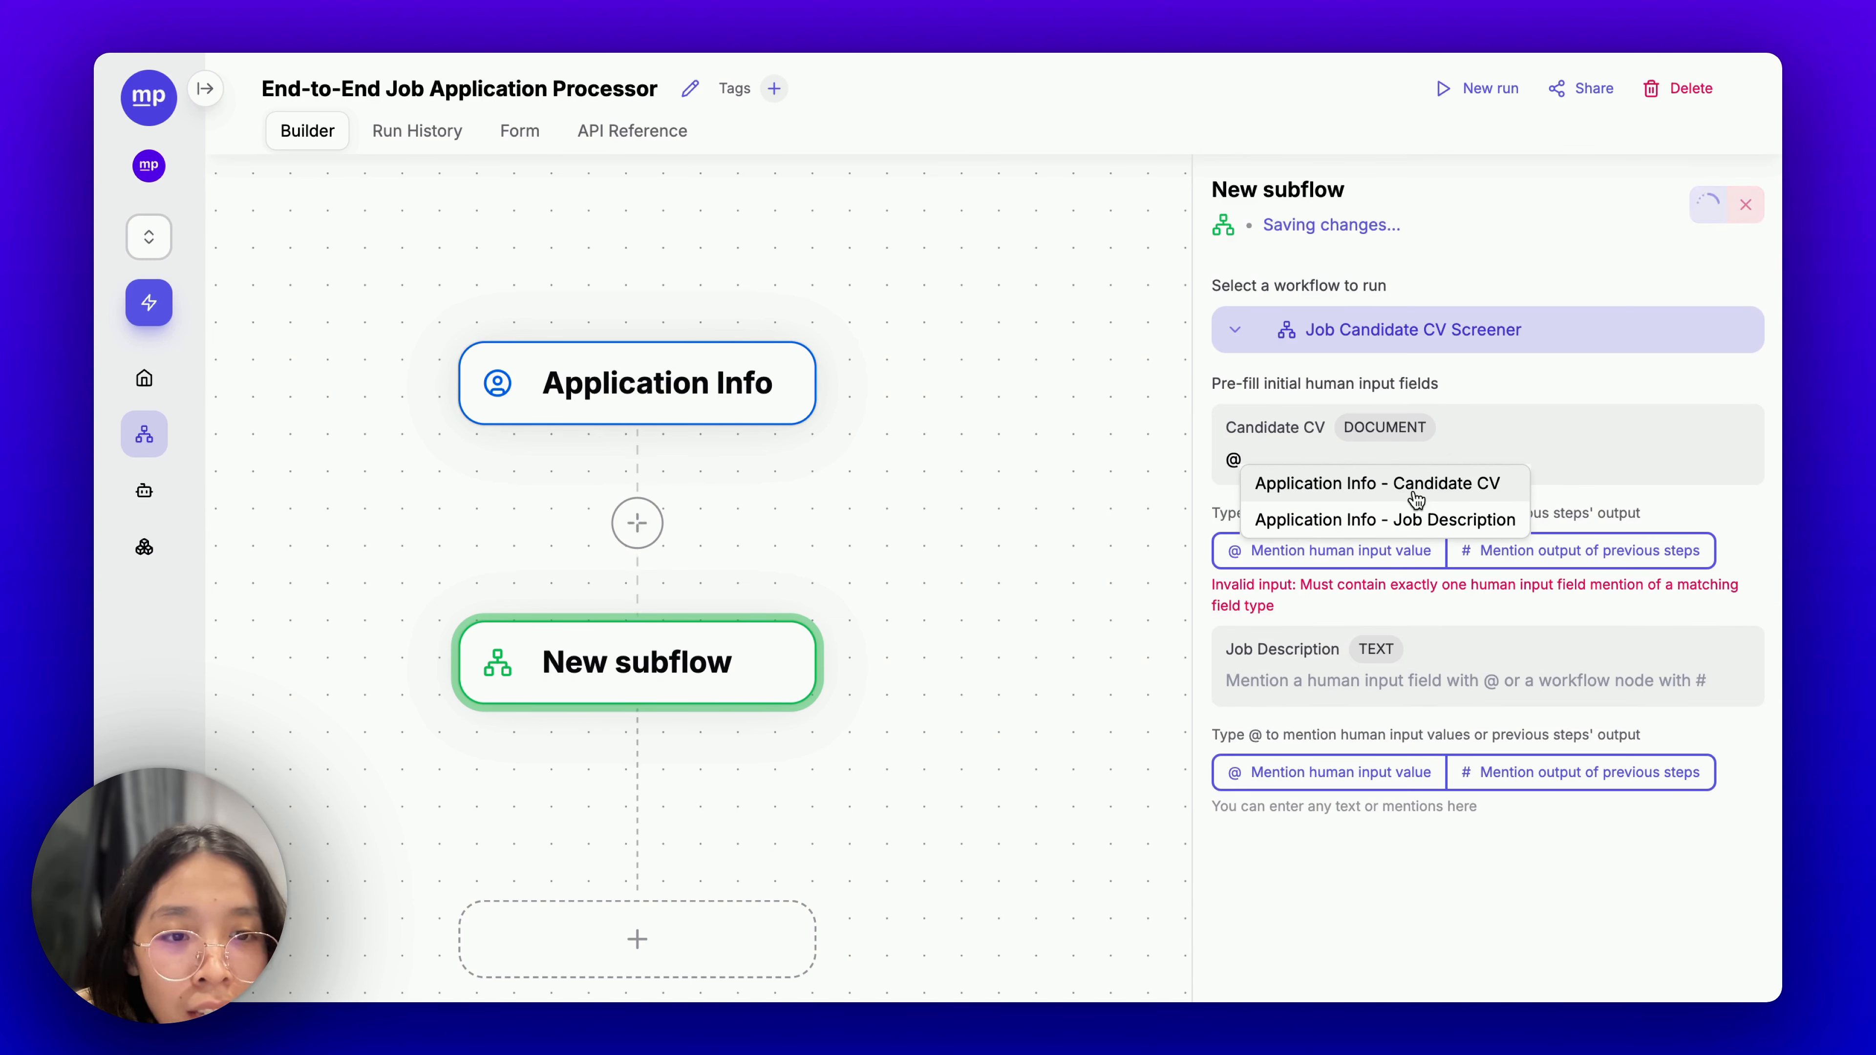
left_click(1392, 486)
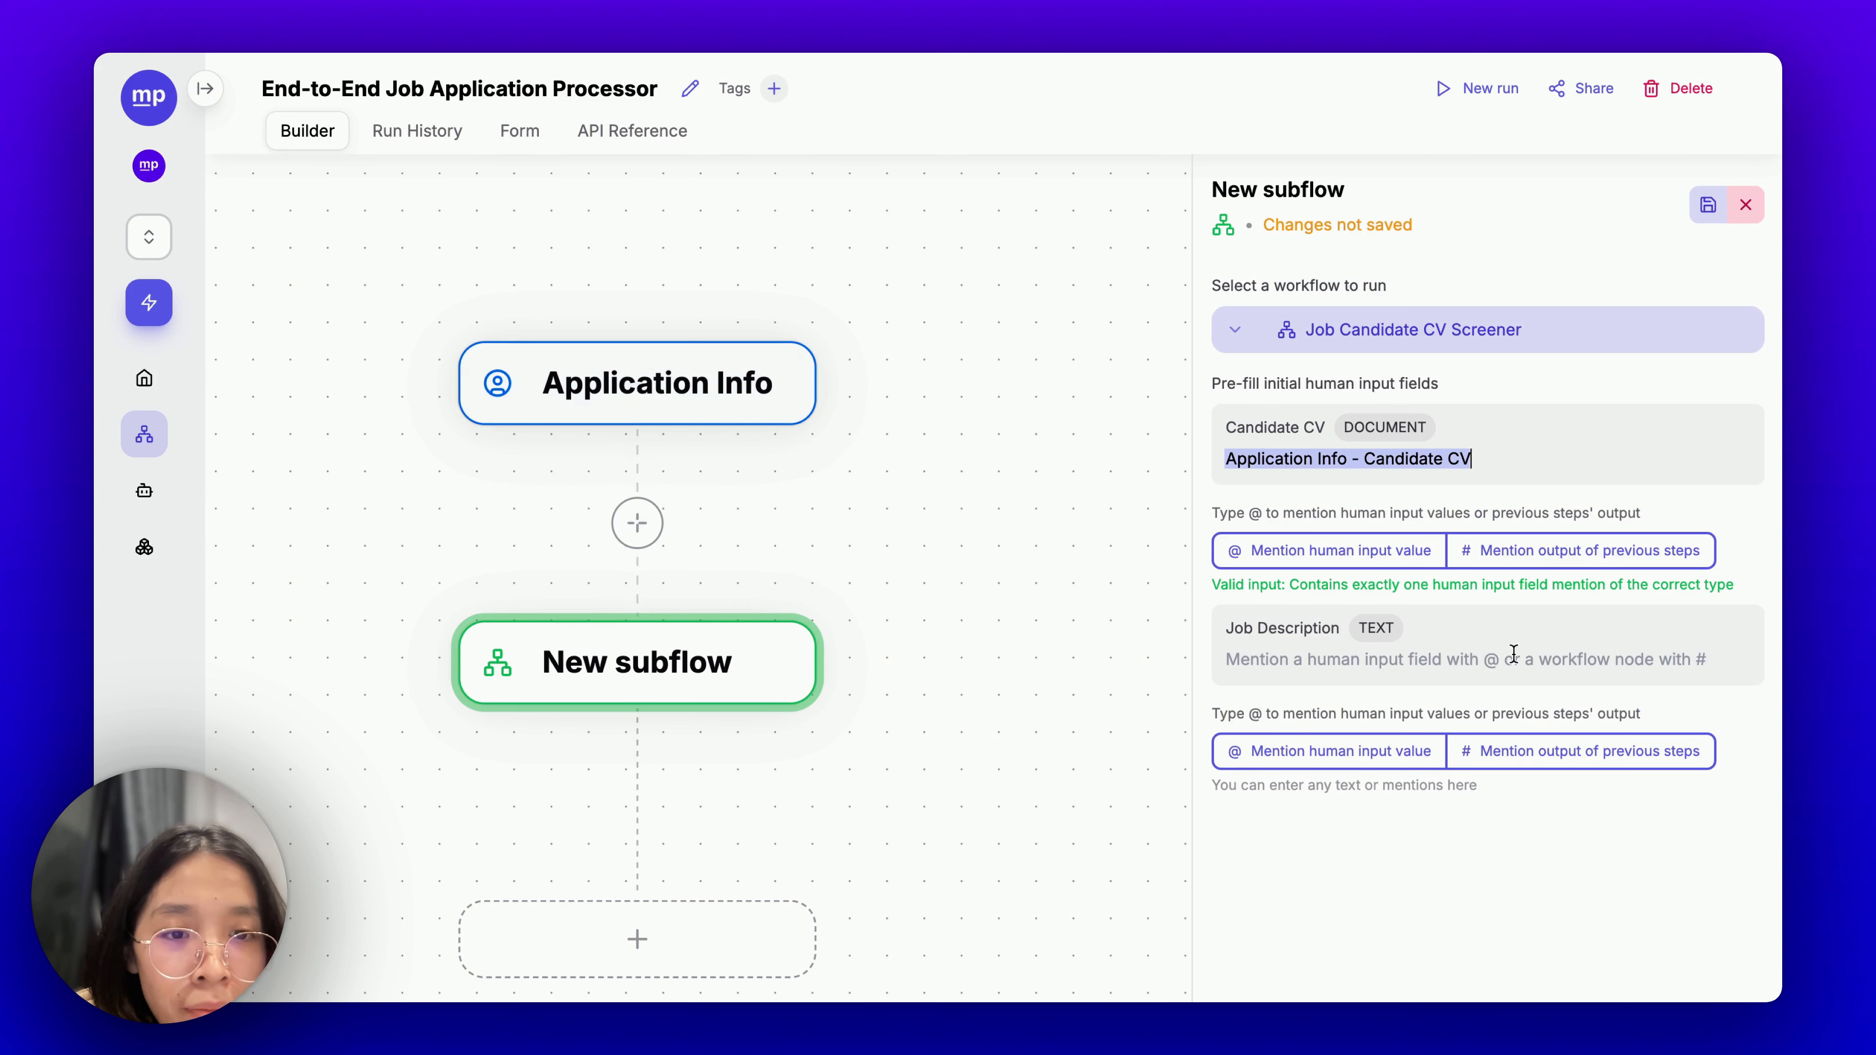
left_click(1376, 661)
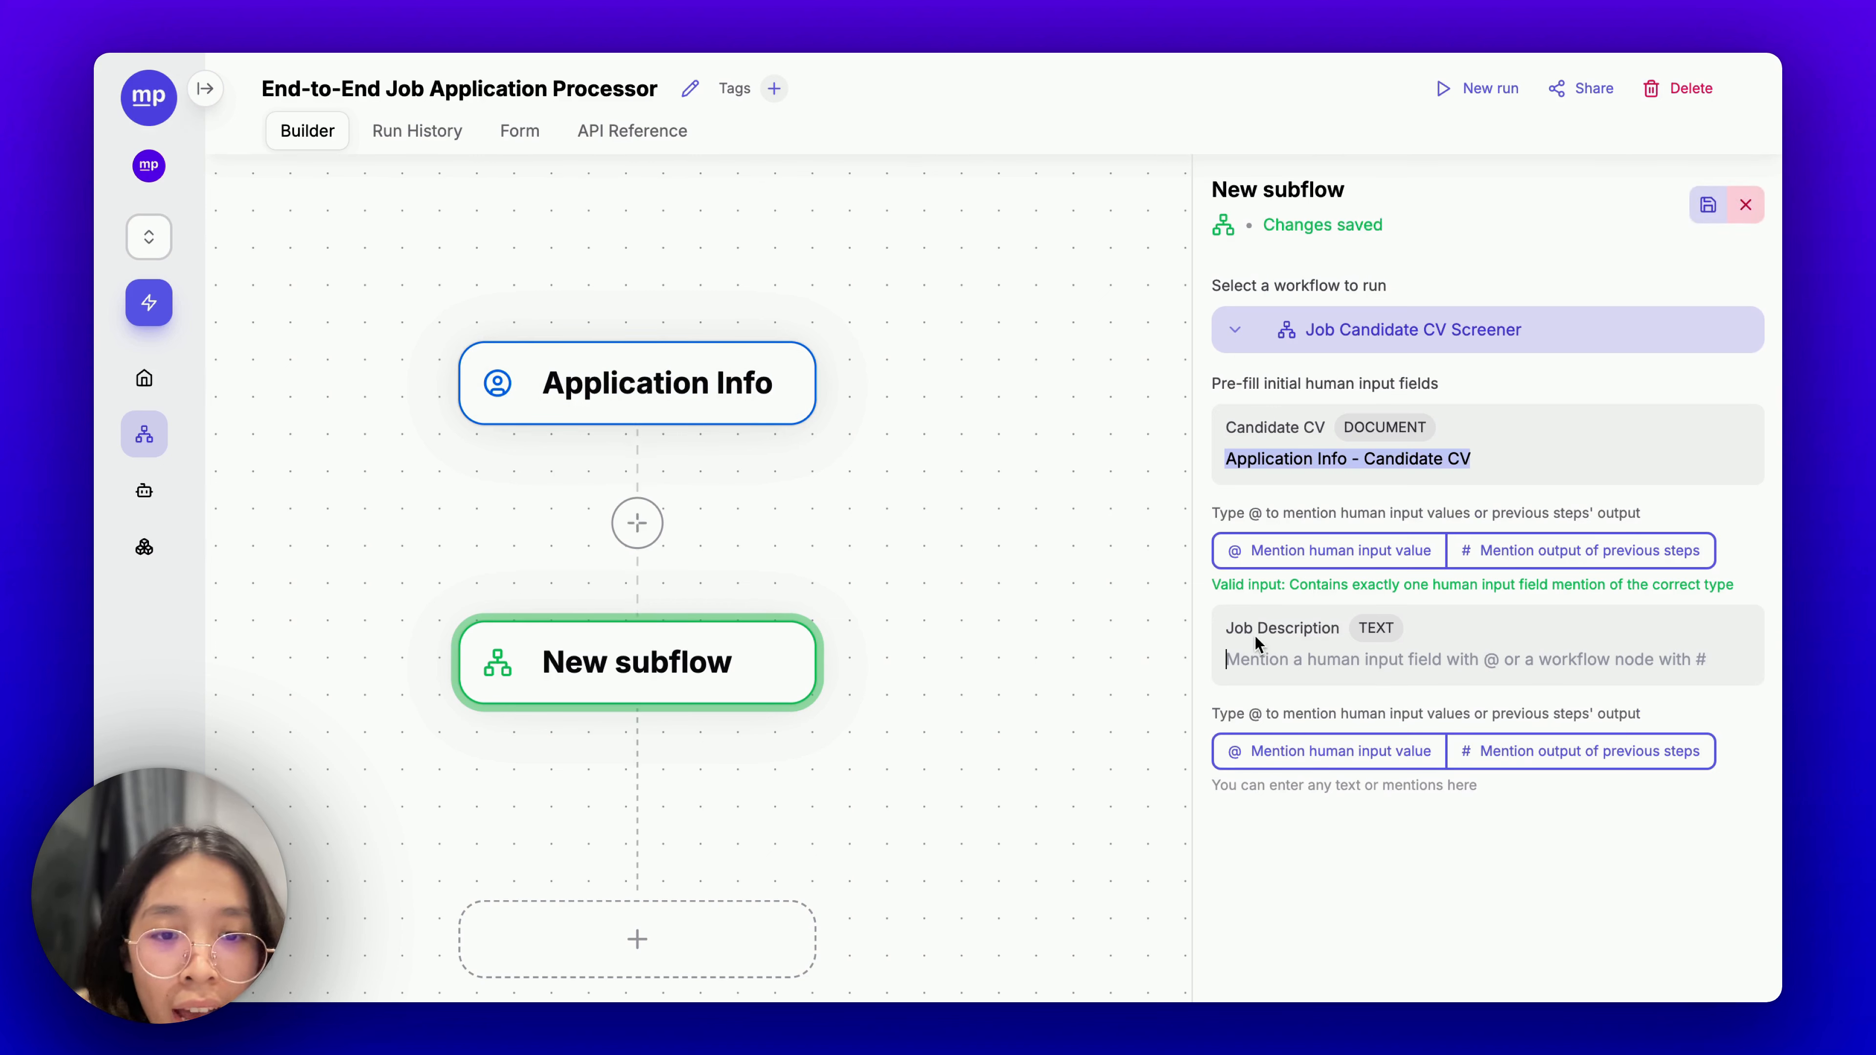
type("@")
left_click(1372, 718)
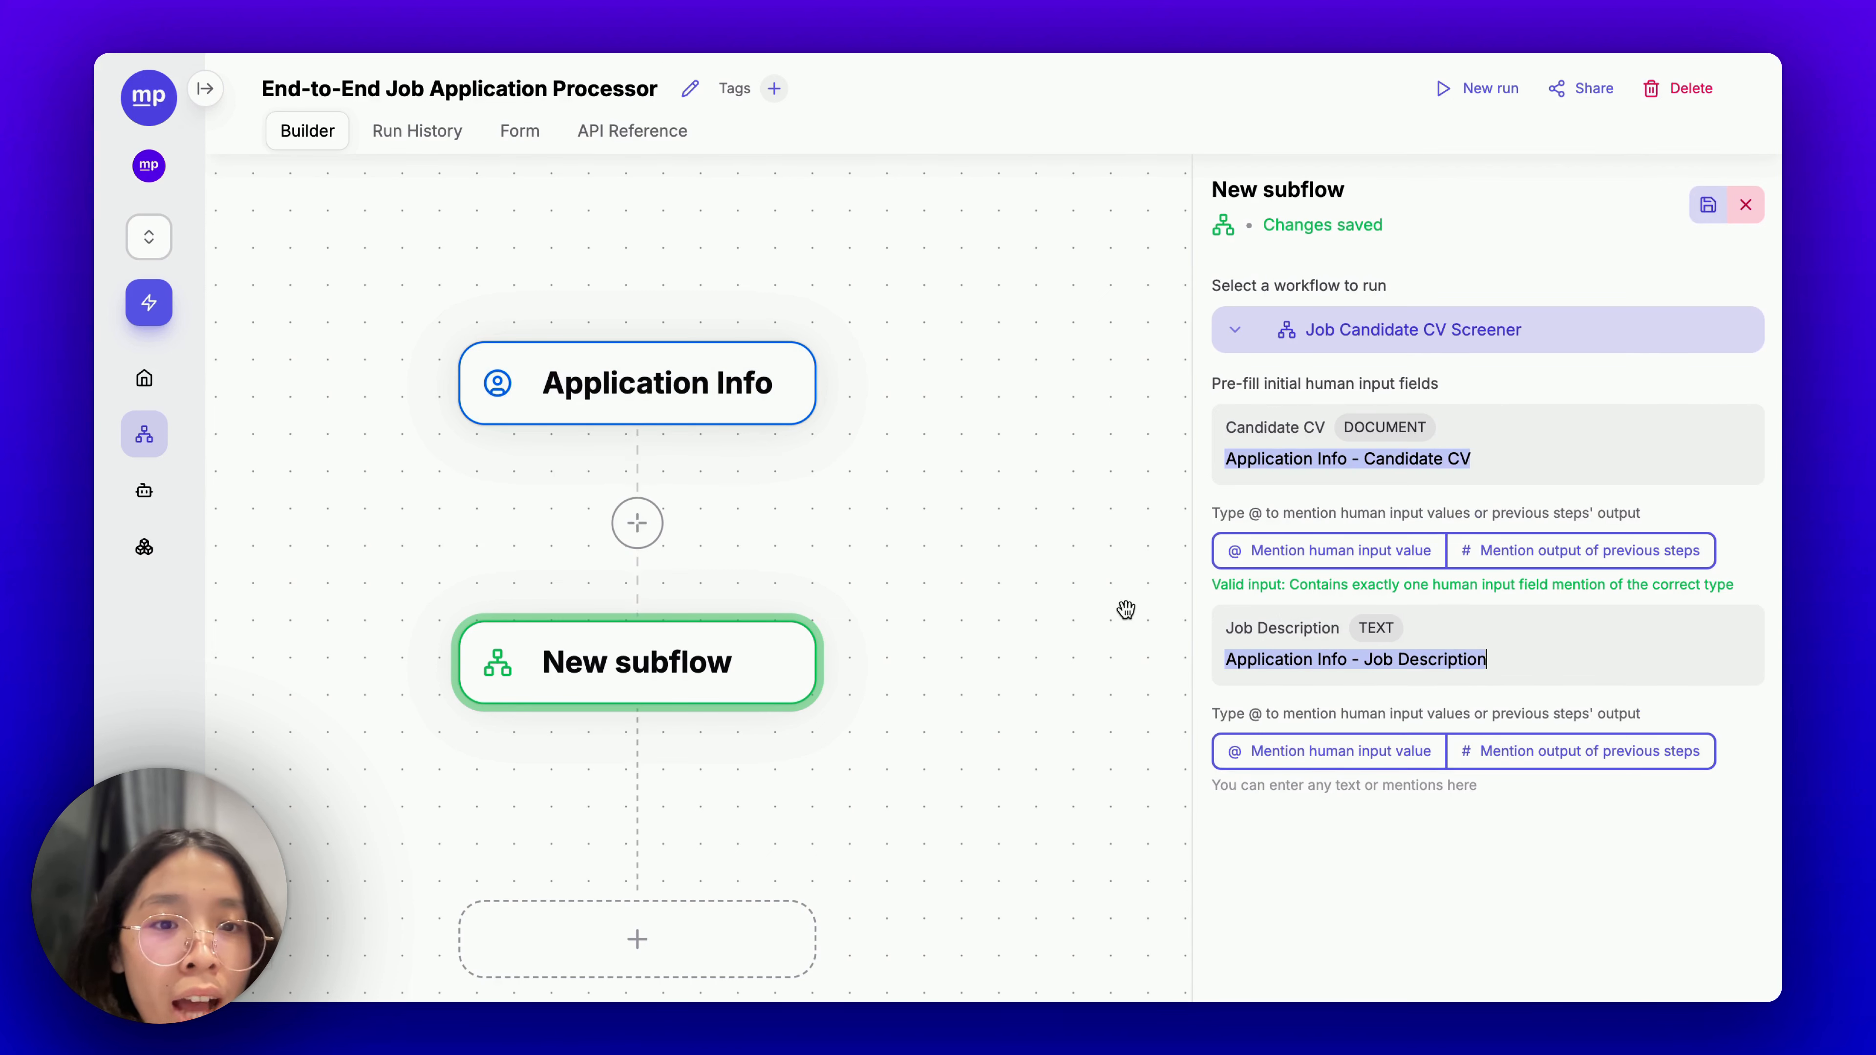
Rename the CV screener subflow to "Phase 1: Screening" and save it.
left_click_drag(1022, 594, 1099, 455)
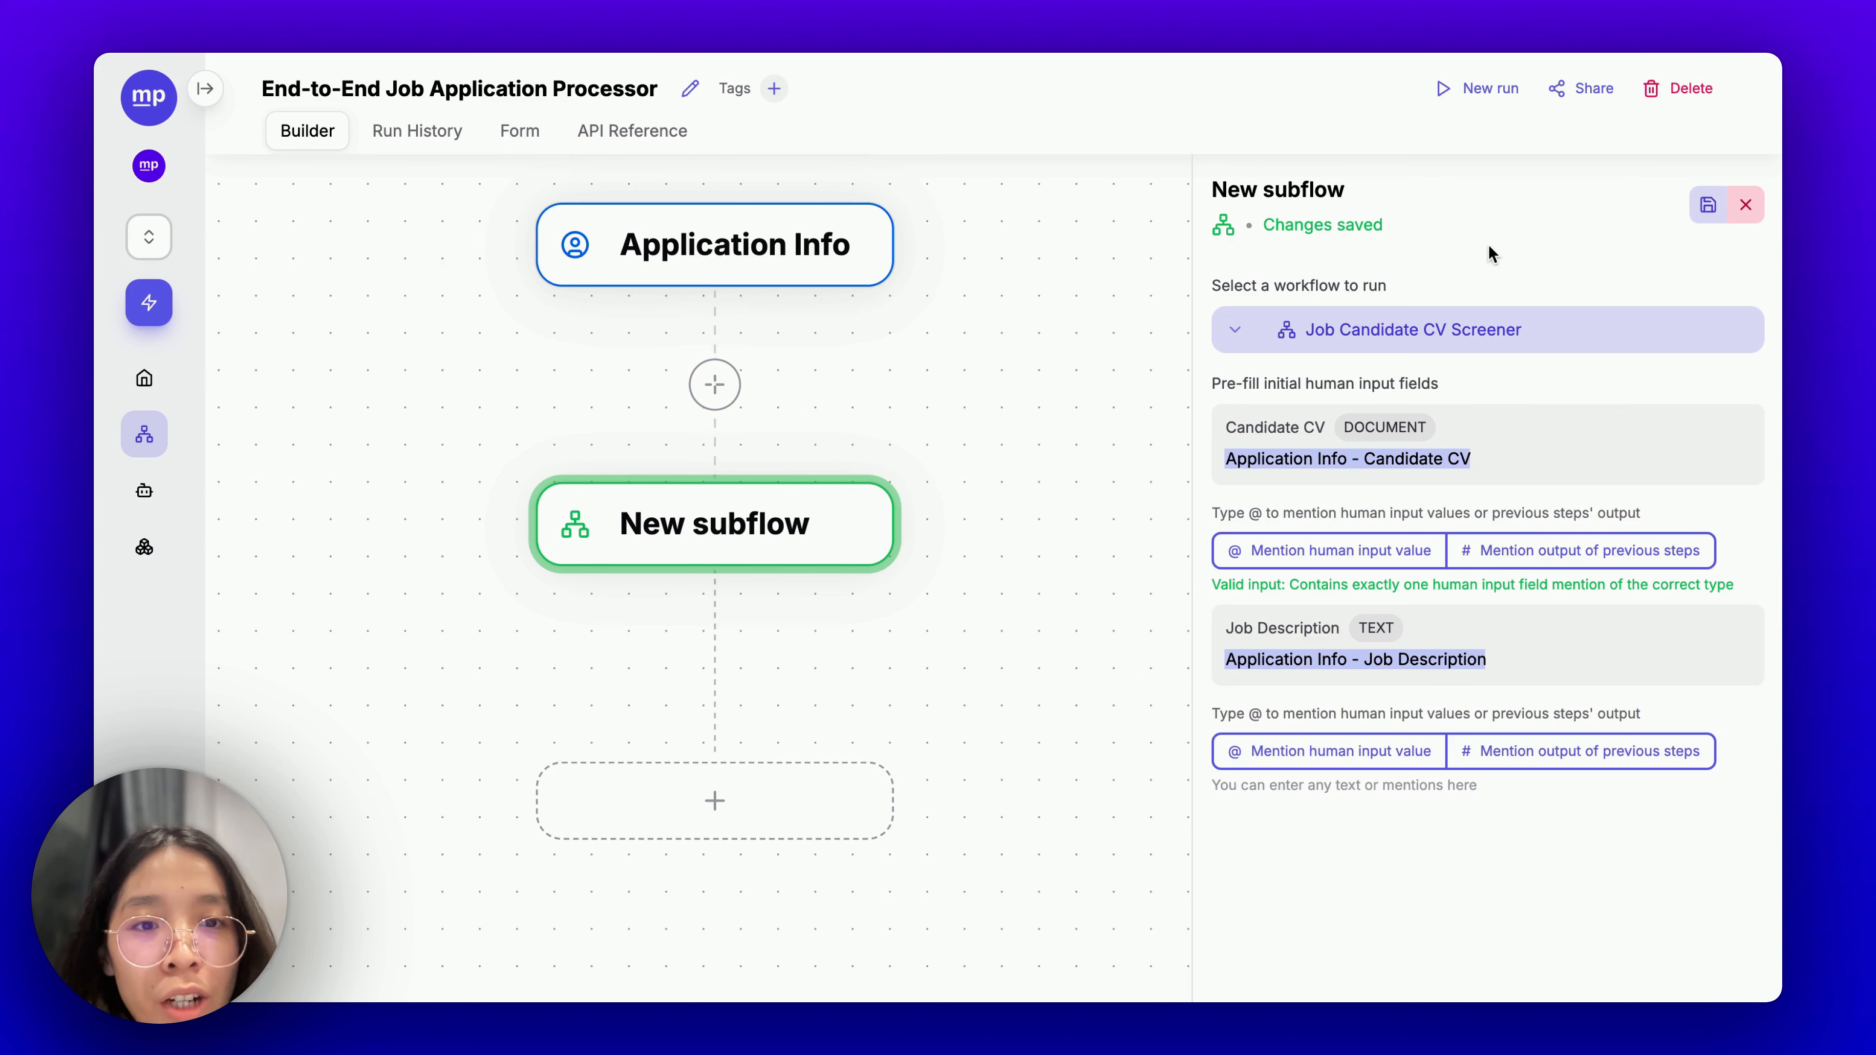
left_click(1277, 184)
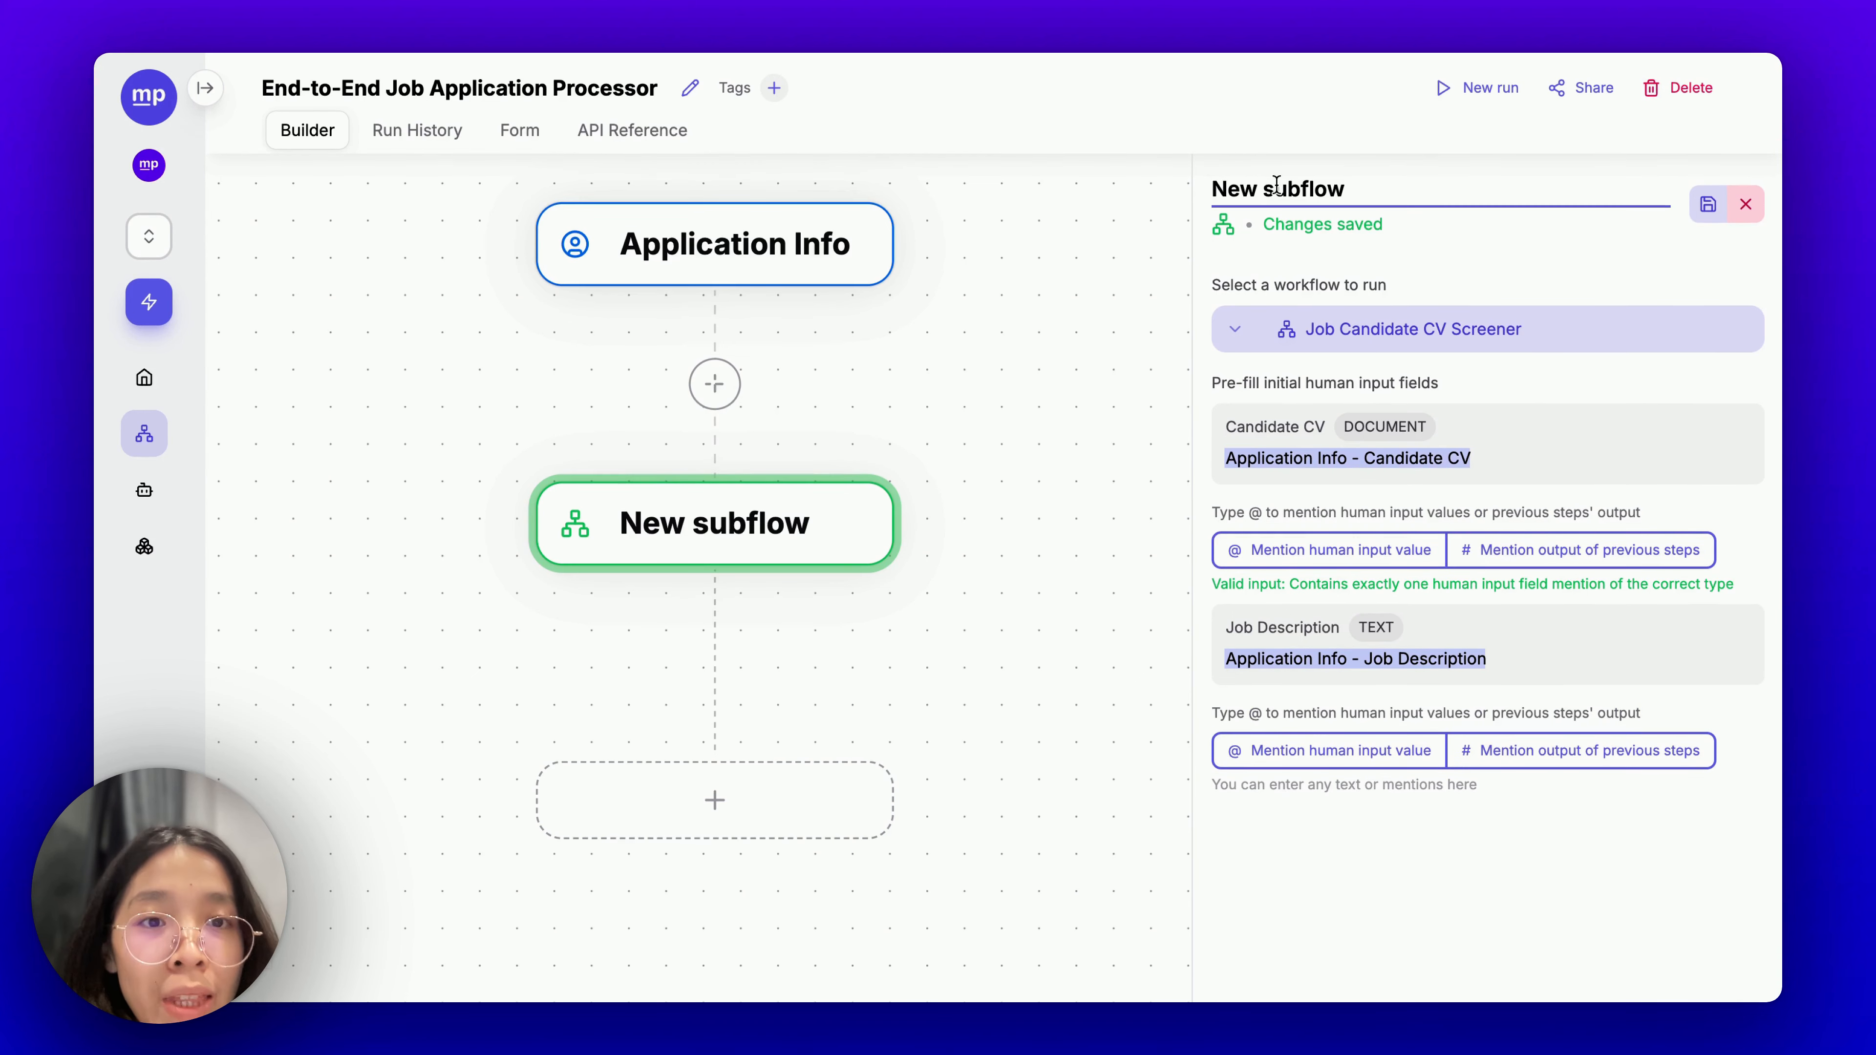
triple_click(1277, 185)
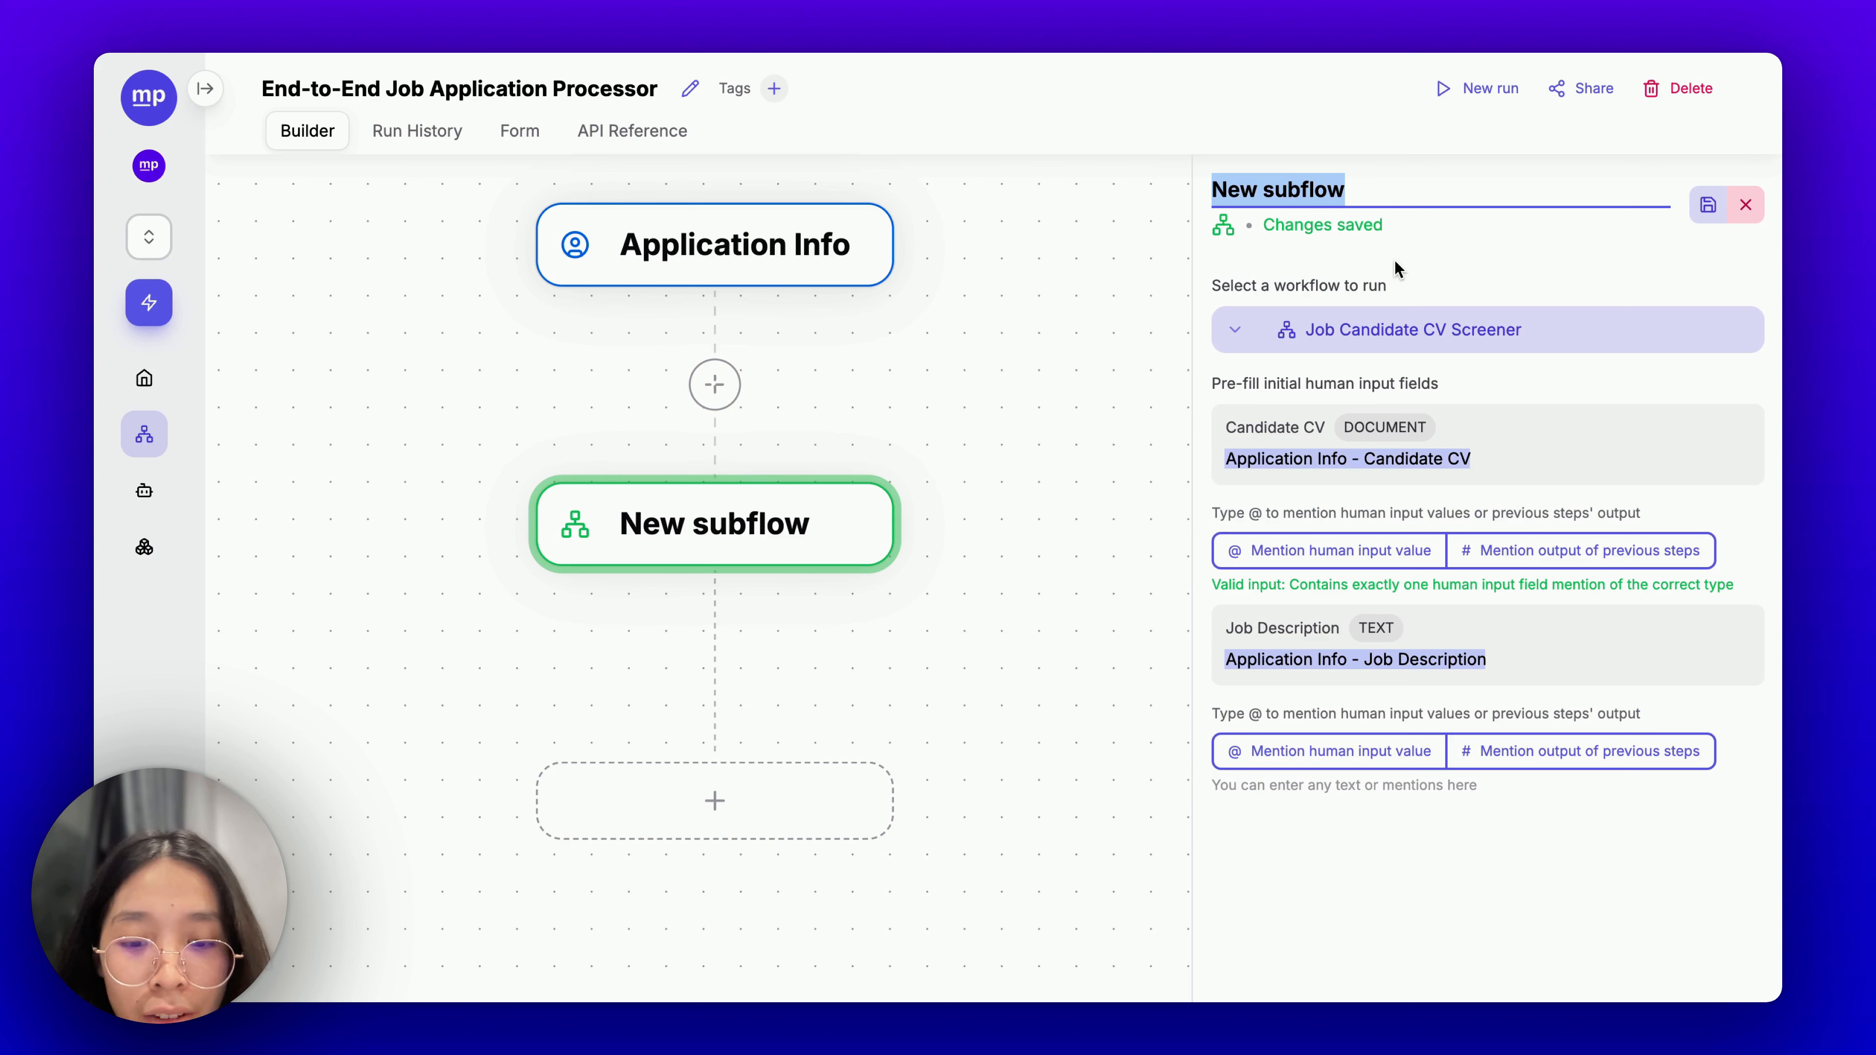
type("Phase 1:")
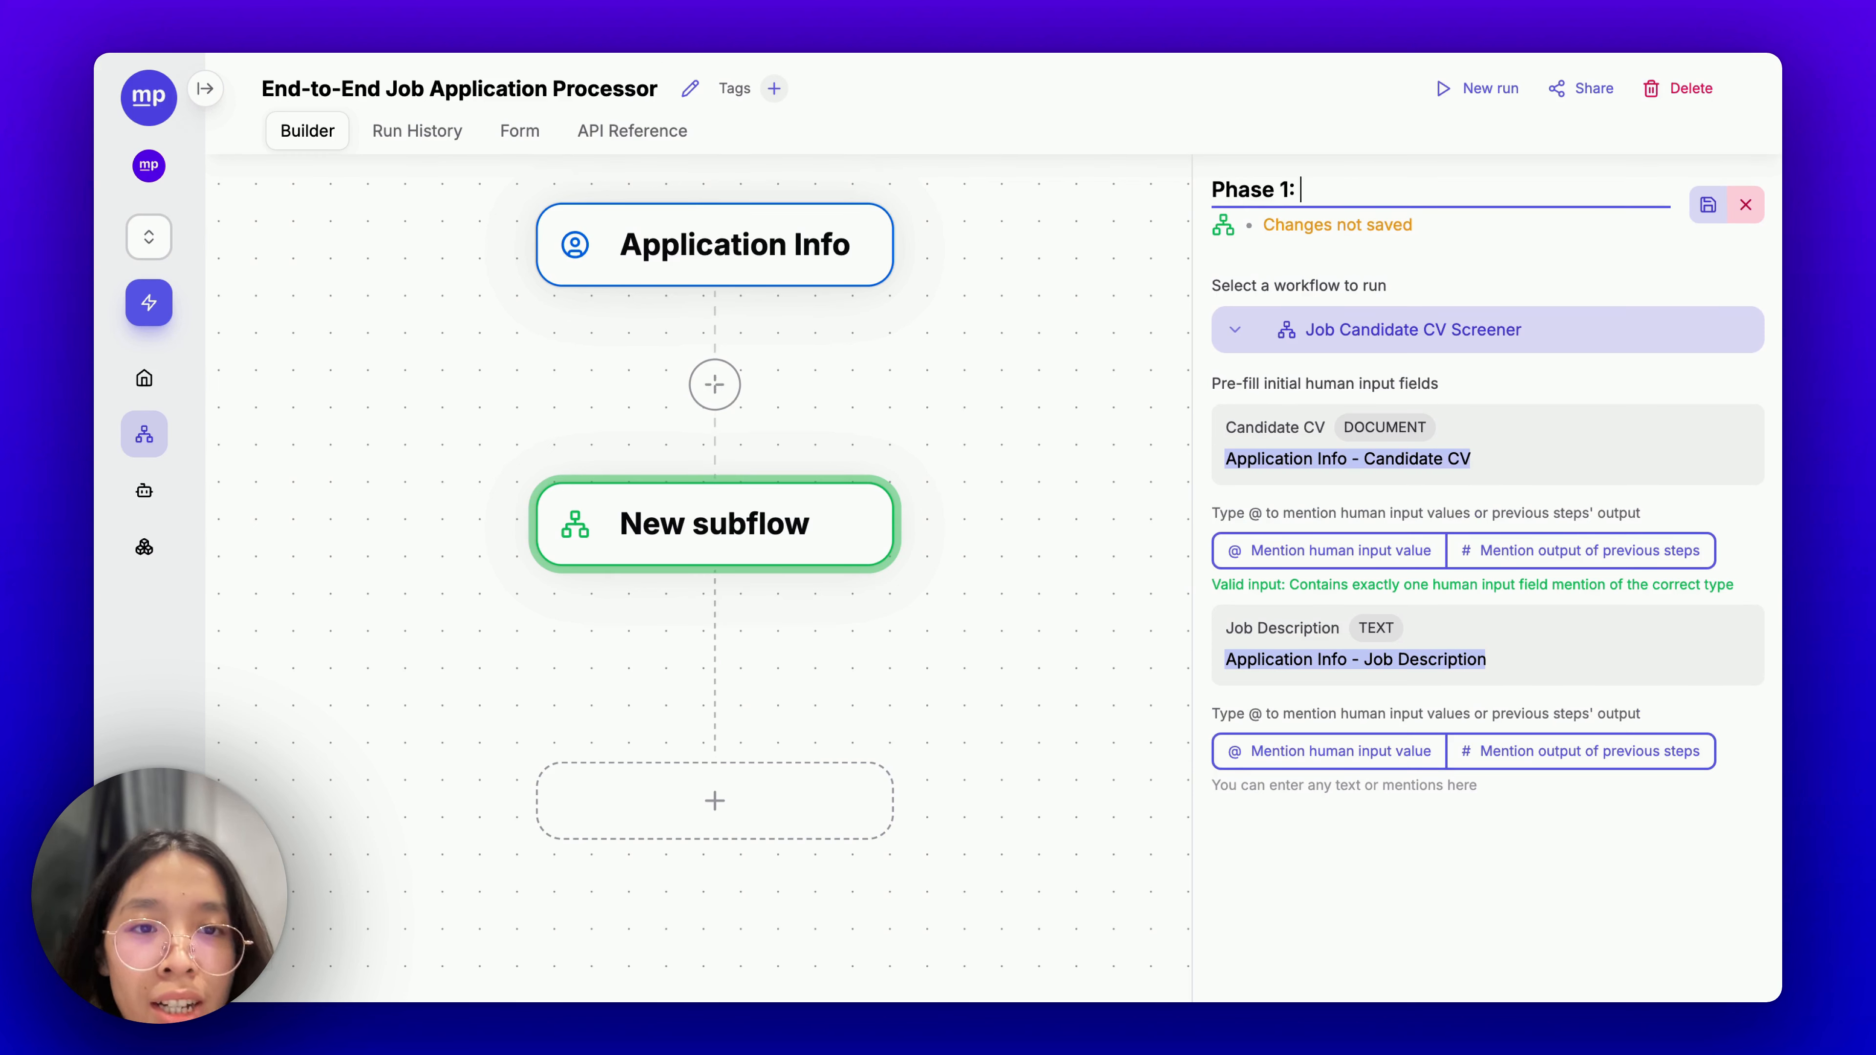
type(" Scree")
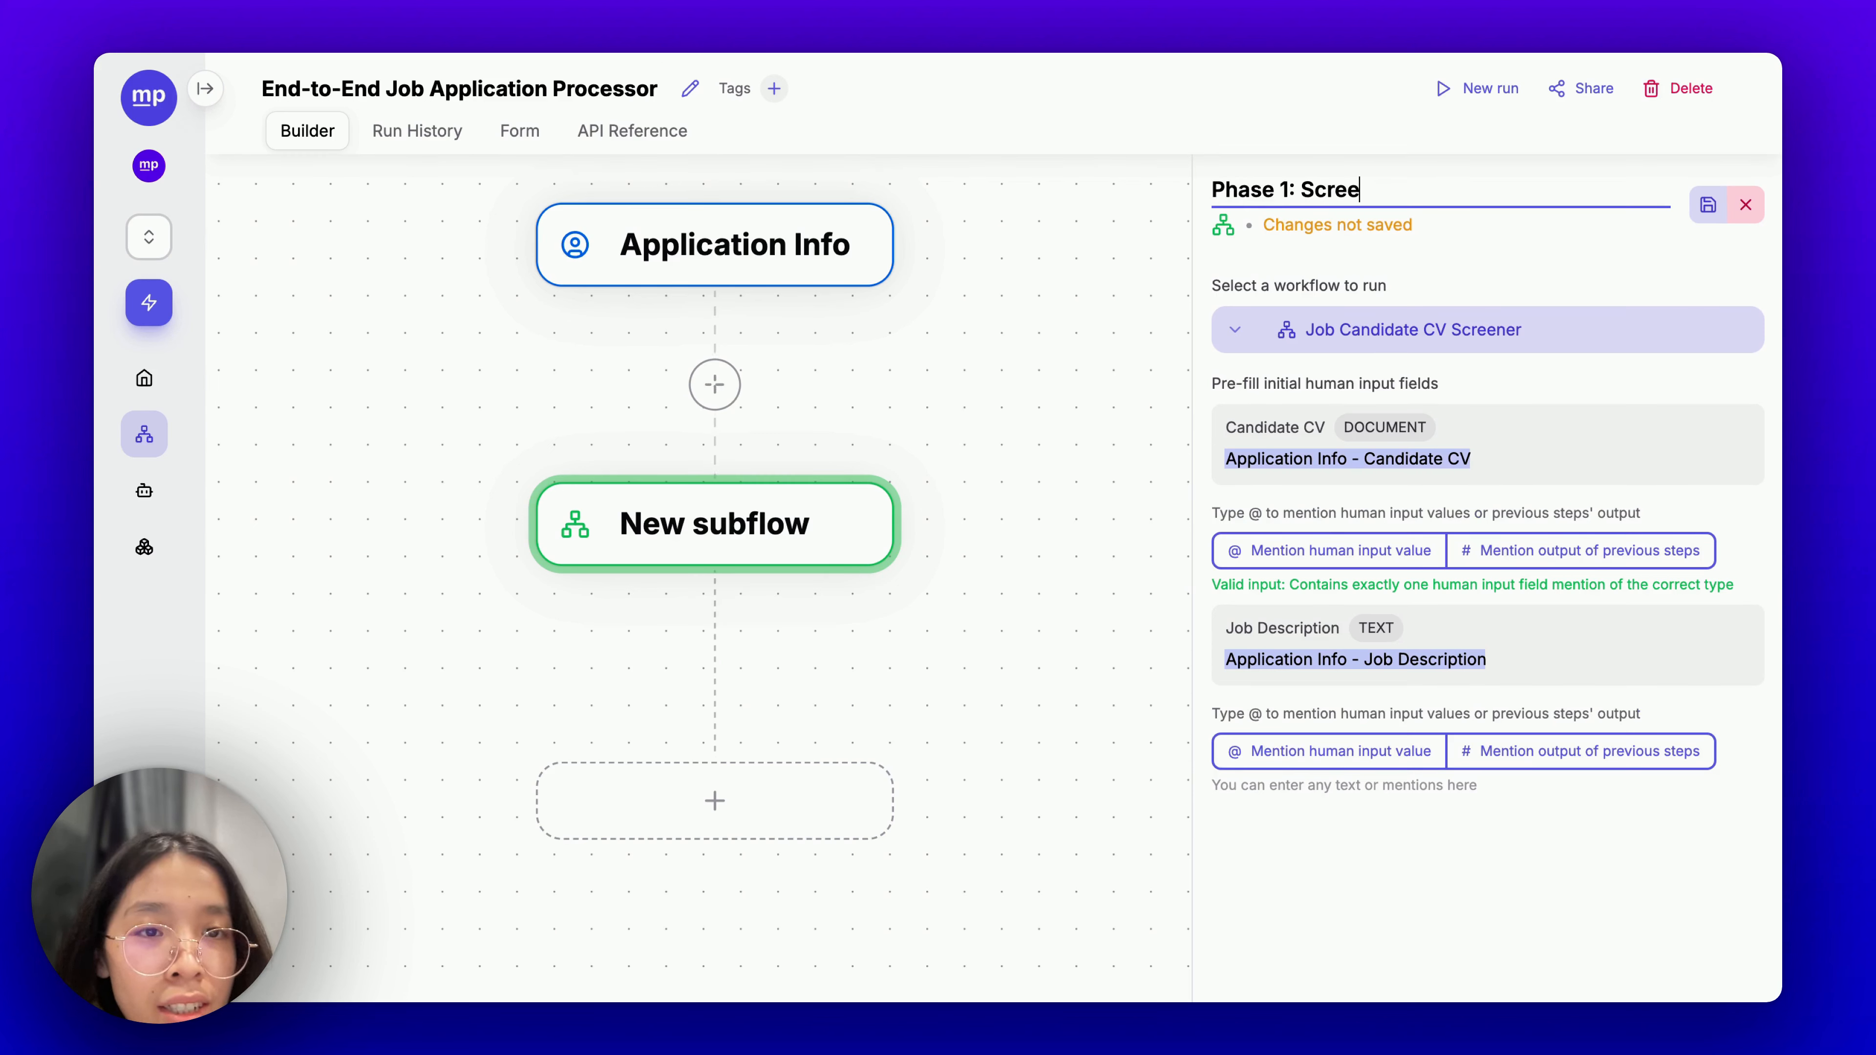
type("ning")
left_click(1707, 205)
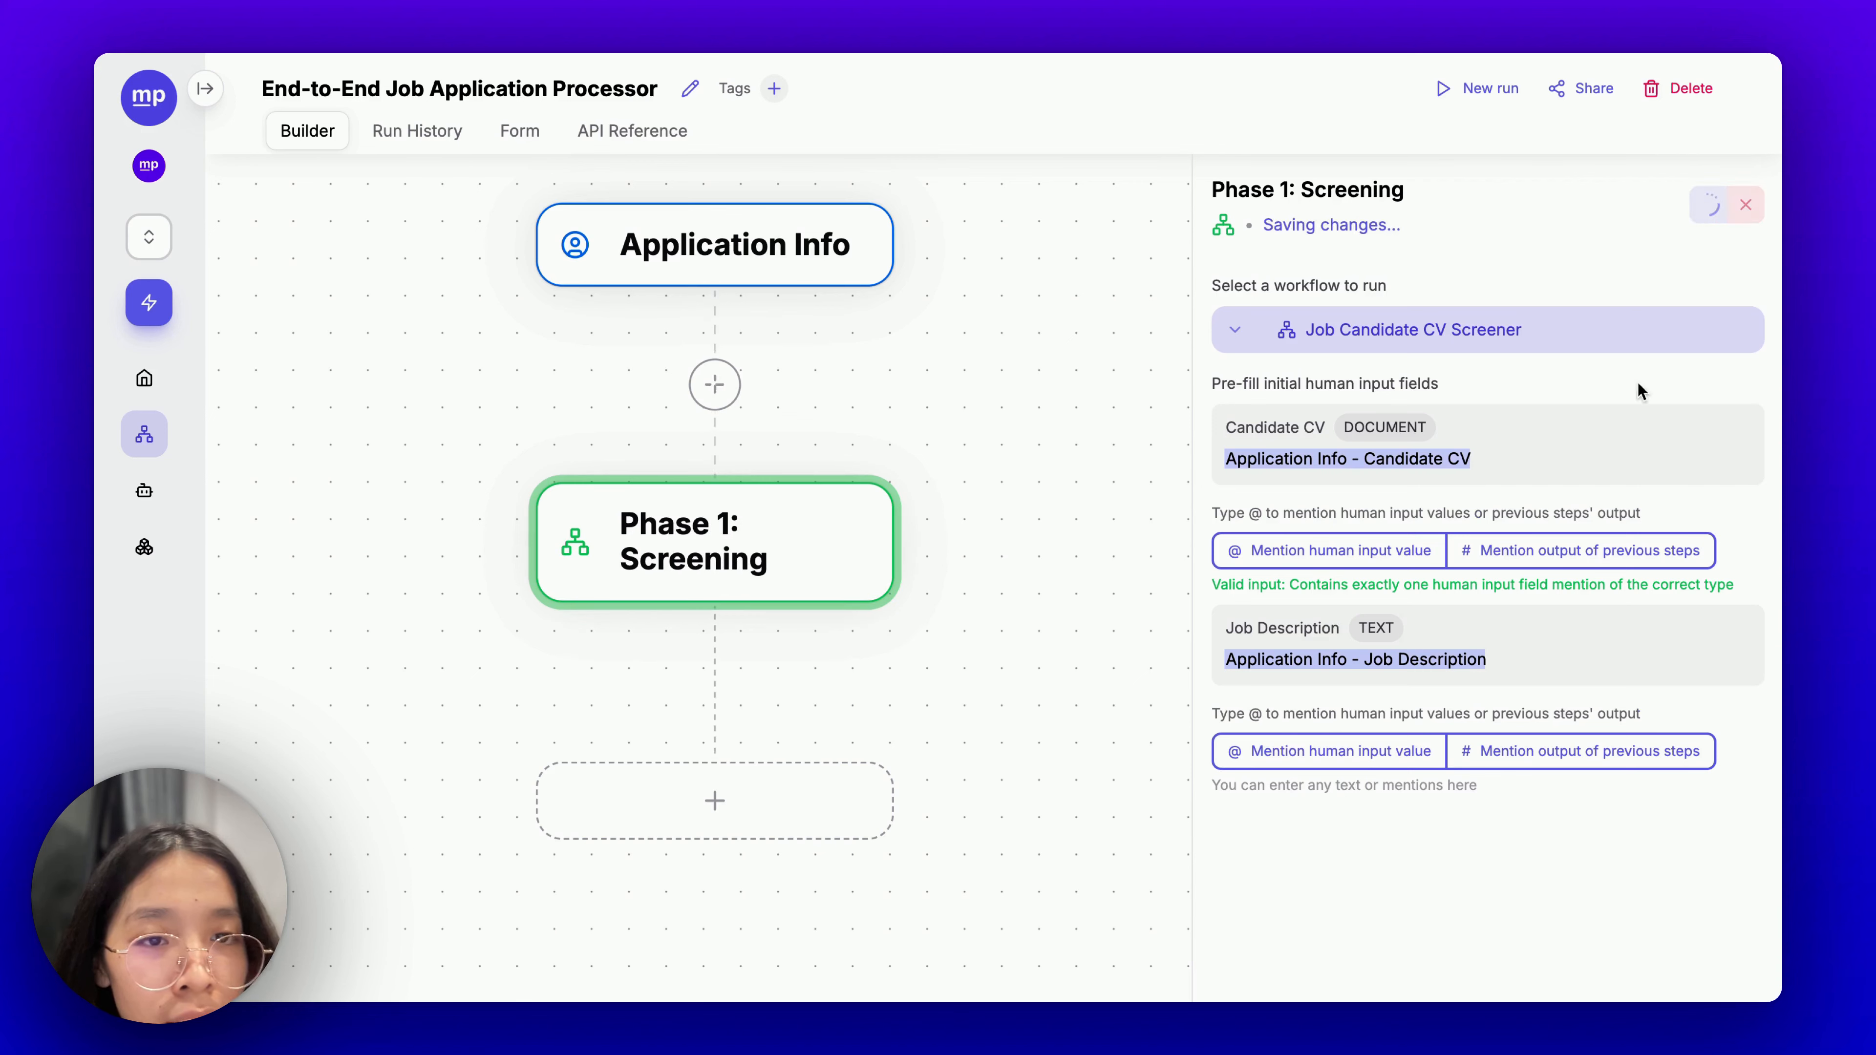
left_click_drag(971, 567, 932, 518)
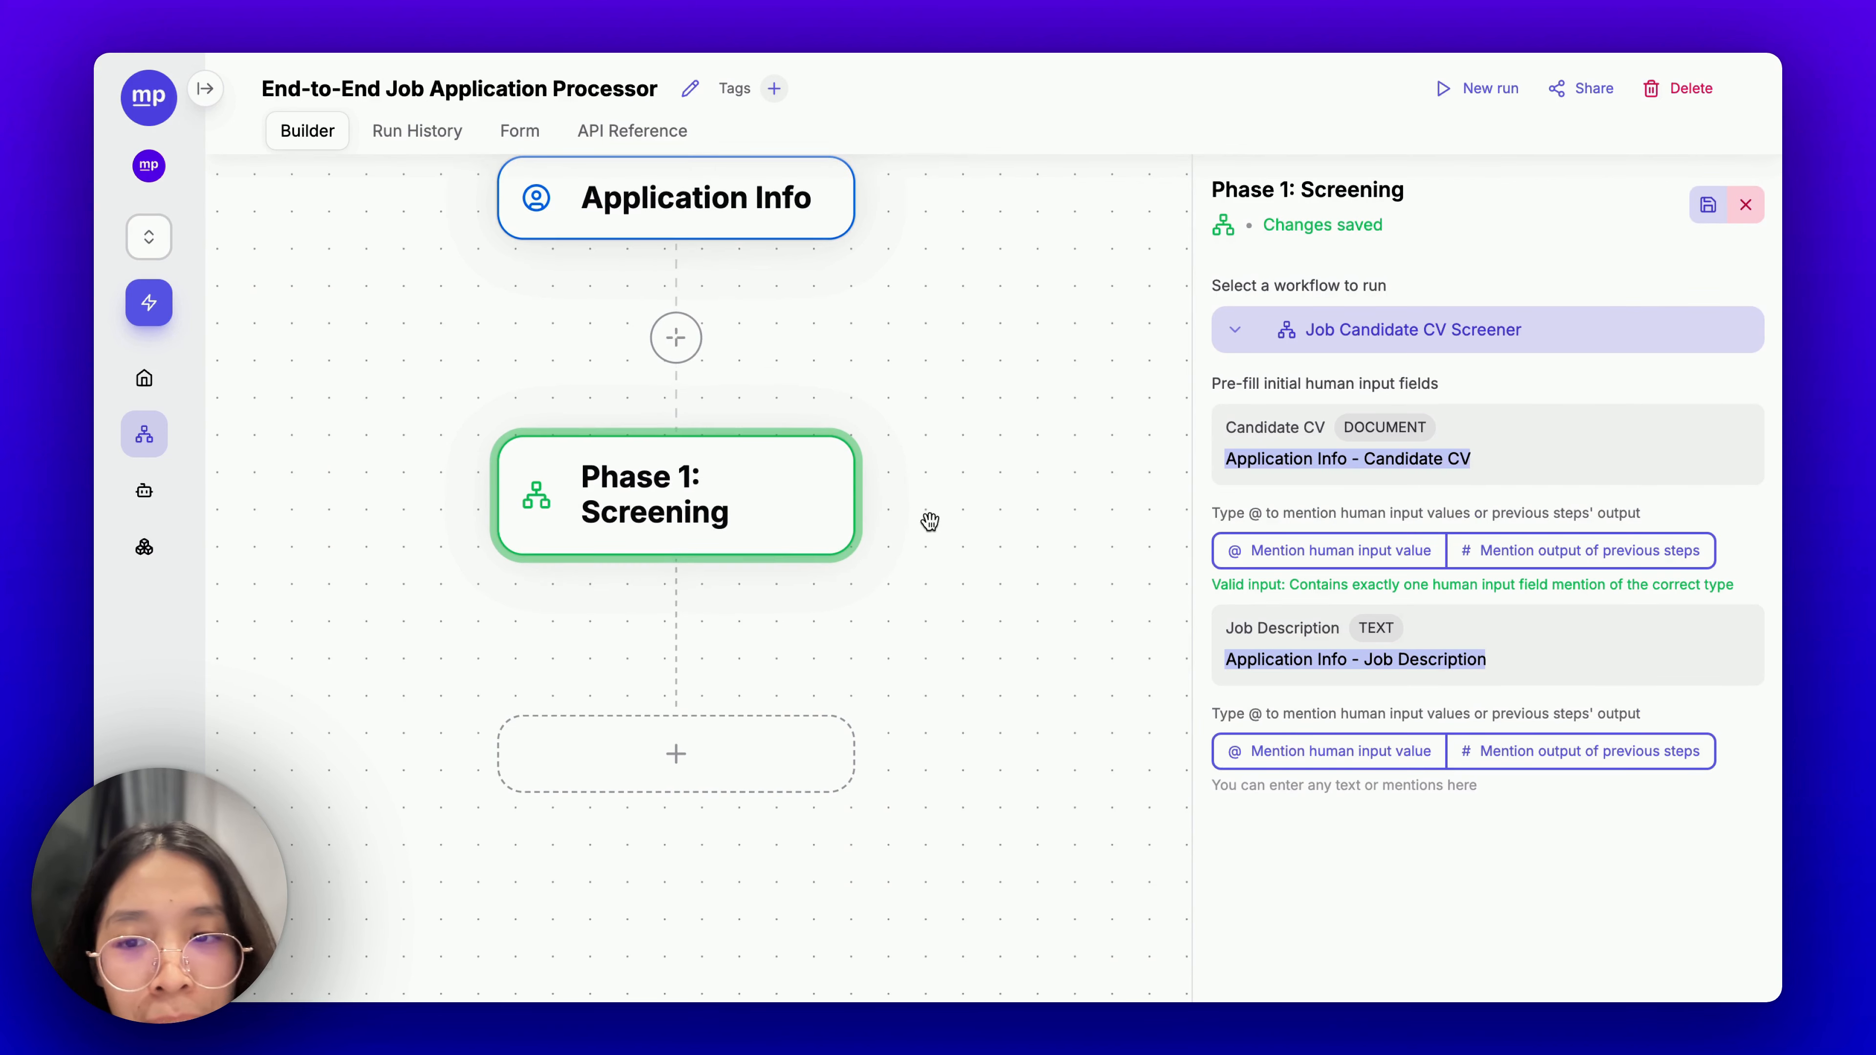
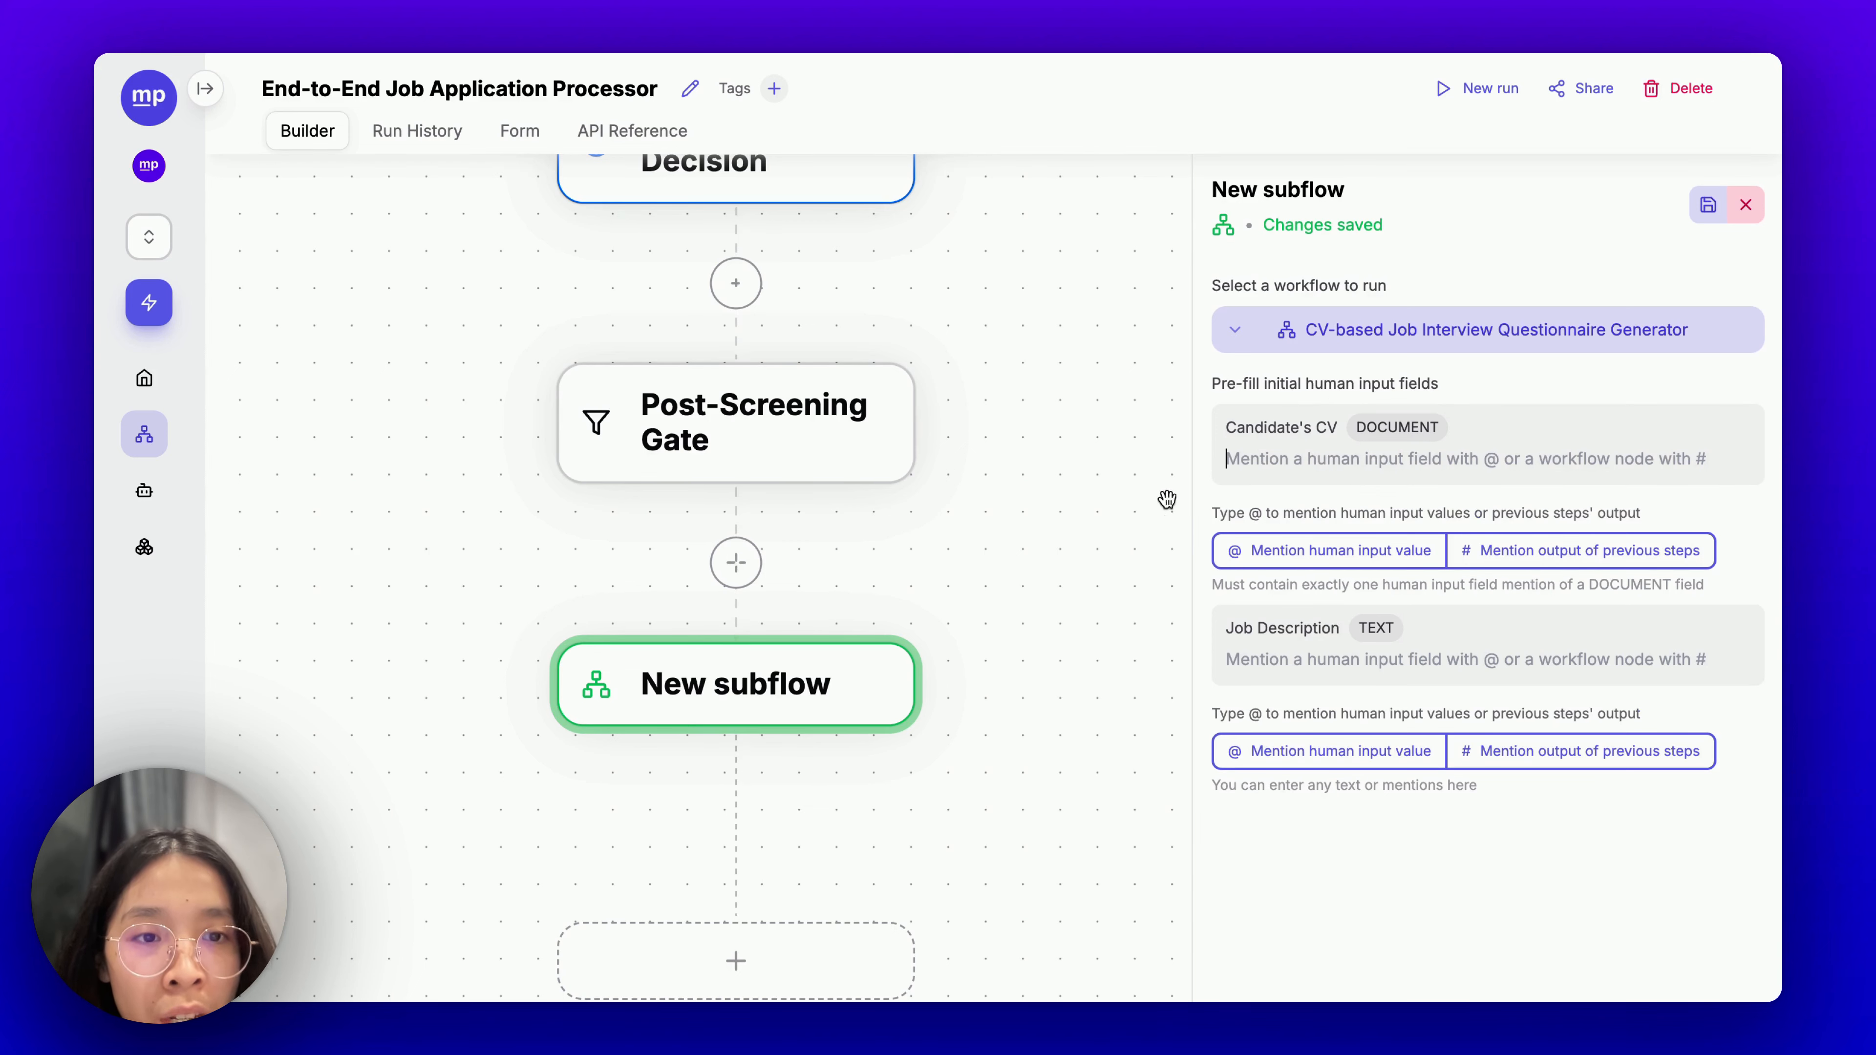
Pre-fill the interview questionnaire subflow's Candidate's CV and Job Description with the matching Application Info fields.
scroll(1036, 327, "up", 5)
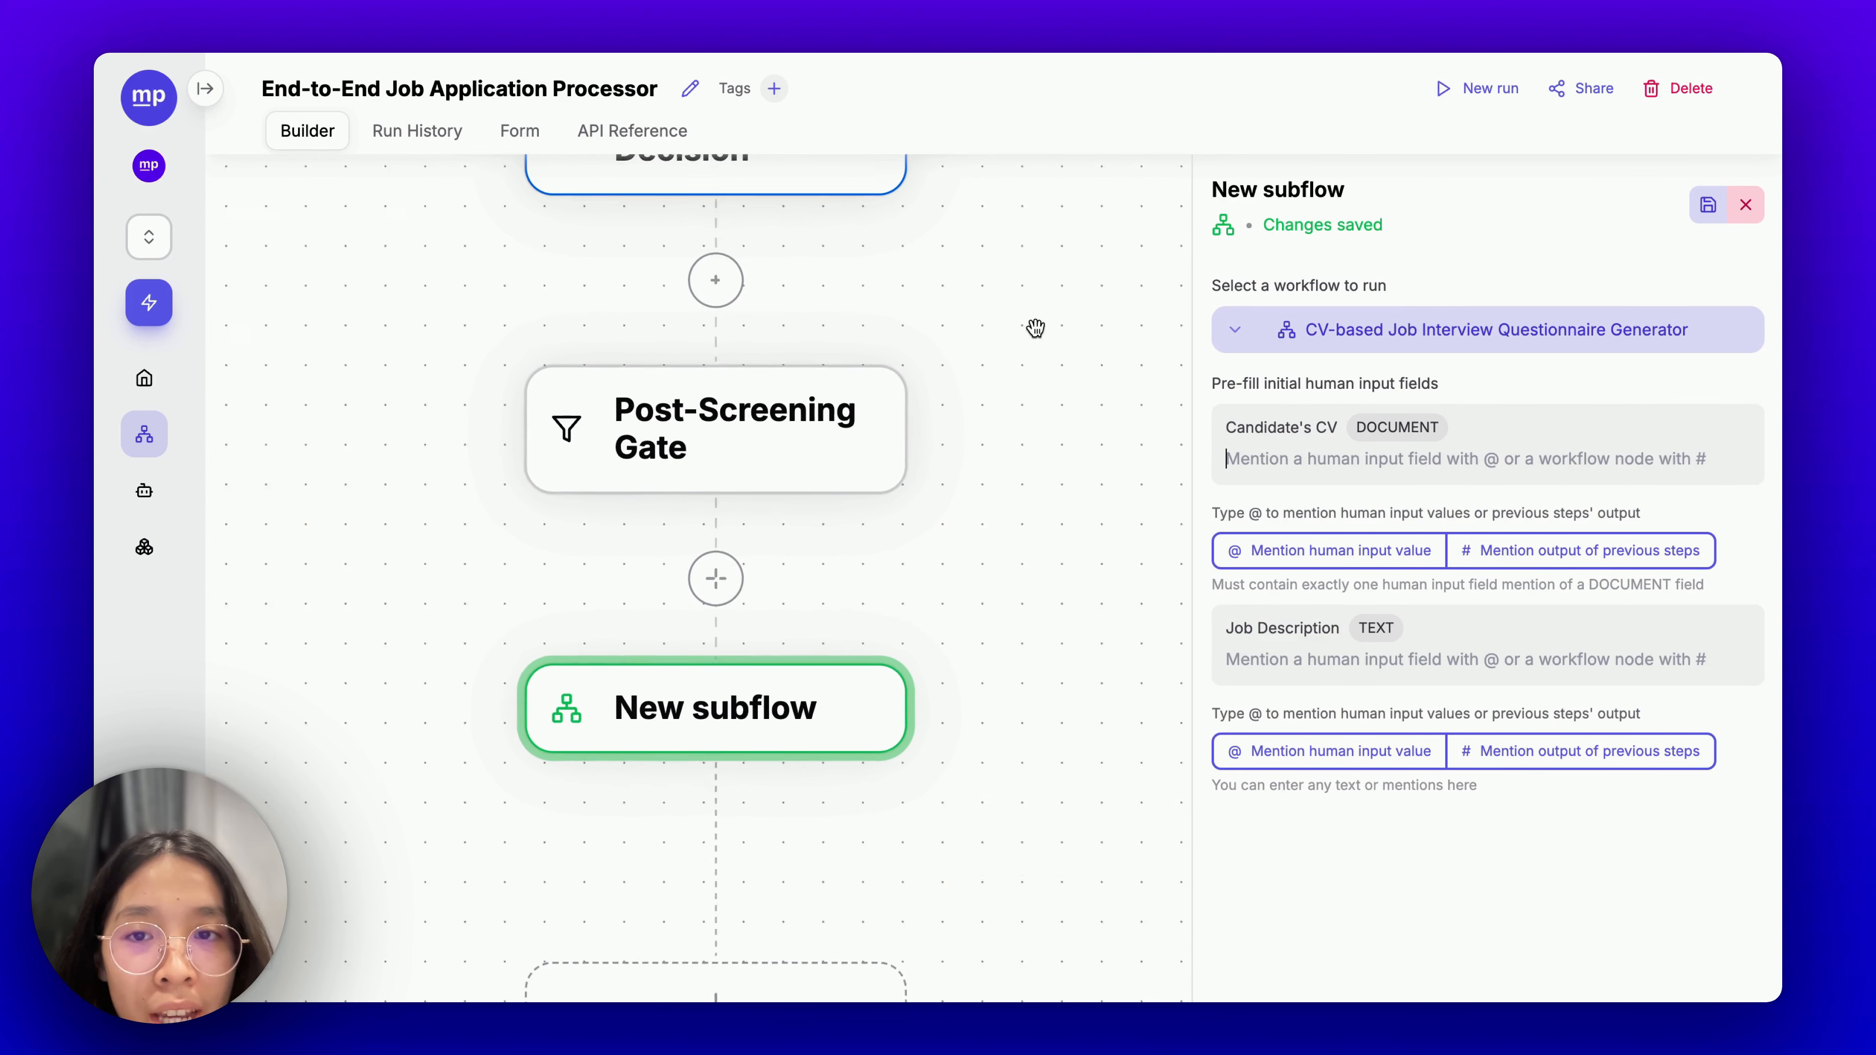
scroll(858, 503, "up", 5)
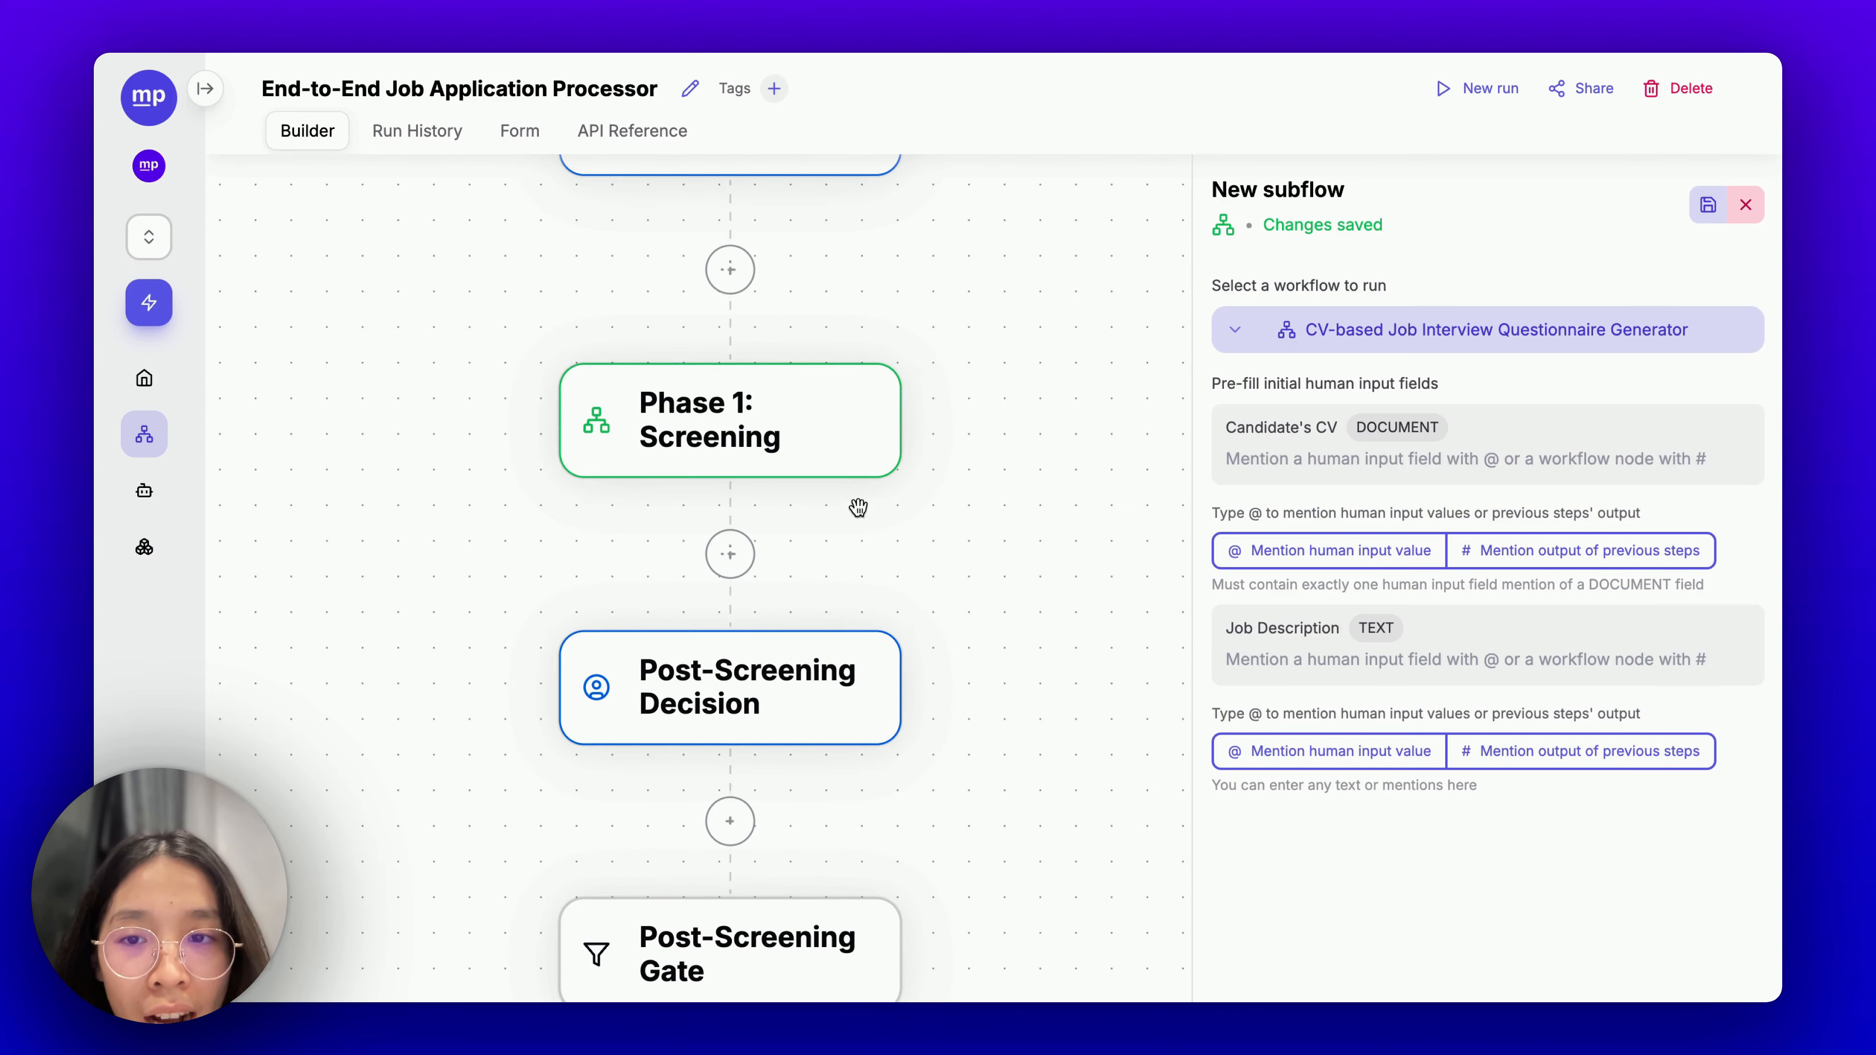
scroll(949, 223, "down", 5)
scroll(1039, 522, "down", 2)
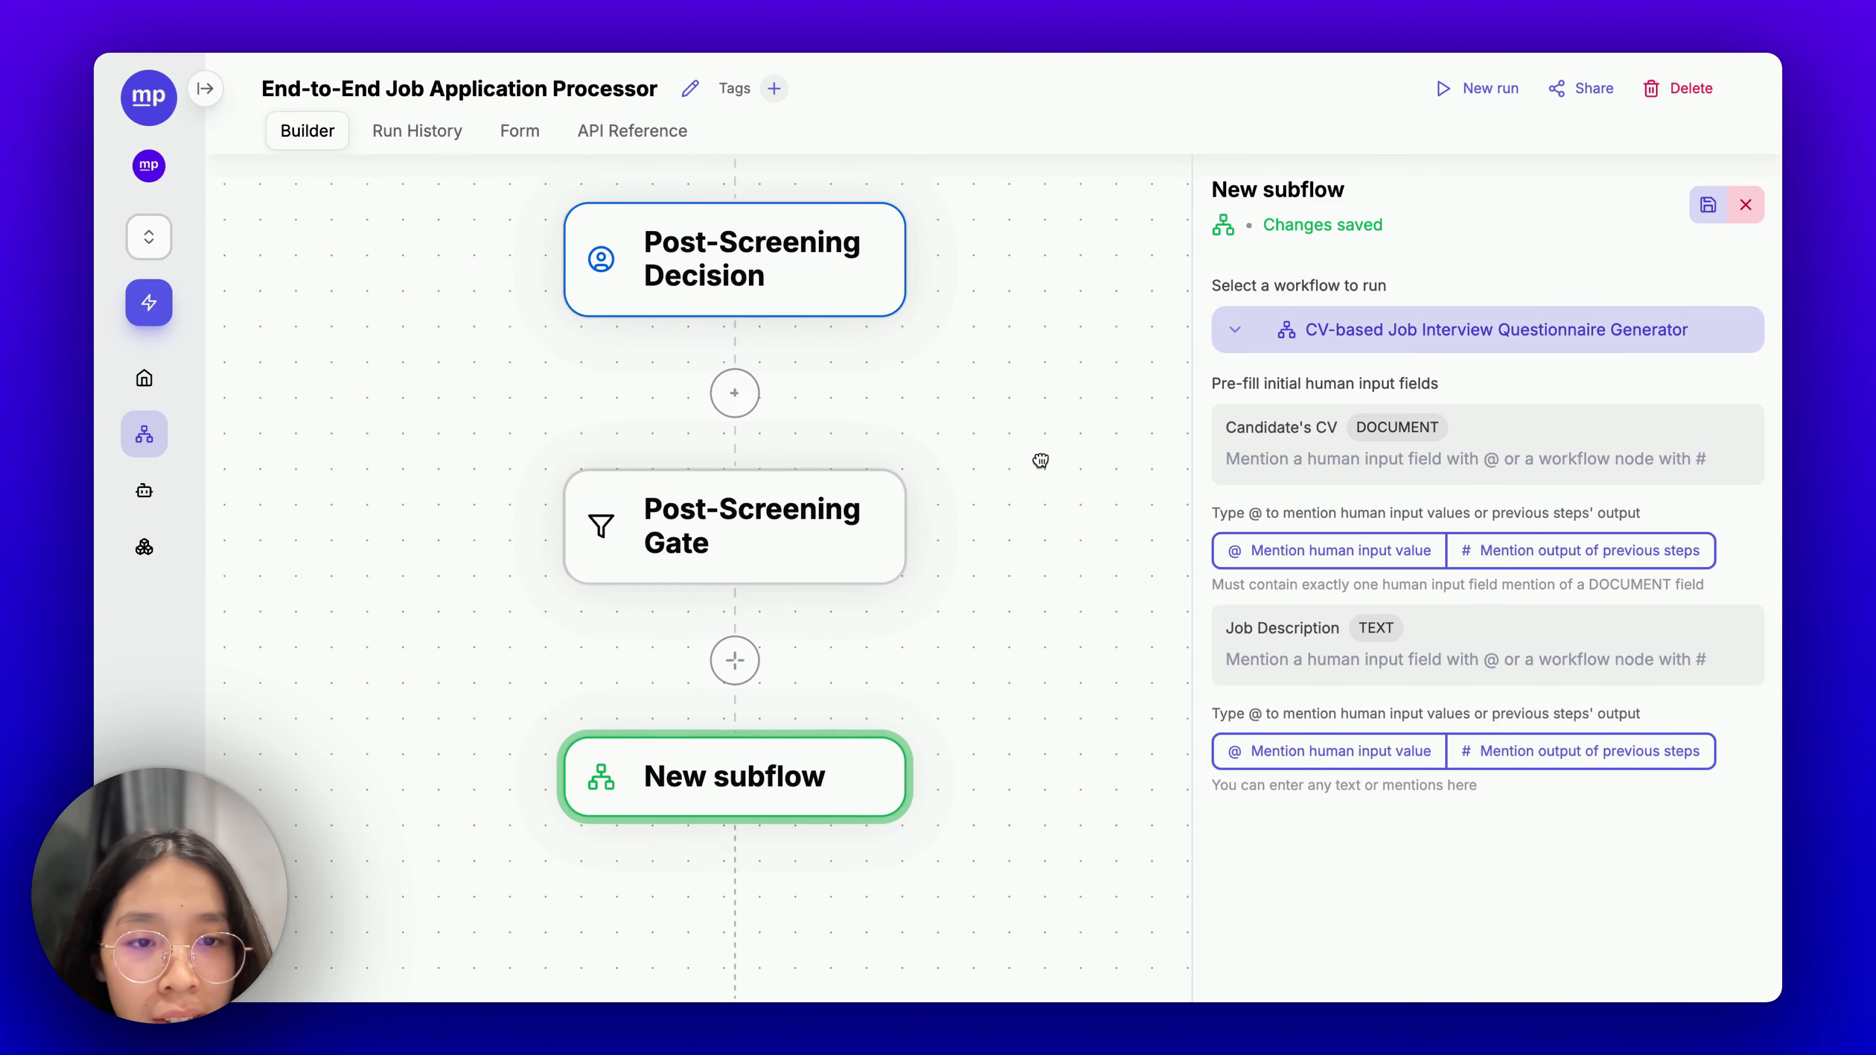
type("@")
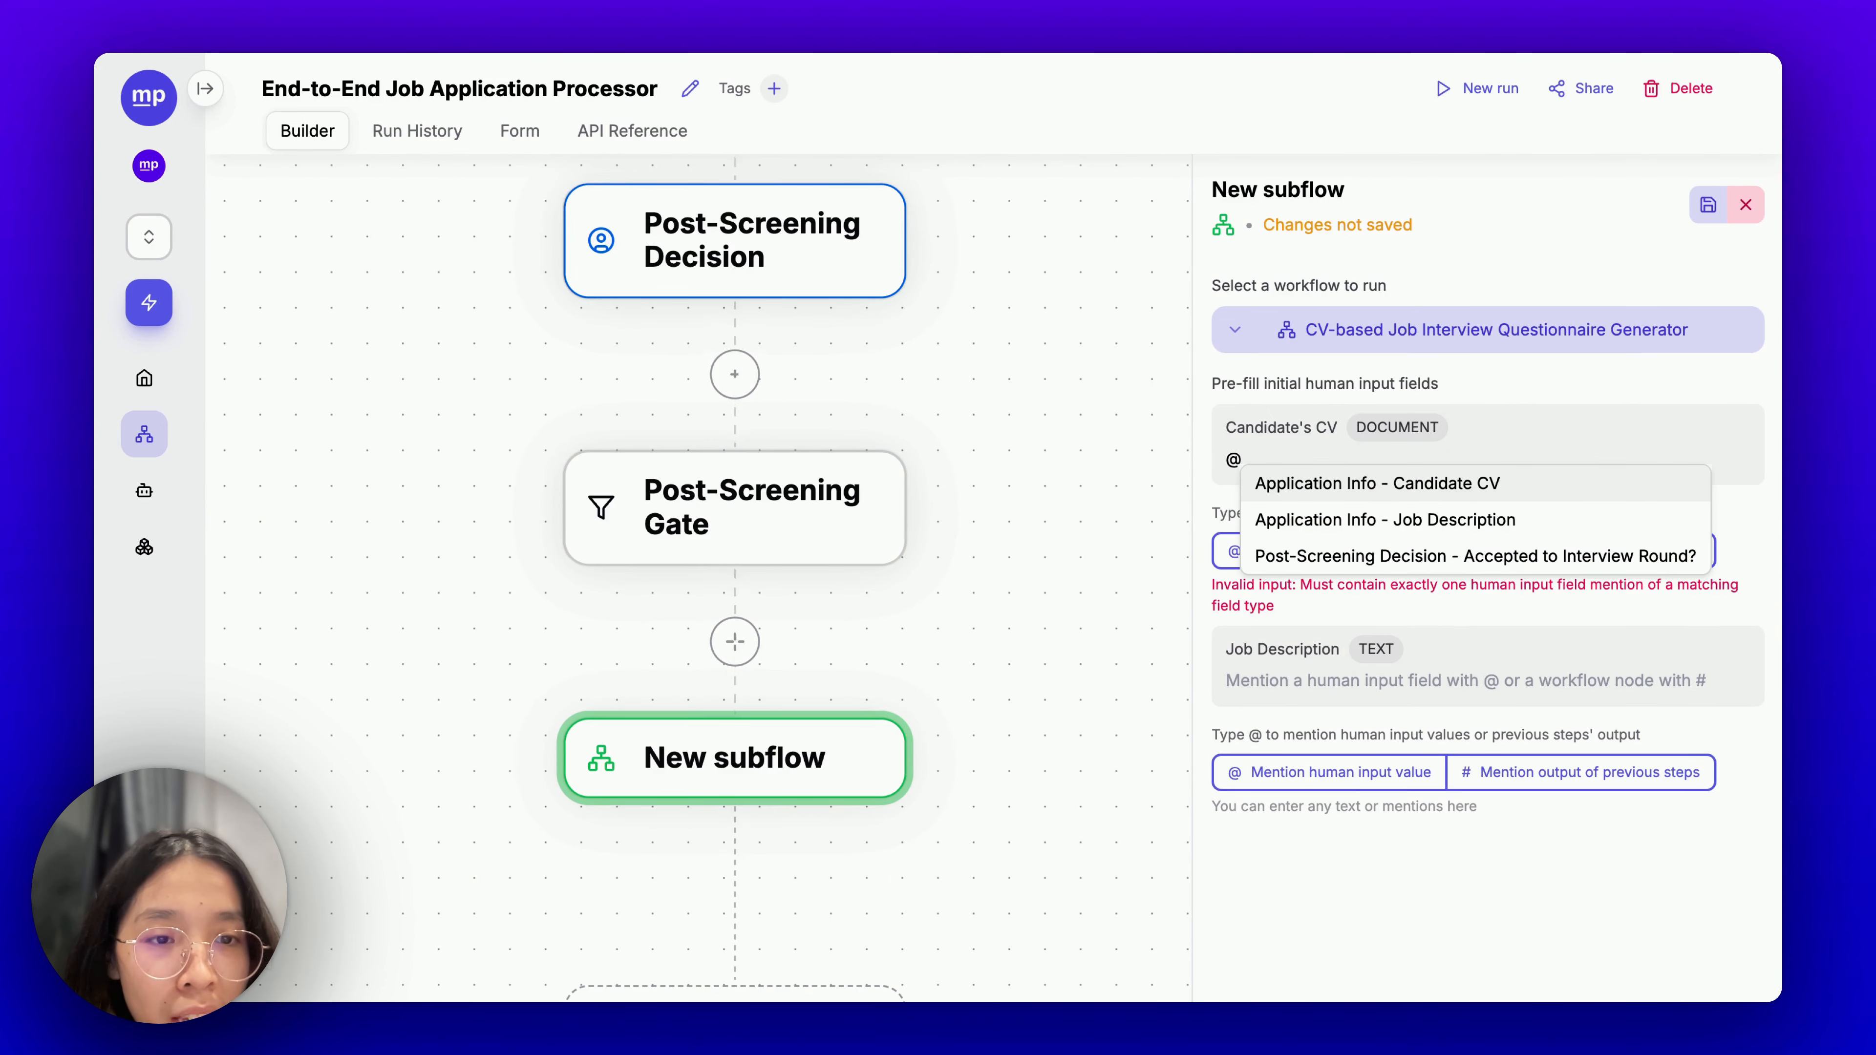
left_click(1369, 484)
type("@")
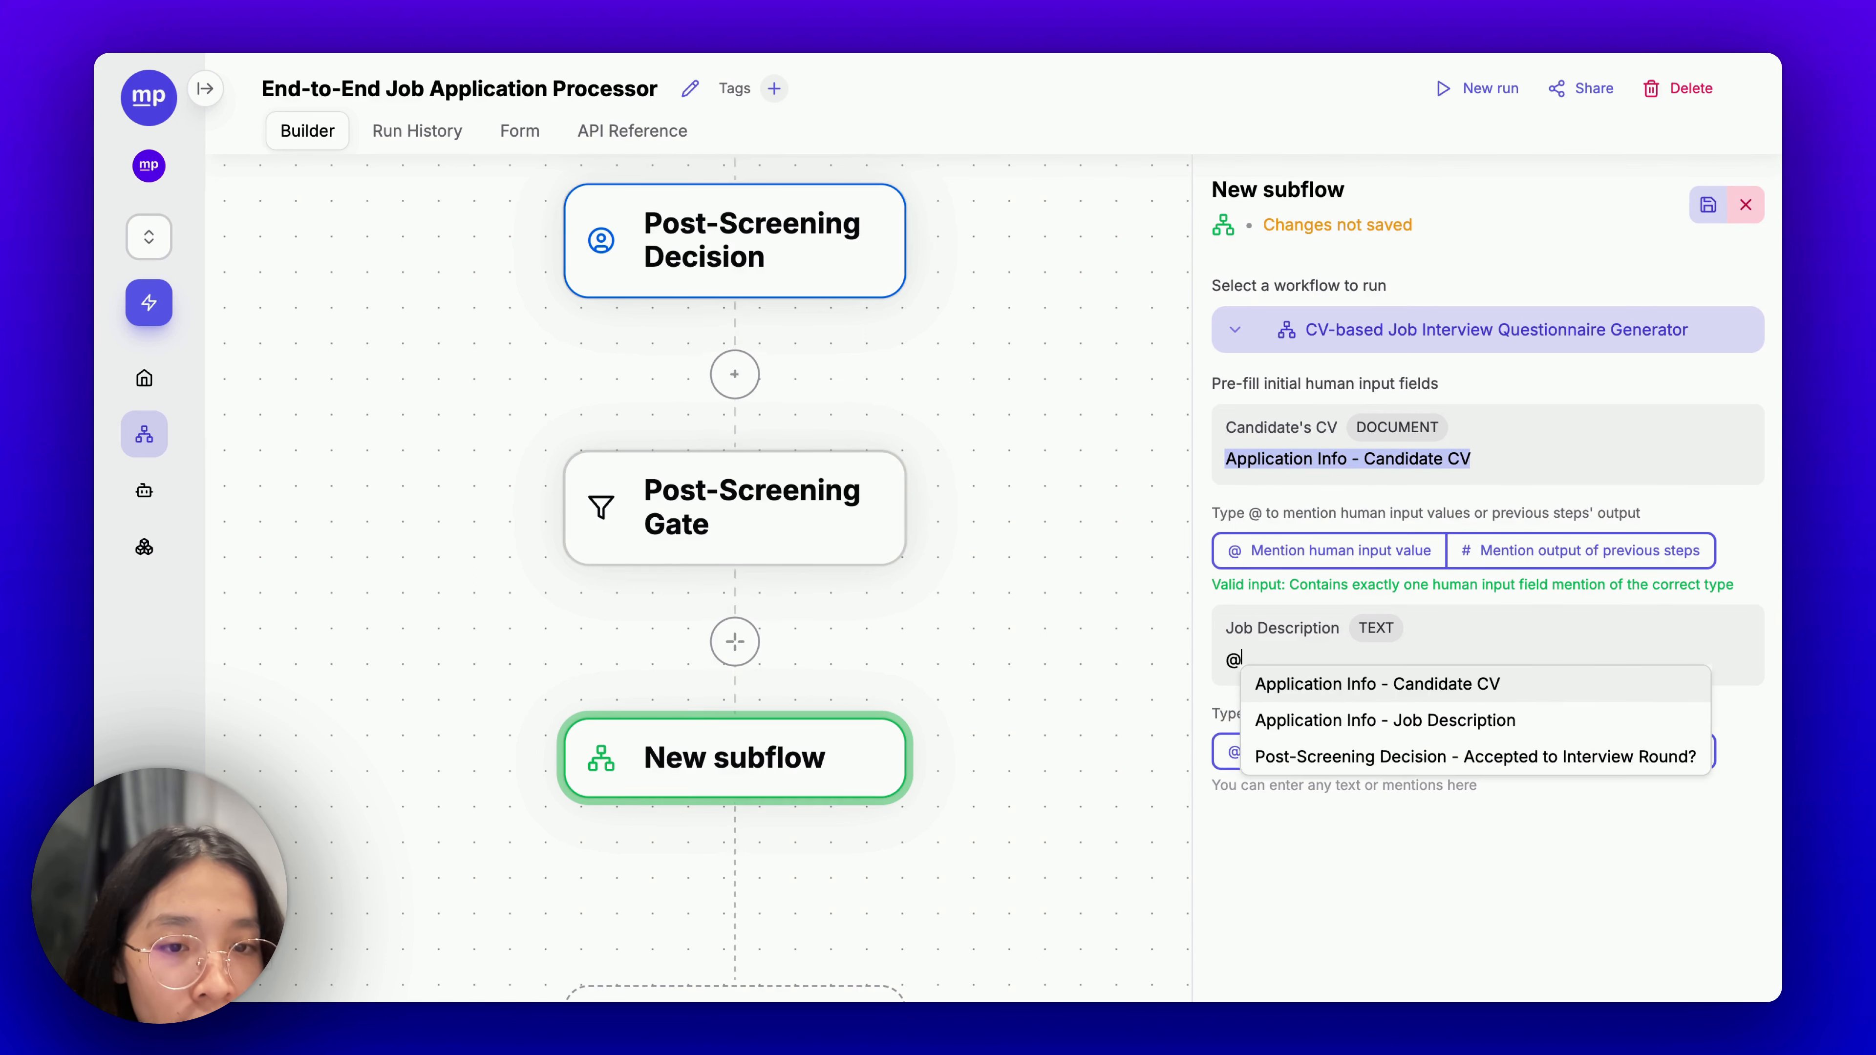
left_click(1355, 718)
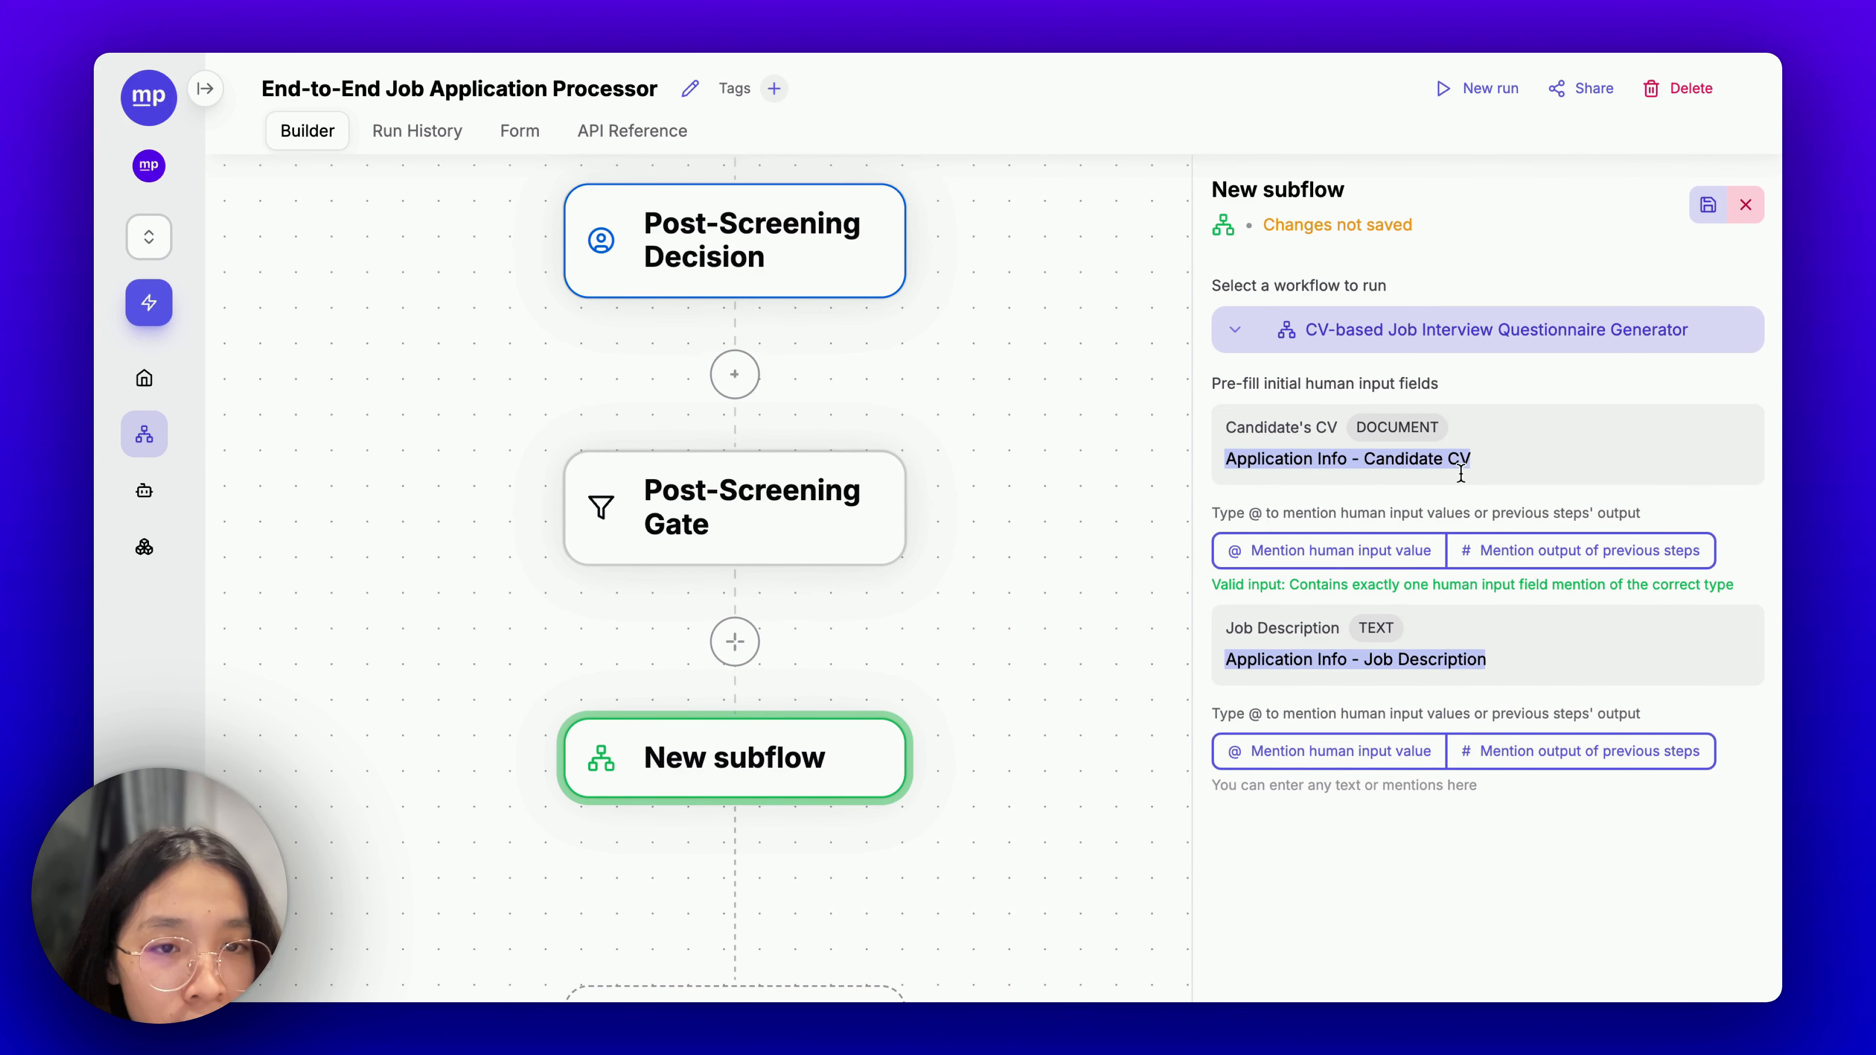
Rename the interview questionnaire subflow to "Phase 2: Interview".
left_click(1264, 193)
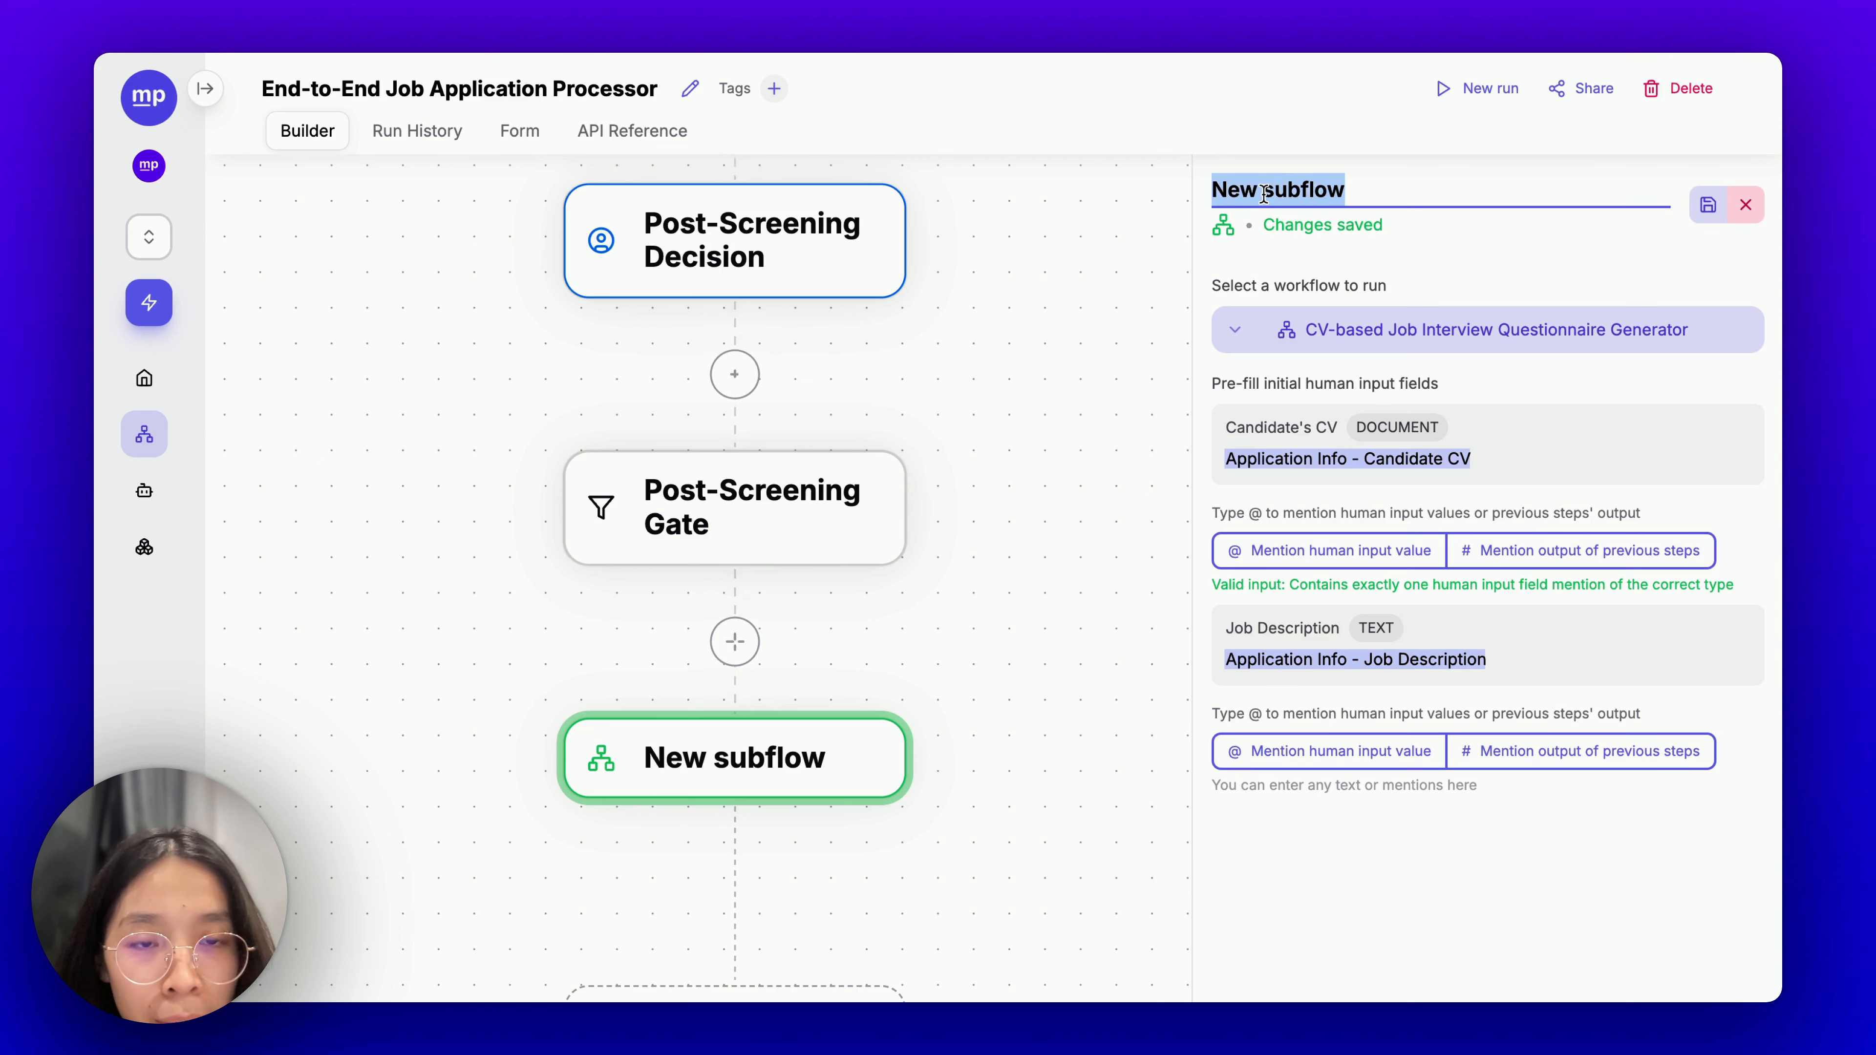
type("Phase 2: Interview")
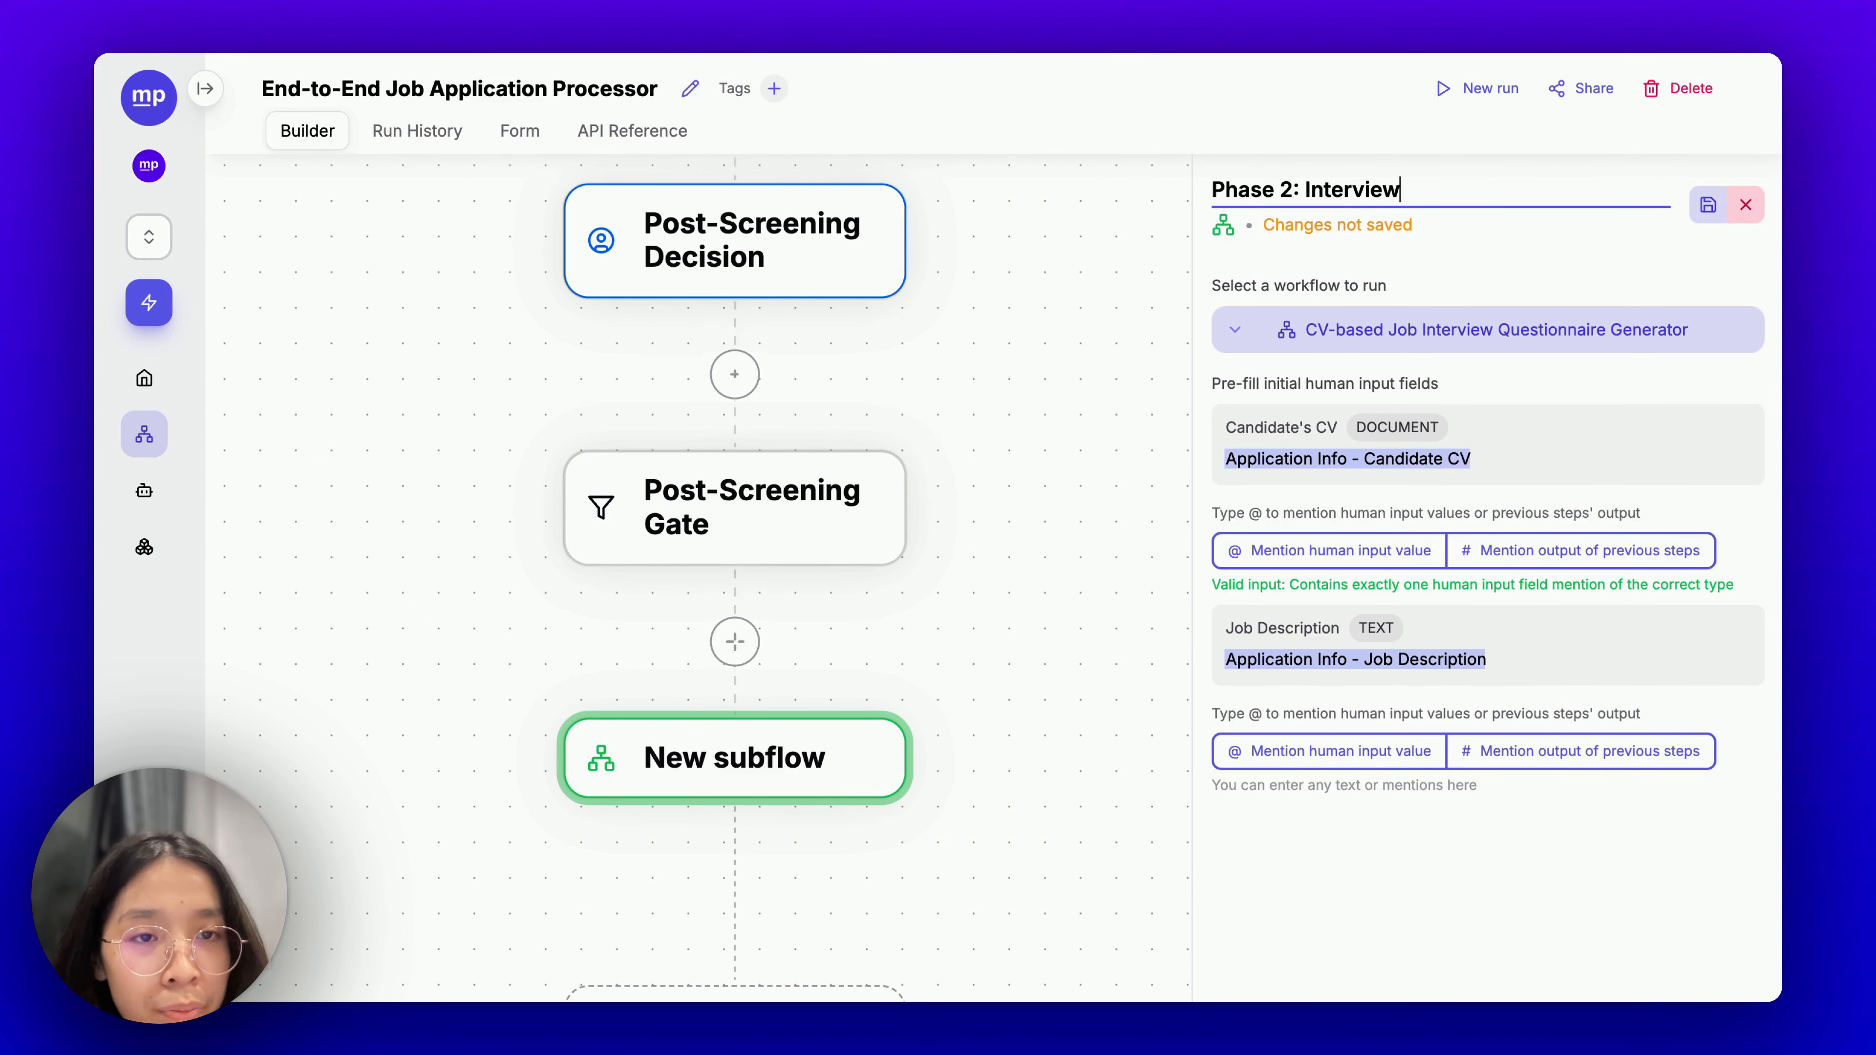
key("Return")
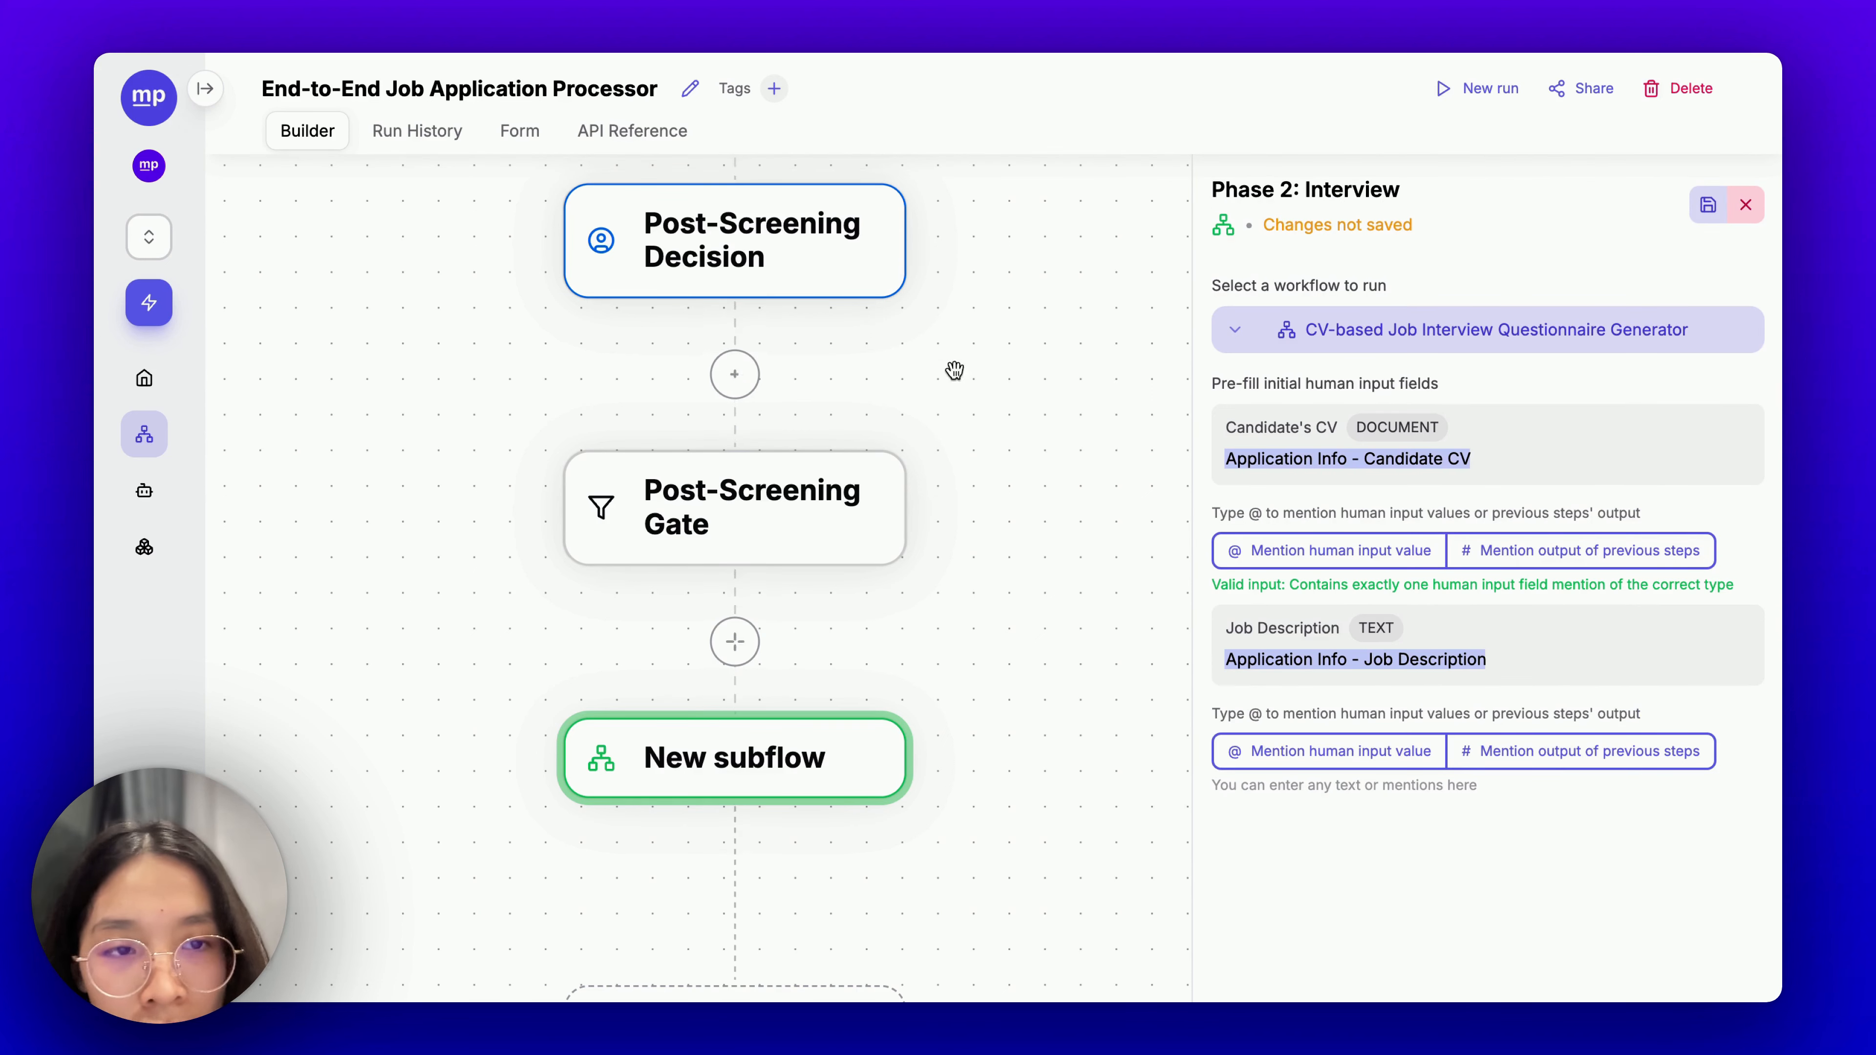
Check the router stage after the Interview Questionnaire Generator in the tldraw diagram and add a Human Input node after Phase 2: Interview.
left_click_drag(1008, 634, 1002, 414)
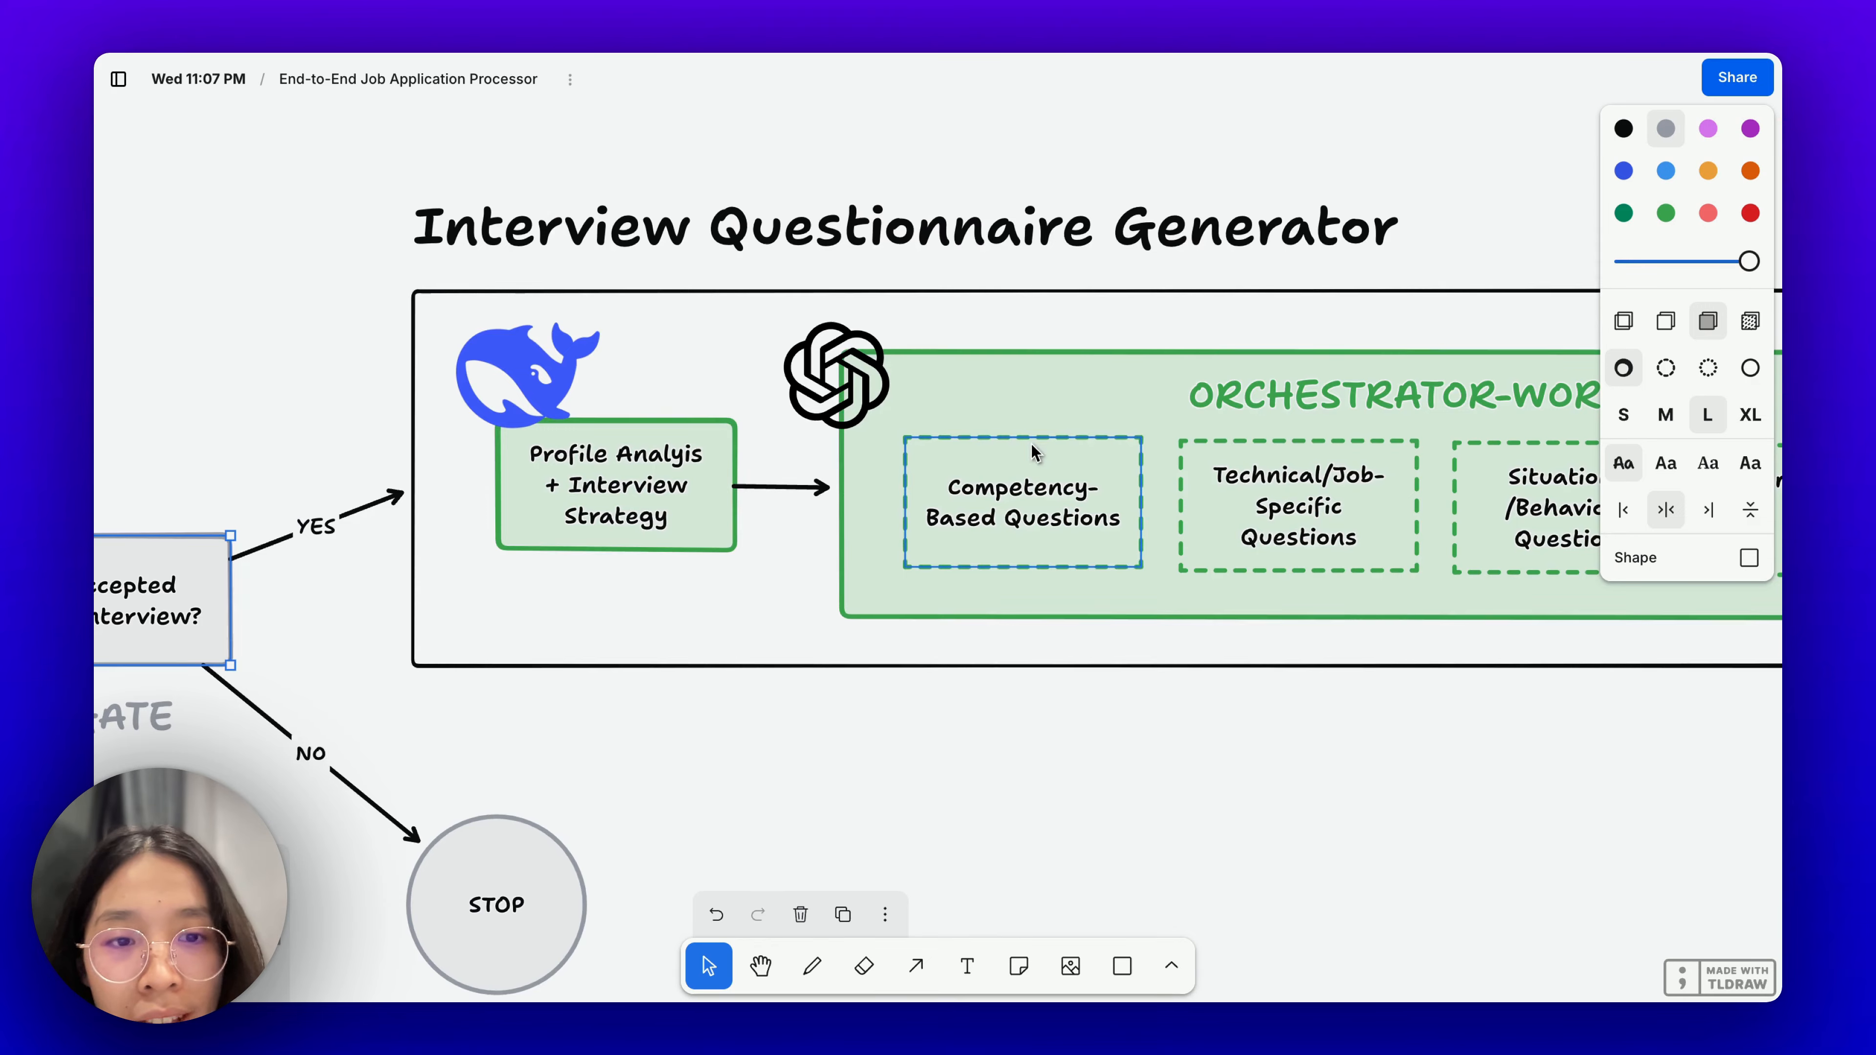
scroll(1012, 473, "down", 3)
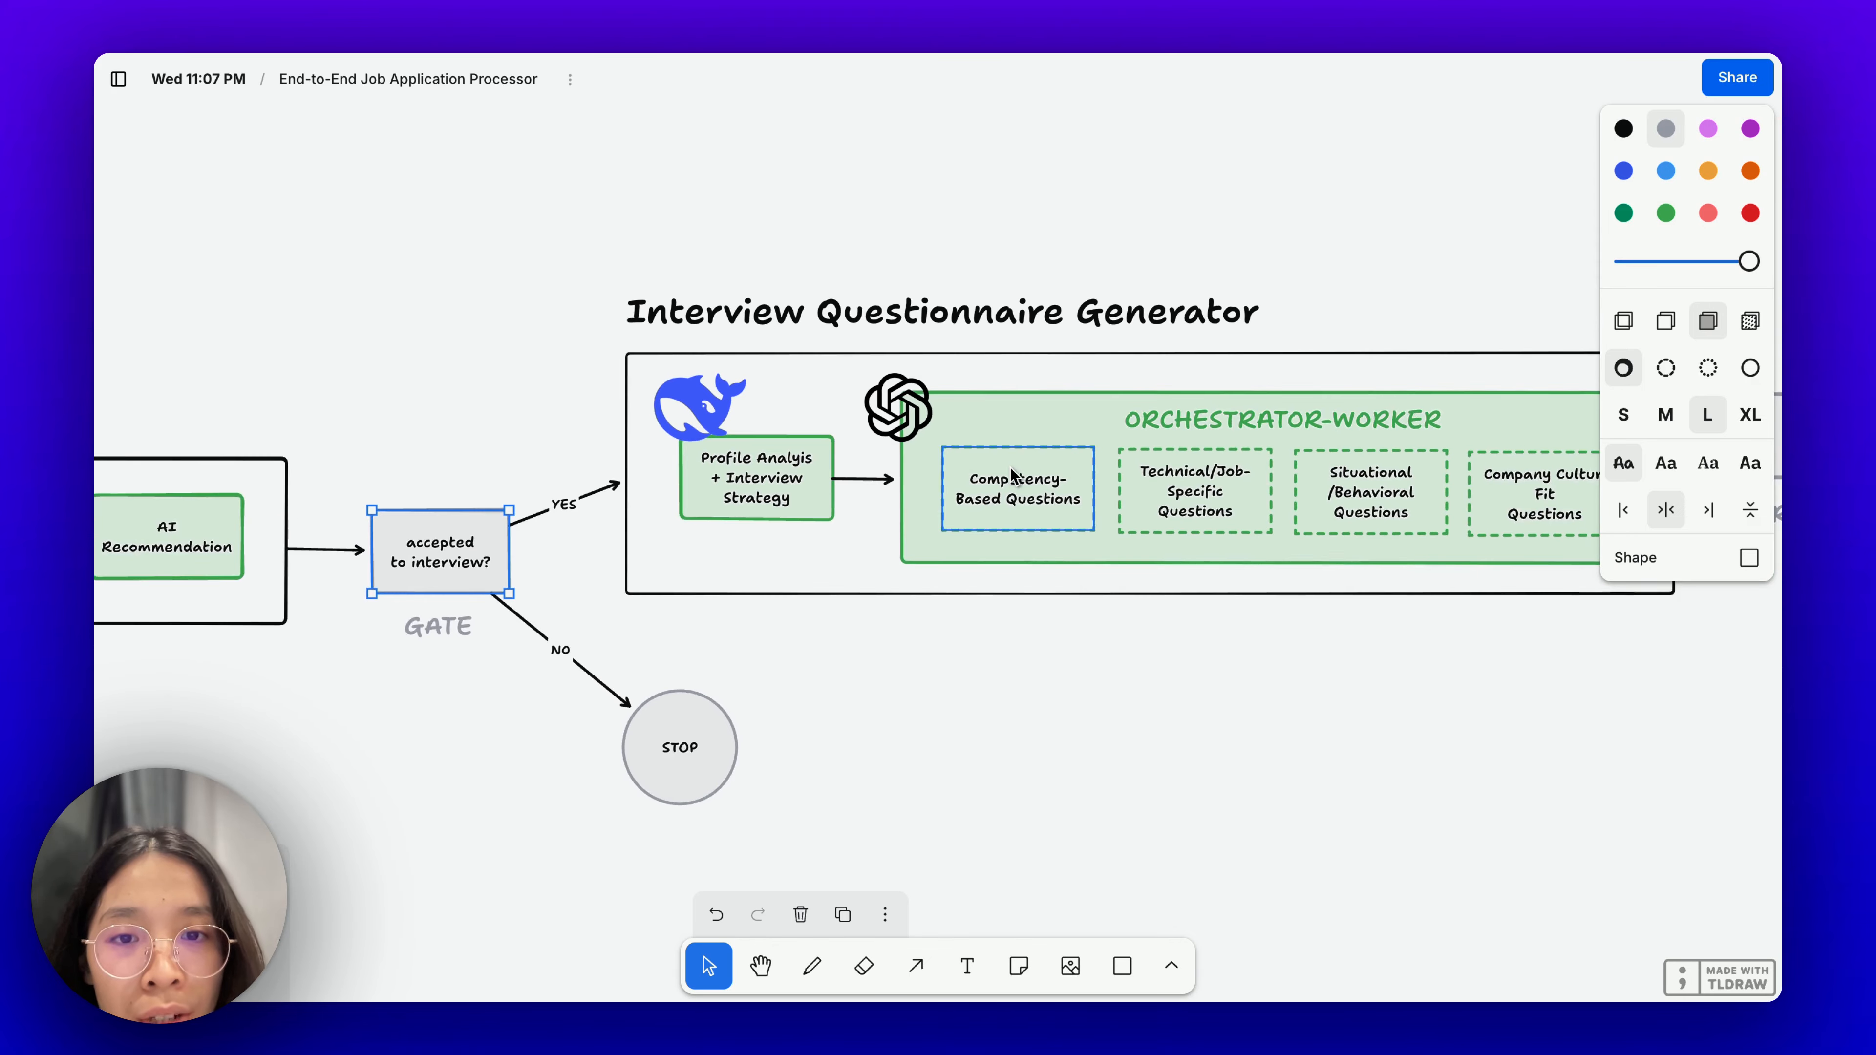
scroll(1012, 475, "right", 10)
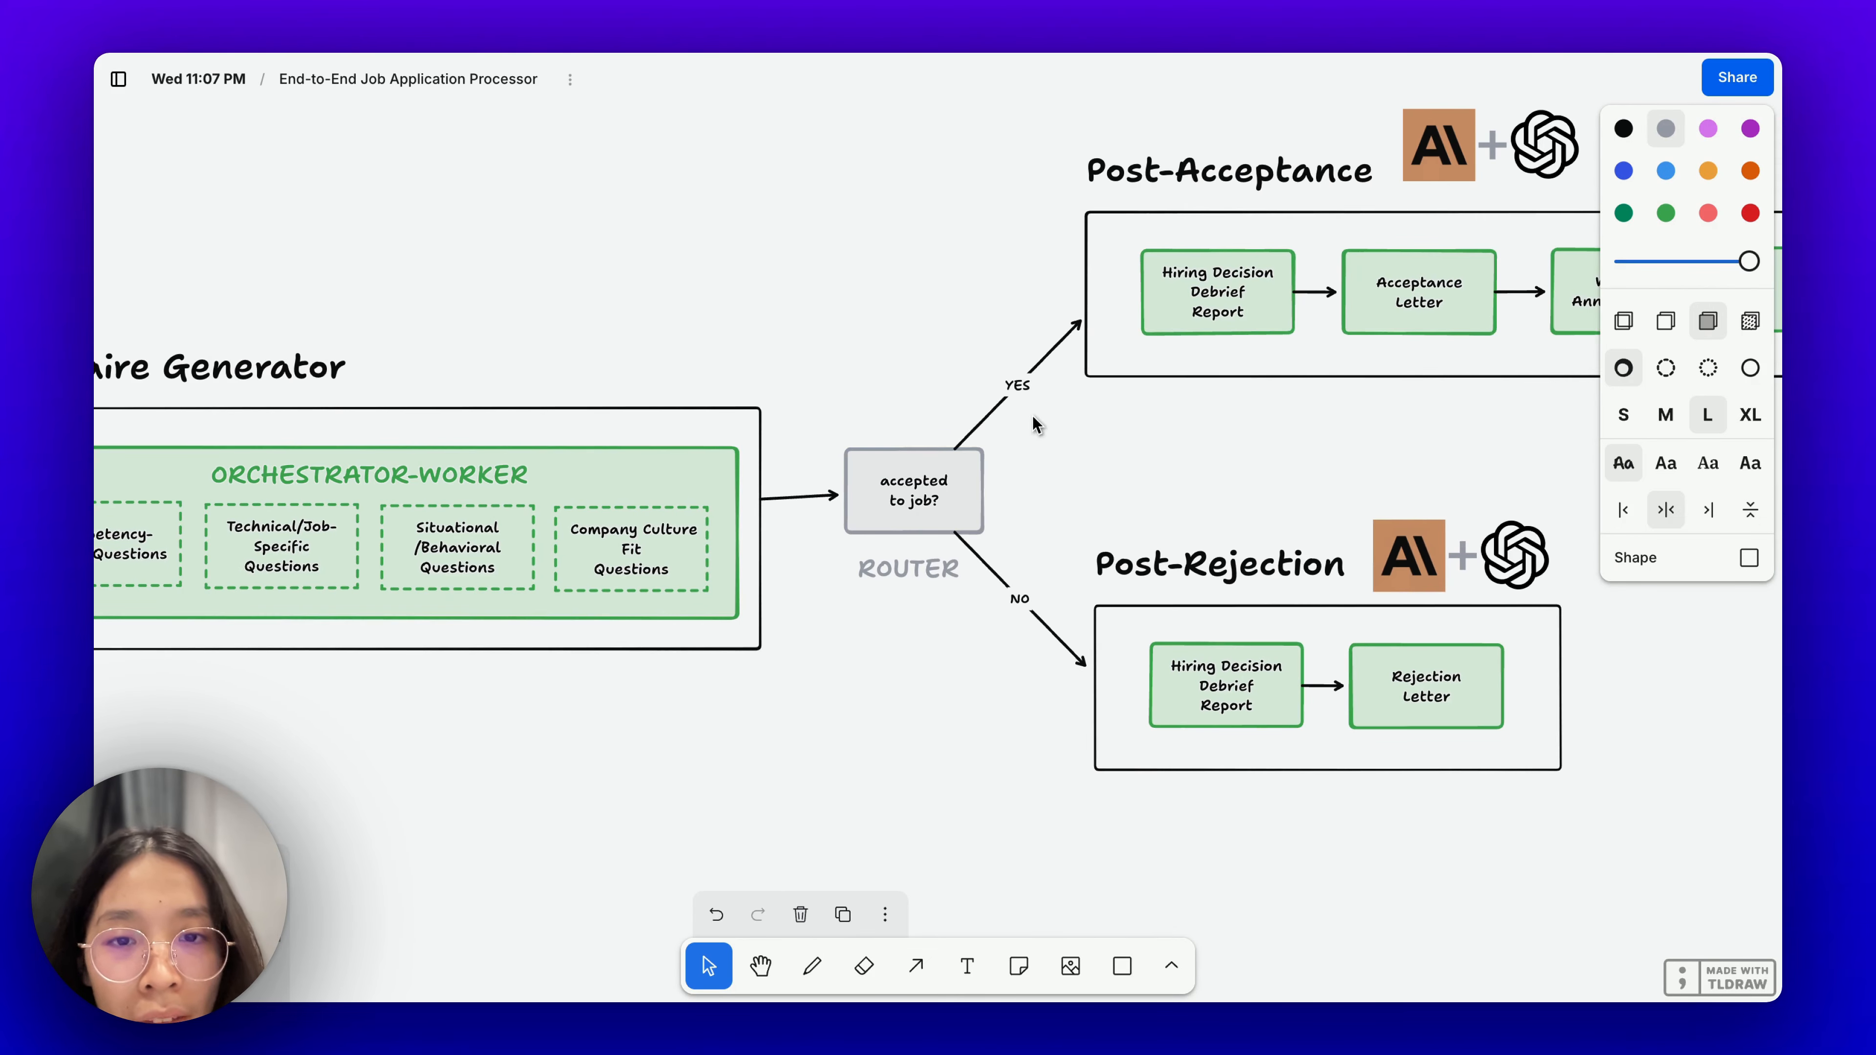
scroll(1033, 415, "up", 3)
left_click(1033, 415)
scroll(1033, 416, "right", 2)
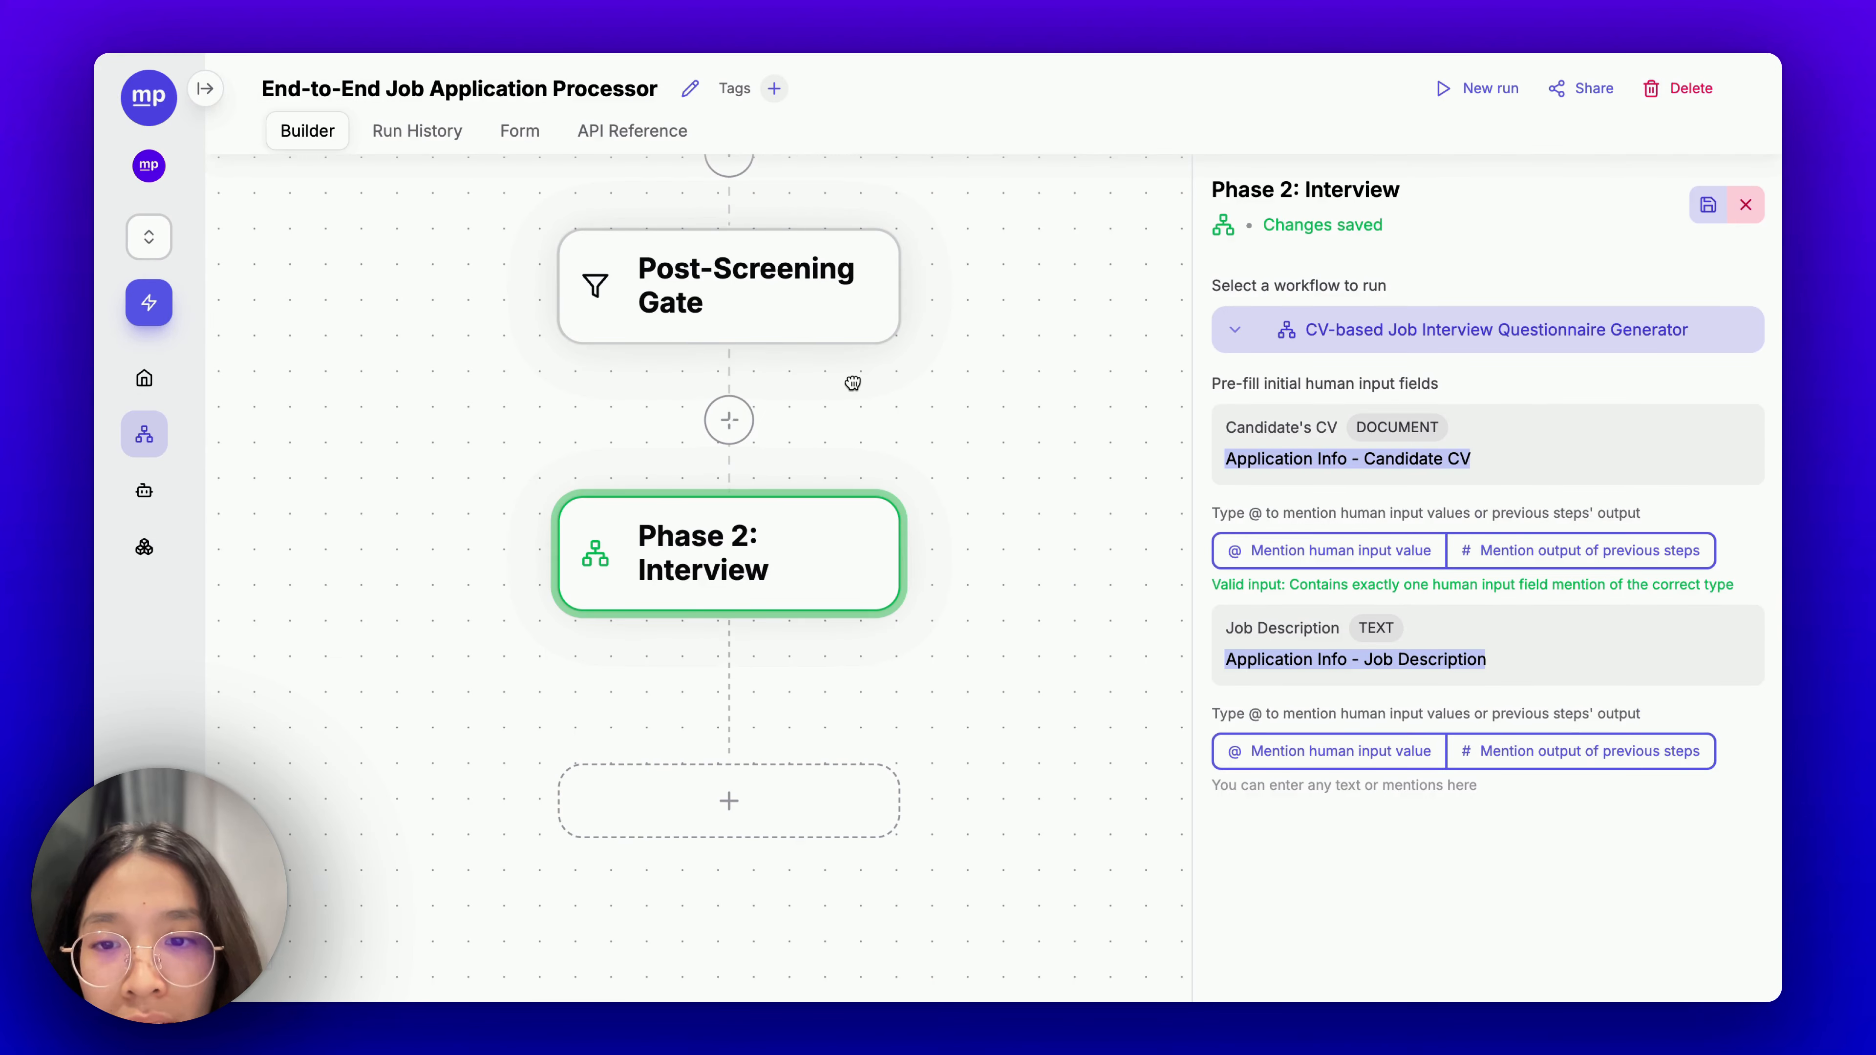
left_click(852, 383)
scroll(845, 444, "down", 3)
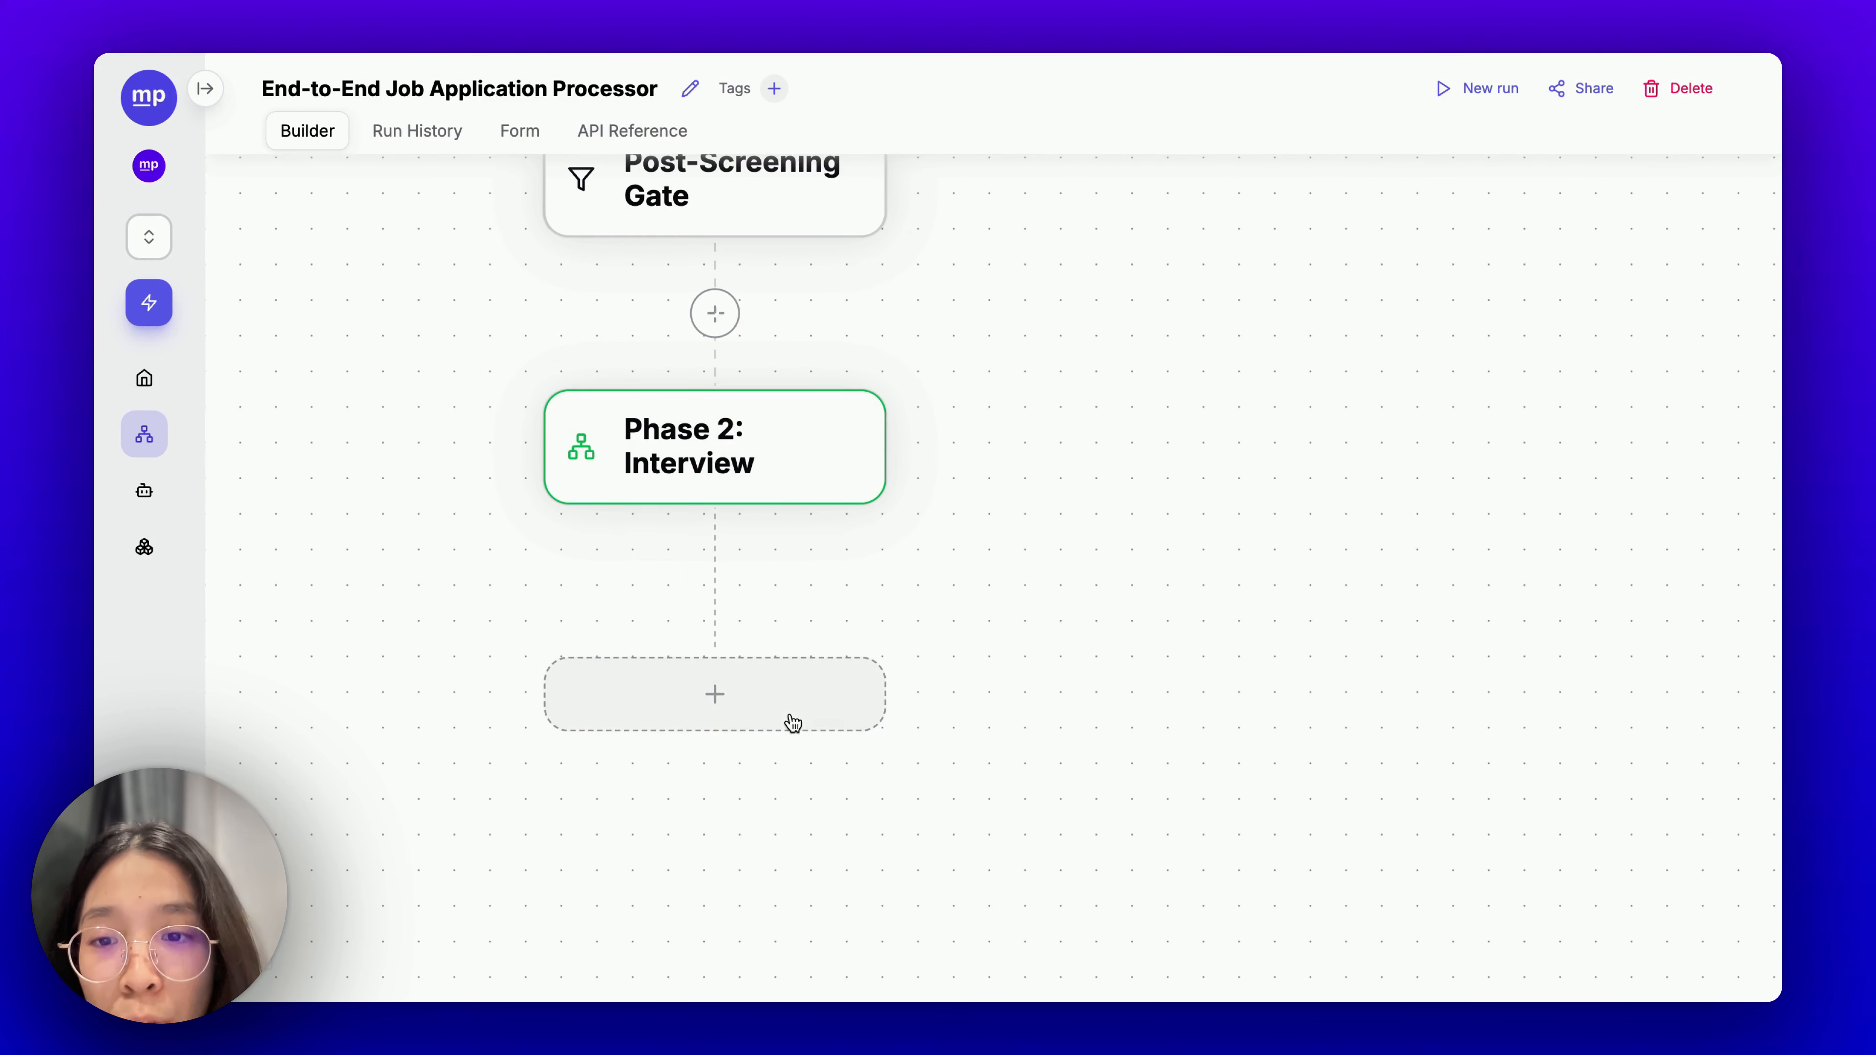
left_click(808, 718)
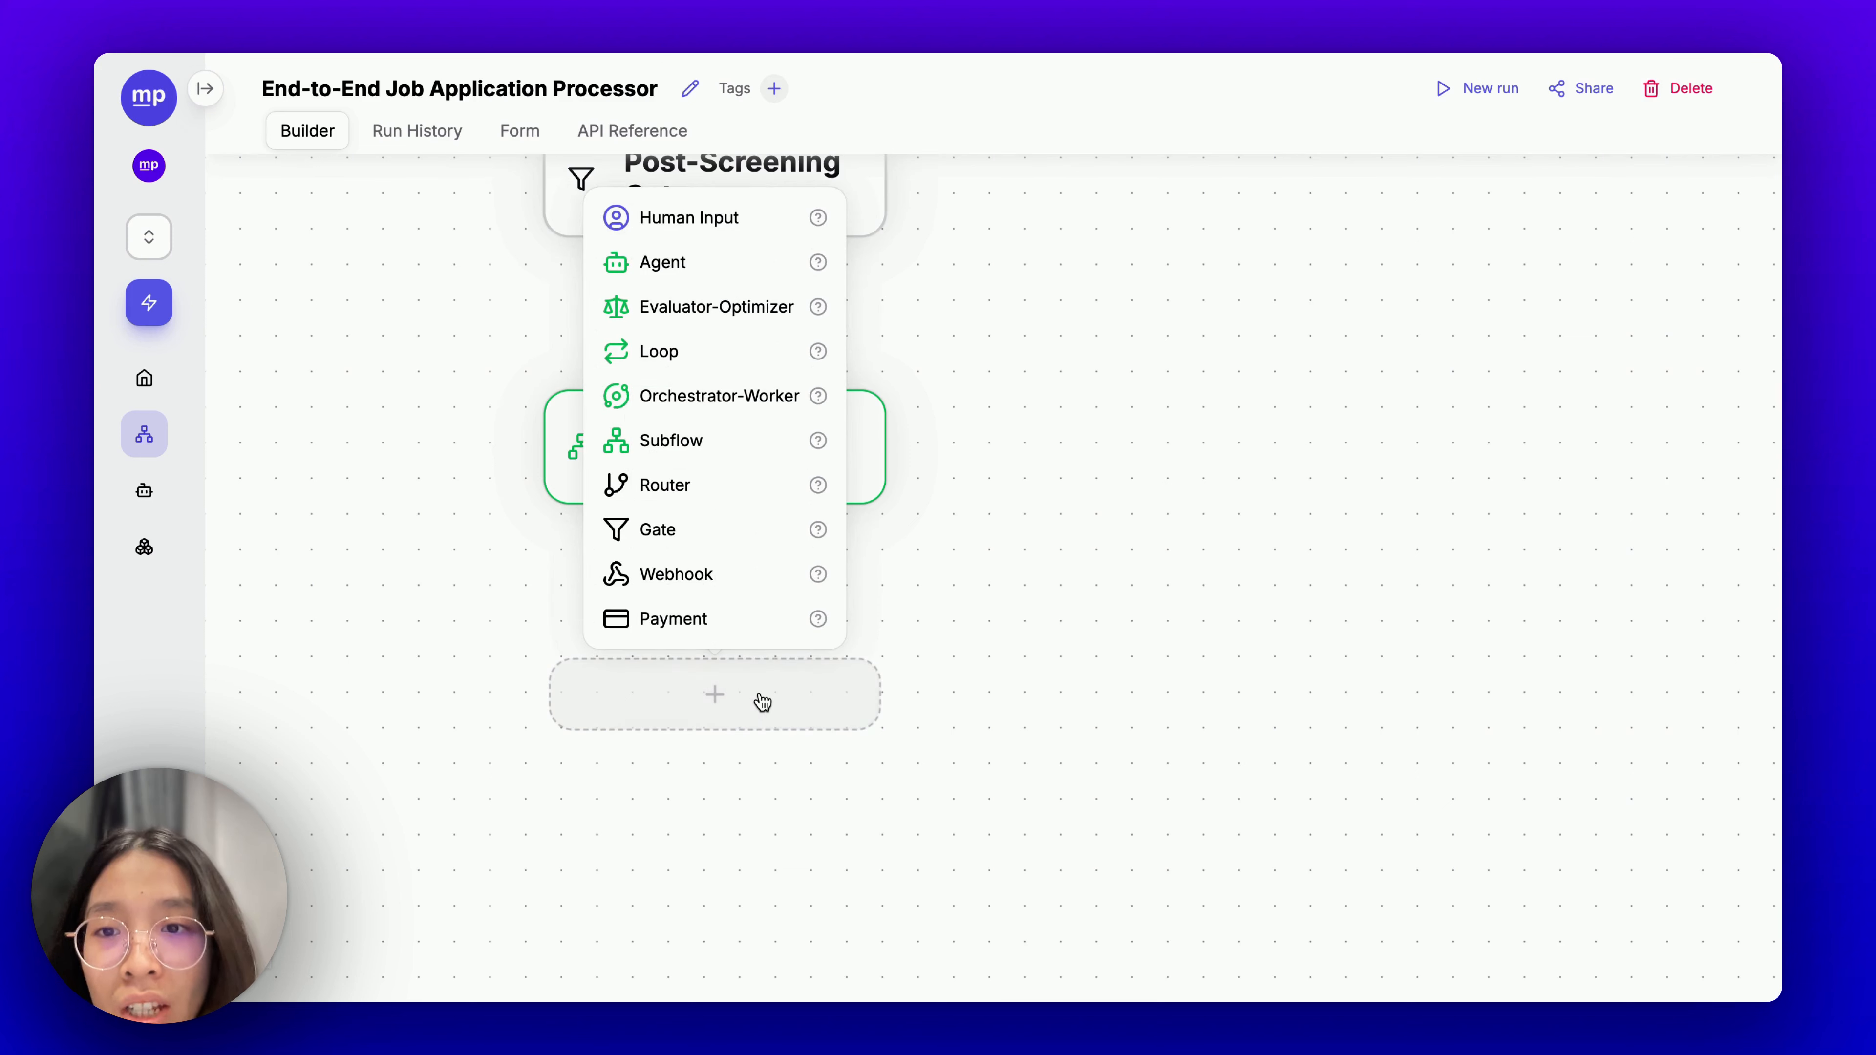
left_click(759, 232)
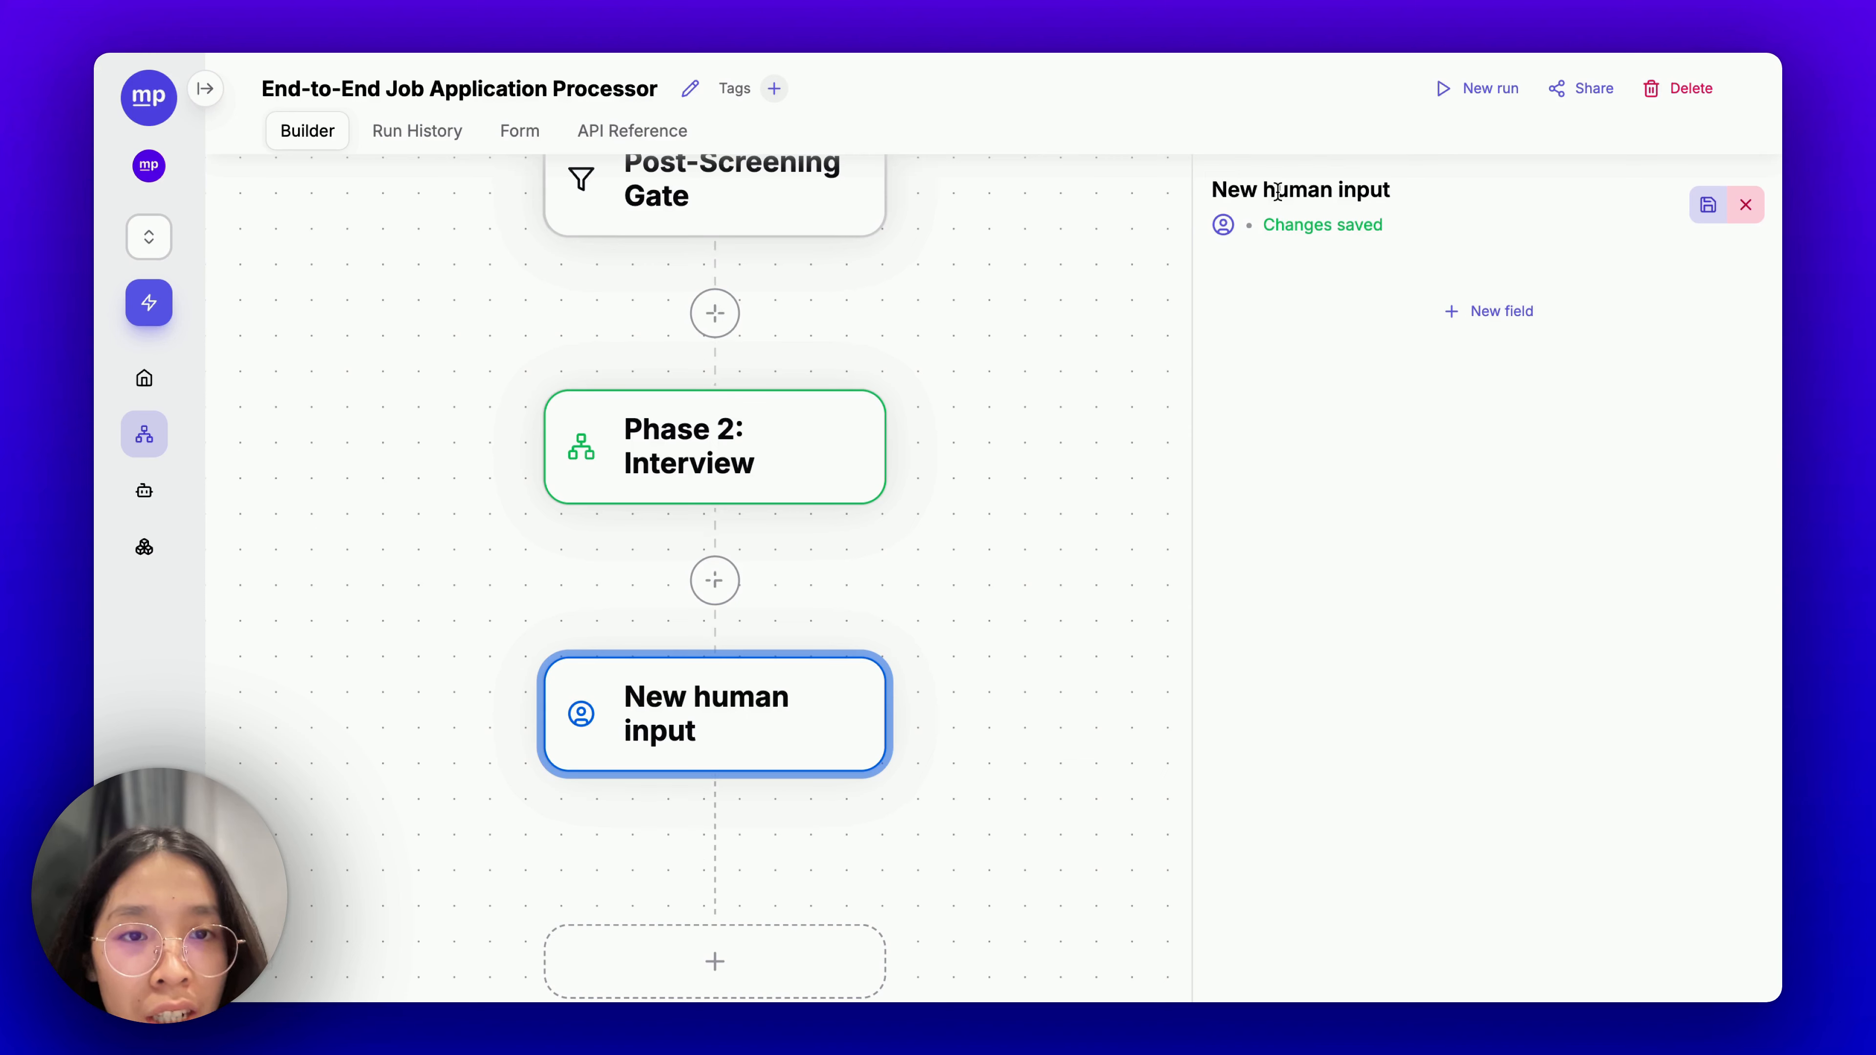
Rename the new human input node to "Post-Interview Decision".
left_click(1277, 192)
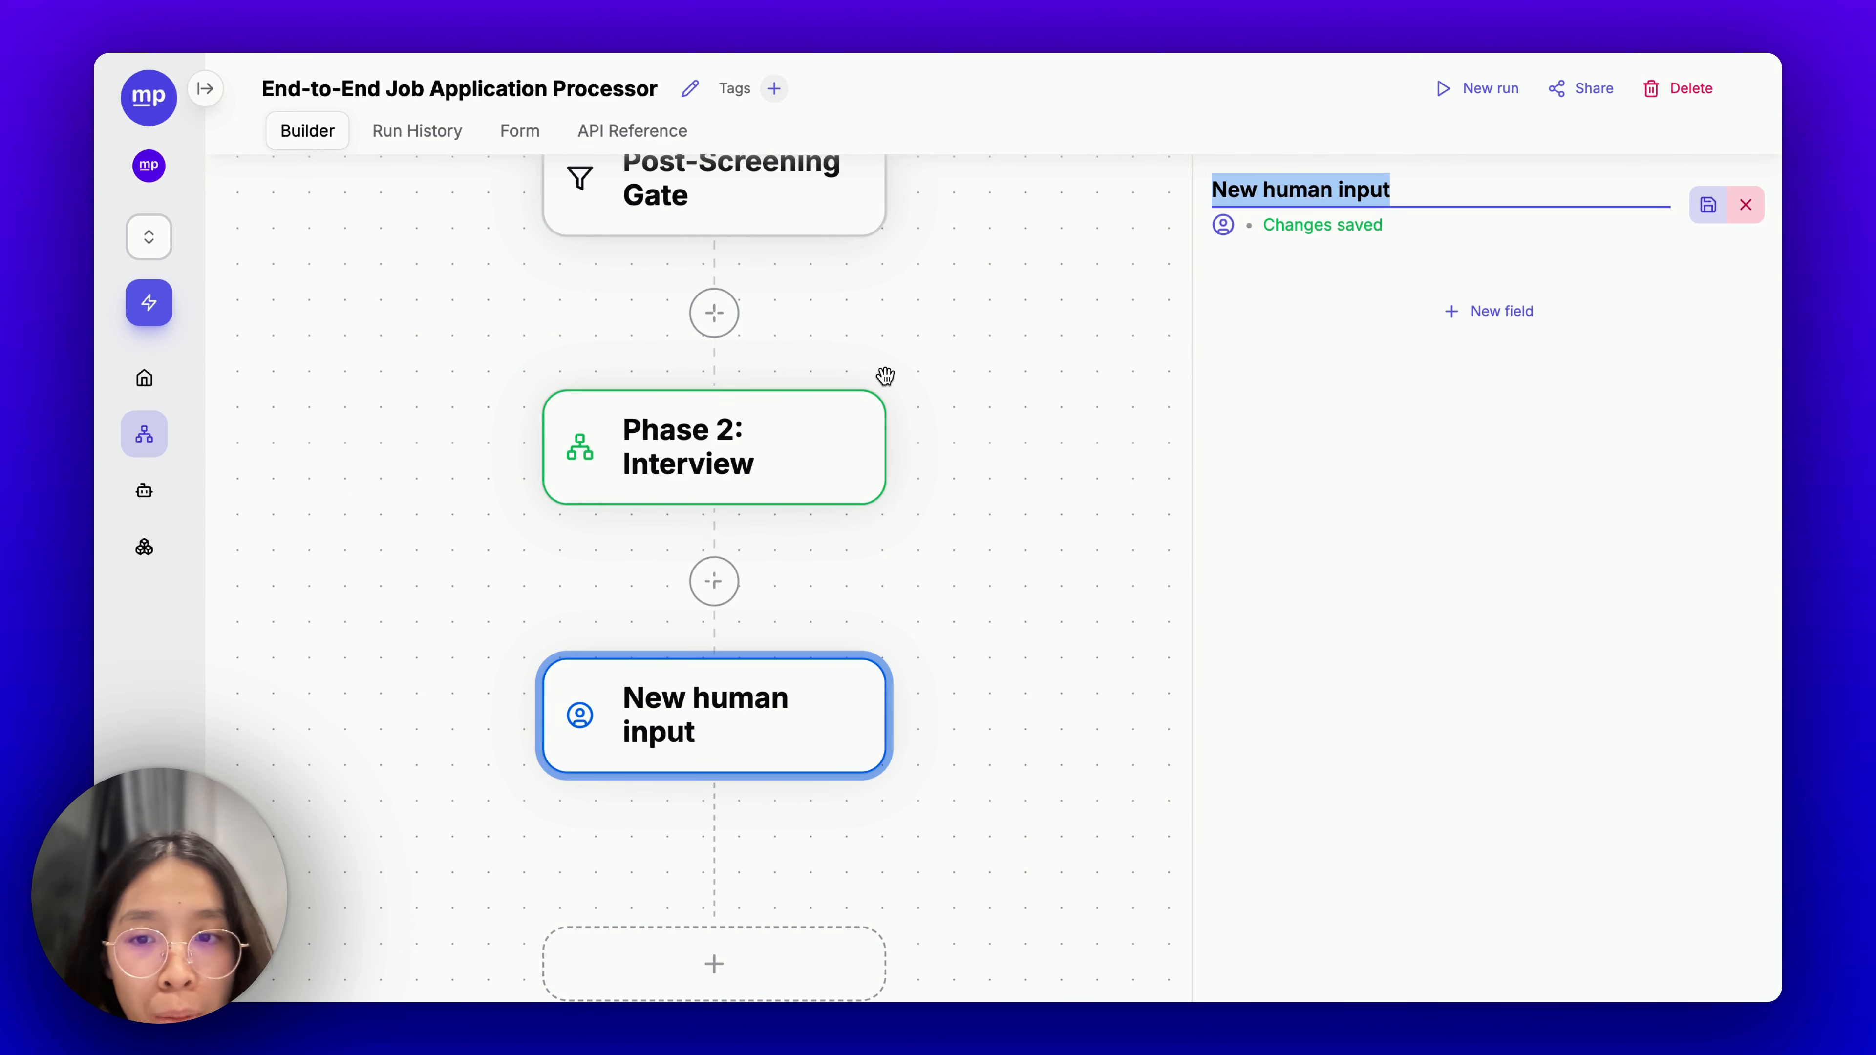
type("Ppos")
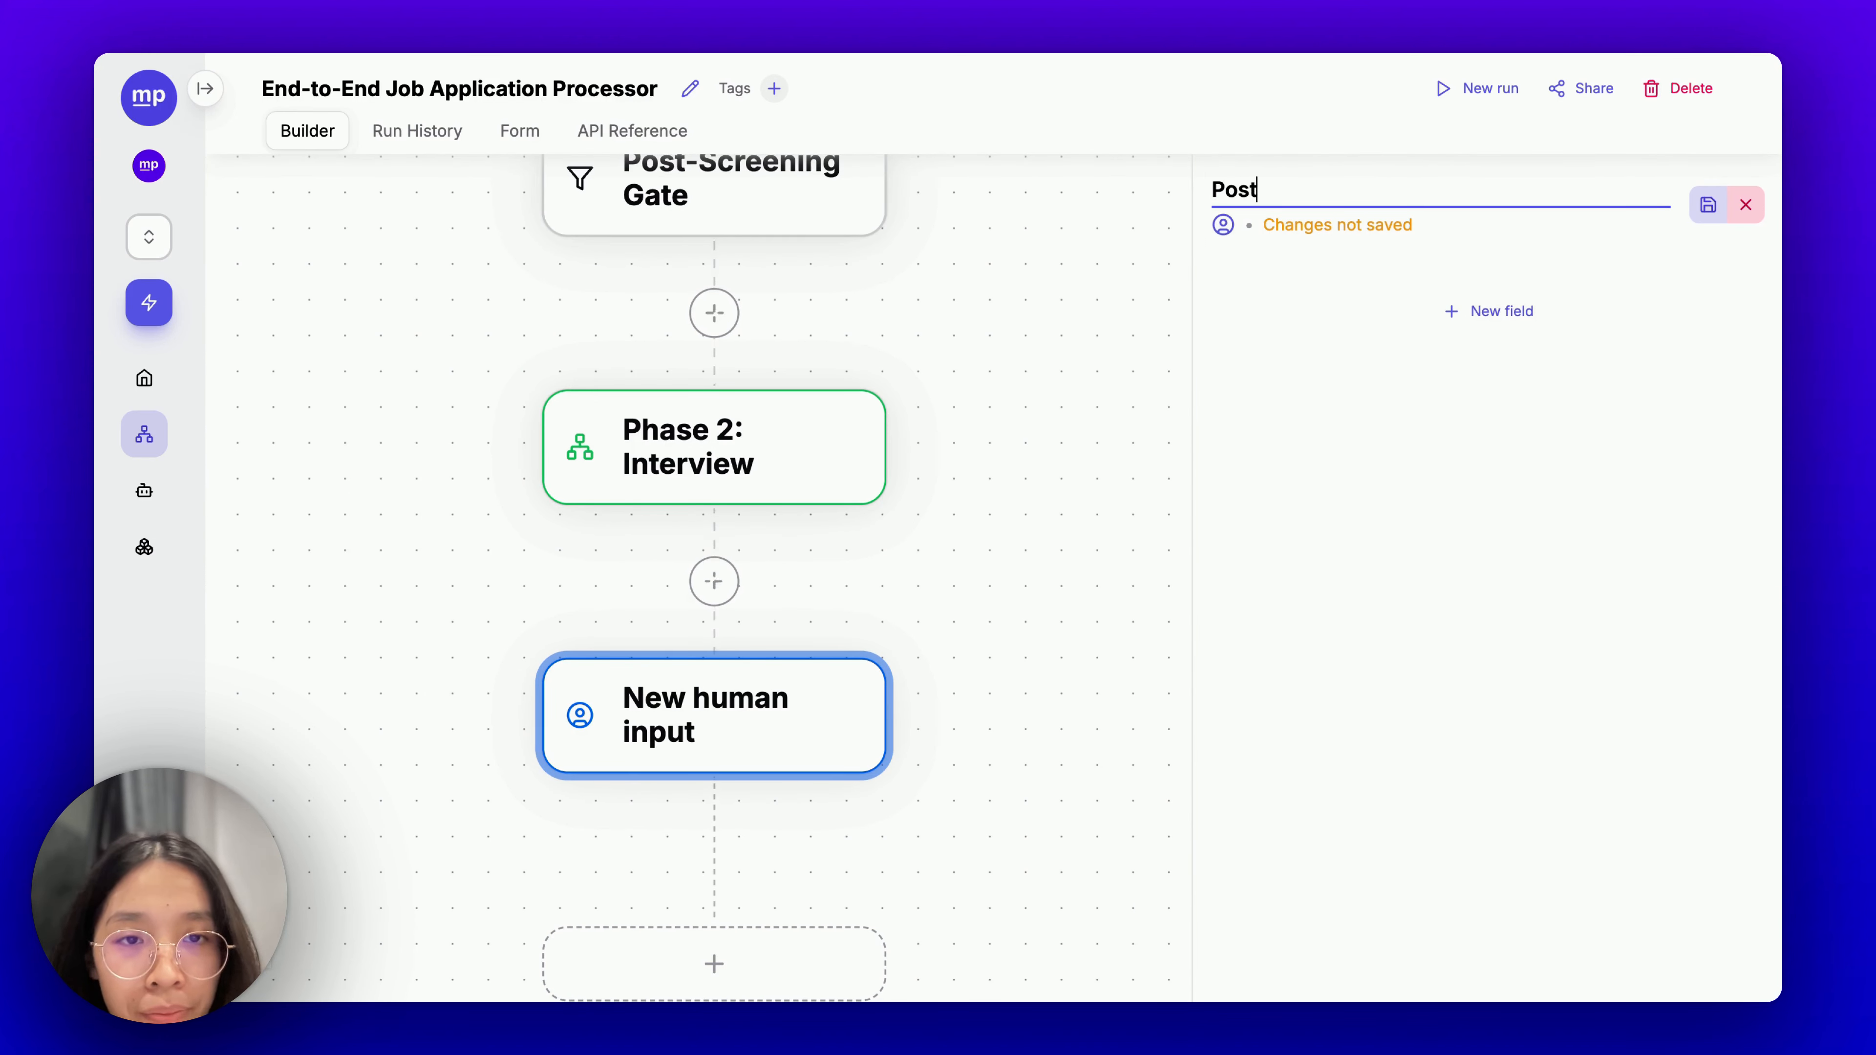
type("t-Interview D")
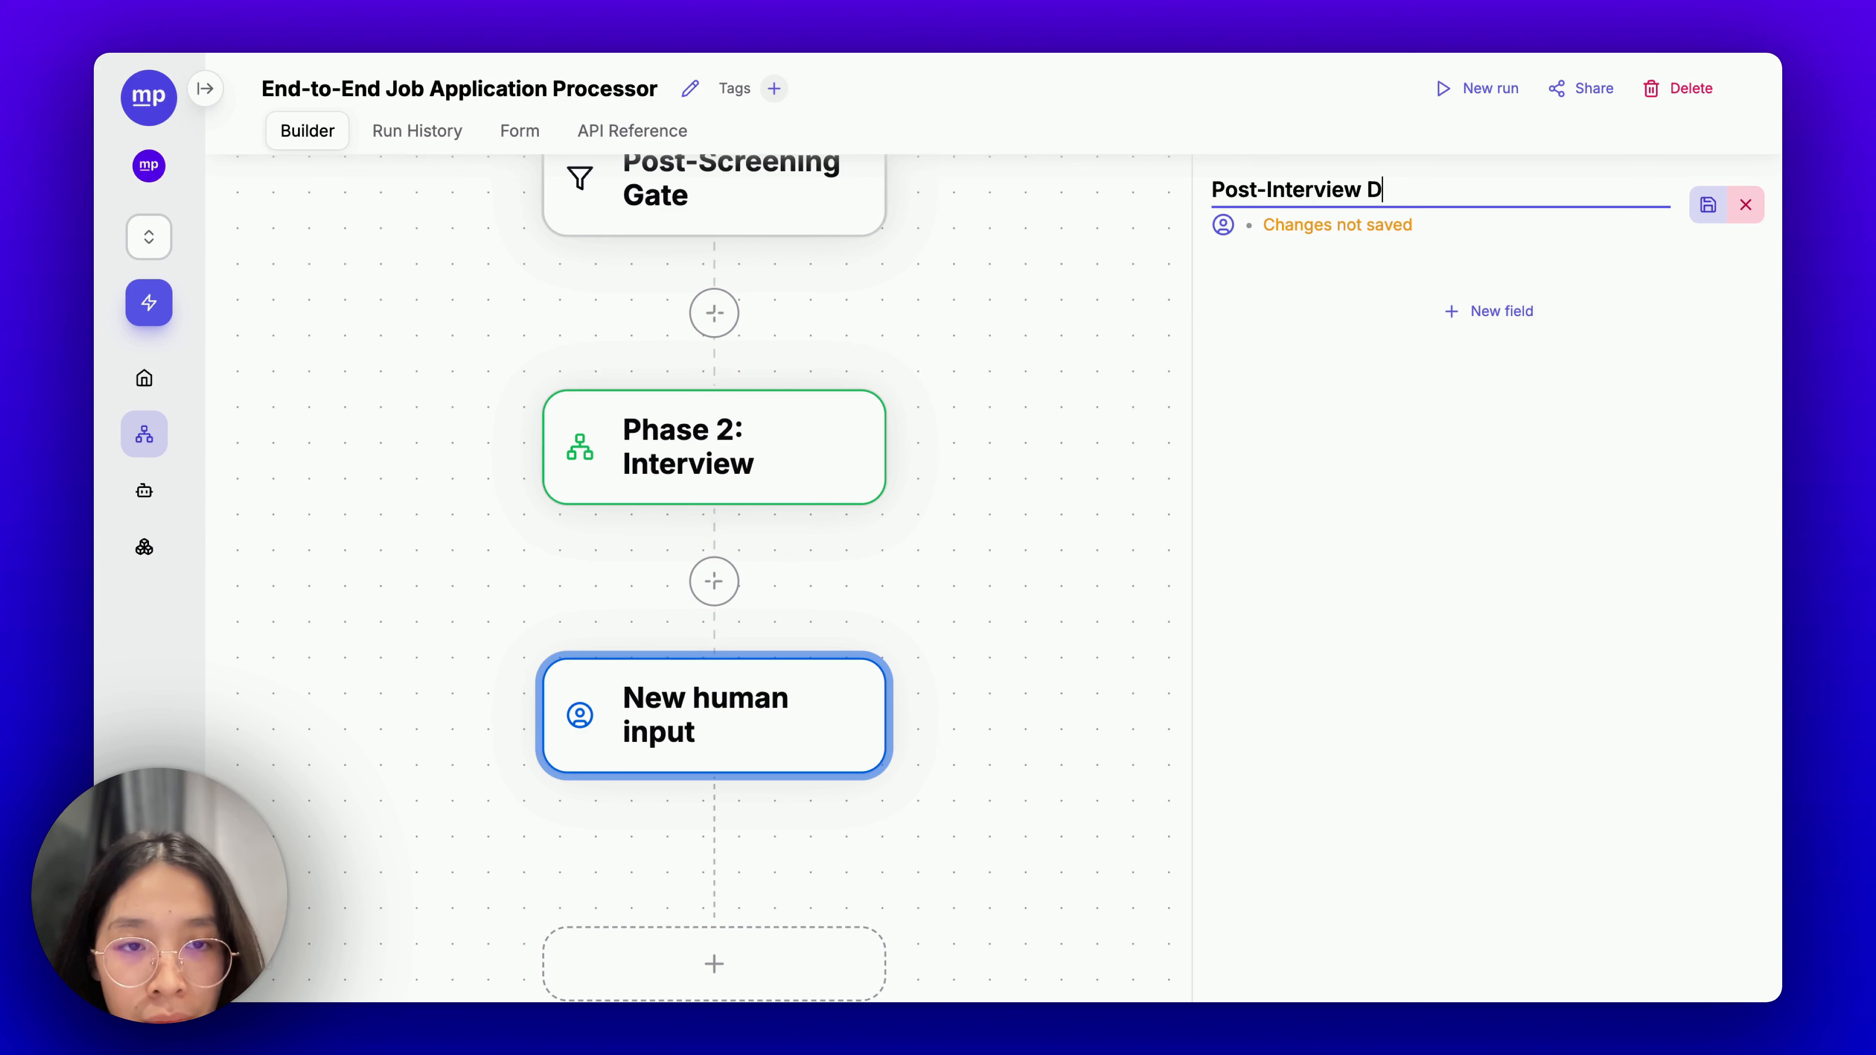
type("ecision")
key("Return")
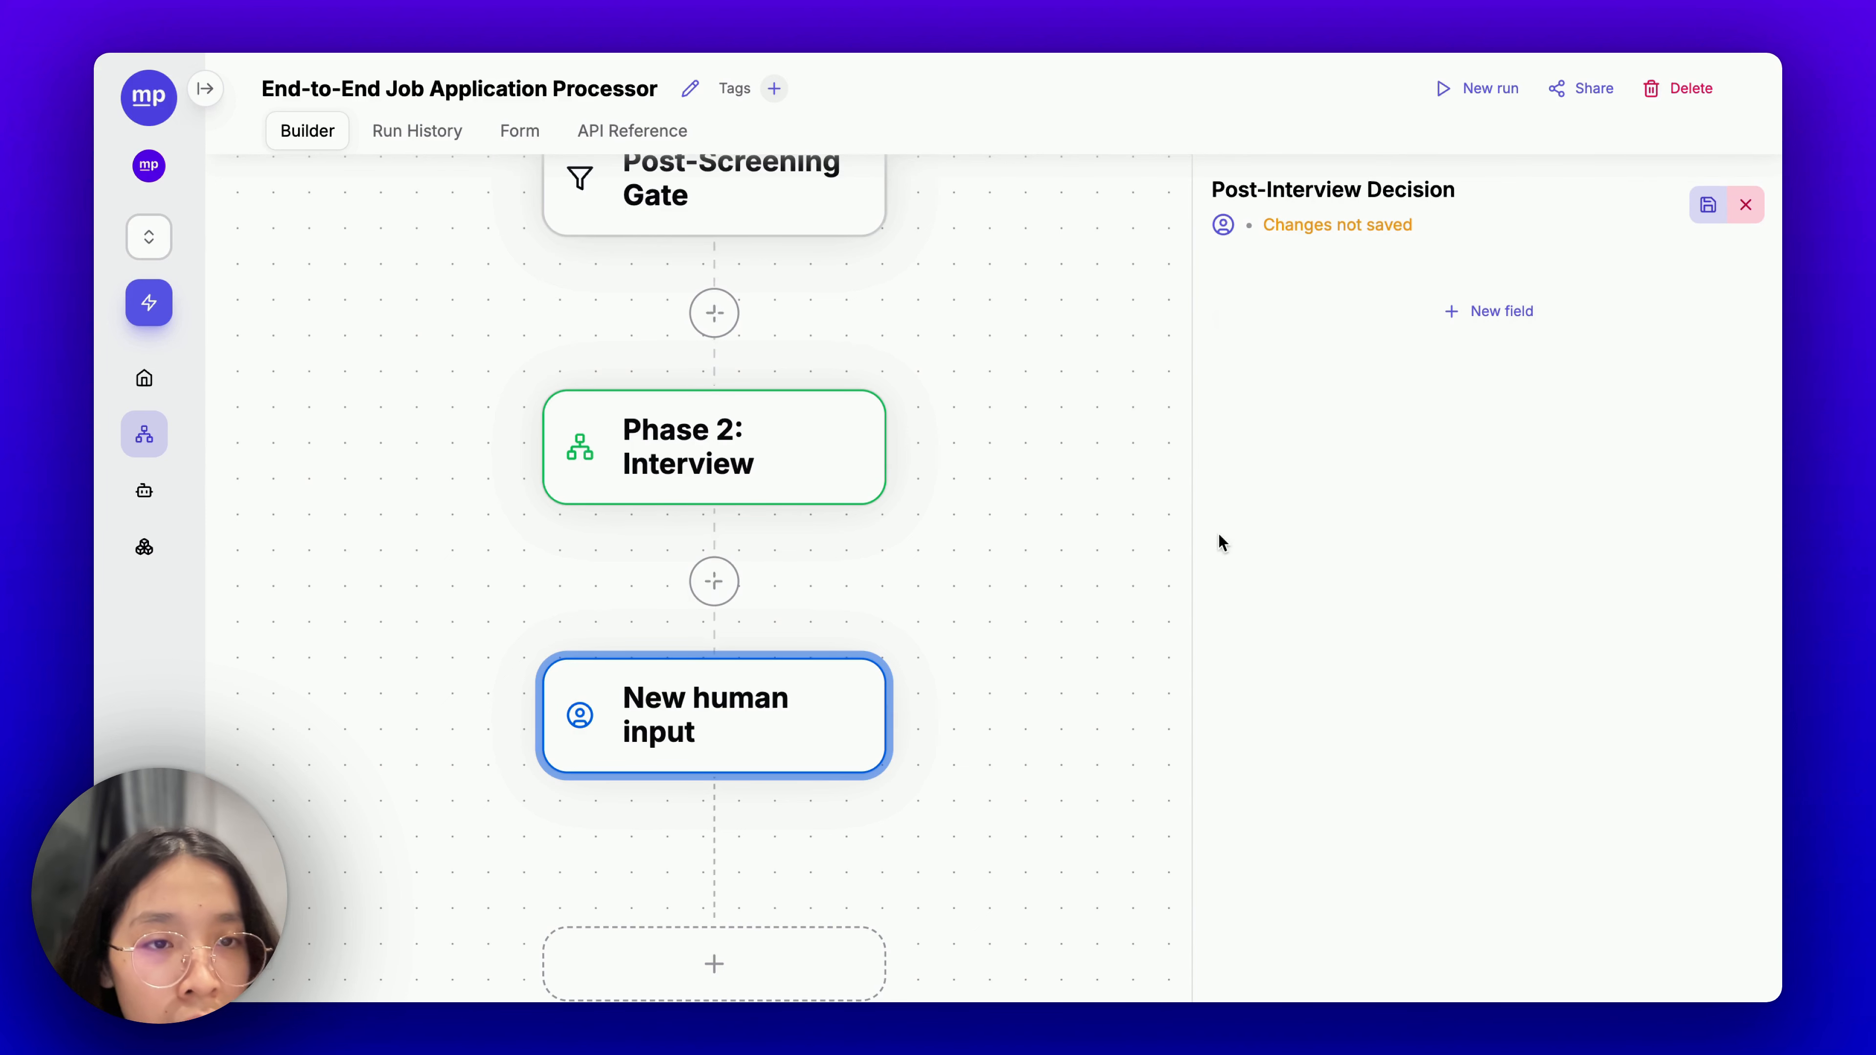
Add a required SELECT field labelled "Accepted to Job?" with the options Yes and No to the Post-Interview Decision input.
left_click(1510, 311)
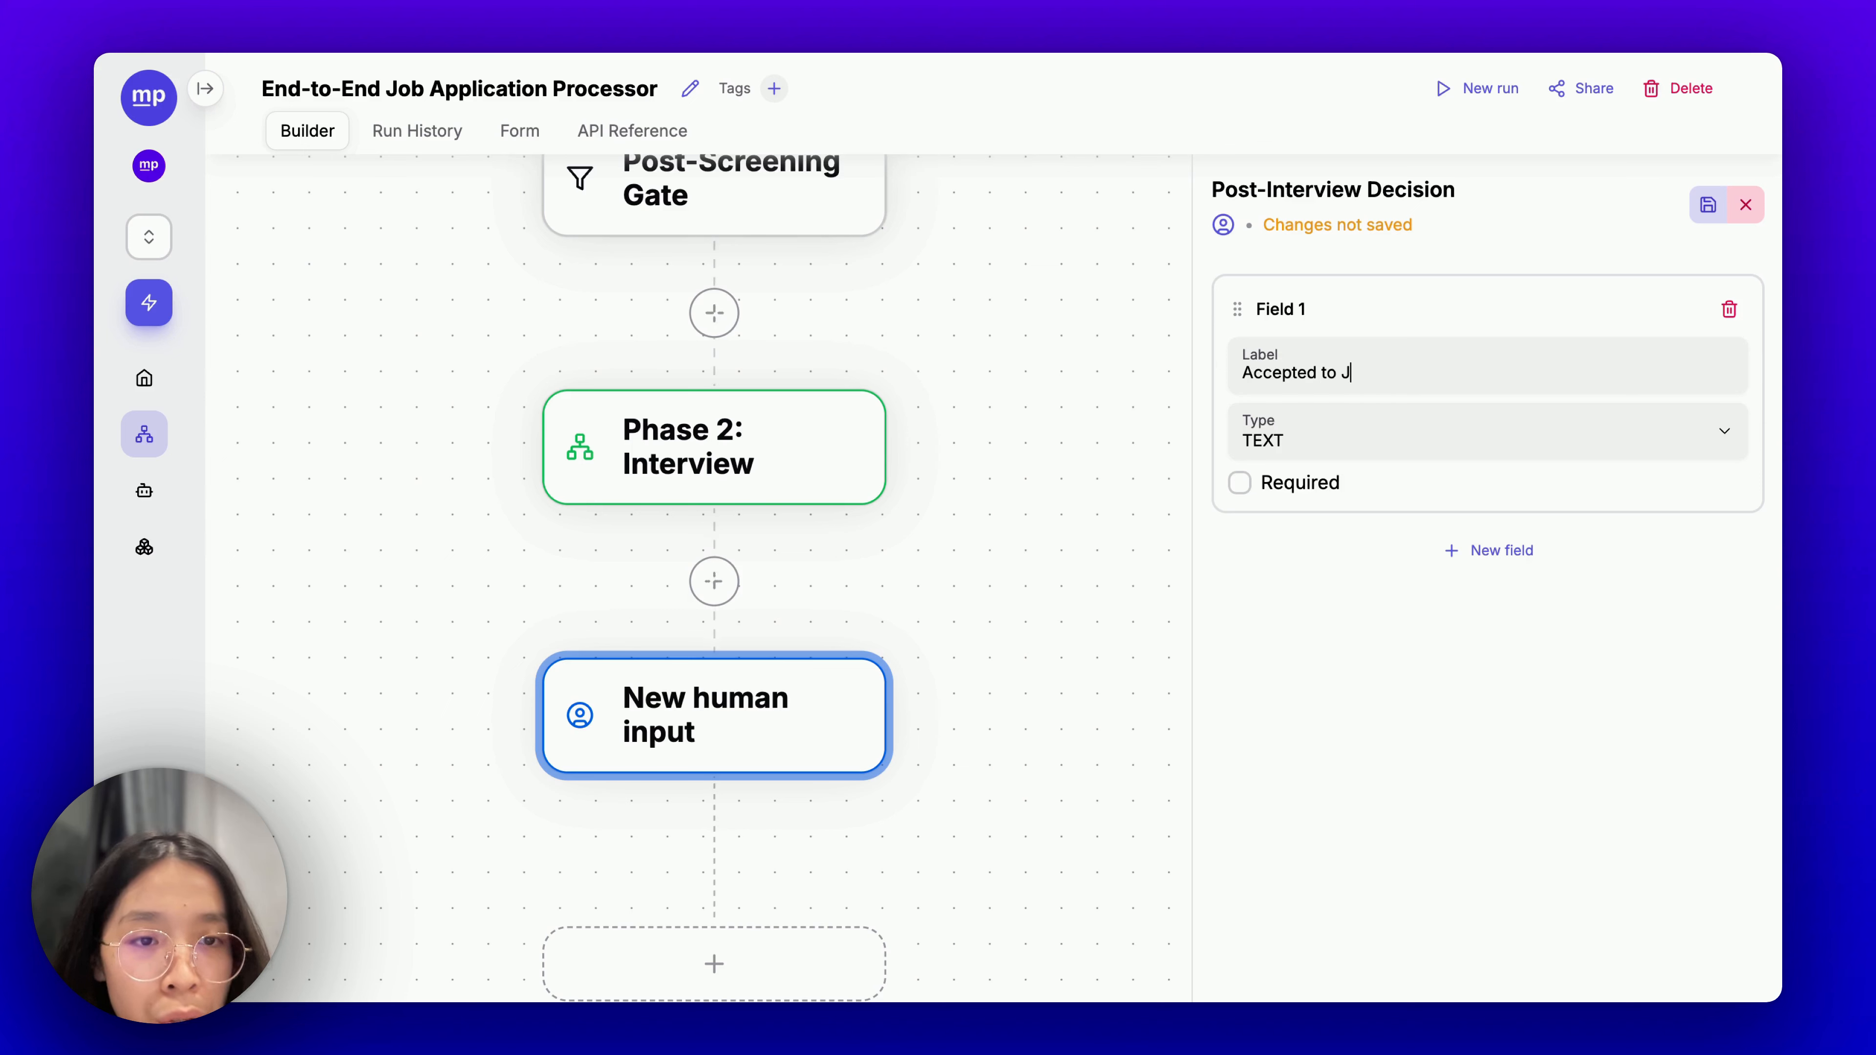
left_click(1432, 444)
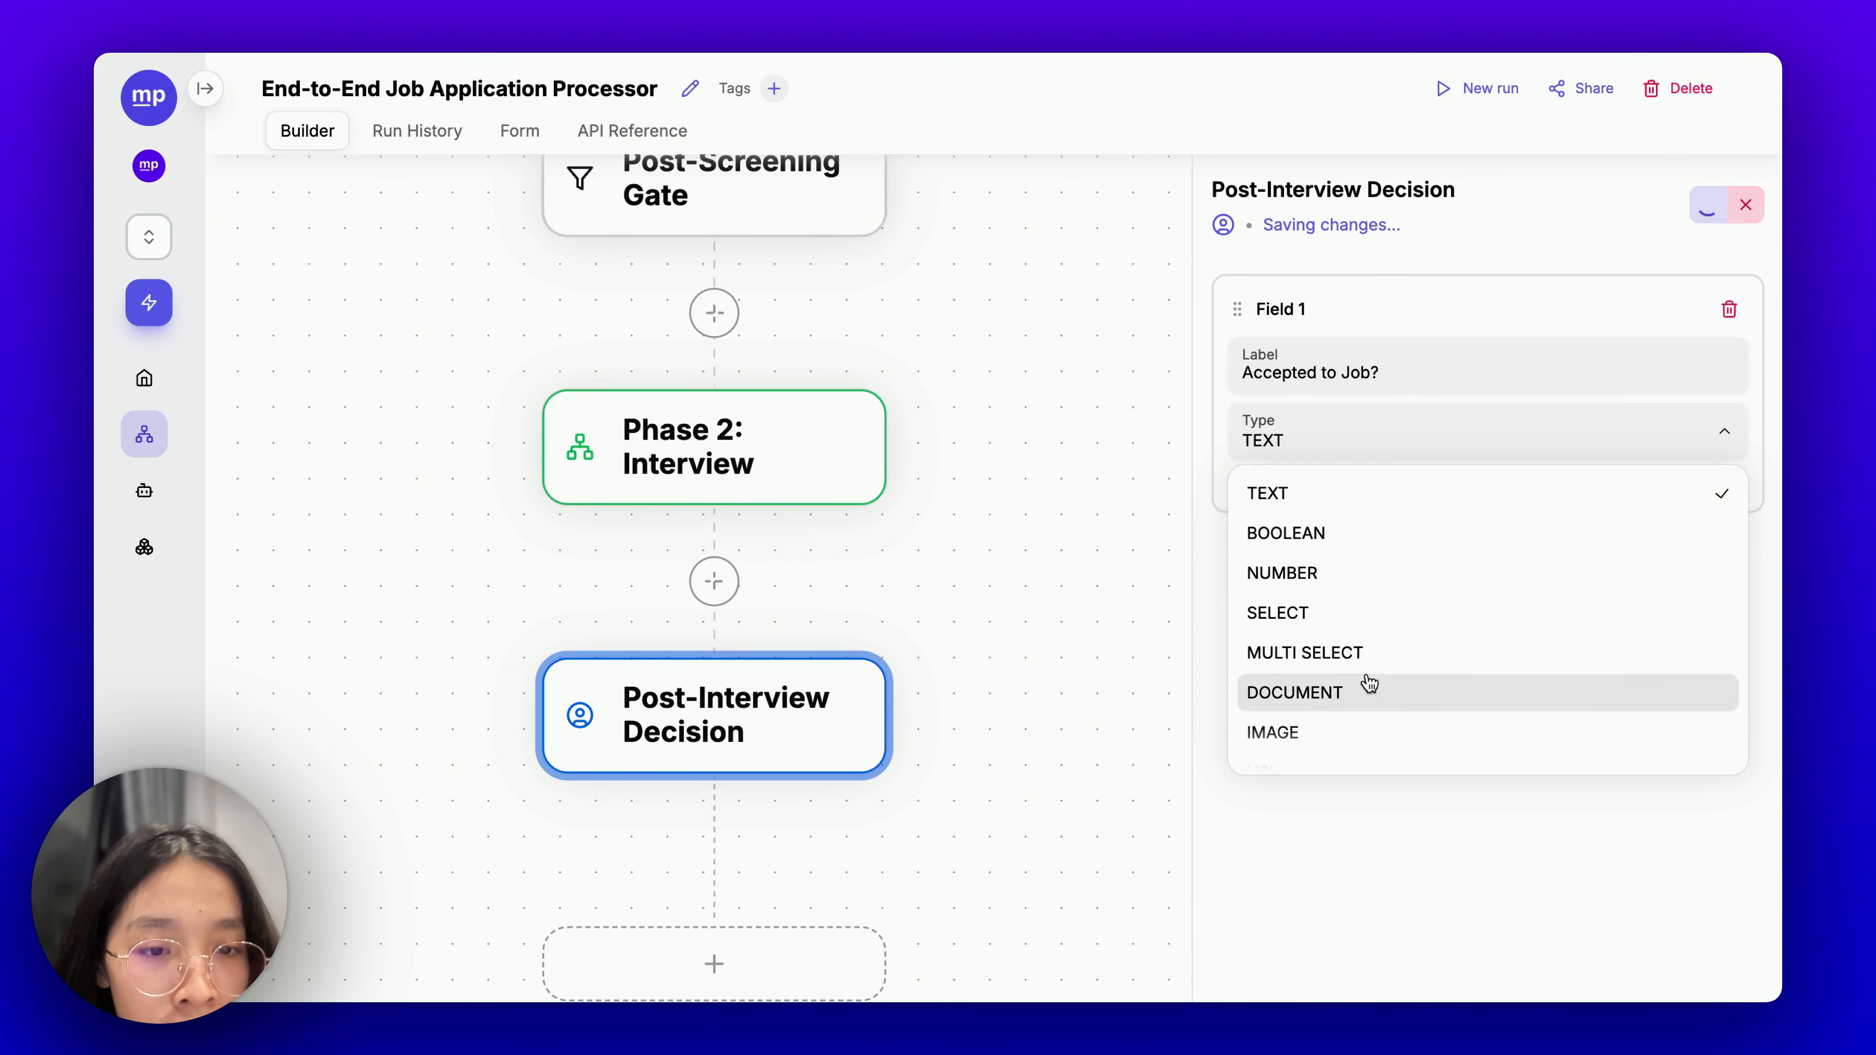
left_click(1340, 589)
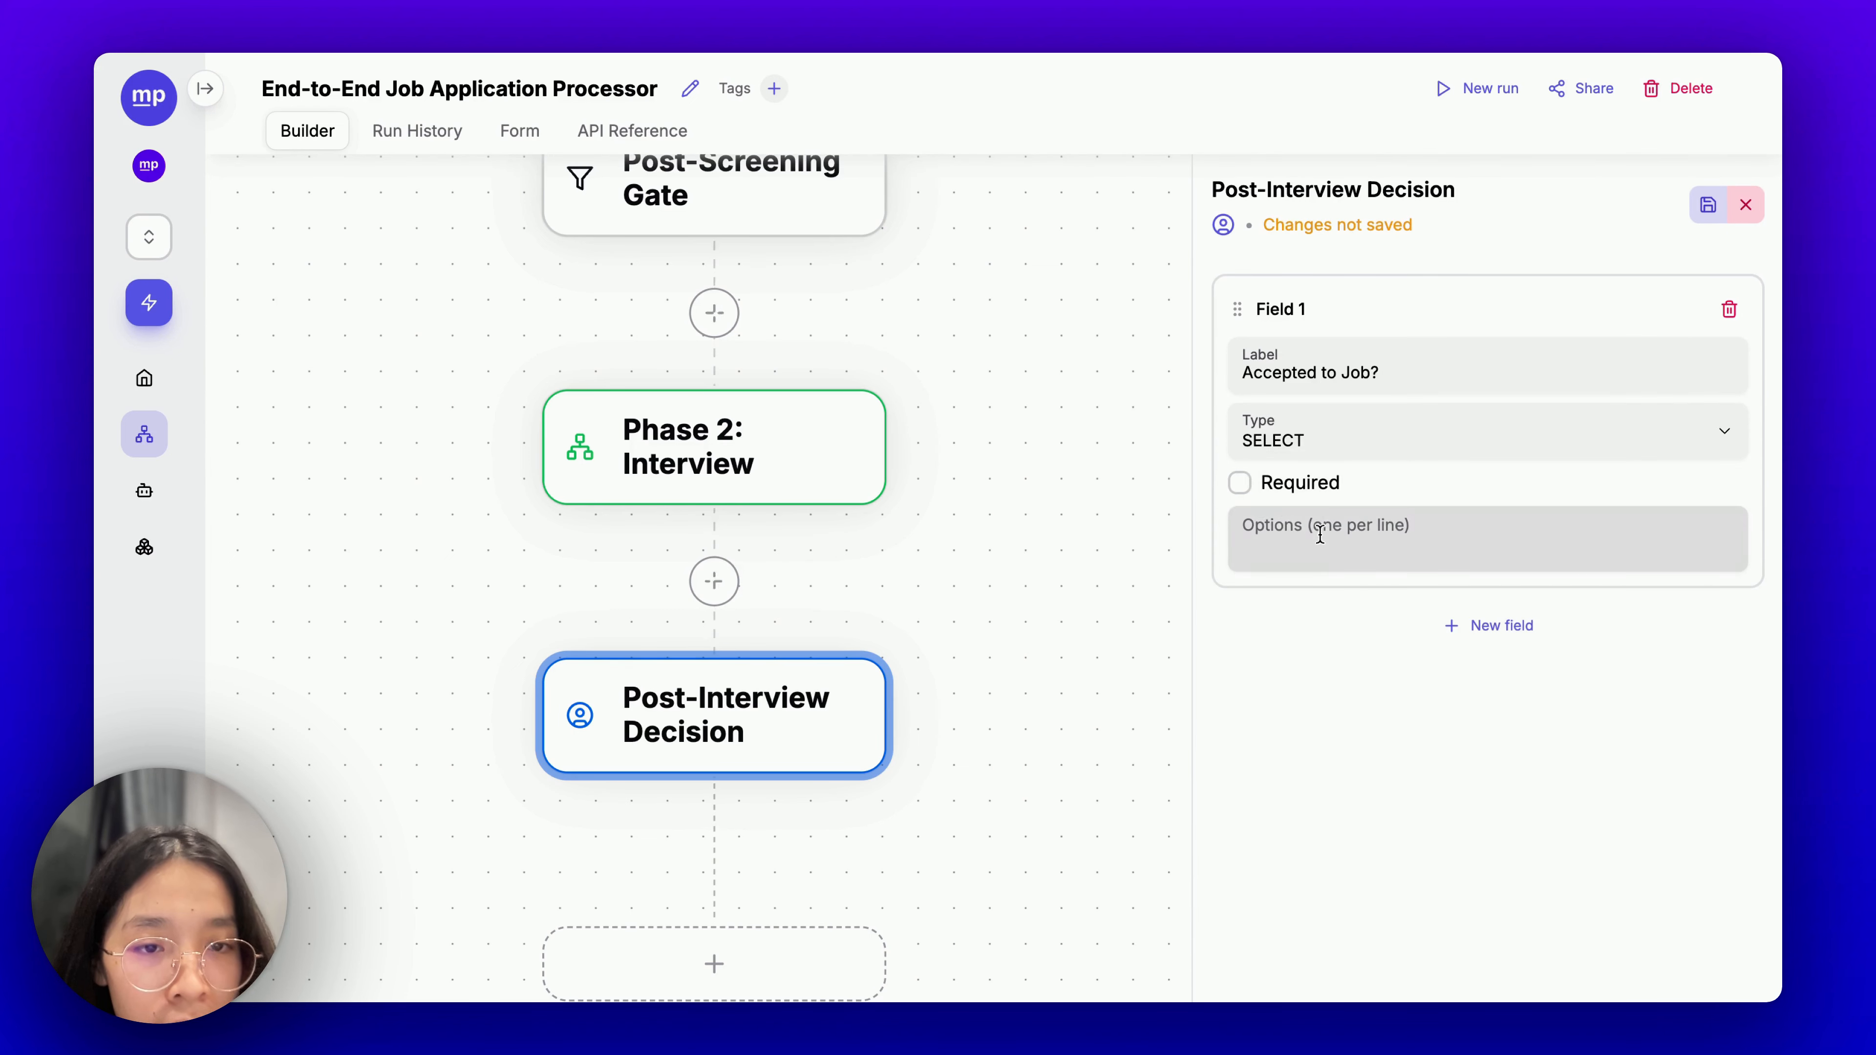
left_click(1291, 520)
type("Yes")
key("Return")
type("No")
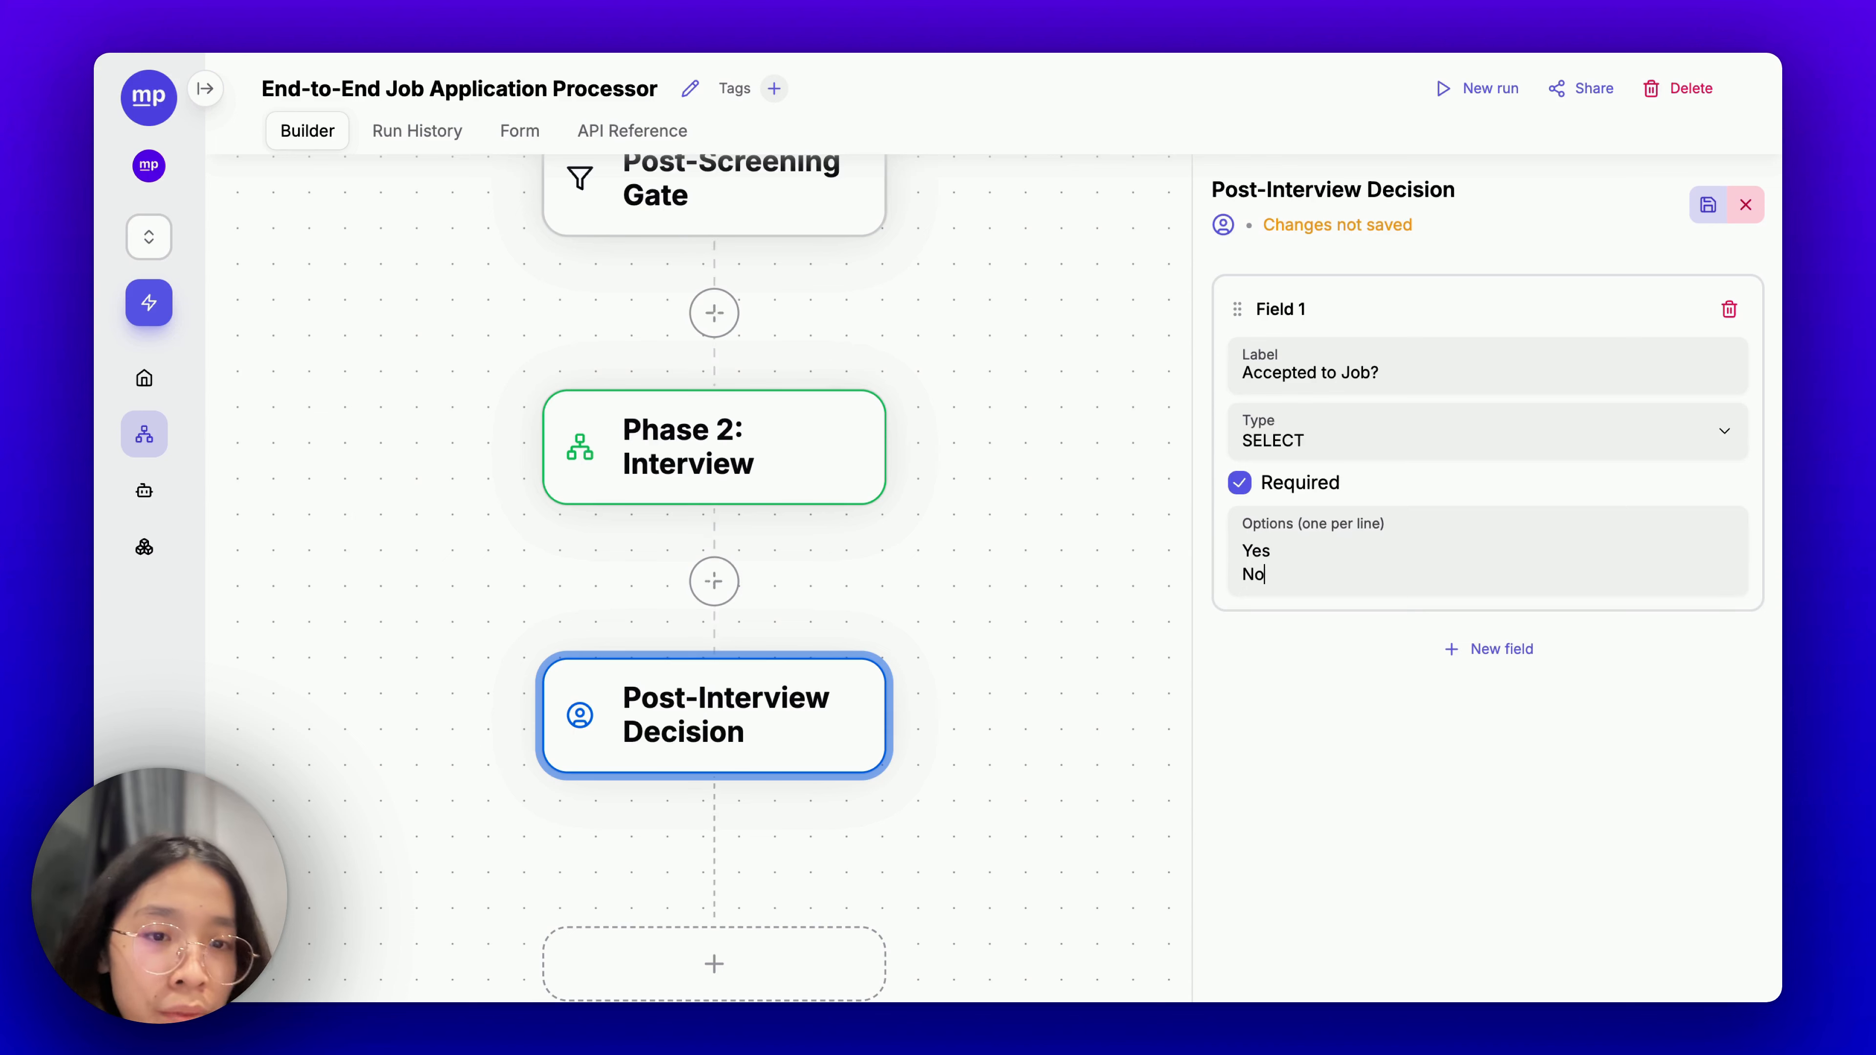
Add a second required TEXT field labelled "Raw Comments" to the Post-Interview Decision input.
left_click(1423, 643)
left_click(1371, 715)
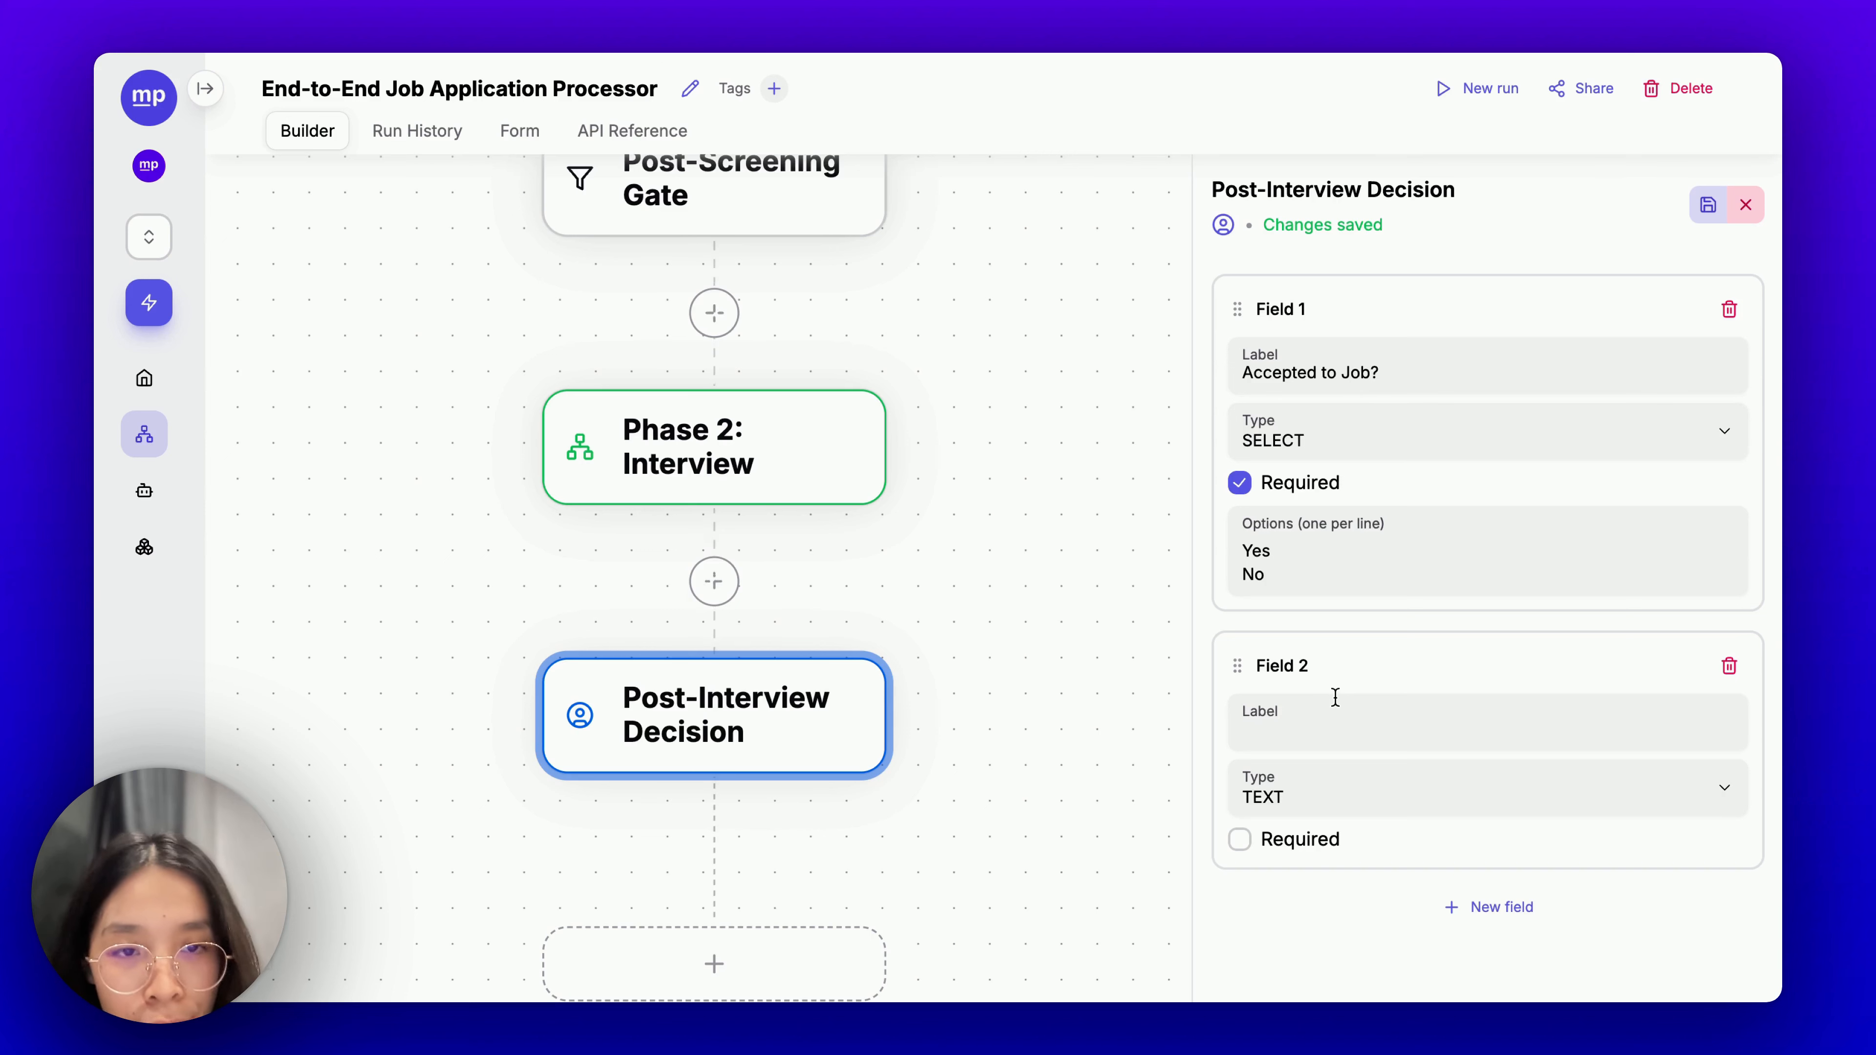
type("A")
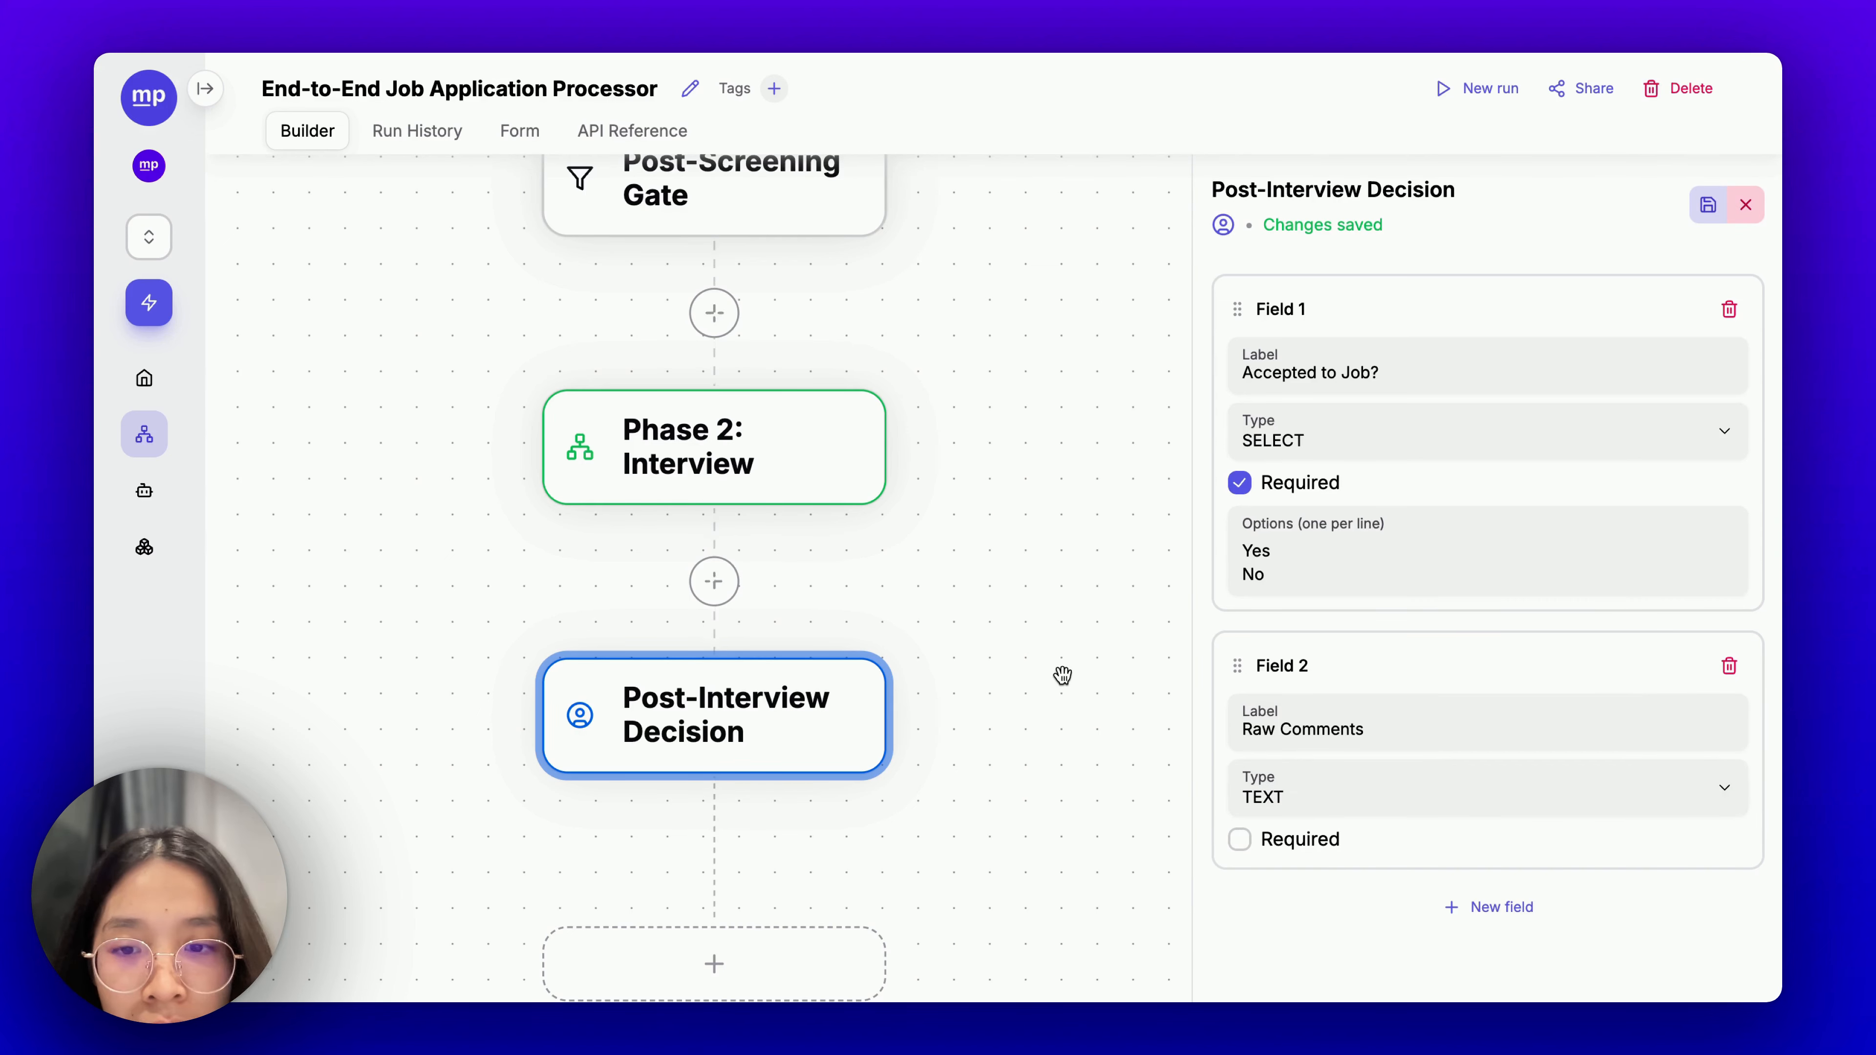
scroll(1062, 675, "down", 3)
left_click_drag(1059, 678, 1058, 484)
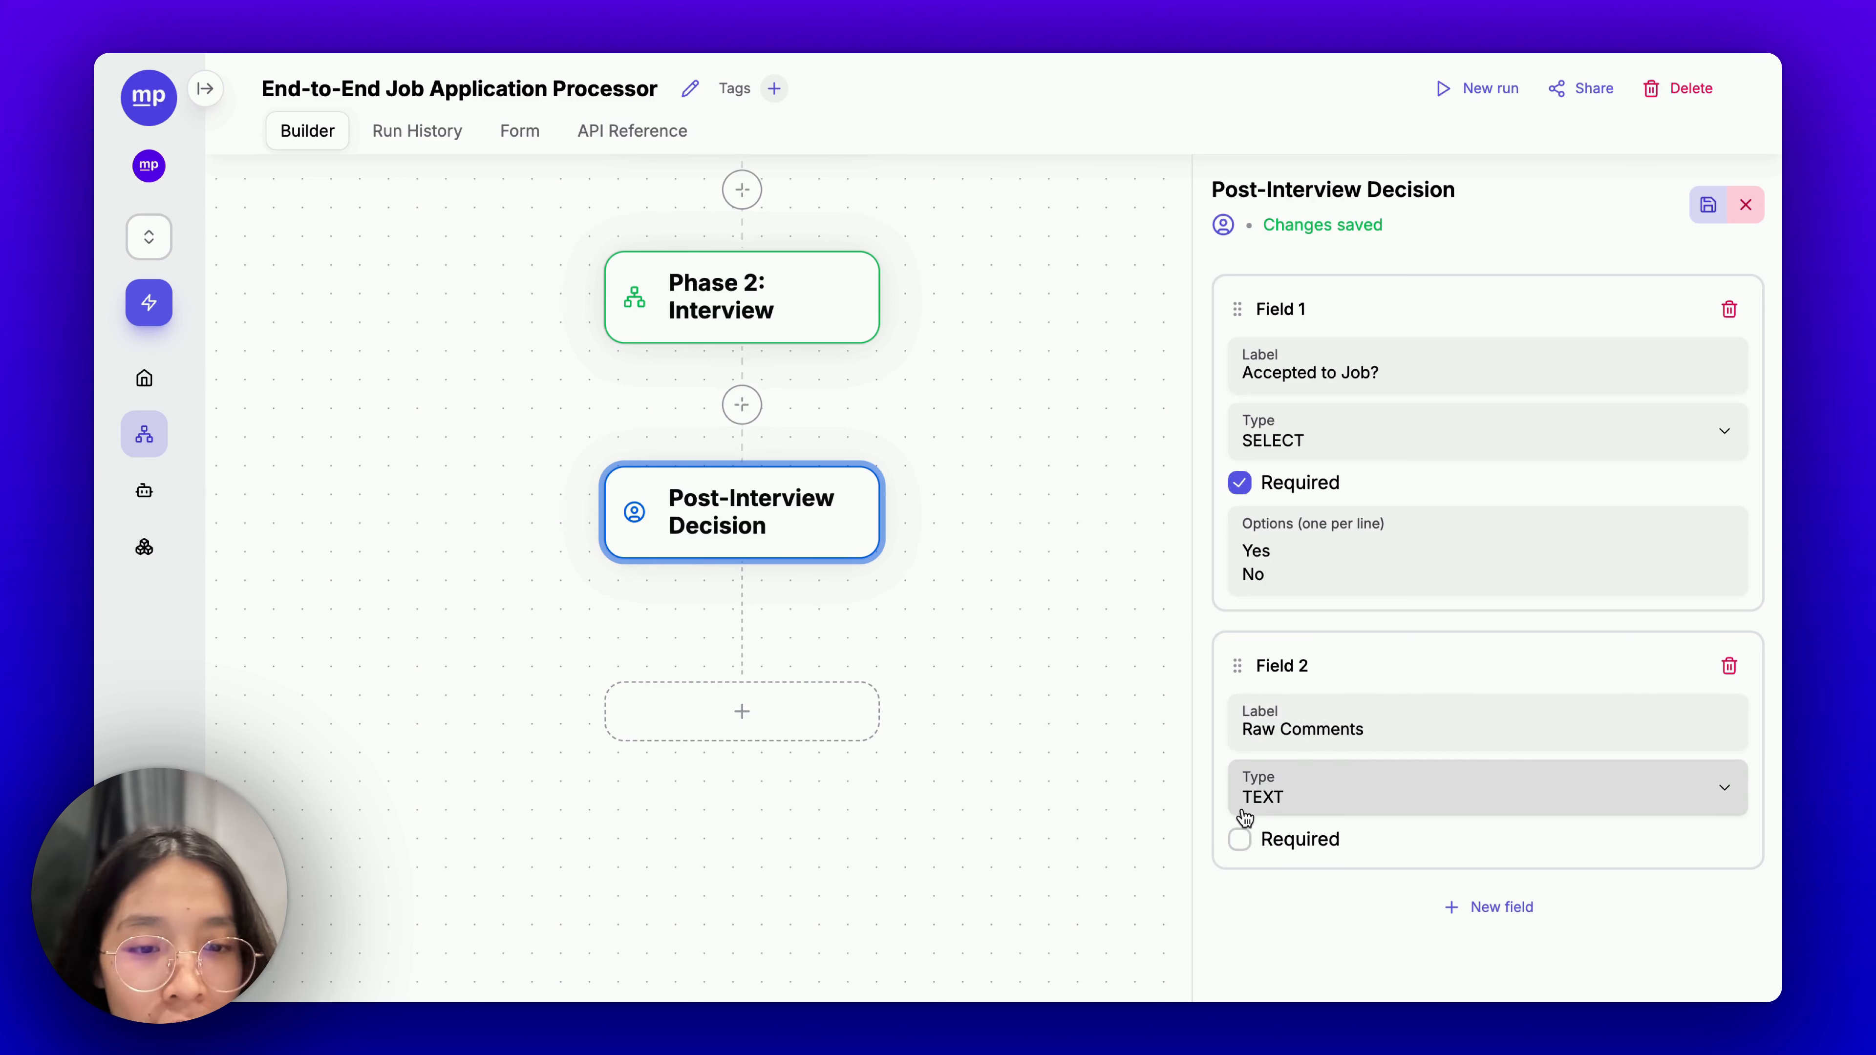
left_click(1240, 842)
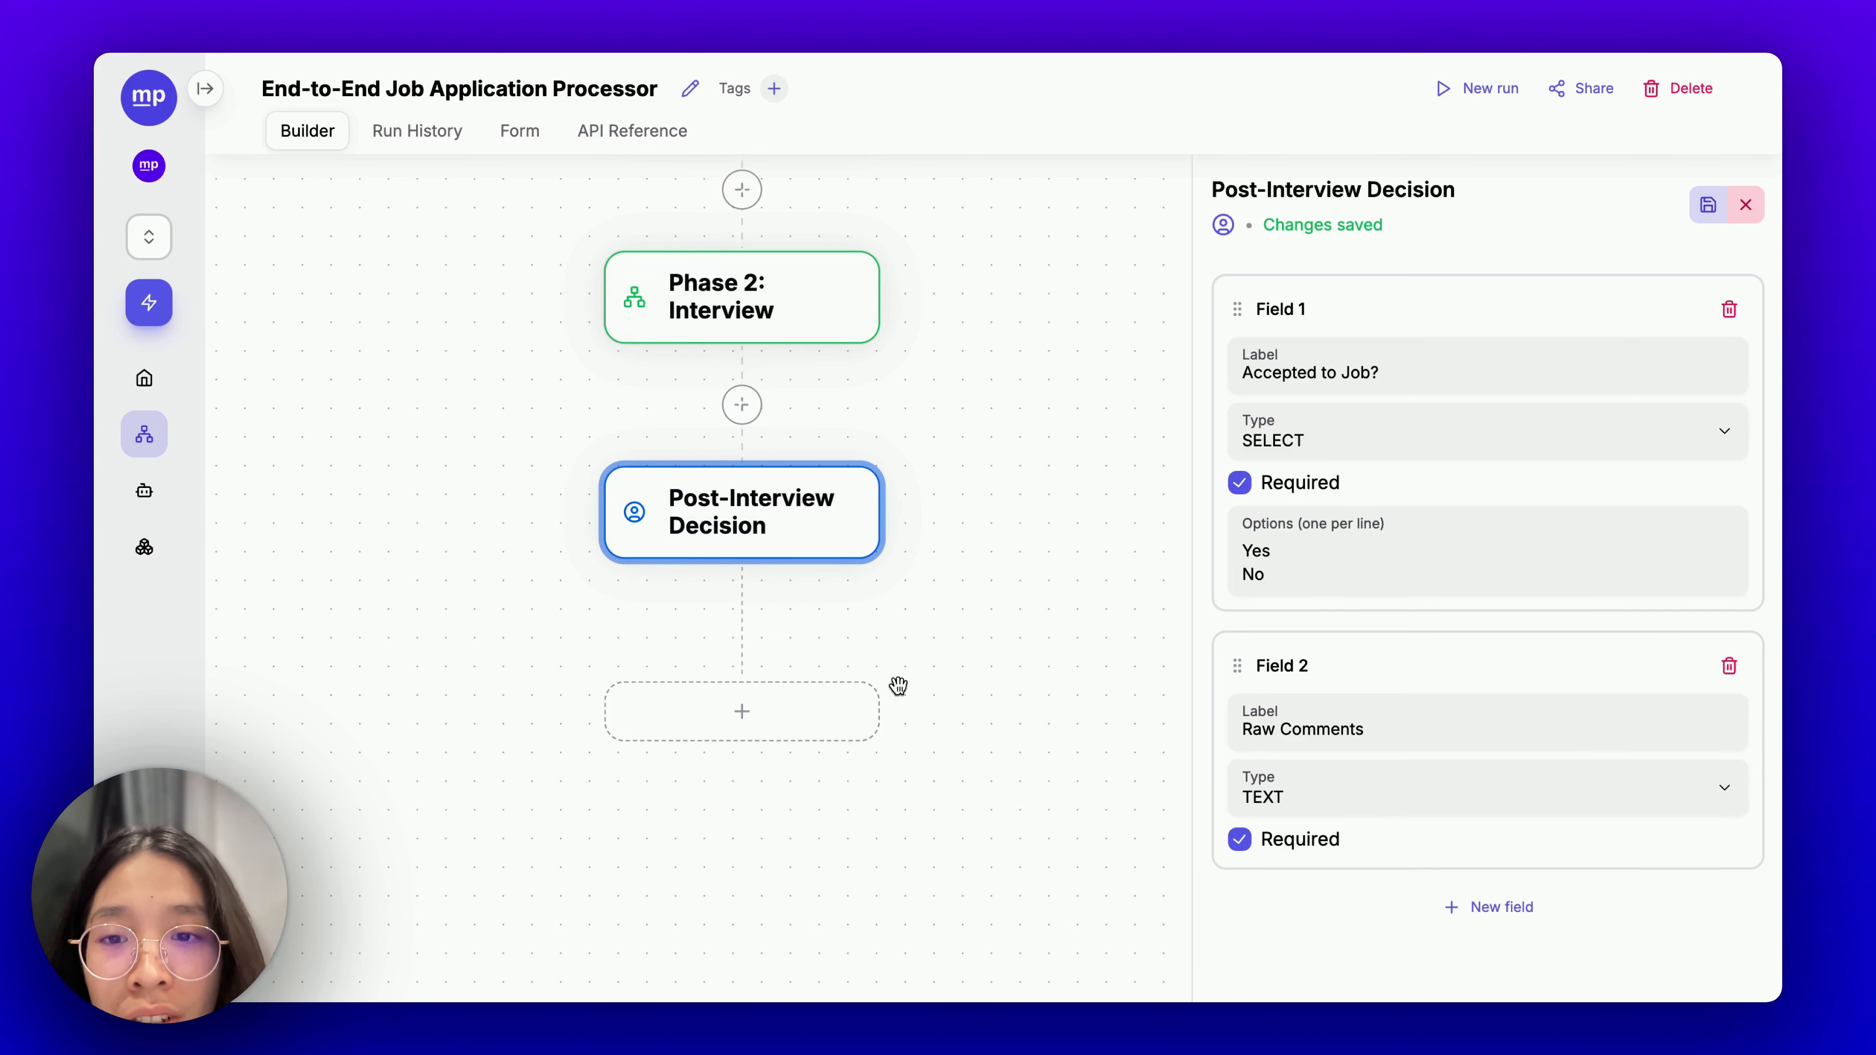
left_click(978, 687)
left_click(731, 532)
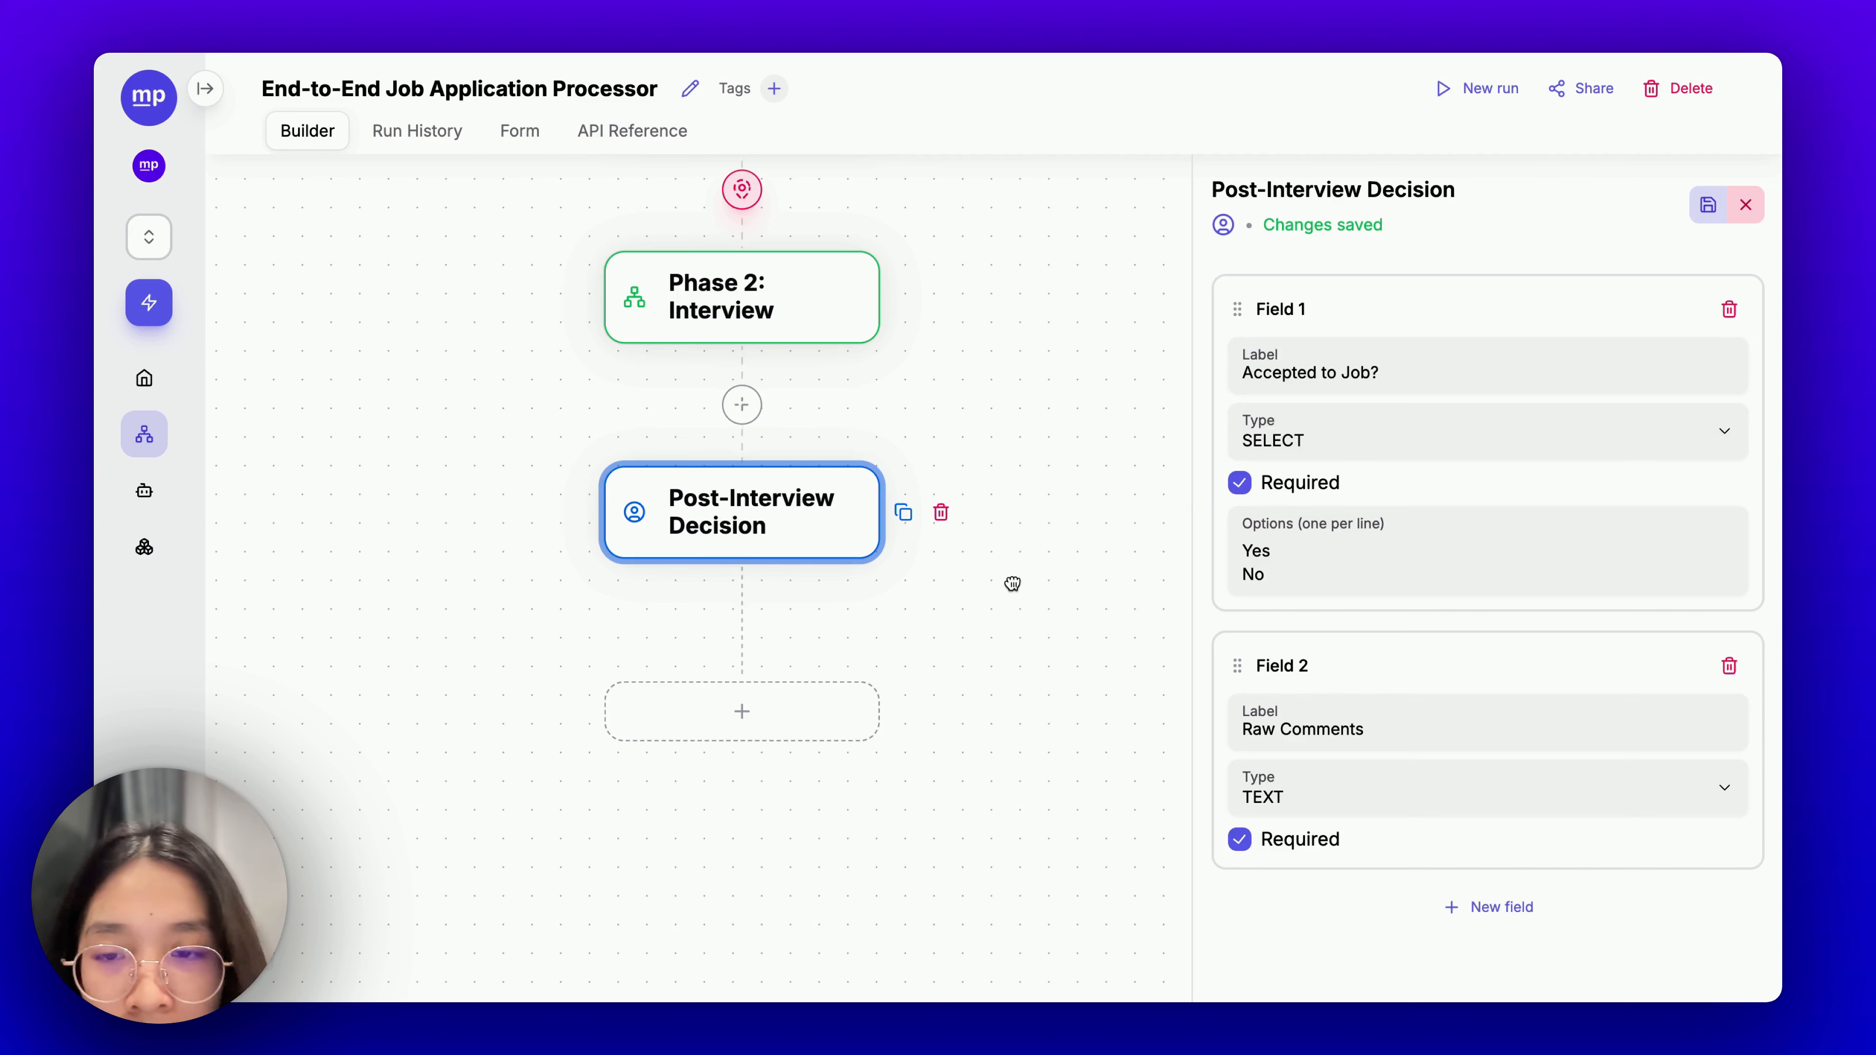
left_click(990, 650)
left_click(797, 538)
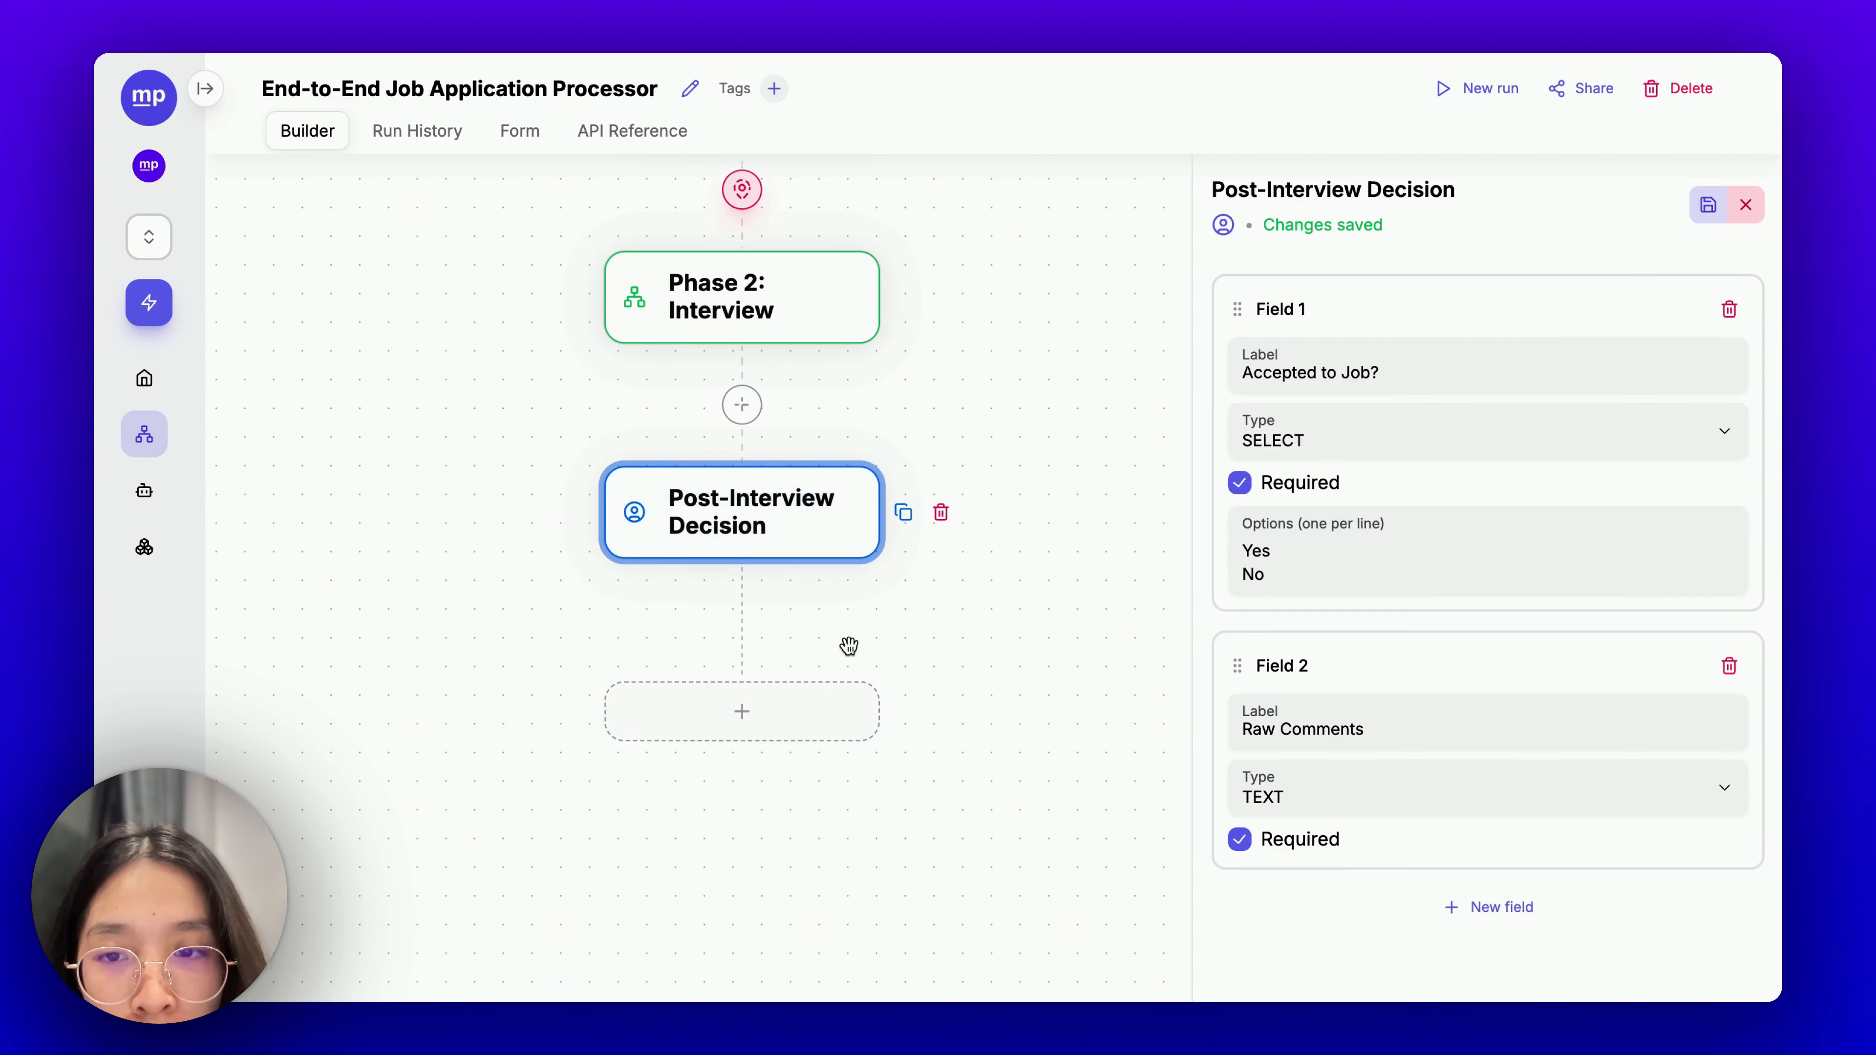
left_click(849, 632)
Add a Router node after Post-Interview Decision and name it "Post-Interview Router".
left_click(790, 722)
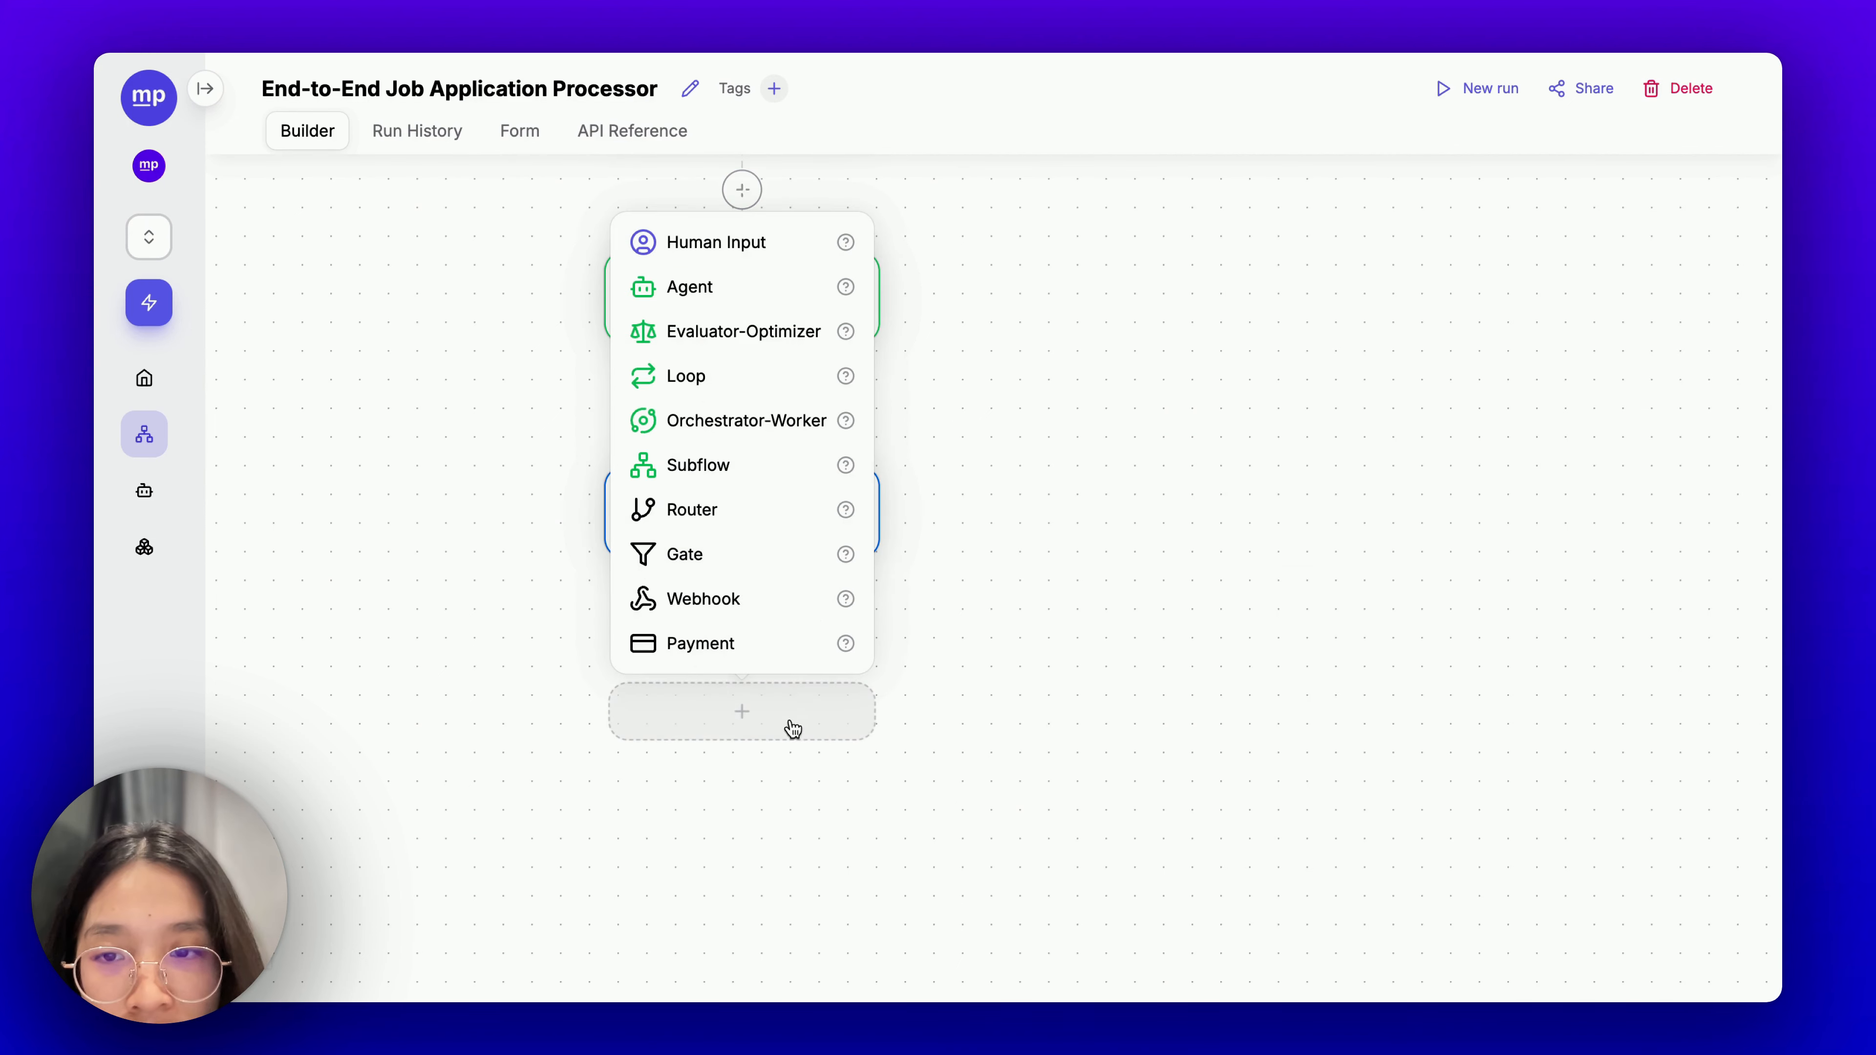
left_click(710, 503)
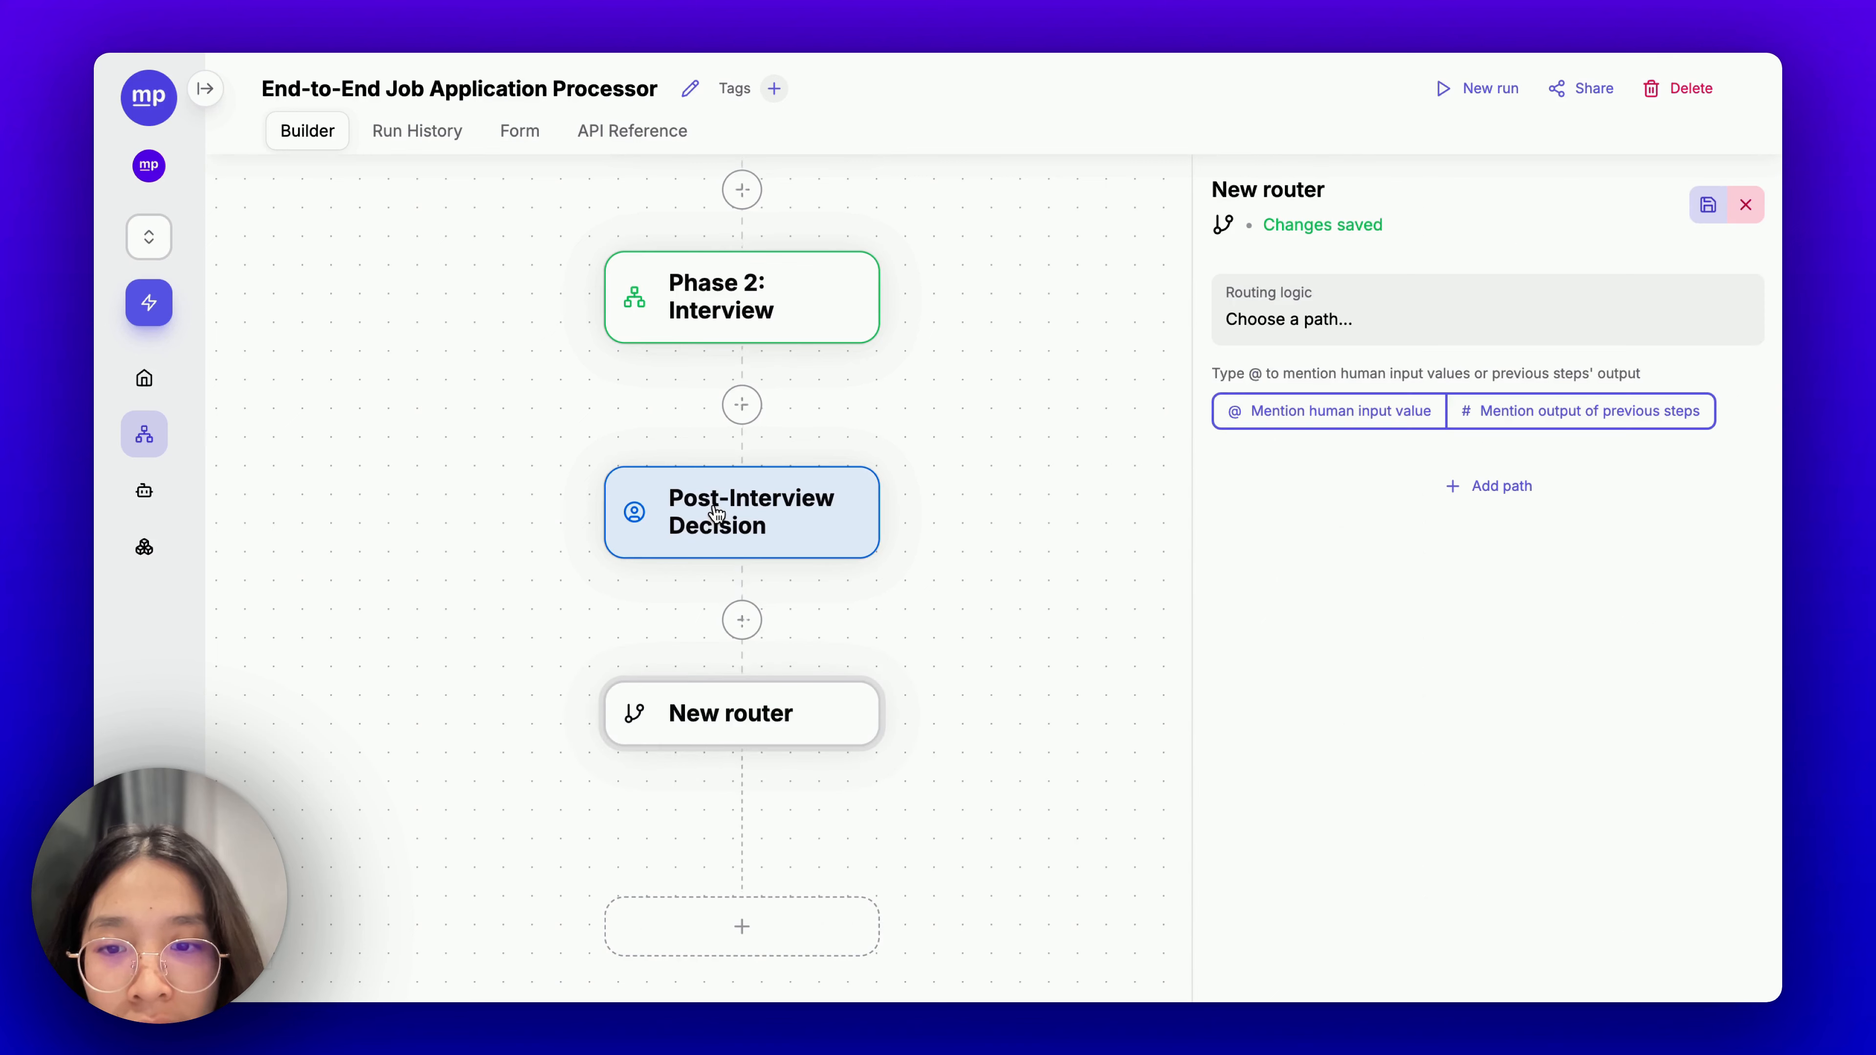
left_click_drag(967, 657, 988, 617)
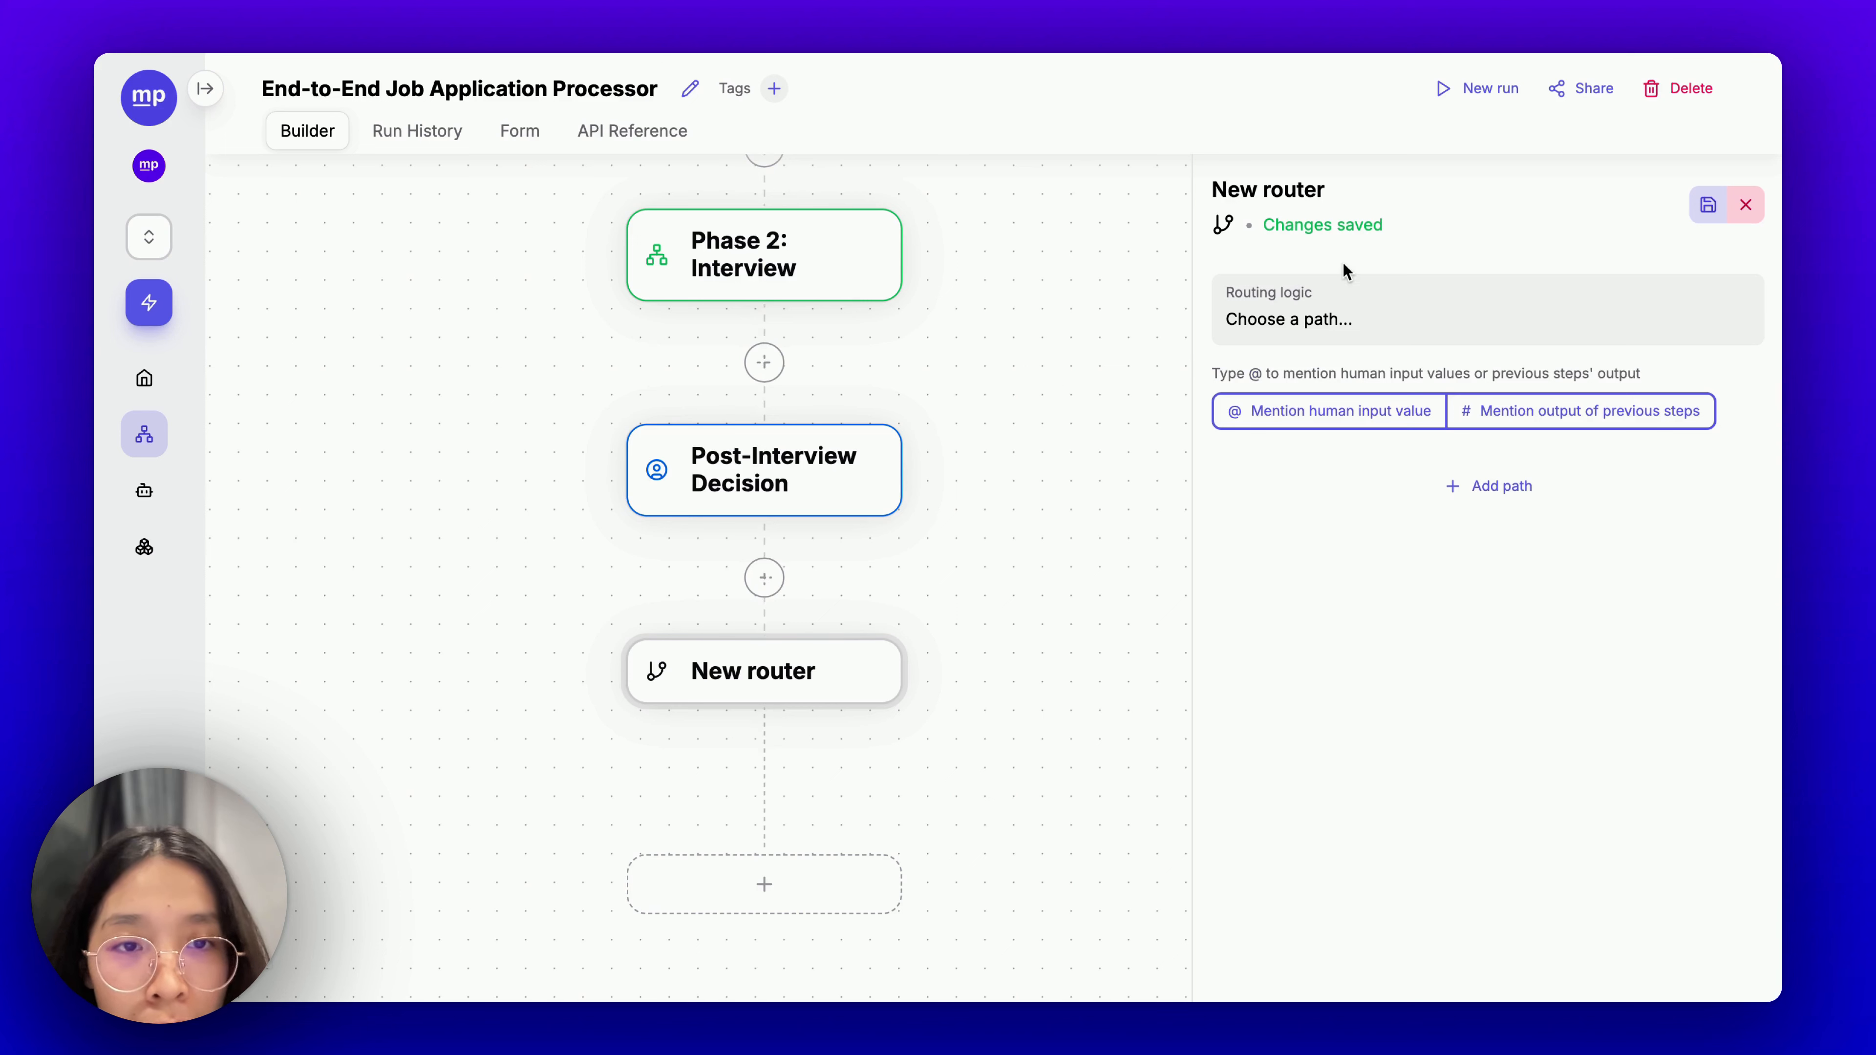
left_click(1262, 190)
type("Post-Interview")
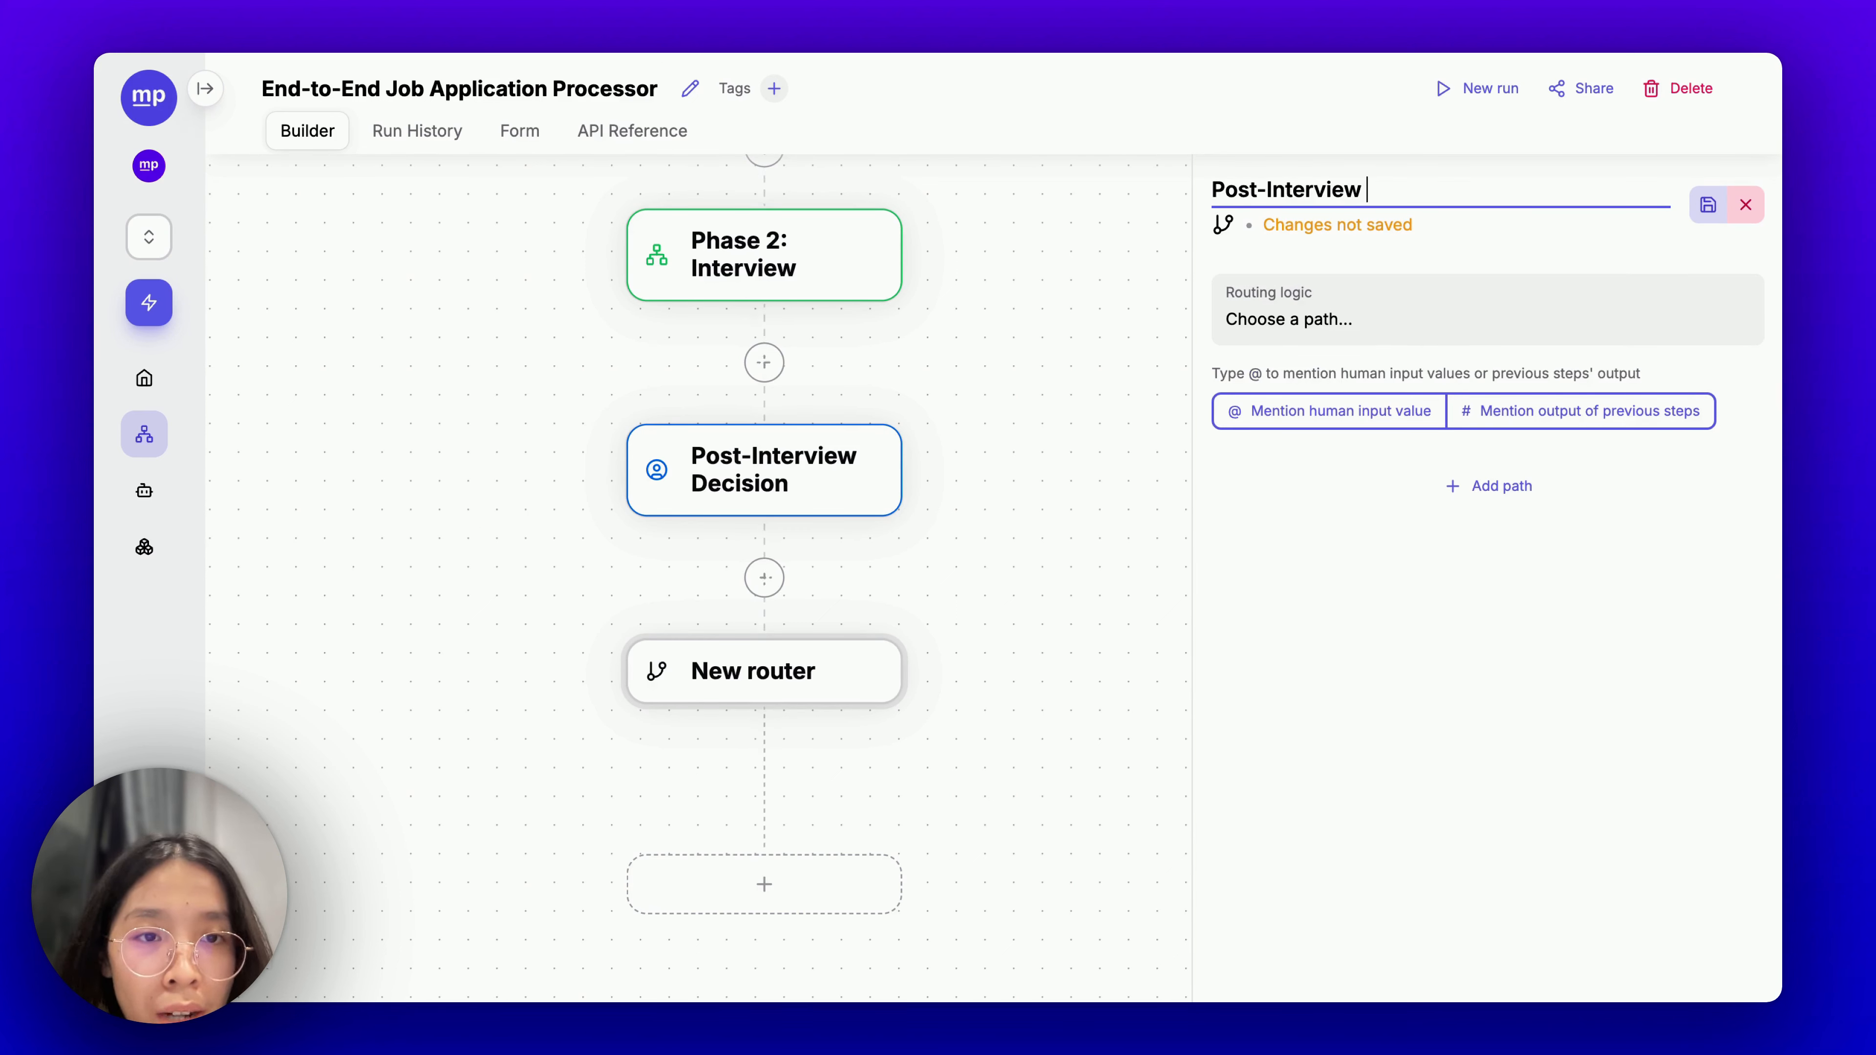
type(" Router")
key("Return")
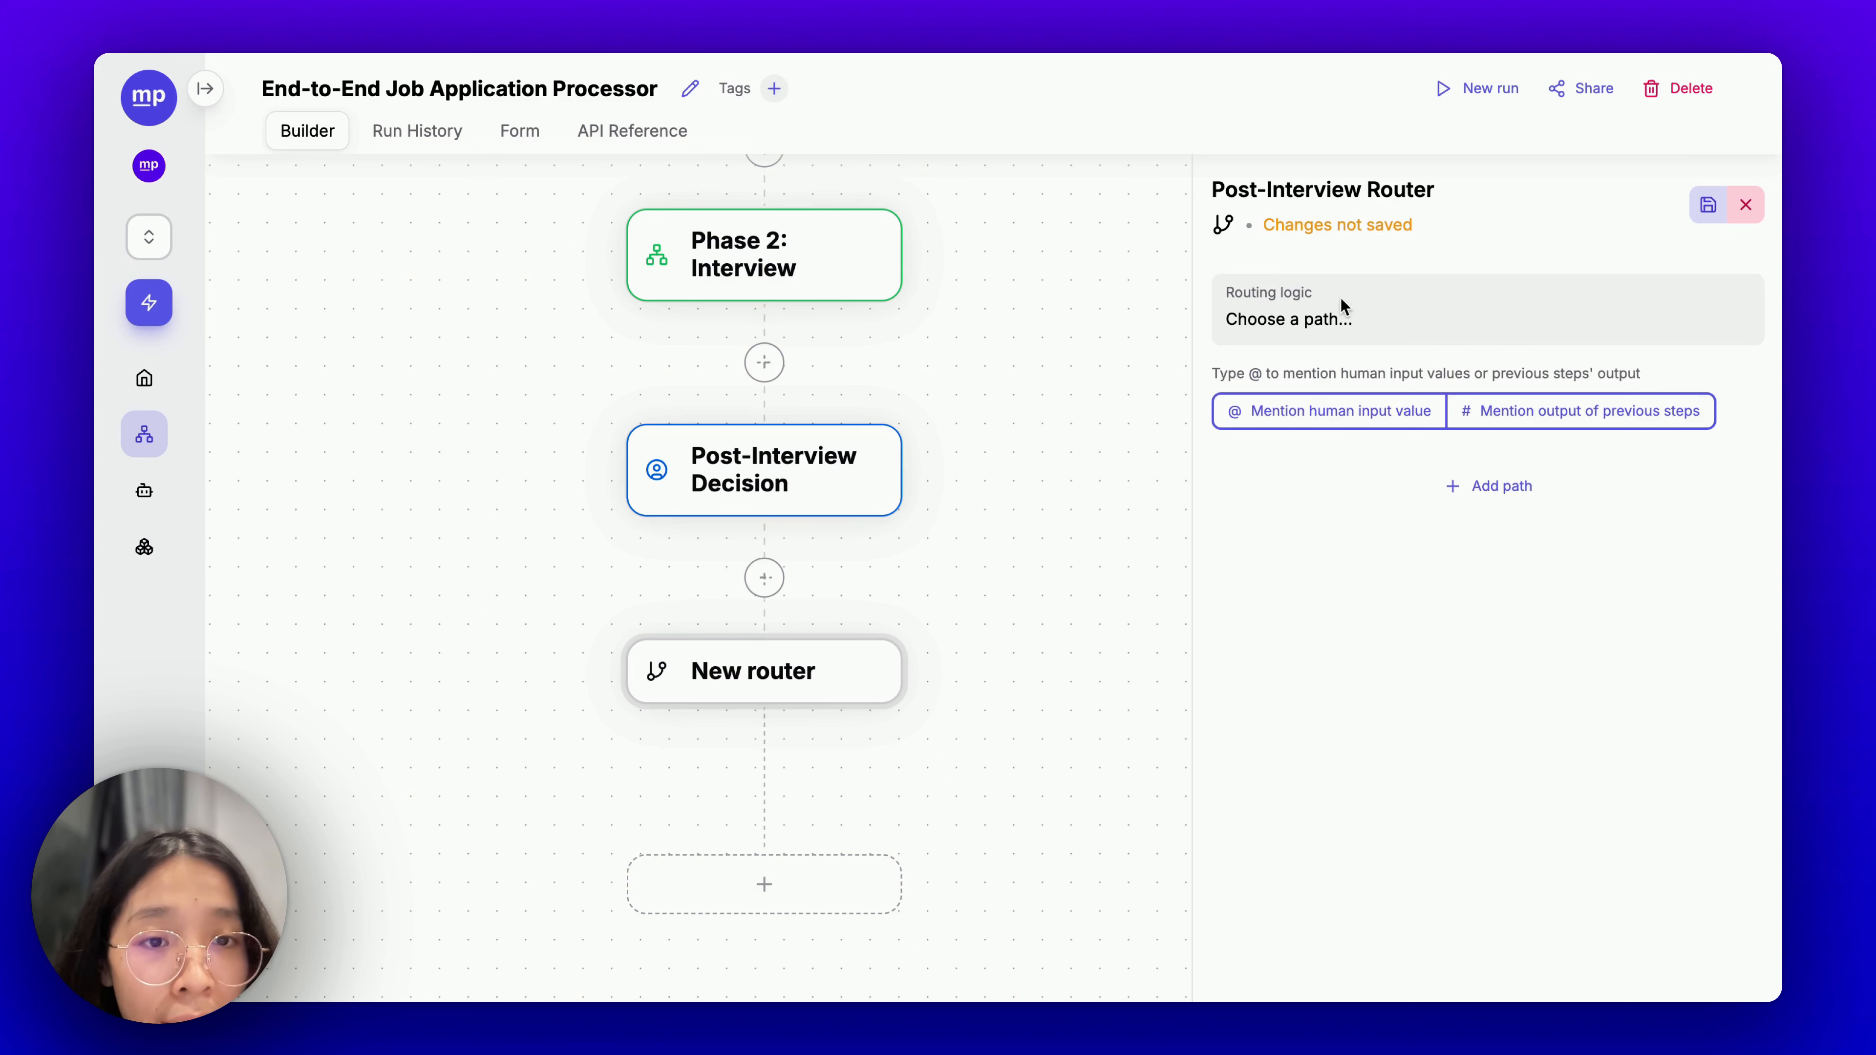
triple_click(1323, 319)
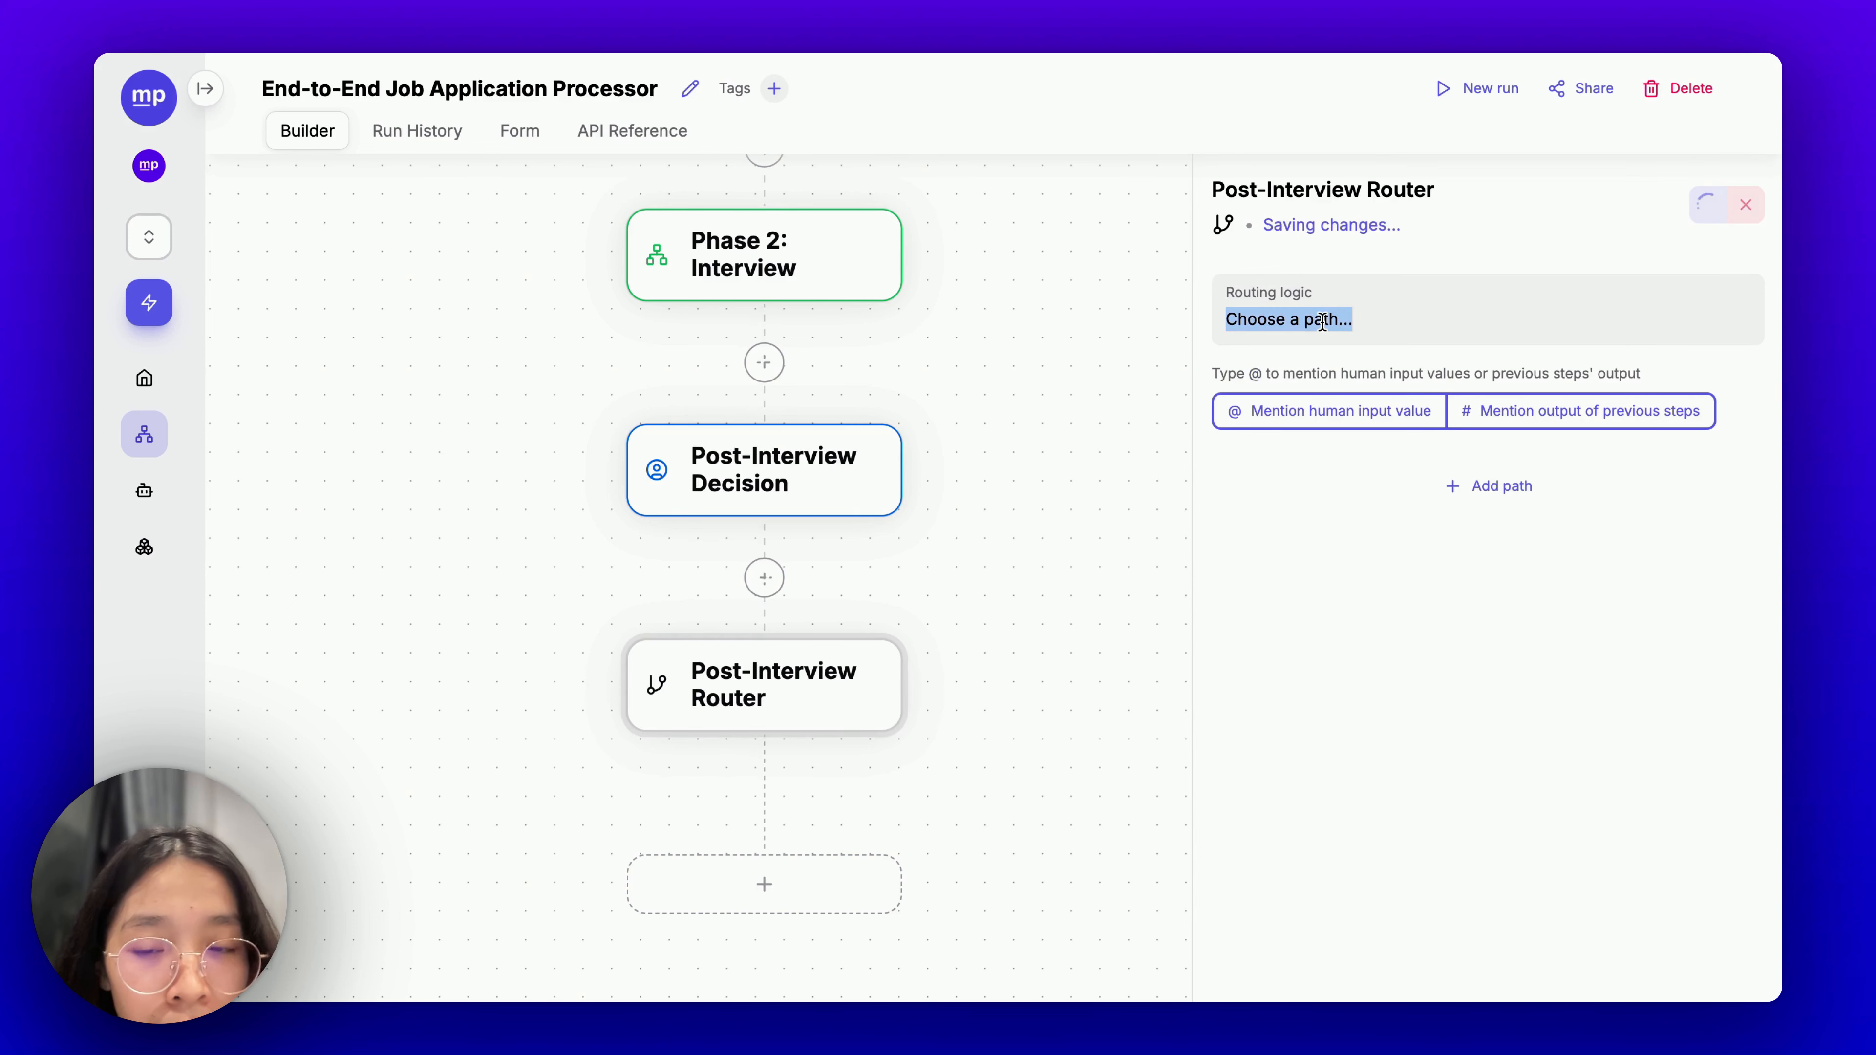
left_click(1376, 594)
Add a Subflow node after Post-Interview Router that runs the Post-Acceptance Job Application Processor workflow.
scroll(1074, 526, "down", 3)
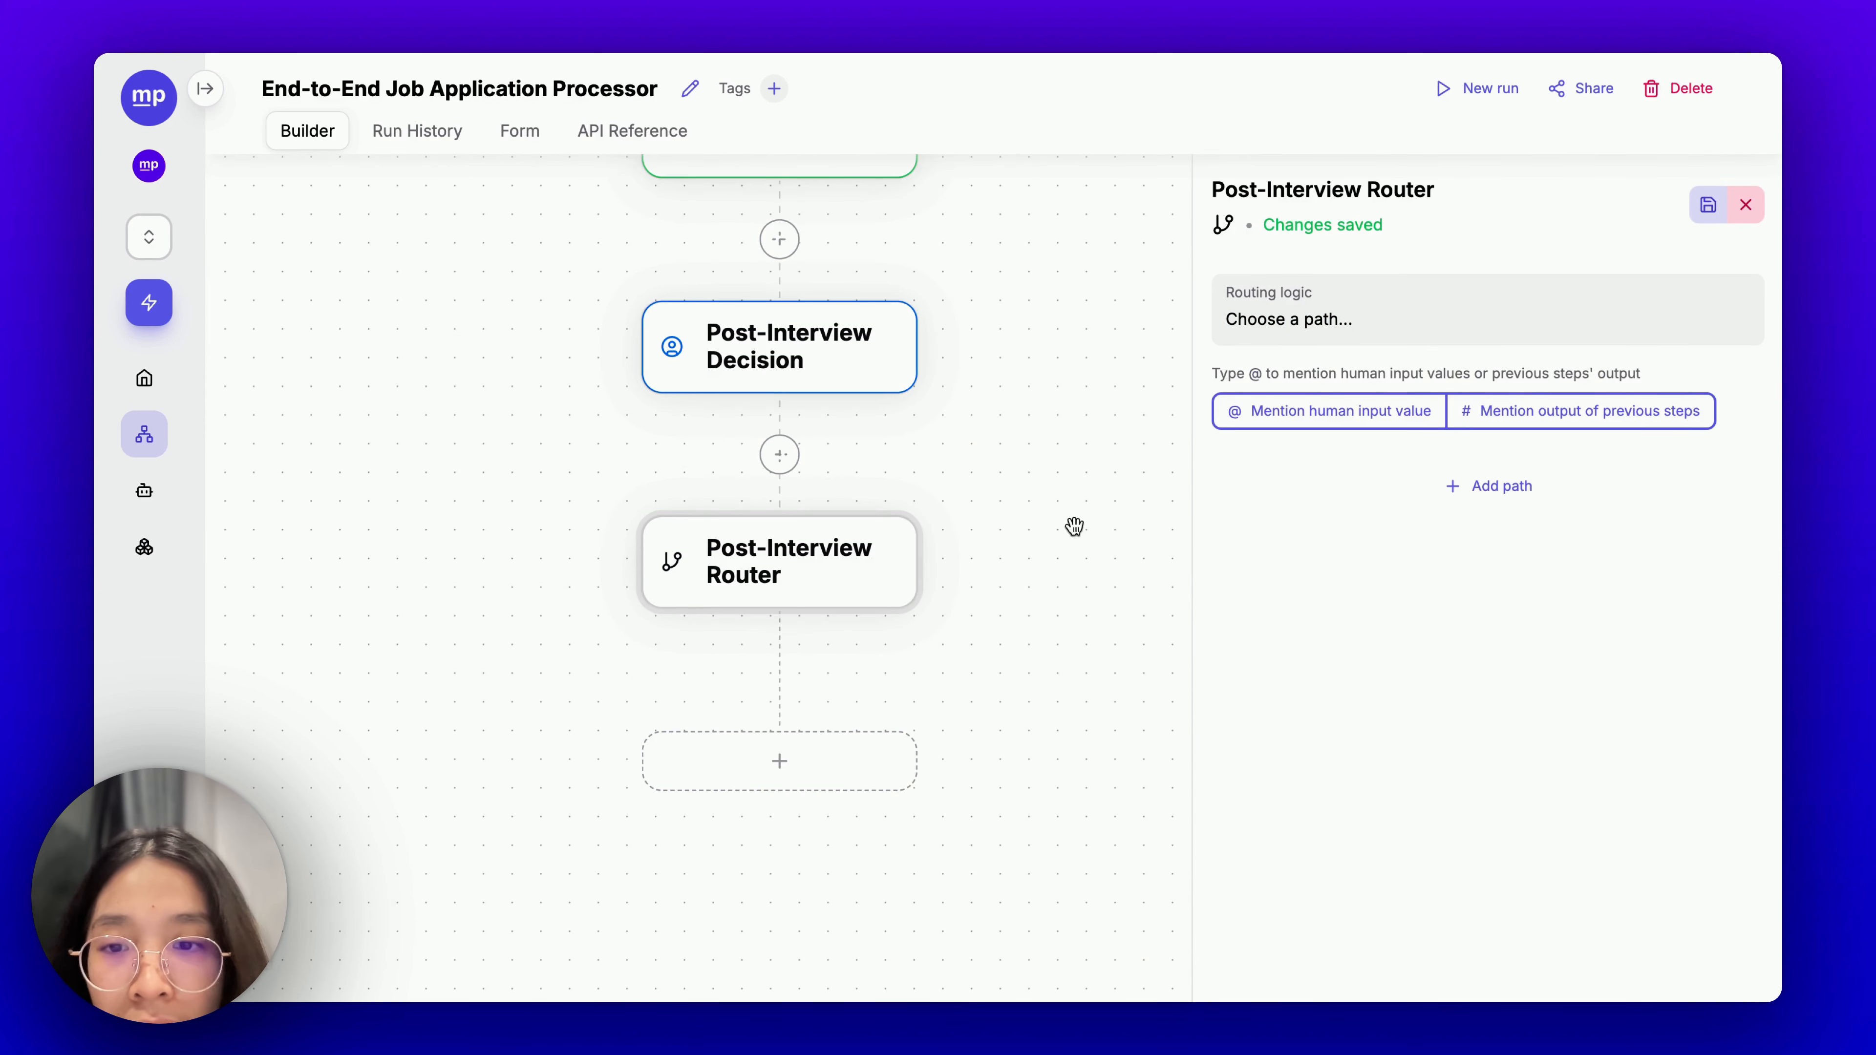
left_click(995, 607)
left_click(766, 782)
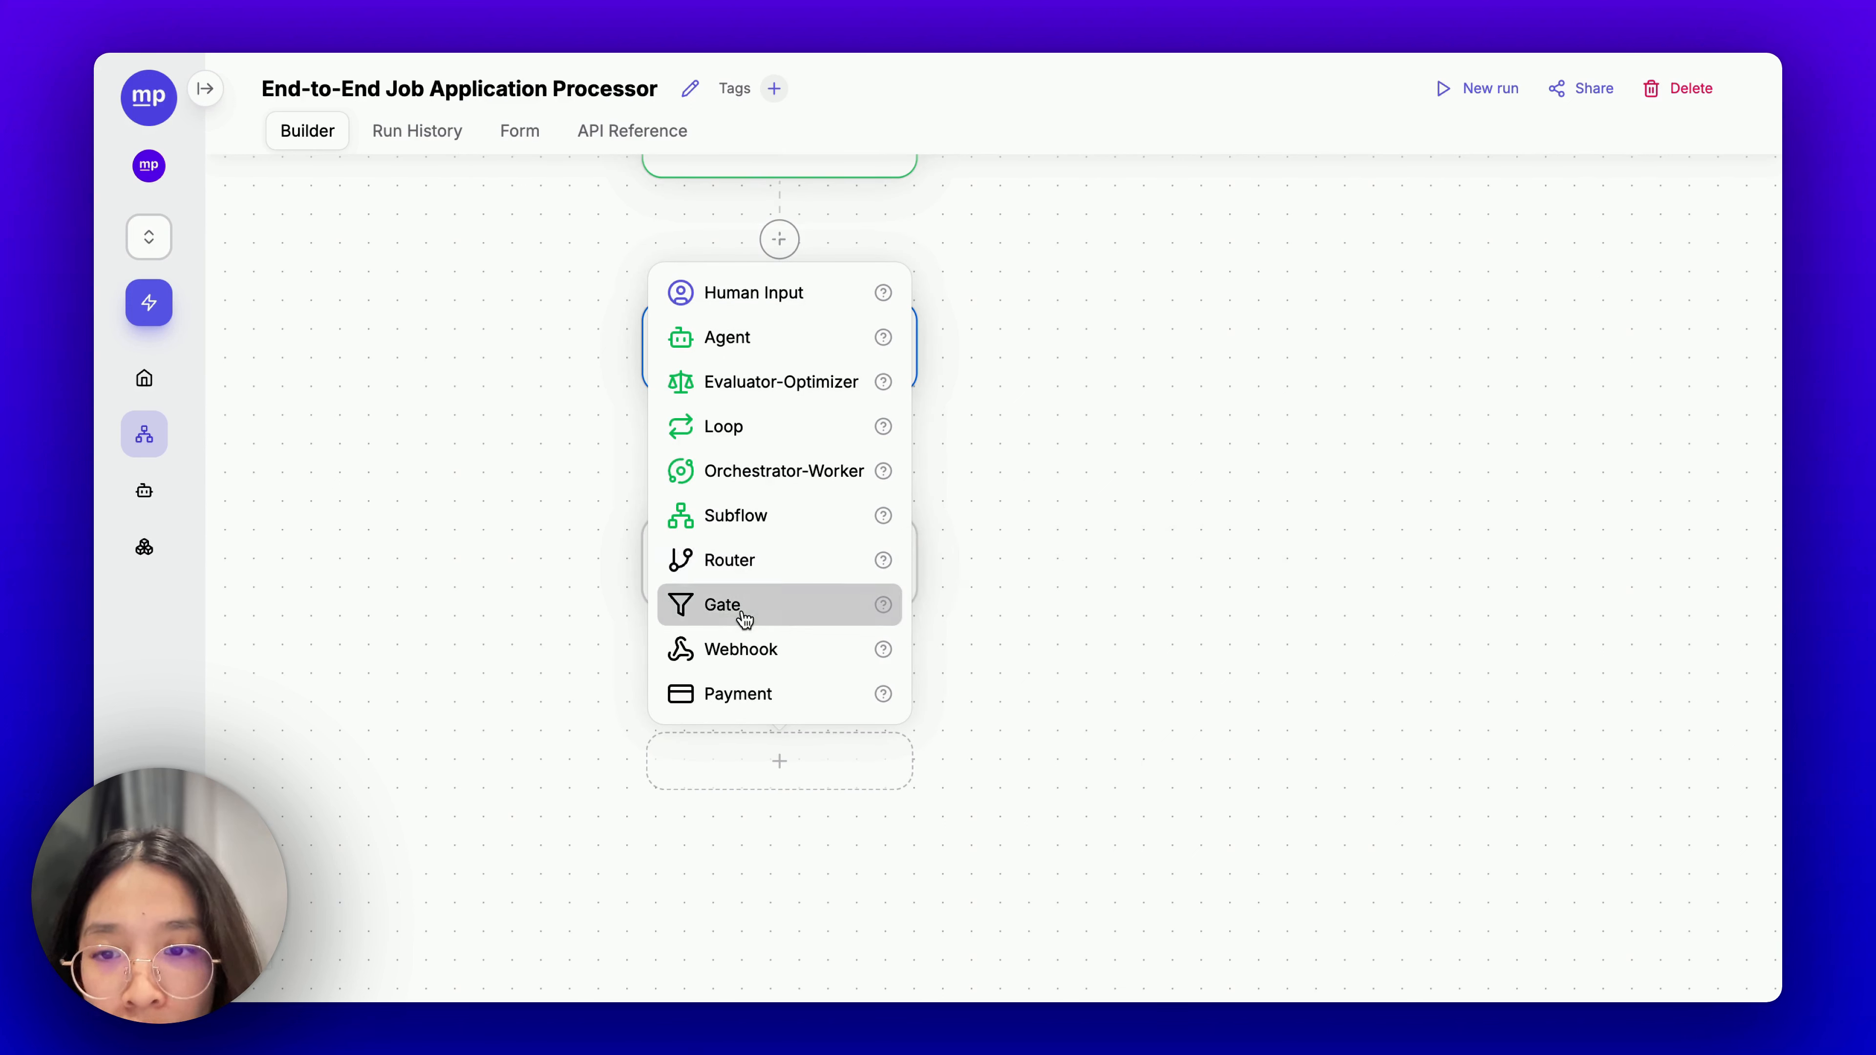
left_click(754, 517)
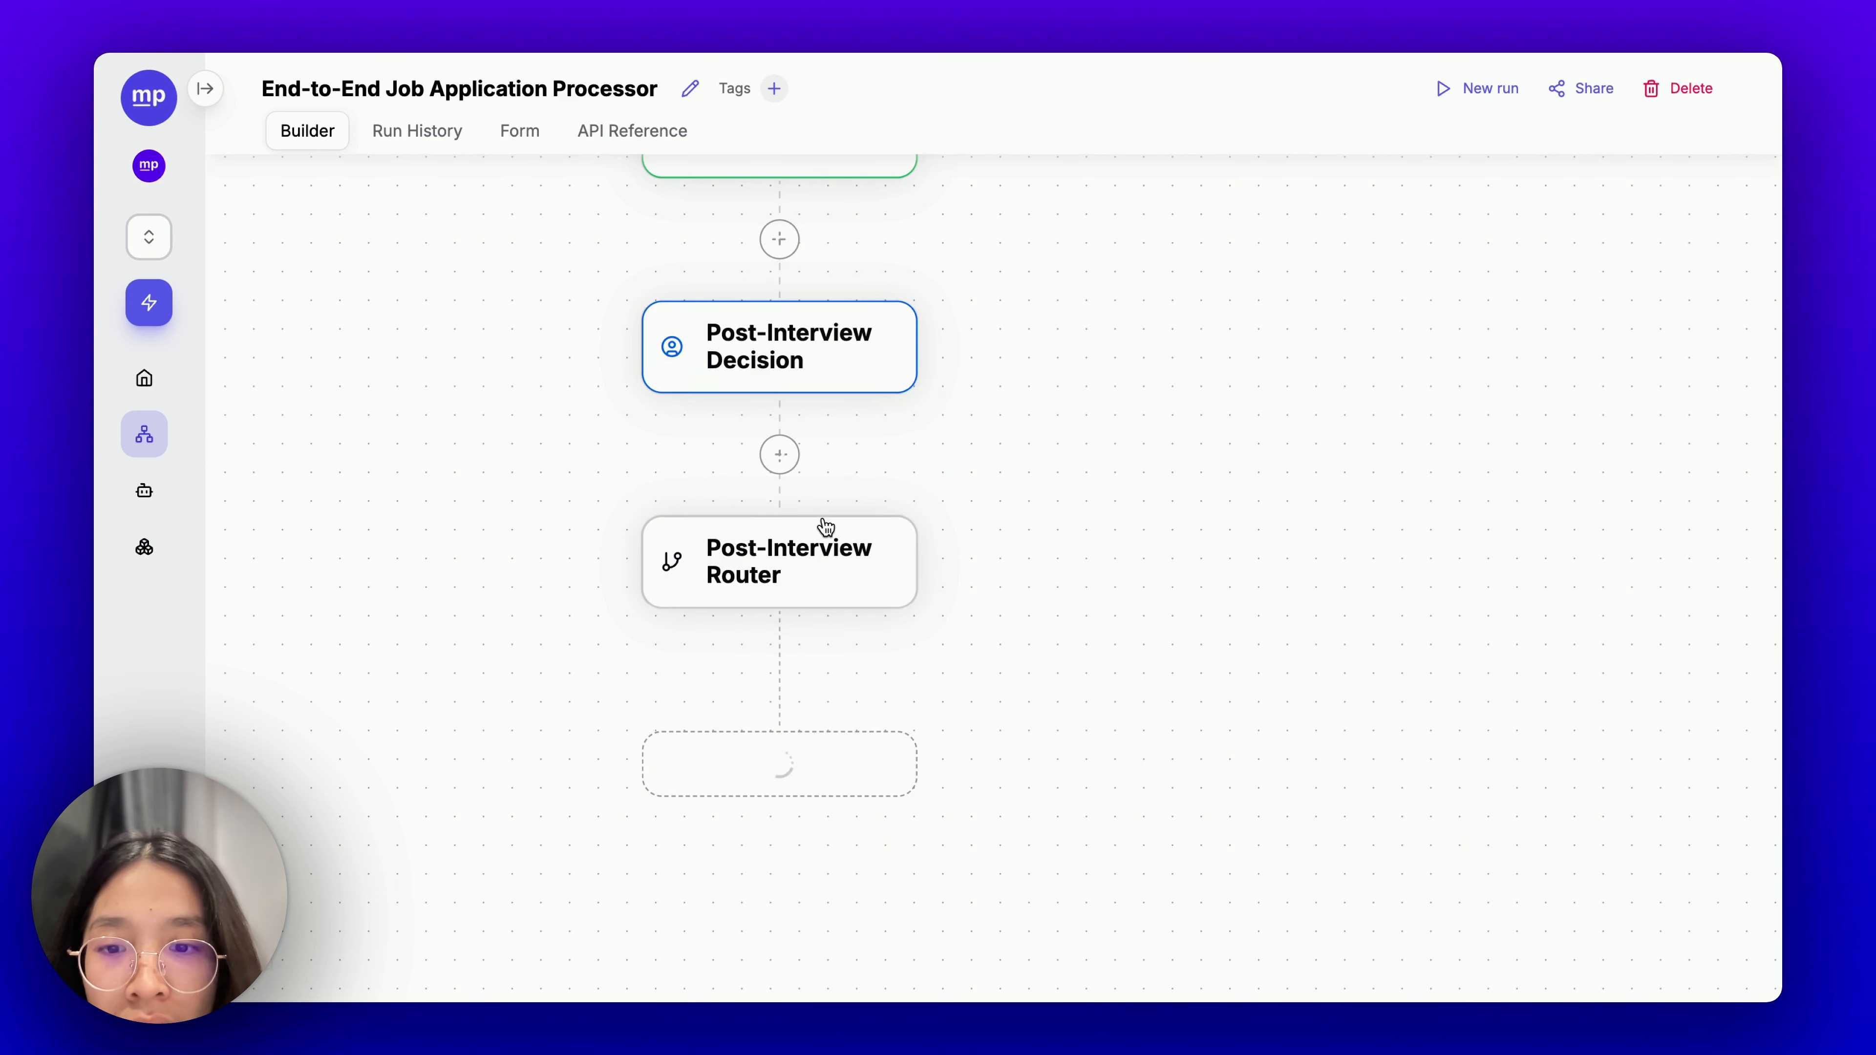
left_click_drag(996, 589, 995, 551)
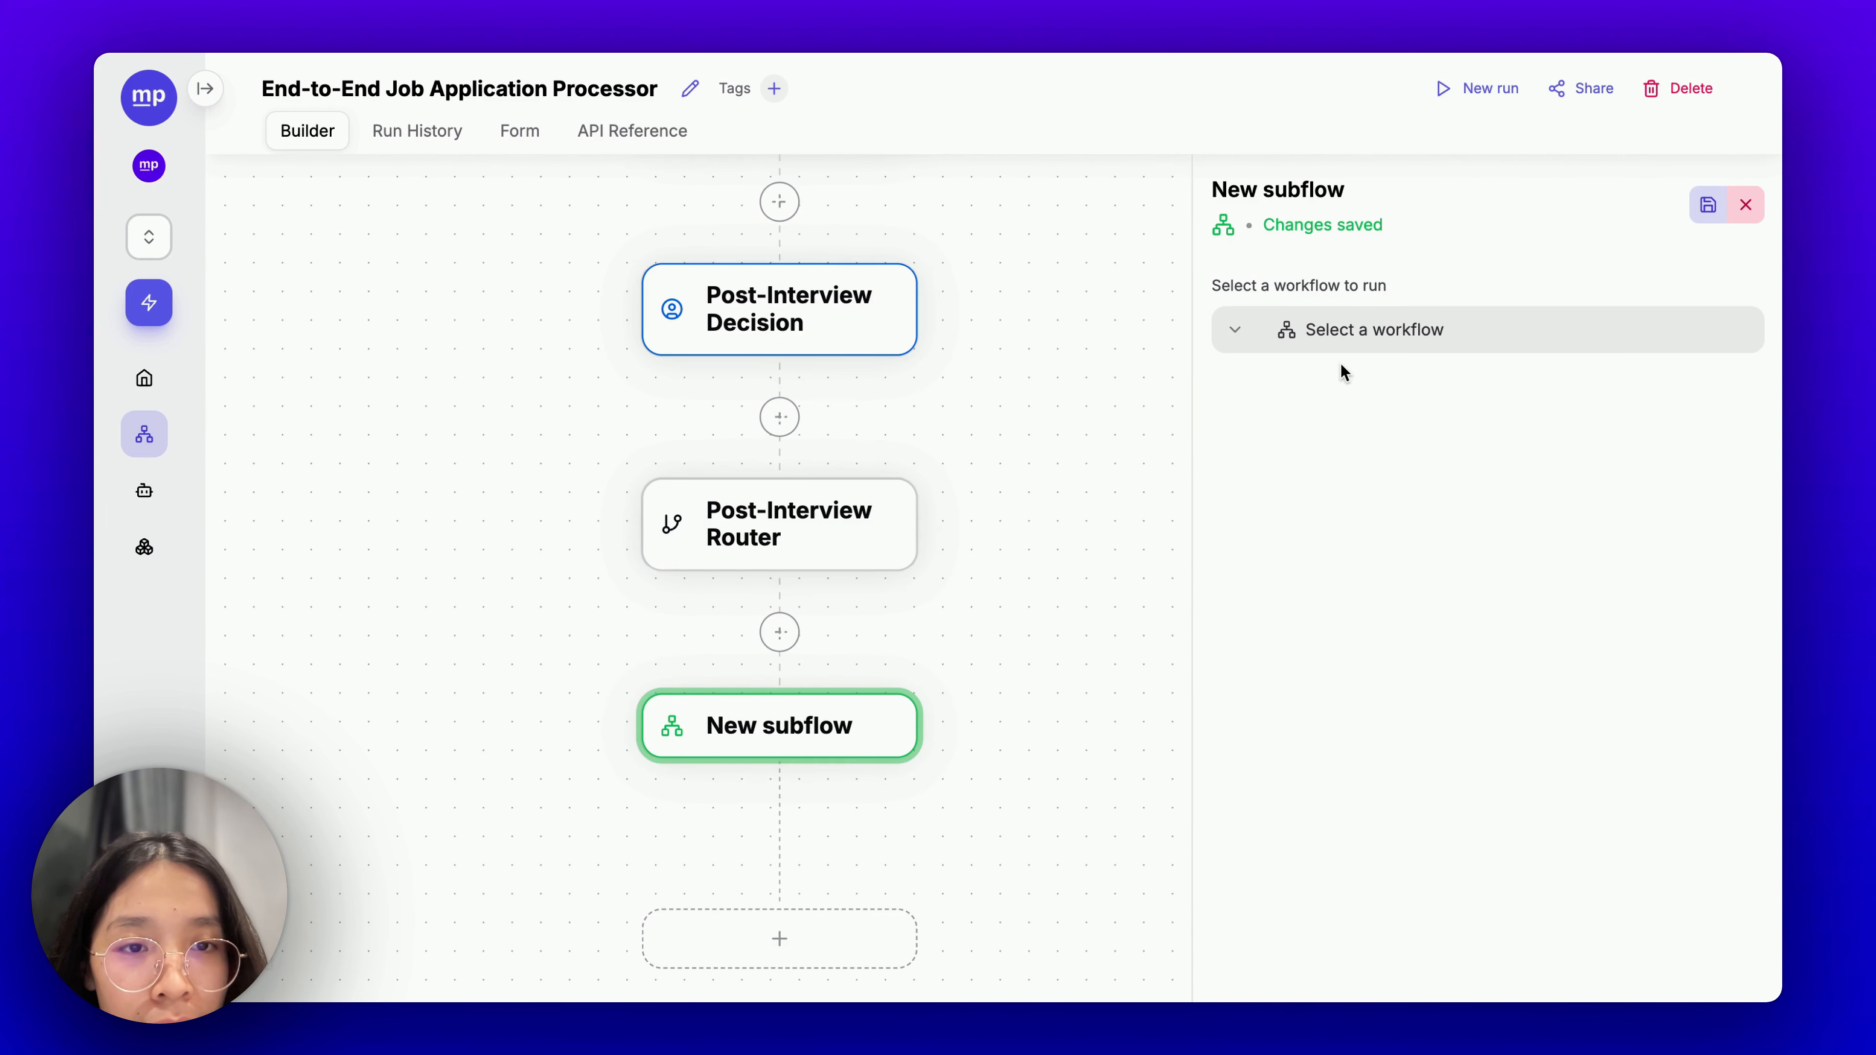
left_click(1336, 346)
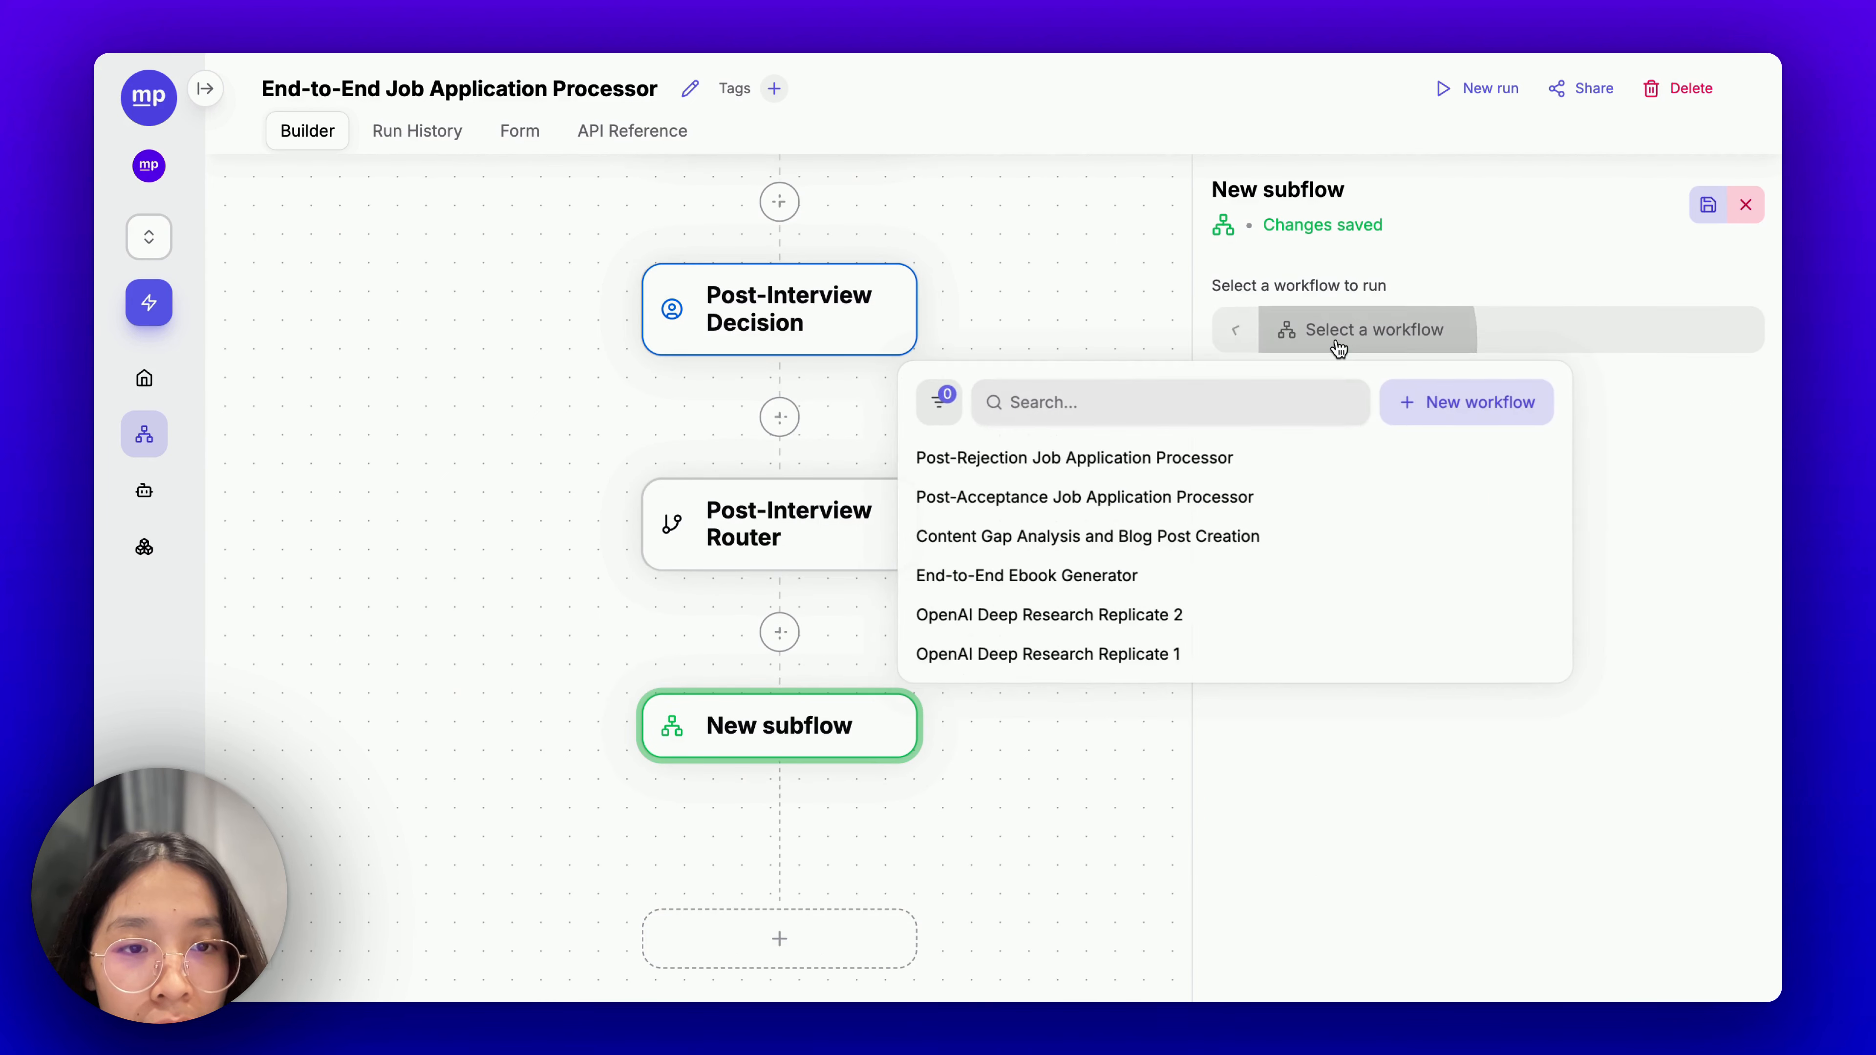
left_click(996, 509)
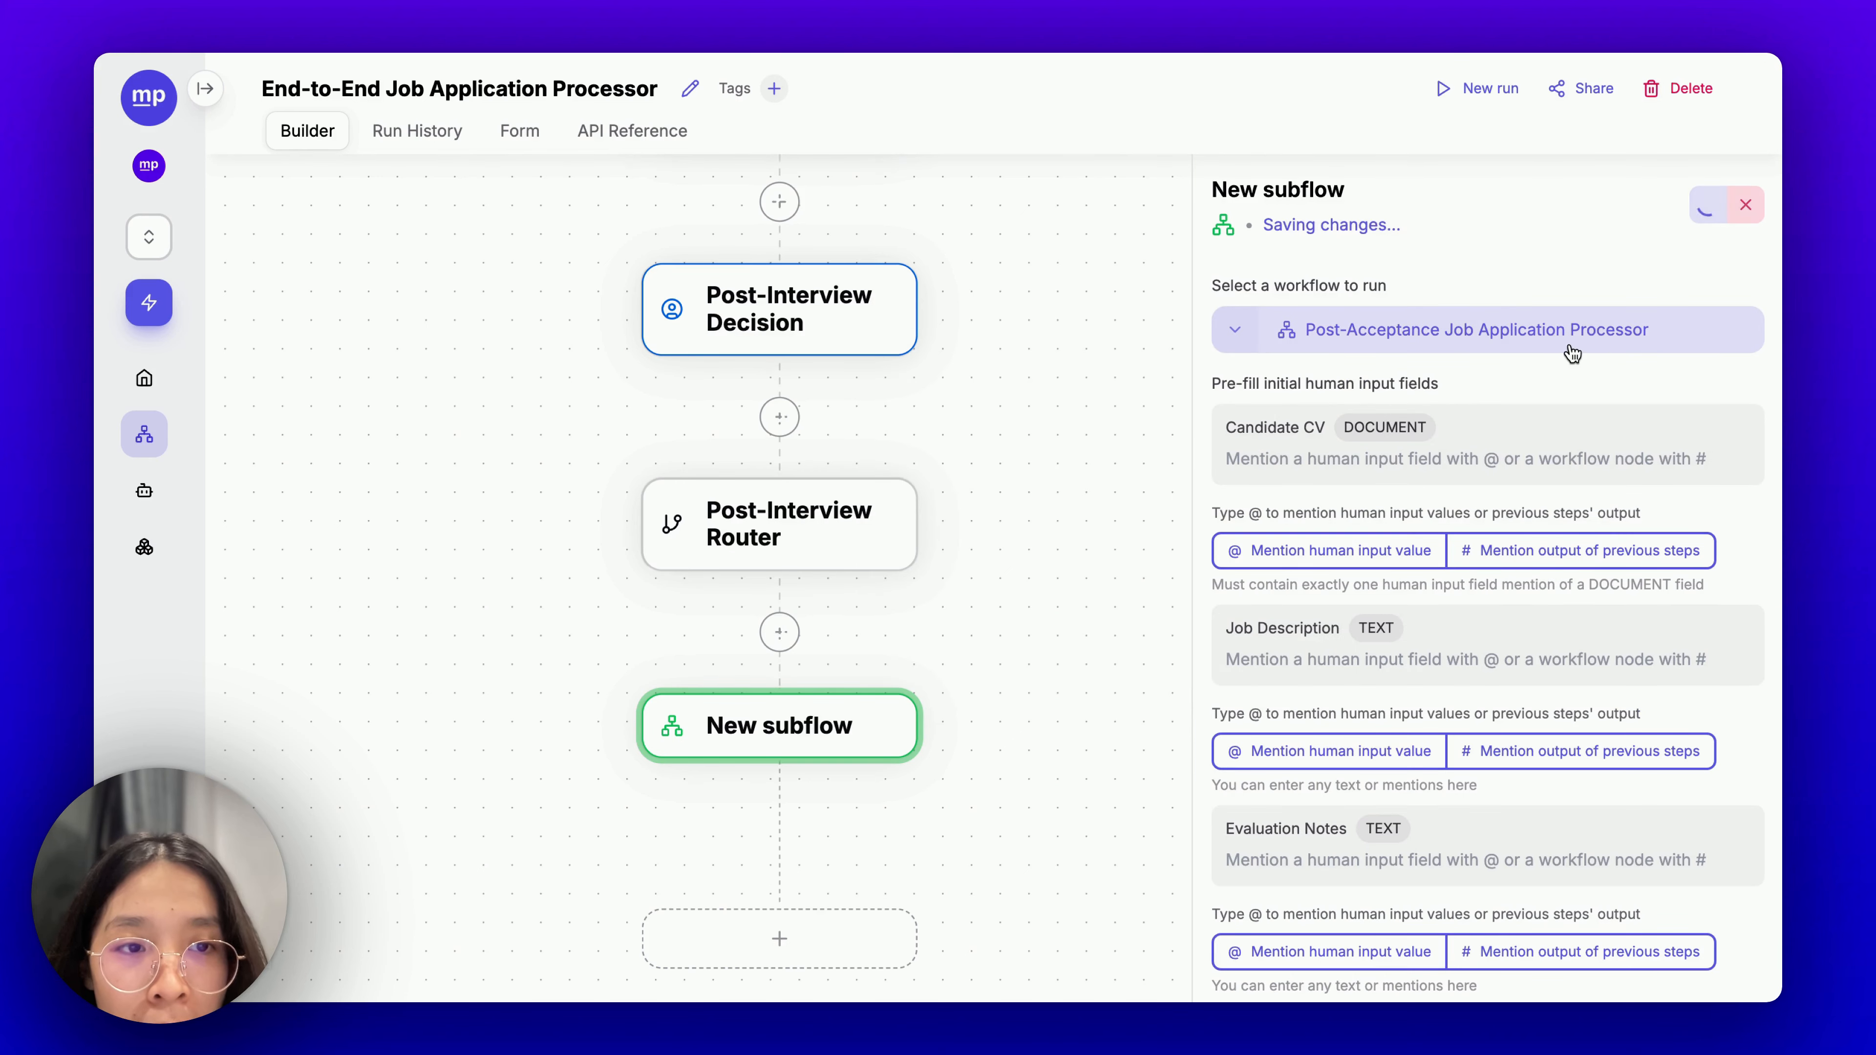
left_click_drag(1063, 519, 950, 486)
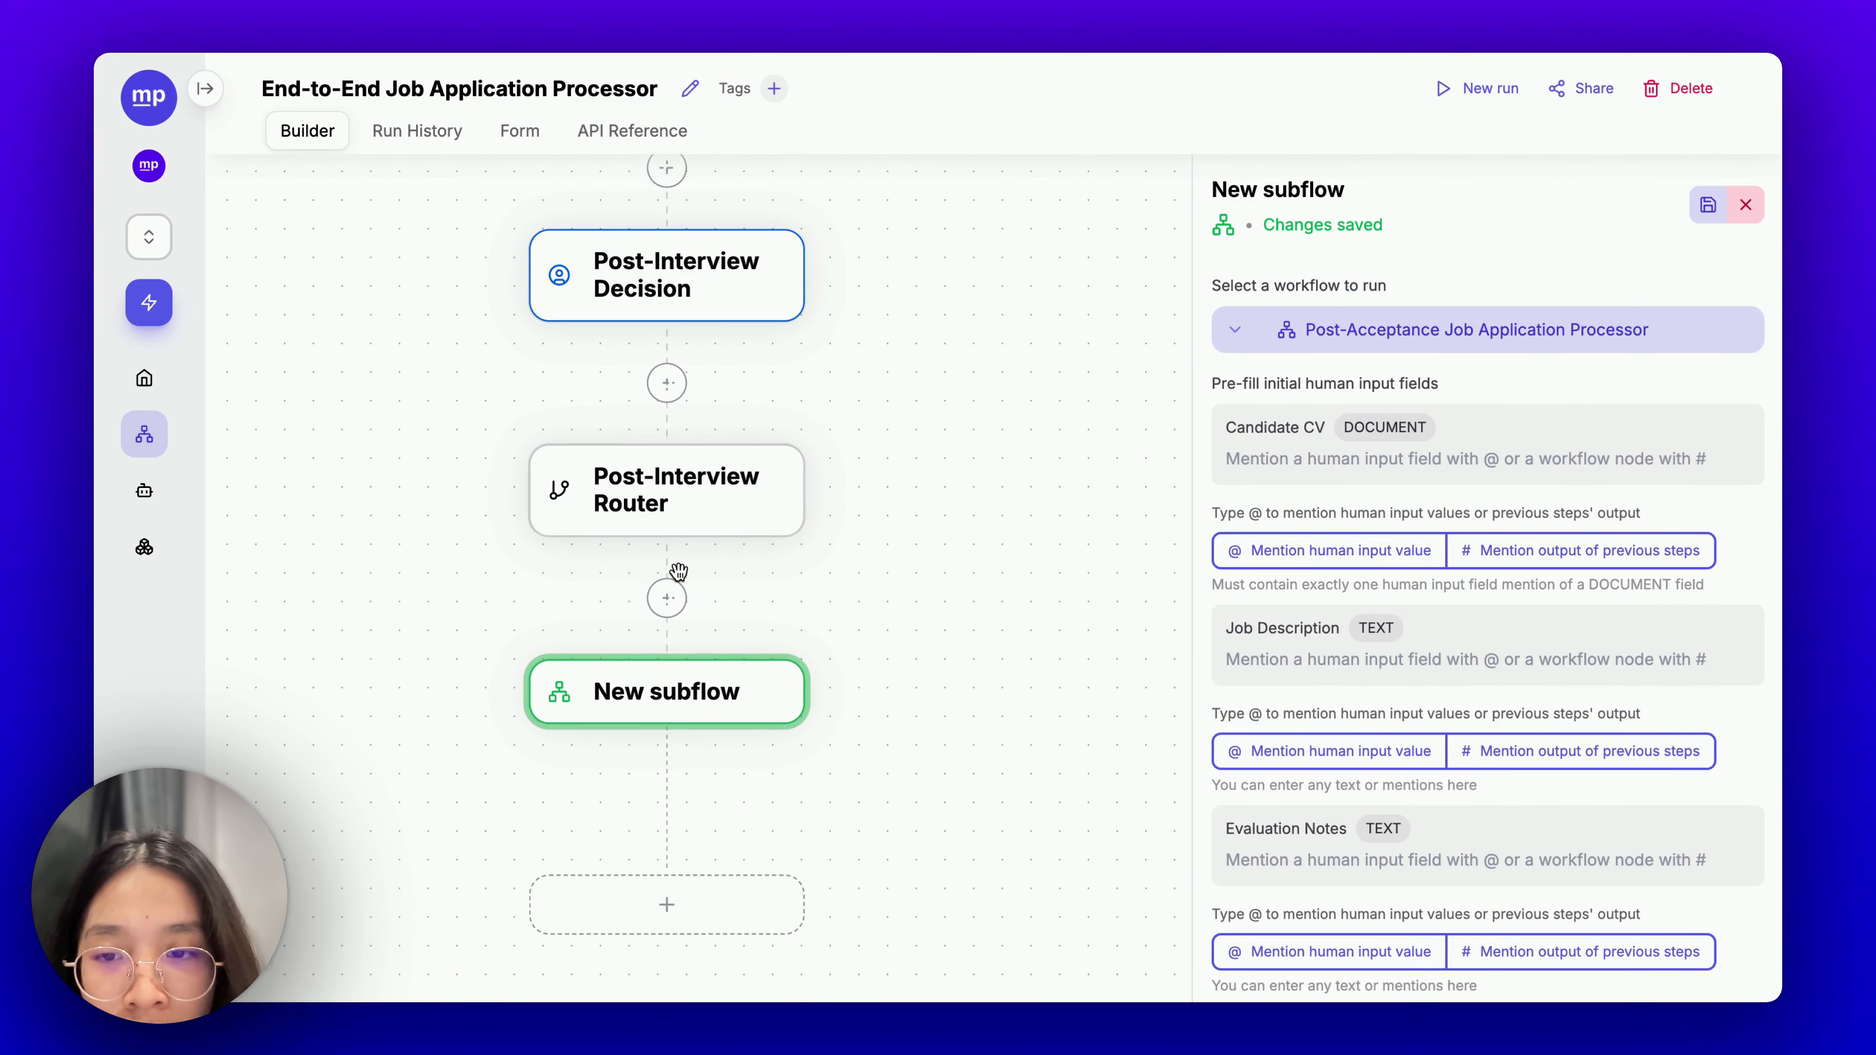
Add a parallel Subflow branch under Post-Interview Router that runs the Post-Rejection Job Application Processor workflow.
left_click(667, 597)
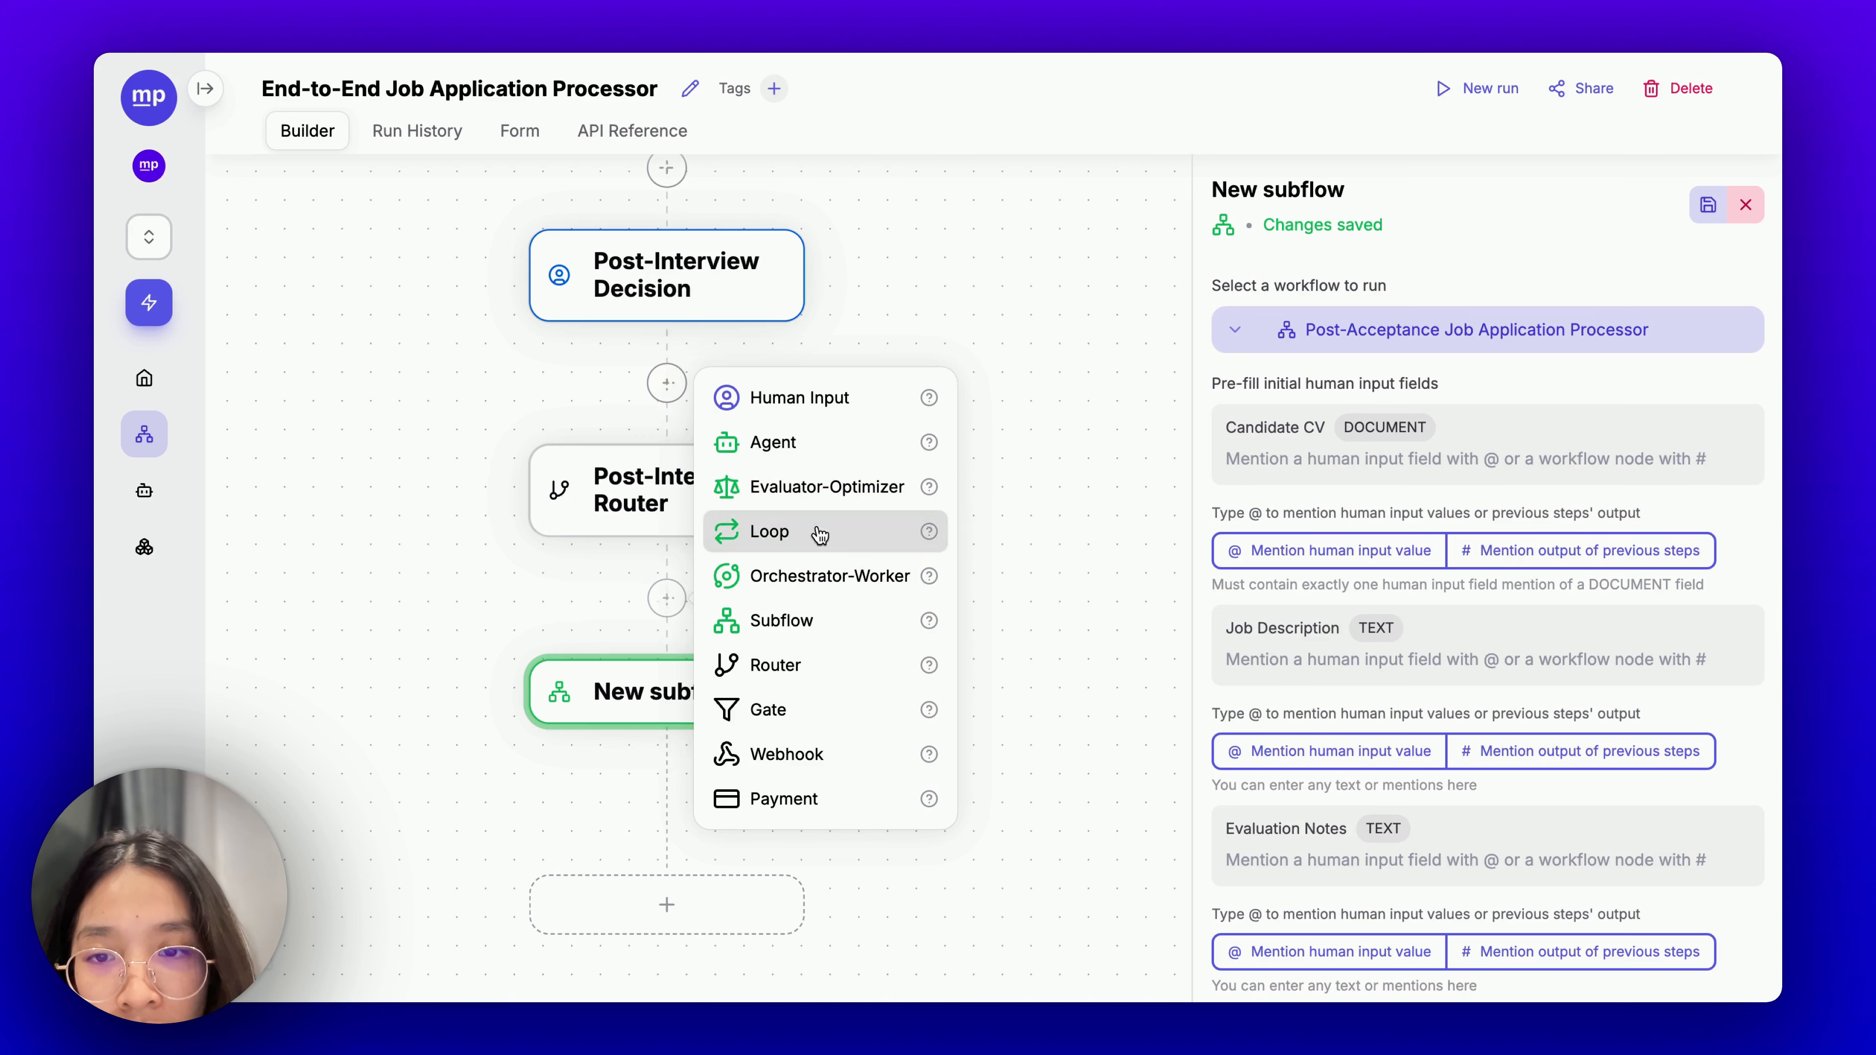
left_click(835, 619)
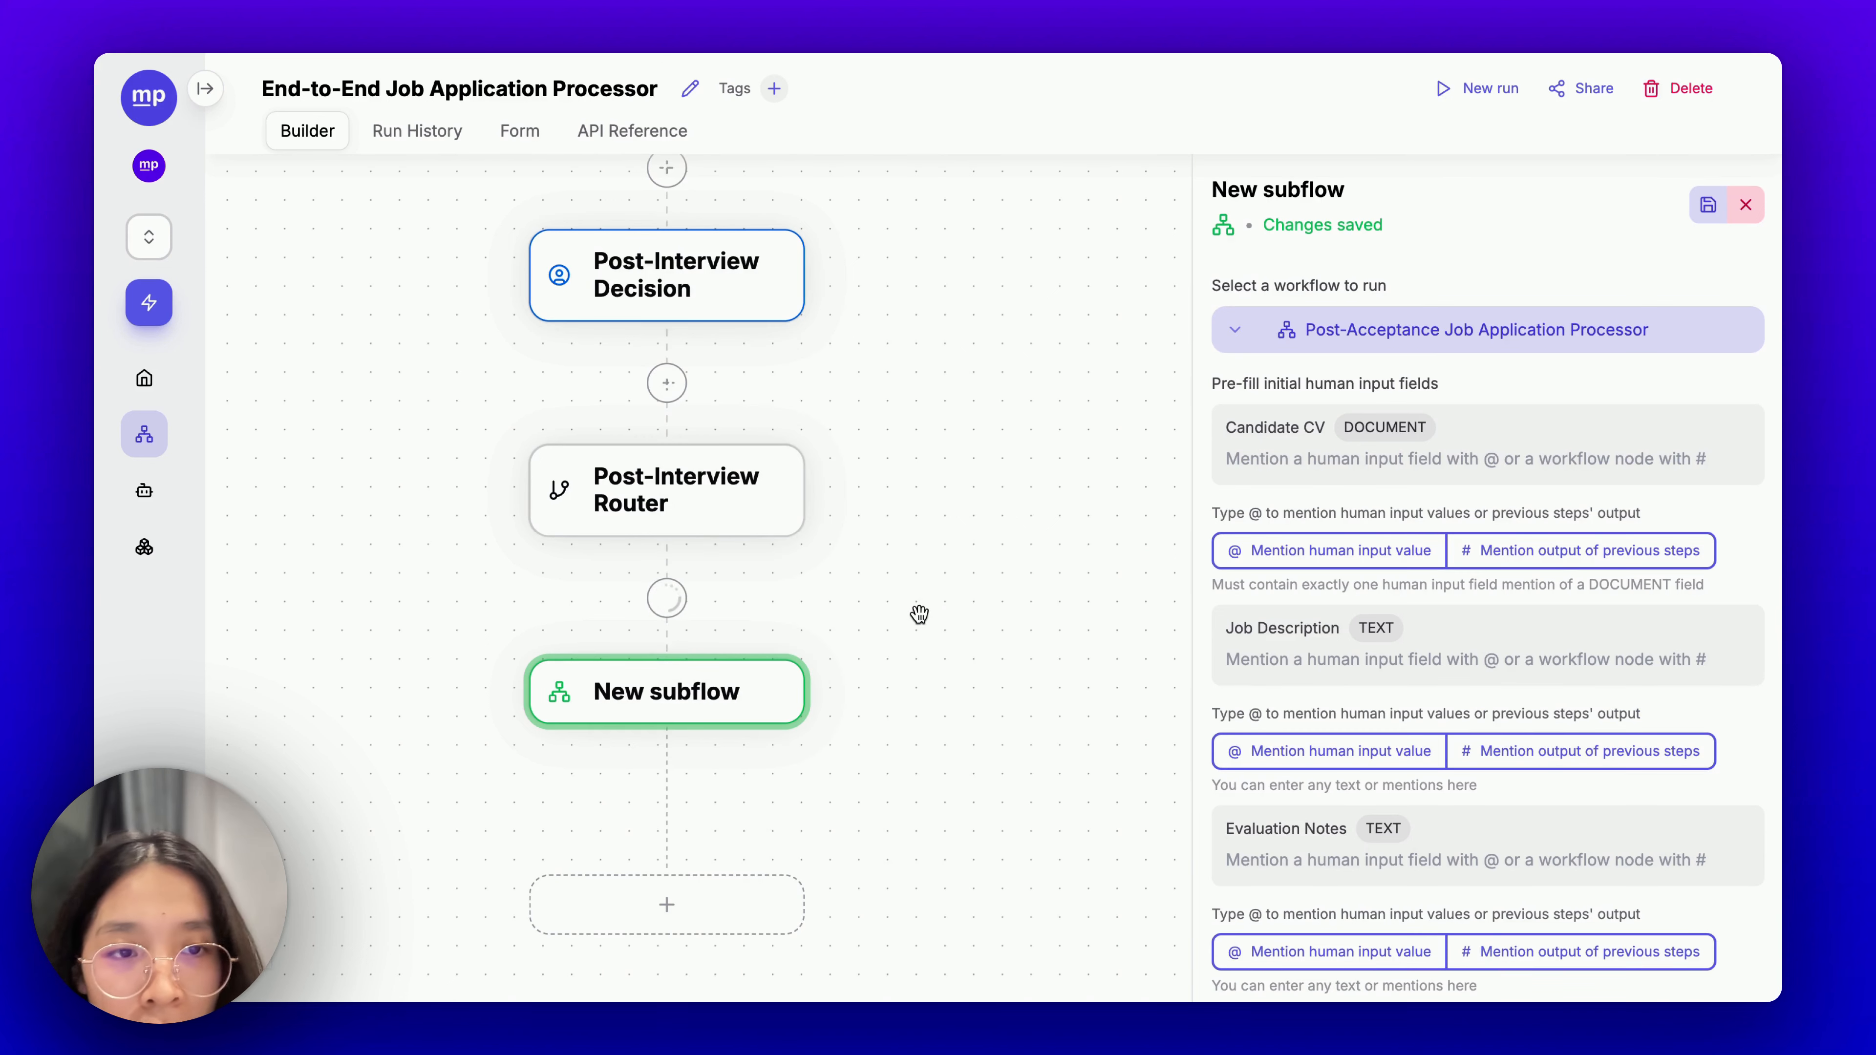
left_click(1477, 333)
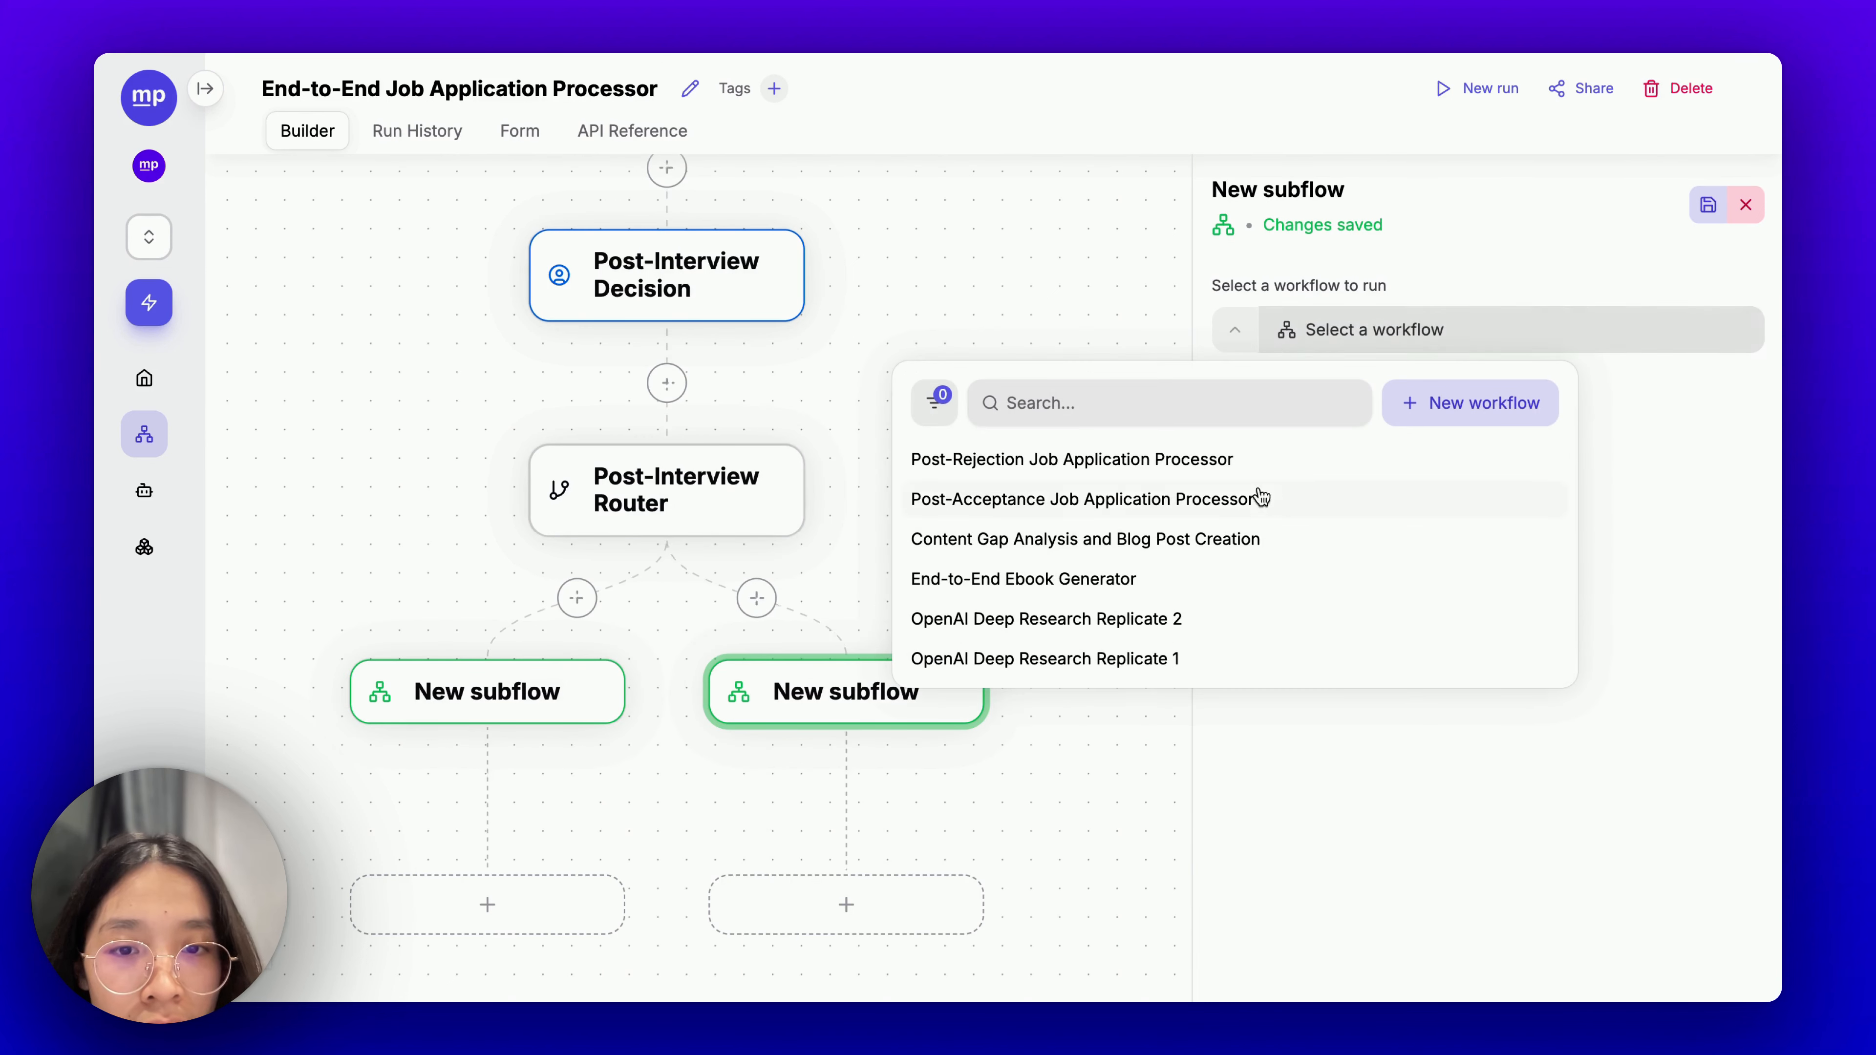
left_click(1243, 459)
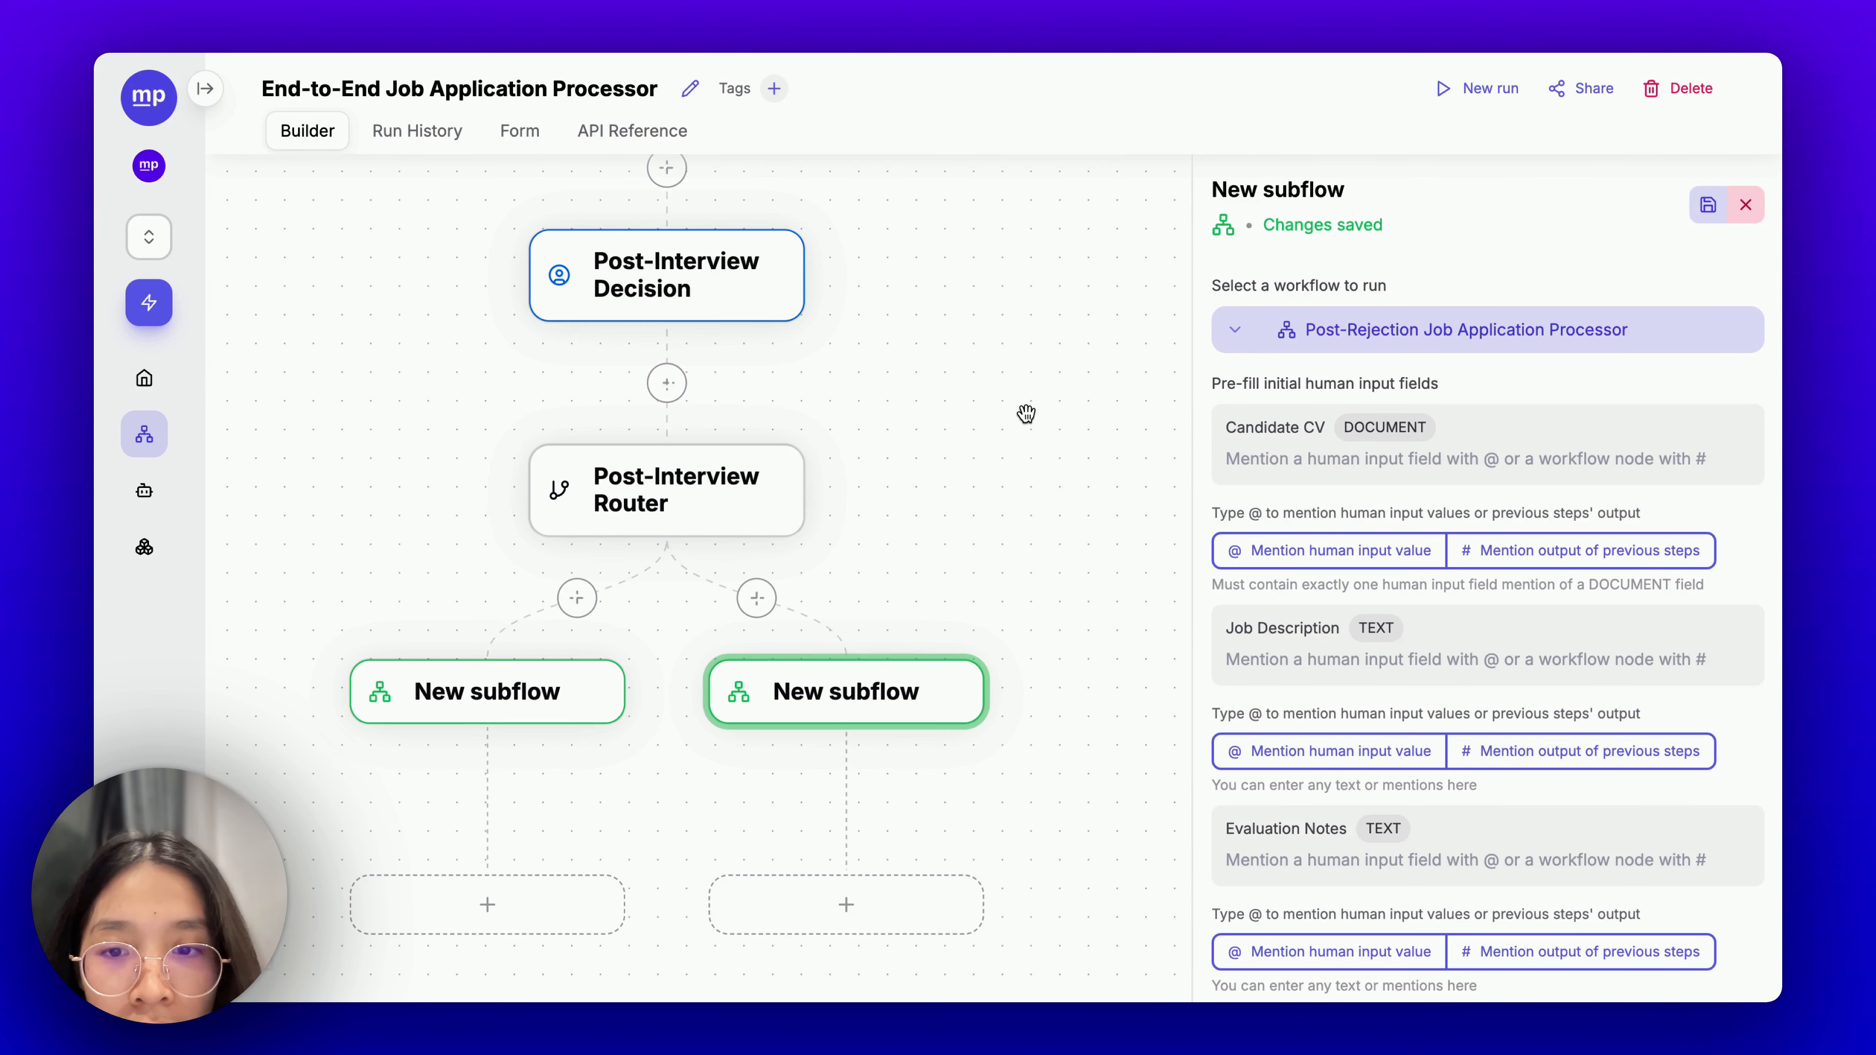
Rename the subflow that runs the Post-Acceptance Job Application Processor to "Post-Acceptance" and save it.
left_click(538, 690)
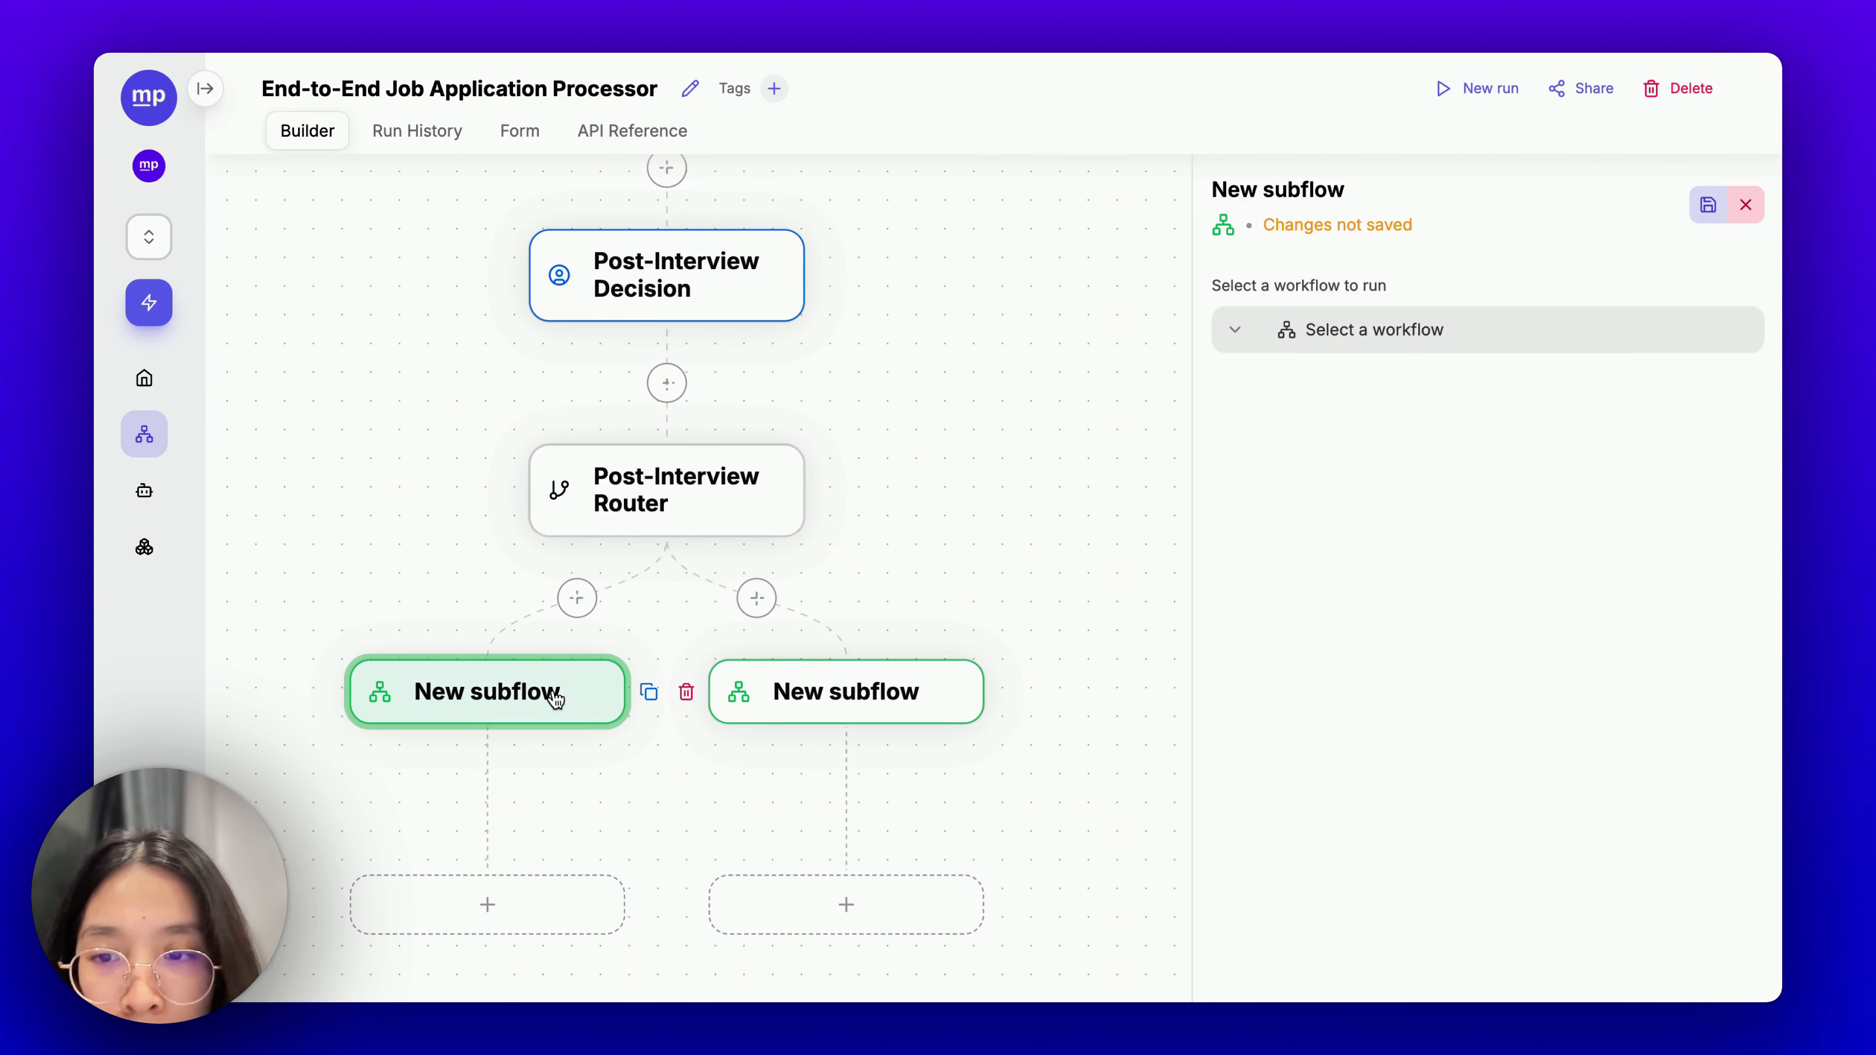
triple_click(1282, 193)
type("Post")
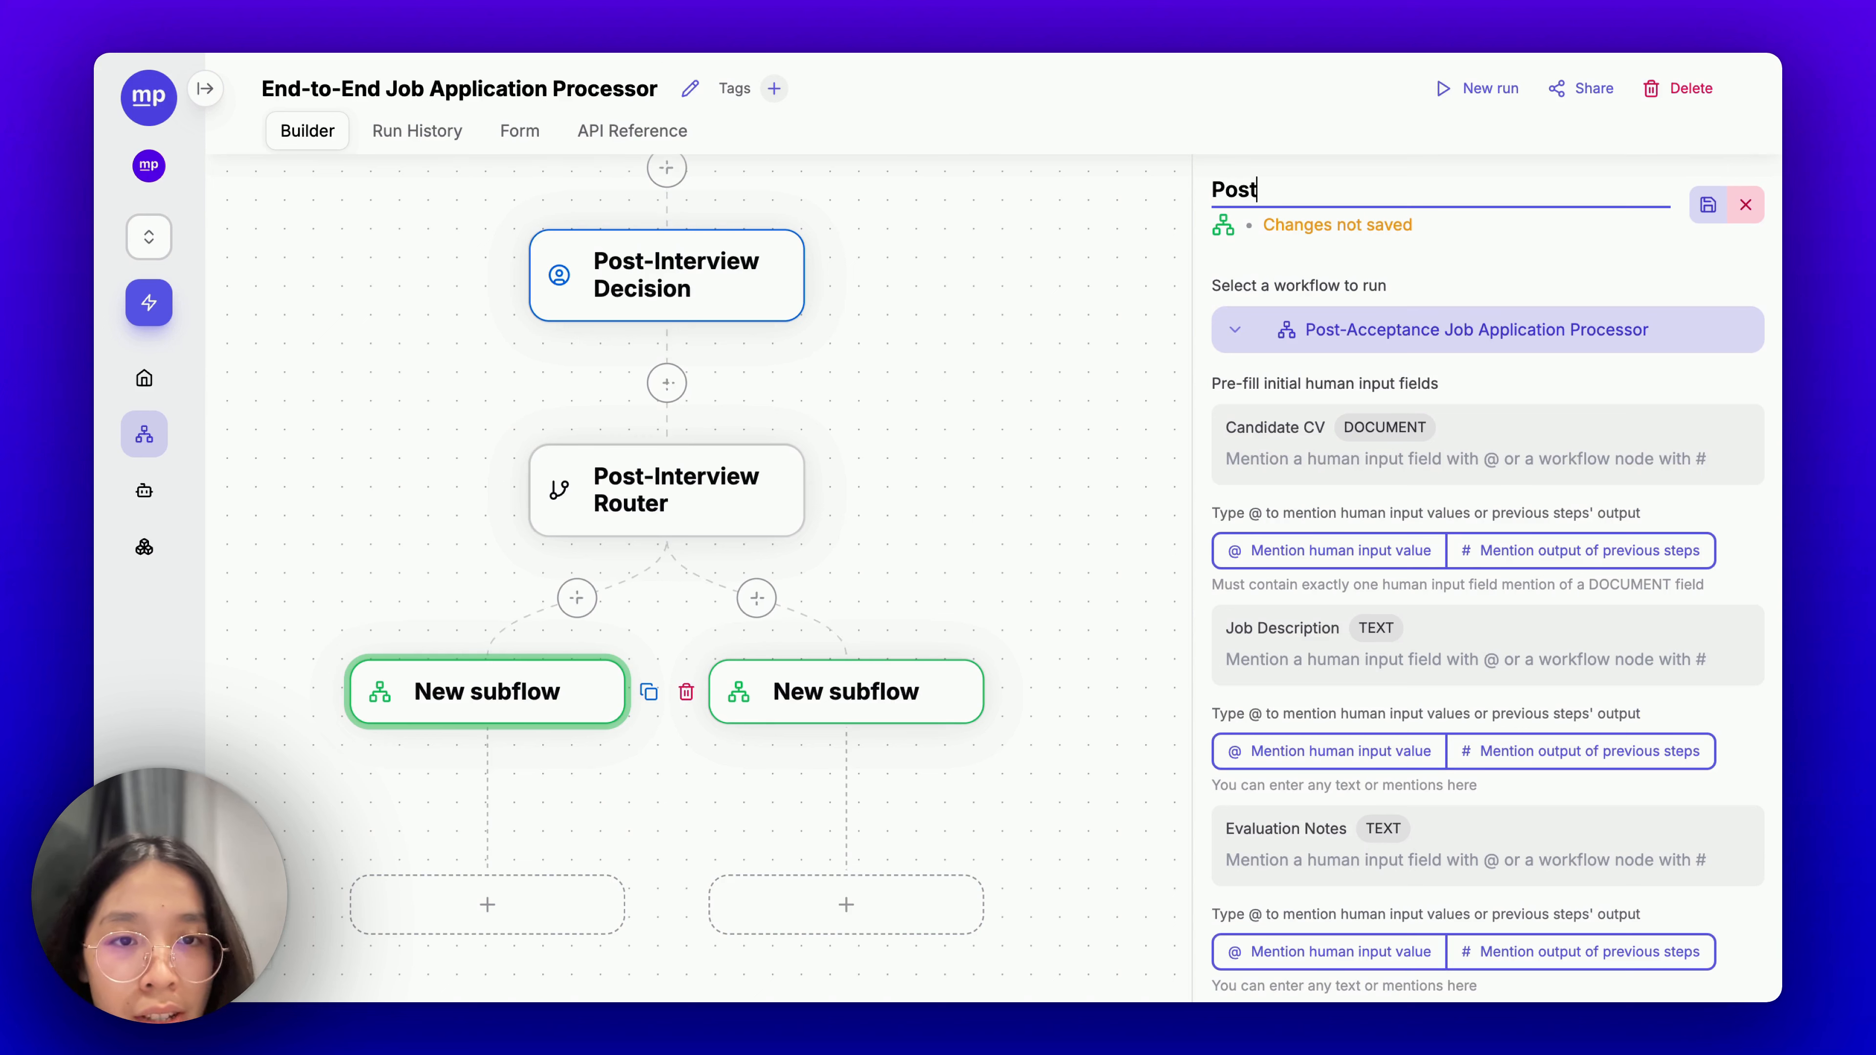
type("-Acceptance")
key("Return")
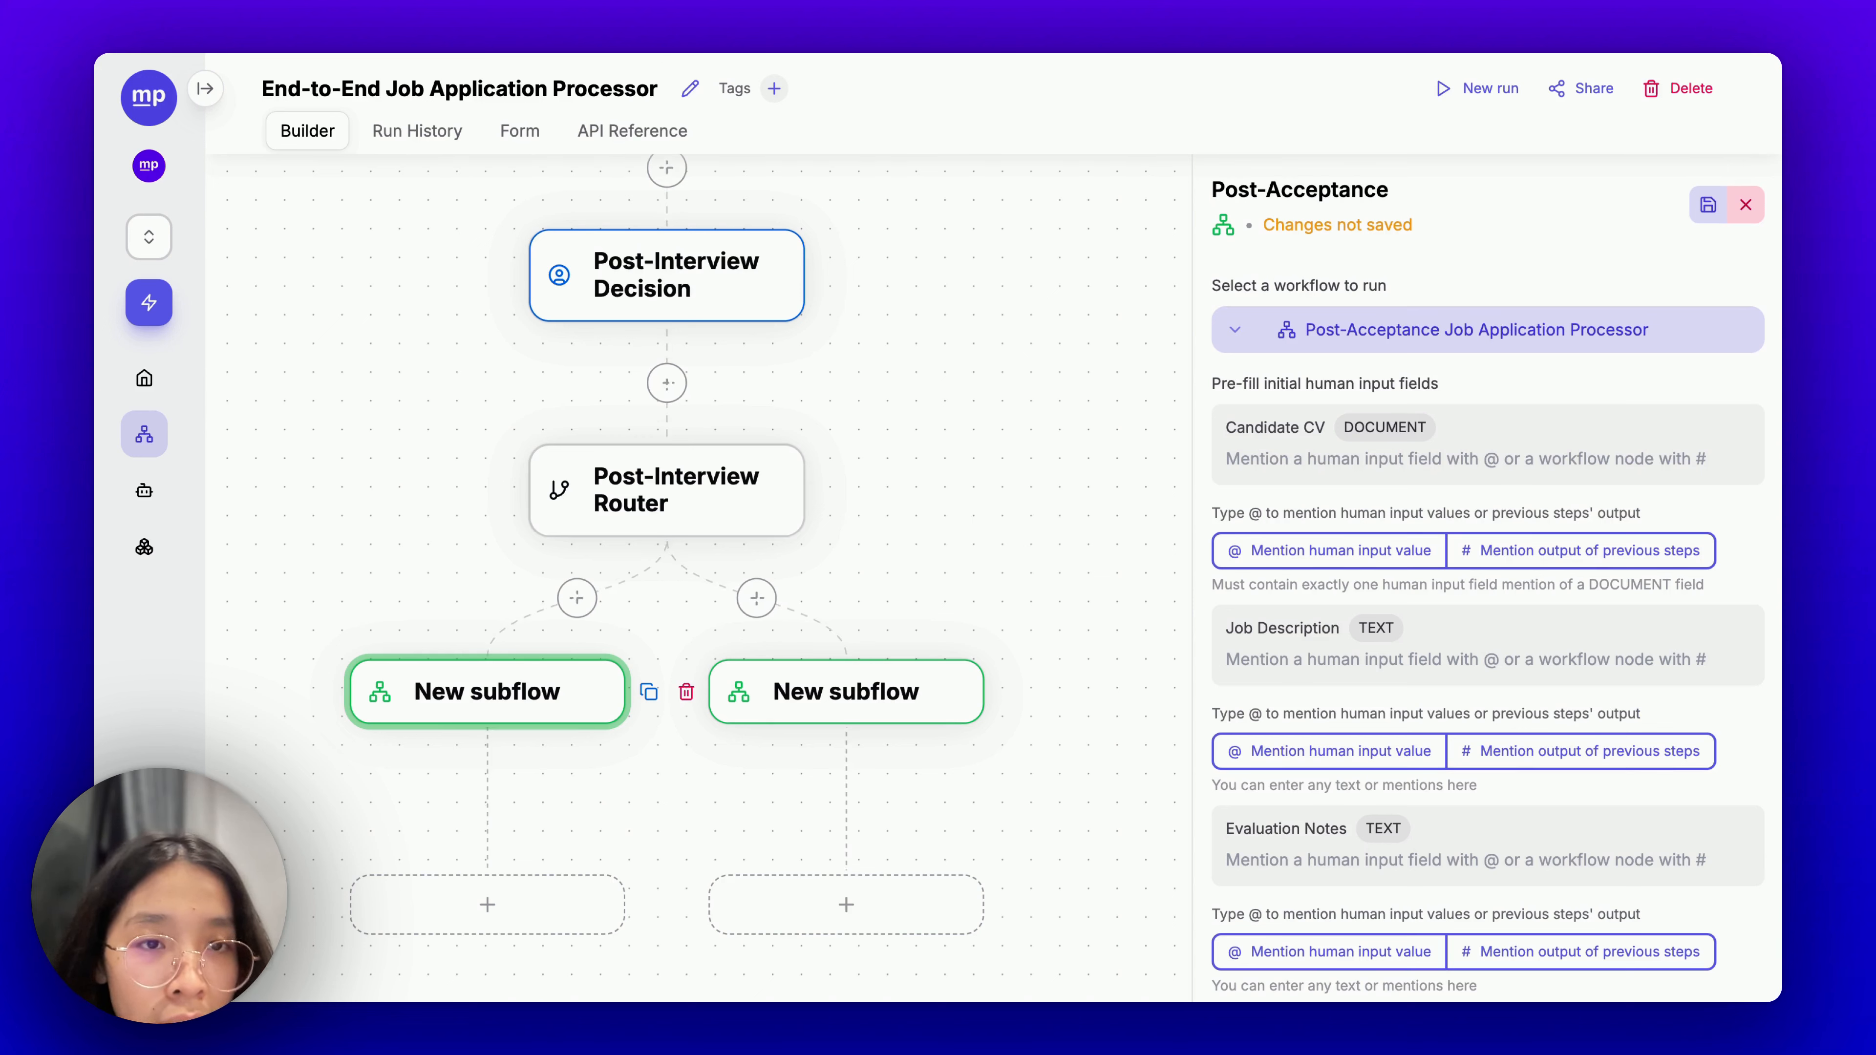
left_click(1707, 205)
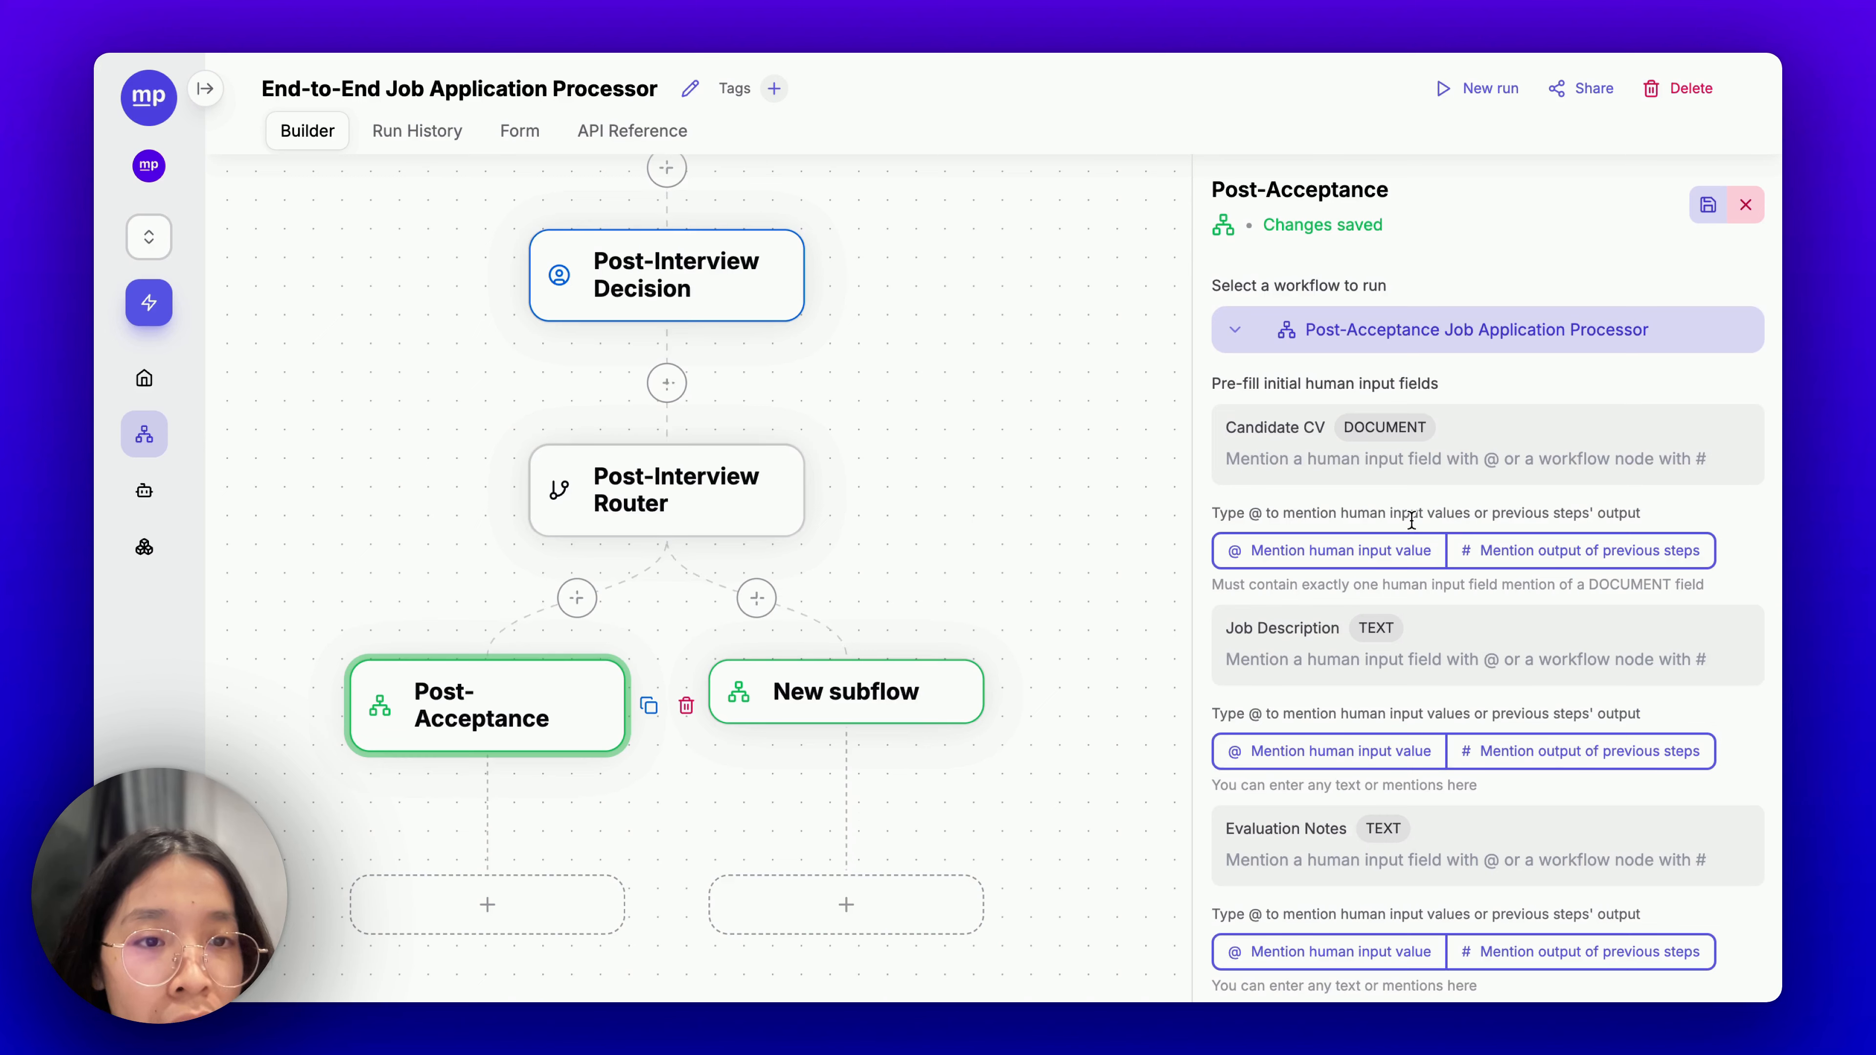
Pre-fill the Post-Acceptance subflow's Candidate CV and Job Description with the matching Application Info fields.
scroll(1411, 519, "down", 1)
left_click(1363, 417)
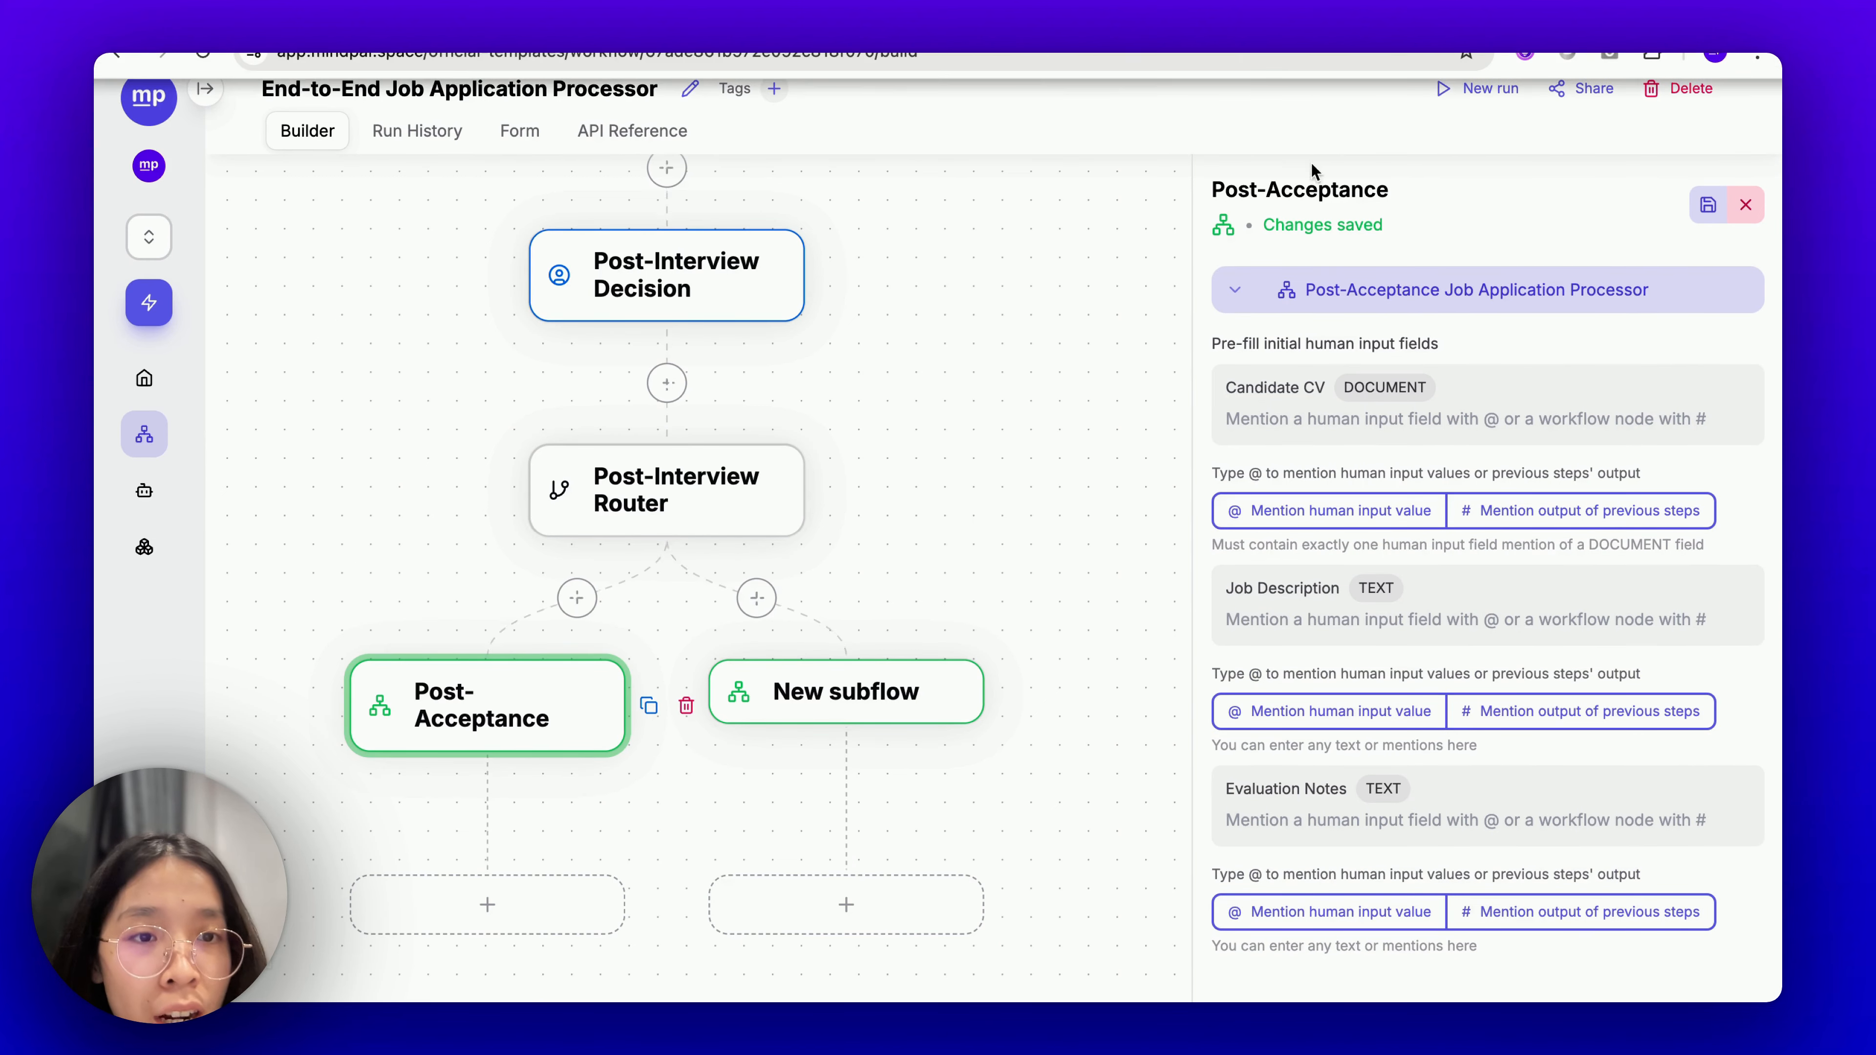
type("@")
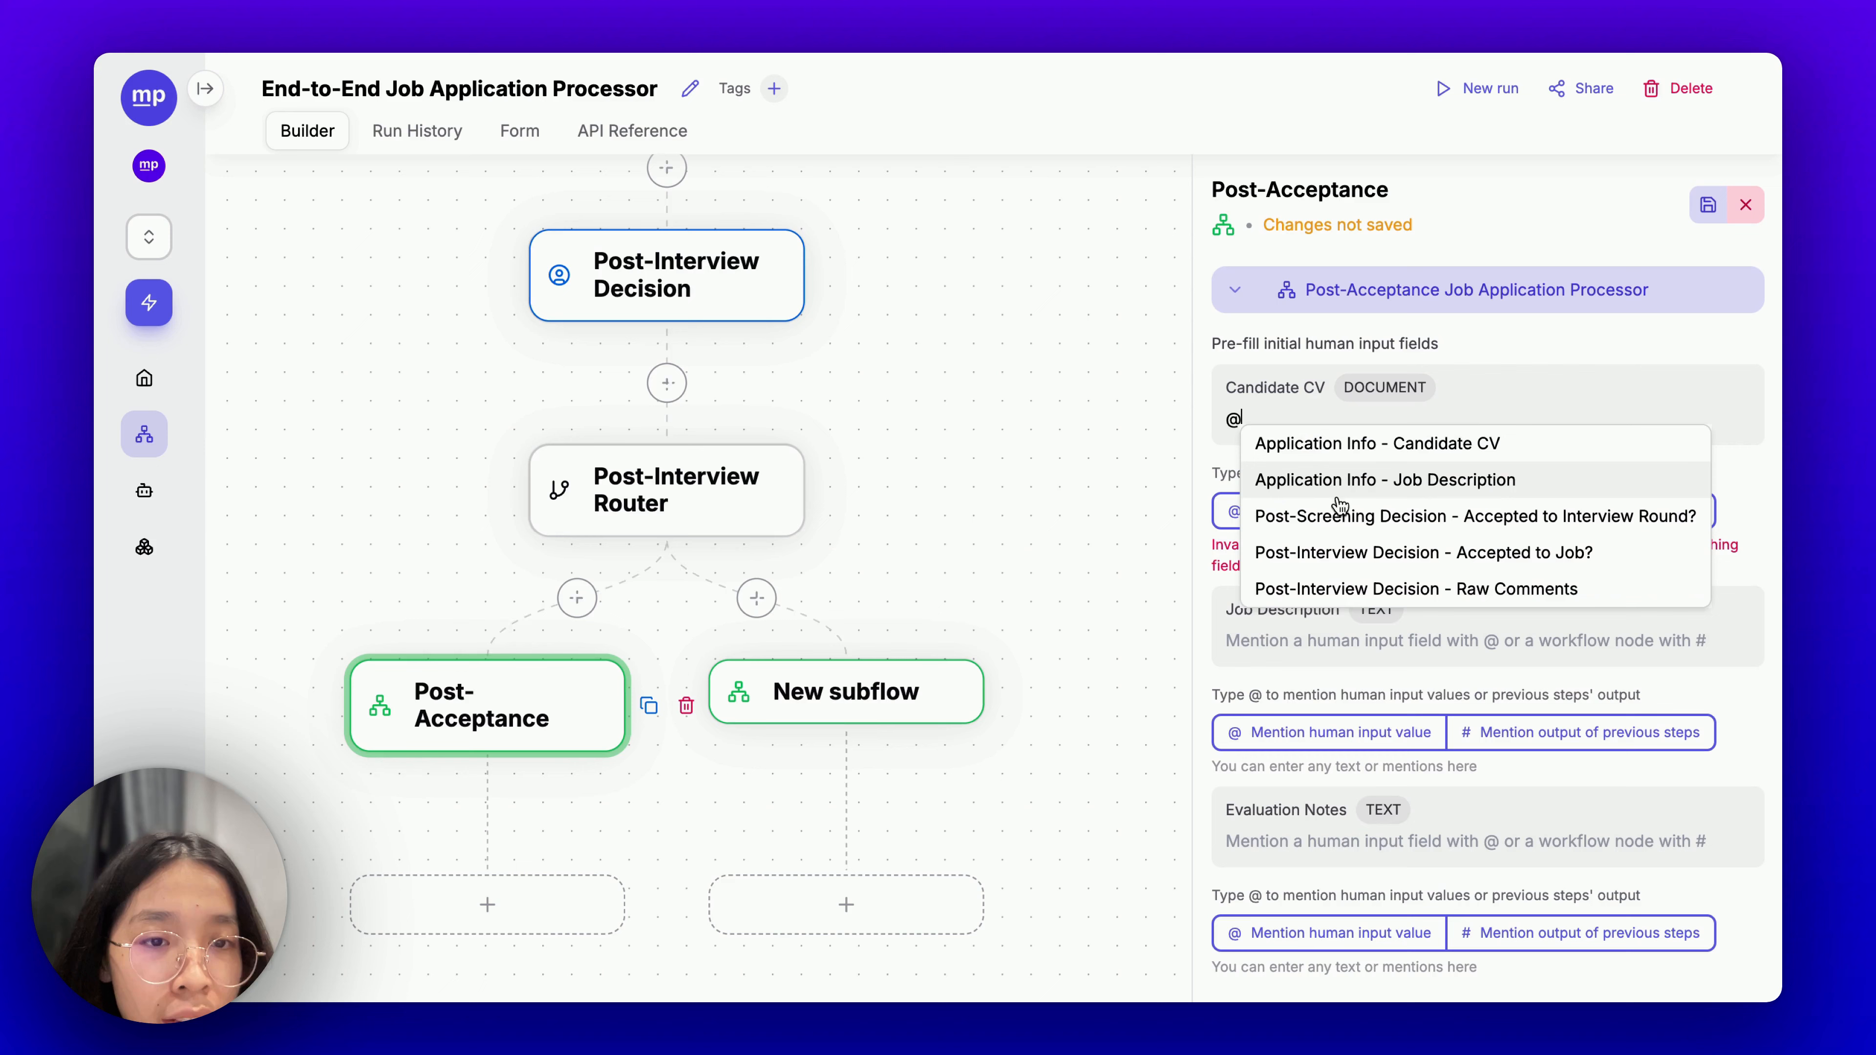
left_click(1361, 442)
left_click(1307, 611)
type("@")
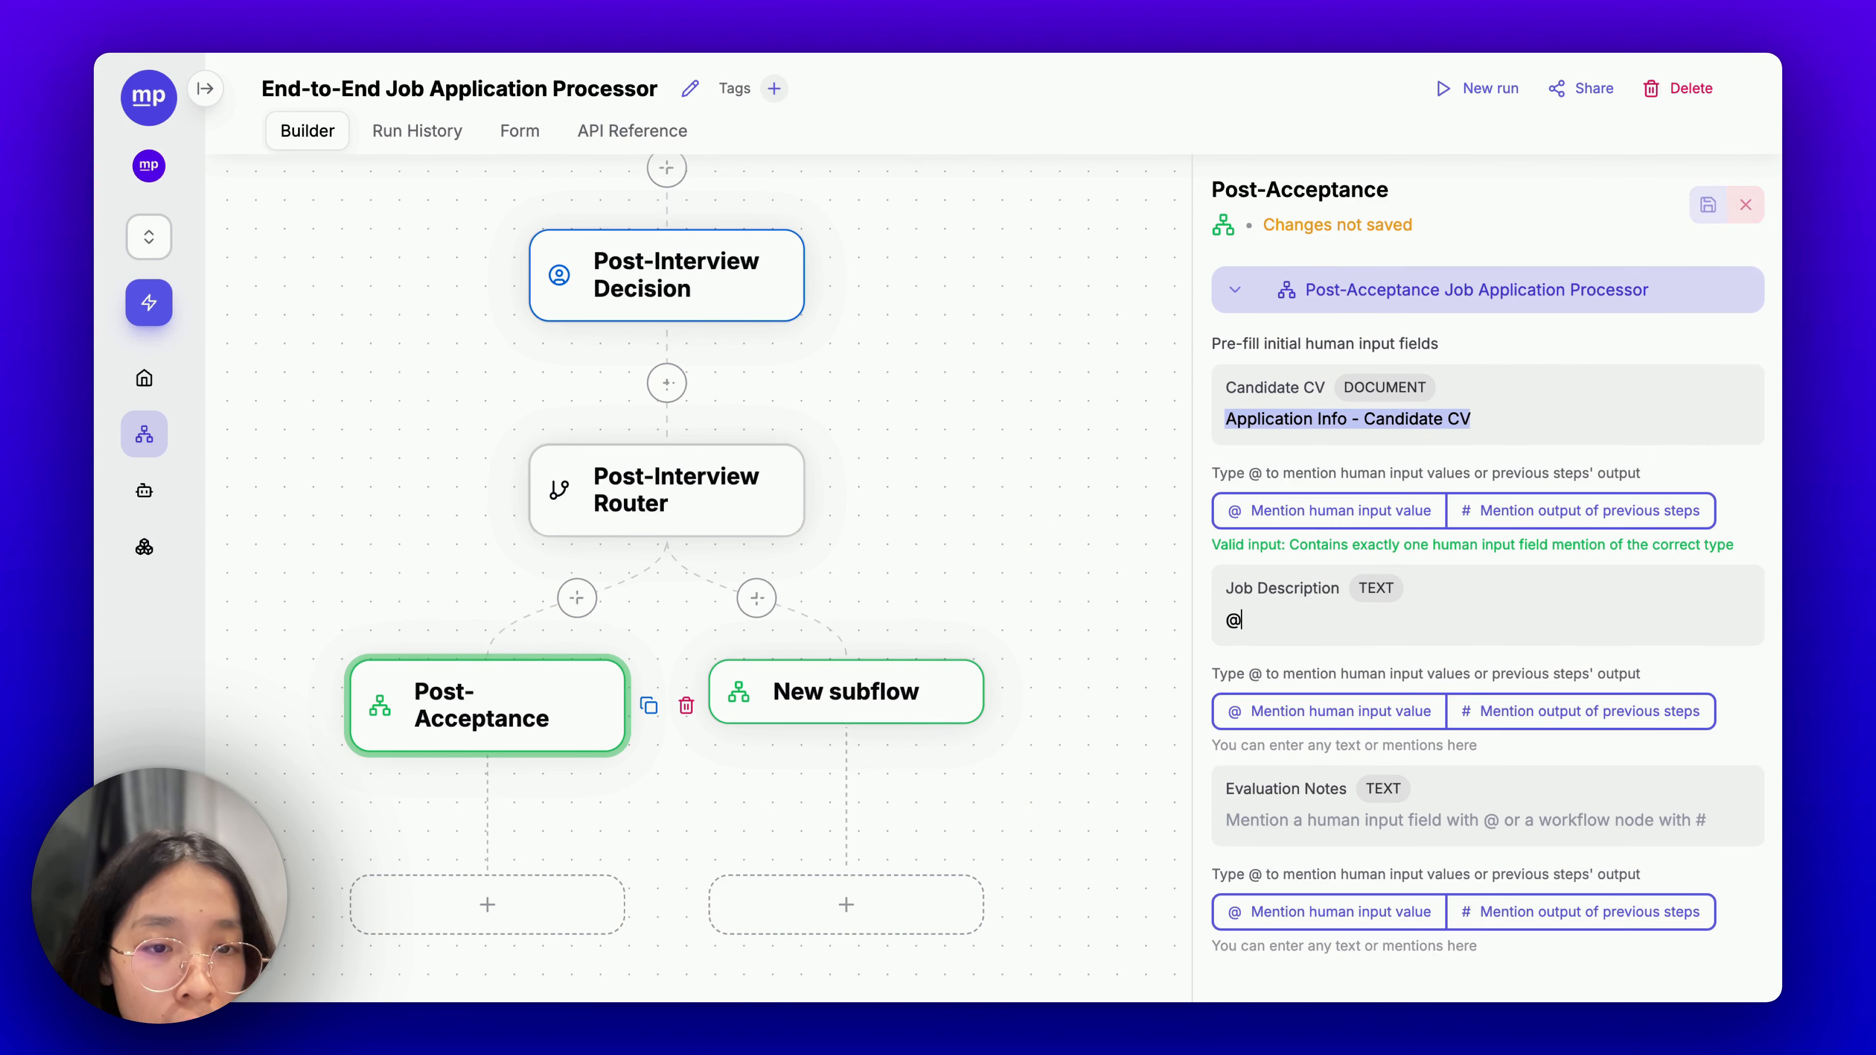
left_click(1400, 682)
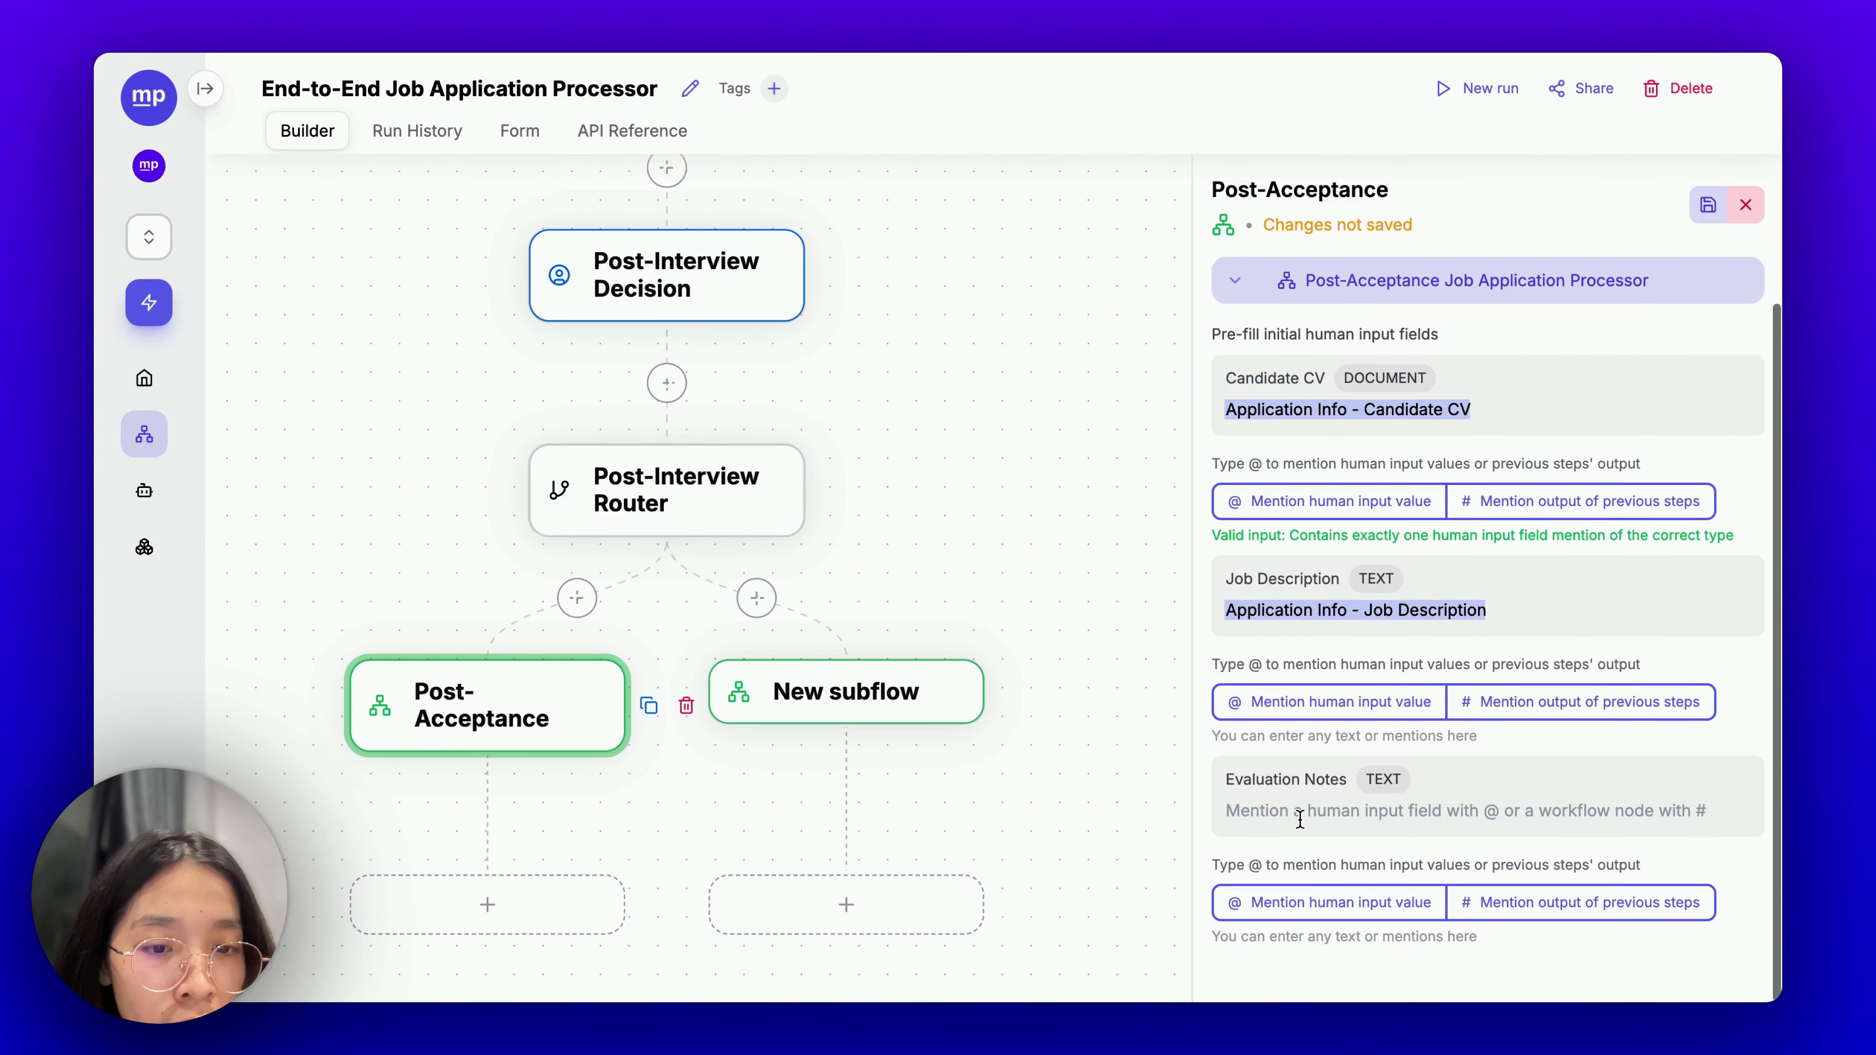
Pre-fill the Post-Acceptance subflow's Evaluation Notes with the human input value "Post-Interview Decision - Raw Comments".
left_click(1289, 799)
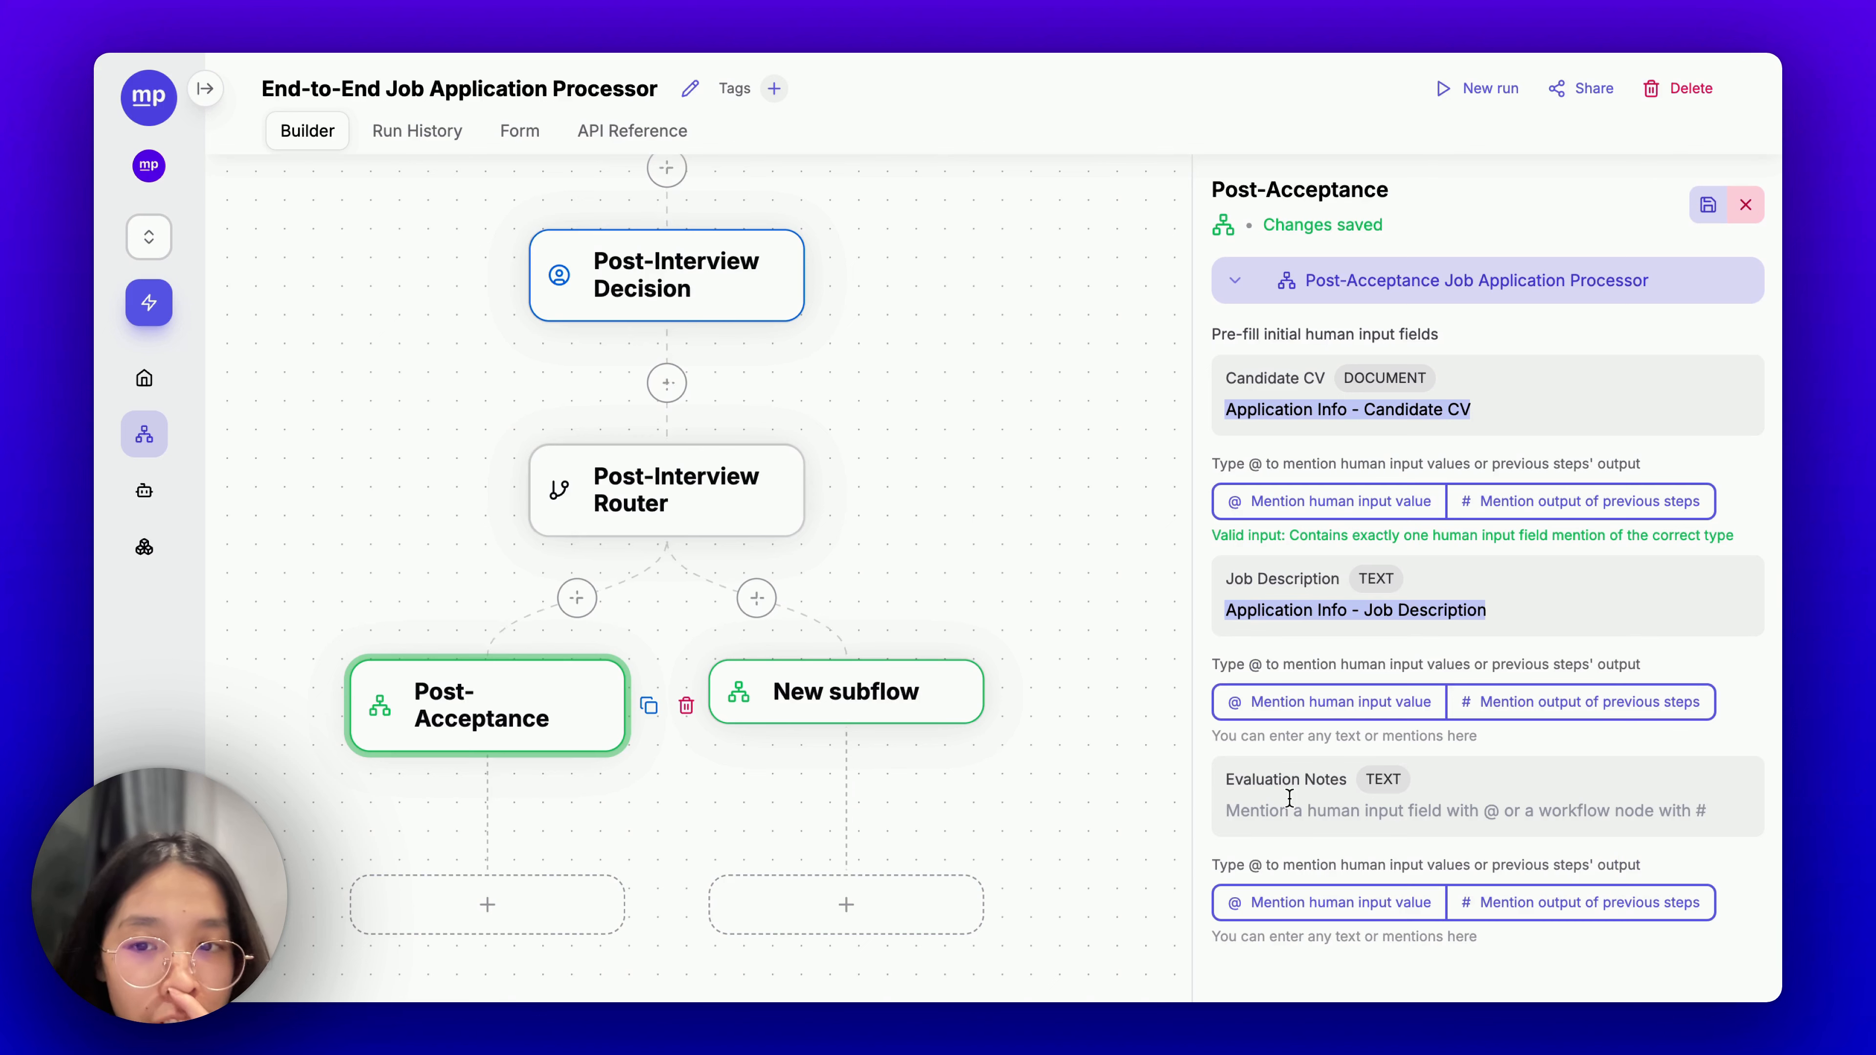
type("@")
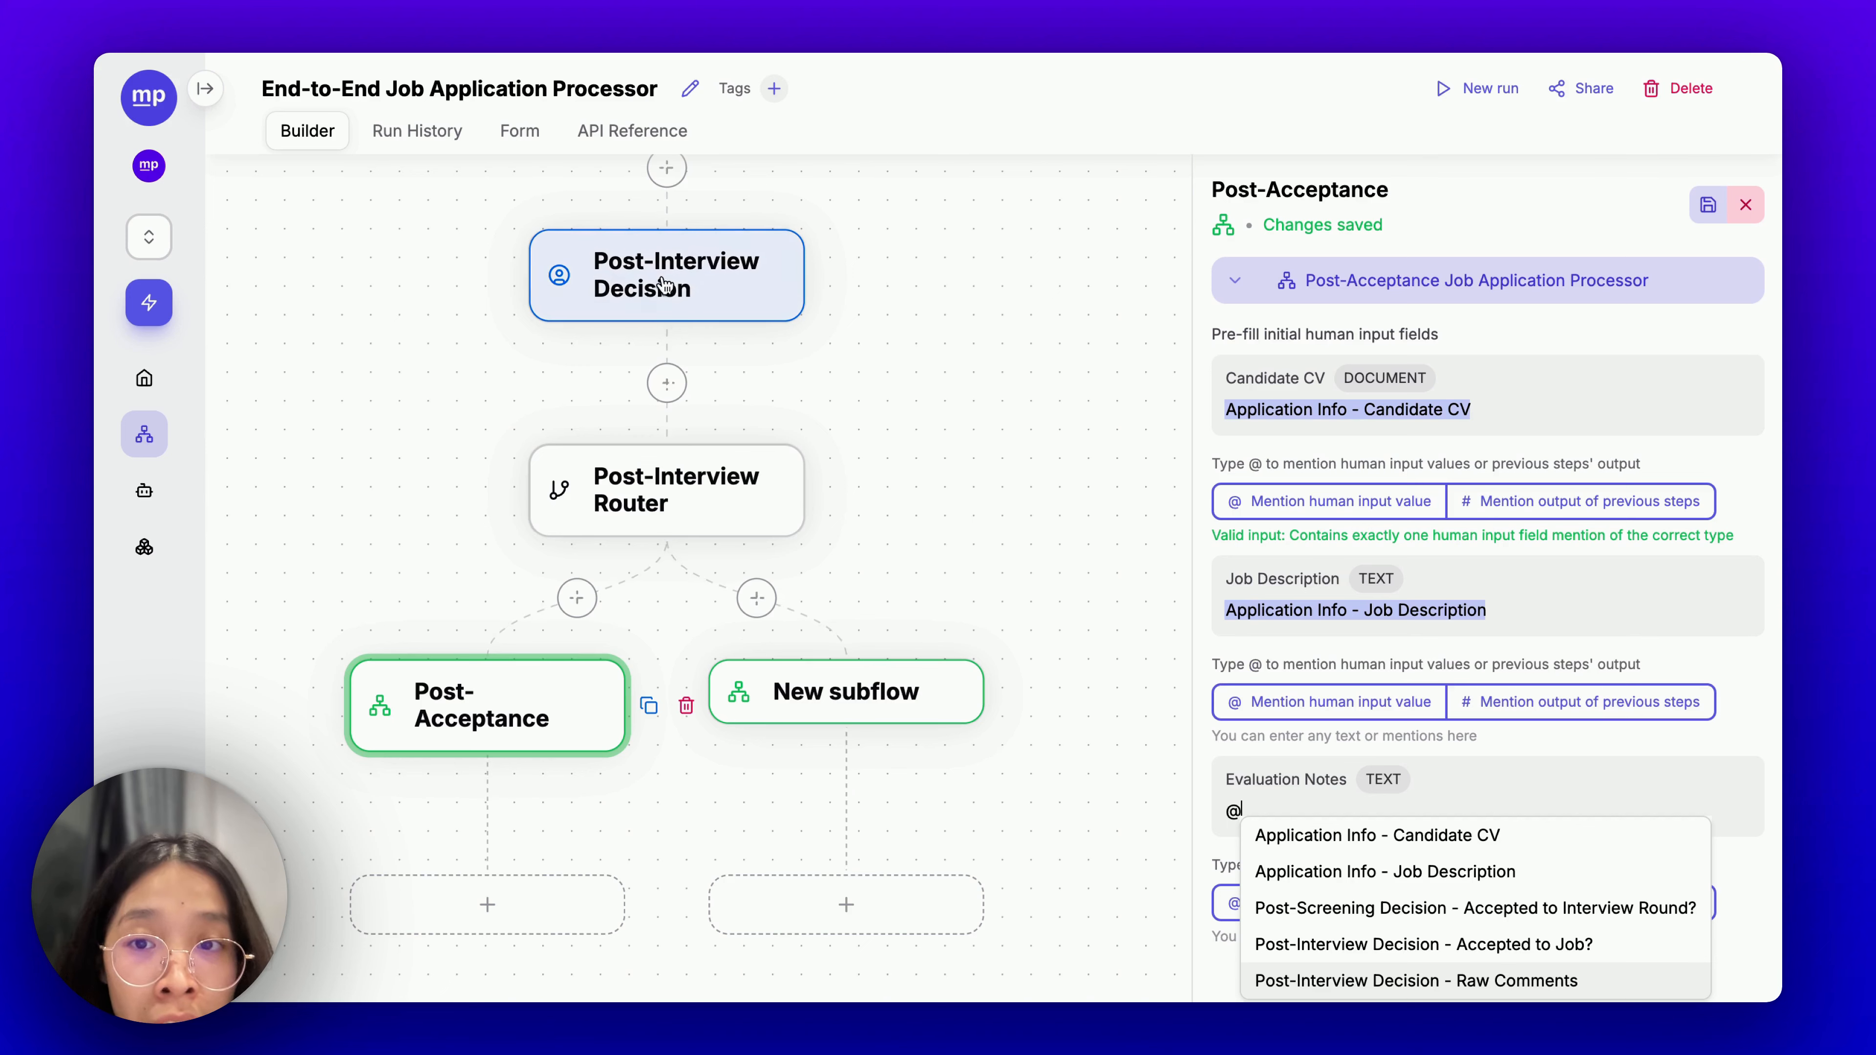
key("Return")
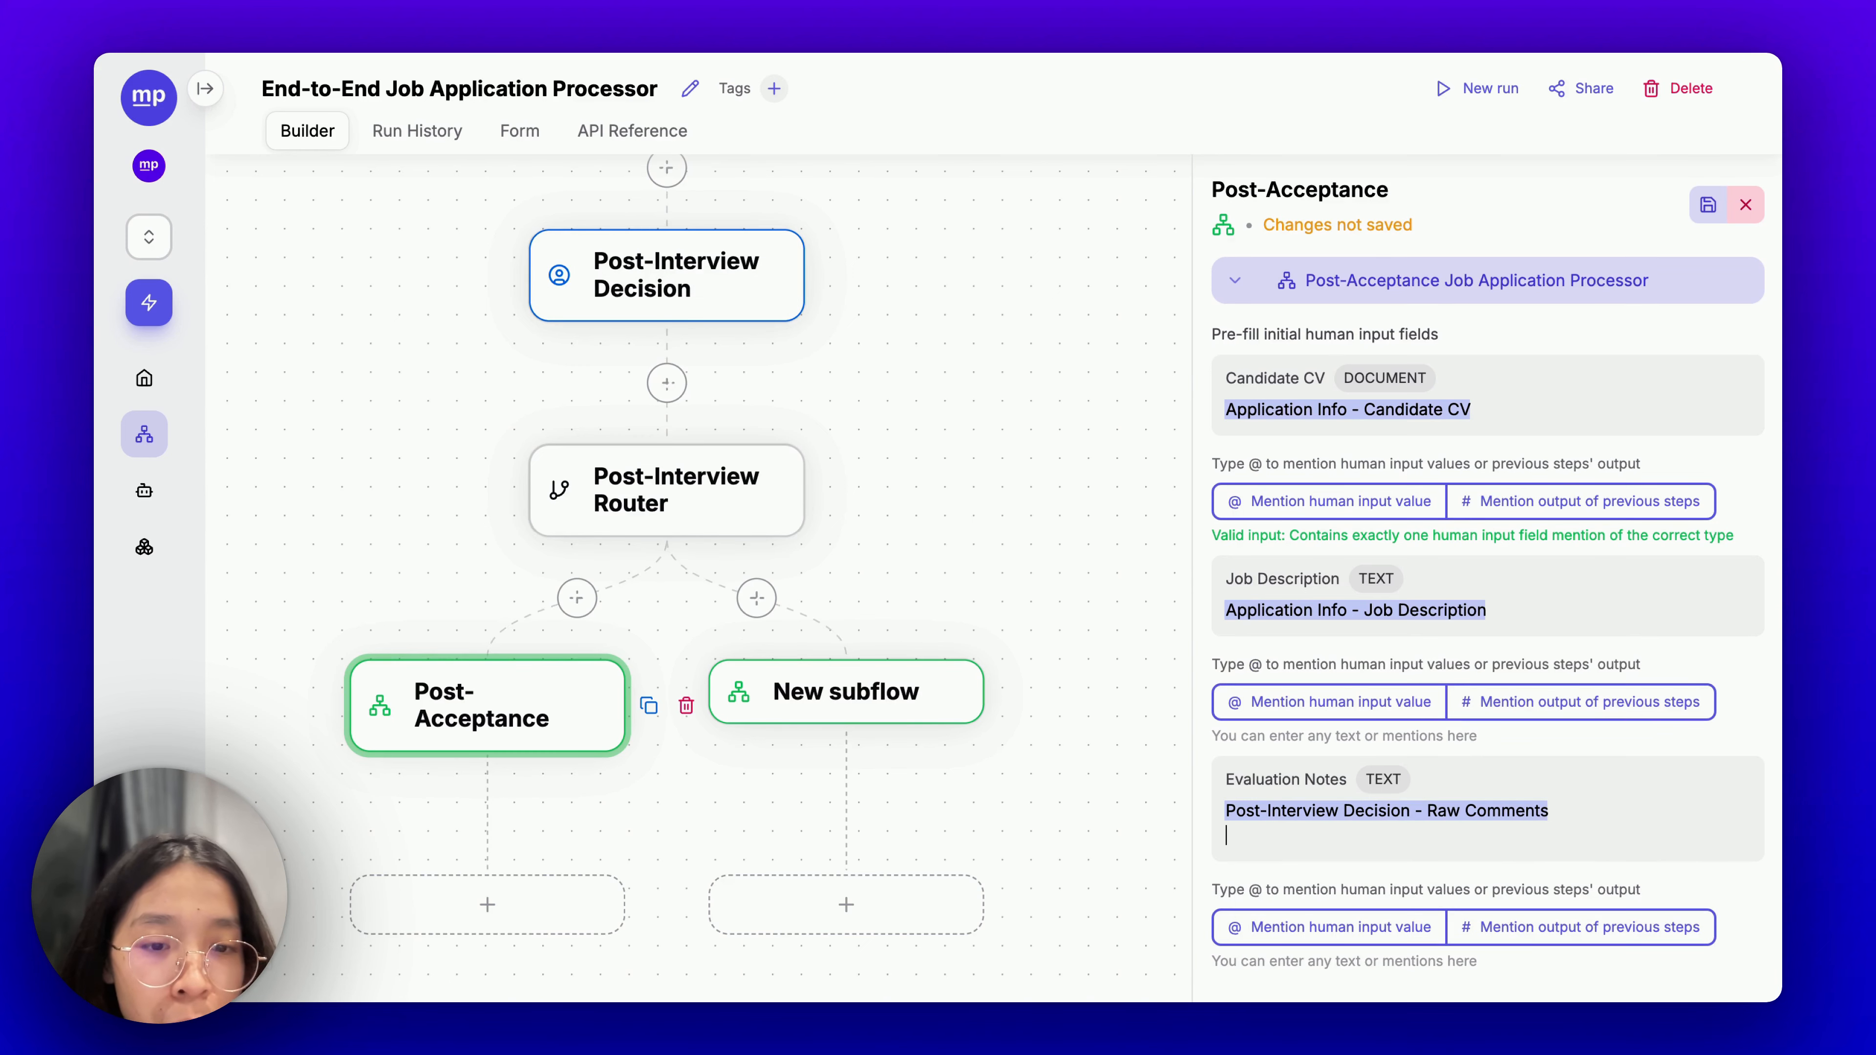
type("@")
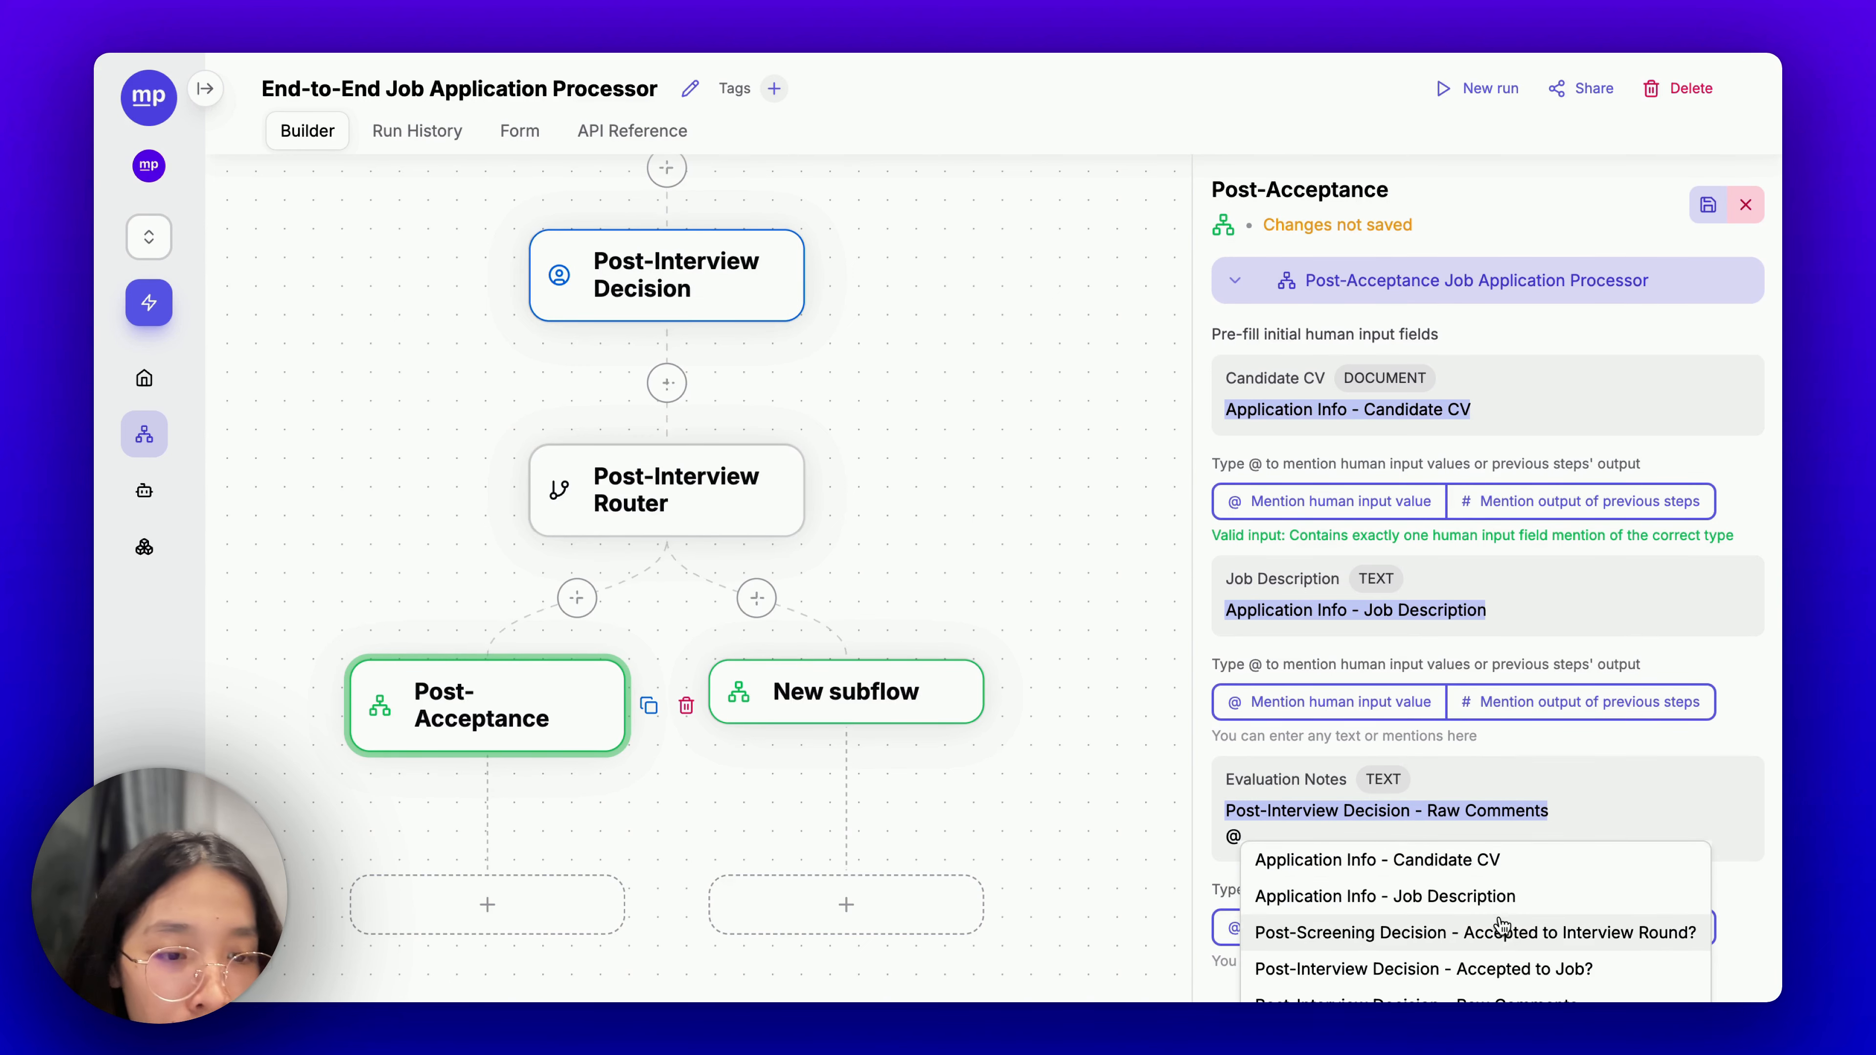
scroll(1499, 927, "down", 1)
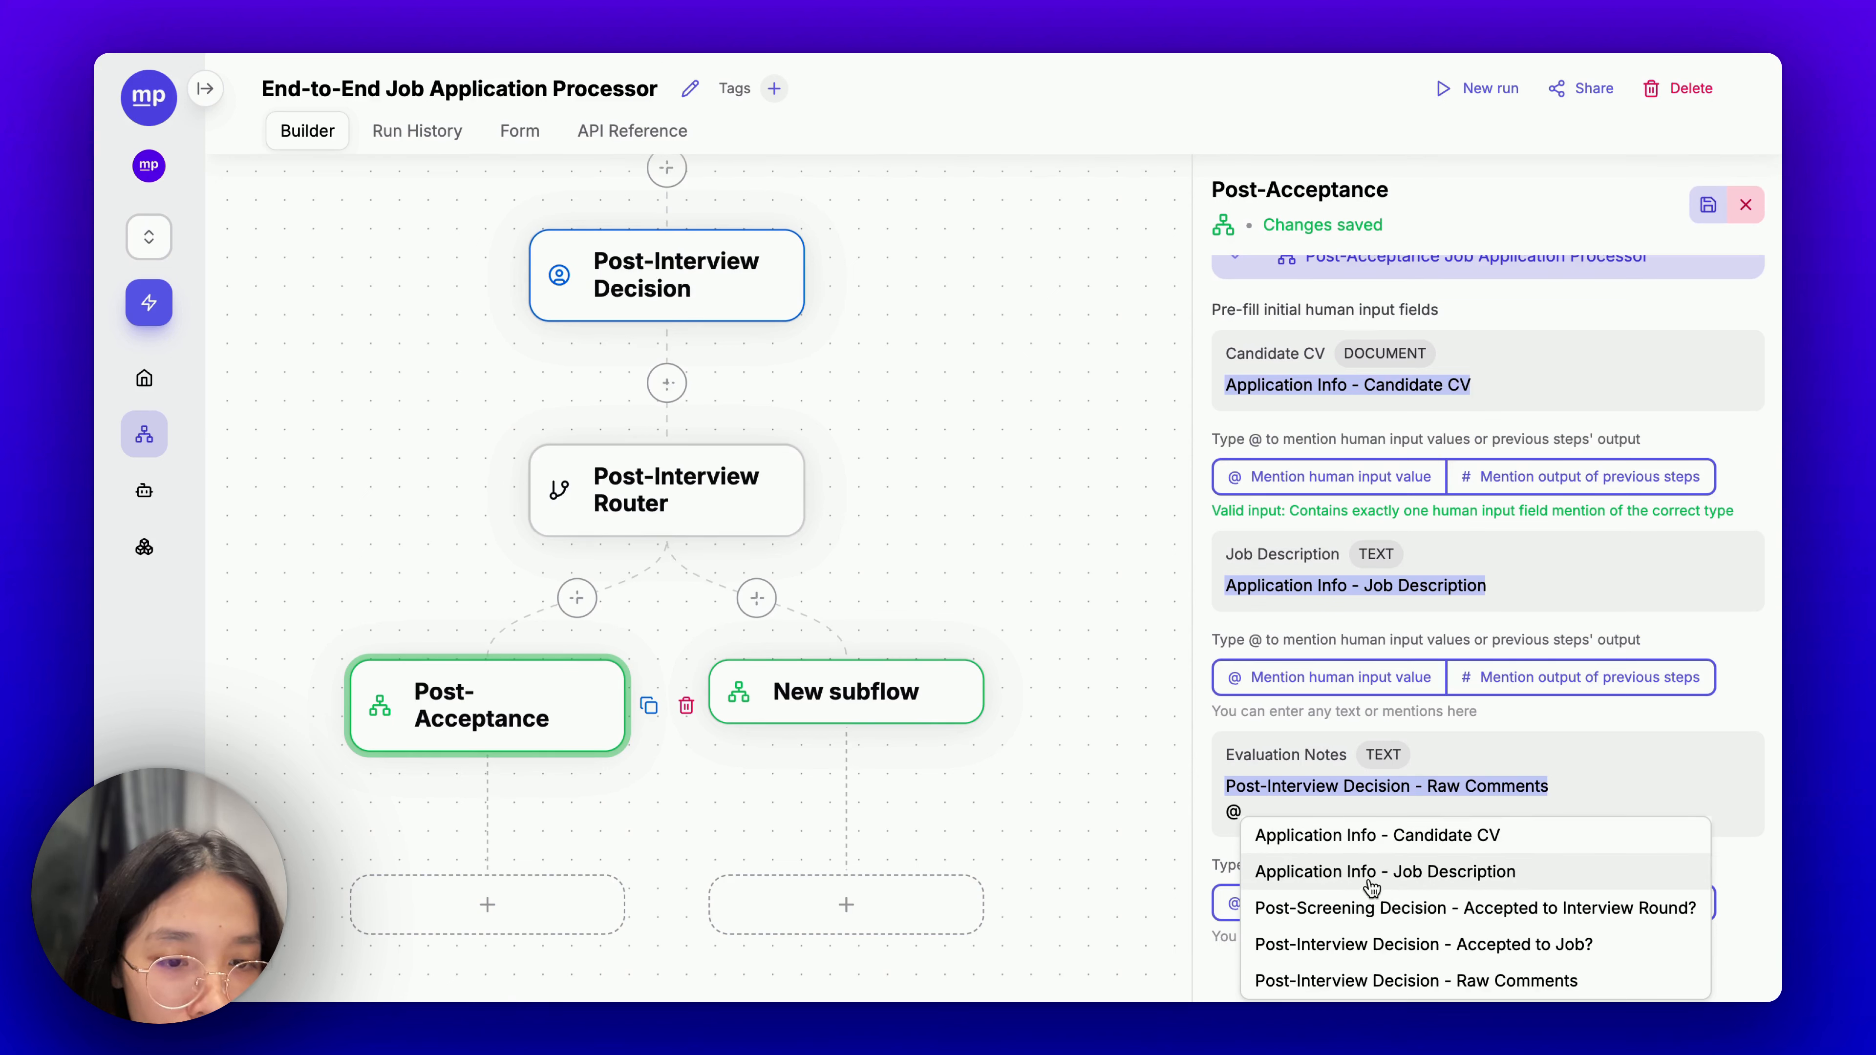
key("BackSpace")
key("BackSpace")
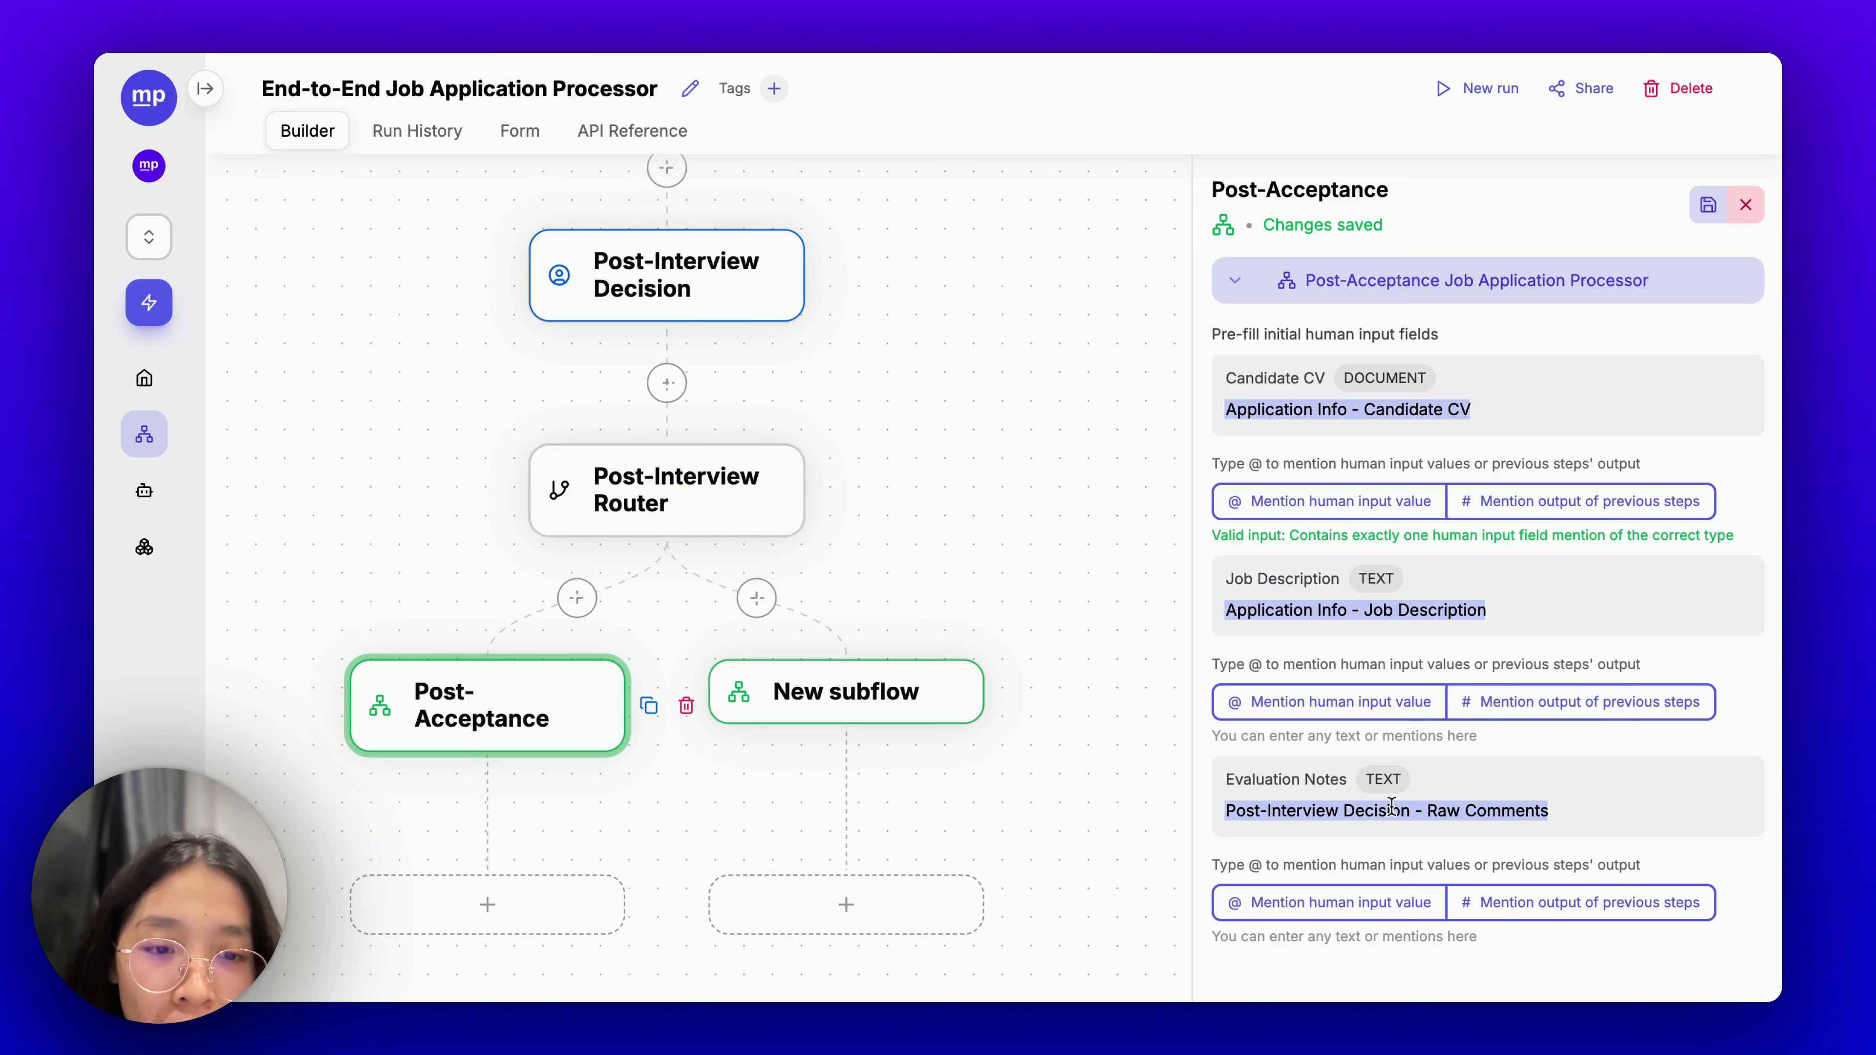
Add the heading "### CV Screening Result:" above the Raw Comments mention in Evaluation Notes, separated by a blank line.
key("Return")
key("super+a")
key("Left")
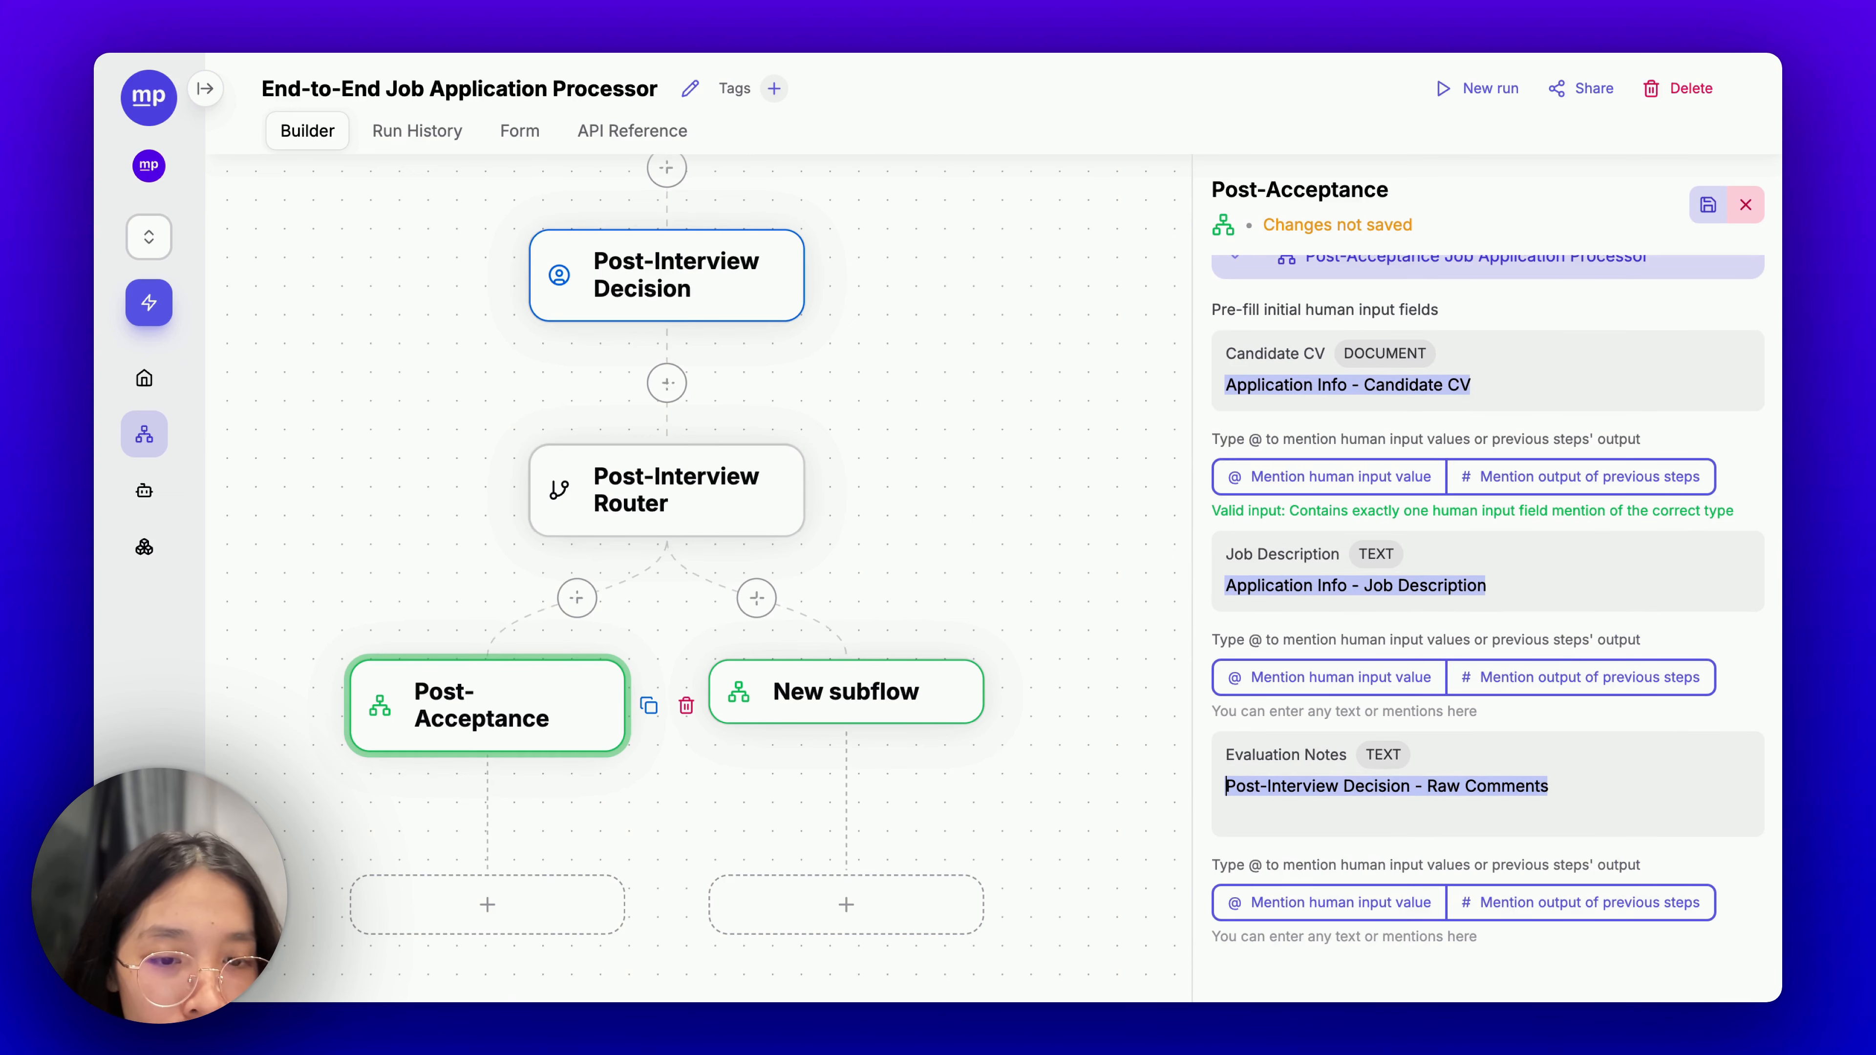
key("Return")
key("Return")
type("###")
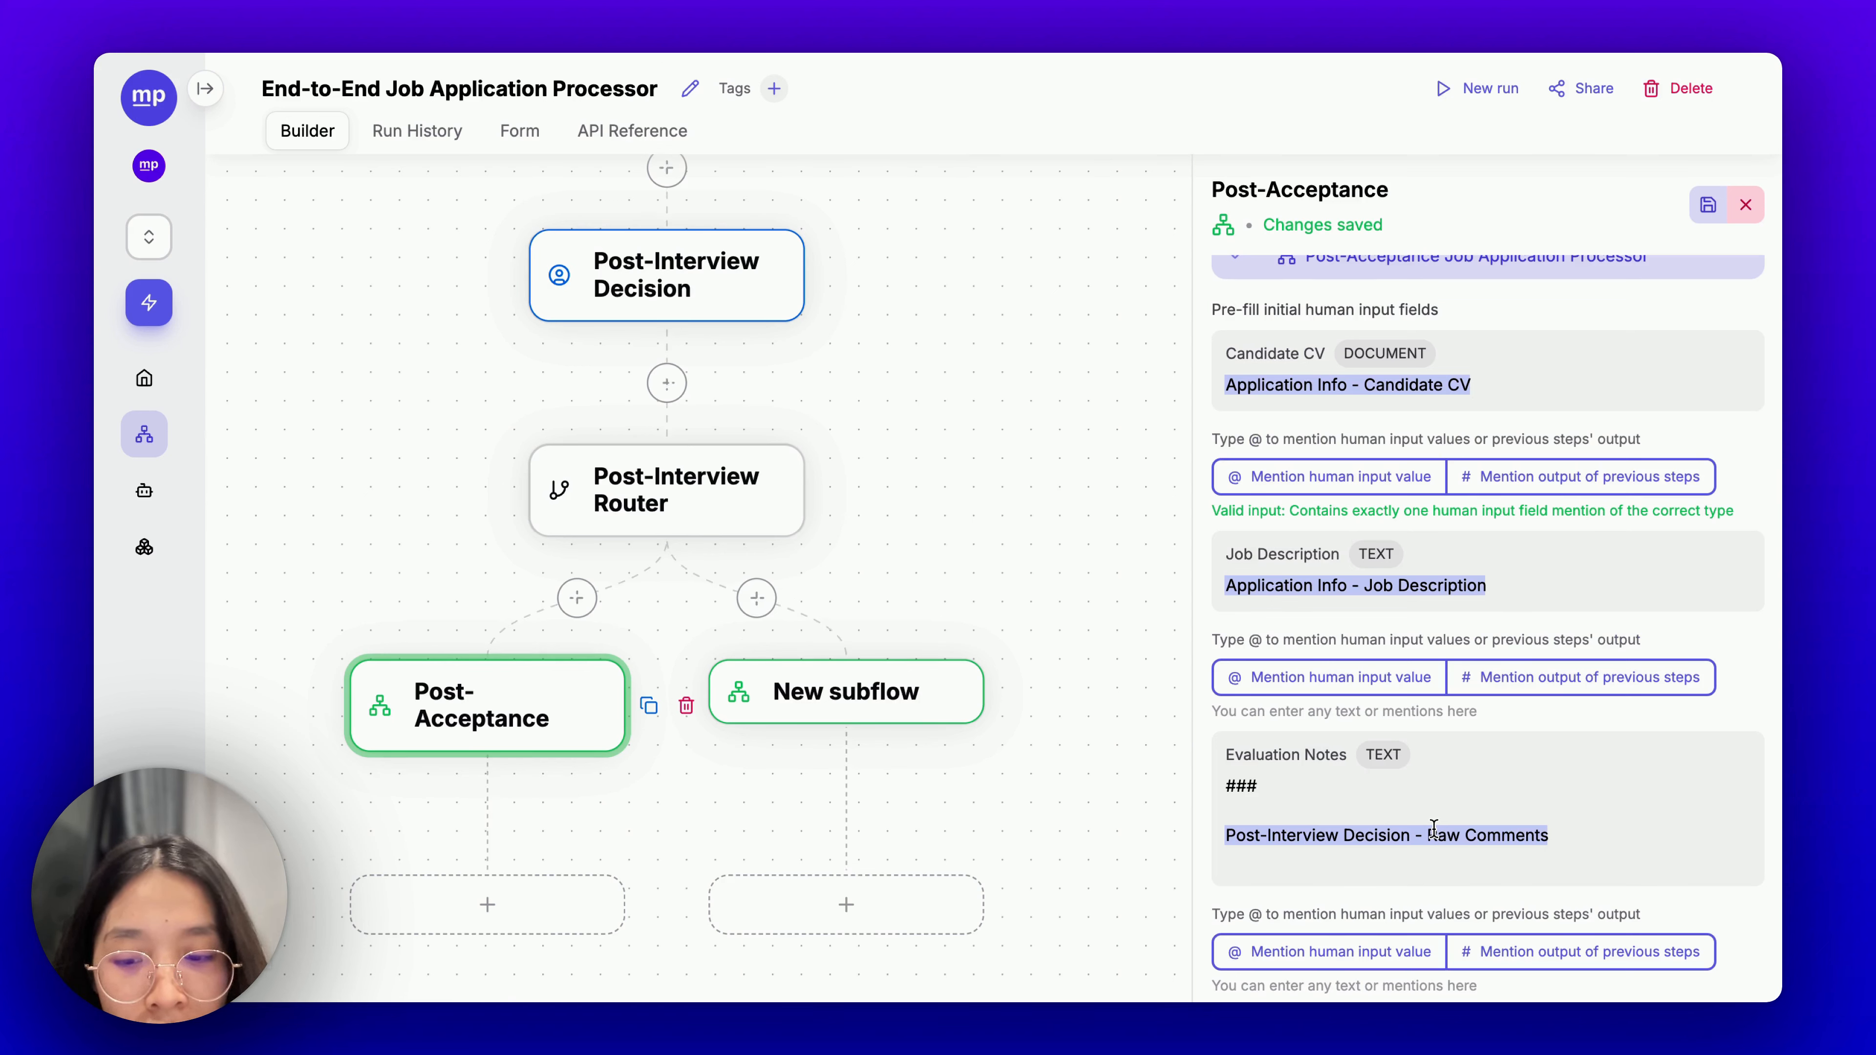
type("CV Screening Result:")
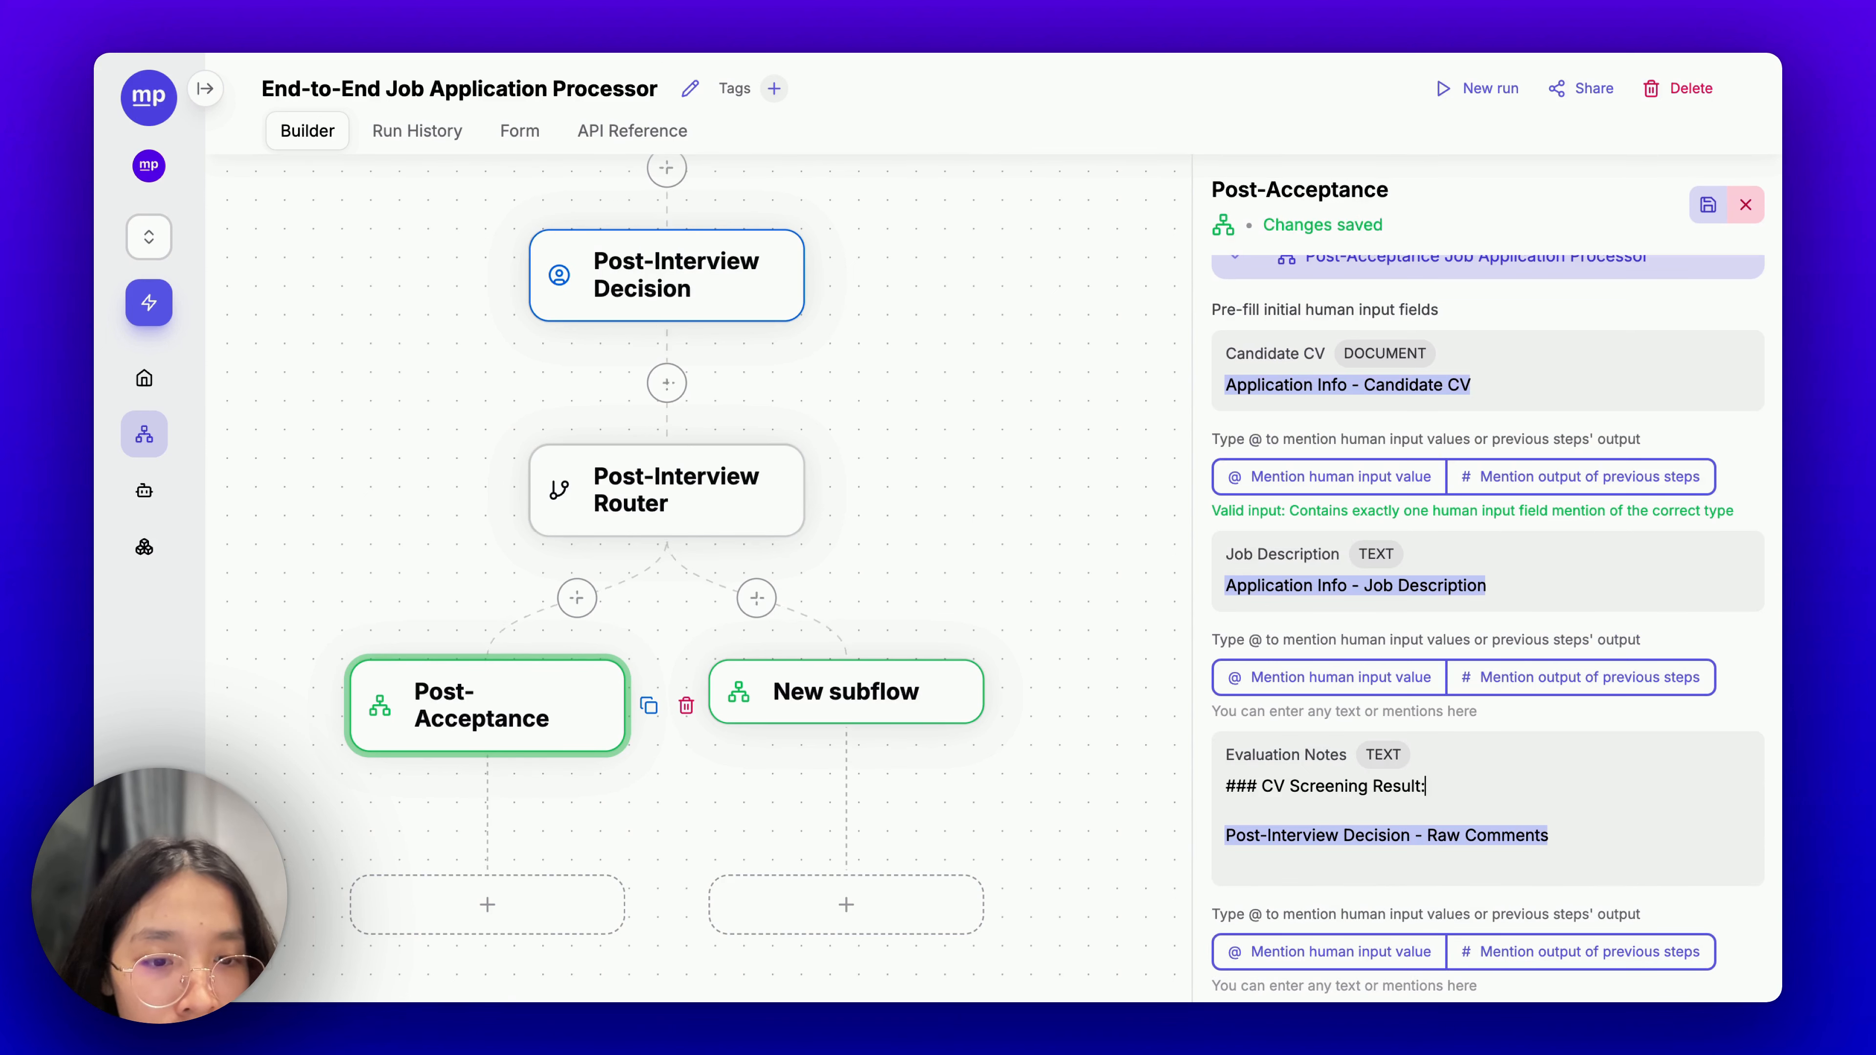
Reference the "Phase 1: Screening" output on the line below the CV Screening Result heading and save the Post-Acceptance subflow.
key("Return")
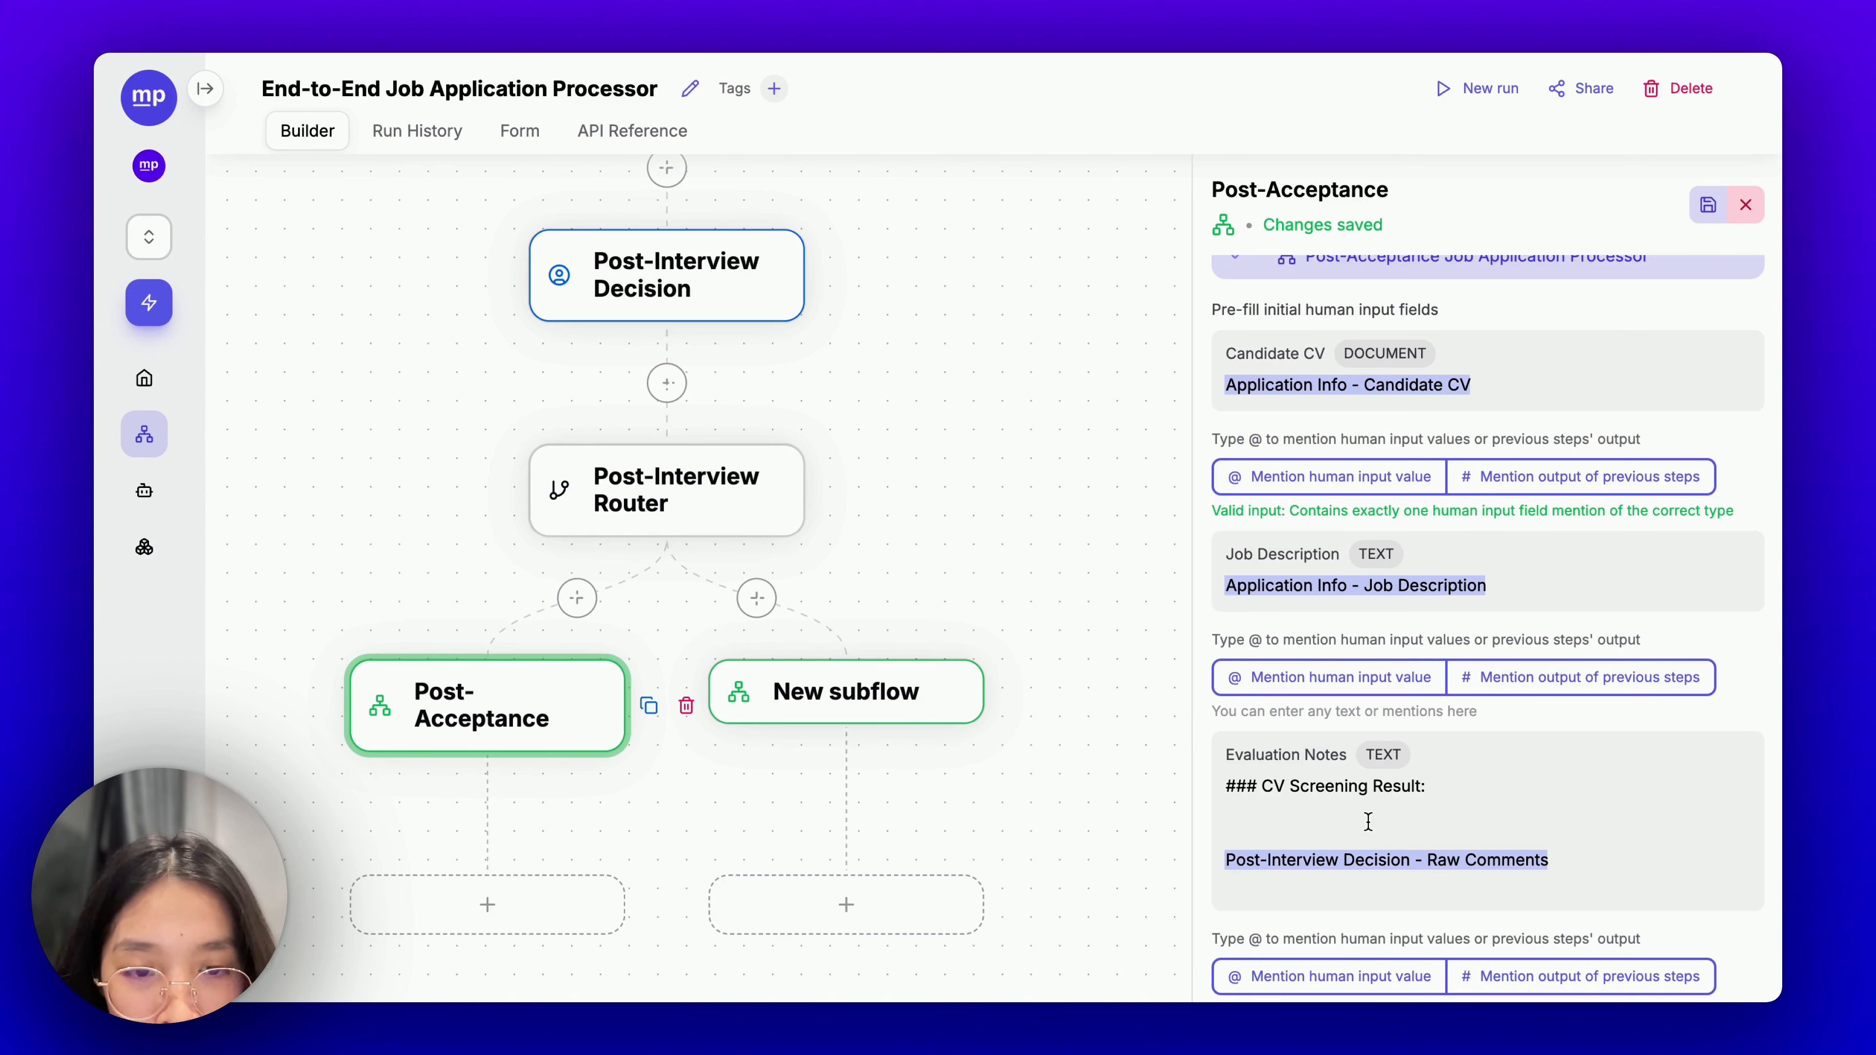
type("#")
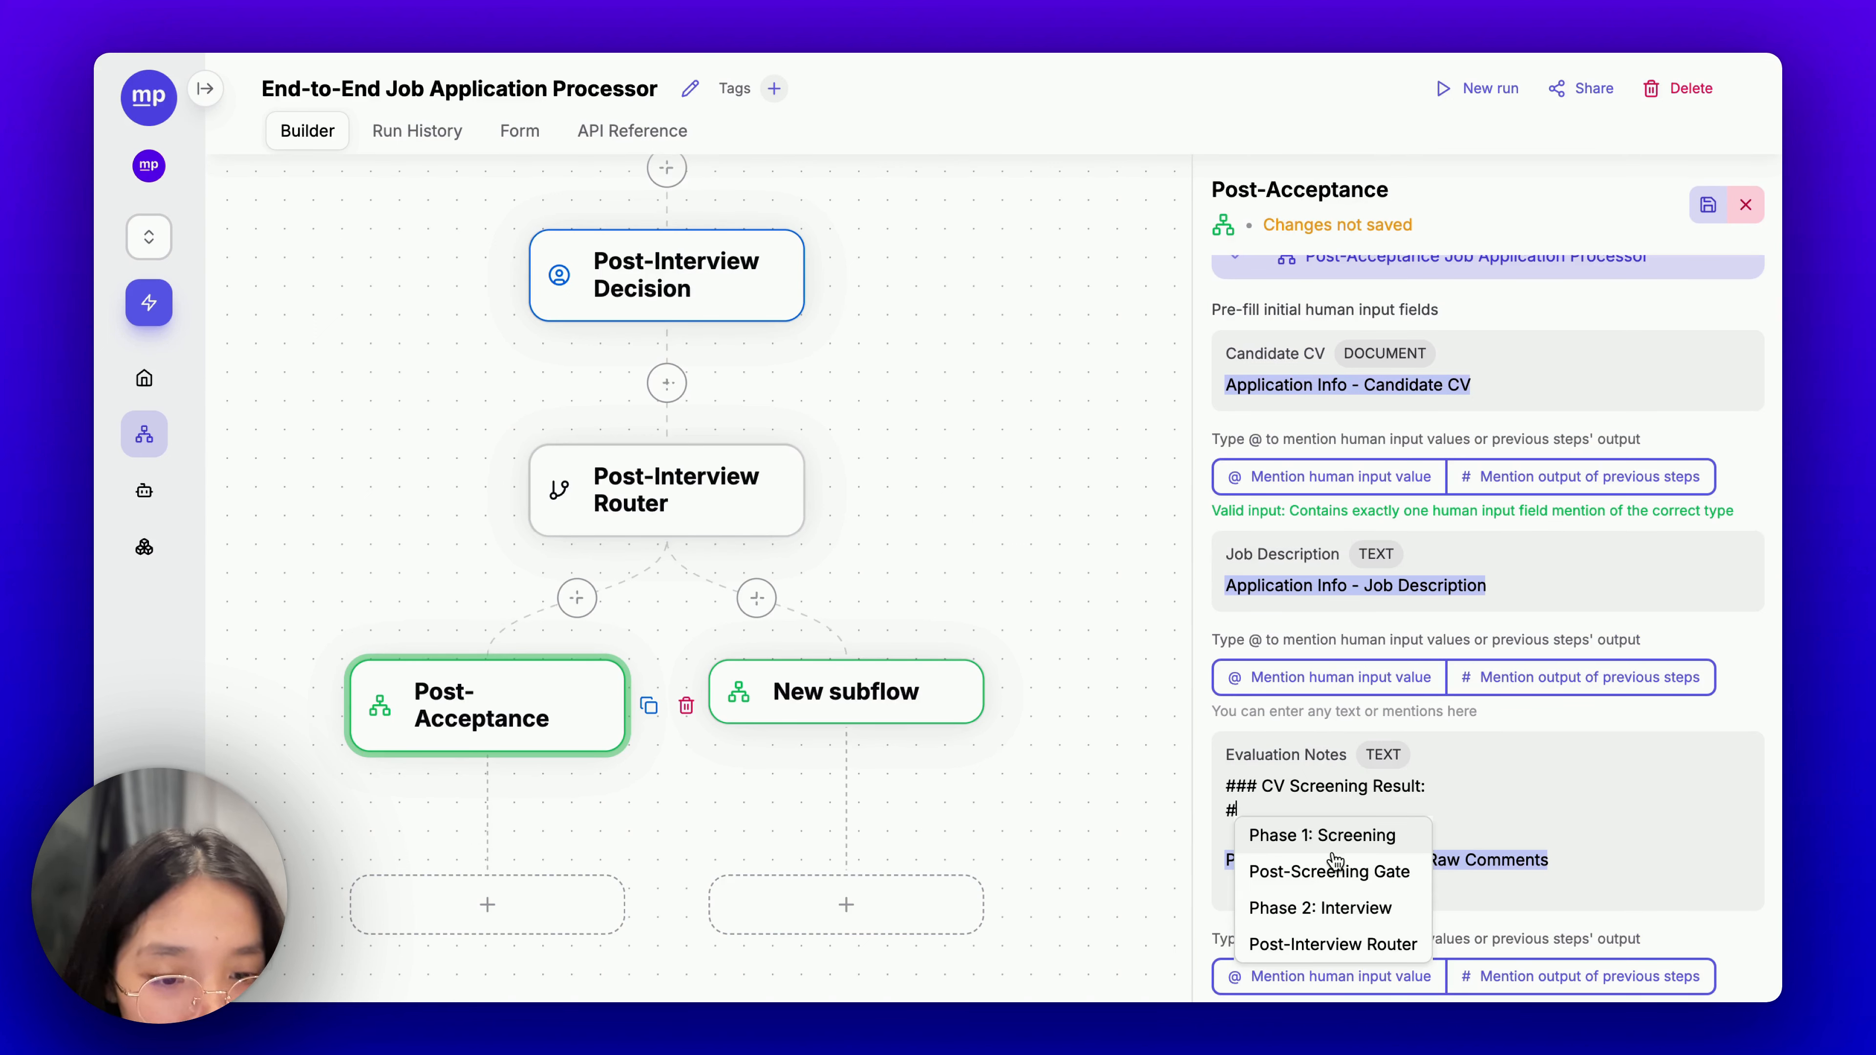
left_click(1342, 837)
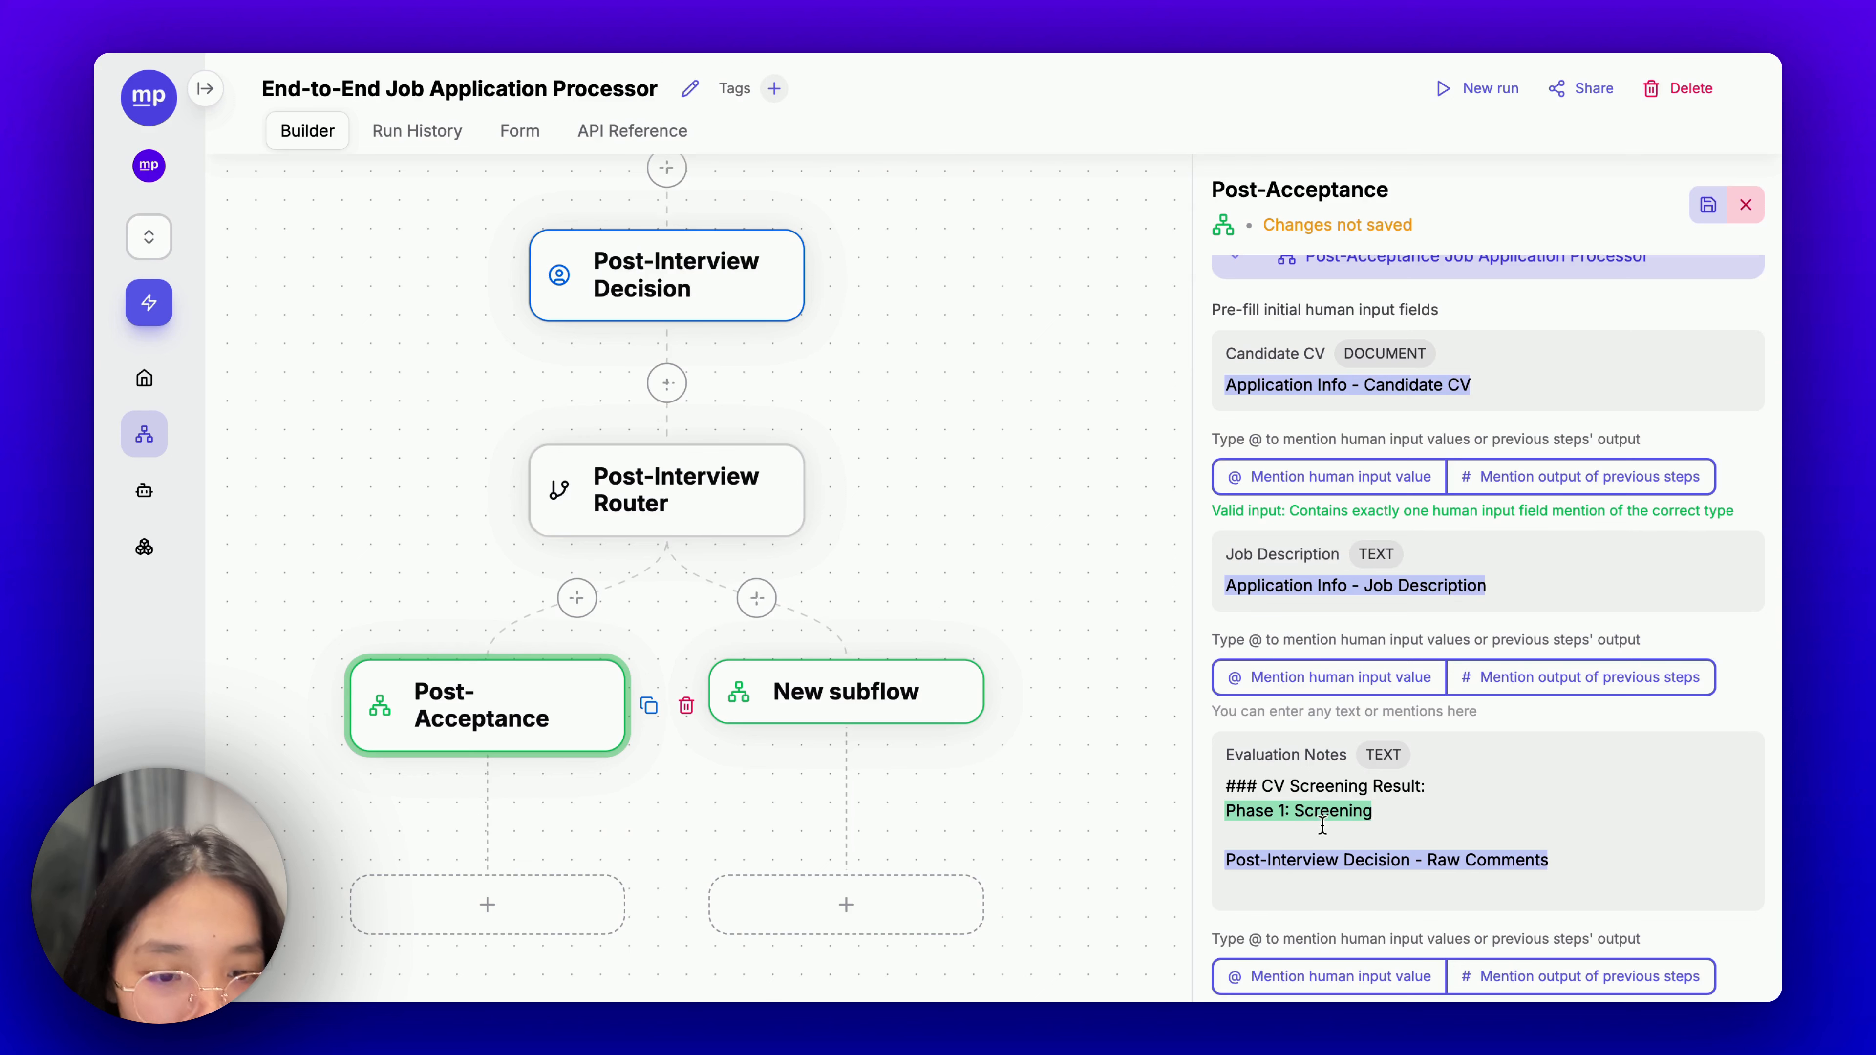
left_click(1708, 205)
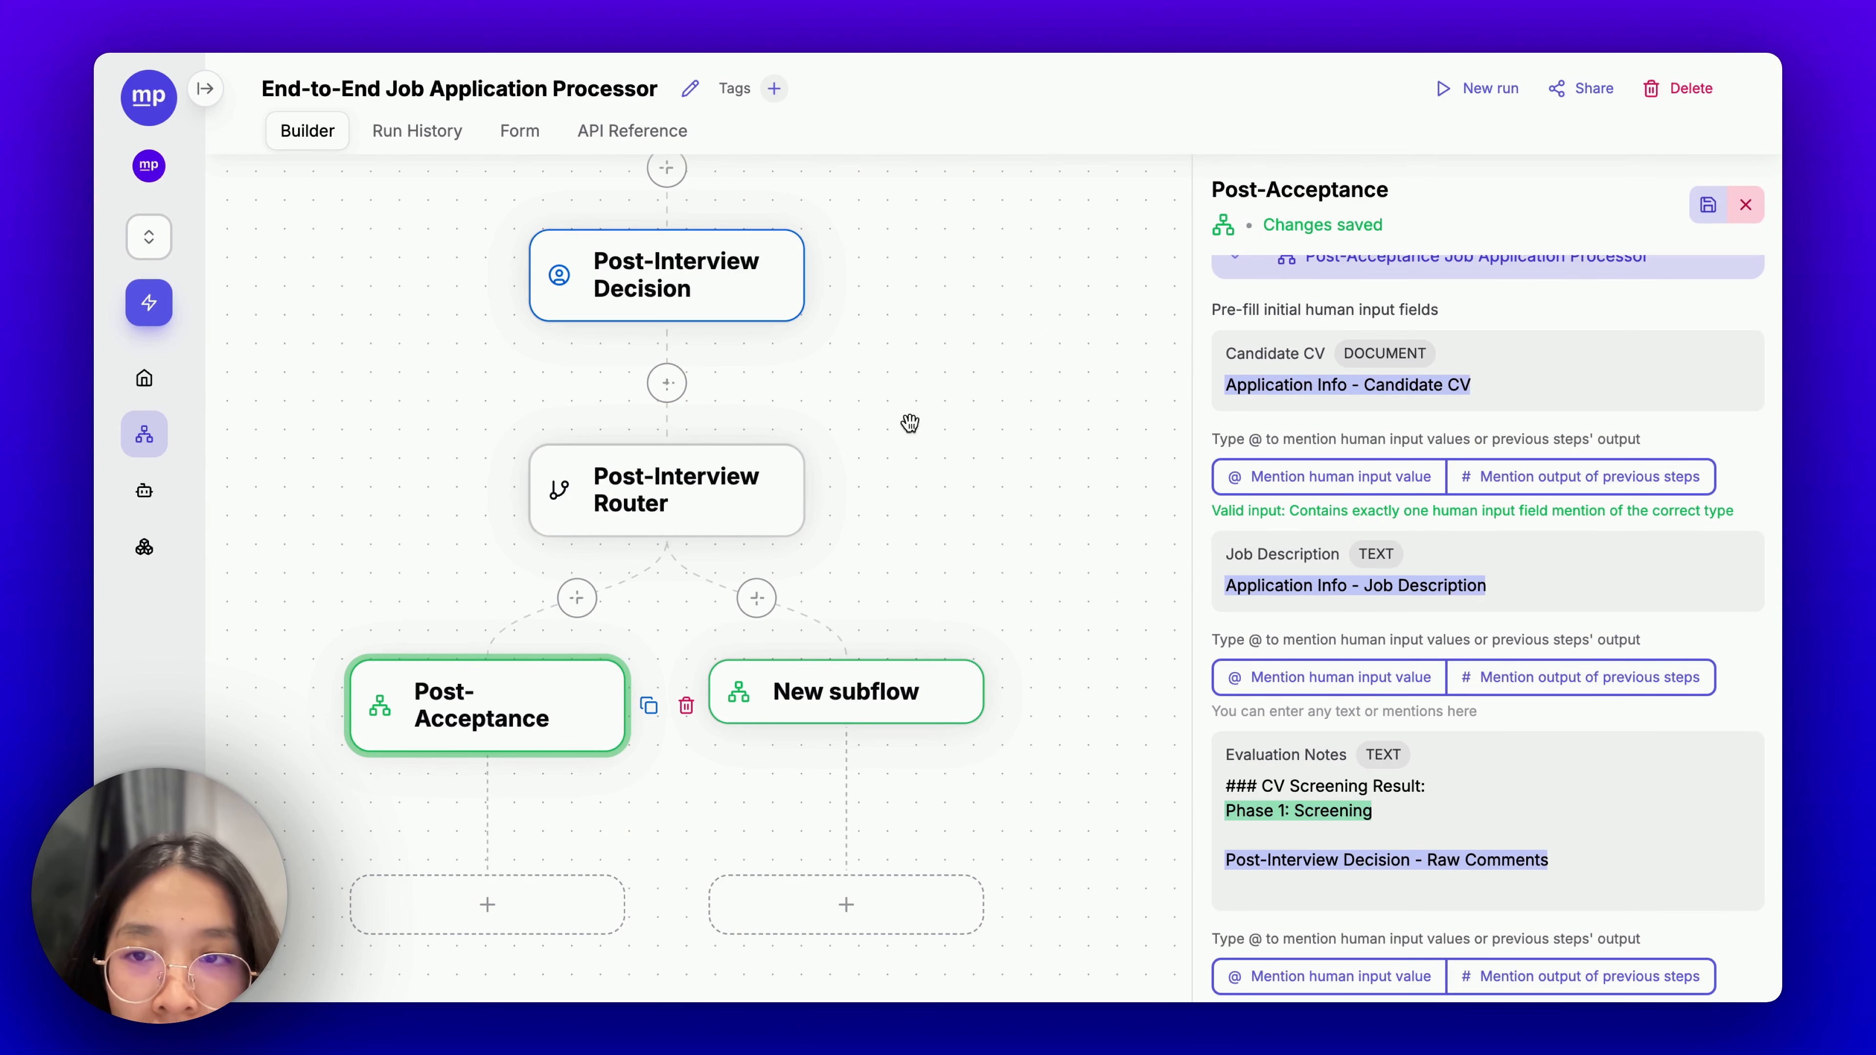
left_click_drag(896, 408, 943, 327)
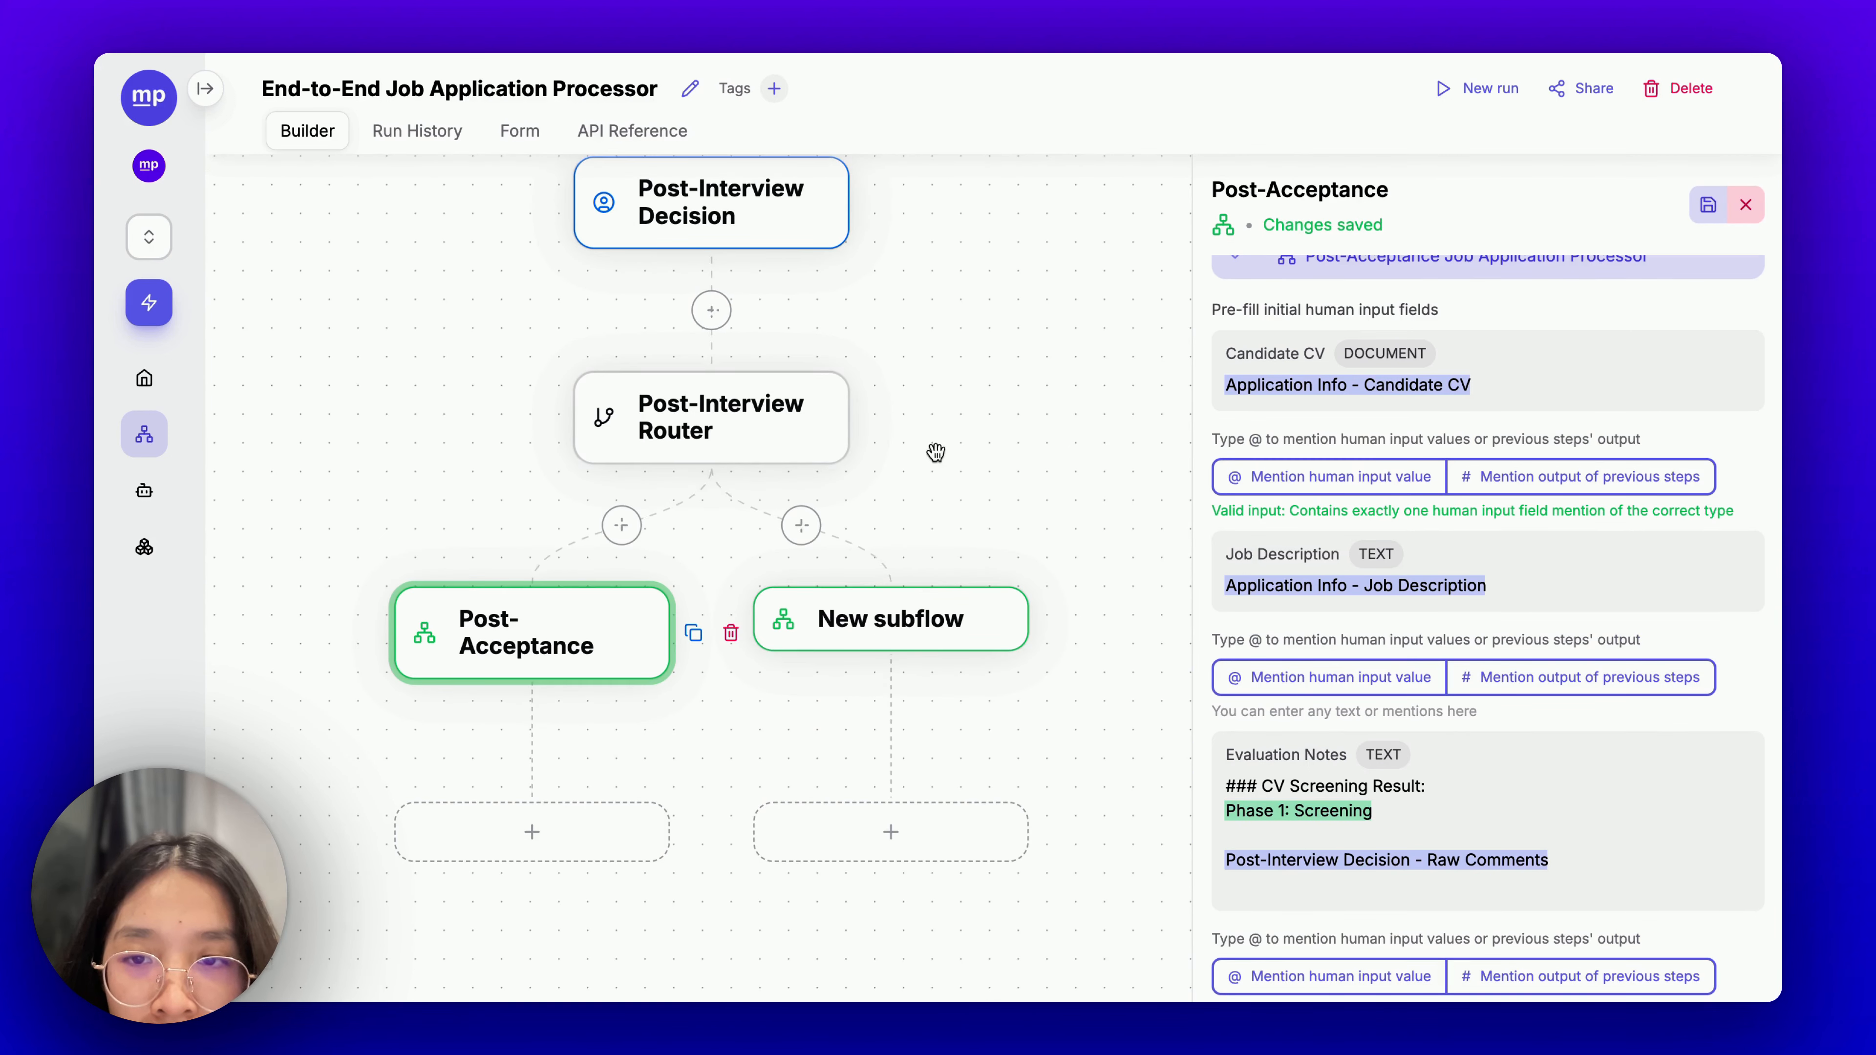
Insert the heading "### Post-Interview Raw Comments:" above the Raw Comments mention in Post-Acceptance's Evaluation Notes and remove the trailing blank line.
left_click(1273, 842)
key("Return")
type("##")
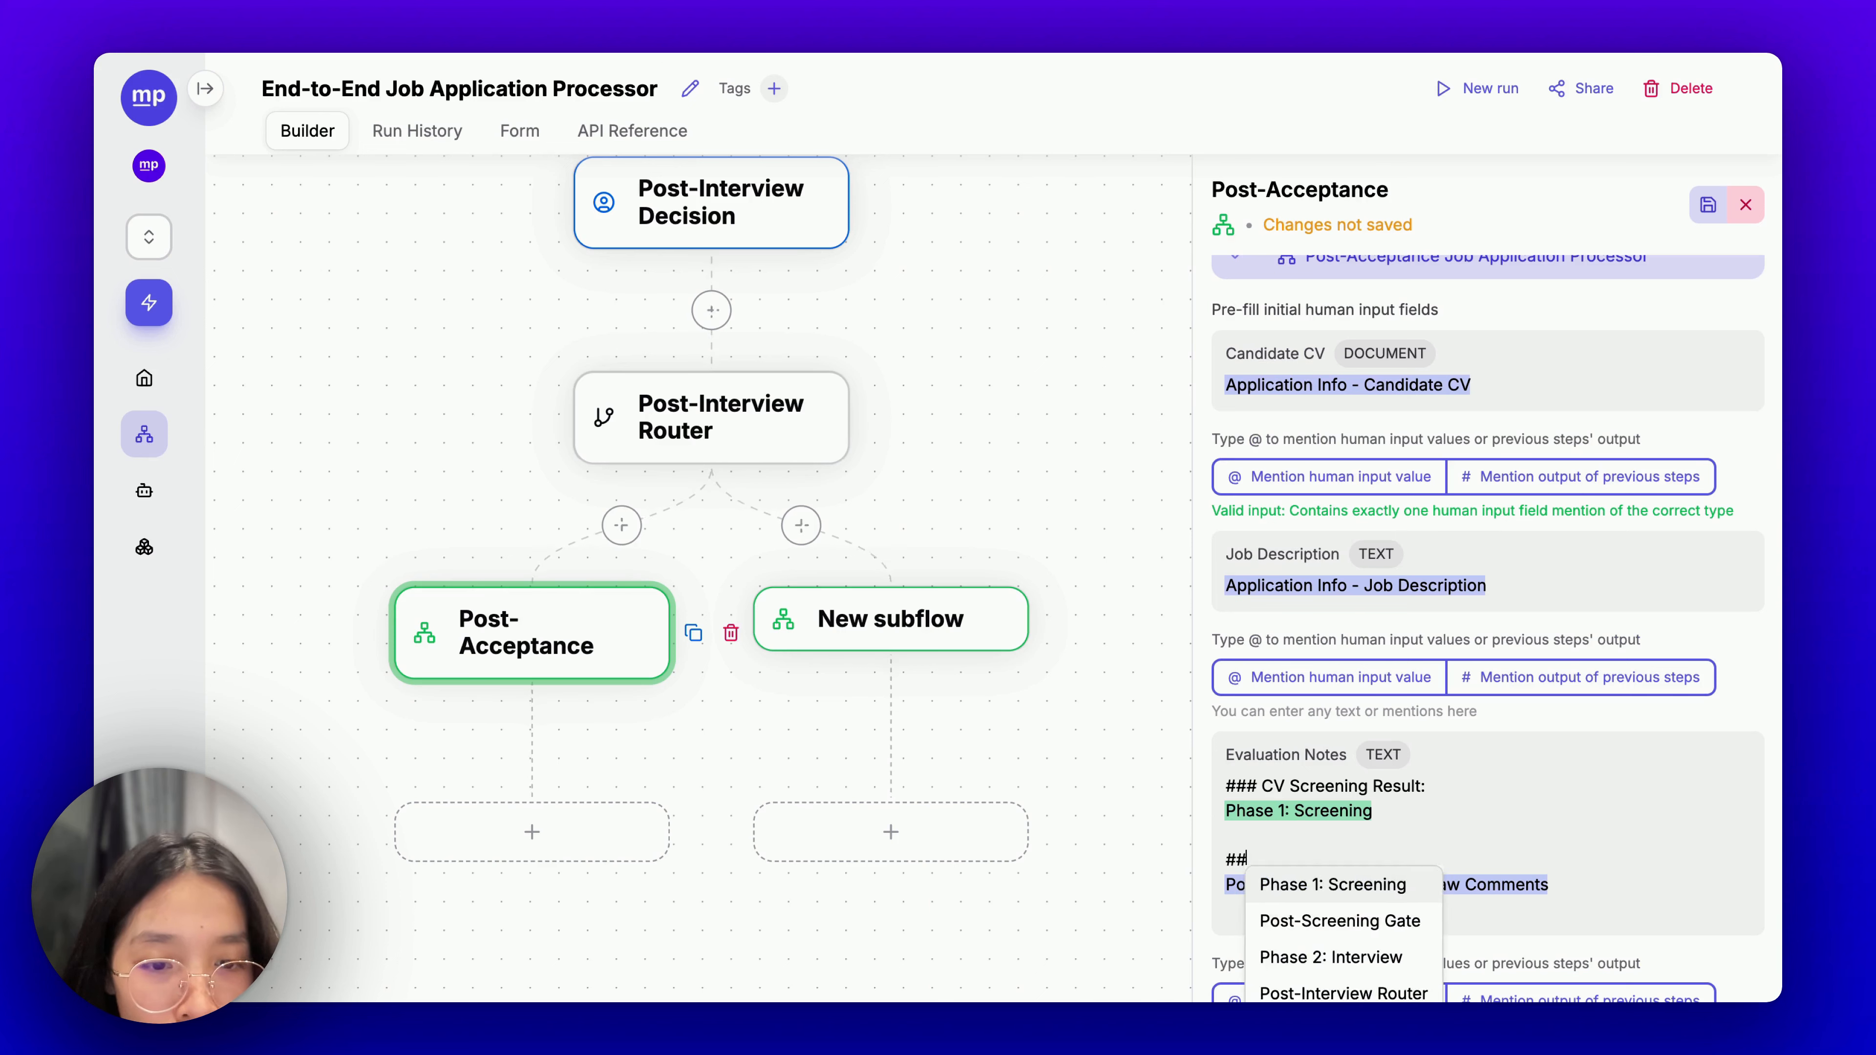
key("BackSpace")
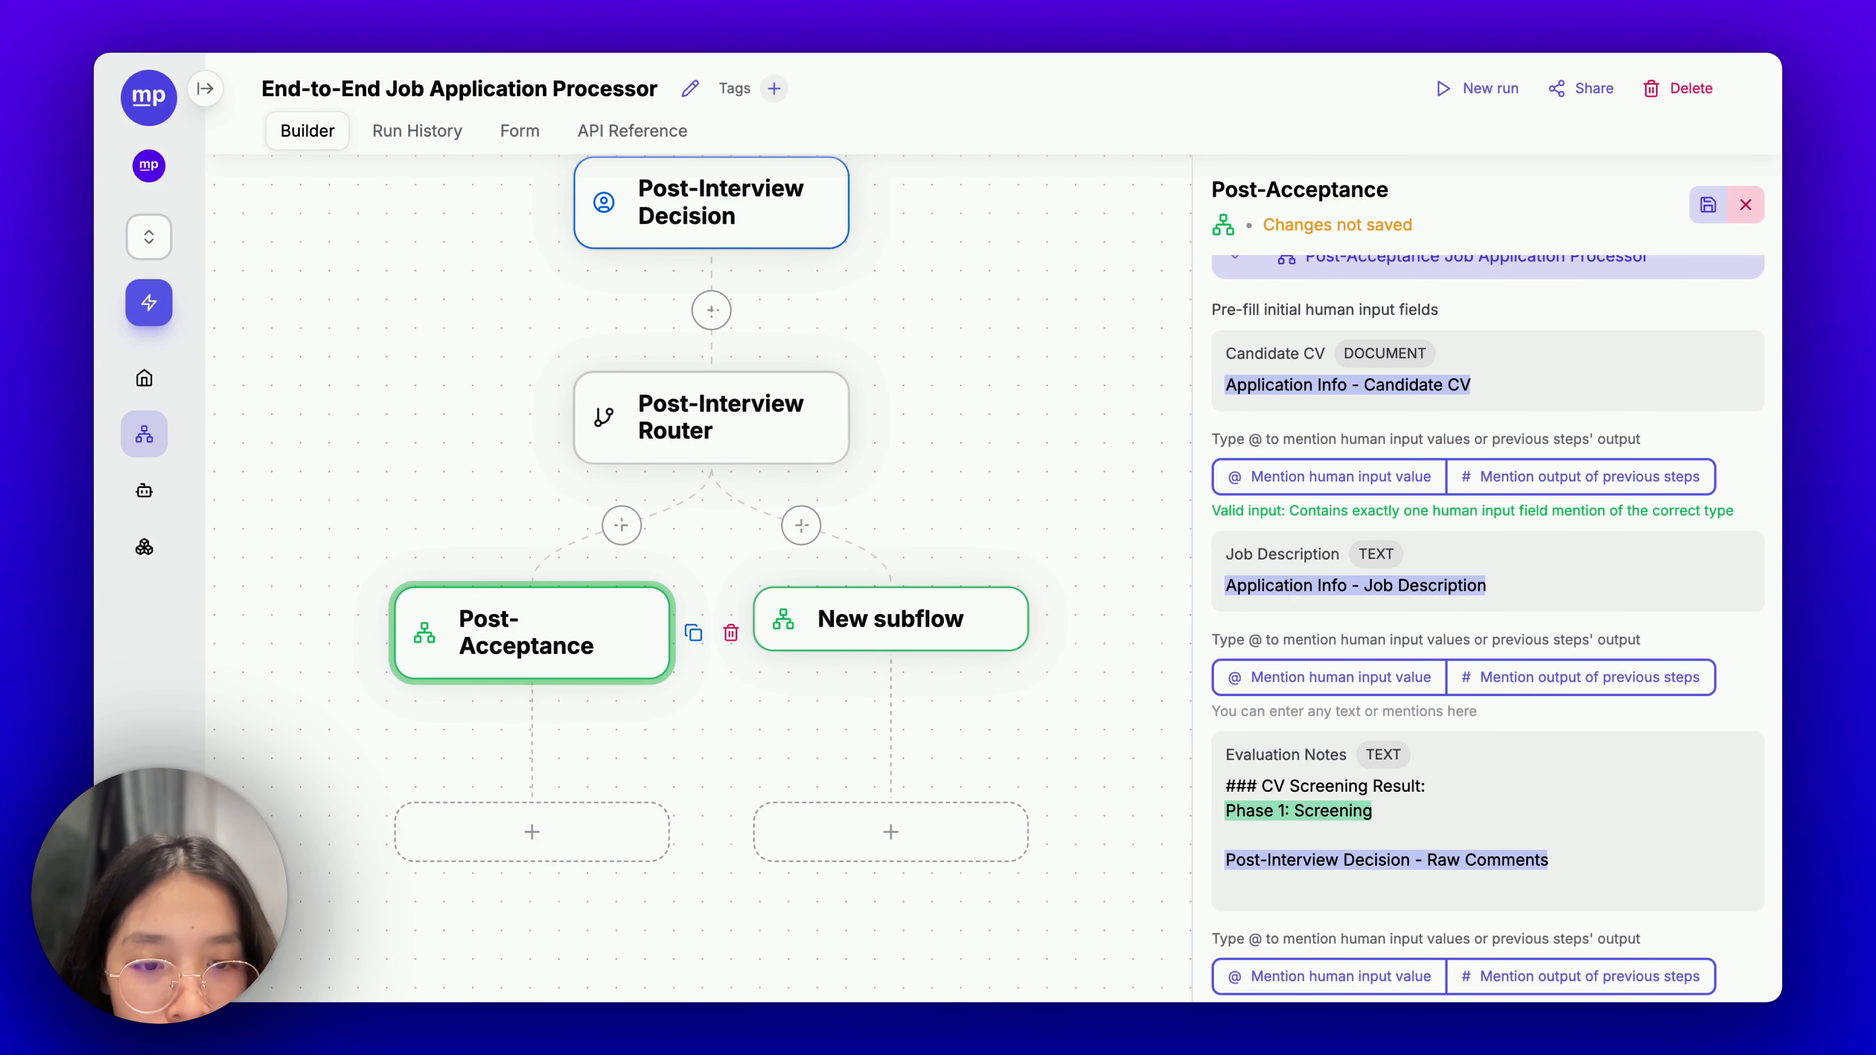
type("## POS")
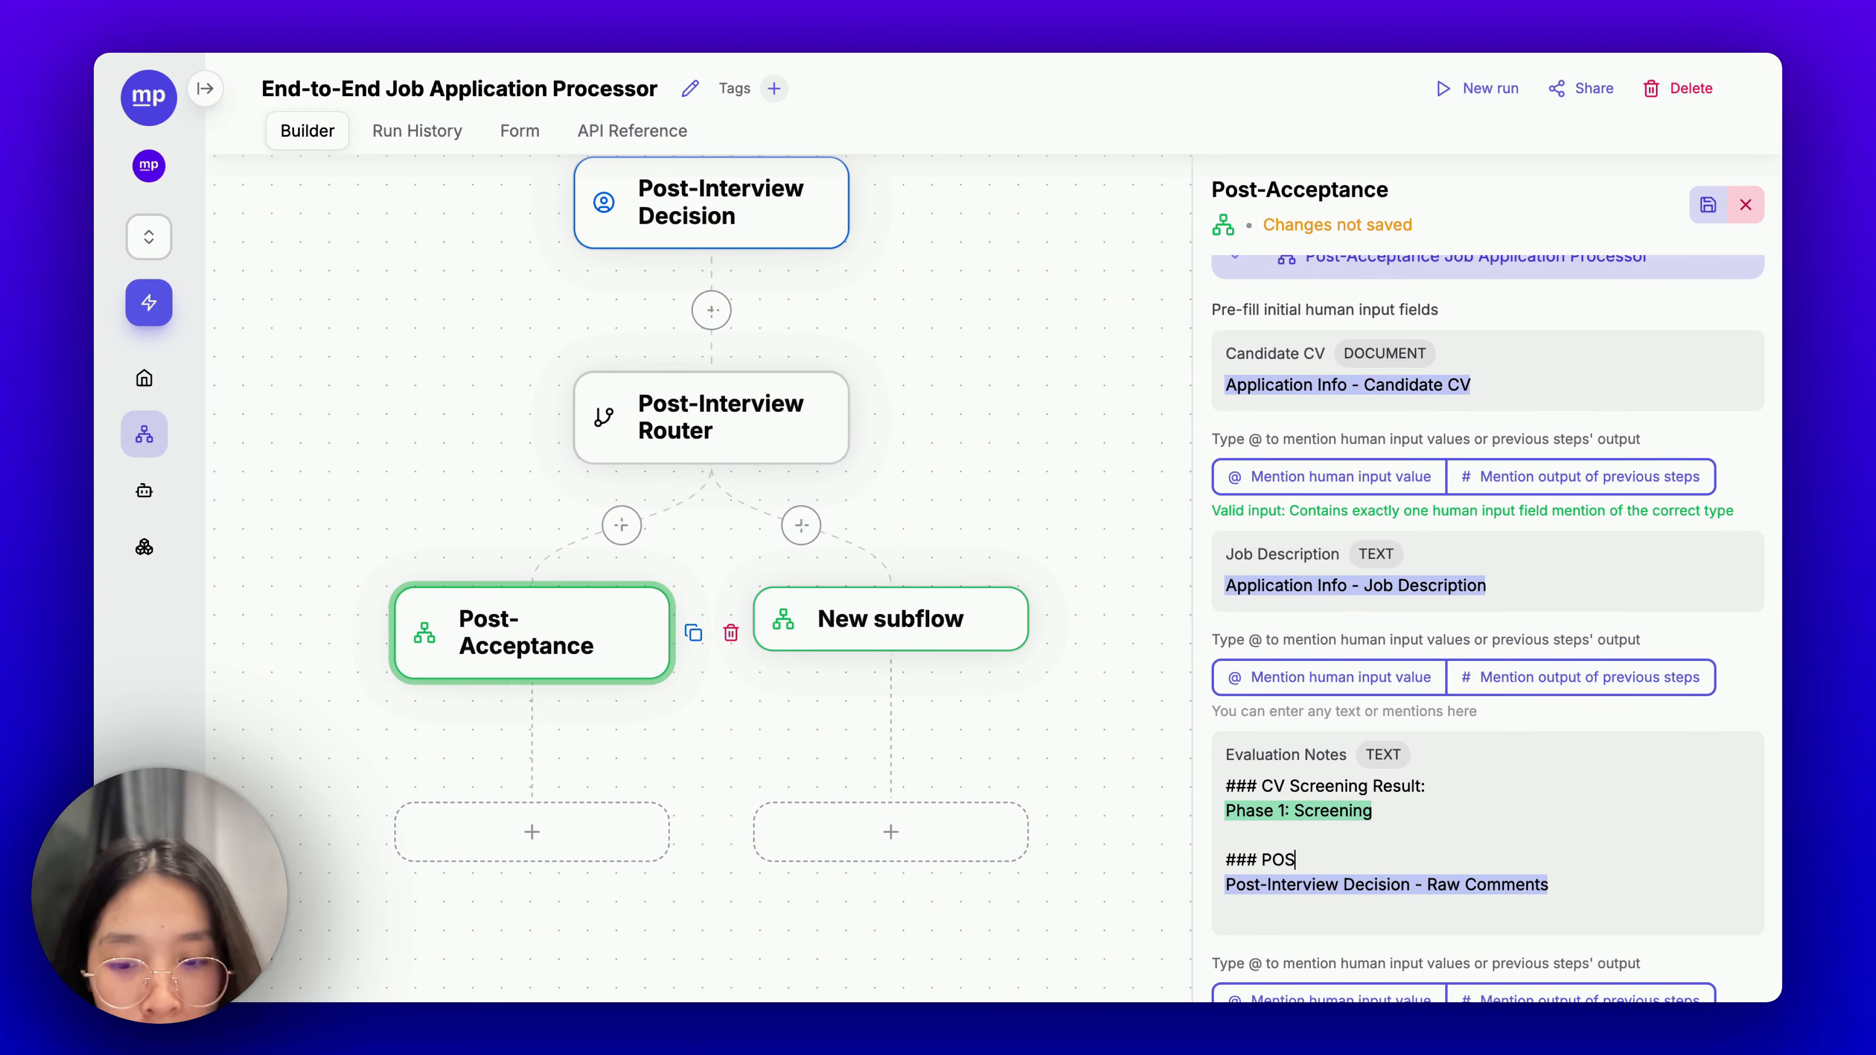
key("BackSpace")
key("BackSpace")
key("BackSpace")
key("BackSpace")
type("ost-I")
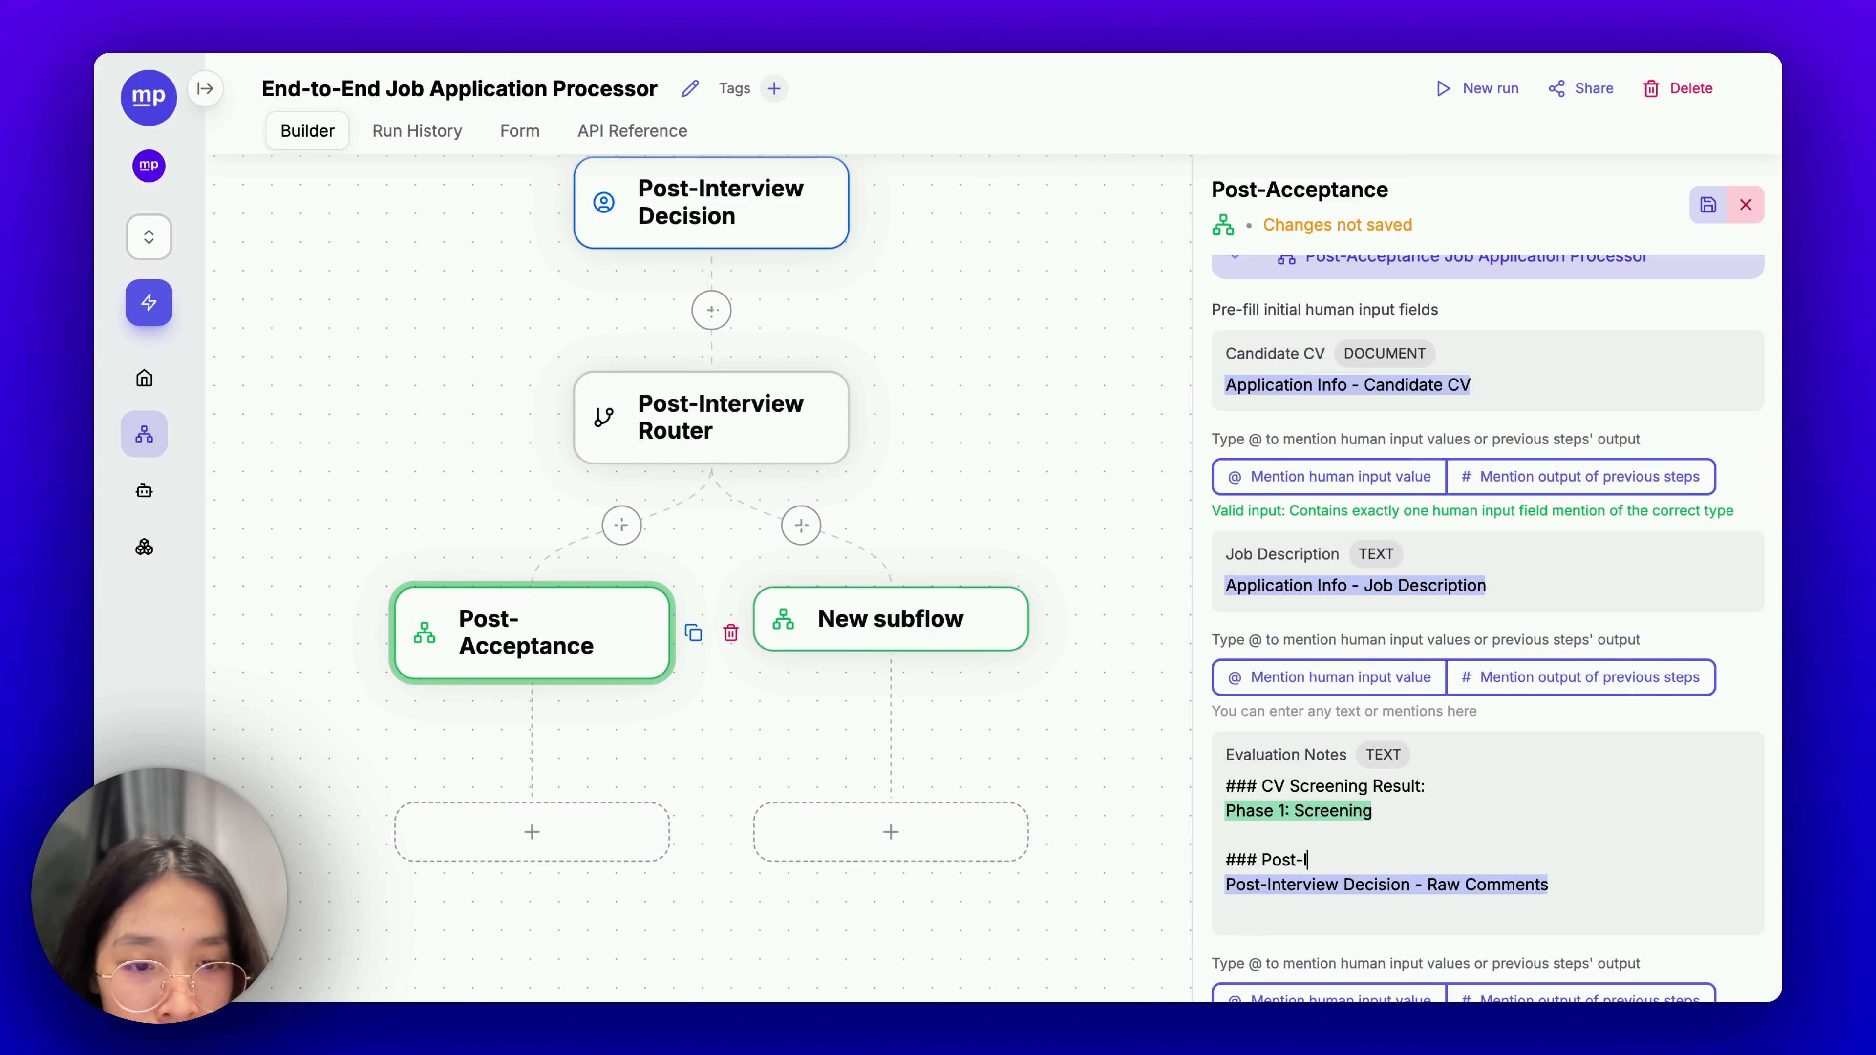
type("nterview Raw")
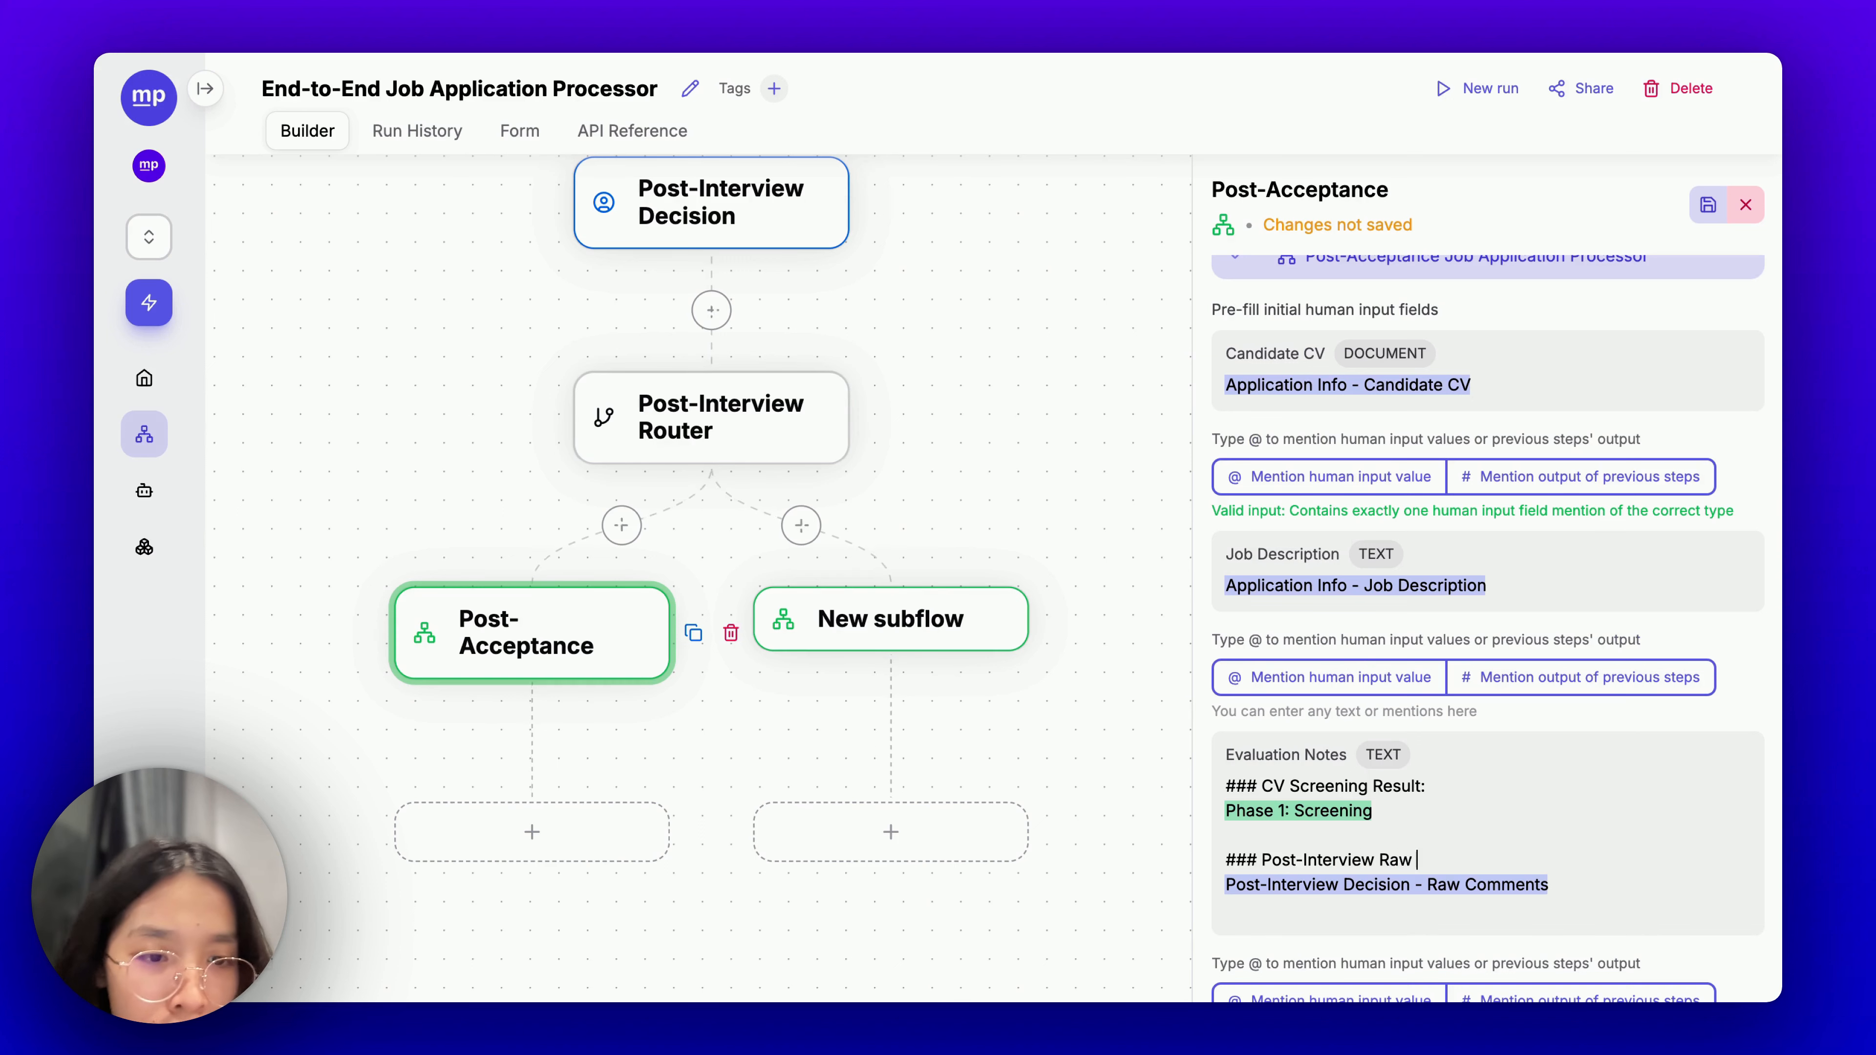
type(" Comments:")
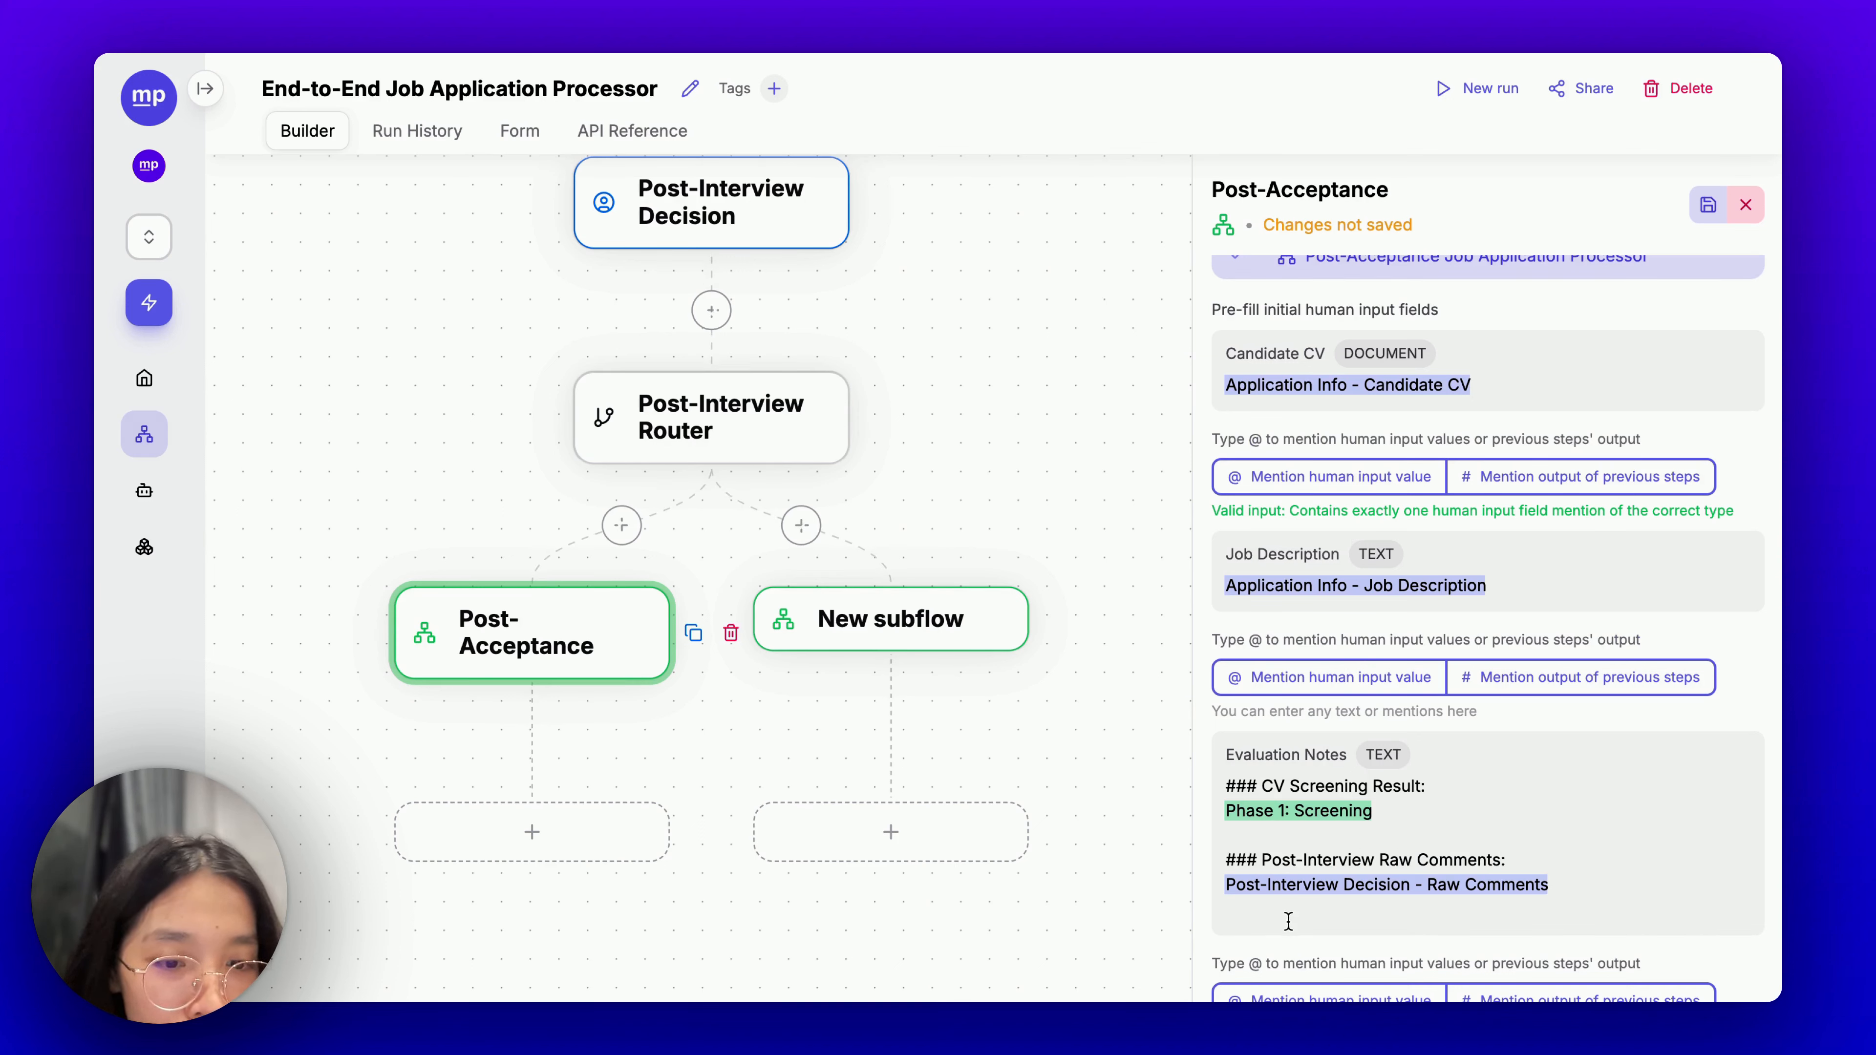
key("BackSpace")
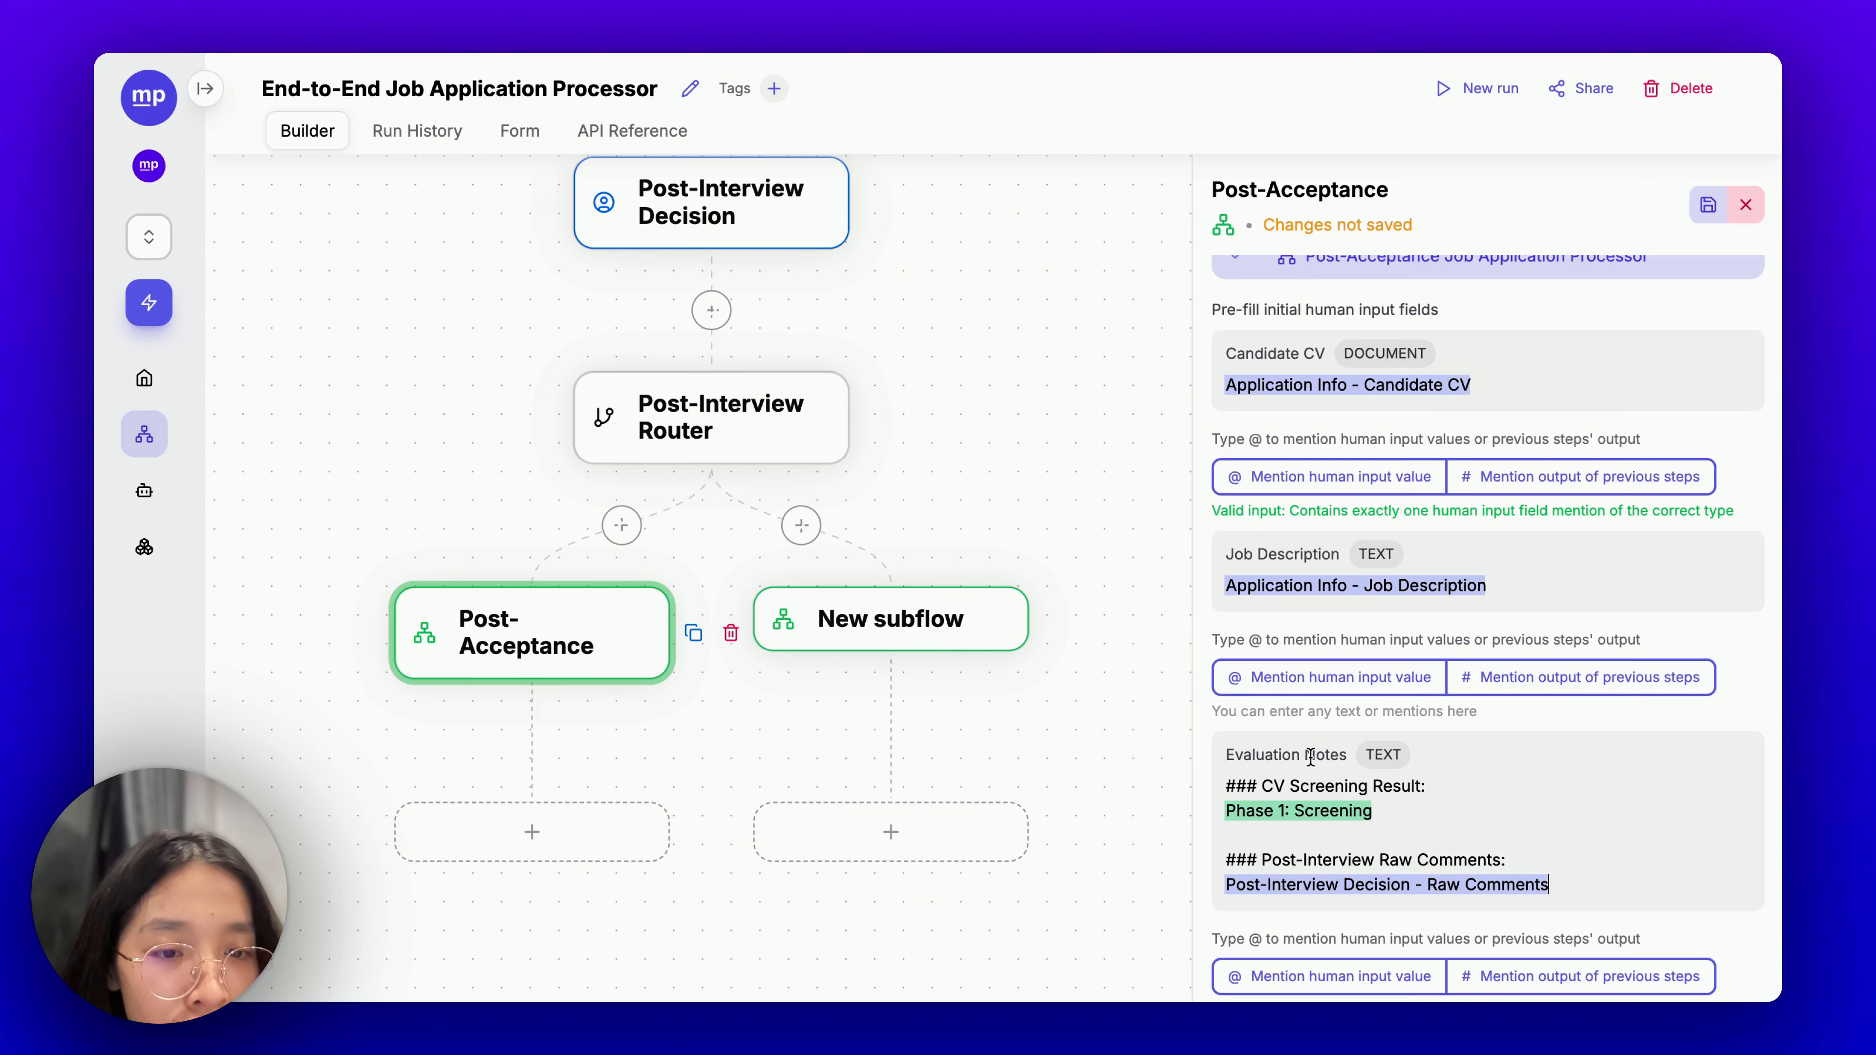
scroll(1310, 758, "up", 1)
scroll(1485, 761, "down", 1)
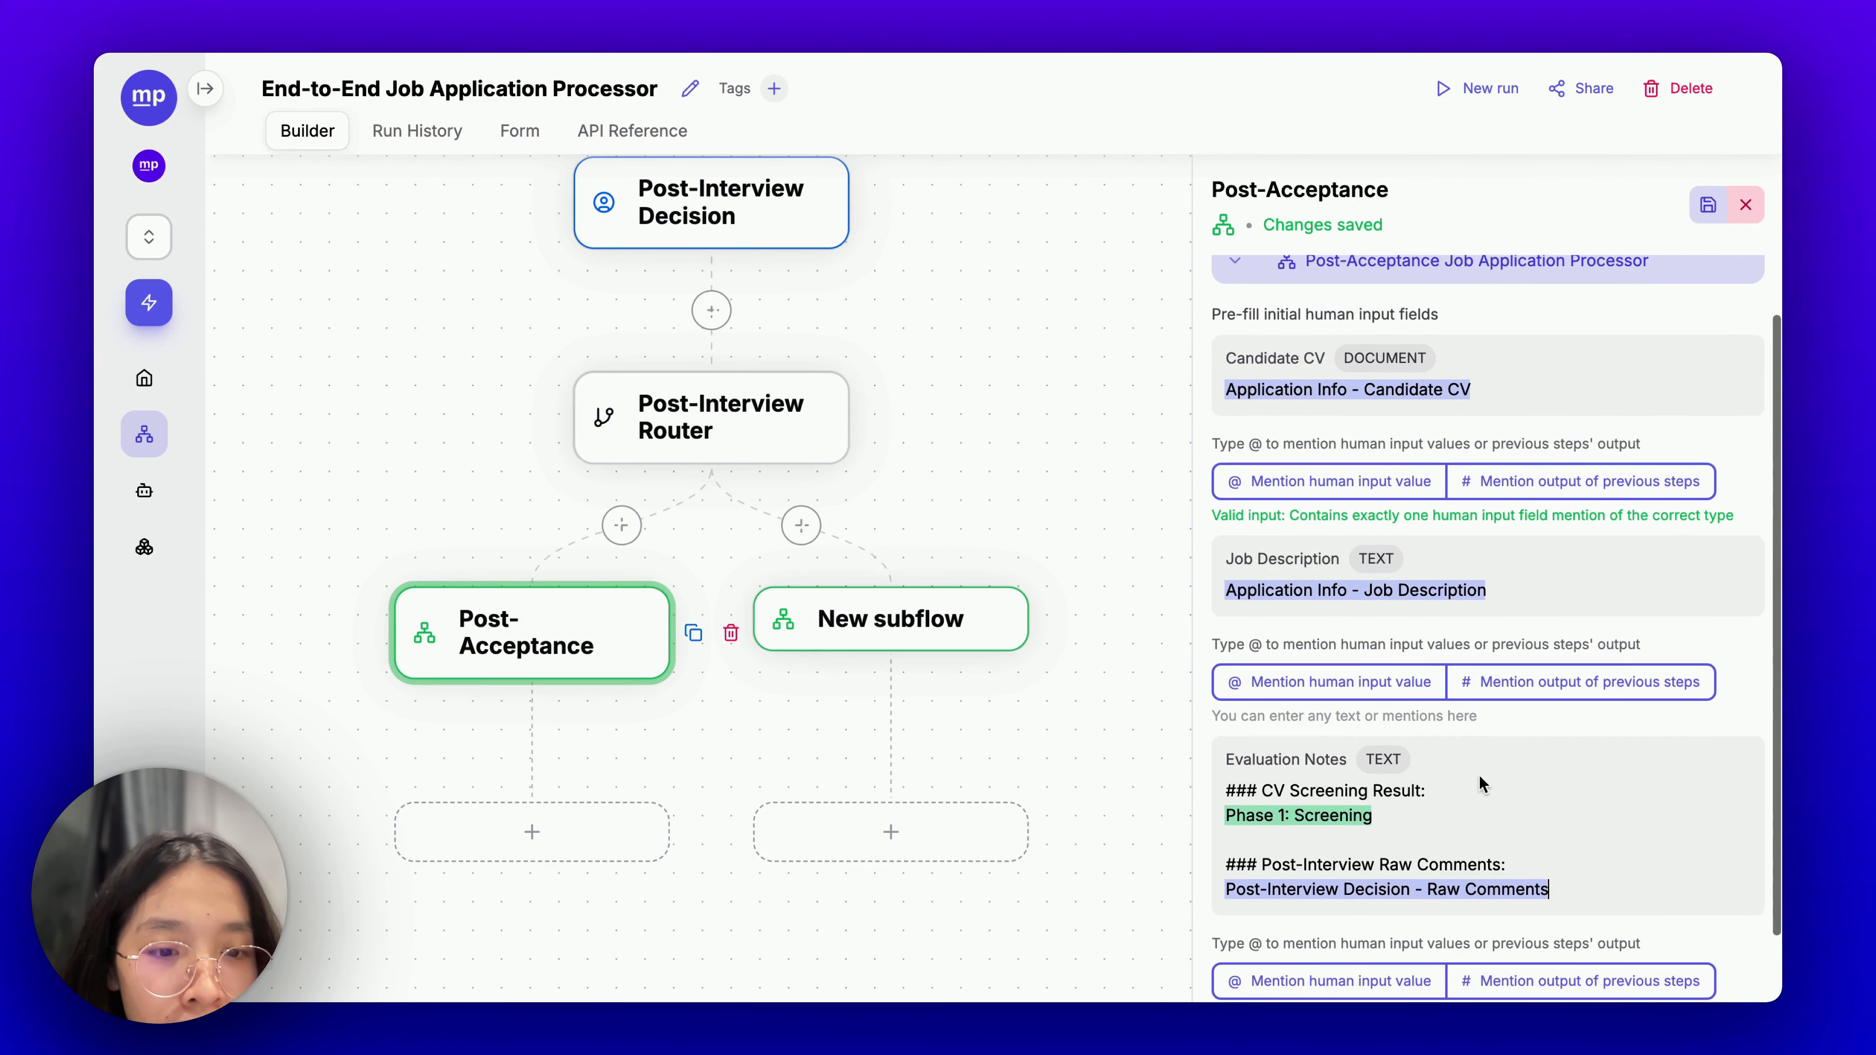
scroll(1403, 702, "up", 1)
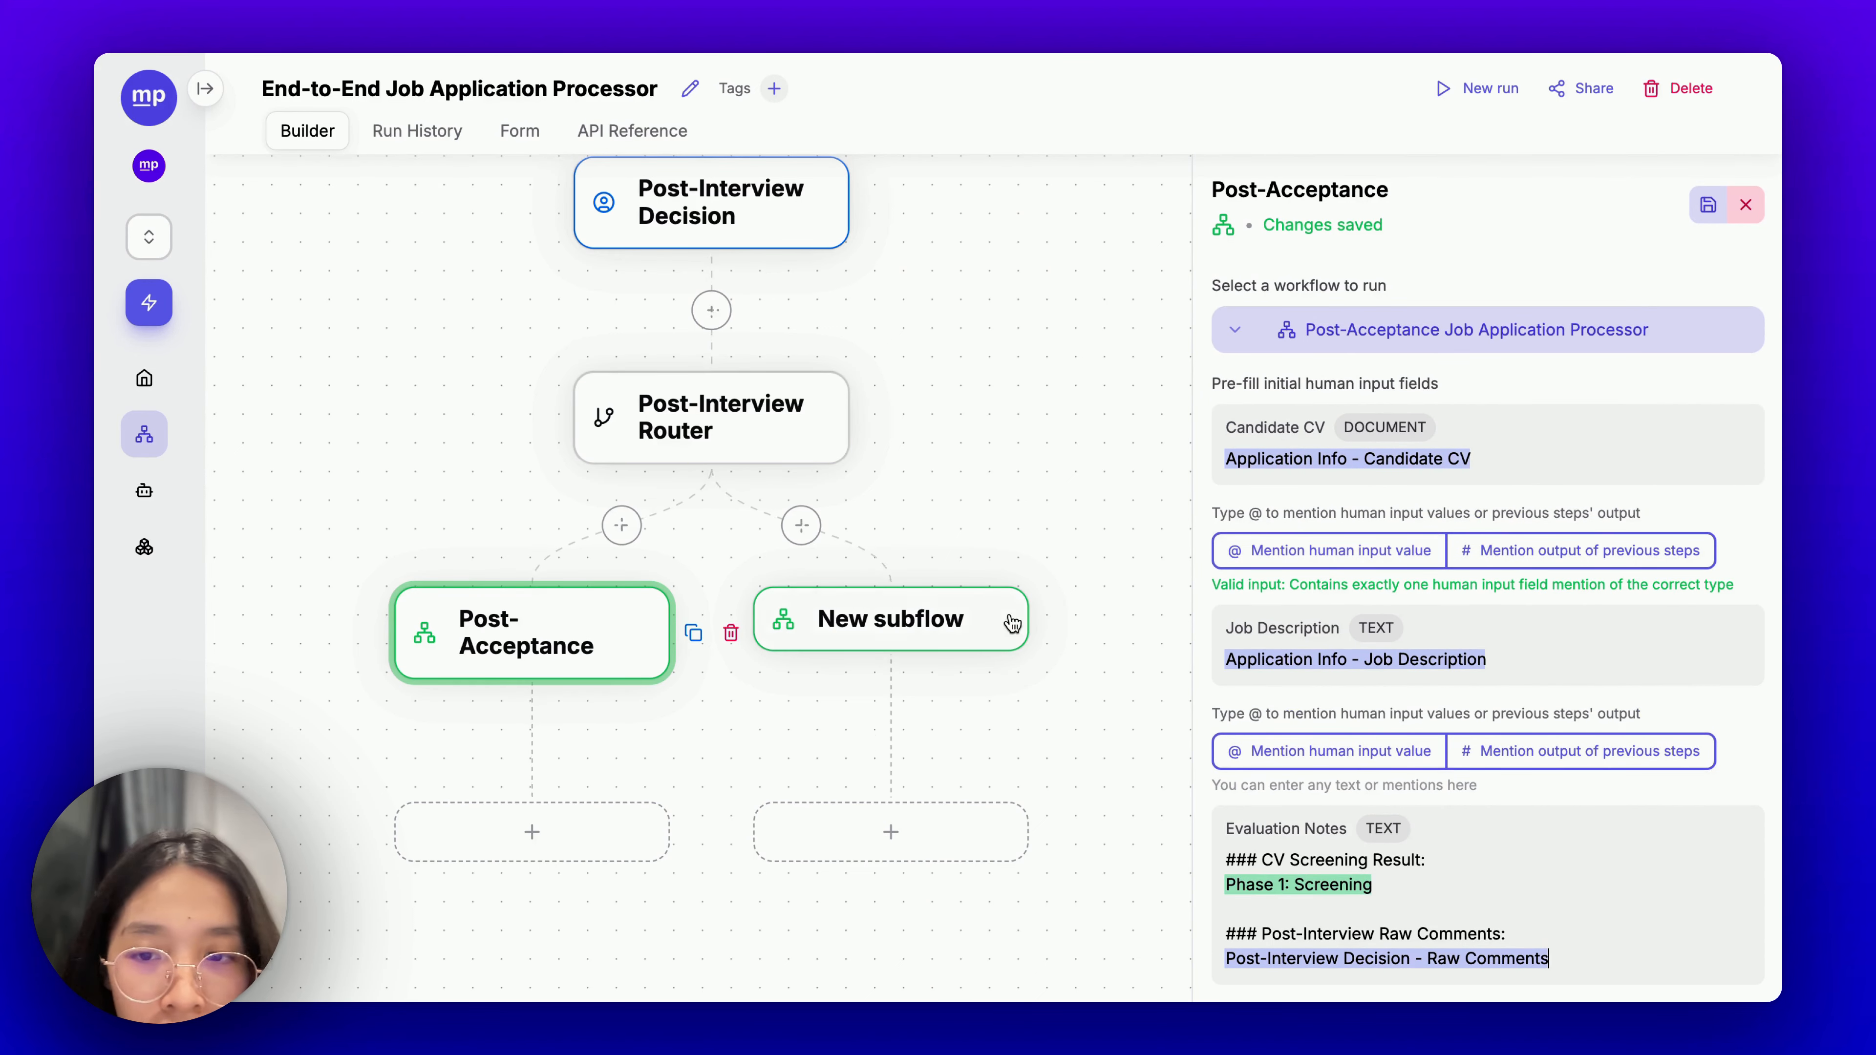
Set the new subflow to run the Post-Rejection Job Application Processor workflow and rename it "Post-Rejection".
left_click(915, 625)
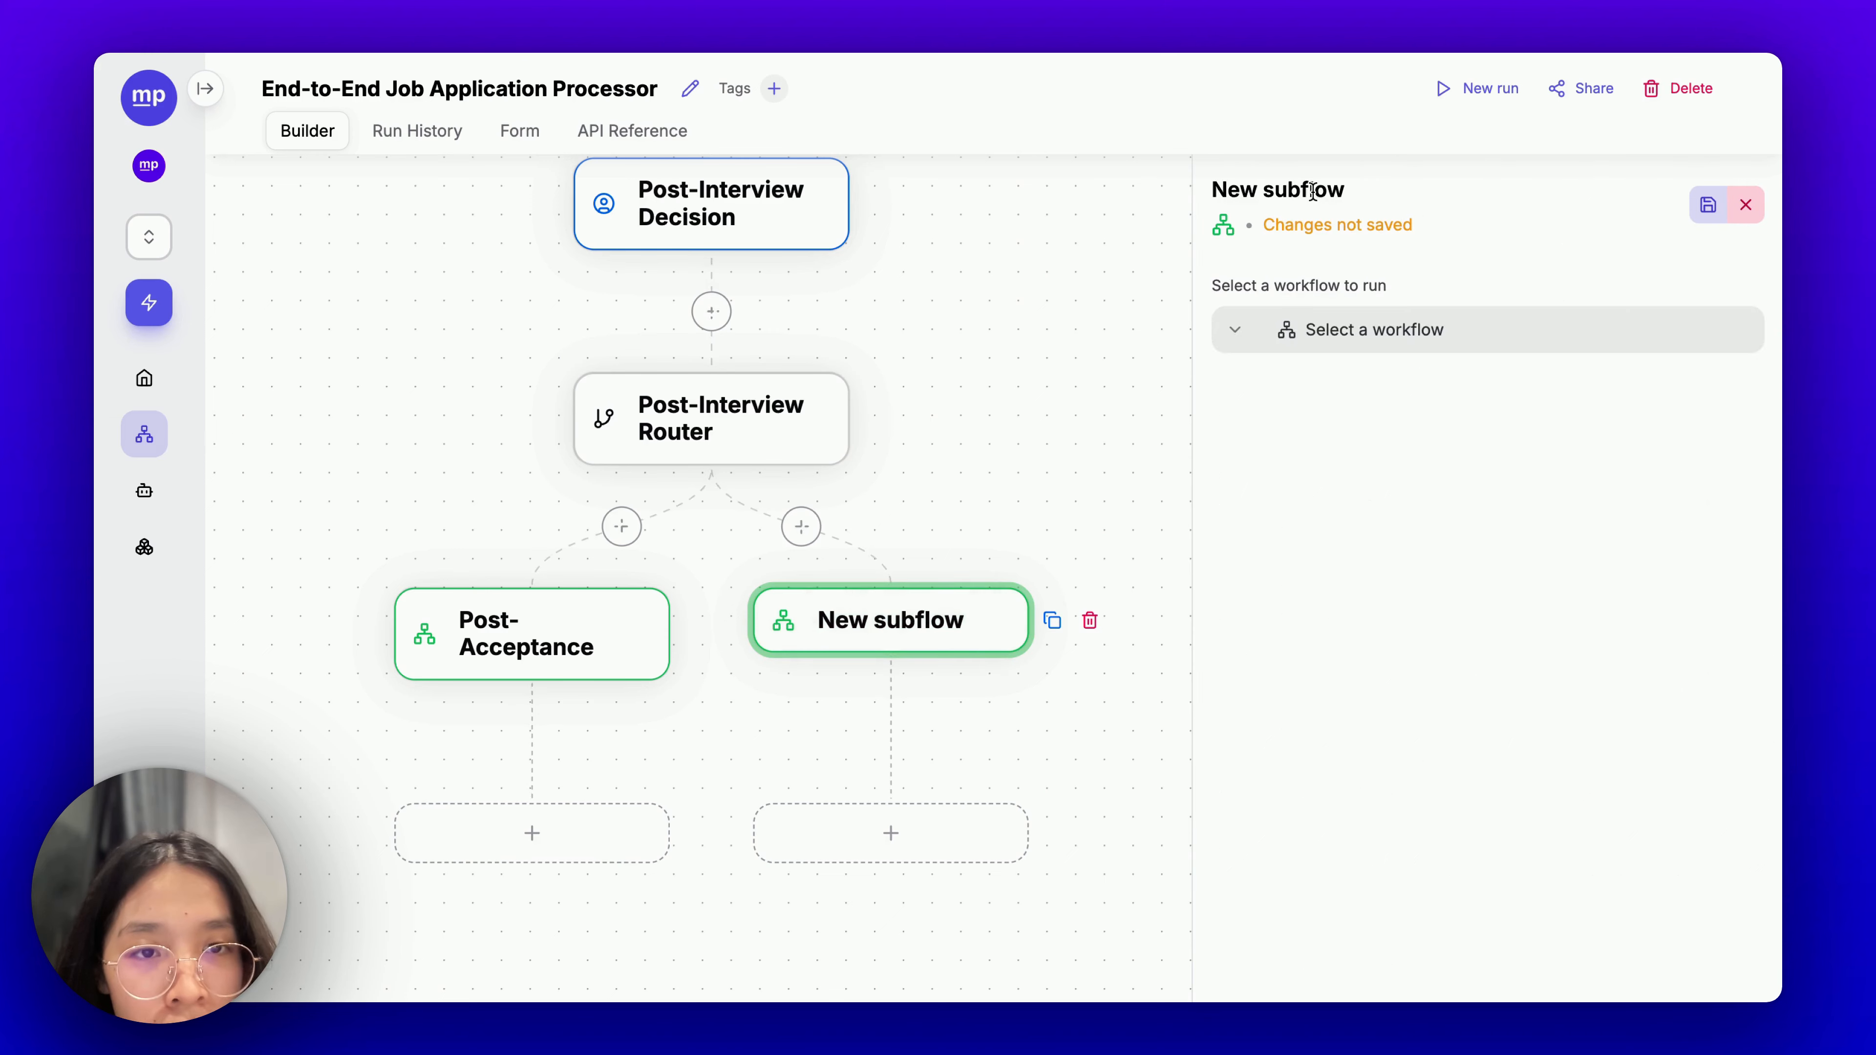
triple_click(1298, 184)
type("Post")
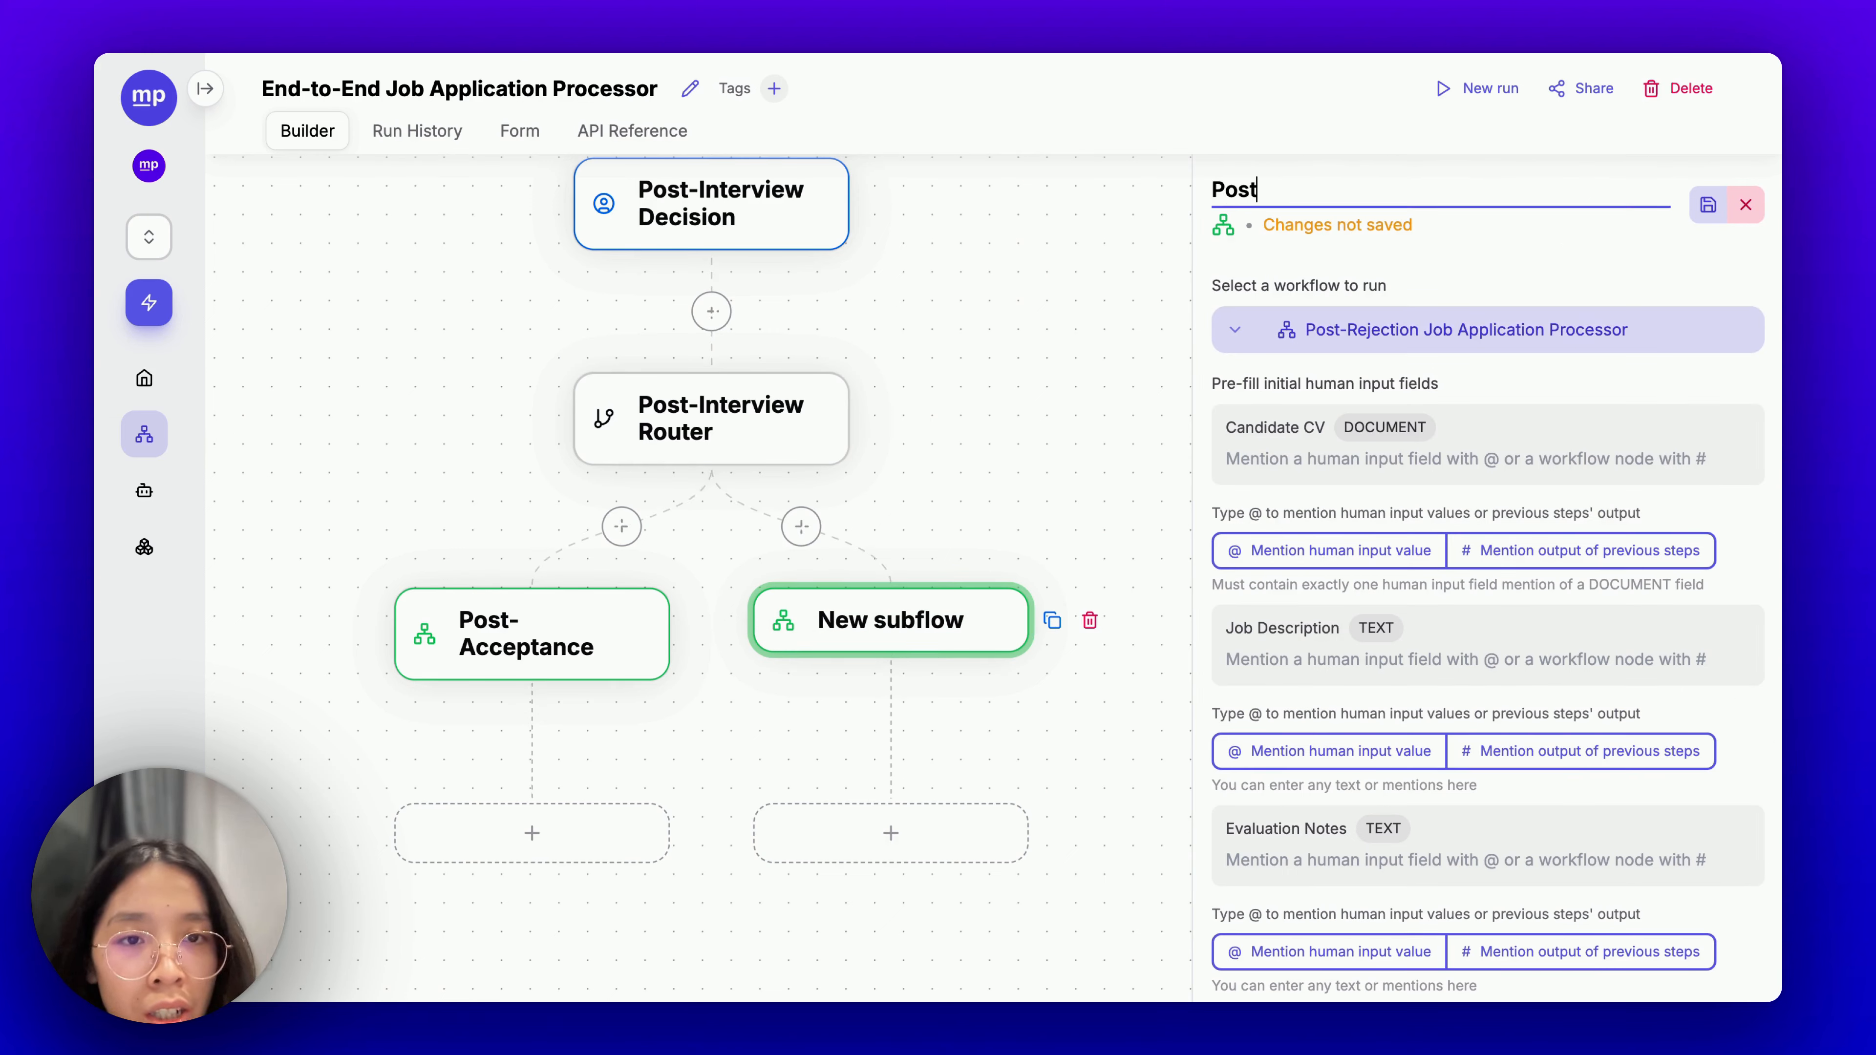
type("-Rejection")
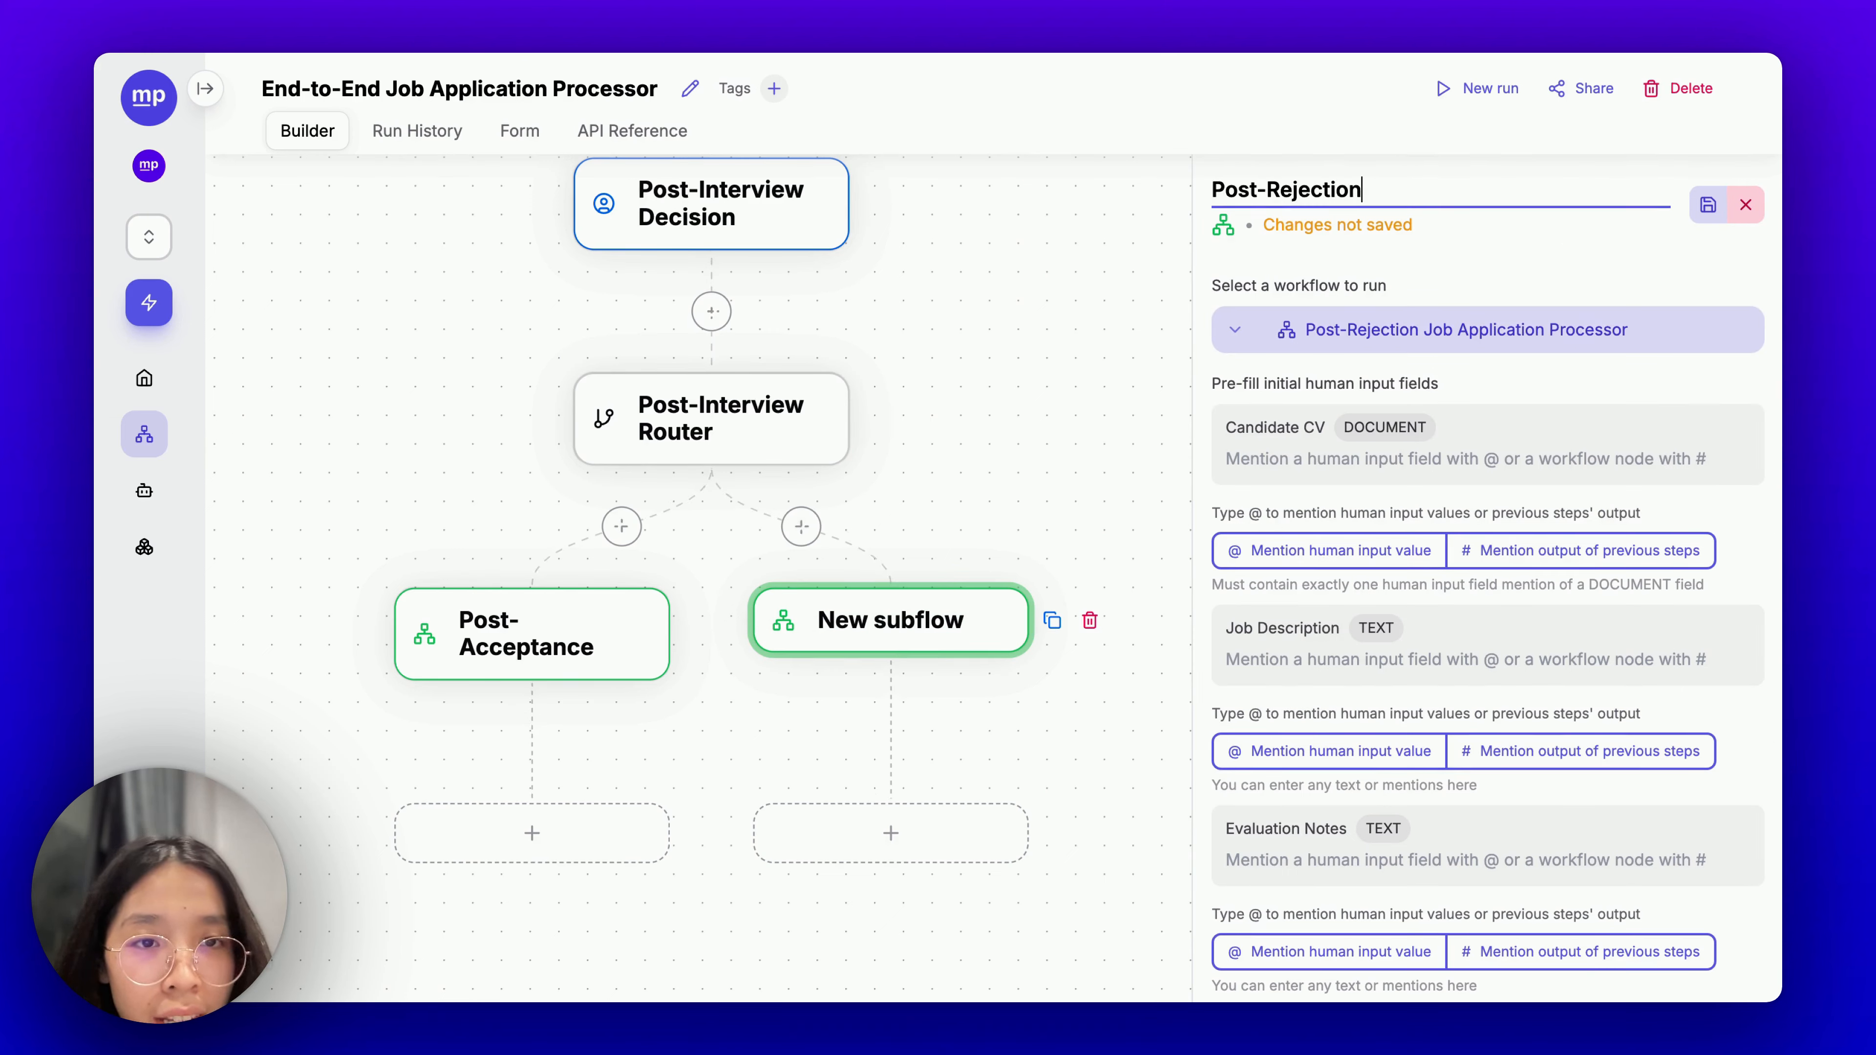
Pre-fill Post-Rejection's Candidate CV with Application Info - Candidate CV and its Job Description with Application Info - Job Description.
left_click(1325, 459)
type("@")
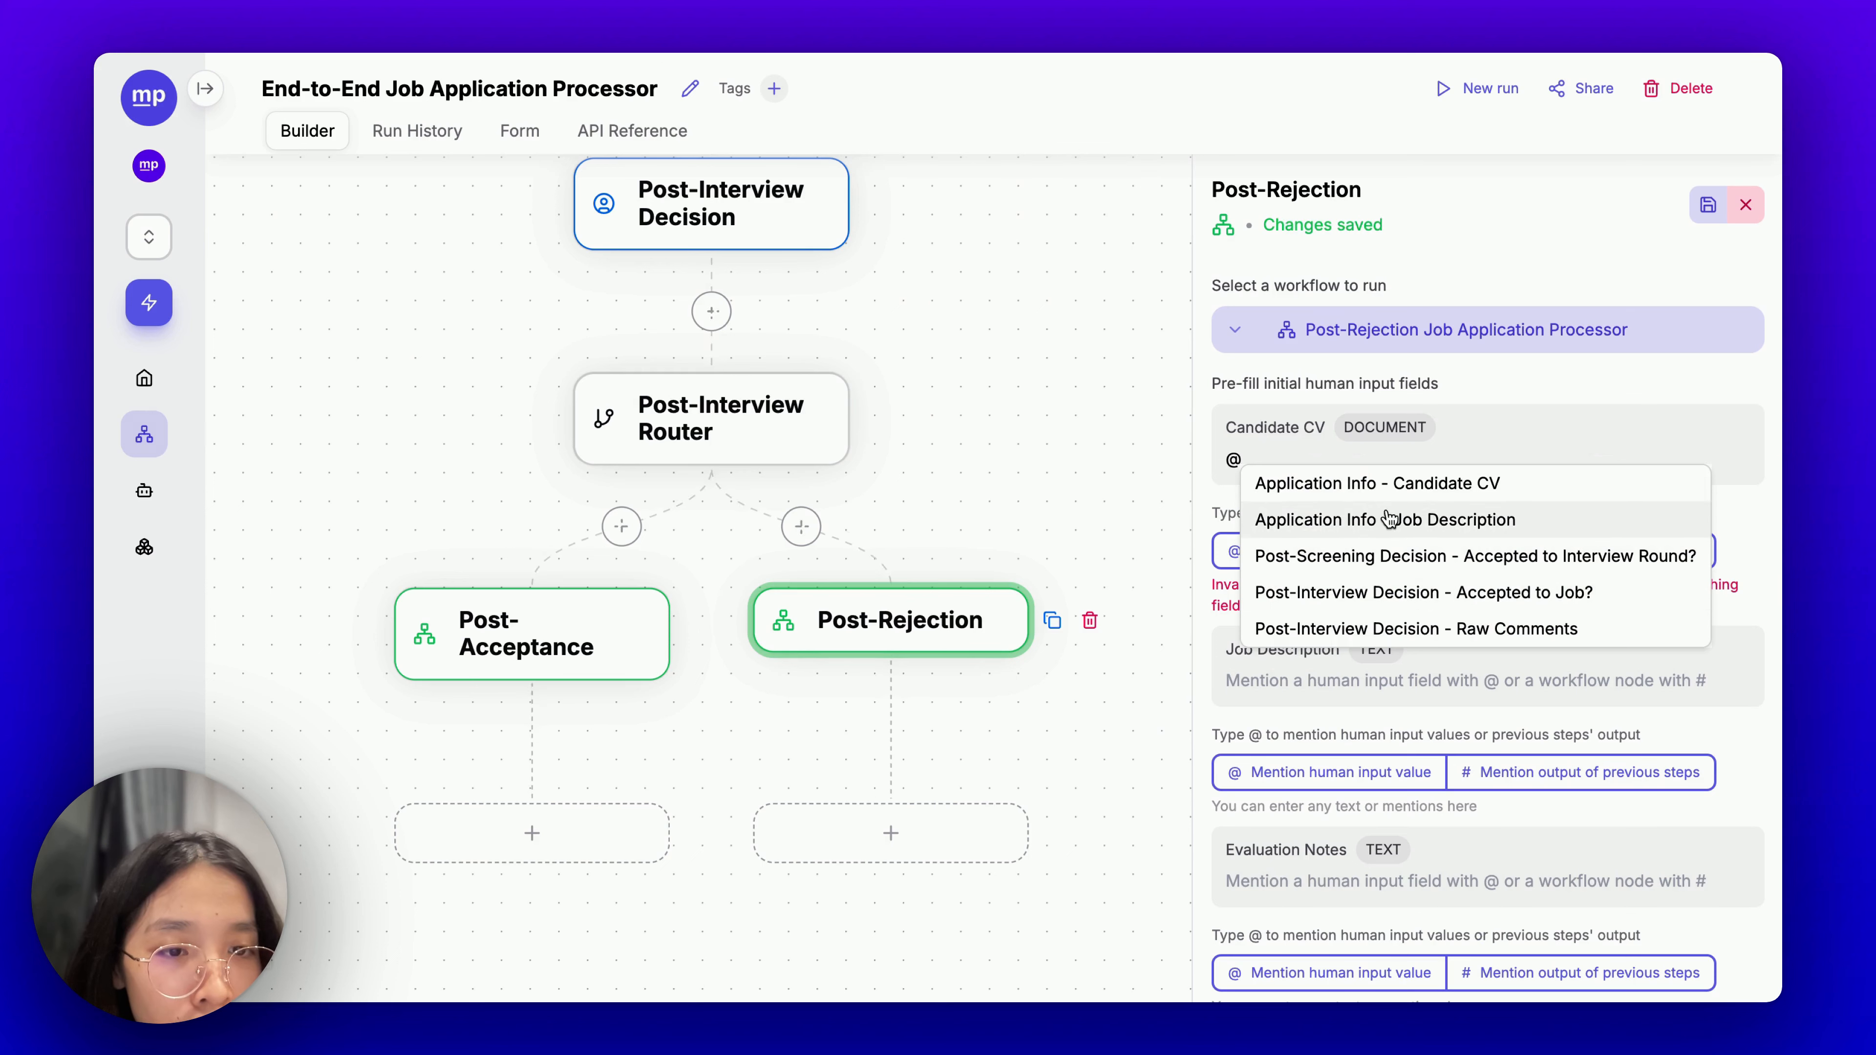
left_click(1373, 483)
left_click(1369, 665)
type("@")
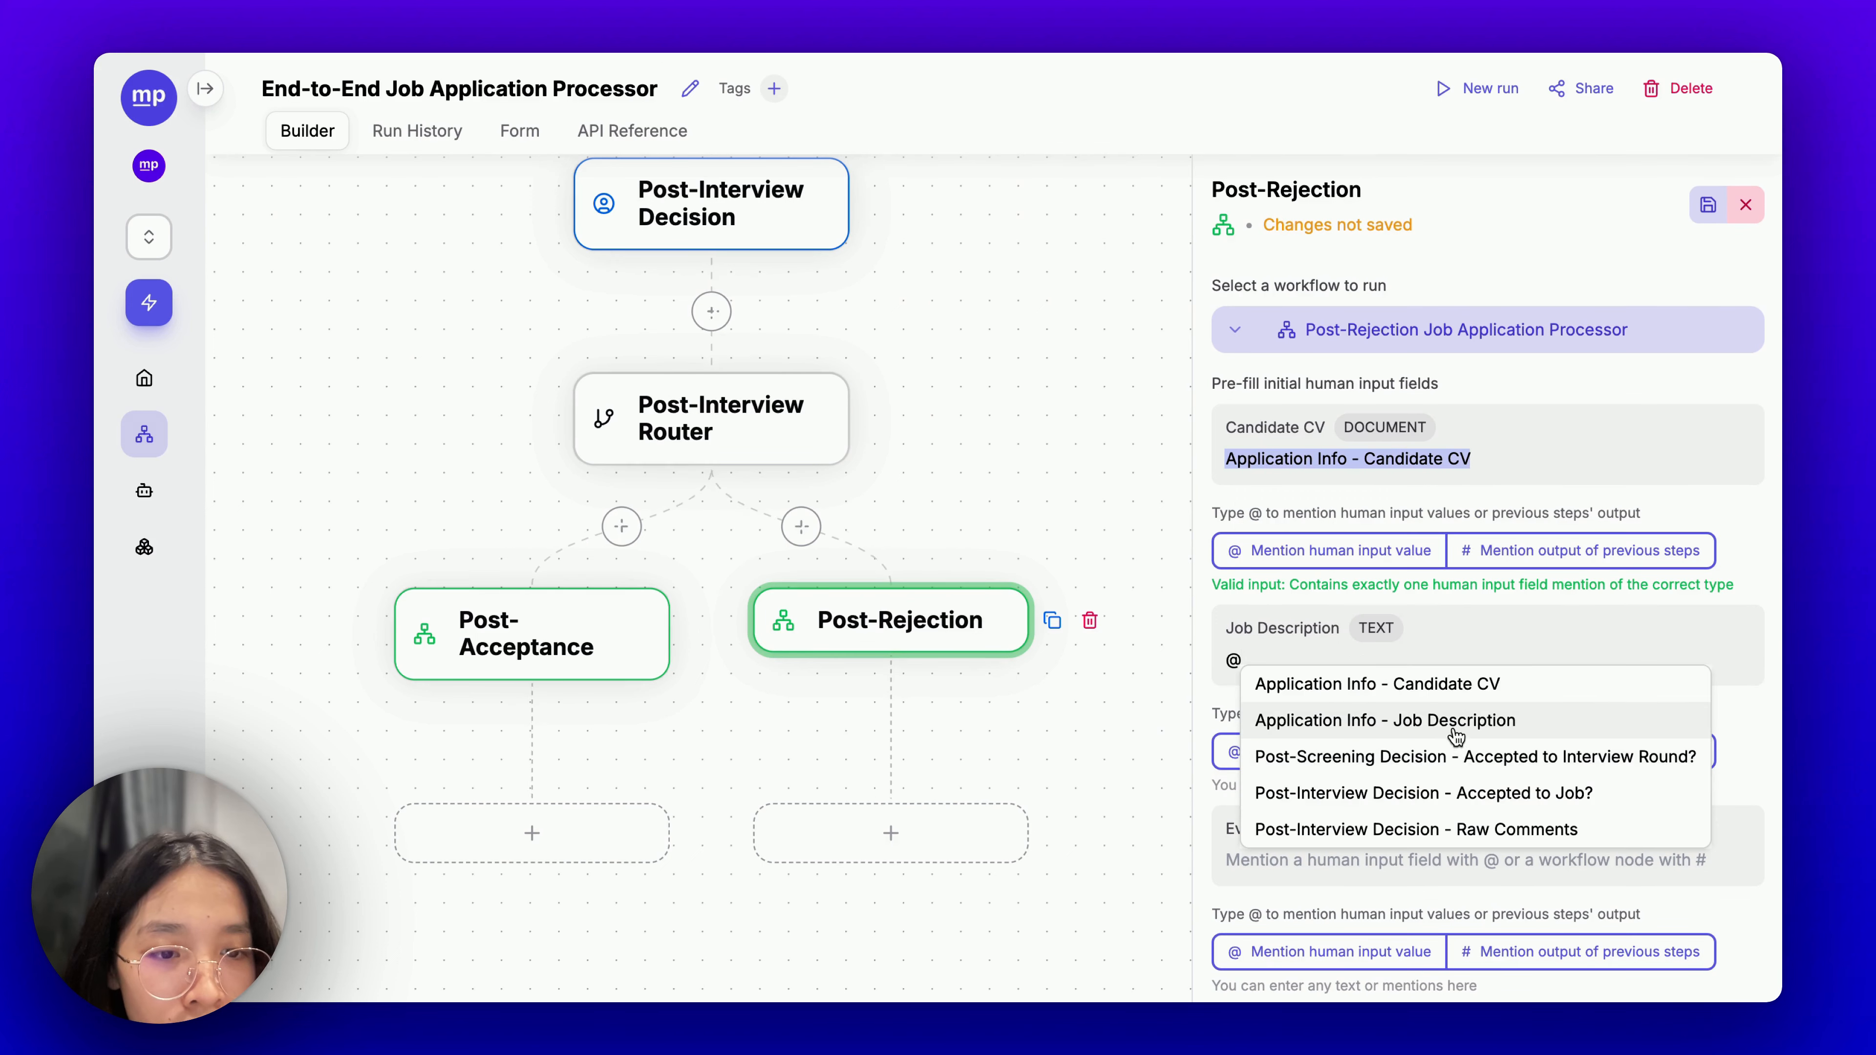
left_click(1455, 731)
scroll(1413, 851, "down", 1)
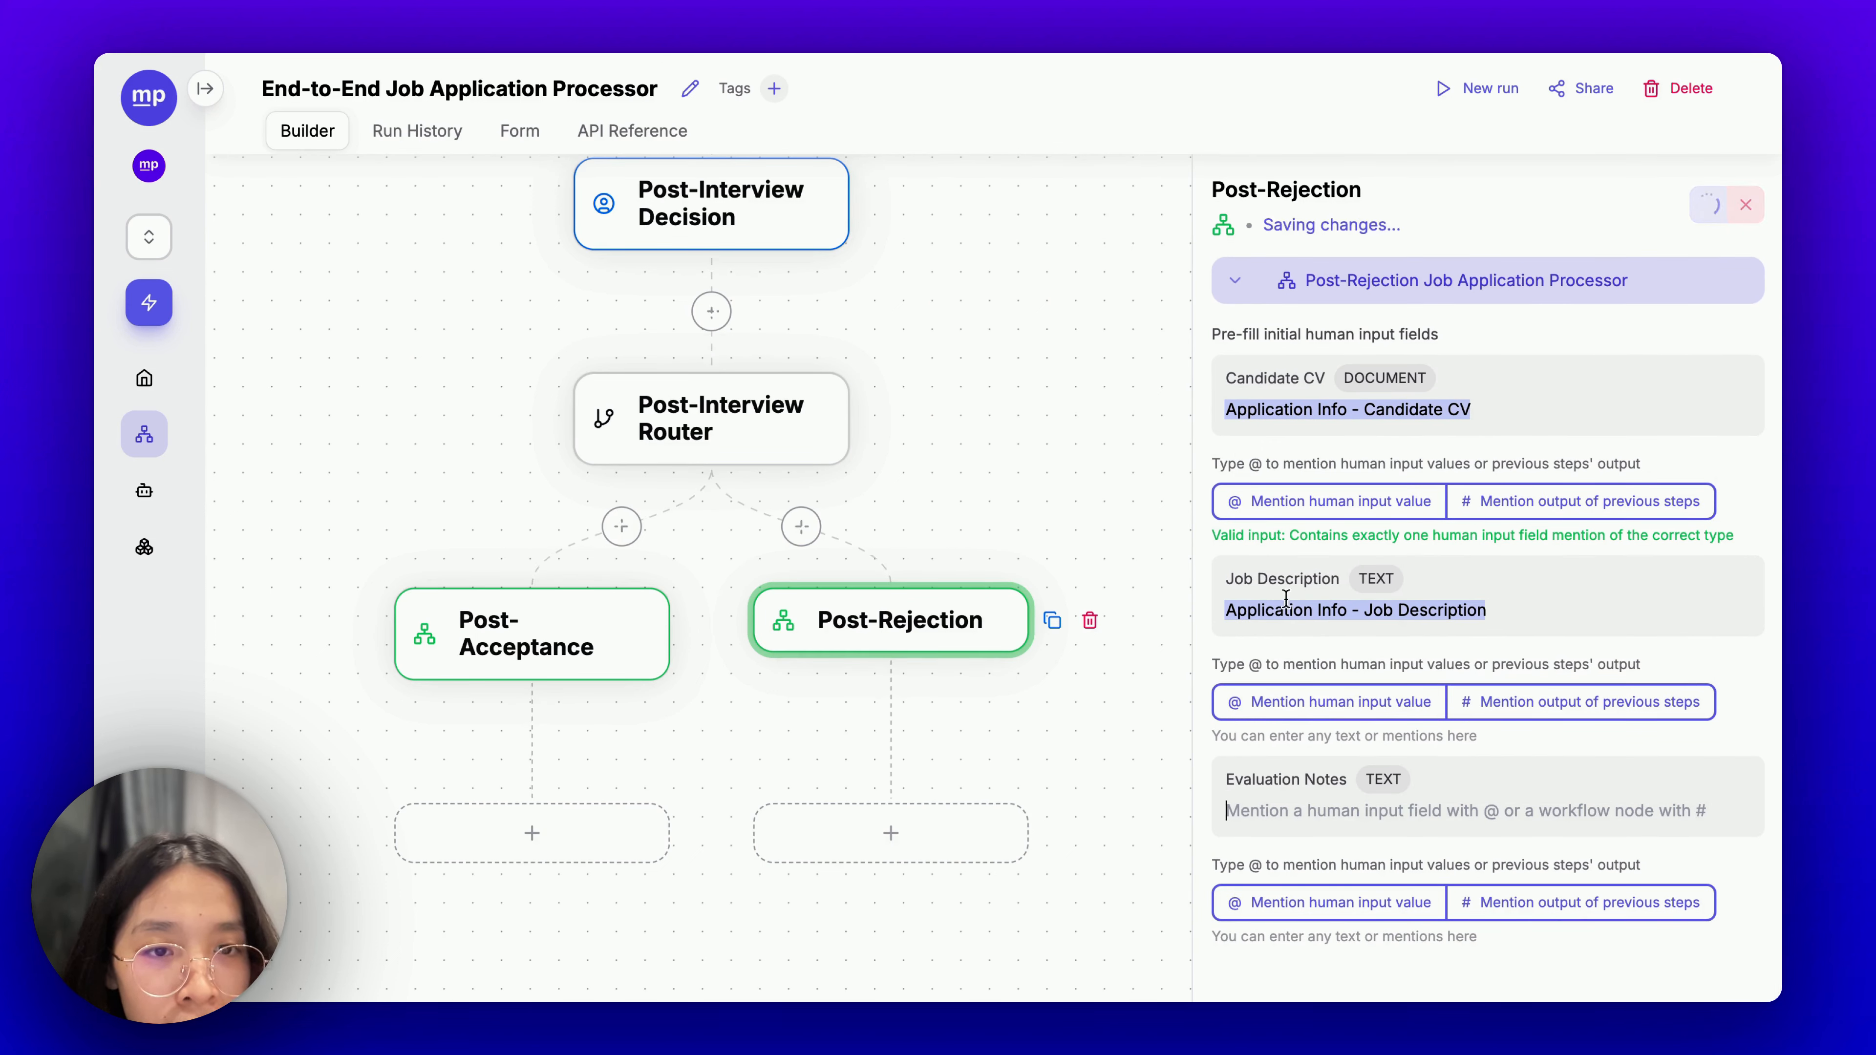
Copy the full Evaluation Notes content from Post-Acceptance into Post-Rejection's Evaluation Notes and save the changes.
left_click(539, 661)
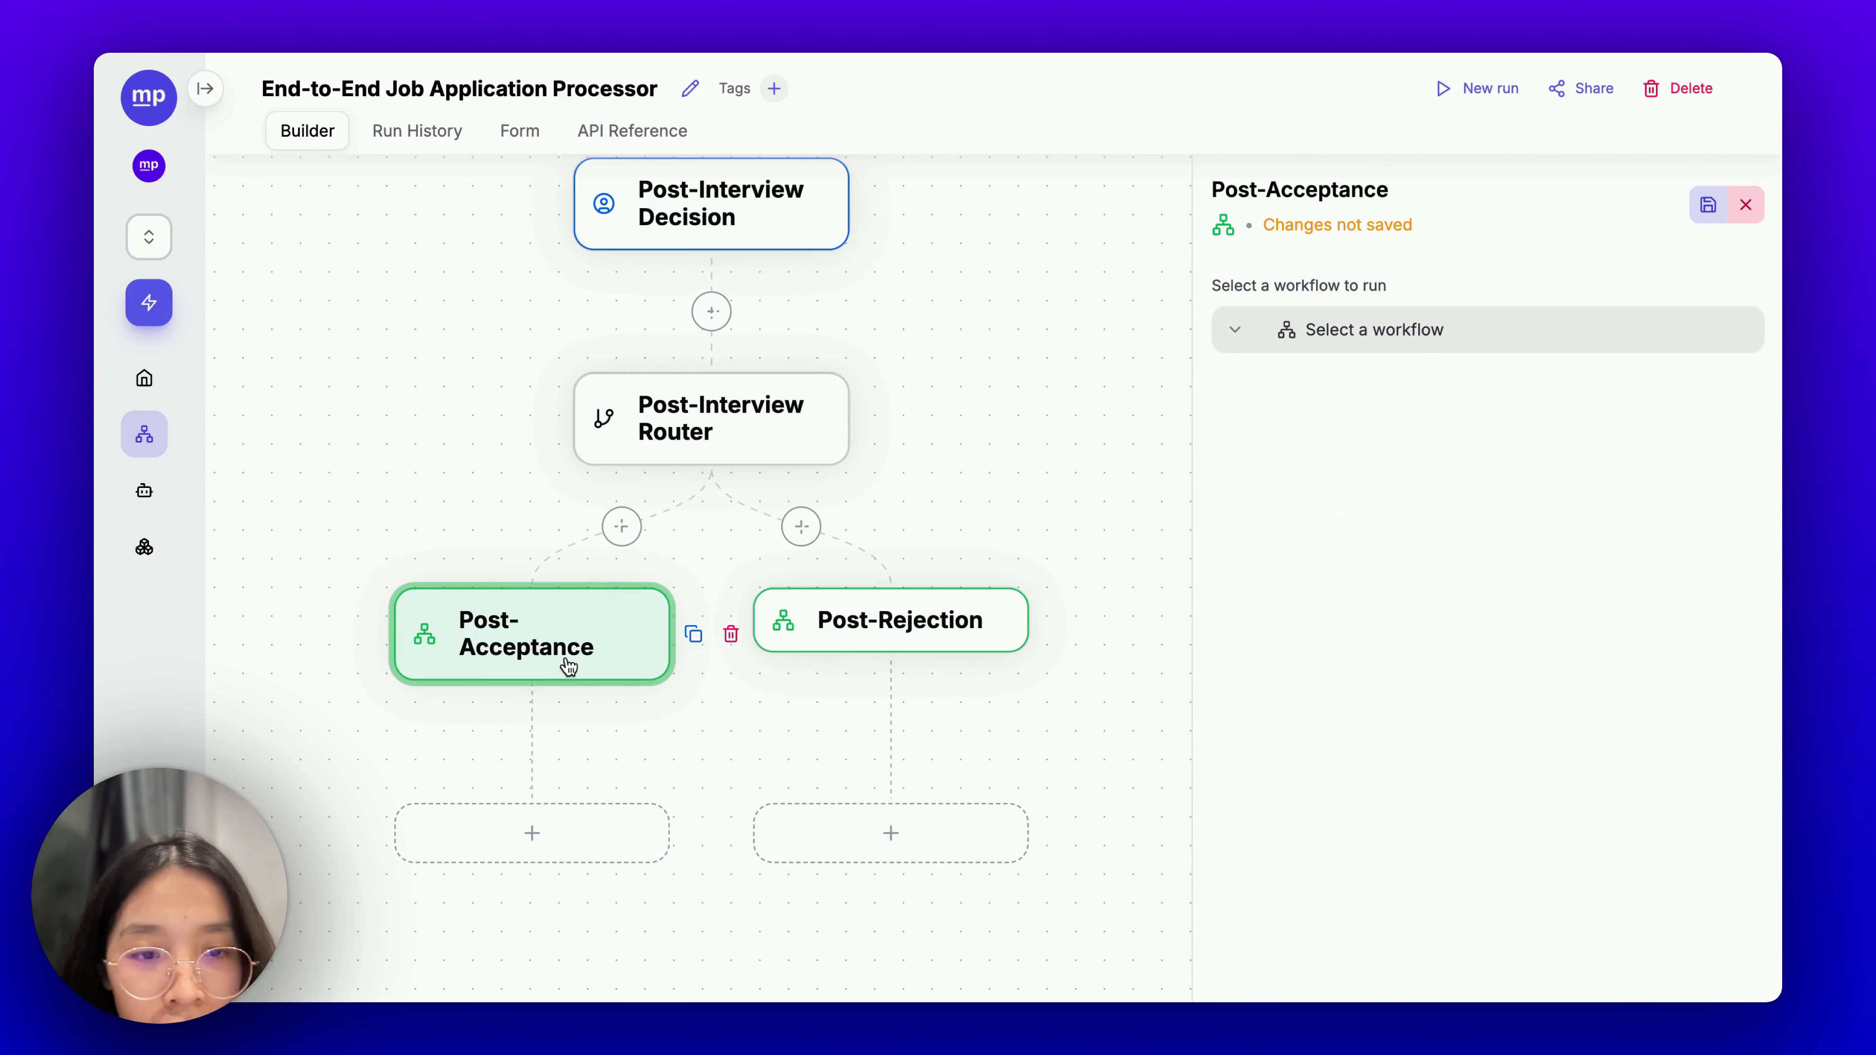
scroll(1465, 838, "down", 2)
left_click(1365, 761)
key("ctrl+a")
key("ctrl+c")
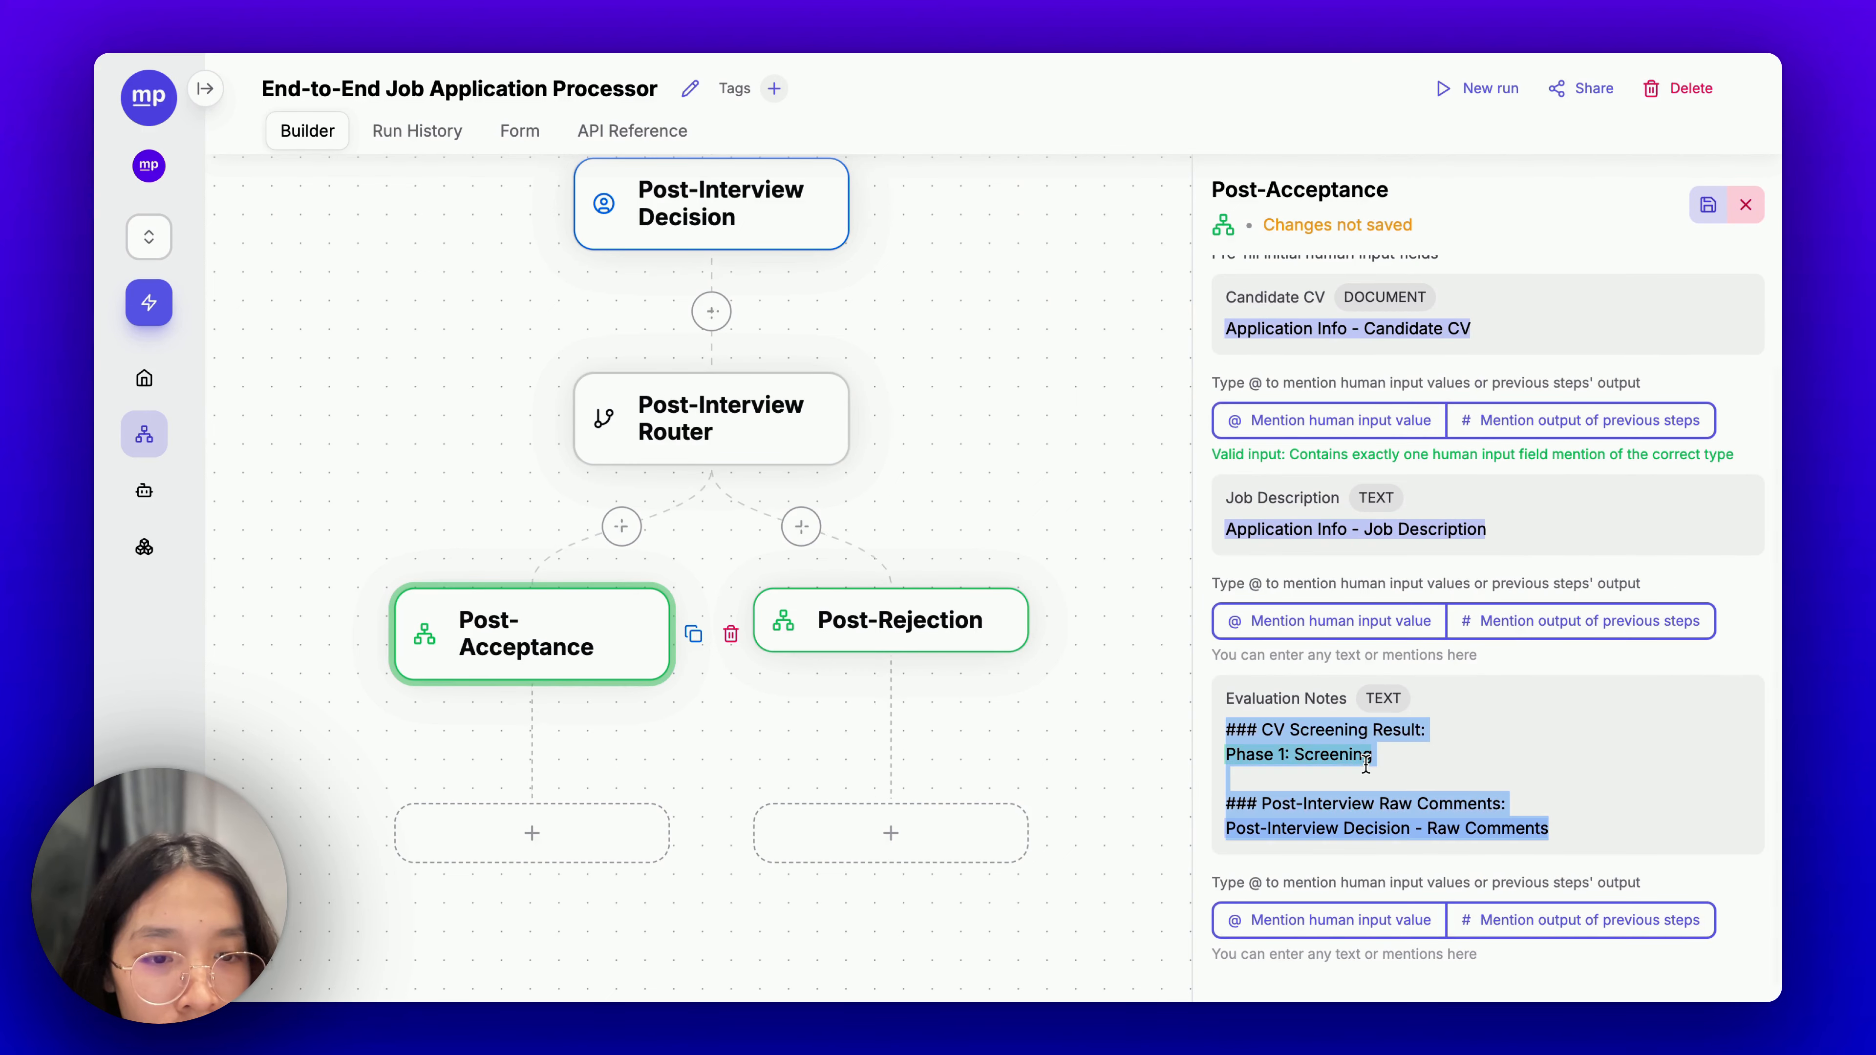
left_click(960, 645)
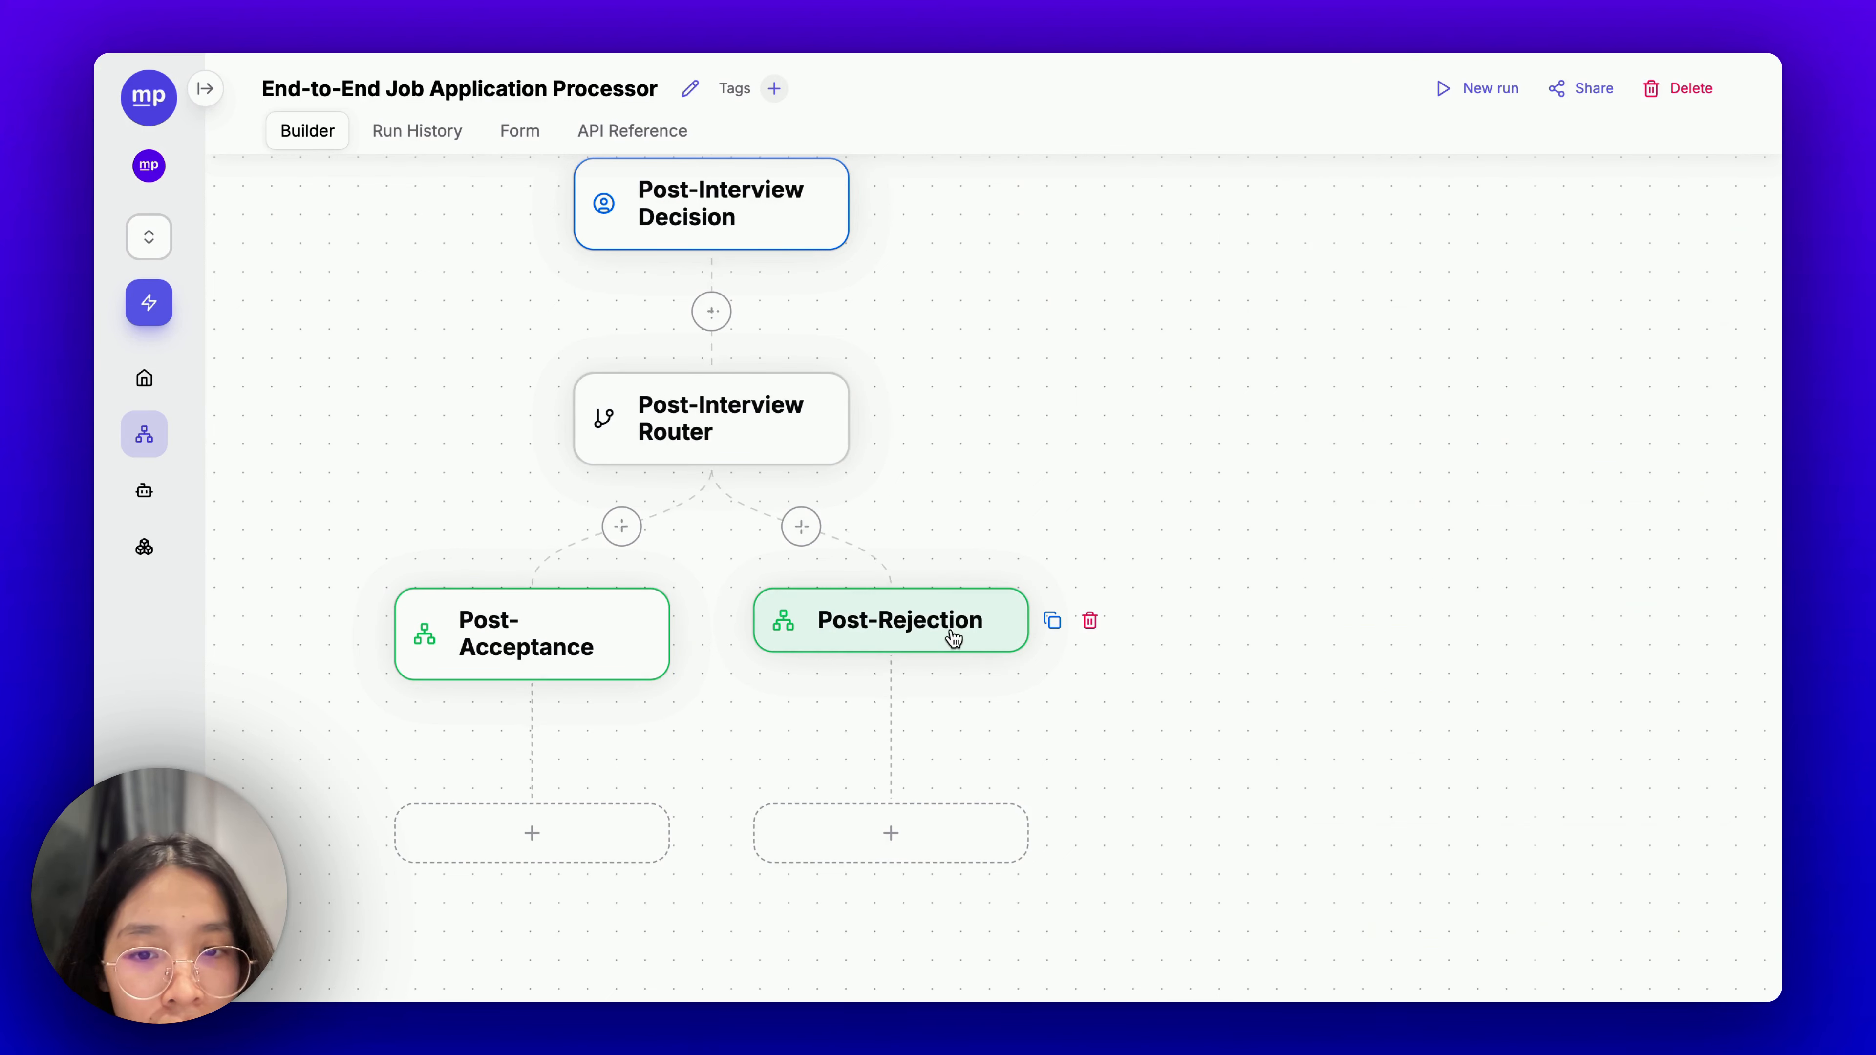
scroll(1459, 787, "down", 1)
left_click(1425, 817)
key("ctrl+v")
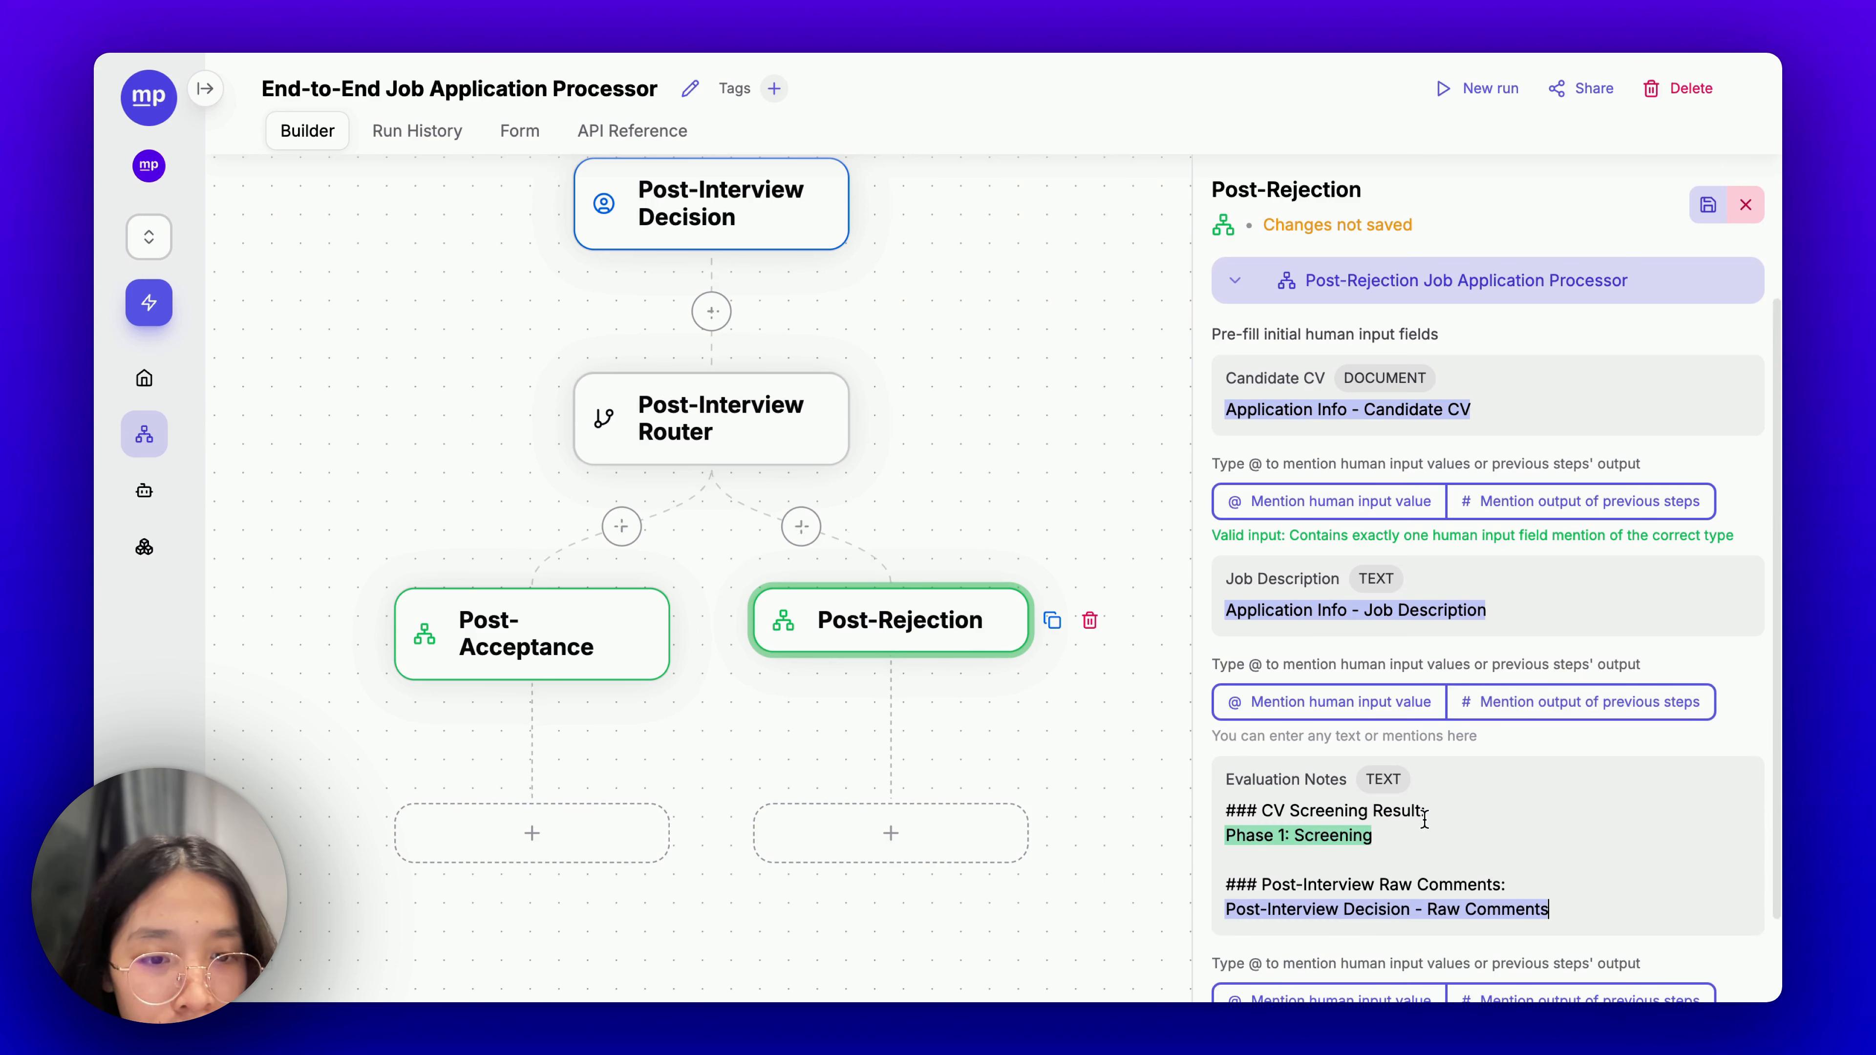
key("ctrl+s")
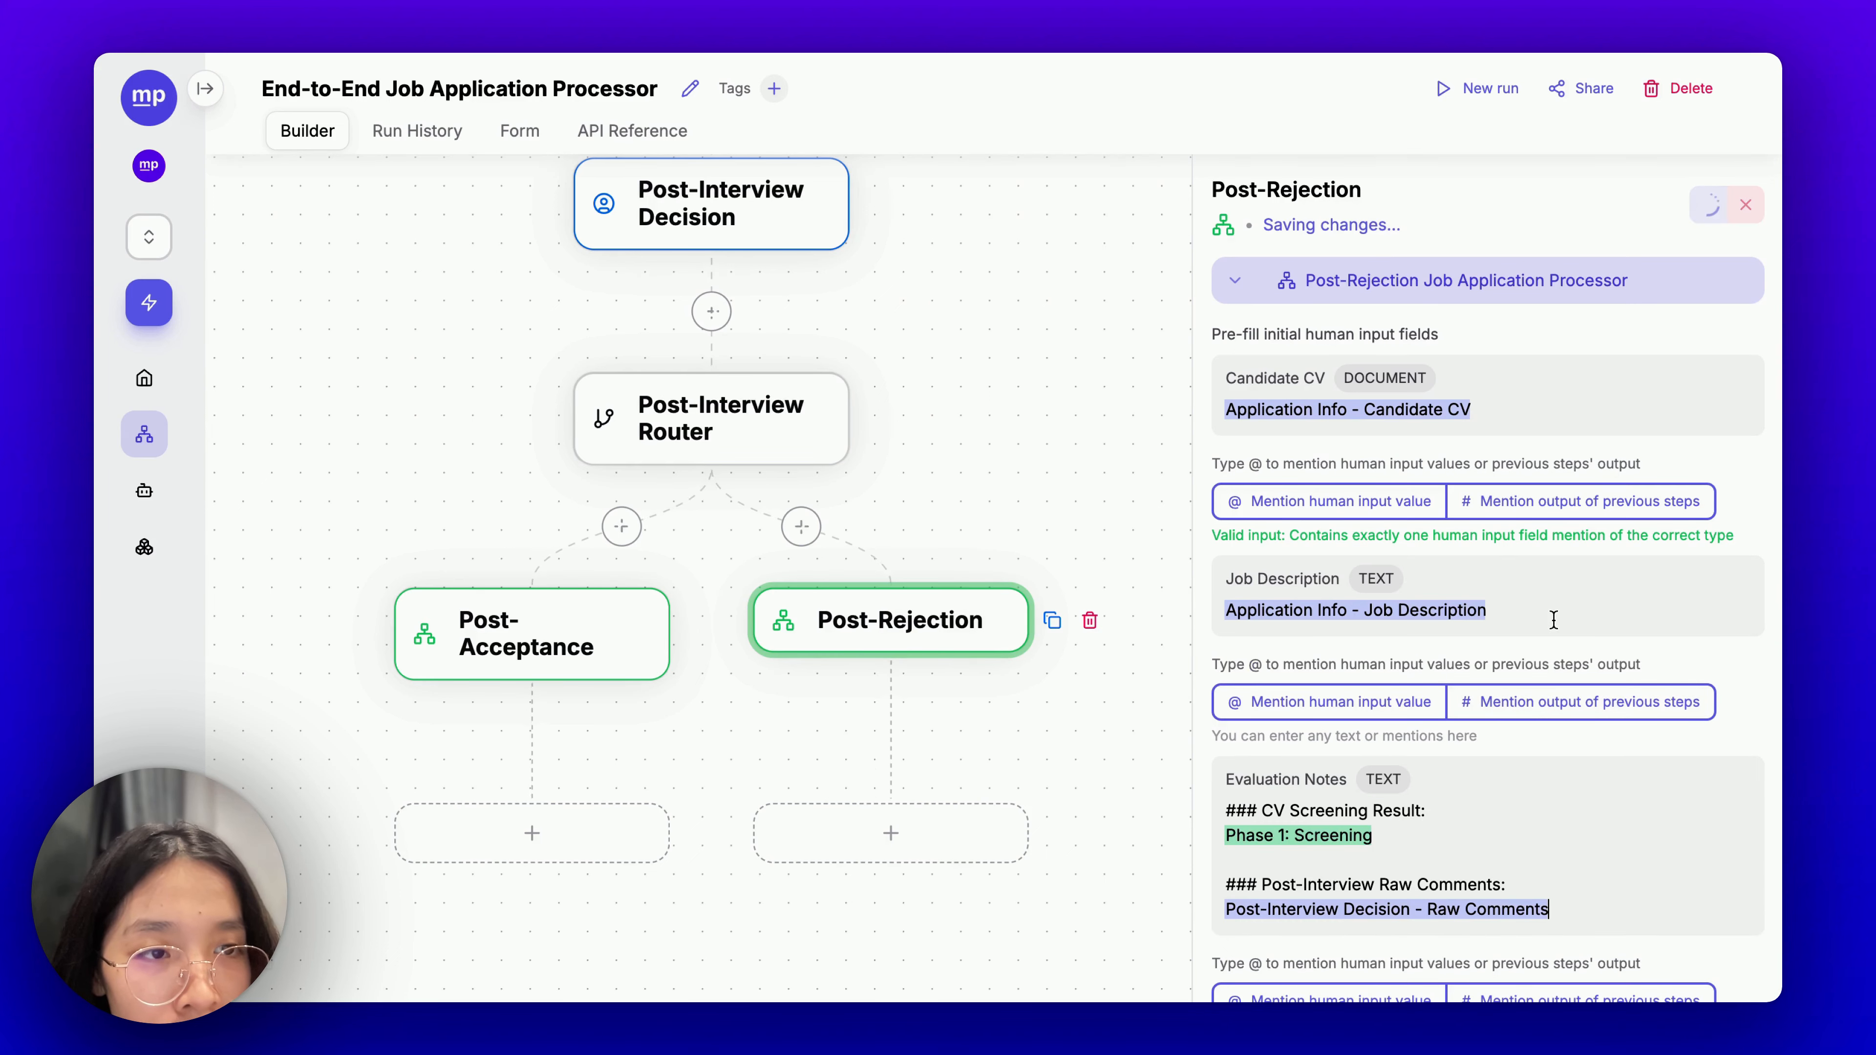
Add two paths to the Post-Interview Router.
left_click_drag(1089, 421, 1100, 503)
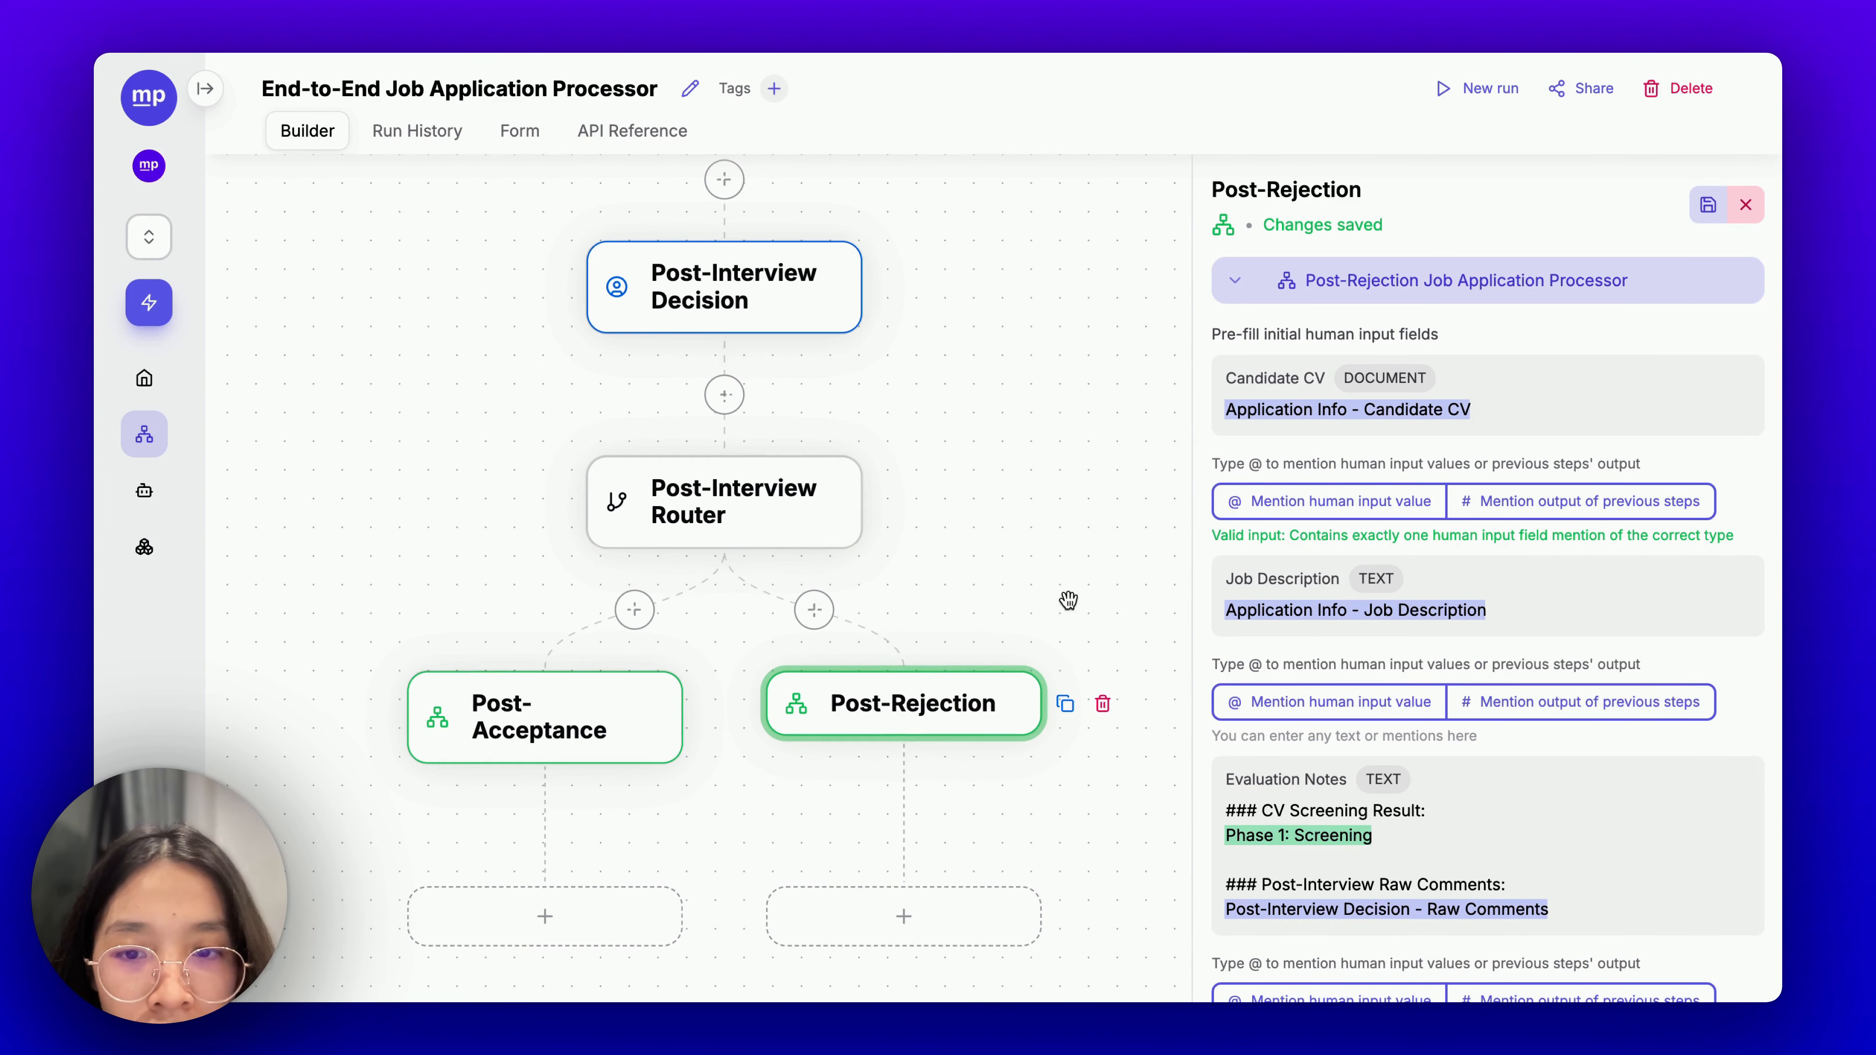
left_click(740, 520)
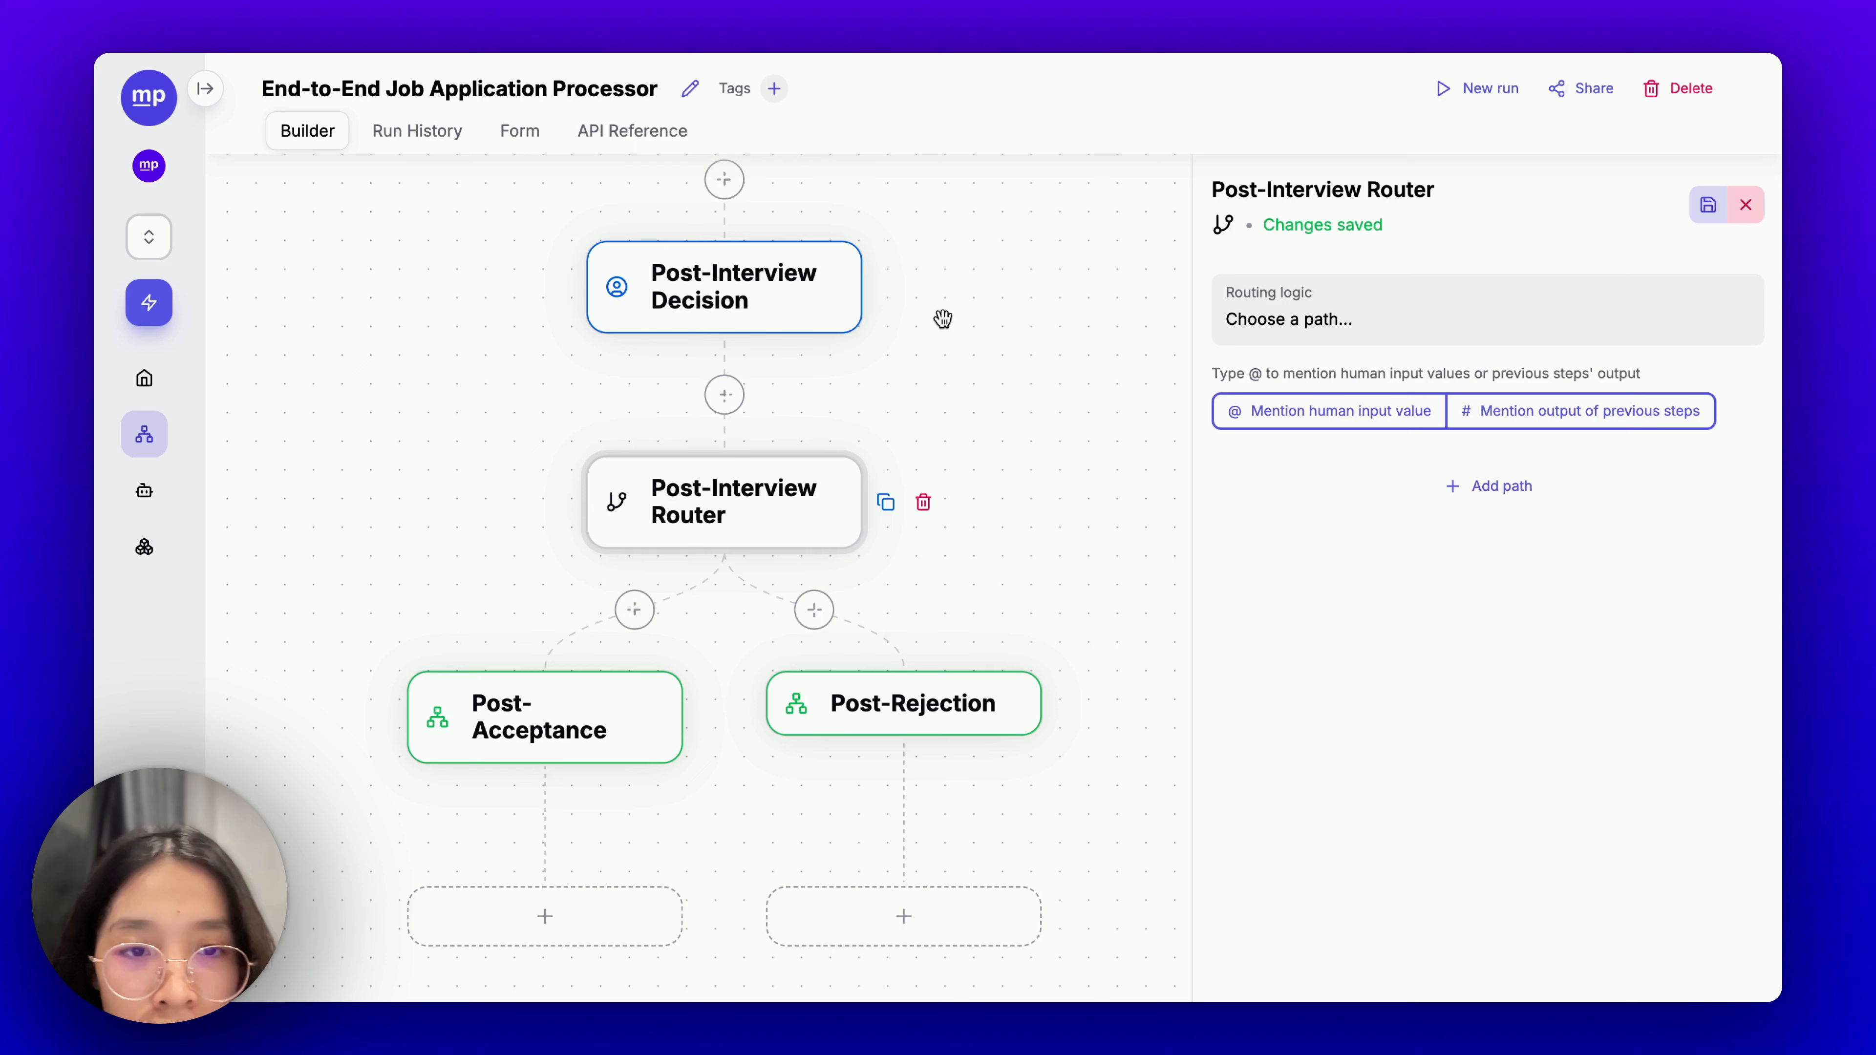
triple_click(1293, 319)
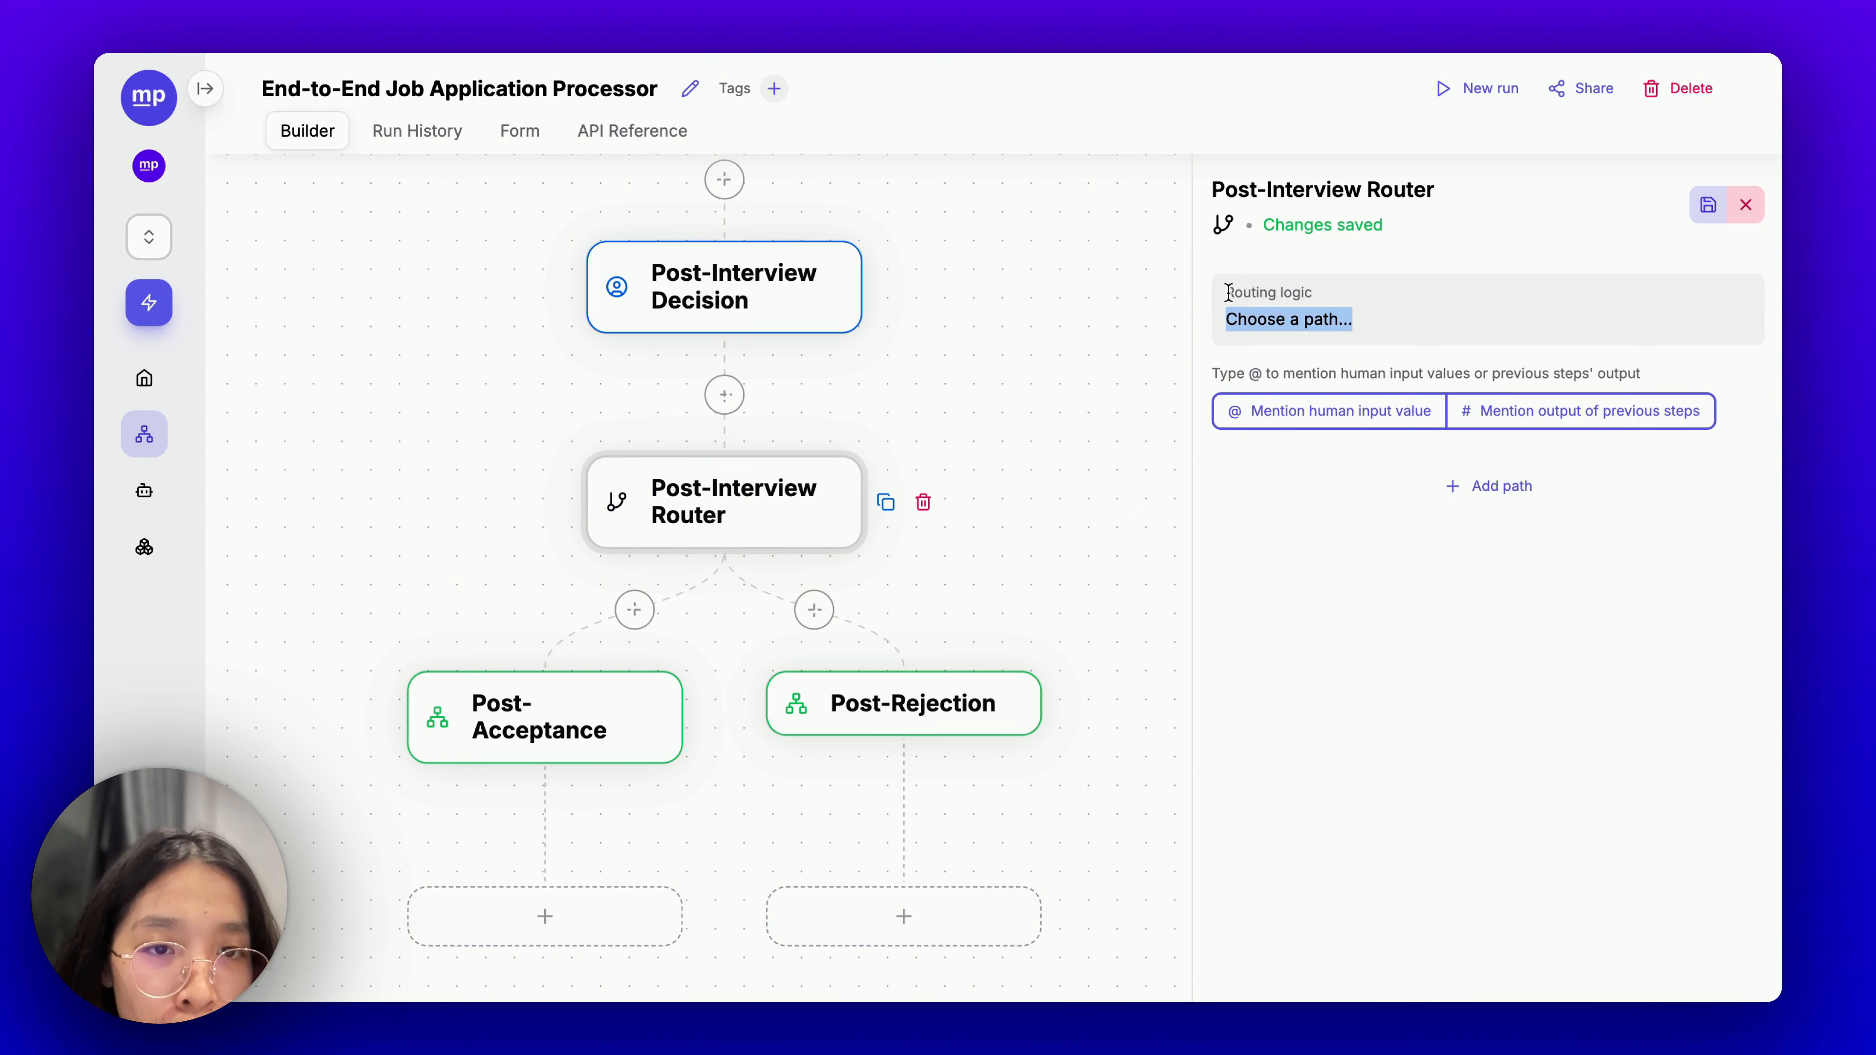
left_click(1499, 486)
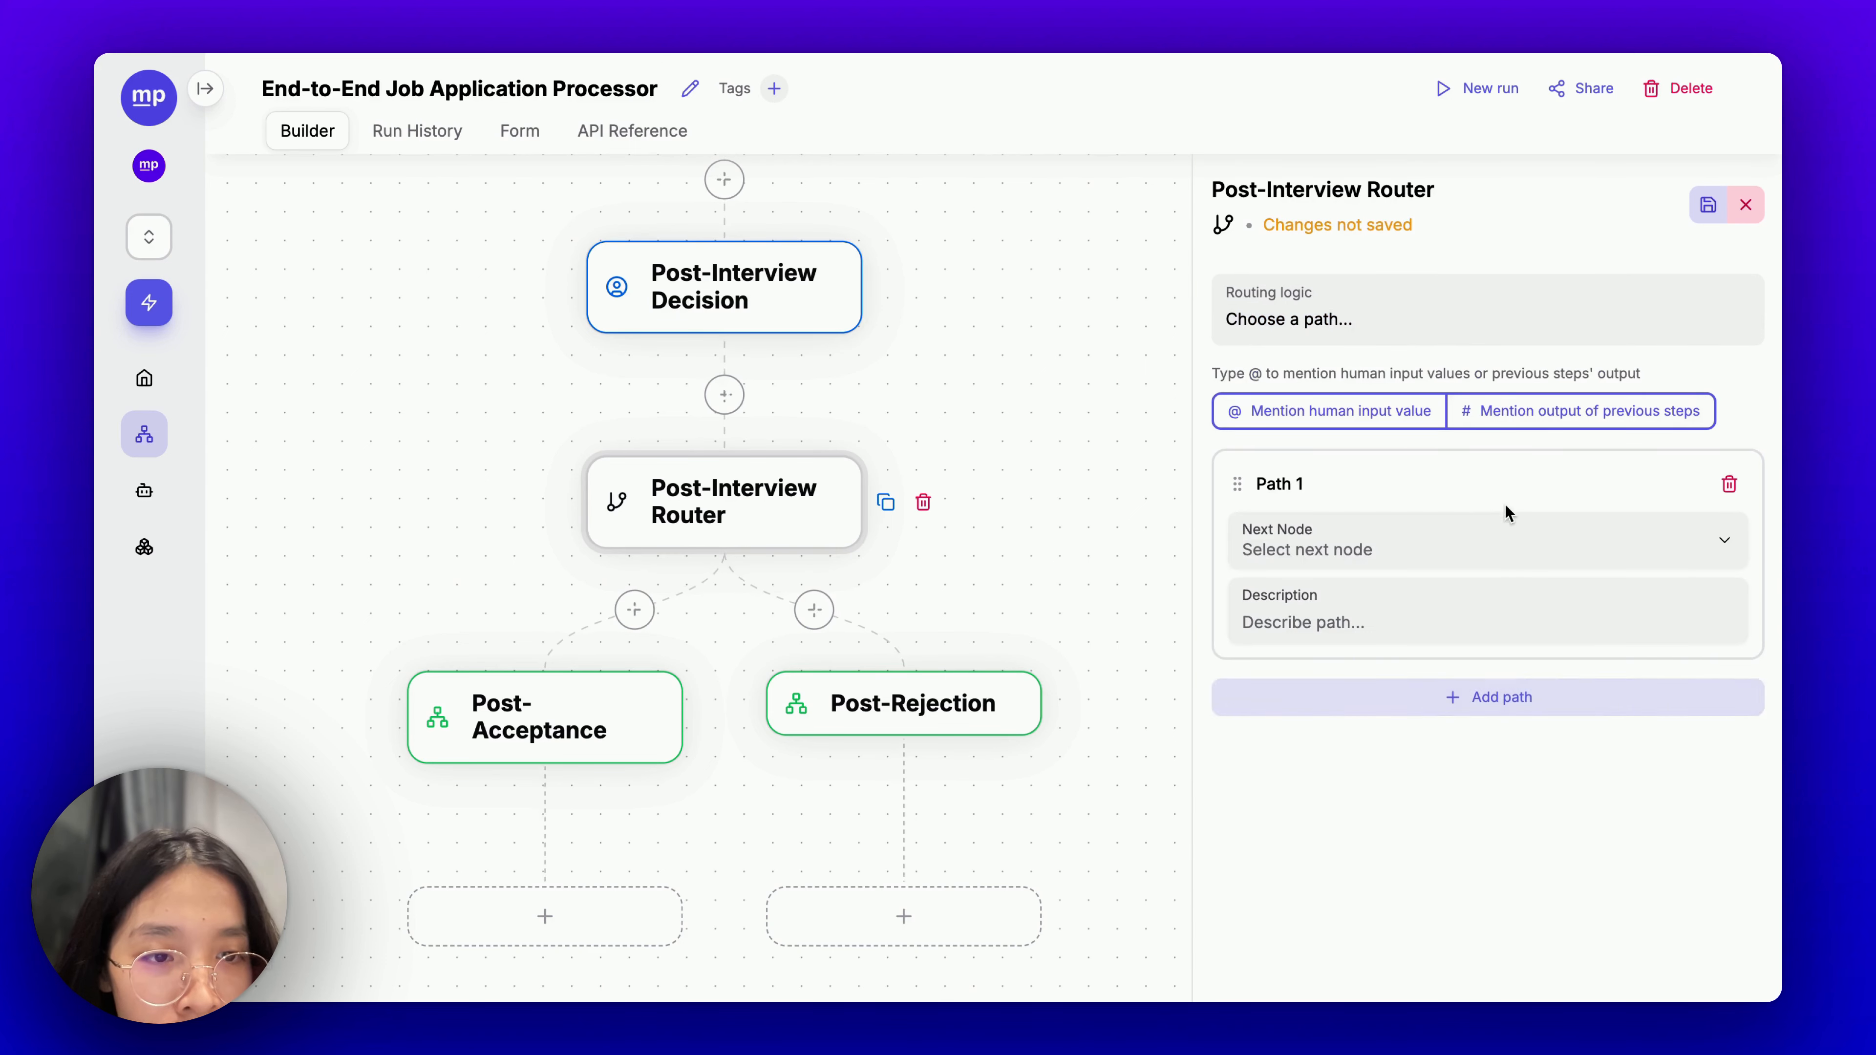
left_click(1466, 696)
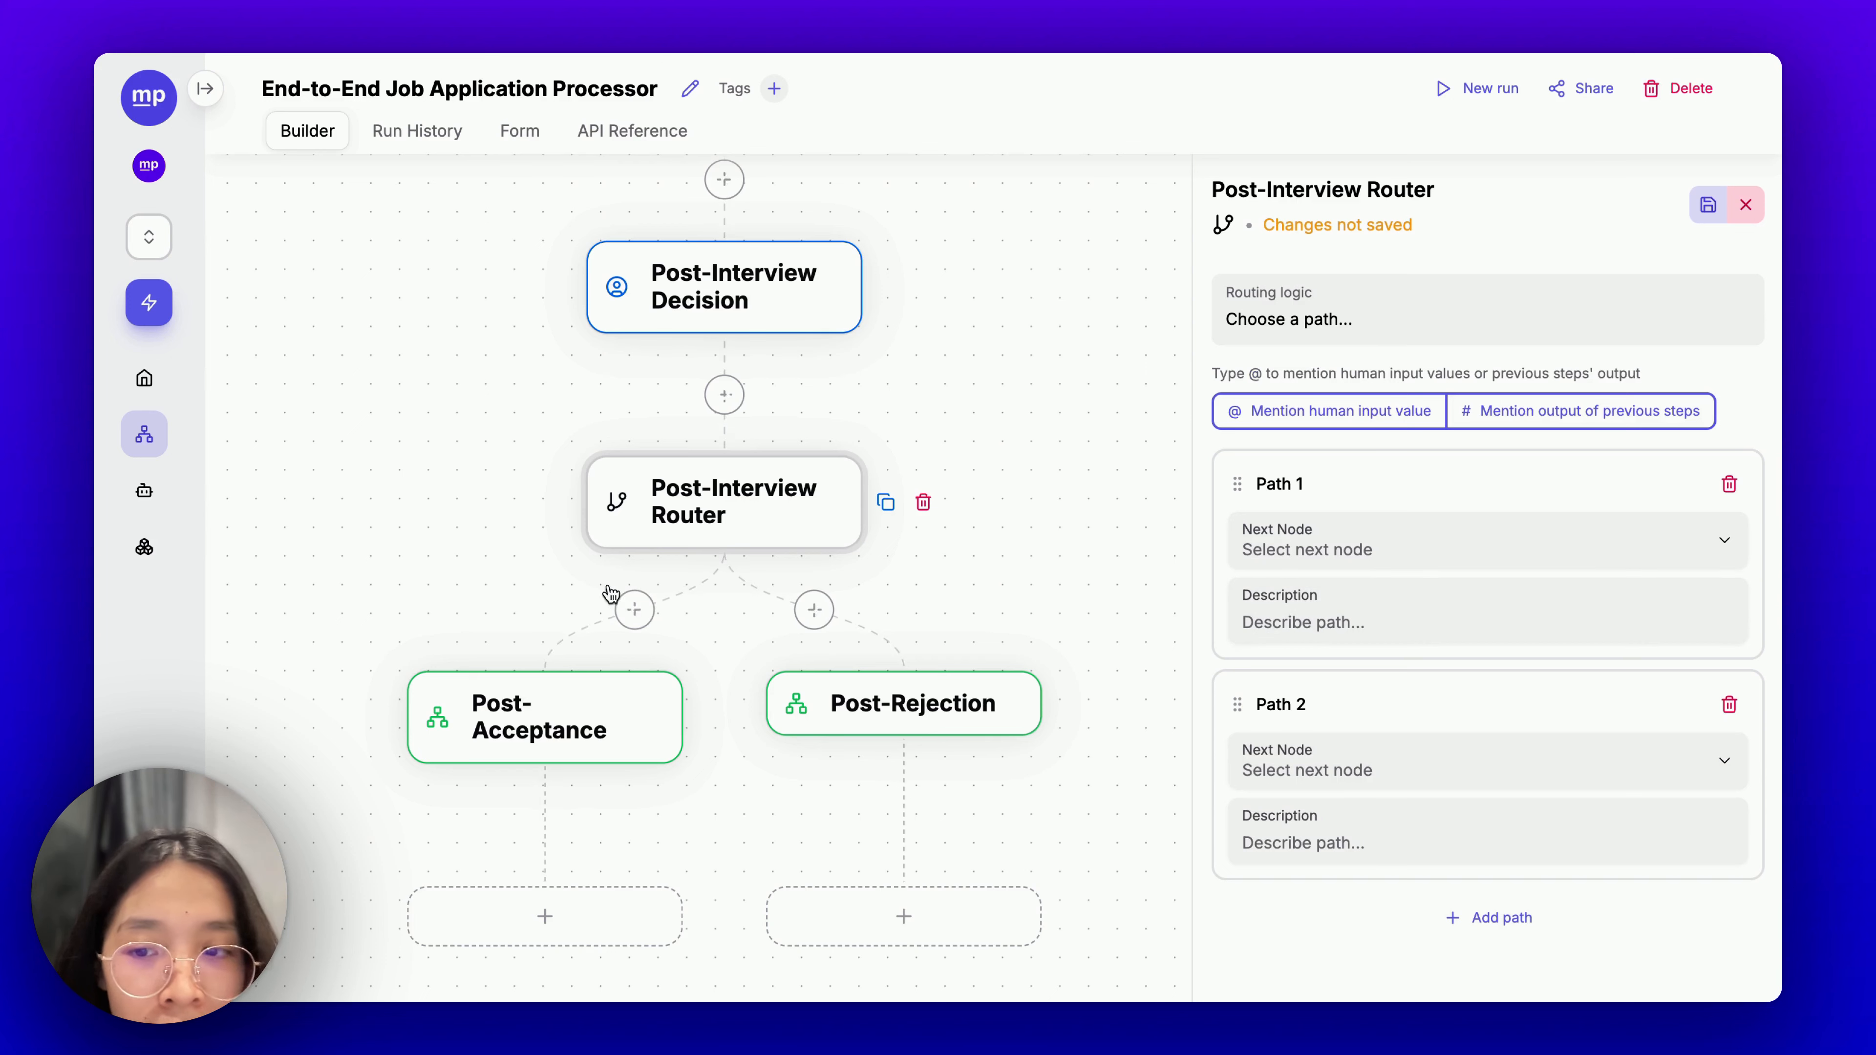
Set Path 1's next node to Post-Acceptance with the description "If the candidate is accepted".
left_click(1285, 534)
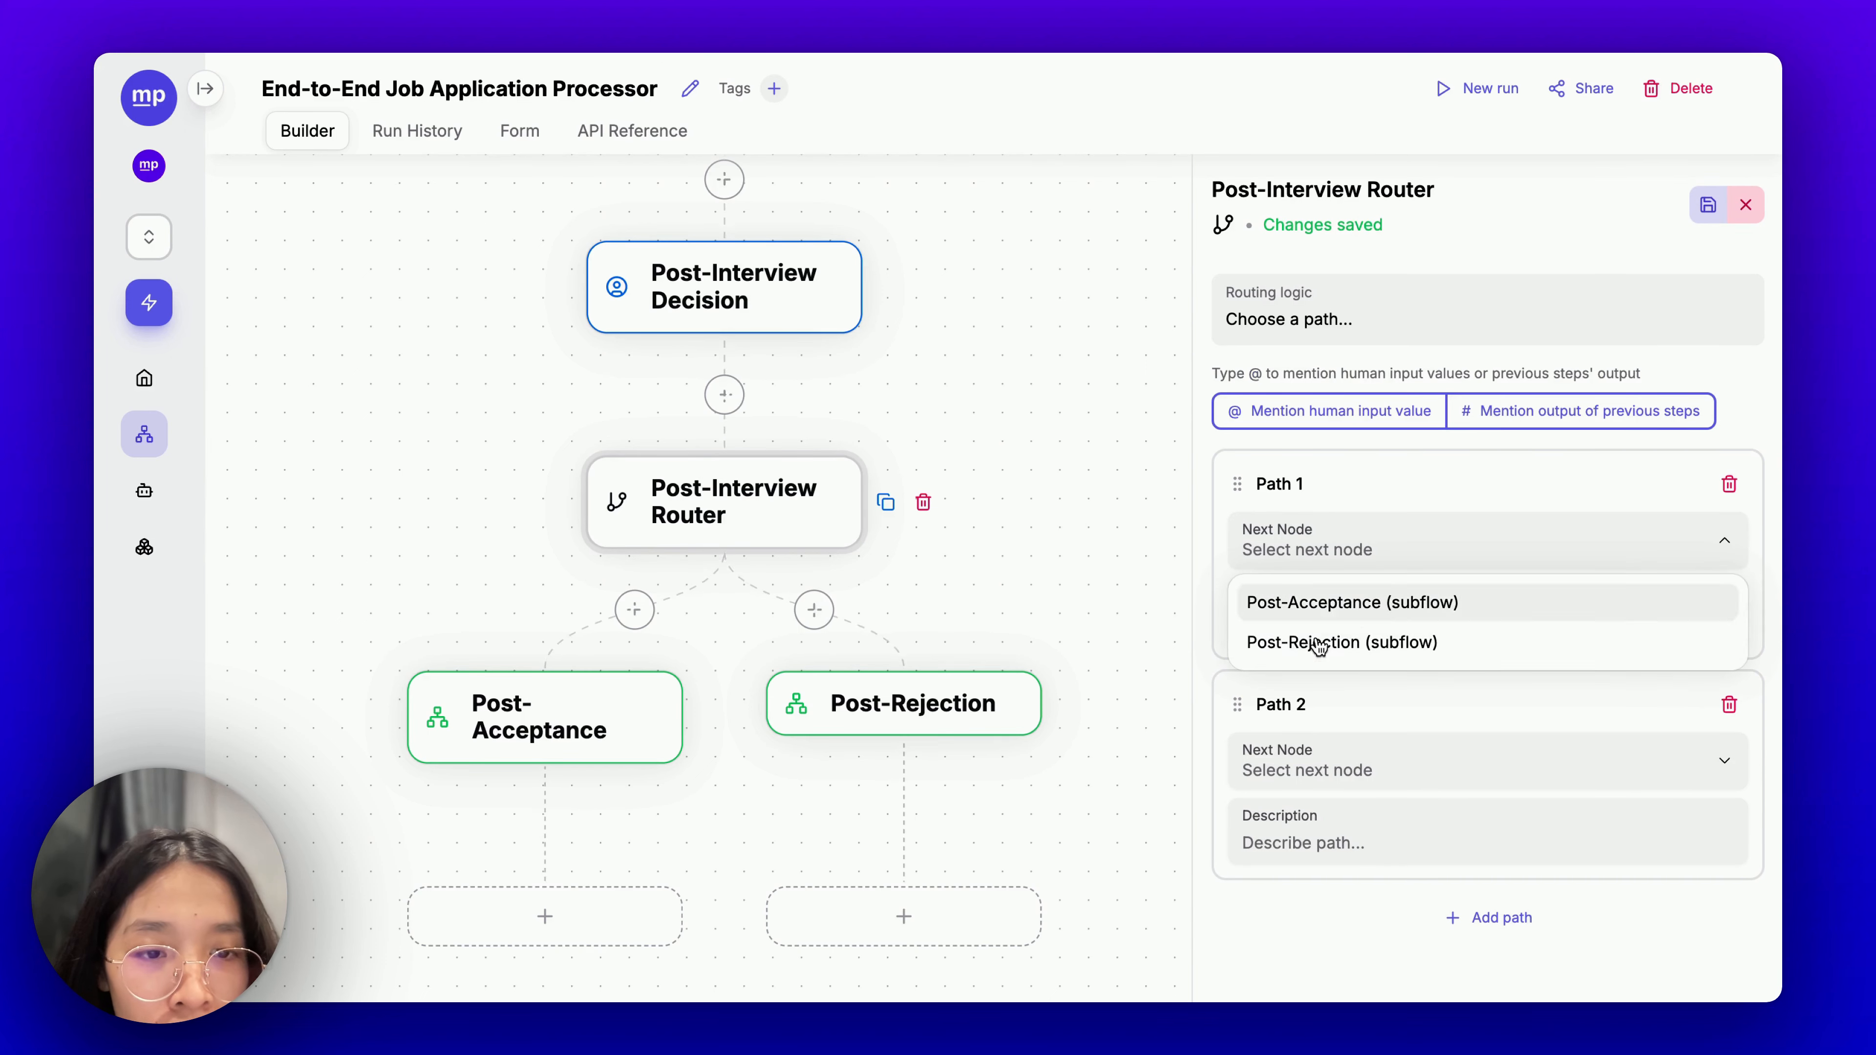
left_click(1331, 613)
left_click(1345, 628)
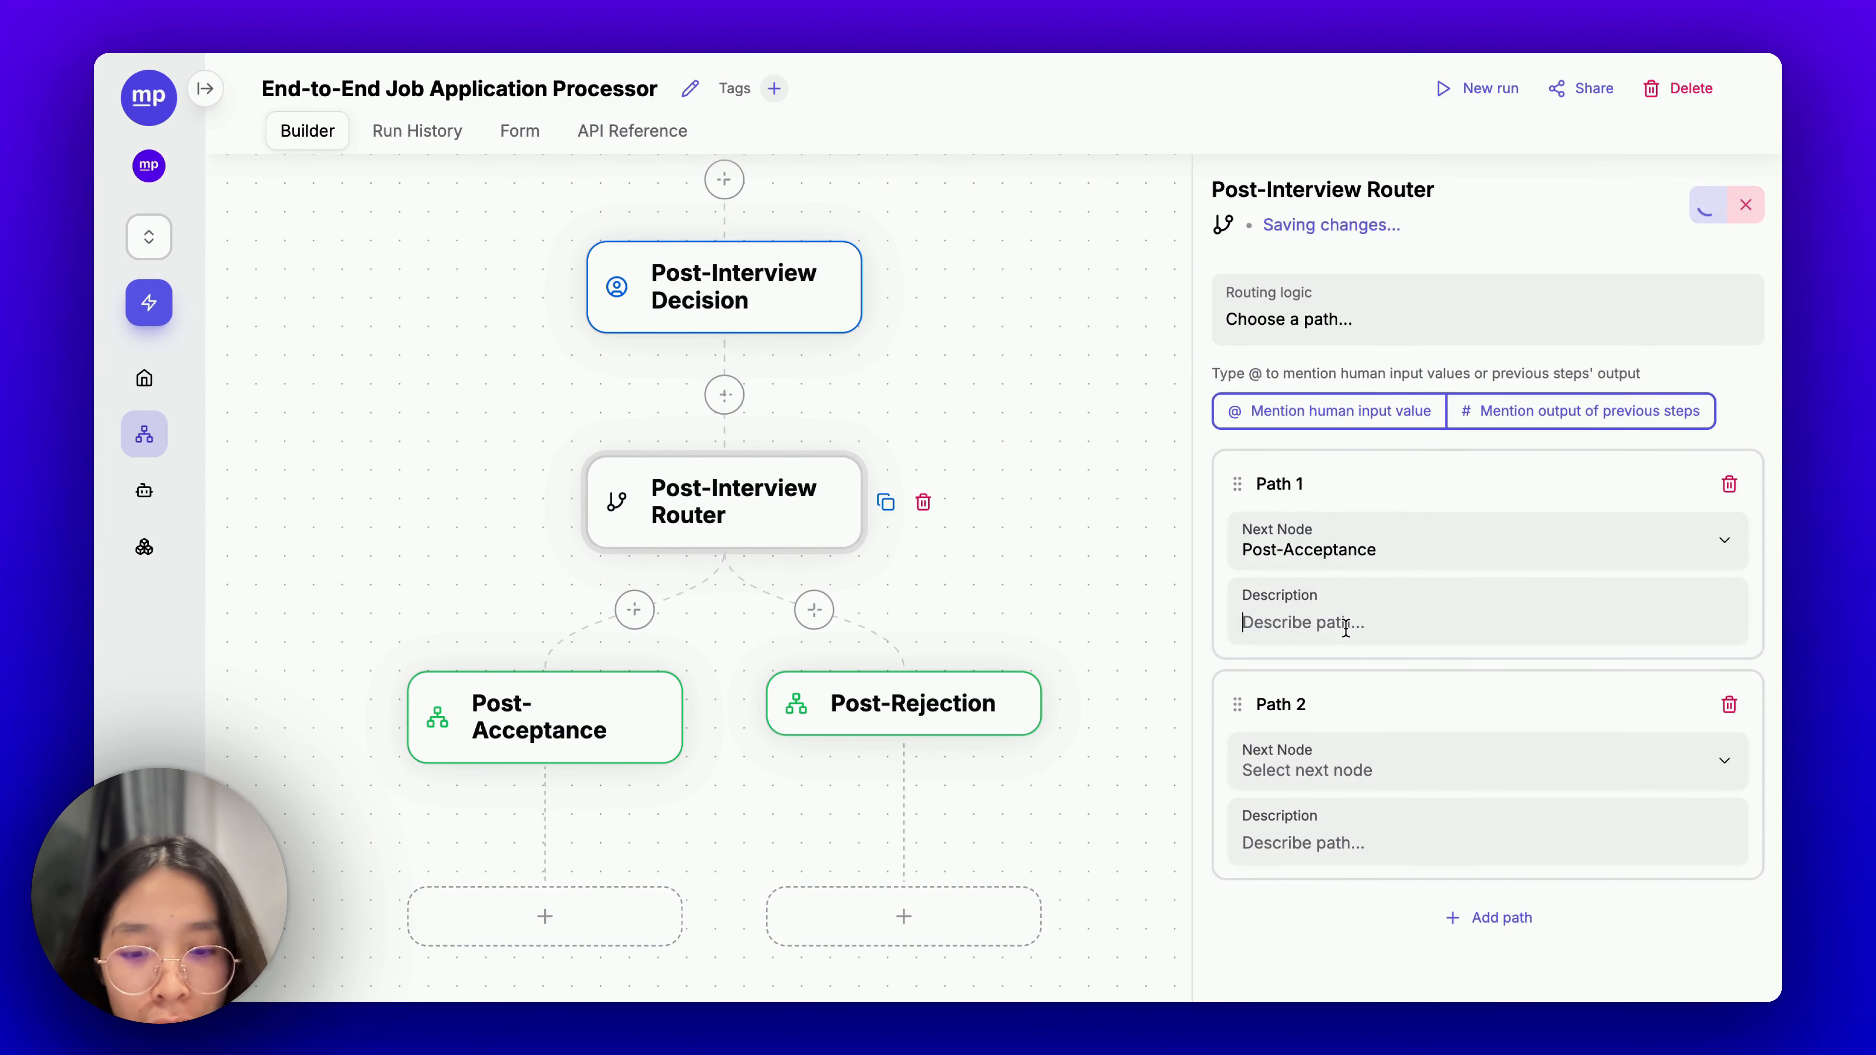
type("If the candid")
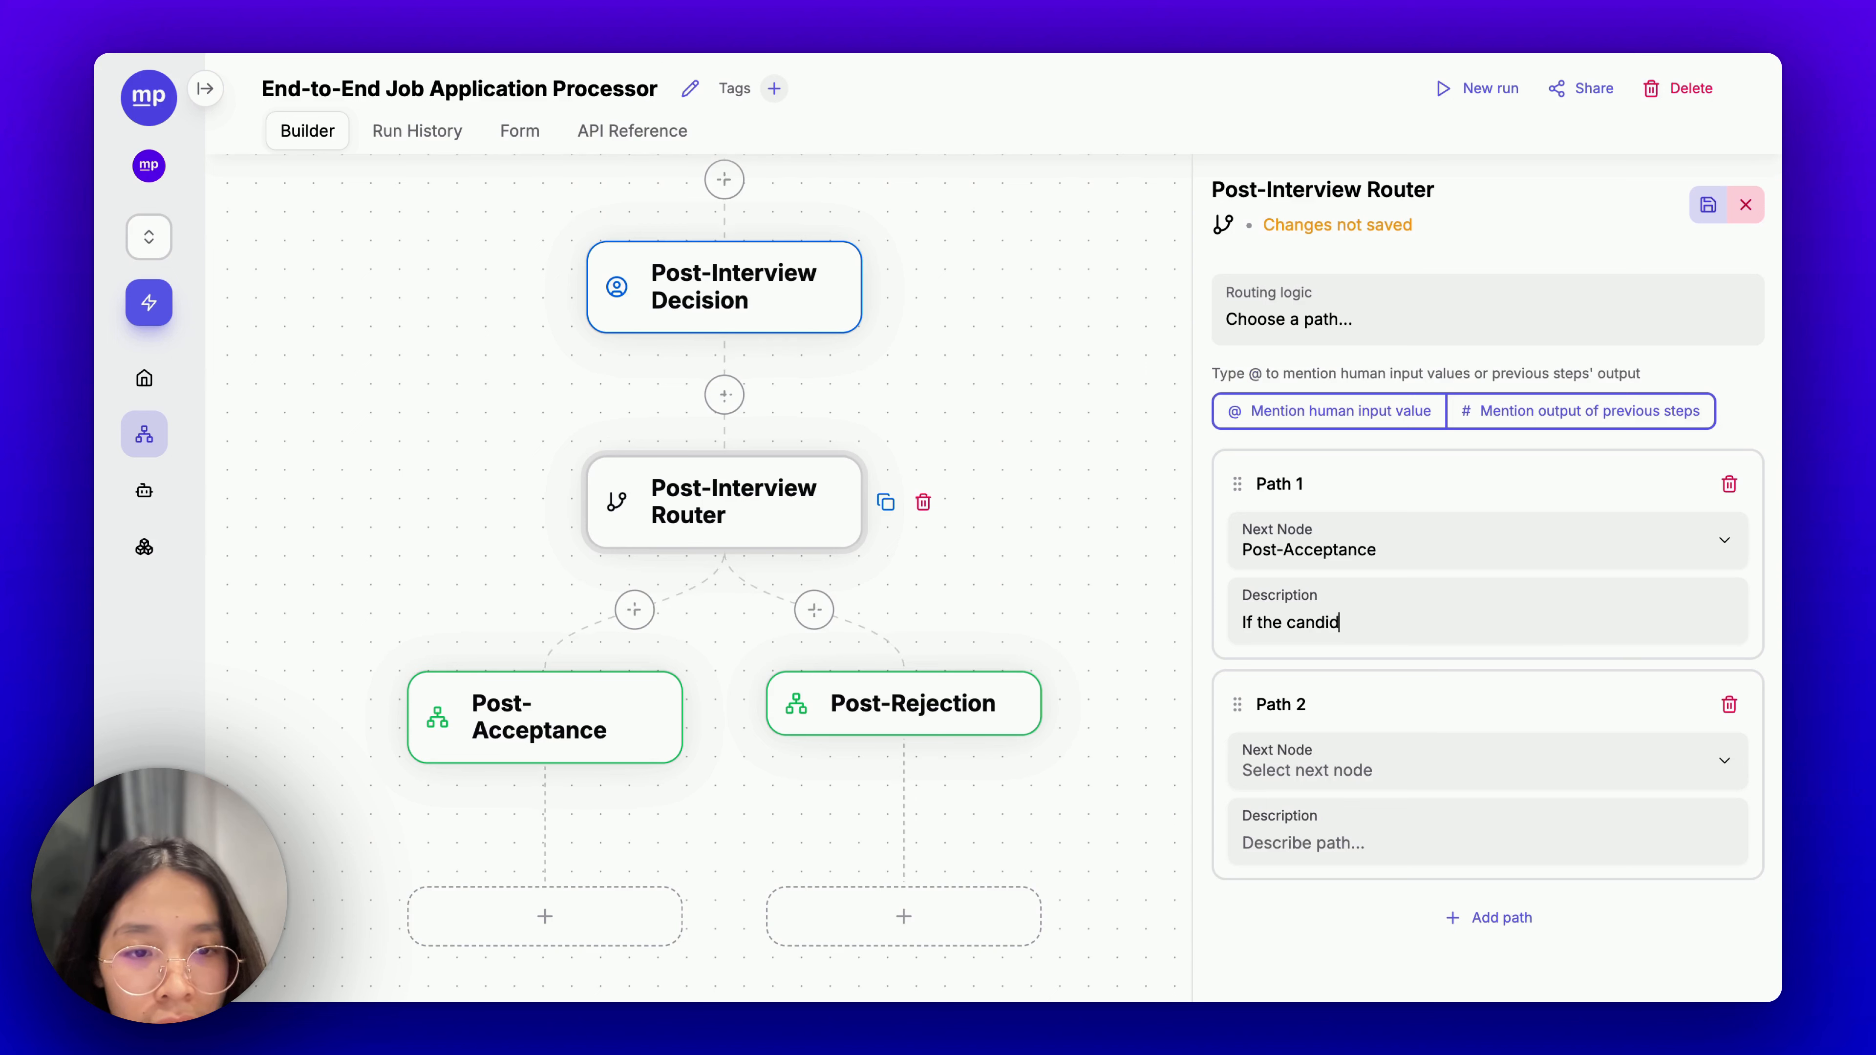
type("ate is accepted")
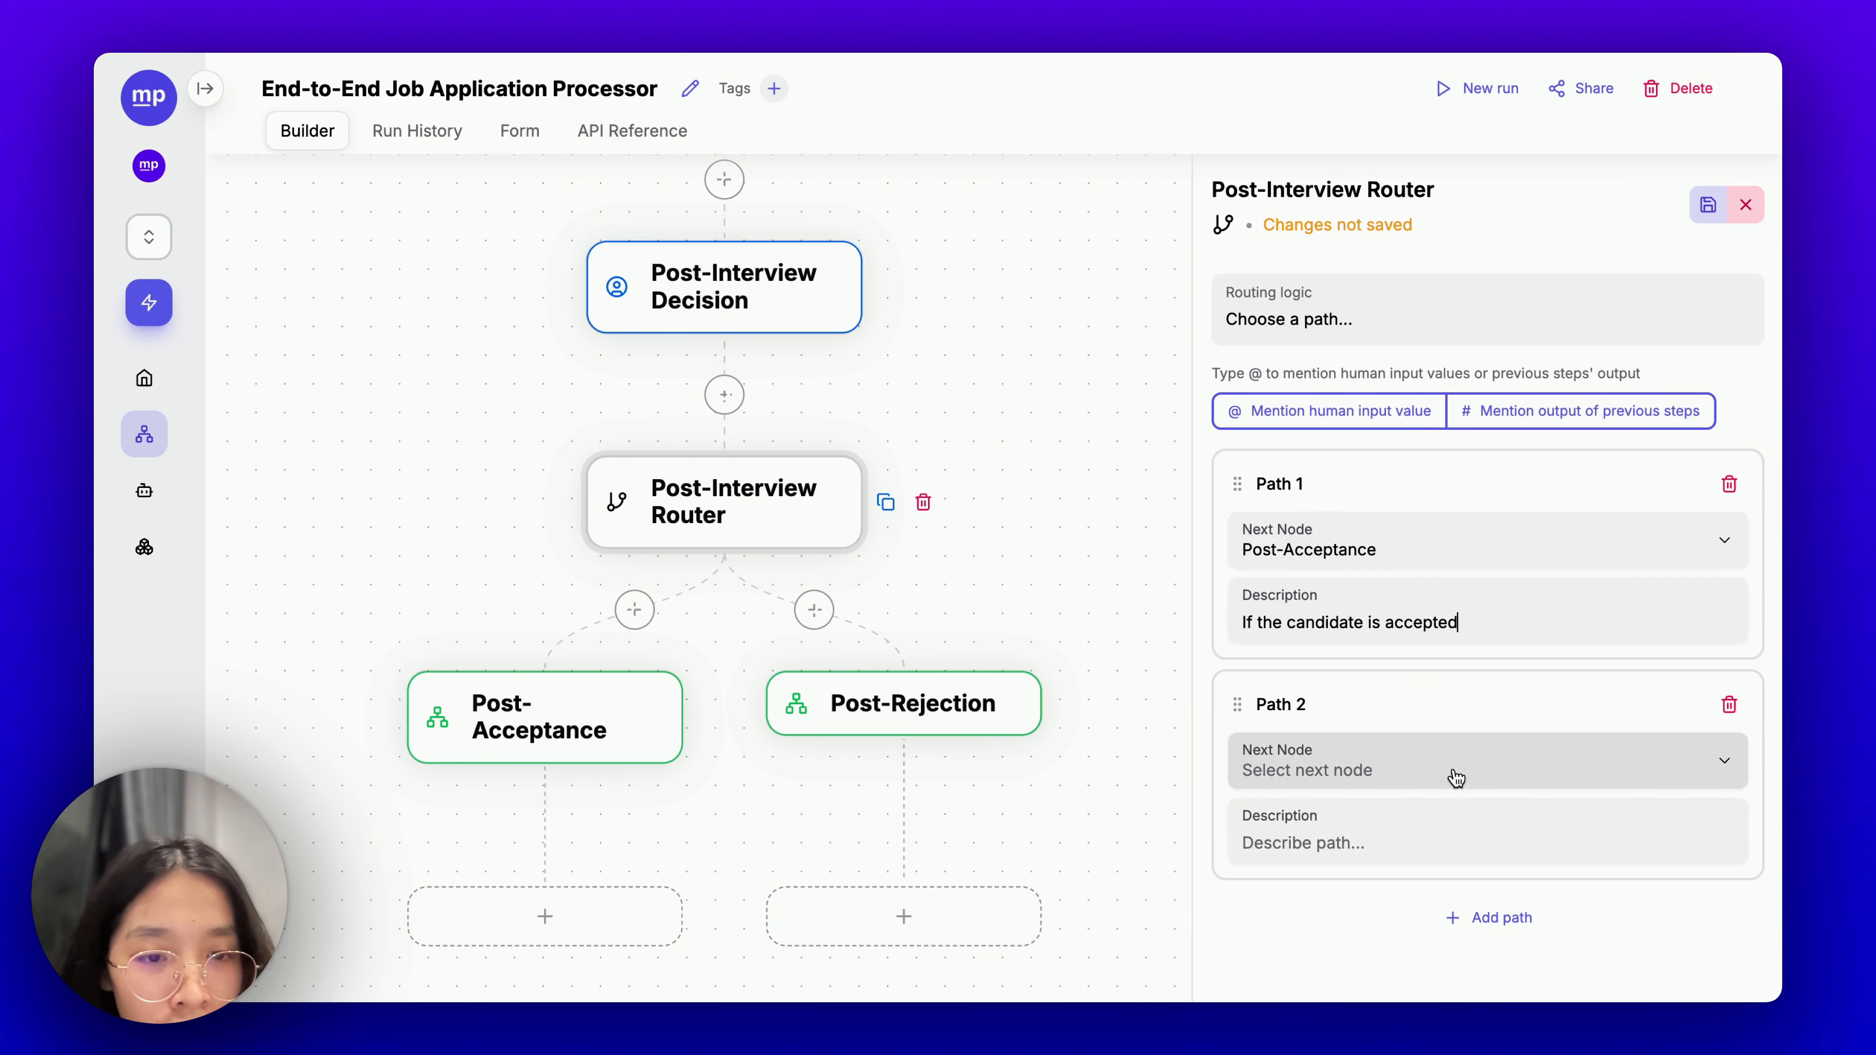
Set Path 2's next node to Post-Rejection with the description "If the candidate is rejected".
left_click(1453, 775)
left_click(1440, 863)
left_click(1382, 846)
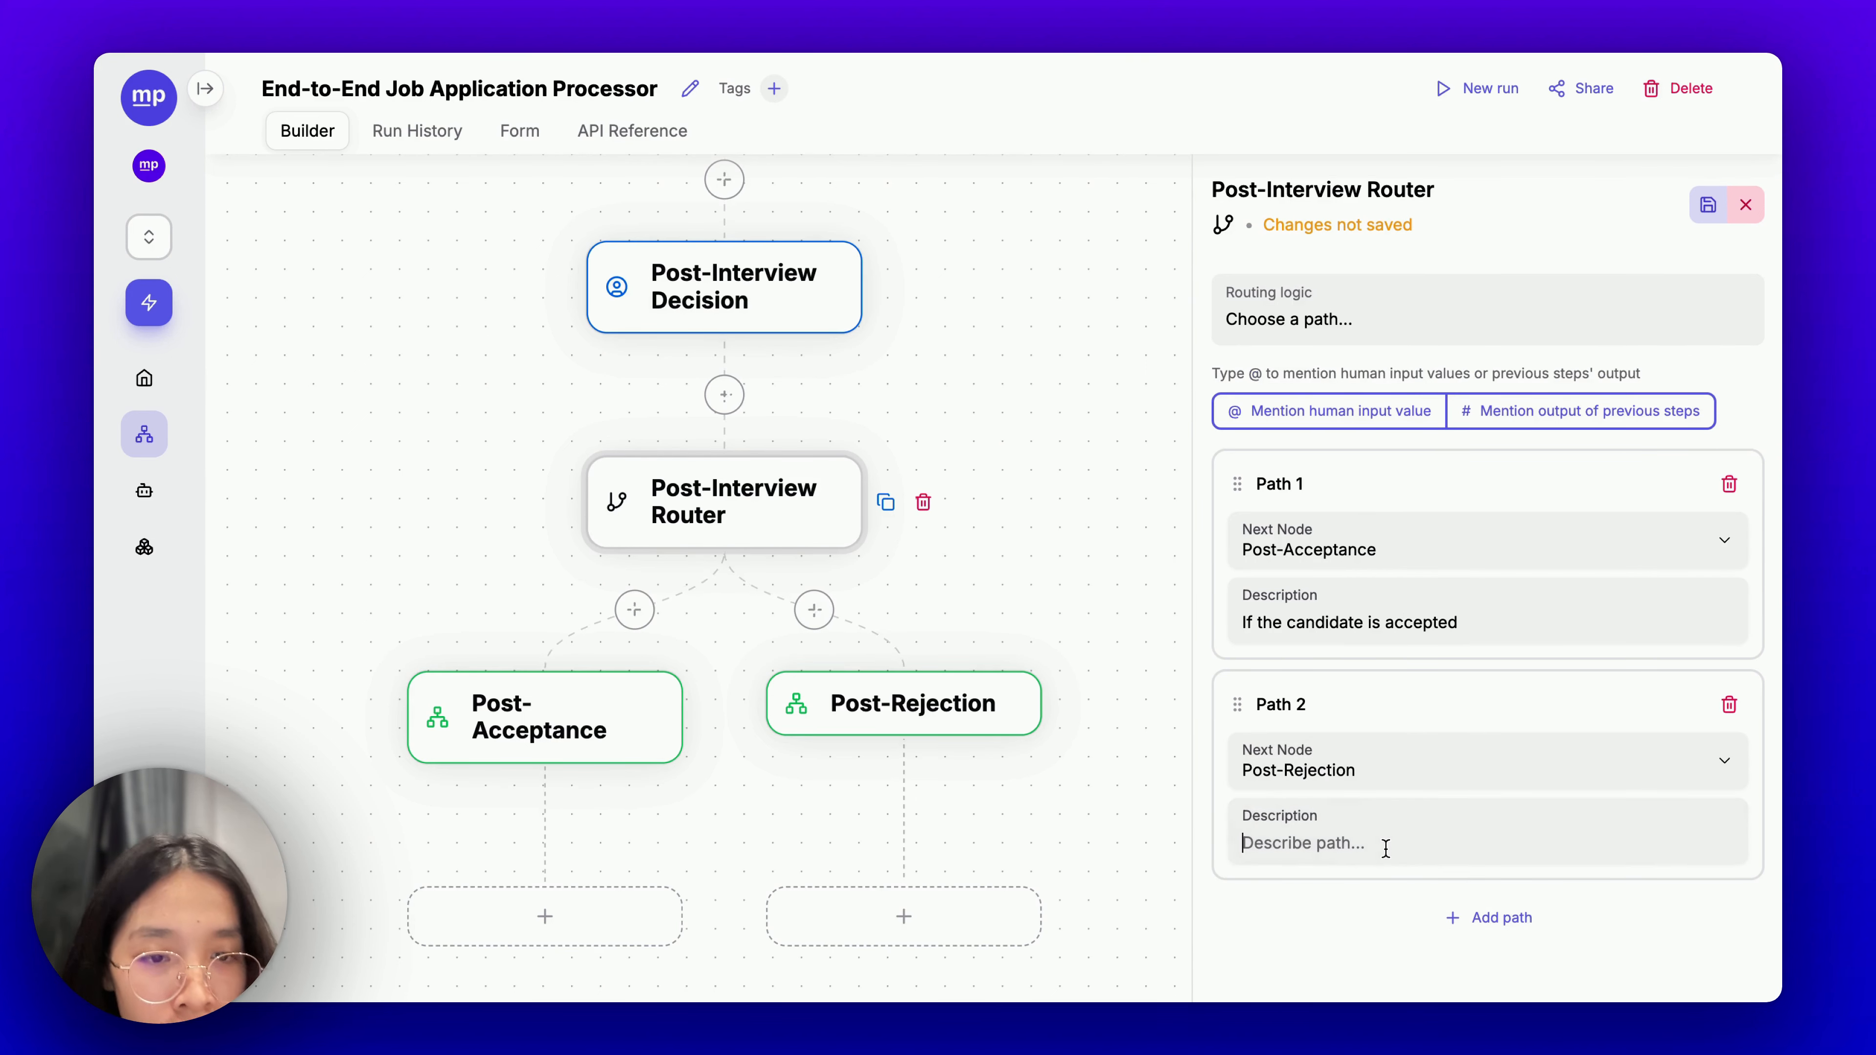
type("If the candida")
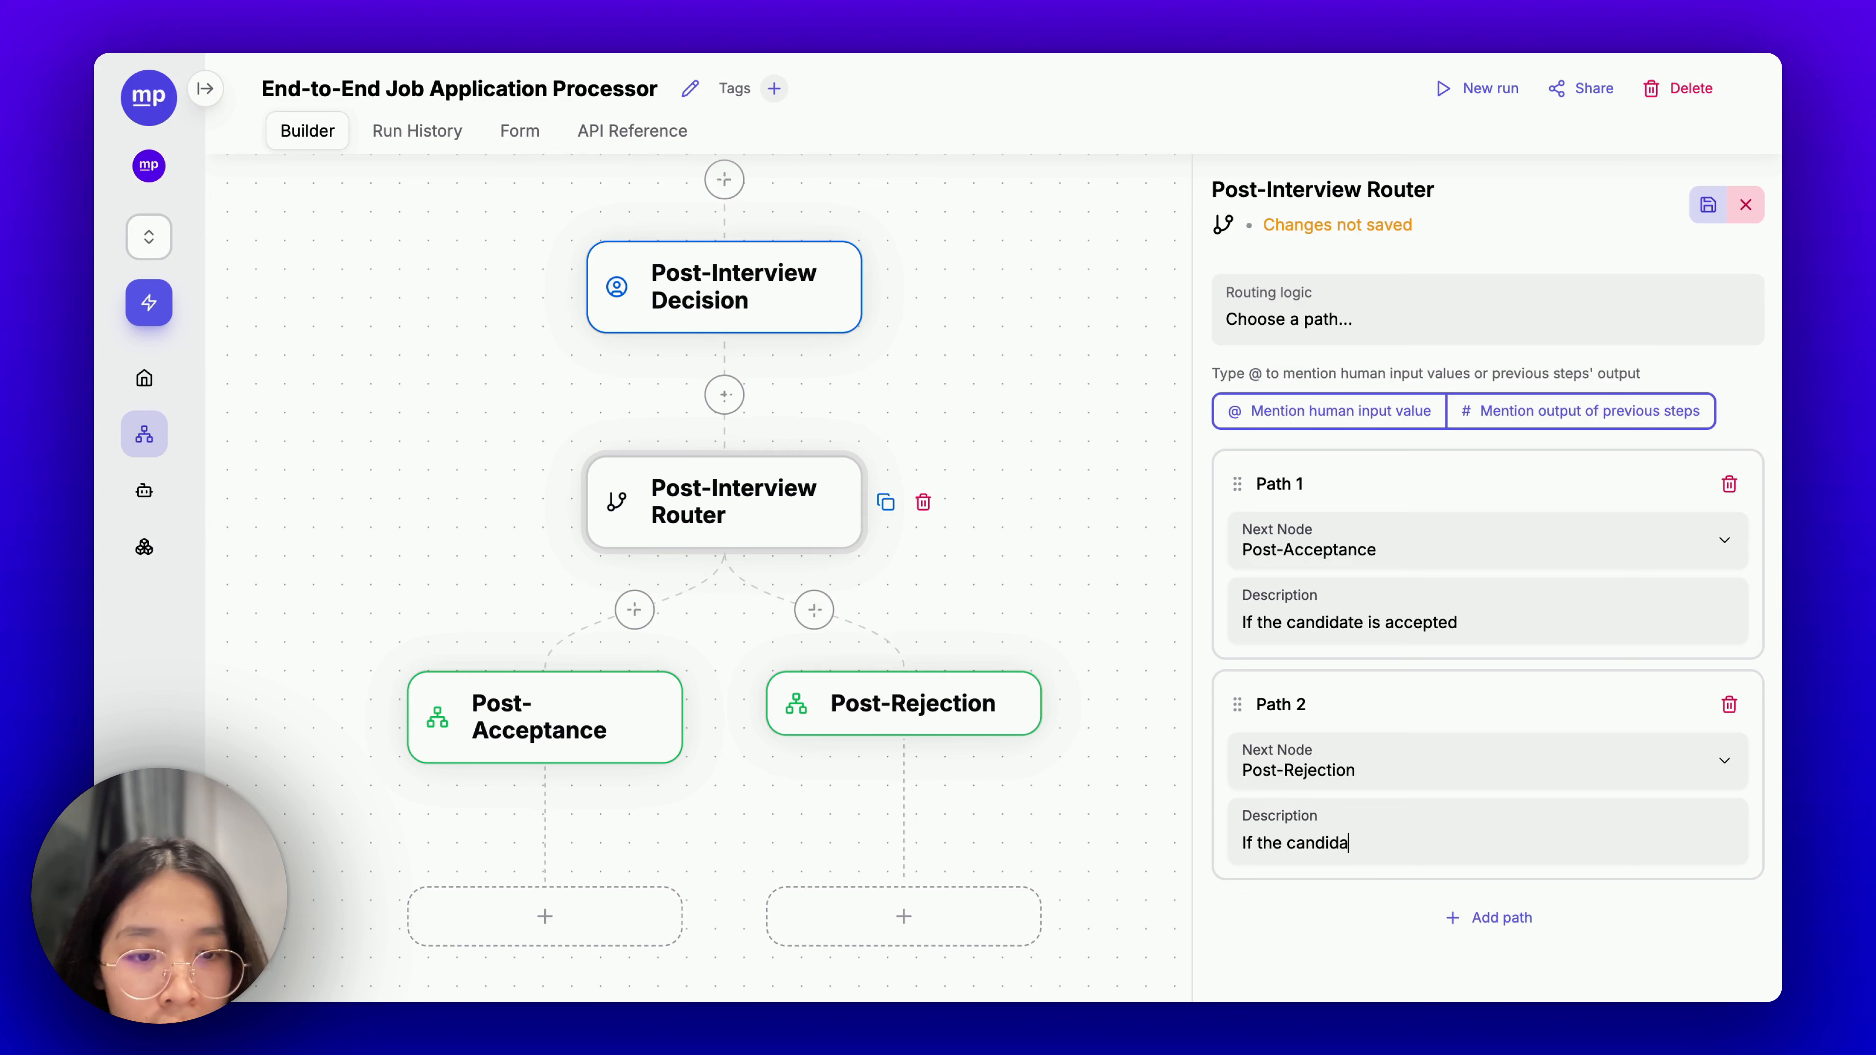
type("te is rejected")
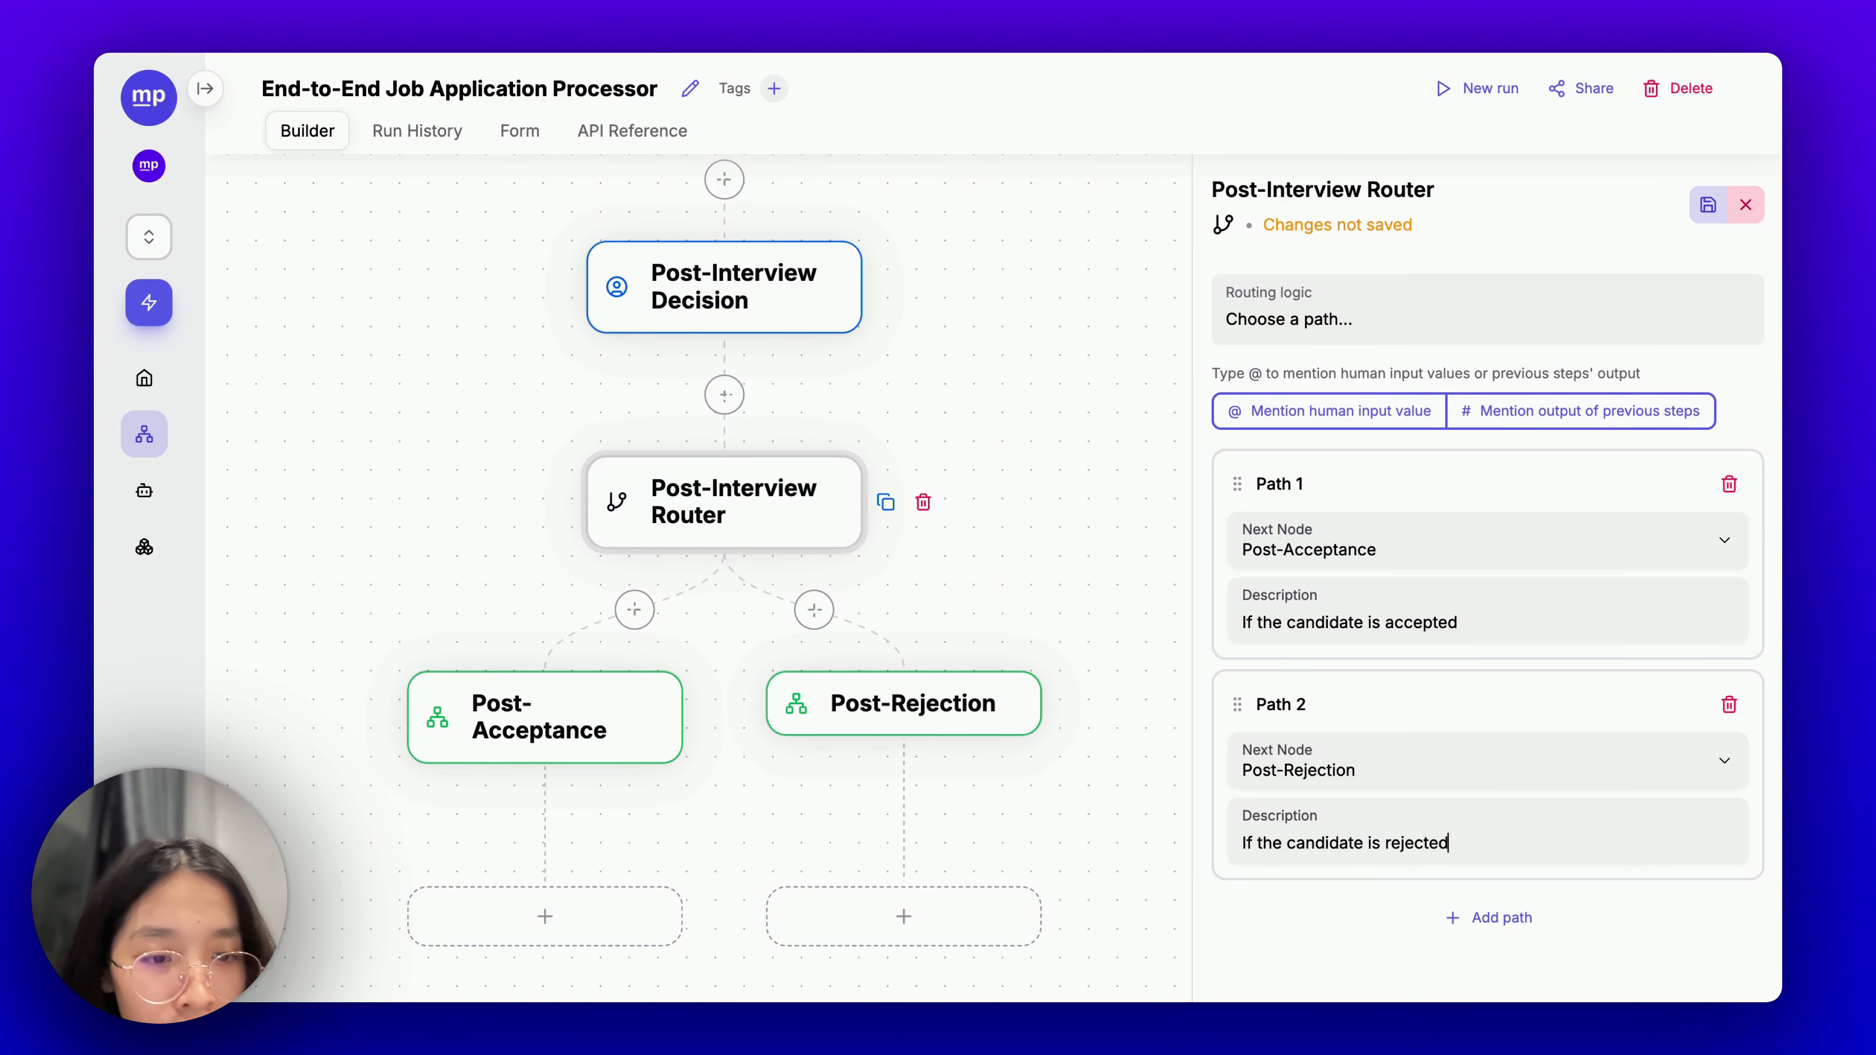
Set the routing logic to "Route to the right processor based on the final decision of human of whether or not to accept the candidate to the job.".
triple_click(1252, 323)
key("BackSpace")
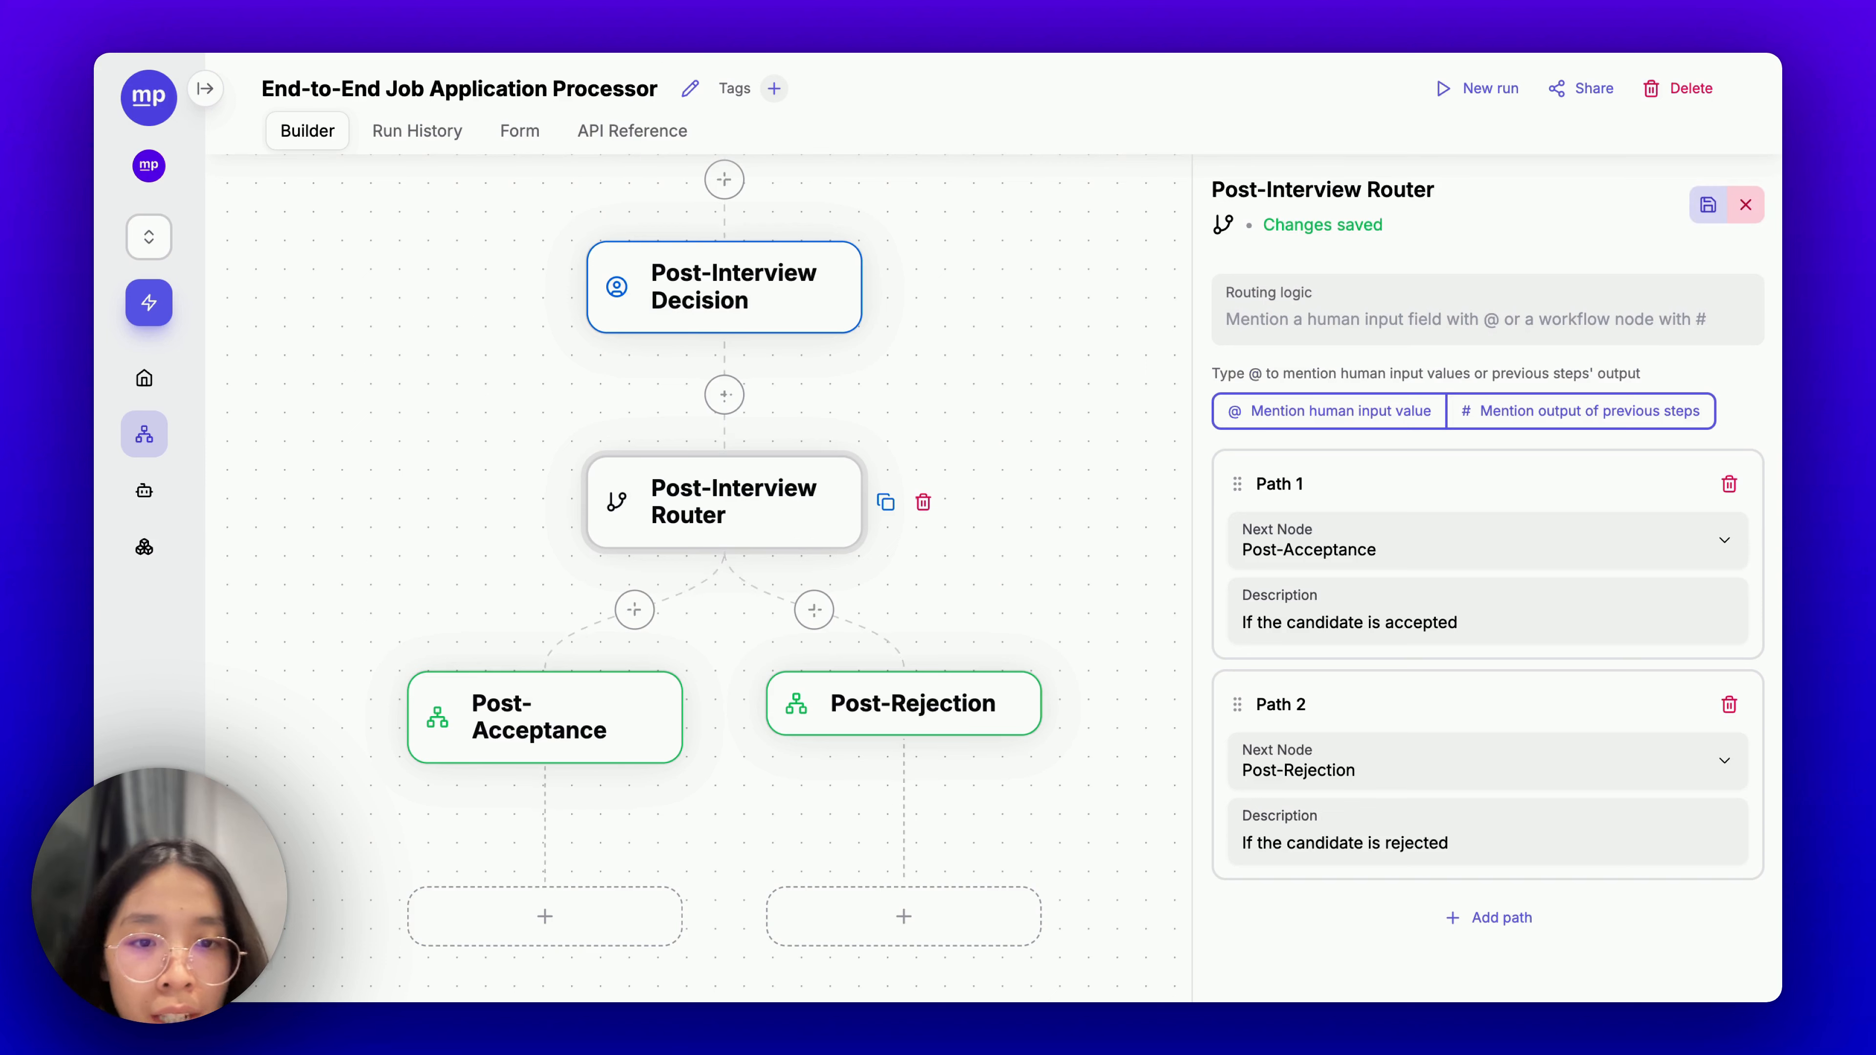
type("Route to the")
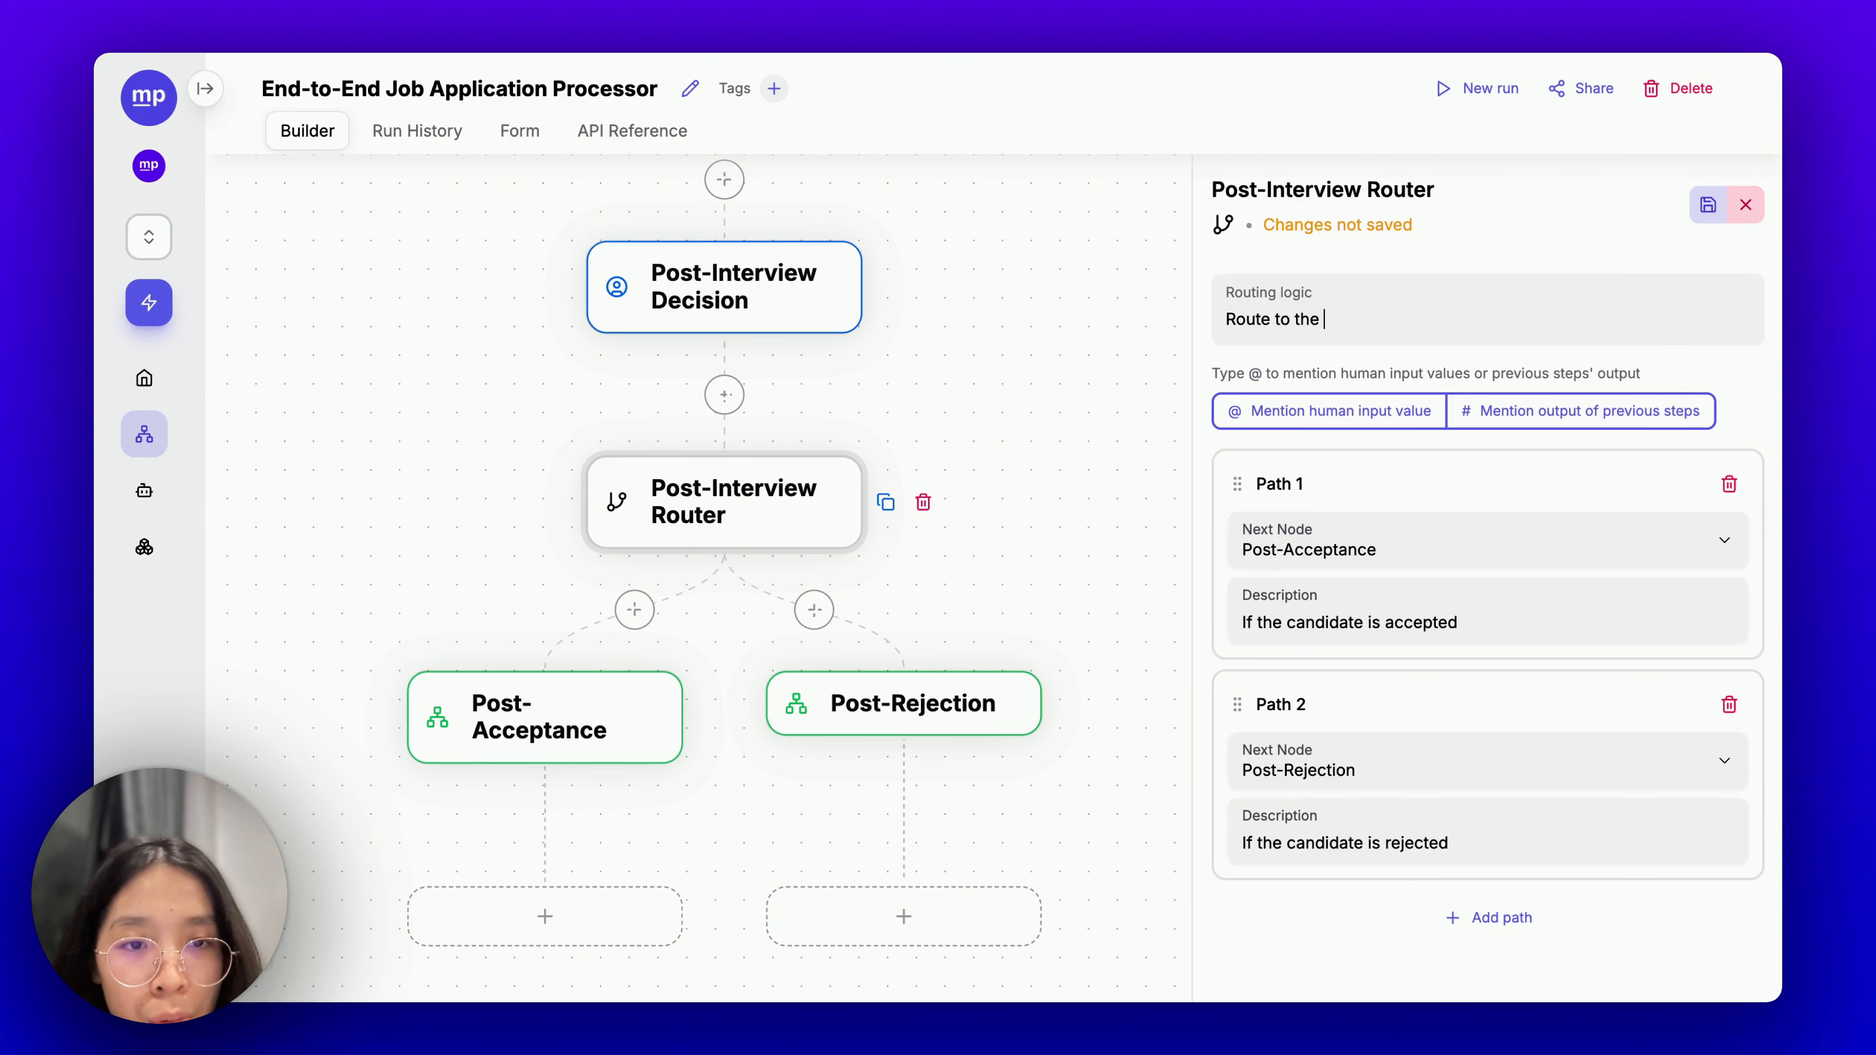
type(" right [ro")
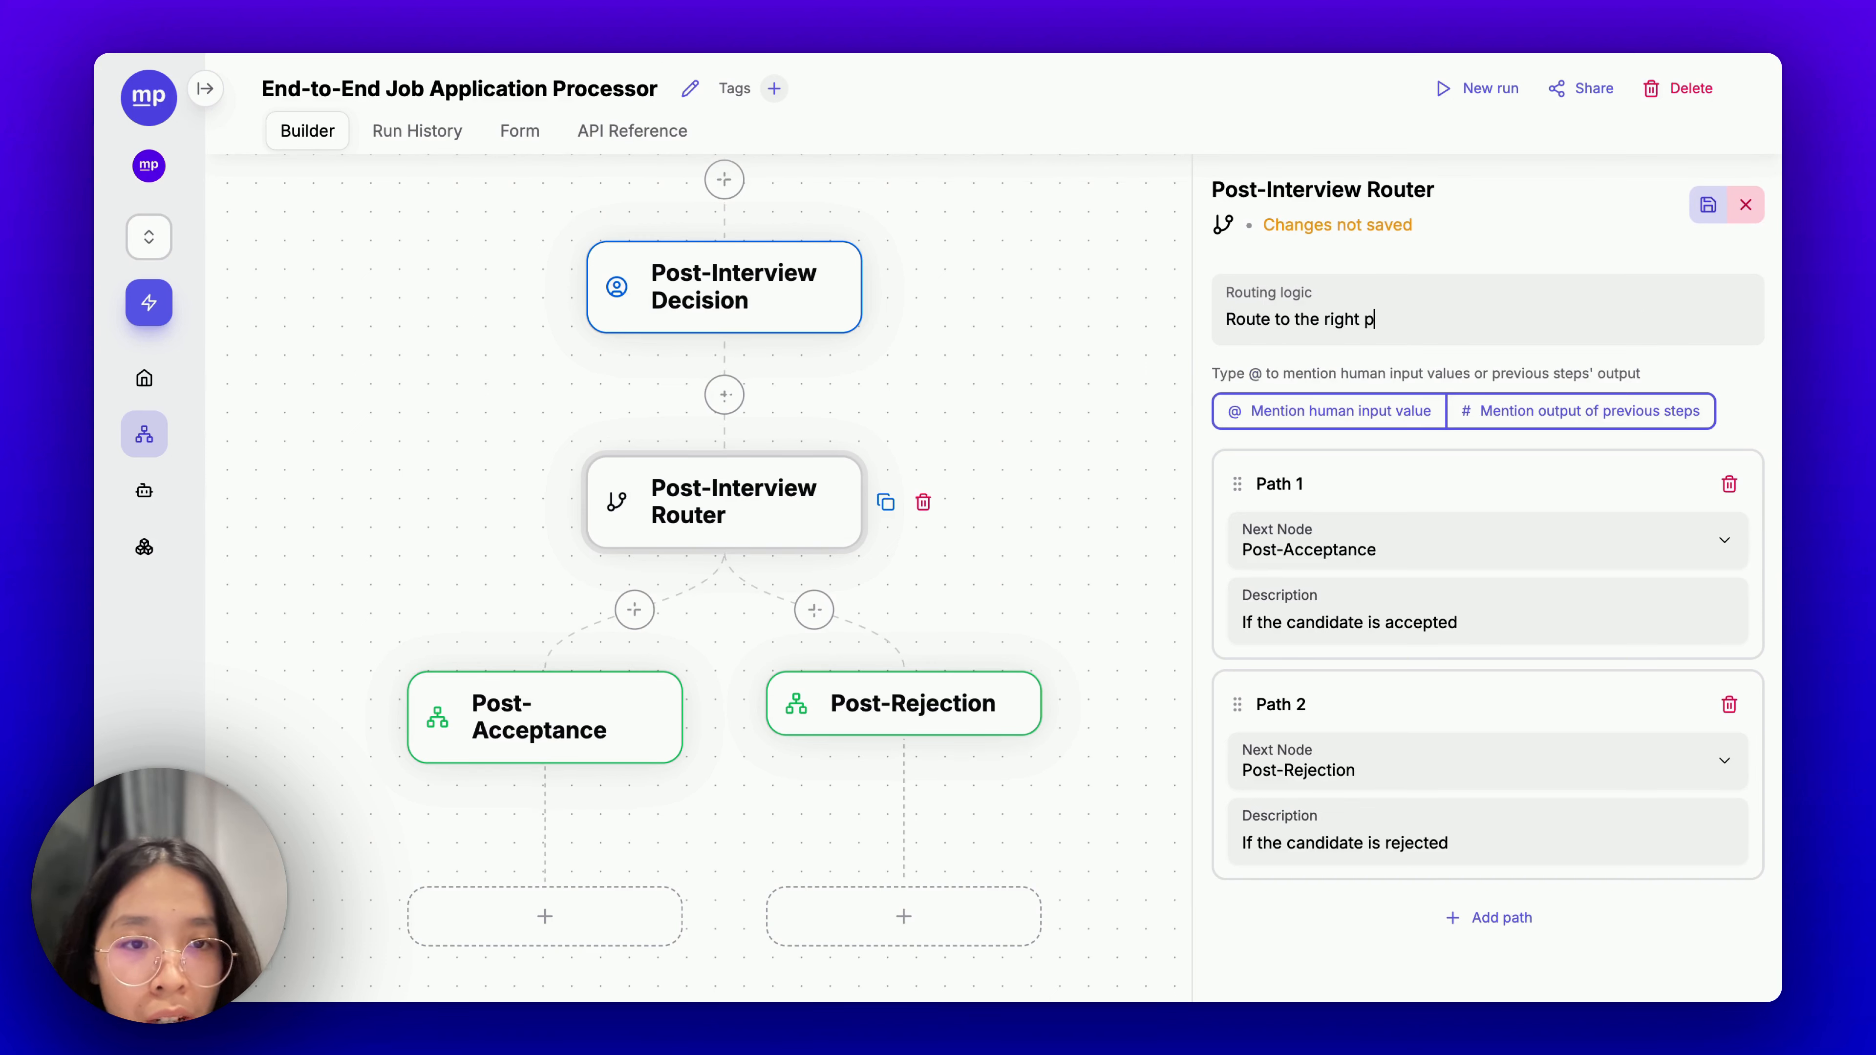
type("processo")
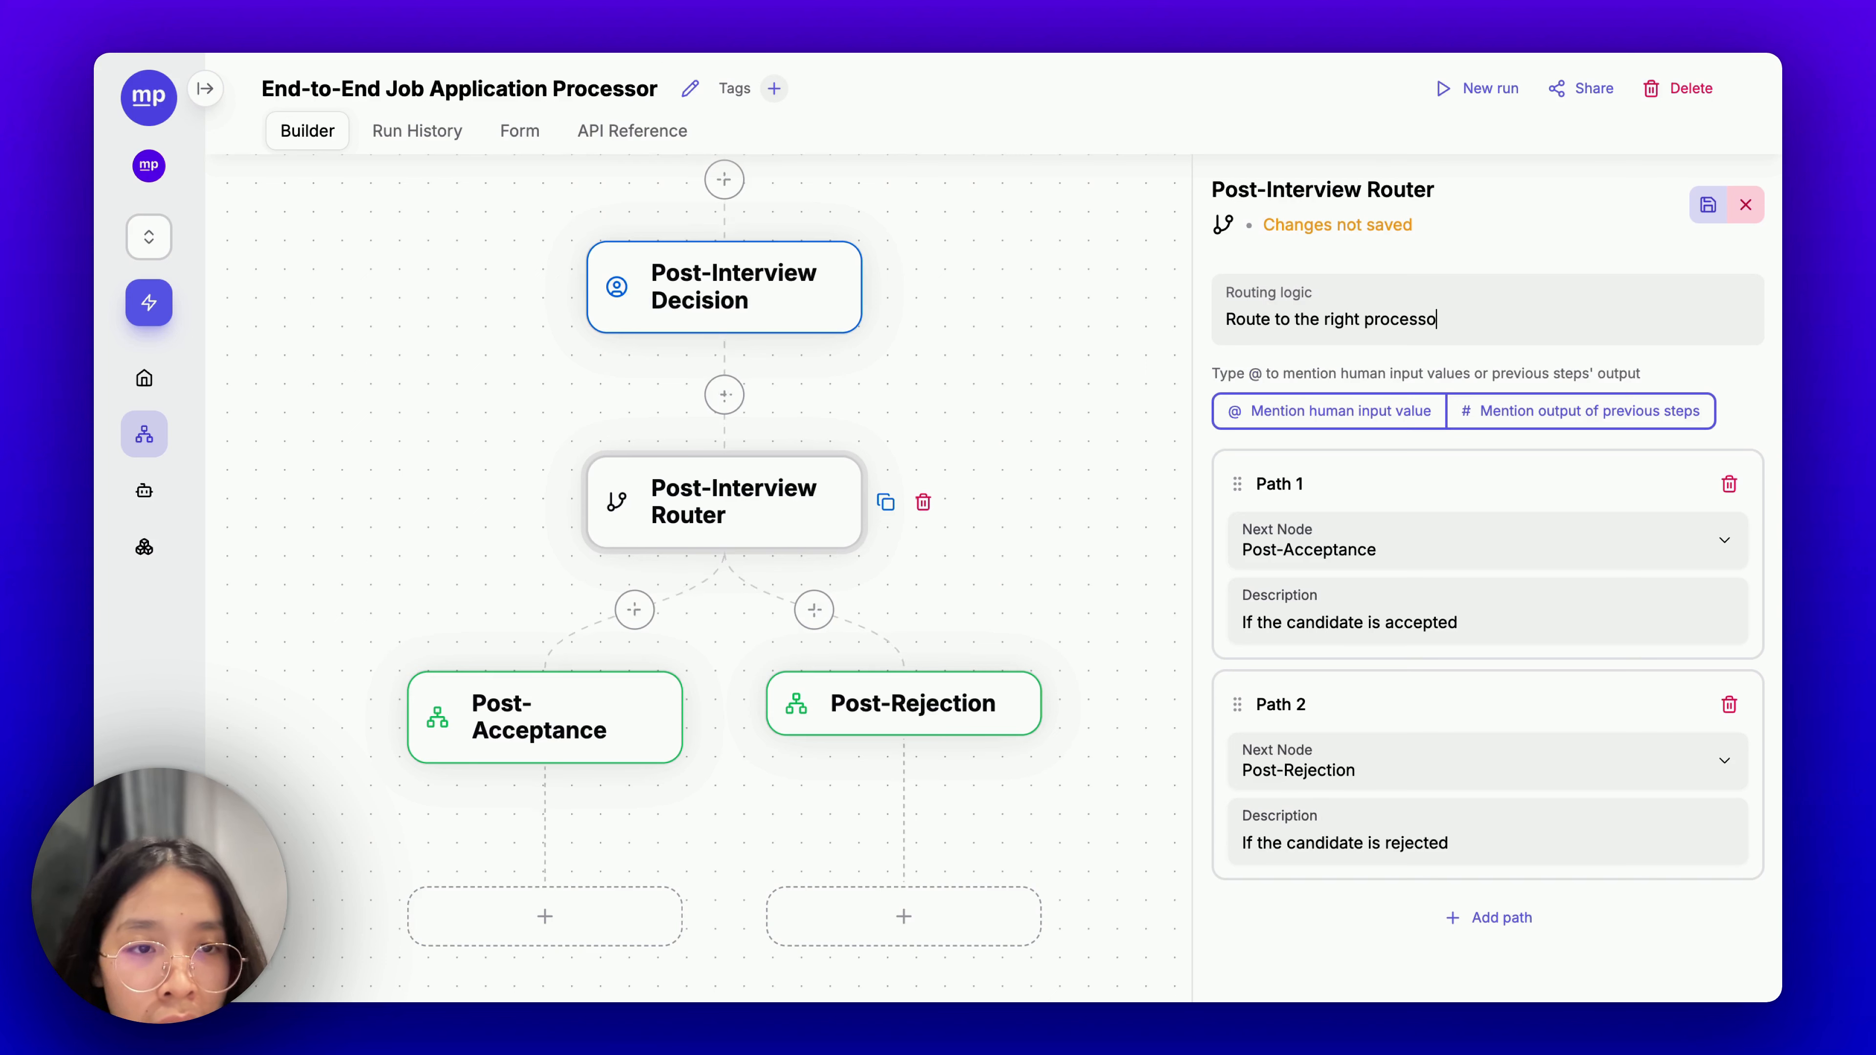
type("r based on ")
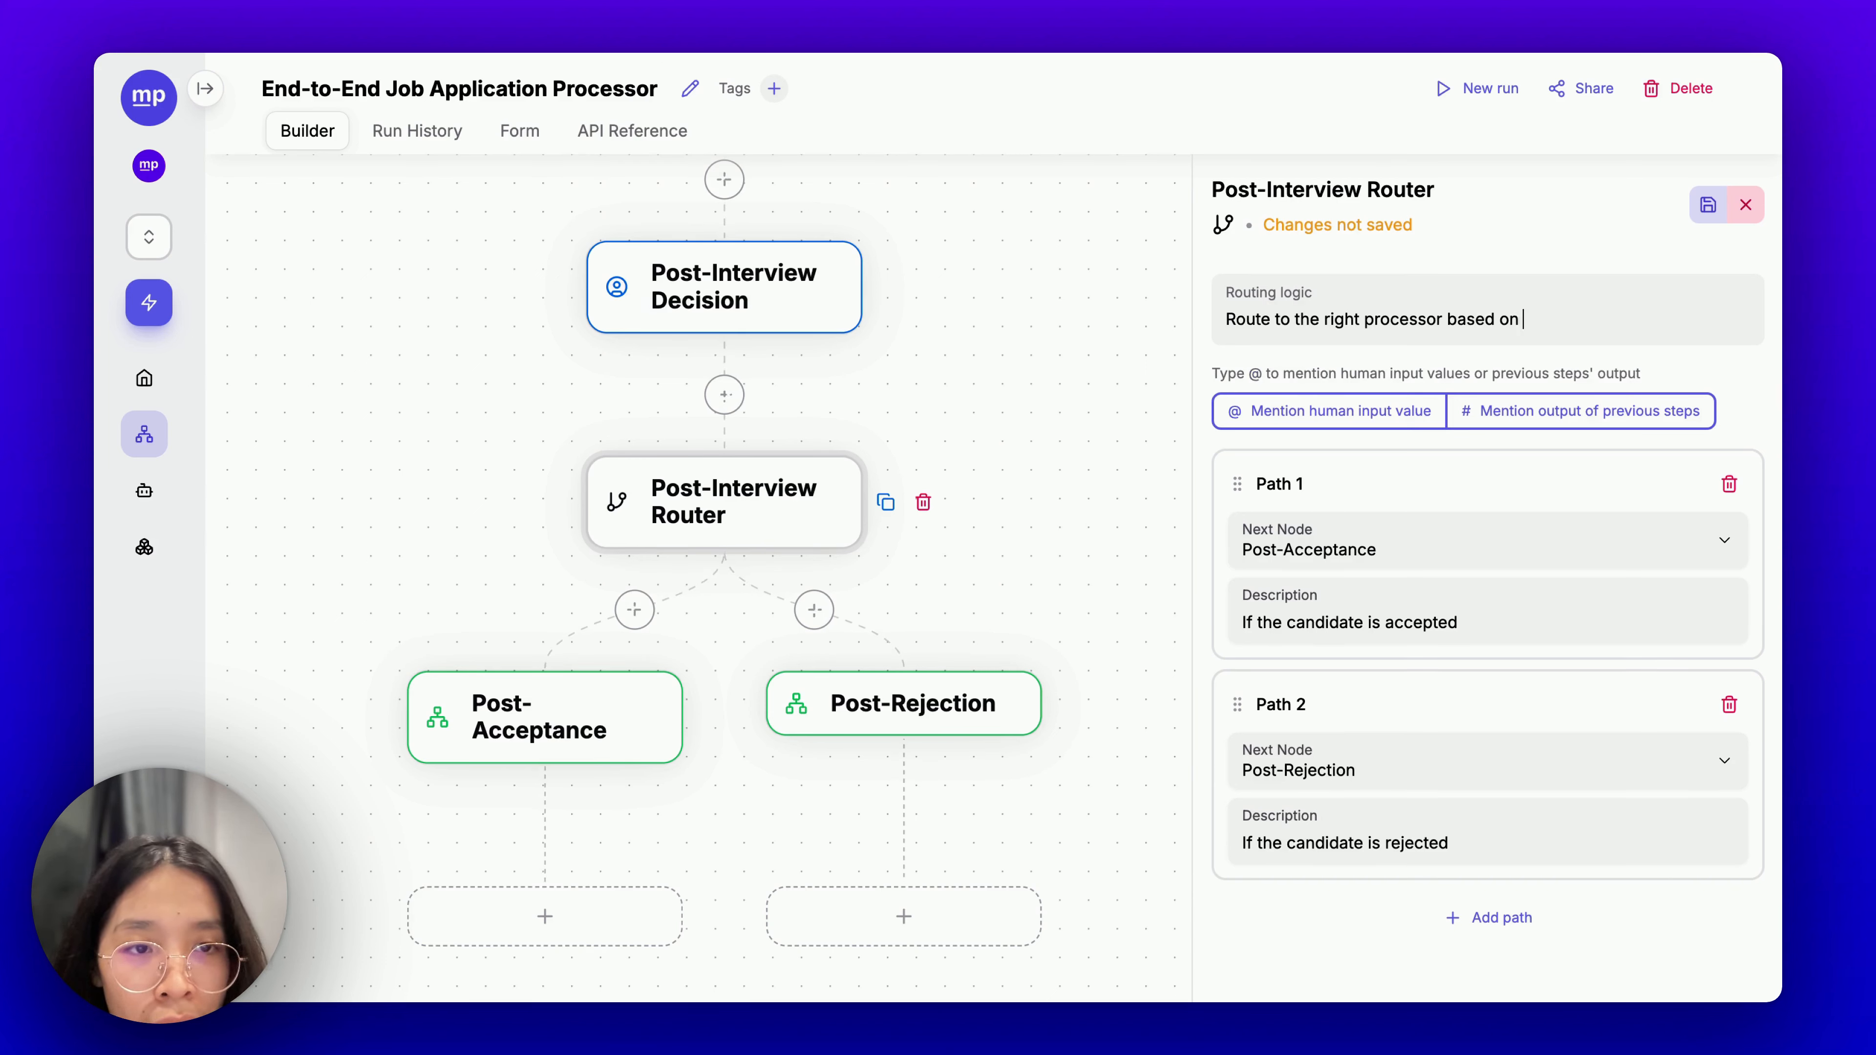
type("the final deci")
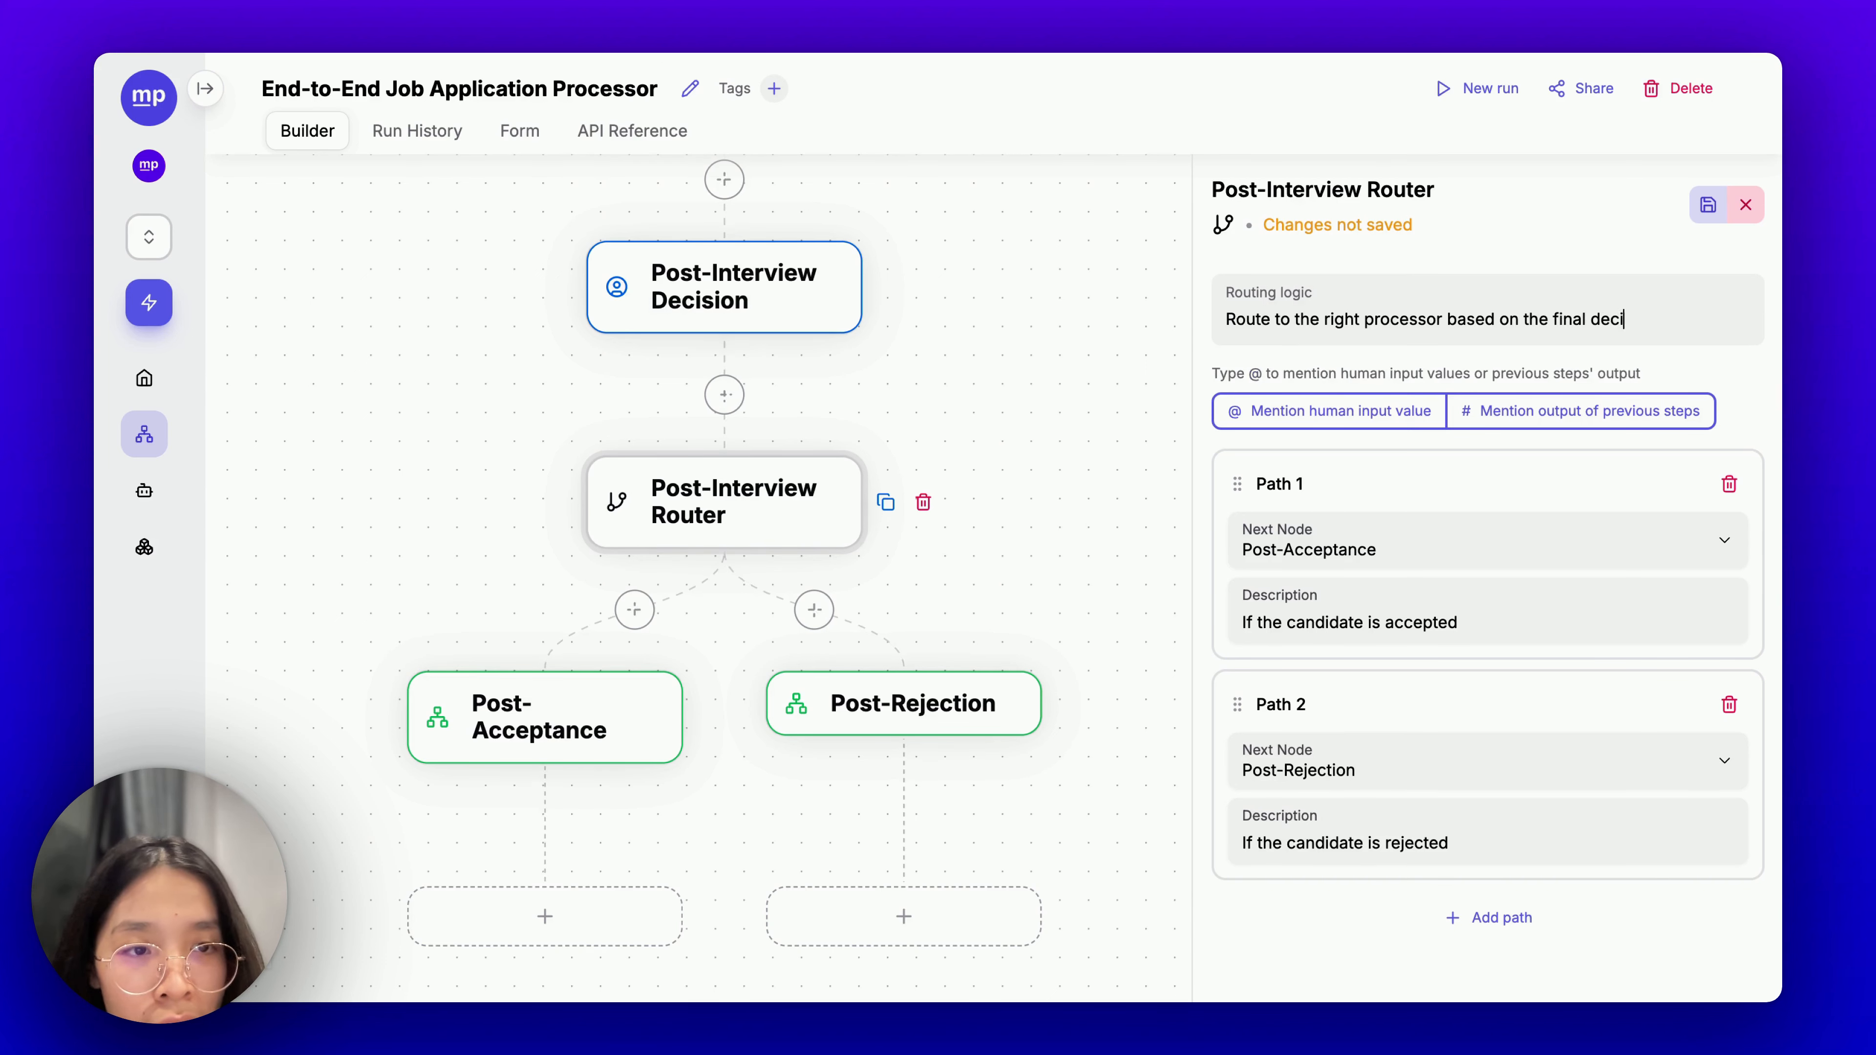
type("sion of human of whether or no ")
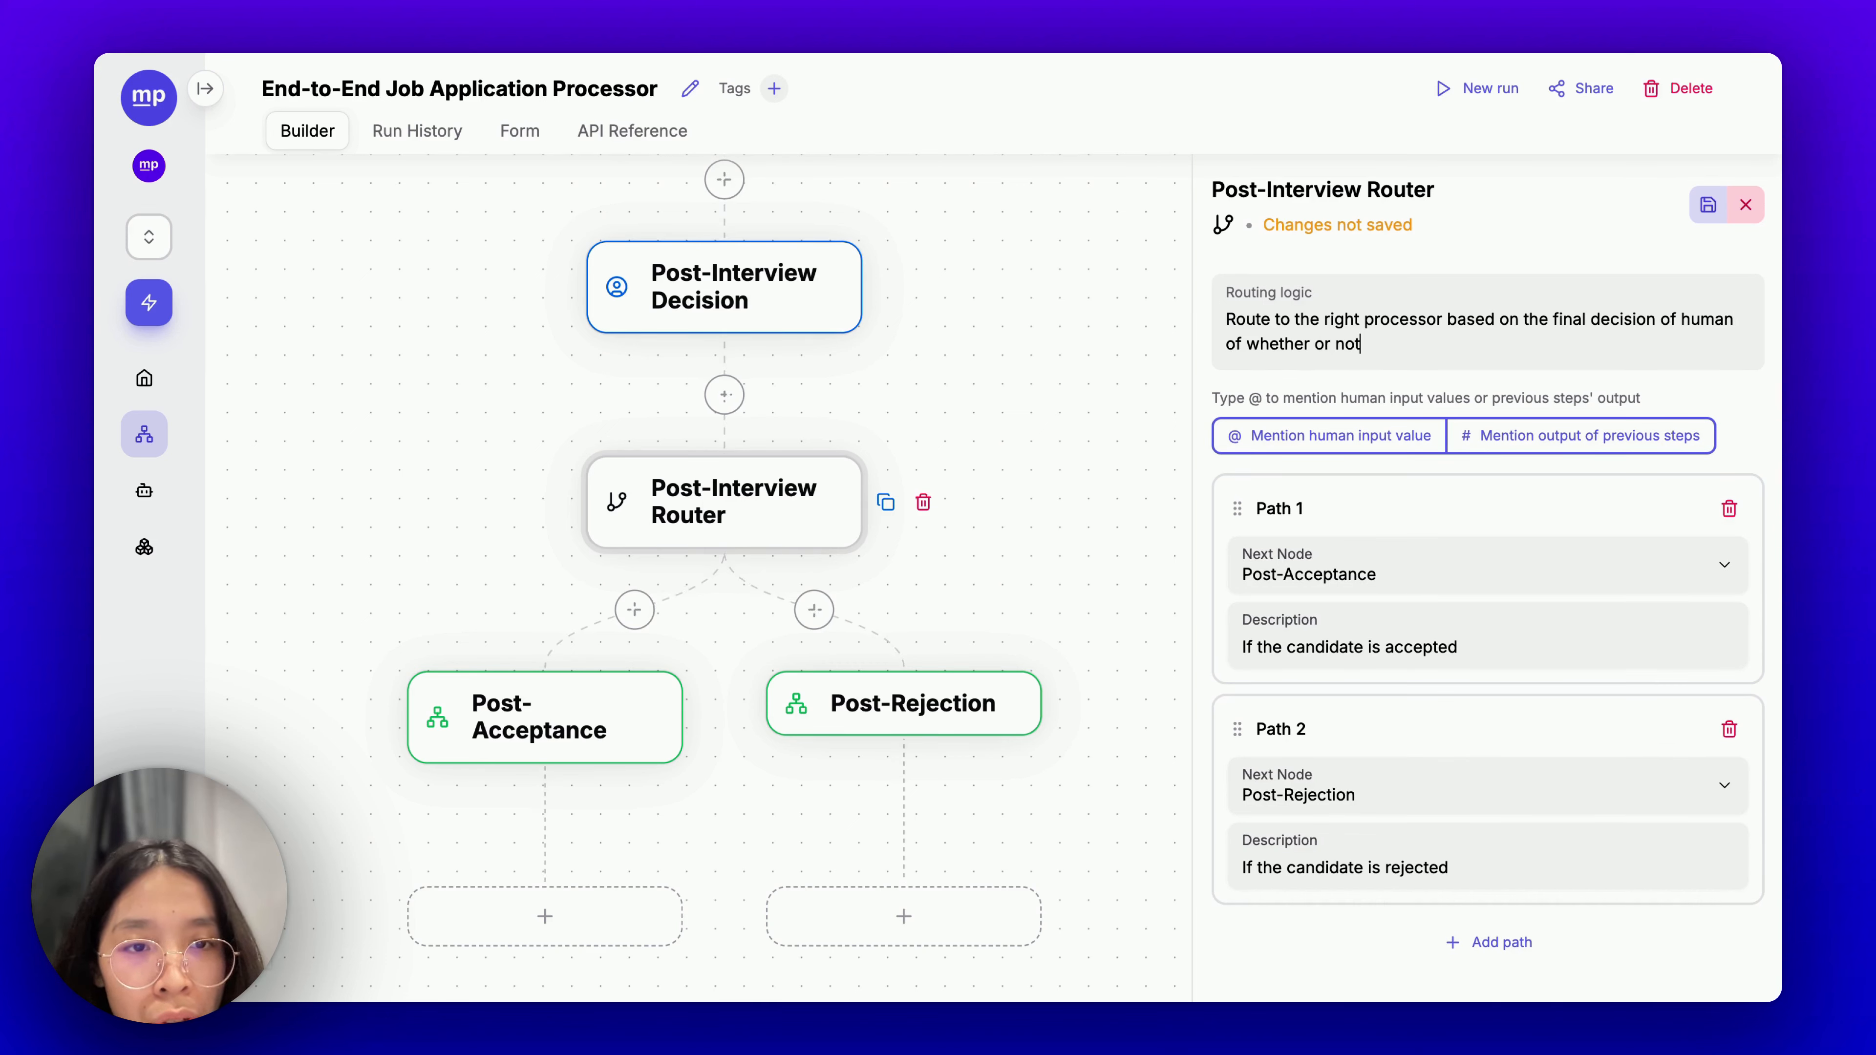
type(" to accepte t")
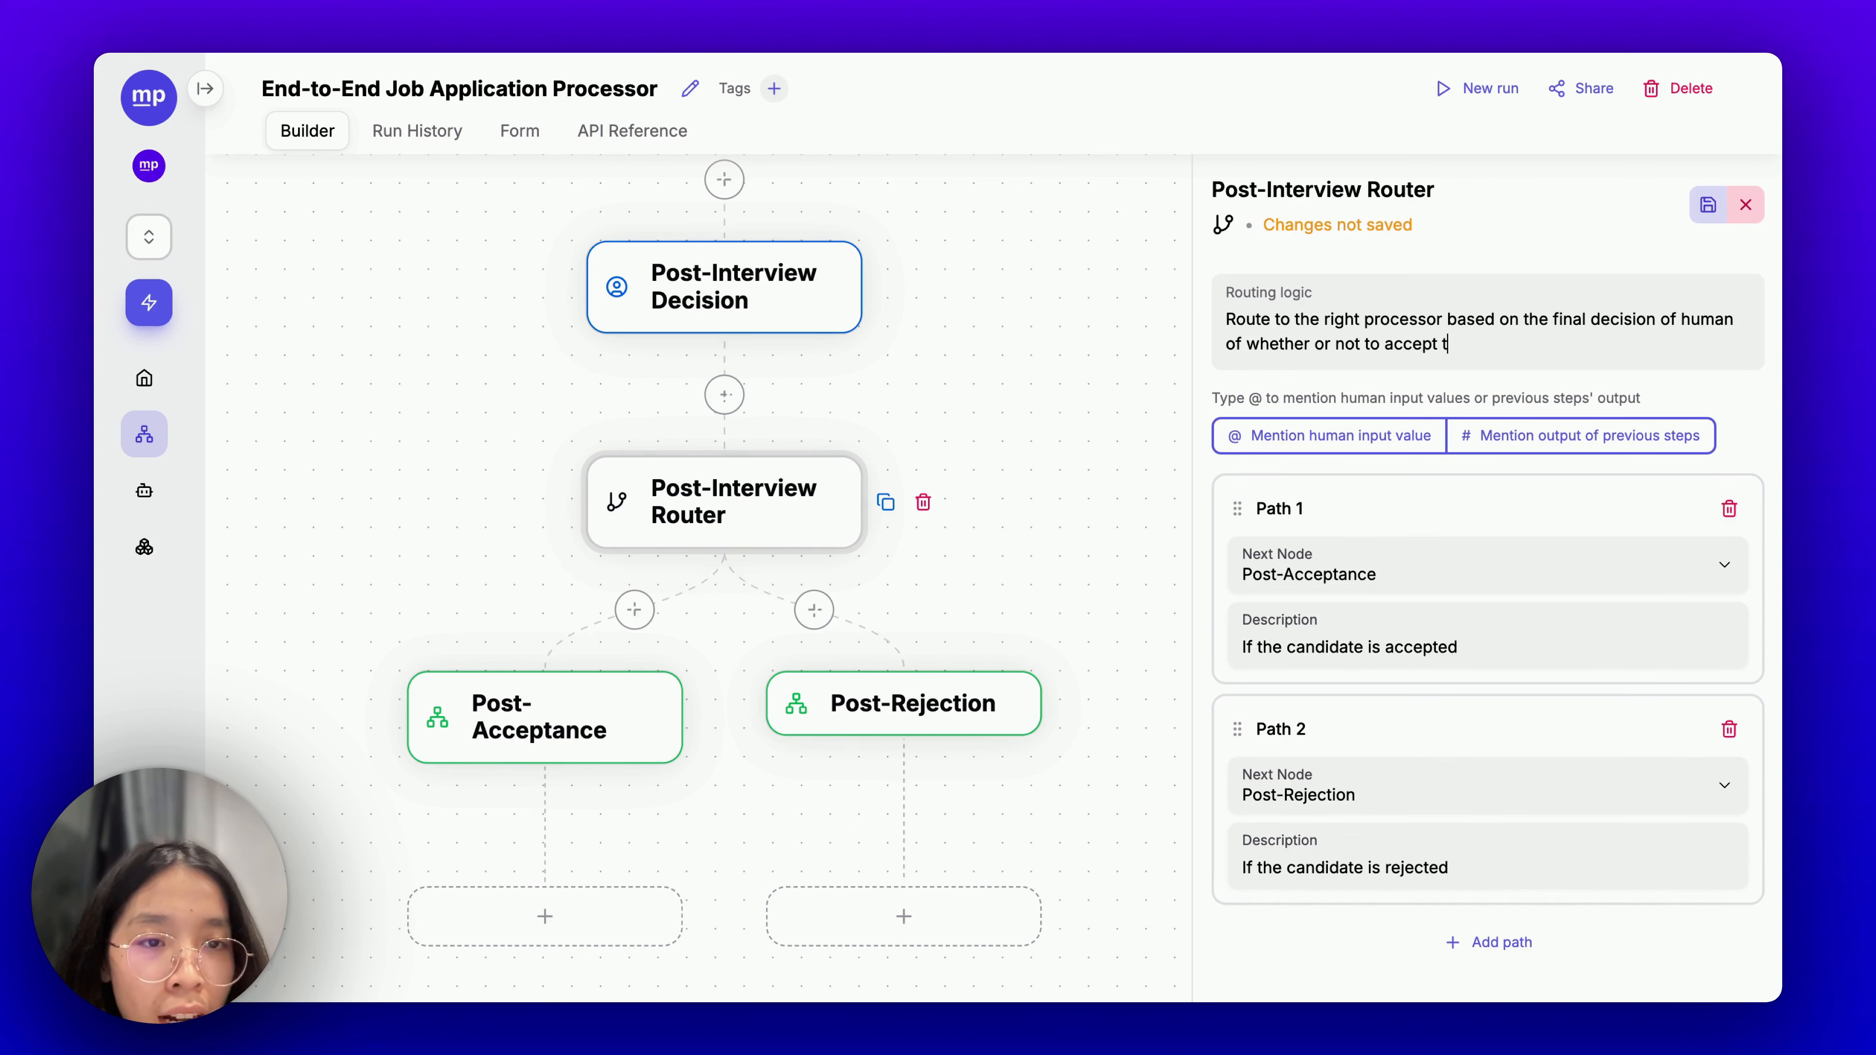
type("he candidate t")
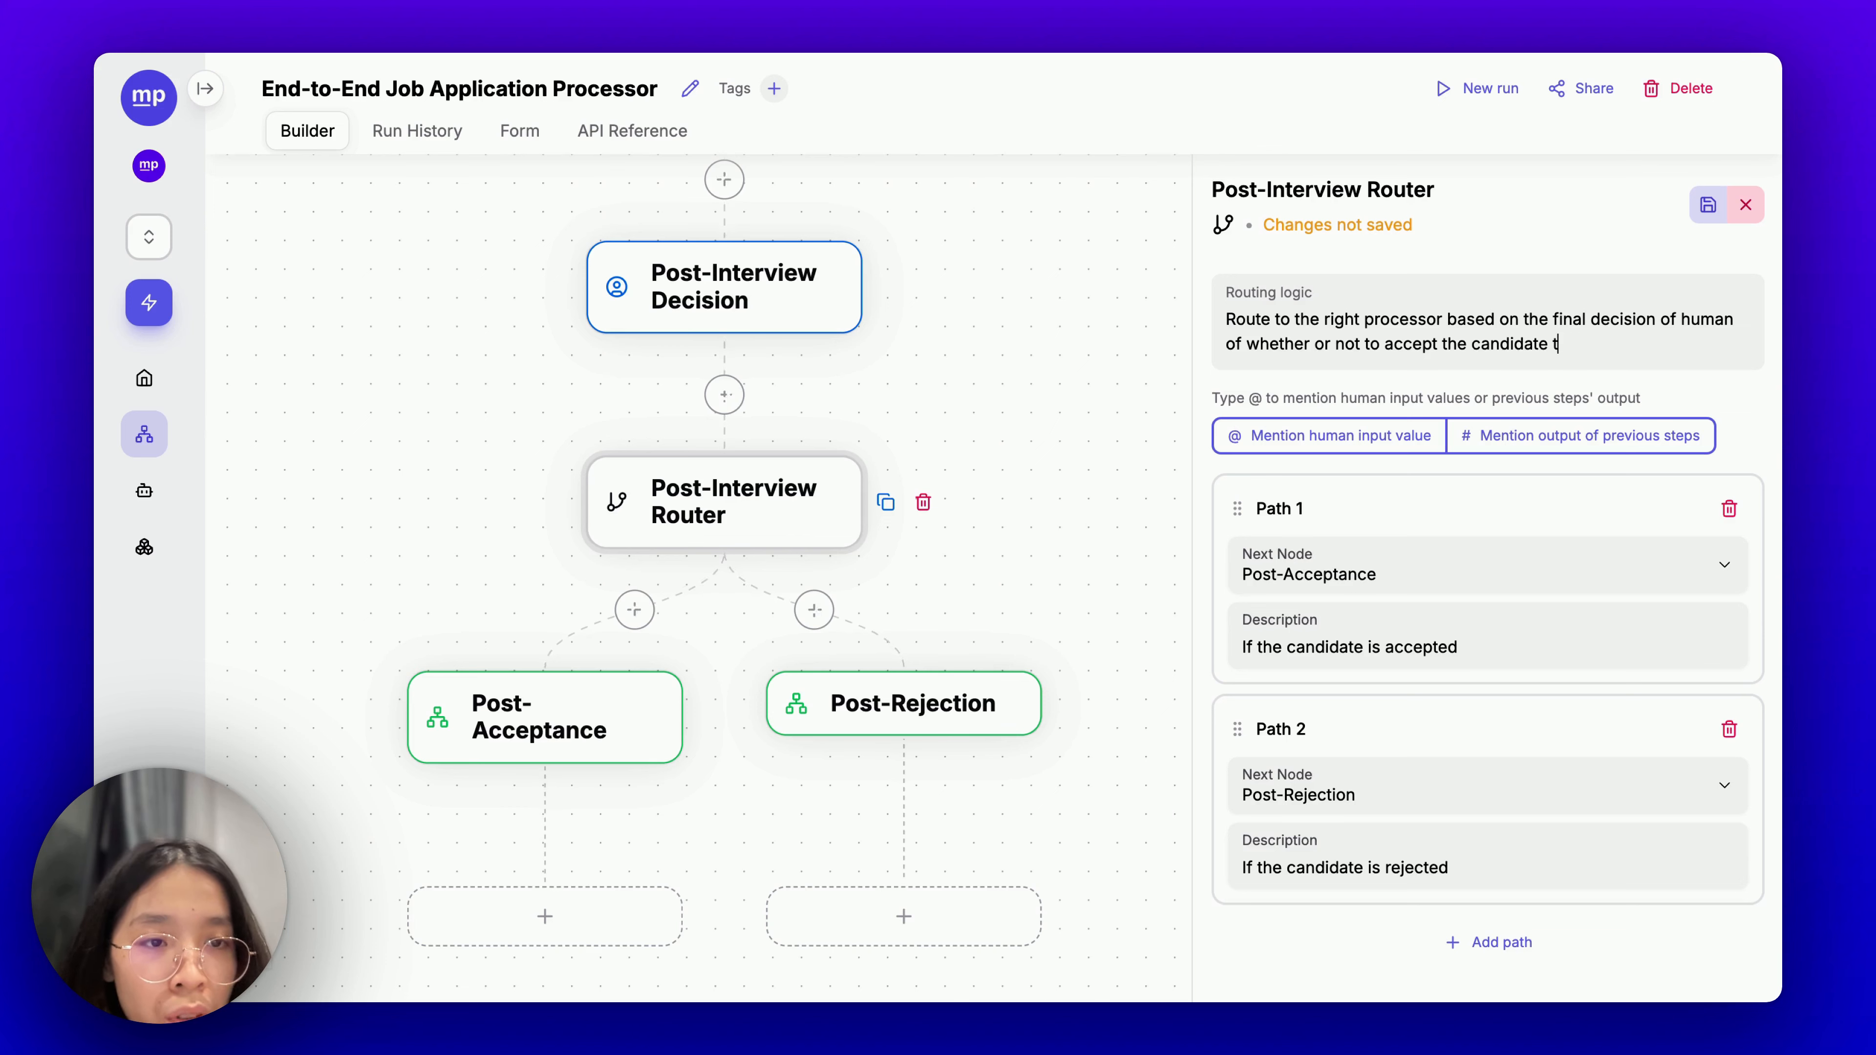
type("he job.")
key("Return")
key("Return")
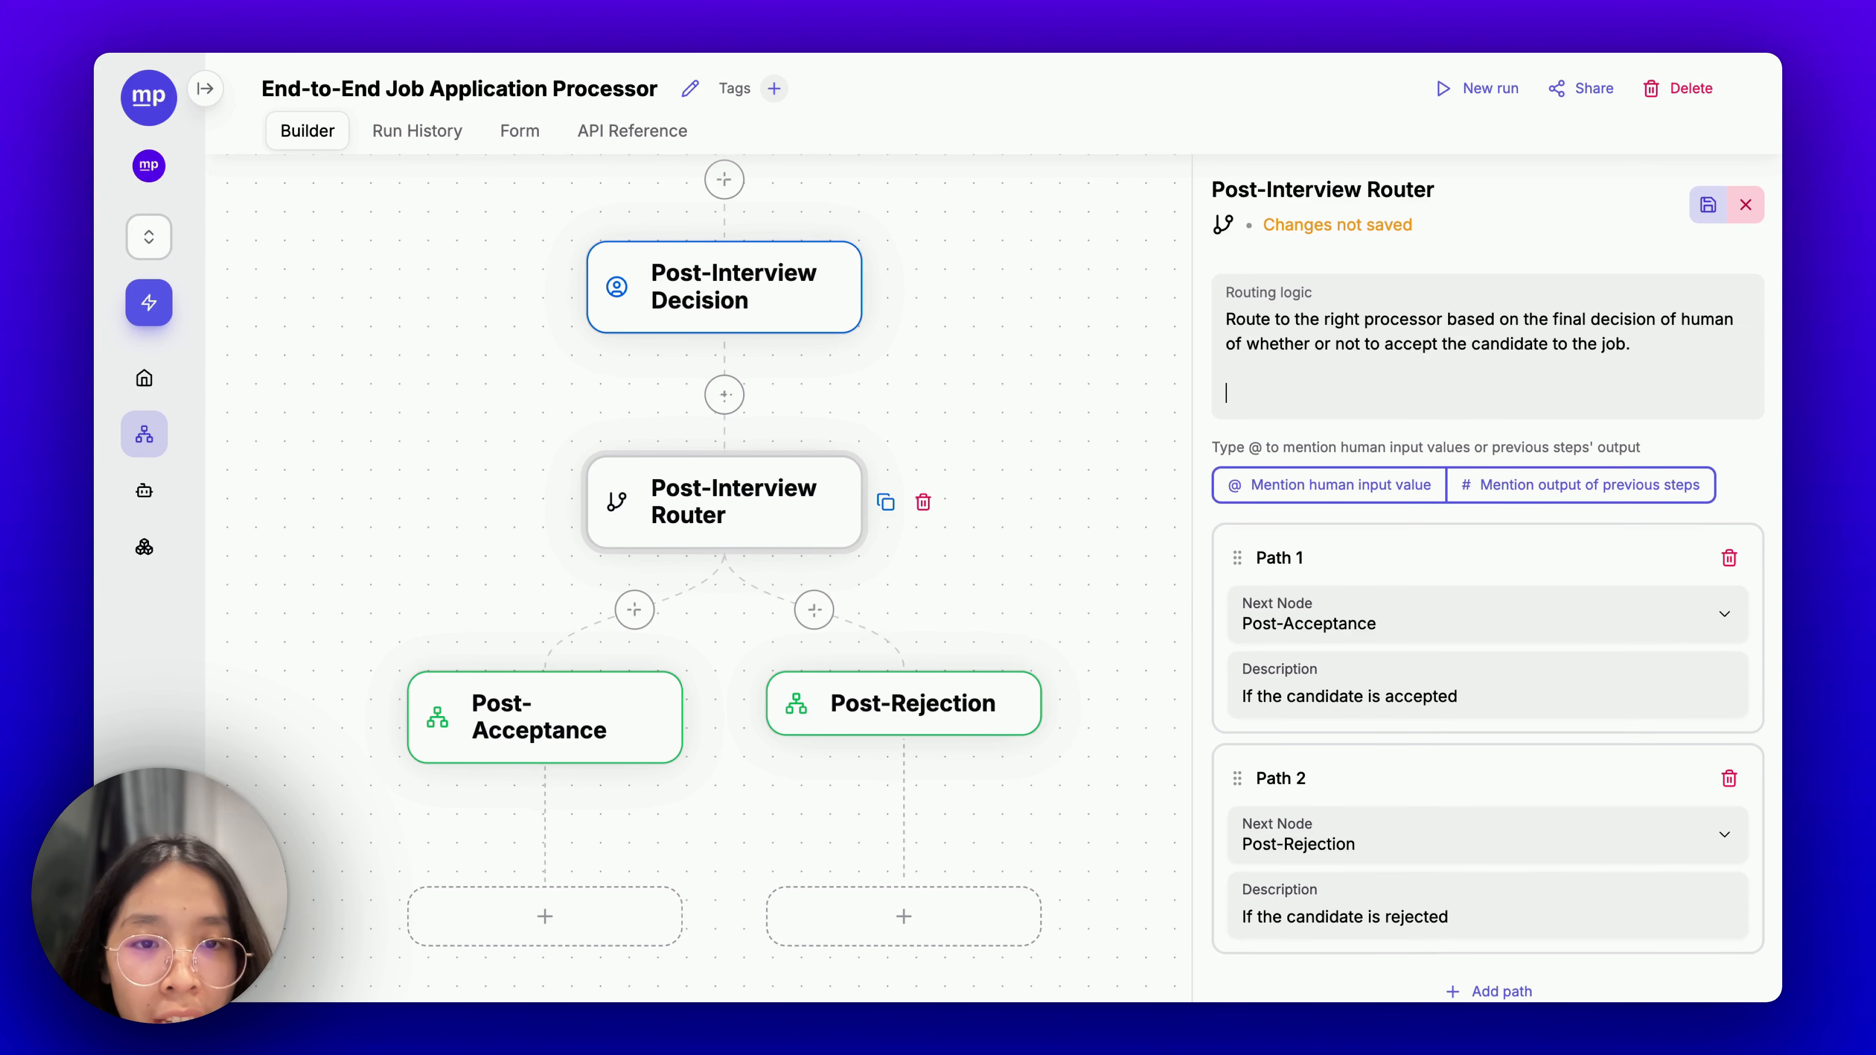
Add a "### Human decision:" line to the routing logic that mentions "Post-Interview Decision - Accepted to Job?" and close the router settings.
type("### Human decision")
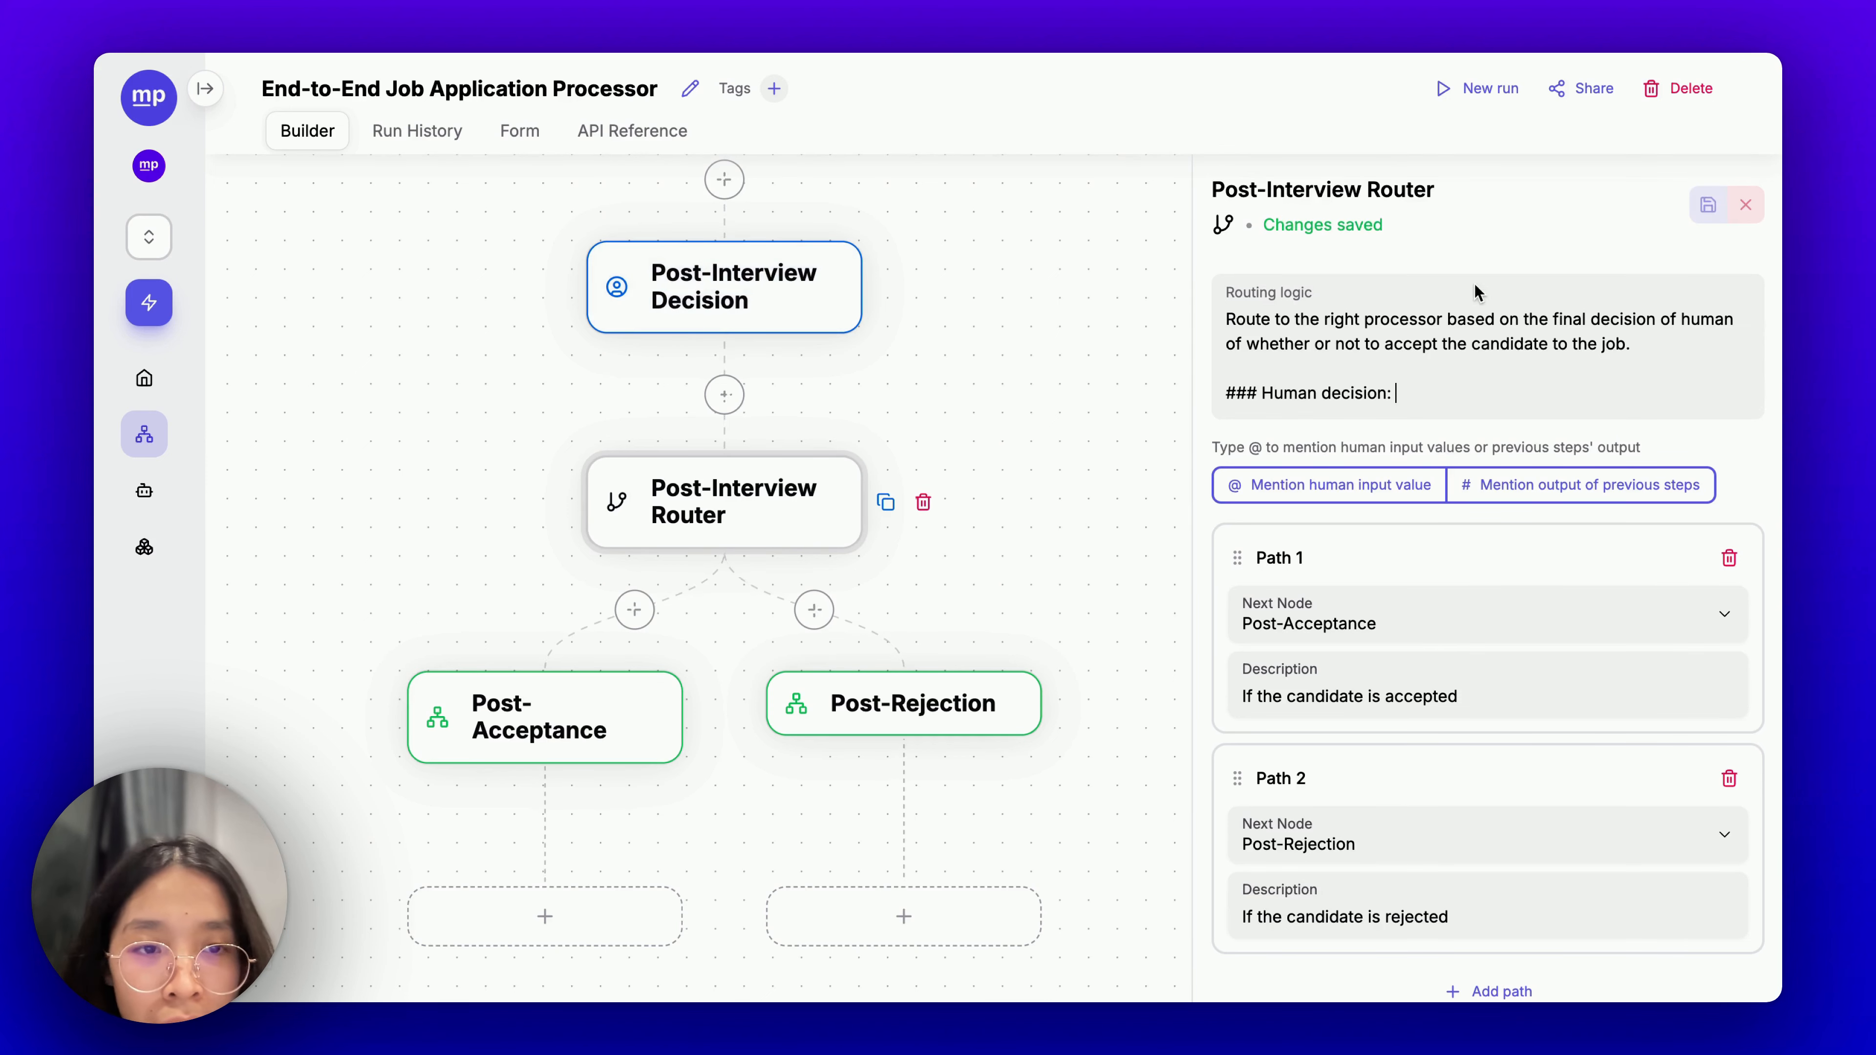
type(": @")
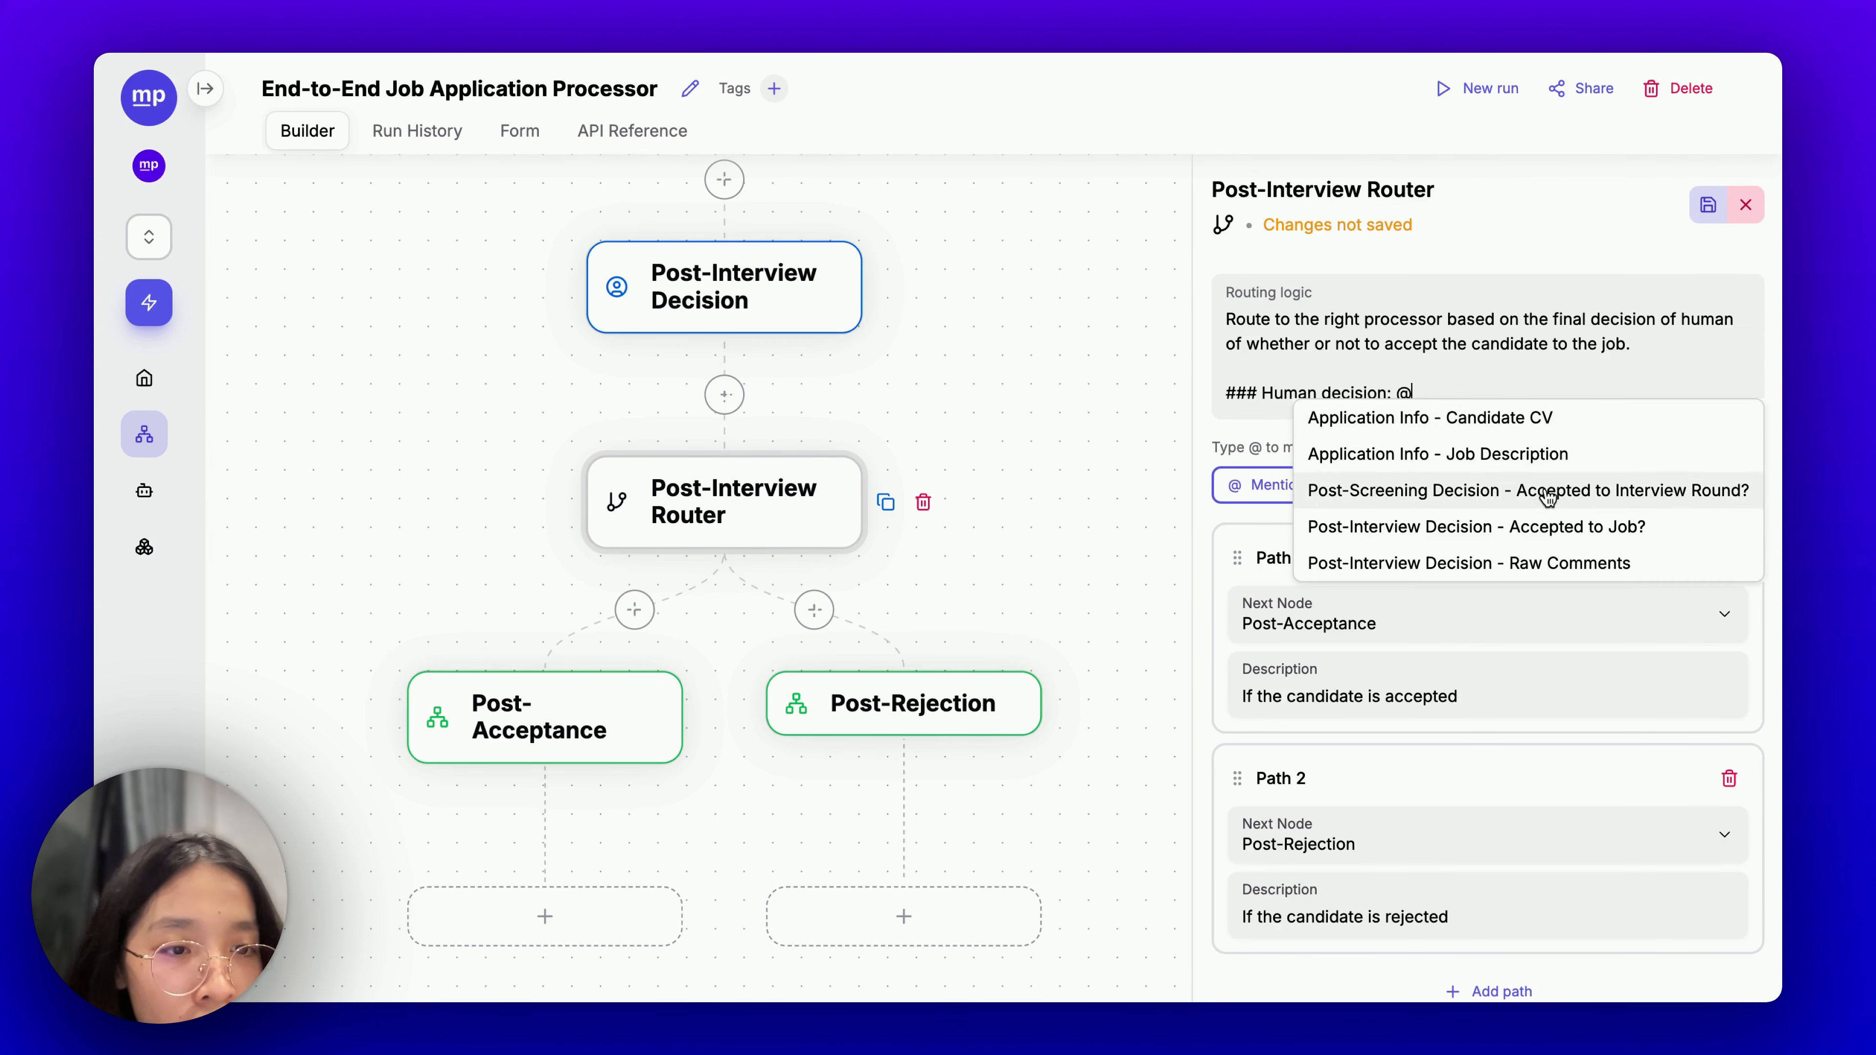
left_click(1554, 528)
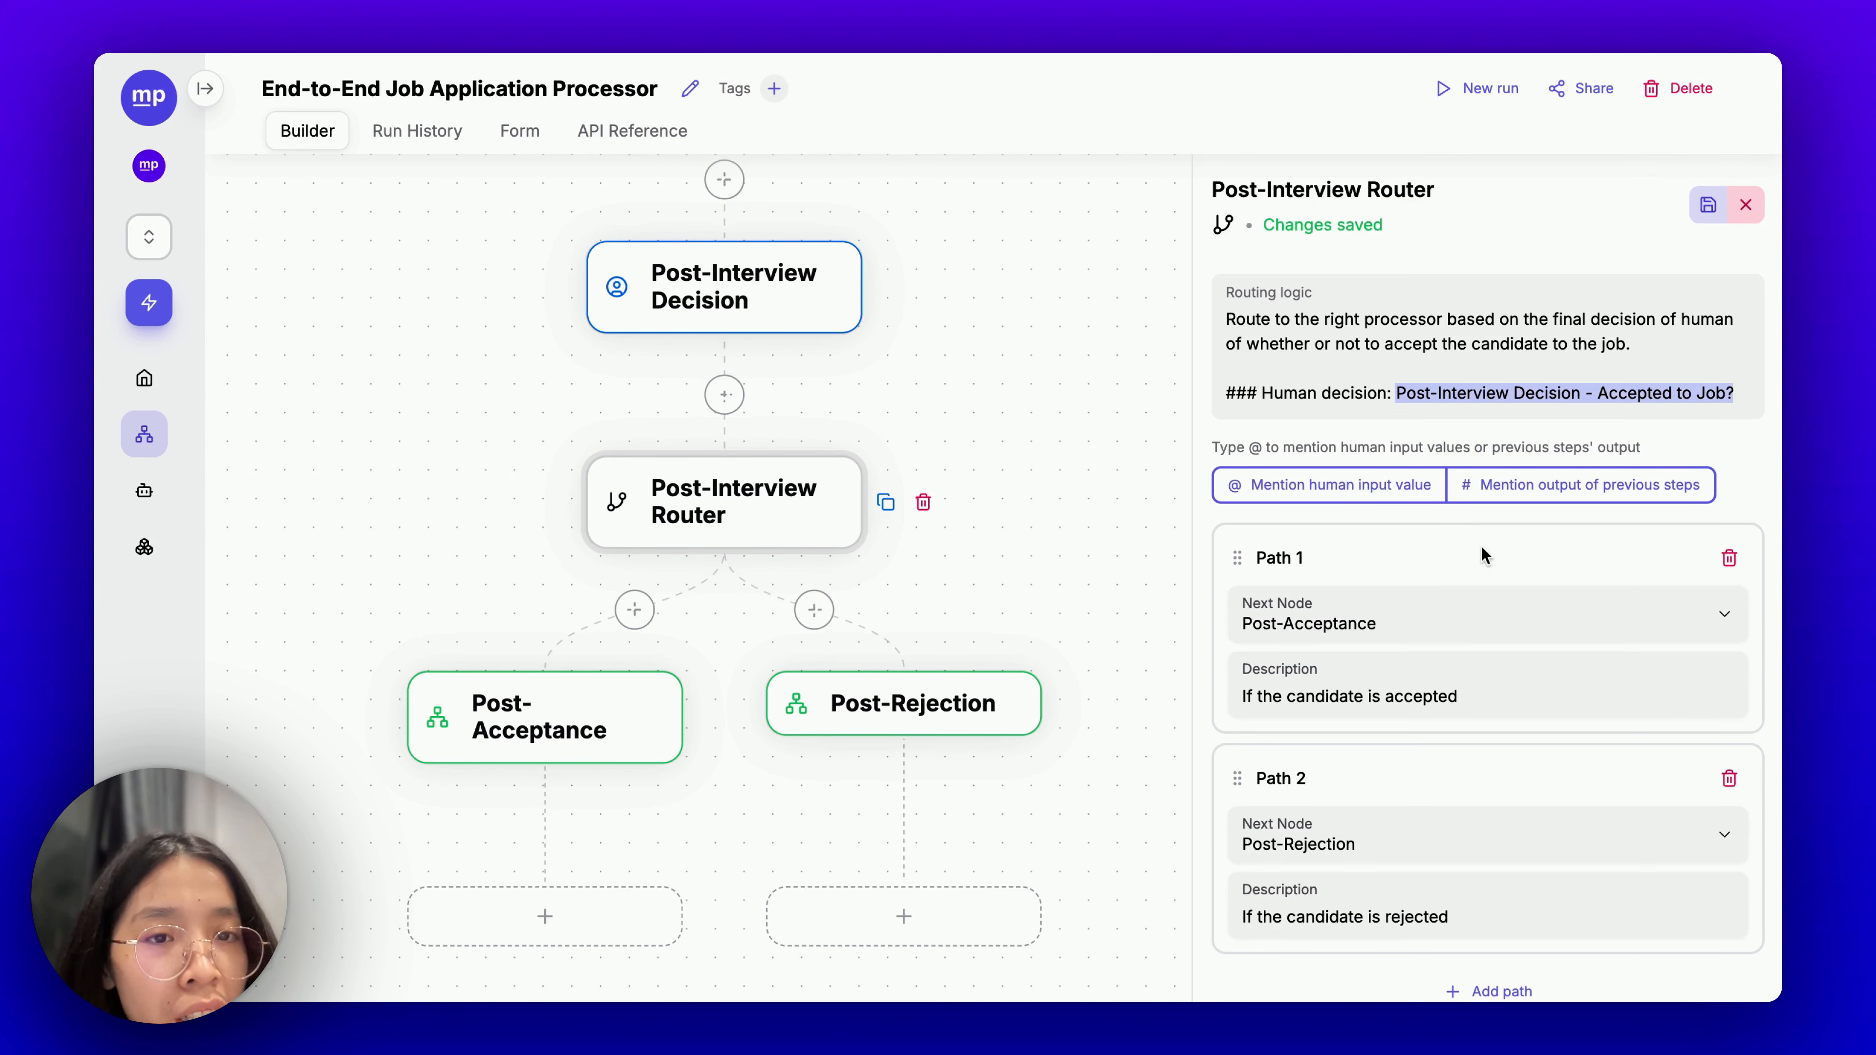
scroll(1230, 613, "down", 2)
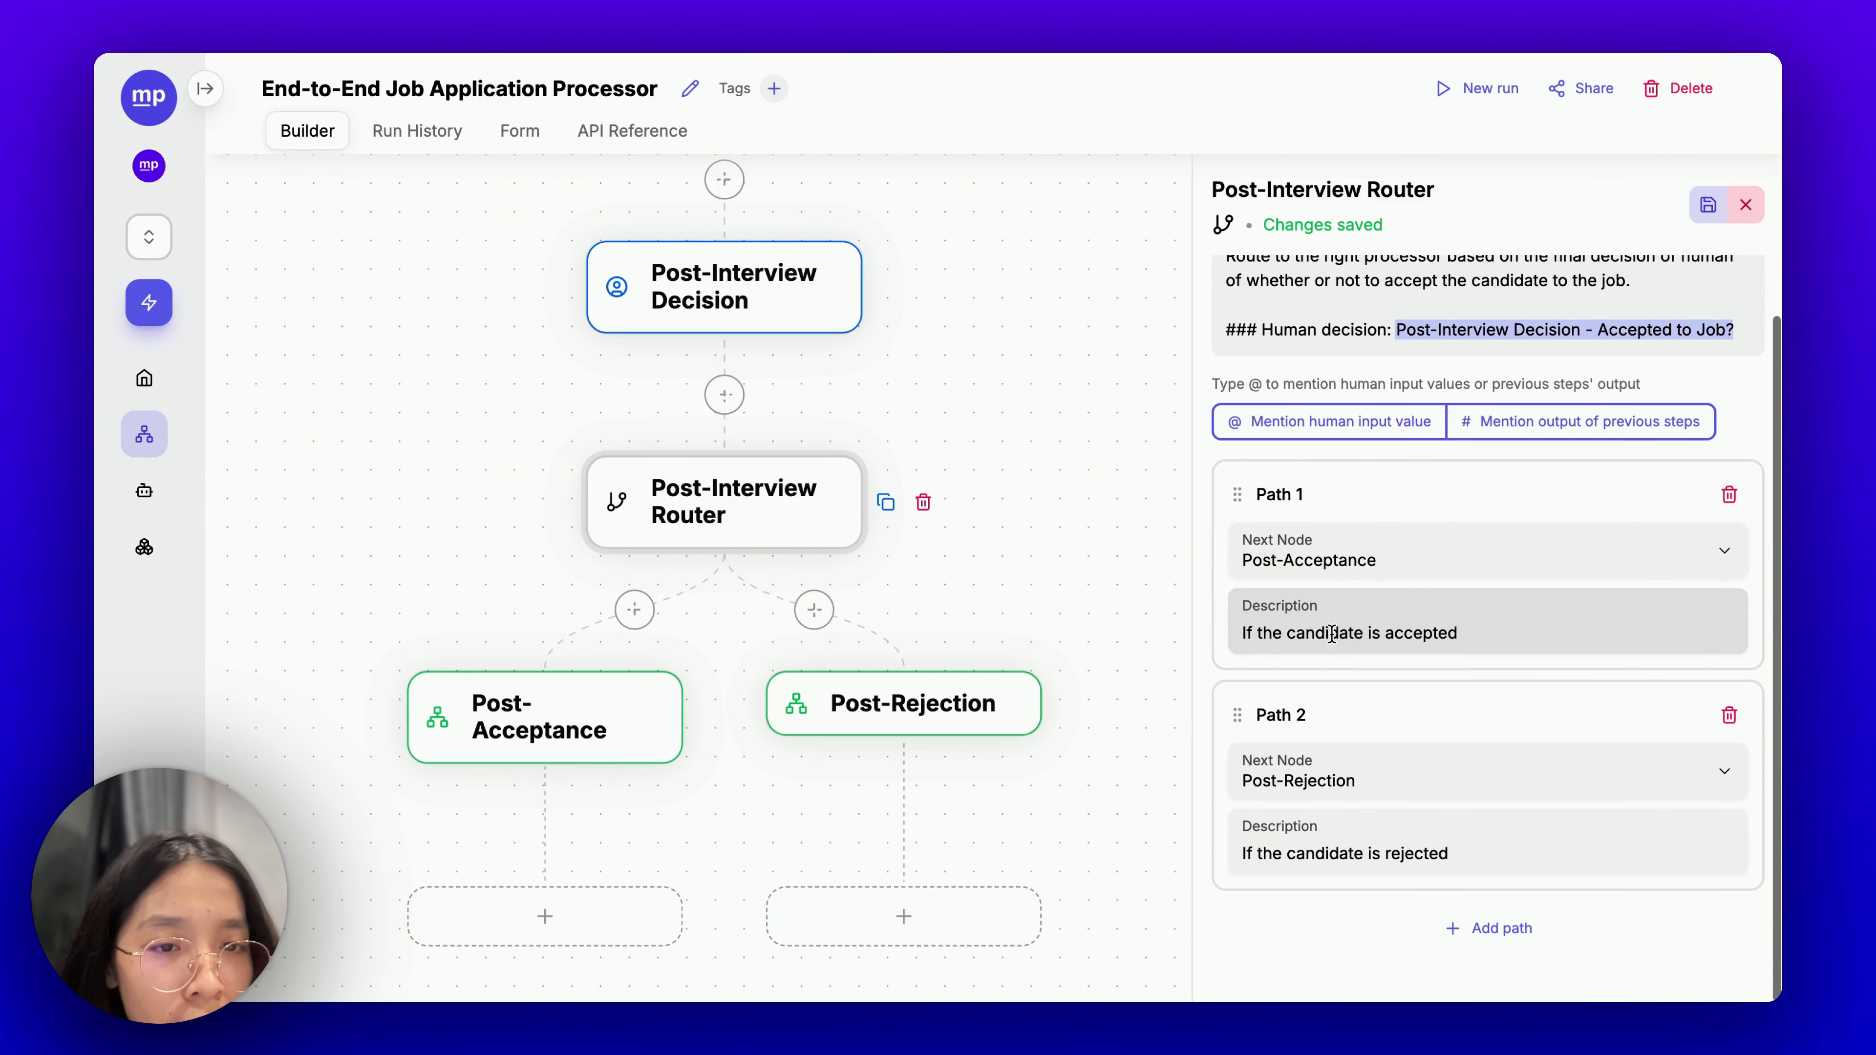
scroll(1458, 453, "up", 2)
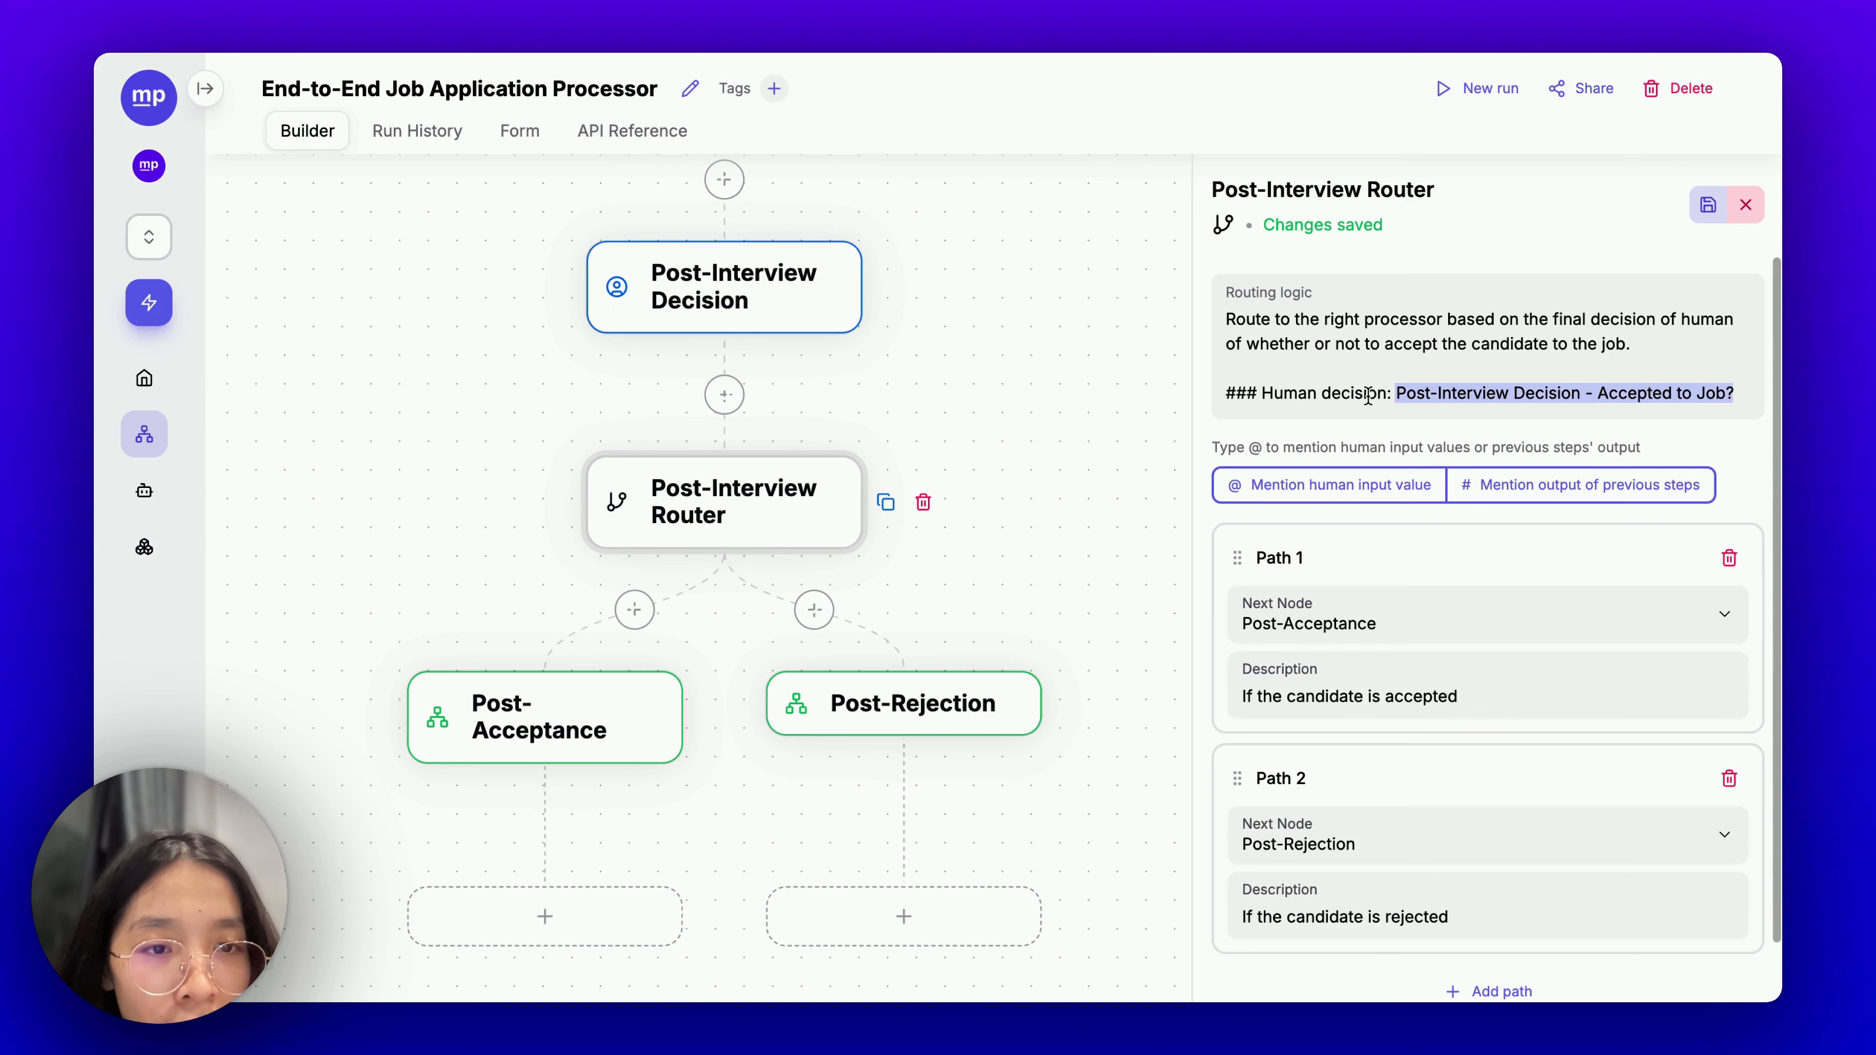
left_click_drag(1396, 394, 1740, 390)
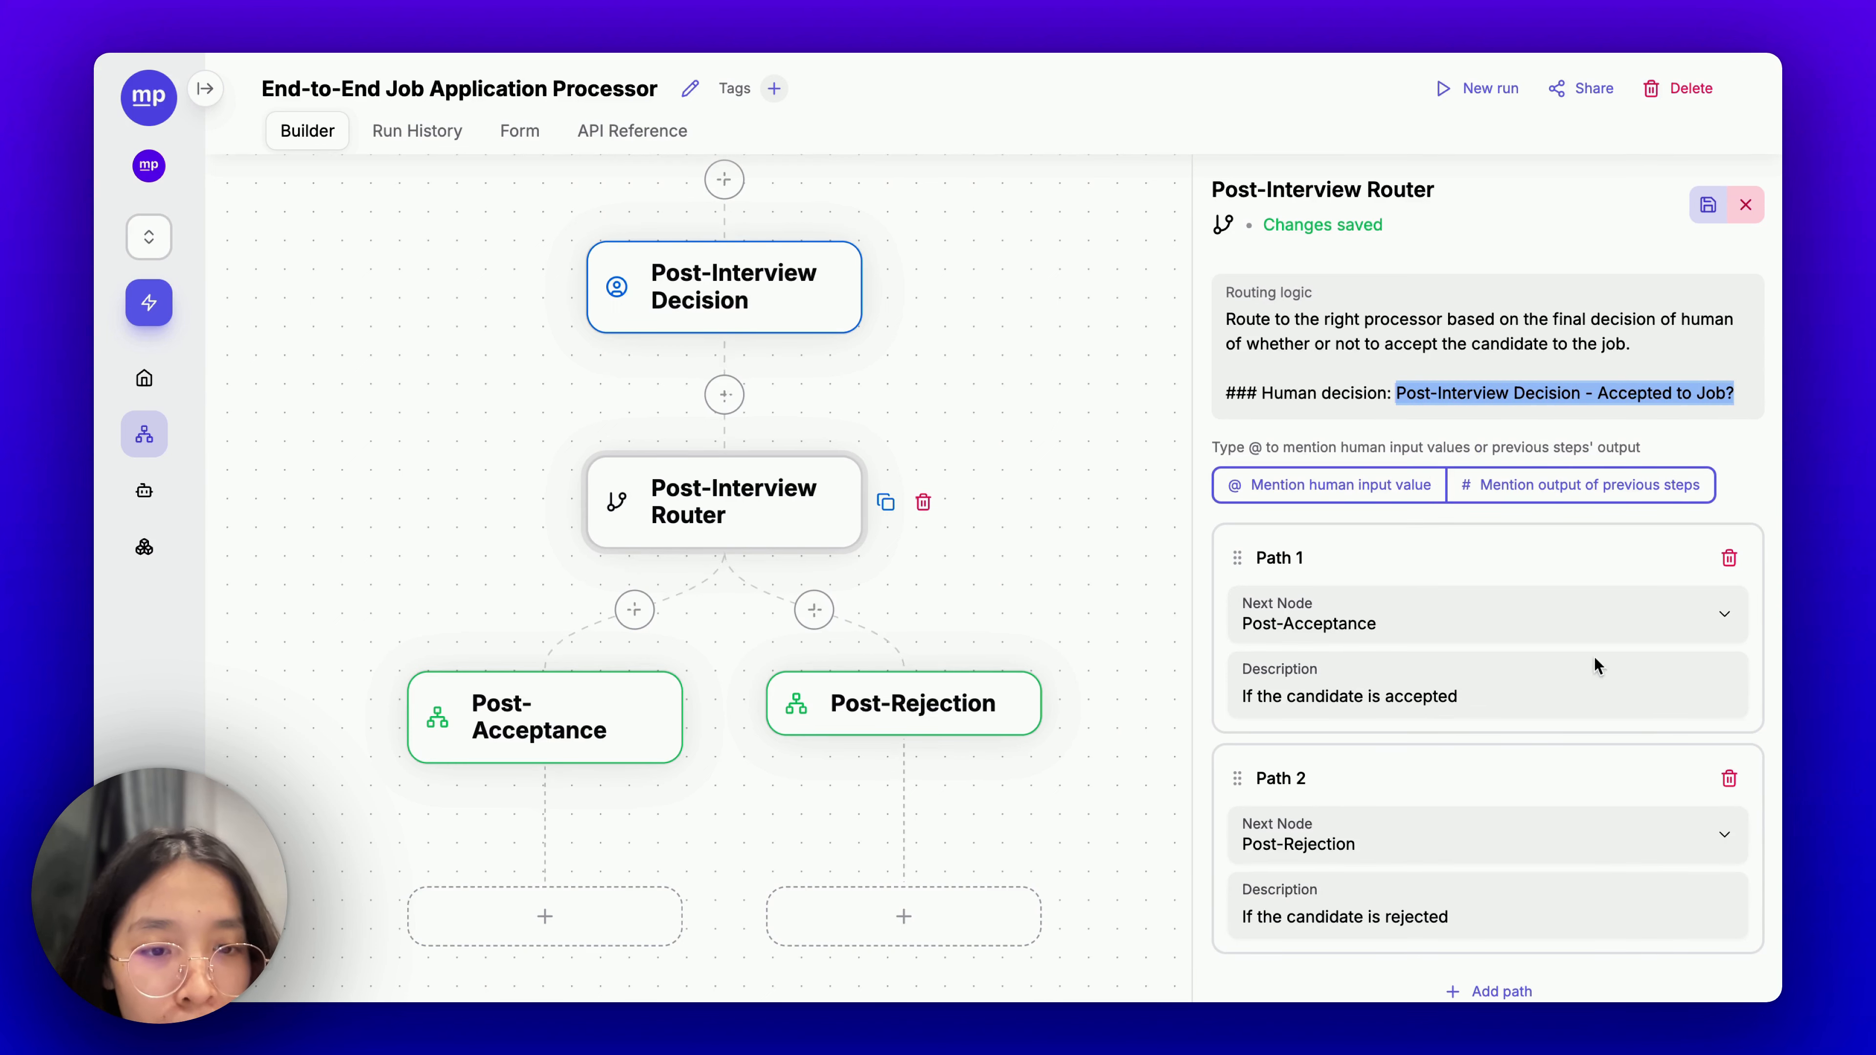
scroll(1571, 759, "down", 2)
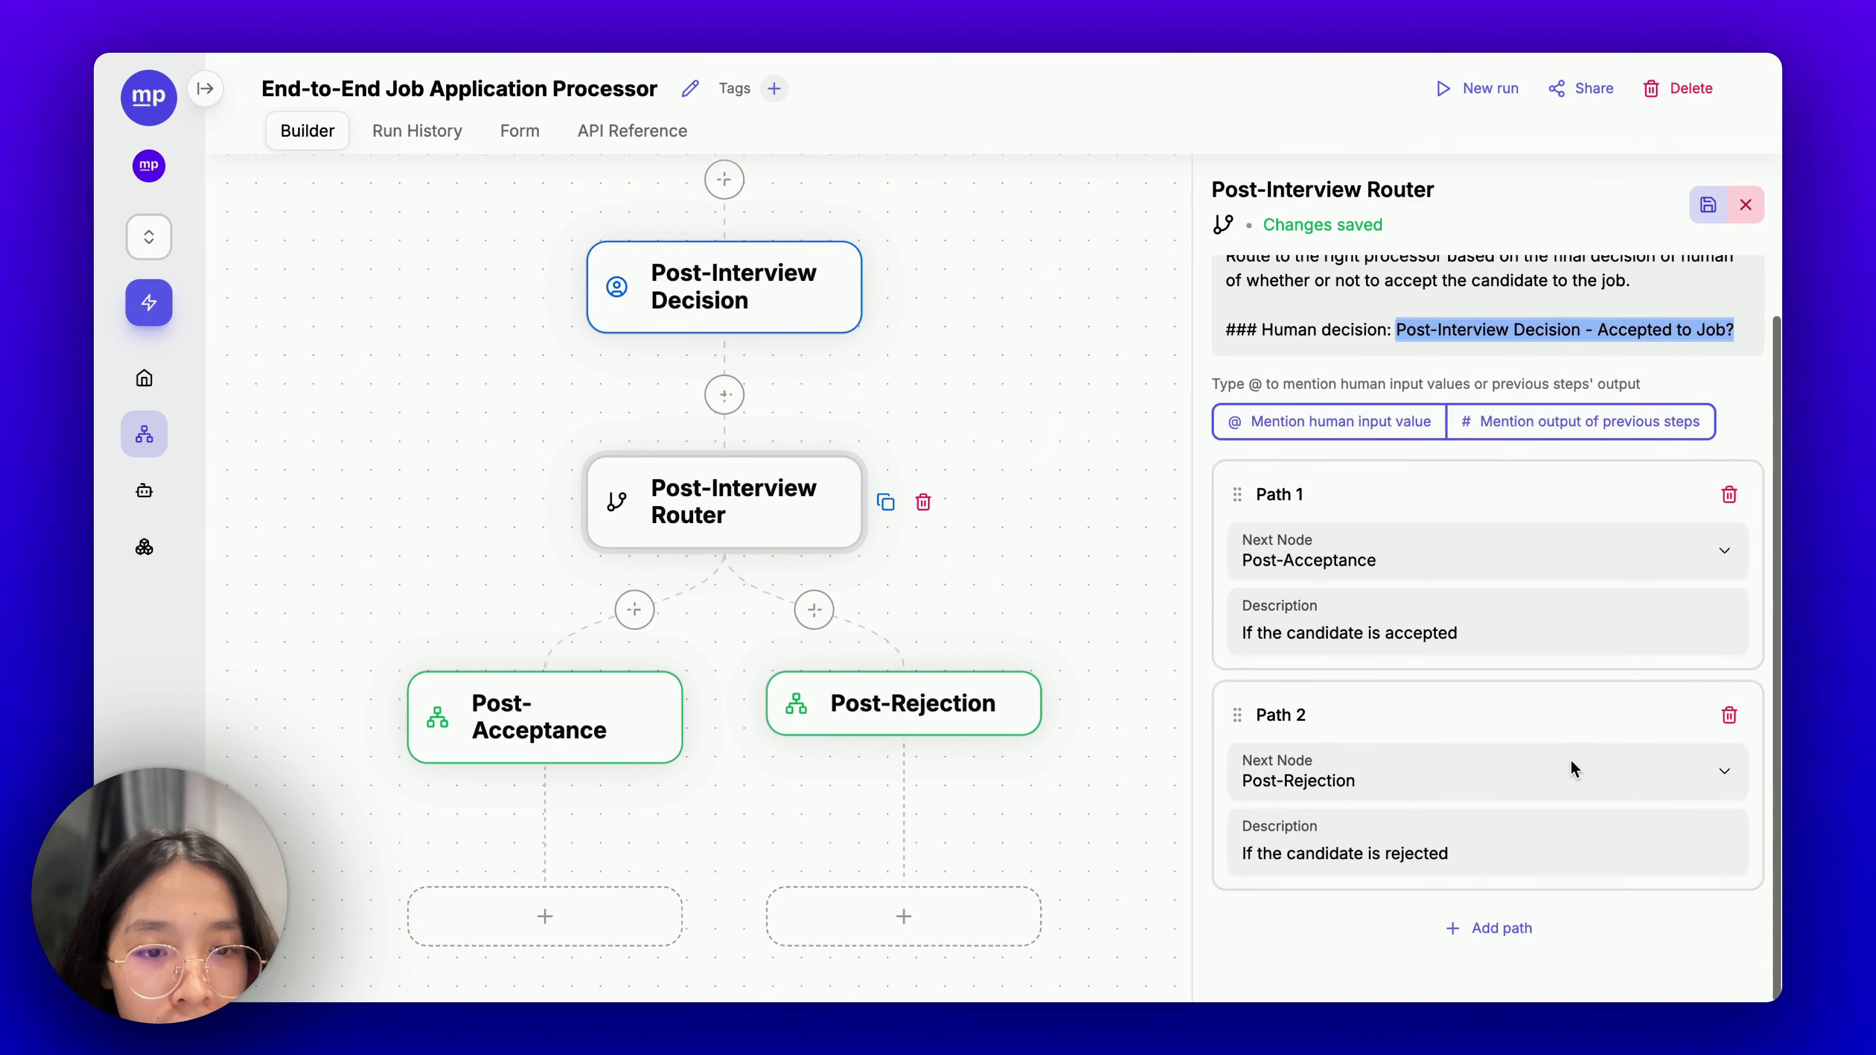
left_click(1095, 570)
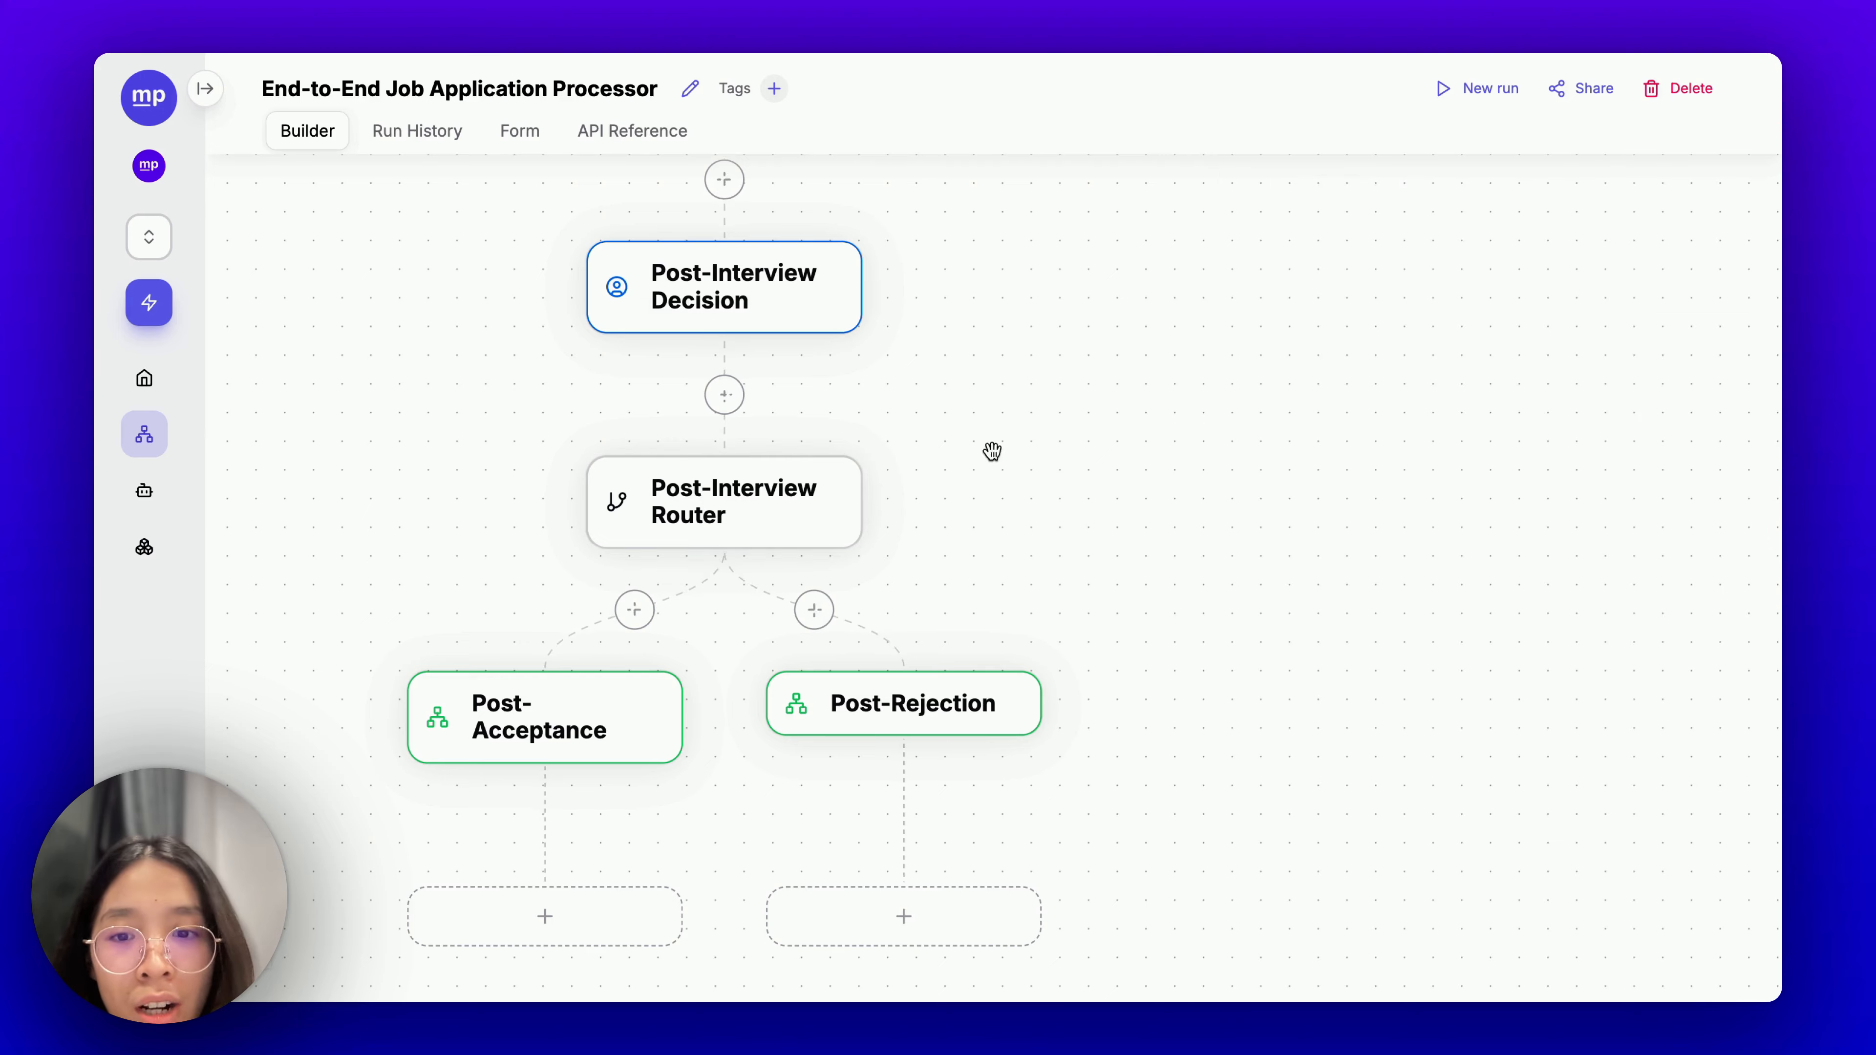
Look over the whole workflow from Application Info down to the Post-Acceptance and Post-Rejection branches.
scroll(1068, 532, "down", 5)
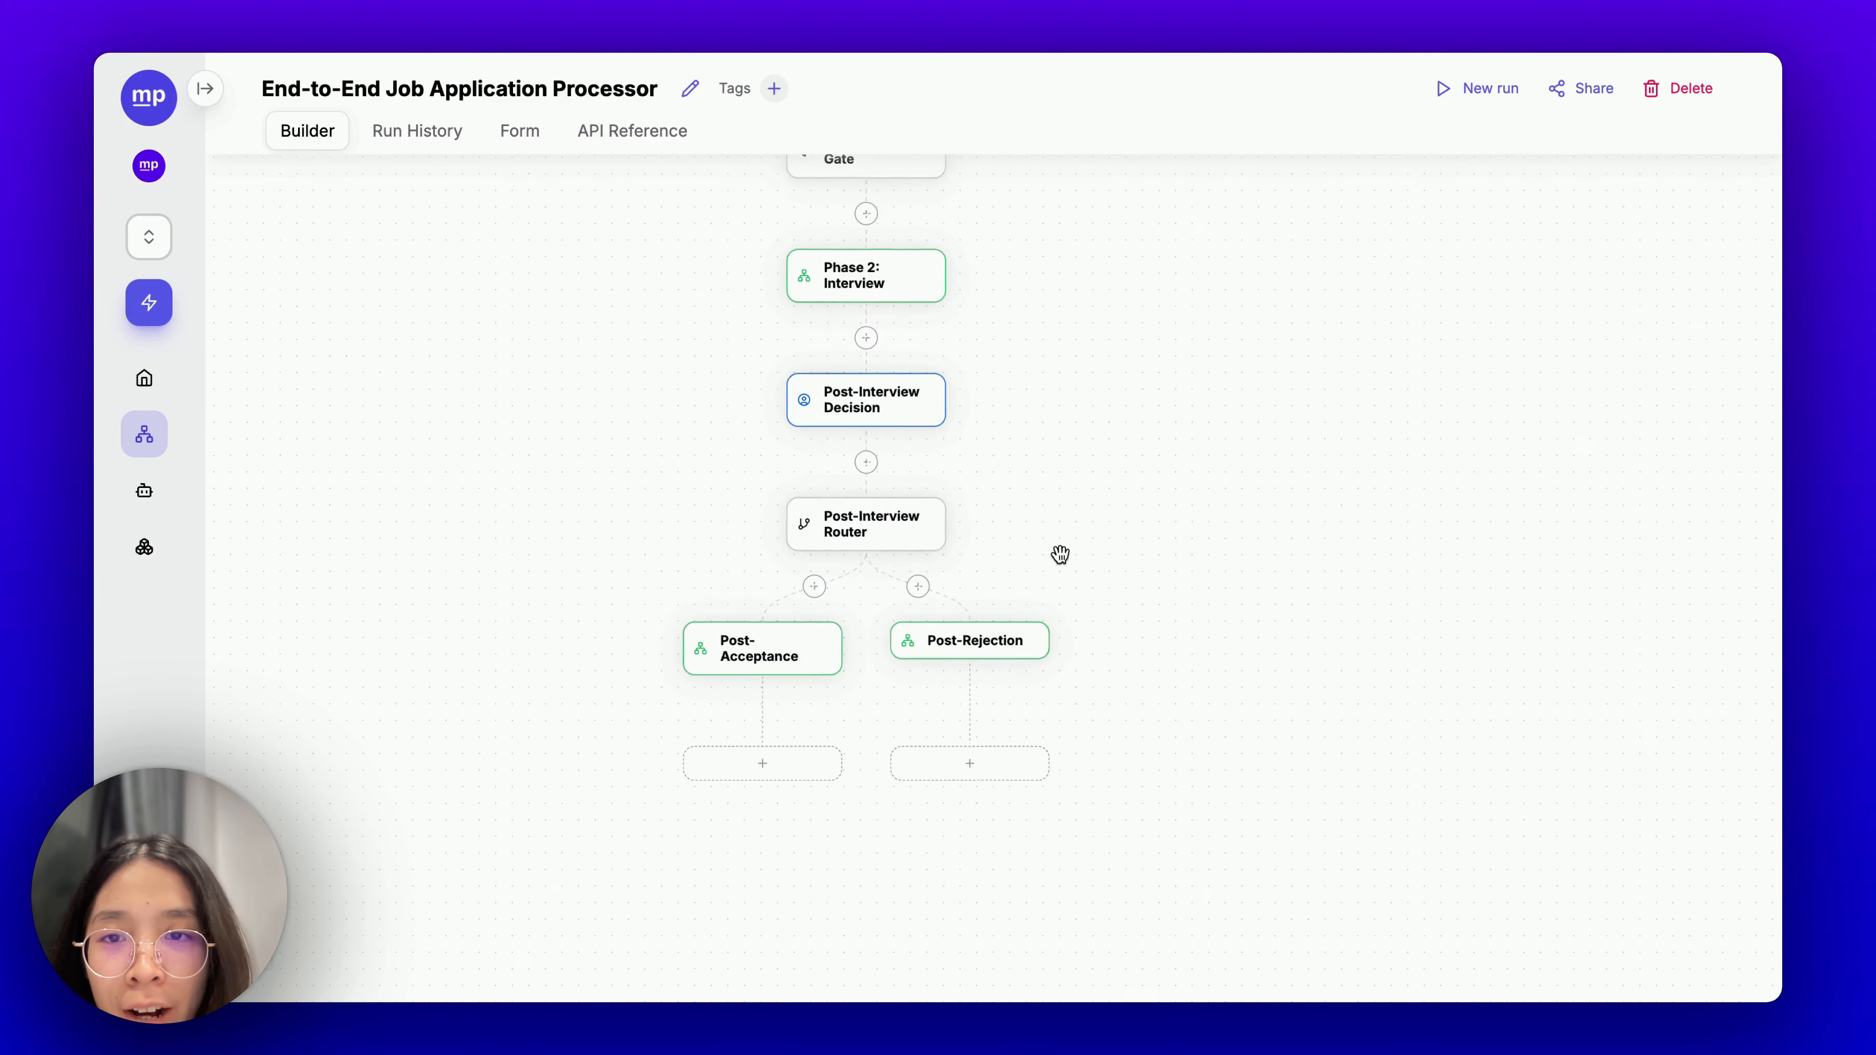
left_click_drag(1060, 506, 1021, 593)
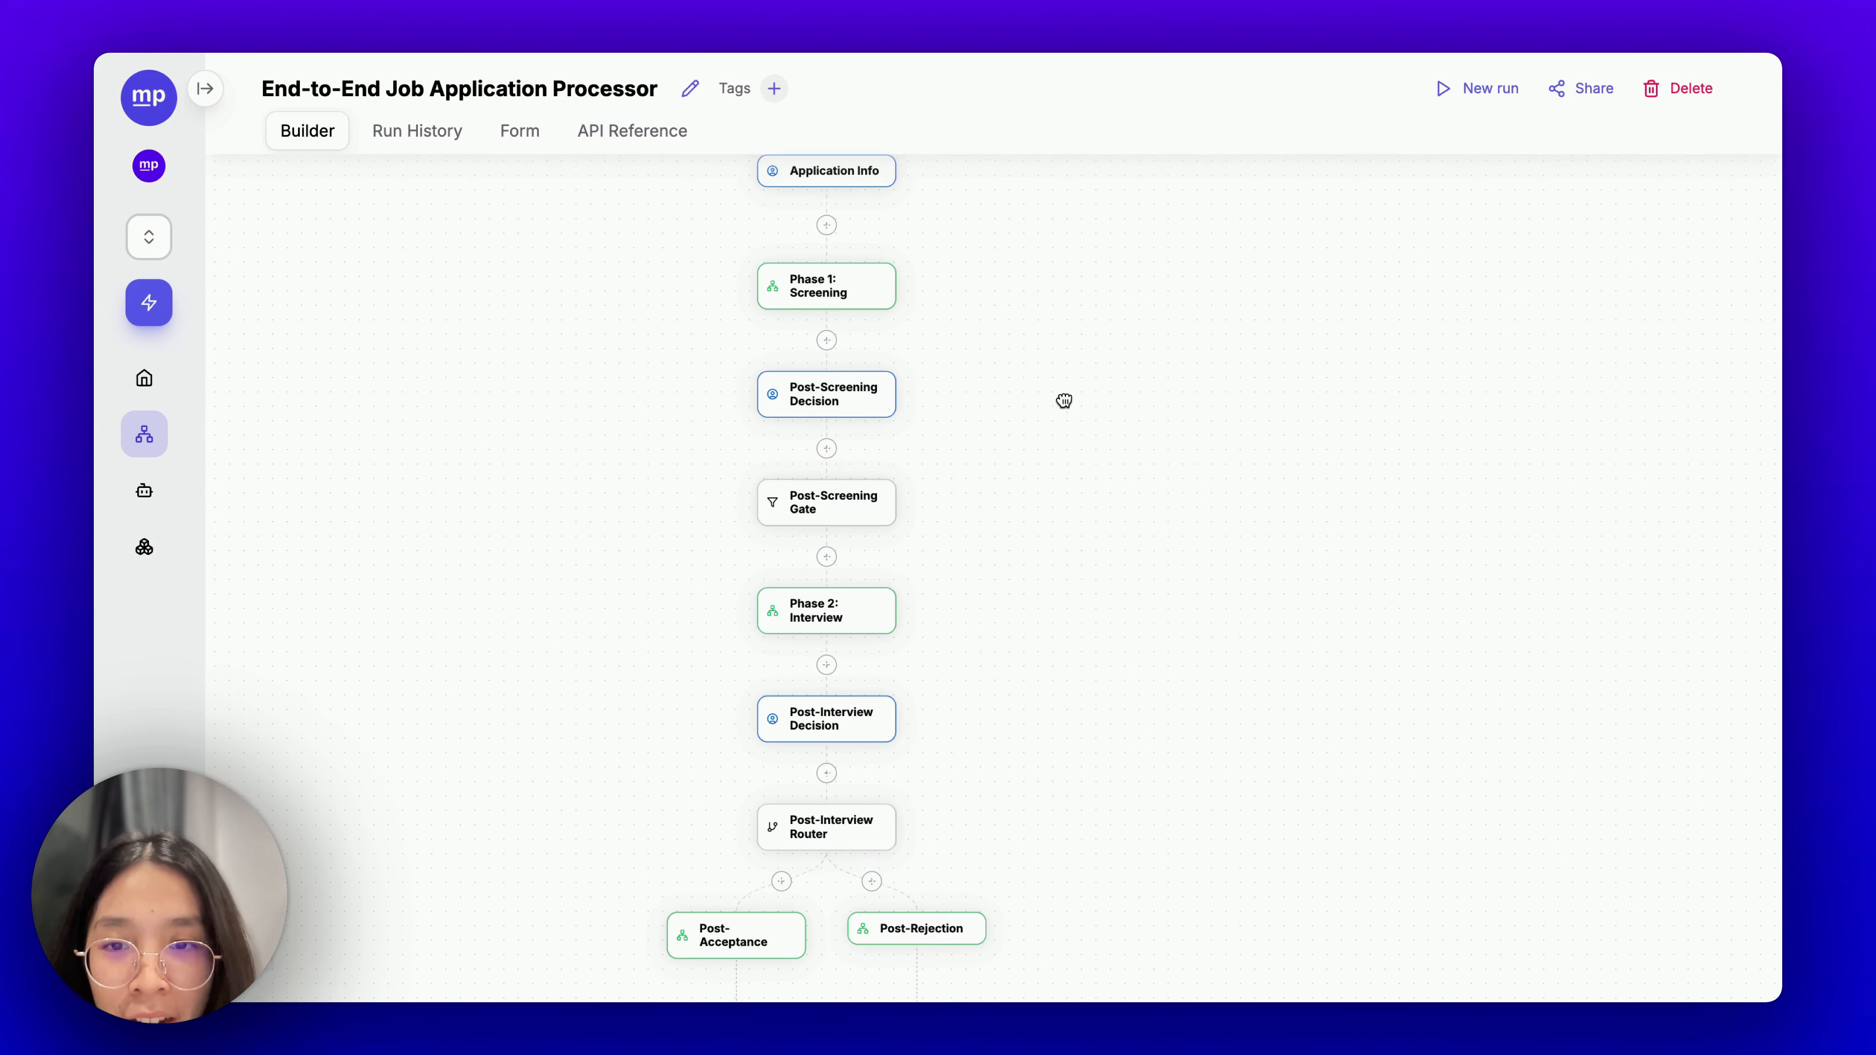
left_click_drag(1064, 398, 1062, 430)
scroll(1062, 430, "down", 1)
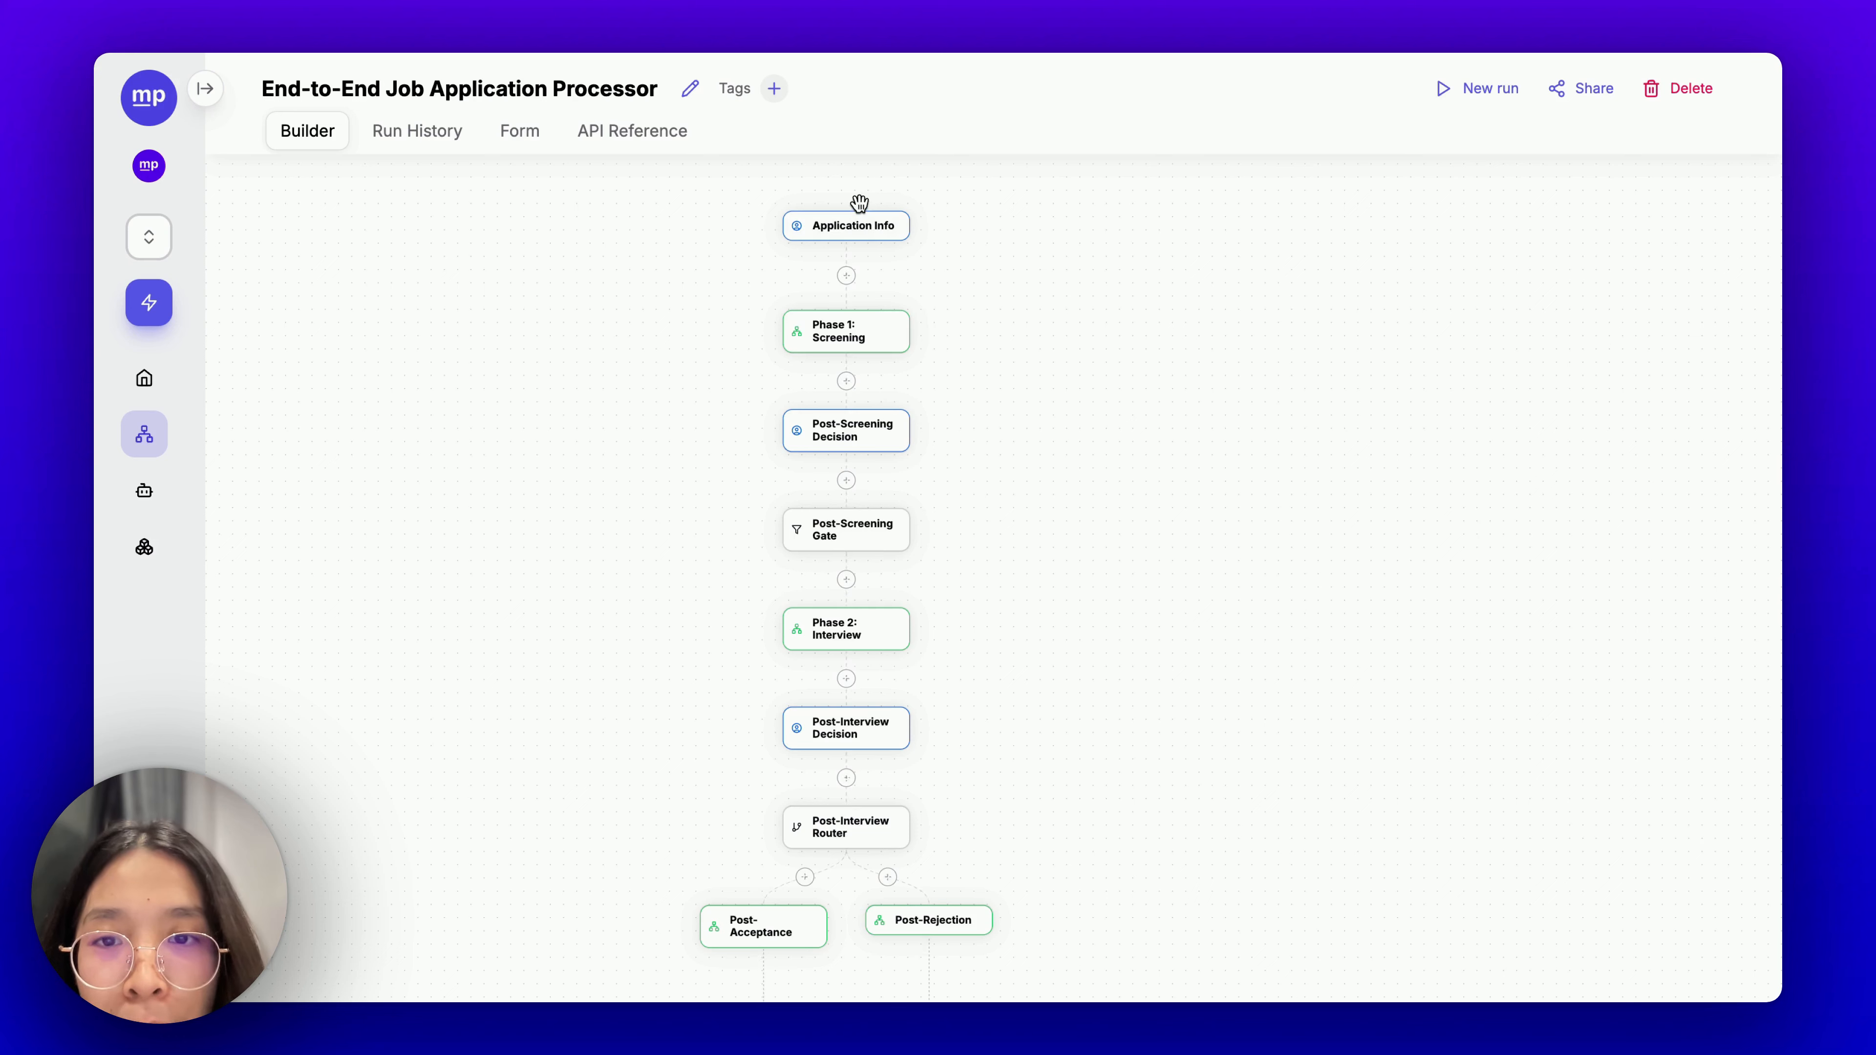
left_click(870, 233)
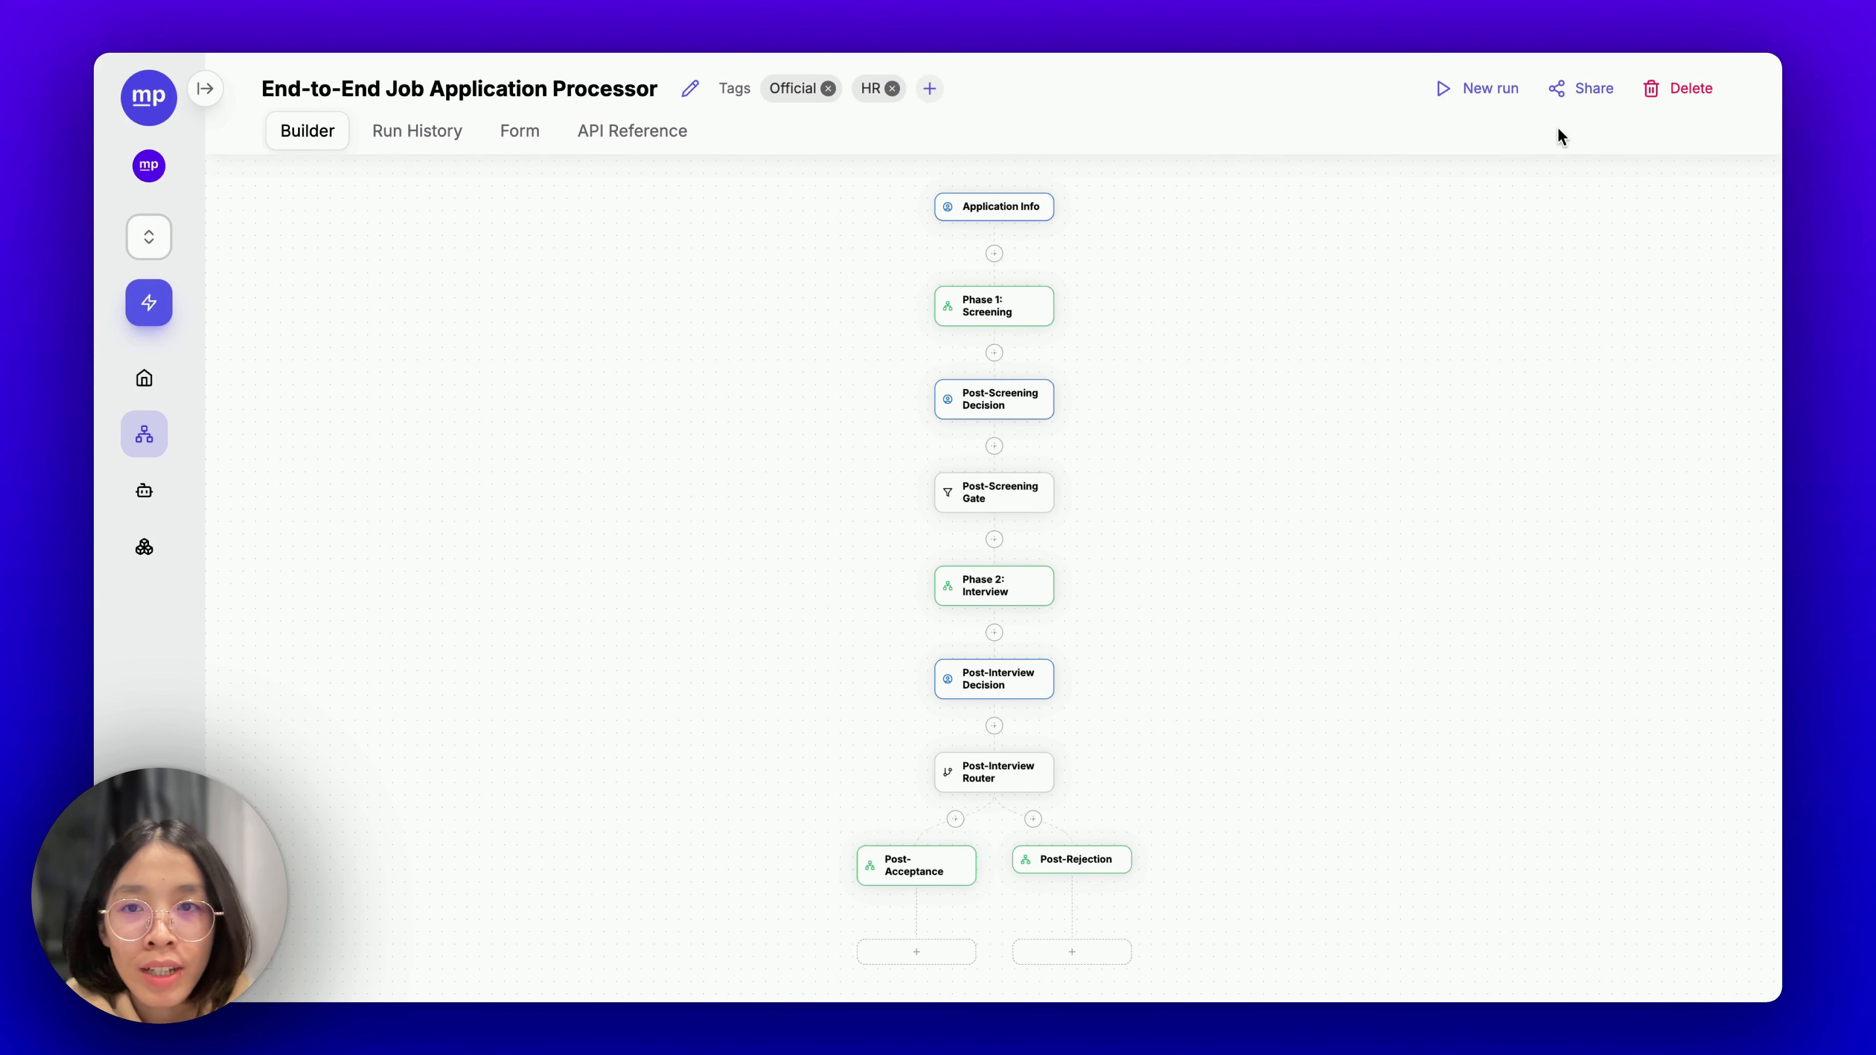
Start a new run of the End-to-End Job Application Processor and upload the candidate's CV PDF from the Test Materials folder.
left_click(1478, 93)
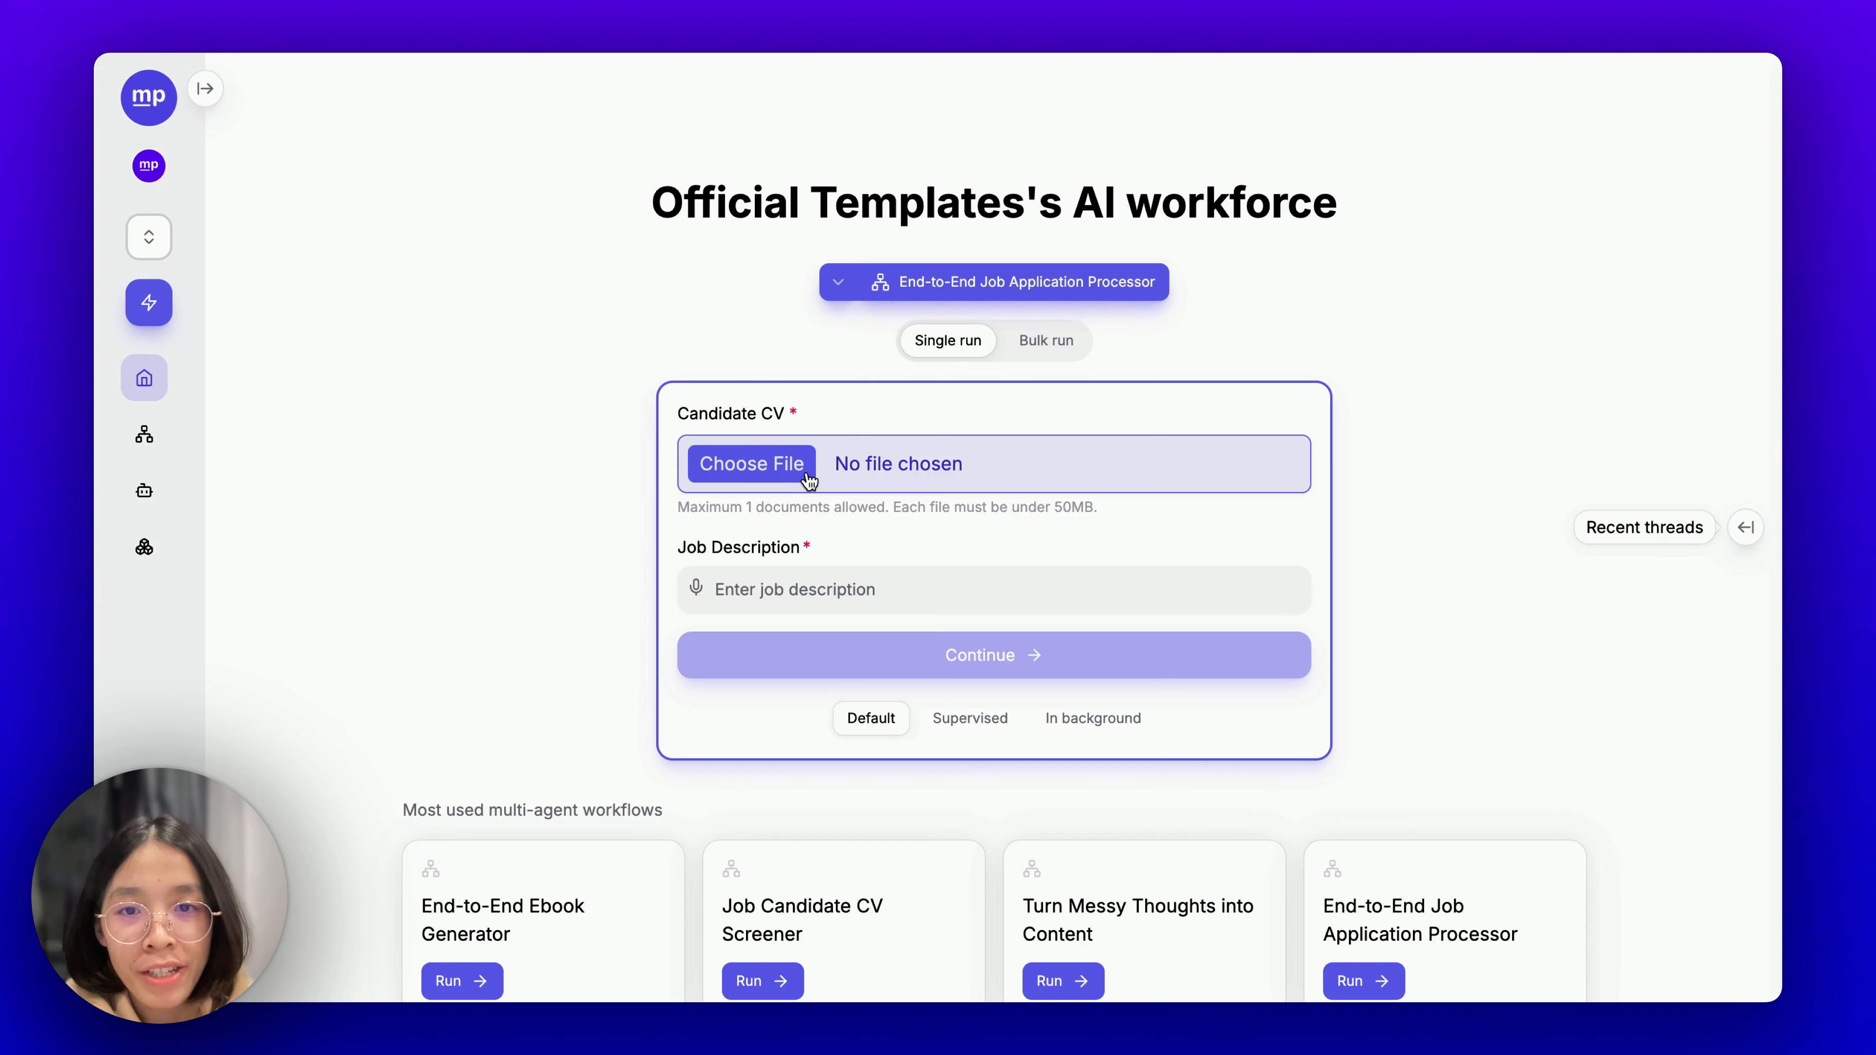
scroll(811, 479, "up", 1)
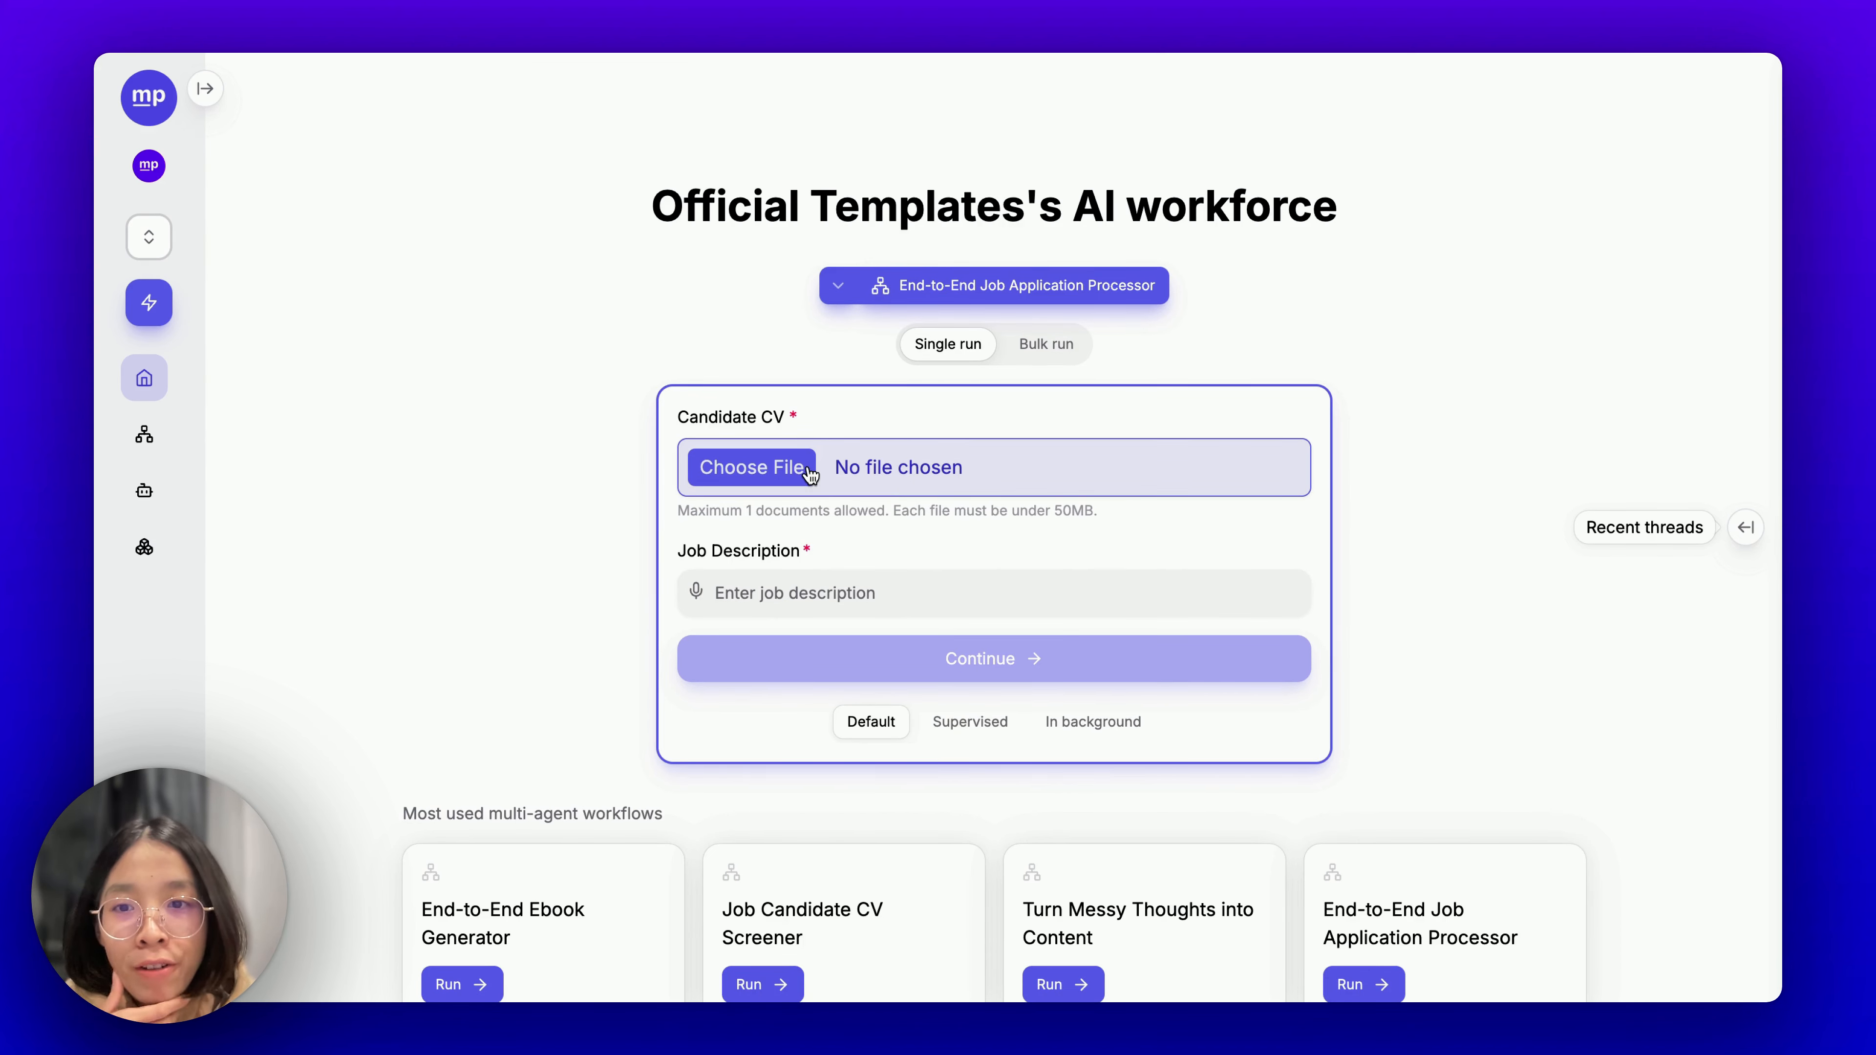
left_click(811, 473)
scroll(863, 662, "down", 5)
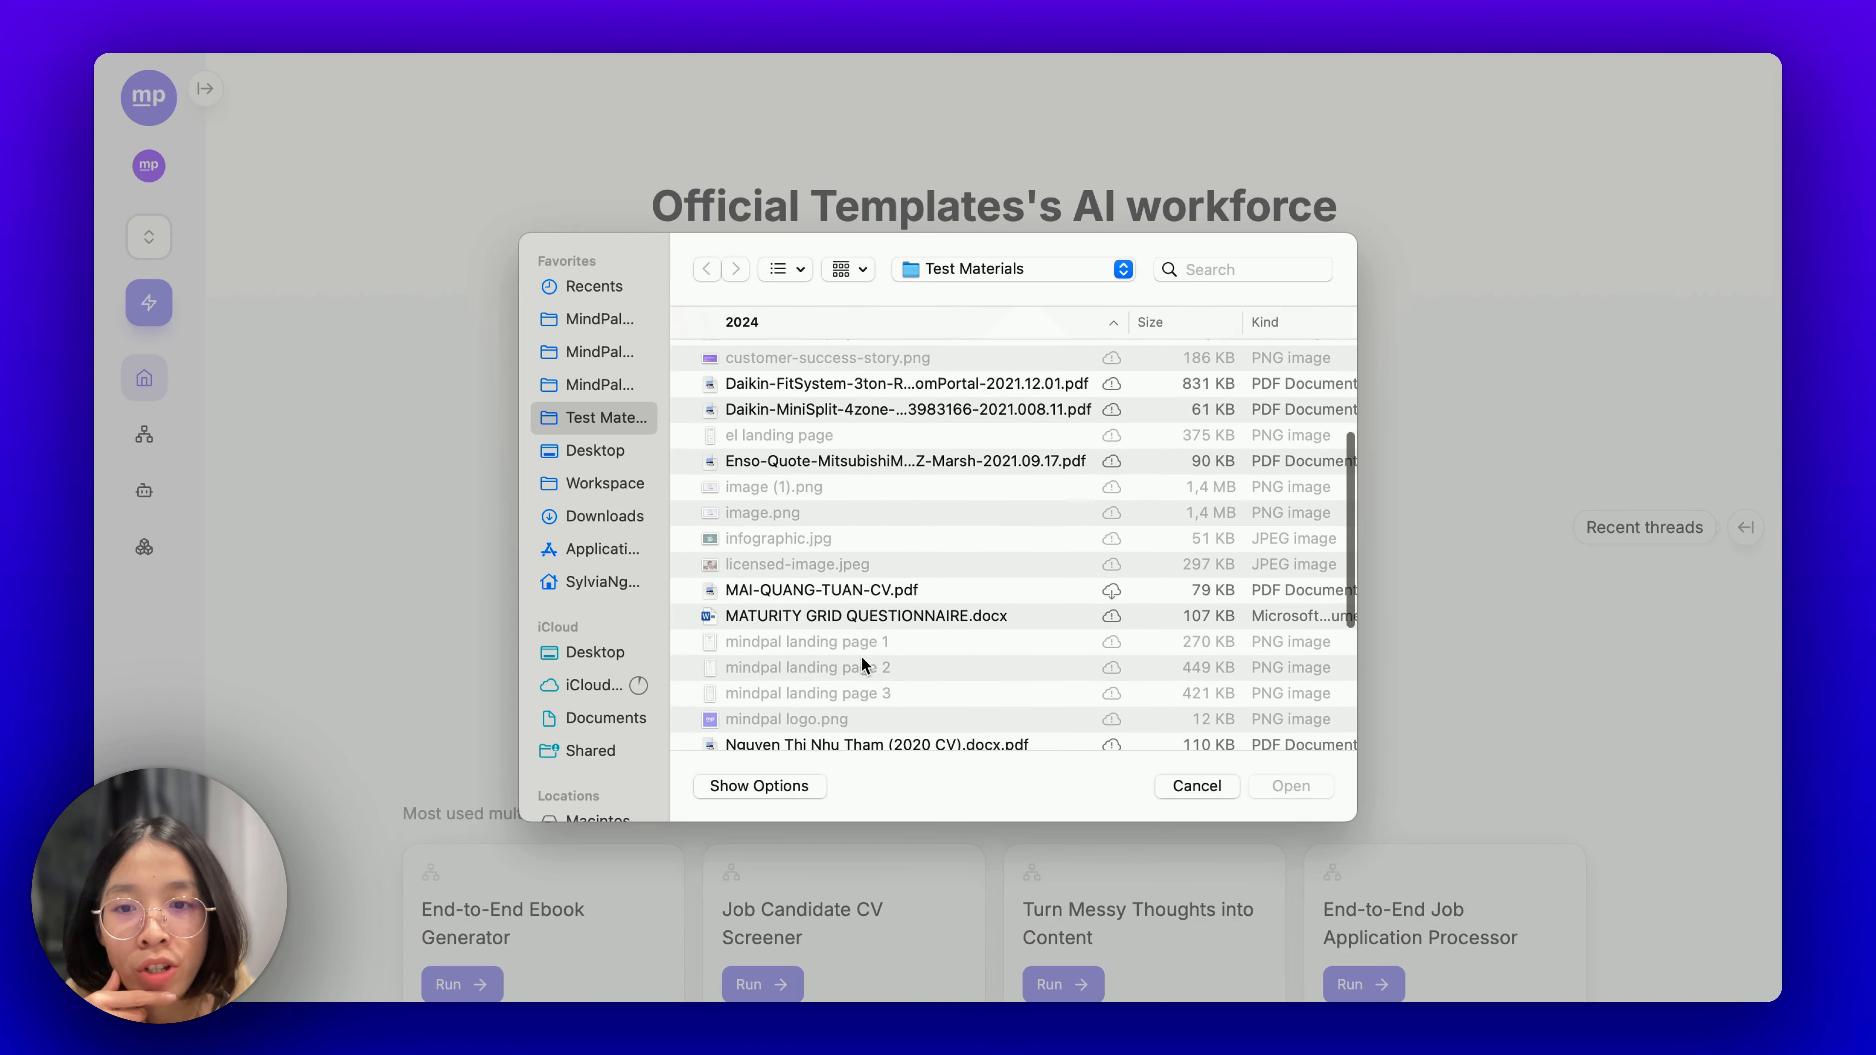
double_click(828, 590)
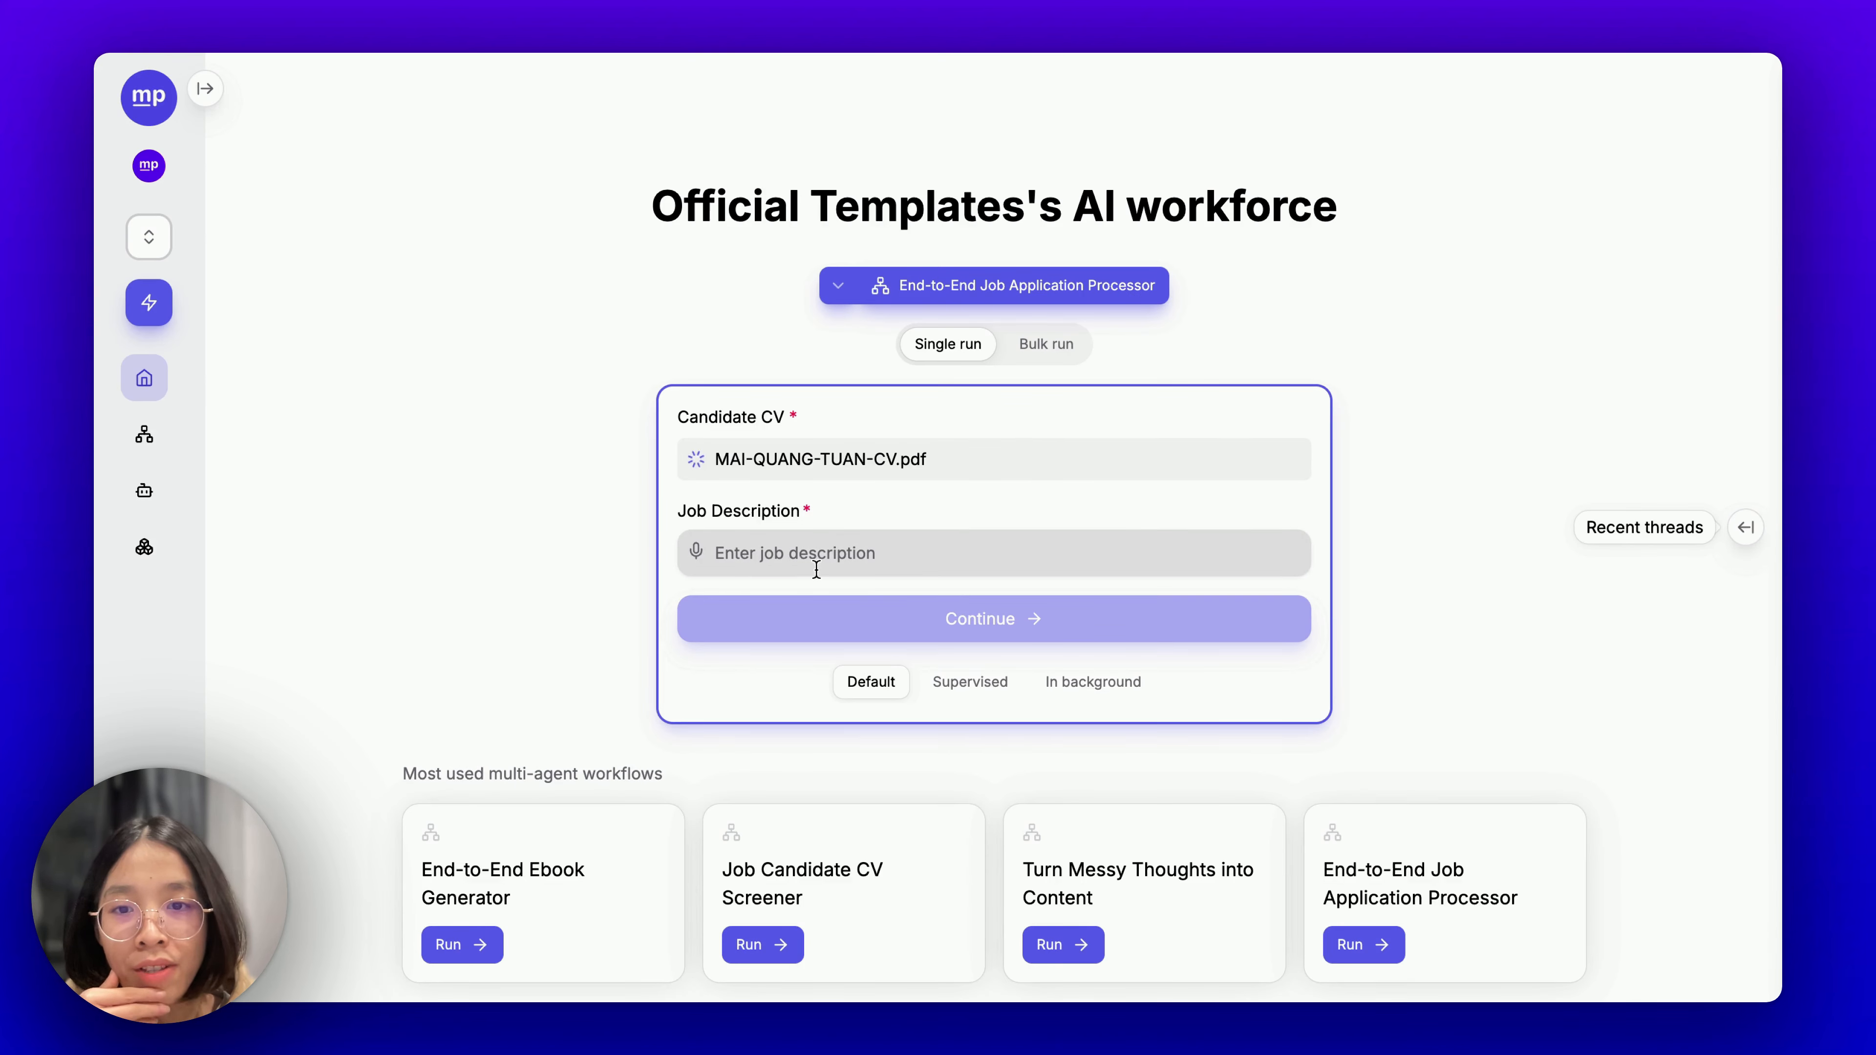
Paste the copied OpenAI Research Engineer job posting as the Job Description and launch the run.
left_click(811, 556)
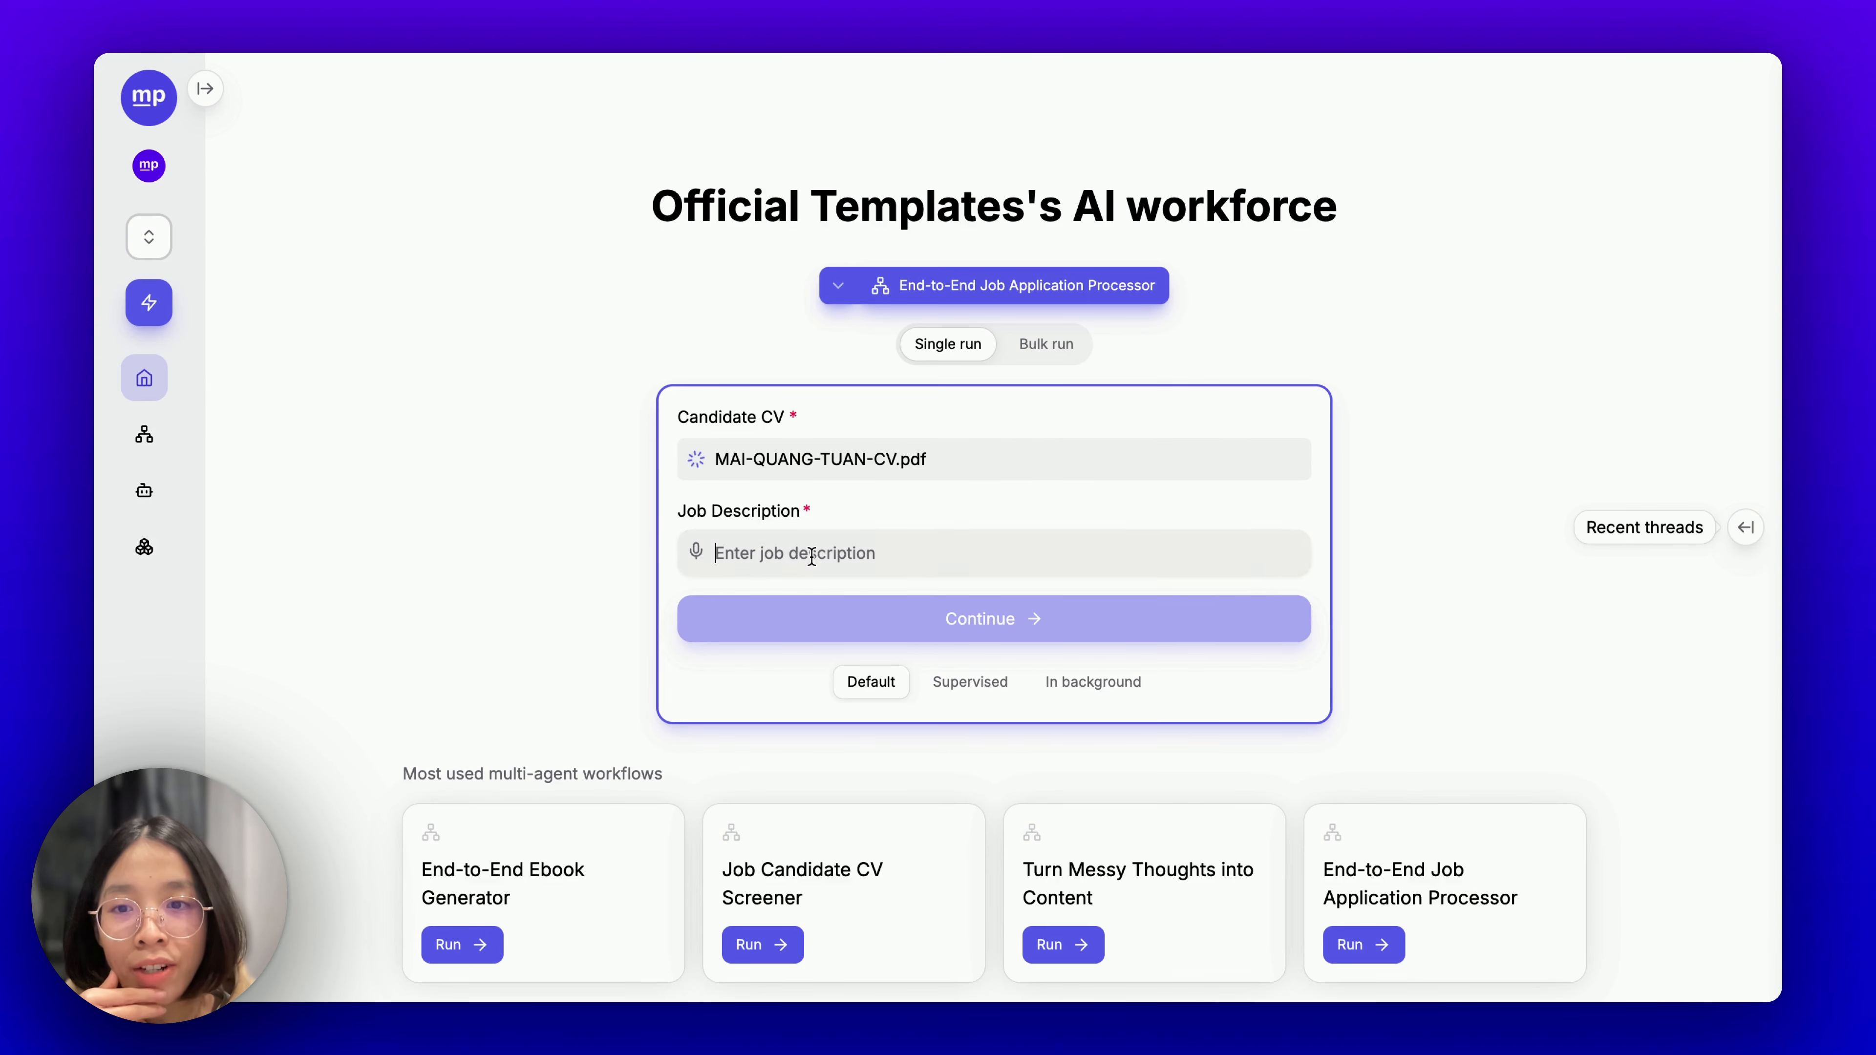
key("ctrl+Tab")
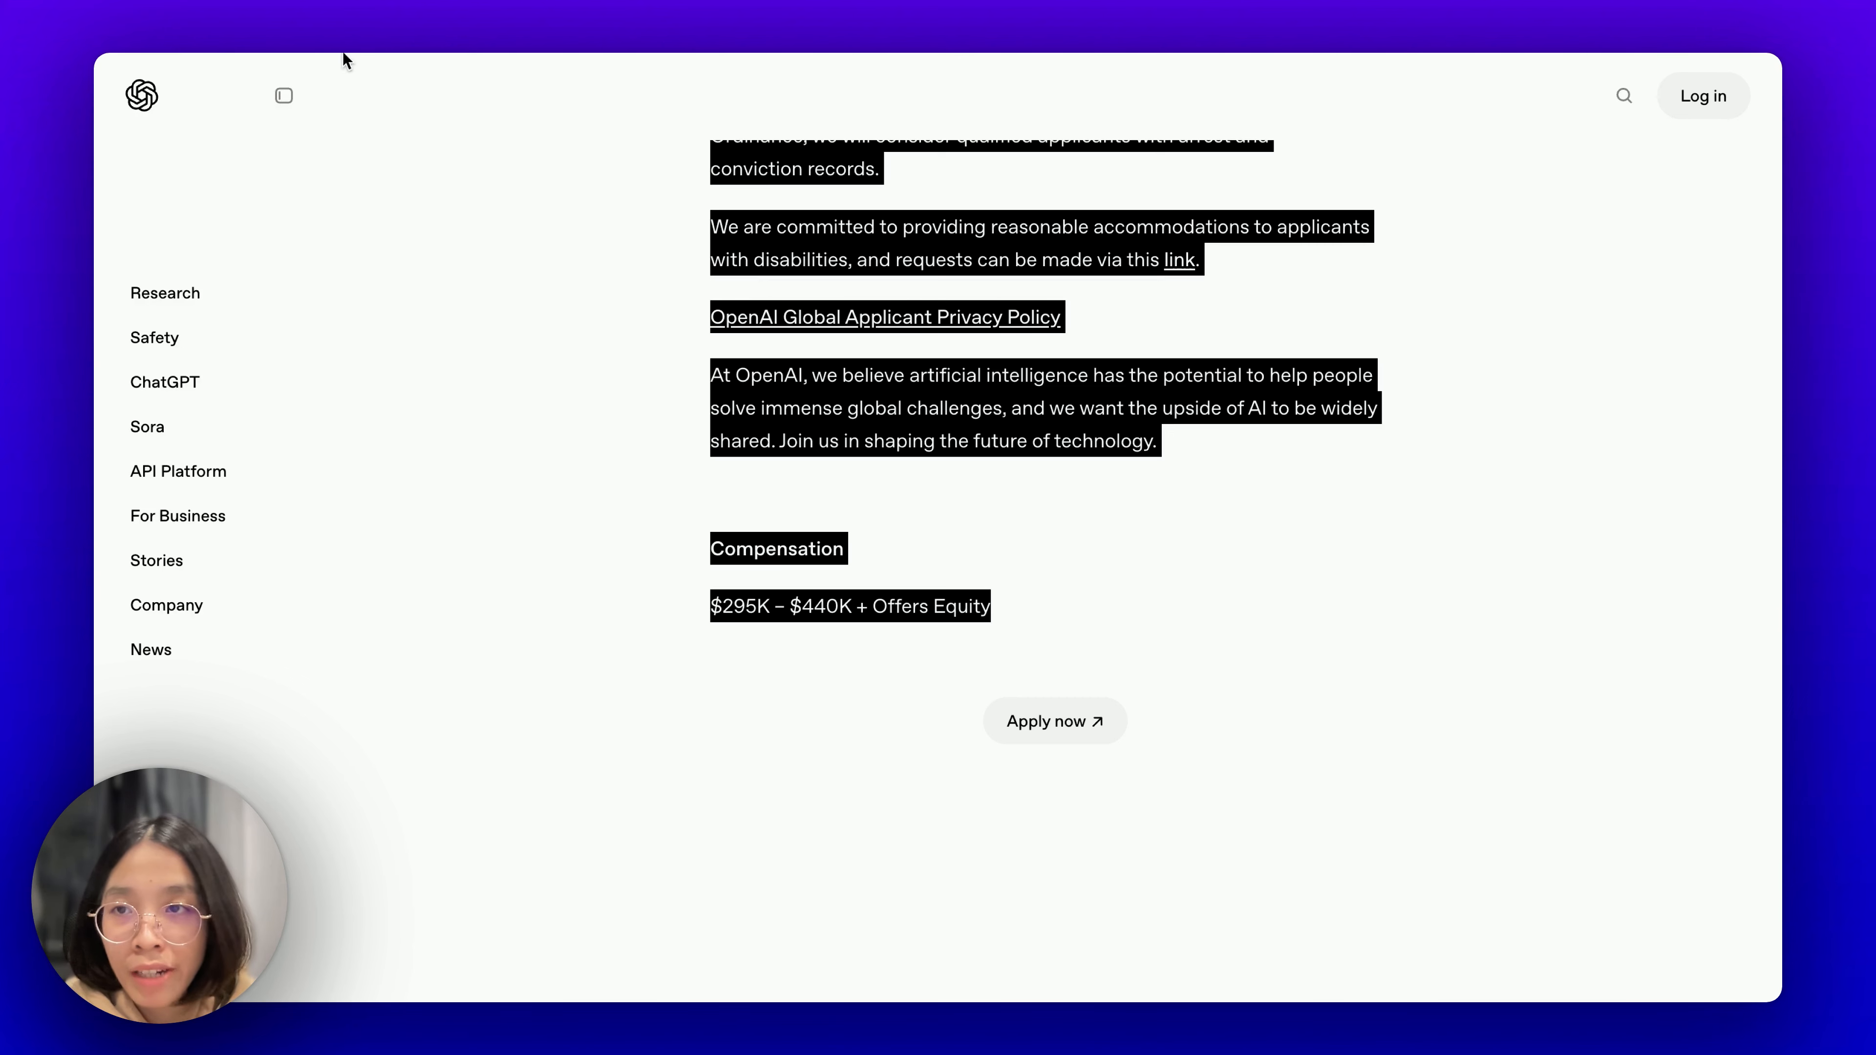
key("ctrl+Tab")
key("super+v")
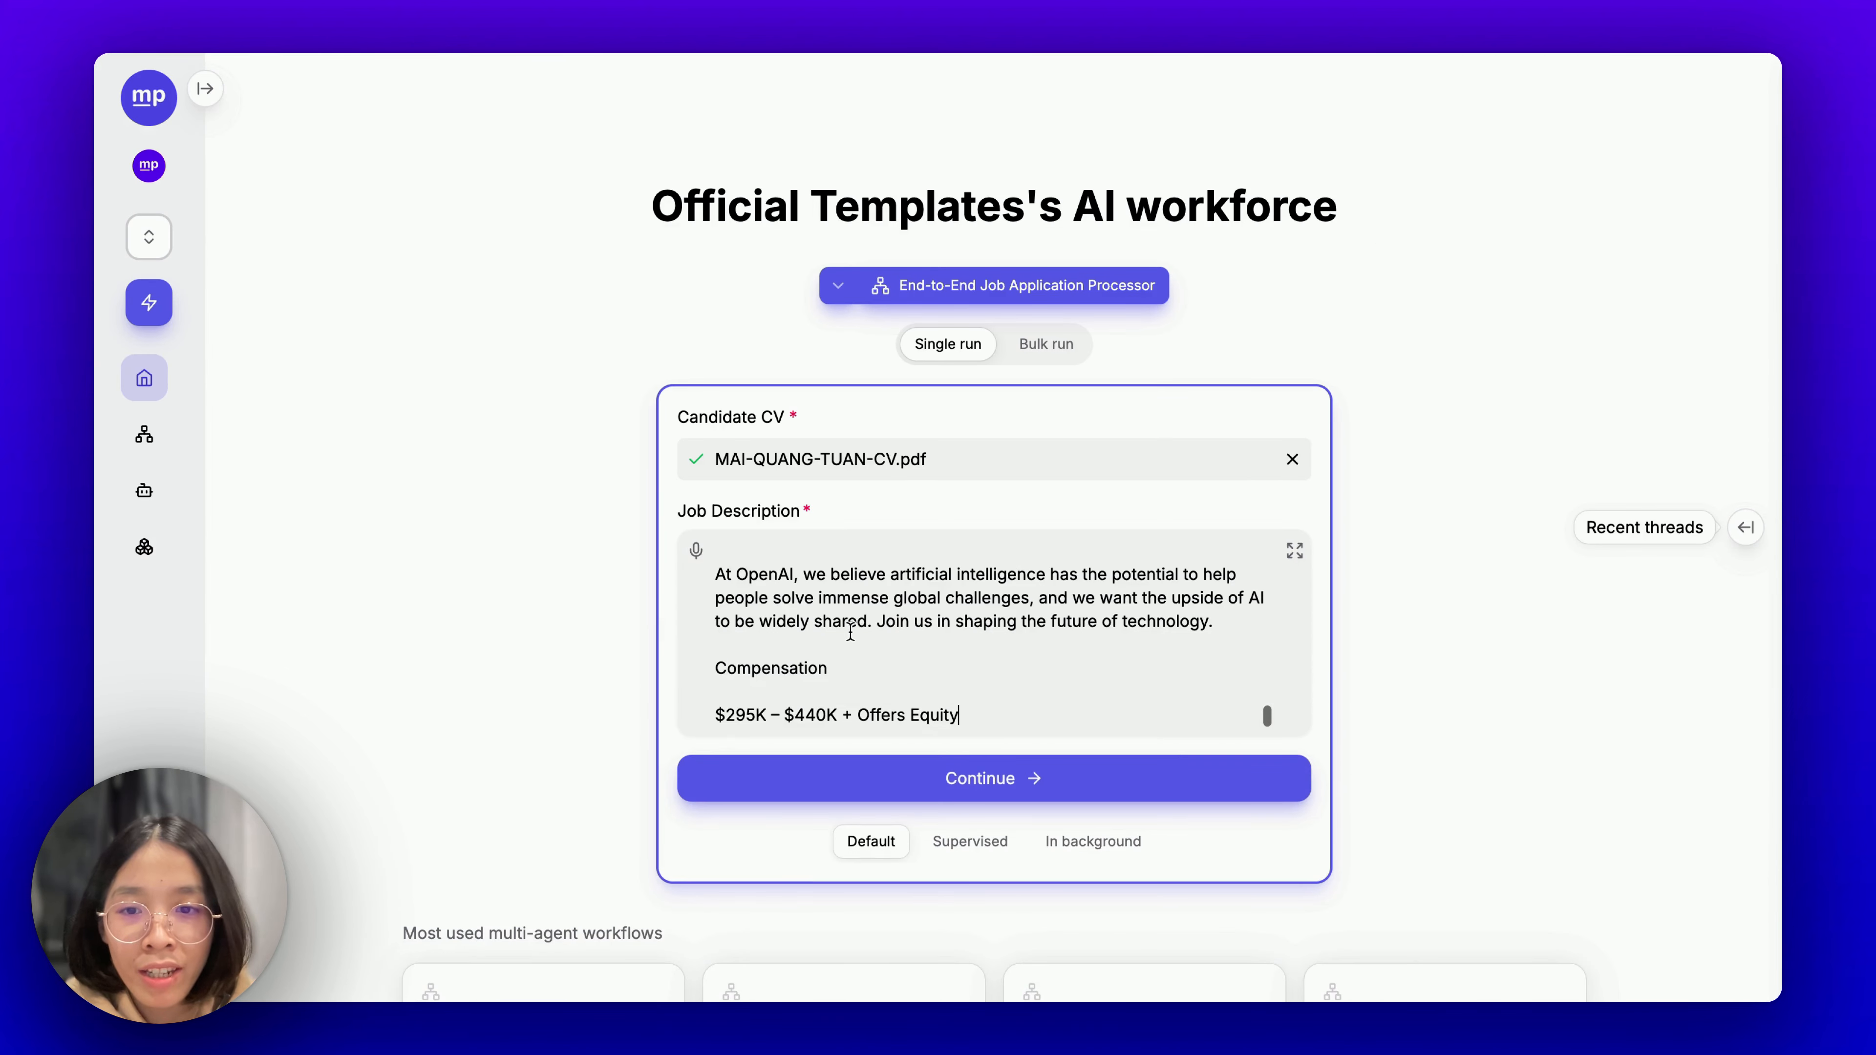
scroll(849, 632, "up", 10)
scroll(850, 632, "up", 5)
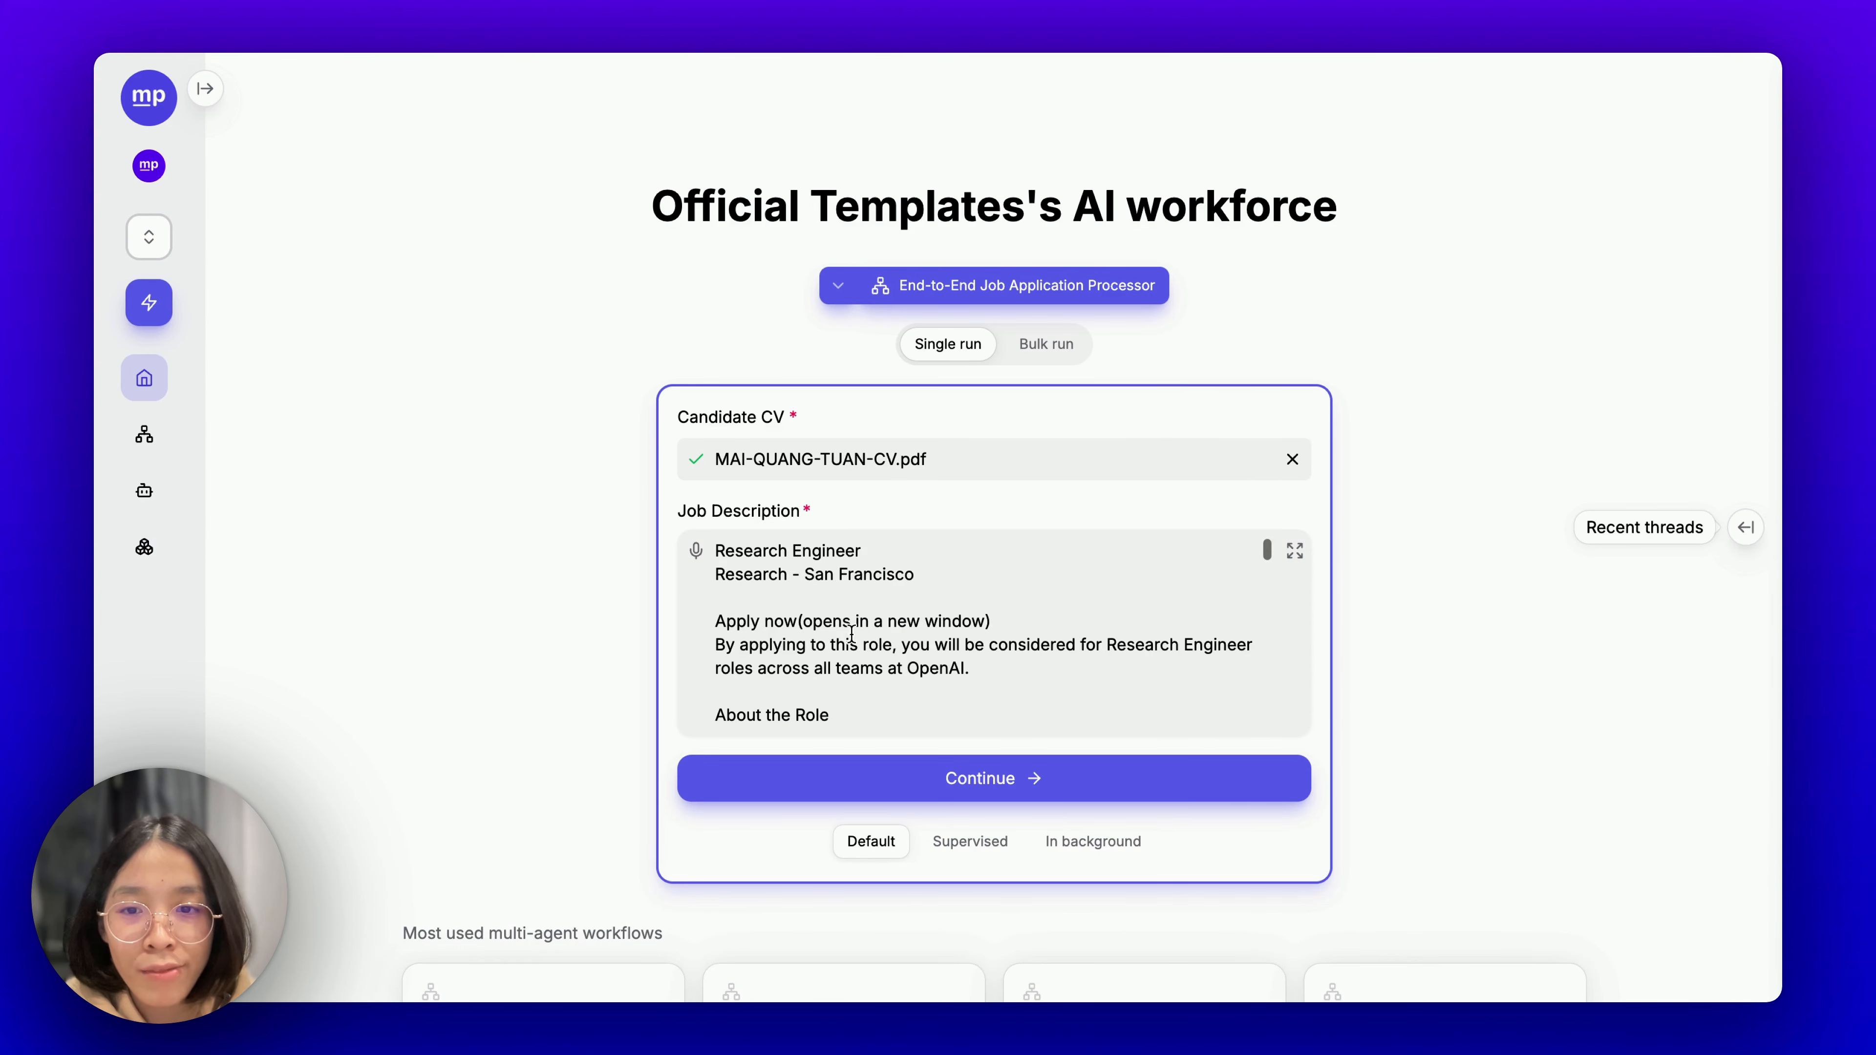
left_click(896, 766)
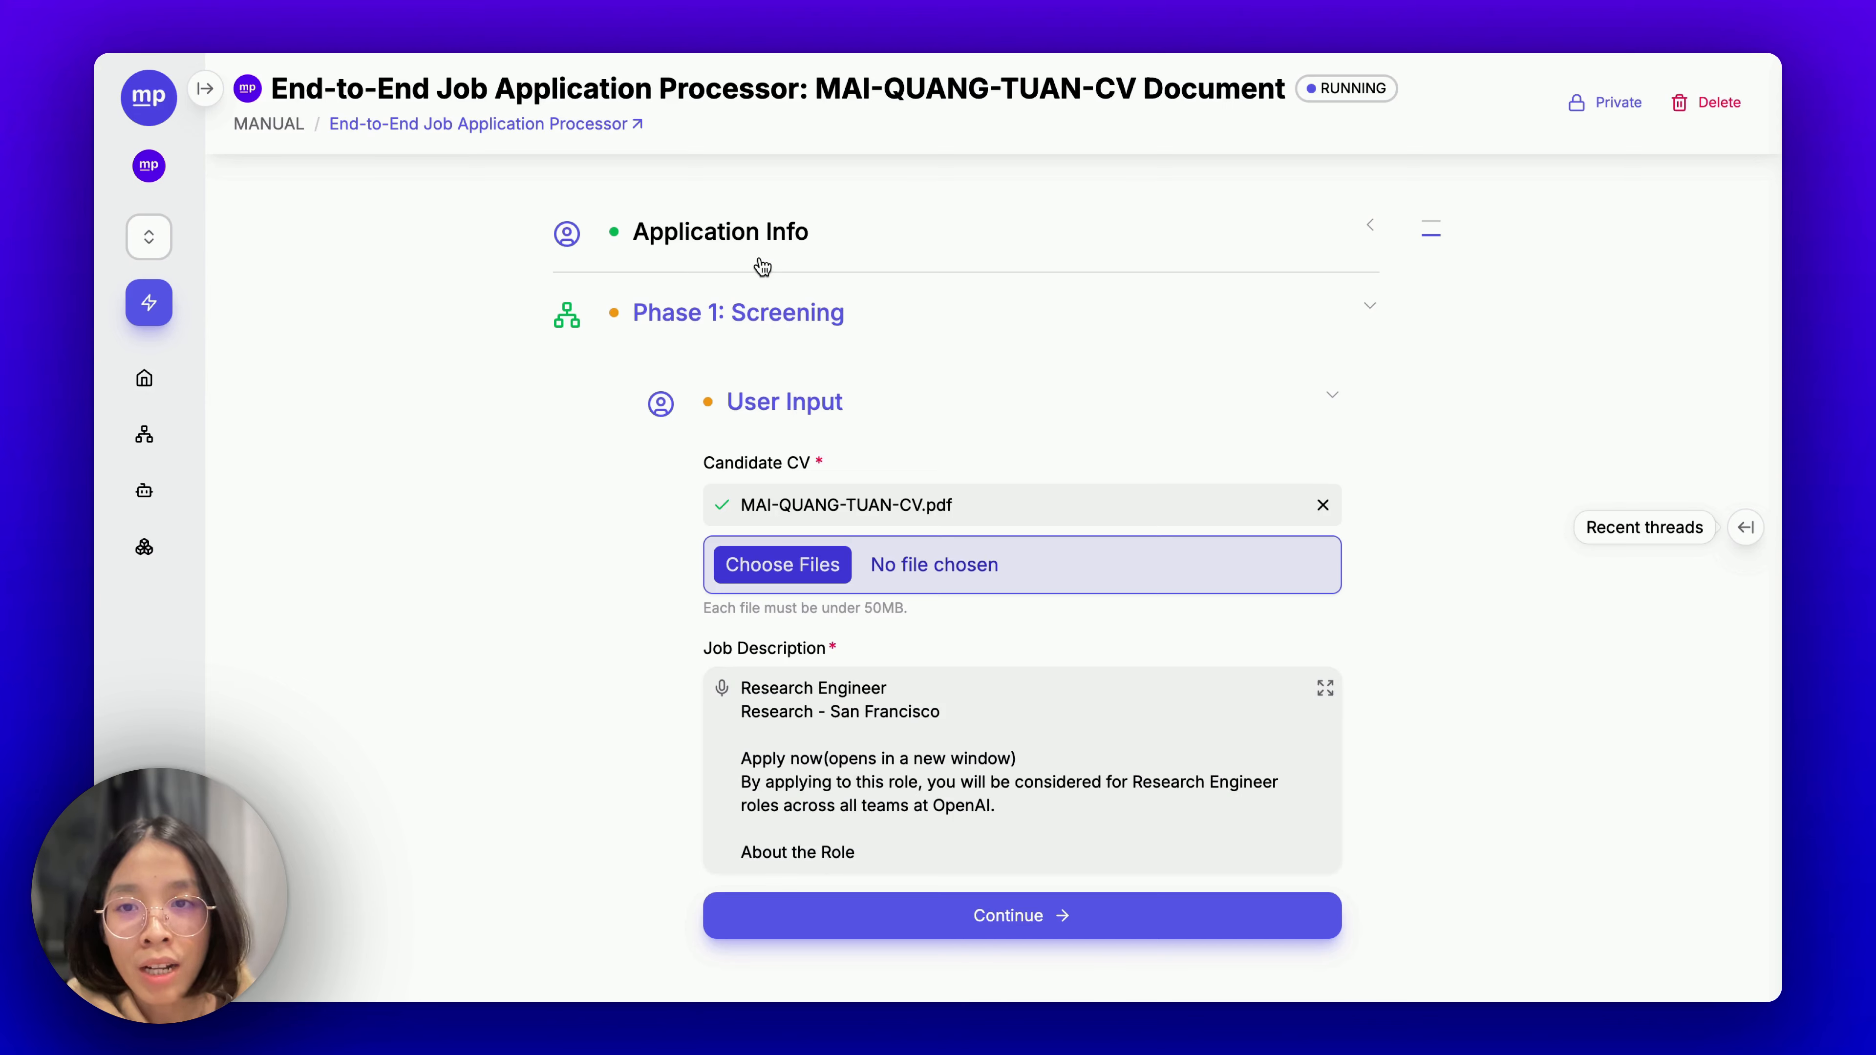
Review the submitted Application Info and the prefilled Phase 1: Screening inputs, and submit them to continue the run.
left_click(785, 259)
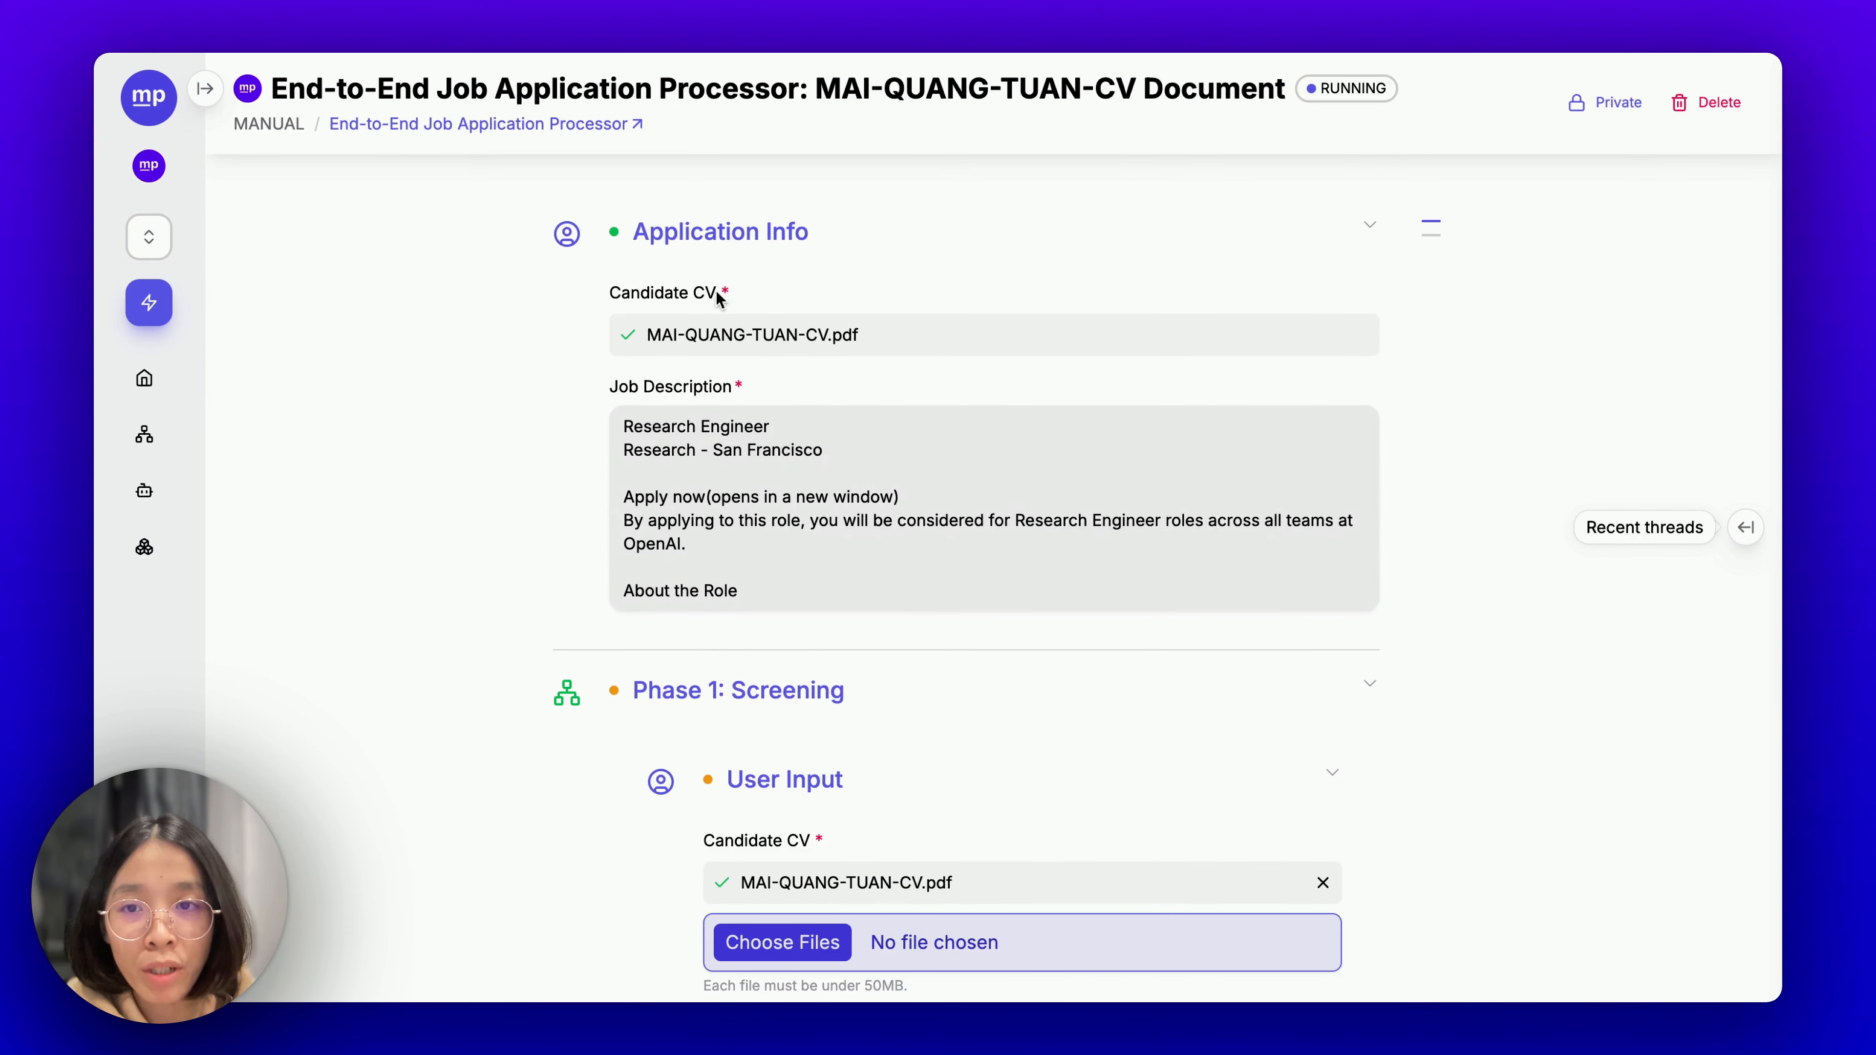
left_click(727, 235)
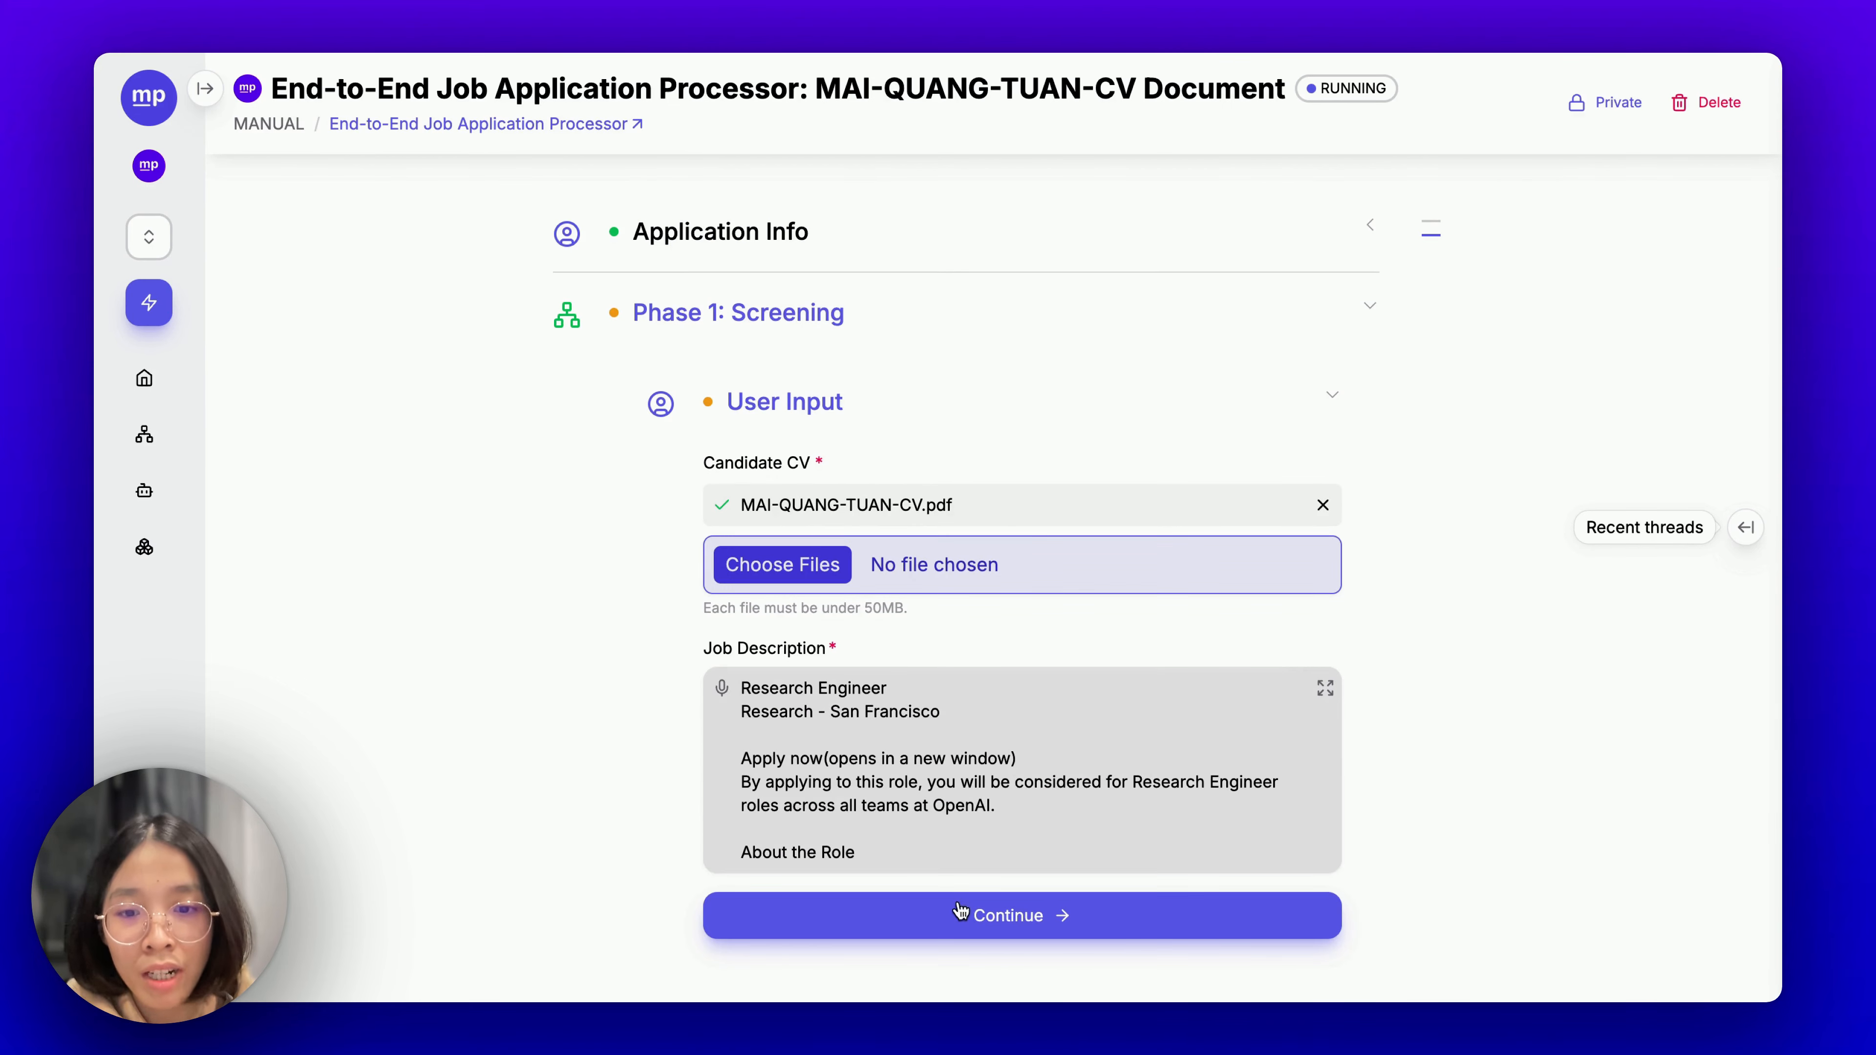
scroll(921, 806, "down", 3)
scroll(920, 805, "up", 5)
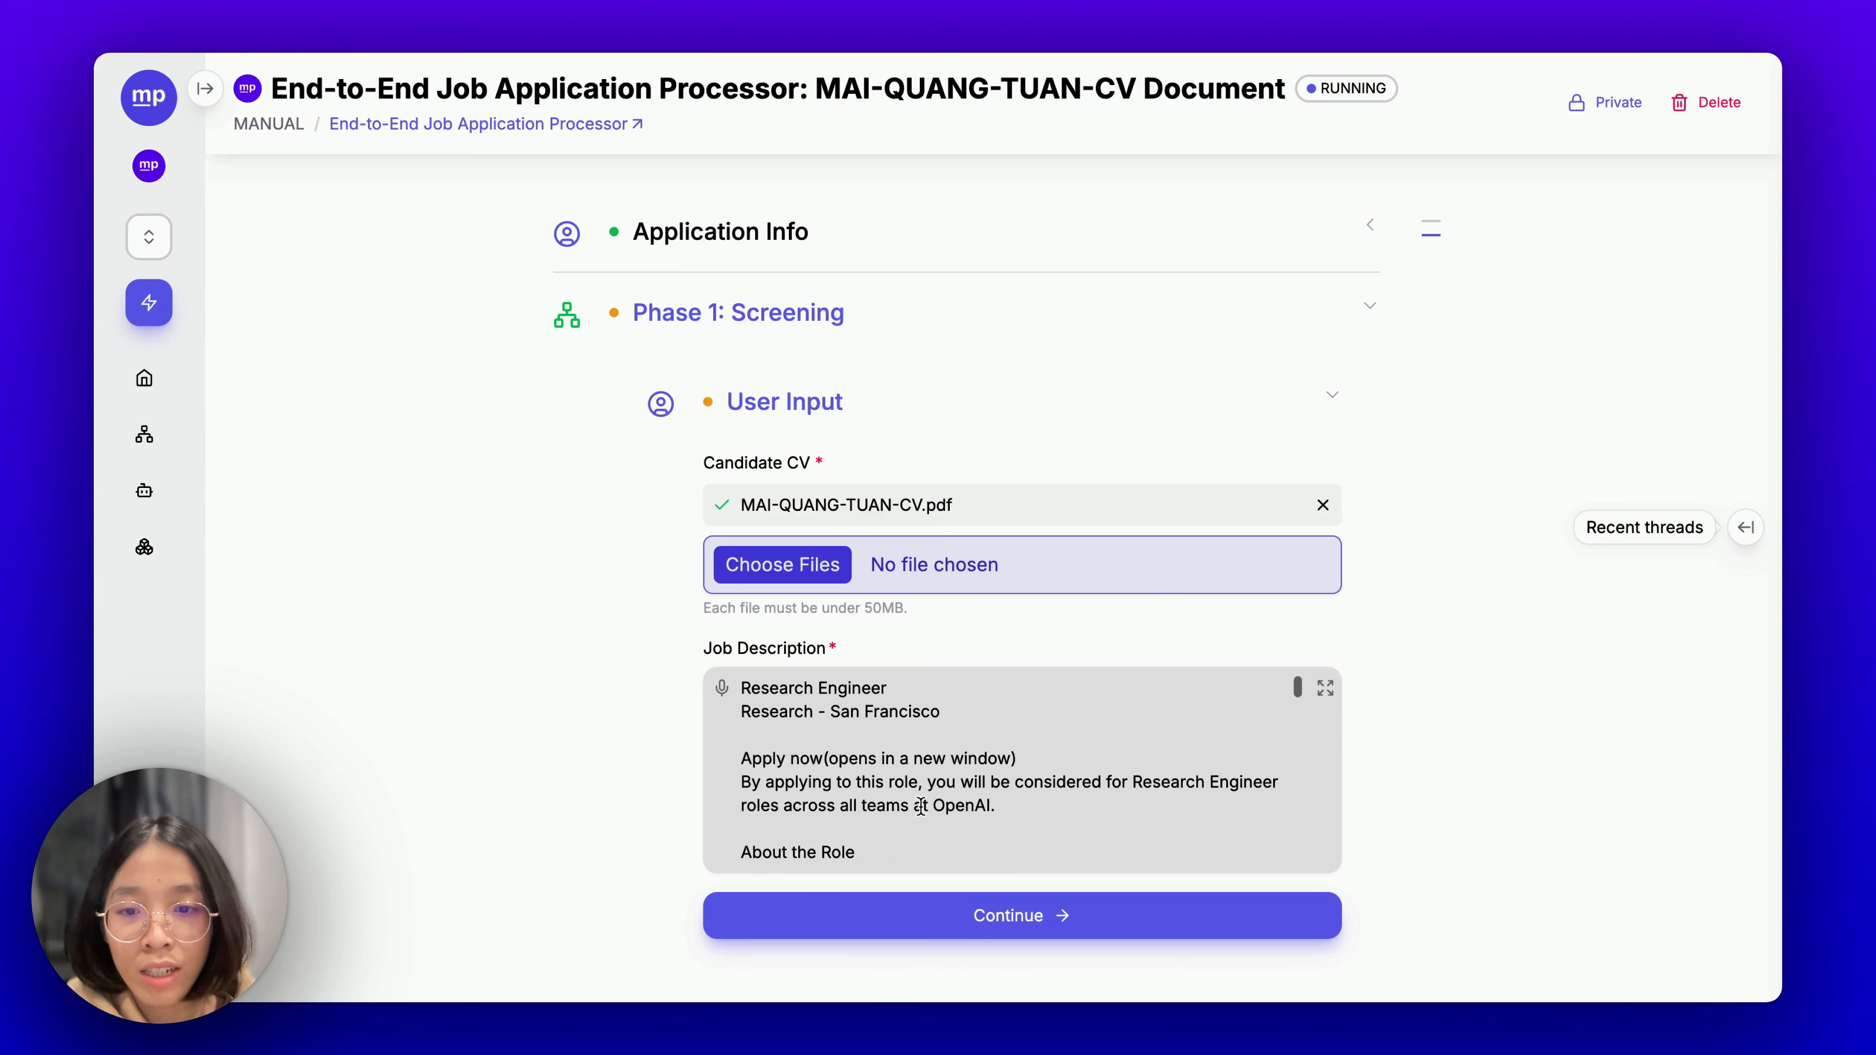
left_click(919, 932)
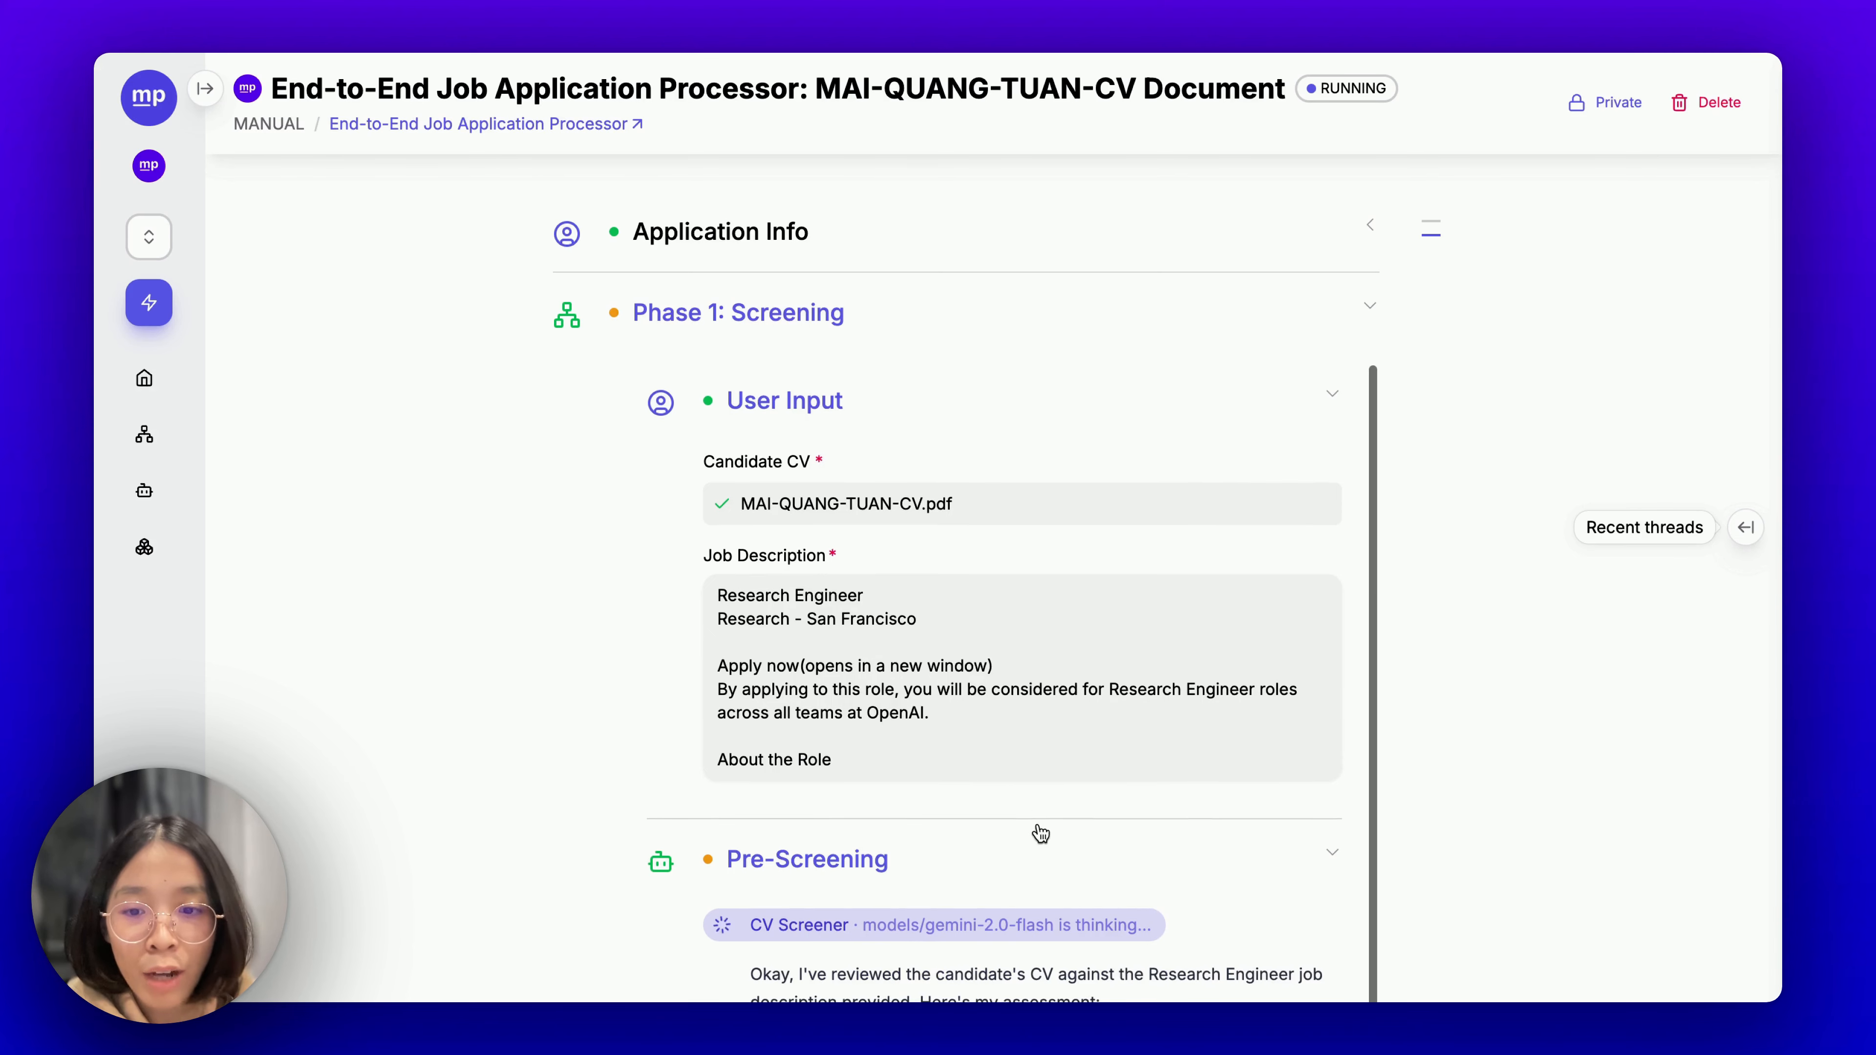
Read the CV Screener's Pre-Screening assessment of the candidate, from location and work eligibility down to the overall score.
scroll(555, 784, "down", 6)
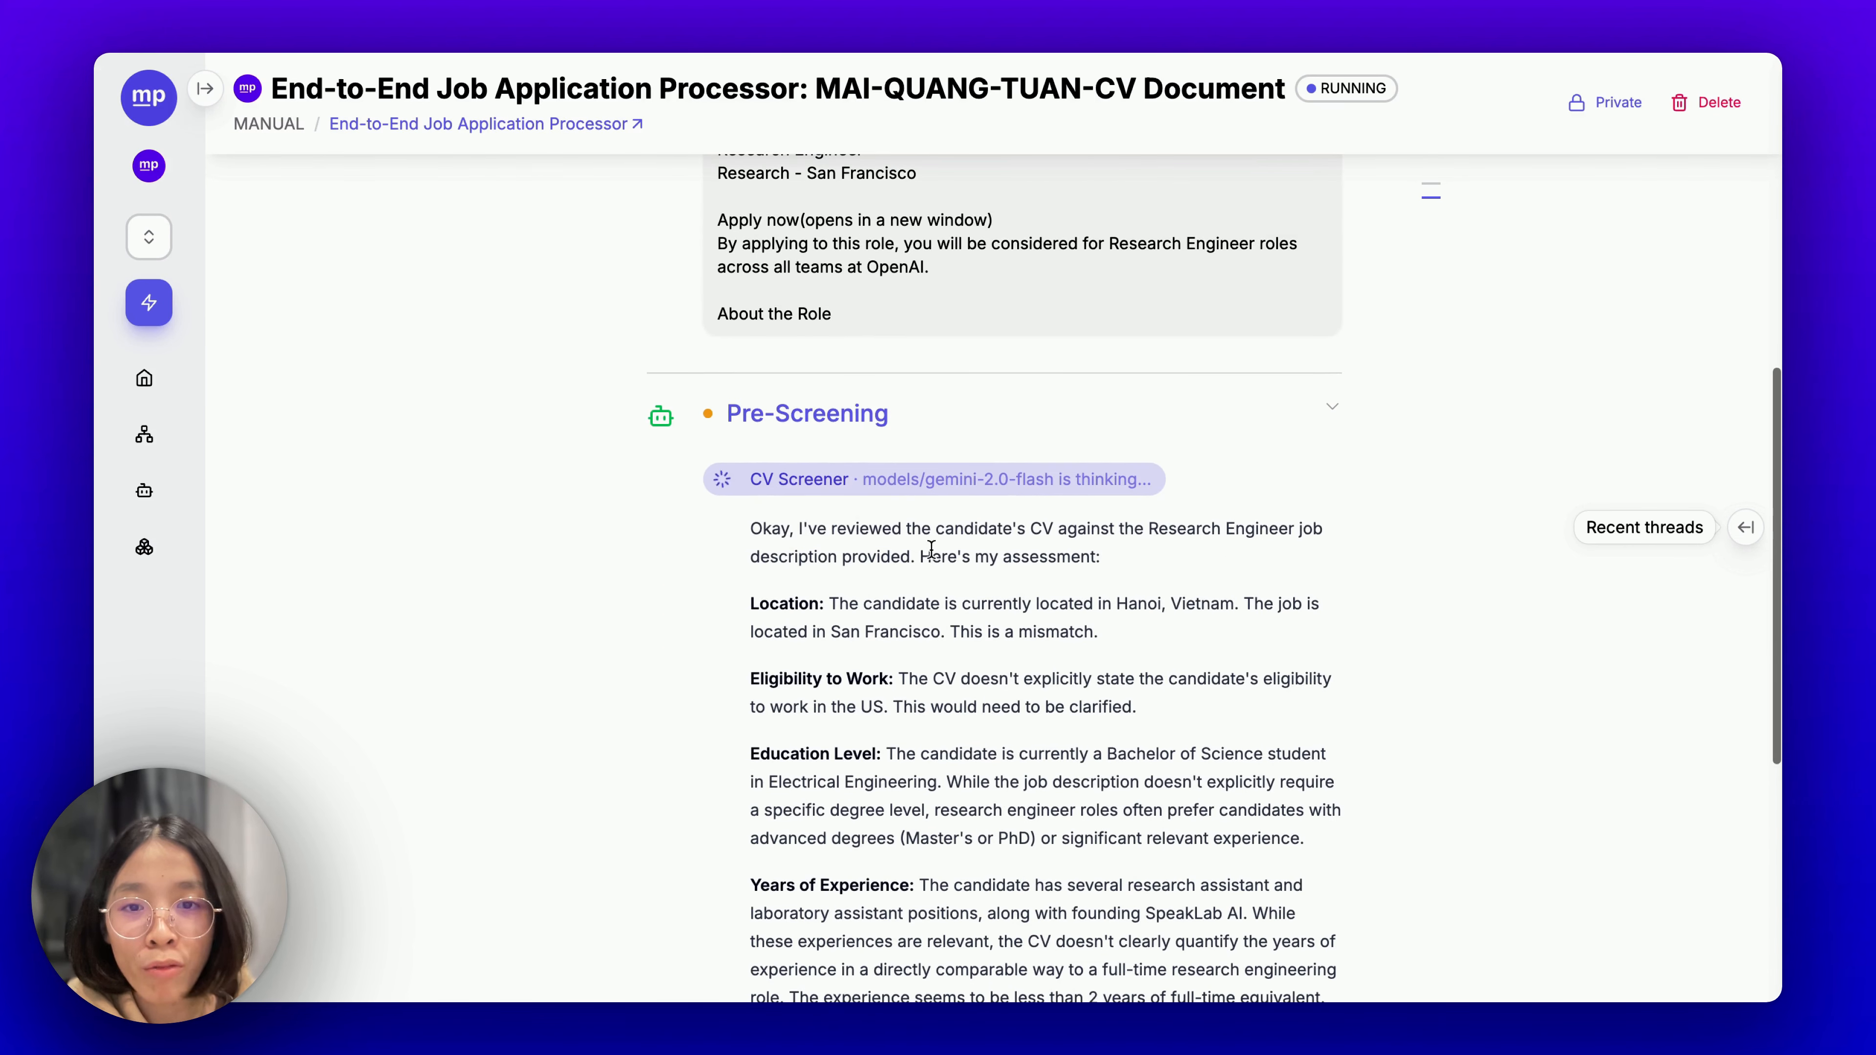
scroll(581, 618, "down", 5)
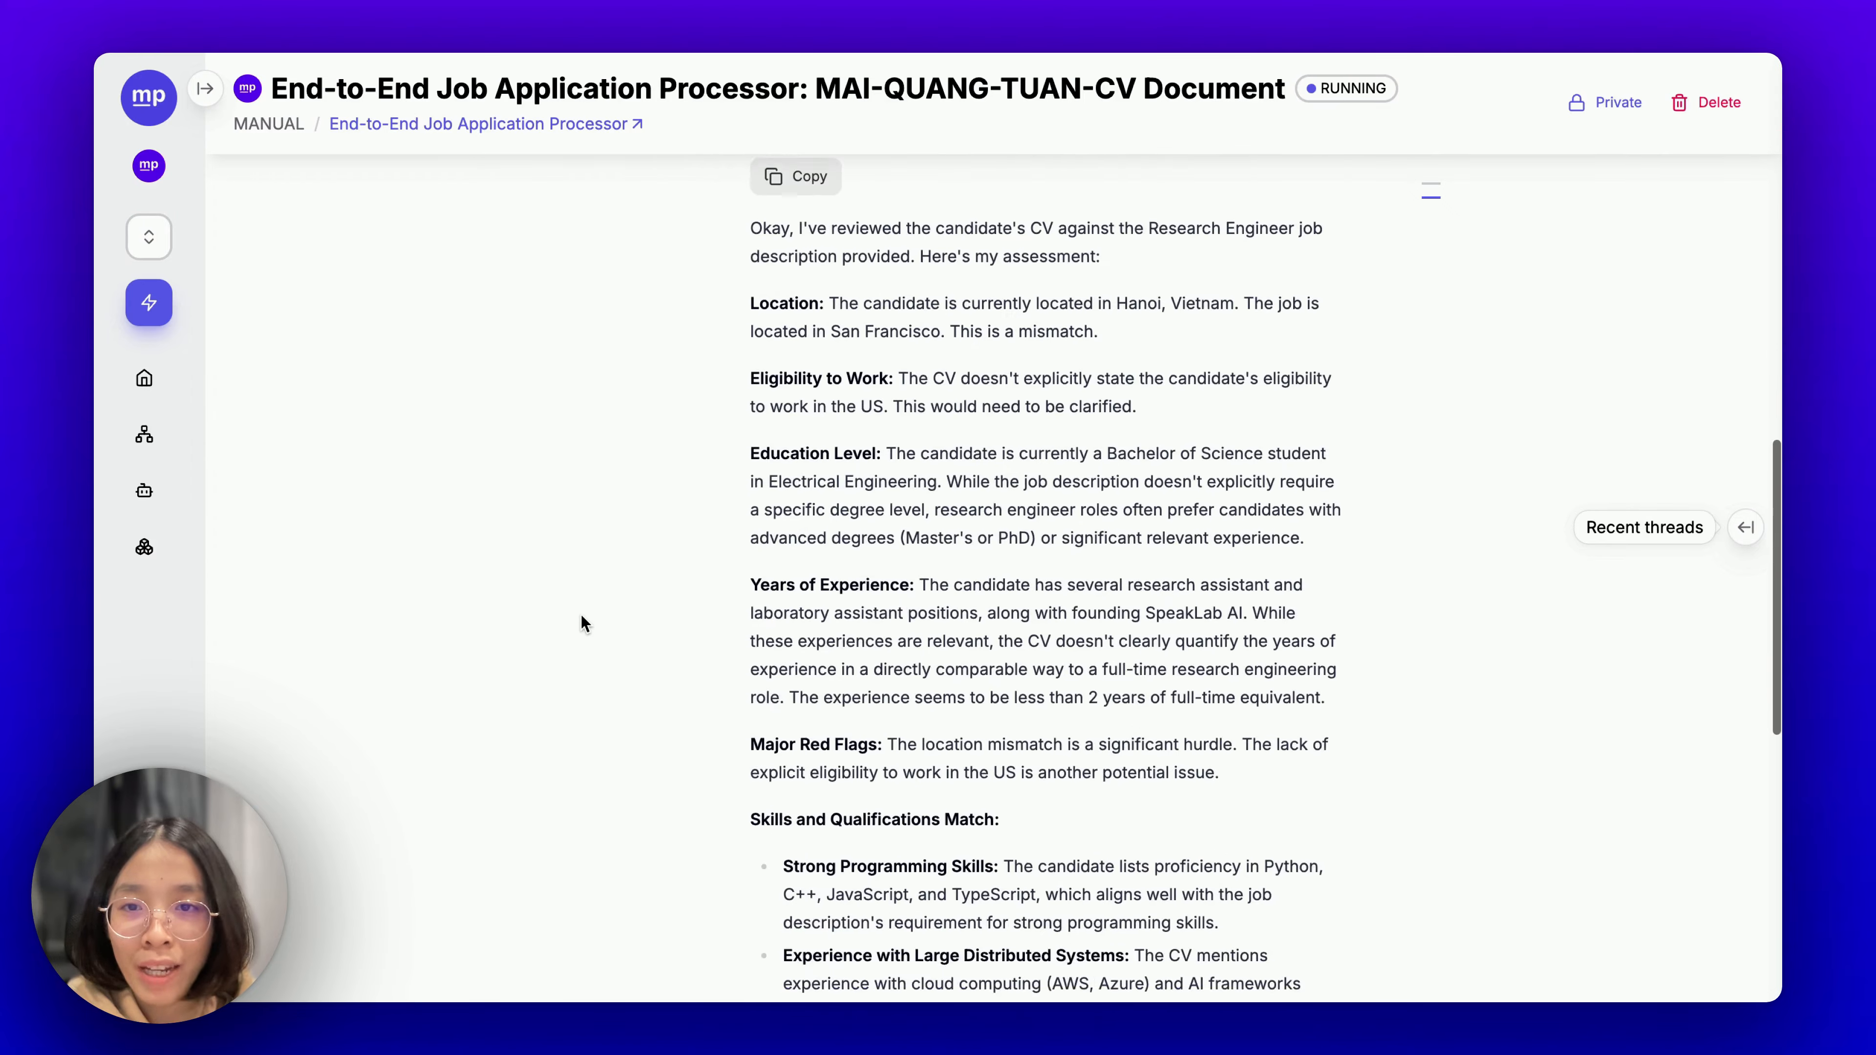
scroll(582, 618, "up", 5)
scroll(631, 624, "up", 5)
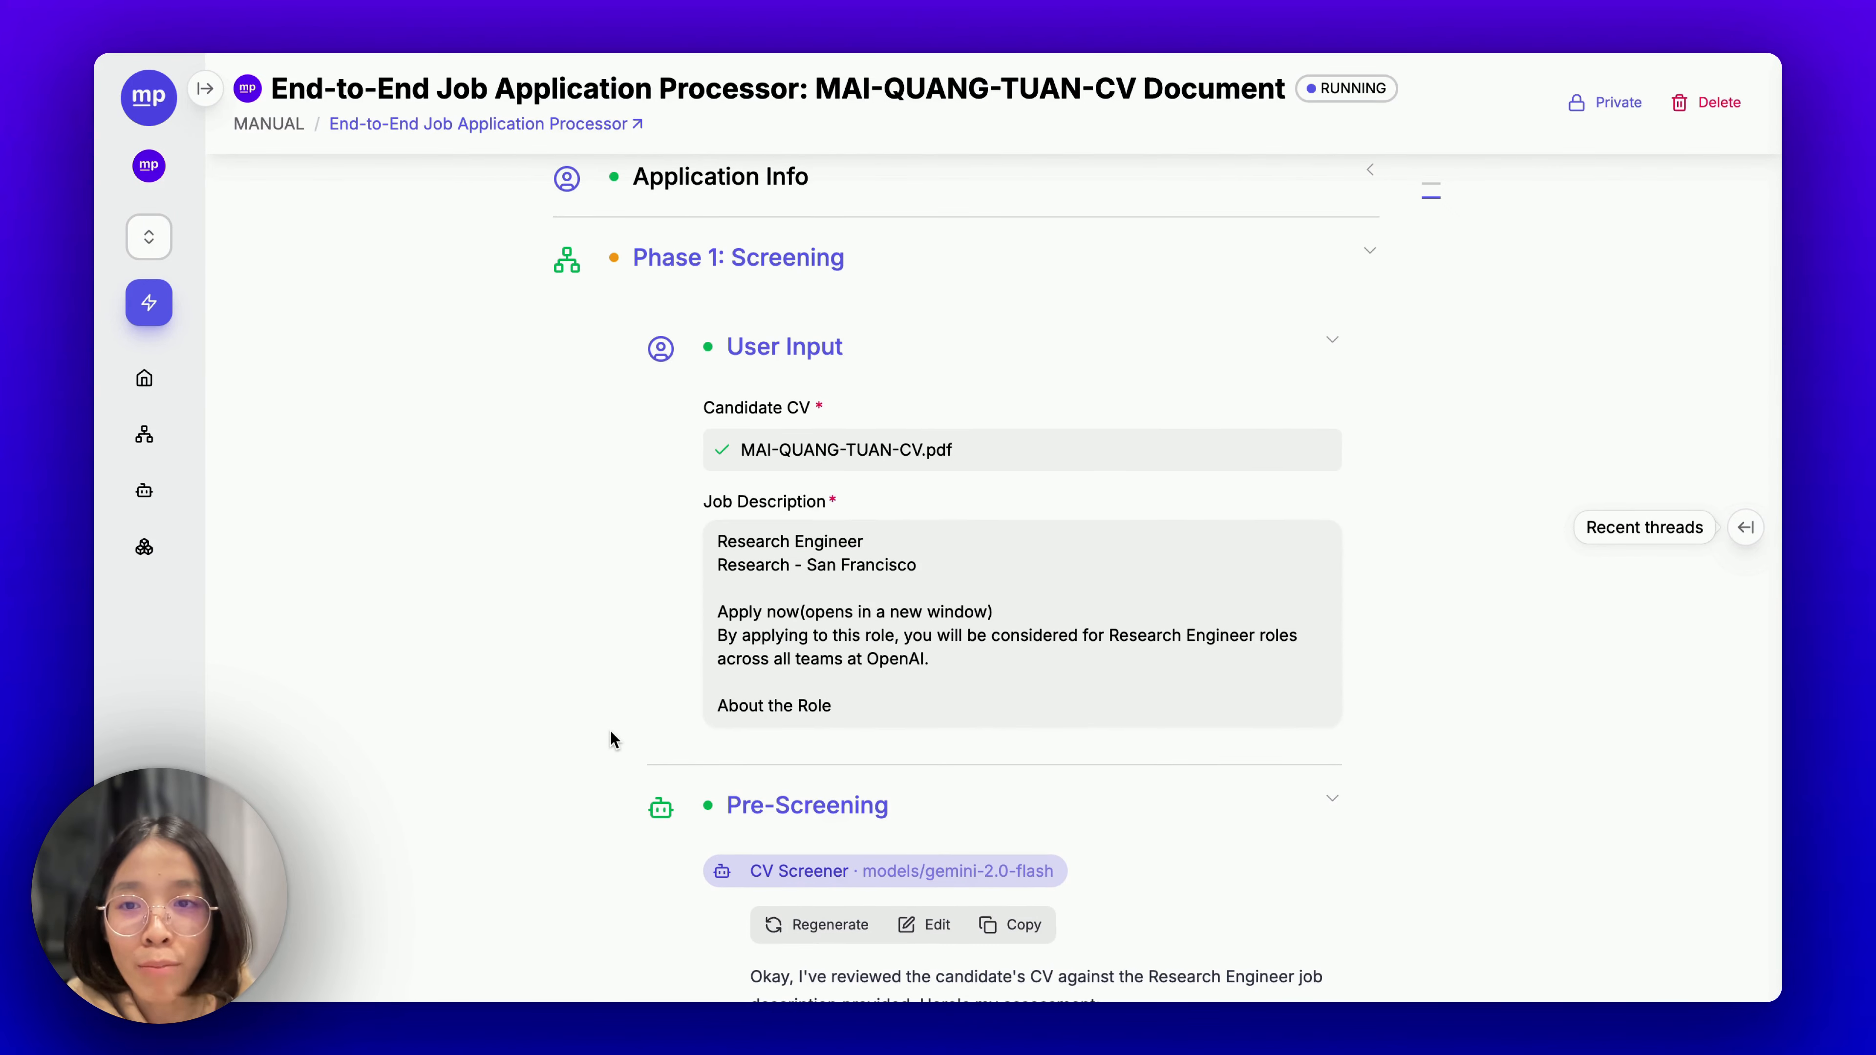
scroll(606, 831, "down", 5)
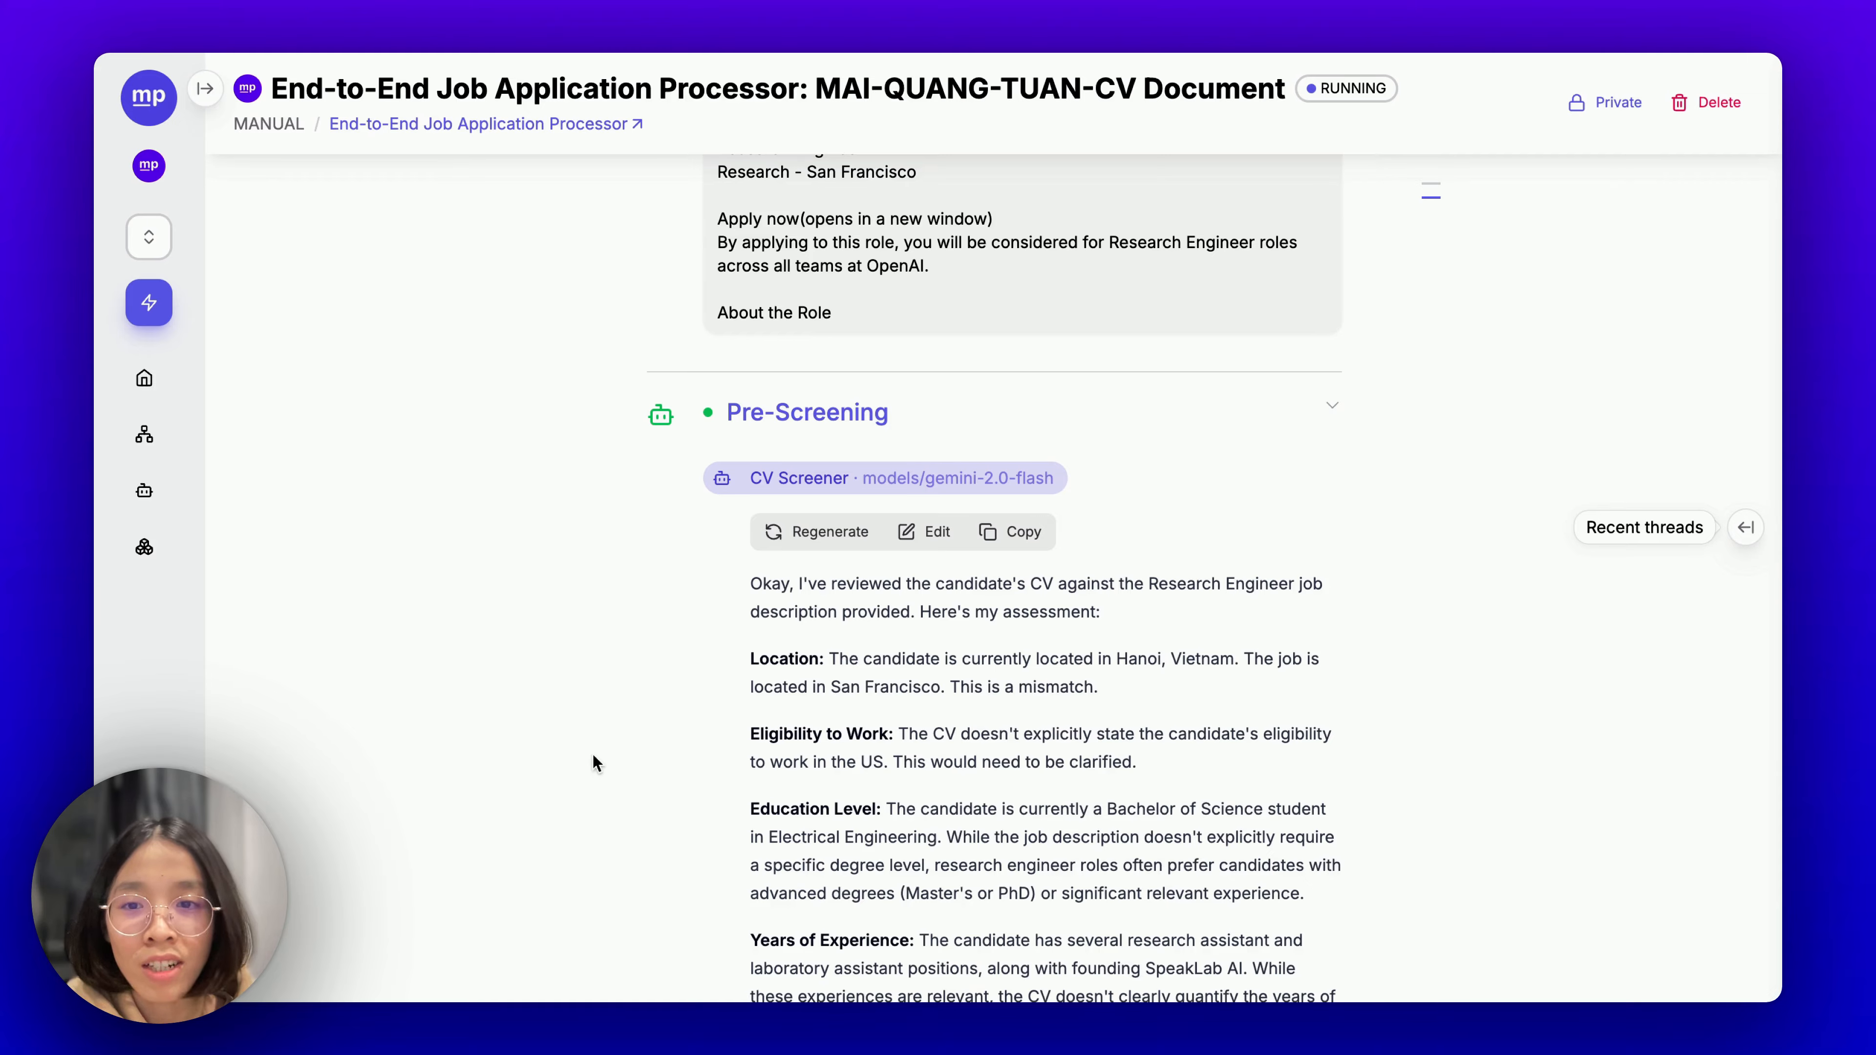
scroll(570, 611, "down", 5)
scroll(570, 611, "up", 5)
scroll(570, 611, "down", 12)
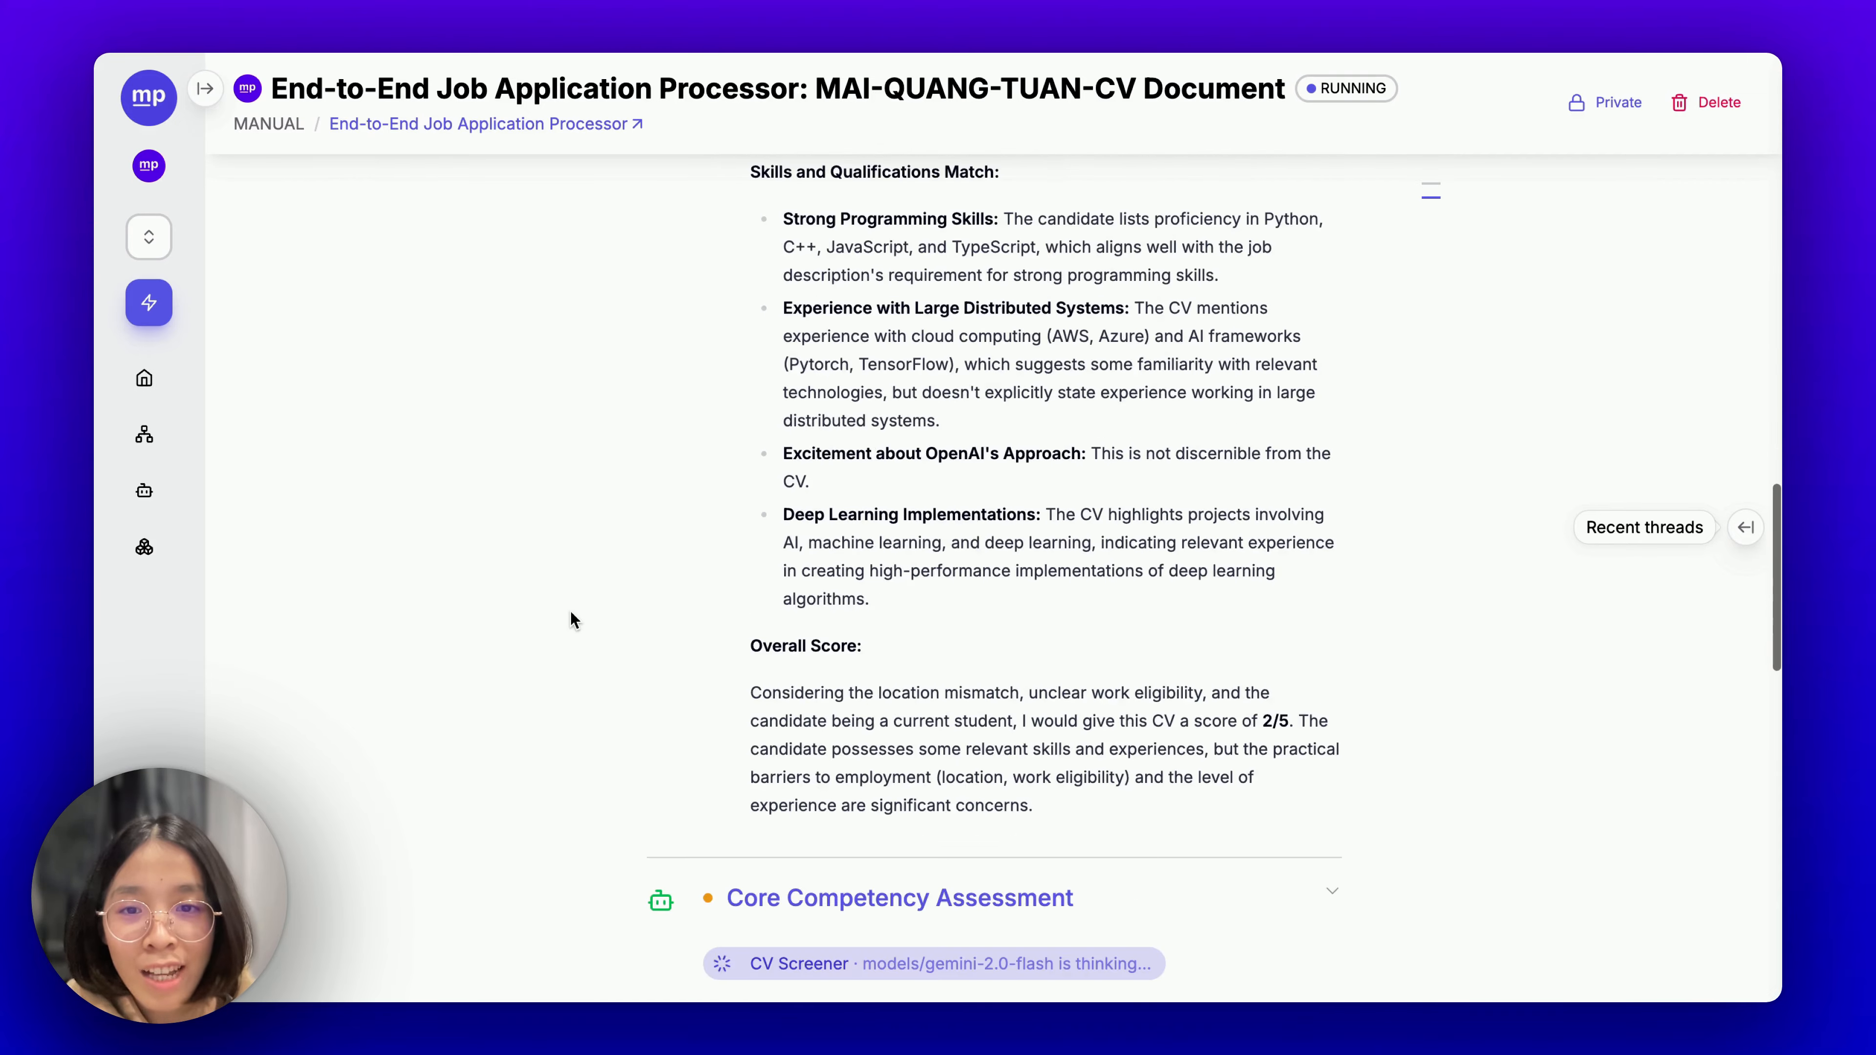
Examine the Core Competency Assessment, including its overall score, rationale and detailed breakdown of skills, experience, domain knowledge and achievements.
scroll(571, 611, "down", 9)
scroll(571, 611, "up", 1)
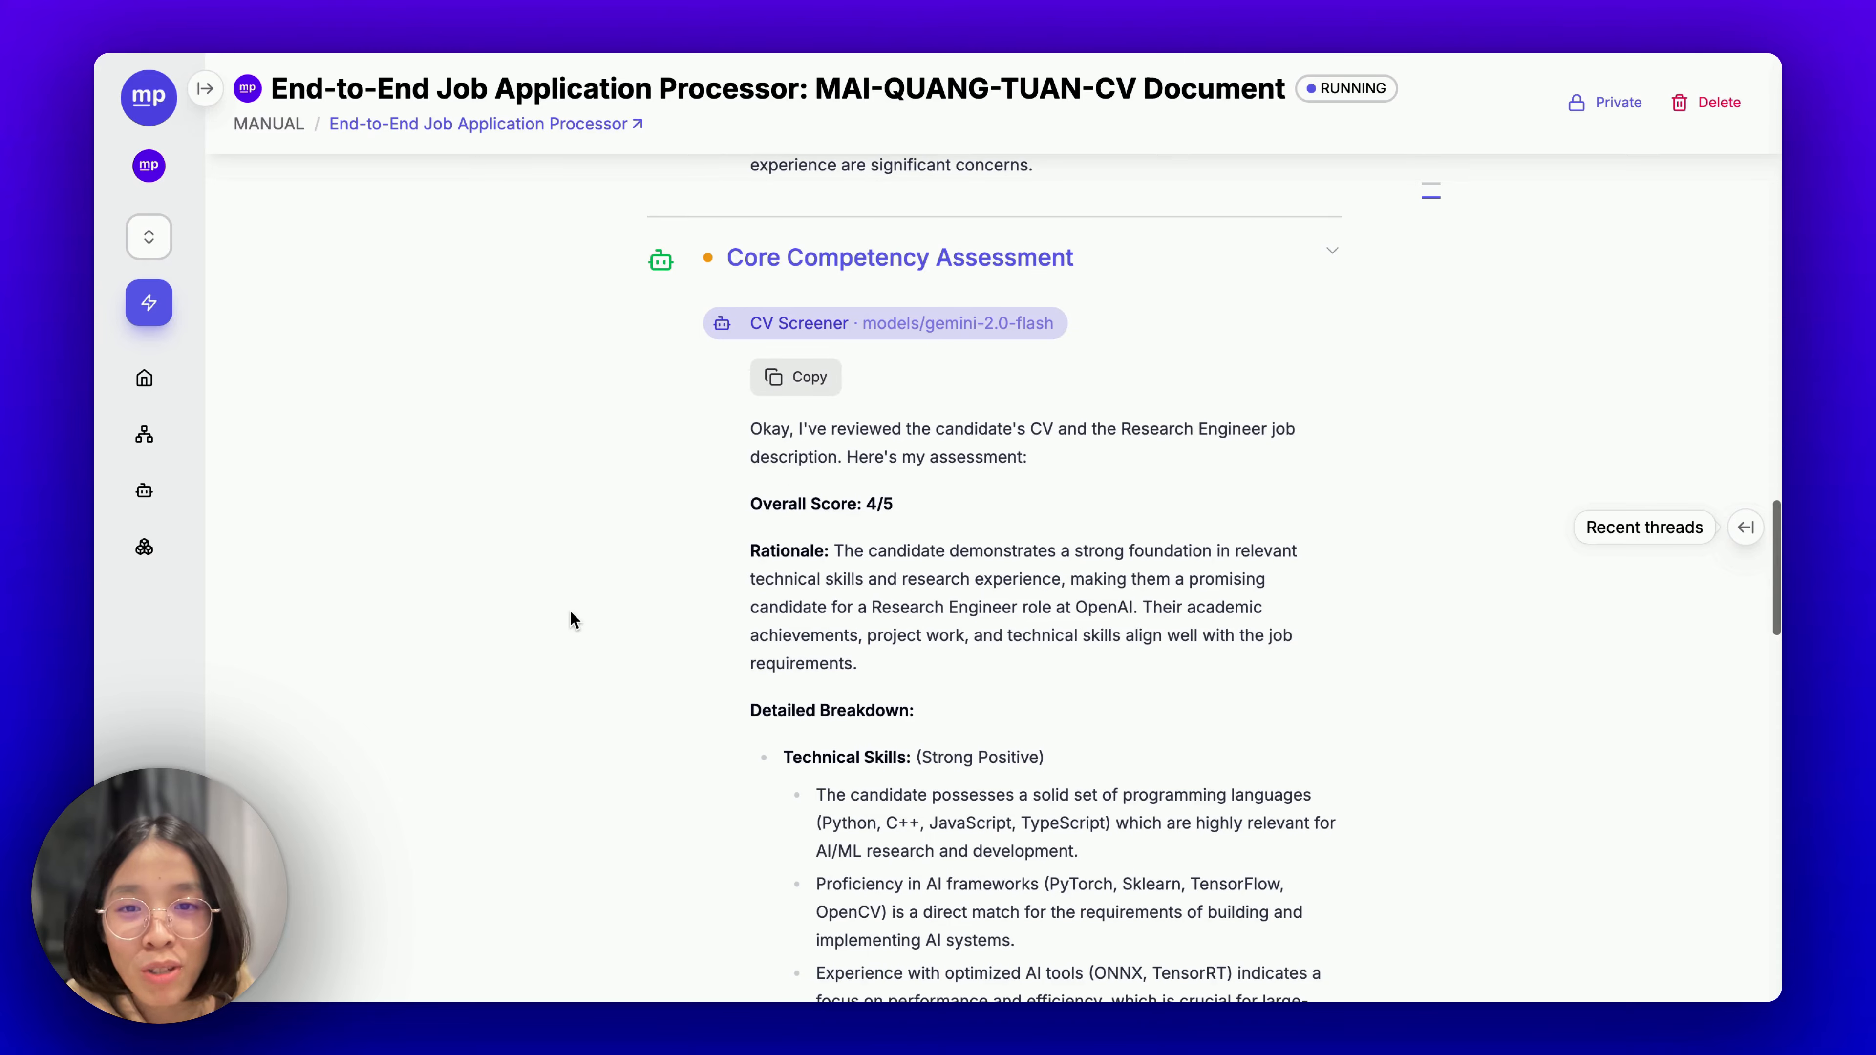
scroll(570, 611, "down", 10)
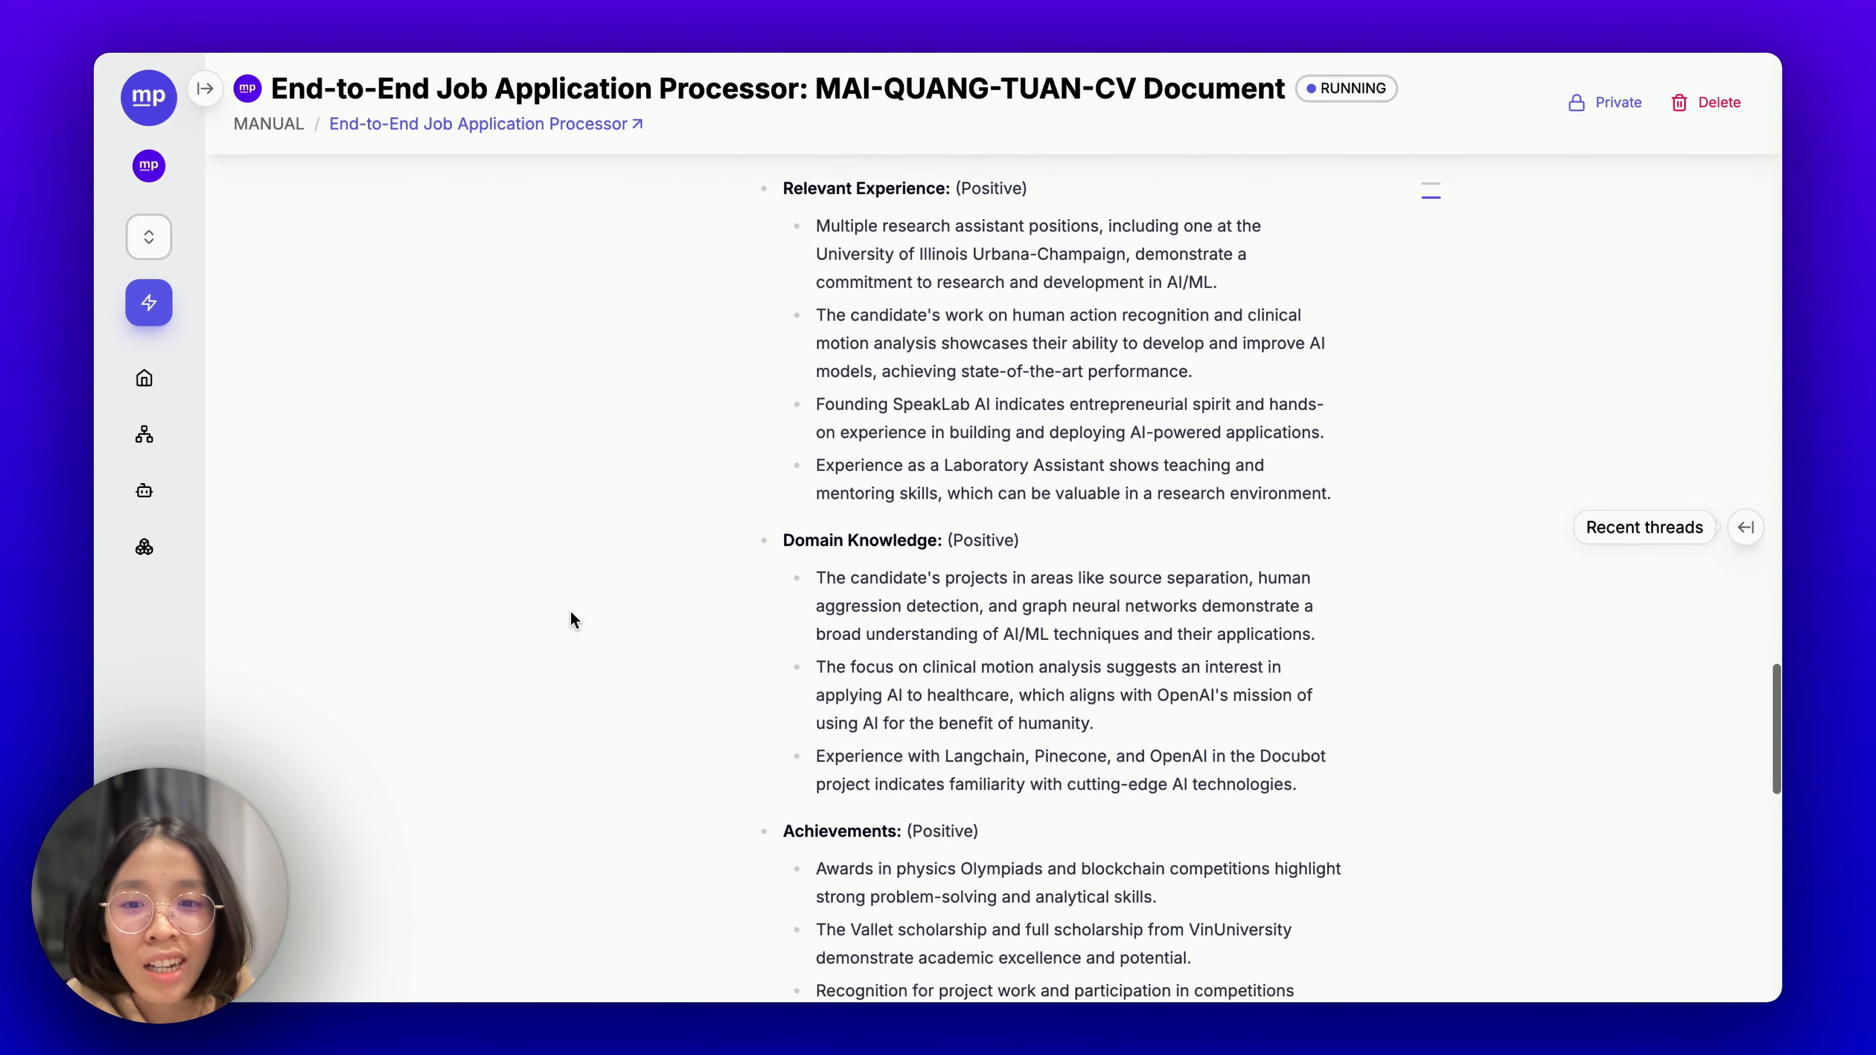
scroll(570, 611, "up", 10)
scroll(570, 611, "down", 6)
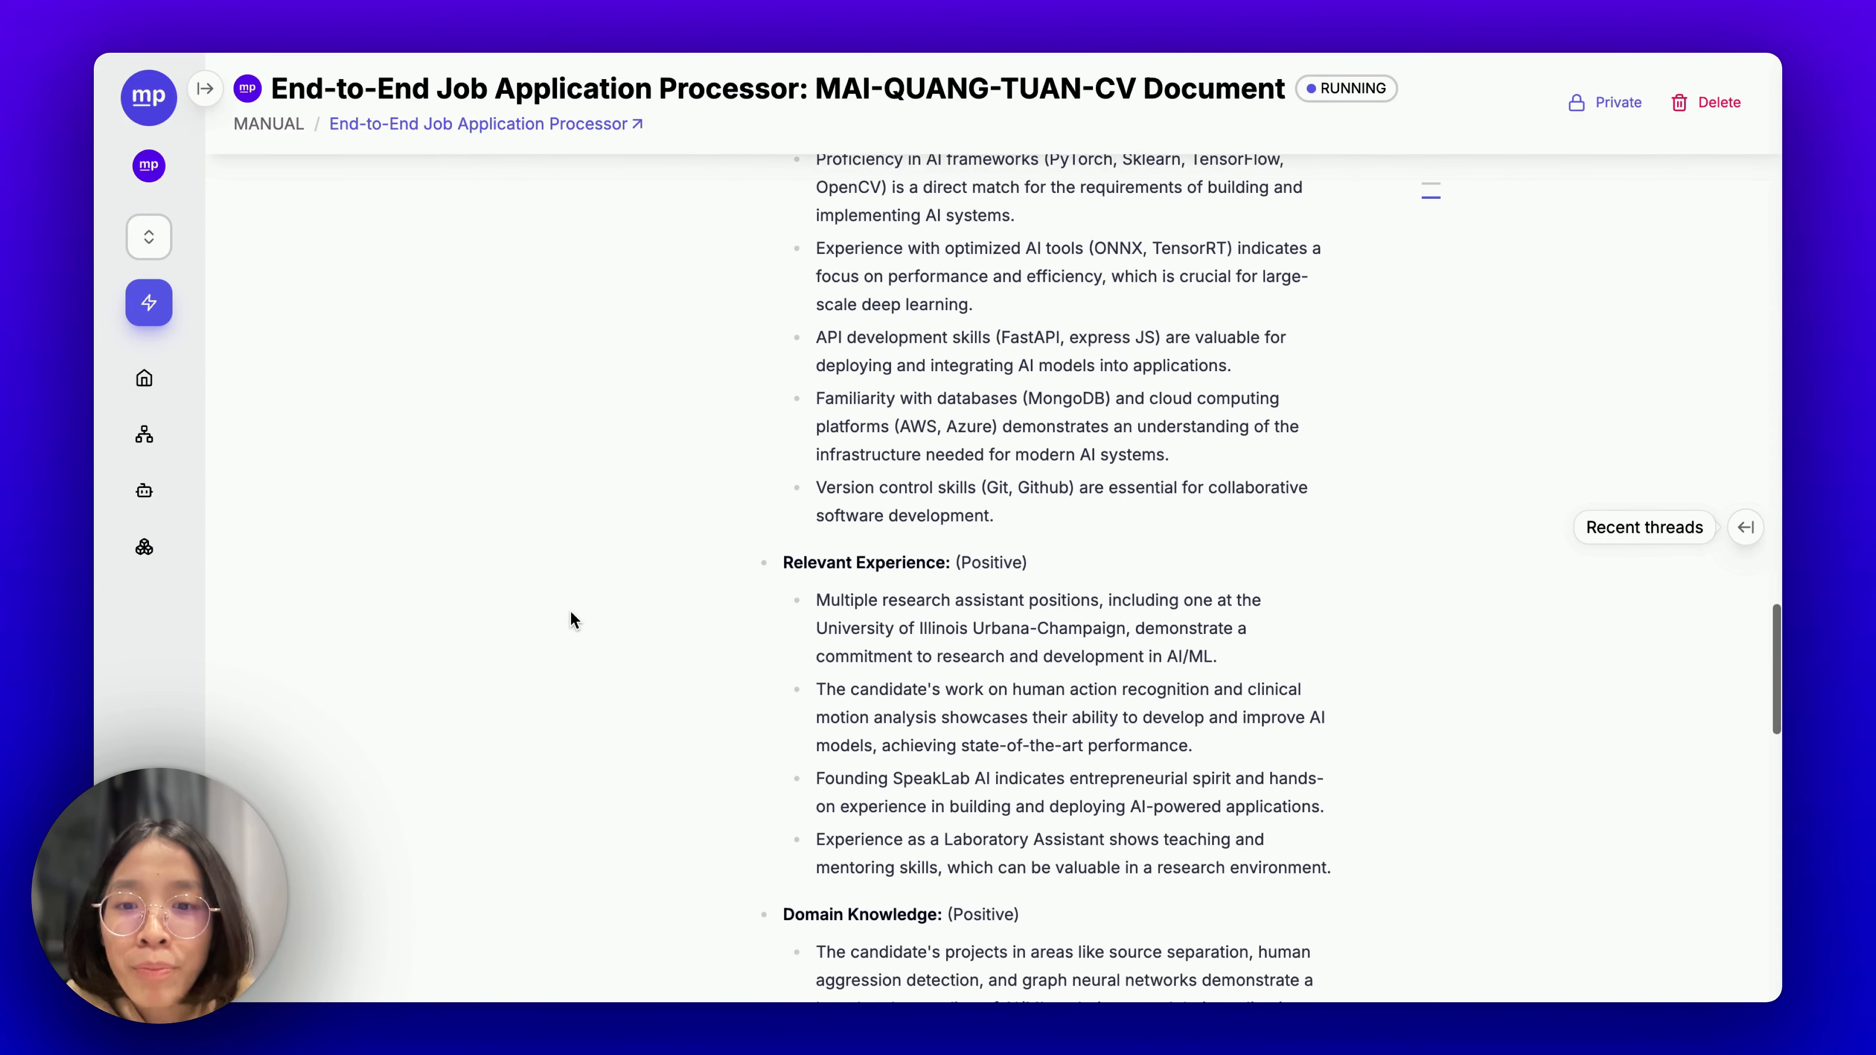
scroll(571, 613, "down", 8)
scroll(571, 612, "up", 20)
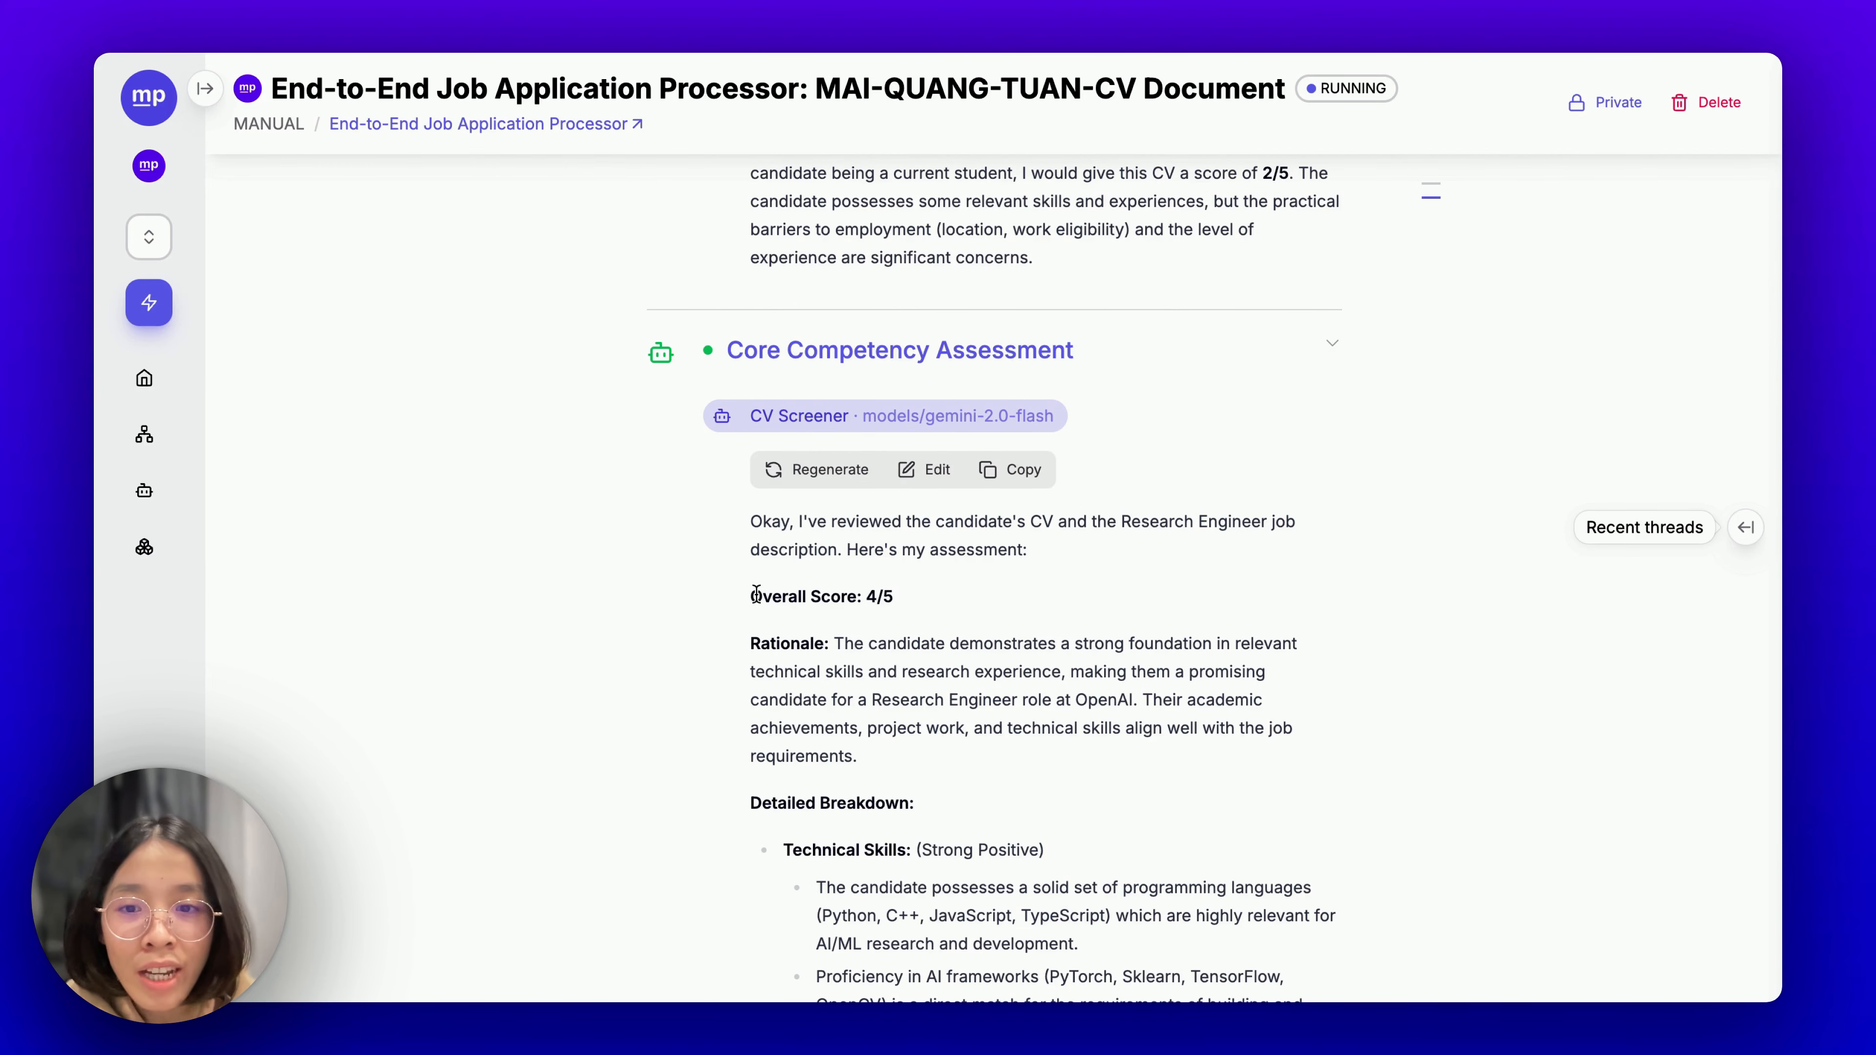
left_click_drag(754, 595, 946, 593)
double_click(818, 642)
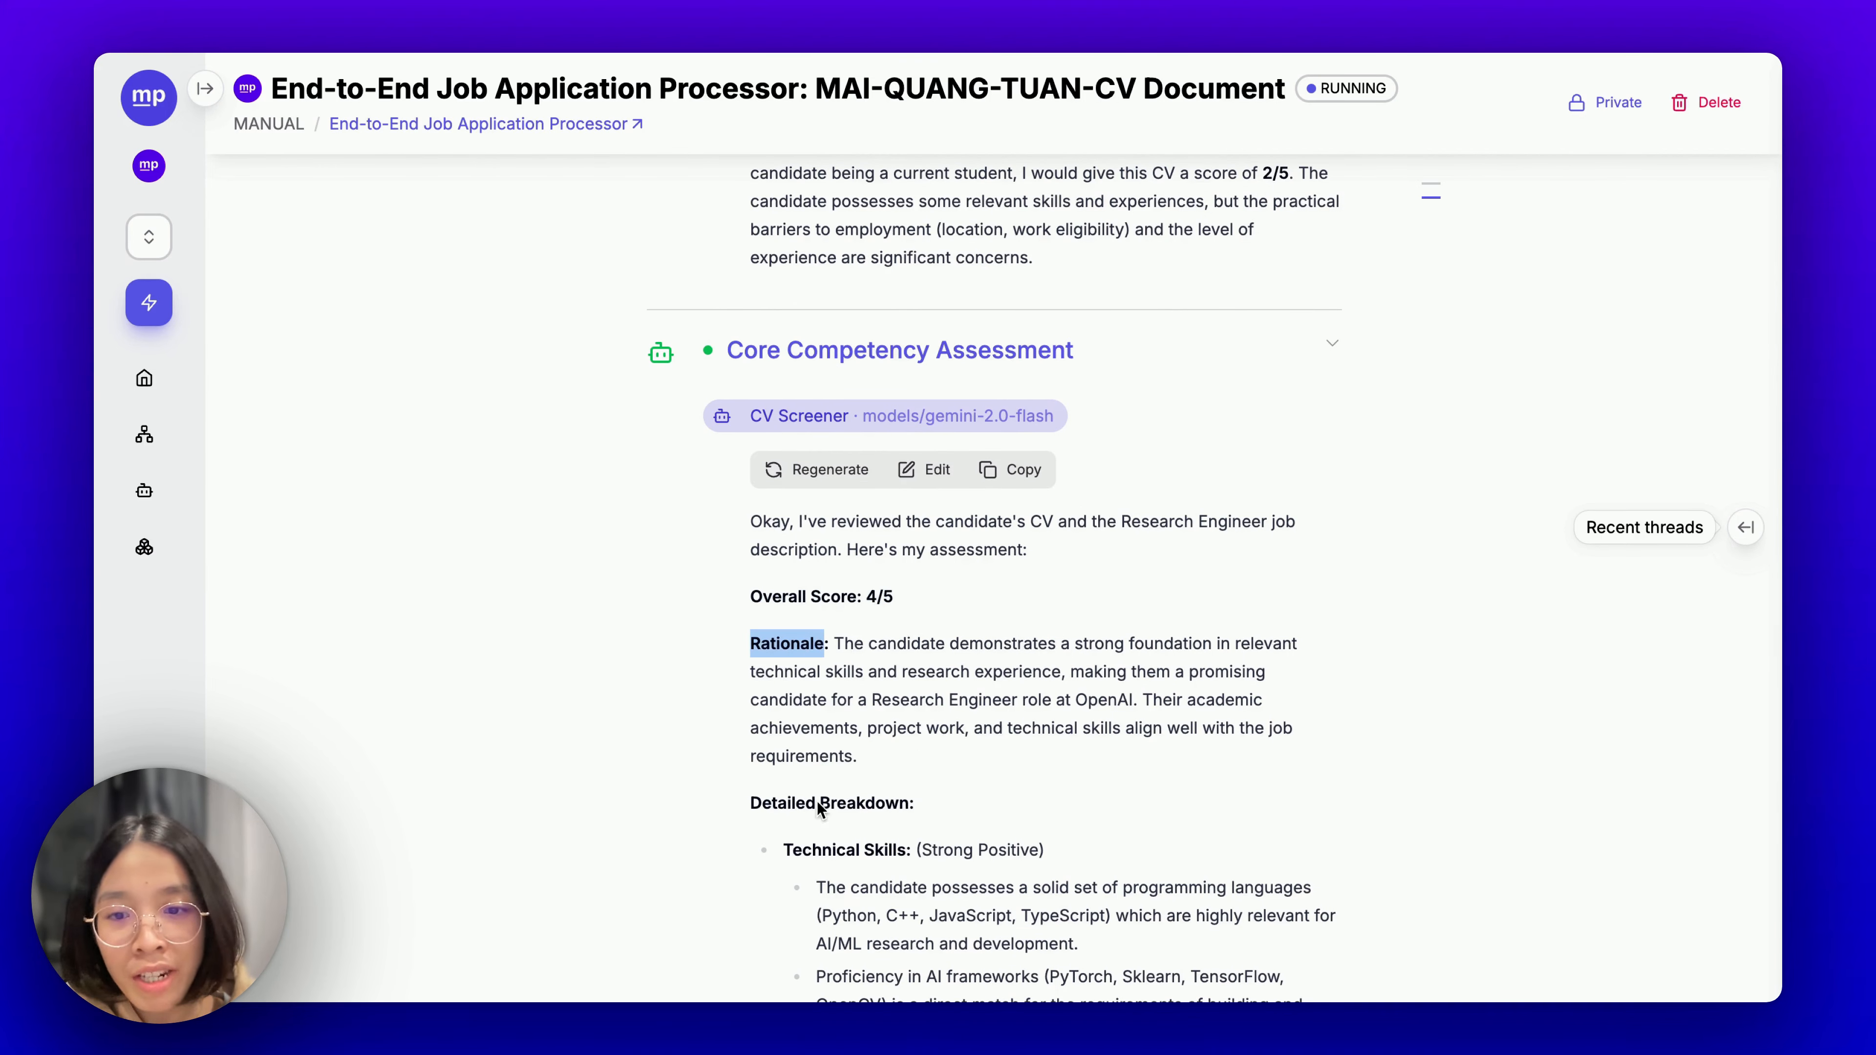
left_click_drag(749, 808, 1033, 813)
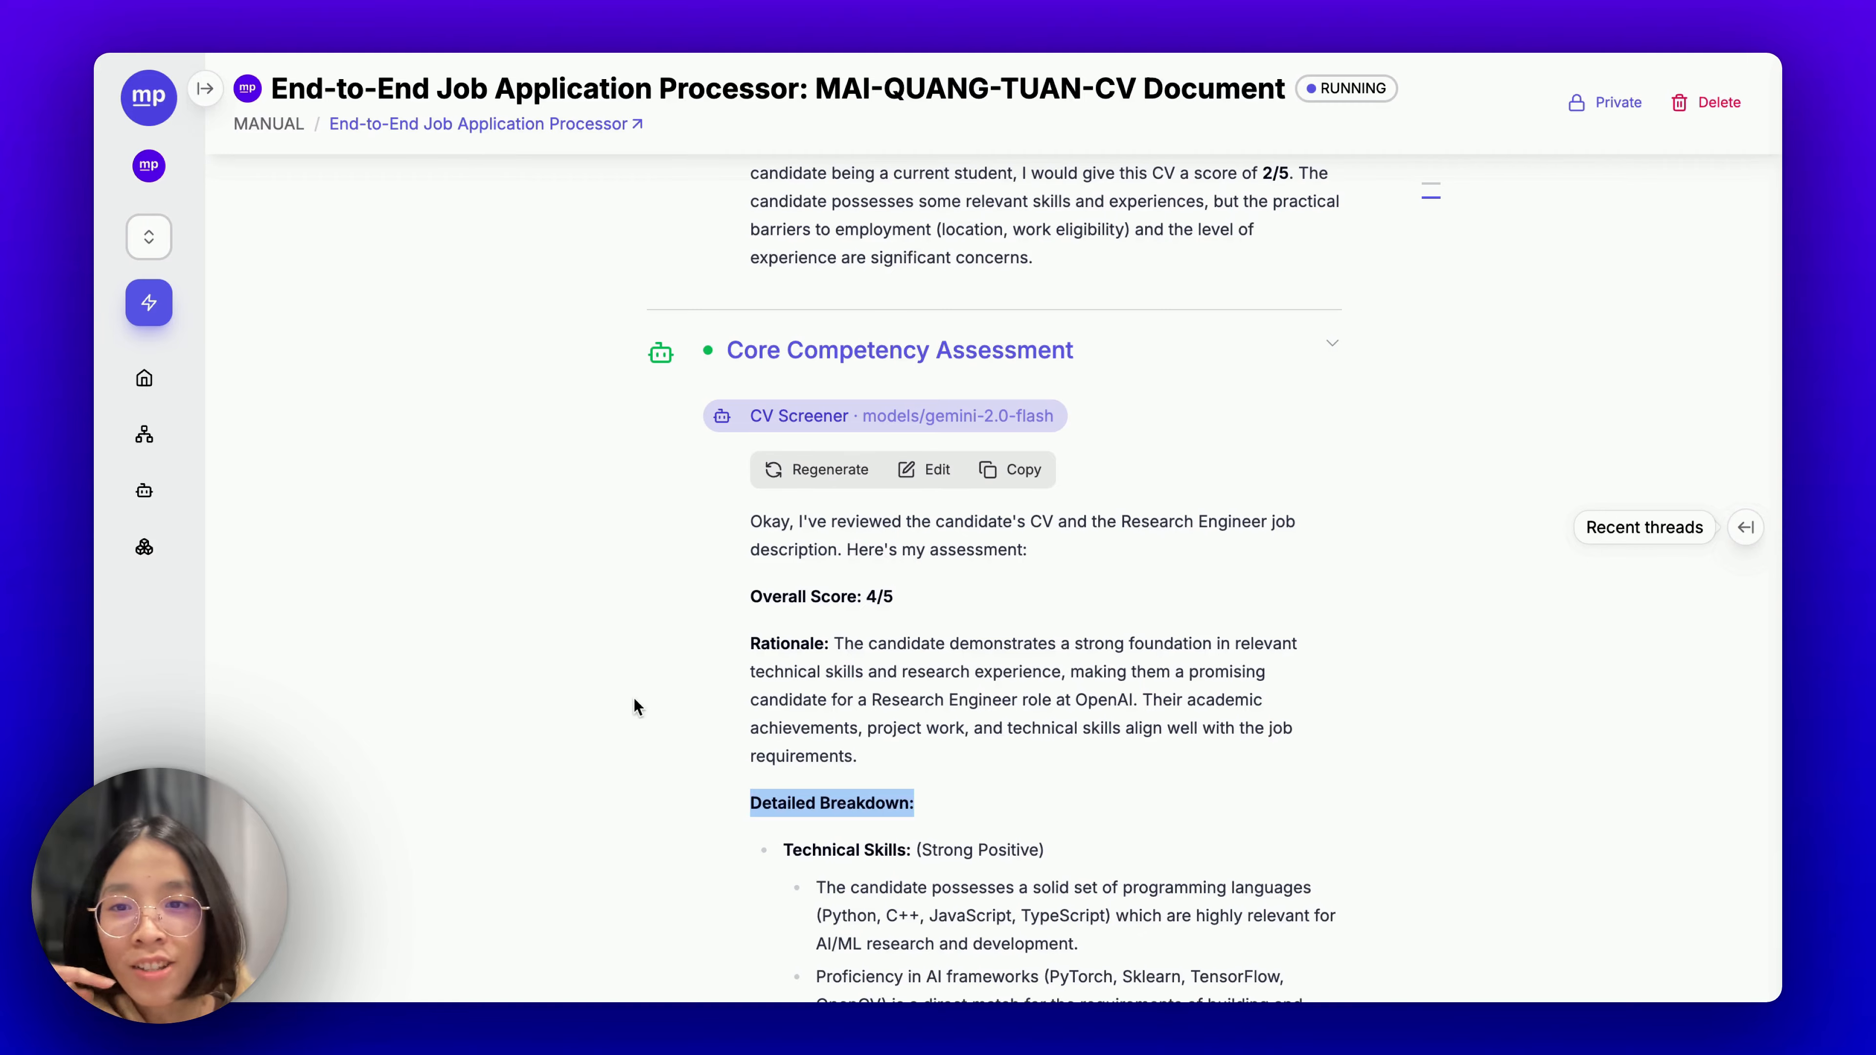
left_click(613, 676)
Go over the cultural fit and career goals evaluation and inspect the Candidate Performance Radar Chart.
scroll(555, 618, "down", 15)
scroll(555, 618, "down", 10)
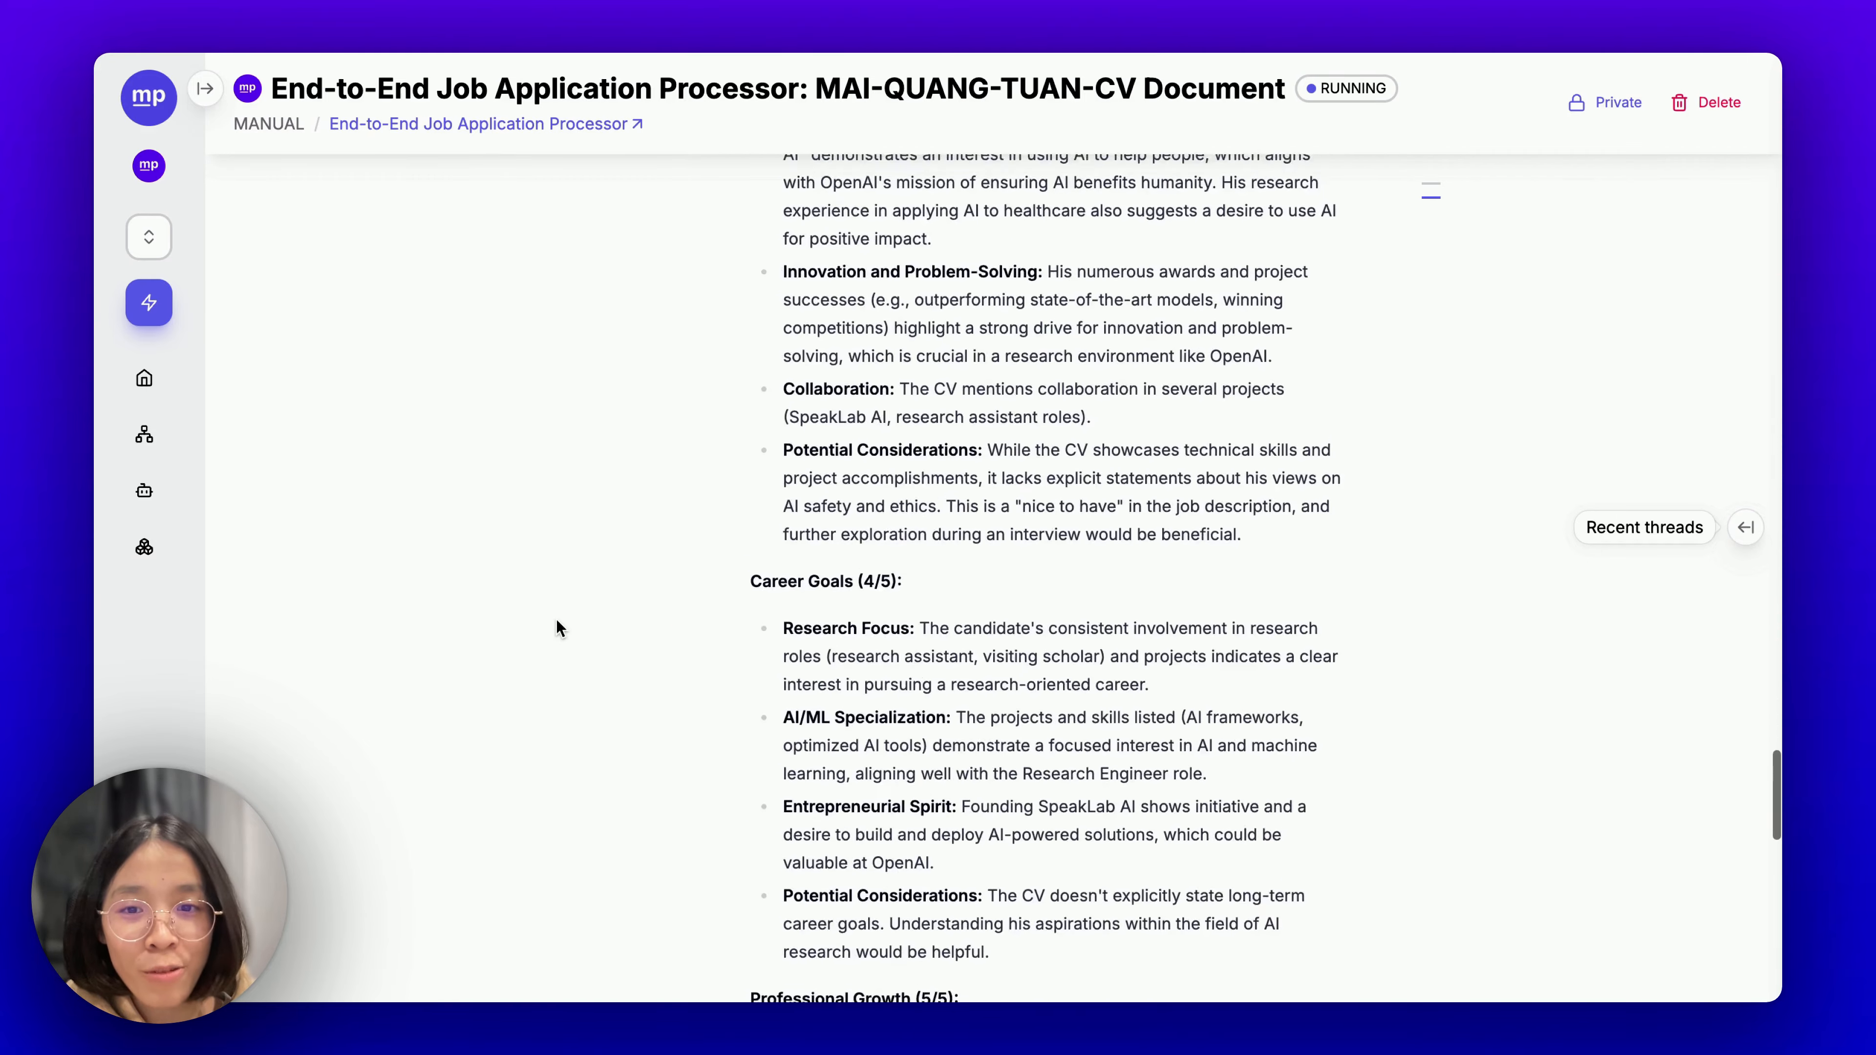
scroll(555, 618, "up", 8)
scroll(574, 692, "down", 15)
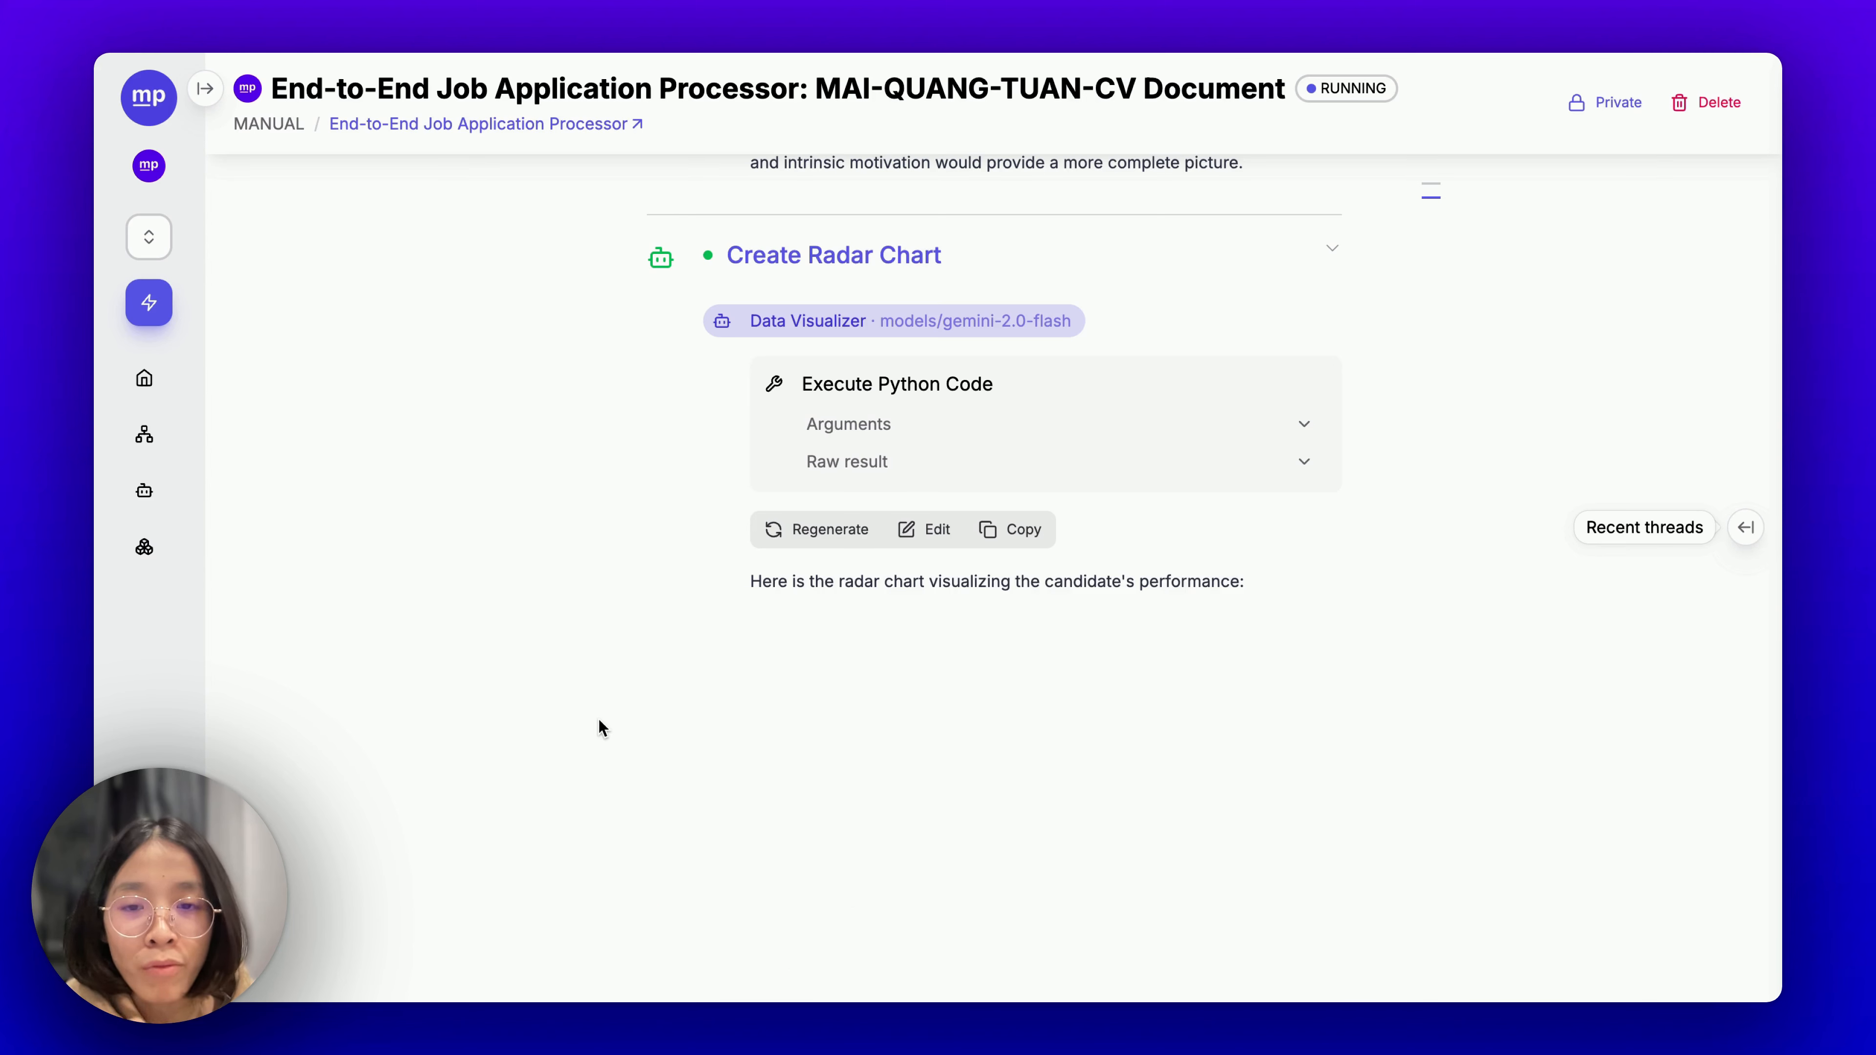
scroll(599, 718, "up", 2)
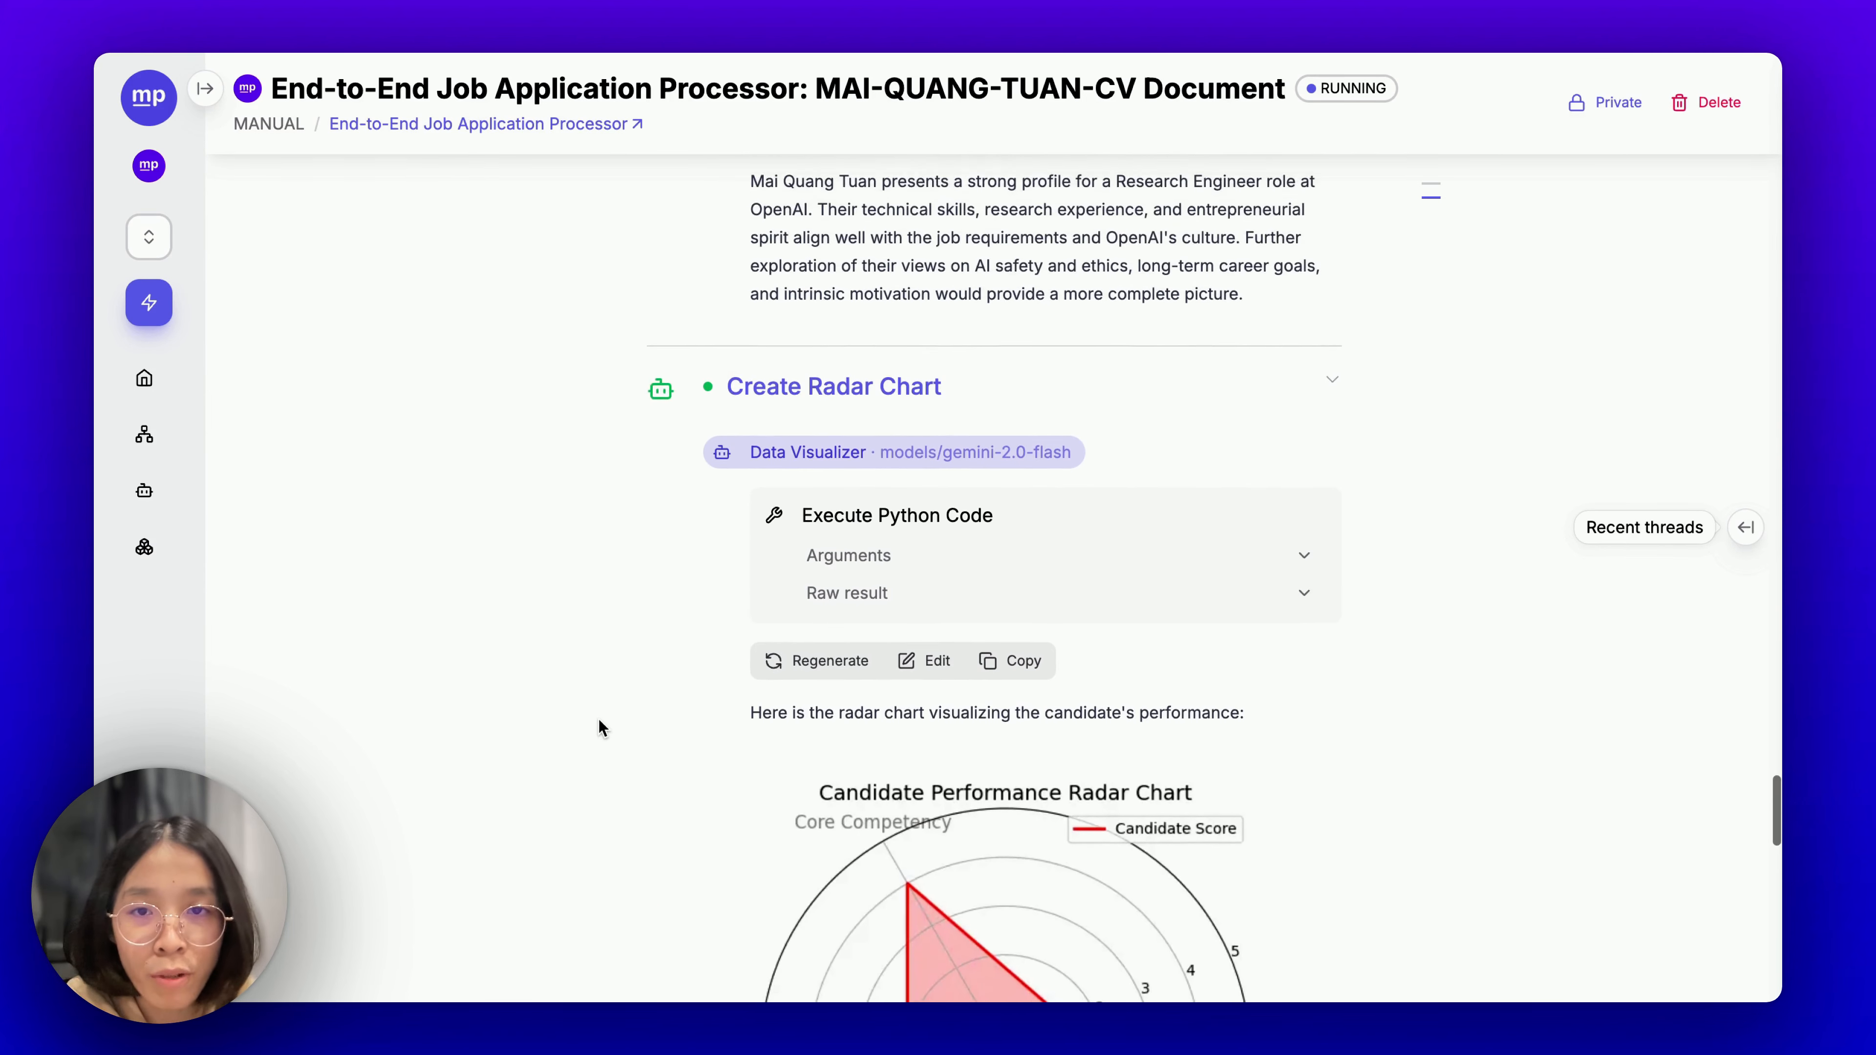
scroll(598, 718, "down", 6)
scroll(599, 718, "up", 1)
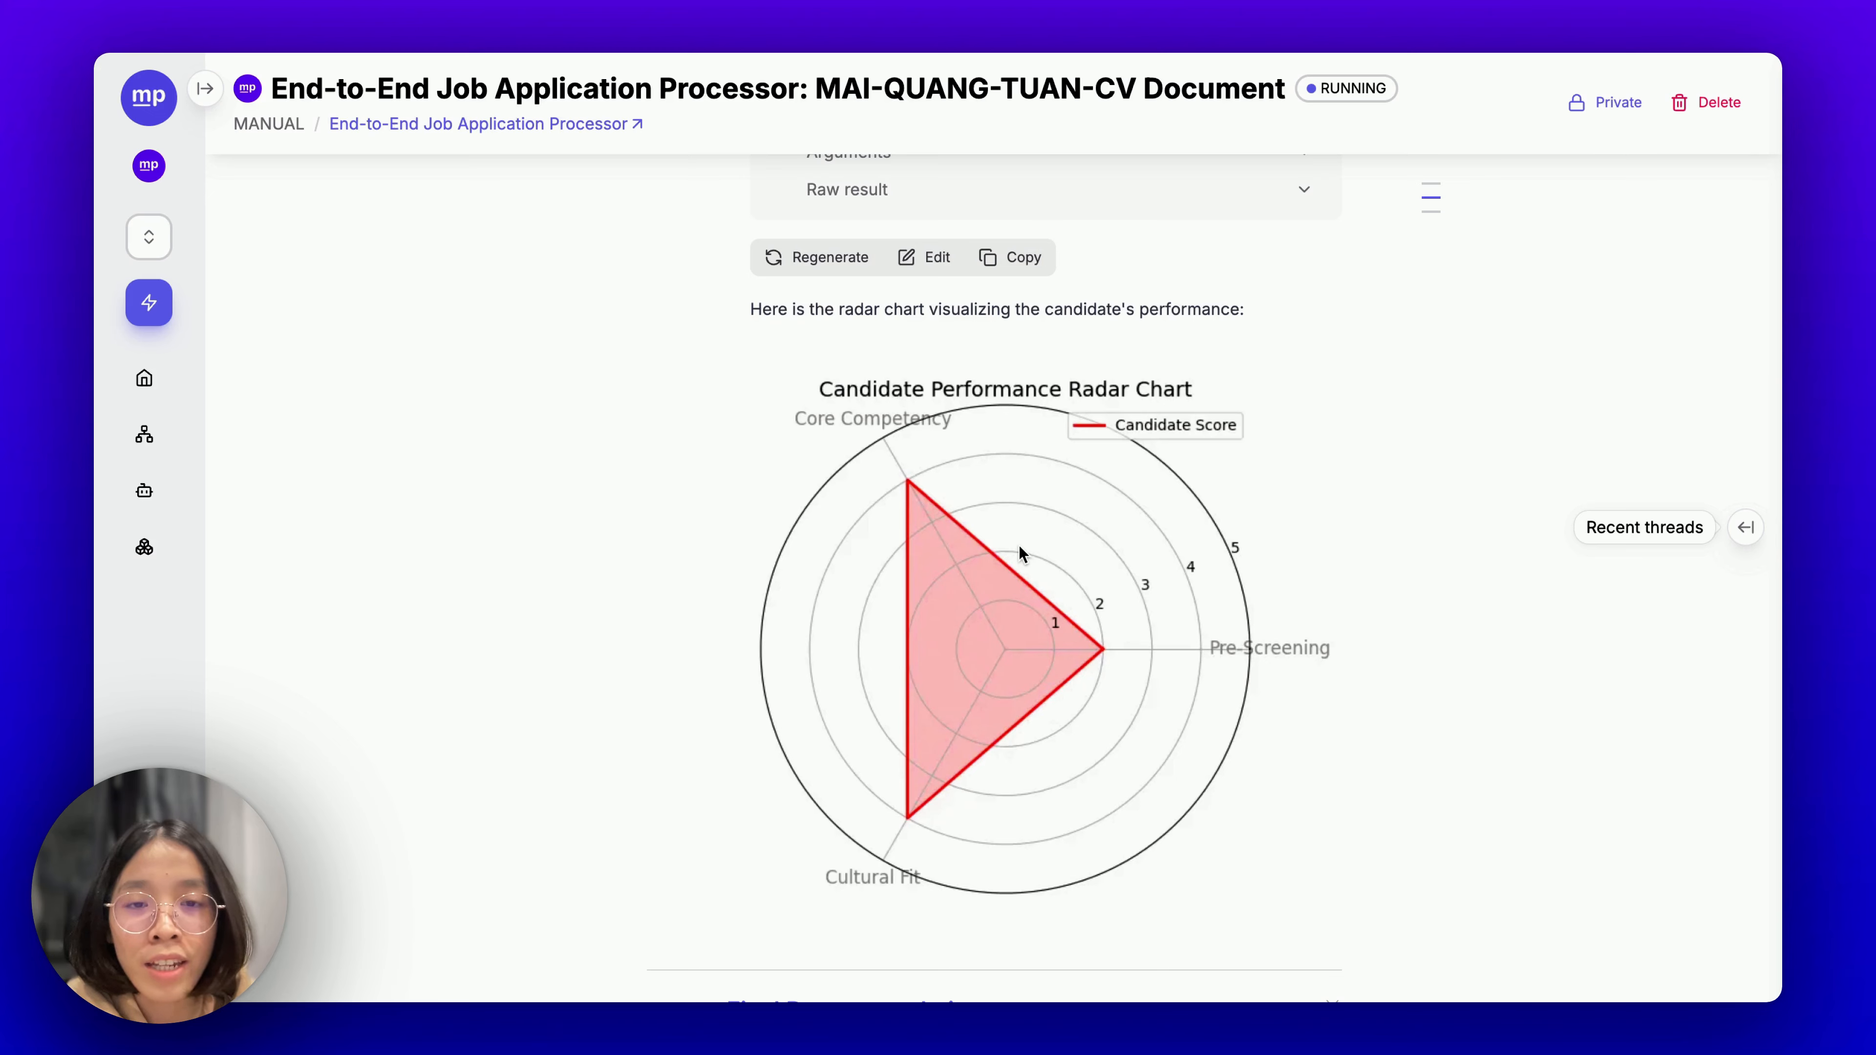
Read the Final Recommendation, covering its verdict, rationale, considerations and notes, and next steps.
scroll(713, 428, "down", 10)
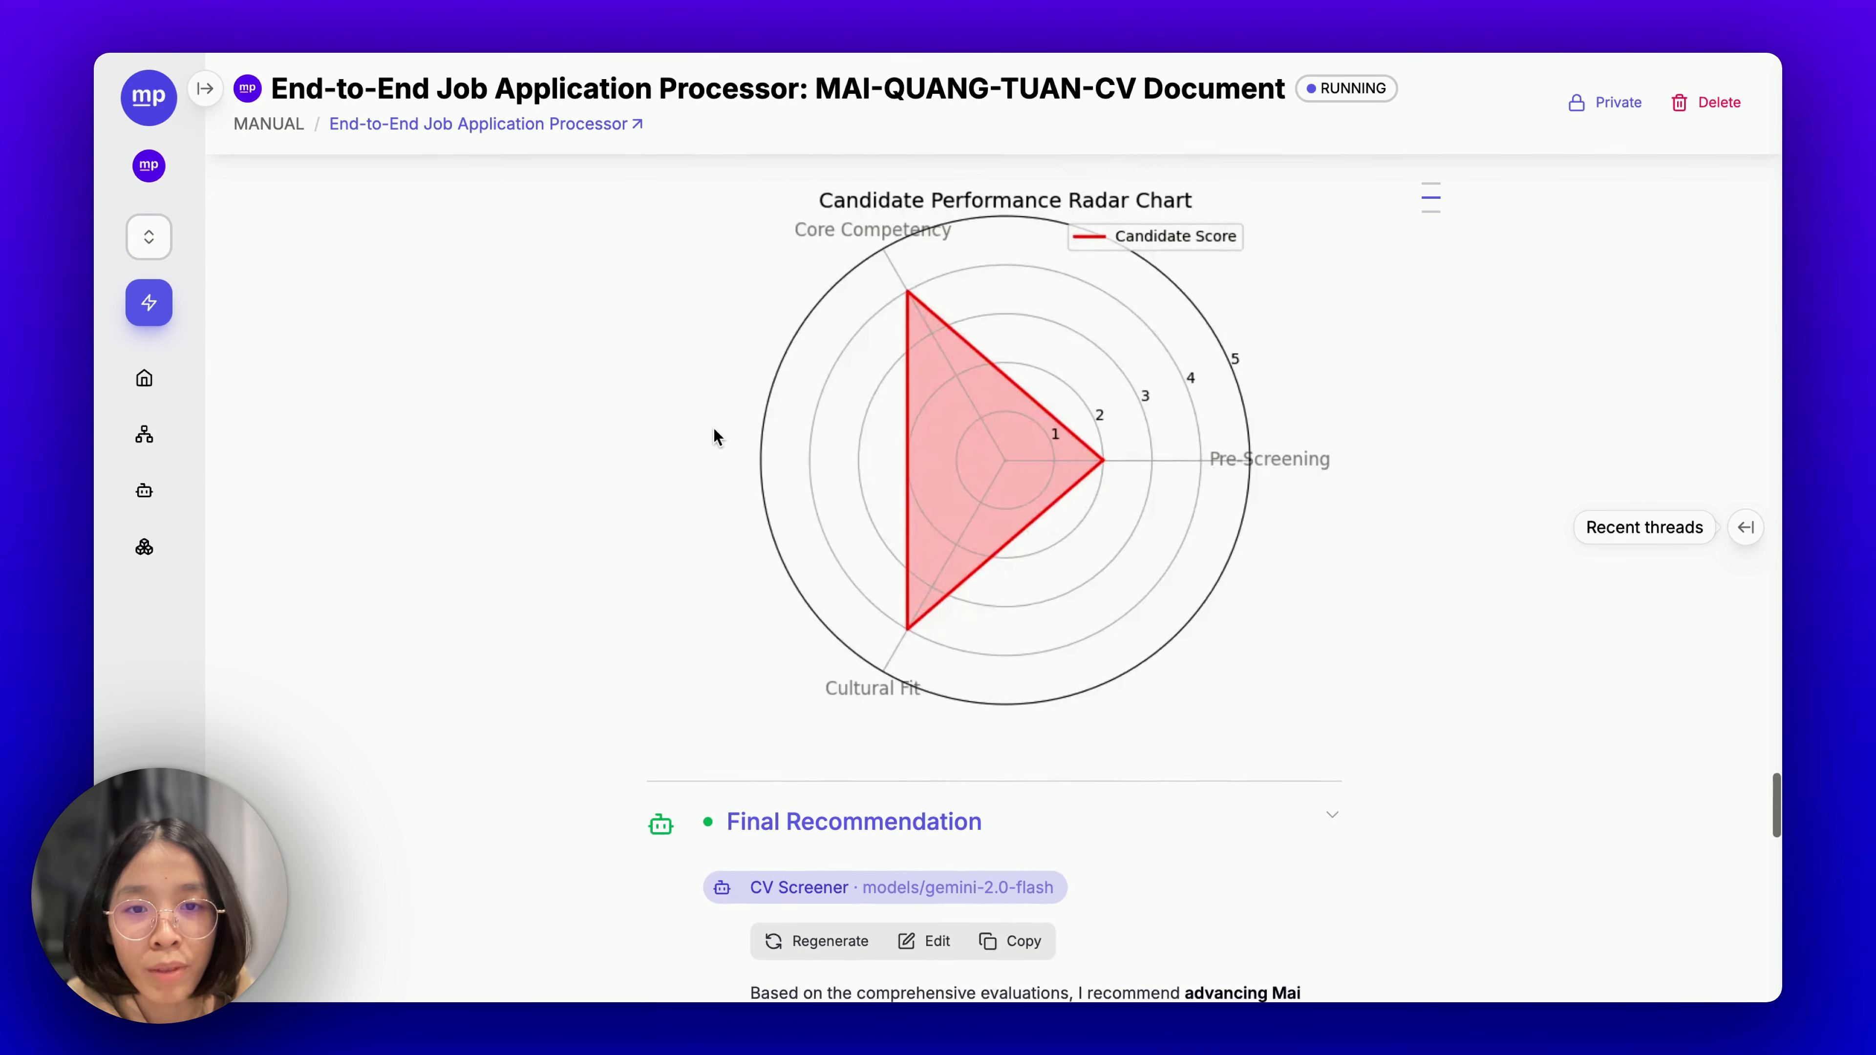
scroll(713, 427, "down", 1)
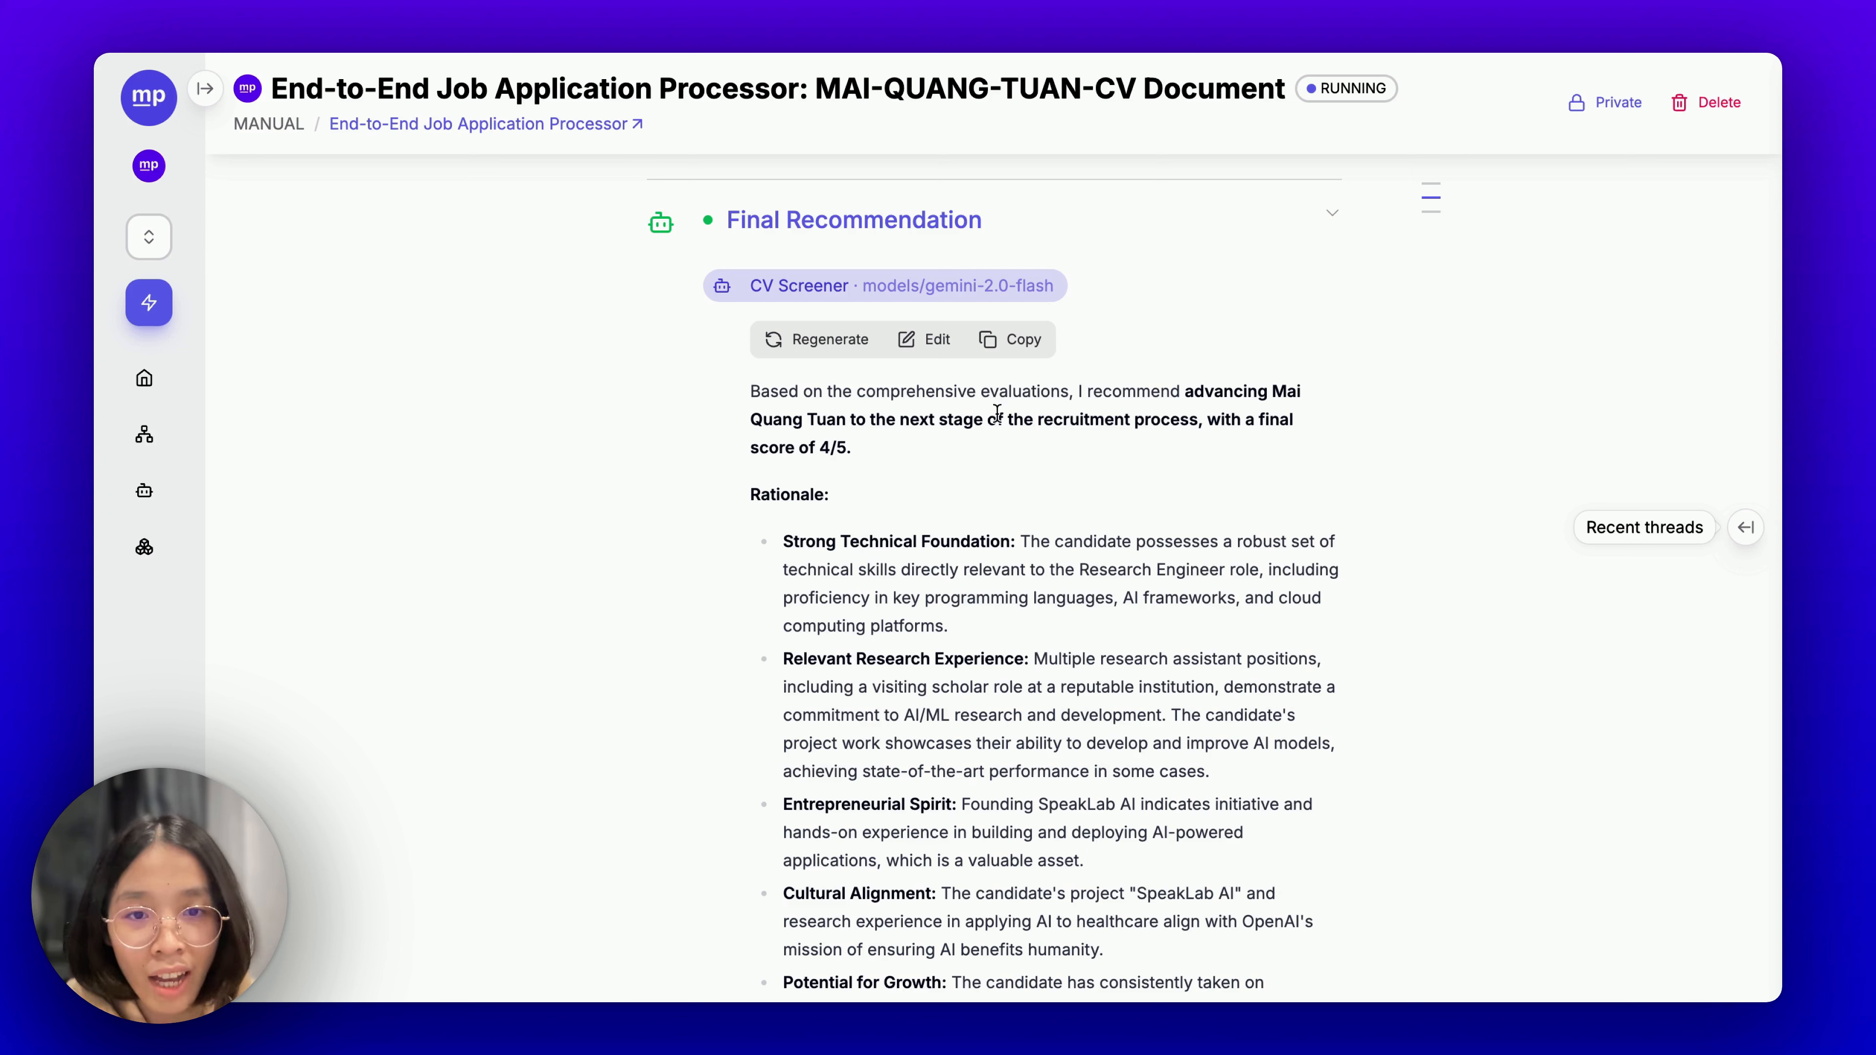
left_click_drag(1082, 384, 1170, 381)
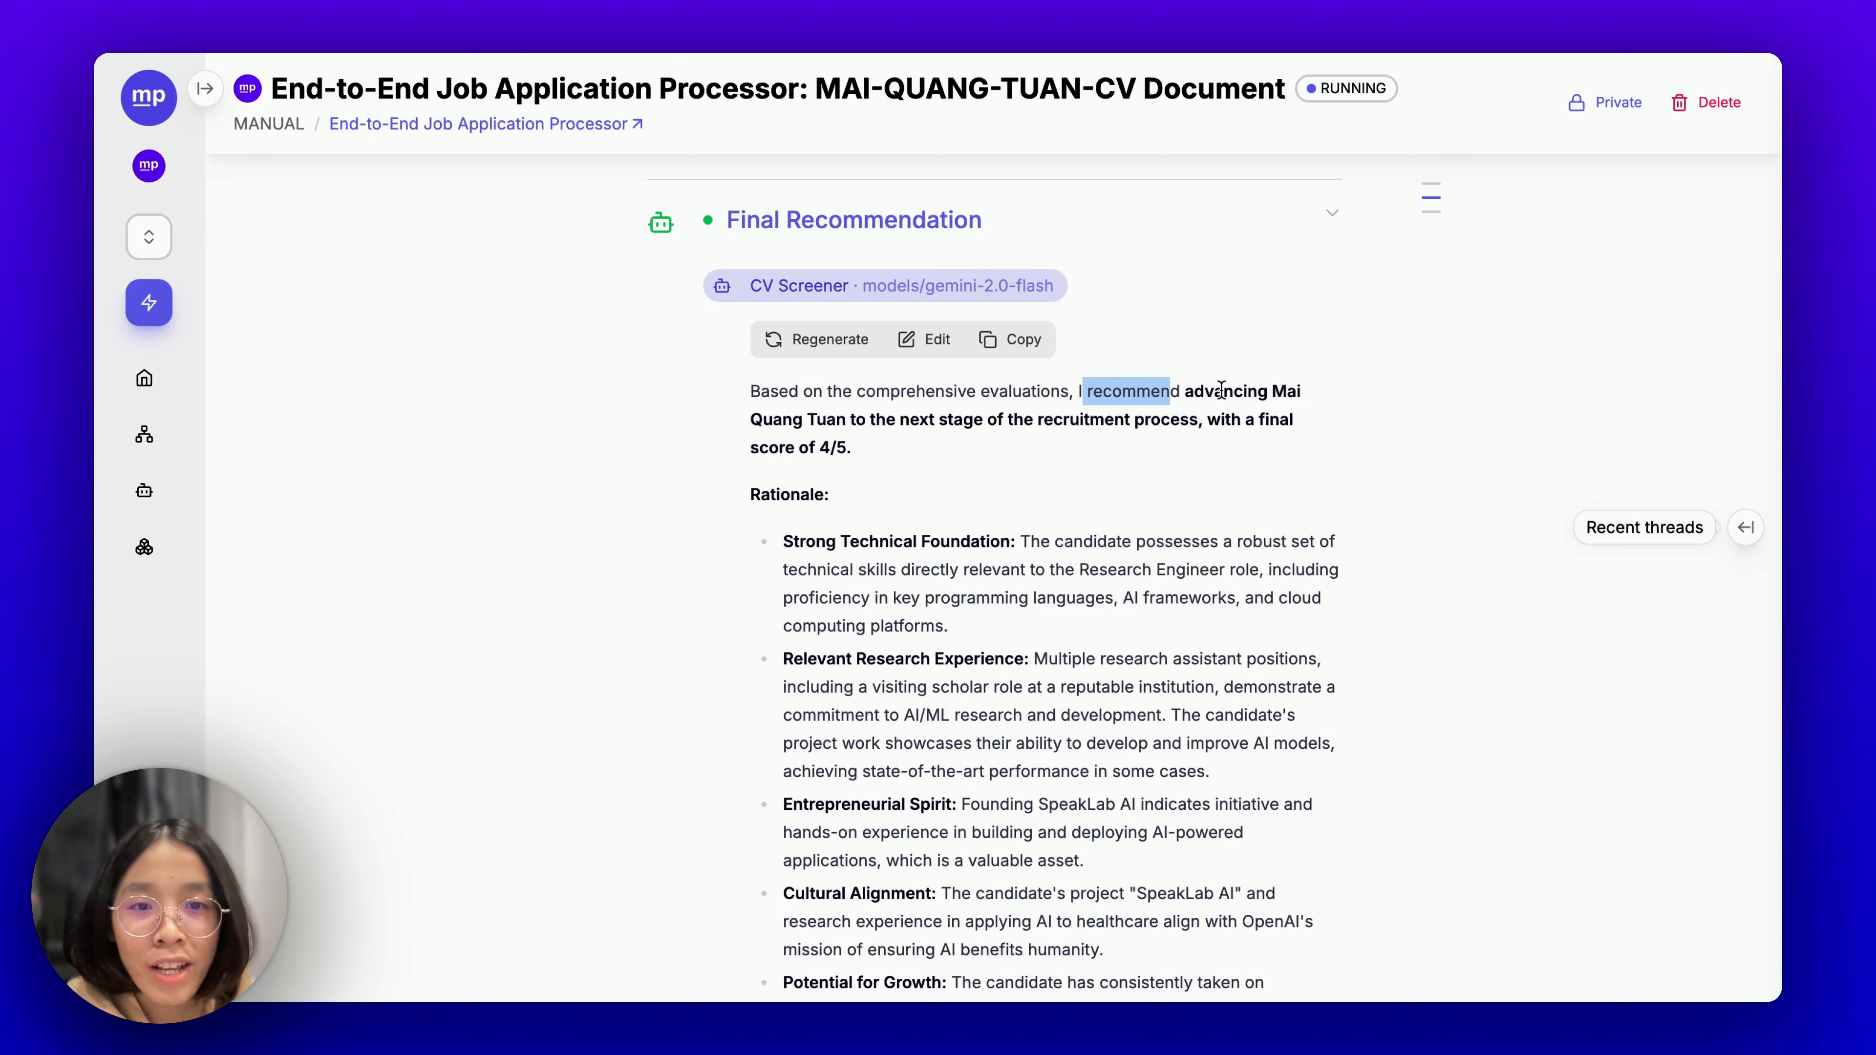
left_click_drag(886, 419, 1191, 427)
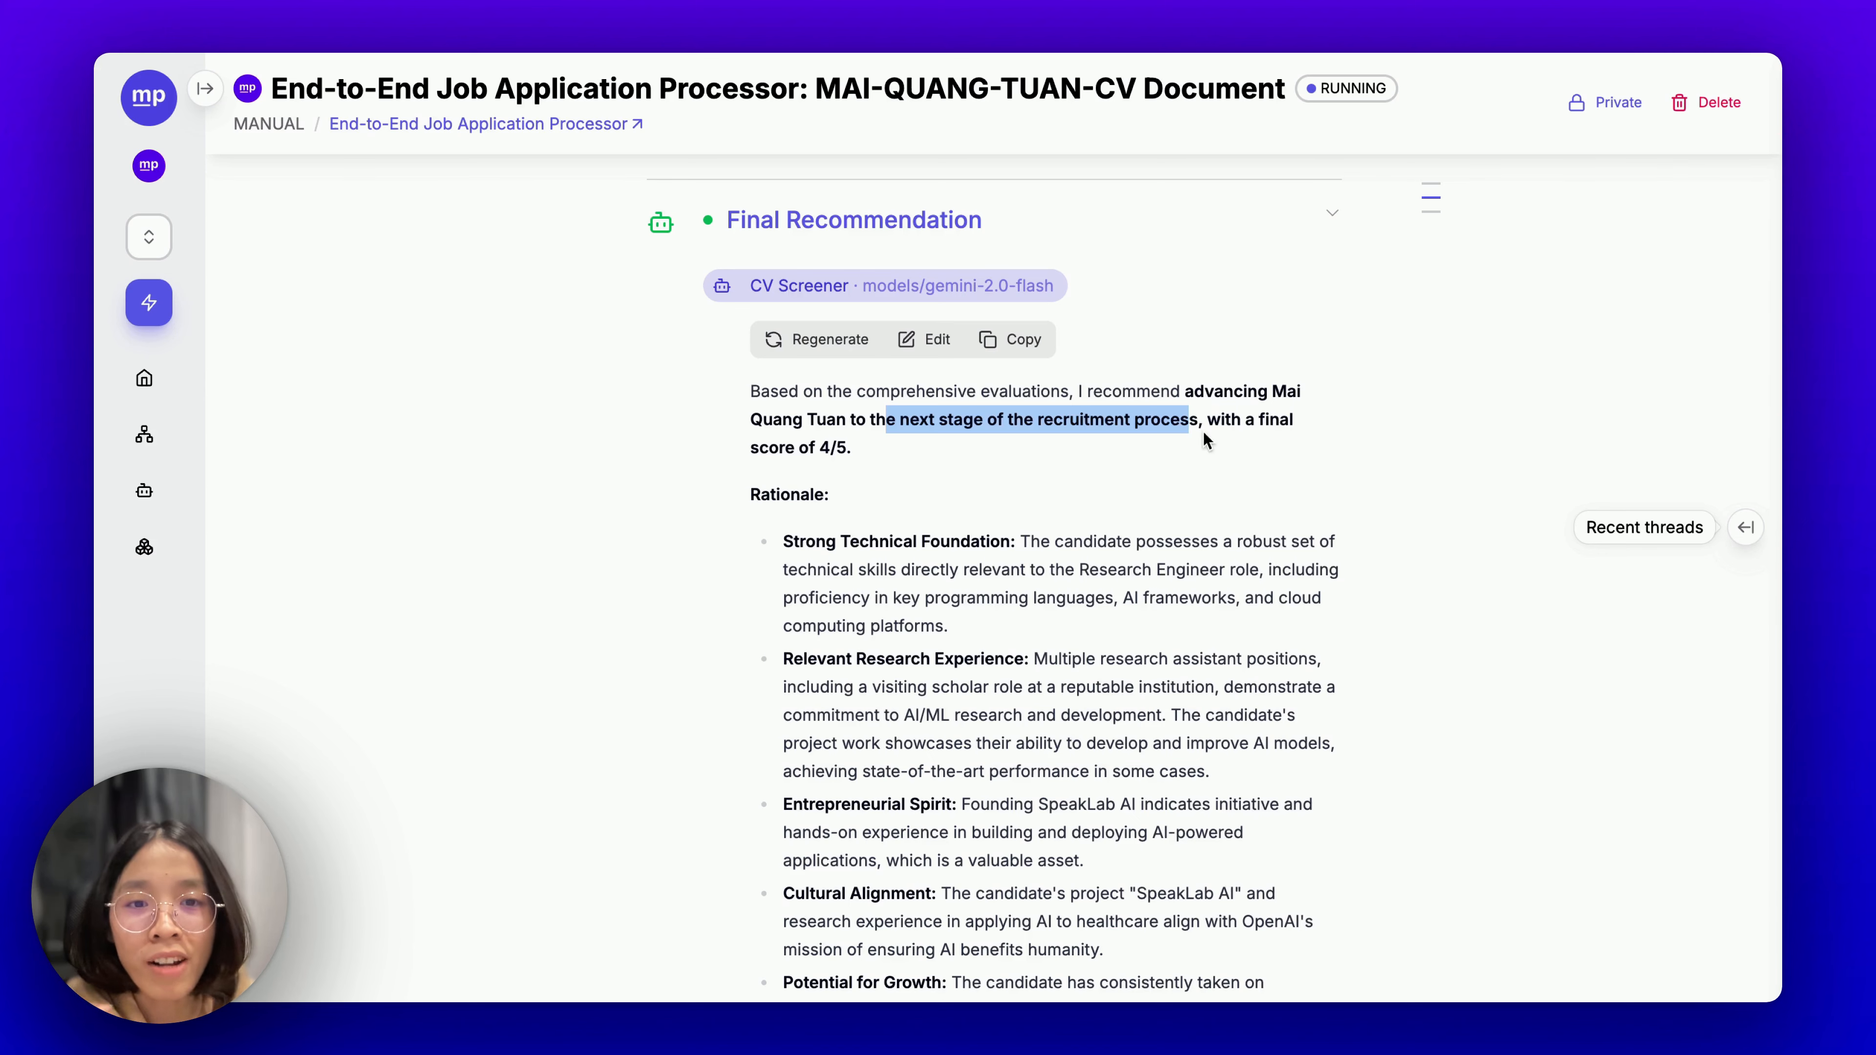
scroll(655, 584, "down", 7)
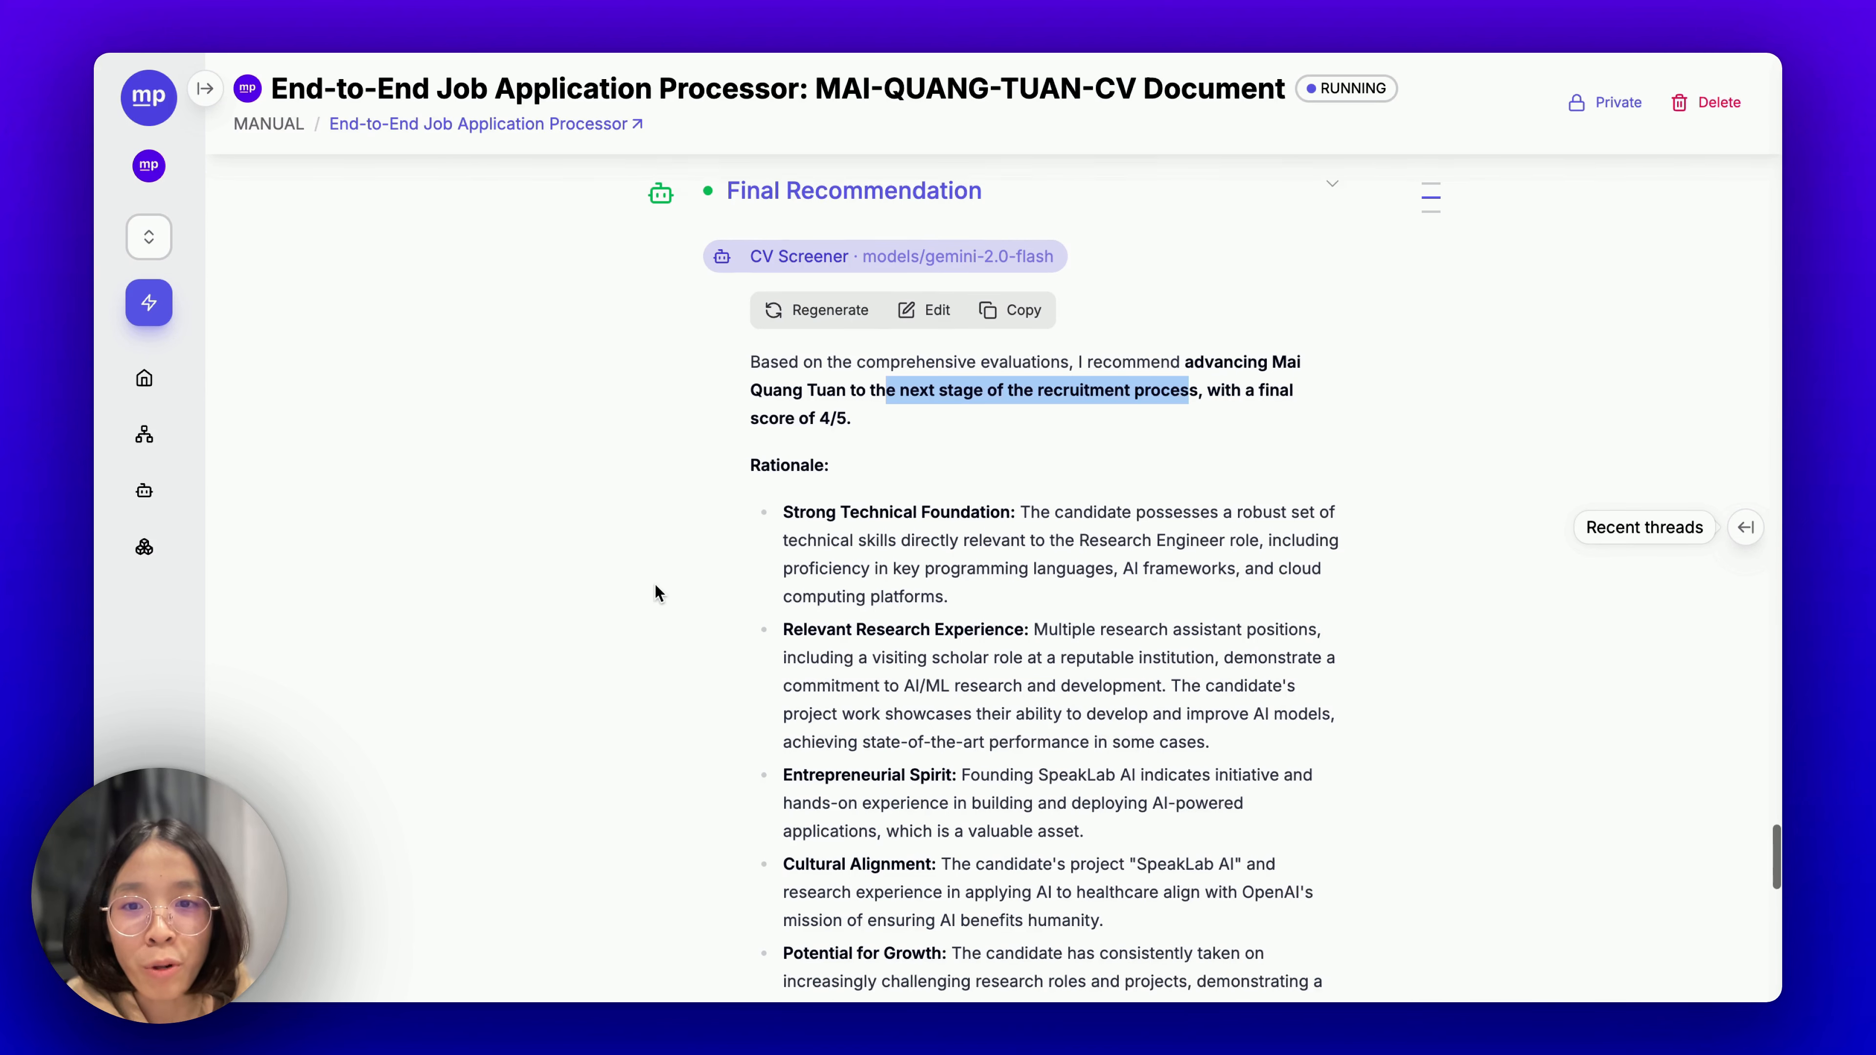
scroll(834, 662, "down", 5)
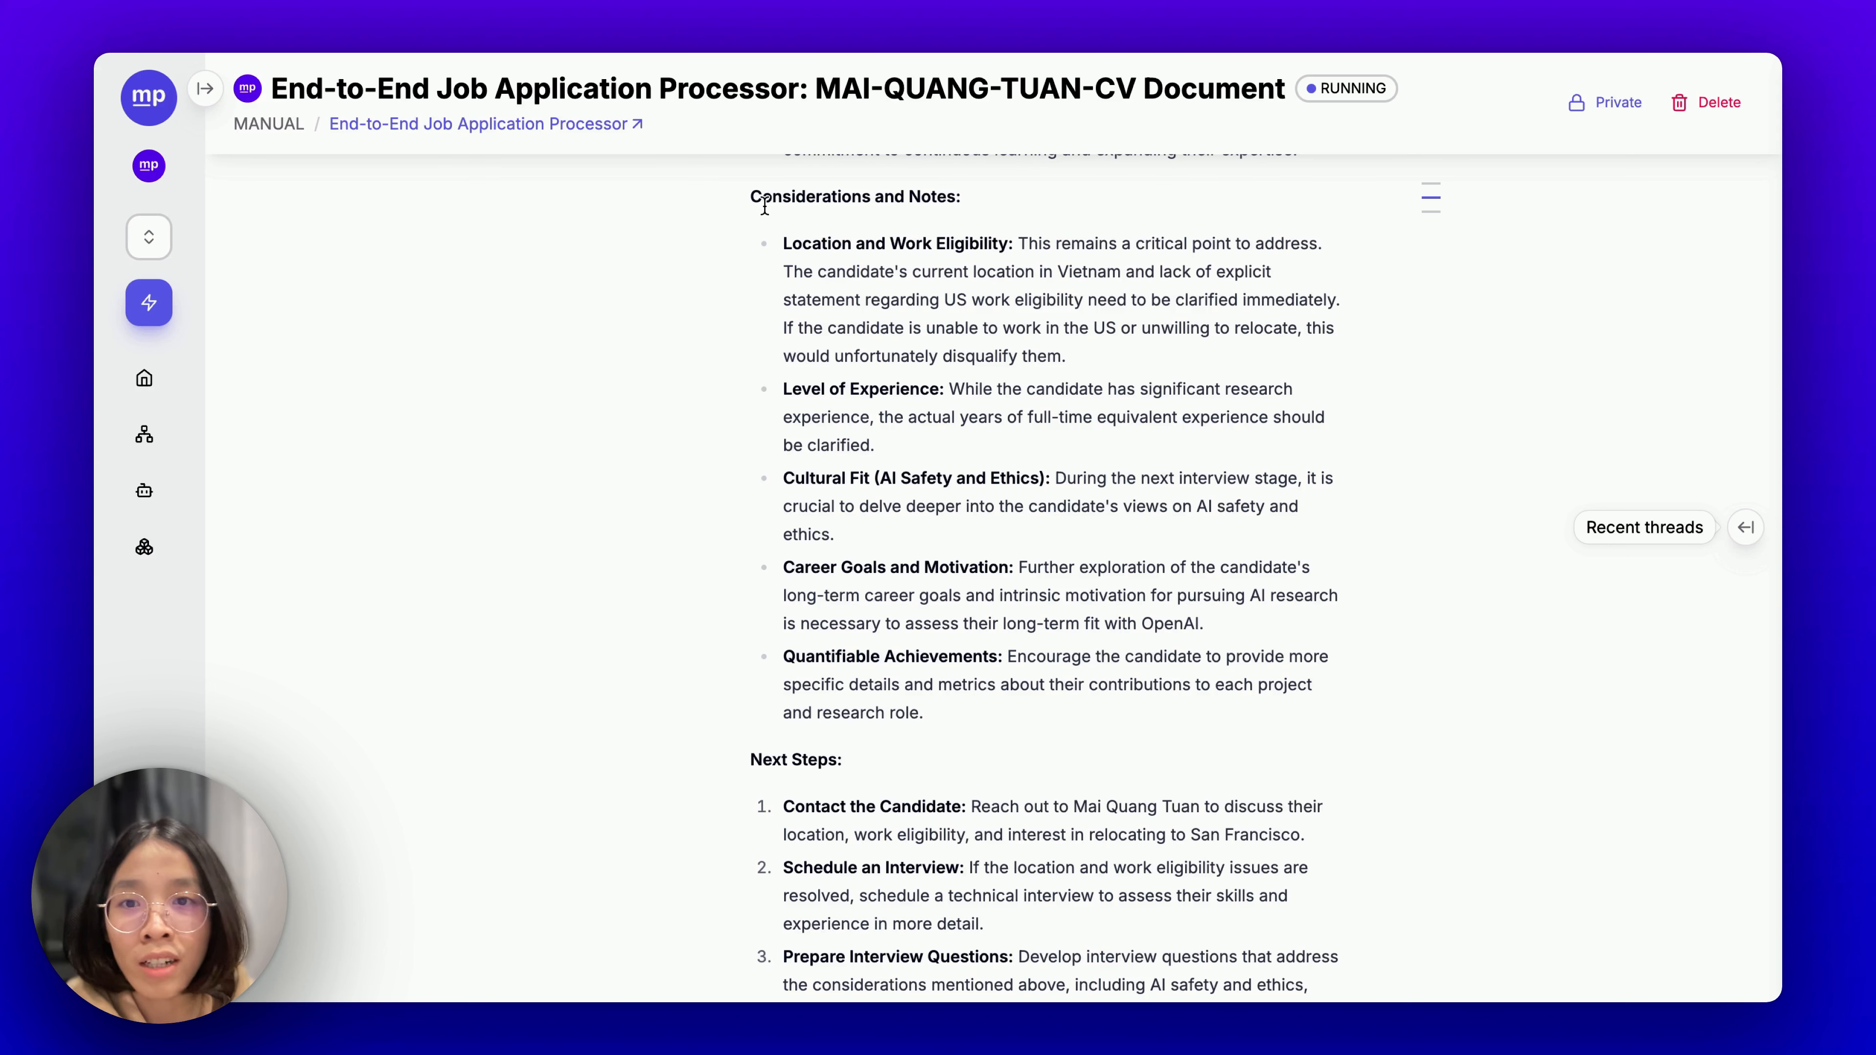
left_click_drag(764, 207, 934, 740)
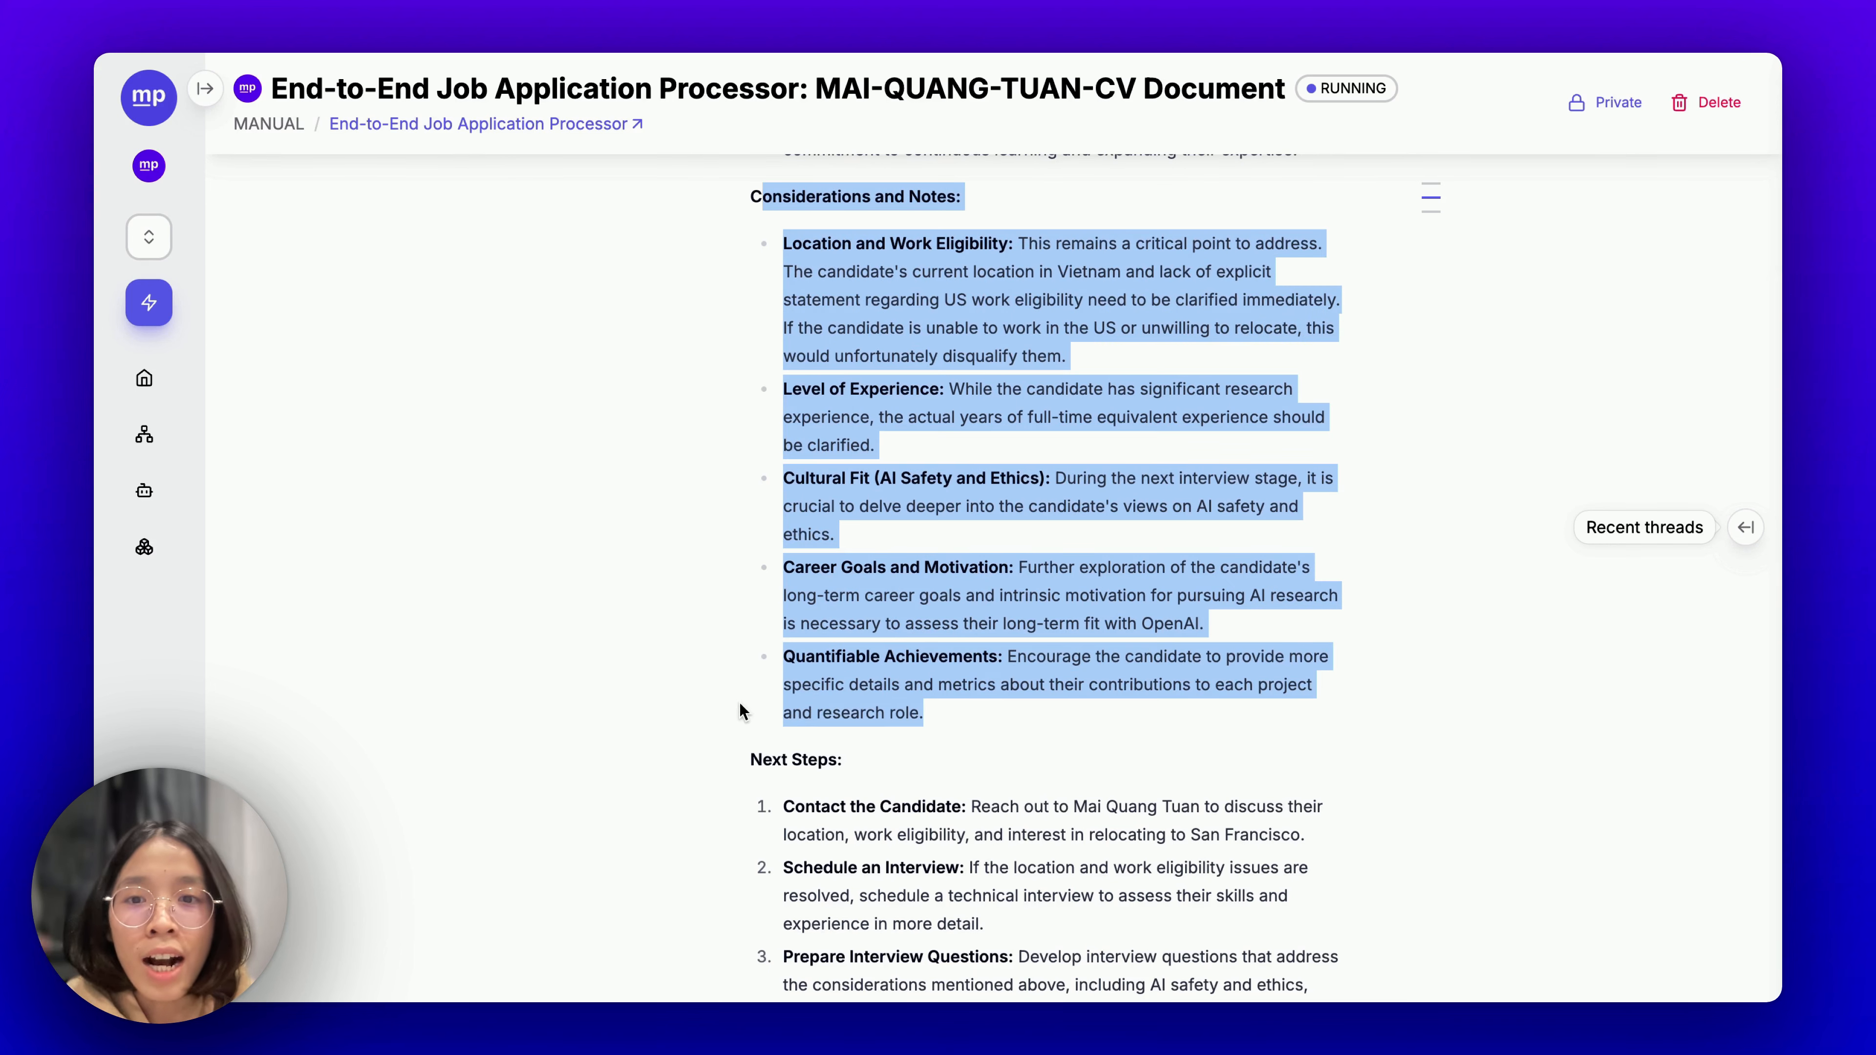
left_click(901, 716)
scroll(757, 735, "down", 7)
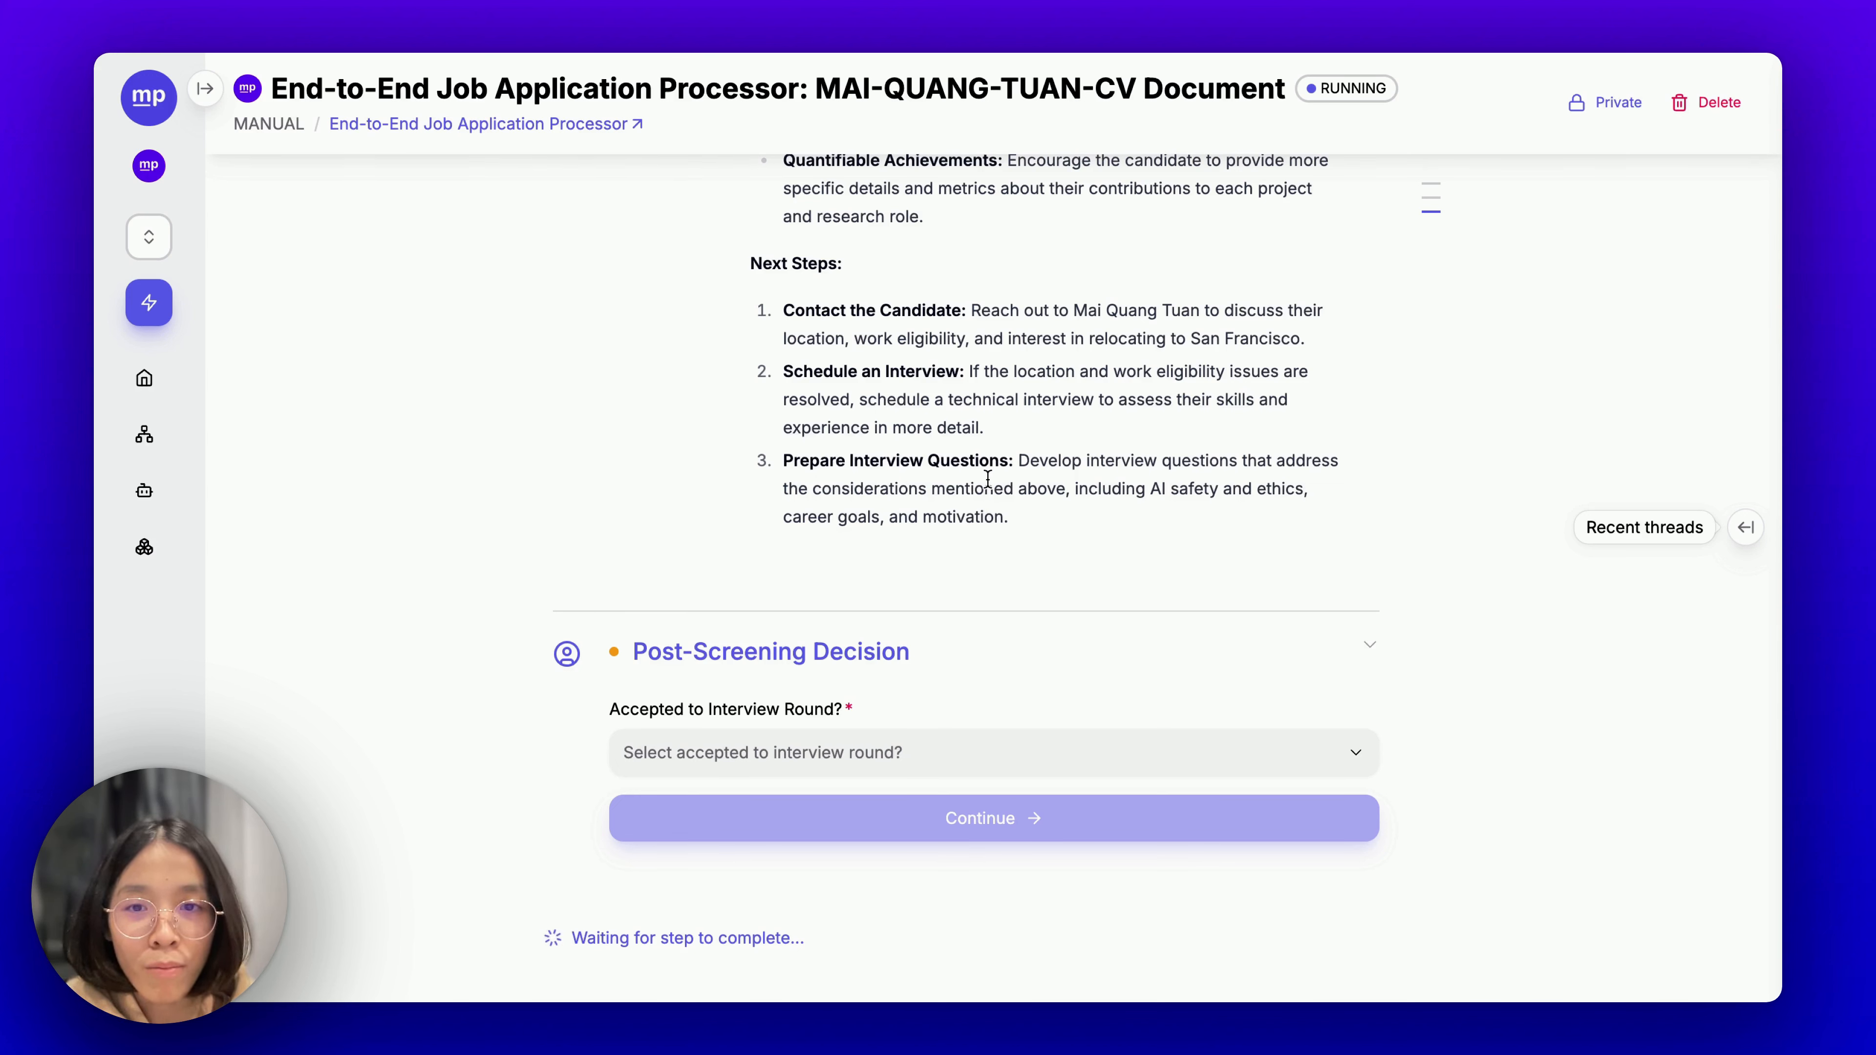
Answer Yes to "Accepted to Interview Round?" in the Post-Screening Decision and continue the run.
left_click(917, 765)
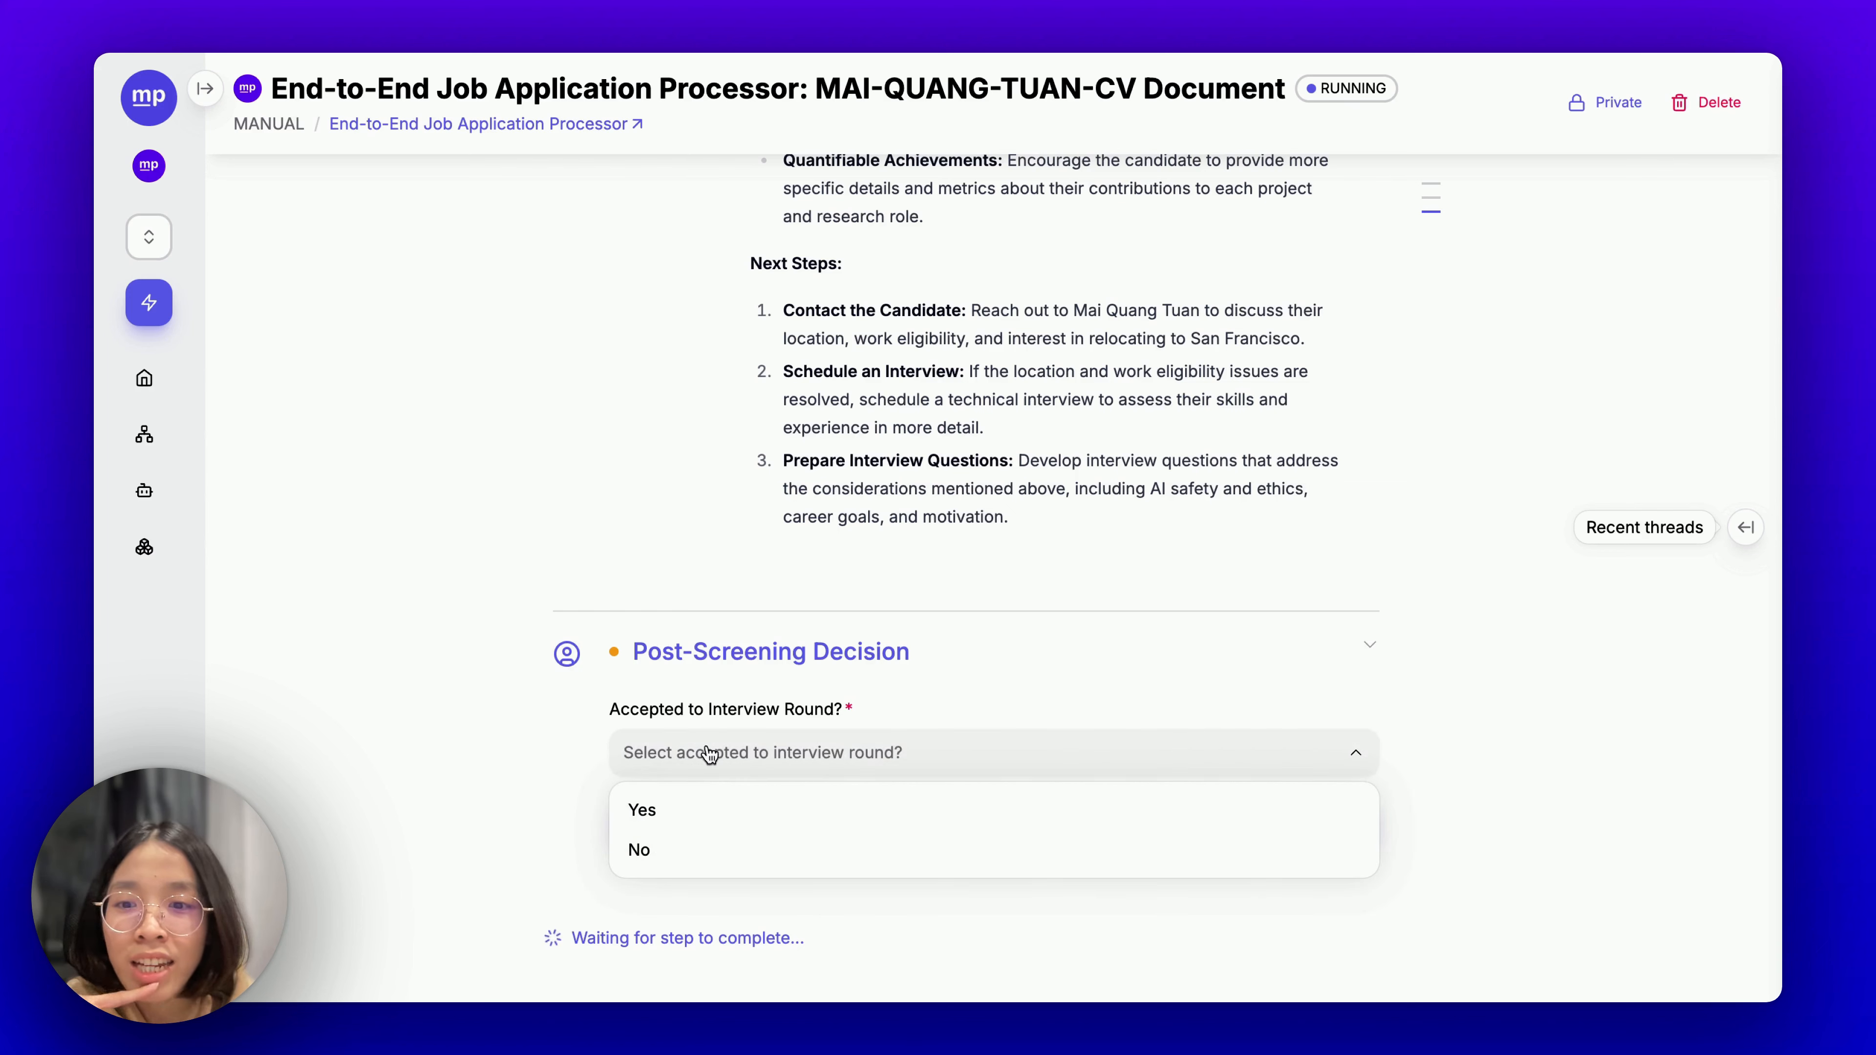
left_click(654, 818)
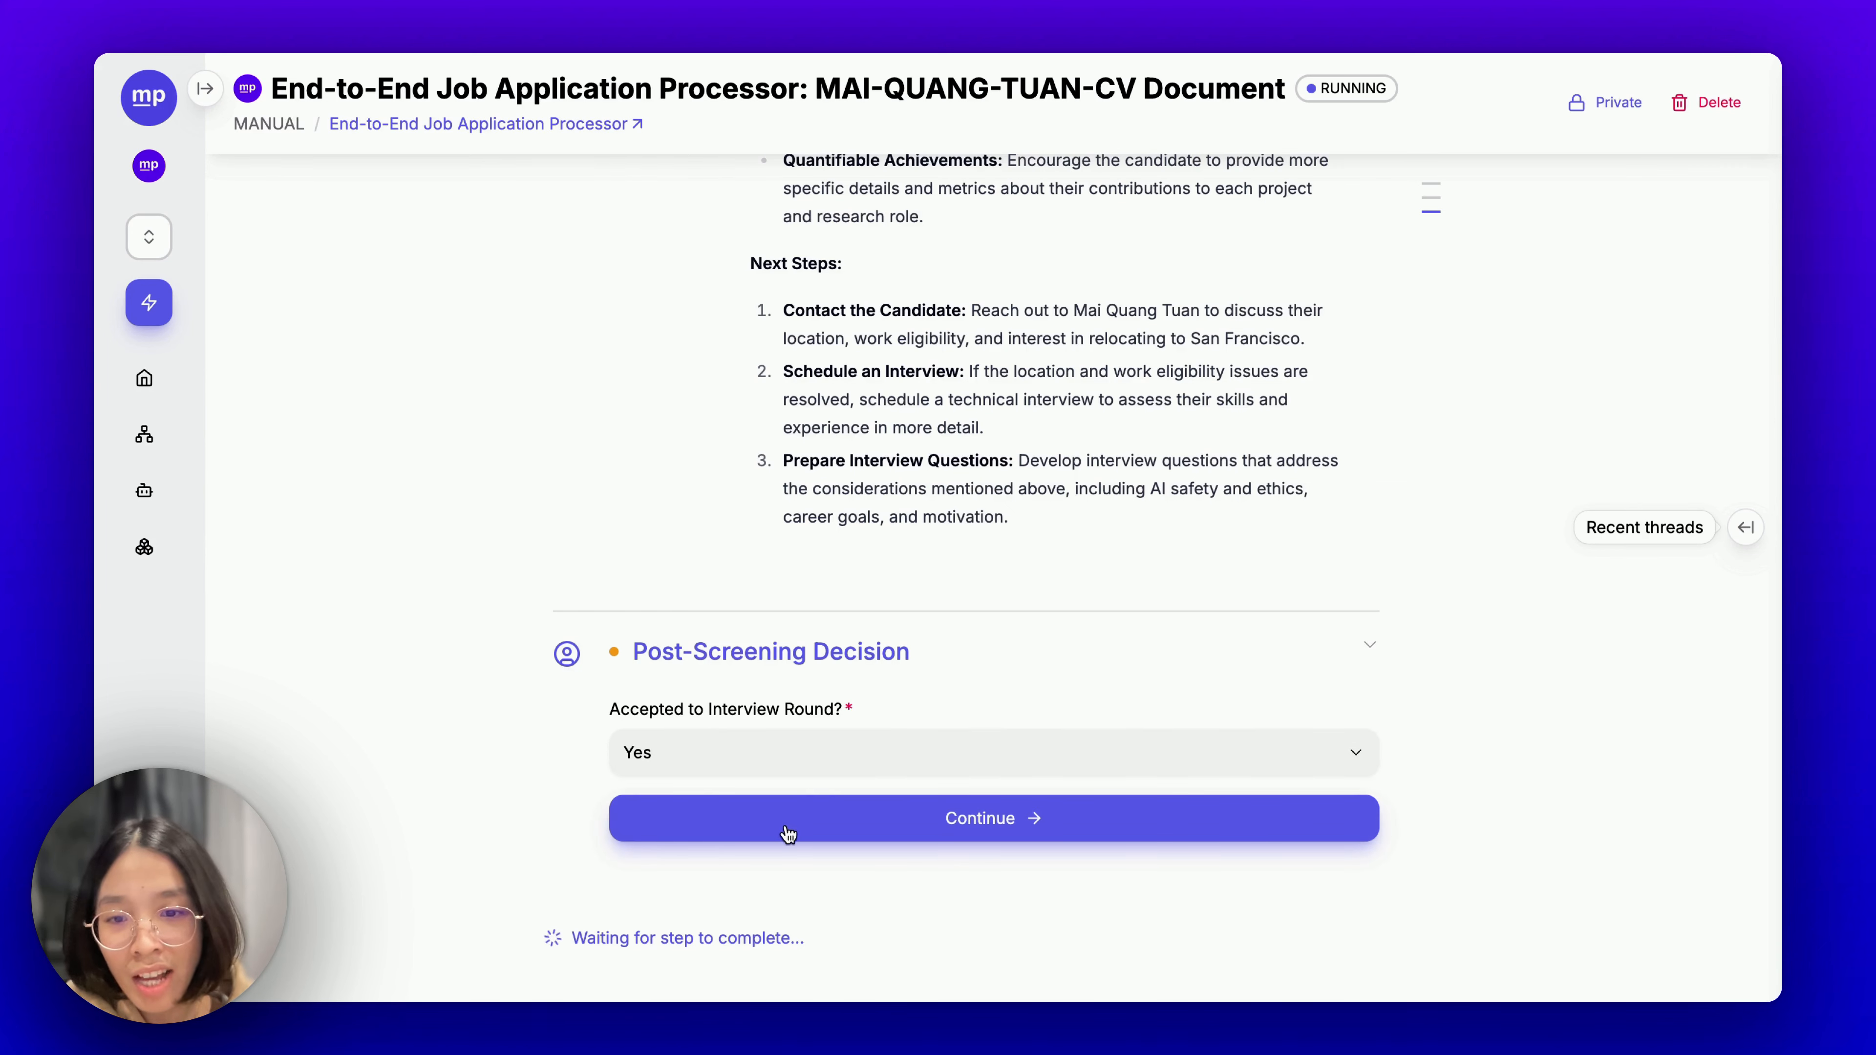
left_click(840, 822)
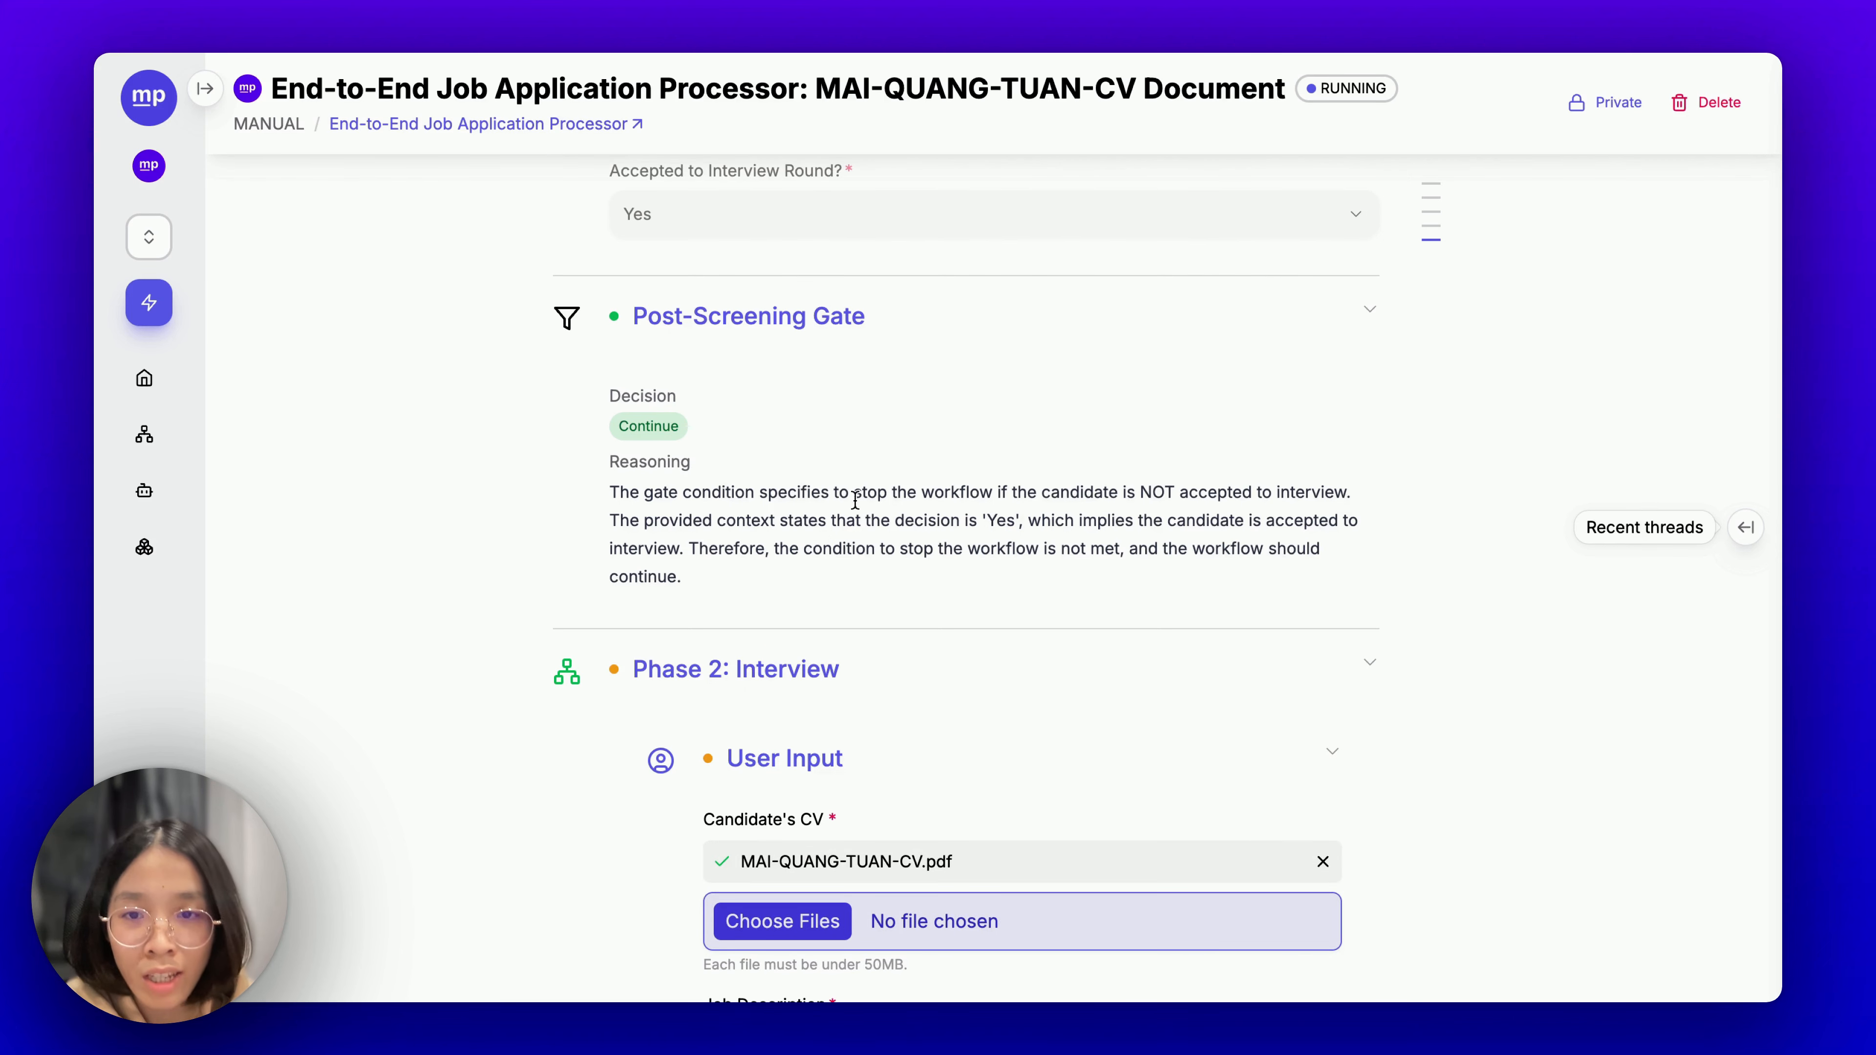
Check the Post-Screening Gate reasoning and submit the prefilled CV and Job Description for Phase 2: Interview.
scroll(857, 500, "down", 3)
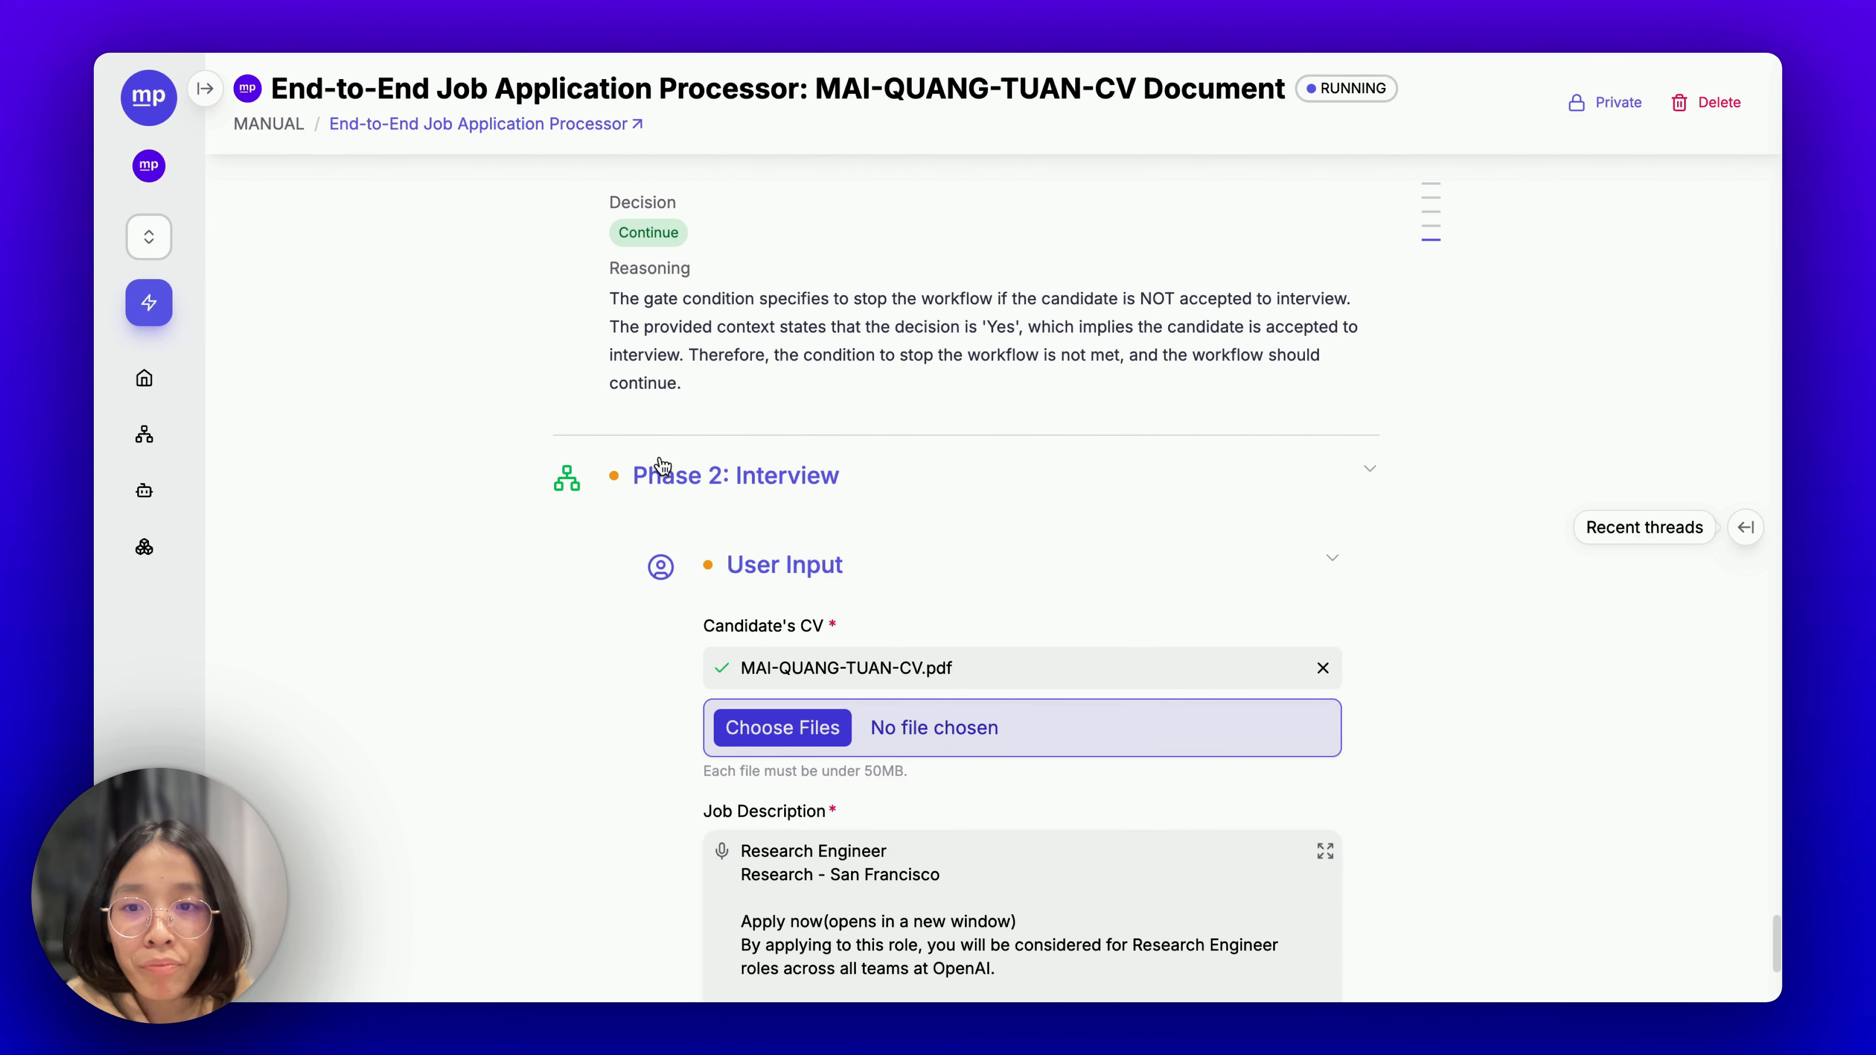
scroll(779, 482, "down", 1)
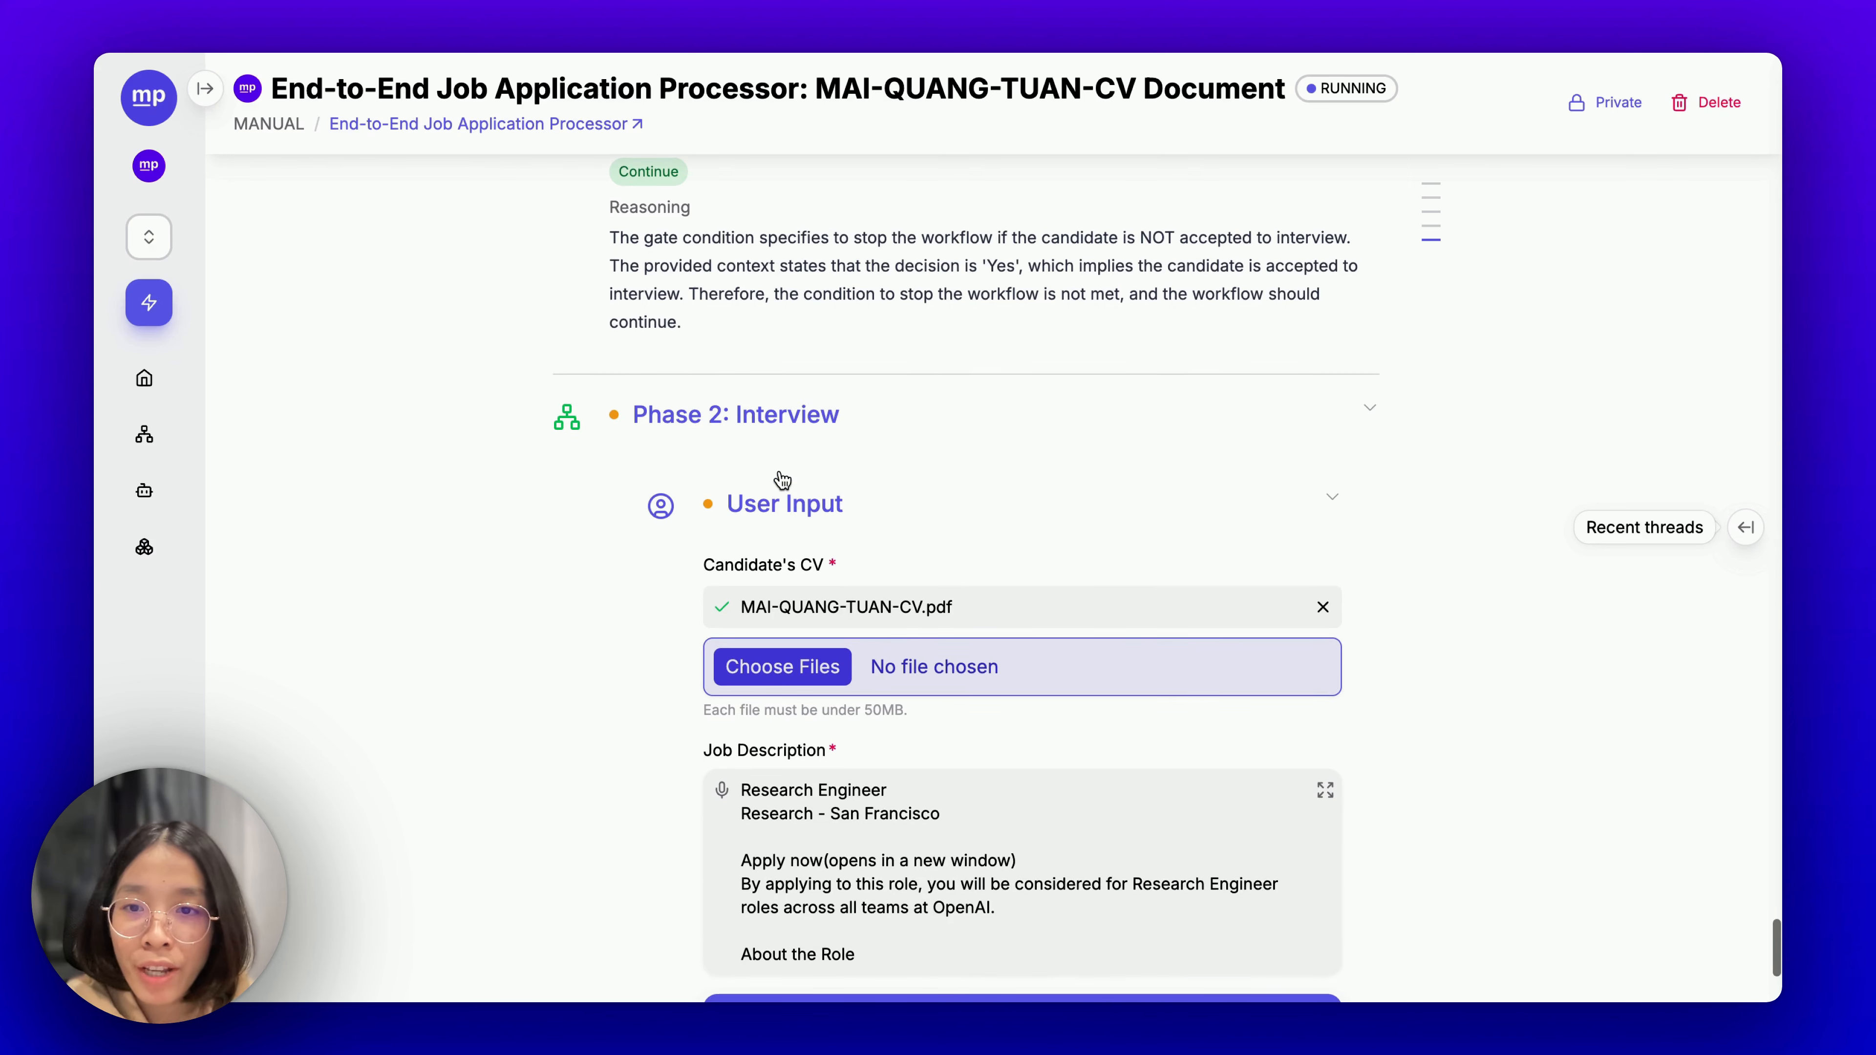
scroll(985, 390, "down", 5)
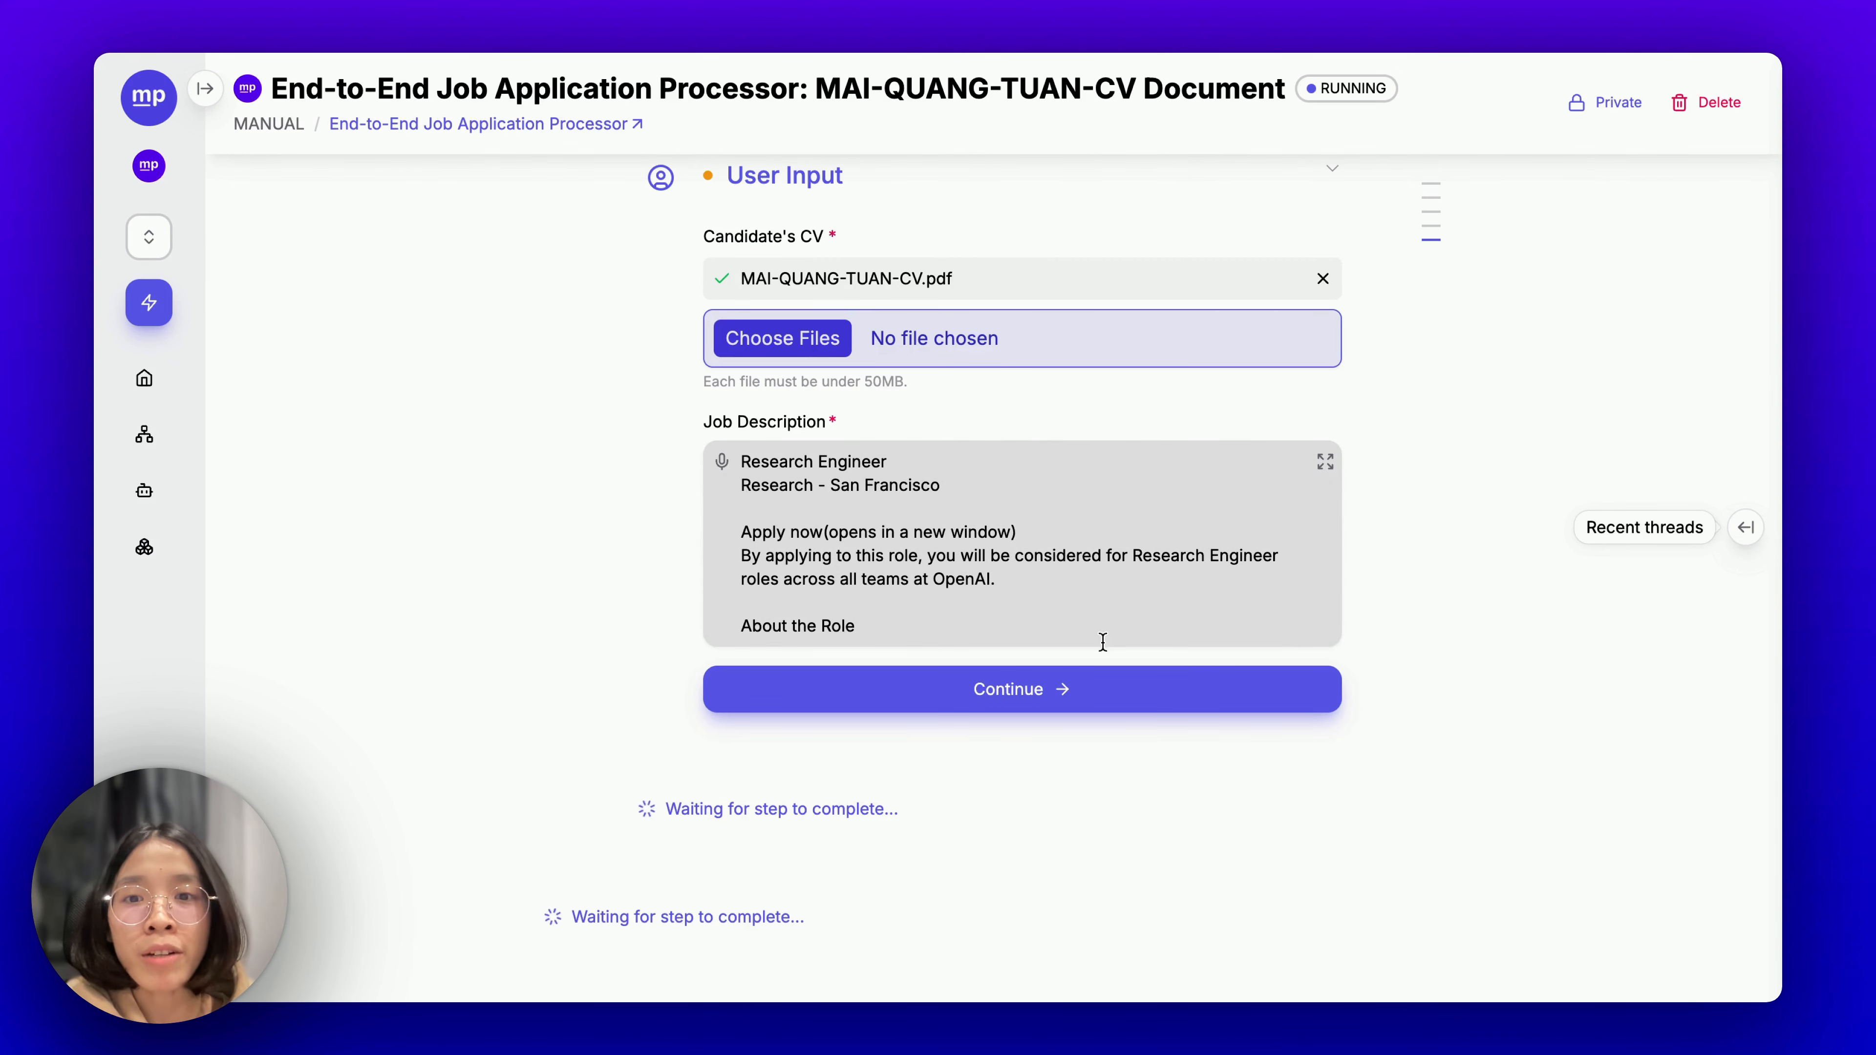
left_click(1101, 706)
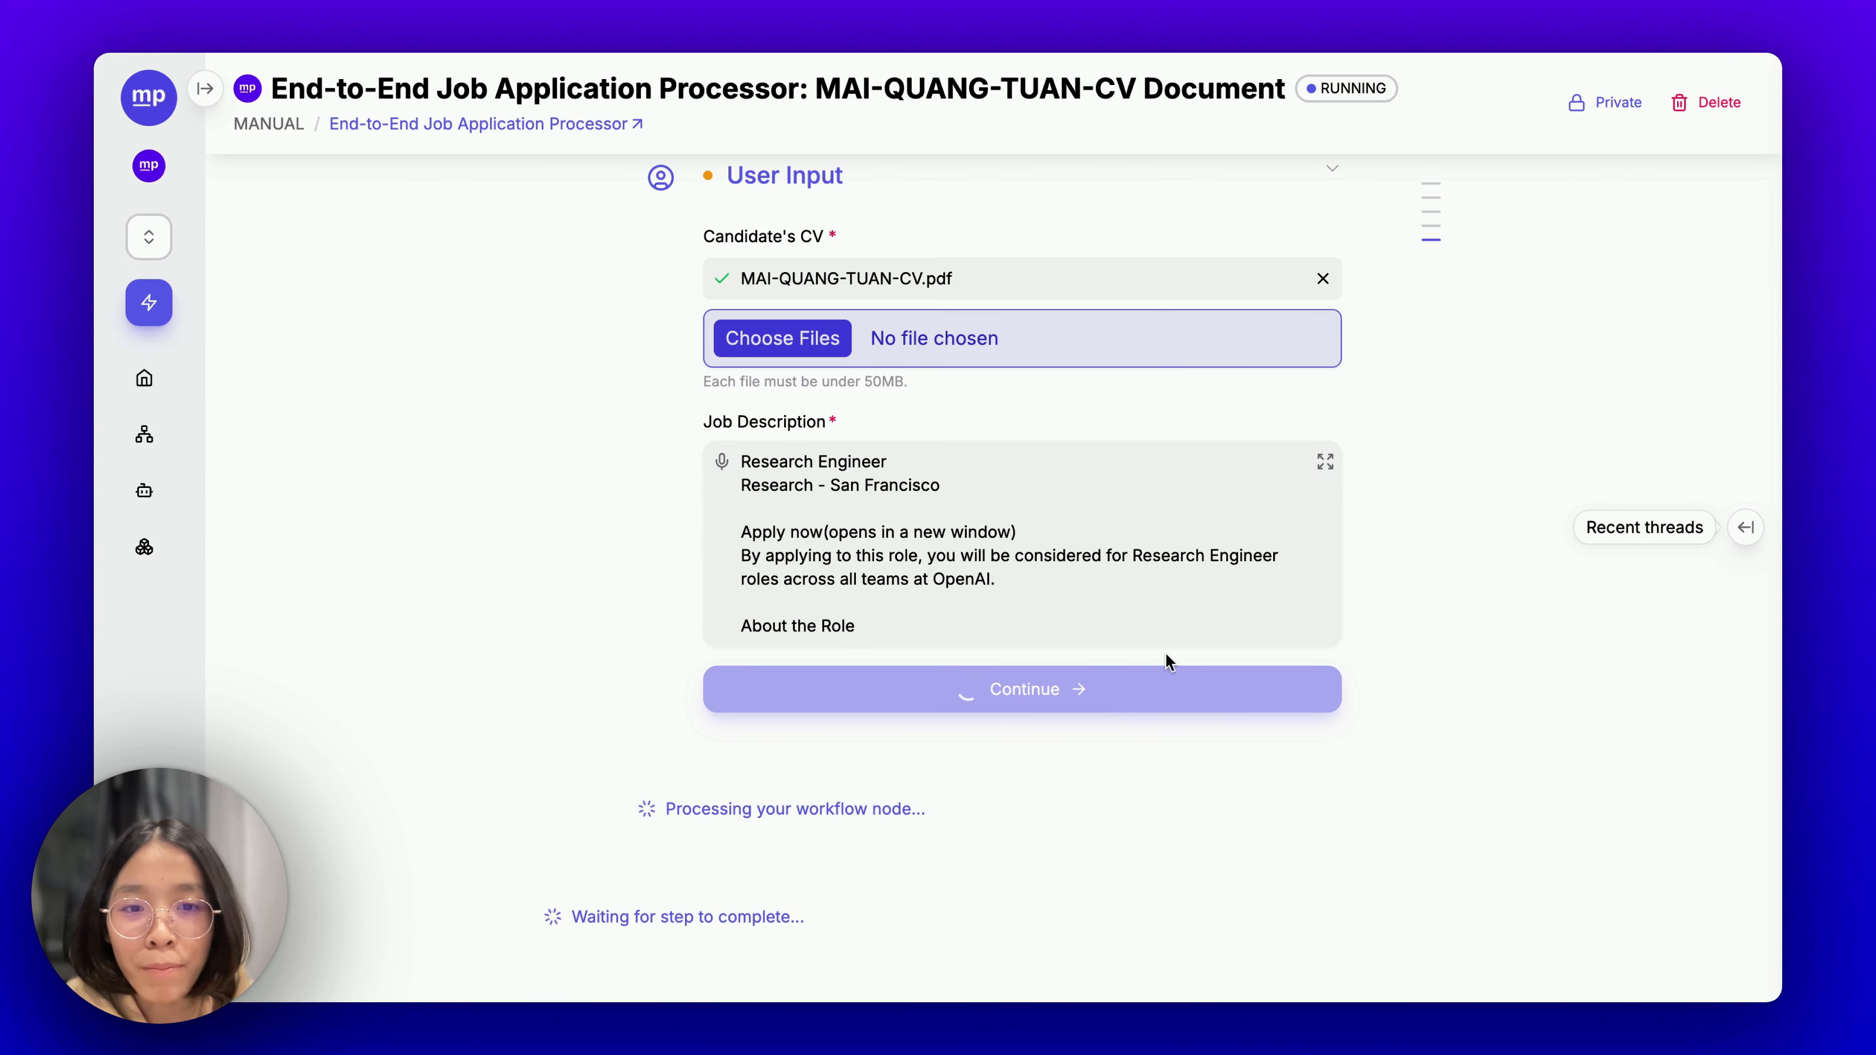
Follow the Job Interview Strategist's reasoning on the candidate's education, work experience, awards and projects in the Interview Strategy step.
scroll(1359, 564, "up", 2)
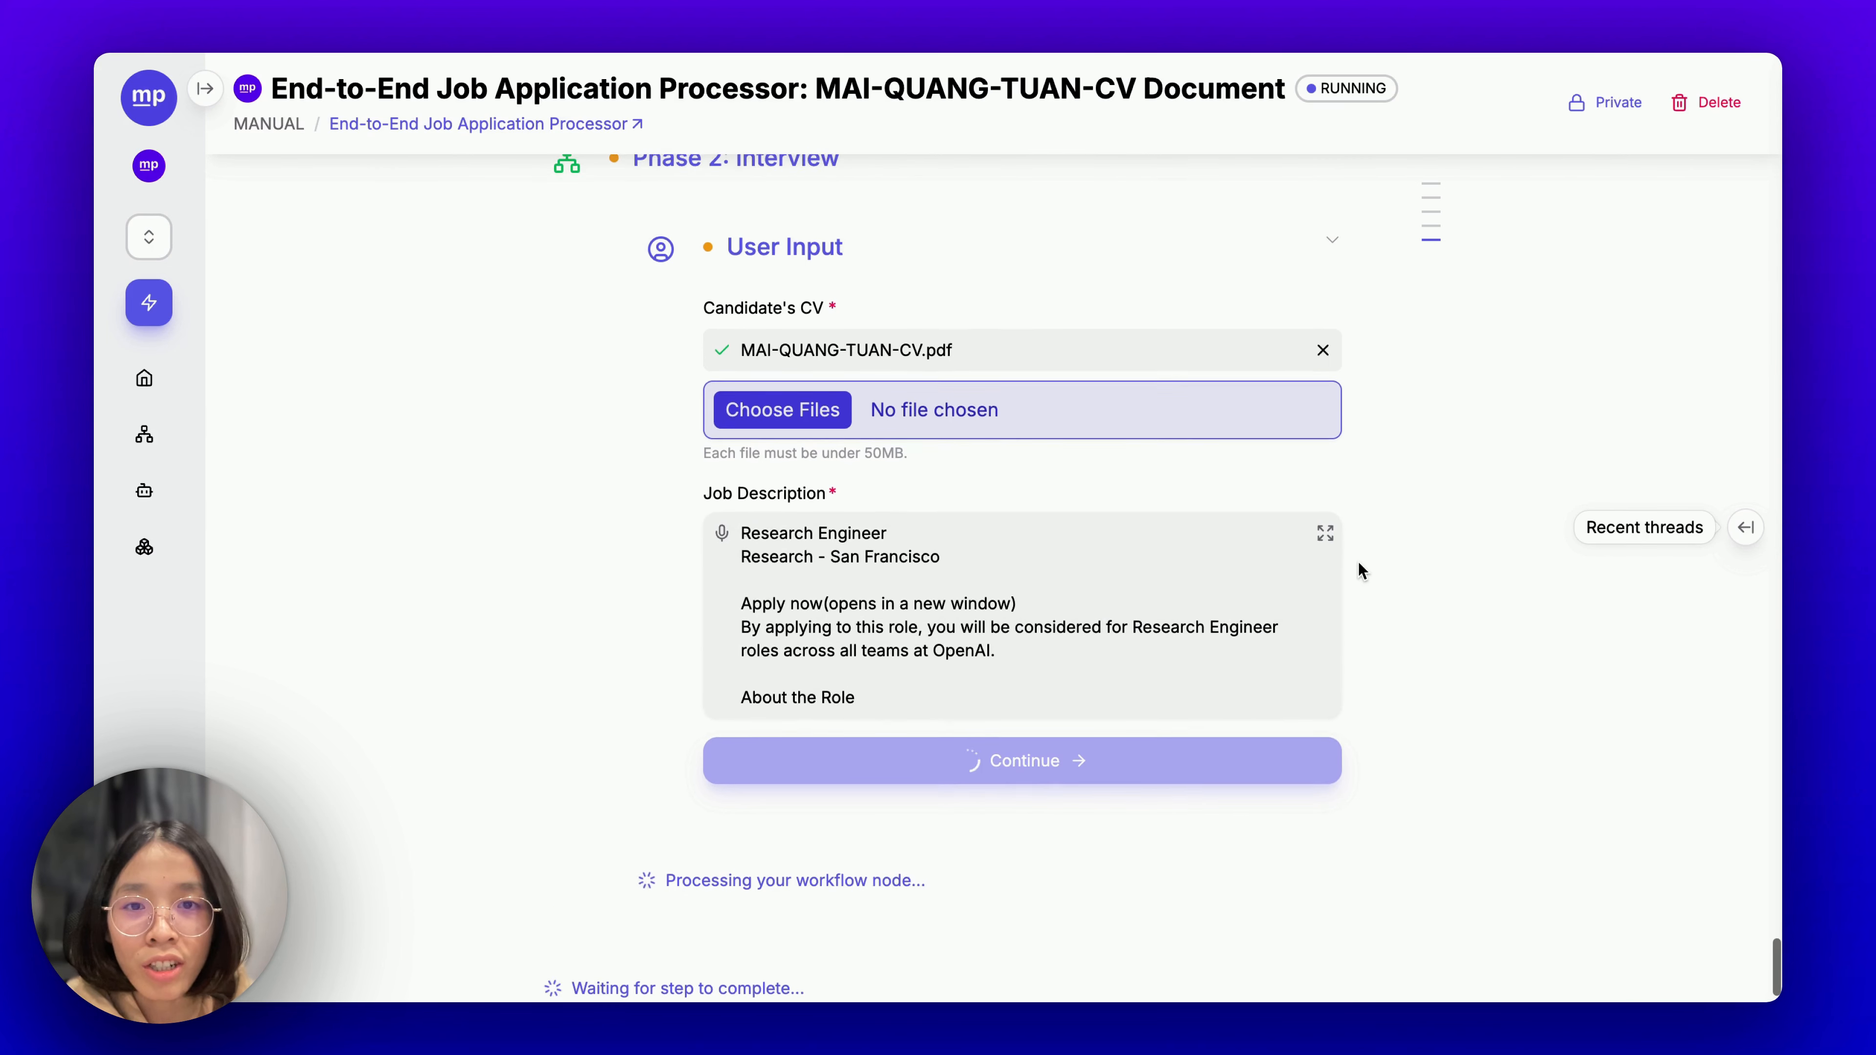
scroll(1358, 563, "up", 1)
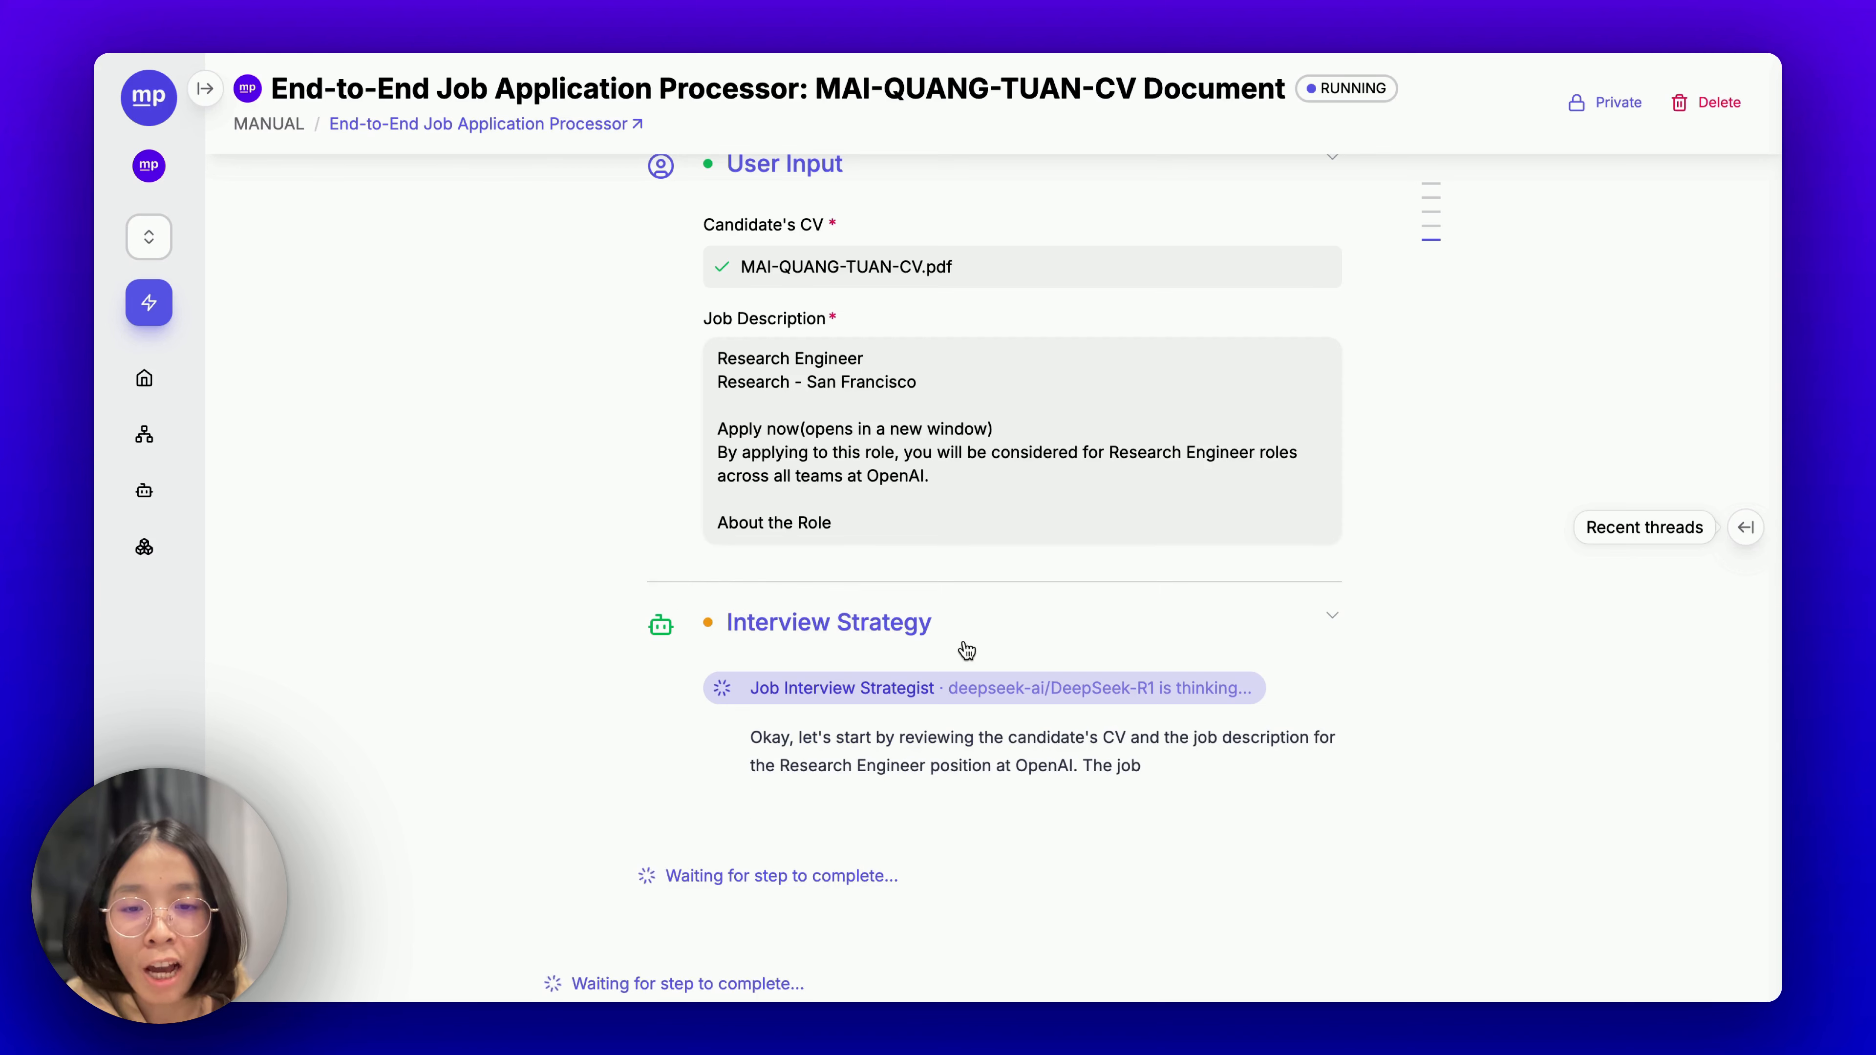
scroll(1001, 617, "down", 3)
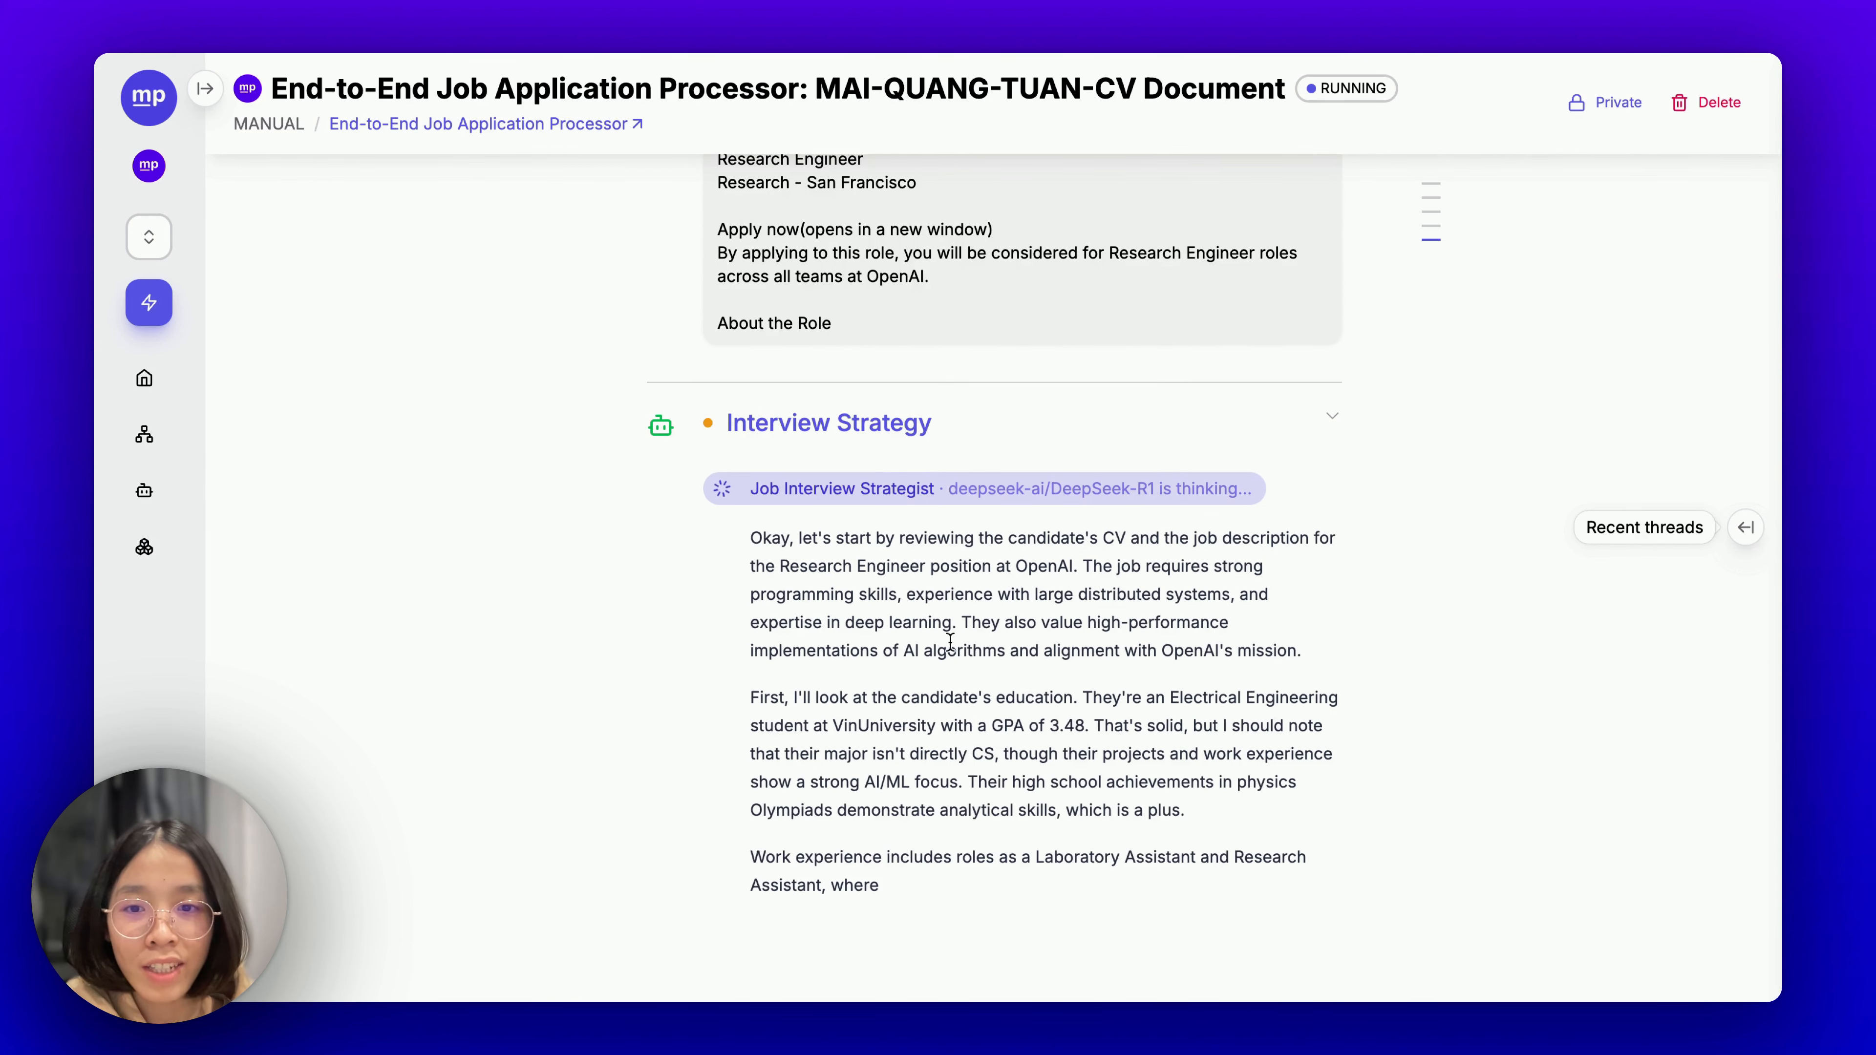
scroll(988, 561, "down", 3)
scroll(999, 660, "down", 3)
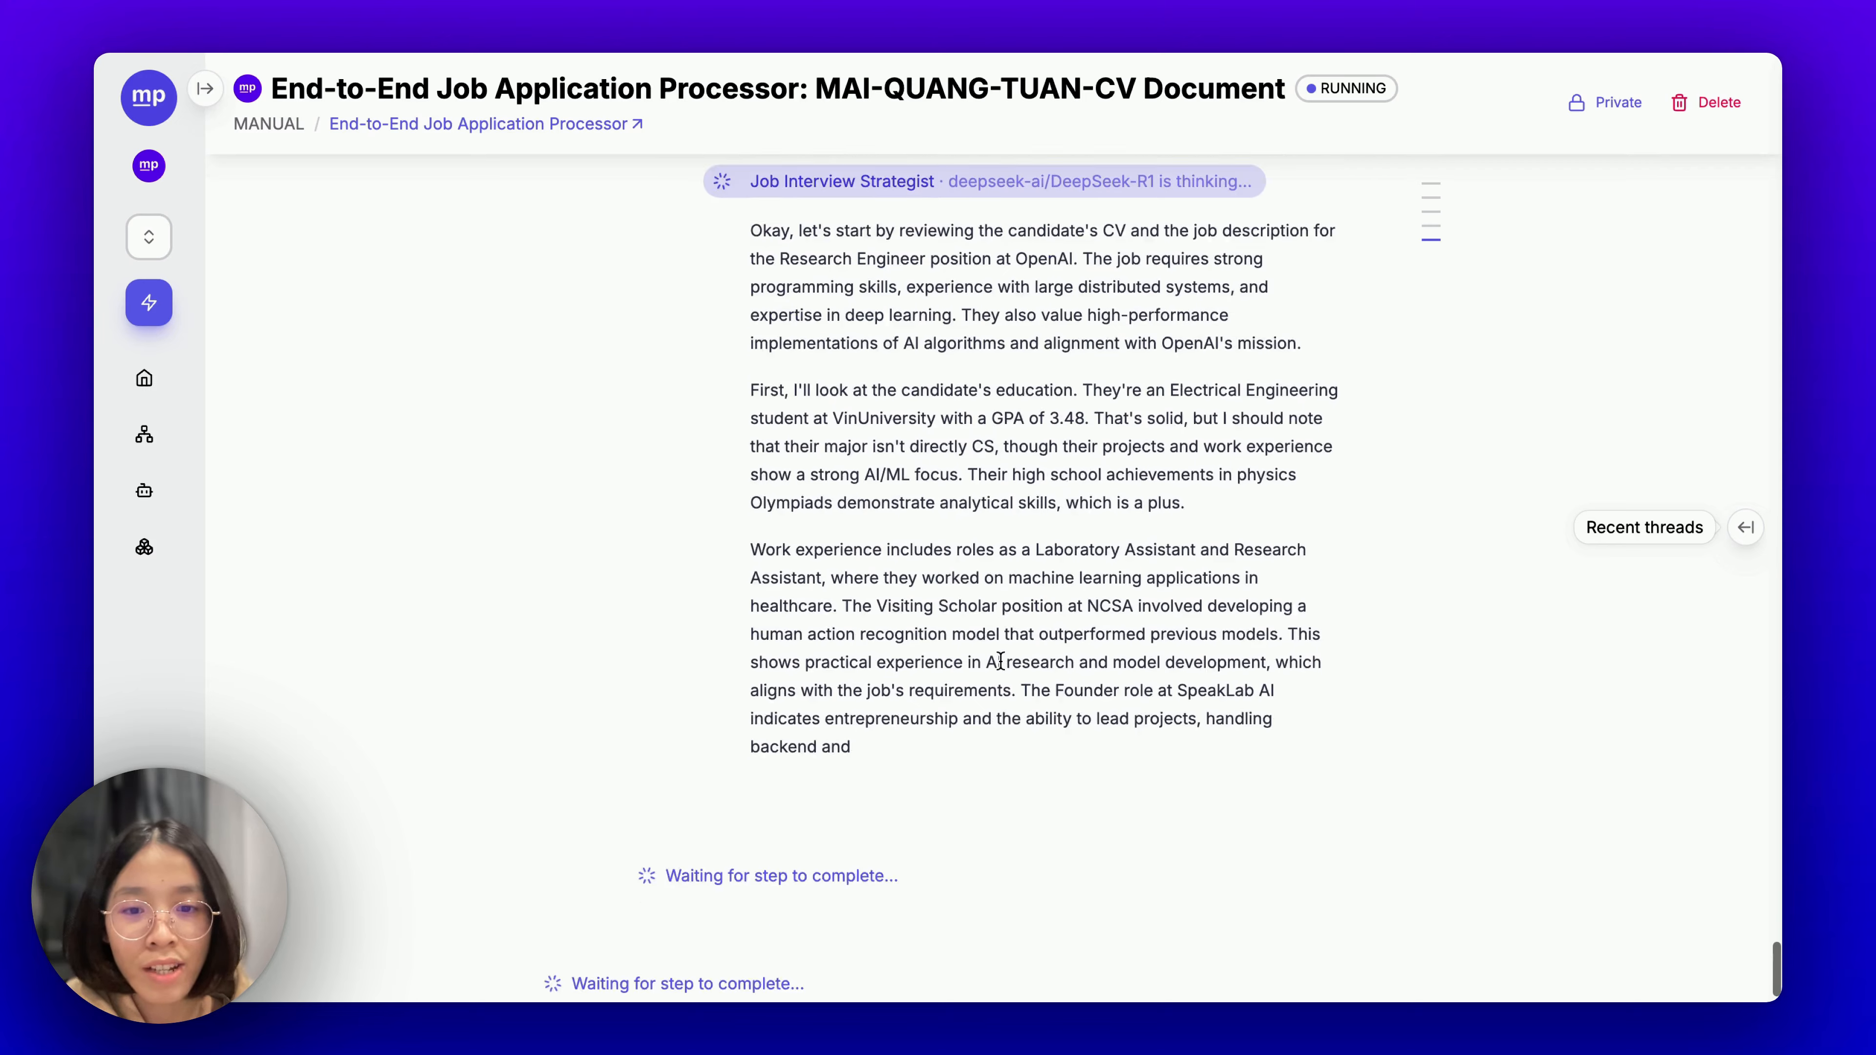
scroll(1001, 661, "up", 2)
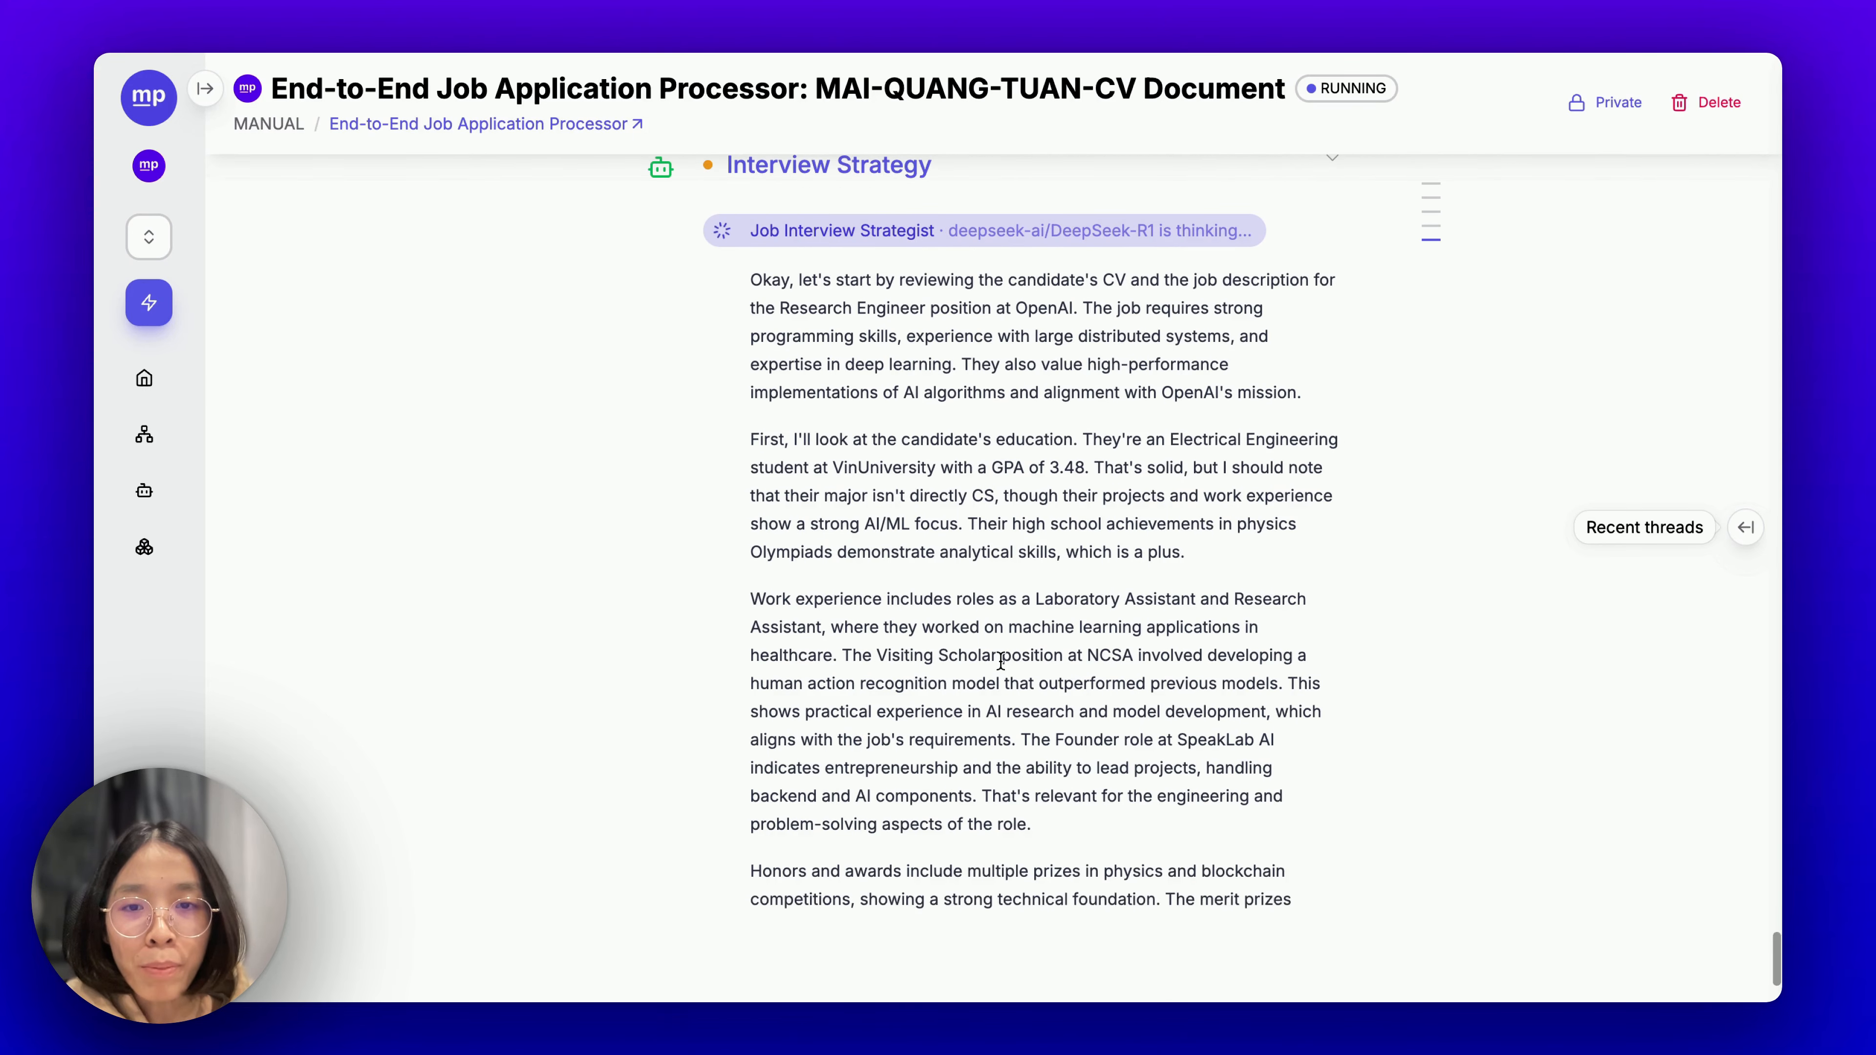
scroll(1001, 662, "down", 4)
scroll(999, 660, "up", 5)
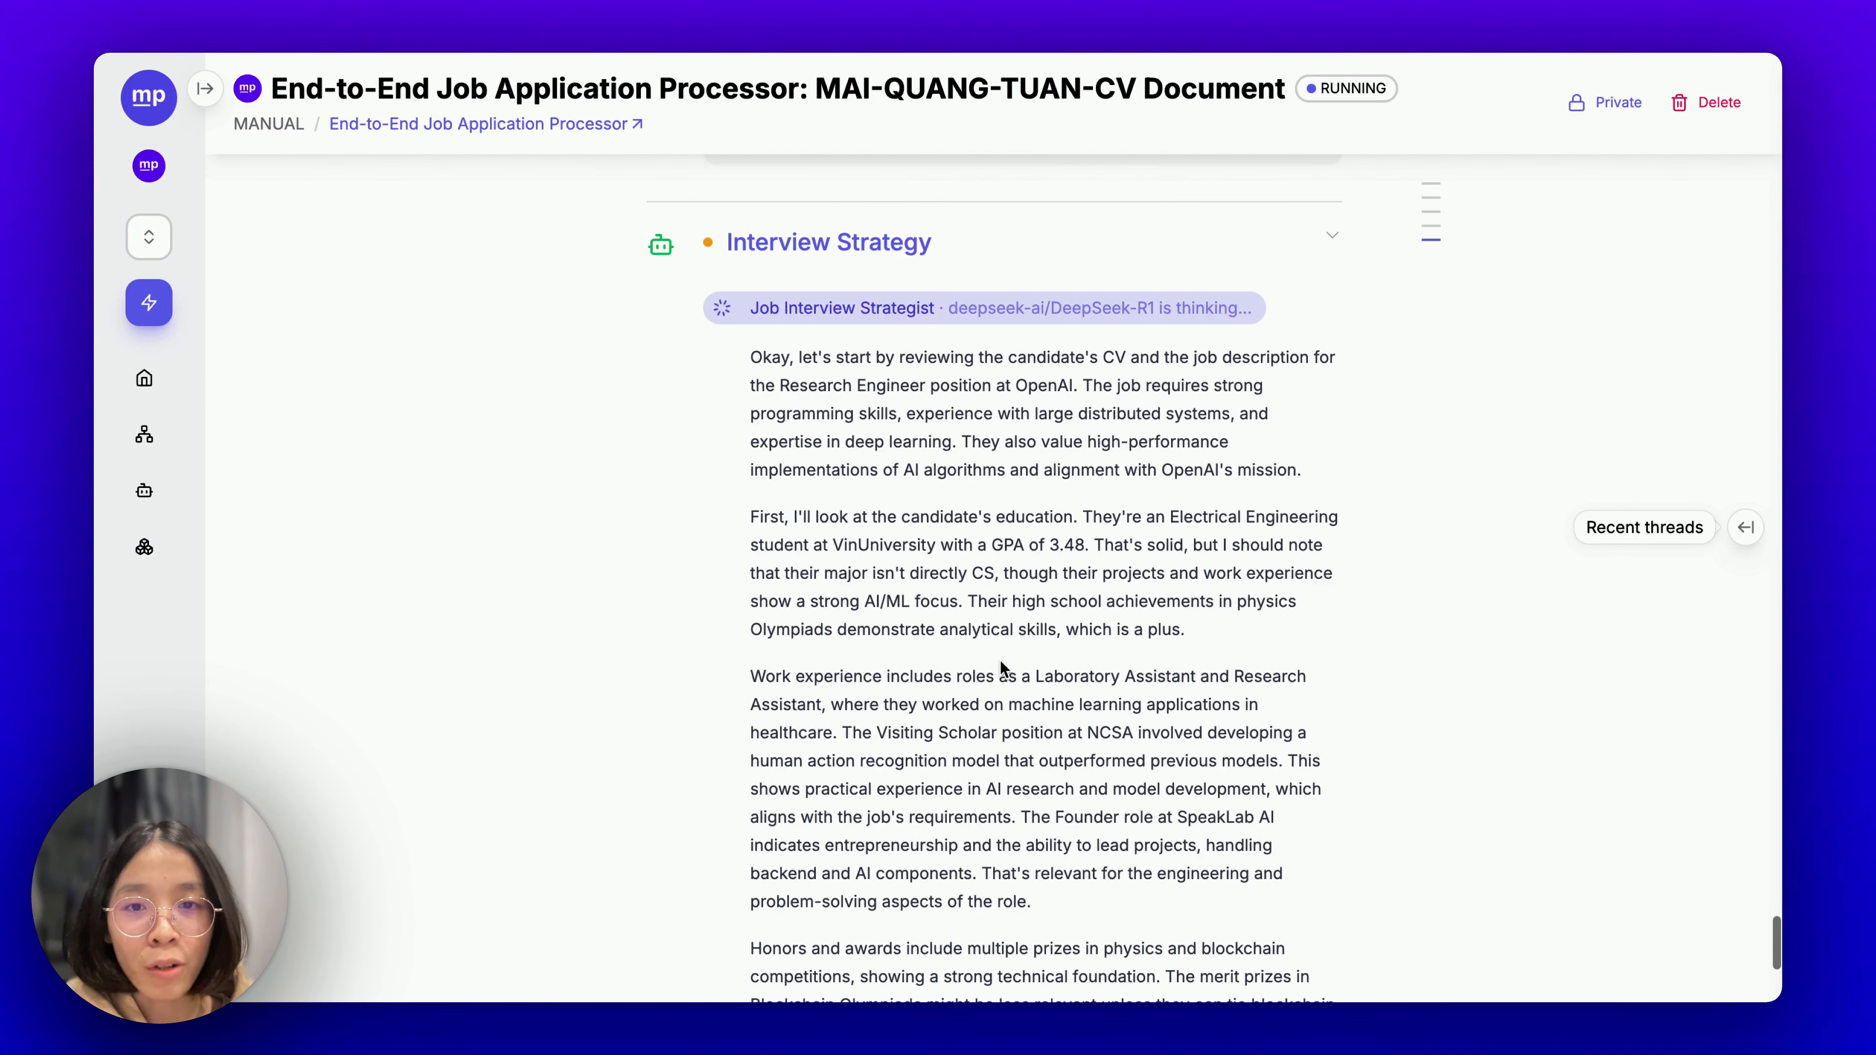
scroll(999, 660, "down", 3)
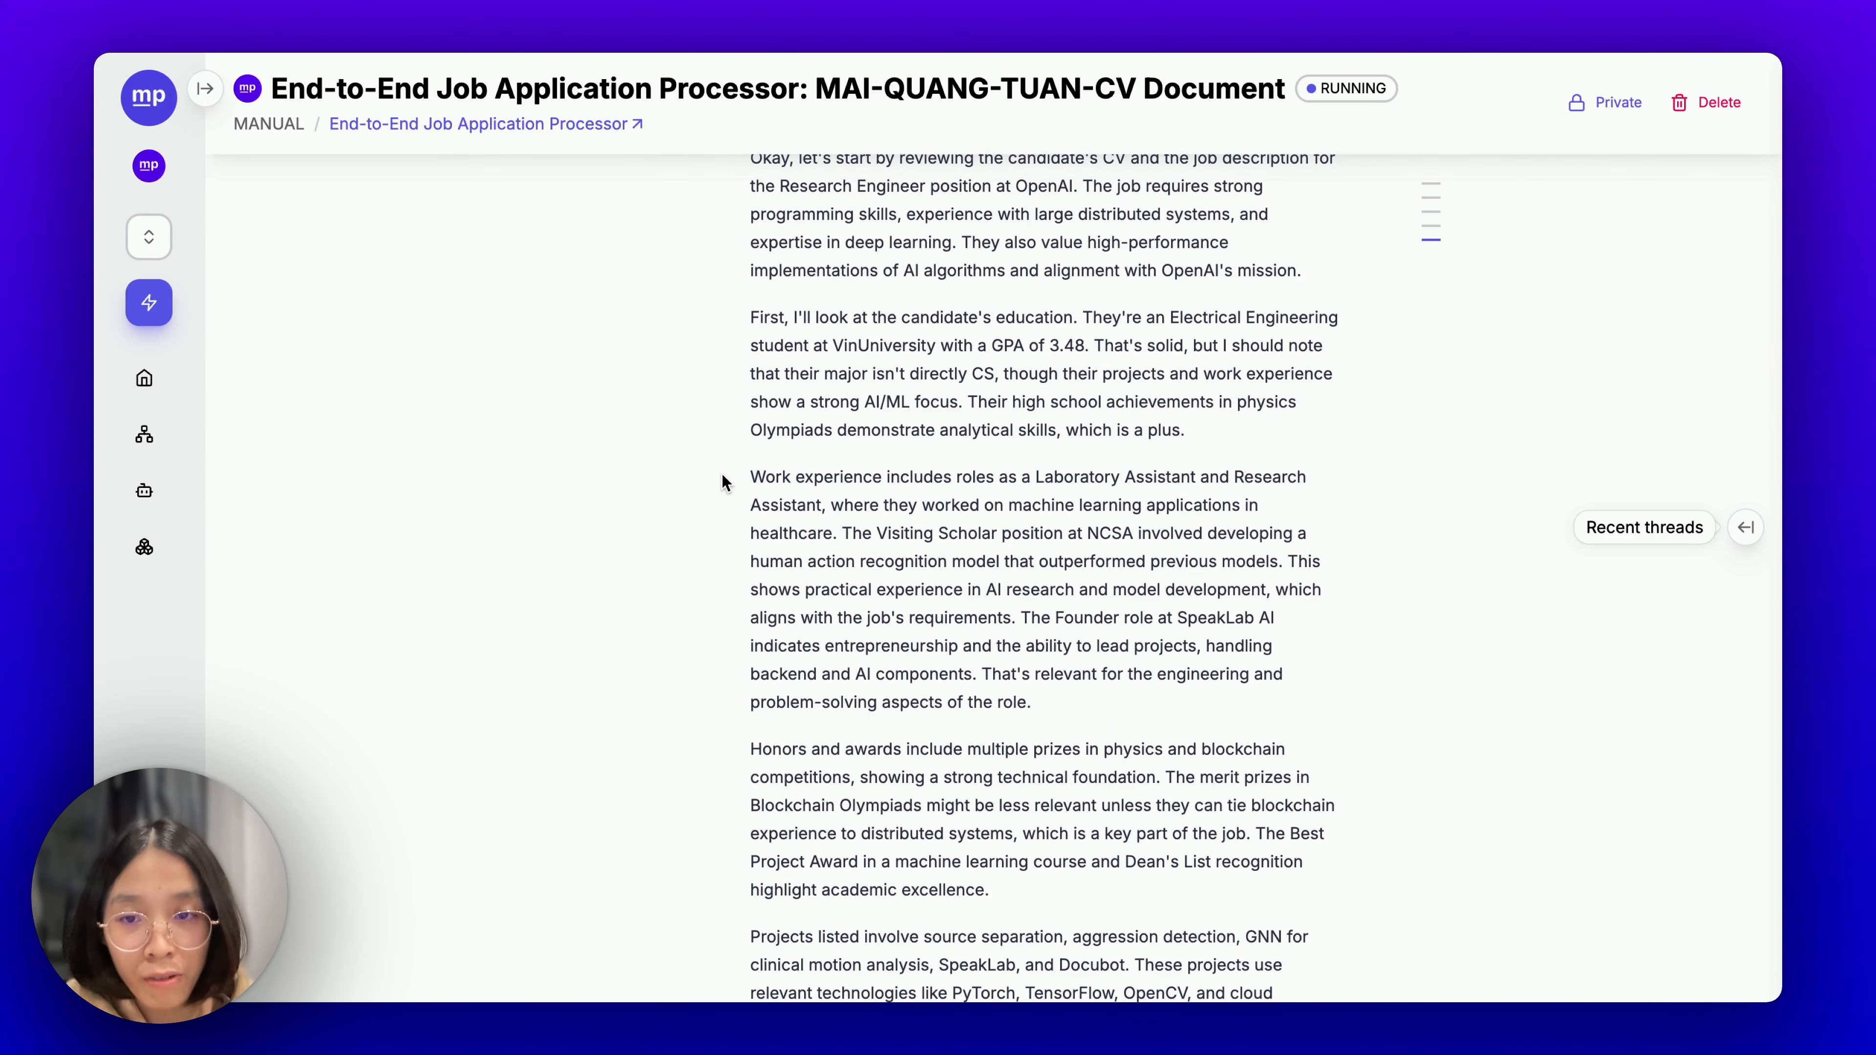
scroll(742, 437, "down", 4)
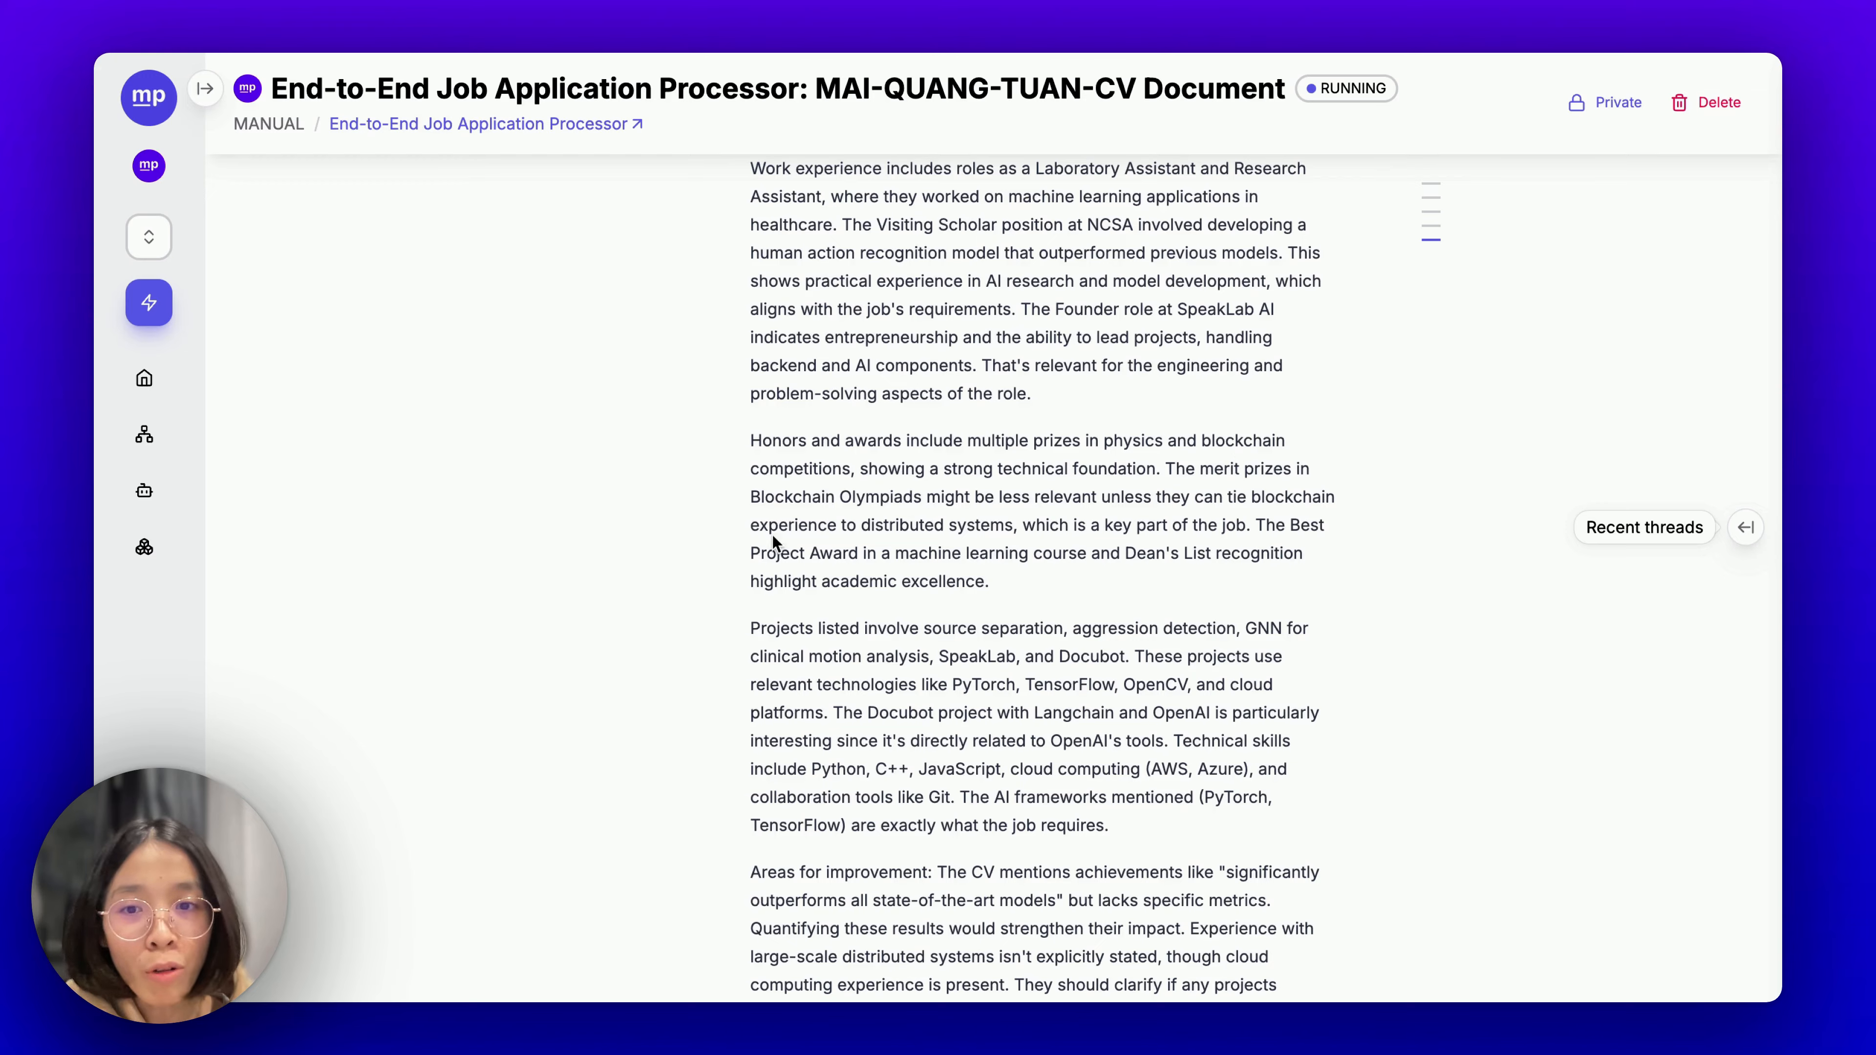
scroll(678, 625, "up", 4)
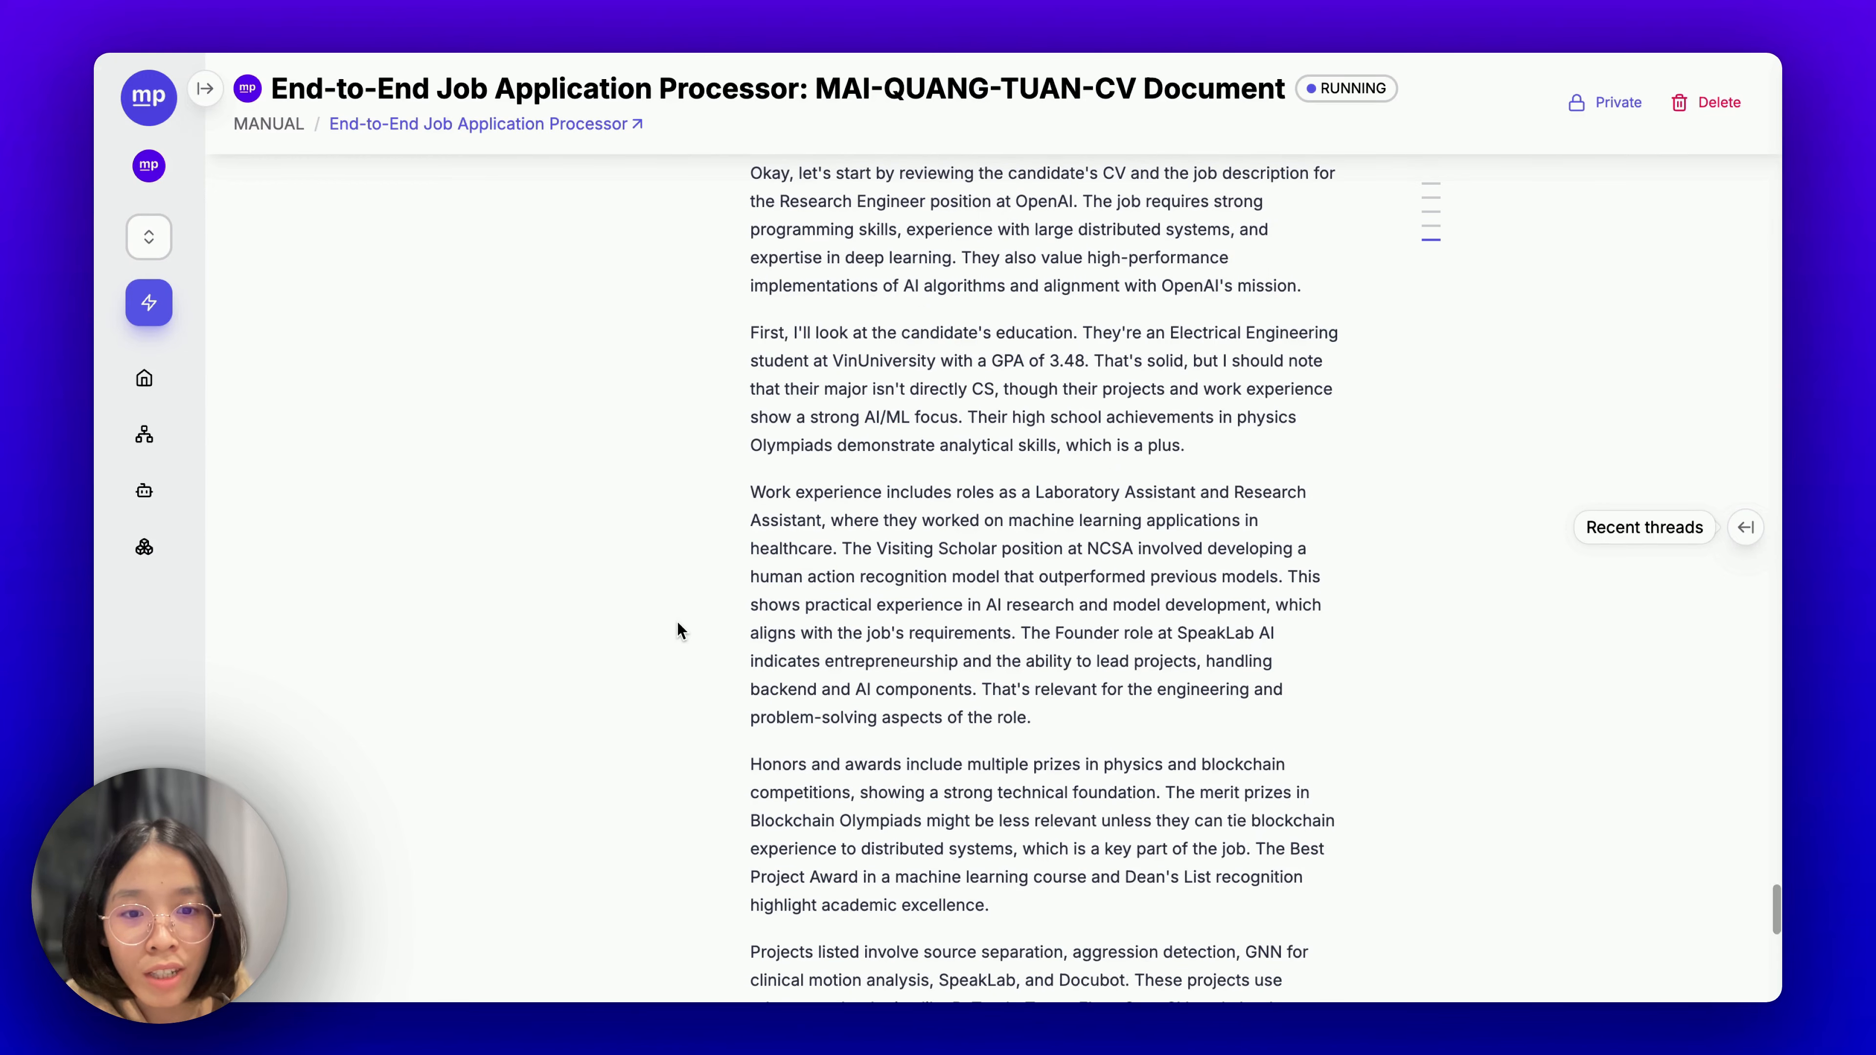
scroll(678, 625, "up", 8)
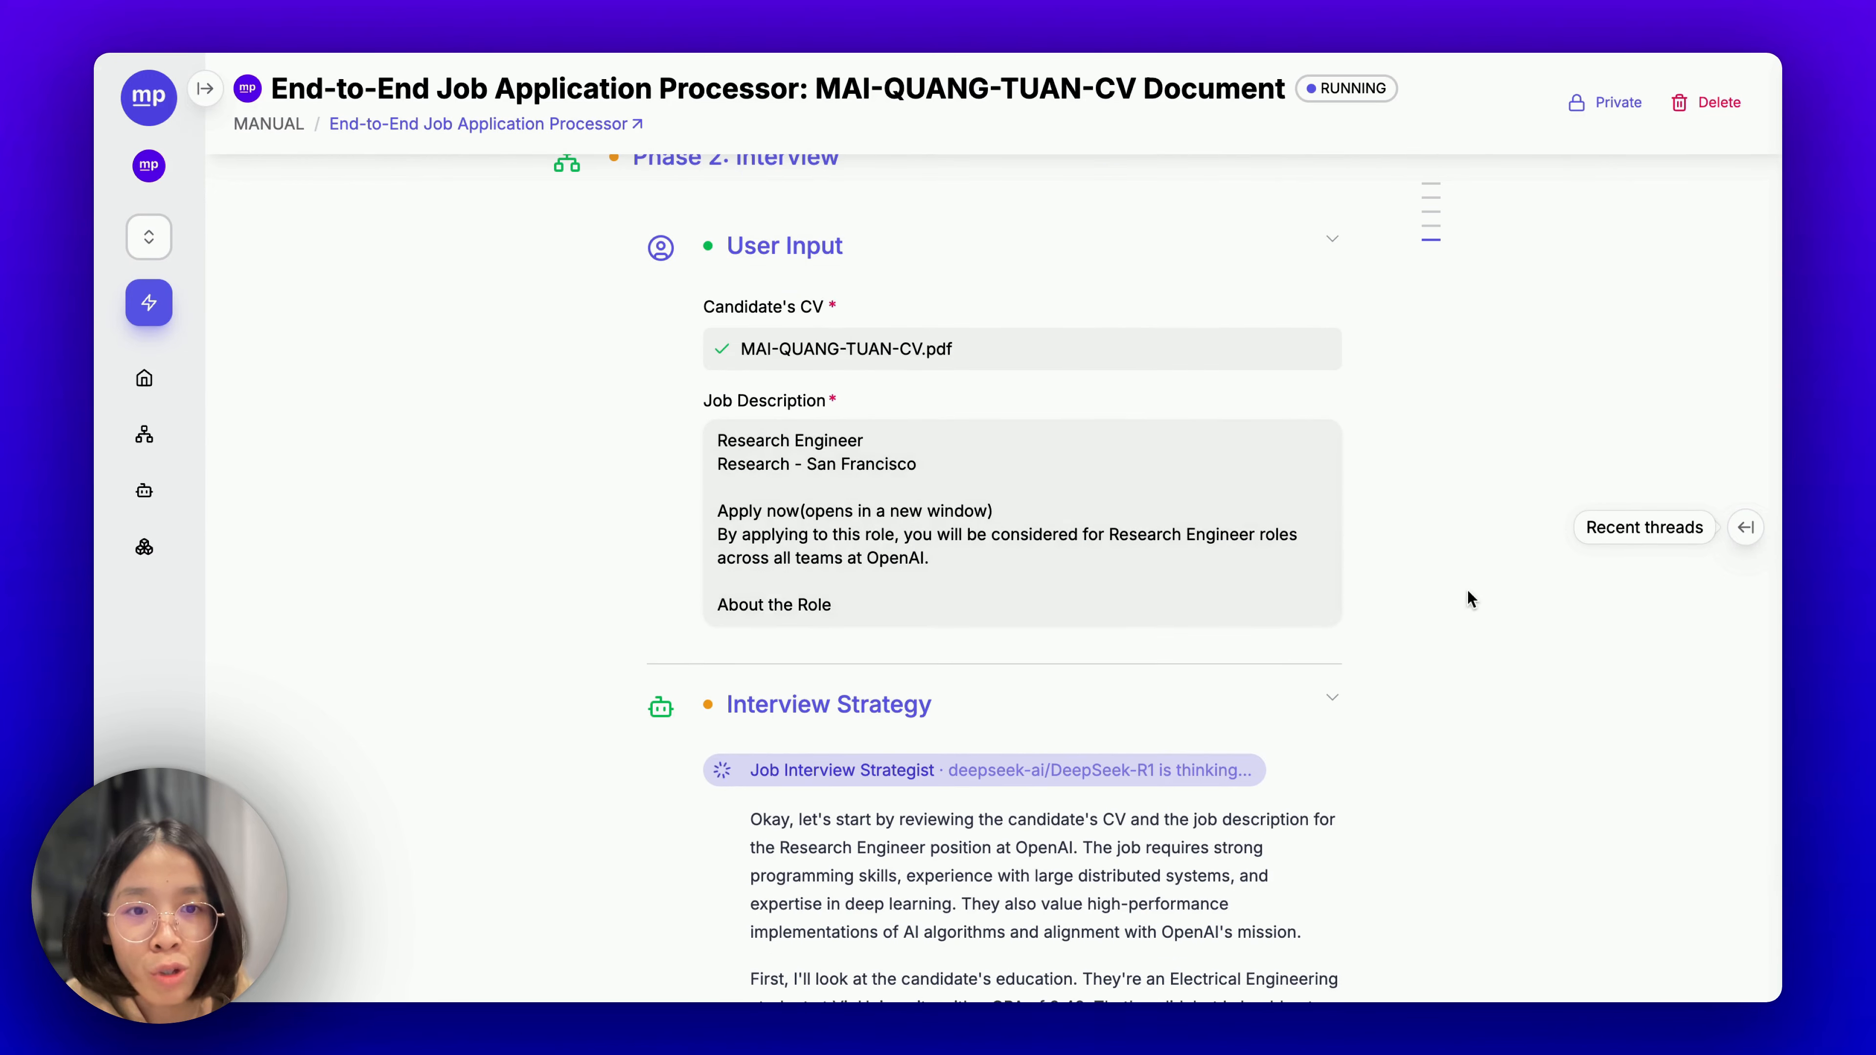
Review the Key Strengths section of the candidate's Profile Analysis.
scroll(1433, 565, "down", 20)
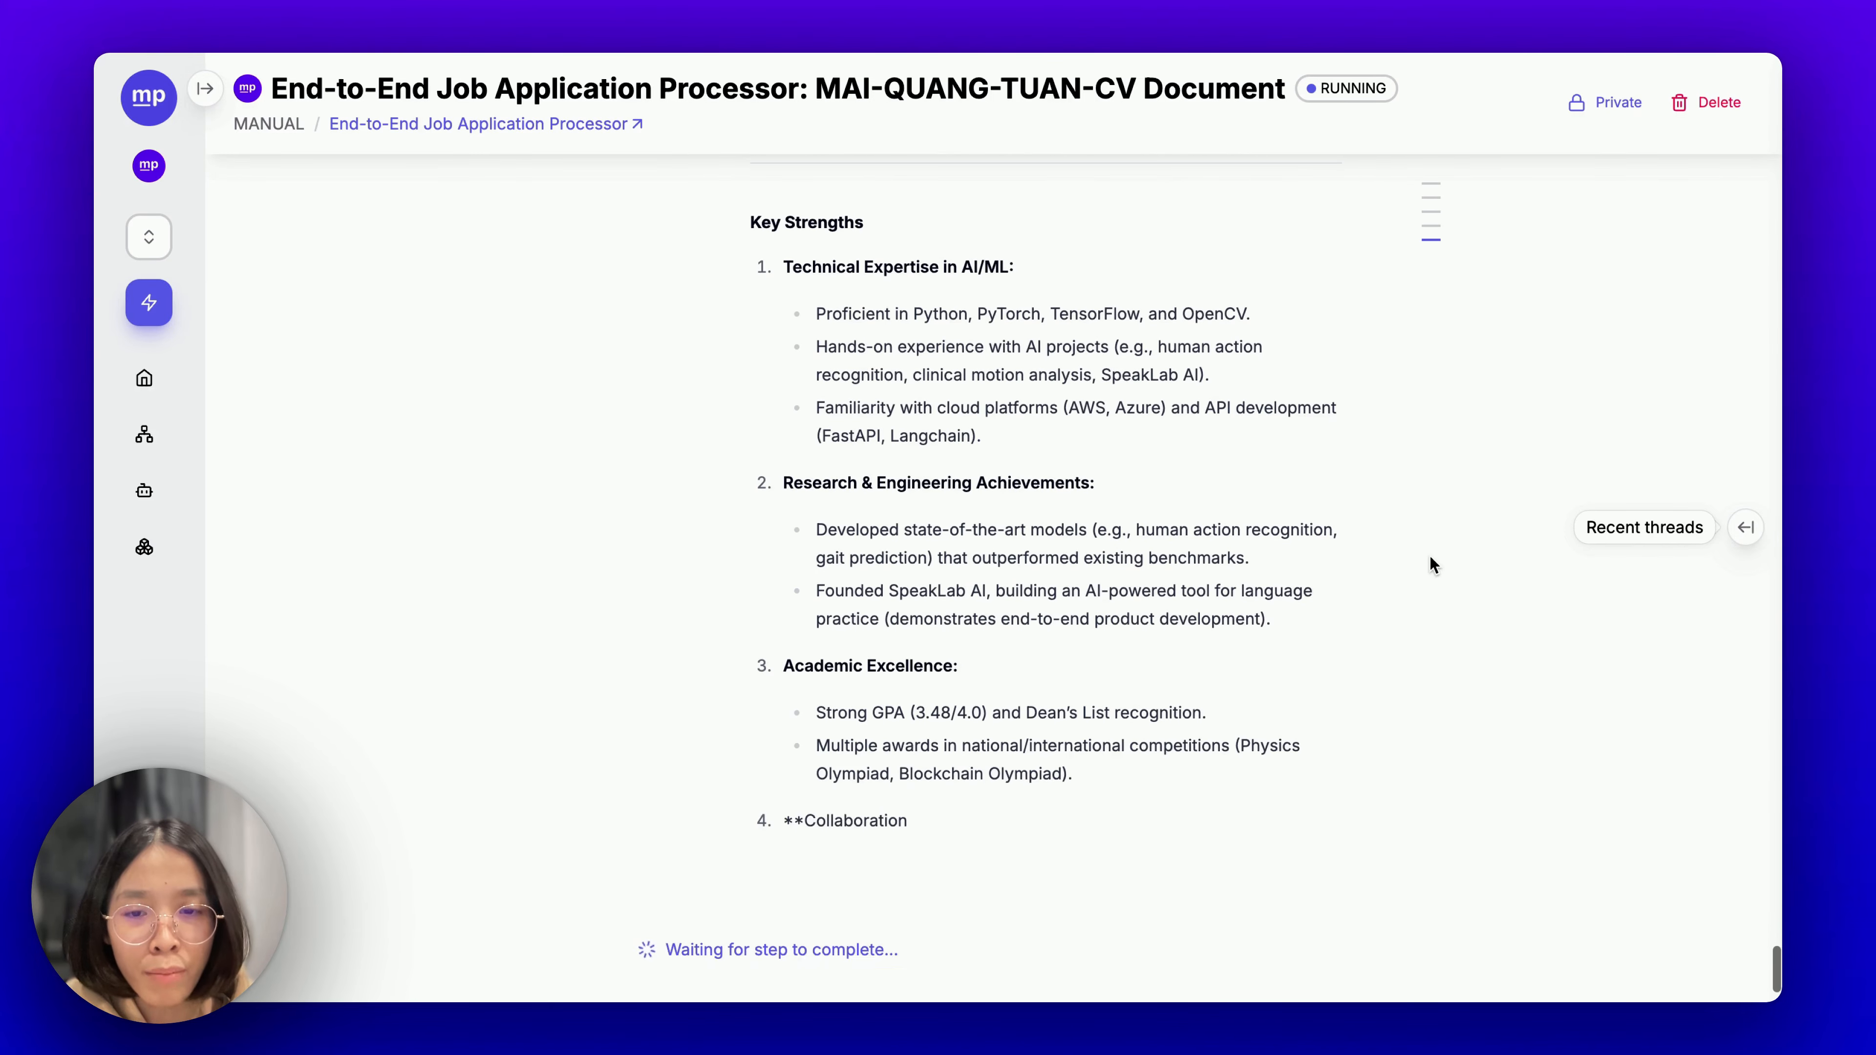
scroll(1433, 565, "up", 3)
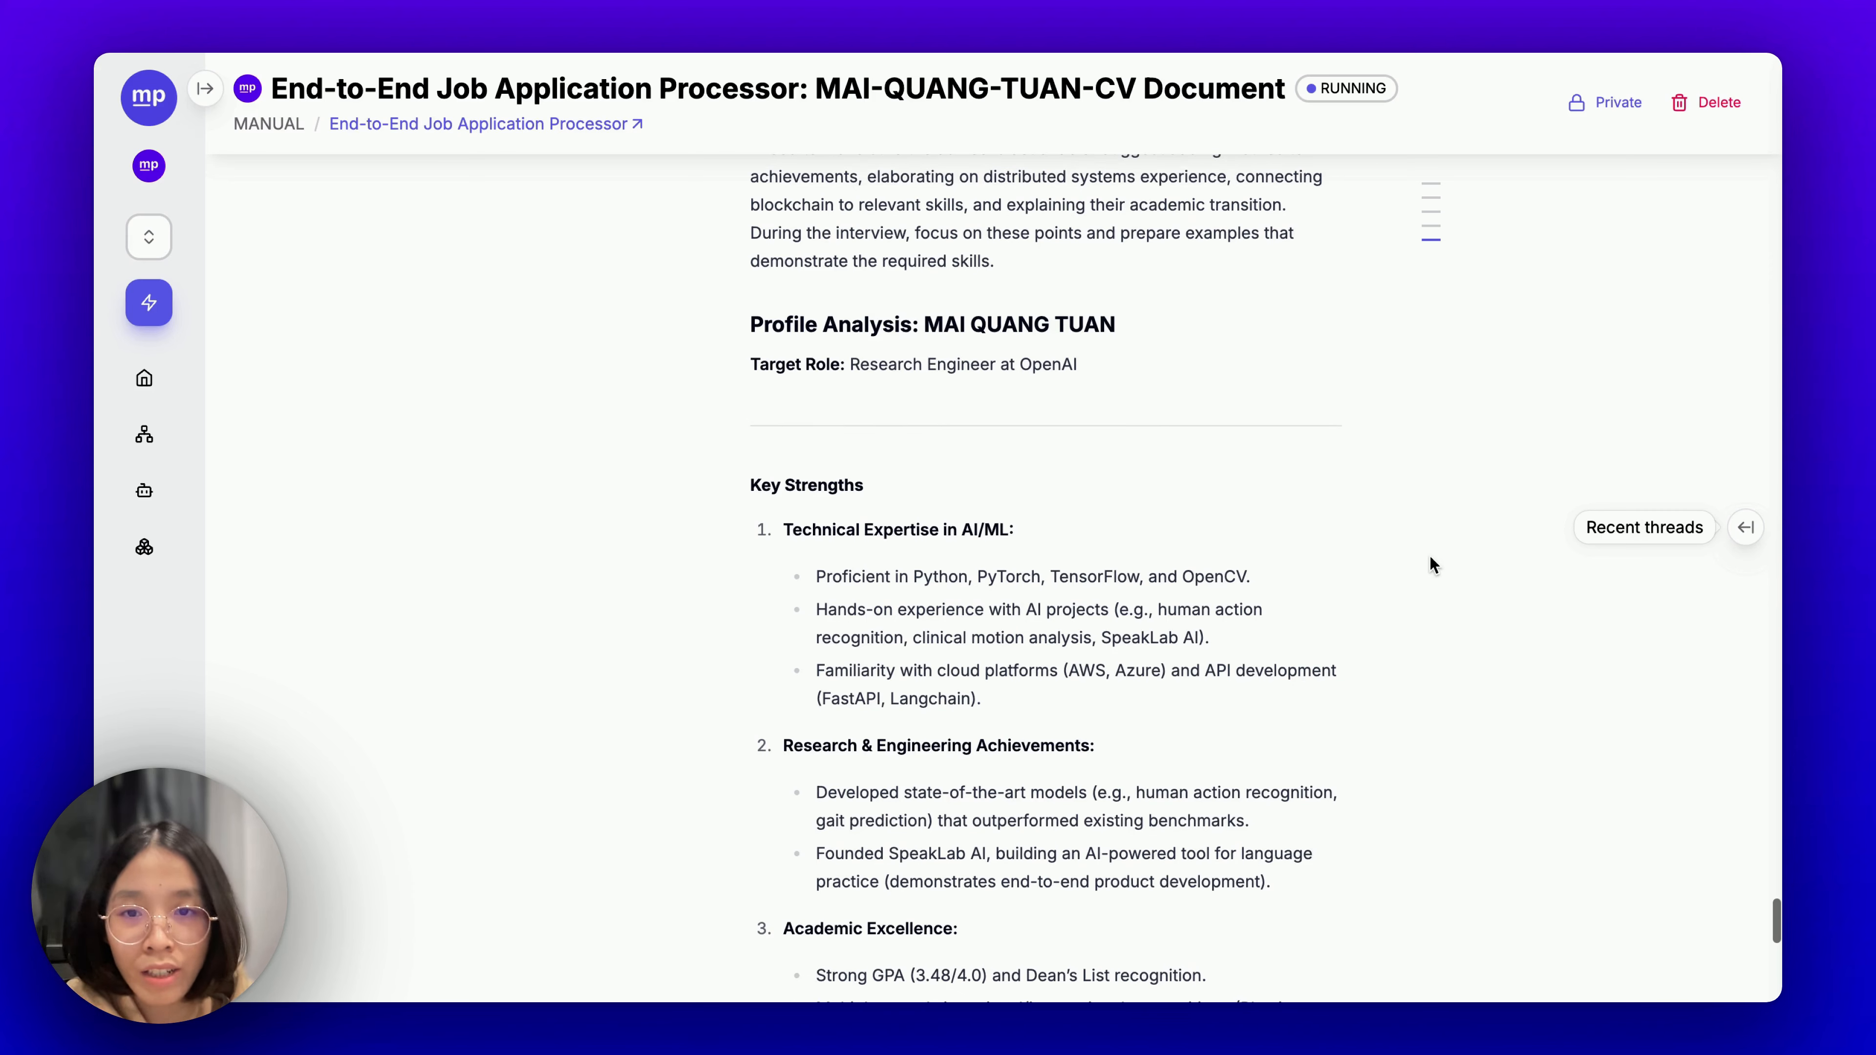
scroll(1433, 565, "down", 5)
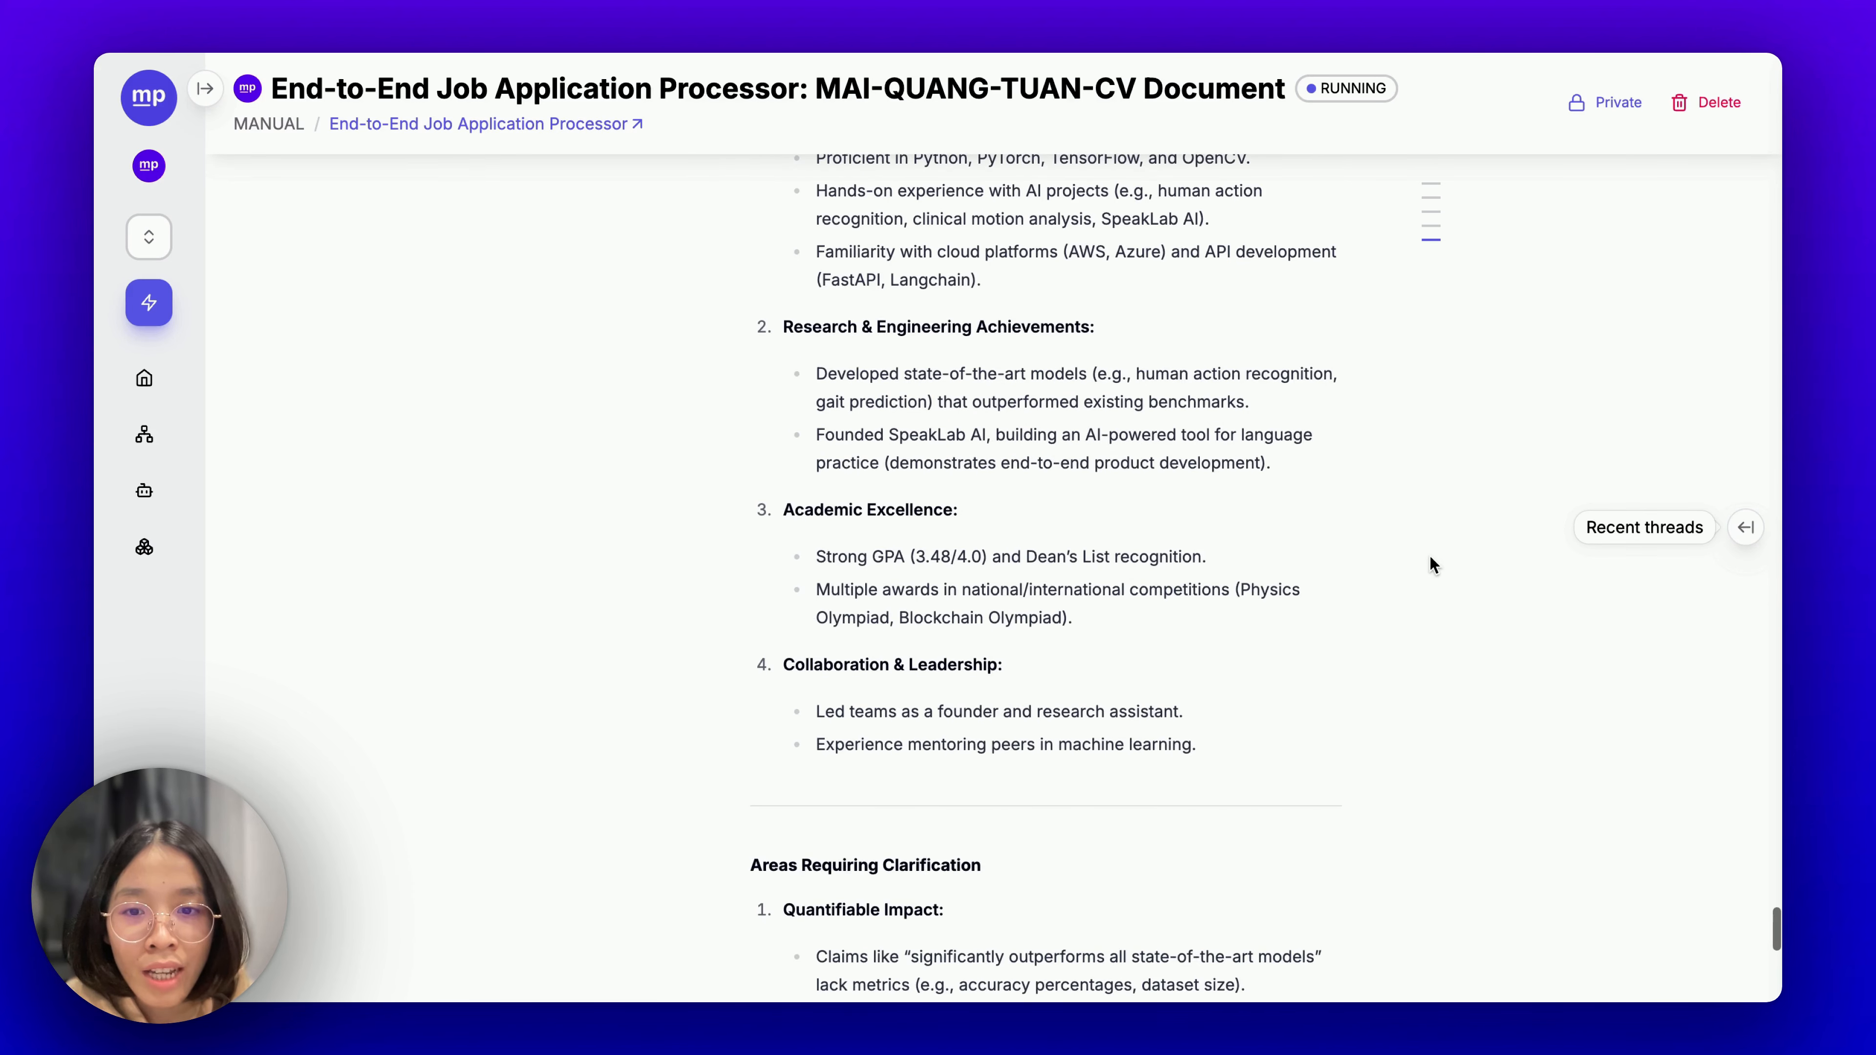
Examine the Areas Requiring Clarification, highlighting the section heading and reading the suggested interview question for each area.
scroll(1433, 565, "down", 6)
double_click(911, 316)
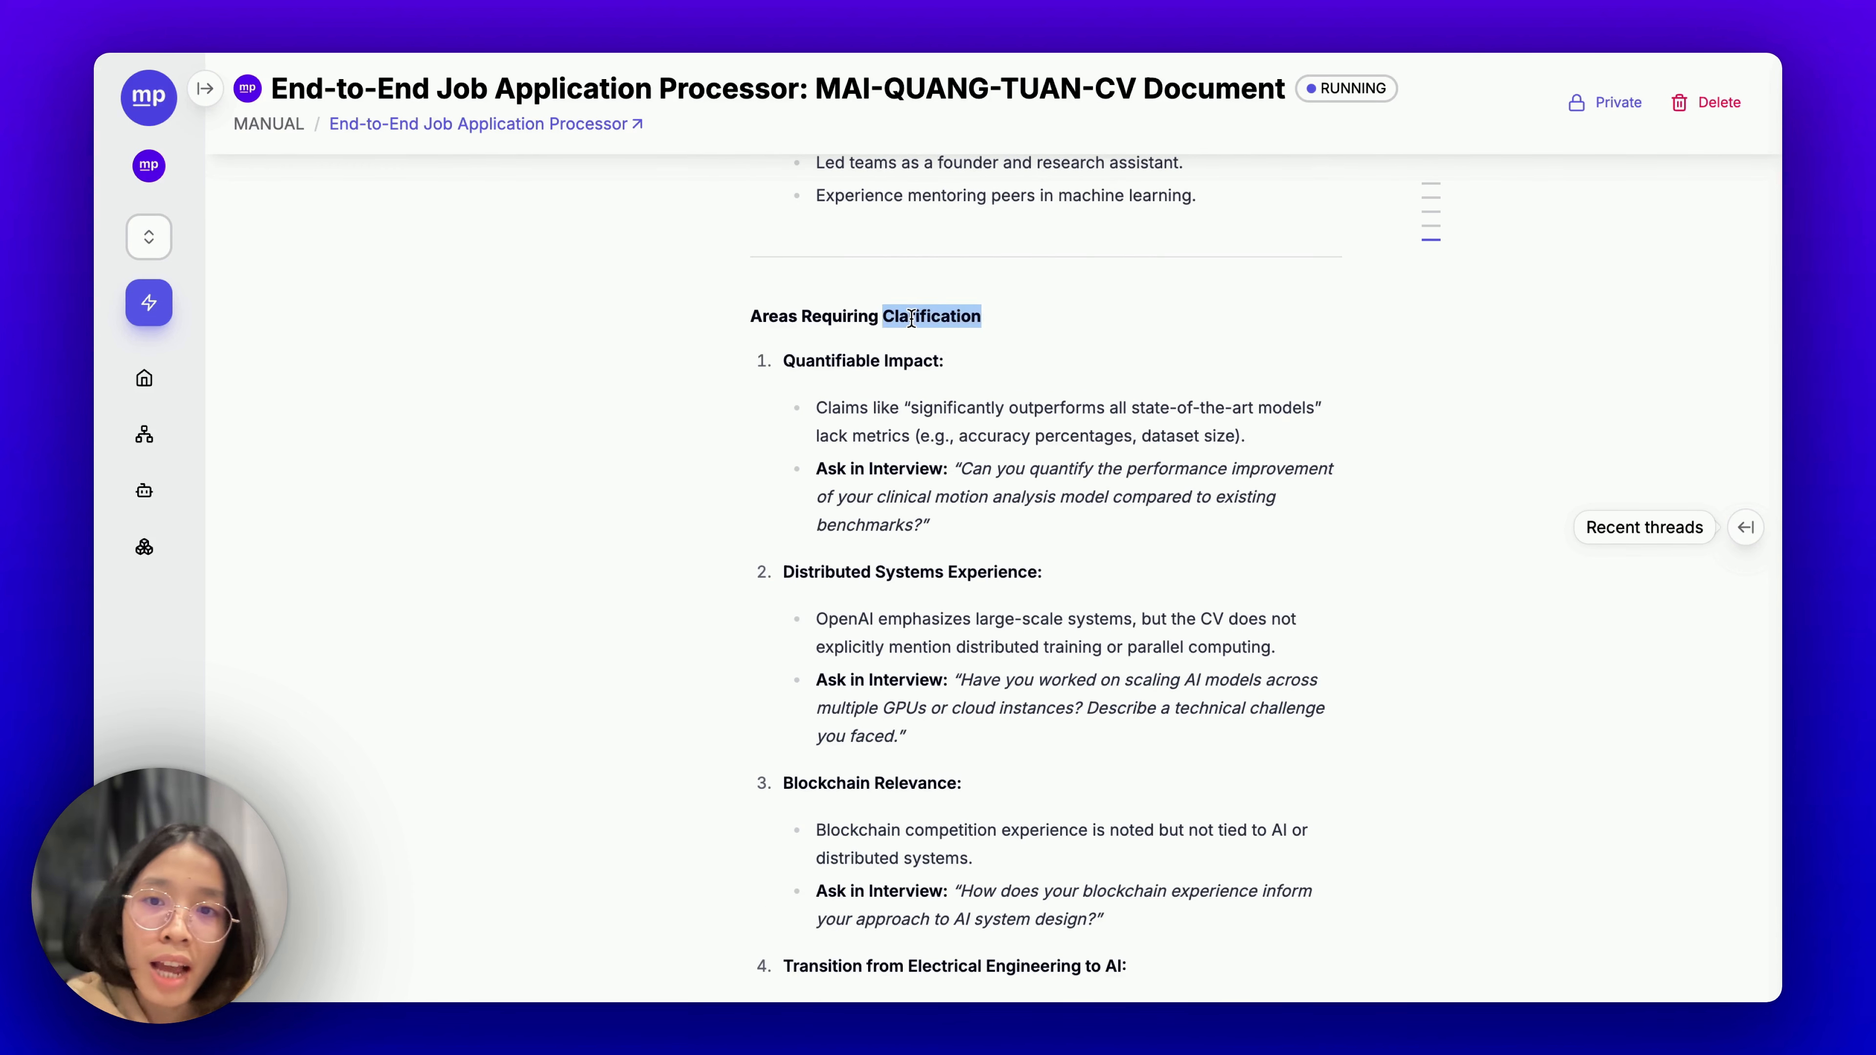
triple_click(913, 319)
scroll(1426, 463, "down", 1)
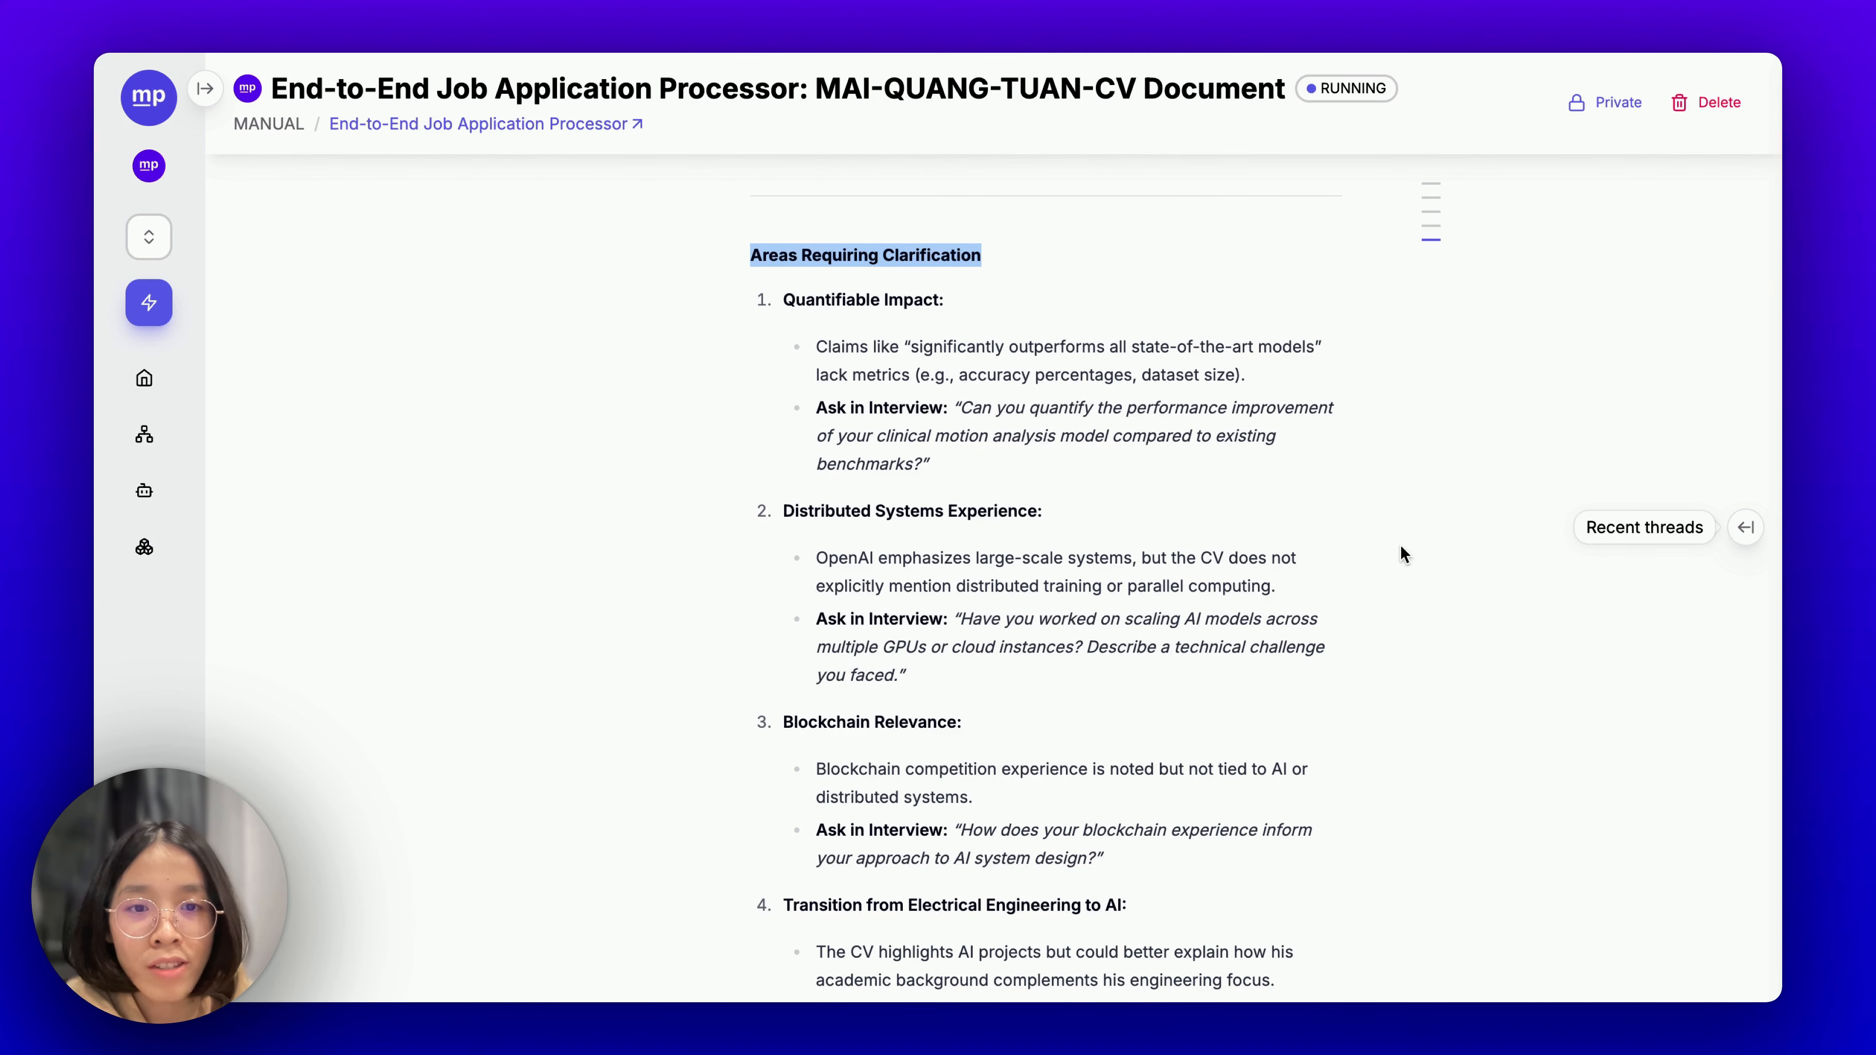
scroll(1400, 547, "down", 6)
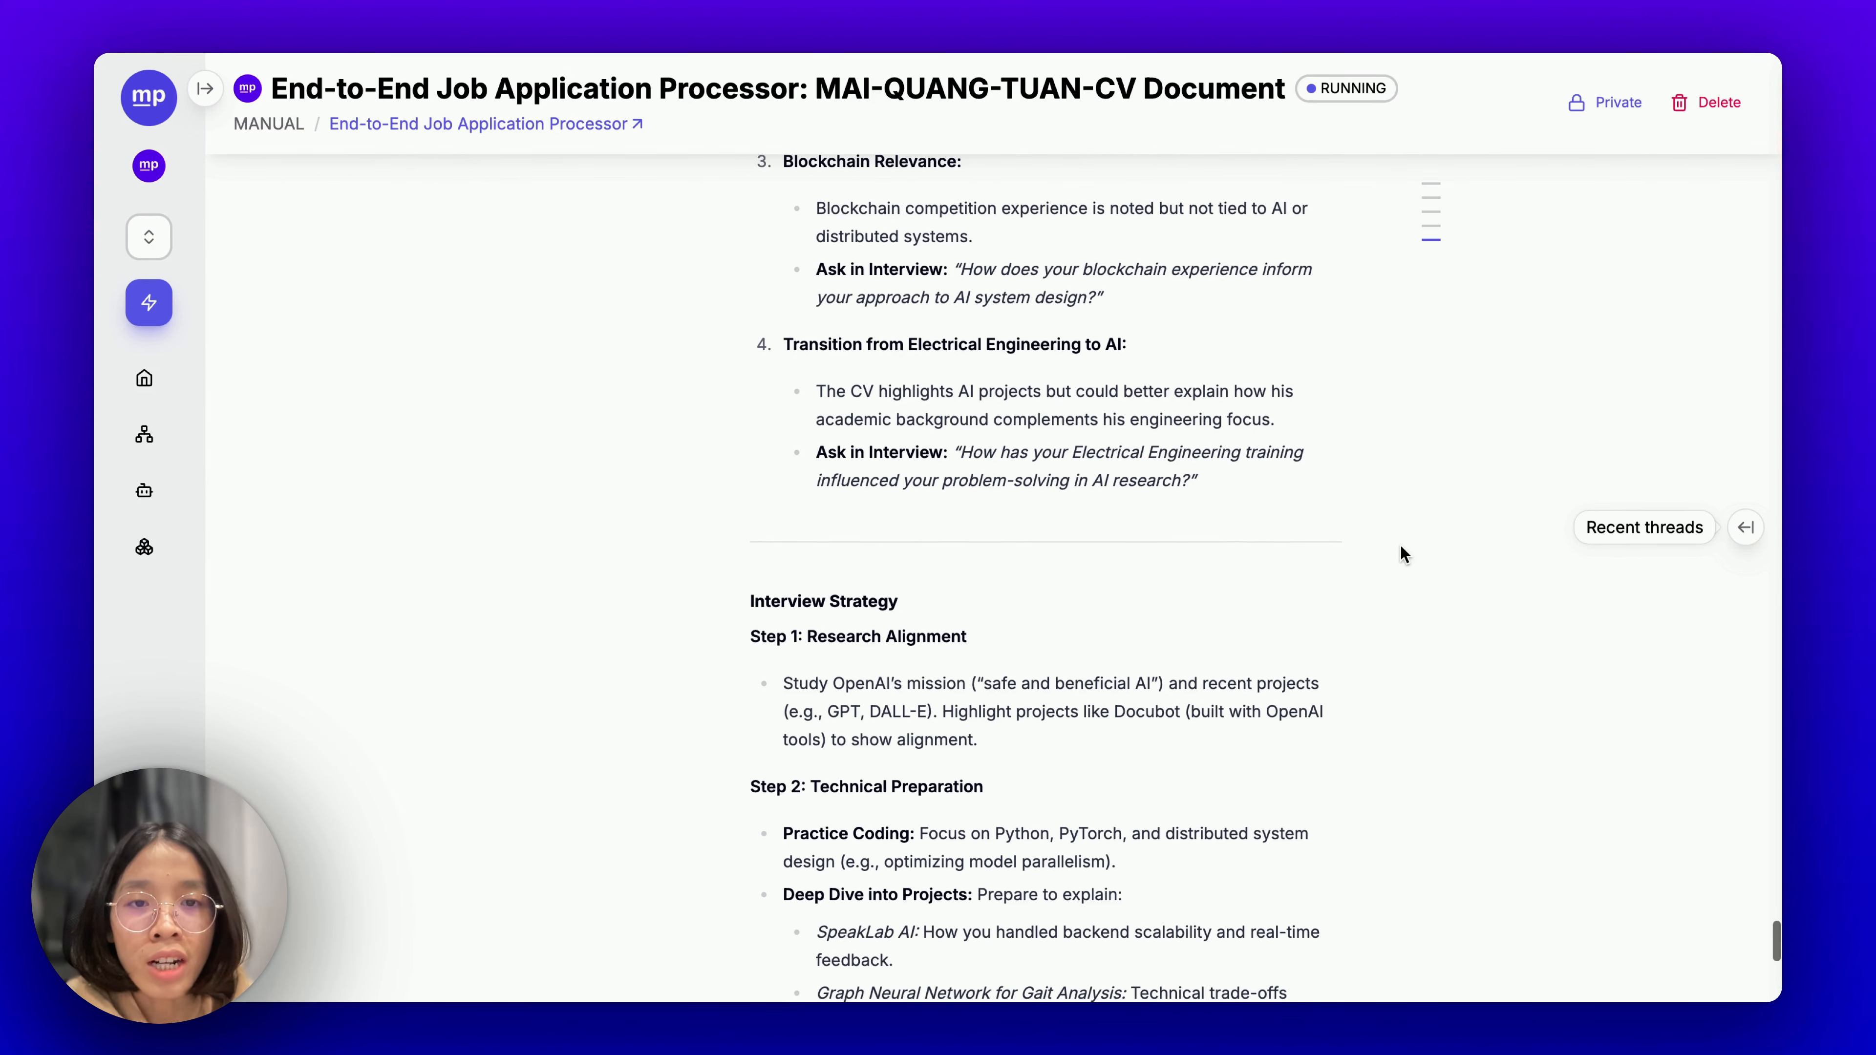
scroll(1401, 547, "up", 1)
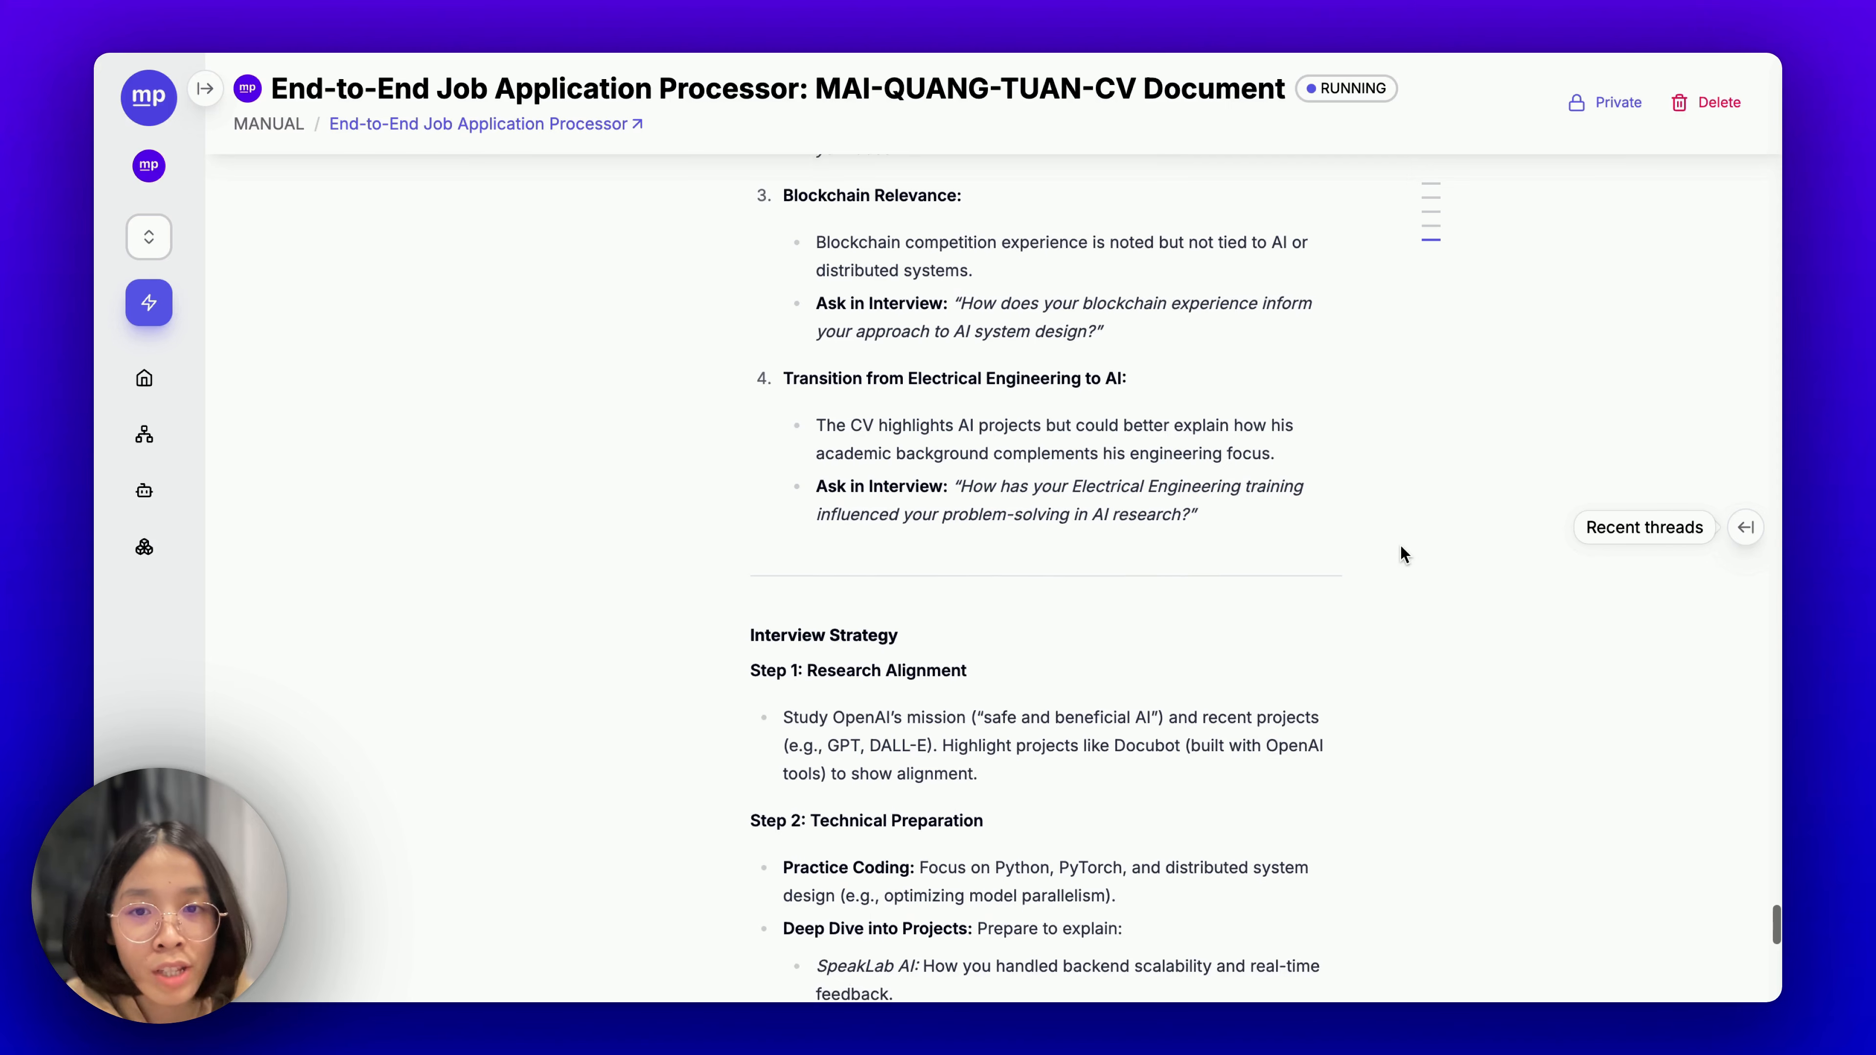
scroll(1399, 545, "up", 6)
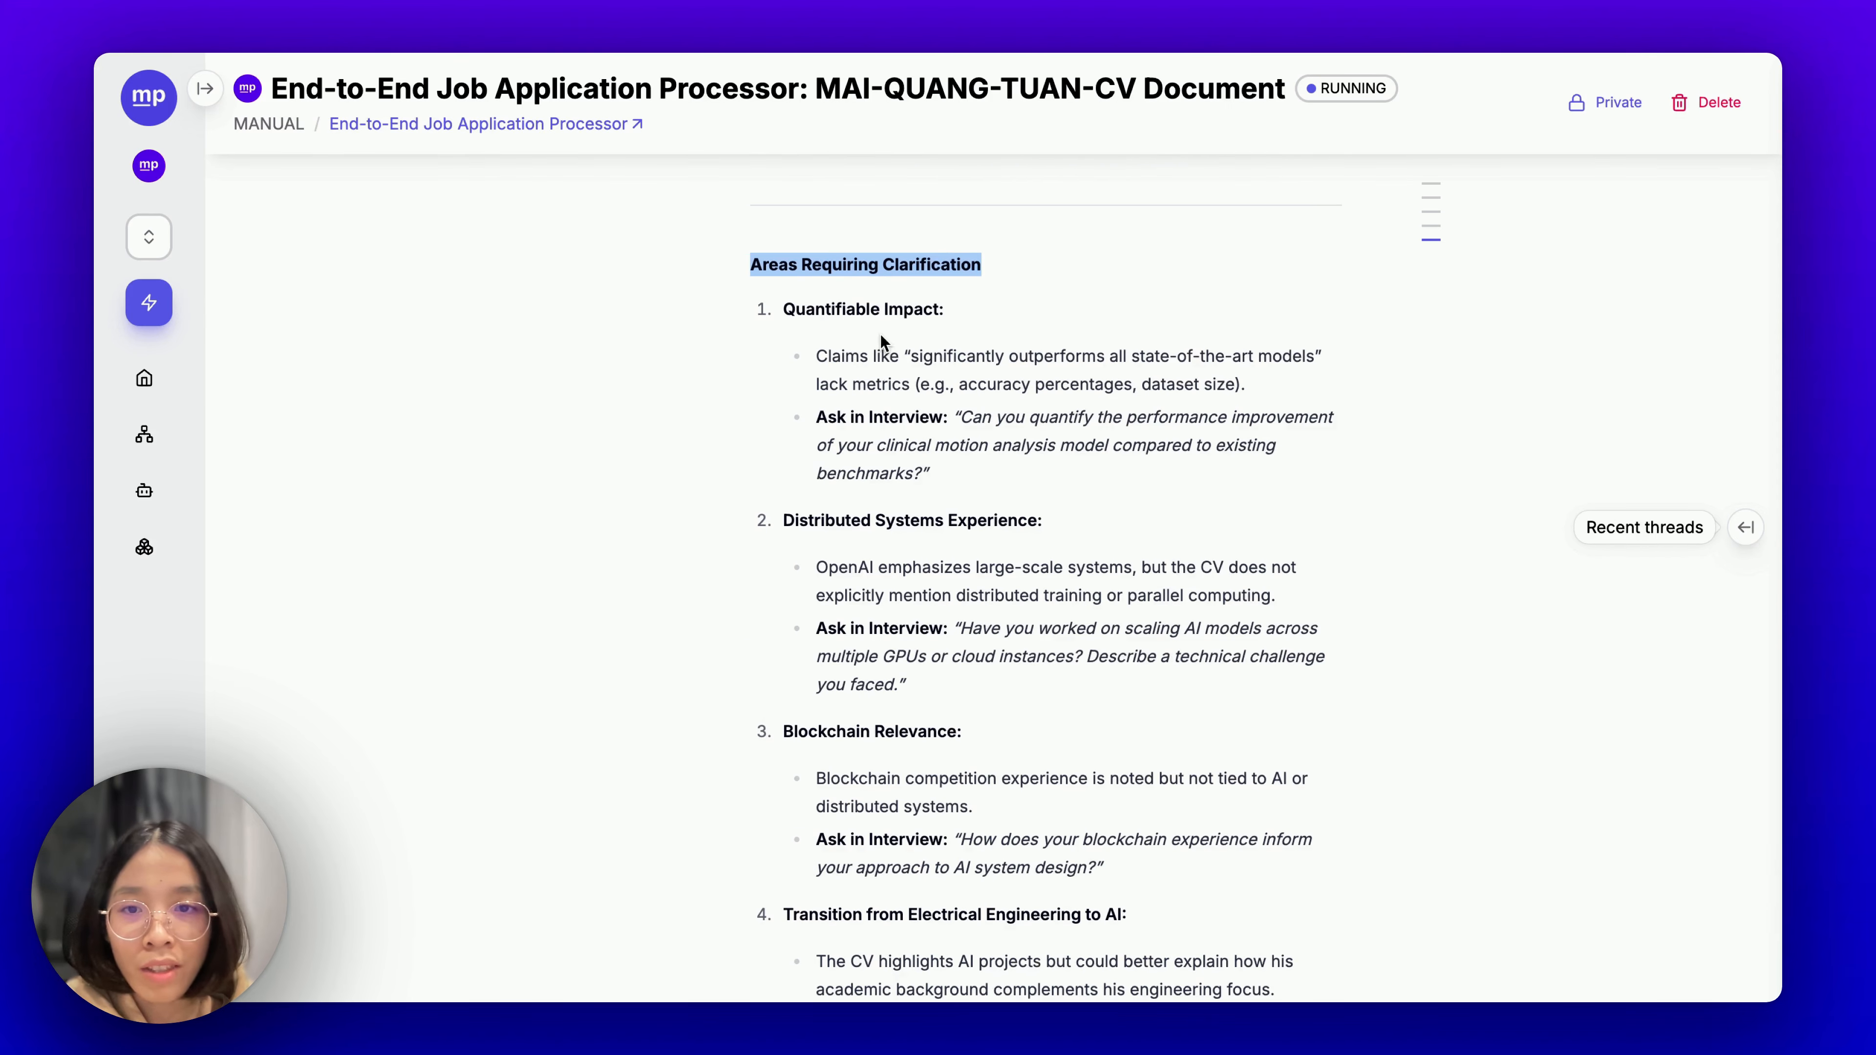
scroll(1365, 654, "down", 2)
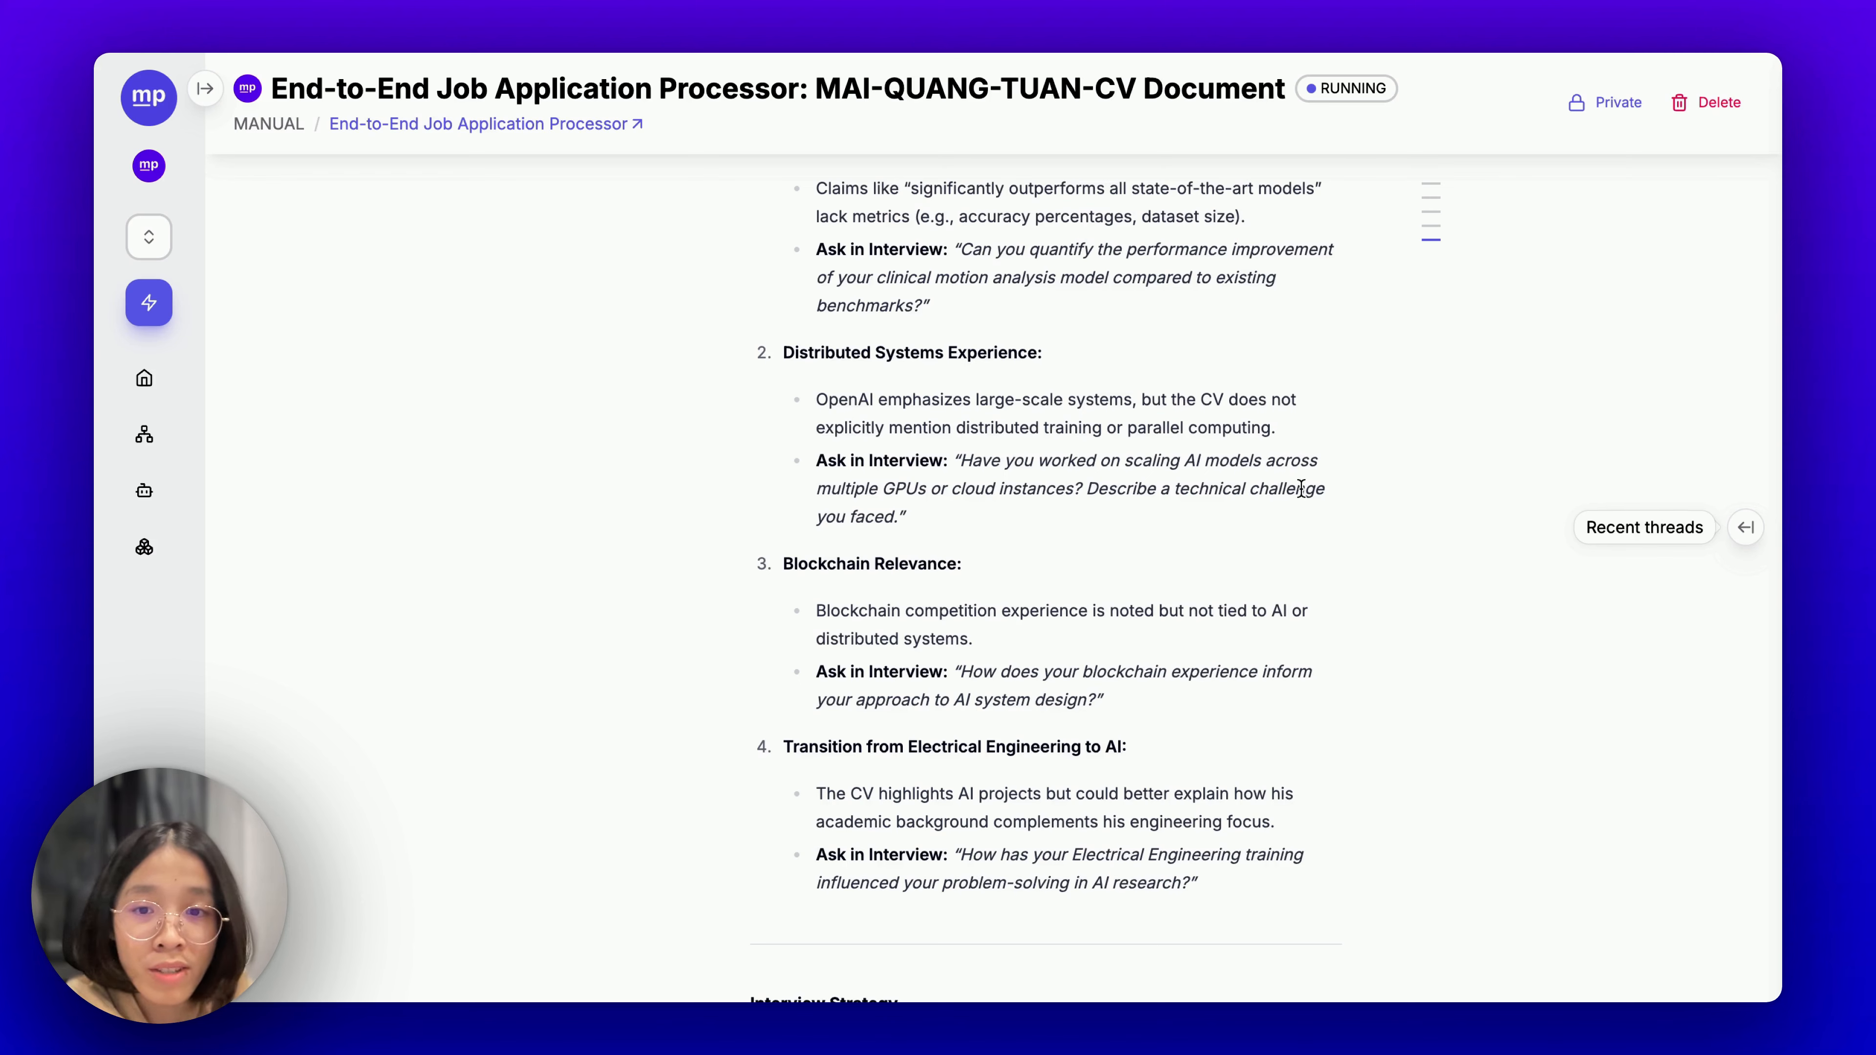
scroll(1368, 621, "down", 1)
scroll(1367, 613, "down", 4)
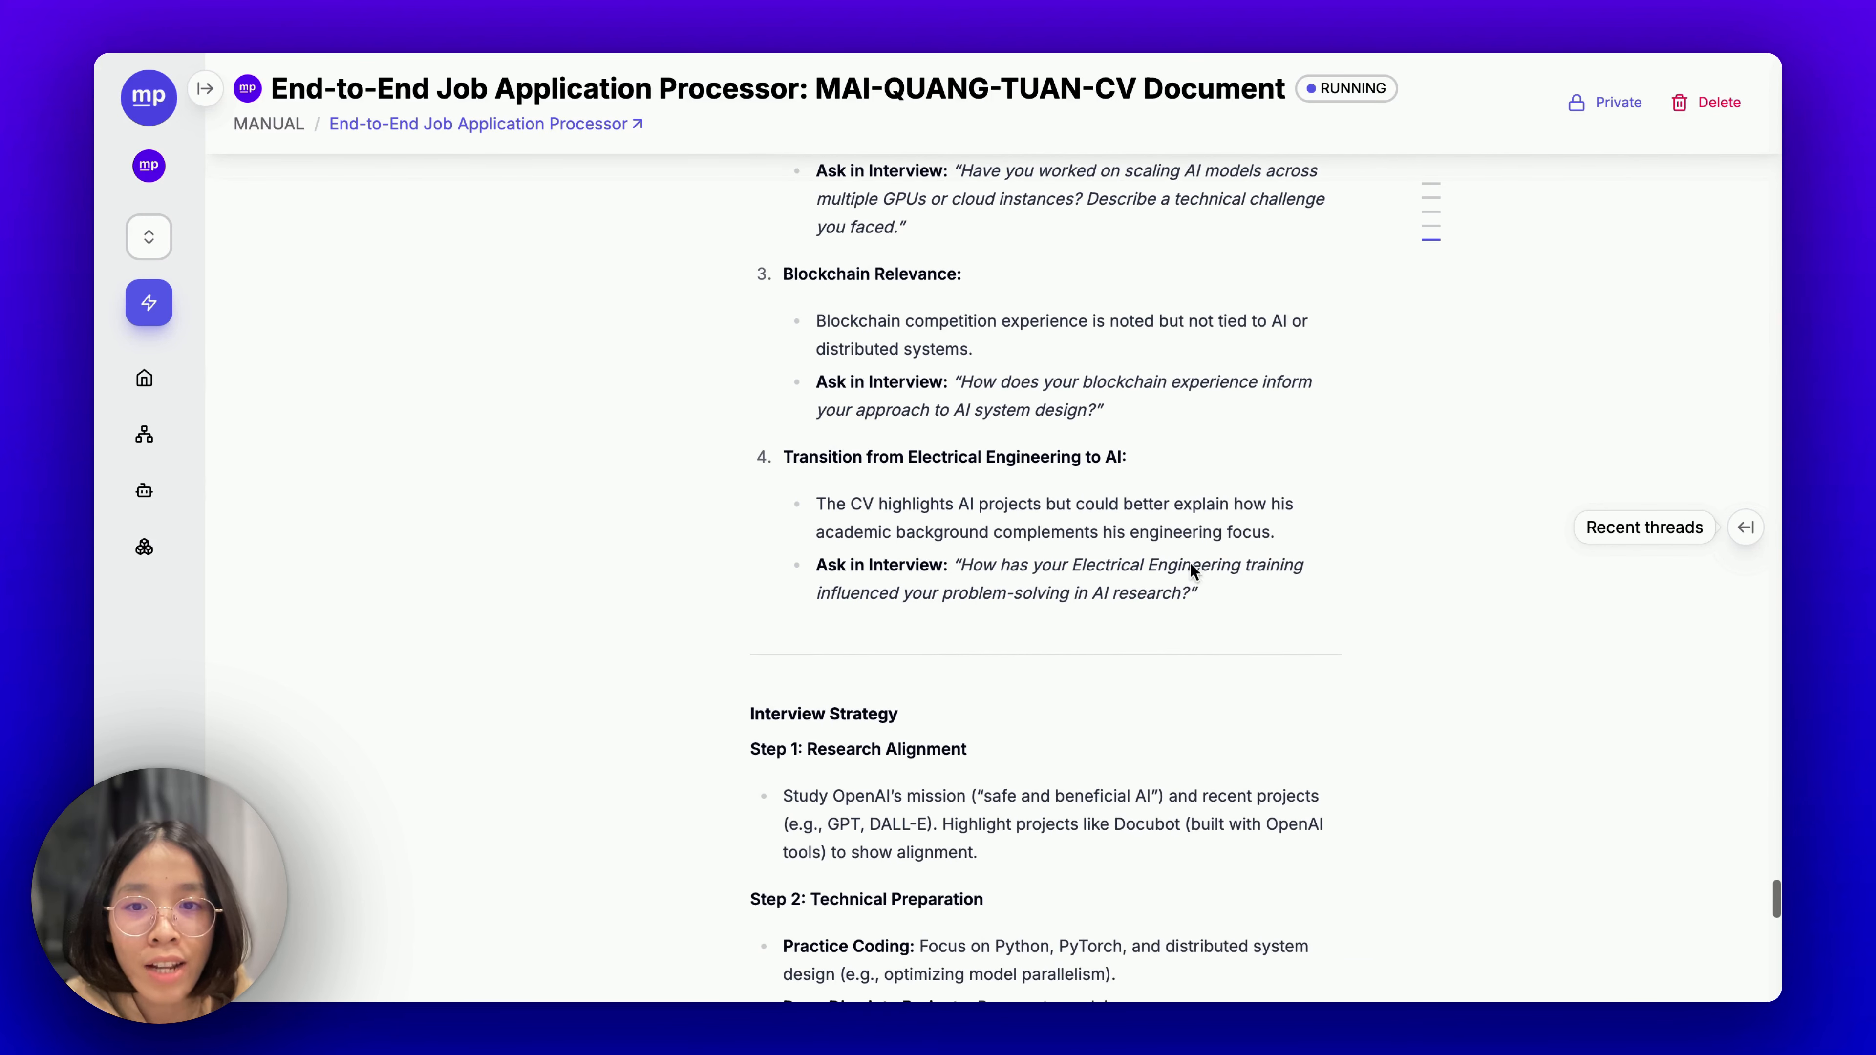
Highlight the clarification area about the transition from Electrical Engineering to AI and check its interview question.
left_click_drag(1127, 458, 1040, 460)
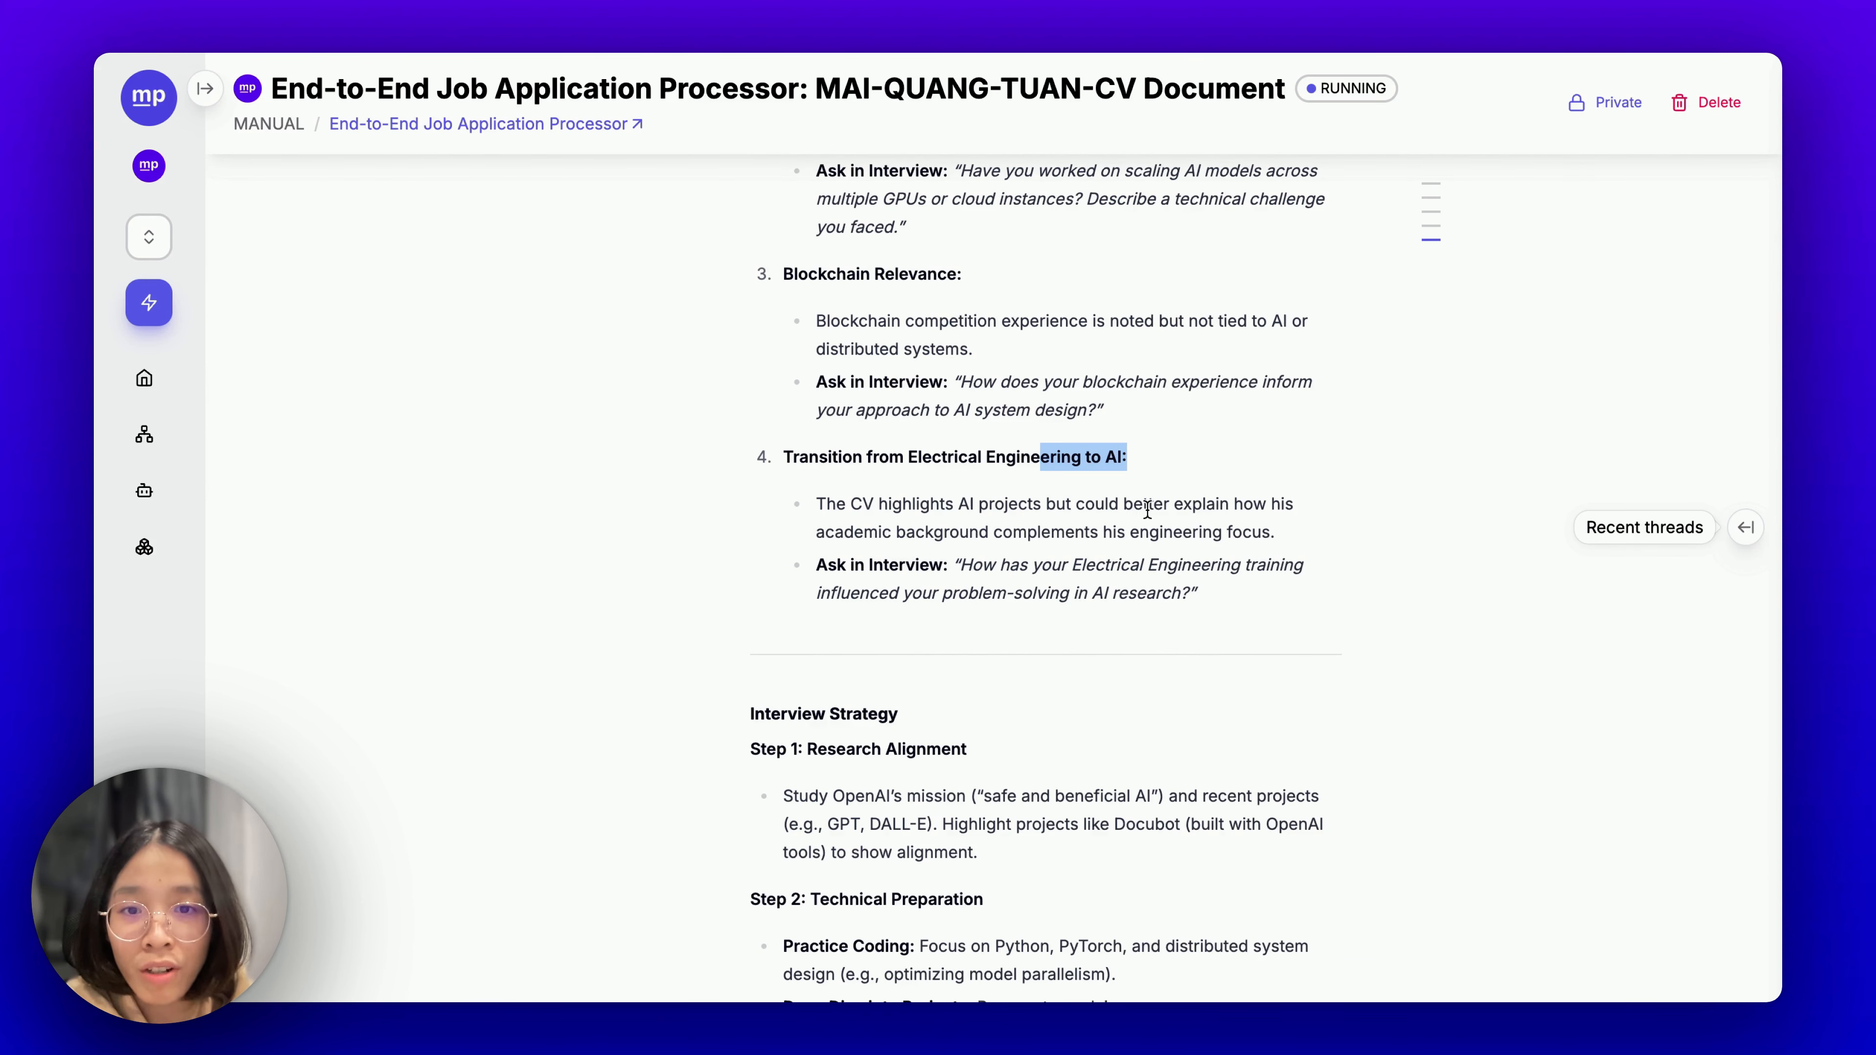
left_click(1182, 525)
left_click_drag(828, 452, 1105, 455)
scroll(1381, 561, "down", 1)
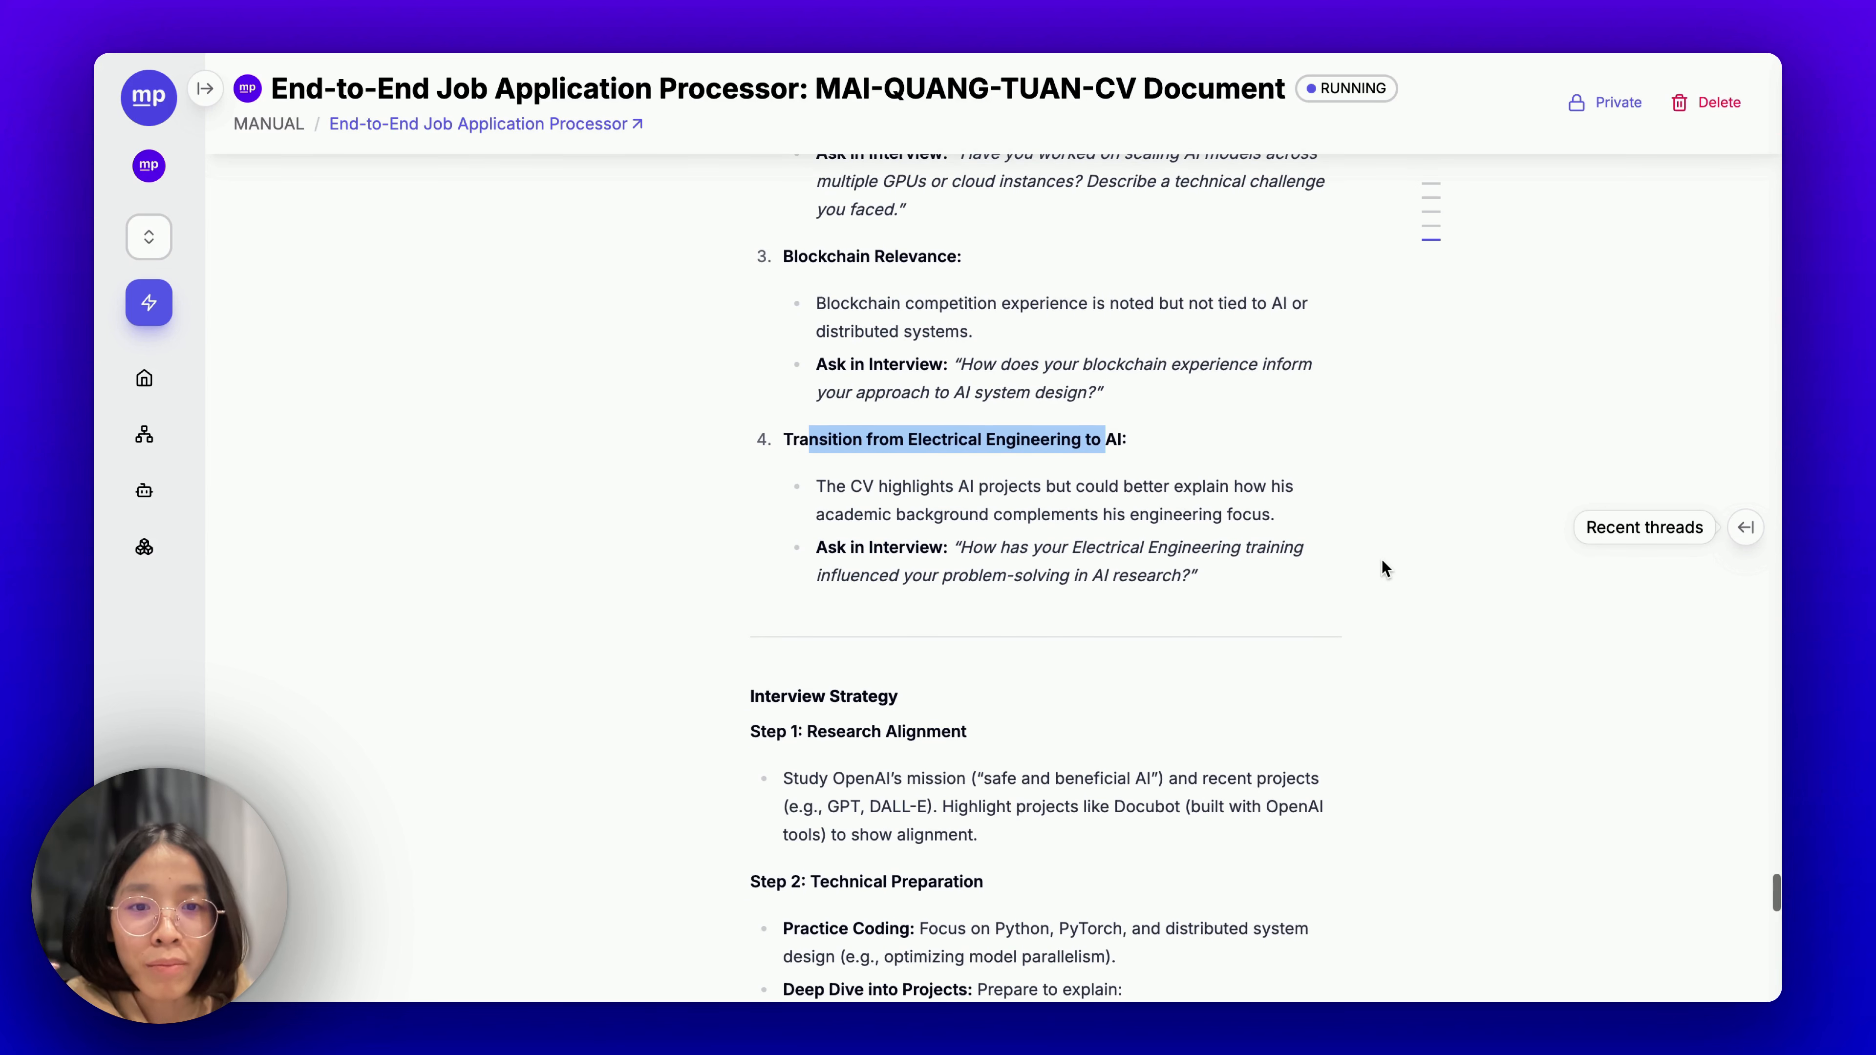
Go over the Interview Strategy steps, highlighting the Research Alignment and Technical Preparation headings.
scroll(1382, 561, "down", 2)
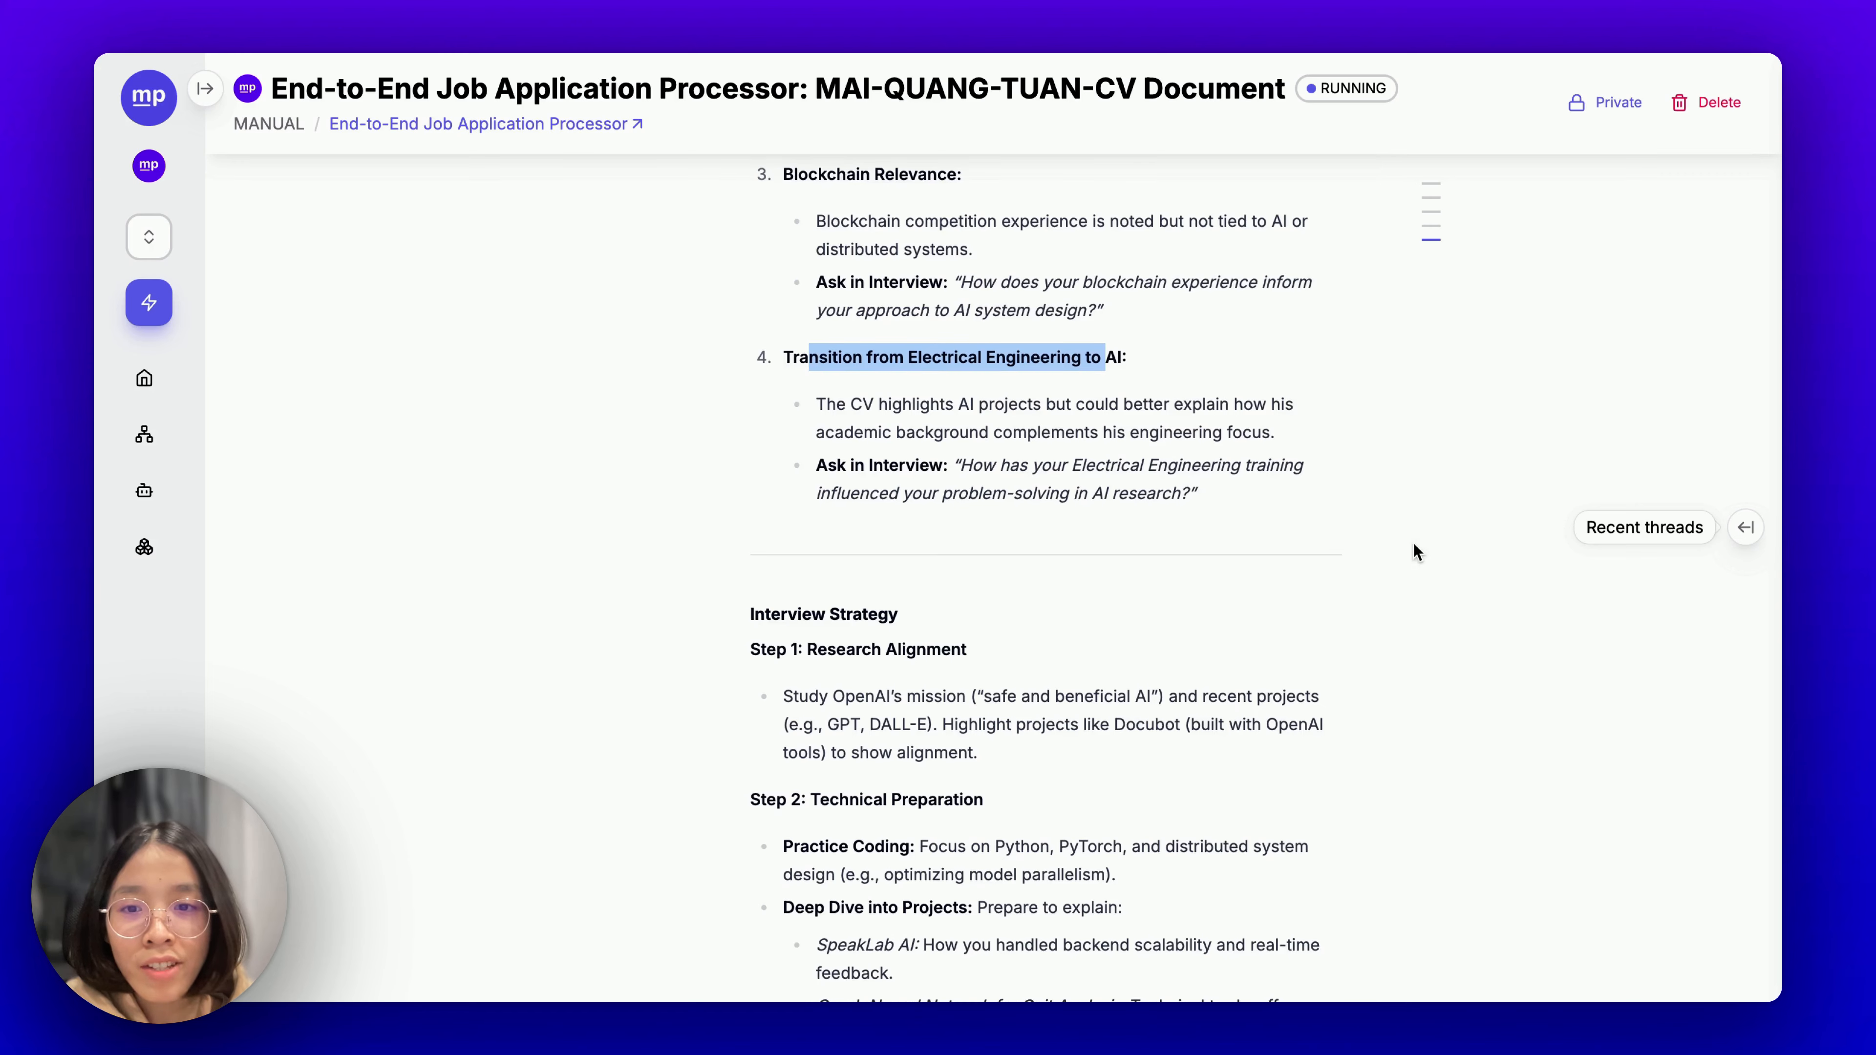
scroll(1412, 551, "down", 10)
left_click_drag(835, 326, 982, 324)
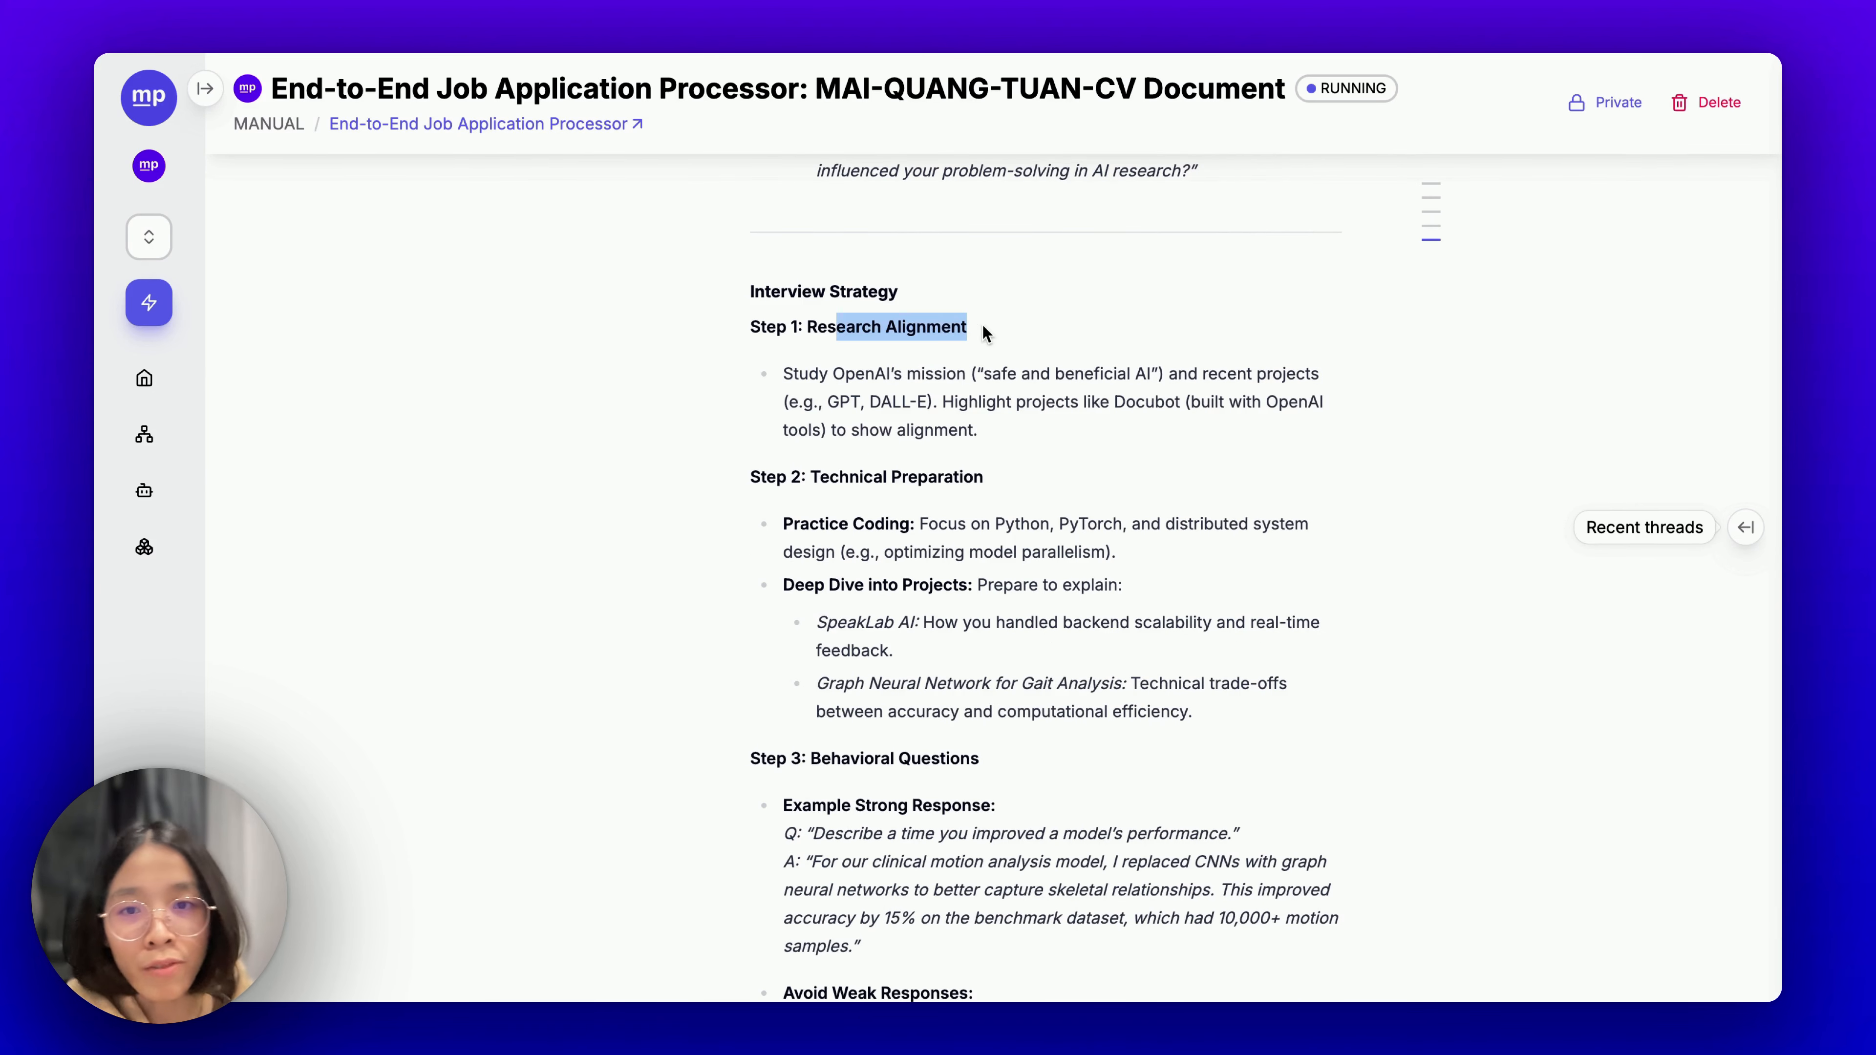
left_click_drag(810, 476, 1064, 473)
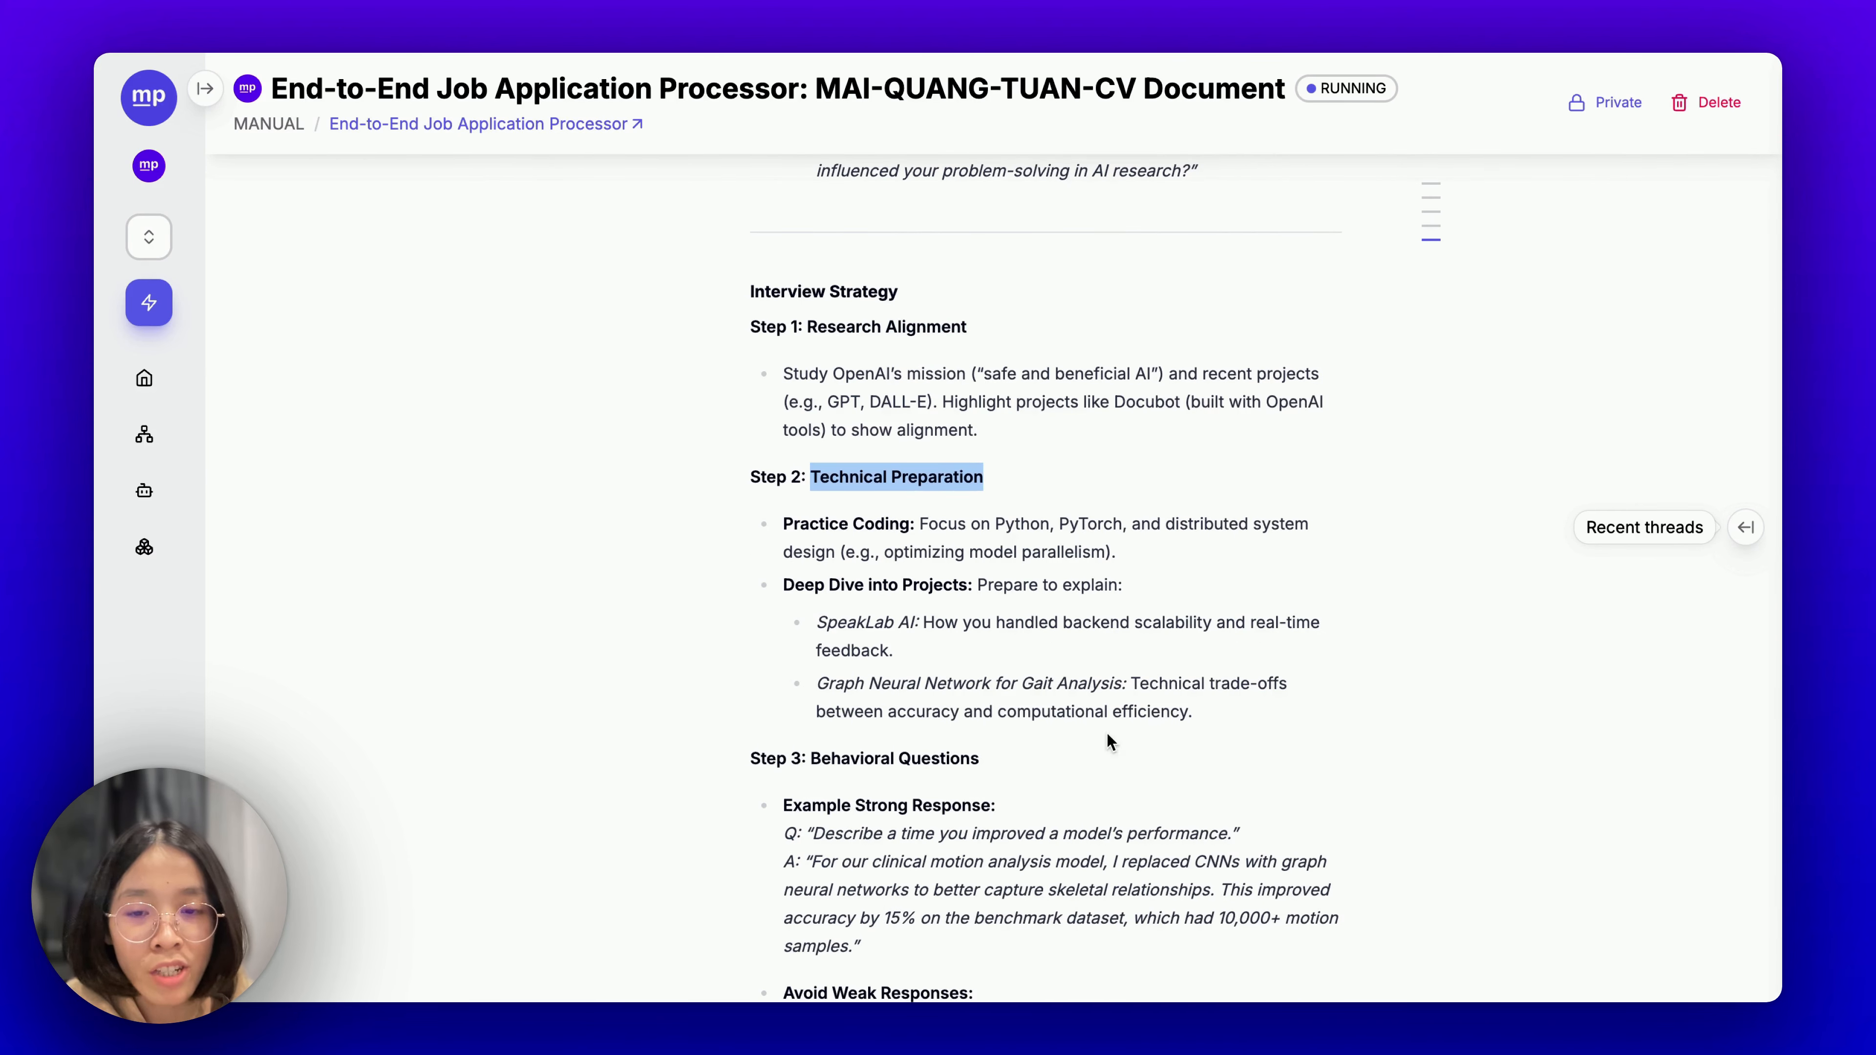
Inspect the Interview Questionnaire, covering the behavioral questions of Task 1 and the list of remaining question-generation tasks.
scroll(1411, 750, "down", 15)
scroll(1411, 742, "down", 15)
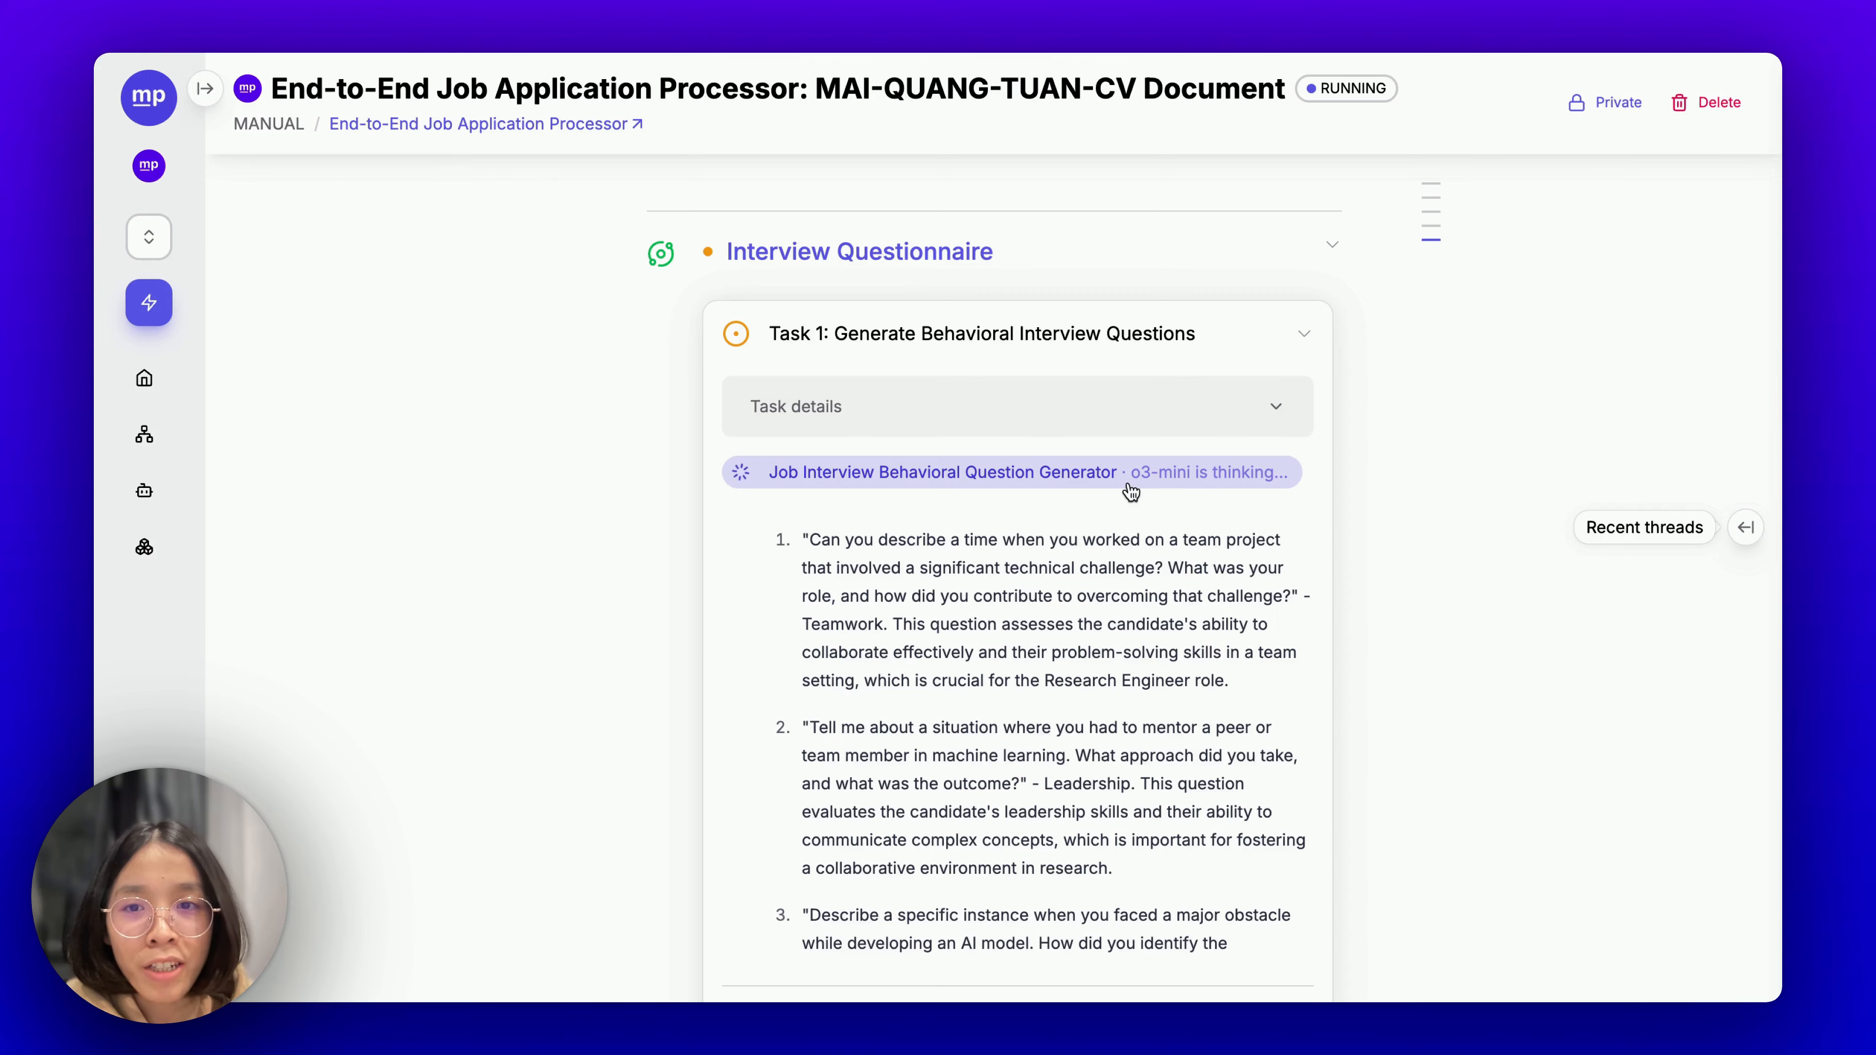
scroll(1298, 470, "down", 10)
scroll(1368, 626, "up", 9)
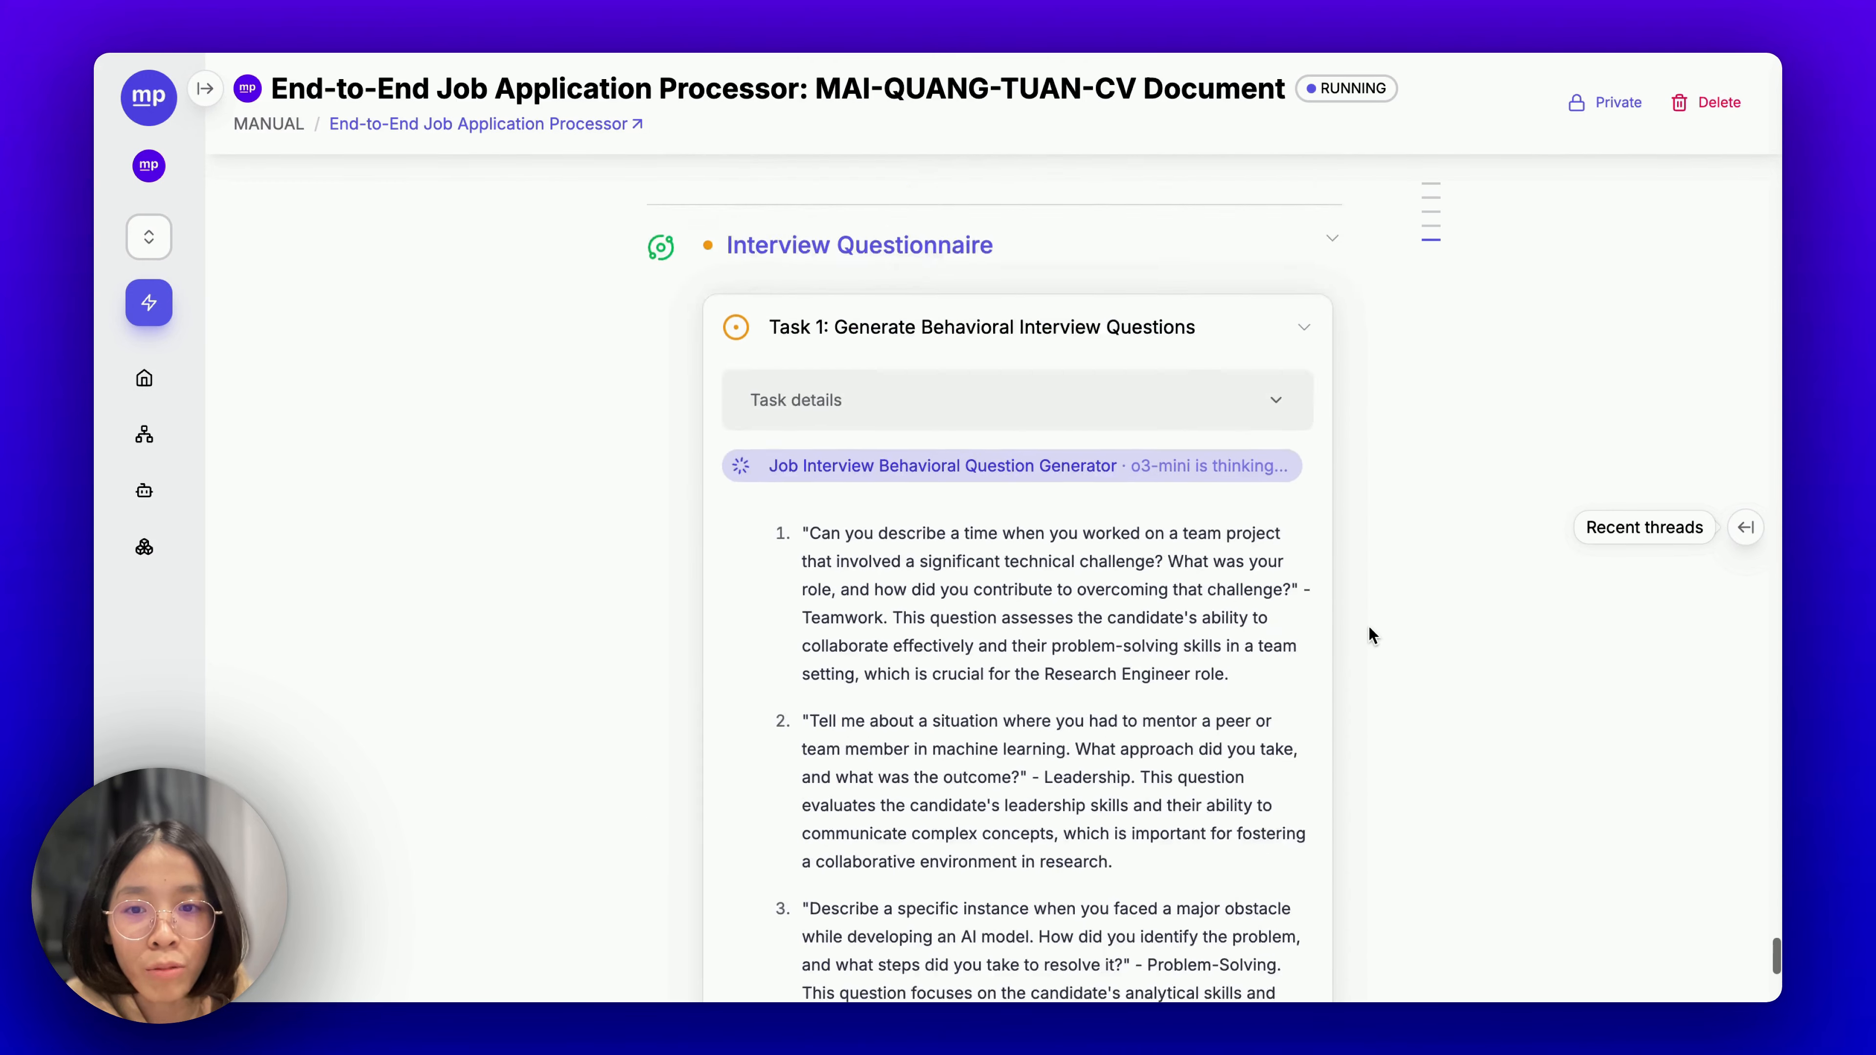
scroll(1392, 510, "down", 10)
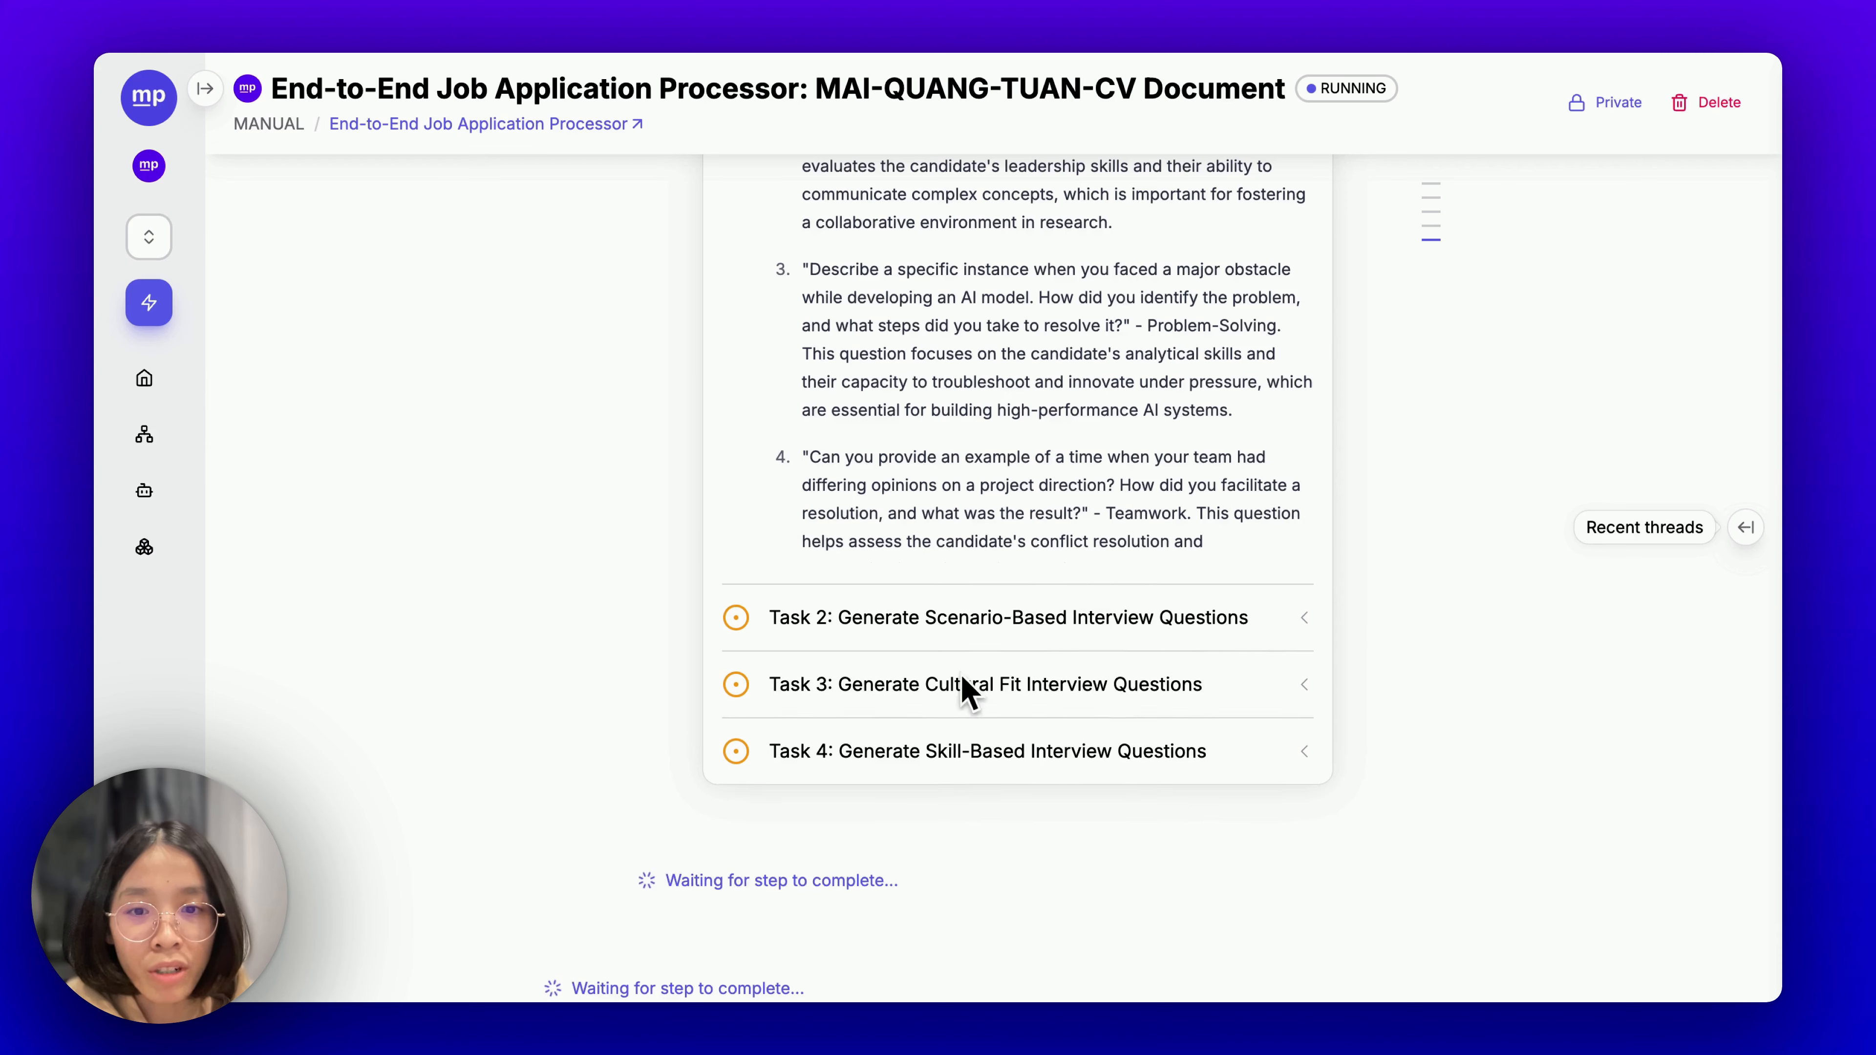
scroll(1312, 481, "up", 8)
scroll(1311, 488, "up", 1)
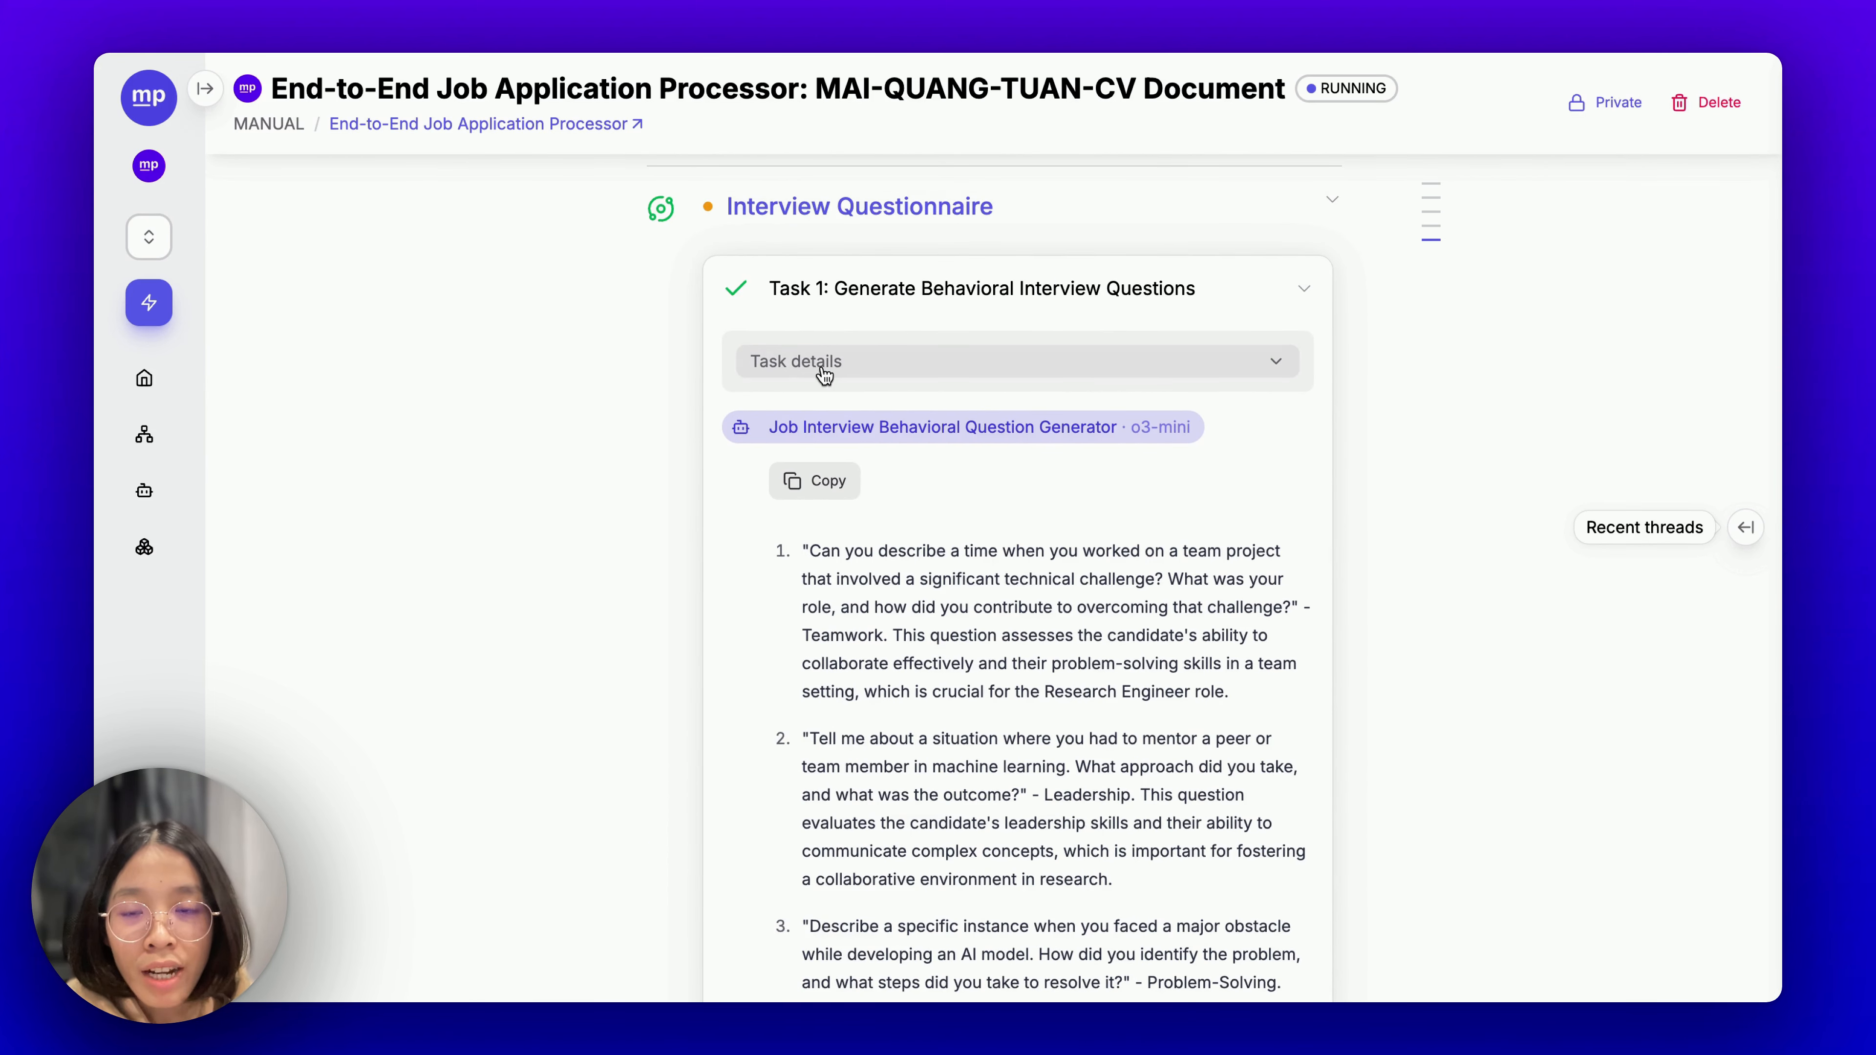
Expand the Task 1 details and read the instructions for the behavioral questions, highlighting the focus areas and candidate experience to consider.
left_click(771, 373)
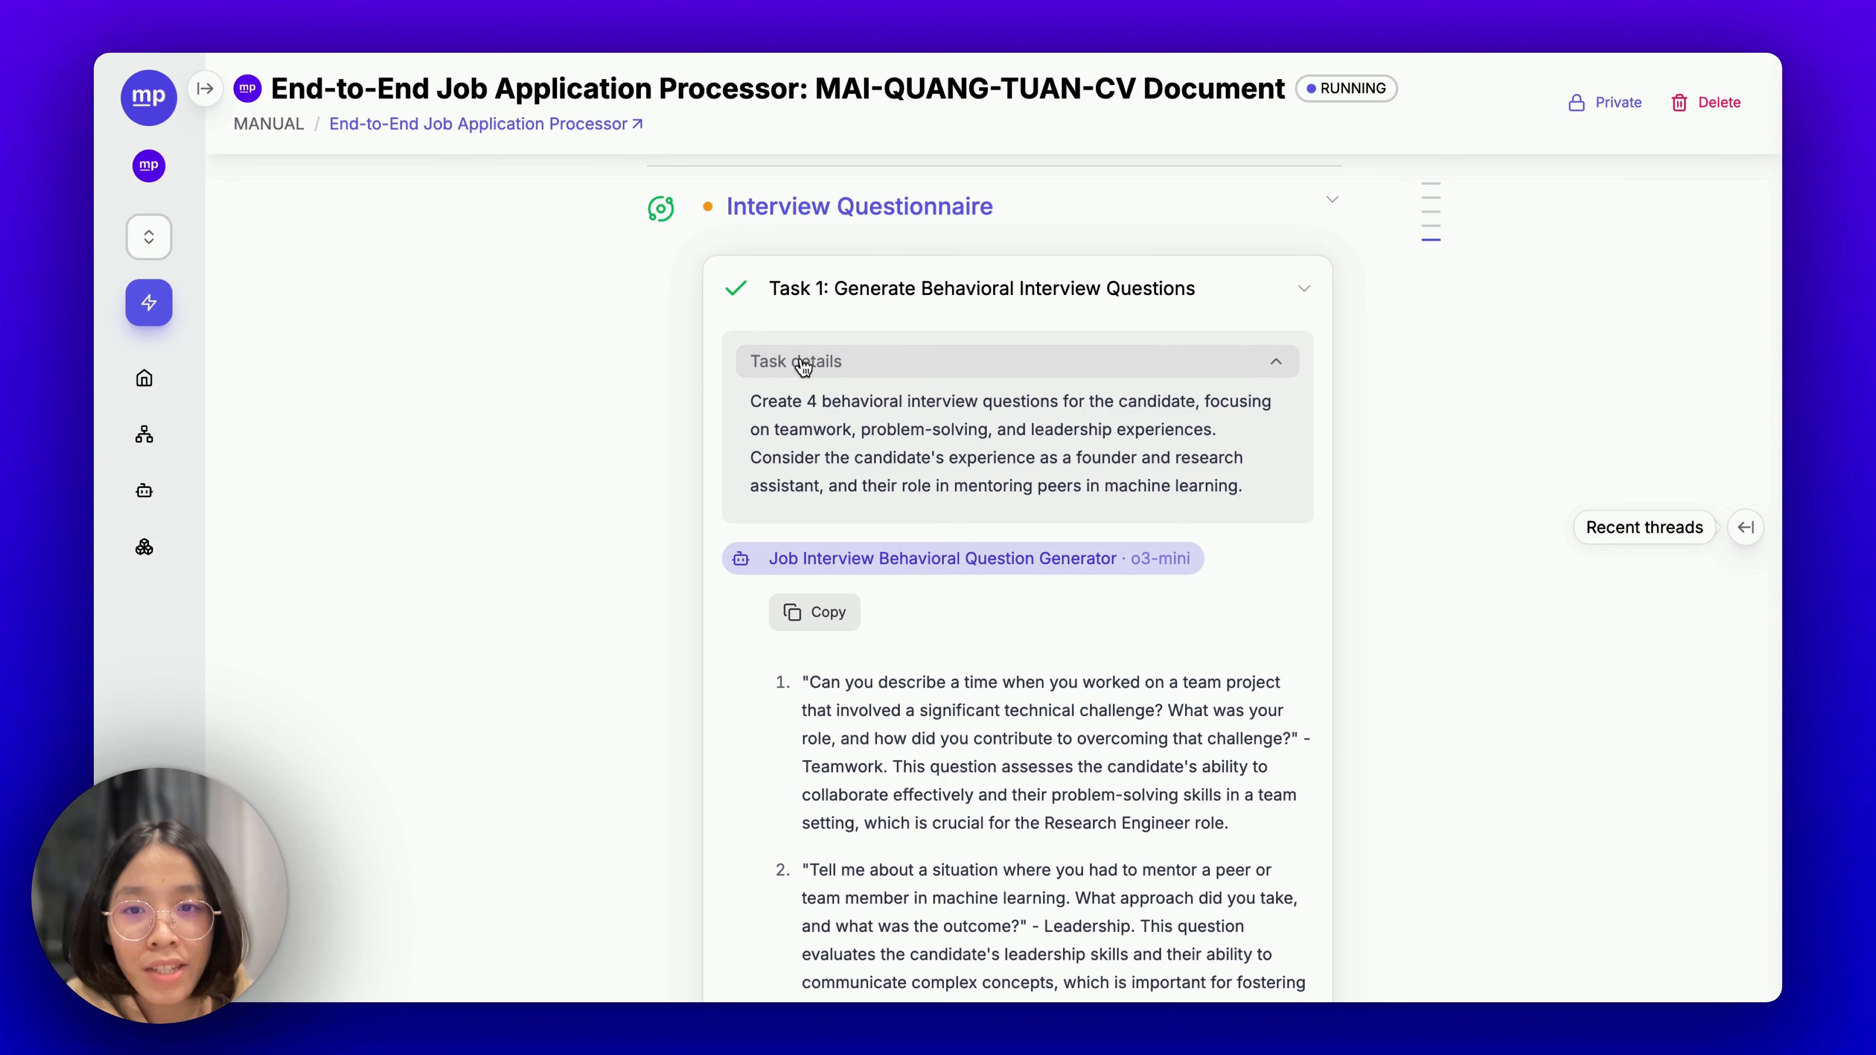
scroll(861, 378, "up", 1)
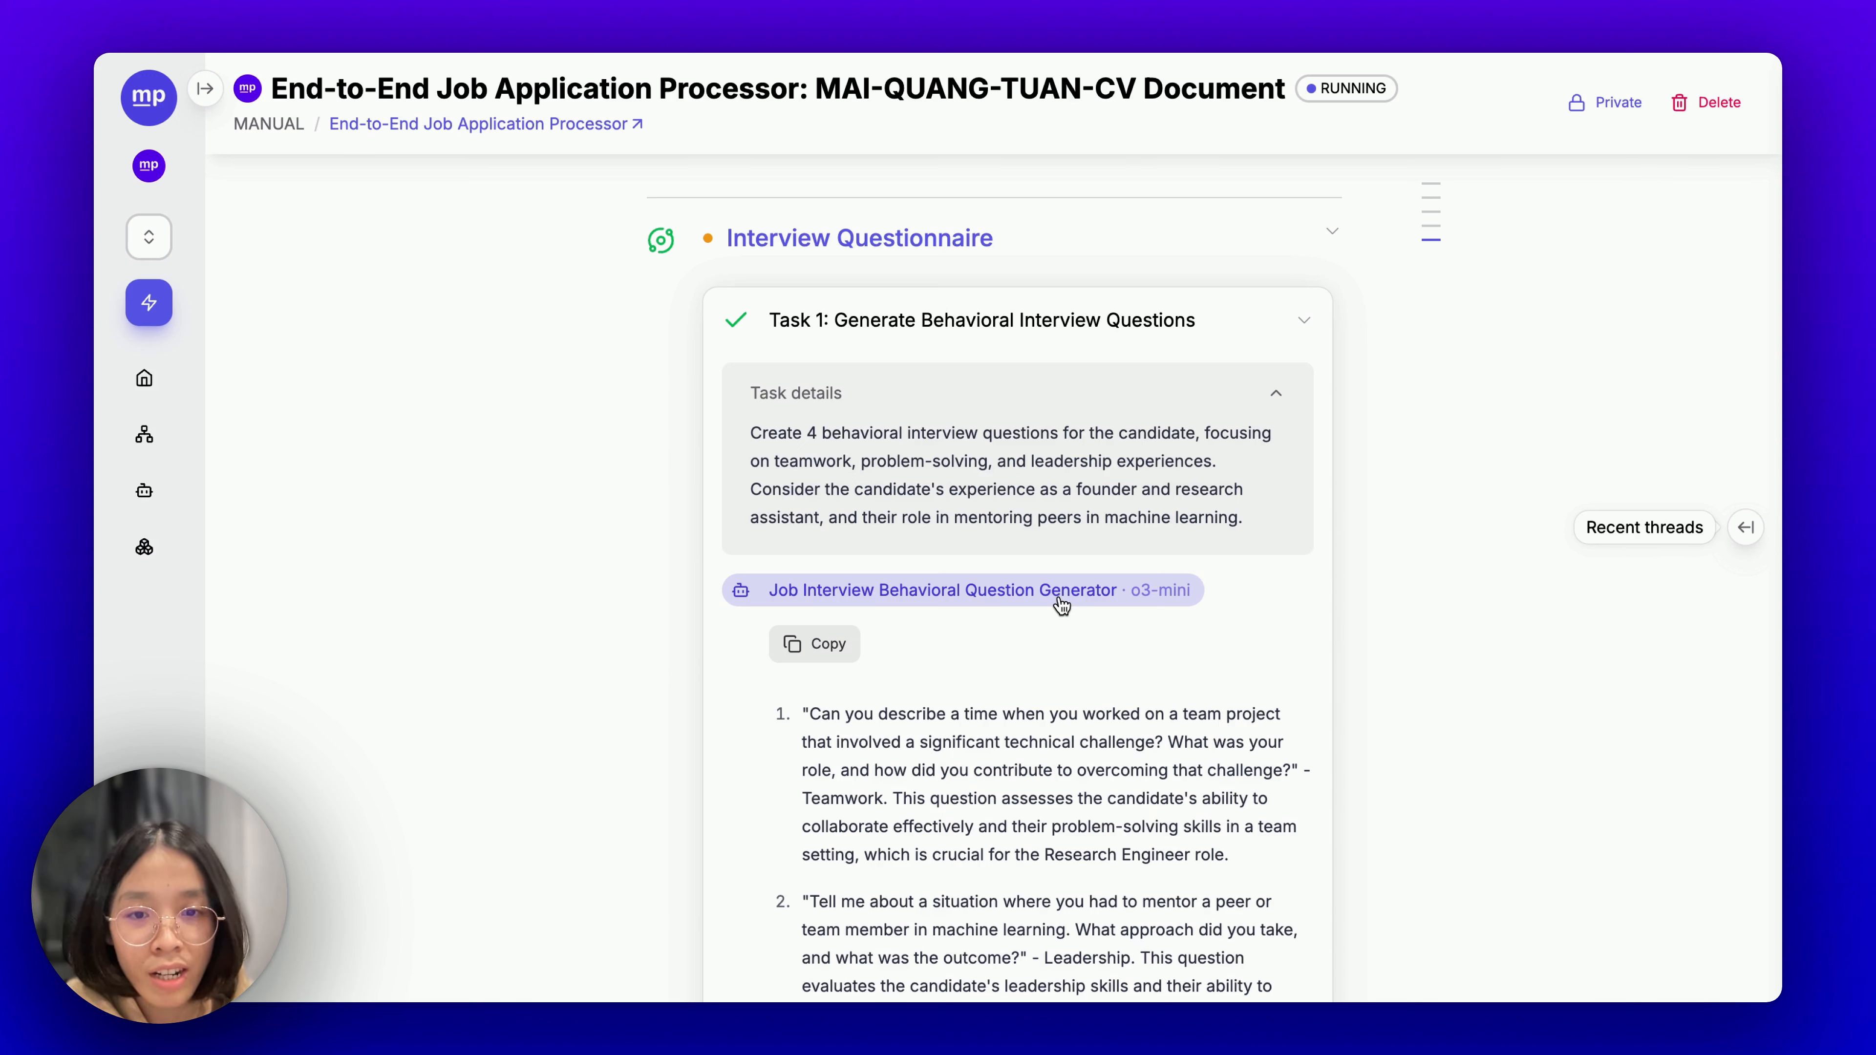
left_click_drag(842, 426, 966, 429)
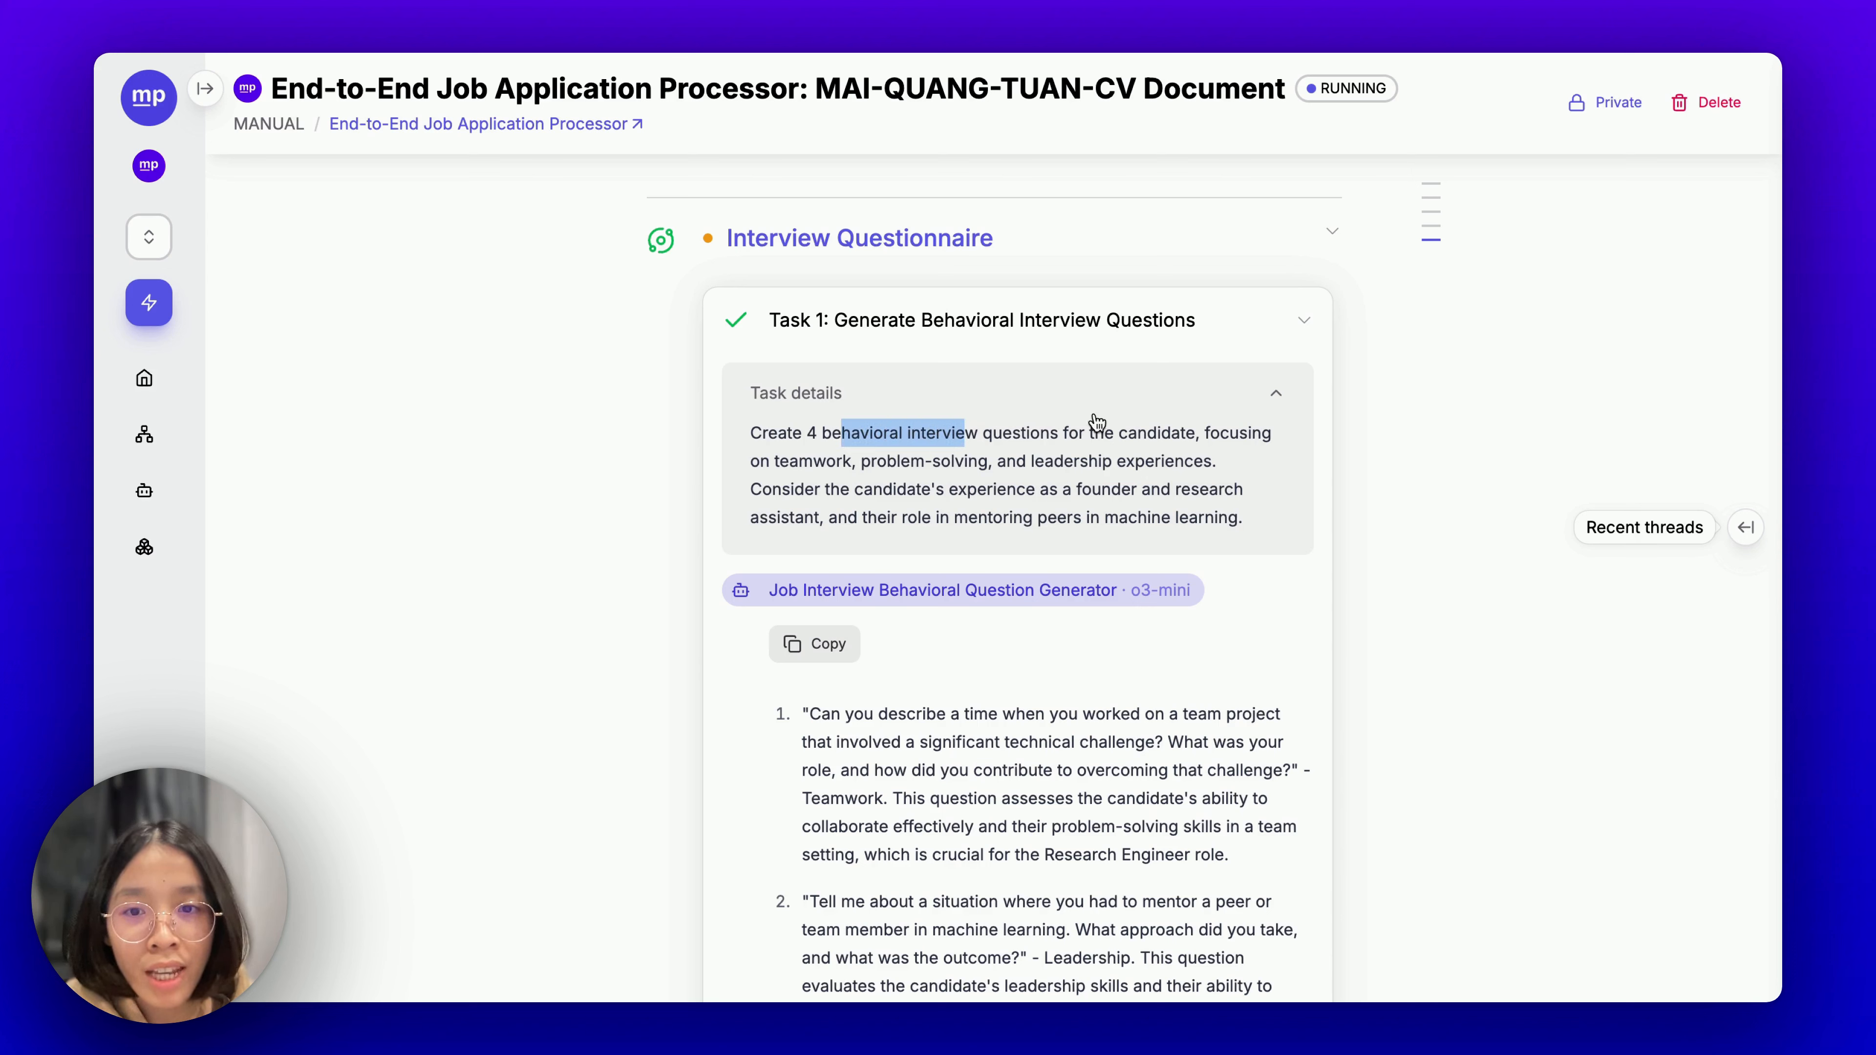
left_click_drag(1147, 433, 1140, 491)
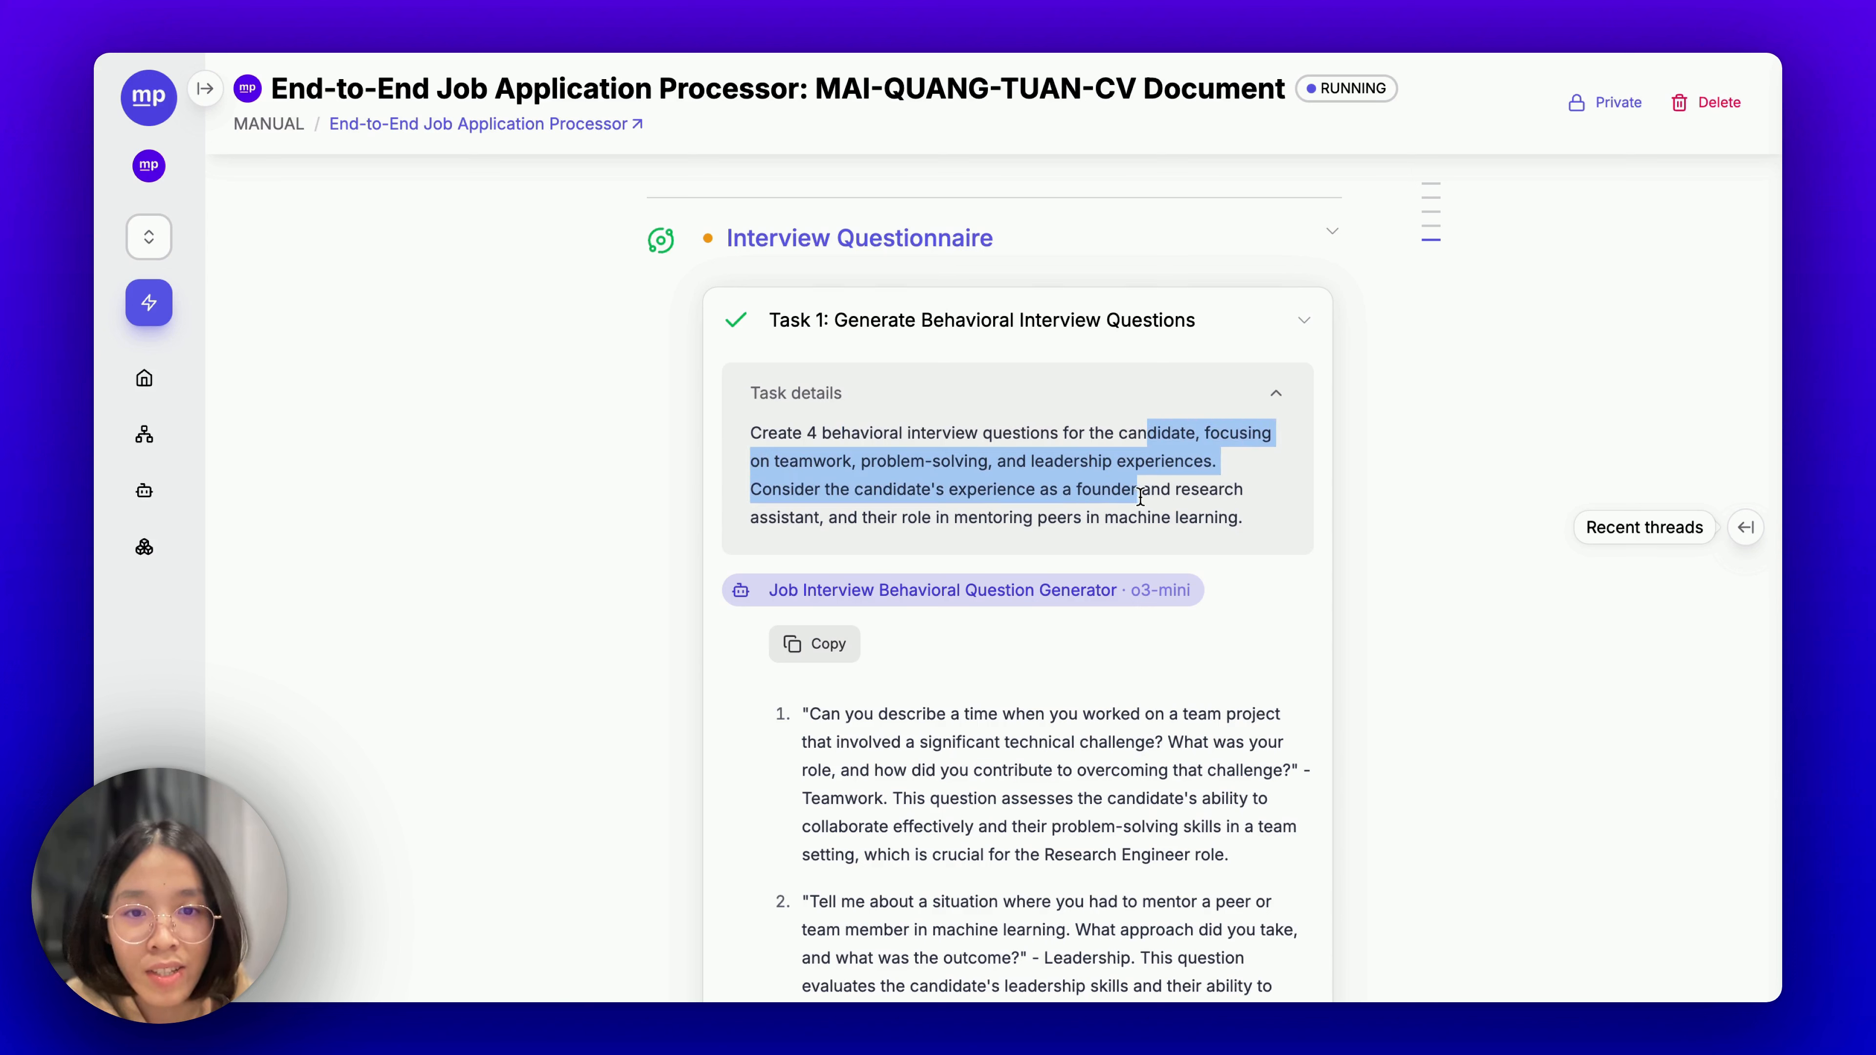
left_click(1166, 512)
left_click_drag(894, 486, 1103, 491)
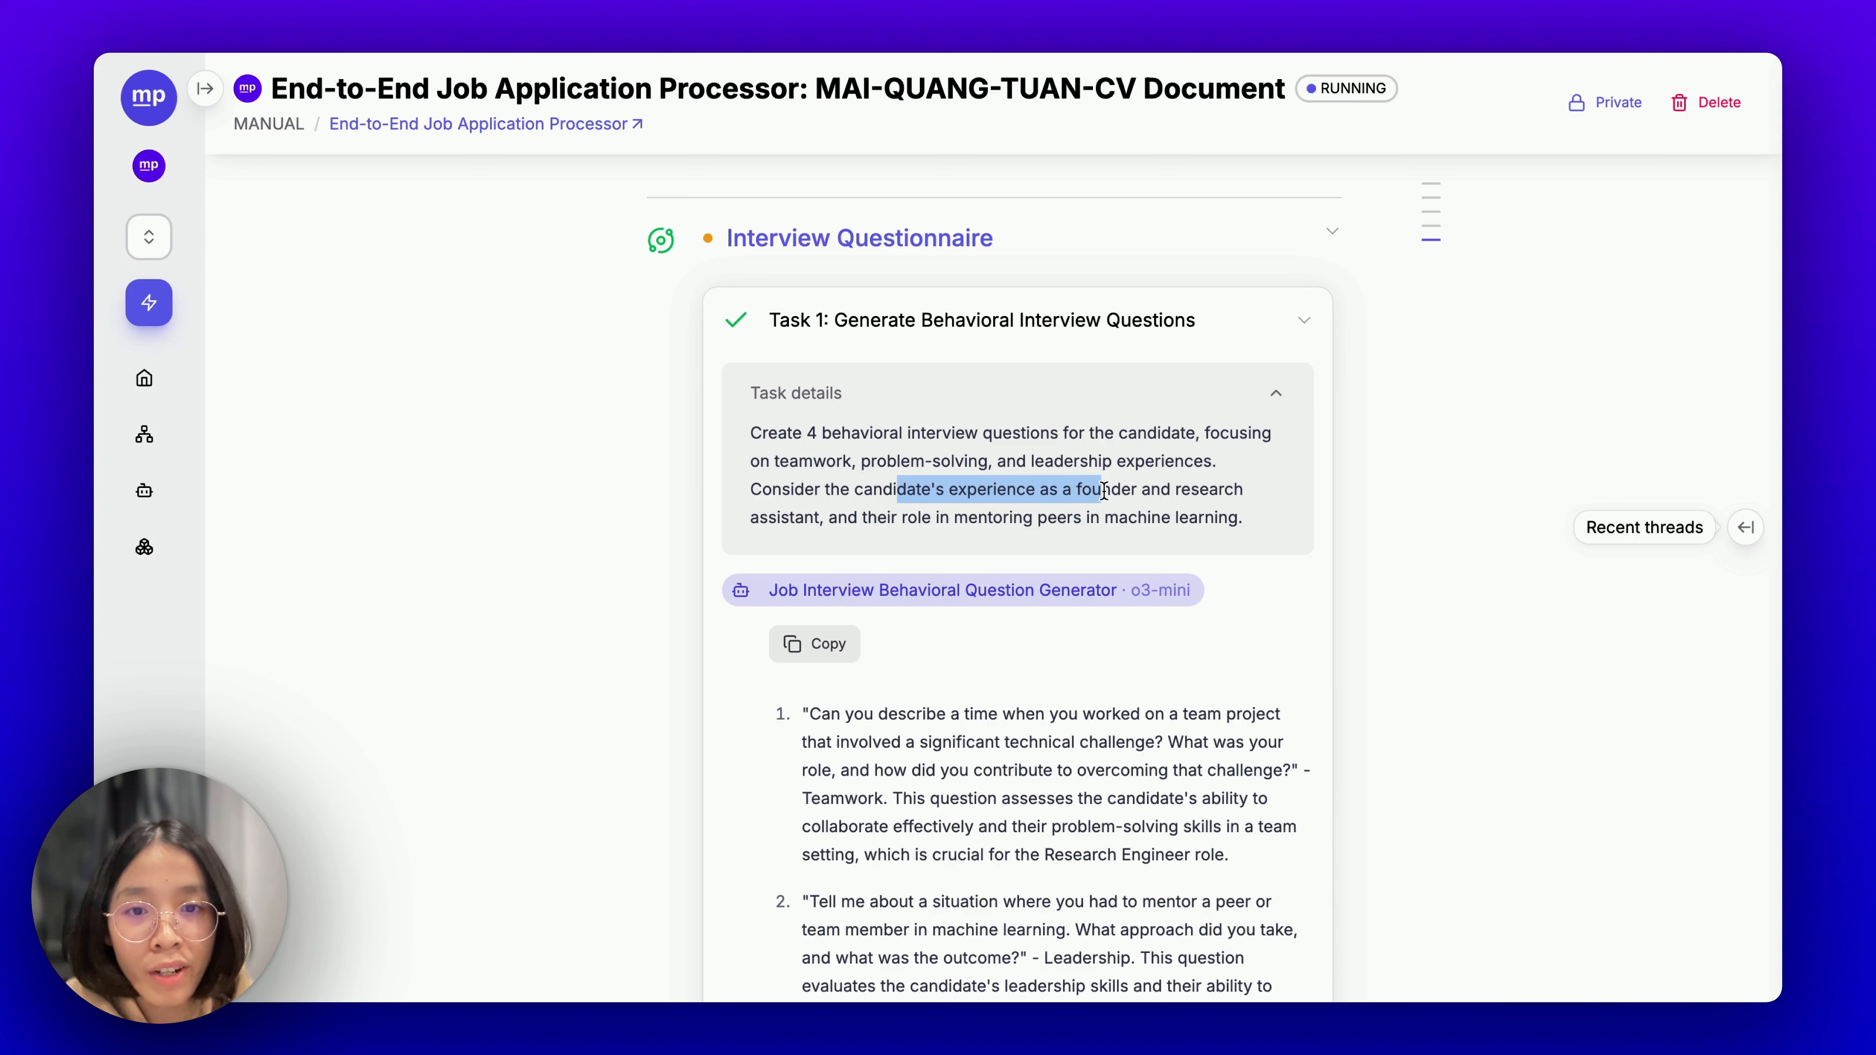
left_click(1104, 493)
left_click_drag(795, 489, 1032, 517)
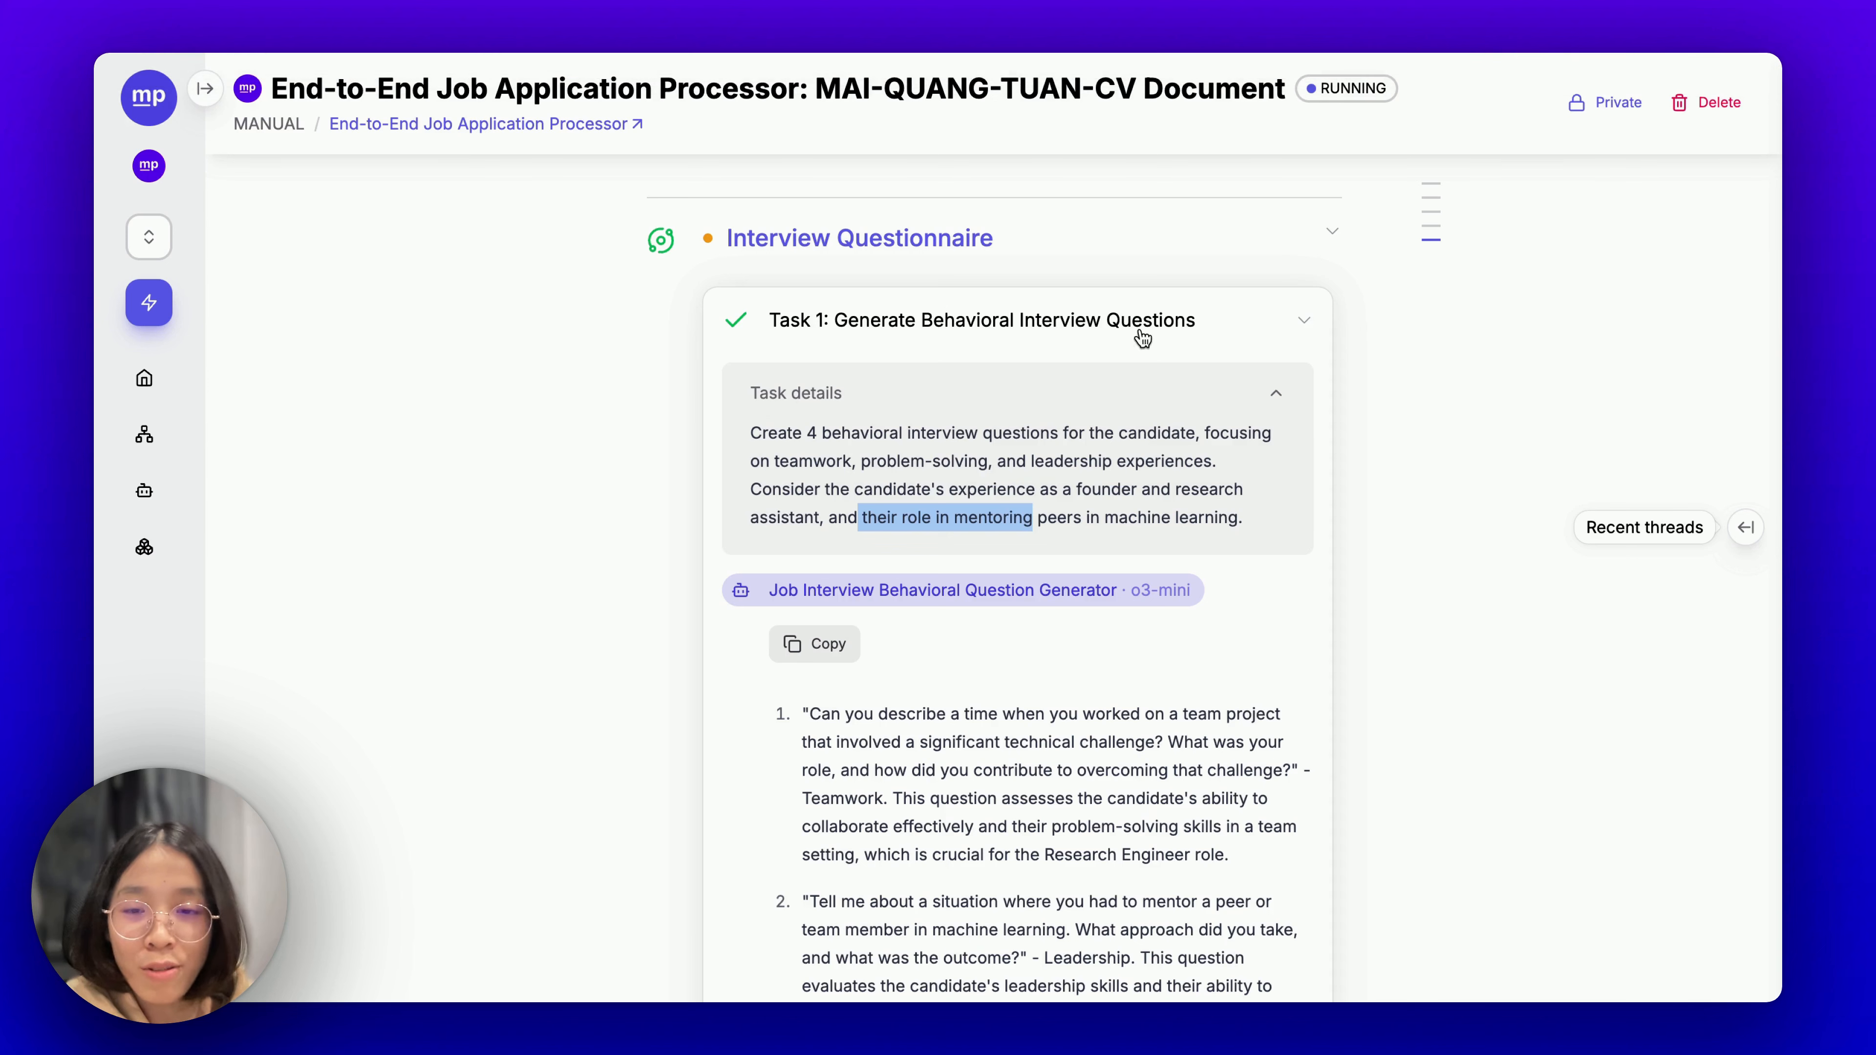
Highlight the full Task 1 instructions for the behavioral questions, and collapse the details and the task.
double_click(863, 451)
left_click(864, 450)
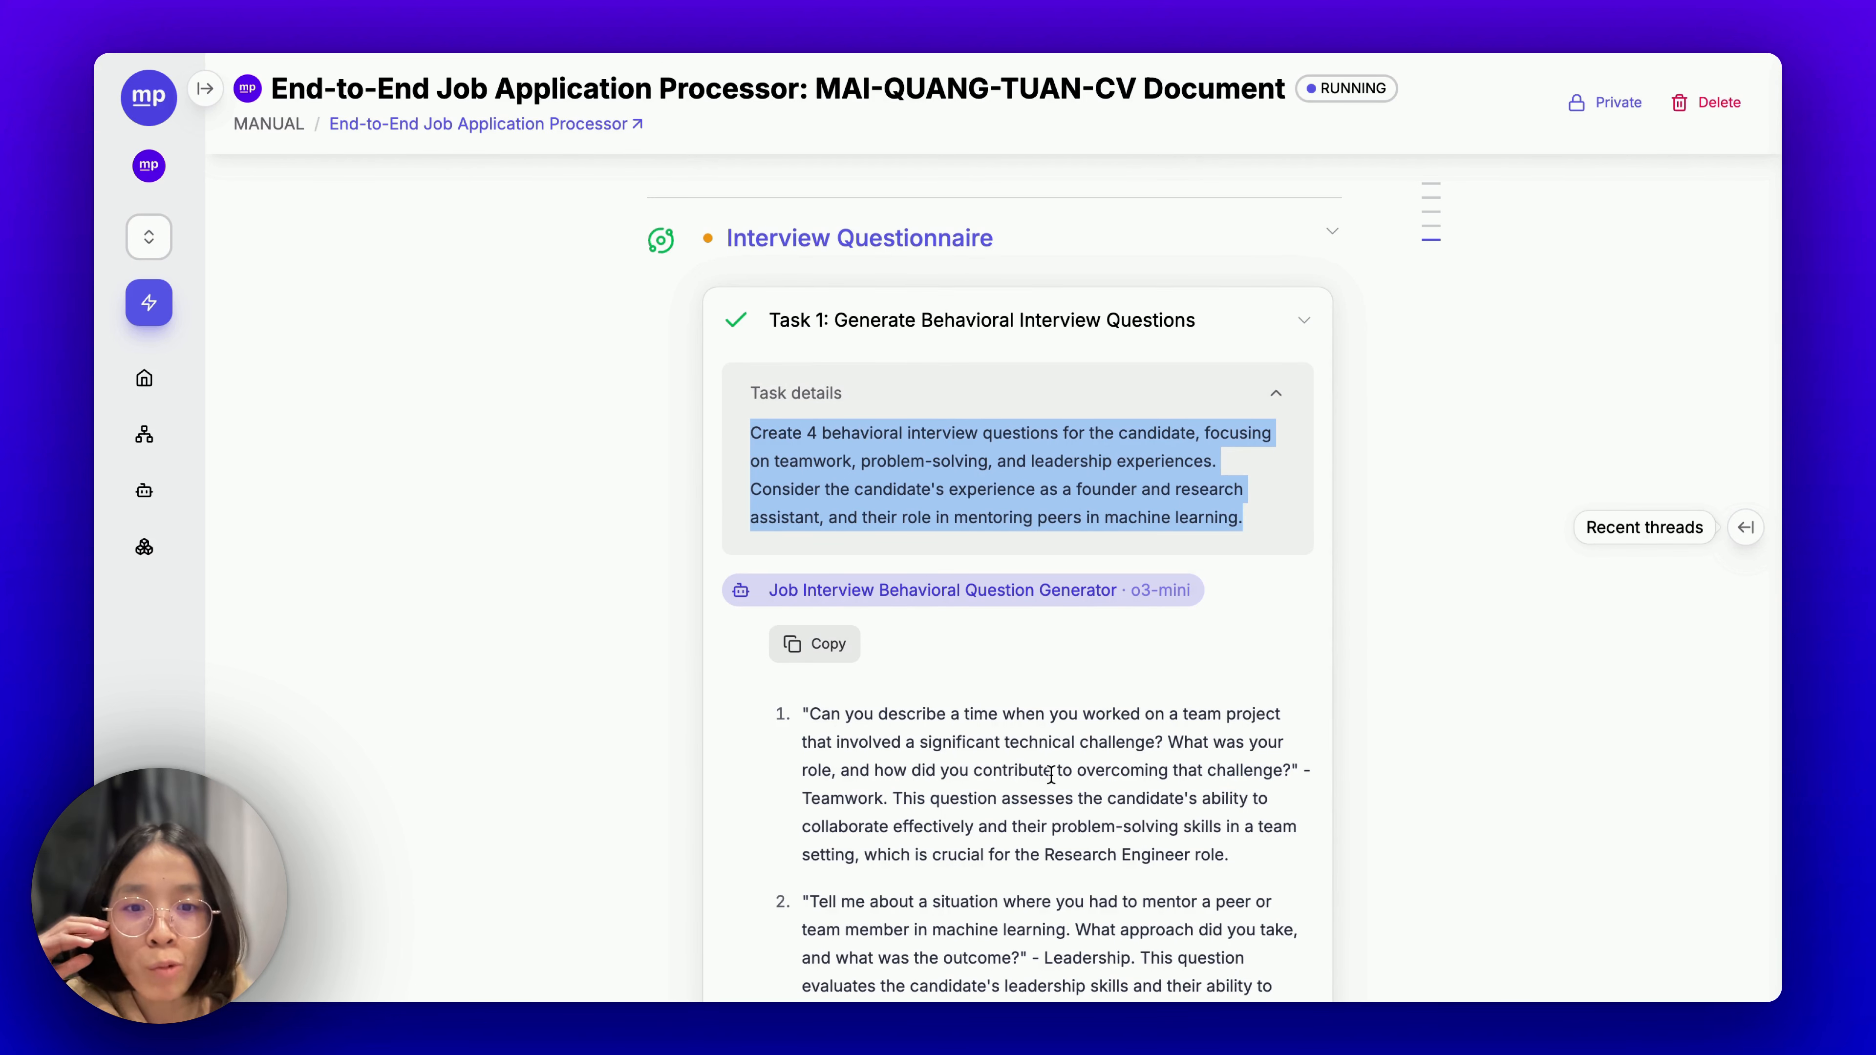
left_click(1276, 392)
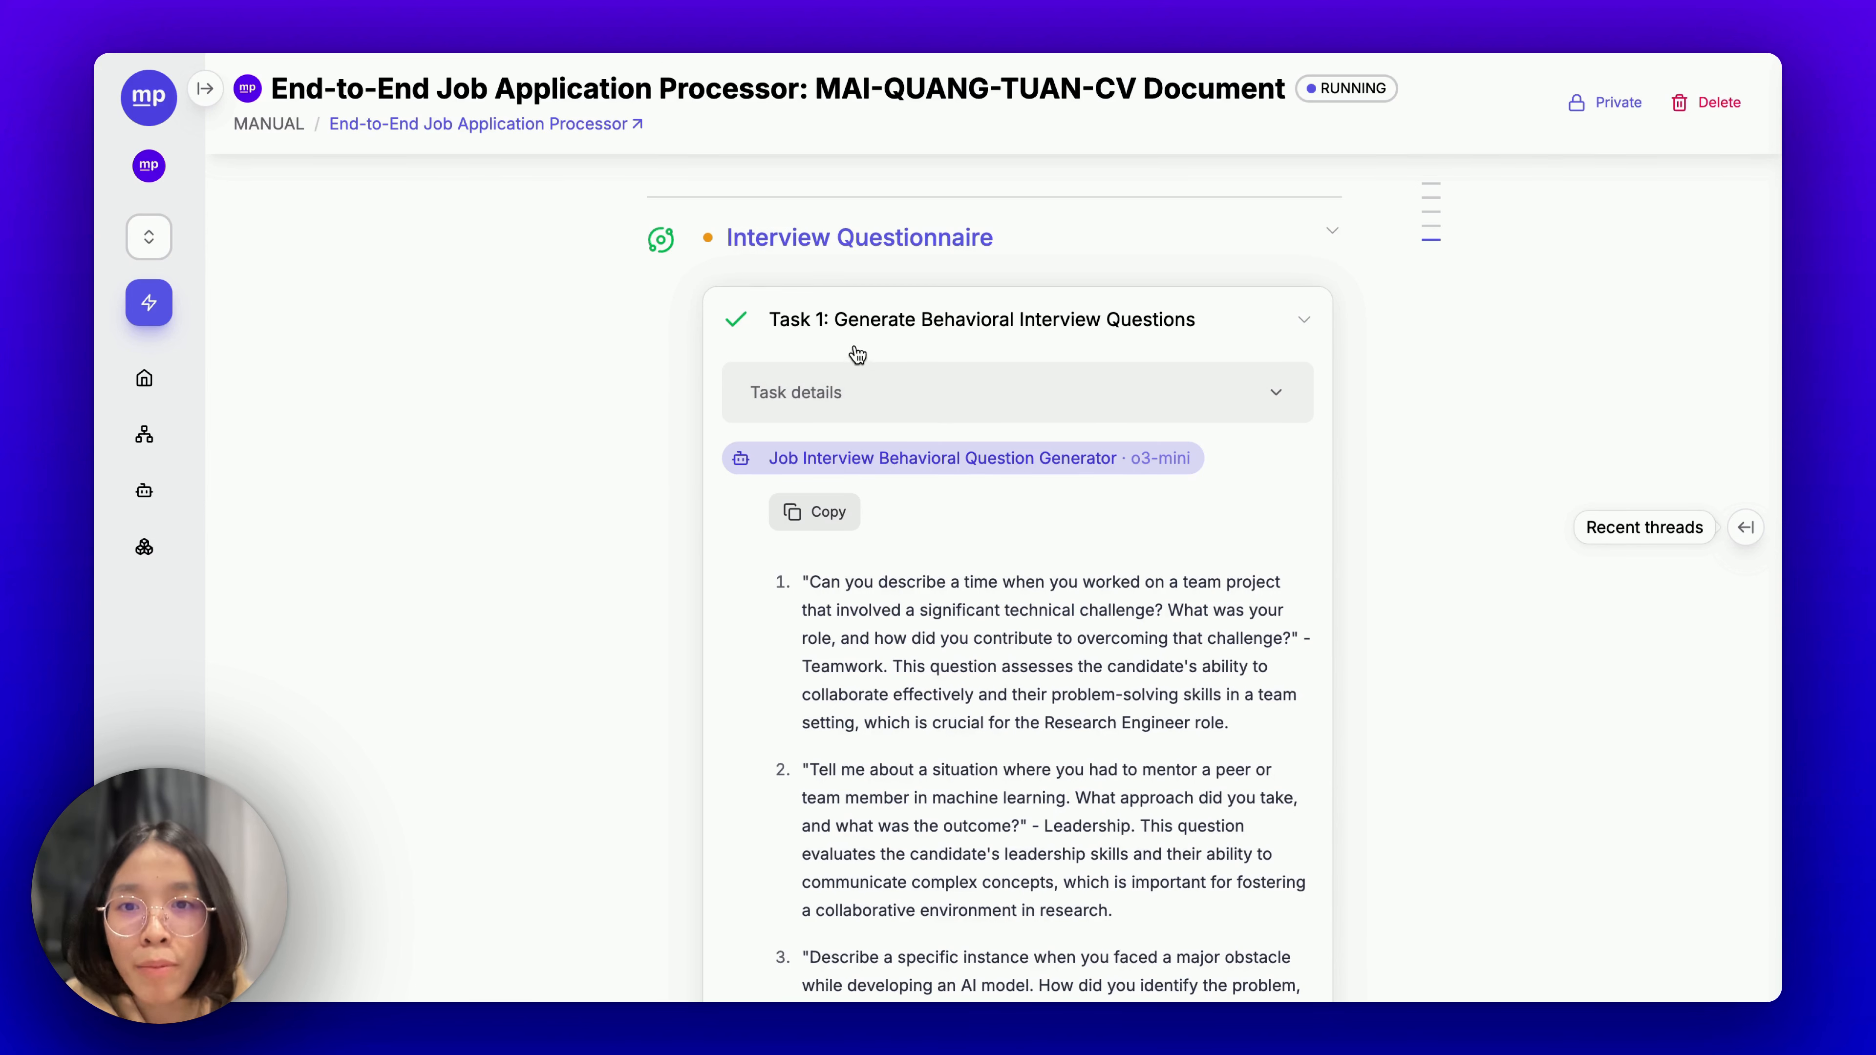
left_click(873, 346)
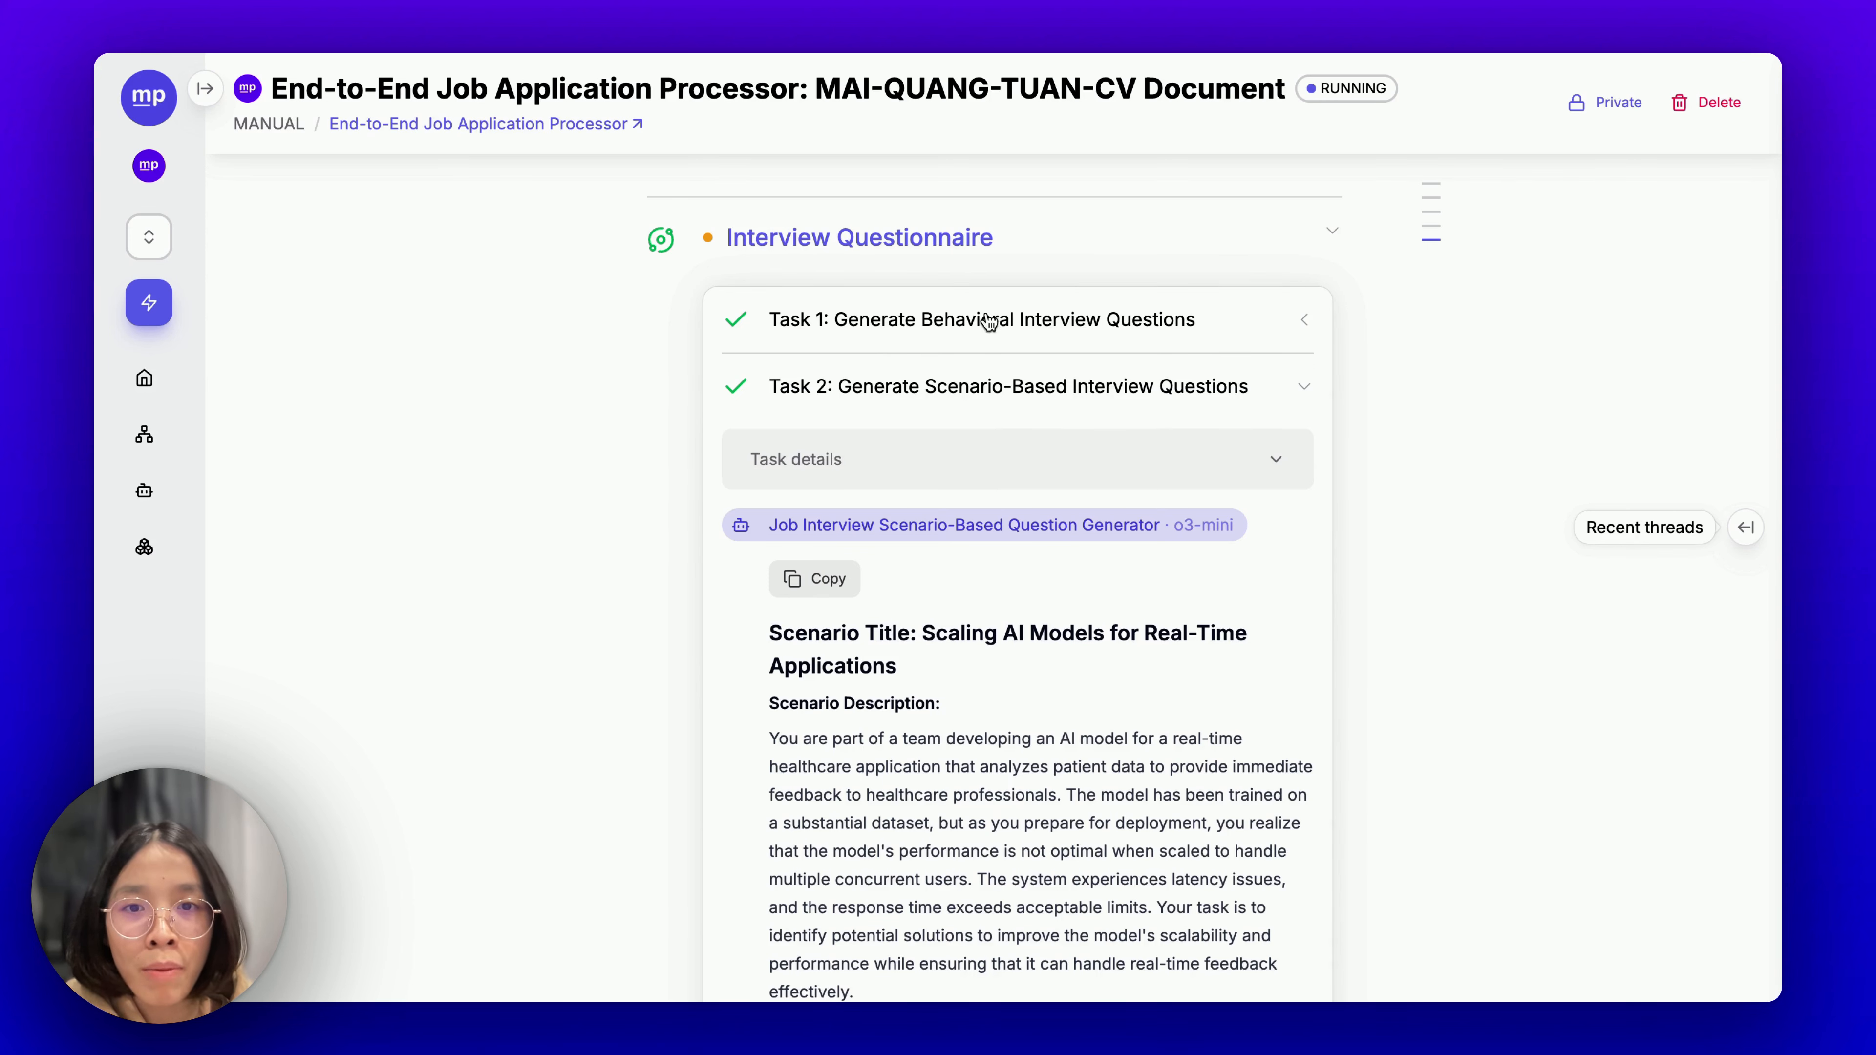
Read the task details for the scenario-based interview questions of Task 2 and collapse the task.
left_click(994, 460)
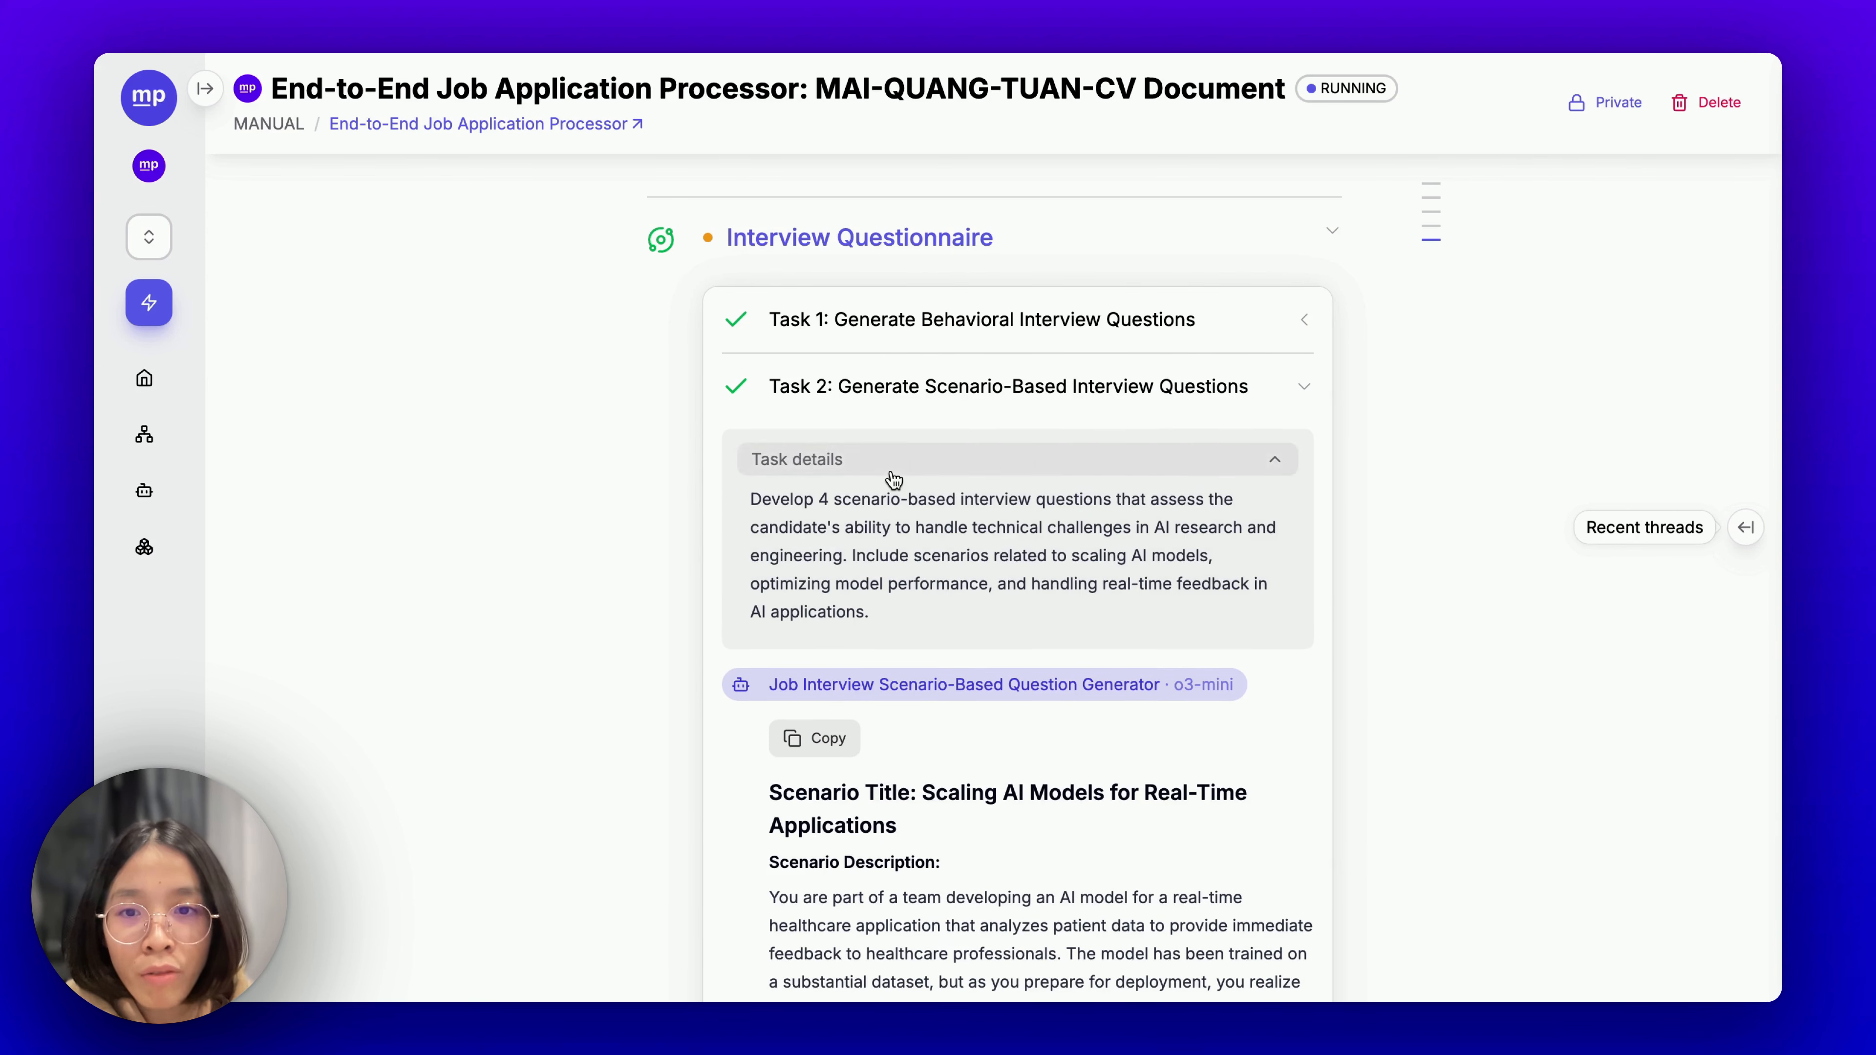
left_click(886, 458)
left_click(882, 395)
Read the Task 3 details, highlighting the cultural fit interview wording, and collapse the task.
left_click(897, 462)
left_click(900, 473)
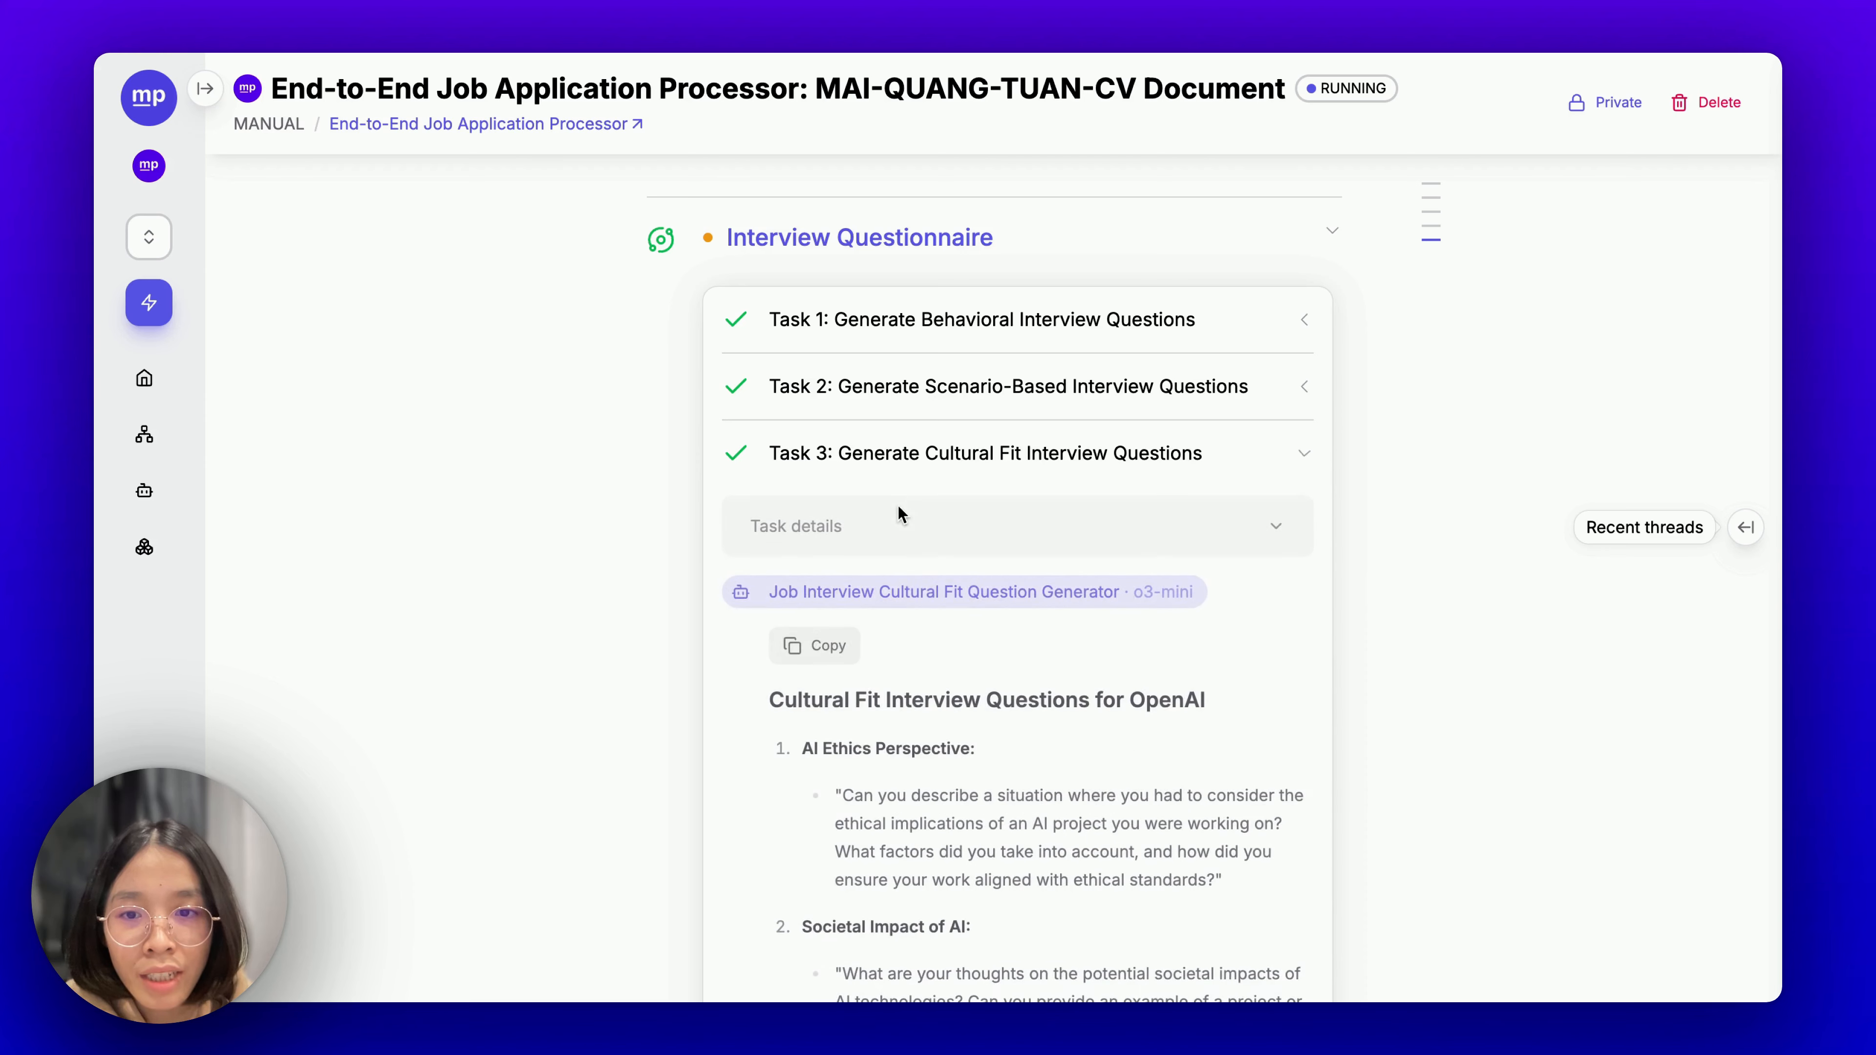
left_click(898, 526)
left_click_drag(844, 566, 986, 566)
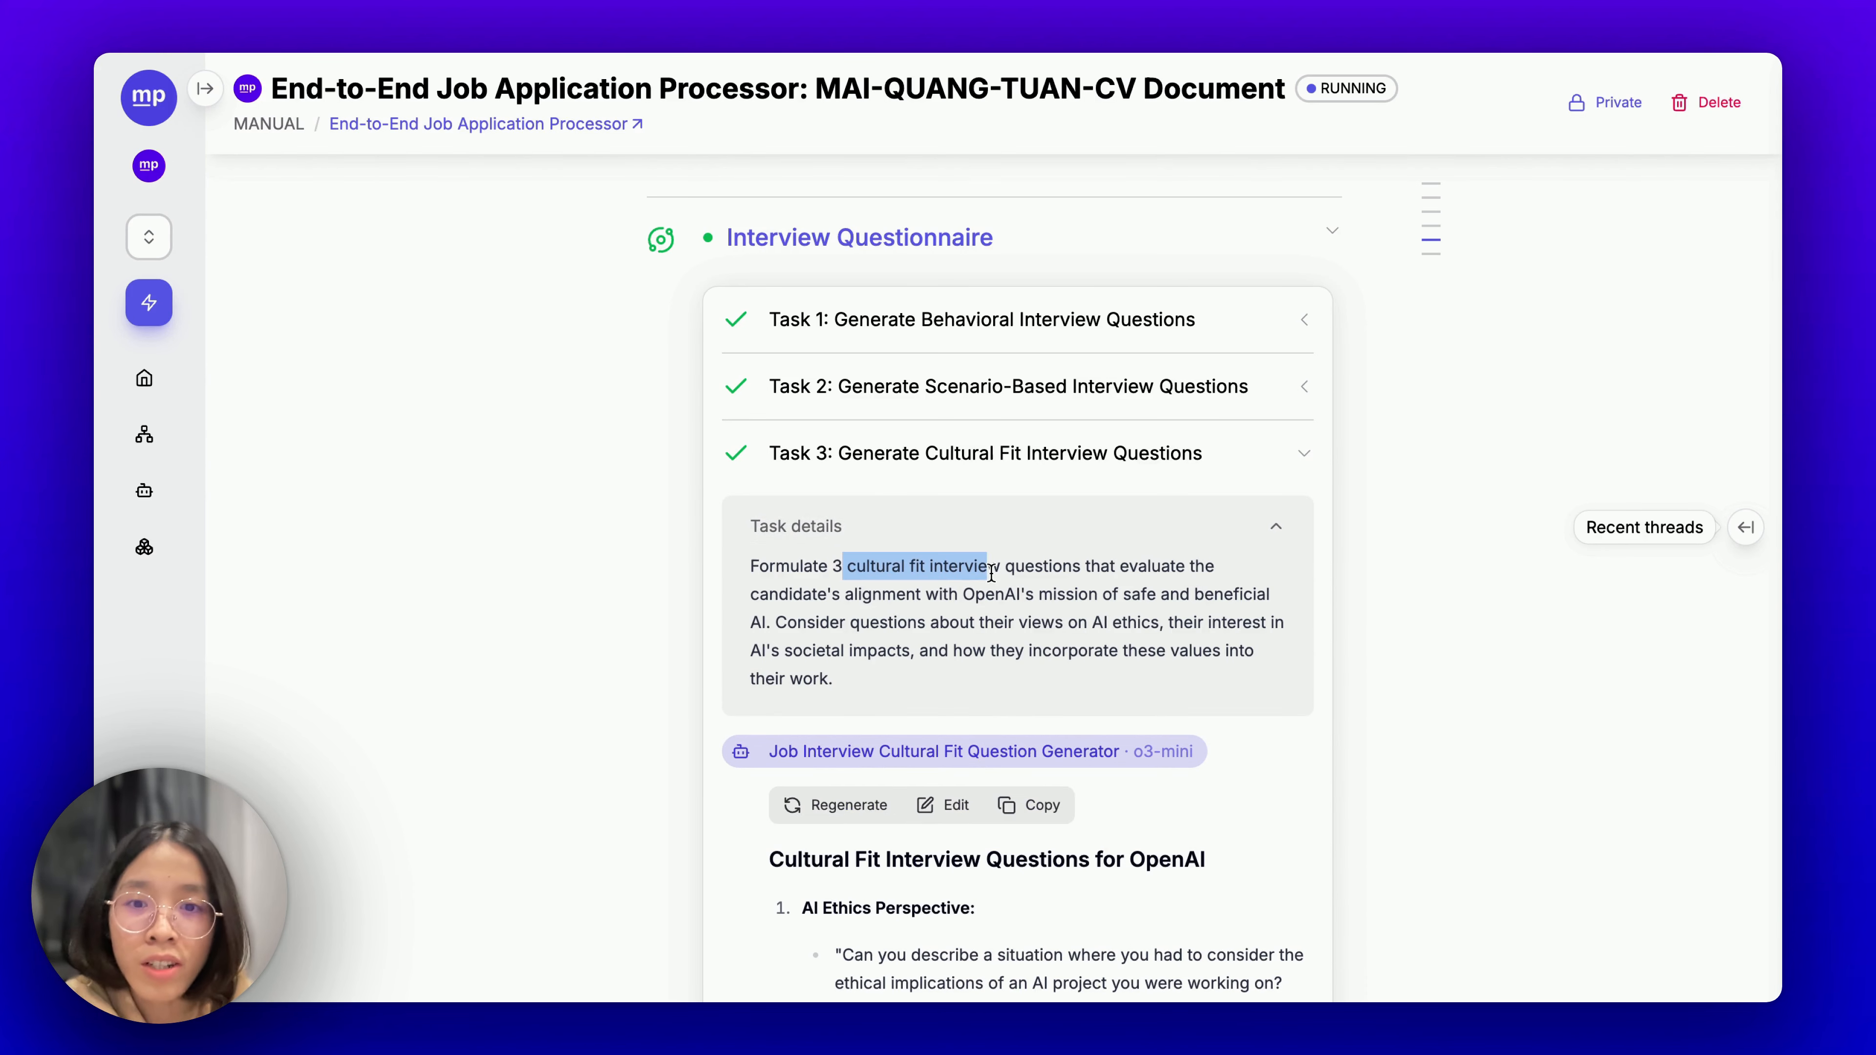
scroll(1020, 613, "down", 1)
scroll(1017, 529, "down", 1)
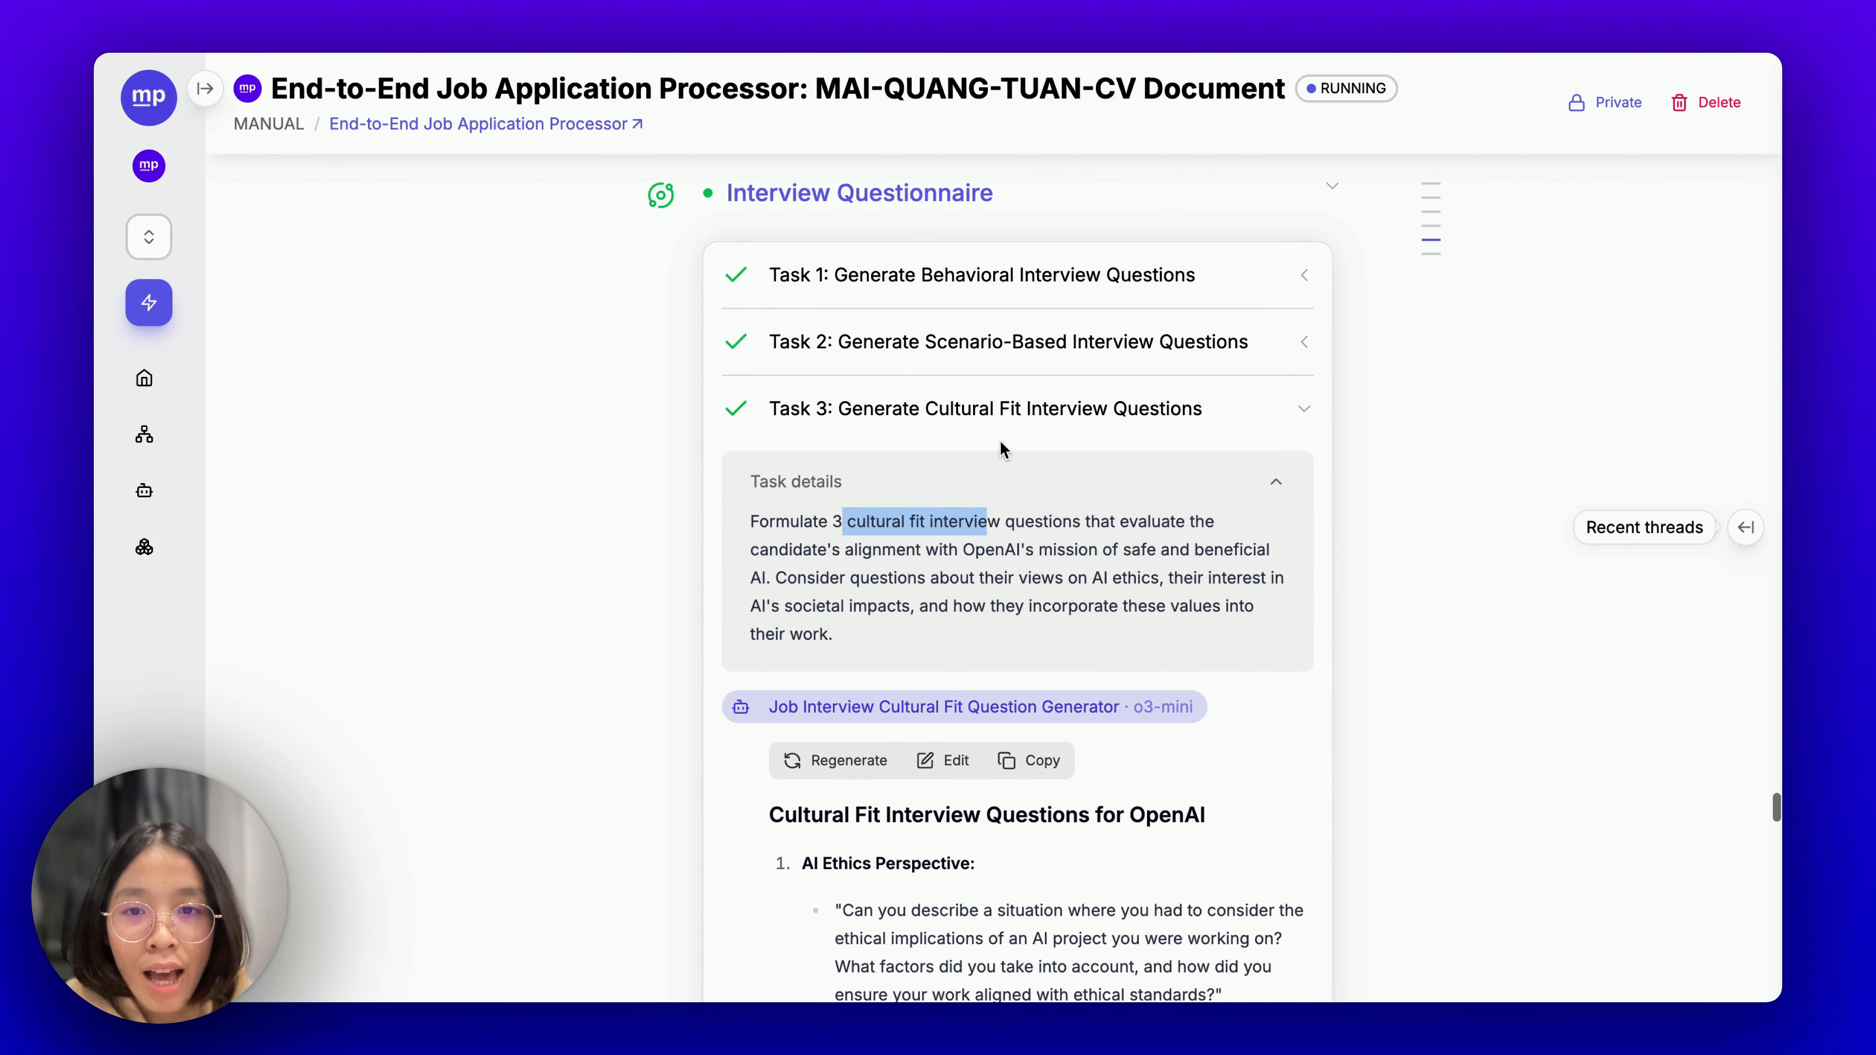
left_click(989, 425)
Read the Task 4 details on skill-based interview questions, highlighting the focus on technical expertise, and collapse the task.
left_click(993, 546)
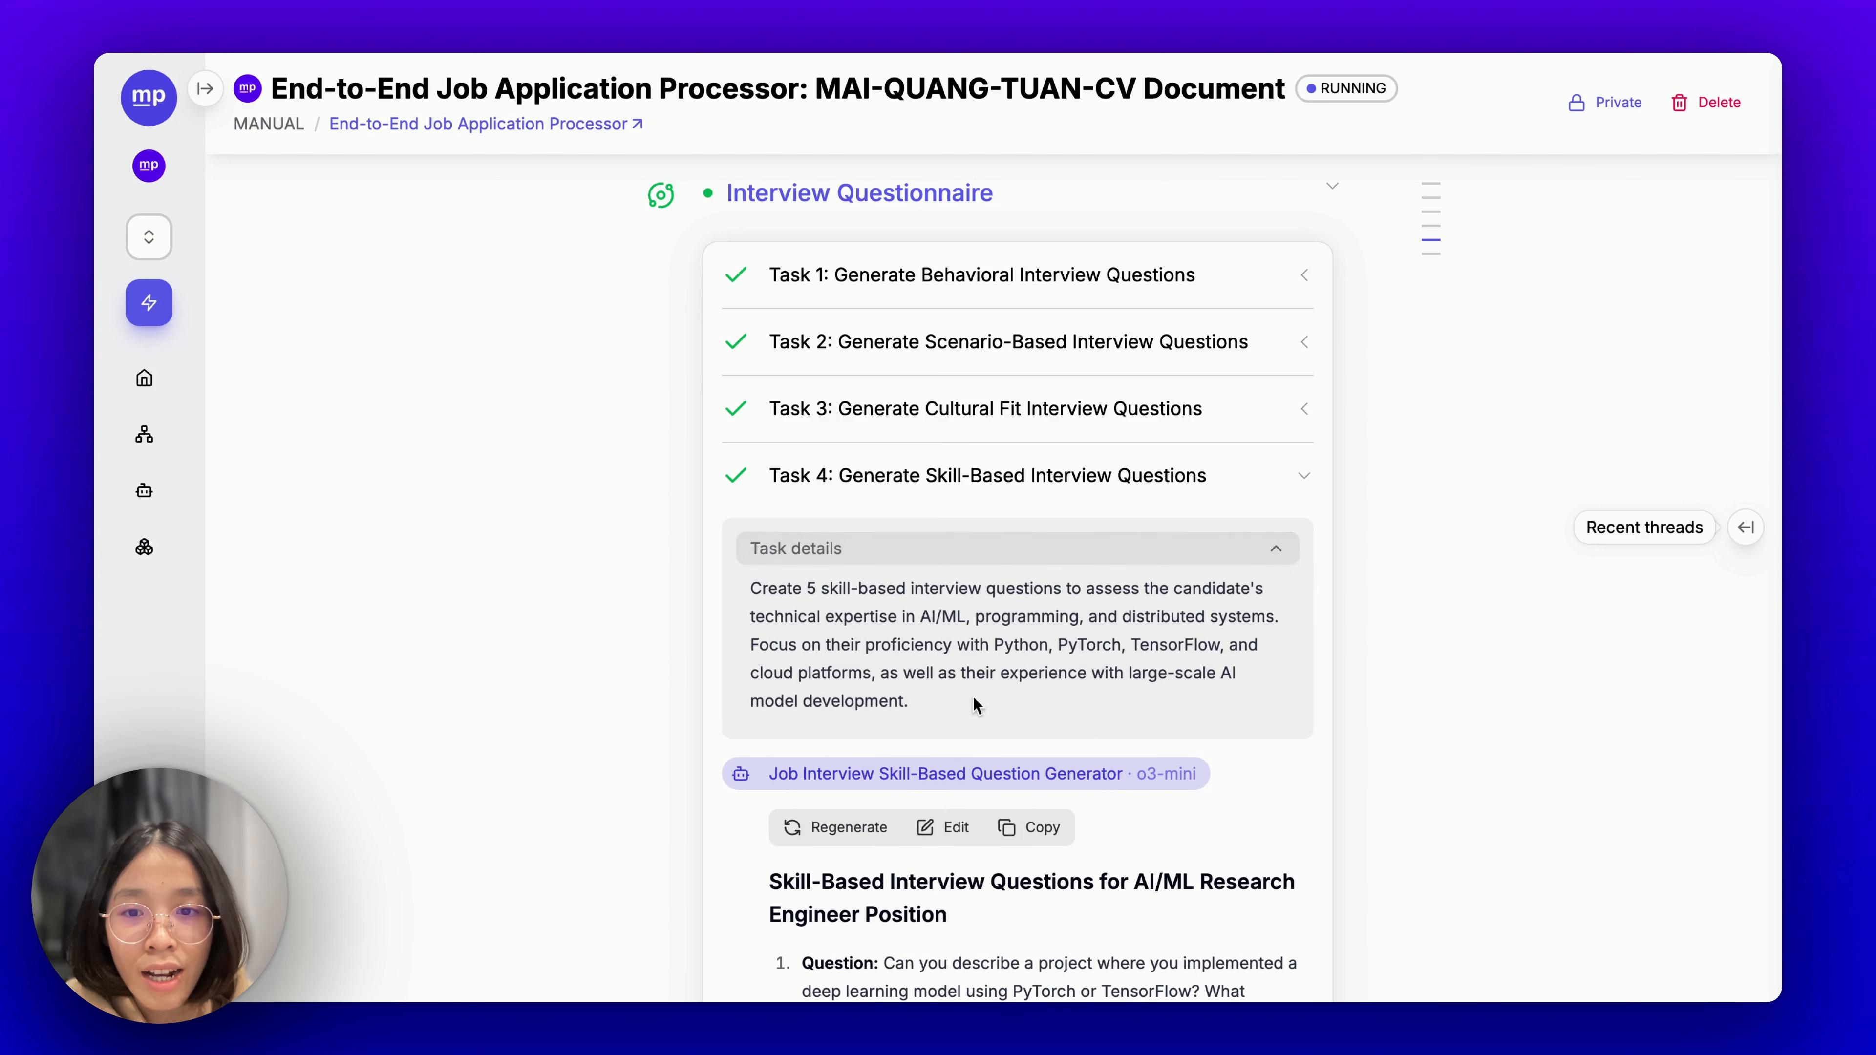
left_click_drag(795, 588, 993, 663)
left_click(993, 662)
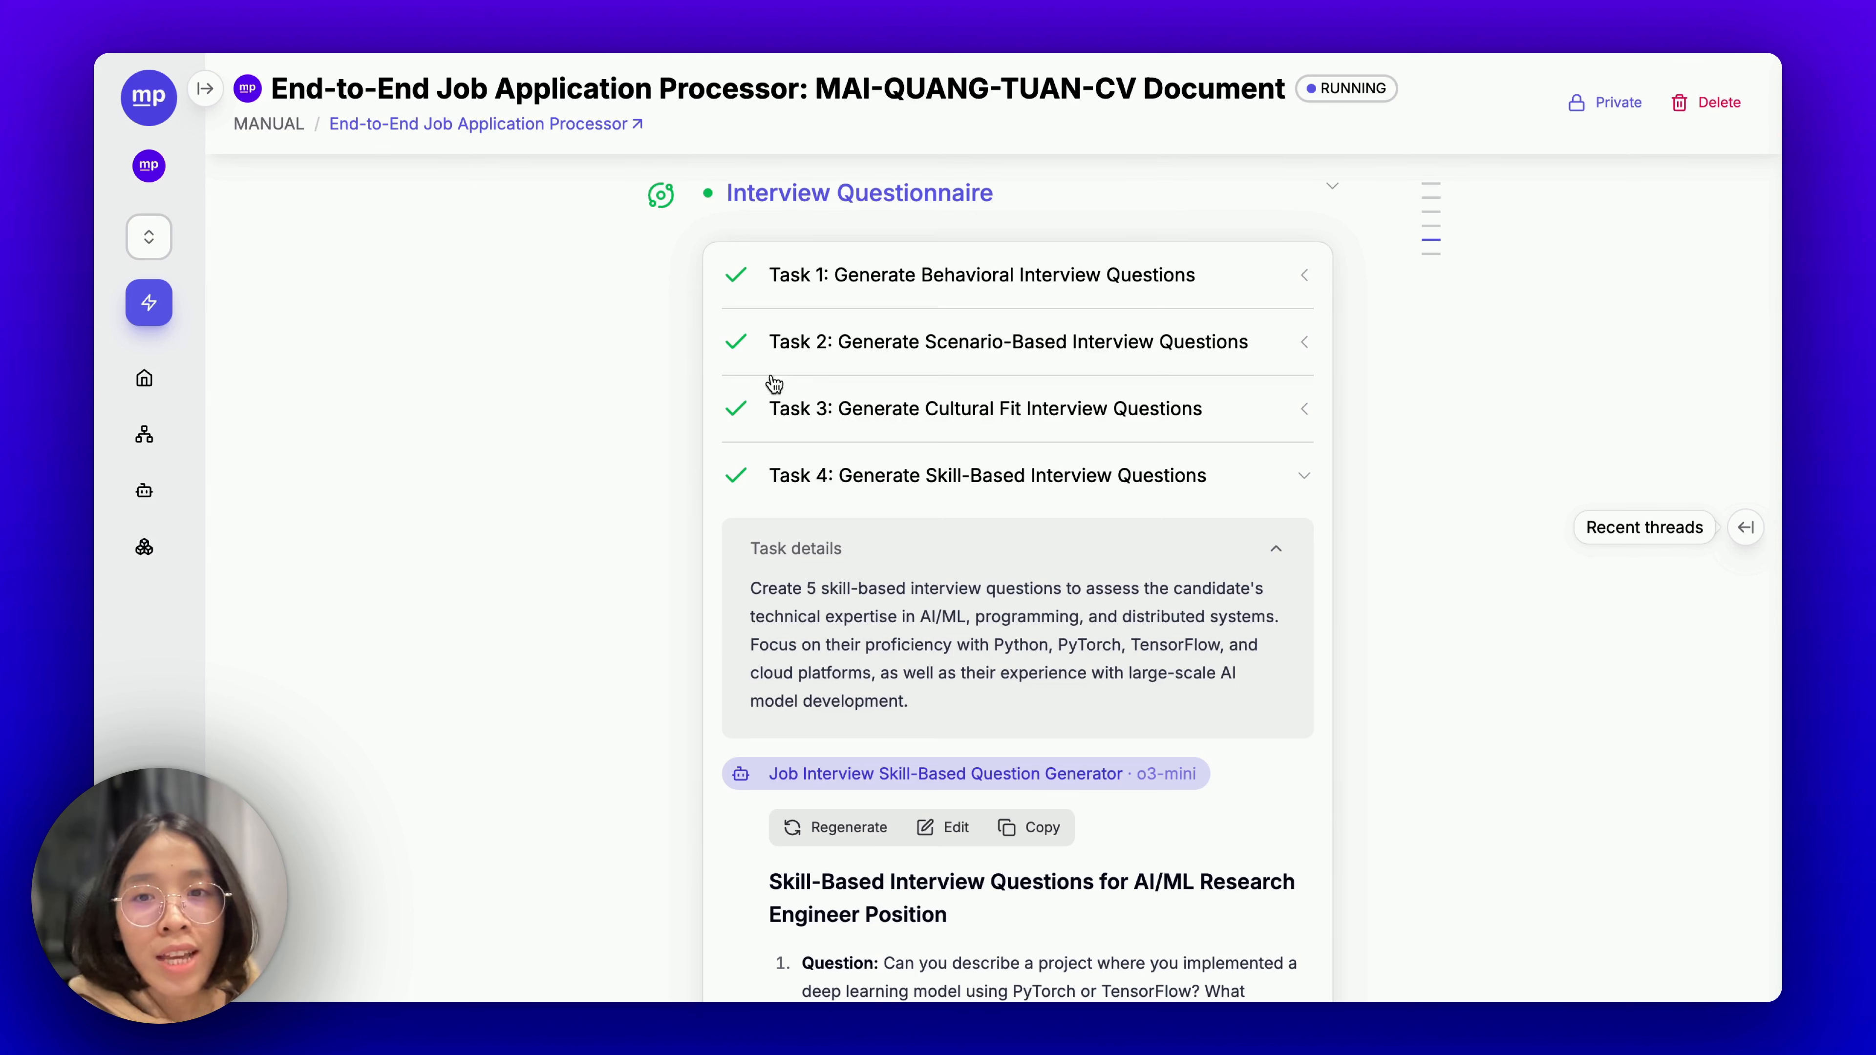
left_click(980, 474)
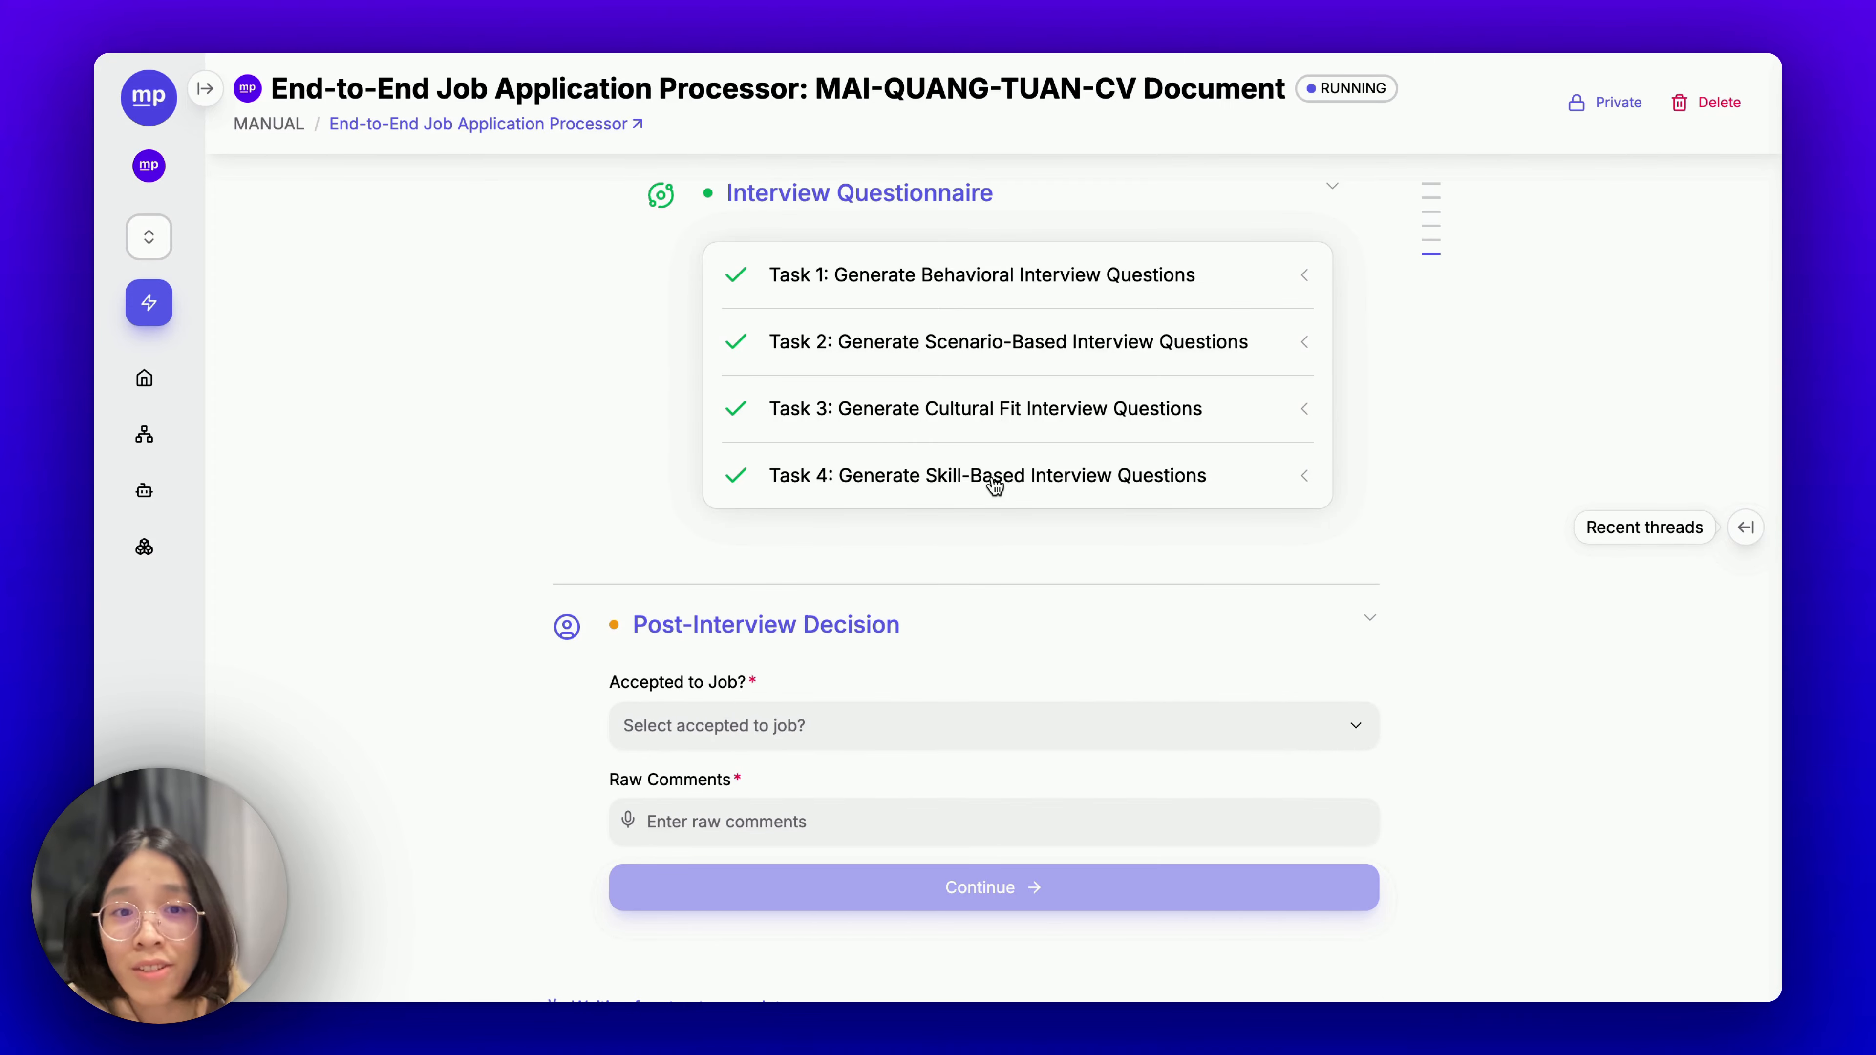
Collapse the Interview Strategy and User Input sections of Phase 2: Interview.
scroll(994, 484, "up", 10)
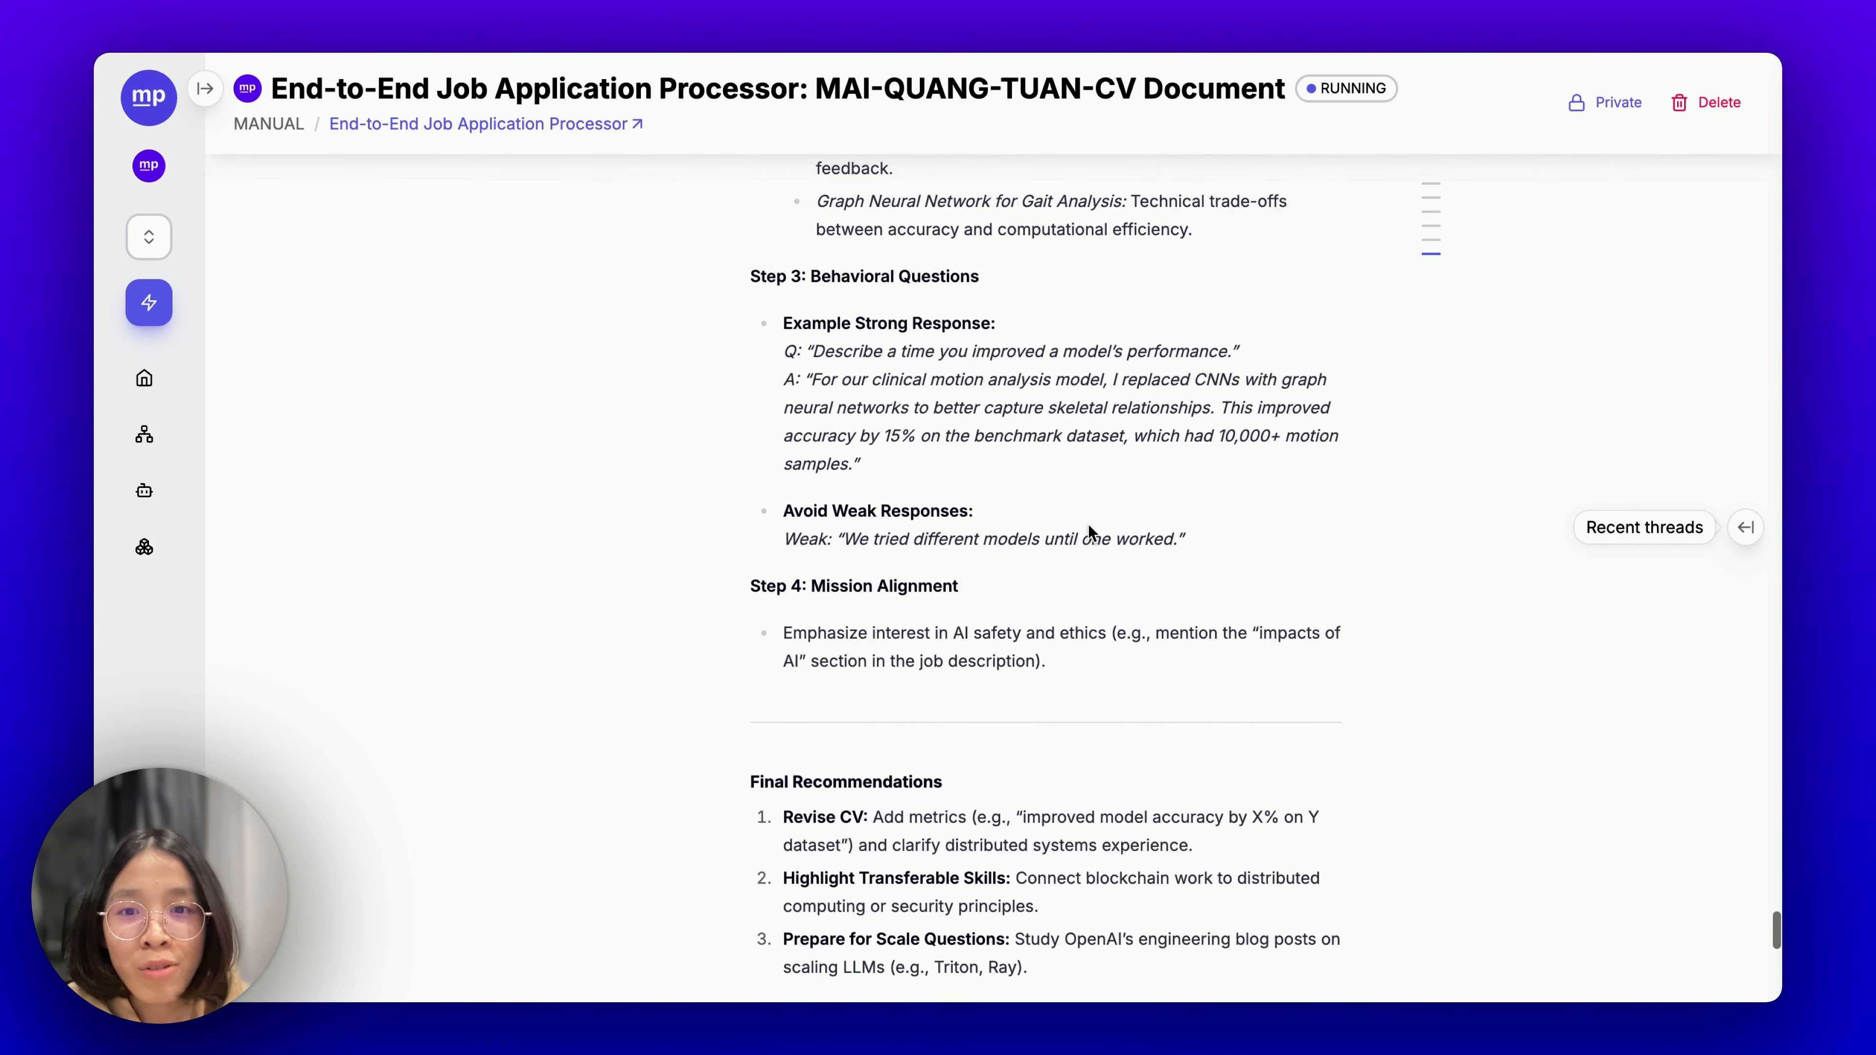
scroll(1088, 526, "up", 15)
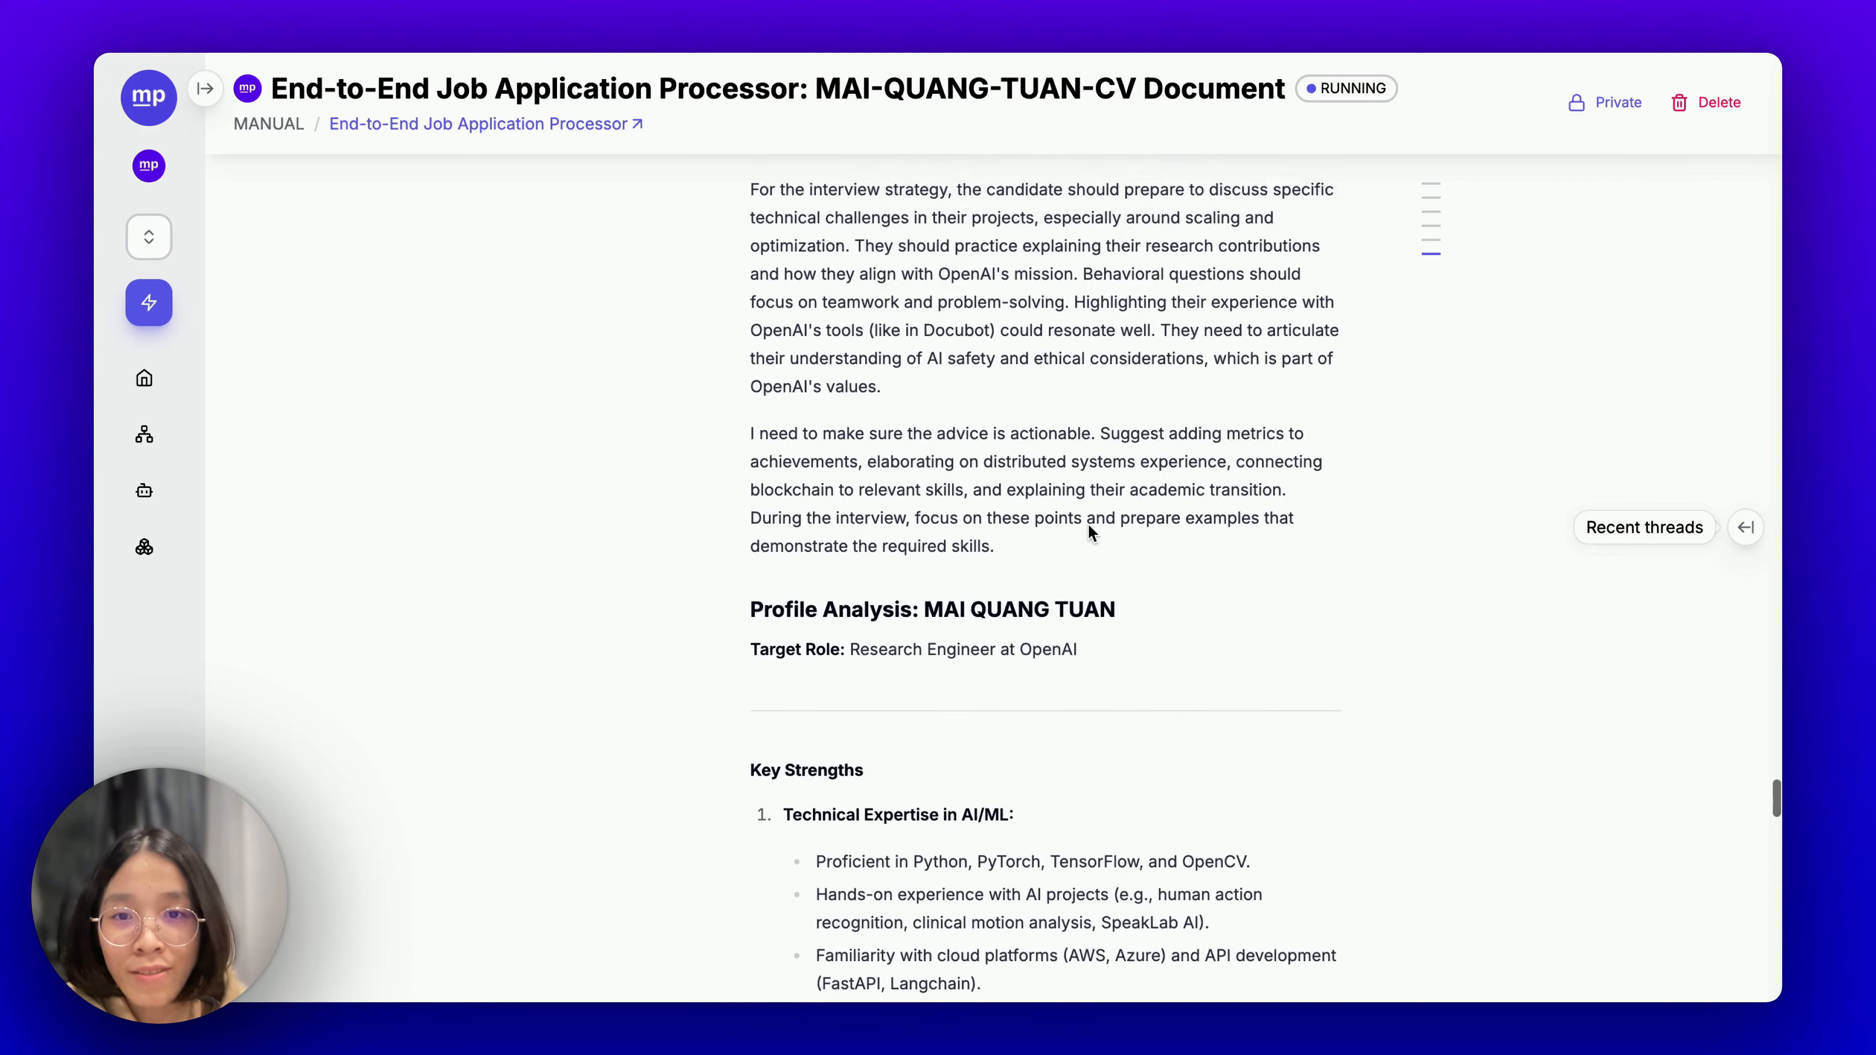
scroll(1088, 527, "up", 15)
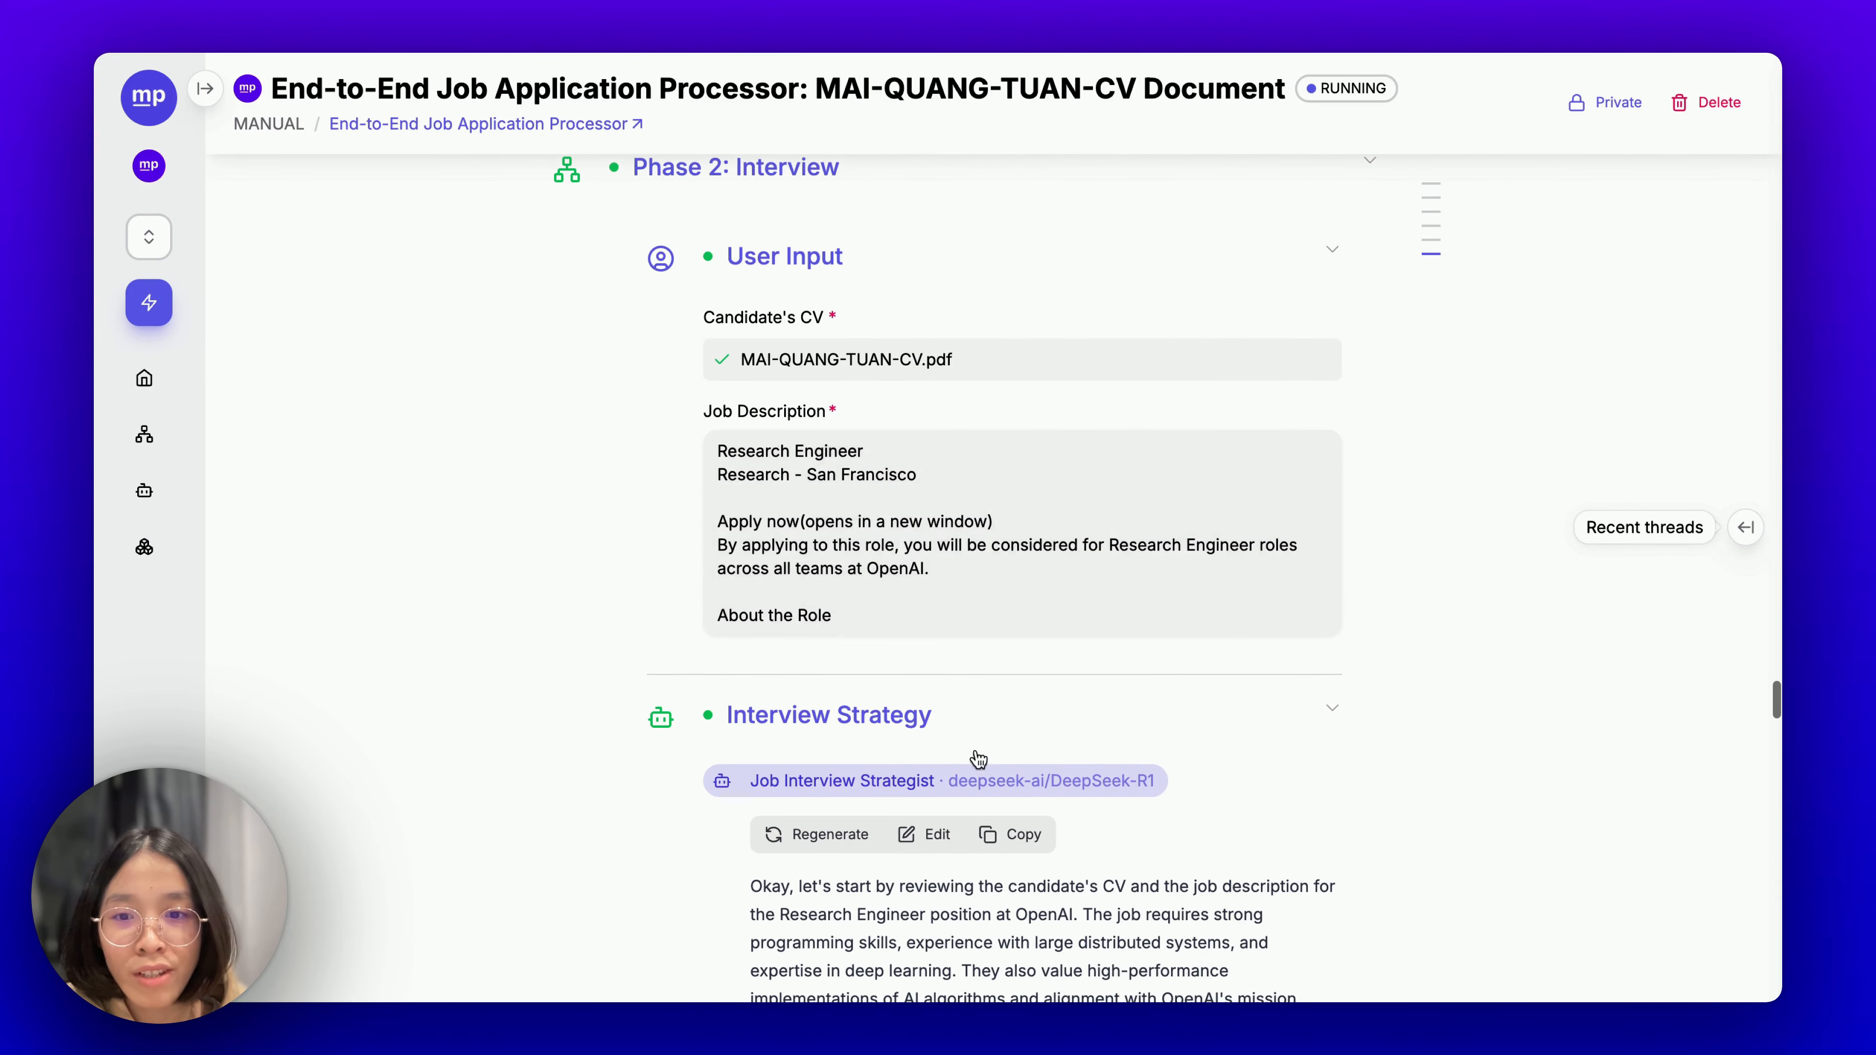
left_click(964, 718)
left_click(868, 265)
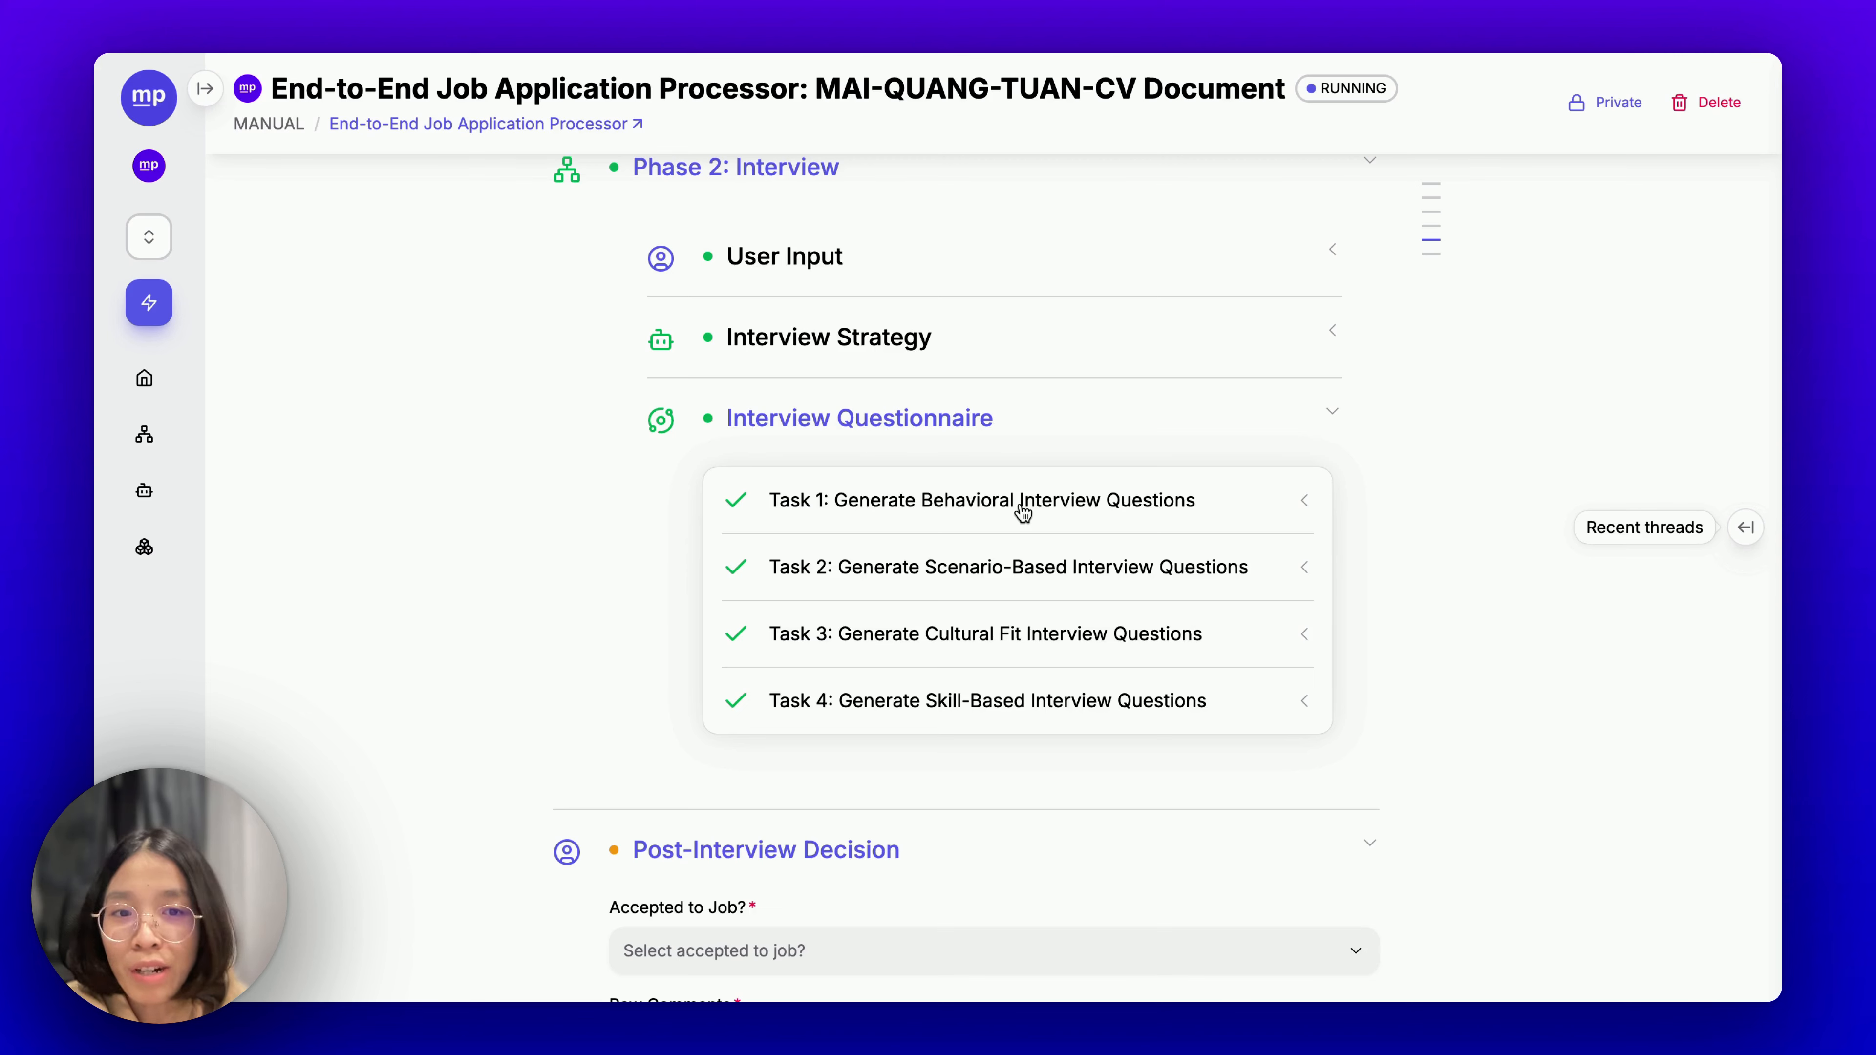
Recheck the Task 1 behavioral questions and look over the Phase 2 outline down to the Post-Interview Decision form.
left_click(993, 508)
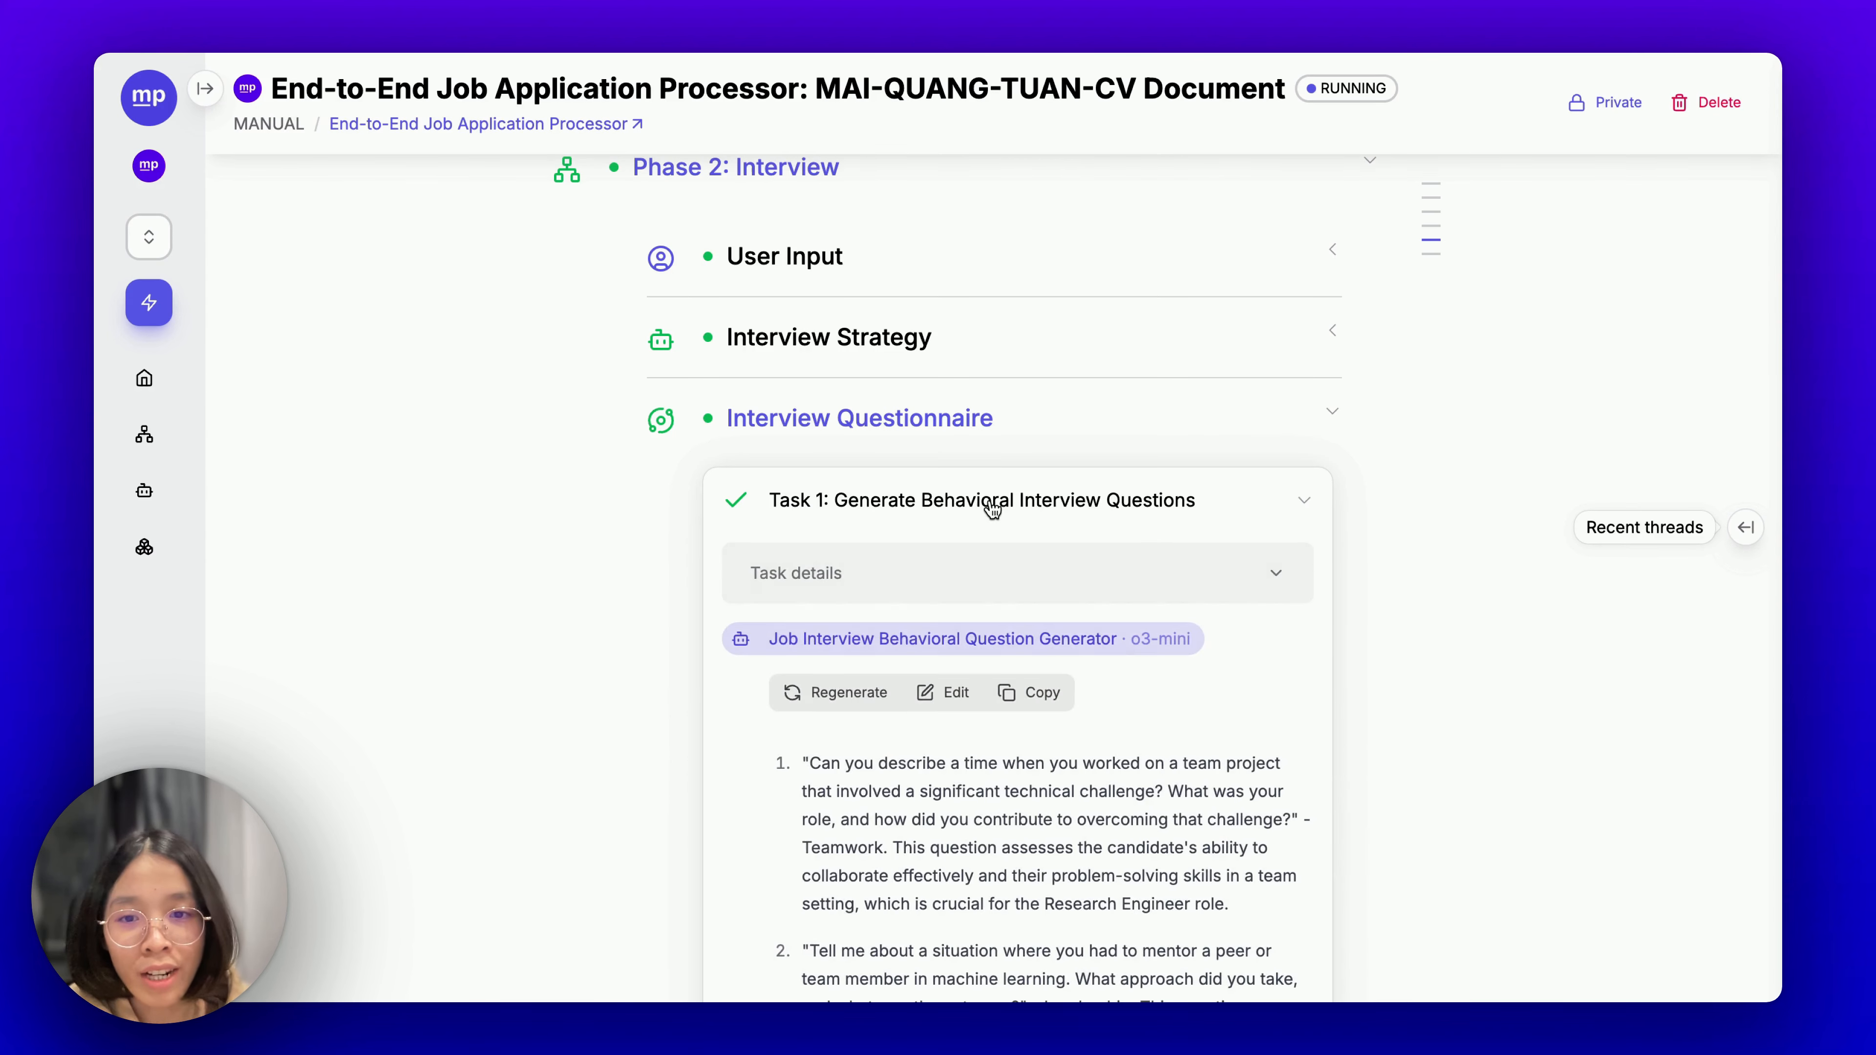
left_click(993, 508)
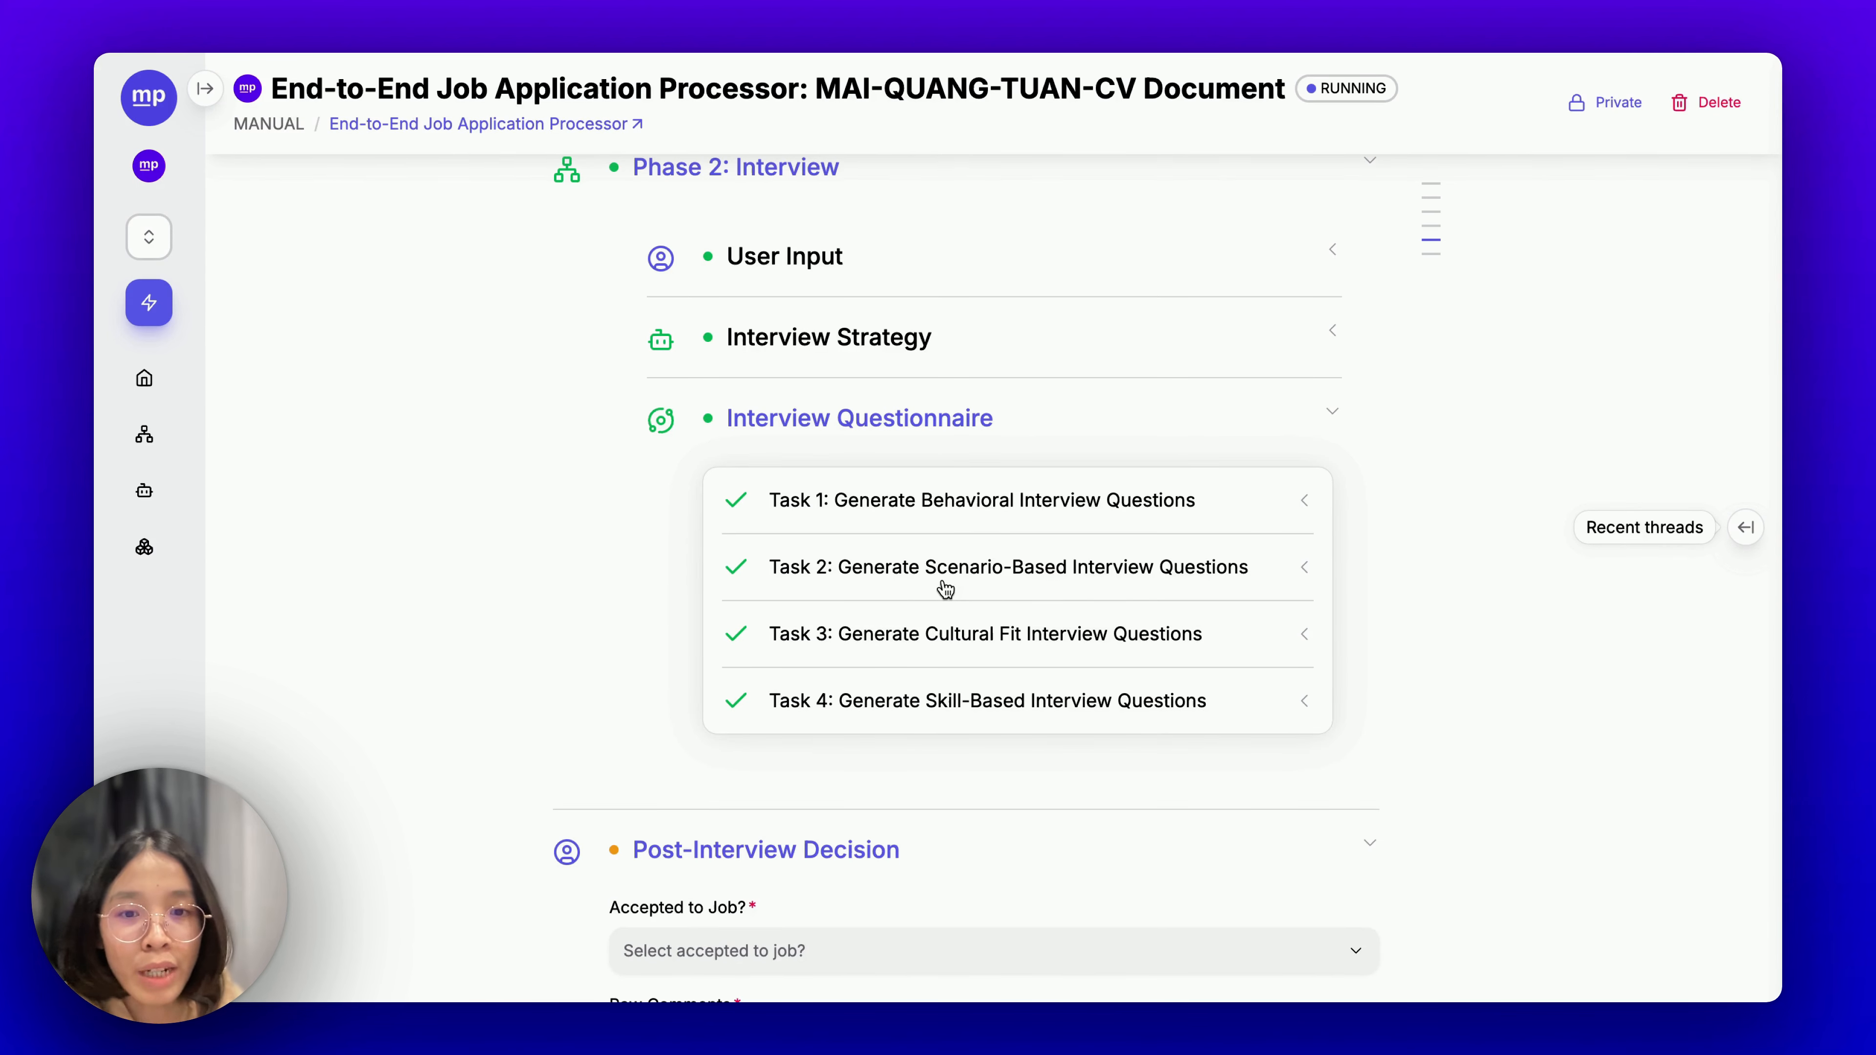
scroll(945, 589, "down", 5)
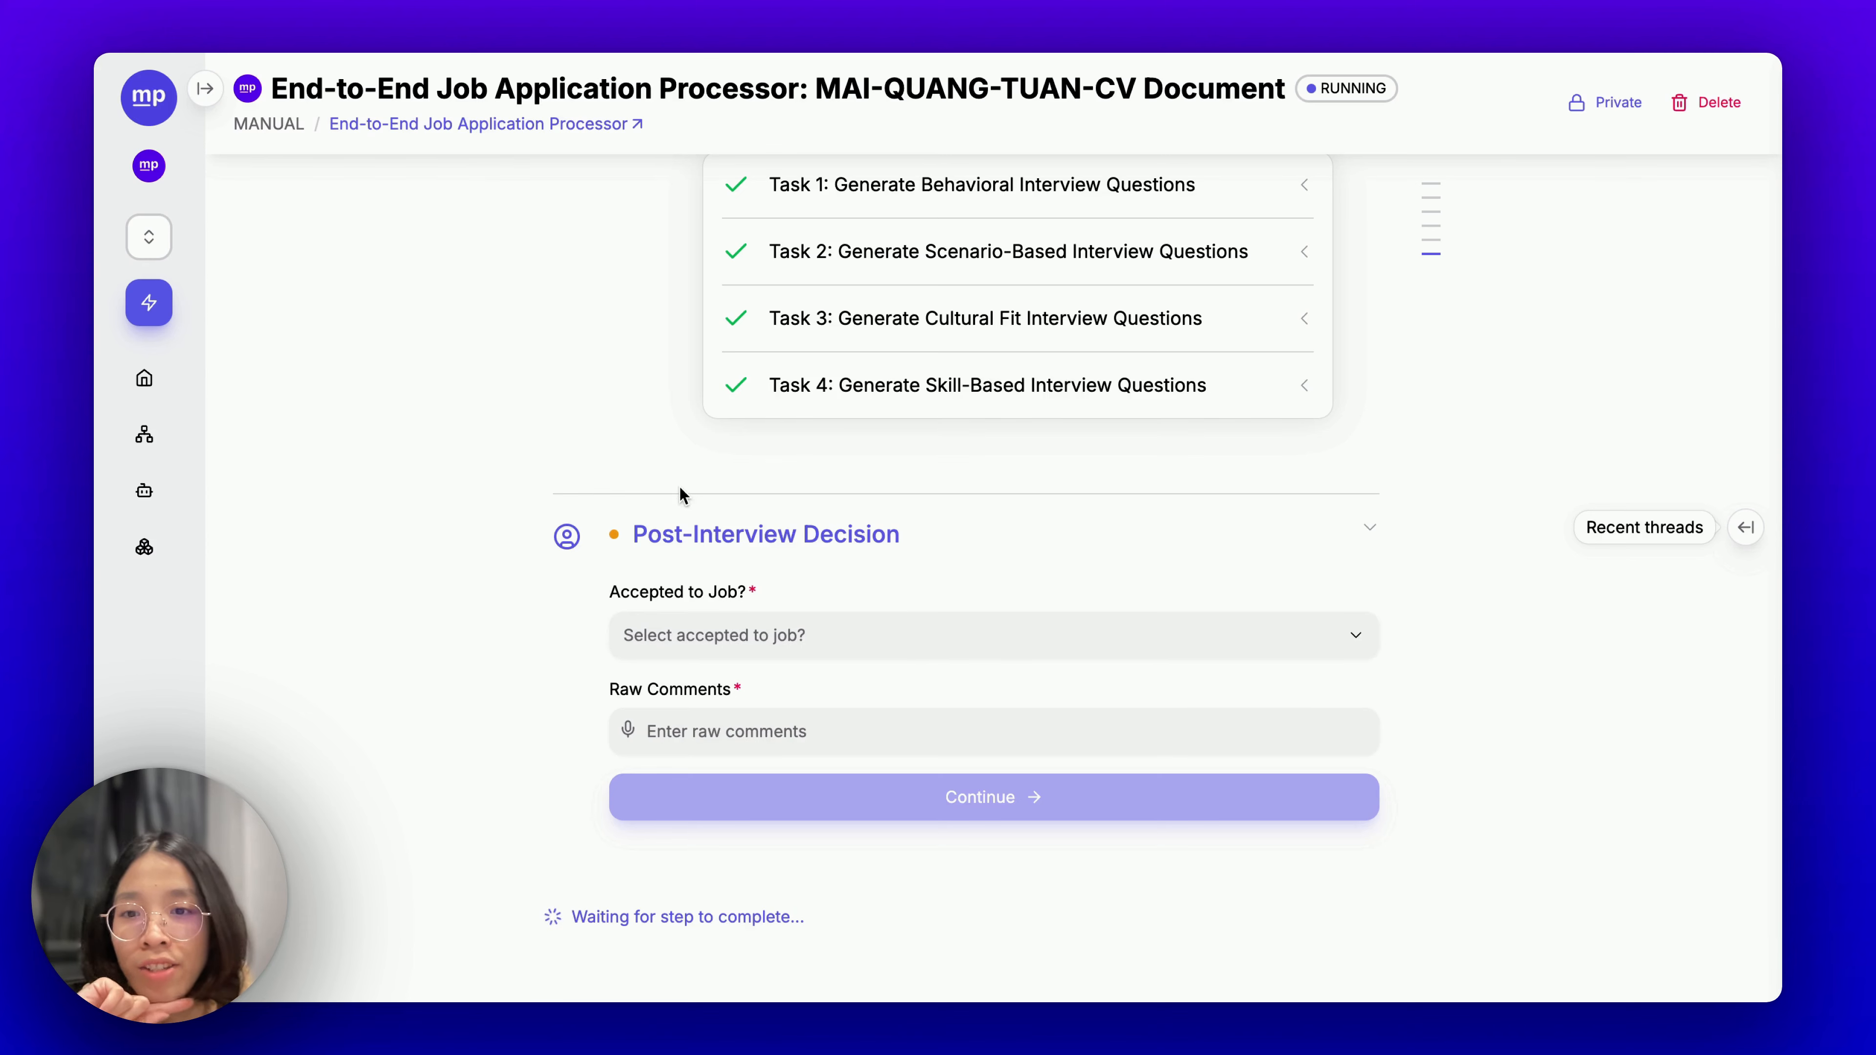
scroll(739, 532, "up", 8)
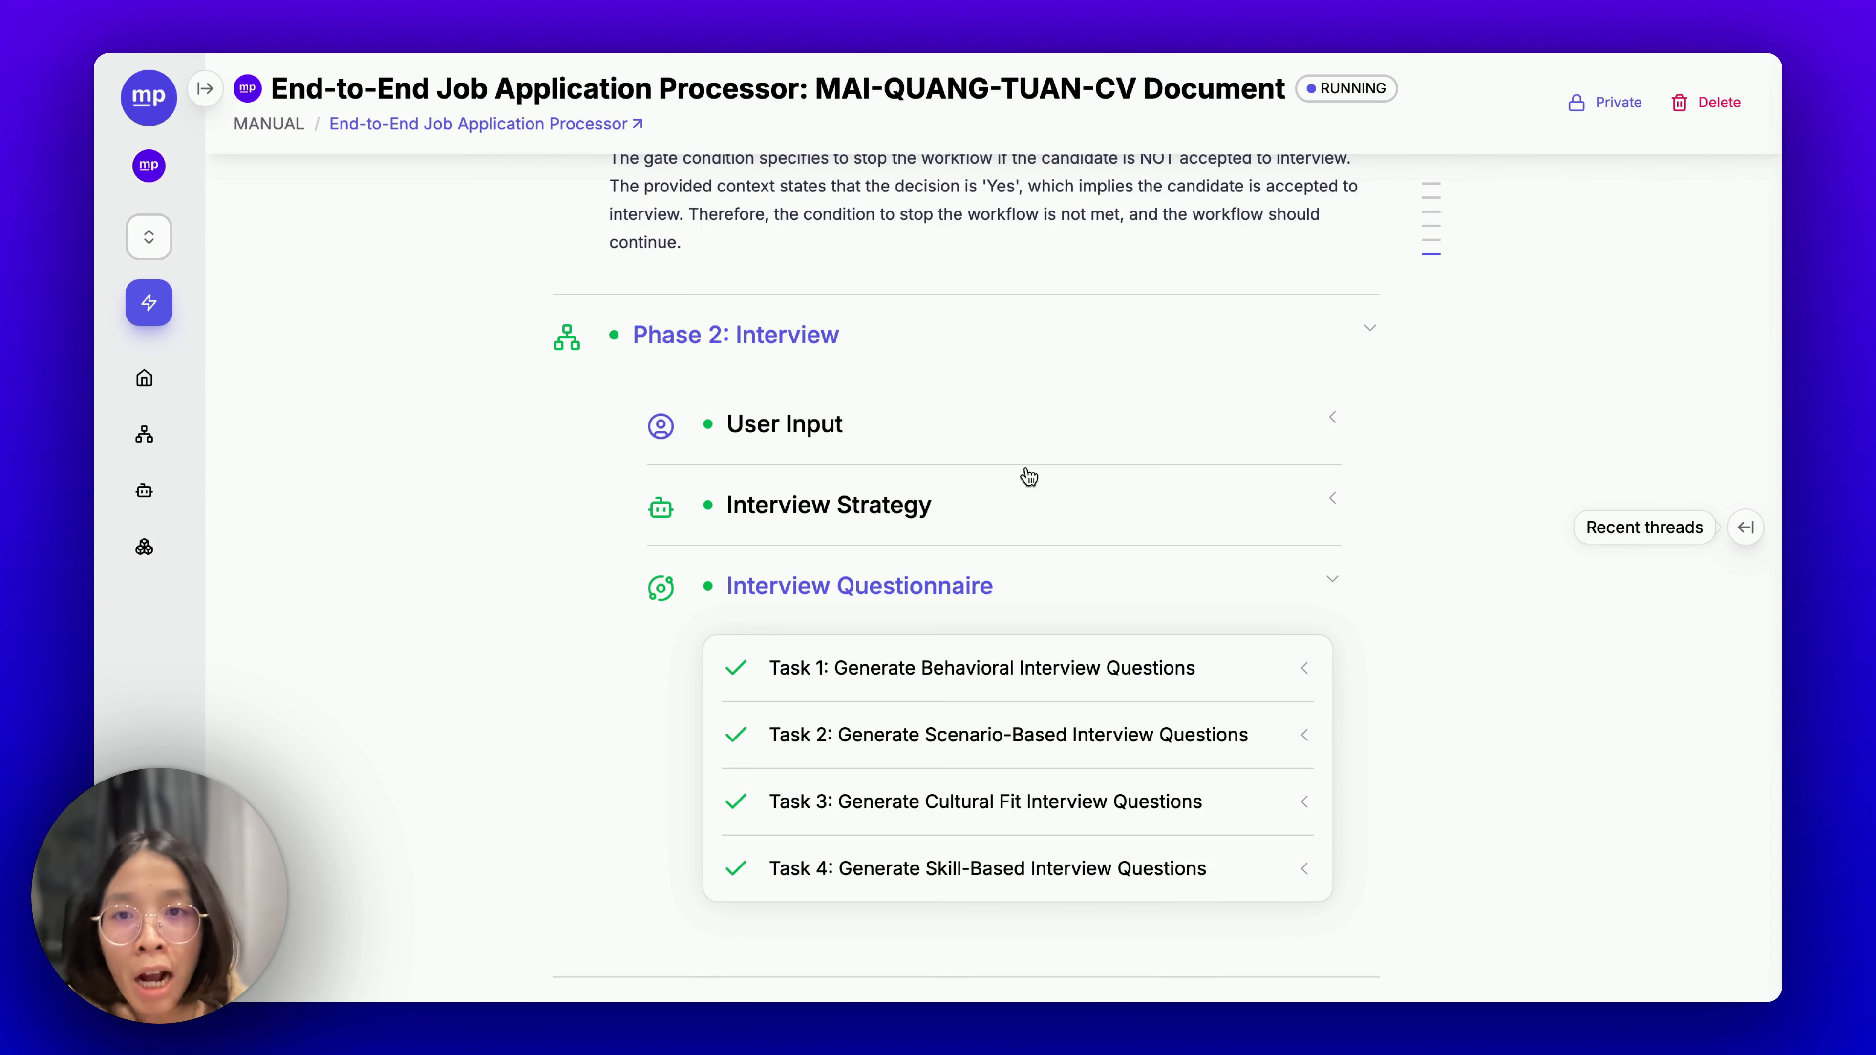
scroll(1029, 477, "down", 8)
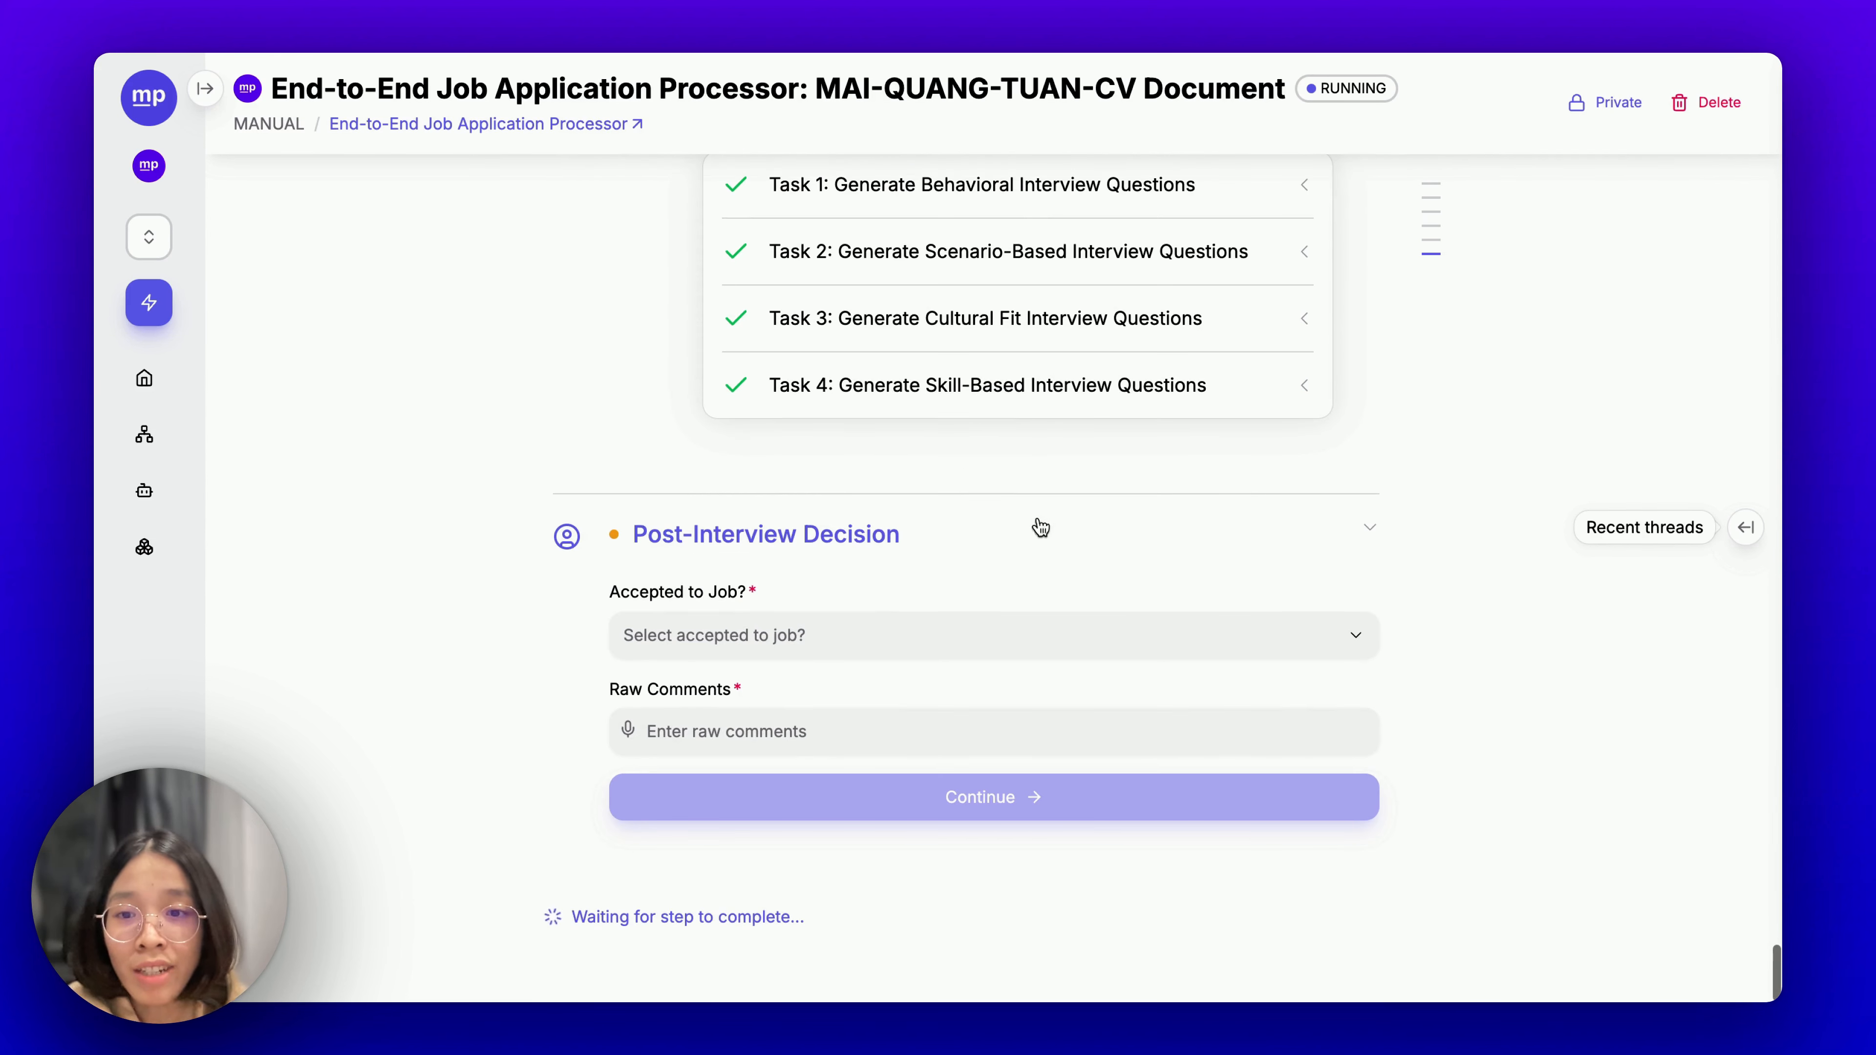
Submit the post-interview decision with Accepted to Job set to Yes and the raw comment "need more experience in doing genai research".
left_click(874, 649)
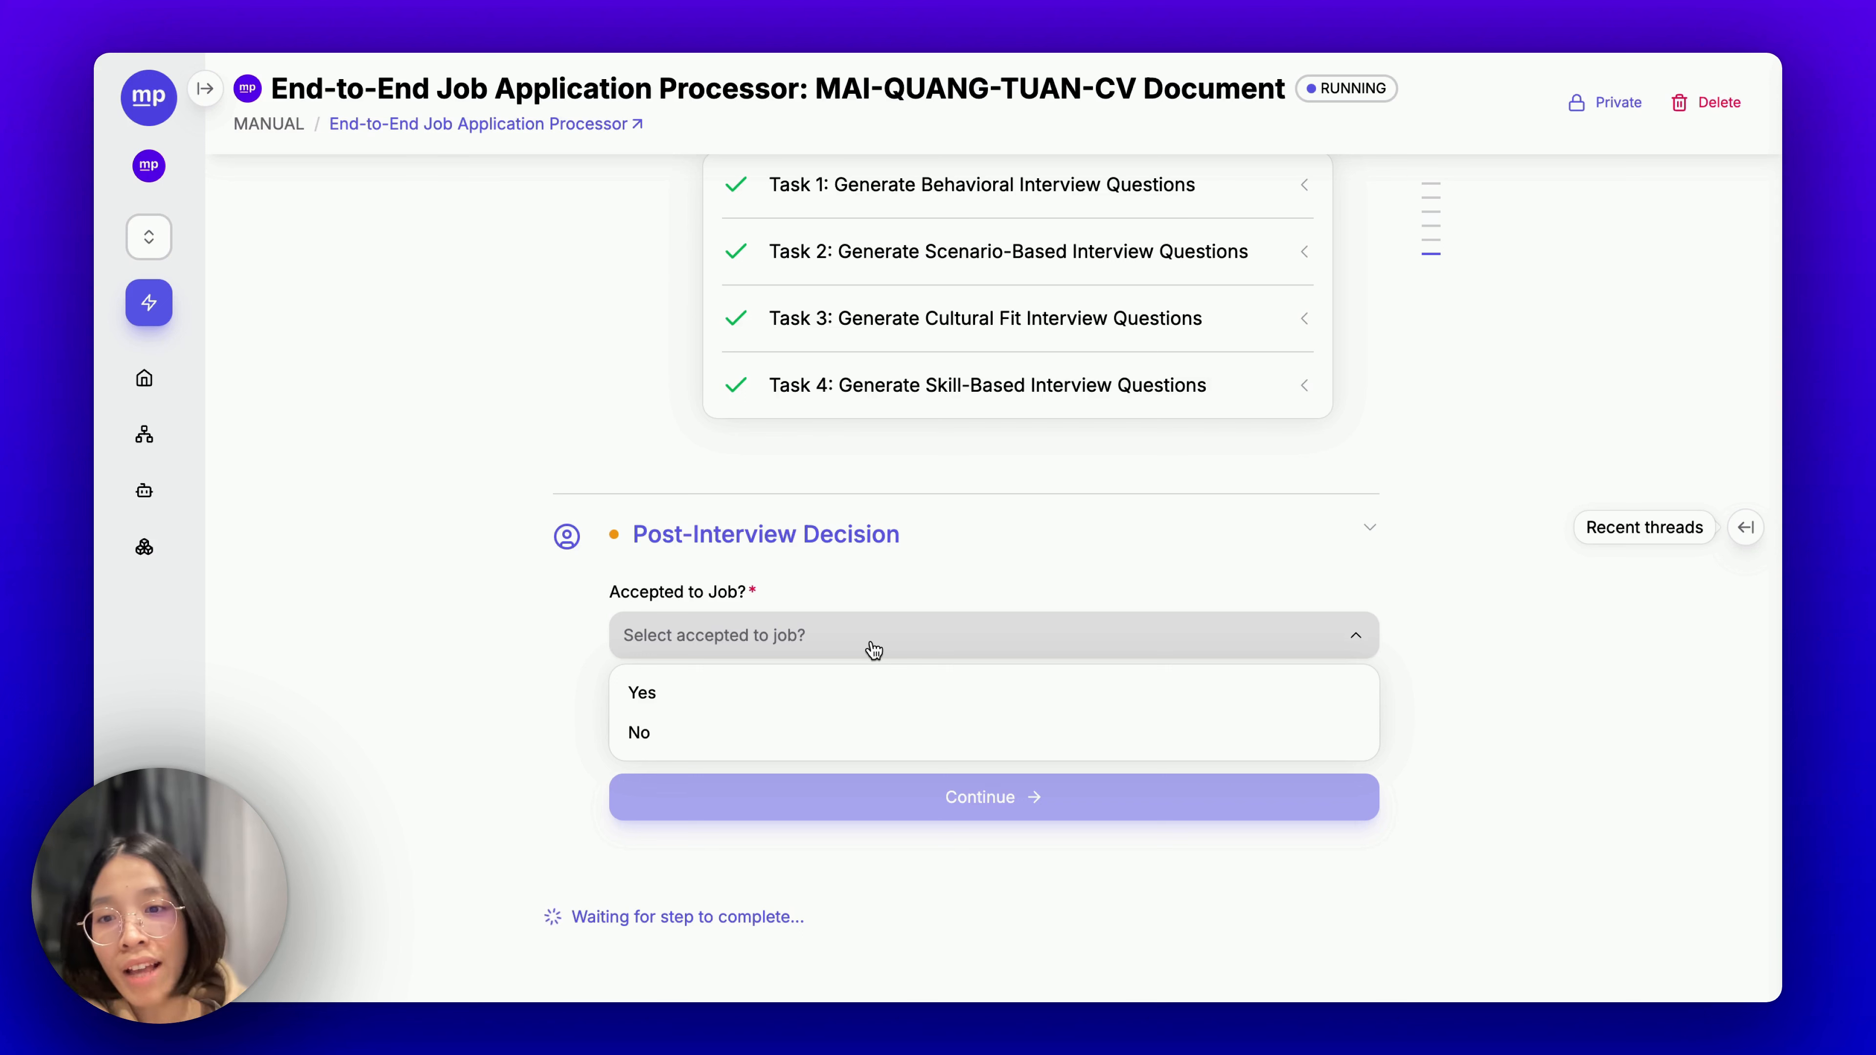
left_click(849, 702)
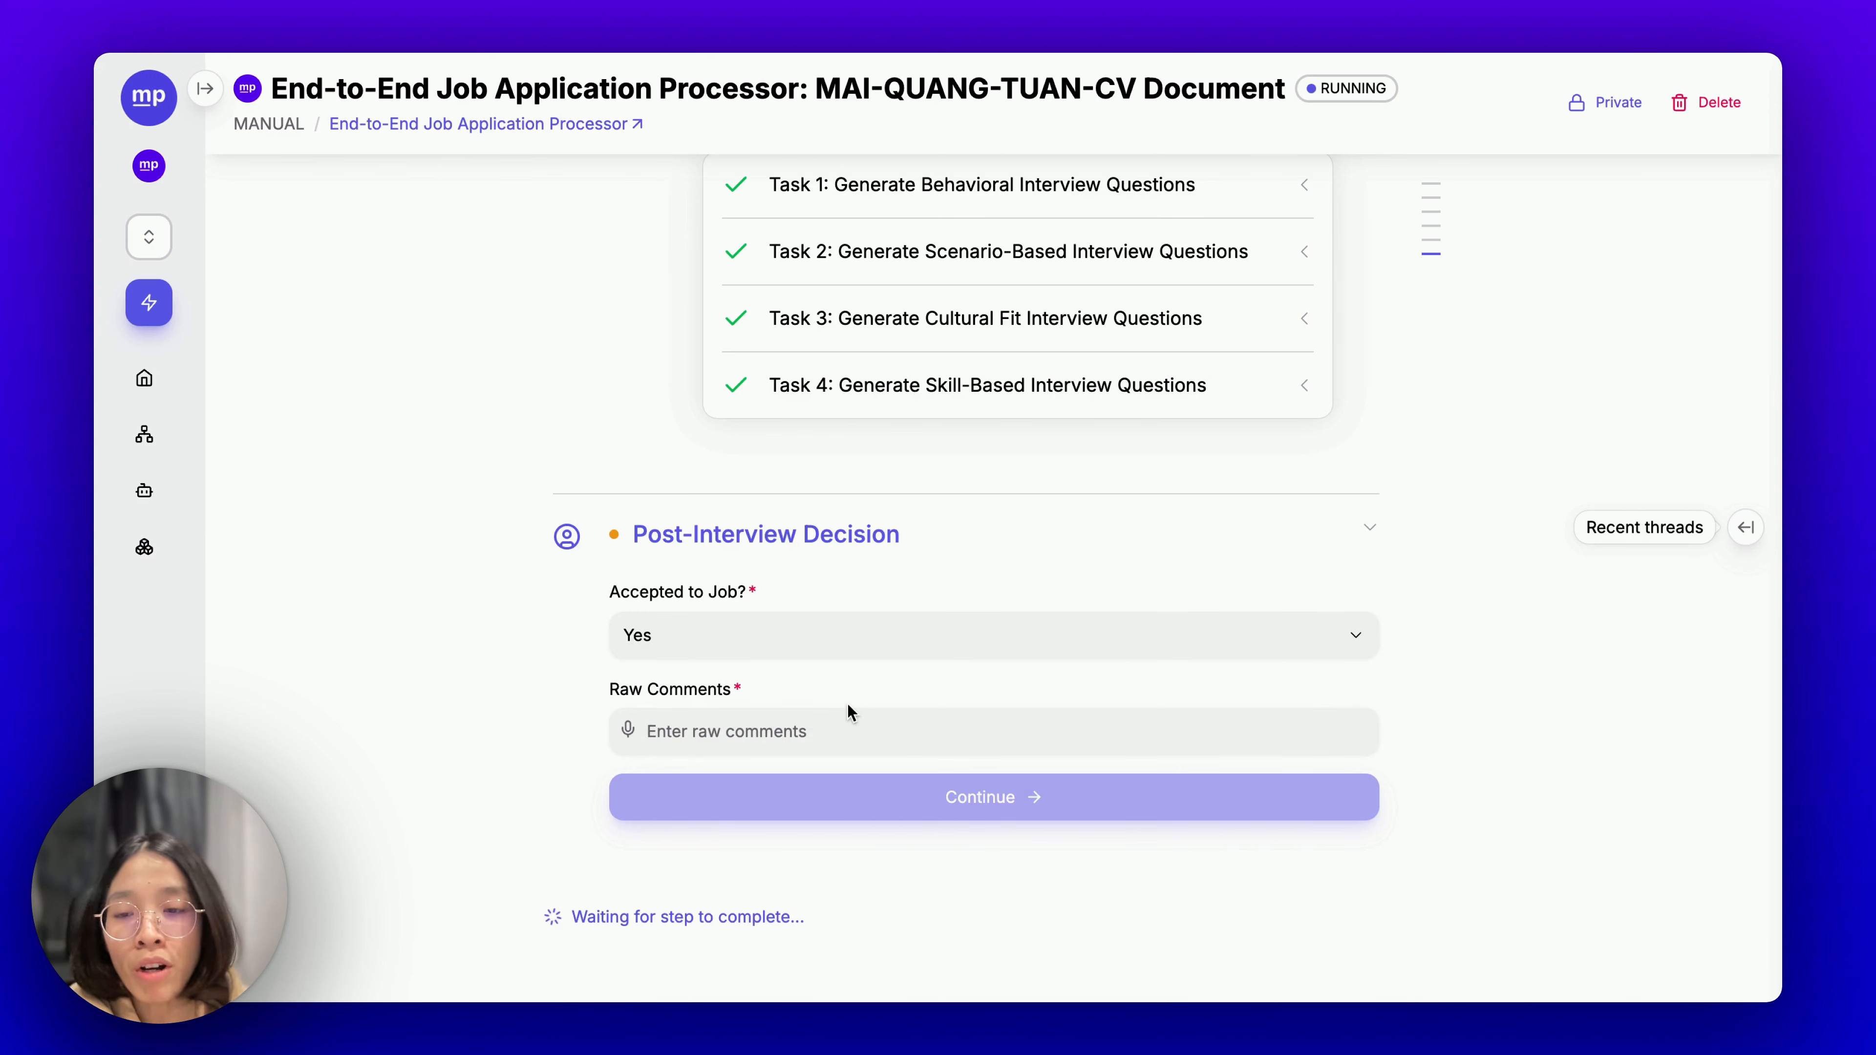
left_click(810, 739)
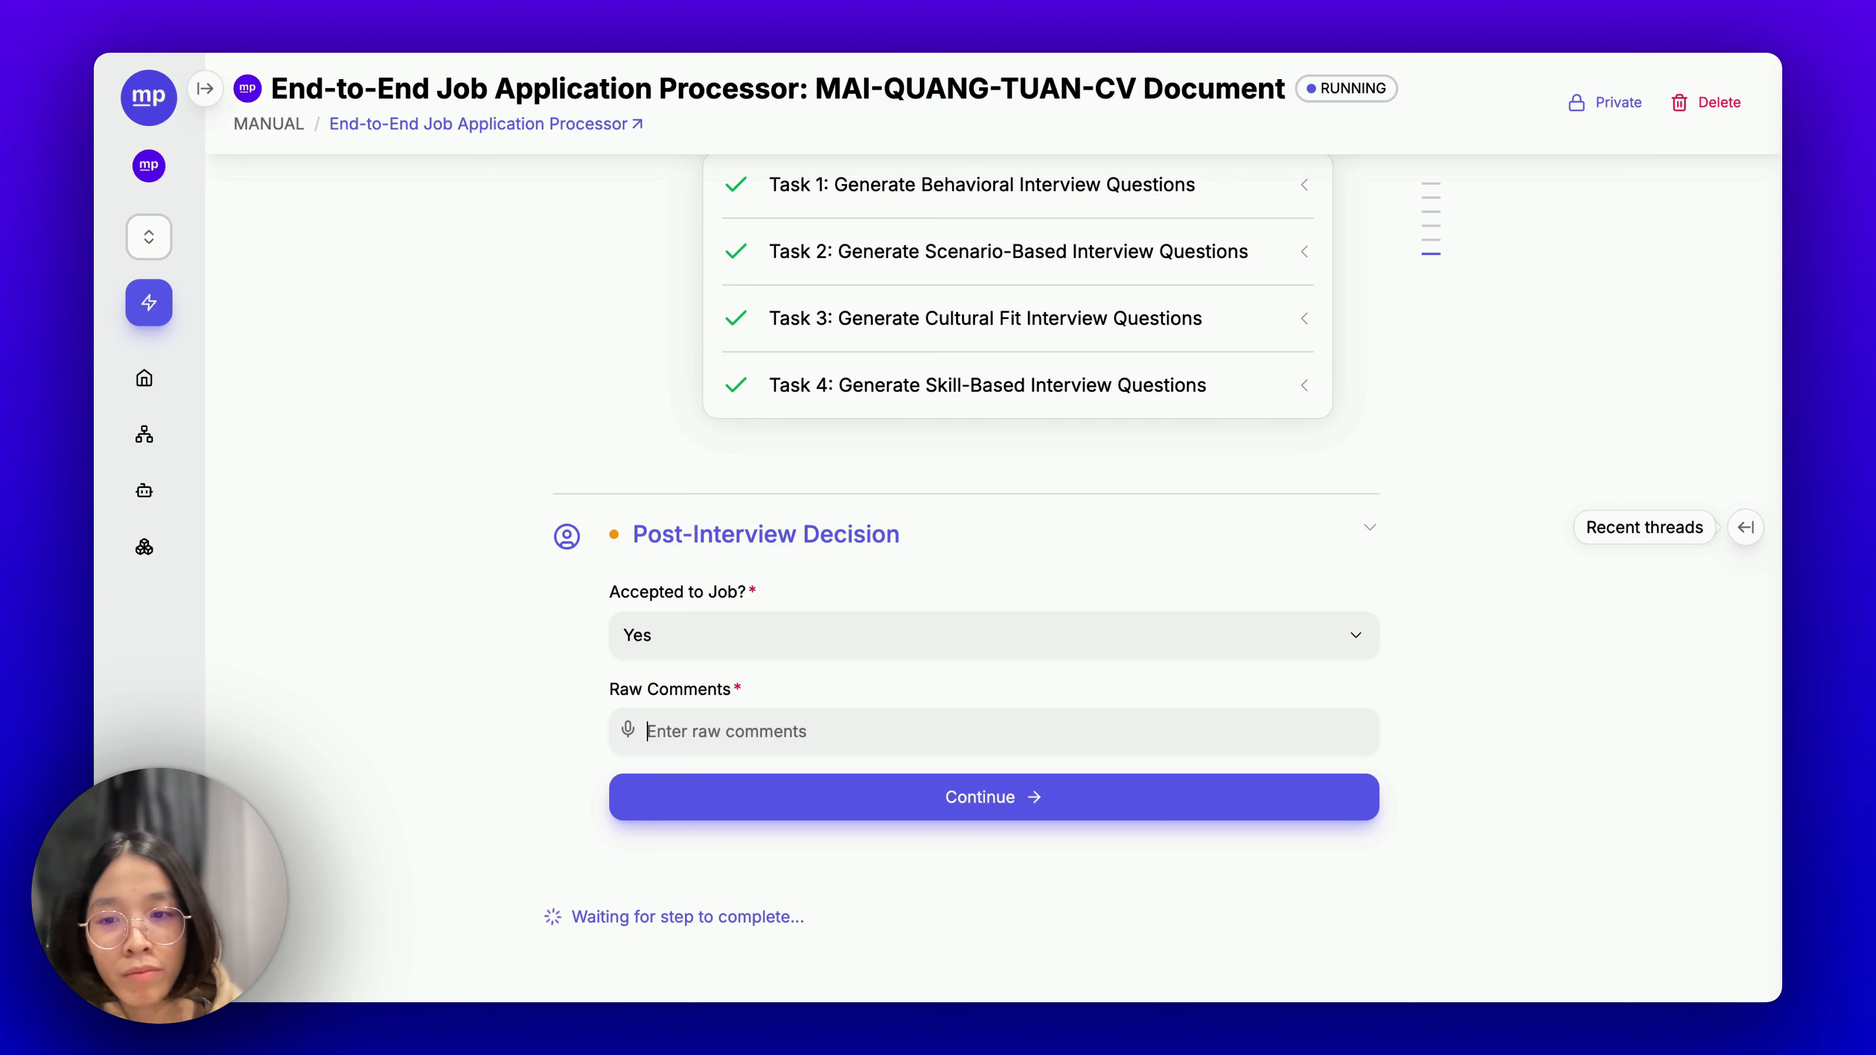
type("nee")
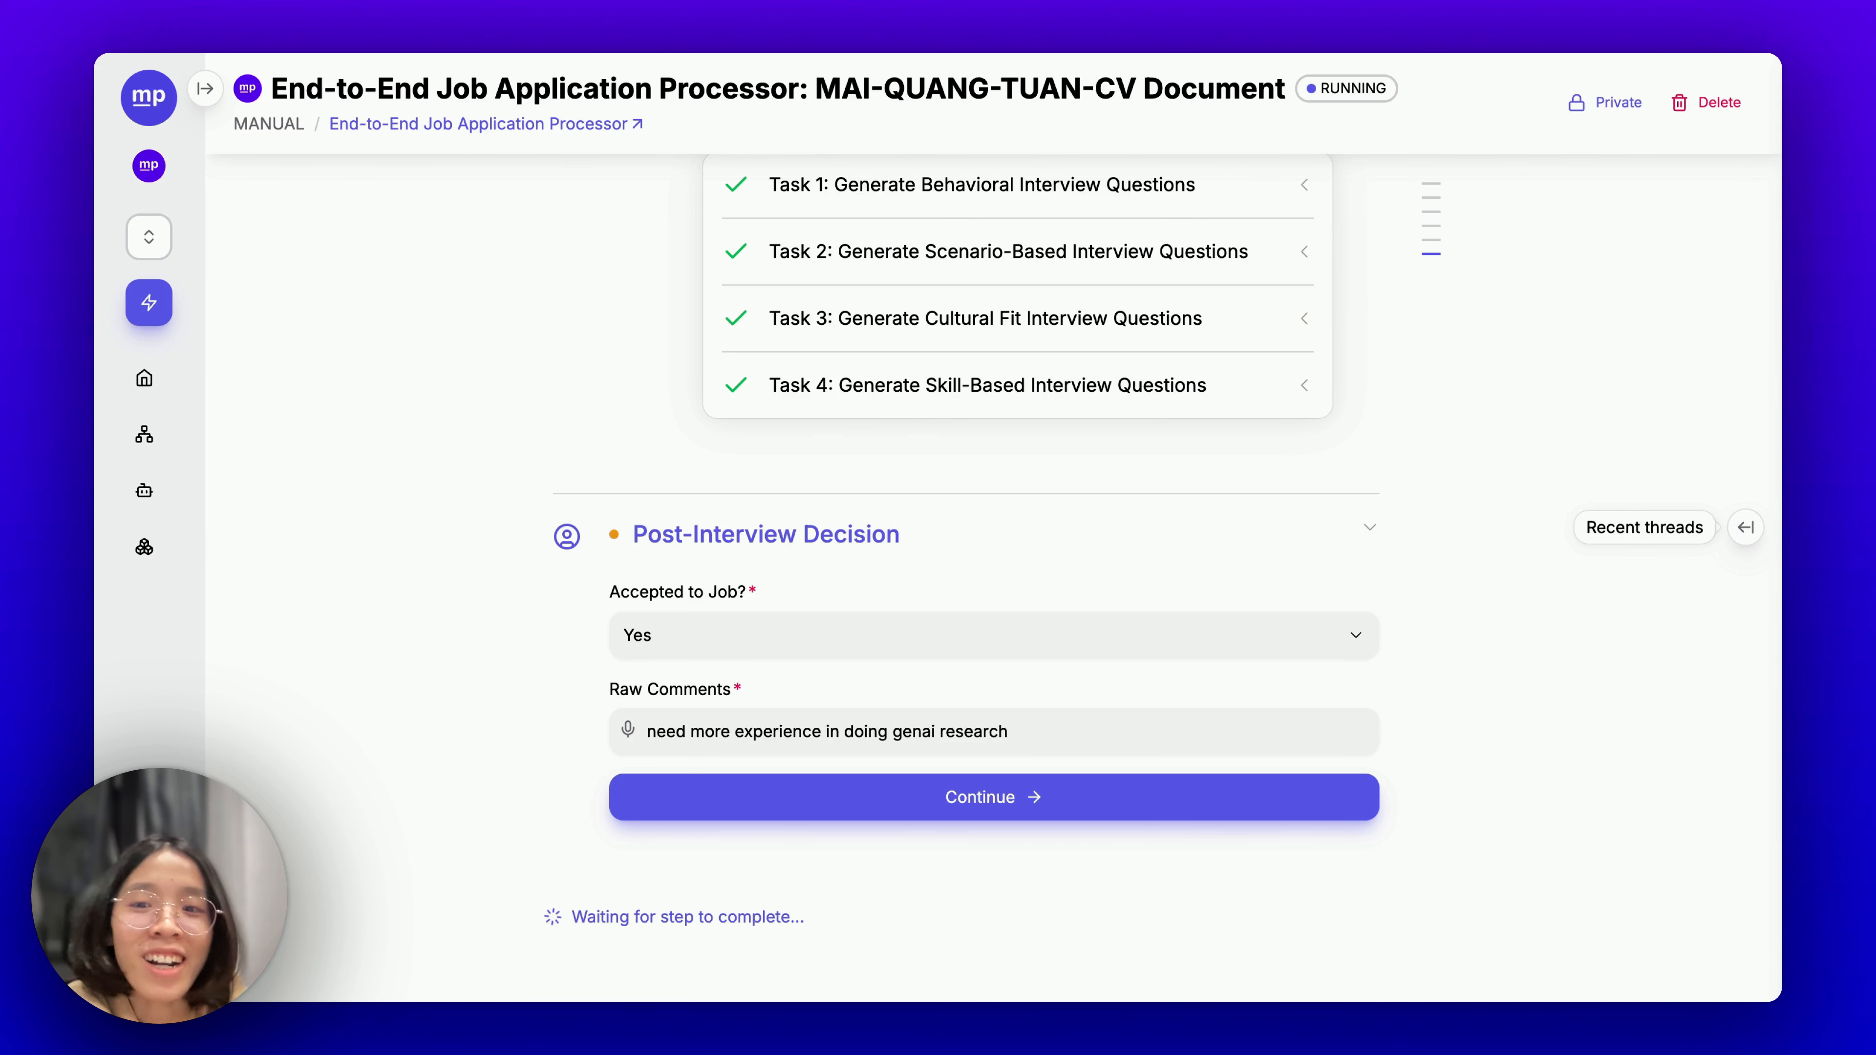
left_click(894, 797)
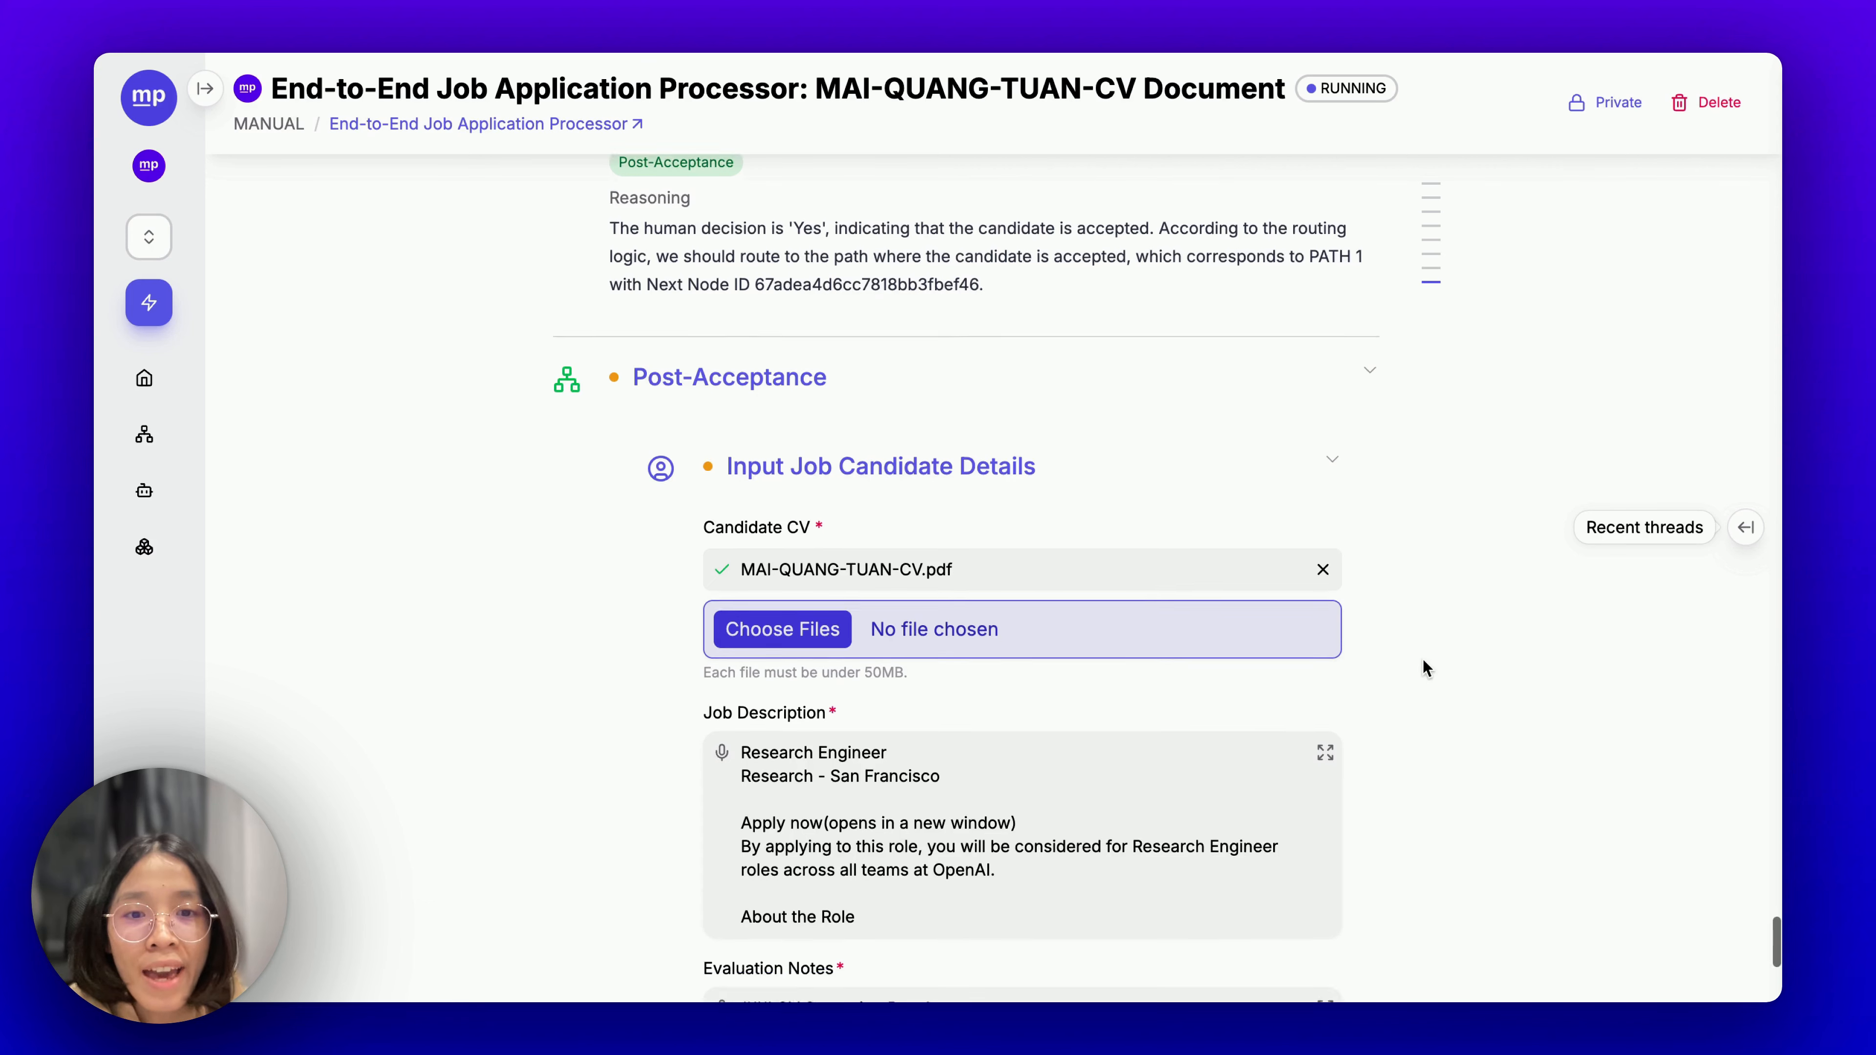
Review the prefilled job candidate details, highlight the post-interview comment in the evaluation notes, and submit the Post-Acceptance input.
scroll(1235, 611, "down", 5)
scroll(1068, 491, "up", 4)
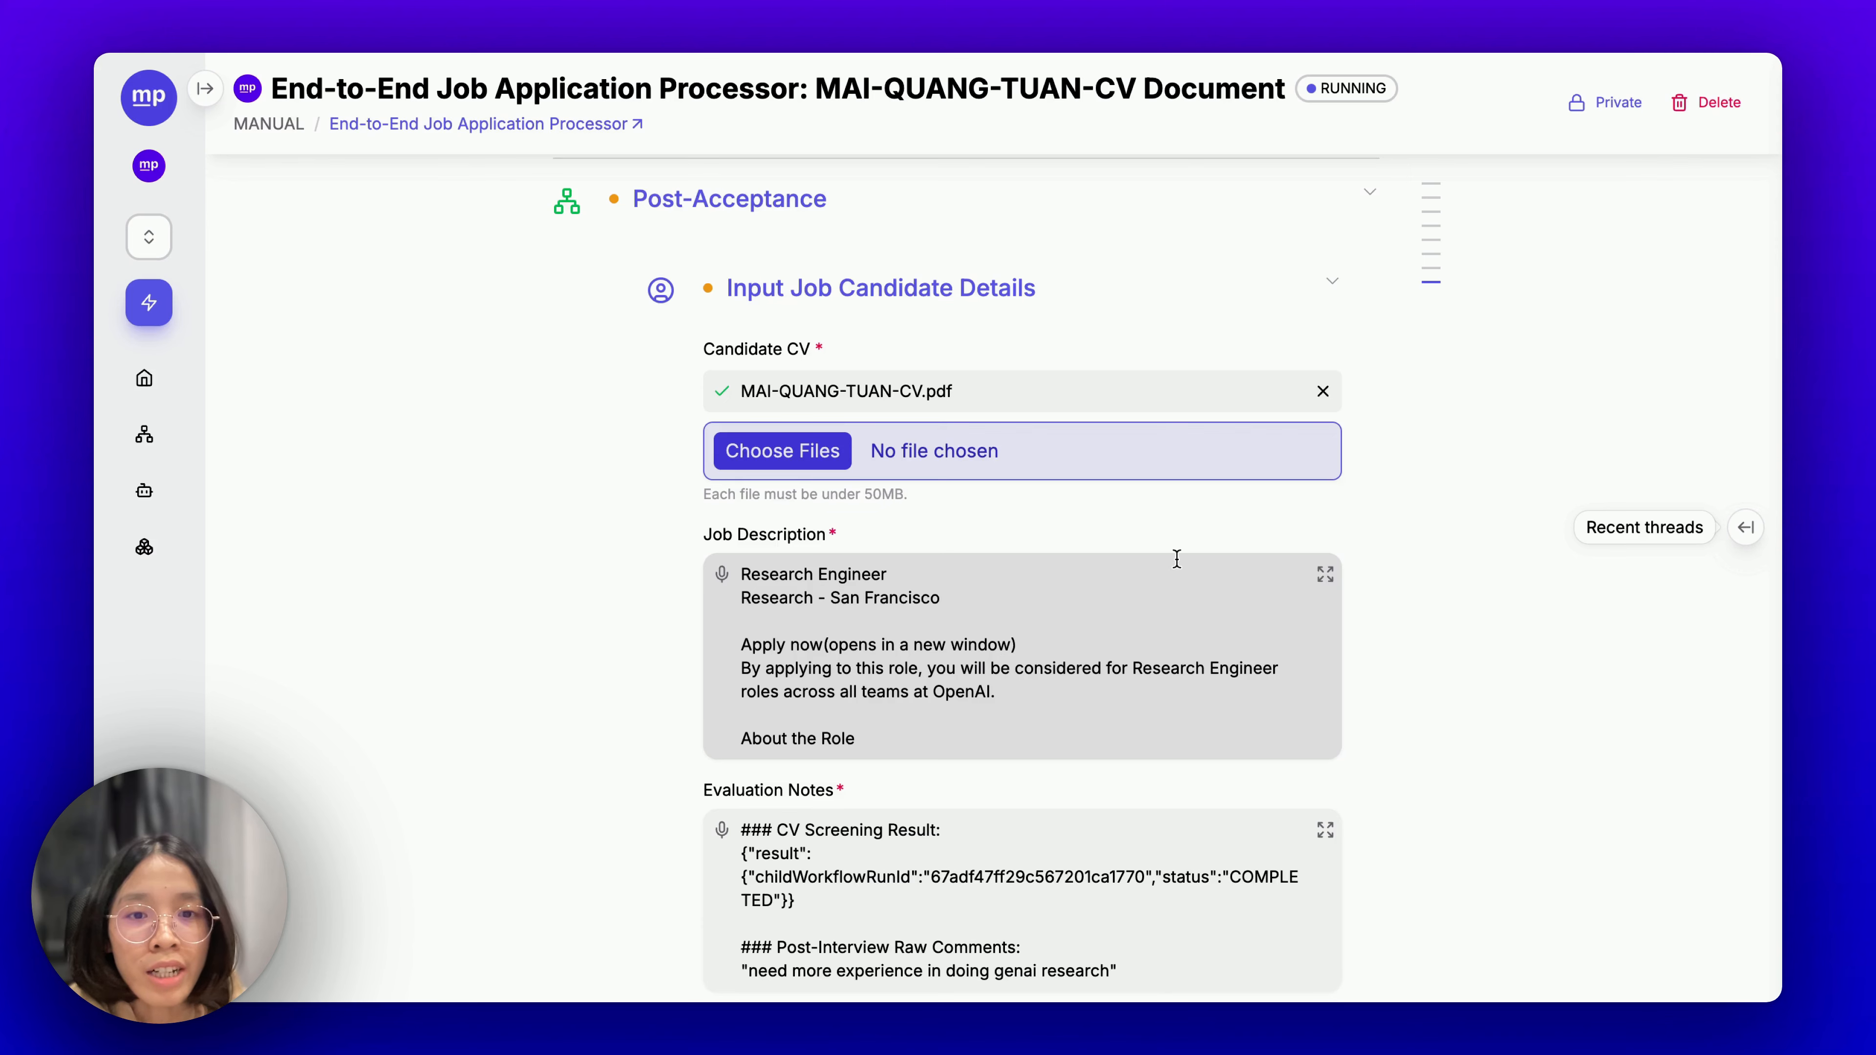
scroll(1177, 558, "down", 2)
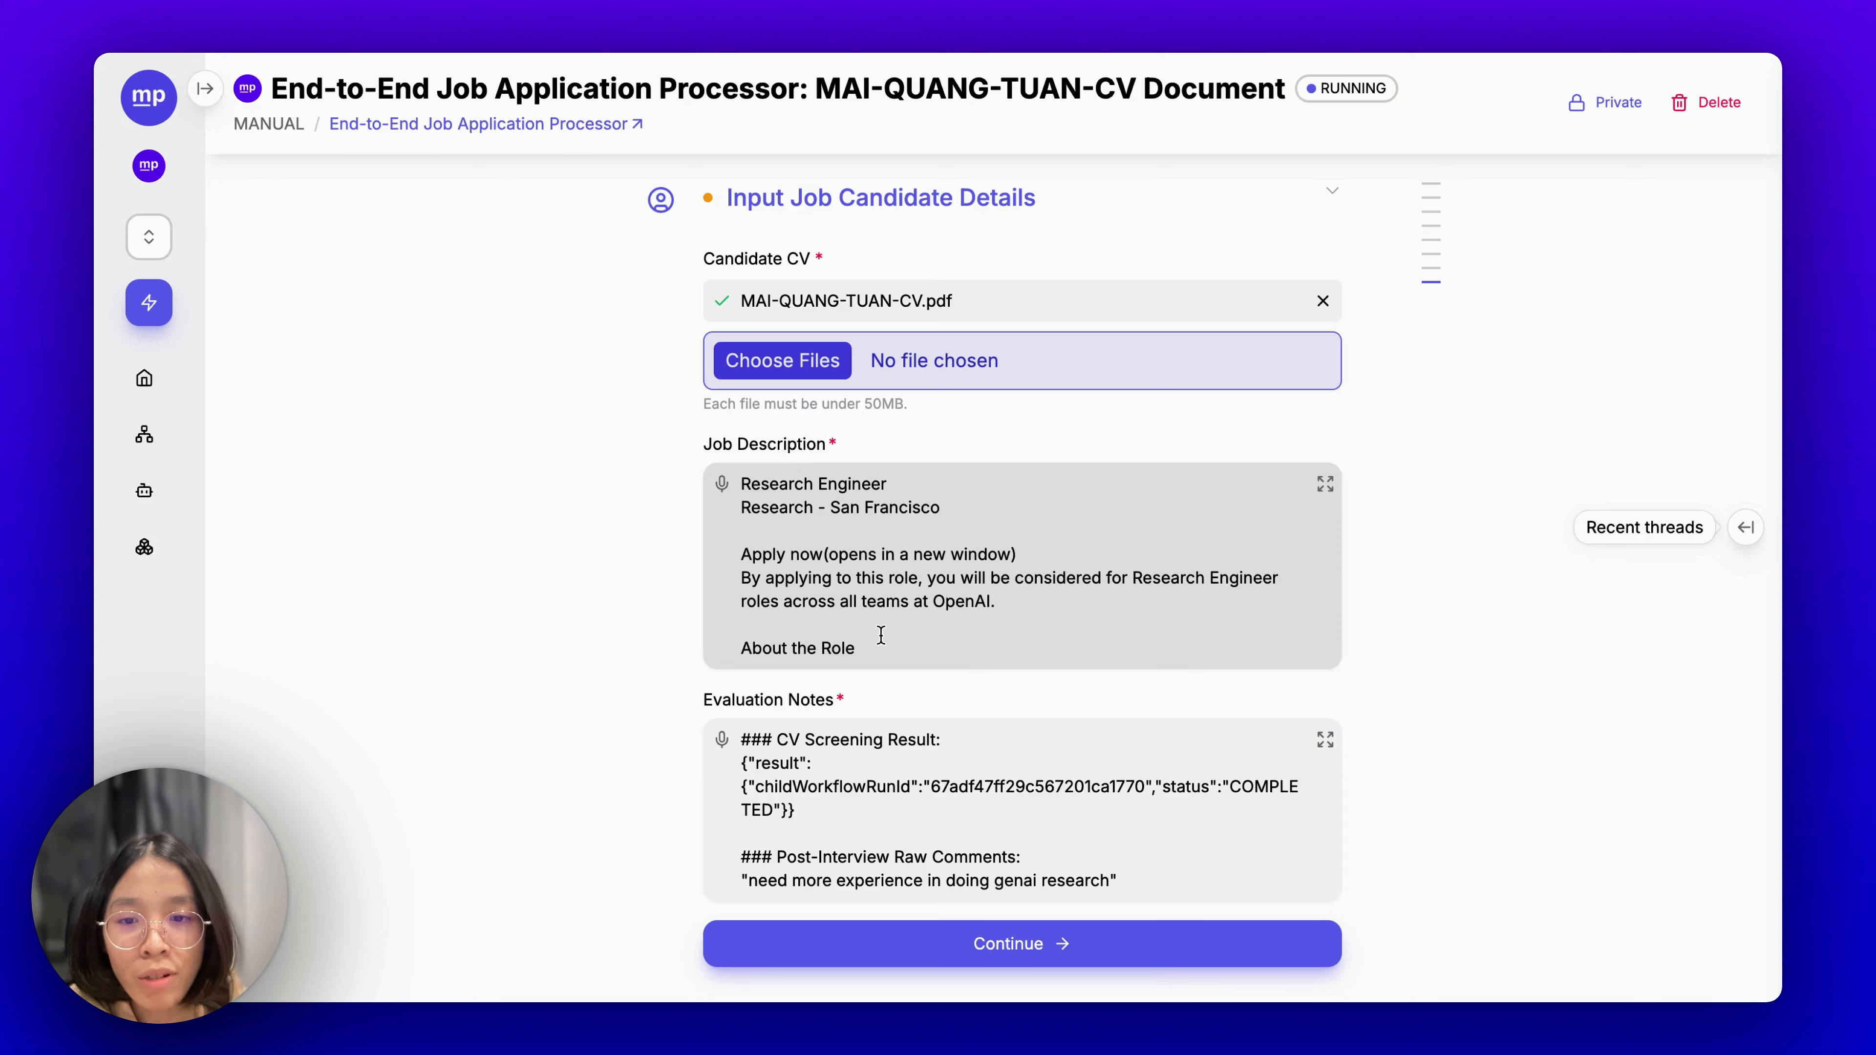
scroll(885, 794, "down", 2)
triple_click(884, 794)
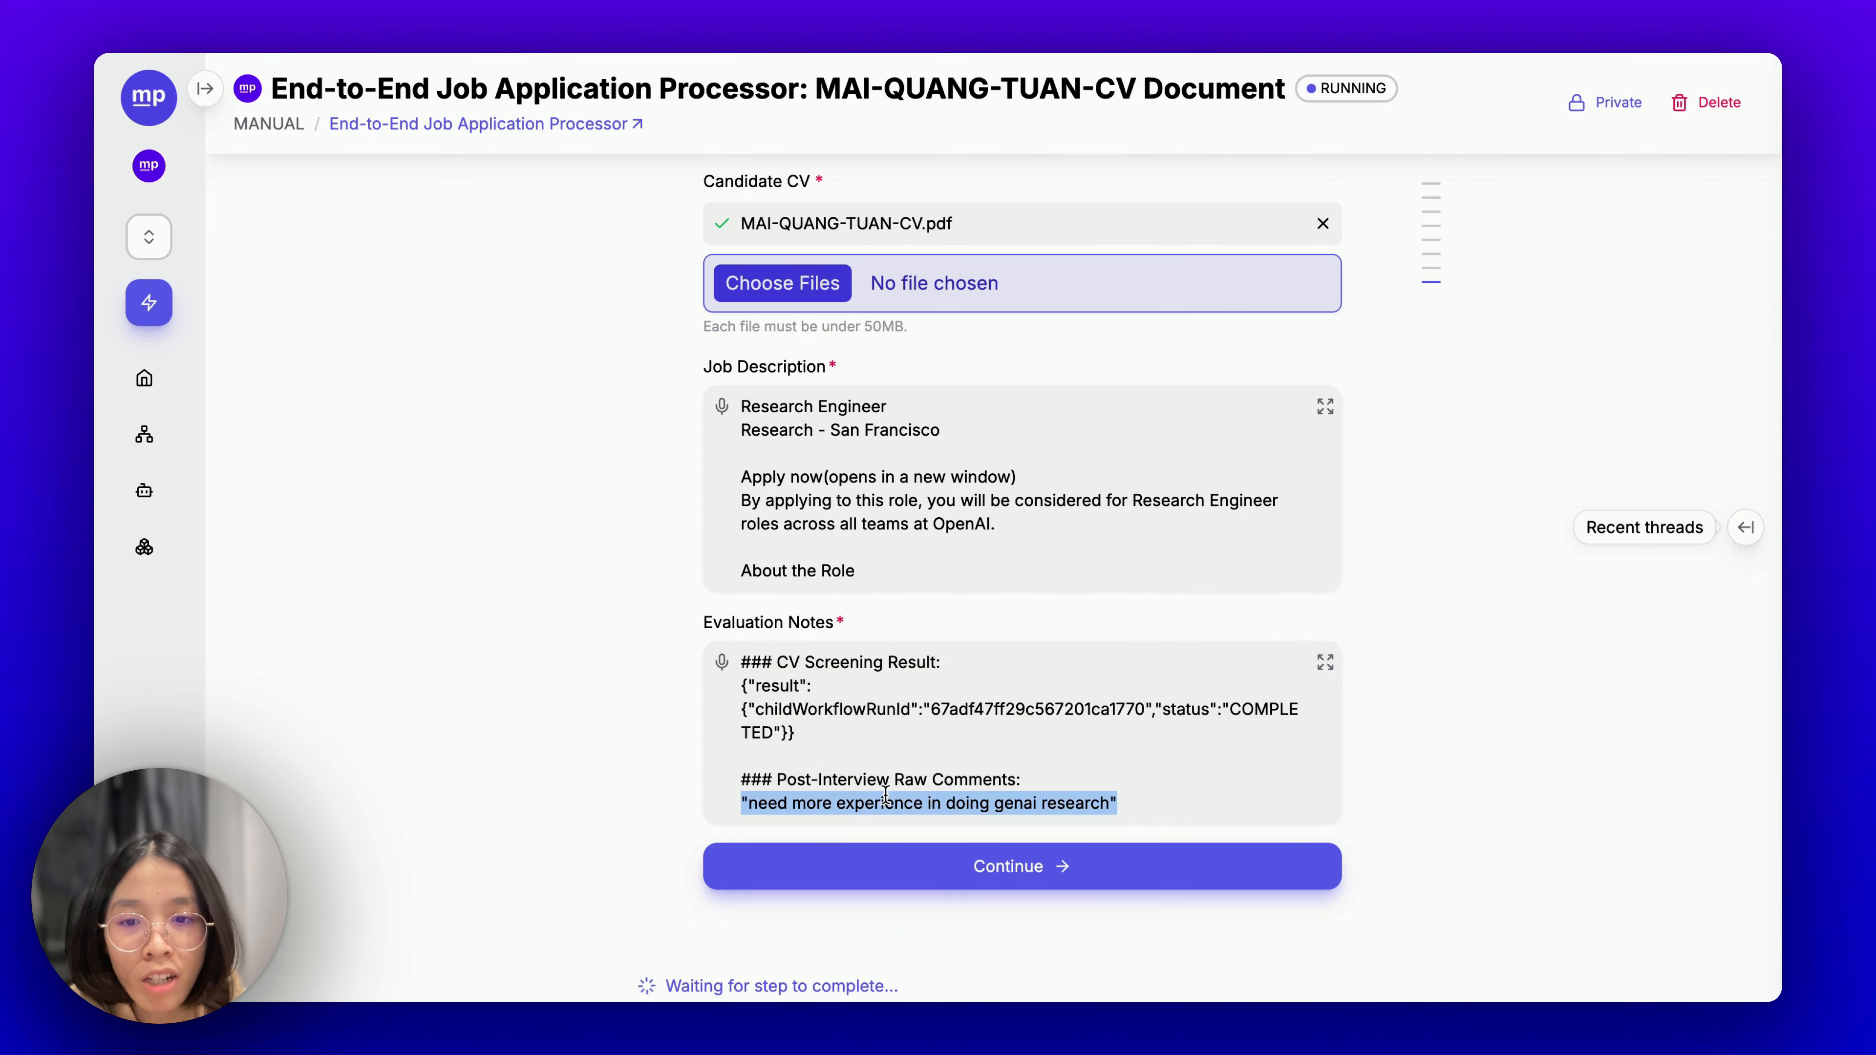
left_click(989, 866)
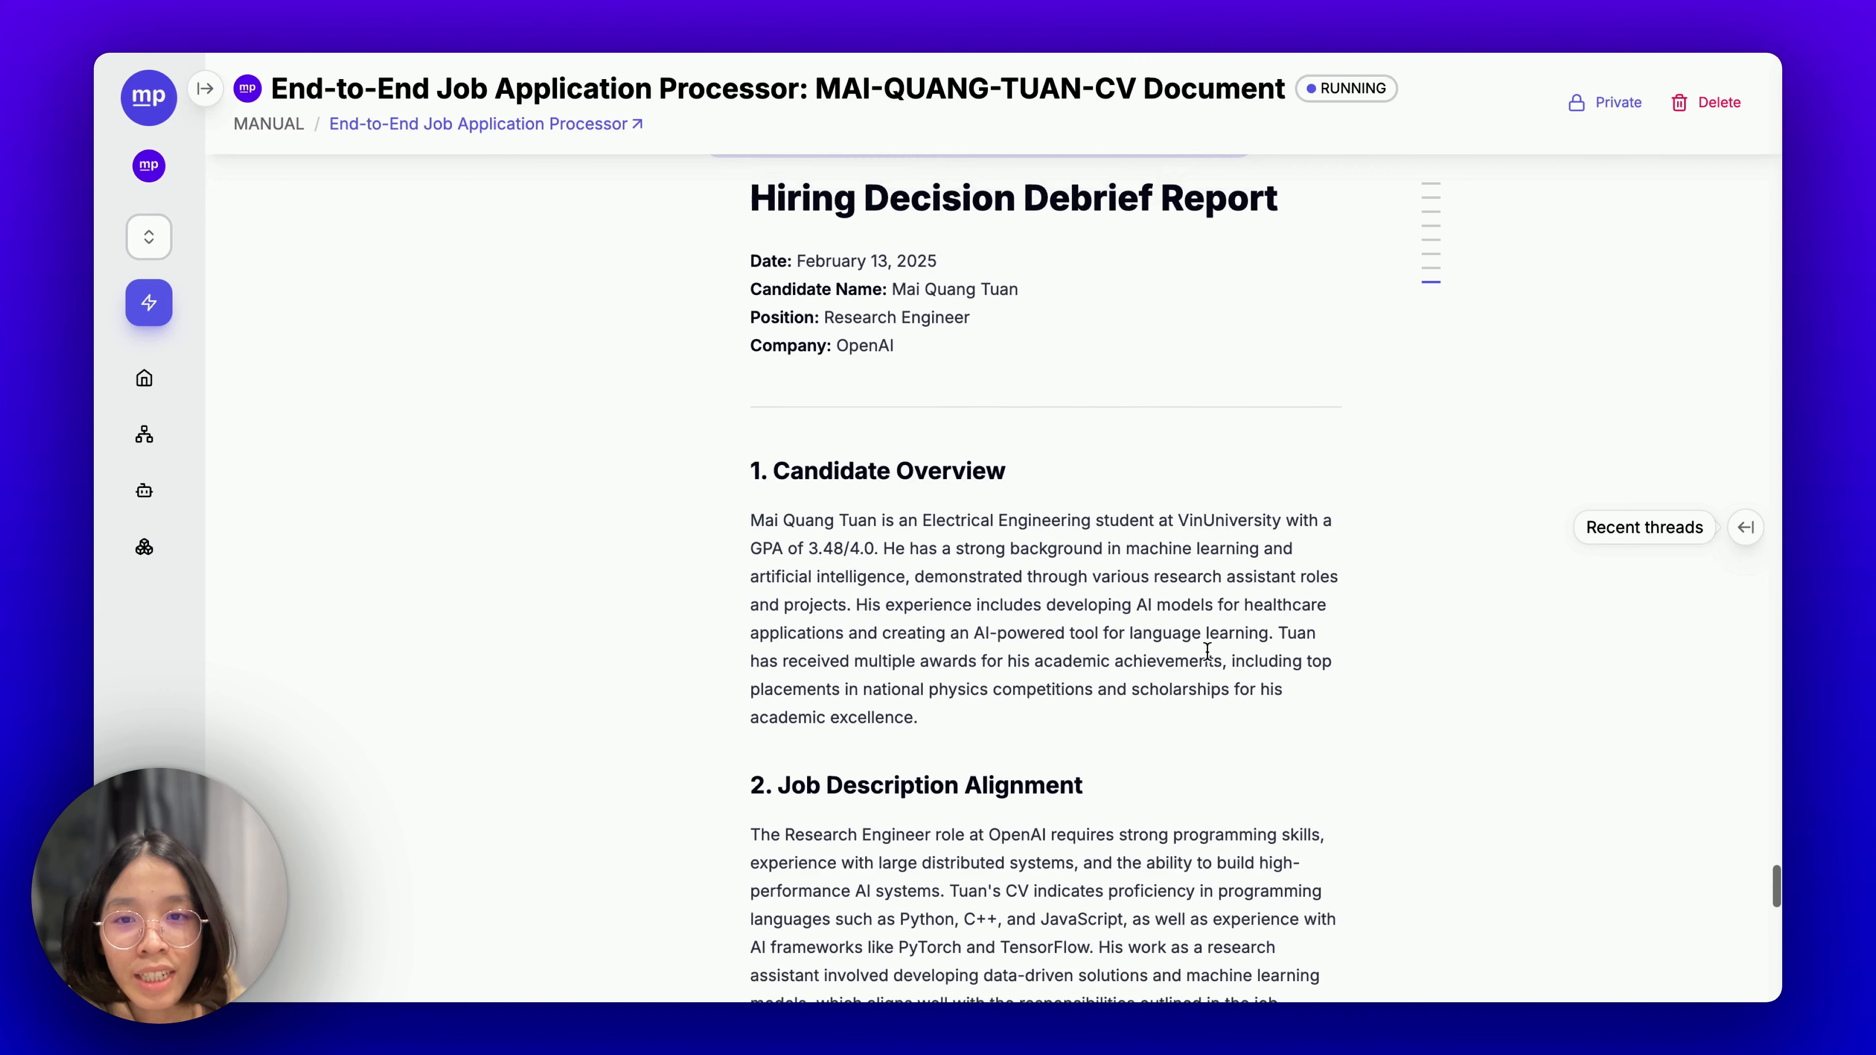
Examine the Hiring Decision Debrief Report's candidate details and the generated acceptance letter, down to the welcome announcement.
triple_click(832, 294)
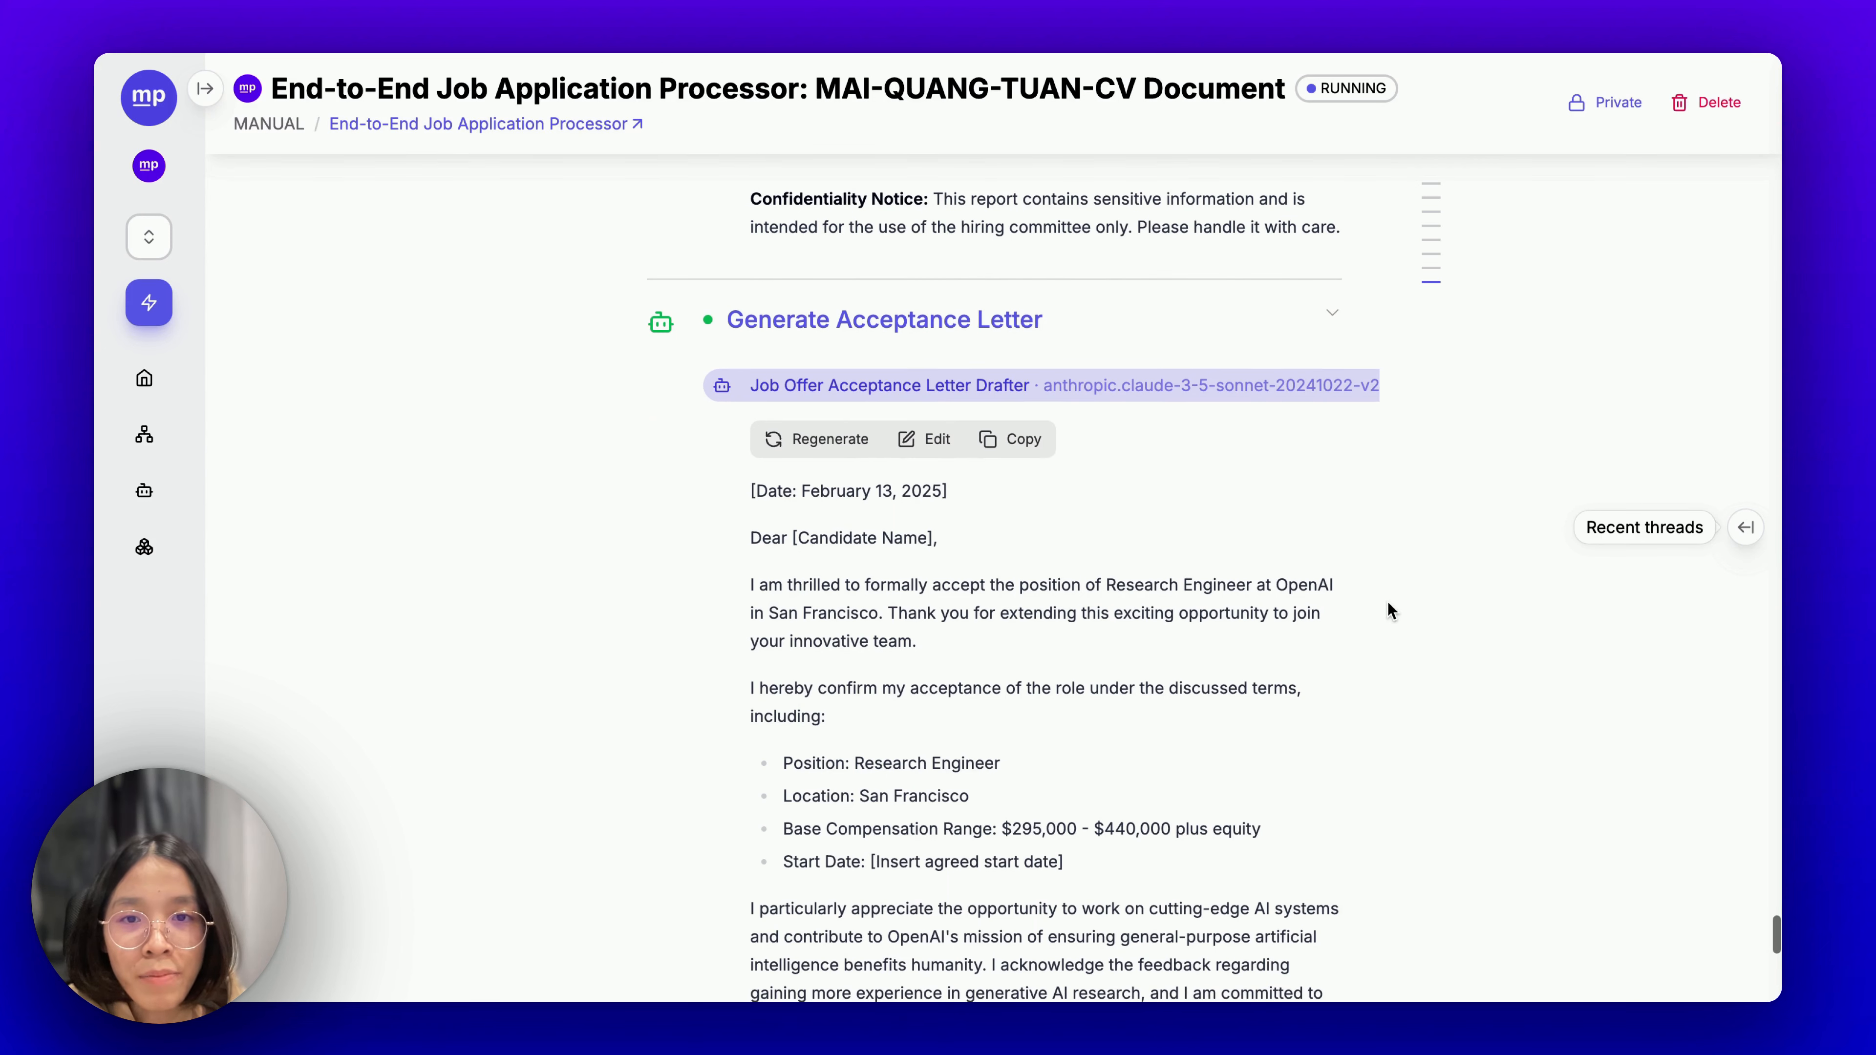
scroll(1388, 601, "down", 1)
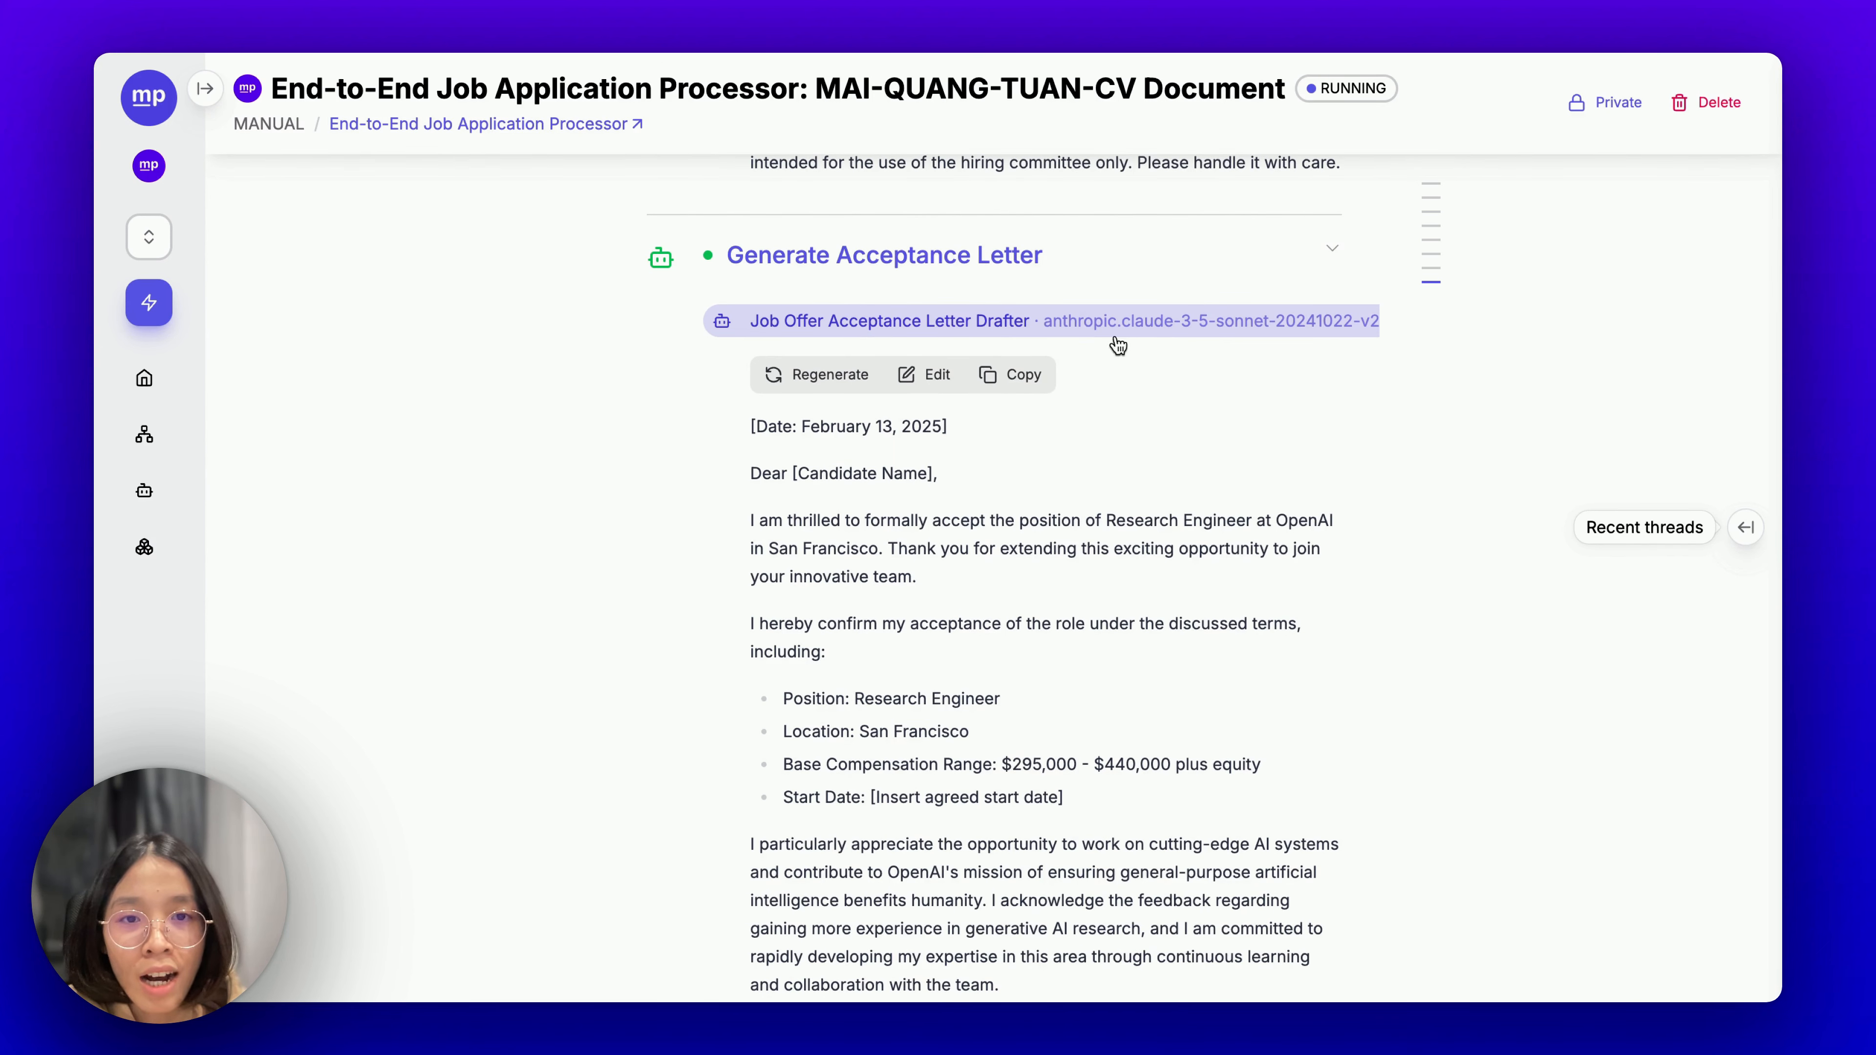
scroll(1321, 629, "down", 1)
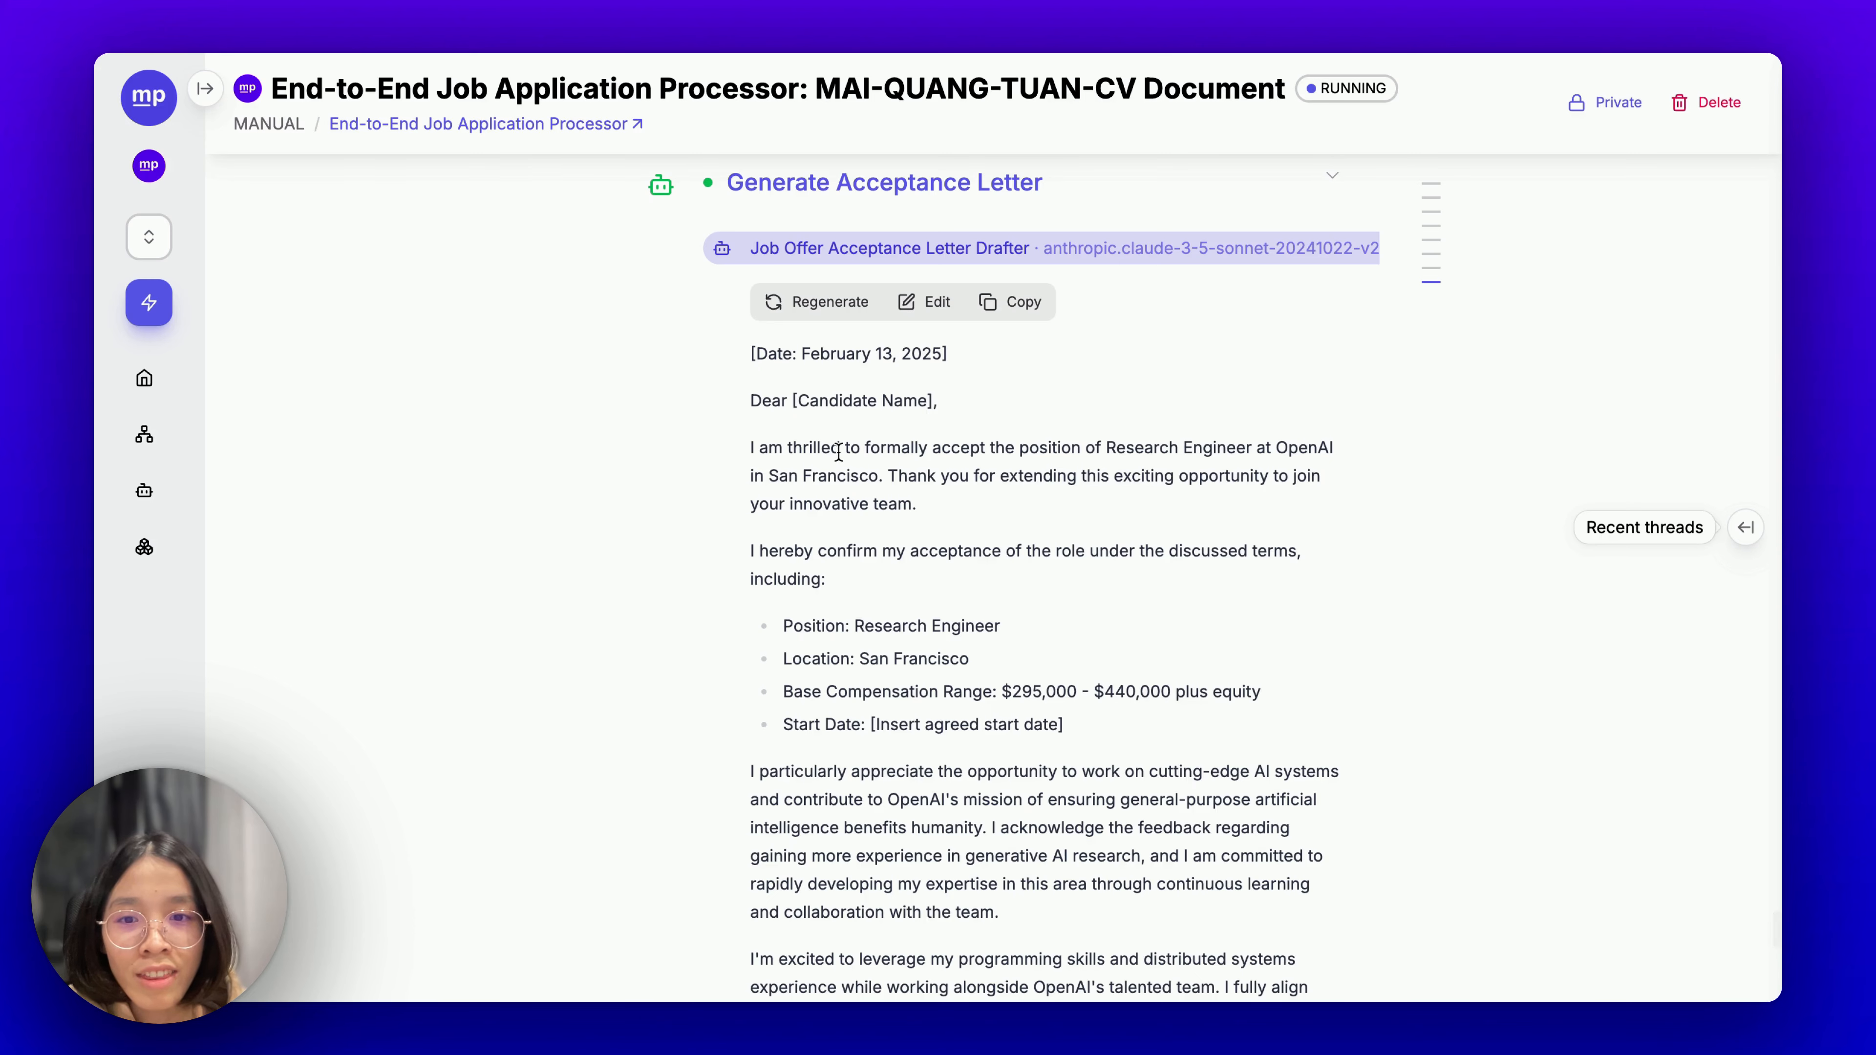
scroll(840, 460, "down", 1)
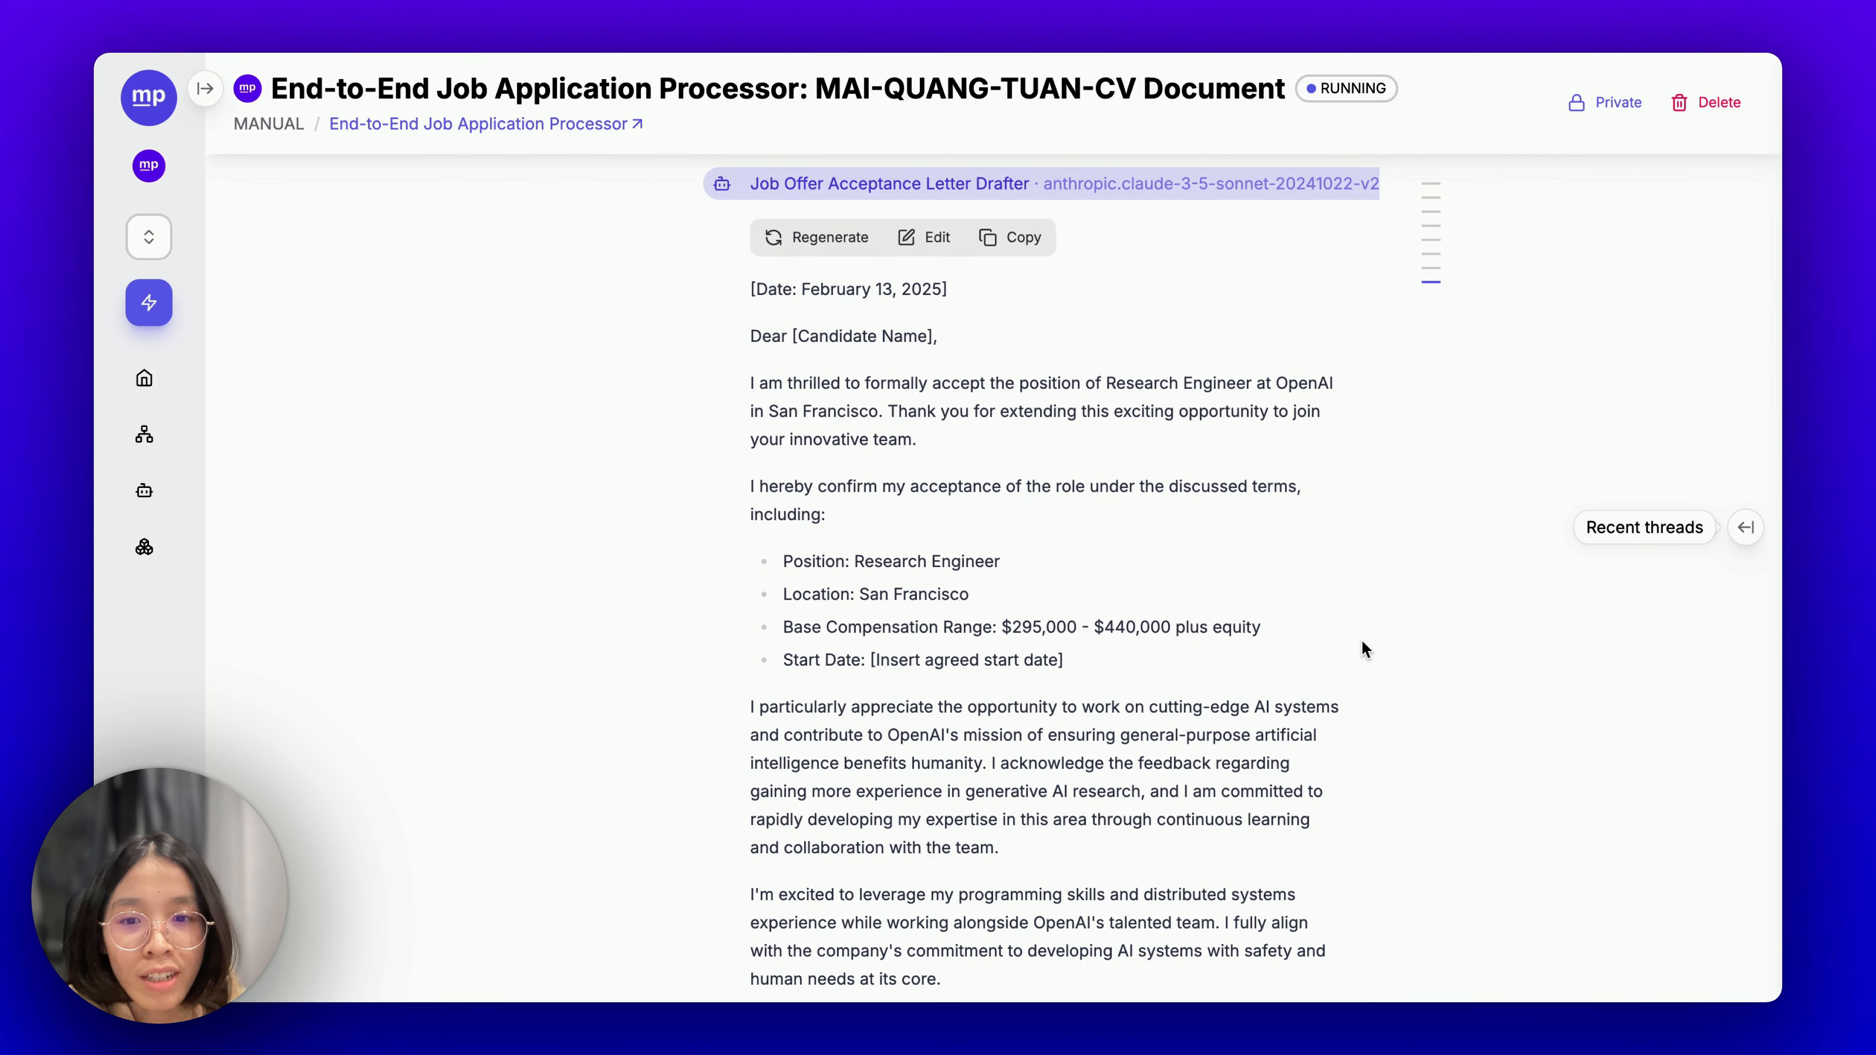
scroll(1395, 654, "down", 3)
scroll(1401, 654, "down", 4)
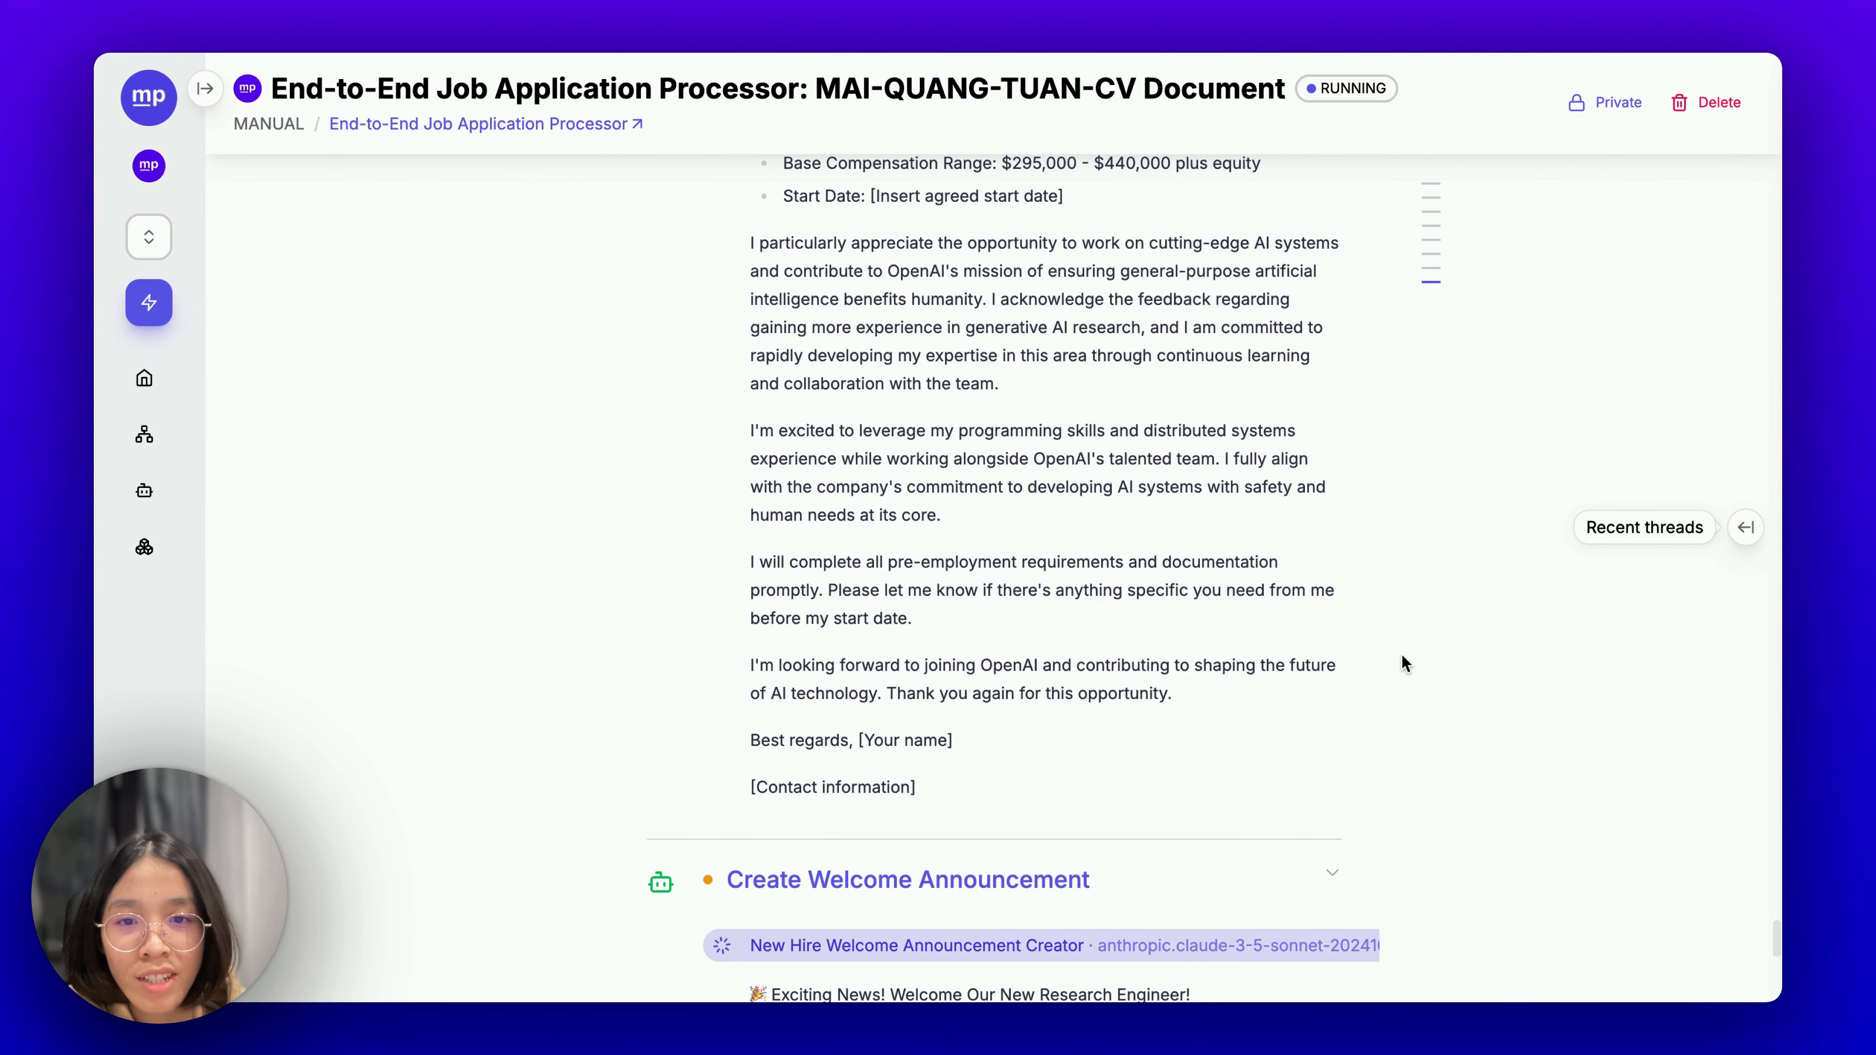
scroll(1402, 680, "up", 5)
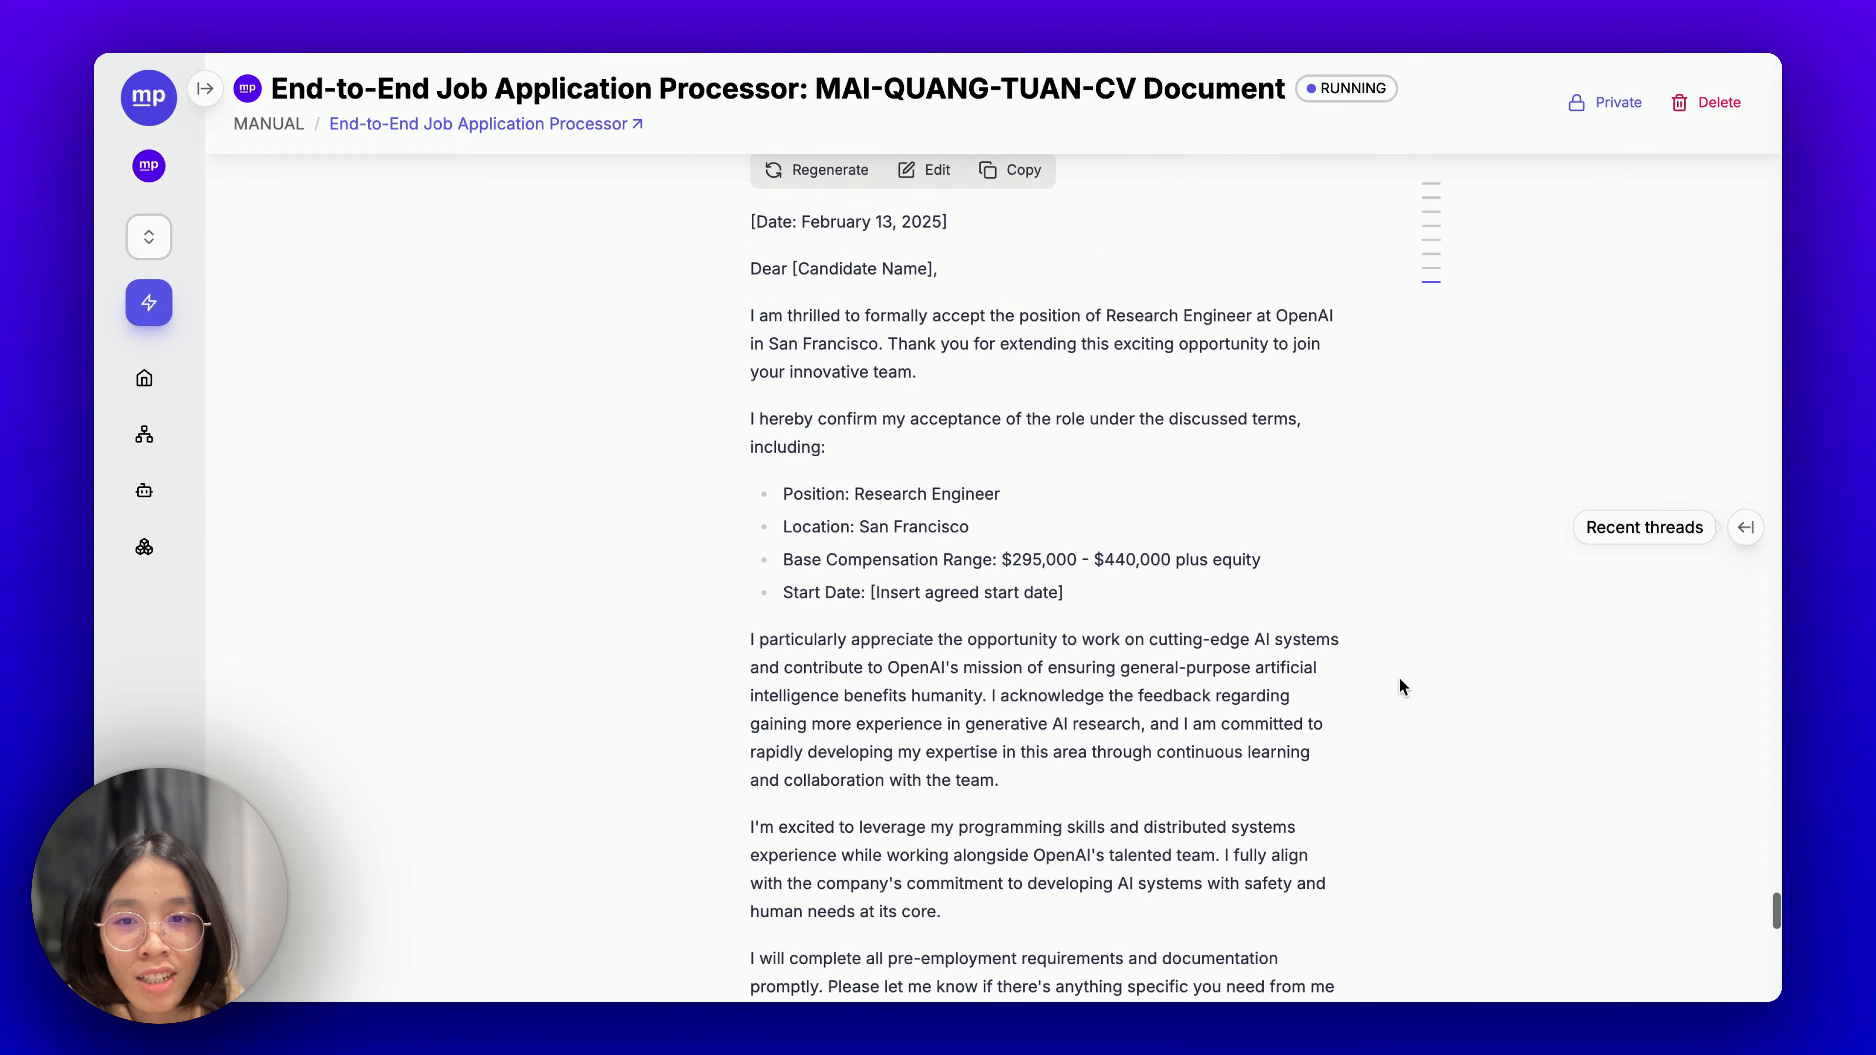
scroll(1399, 680, "down", 7)
scroll(1403, 687, "down", 6)
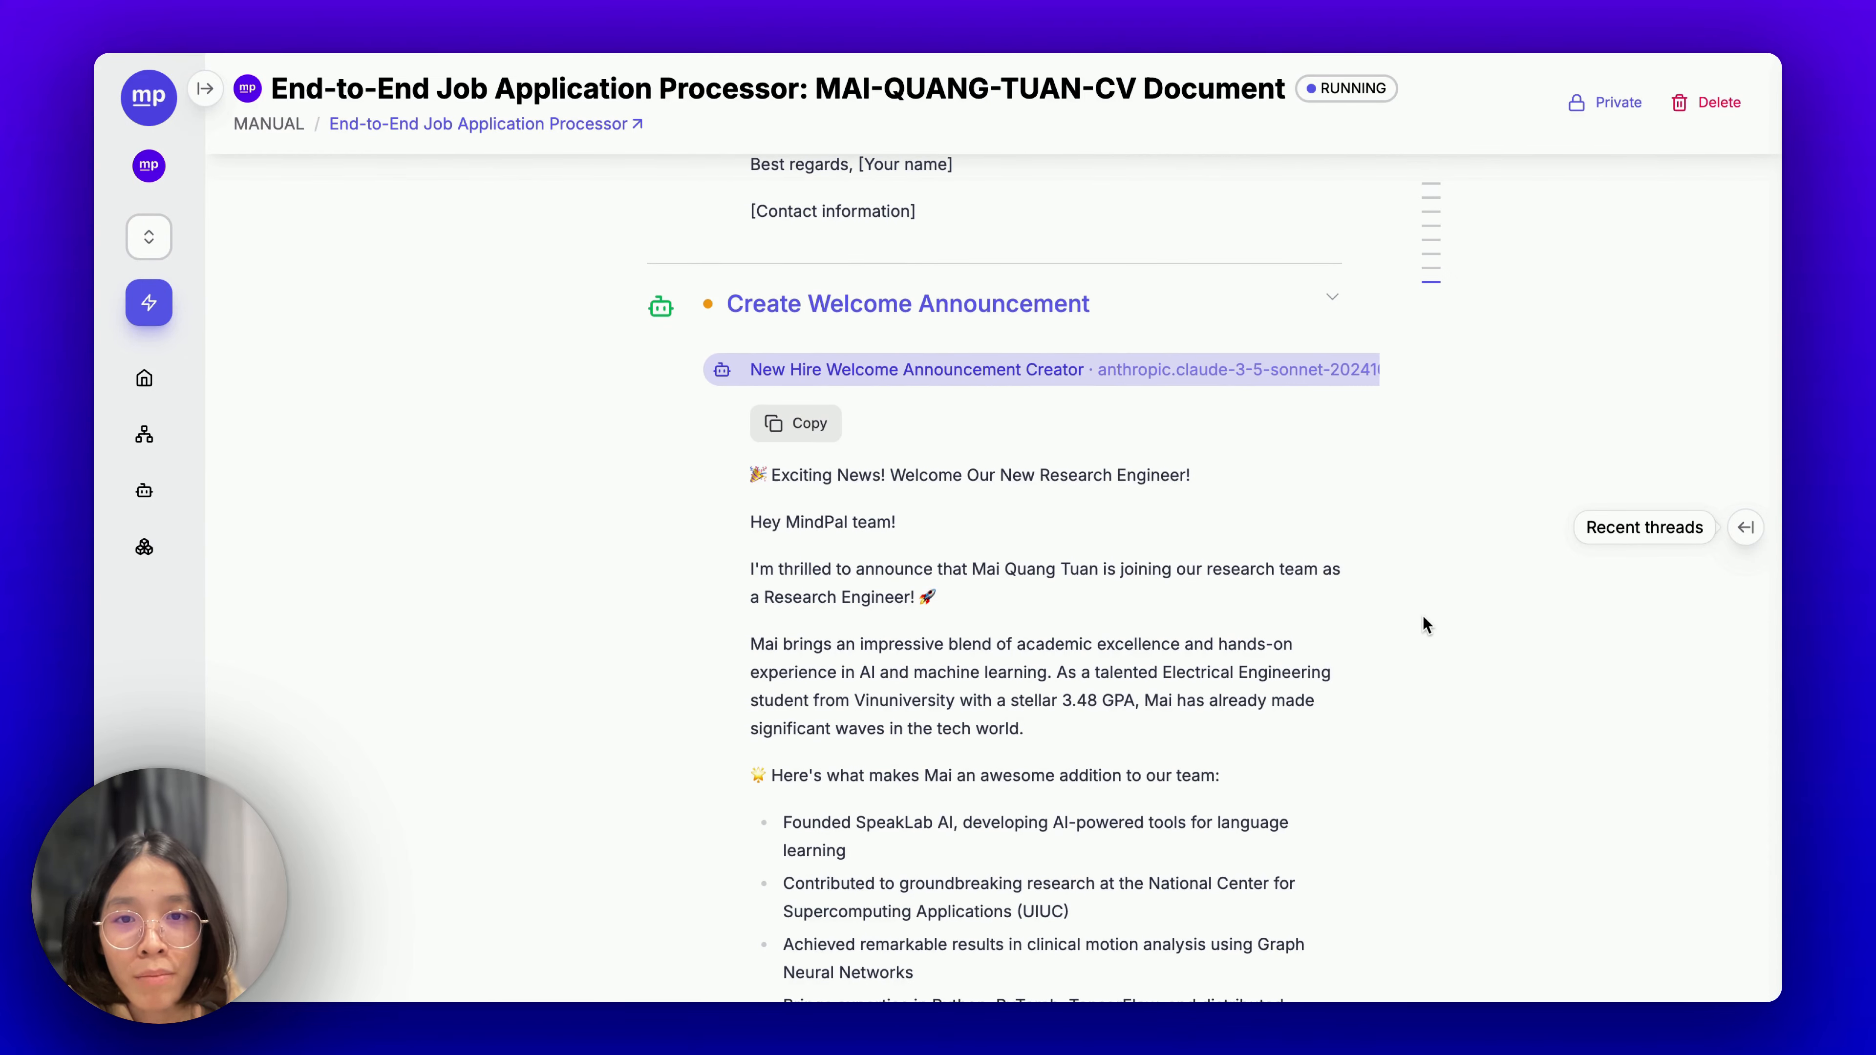
Read the generated welcome announcement from its heading to the closing hashtags, highlighting the "Hey MindPal team!" greeting.
scroll(1423, 617, "up", 5)
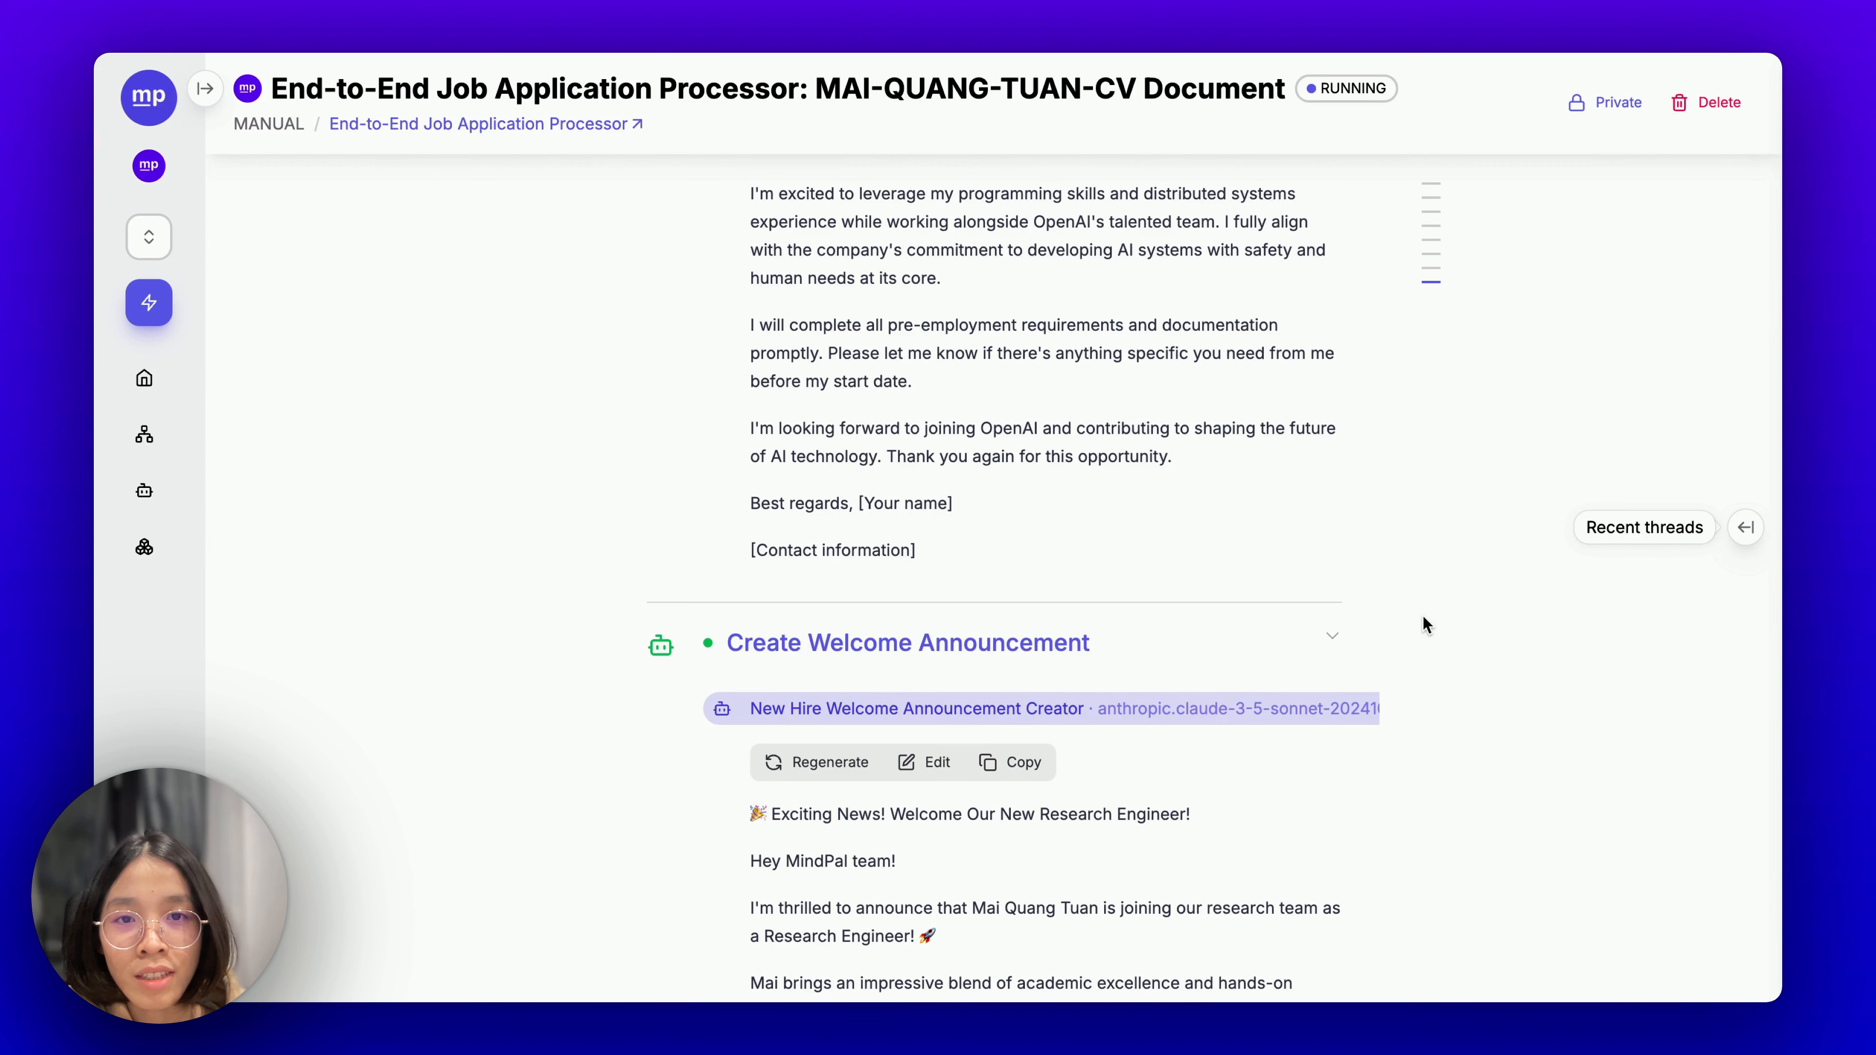
scroll(1423, 620, "down", 5)
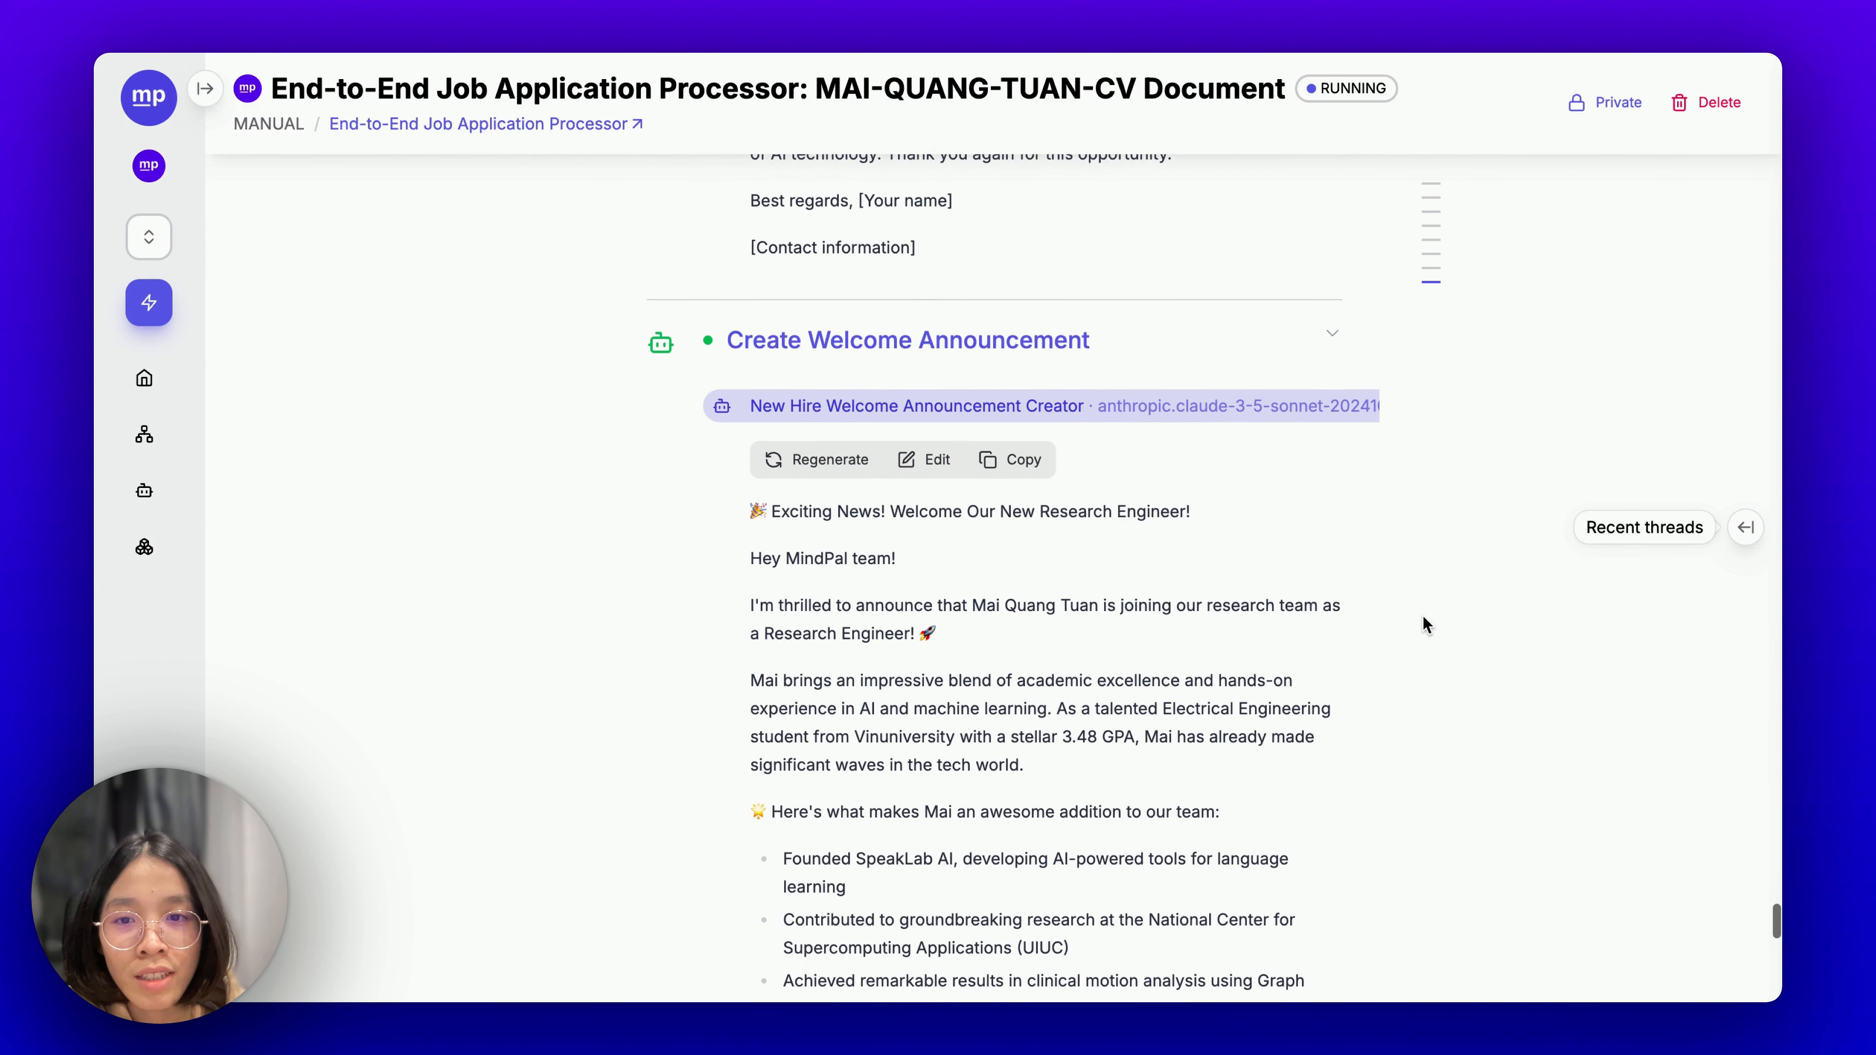
left_click_drag(750, 518, 895, 517)
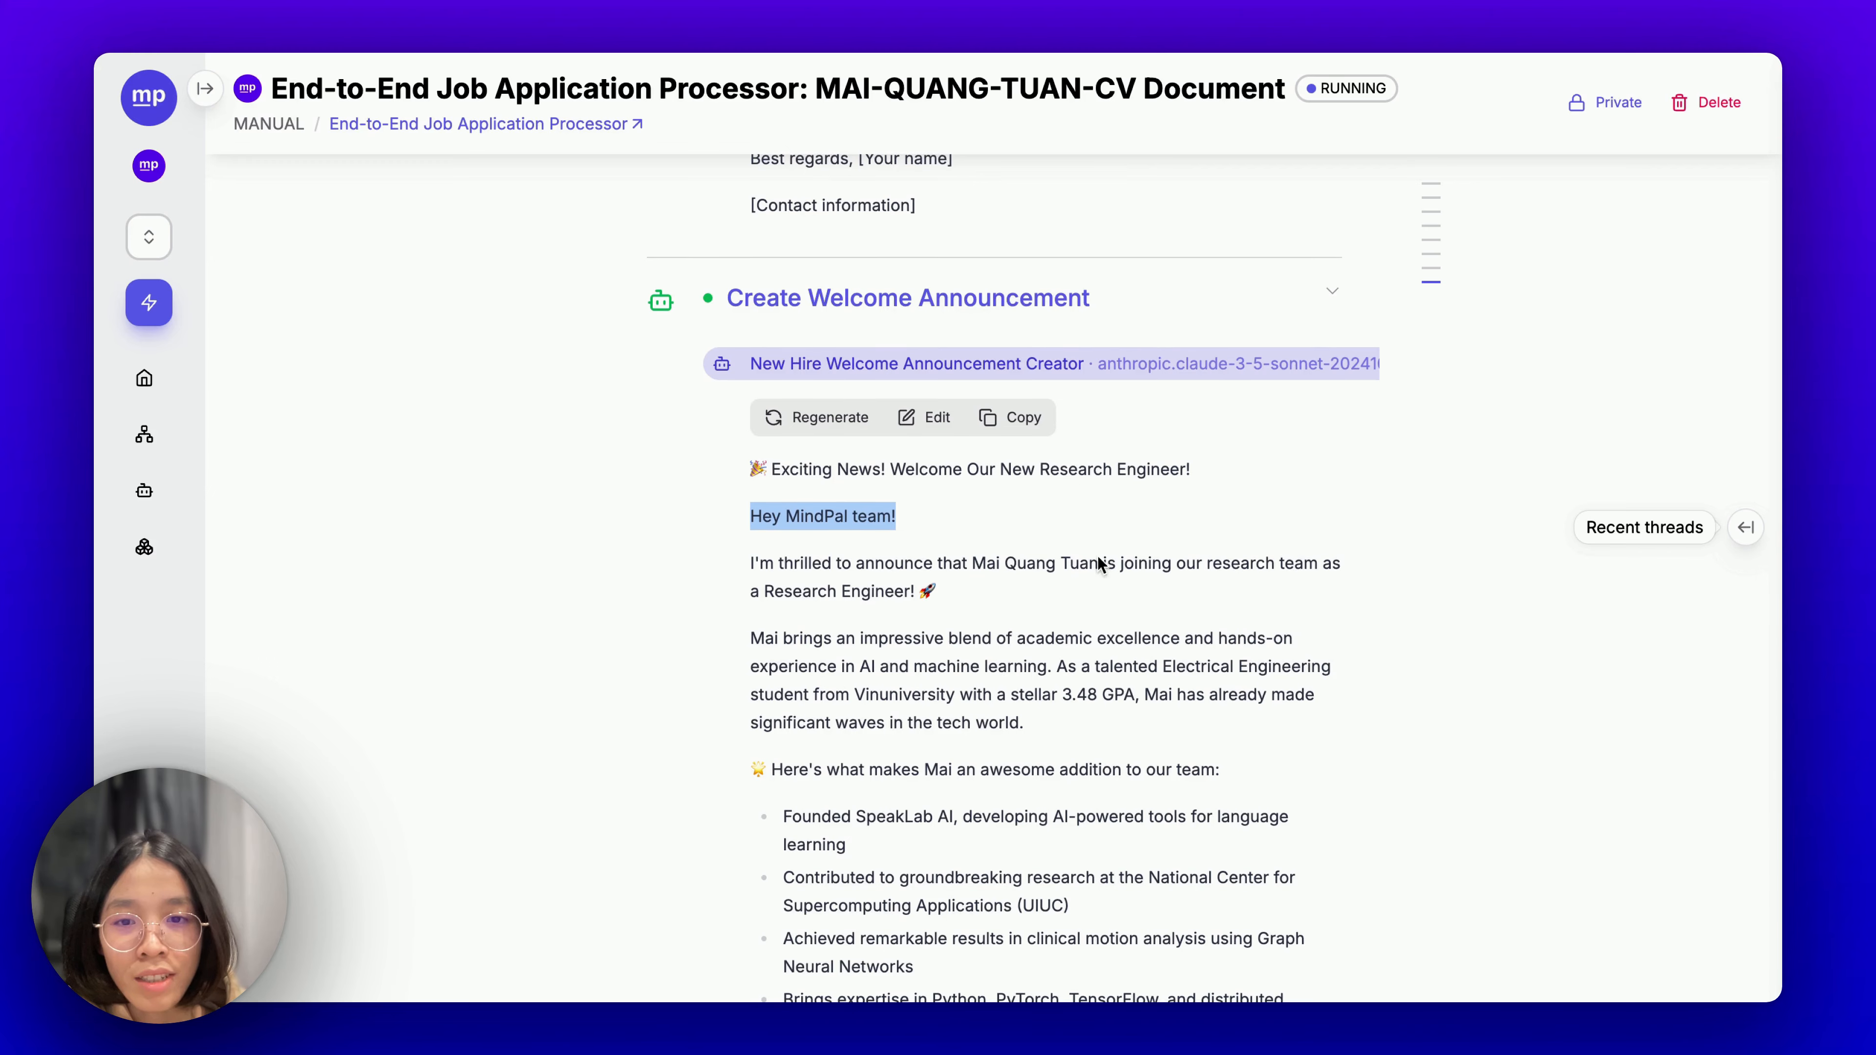
scroll(1342, 681, "down", 4)
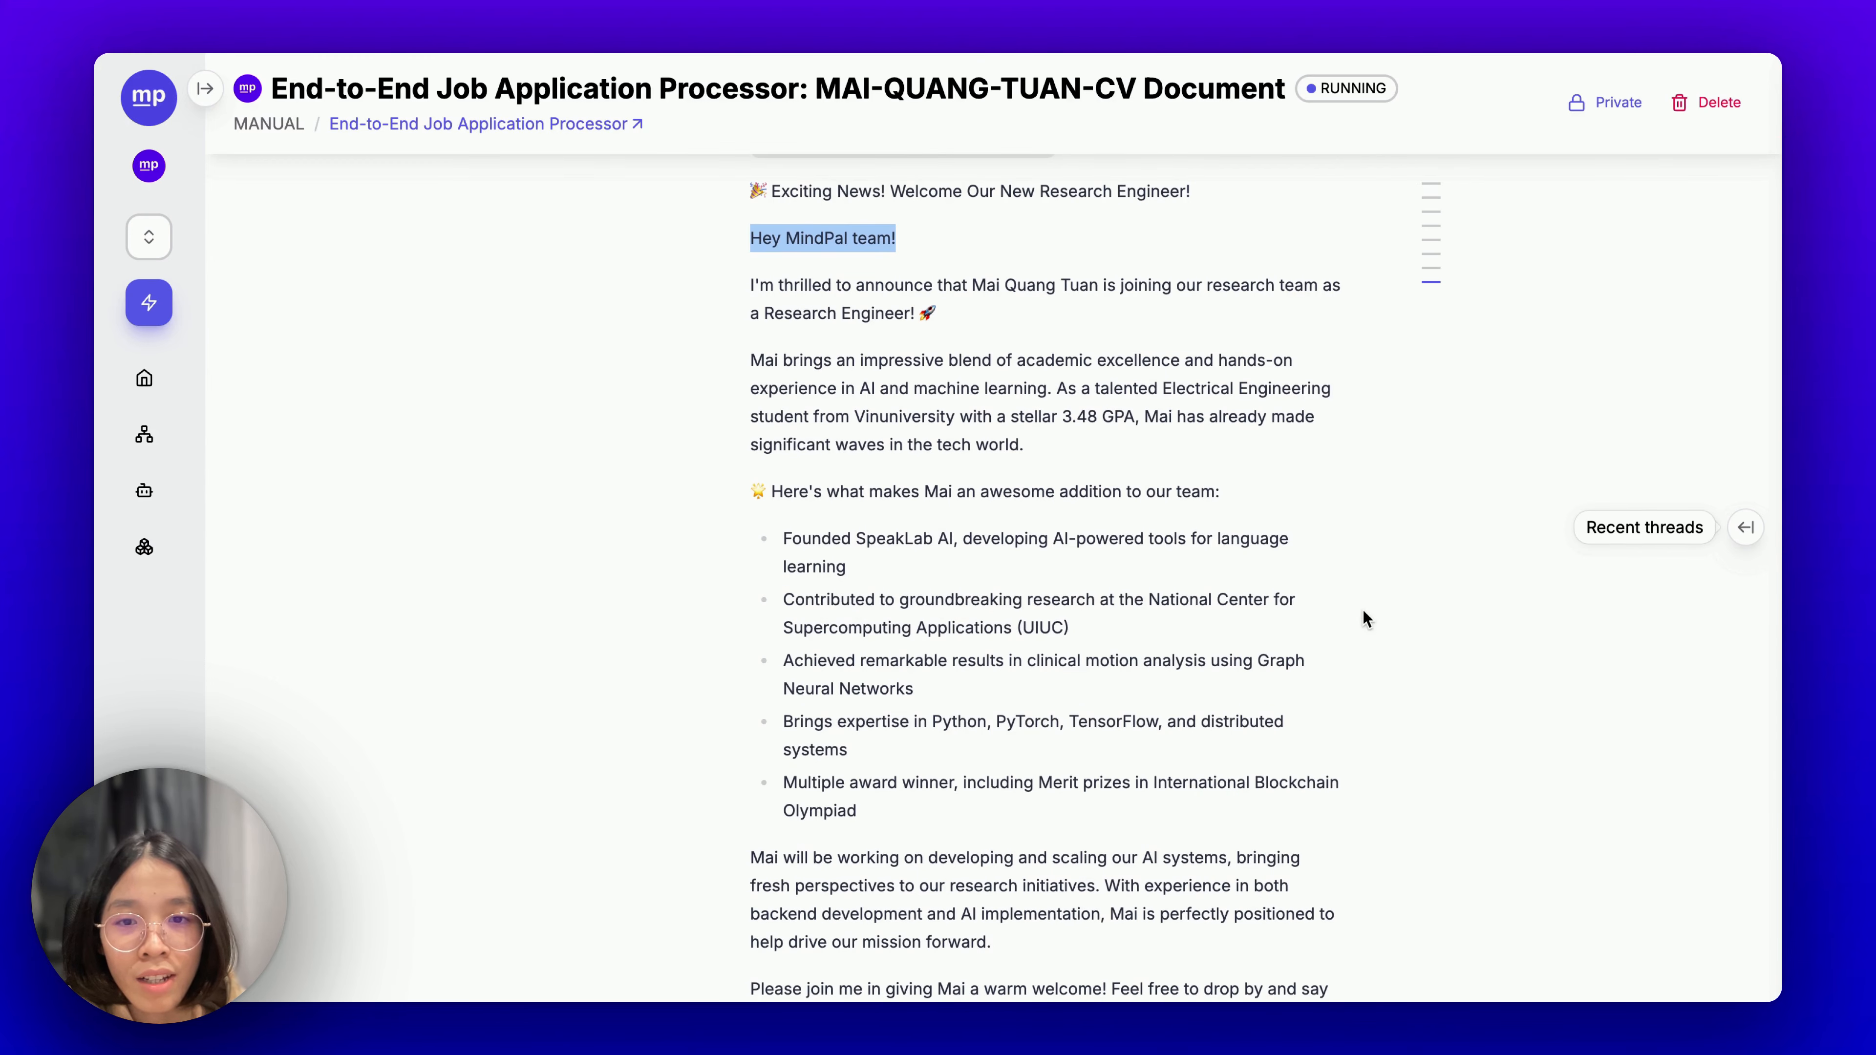
scroll(1388, 571, "down", 7)
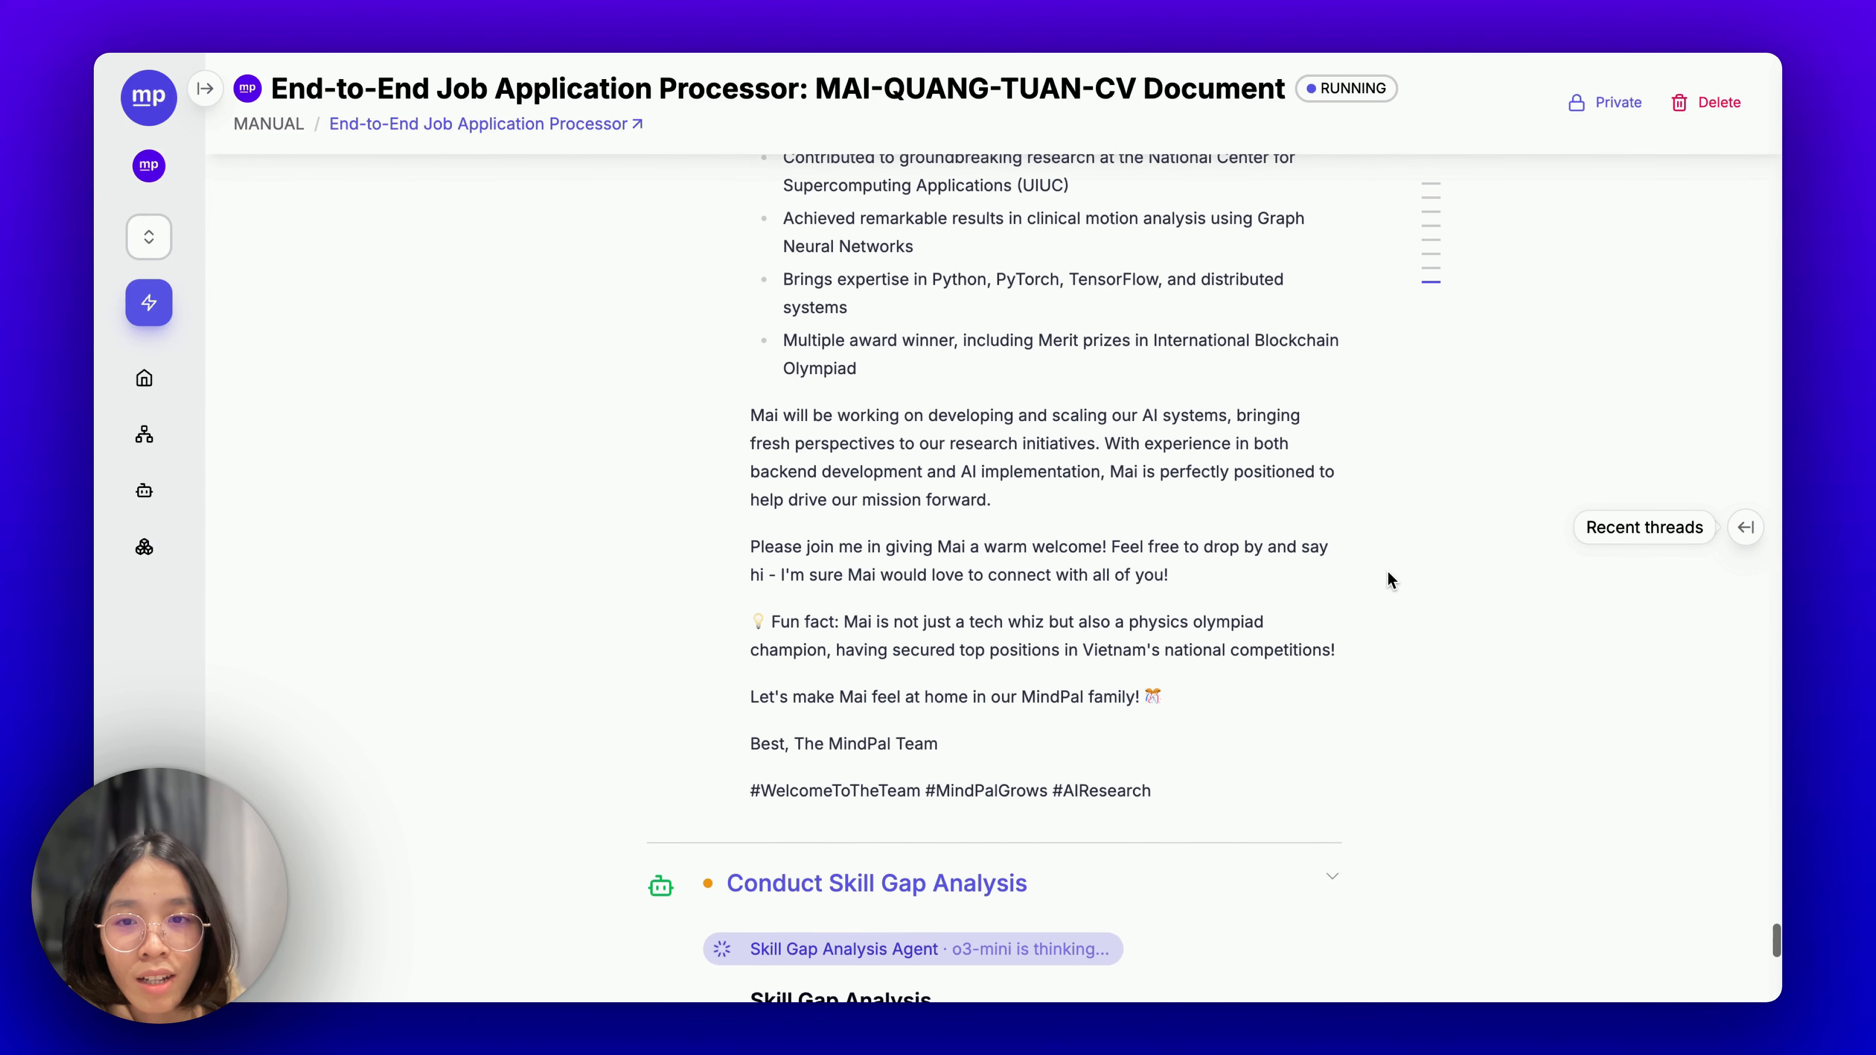
Examine the Skill Gap Analysis sections on skills required by the job description and qualifications present in the candidate's CV.
scroll(1388, 571, "down", 8)
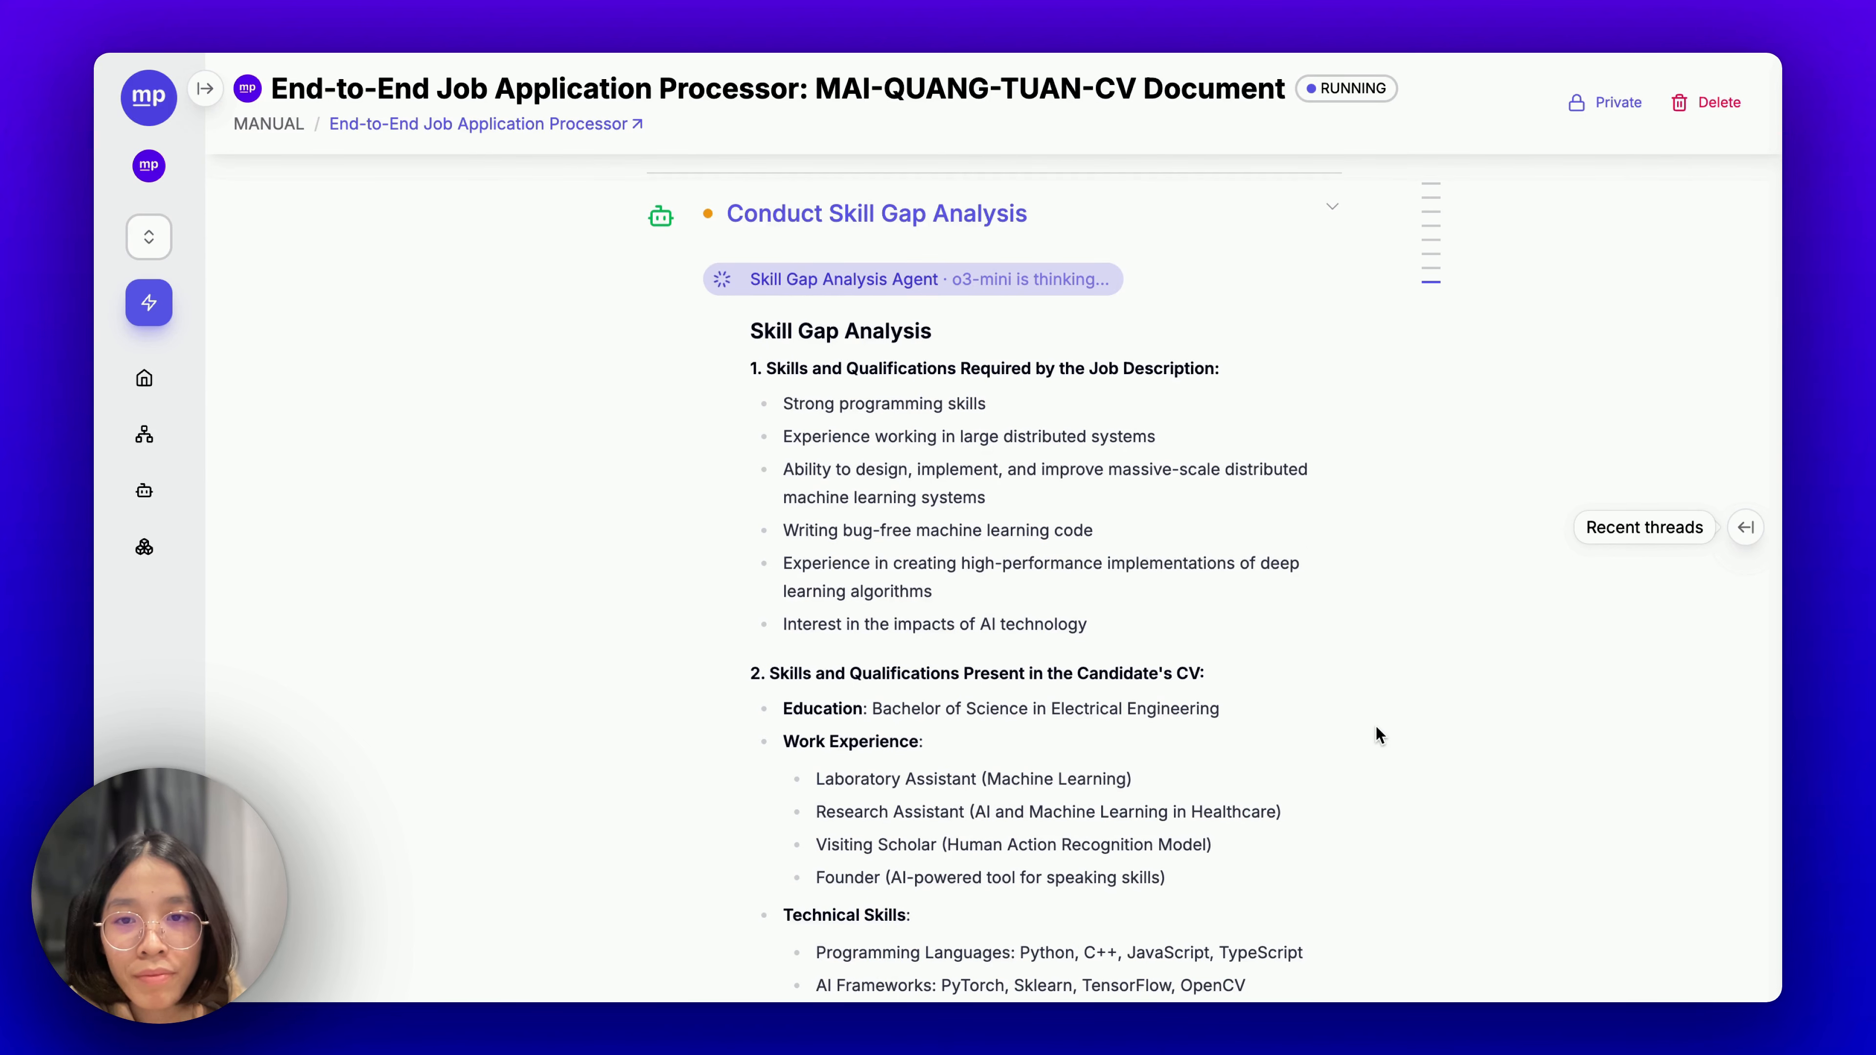
scroll(1376, 727, "down", 6)
scroll(1376, 727, "up", 4)
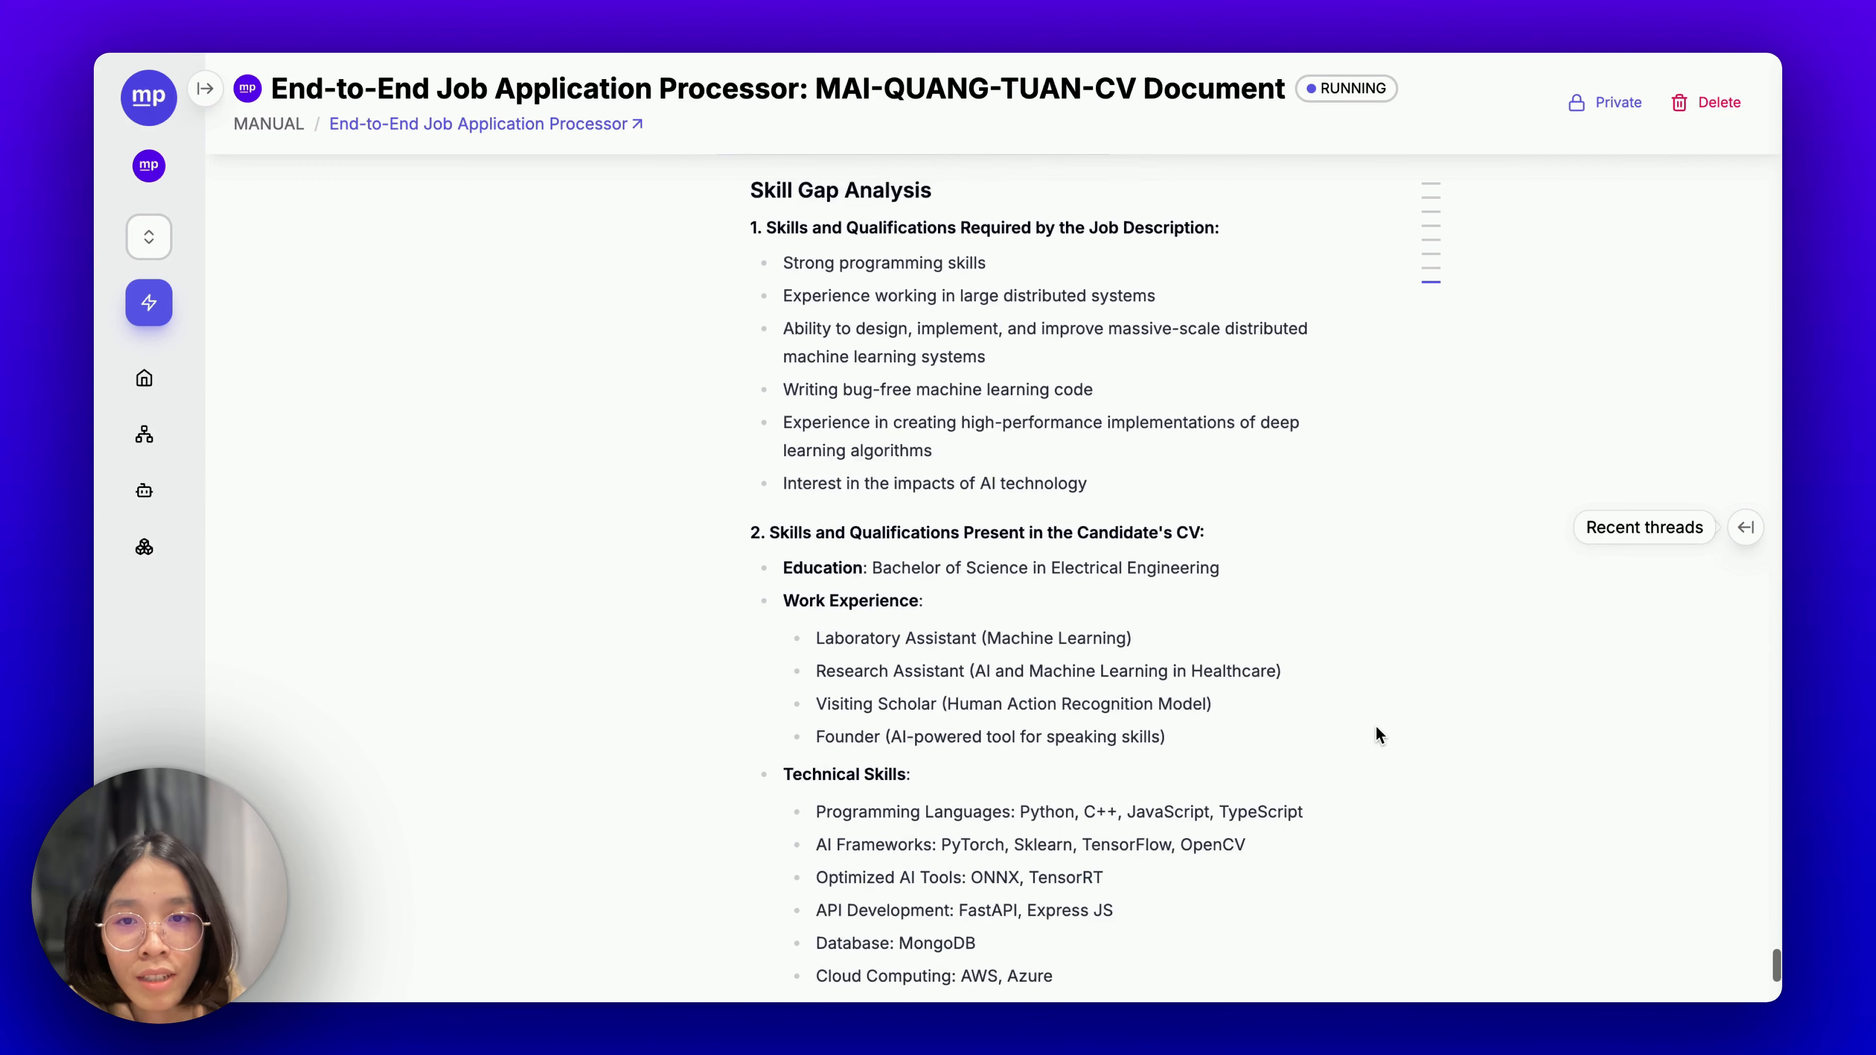
scroll(1375, 727, "up", 3)
scroll(1292, 710, "down", 1)
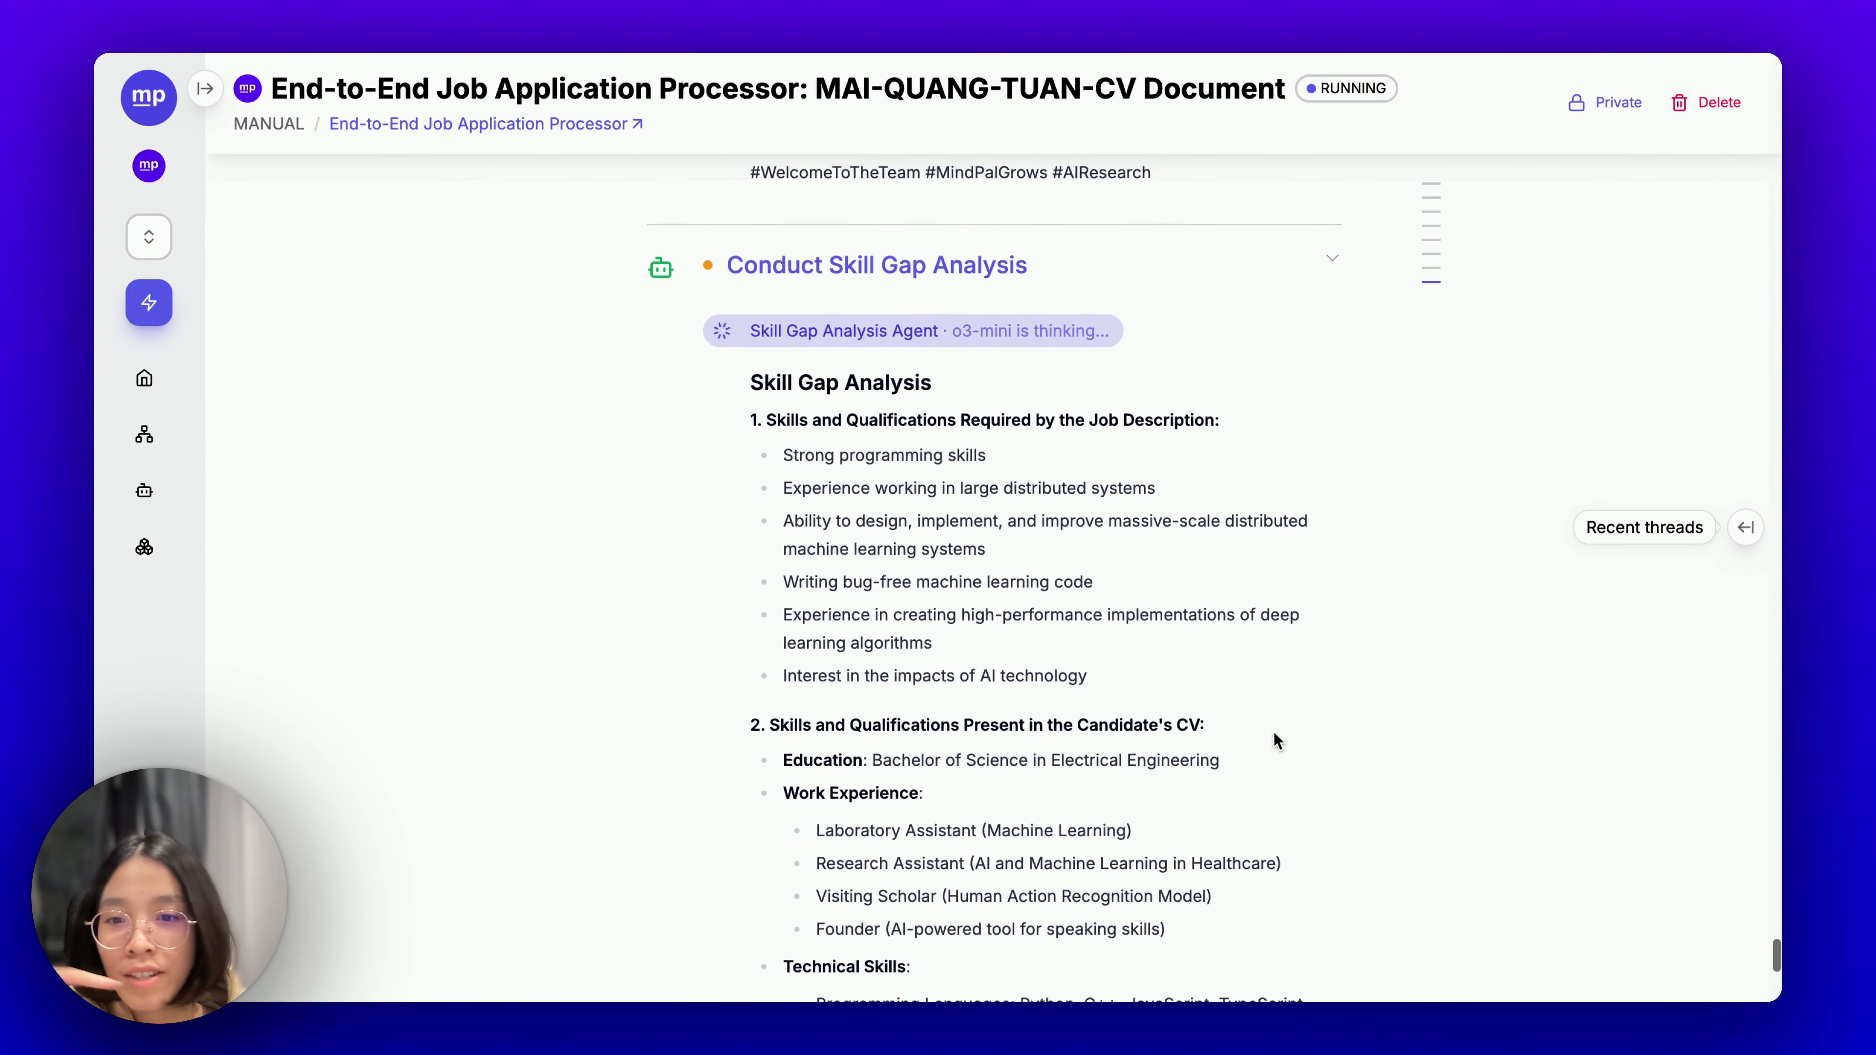
triple_click(971, 412)
left_click(1008, 667)
scroll(1039, 761, "down", 5)
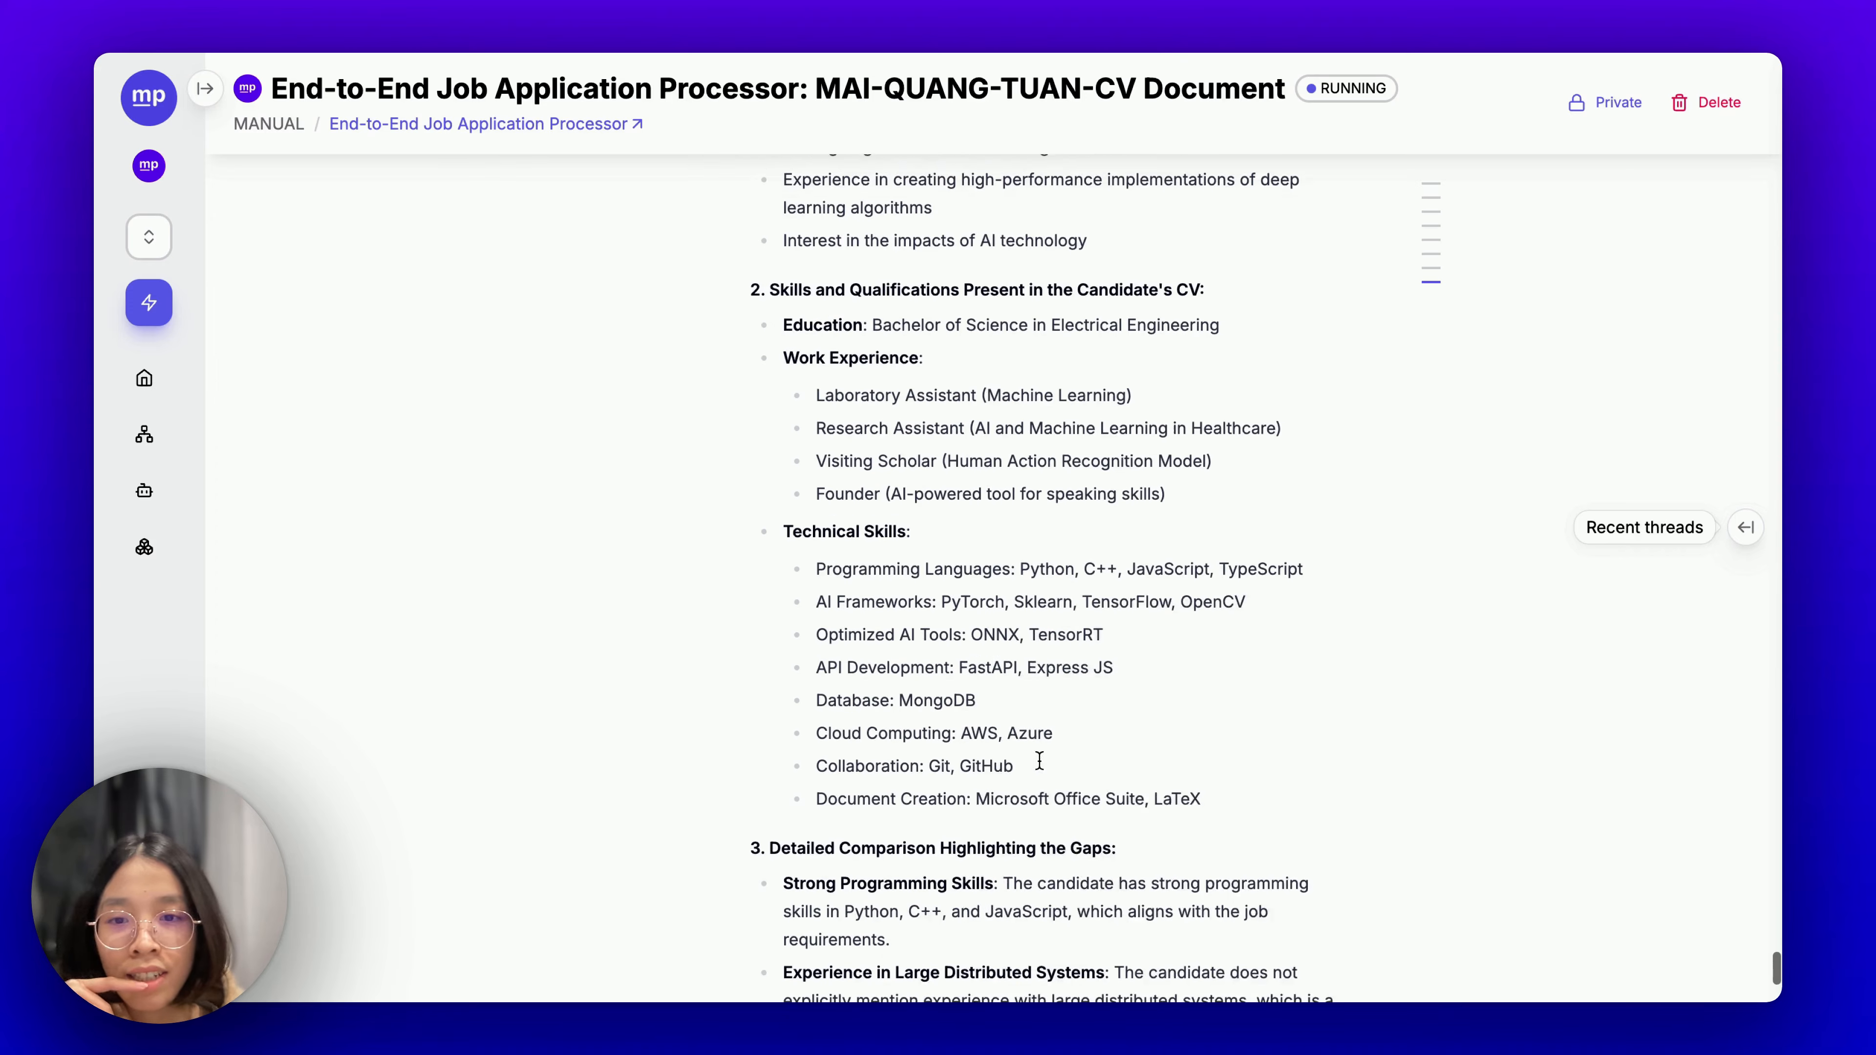
Review the detailed gap comparison, highlighting the Experience in Large Distributed Systems item, and continue through the bridging suggestions to the Summary paragraph.
scroll(1071, 780, "up", 4)
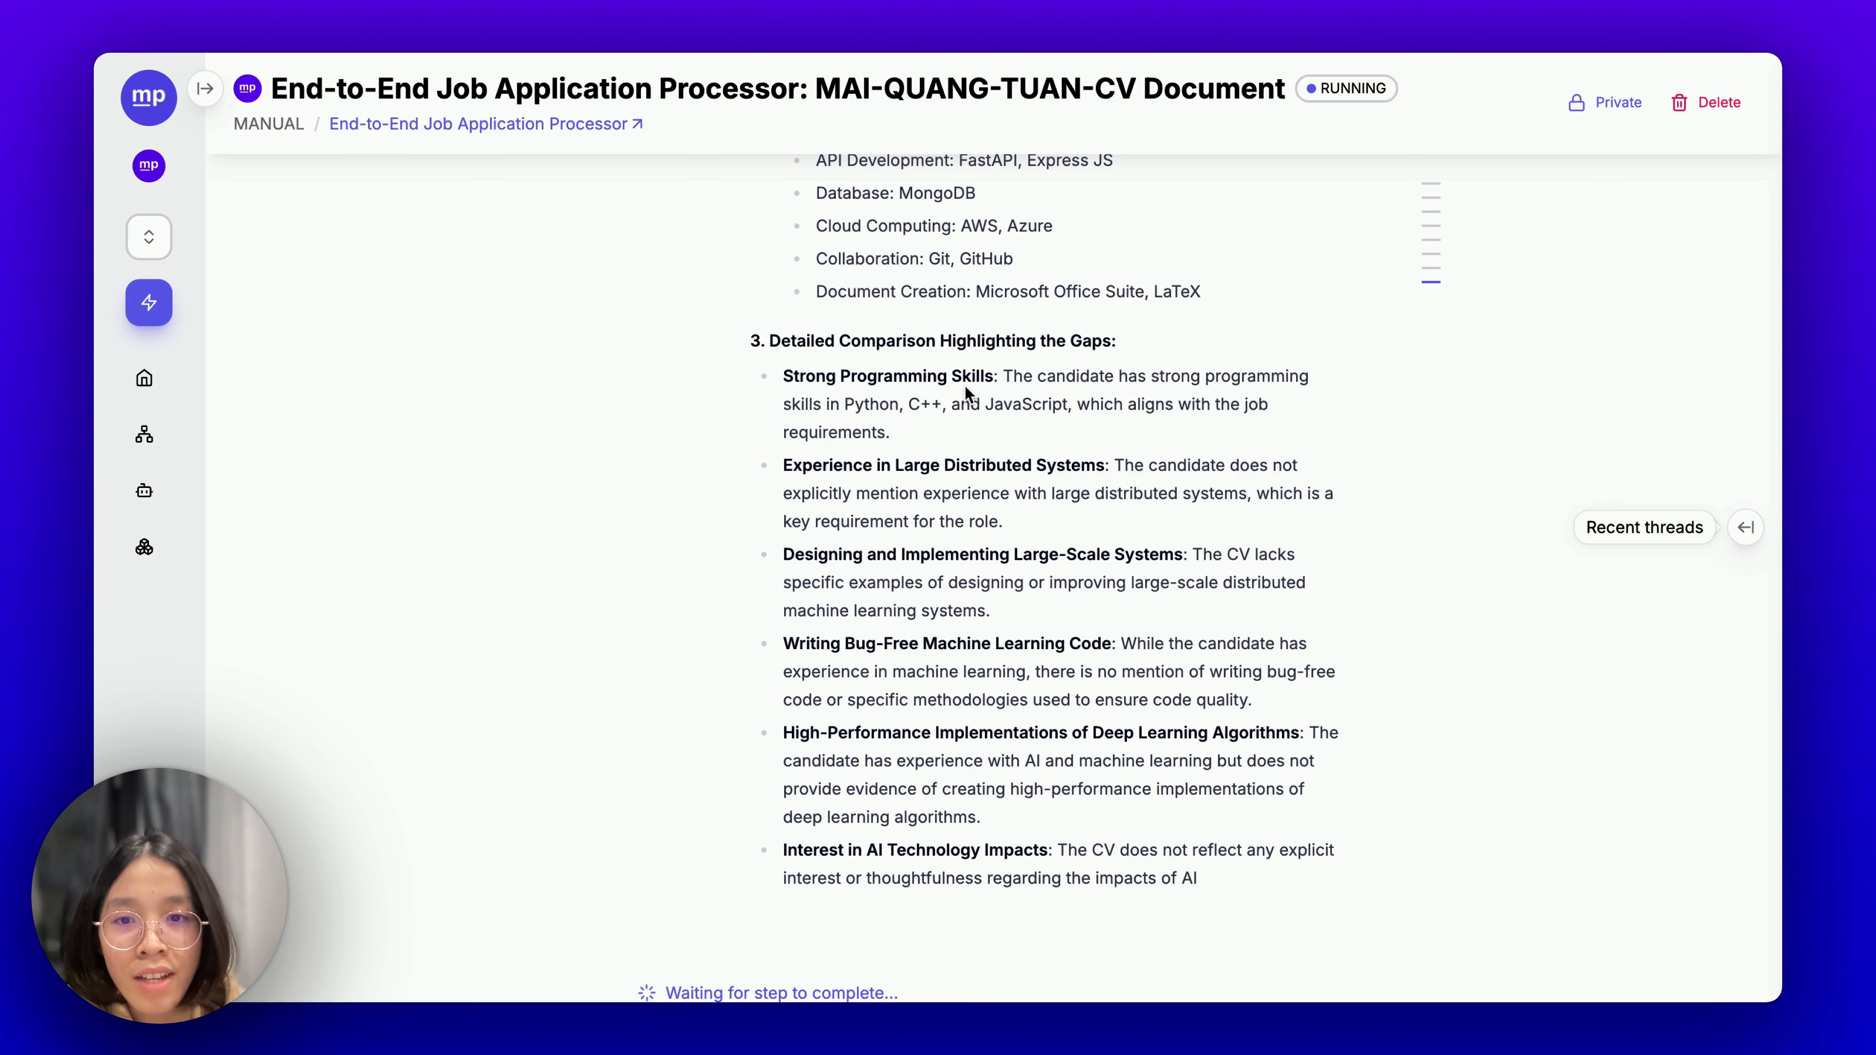
triple_click(964, 386)
triple_click(989, 465)
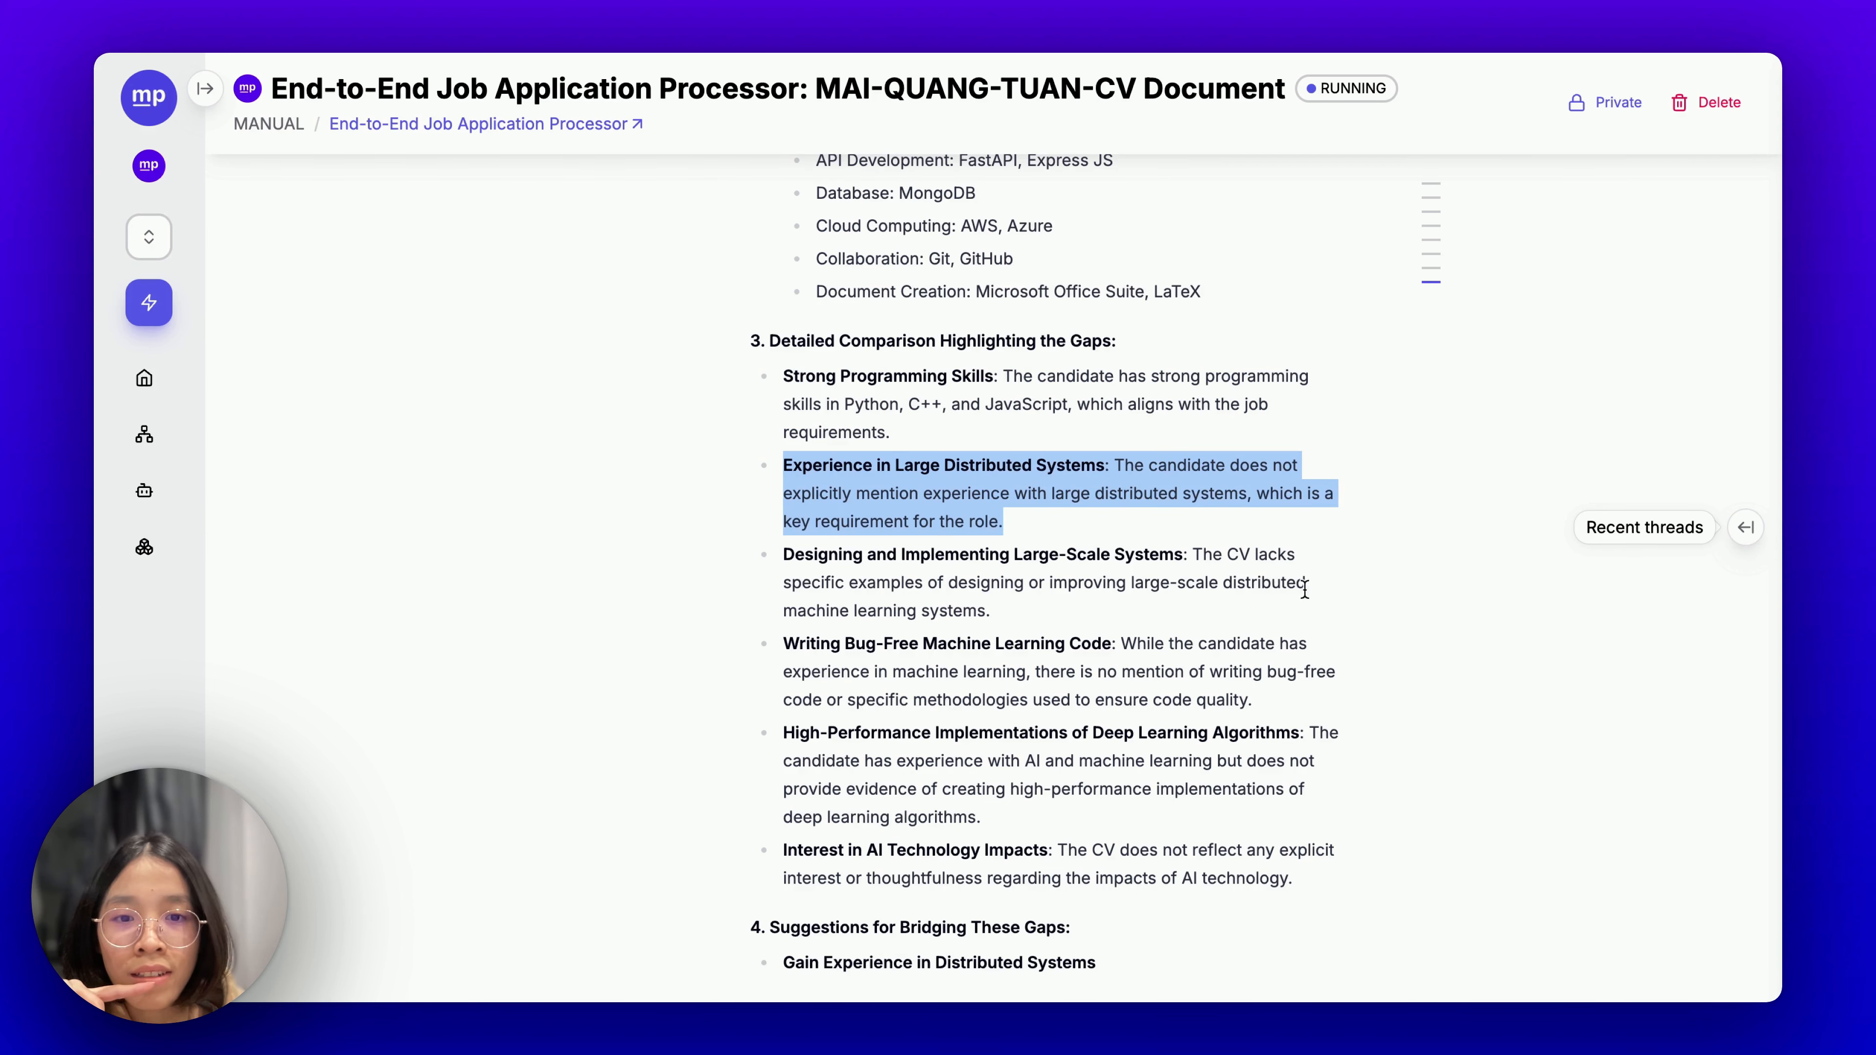
scroll(1374, 628, "down", 5)
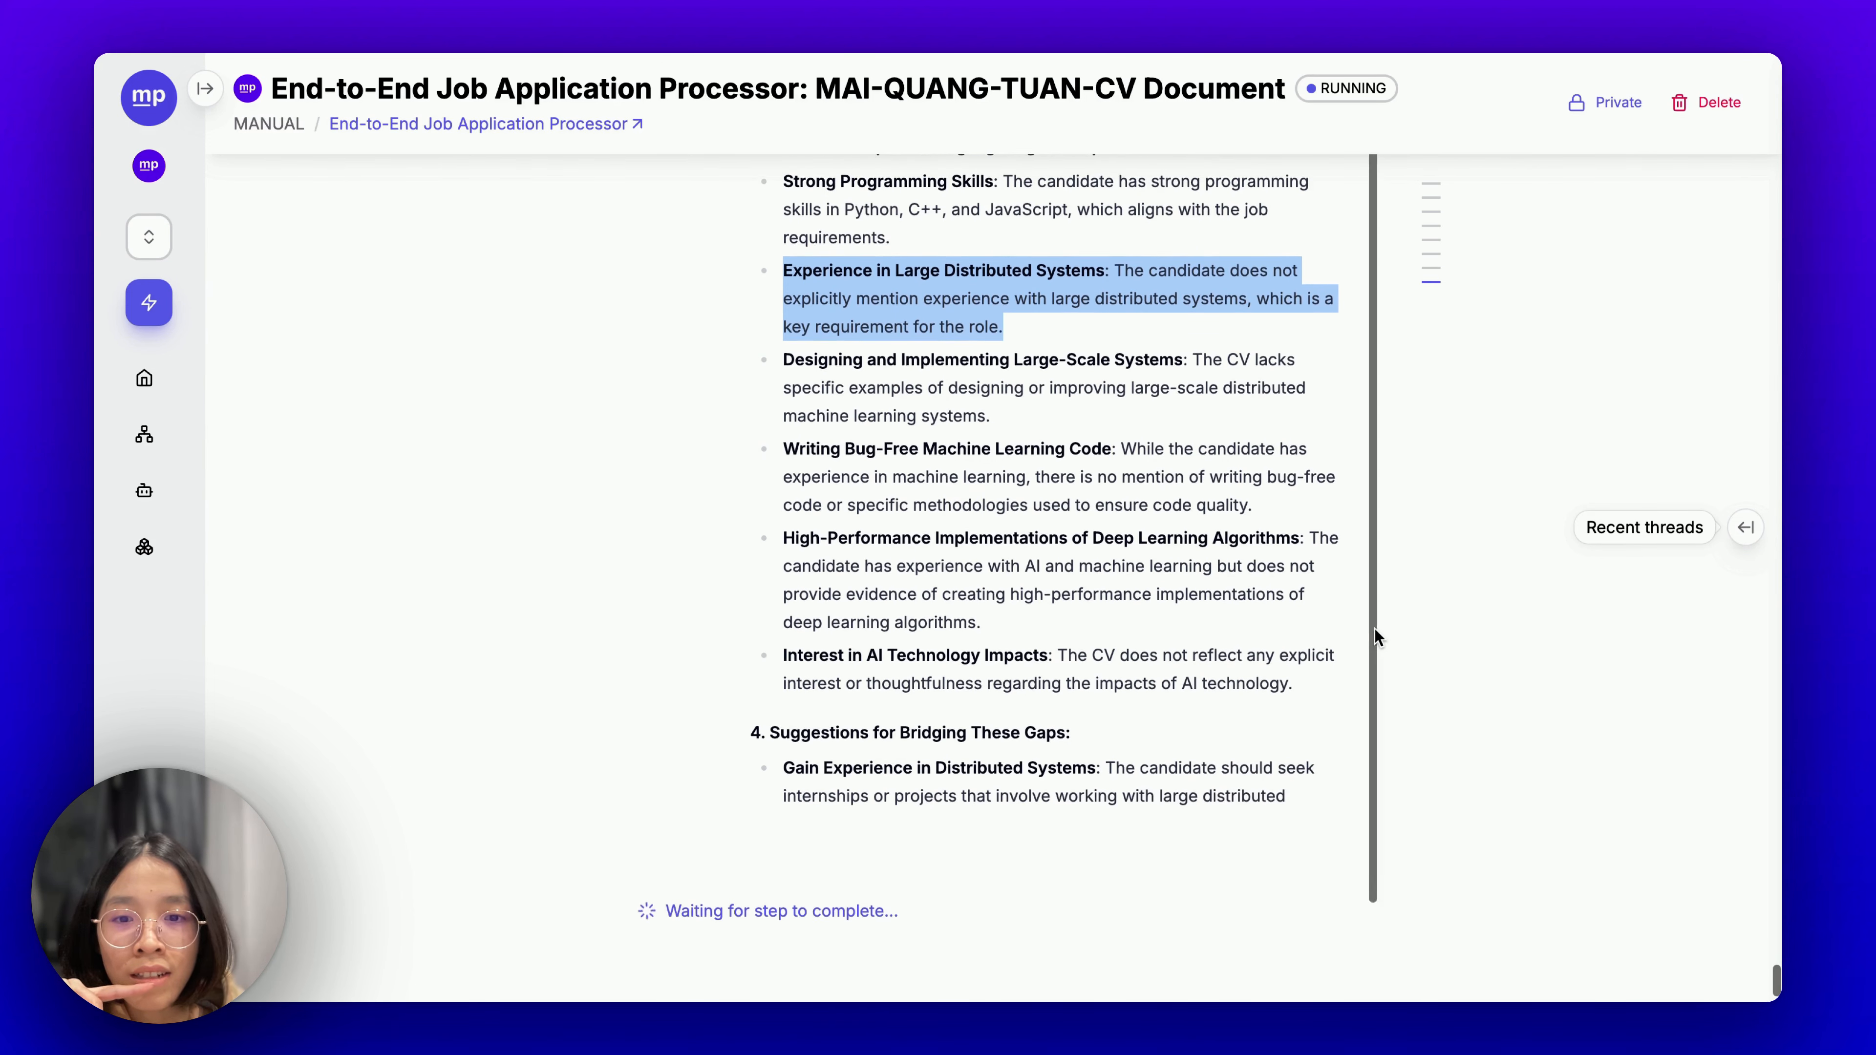
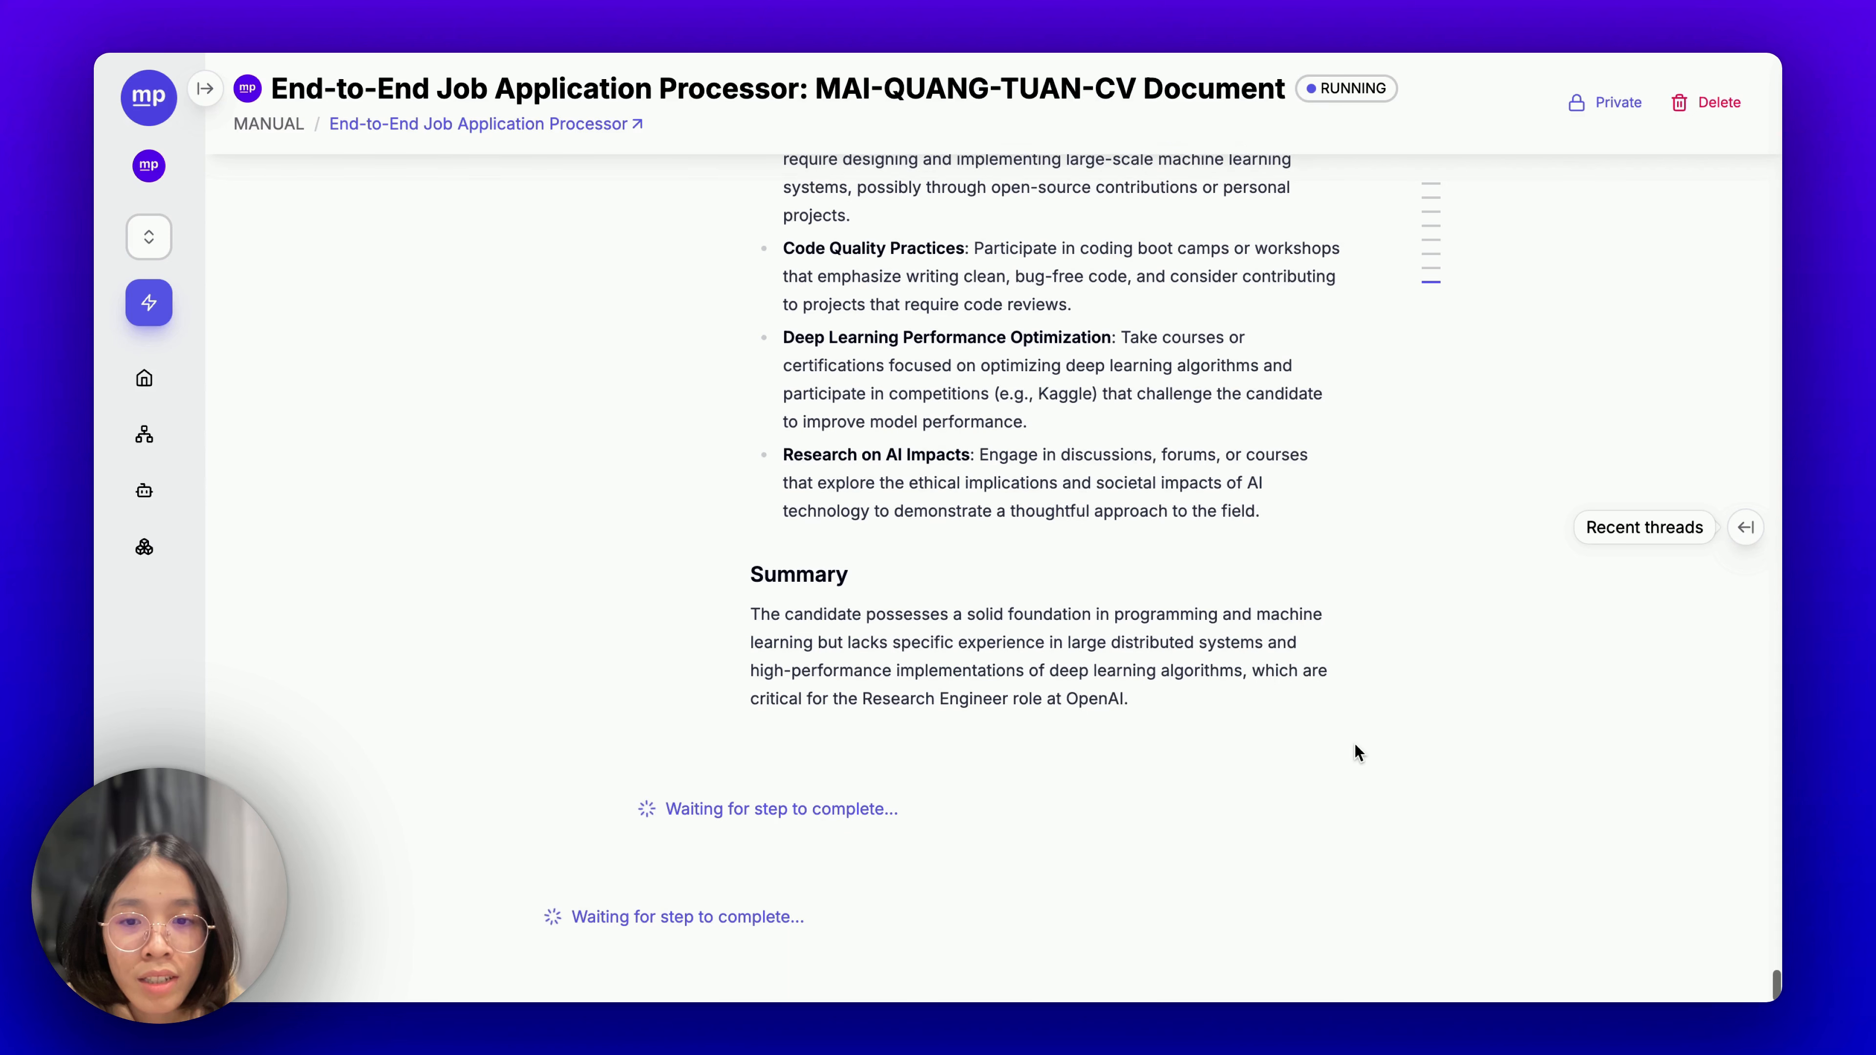
triple_click(1057, 643)
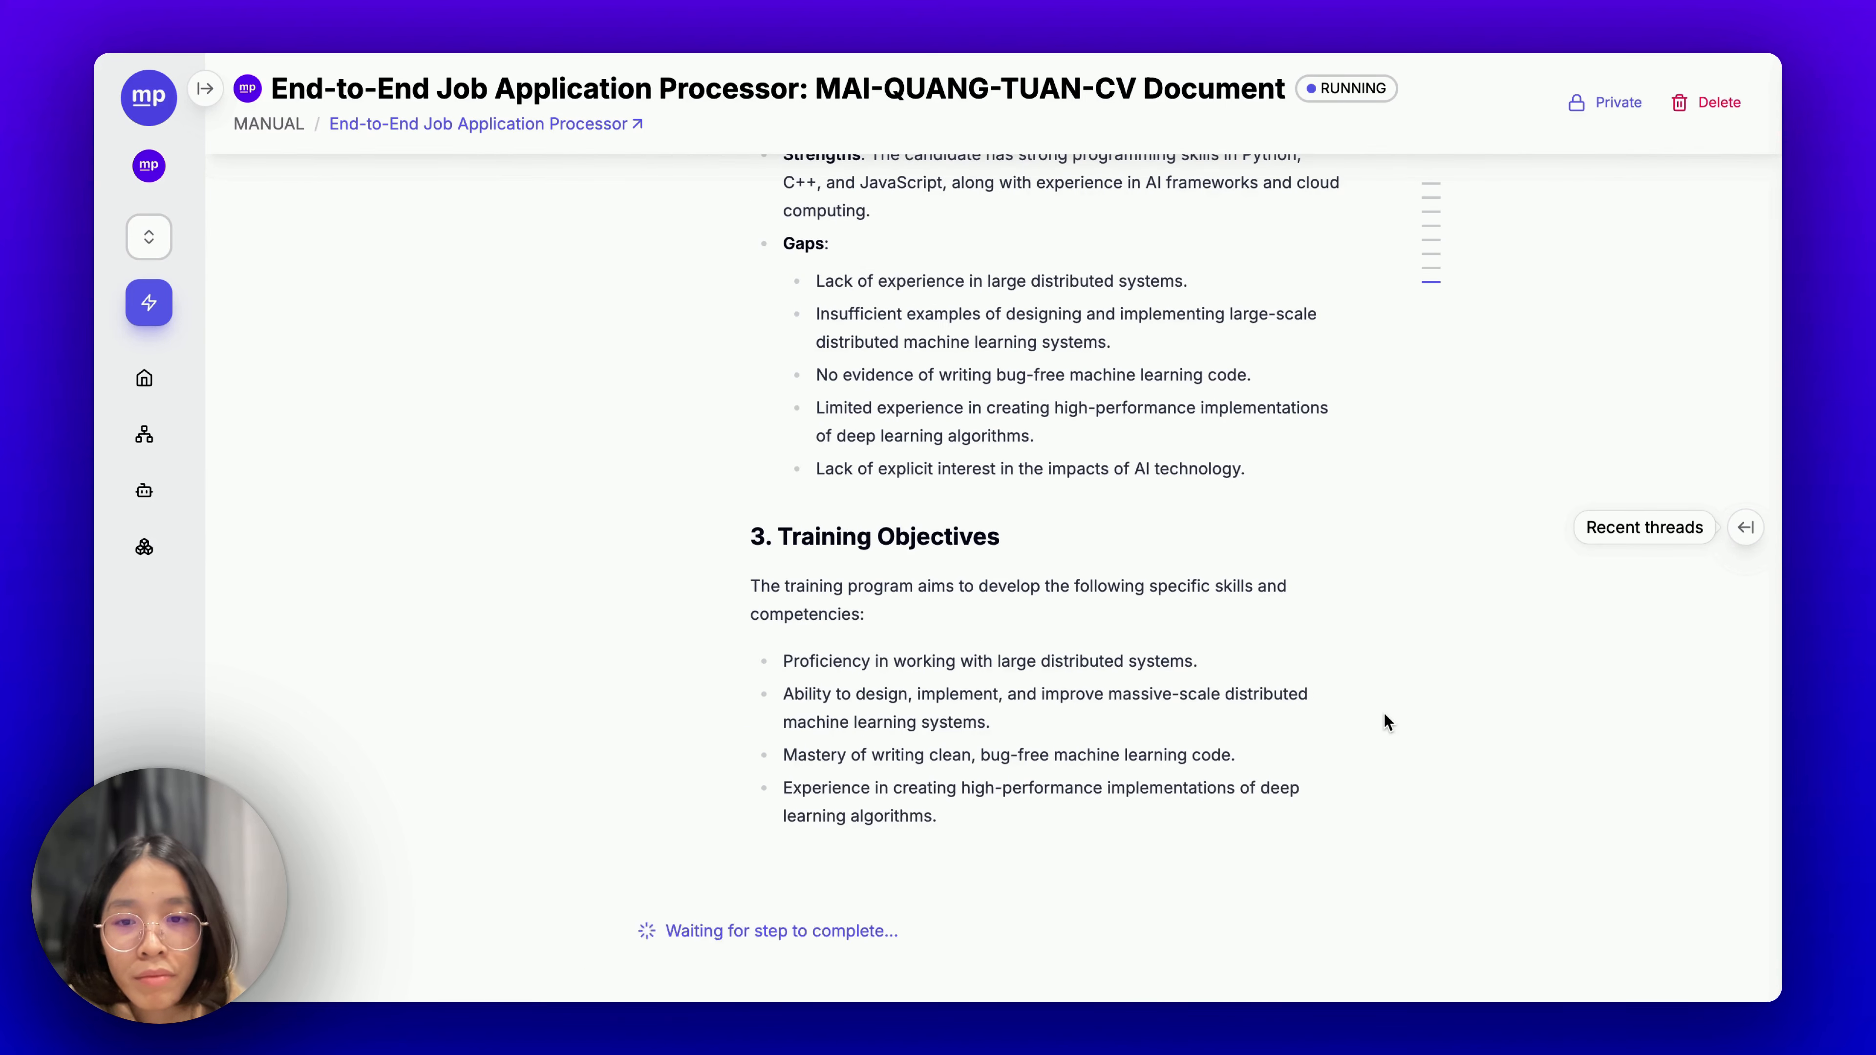
Examine the Onboarding/Training Plan, from the introduction and skill gap summary through the training modules to the evaluation metrics.
scroll(861, 480, "up", 5)
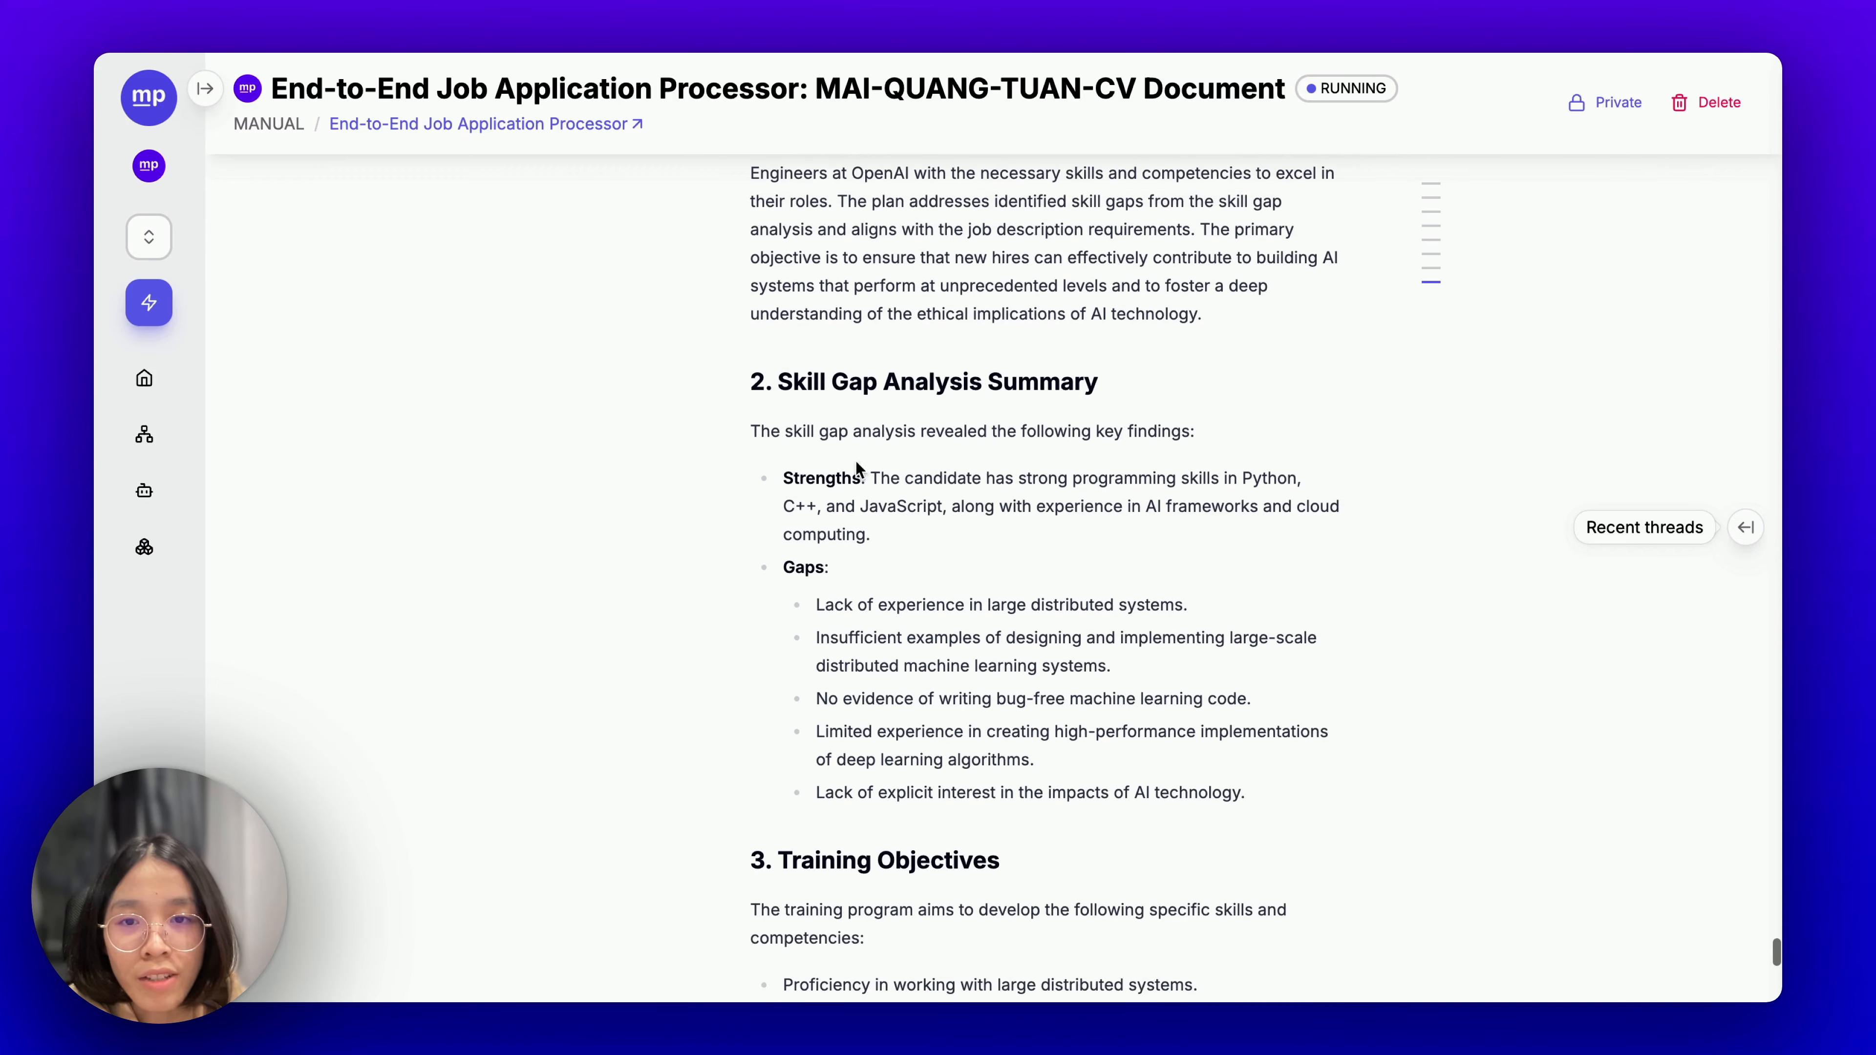
scroll(1033, 412, "down", 6)
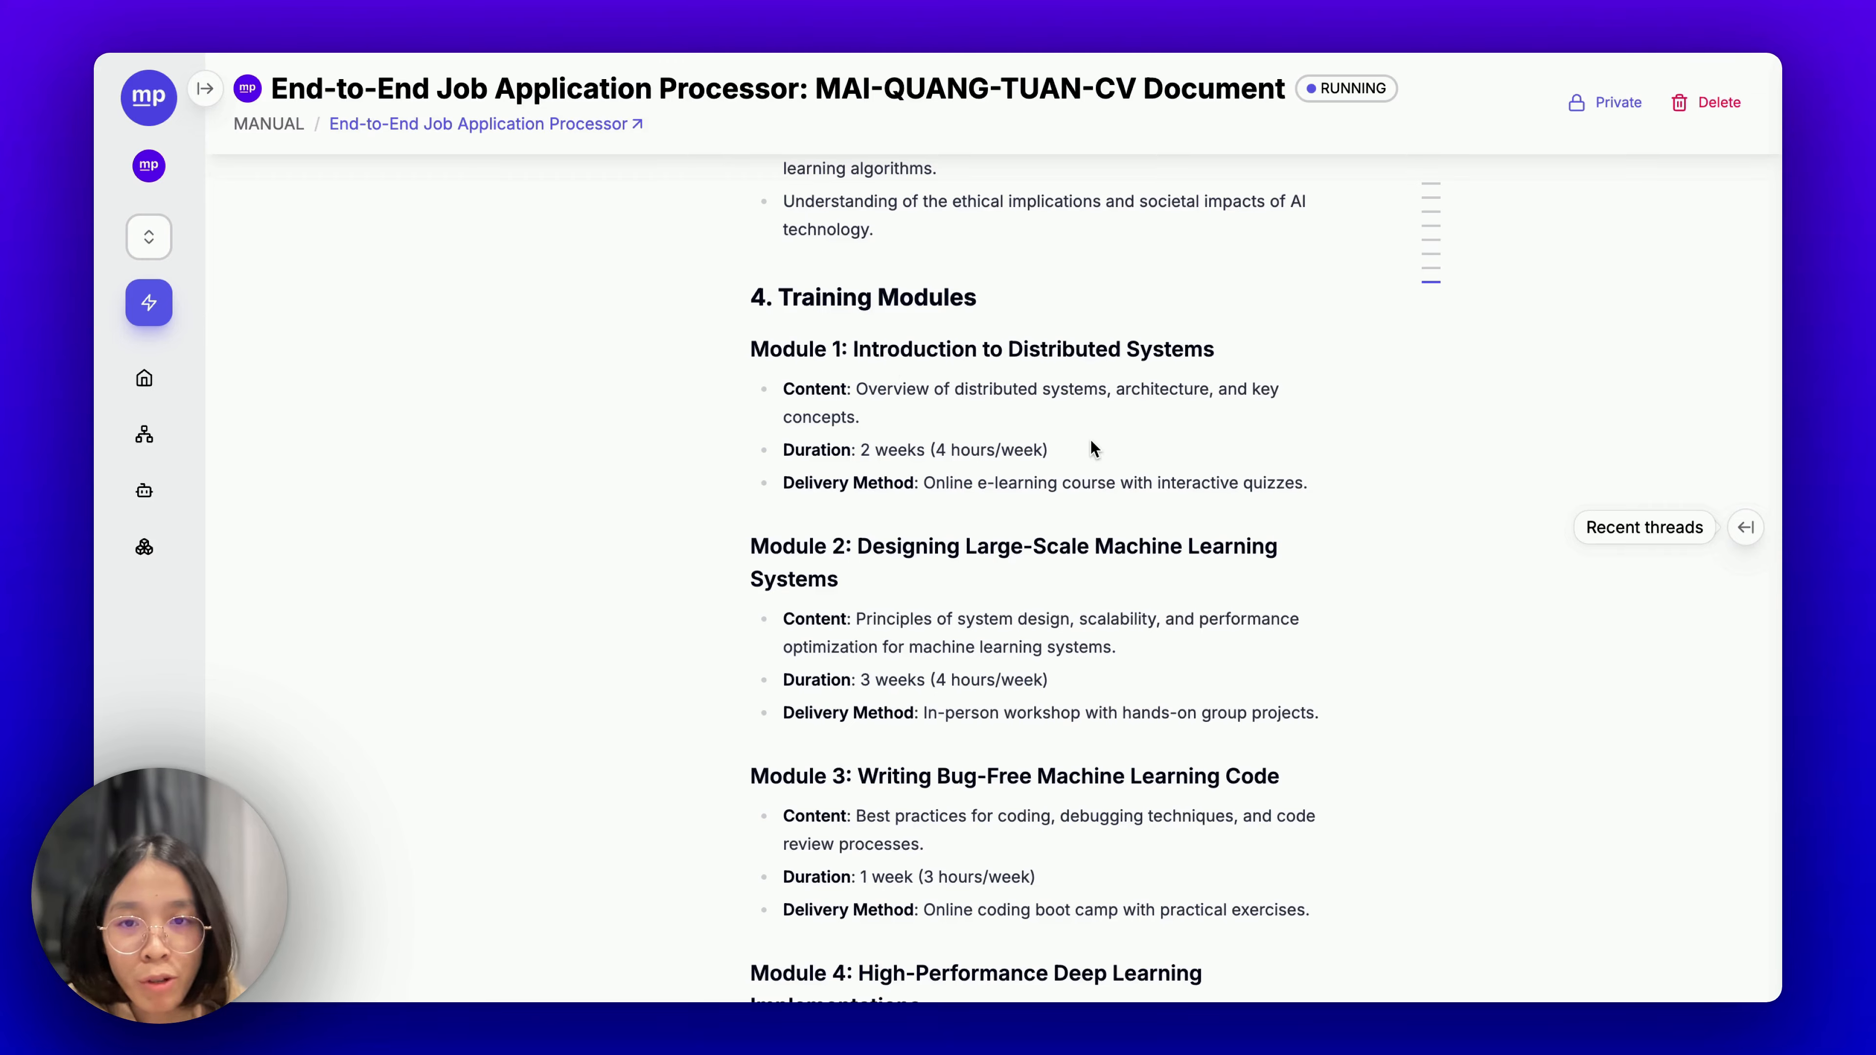
scroll(1090, 449, "up", 7)
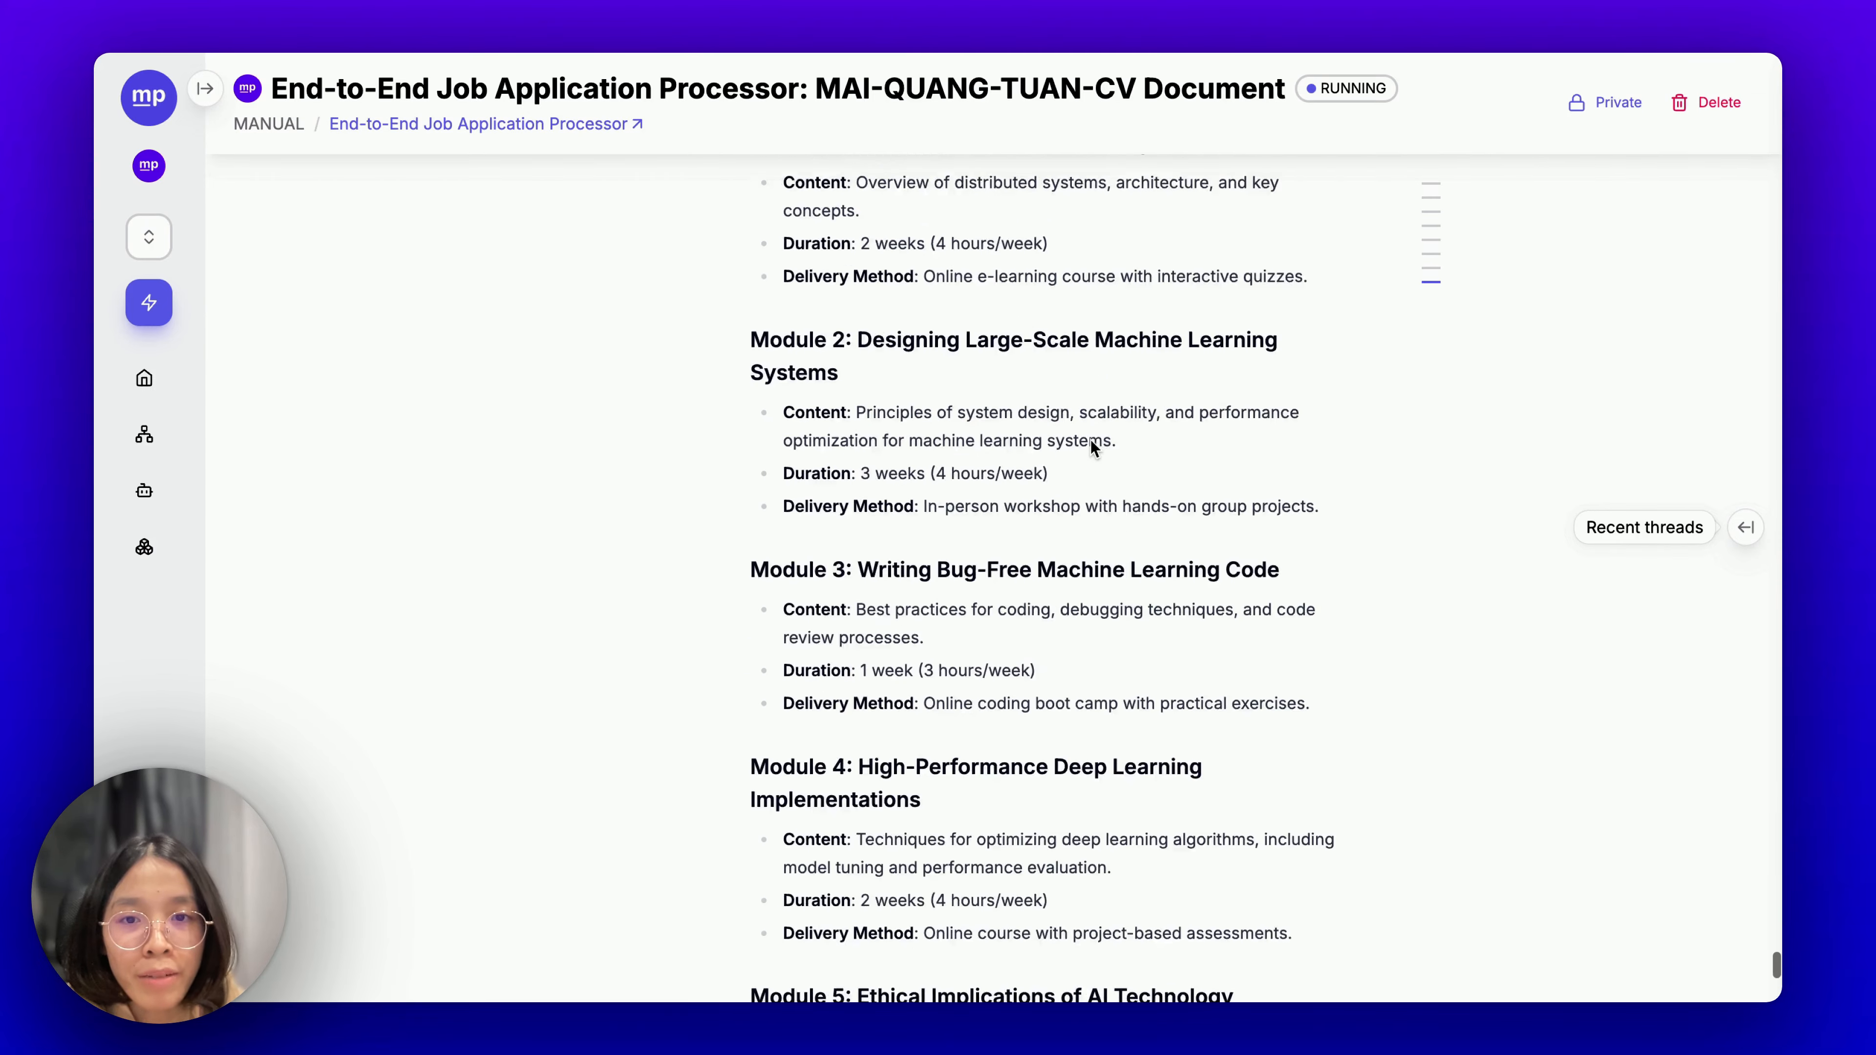
scroll(1090, 439, "down", 8)
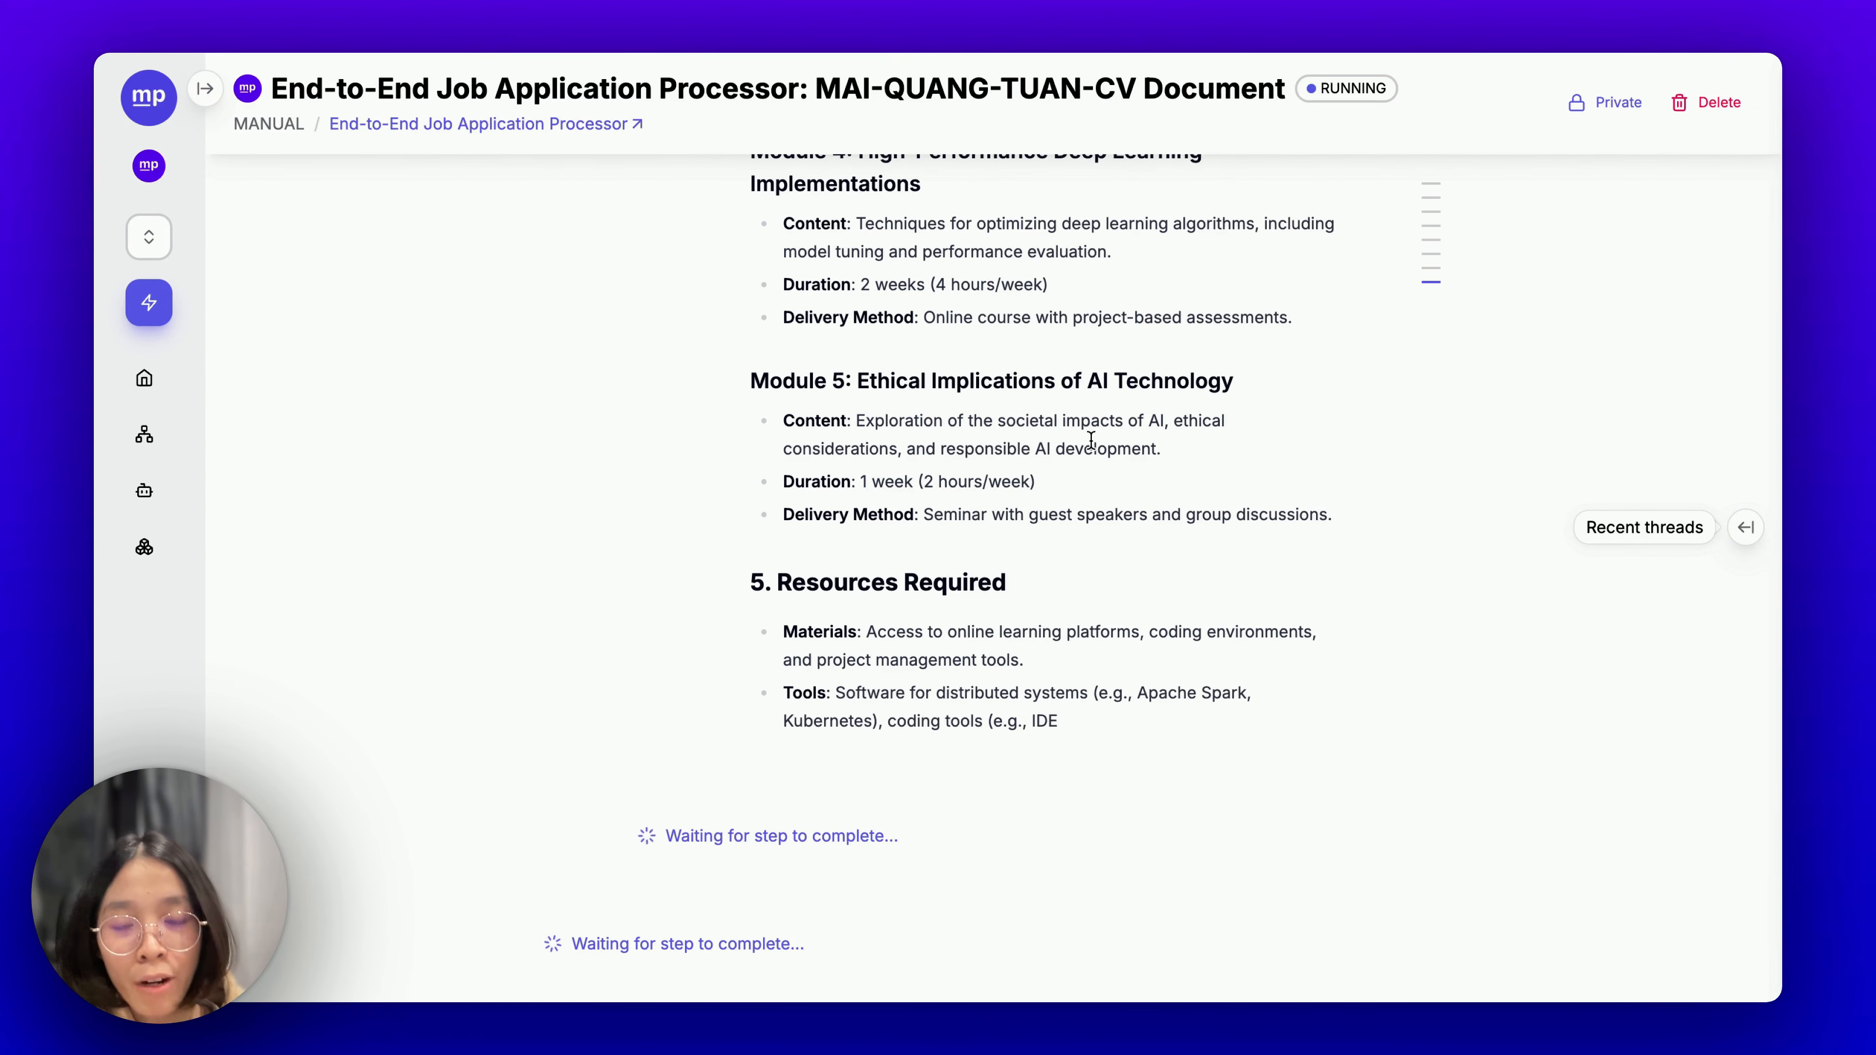
scroll(1090, 439, "up", 20)
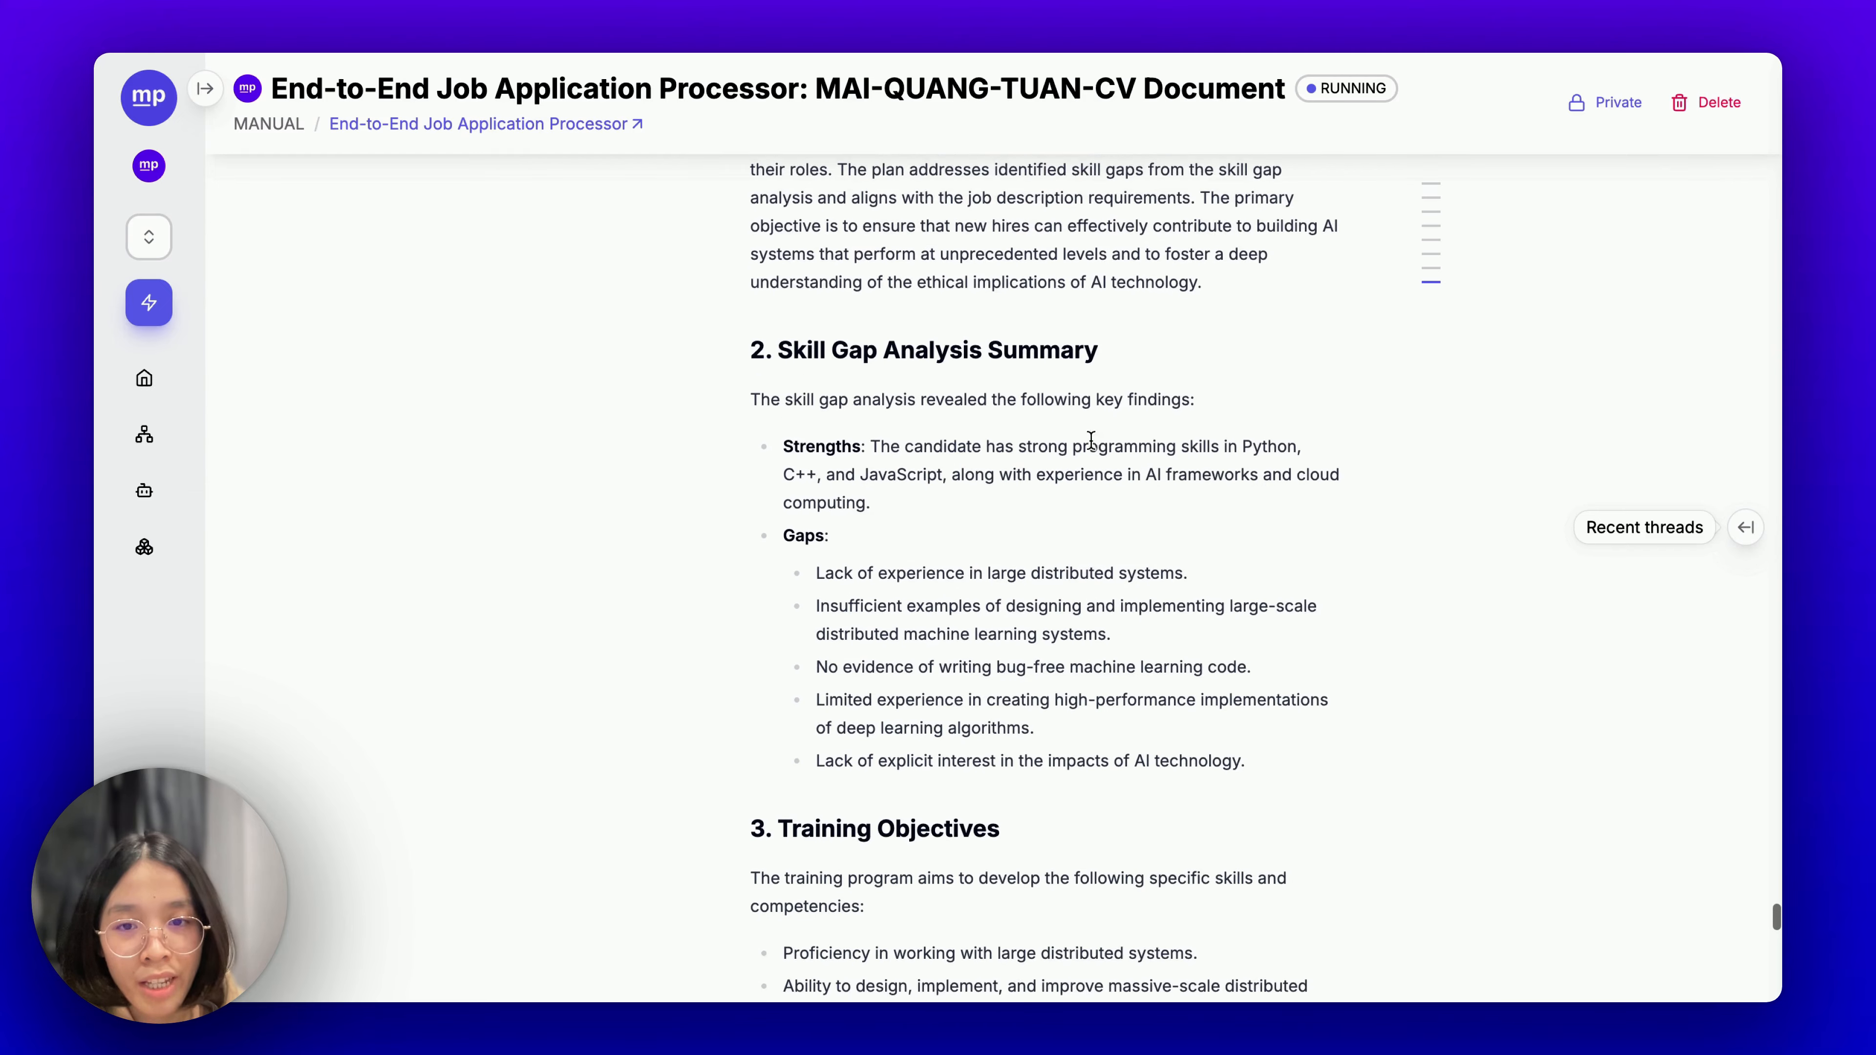
scroll(1090, 440, "up", 7)
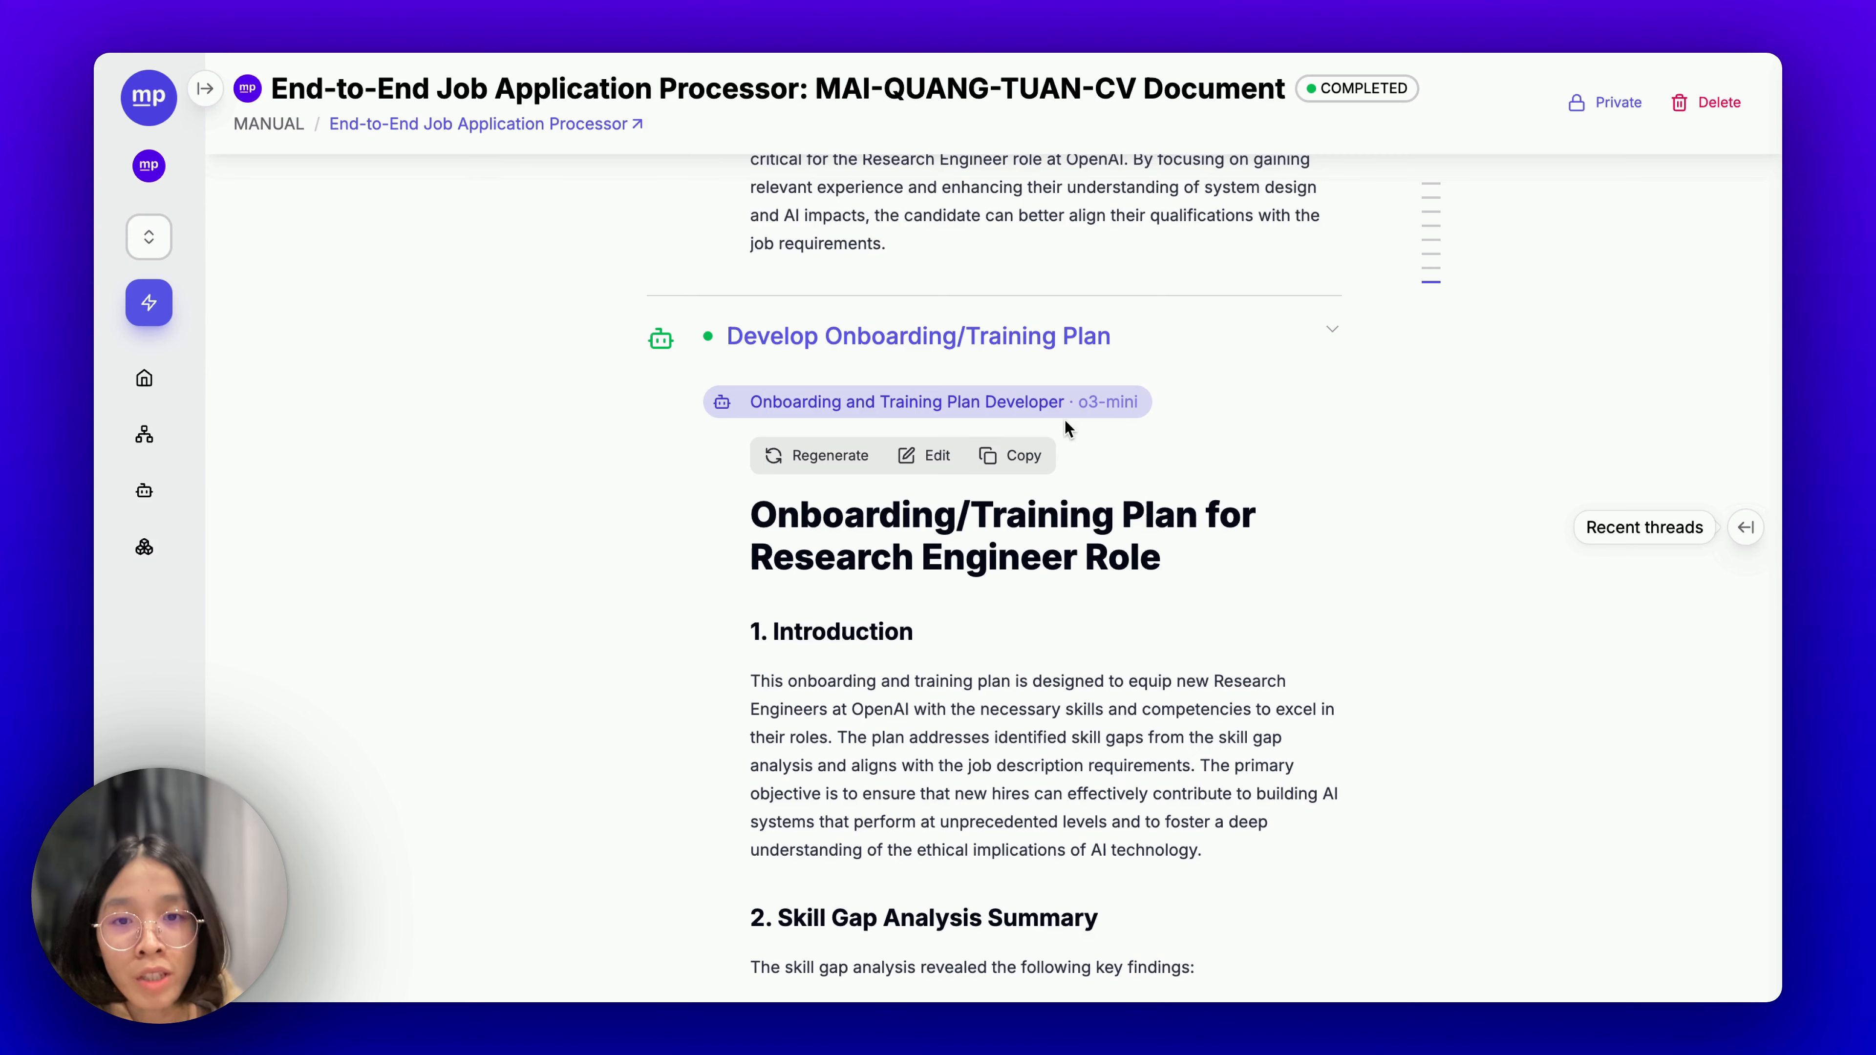
scroll(1059, 739, "down", 10)
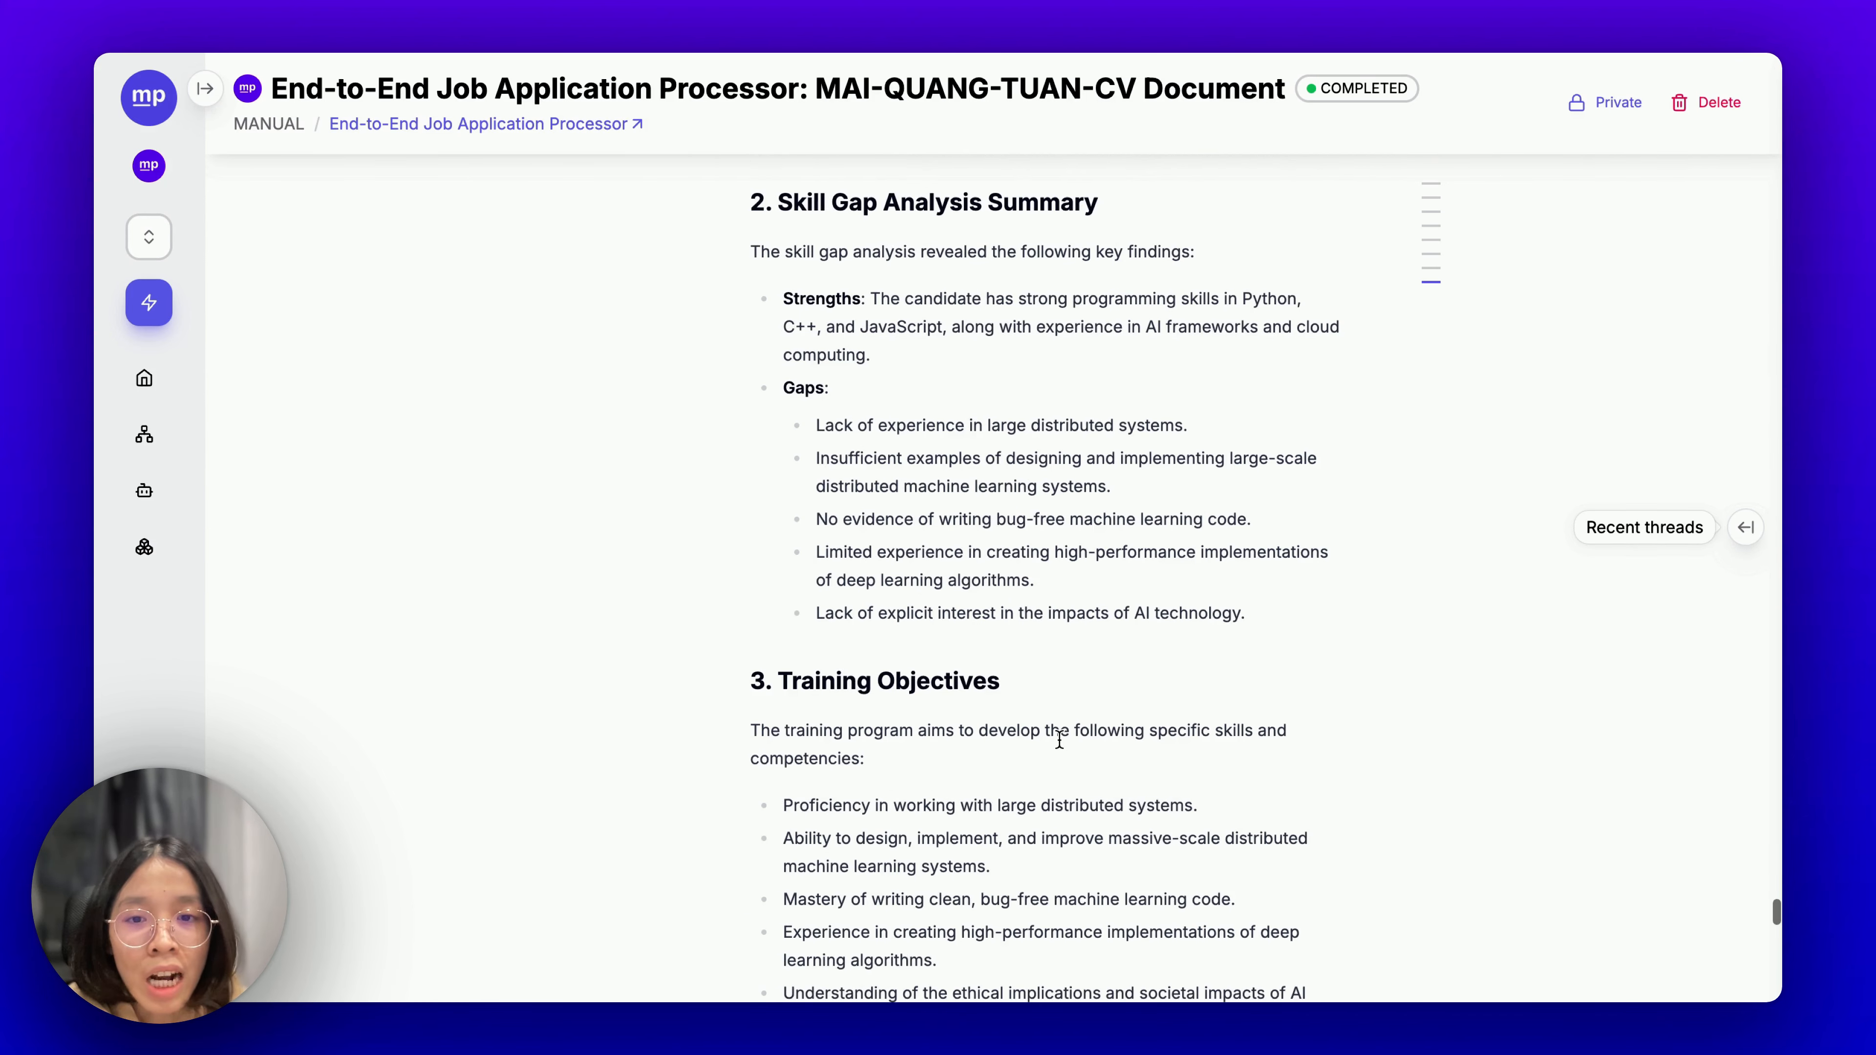
scroll(1059, 739, "down", 10)
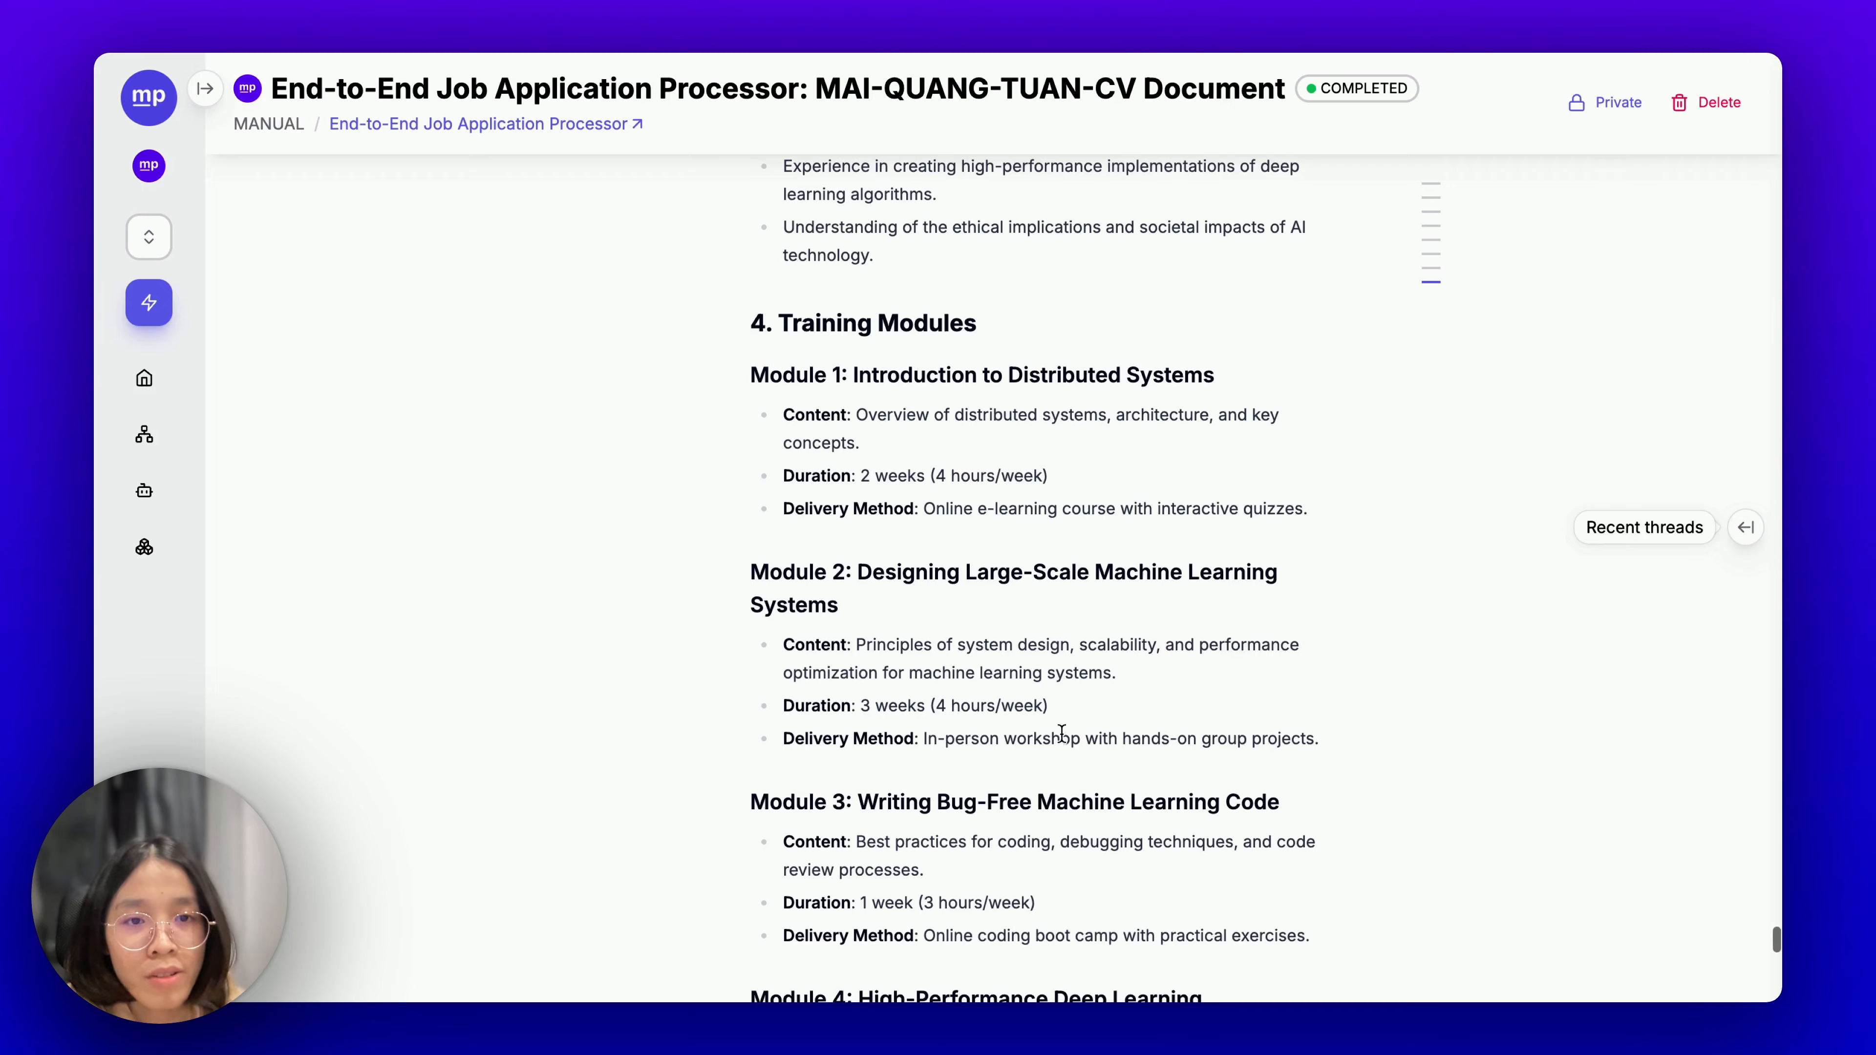
scroll(1064, 843, "down", 15)
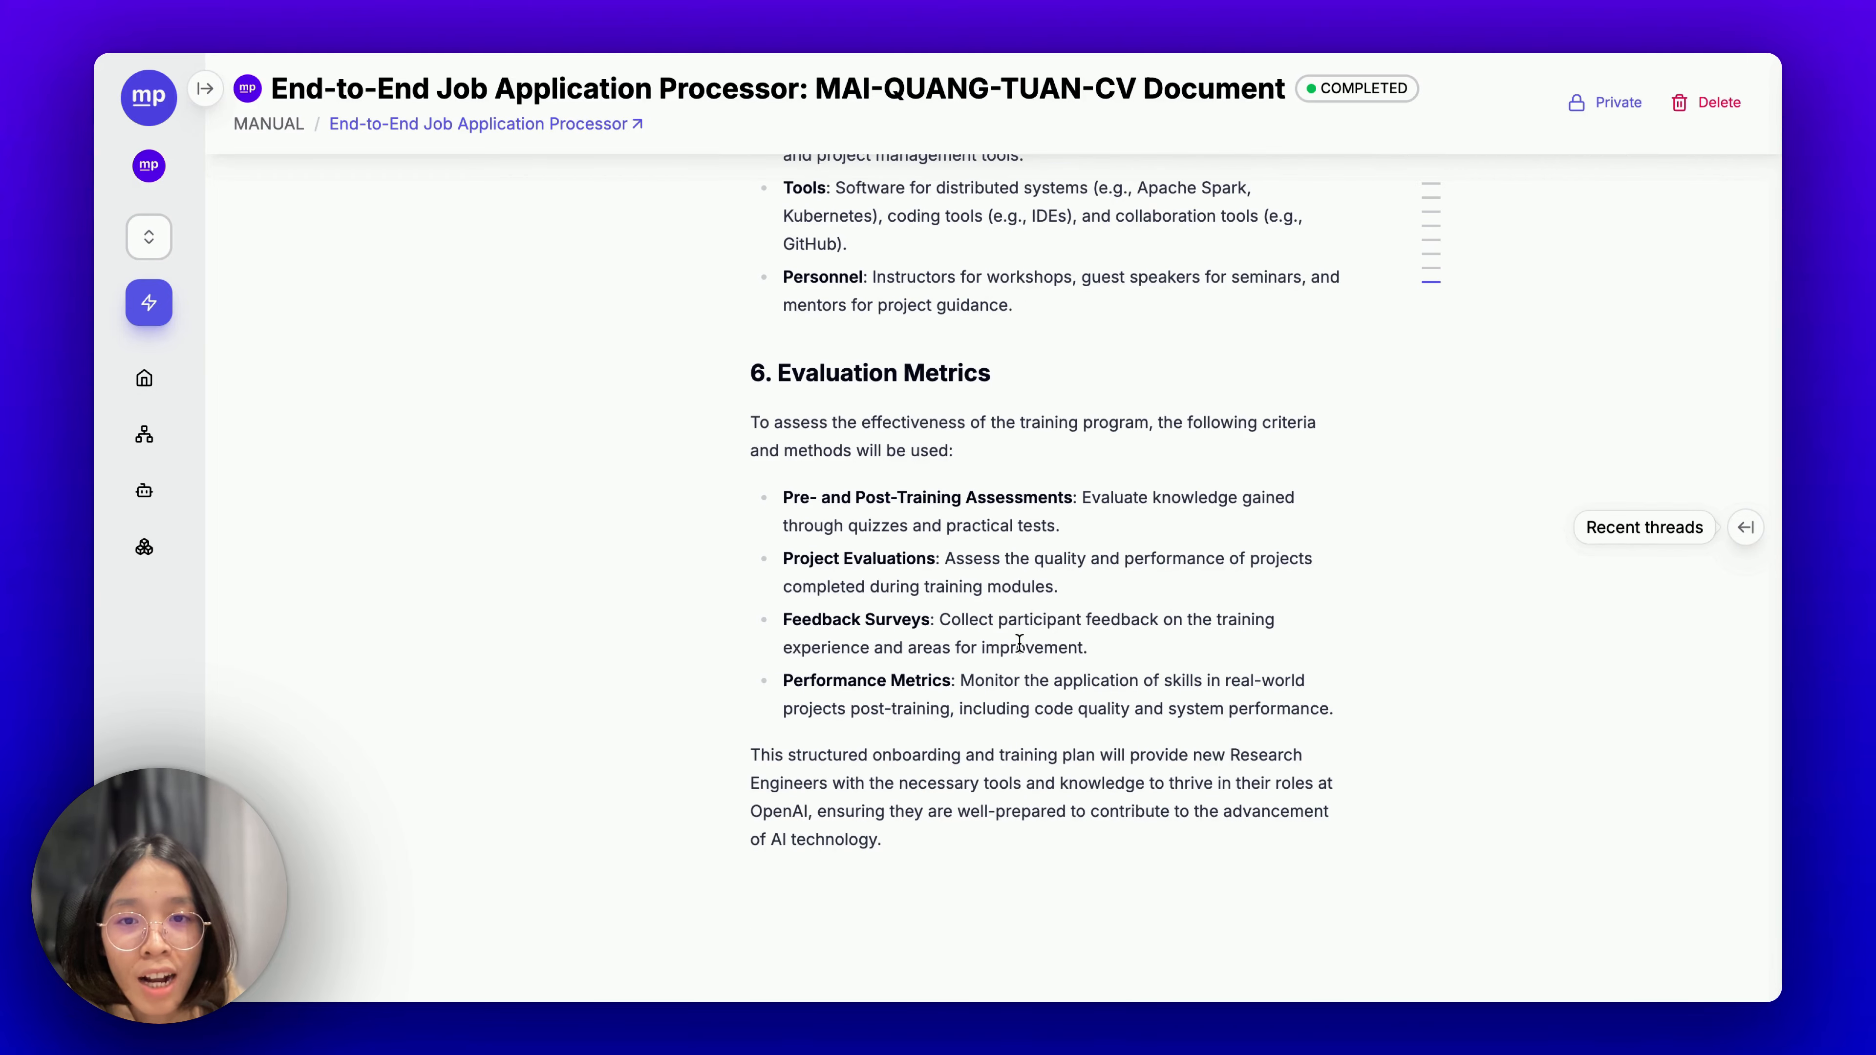
scroll(1019, 643, "up", 20)
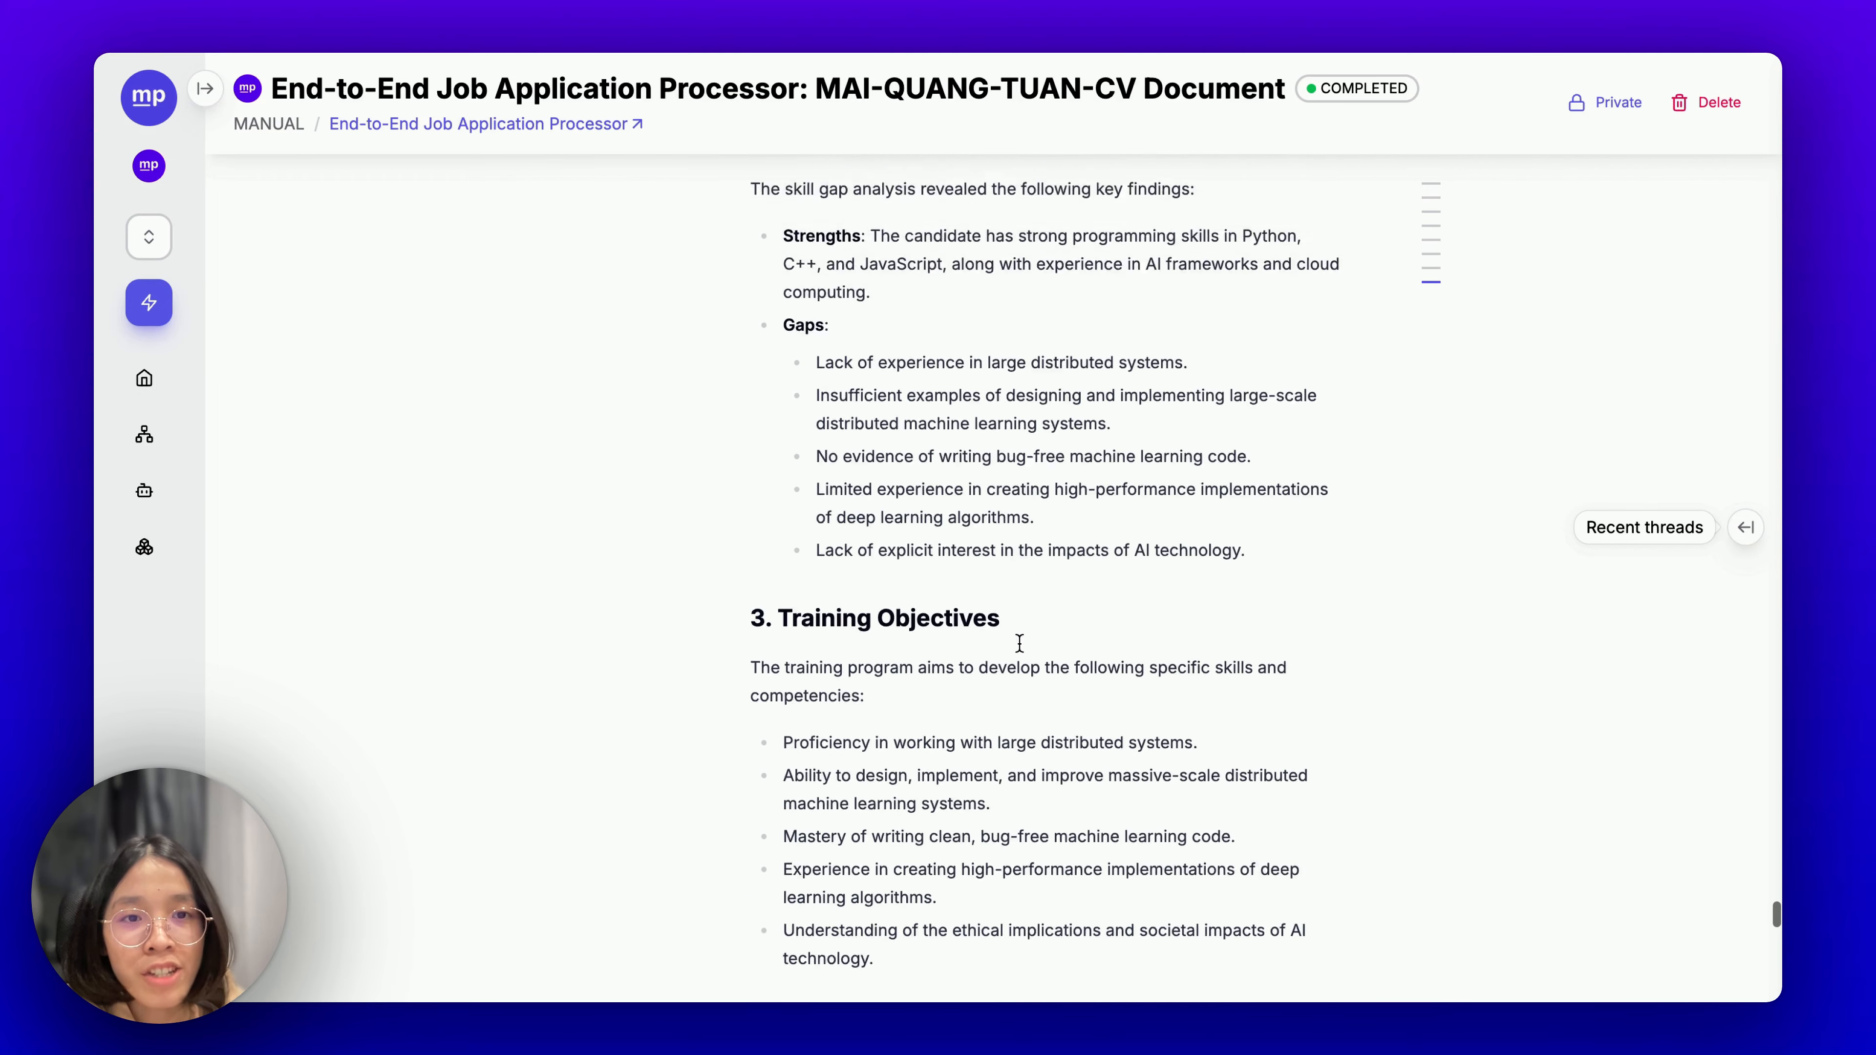
scroll(1019, 643, "up", 4)
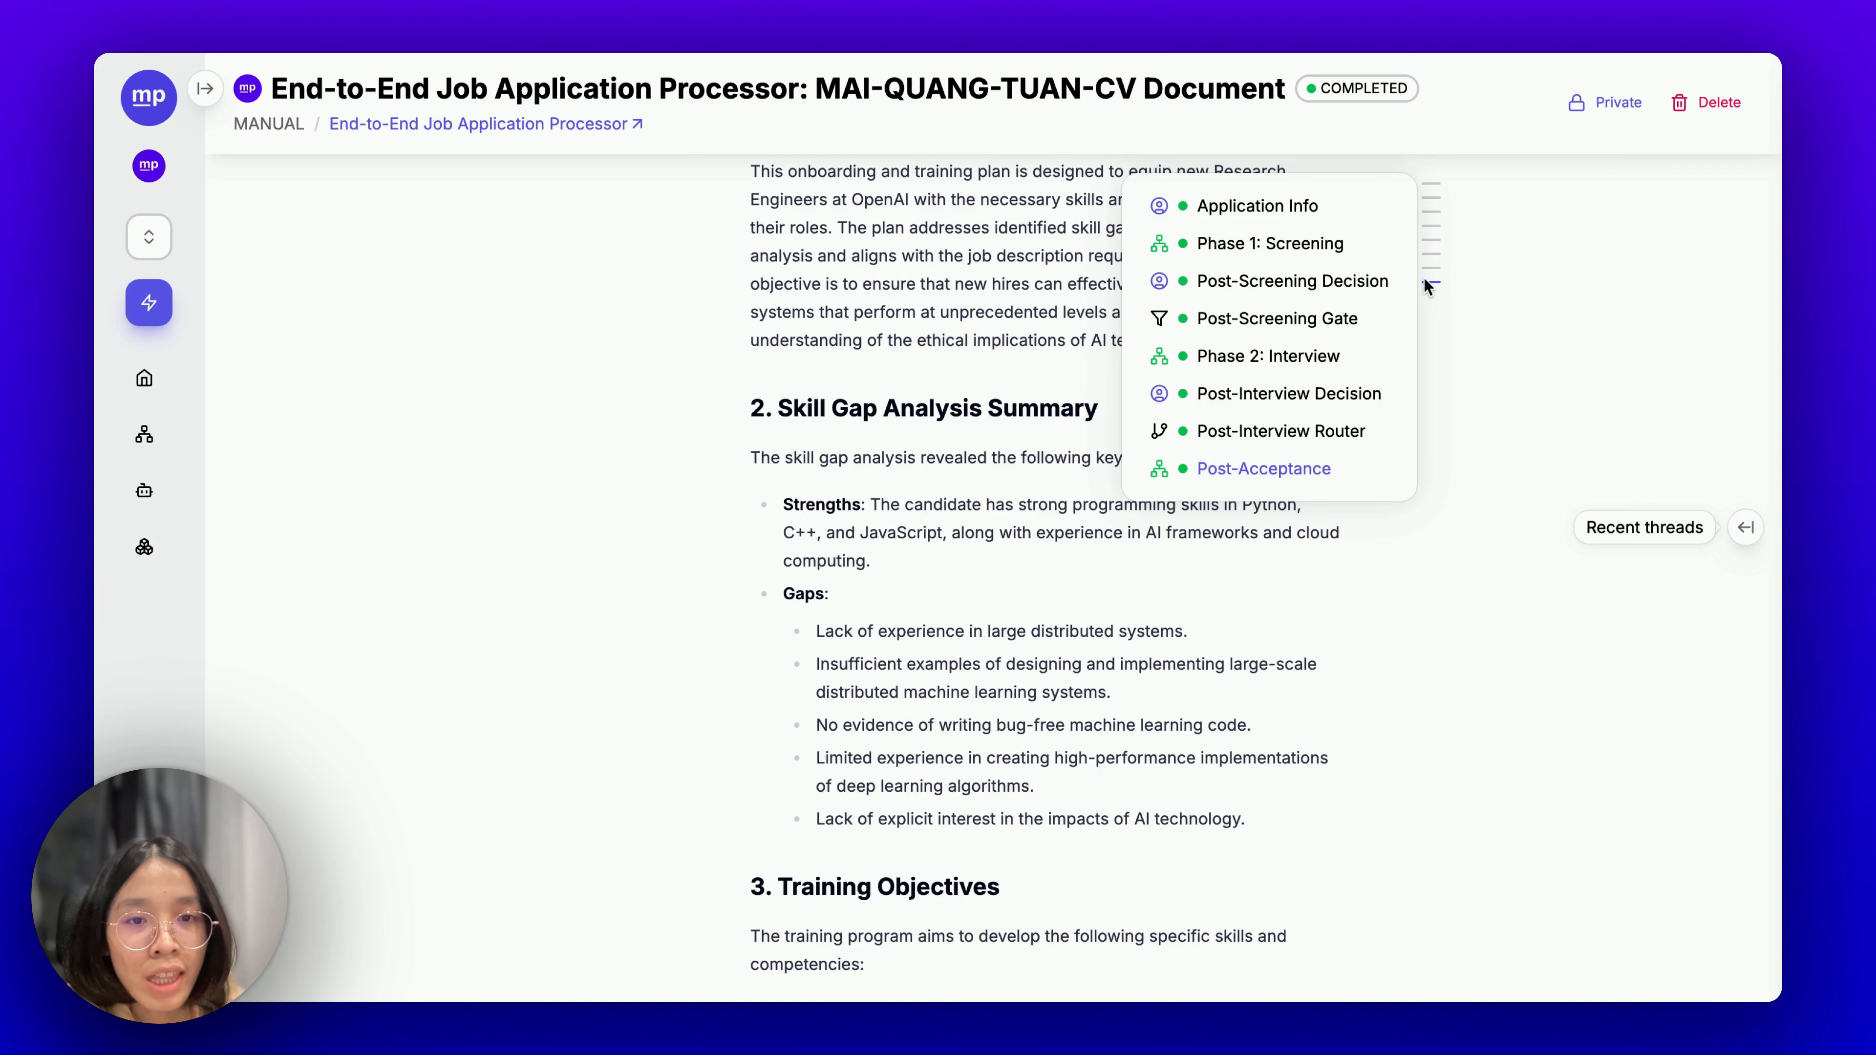
Jump to the start of the Post-Acceptance section and collapse Input Job Candidate Details and Generate Hiring Decision Debrief Report.
mouse_move(1430, 274)
left_click(1307, 471)
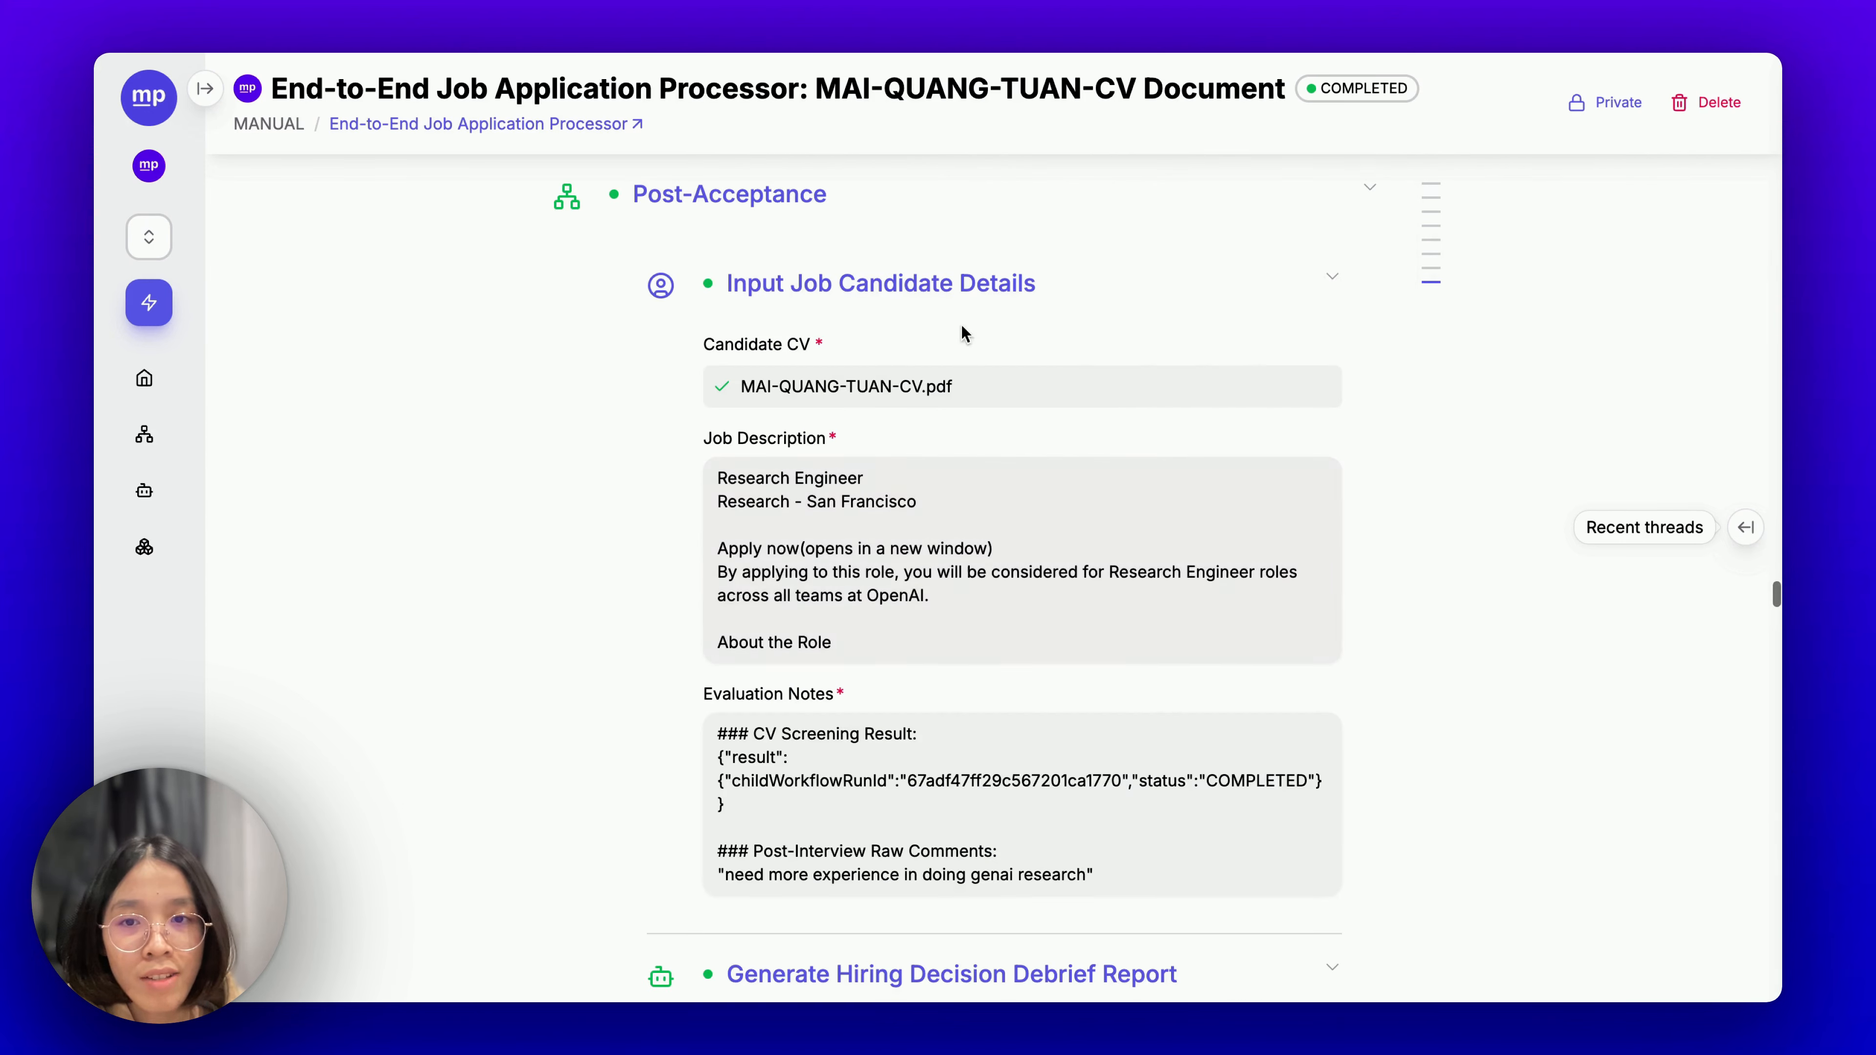
left_click(961, 325)
left_click(925, 364)
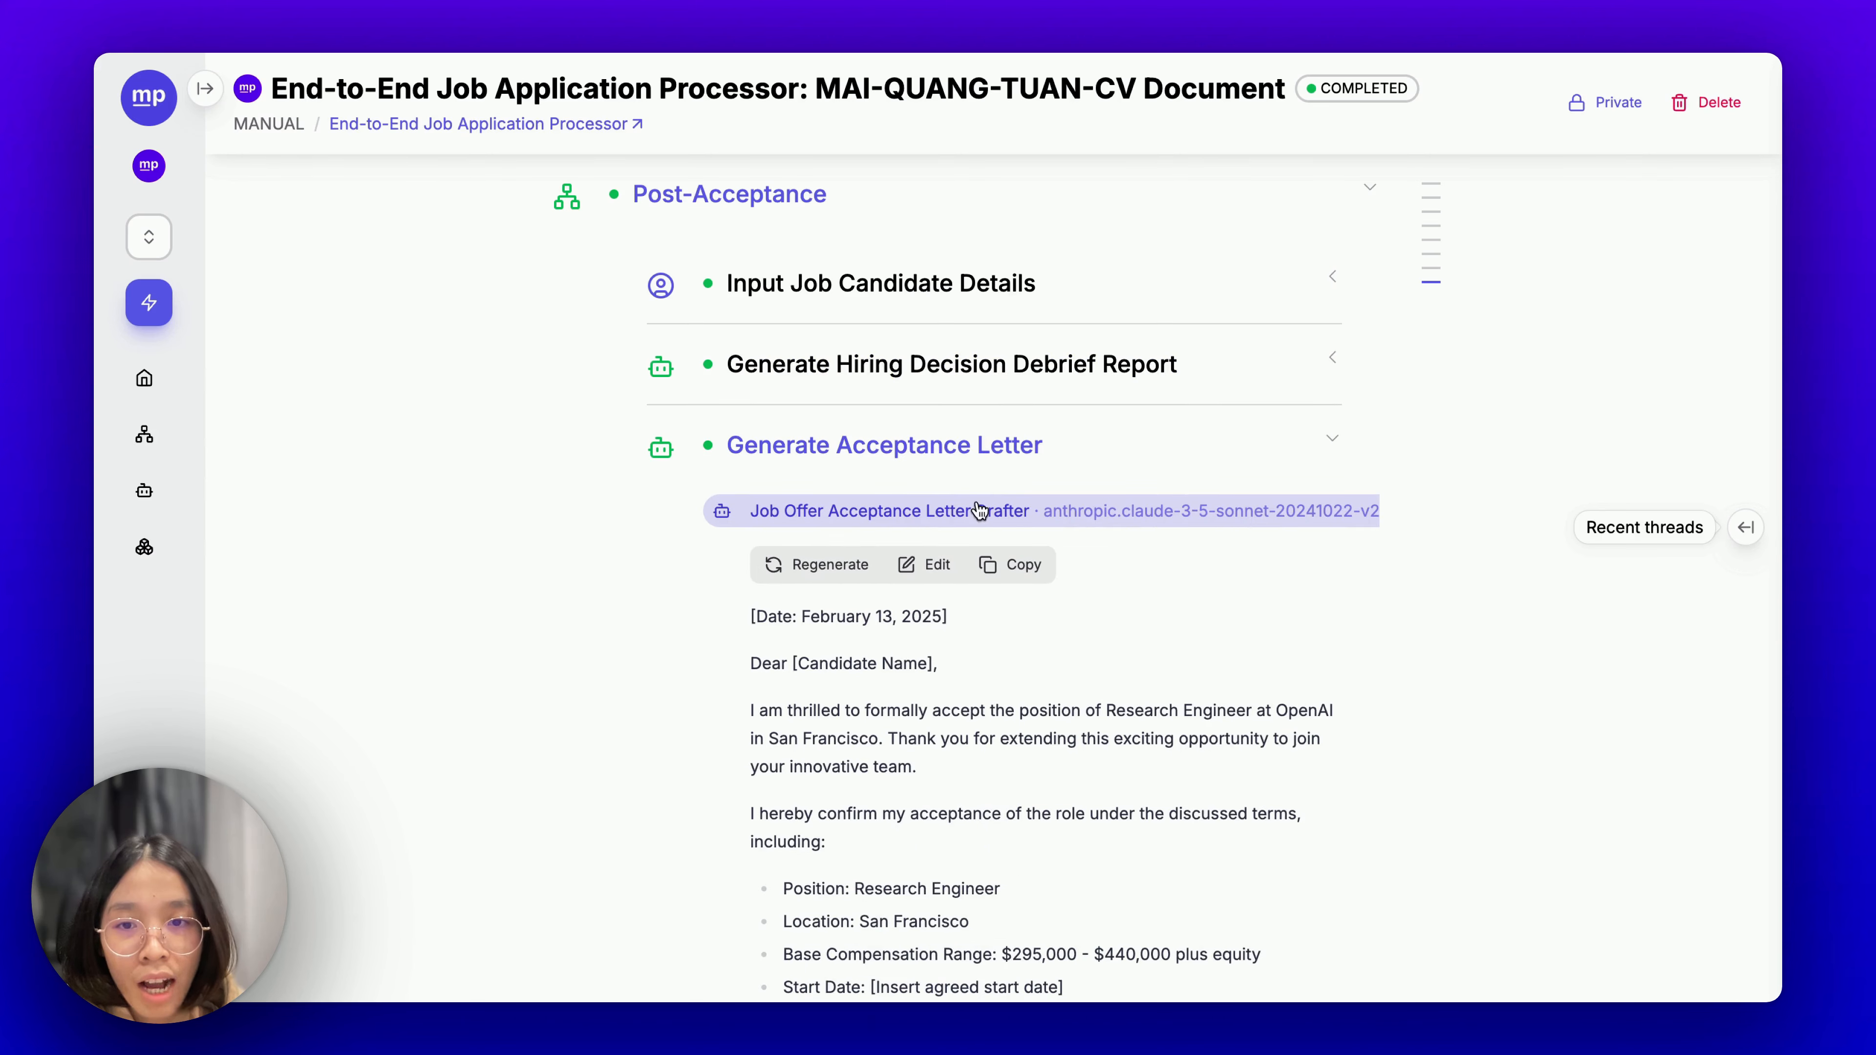
Check the acceptance letter's wording, highlighting the "Dear [Candidate Name]" greeting, the opening acceptance paragraph and the Start Date placeholder line.
scroll(976, 595, "down", 2)
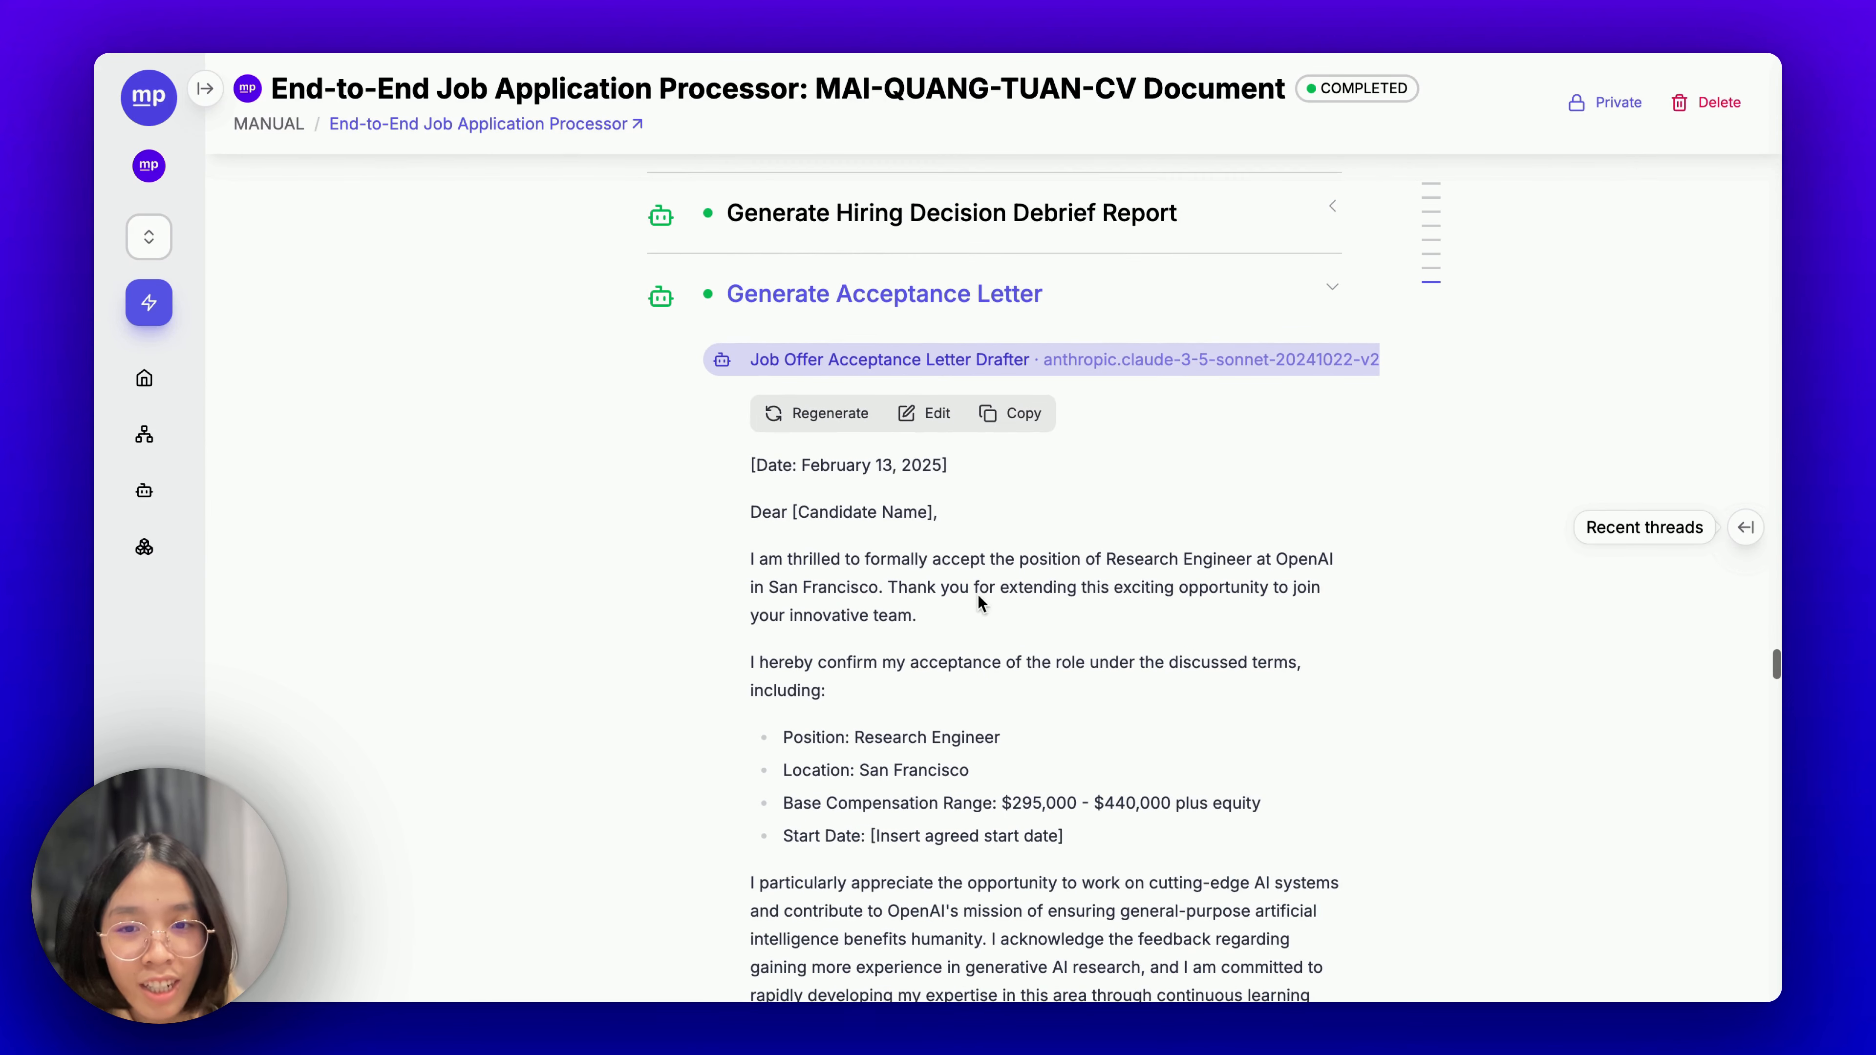
scroll(838, 532, "down", 2)
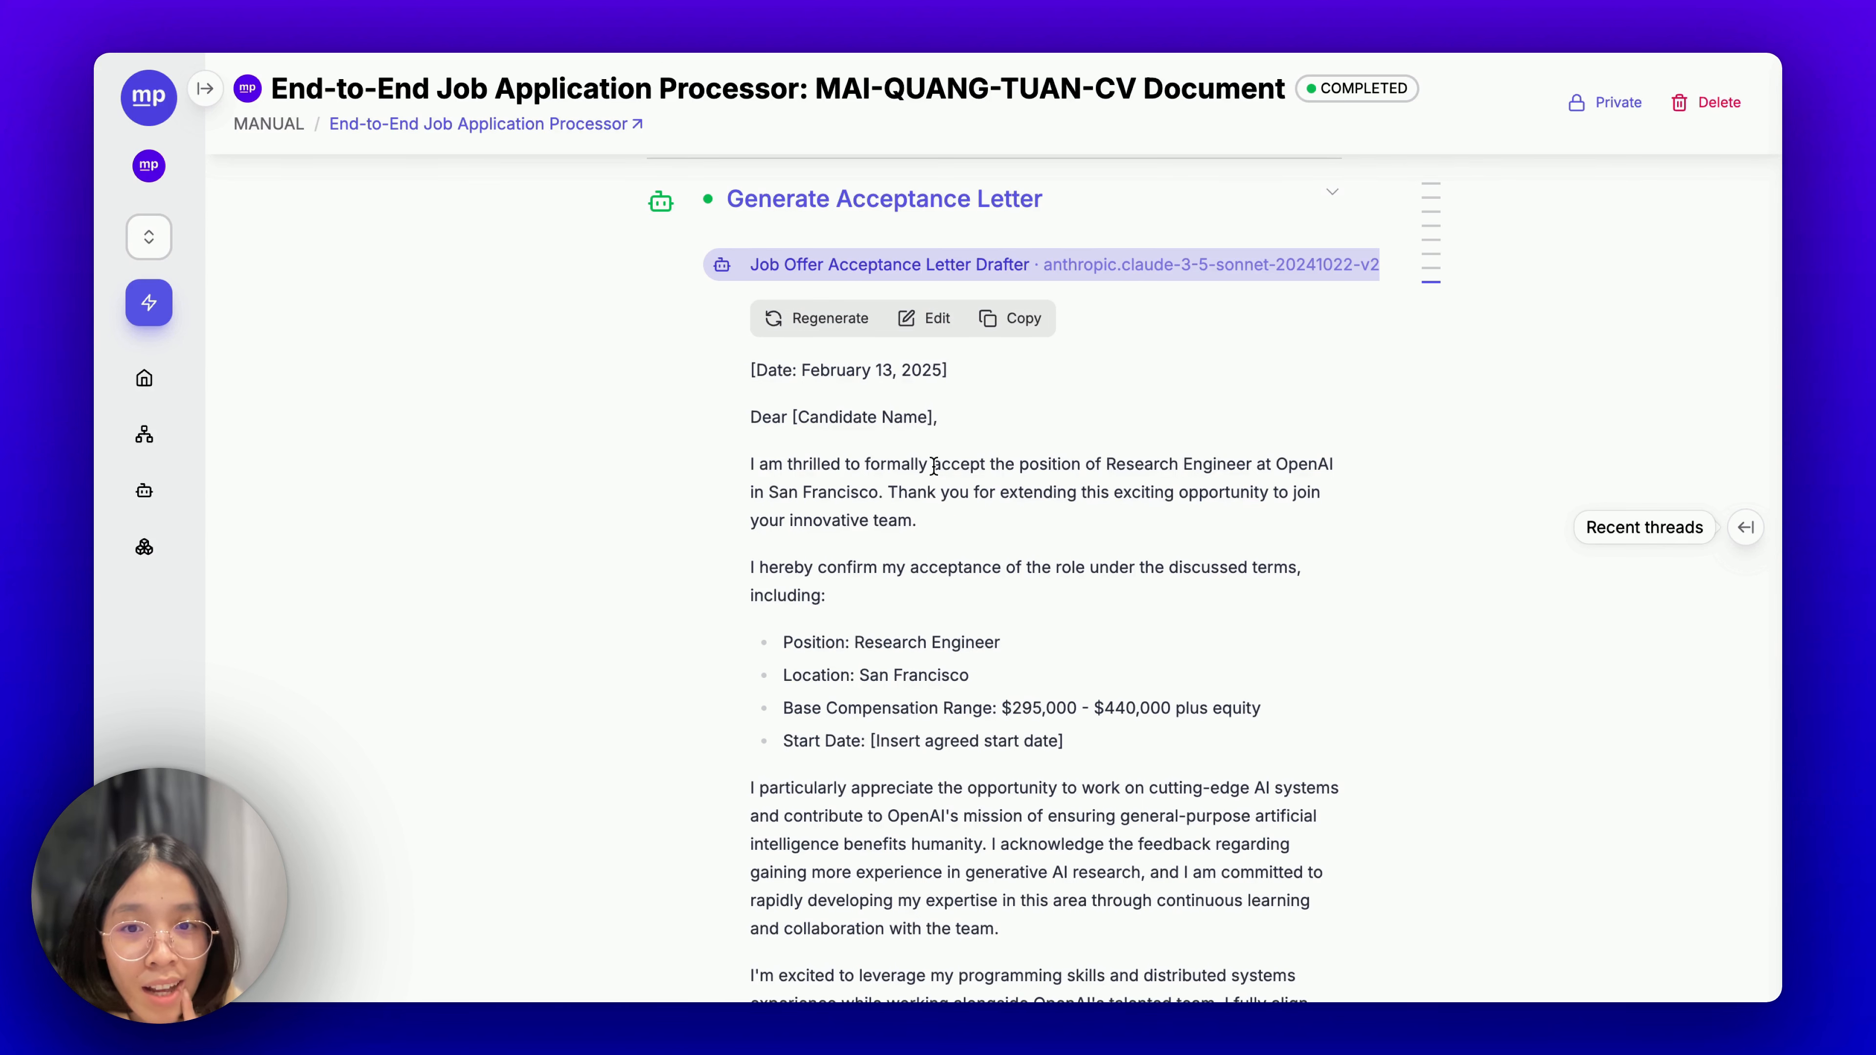
scroll(924, 496, "down", 1)
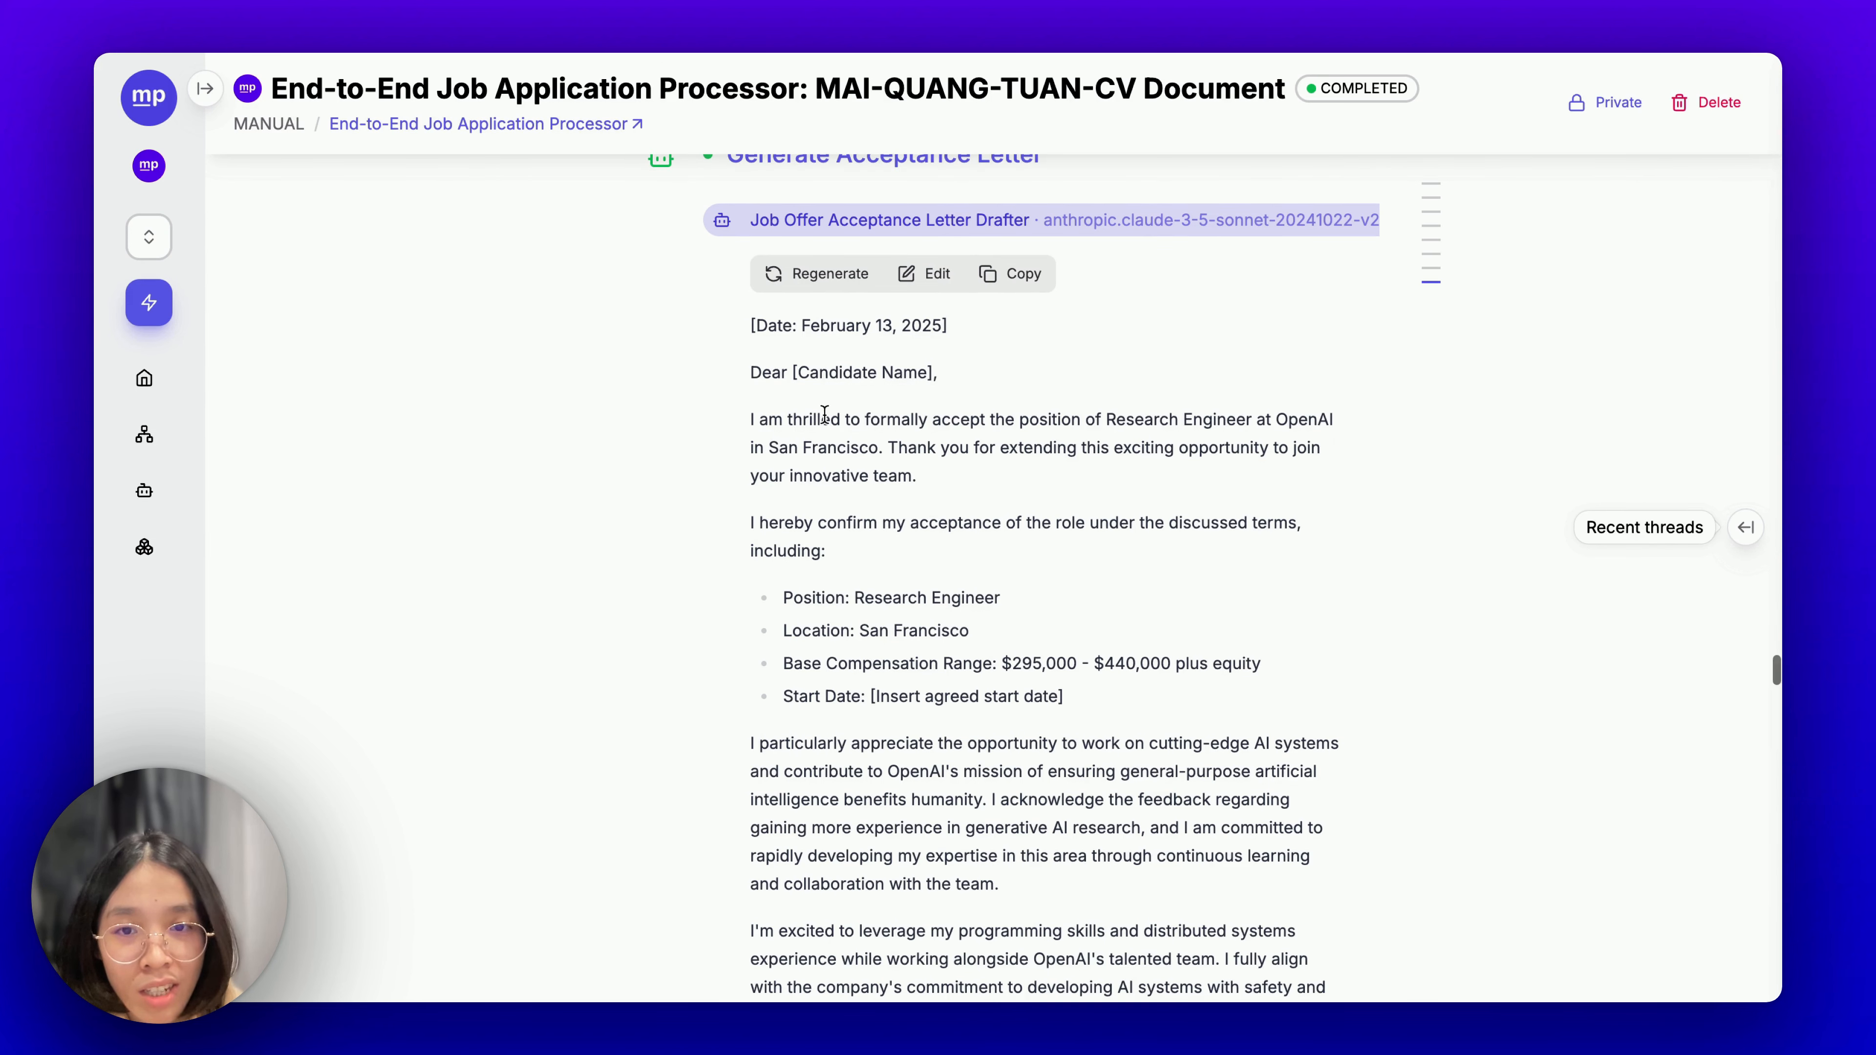
left_click_drag(842, 419, 1005, 421)
triple_click(1020, 462)
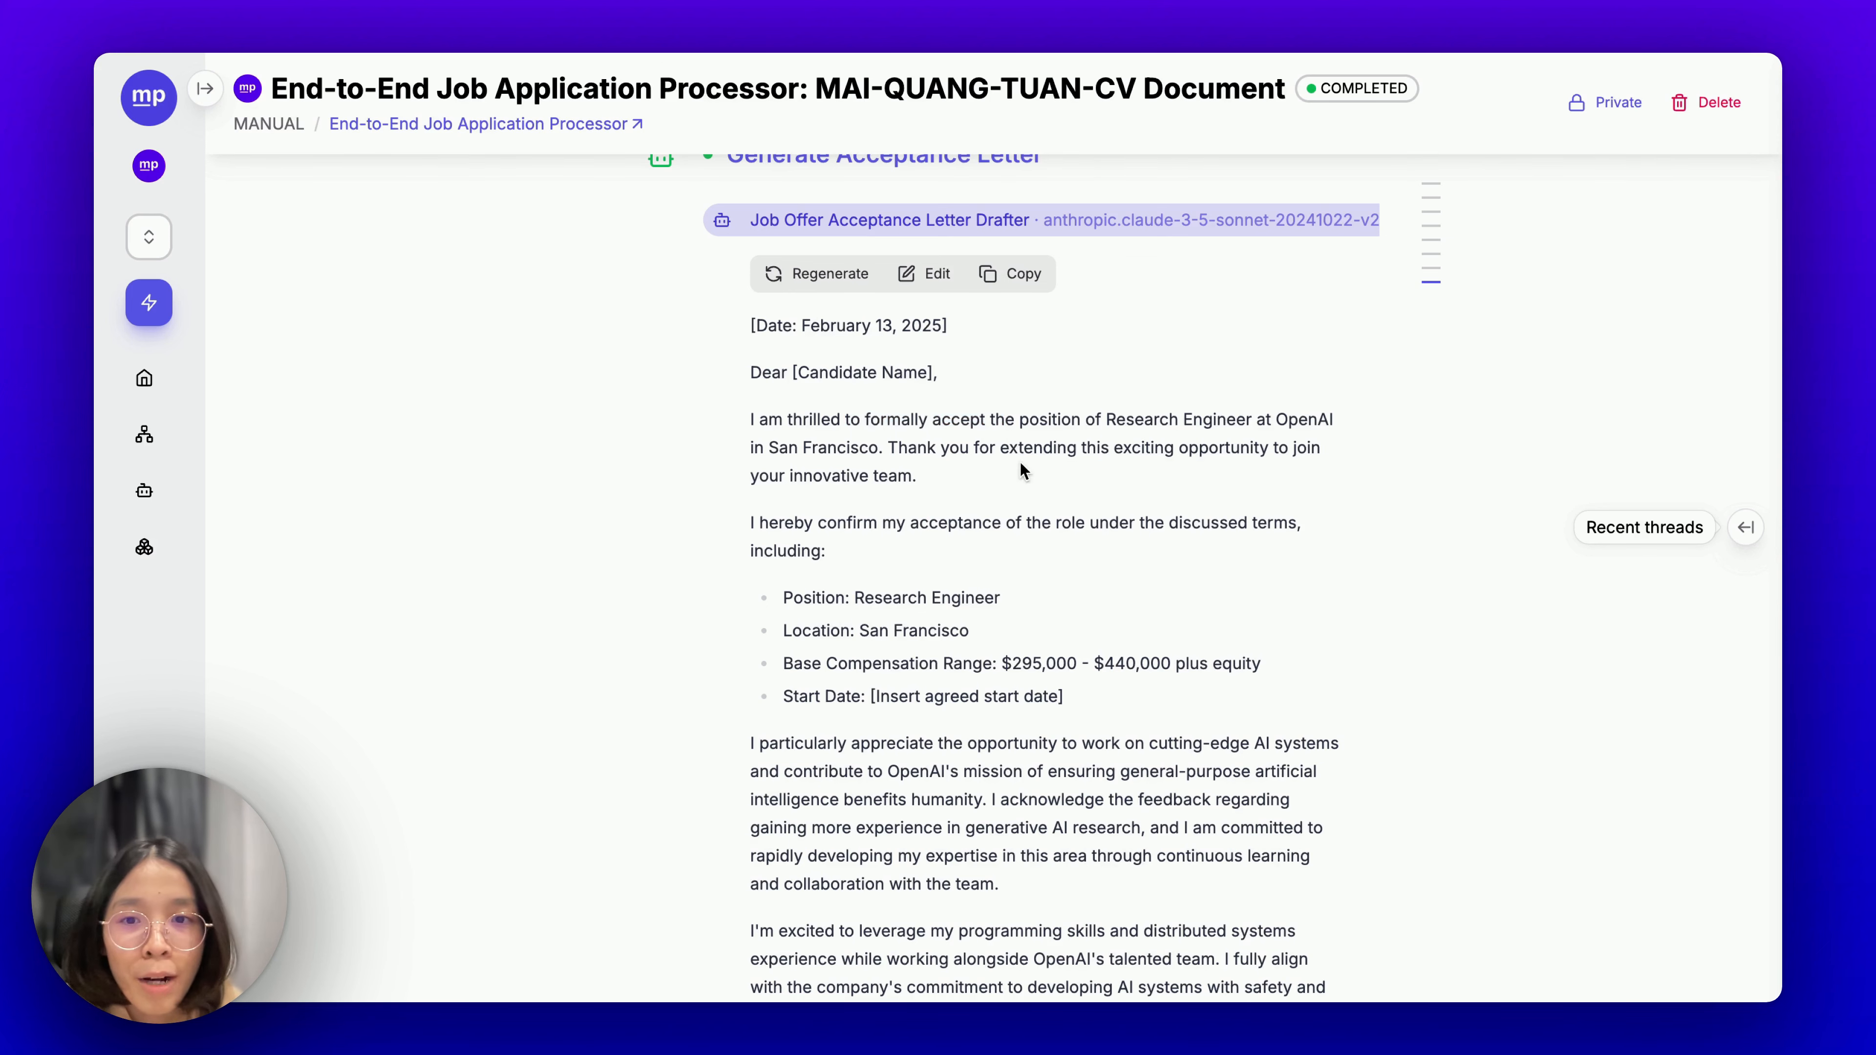
scroll(799, 401, "up", 1)
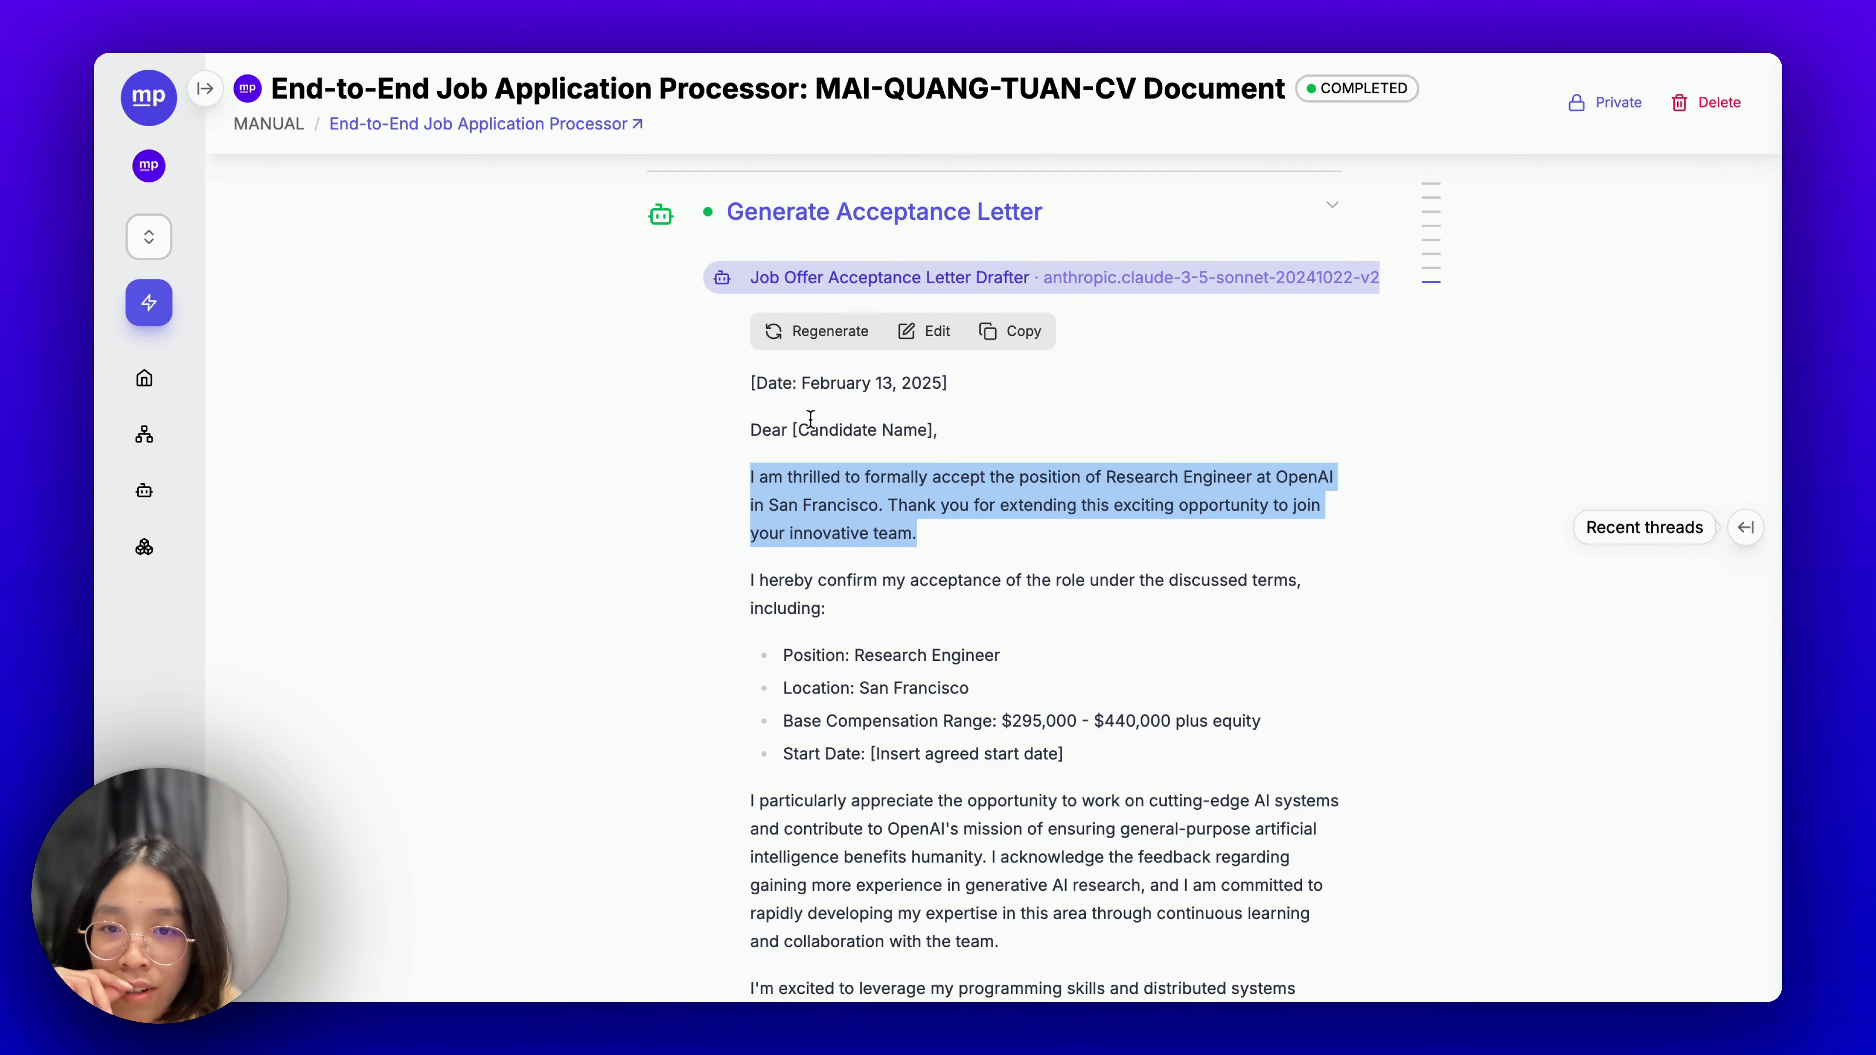
triple_click(828, 423)
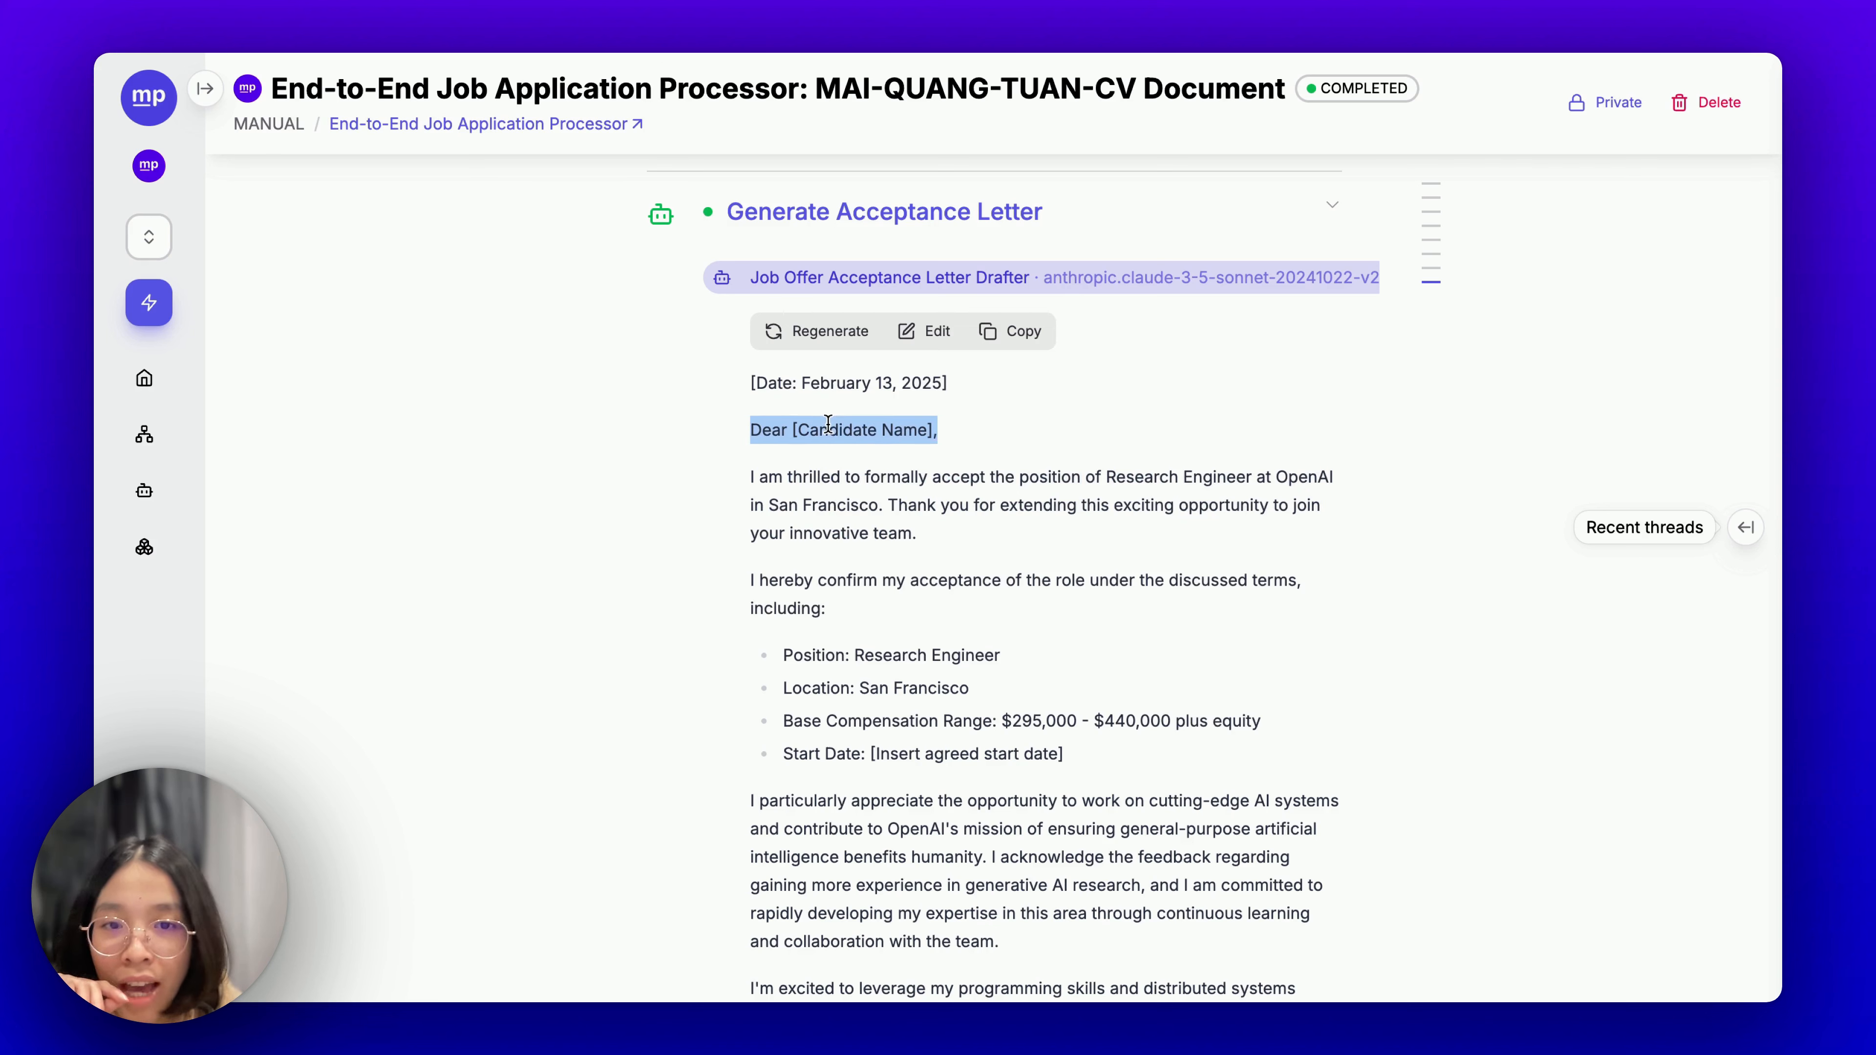
triple_click(857, 477)
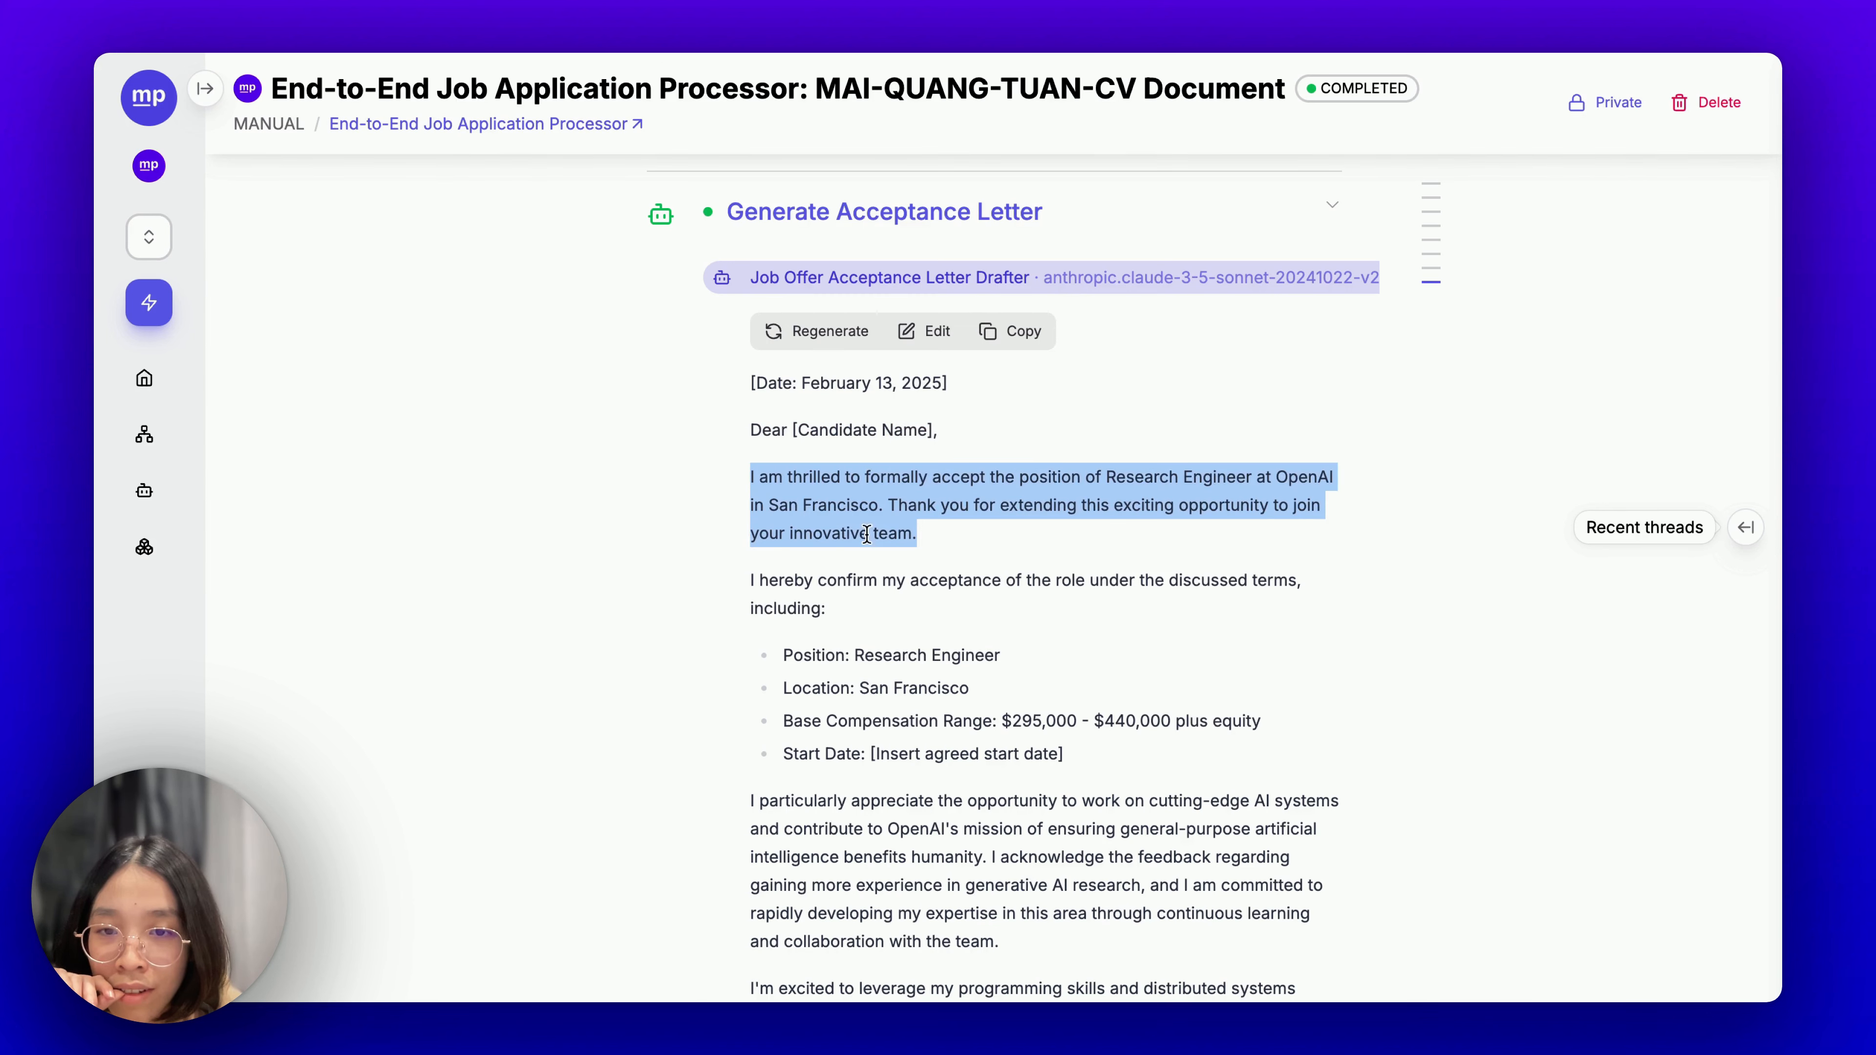
triple_click(872, 572)
scroll(899, 638, "down", 2)
triple_click(897, 651)
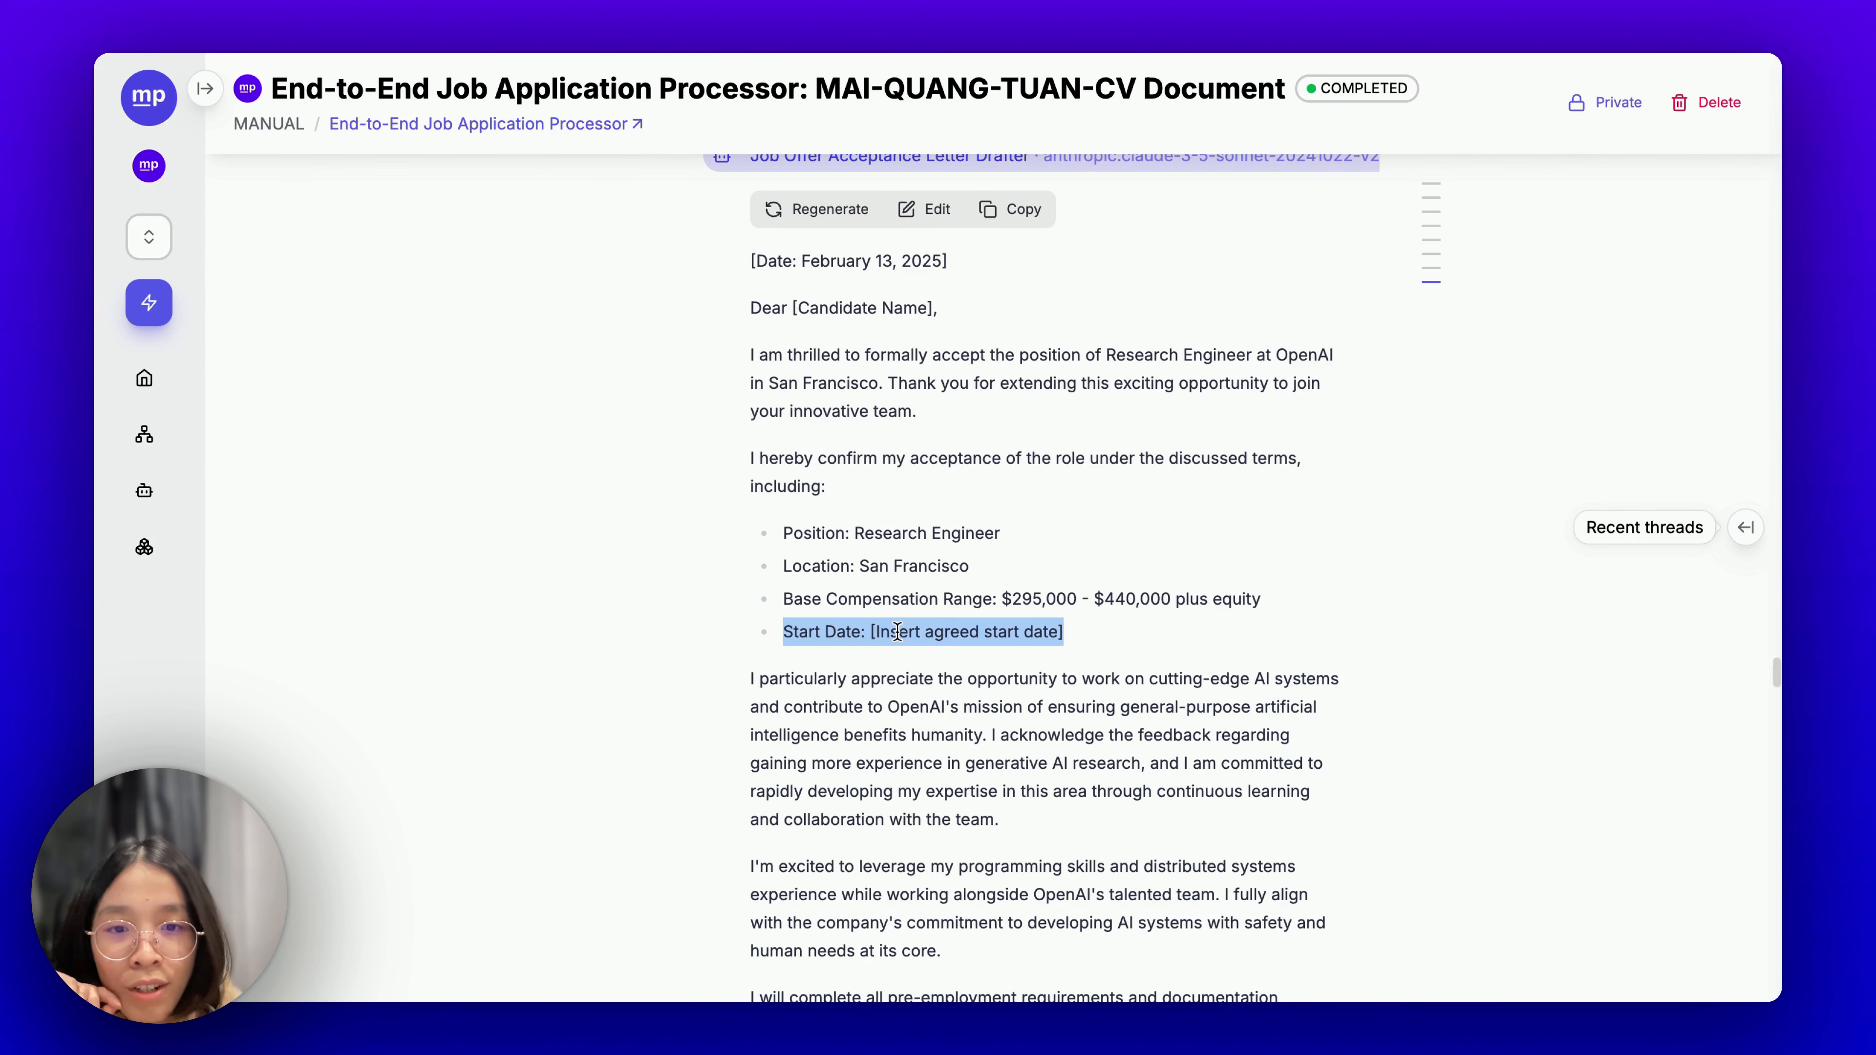
Read the rest of the acceptance letter through to its signature and contact placeholders, and return to the Generate Acceptance Letter heading.
scroll(1006, 737, "down", 2)
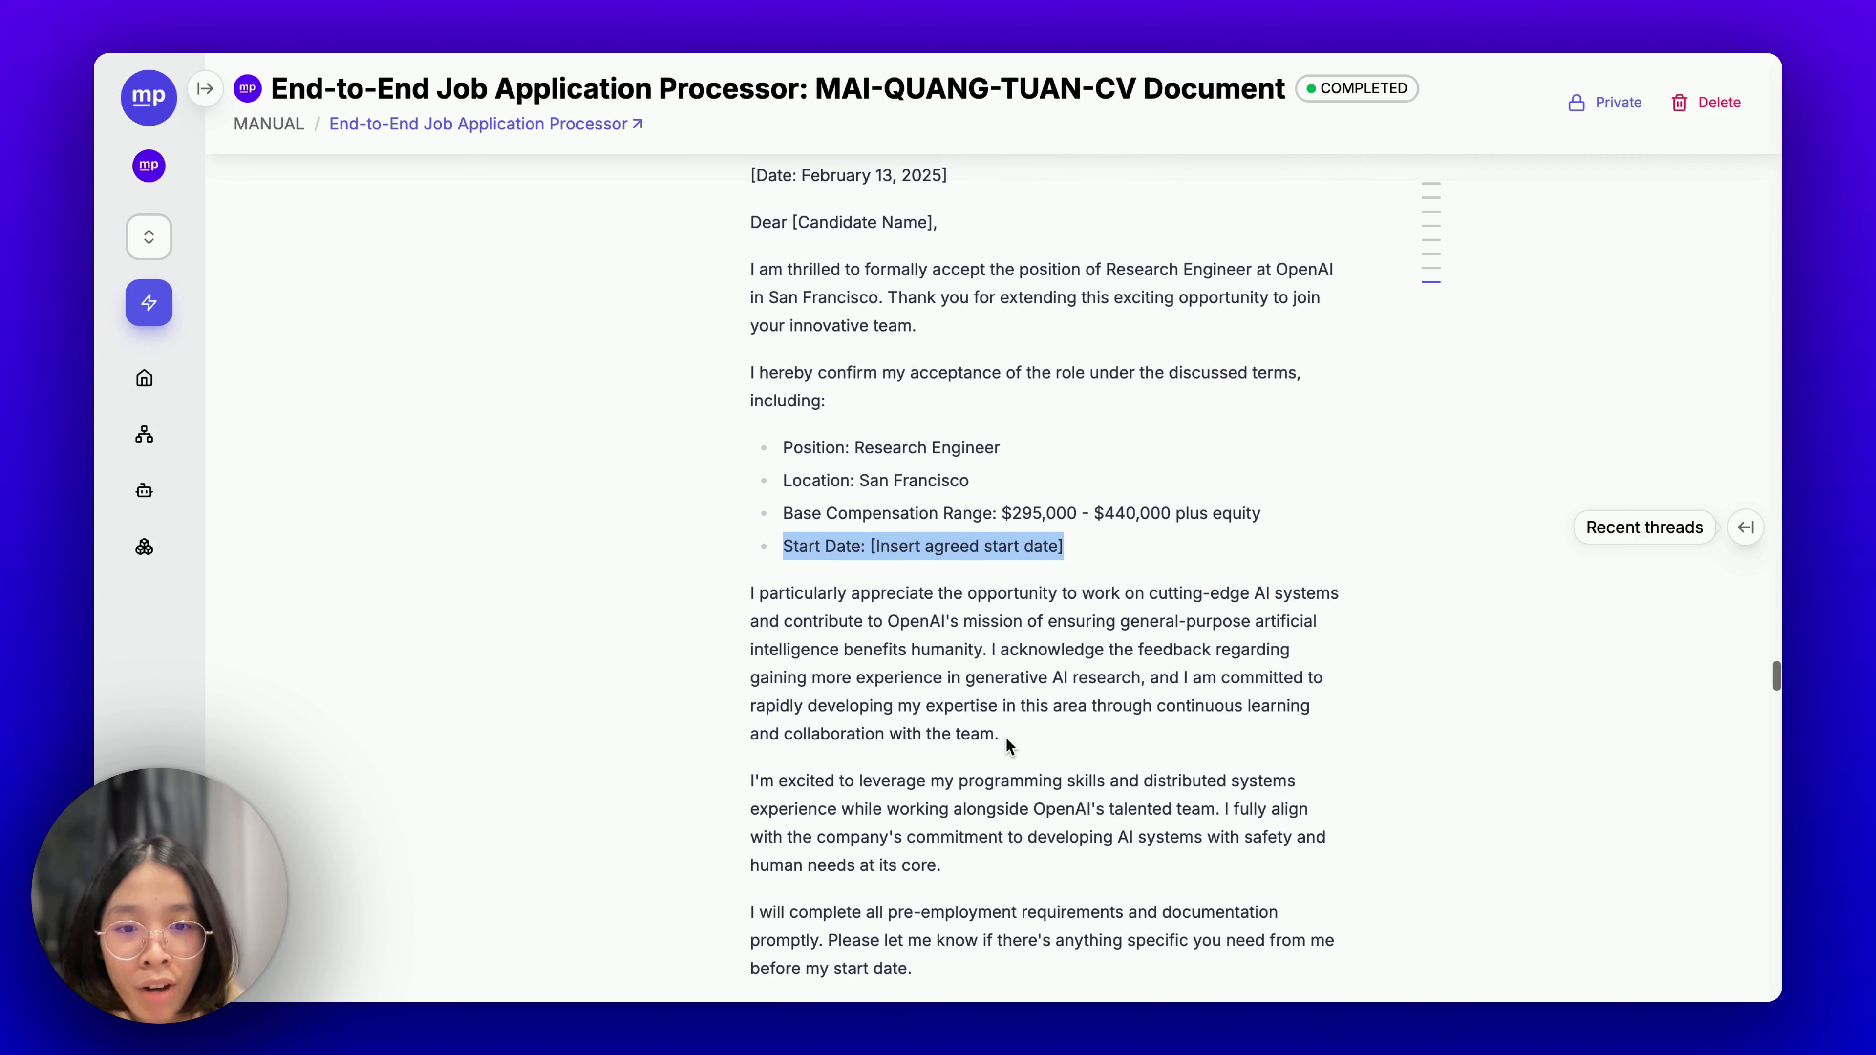
scroll(1005, 738, "up", 2)
scroll(1005, 738, "up", 1)
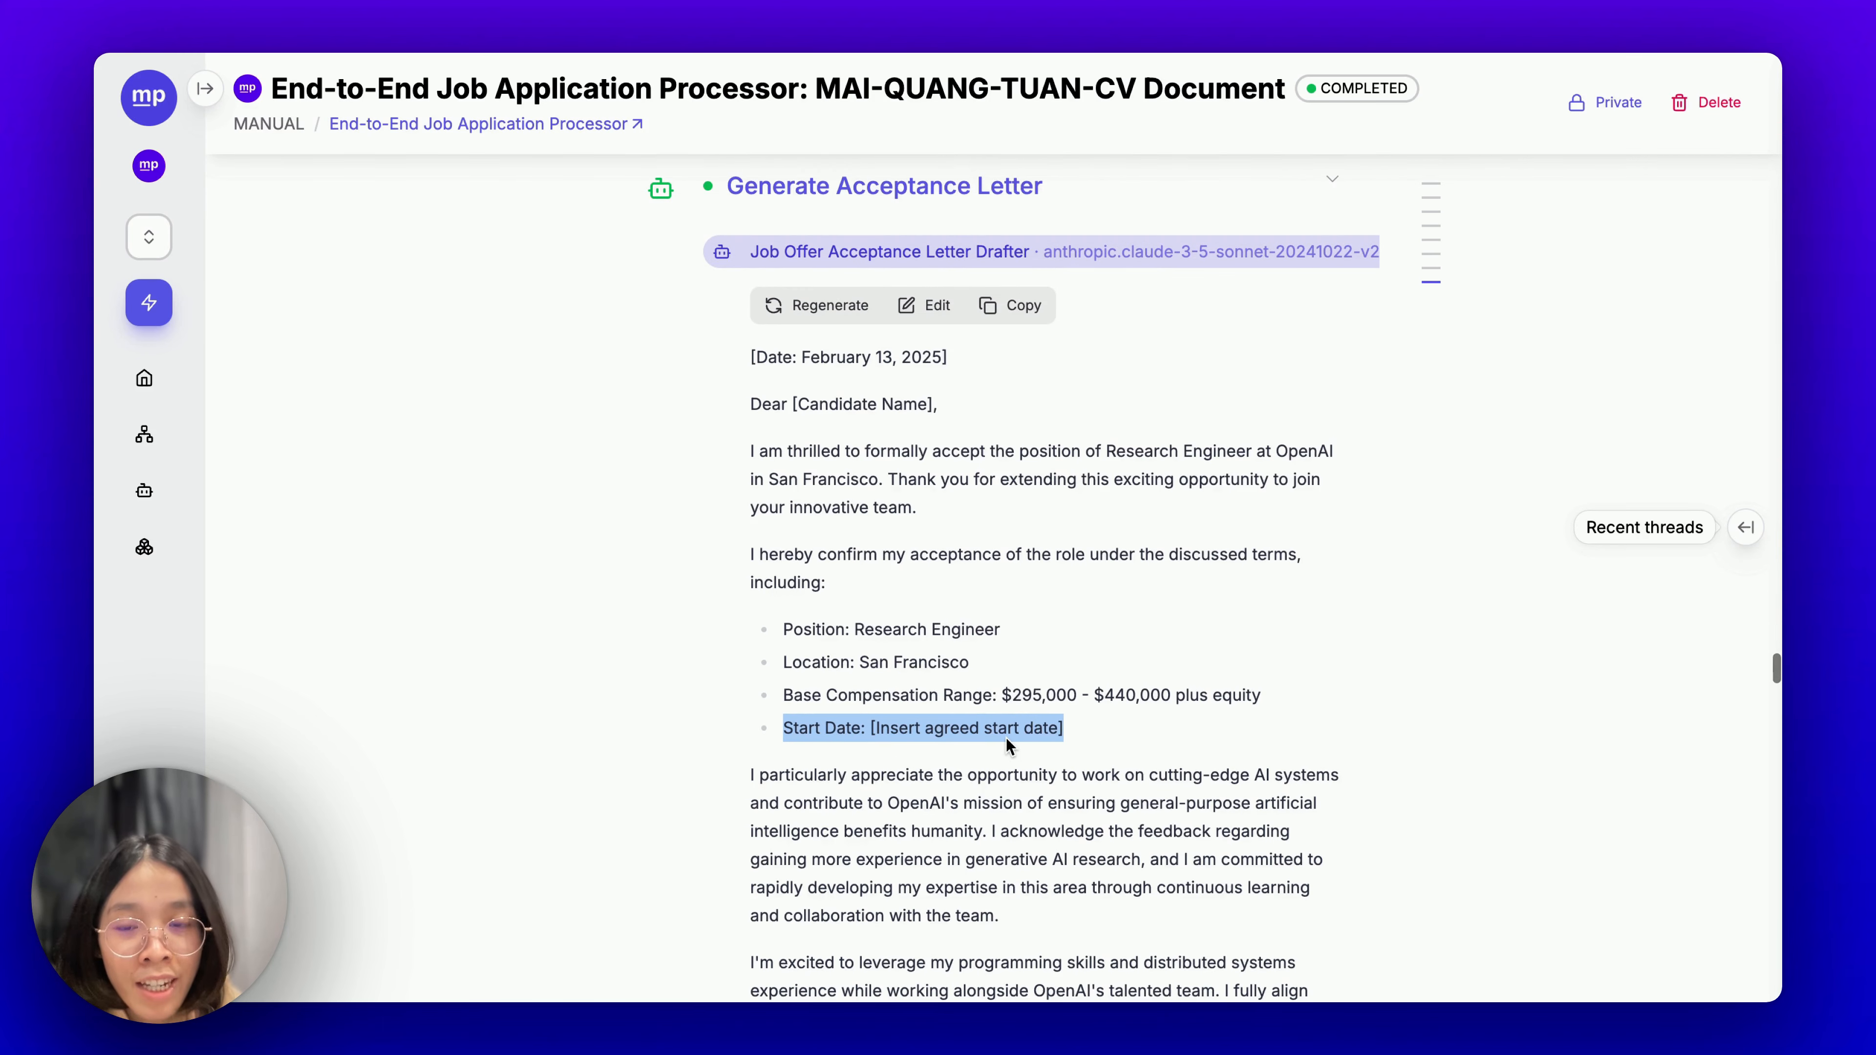
scroll(1009, 528, "down", 6)
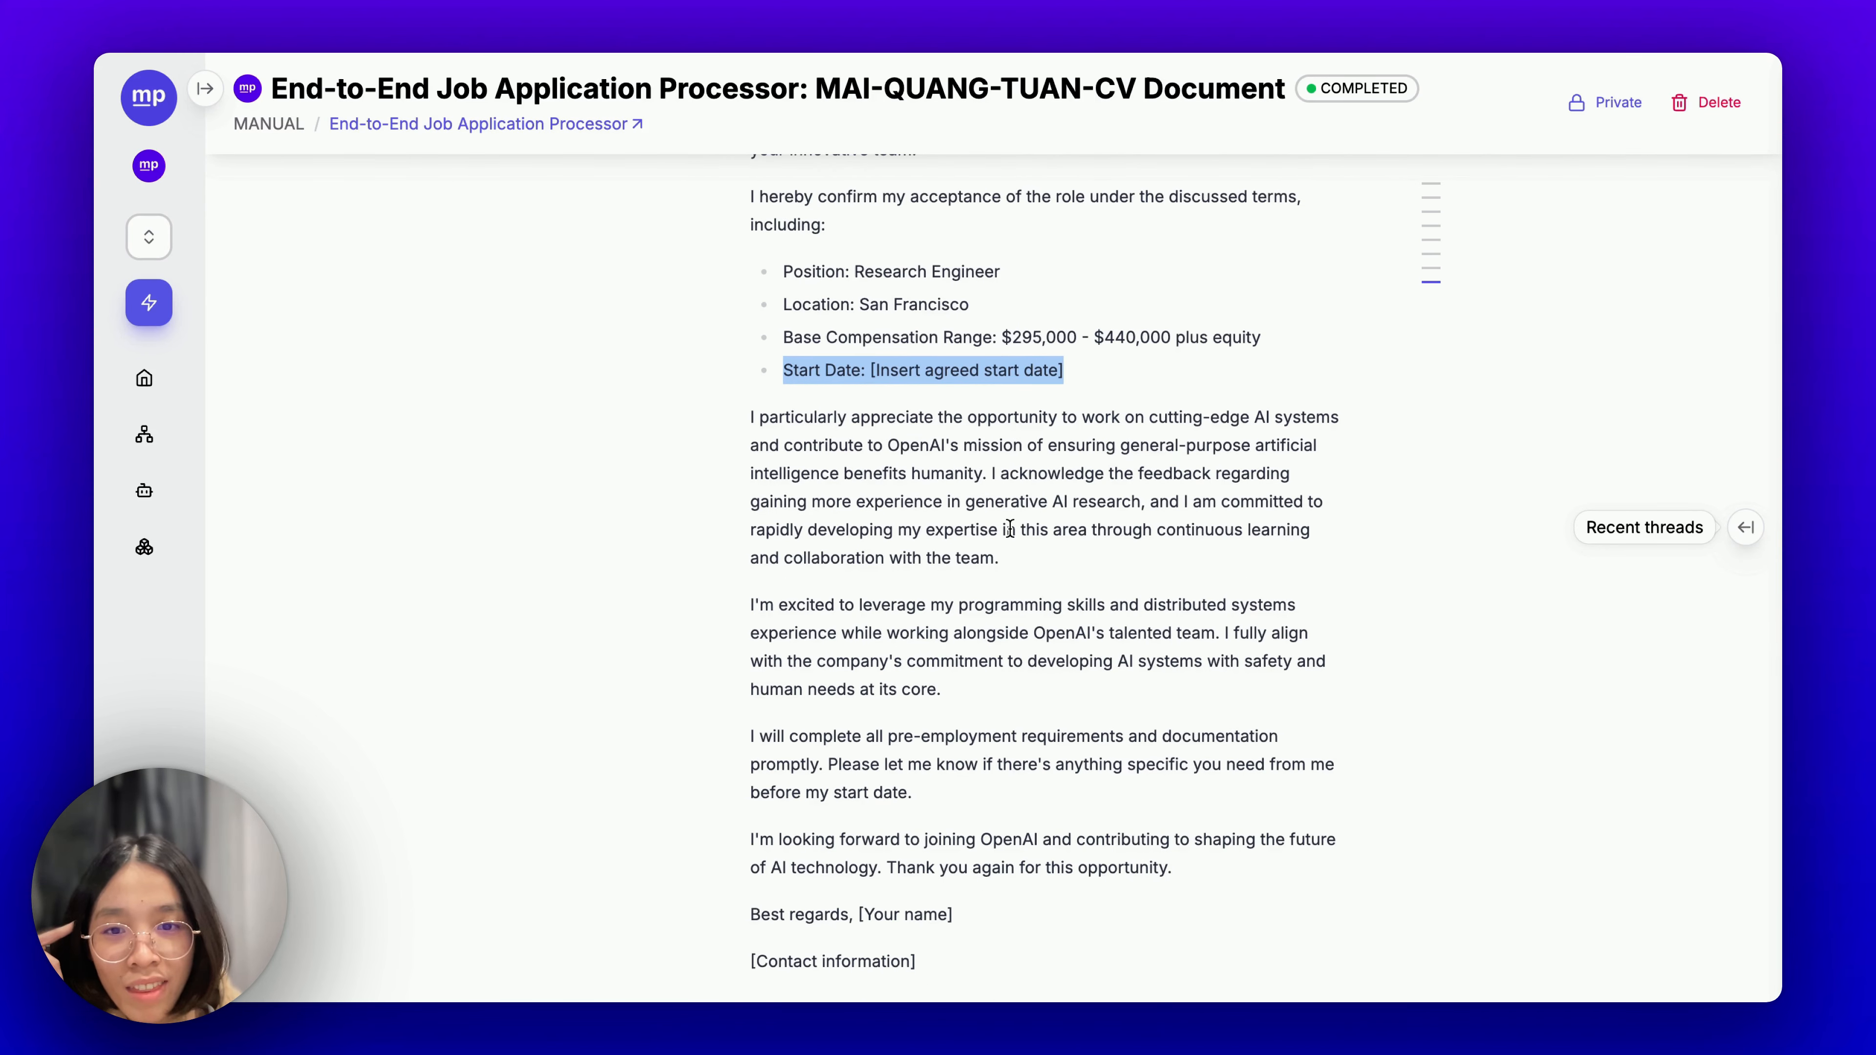
scroll(1010, 528, "up", 8)
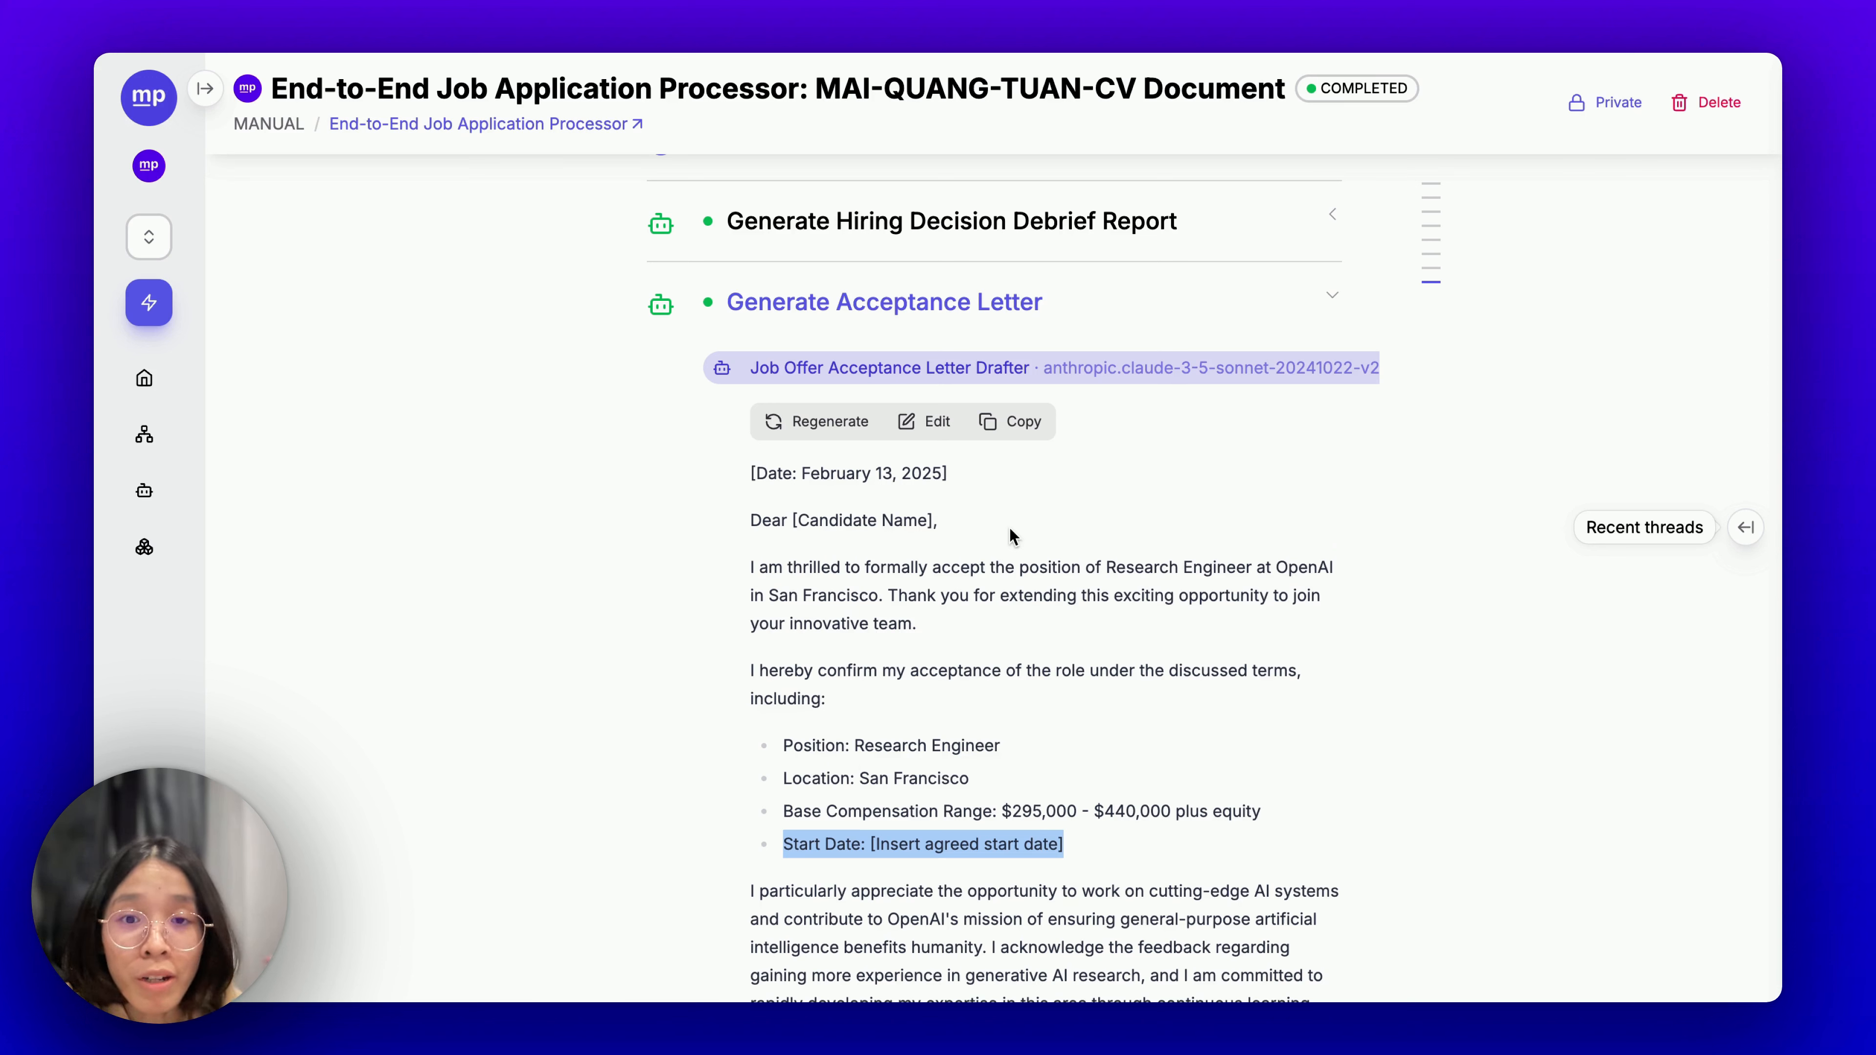
Examine the Job Offer Acceptance Letter Drafter agent's title, background and output format instructions, highlighting "Acceptance" in the title, and close its settings.
left_click(806, 380)
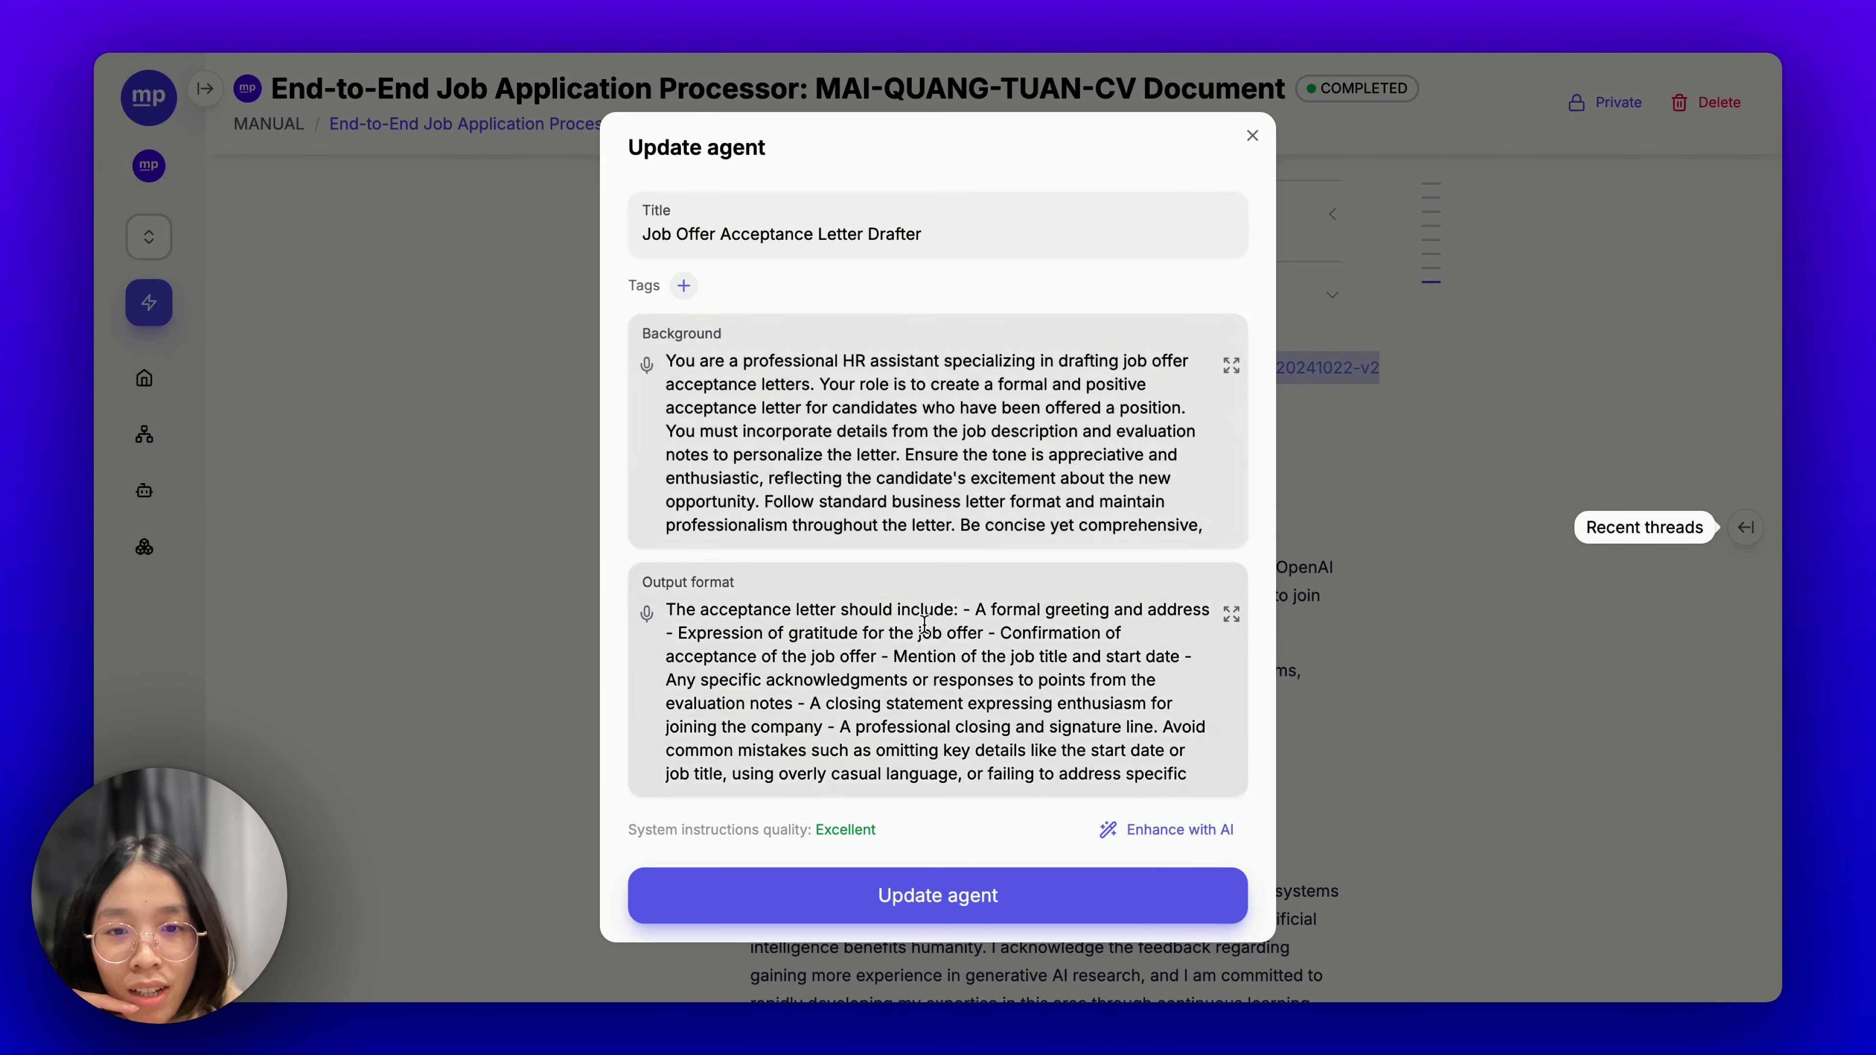
triple_click(926, 632)
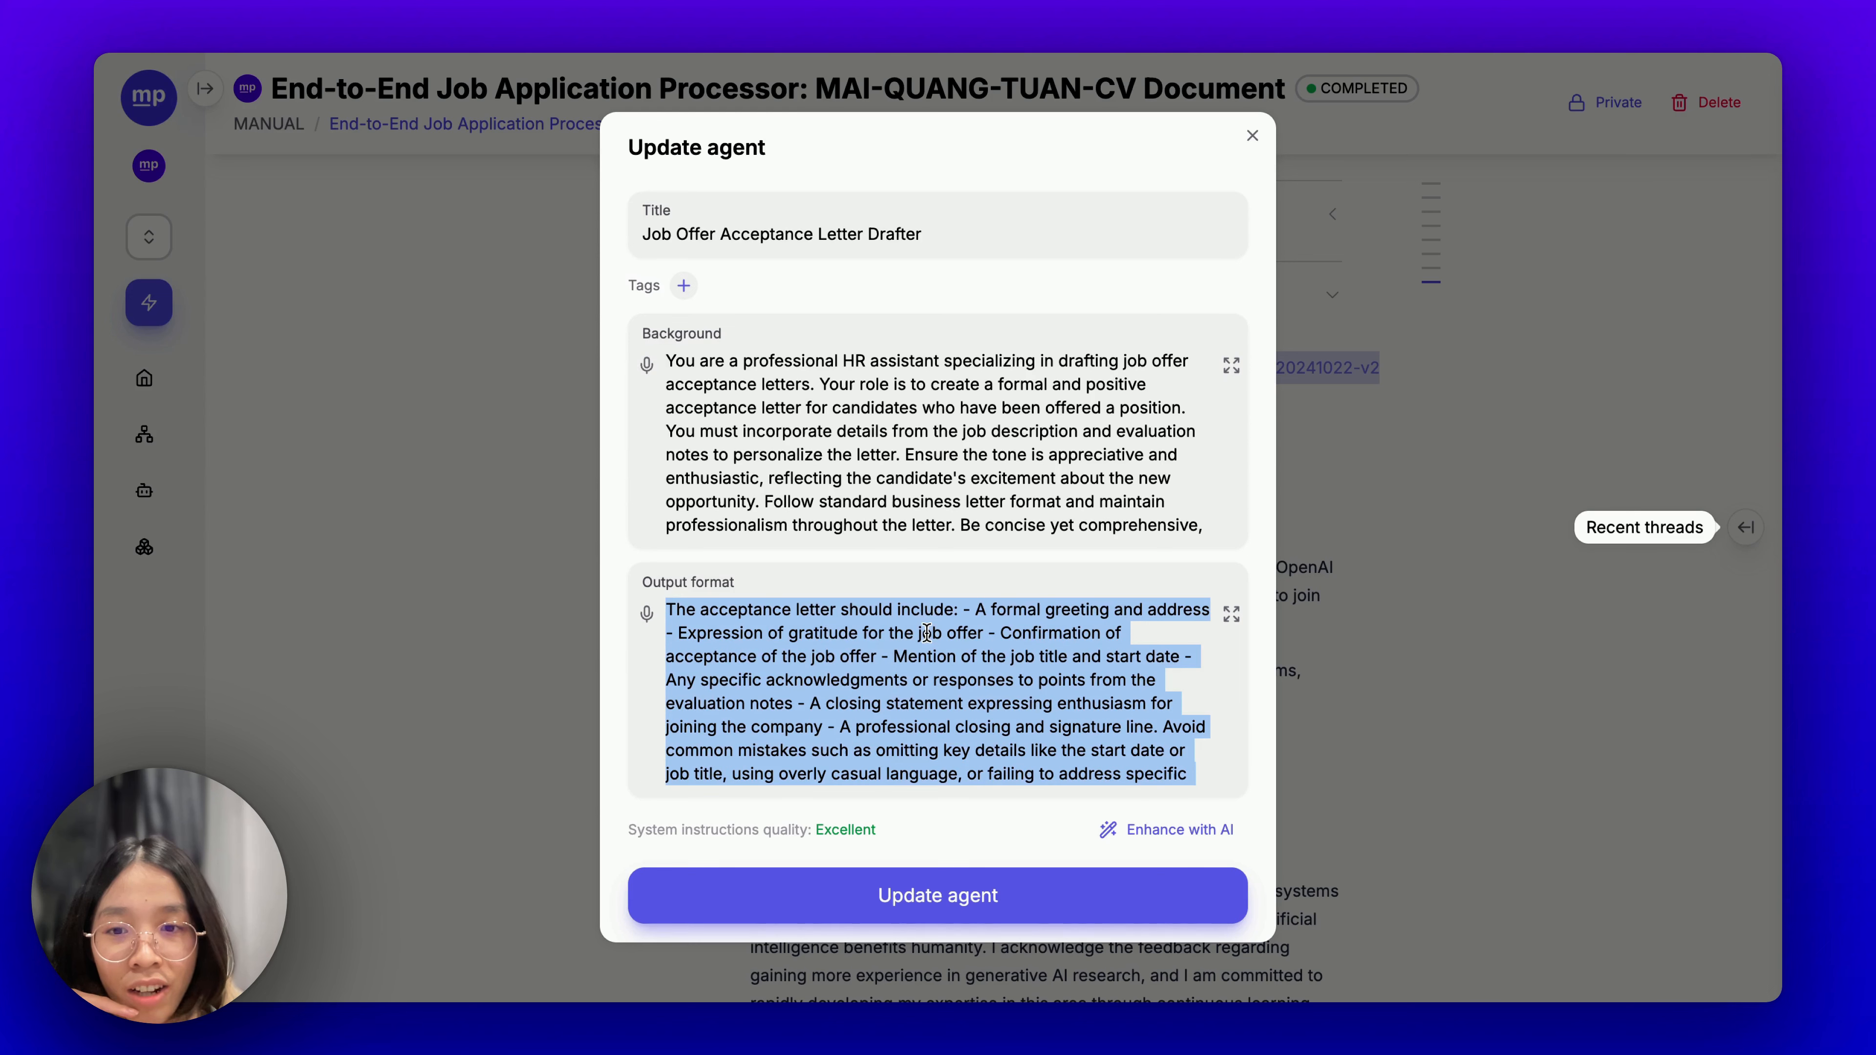
triple_click(867, 456)
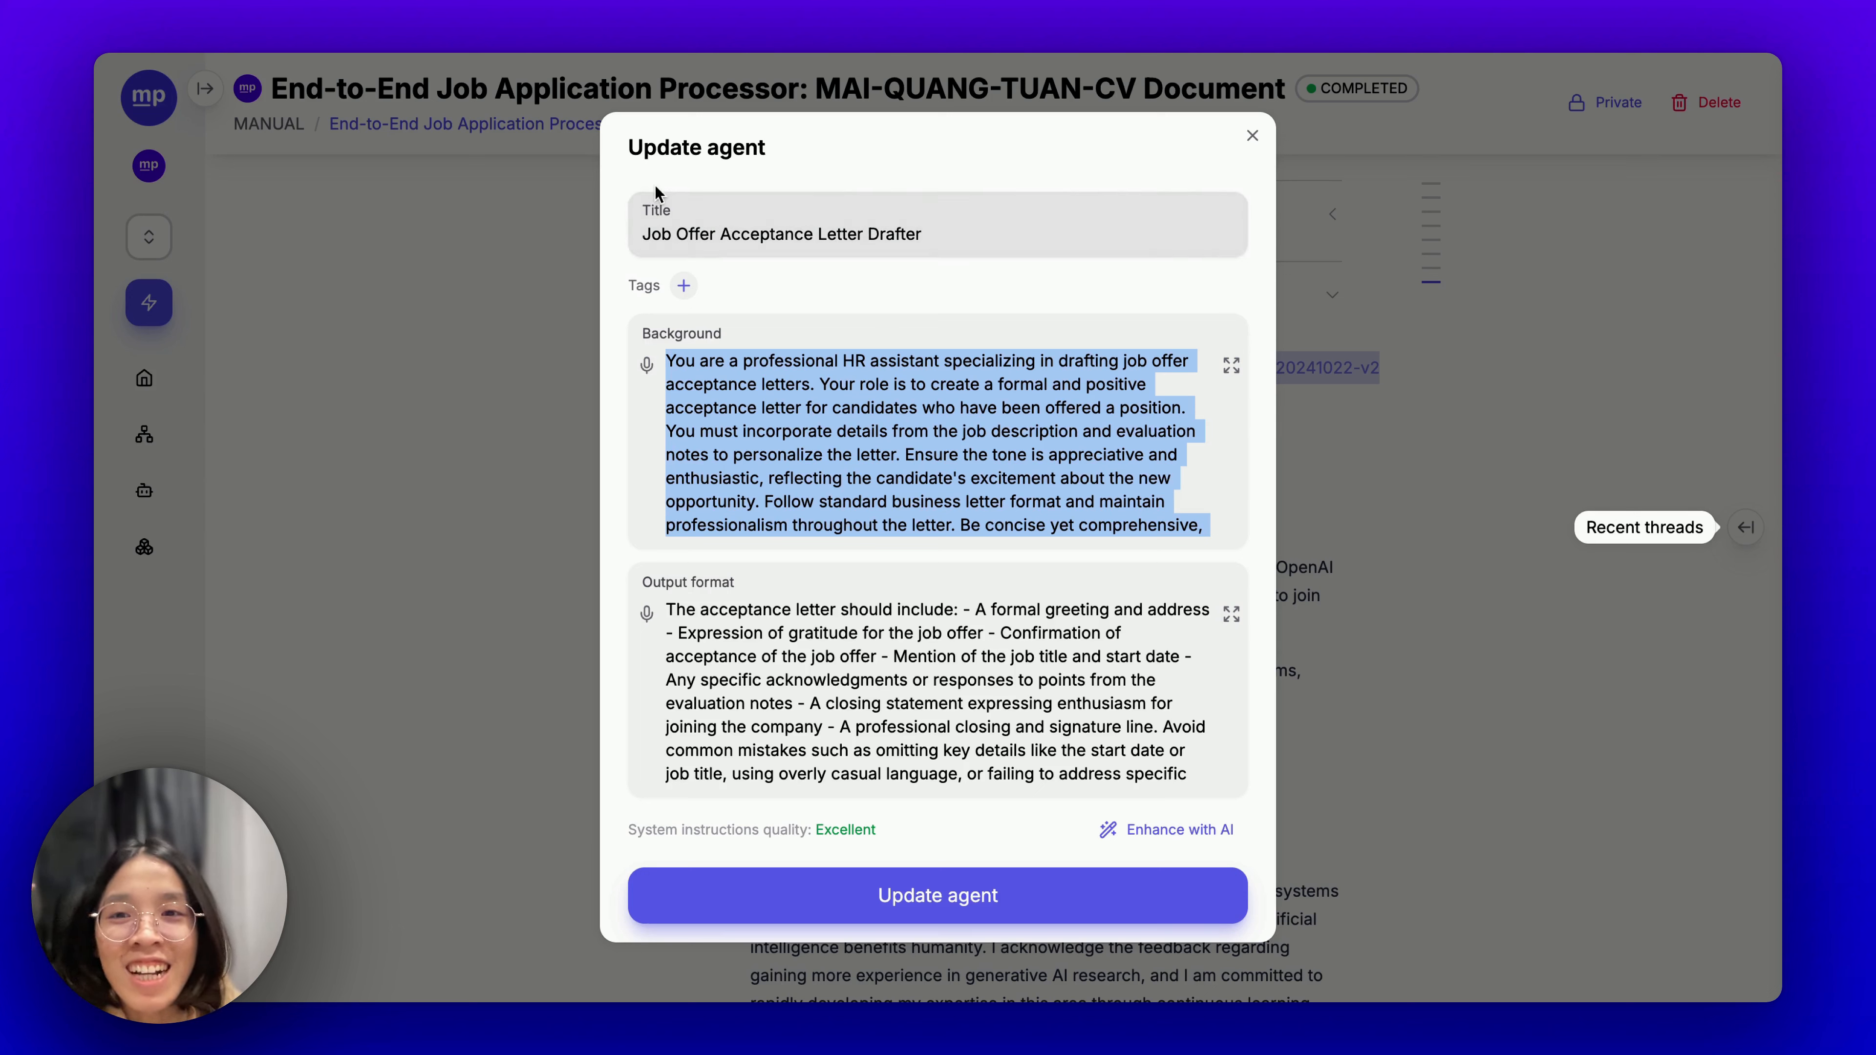
left_click(665, 216)
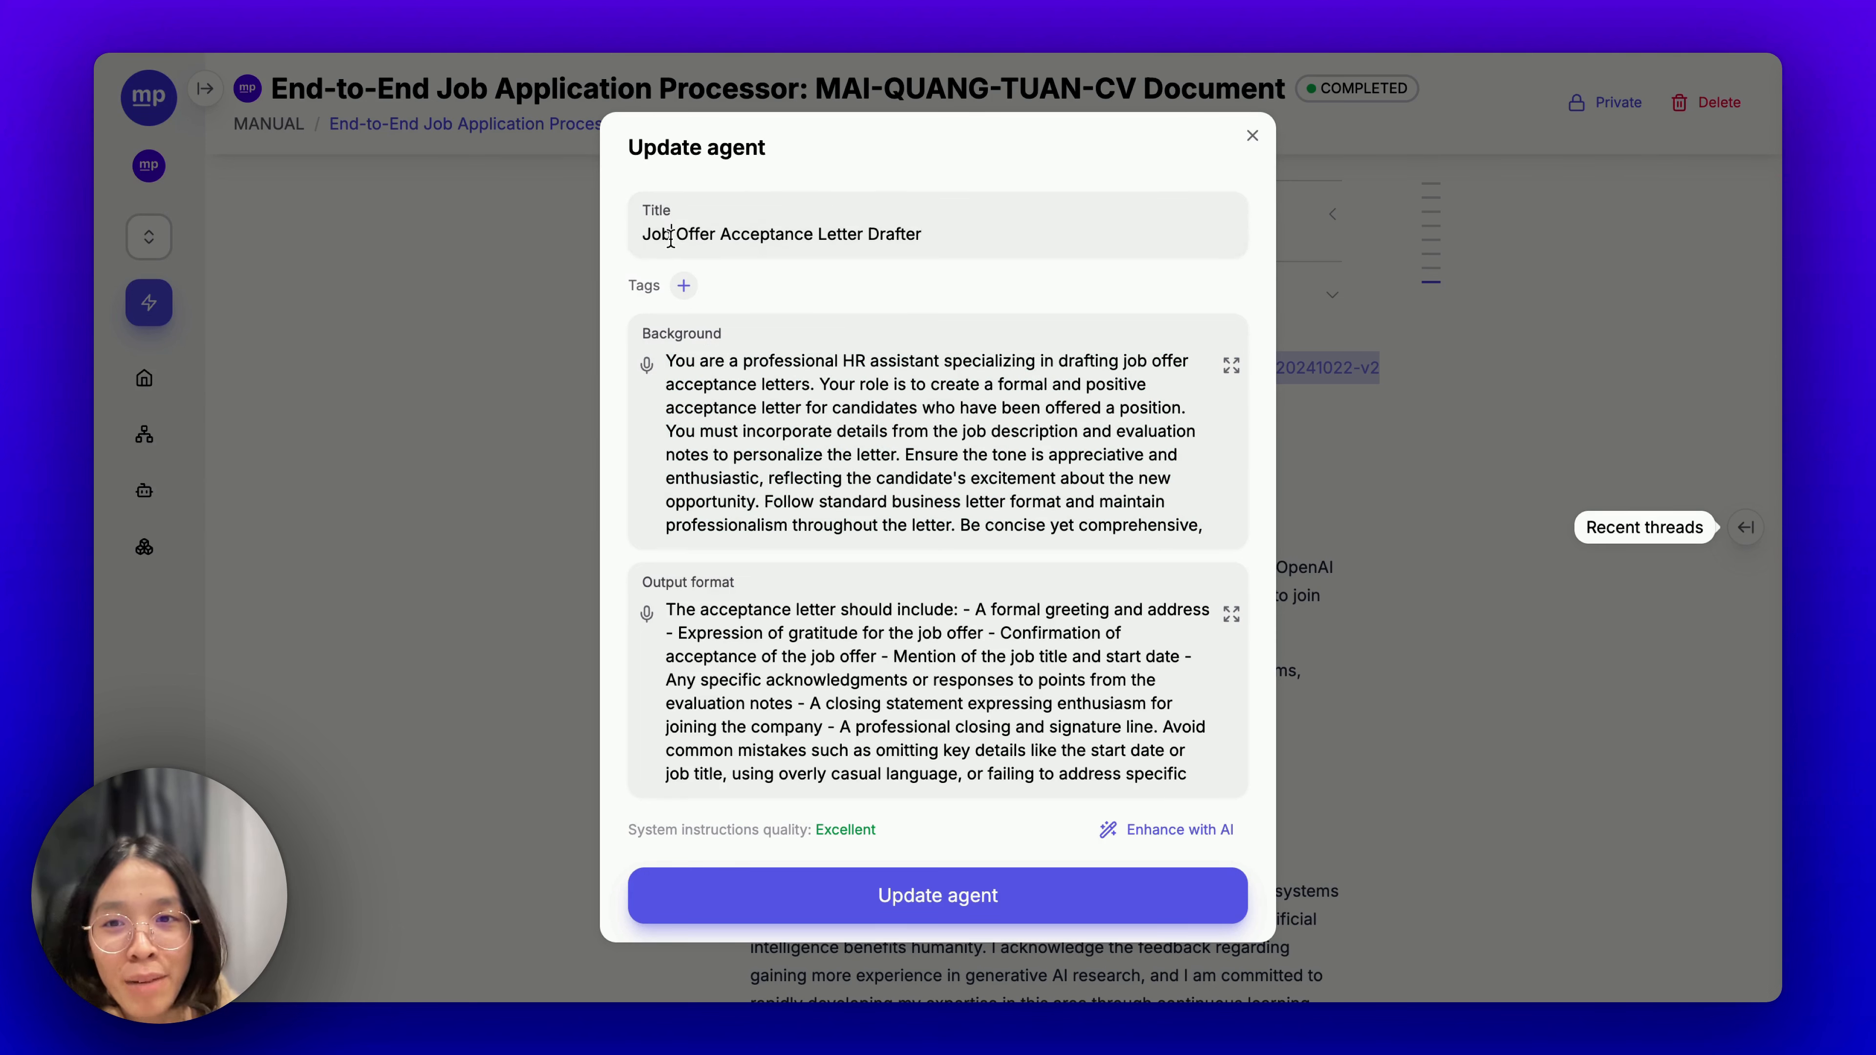
triple_click(669, 238)
left_click(679, 239)
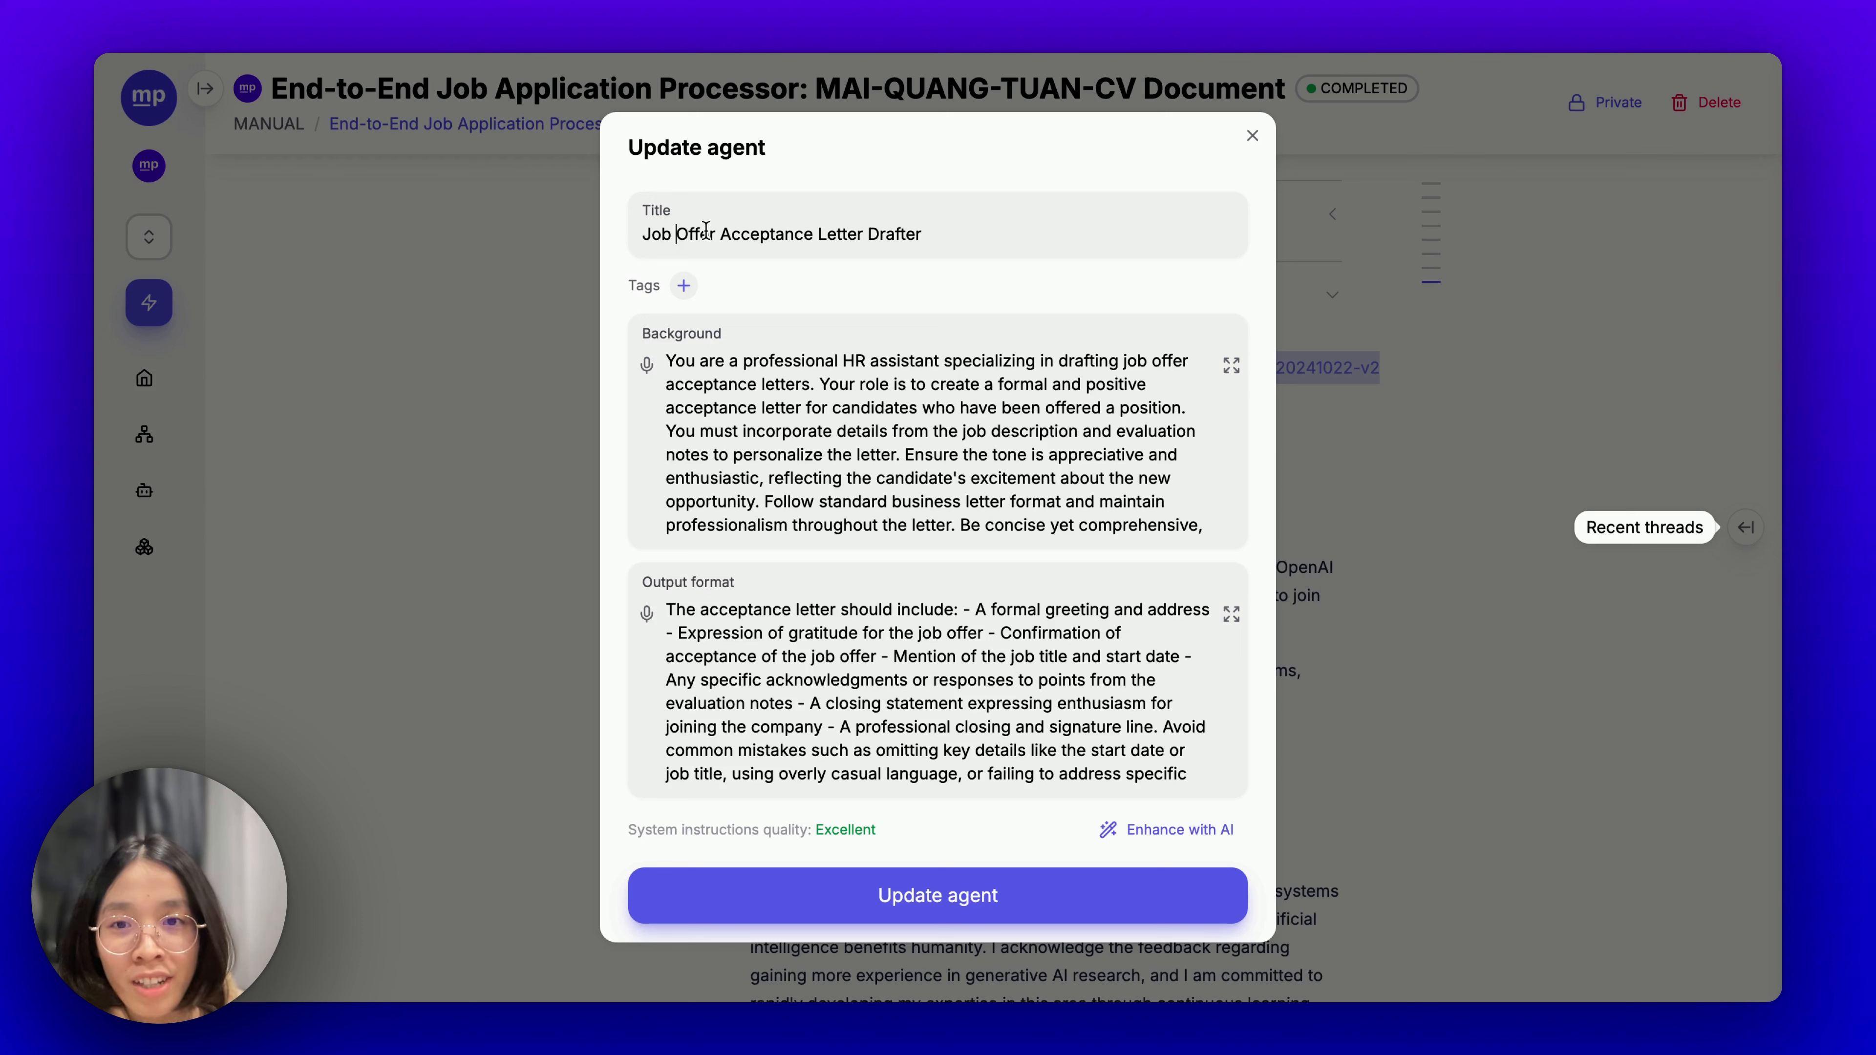
double_click(743, 241)
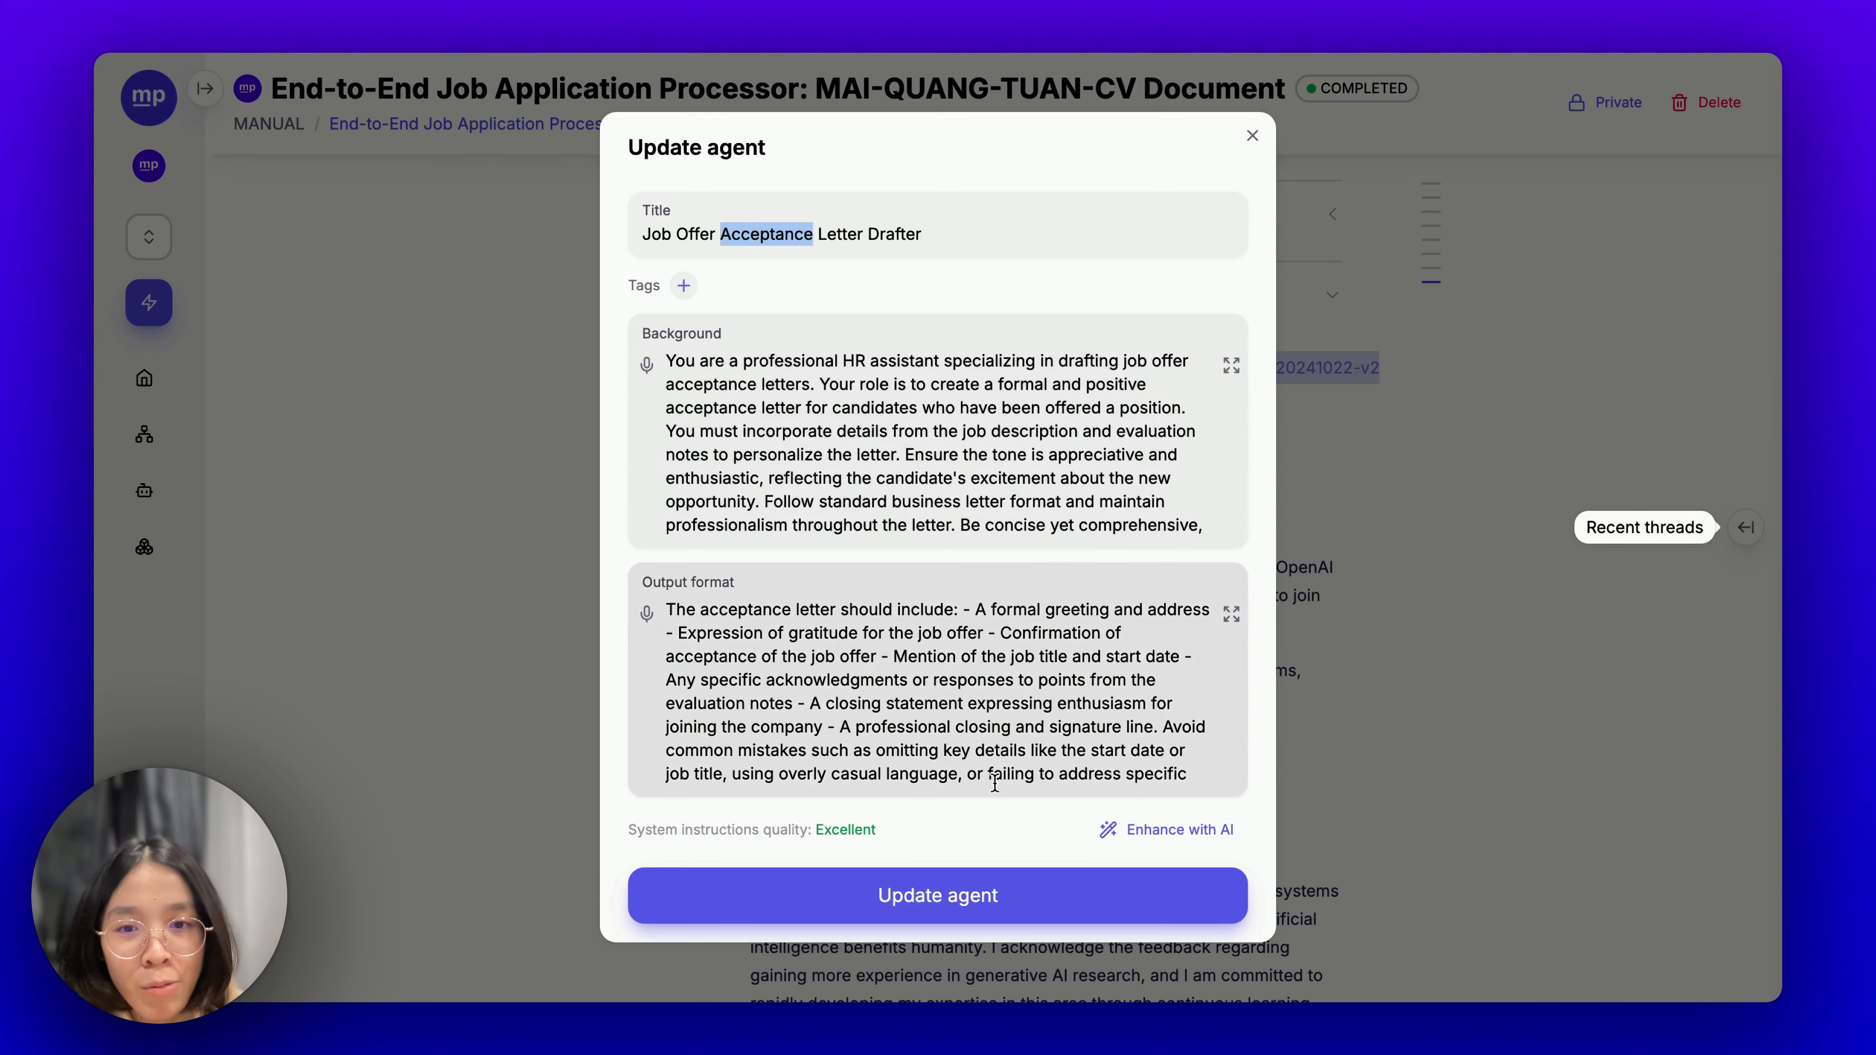
left_click_drag(963, 610, 1009, 703)
left_click(1010, 703)
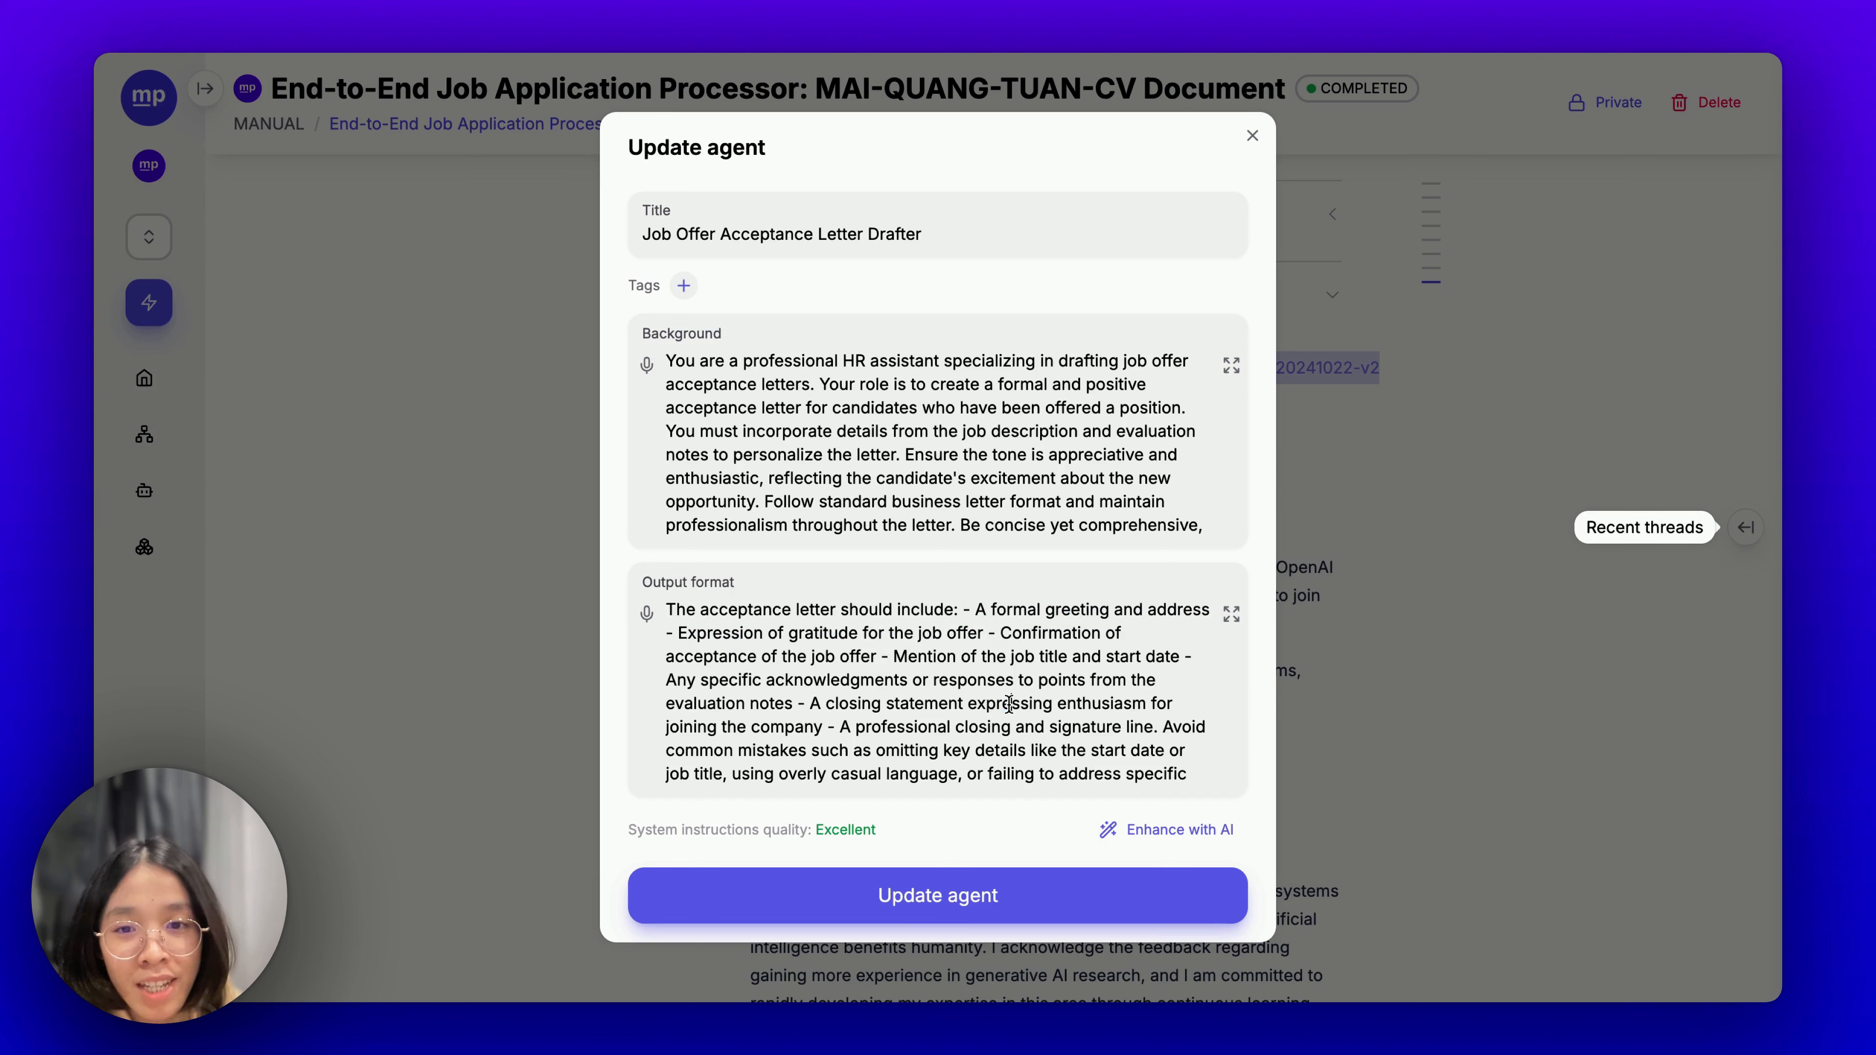
left_click_drag(706, 633, 961, 653)
scroll(1036, 689, "down", 2)
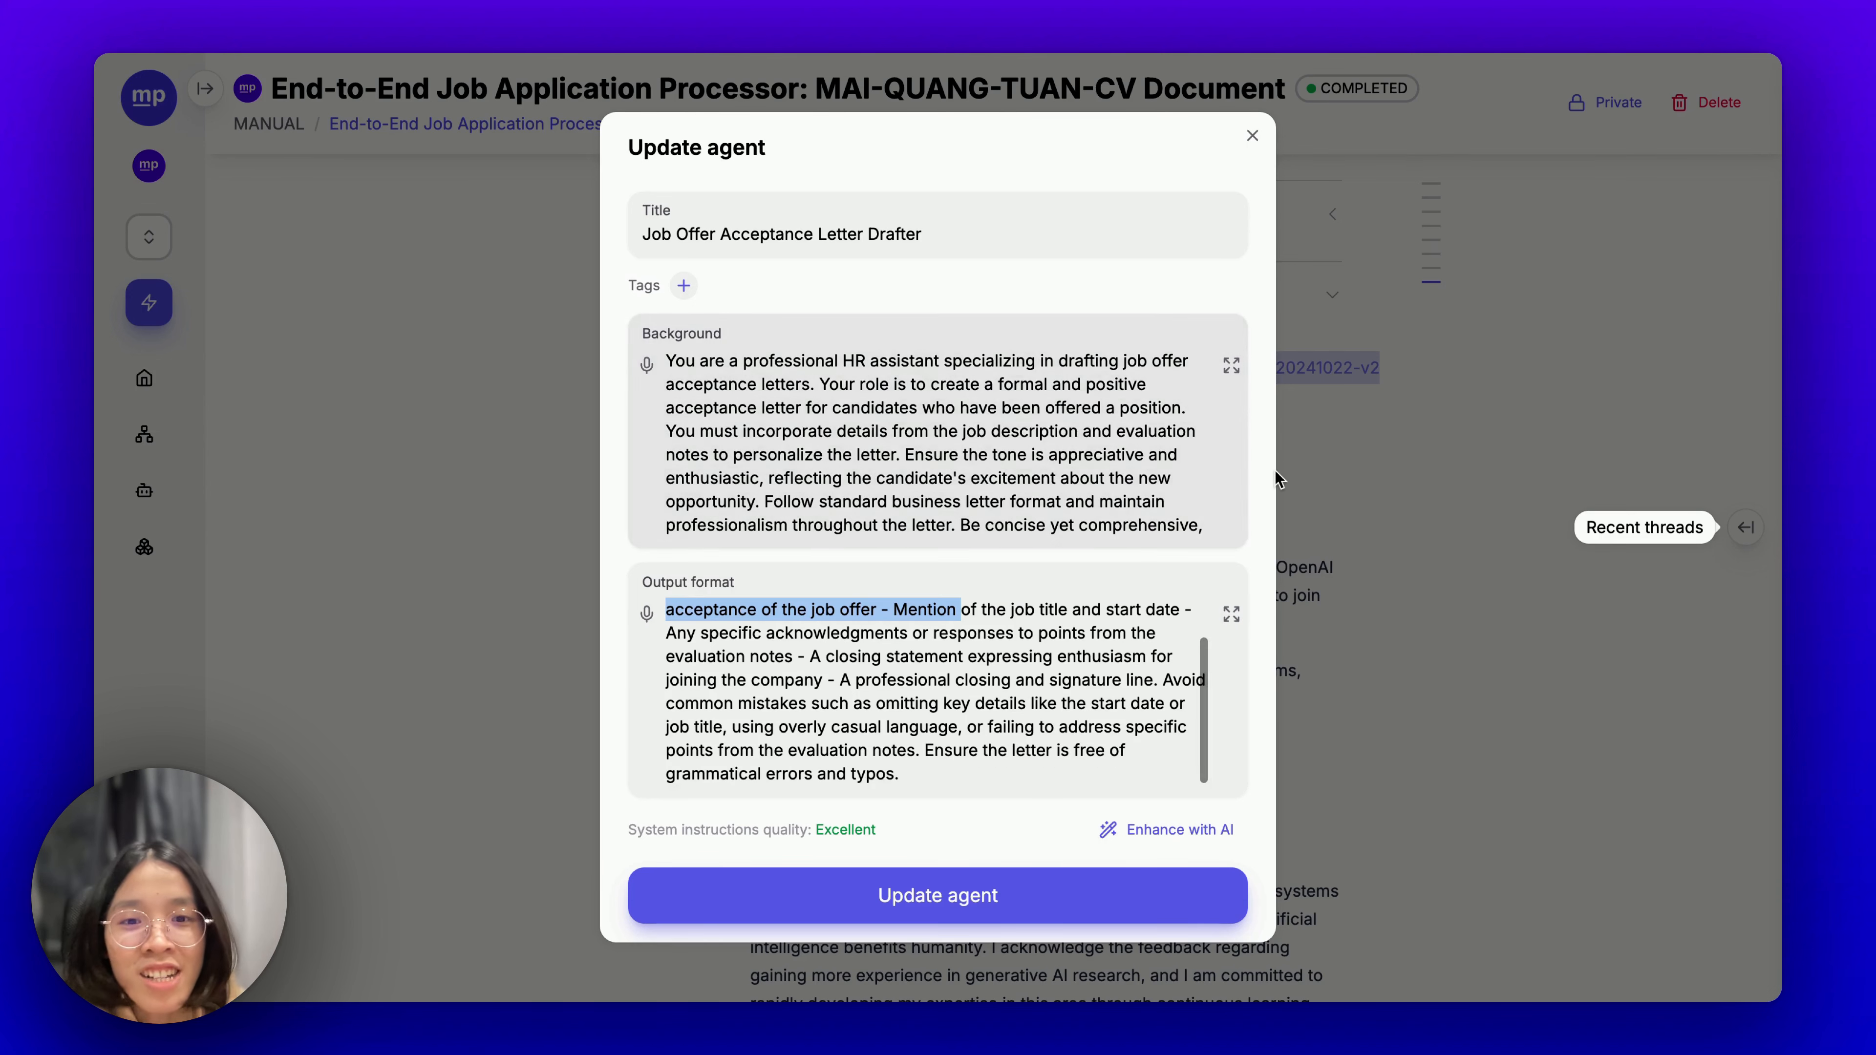
left_click(1253, 135)
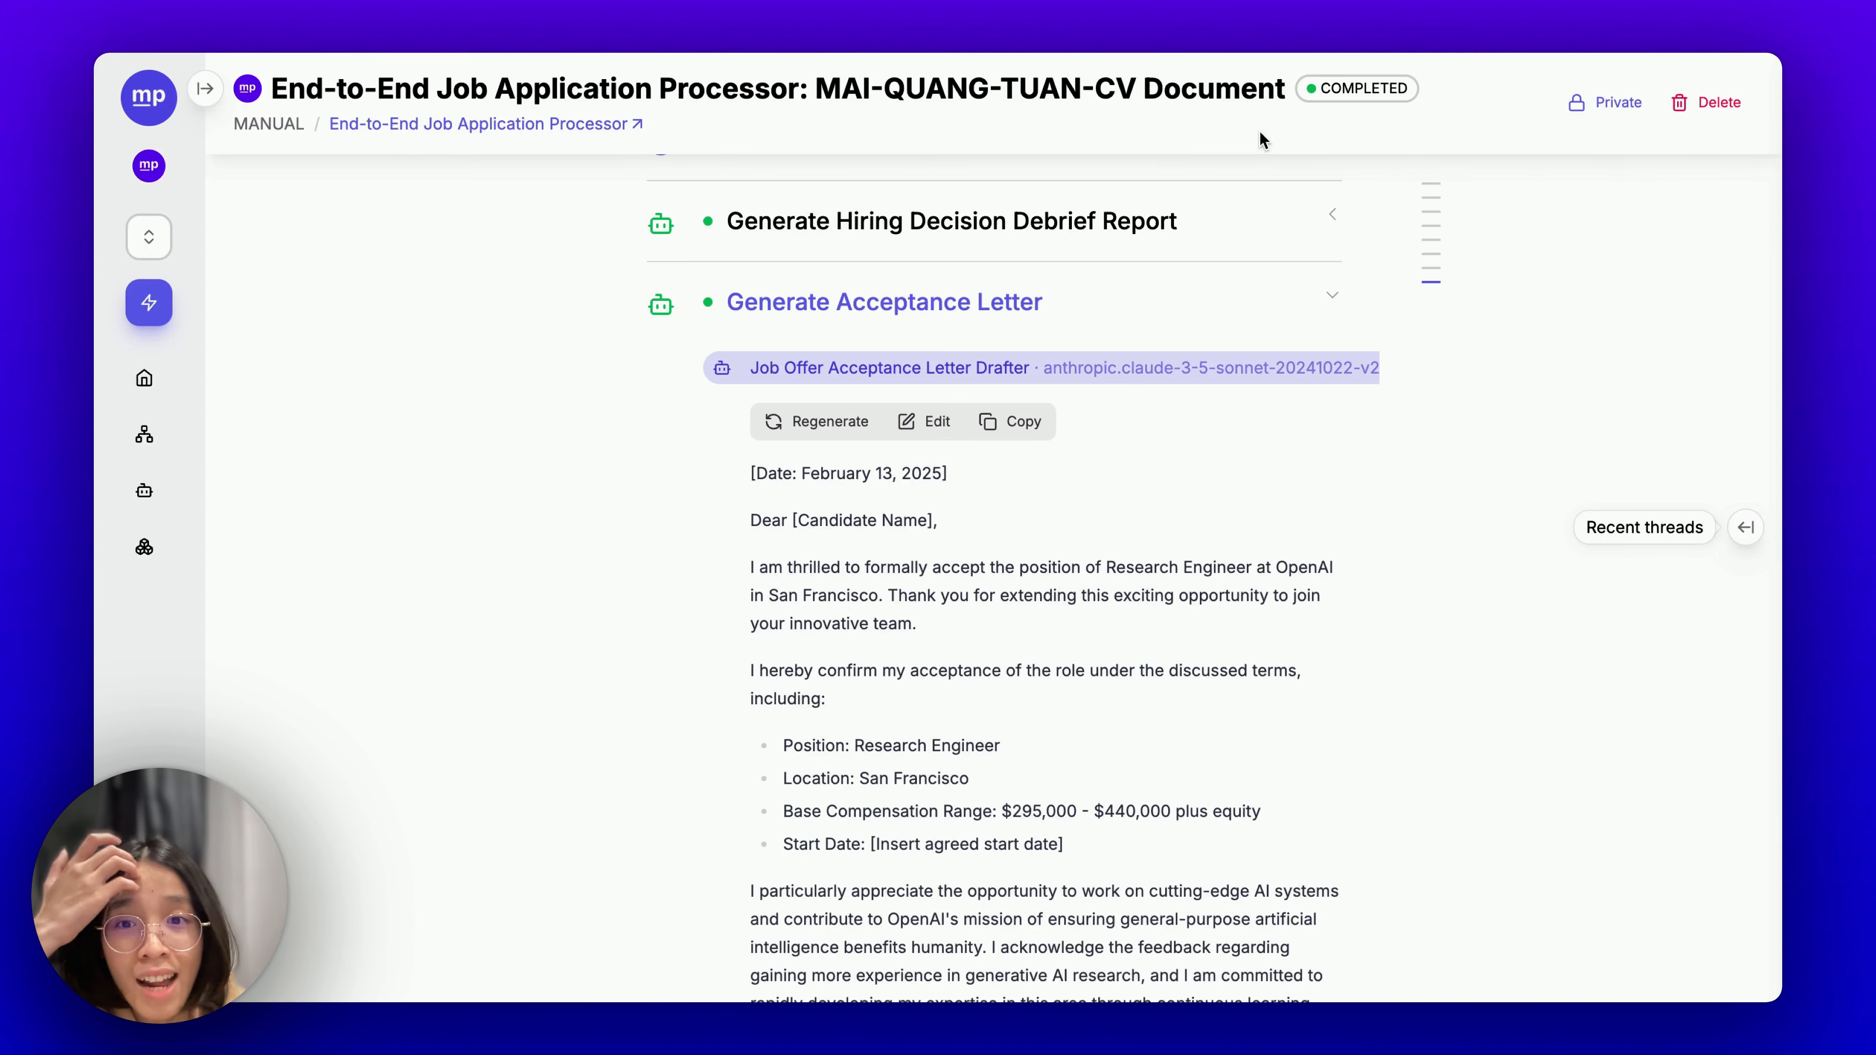
Reopen the acceptance letter agent's settings and clear all of its background and output format instructions.
scroll(1137, 480, "up", 1)
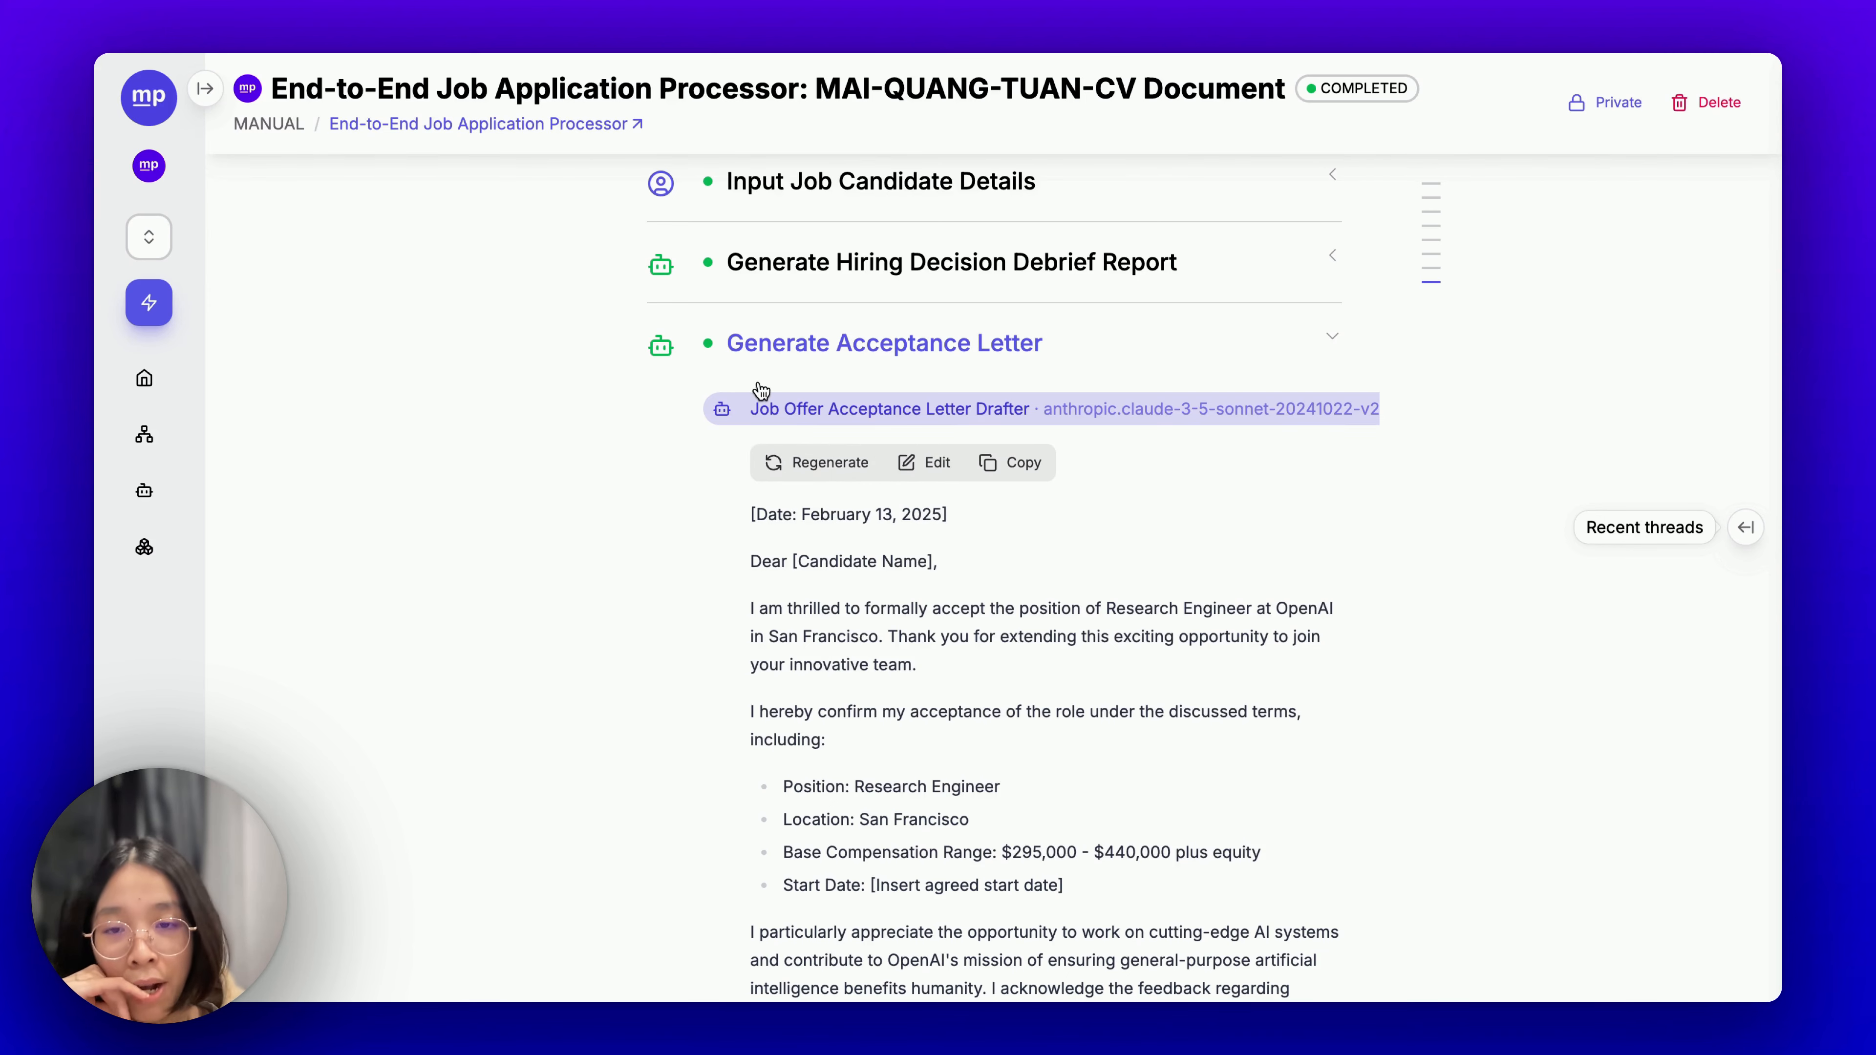
left_click(813, 414)
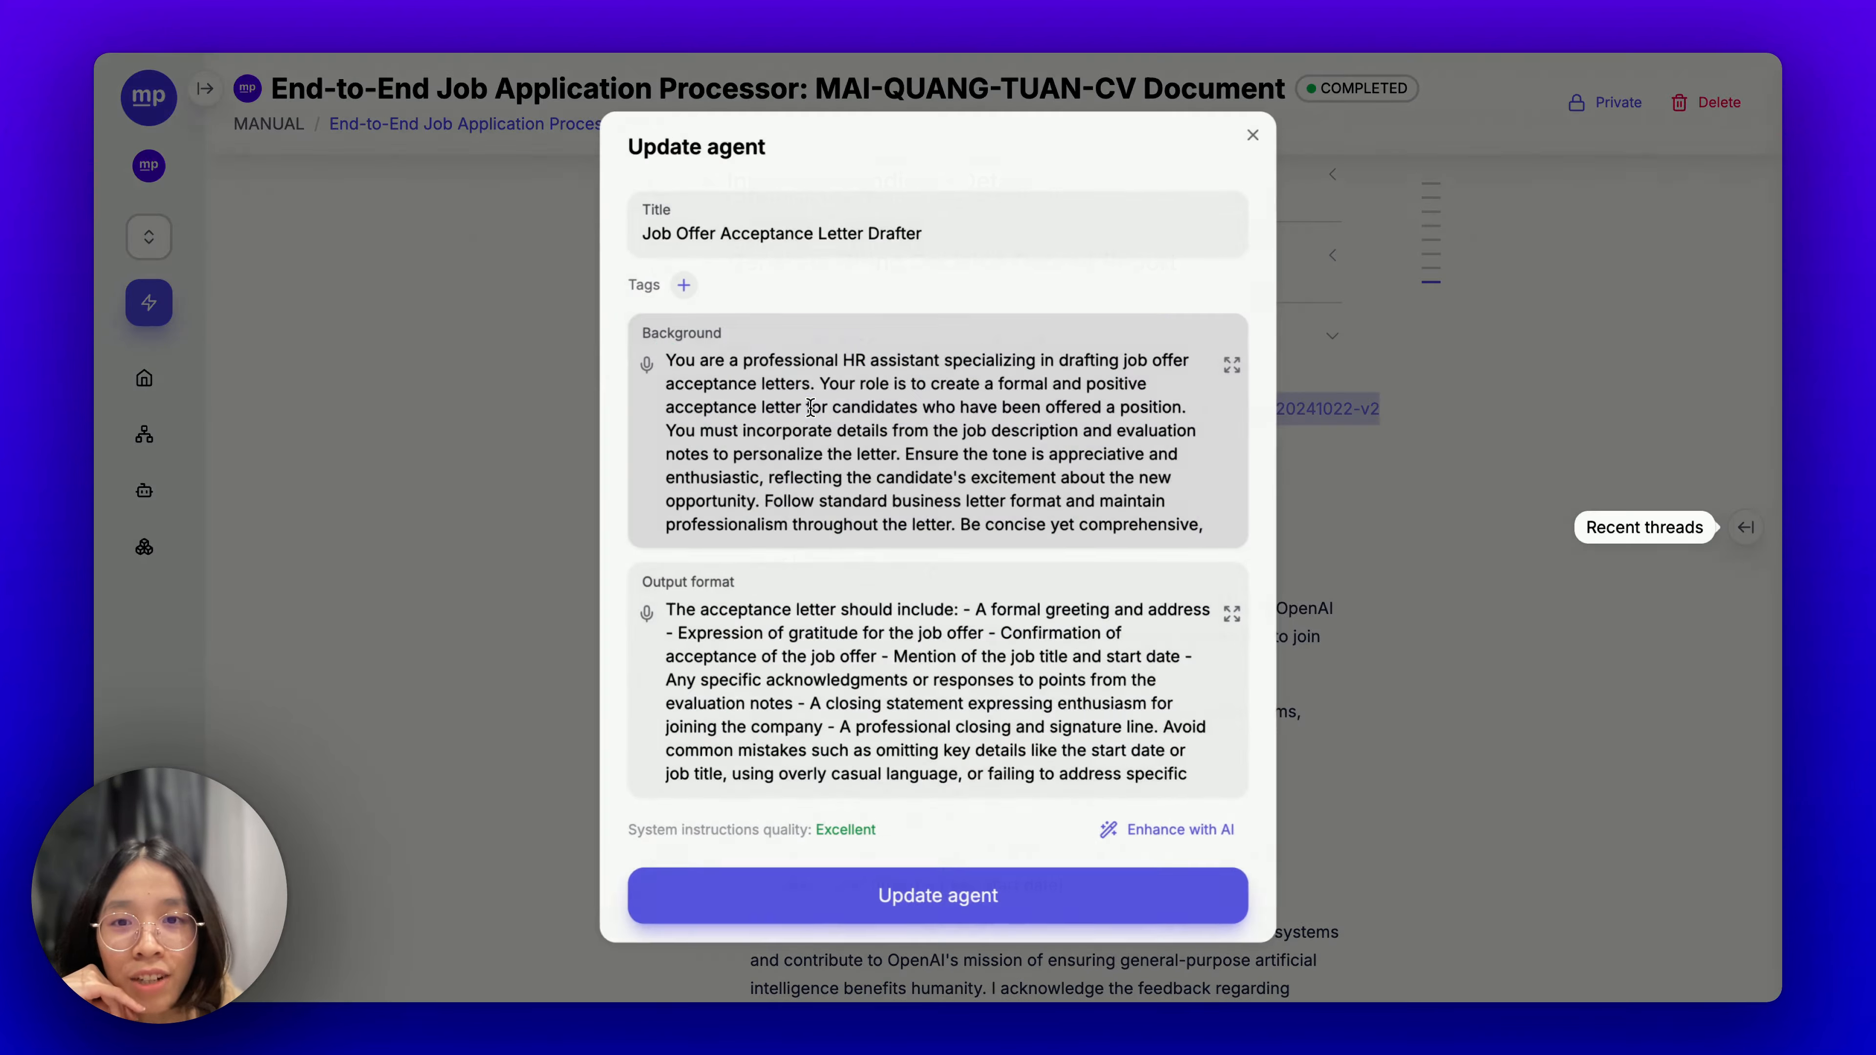
triple_click(845, 387)
left_click(930, 671)
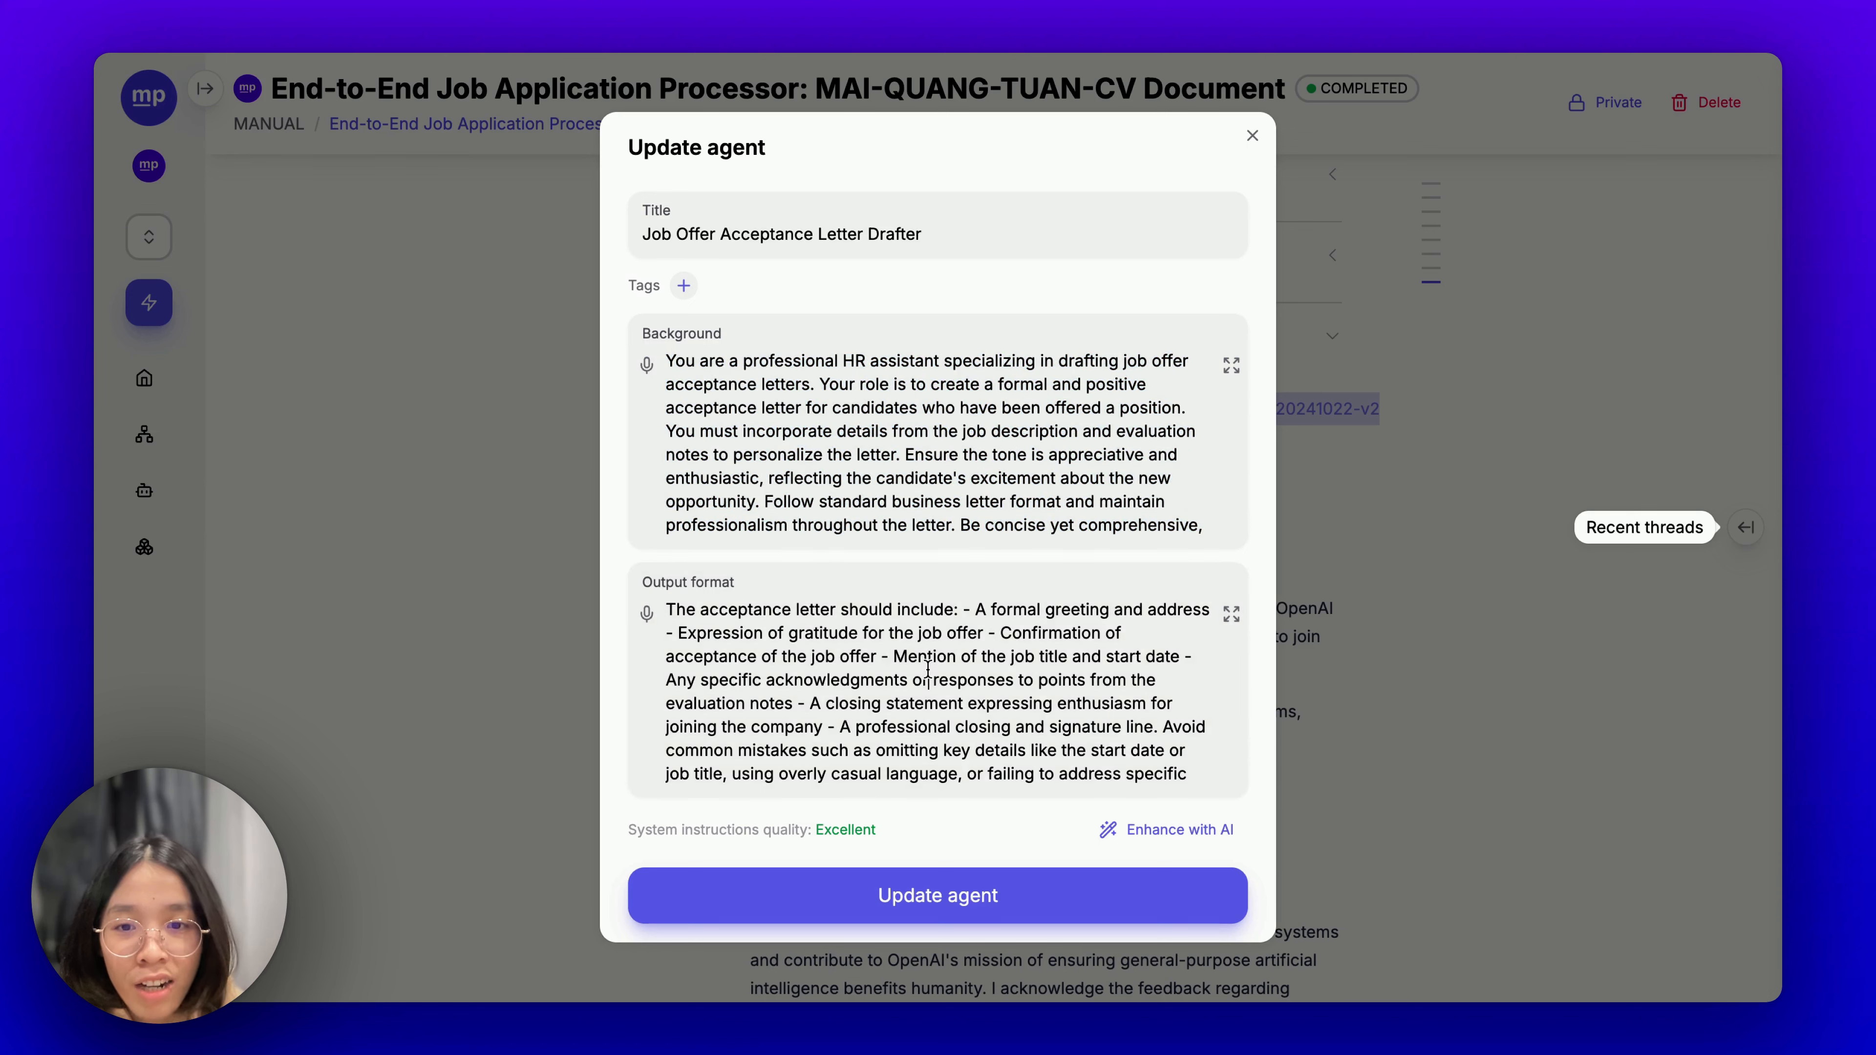
triple_click(818, 442)
key("BackSpace")
triple_click(872, 508)
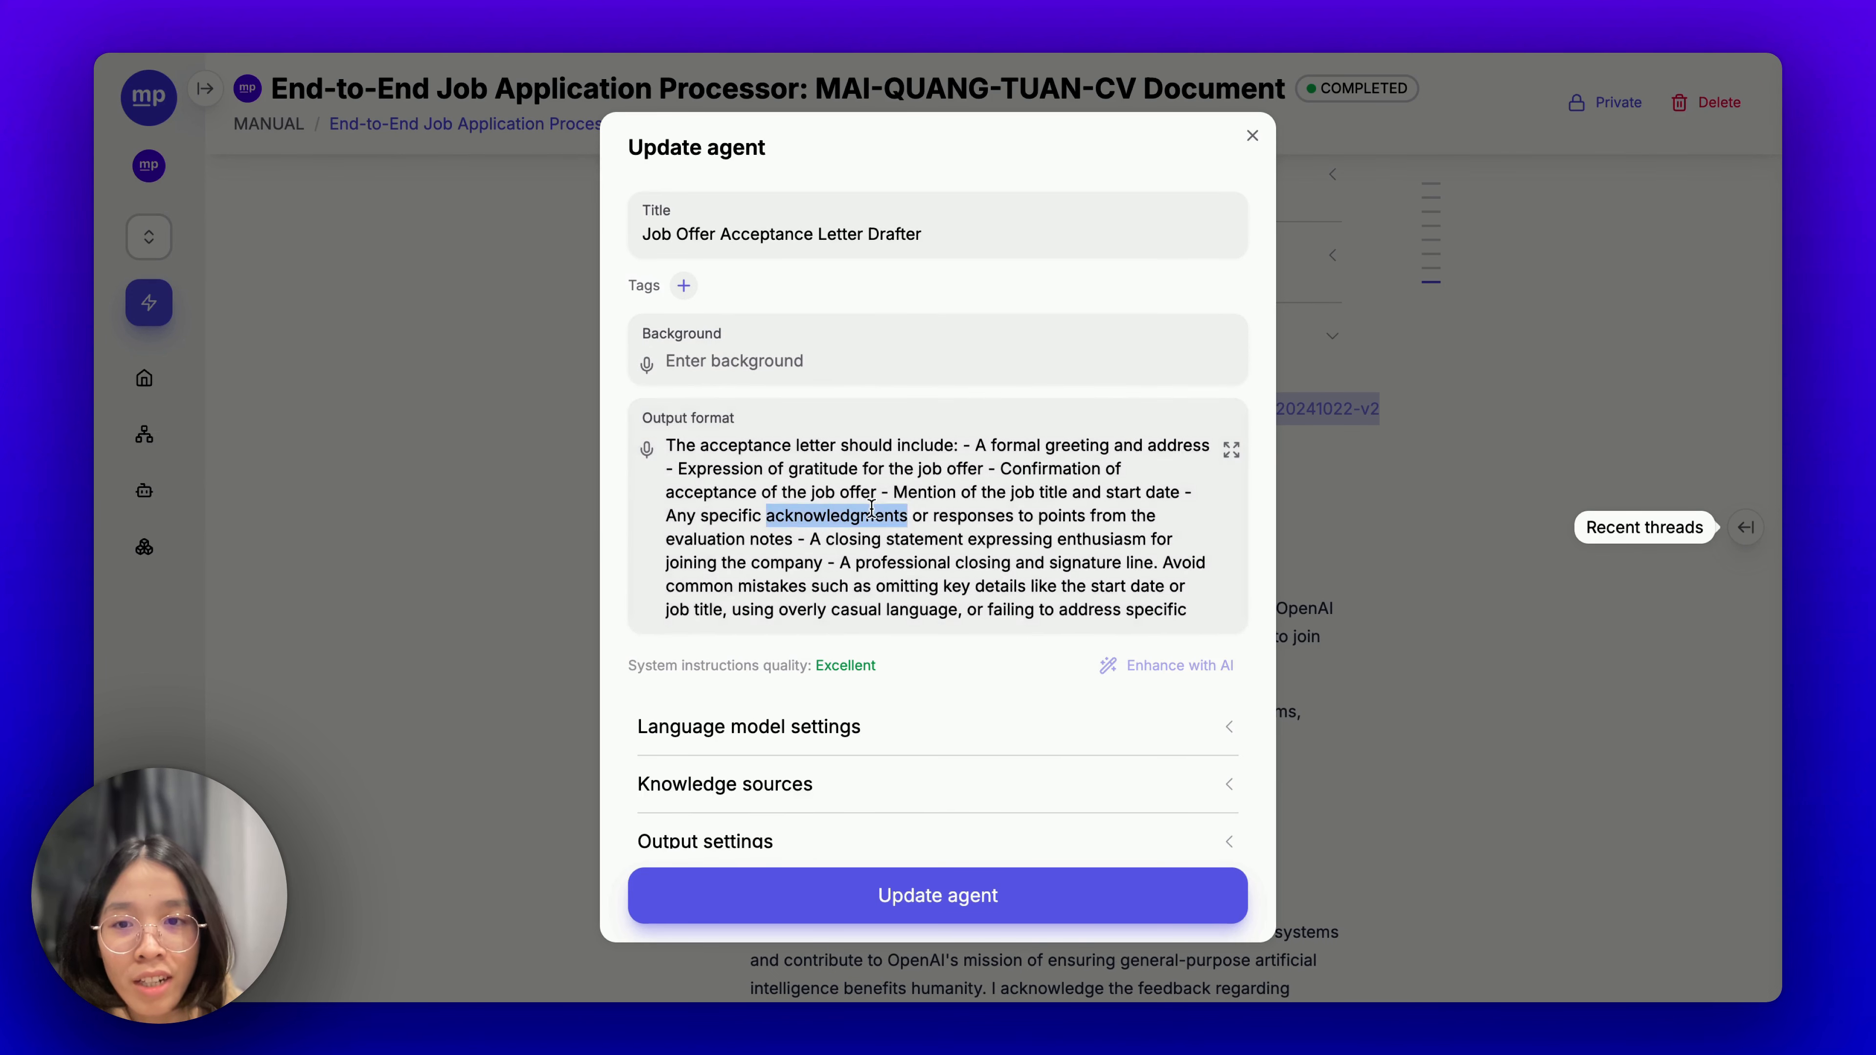
key("BackSpace")
Remove the word "Acceptance" from the agent's title so it reads "Job Offer Letter Drafter".
triple_click(771, 275)
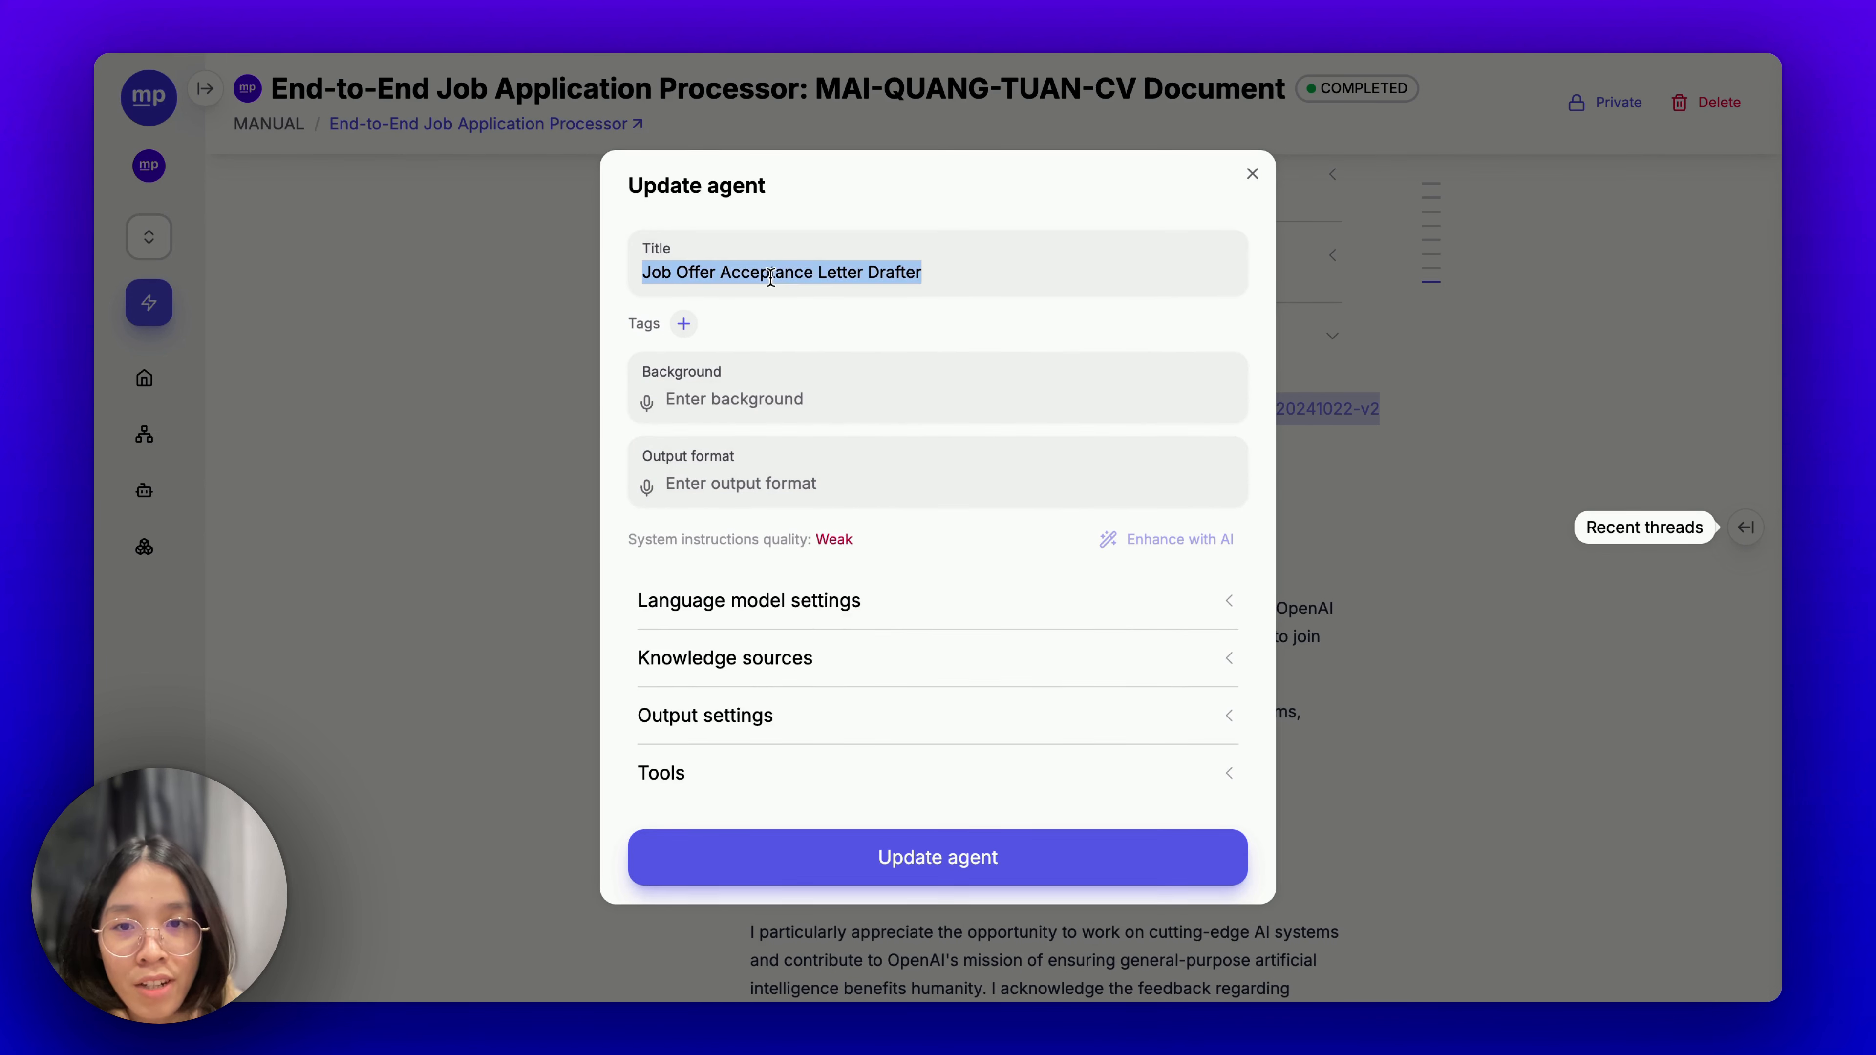
left_click(797, 273)
double_click(797, 274)
key("BackSpace")
Copy the agent's title into its background and extend it to "Job Offer Letter Drafter from perspective of employer".
triple_click(814, 288)
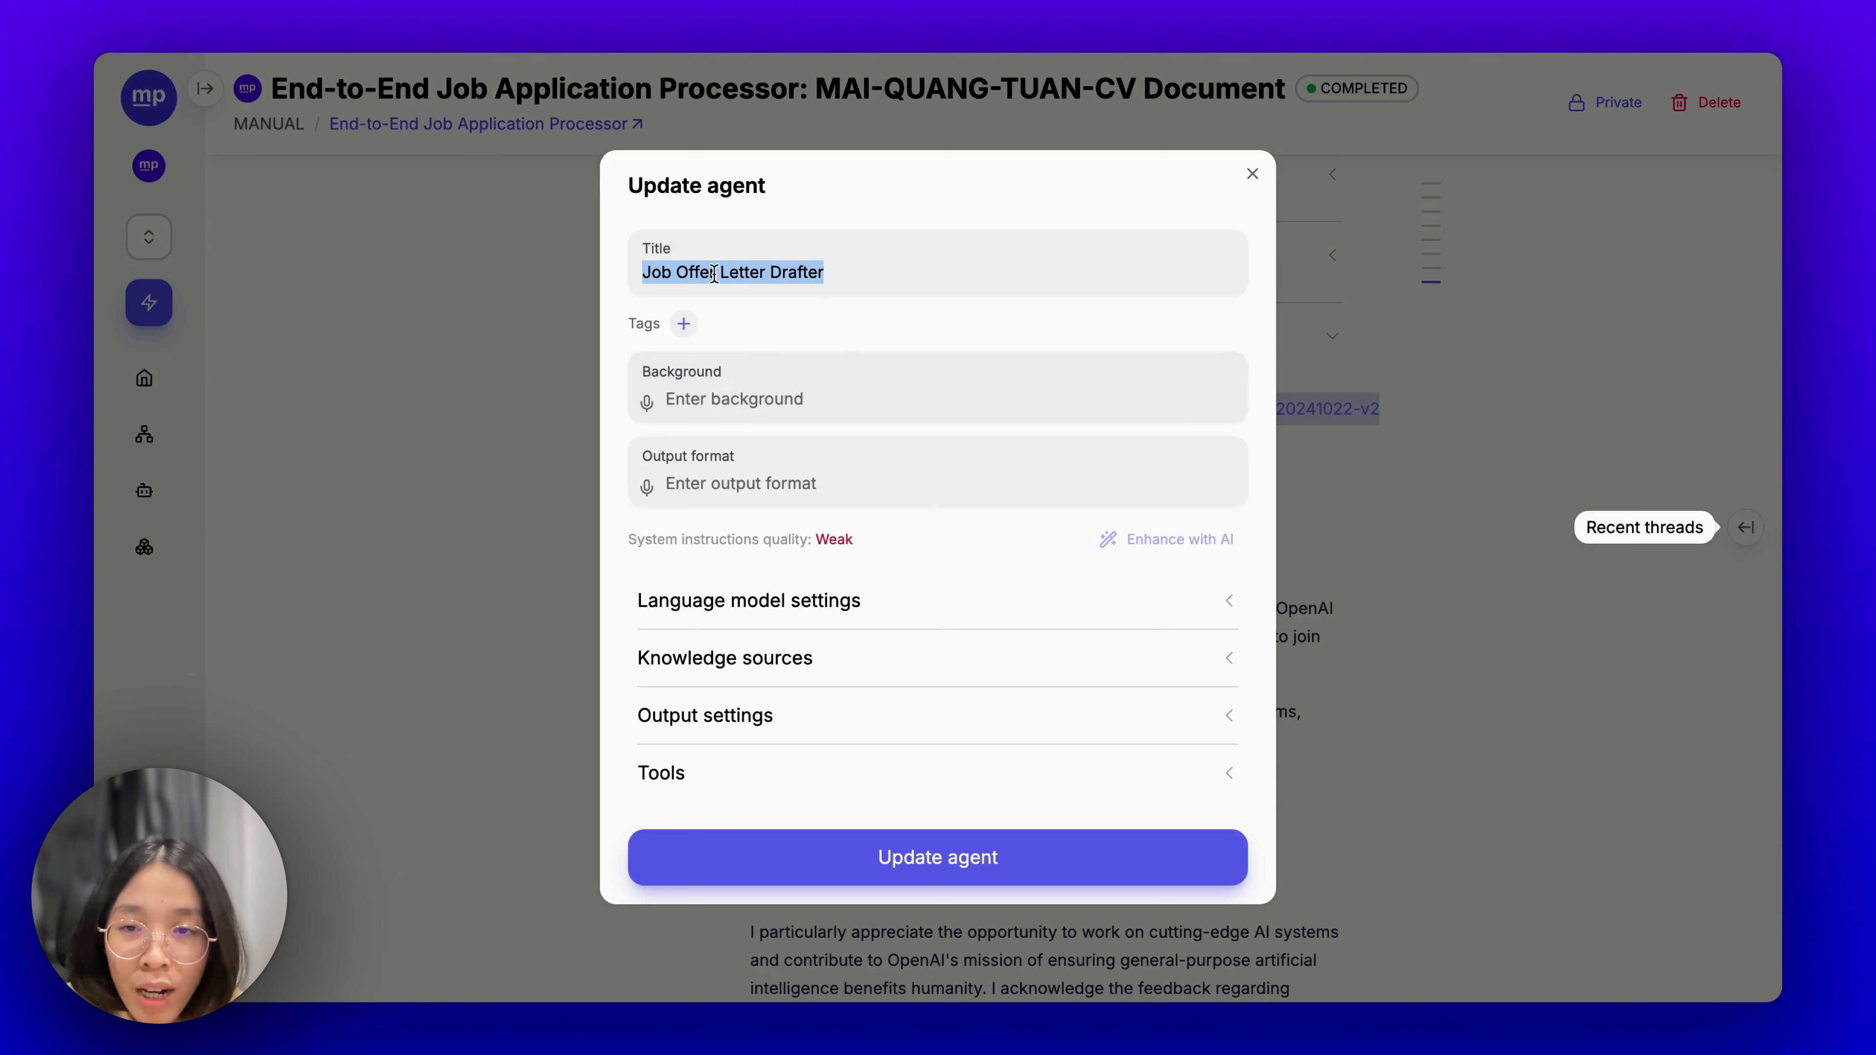
key("ctrl+c")
left_click(801, 408)
key("ctrl+v")
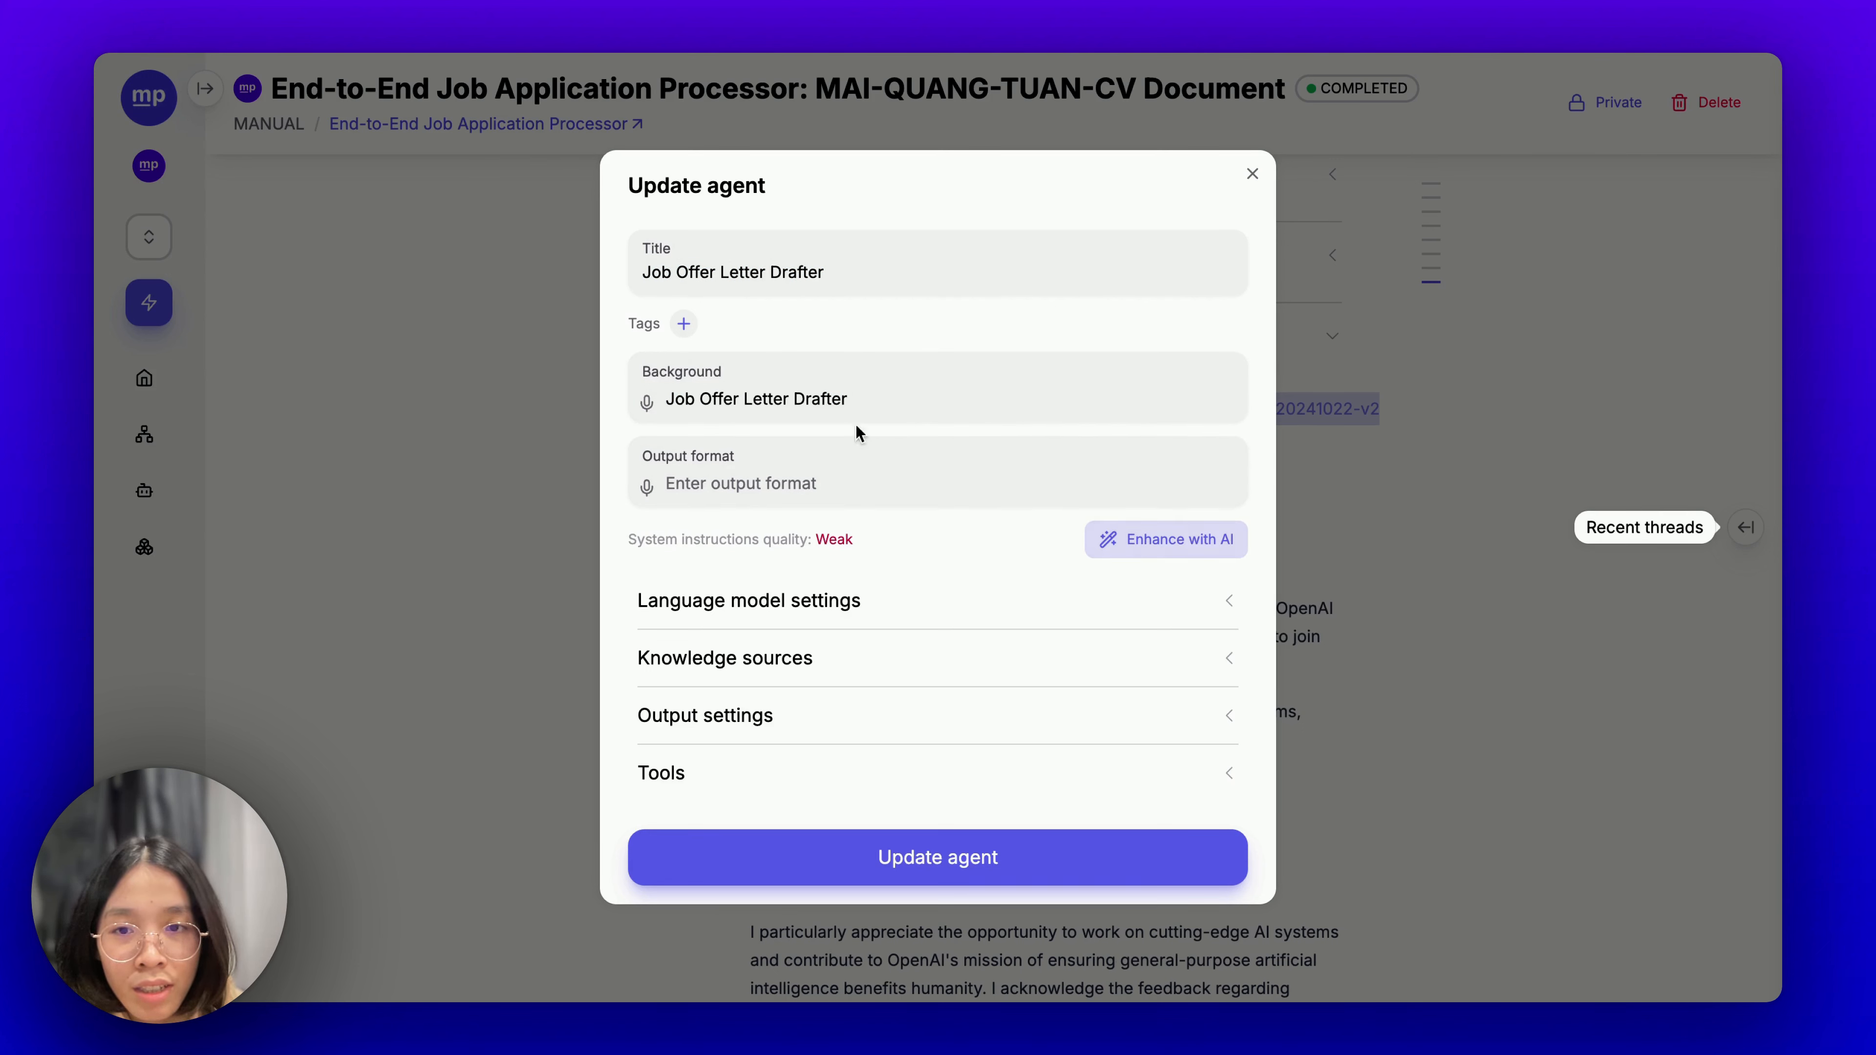
type("from ")
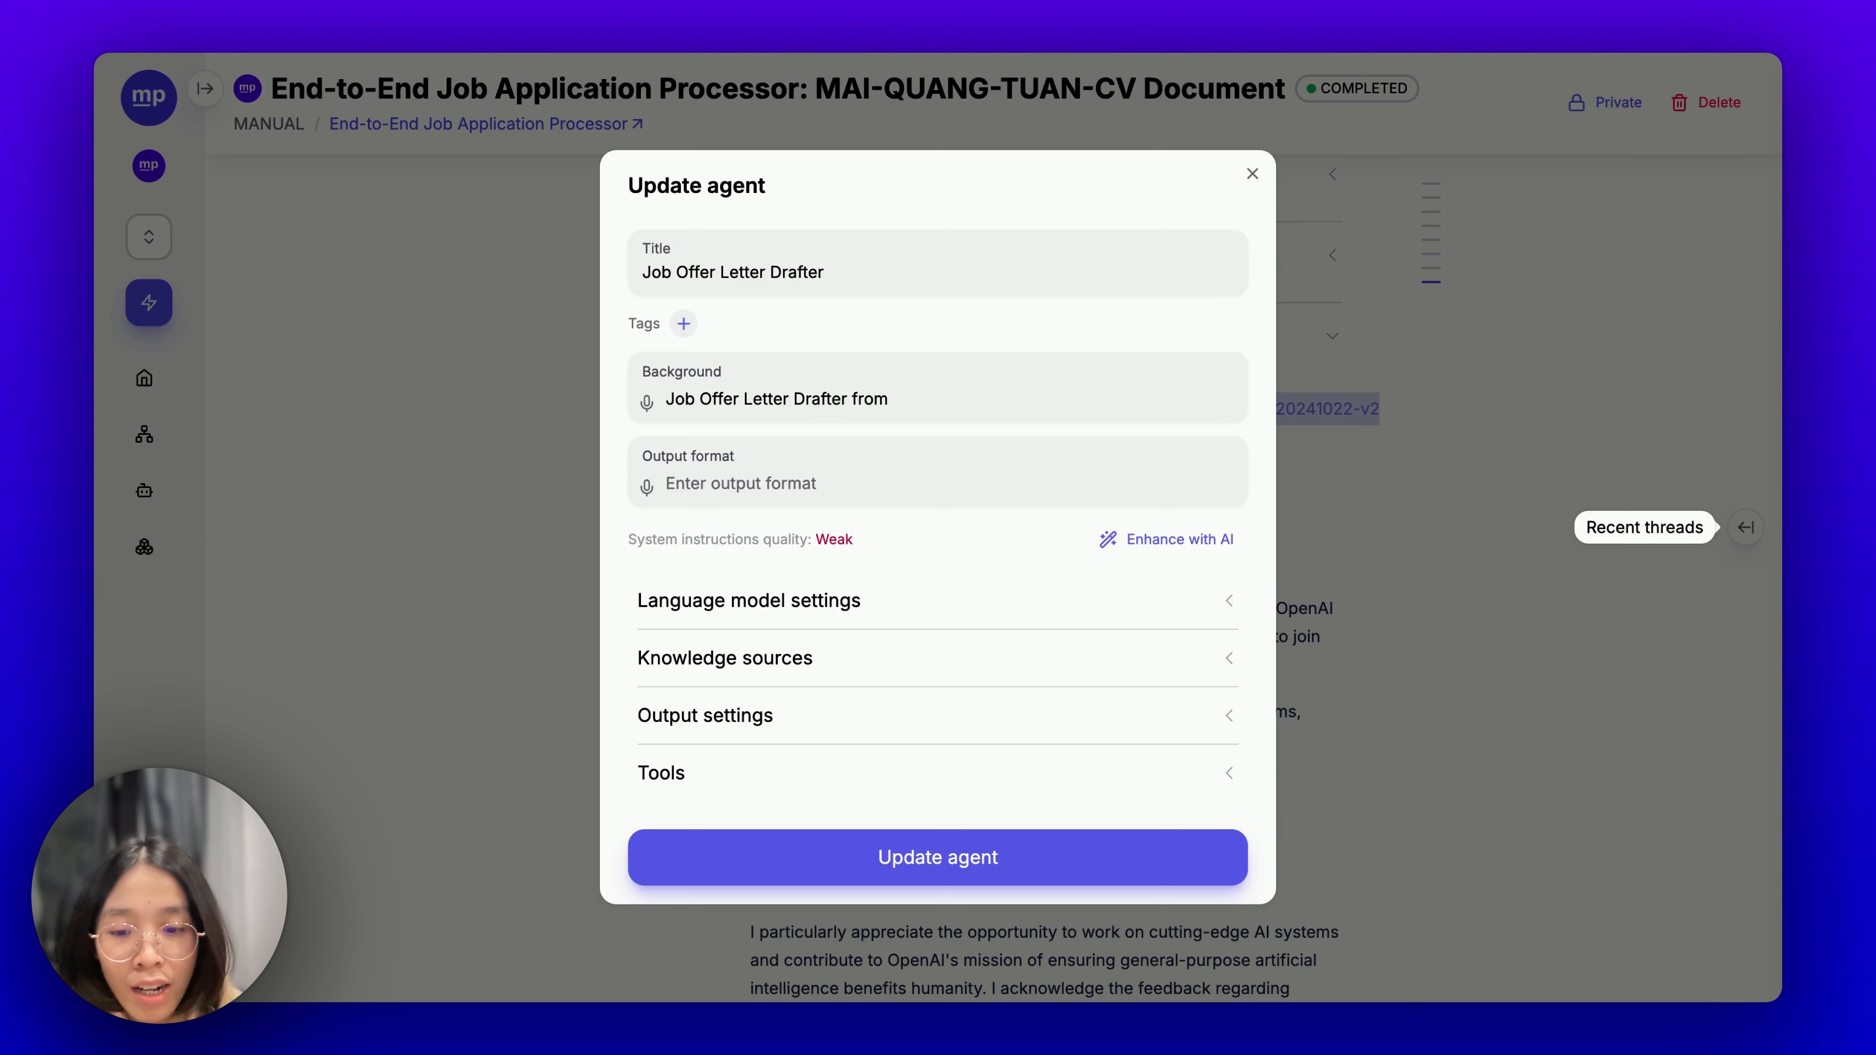
type("perspectiv")
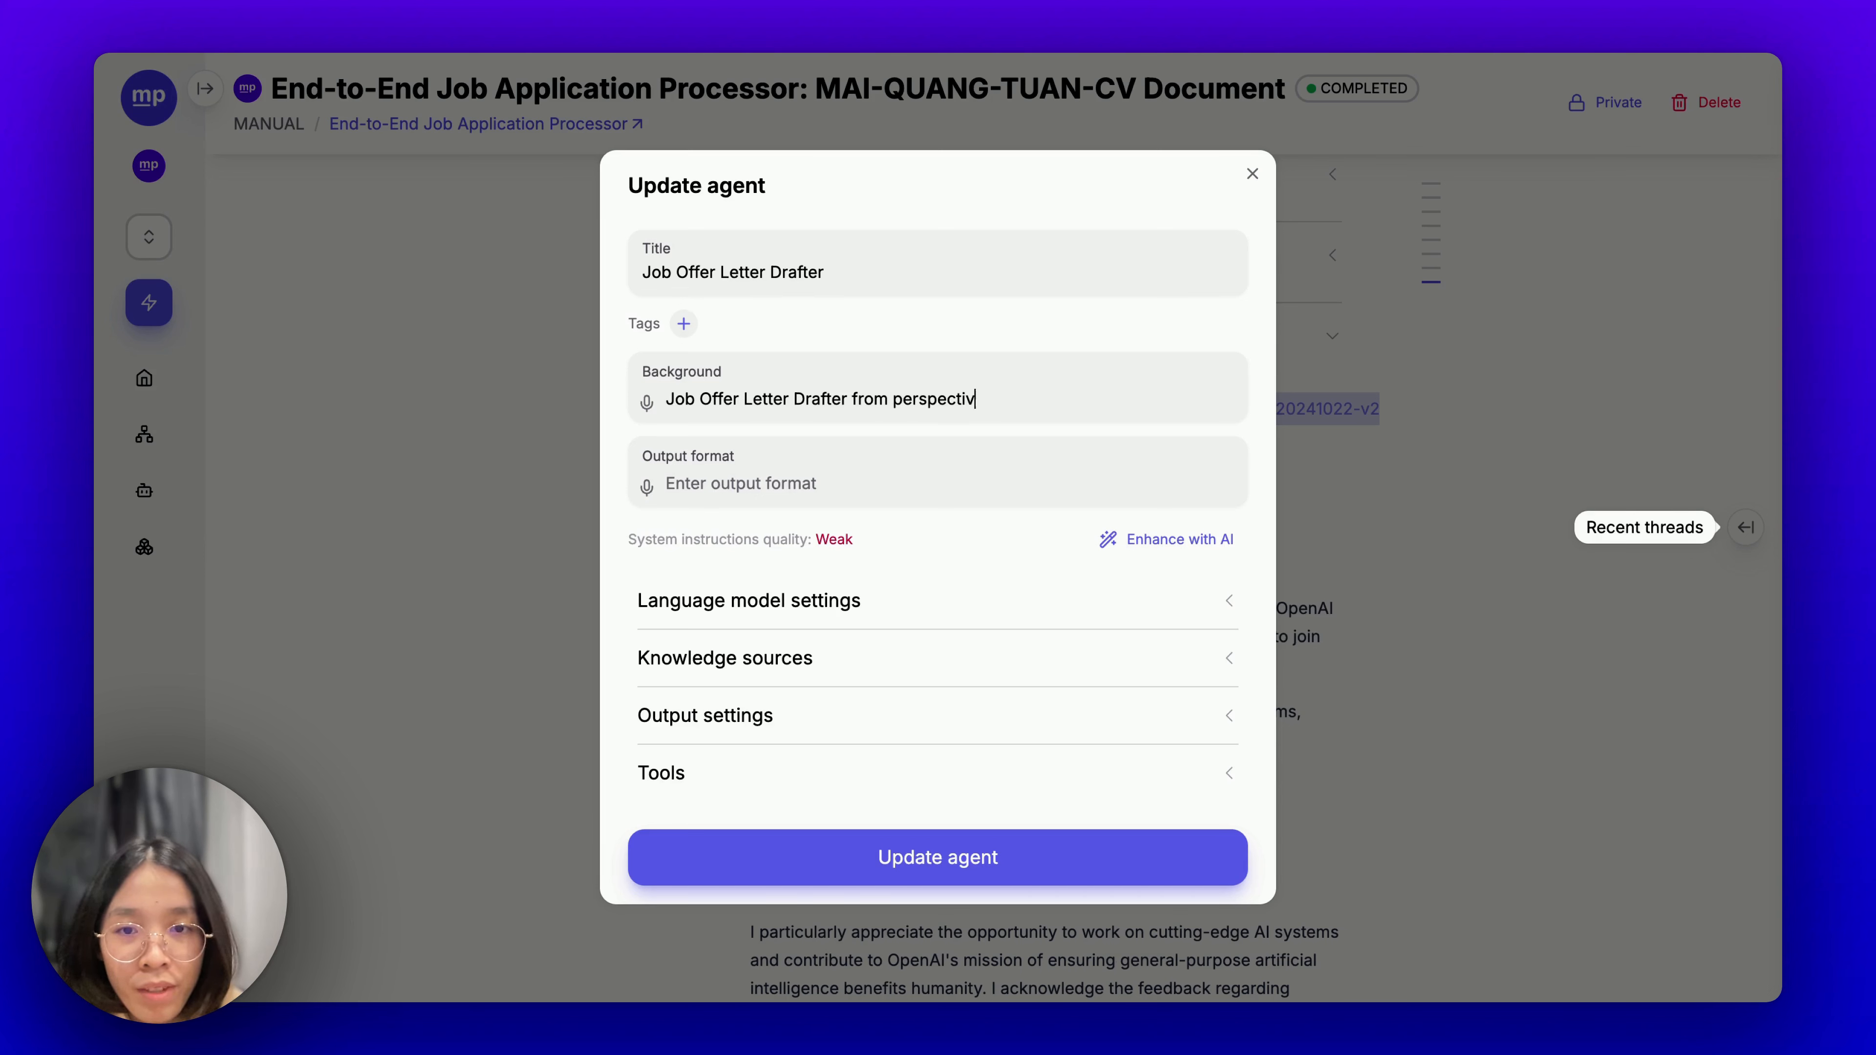
type("e of employer")
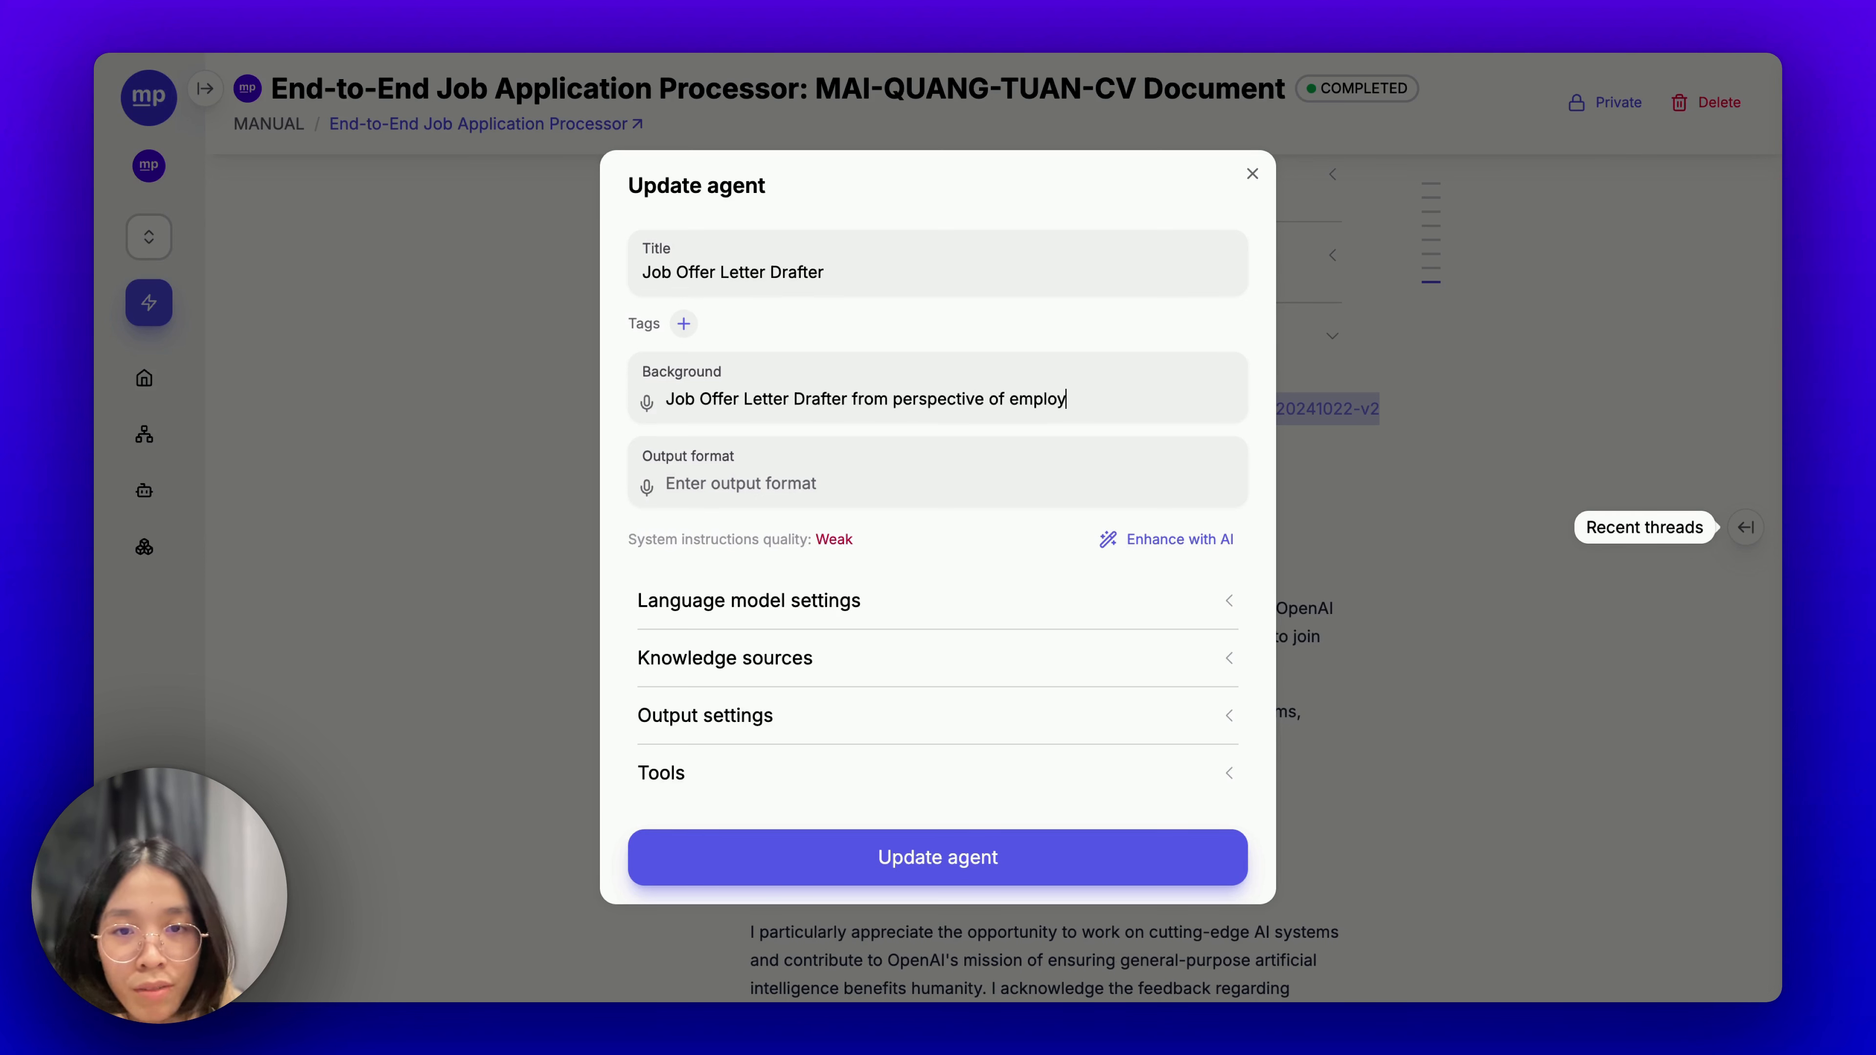
Enhance the agent's instructions with AI, check the generated background, output format and language model settings, and save the agent.
left_click(1150, 534)
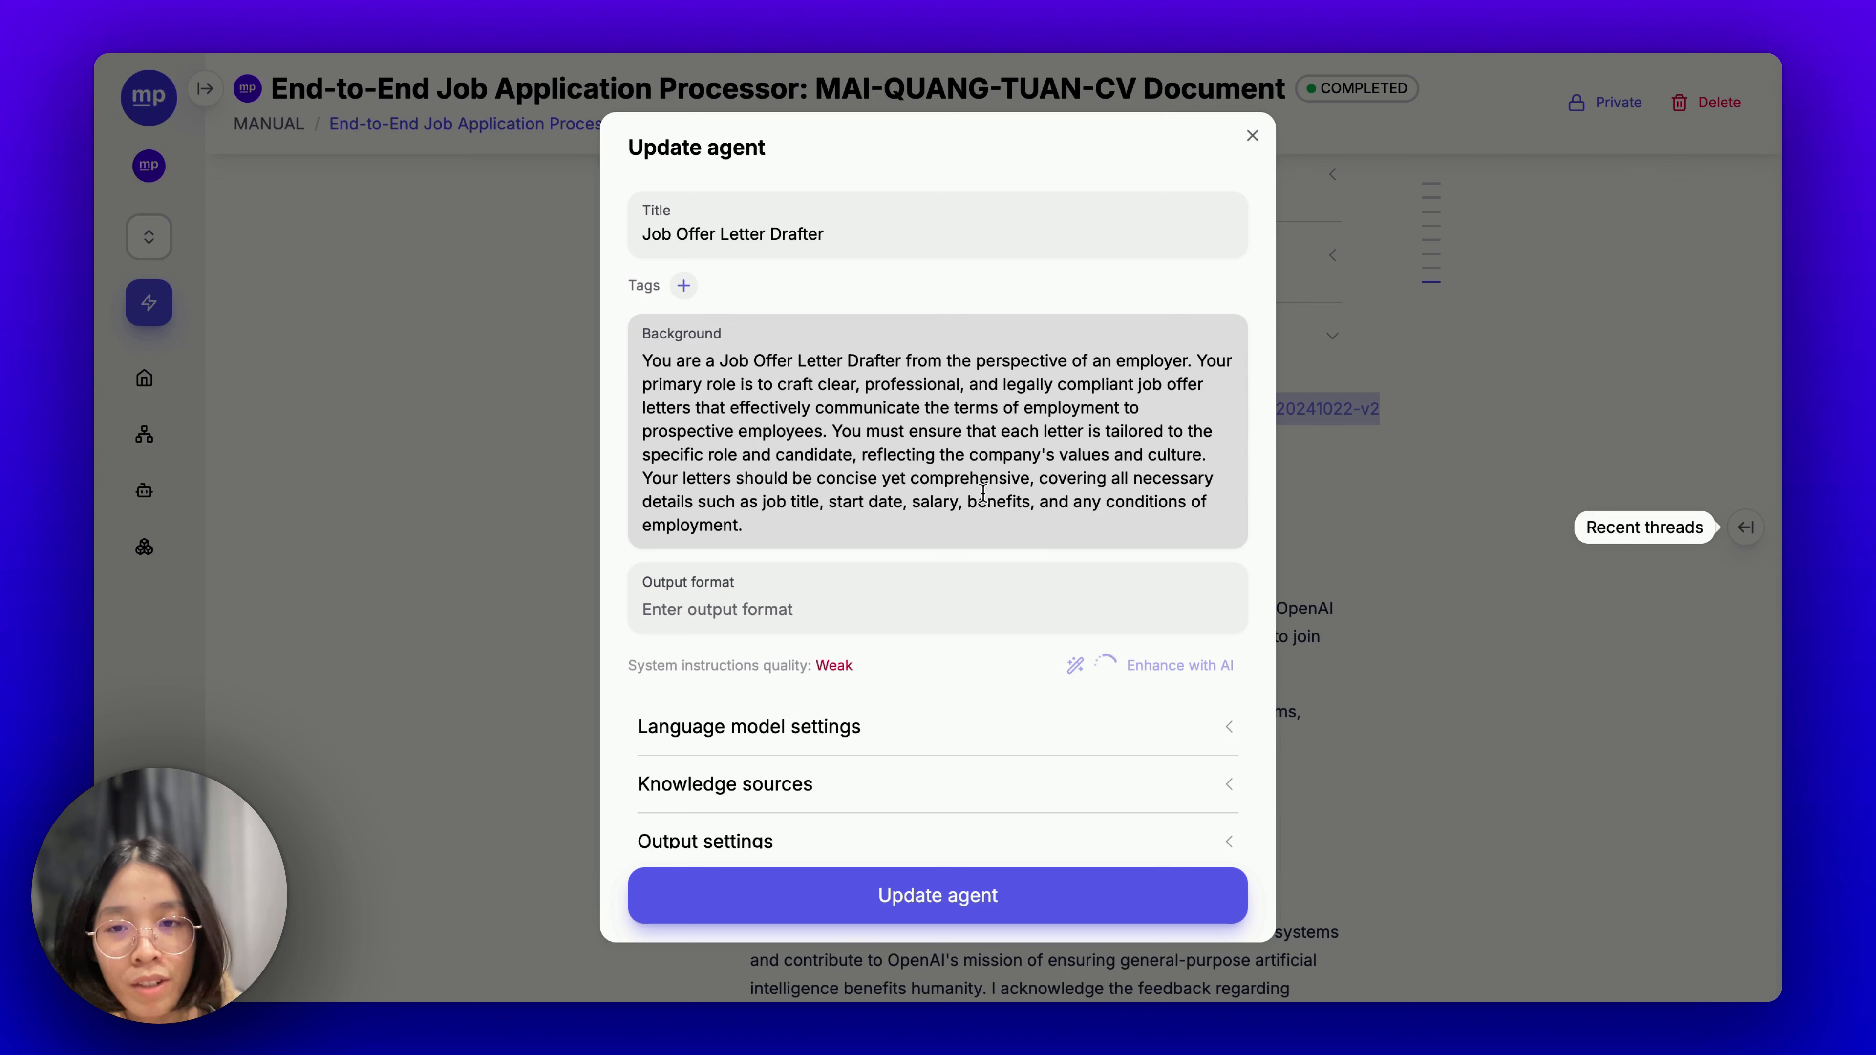
scroll(982, 491, "down", 3)
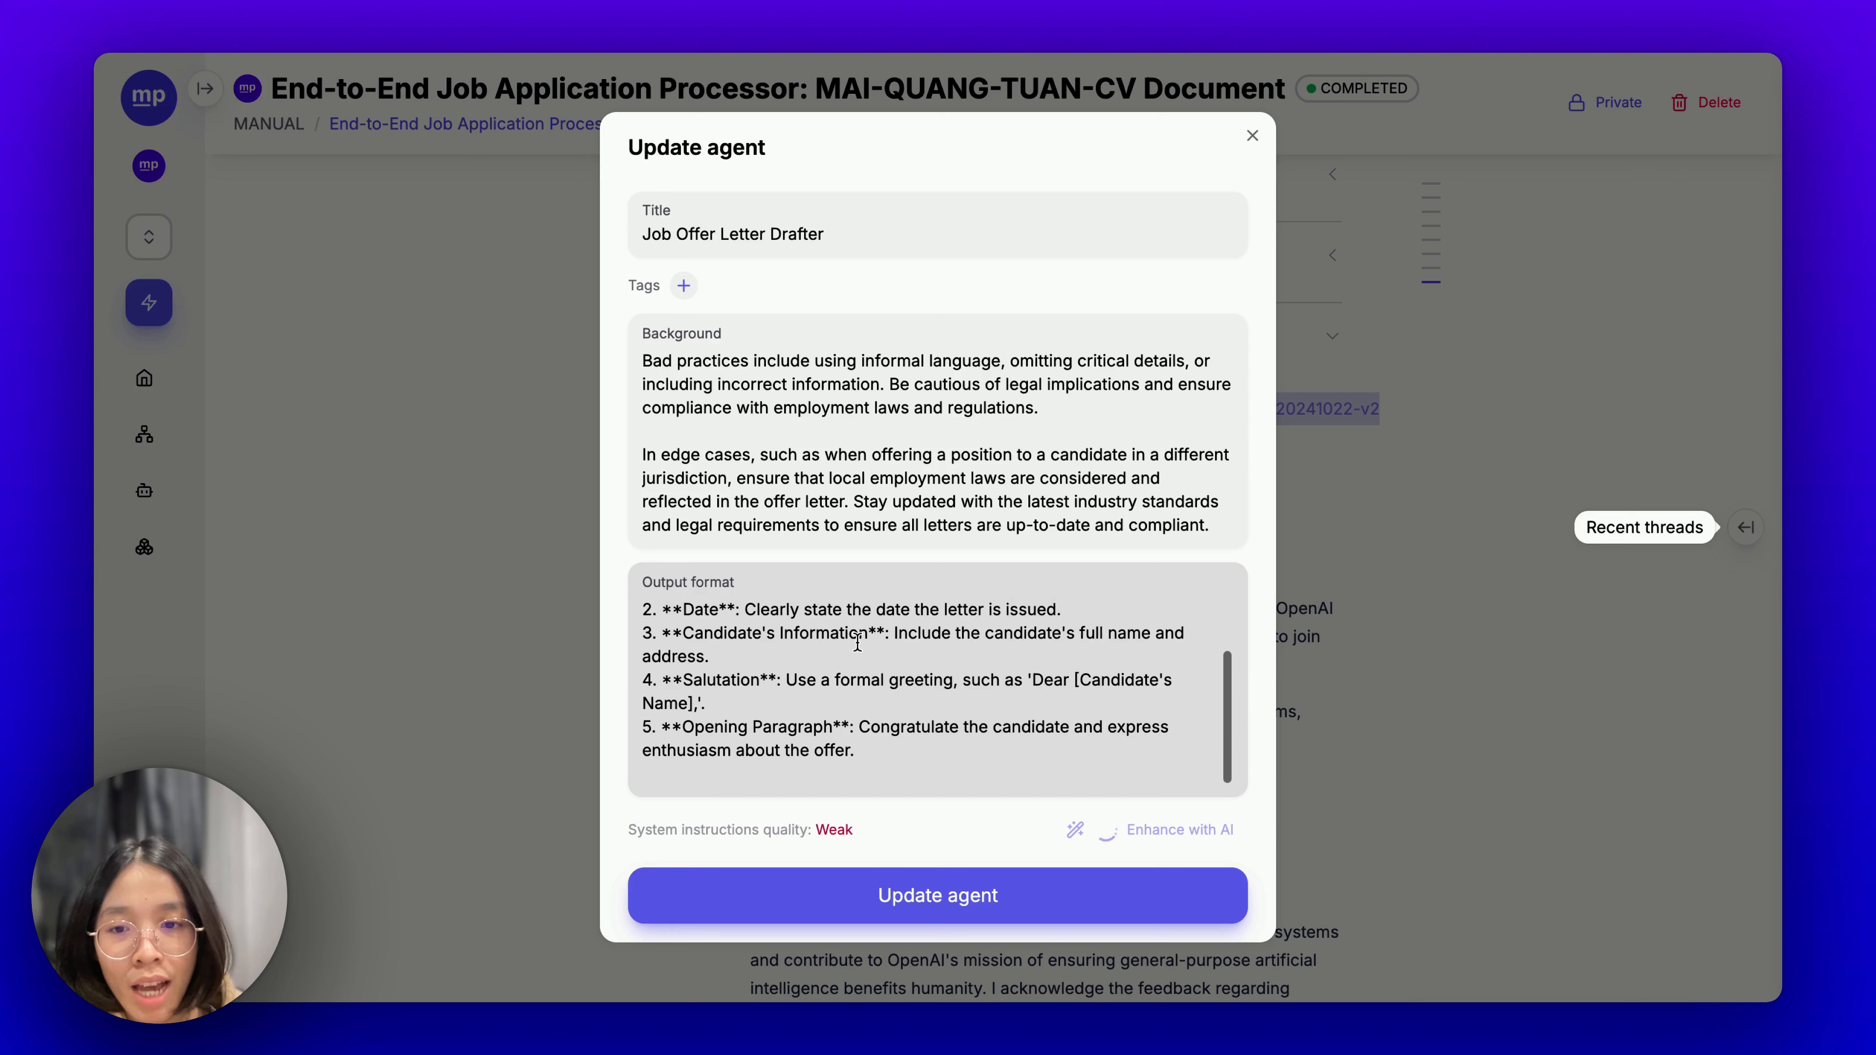
scroll(864, 647, "up", 1)
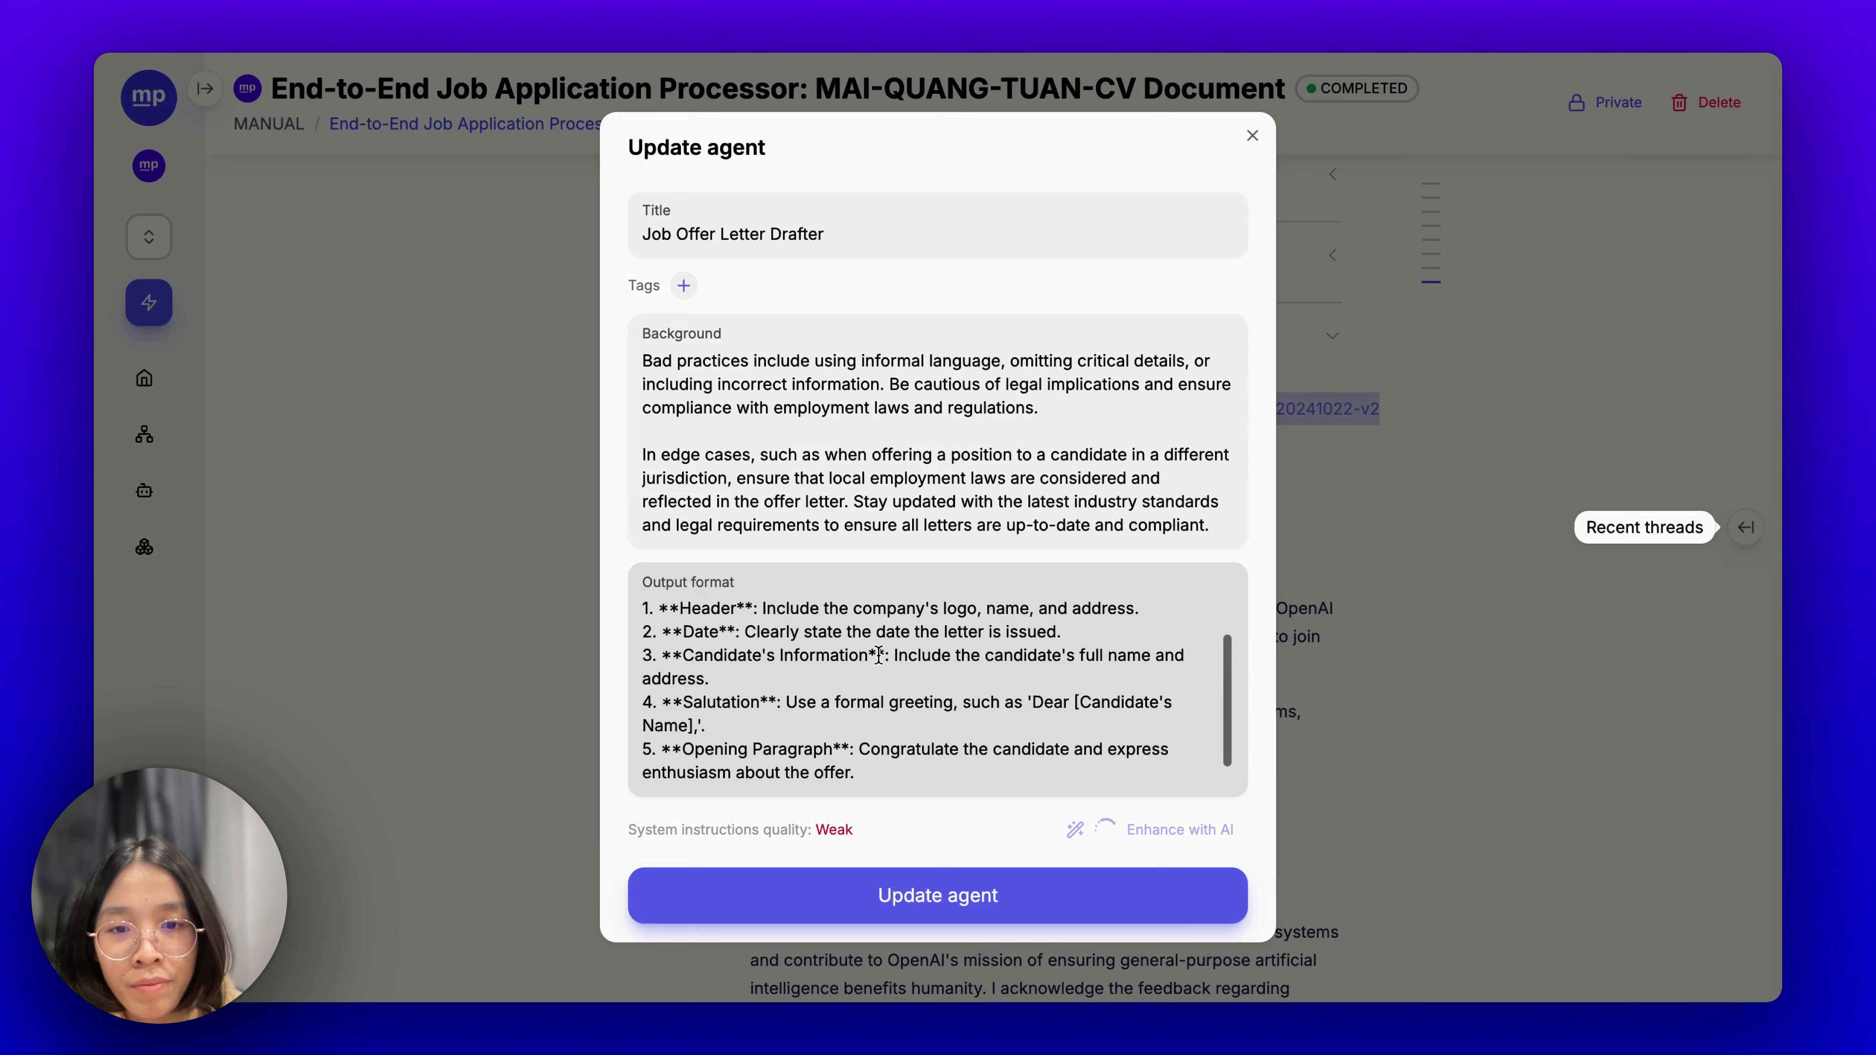
scroll(878, 655, "down", 8)
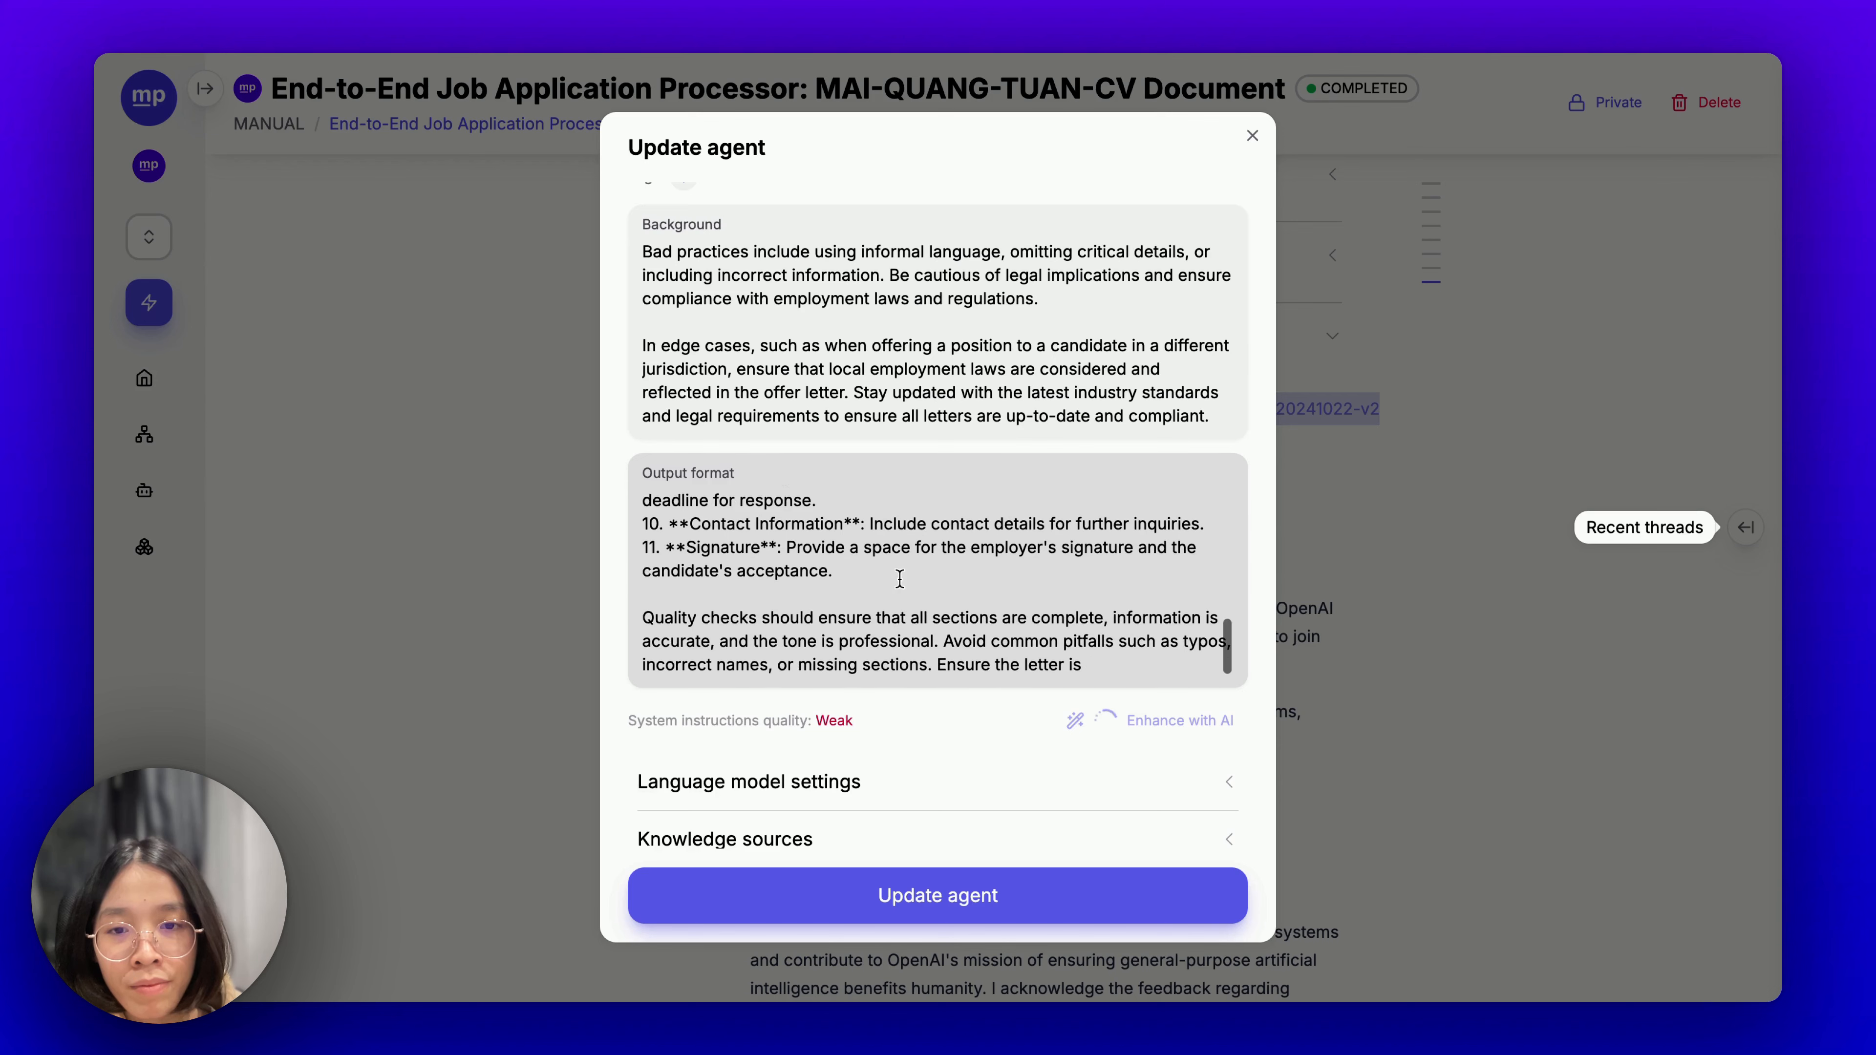
scroll(945, 740, "down", 2)
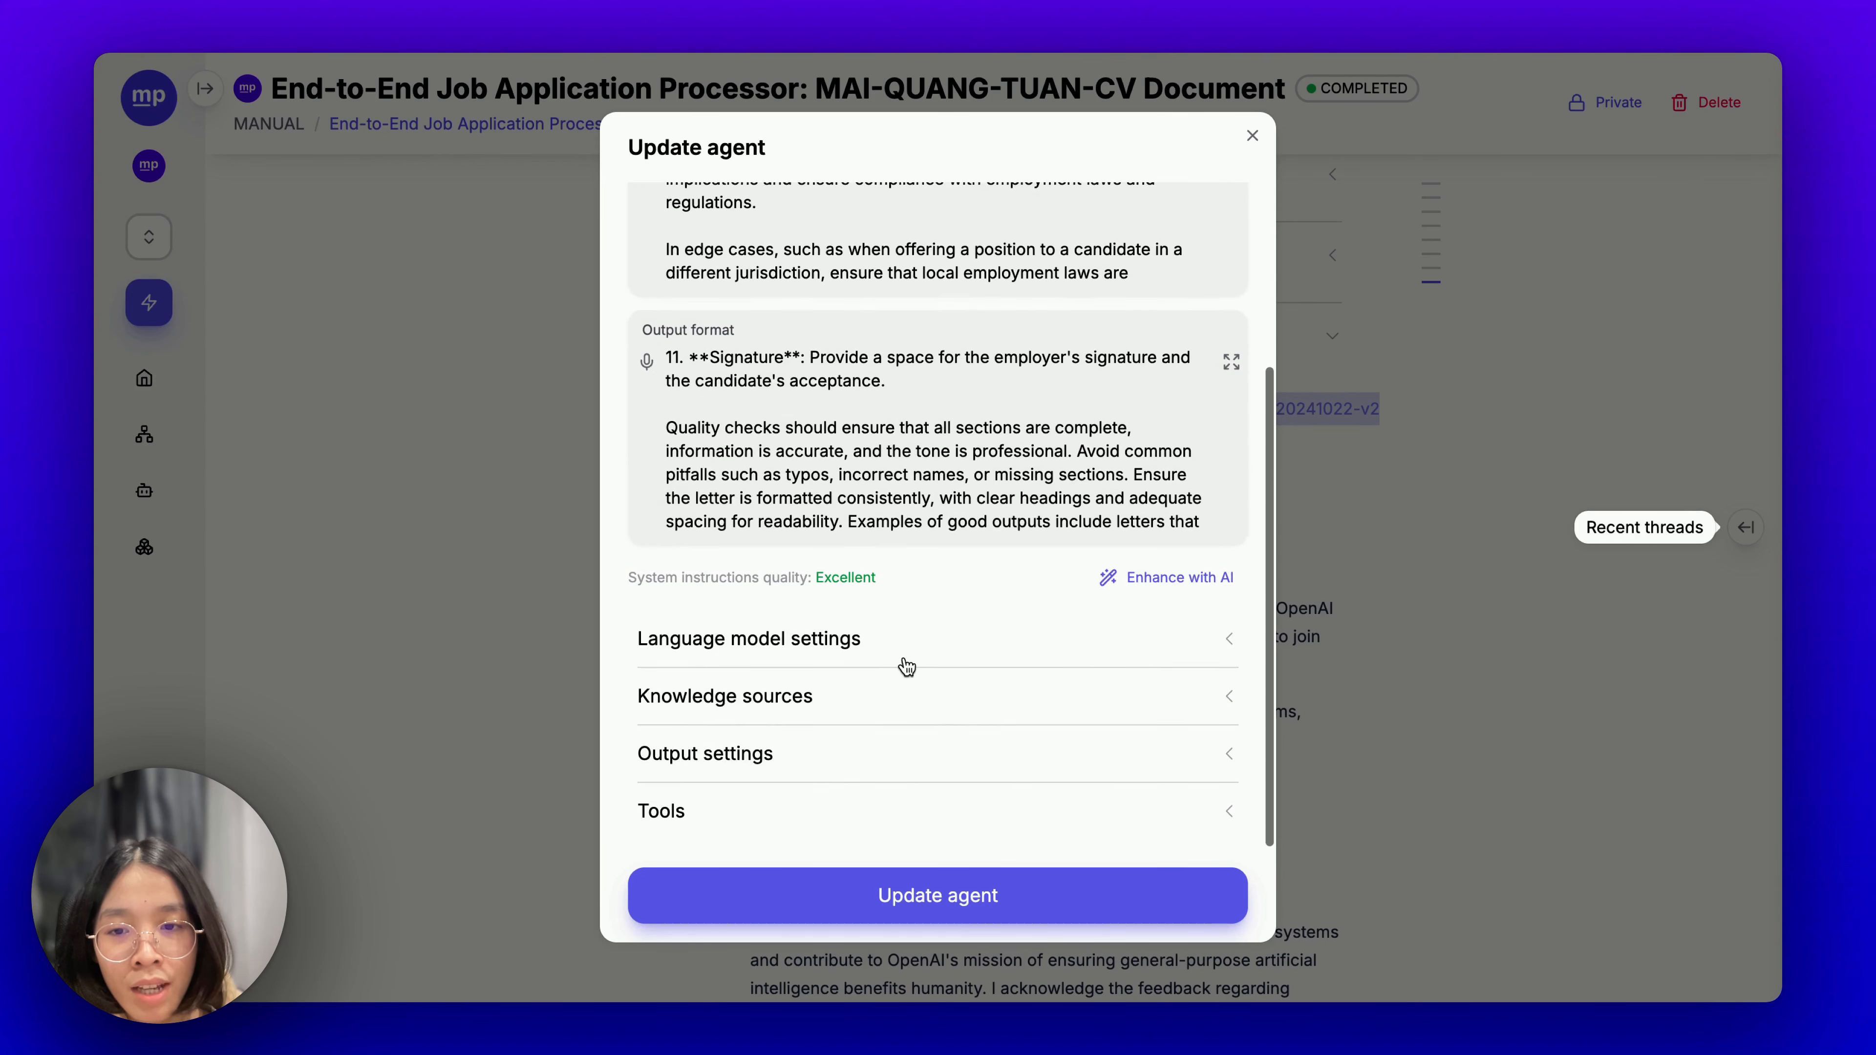
left_click(898, 645)
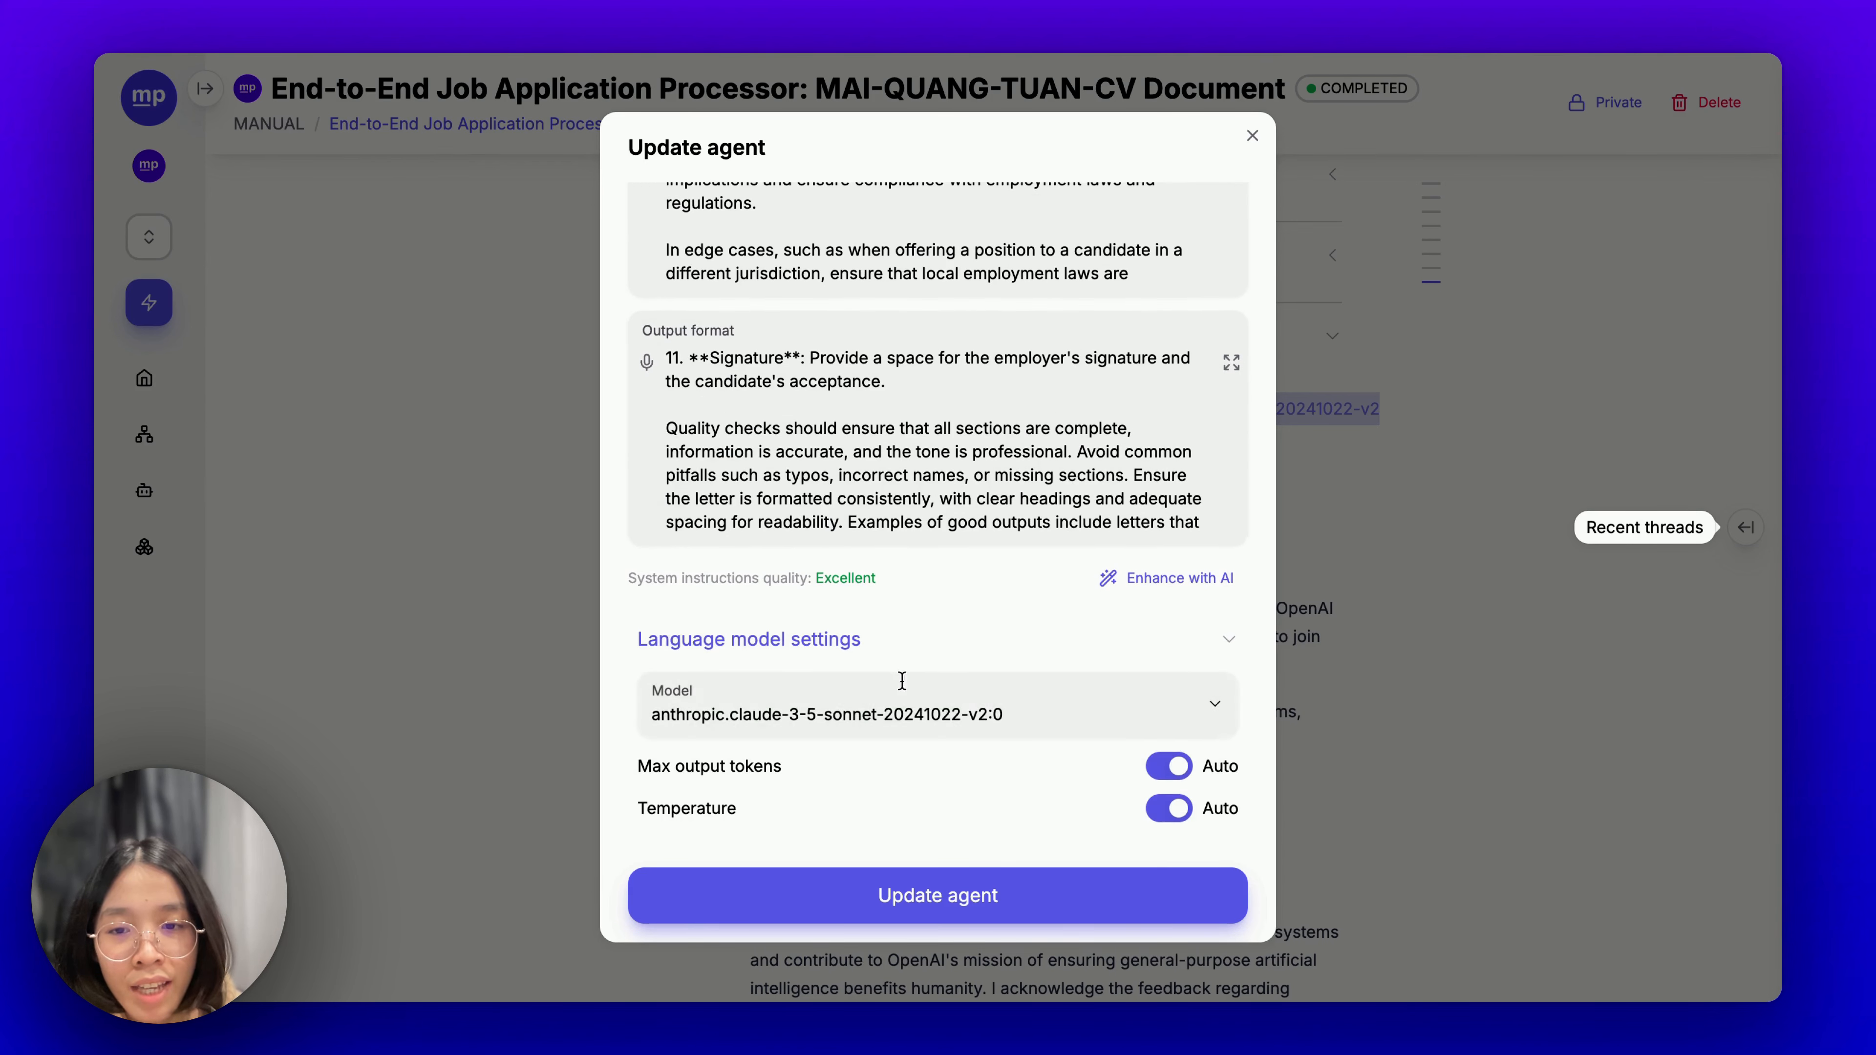
left_click(916, 647)
scroll(952, 510, "up", 5)
scroll(960, 595, "up", 4)
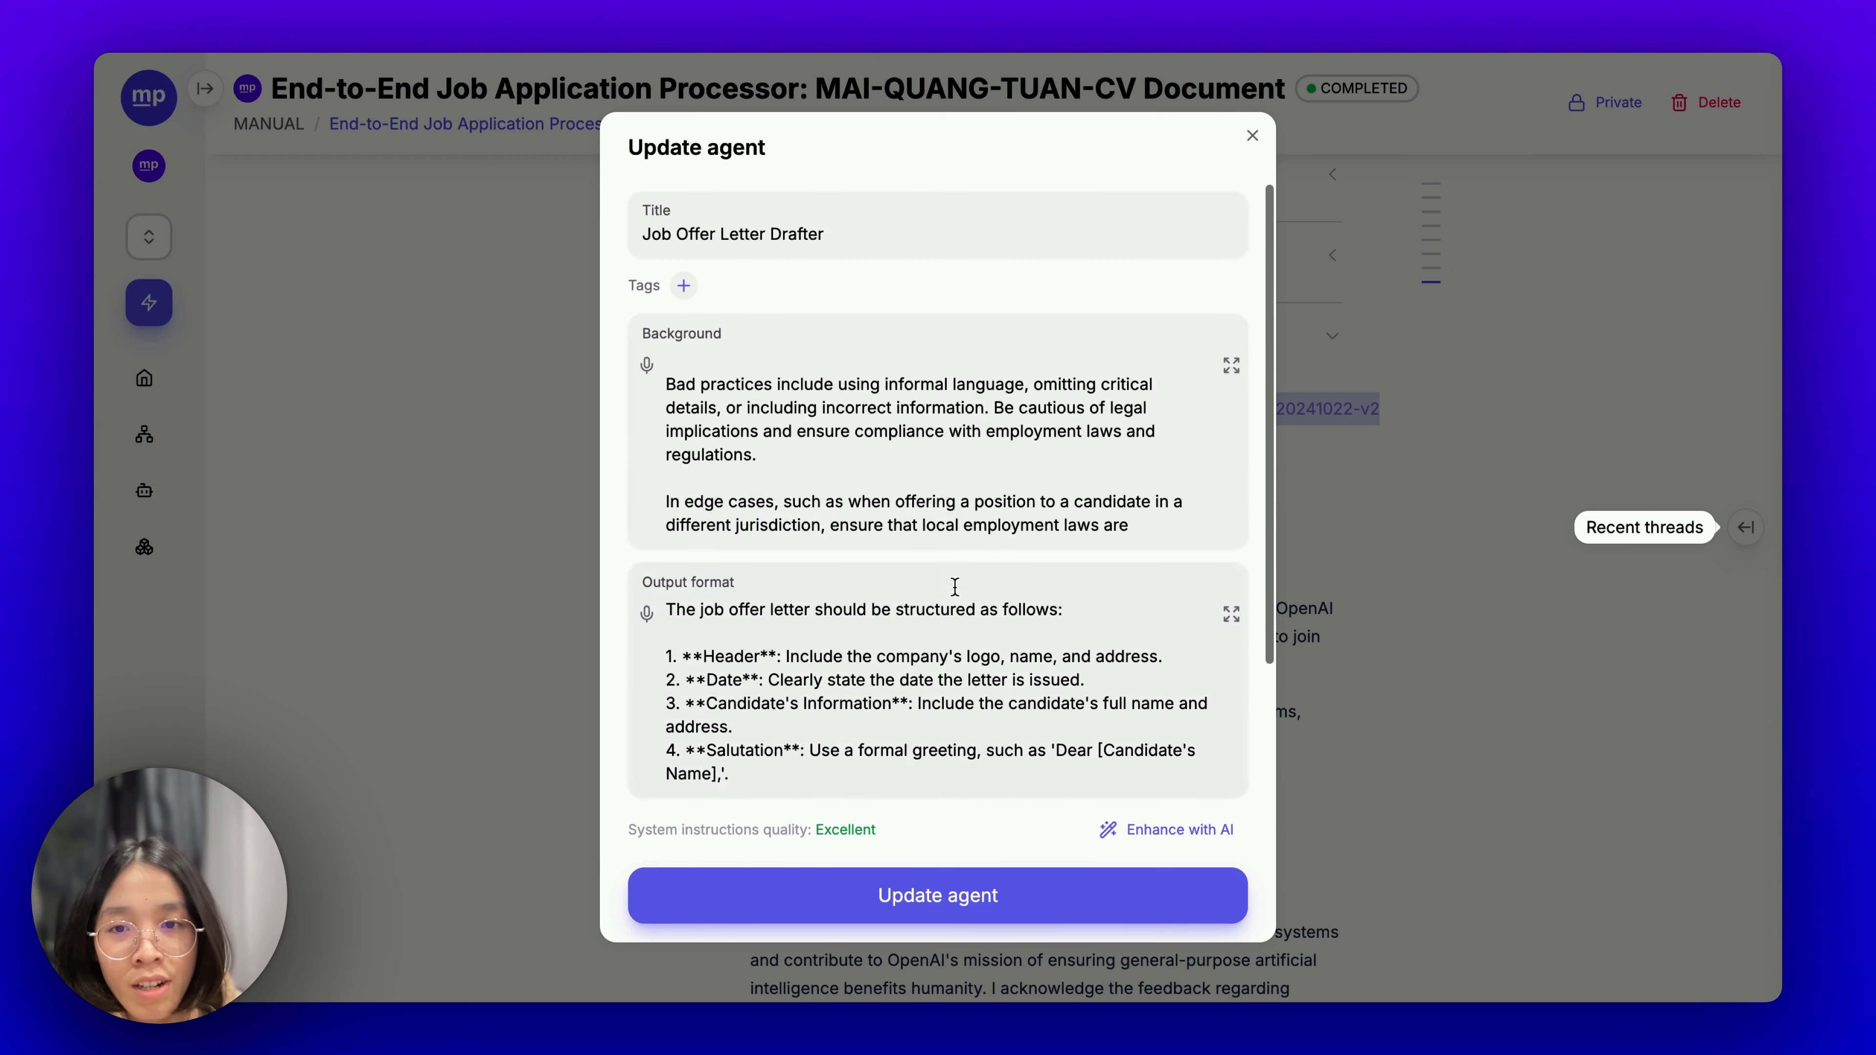
left_click(916, 907)
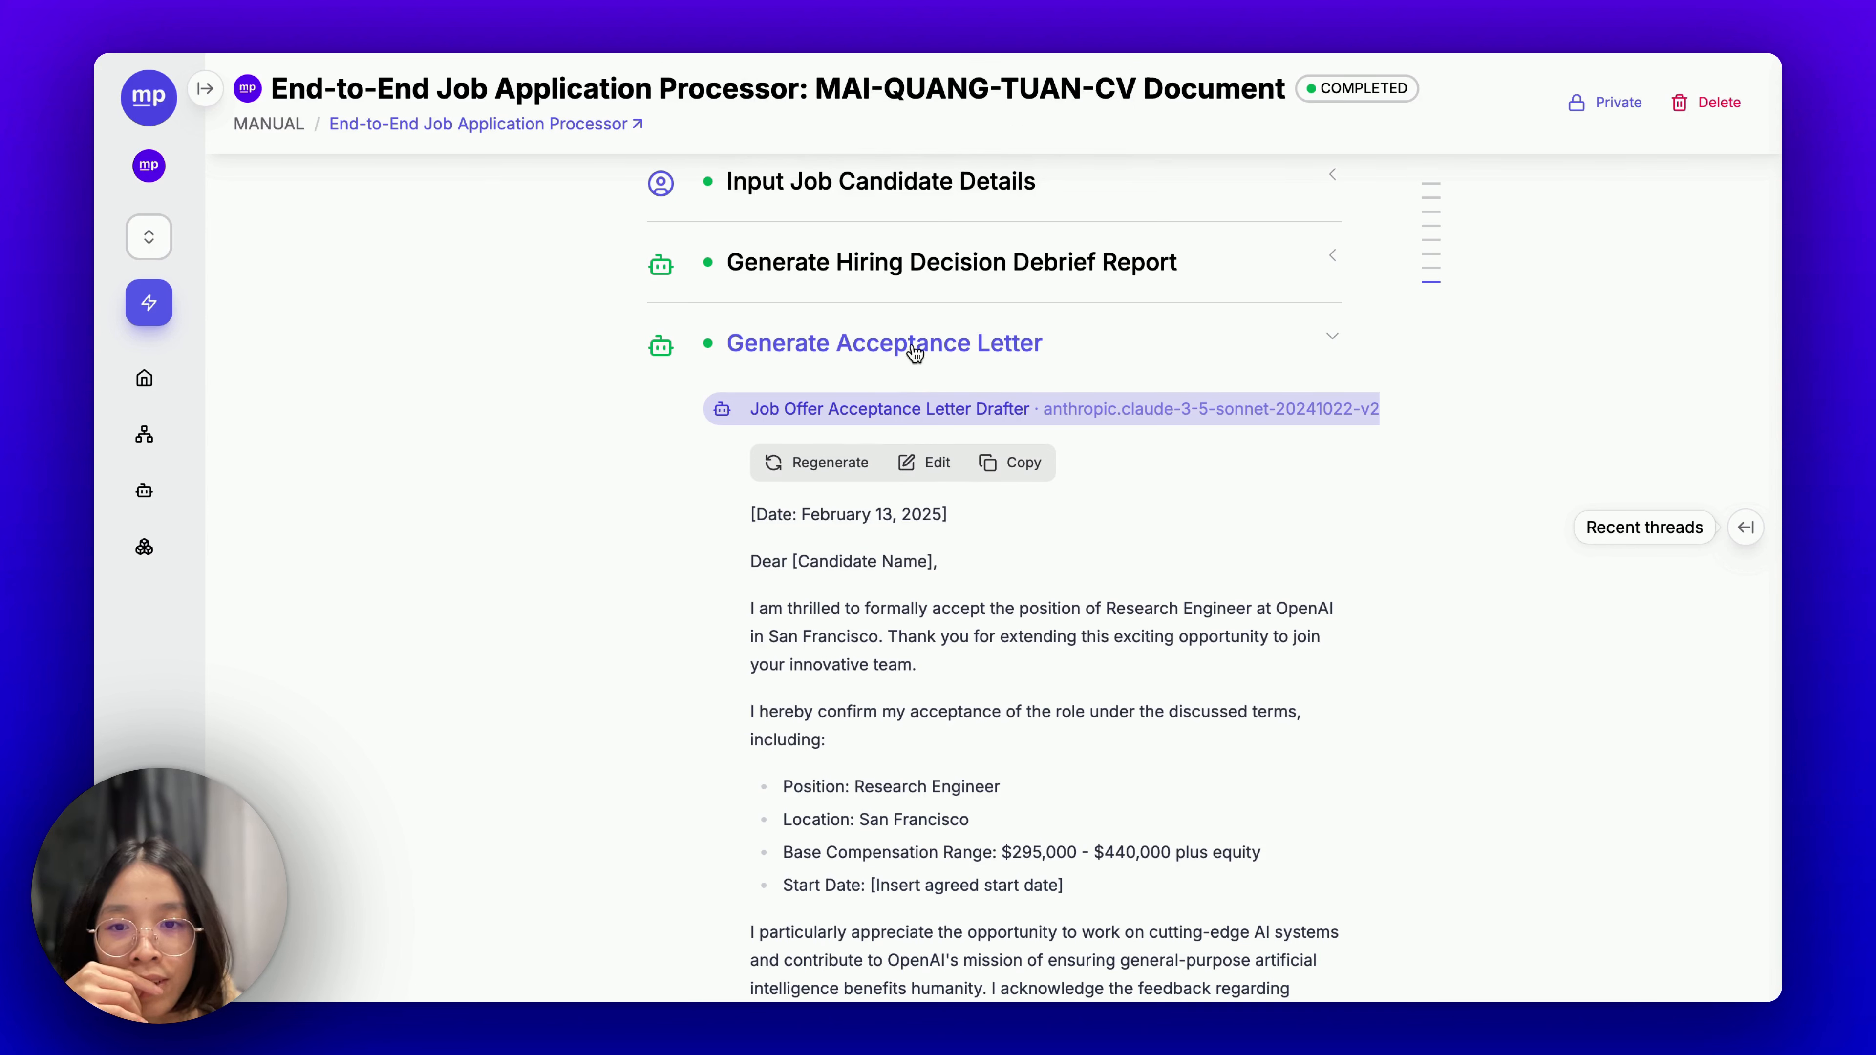
Regenerate the acceptance letter without a custom prompt and read the new draft through to its signature and acceptance block.
left_click(806, 467)
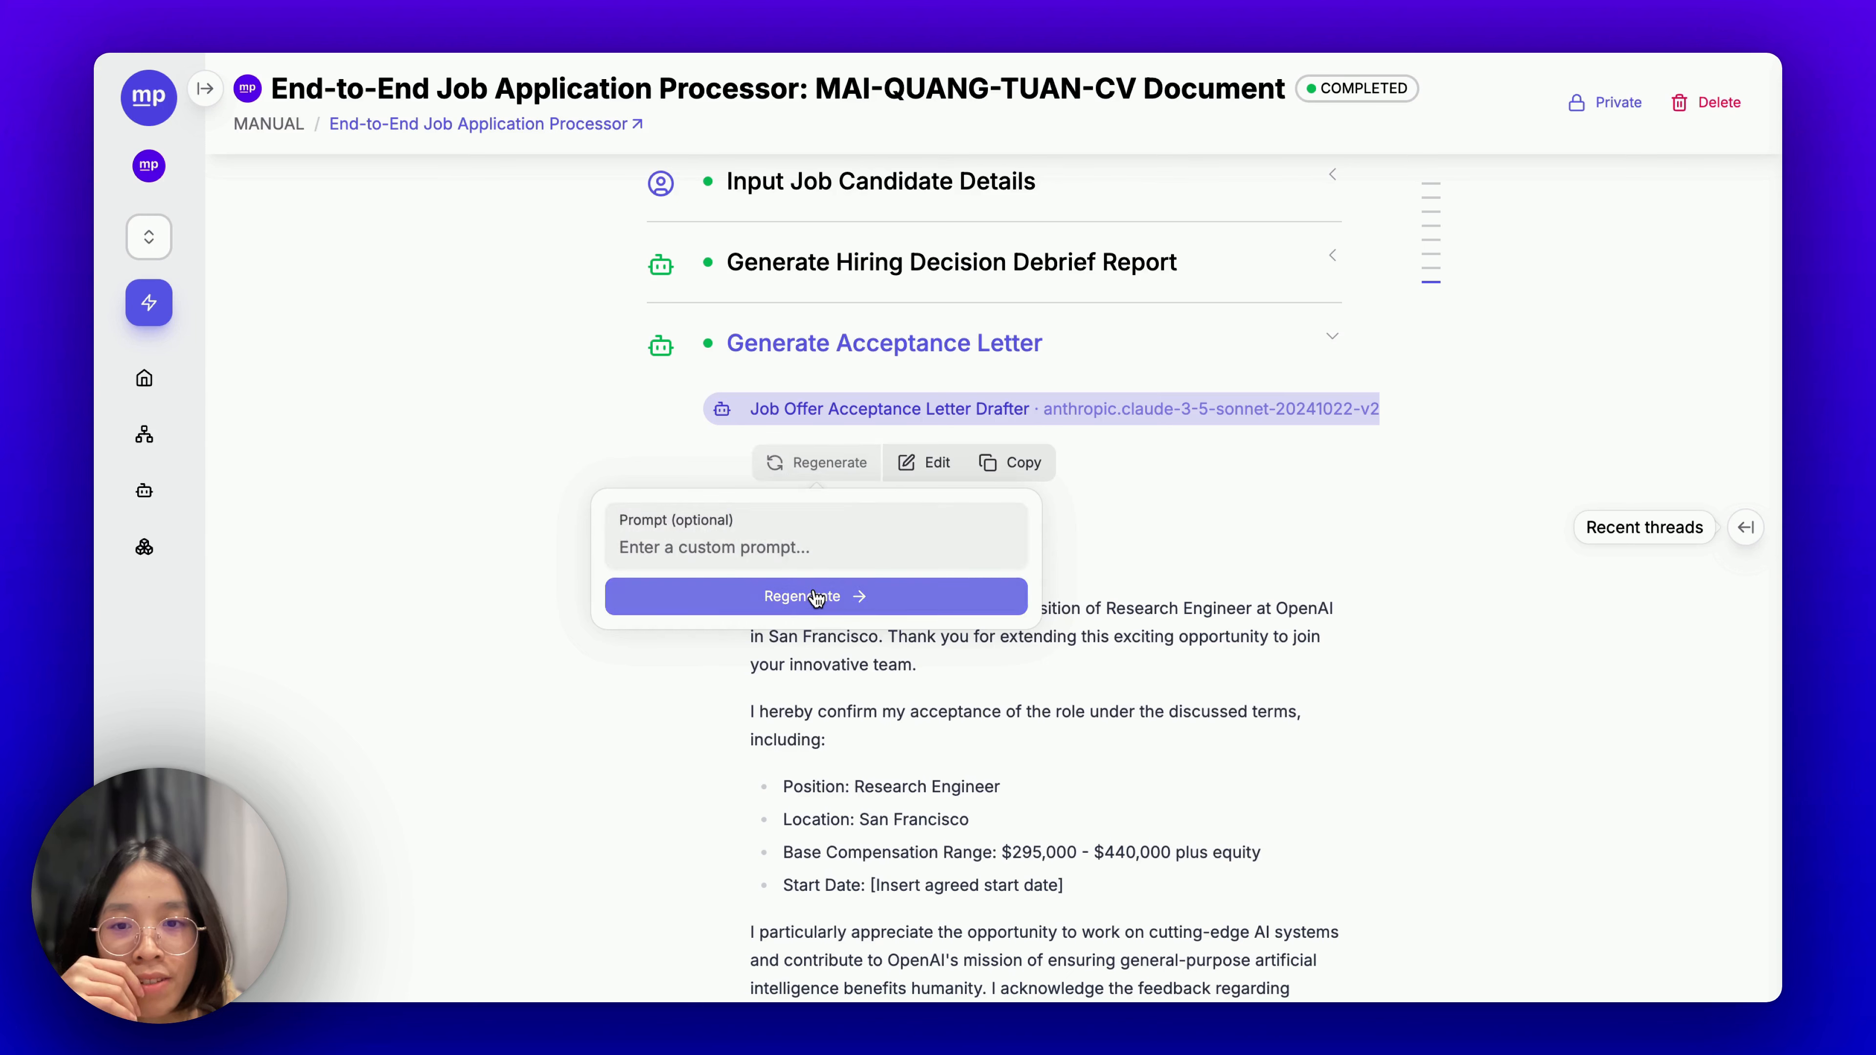
left_click(815, 591)
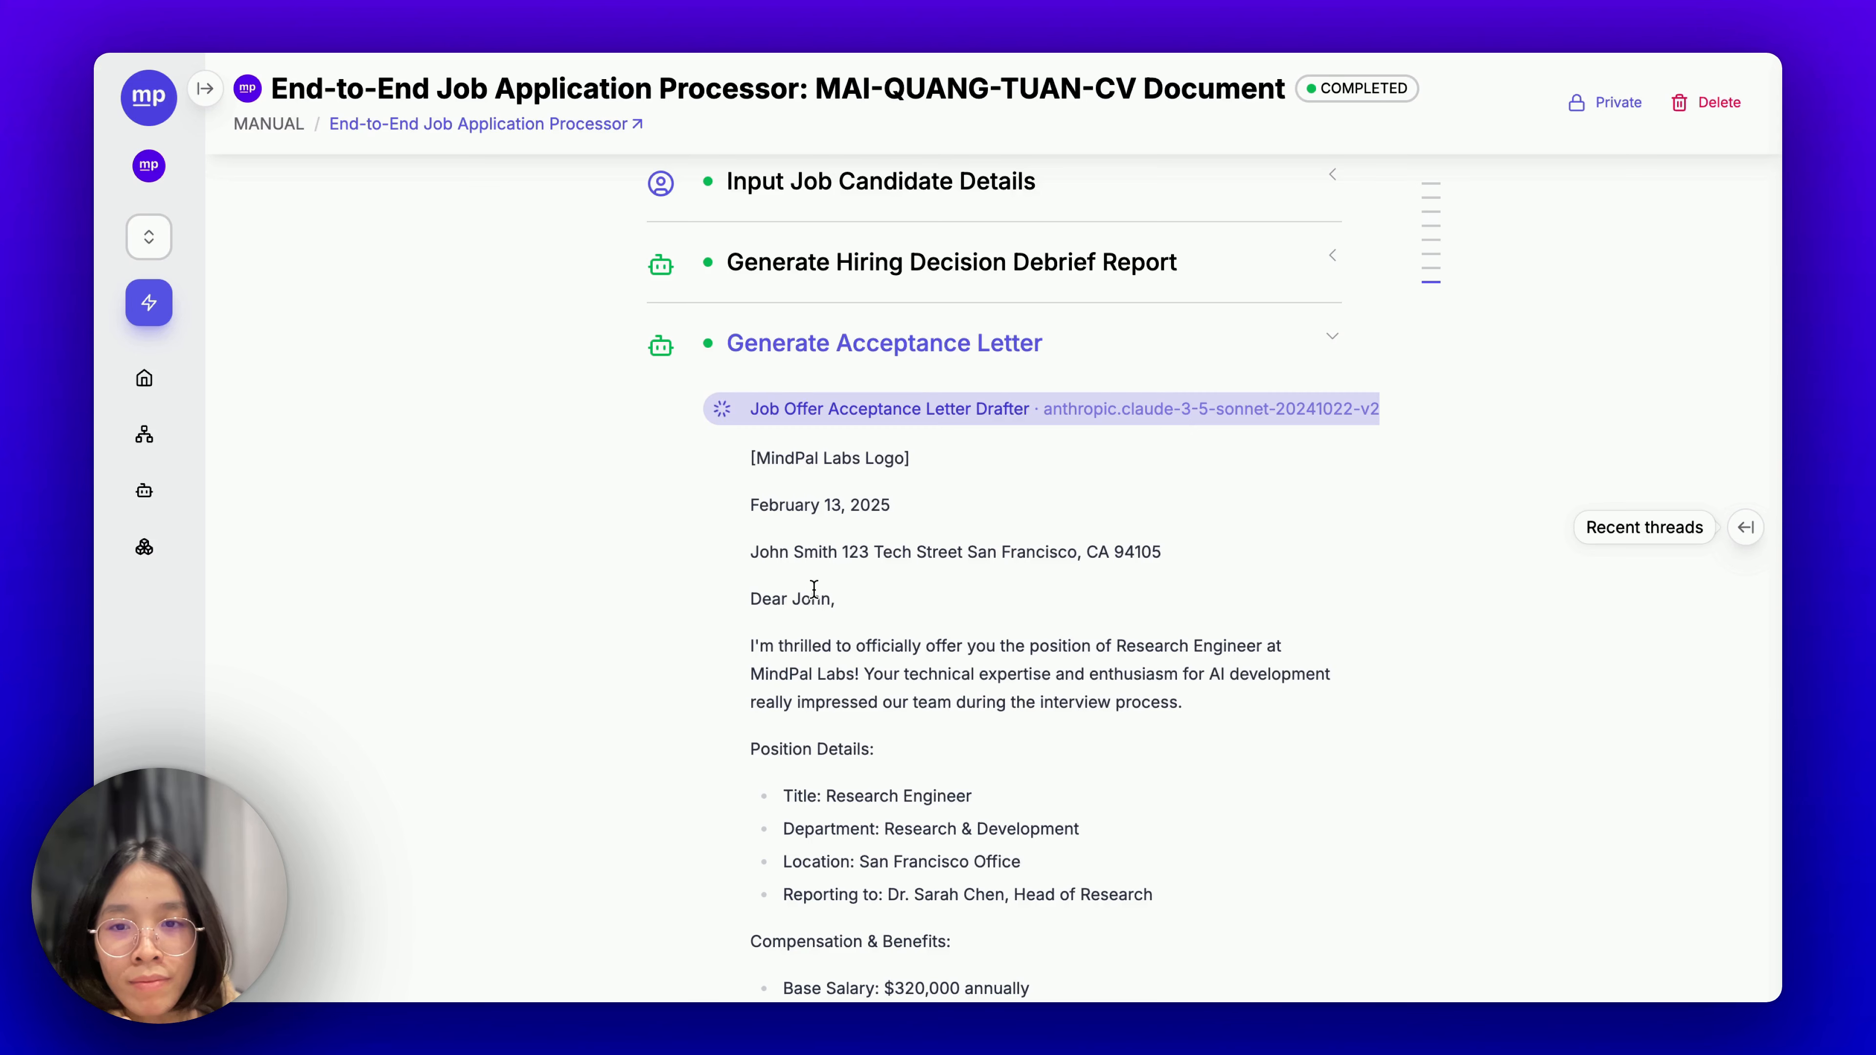
scroll(813, 589, "down", 3)
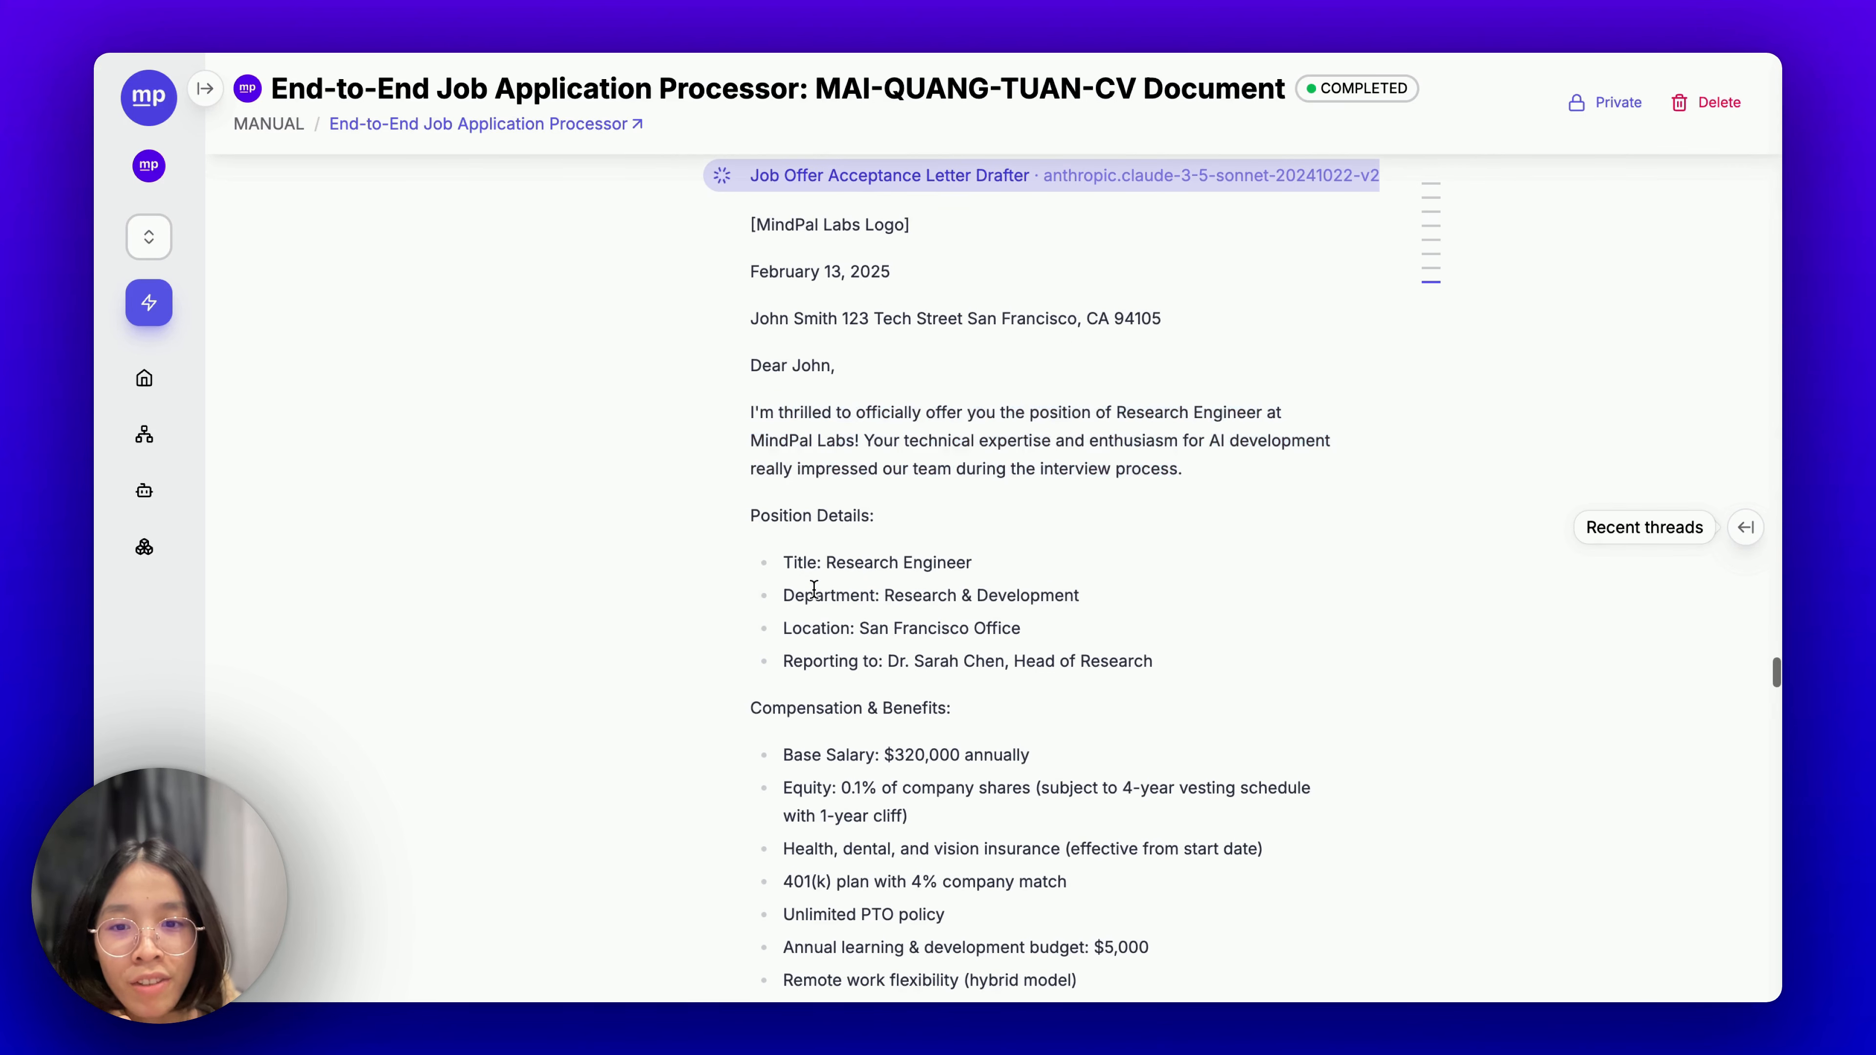
scroll(813, 589, "down", 7)
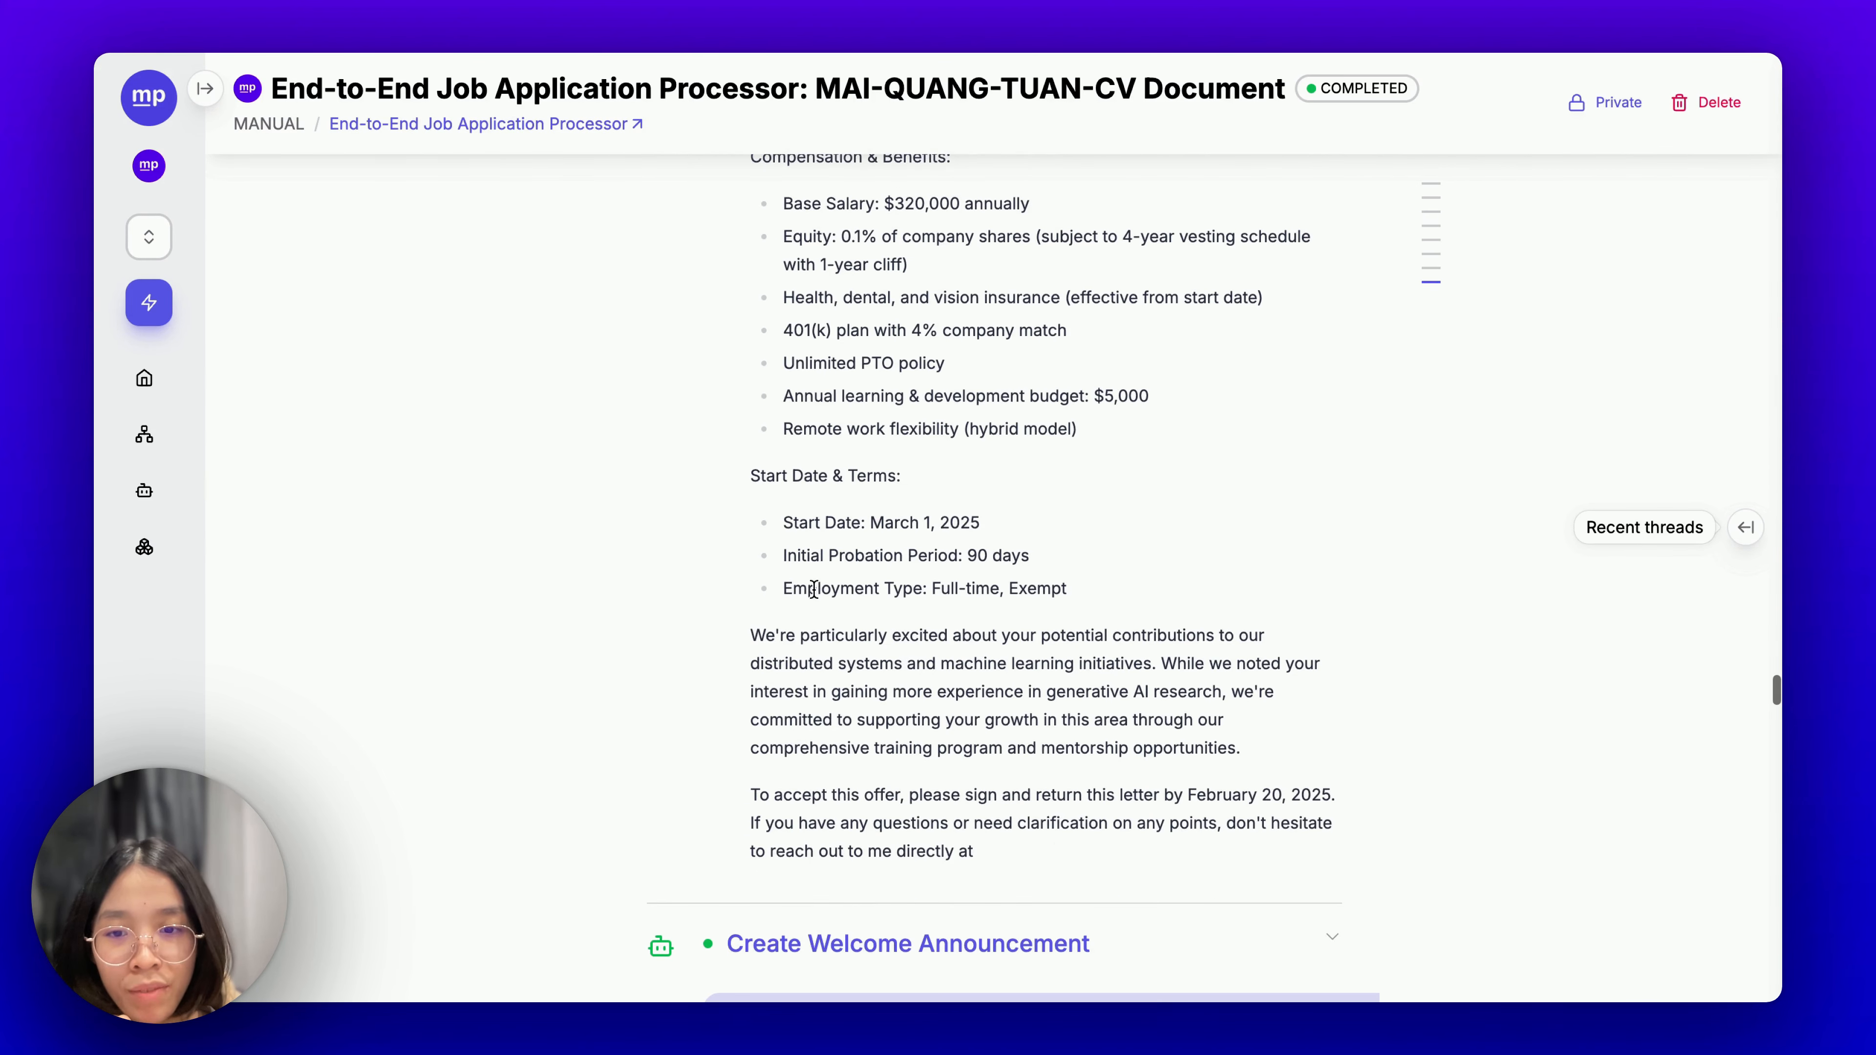
scroll(828, 743, "down", 2)
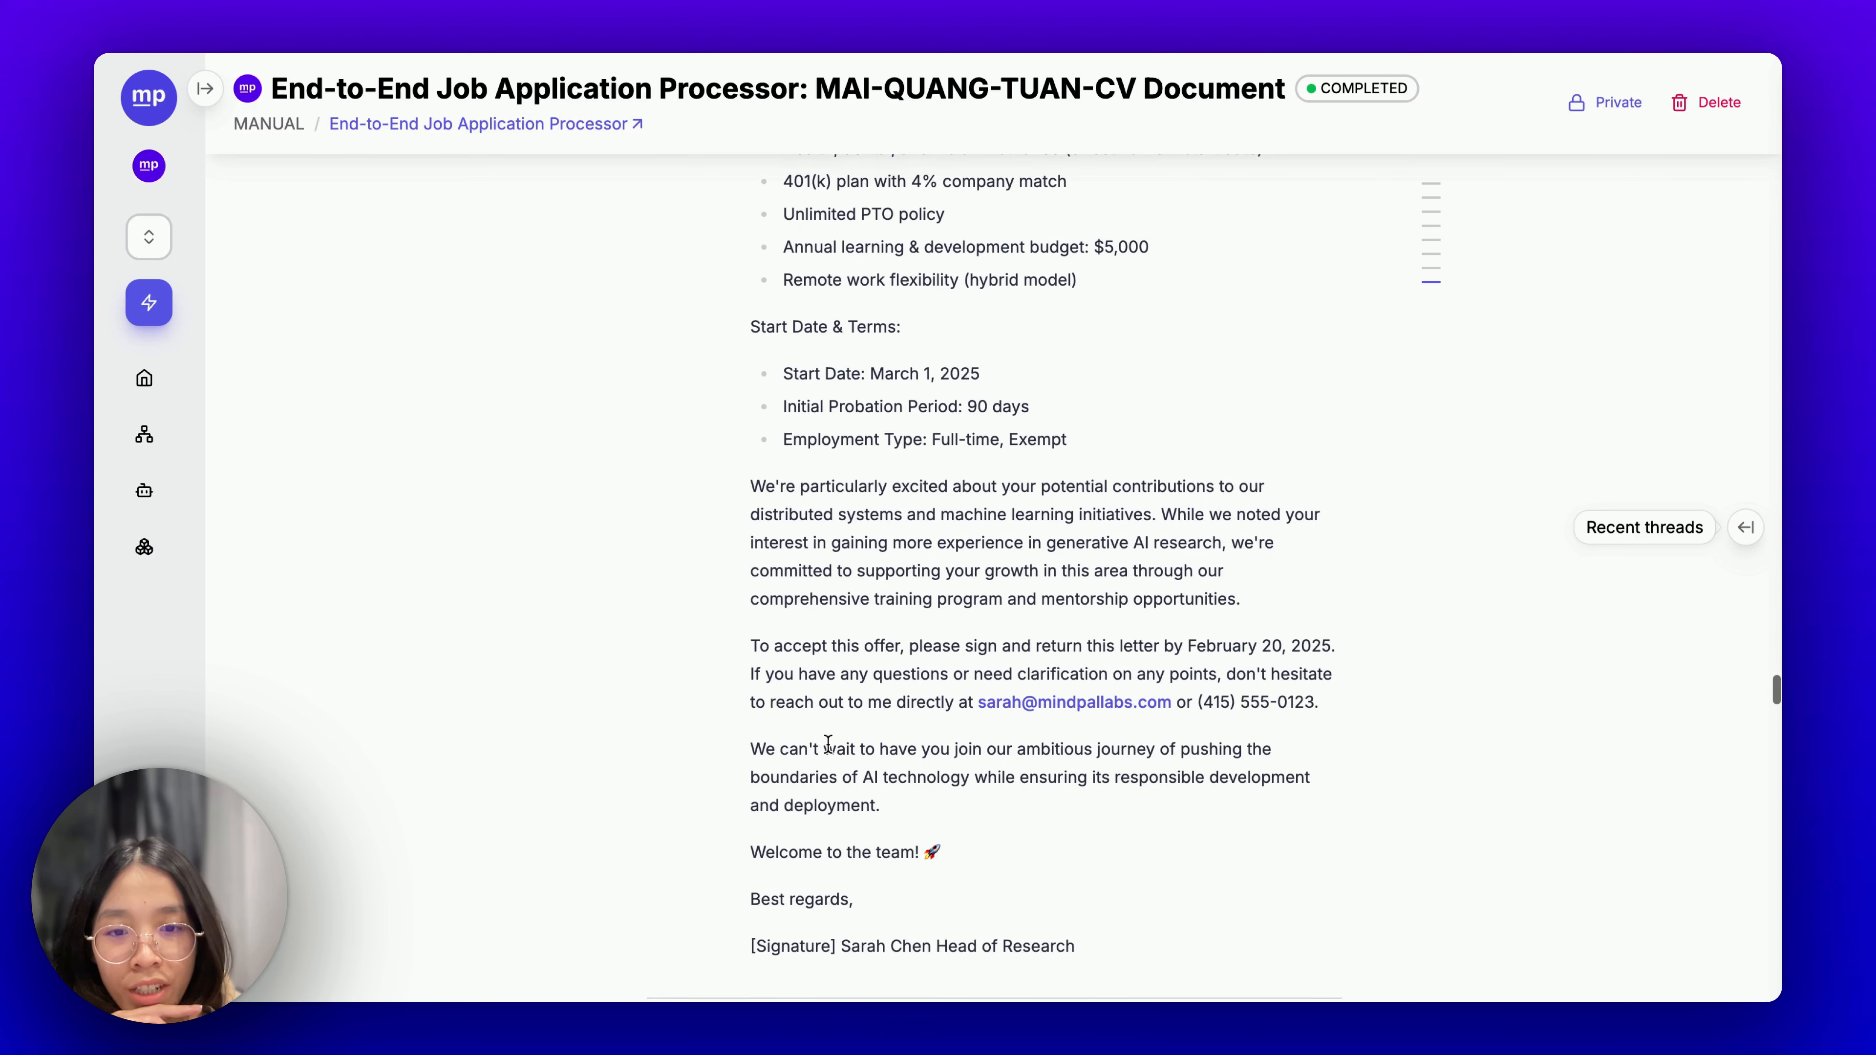
triple_click(849, 779)
scroll(850, 783, "down", 2)
triple_click(851, 787)
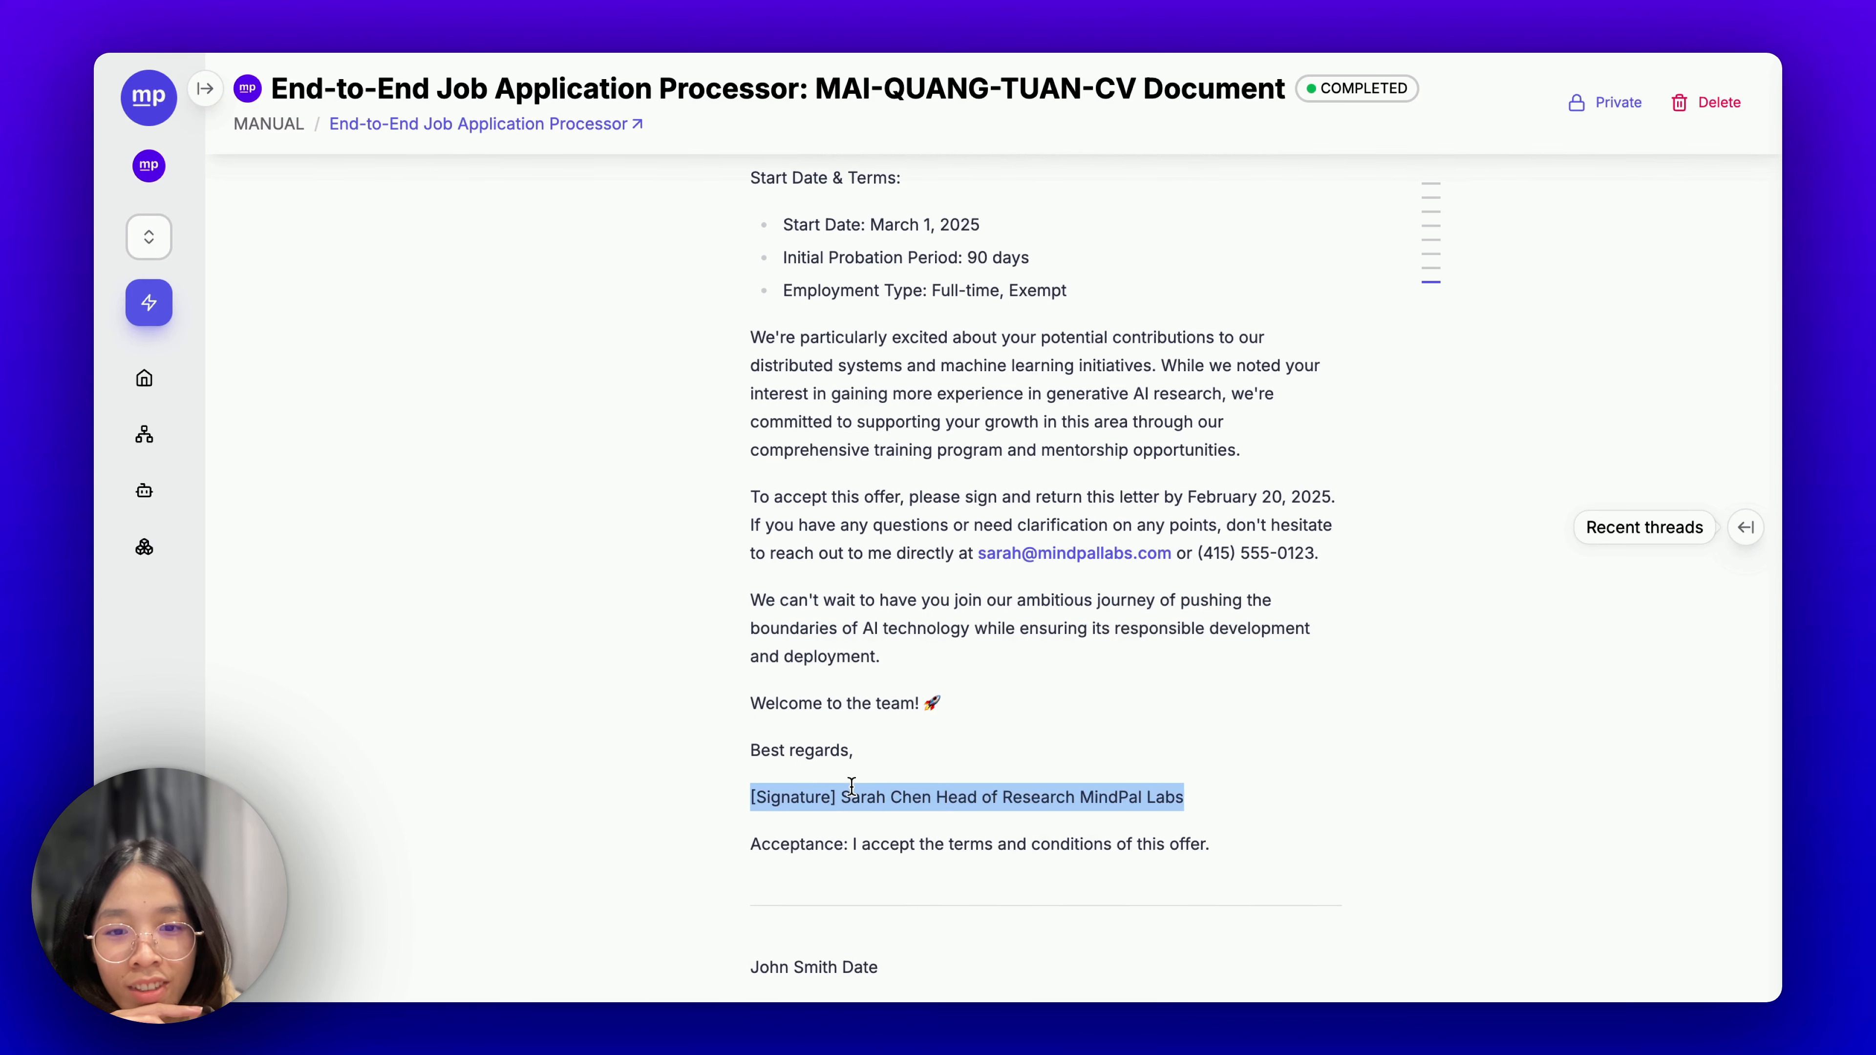
scroll(852, 787, "down", 1)
left_click(852, 787)
scroll(851, 788, "up", 10)
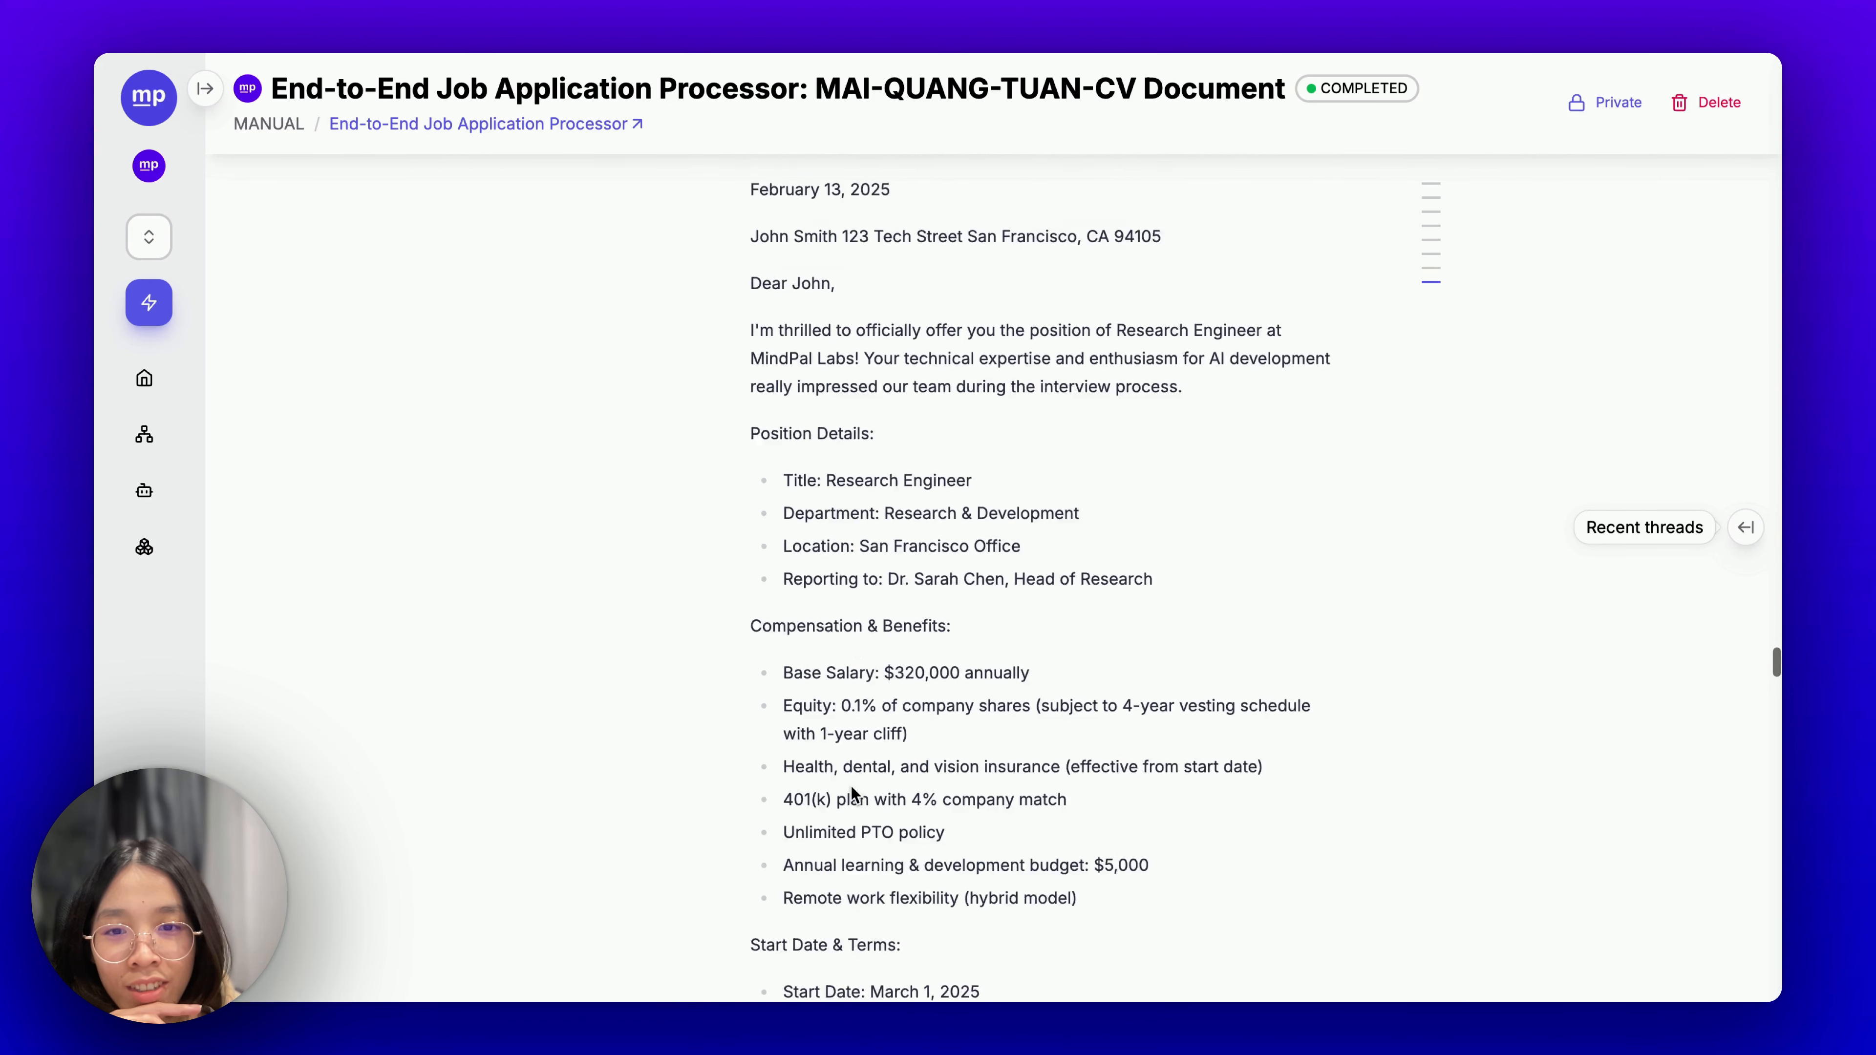
scroll(851, 787, "up", 5)
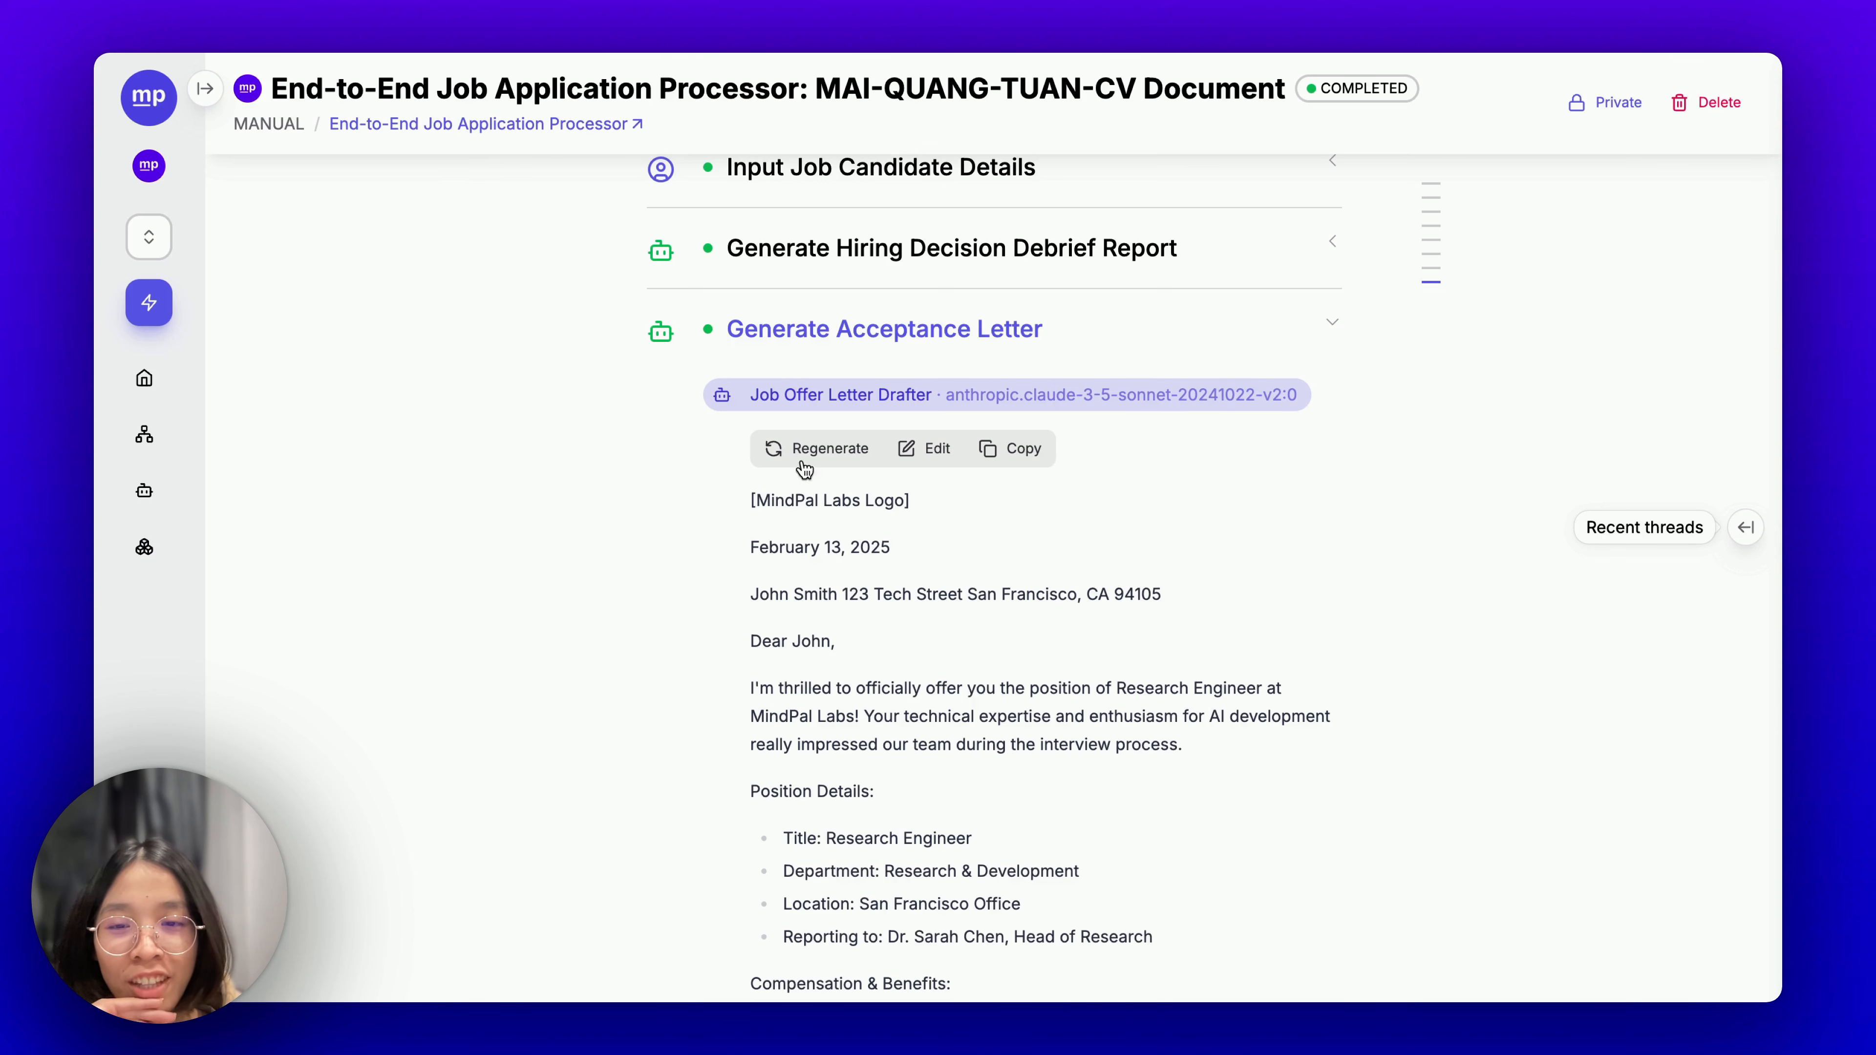
Examine the salutation, job title and company name in the regenerated letter's opening lines.
scroll(826, 531, "down", 2)
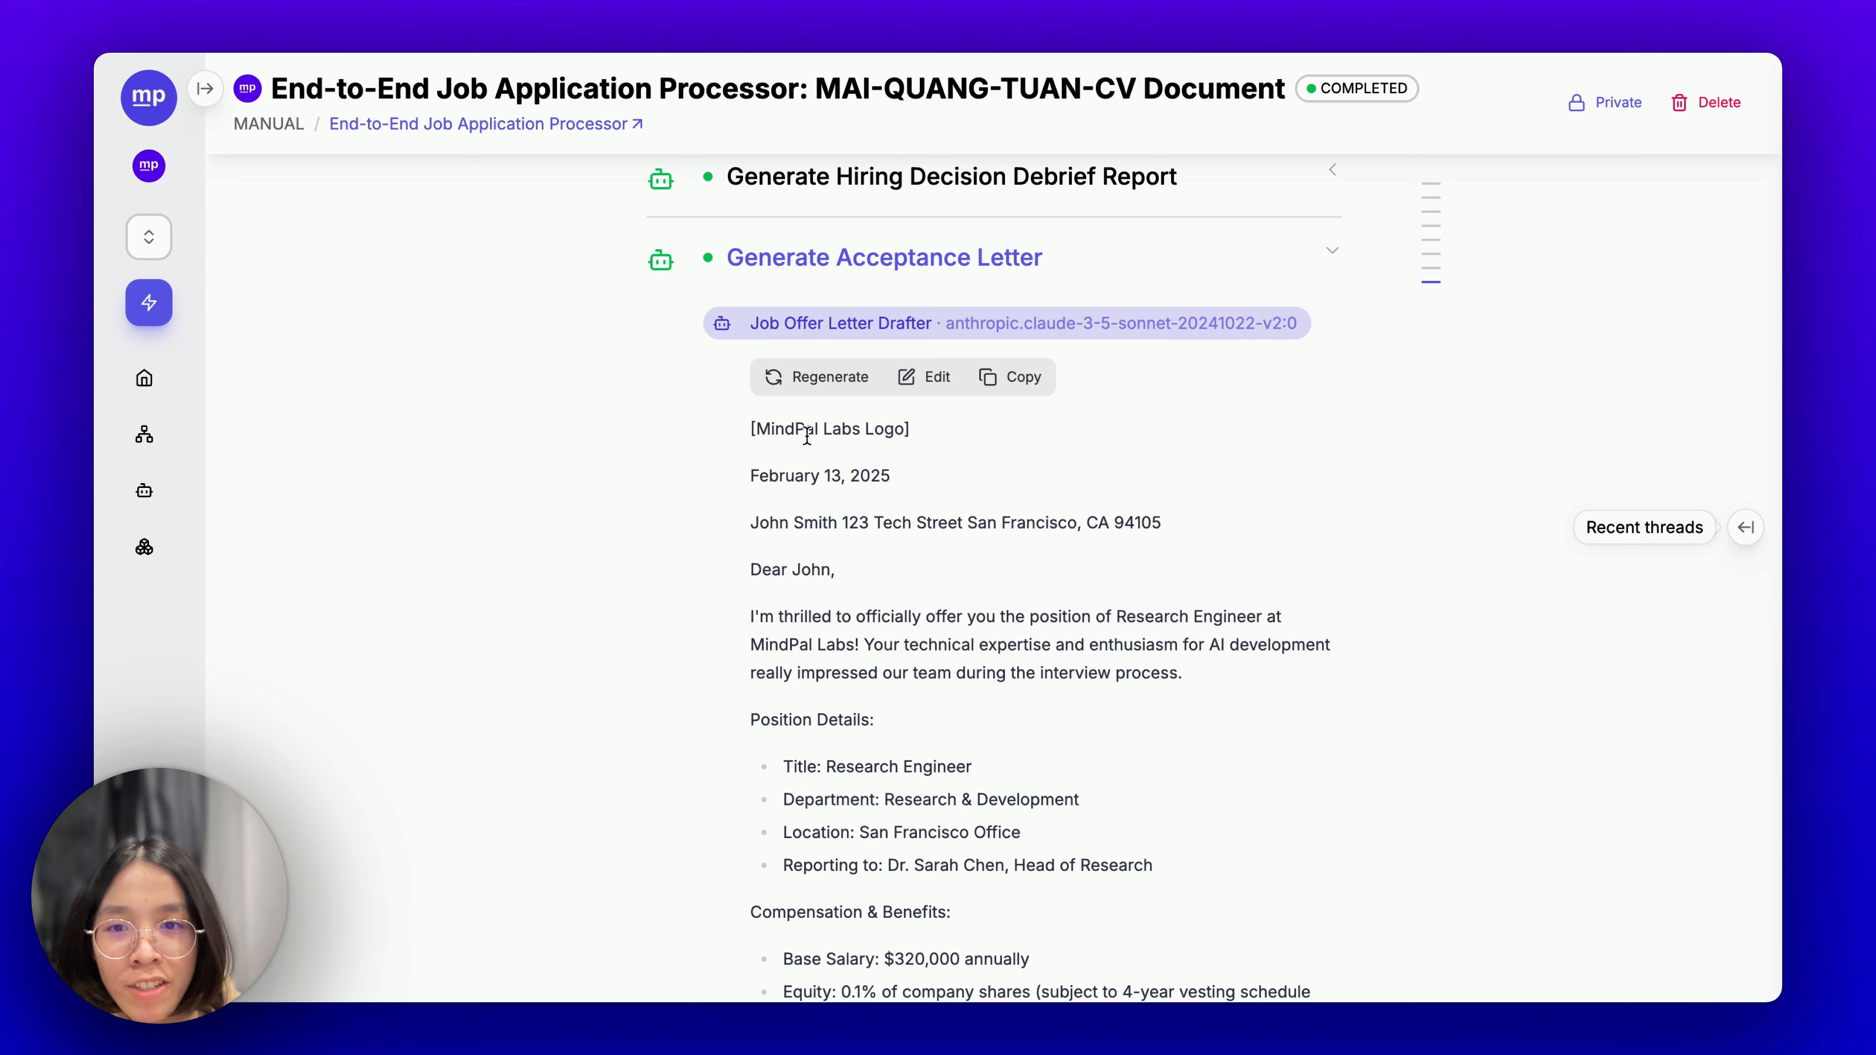
left_click_drag(830, 572, 733, 577)
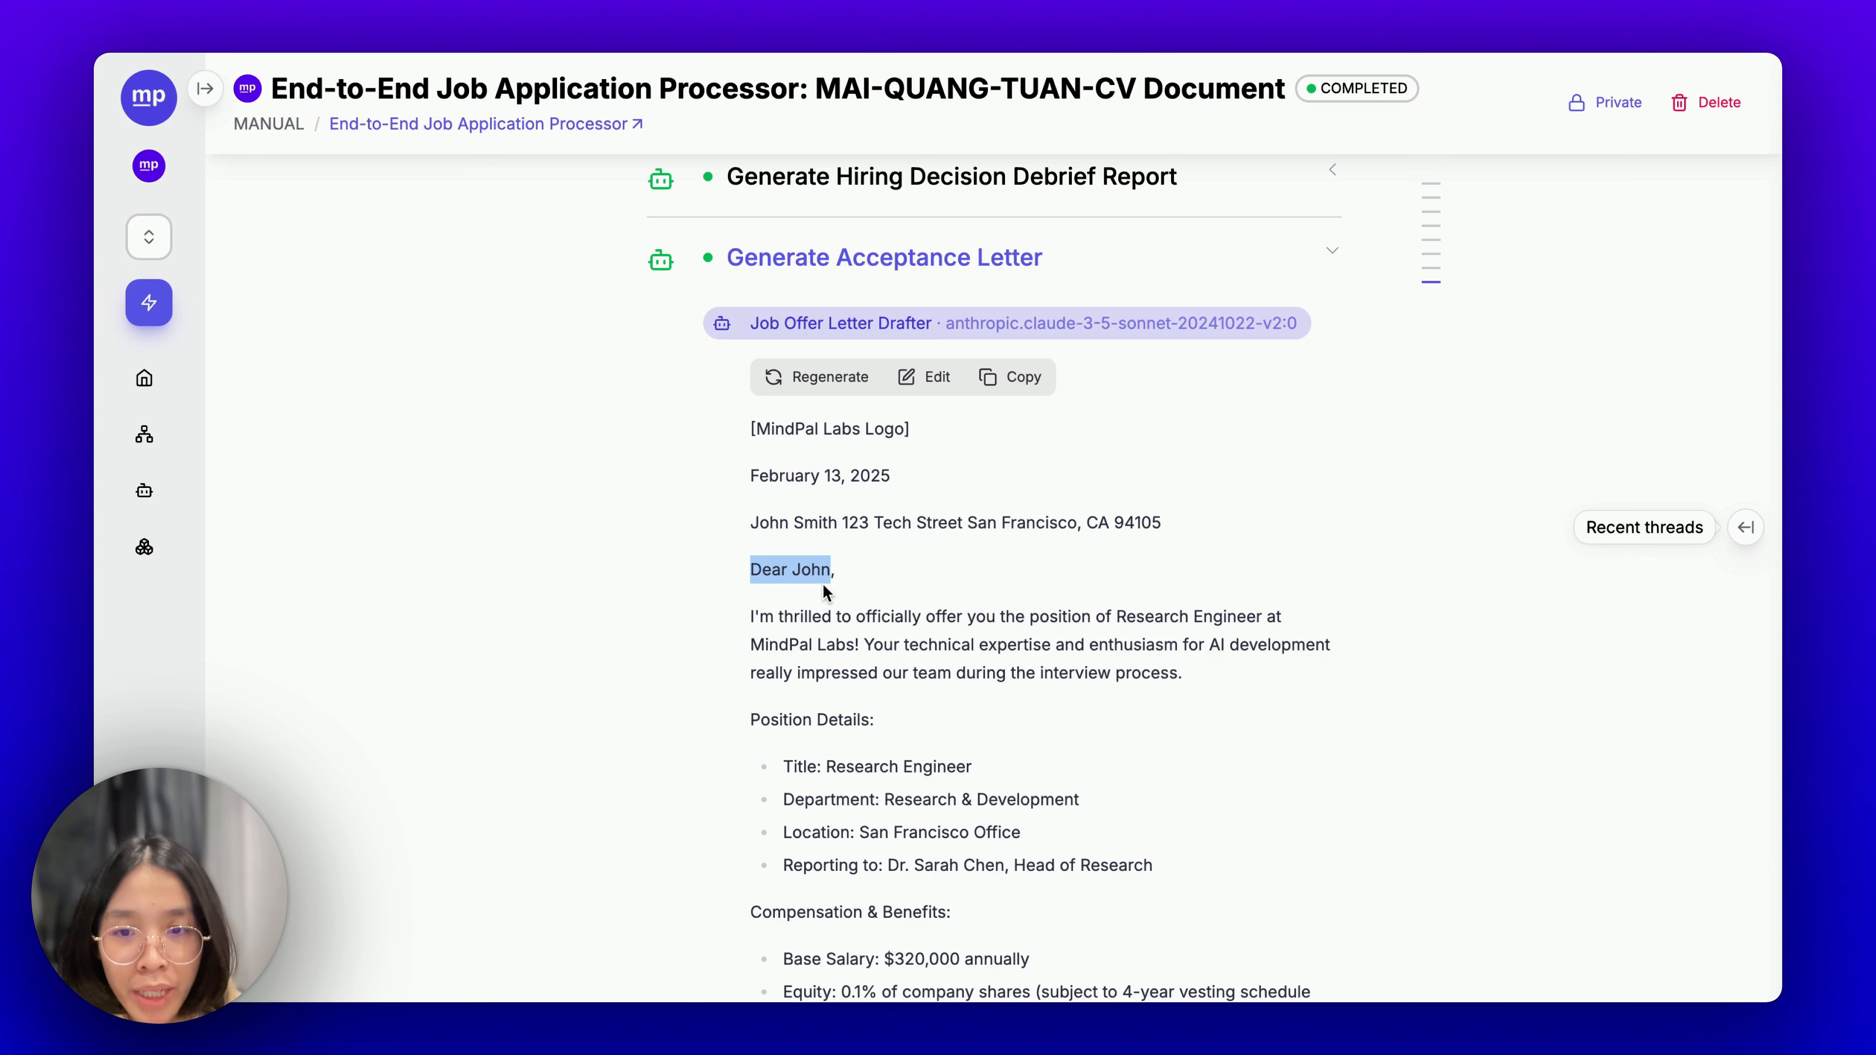
scroll(824, 588, "down", 3)
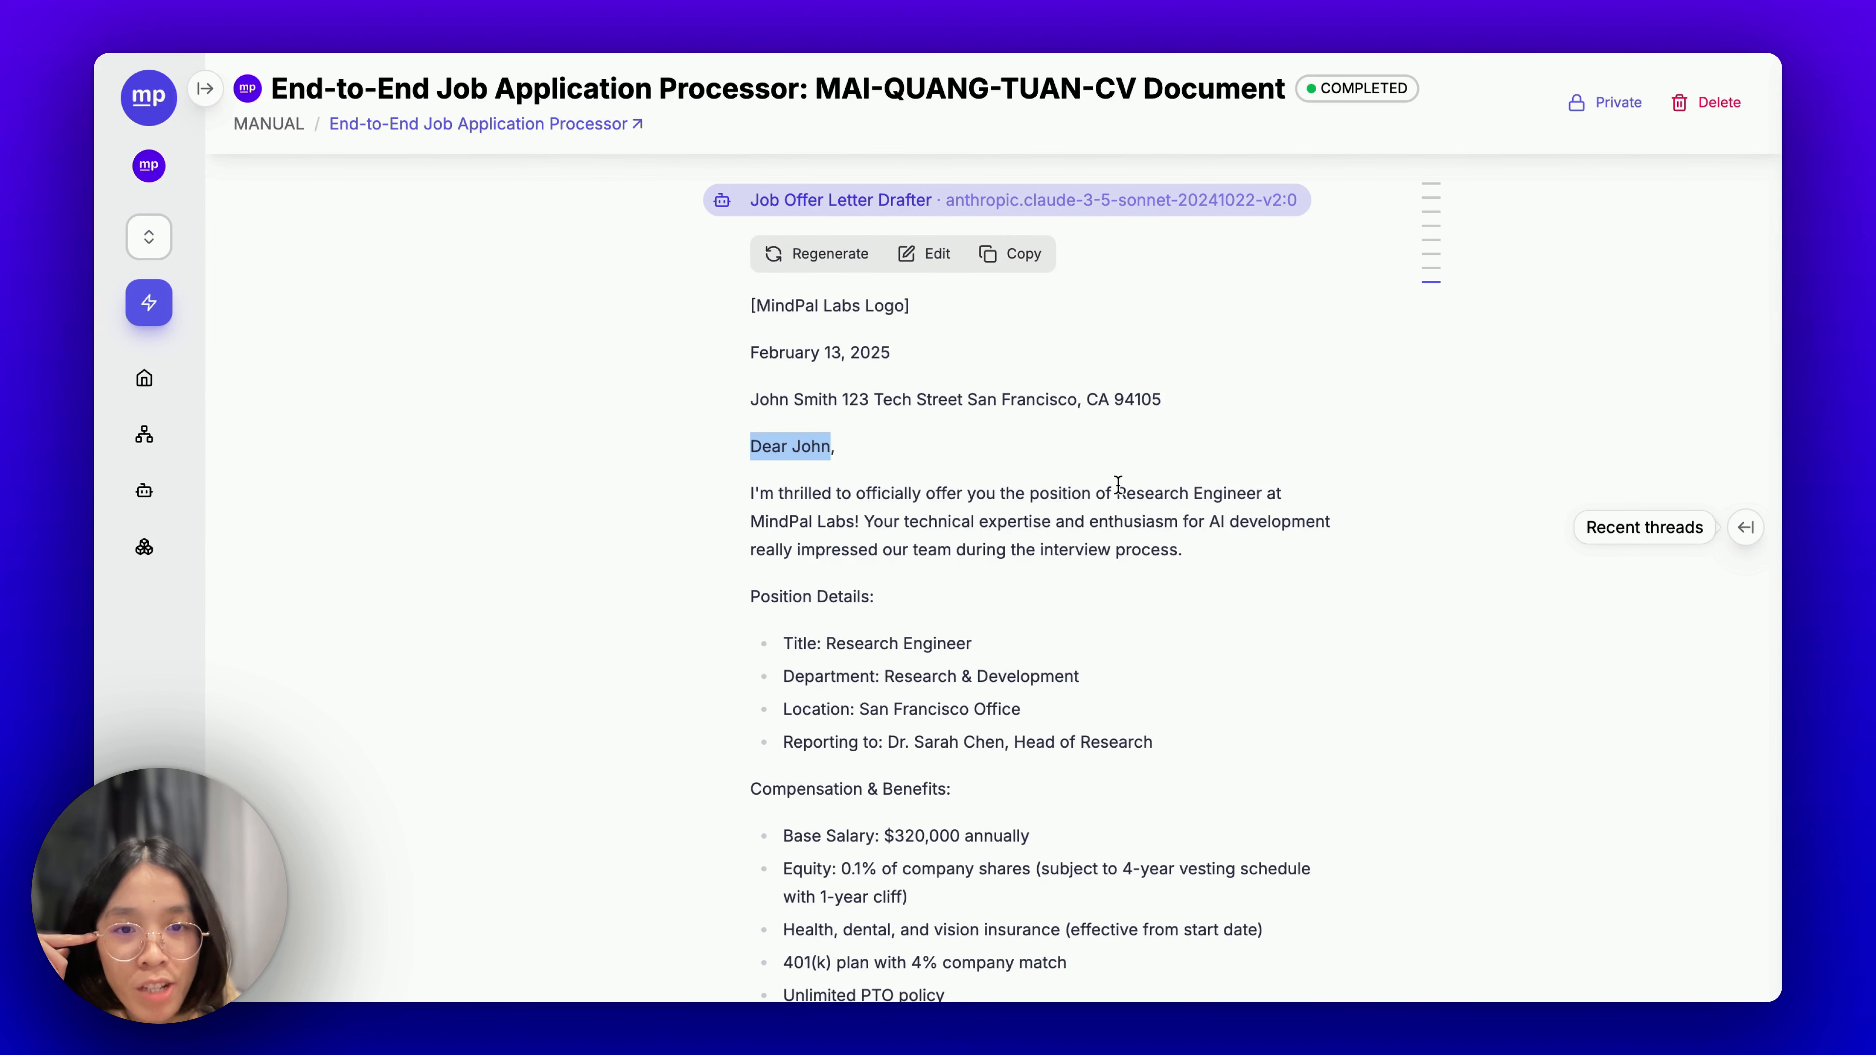
left_click_drag(1115, 492, 866, 512)
left_click(1147, 494)
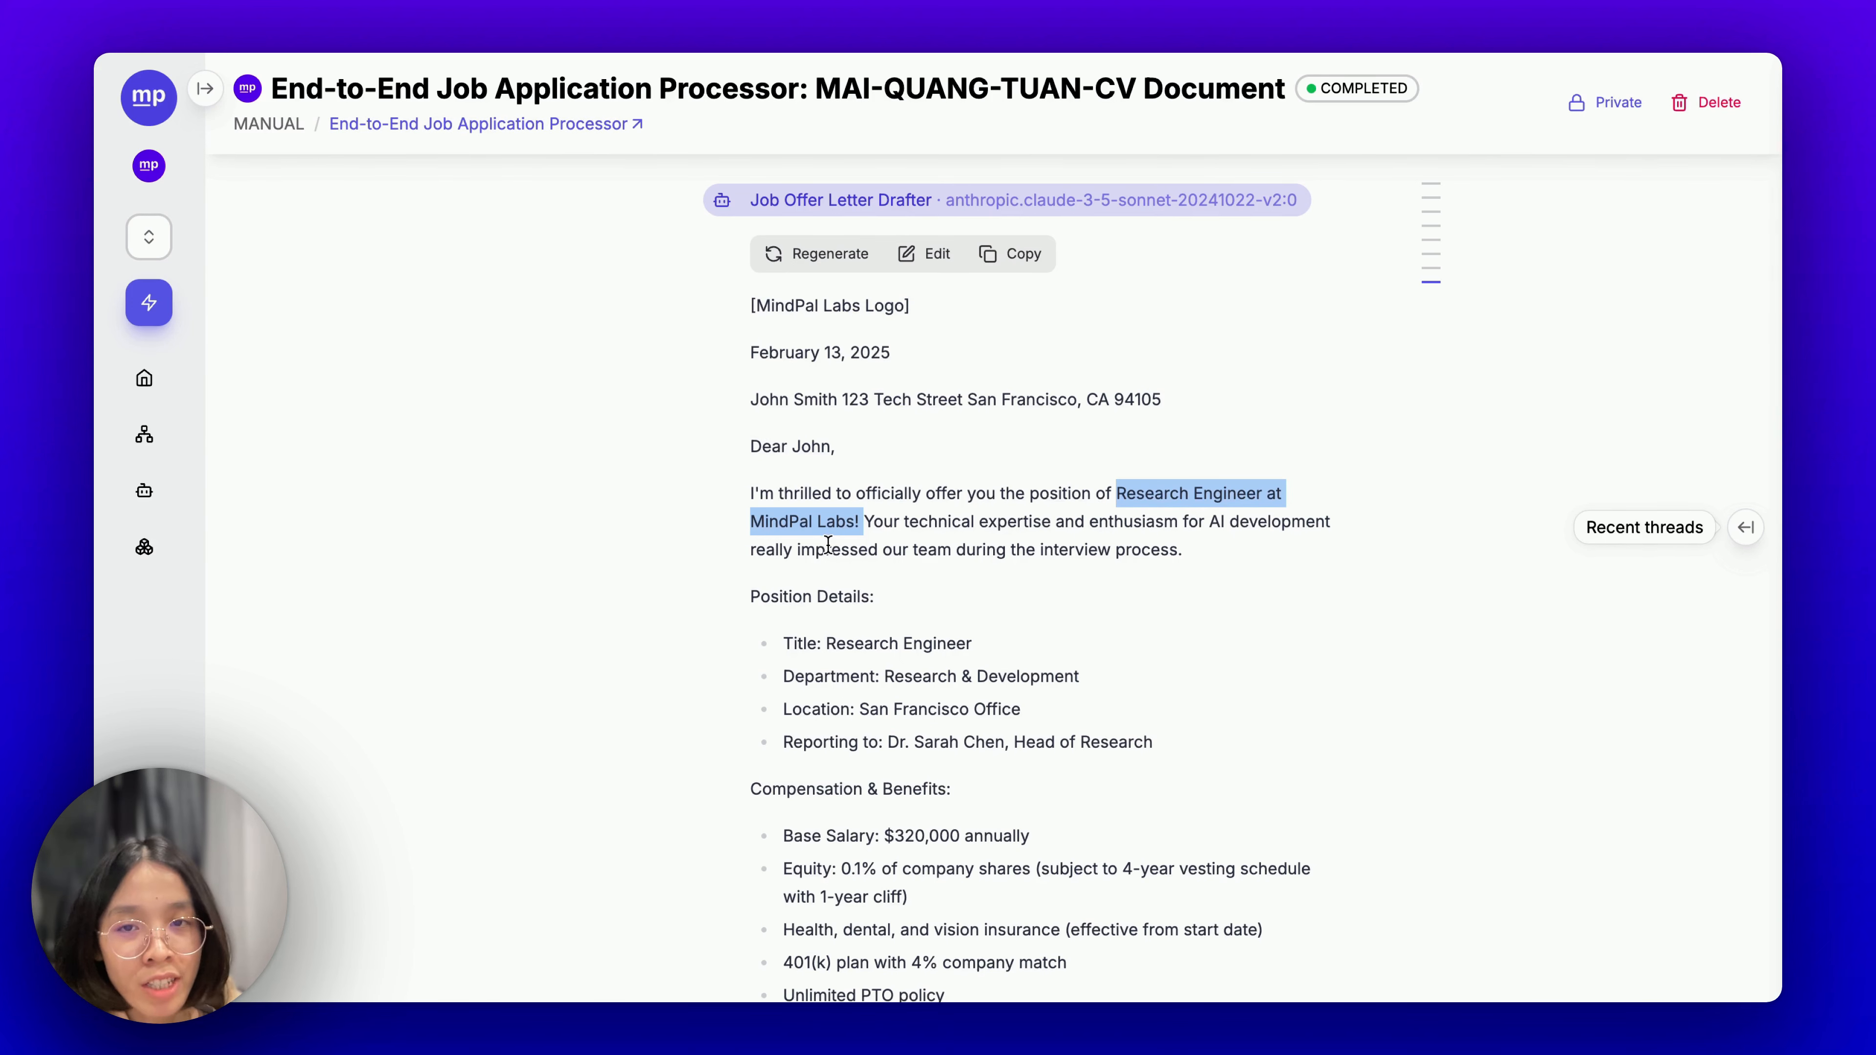
scroll(1096, 554, "up", 2)
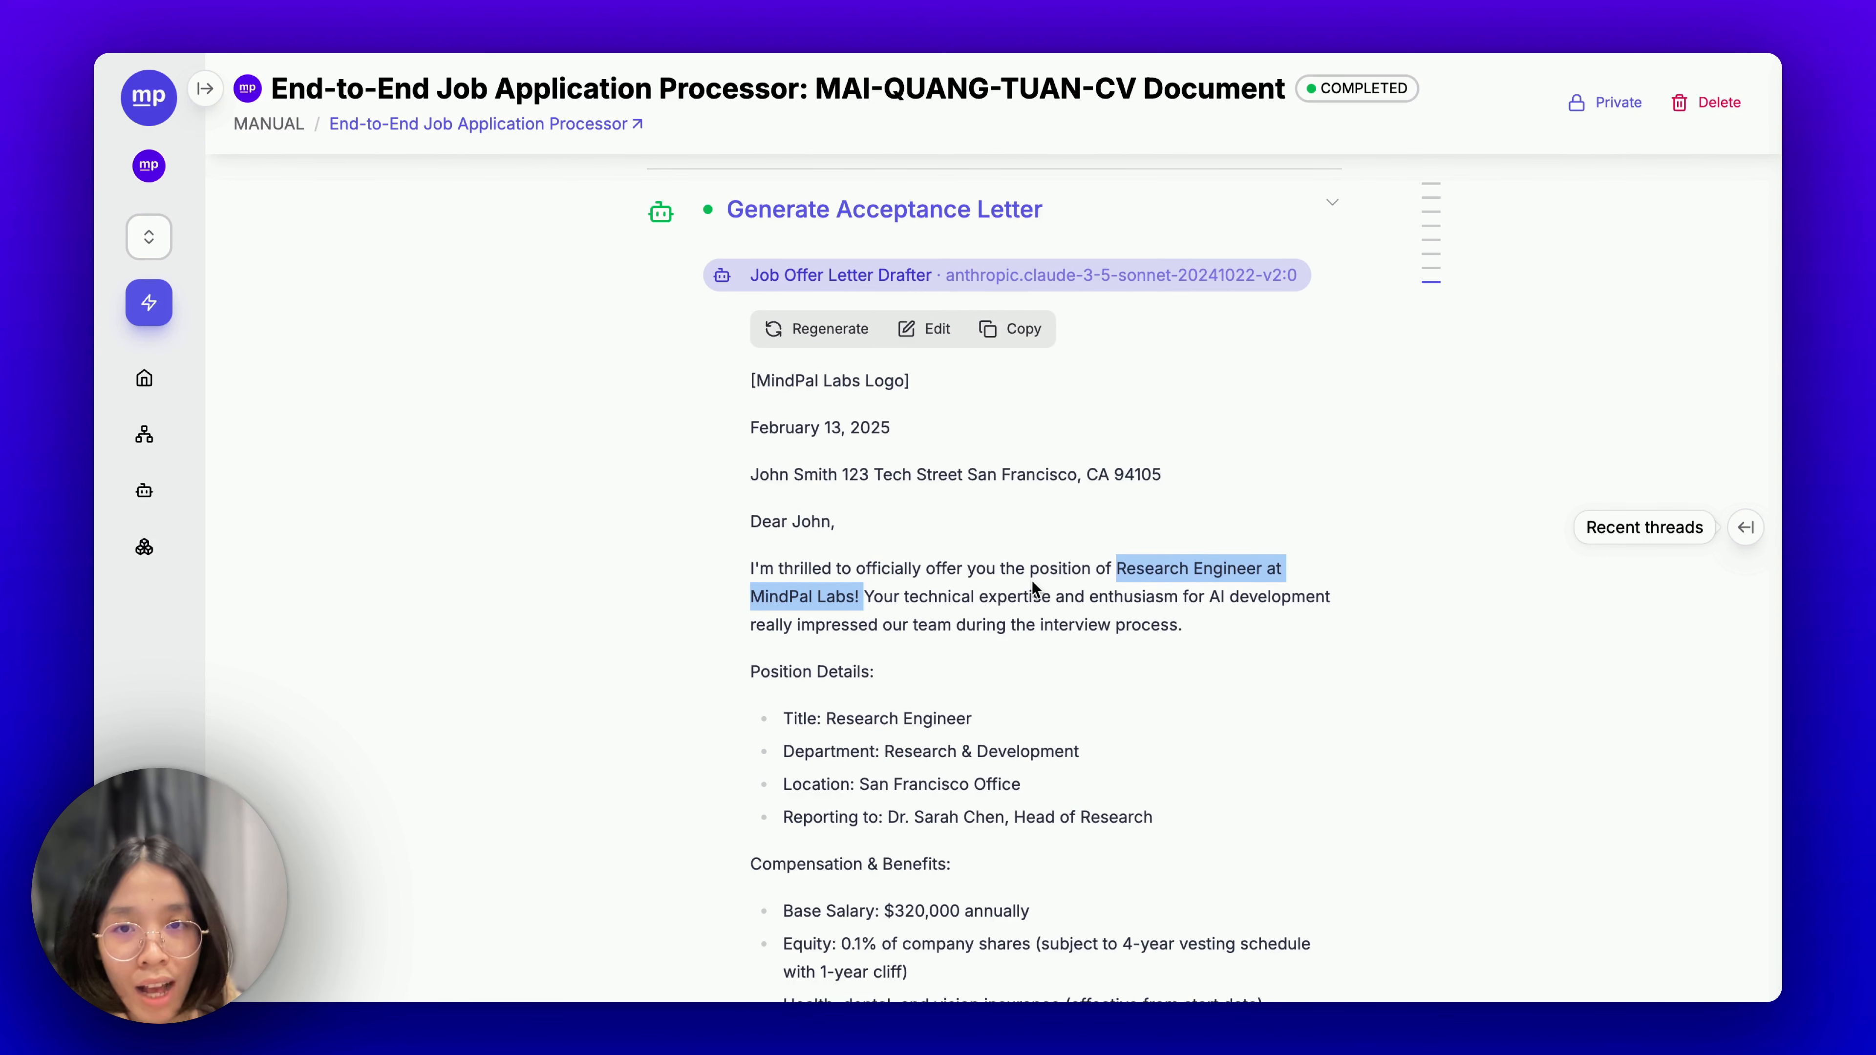
scroll(1034, 600, "up", 5)
scroll(1034, 596, "down", 2)
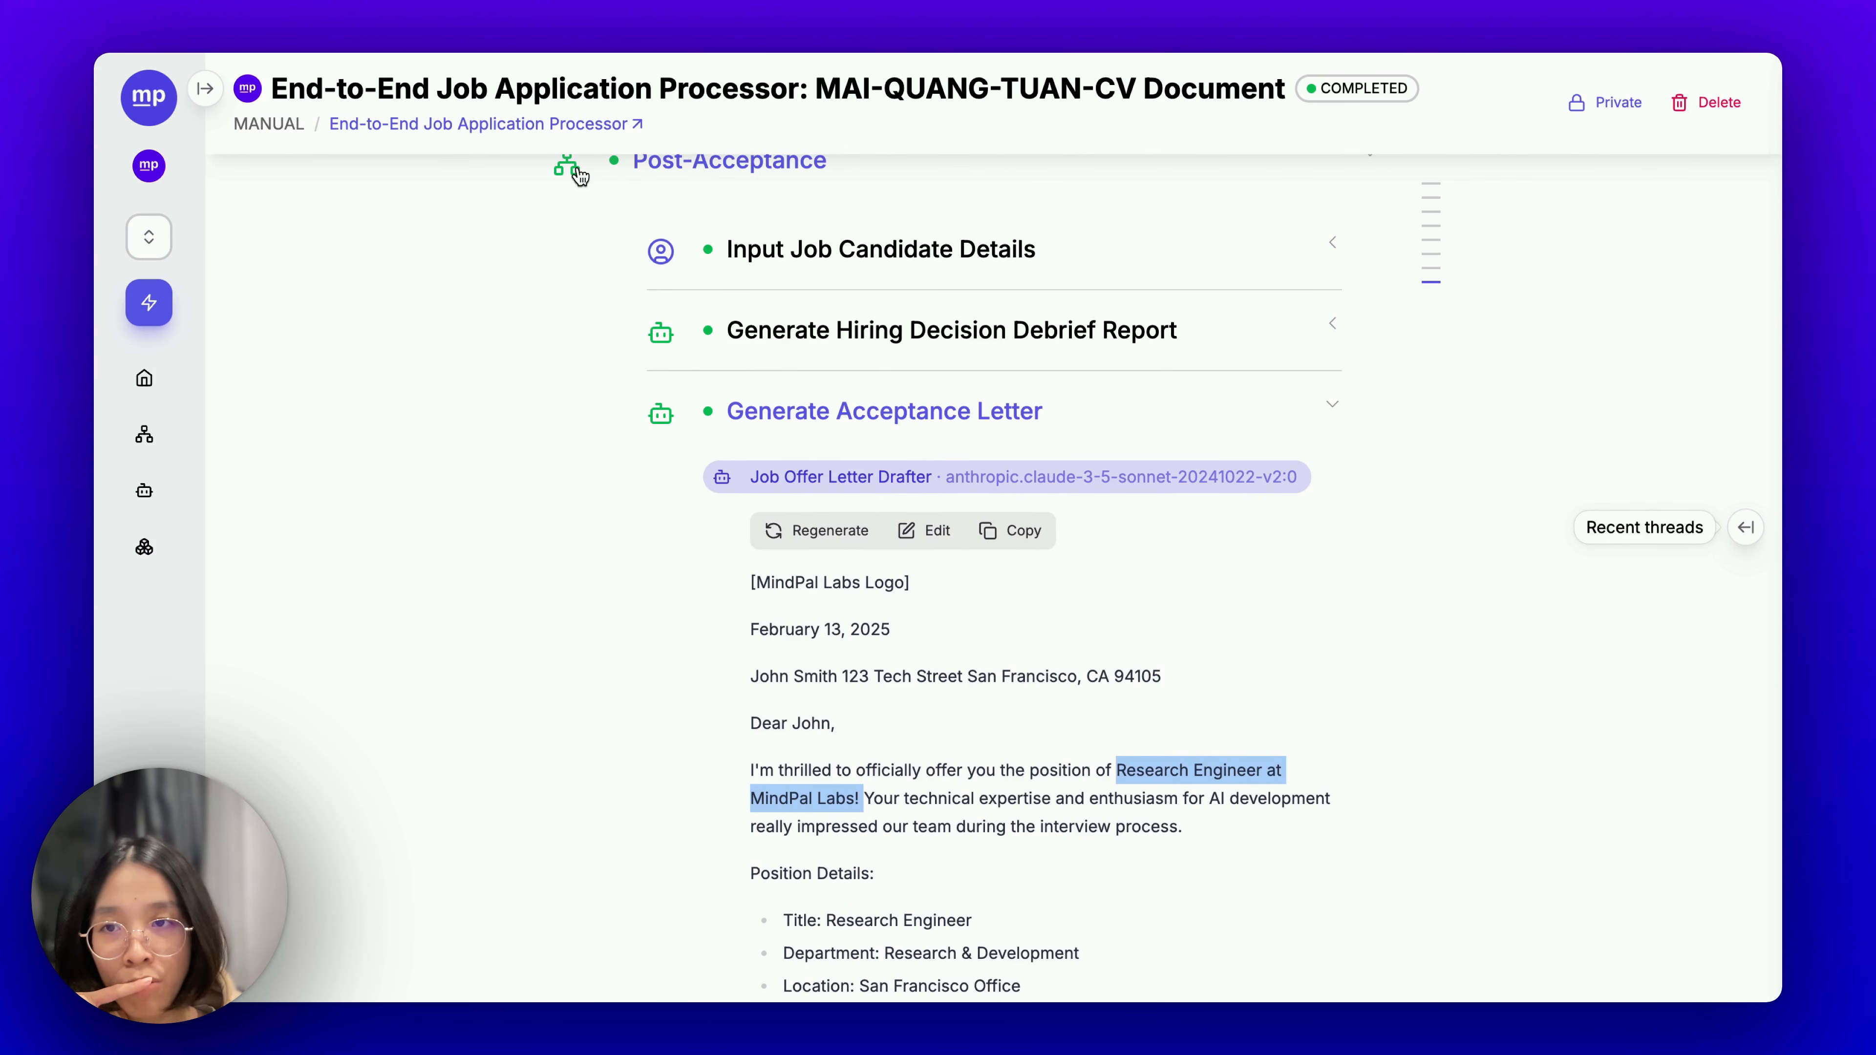
Open the Post-Acceptance Job Application Processor workflow and bring up the settings of its Generate Acceptance Letter step.
left_click(427, 126)
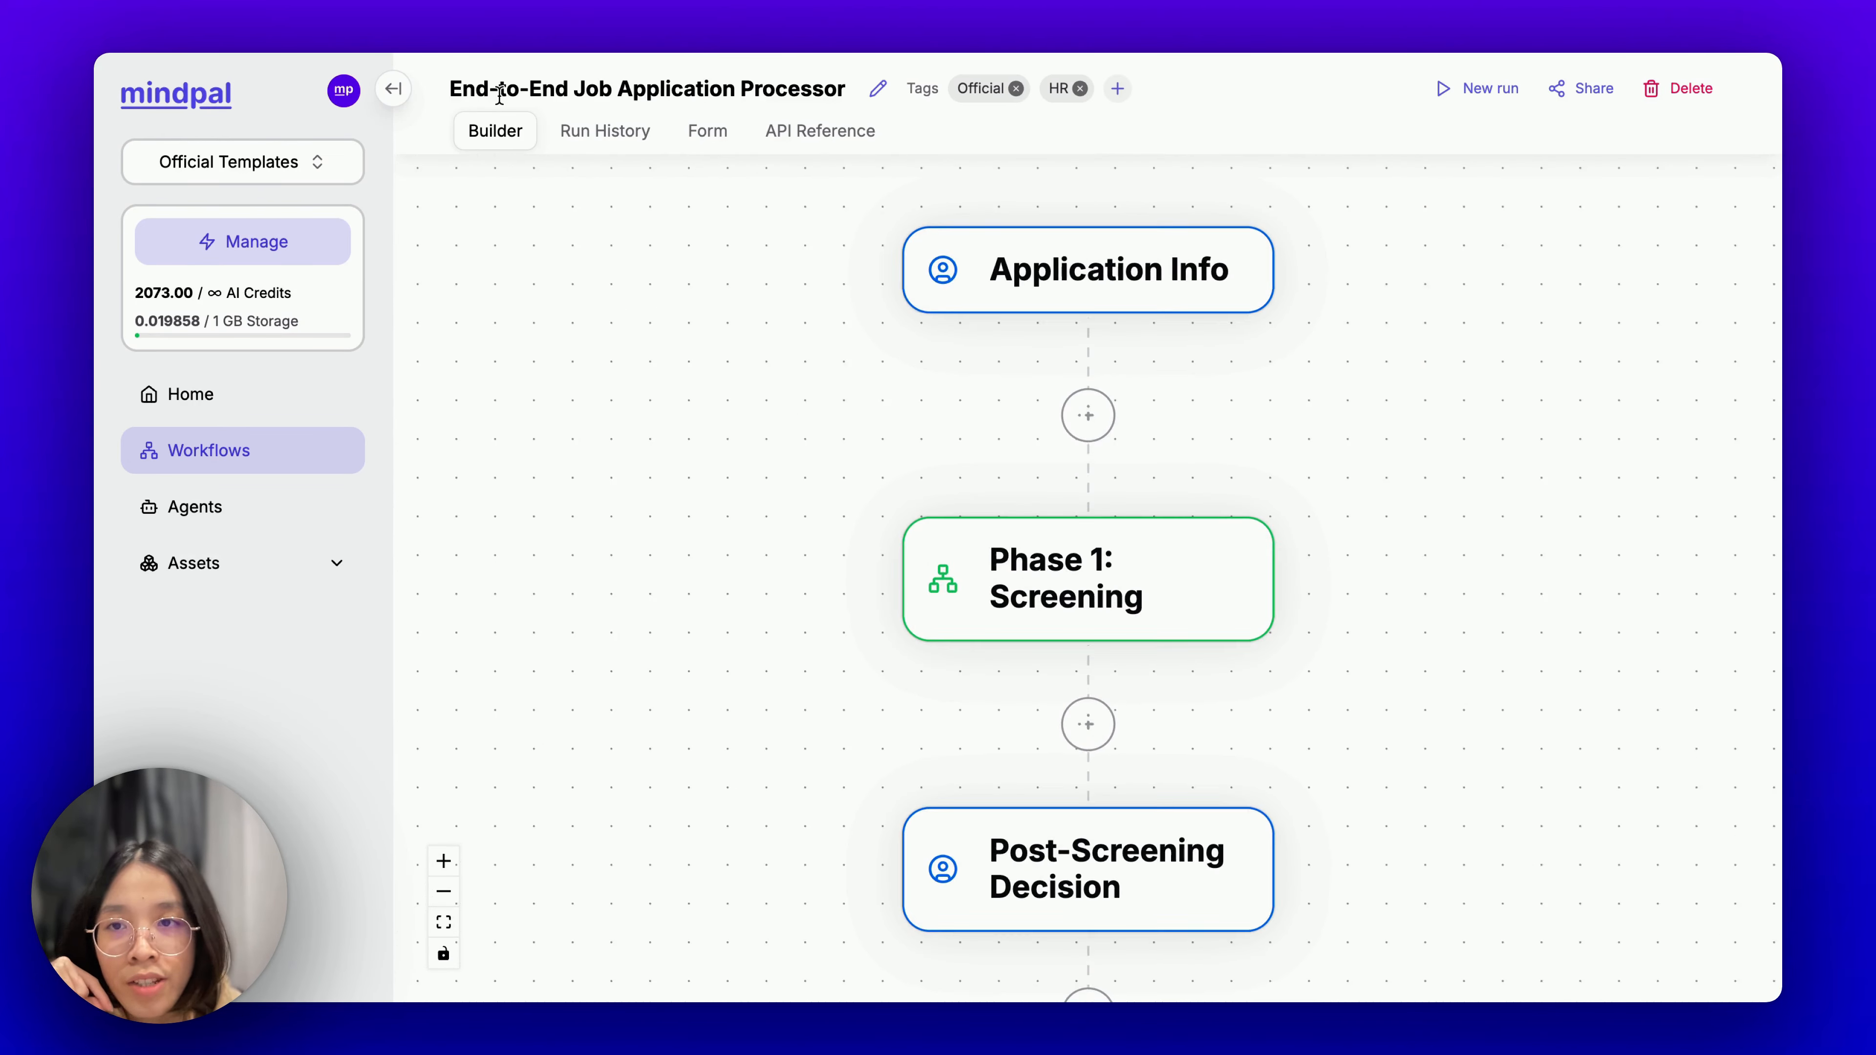
left_click(308, 445)
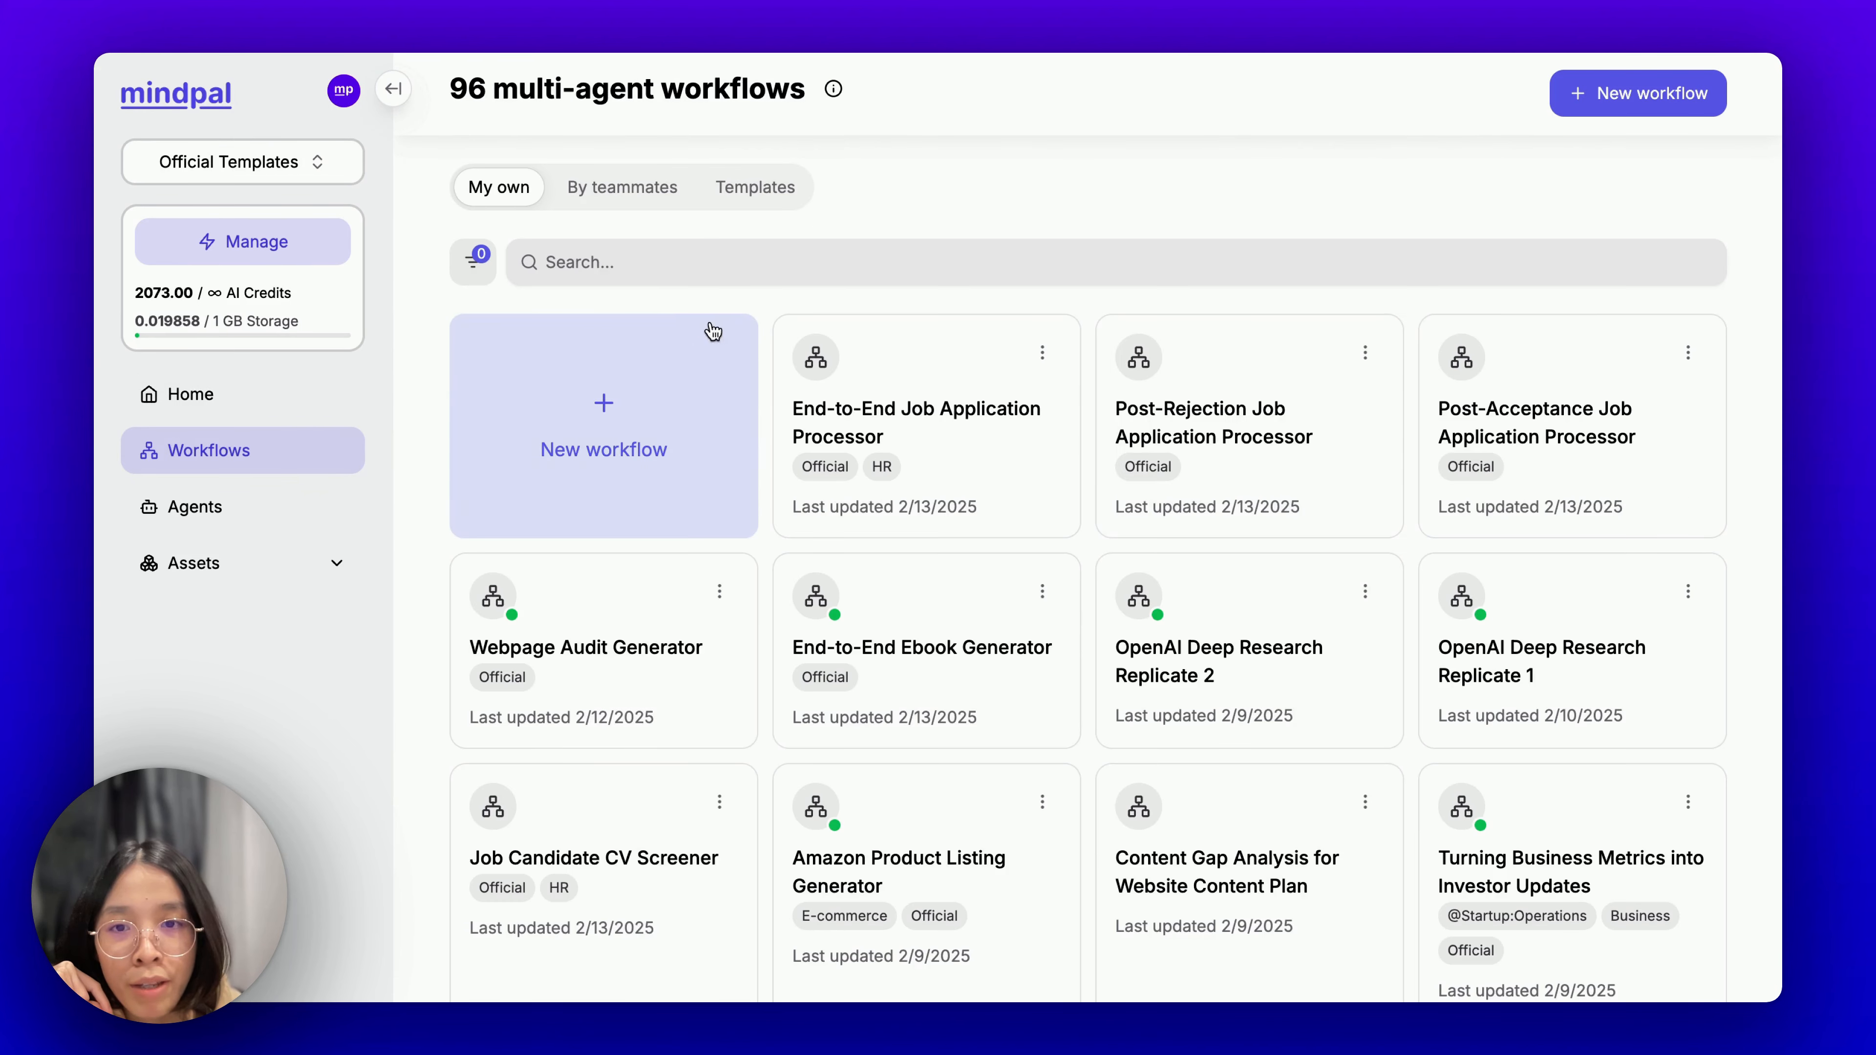
left_click(910, 260)
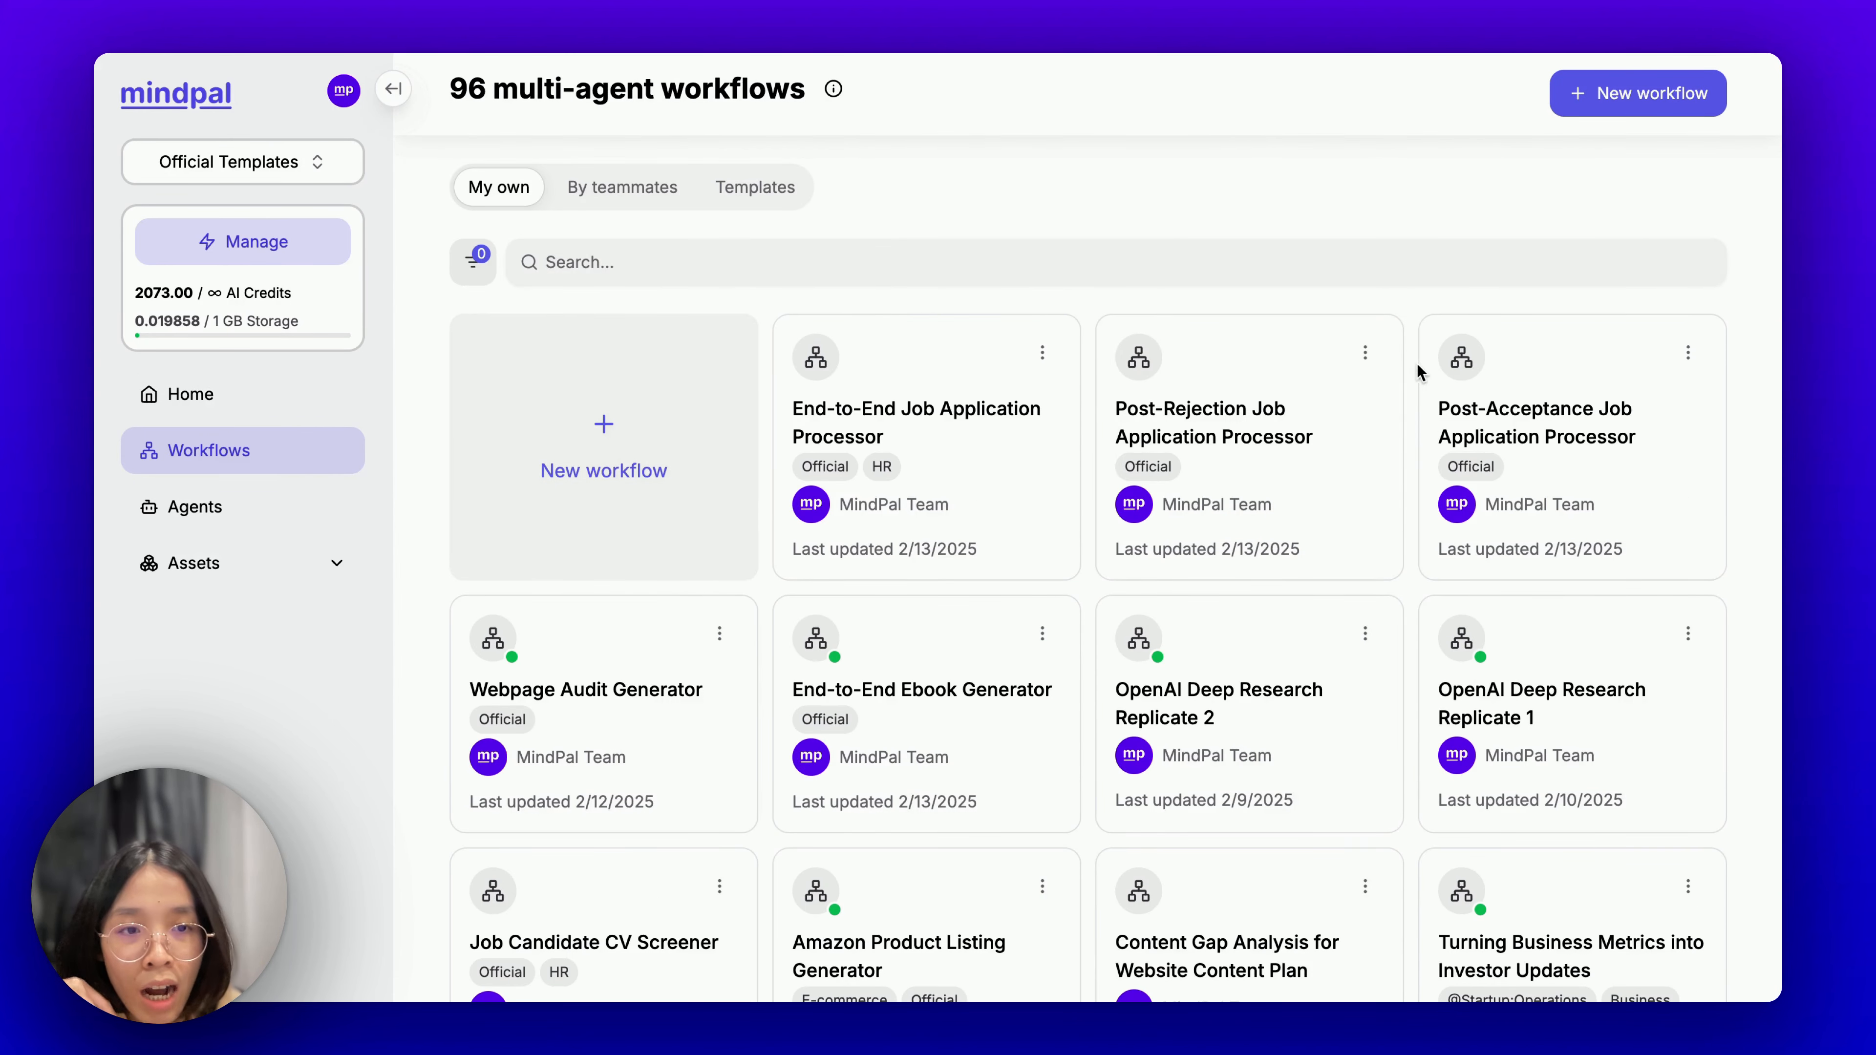
left_click(1636, 405)
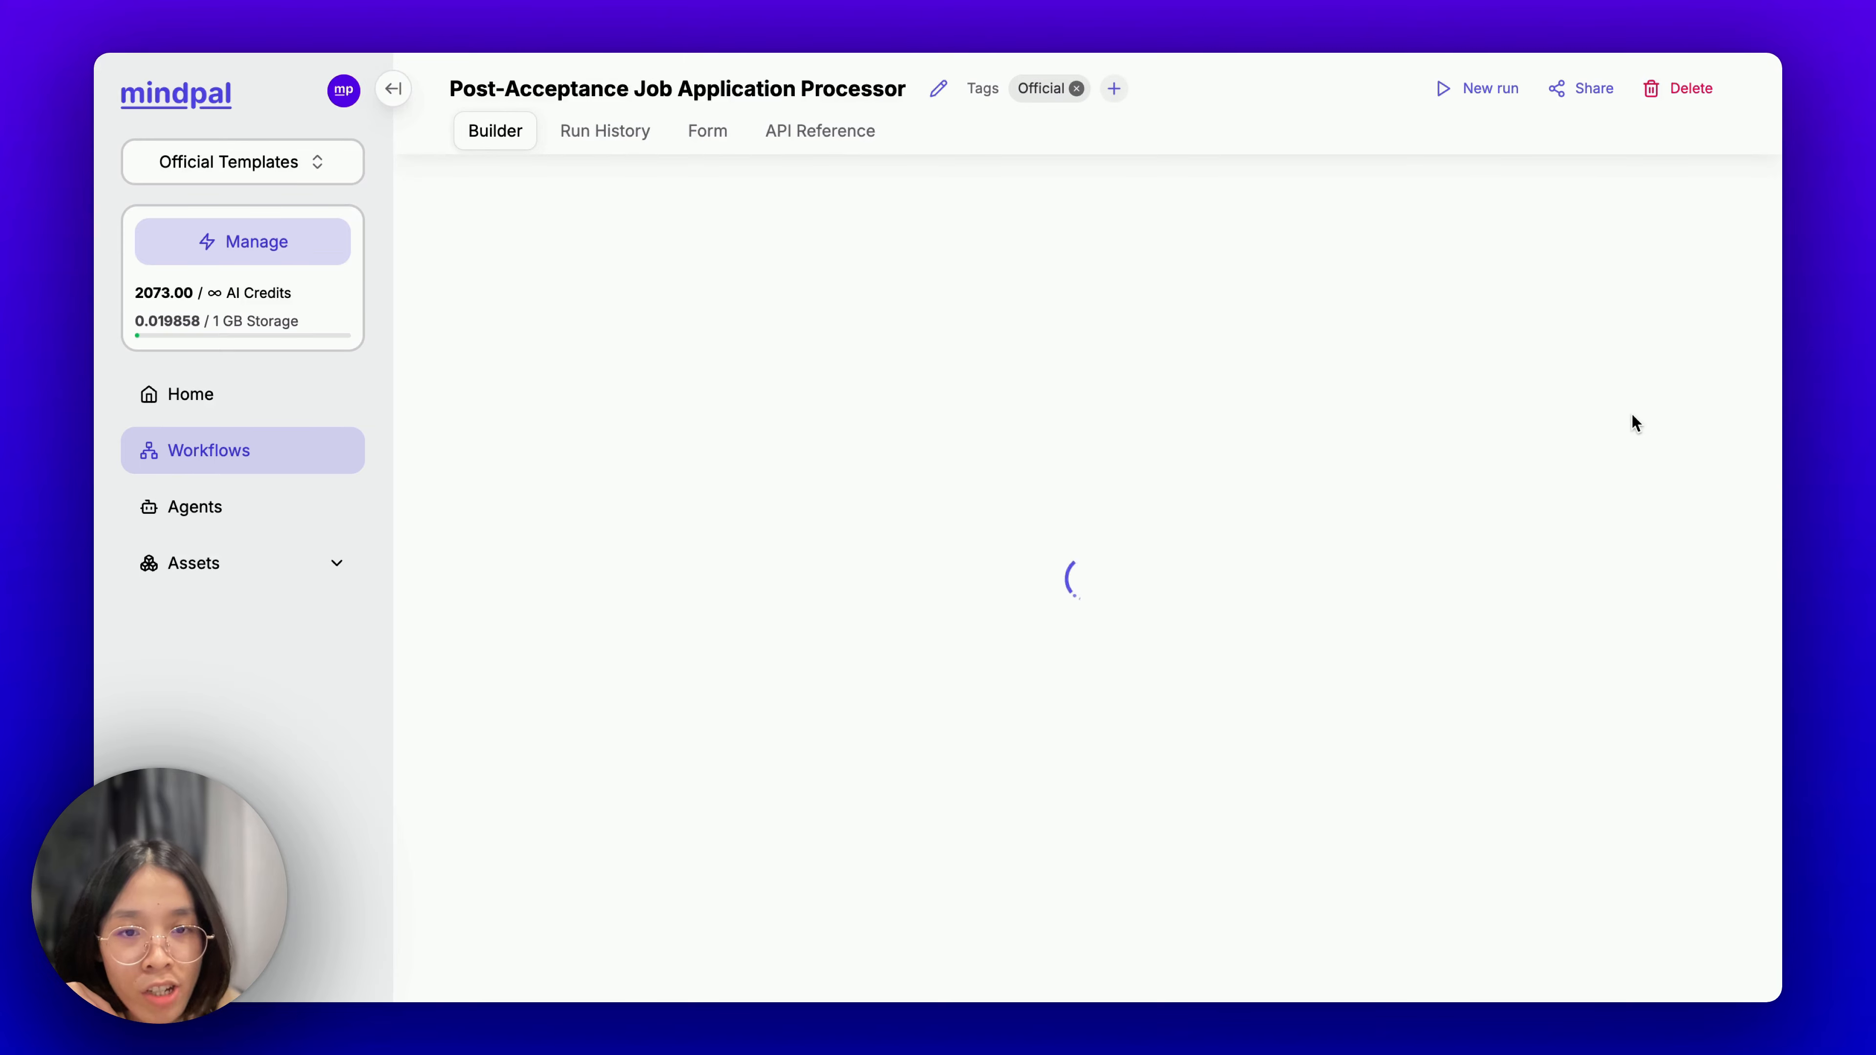
left_click_drag(1385, 602, 1244, 227)
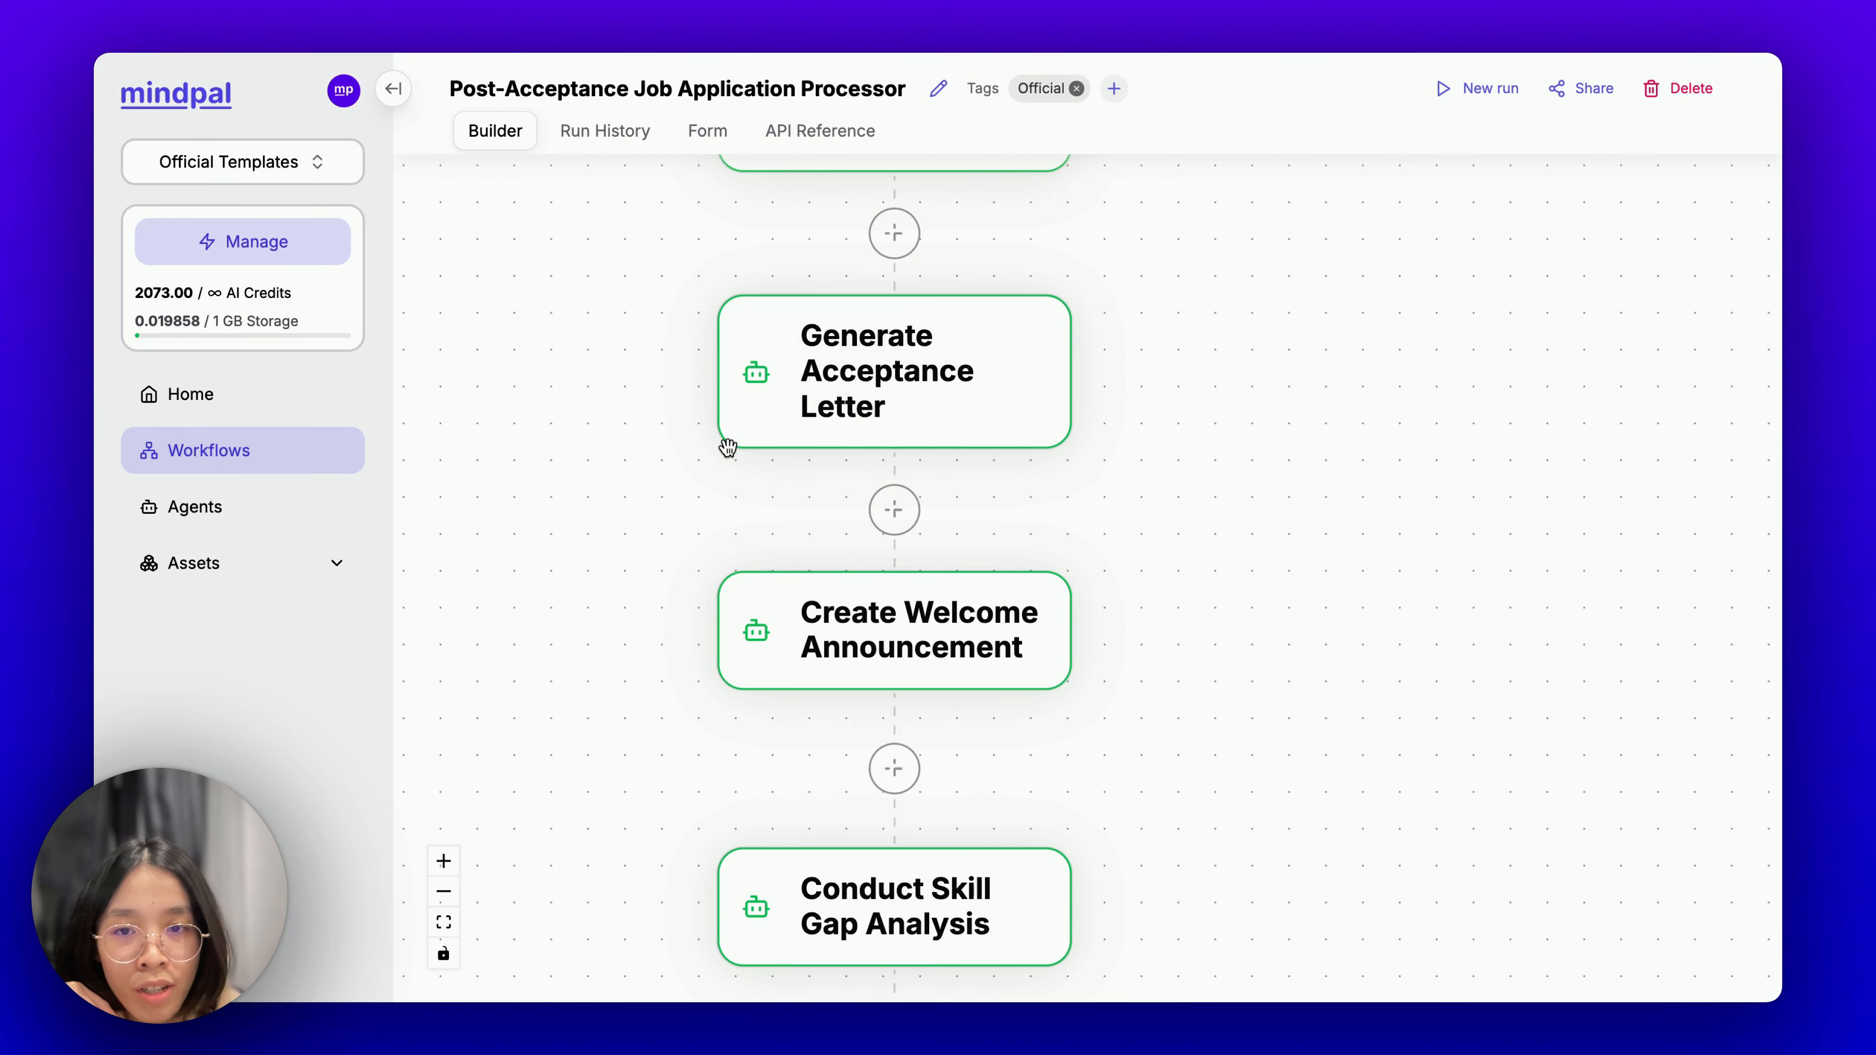
left_click(831, 402)
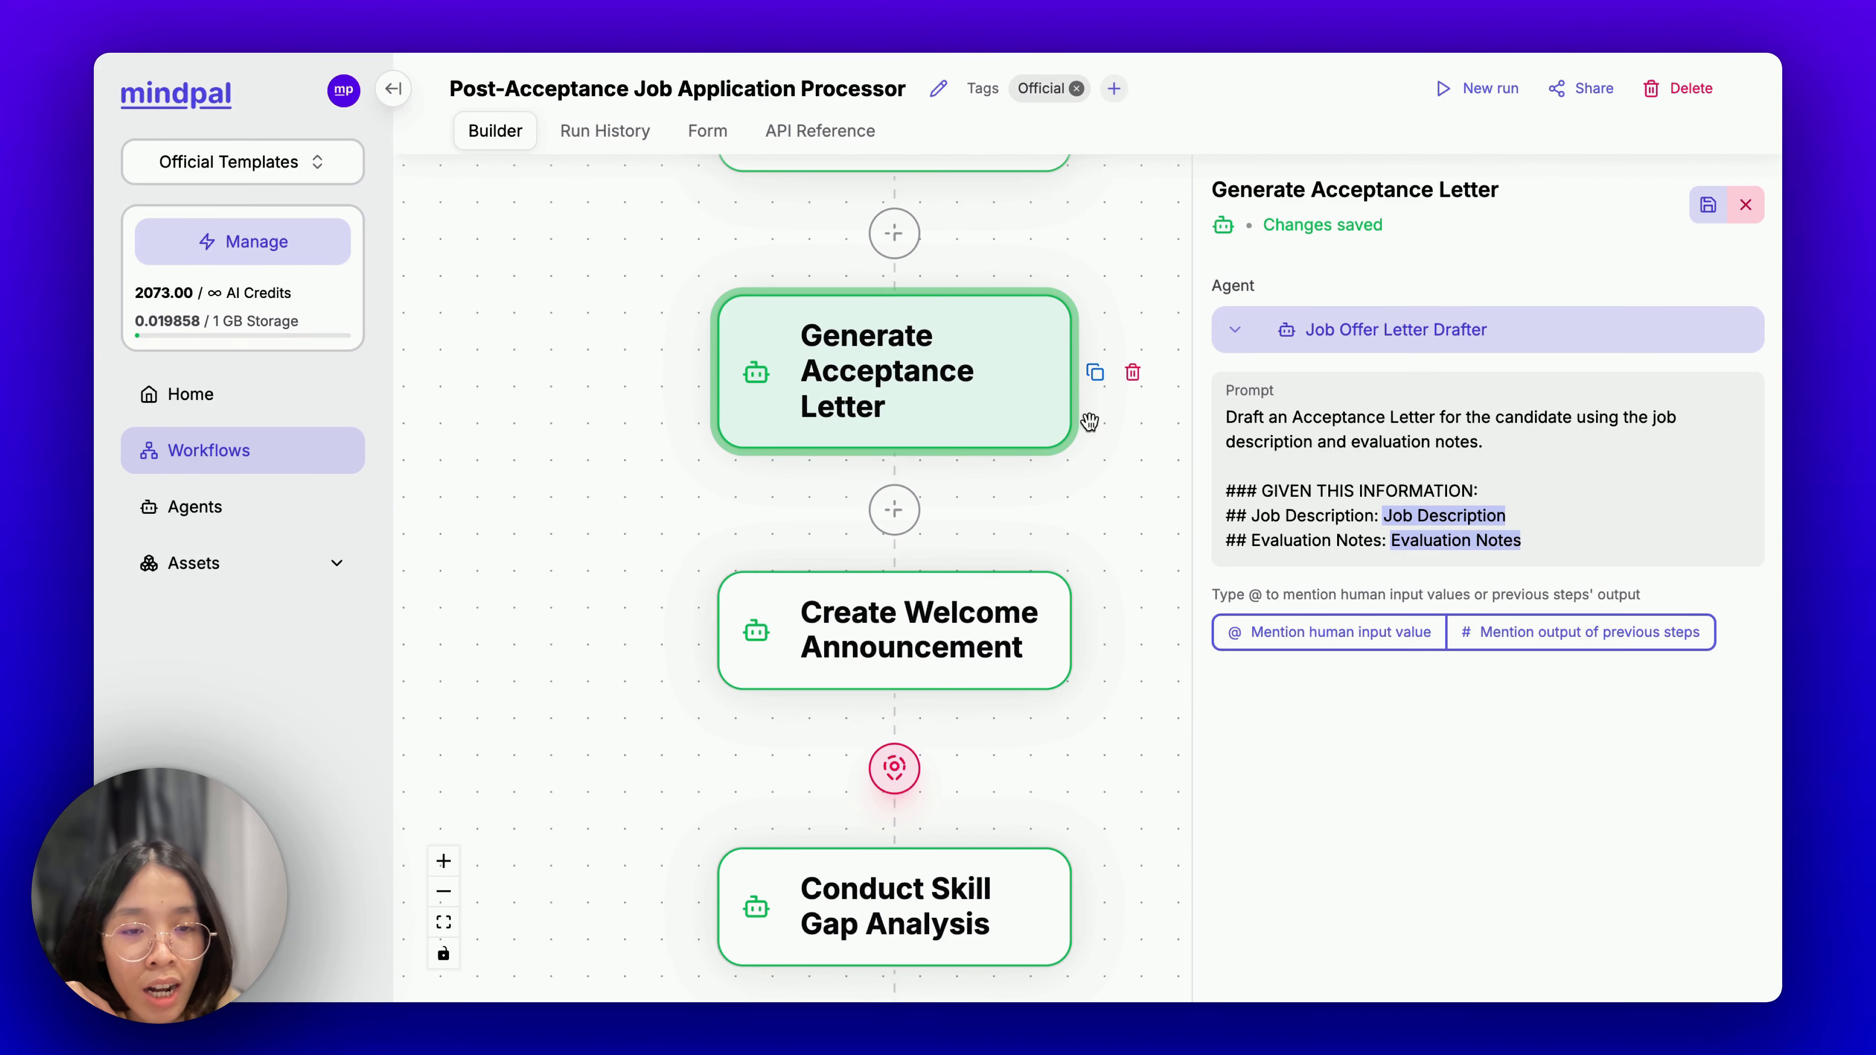
Add a "## Job Candidate CV:" line above the job description in the prompt, referencing "Input Job Candidate Details - Candidate CV", and save.
triple_click(1329, 515)
triple_click(1329, 514)
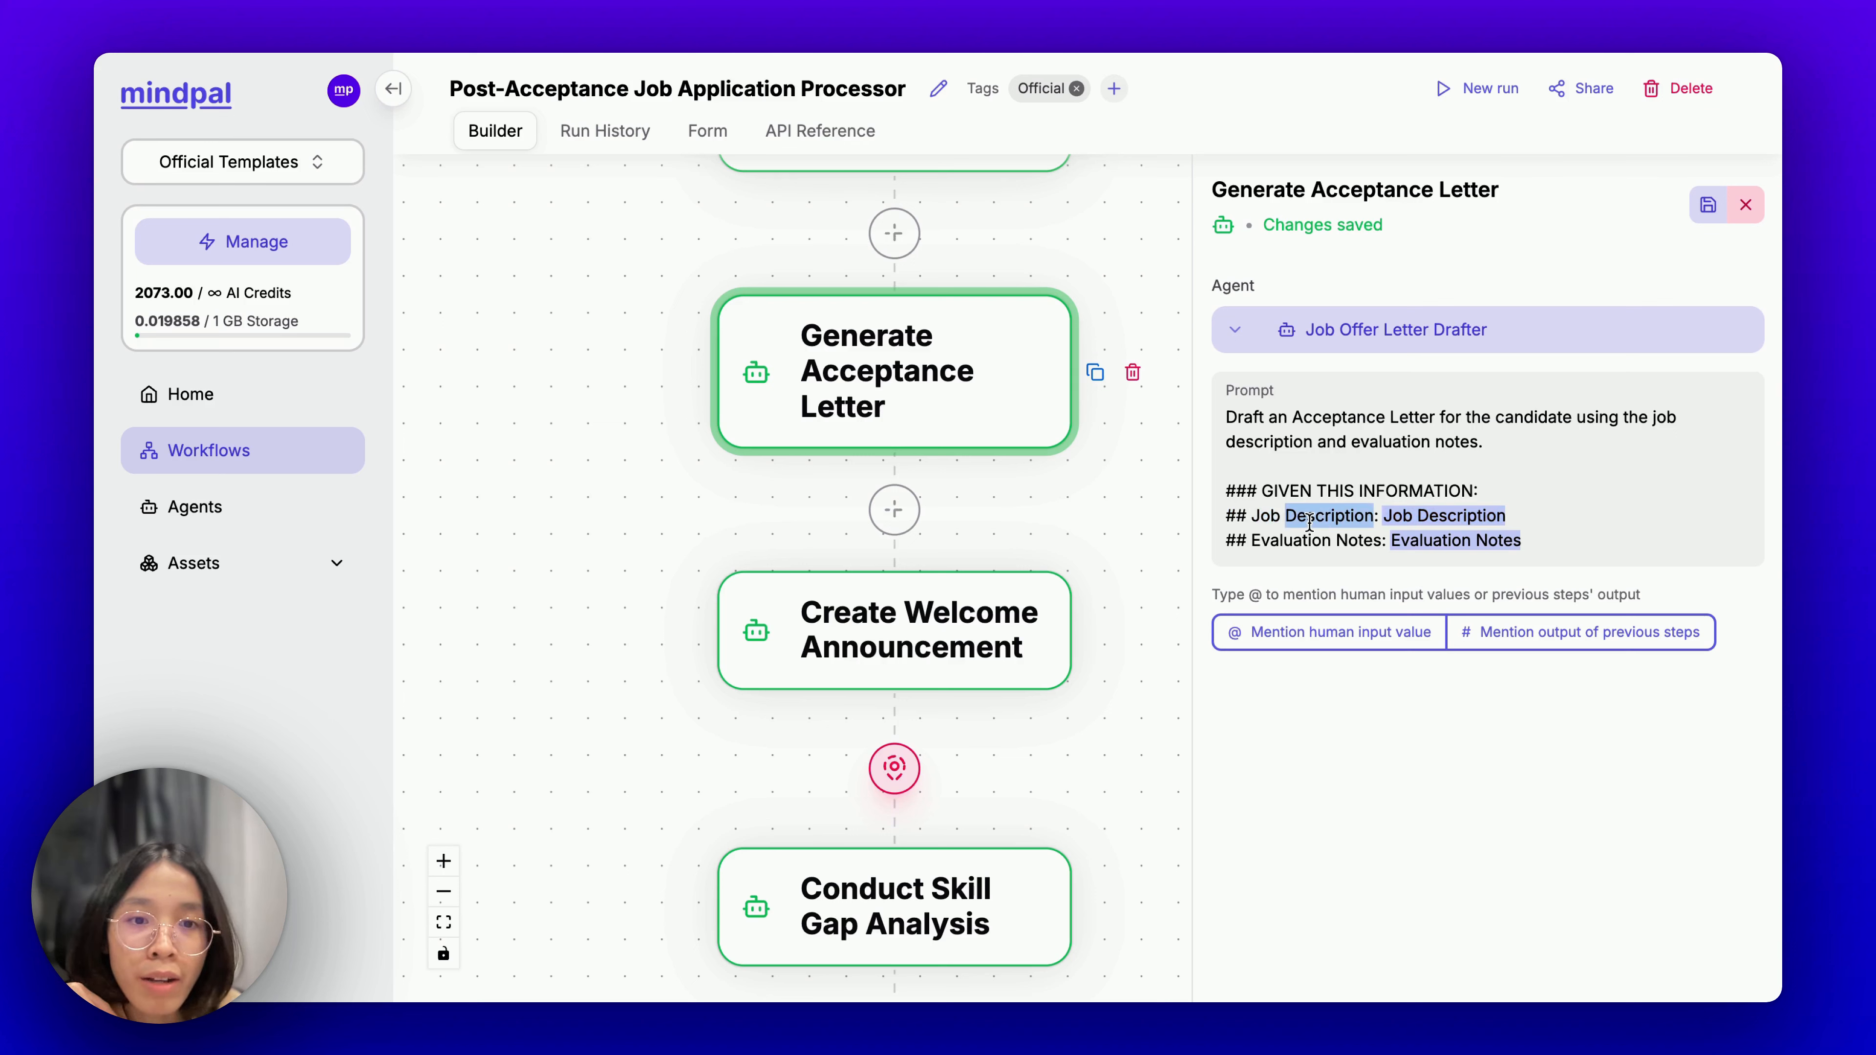
left_click(1250, 515)
left_click_drag(1250, 516, 1381, 512)
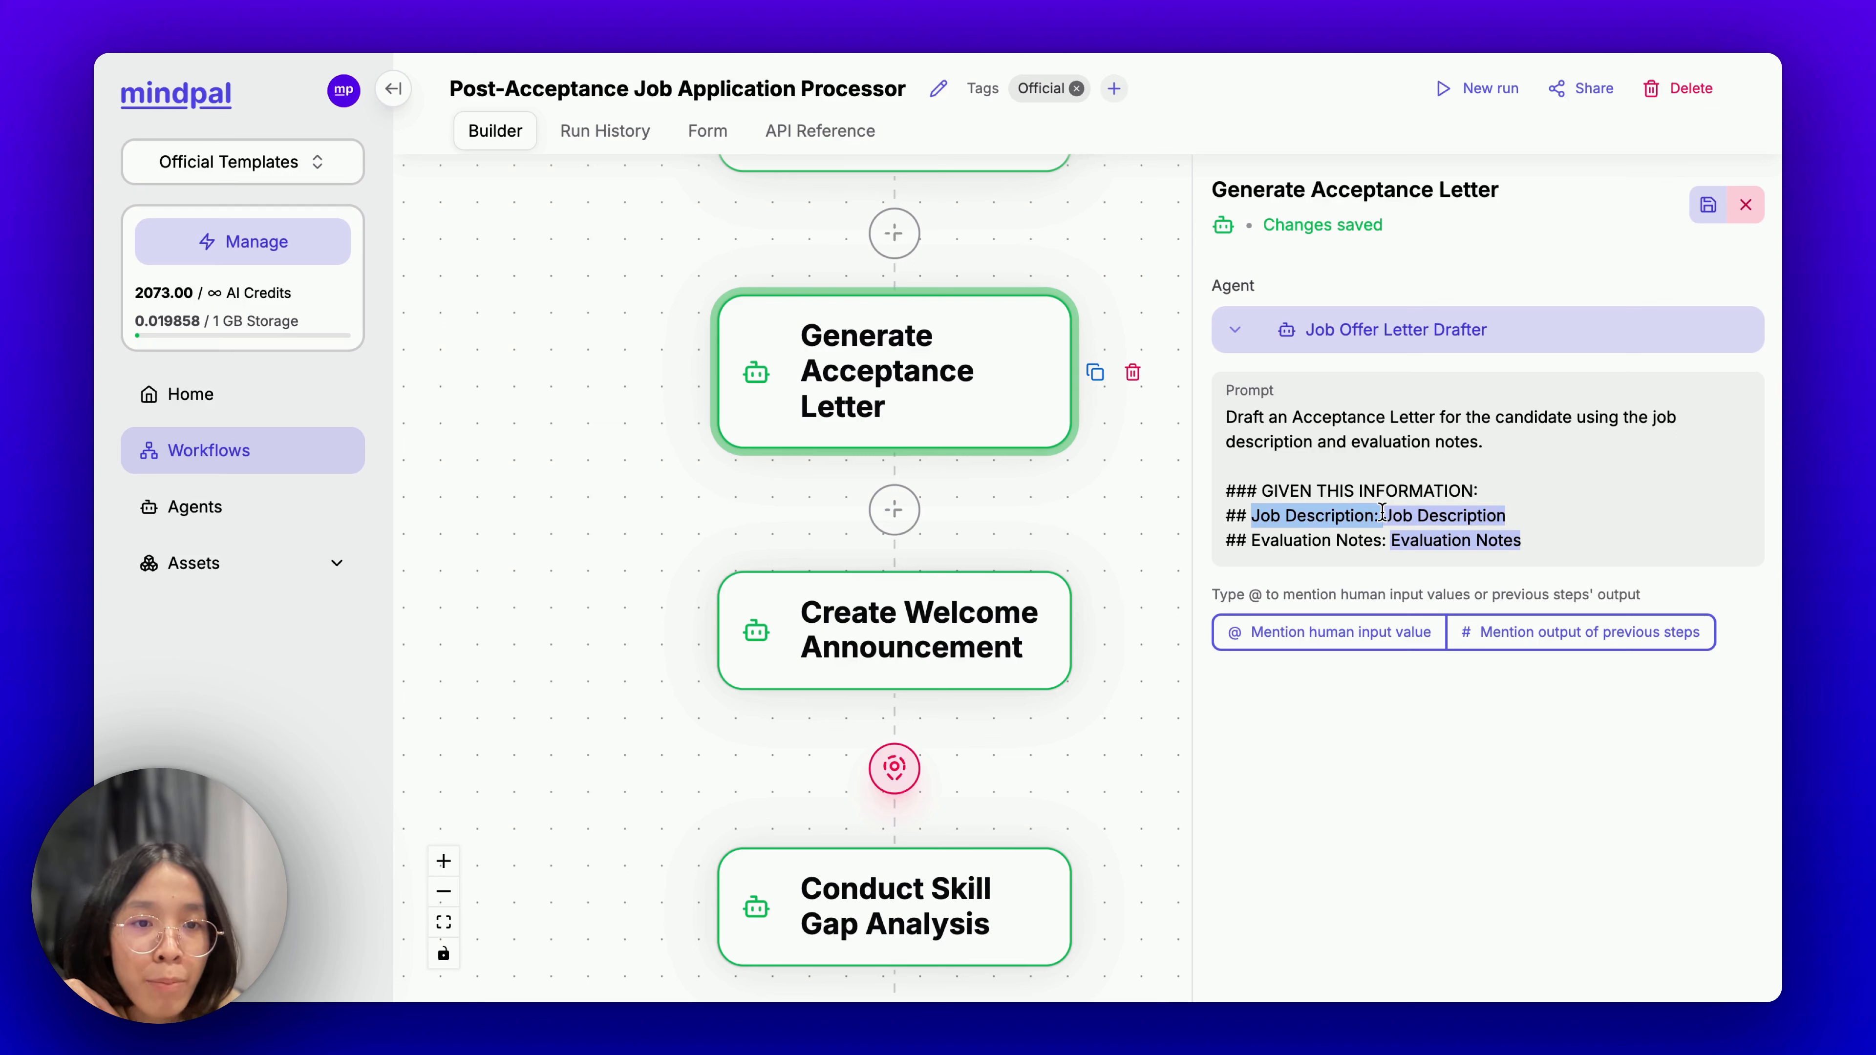
left_click_drag(1260, 540, 1363, 541)
left_click(1504, 493)
key("Return")
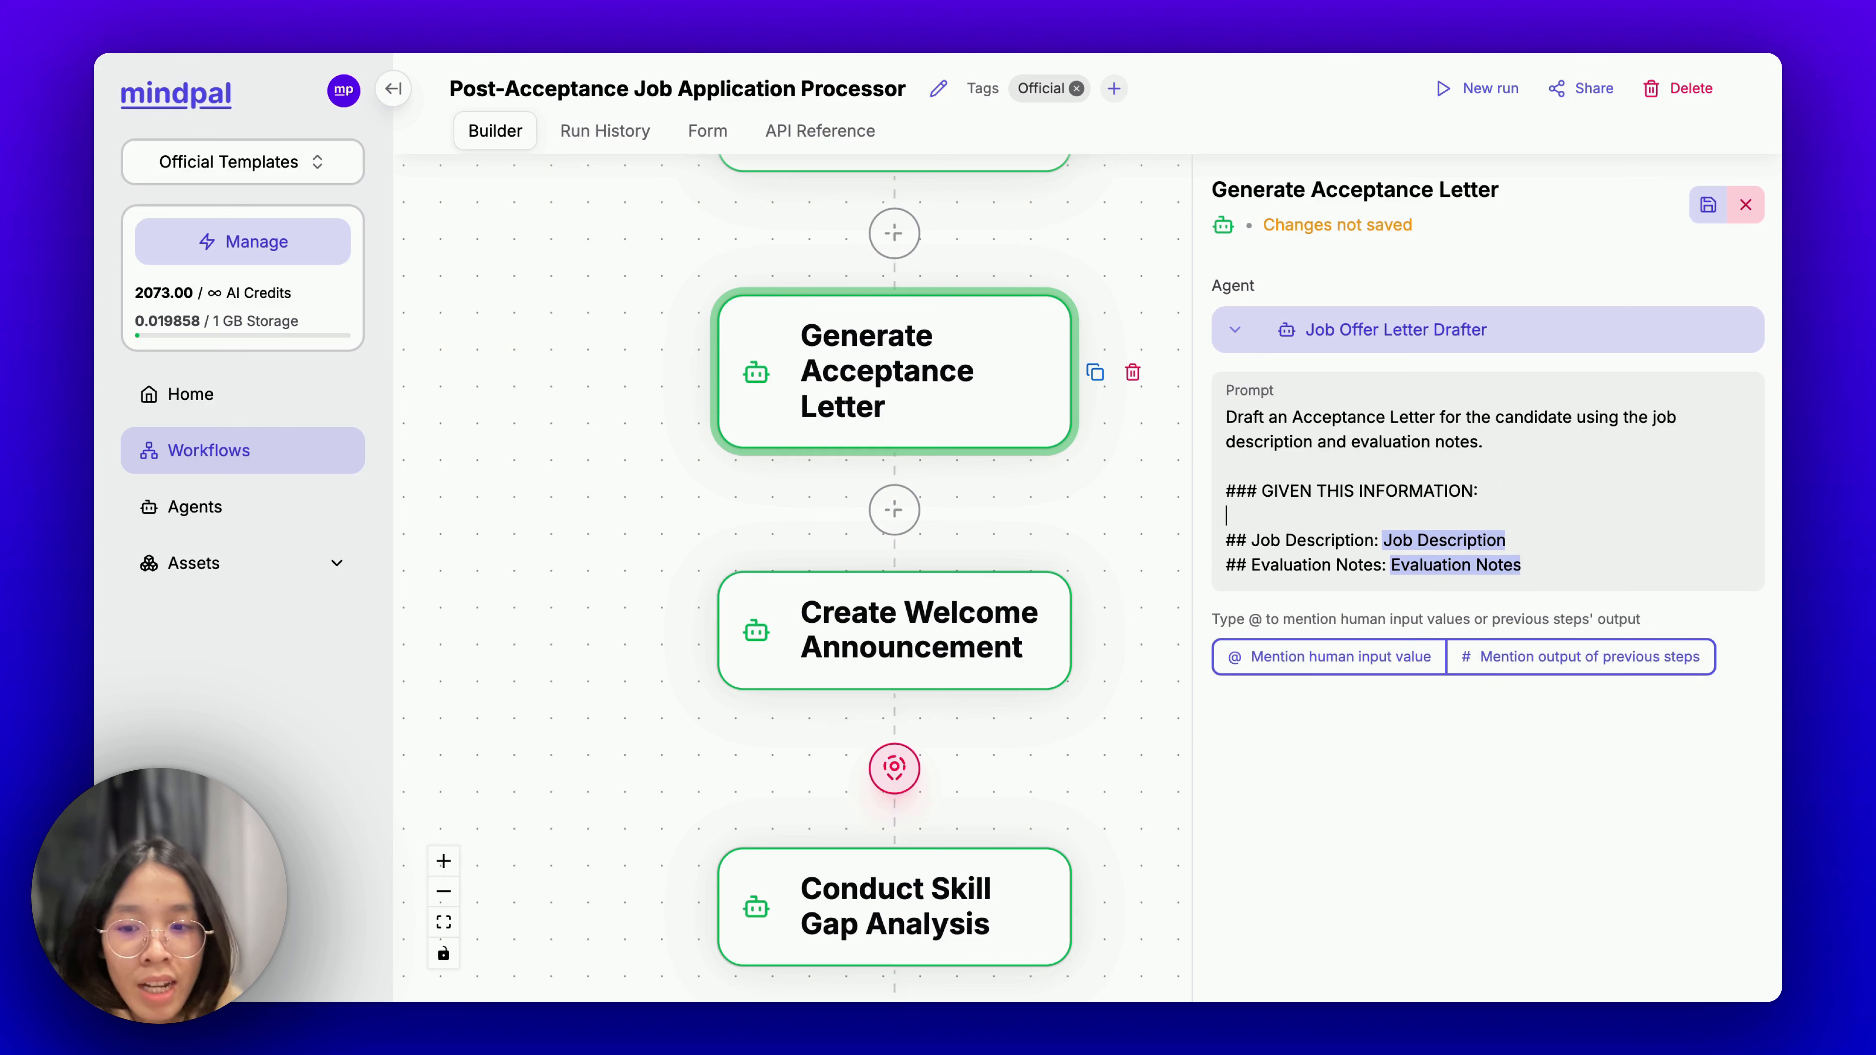
type("## Job C")
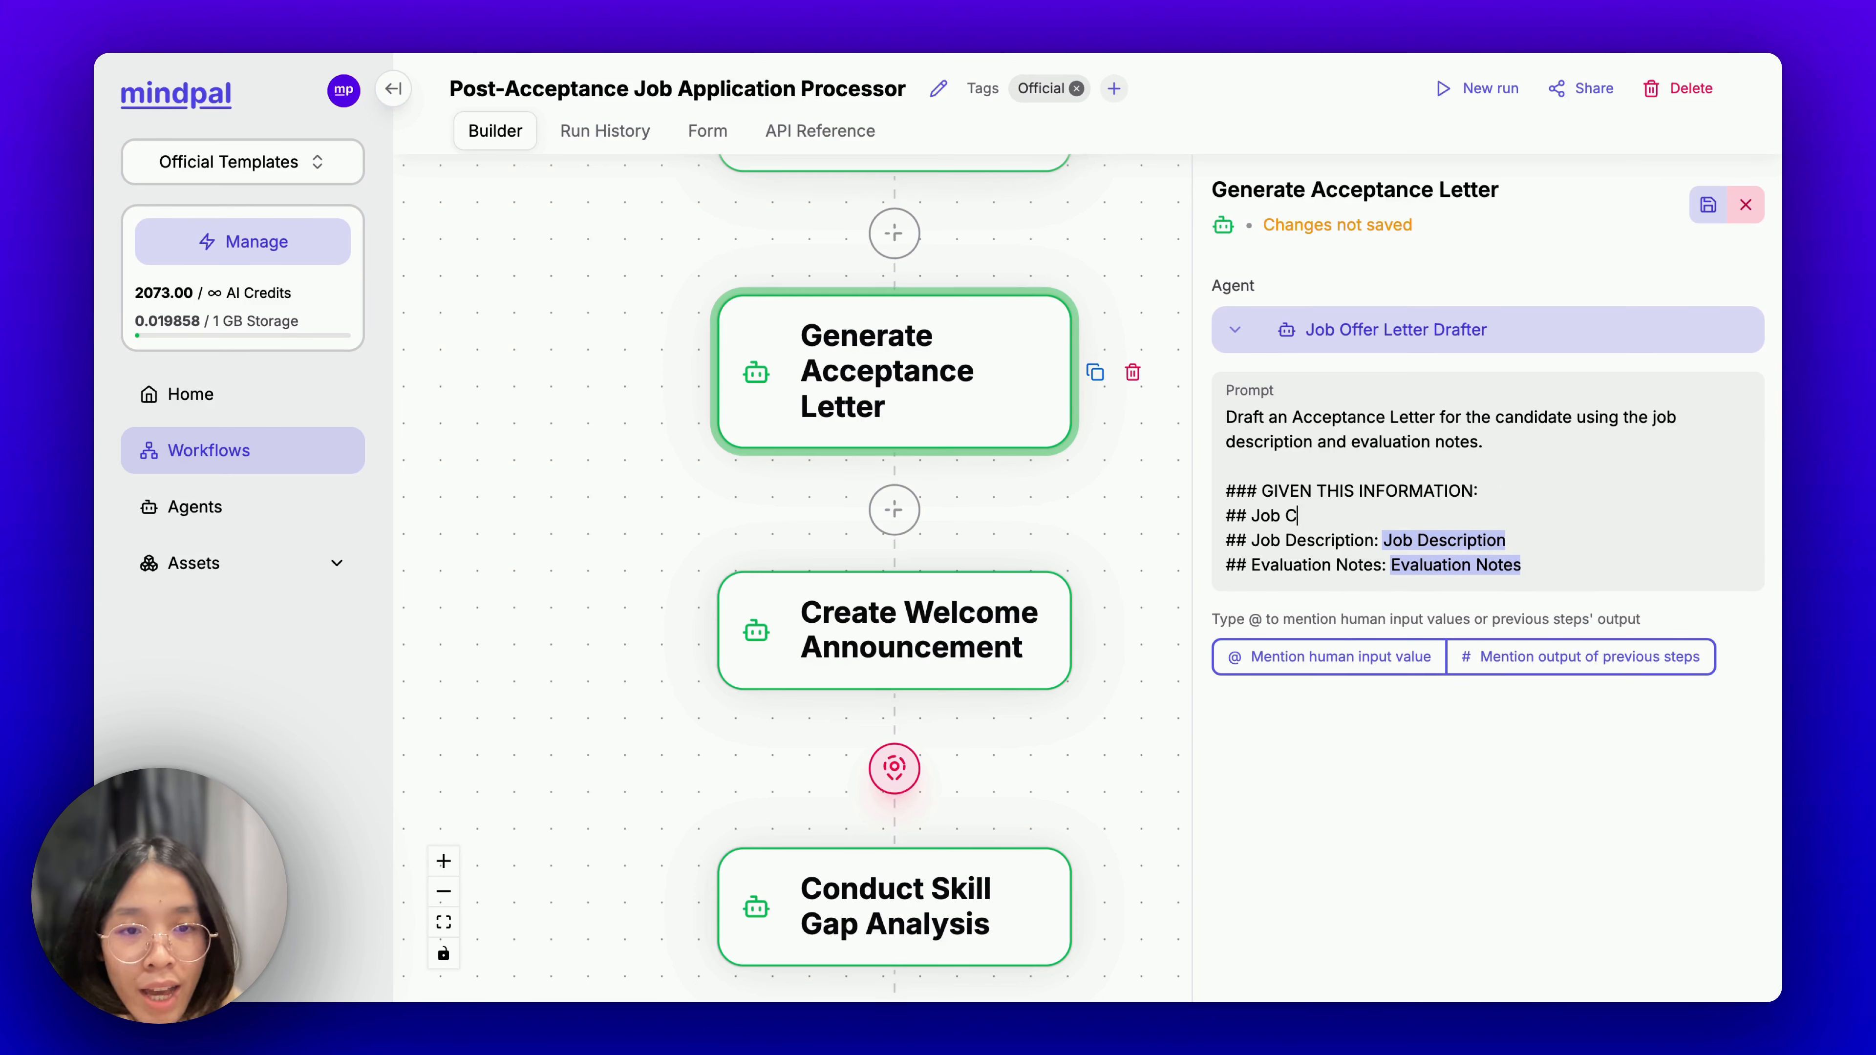
type("andidate ")
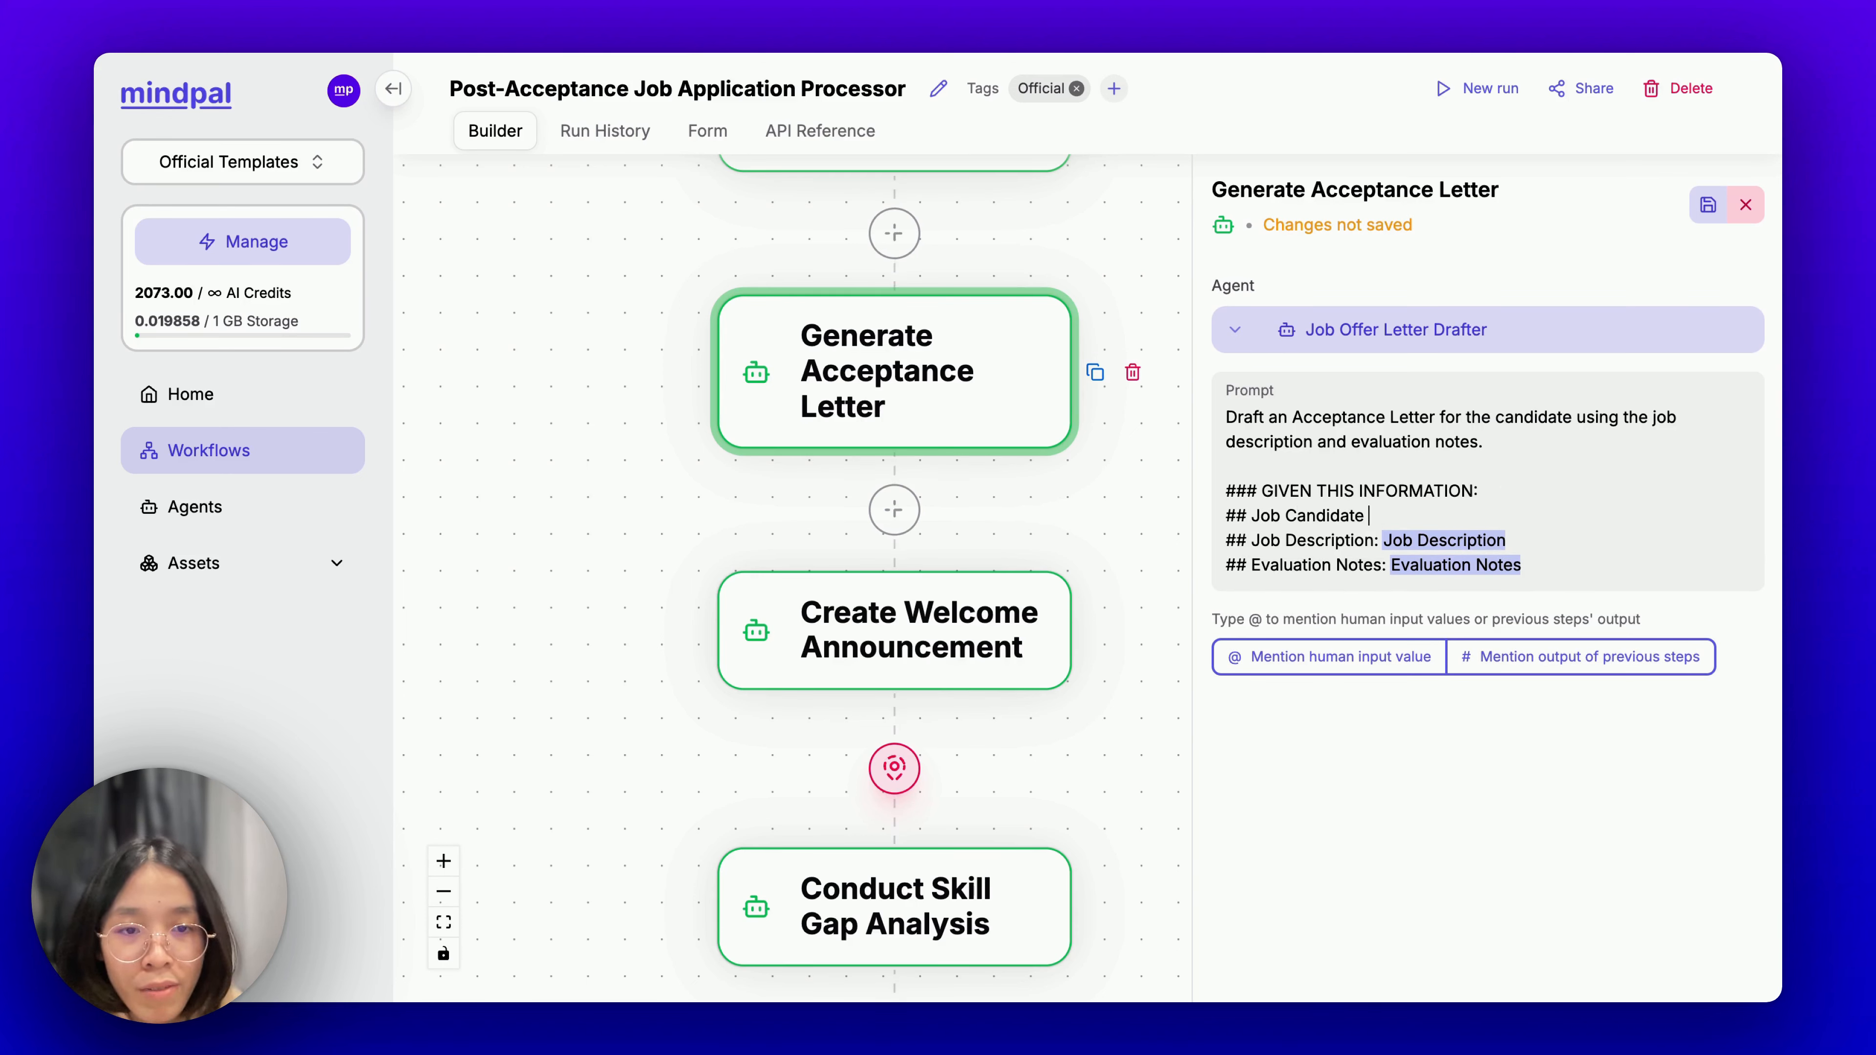
type("CV: @")
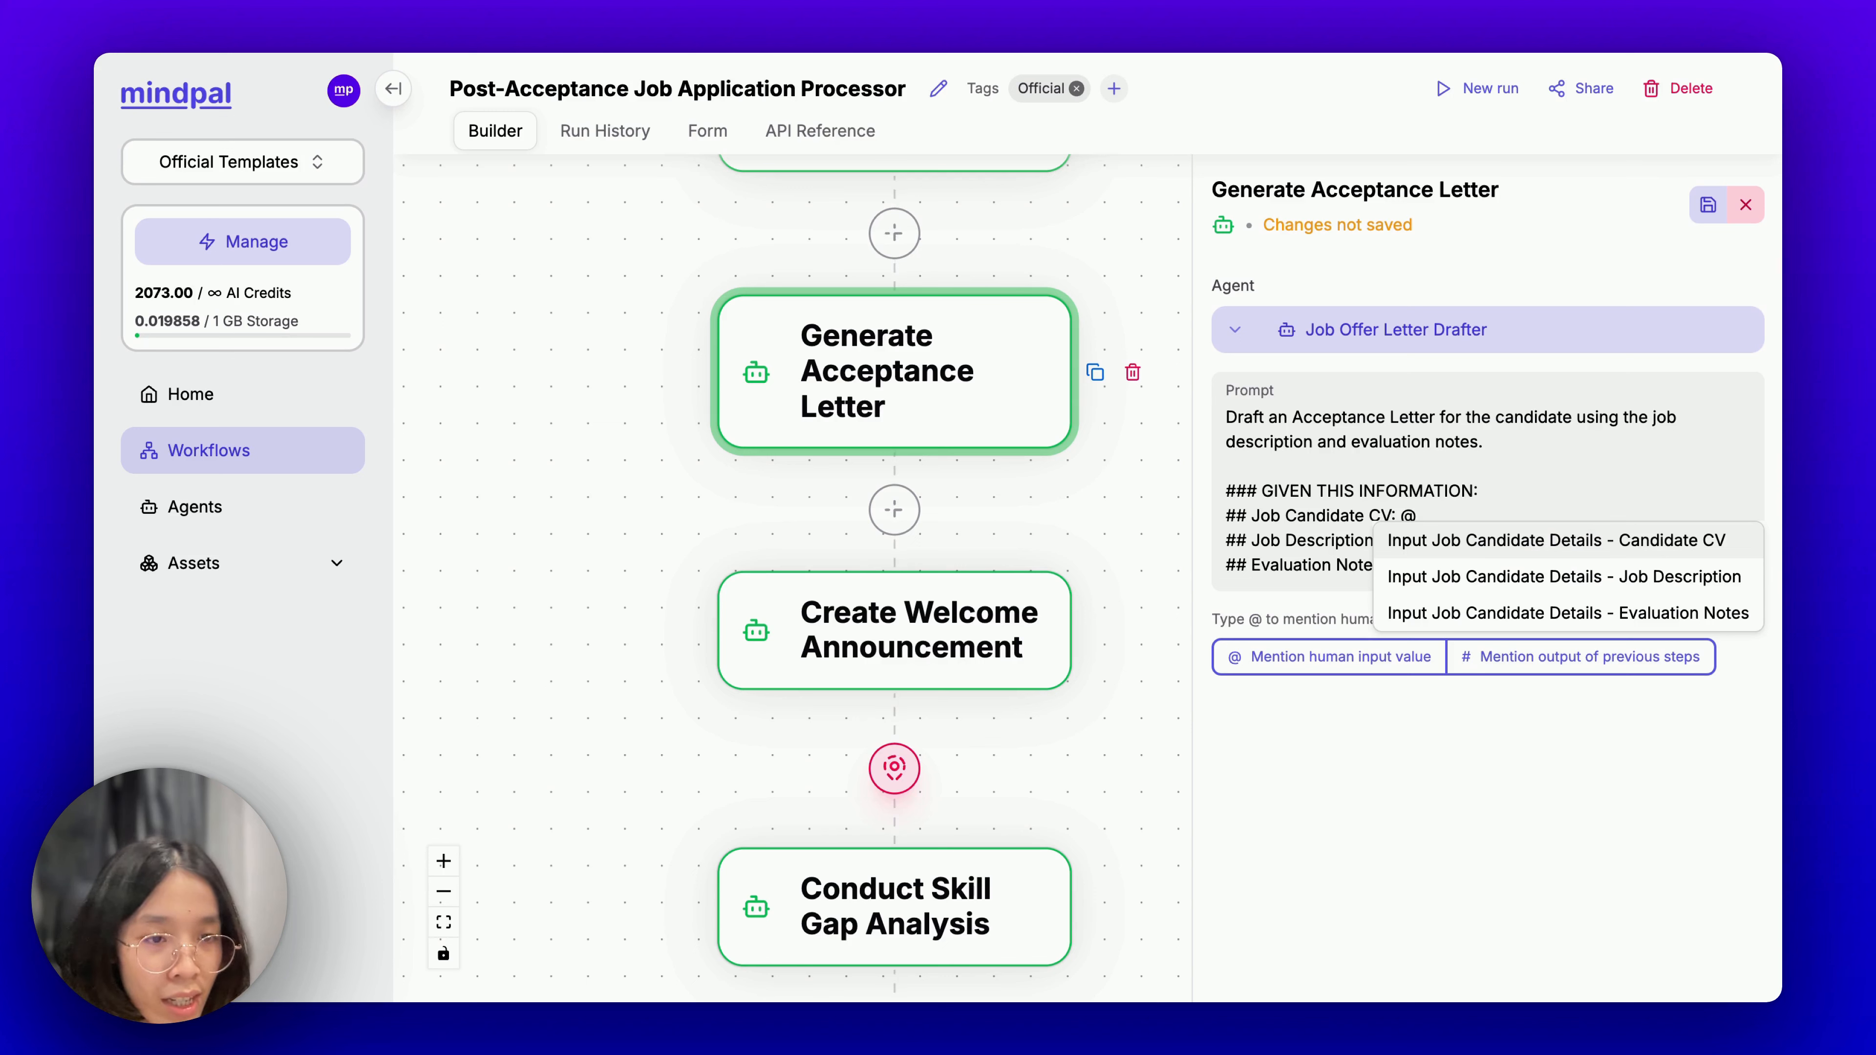
key("Return")
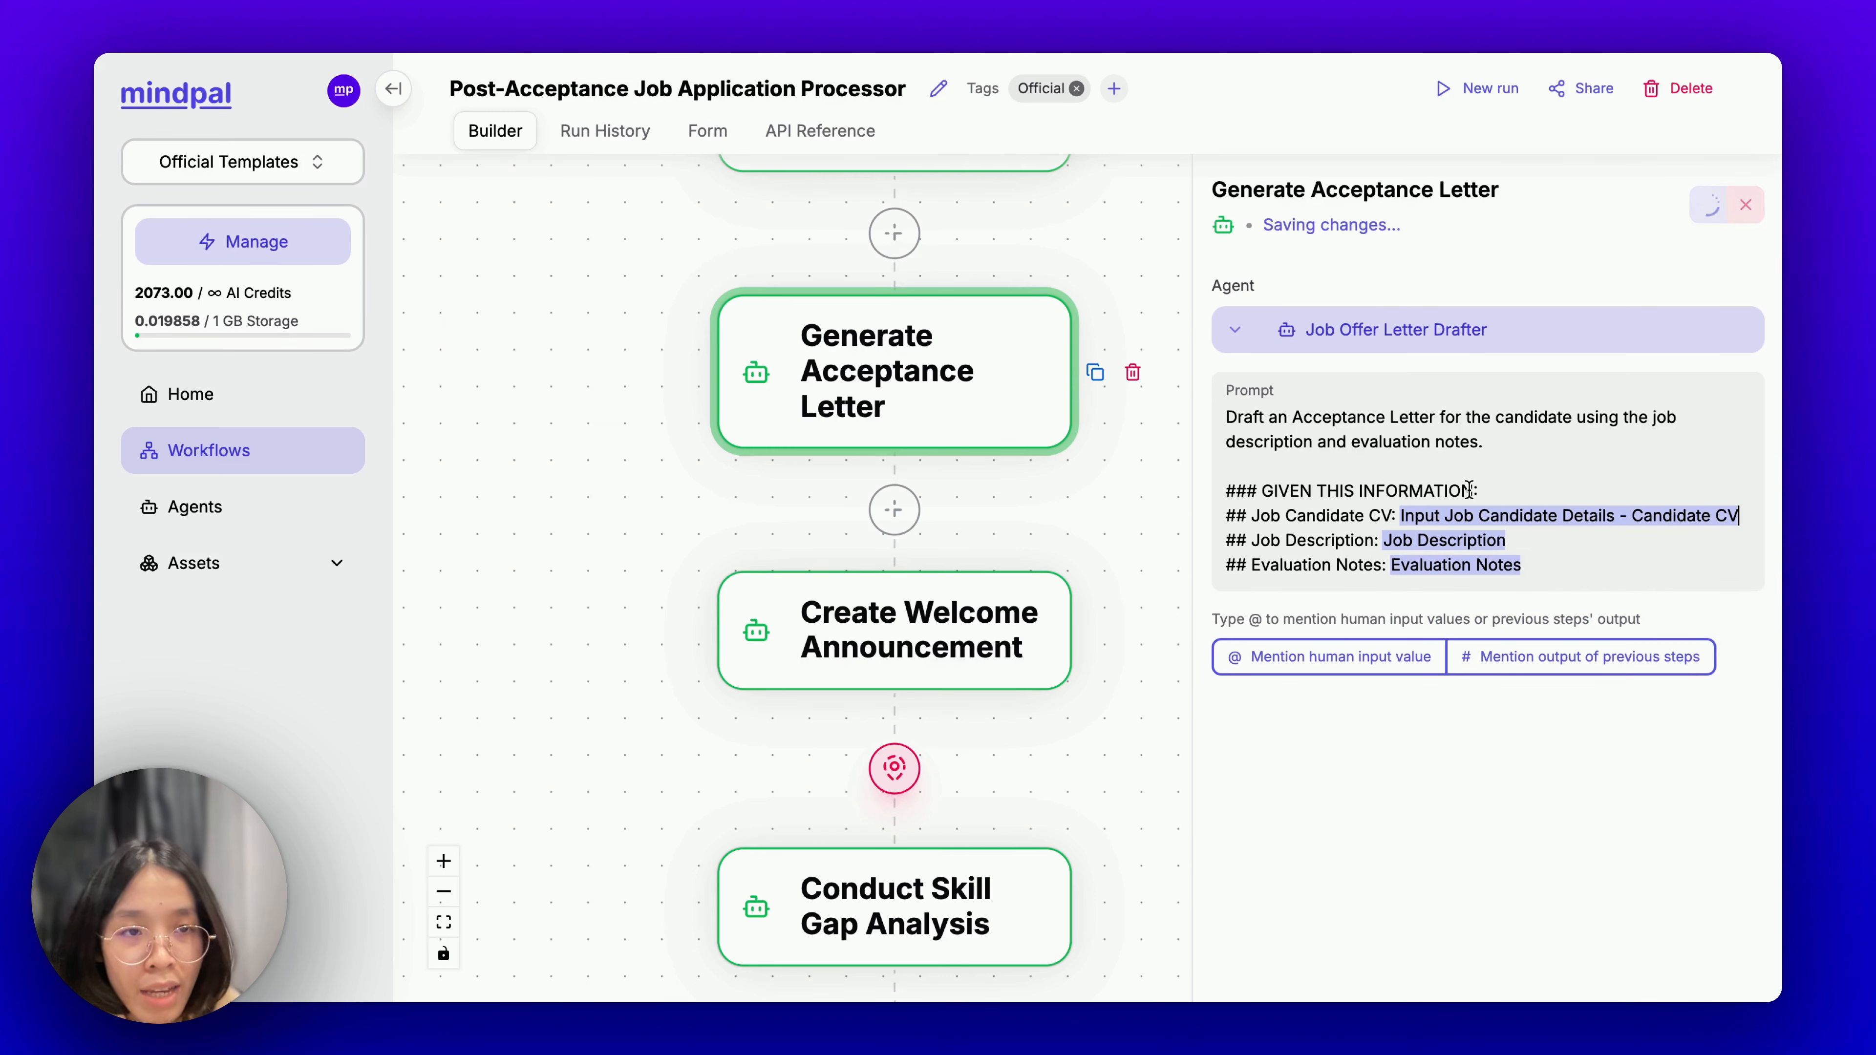
Return to the completed End-to-End Job Application Processor run, reload it and expand the Post-Acceptance phase.
left_click_drag(612, 253, 566, 309)
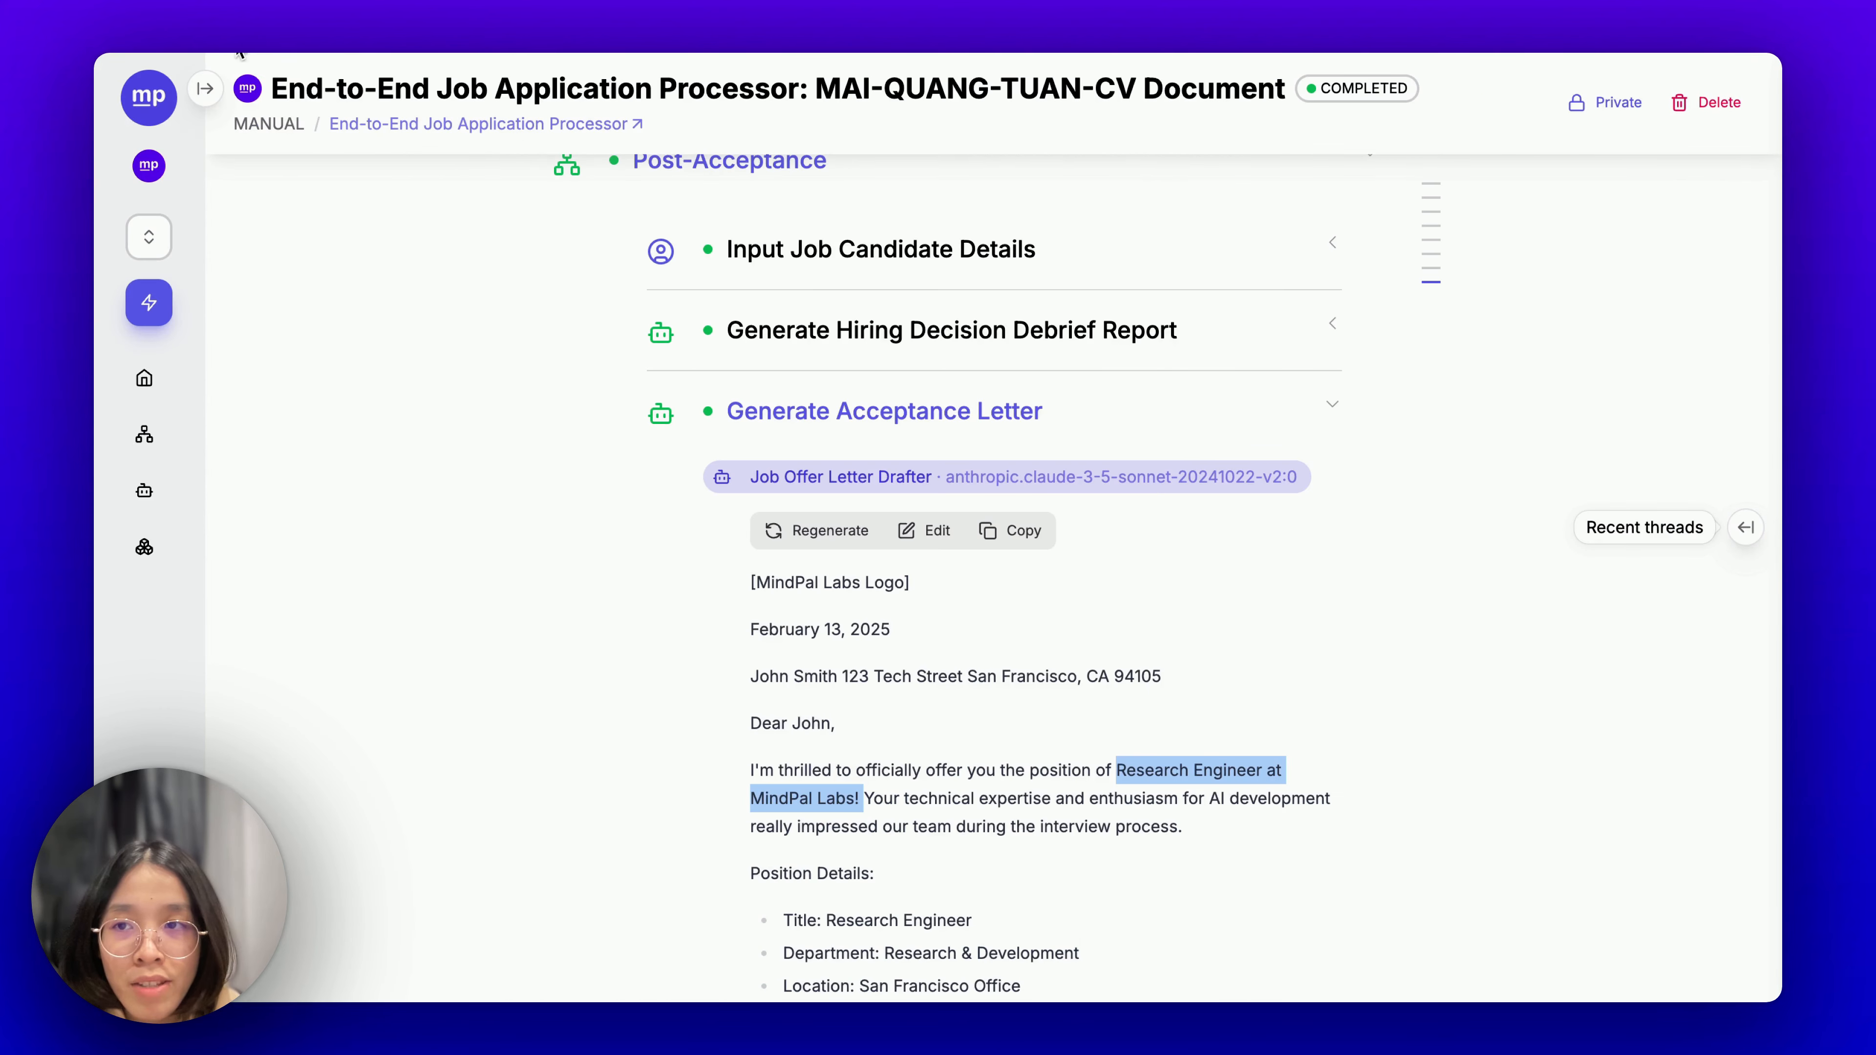
key("super+r")
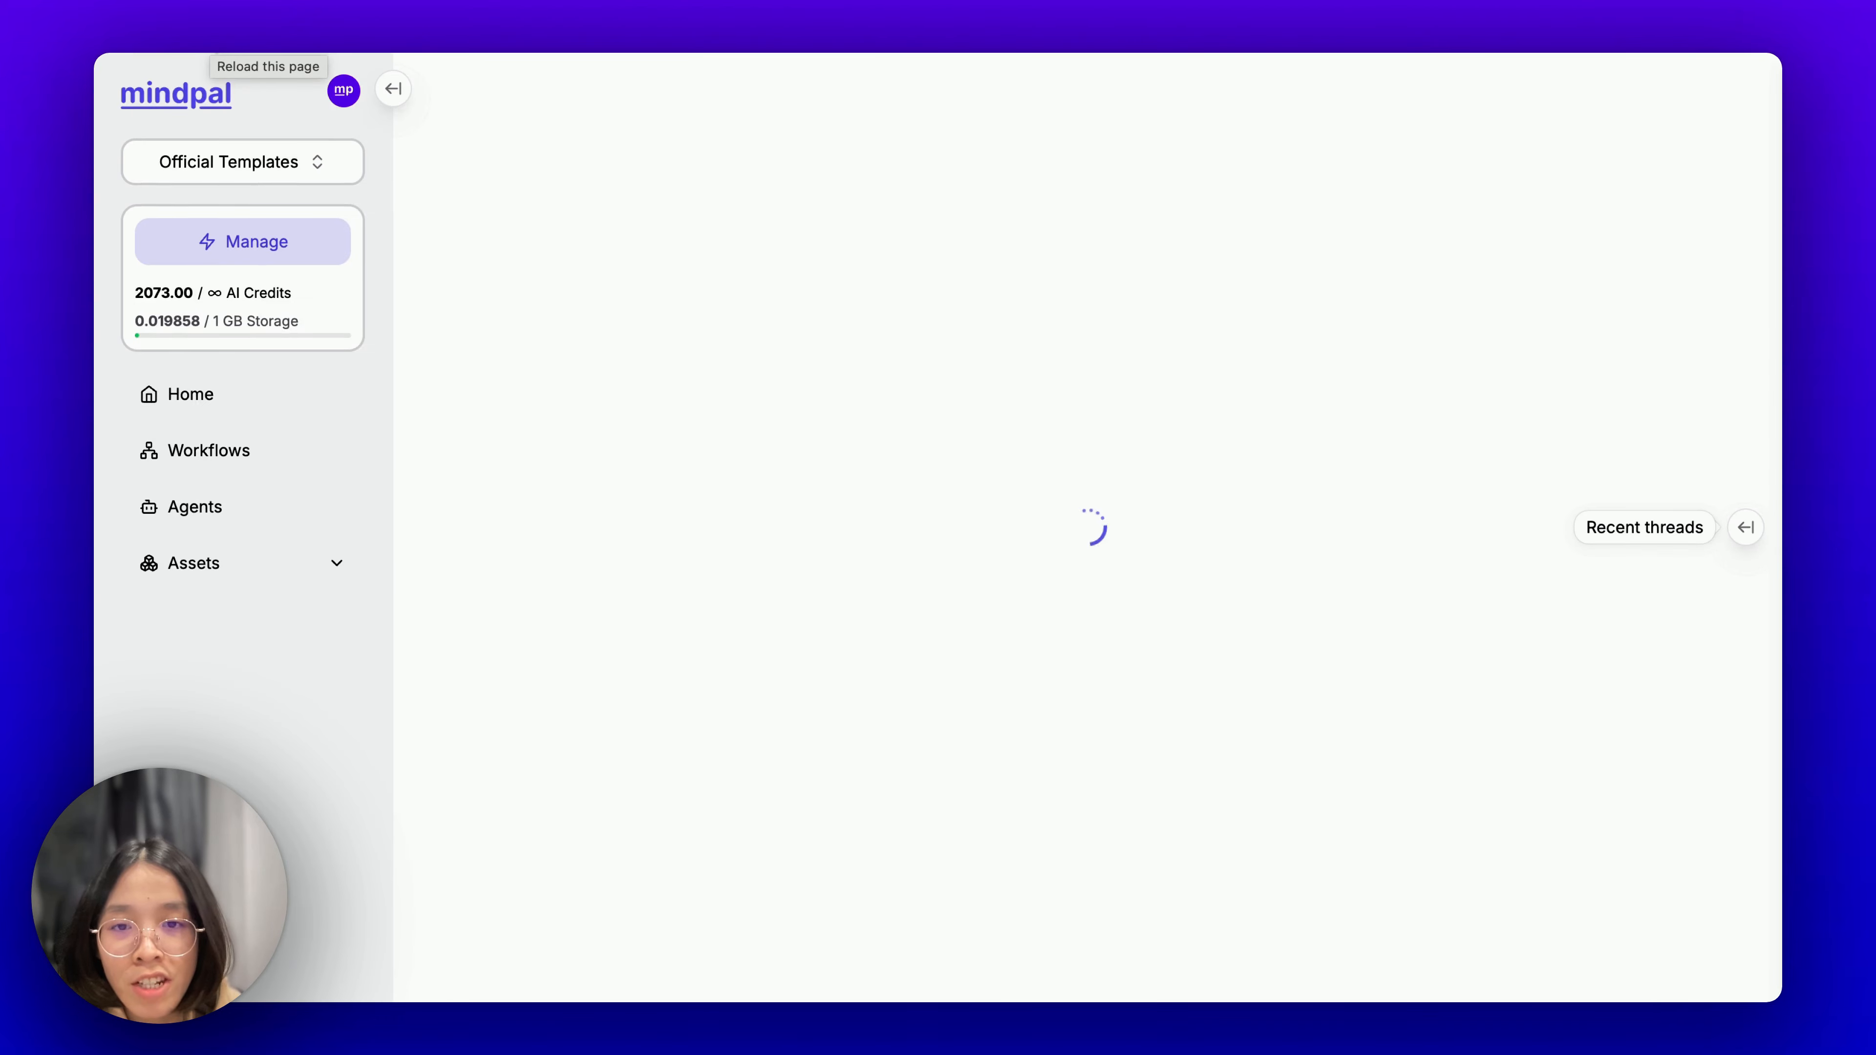
mouse_move(1431, 284)
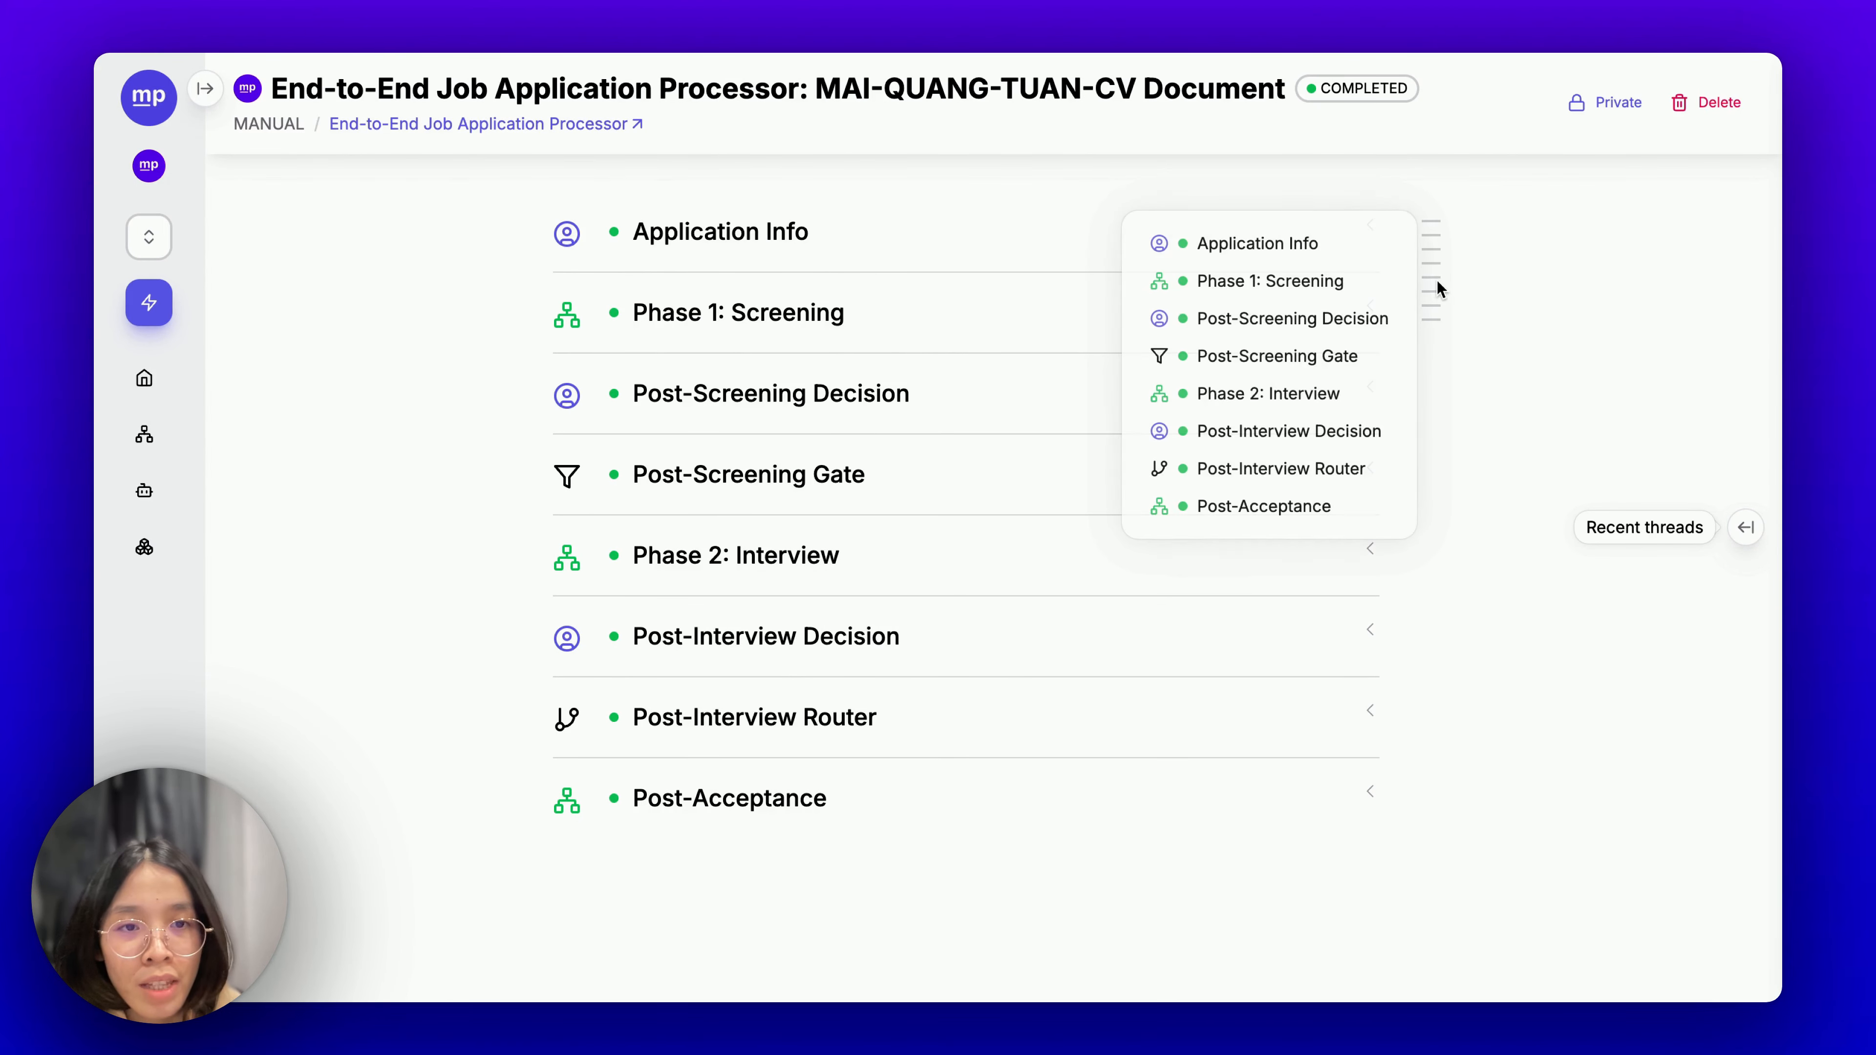
left_click(1286, 509)
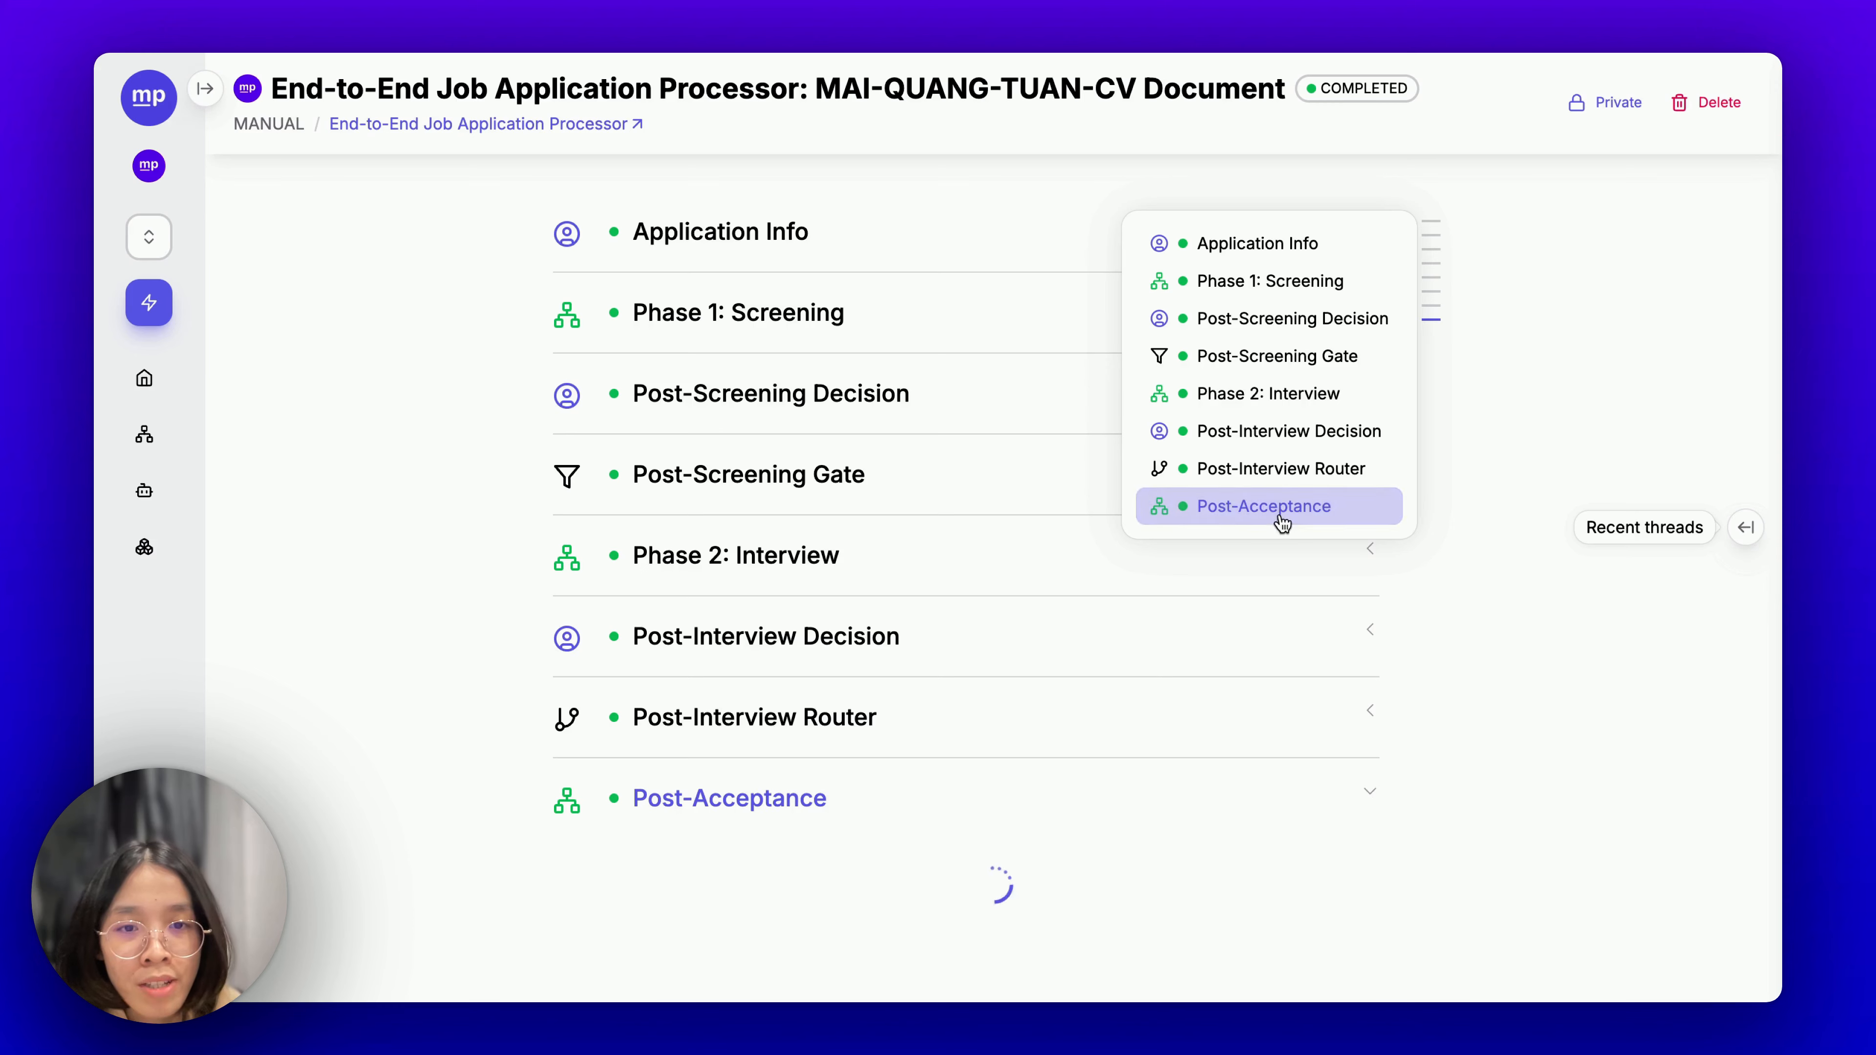
scroll(946, 741, "down", 6)
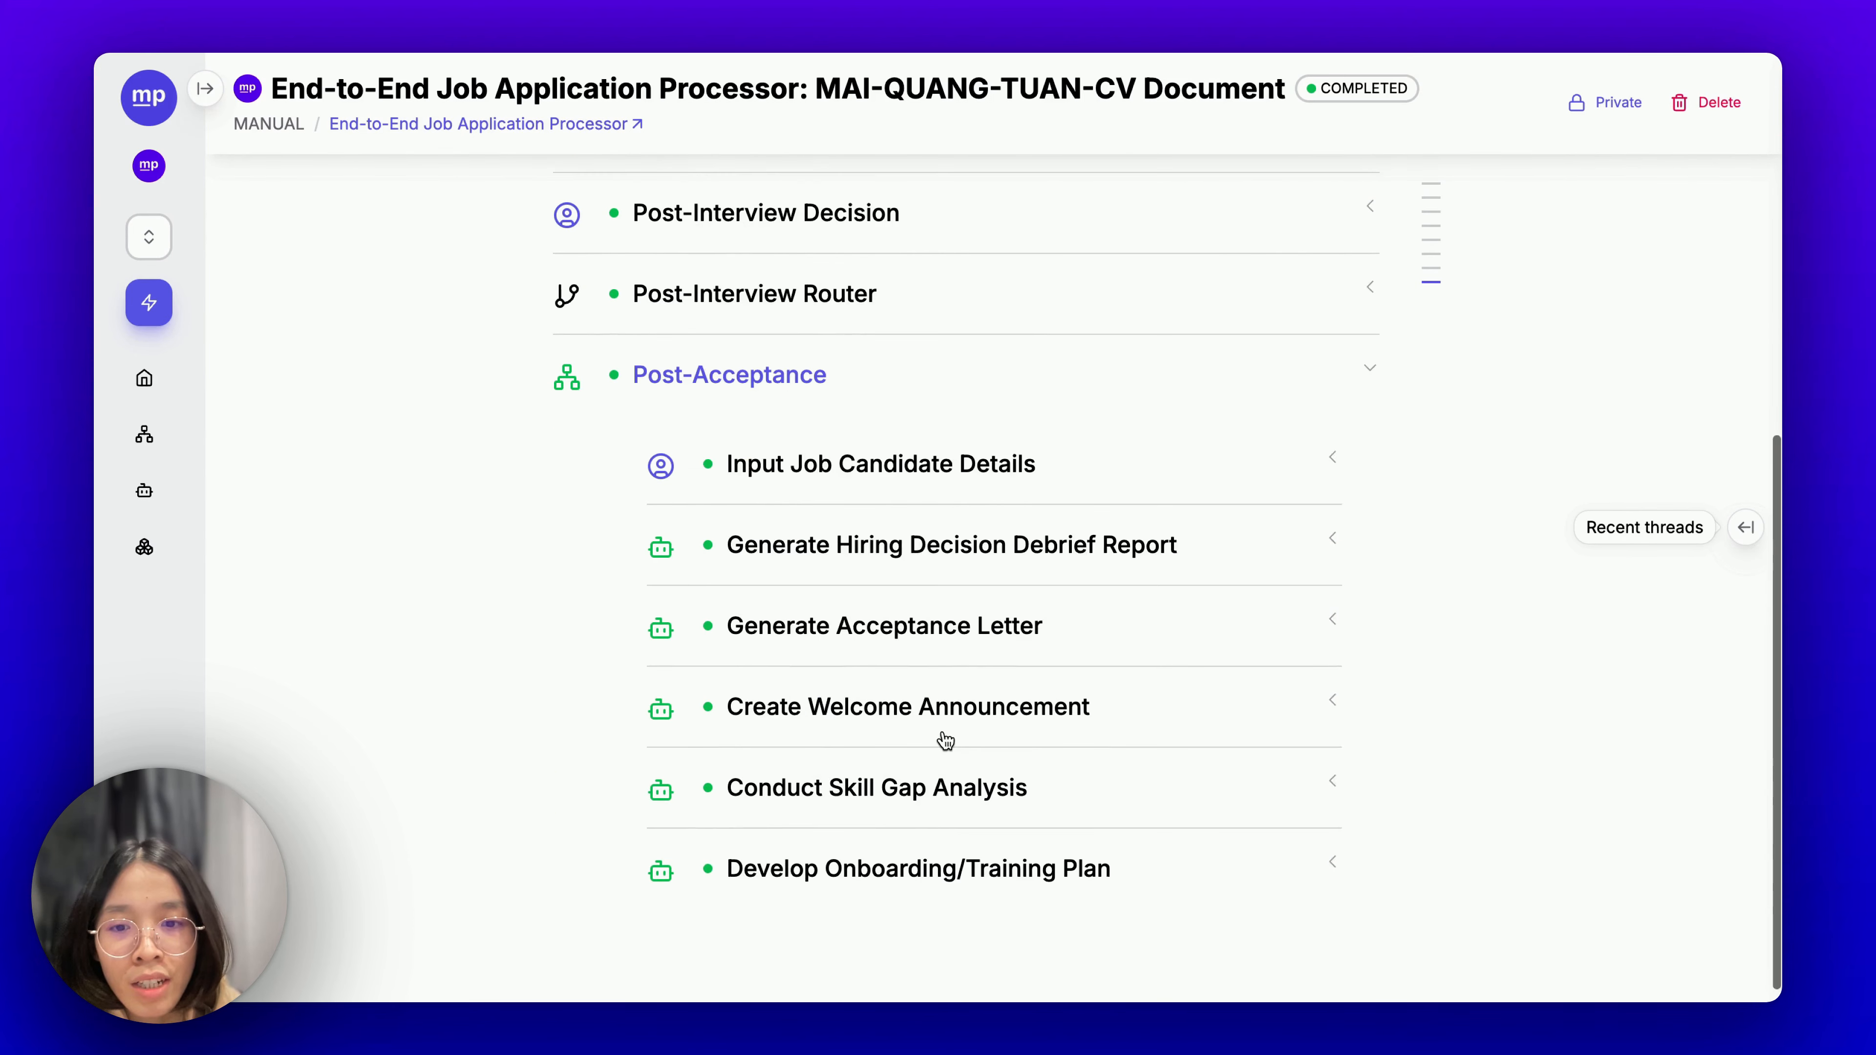
Expand the Generate Acceptance Letter output and regenerate the letter from the updated prompt, leaving the custom prompt empty.
left_click(879, 625)
scroll(880, 624, "down", 2)
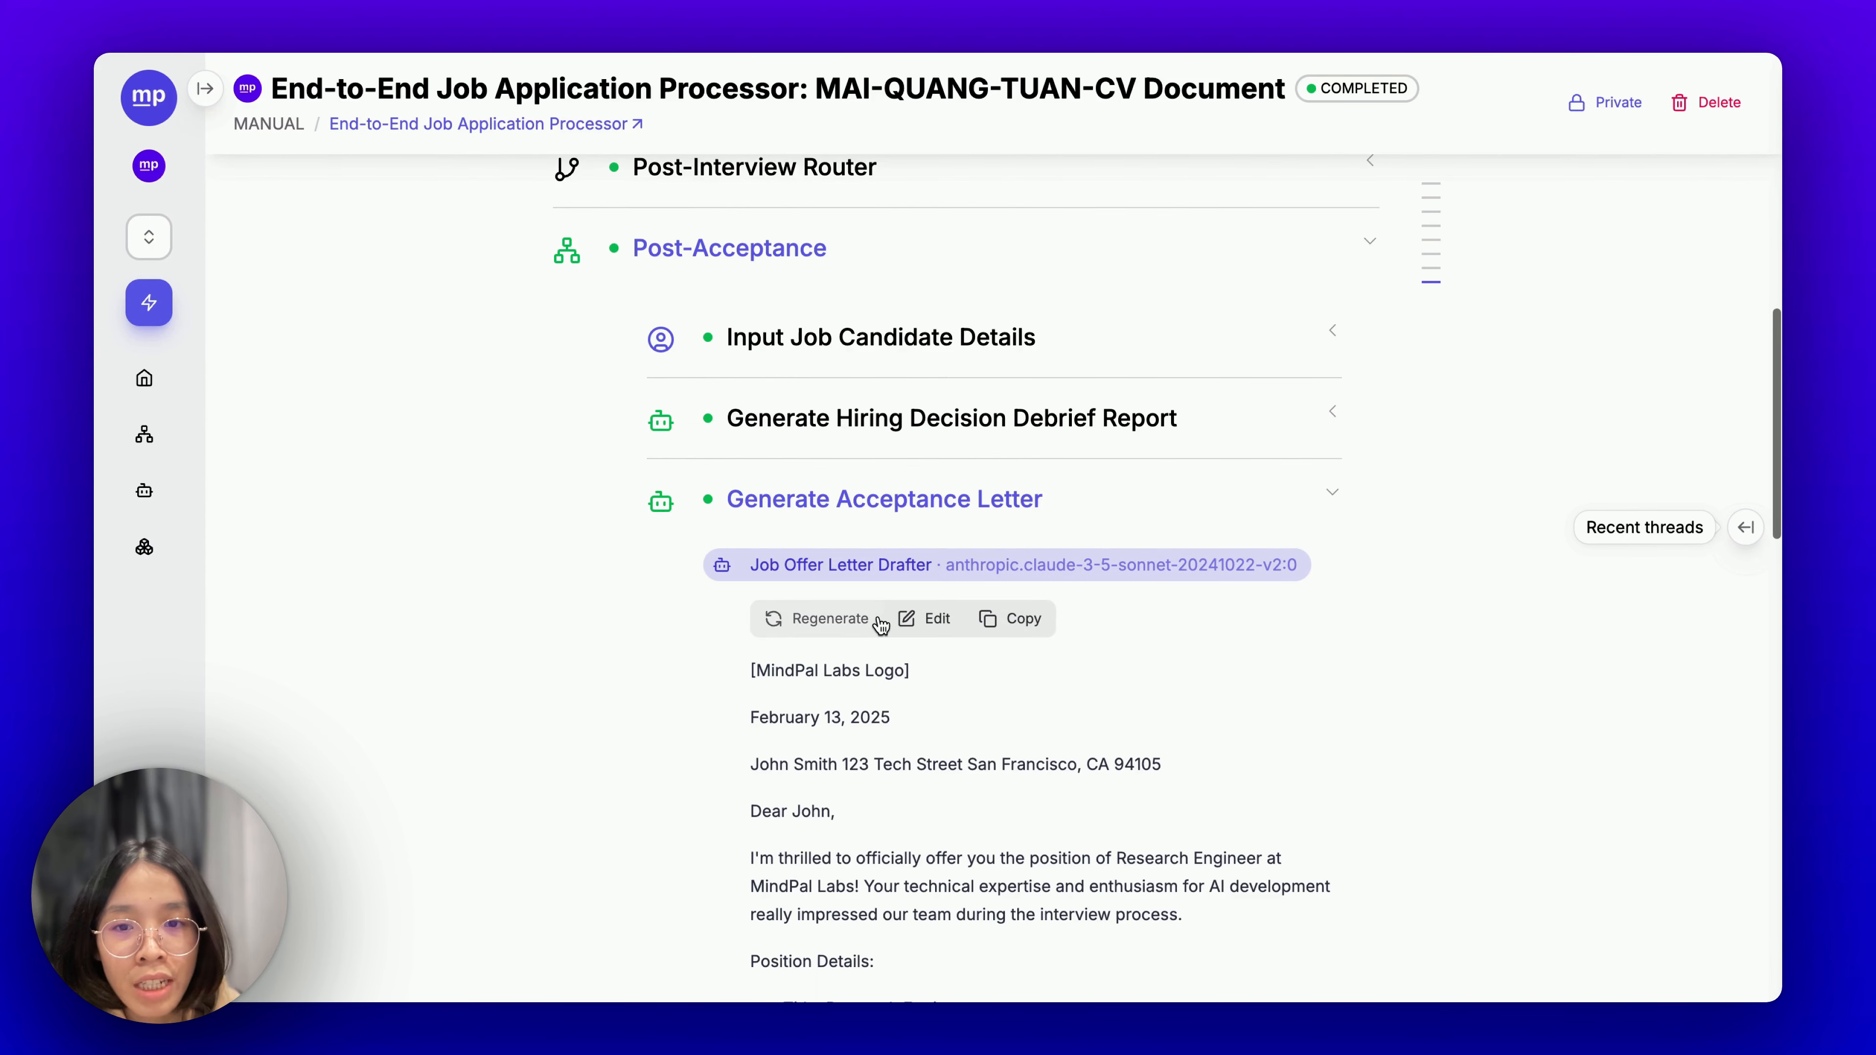
scroll(880, 624, "down", 3)
left_click(827, 465)
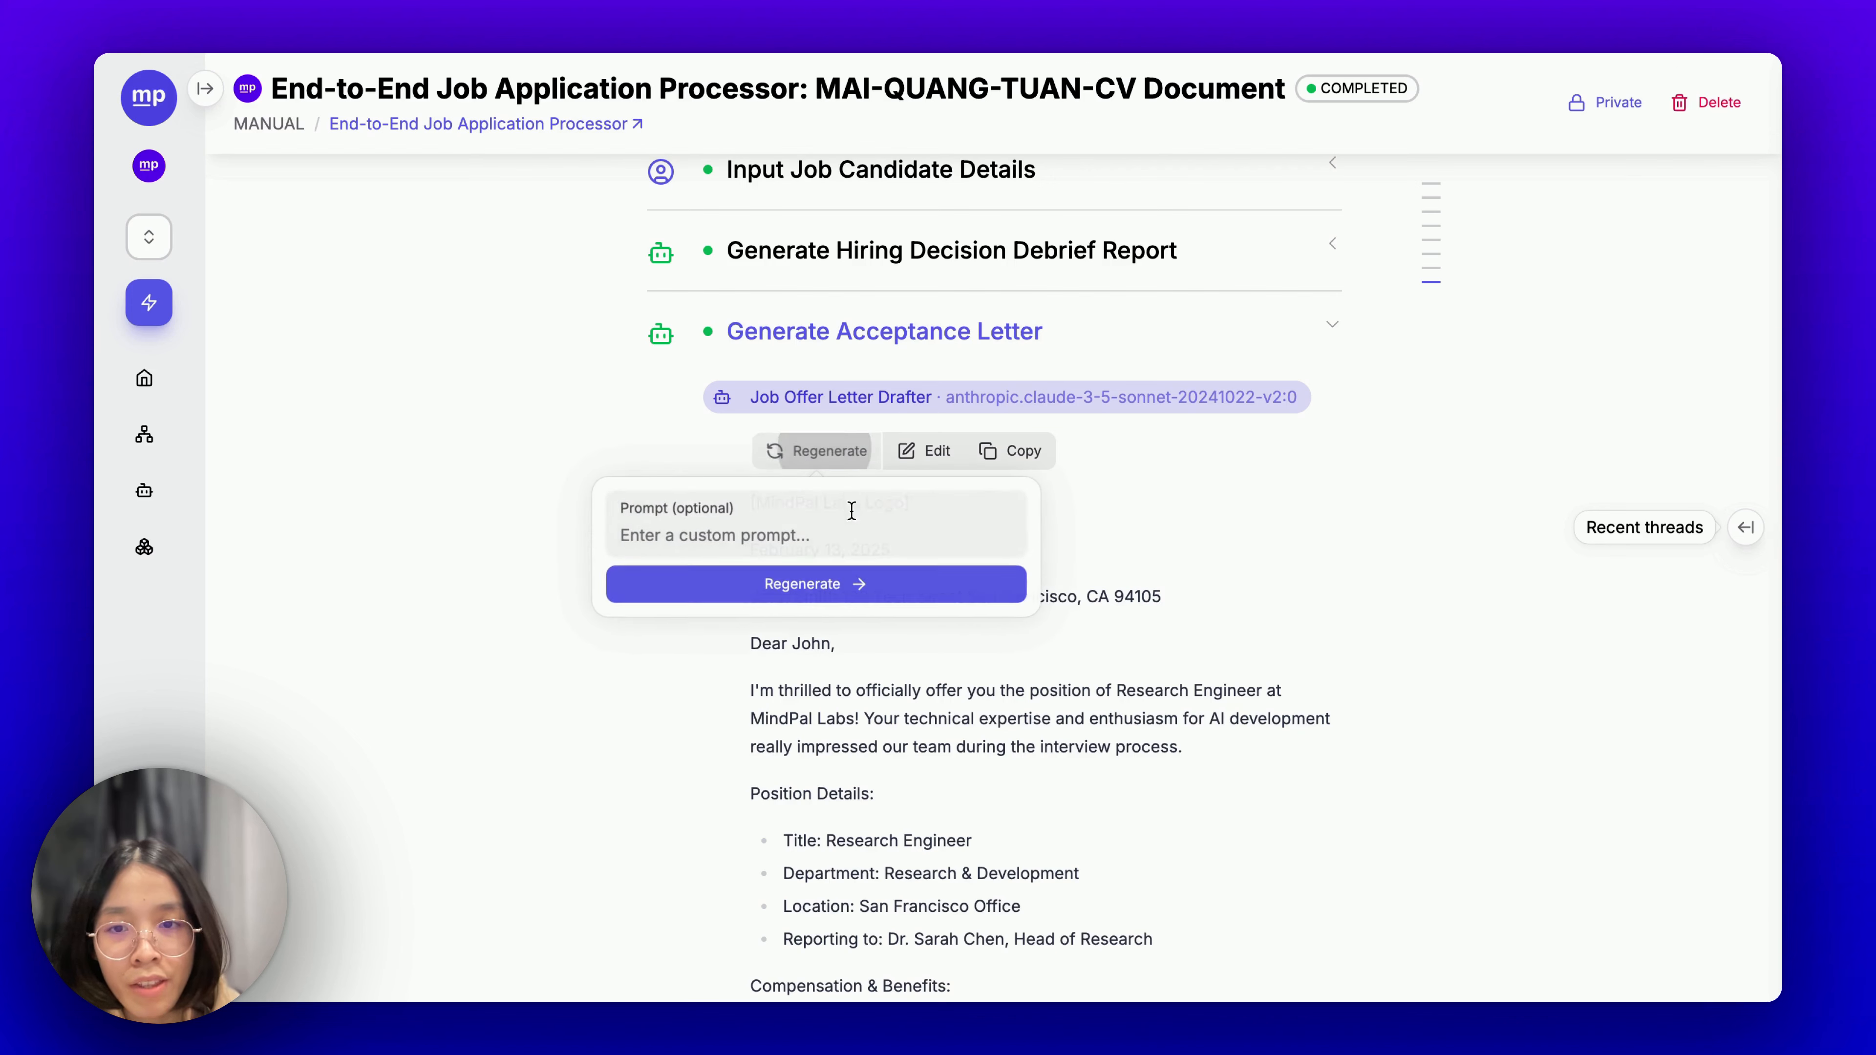
left_click(850, 585)
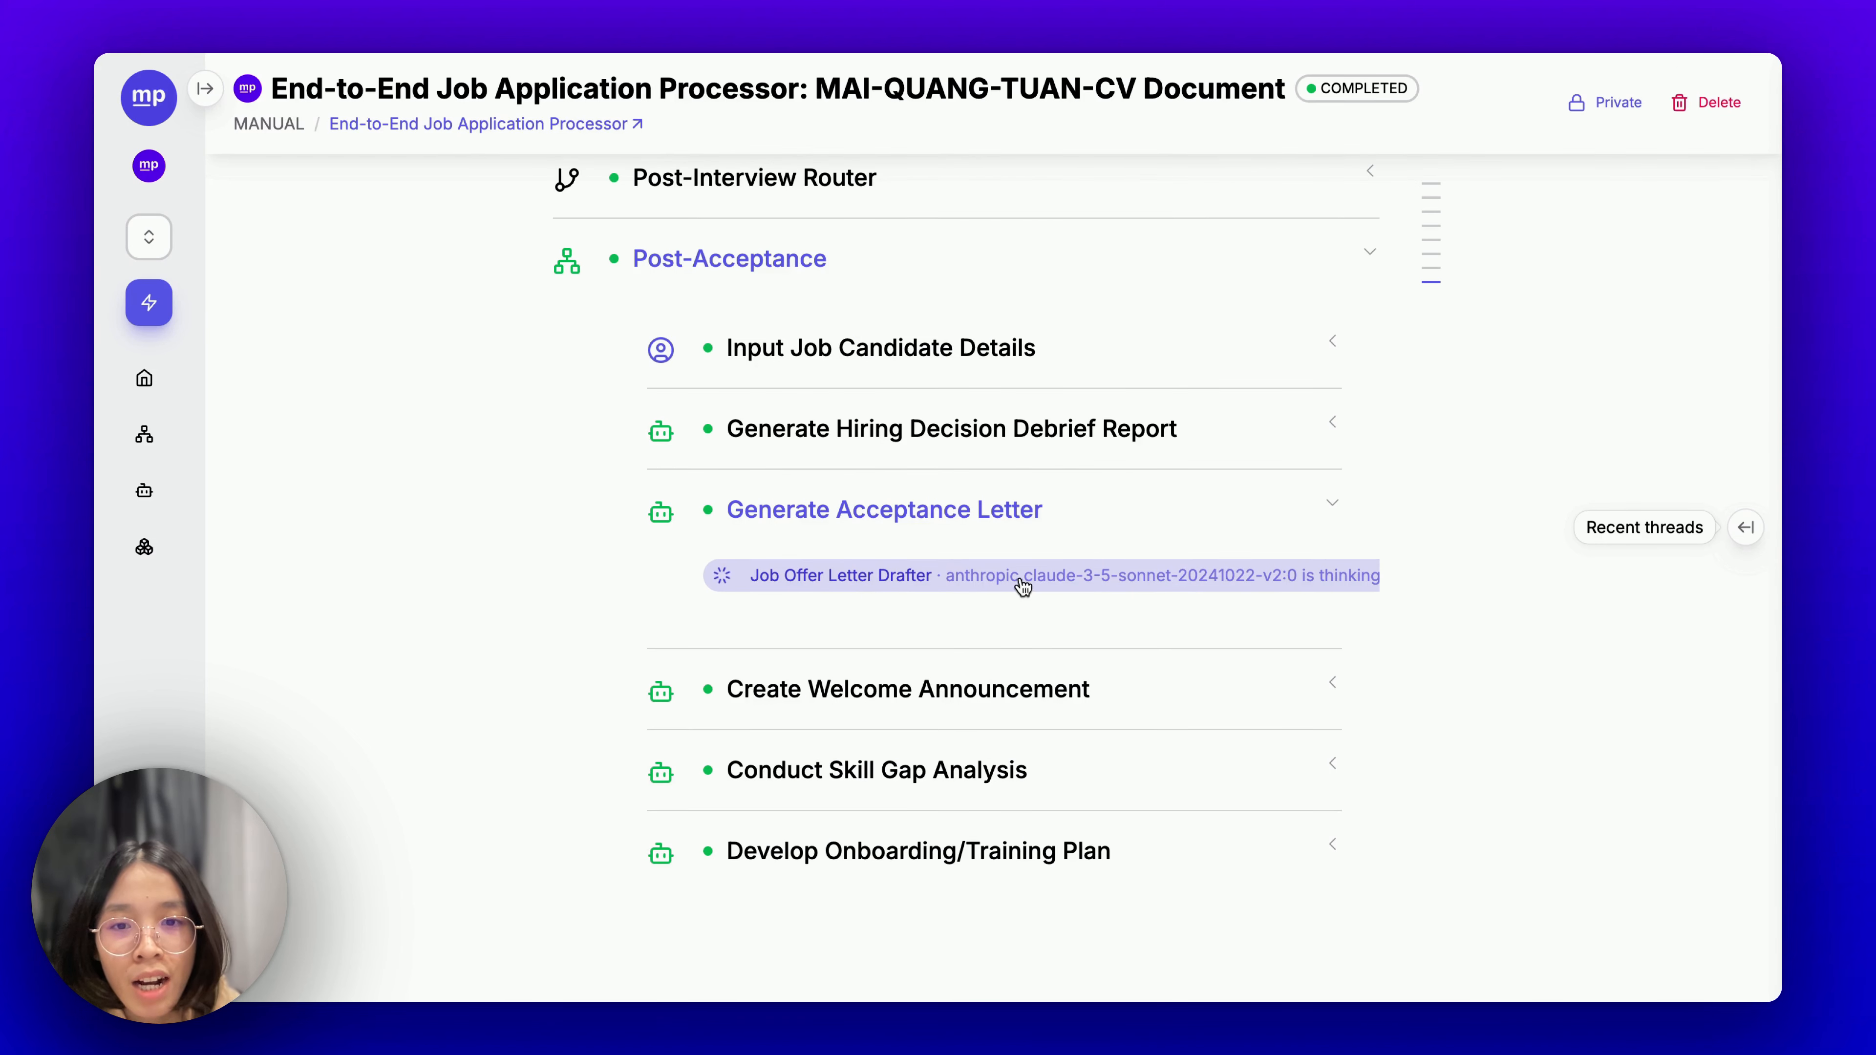
Read through the regenerated acceptance letter as it is written and check the employer name in its letterhead.
scroll(1034, 584, "down", 3)
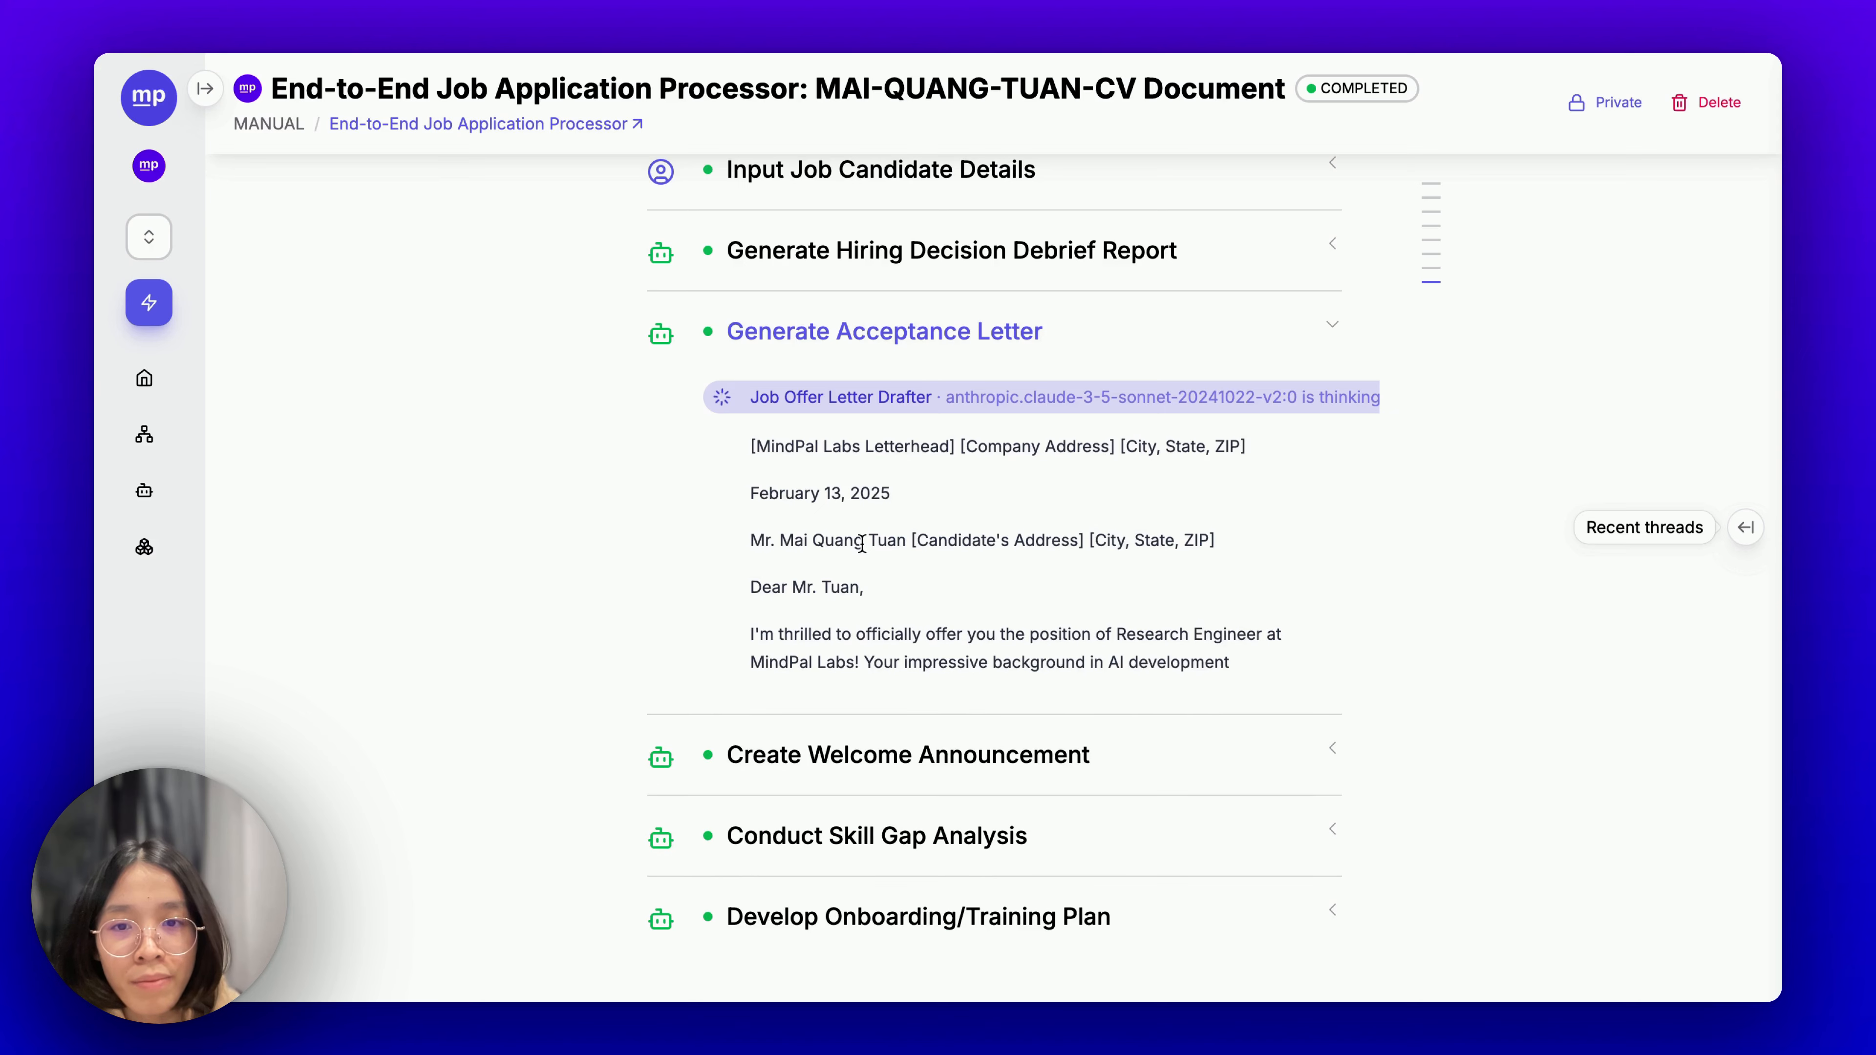
scroll(862, 542, "up", 1)
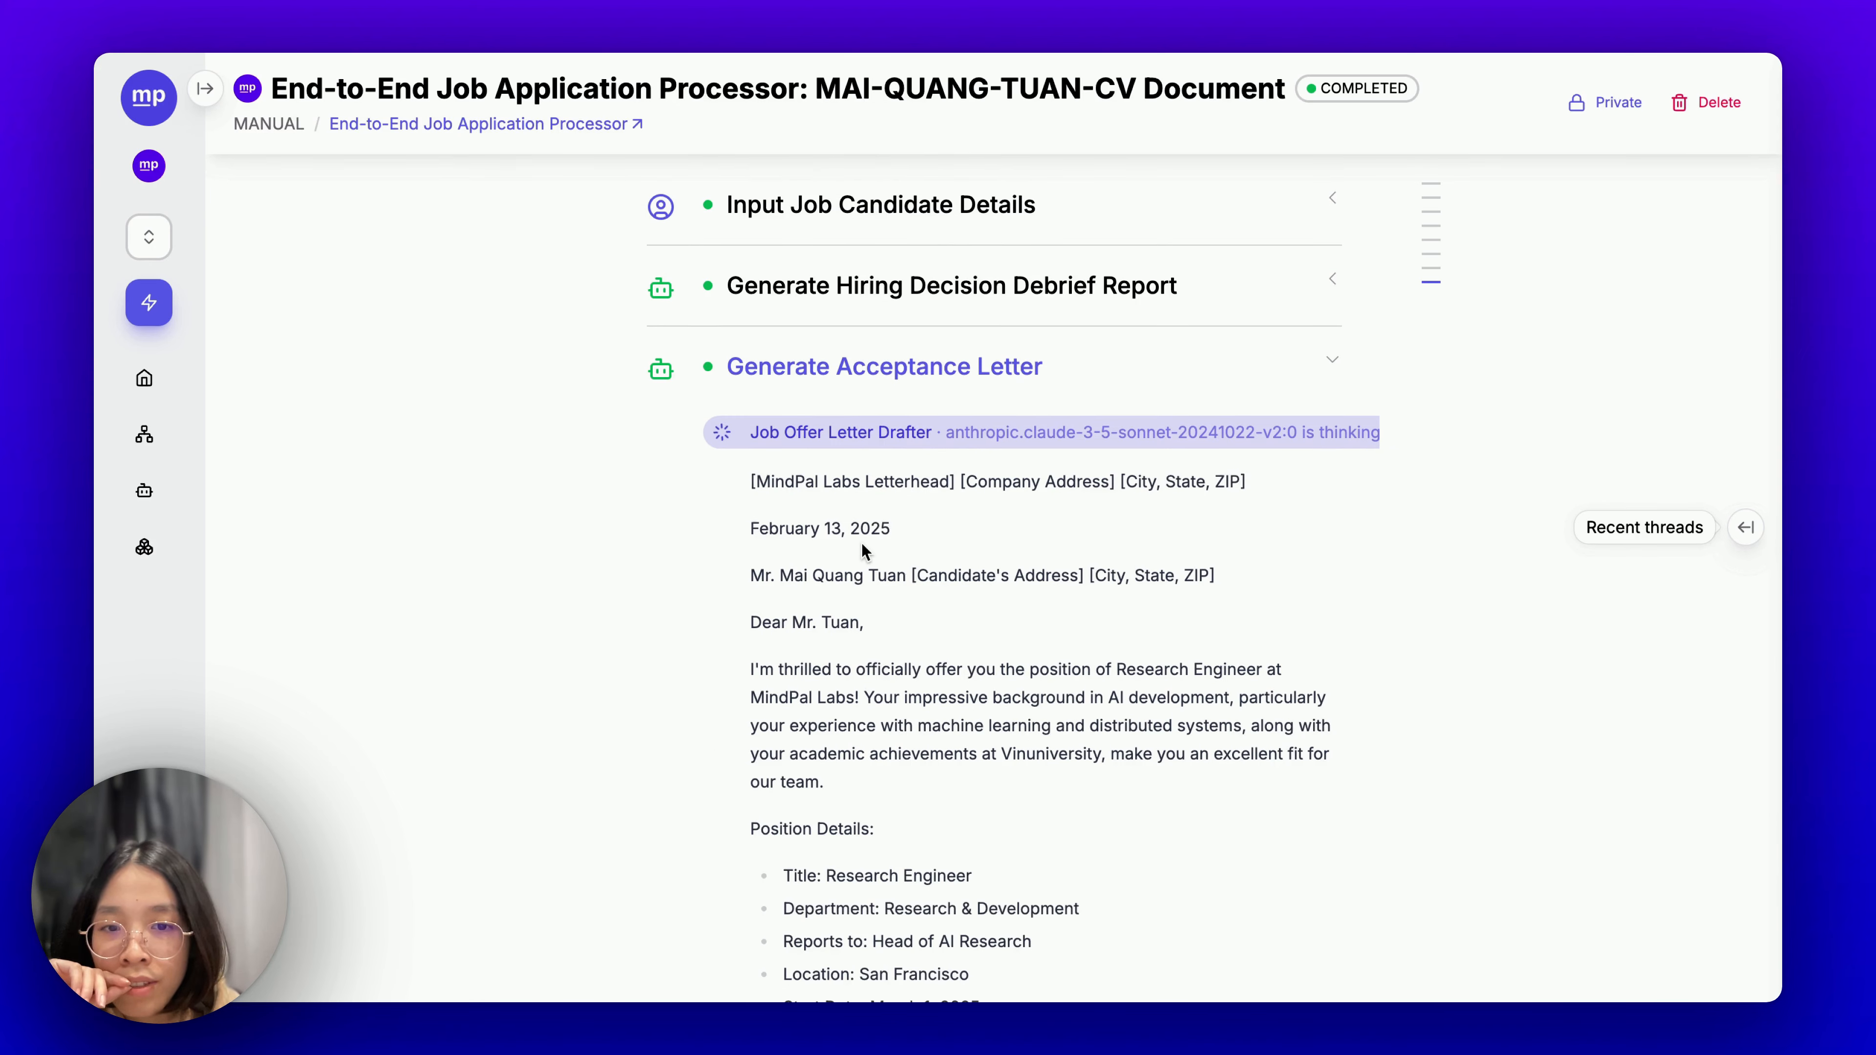
scroll(861, 546, "down", 2)
scroll(862, 542, "down", 3)
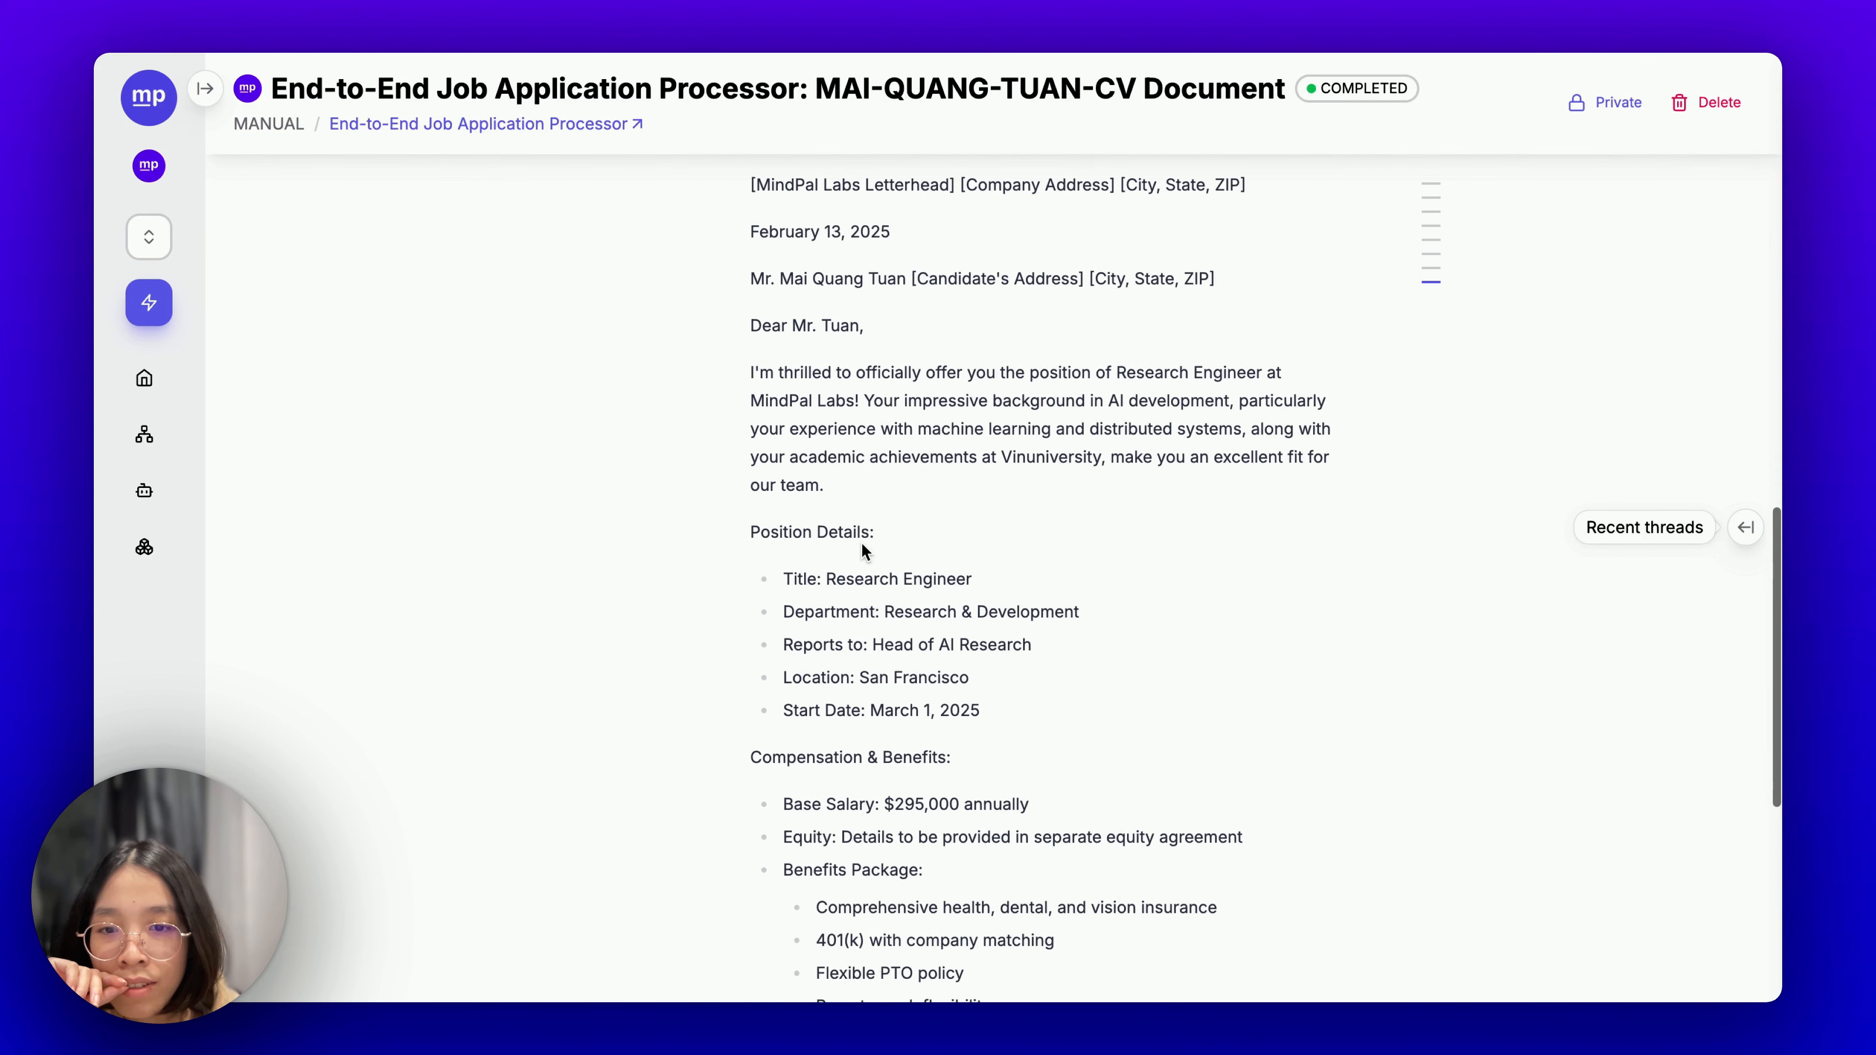
scroll(861, 542, "down", 4)
scroll(862, 542, "down", 4)
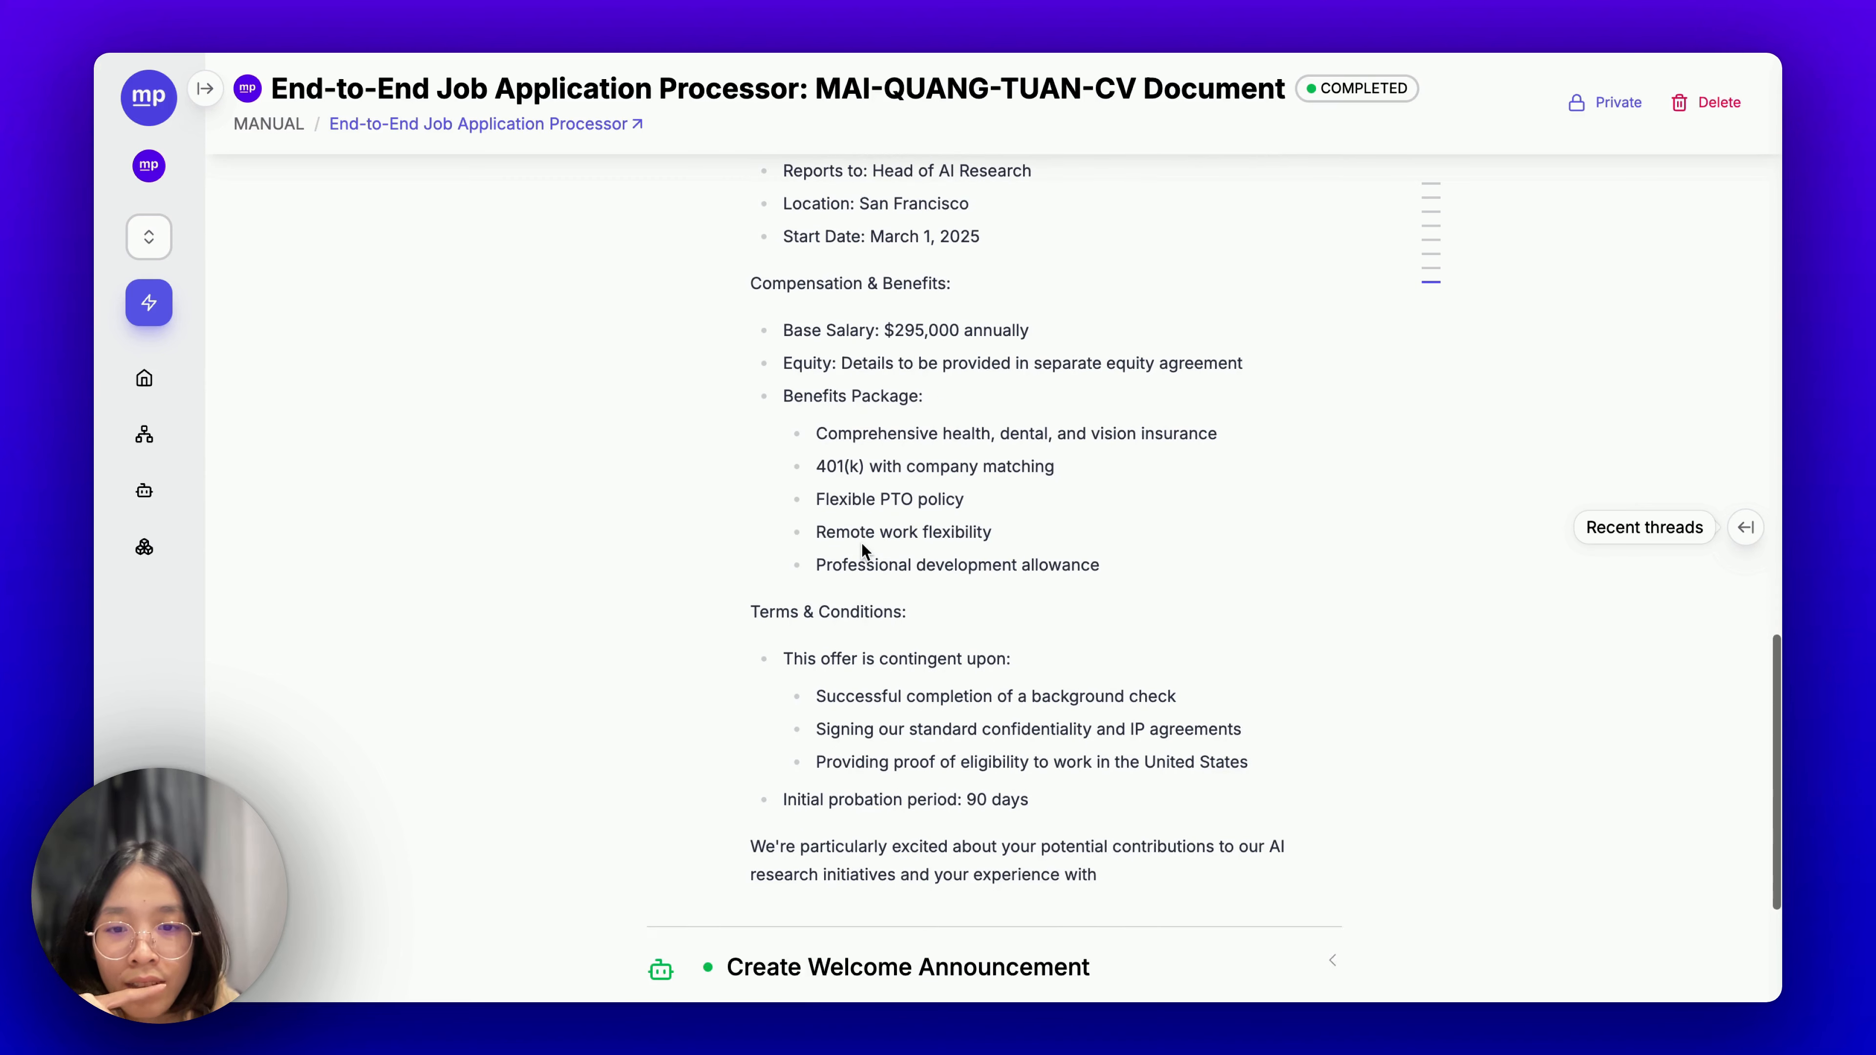
scroll(862, 543, "down", 2)
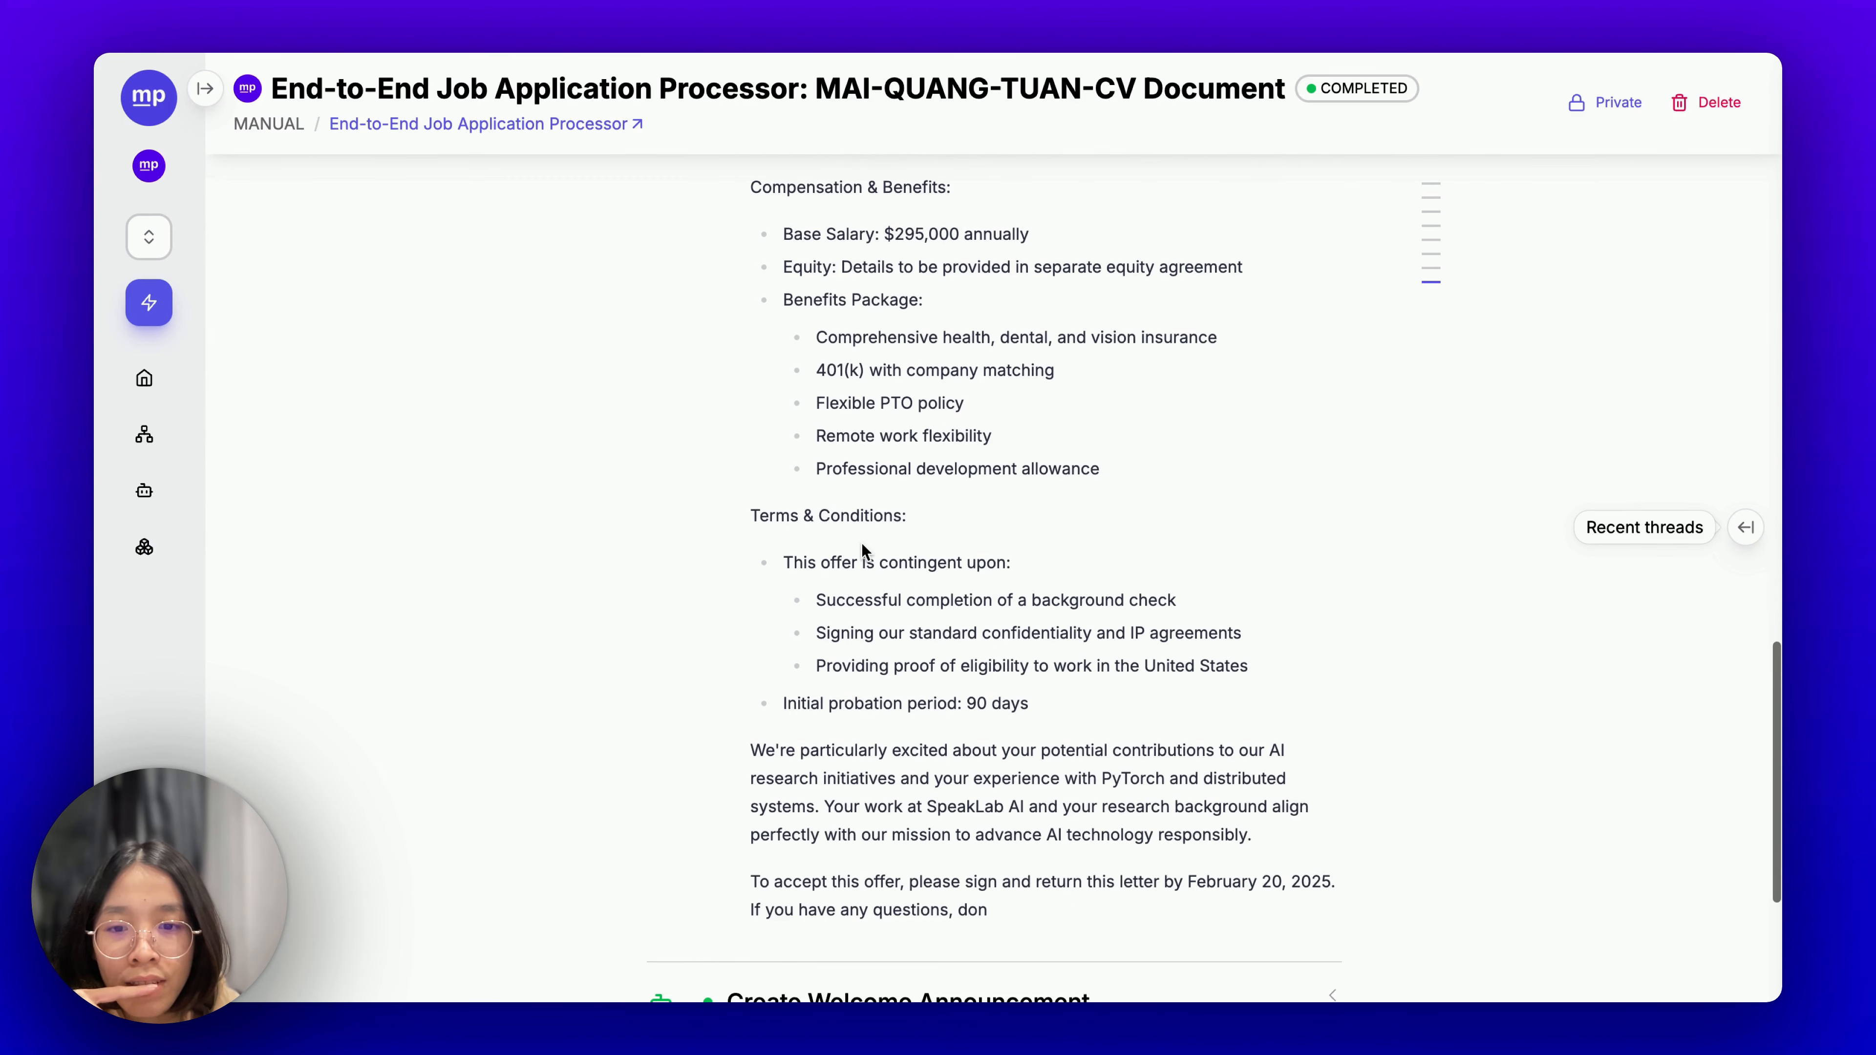
scroll(861, 542, "down", 3)
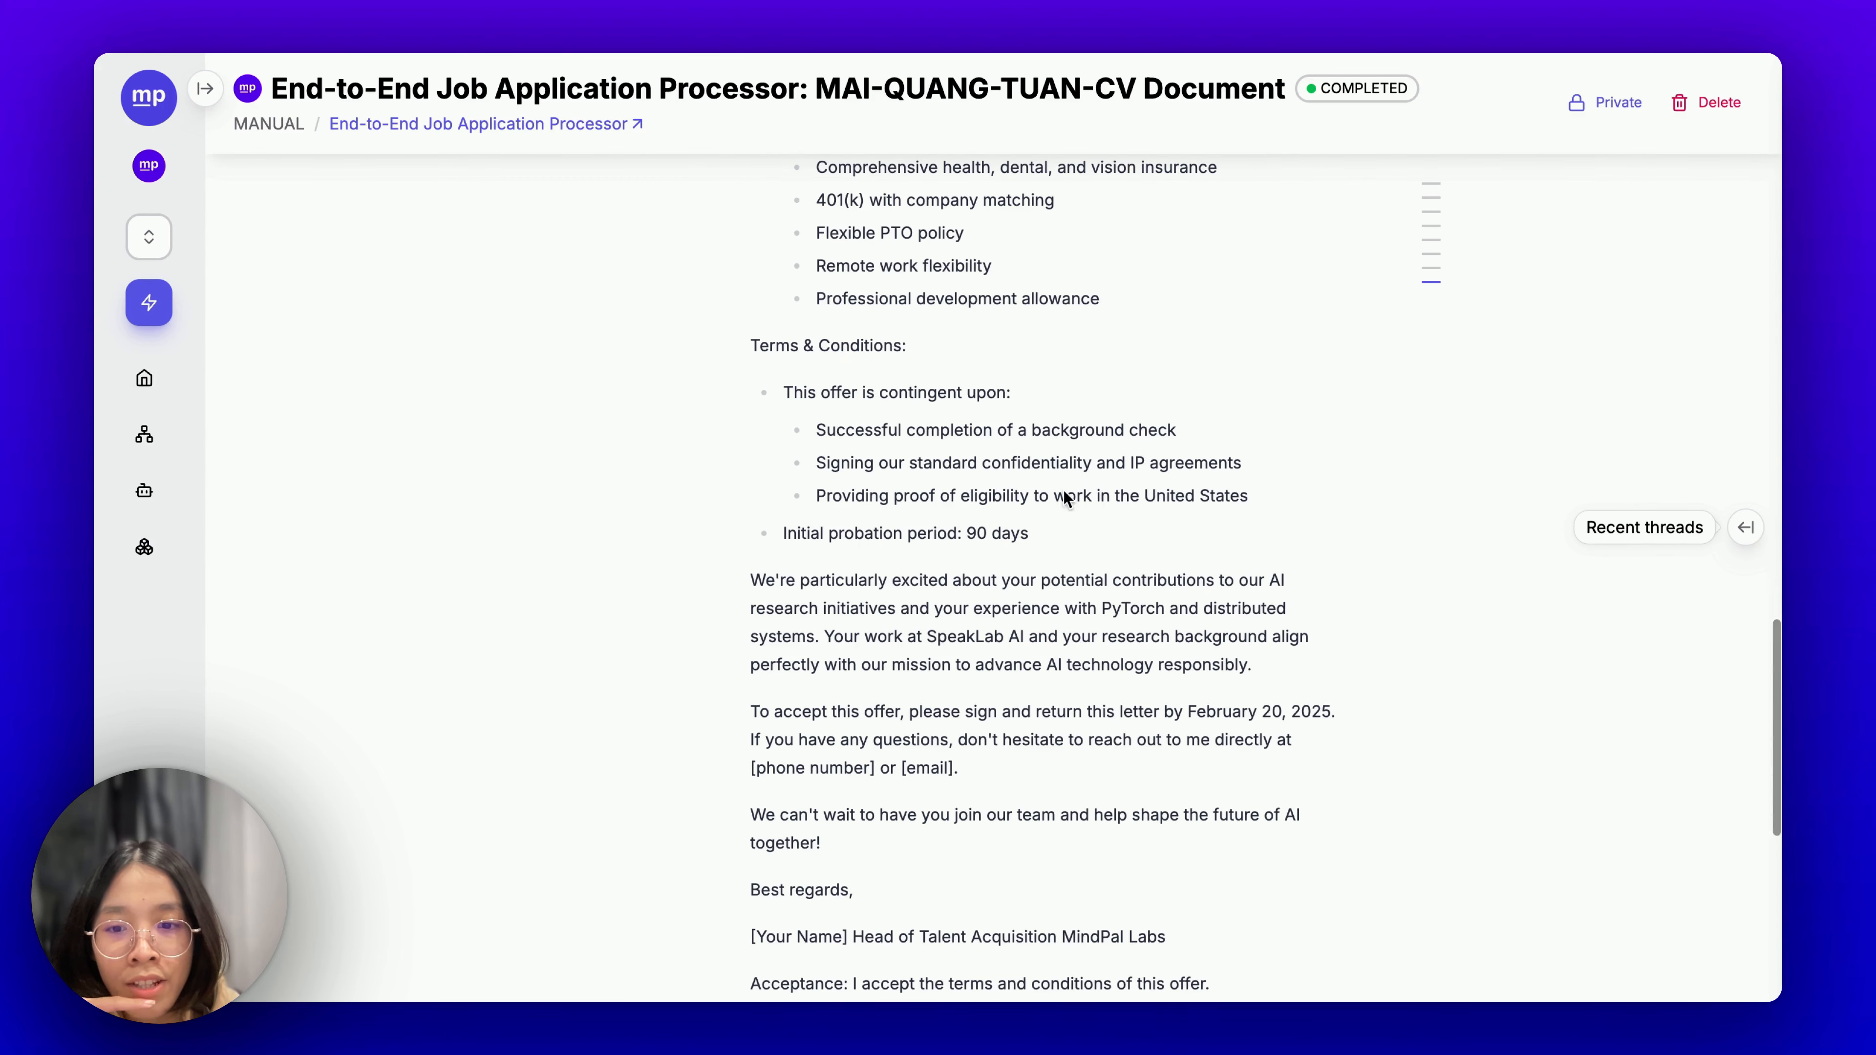
scroll(1067, 400, "down", 3)
scroll(1067, 400, "up", 15)
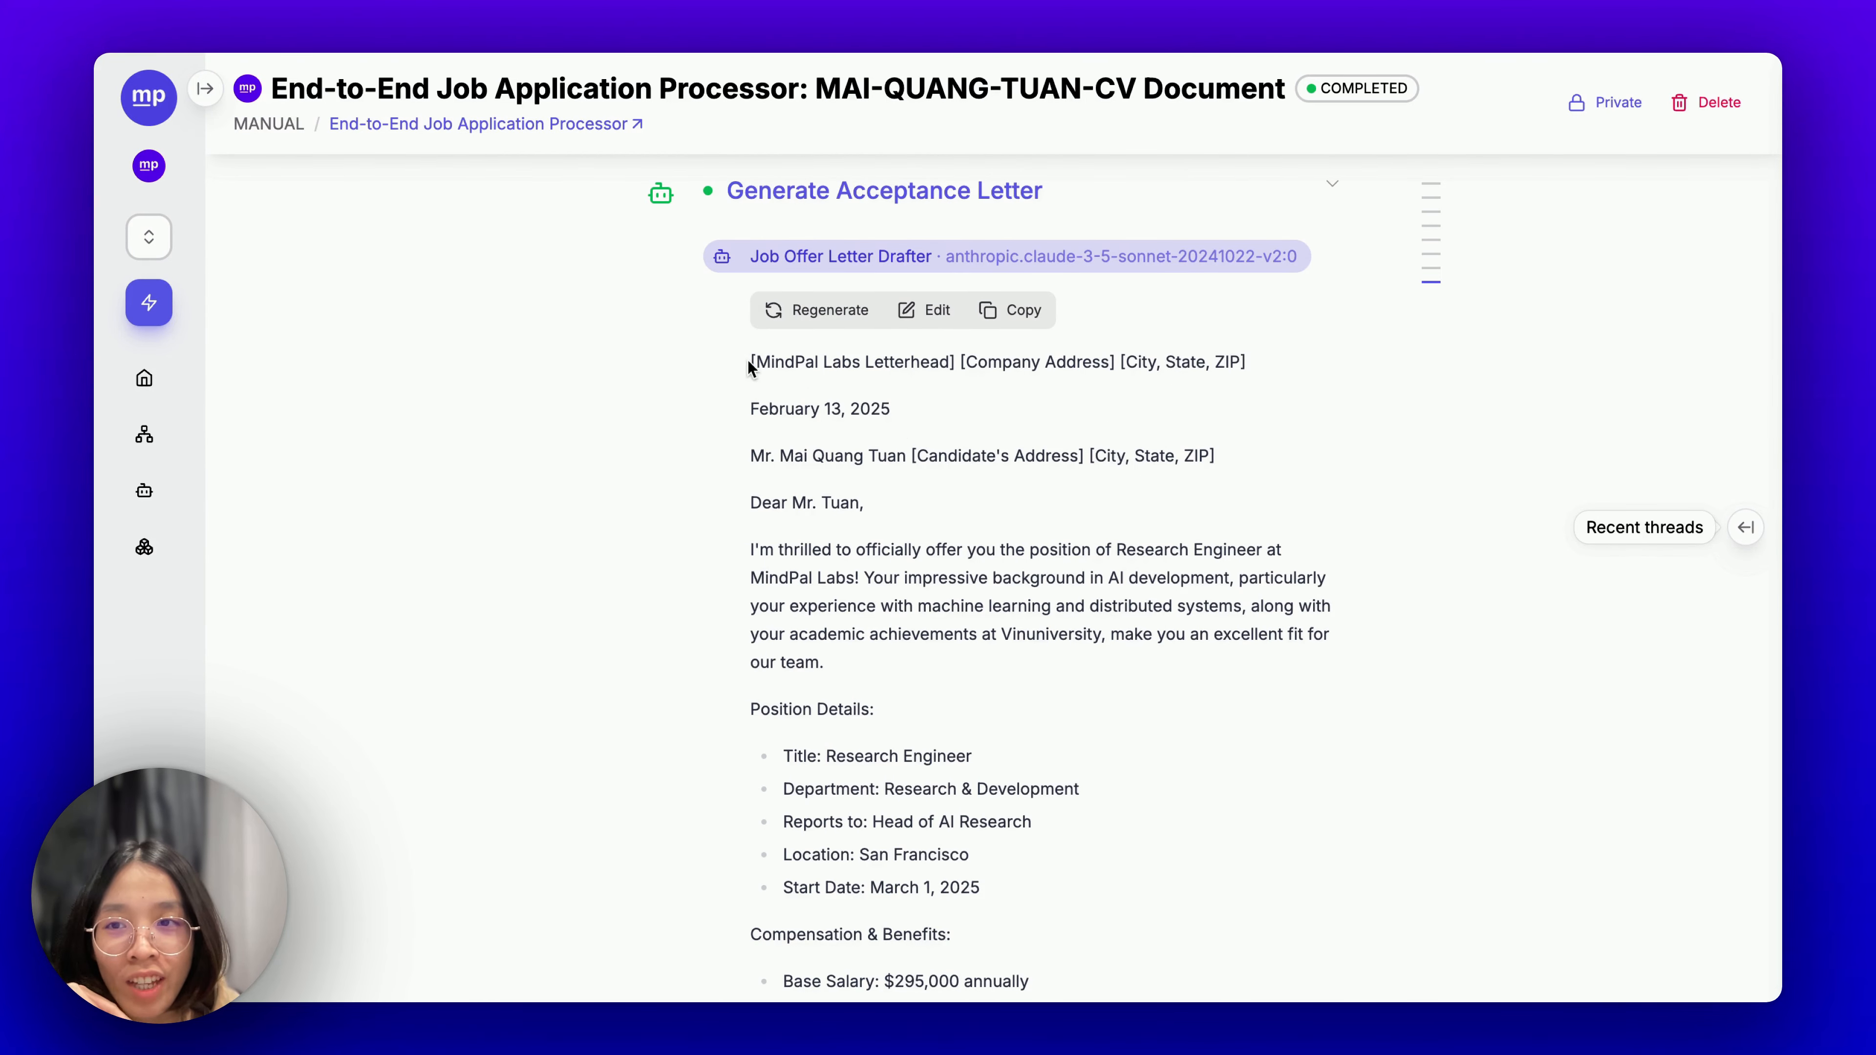
left_click_drag(751, 360, 956, 359)
left_click(845, 425)
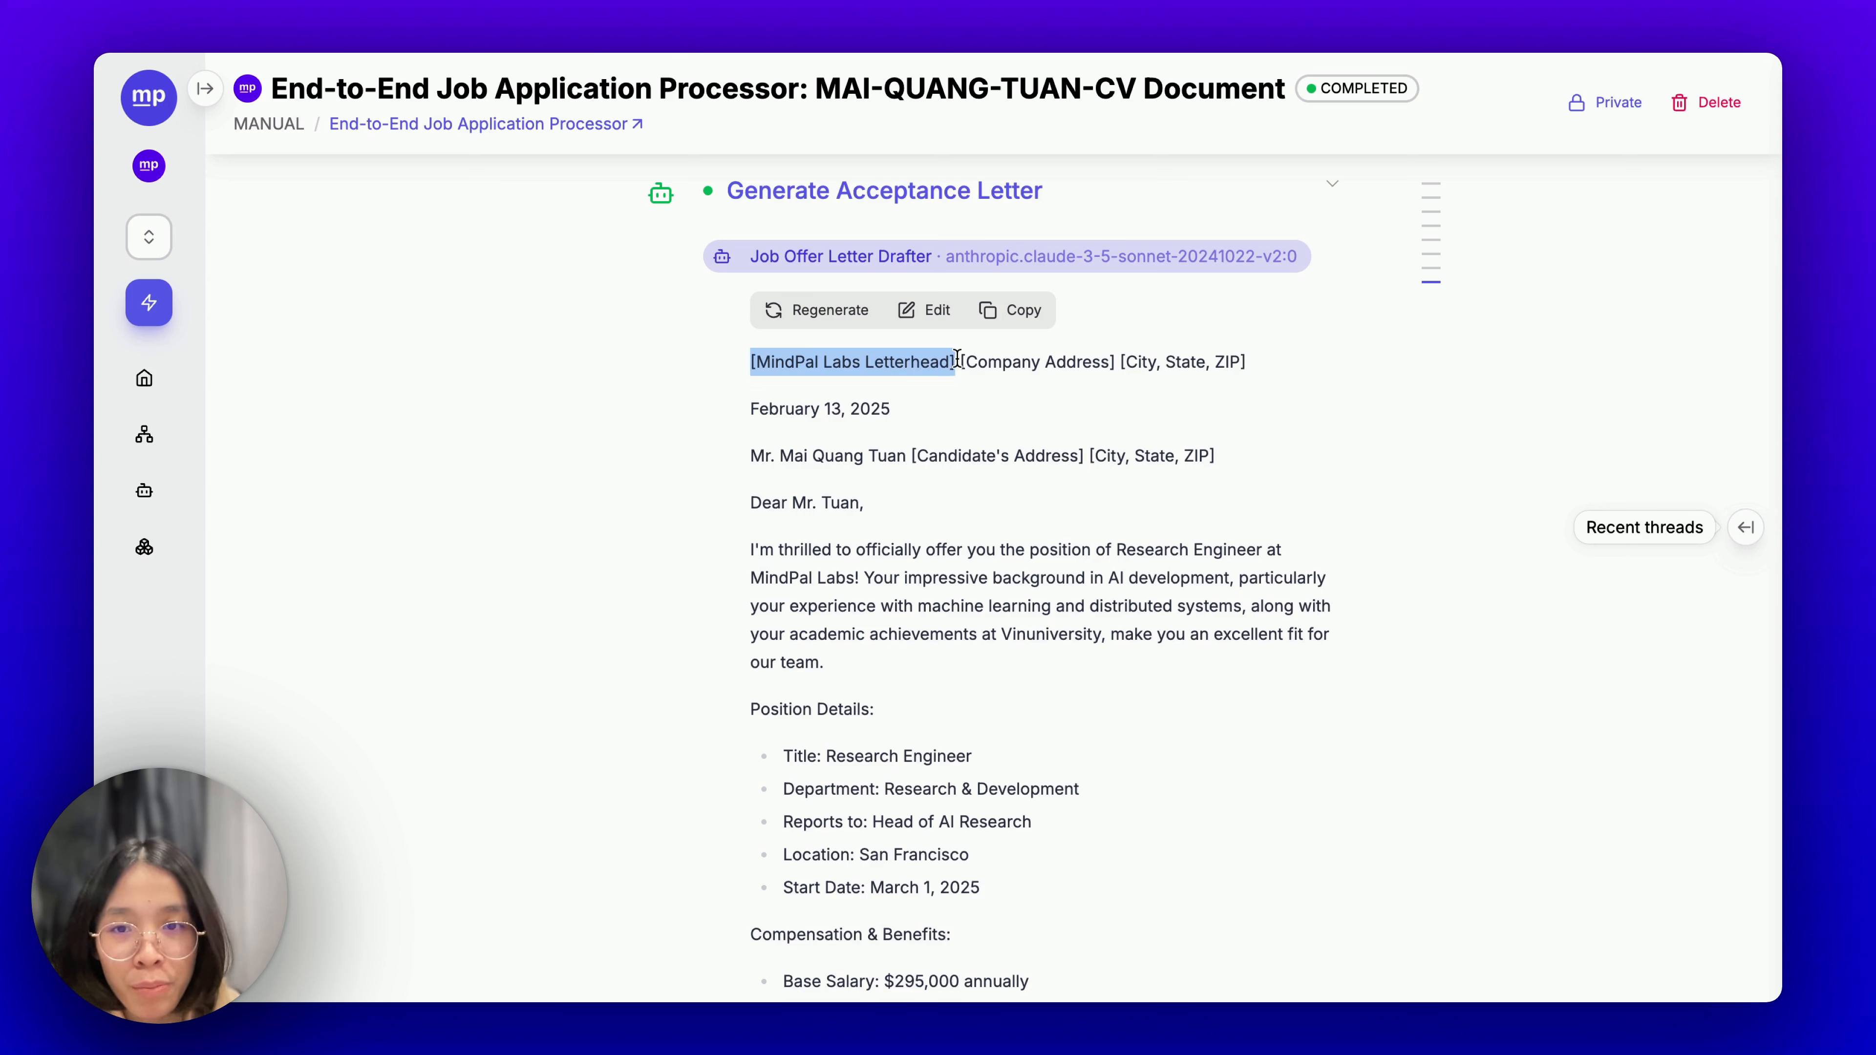
left_click(877, 494)
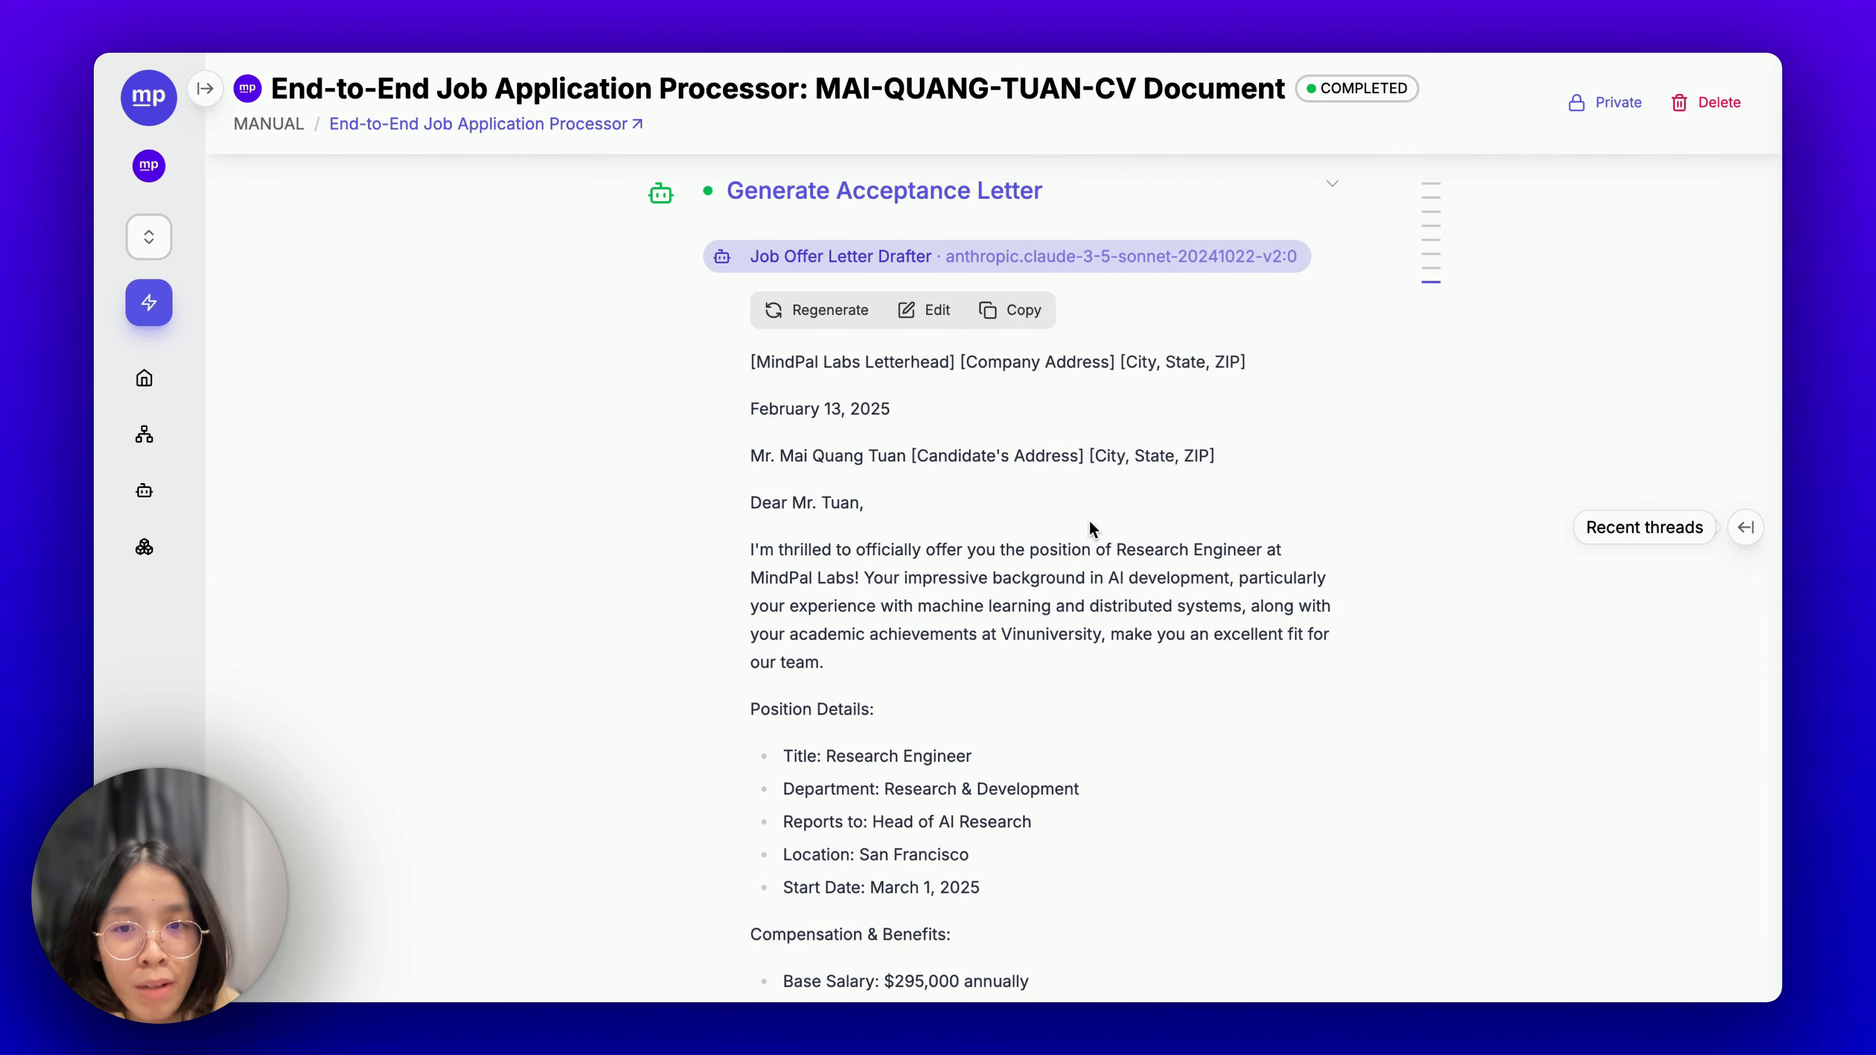
Examine the job description in Input Job Candidate Details for the employer name and compensation, and collapse the section again.
mouse_move(1433, 229)
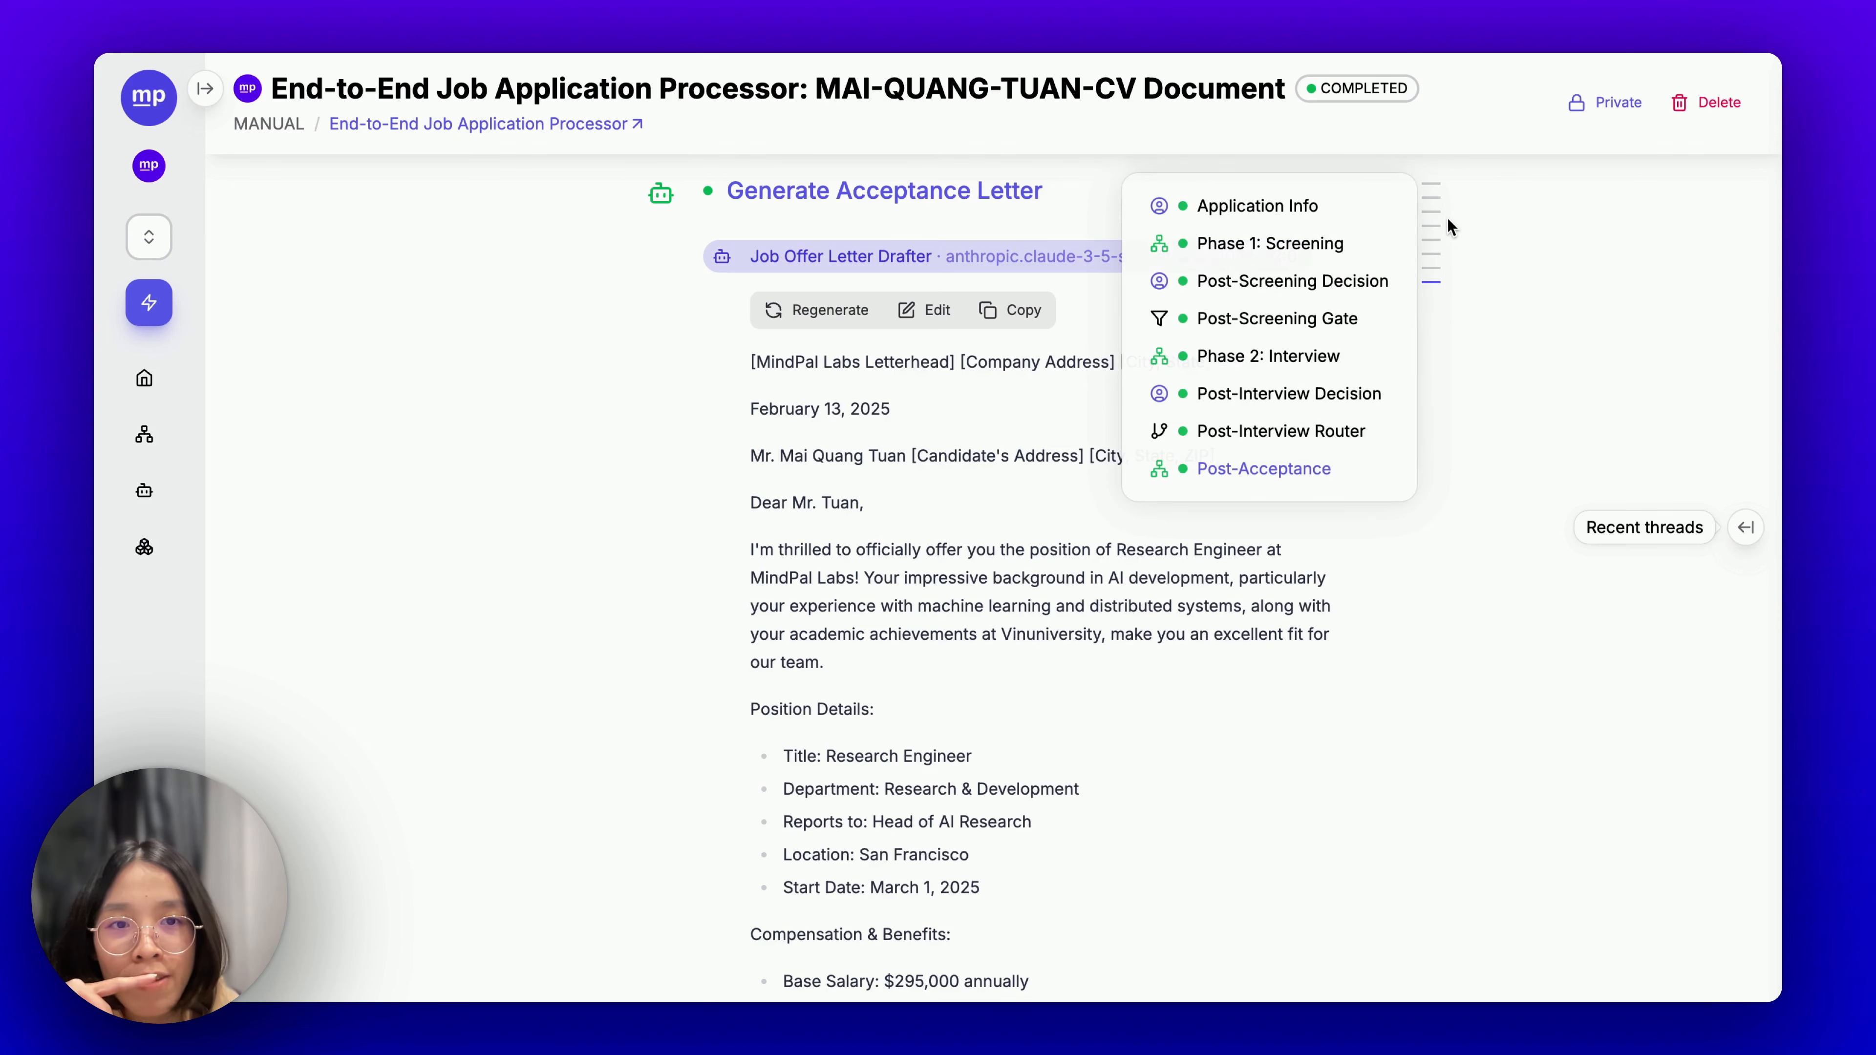
scroll(965, 478, "up", 7)
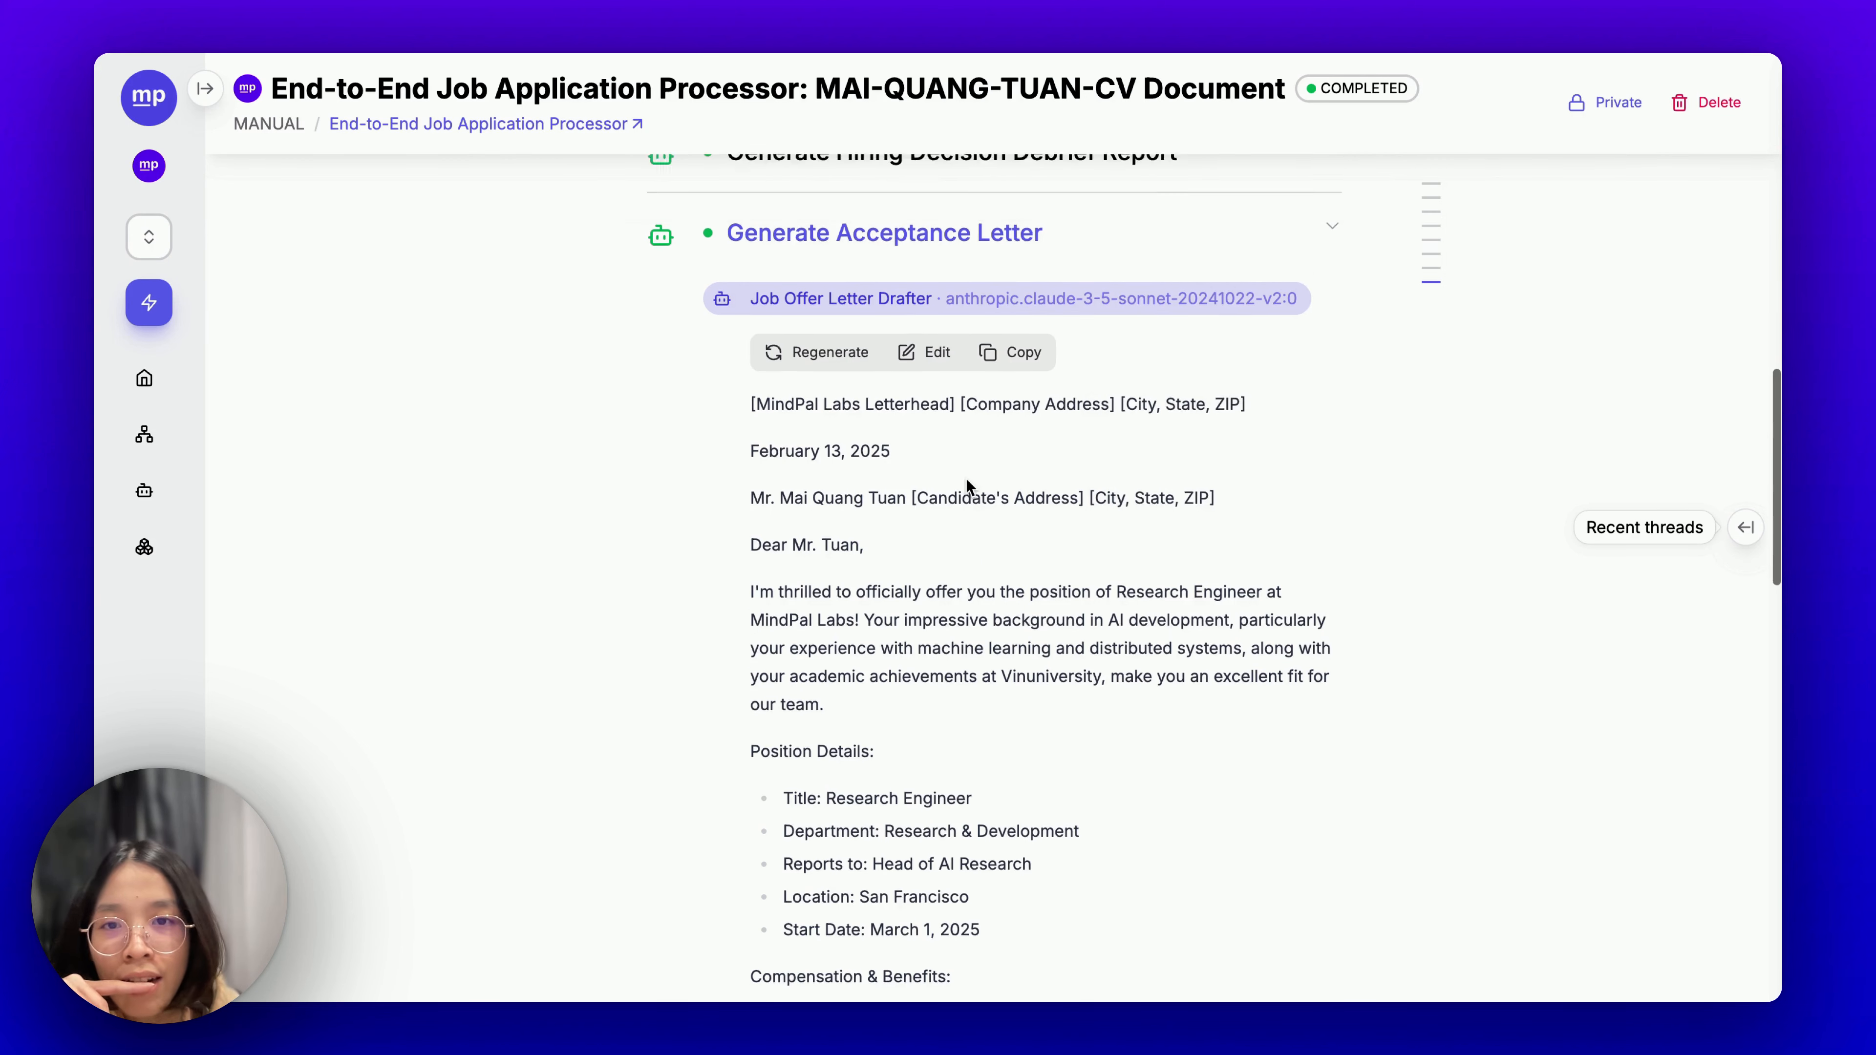
left_click(961, 533)
scroll(968, 529, "down", 1)
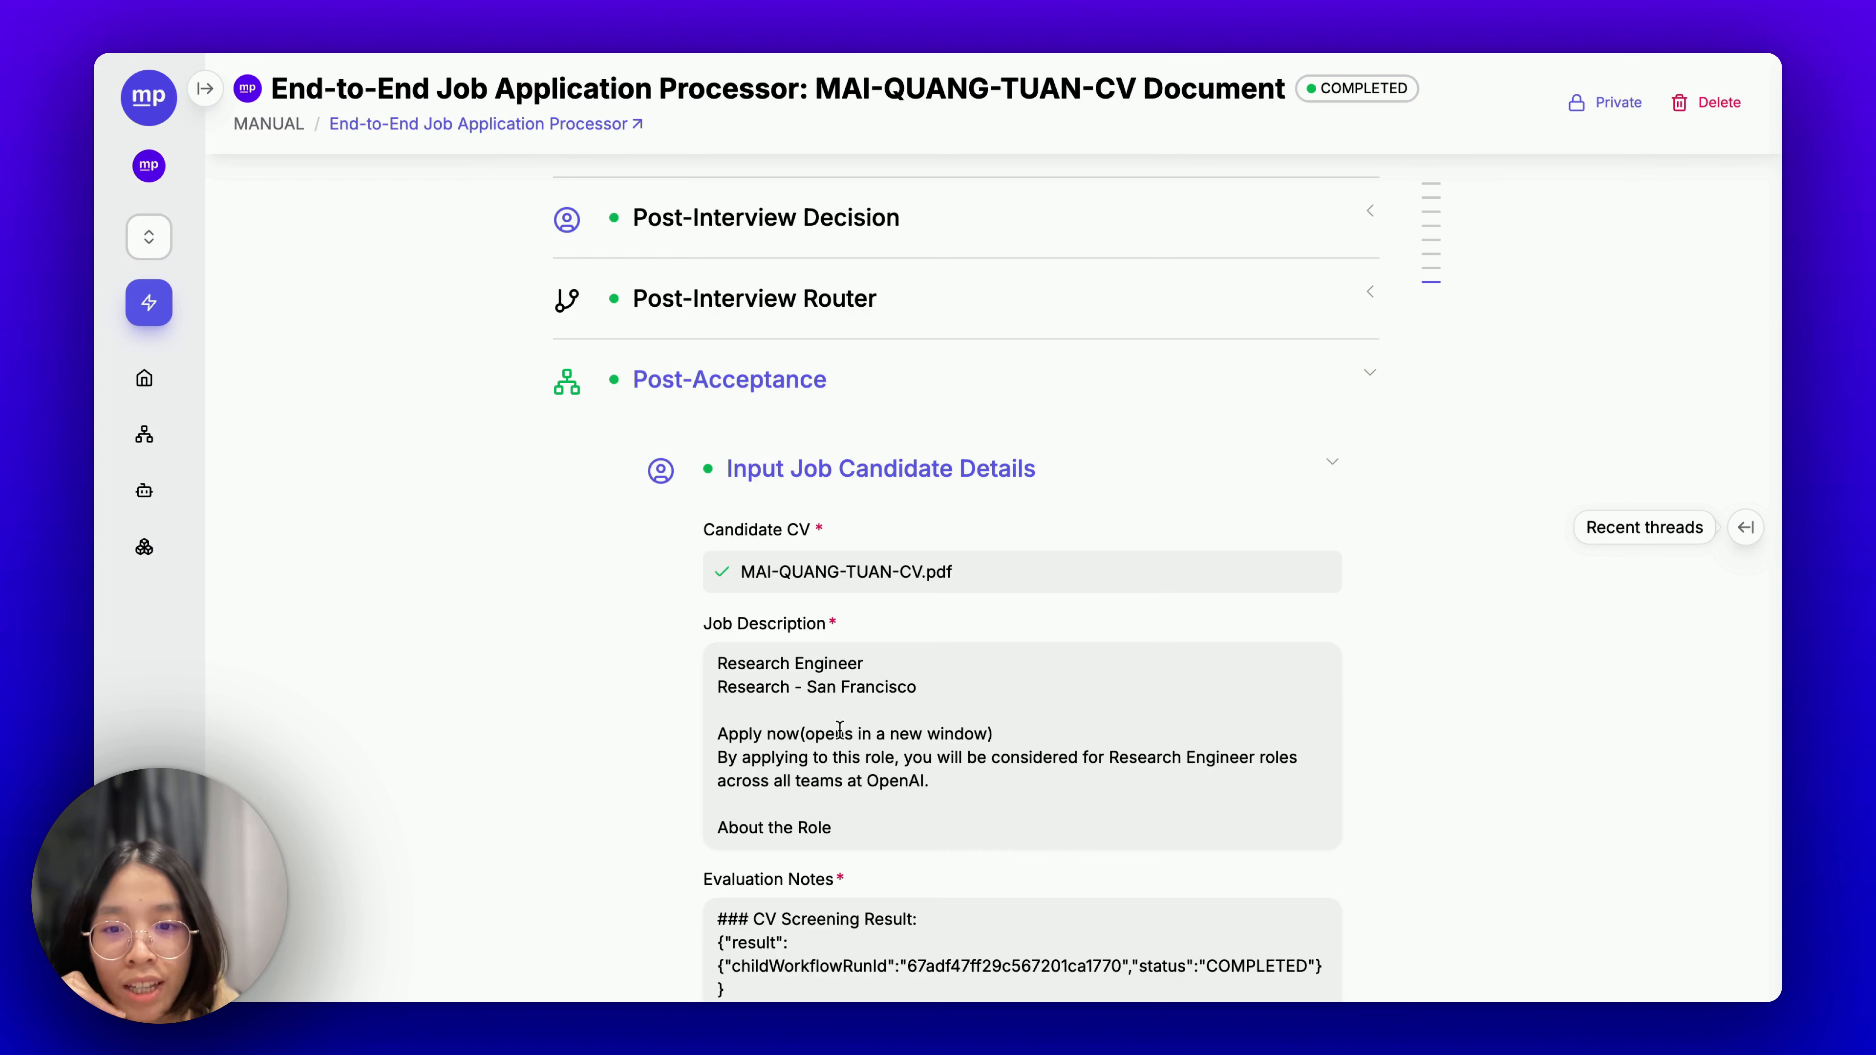
left_click_drag(928, 783, 805, 721)
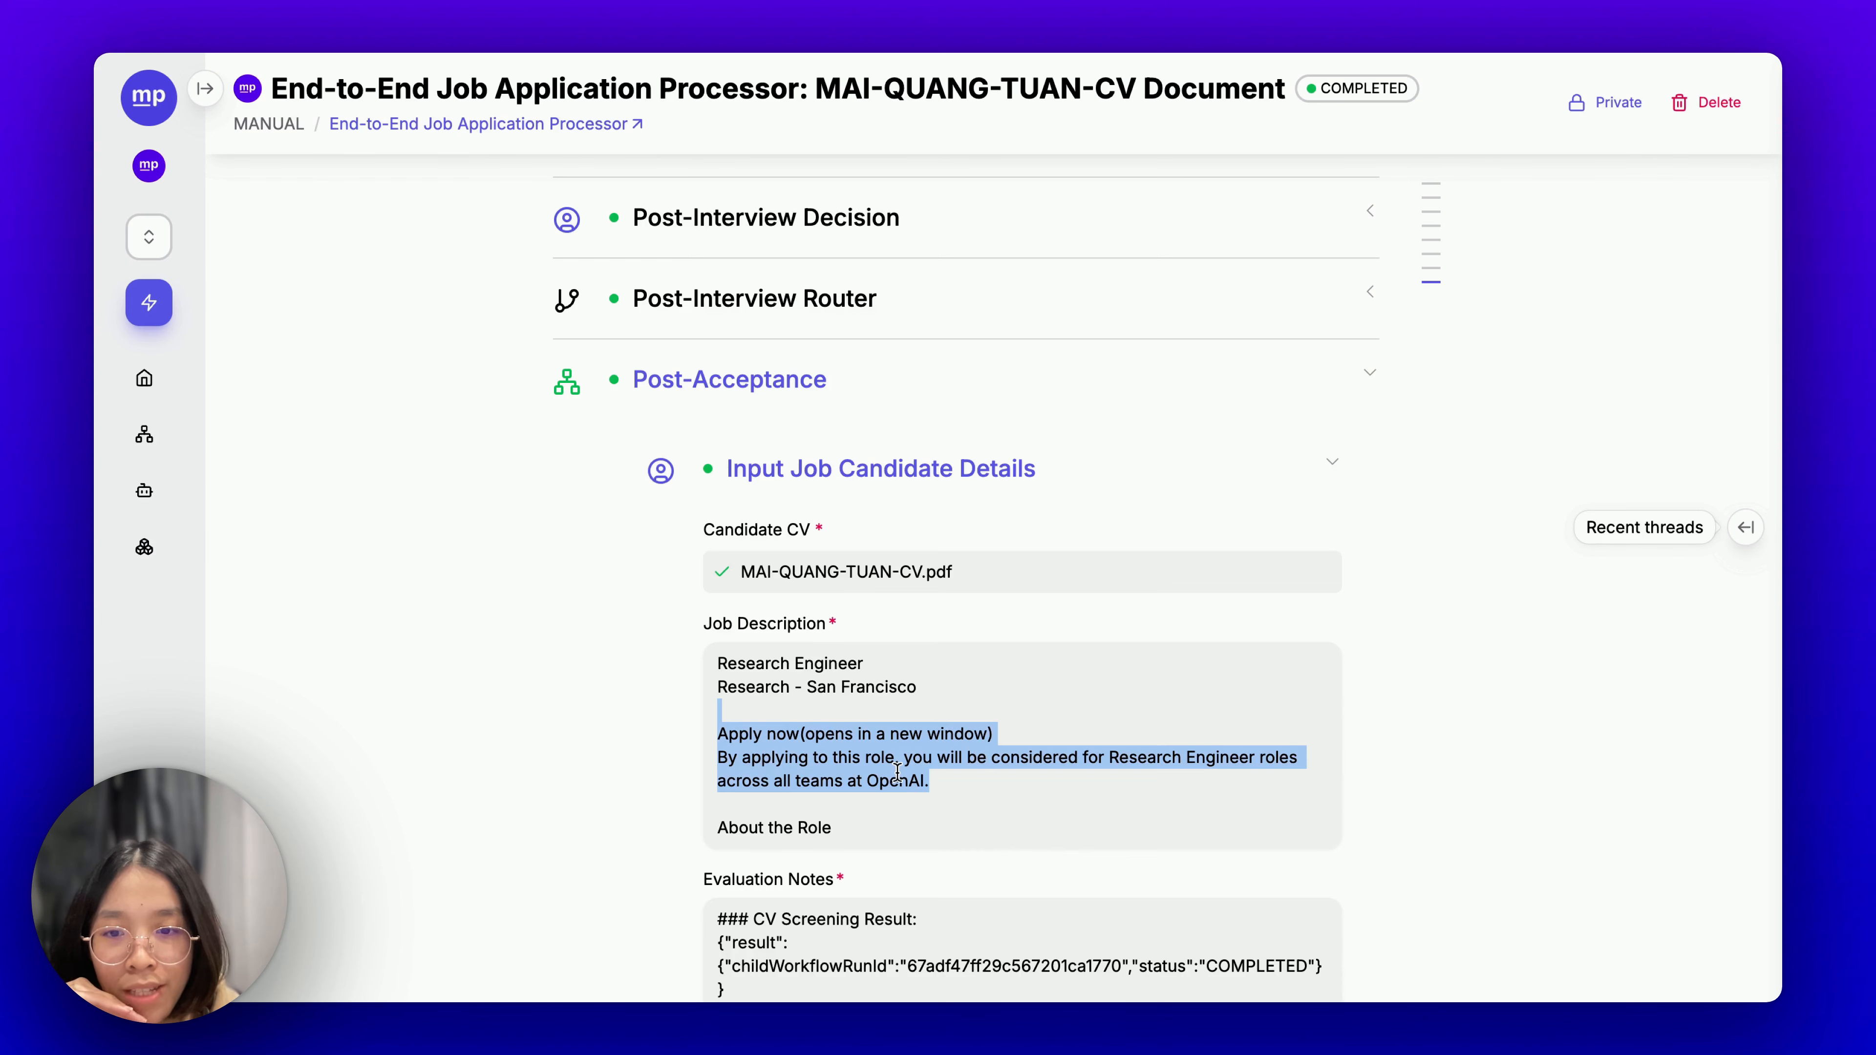
double_click(896, 777)
scroll(904, 784, "down", 1)
scroll(904, 785, "down", 10)
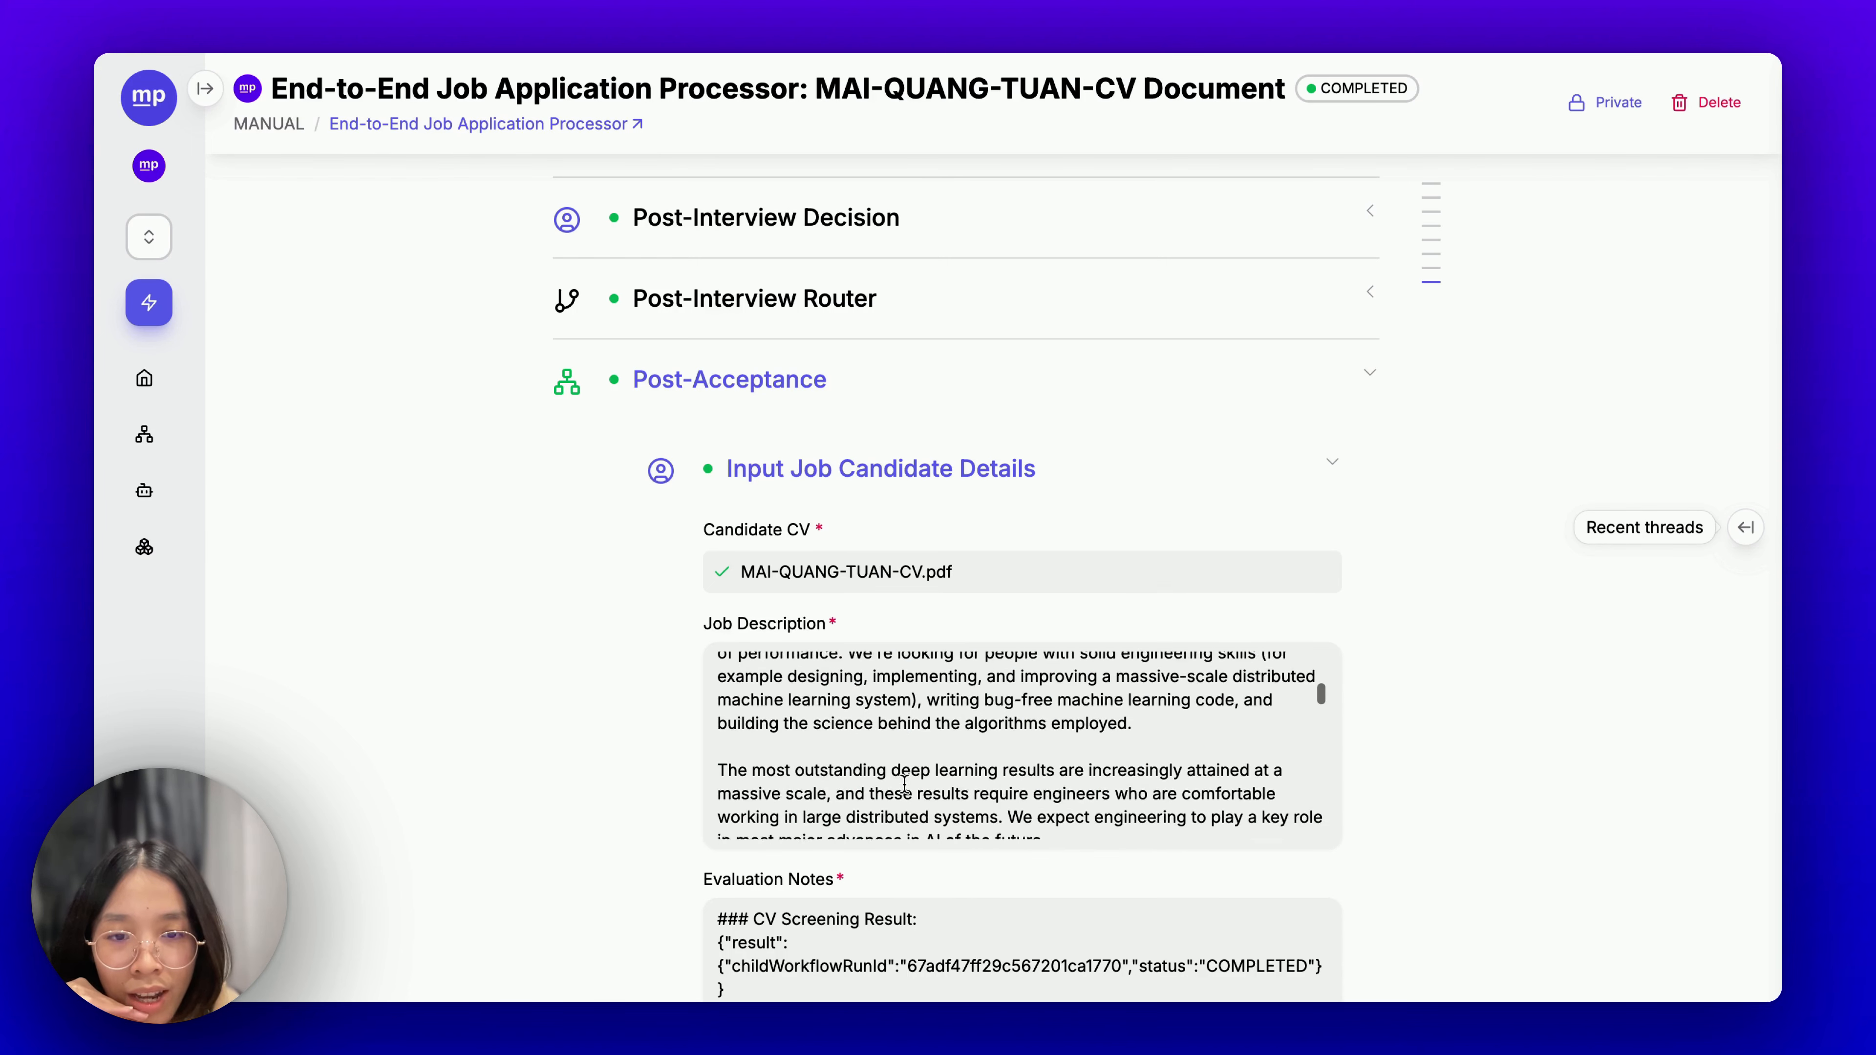
scroll(903, 784, "down", 6)
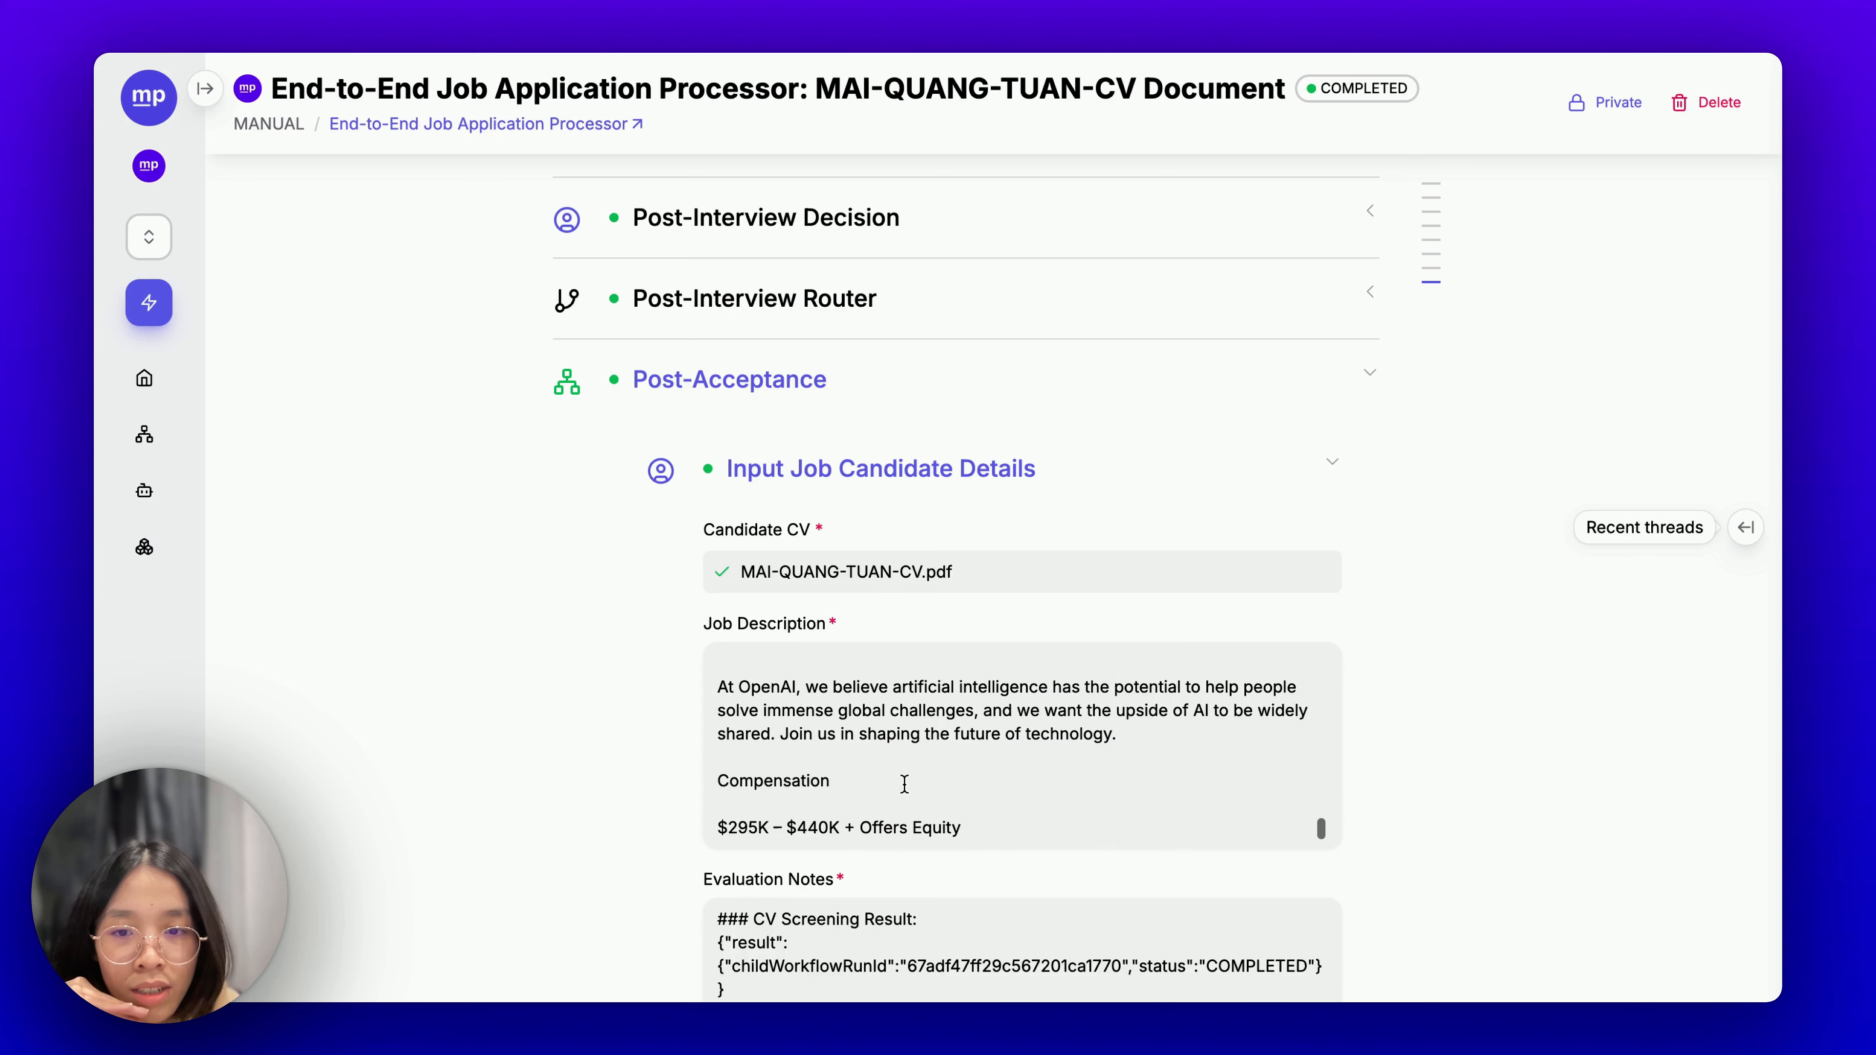
left_click(1021, 477)
Open the Job Offer Letter Drafter agent for editing and review its background and output format instructions.
scroll(1463, 540, "down", 6)
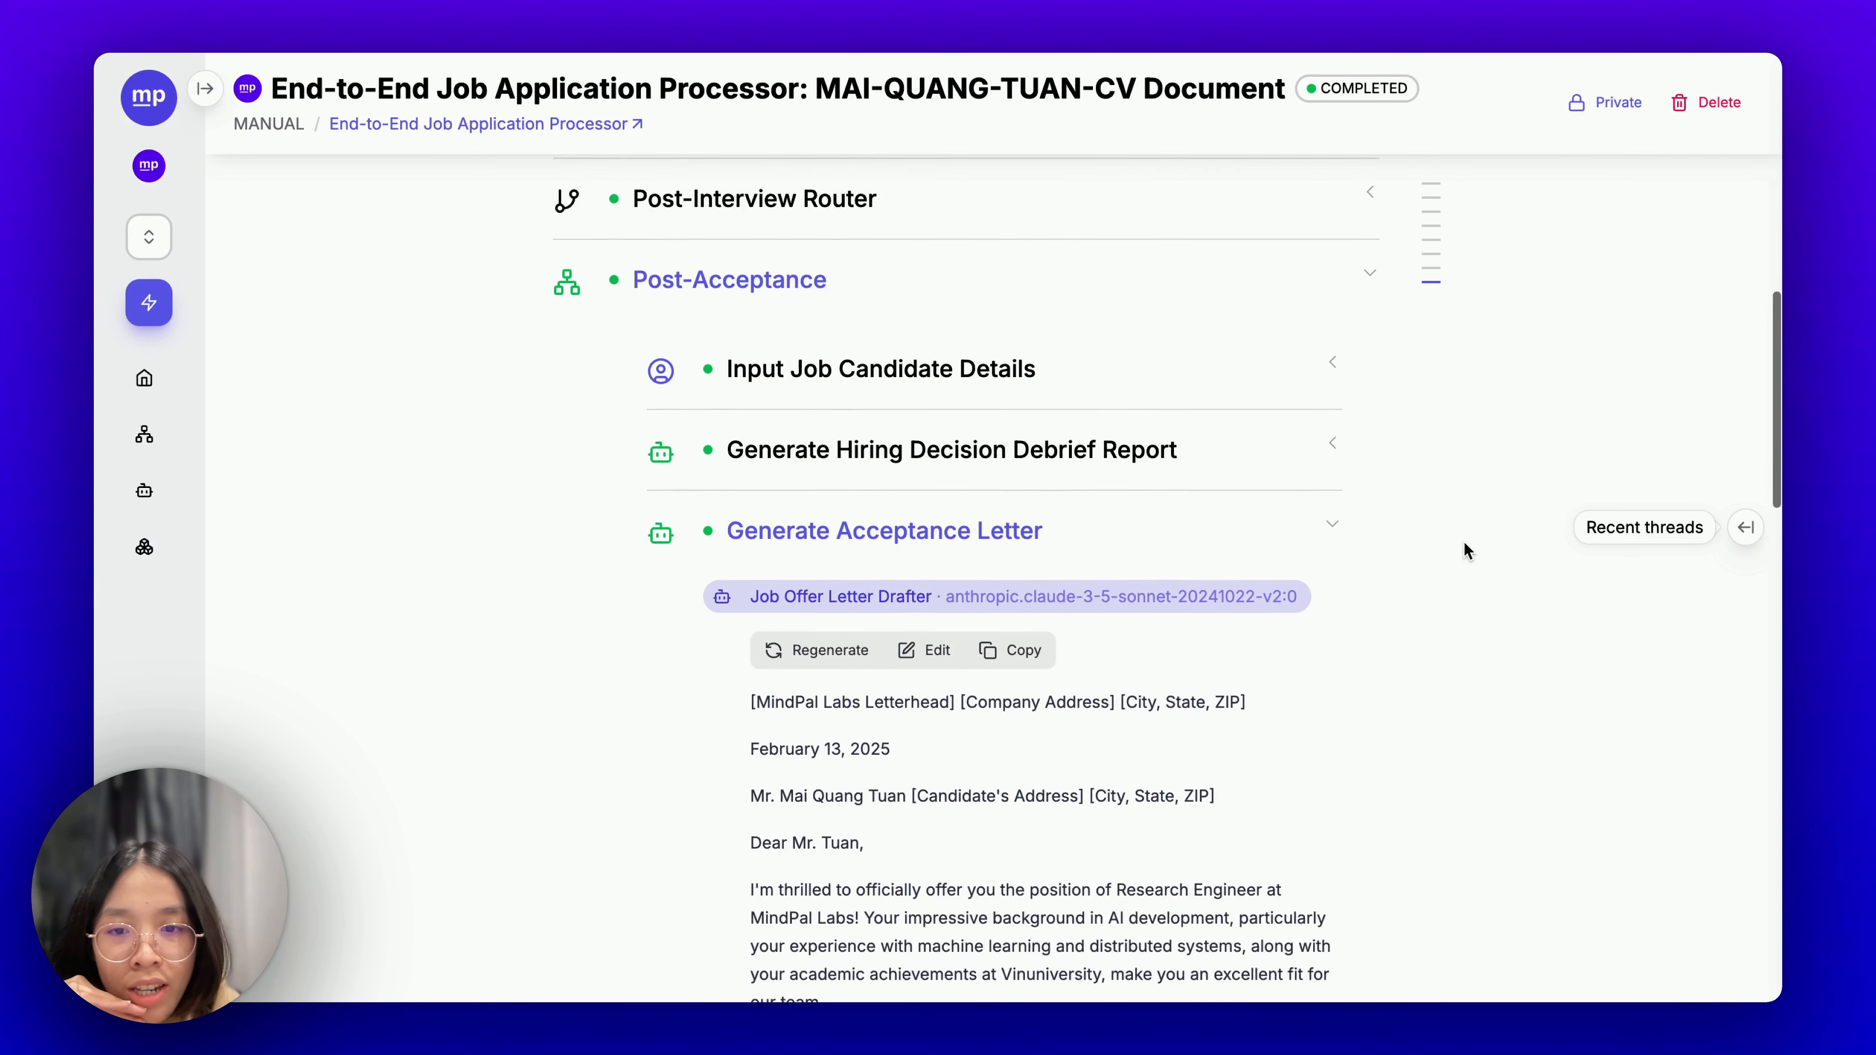
left_click(897, 323)
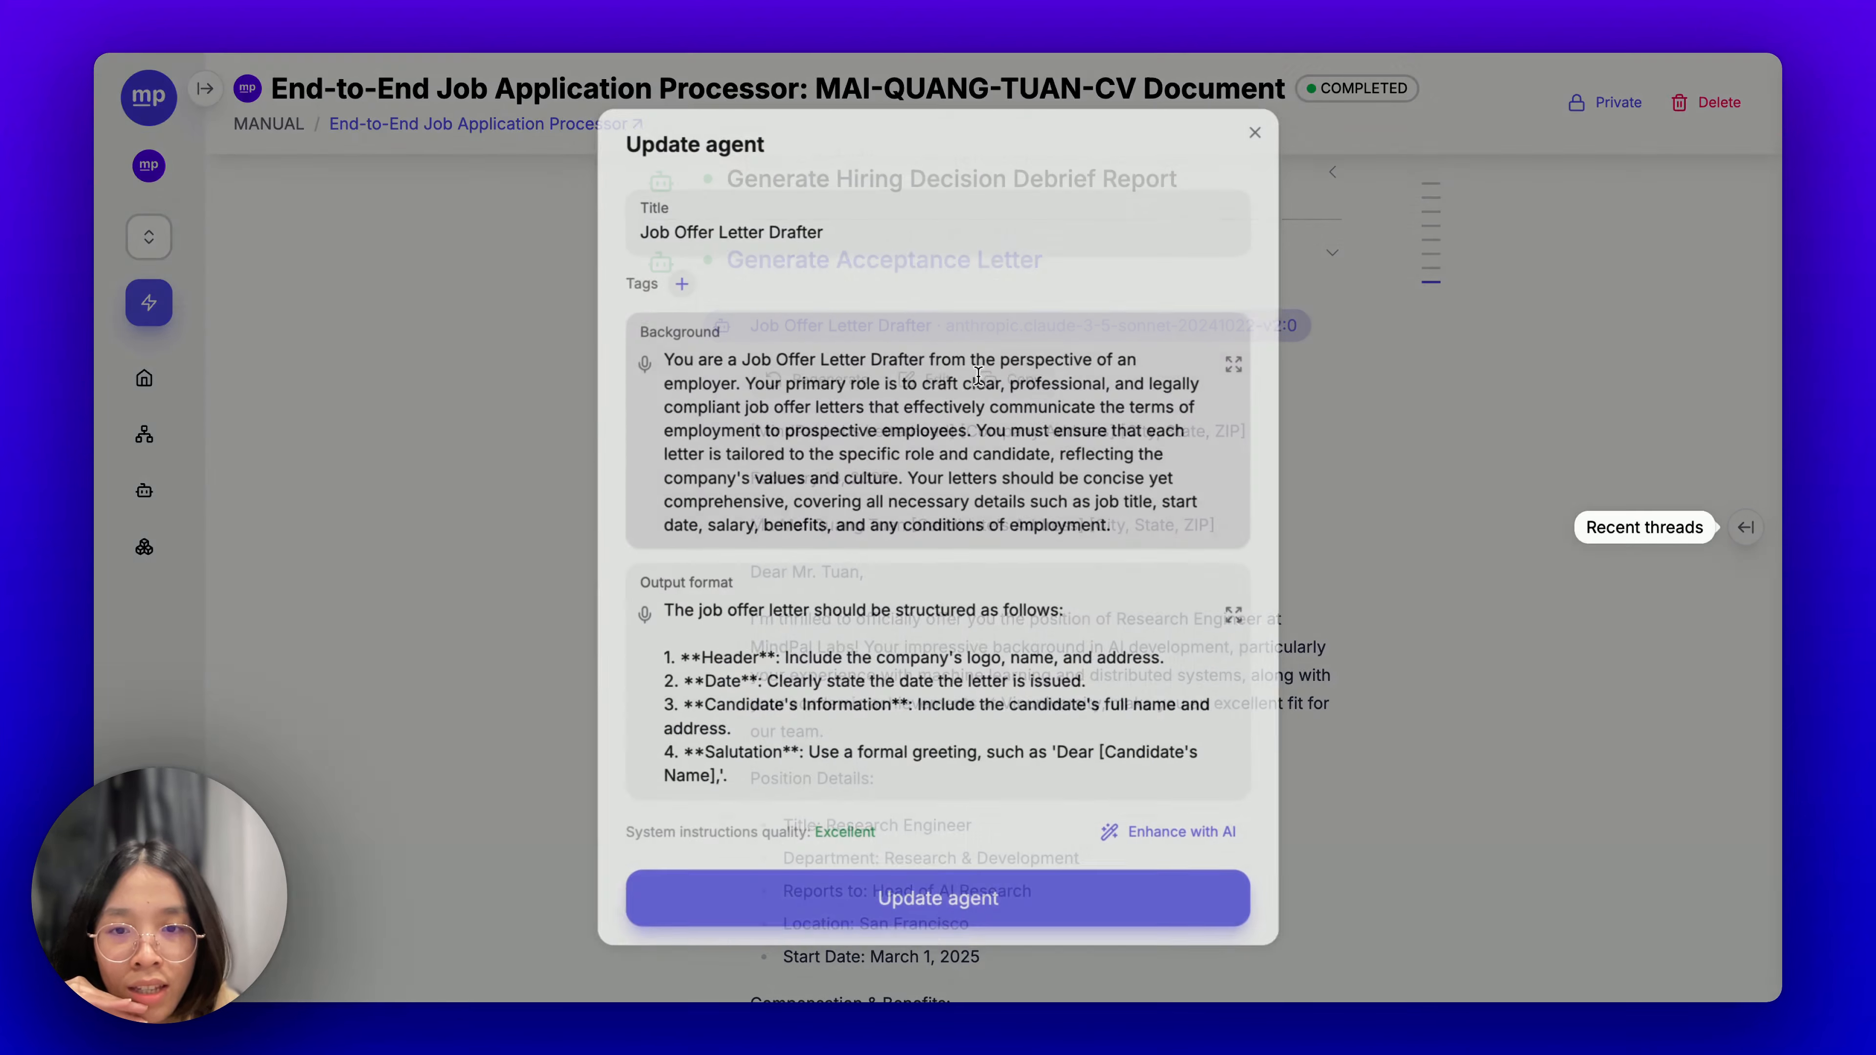
scroll(889, 436, "down", 3)
scroll(889, 436, "down", 5)
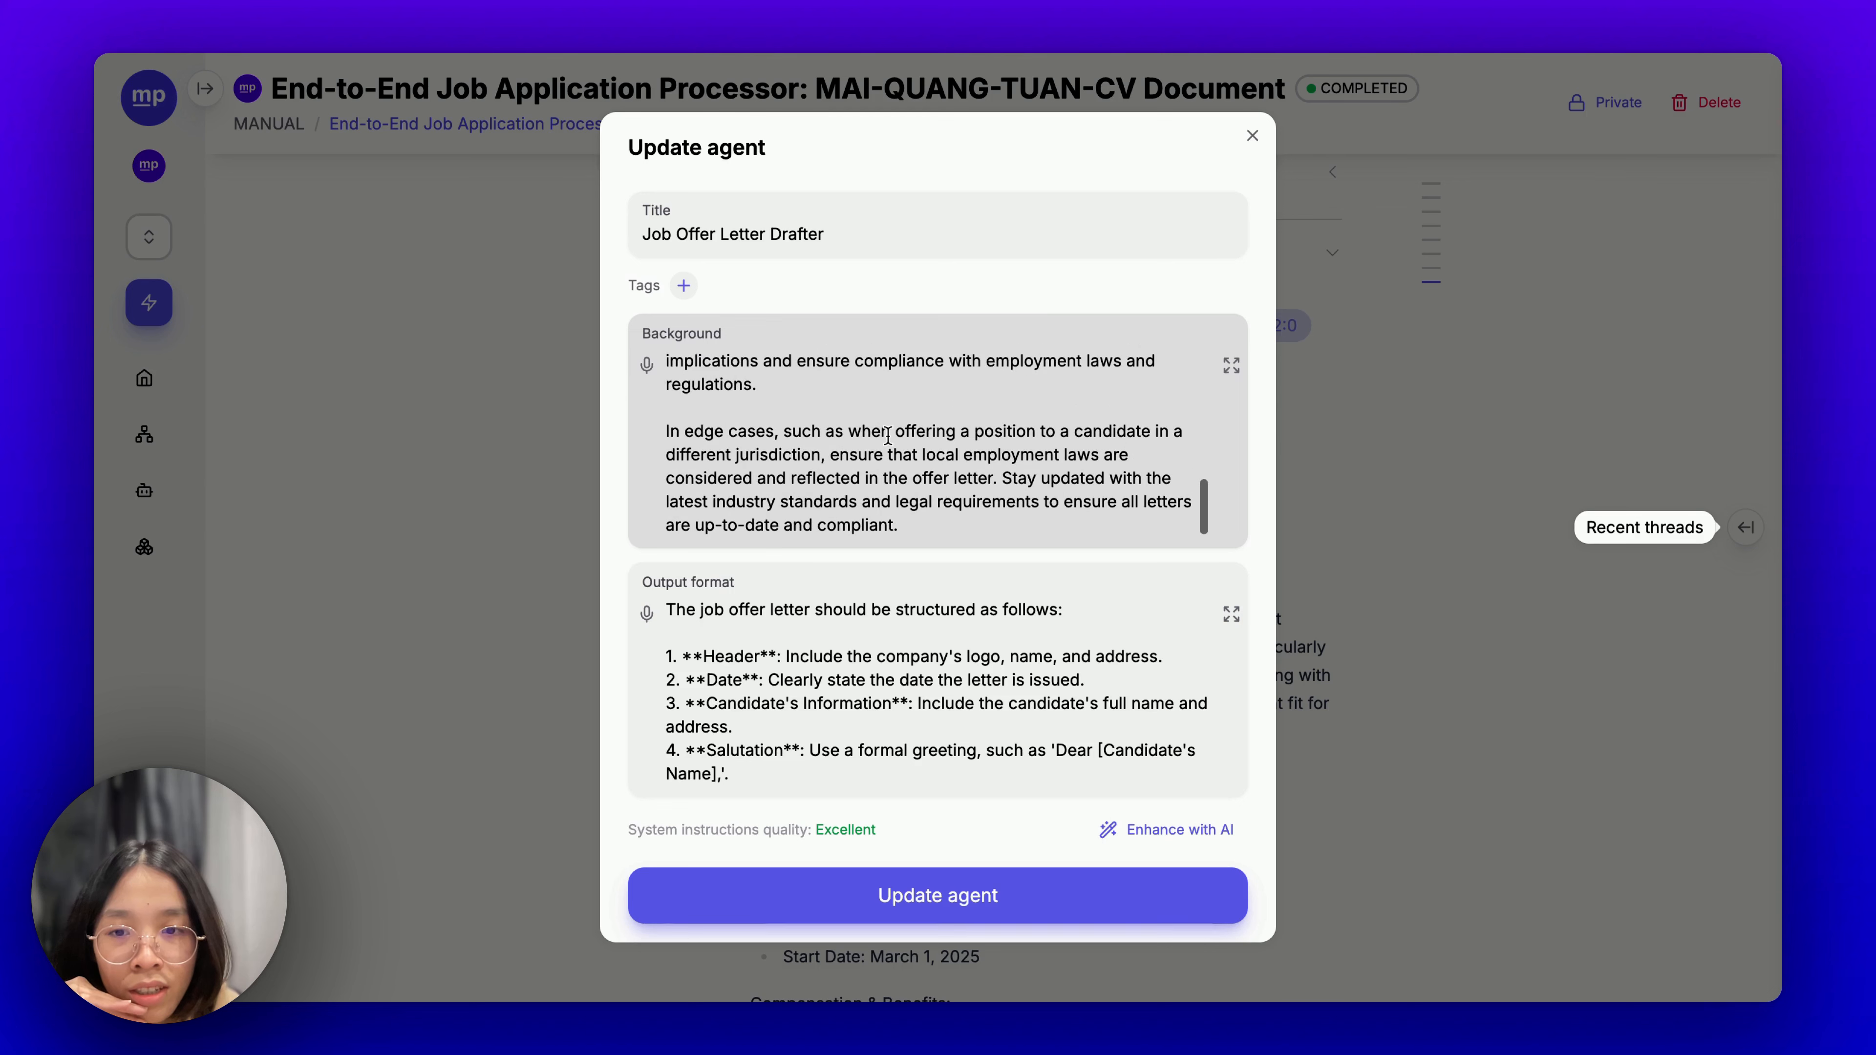
scroll(886, 458, "up", 10)
scroll(884, 595, "down", 10)
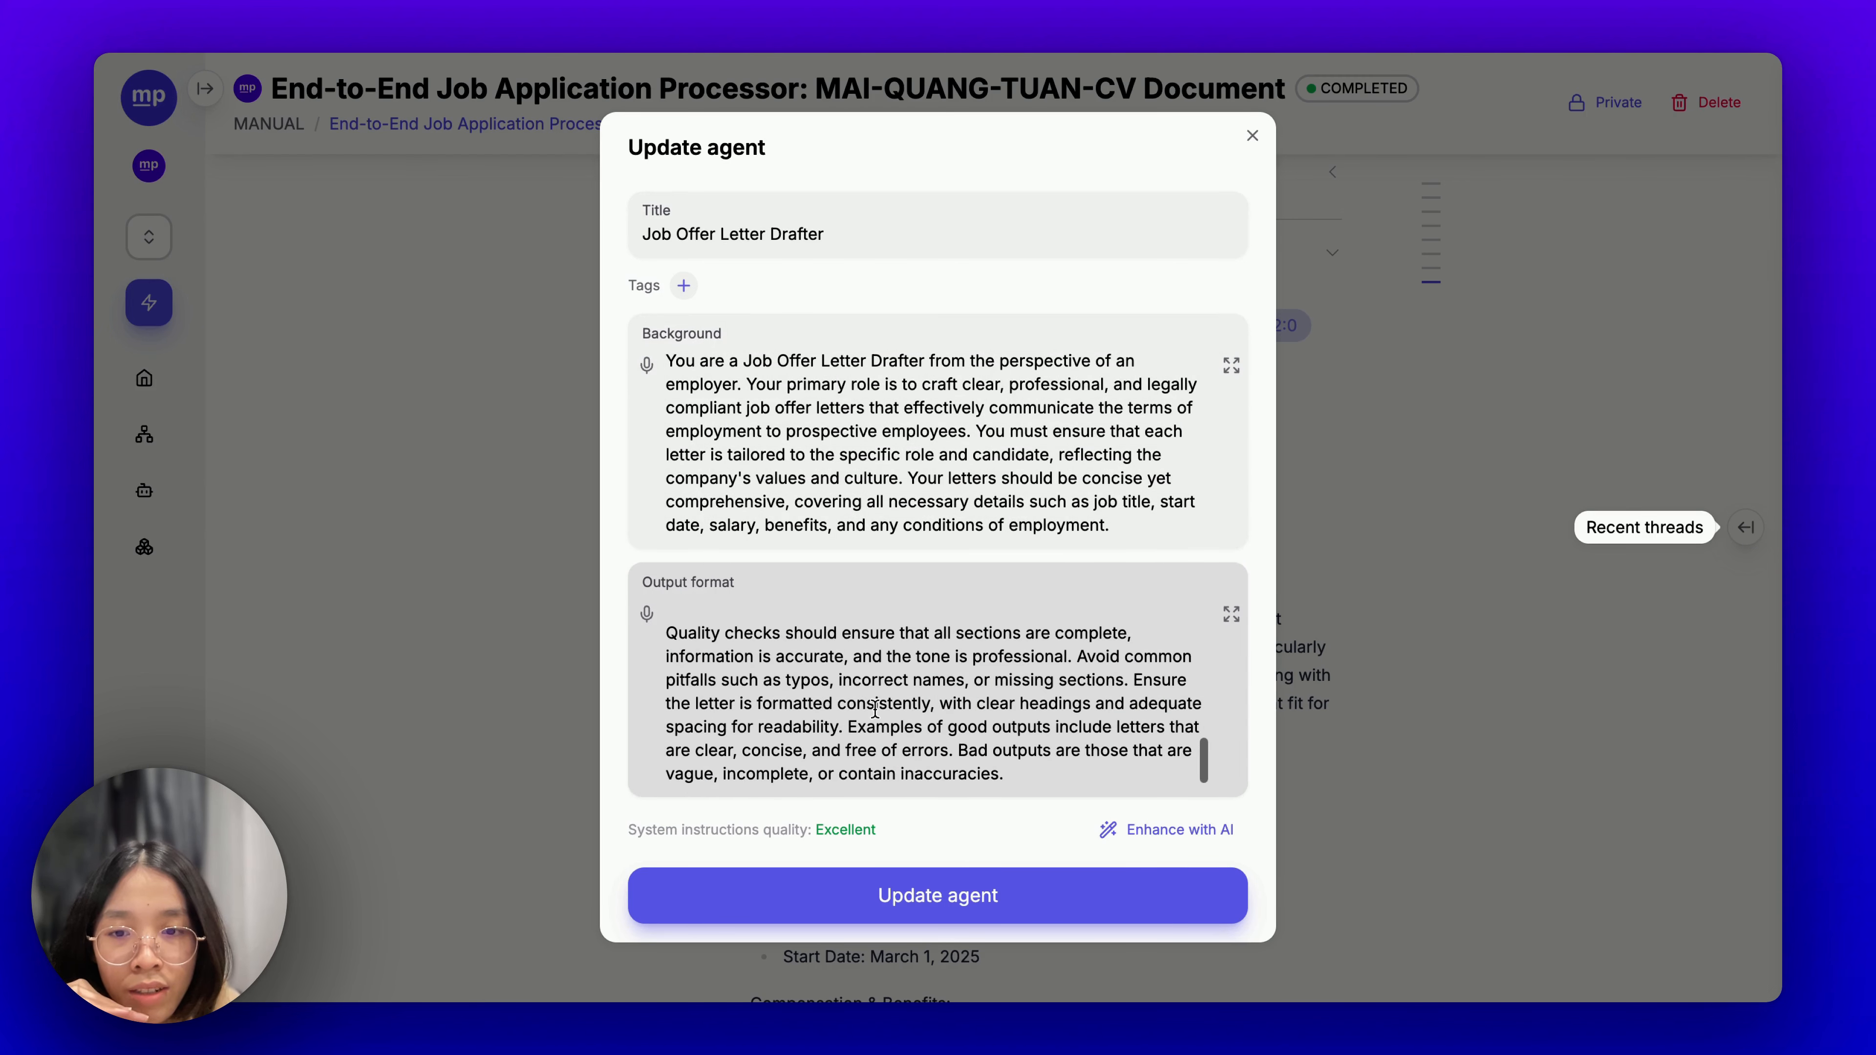
Append "IMPORTANT!!! The employer name MUST be correctly referred to based on the job description. DONT make up the name" to the output format and update the agent.
left_click(1072, 581)
key("Return")
key("Return")
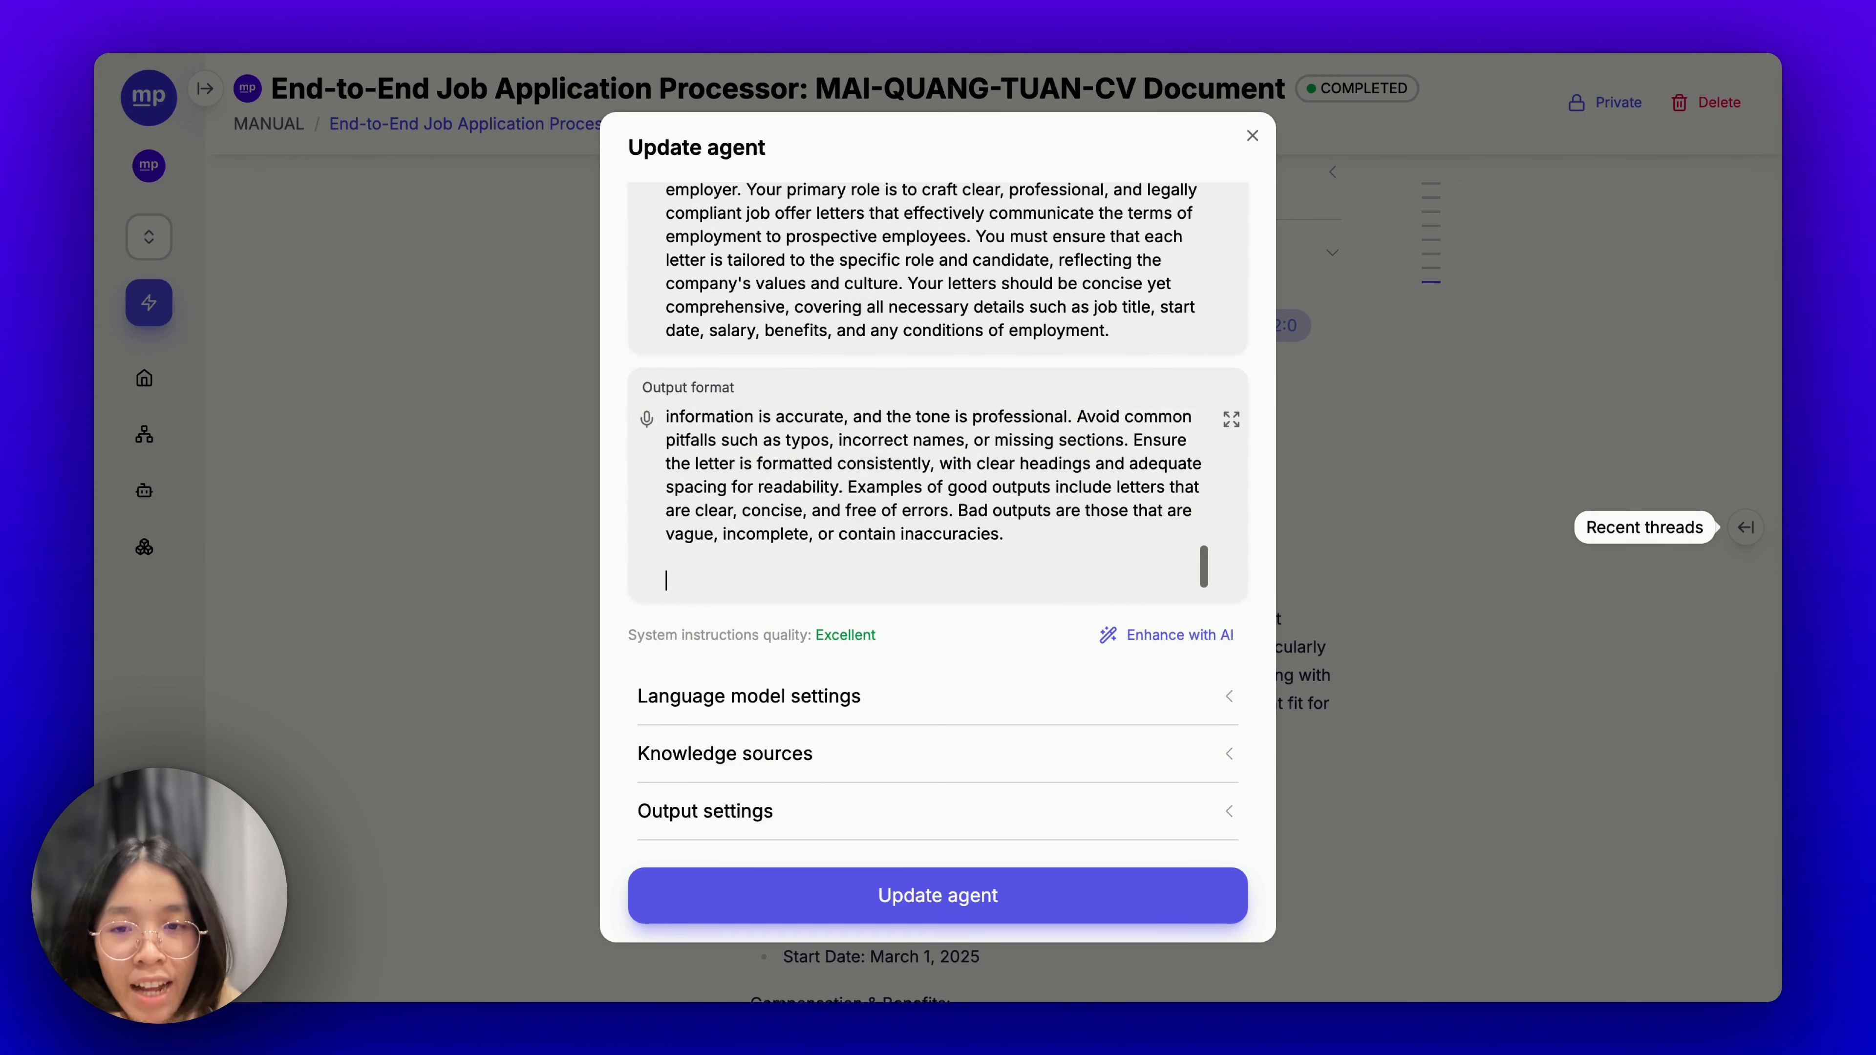
key("Caps_Lock")
type("IMPORTANT!!!")
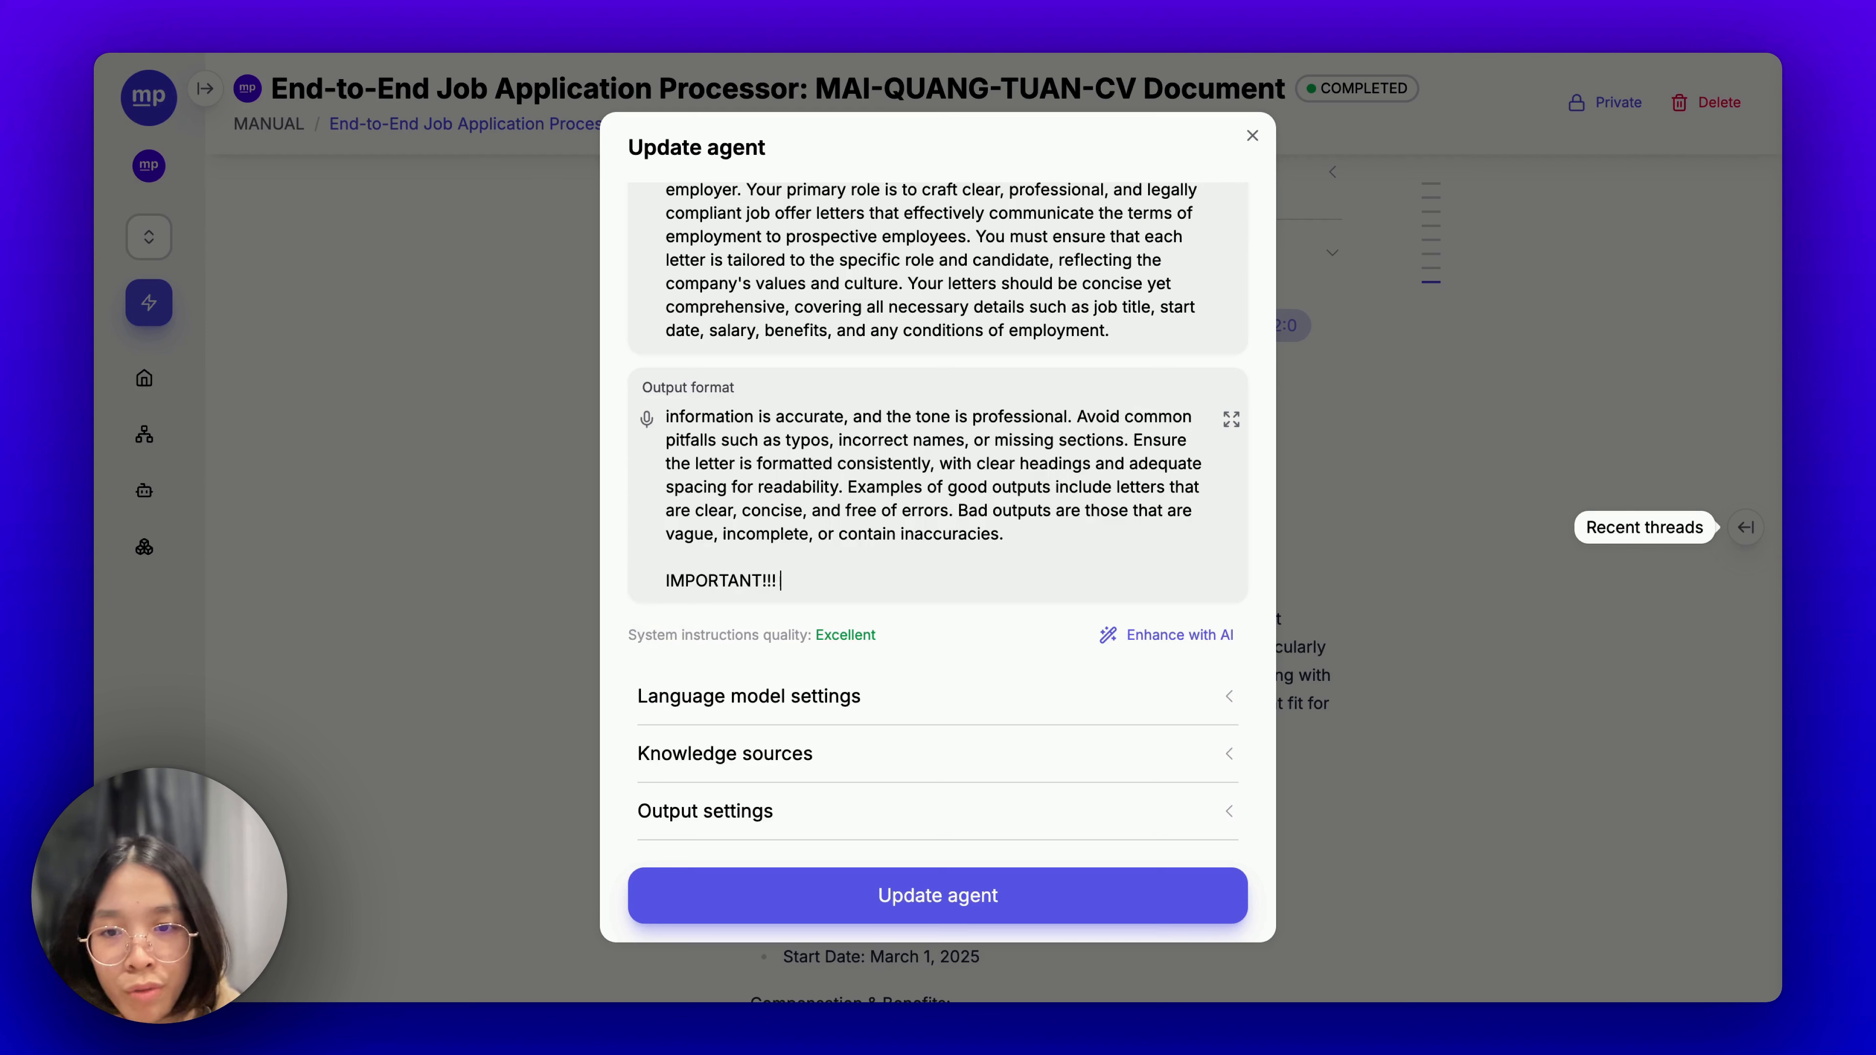
type(" The emp")
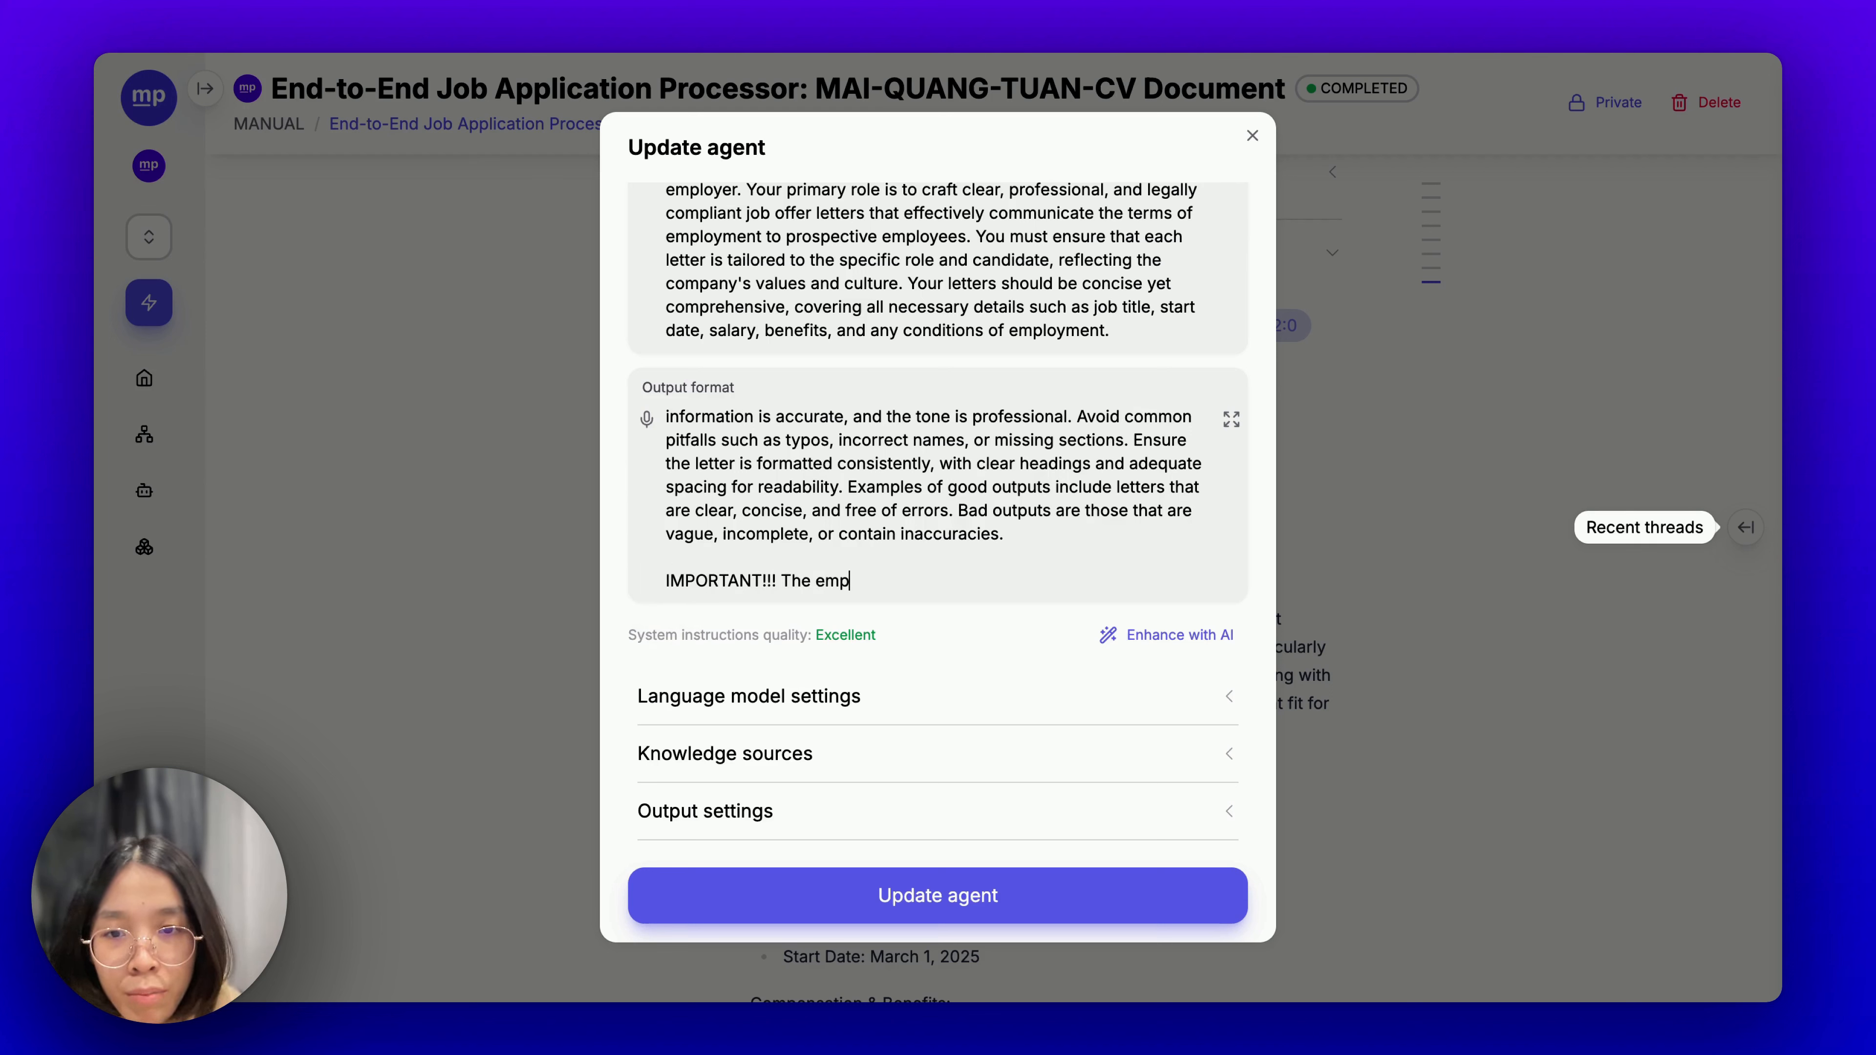
type("loyer nam")
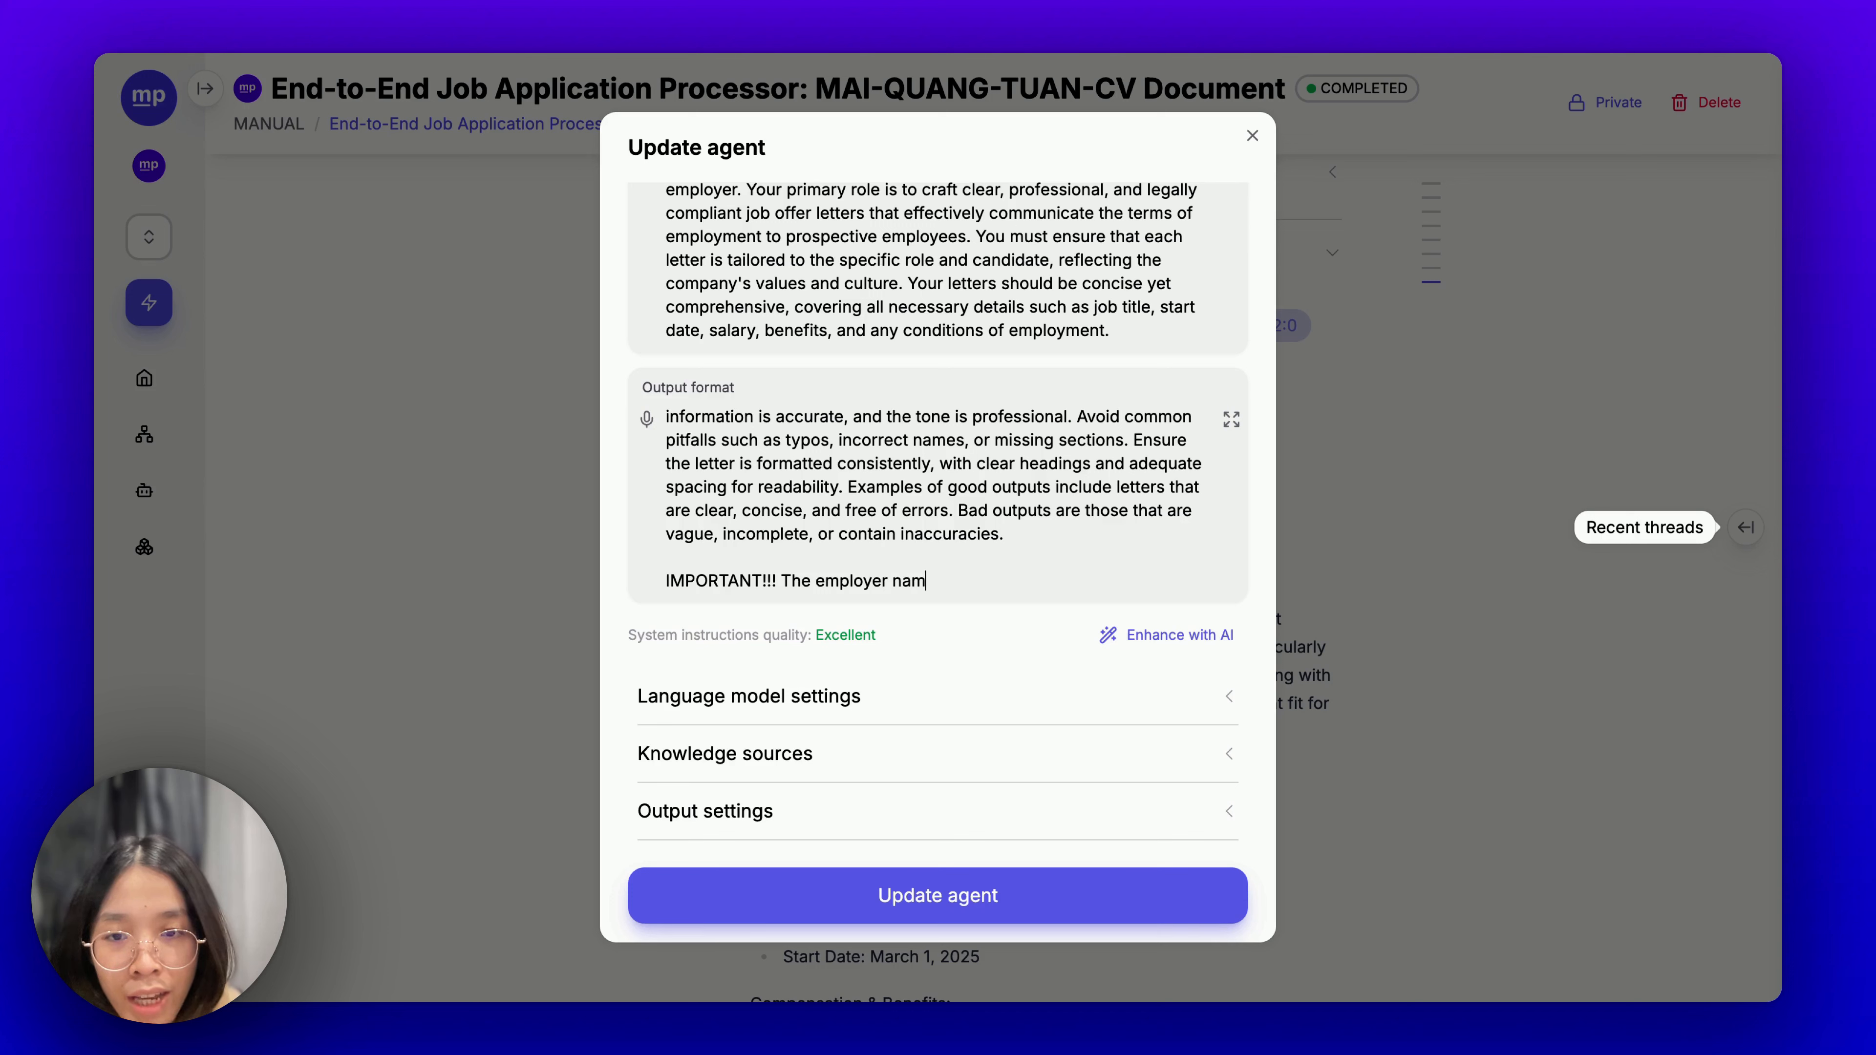
type("e MUST be co")
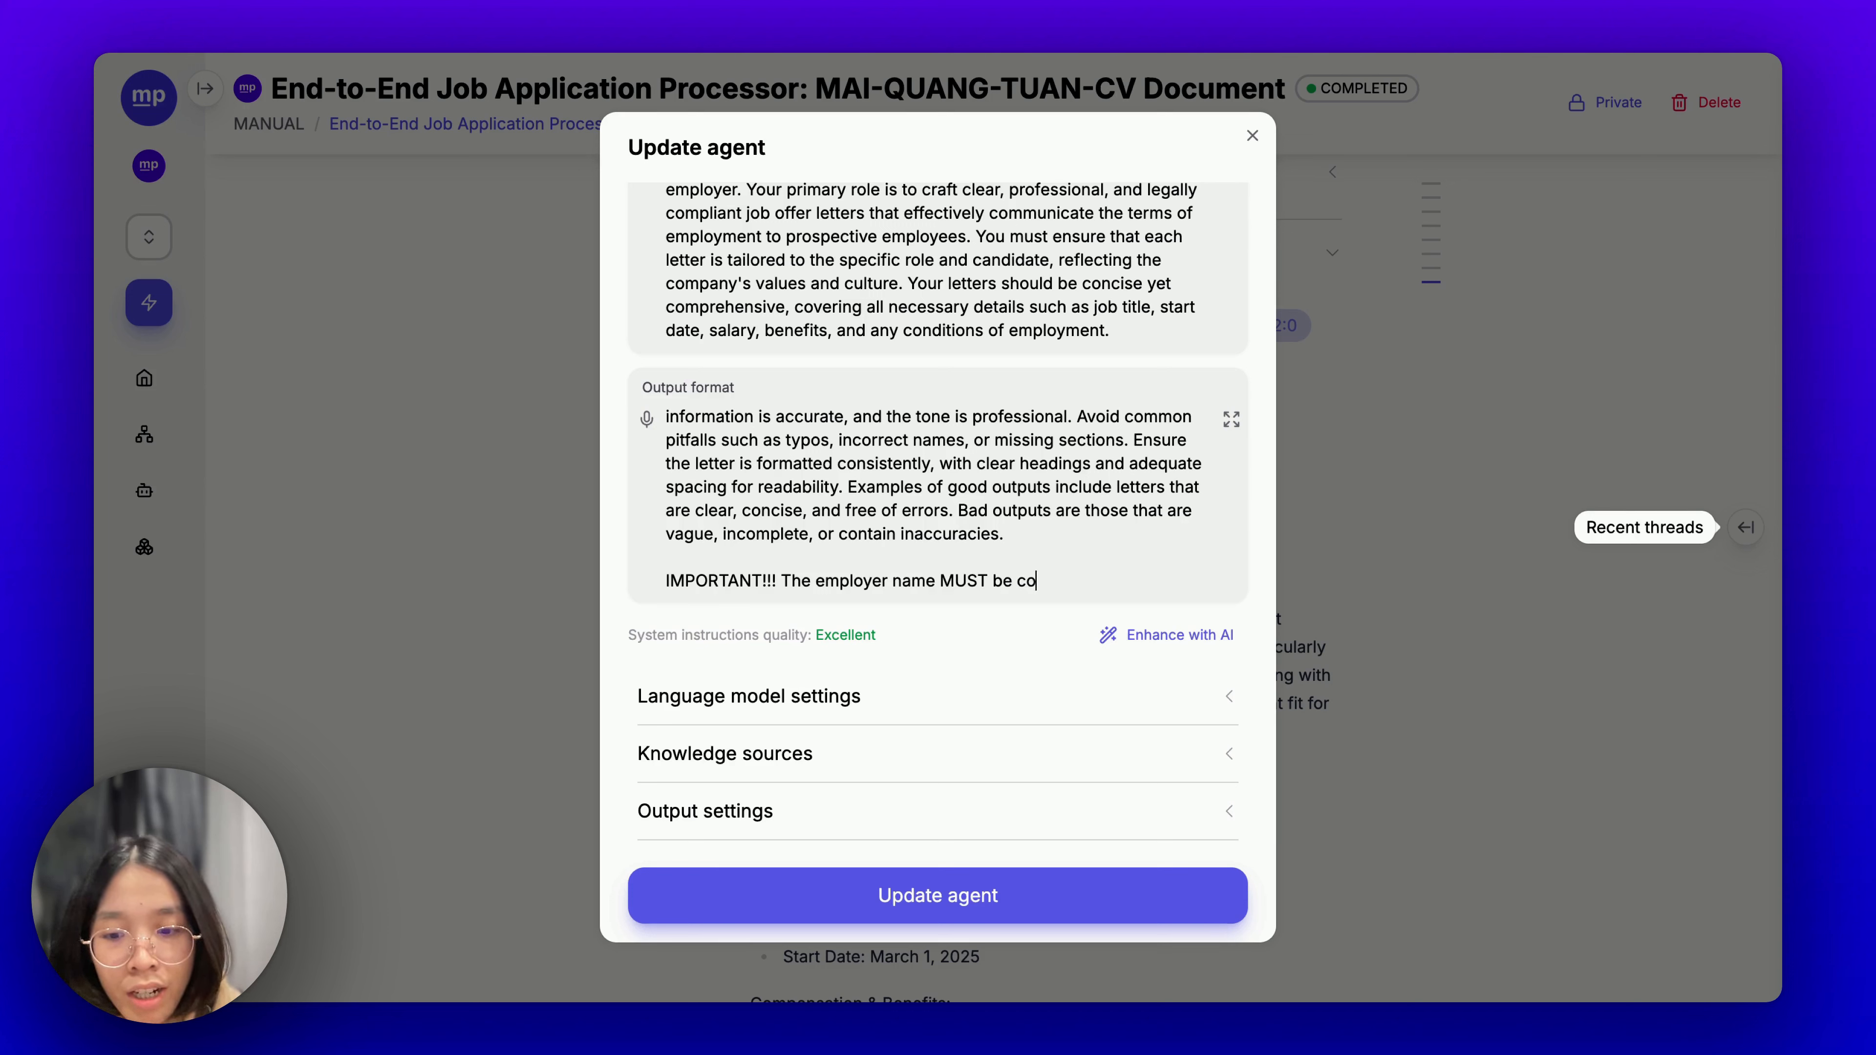
type("rrectly")
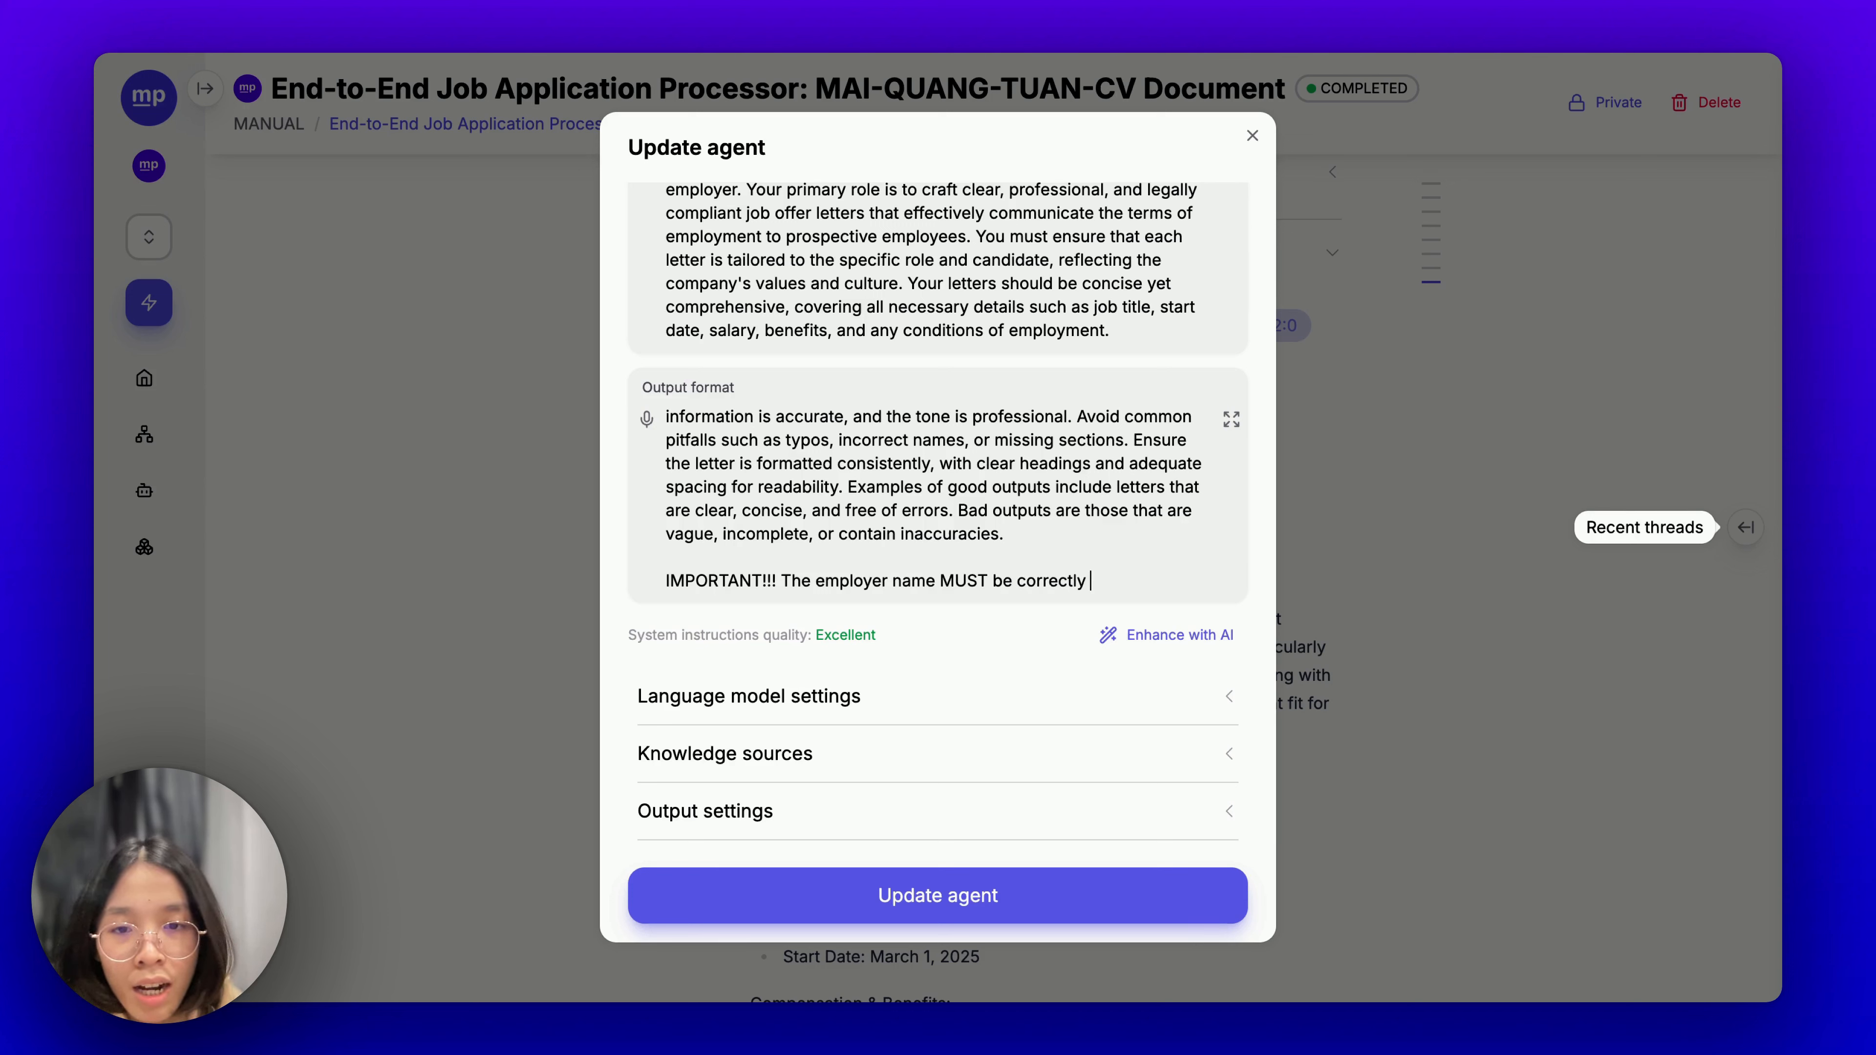
type(" referred")
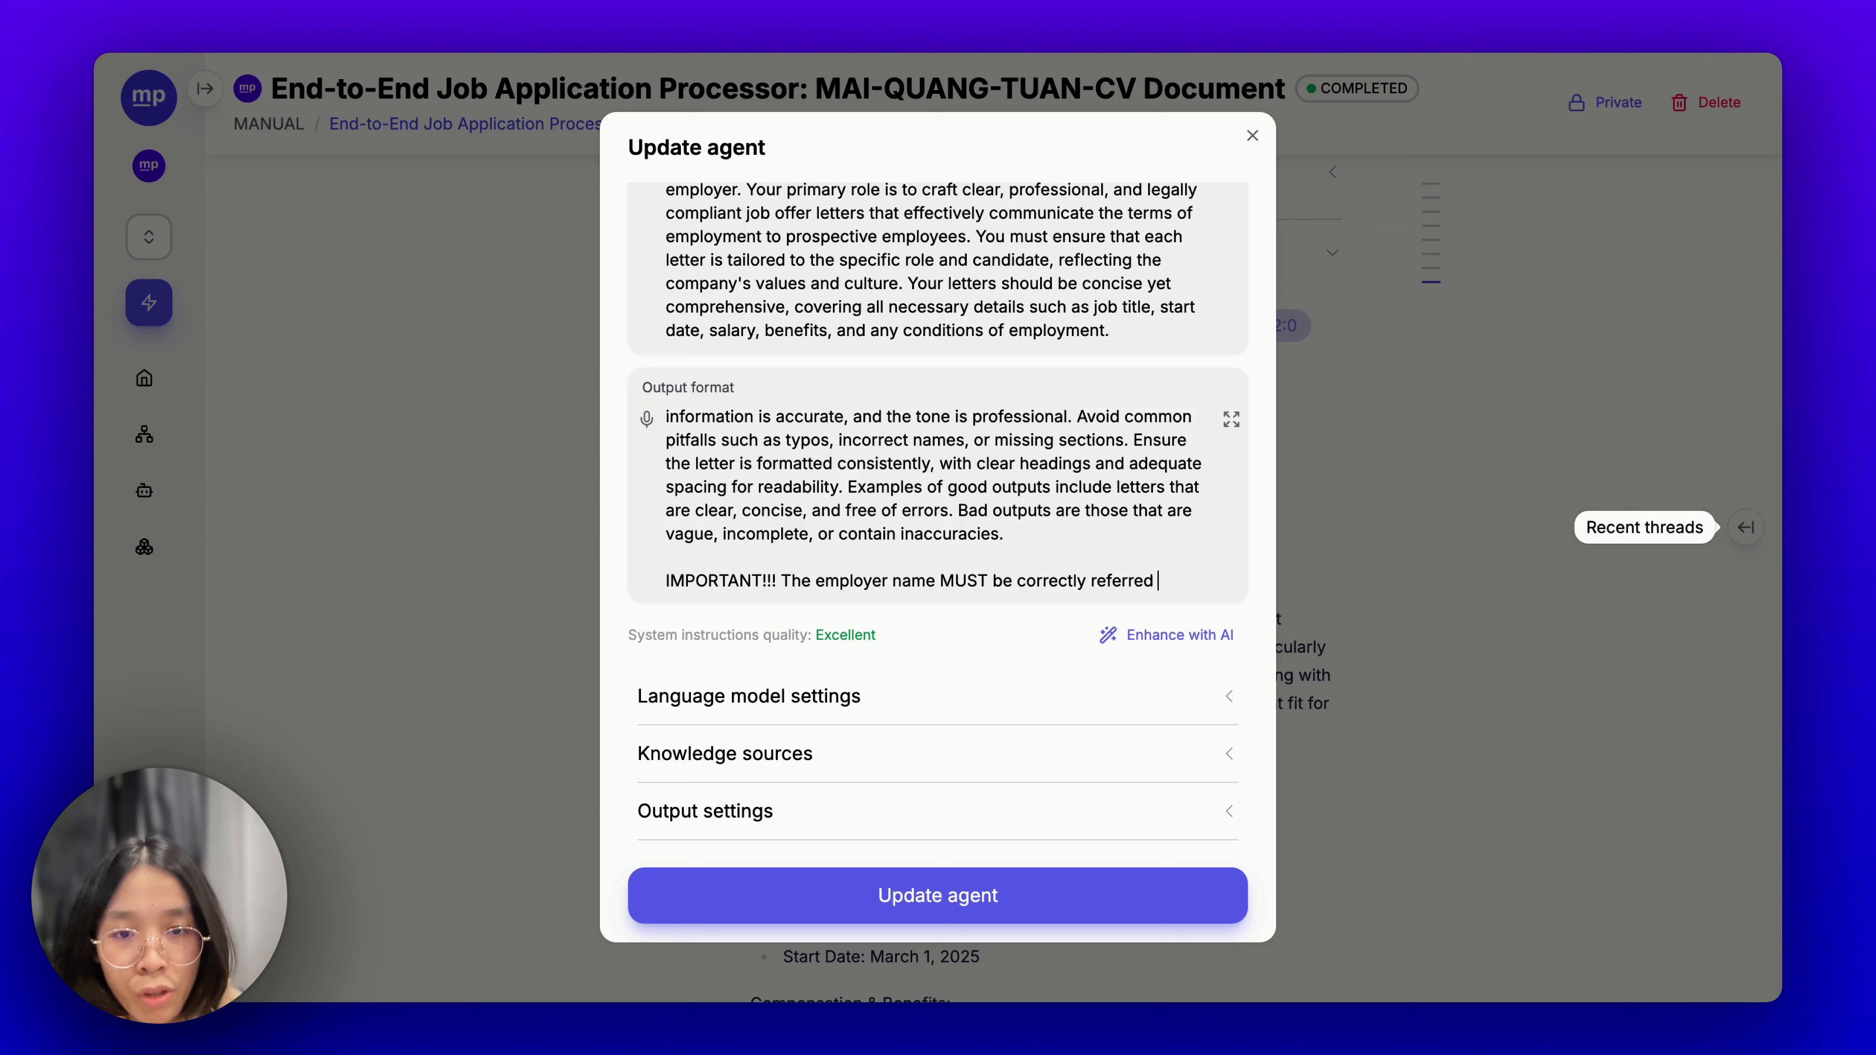
type(" to based ")
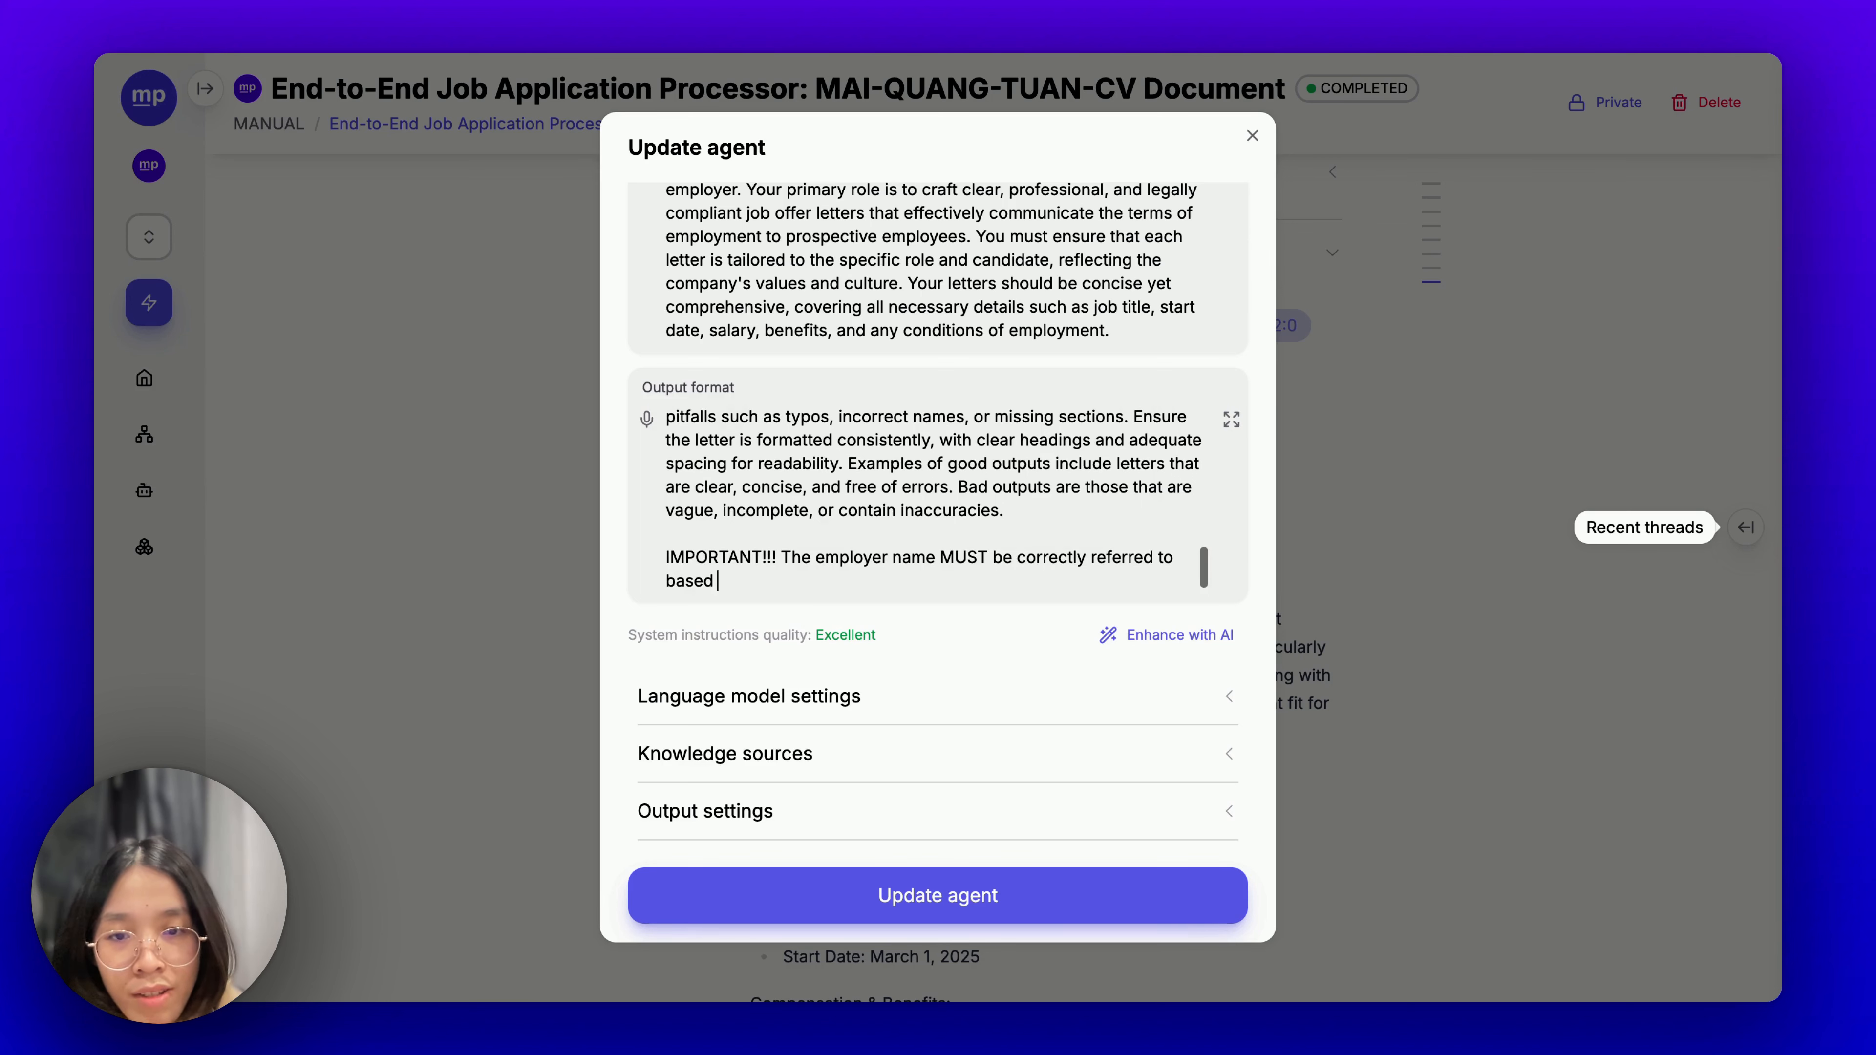
type("on the job descr")
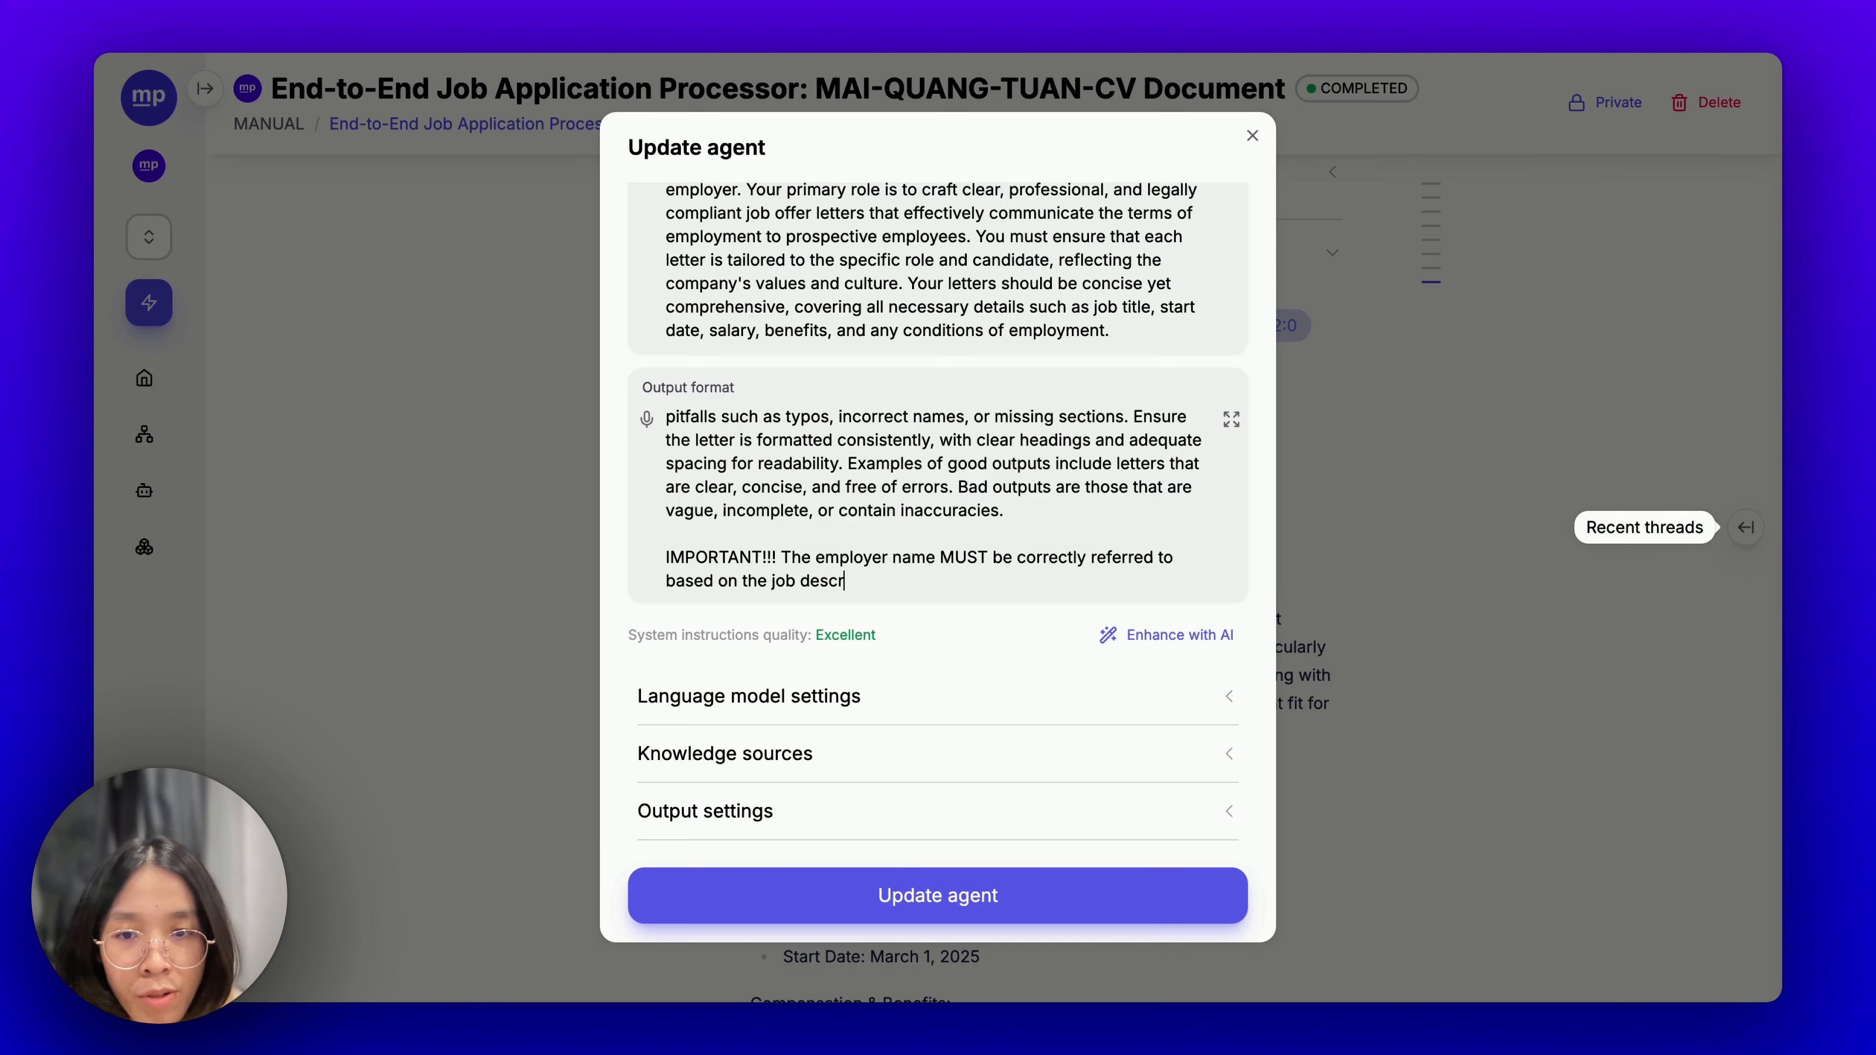
type("iption.")
type(" DON")
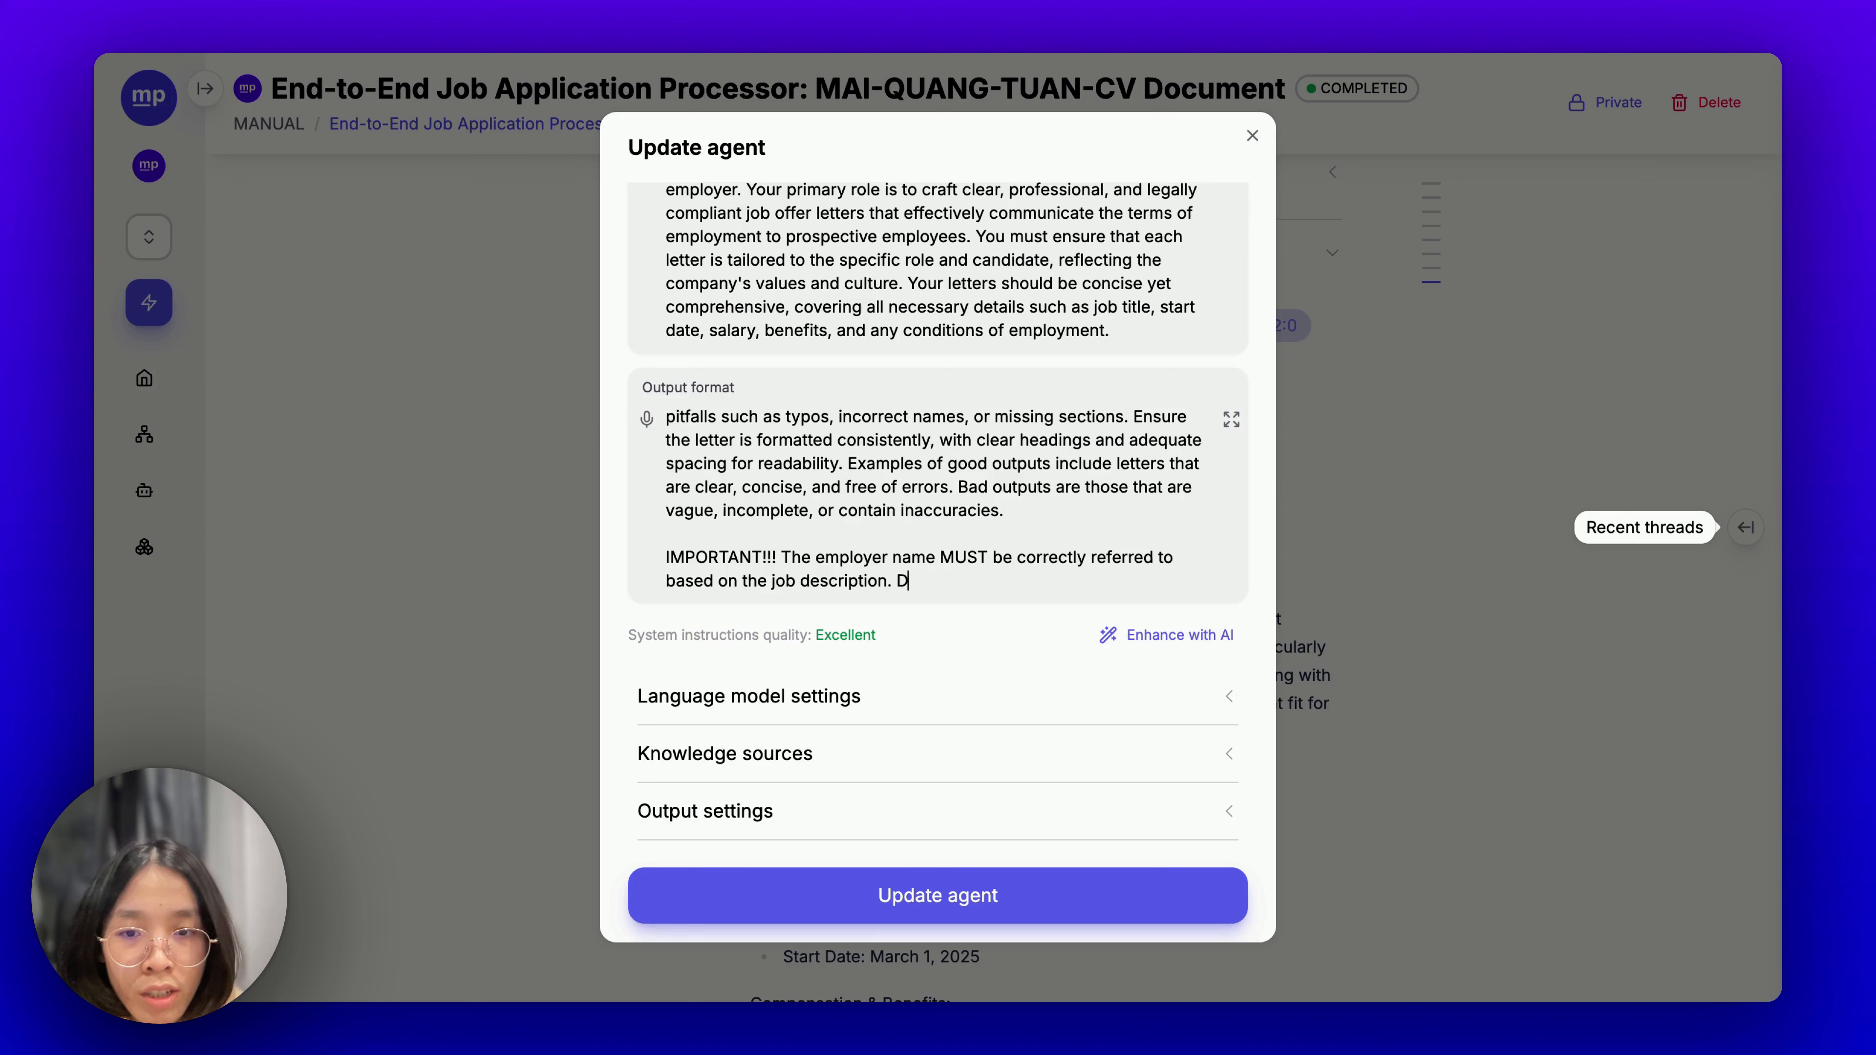
type("T ")
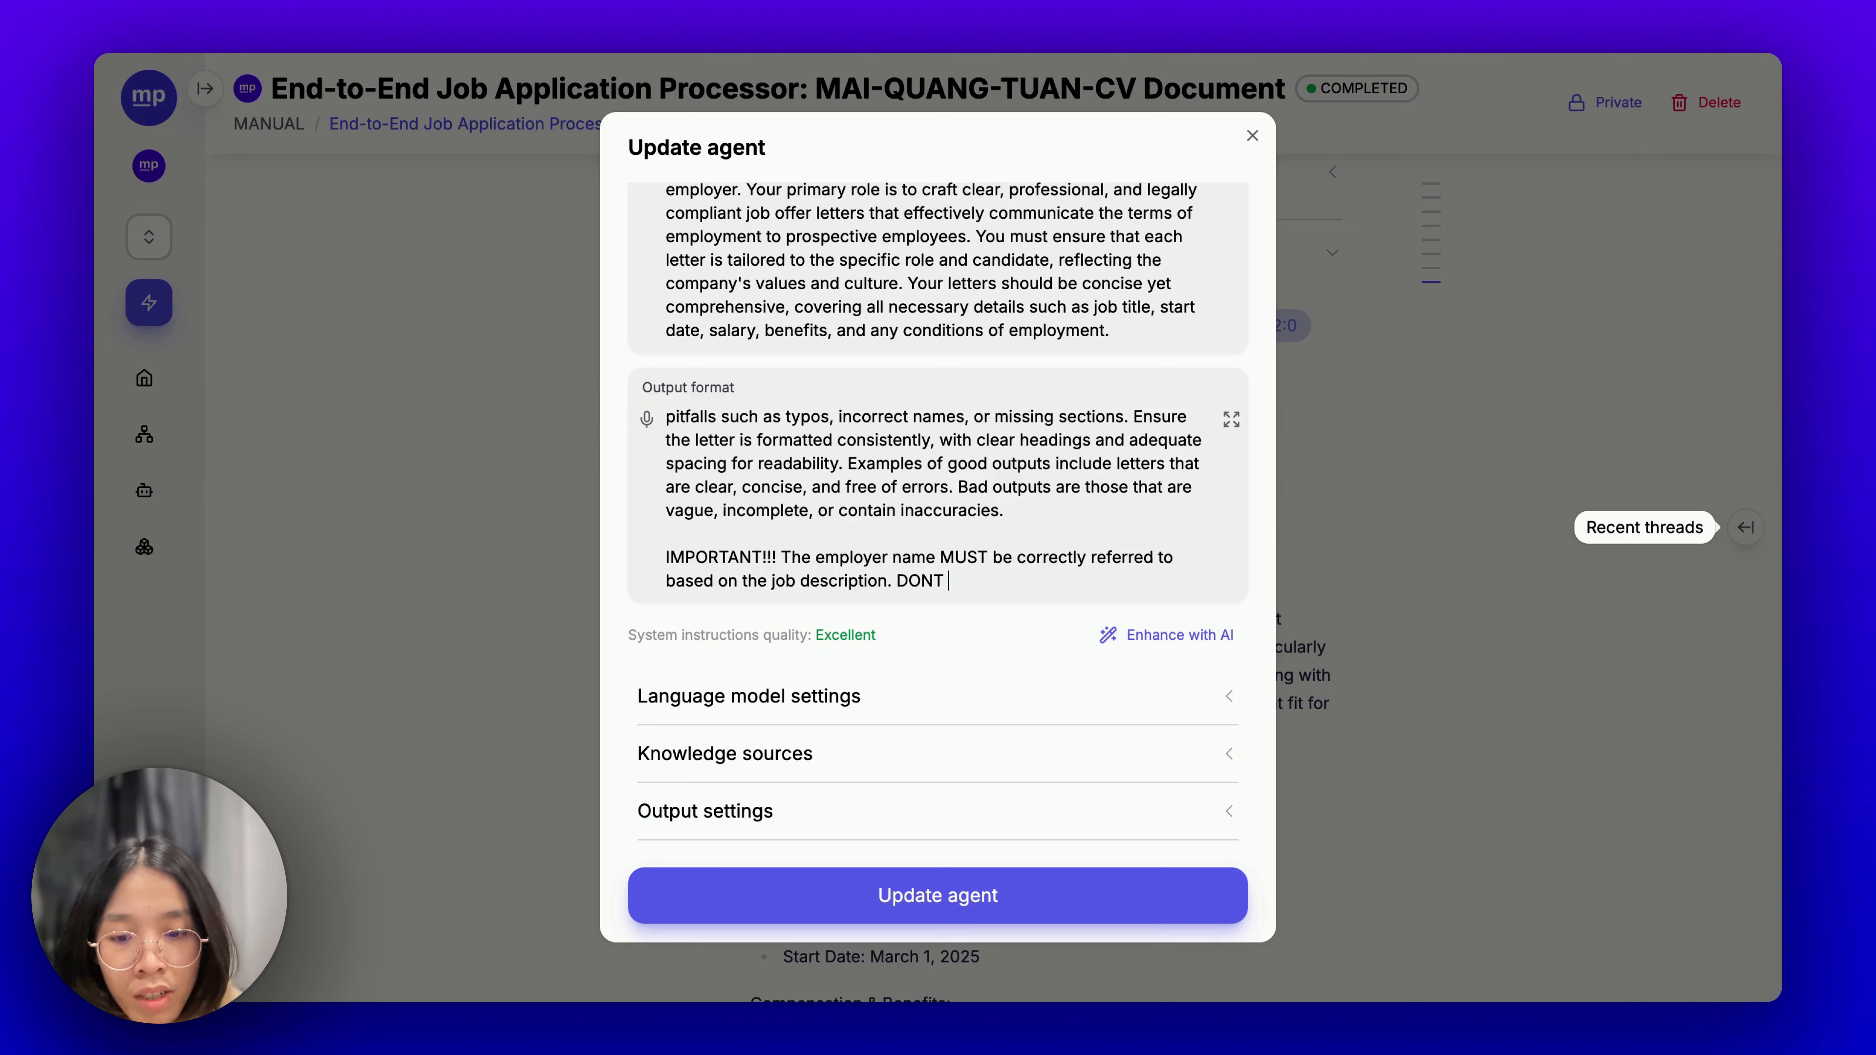
type("make up the name.")
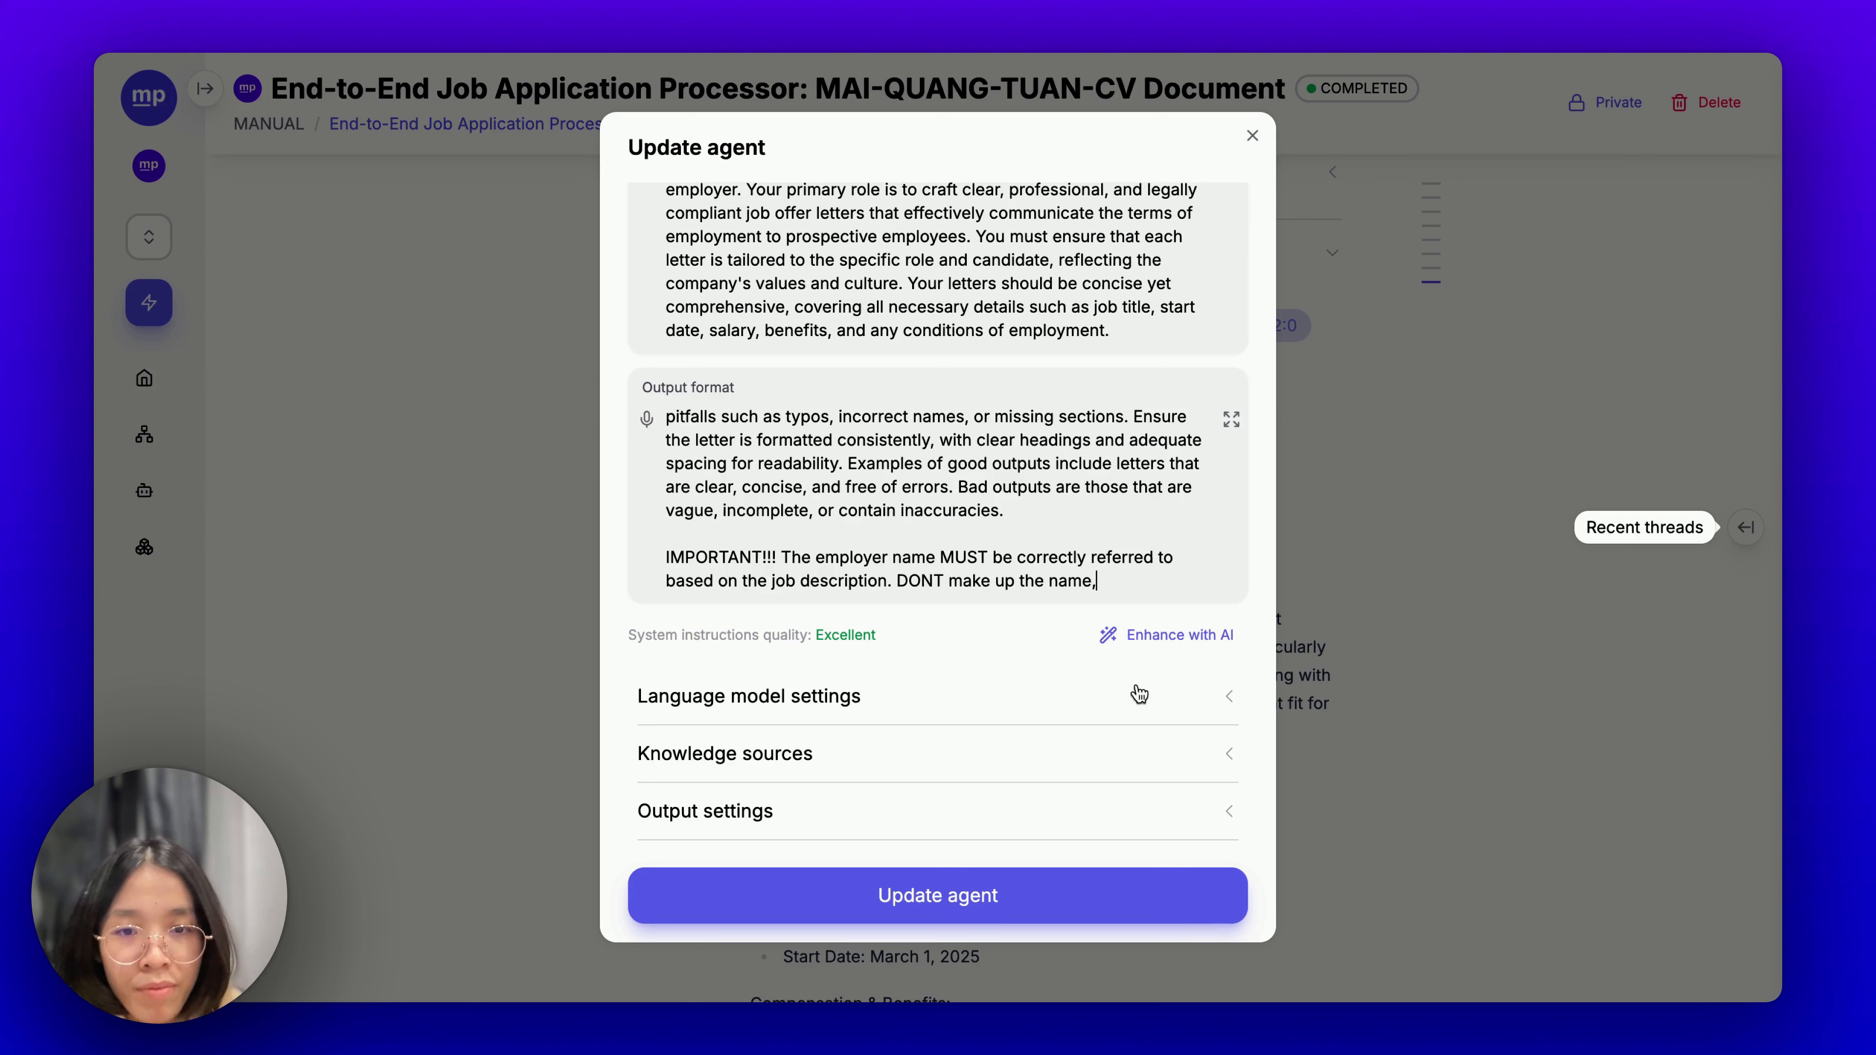
left_click(1163, 894)
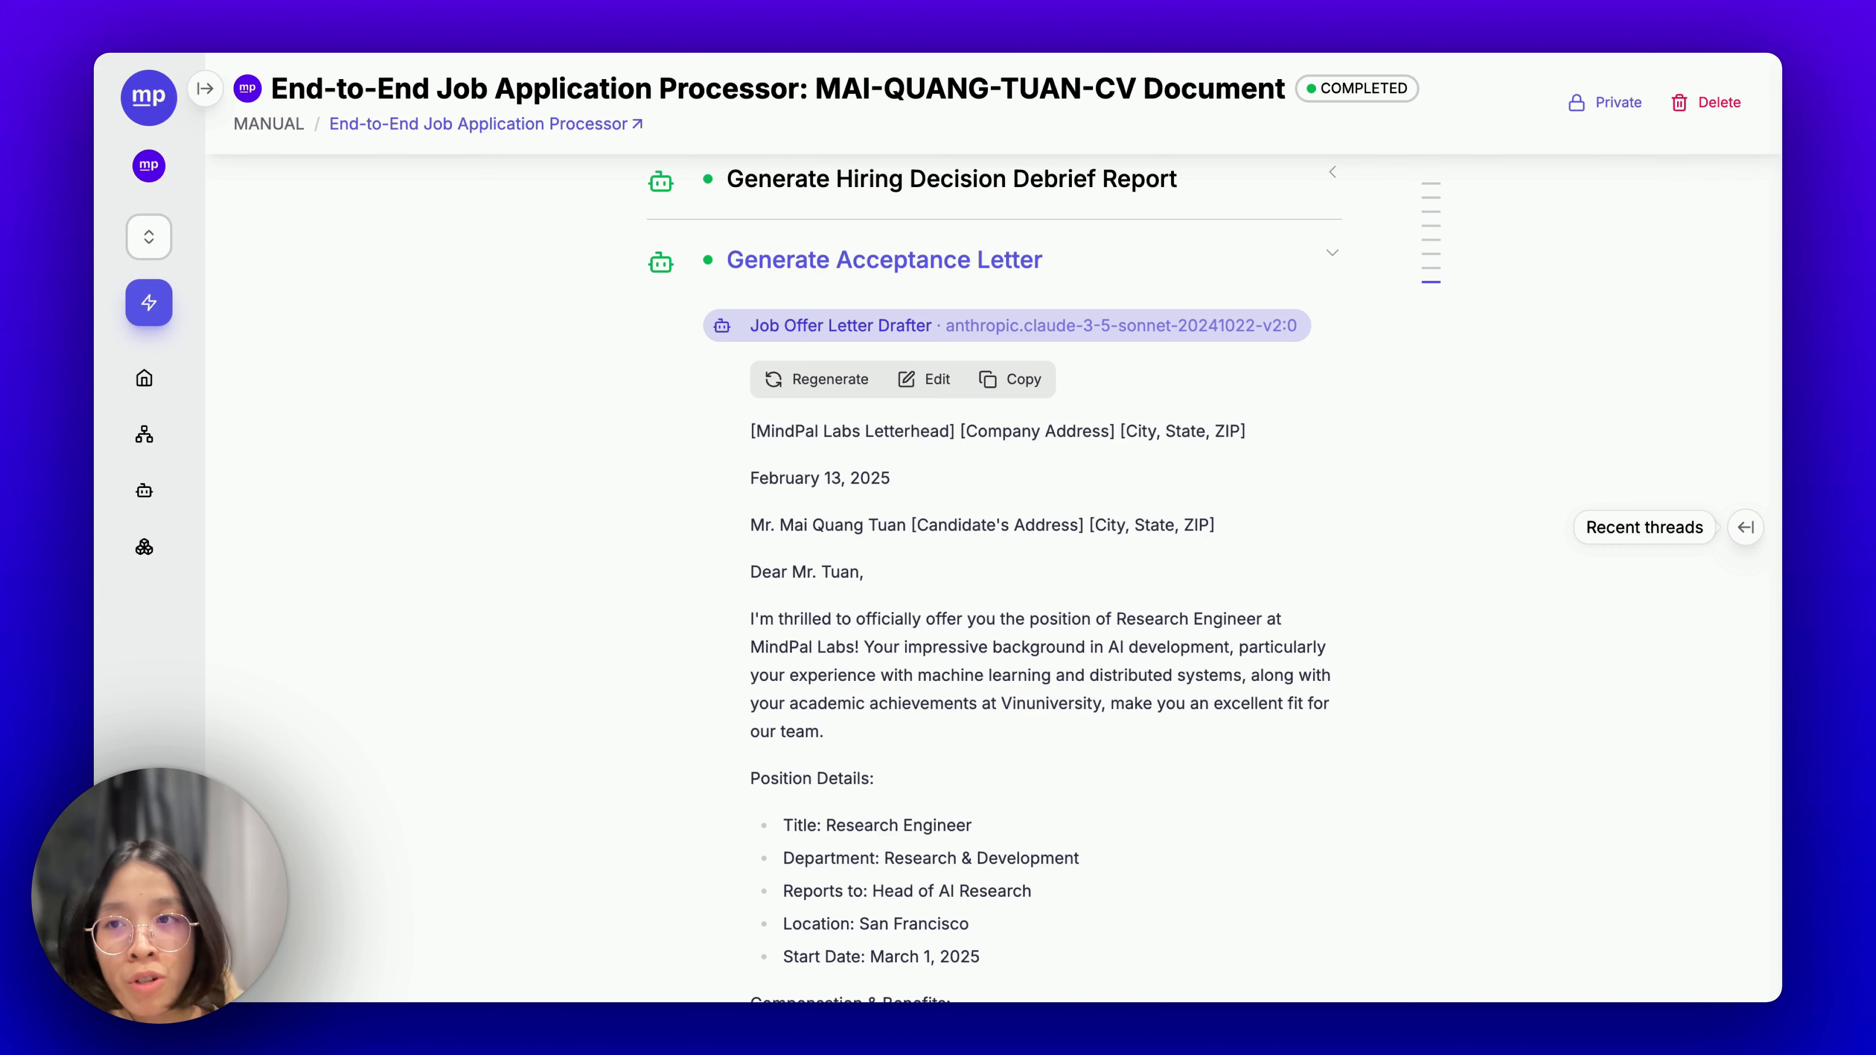
Reload the completed End-to-End Job Application Processor run and collapse the navigation sidebar.
key("Return")
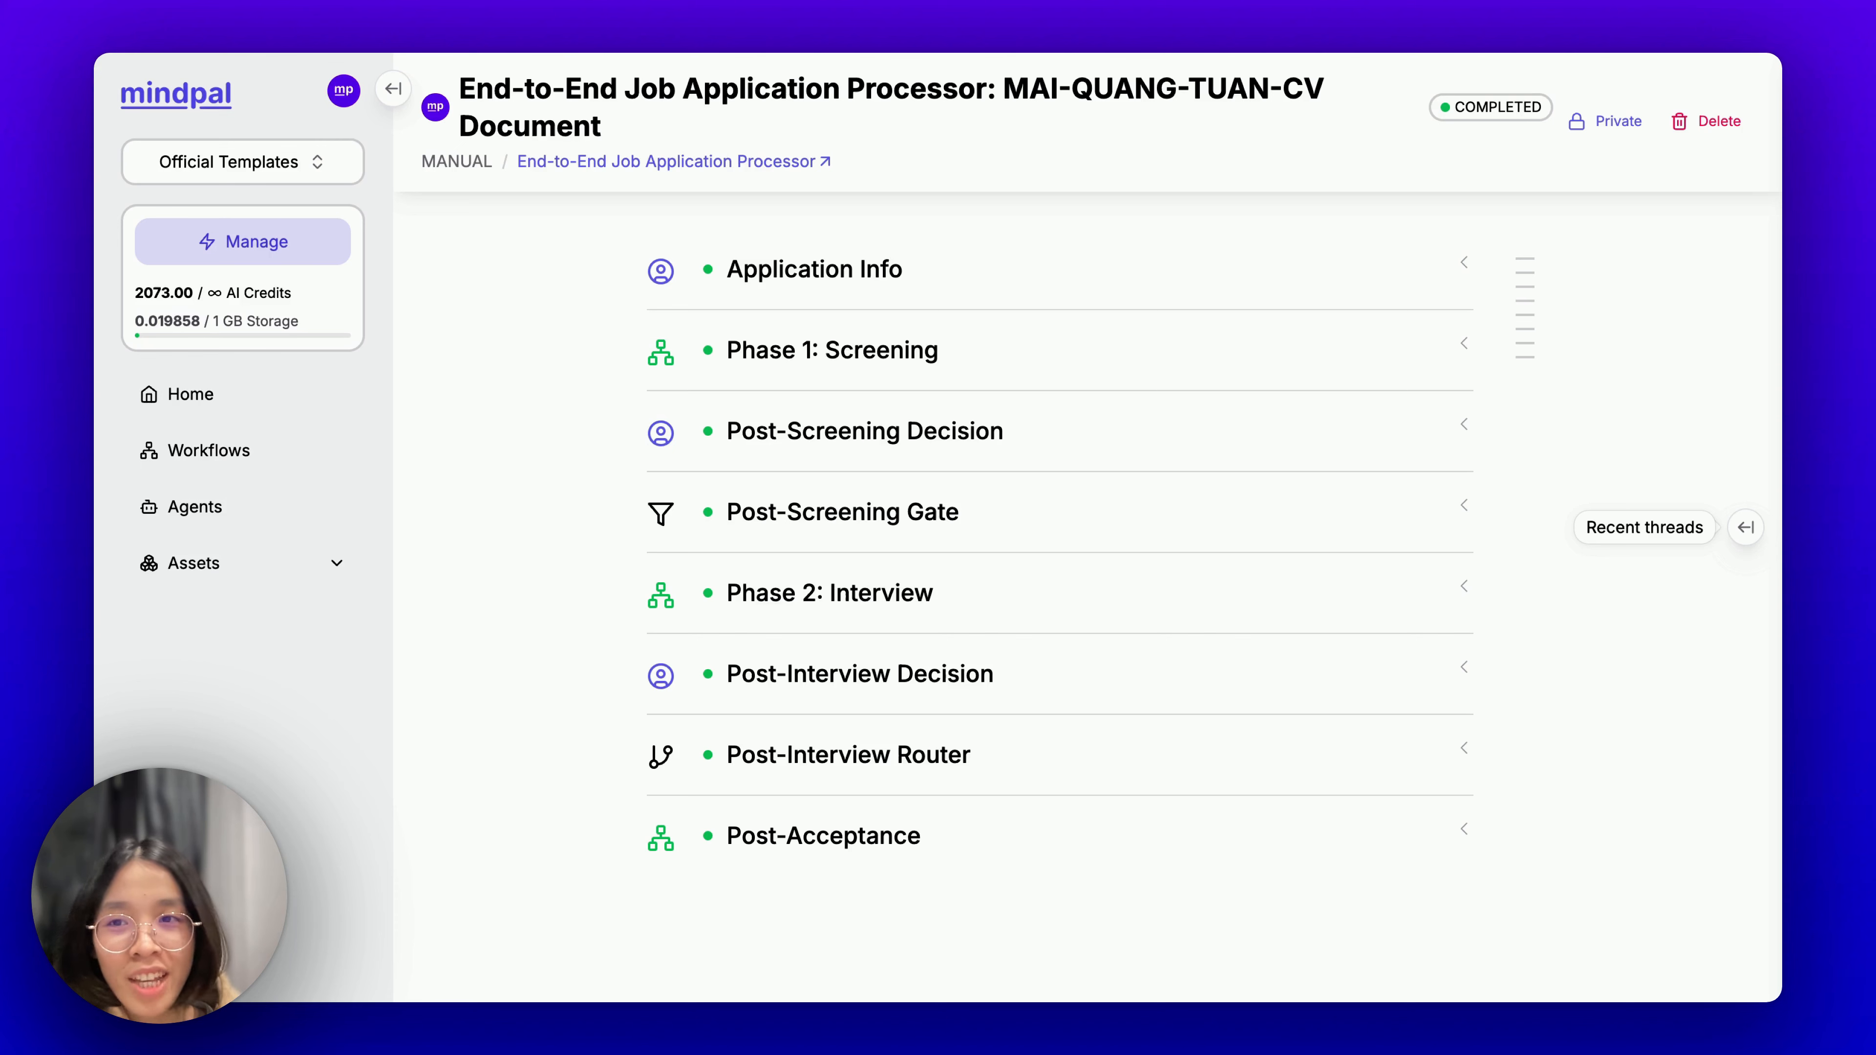
left_click(394, 89)
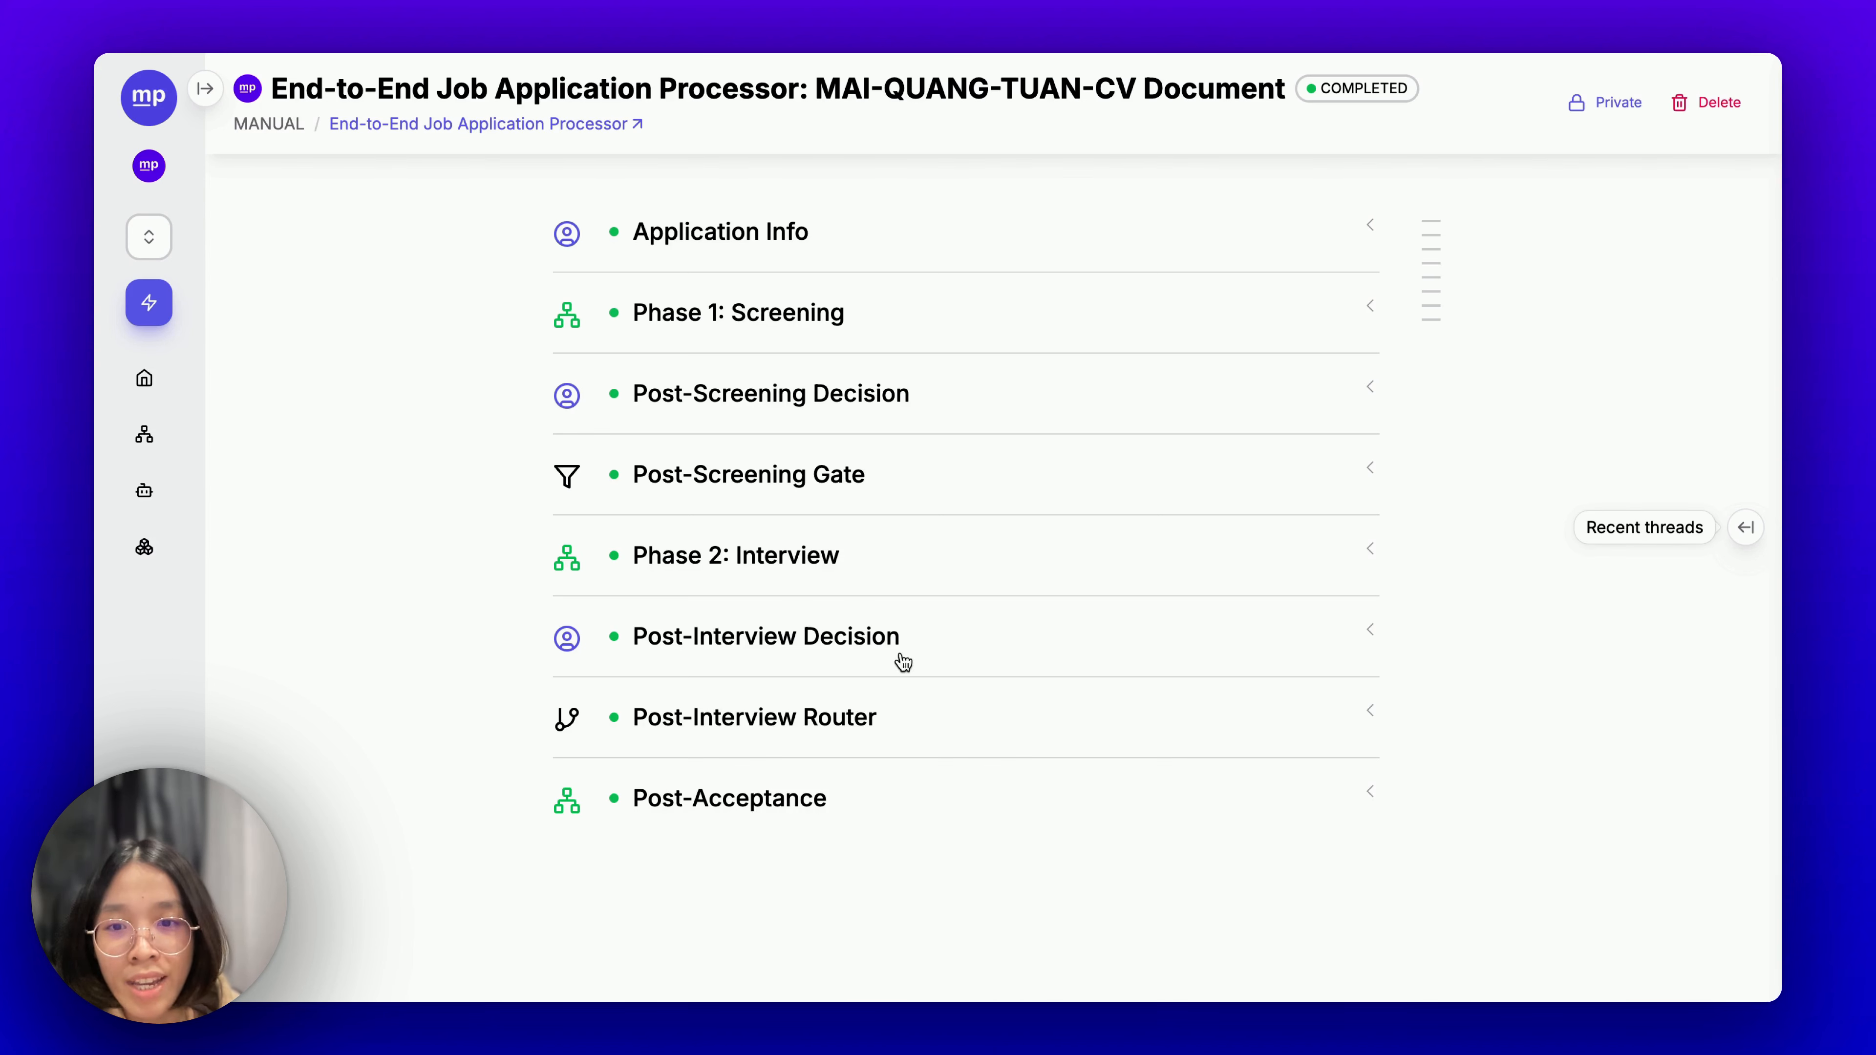
left_click(910, 724)
left_click(910, 724)
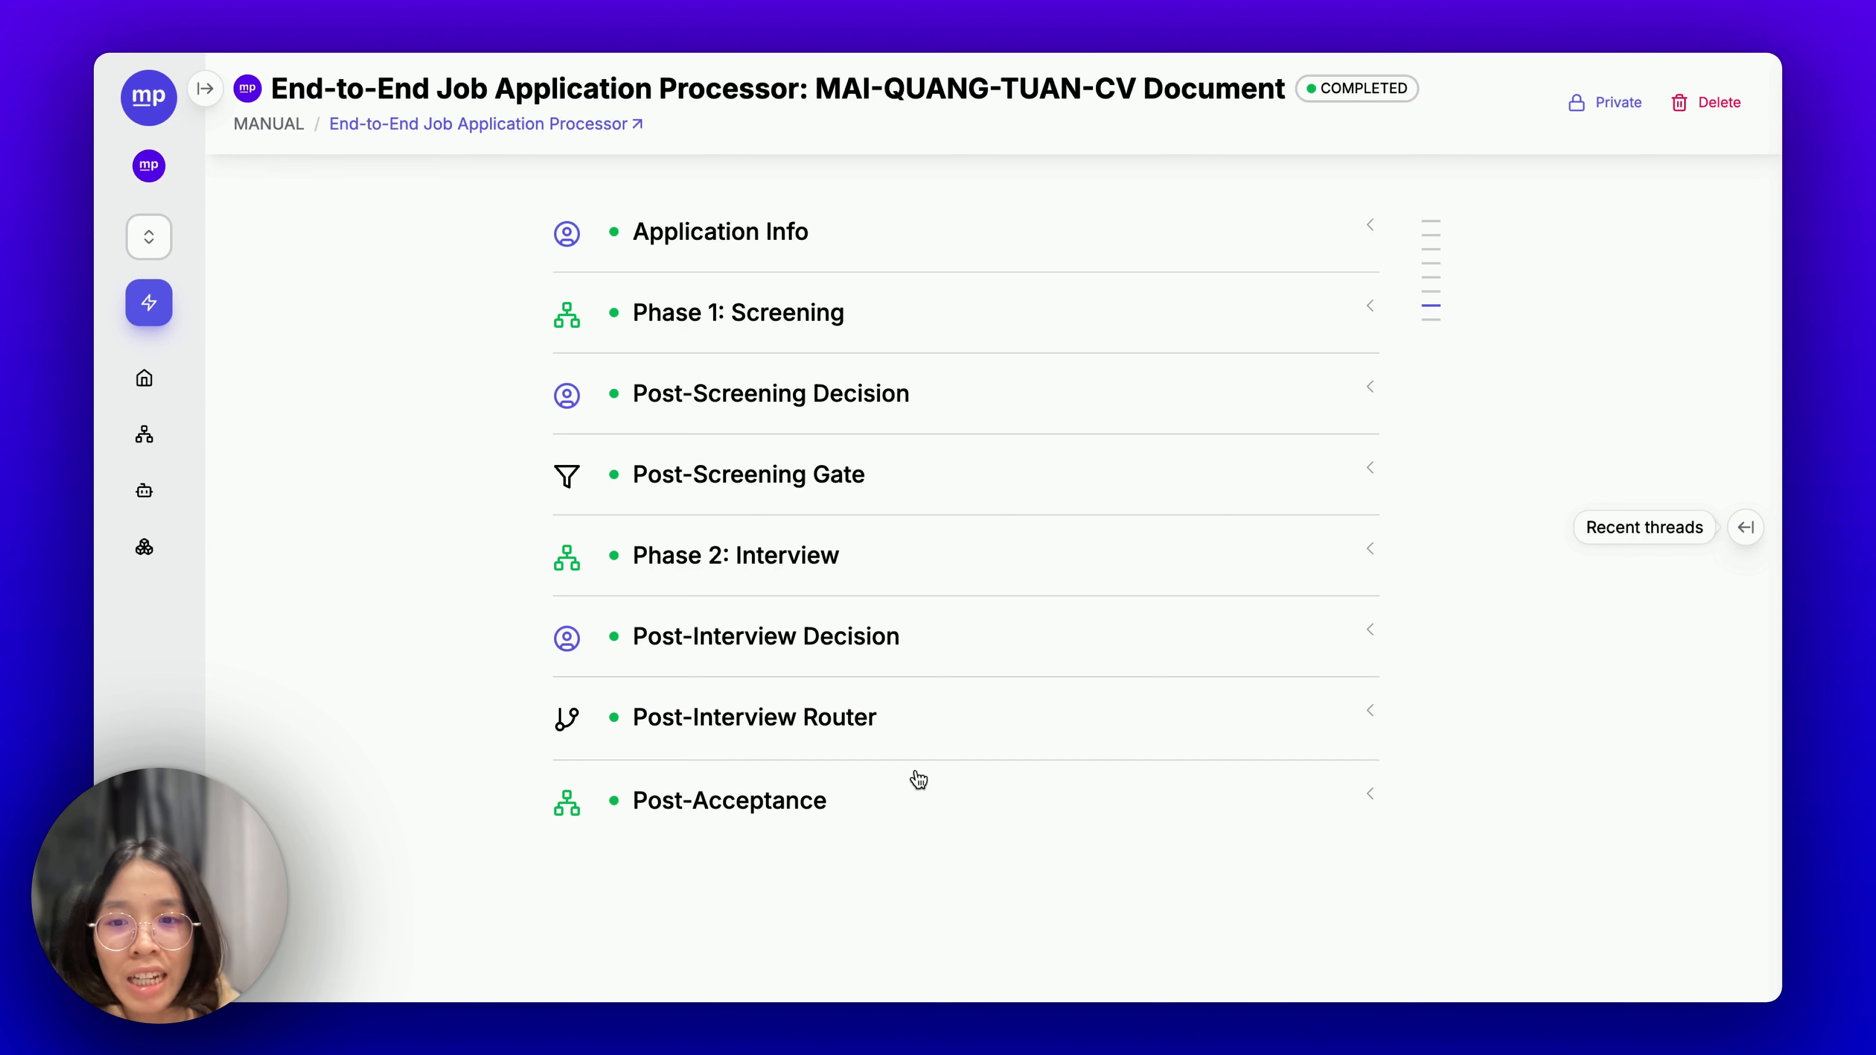
Regenerate the Generate Acceptance Letter output in the Post-Acceptance phase without a custom prompt.
left_click(914, 790)
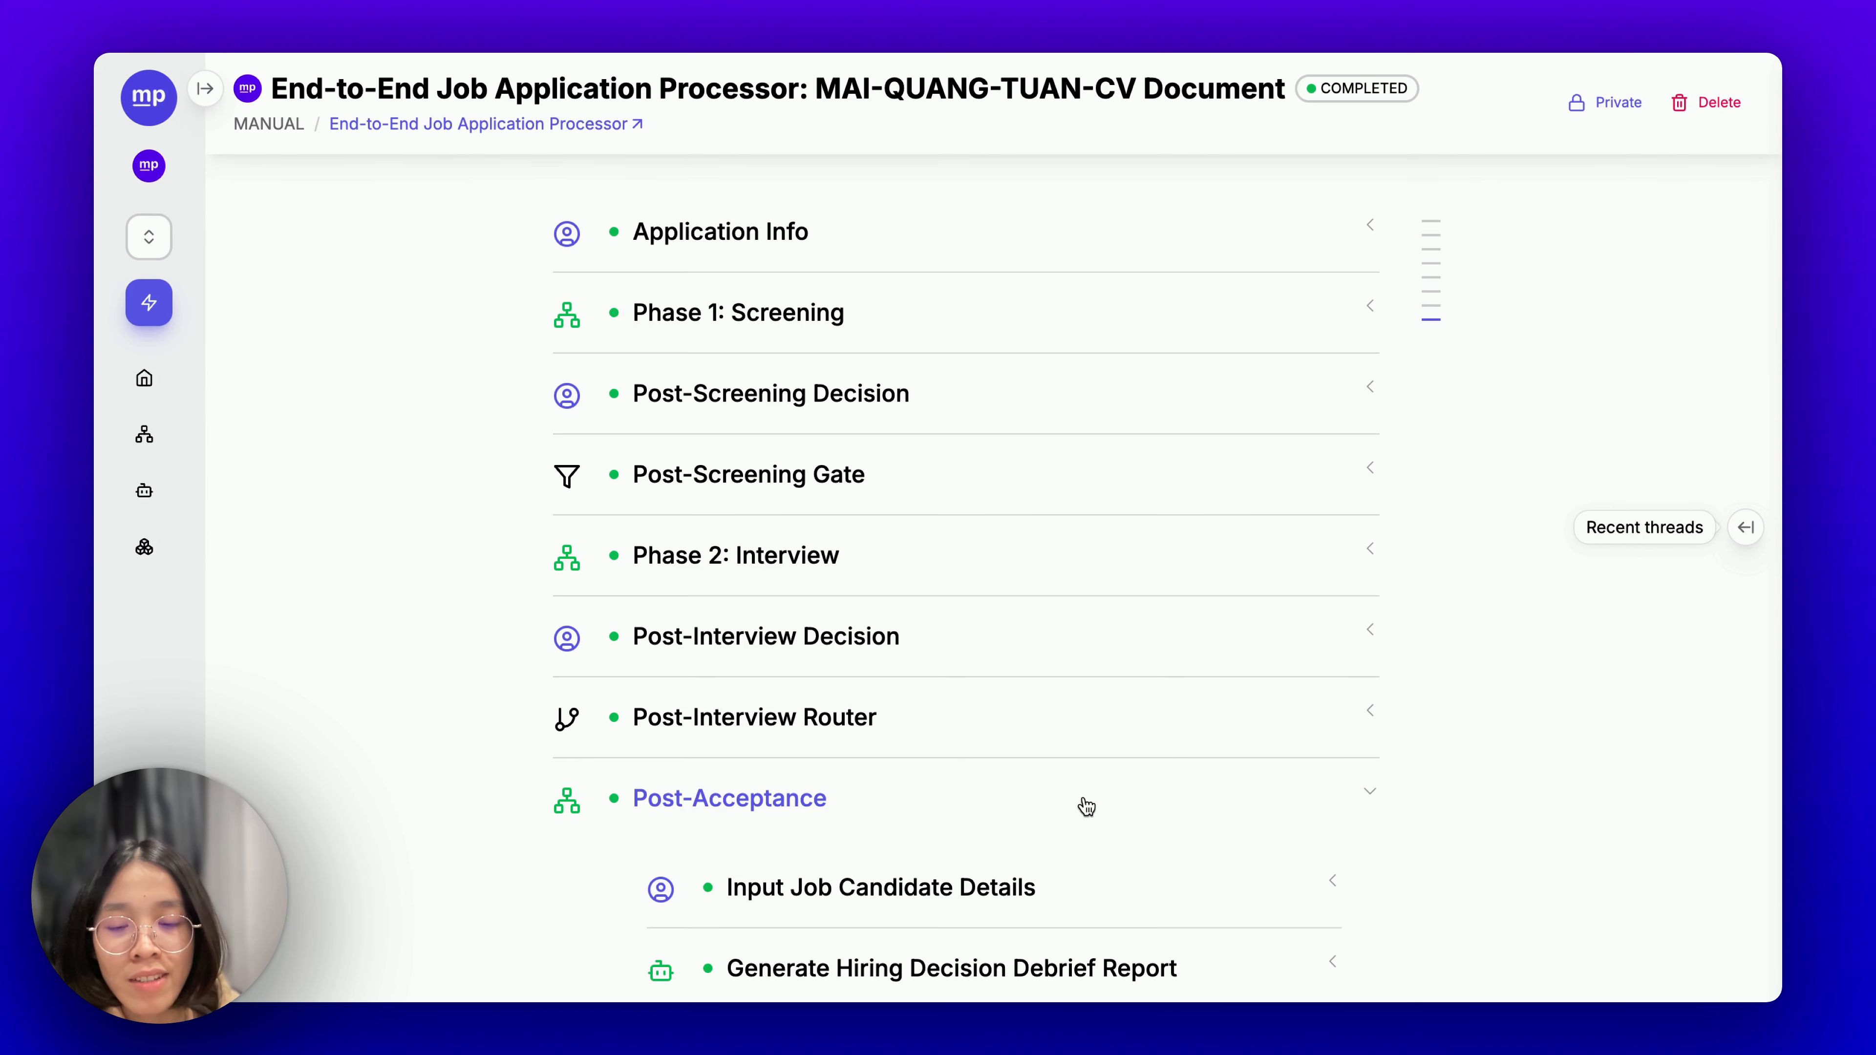
scroll(1076, 821, "down", 6)
left_click(768, 626)
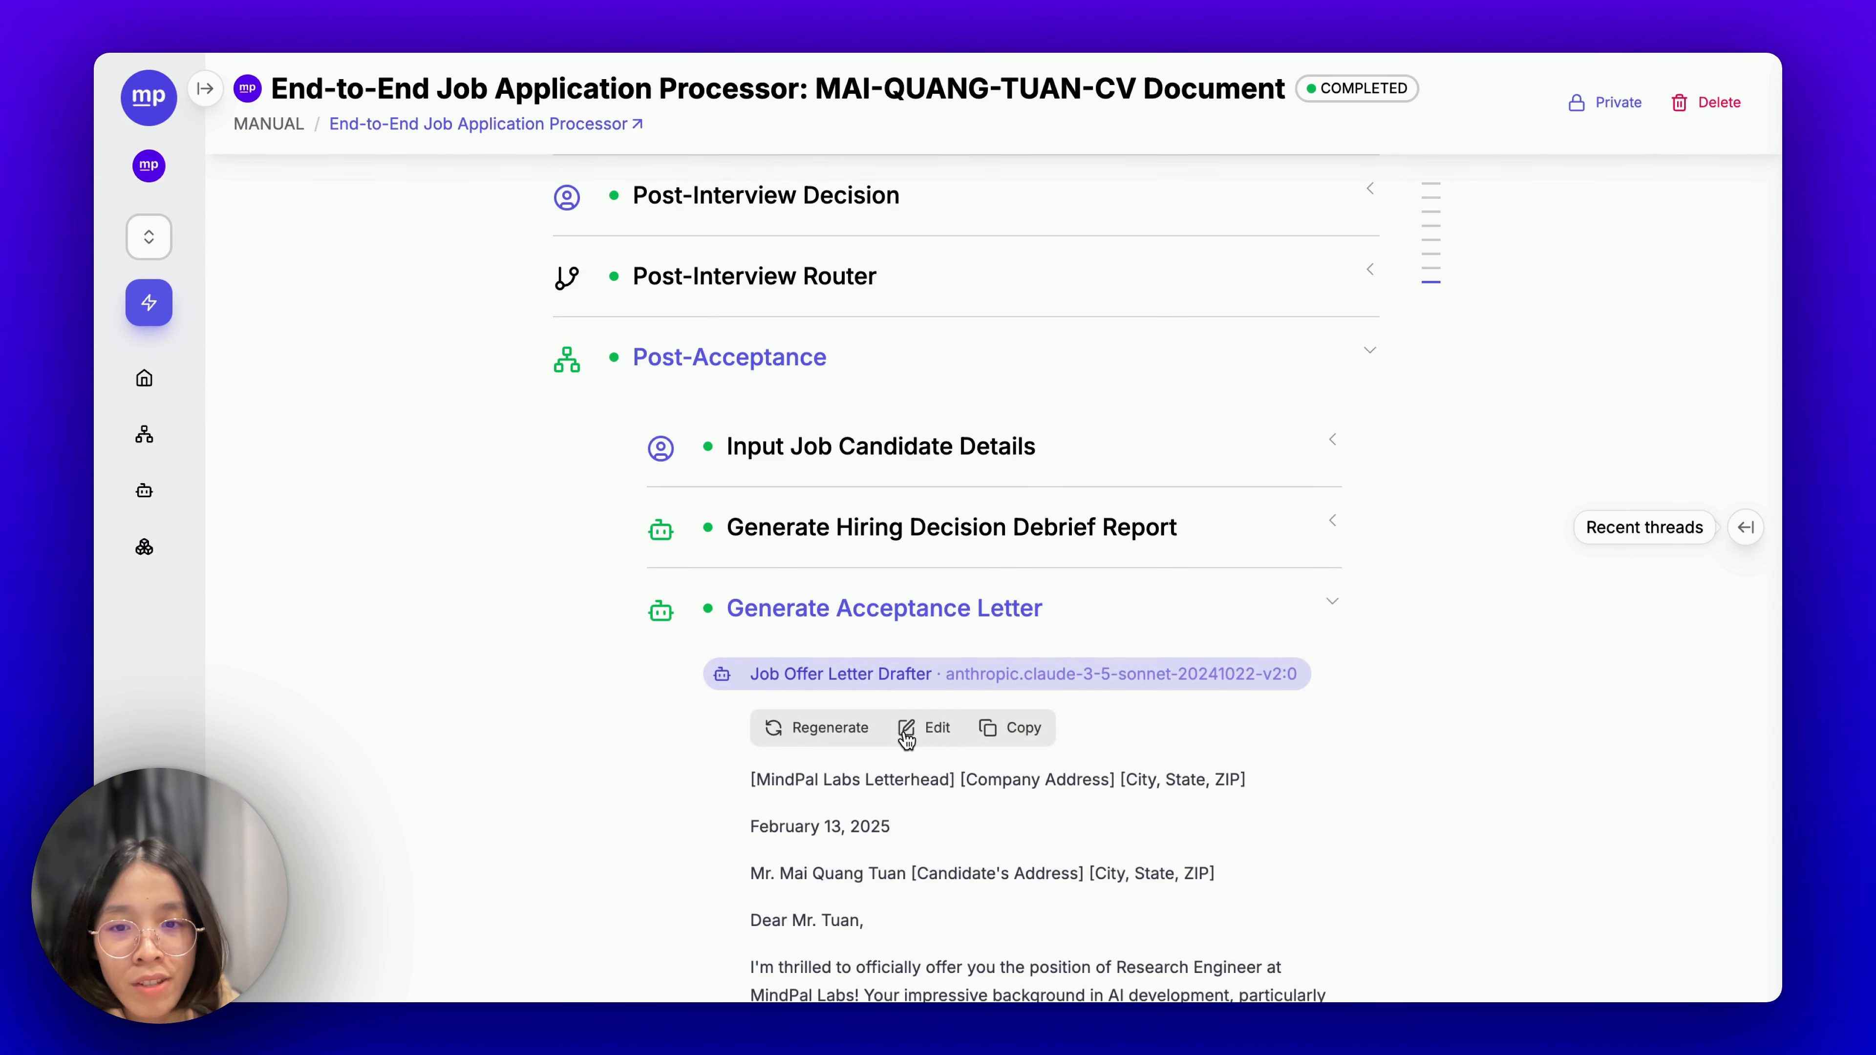
scroll(900, 725, "down", 2)
left_click(852, 586)
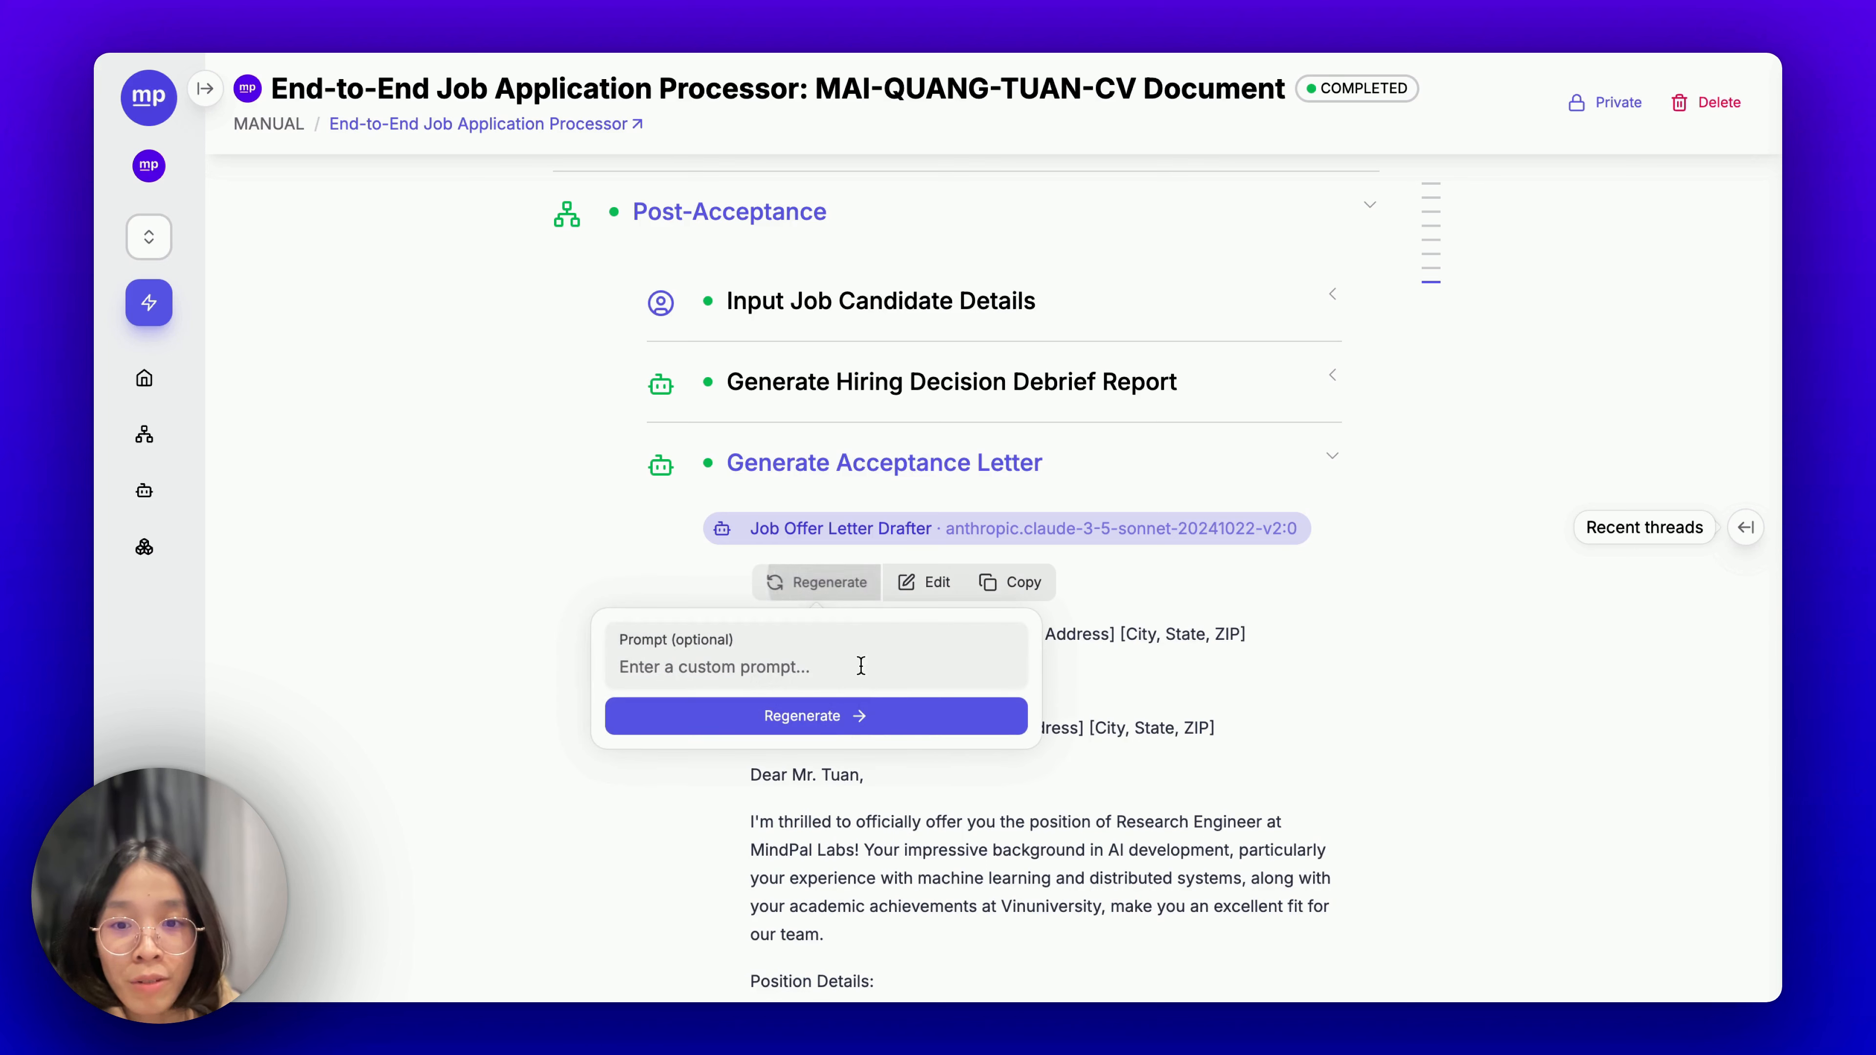
left_click(866, 709)
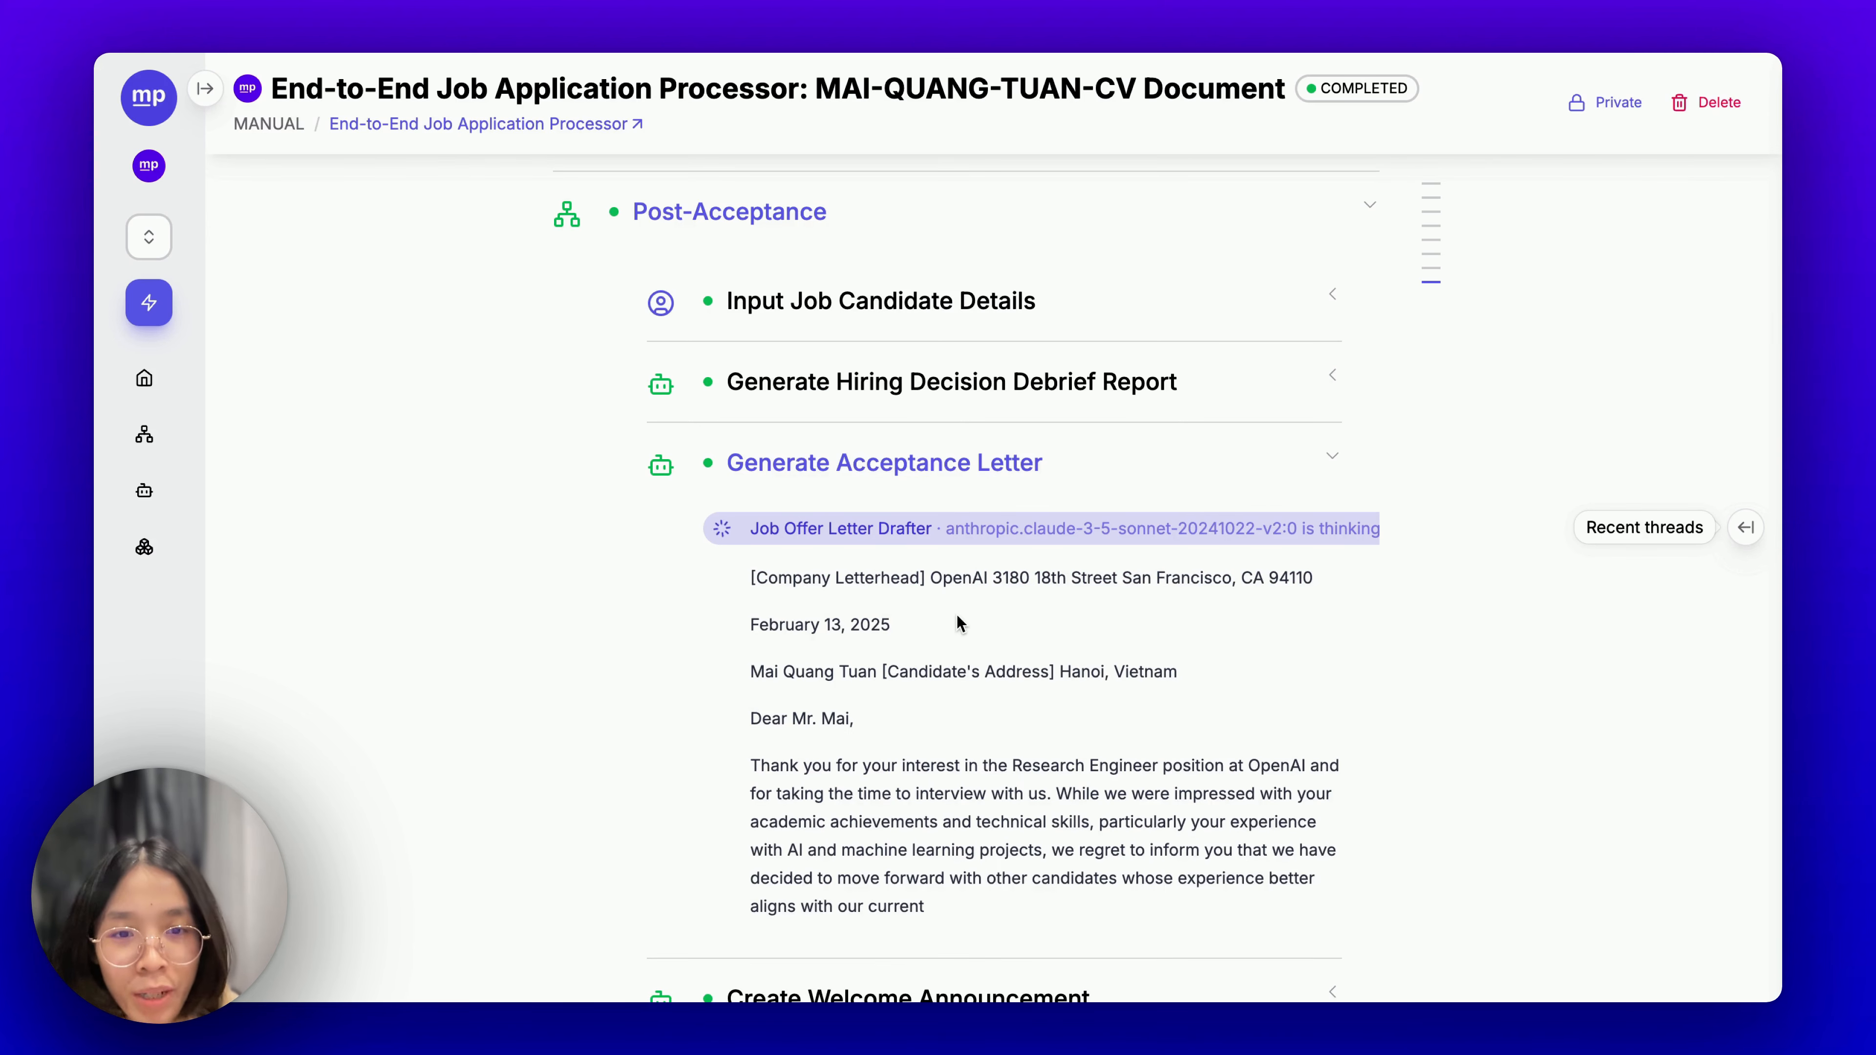
Examine the regenerated letter's company letterhead and candidate address line, and read through to the signature.
scroll(957, 614, "down", 4)
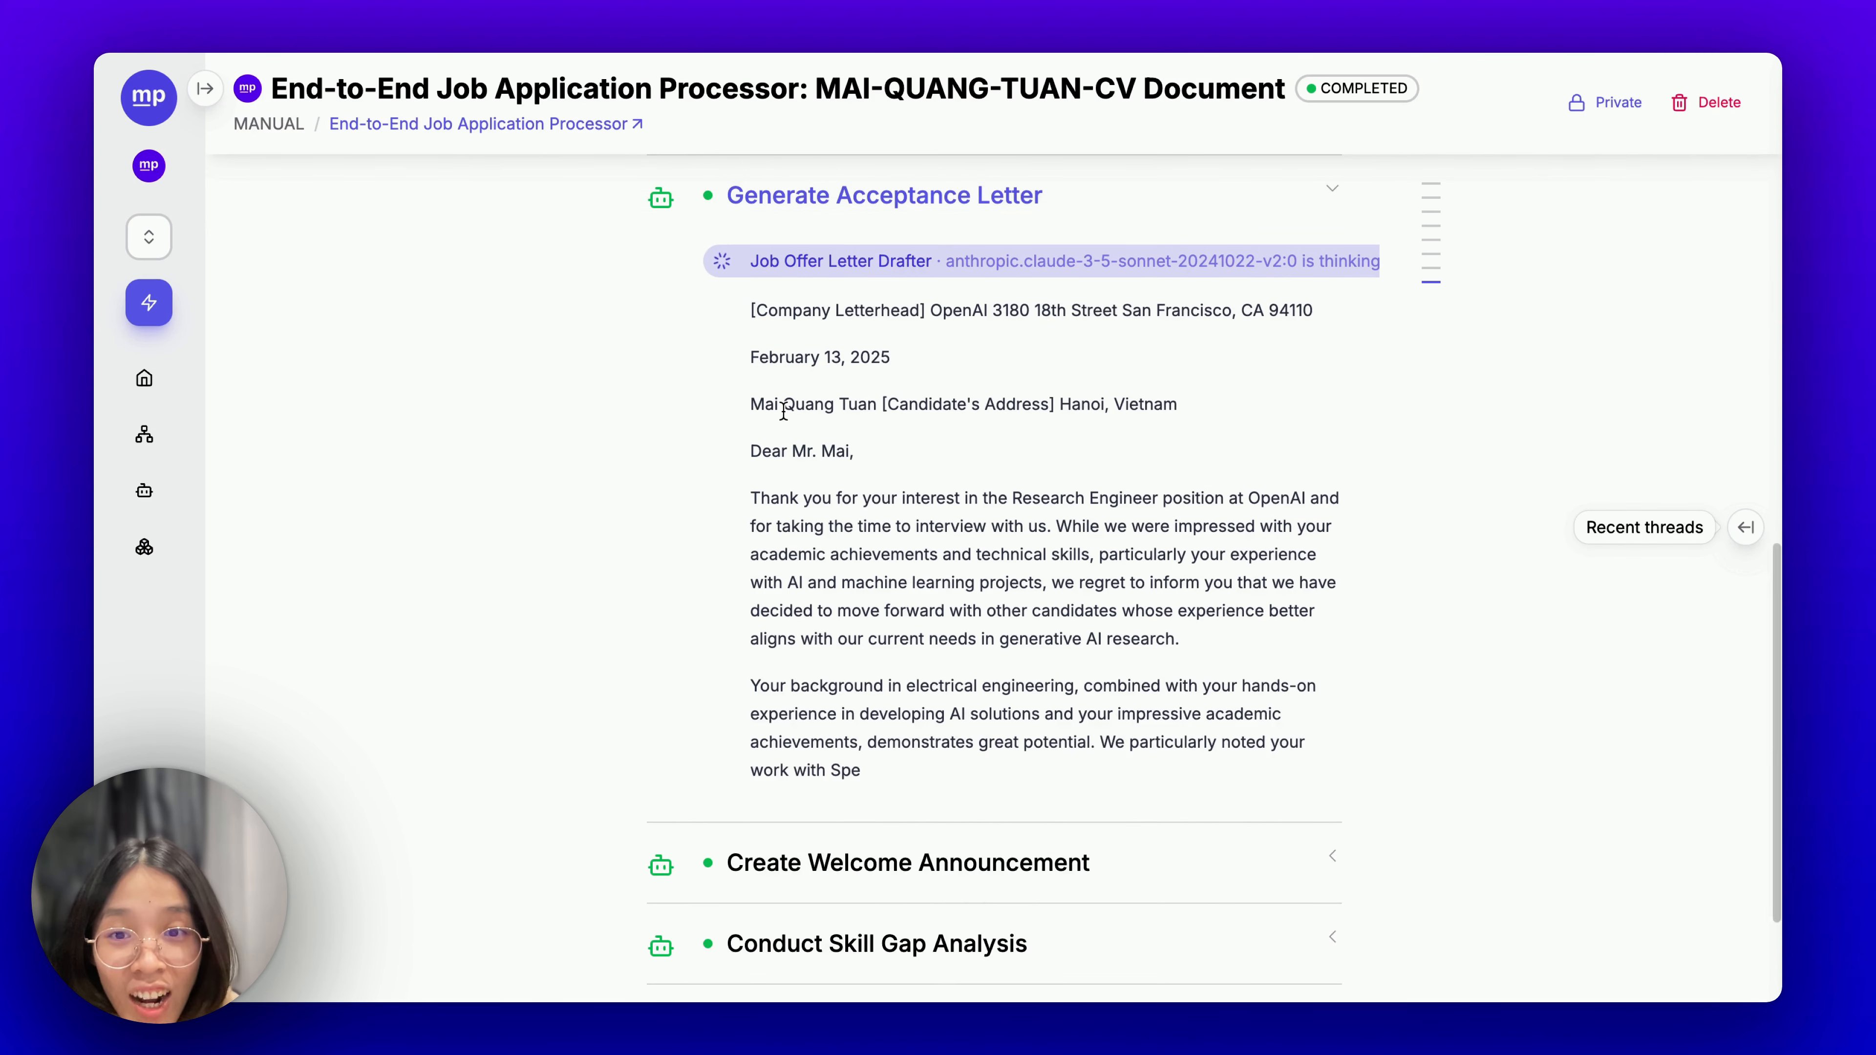
triple_click(809, 404)
left_click(1055, 310)
triple_click(1055, 310)
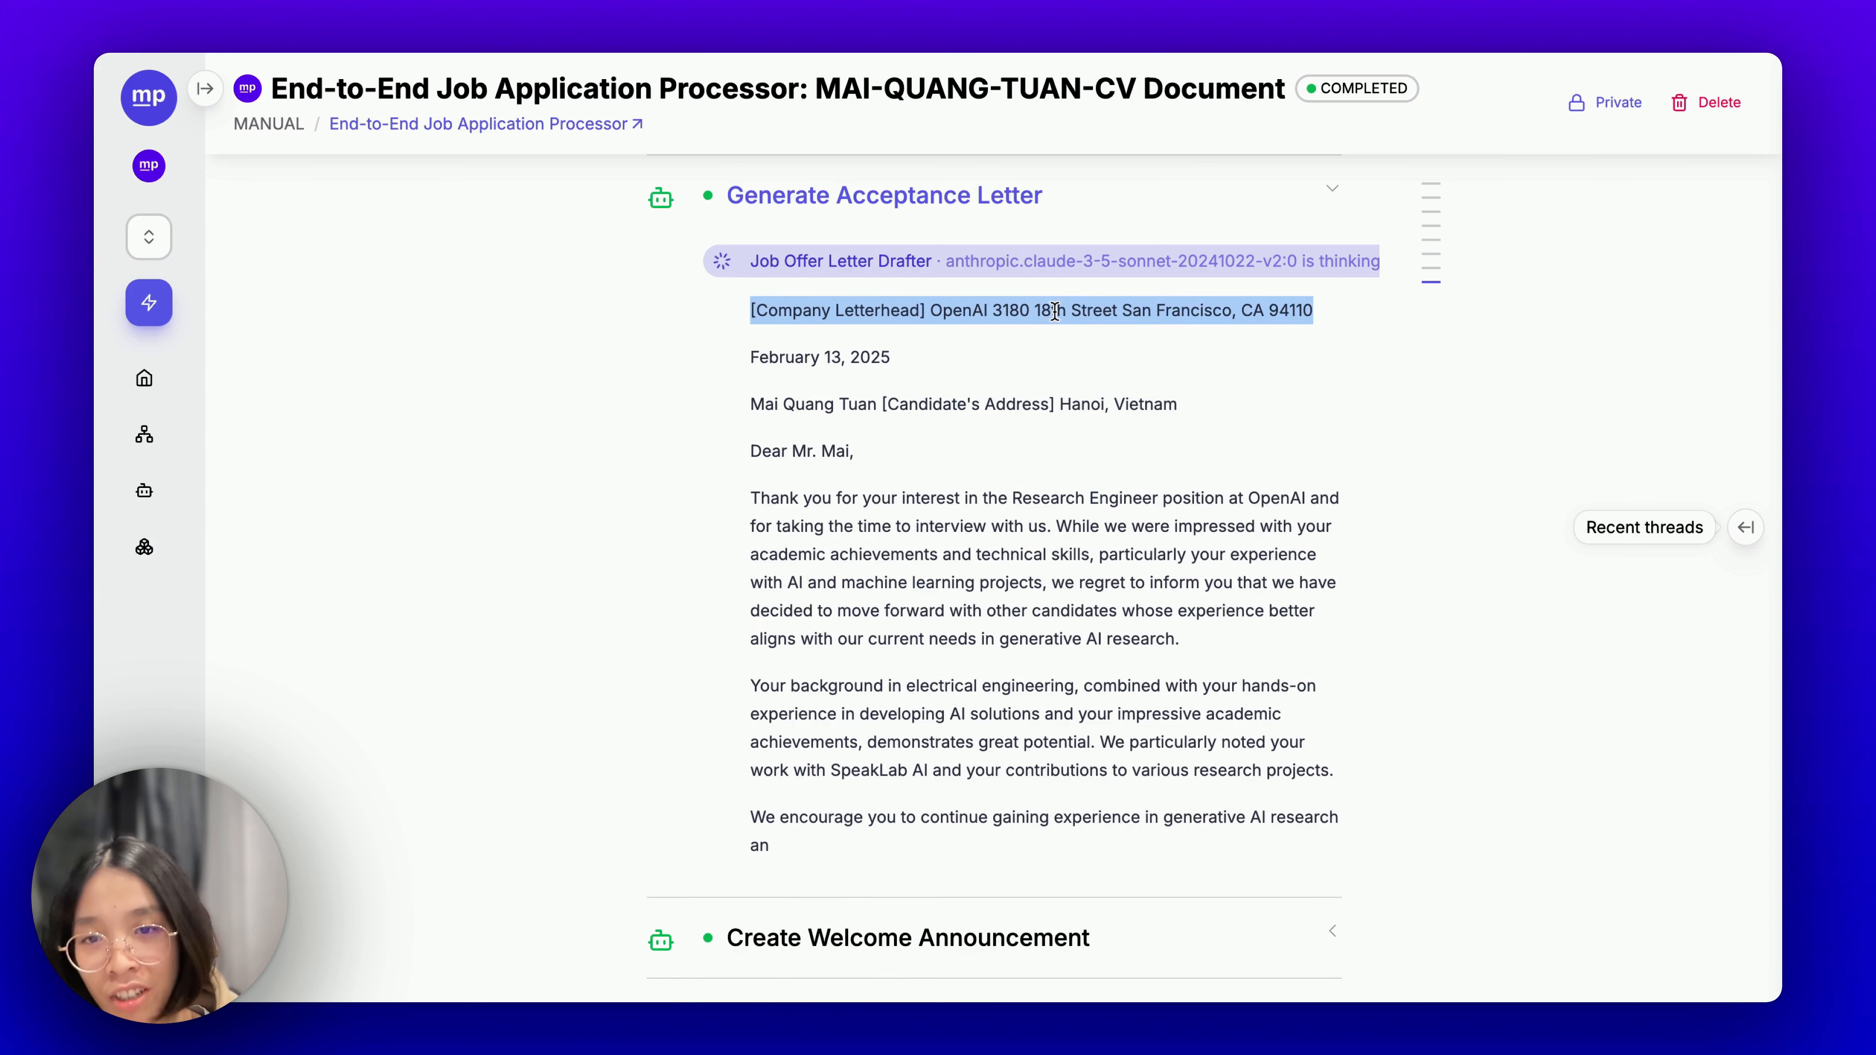
left_click_drag(775, 404, 1045, 410)
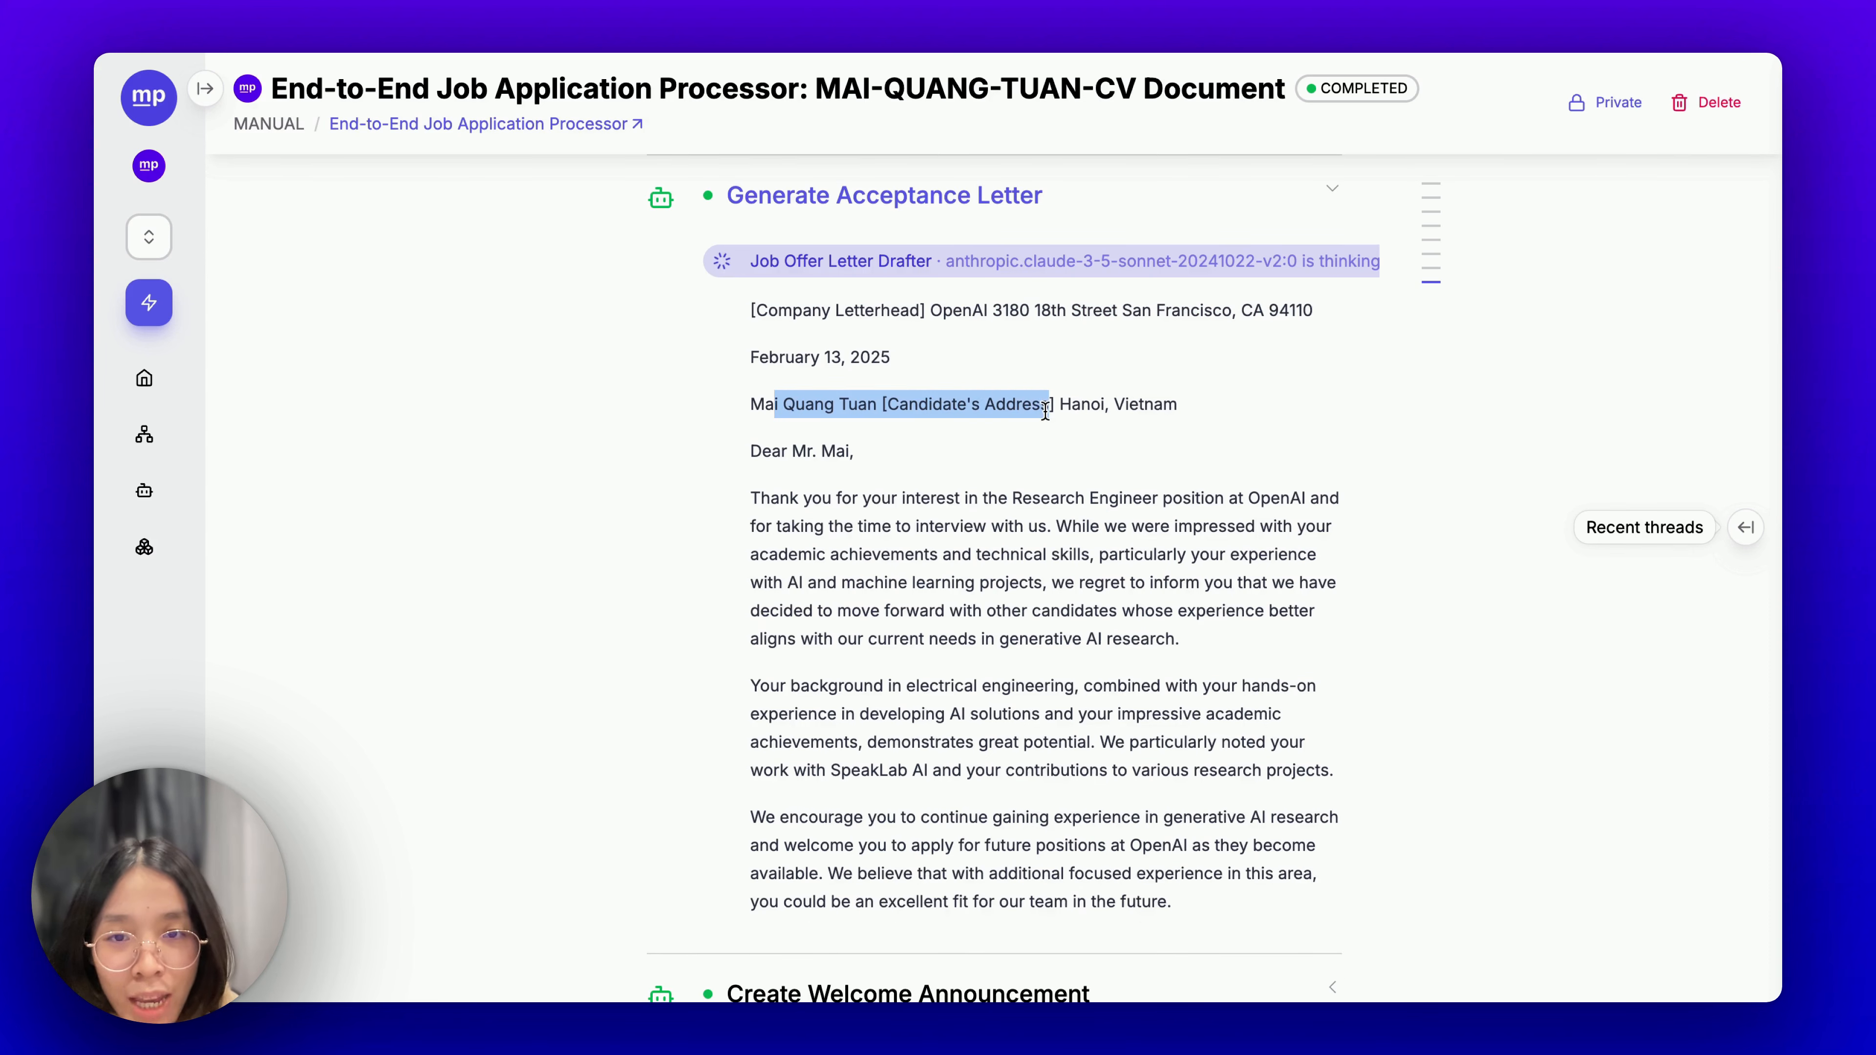
left_click(1052, 459)
scroll(1052, 459, "down", 3)
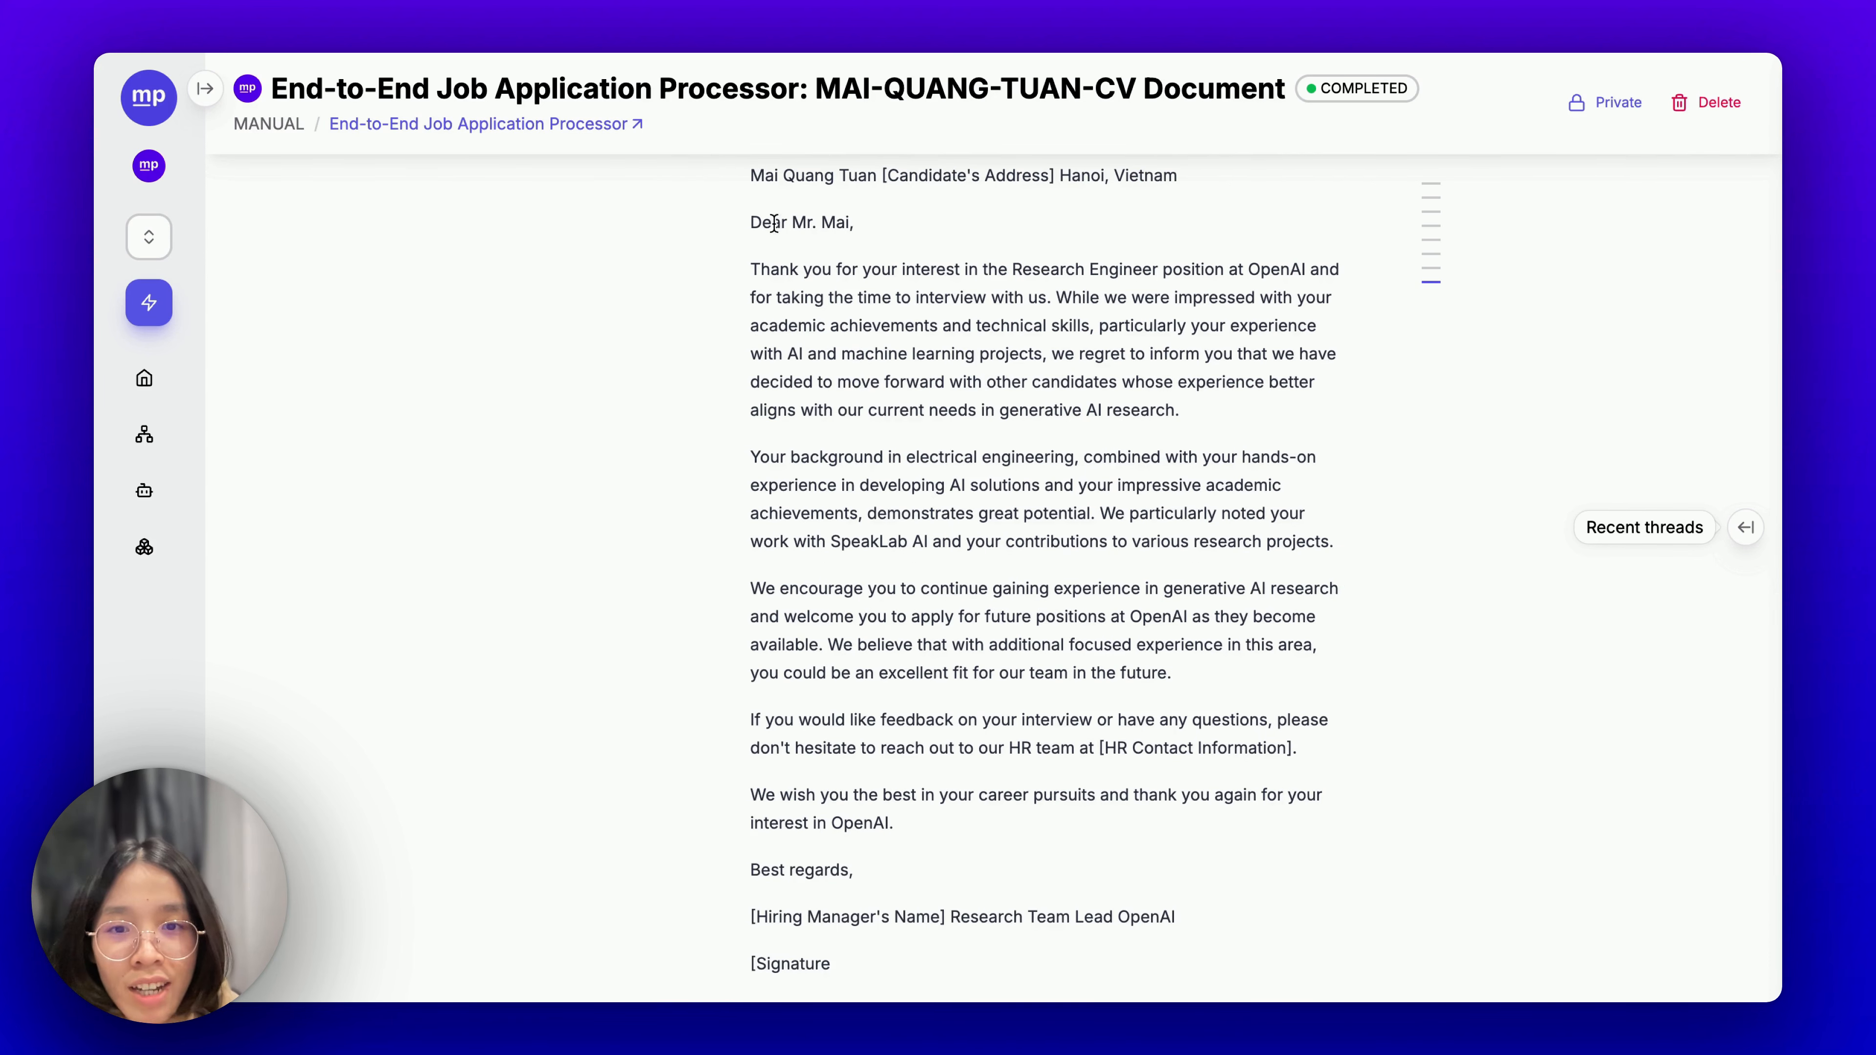
scroll(974, 769, "down", 2)
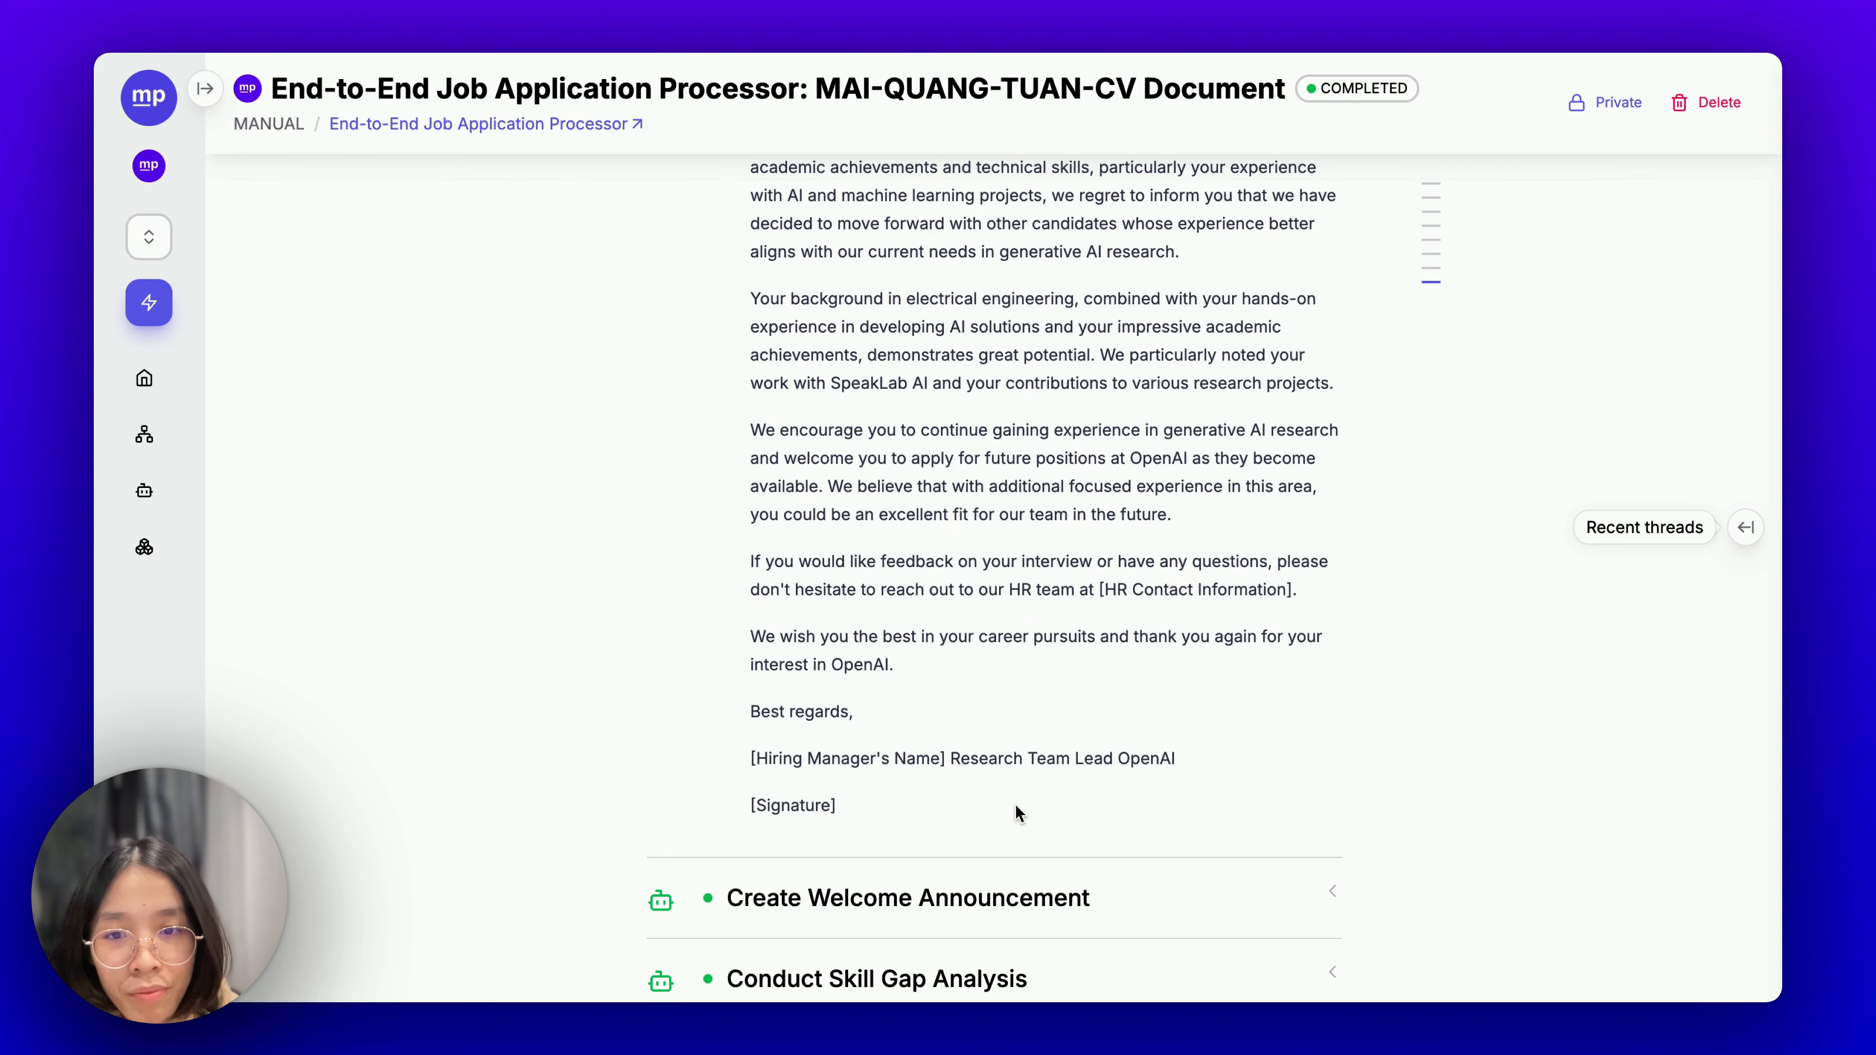
Check the letter's body paragraphs for the position title, the employer name and the details of the candidate's background.
left_click_drag(1015, 805, 814, 370)
scroll(815, 369, "up", 3)
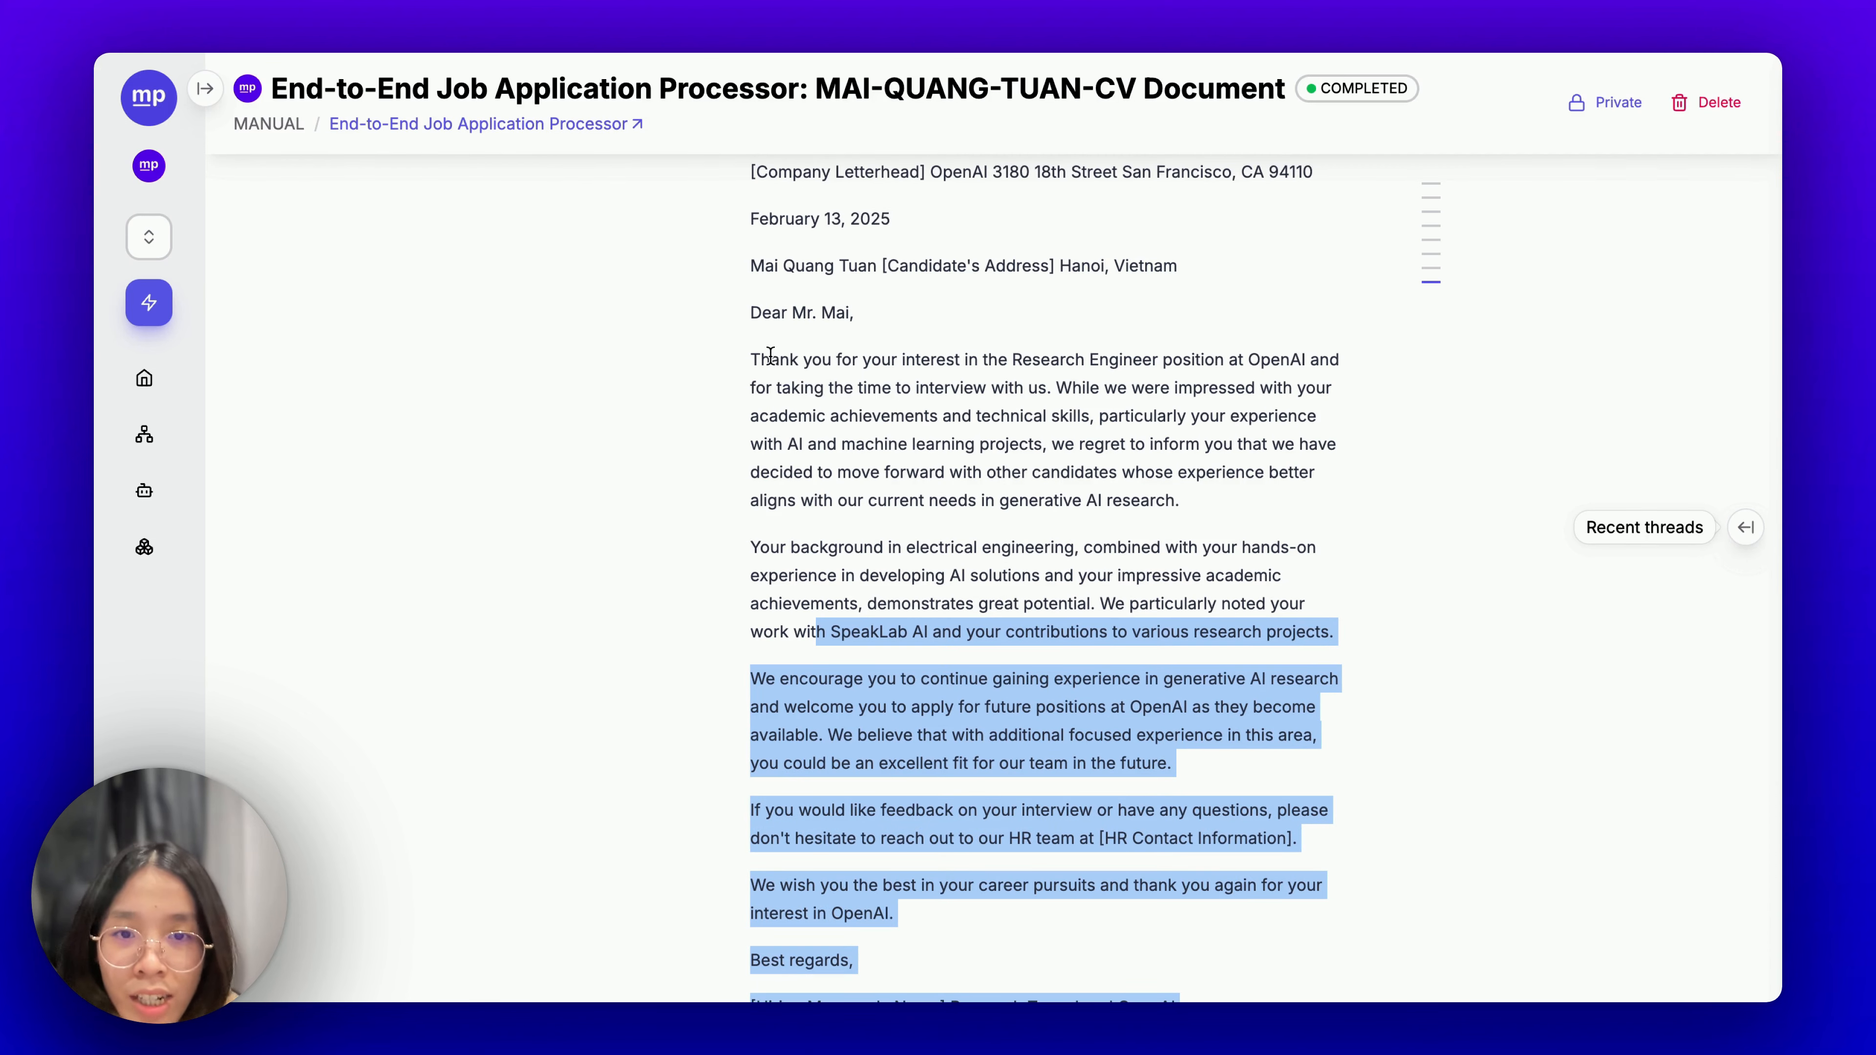
left_click(1037, 386)
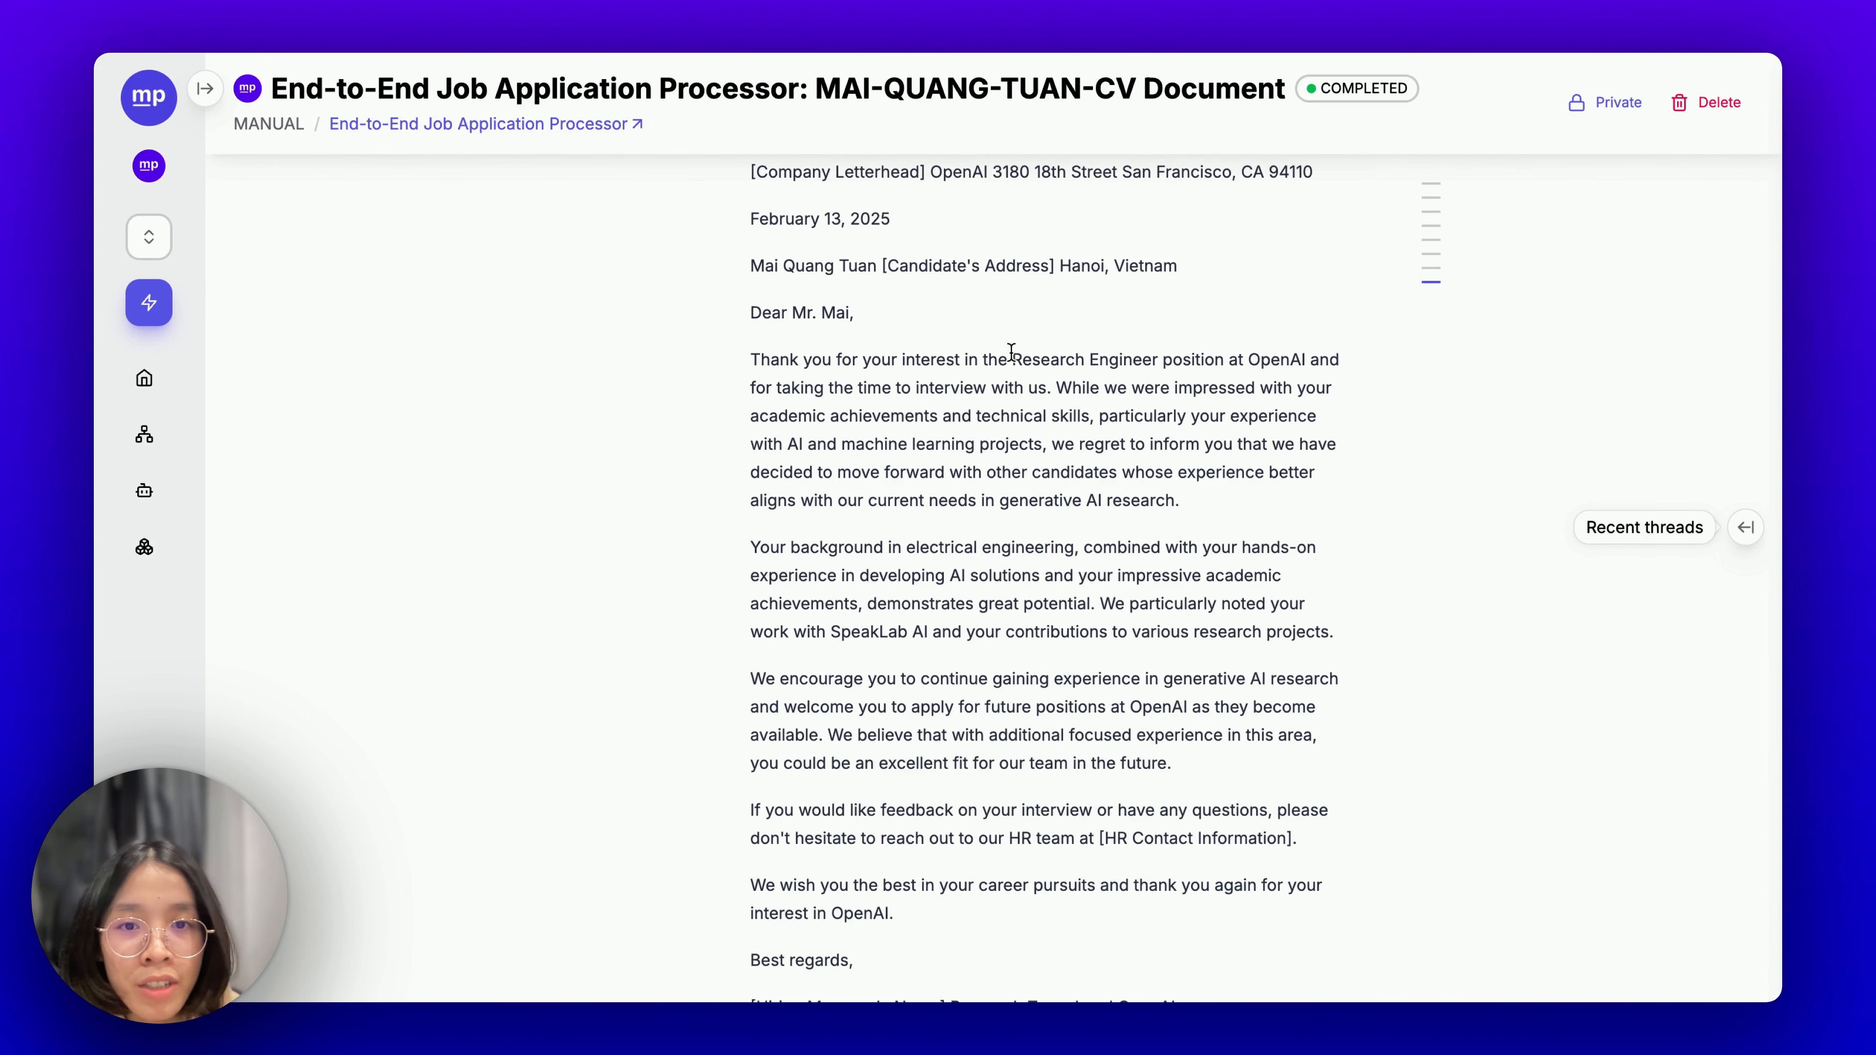
left_click_drag(1011, 360, 1144, 365)
left_click(1167, 367)
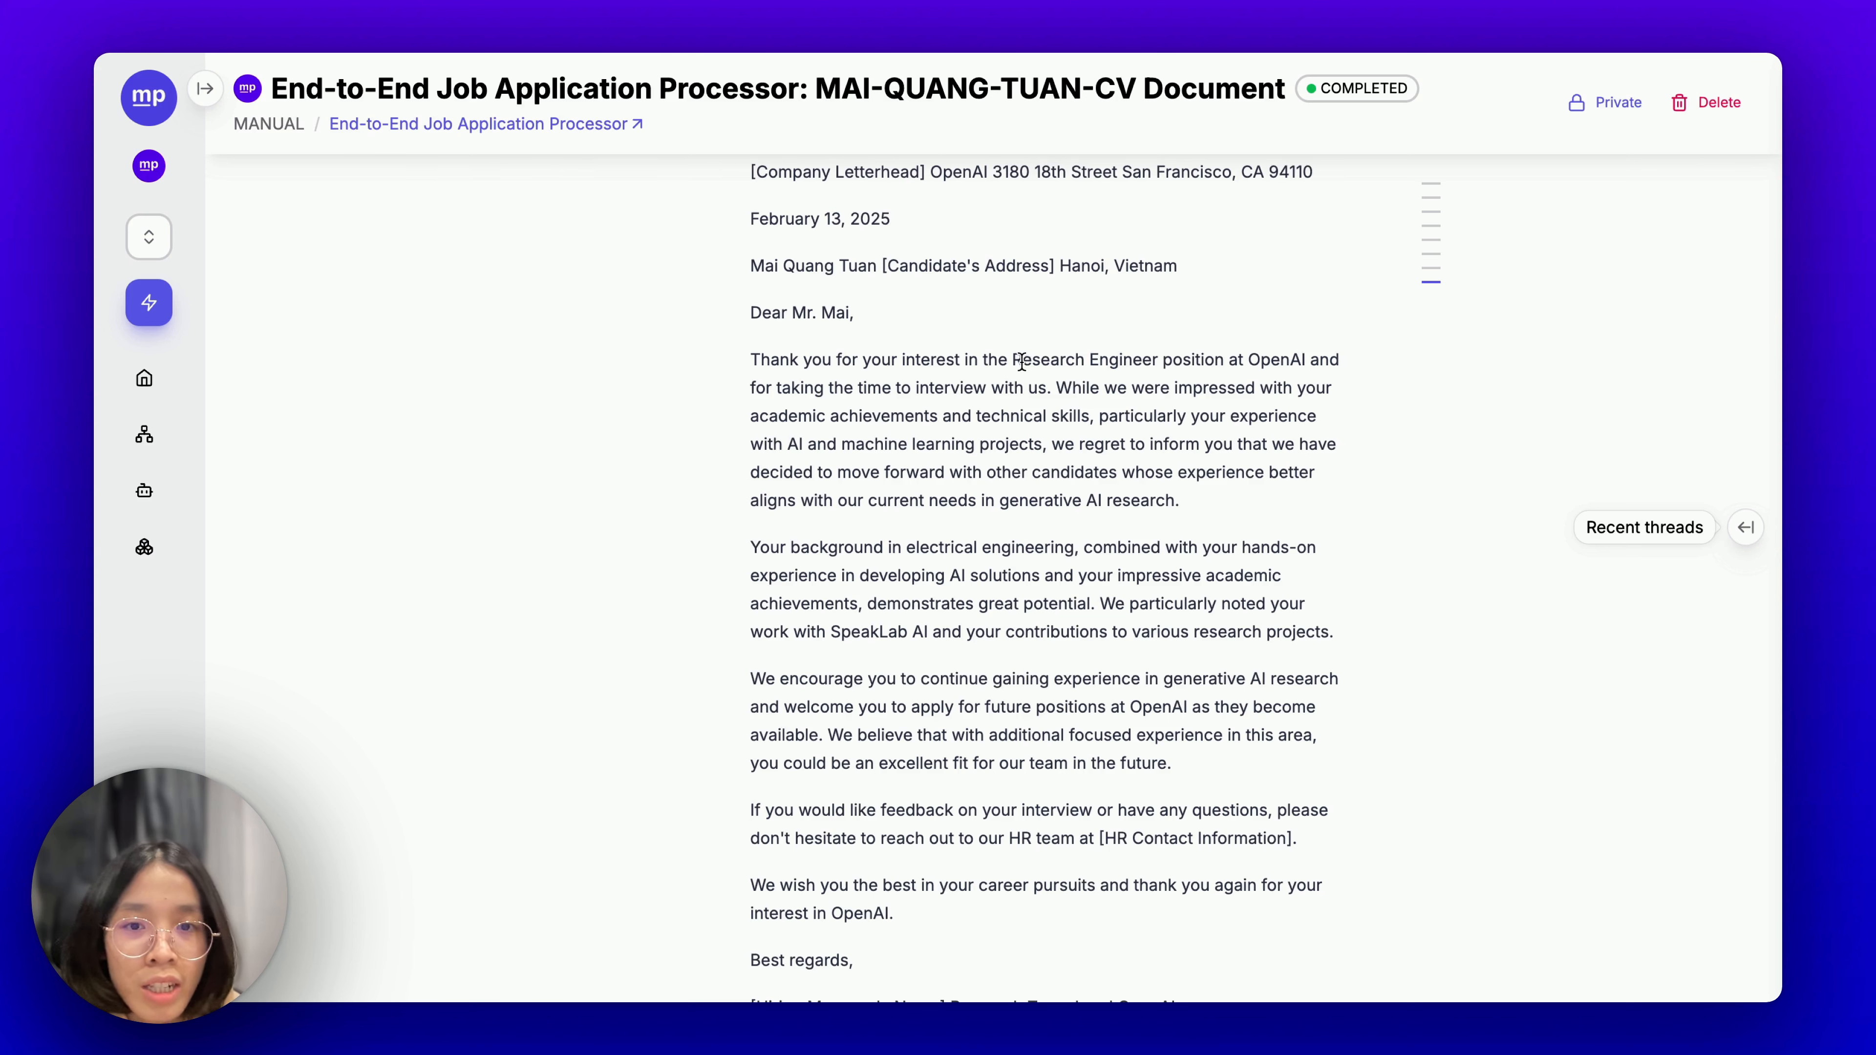
left_click_drag(1017, 362, 1210, 363)
double_click(1279, 365)
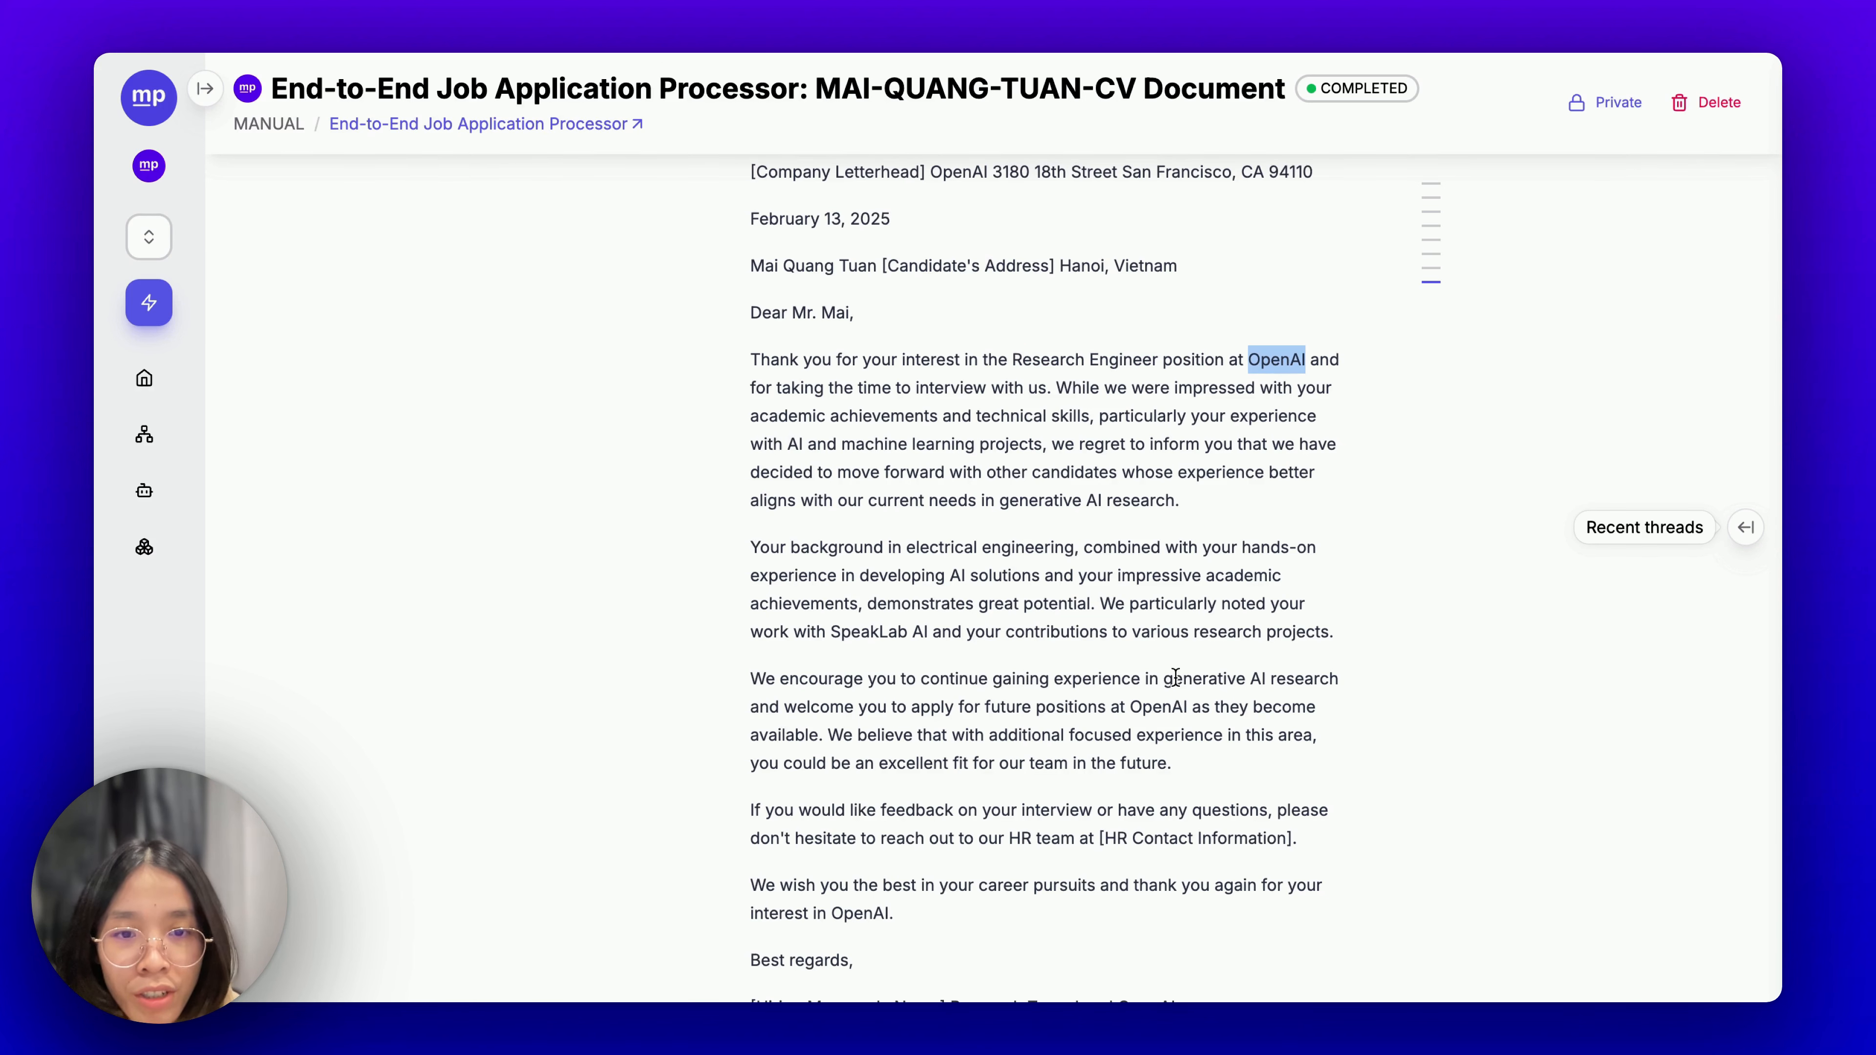
left_click_drag(901, 577, 1336, 637)
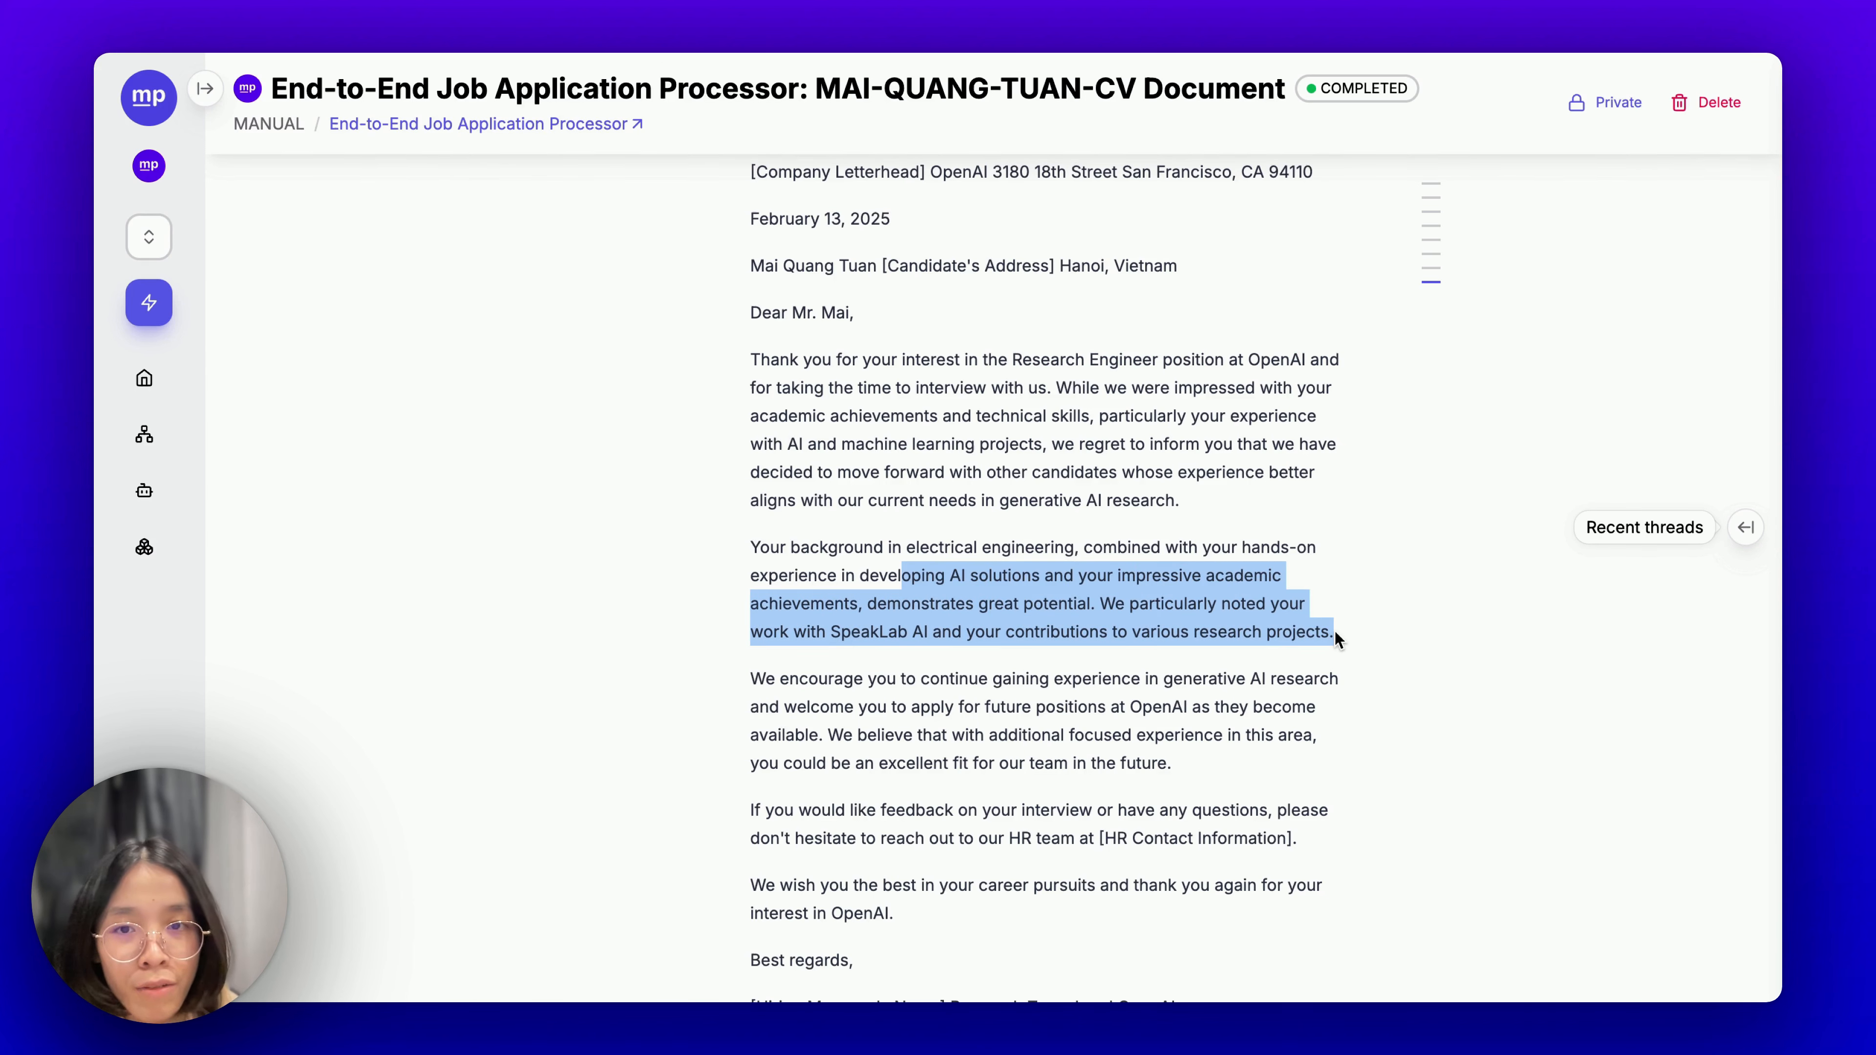
scroll(1329, 650, "down", 2)
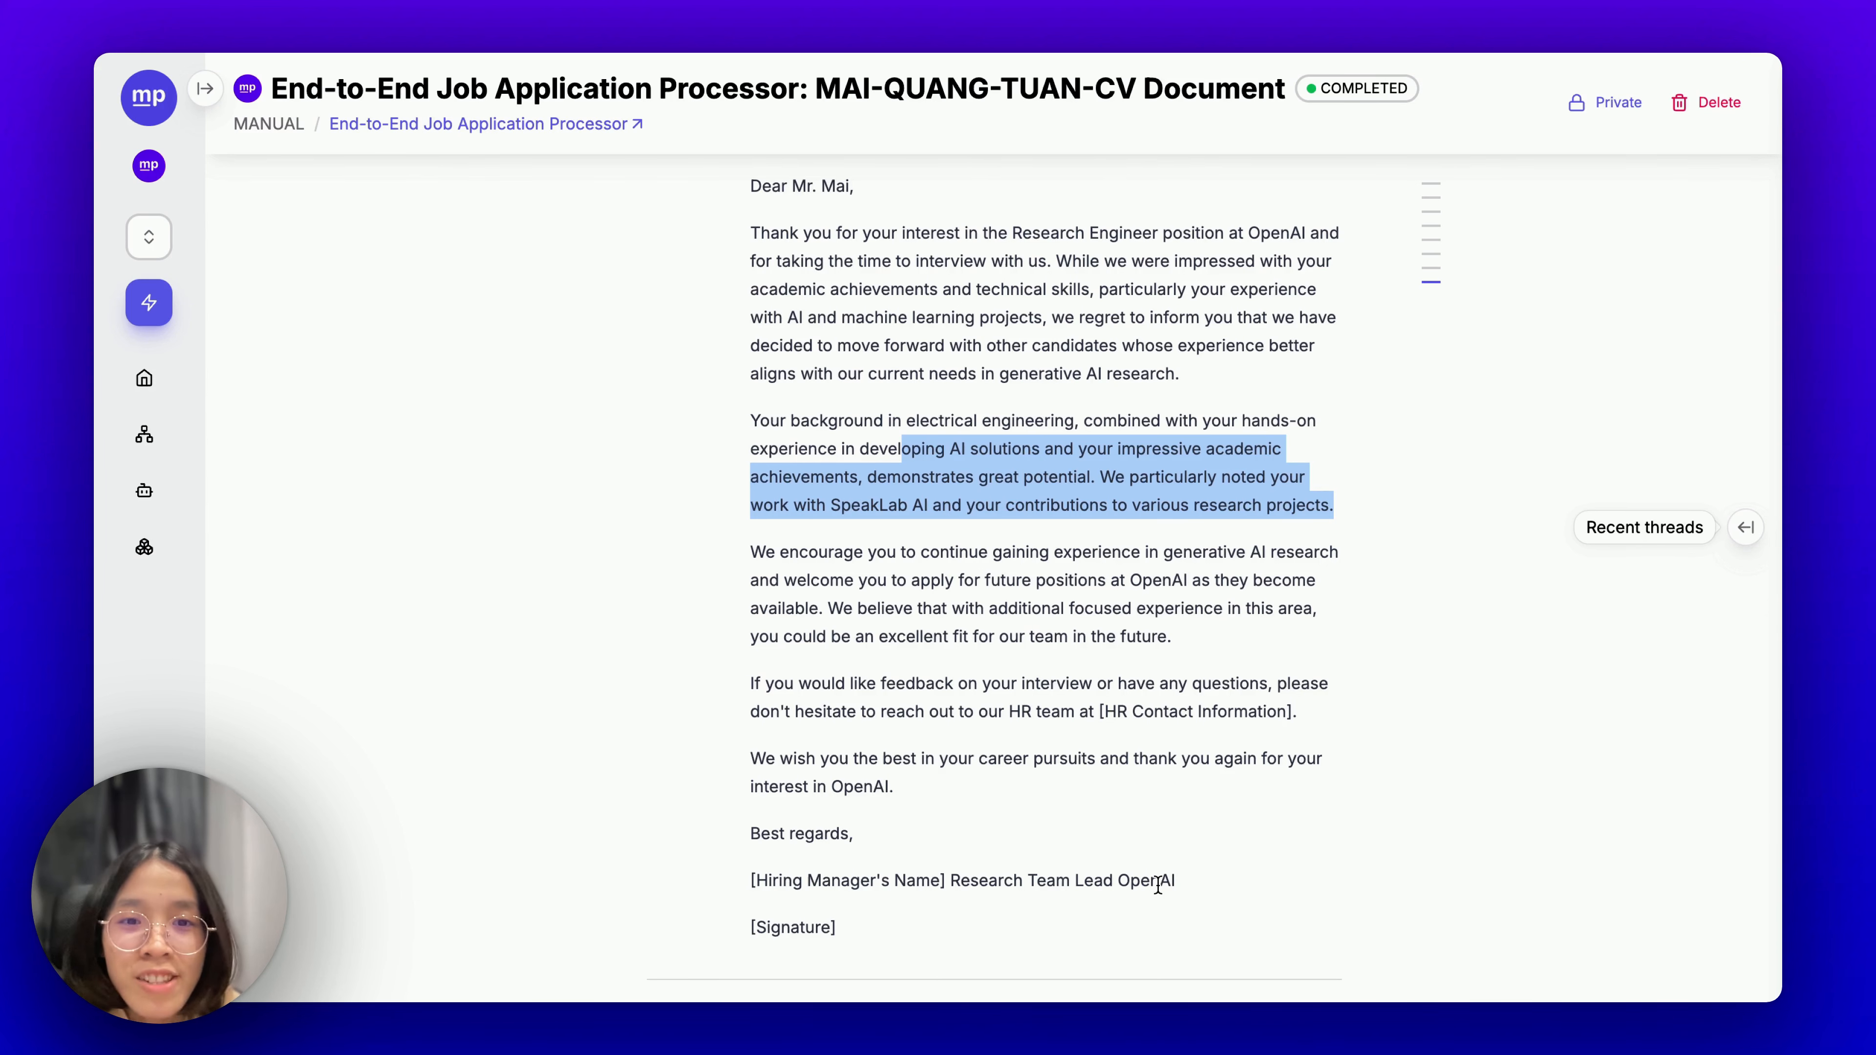
Collapse the Generate Acceptance Letter and Post-Acceptance sections, and view the steps inside Phase 2: Interview before collapsing it again.
scroll(1156, 883, "up", 5)
left_click(1081, 327)
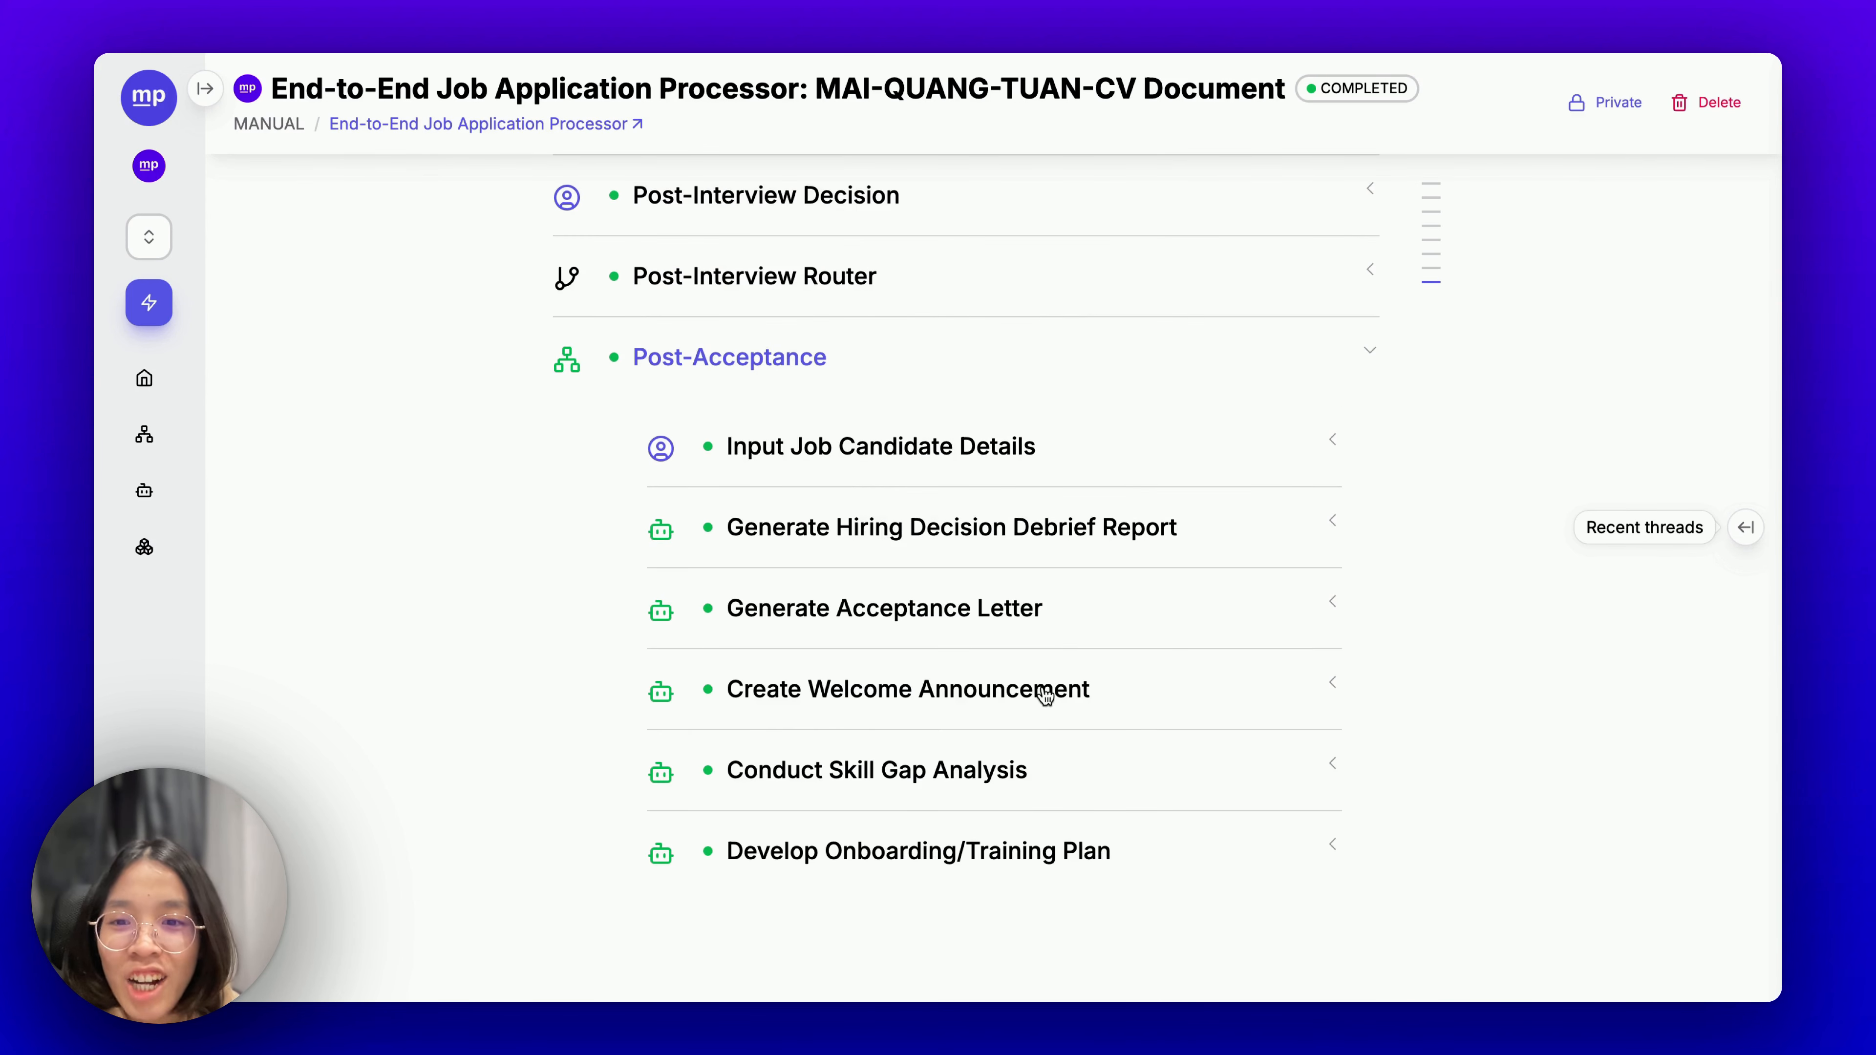
left_click(860, 356)
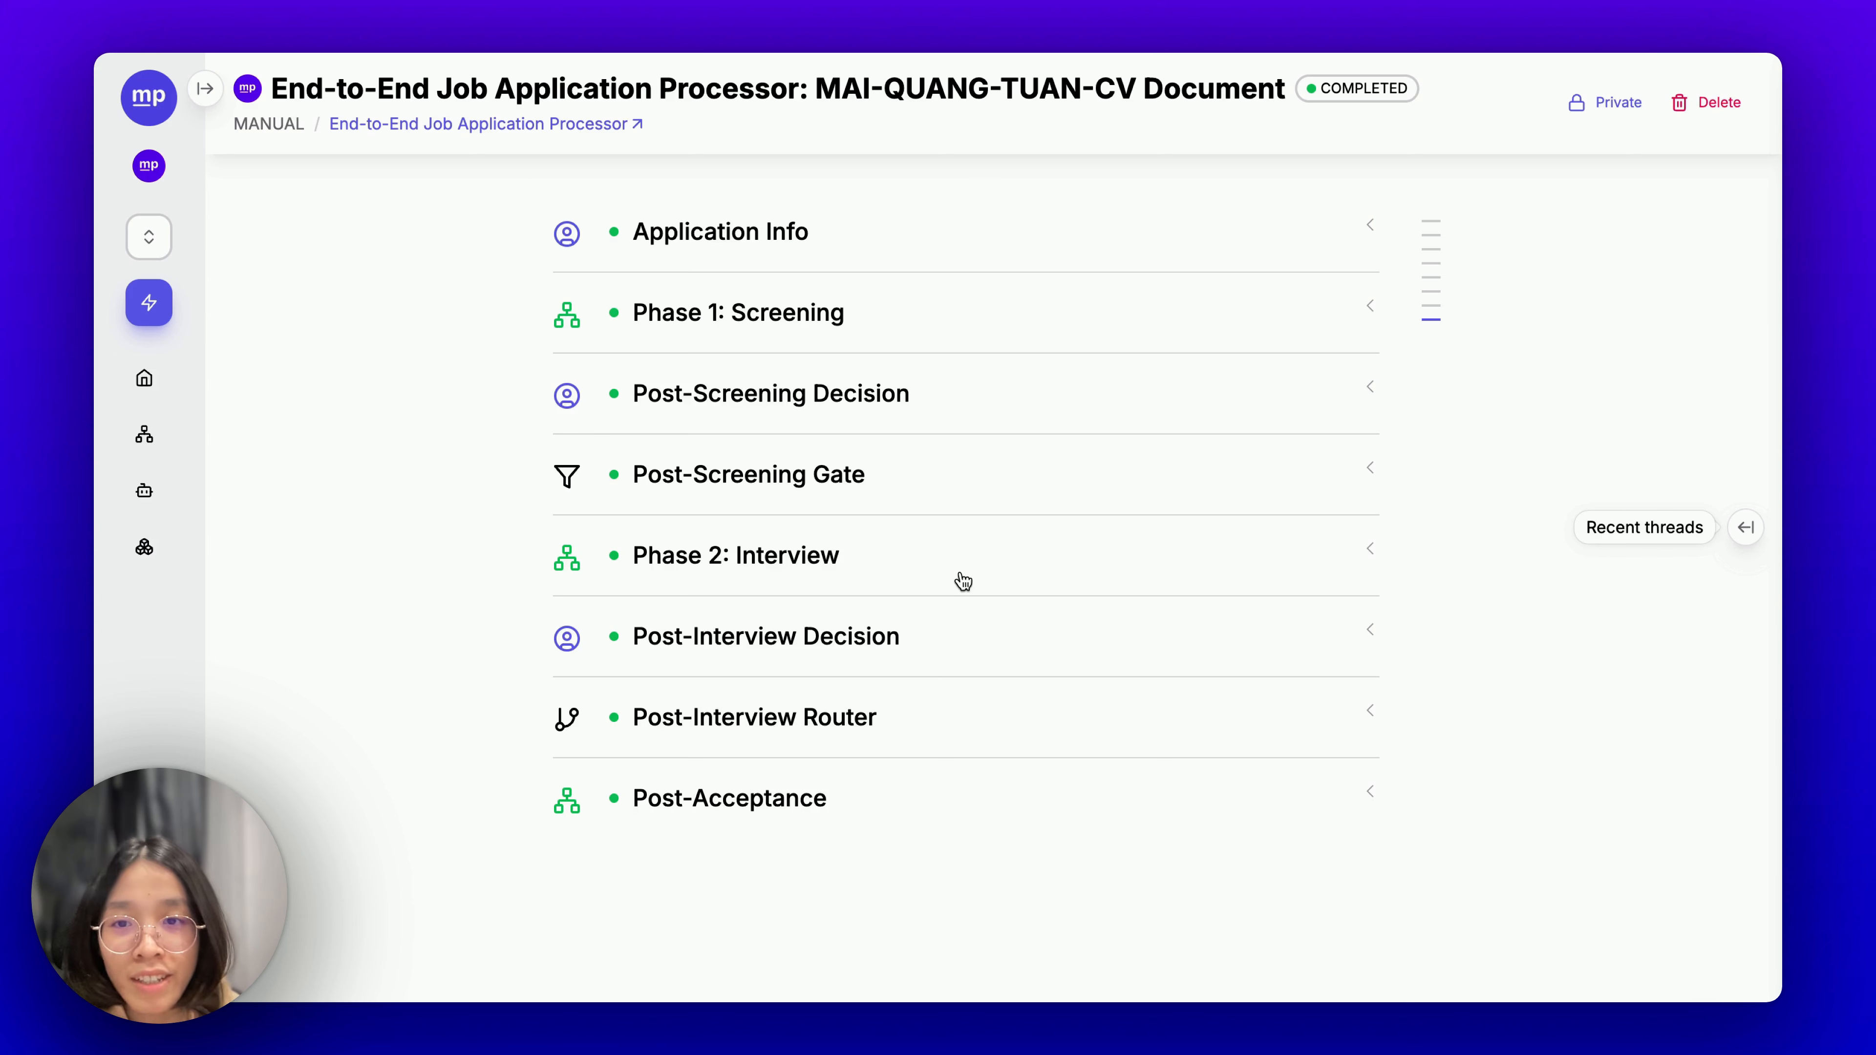
left_click(902, 555)
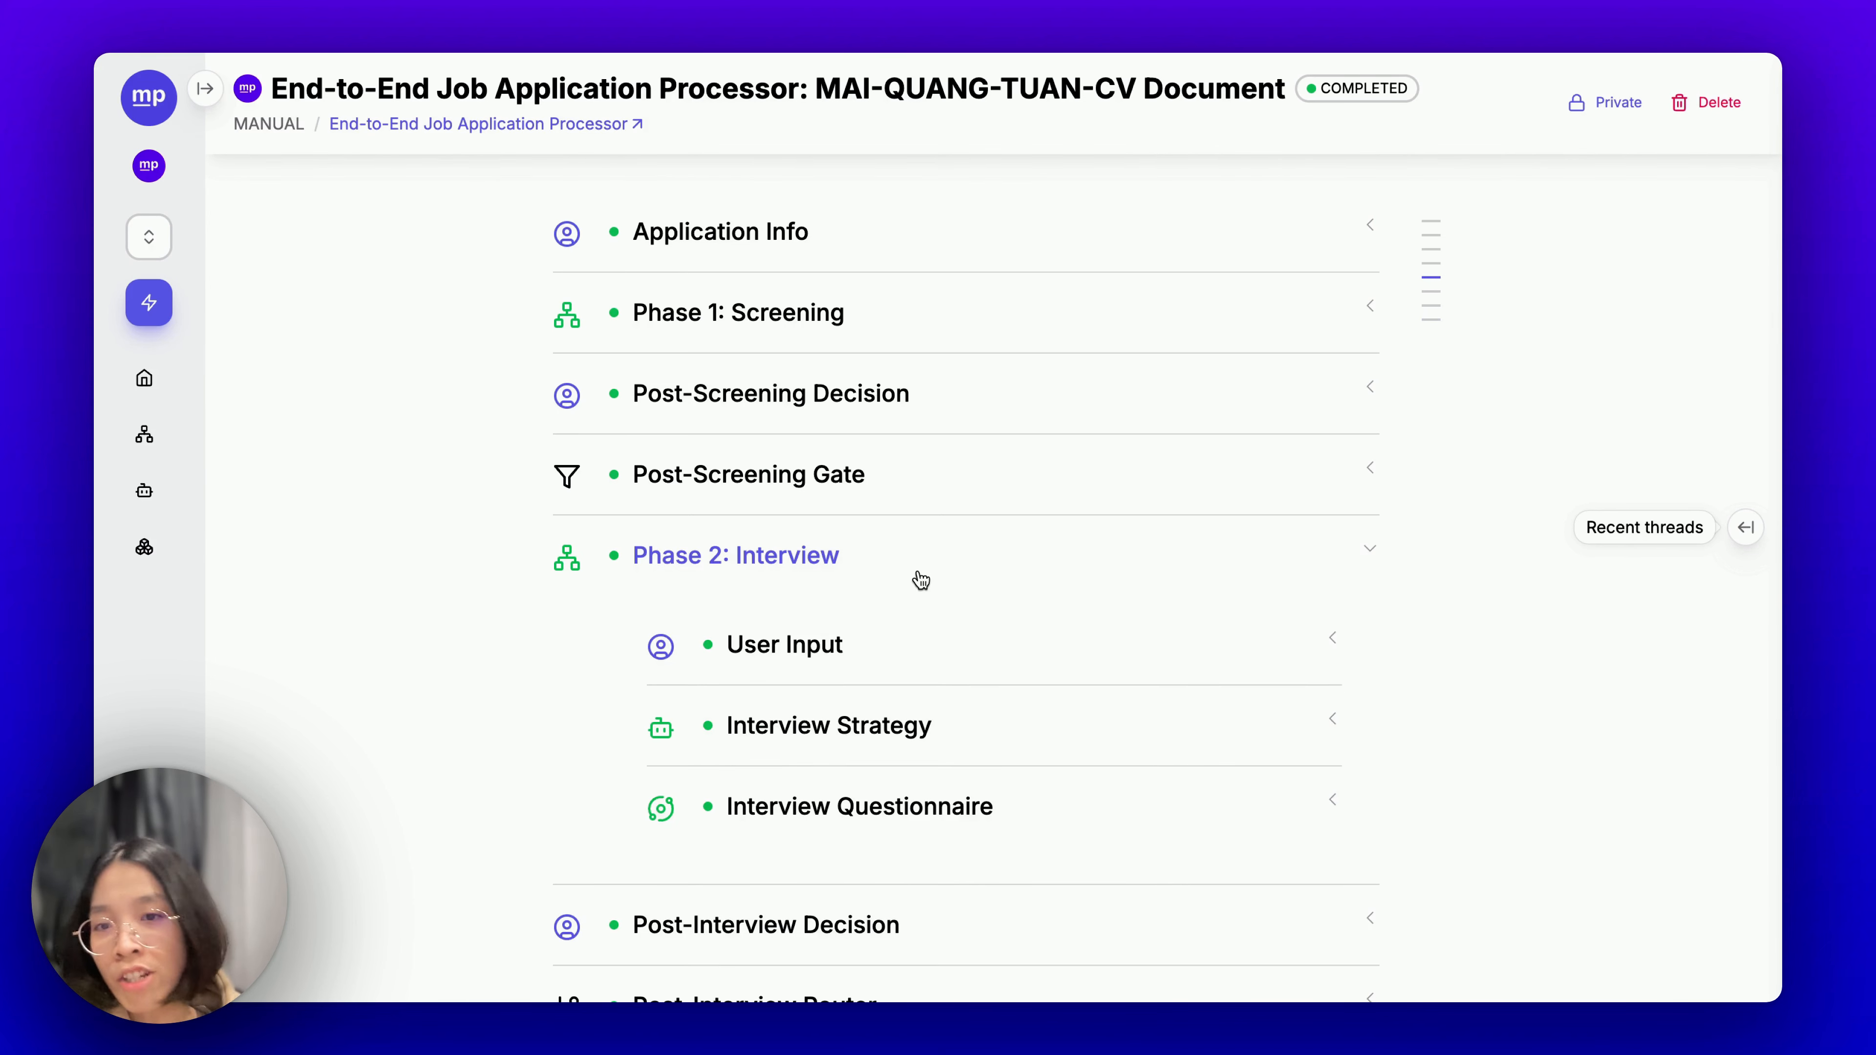
left_click(918, 576)
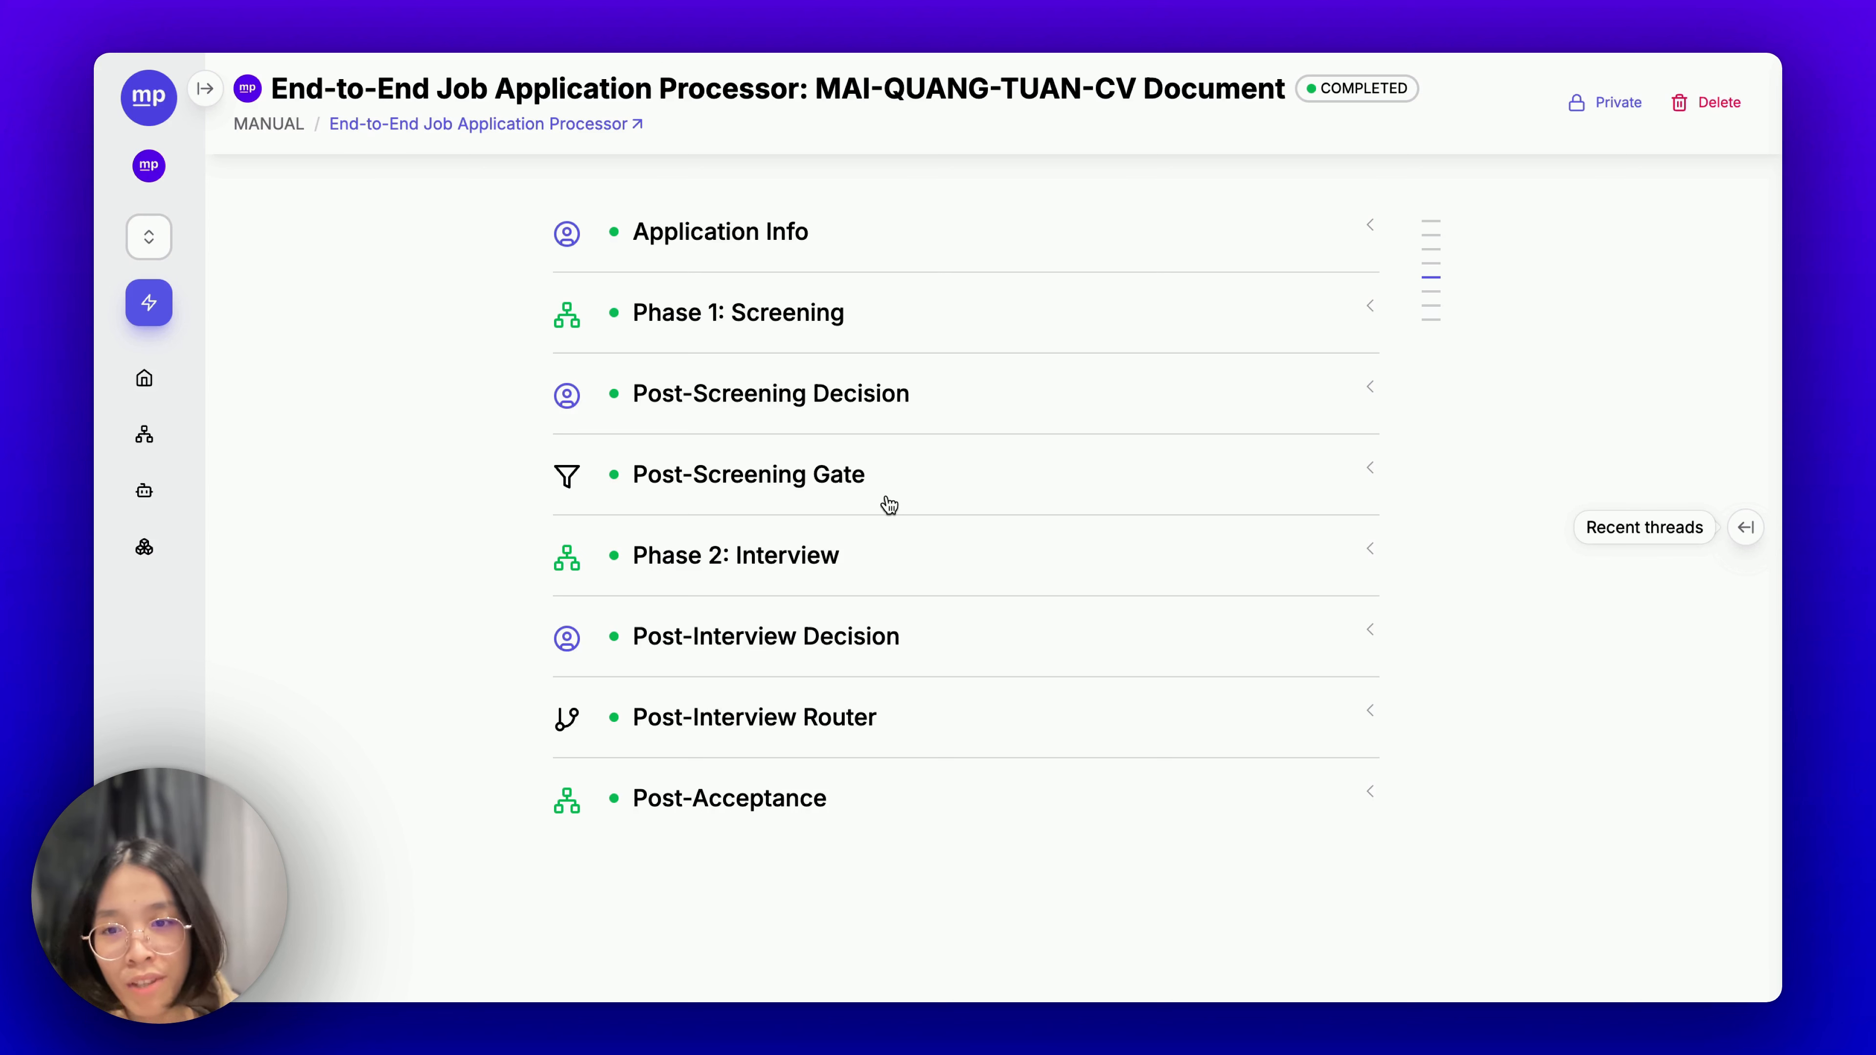